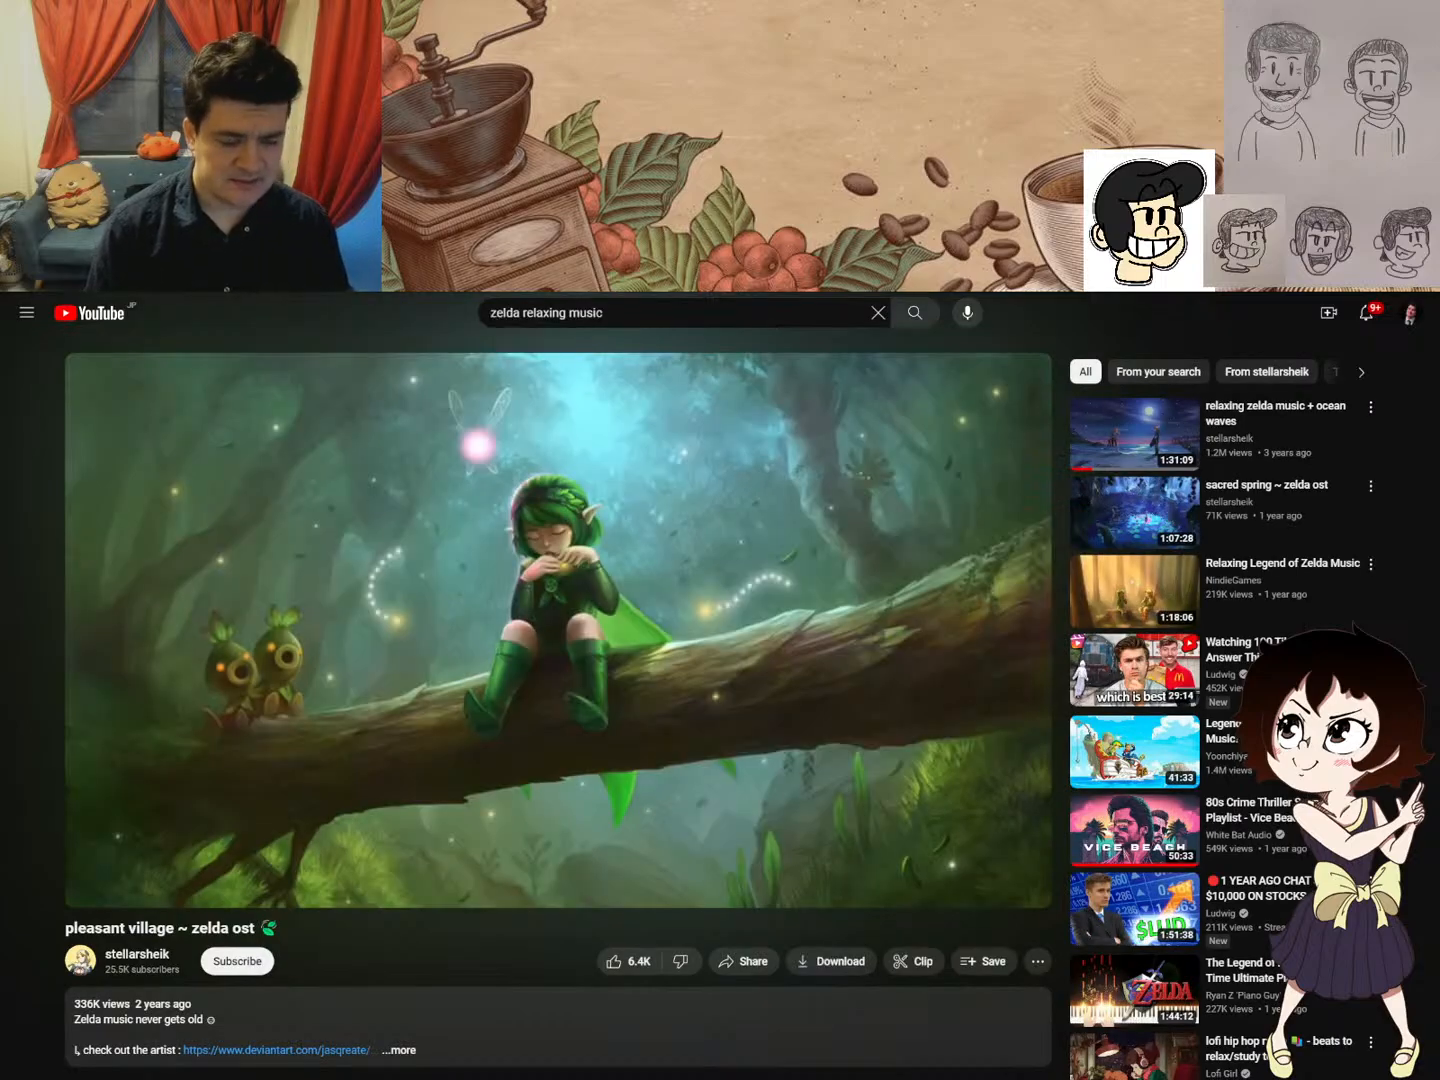
# - Browse the open policewoman uniform reference images, comparing hats, jackets, skirts and armbands, and return to the black-and-white sketch
pyautogui.hotkey('ctrl', 'Tab')
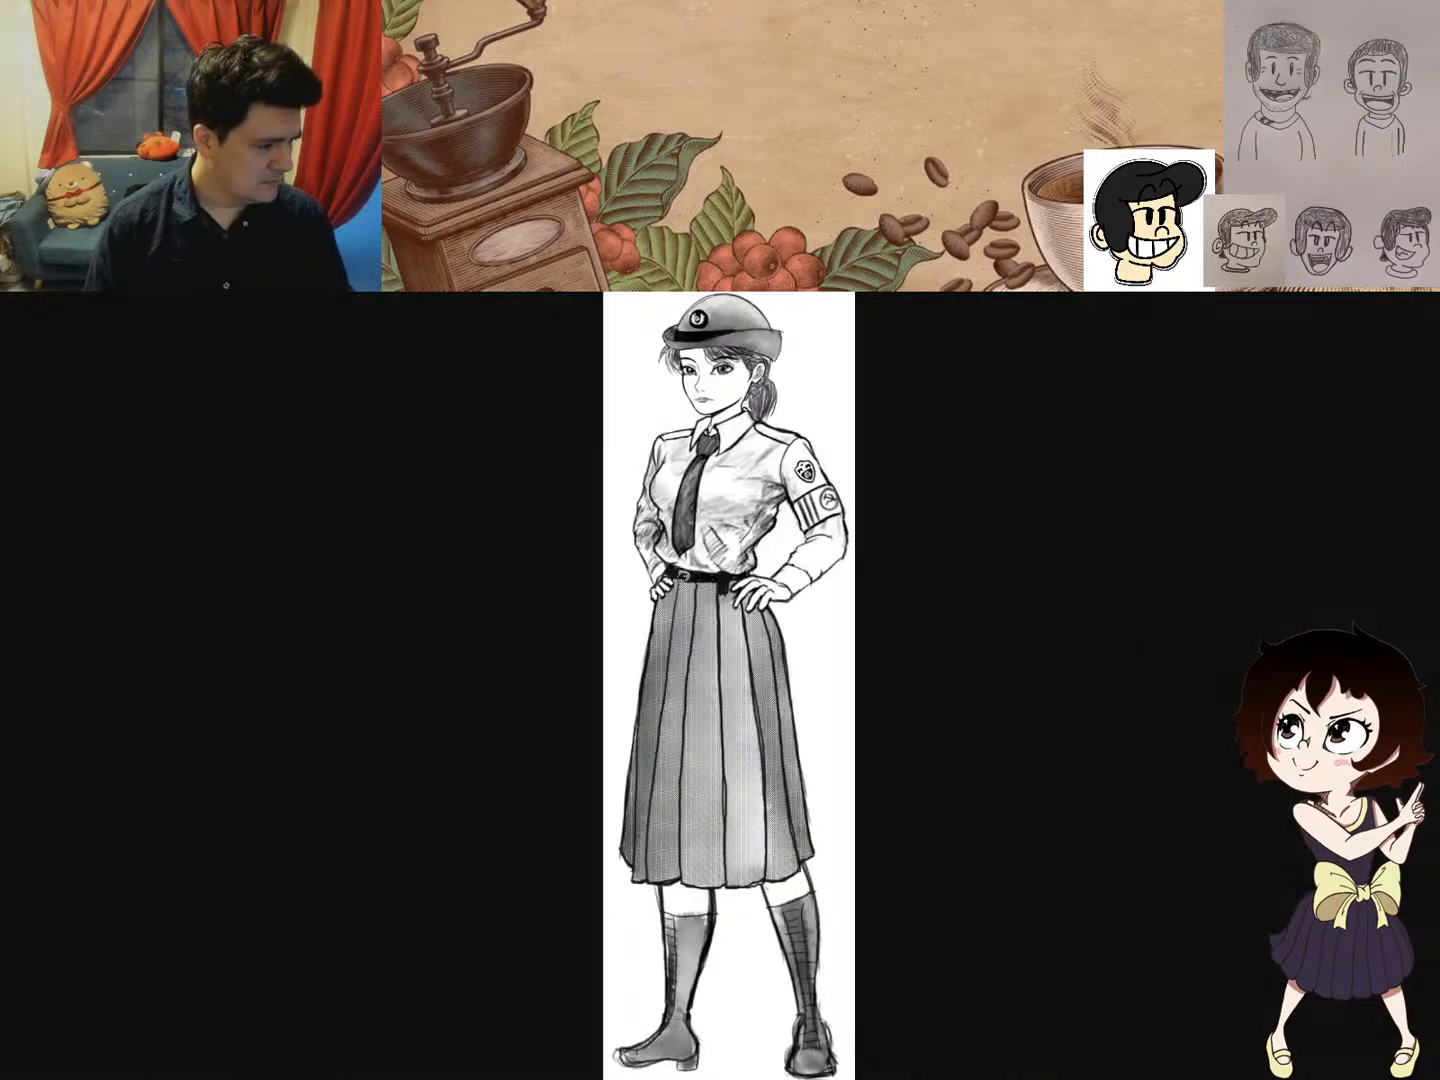
pyautogui.hotkey('ctrl', 'Tab')
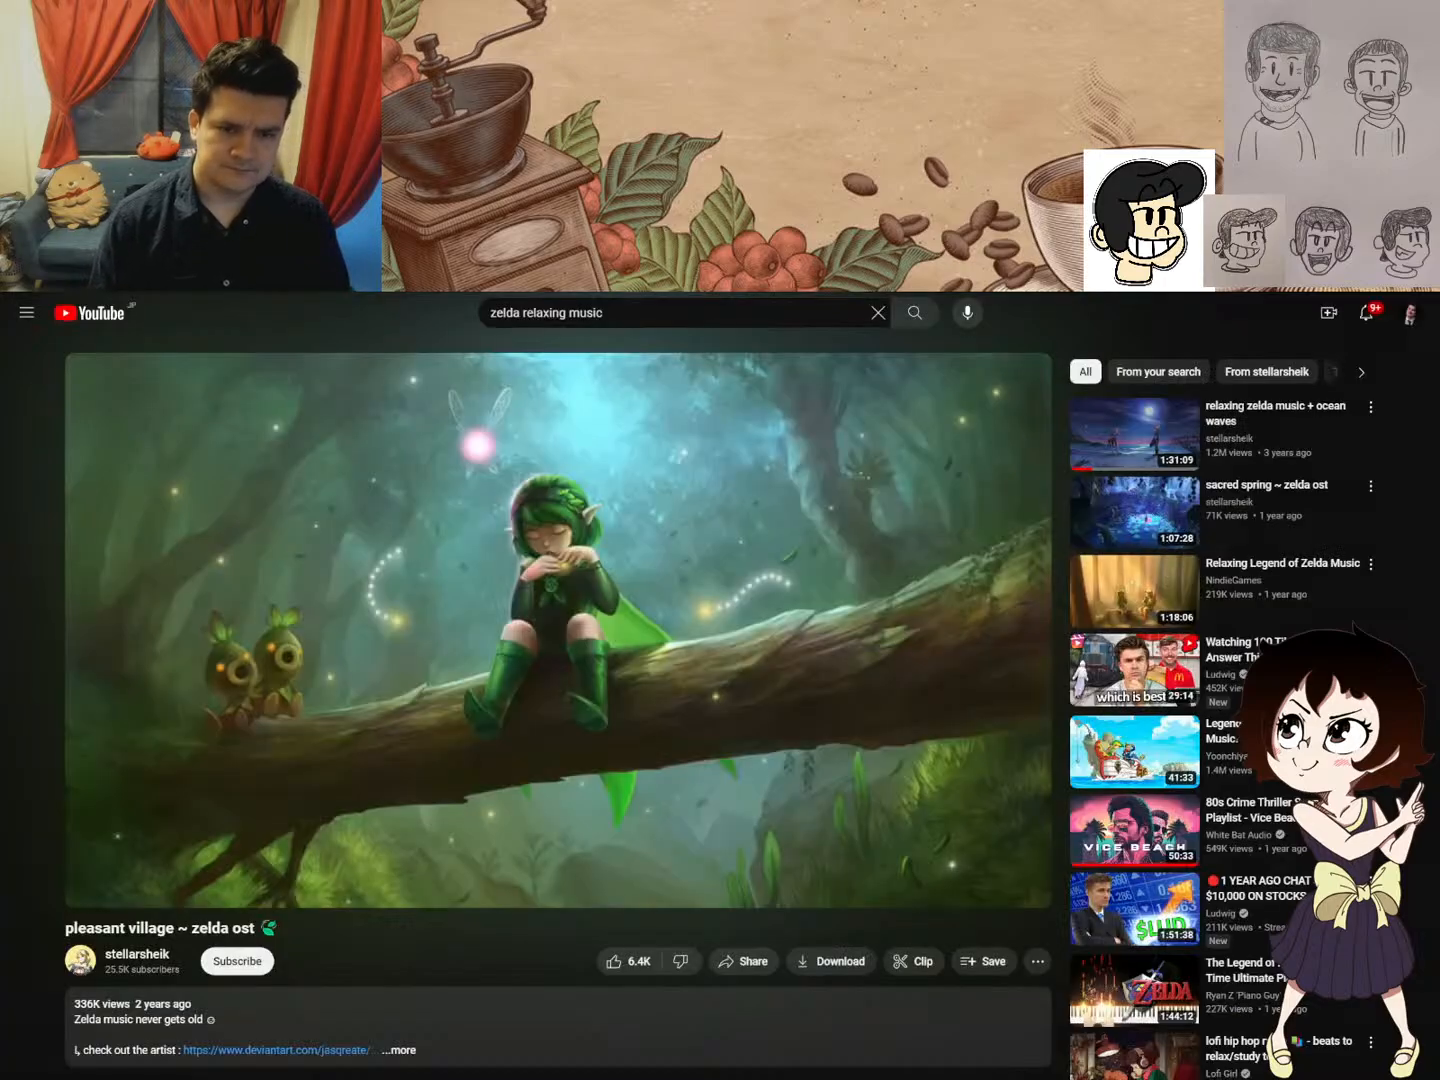
pyautogui.hotkey('ctrl', 'Tab')
pyautogui.hotkey('ctrl', 'Tab')
pyautogui.hotkey('ctrl', 'Tab')
pyautogui.hotkey('ctrl', 'Tab')
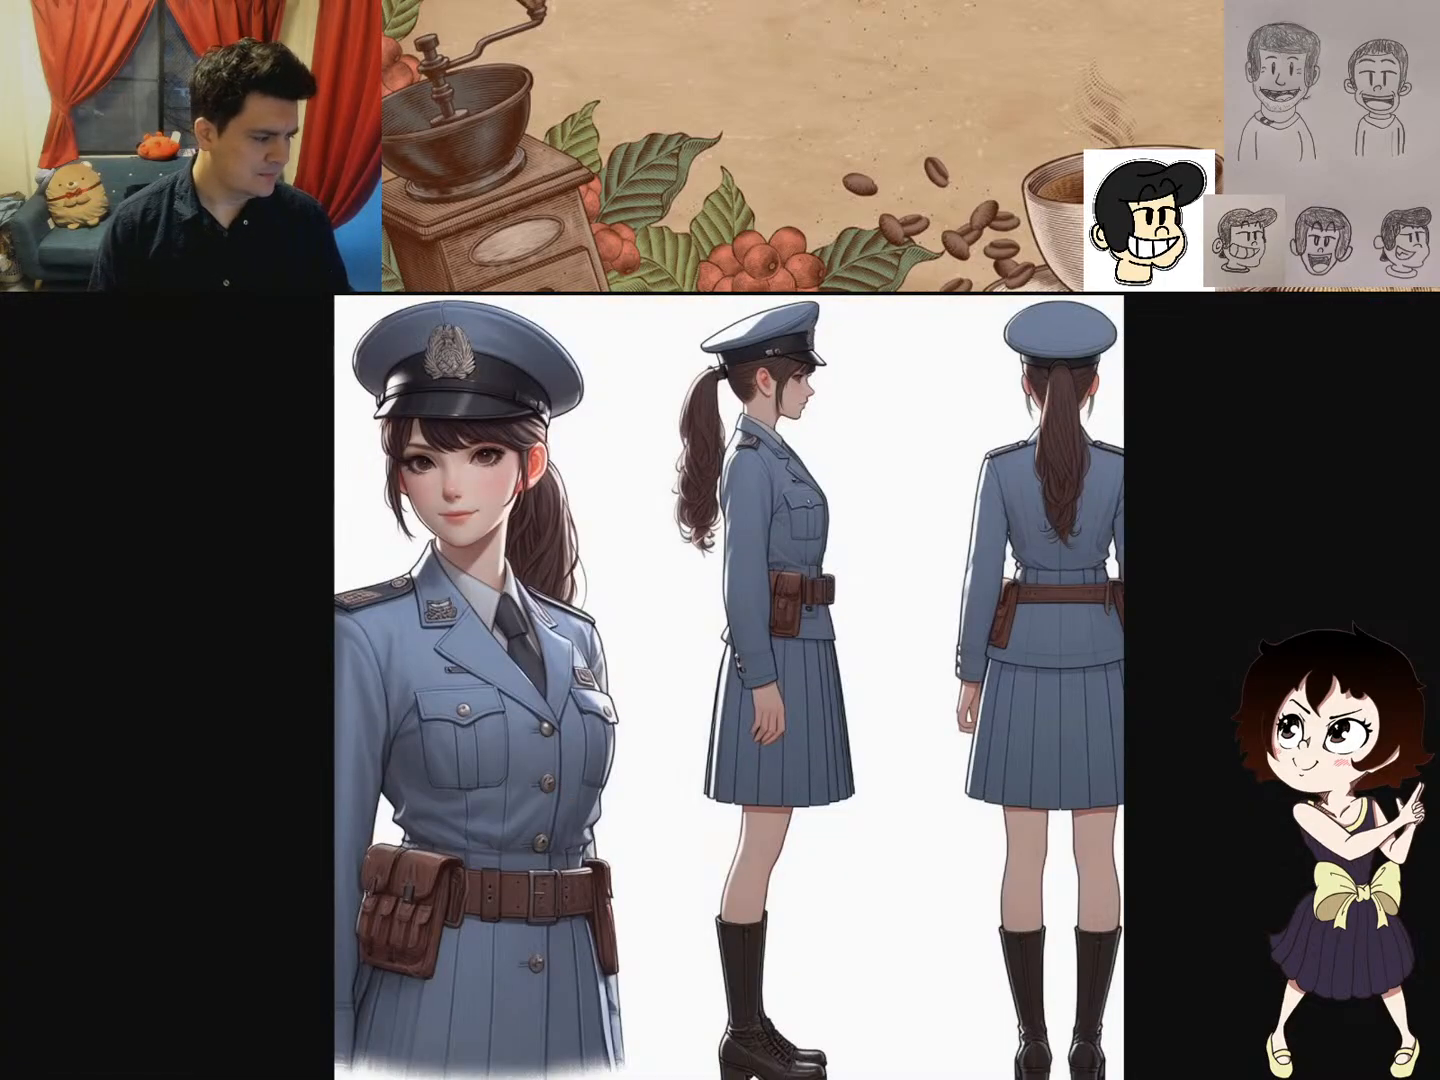
pyautogui.hotkey('ctrl', 'Tab')
pyautogui.hotkey('ctrl', 'Tab')
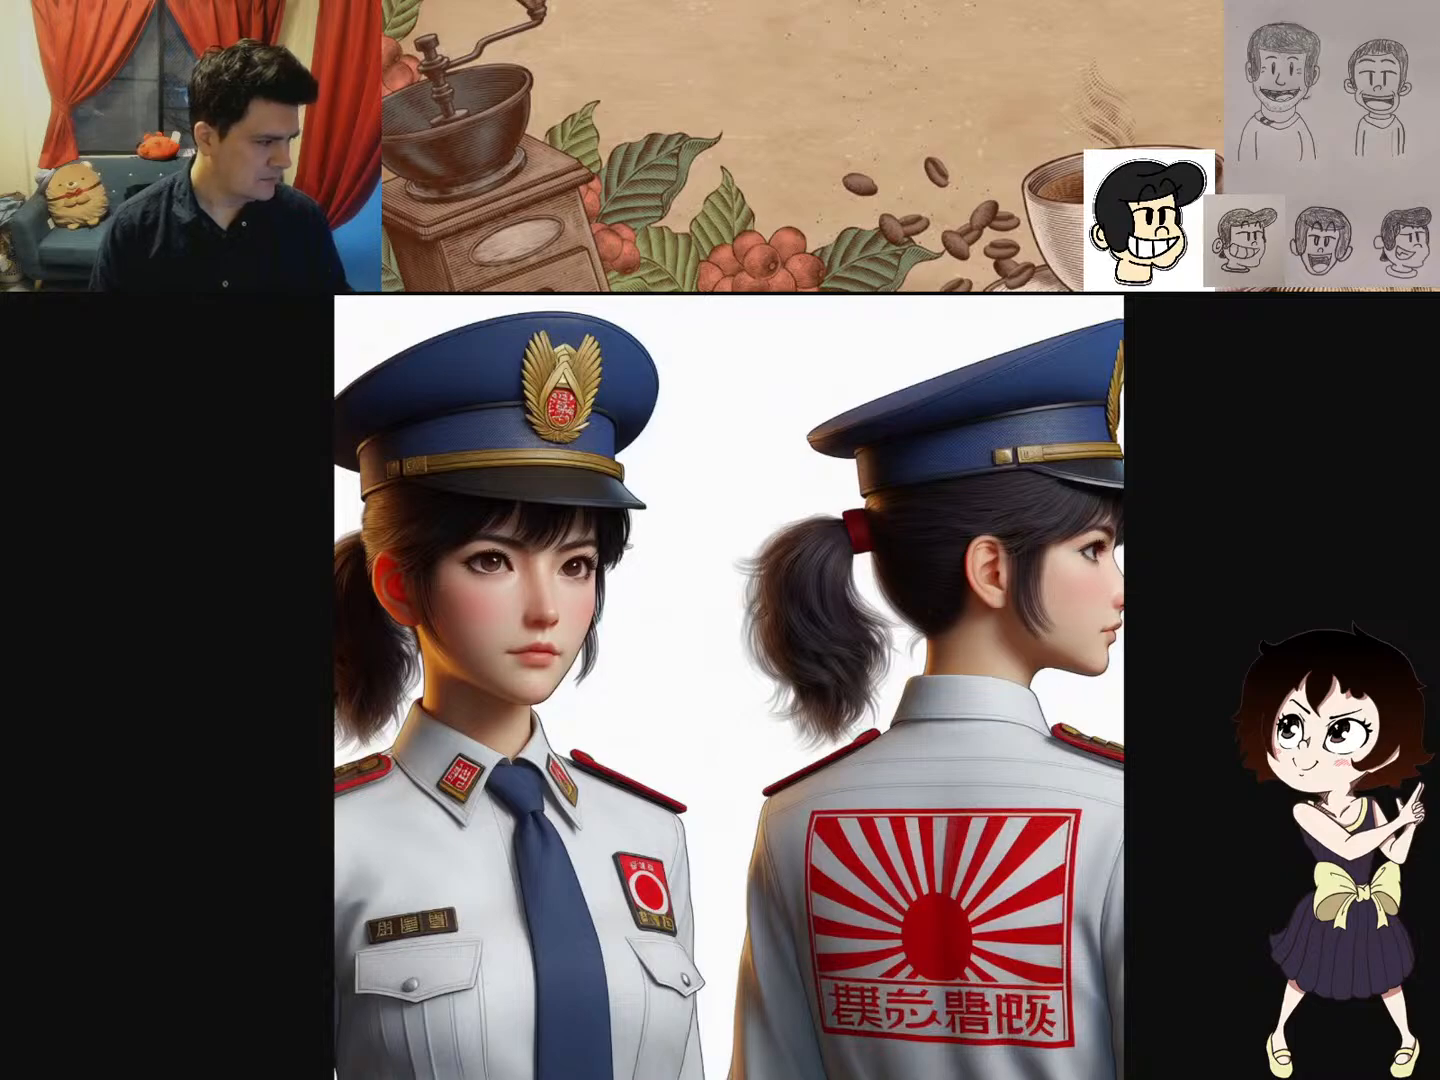
pyautogui.hotkey('ctrl', 'shift', 'Tab')
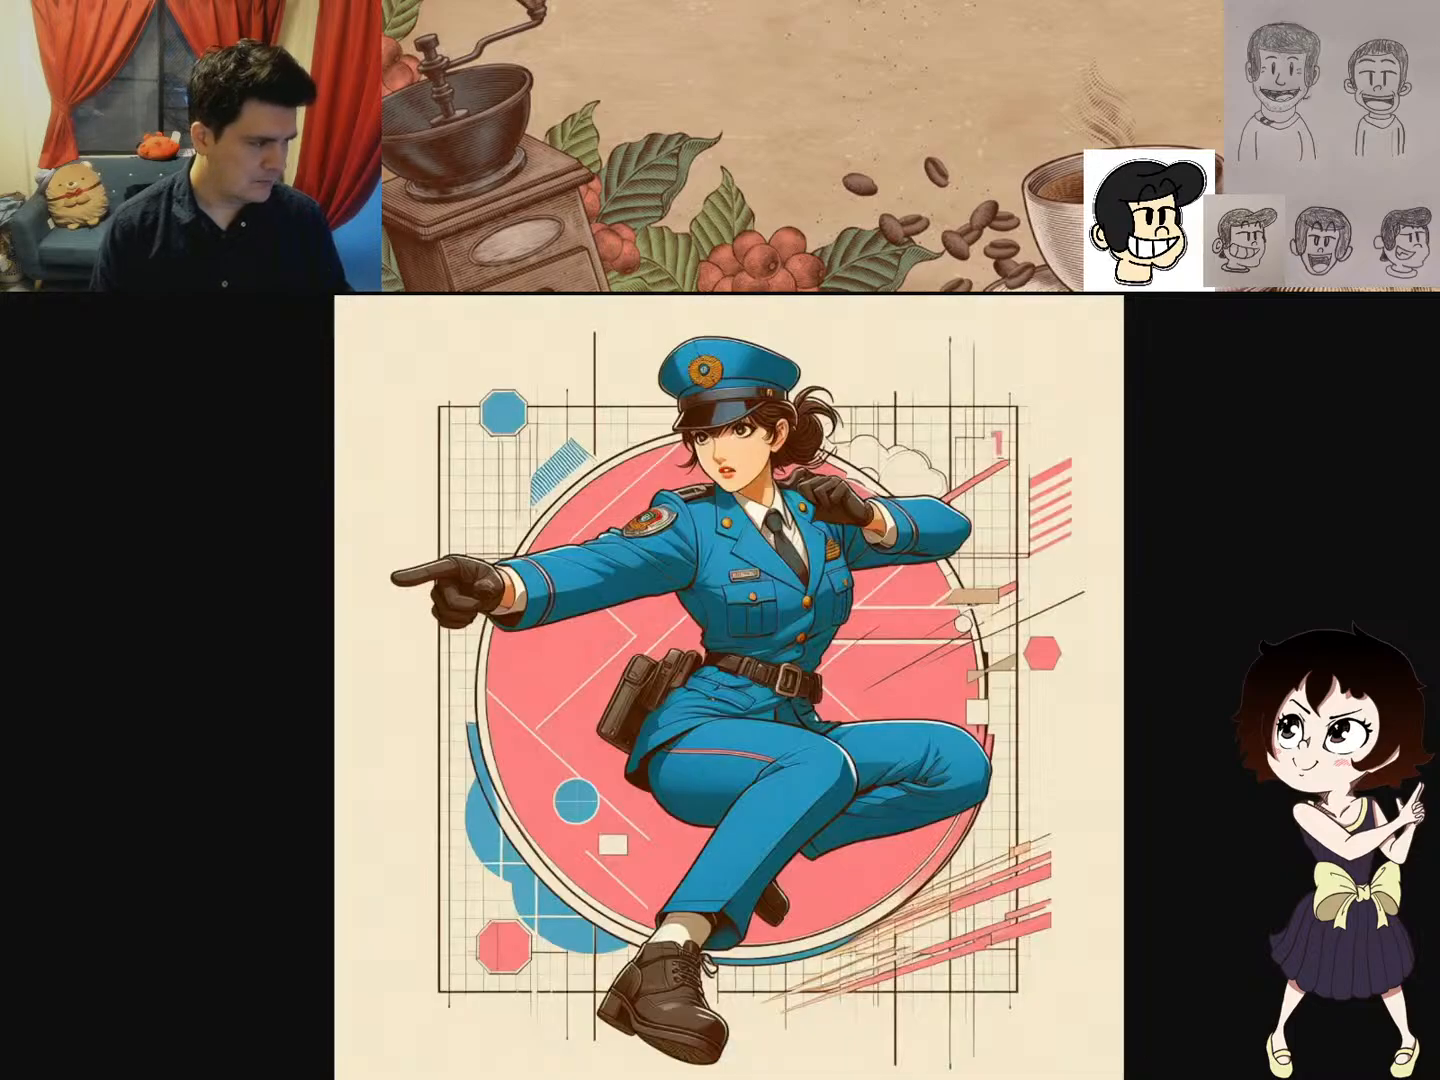
pyautogui.hotkey('ctrl', 'shift', 'Tab')
pyautogui.hotkey('ctrl', 'shift', 'Tab')
pyautogui.hotkey('ctrl', 'Tab')
pyautogui.hotkey('ctrl', 'Tab')
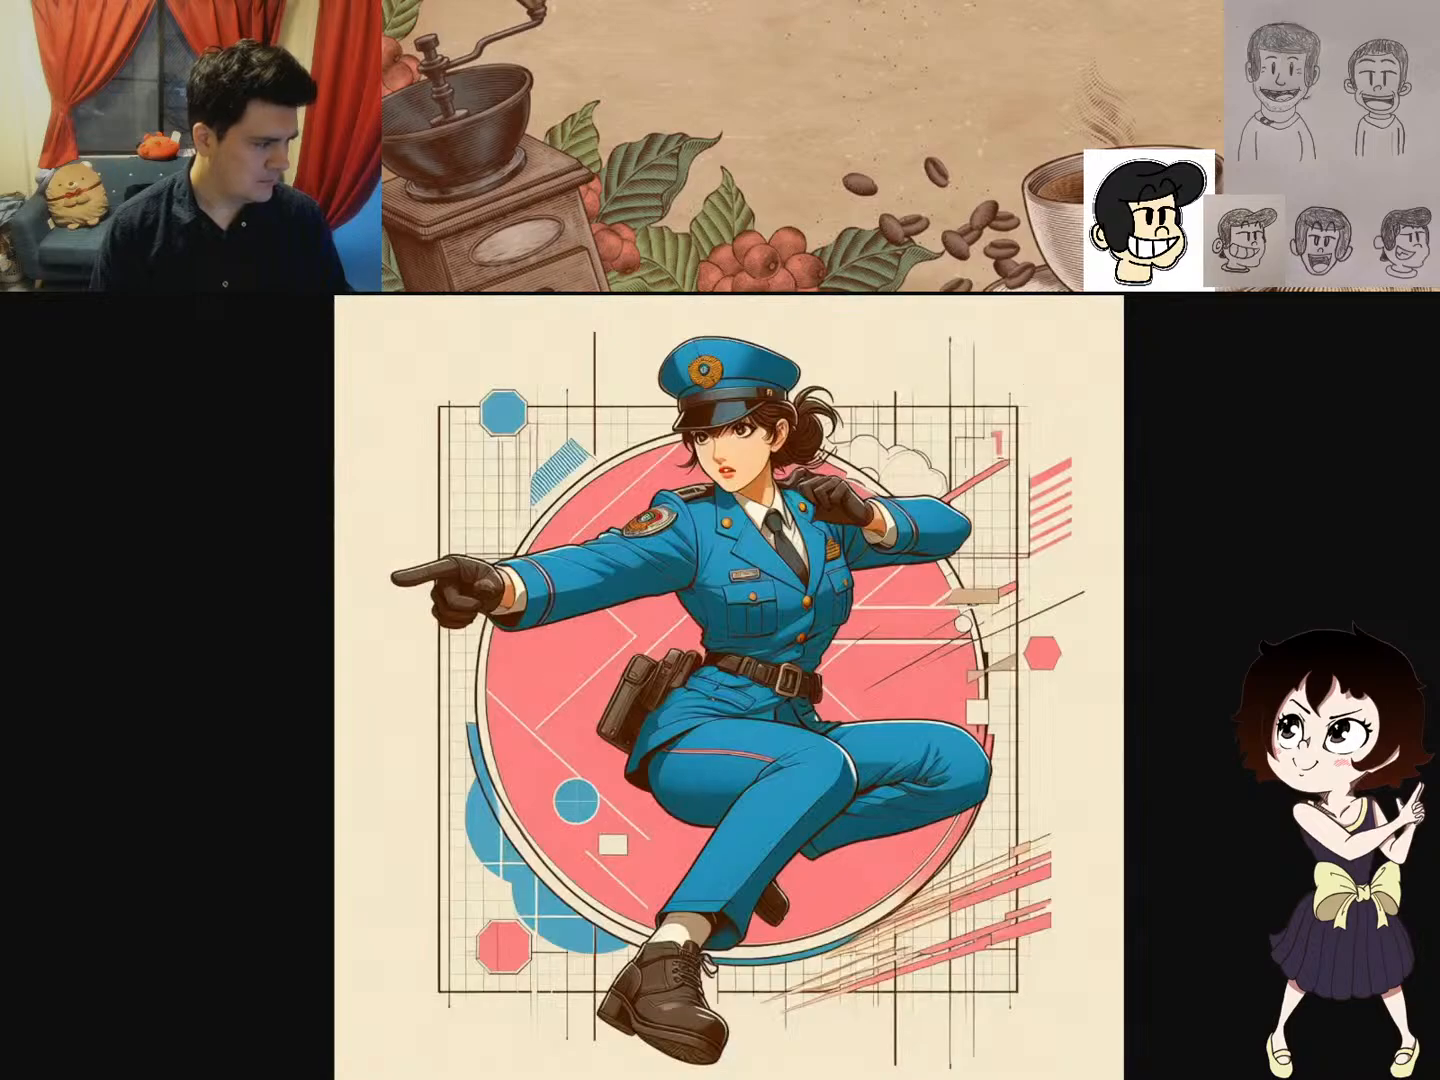
pyautogui.hotkey('ctrl', 'Tab')
pyautogui.hotkey('ctrl', 'Tab')
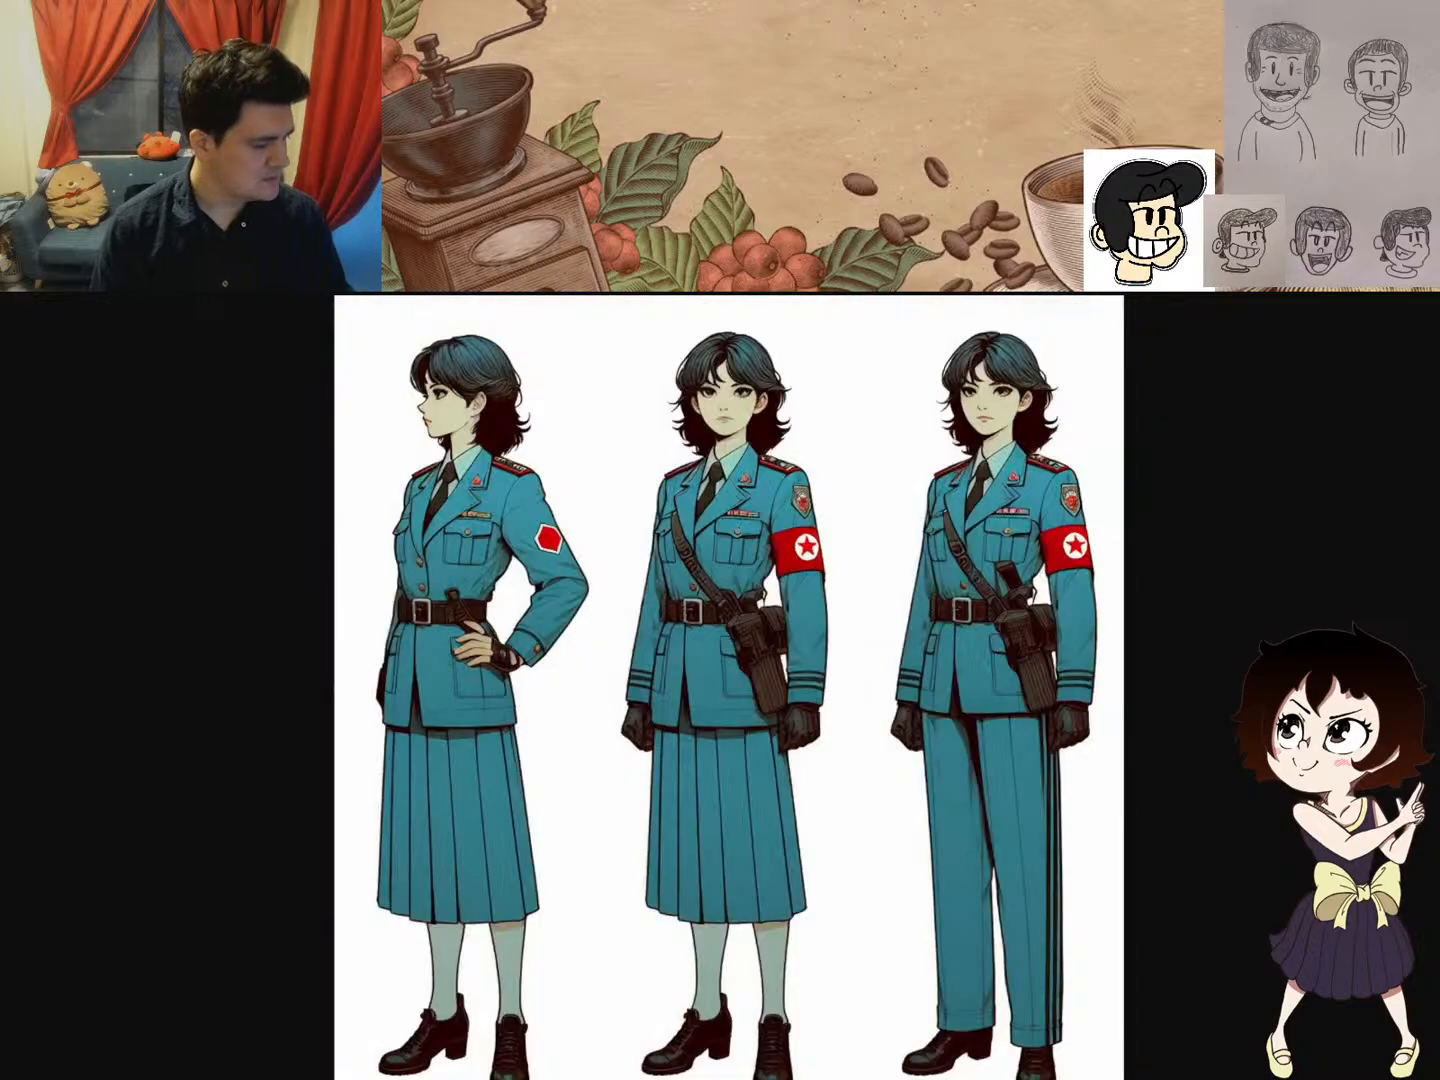
pyautogui.hotkey('ctrl', 'Tab')
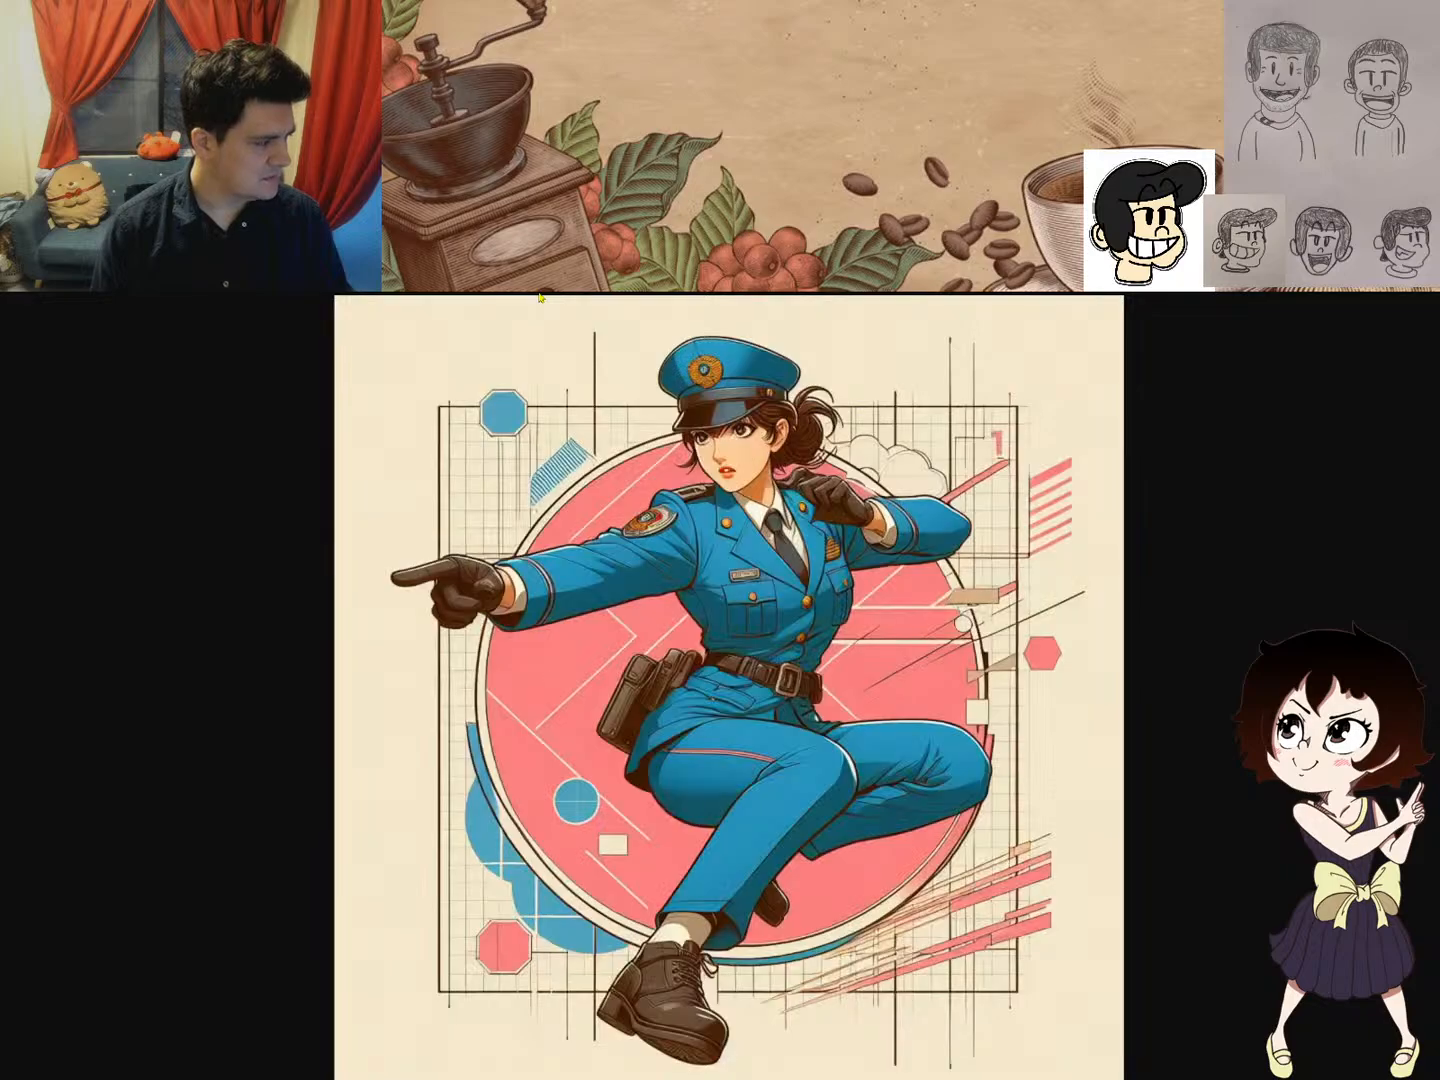
pyautogui.hotkey('ctrl', 'Tab')
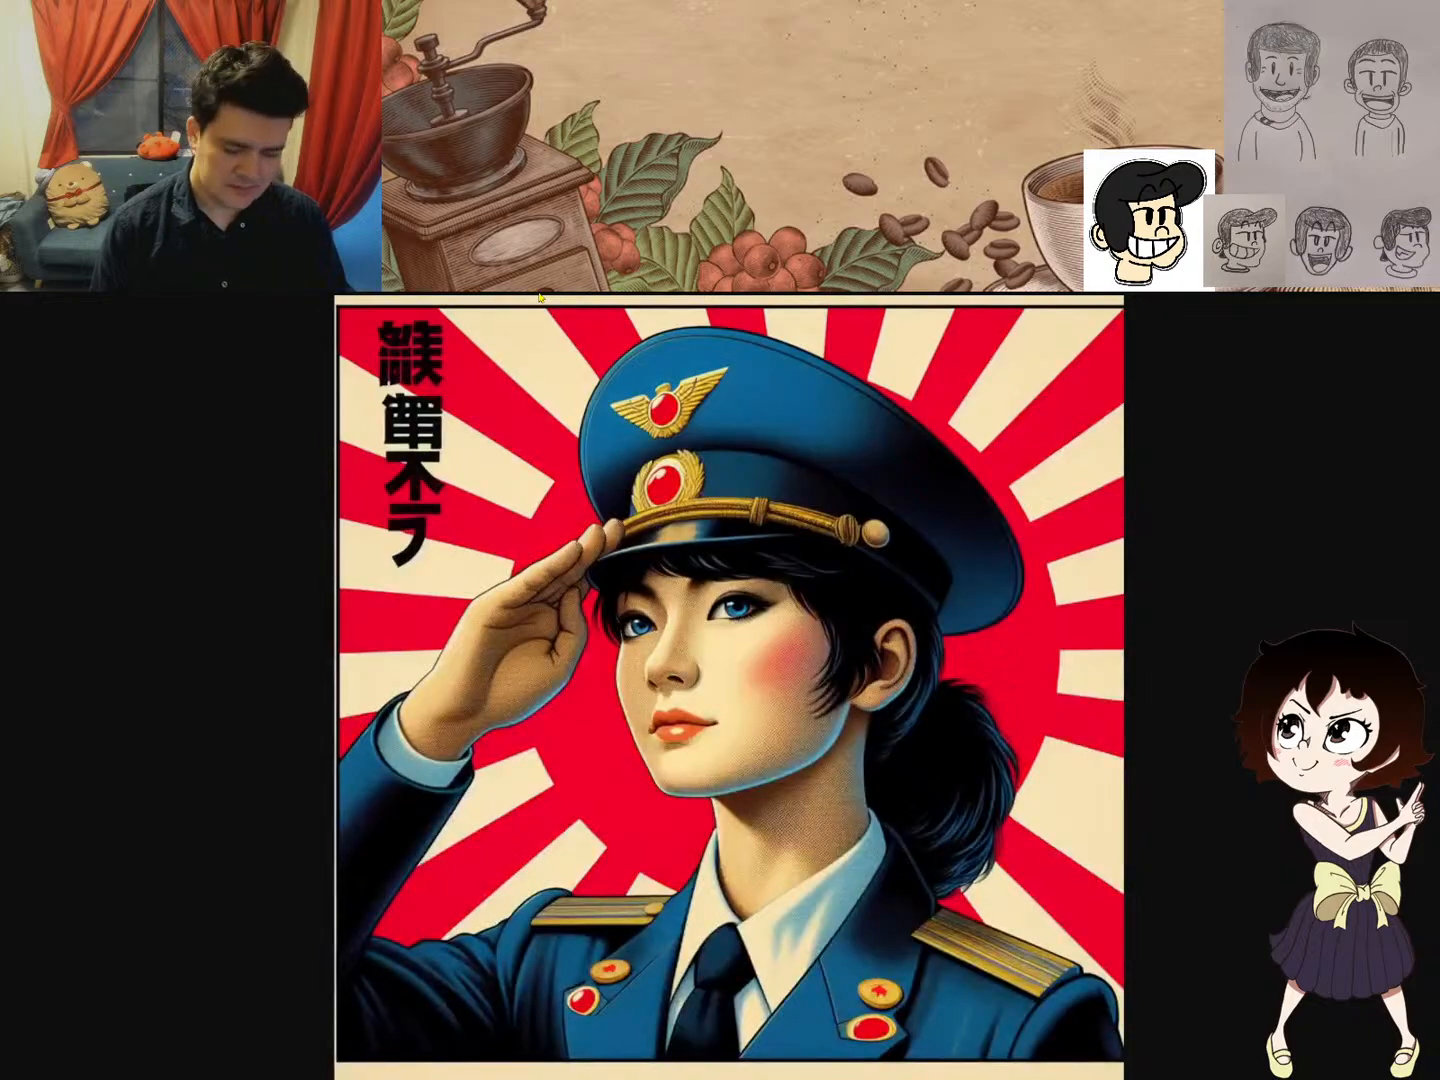
pyautogui.hotkey('ctrl', 'Tab')
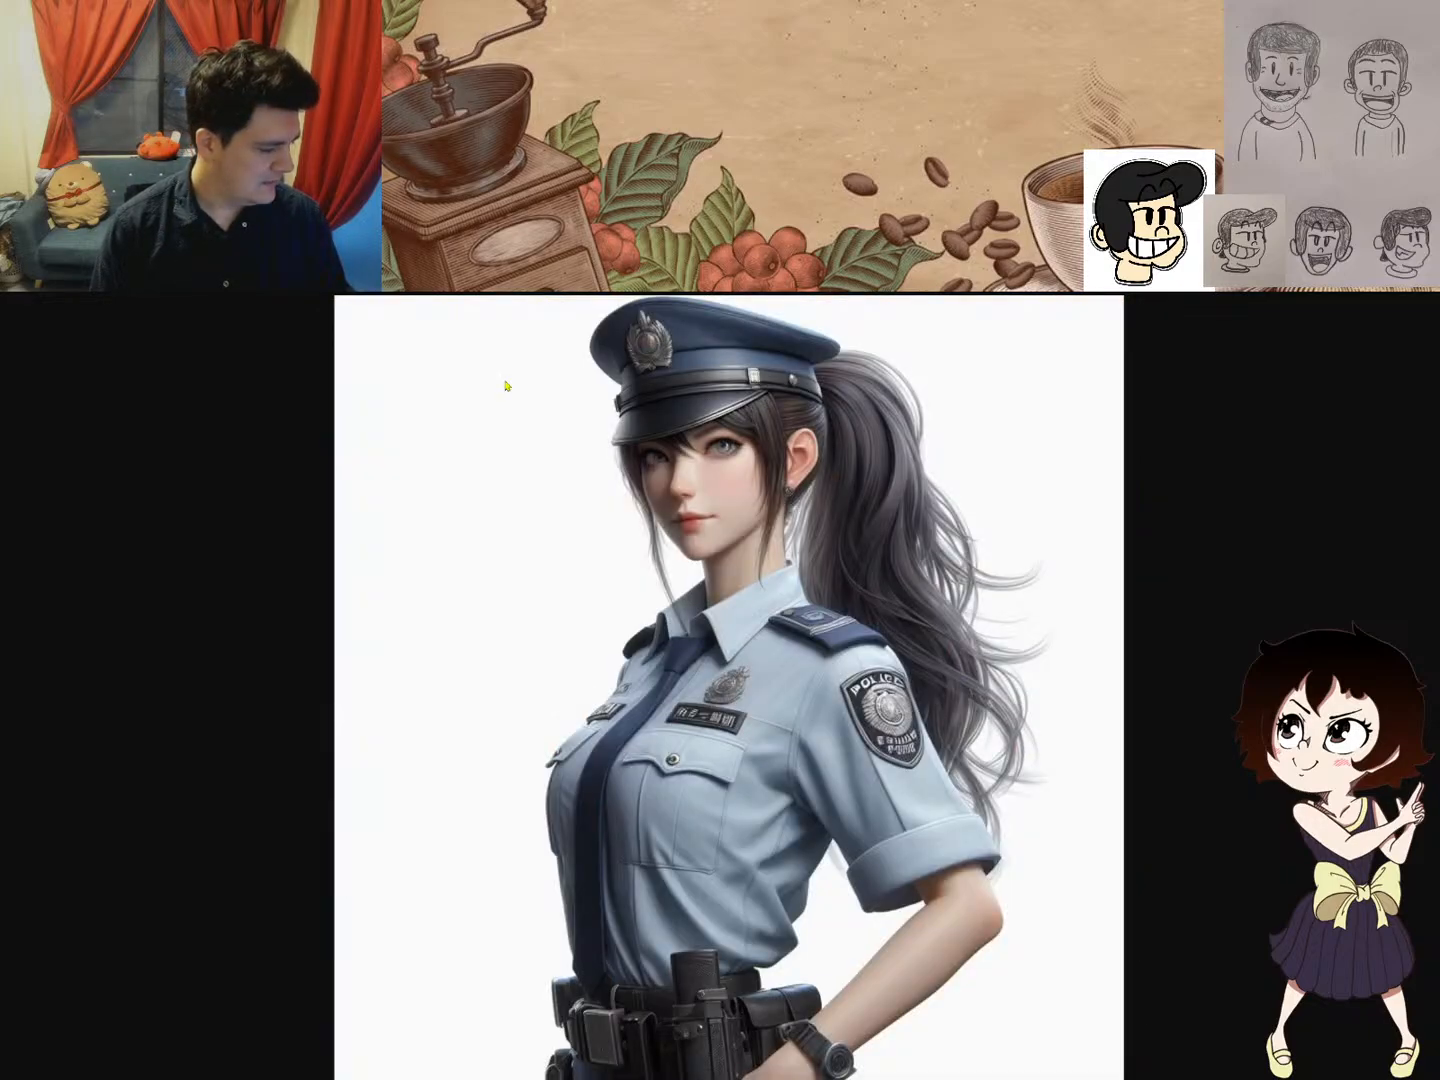
pyautogui.hotkey('ctrl', 'Tab')
pyautogui.hotkey('ctrl', 'Tab')
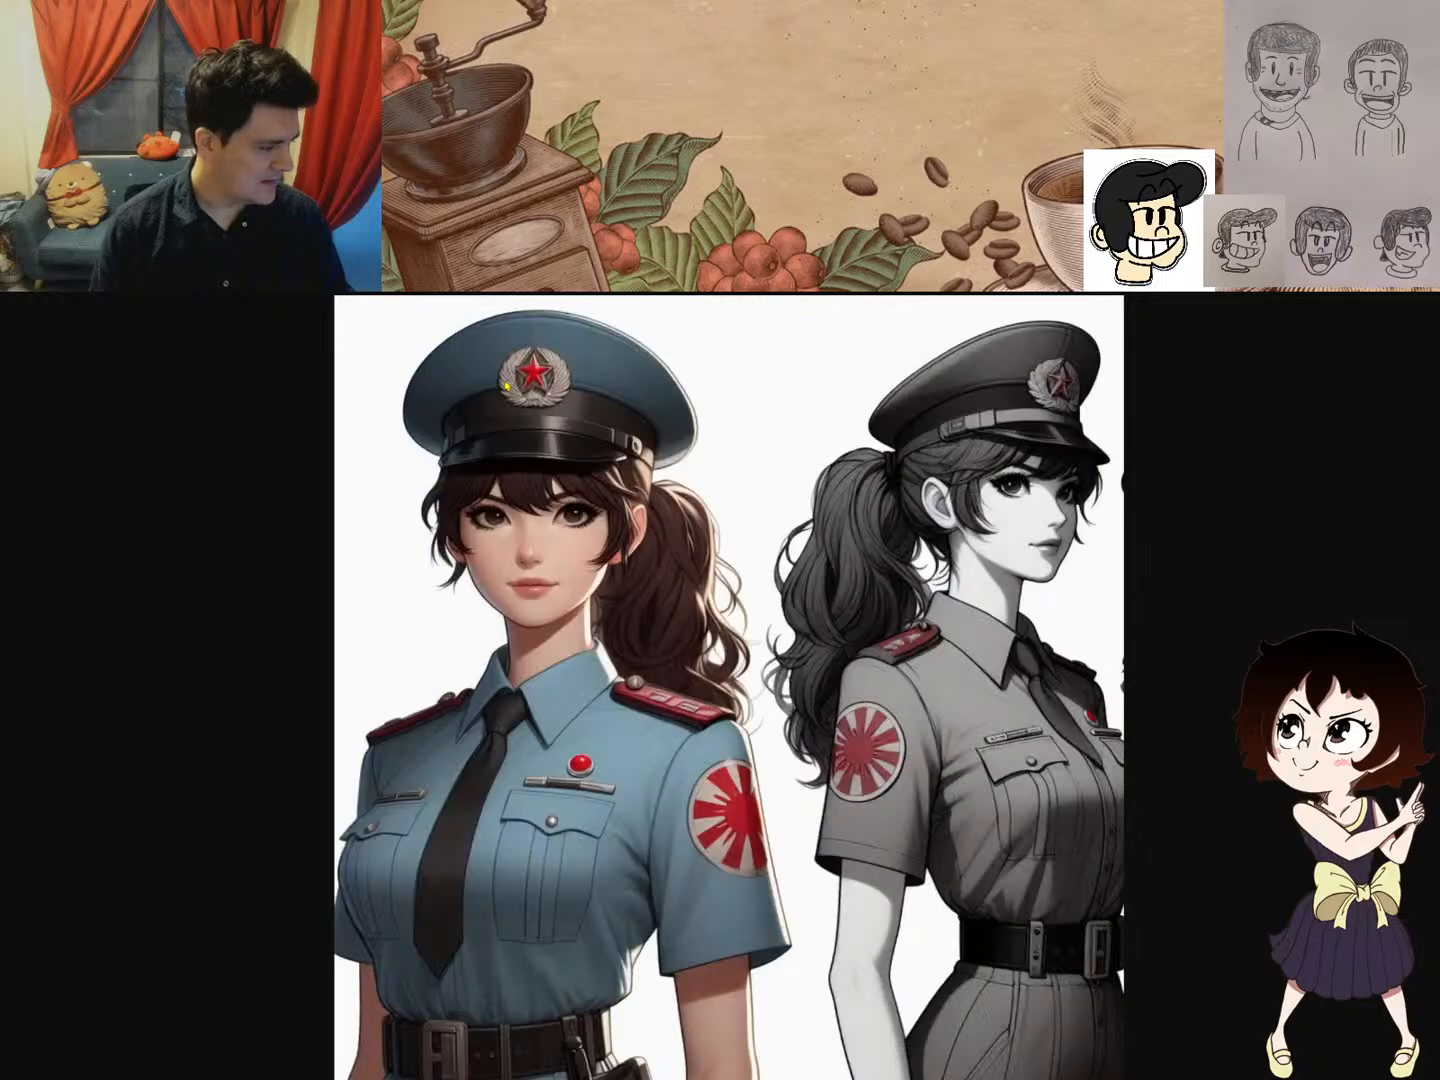
pyautogui.hotkey('ctrl', 'Tab')
pyautogui.hotkey('ctrl', 'Tab')
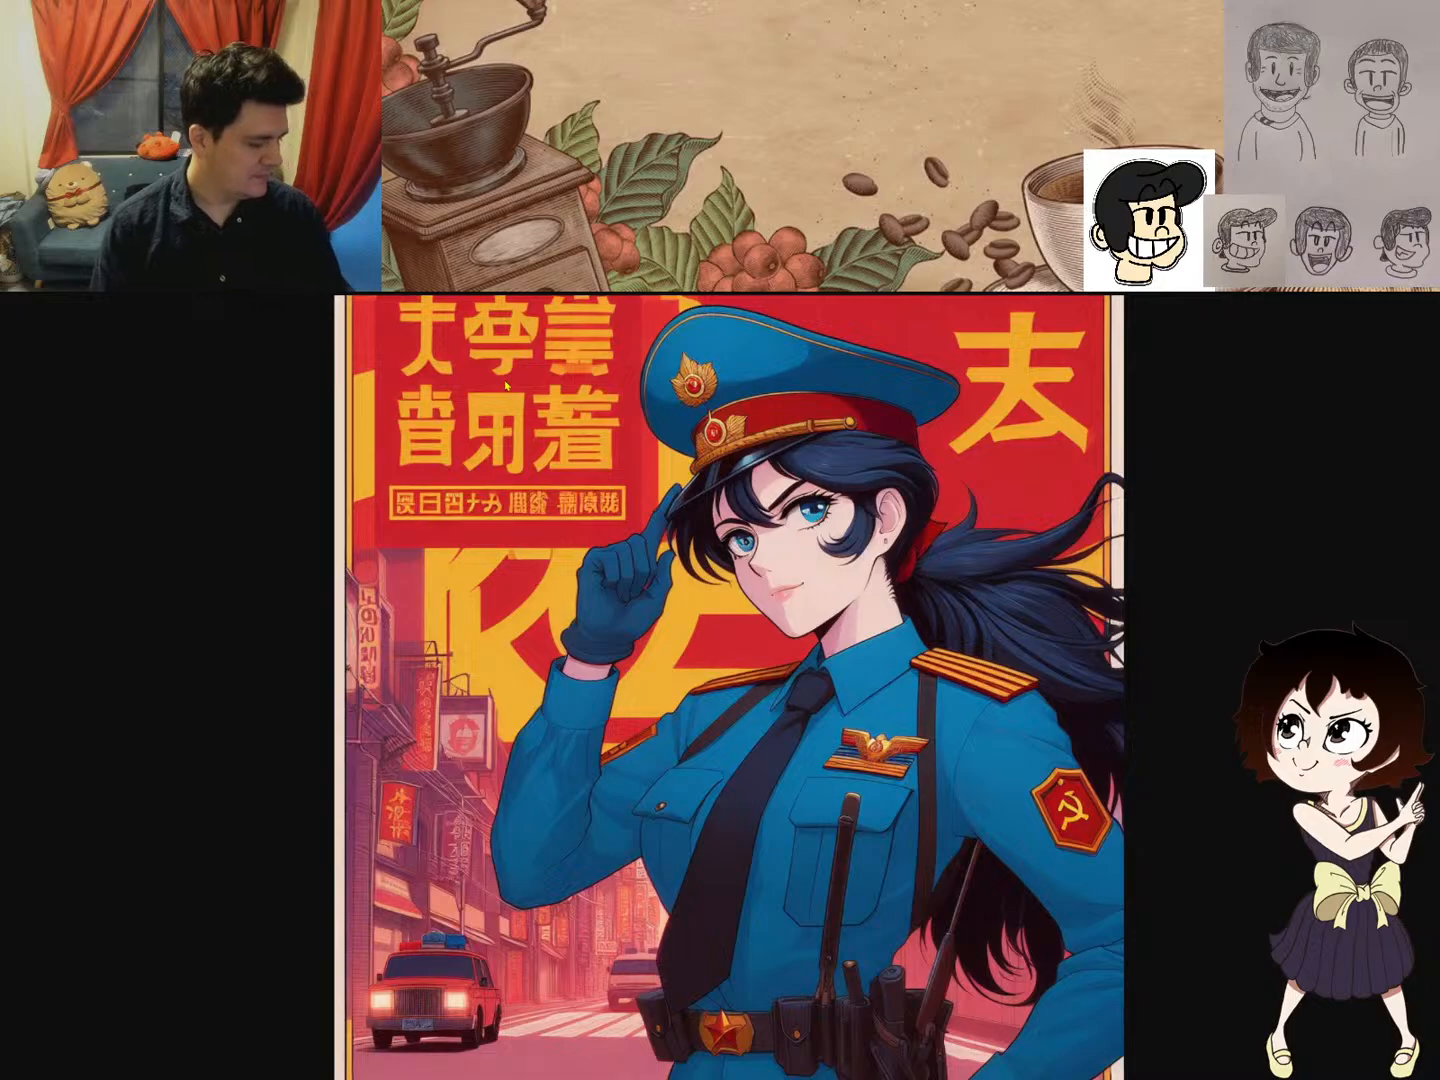
pyautogui.hotkey('ctrl', 'Tab')
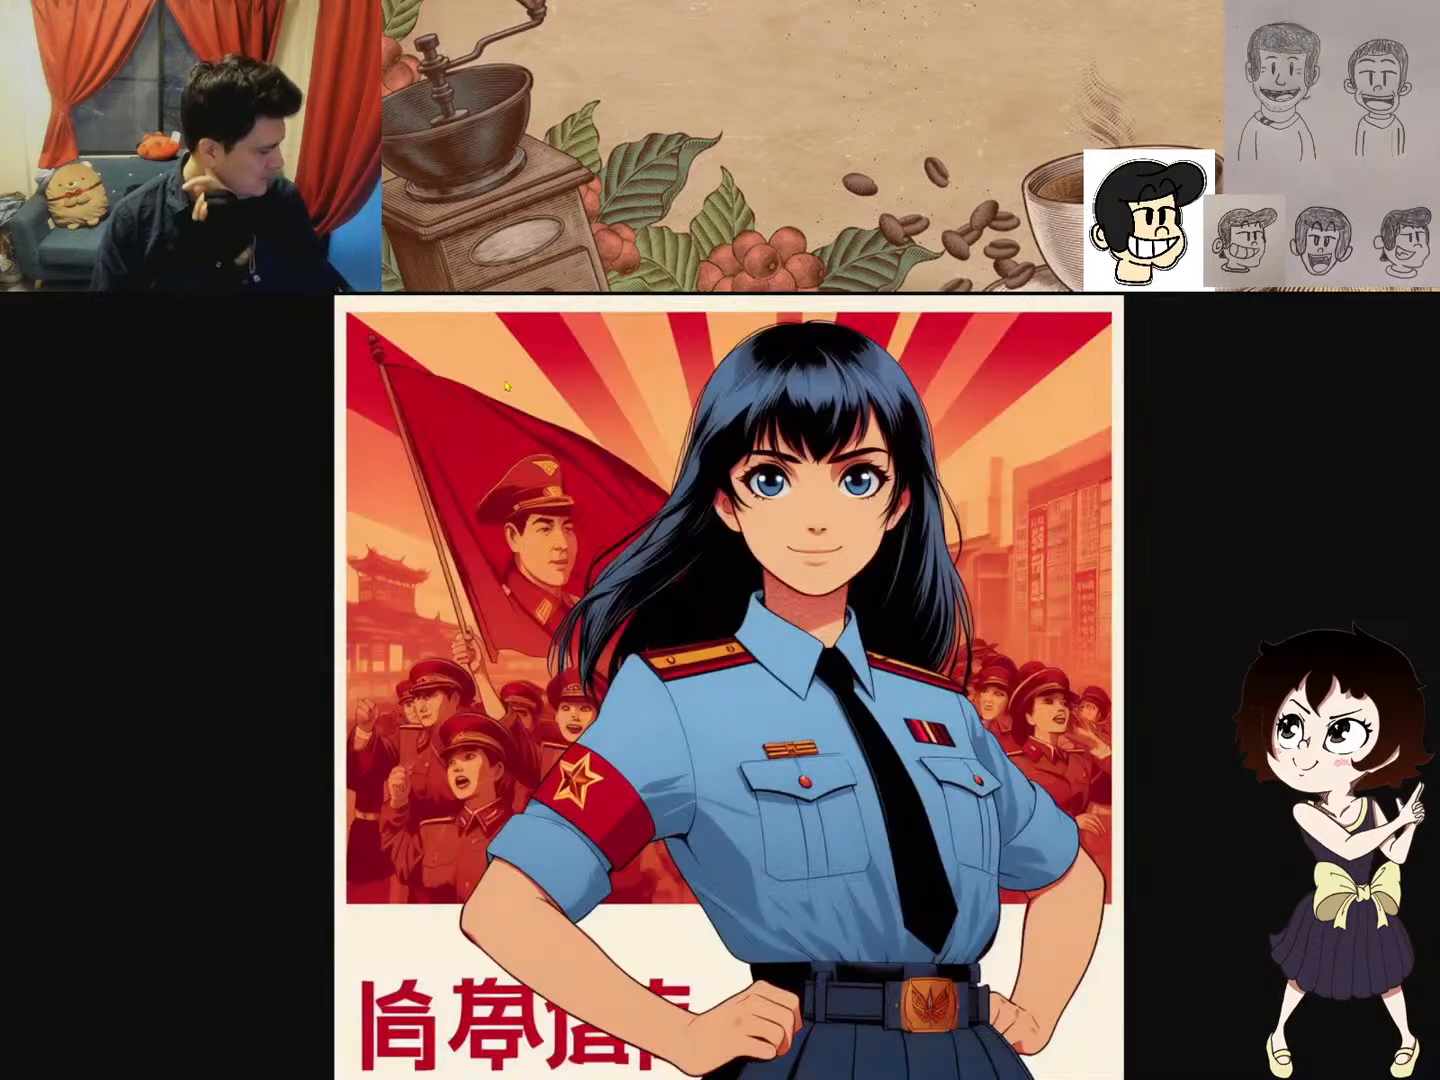
pyautogui.hotkey('ctrl', 'Tab')
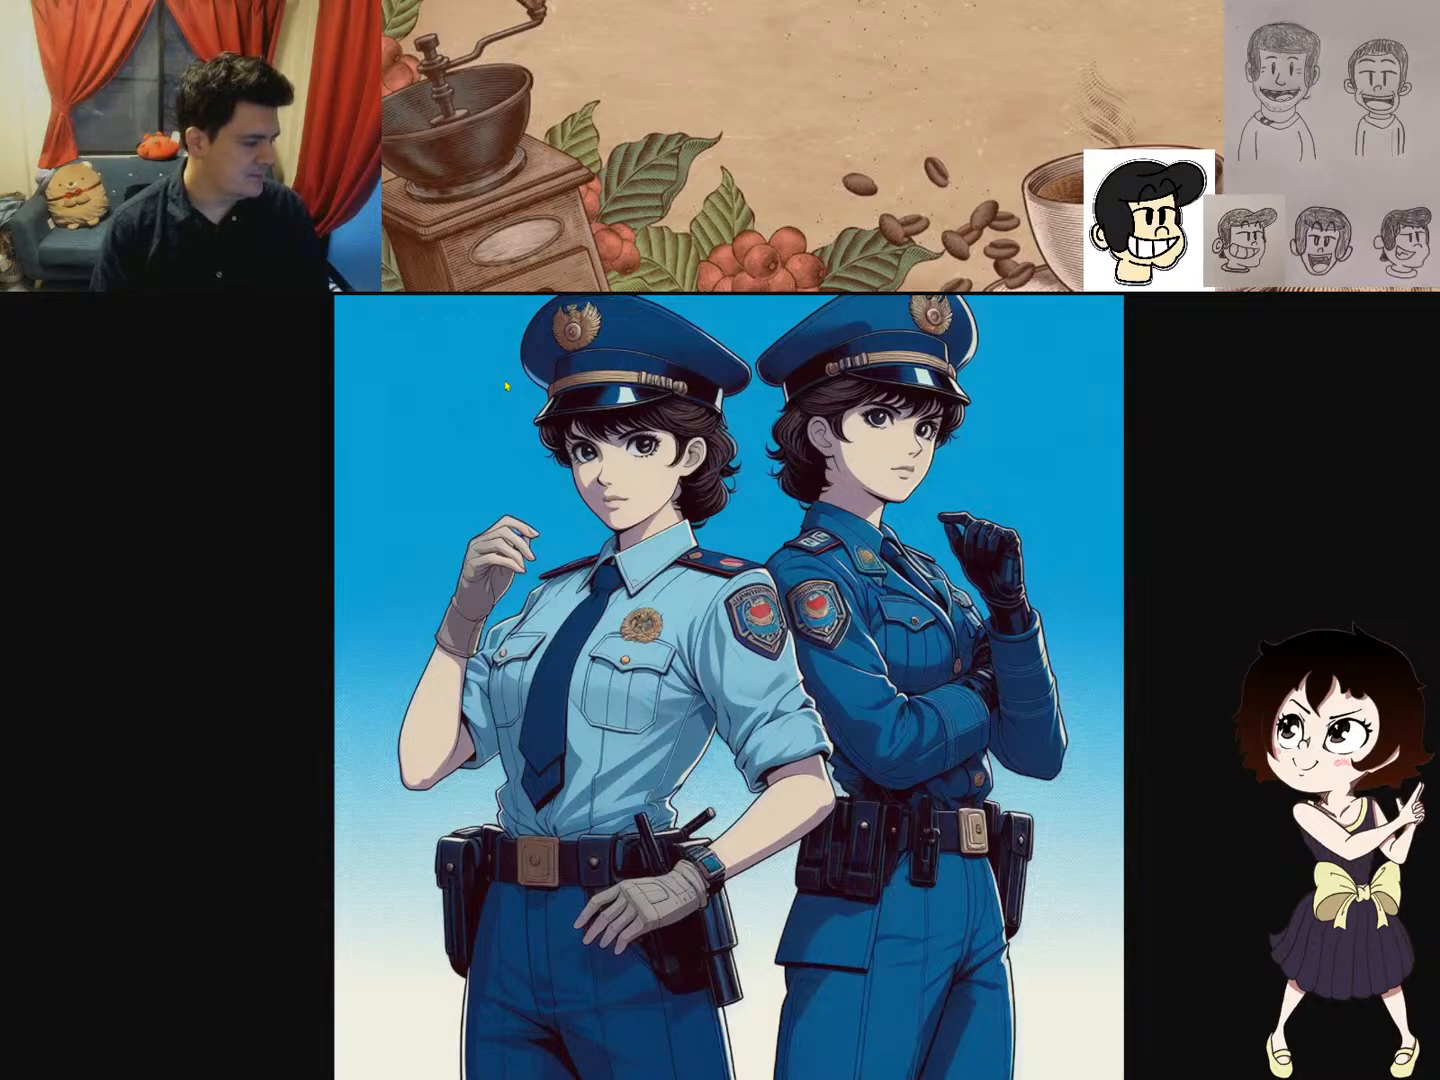
pyautogui.hotkey('ctrl', 'Tab')
pyautogui.hotkey('ctrl', 'Tab')
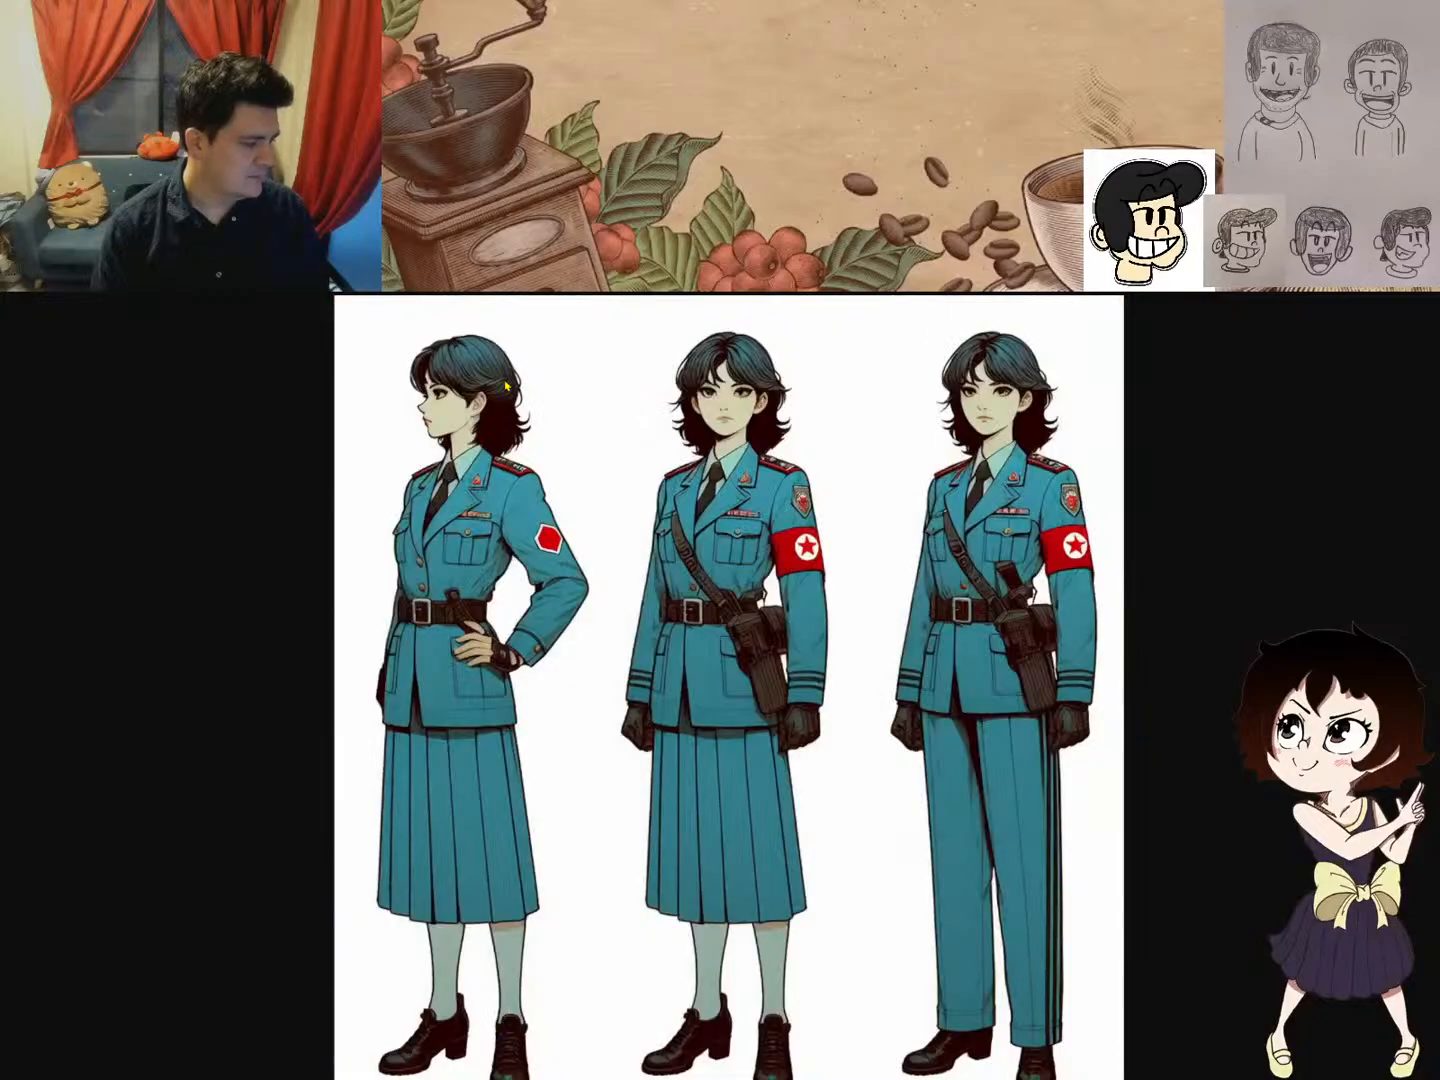
pyautogui.hotkey('ctrl', 'Tab')
pyautogui.hotkey('ctrl', 'Tab')
pyautogui.hotkey('ctrl', 'Tab')
pyautogui.hotkey('ctrl', 'Tab')
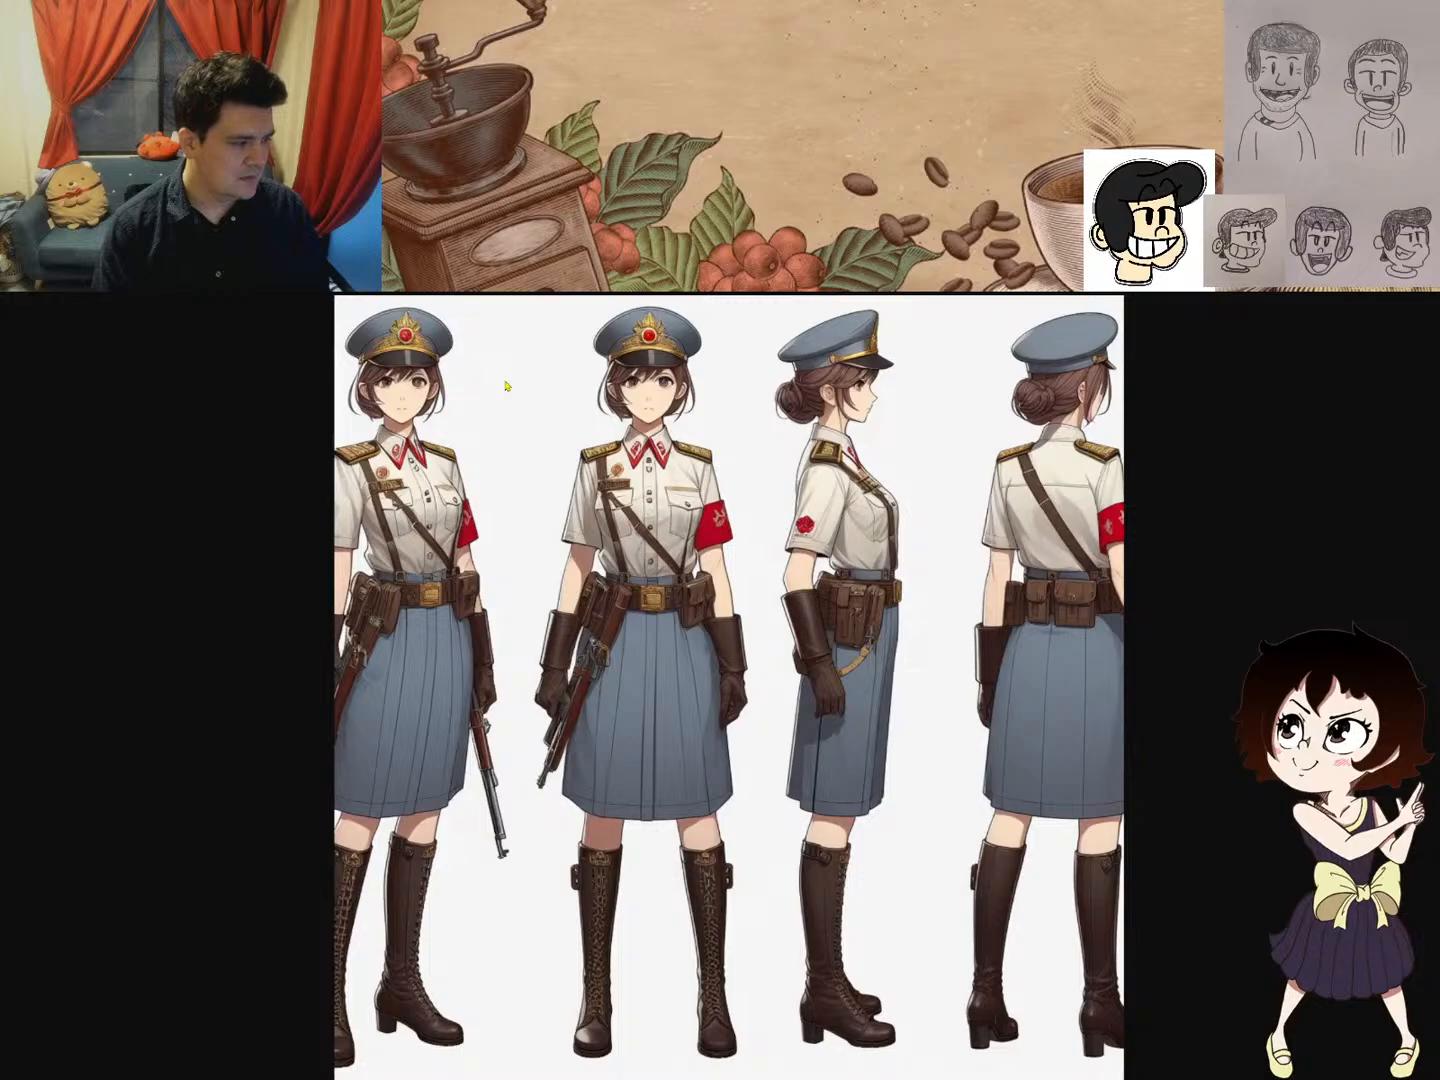
pyautogui.hotkey('ctrl', 'Tab')
pyautogui.hotkey('ctrl', 'Tab')
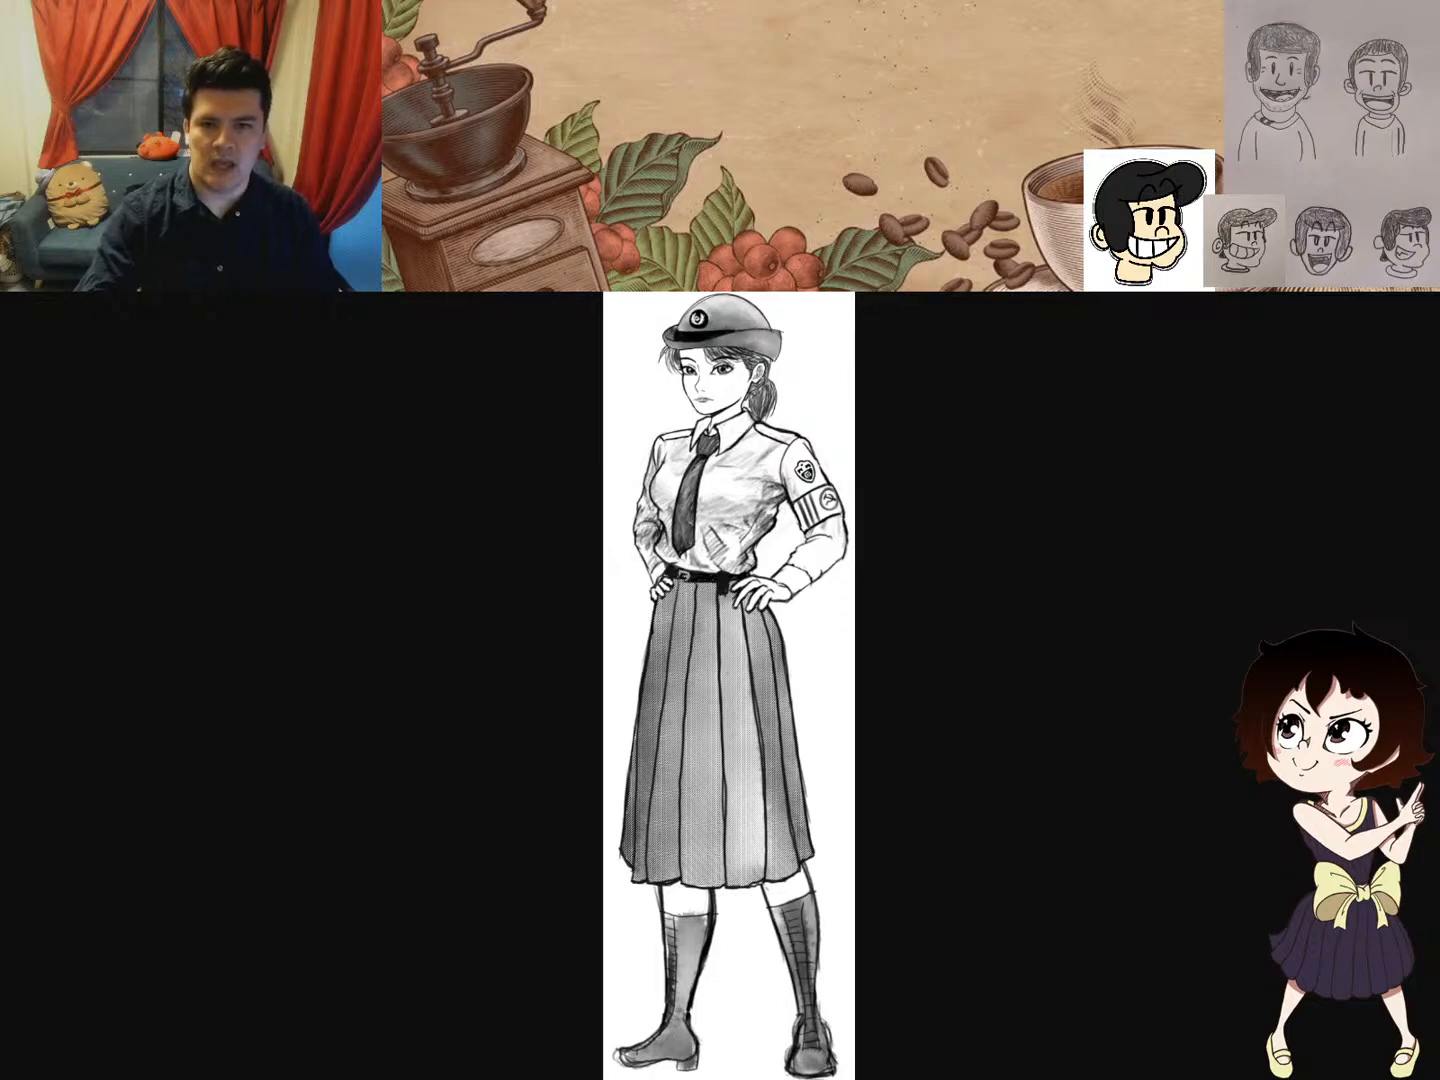
# - Switch to Krita and sample the eyebrow's black as the brush colour, undoing the red test scribble over the chest
pyautogui.hotkey('alt', 'Tab')
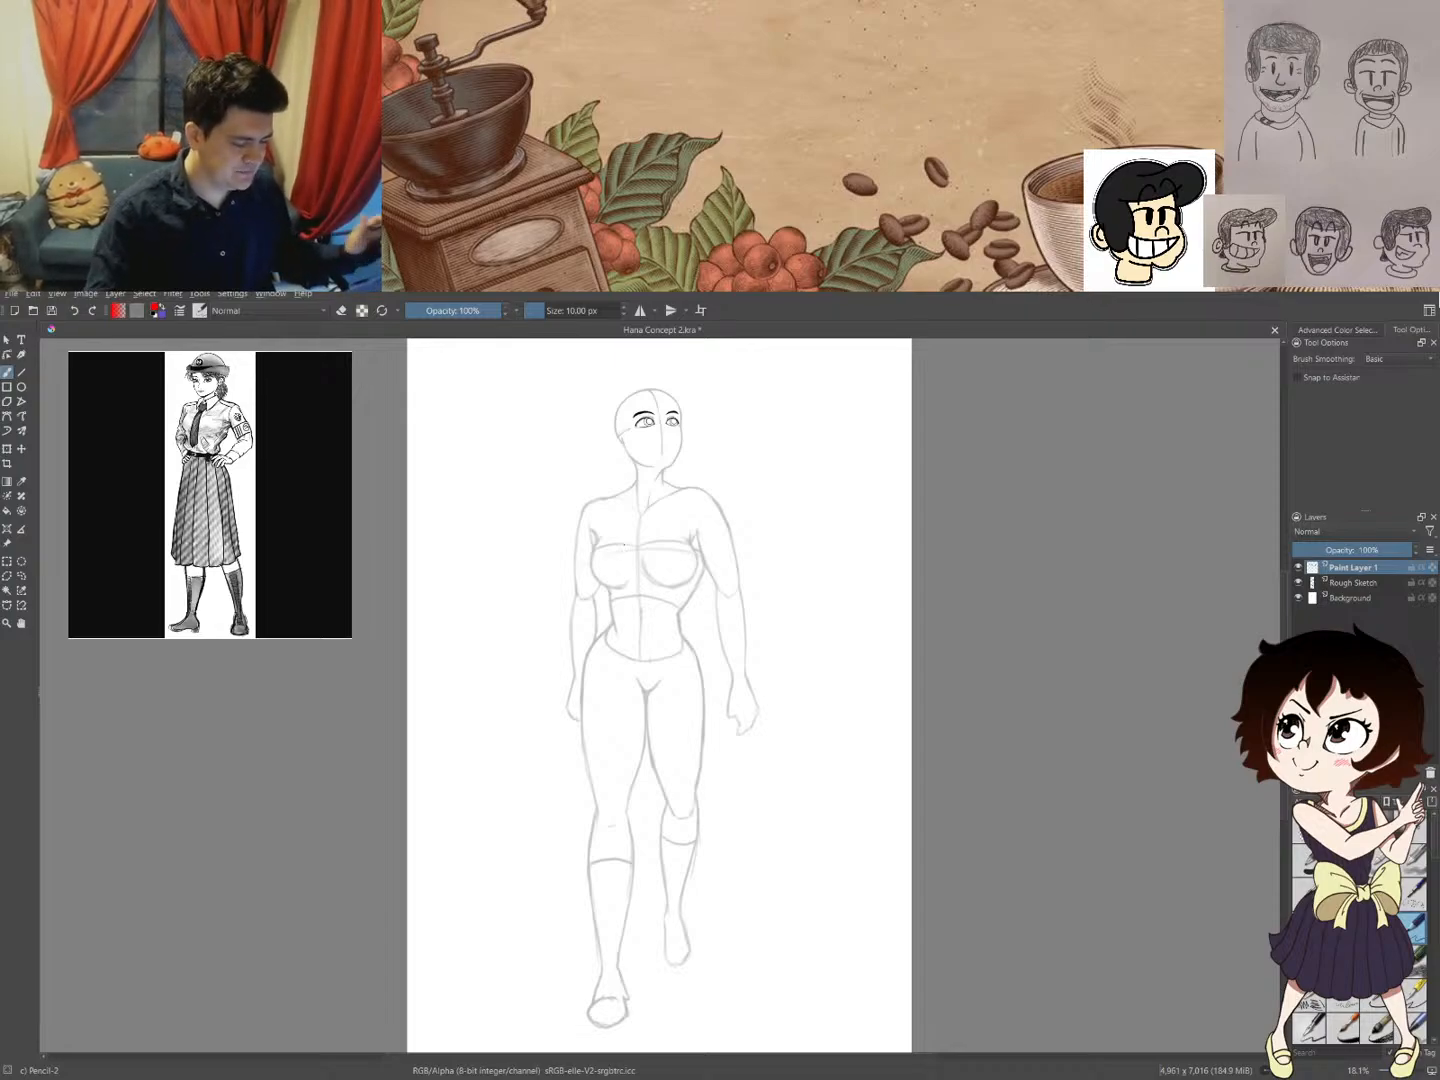
pyautogui.moveTo(644, 504)
pyautogui.mouseDown()
pyautogui.moveTo(651, 529)
pyautogui.moveTo(764, 595)
pyautogui.mouseUp()
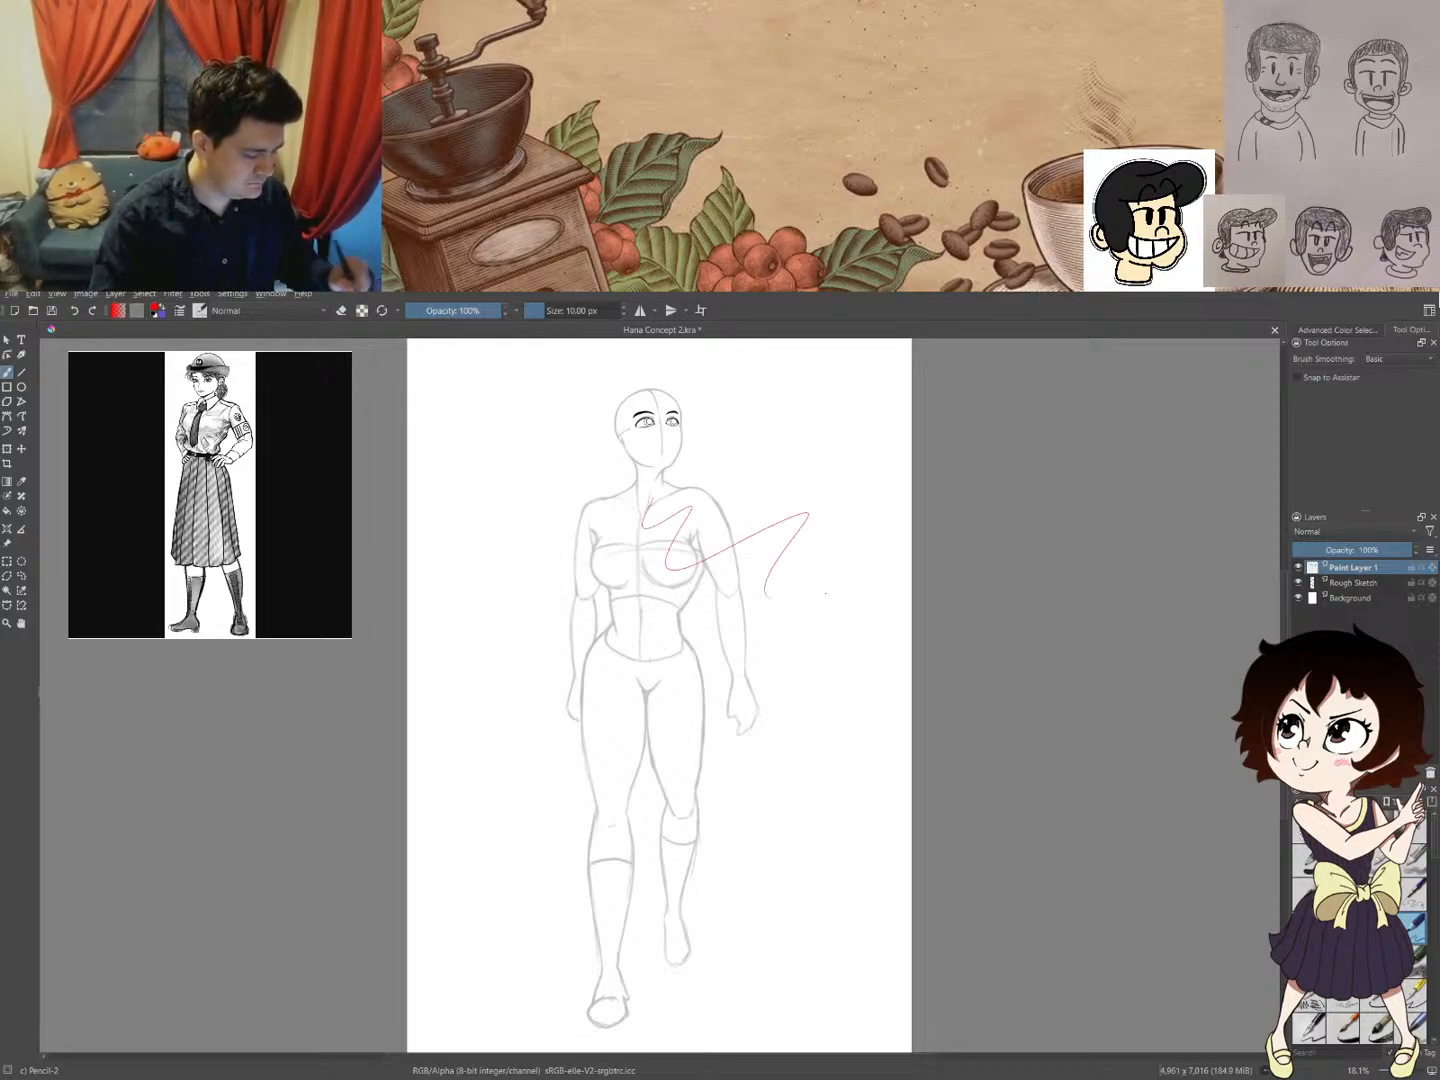
pyautogui.hotkey('ctrl', 'z')
pyautogui.moveTo(644, 419); pyautogui.dragTo(736, 325)
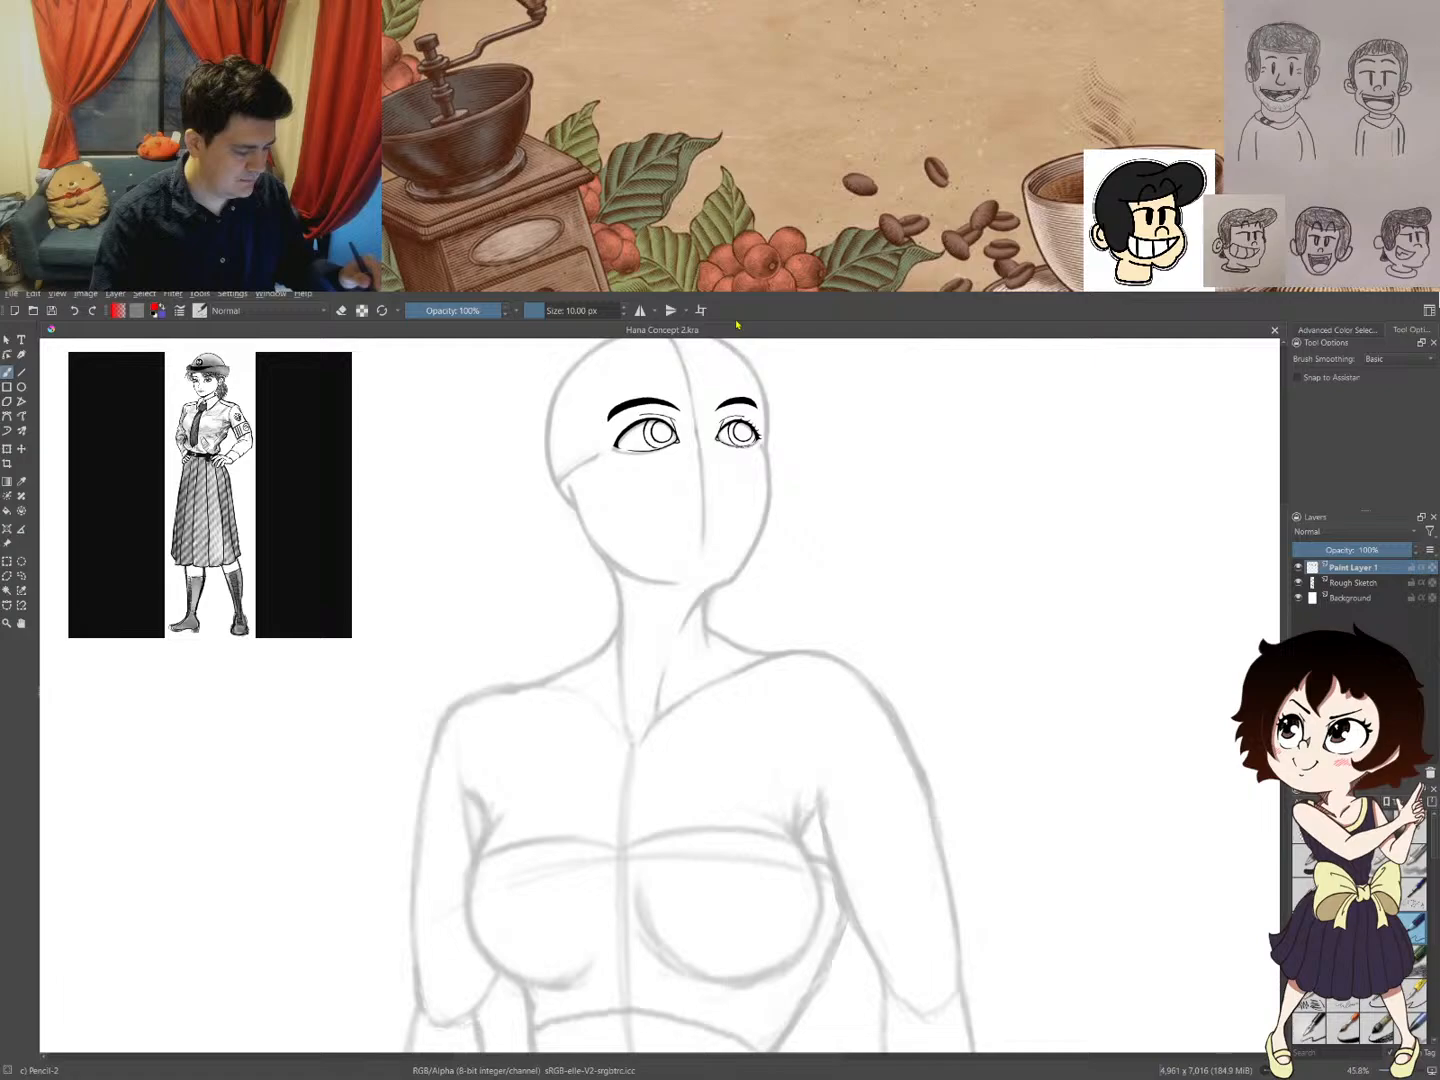
pyautogui.keyDown('ctrl'); pyautogui.click(642, 402); pyautogui.keyUp('ctrl')
pyautogui.moveTo(683, 530); pyautogui.dragTo(752, 553)
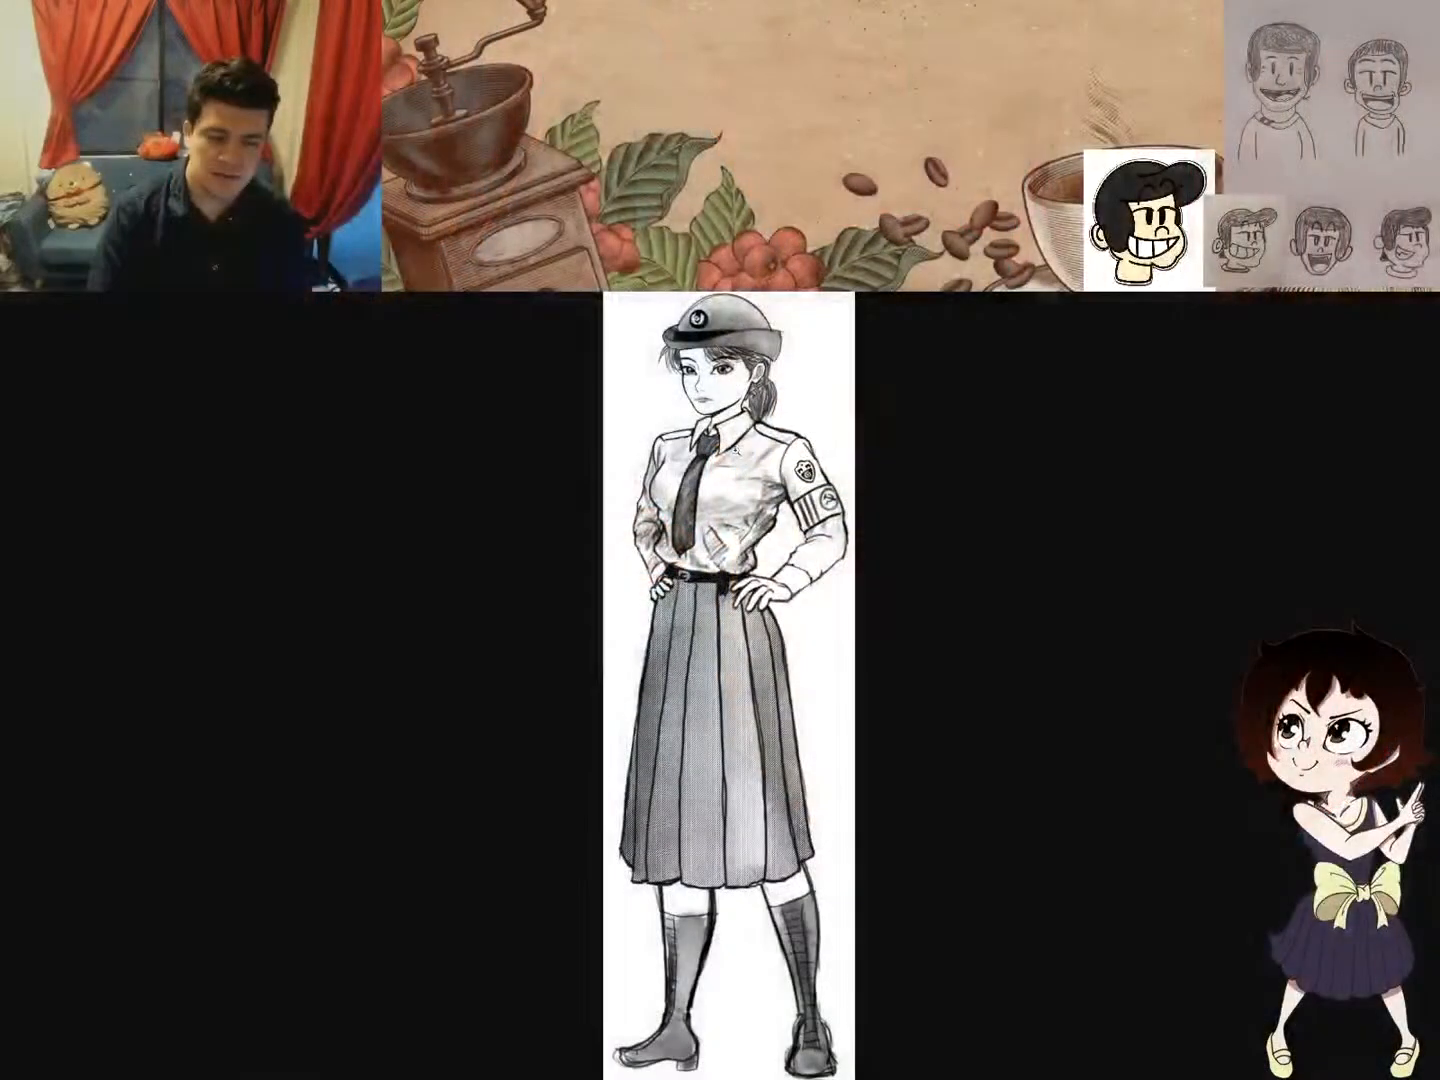
# - Enlarge the black-and-white policewoman reference in the browser to examine her hat, face and collar, and return to Krita
pyautogui.click(783, 365)
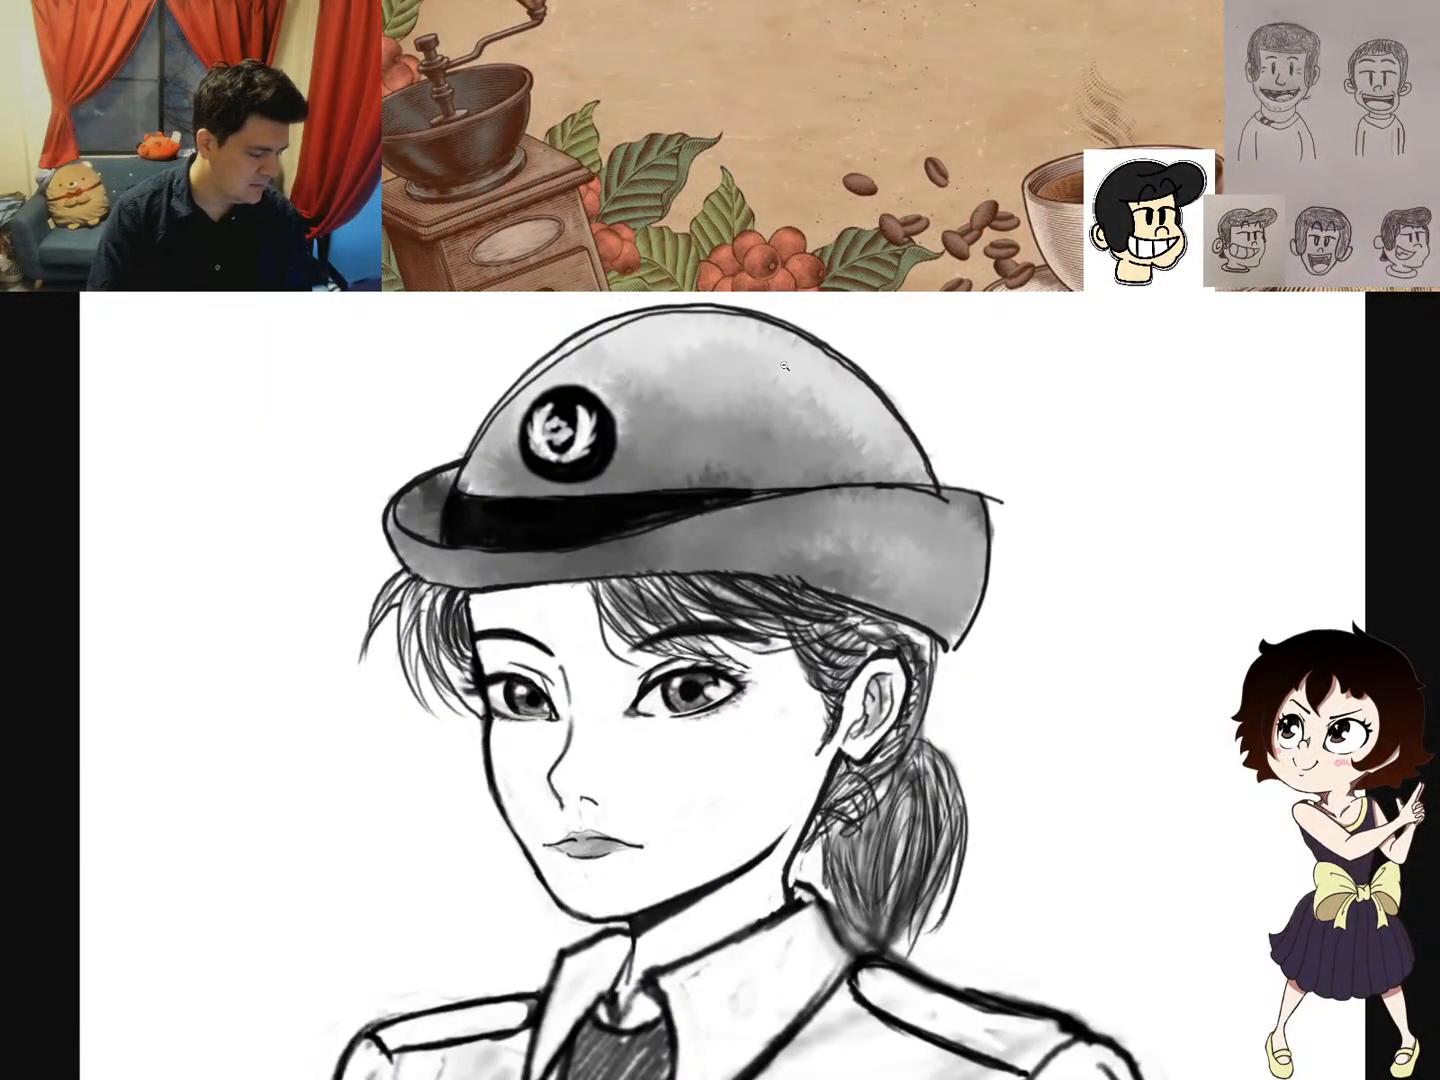
pyautogui.scroll(-3, 644, 653)
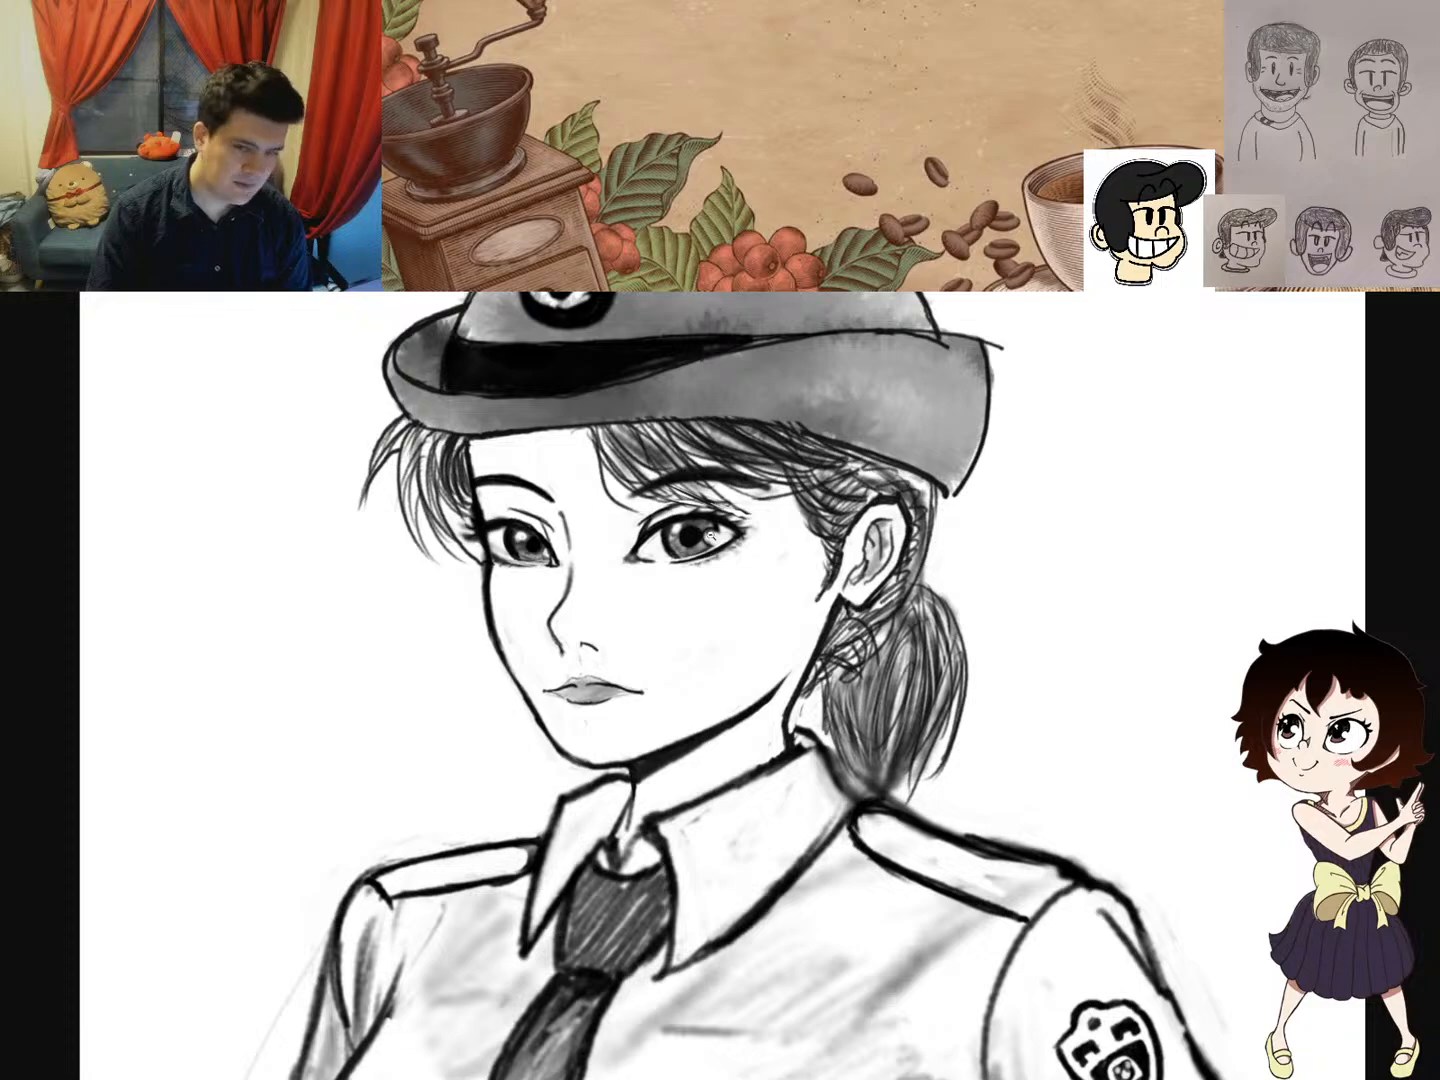
pyautogui.scroll(2, 710, 534)
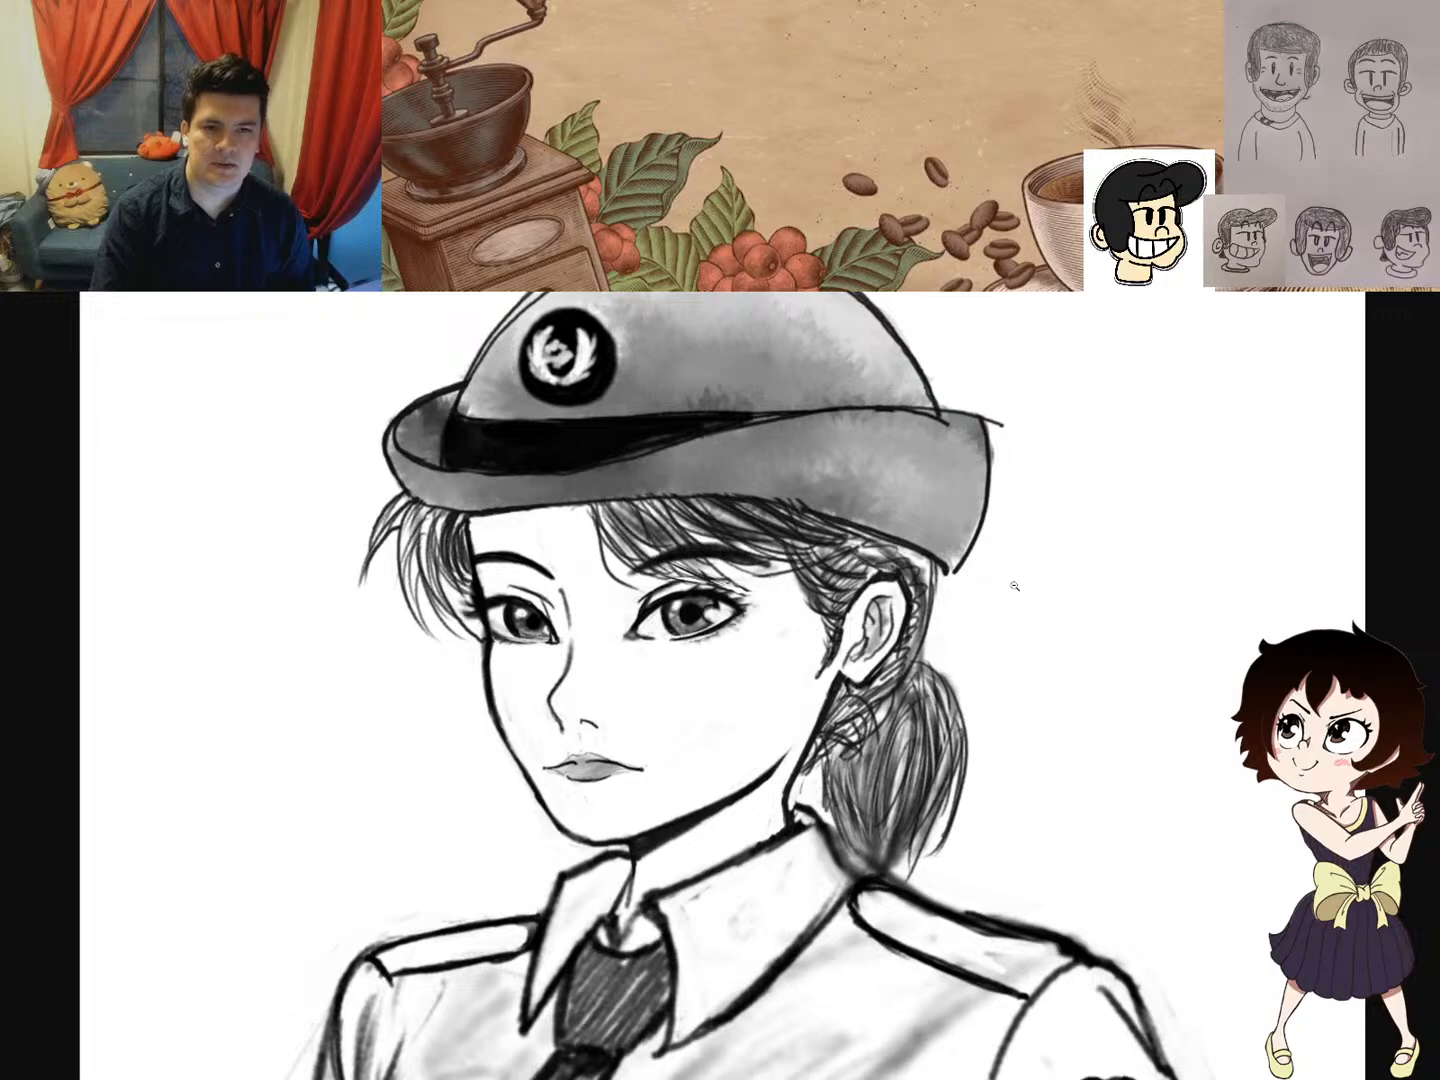
pyautogui.press('Escape')
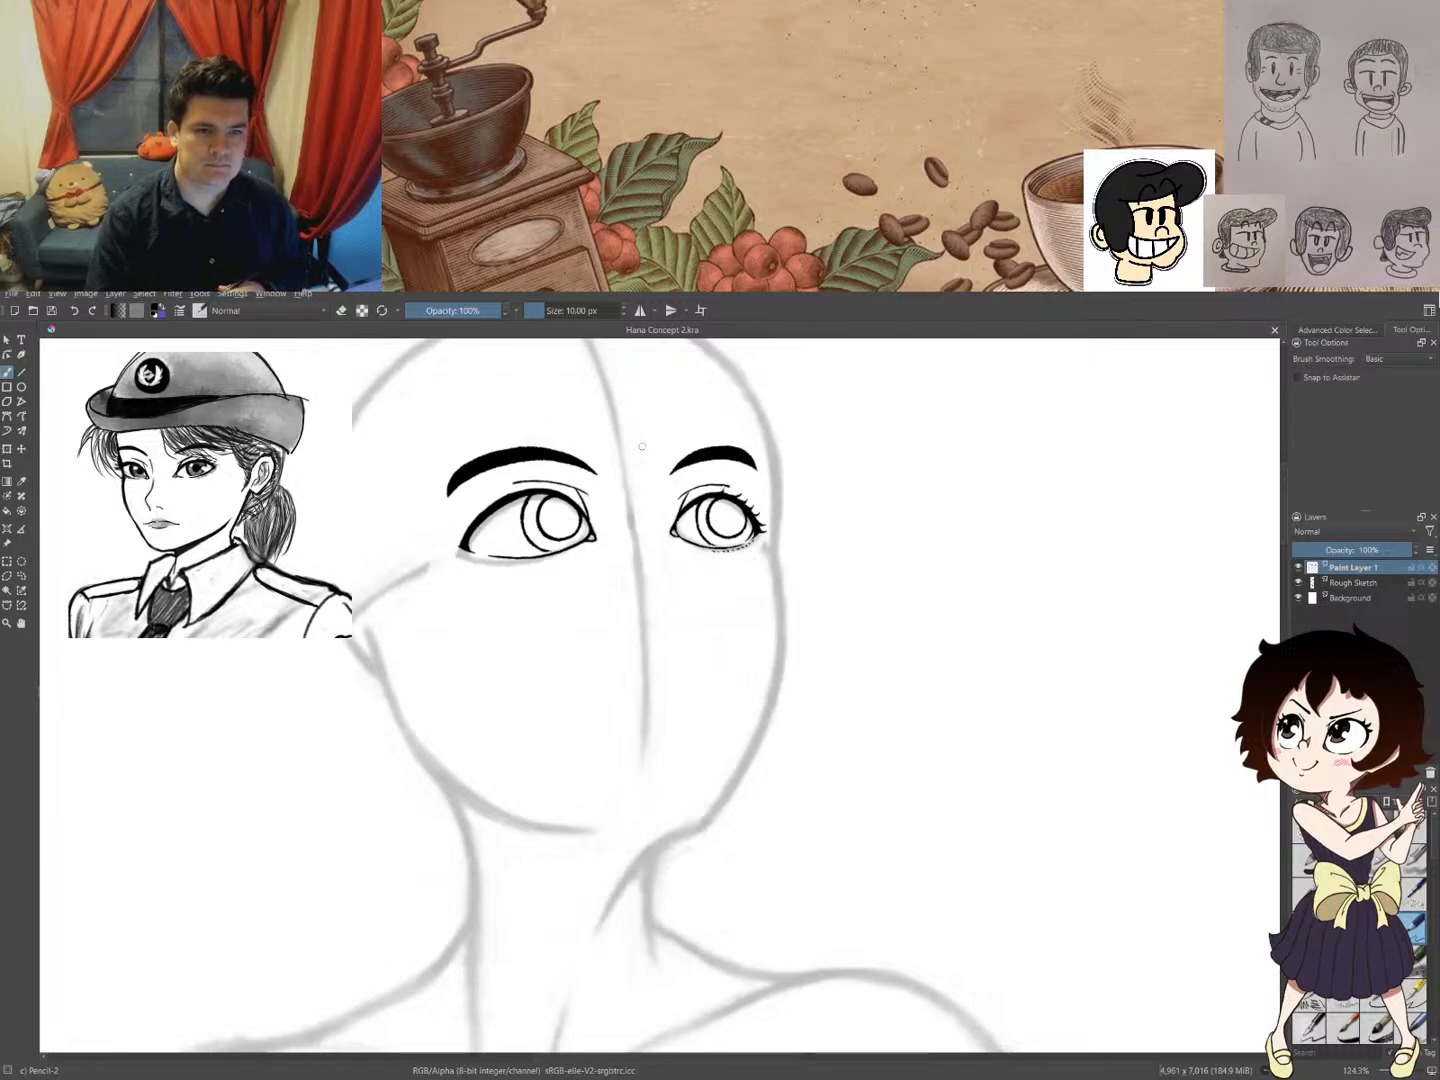
# - Draw short lower lashes under the larger eye using the Ink-4 Pen Rough brush at 7 px
pyautogui.moveTo(718, 526); pyautogui.dragTo(783, 571)
pyautogui.scroll(2, 783, 570)
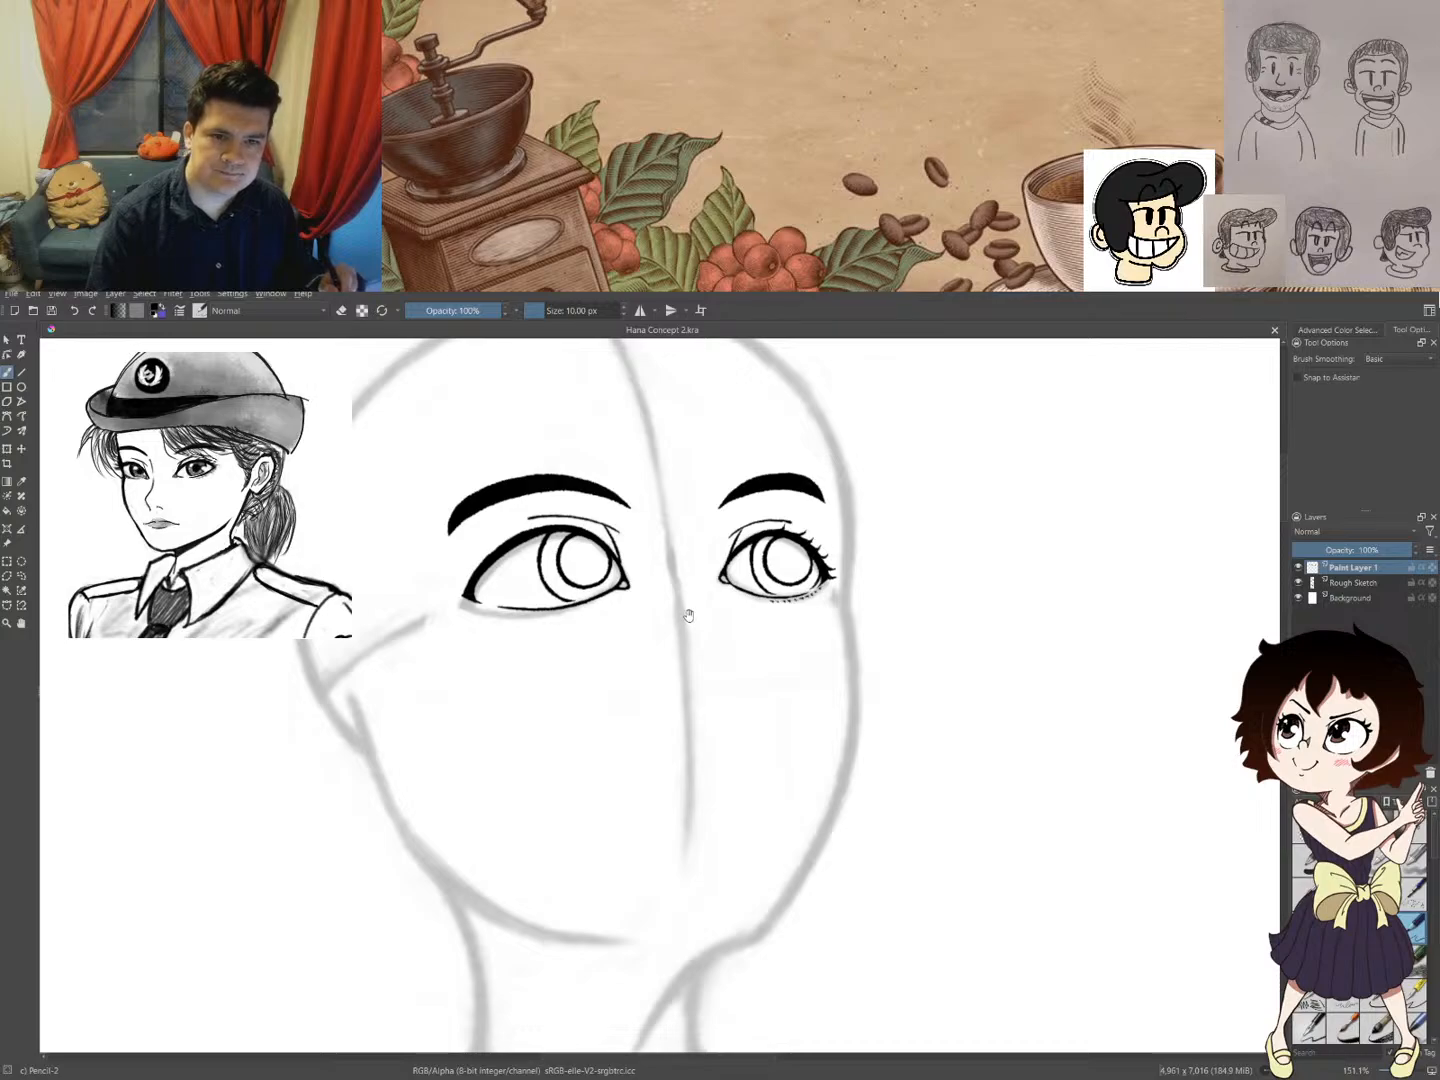
pyautogui.moveTo(689, 622); pyautogui.dragTo(749, 657)
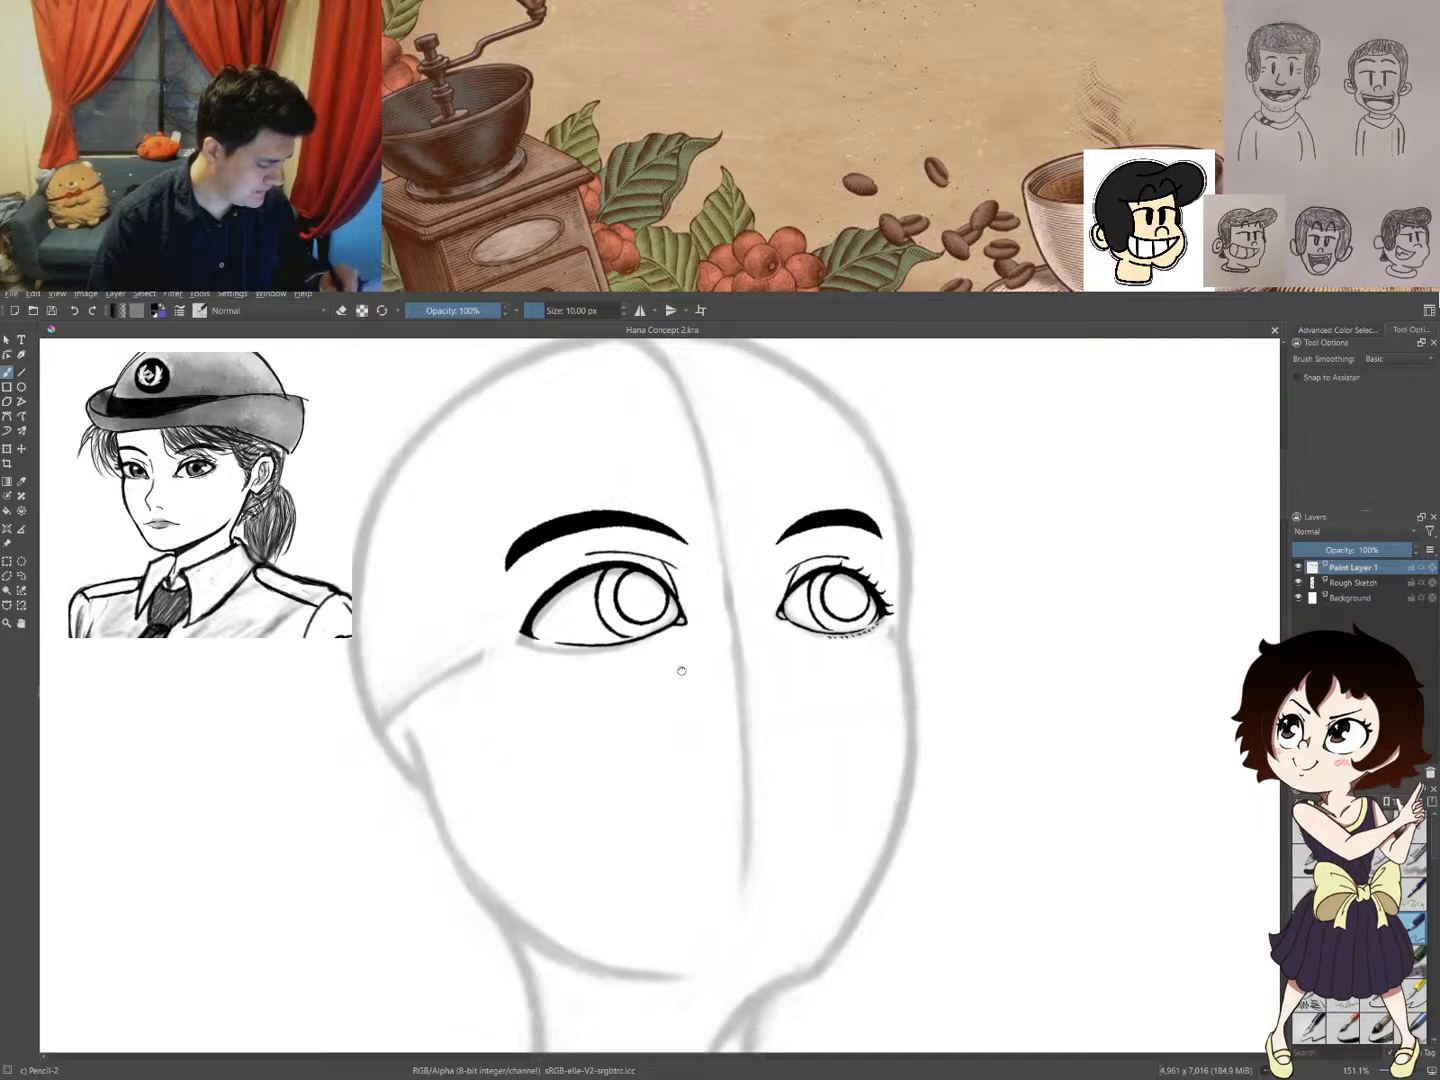
pyautogui.moveTo(678, 669); pyautogui.dragTo(721, 688)
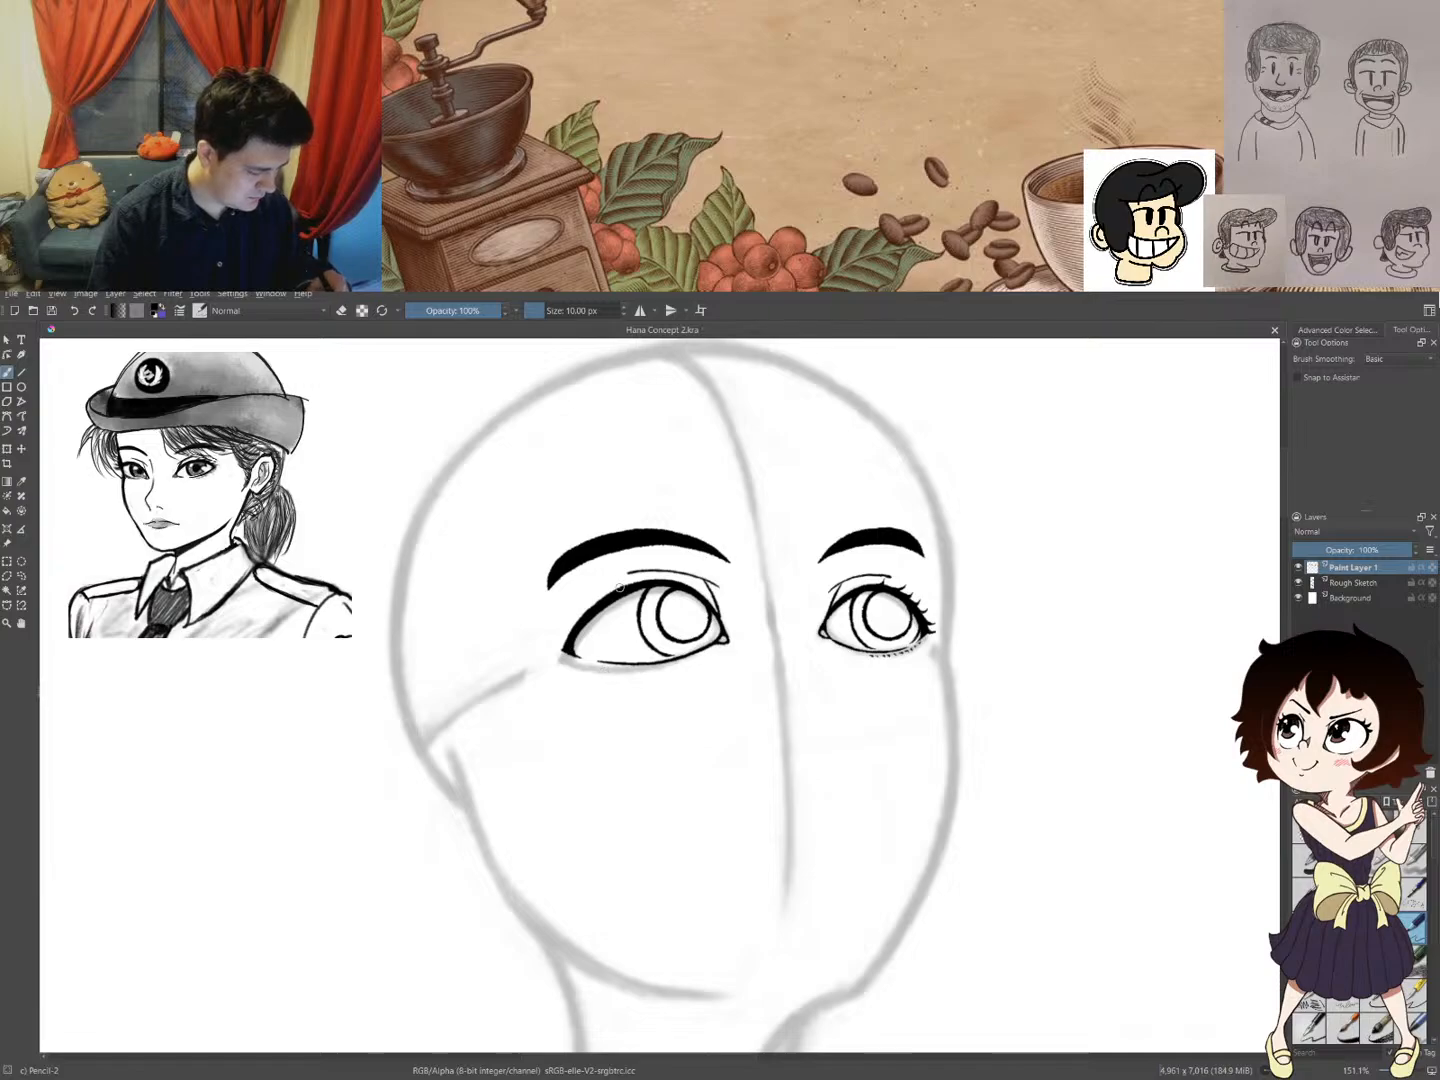
pyautogui.rightClick(635, 634)
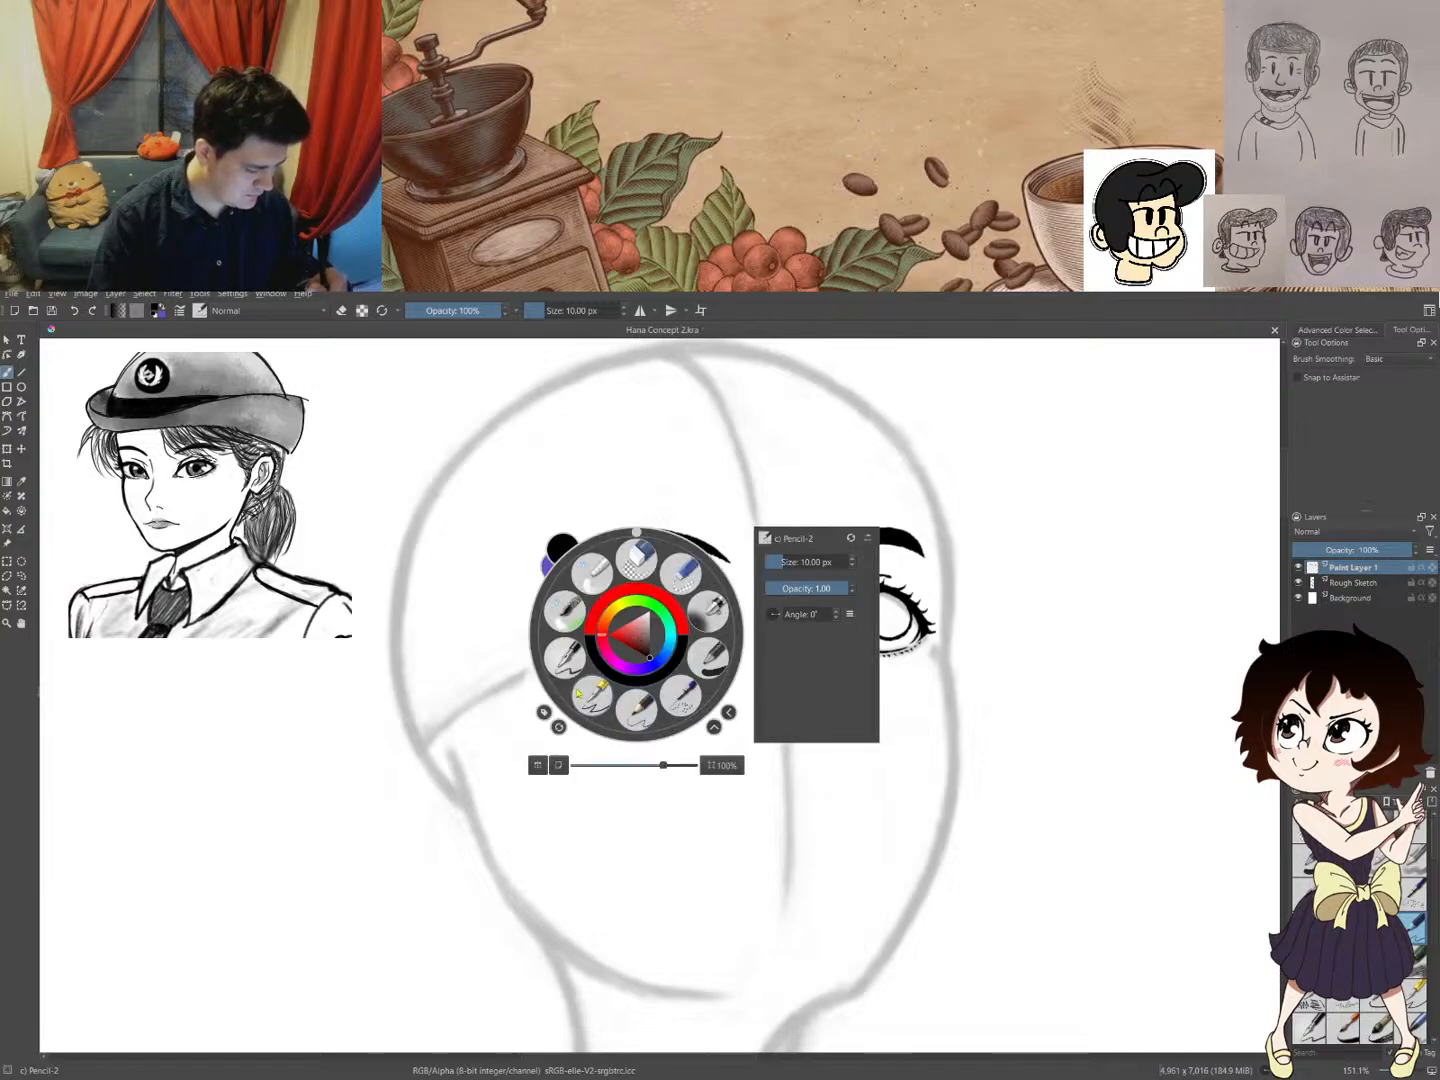
pyautogui.click(563, 661)
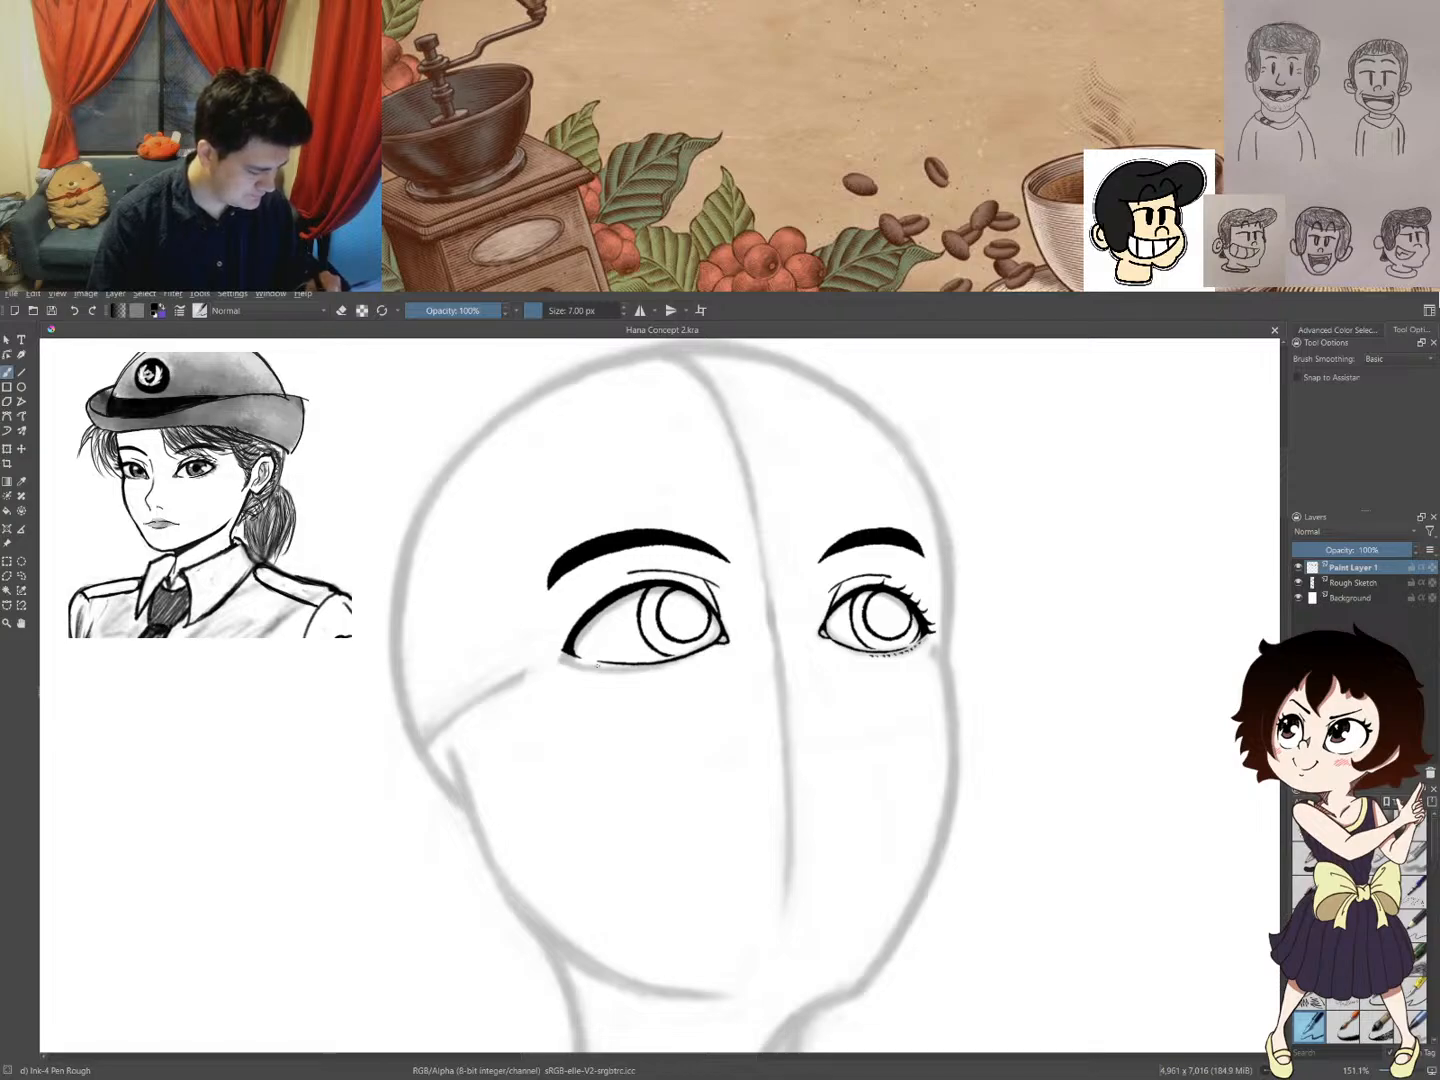
pyautogui.moveTo(598, 662); pyautogui.dragTo(597, 666)
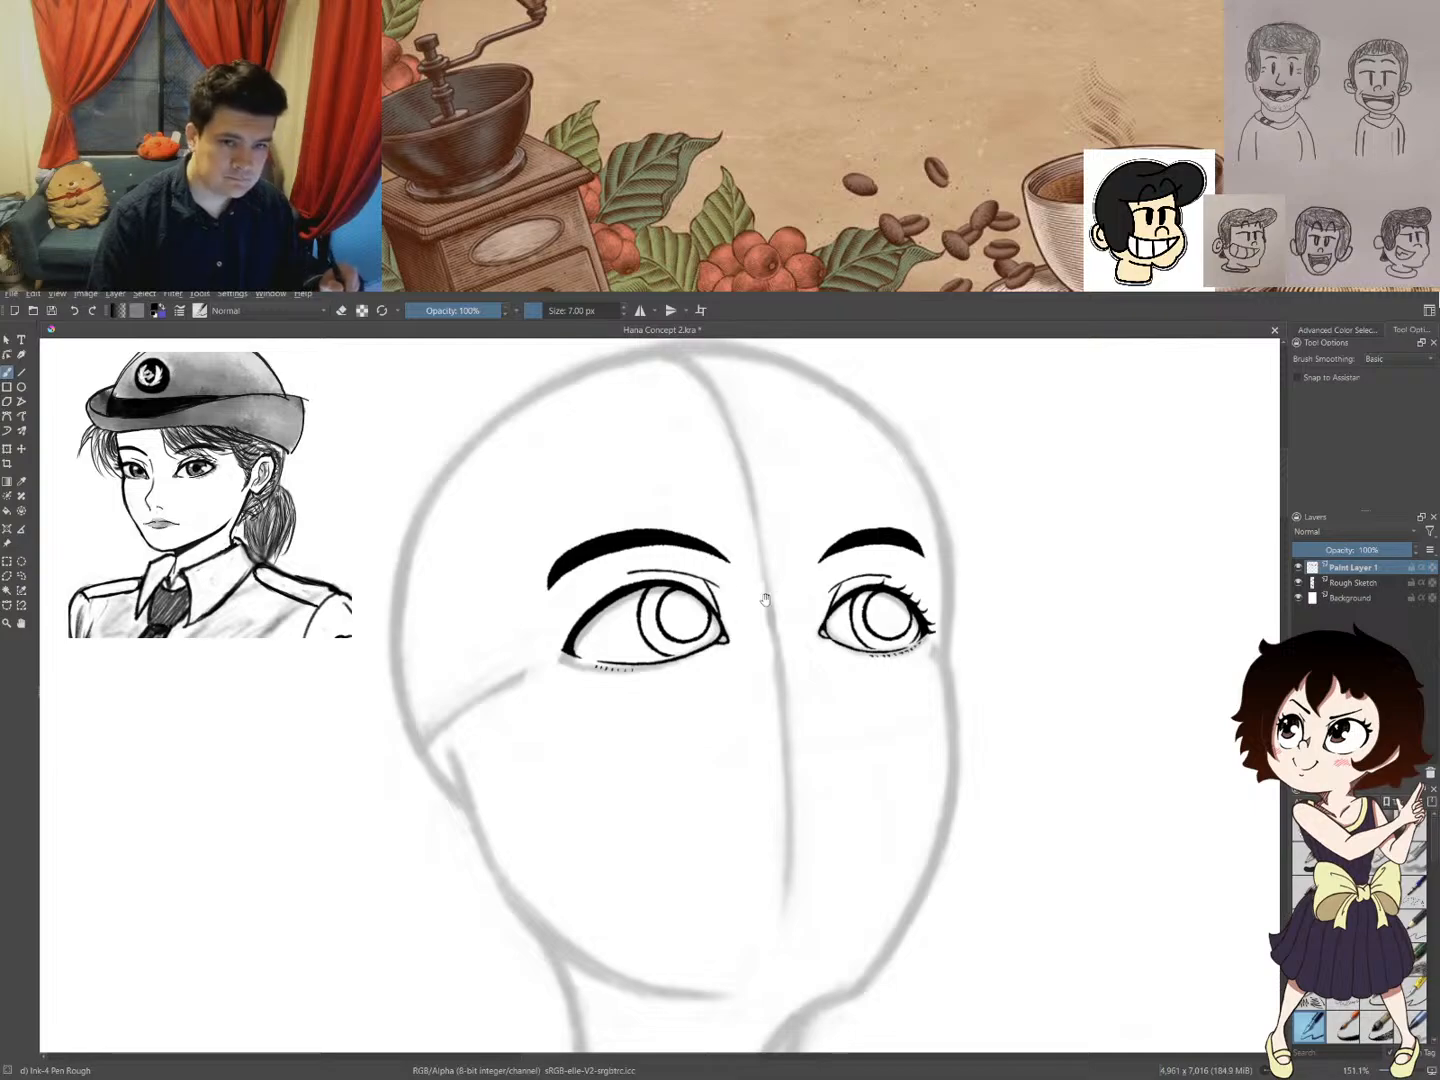
# - Draw short radiating lines inside both irises and a small round highlight at the lower nose-side edge of the larger eye's iris
pyautogui.moveTo(758, 600)
pyautogui.mouseDown()
pyautogui.moveTo(789, 573)
pyautogui.moveTo(722, 635)
pyautogui.moveTo(687, 643)
pyautogui.mouseUp()
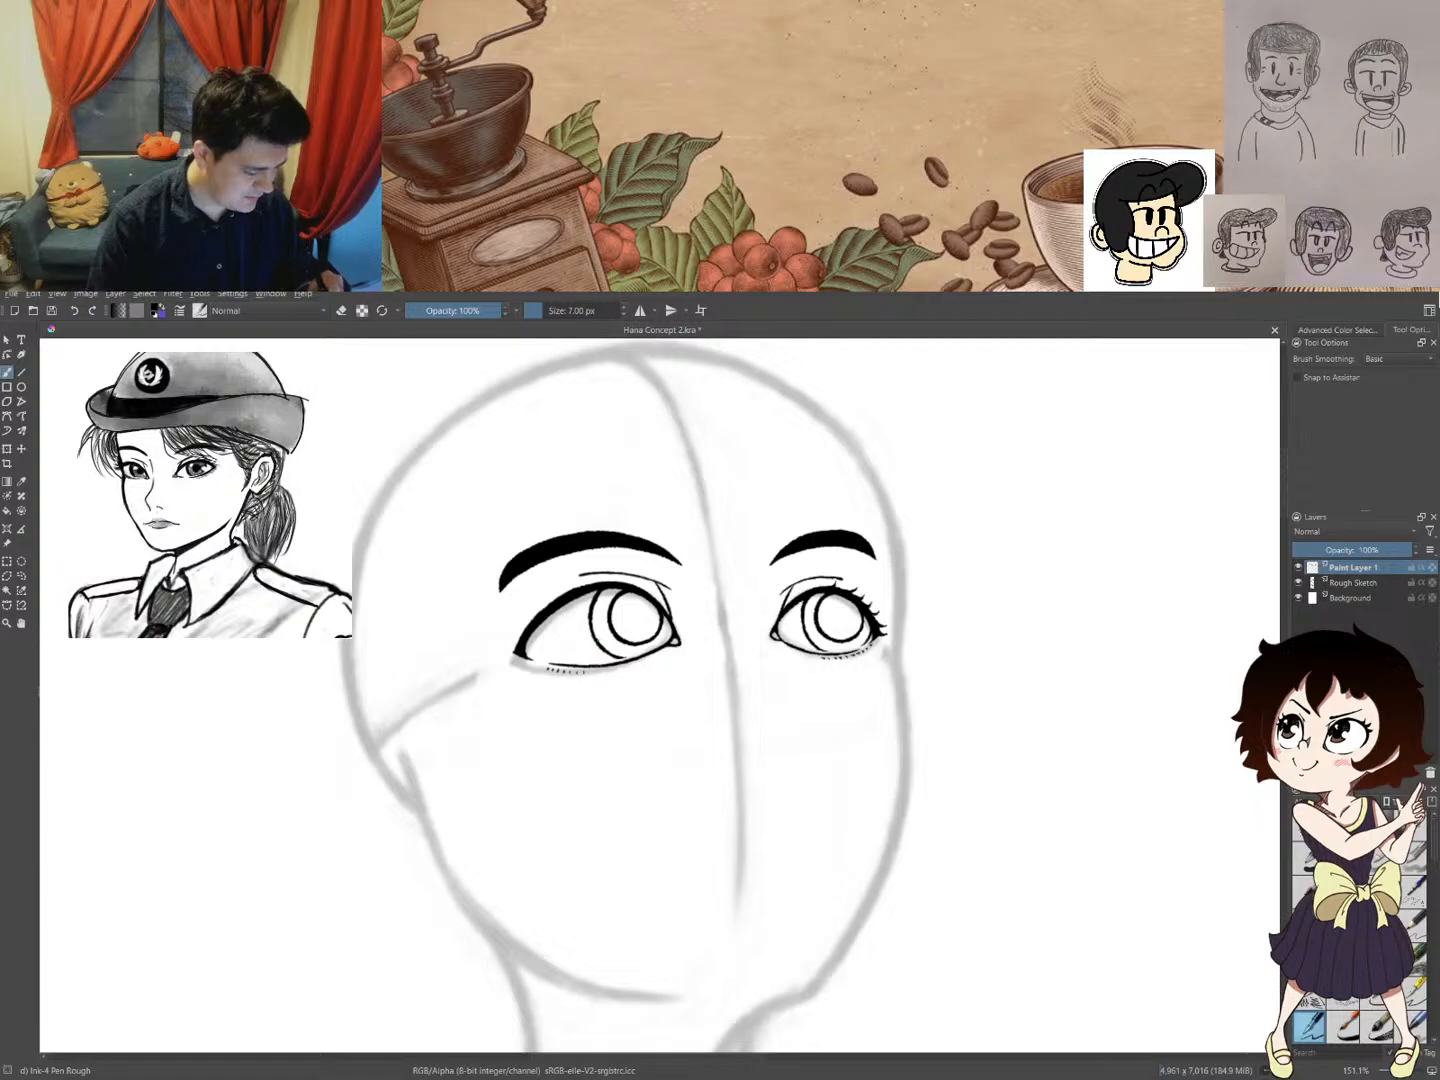
pyautogui.moveTo(598, 632); pyautogui.dragTo(612, 644)
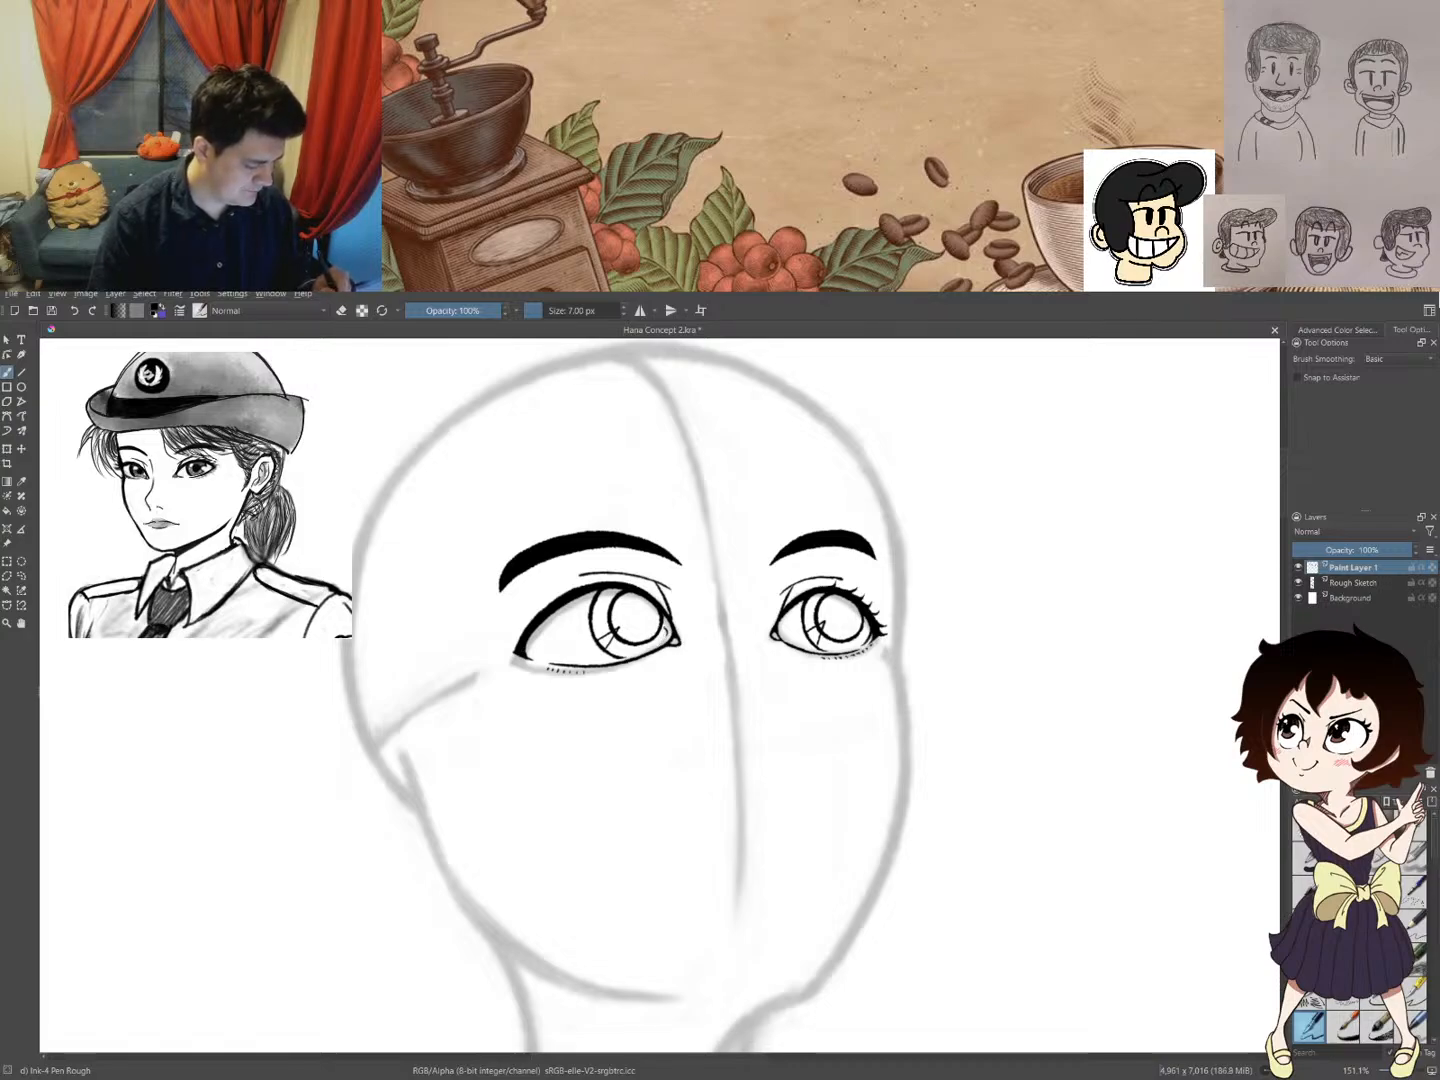
pyautogui.moveTo(664, 628); pyautogui.dragTo(665, 631)
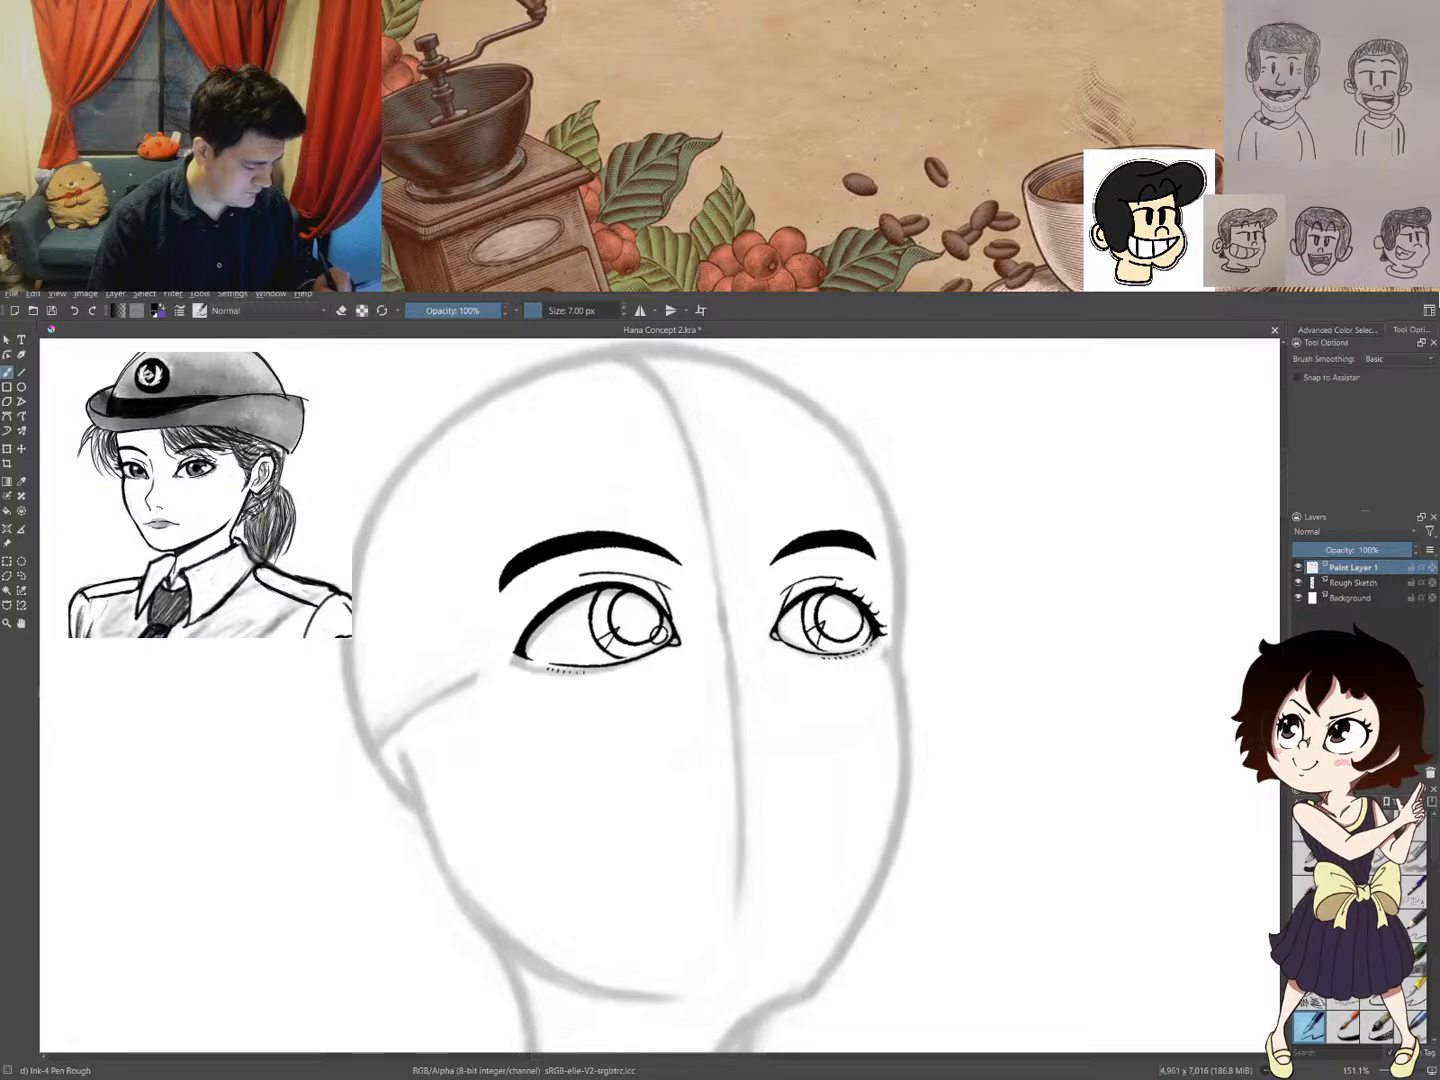
pyautogui.press('e')
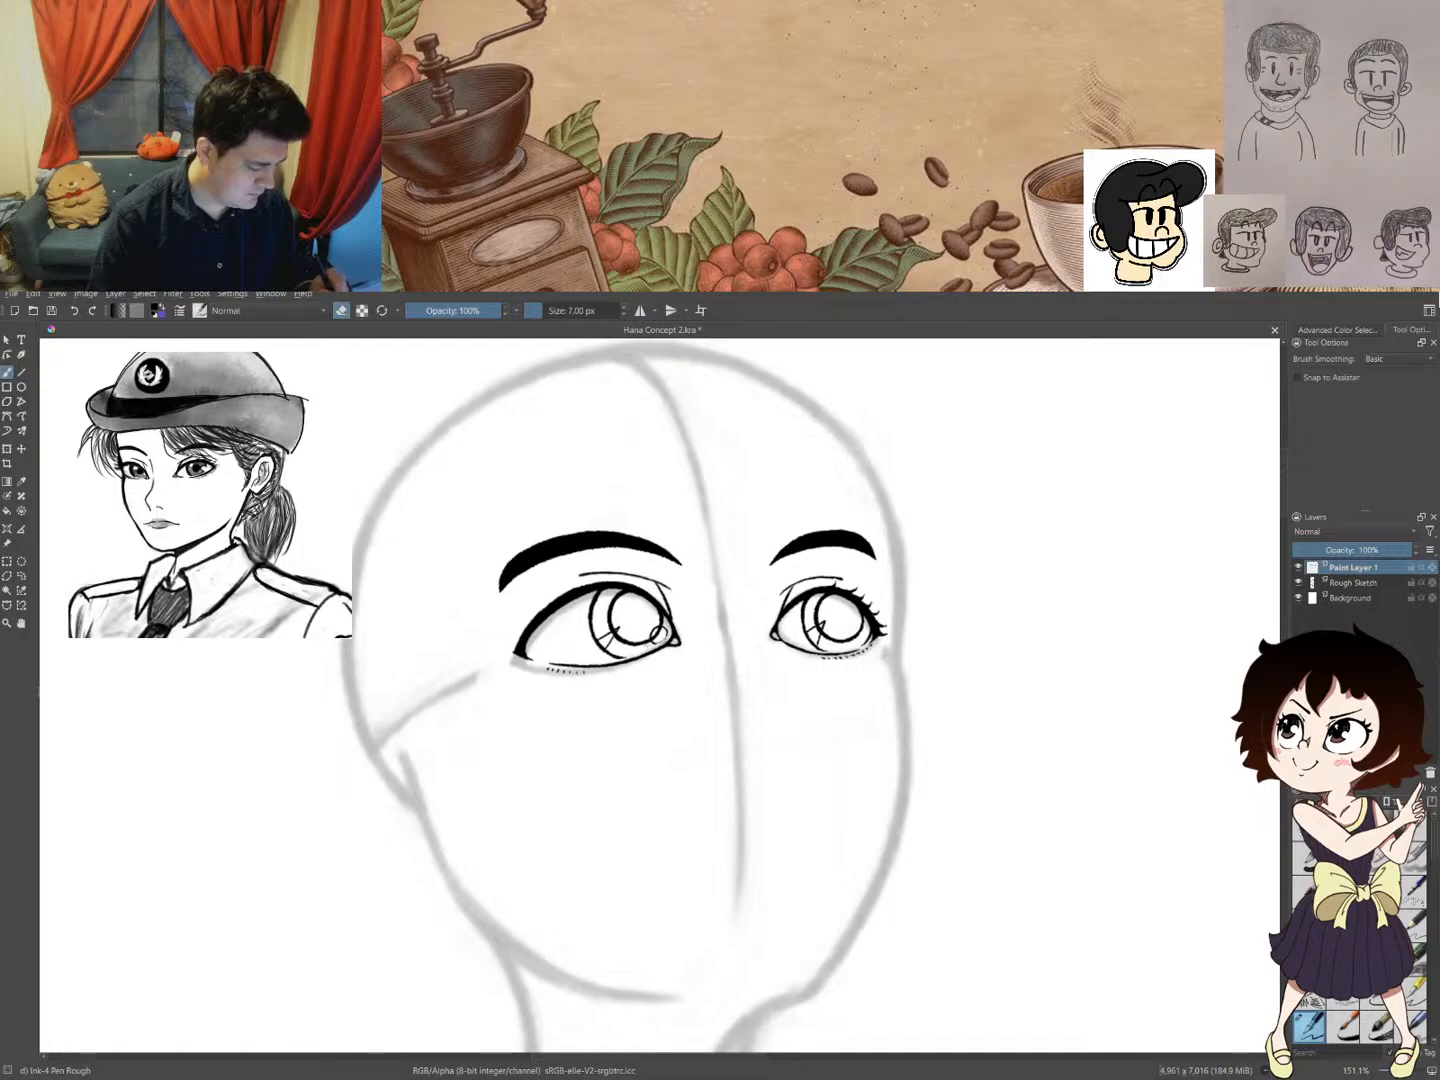
pyautogui.press('e')
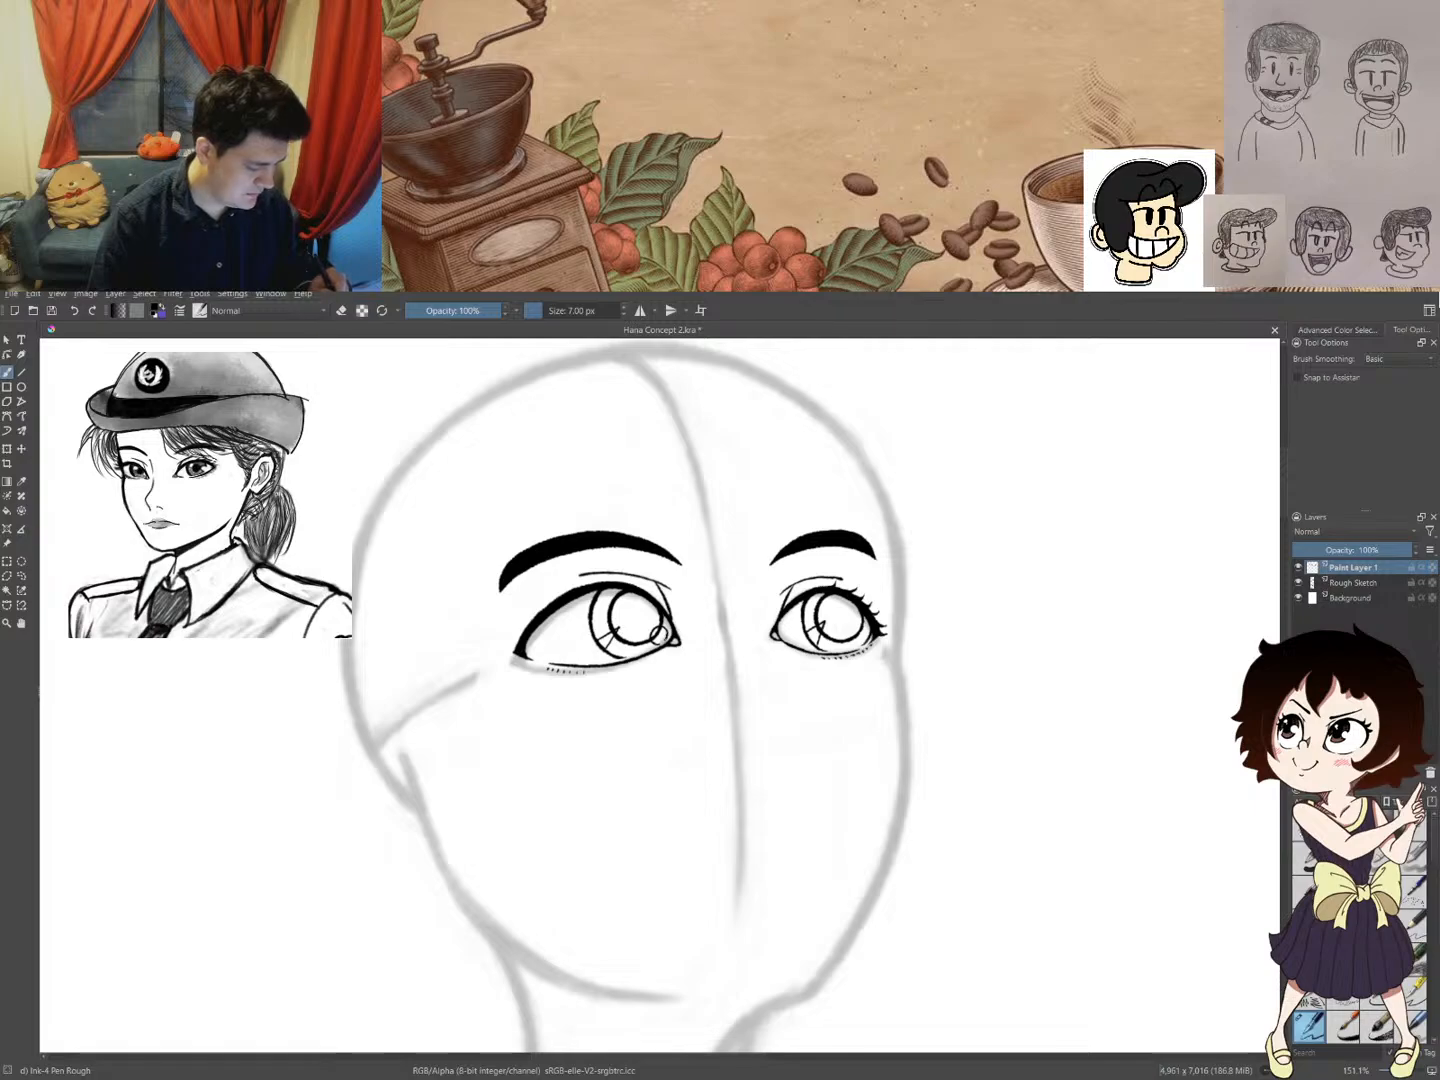
pyautogui.press('e')
pyautogui.press('e')
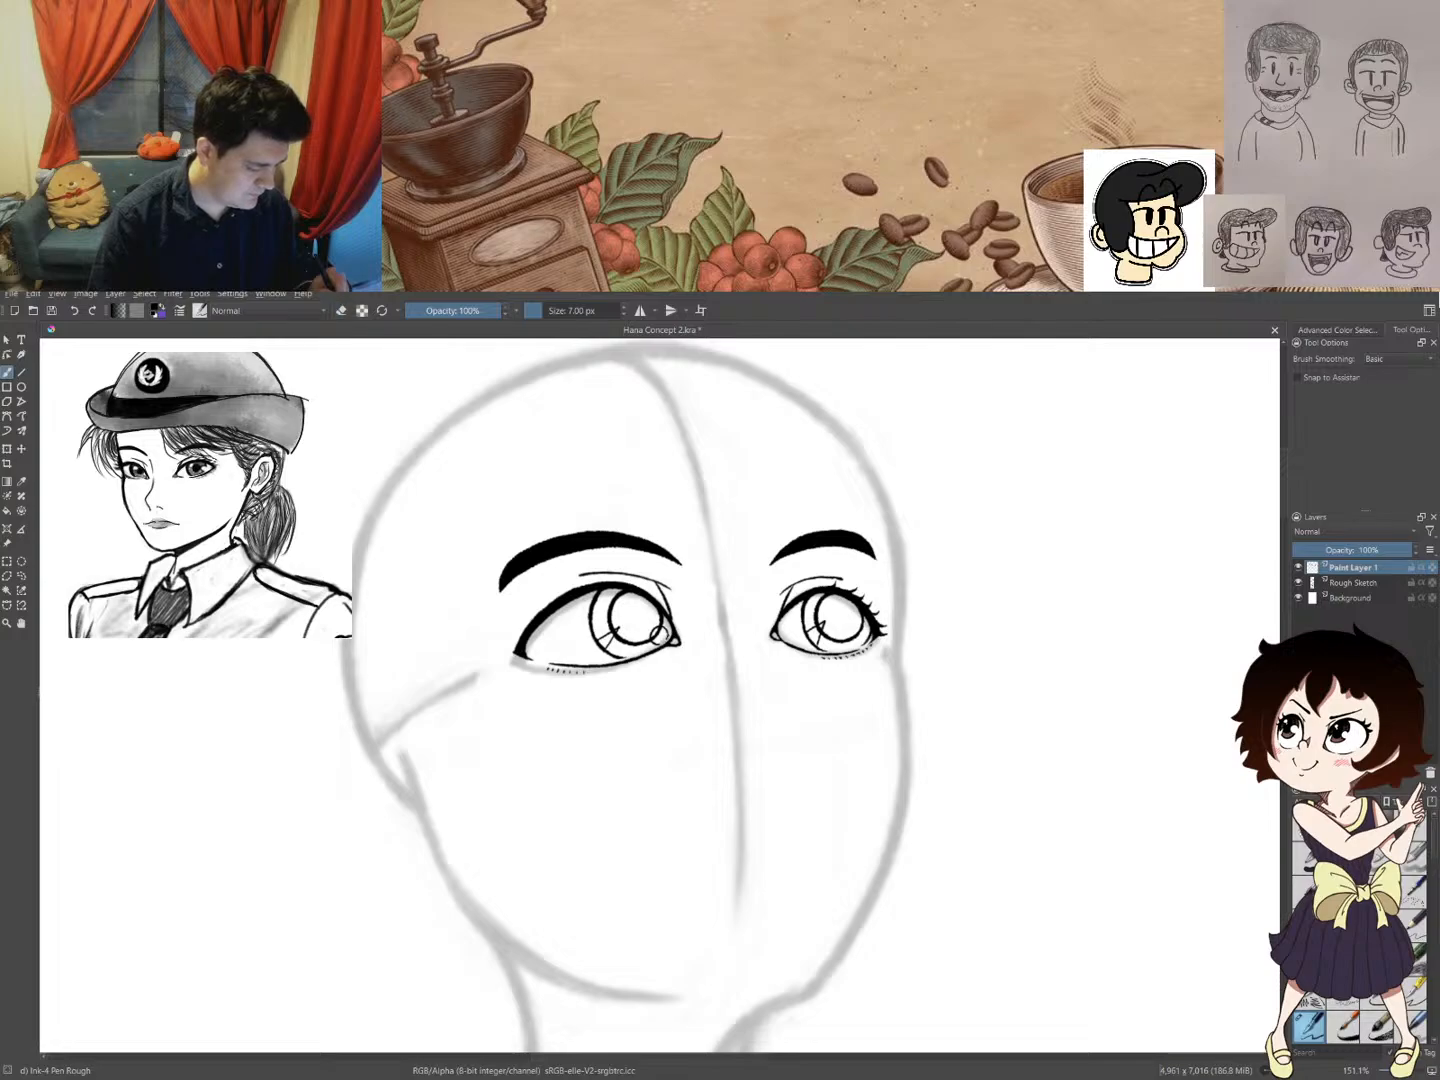
# - Add a matching small round highlight low in the smaller eye's iris and erase the iris lines inside it
pyautogui.press('e')
pyautogui.press('e')
pyautogui.press('e')
pyautogui.press('e')
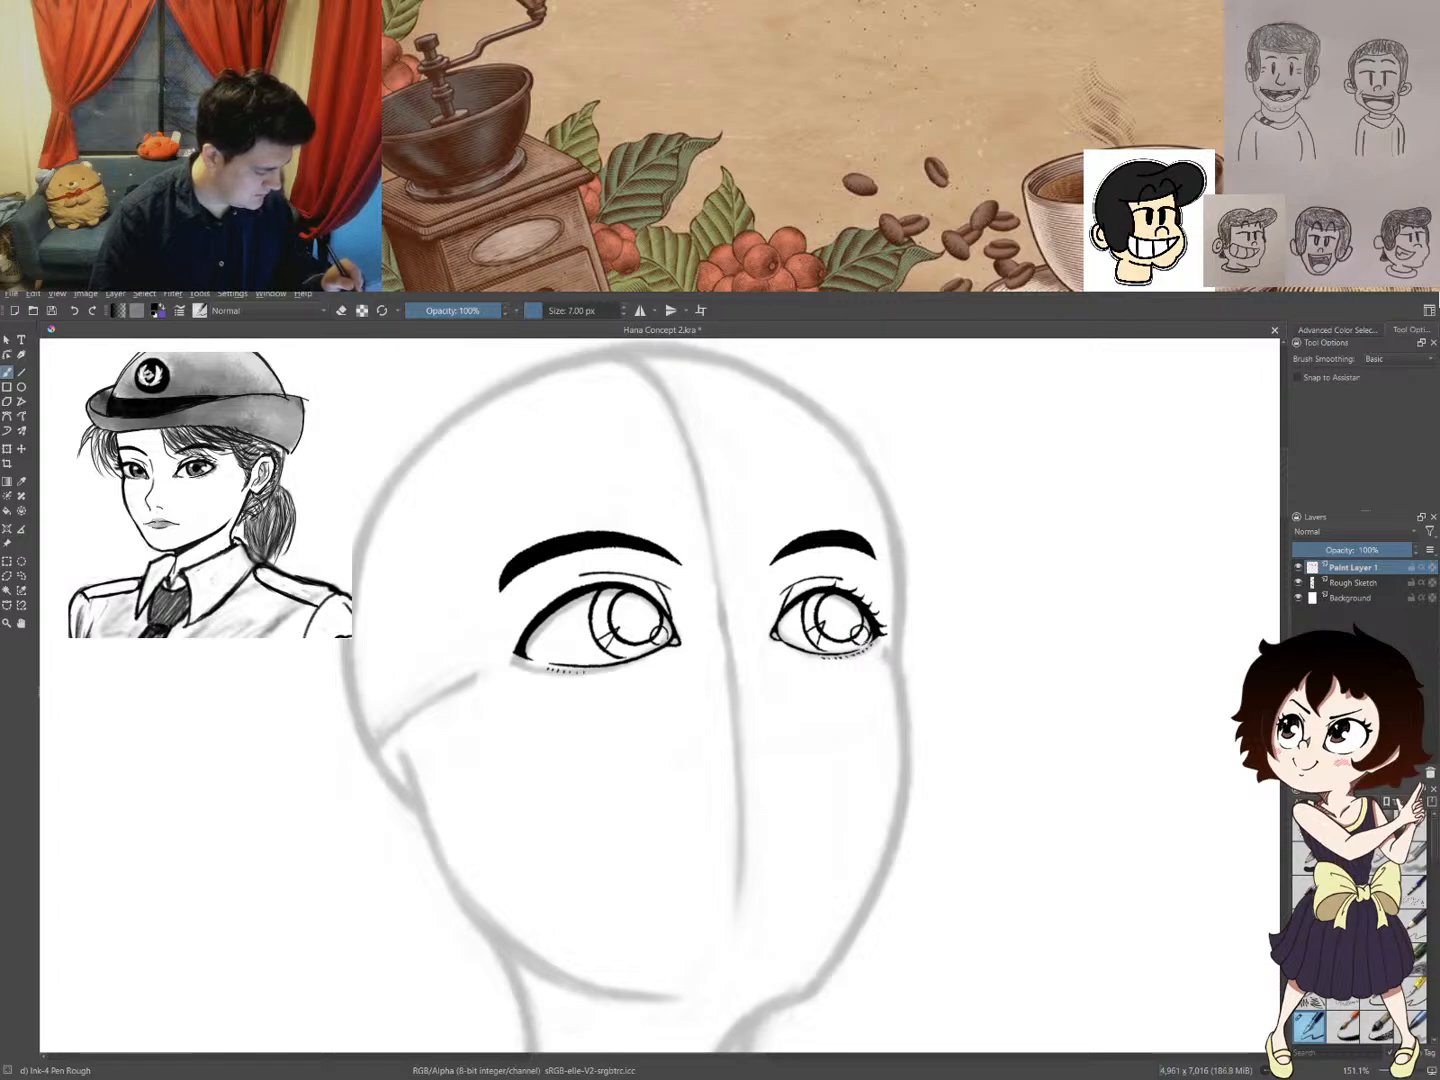
pyautogui.press('e')
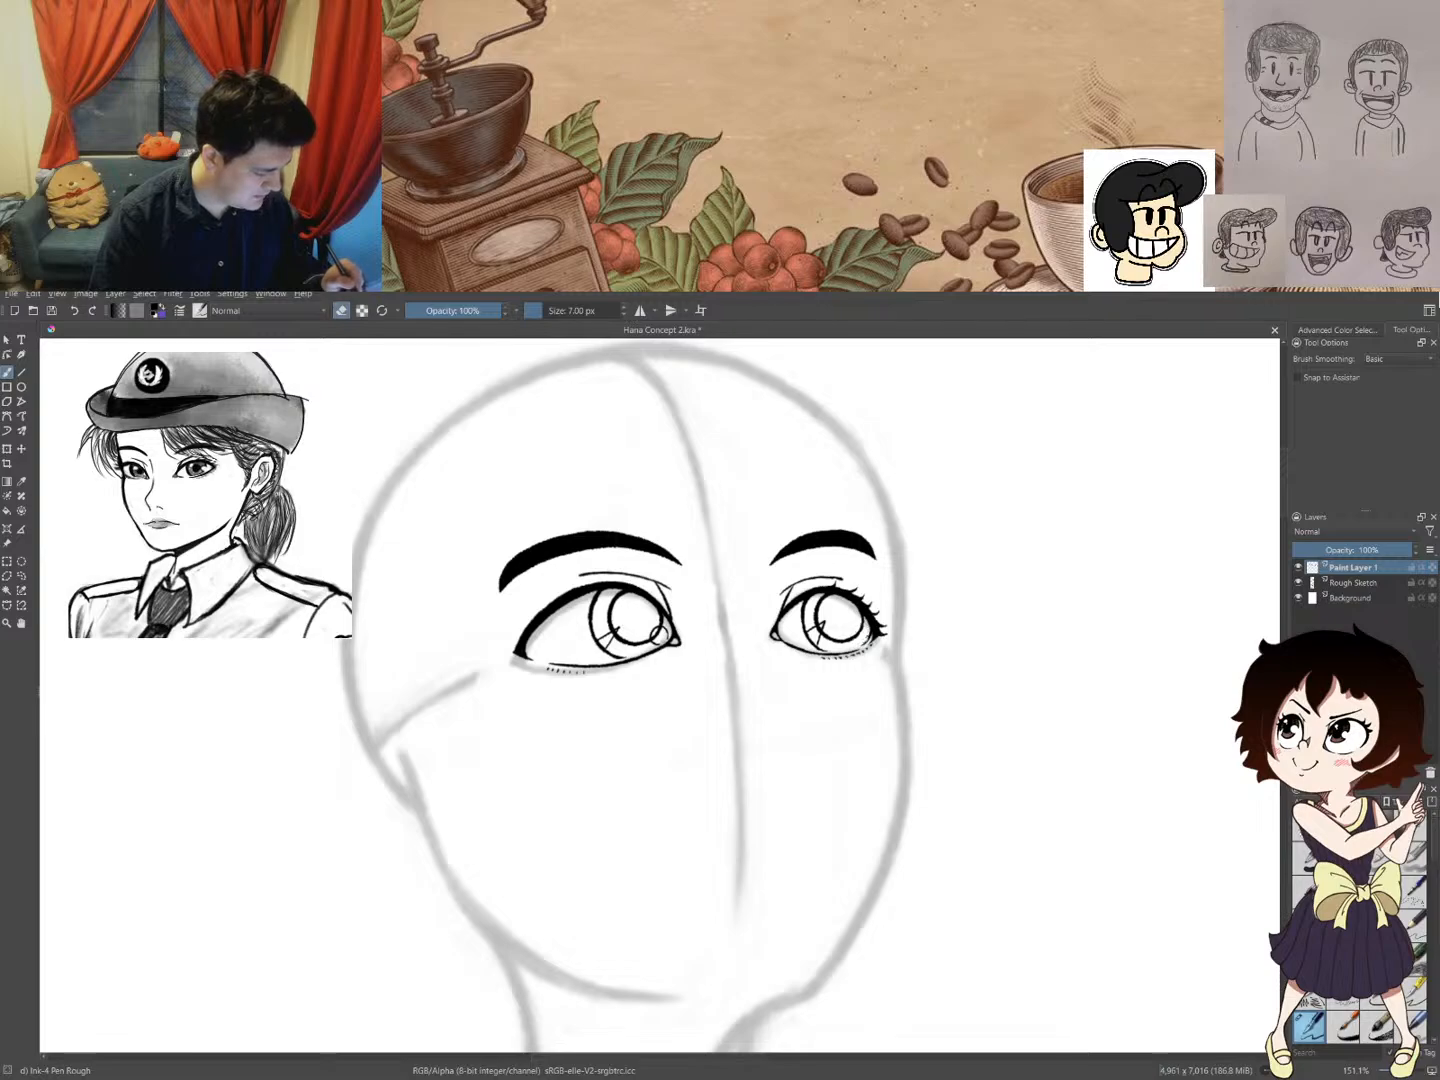
pyautogui.press('e')
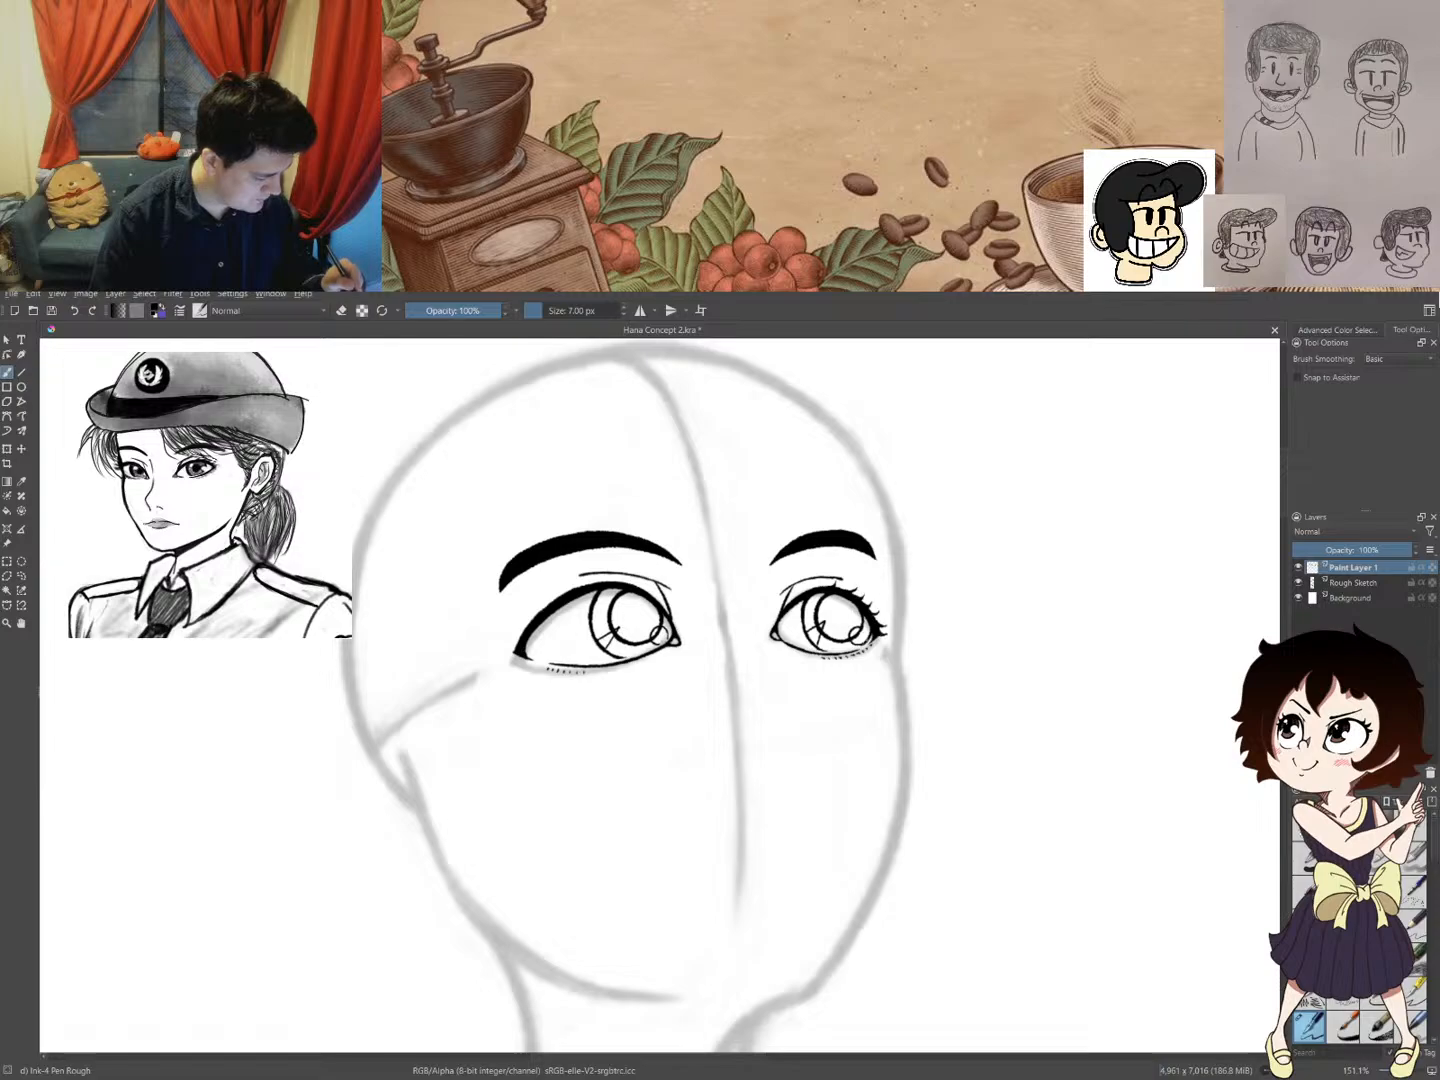
pyautogui.press('e')
pyautogui.press('e')
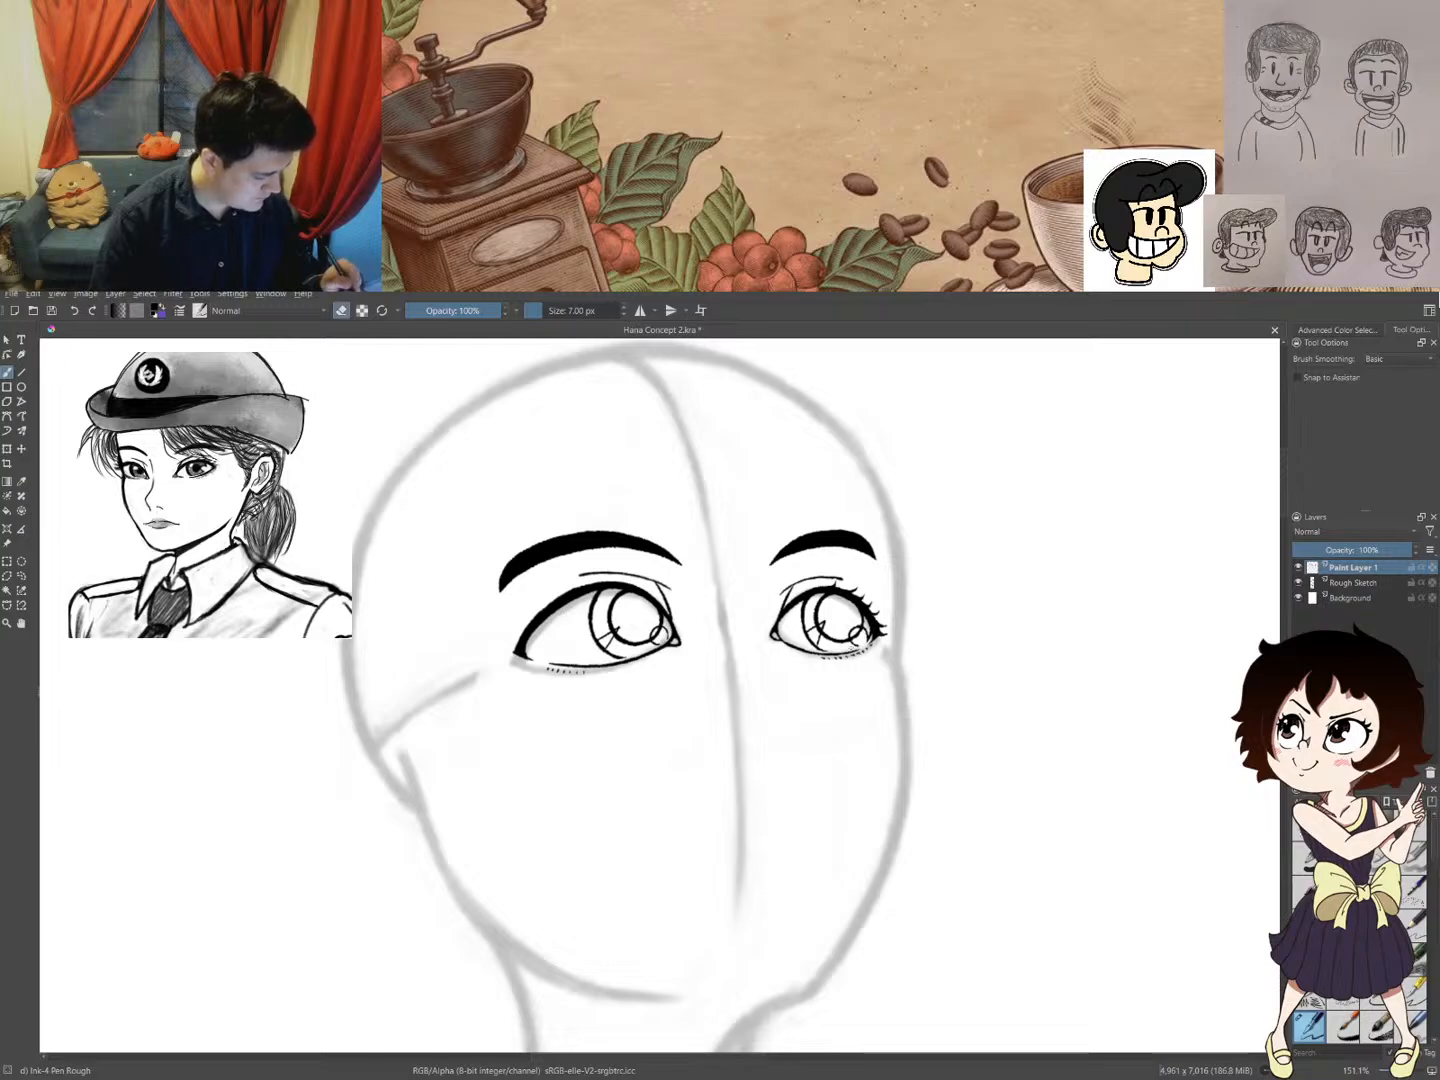
pyautogui.press('e')
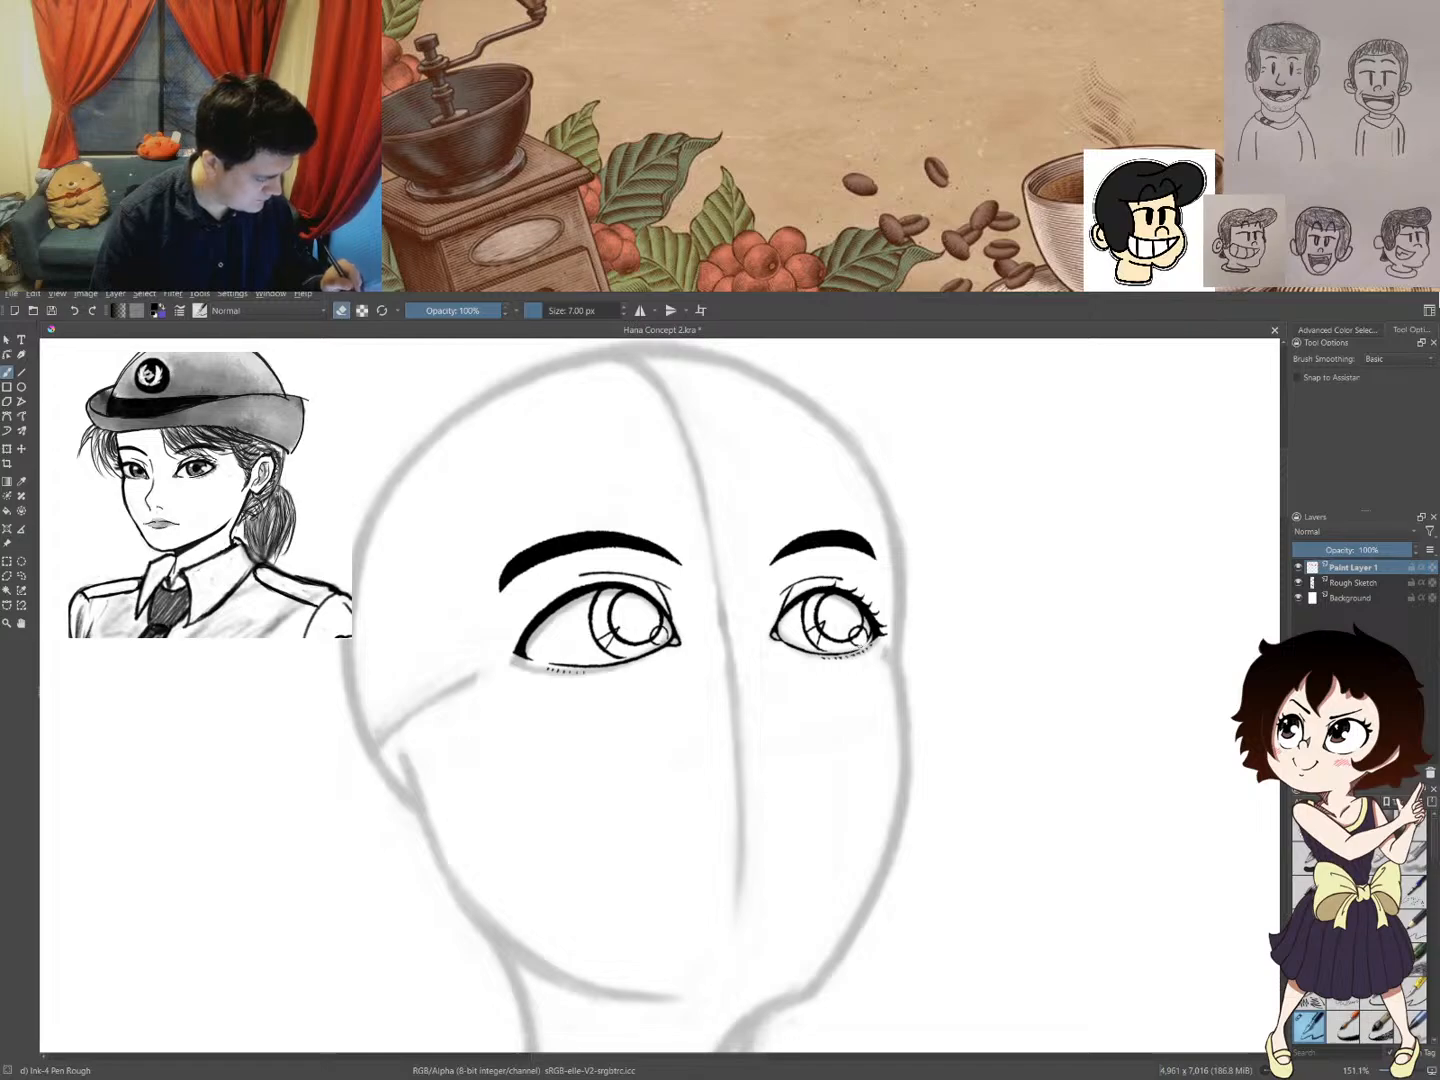
pyautogui.moveTo(873, 623); pyautogui.dragTo(875, 633)
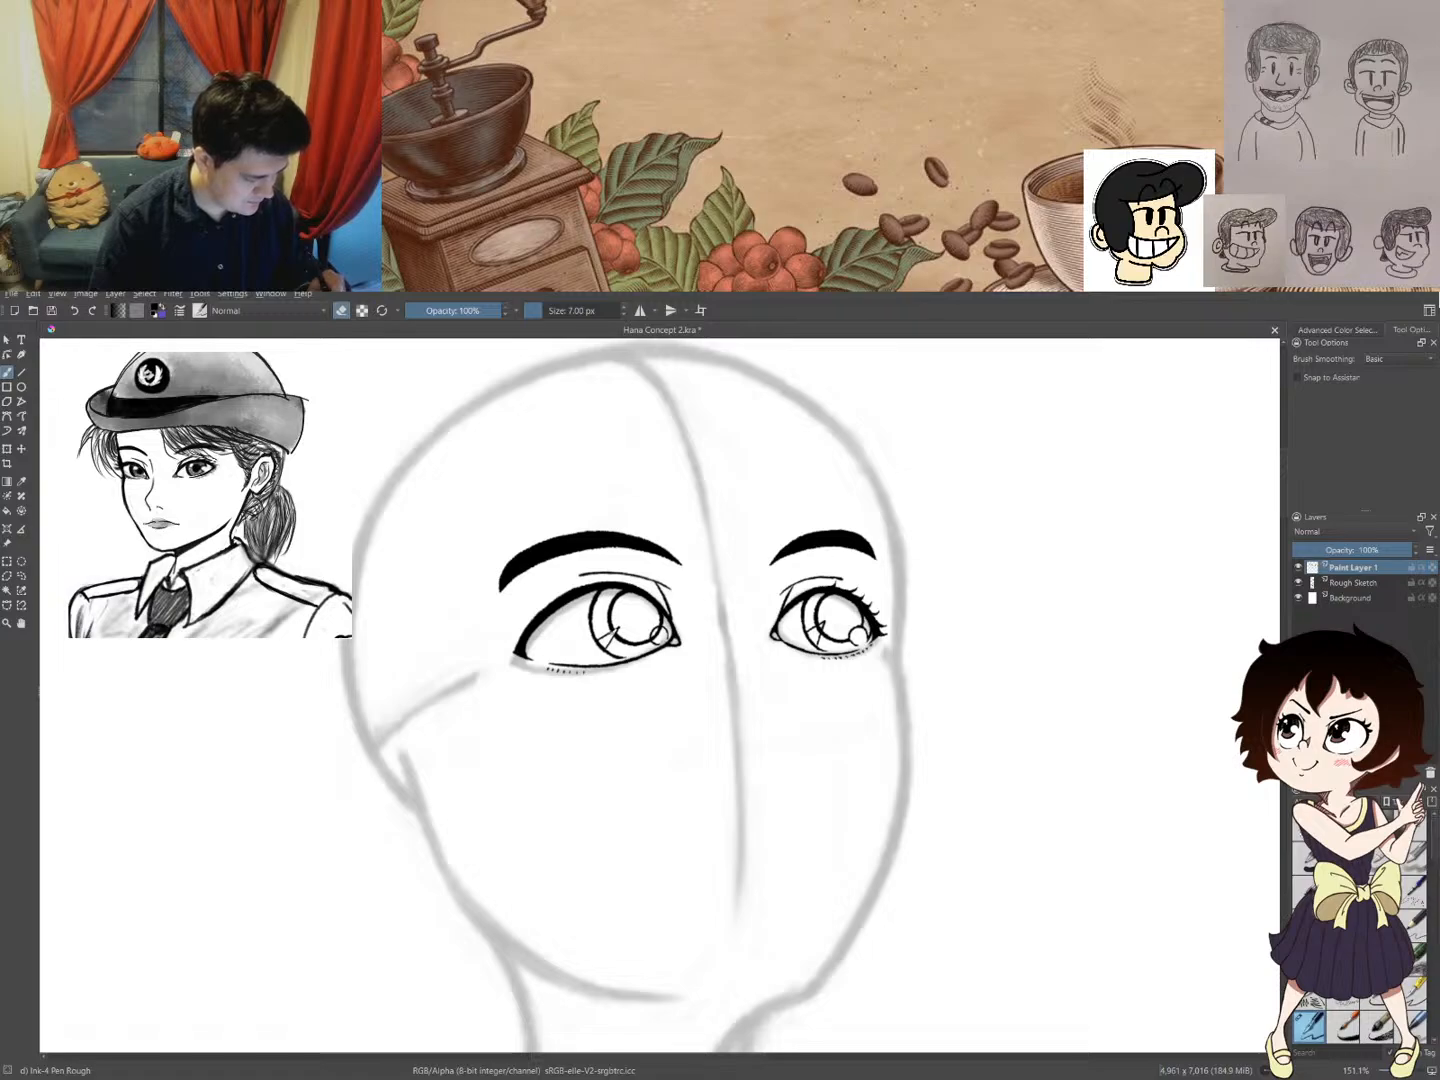
# - Erase the iris and pupil lines inside the larger eye's lower highlight and tidy its outline
pyautogui.press('e')
pyautogui.press('e')
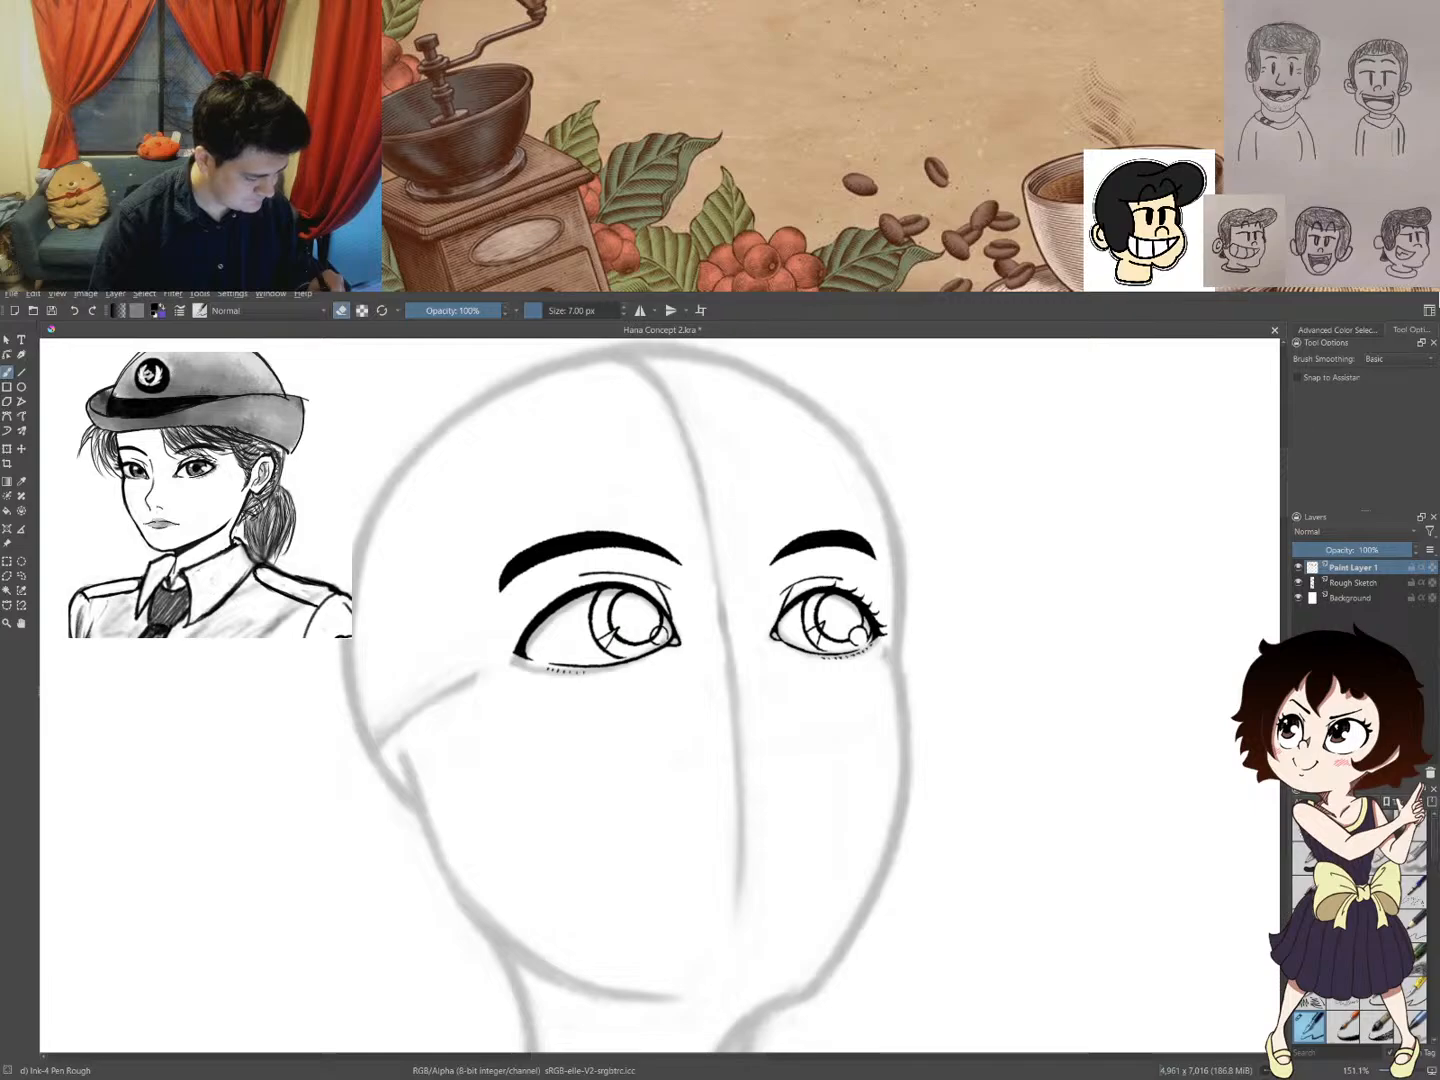
pyautogui.press('e')
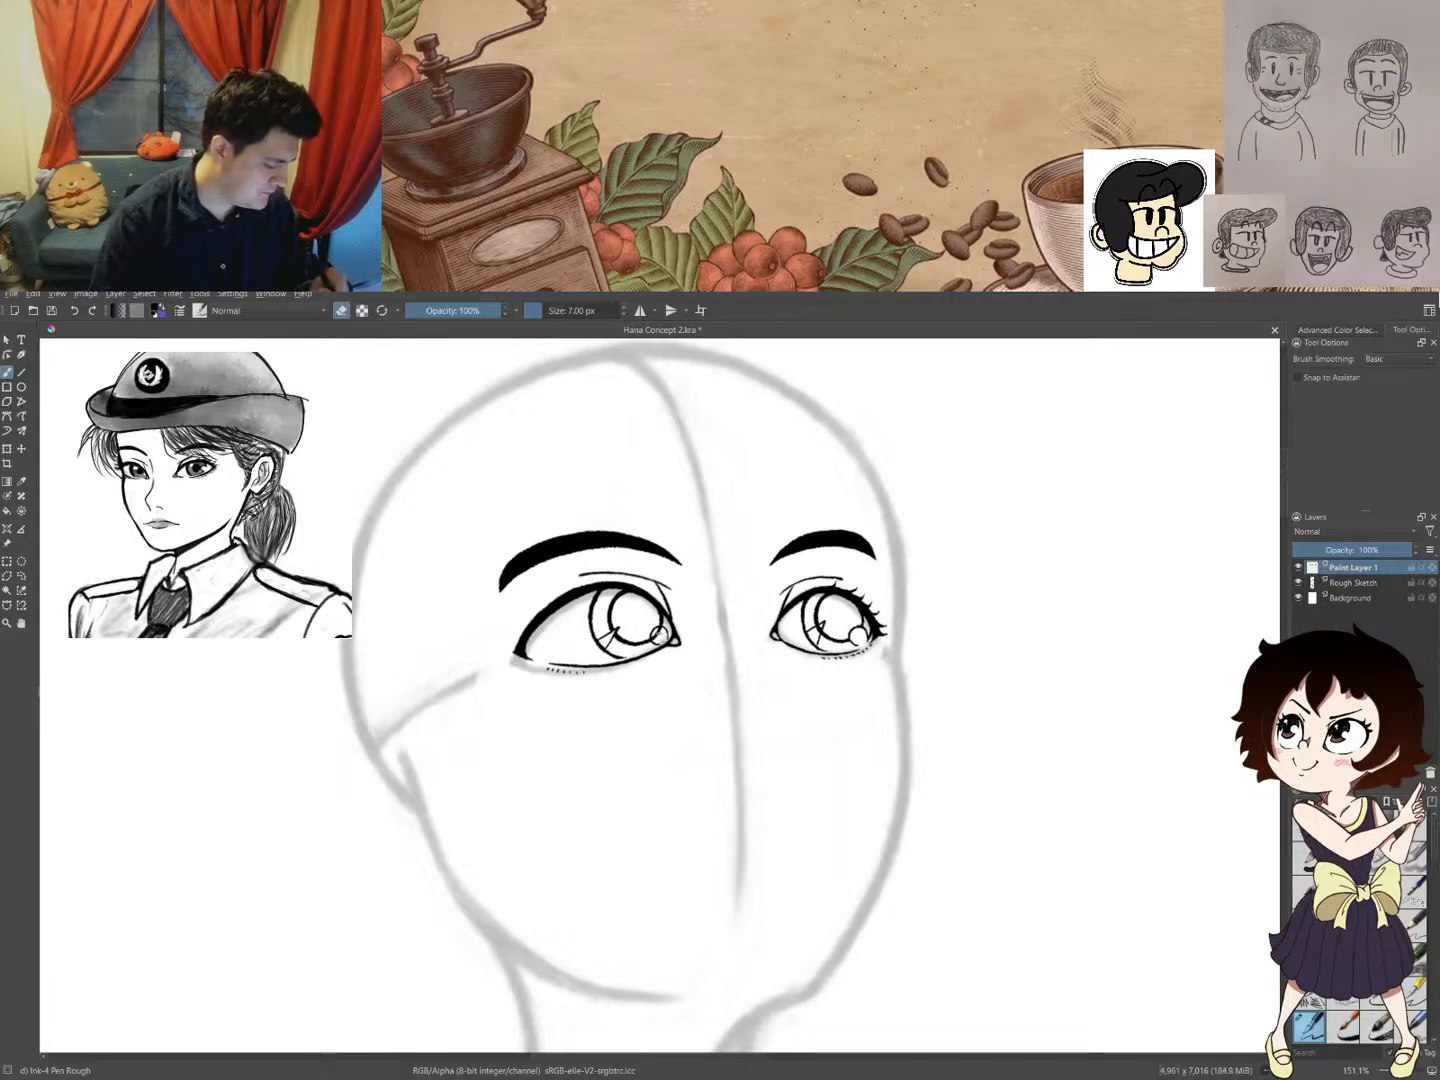
pyautogui.press('e')
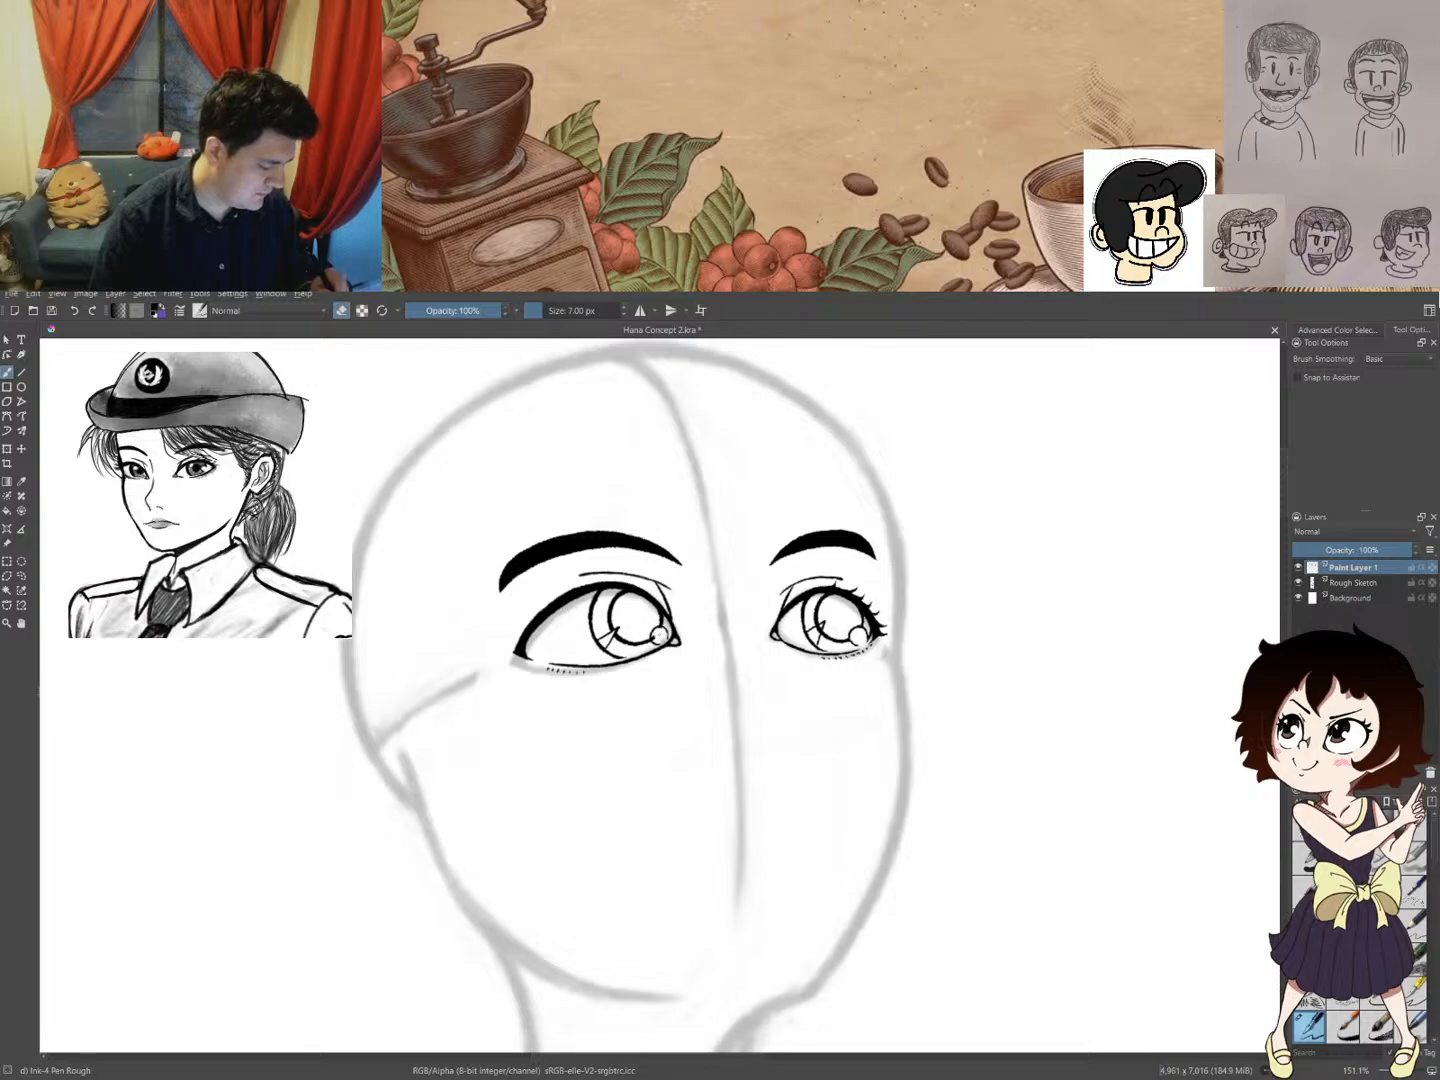
pyautogui.moveTo(657, 634); pyautogui.dragTo(655, 638)
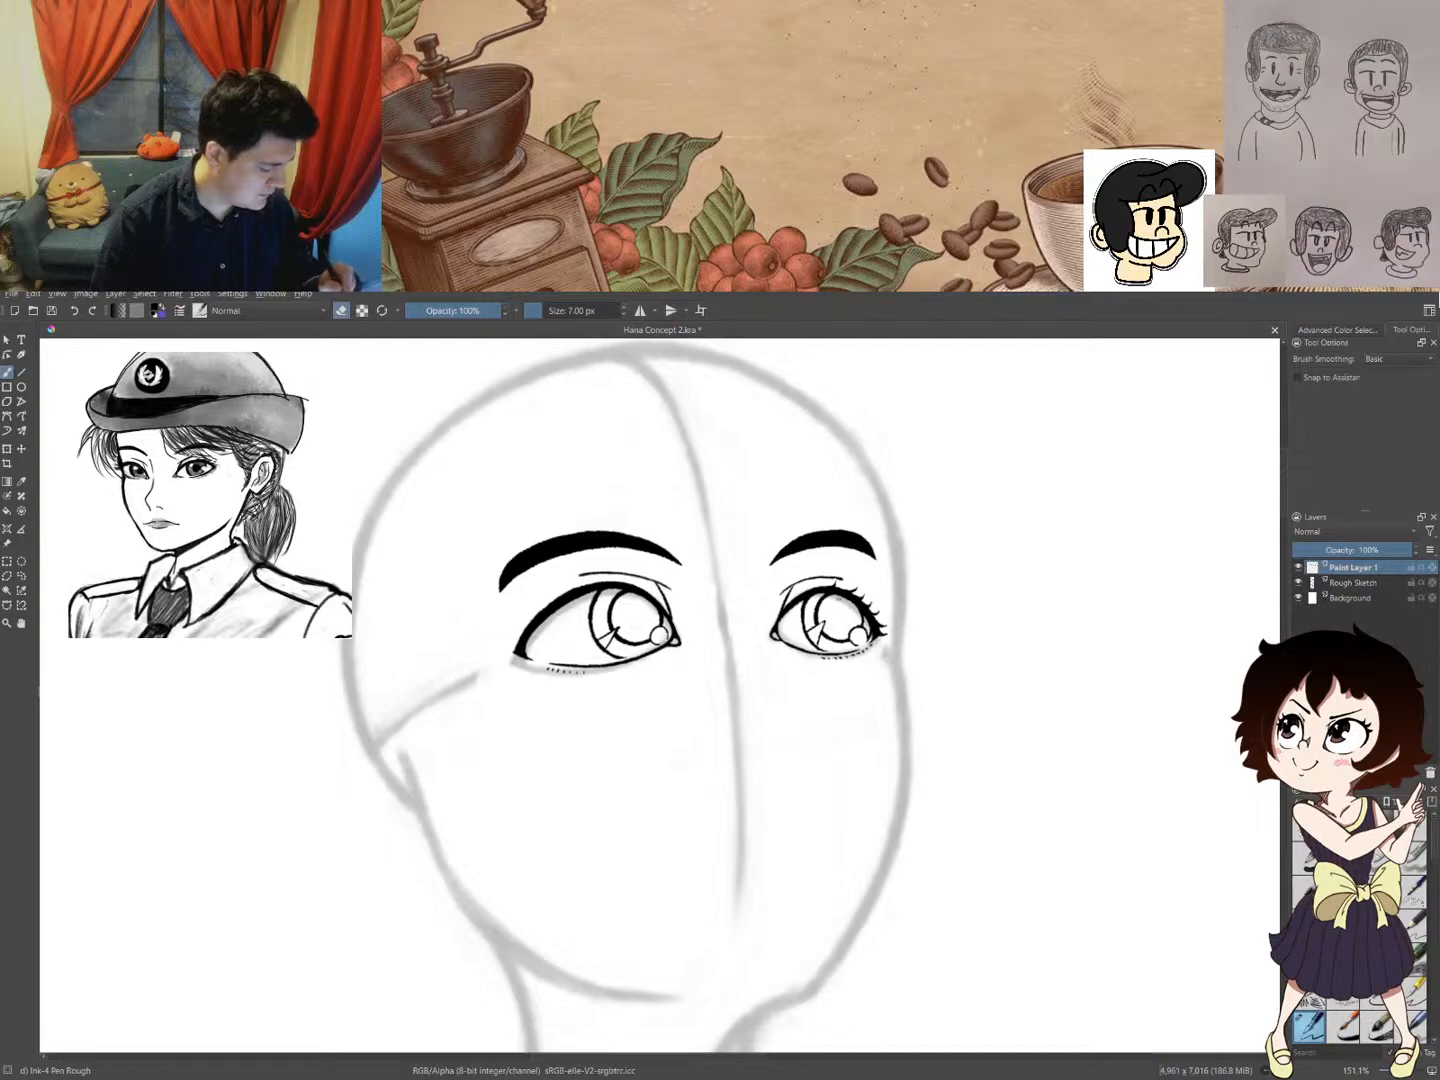
pyautogui.press('e')
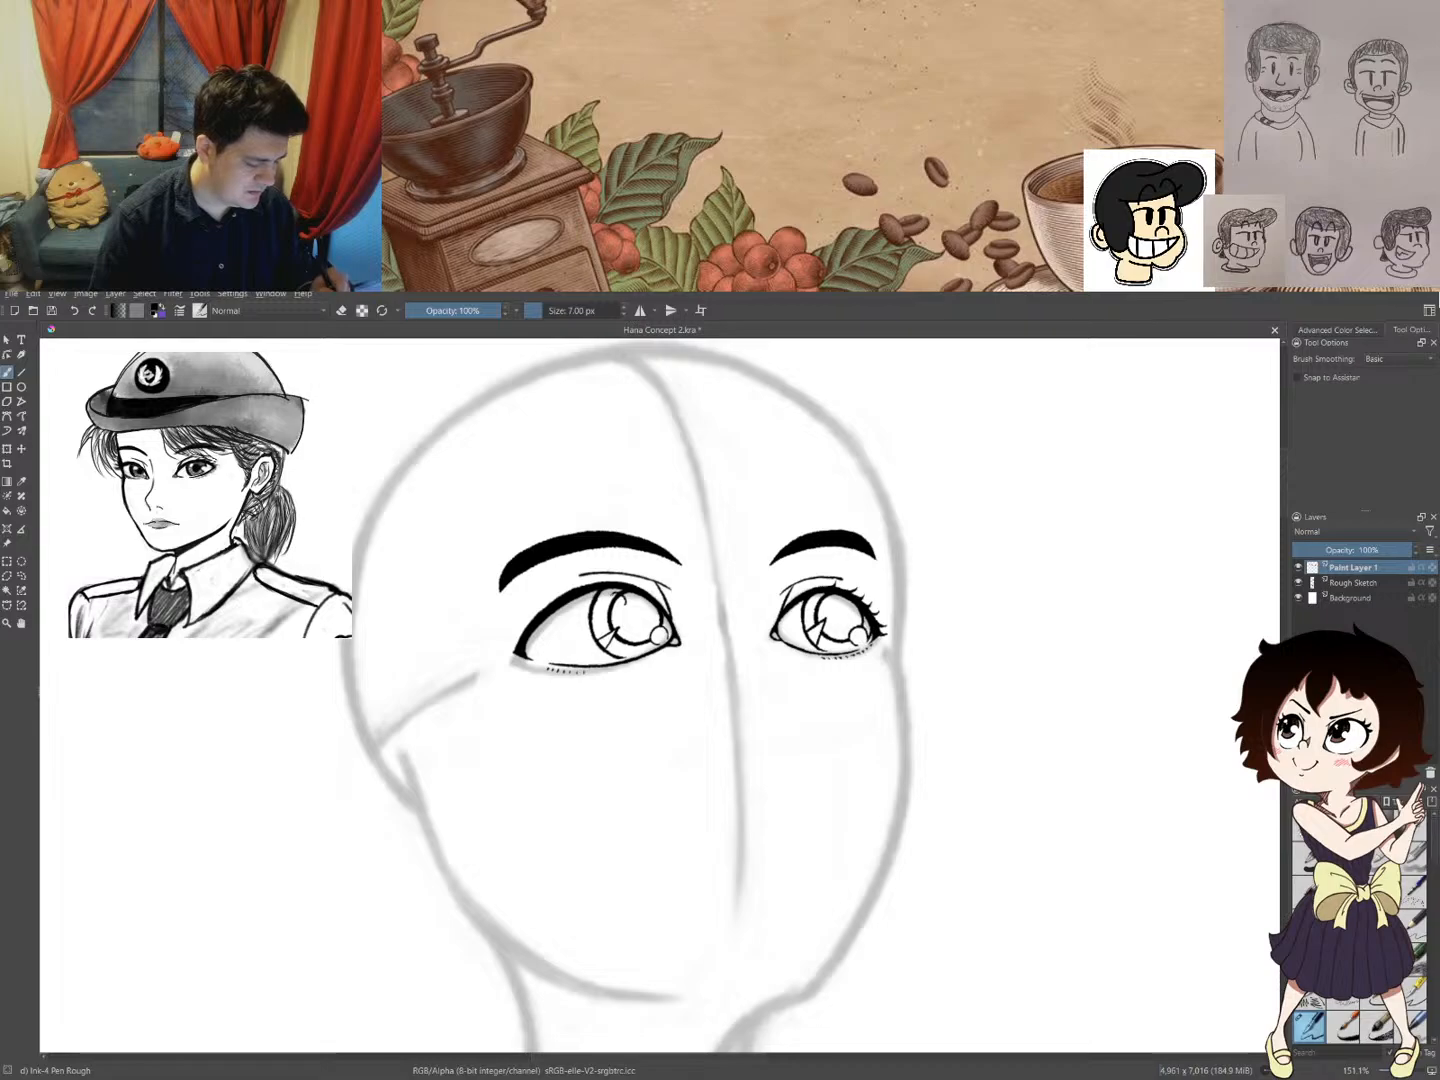
# - Draw a second round highlight at the upper outer part of the pupil in both eyes and erase the lines inside
pyautogui.moveTo(611, 593); pyautogui.dragTo(606, 613)
pyautogui.hotkey('ctrl', 'z')
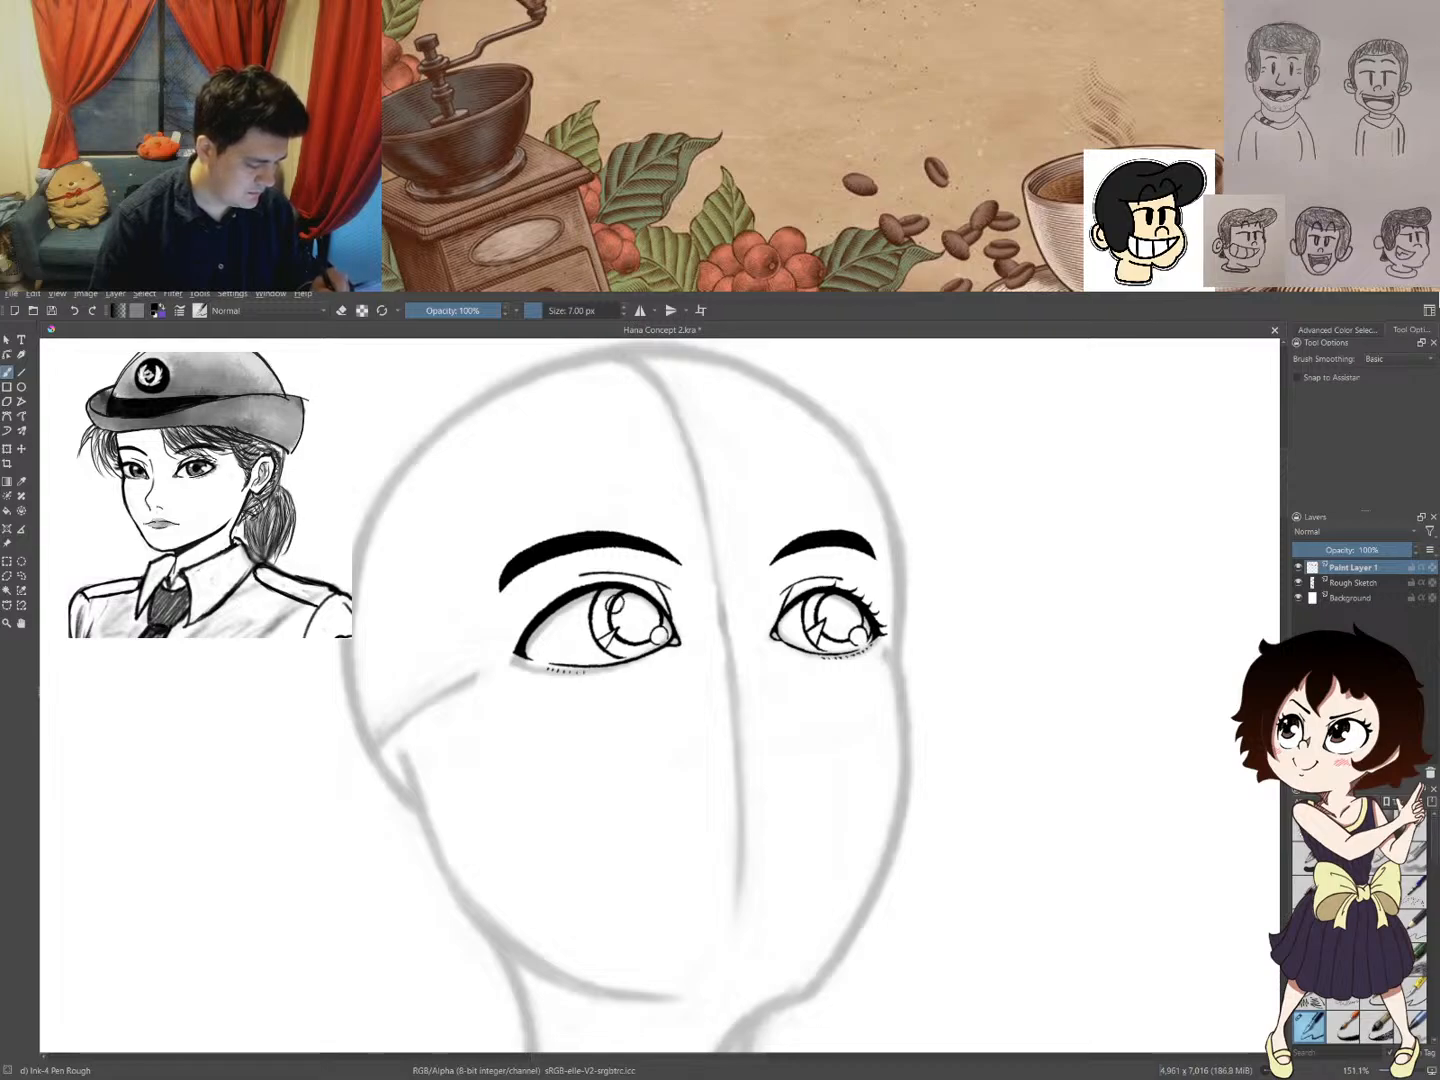
pyautogui.press('e')
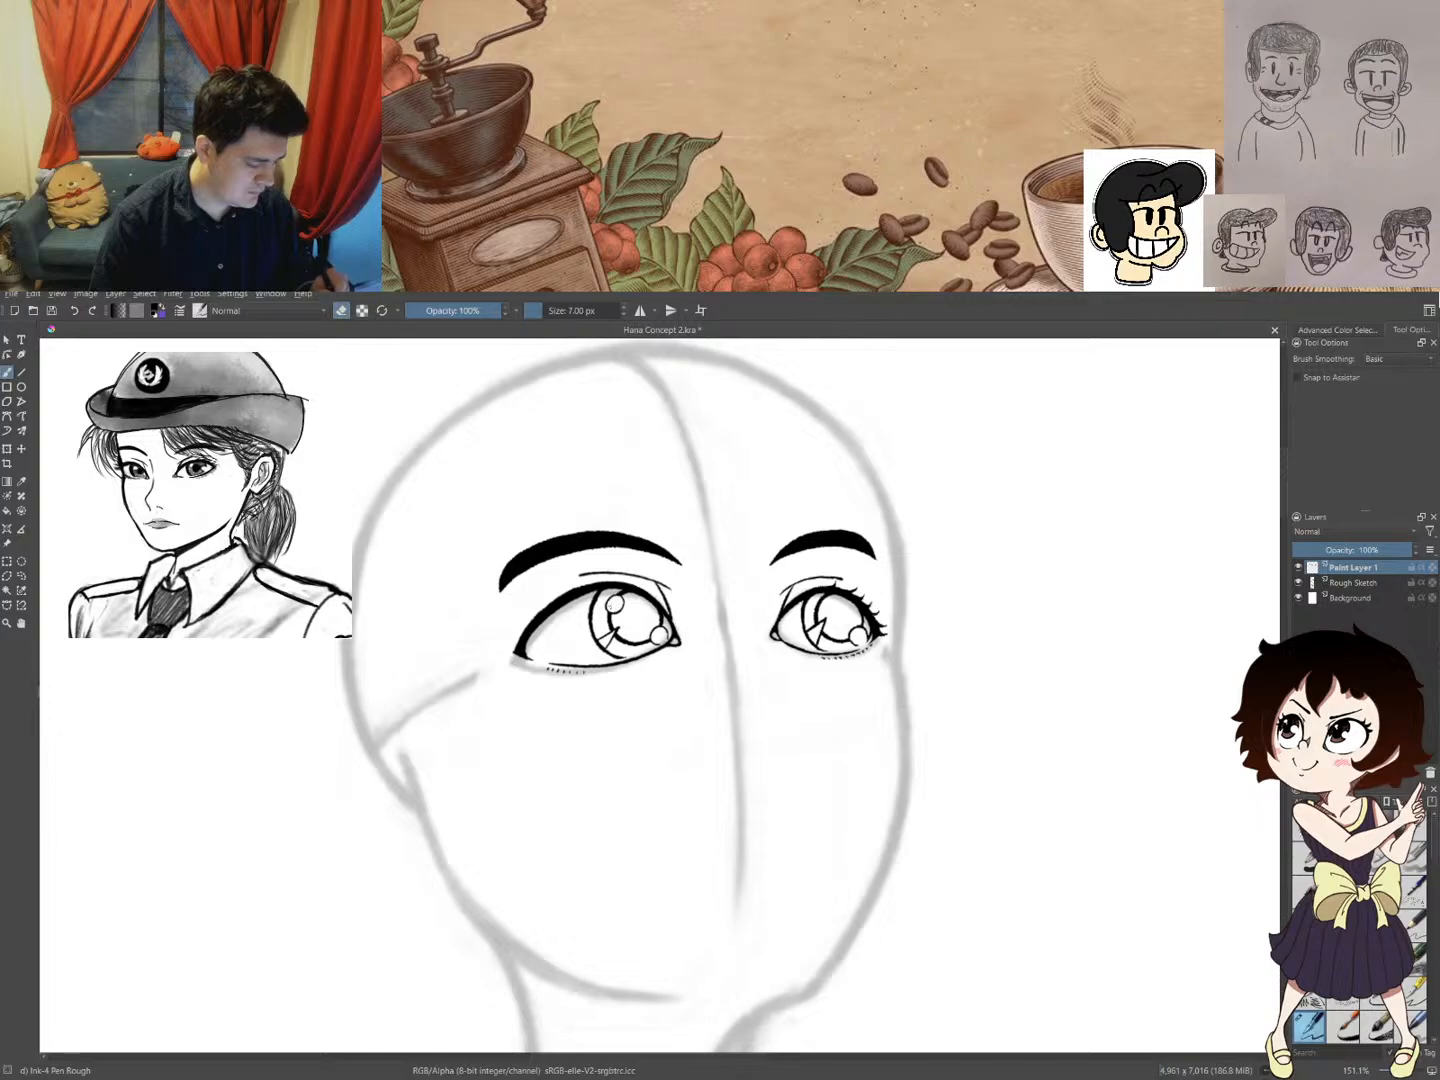
pyautogui.press('e')
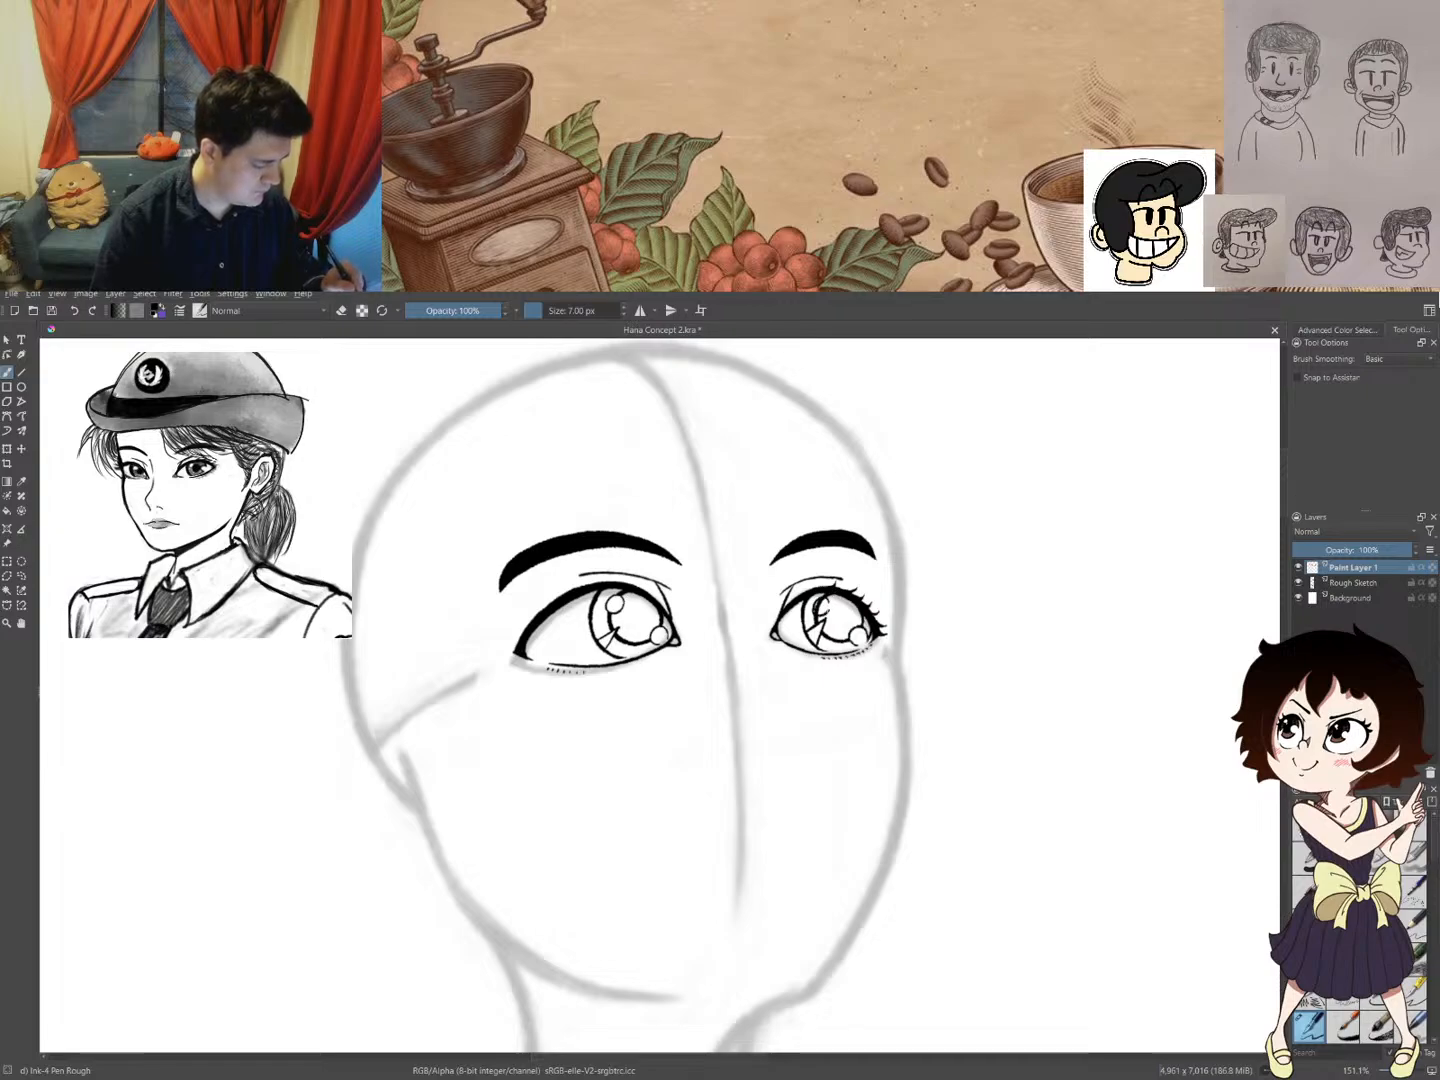
pyautogui.press('e')
pyautogui.press('e')
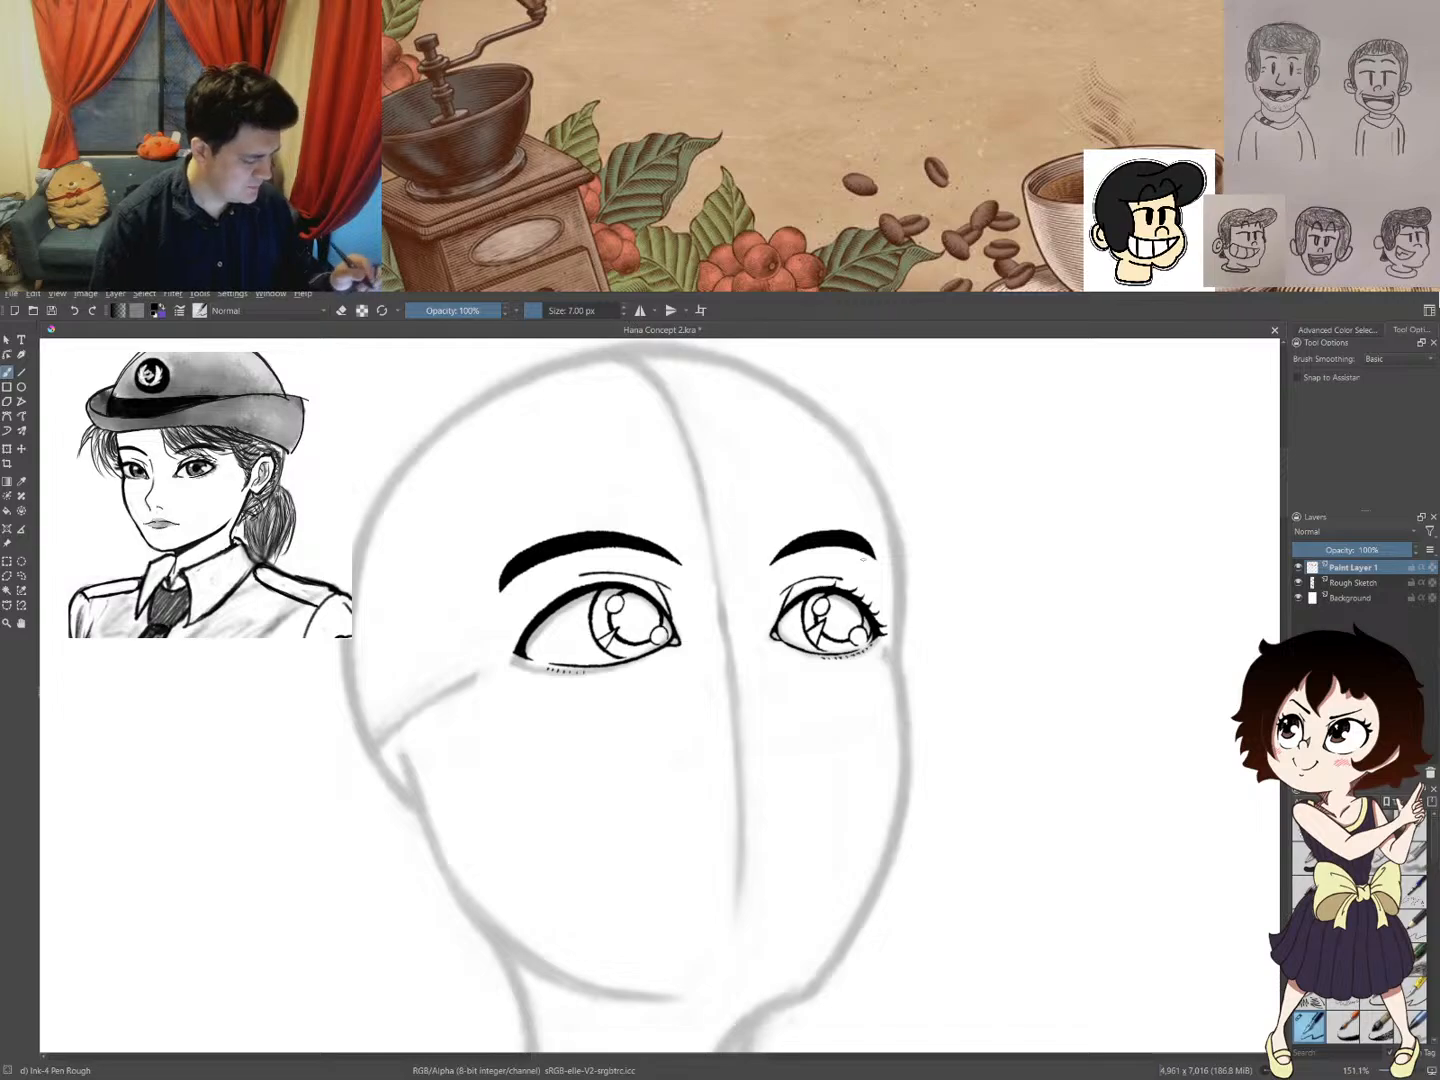
pyautogui.moveTo(646, 694); pyautogui.dragTo(587, 763)
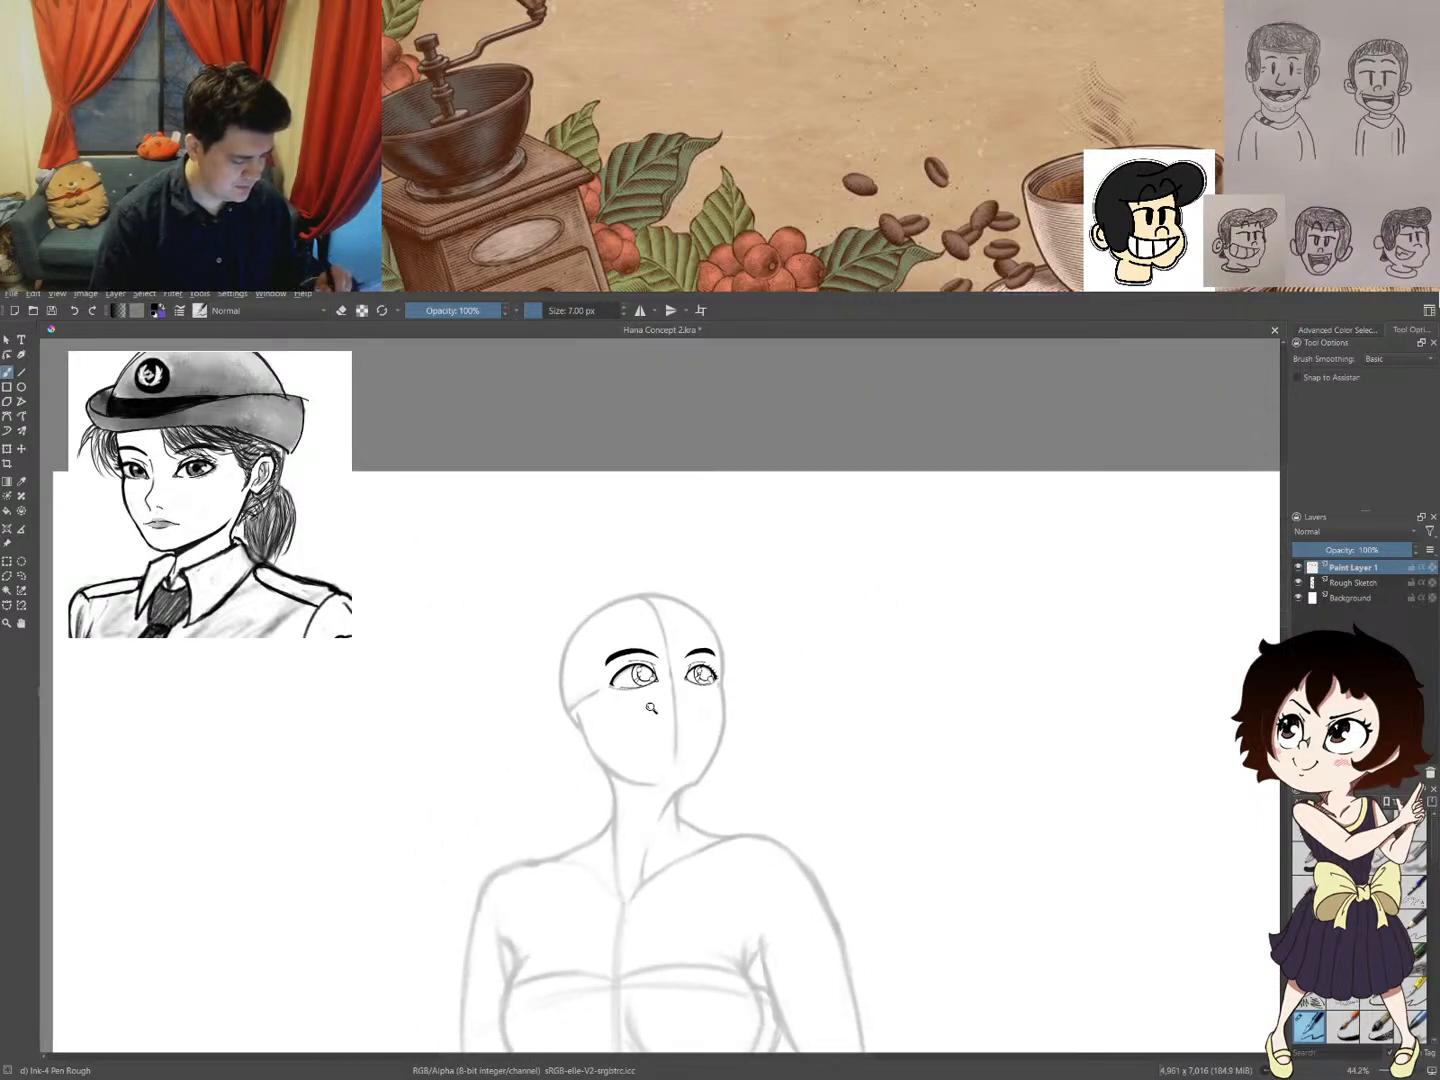
pyautogui.moveTo(651, 708)
pyautogui.mouseDown()
pyautogui.moveTo(731, 574)
pyautogui.moveTo(630, 733)
pyautogui.moveTo(695, 640)
pyautogui.moveTo(651, 796)
pyautogui.mouseUp()
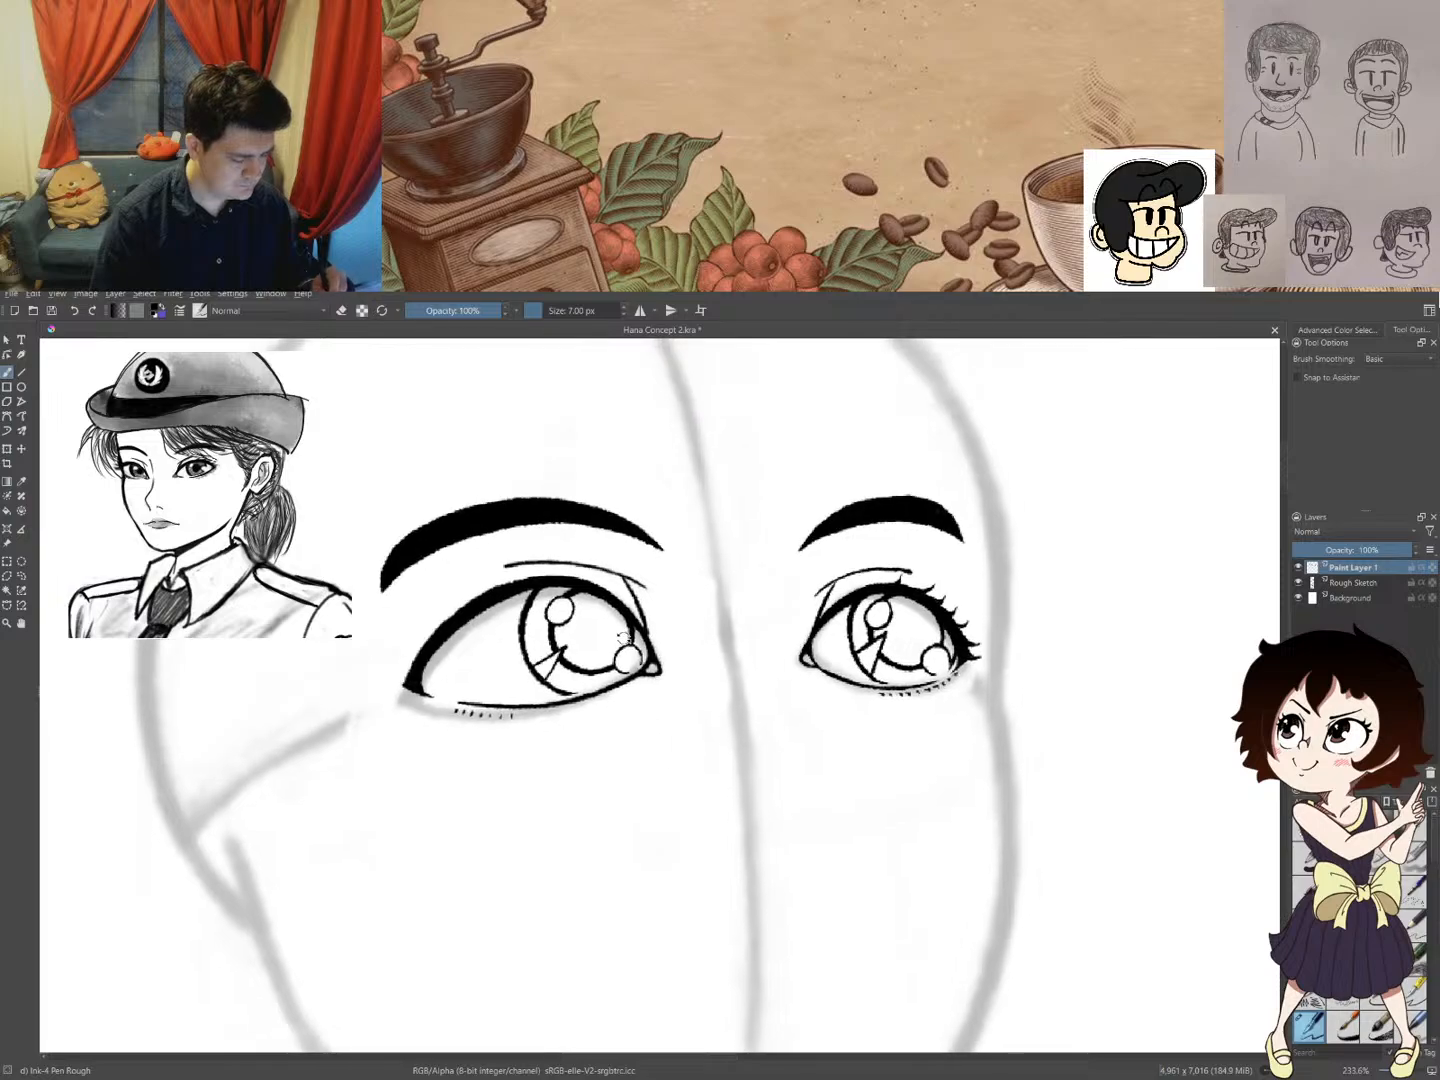
pyautogui.moveTo(692, 585); pyautogui.dragTo(610, 586)
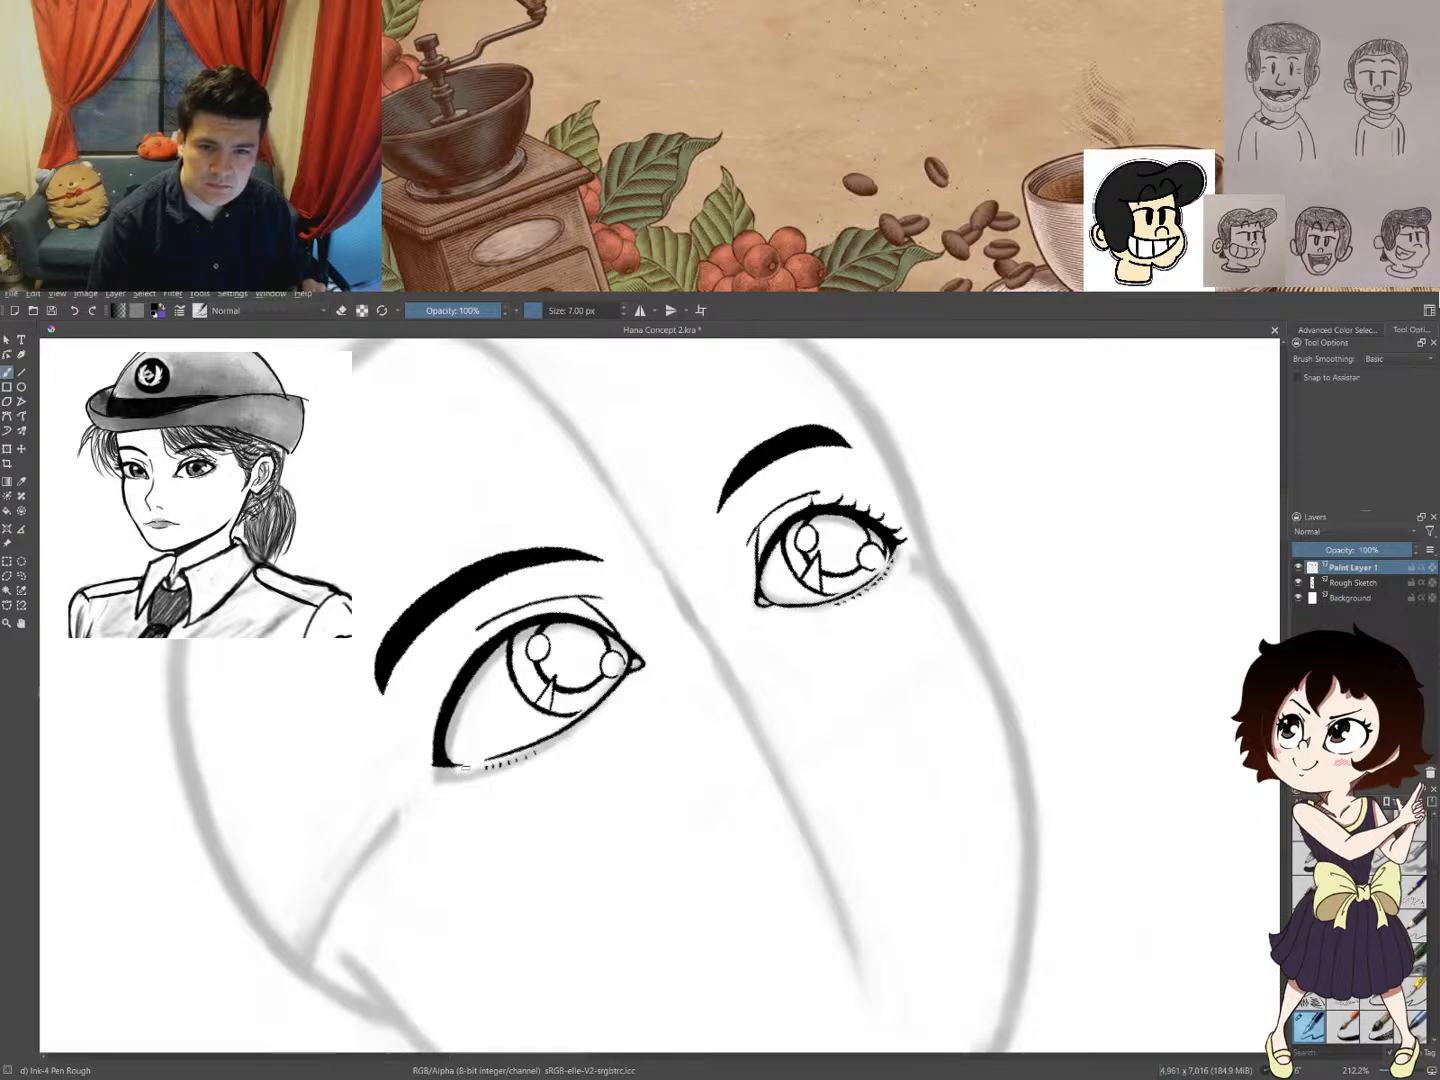
pyautogui.press('l')
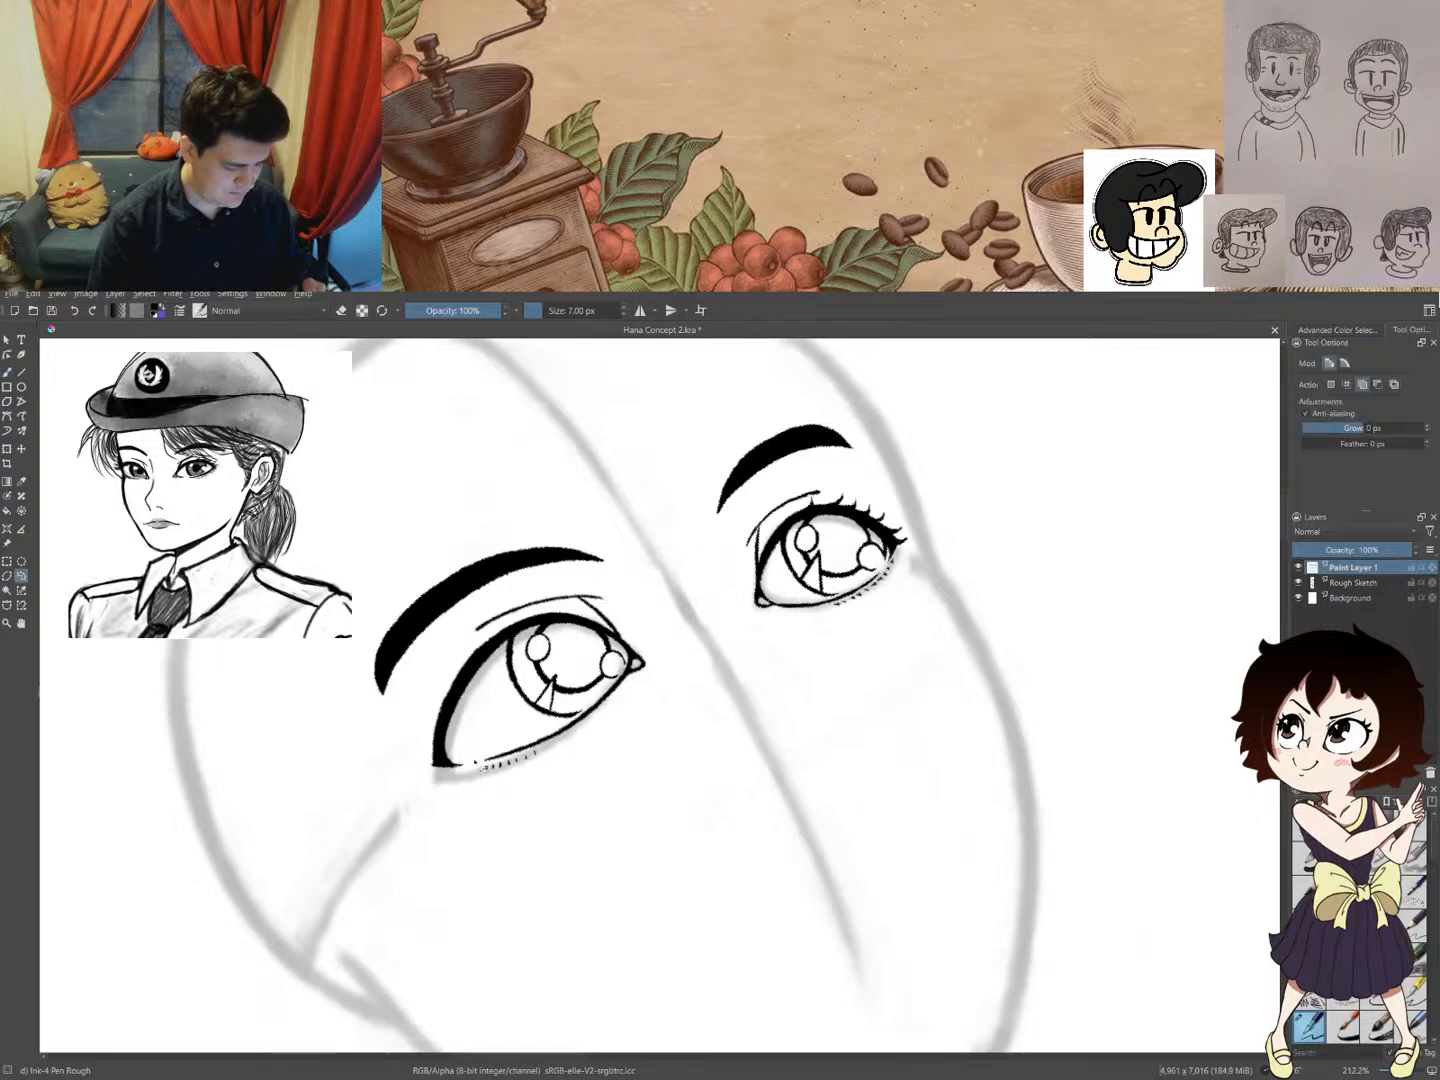
pyautogui.moveTo(422, 768)
pyautogui.mouseDown()
pyautogui.moveTo(575, 731)
pyautogui.moveTo(644, 643)
pyautogui.moveTo(664, 646)
pyautogui.moveTo(674, 681)
pyautogui.moveTo(632, 717)
pyautogui.mouseUp()
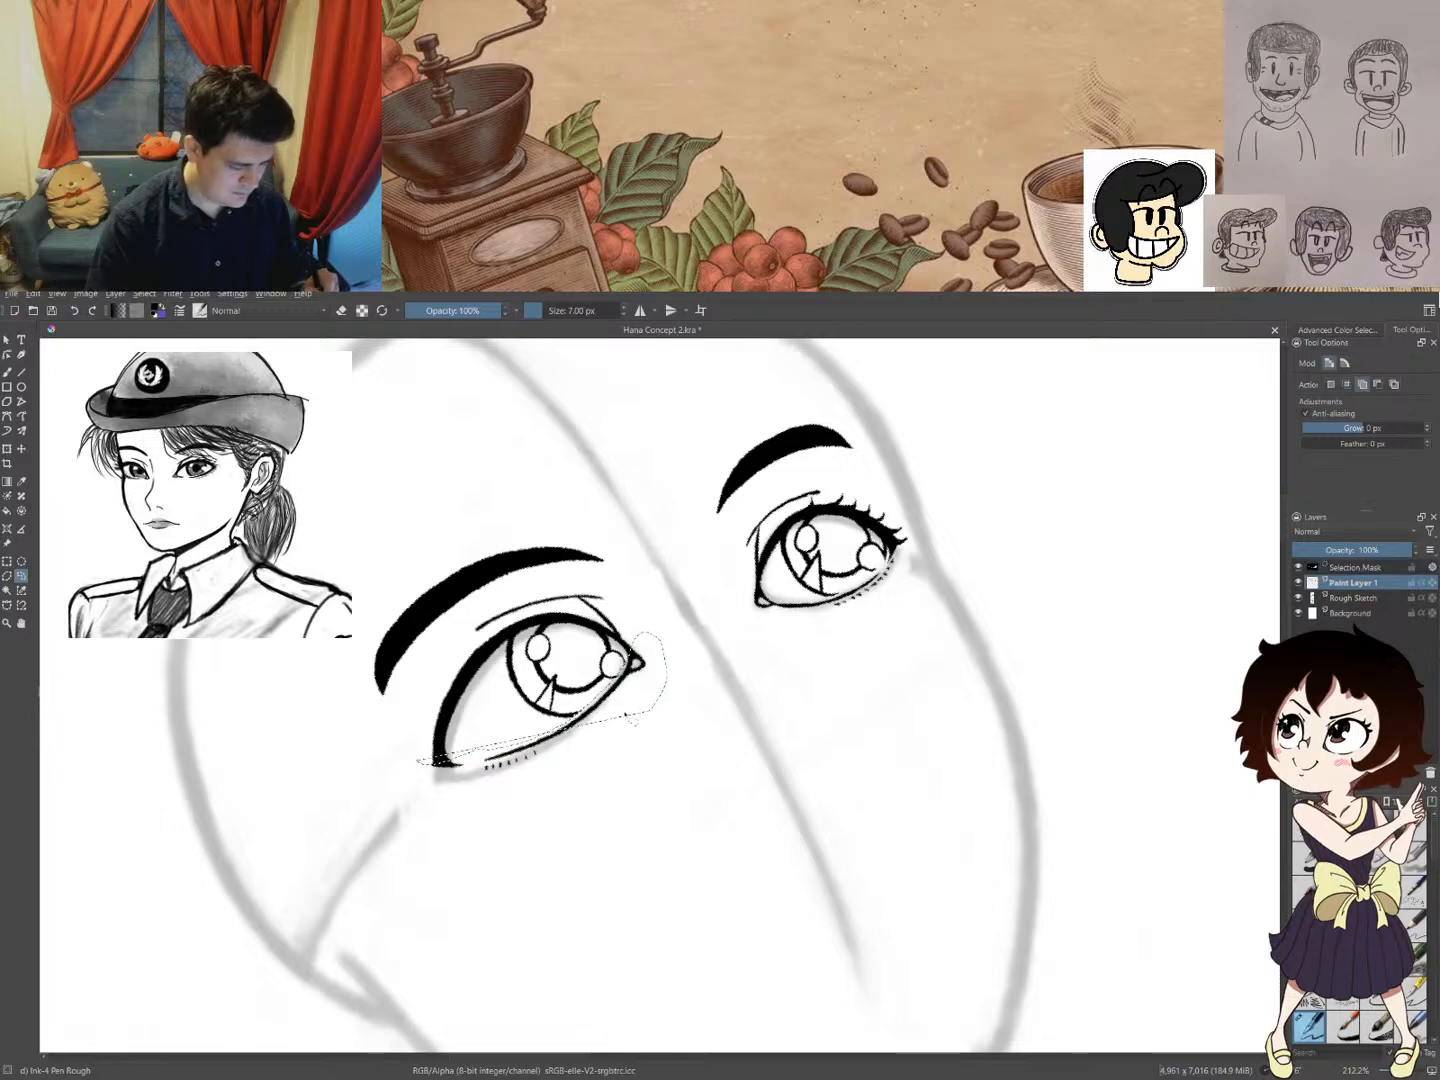
pyautogui.hotkey('ctrl', 't')
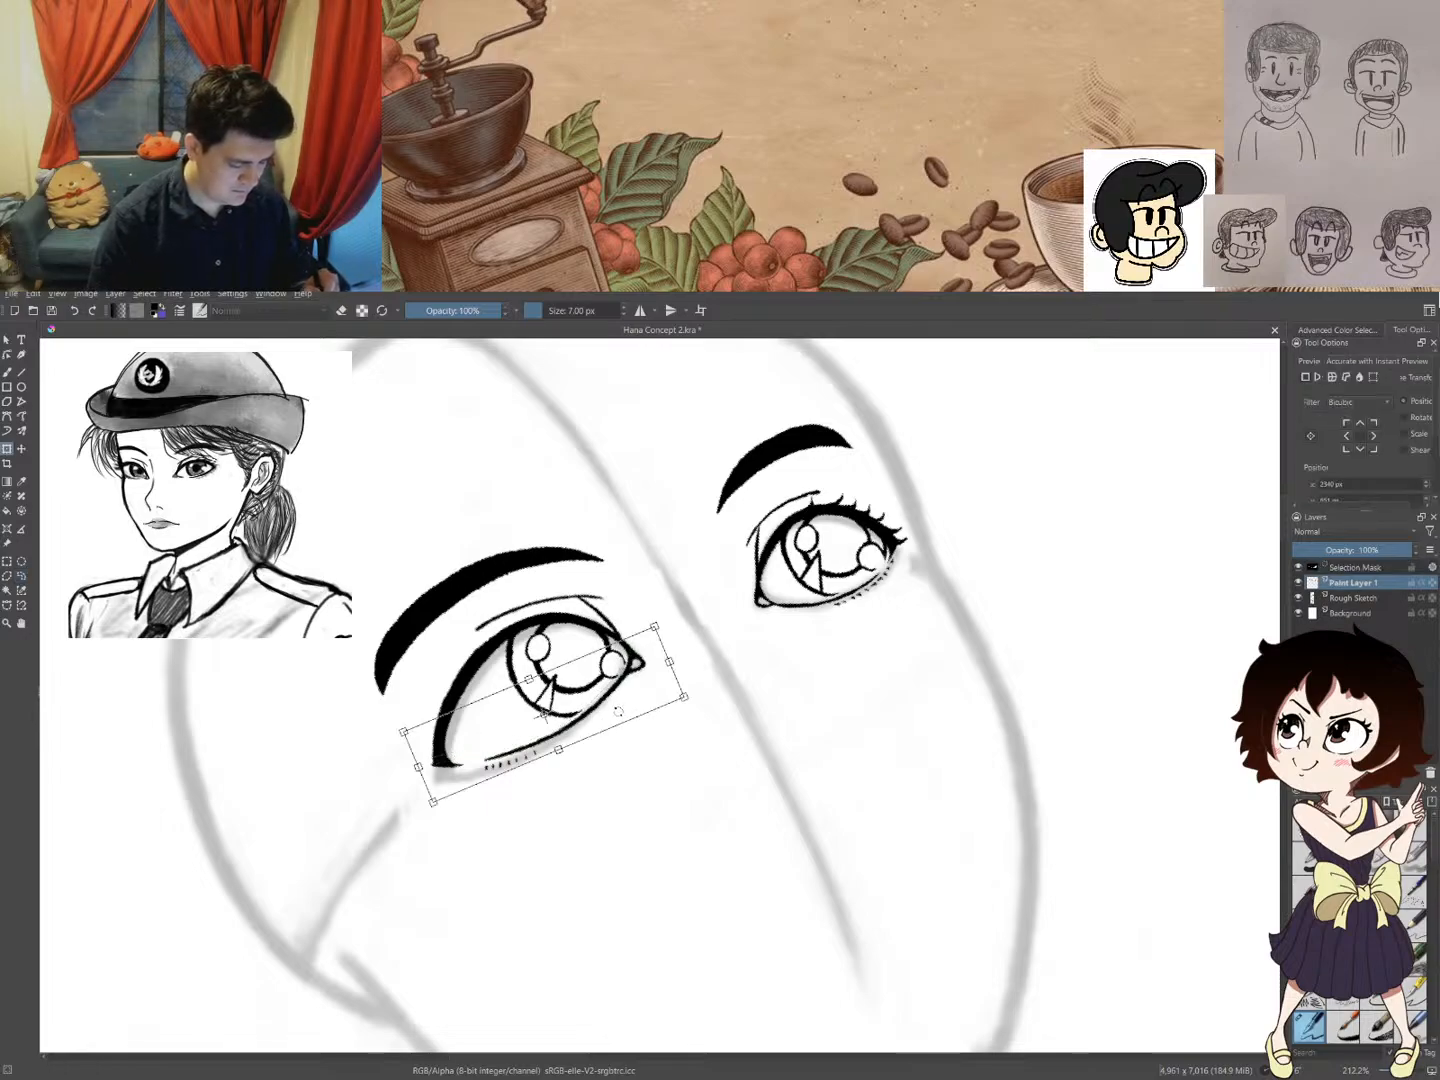
pyautogui.press('Return')
pyautogui.press('l')
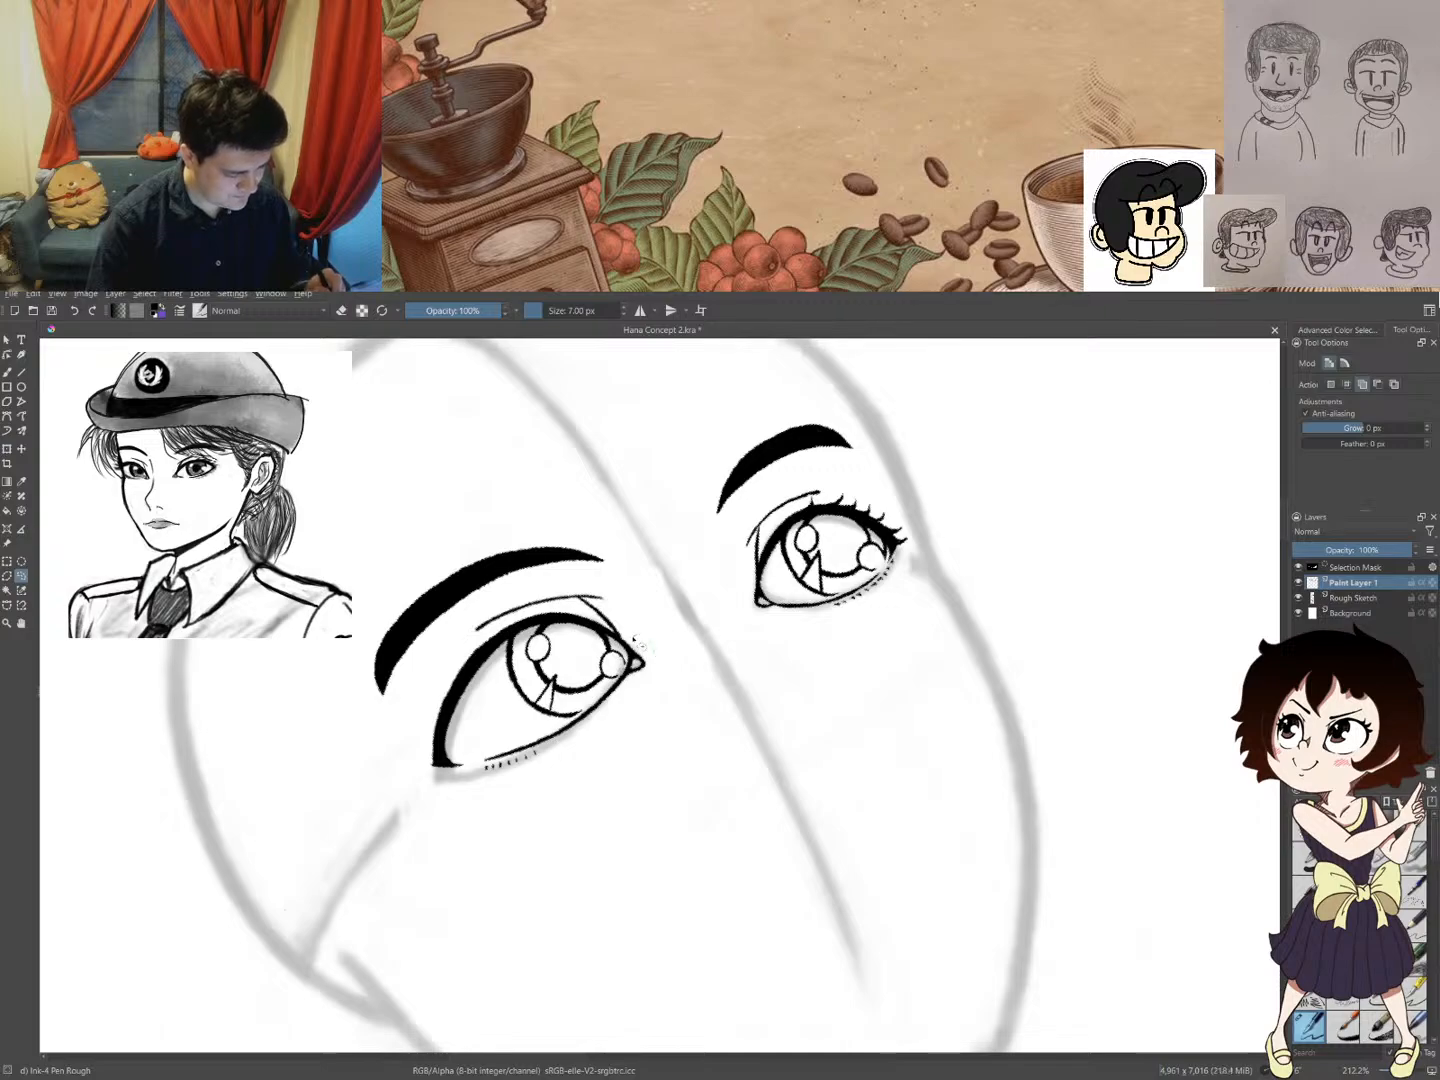
pyautogui.moveTo(635, 638)
pyautogui.mouseDown()
pyautogui.moveTo(590, 714)
pyautogui.moveTo(511, 740)
pyautogui.moveTo(484, 777)
pyautogui.moveTo(634, 723)
pyautogui.moveTo(672, 660)
pyautogui.mouseUp()
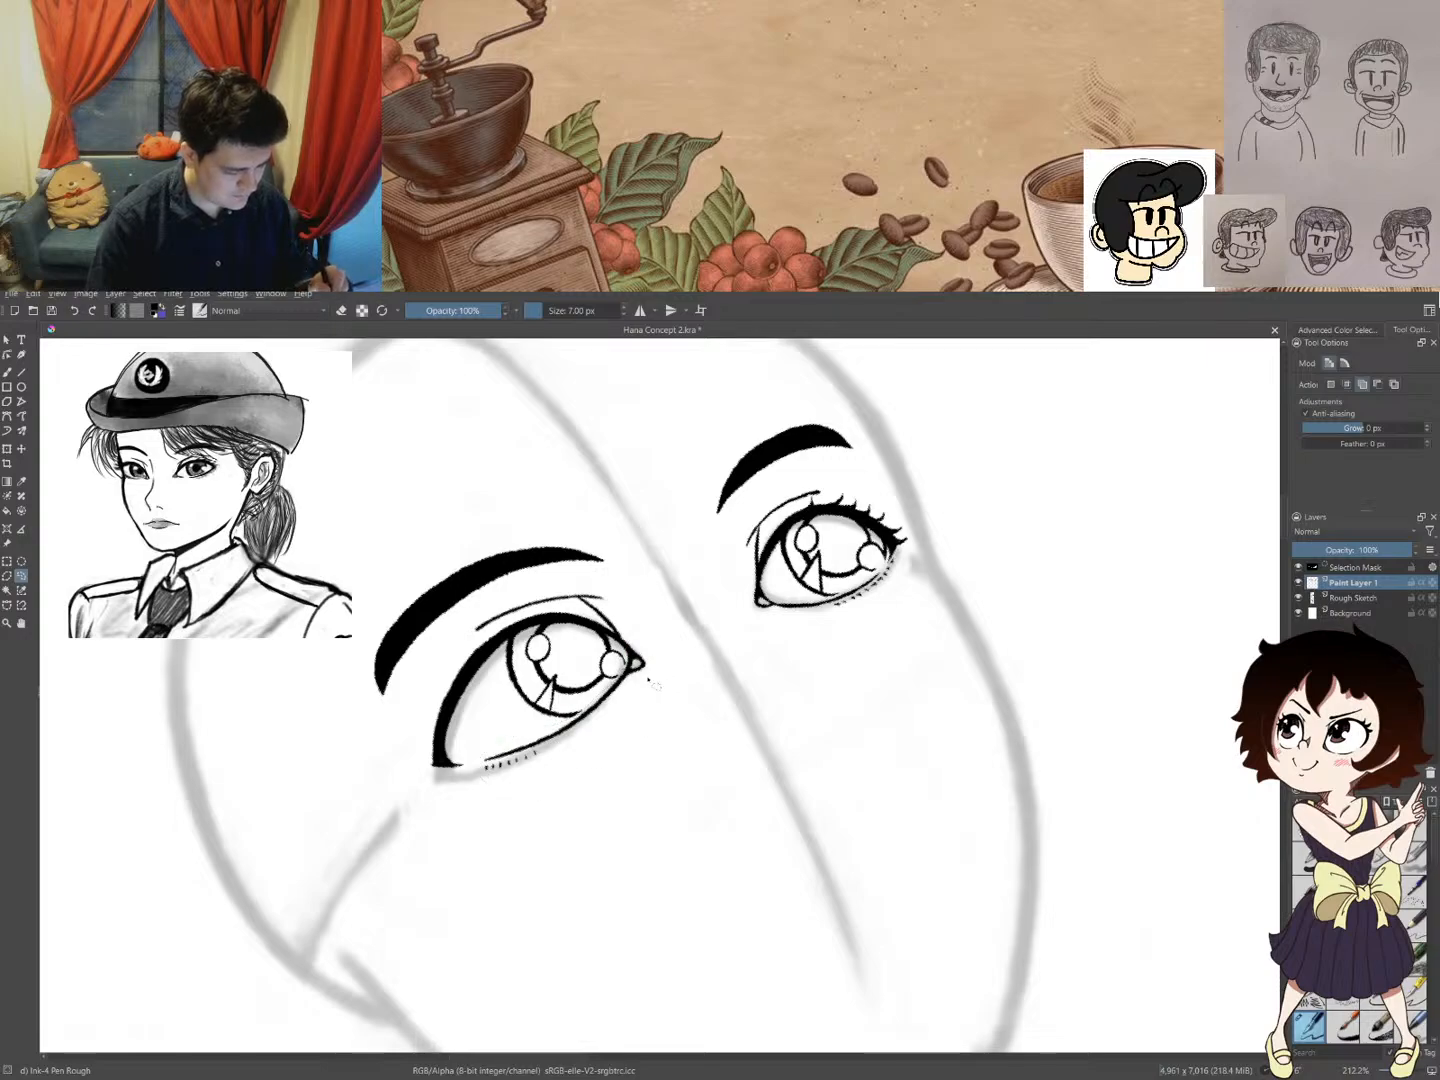
pyautogui.hotkey('ctrl', 'z')
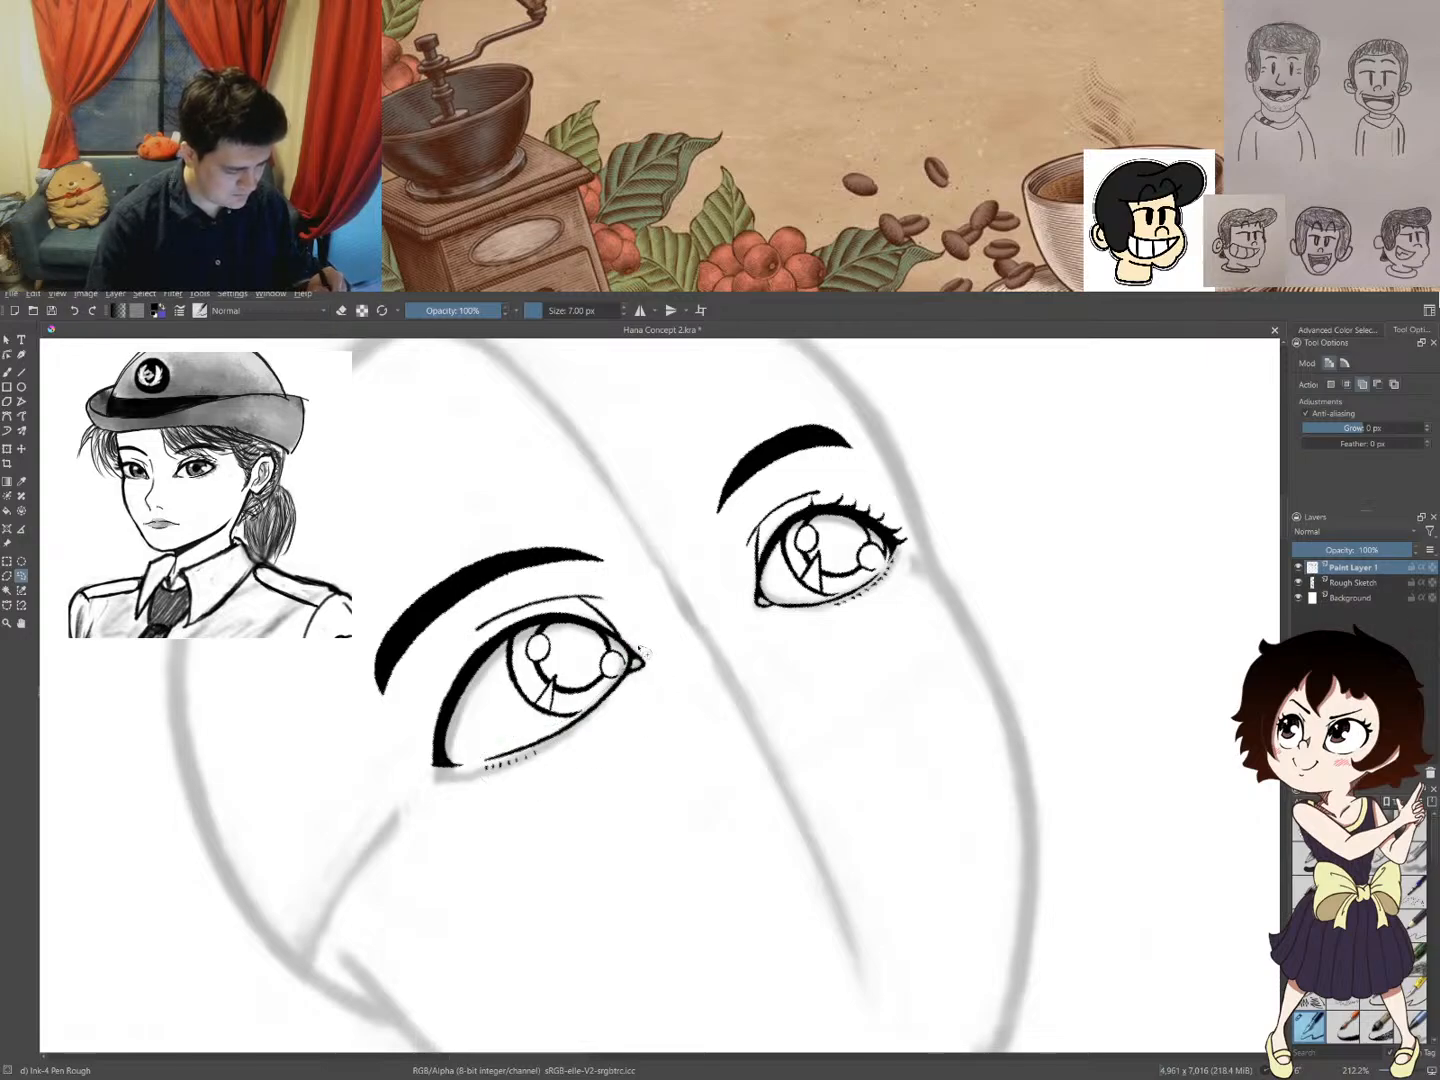
# - Lasso the larger eye's lower lid with its lashes, shift it slightly upward, apply the transform, deselect and return to the brush
pyautogui.moveTo(622, 674)
pyautogui.mouseDown()
pyautogui.moveTo(560, 730)
pyautogui.moveTo(487, 744)
pyautogui.moveTo(480, 788)
pyautogui.moveTo(553, 800)
pyautogui.moveTo(662, 692)
pyautogui.mouseUp()
pyautogui.hotkey('ctrl', 't')
pyautogui.moveTo(584, 738); pyautogui.dragTo(587, 733)
pyautogui.moveTo(716, 638); pyautogui.dragTo(616, 742)
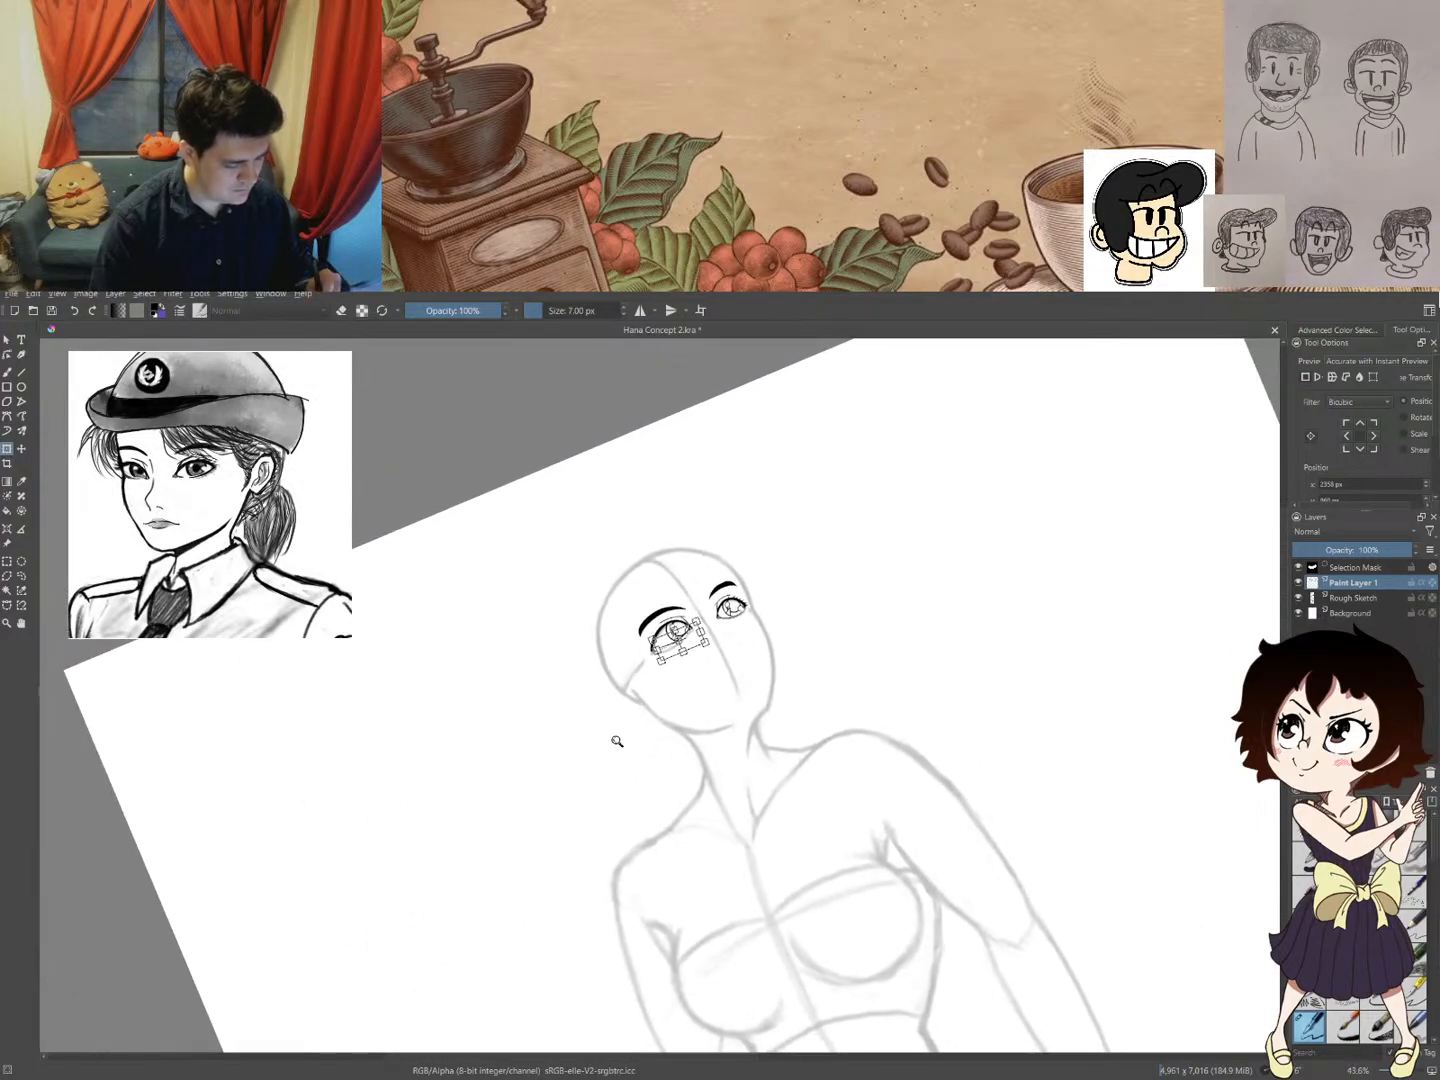
pyautogui.moveTo(615, 743); pyautogui.dragTo(708, 591)
pyautogui.moveTo(640, 685); pyautogui.dragTo(650, 700)
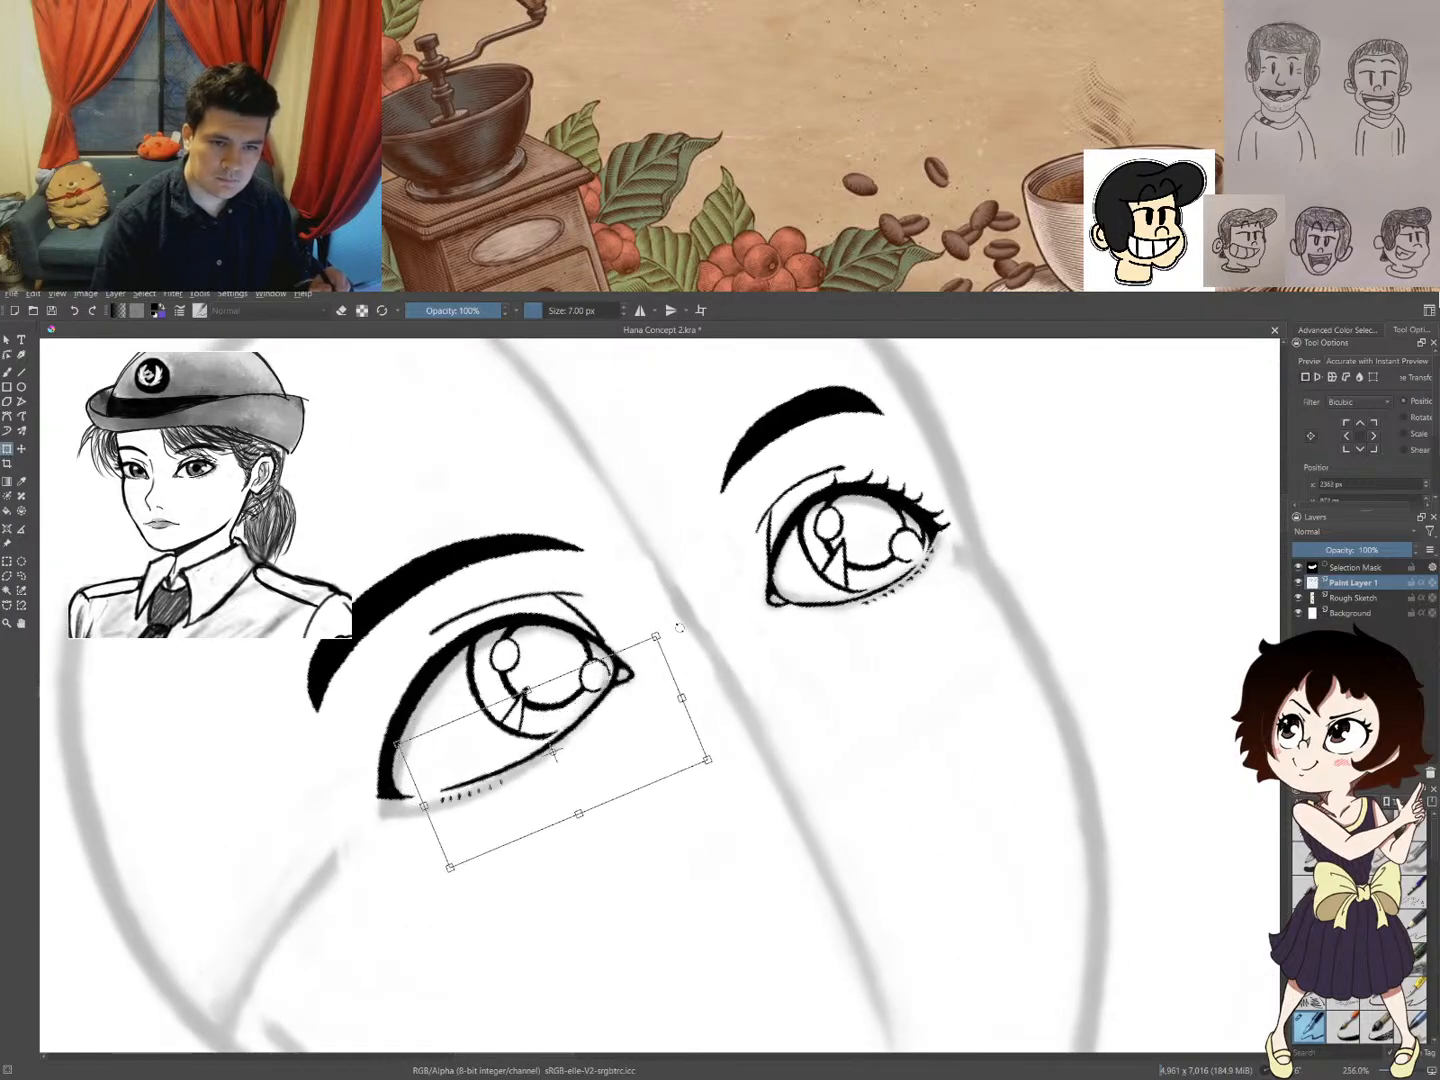
pyautogui.moveTo(679, 627); pyautogui.dragTo(657, 665)
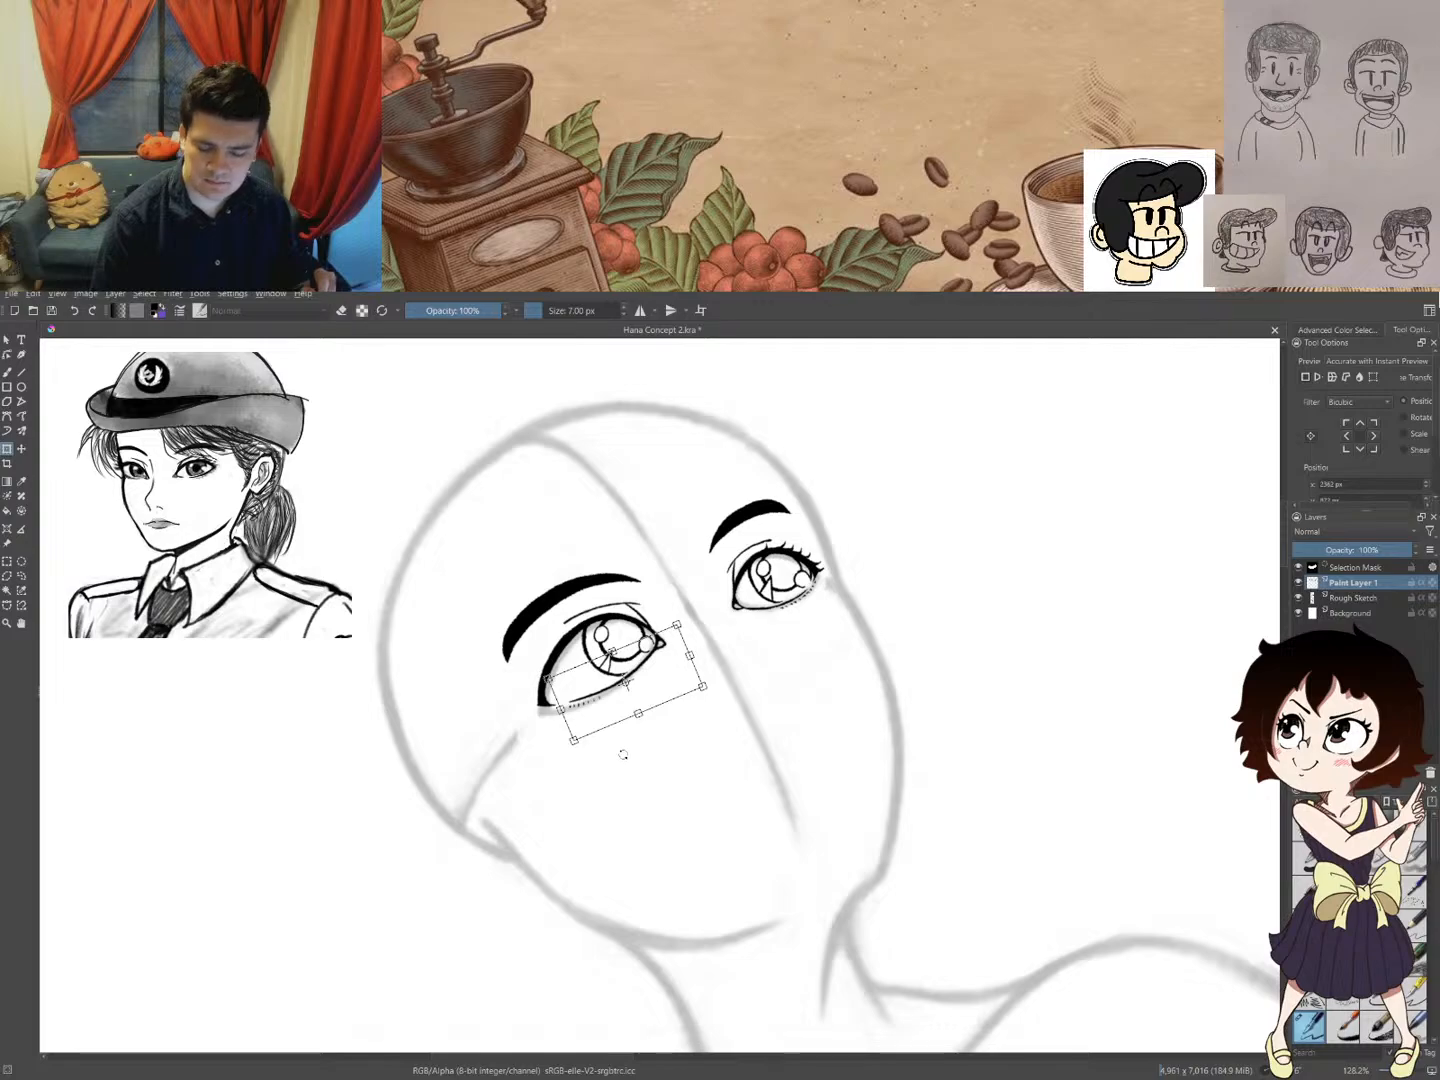
pyautogui.press('Return')
pyautogui.hotkey('ctrl', 'shift', 'a')
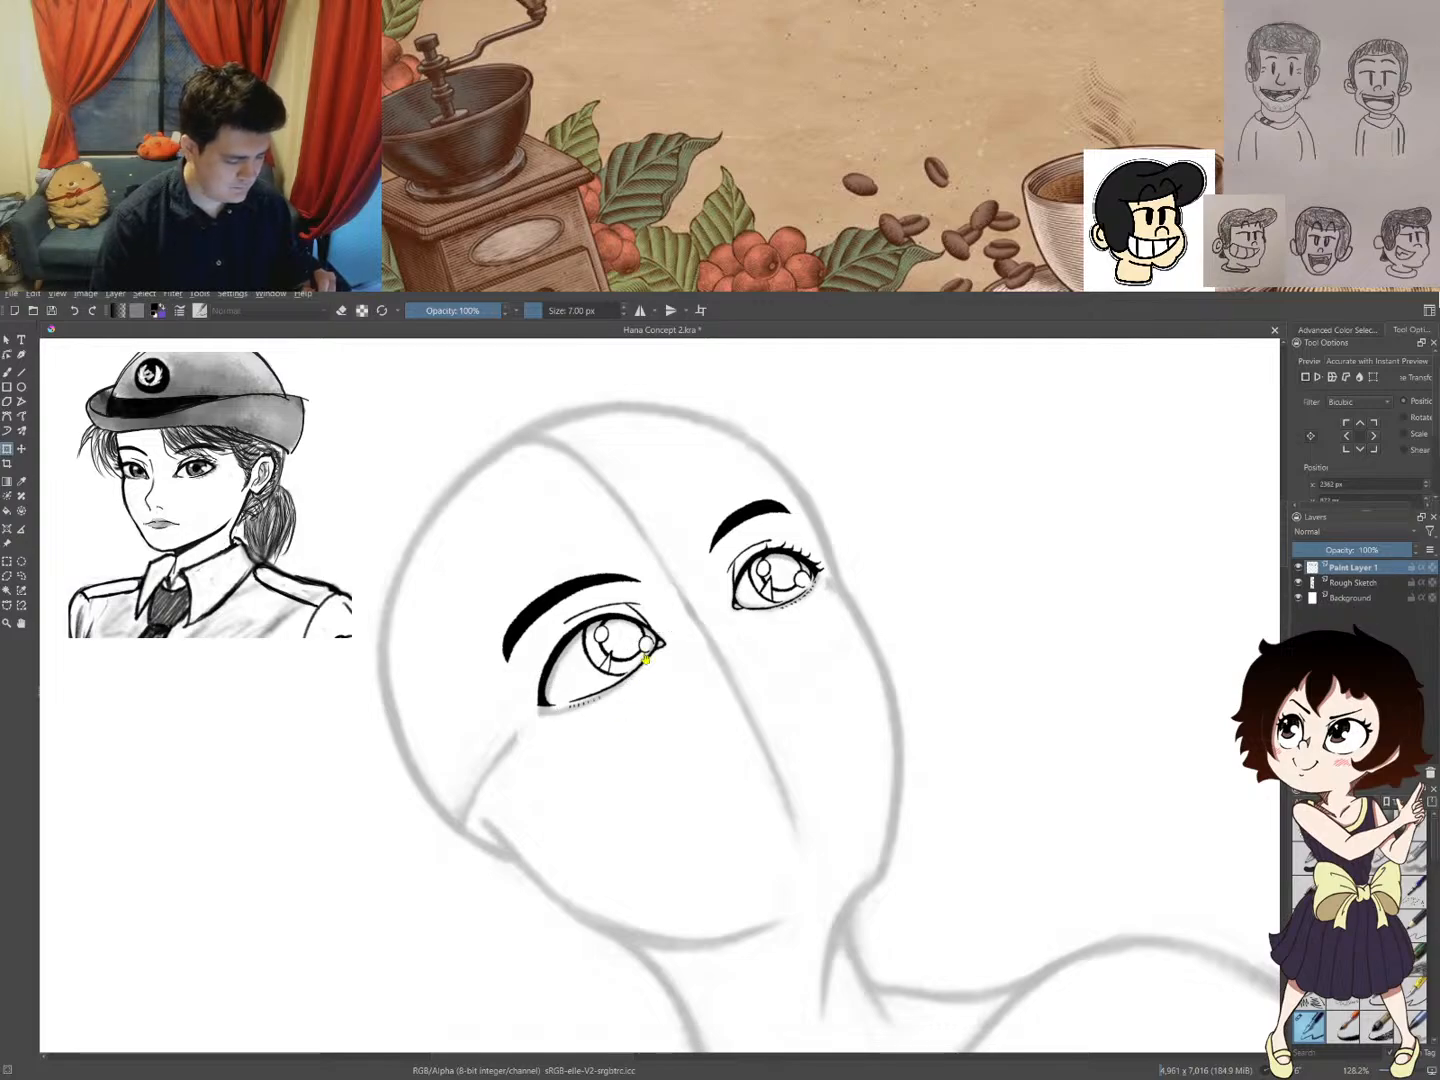
pyautogui.press('b')
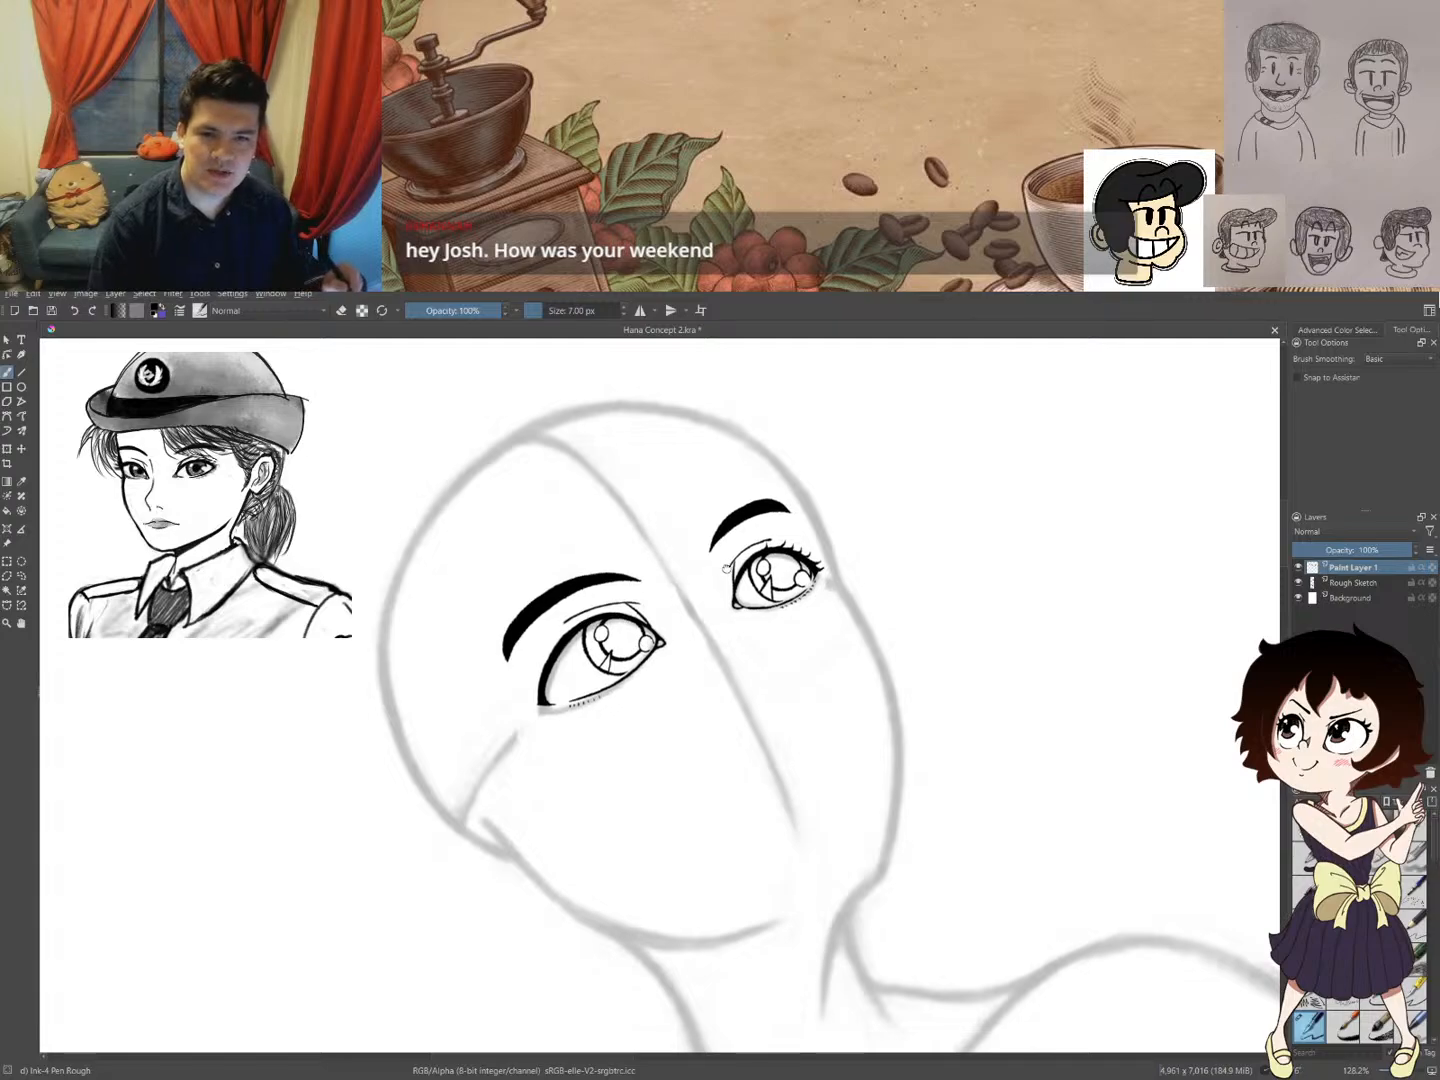
# - Sharpen the small lower lashes under the larger eye into pointed ticks and add more along the lid towards the inner corner
pyautogui.moveTo(682, 603); pyautogui.dragTo(713, 589)
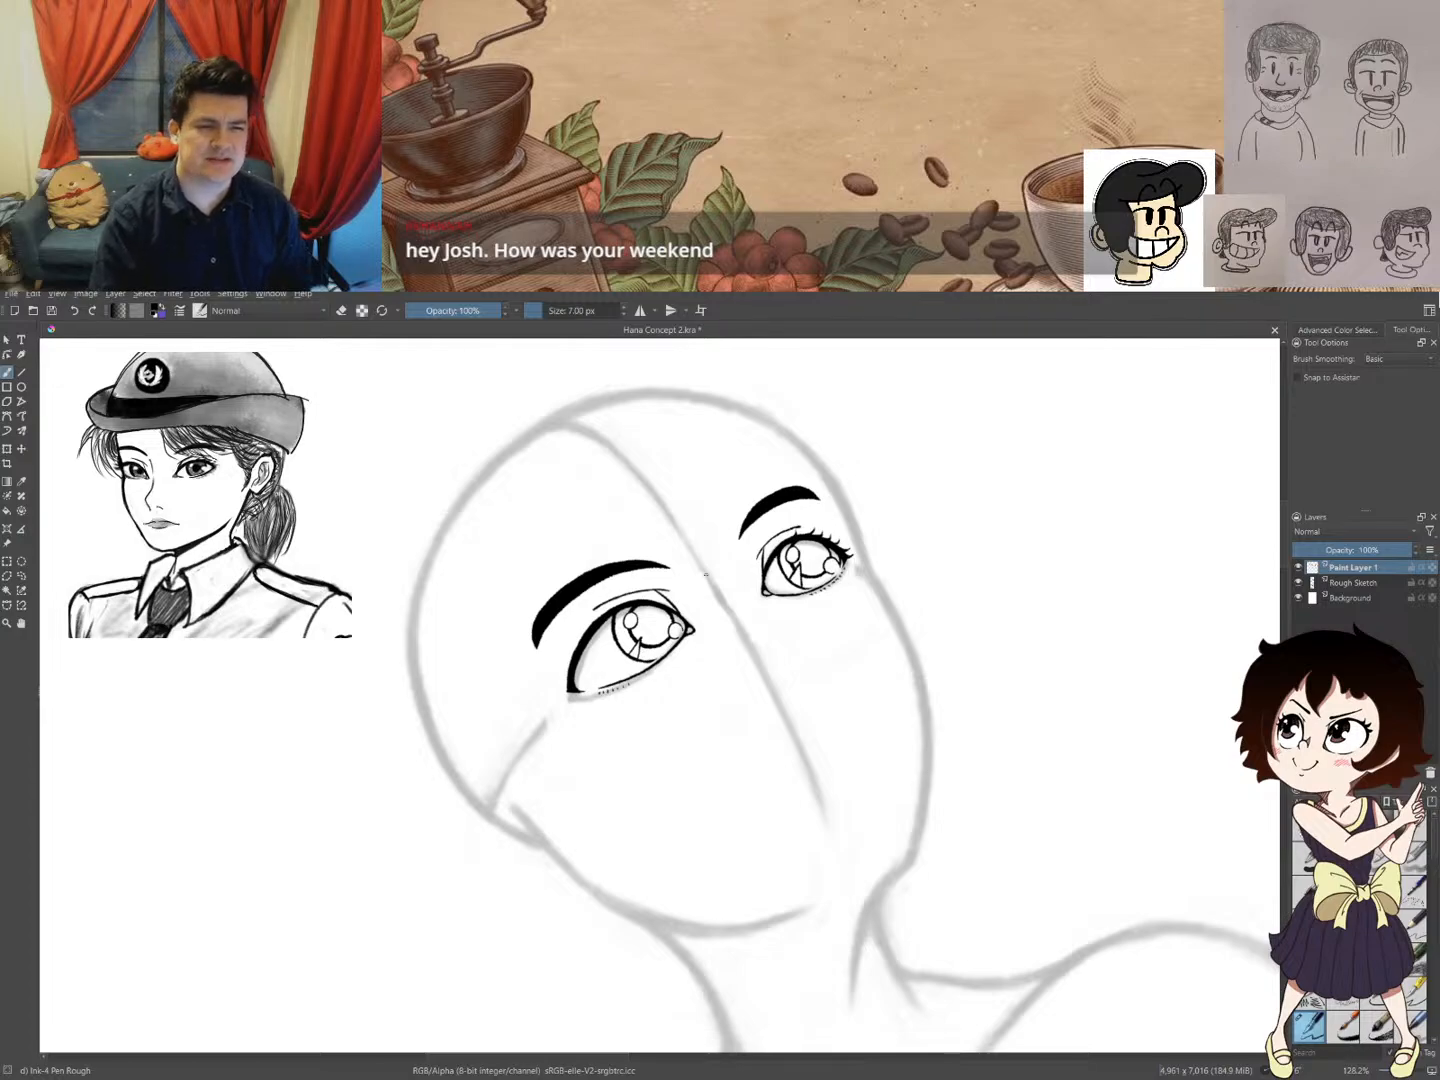
pyautogui.scroll(4, 638, 689)
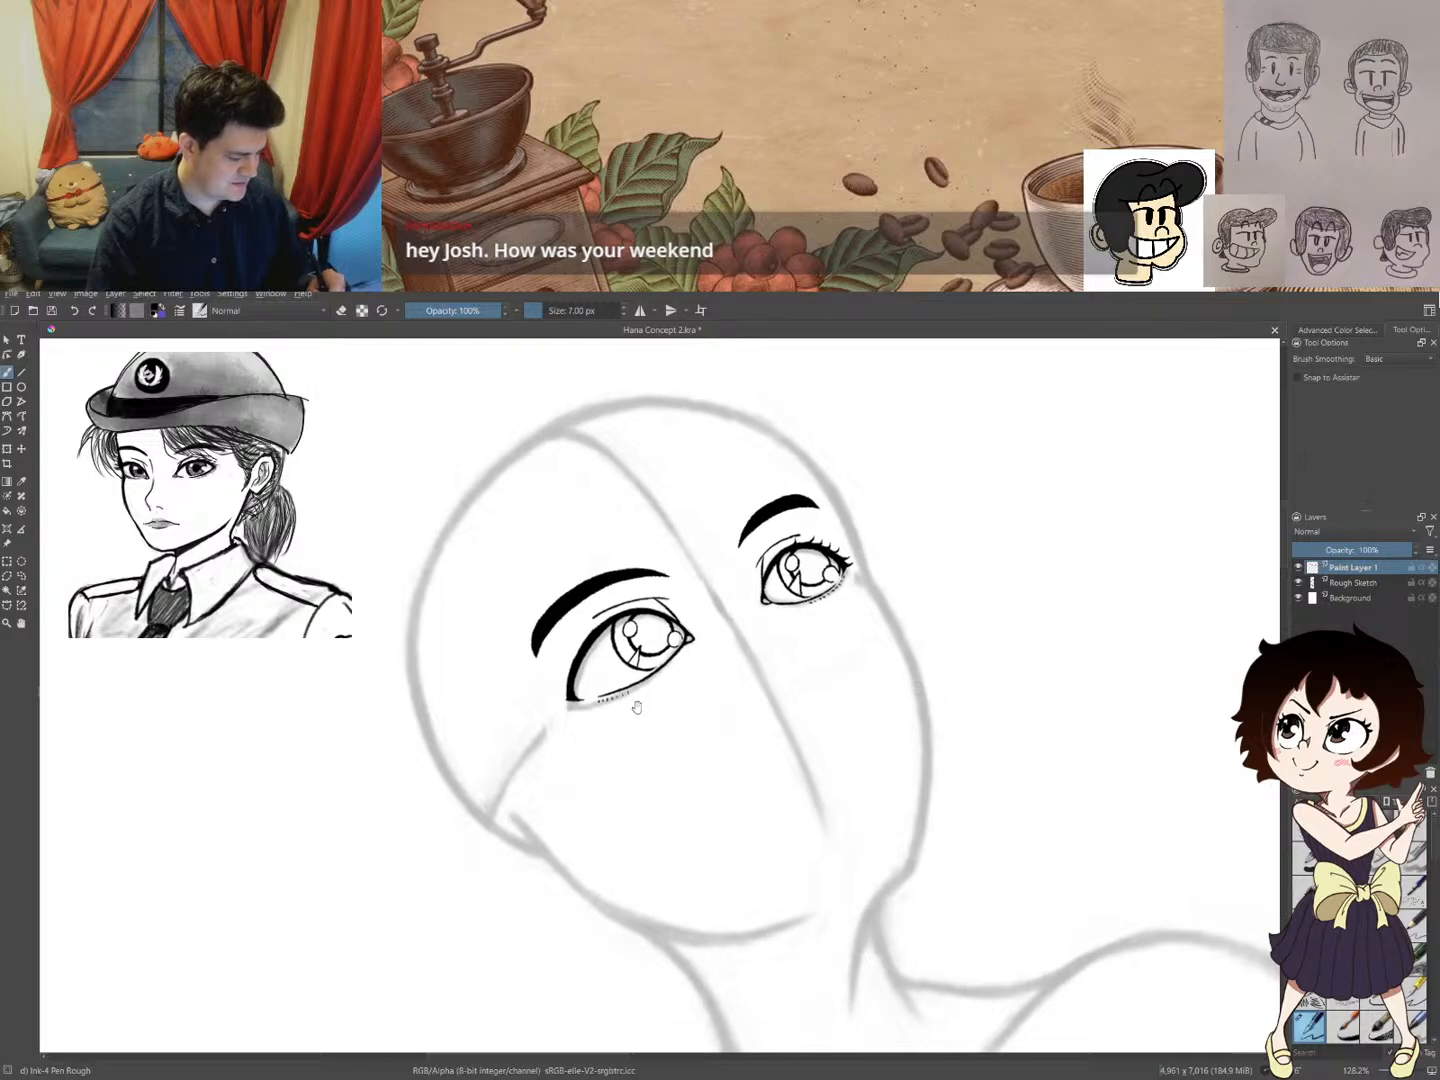
pyautogui.moveTo(553, 698); pyautogui.dragTo(579, 703)
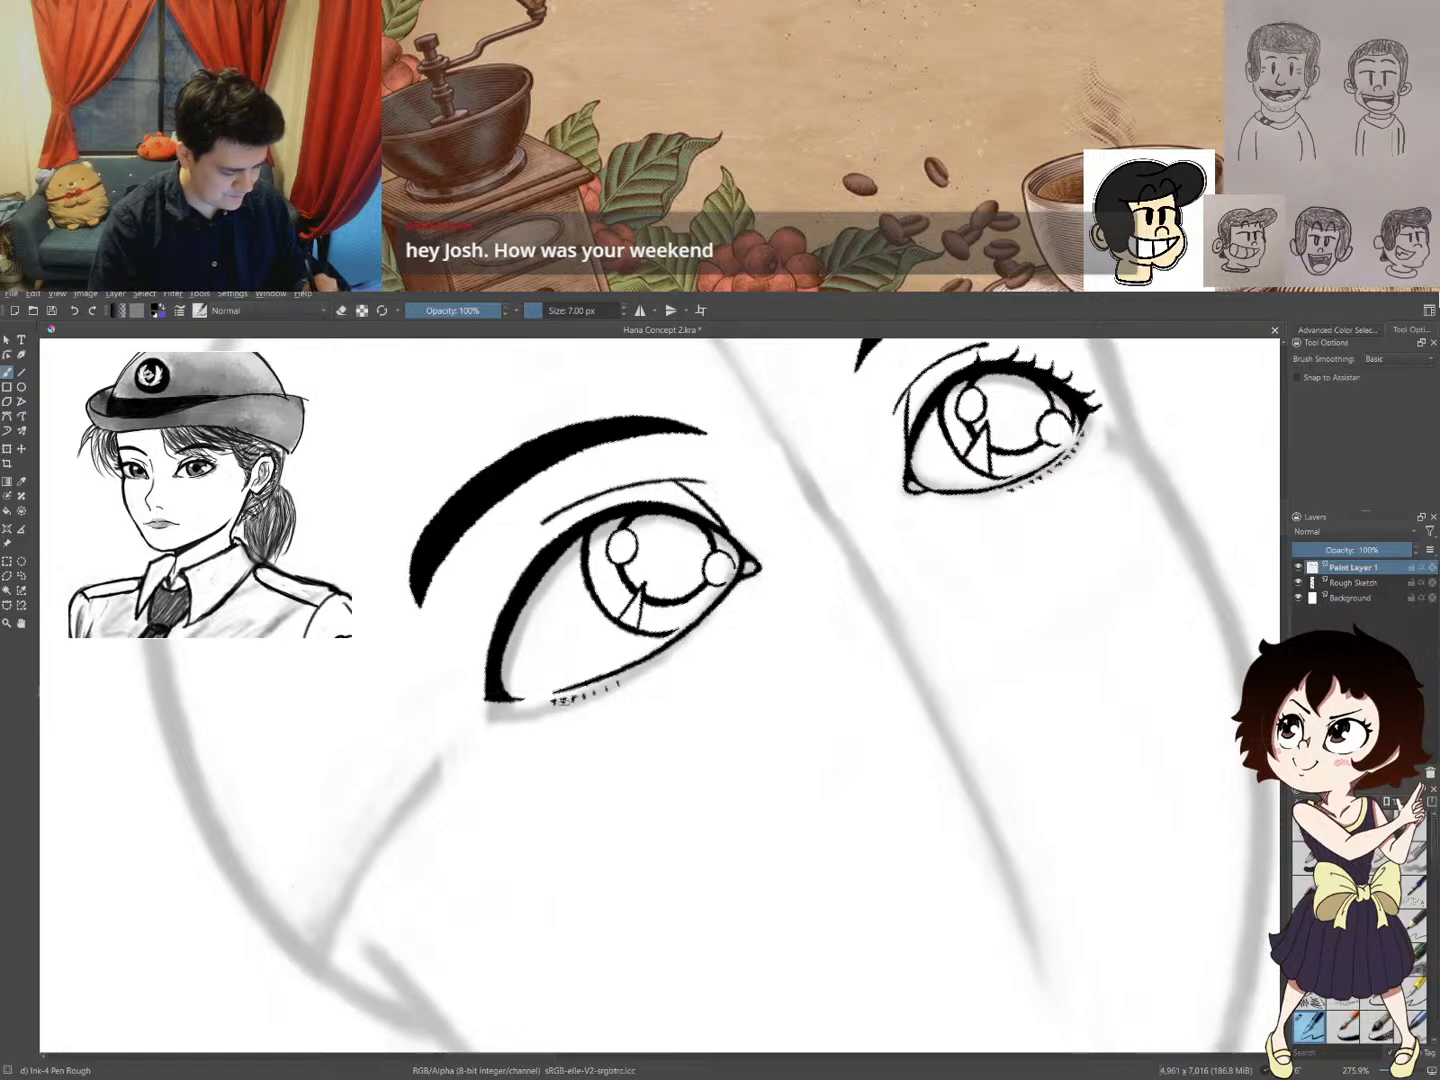
pyautogui.moveTo(566, 697); pyautogui.dragTo(584, 698)
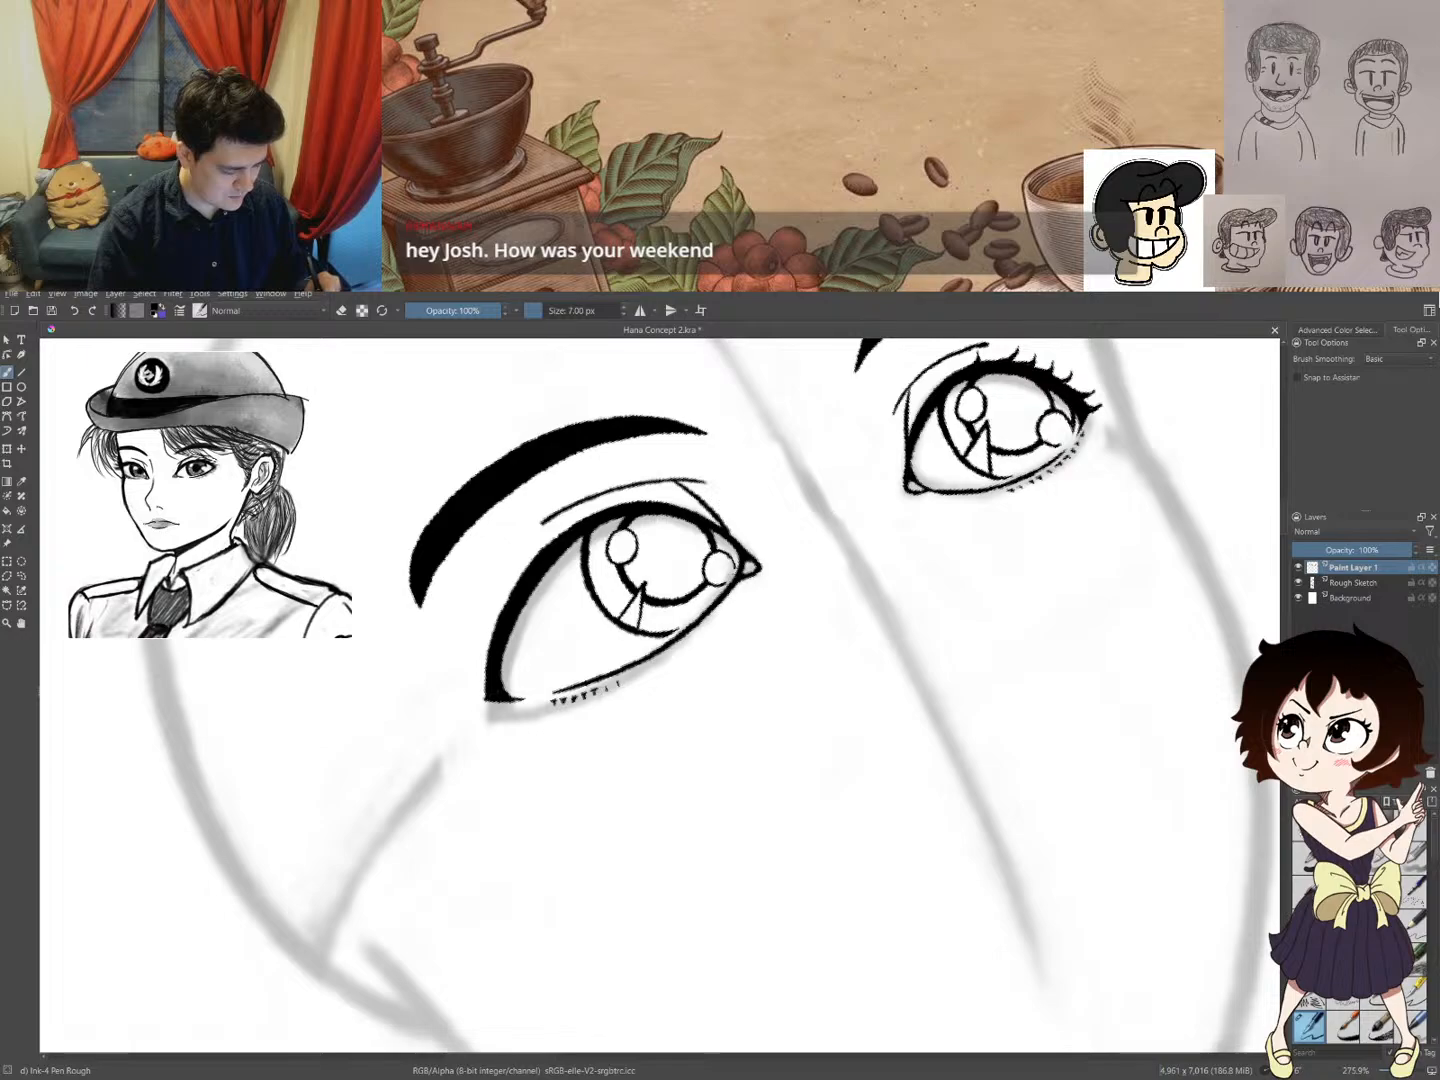
pyautogui.moveTo(606, 683); pyautogui.dragTo(606, 691)
pyautogui.moveTo(605, 684); pyautogui.dragTo(604, 692)
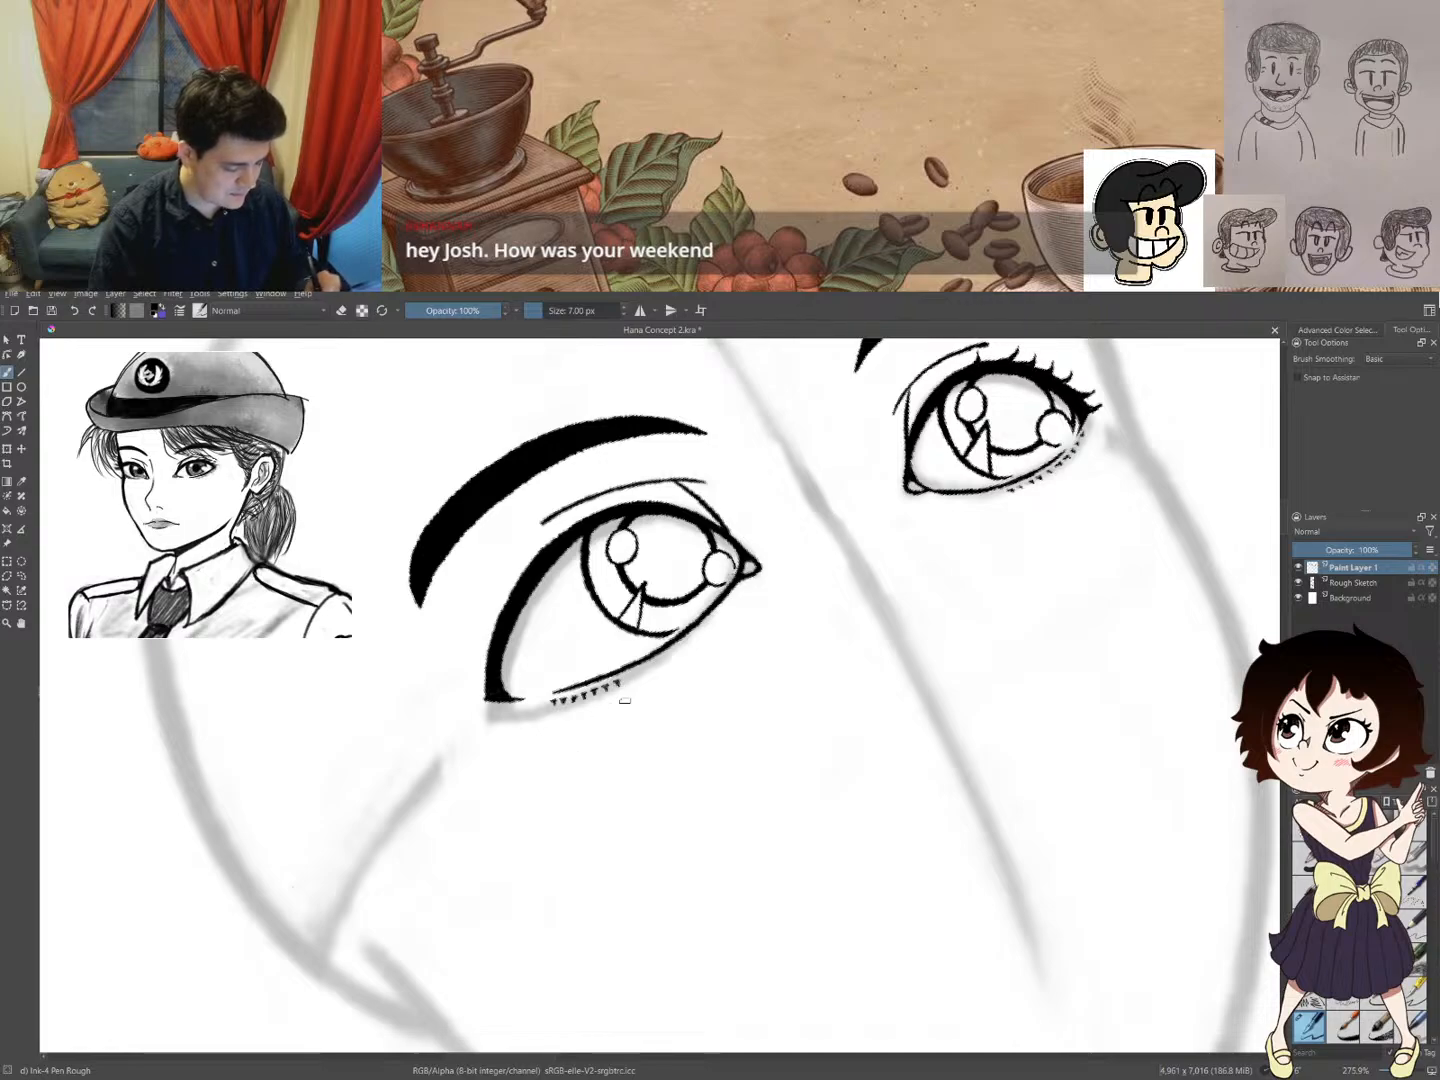
pyautogui.moveTo(625, 677); pyautogui.dragTo(643, 678)
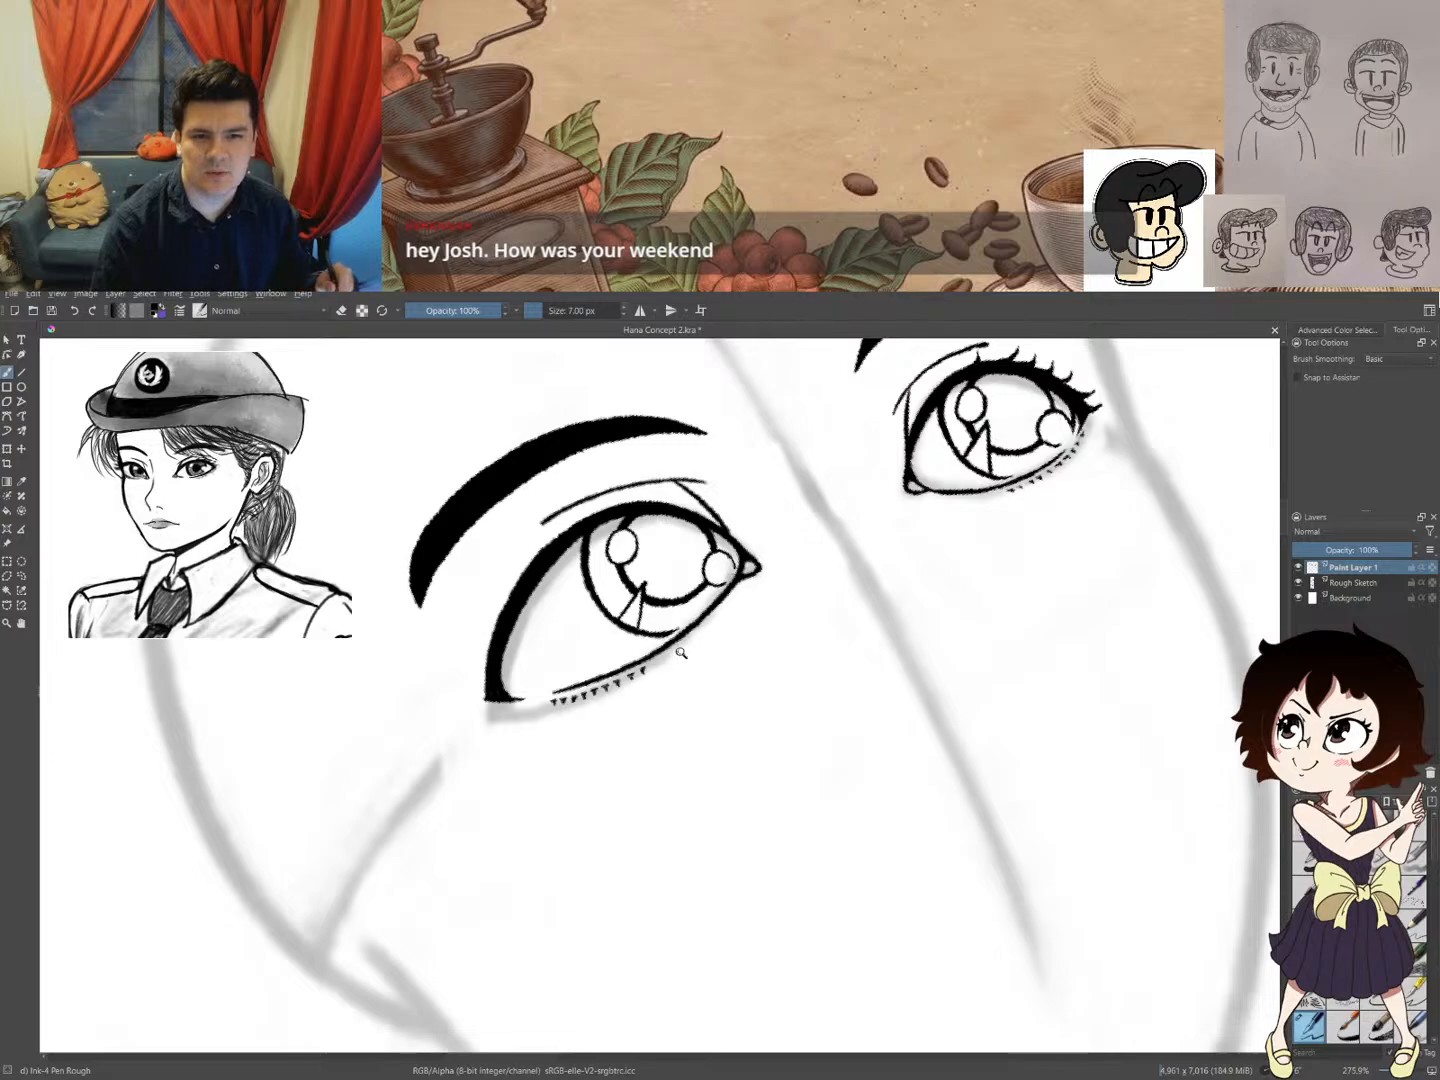
# - Examine how the inked eyes sit on the head and the full figure
pyautogui.scroll(-5, 683, 590)
pyautogui.moveTo(815, 644); pyautogui.dragTo(811, 651)
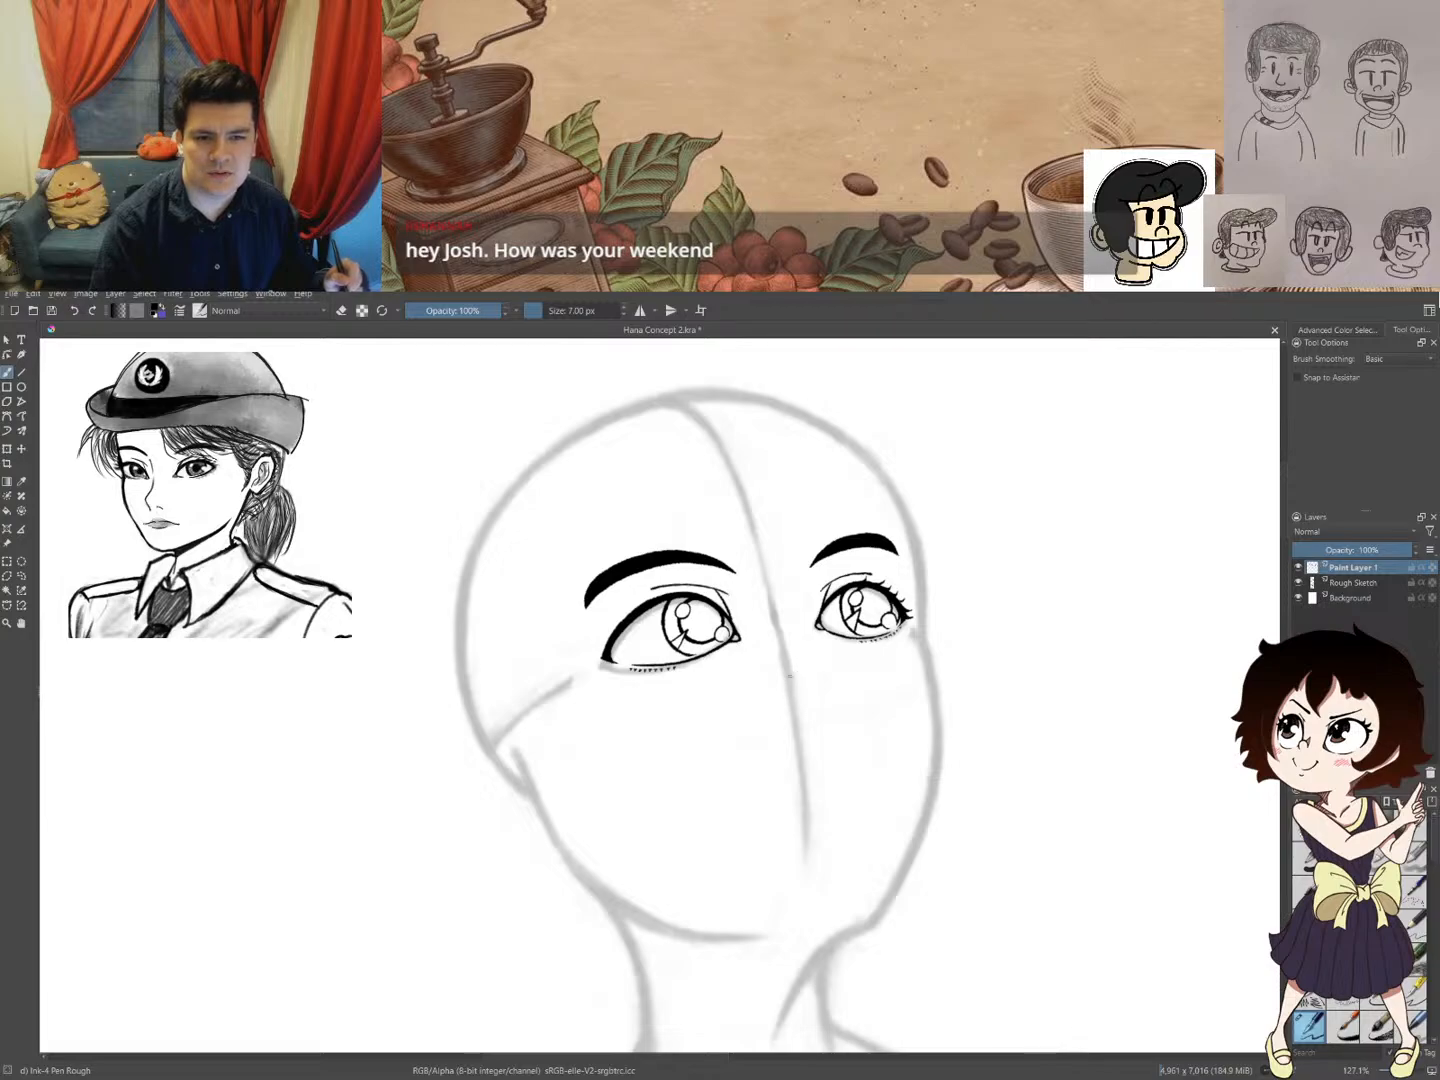
pyautogui.scroll(-5, 790, 677)
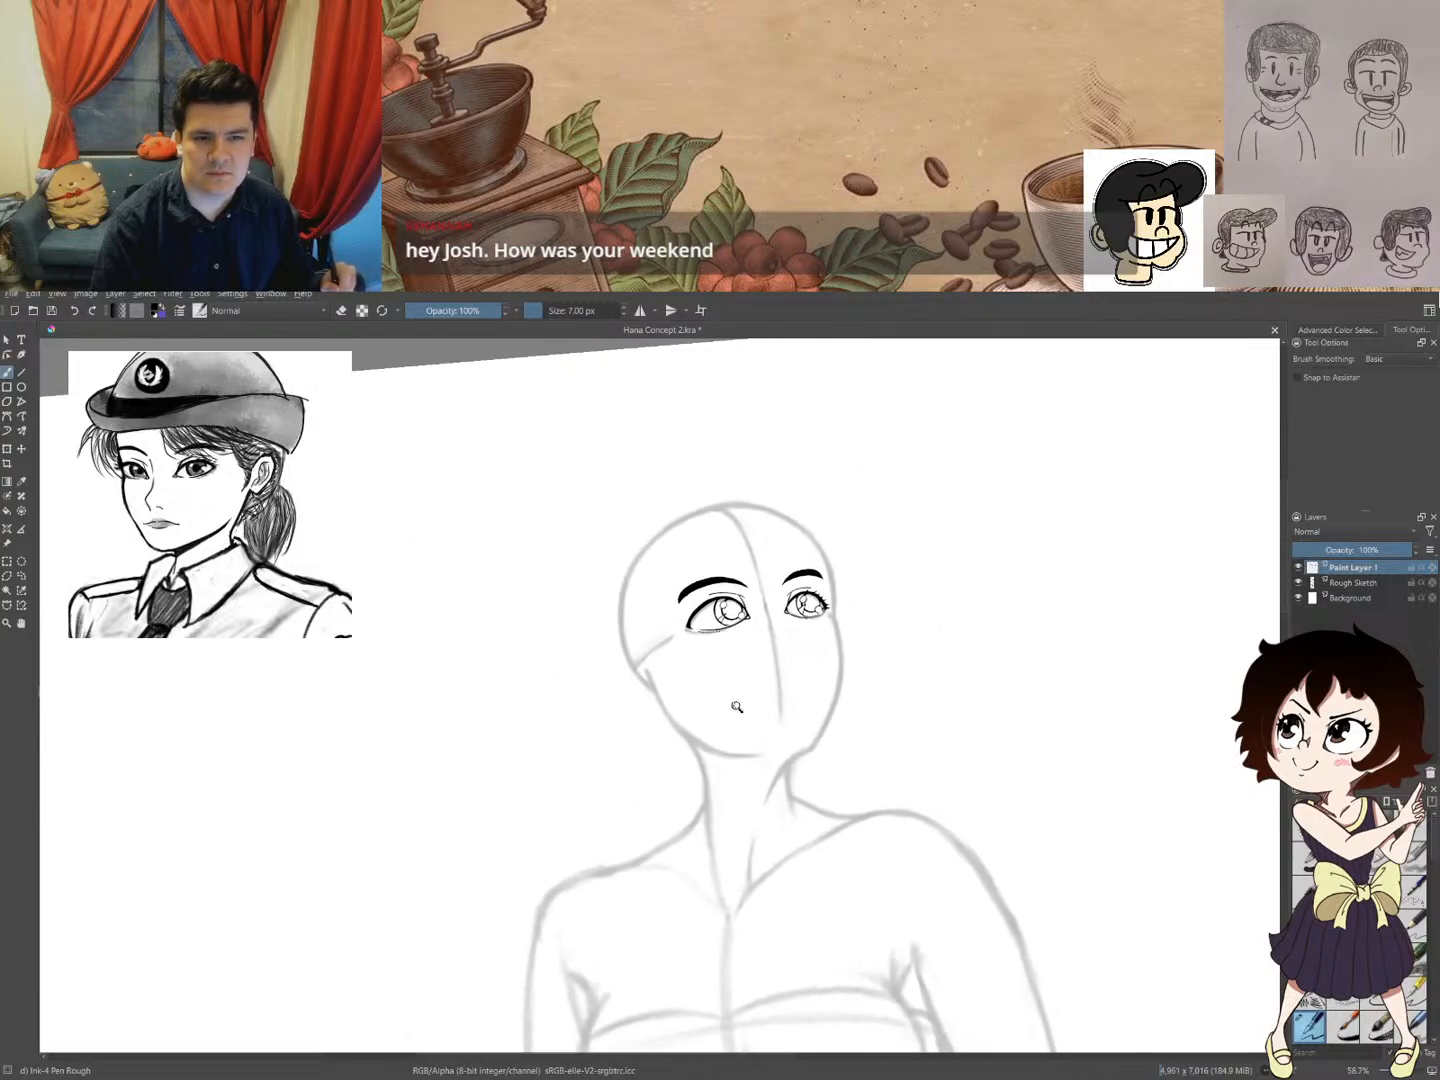
pyautogui.scroll(-3, 737, 706)
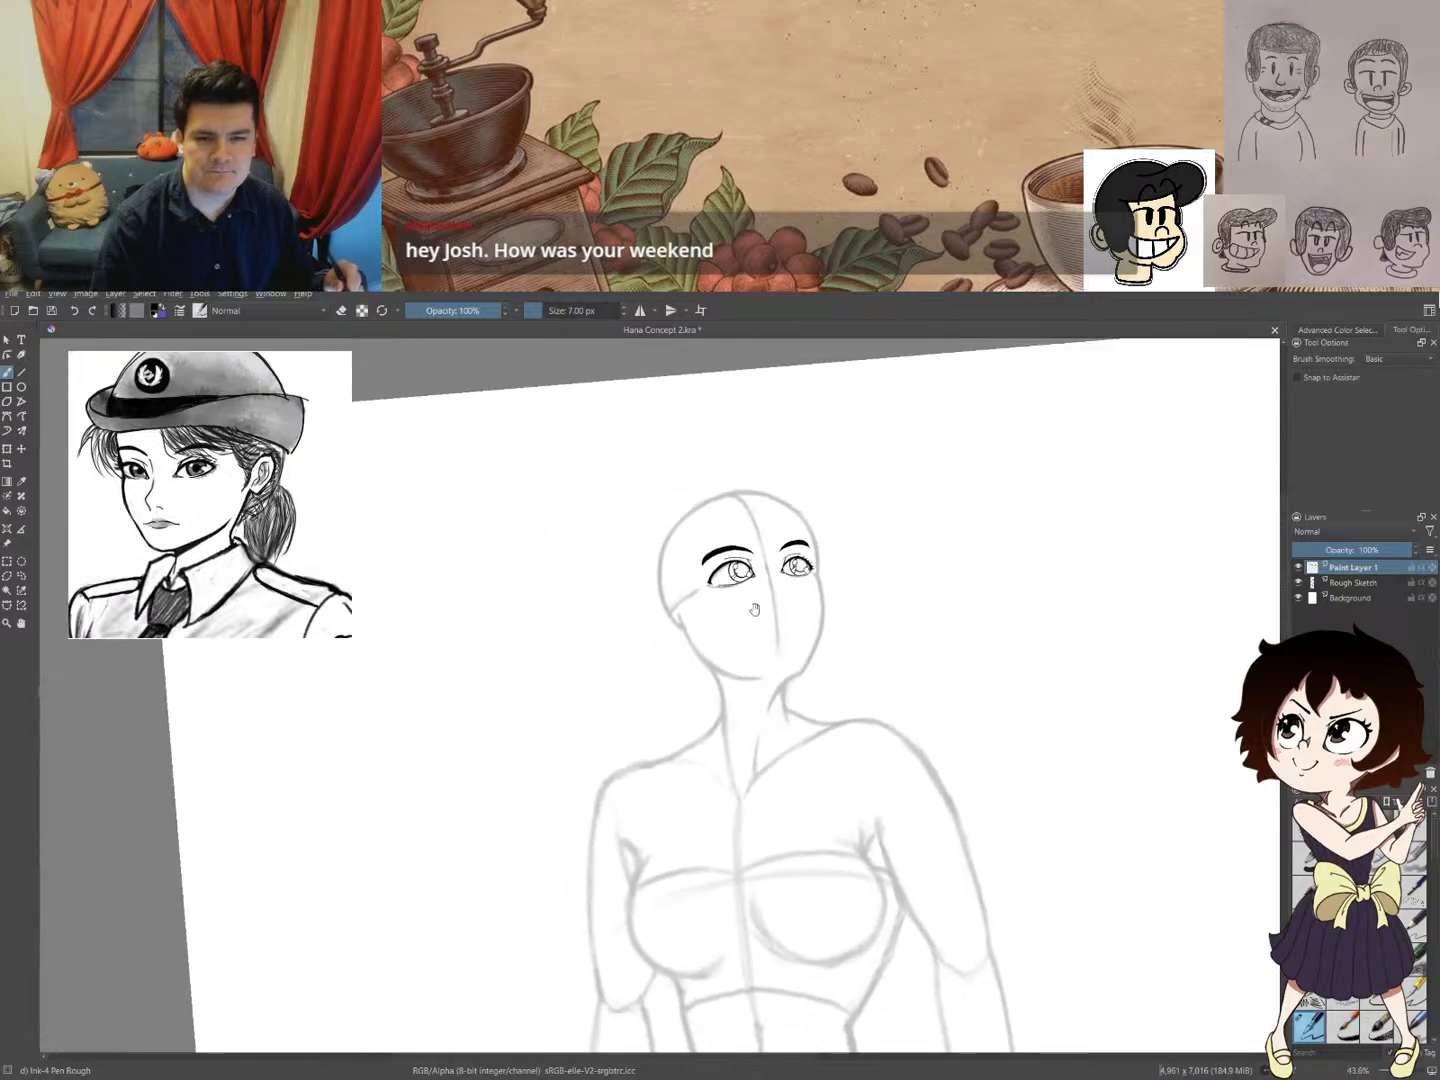
pyautogui.moveTo(754, 609); pyautogui.dragTo(786, 595)
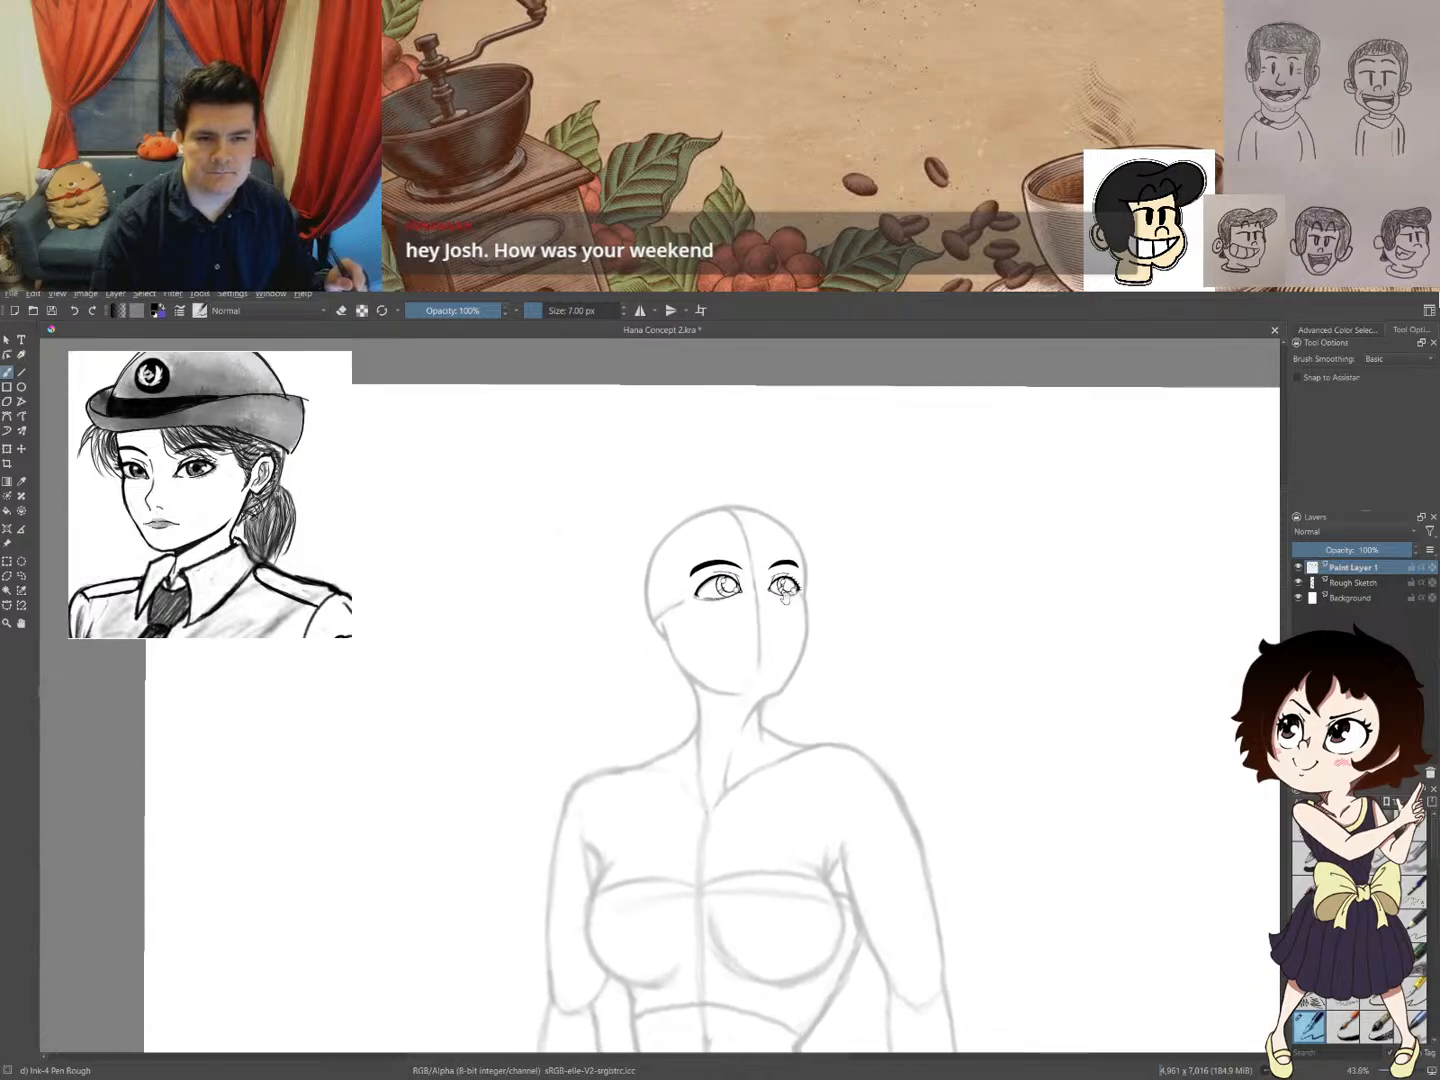
pyautogui.scroll(-4, 785, 596)
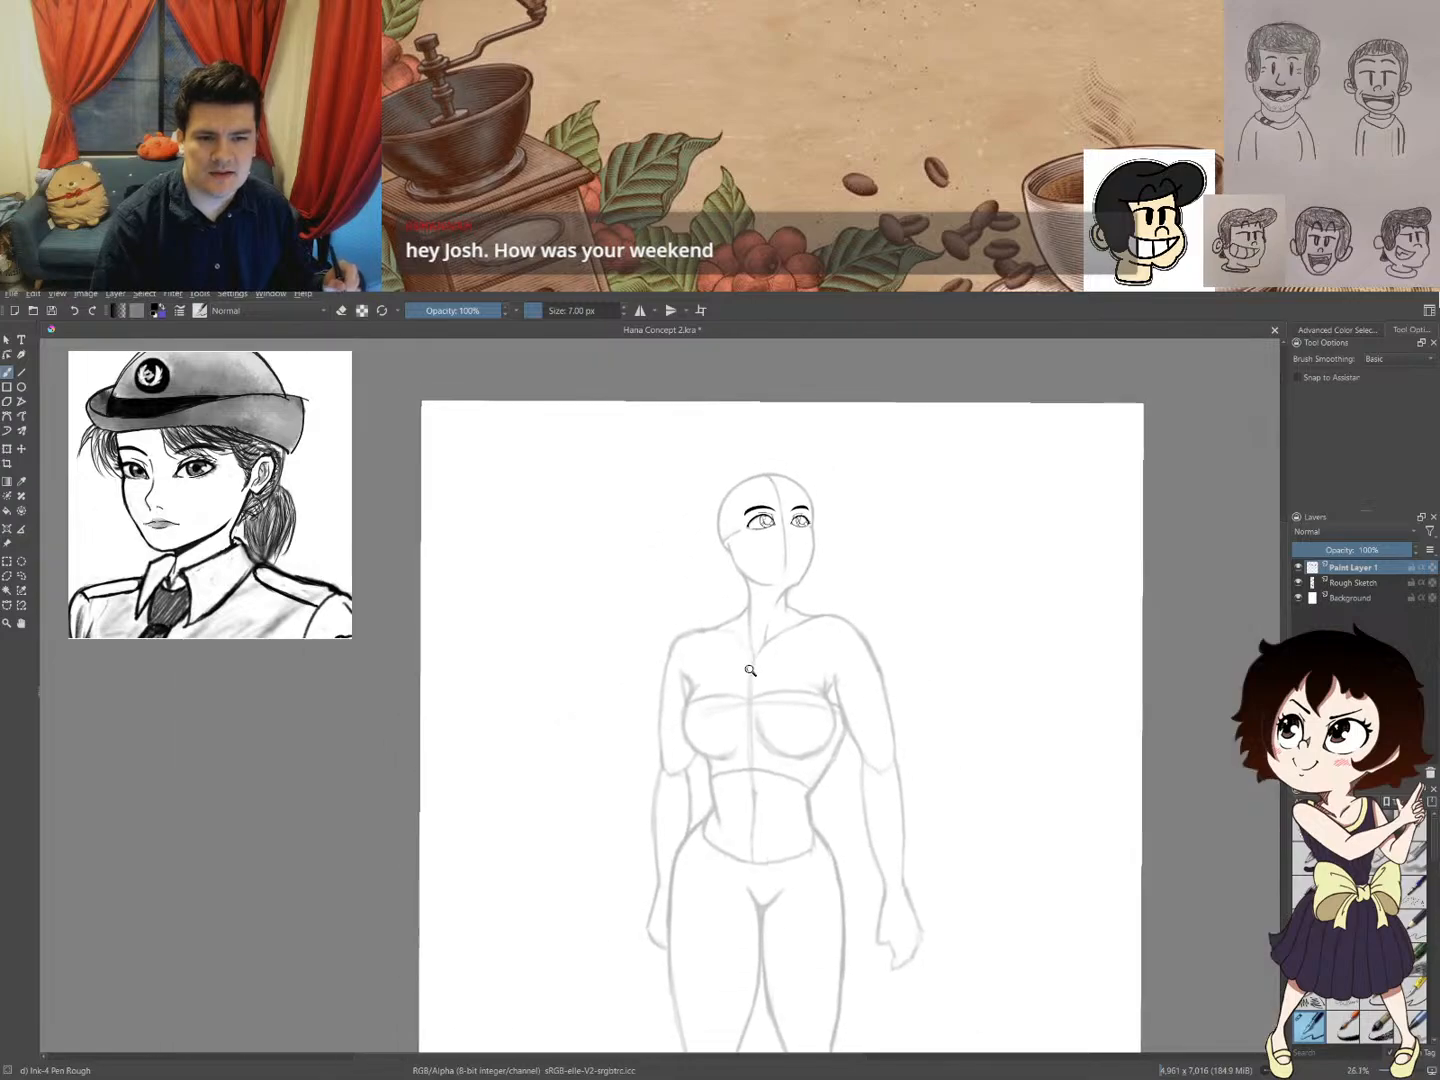
pyautogui.scroll(4, 806, 535)
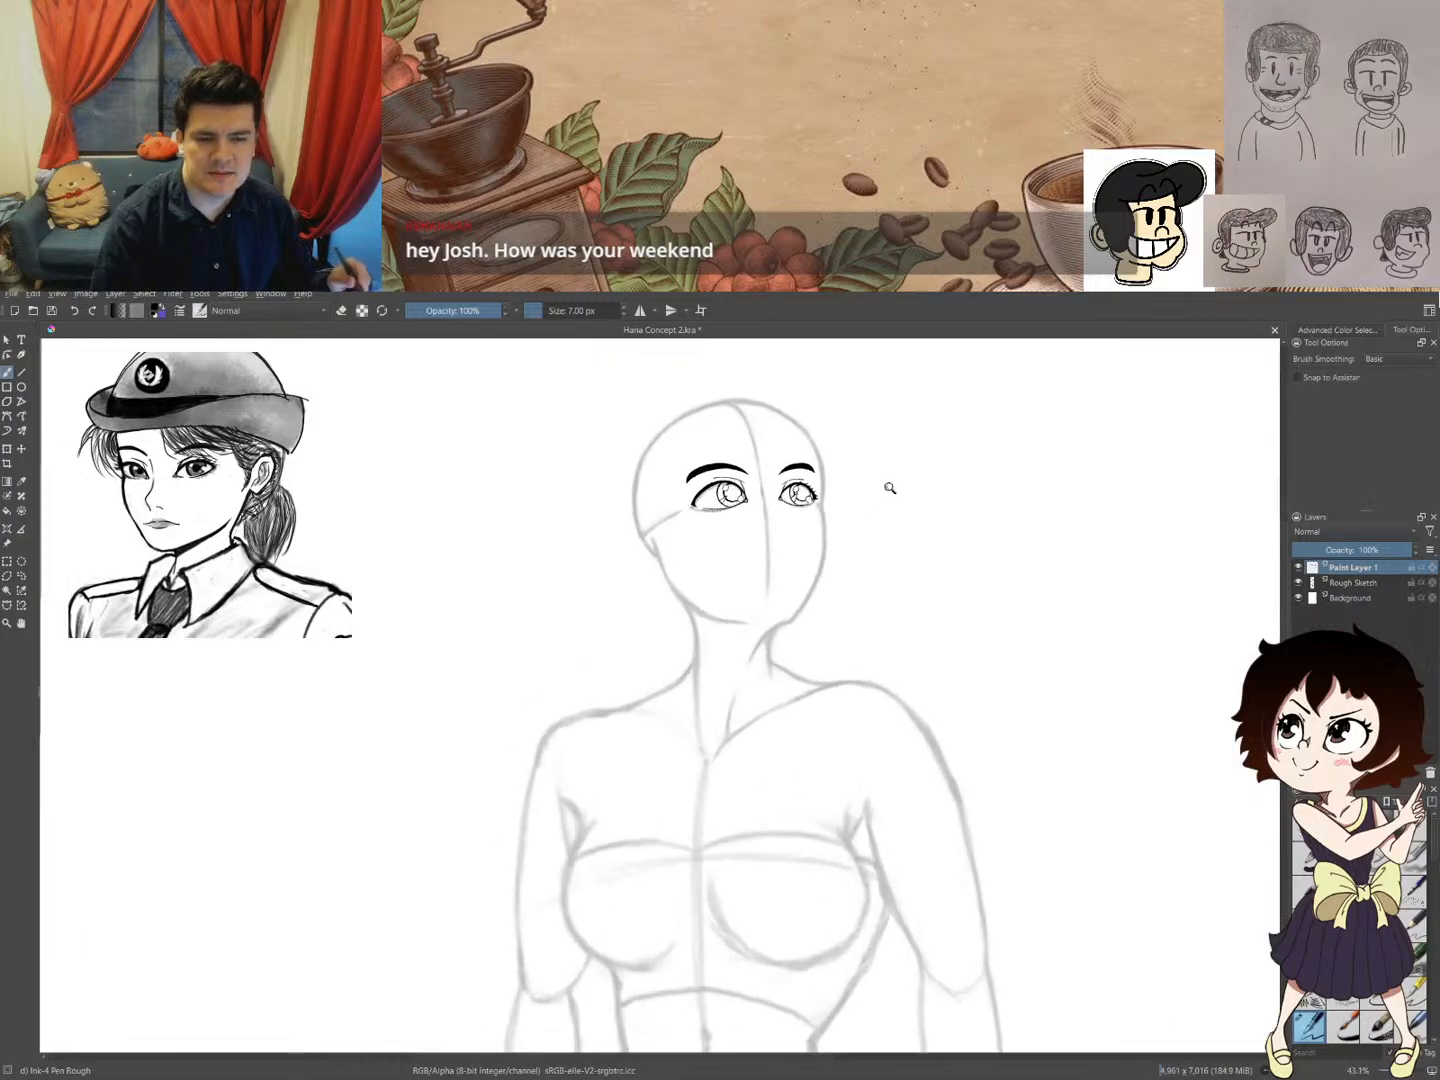
pyautogui.moveTo(890, 488); pyautogui.dragTo(758, 667)
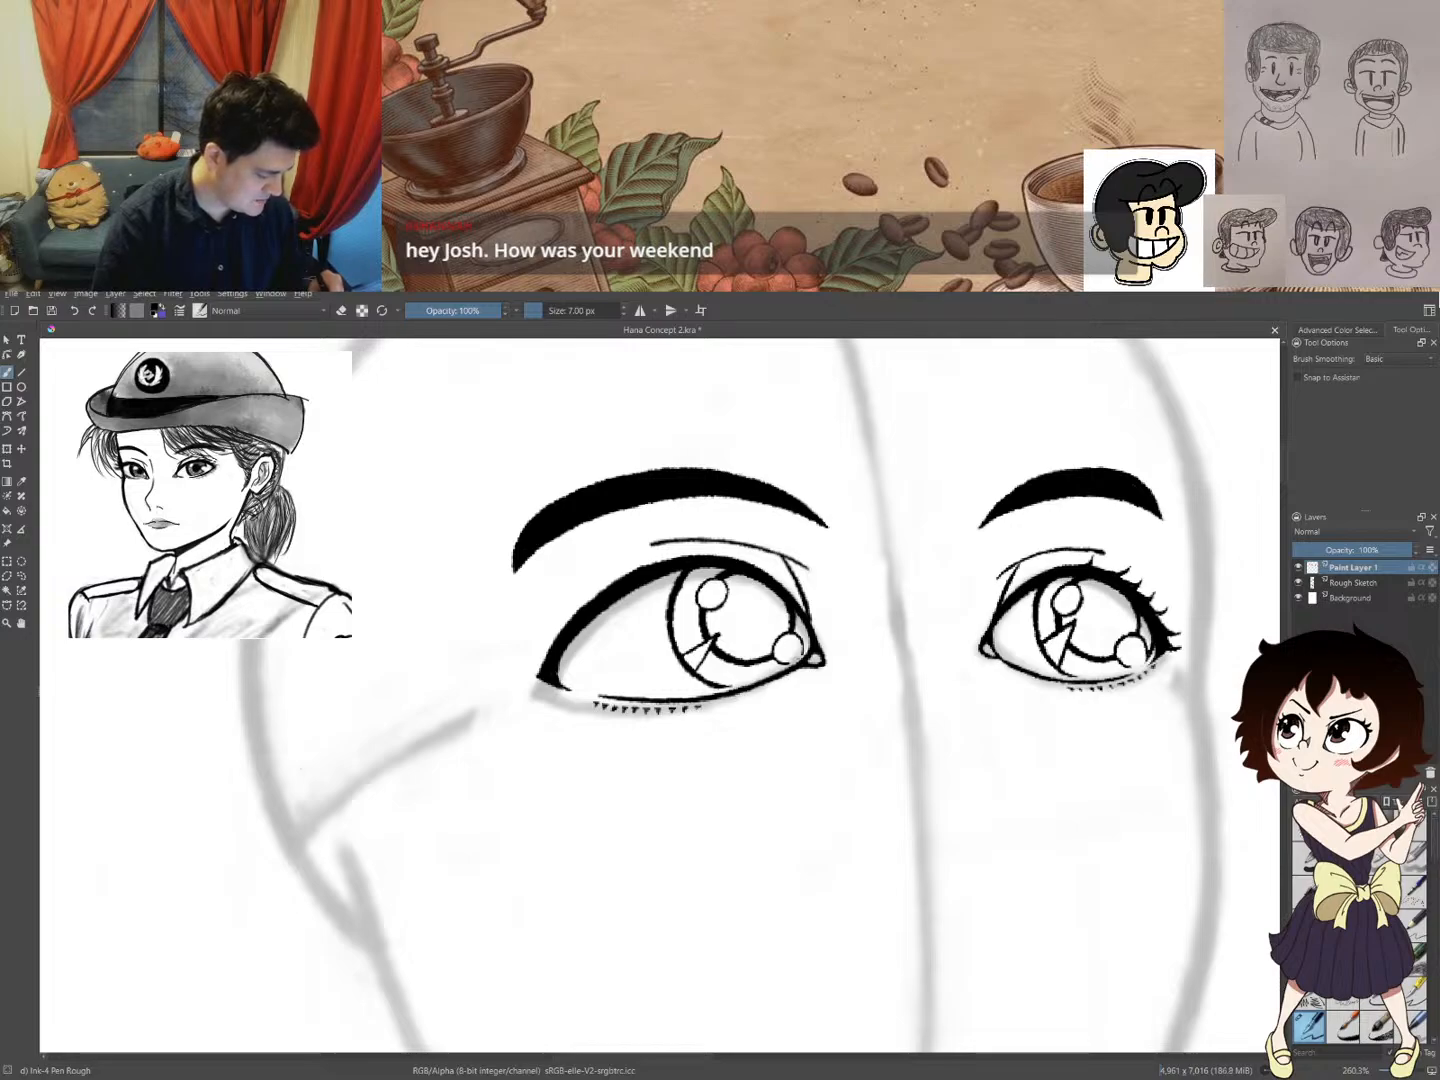
# - Ink another small lash on the larger eye's lower lid below the iris and trim it to a point
pyautogui.moveTo(703, 704); pyautogui.dragTo(705, 711)
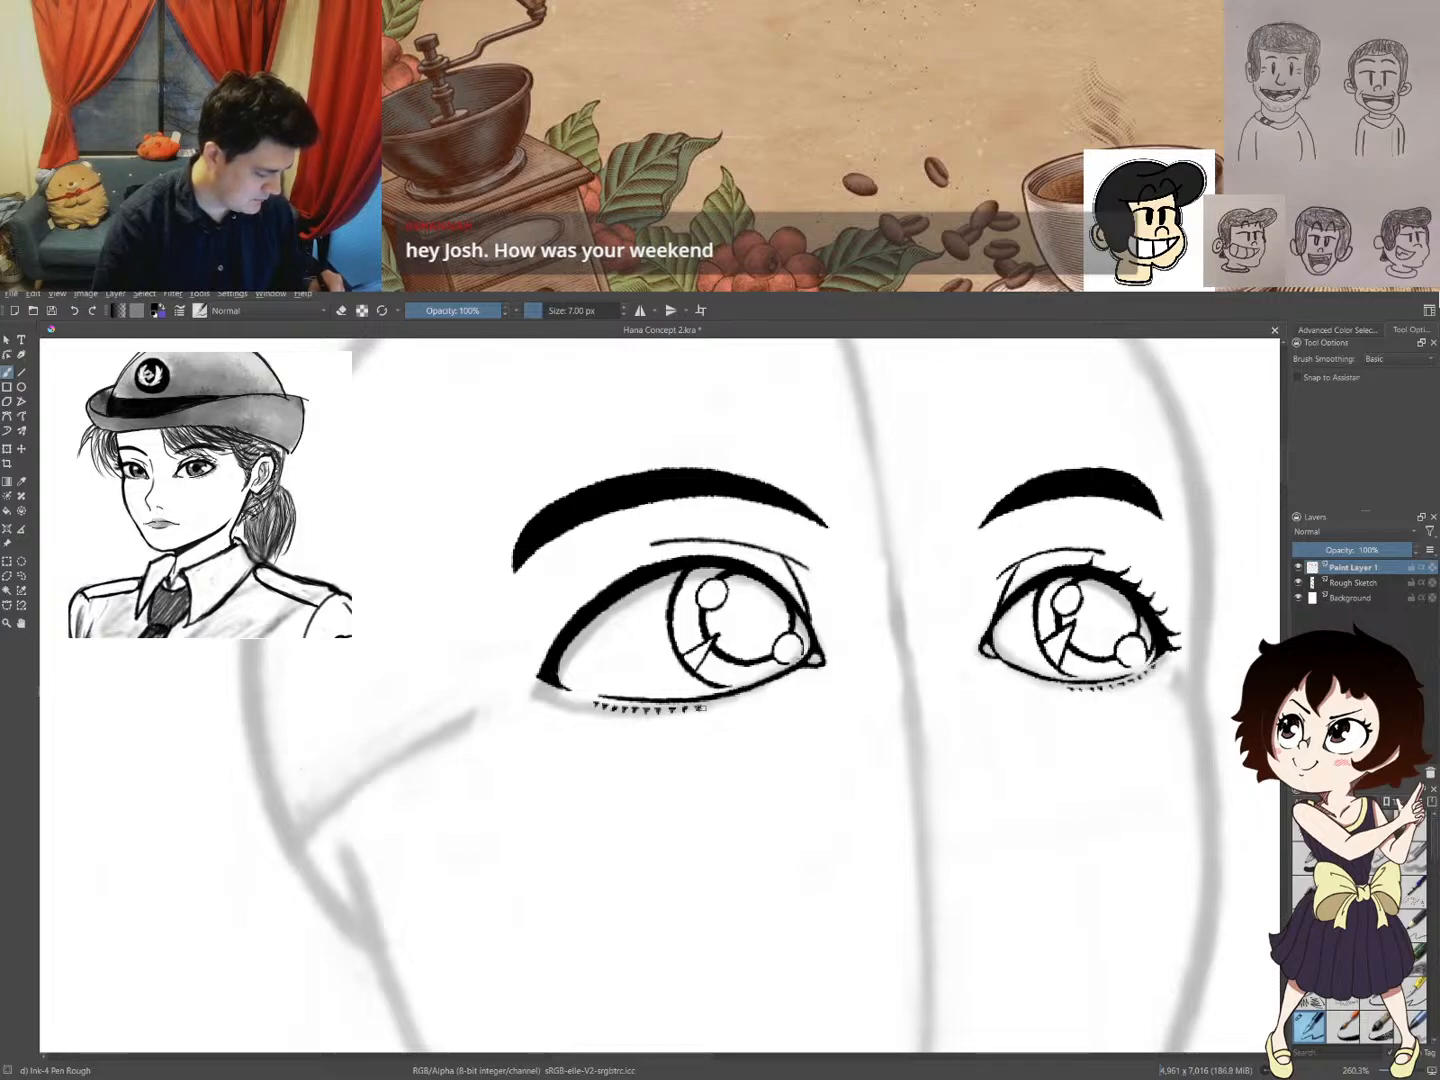
pyautogui.press('e')
pyautogui.press('e')
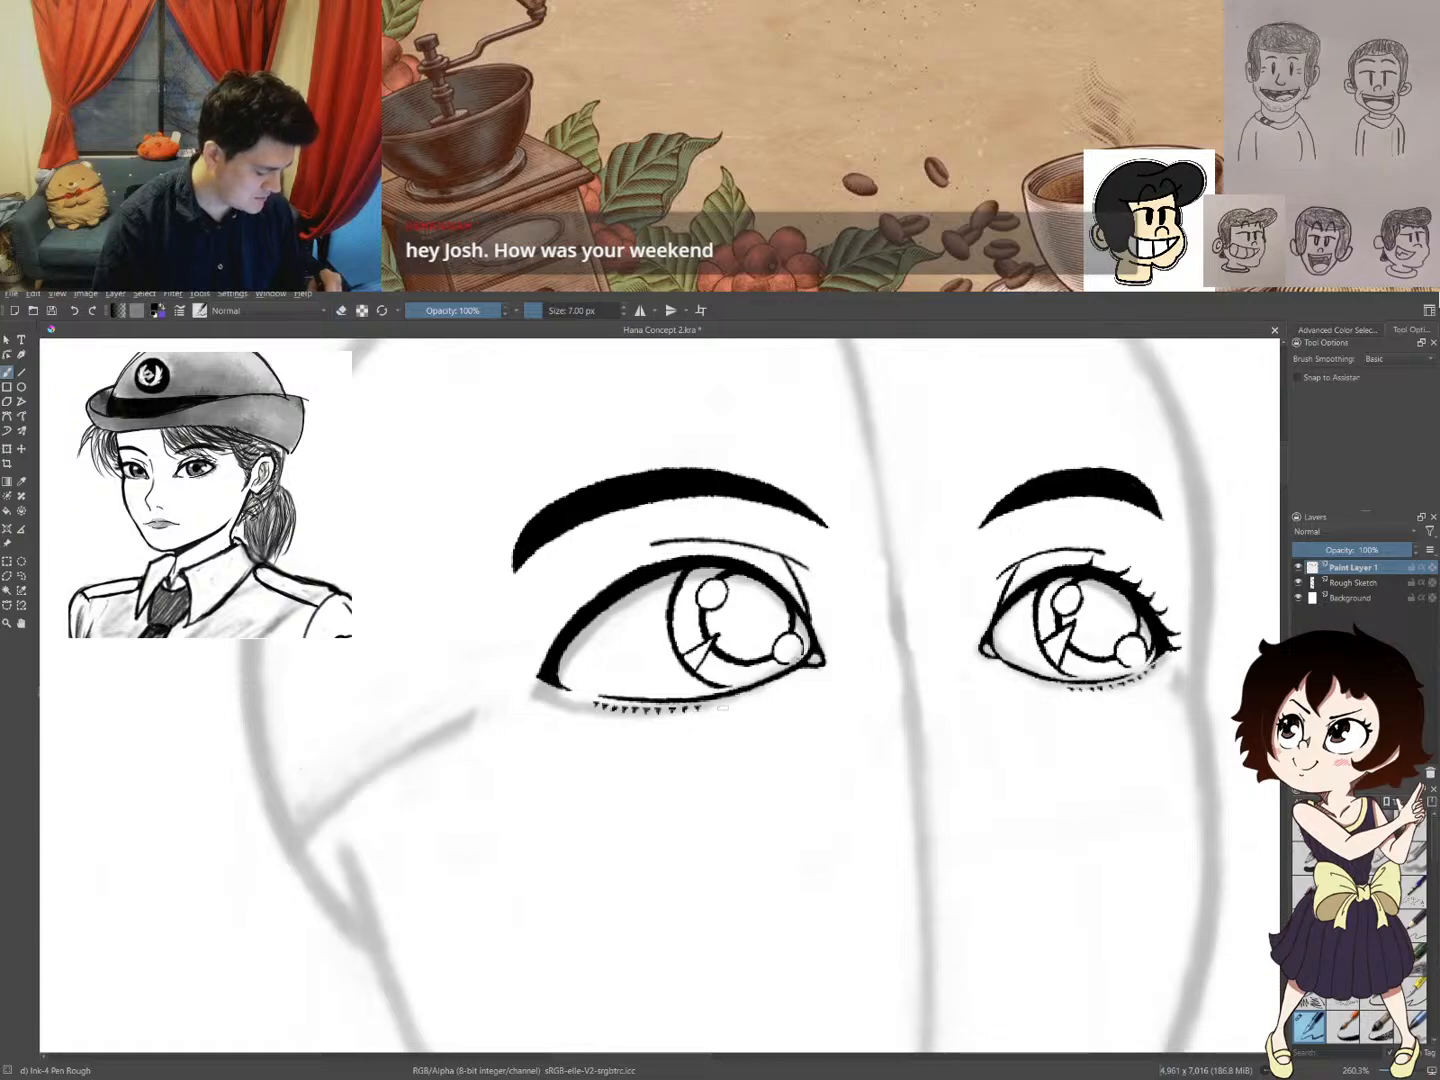
pyautogui.press('e')
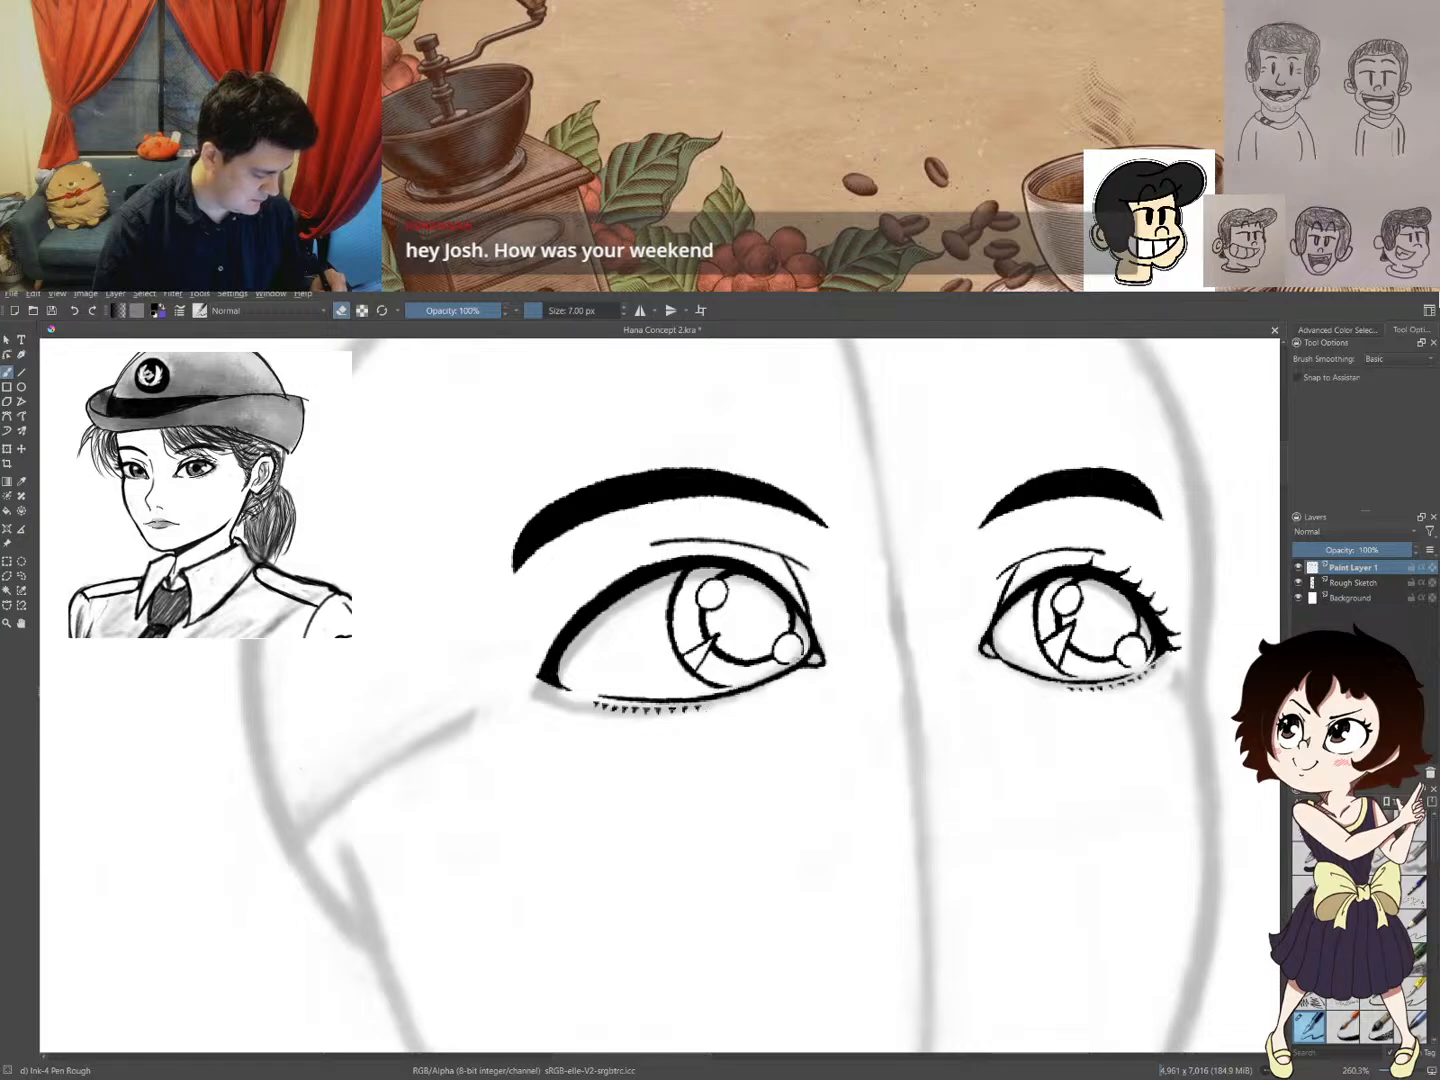
pyautogui.press('e')
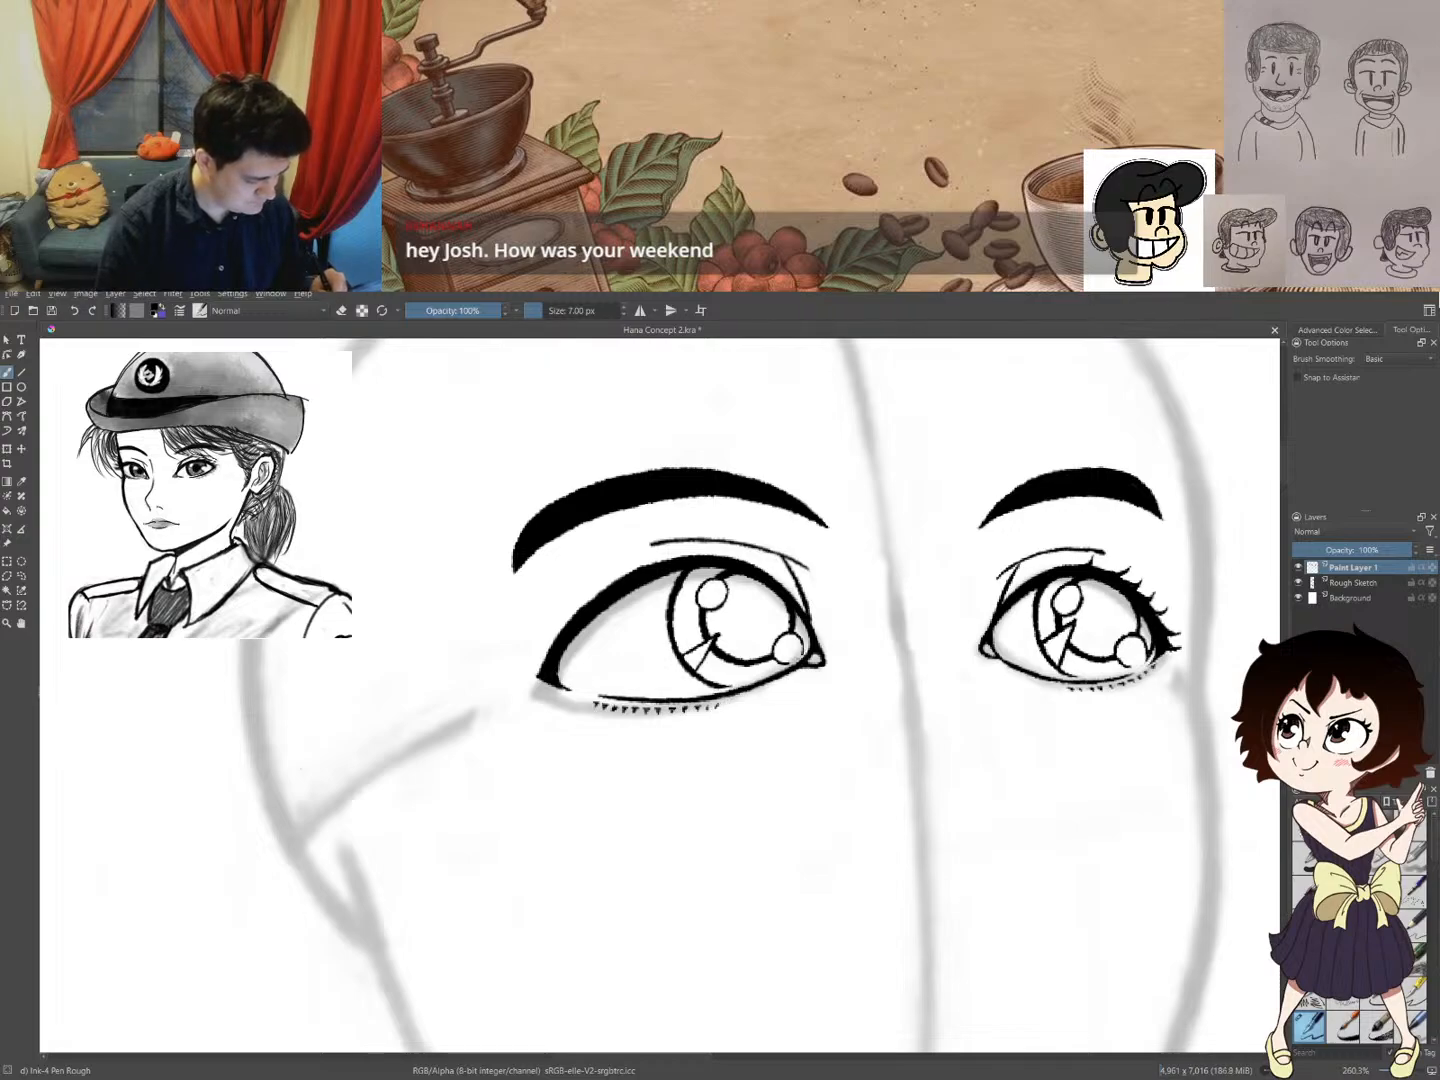
# - Add further short lashes along the larger eye's lower lid towards the inner corner, erasing excess ink to taper them
pyautogui.moveTo(725, 704); pyautogui.dragTo(727, 707)
pyautogui.hotkey('ctrl', 'z')
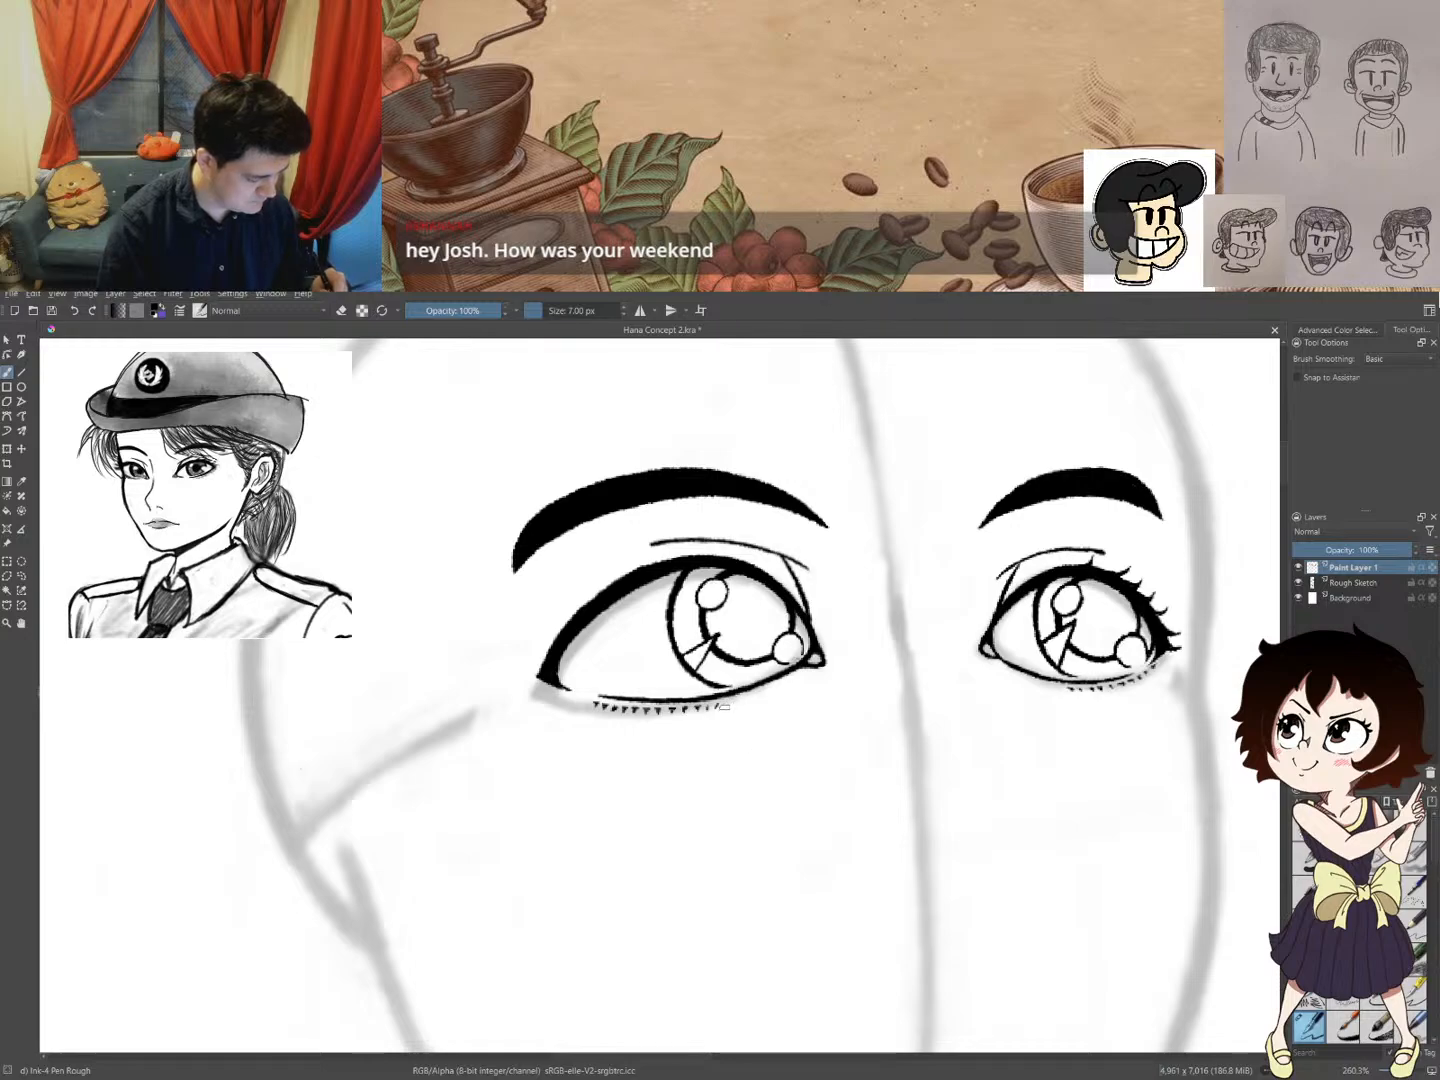
pyautogui.moveTo(726, 704); pyautogui.dragTo(725, 708)
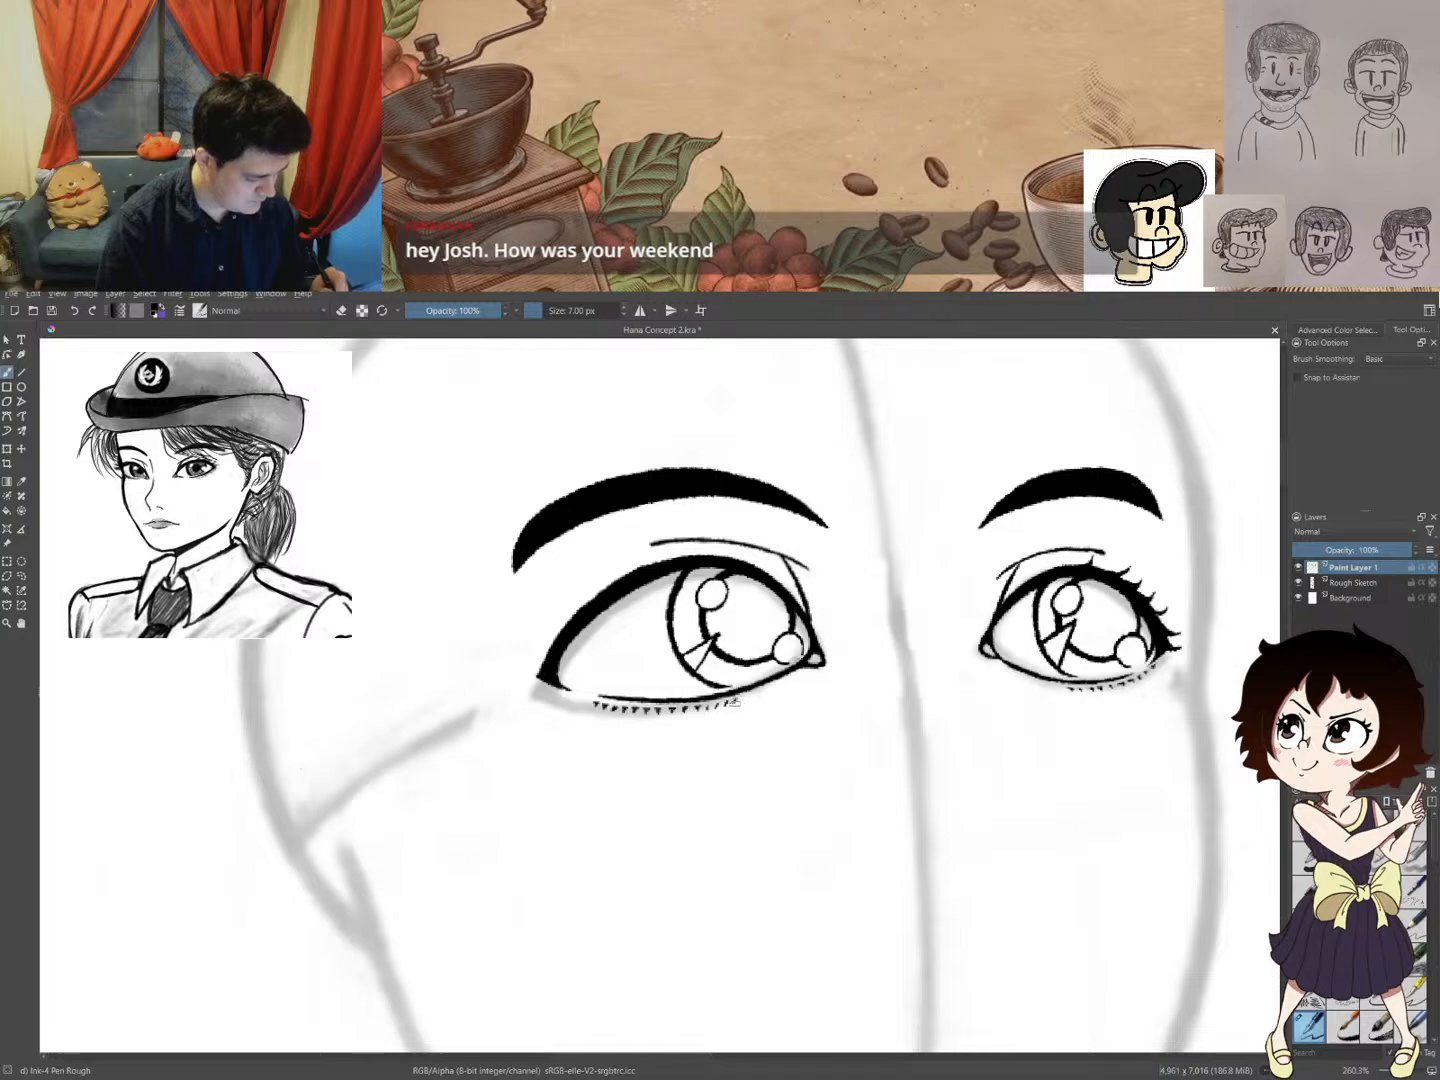
pyautogui.press('e')
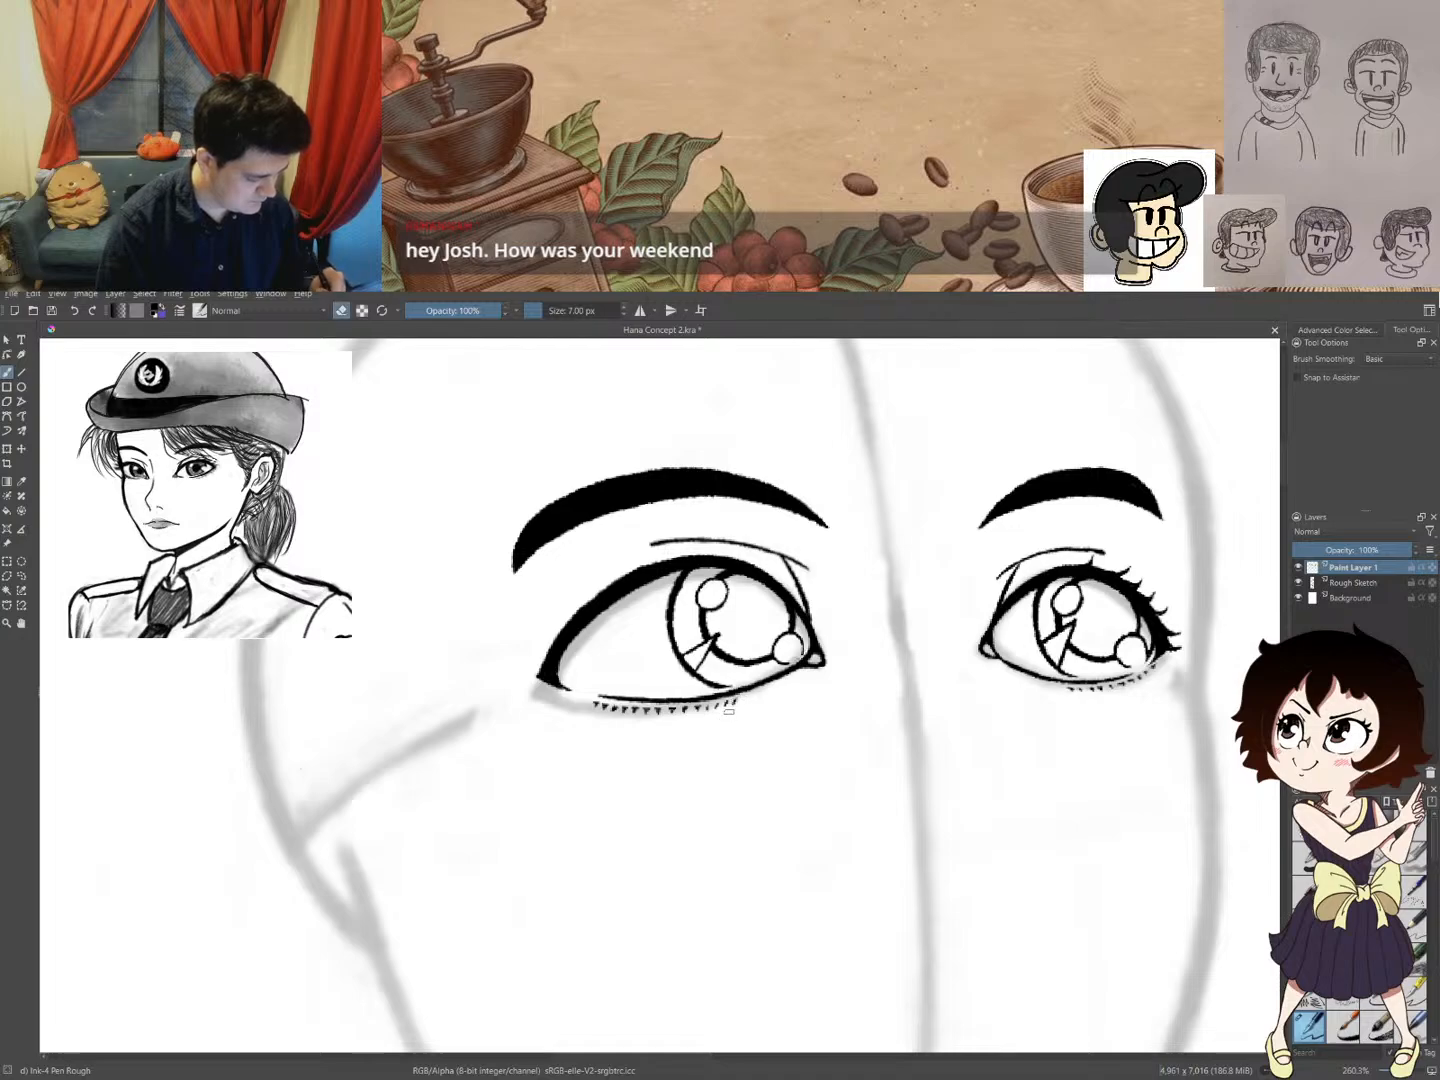
pyautogui.press('e')
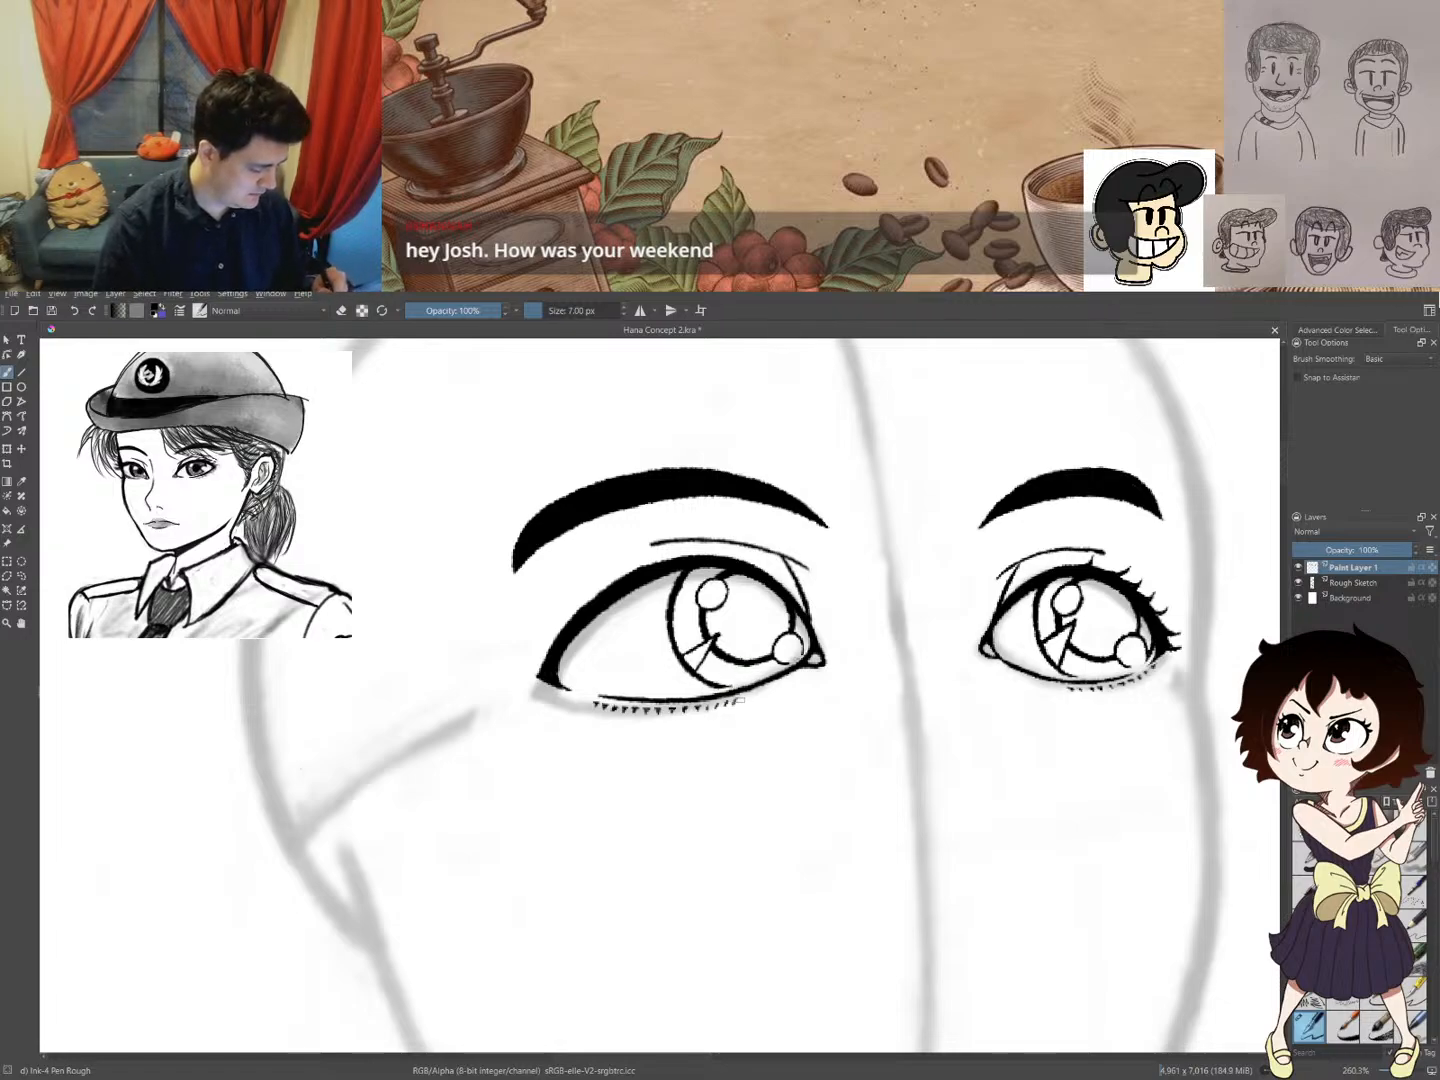
pyautogui.press('e')
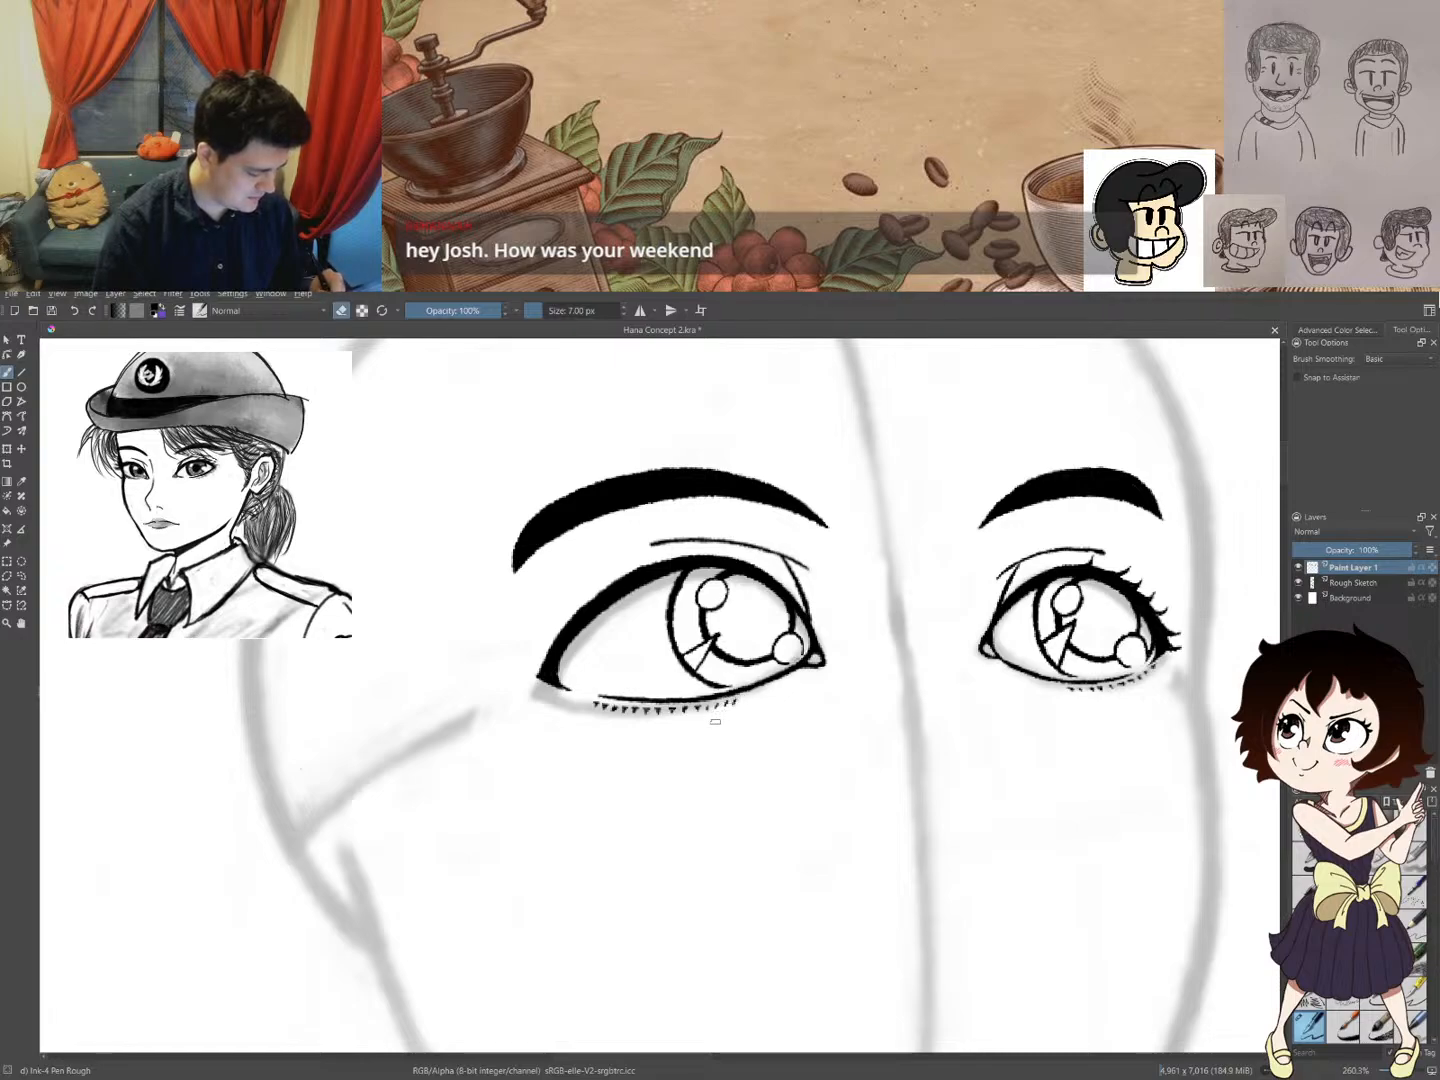
pyautogui.press('e')
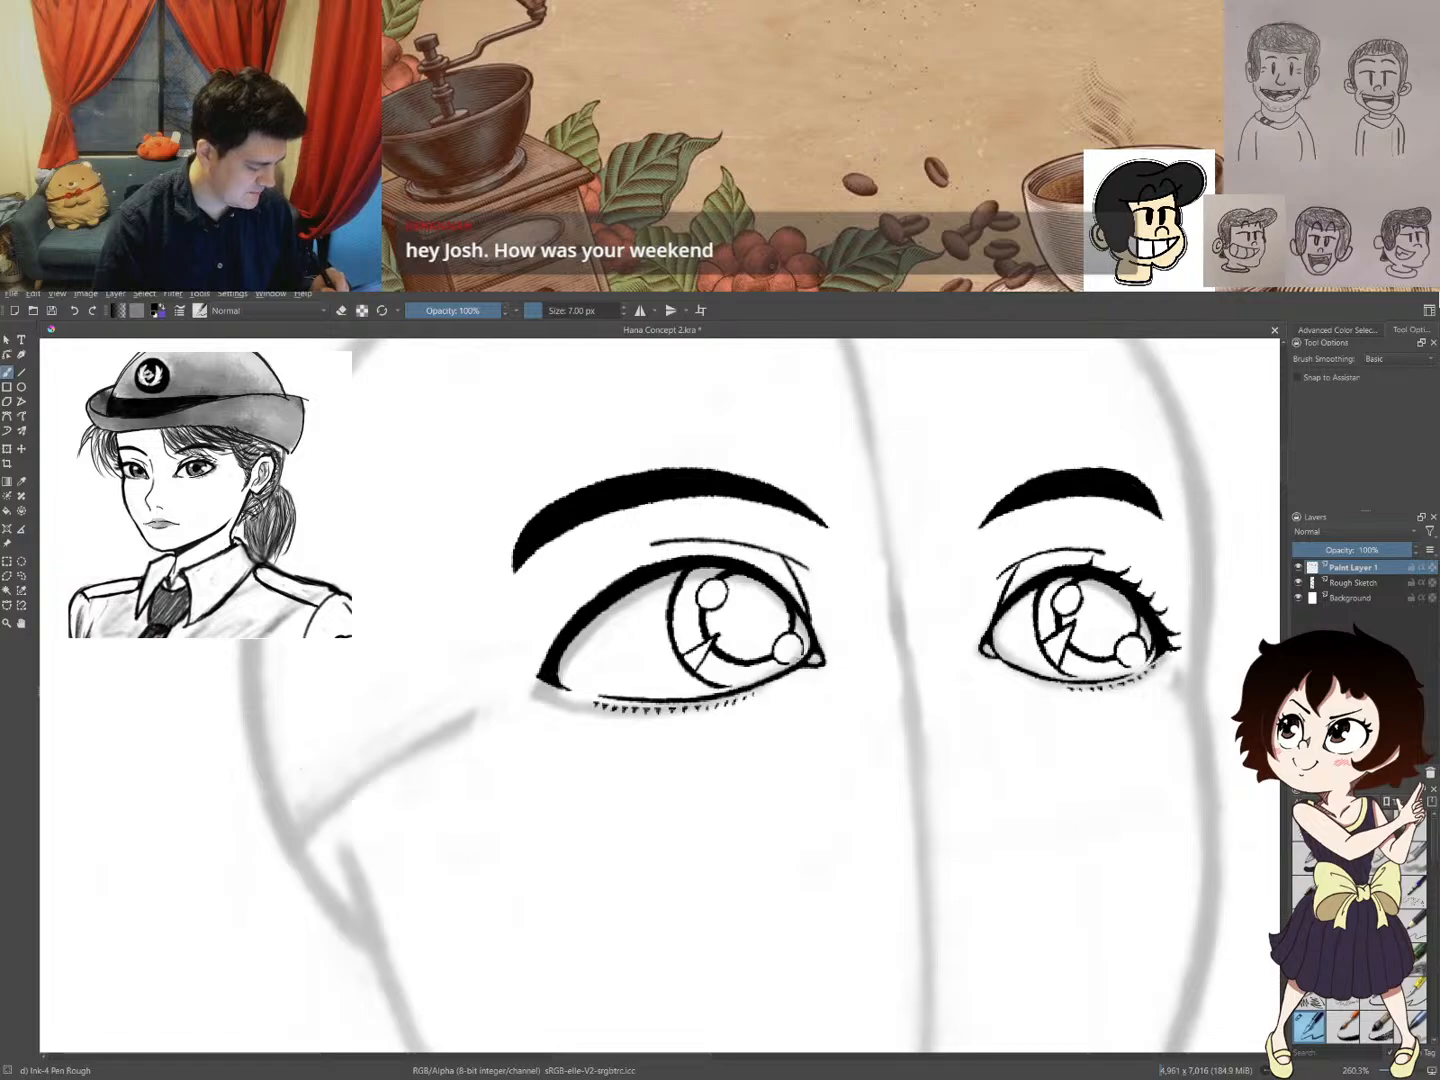
# - Extend the row of small lower lashes out to the larger eye's outer corner and clean up their shapes
pyautogui.moveTo(695, 779); pyautogui.dragTo(742, 688)
pyautogui.press('e')
pyautogui.press('e')
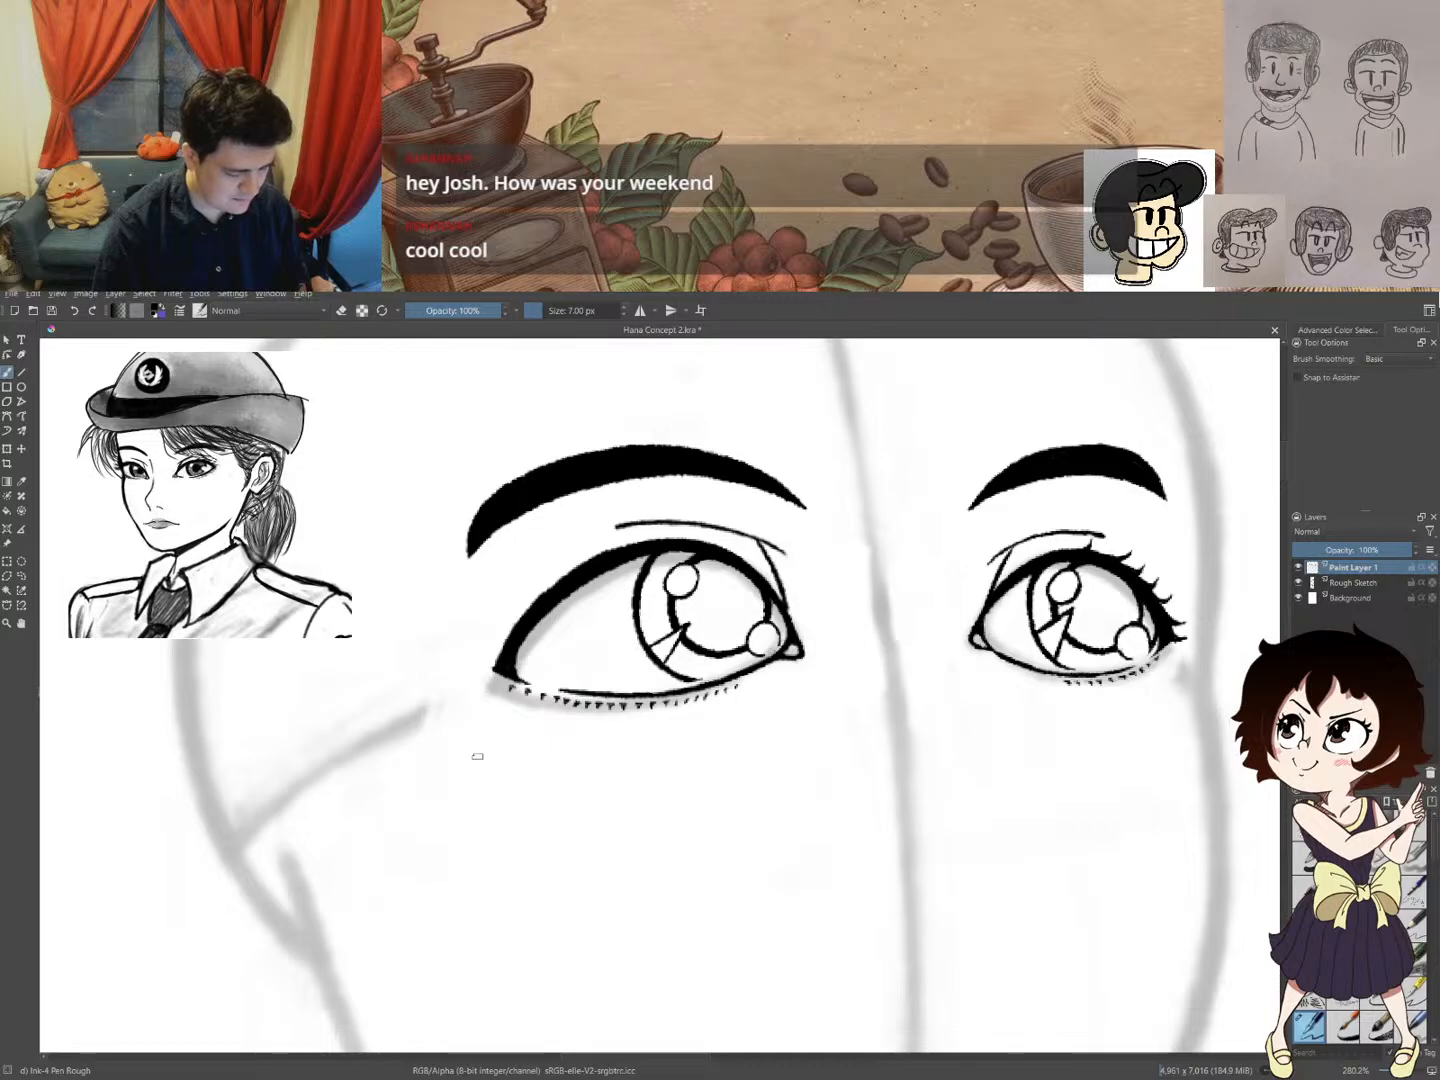
# - Examine the inked eyes and the completed lower lashes with the canvas rotated to different angles
pyautogui.press('4')
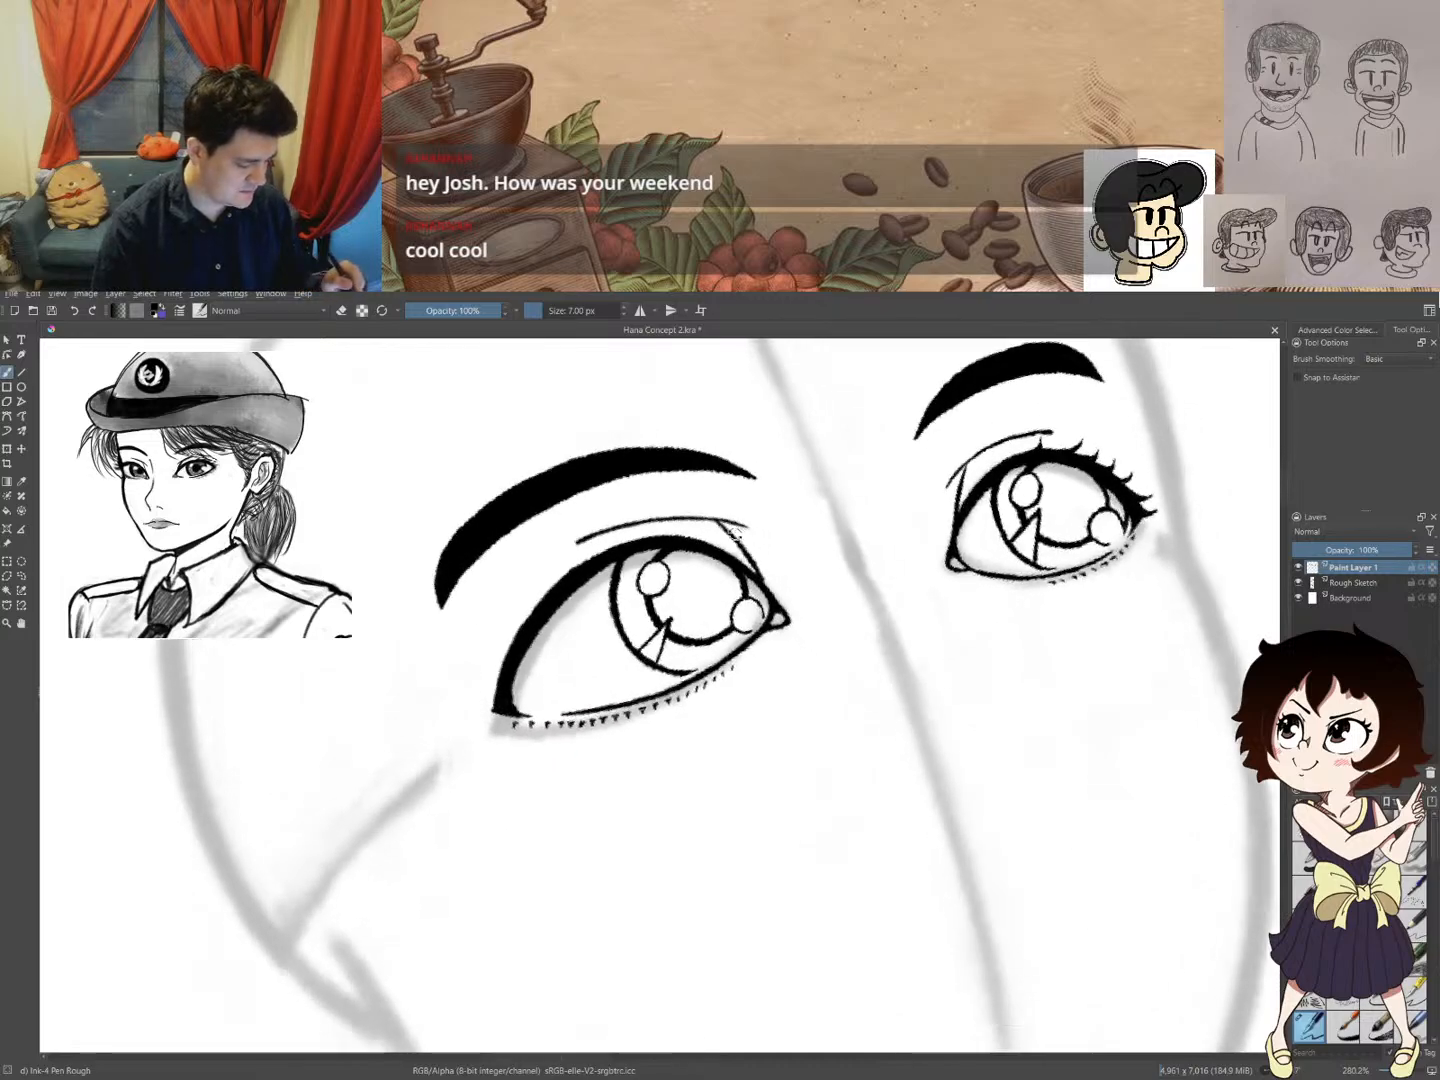
pyautogui.press('4')
pyautogui.press('4')
pyautogui.press('4')
pyautogui.press('4')
pyautogui.press('e')
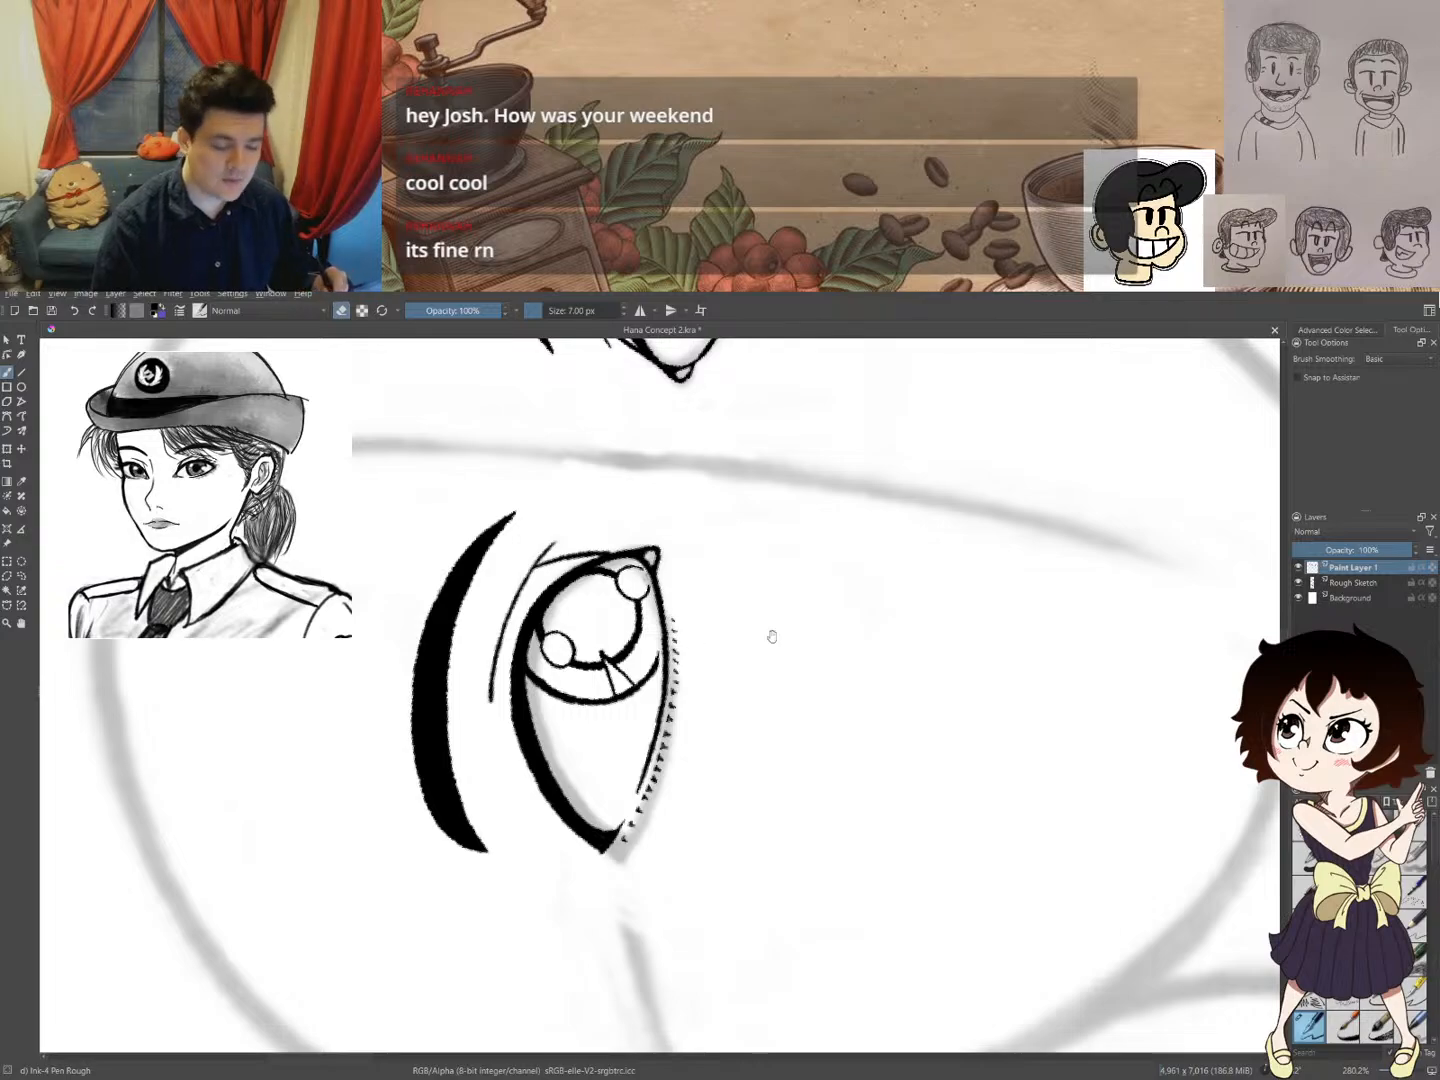
pyautogui.moveTo(770, 677); pyautogui.dragTo(704, 857)
pyautogui.moveTo(671, 779); pyautogui.dragTo(574, 755)
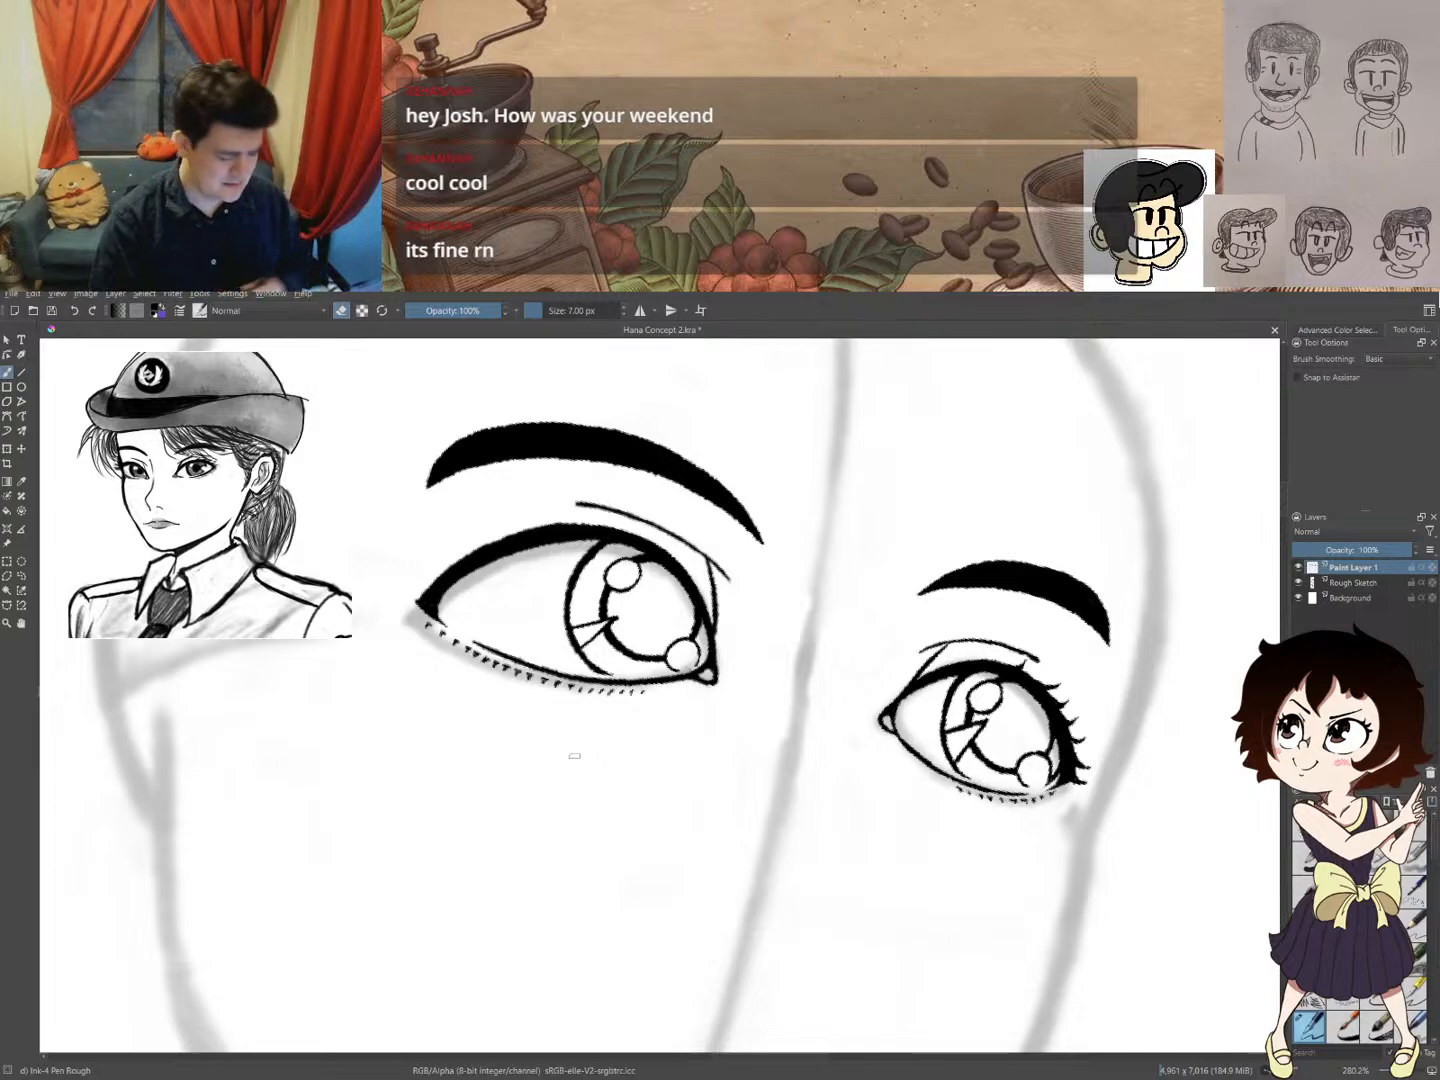
pyautogui.moveTo(697, 598); pyautogui.dragTo(658, 572)
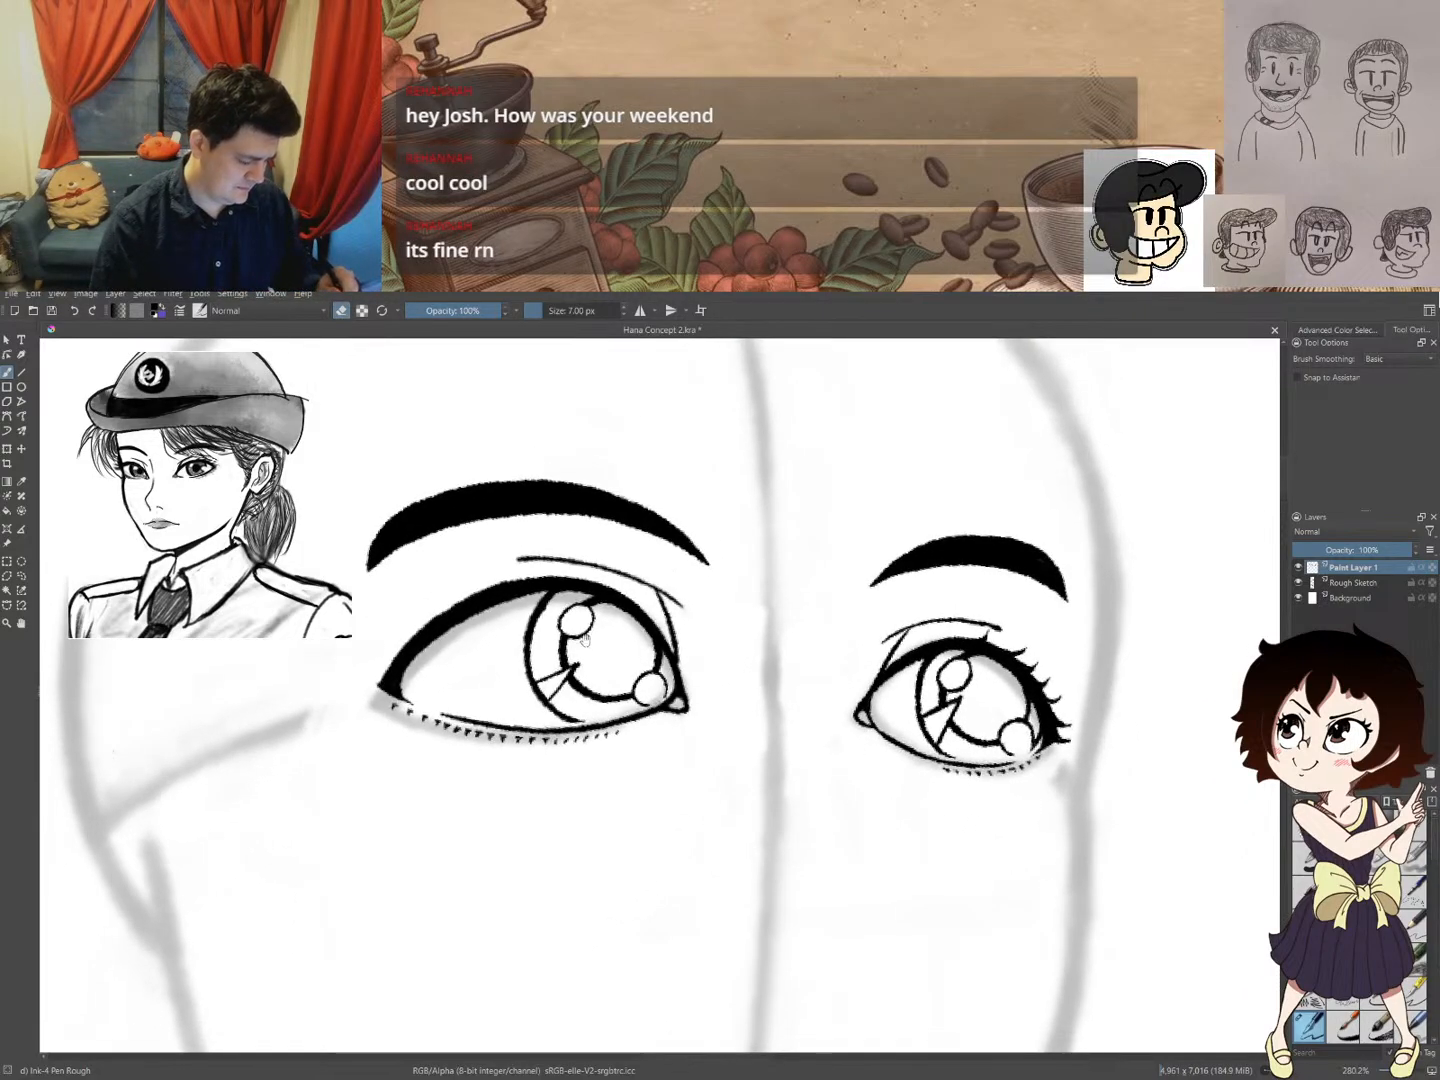
# - Draw a curved inner line along the outer side of the larger eye's iris, continuing it below the light wedge
pyautogui.press('e')
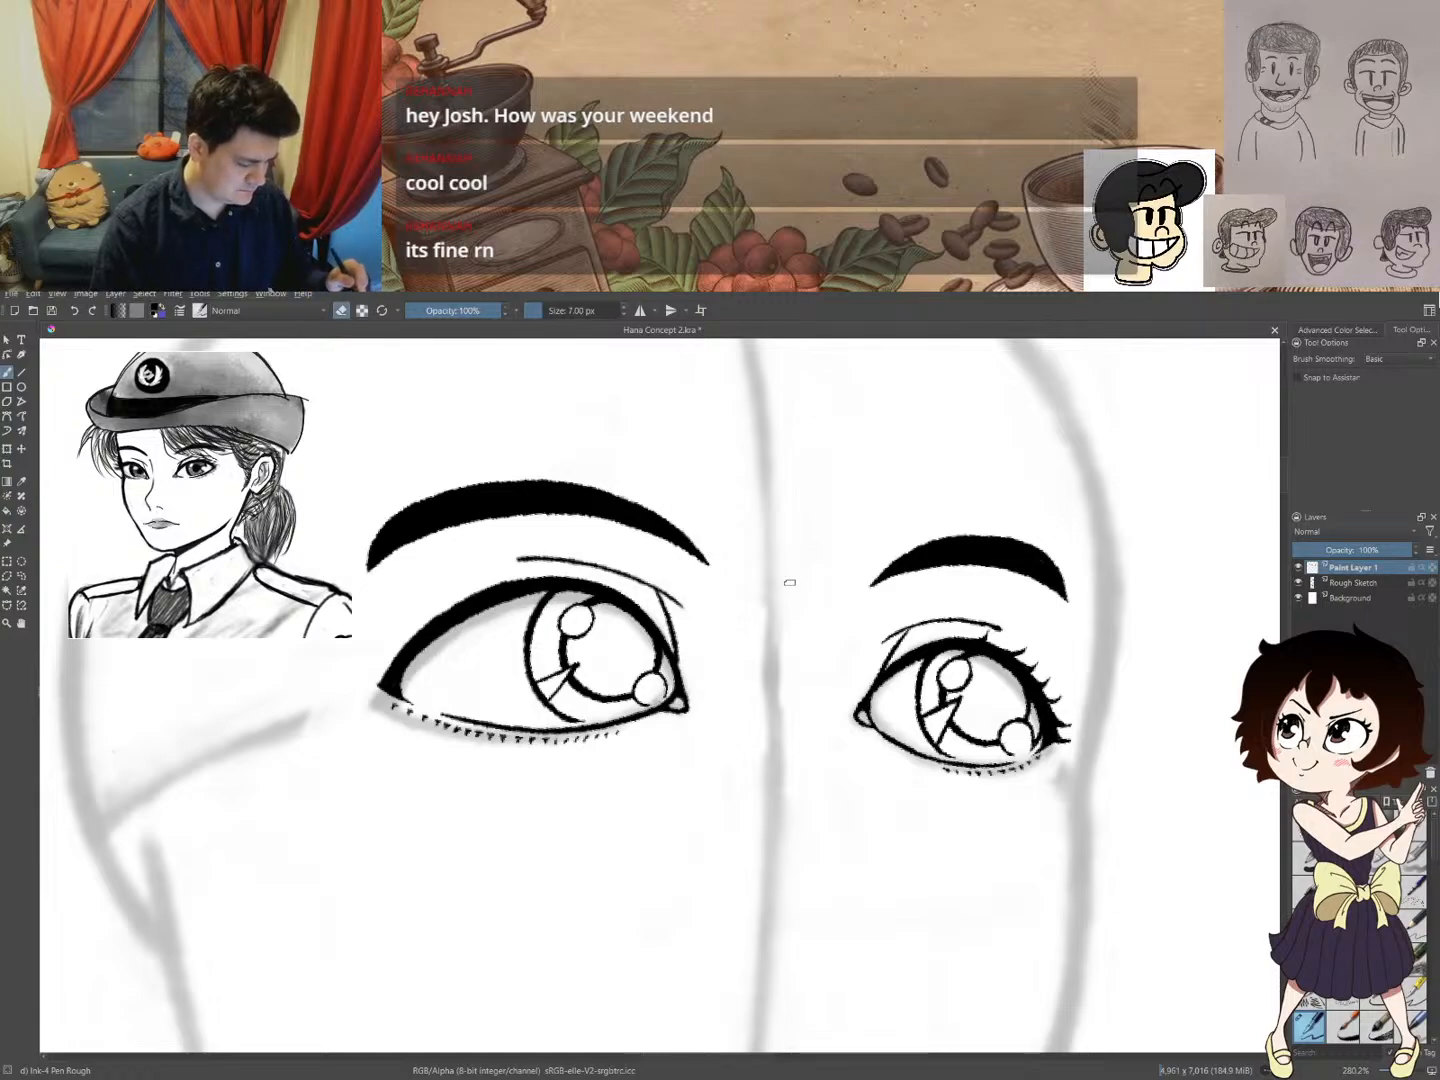
pyautogui.press('e')
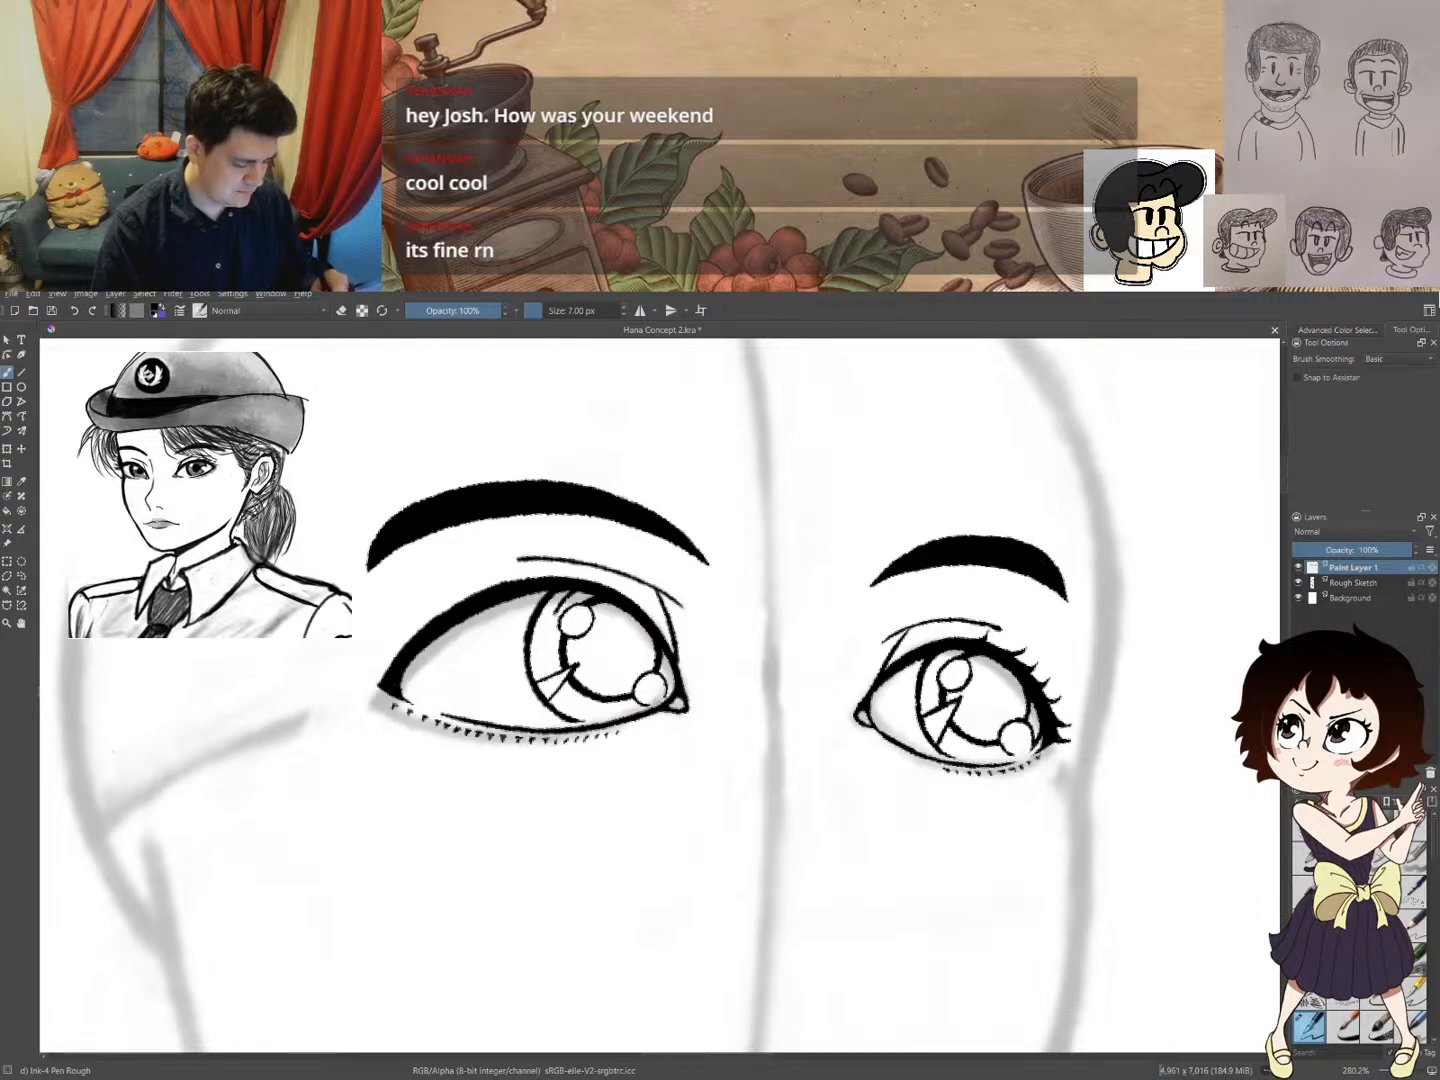
pyautogui.moveTo(546, 632); pyautogui.dragTo(547, 666)
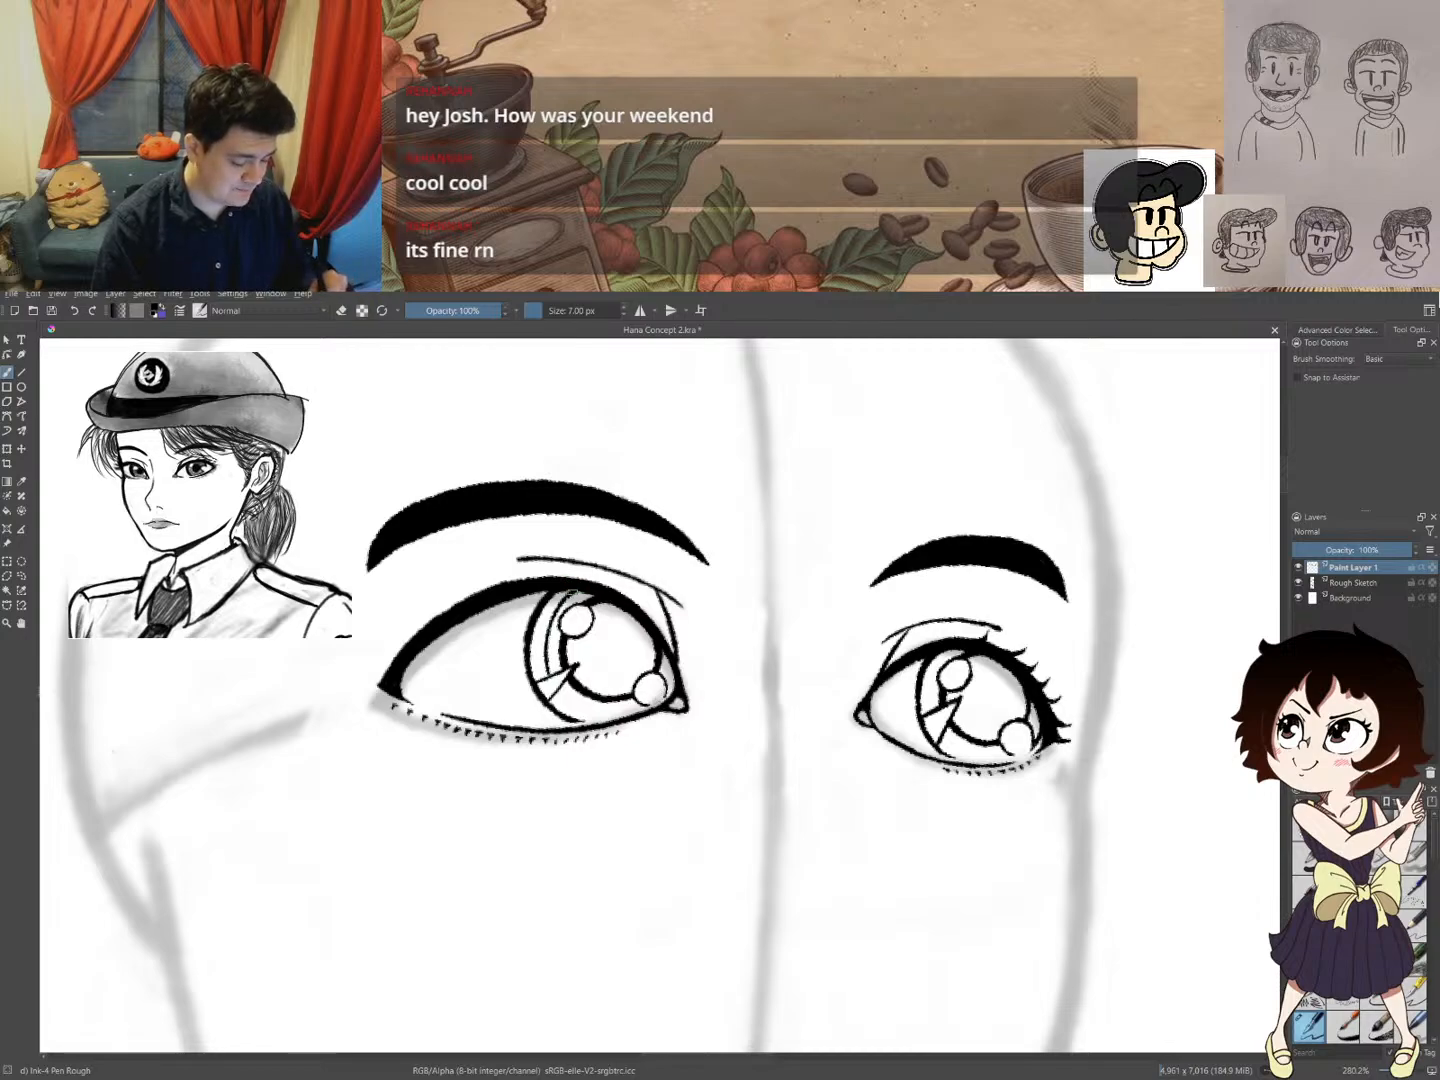
pyautogui.moveTo(577, 589); pyautogui.dragTo(545, 668)
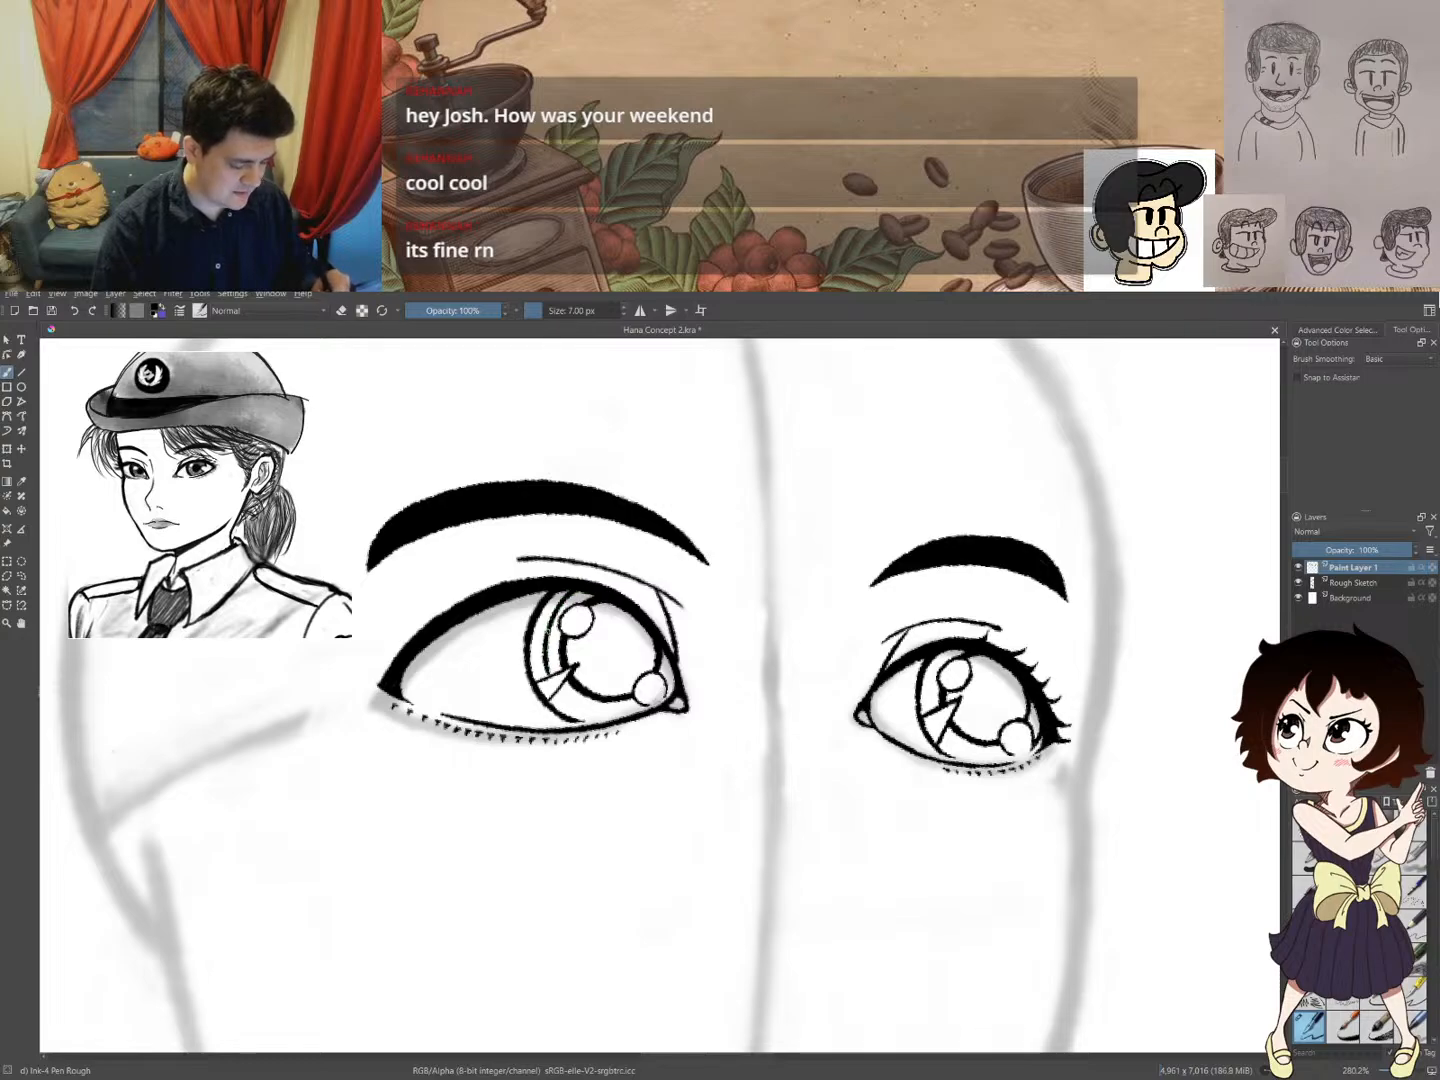
pyautogui.moveTo(576, 590); pyautogui.dragTo(544, 646)
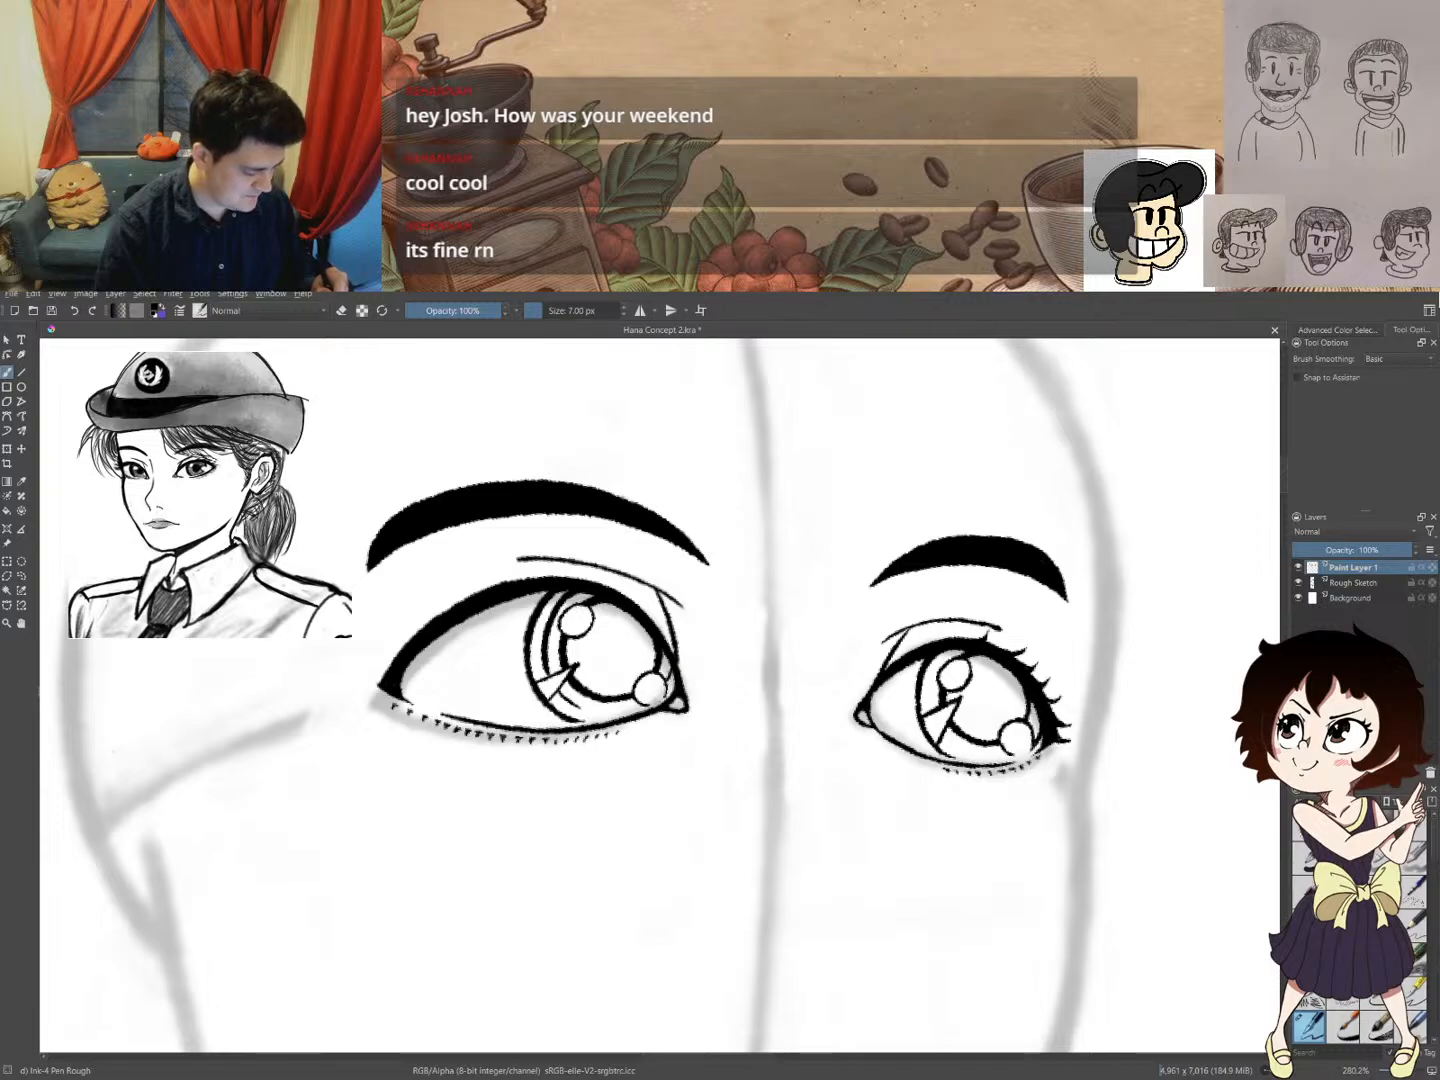
pyautogui.moveTo(686, 695); pyautogui.dragTo(700, 720)
pyautogui.hotkey('ctrl', 'z')
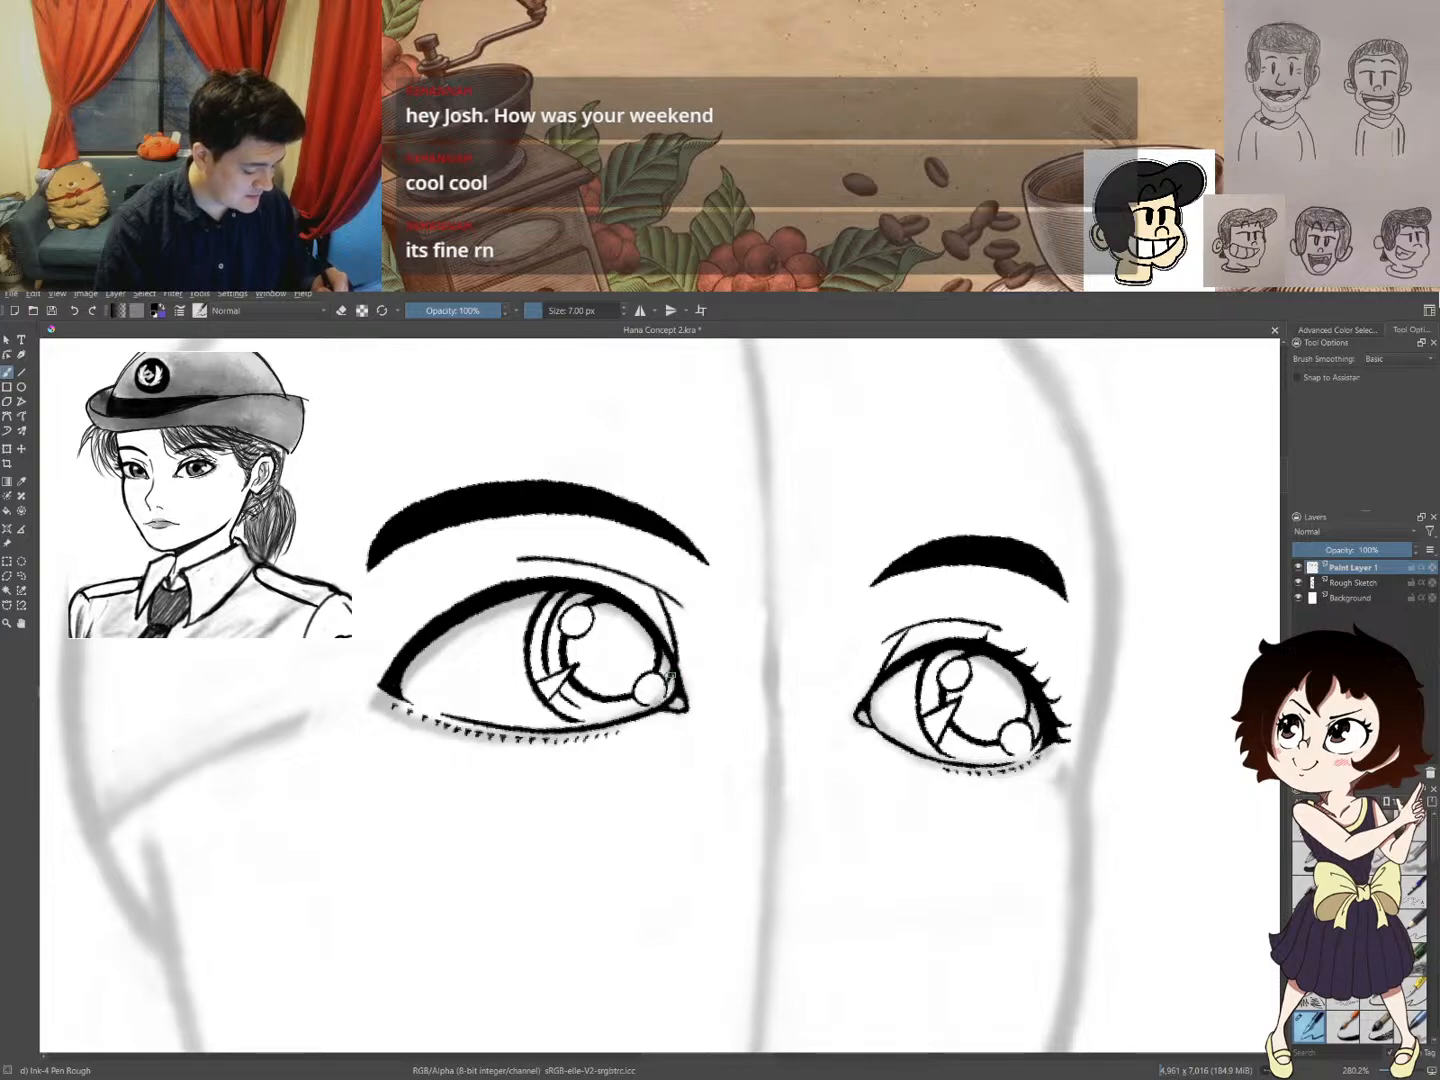
pyautogui.press('e')
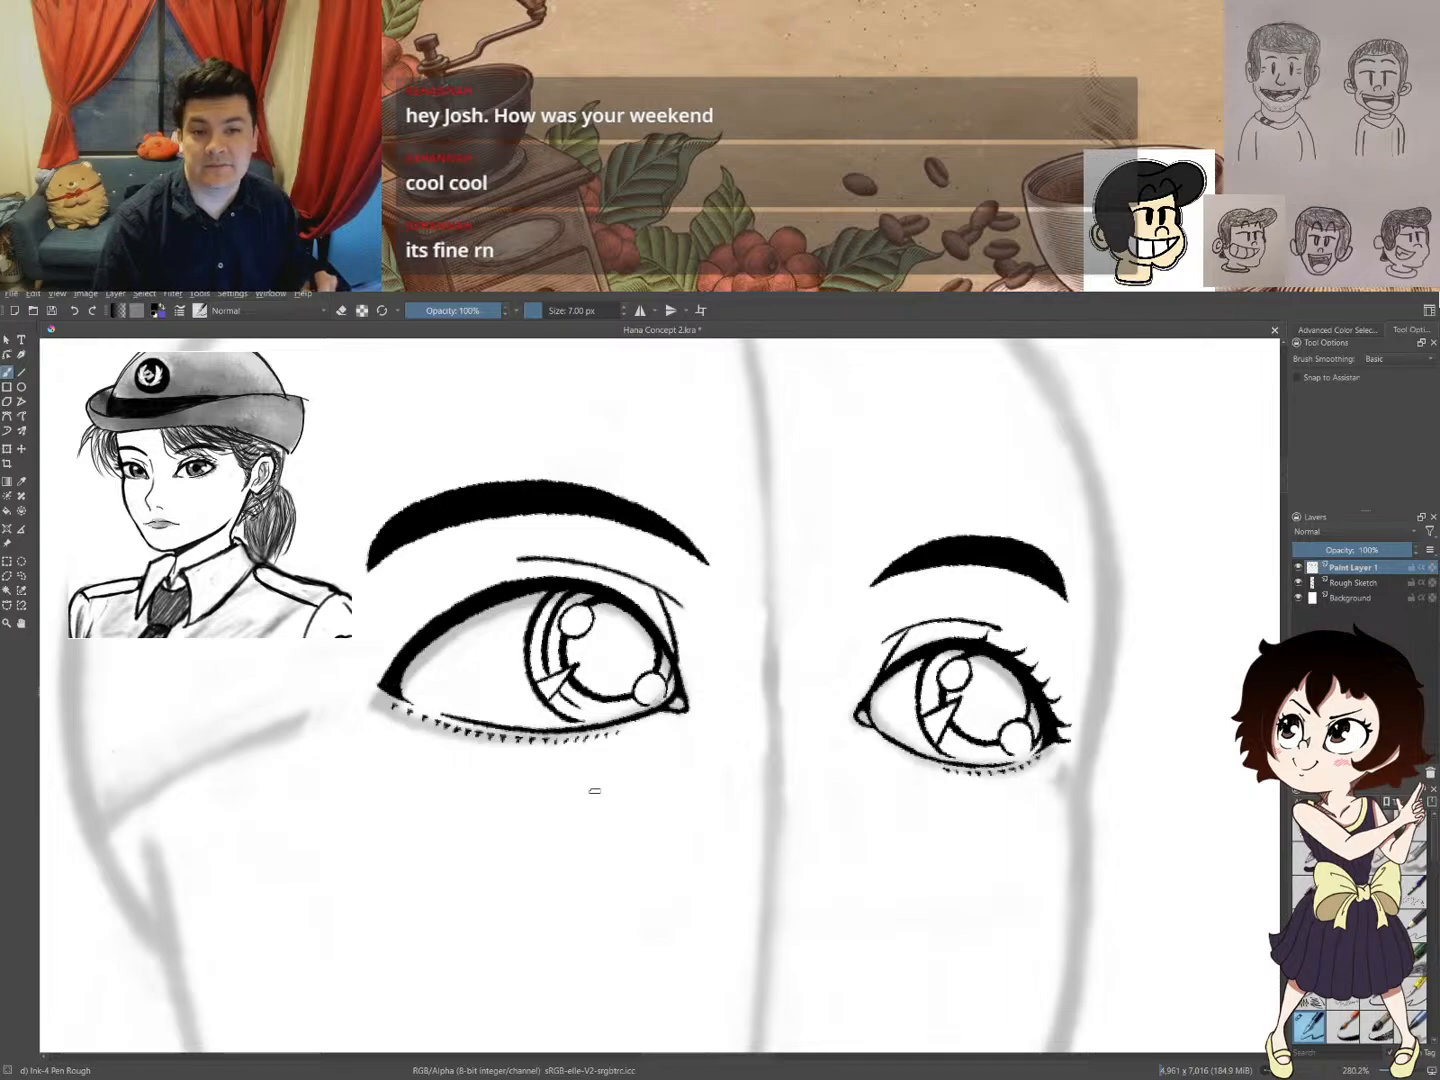
# - Try to erase part of the outline of the upper round highlight in the larger eye's iris
pyautogui.moveTo(617, 787); pyautogui.dragTo(598, 748)
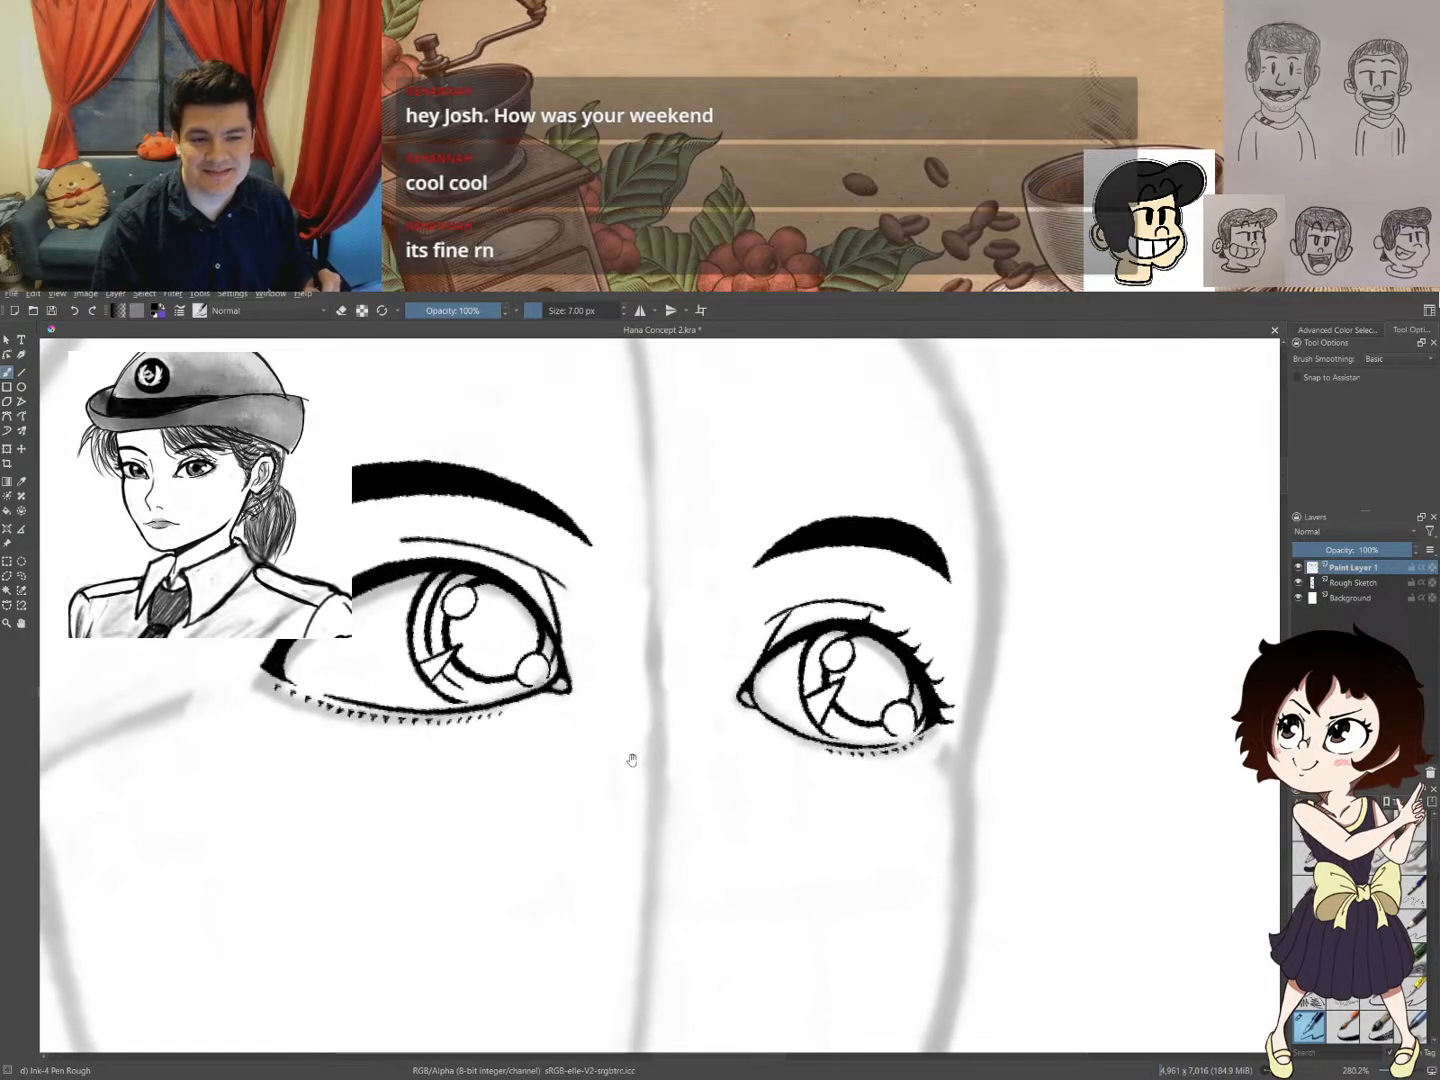
pyautogui.moveTo(636, 681)
pyautogui.mouseDown()
pyautogui.moveTo(573, 806)
pyautogui.moveTo(723, 656)
pyautogui.moveTo(526, 709)
pyautogui.moveTo(681, 678)
pyautogui.mouseUp()
pyautogui.moveTo(499, 697); pyautogui.dragTo(733, 750)
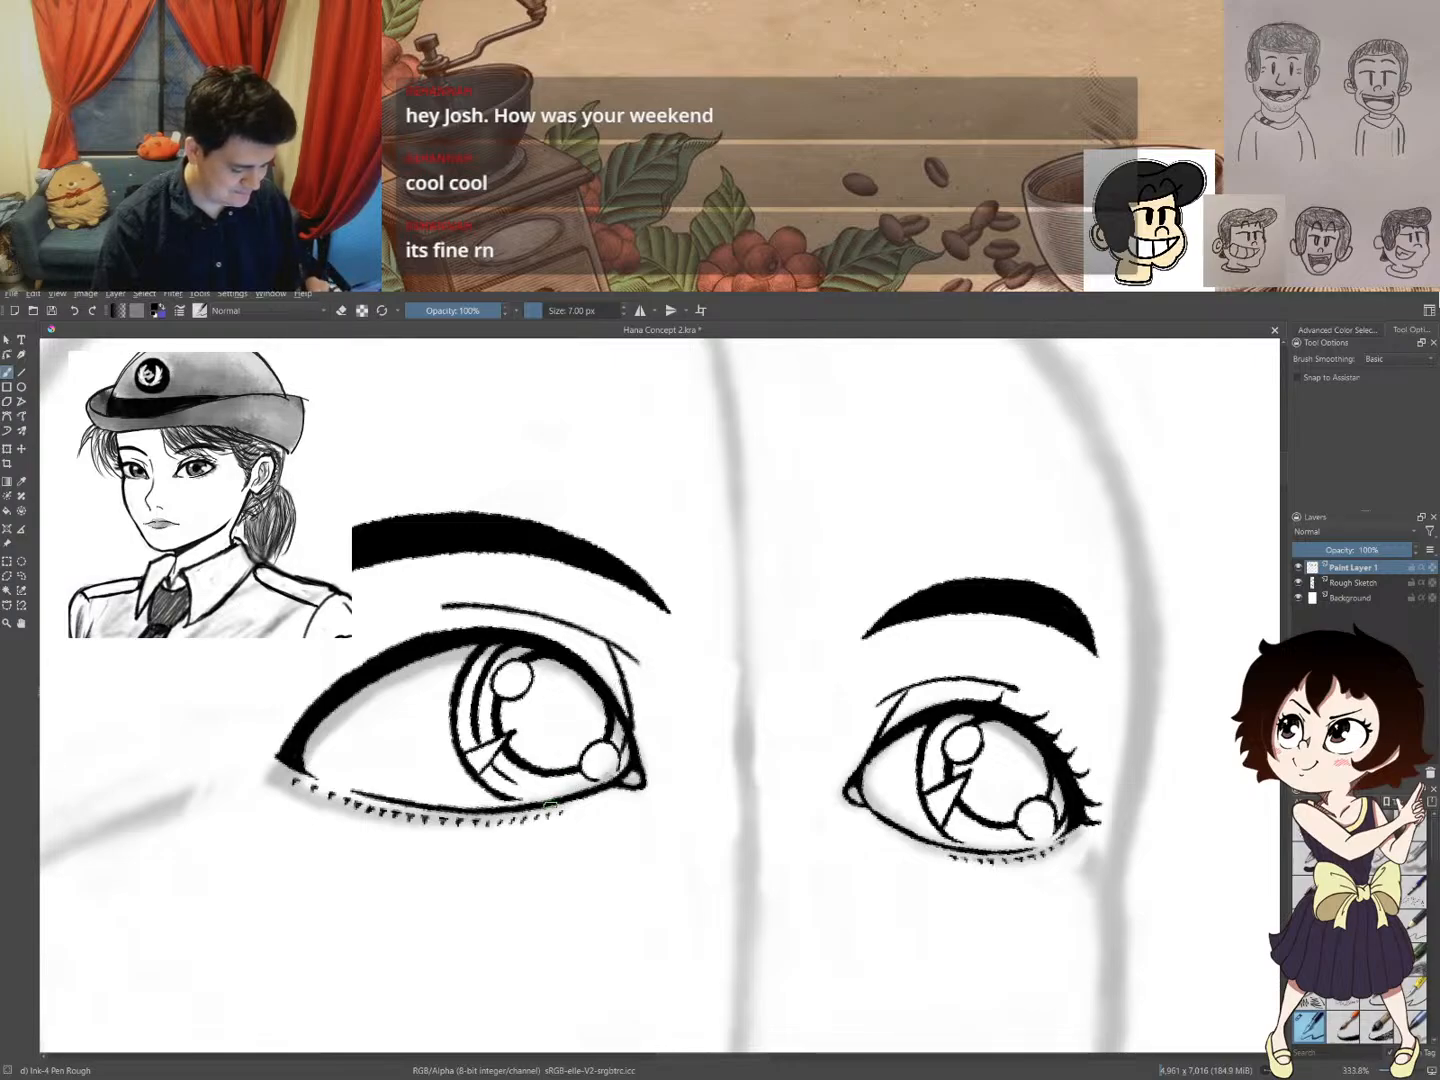
pyautogui.press('e')
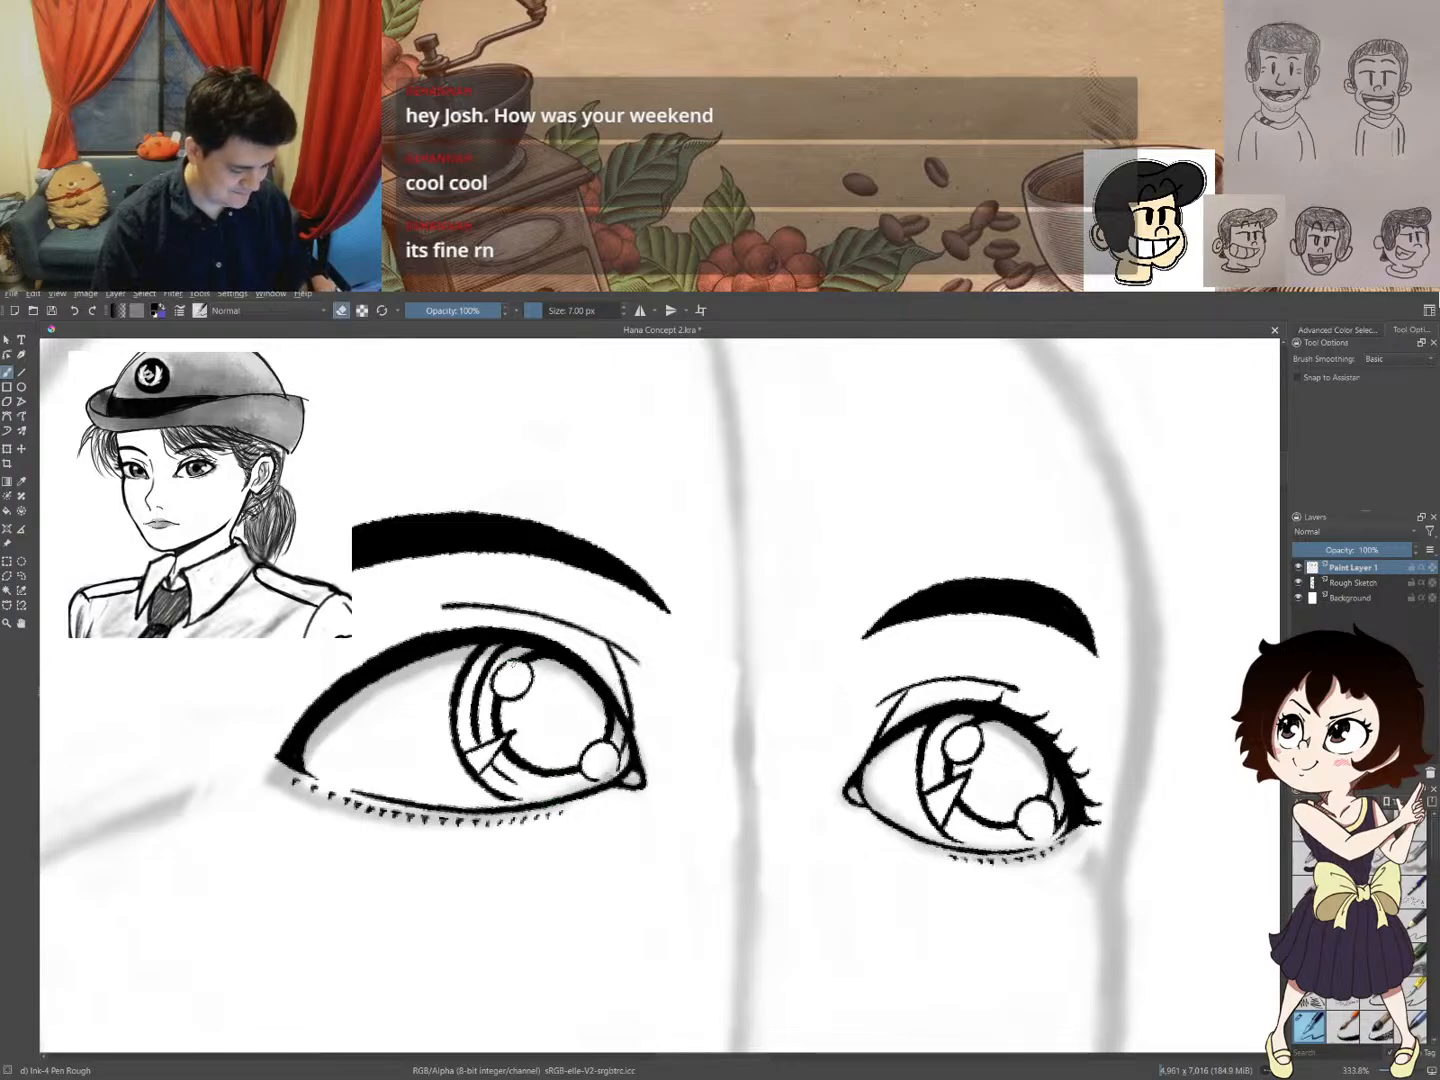
pyautogui.moveTo(514, 664); pyautogui.dragTo(494, 686)
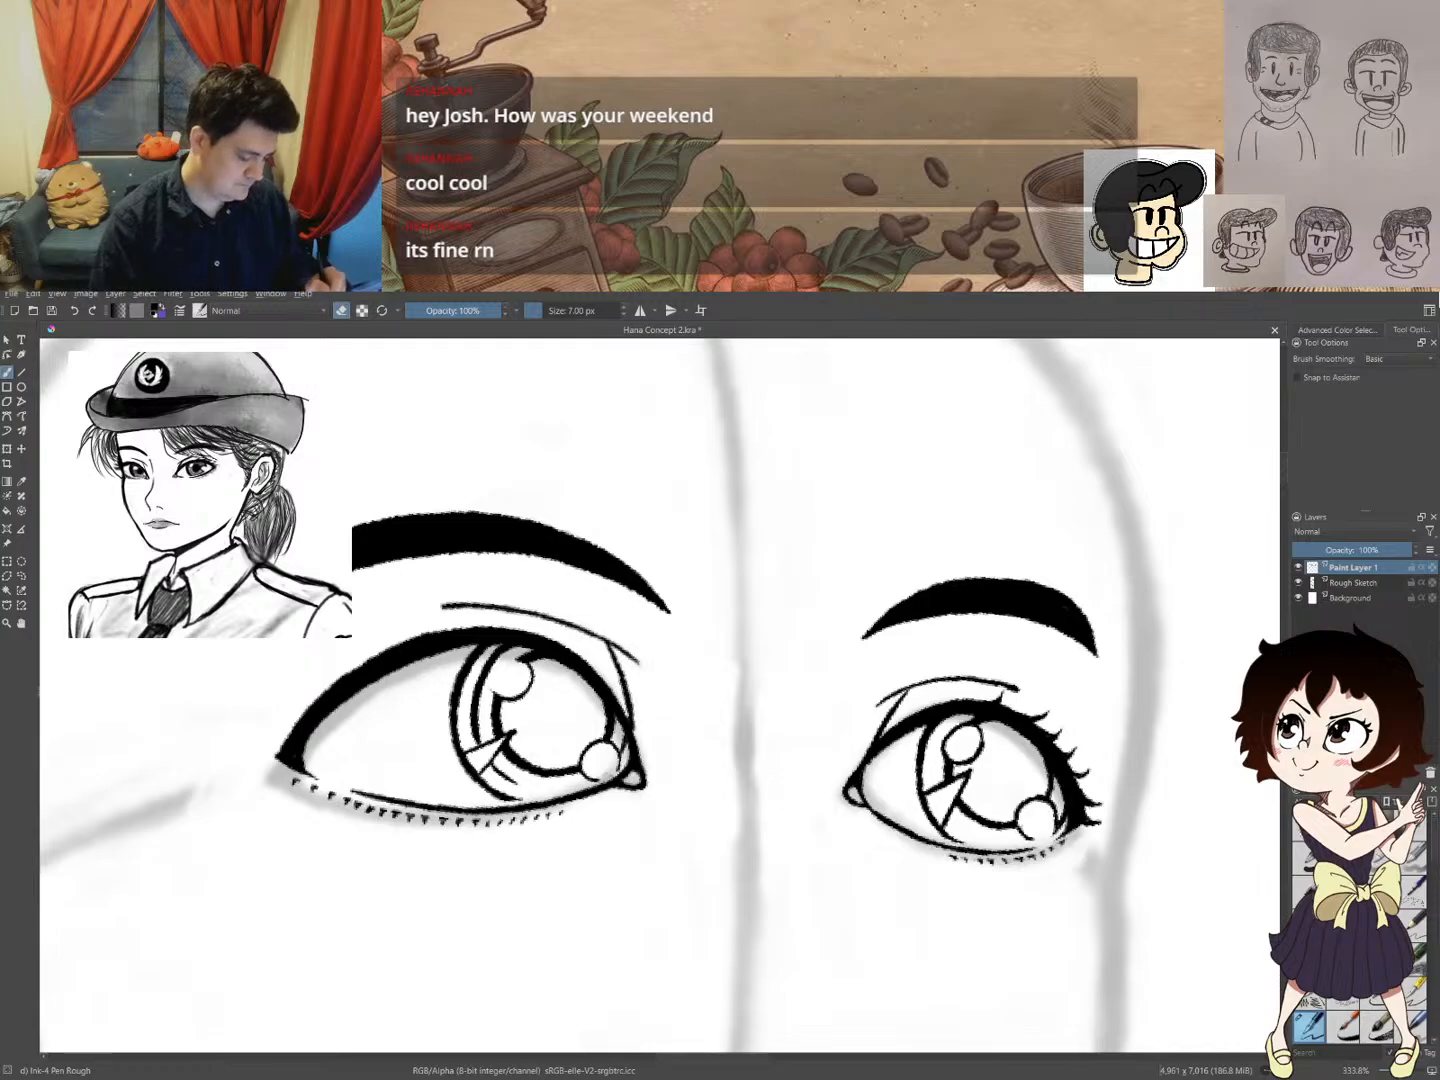
pyautogui.hotkey('ctrl', 'z')
# - Ink a curved inner line along the nose side of the smaller eye's iris, cleaning it up around the highlight and light wedge
pyautogui.moveTo(779, 656); pyautogui.dragTo(424, 543)
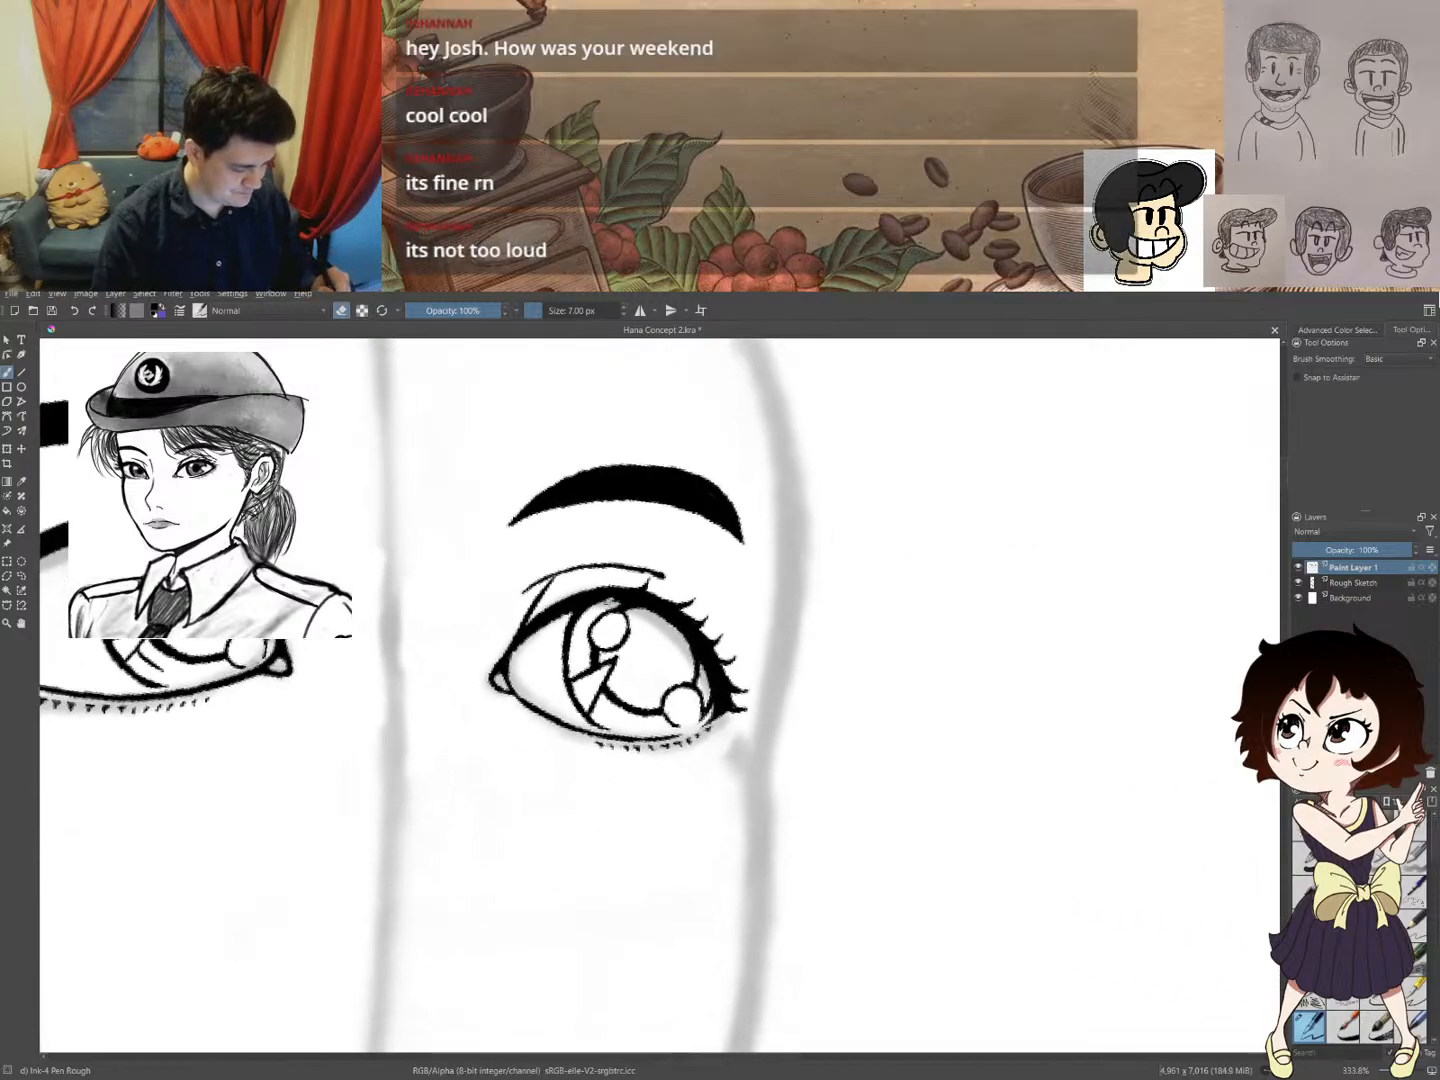
pyautogui.press('e')
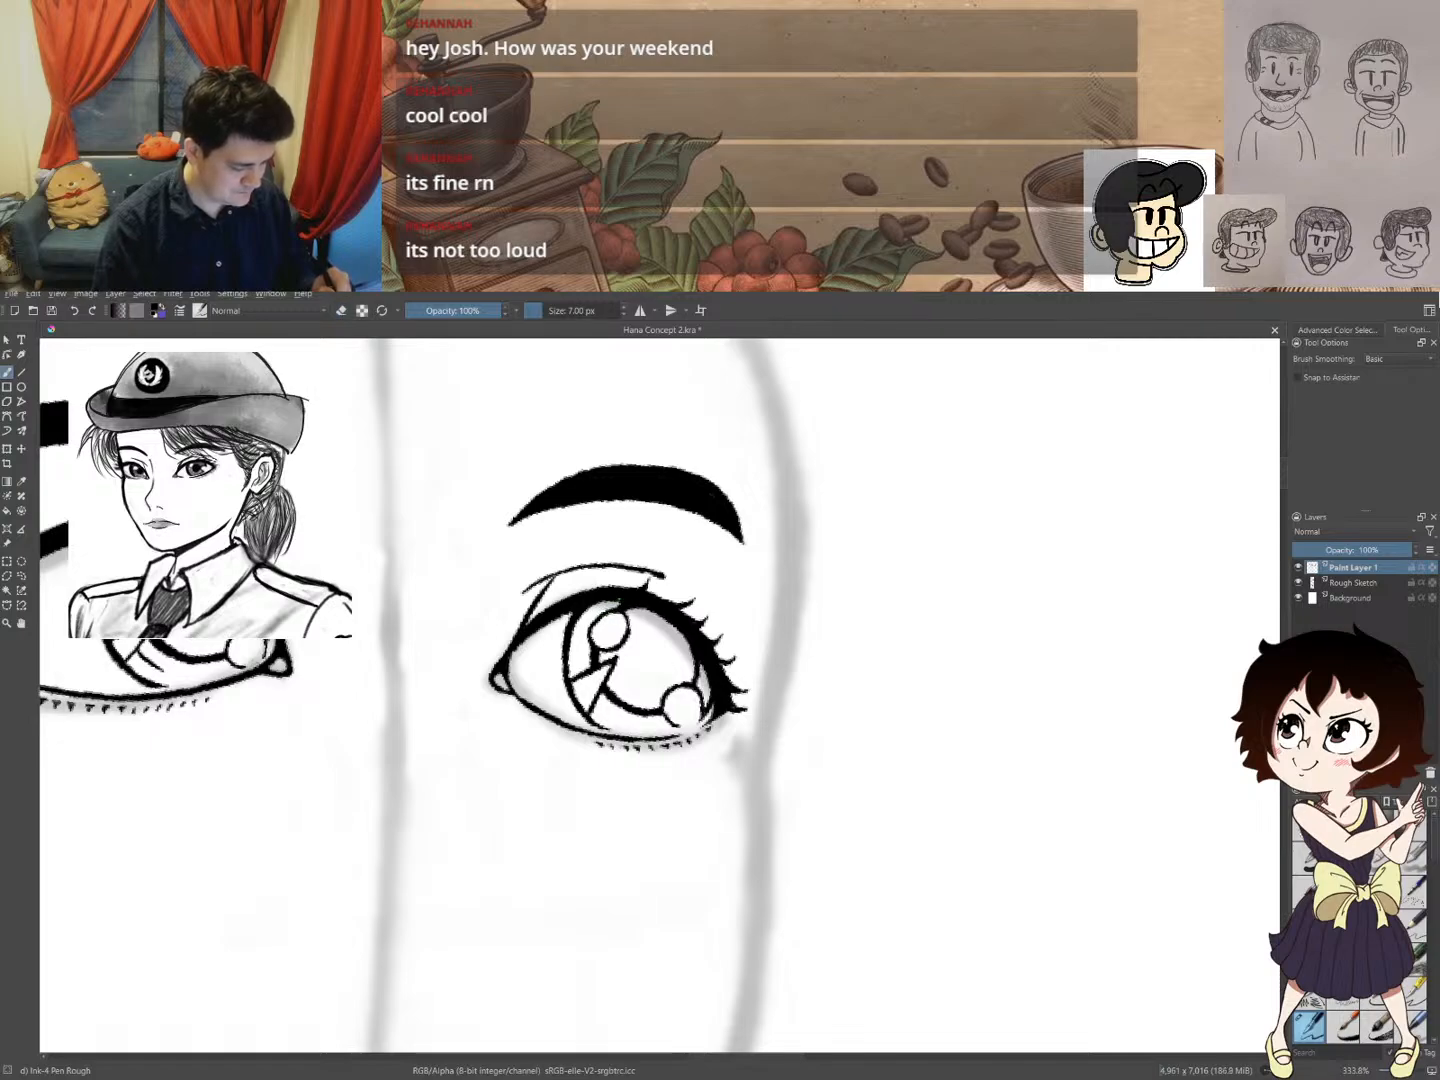
pyautogui.moveTo(607, 605)
pyautogui.mouseDown()
pyautogui.moveTo(577, 673)
pyautogui.moveTo(608, 603)
pyautogui.moveTo(581, 643)
pyautogui.mouseUp()
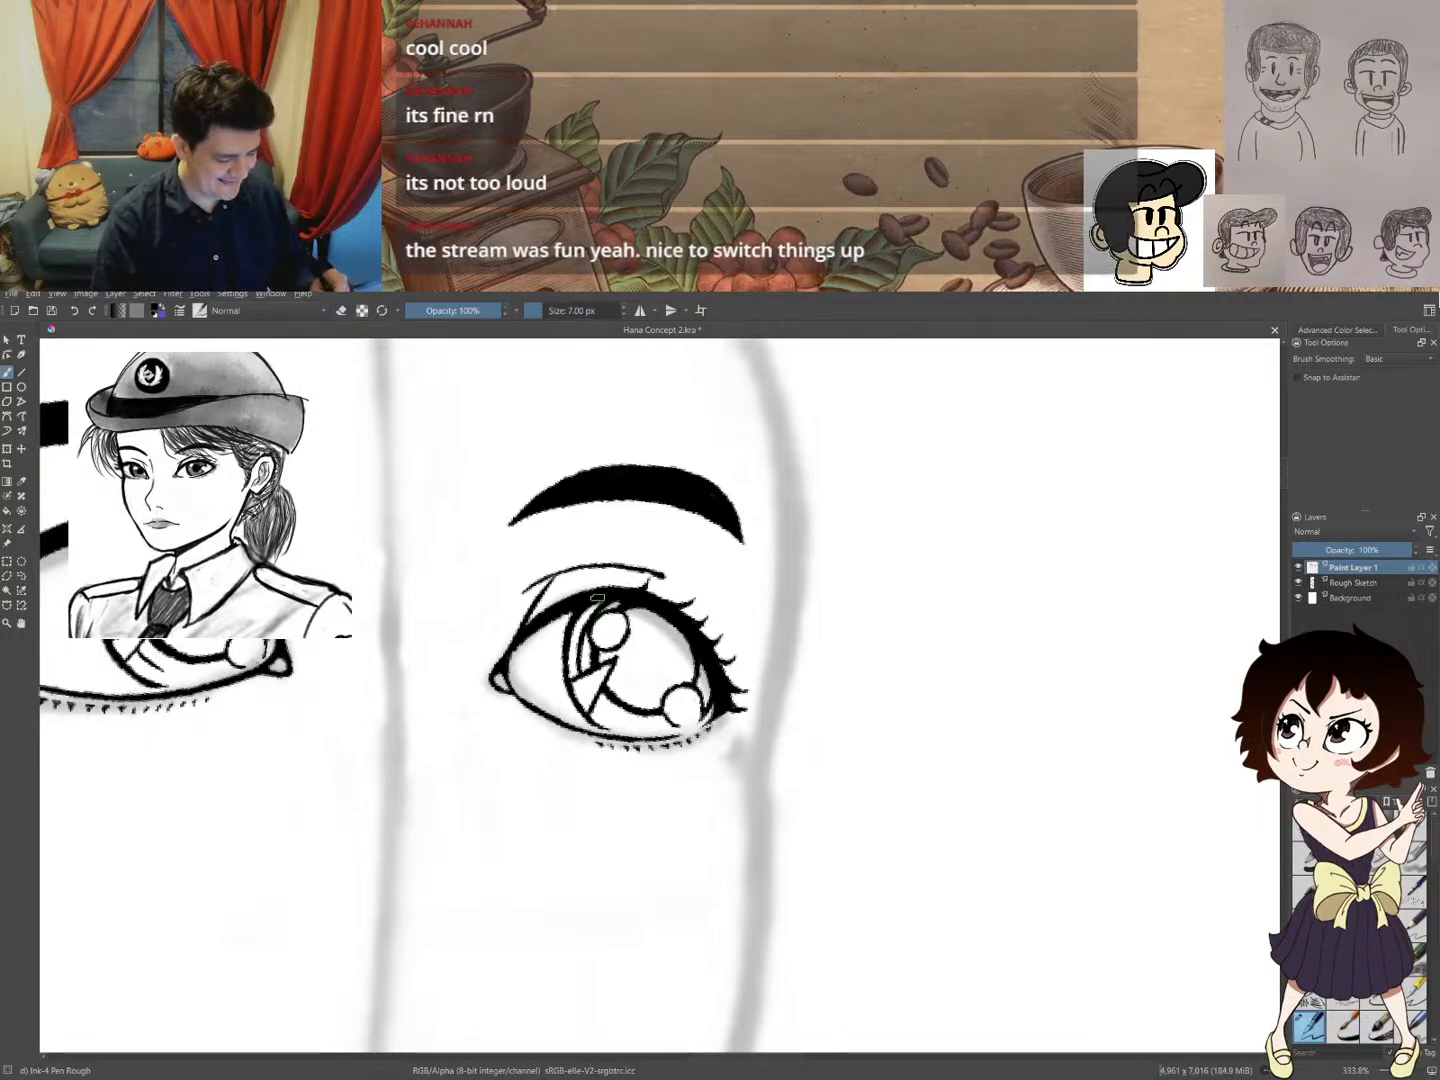
pyautogui.press('e')
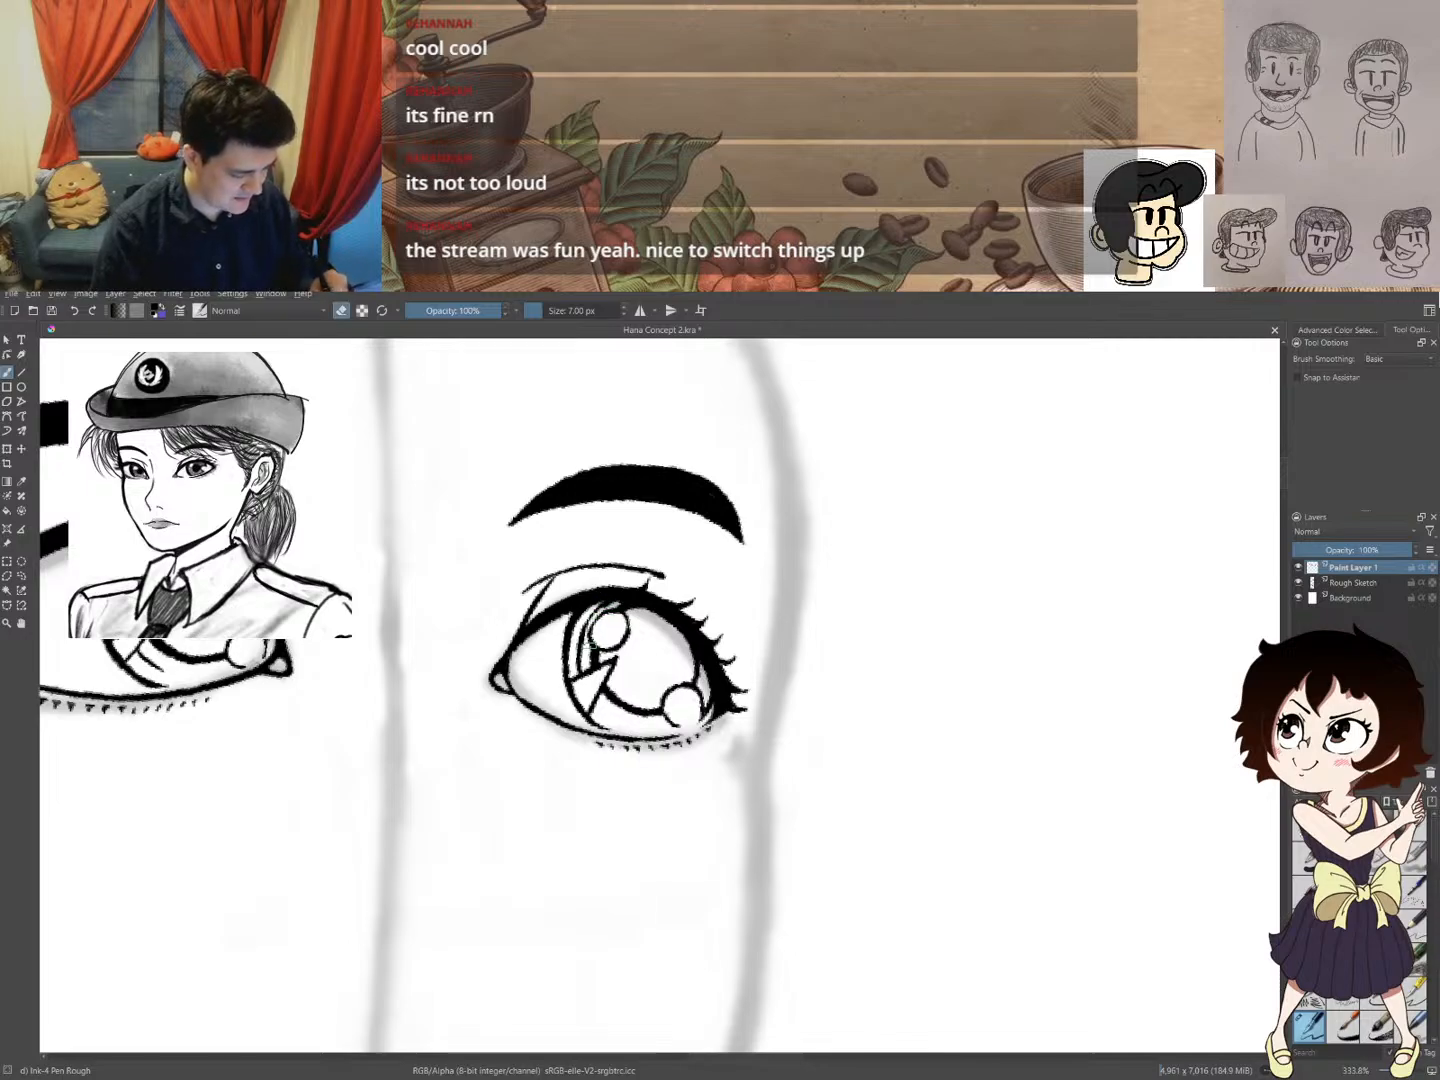
pyautogui.press('e')
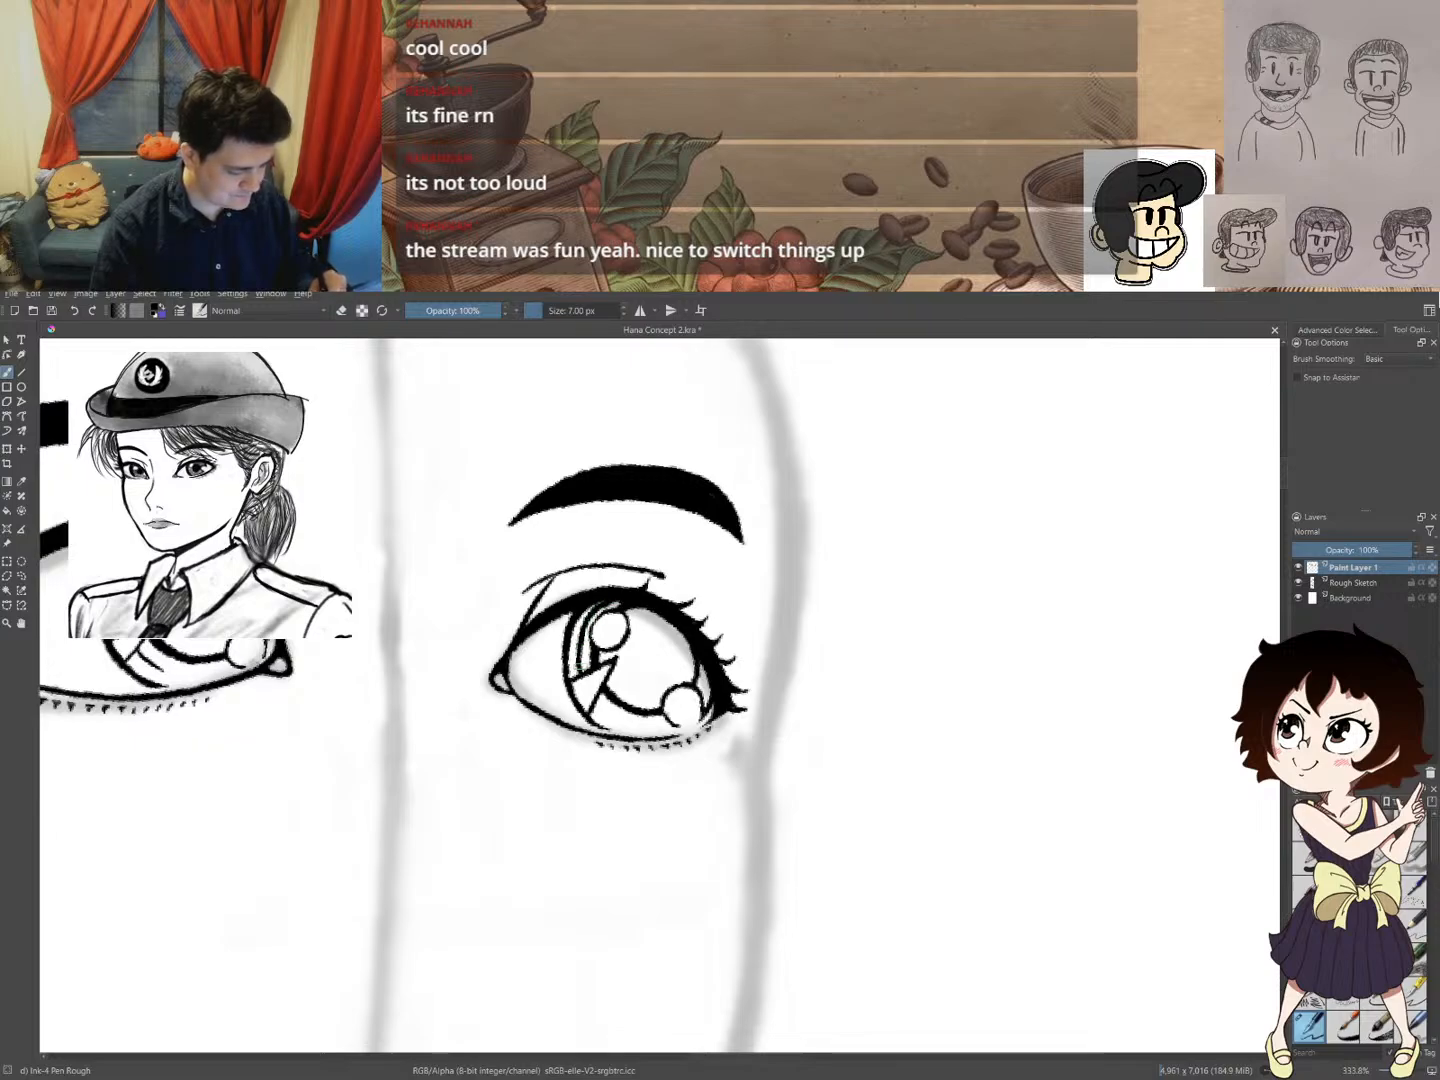
pyautogui.moveTo(575, 678); pyautogui.dragTo(598, 667)
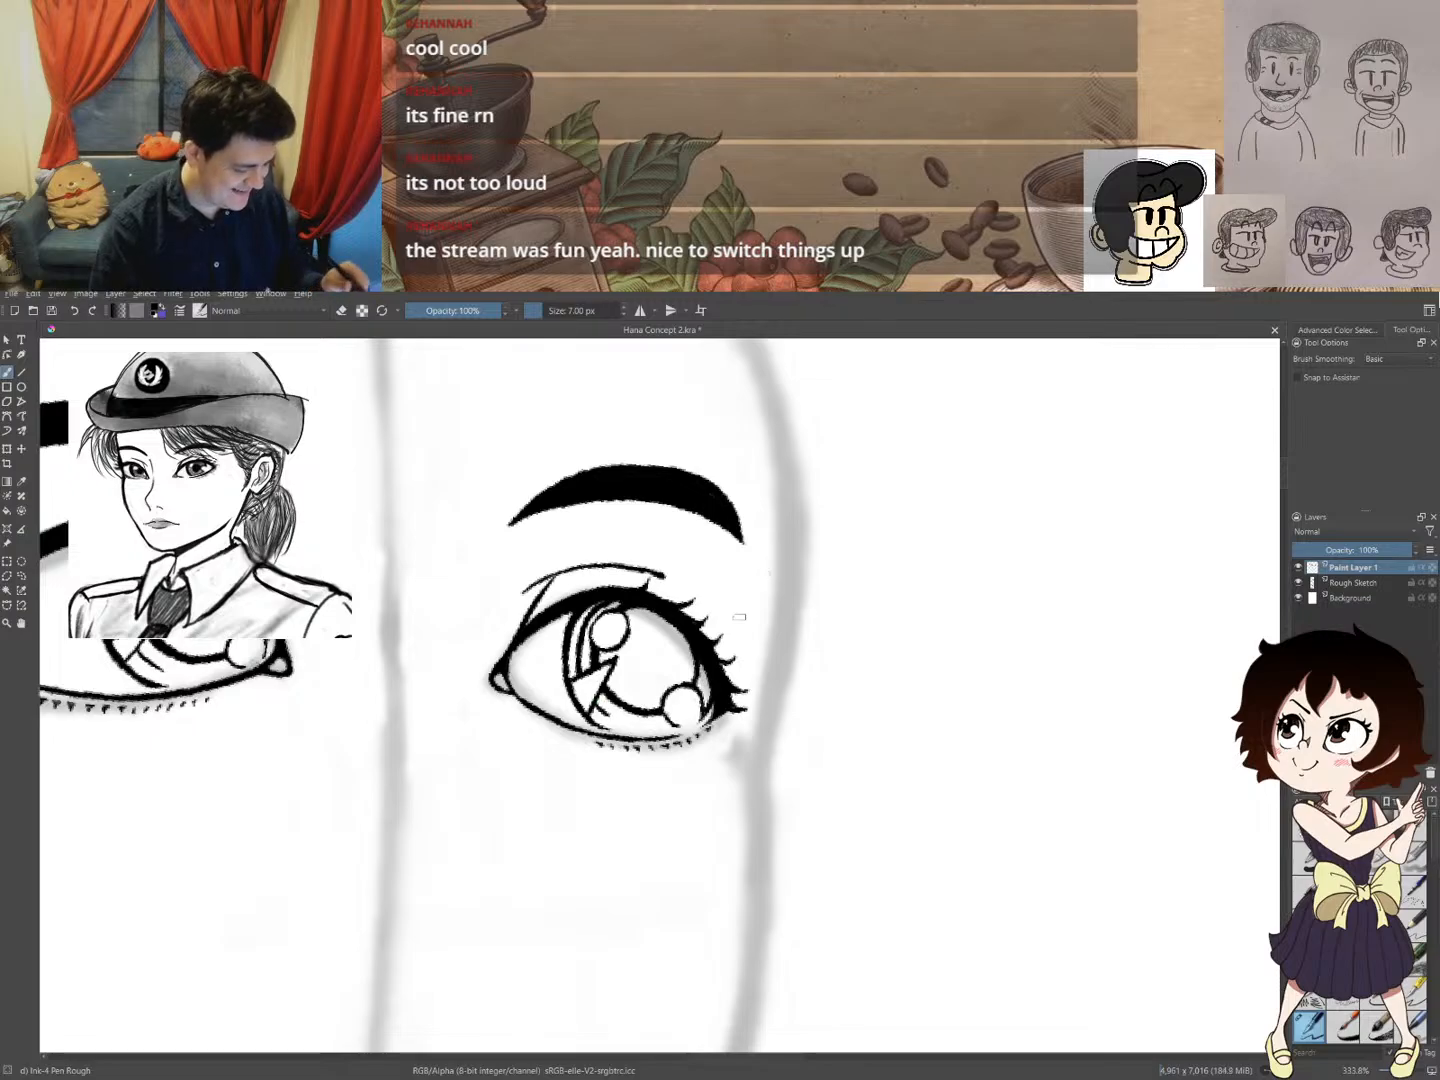
# - Touch up the ink where the smaller eye's iris meets the lid beneath the outer lashes
pyautogui.moveTo(797, 634)
pyautogui.mouseDown()
pyautogui.moveTo(633, 514)
pyautogui.moveTo(545, 598)
pyautogui.mouseUp()
pyautogui.press('e')
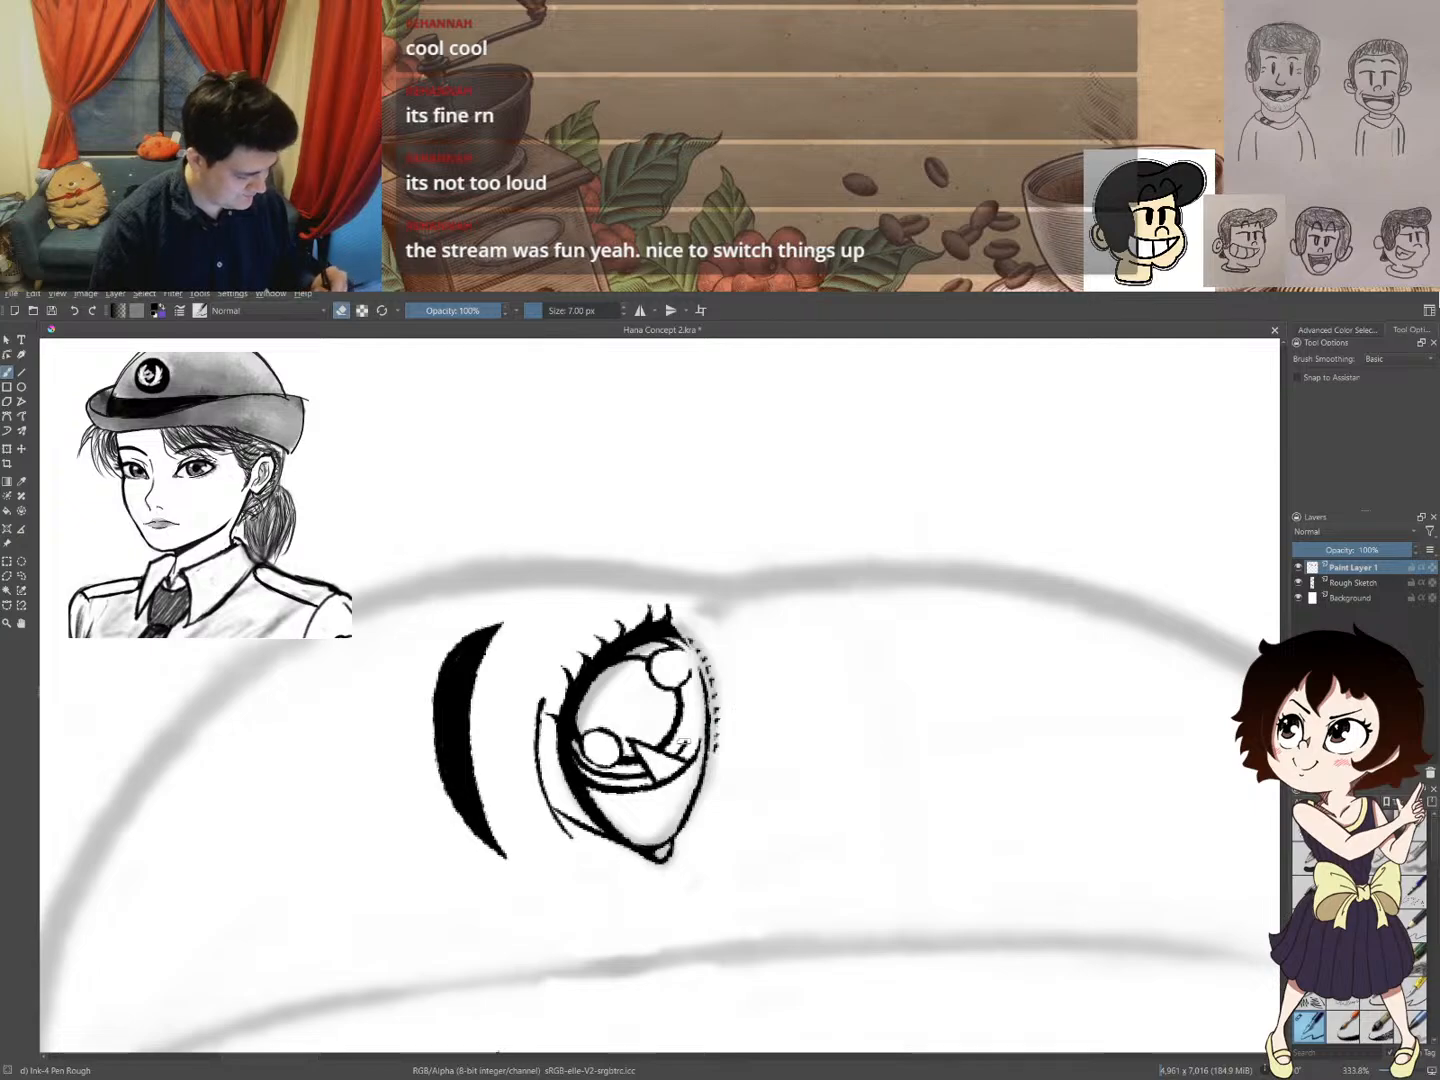
pyautogui.press('e')
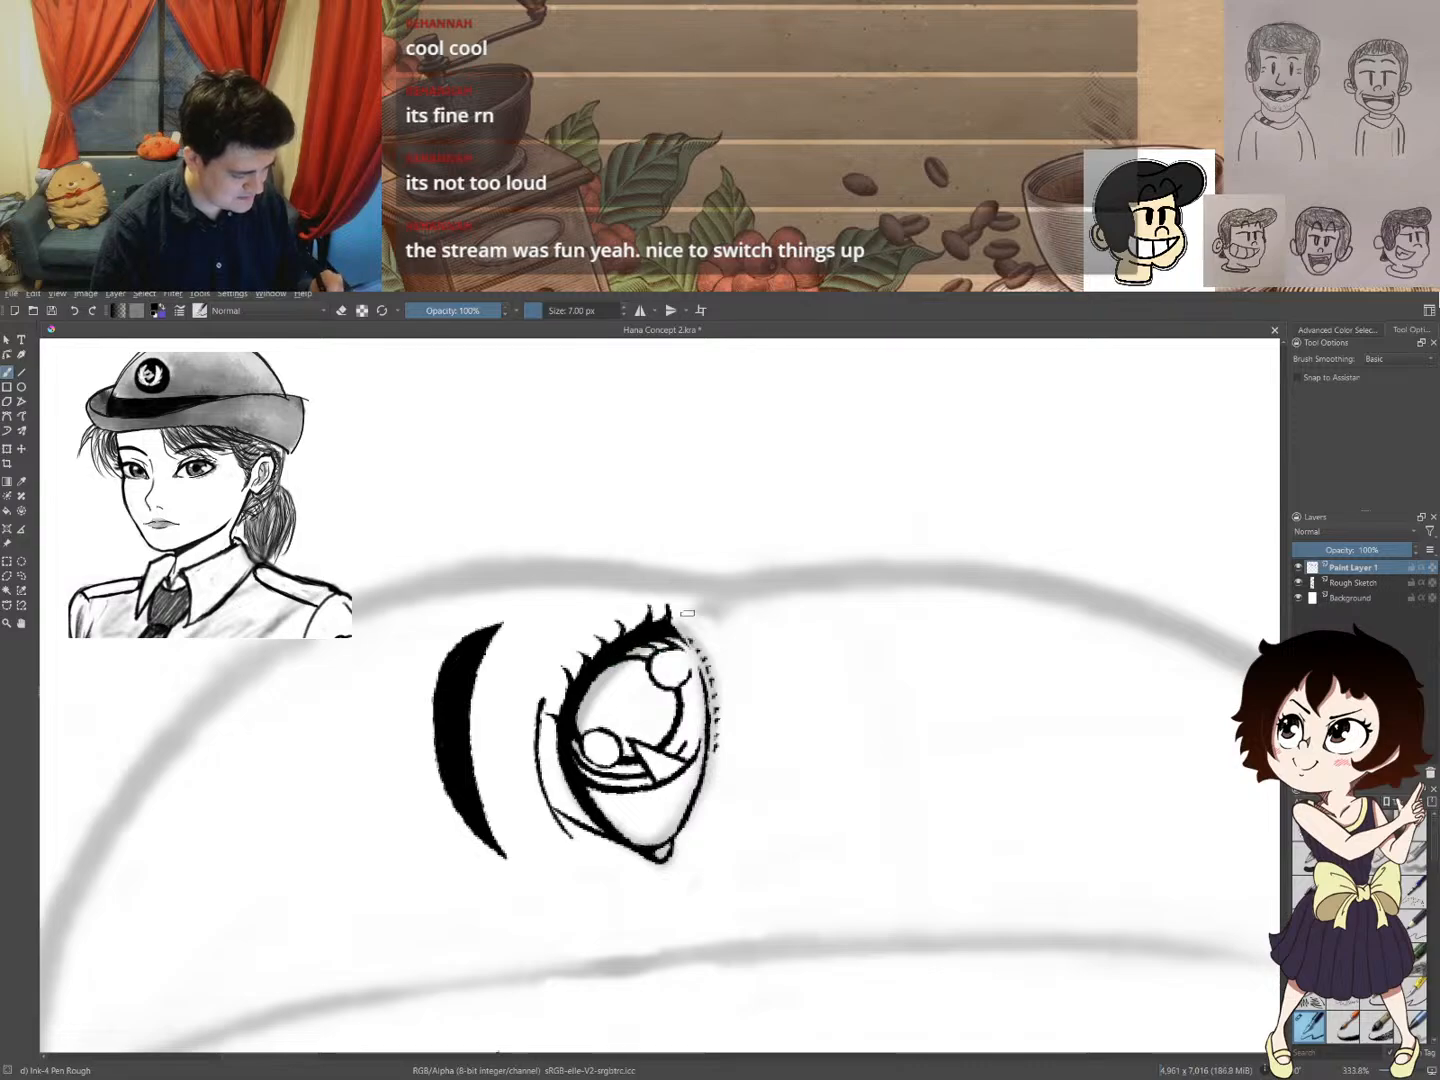
pyautogui.moveTo(723, 590)
pyautogui.mouseDown()
pyautogui.moveTo(805, 788)
pyautogui.moveTo(760, 689)
pyautogui.mouseUp()
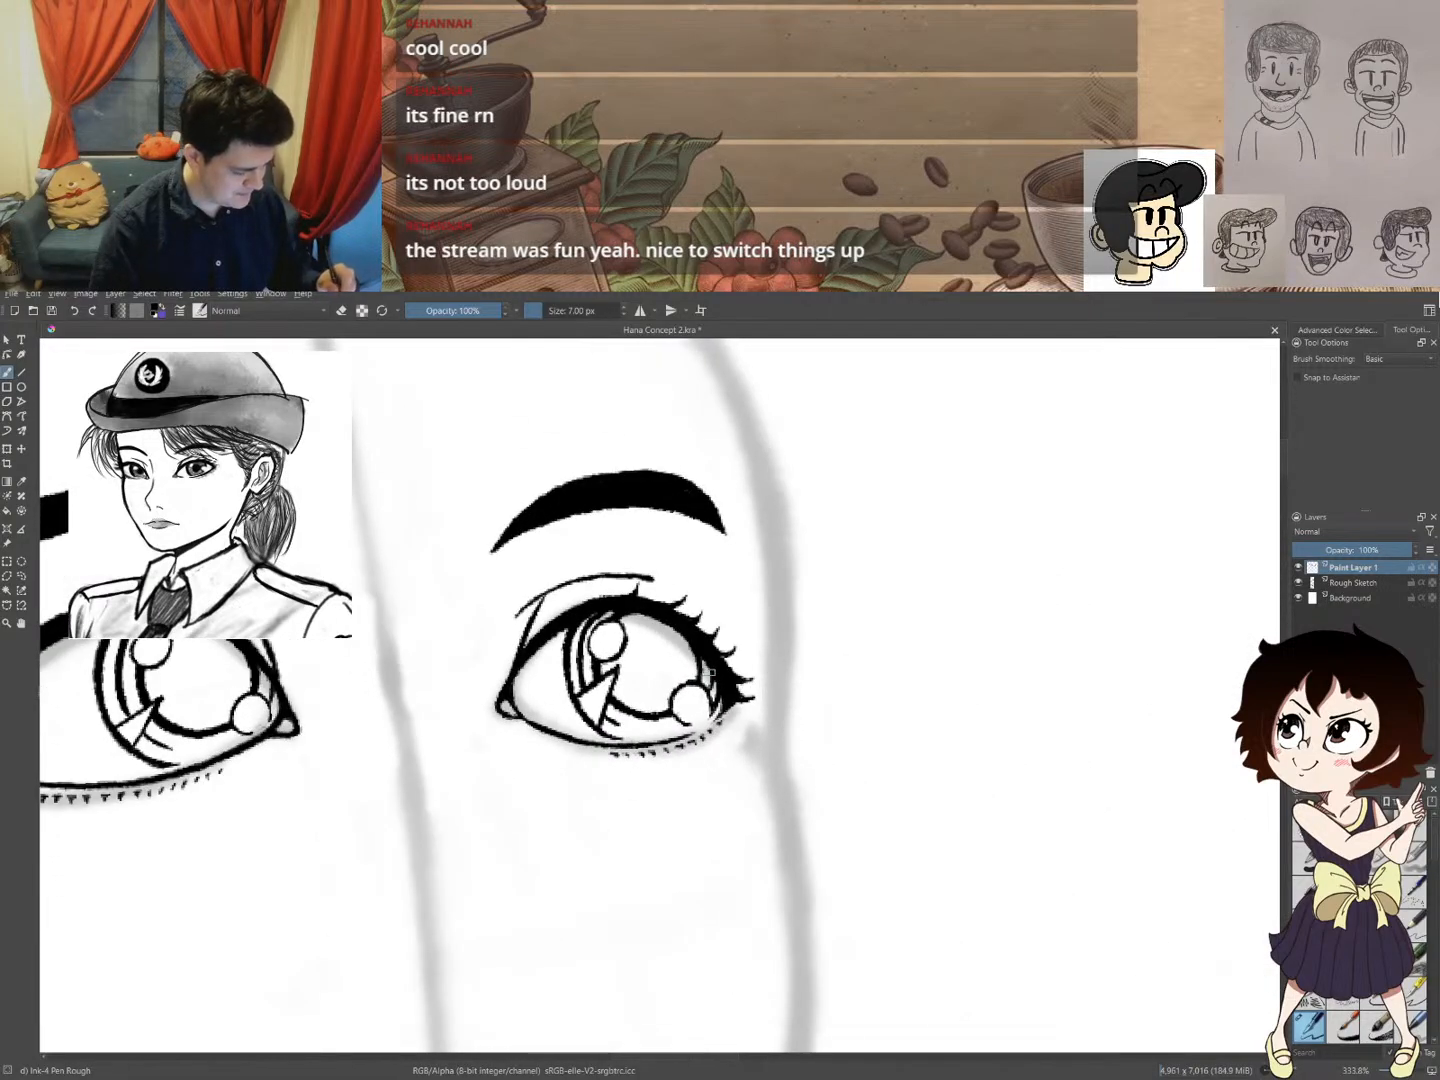
pyautogui.press('e')
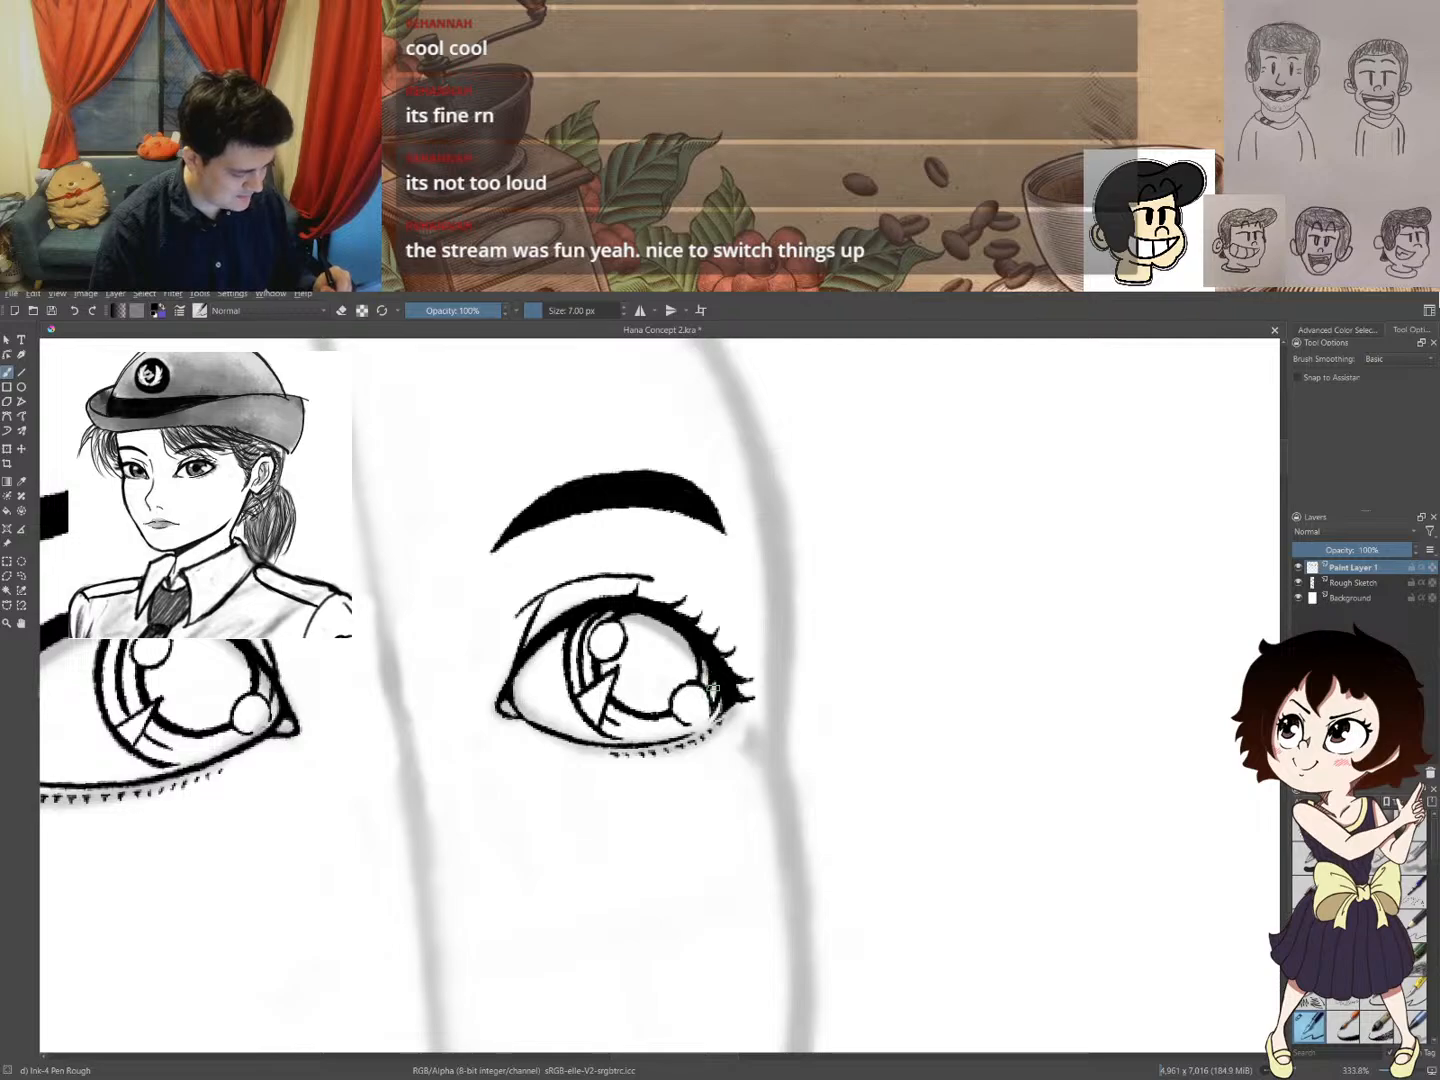
pyautogui.press('e')
pyautogui.press('e')
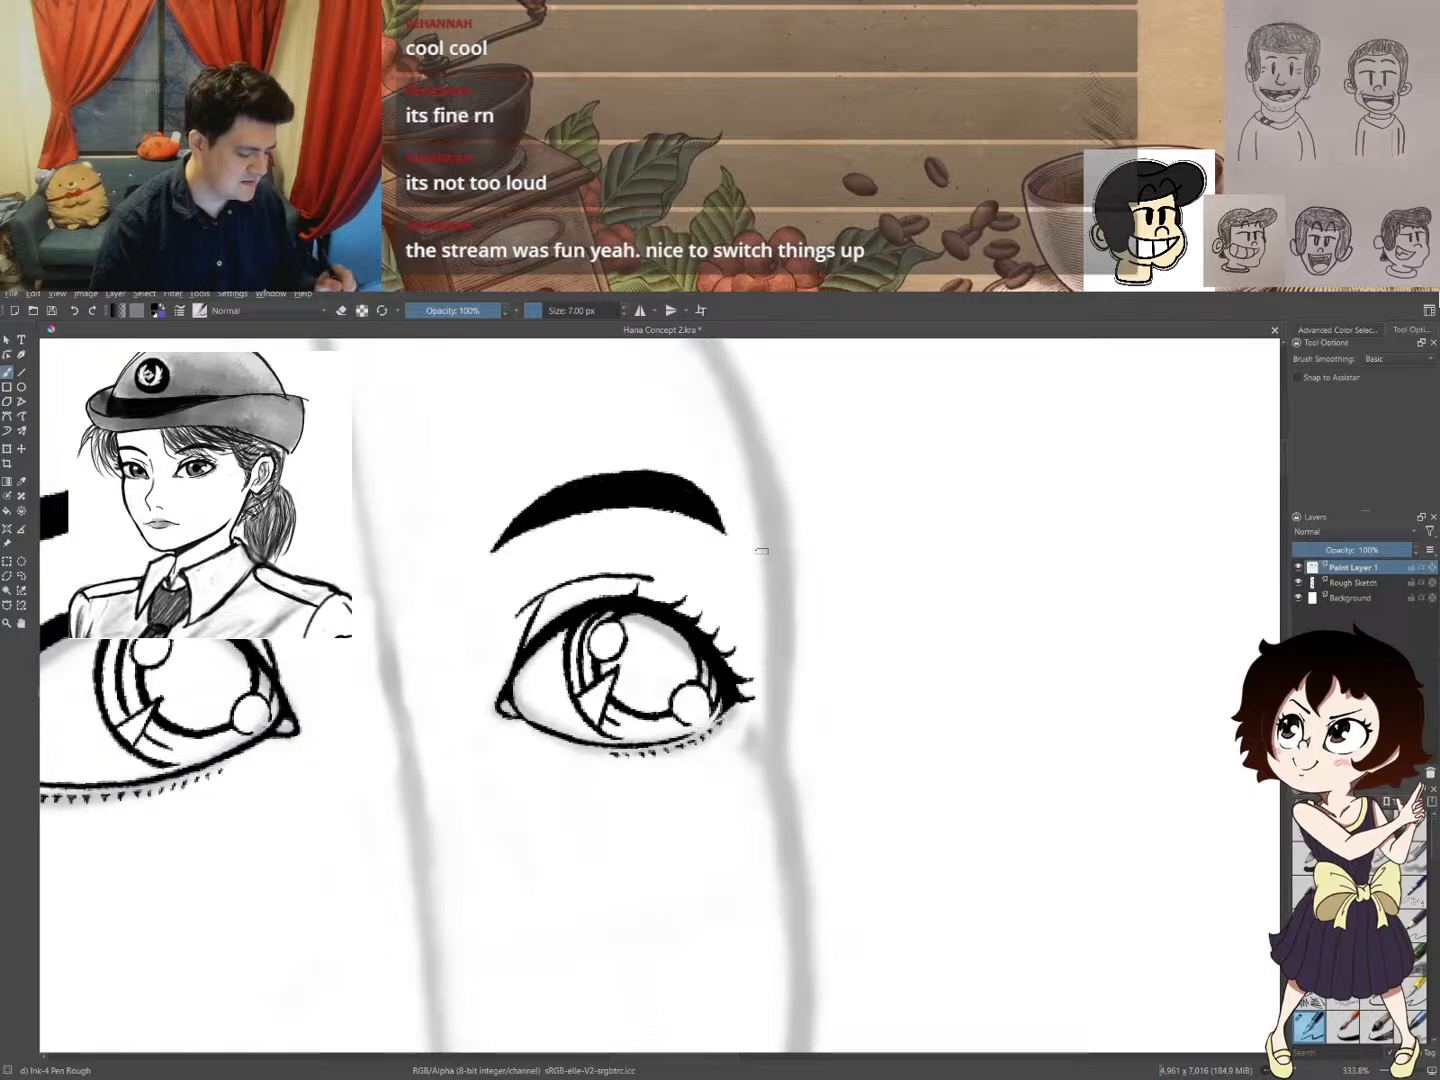
# - Outline the larger eye's iris with a freehand selection in add mode
pyautogui.moveTo(732, 586); pyautogui.dragTo(682, 633)
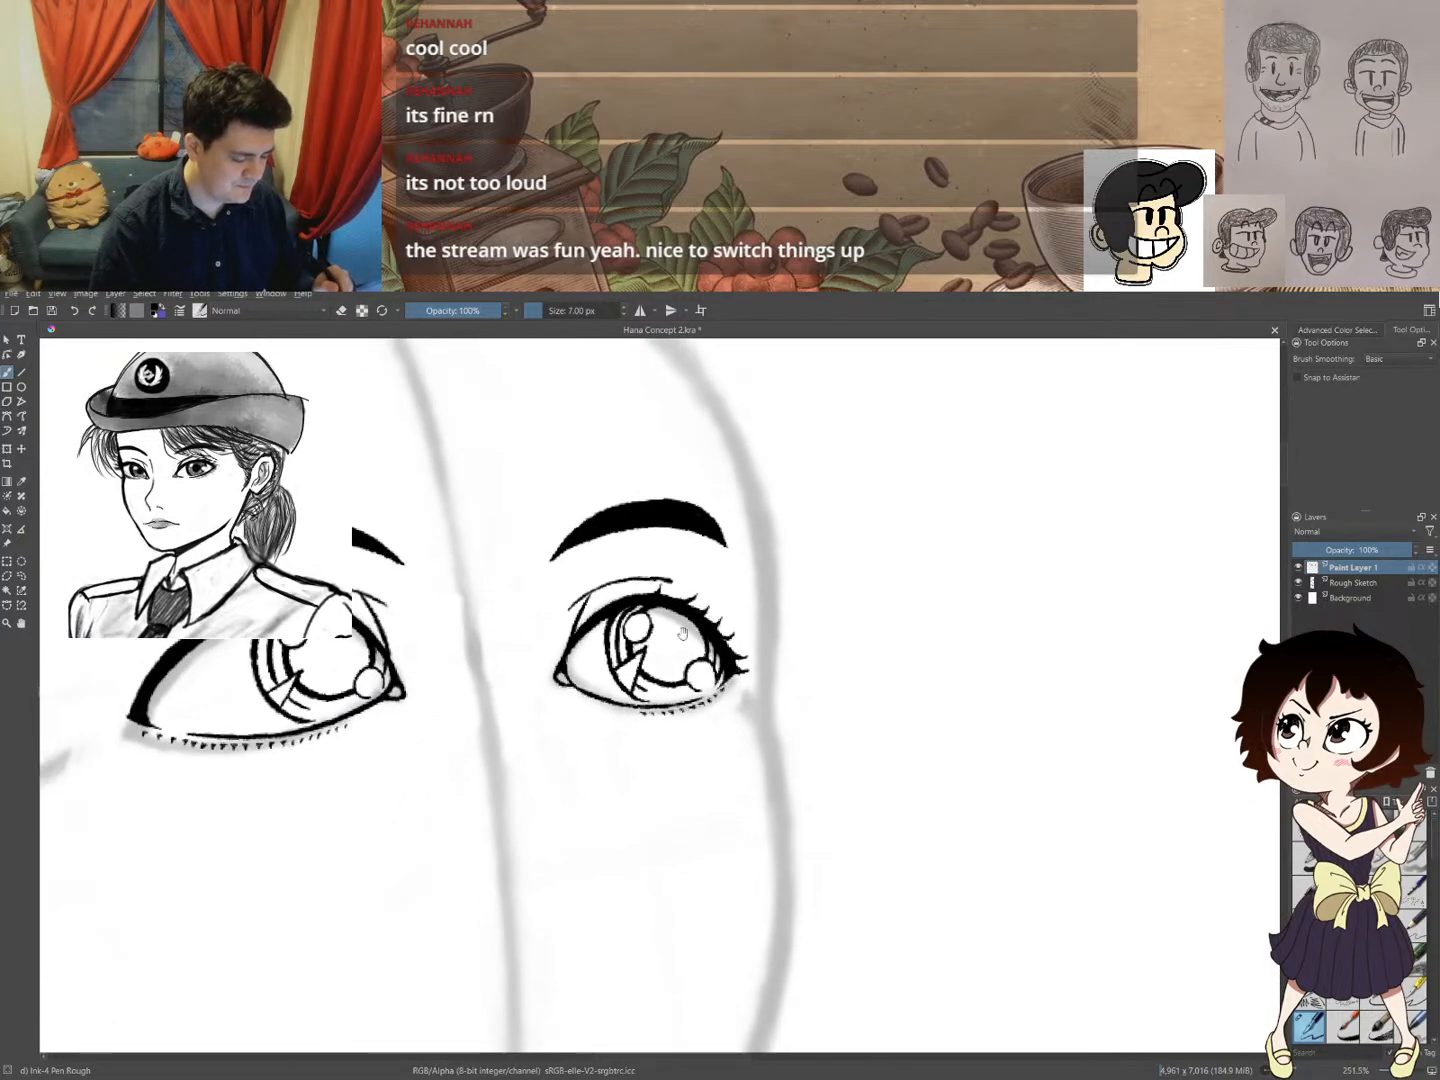
pyautogui.moveTo(673, 754); pyautogui.dragTo(824, 757)
pyautogui.press('l')
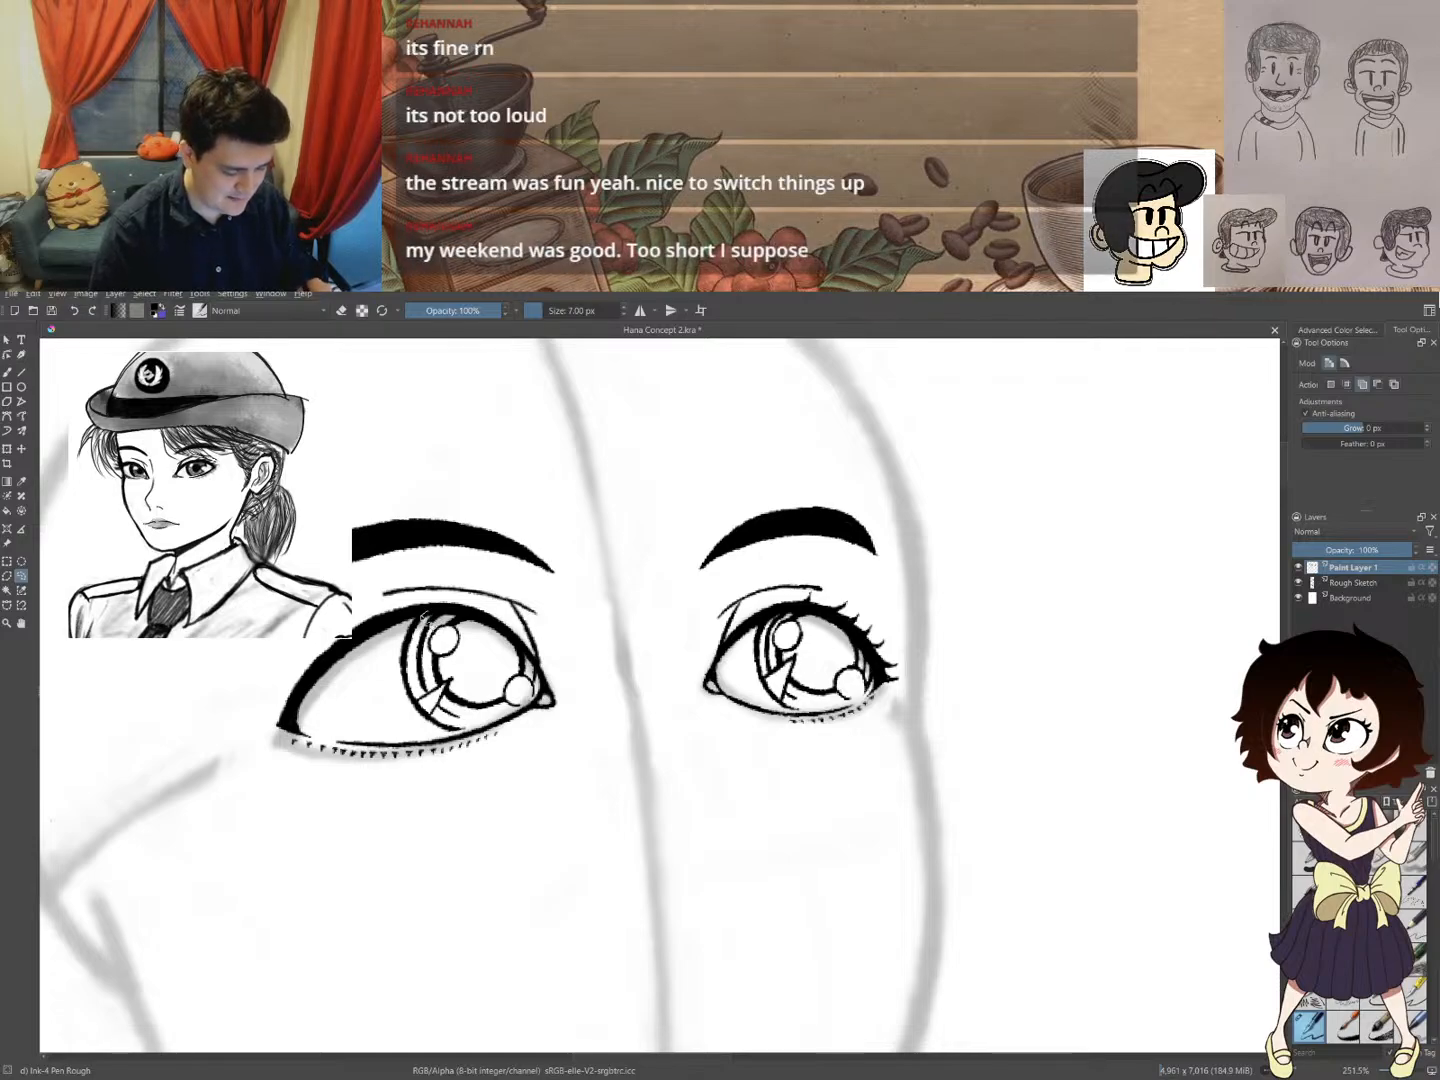
pyautogui.moveTo(405, 658)
pyautogui.mouseDown()
pyautogui.moveTo(415, 710)
pyautogui.moveTo(455, 693)
pyautogui.moveTo(433, 723)
pyautogui.moveTo(452, 734)
pyautogui.moveTo(537, 702)
pyautogui.moveTo(518, 714)
pyautogui.mouseUp()
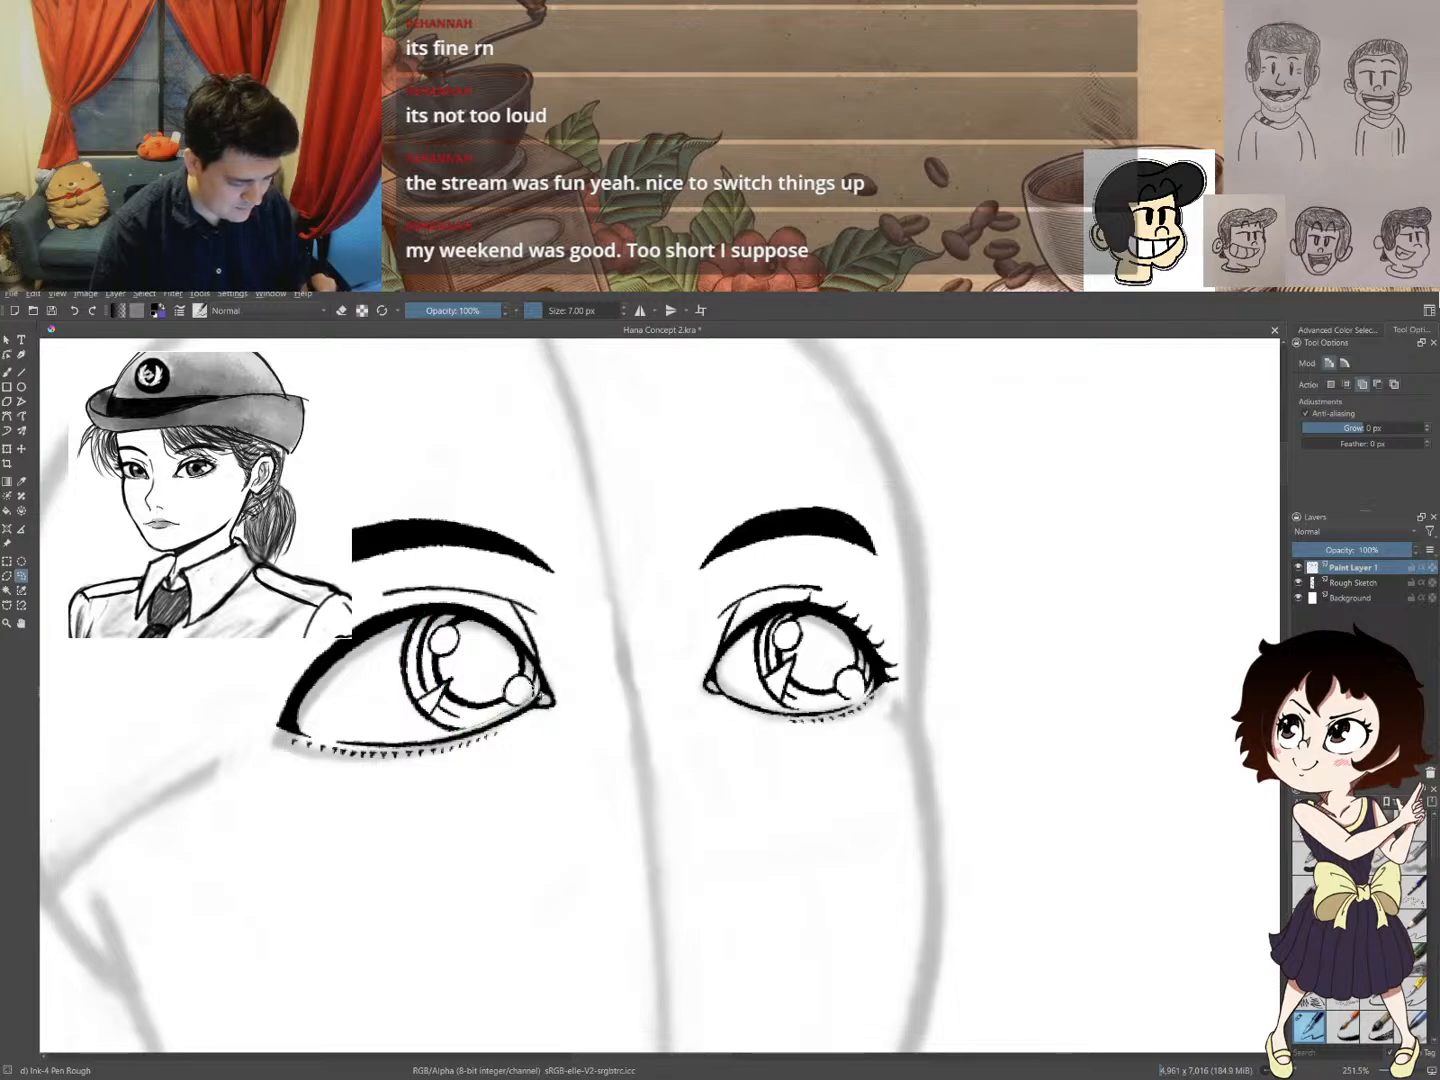
pyautogui.moveTo(536, 679)
pyautogui.mouseDown()
pyautogui.moveTo(512, 634)
pyautogui.moveTo(434, 612)
pyautogui.mouseUp()
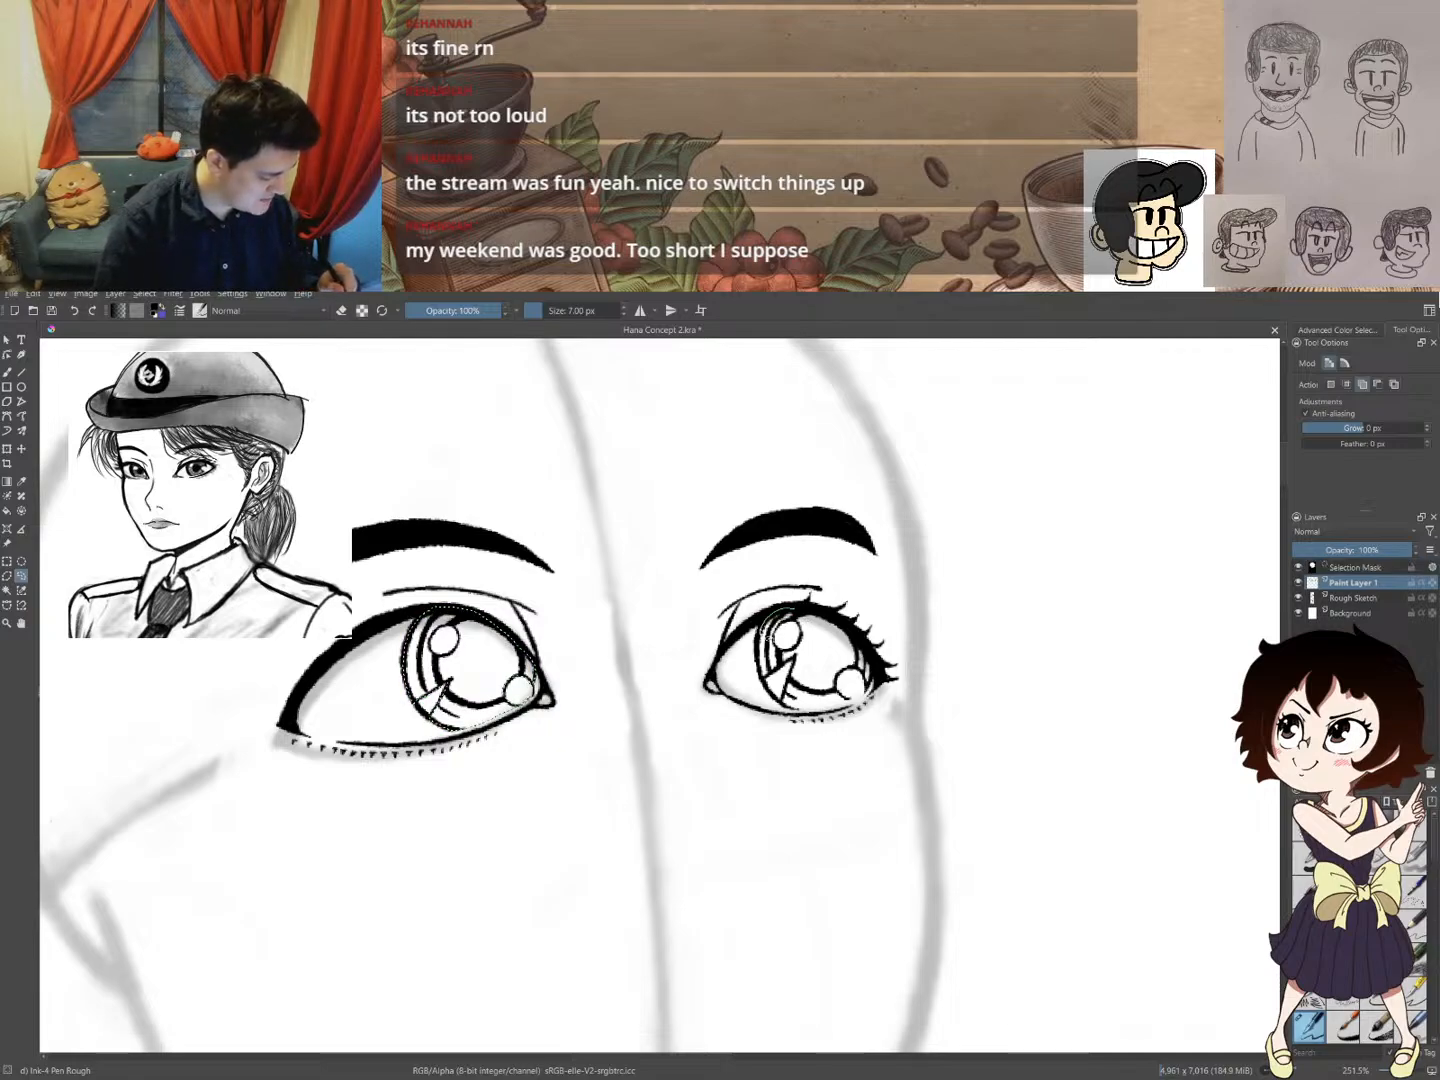
# - Add the smaller eye's iris to the selection with a freehand outline
pyautogui.moveTo(763, 635); pyautogui.dragTo(768, 685)
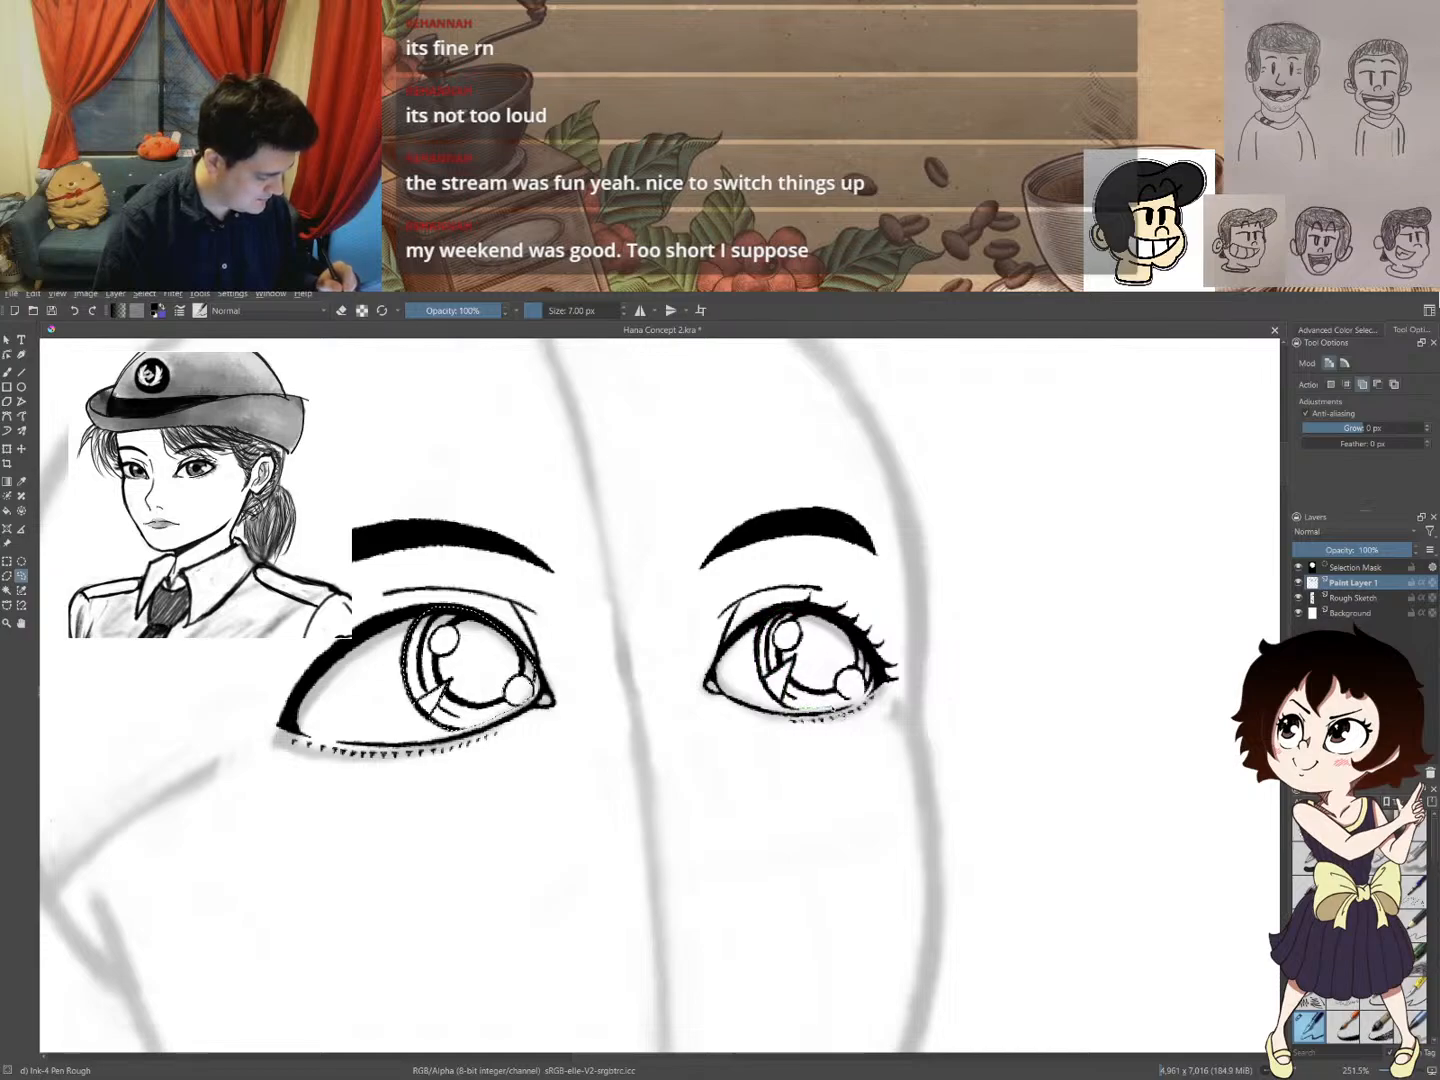
pyautogui.moveTo(857, 706)
pyautogui.mouseDown()
pyautogui.moveTo(839, 687)
pyautogui.moveTo(853, 676)
pyautogui.mouseUp()
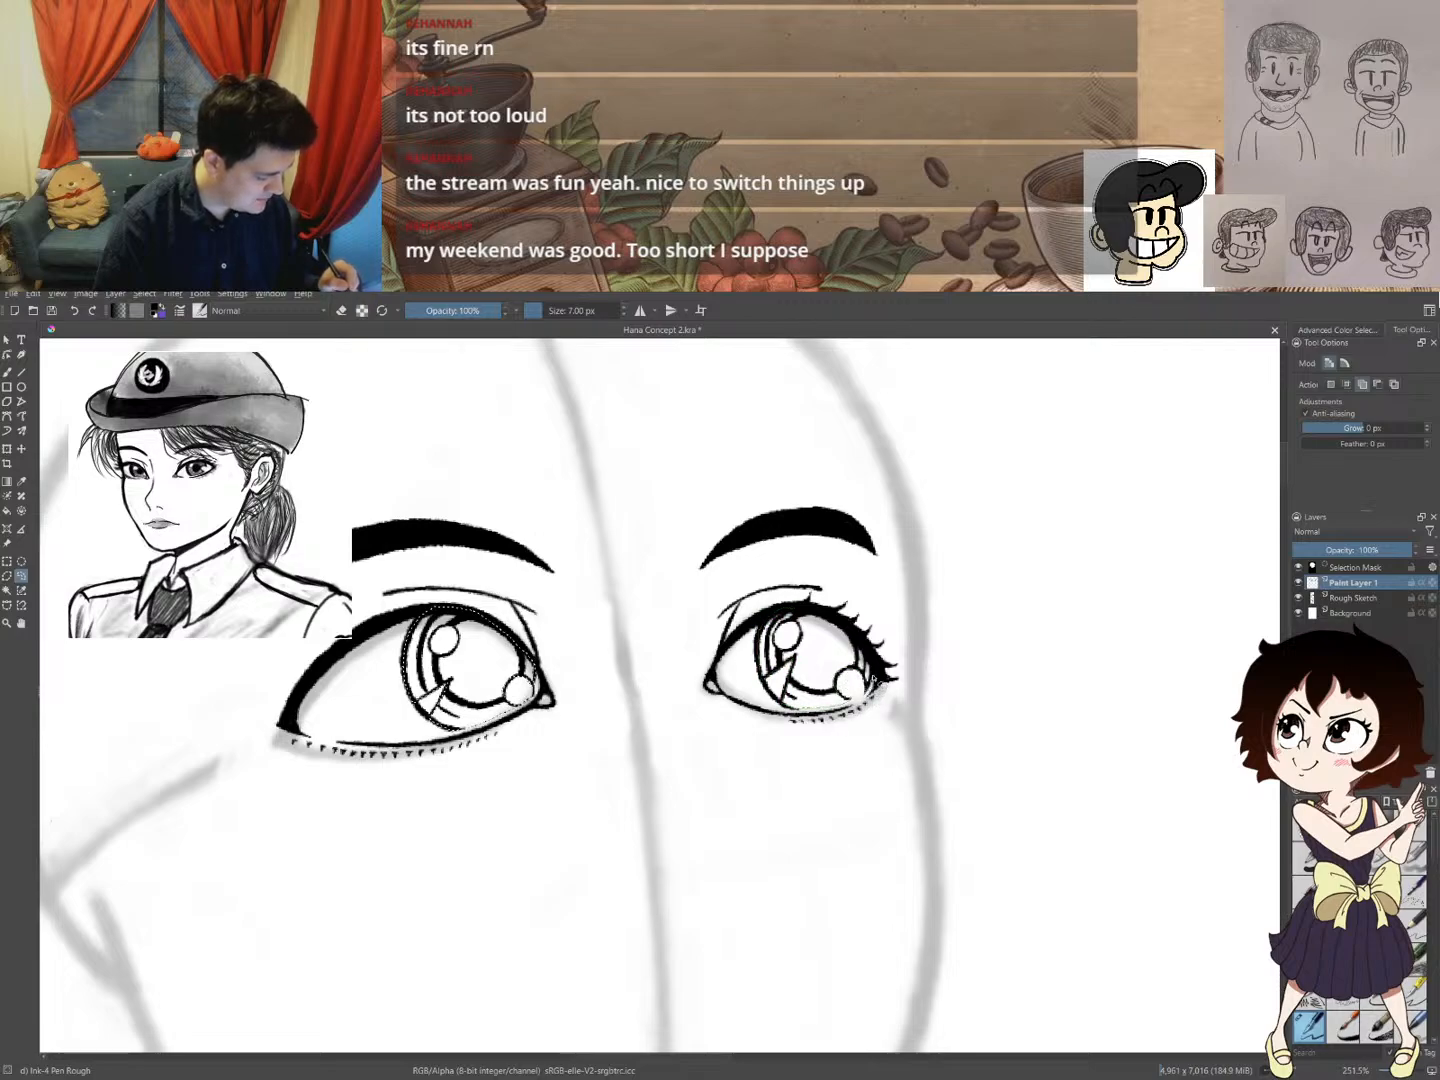
pyautogui.moveTo(873, 680)
pyautogui.mouseDown()
pyautogui.moveTo(850, 628)
pyautogui.moveTo(790, 612)
pyautogui.mouseUp()
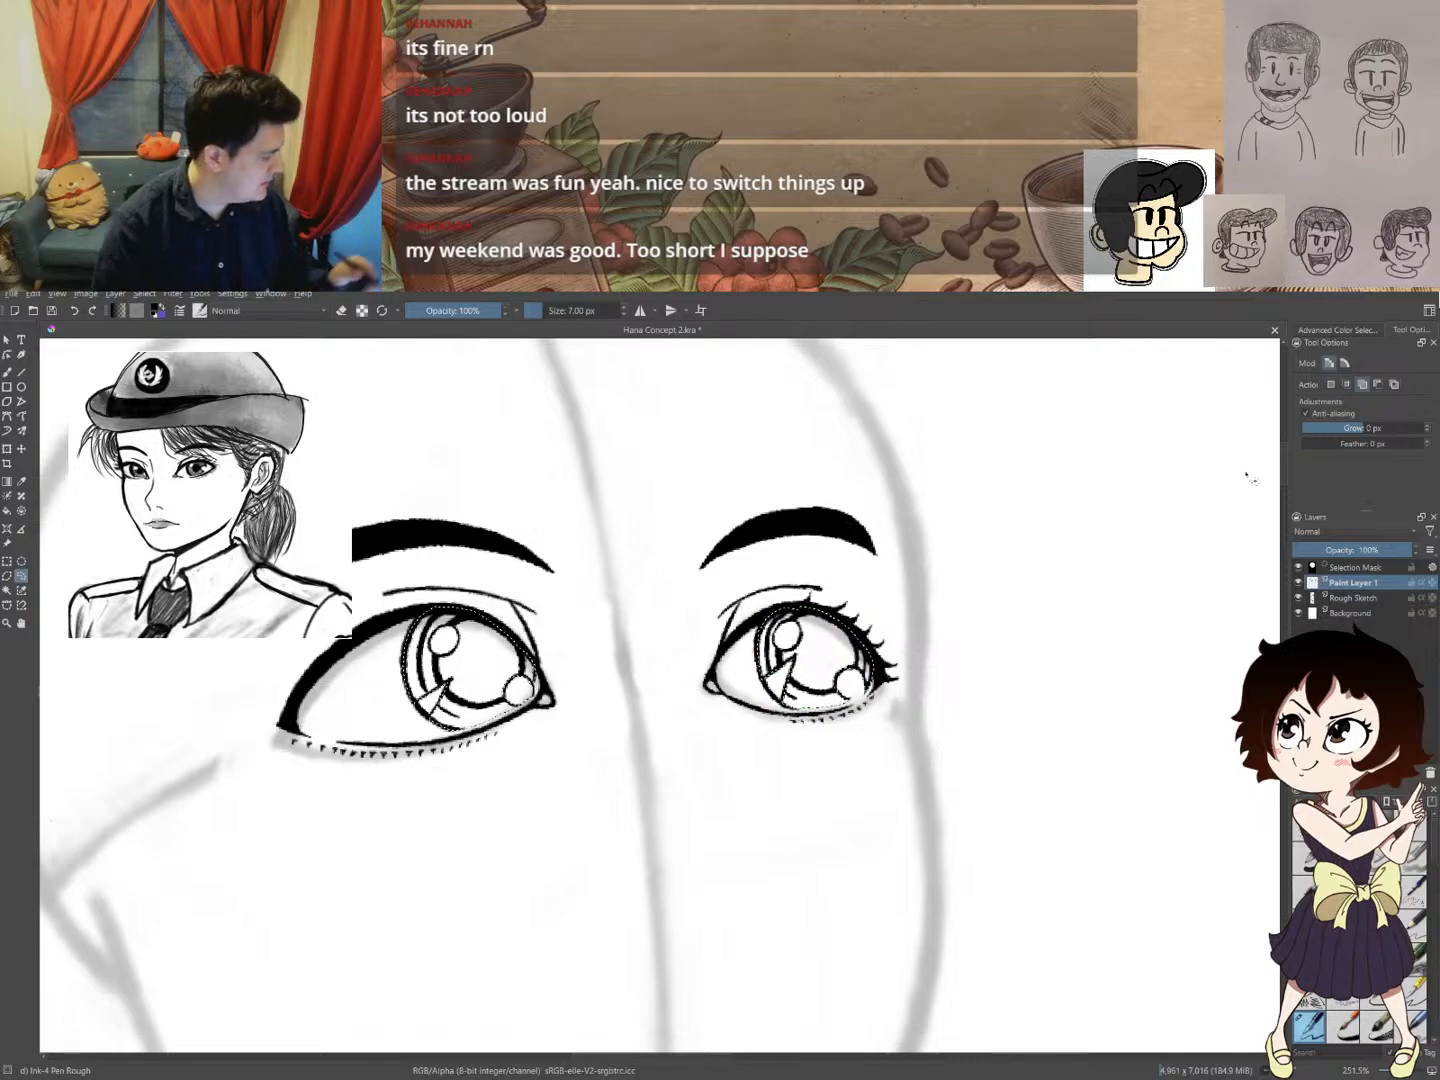
# - Switch the selection to subtract mode and exclude the round highlights and light wedges in both irises
pyautogui.click(1377, 386)
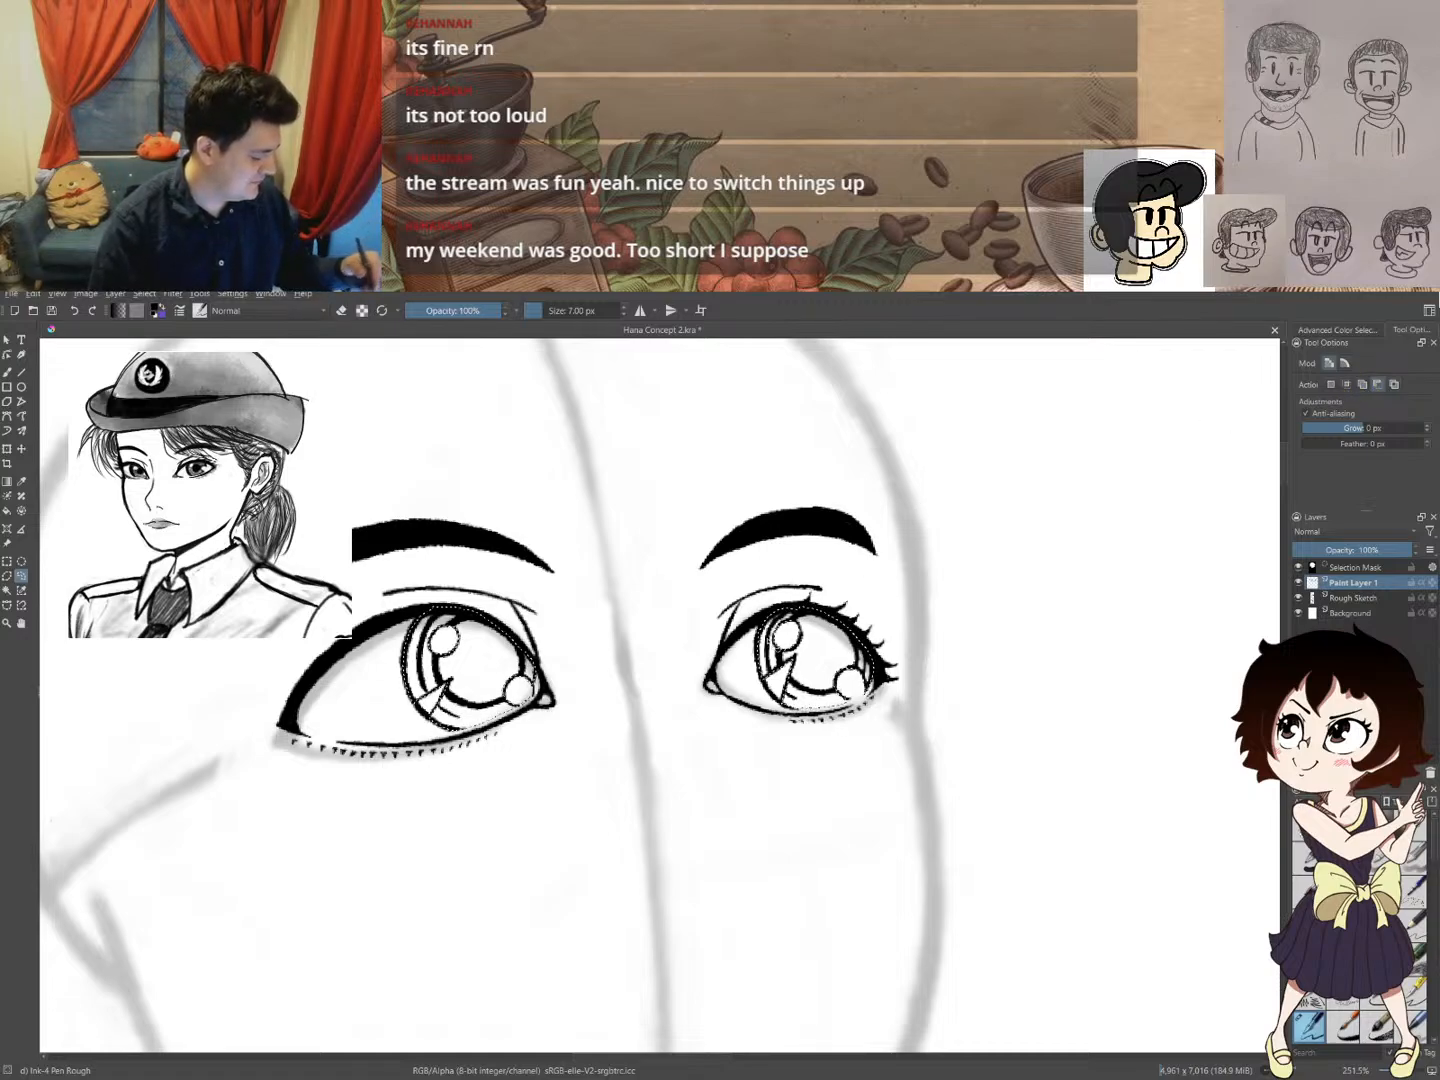
pyautogui.moveTo(647, 716); pyautogui.dragTo(524, 637)
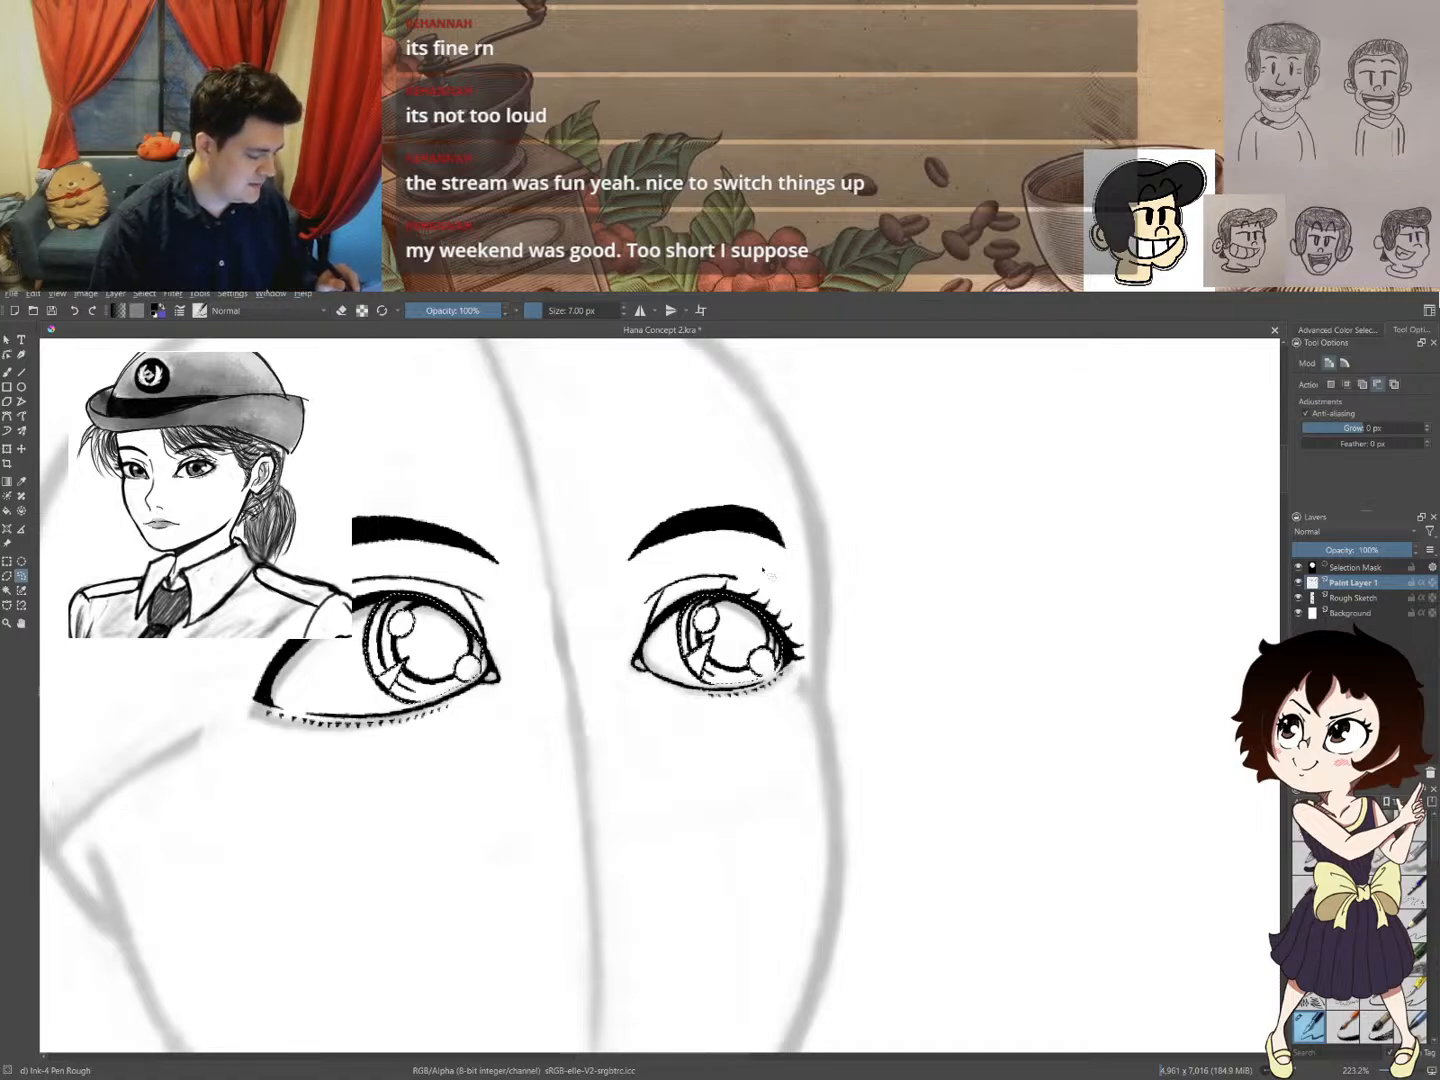
pyautogui.press('b')
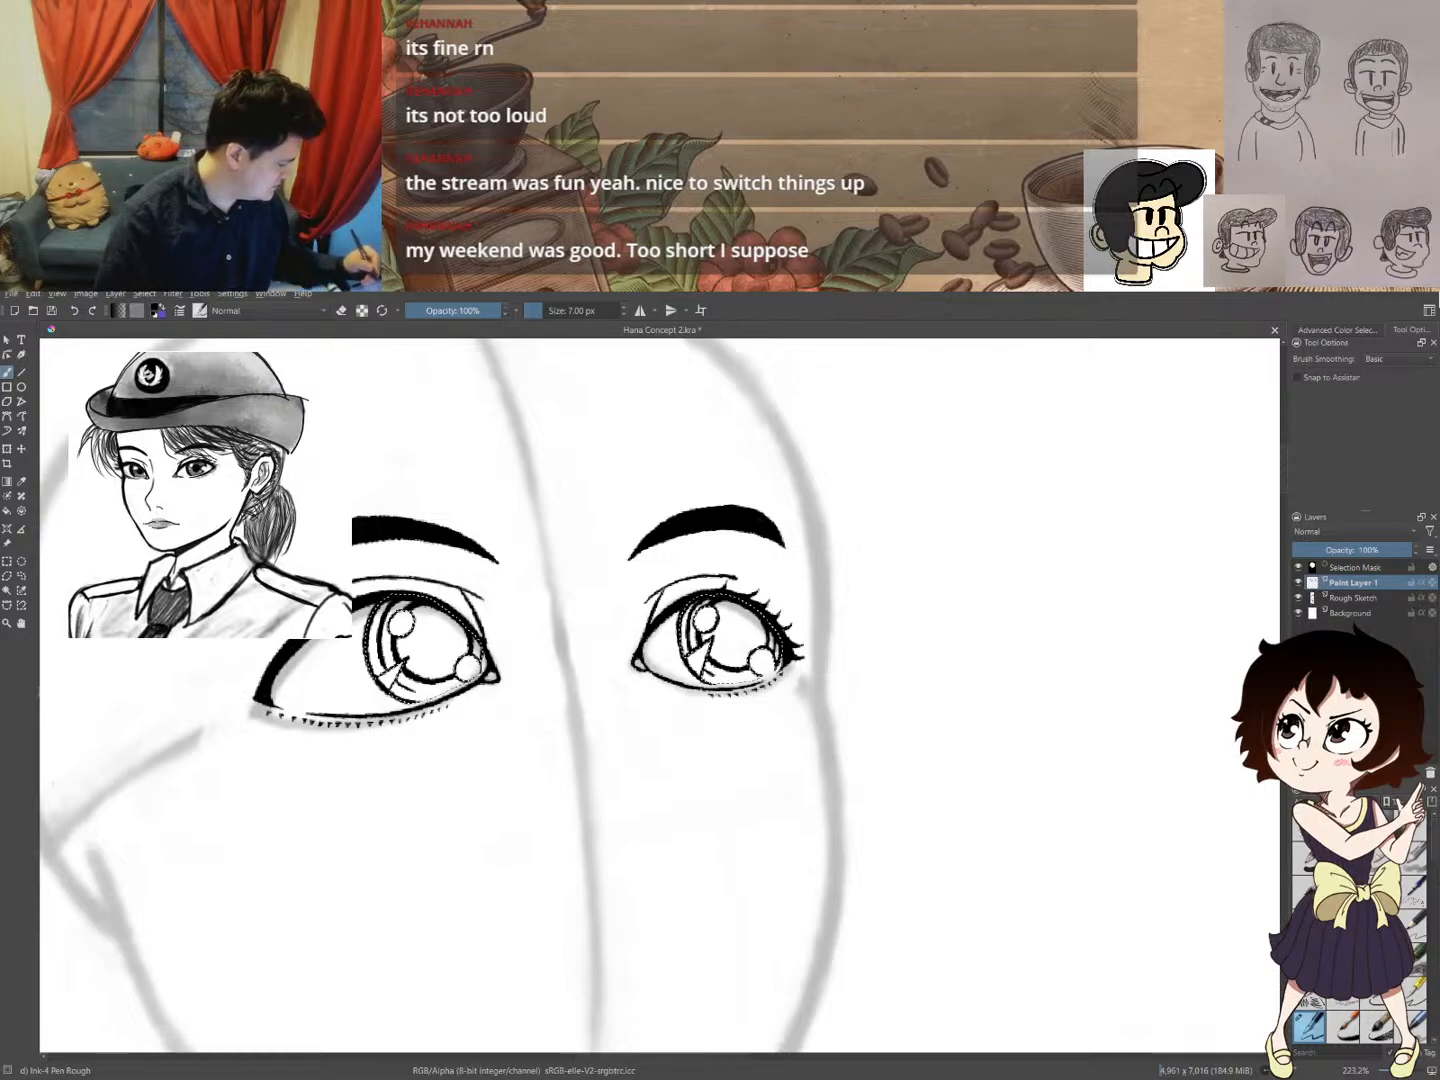
# - Add a new paint layer directly beneath the inked line layer and choose the Gradient tool
pyautogui.press('Insert')
pyautogui.hotkey('ctrl', 'pagedown')
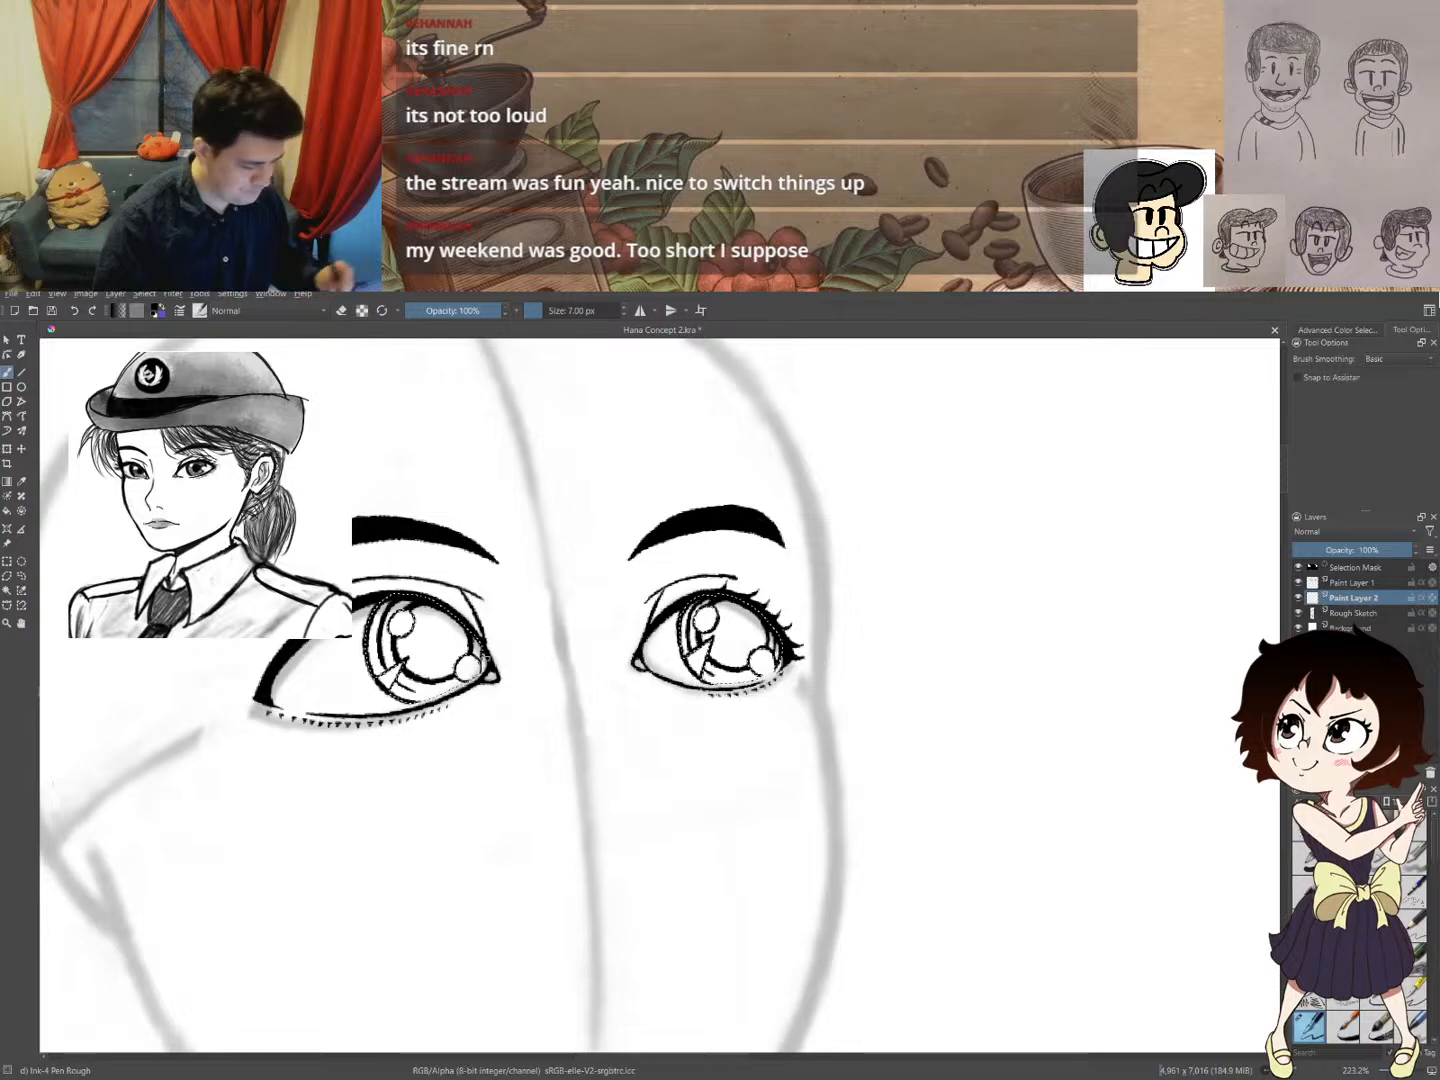
pyautogui.click(7, 482)
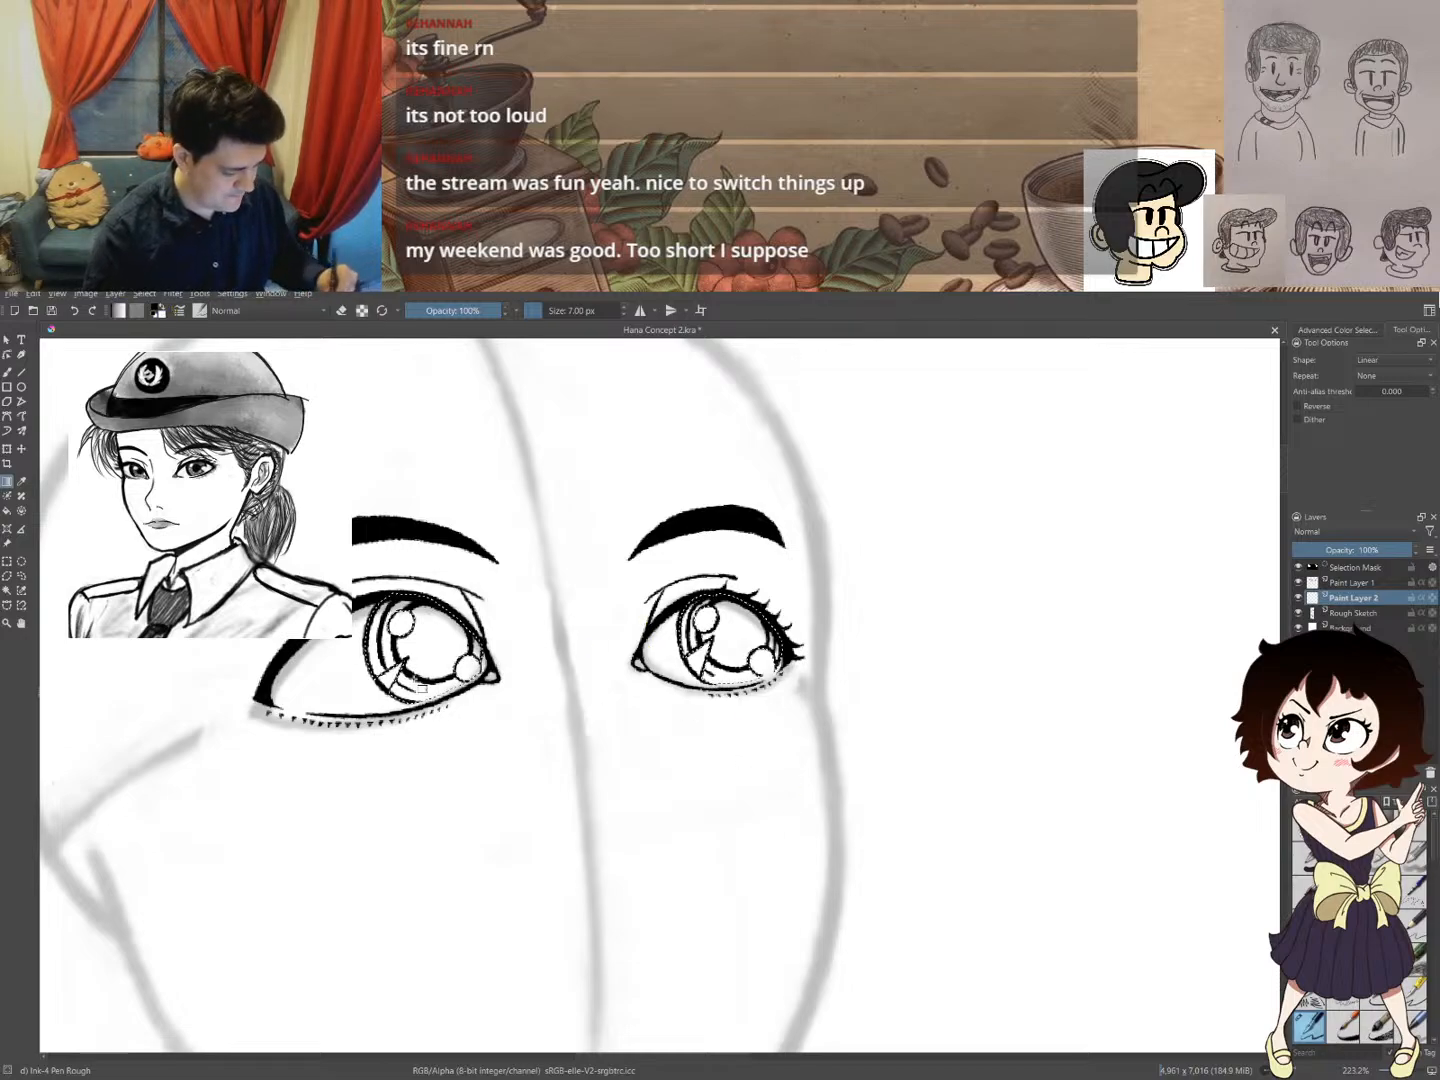
# - Try linear gradients of different lengths and starting heights across the selected irises, undoing each one
pyautogui.moveTo(437, 687); pyautogui.dragTo(437, 688)
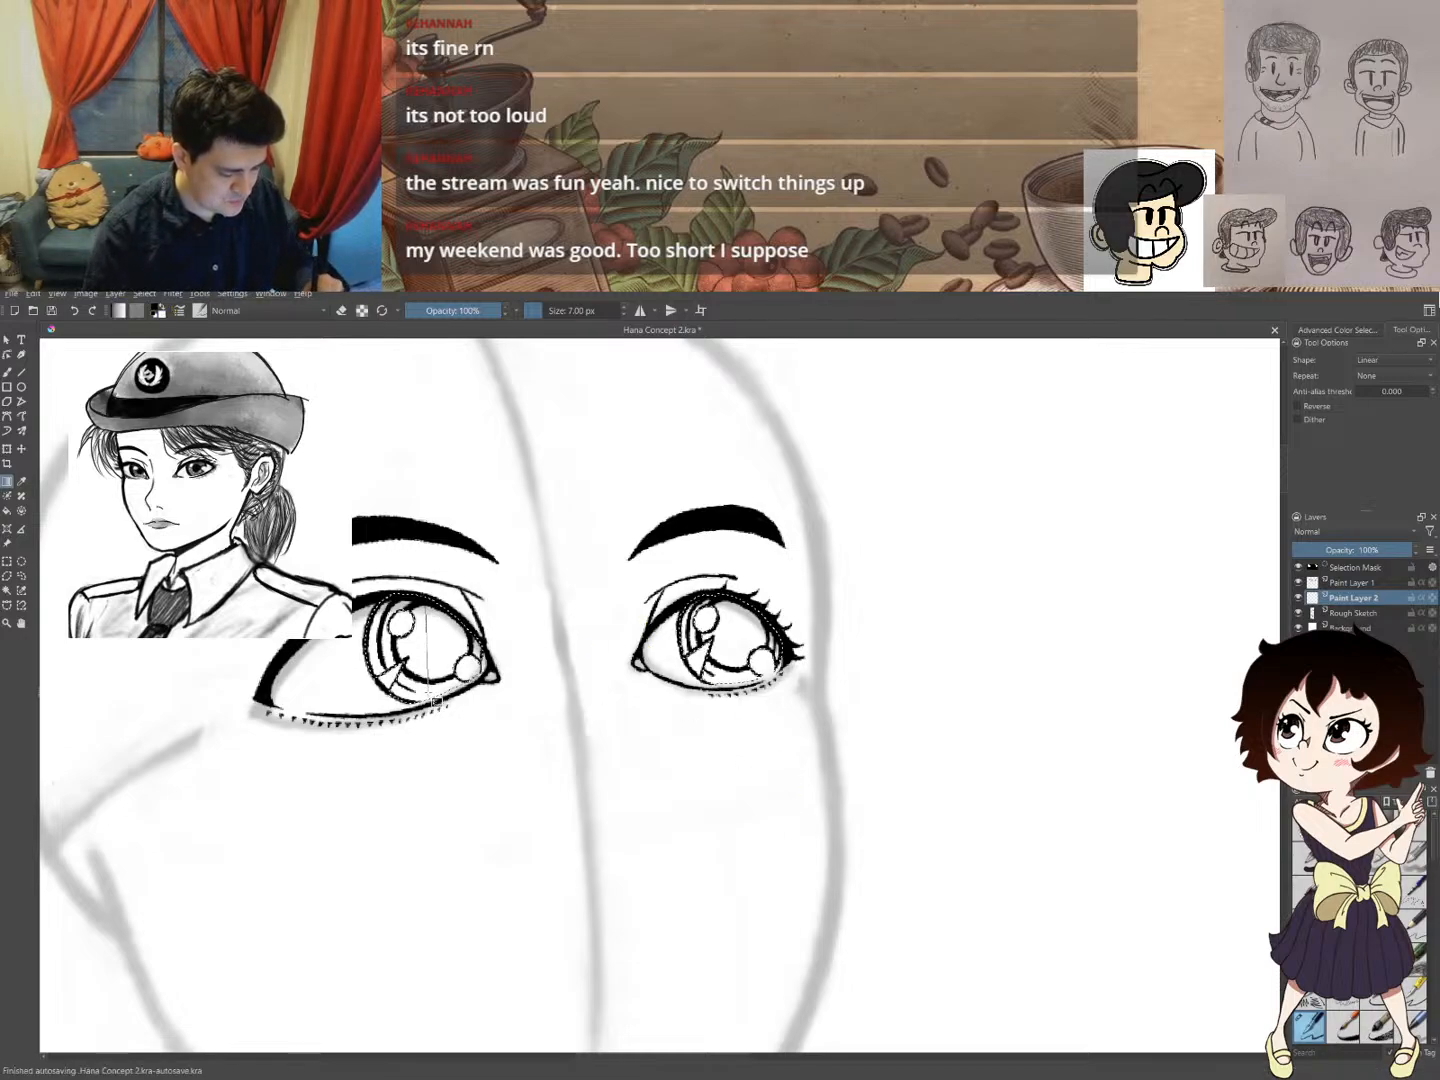
pyautogui.hotkey('ctrl', 'z')
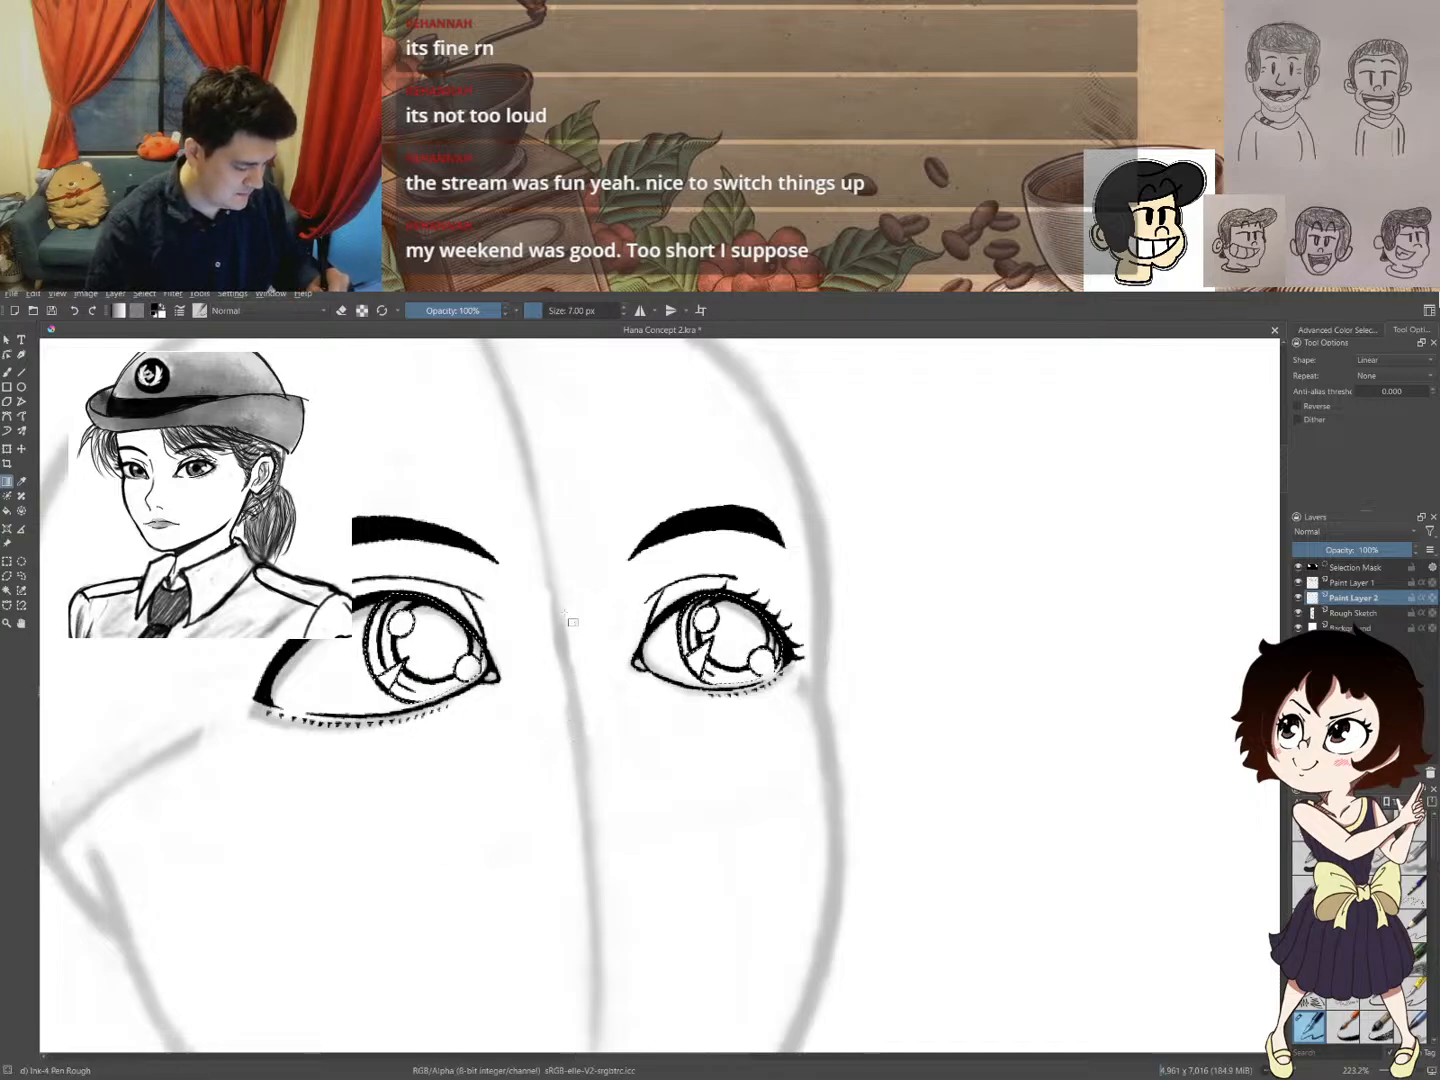
pyautogui.moveTo(564, 607); pyautogui.dragTo(575, 702)
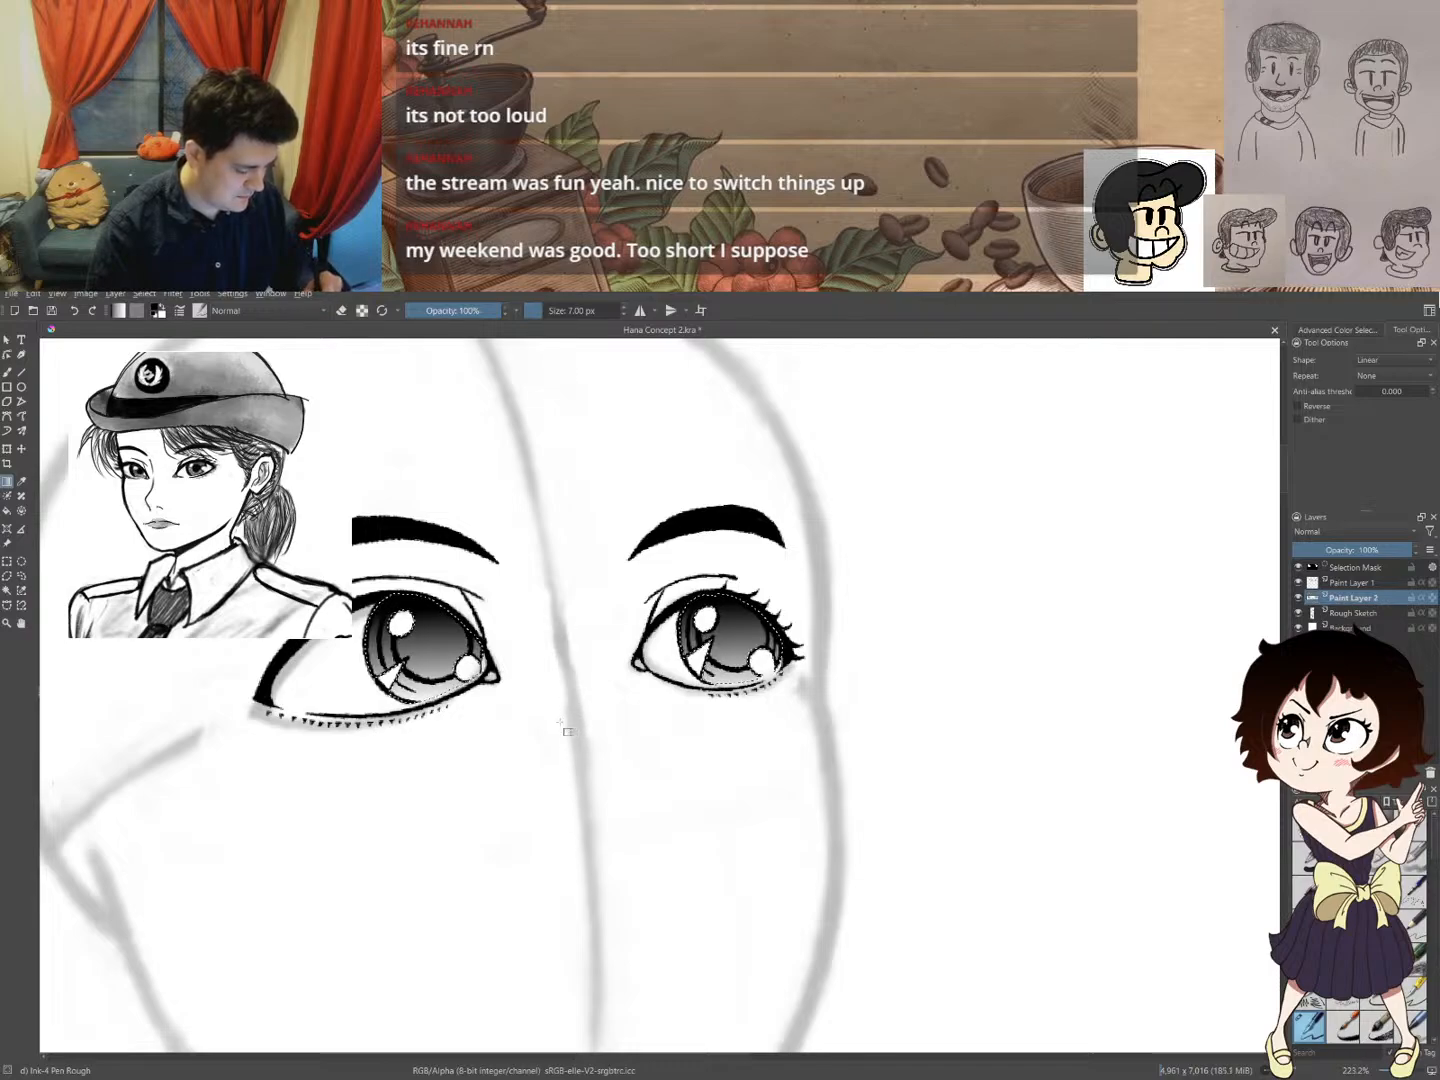
pyautogui.hotkey('ctrl', 'z')
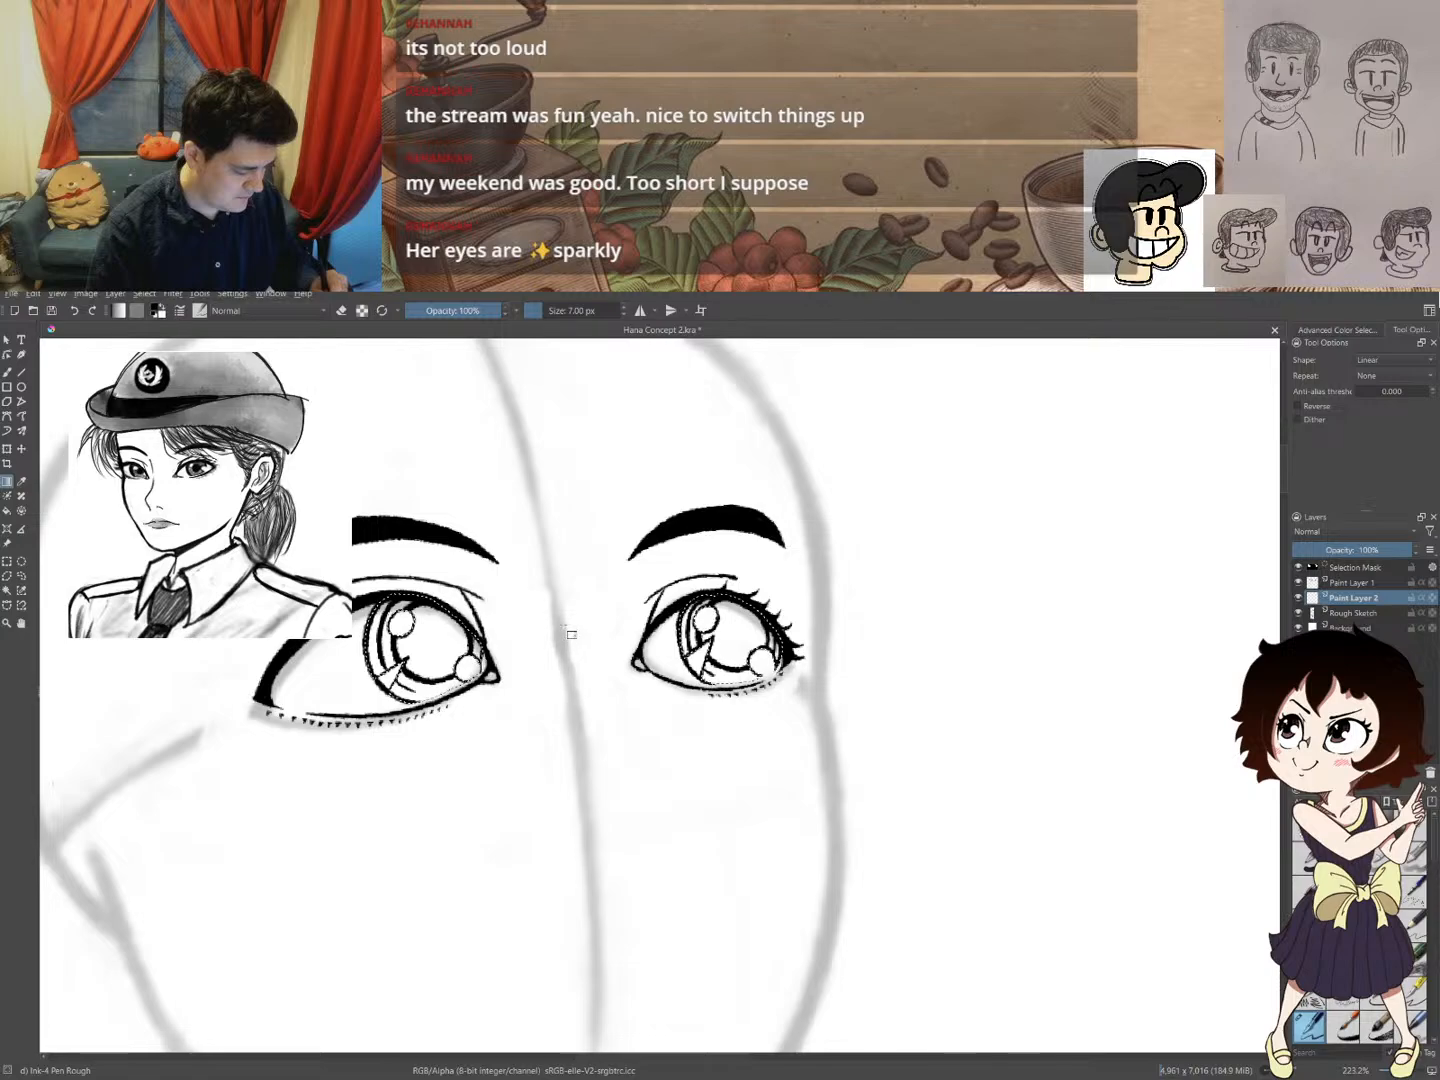
pyautogui.moveTo(564, 630); pyautogui.dragTo(568, 721)
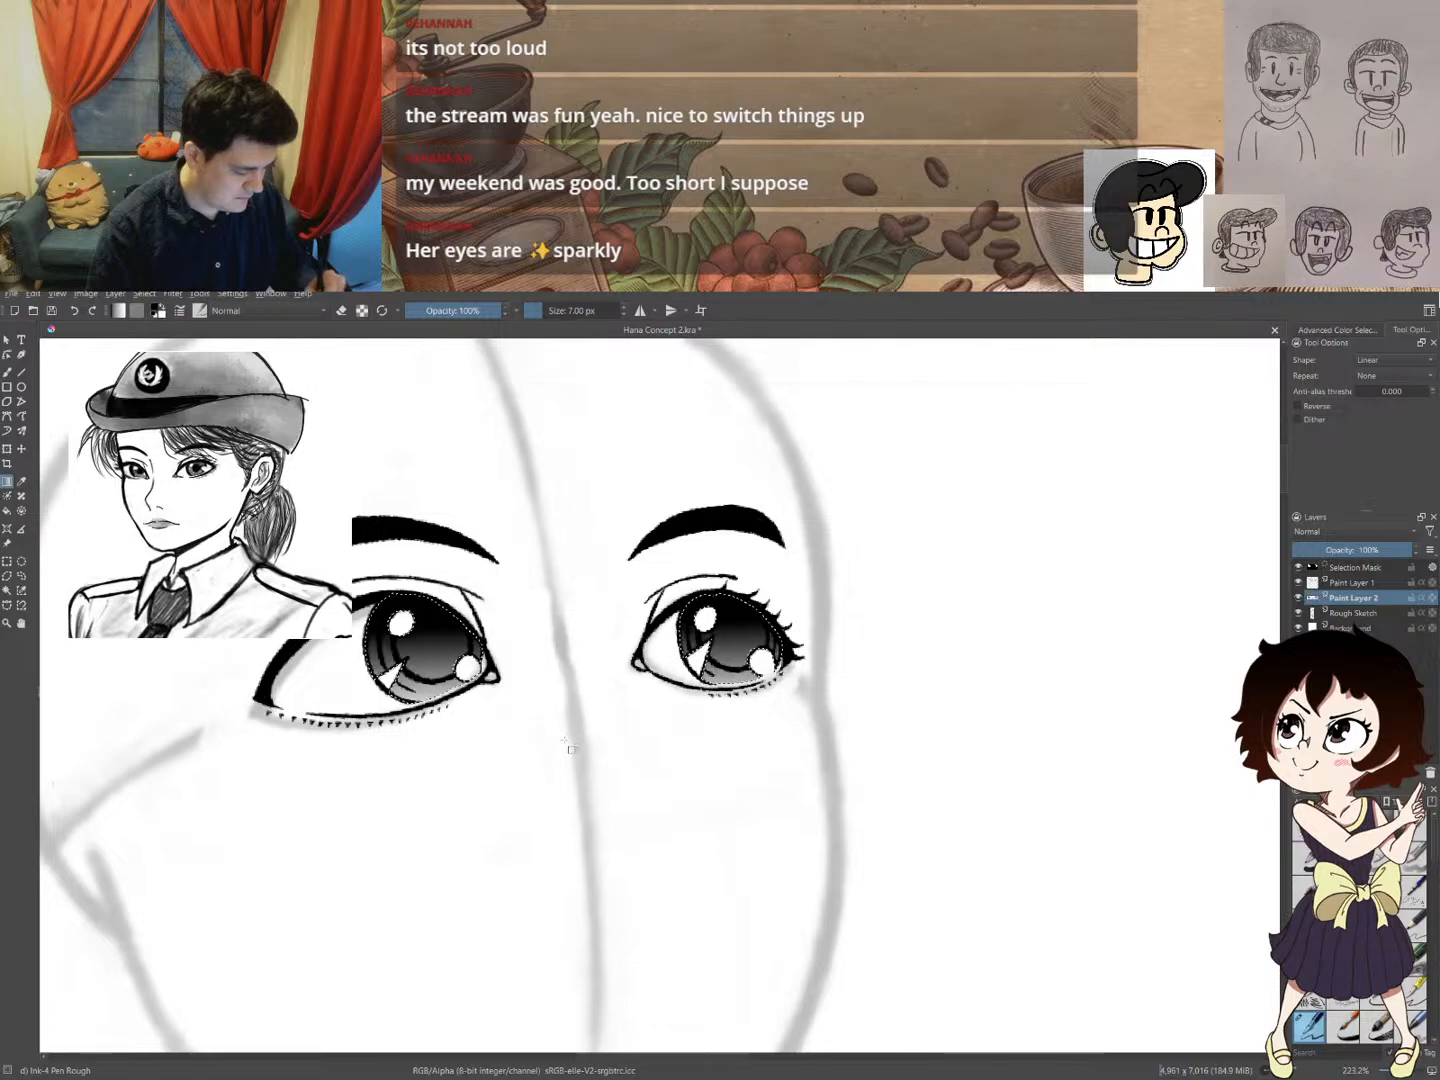
pyautogui.hotkey('ctrl', 'z')
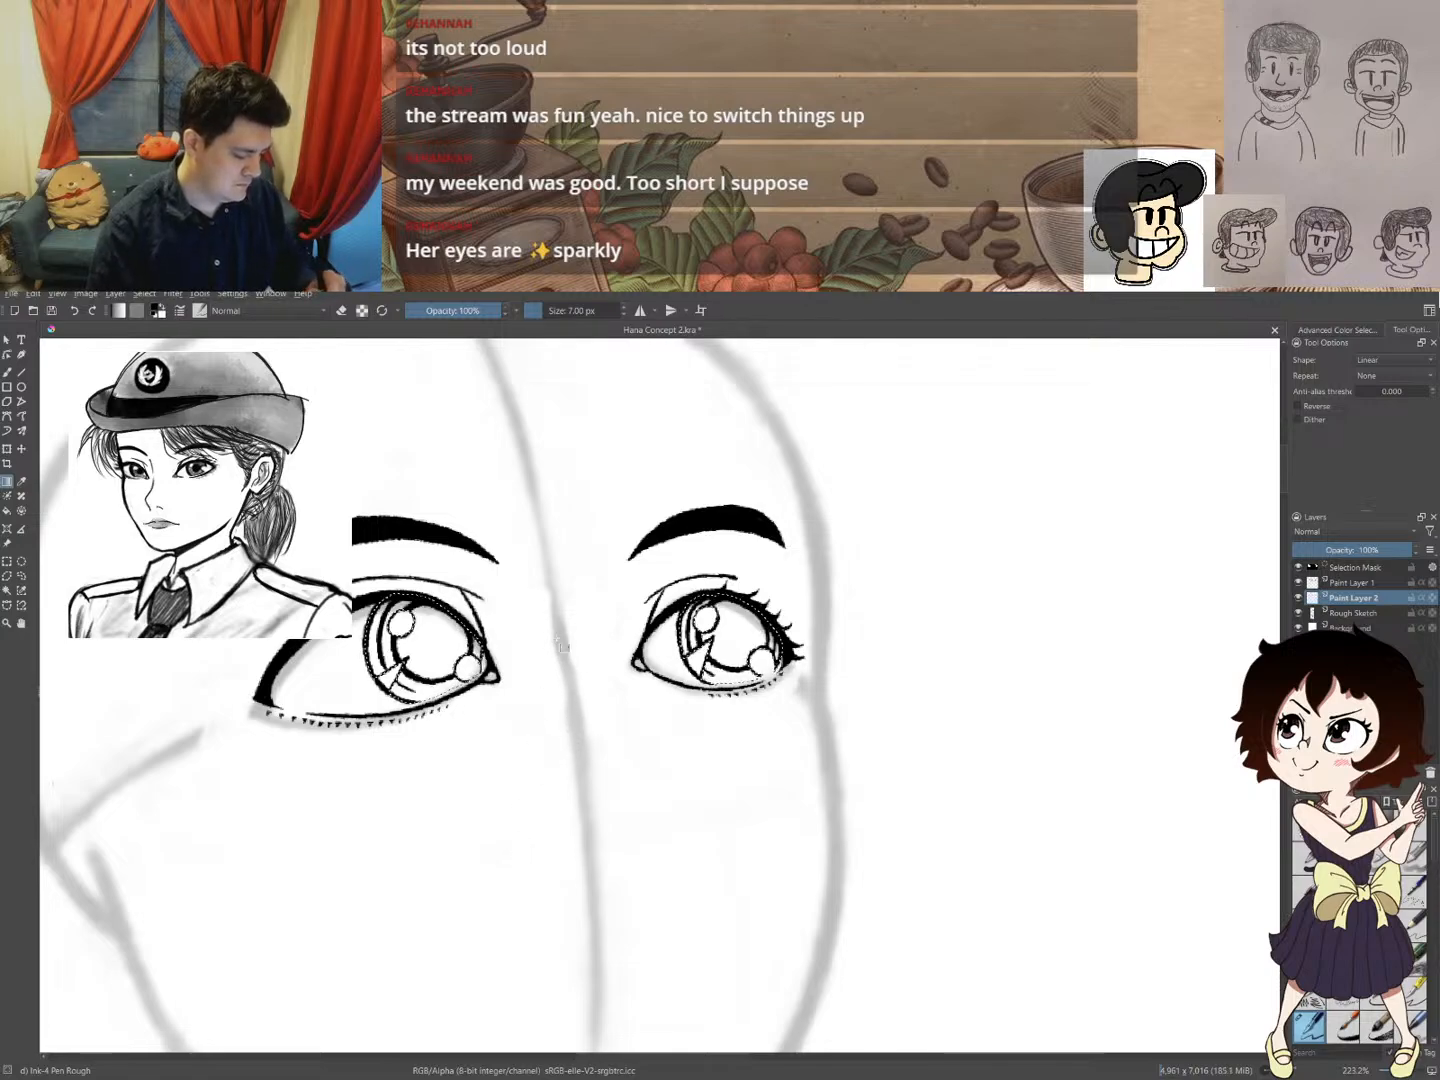
# - Fill both selected irises with a vertical linear gradient, black at the top fading to light at the bottom, and clear the selection
pyautogui.moveTo(566, 643); pyautogui.dragTo(568, 710)
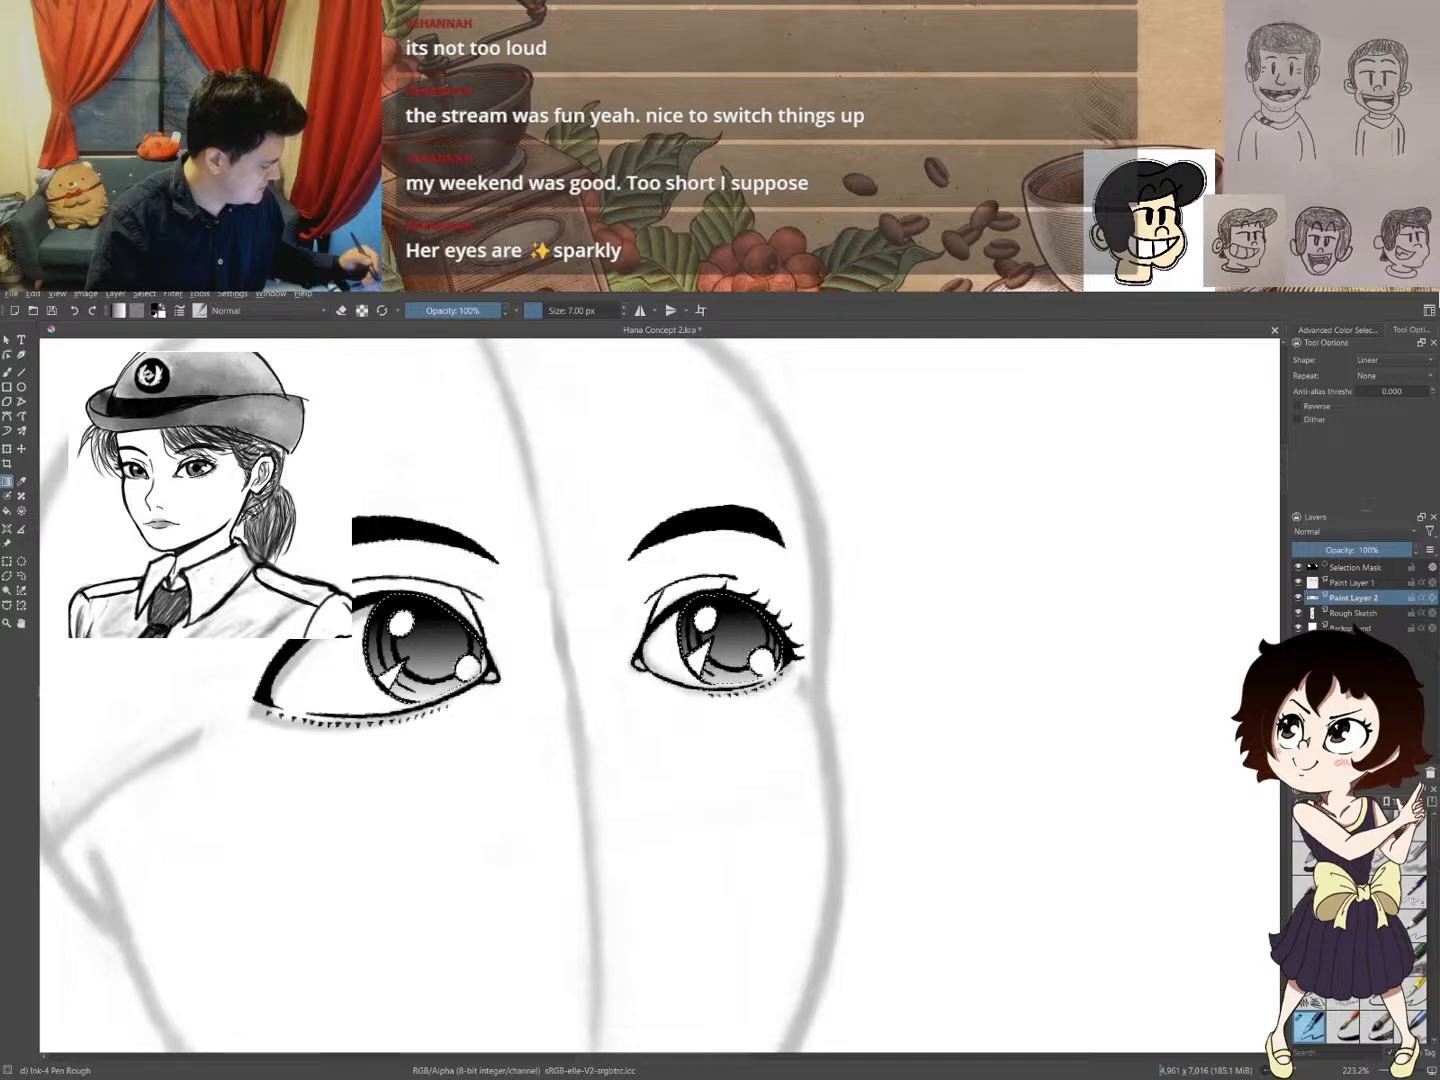
pyautogui.hotkey('ctrl', 'shift', 'a')
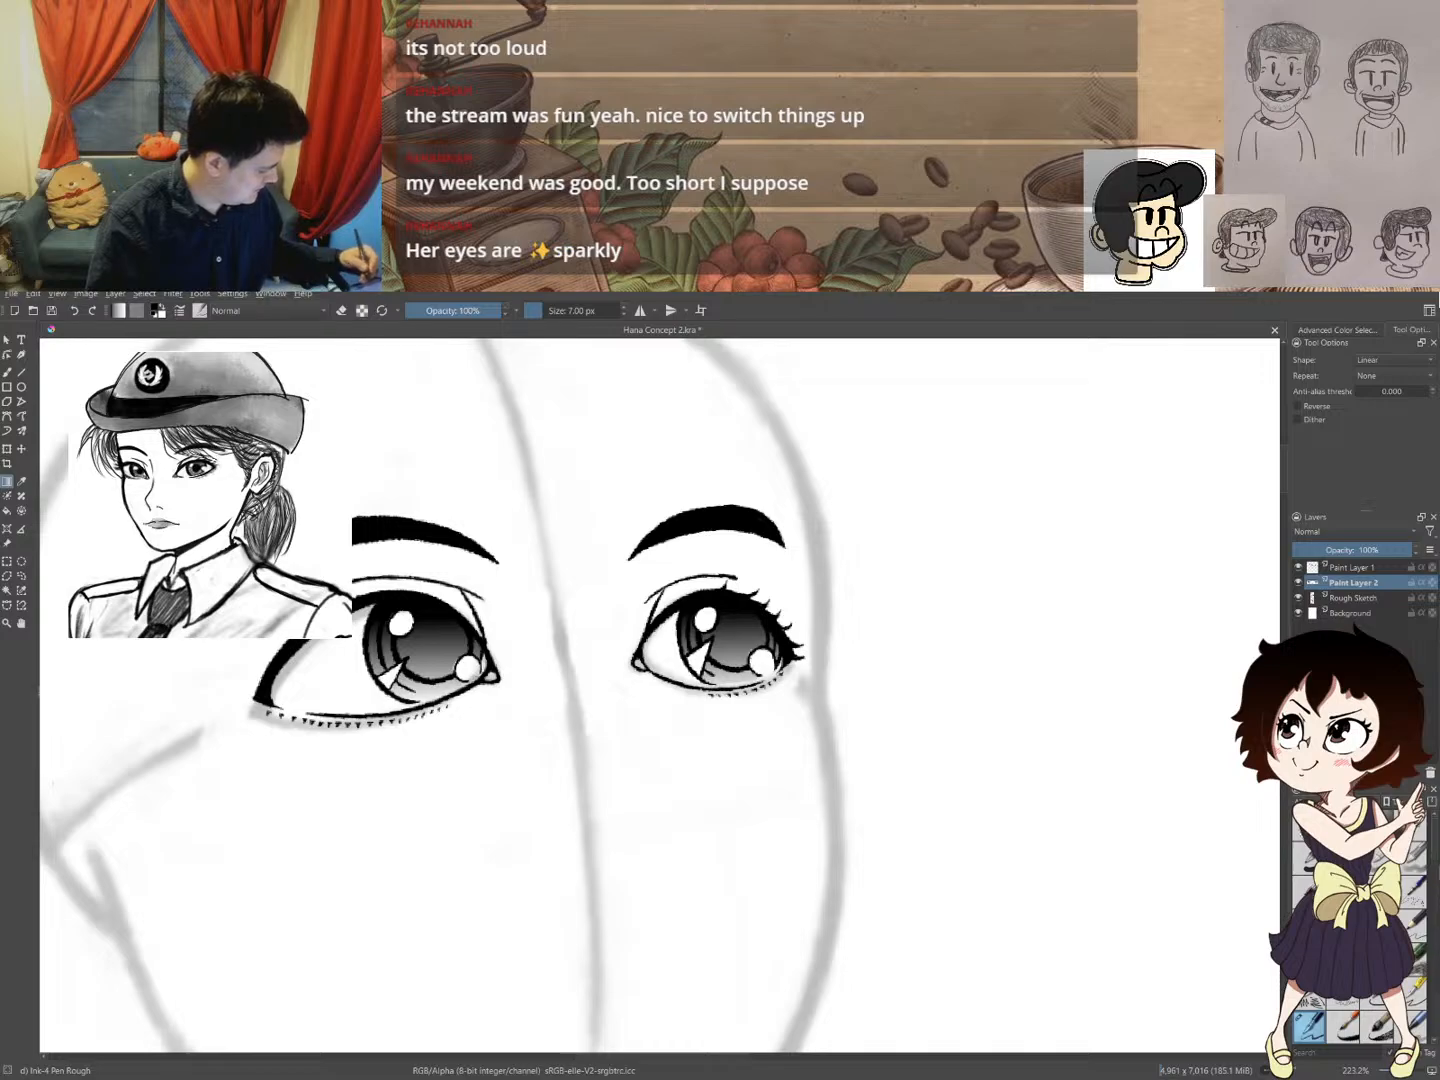
# - Put the iris gradient layer Paint Layer 2 in a clipping group with a mask layer, and choose a brown brush colour
pyautogui.click(1355, 575)
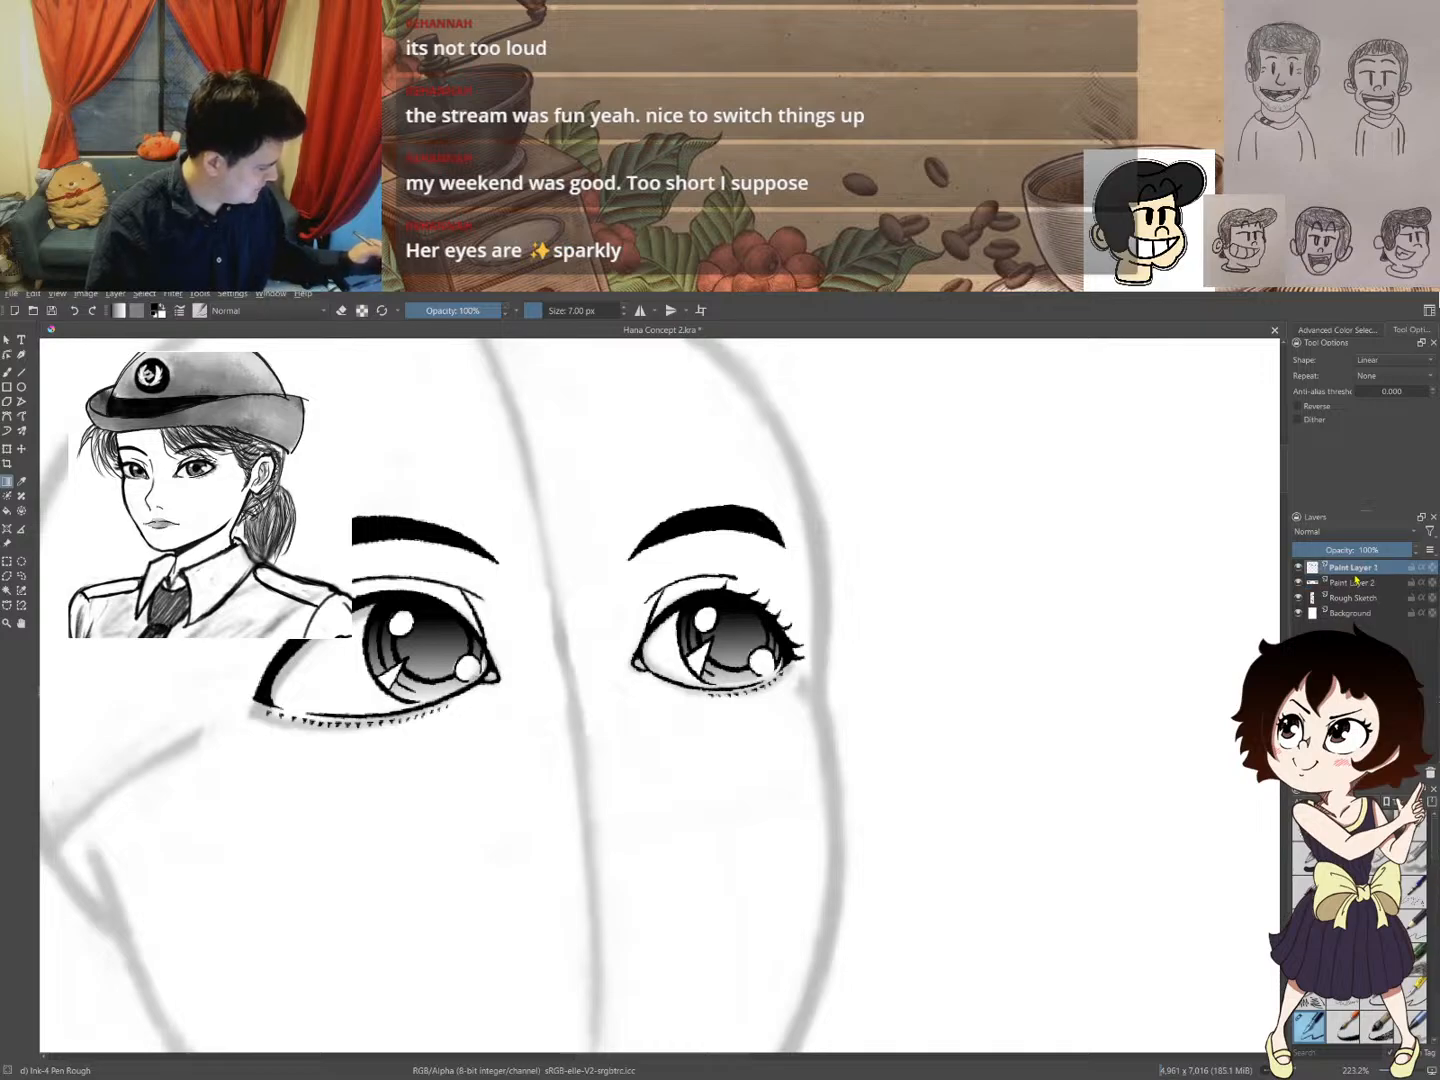
pyautogui.click(1353, 585)
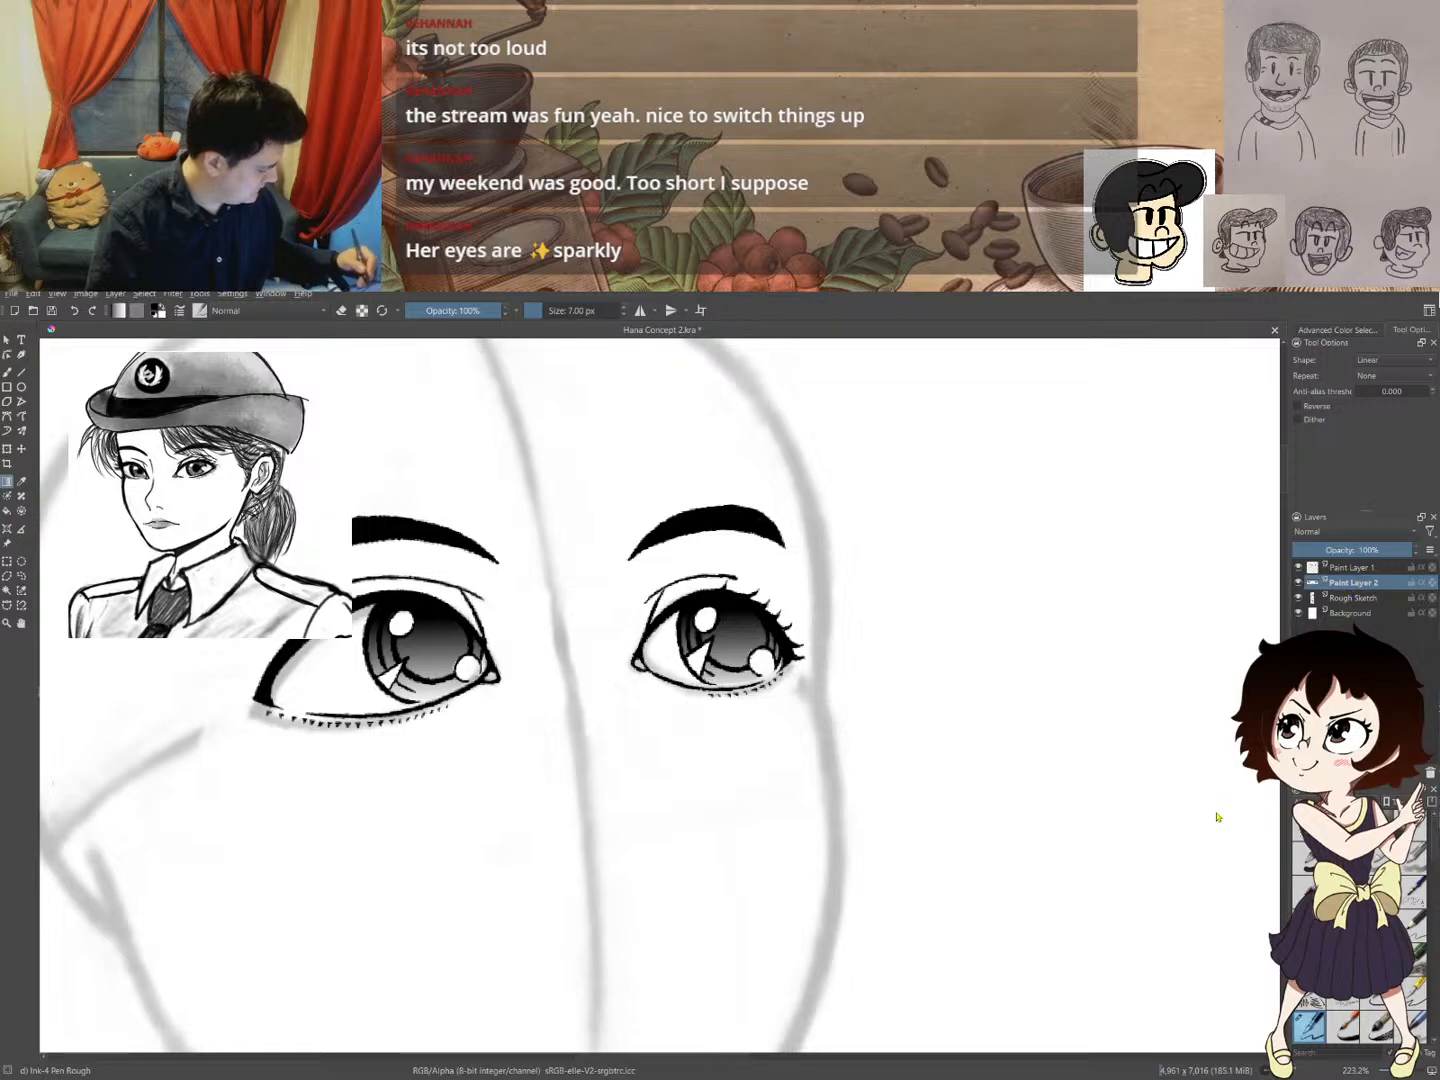
pyautogui.hotkey('ctrl', 'shift', 'g')
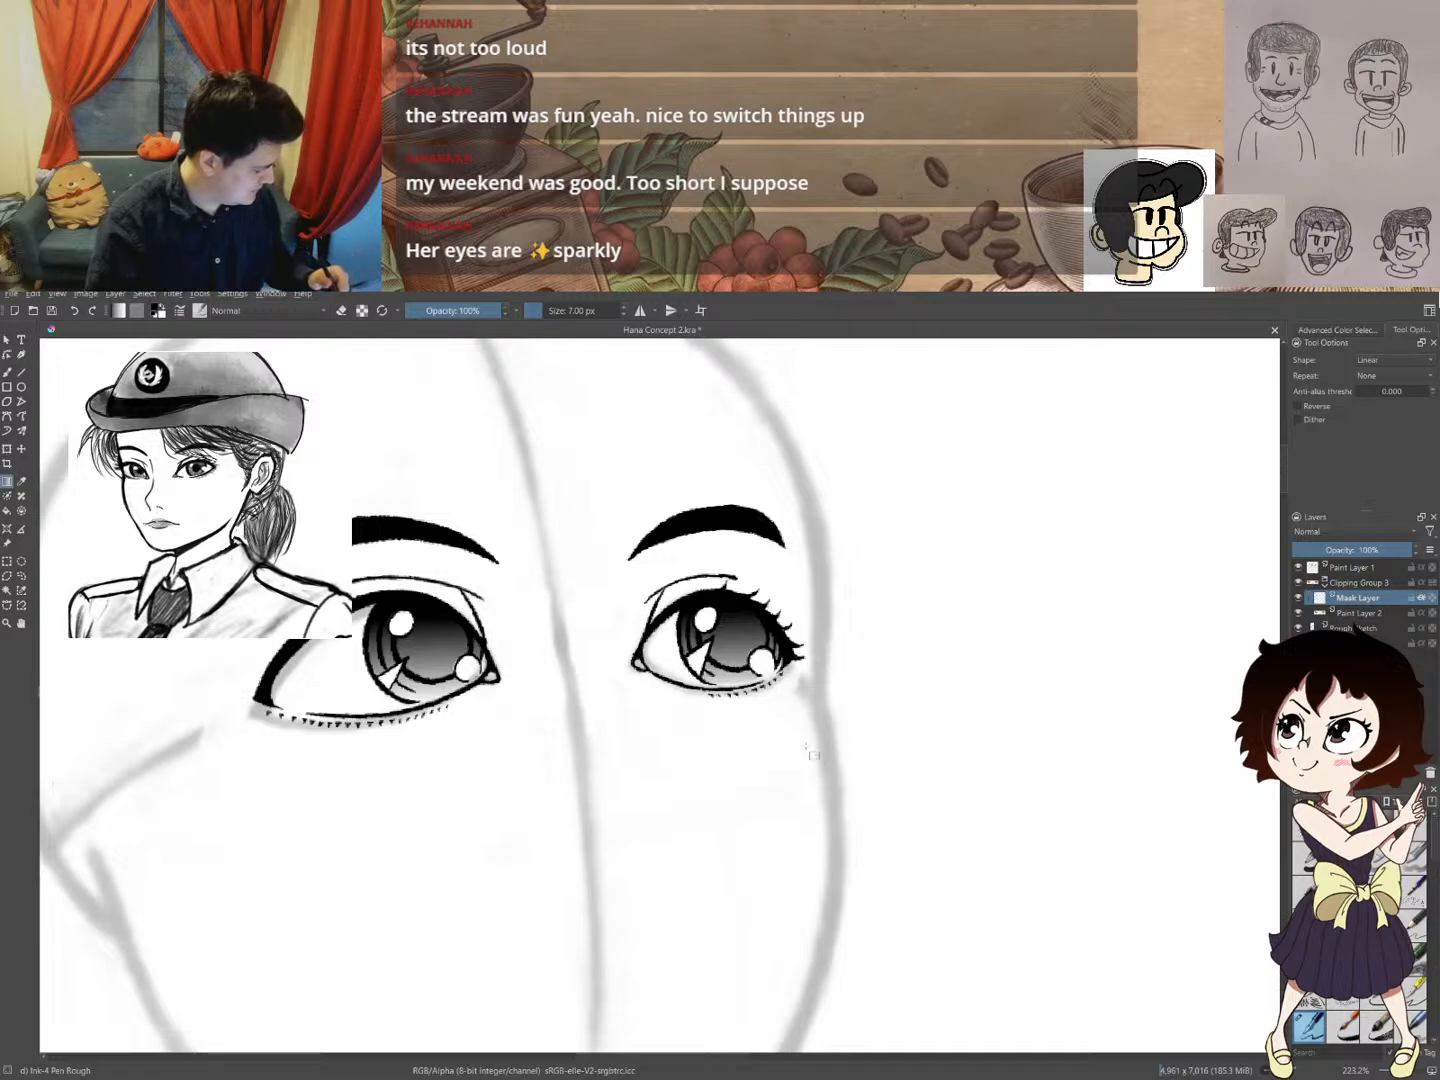
pyautogui.press('b')
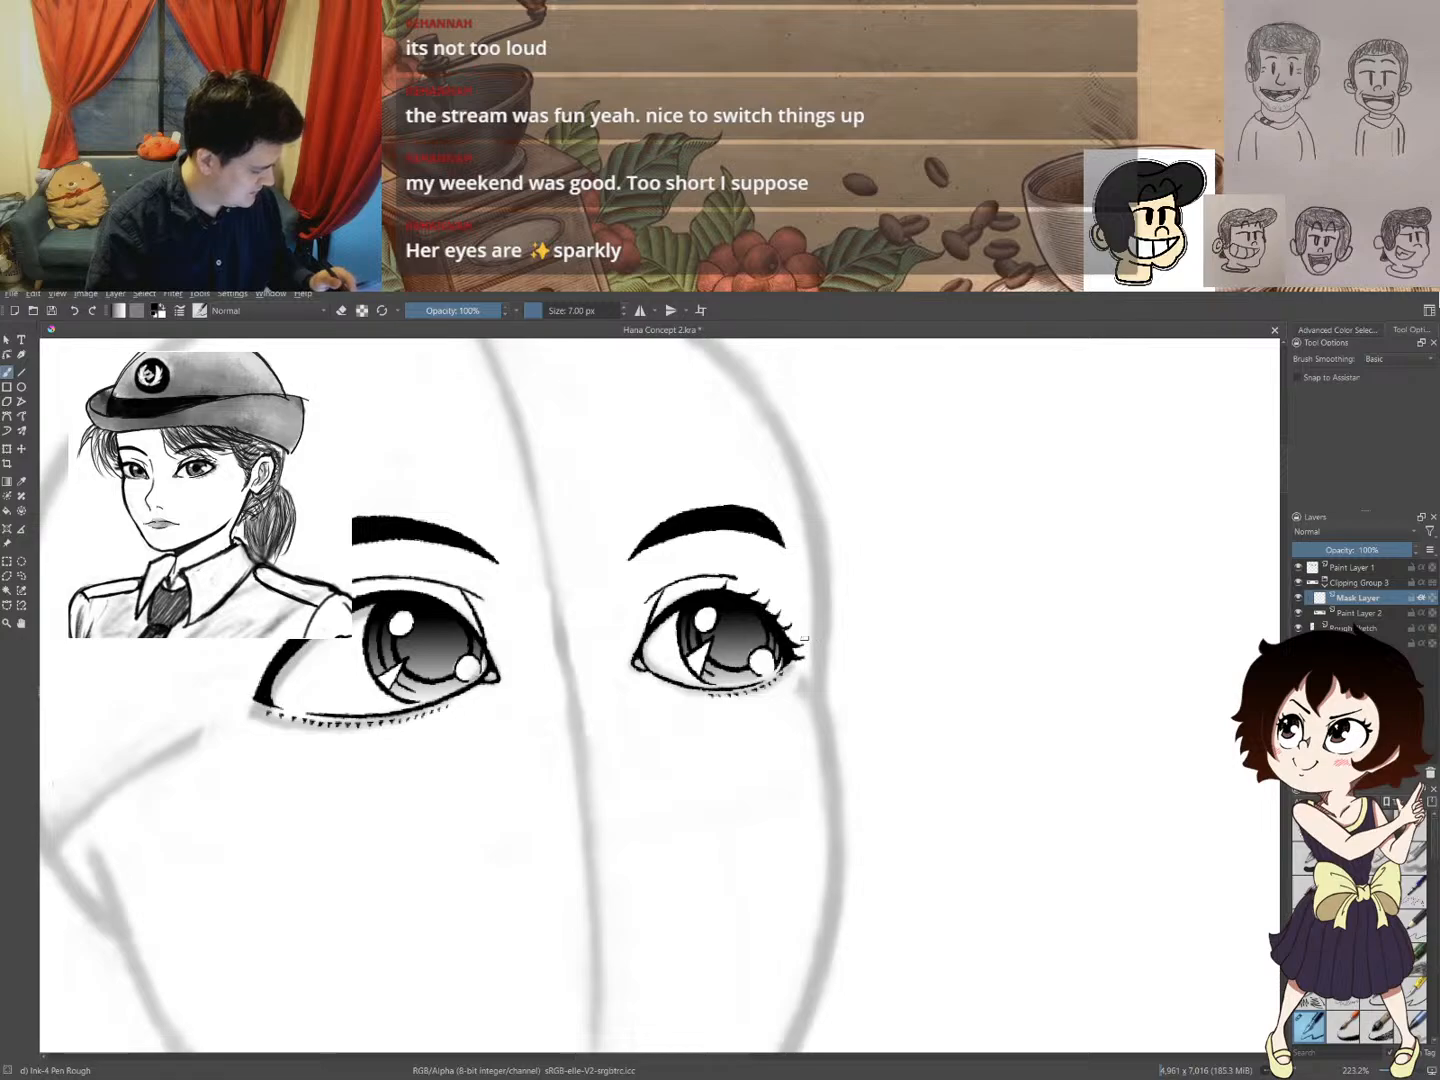
pyautogui.rightClick(805, 632)
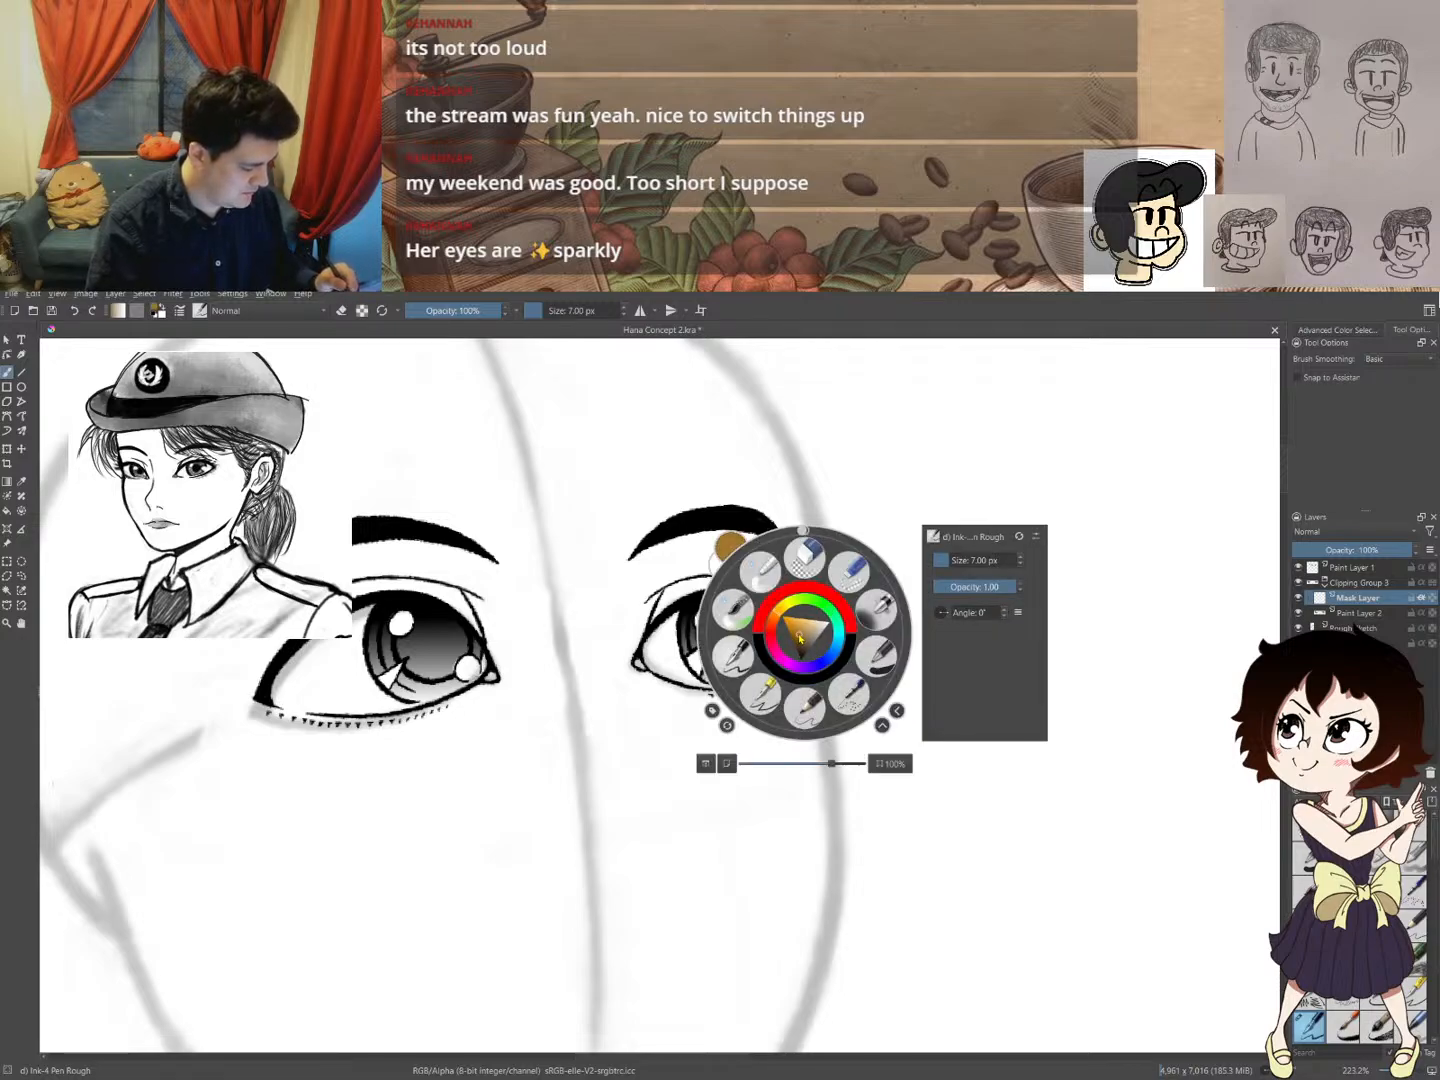
pyautogui.click(801, 643)
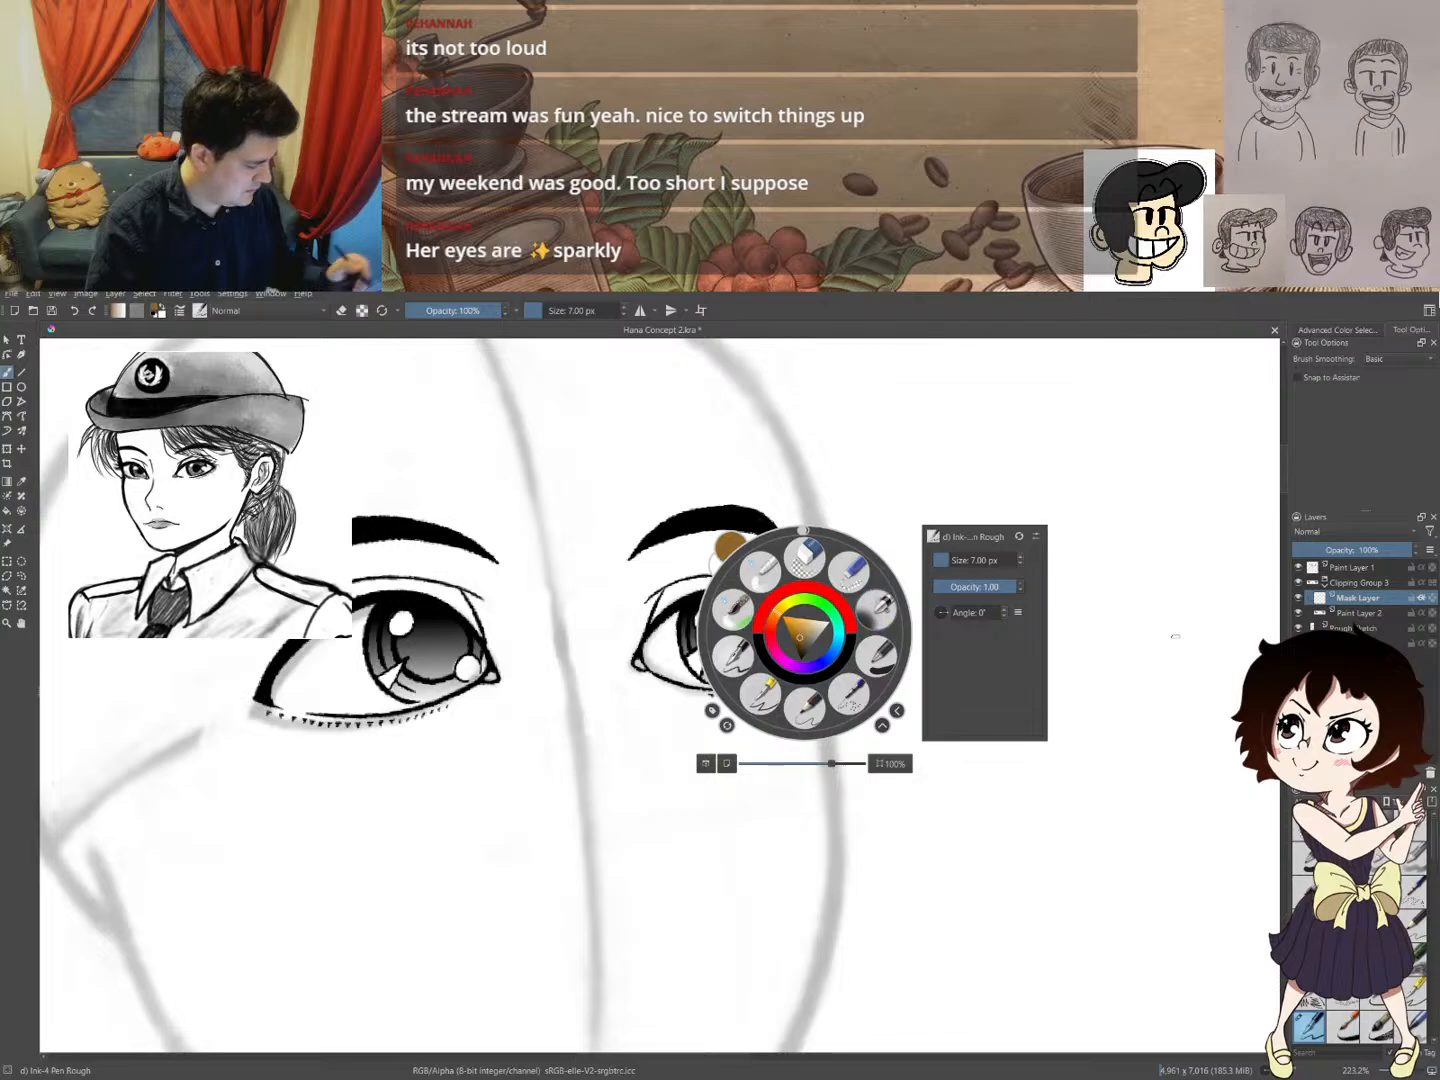
# - Apply a coarse halftone dot filter to the iris gradients on Paint Layer 2
pyautogui.click(1359, 614)
pyautogui.click(1359, 613)
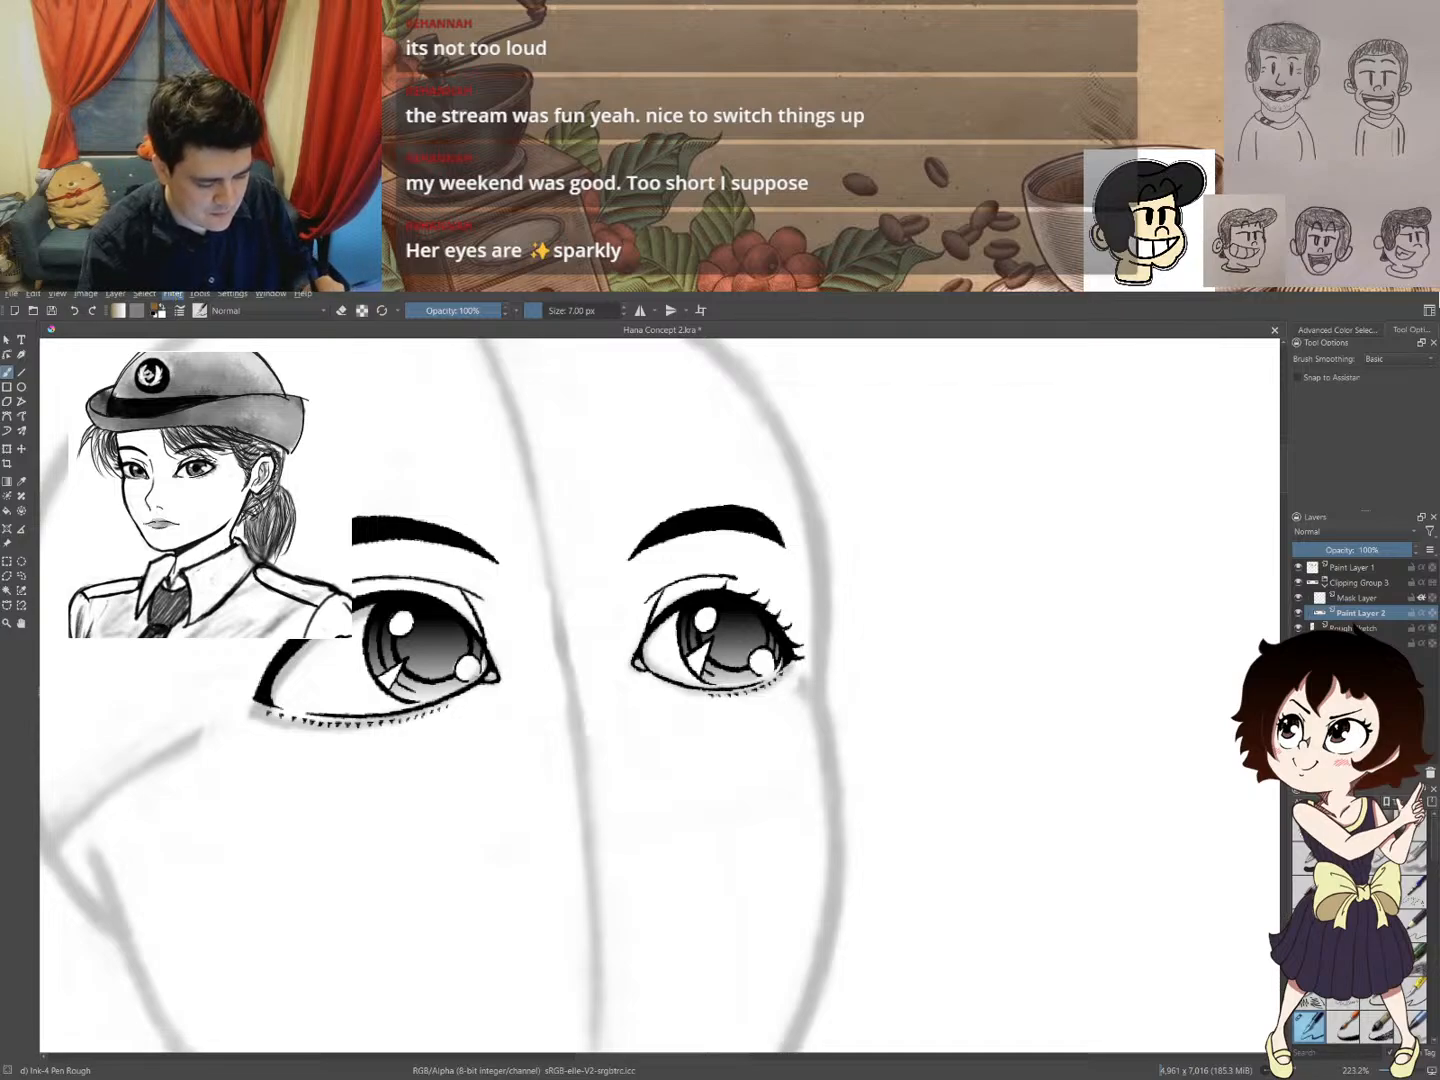
pyautogui.click(412, 357)
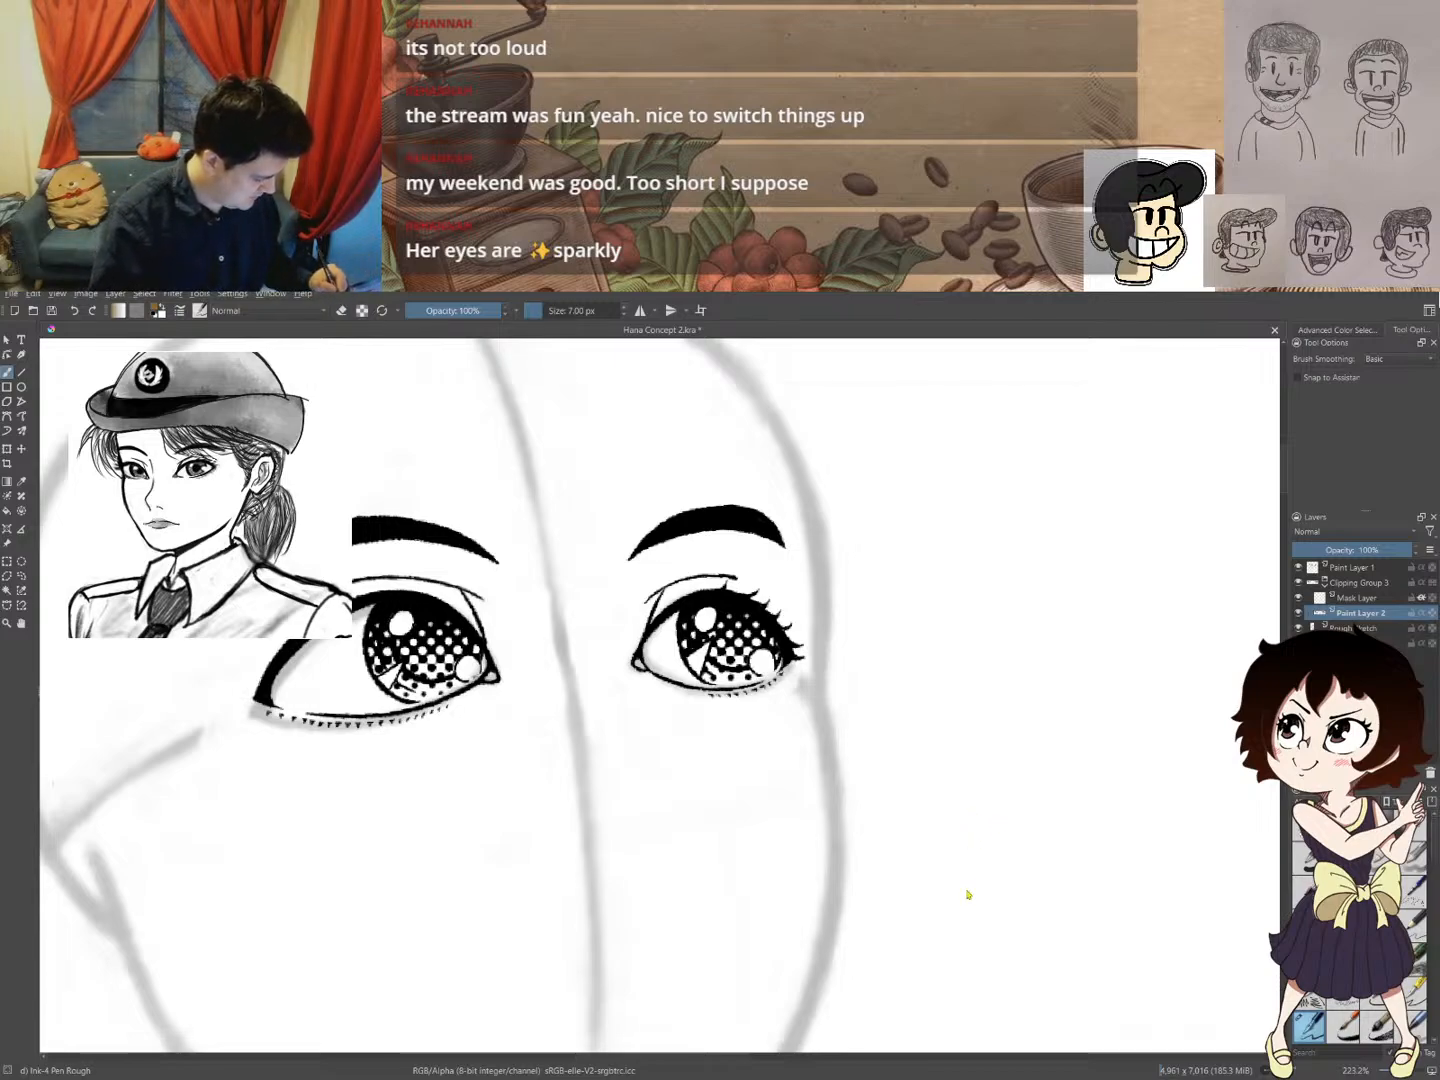
# - Compare finer and coarser halftone dot sizes on both irises by undoing and reapplying them, keeping a fairly coarse dot pattern
pyautogui.hotkey('ctrl', 'z')
pyautogui.hotkey('ctrl', 'z')
pyautogui.hotkey('ctrl', 'z')
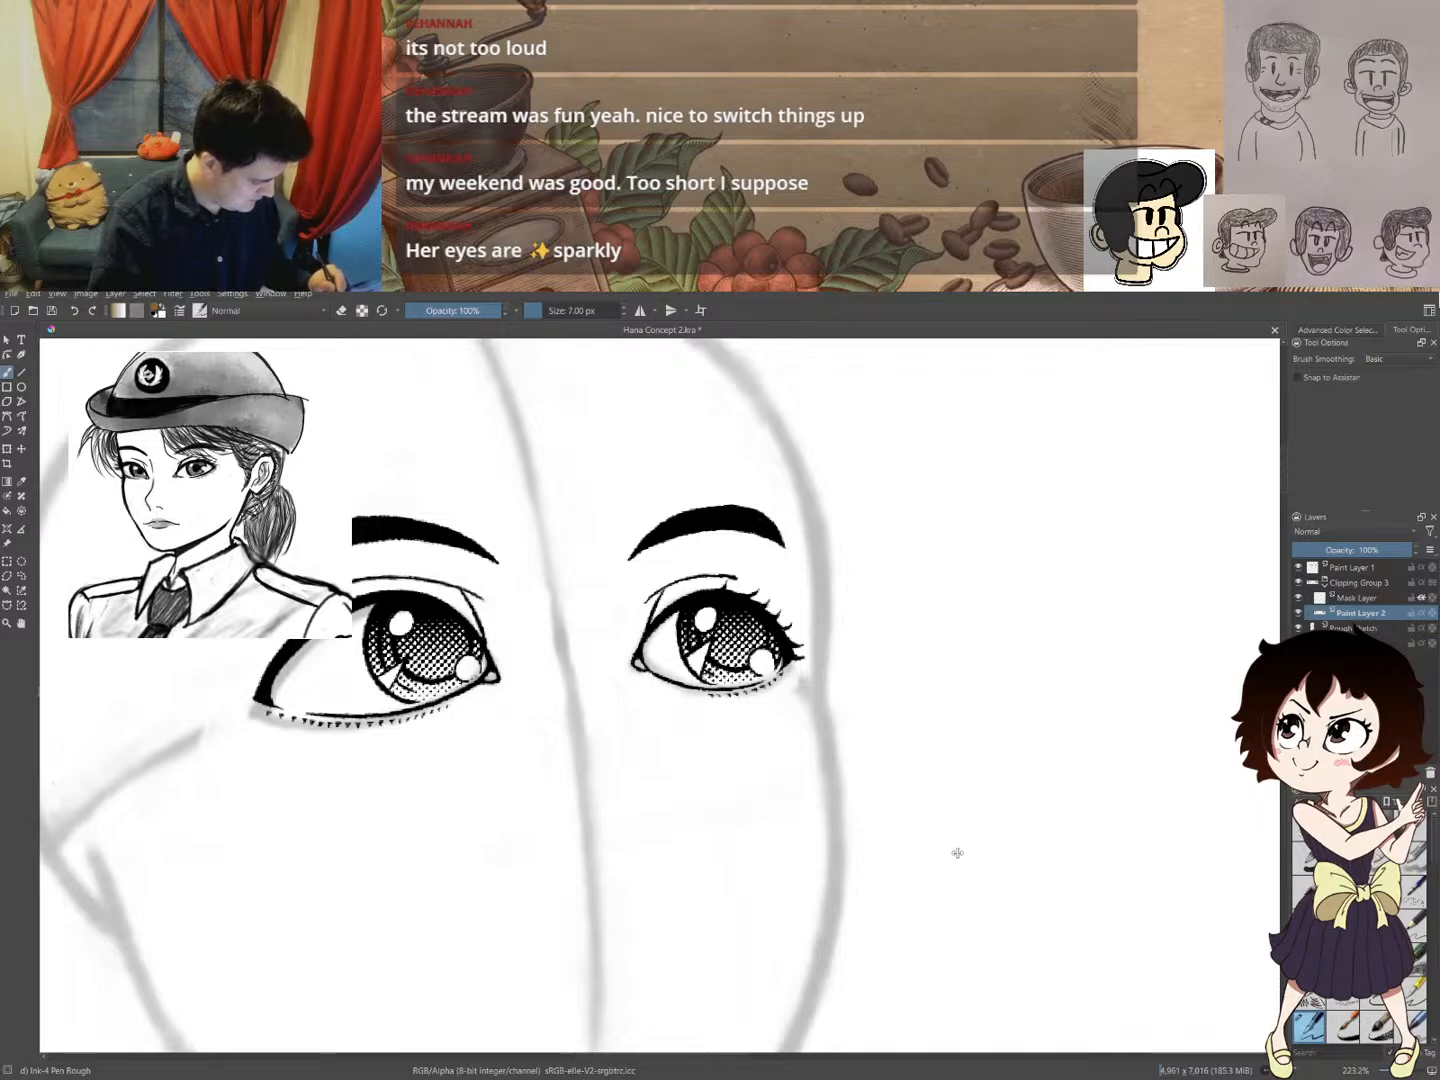
pyautogui.hotkey('ctrl', 'z')
pyautogui.hotkey('ctrl', 'z')
pyautogui.hotkey('ctrl', 'z')
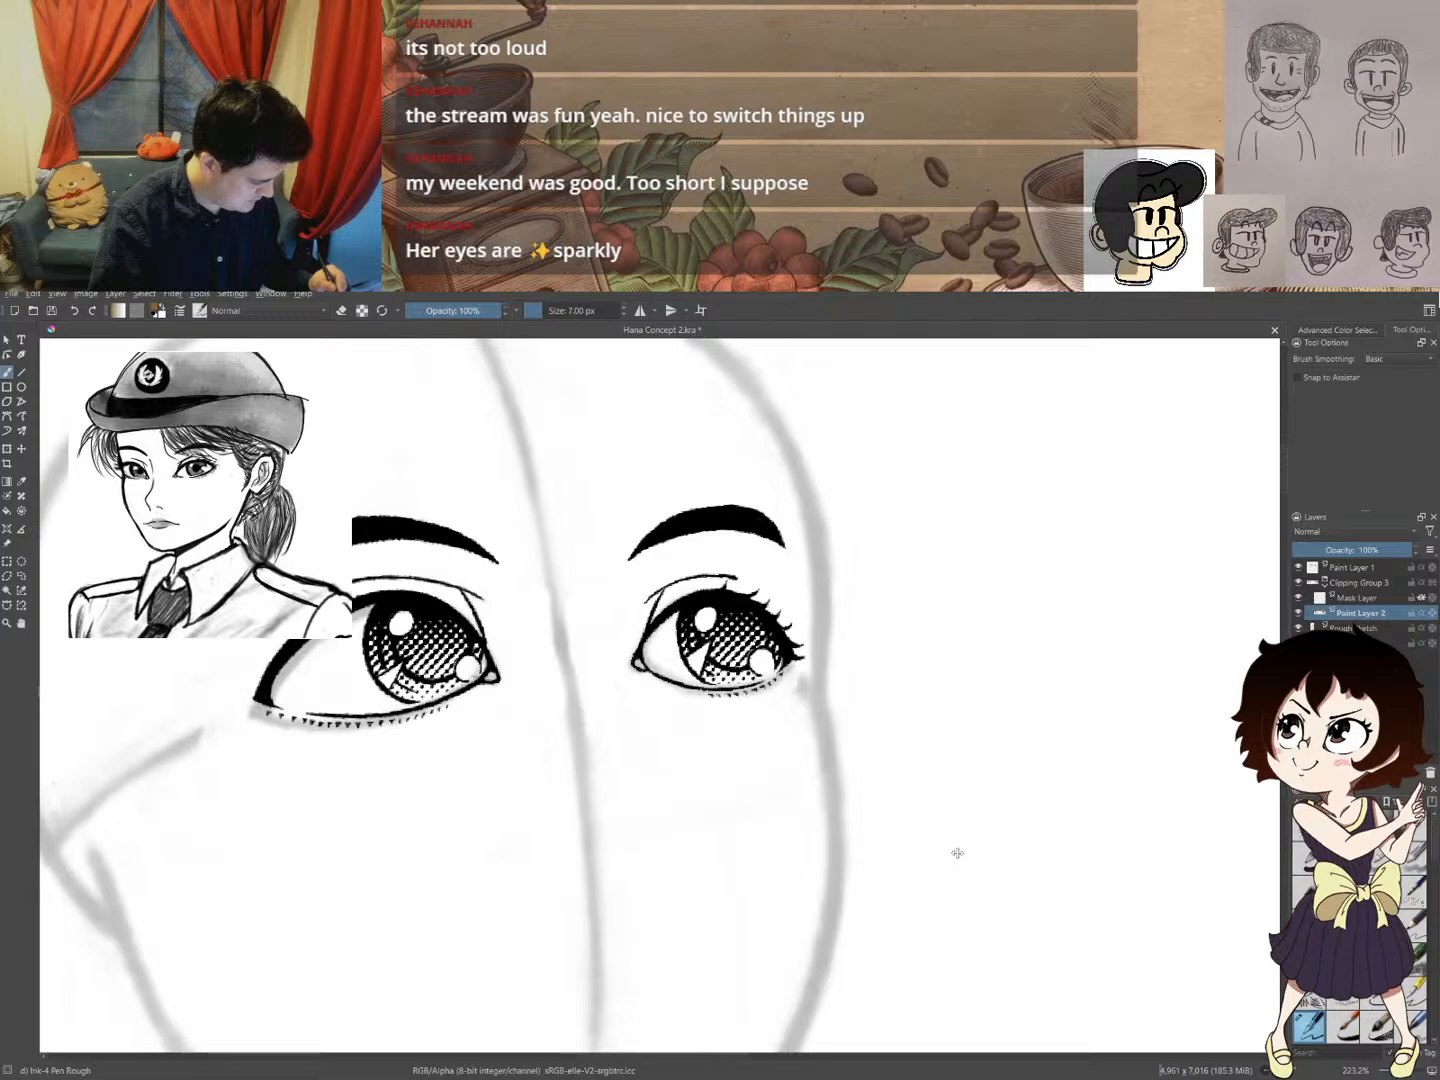
pyautogui.hotkey('ctrl', 'z')
pyautogui.hotkey('ctrl', 'z')
pyautogui.hotkey('ctrl', 'z')
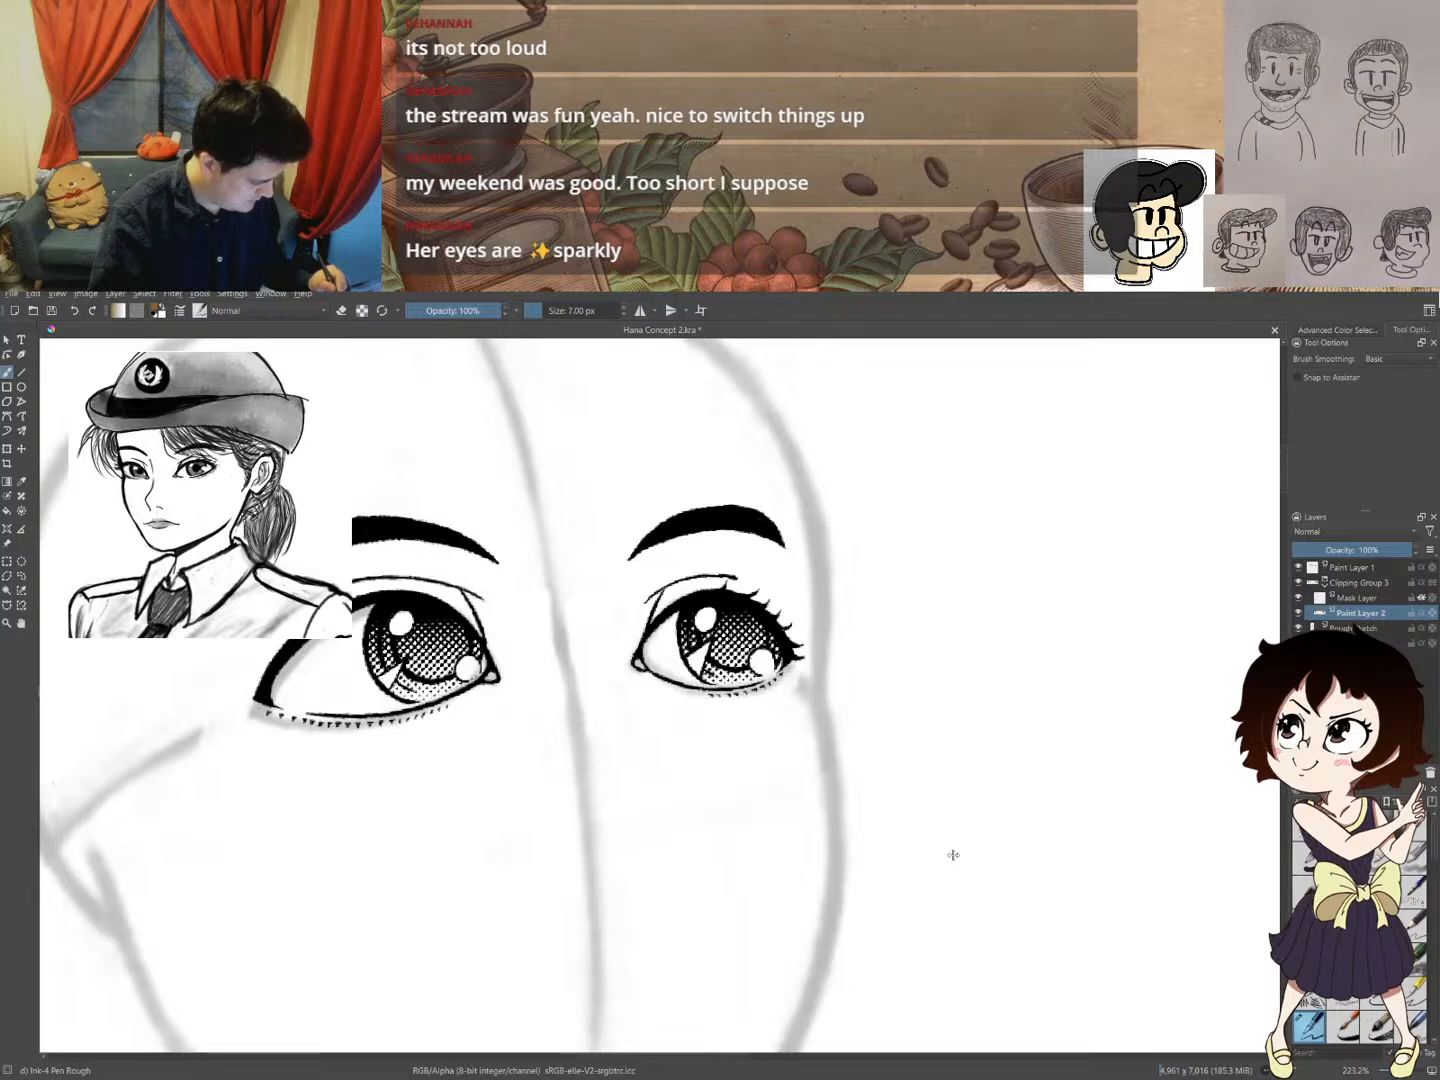
pyautogui.hotkey('ctrl', 'z')
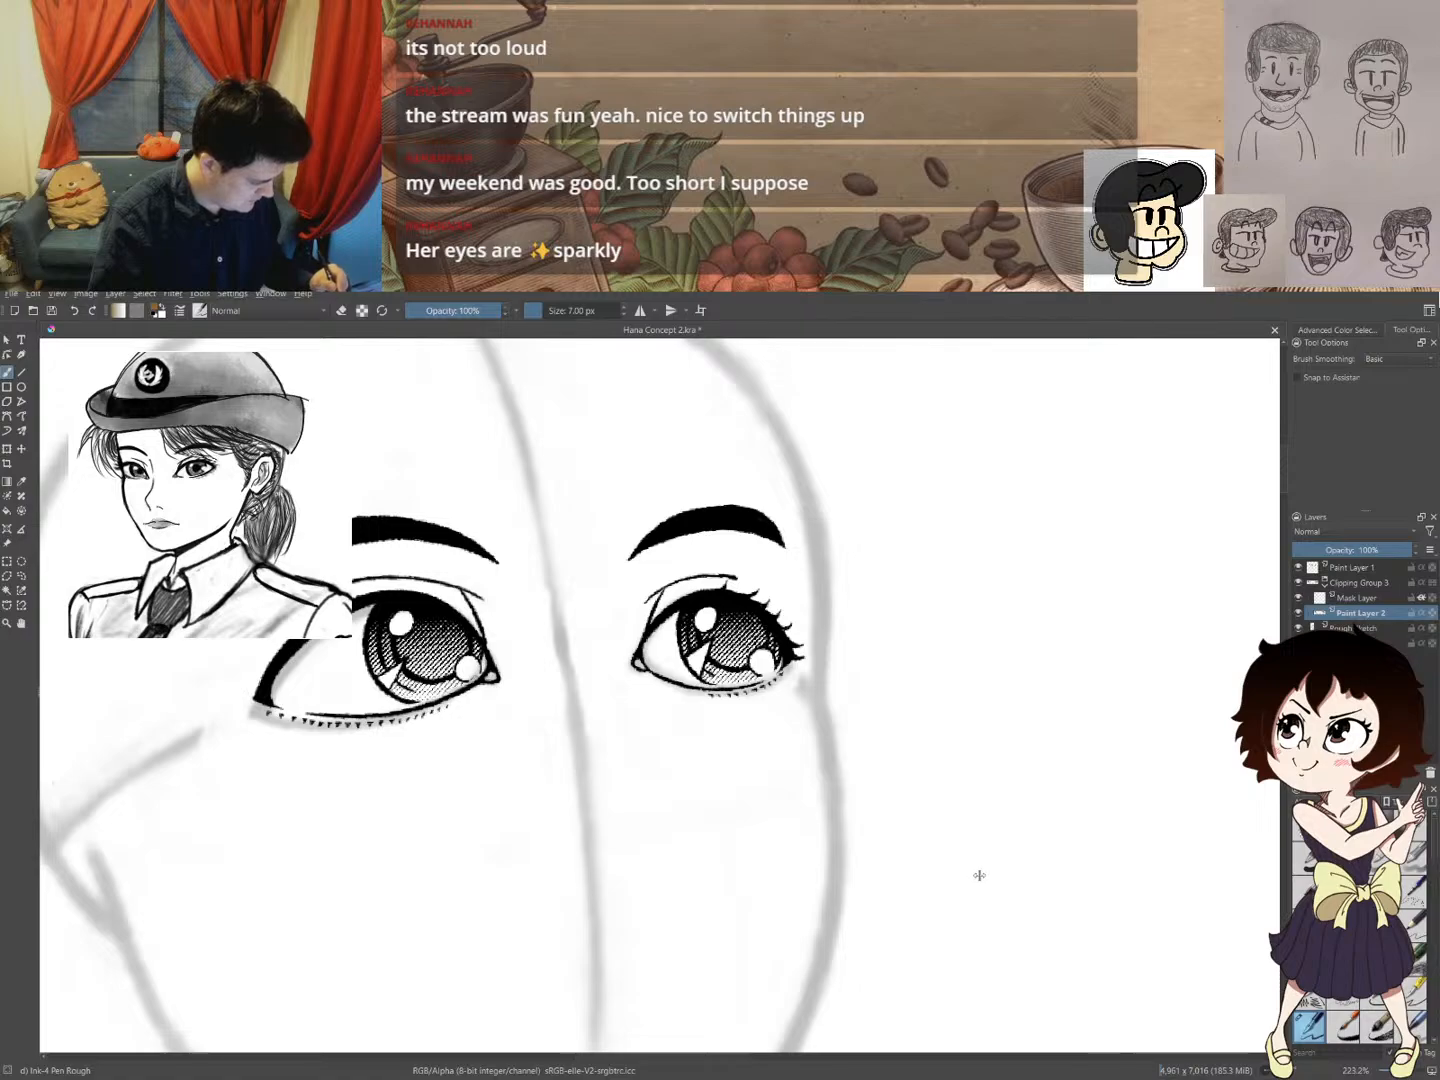
pyautogui.hotkey('ctrl', 'z')
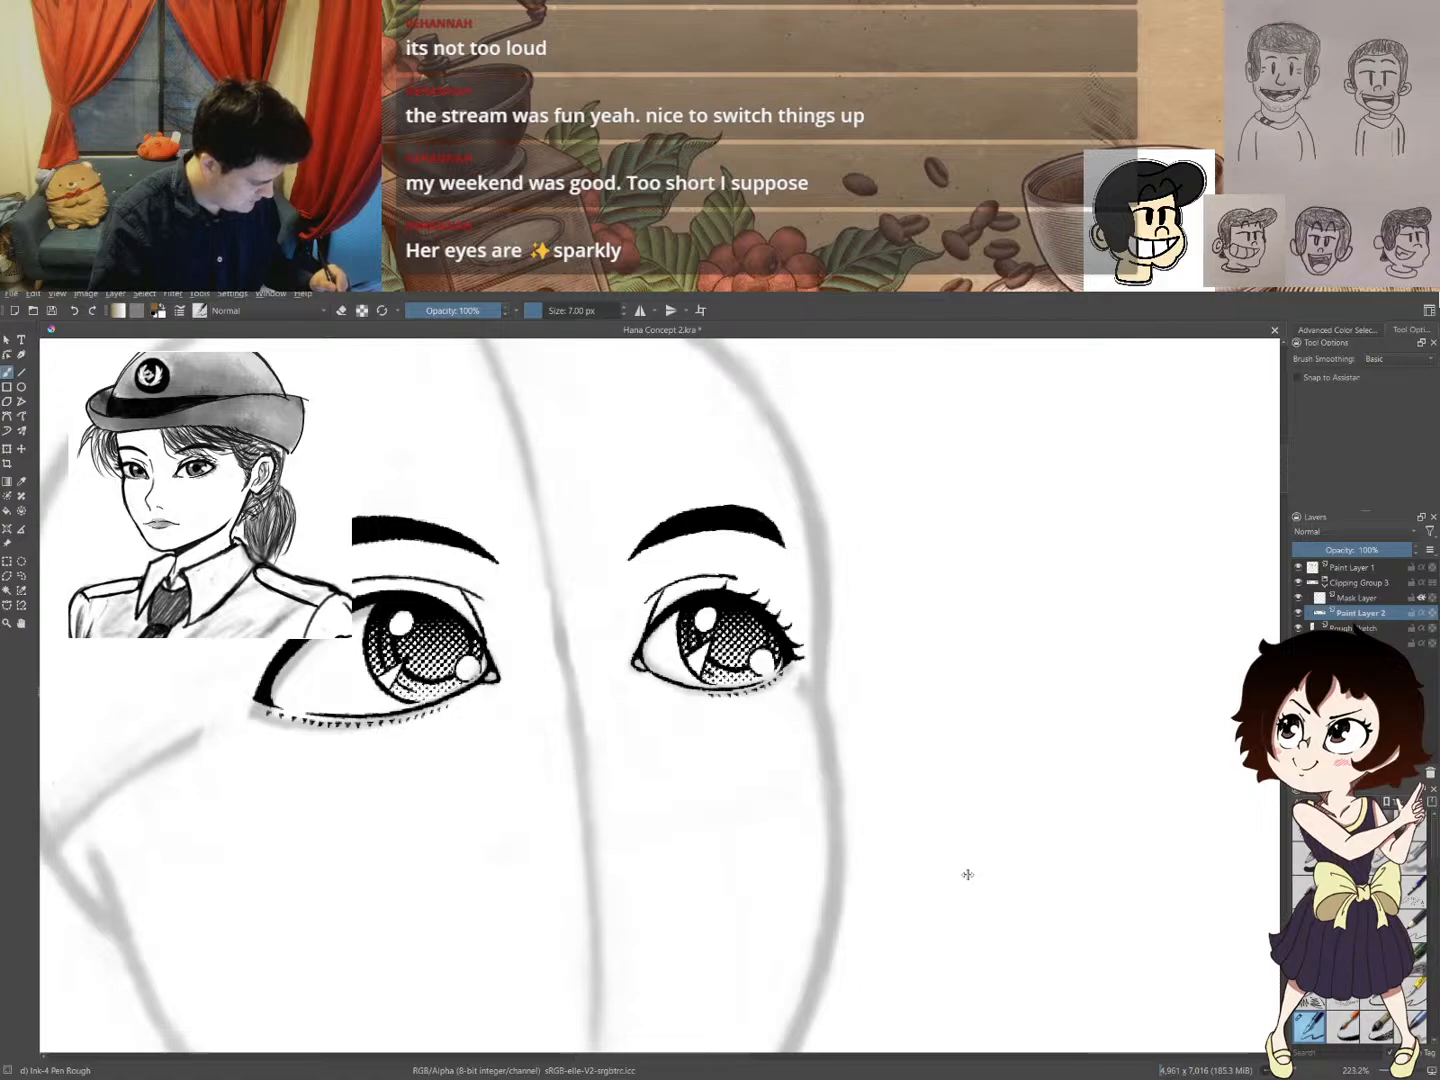
pyautogui.hotkey('ctrl', 'shift', 'z')
pyautogui.hotkey('ctrl', 'z')
pyautogui.hotkey('ctrl', 'shift', 'z')
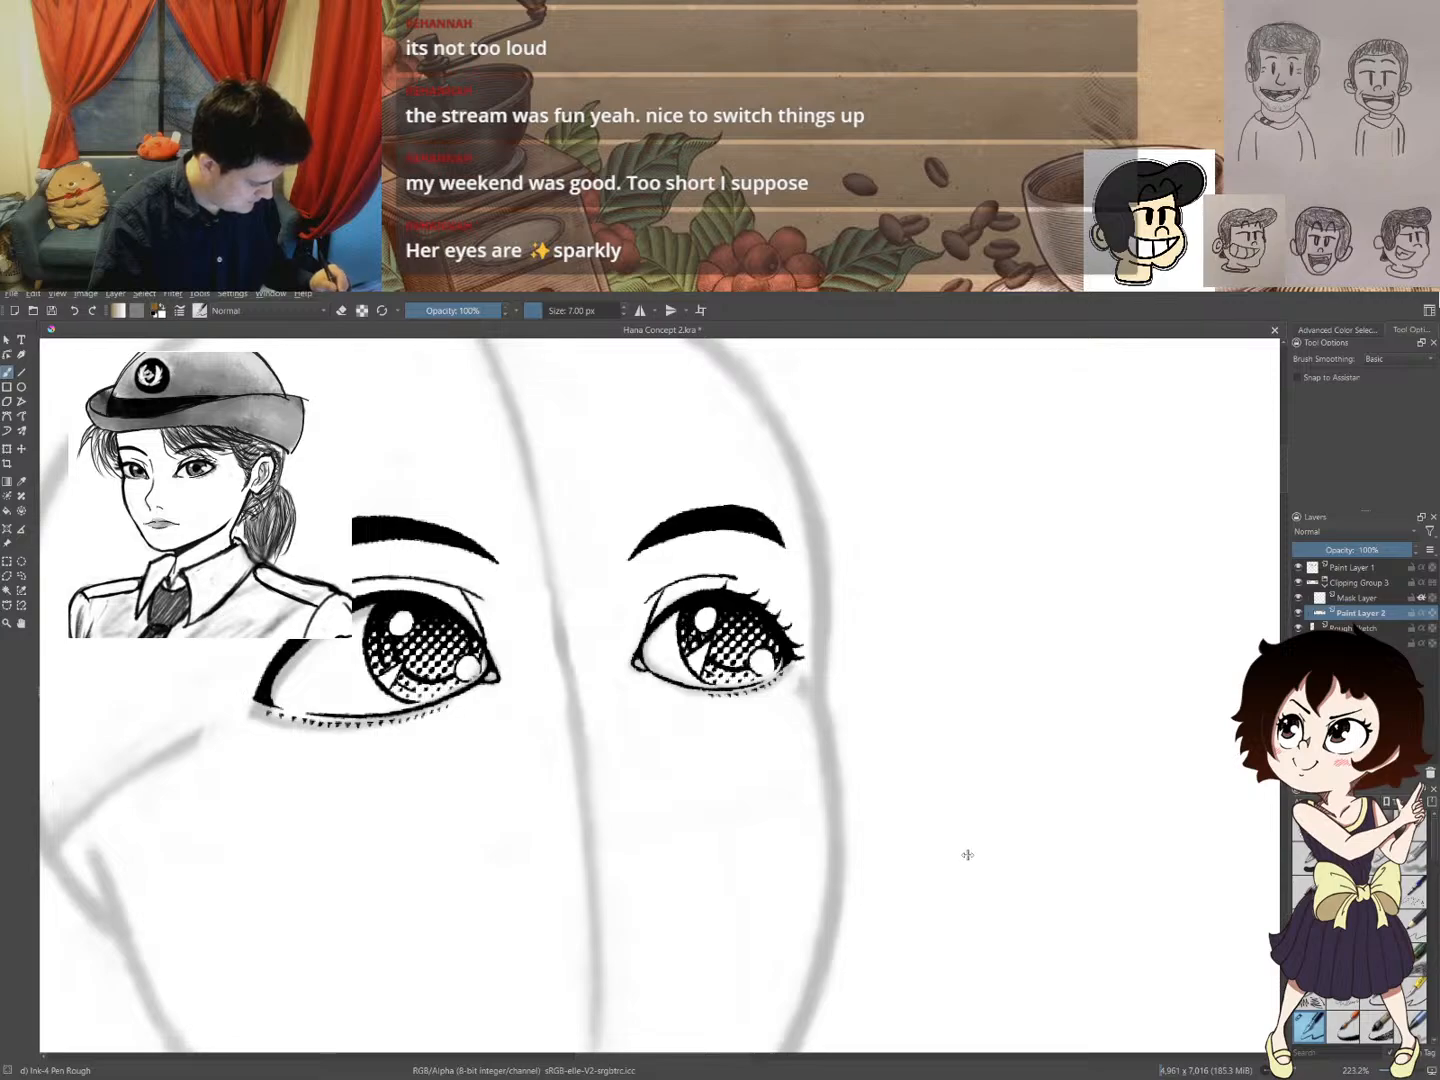
pyautogui.hotkey('ctrl', 'shift', 'z')
pyautogui.hotkey('ctrl', 'z')
pyautogui.hotkey('ctrl', 'shift', 'z')
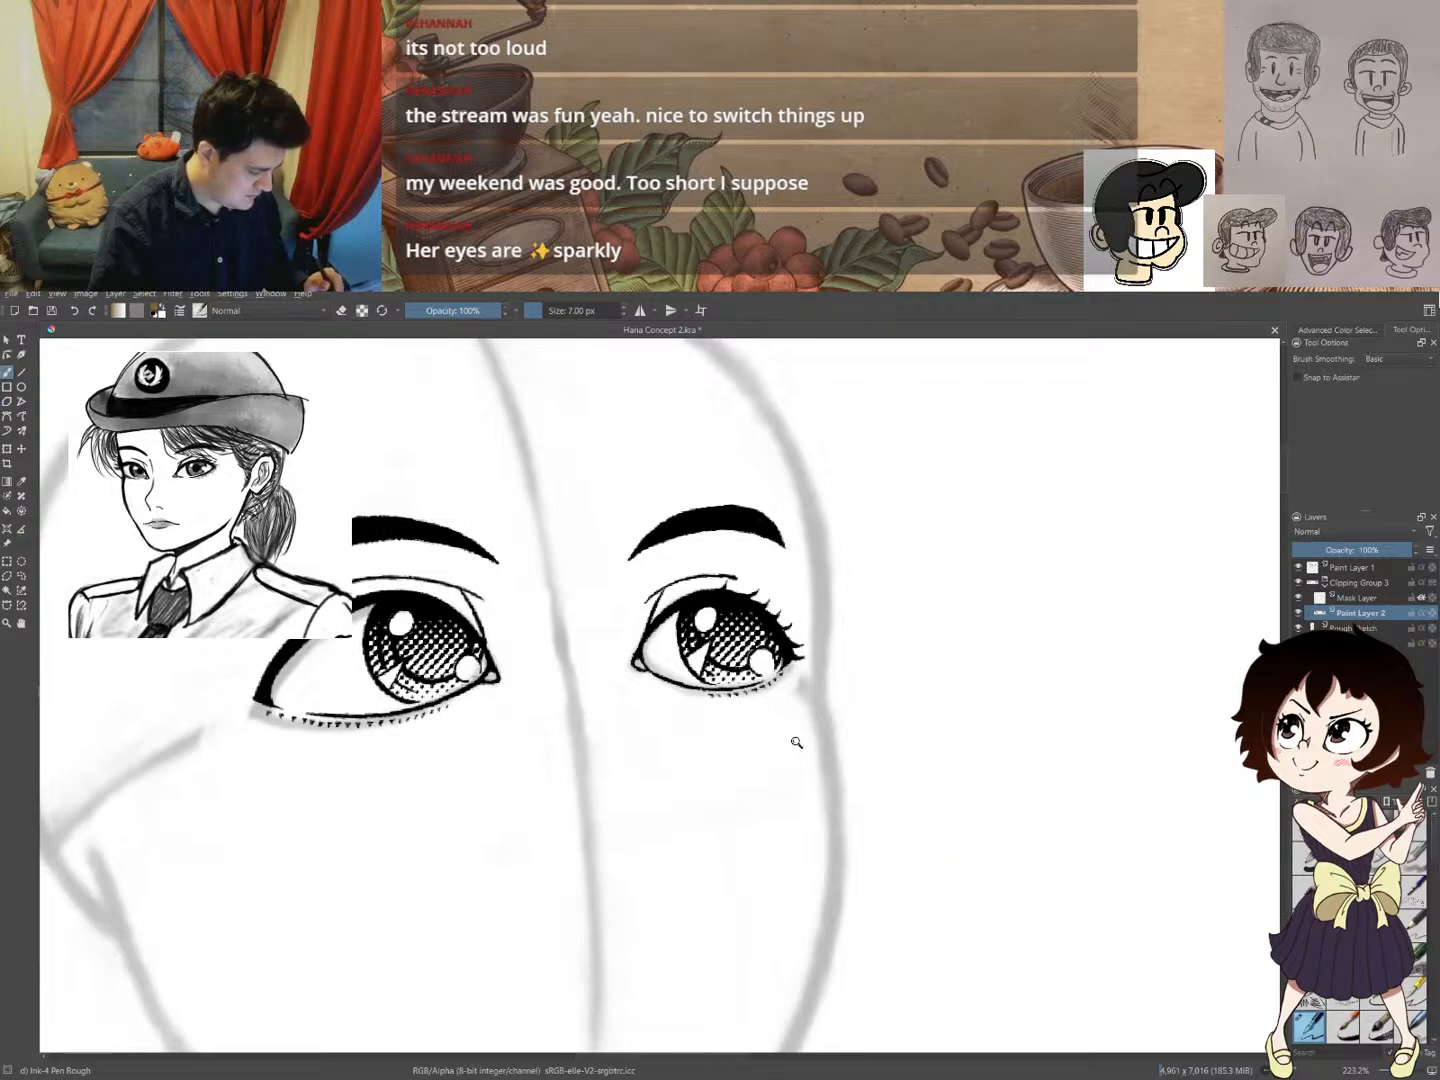
# - Try painting the far eye's iris brown on the mask layer with the 600 px Airbrush Soft brush, and undo it
pyautogui.moveTo(797, 743)
pyautogui.mouseDown()
pyautogui.moveTo(715, 884)
pyautogui.moveTo(793, 757)
pyautogui.mouseUp()
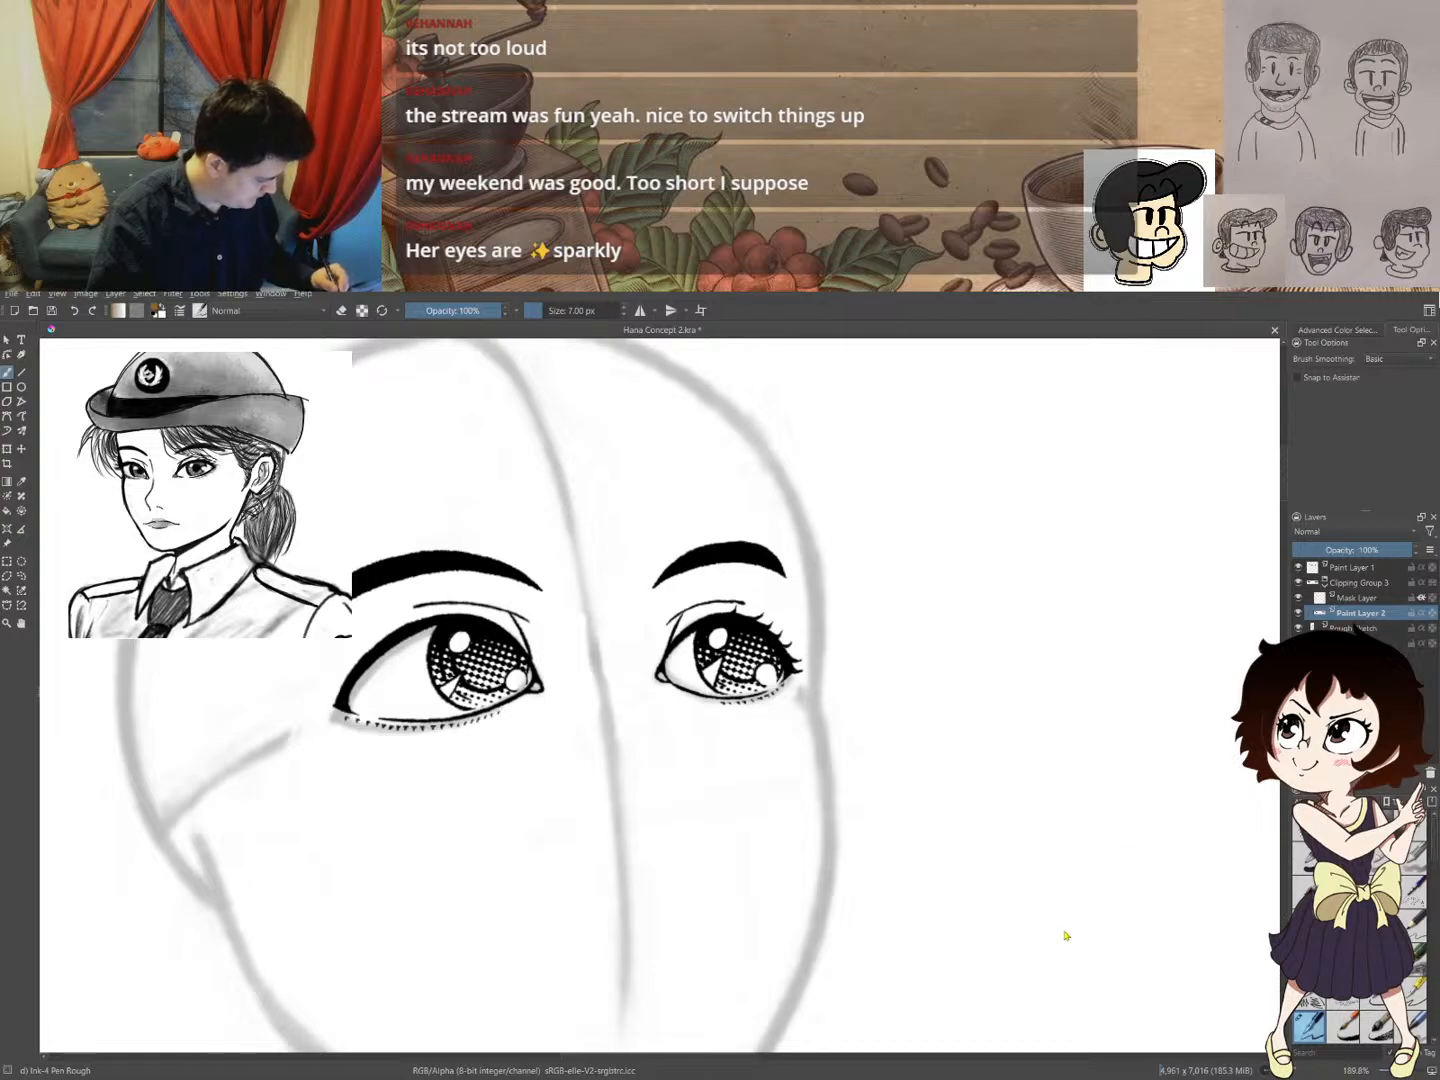
pyautogui.press('pageup')
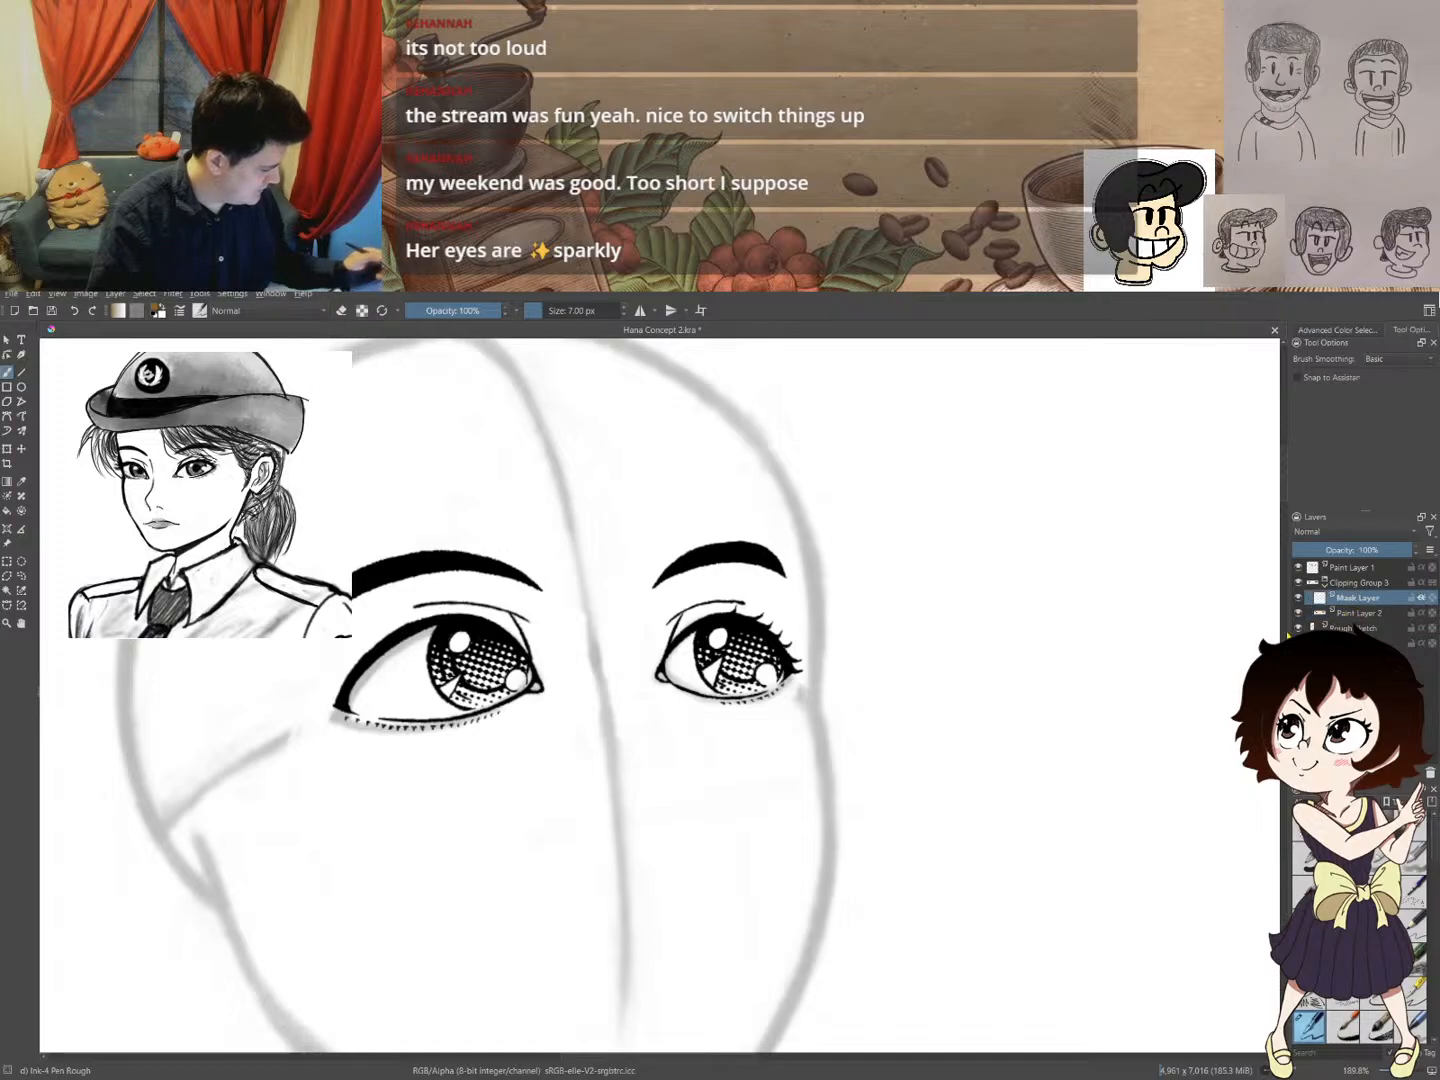
pyautogui.rightClick(760, 650)
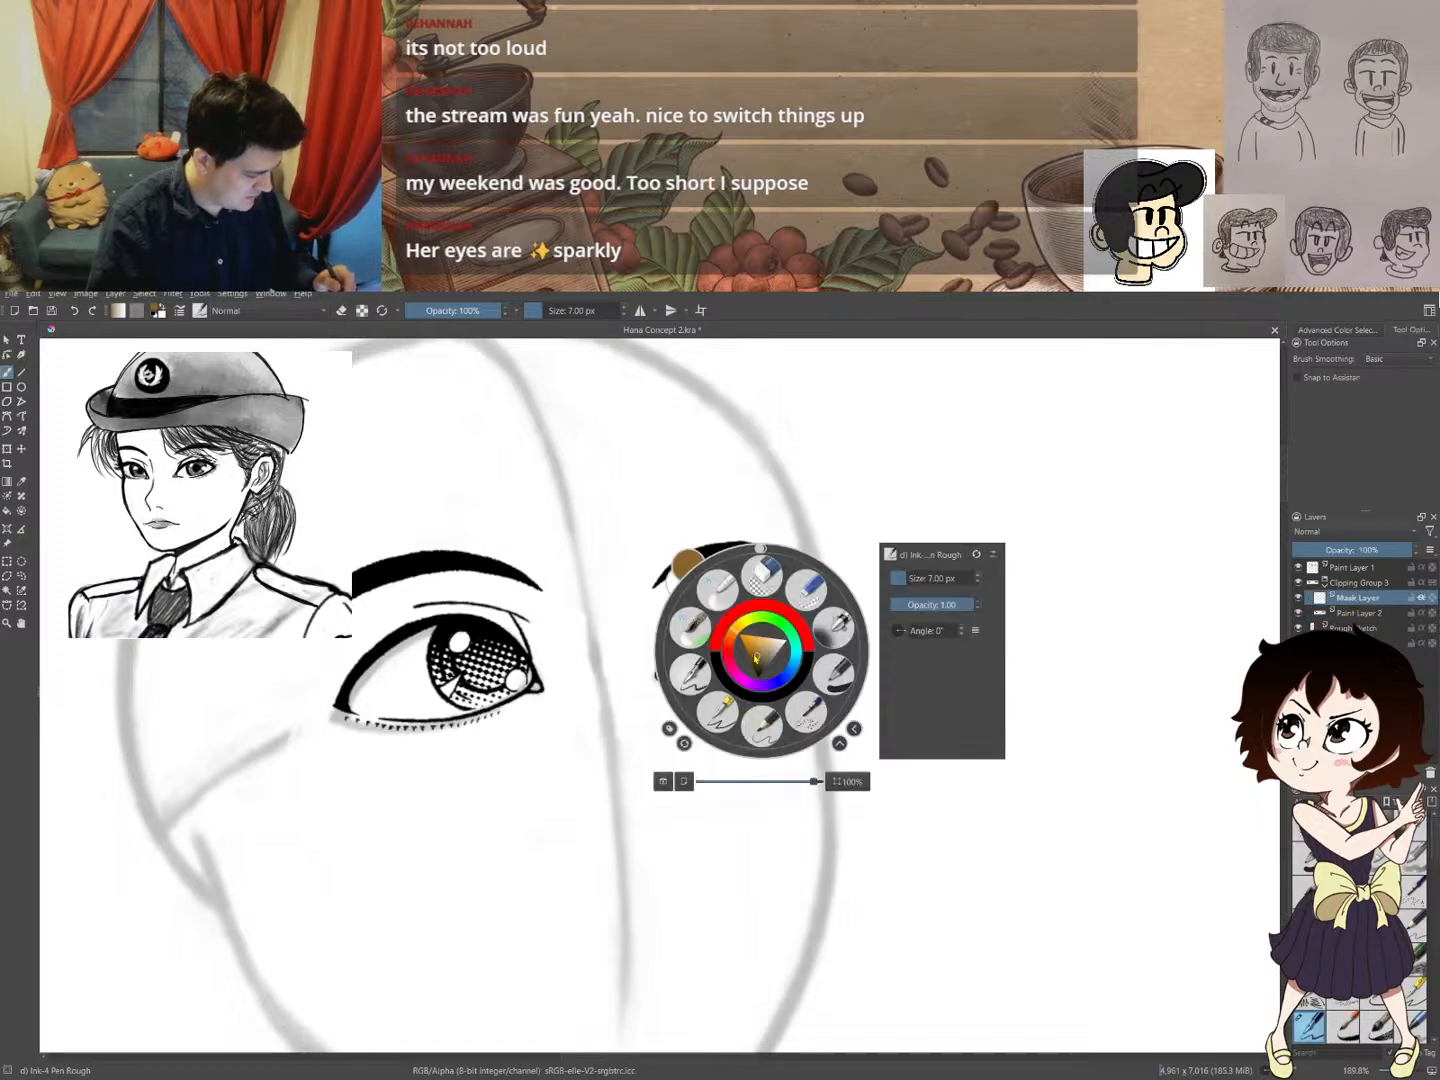
pyautogui.click(834, 638)
pyautogui.moveTo(751, 626); pyautogui.dragTo(750, 636)
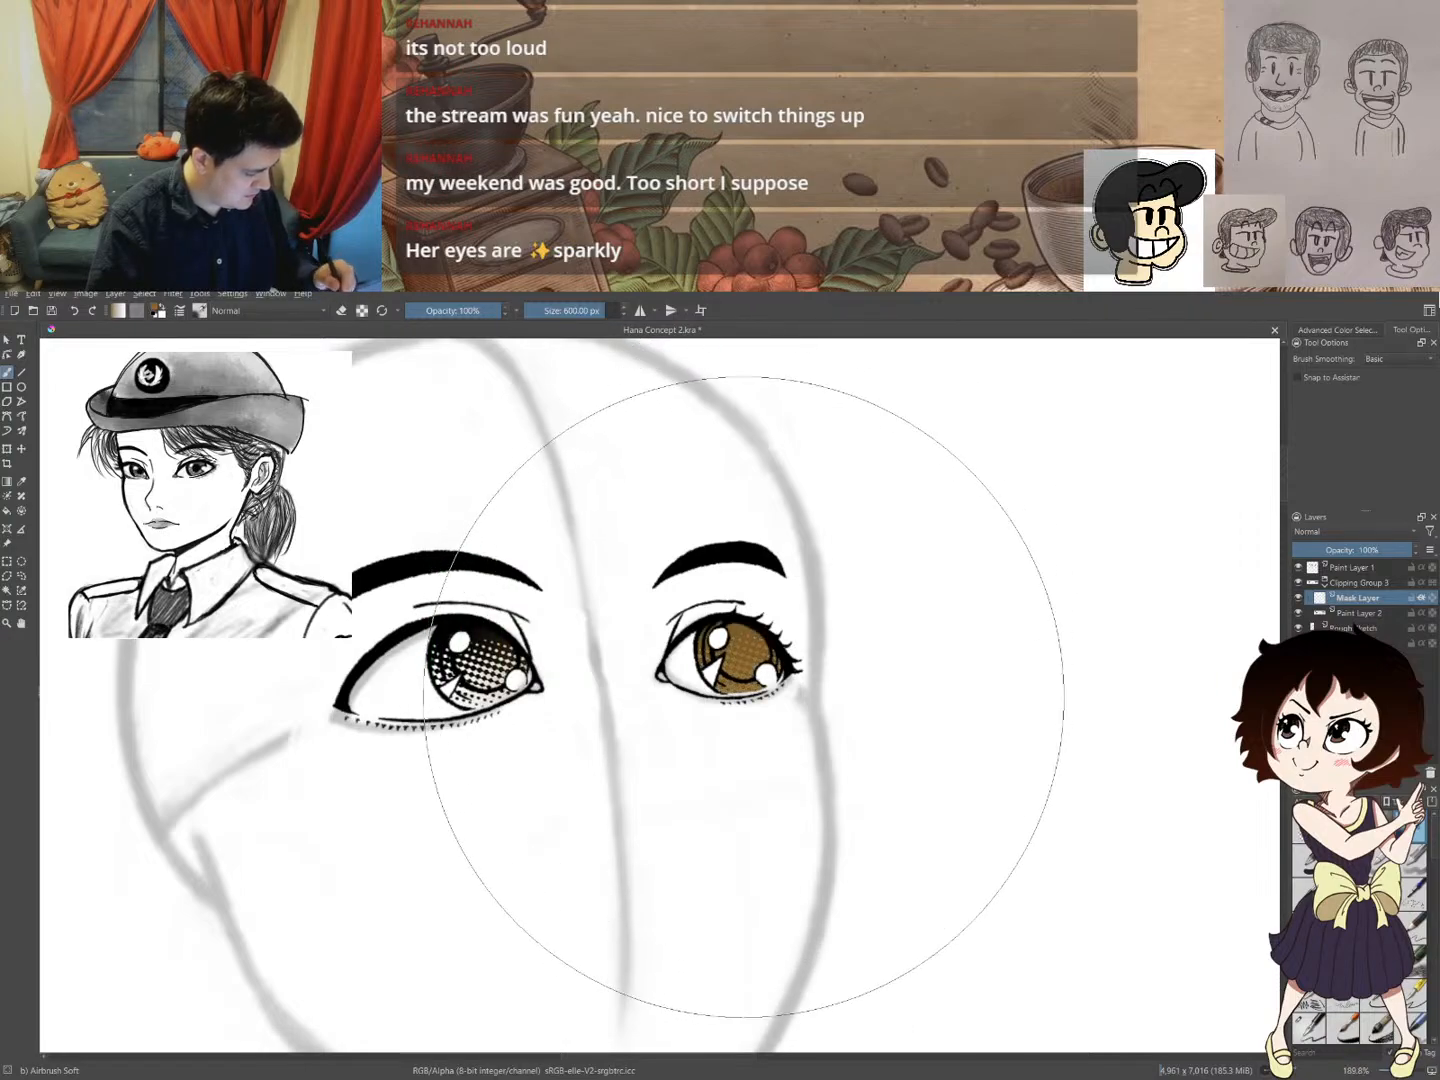
pyautogui.hotkey('ctrl', 'z')
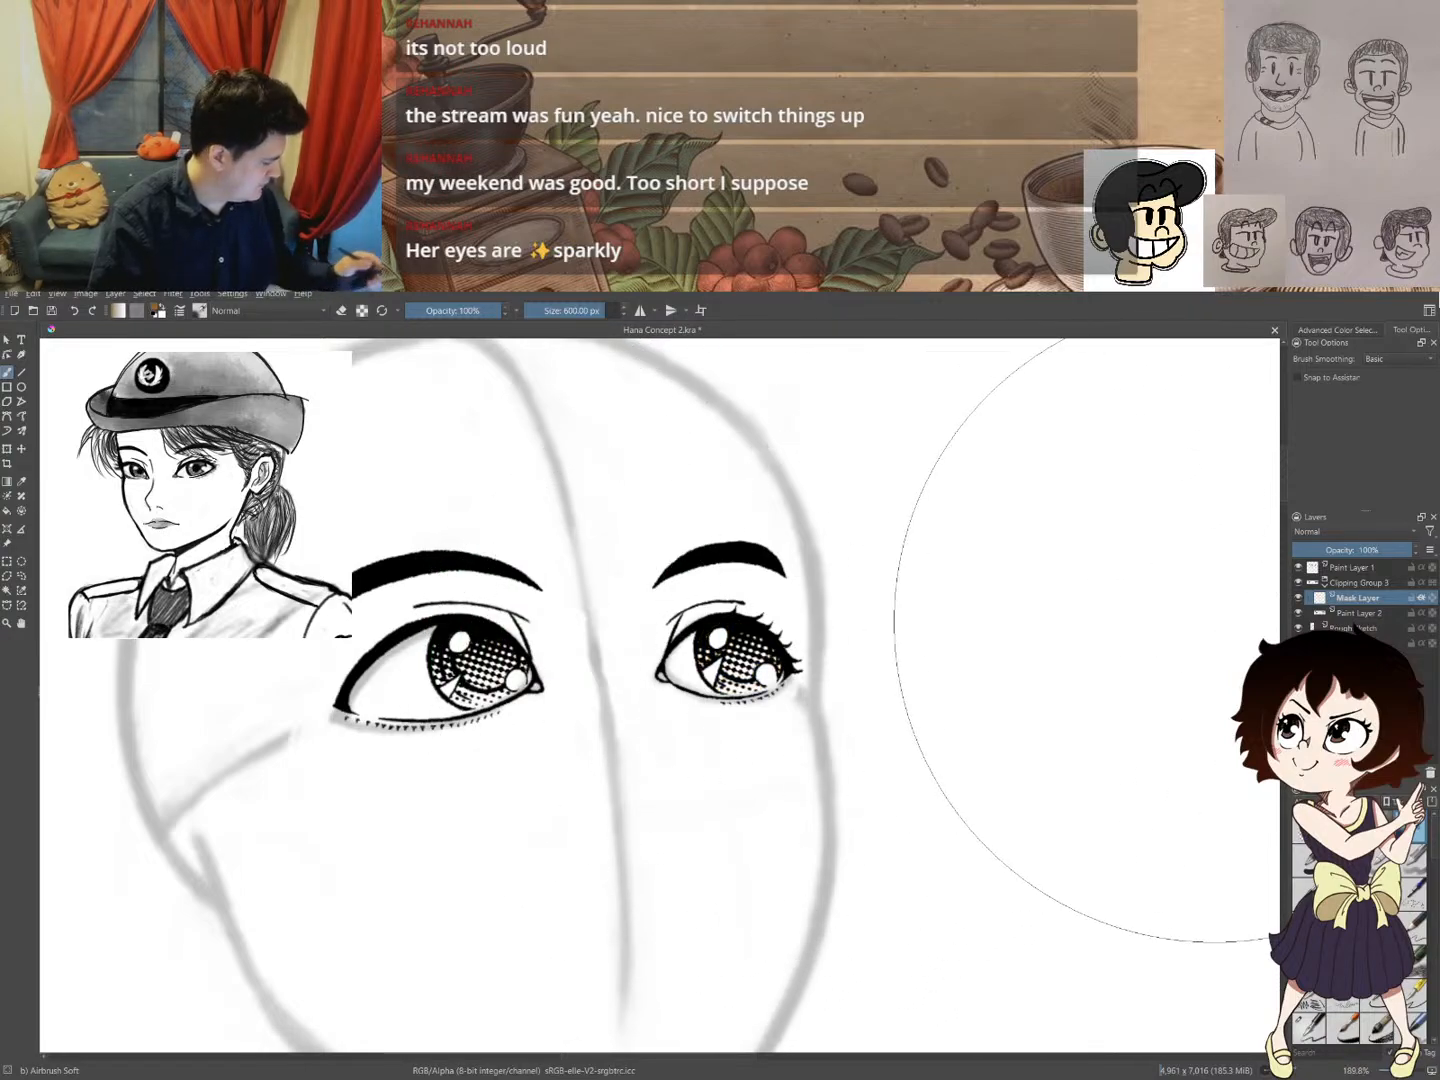
# - Choose the Basic-1 brush and reduce its size to 11.05 px
pyautogui.rightClick(1025, 667)
pyautogui.click(1085, 690)
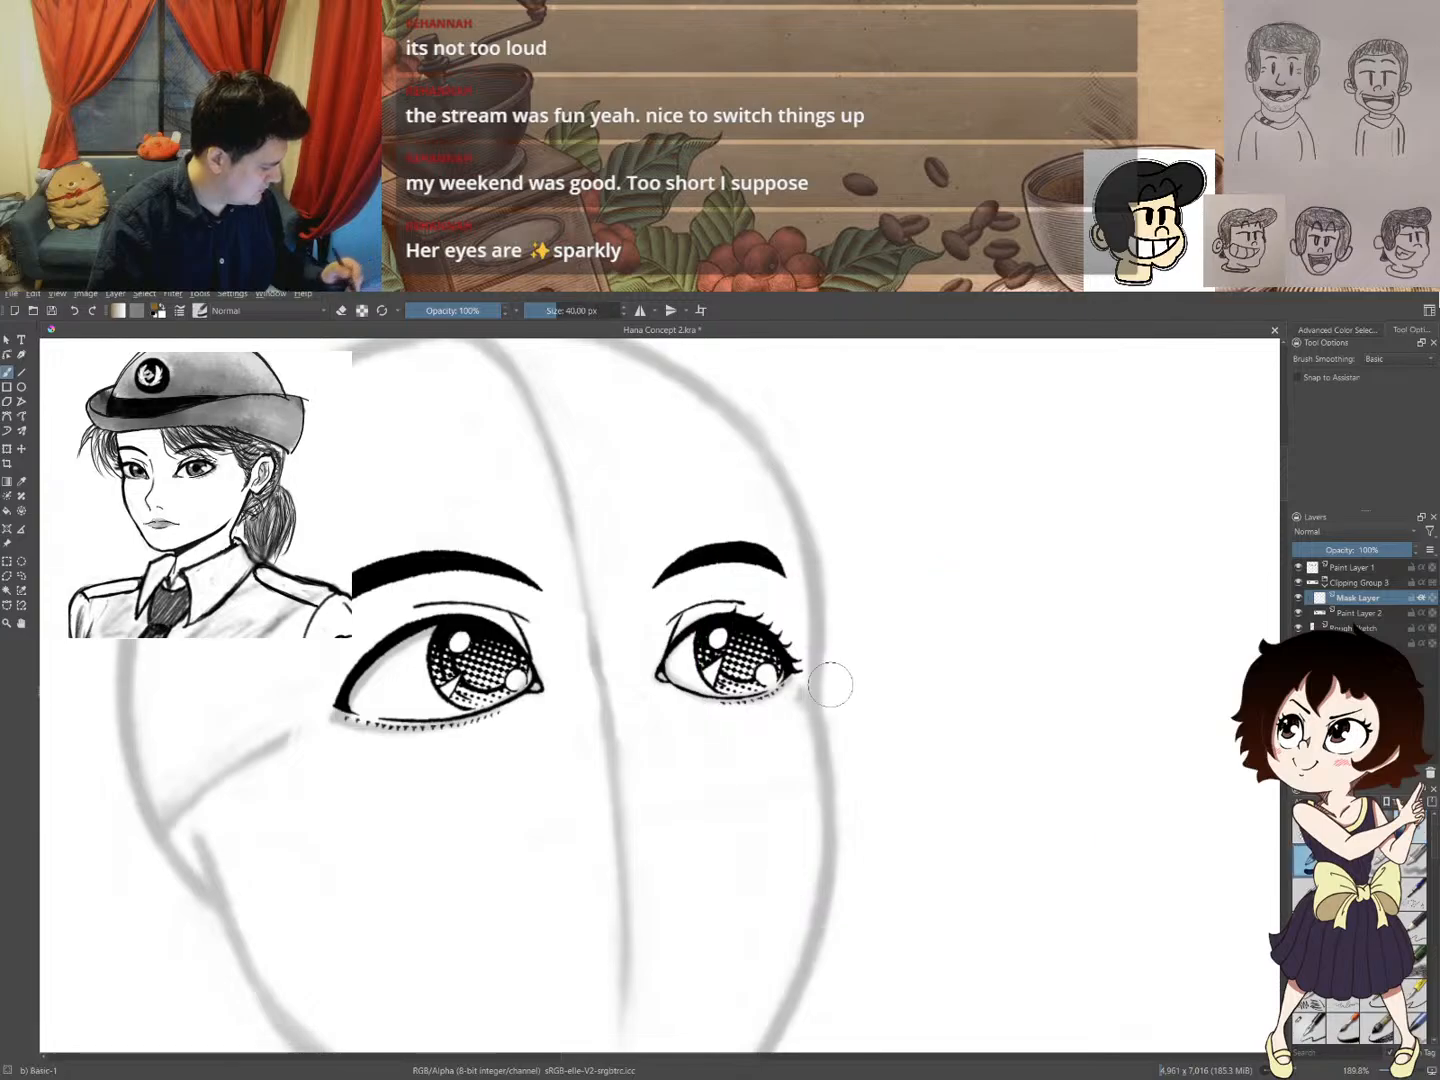
pyautogui.keyDown('shift'); pyautogui.moveTo(1048, 631); pyautogui.dragTo(1022, 631); pyautogui.keyUp('shift')
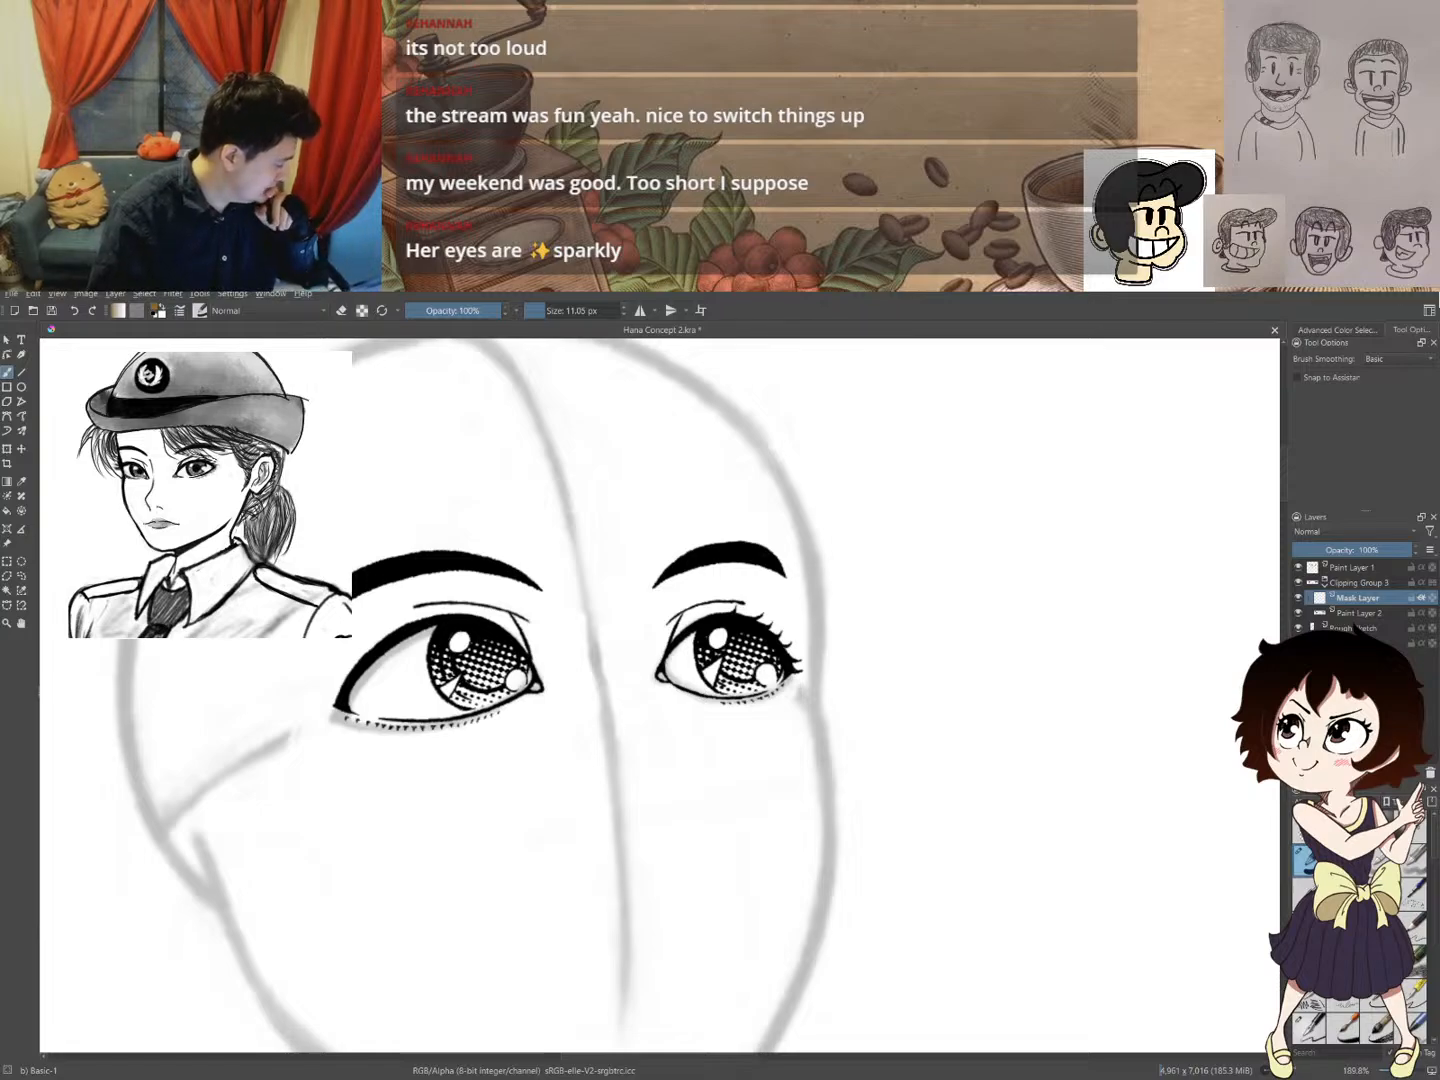
# - Try brown paint on the mask layer over the far eye's iris with alpha inheritance on Paint Layer 2 switched on and off
pyautogui.click(1375, 615)
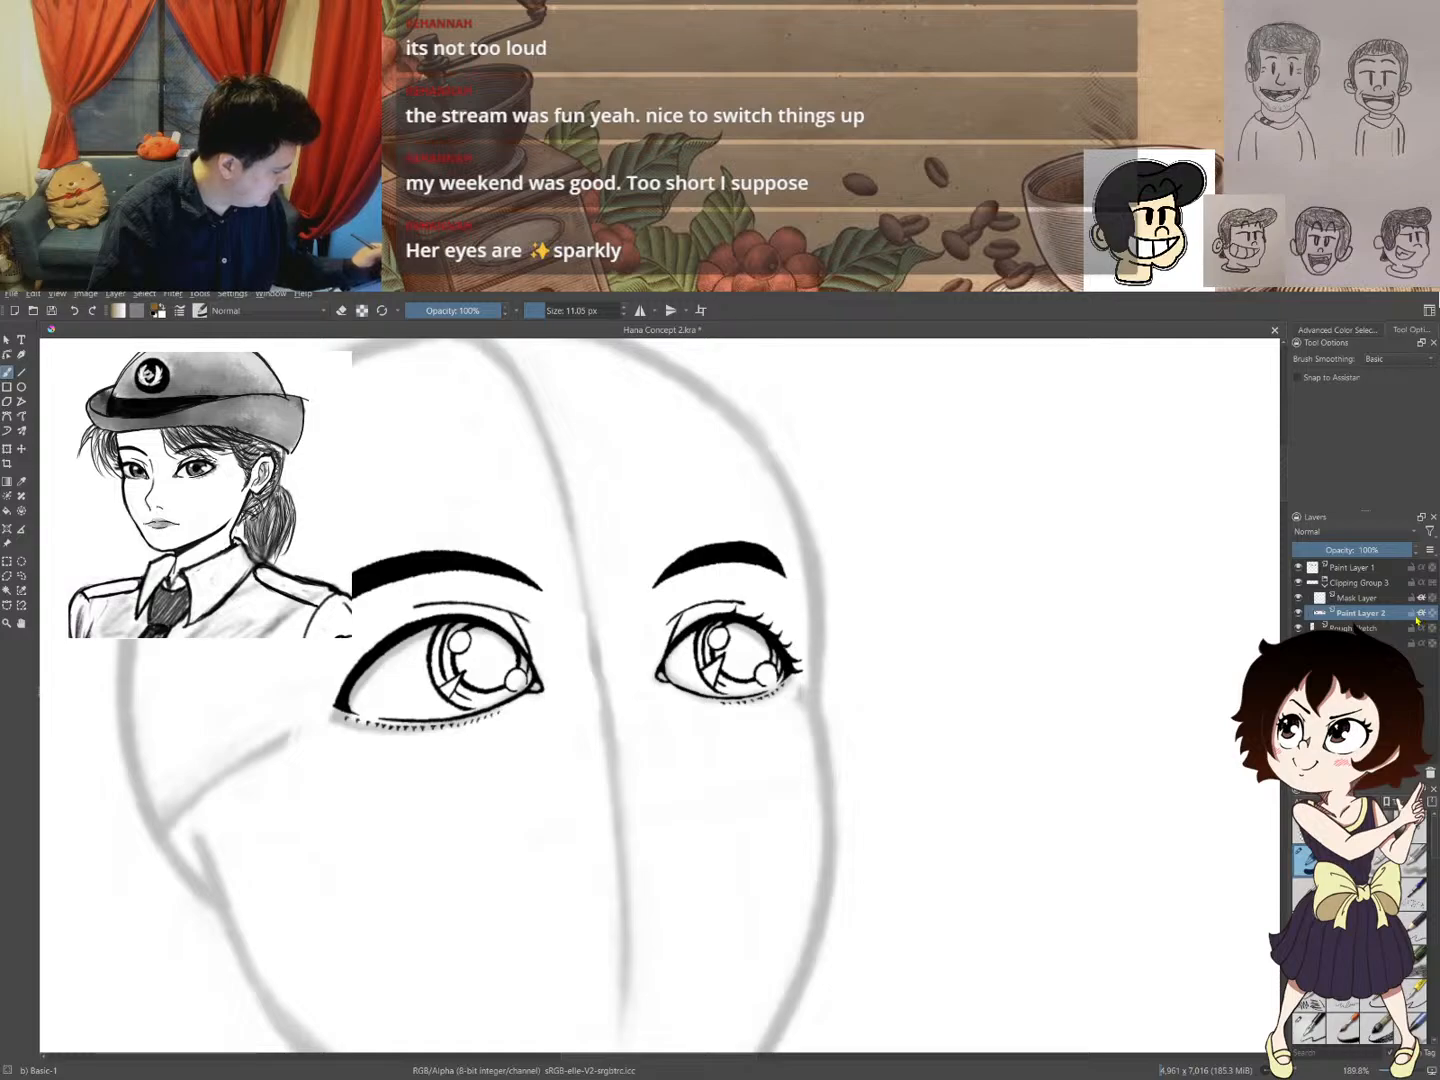
pyautogui.click(1390, 598)
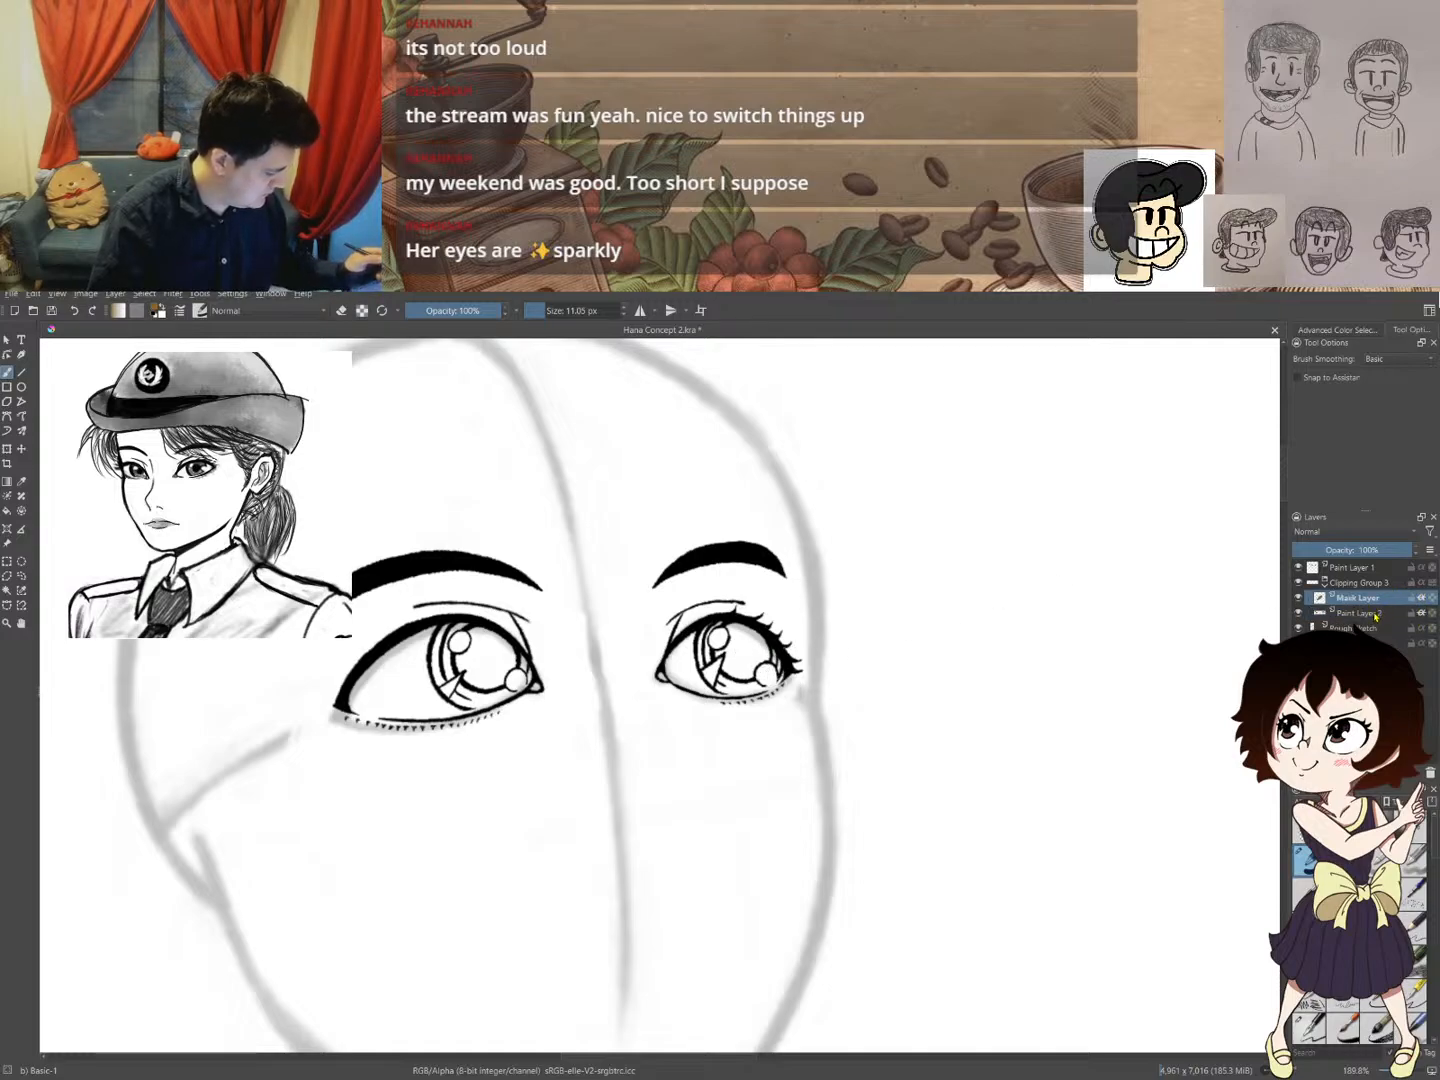
pyautogui.click(1421, 613)
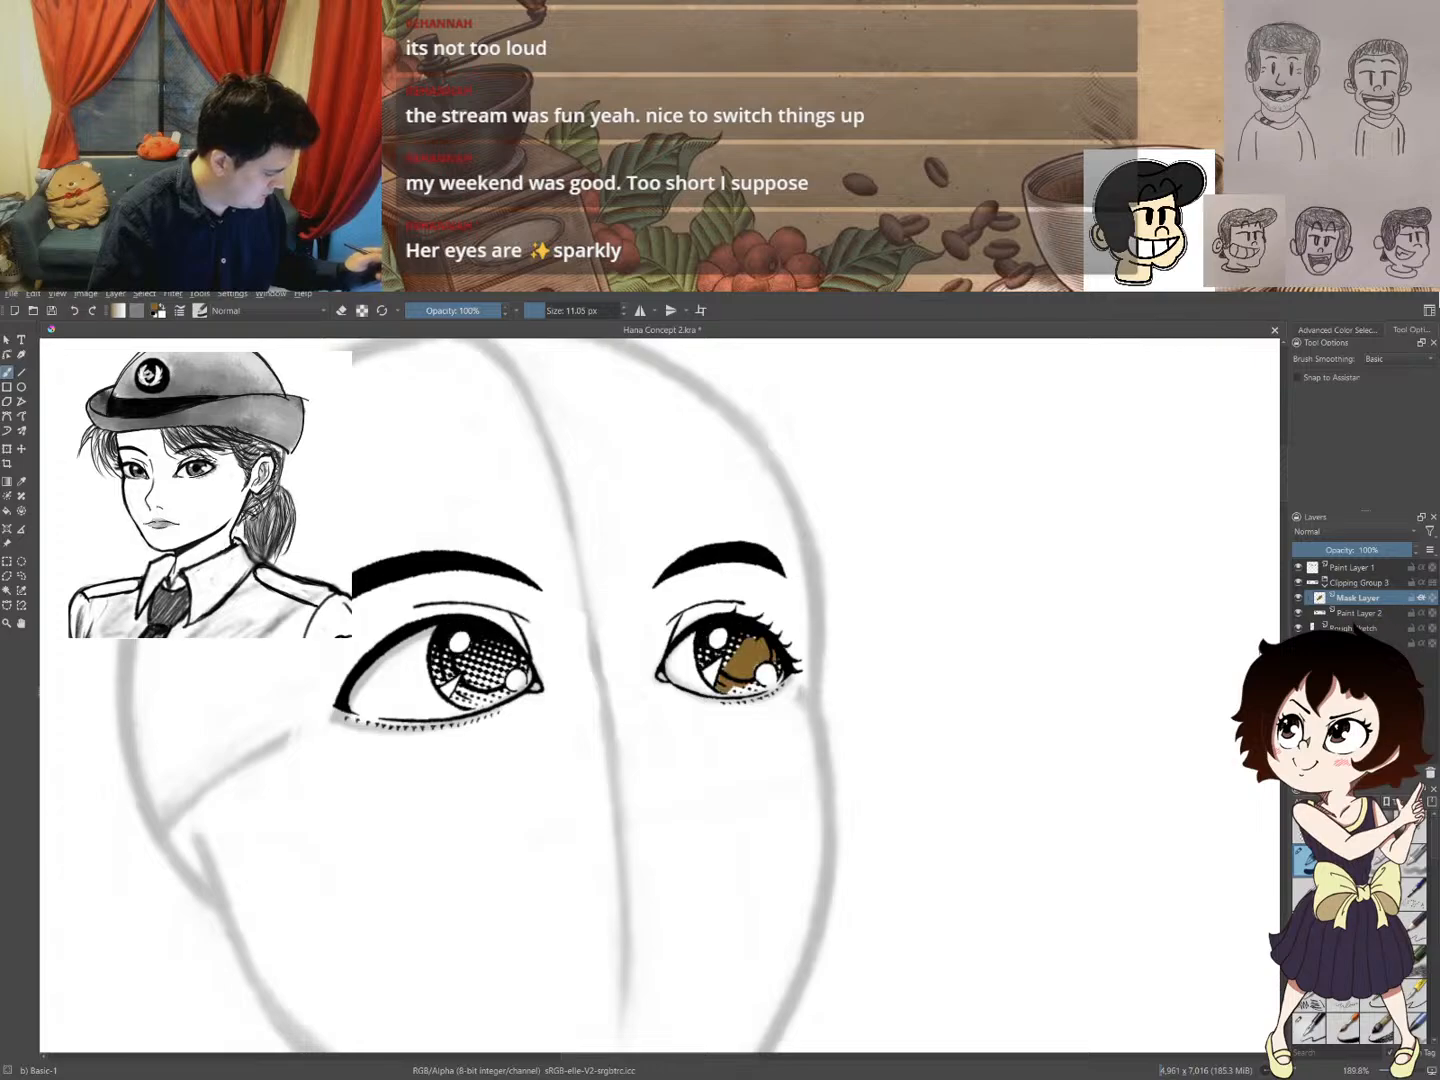
pyautogui.hotkey('ctrl', 'z')
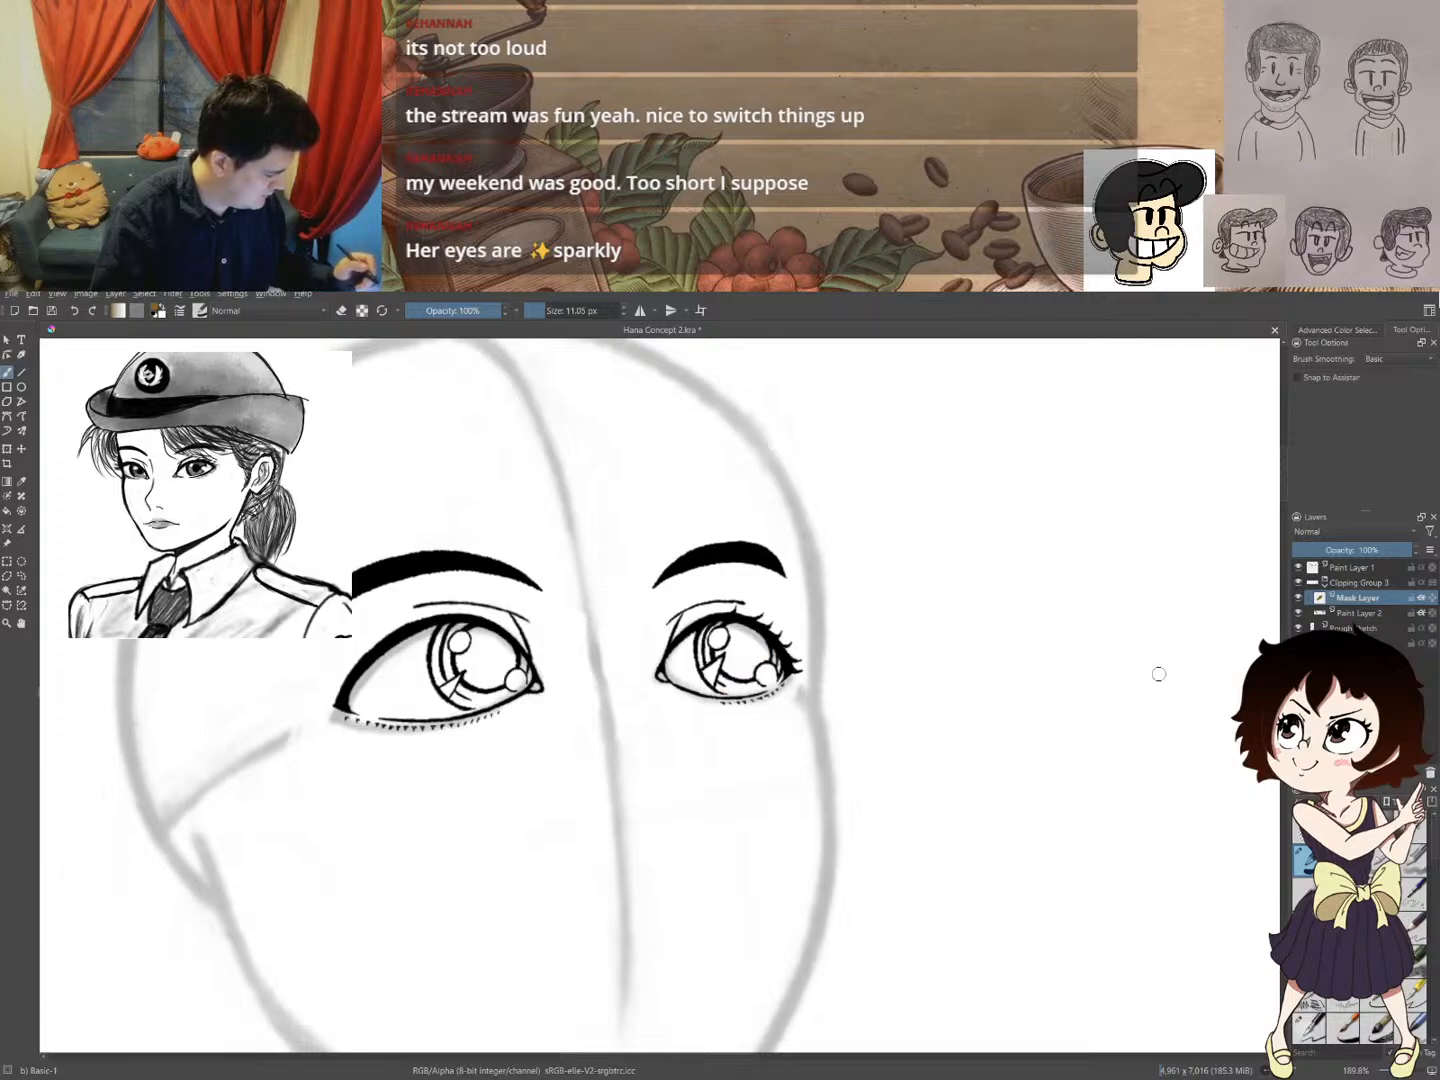
pyautogui.hotkey('ctrl', 'shift', 'z')
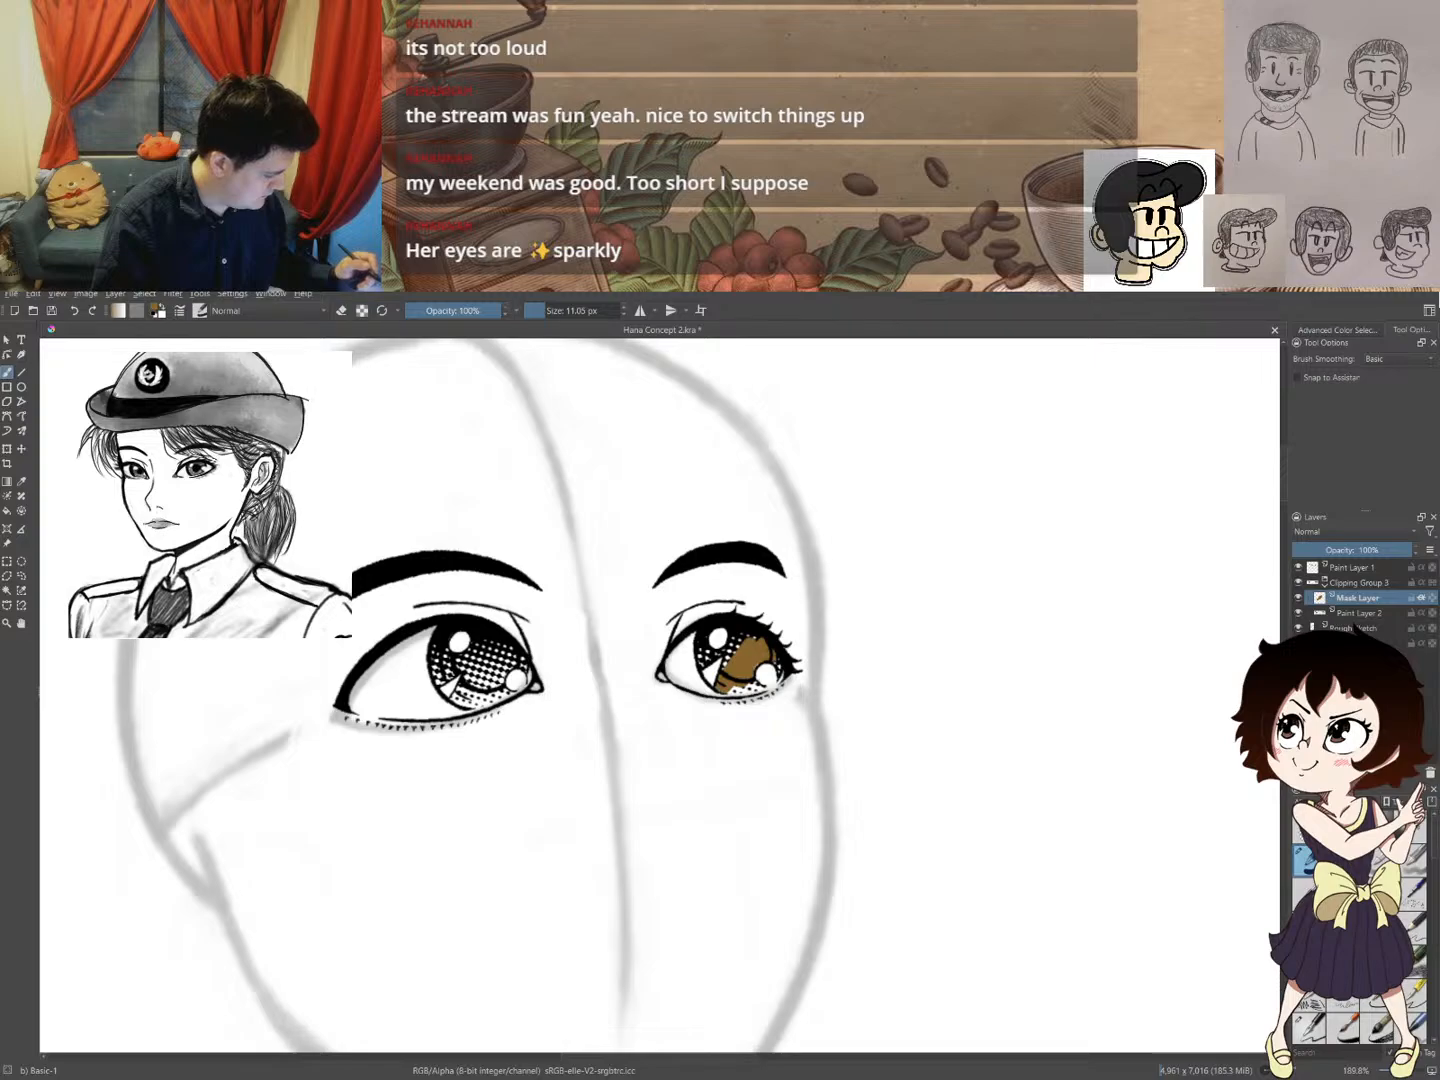
pyautogui.click(1421, 613)
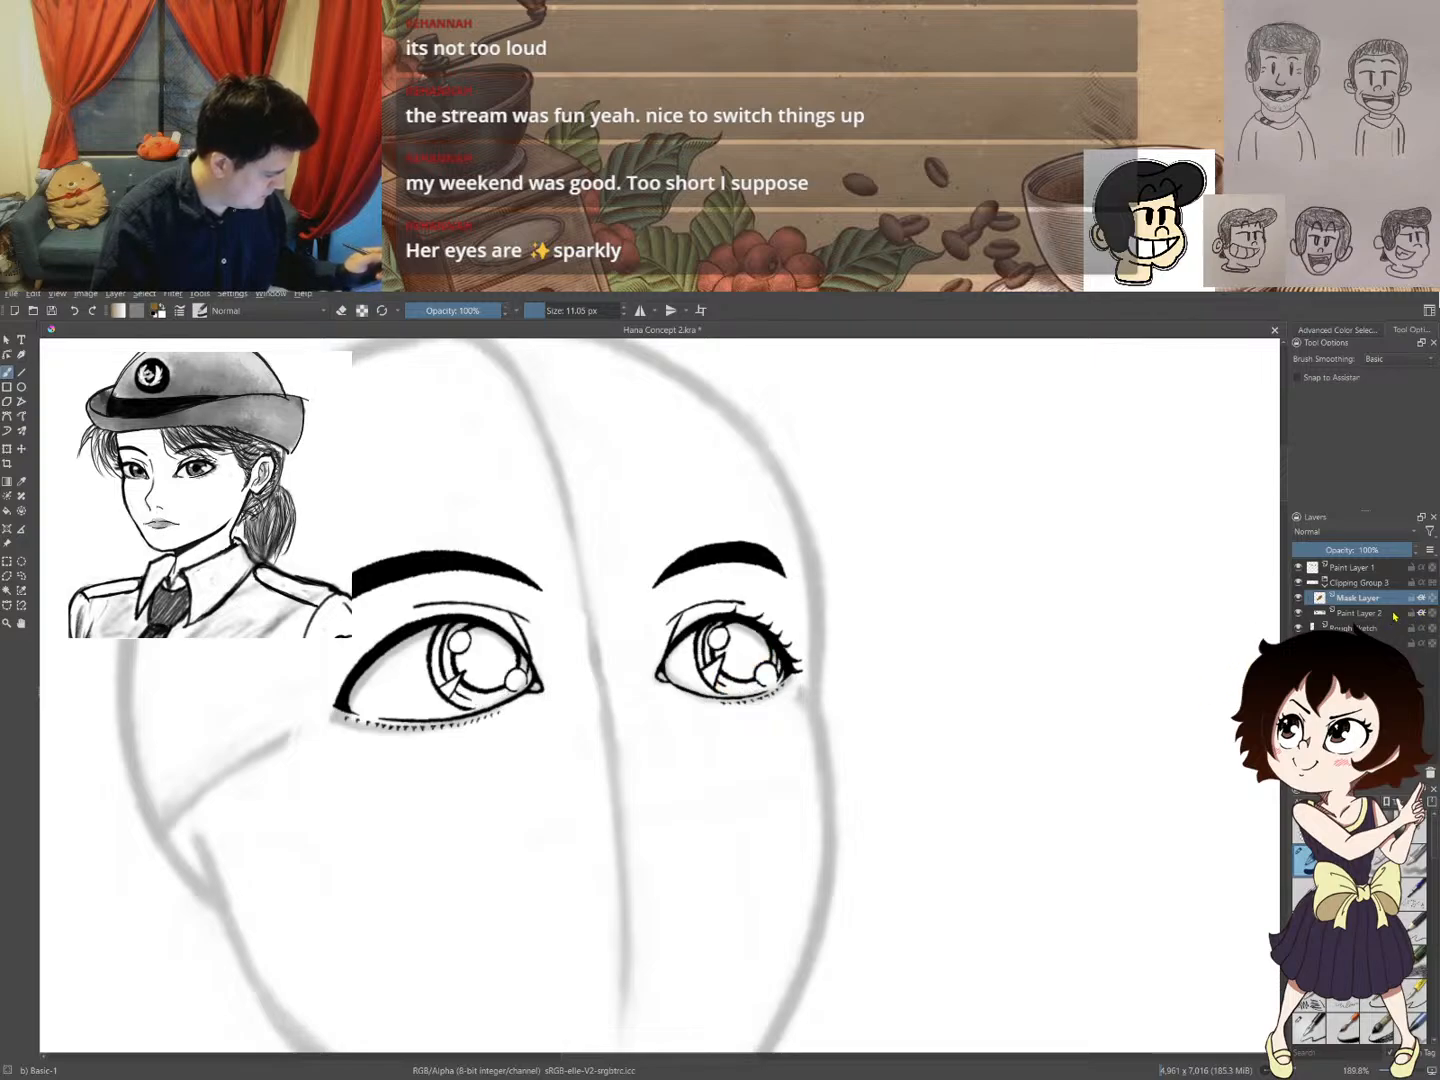
pyautogui.hotkey('ctrl', 'z')
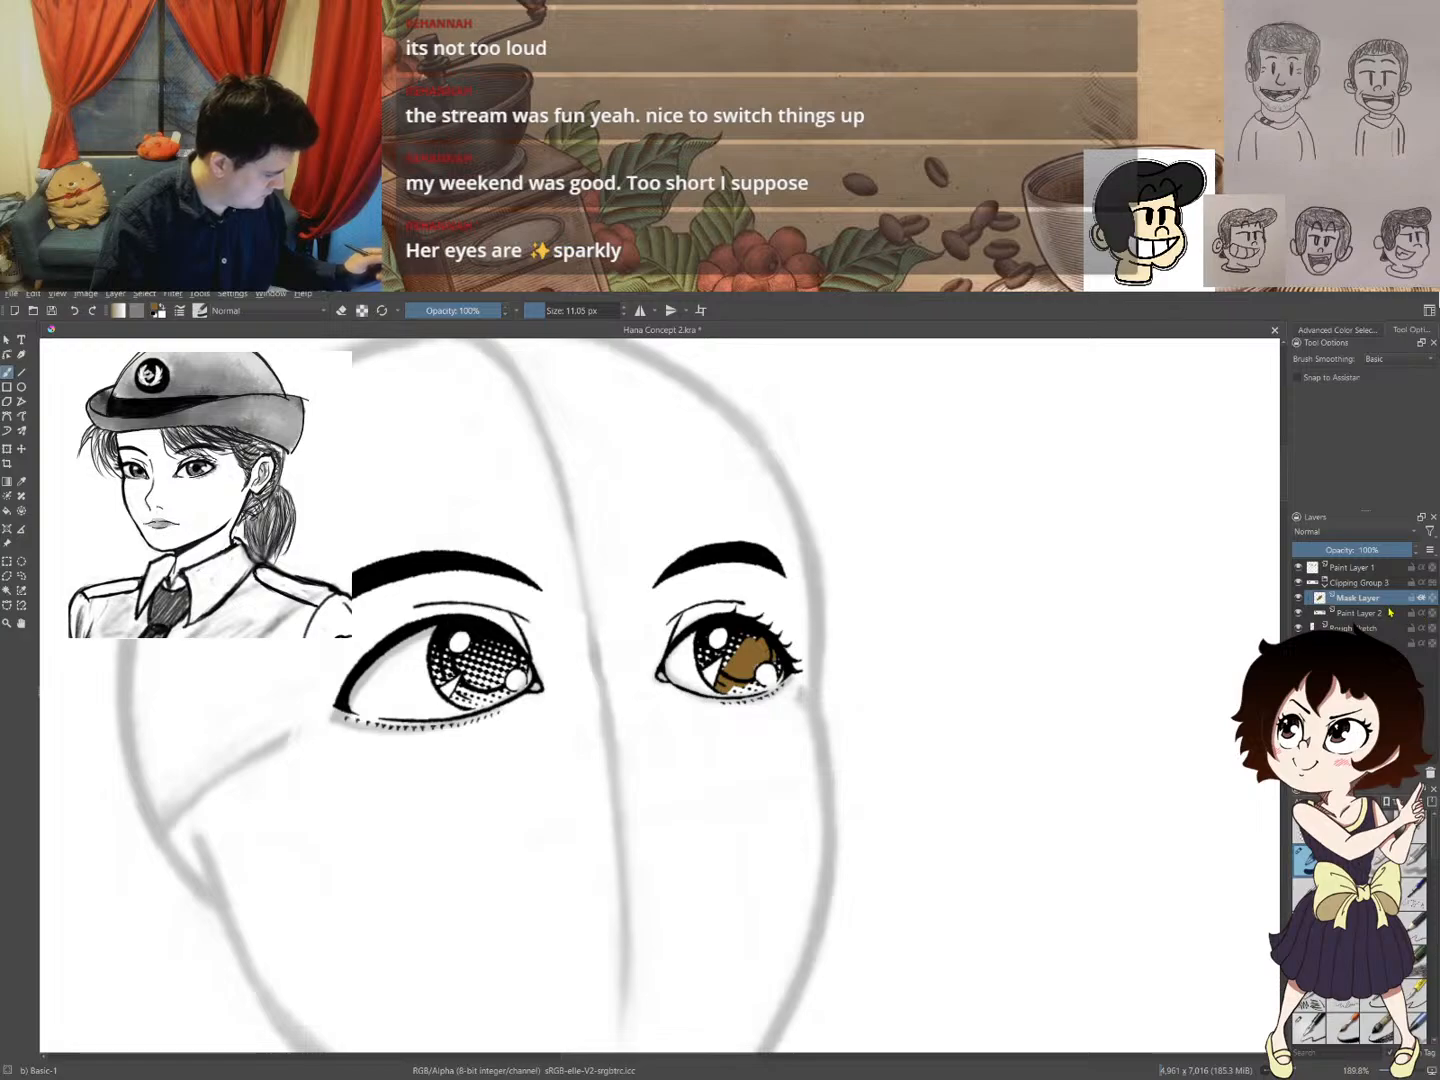
pyautogui.hotkey('ctrl', 'shift', 'z')
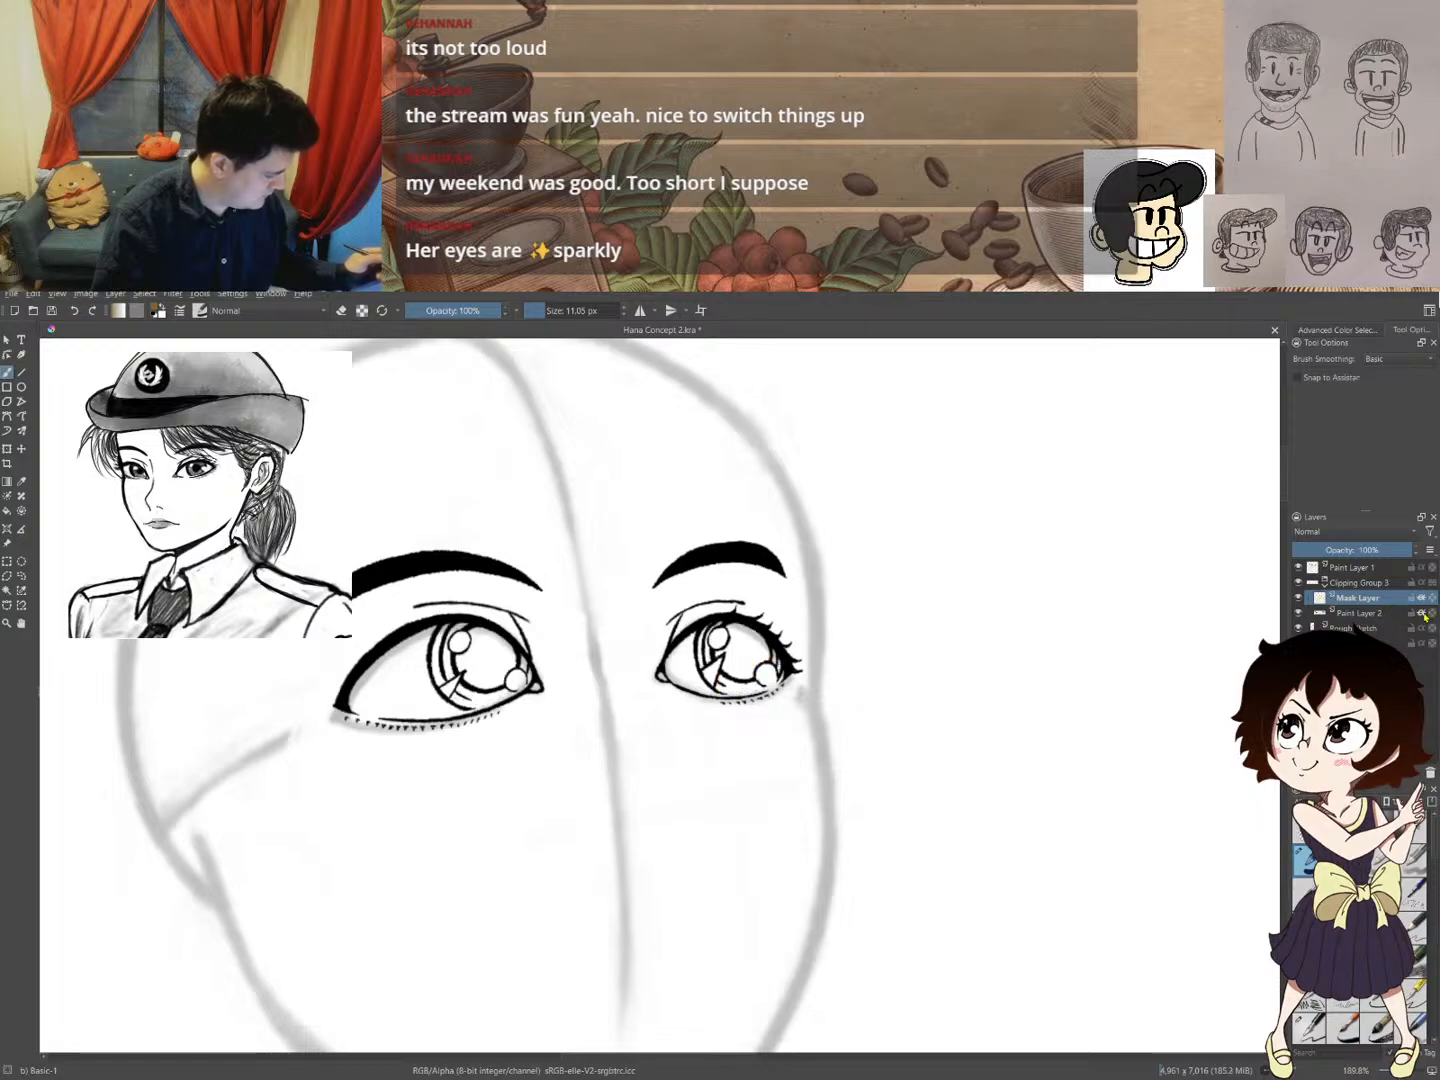
pyautogui.click(1423, 615)
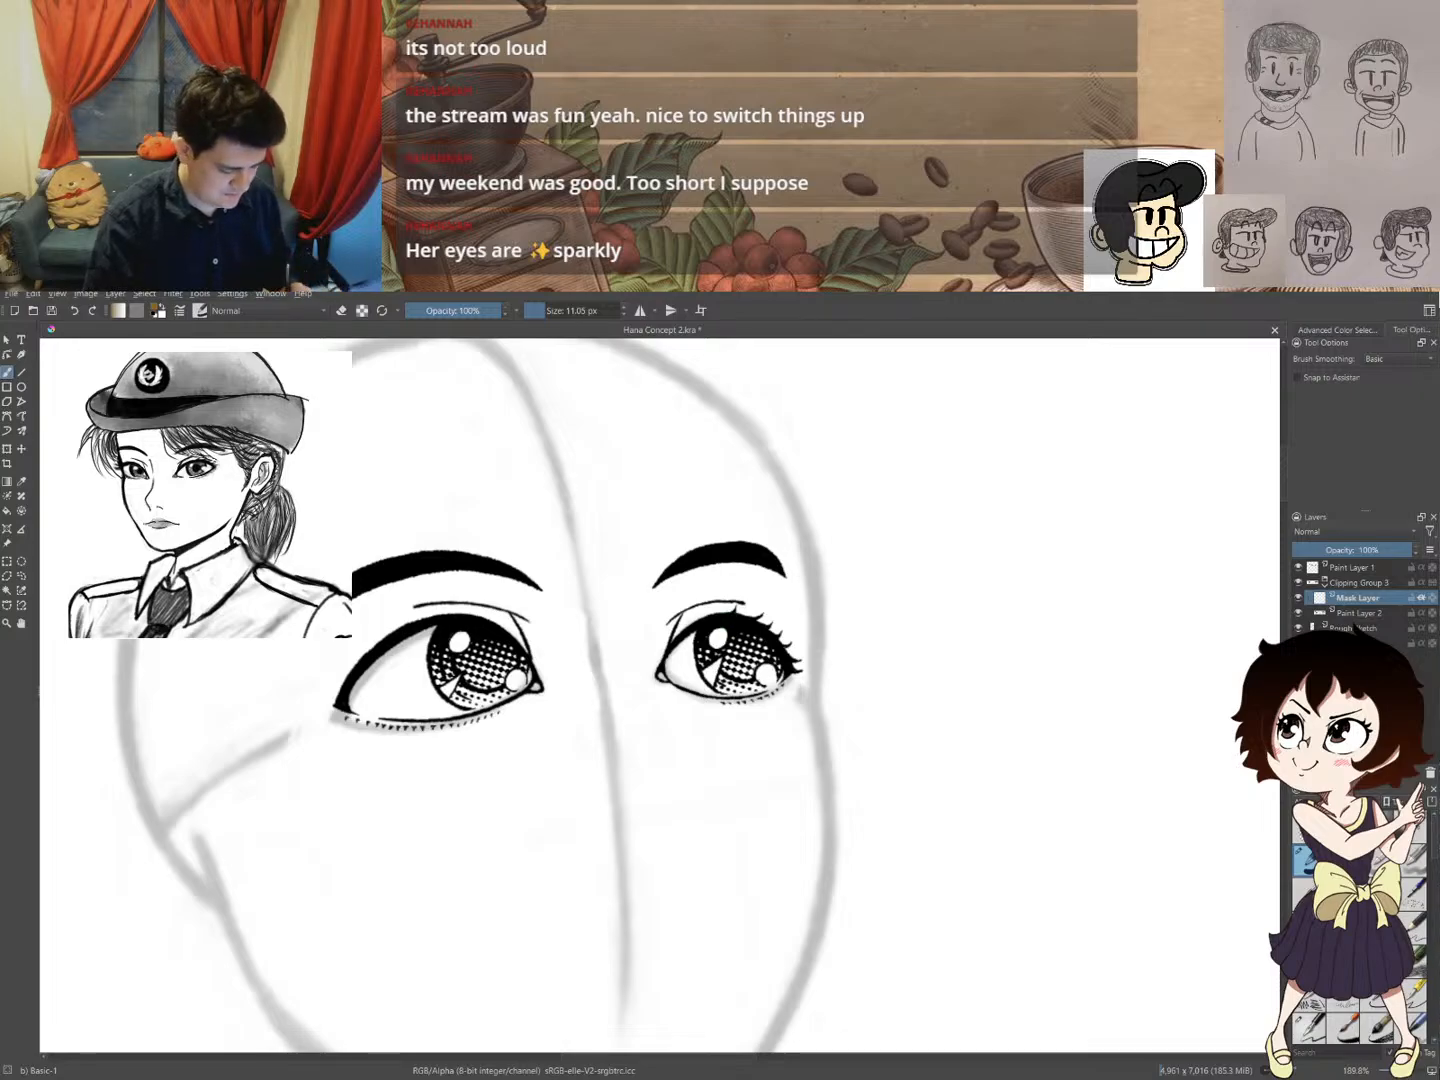
# - Switch to the web browser, search for "color line art" and open the YouTube video "How to Color Your Lineart"
pyautogui.hotkey('alt', 'Tab')
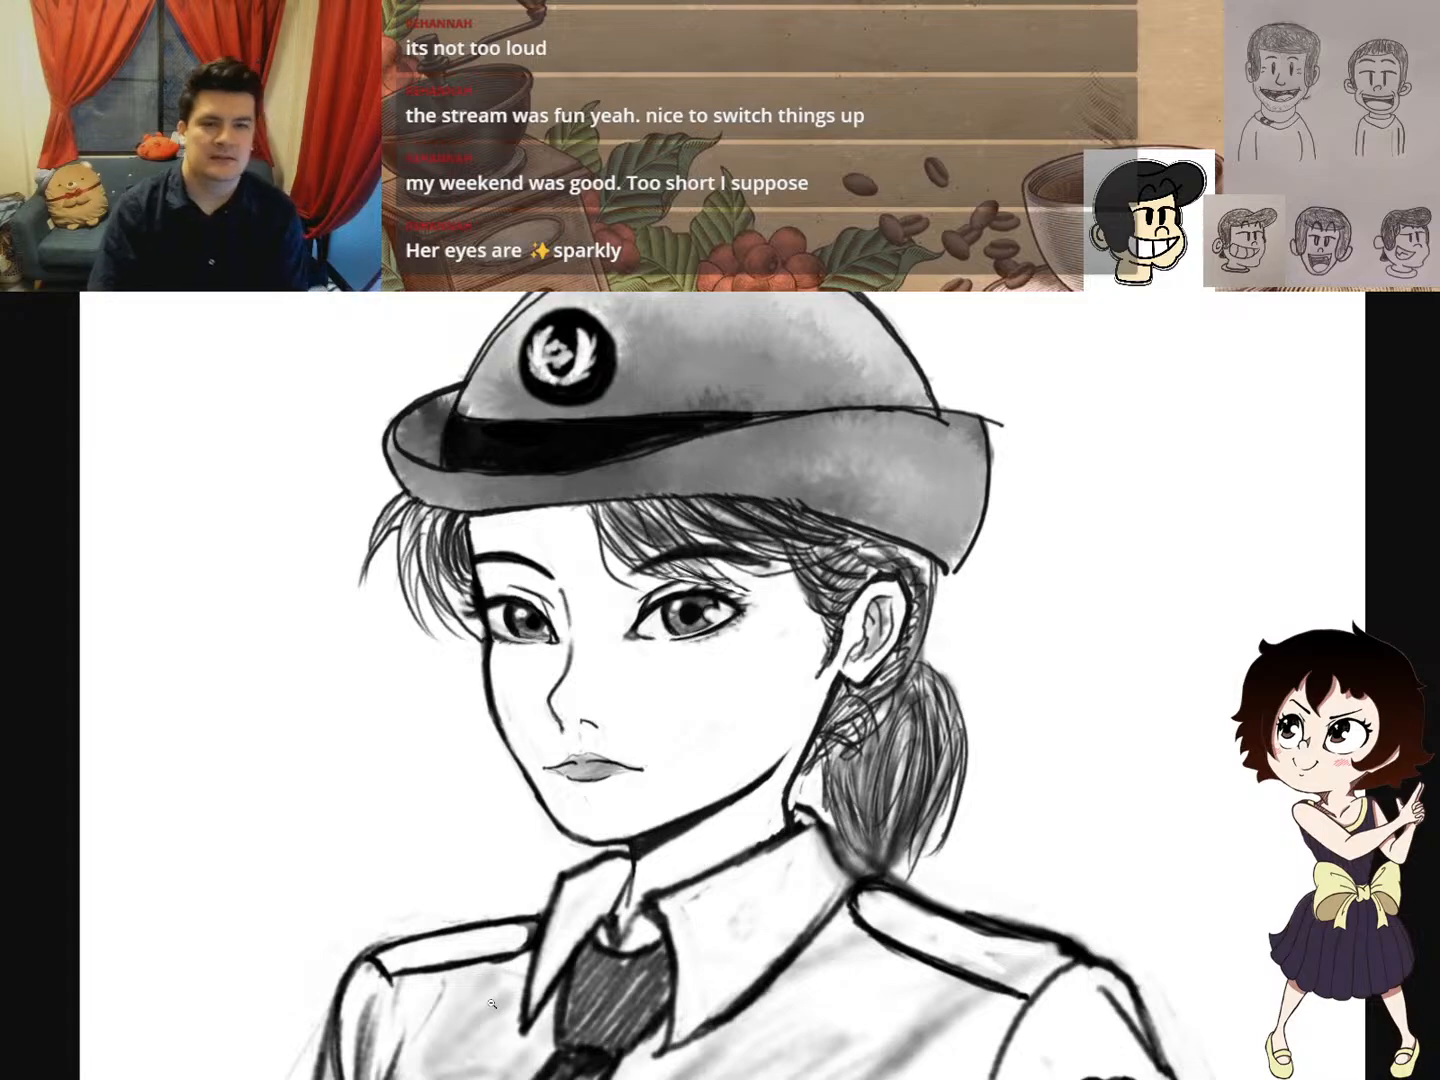
pyautogui.hotkey('alt', 'Tab')
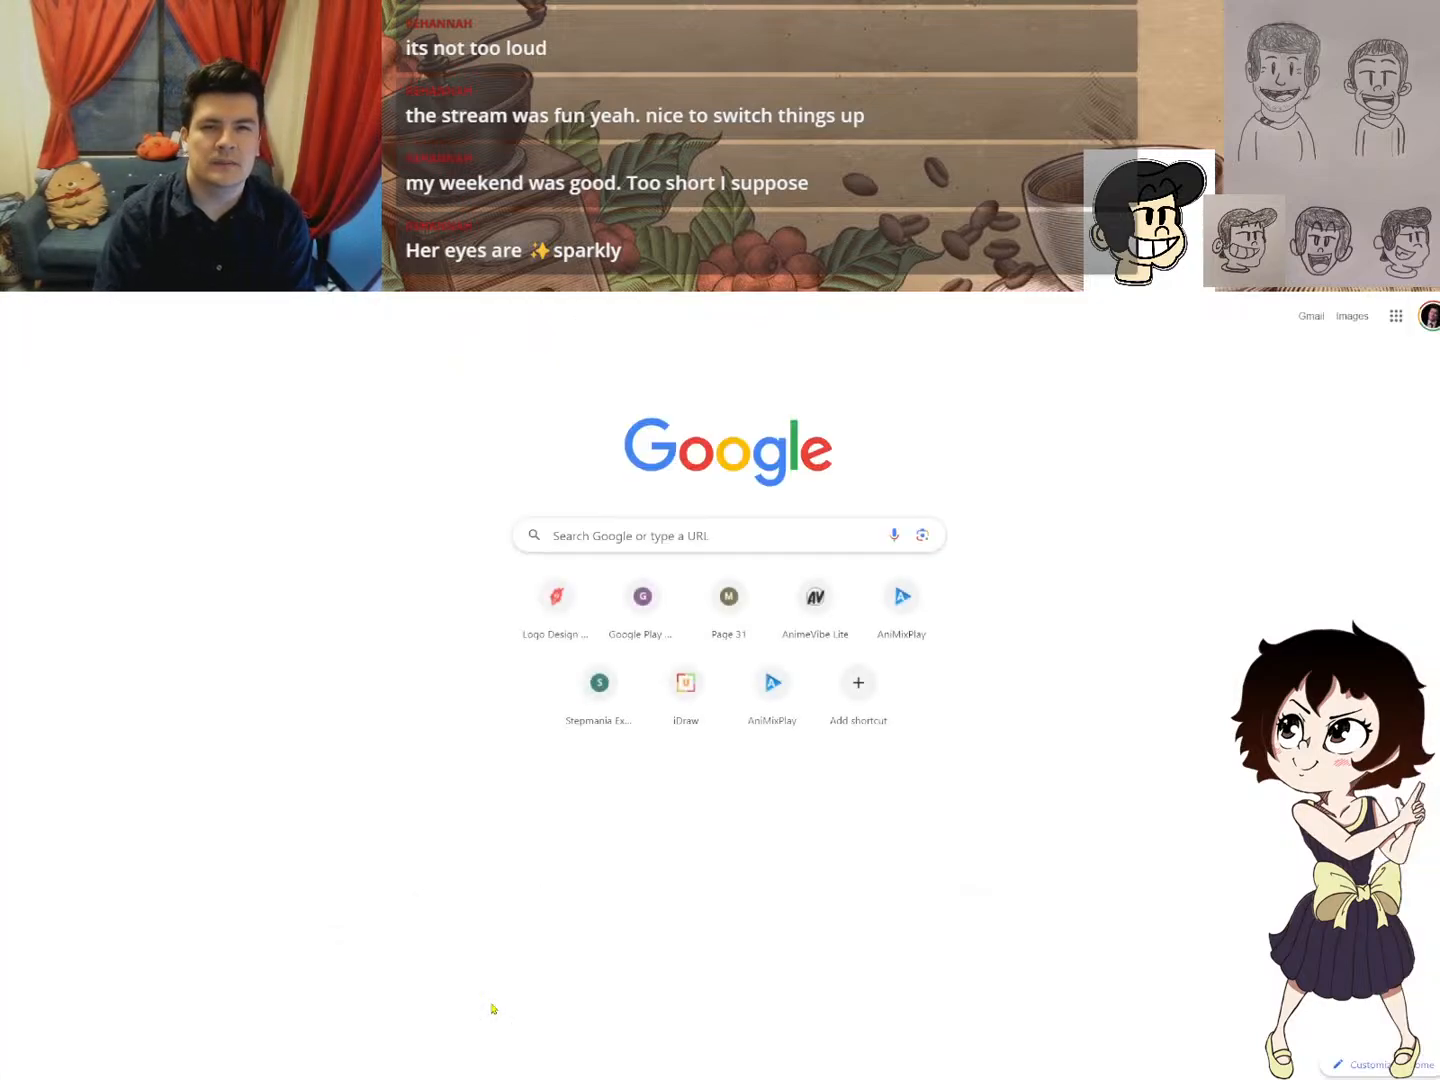
pyautogui.write('color')
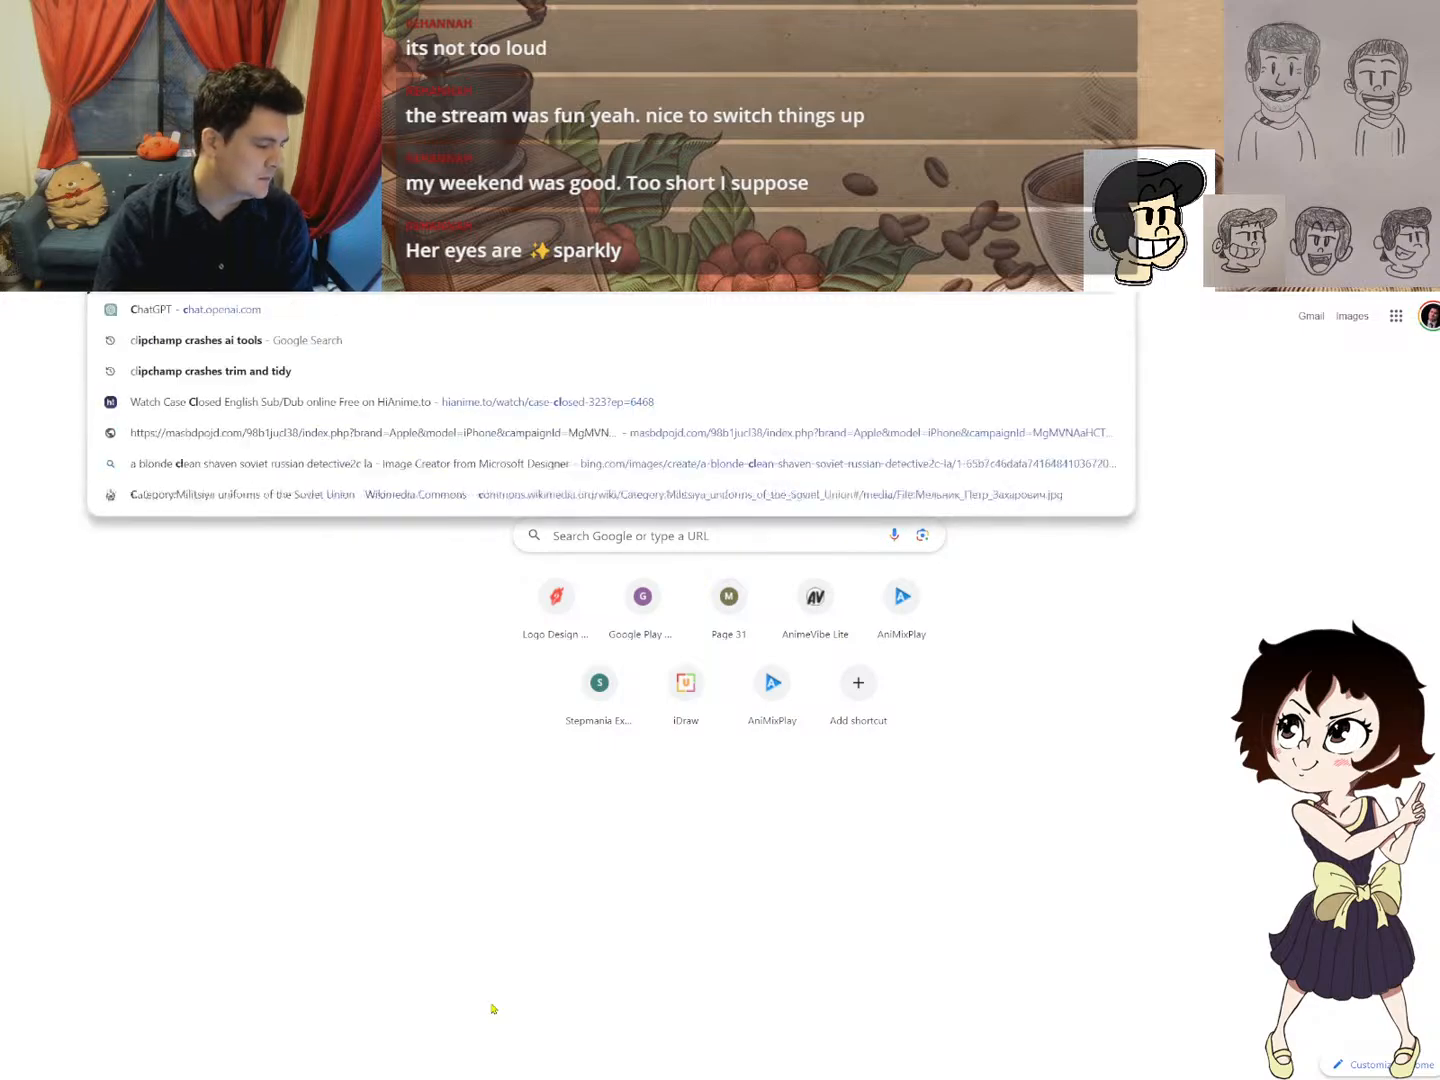
pyautogui.write(' line art')
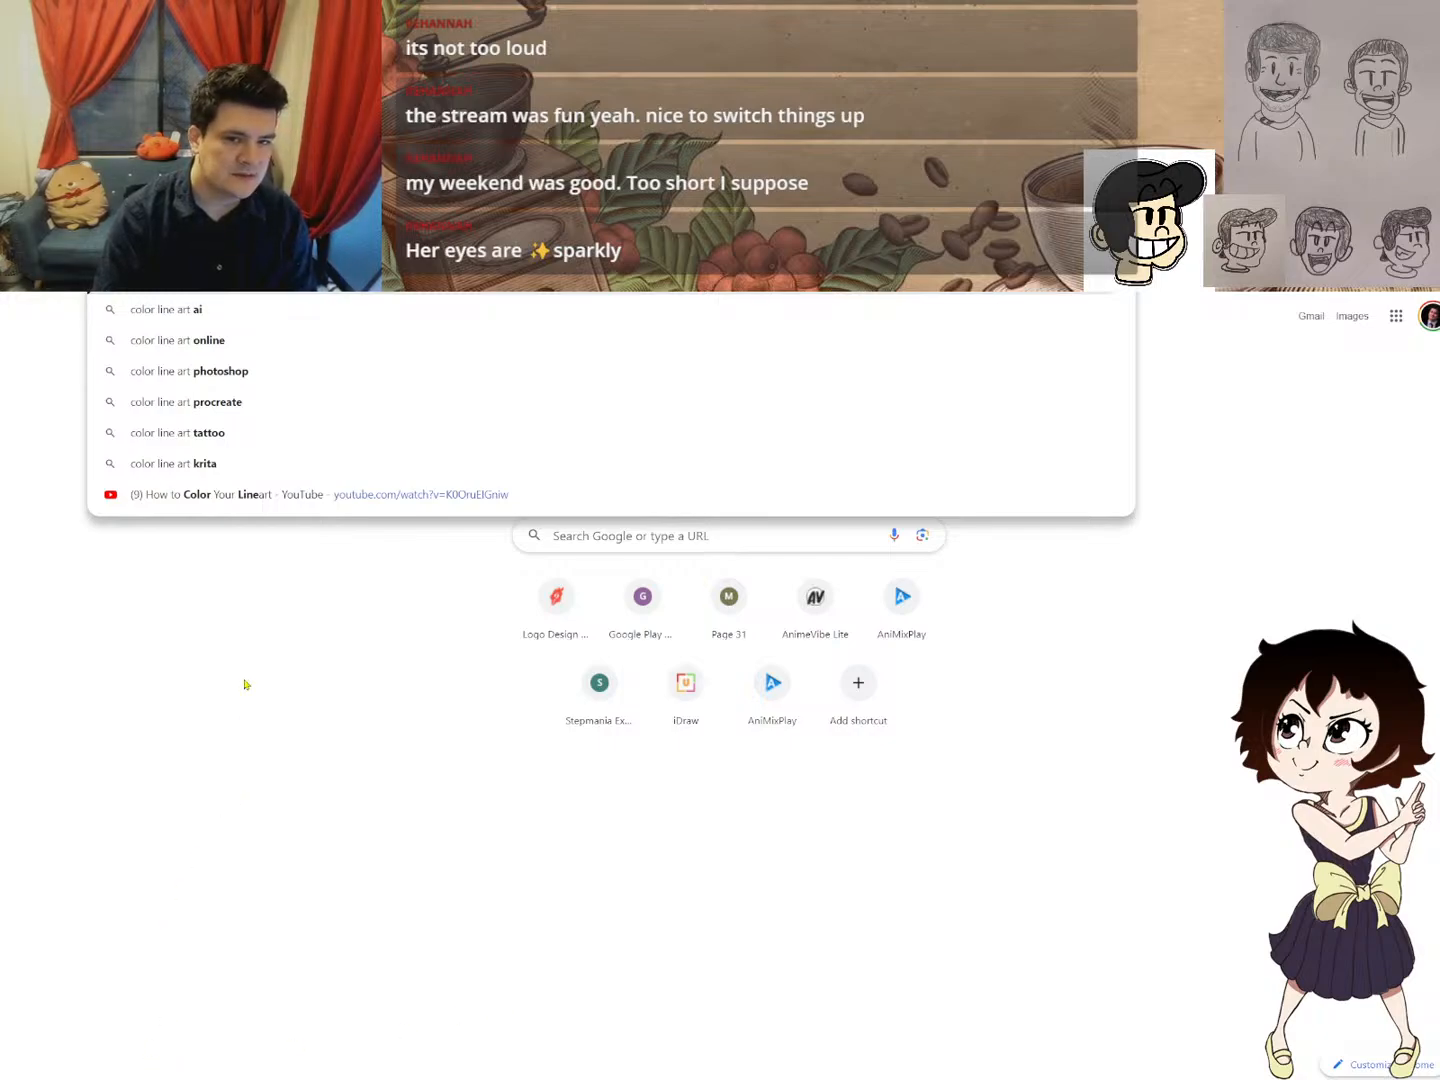
pyautogui.click(249, 505)
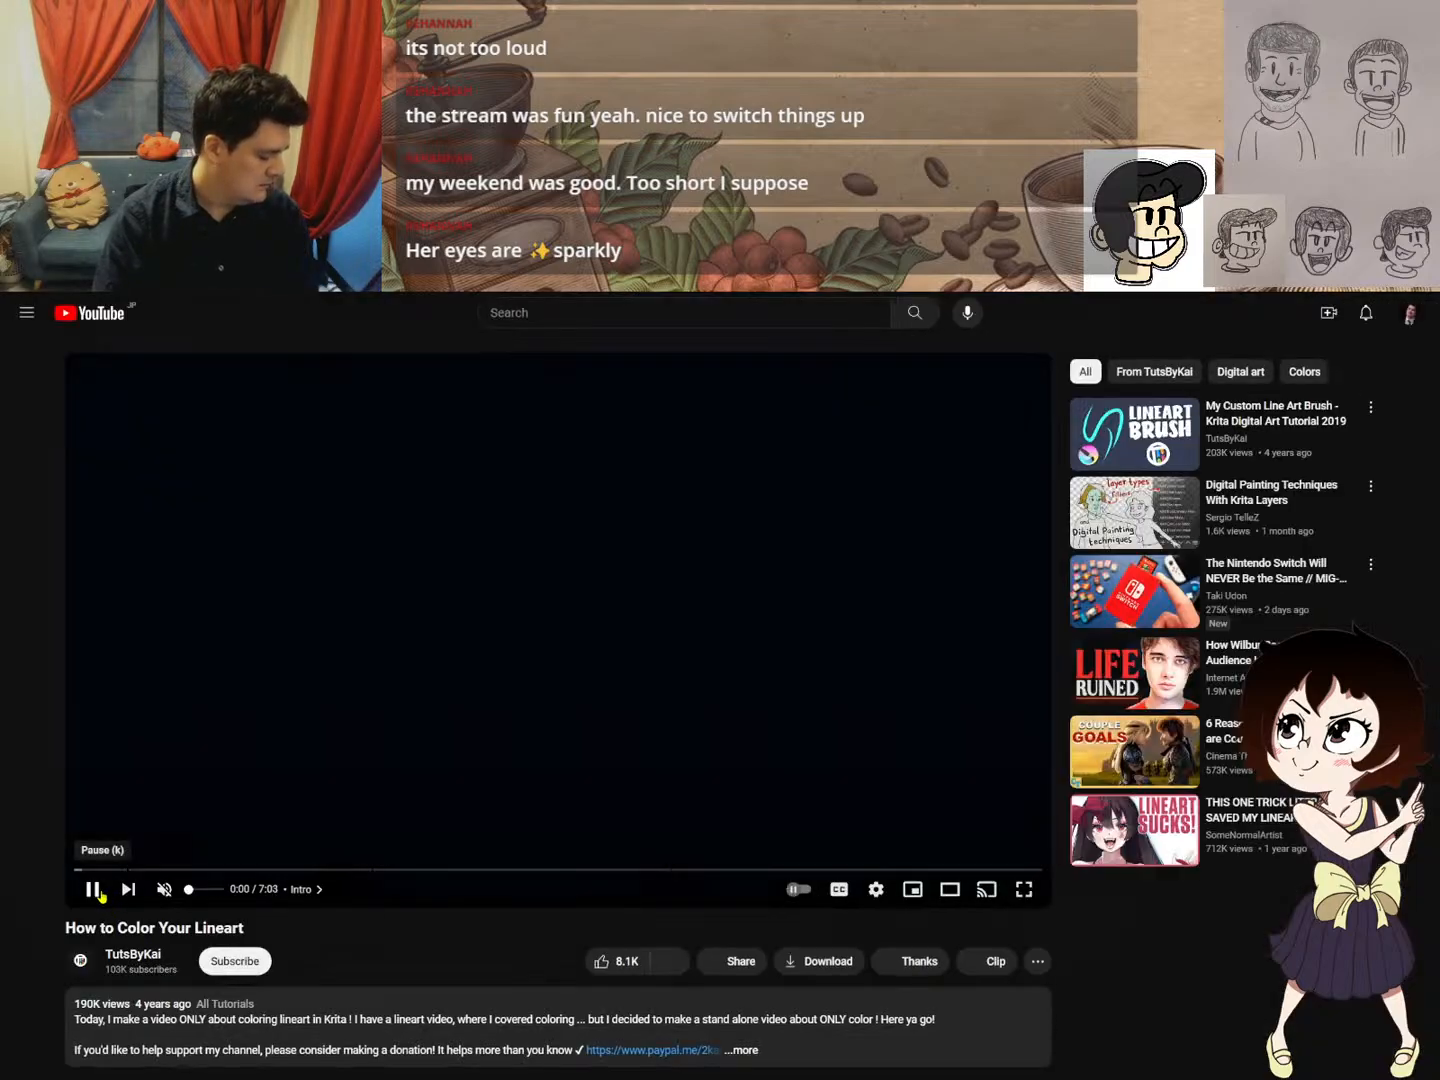
# - Watch the lineart colouring tutorial from 0:44 at 1.5 playback speed and pause it
pyautogui.click(94, 888)
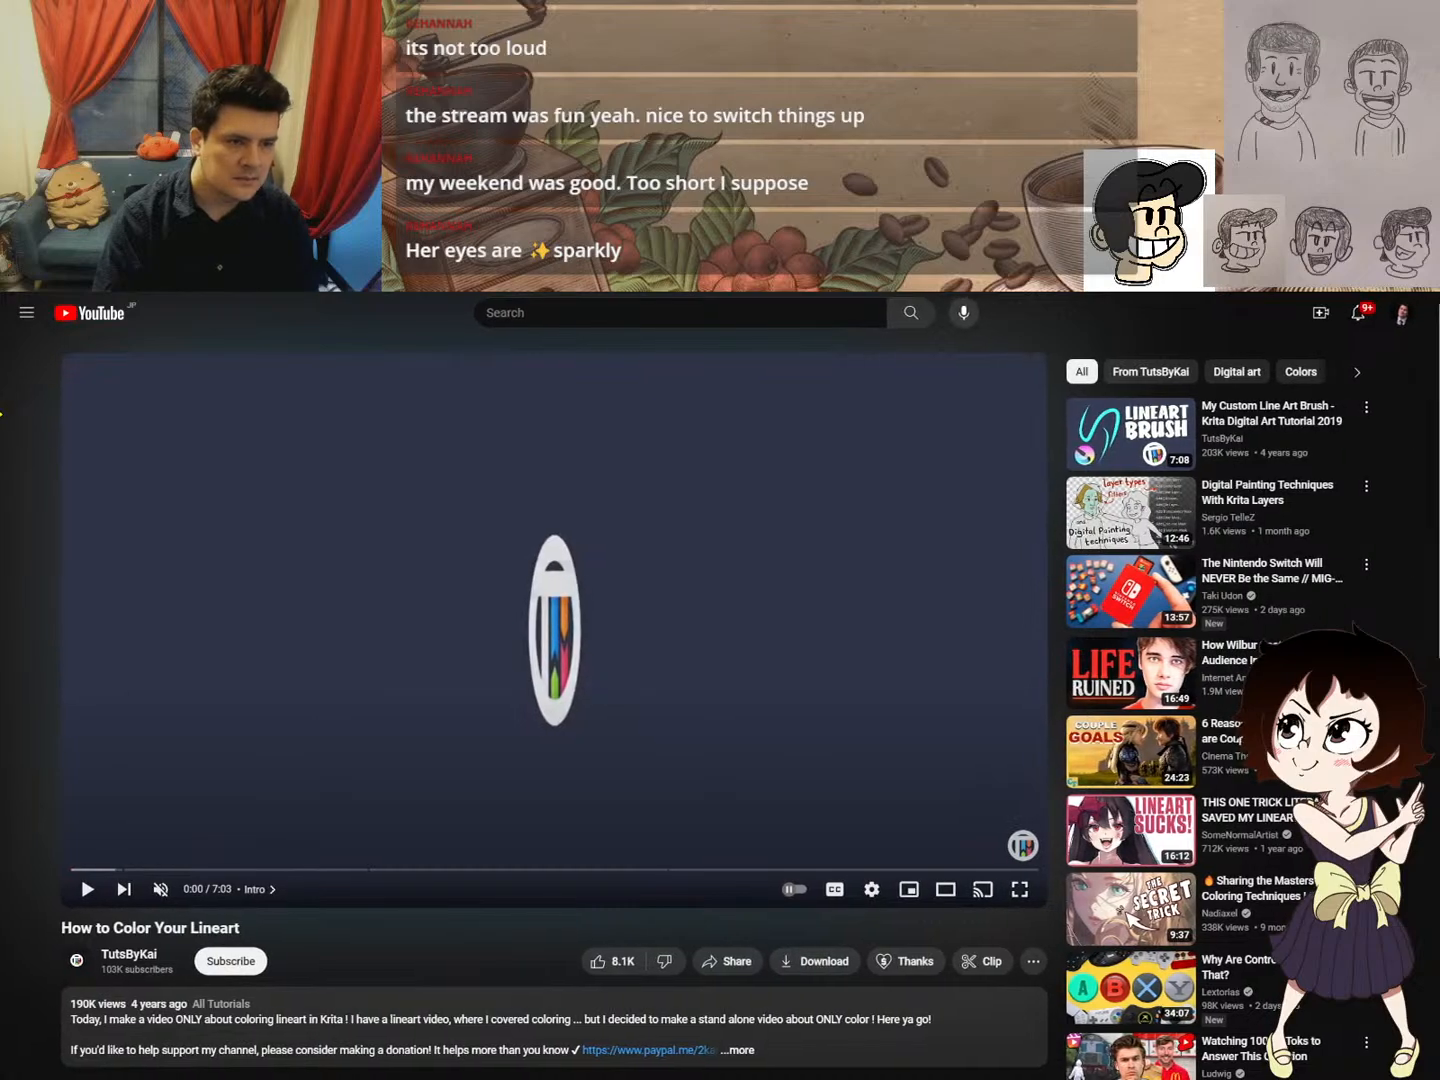
pyautogui.click(176, 869)
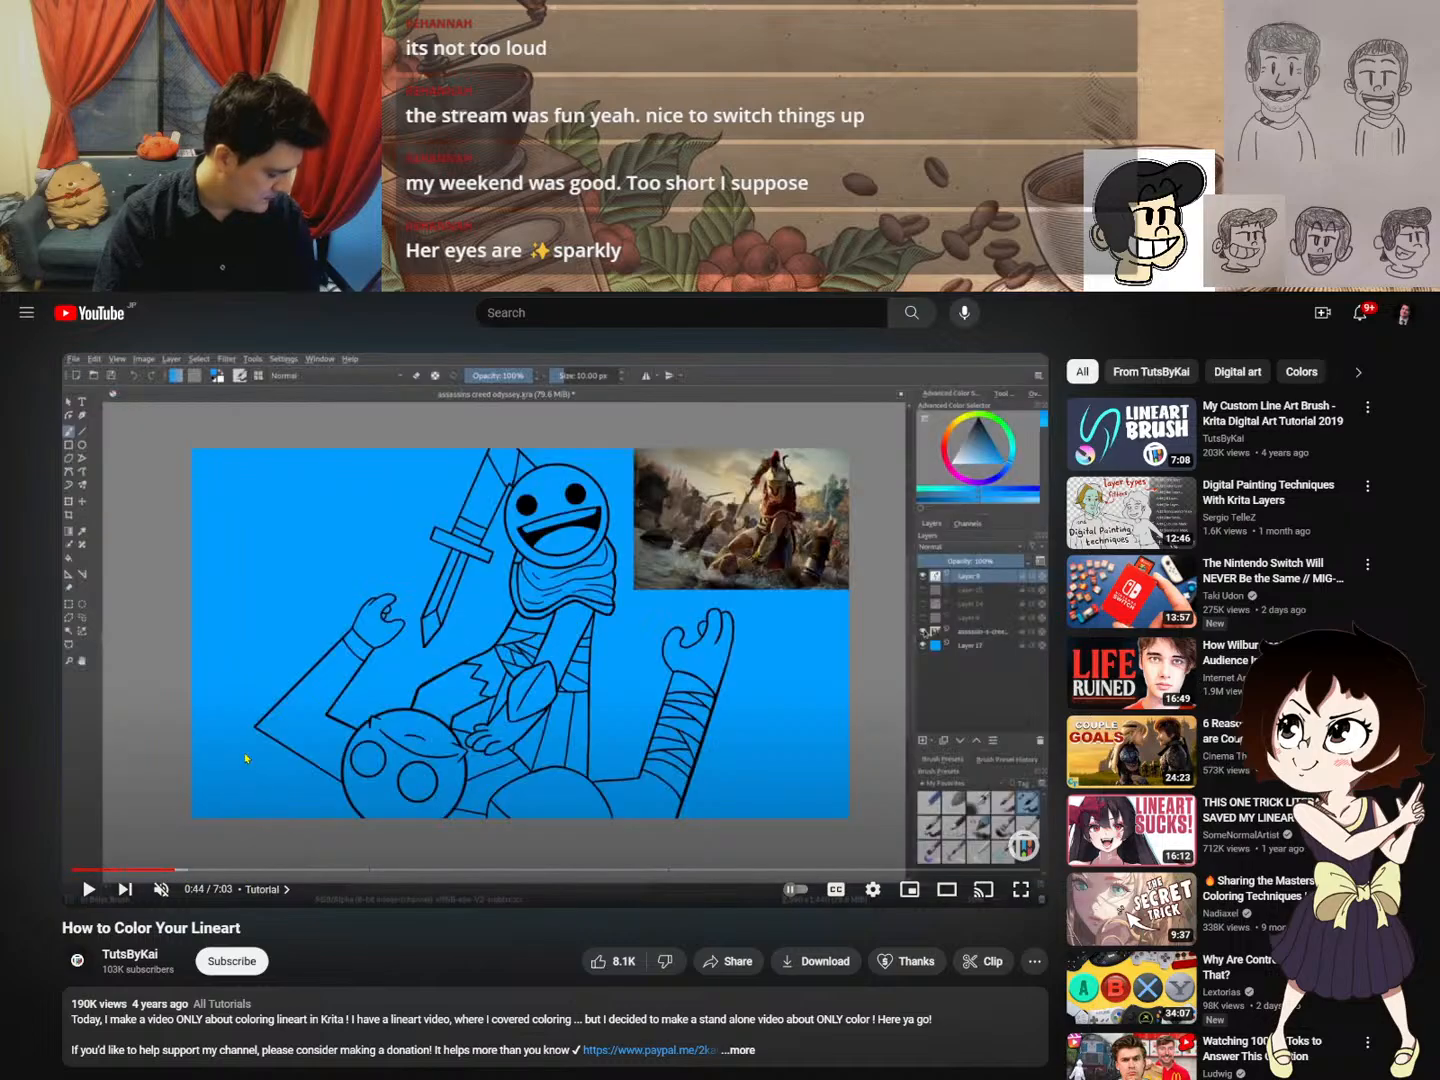
pyautogui.click(246, 760)
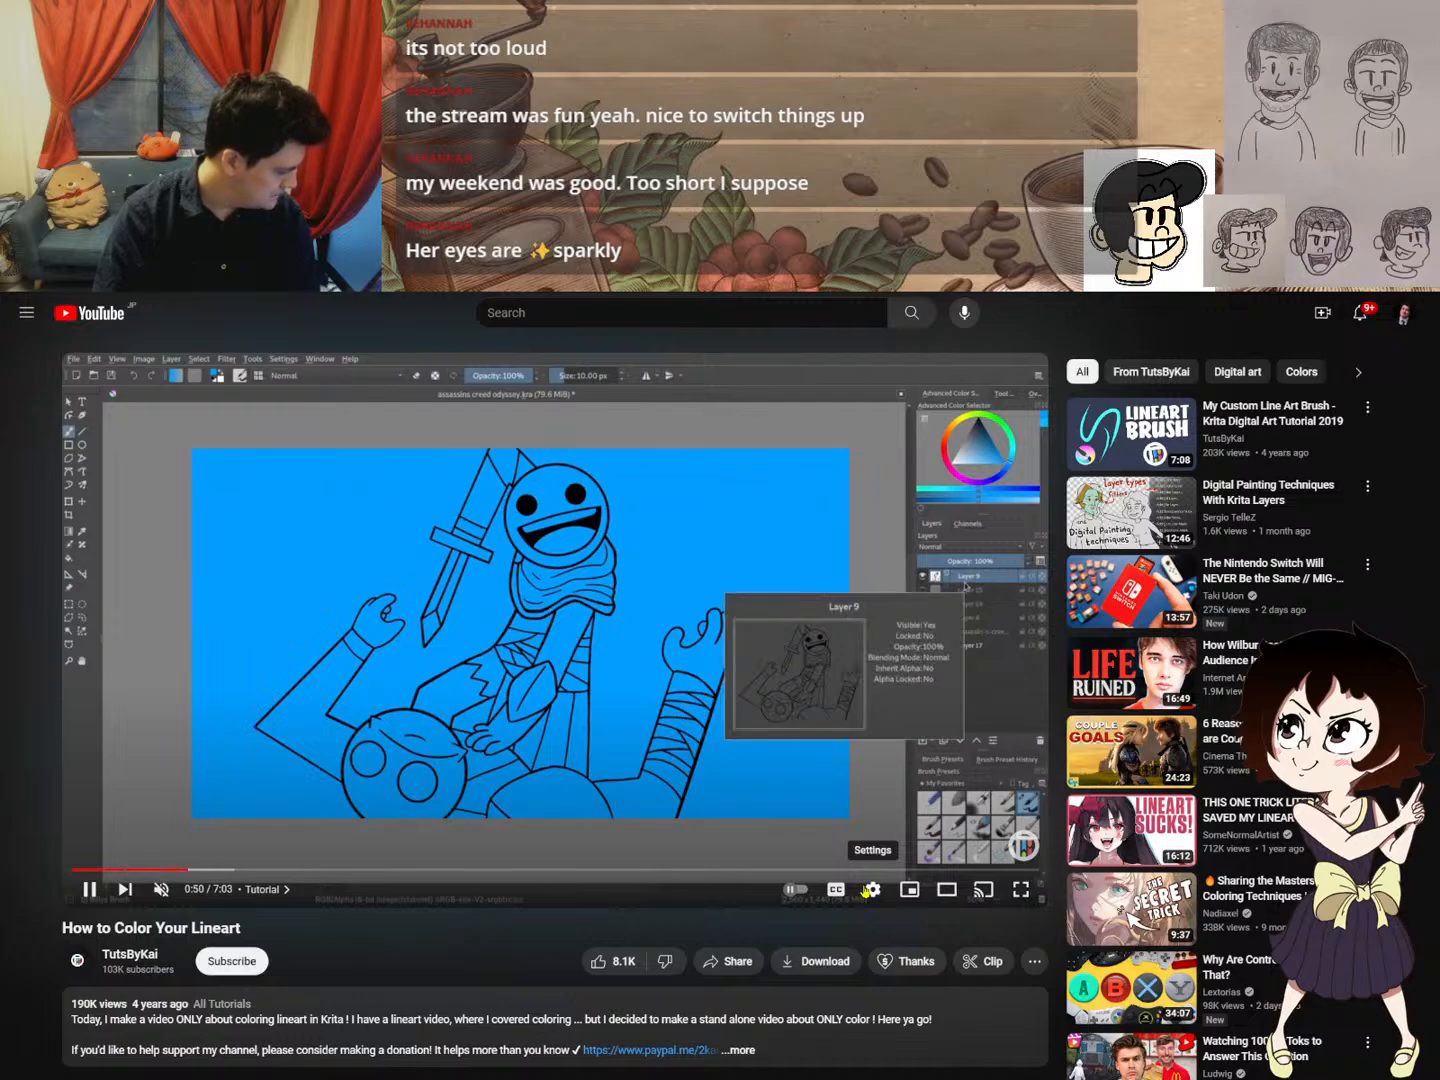
pyautogui.click(869, 889)
pyautogui.click(905, 808)
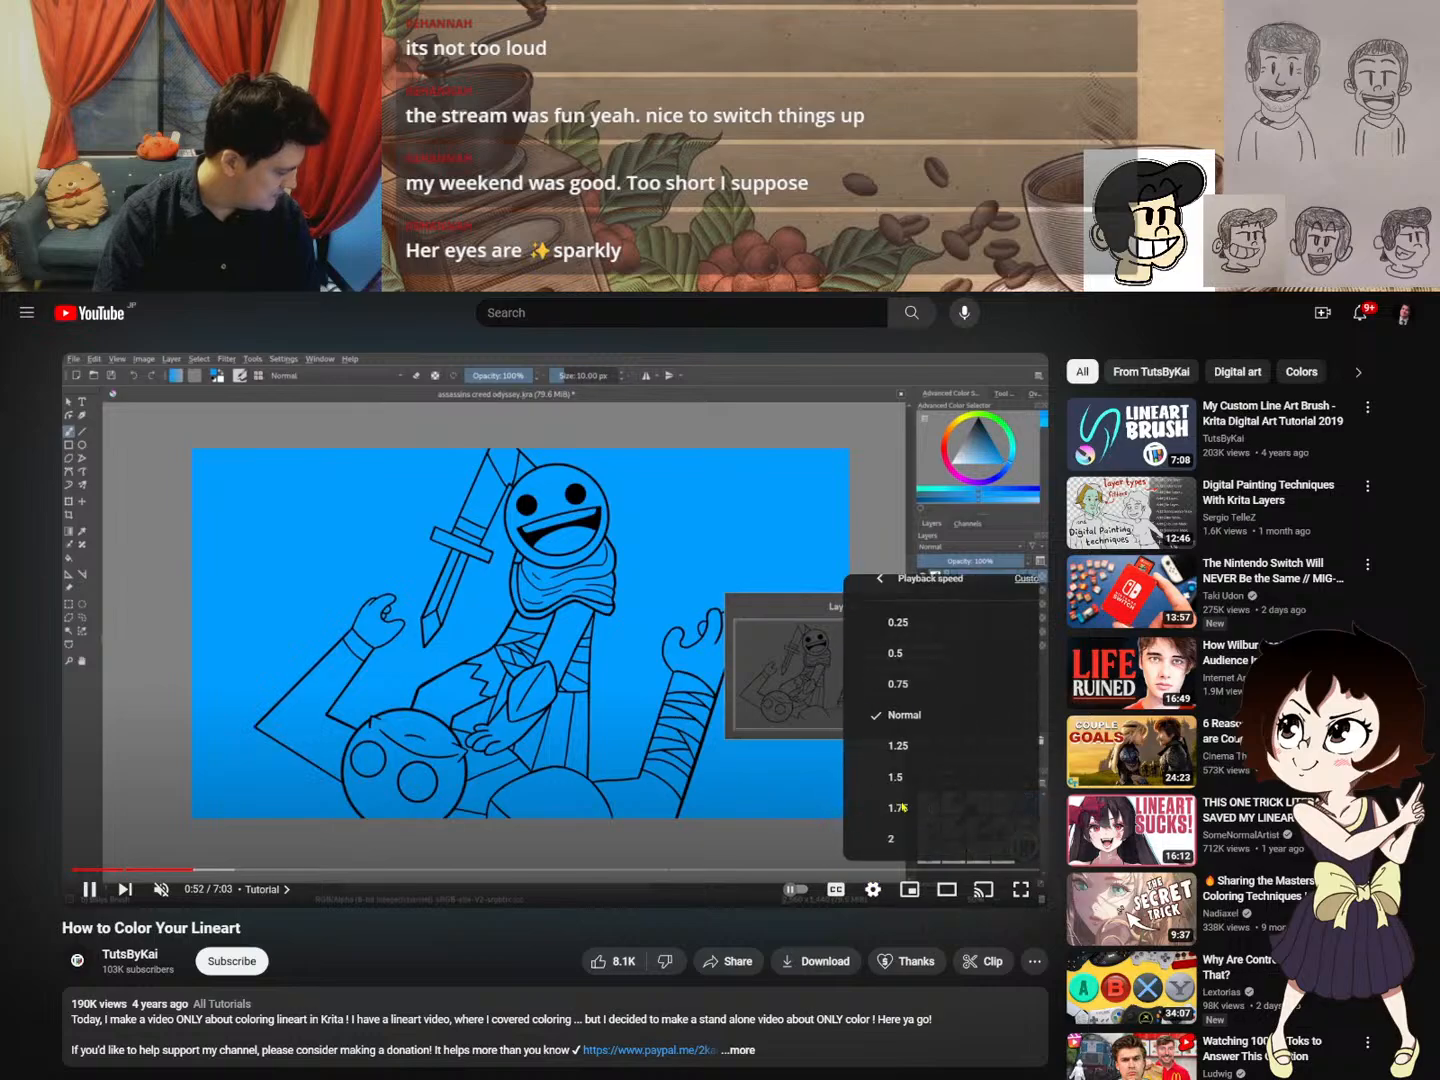
pyautogui.click(900, 777)
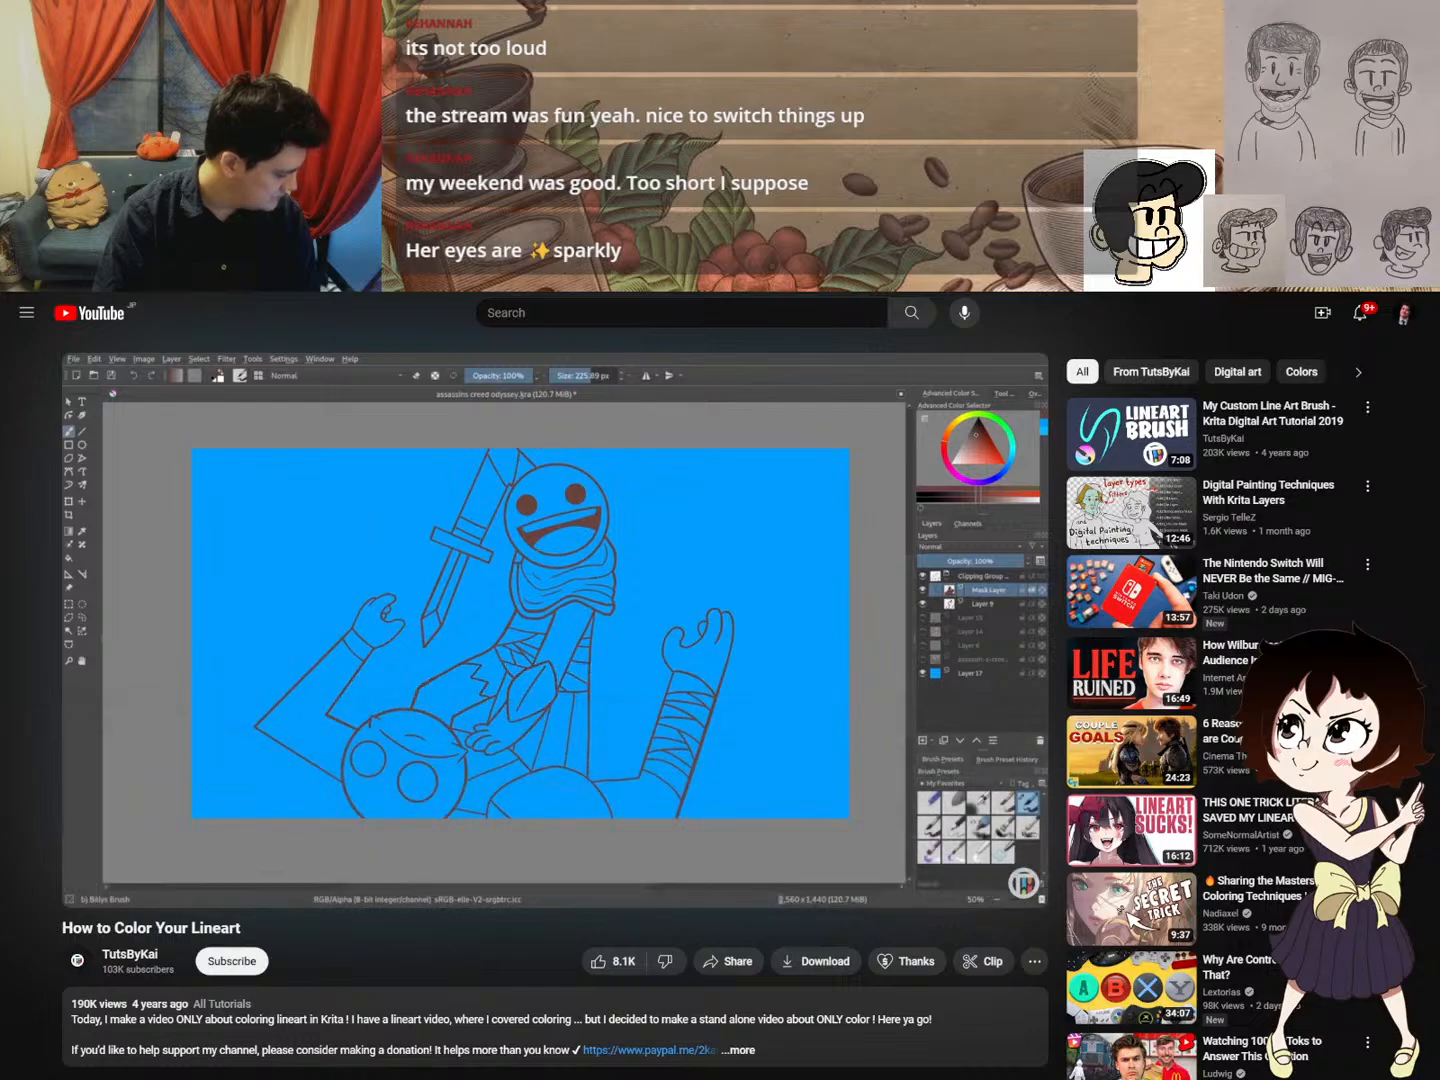
pyautogui.click(437, 672)
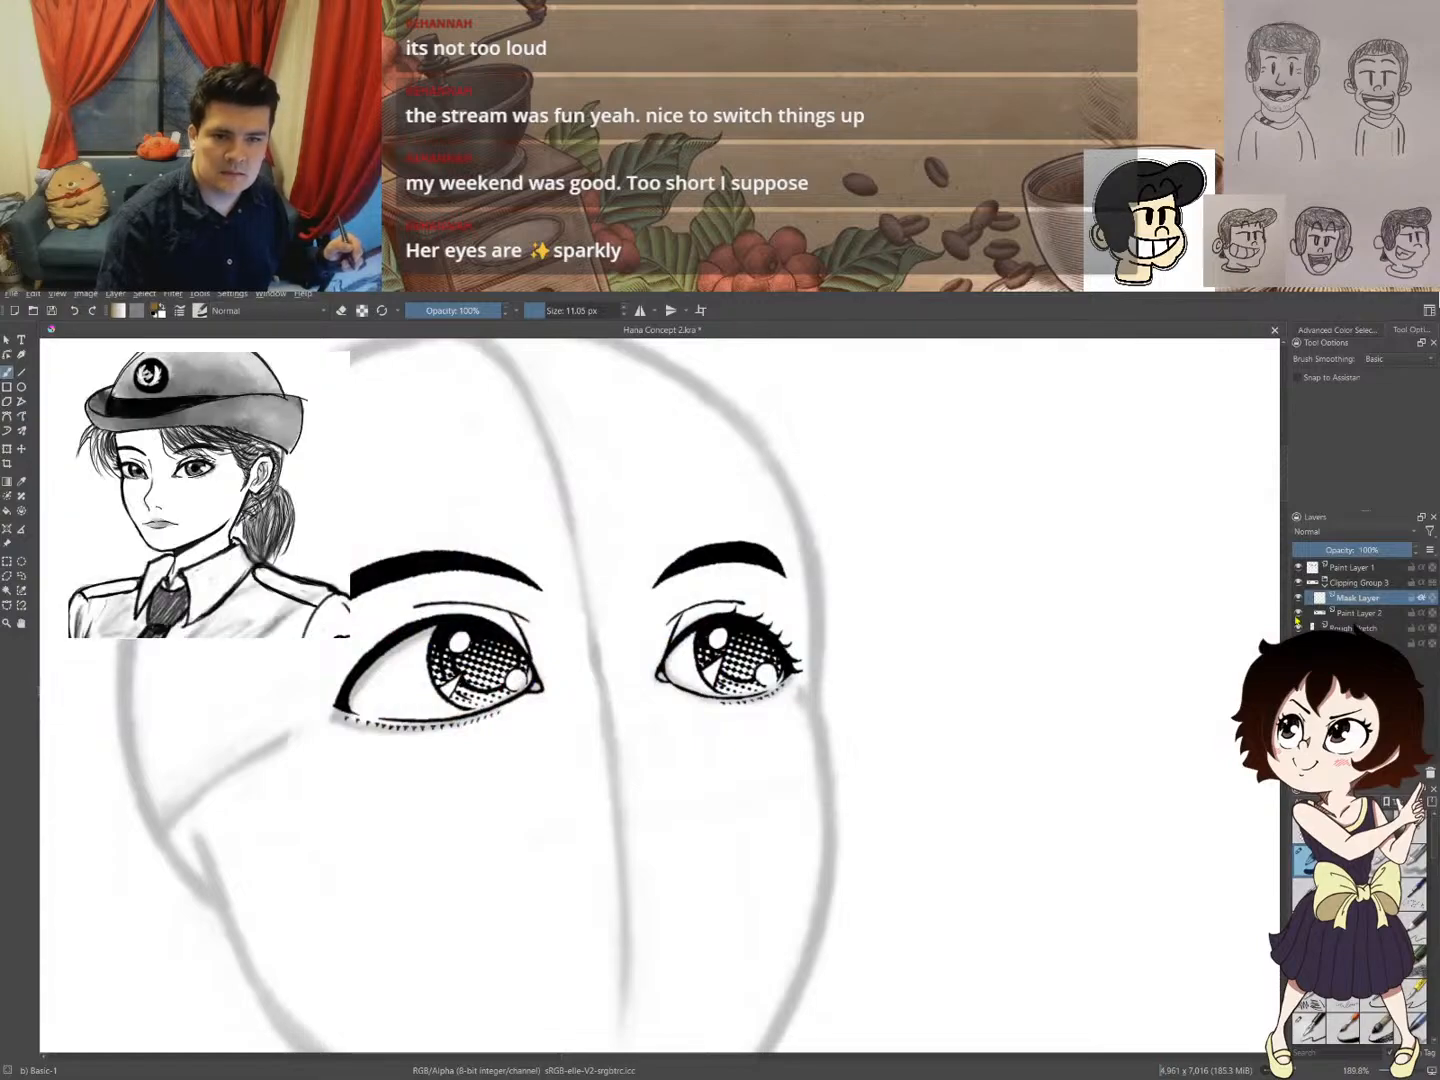
# - Back in Krita, replace Paint Layer 2, which holds the halftone irises, with a new paint layer beneath the mask layer in Clipping Group 3
pyautogui.moveTo(771, 625); pyautogui.dragTo(689, 620)
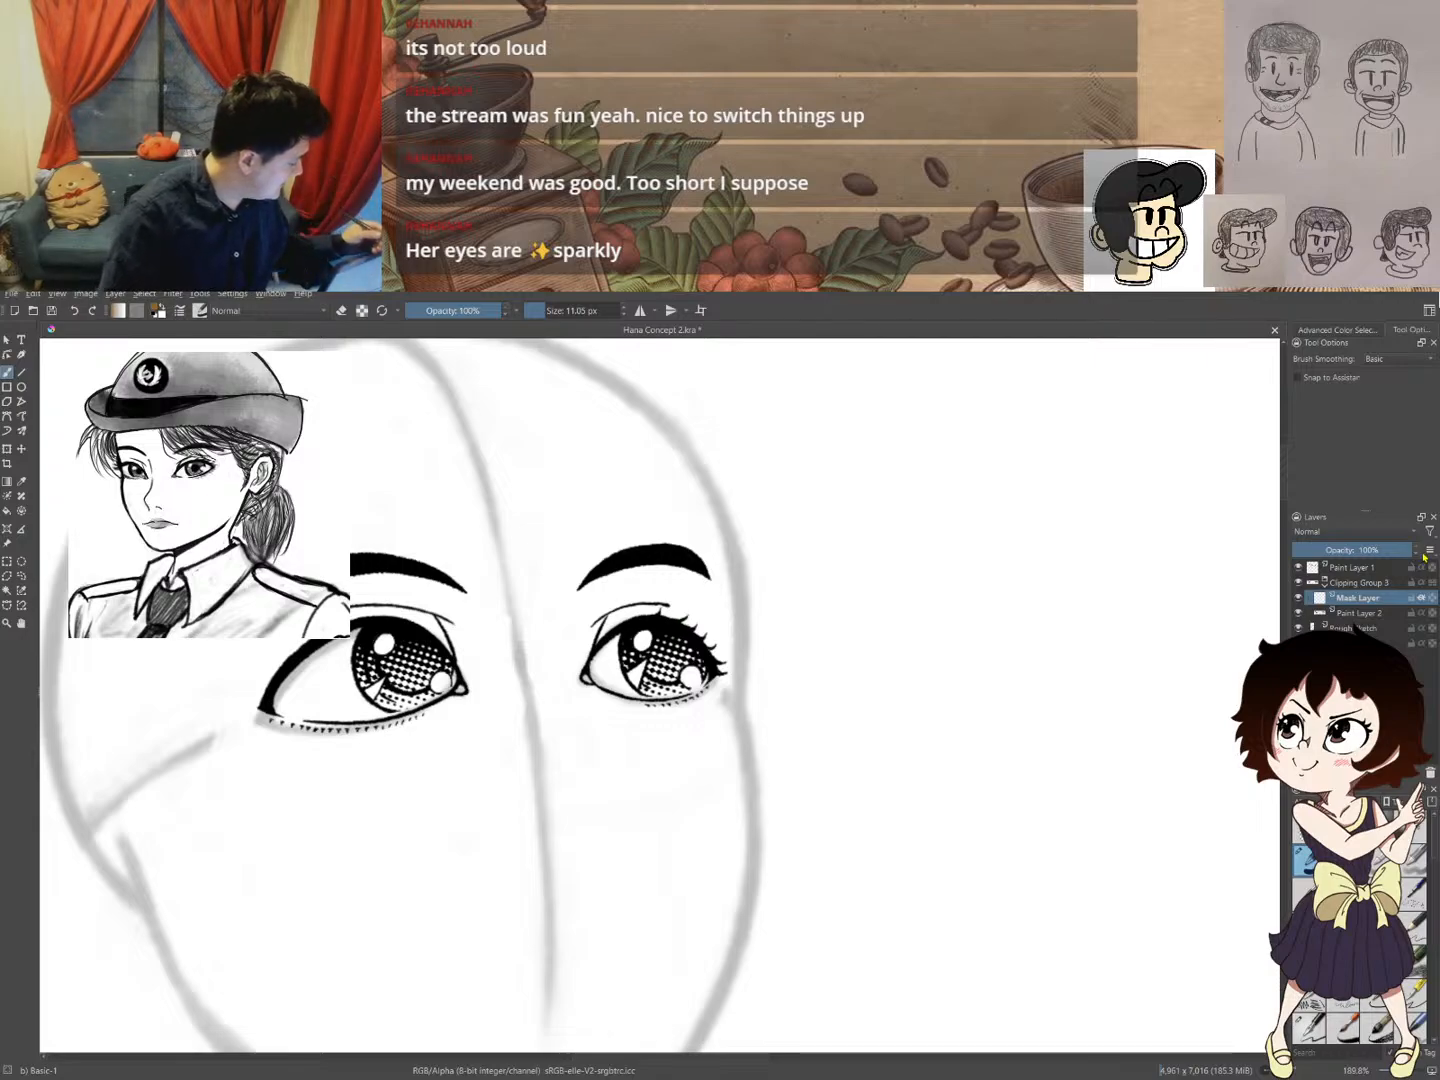
pyautogui.click(1352, 614)
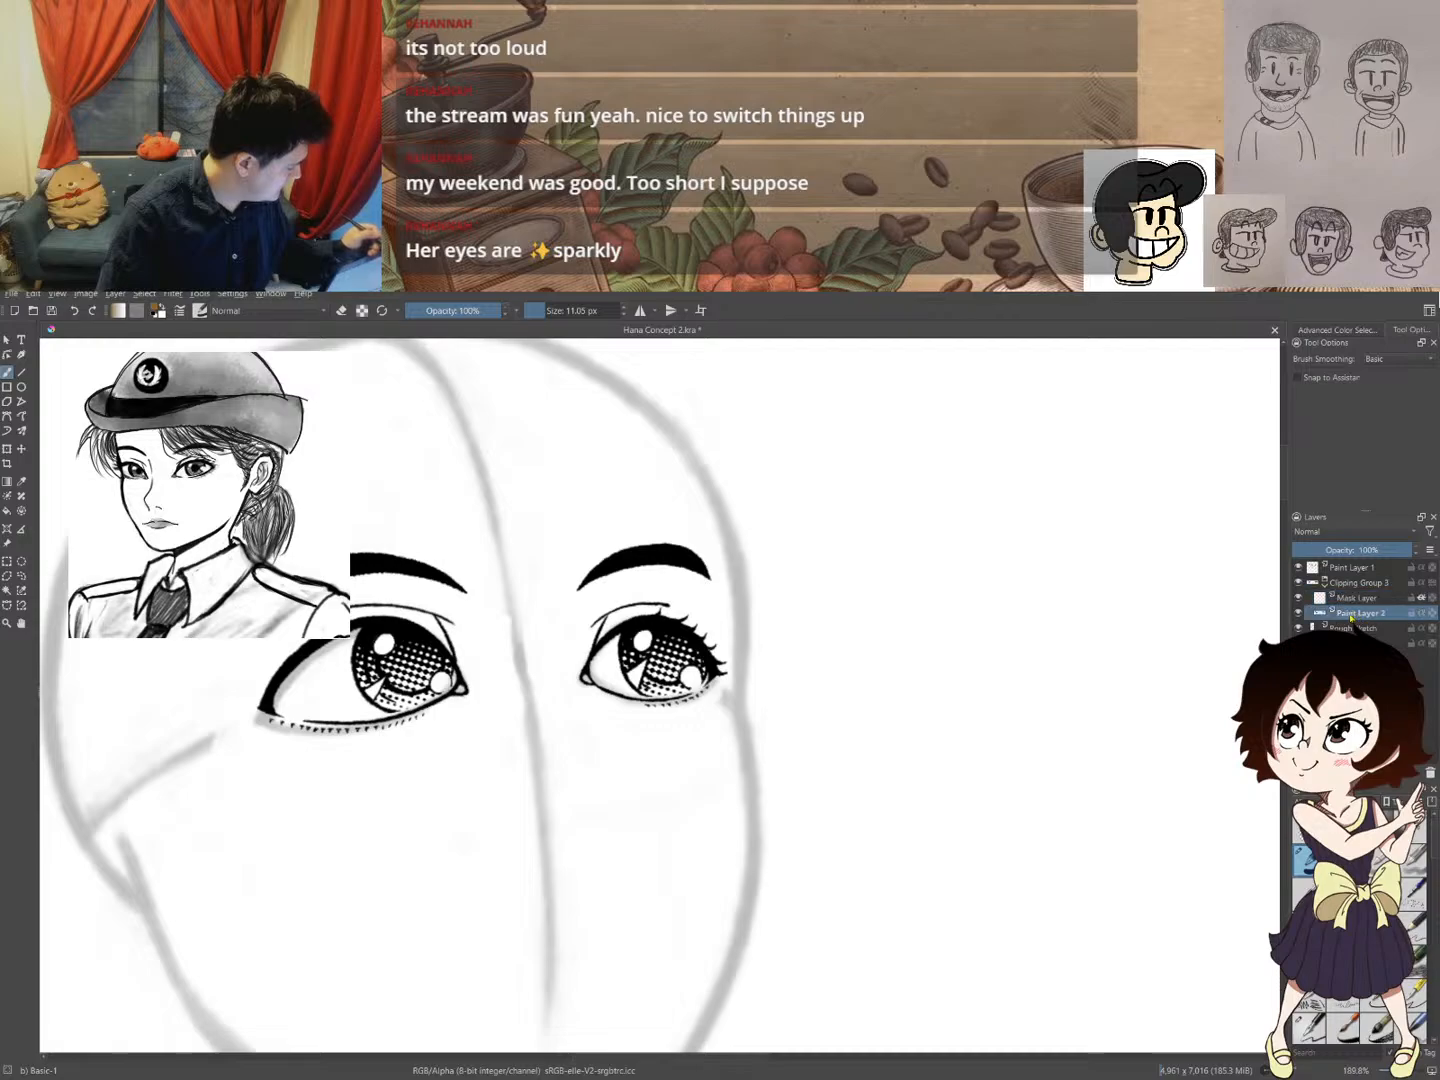
pyautogui.click(1298, 613)
pyautogui.click(1299, 616)
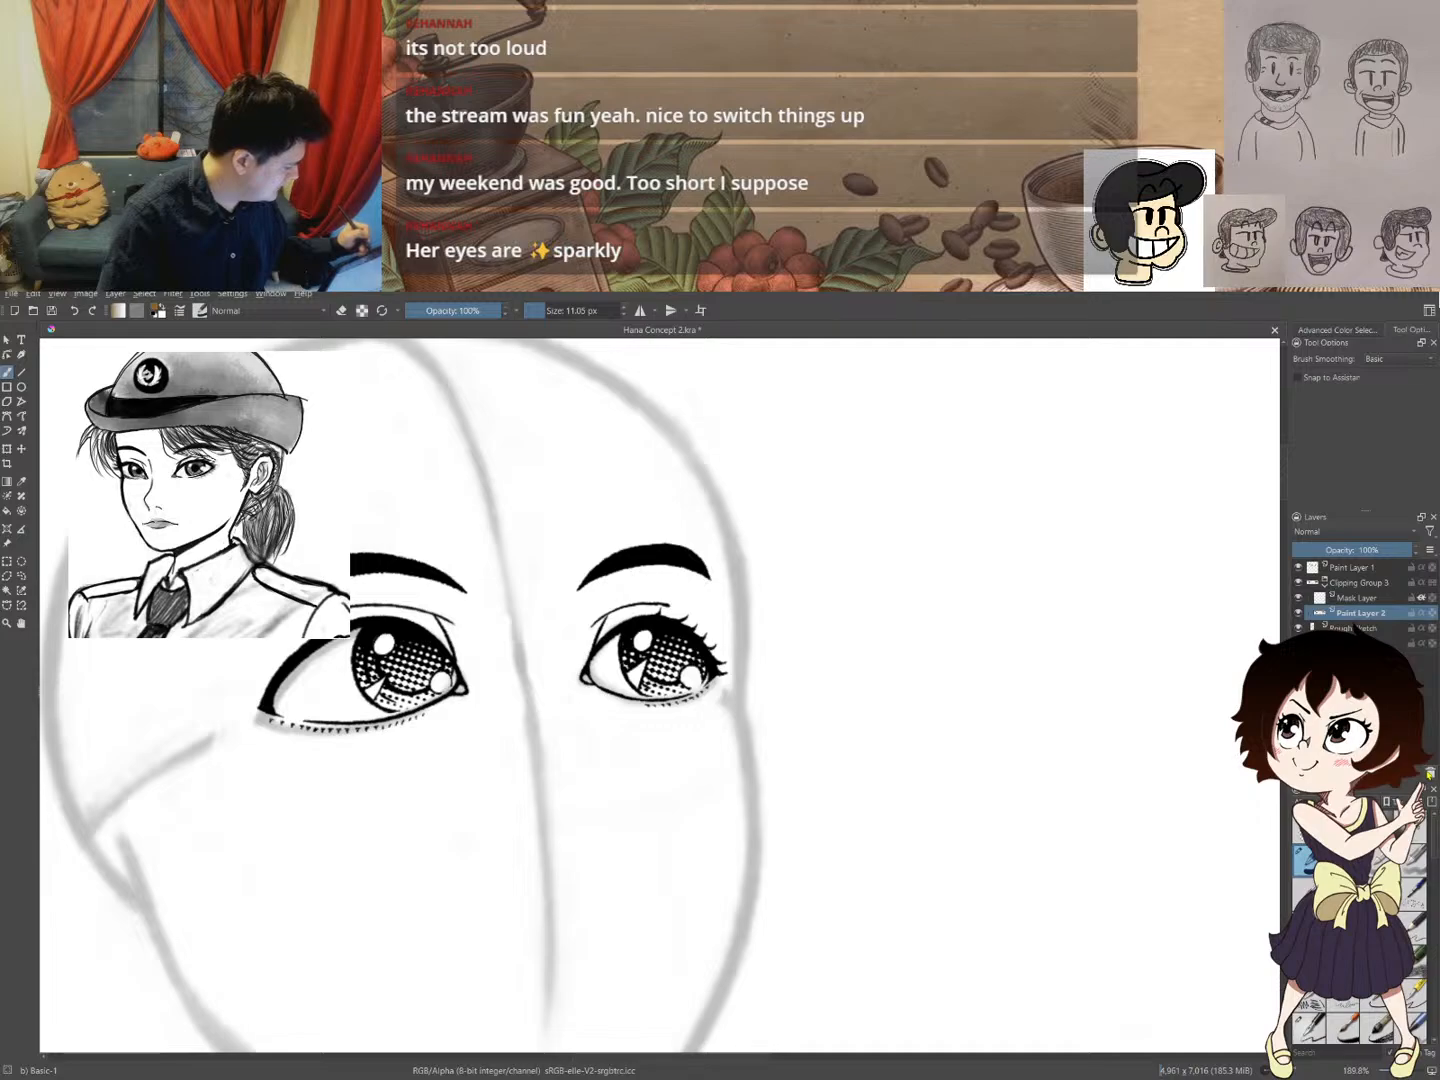
pyautogui.click(1429, 774)
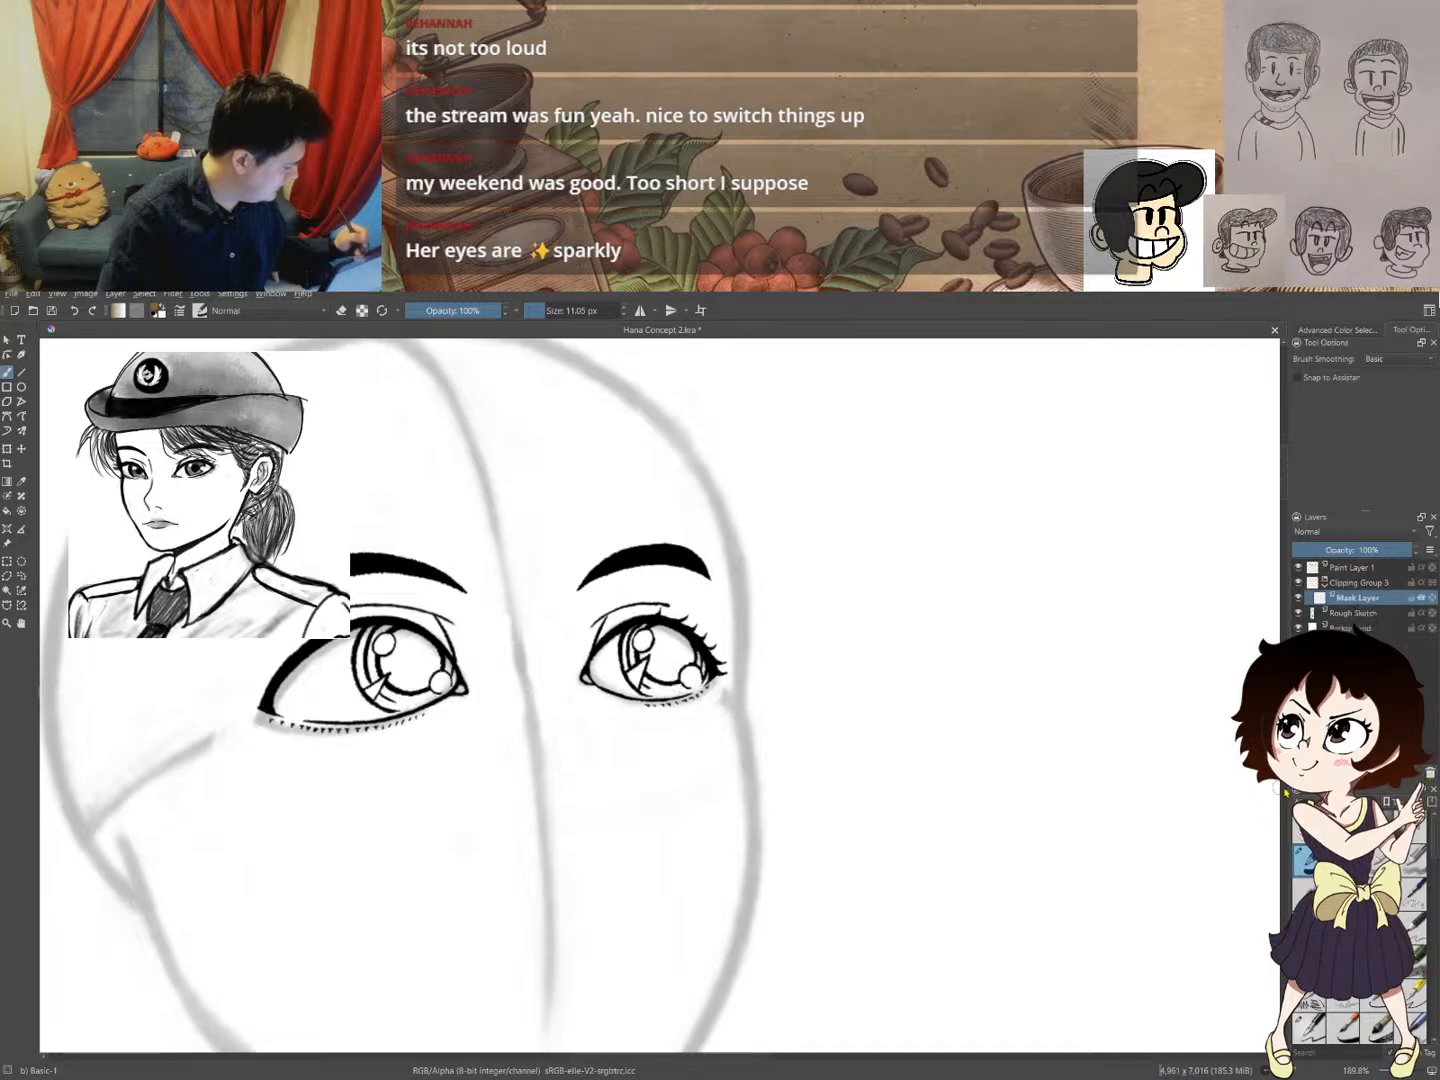
pyautogui.press('Insert')
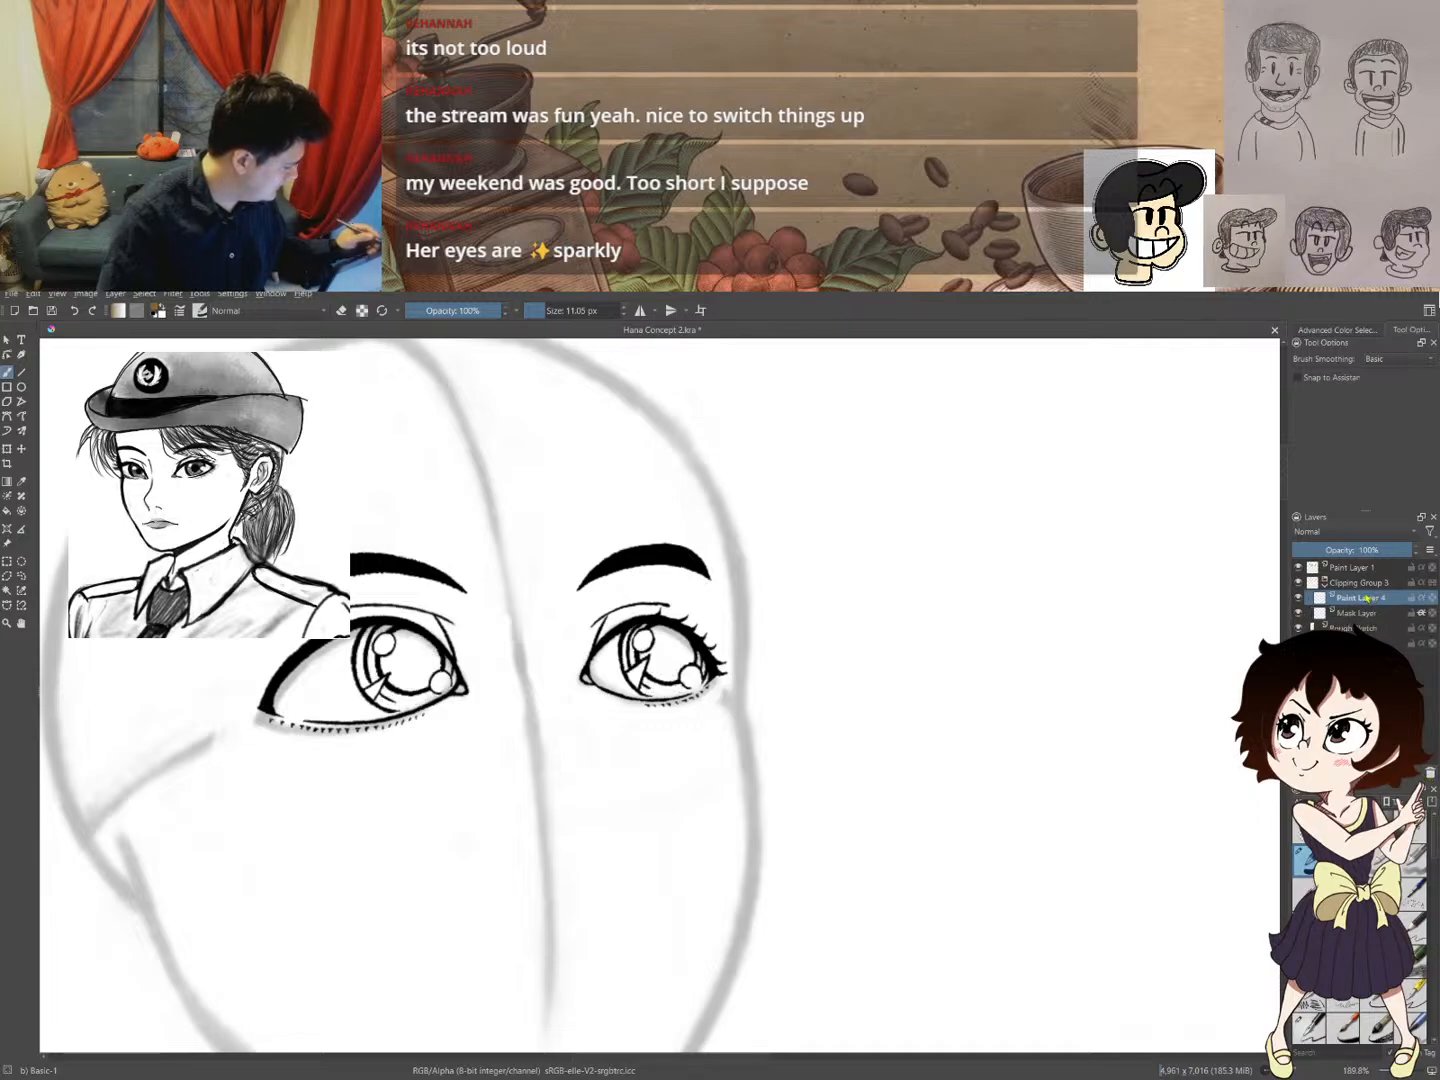
pyautogui.moveTo(1367, 599); pyautogui.dragTo(1370, 619)
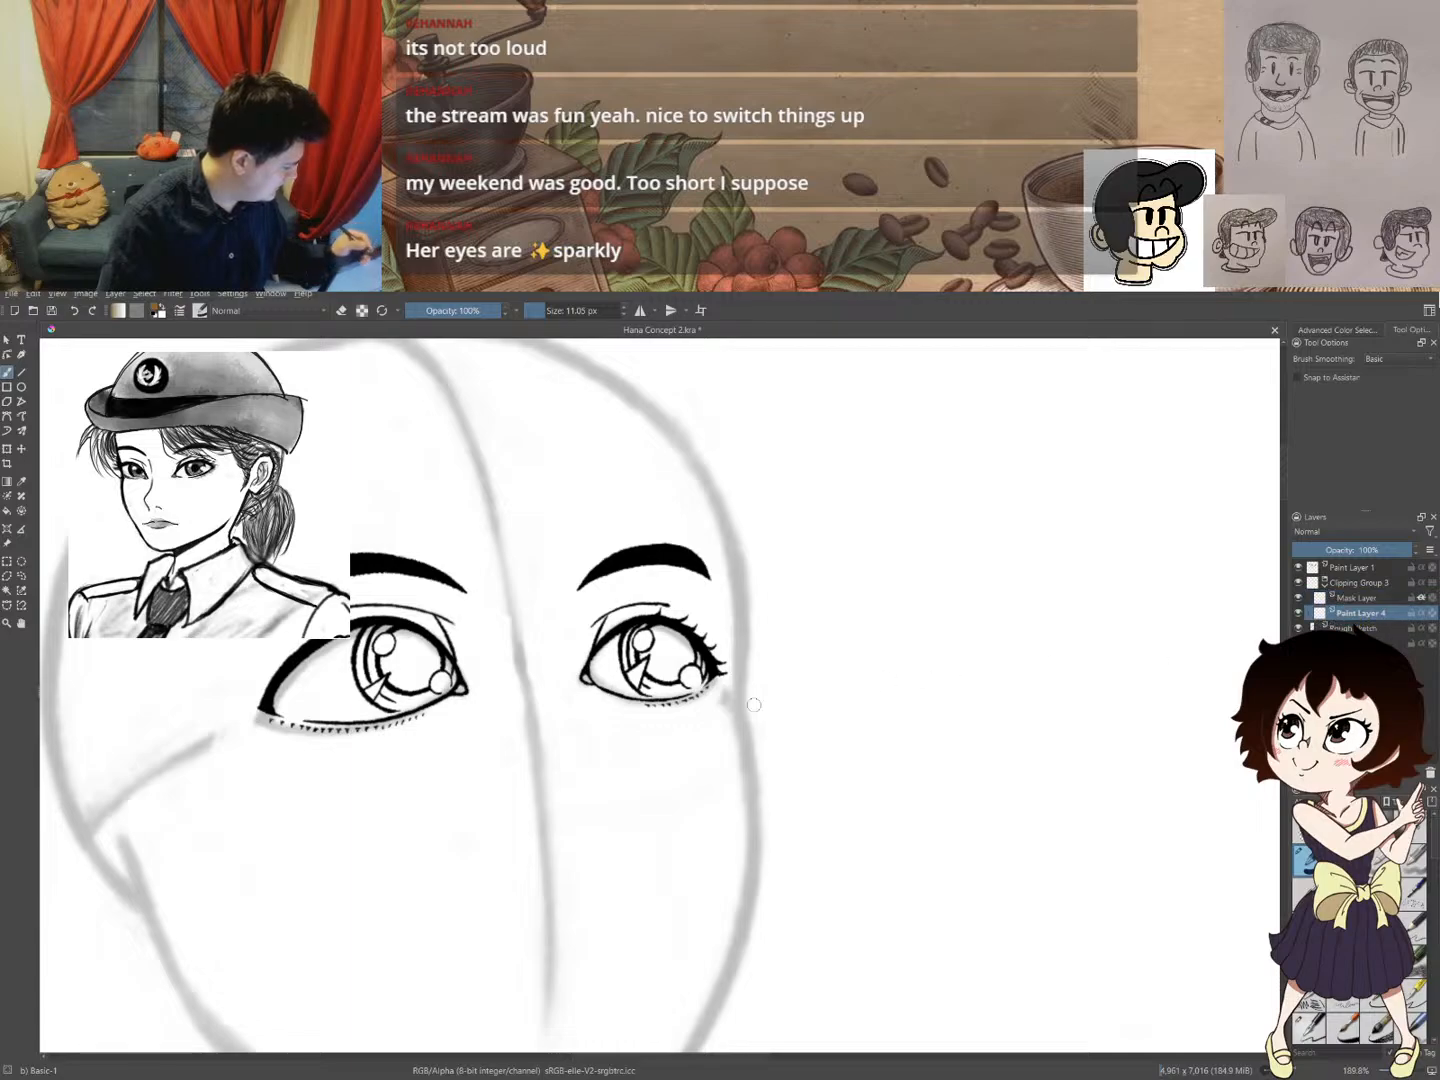
# - Select both irises without their highlights, using freehand selections in add and subtract modes
pyautogui.click(22, 576)
pyautogui.moveTo(371, 624)
pyautogui.mouseDown()
pyautogui.moveTo(355, 663)
pyautogui.moveTo(370, 699)
pyautogui.moveTo(378, 672)
pyautogui.mouseUp()
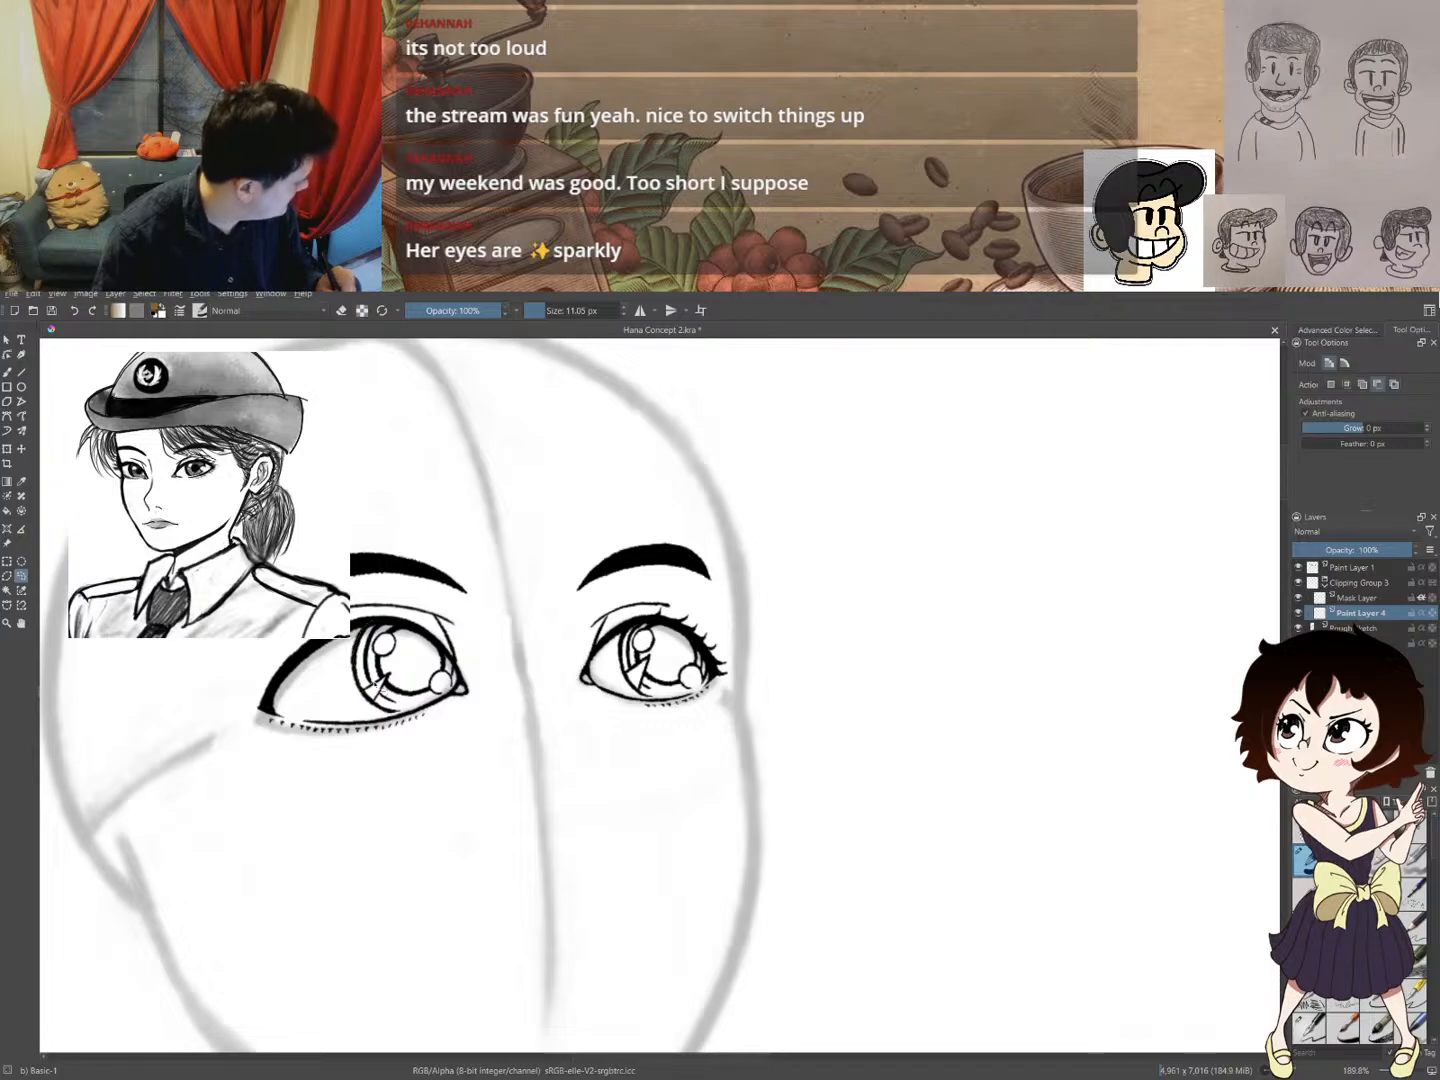
pyautogui.hotkey('ctrl', 'z')
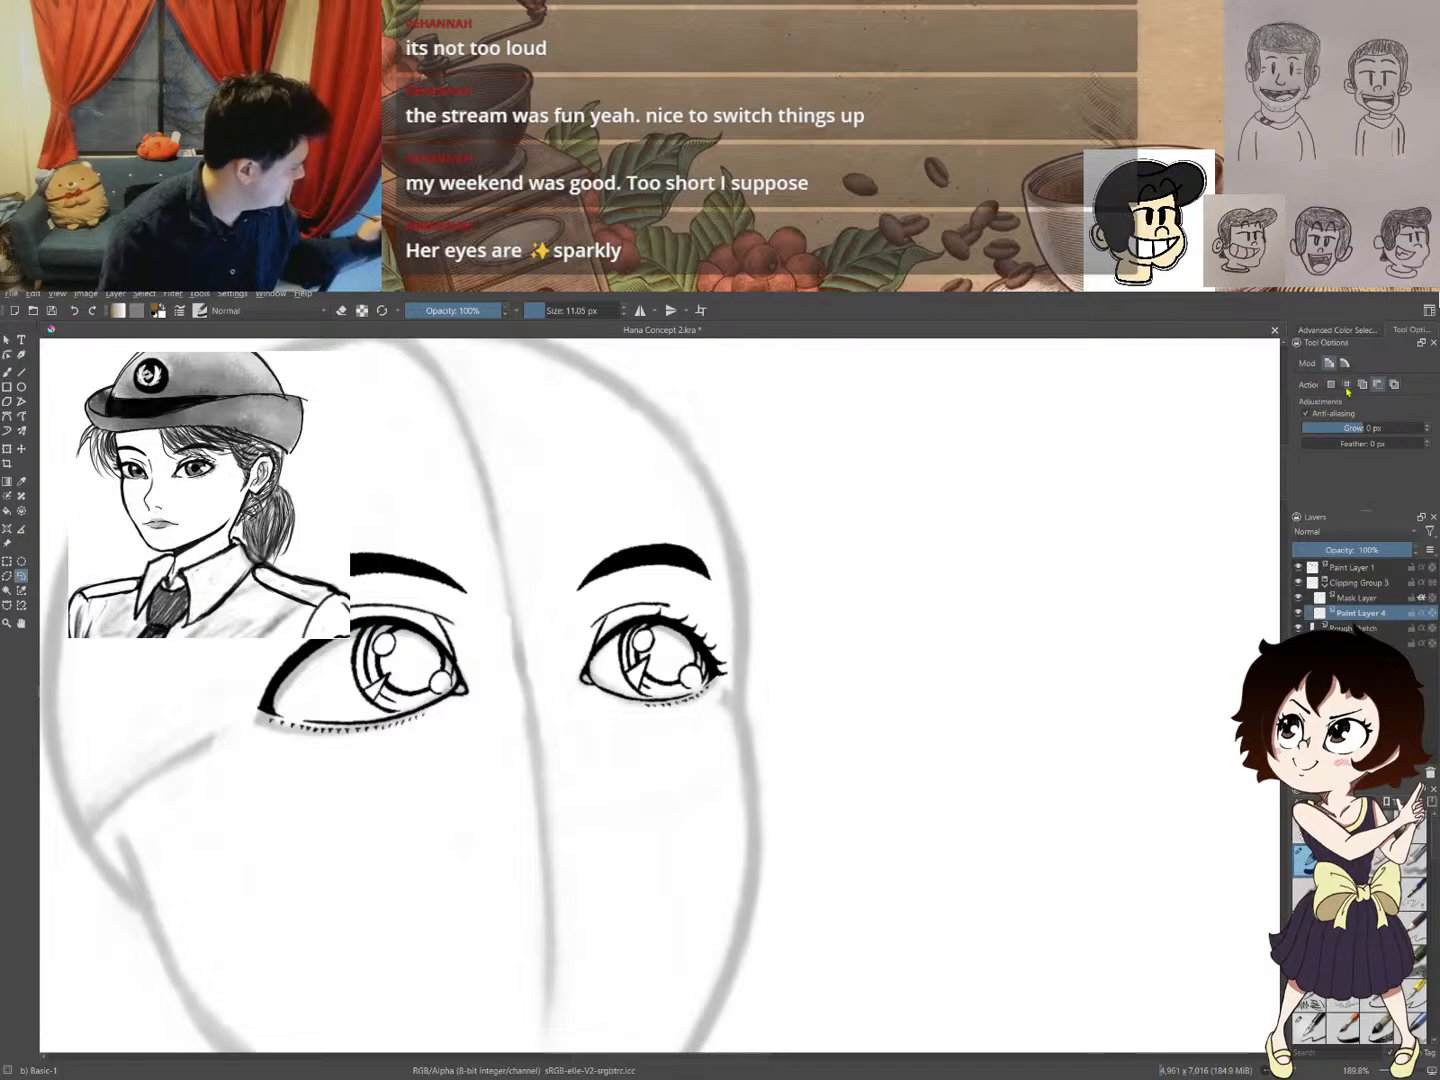
pyautogui.click(1362, 384)
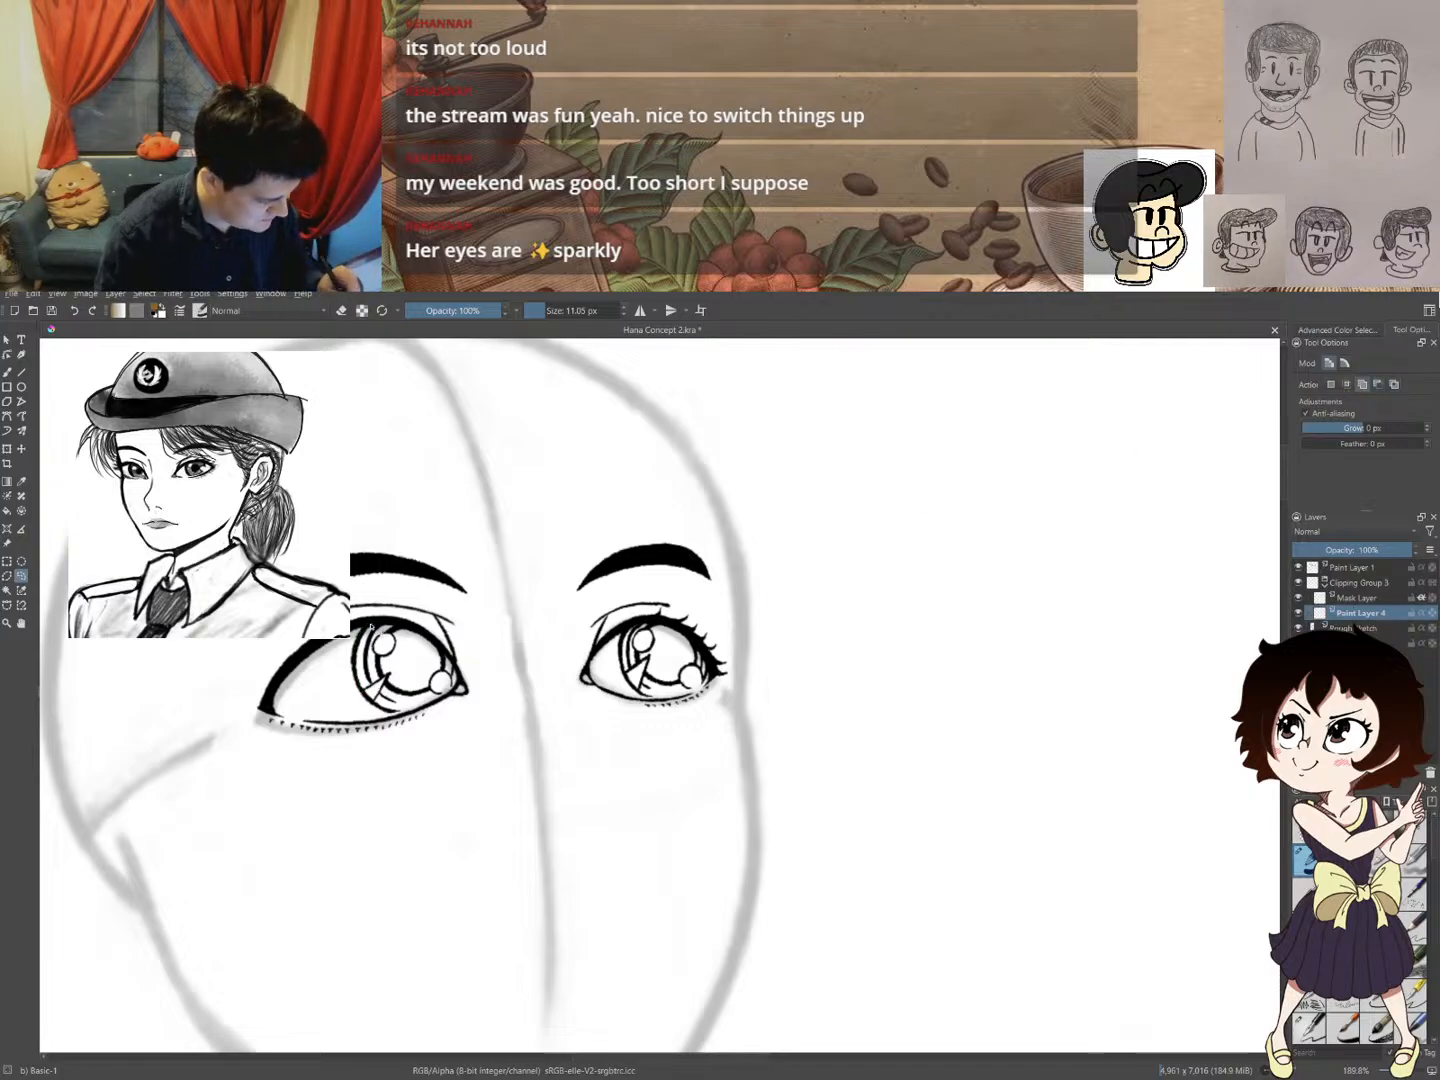
pyautogui.moveTo(359, 662); pyautogui.dragTo(371, 688)
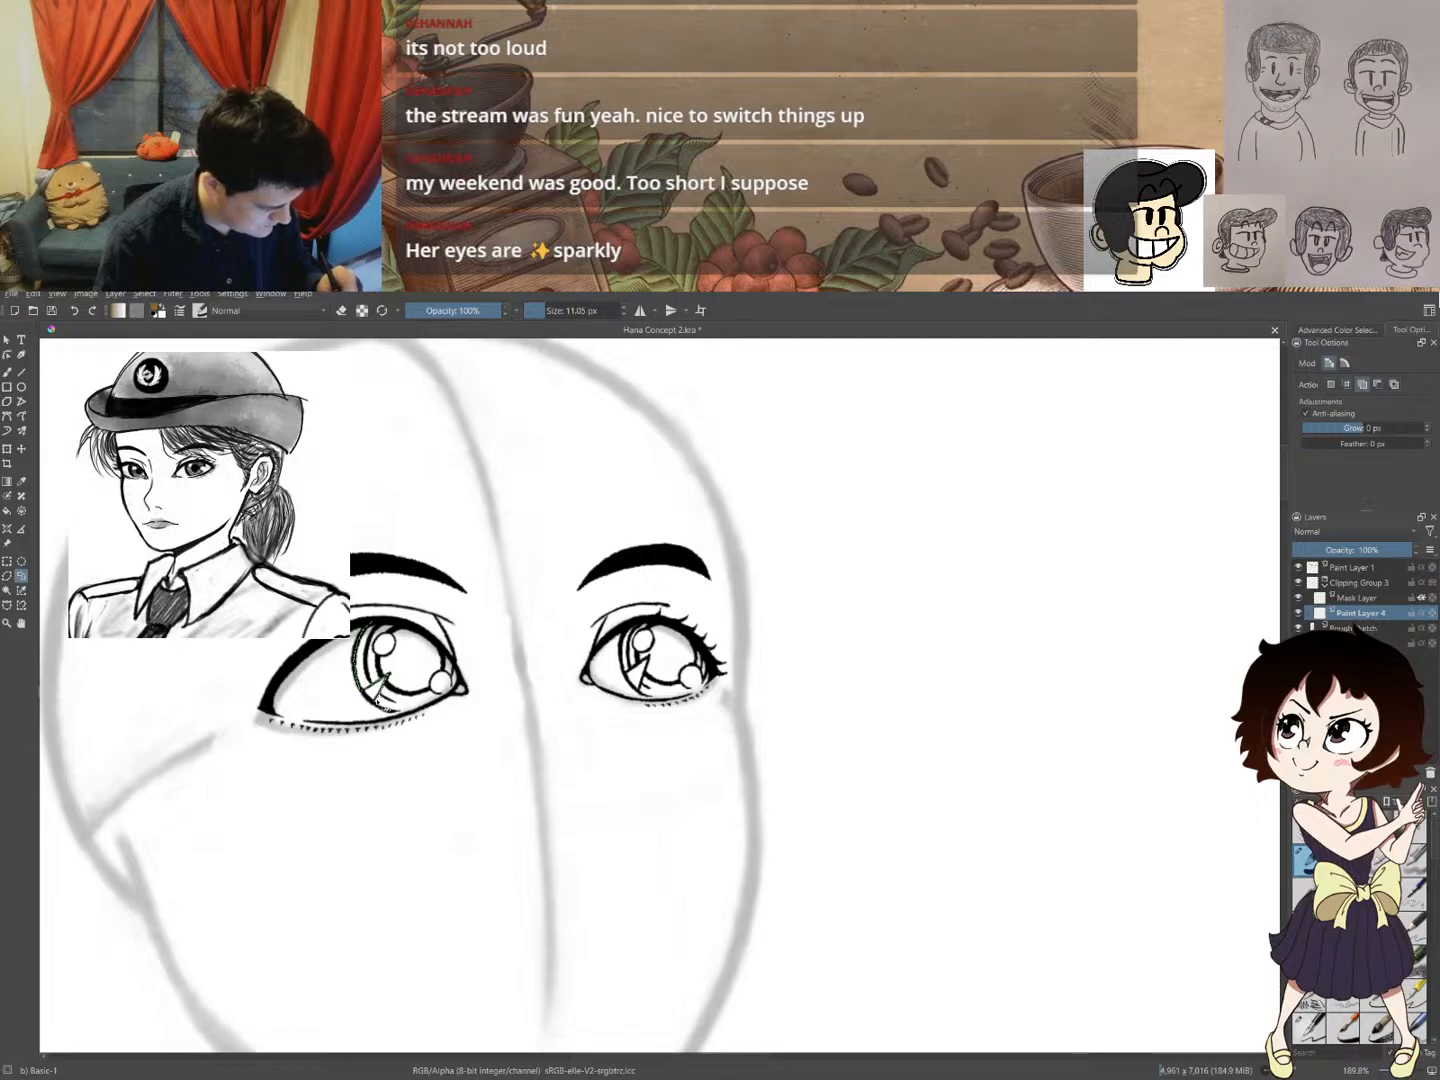
pyautogui.moveTo(391, 713)
pyautogui.mouseDown()
pyautogui.moveTo(452, 693)
pyautogui.moveTo(415, 745)
pyautogui.moveTo(432, 680)
pyautogui.mouseUp()
pyautogui.hotkey('ctrl', 'z')
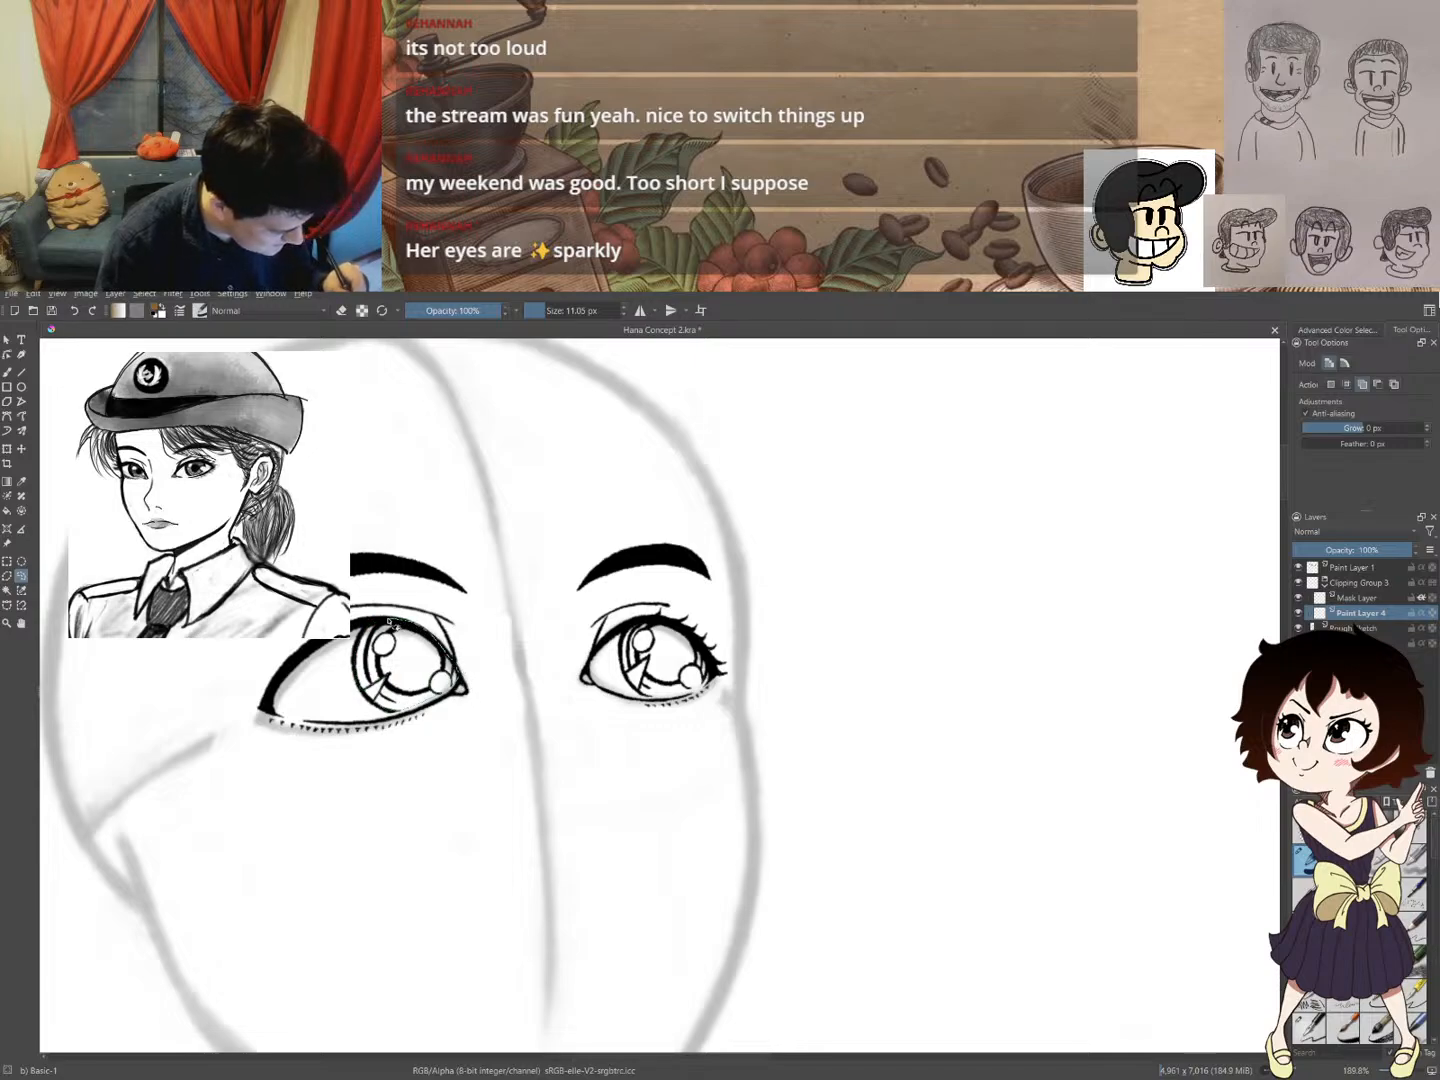
pyautogui.moveTo(390, 622); pyautogui.dragTo(388, 709)
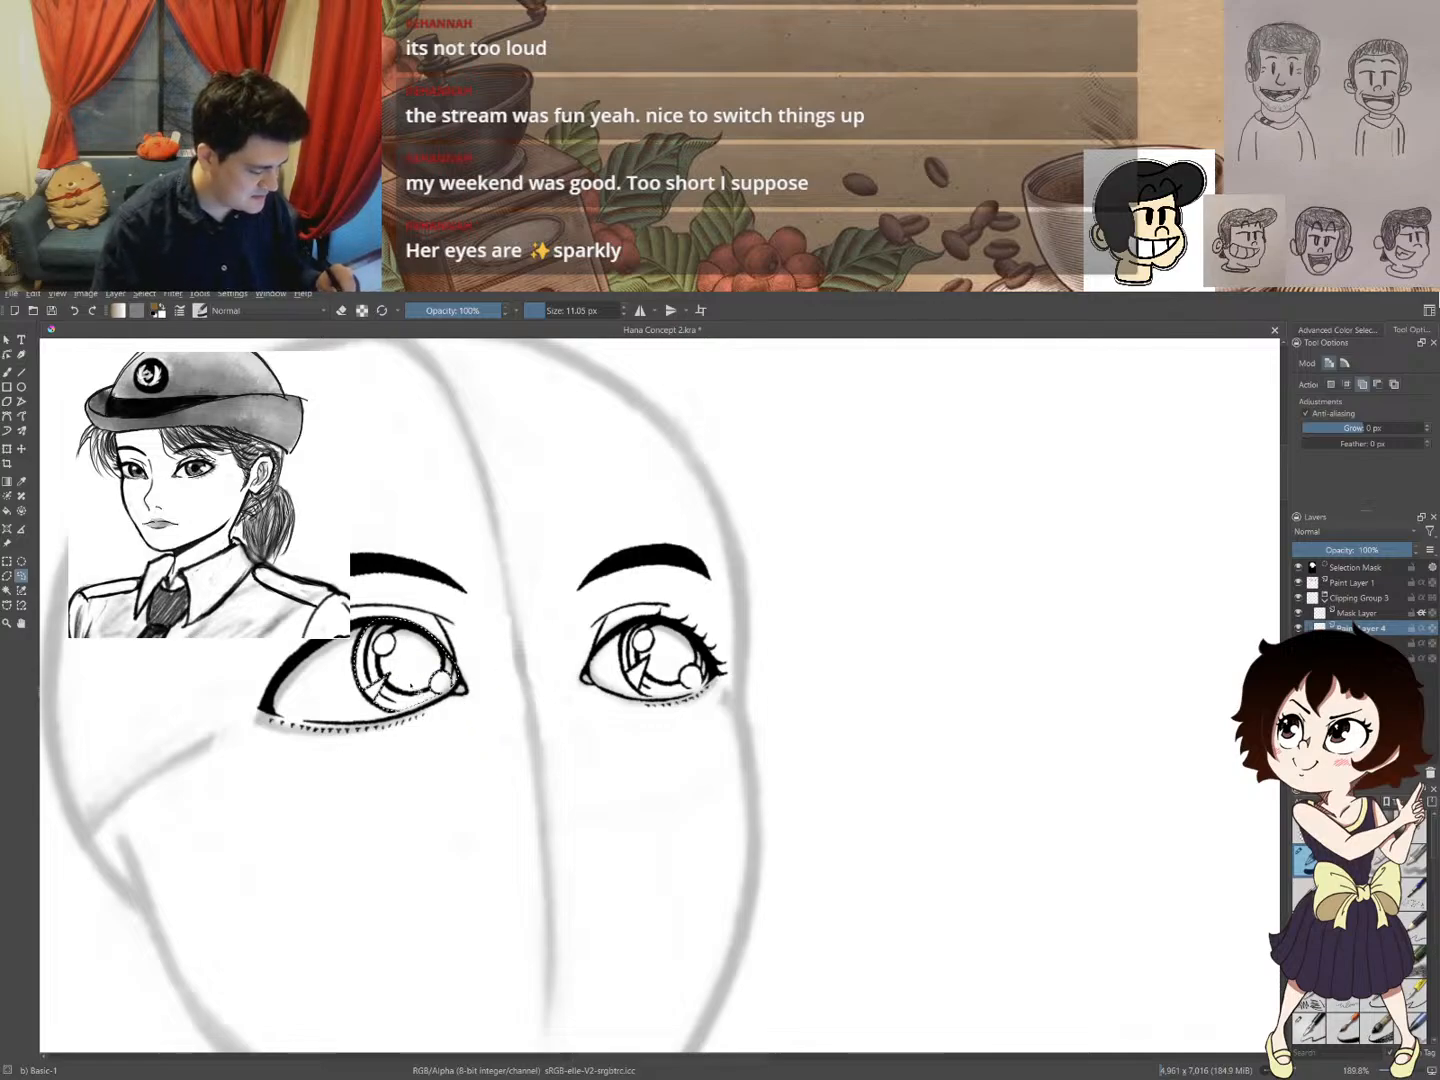
pyautogui.click(1378, 383)
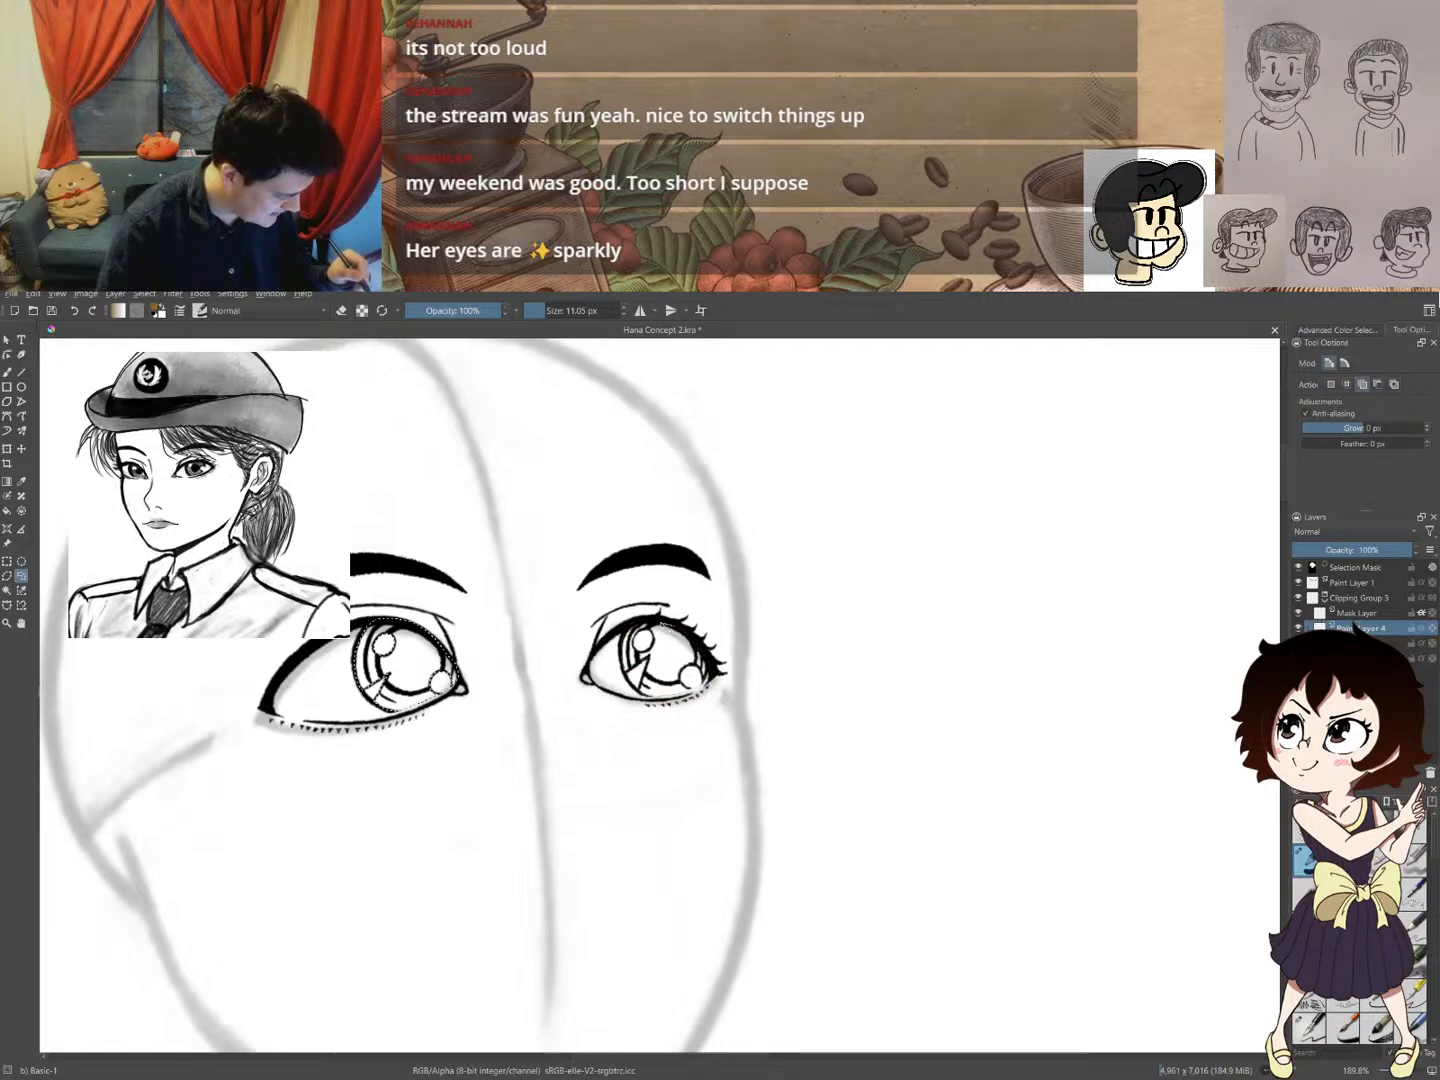
pyautogui.click(1380, 384)
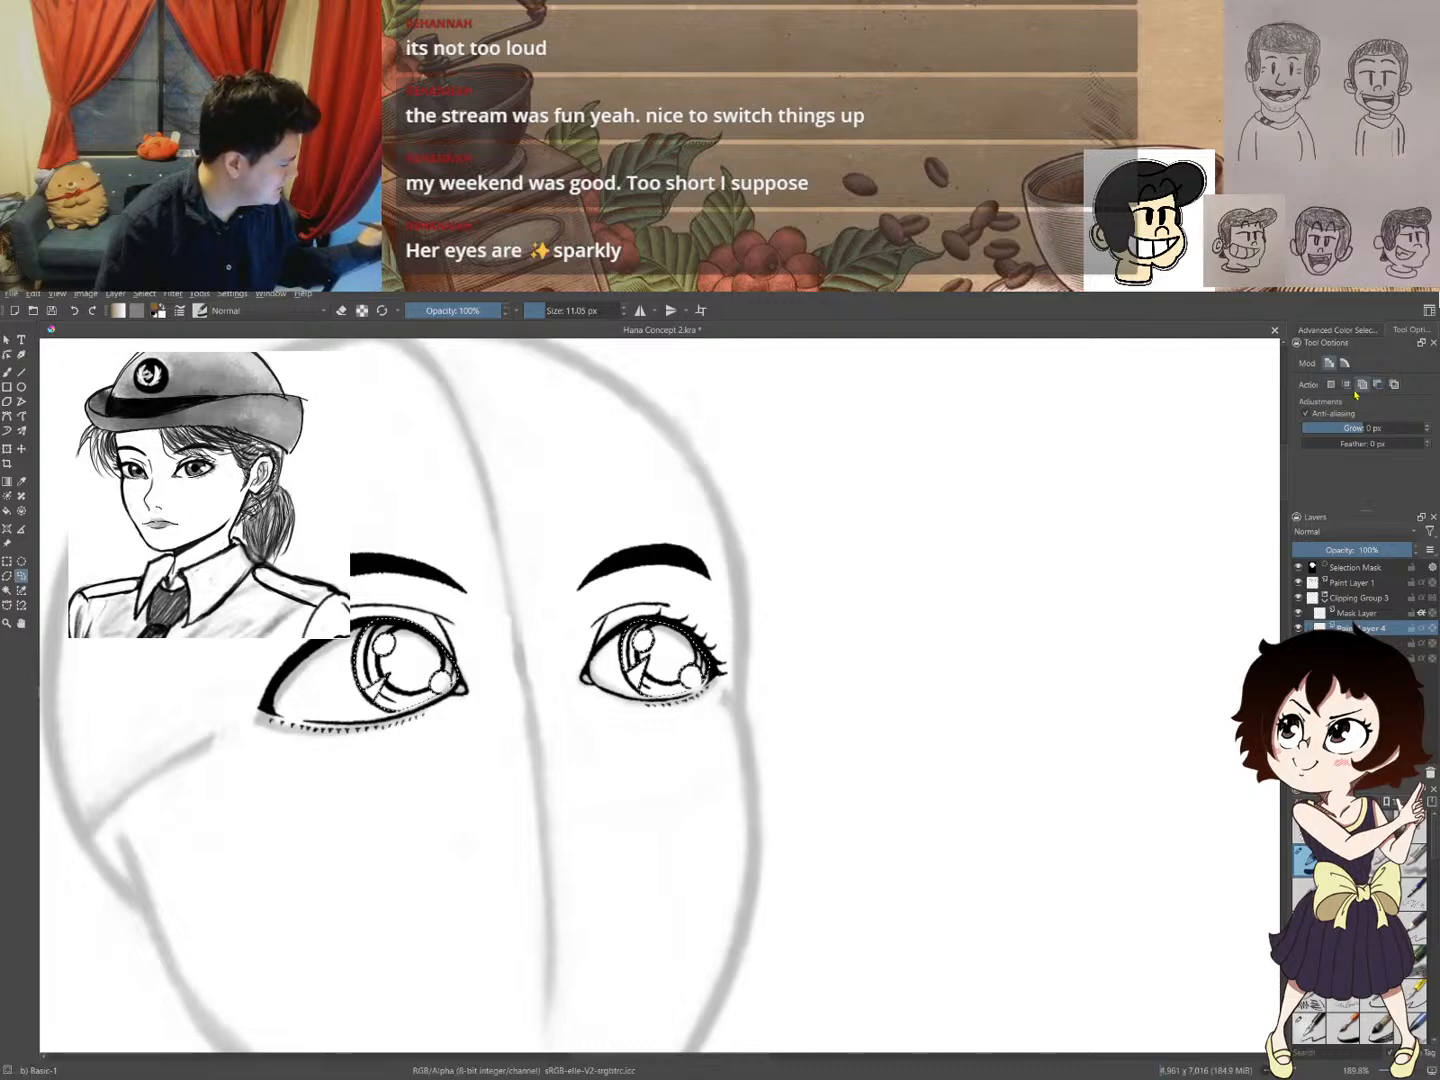
# - Fill the selected irises on Paint Layer 4 with a linear gradient running from black at the top to lighter at the bottom
pyautogui.press('b')
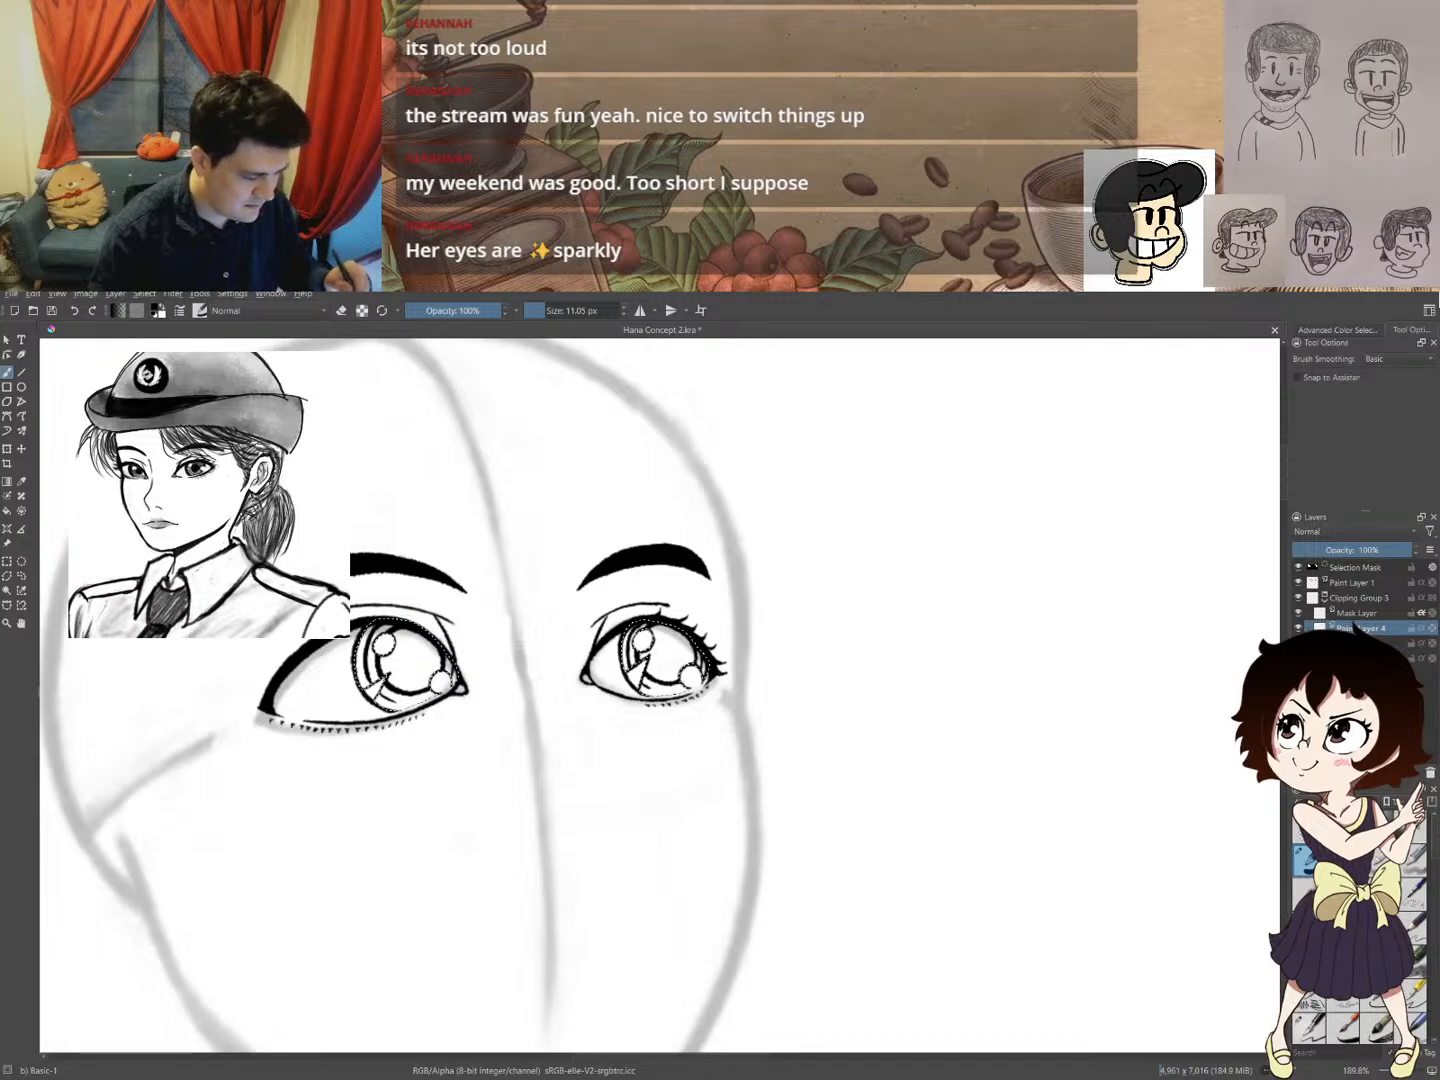
pyautogui.press('g')
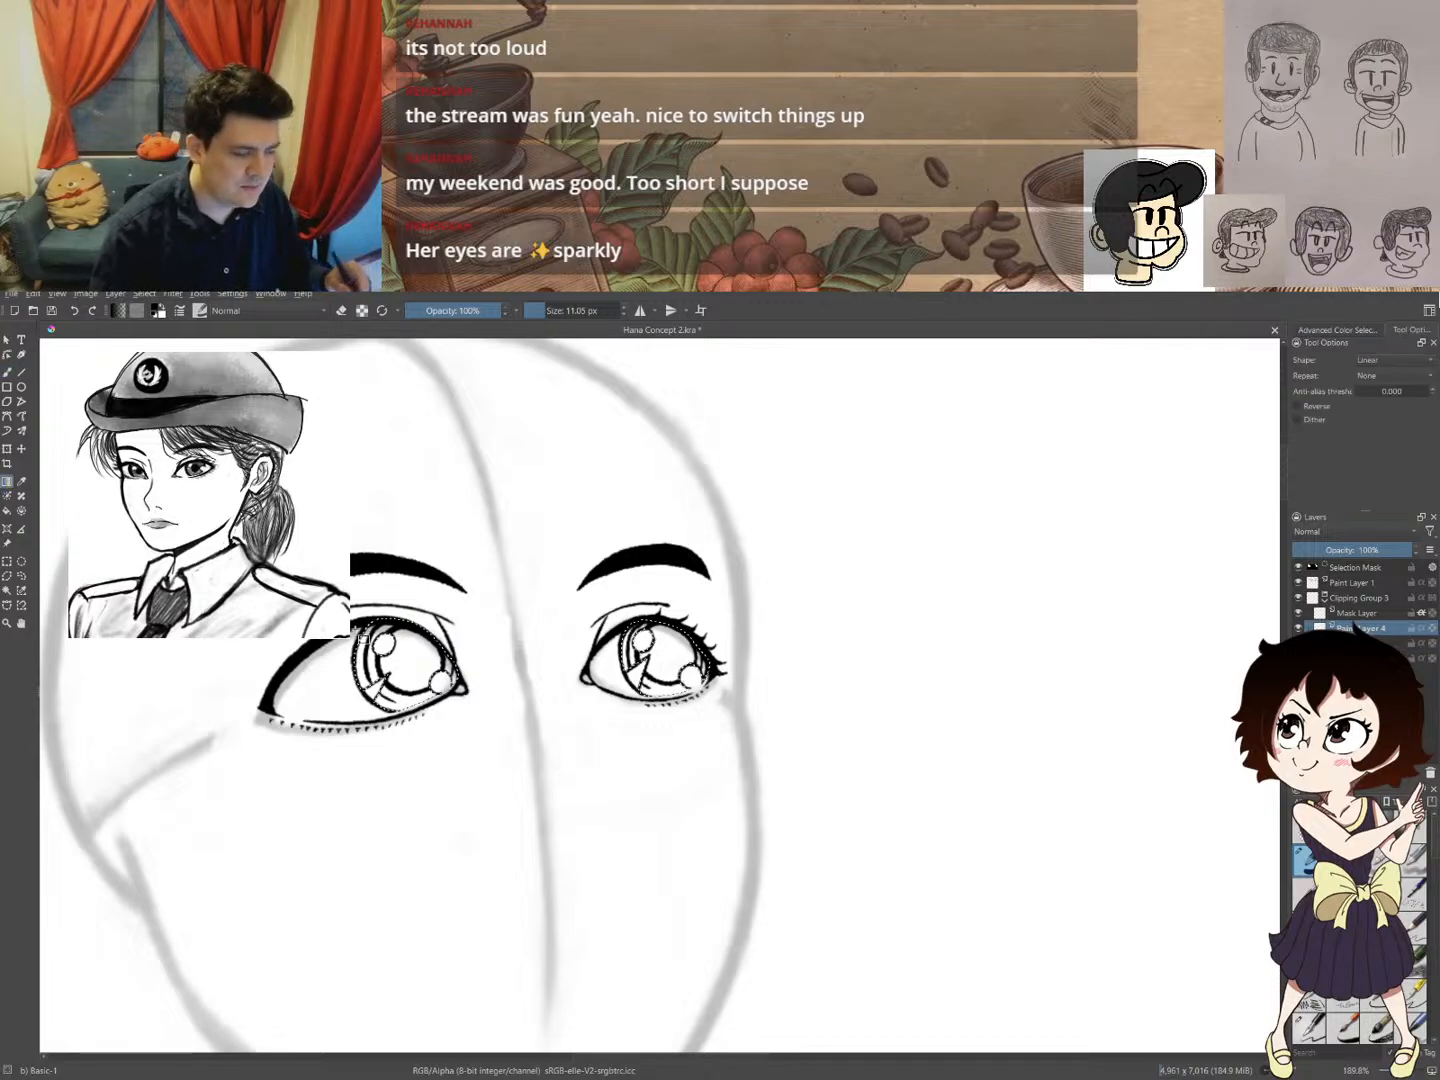
pyautogui.moveTo(410, 654); pyautogui.dragTo(411, 704)
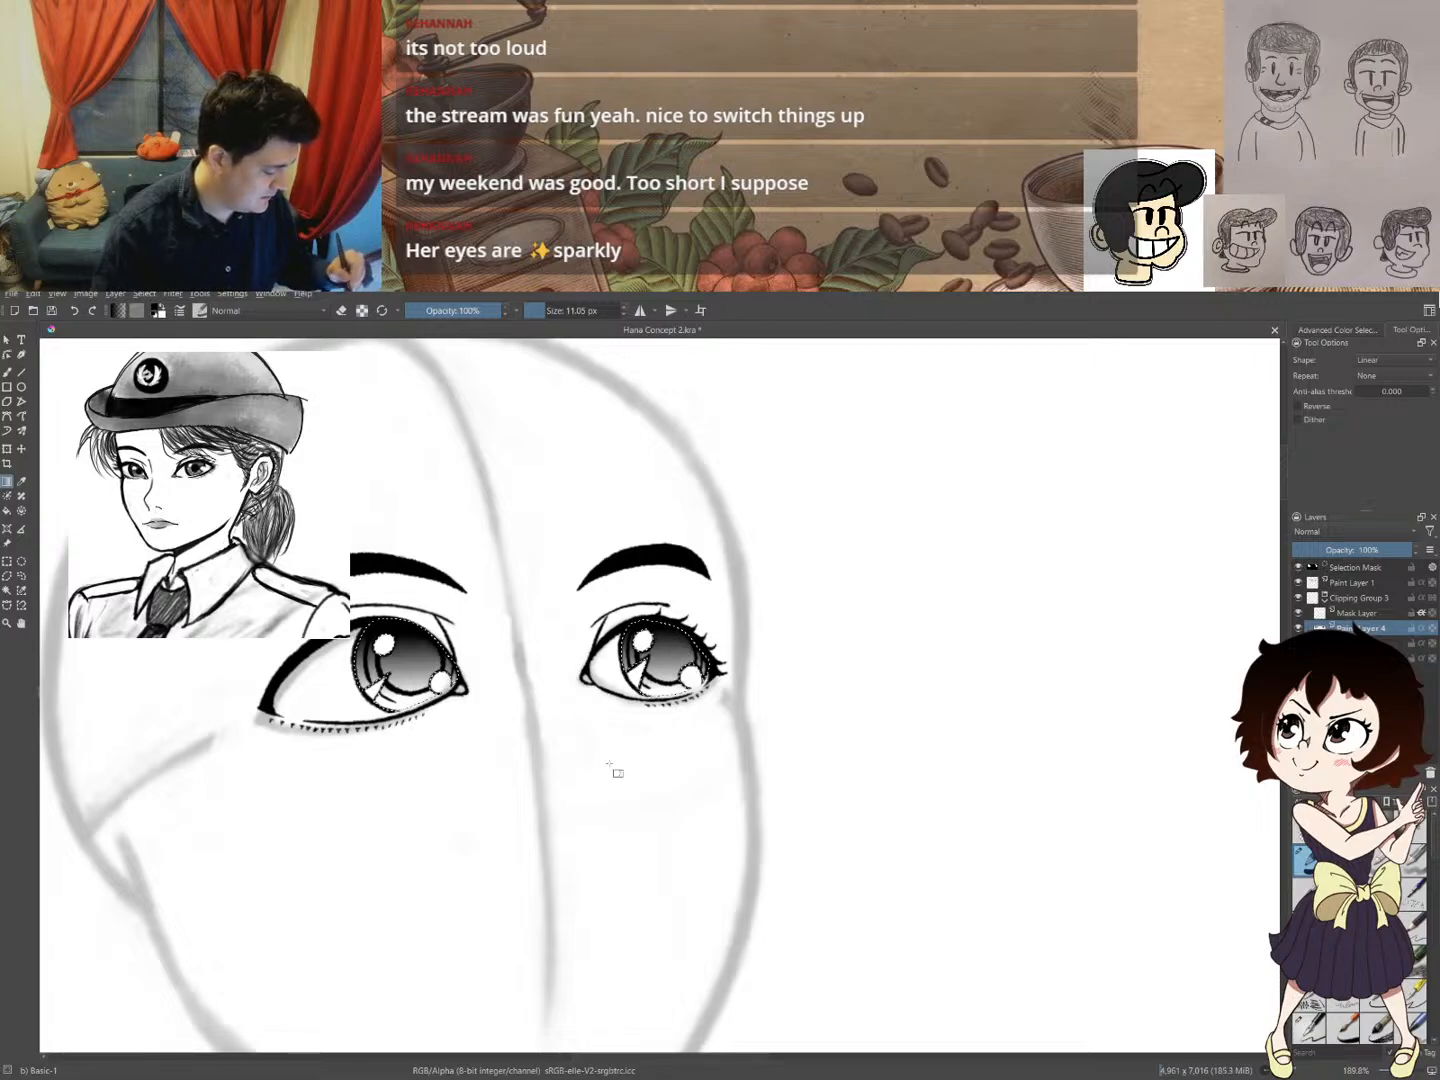
pyautogui.hotkey('ctrl', 'z')
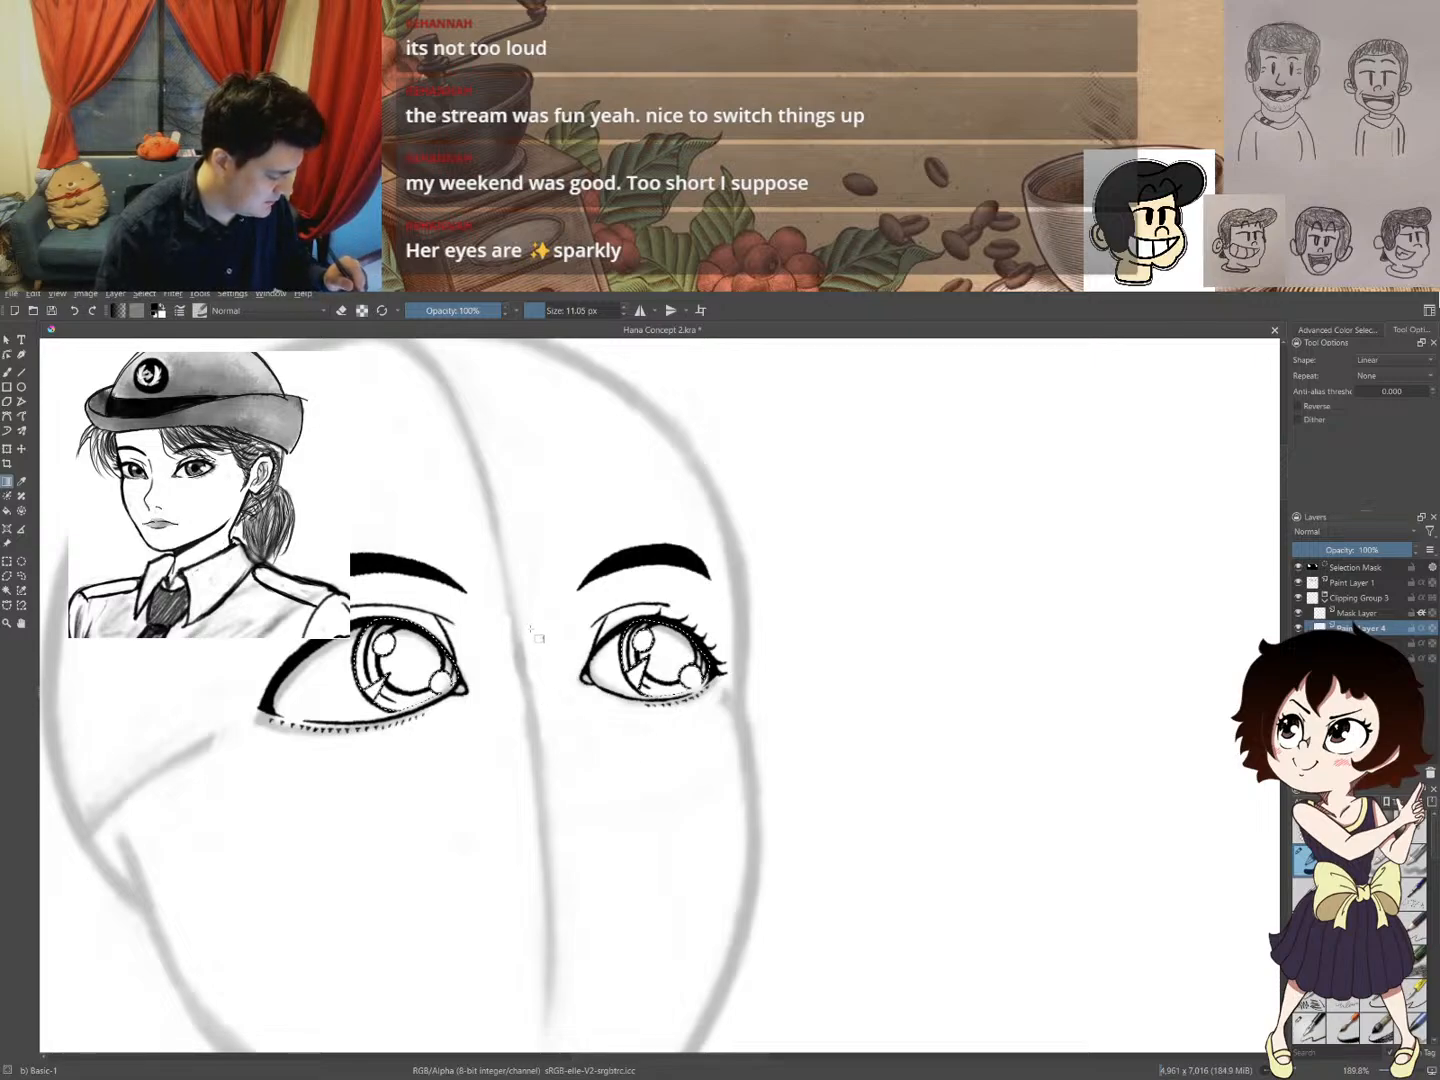
pyautogui.moveTo(529, 627); pyautogui.dragTo(532, 690)
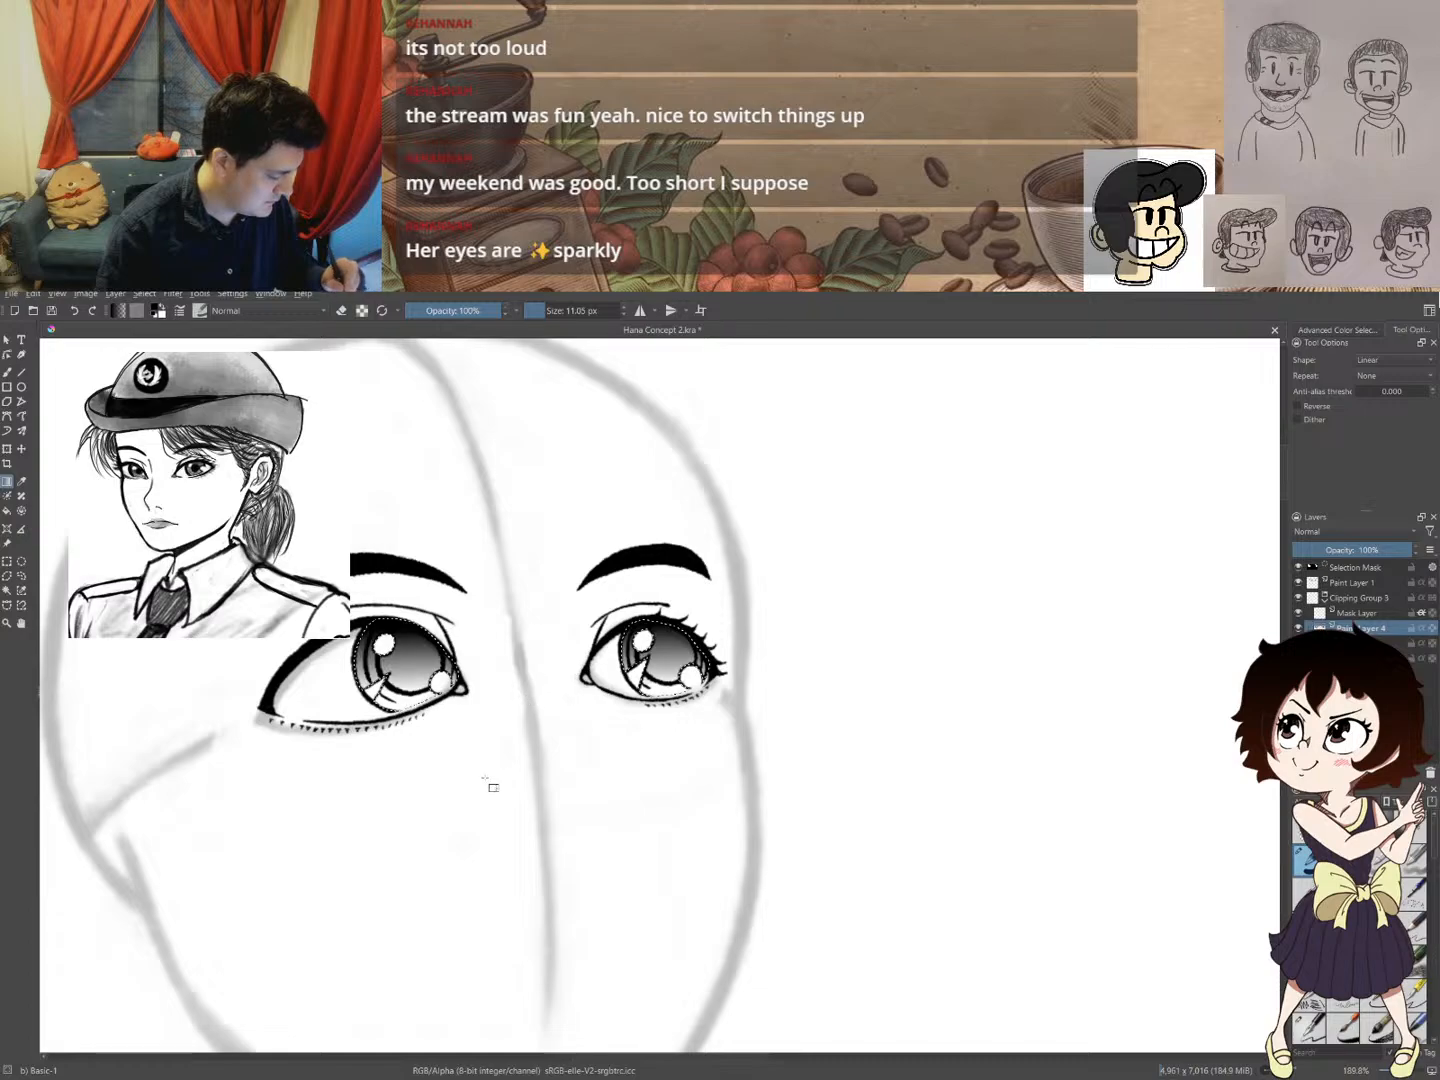
# - Try brown Basic-1 brush paint on the mask layer over the far eye's gradient iris, and undo it
pyautogui.click(1357, 613)
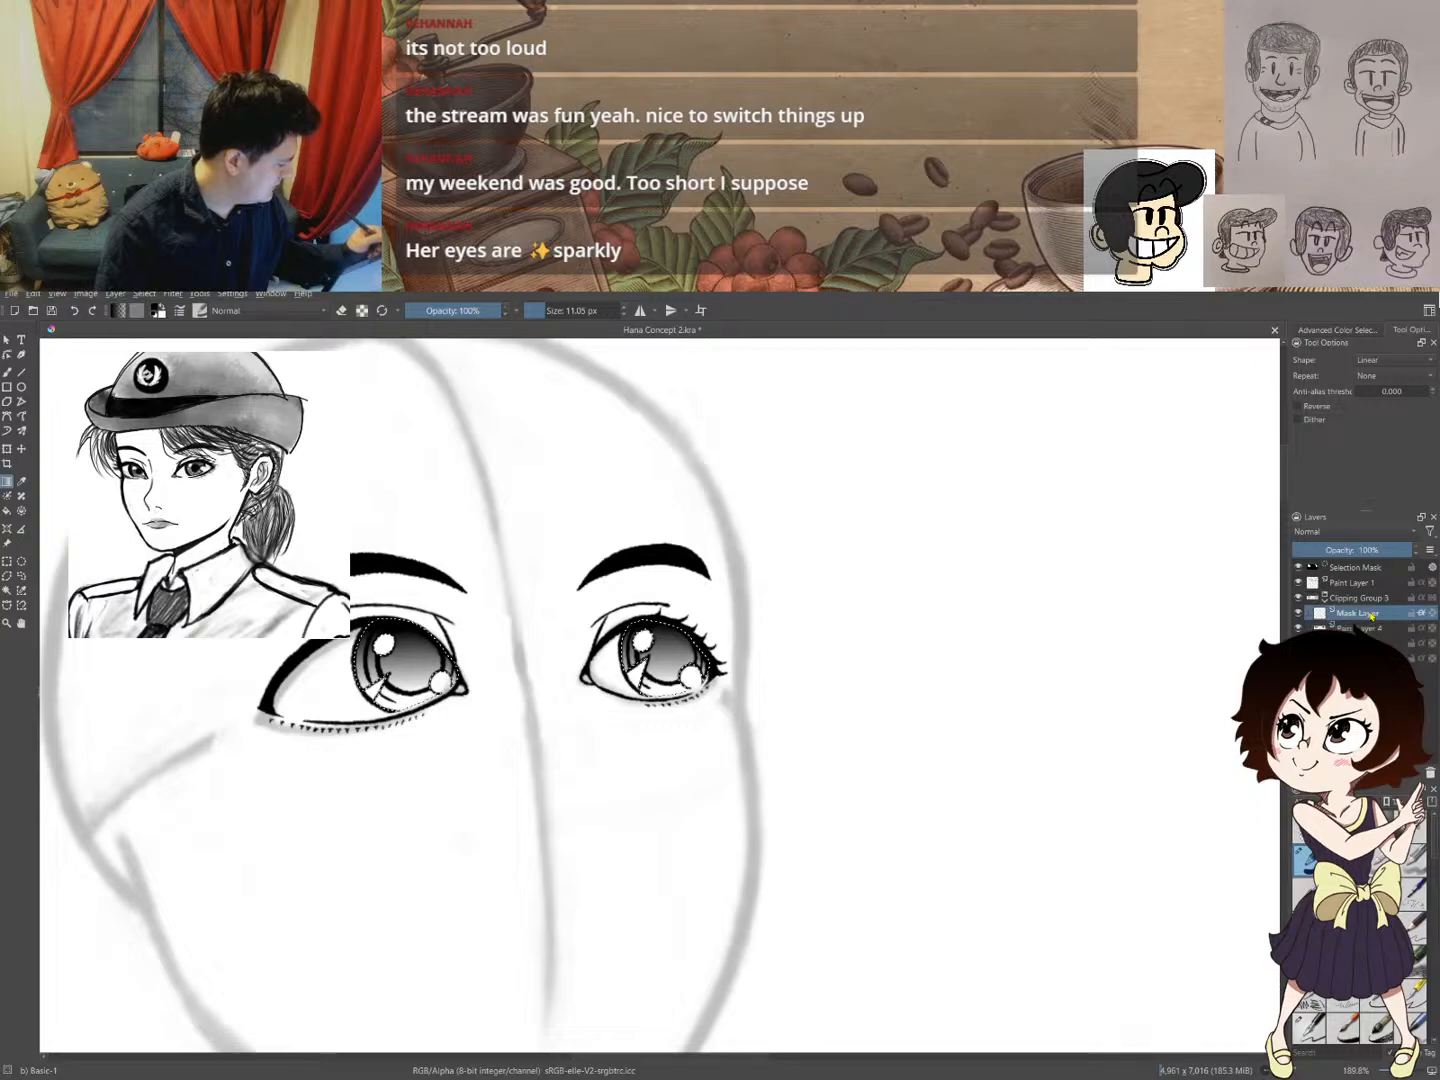
pyautogui.press('b')
pyautogui.rightClick(672, 660)
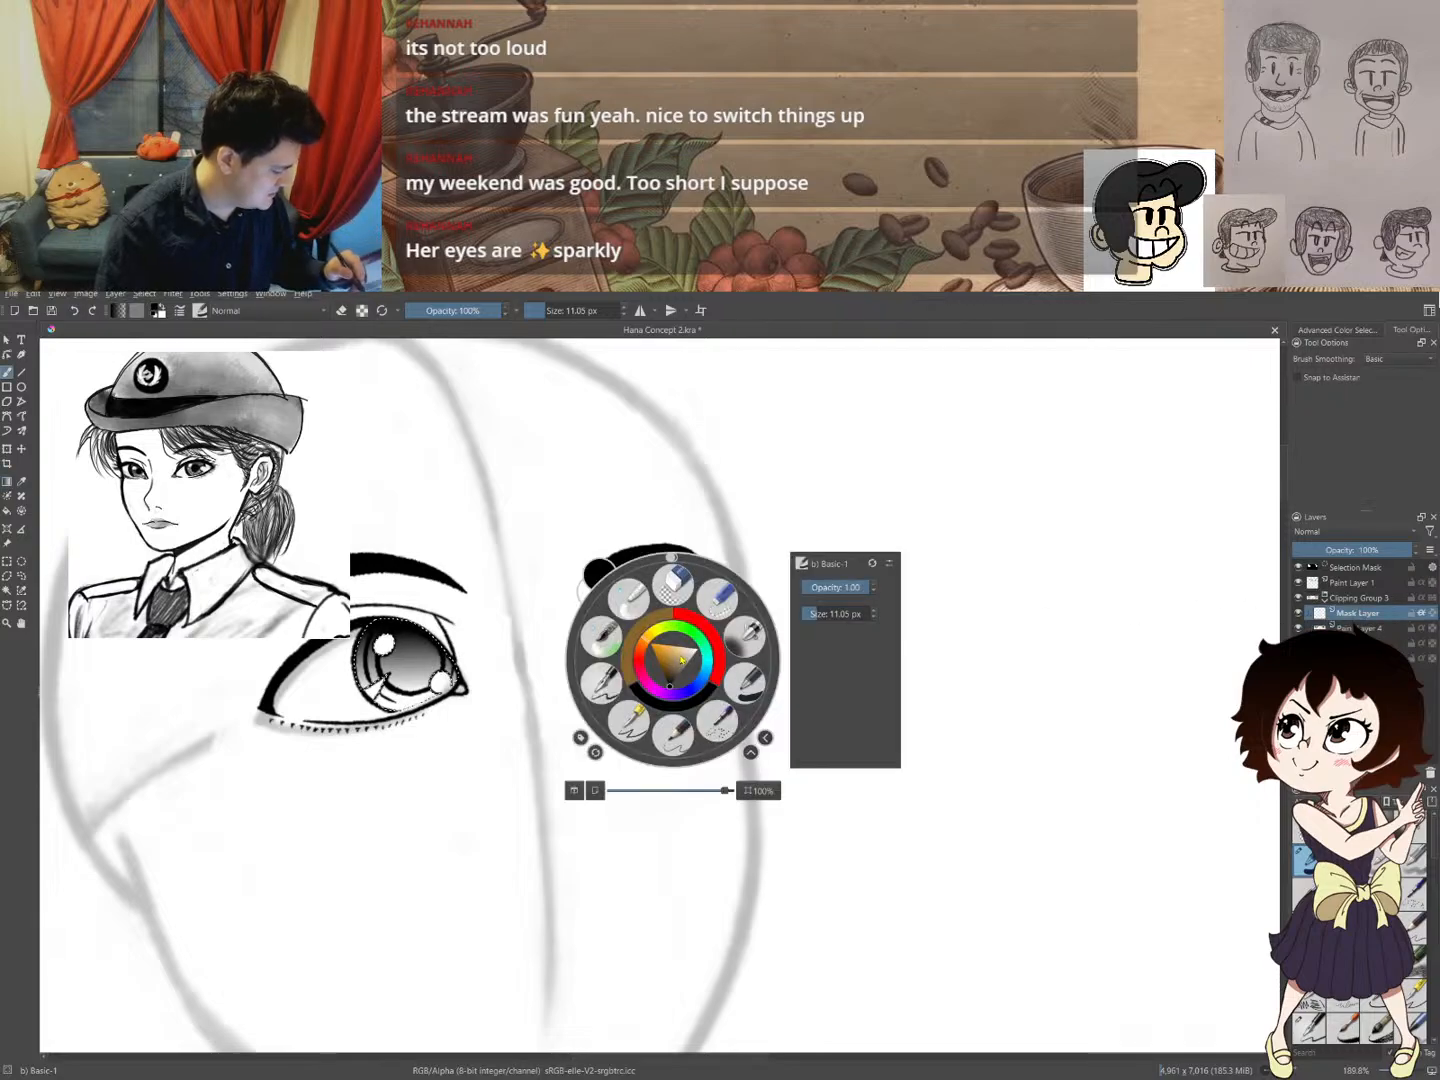
pyautogui.click(657, 621)
pyautogui.moveTo(669, 637)
pyautogui.mouseDown()
pyautogui.moveTo(674, 671)
pyautogui.moveTo(632, 664)
pyautogui.moveTo(638, 630)
pyautogui.moveTo(711, 672)
pyautogui.mouseUp()
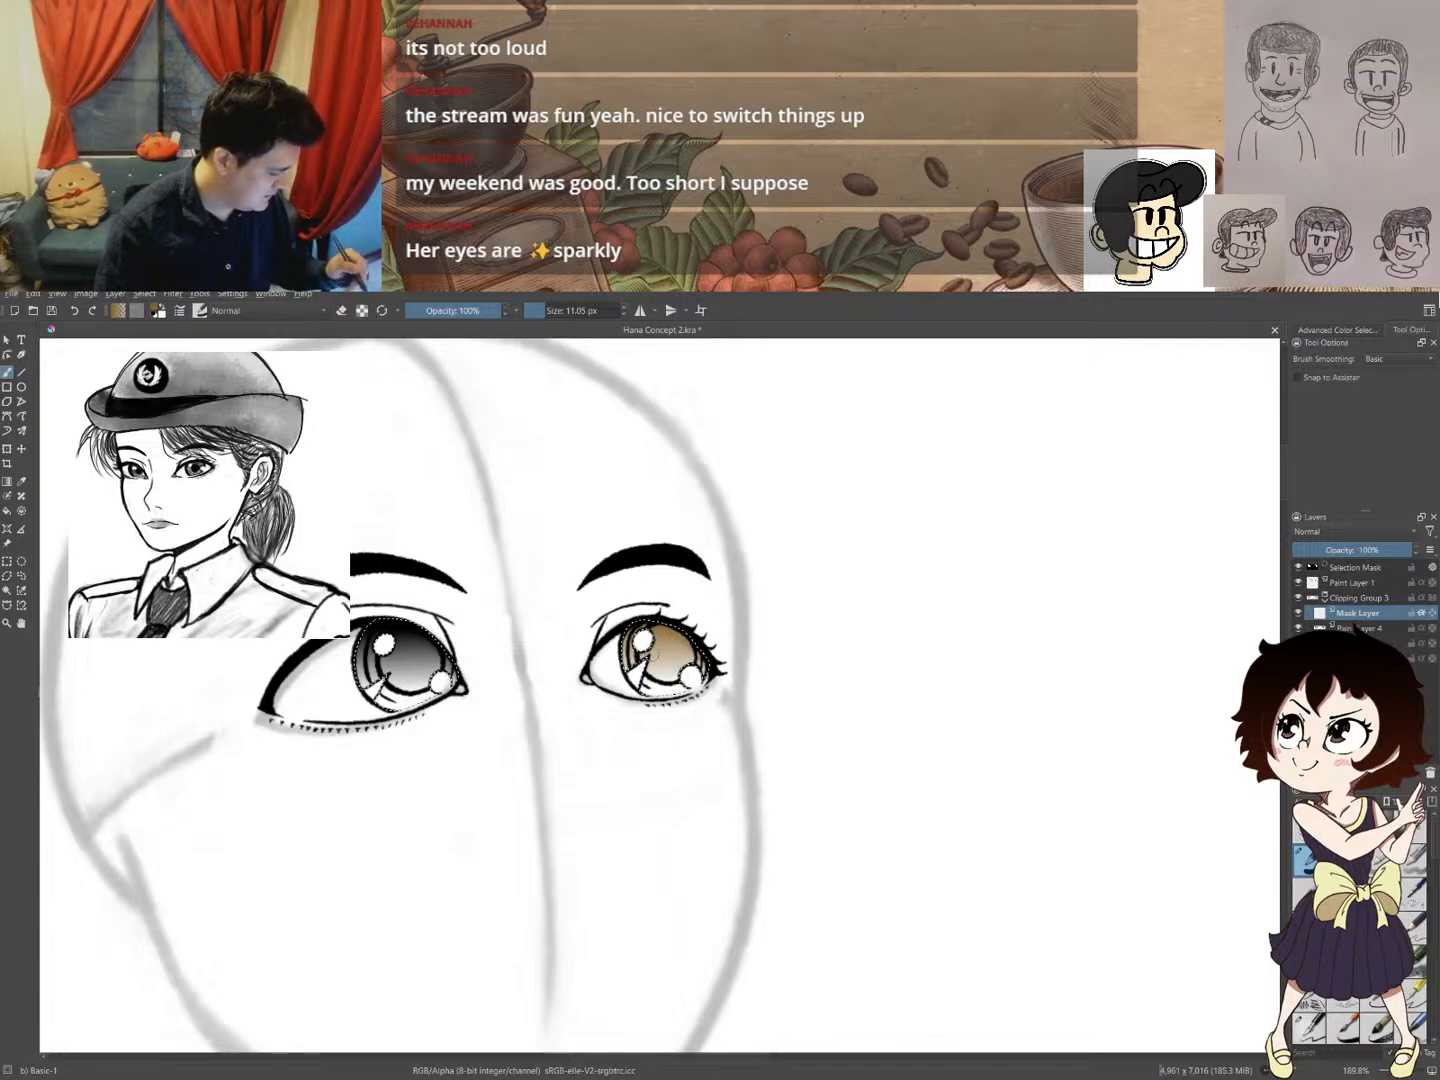
pyautogui.hotkey('ctrl', 'z')
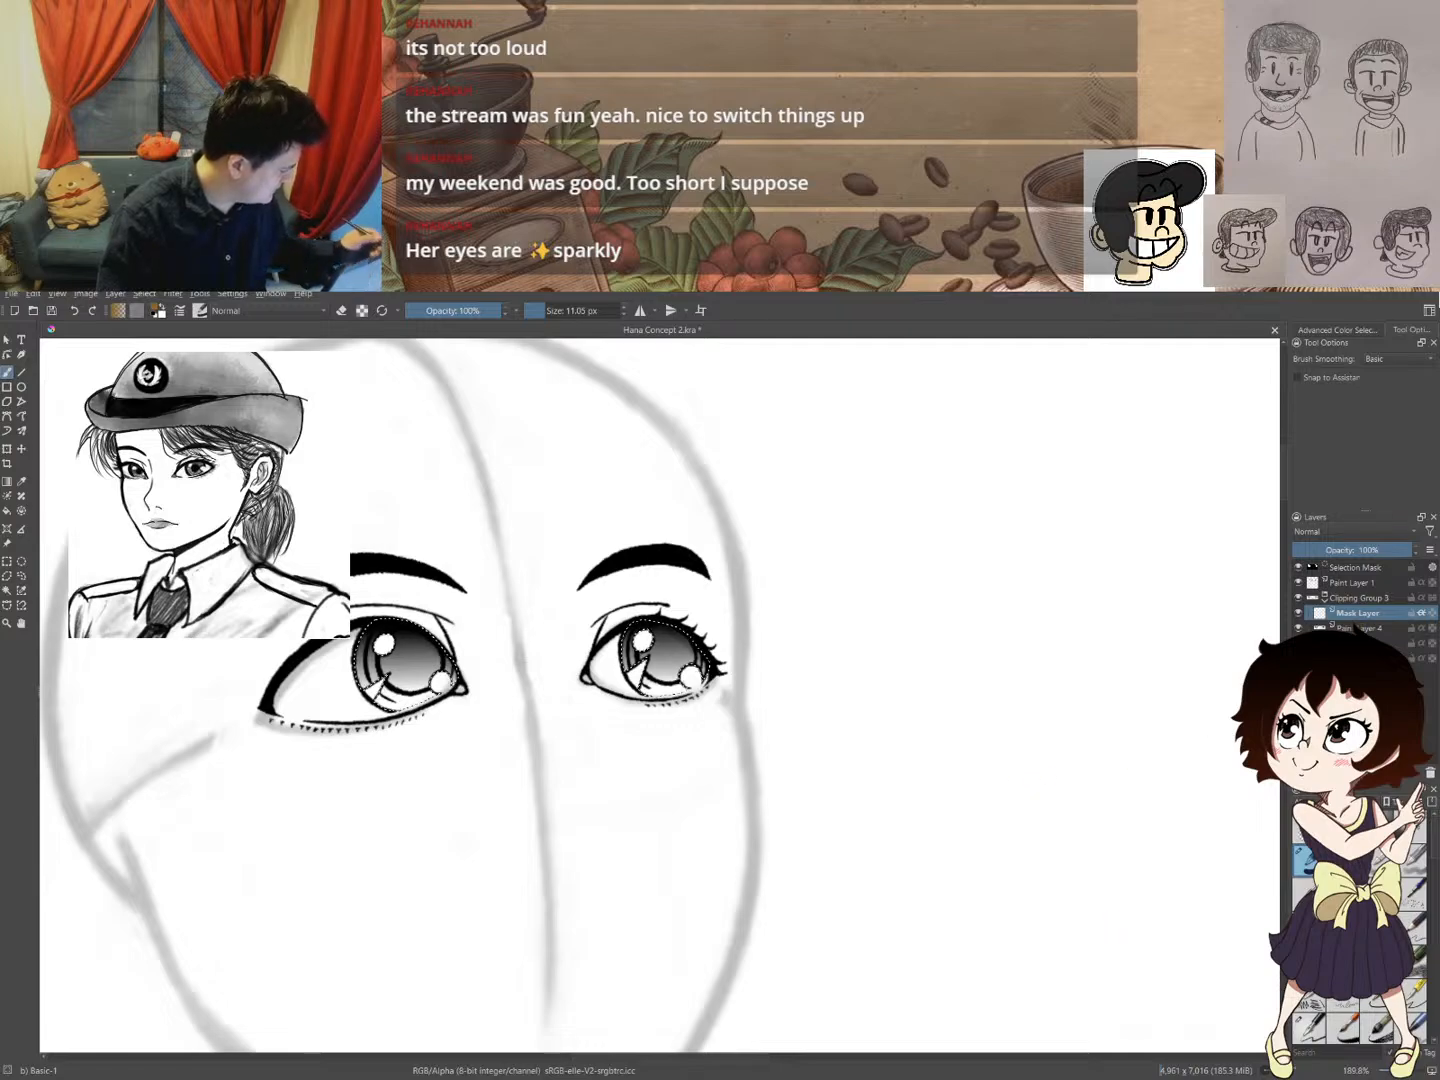
# - Clear the iris selection and toggle the visibility of Paint Layer 4 to compare the eyes with and without the gradient
pyautogui.press('pagedown')
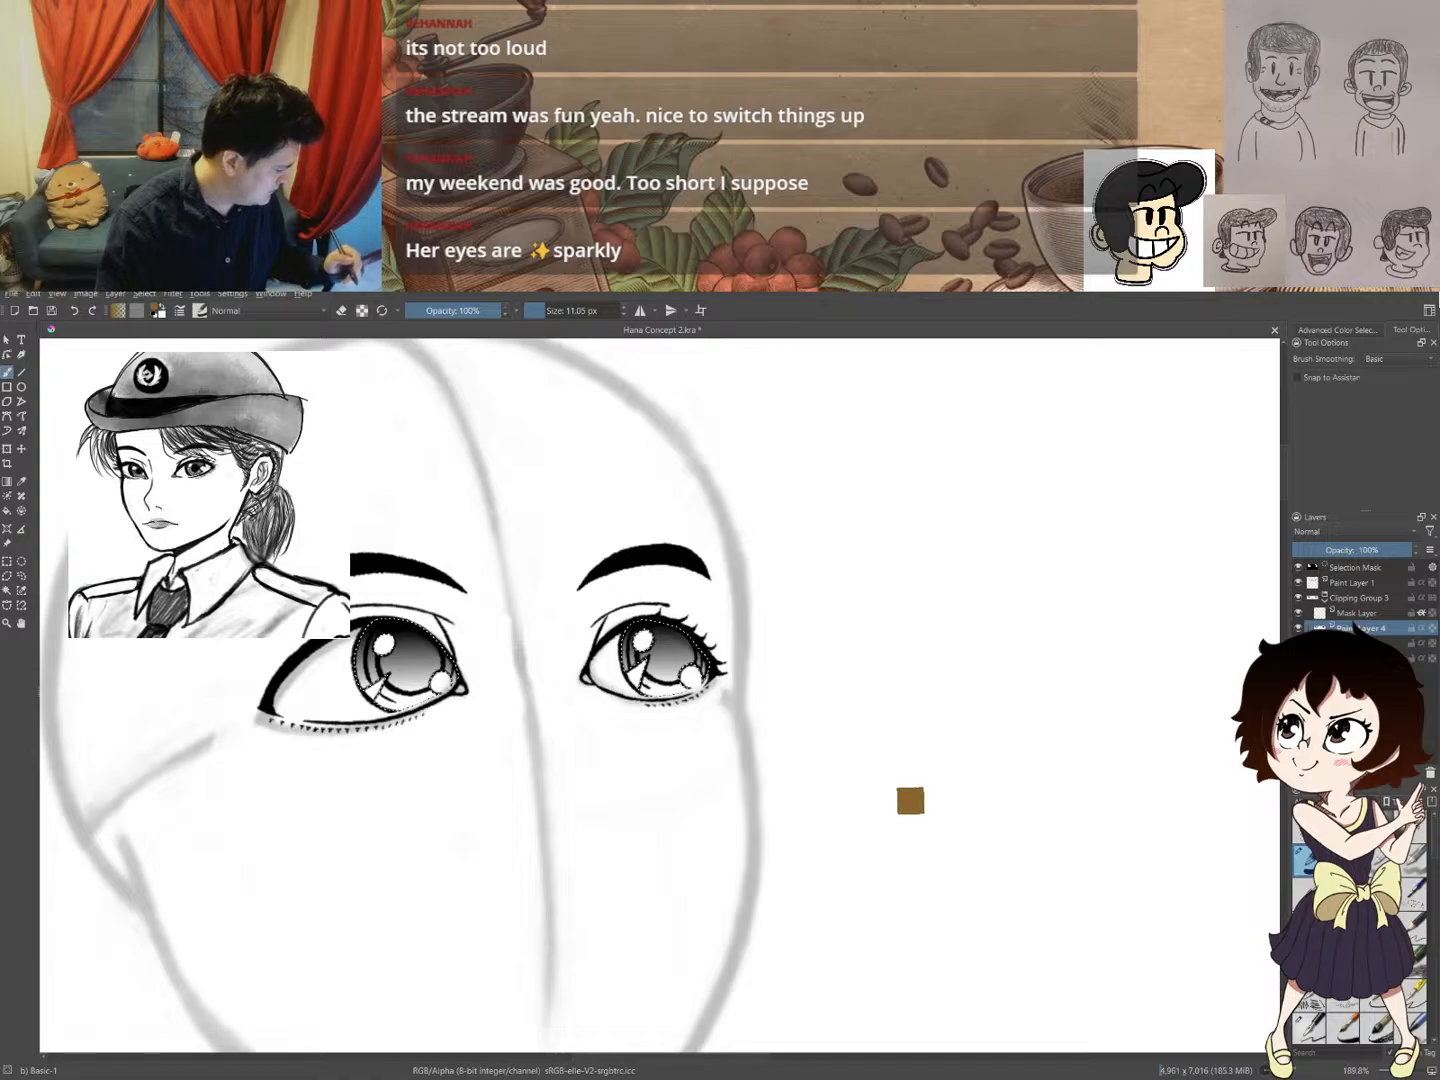
pyautogui.hotkey('ctrl', 'shift', 'a')
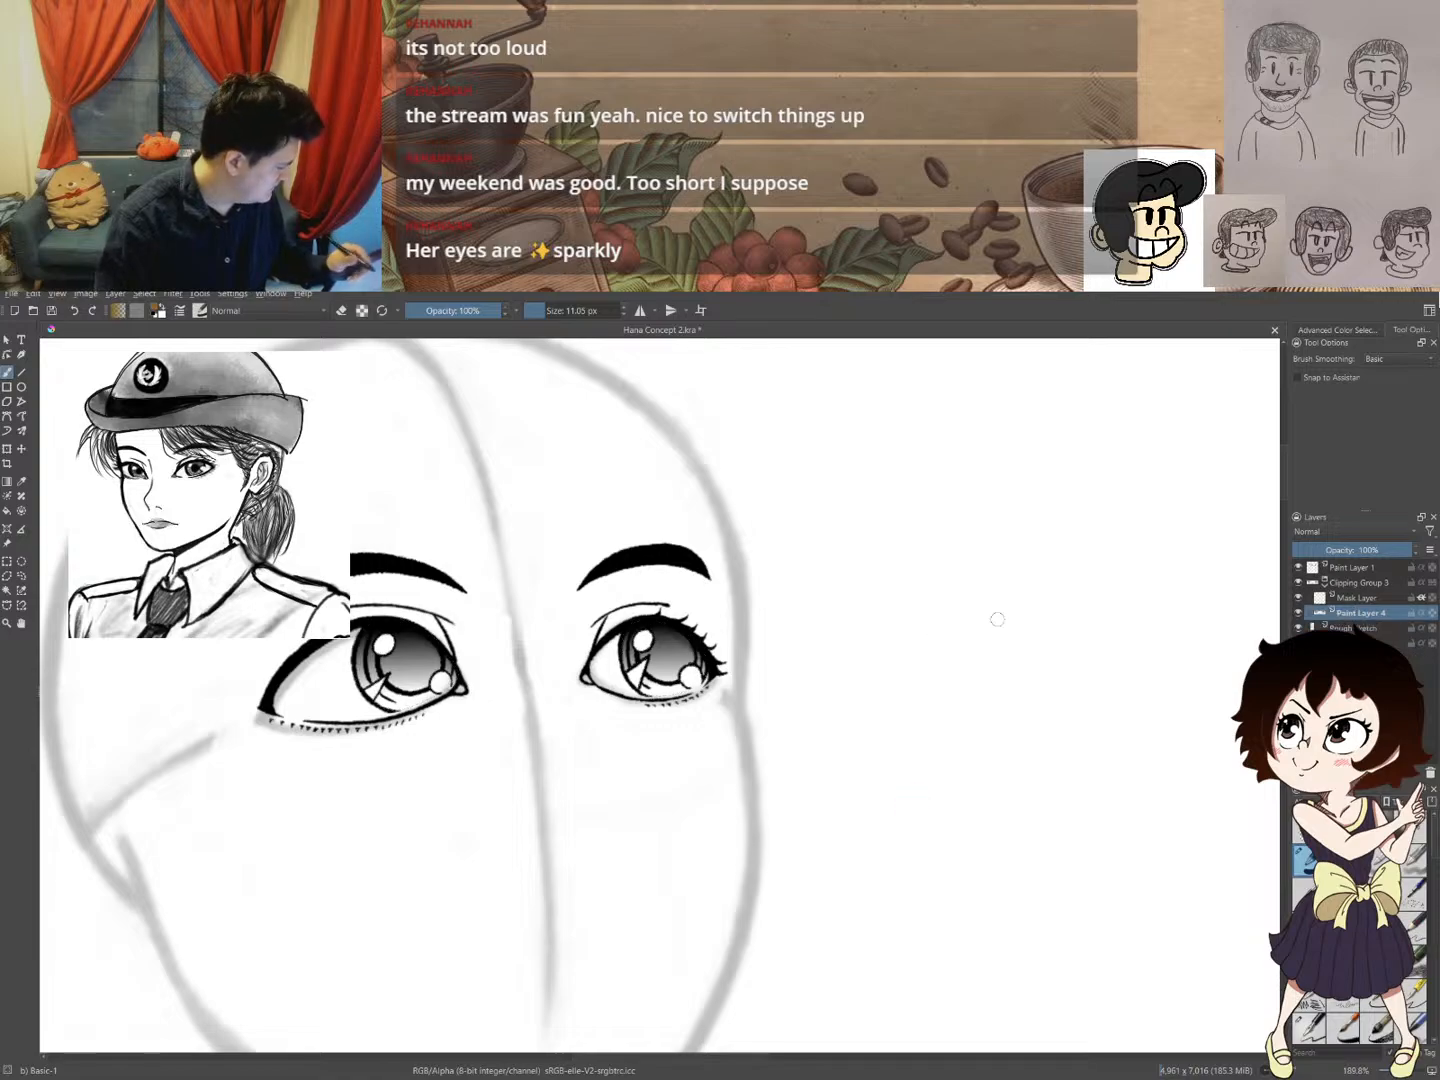
pyautogui.click(1298, 614)
pyautogui.click(1299, 613)
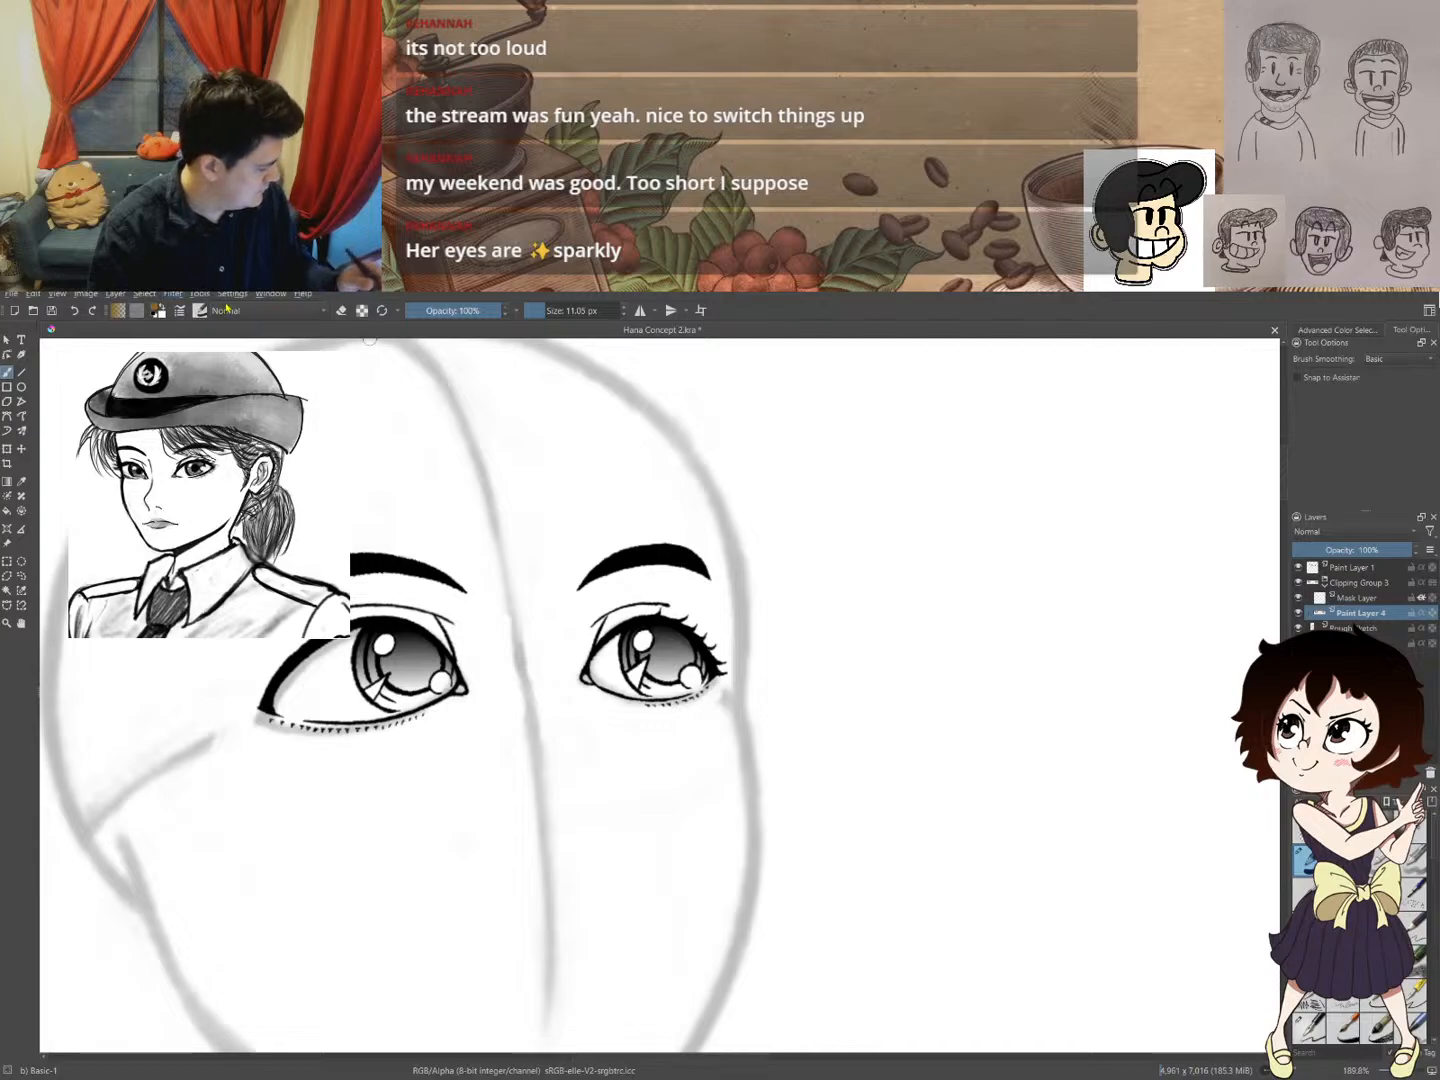
pyautogui.moveTo(1360, 613)
pyautogui.mouseDown()
pyautogui.moveTo(1356, 581)
pyautogui.moveTo(1375, 571)
pyautogui.mouseUp()
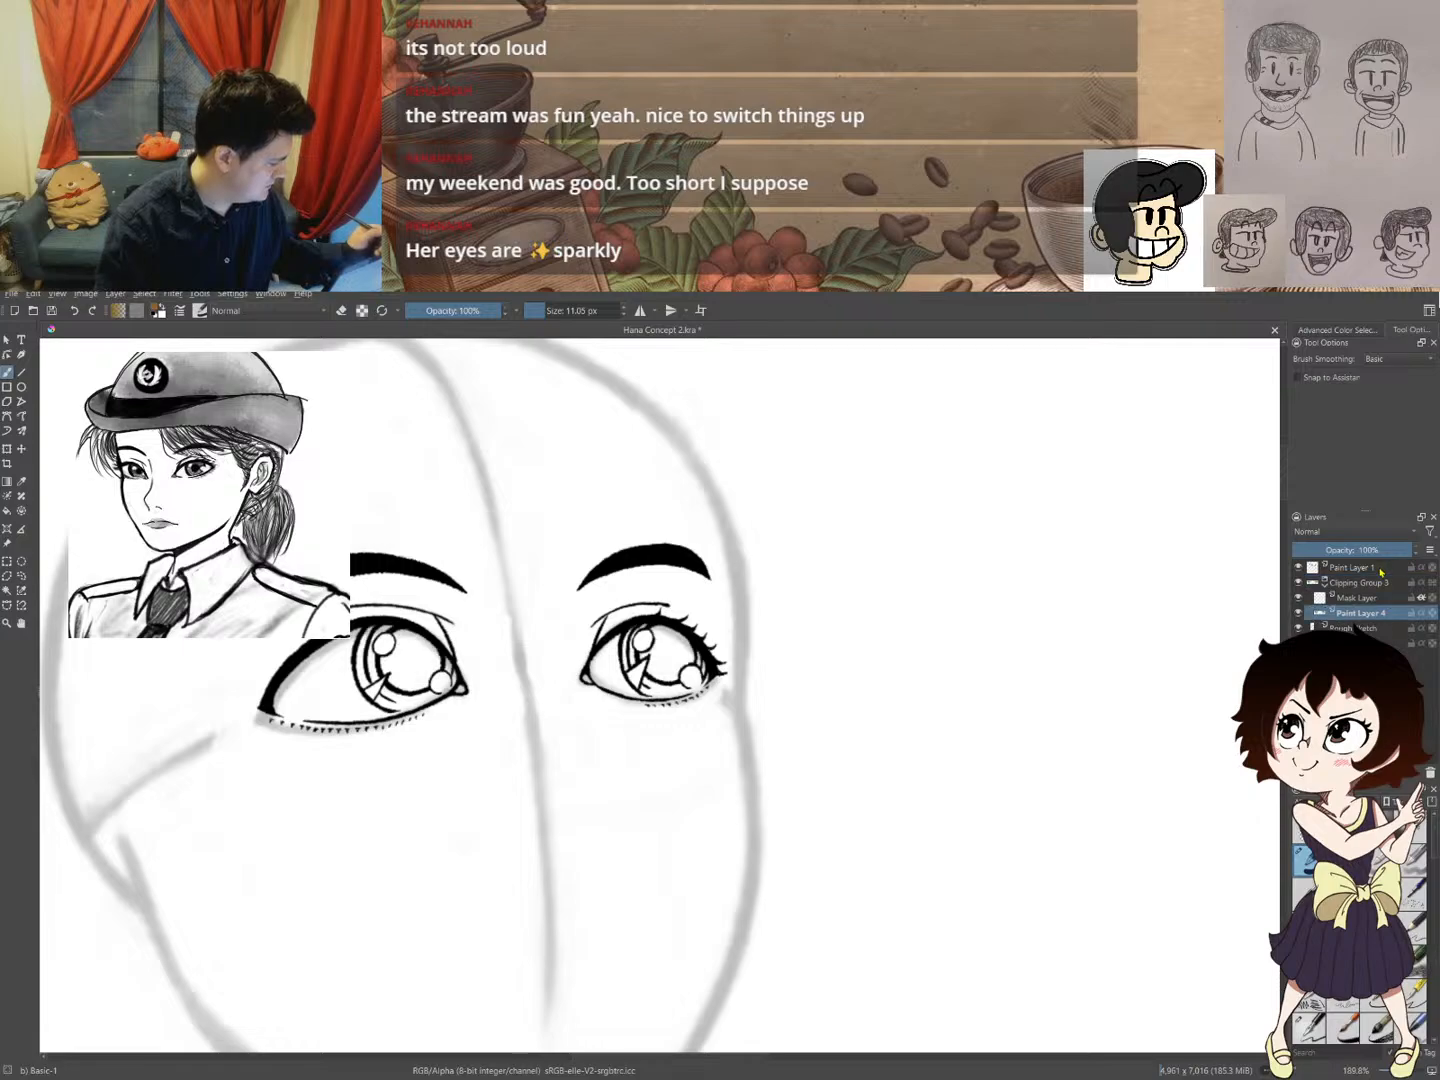
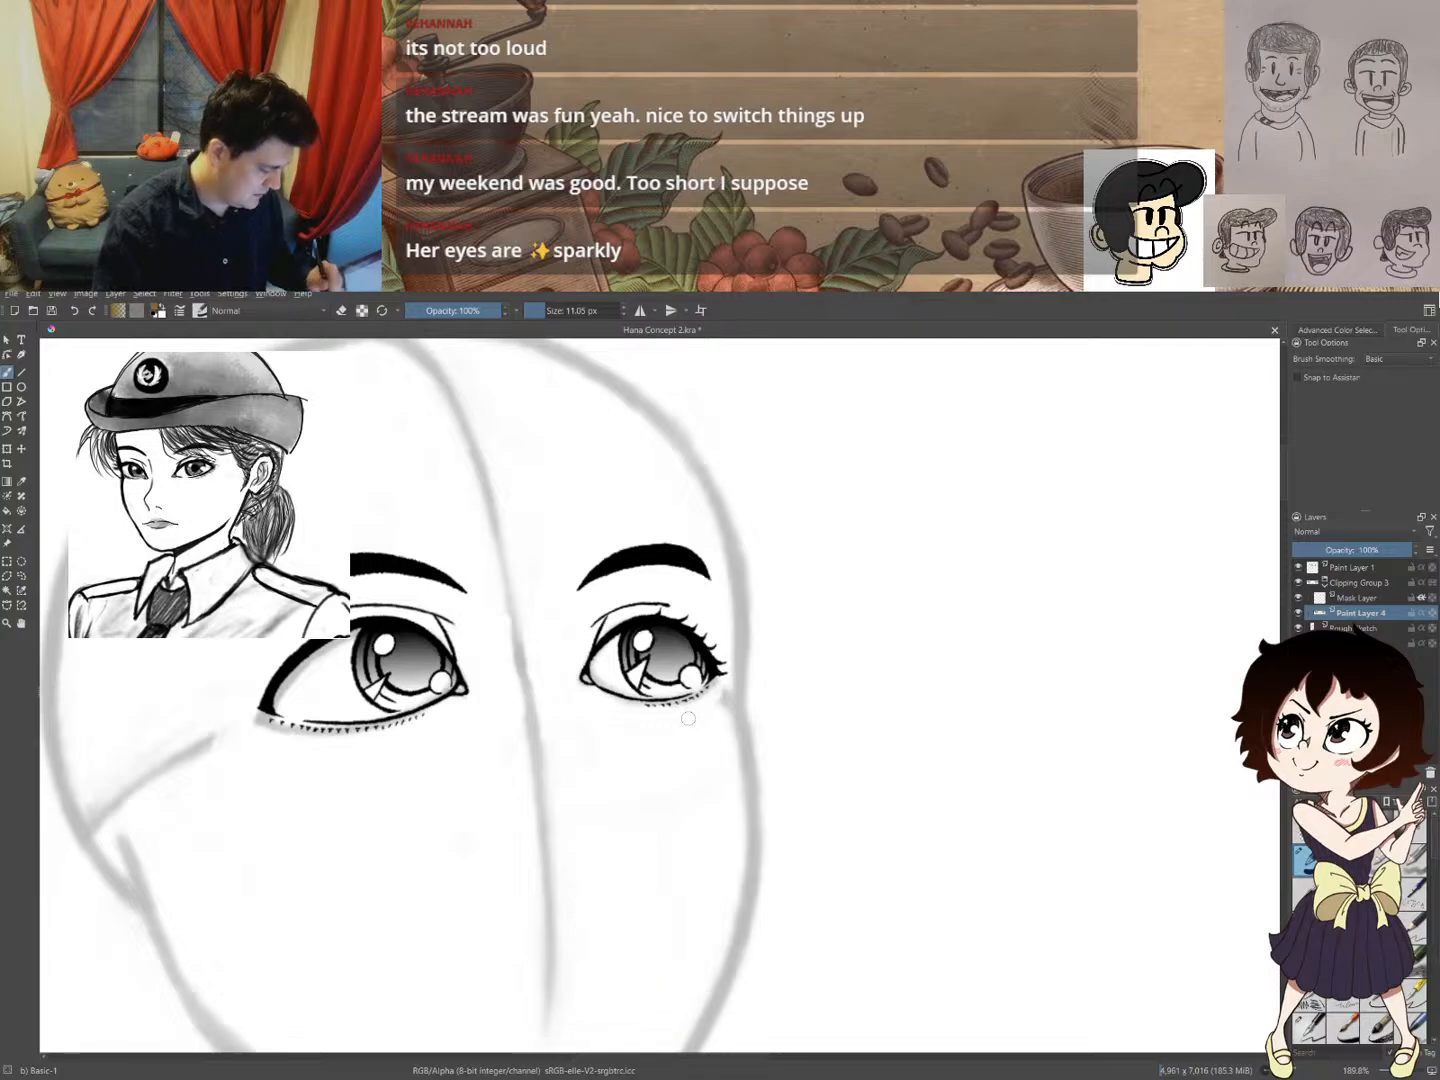
# - Undo the gradient iris work back to the halftone irises on Paint Layer 2
pyautogui.hotkey('ctrl', 'z')
pyautogui.hotkey('ctrl', 'z')
pyautogui.hotkey('ctrl', 'z')
pyautogui.hotkey('ctrl', 'z')
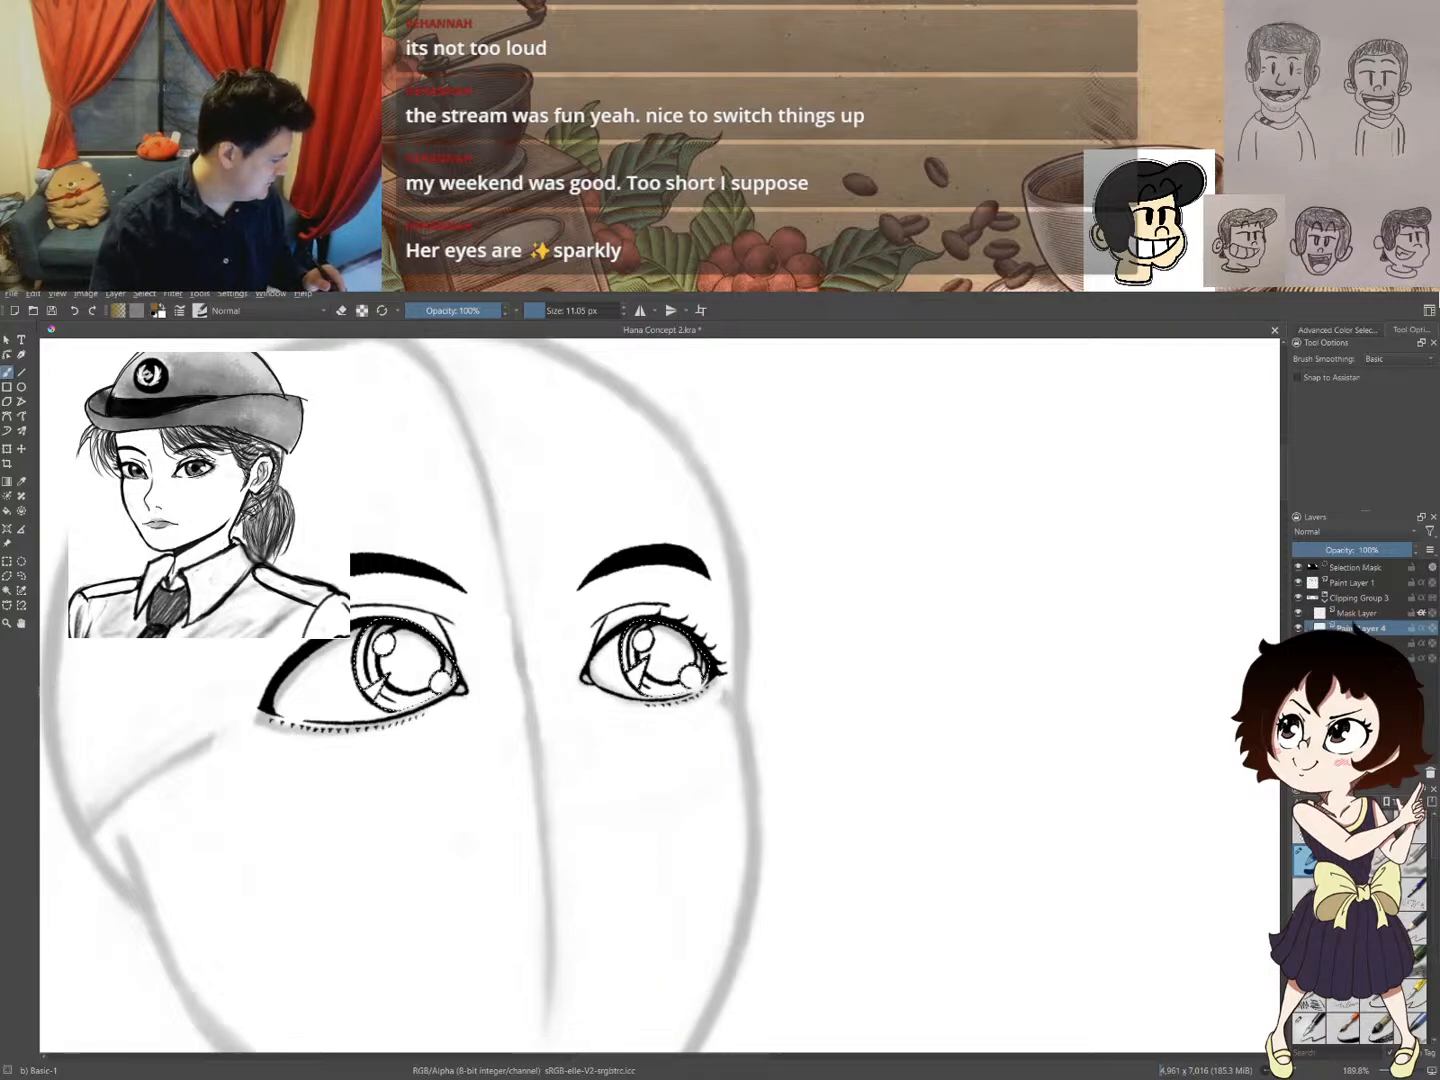
pyautogui.hotkey('ctrl', 'z')
pyautogui.hotkey('ctrl', 'z')
pyautogui.hotkey('ctrl', 'z')
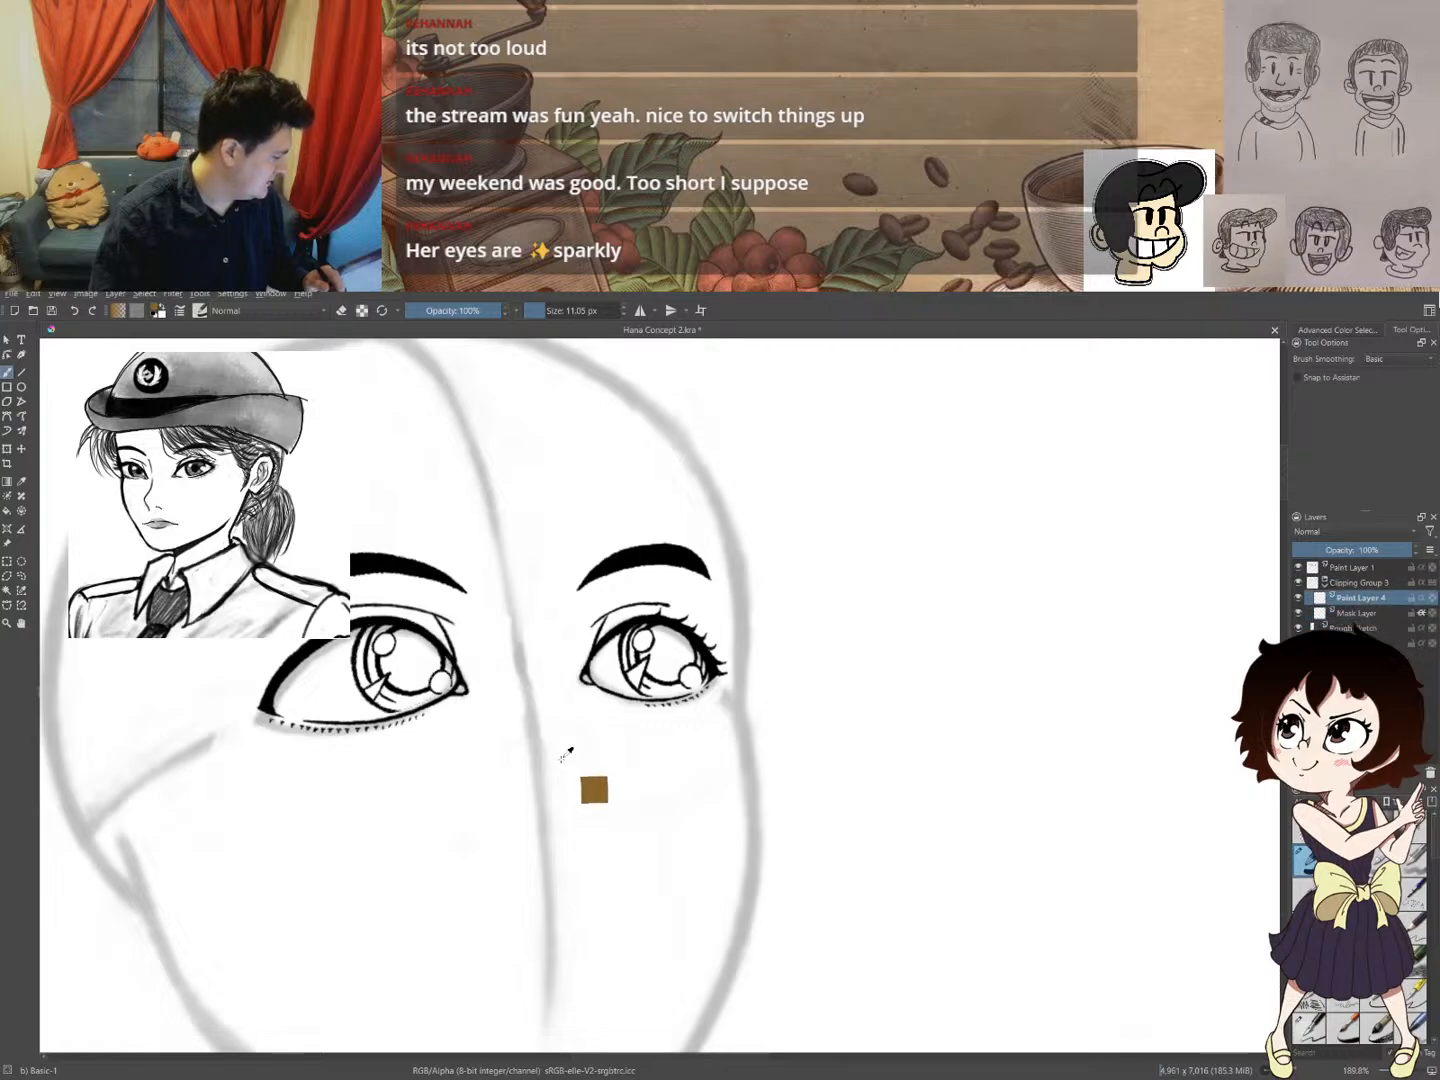
pyautogui.hotkey('ctrl', 'z')
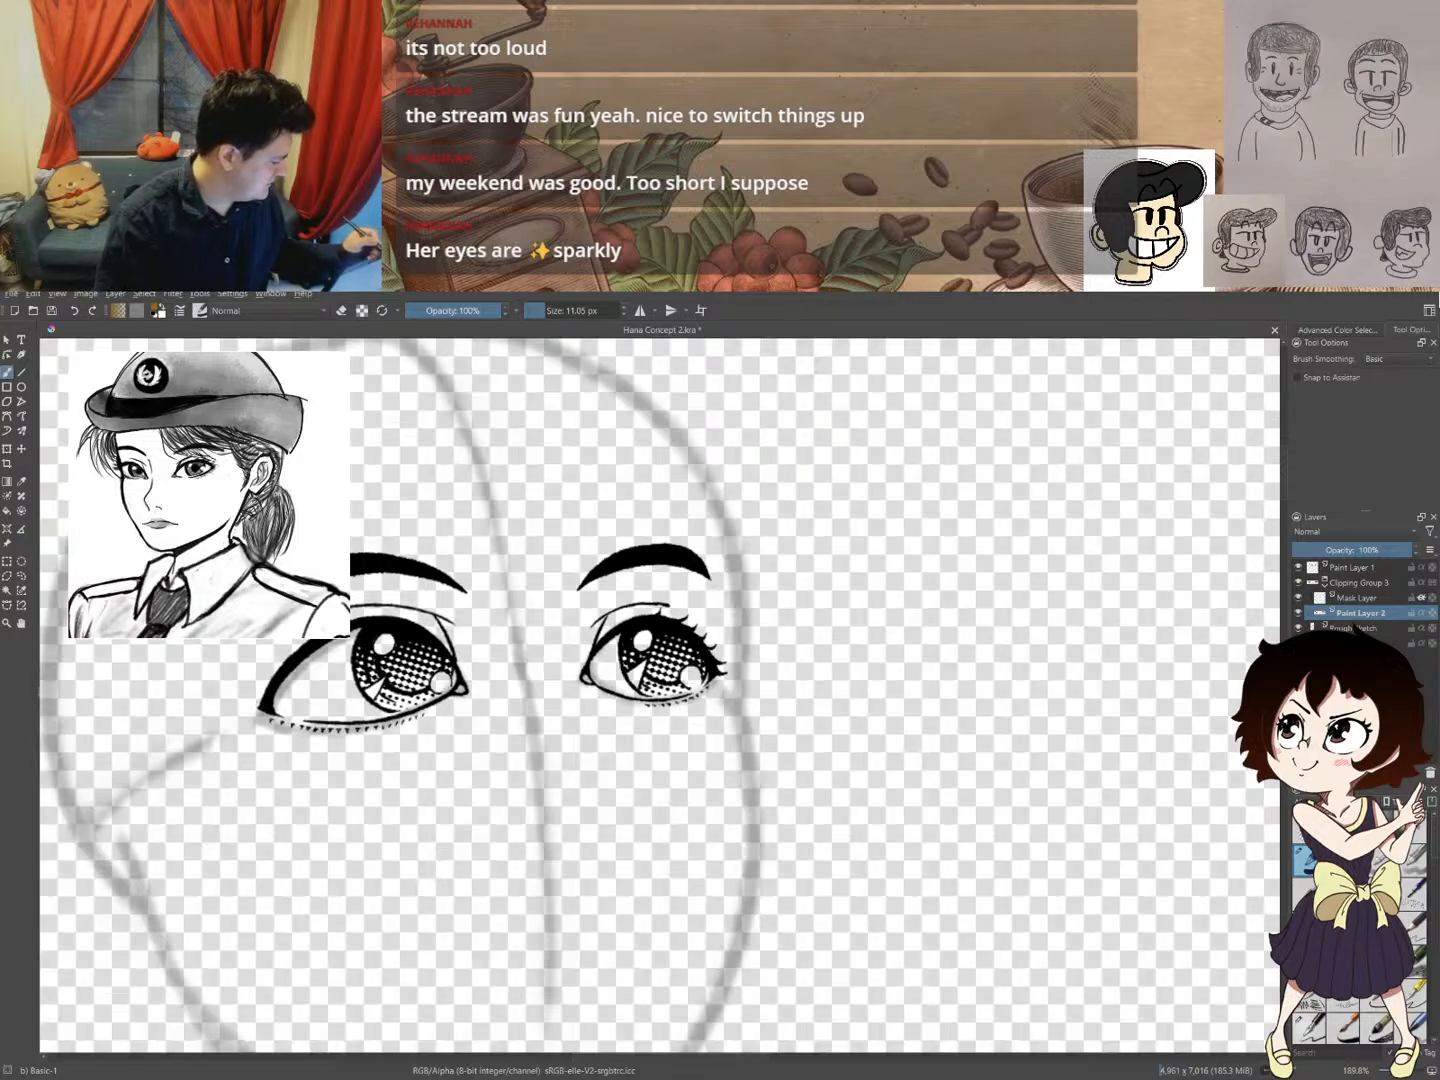
# - Hide the Background, Rough Sketch and Paint Layer 1 layers to isolate the halftone irises
pyautogui.click(1298, 597)
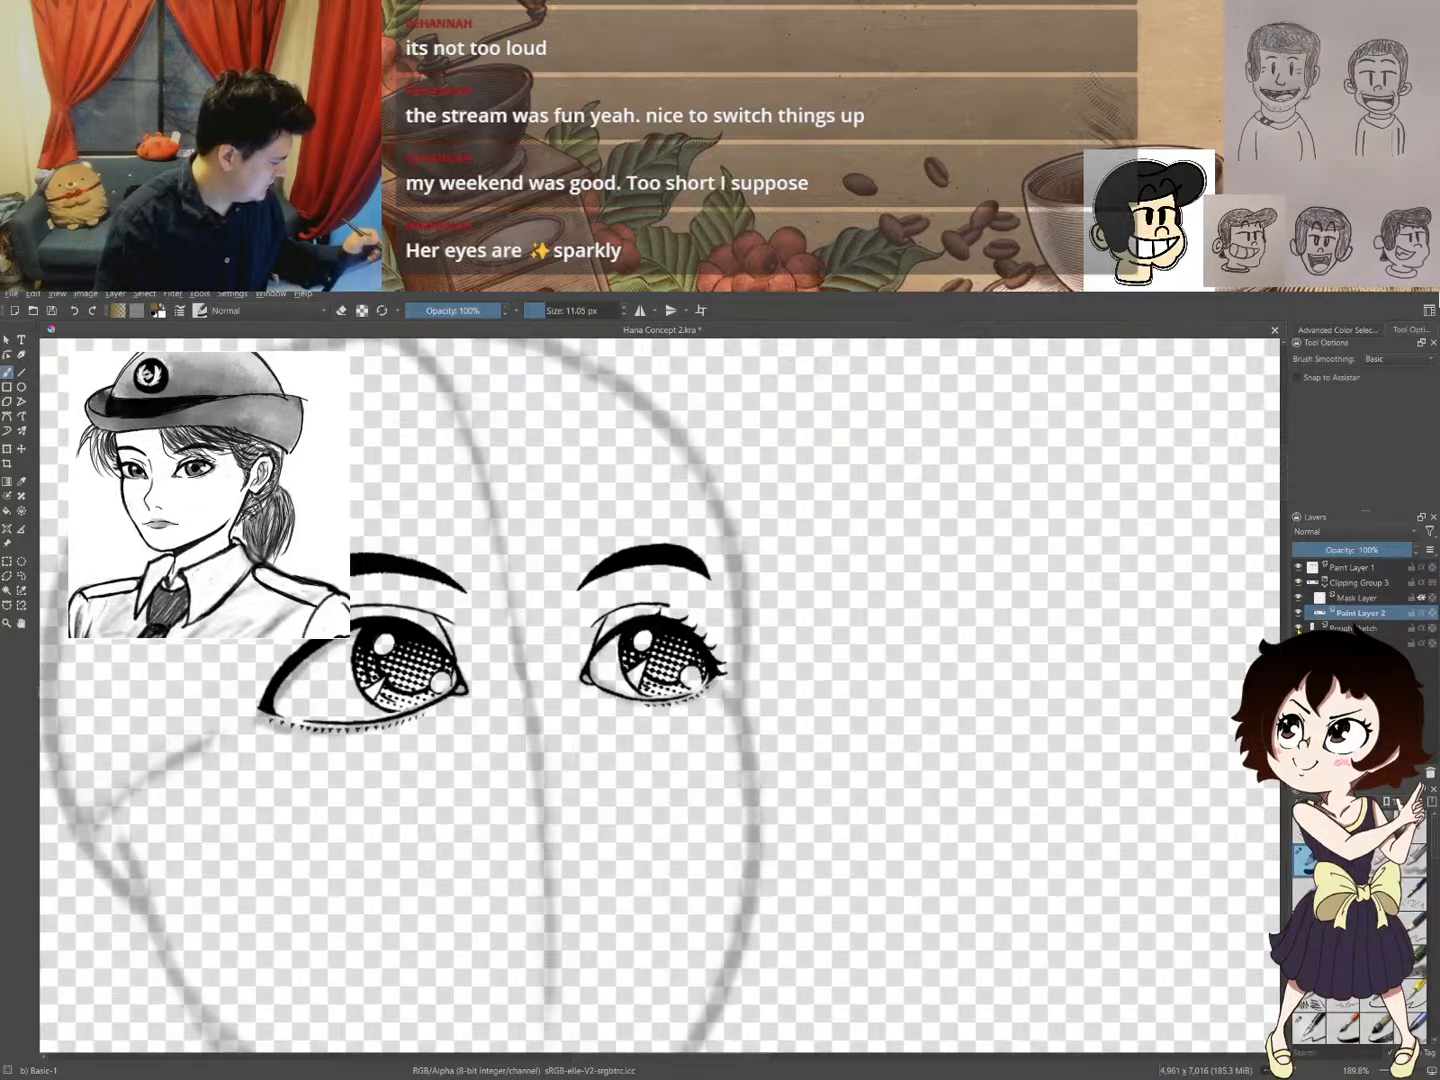
pyautogui.click(1299, 628)
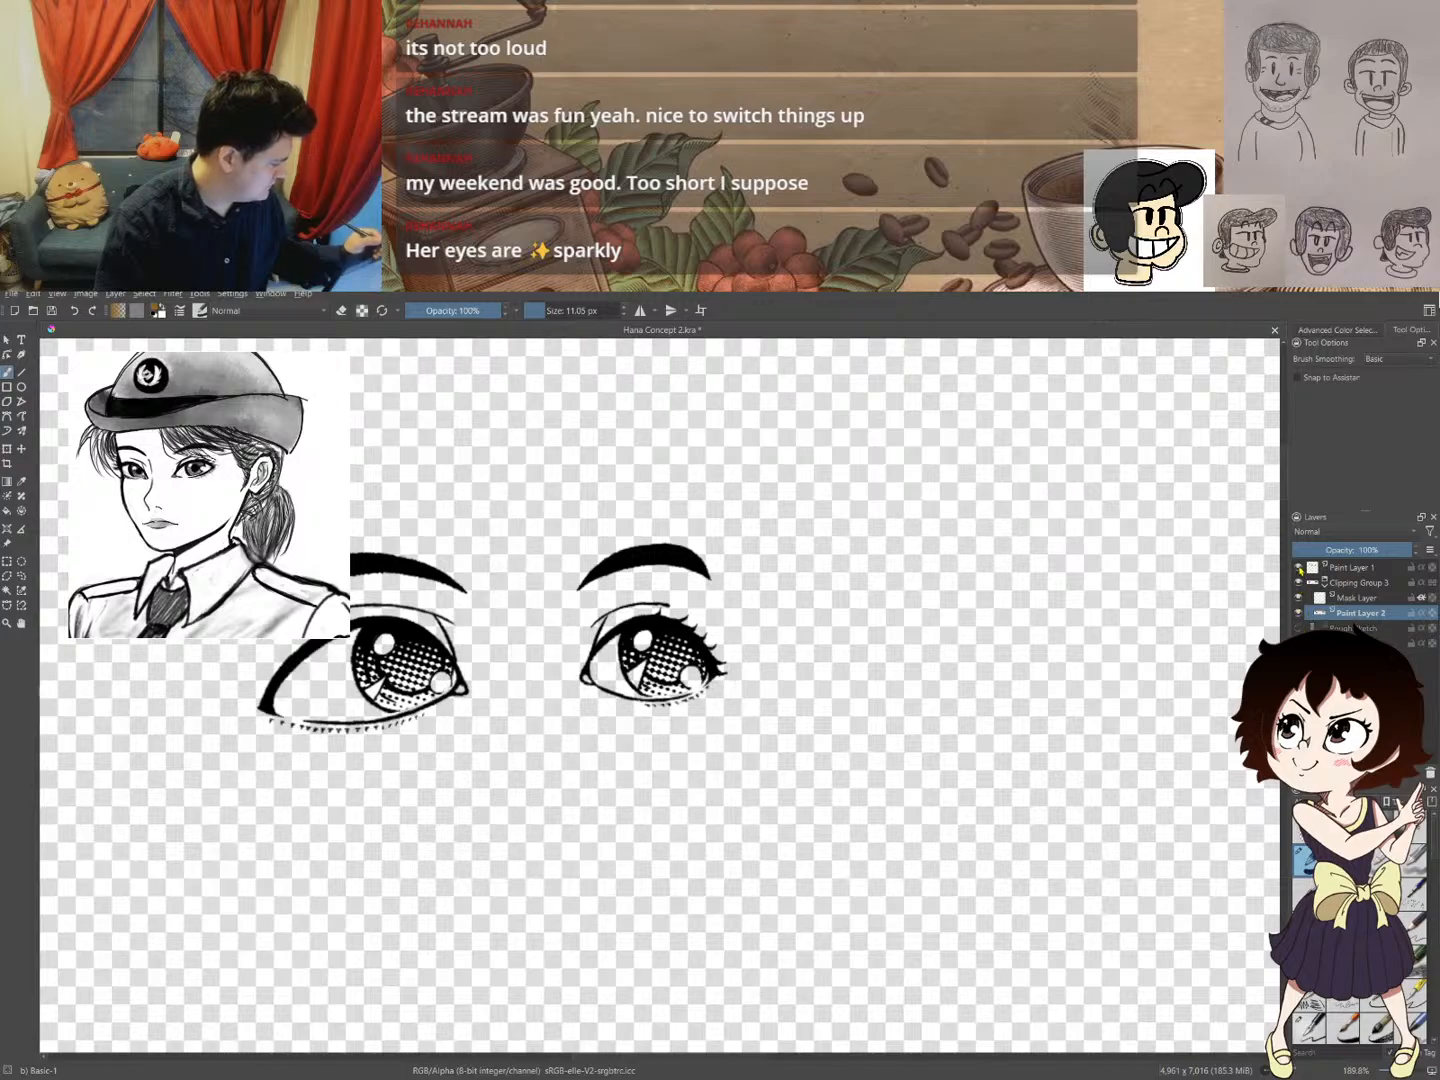
pyautogui.click(1299, 568)
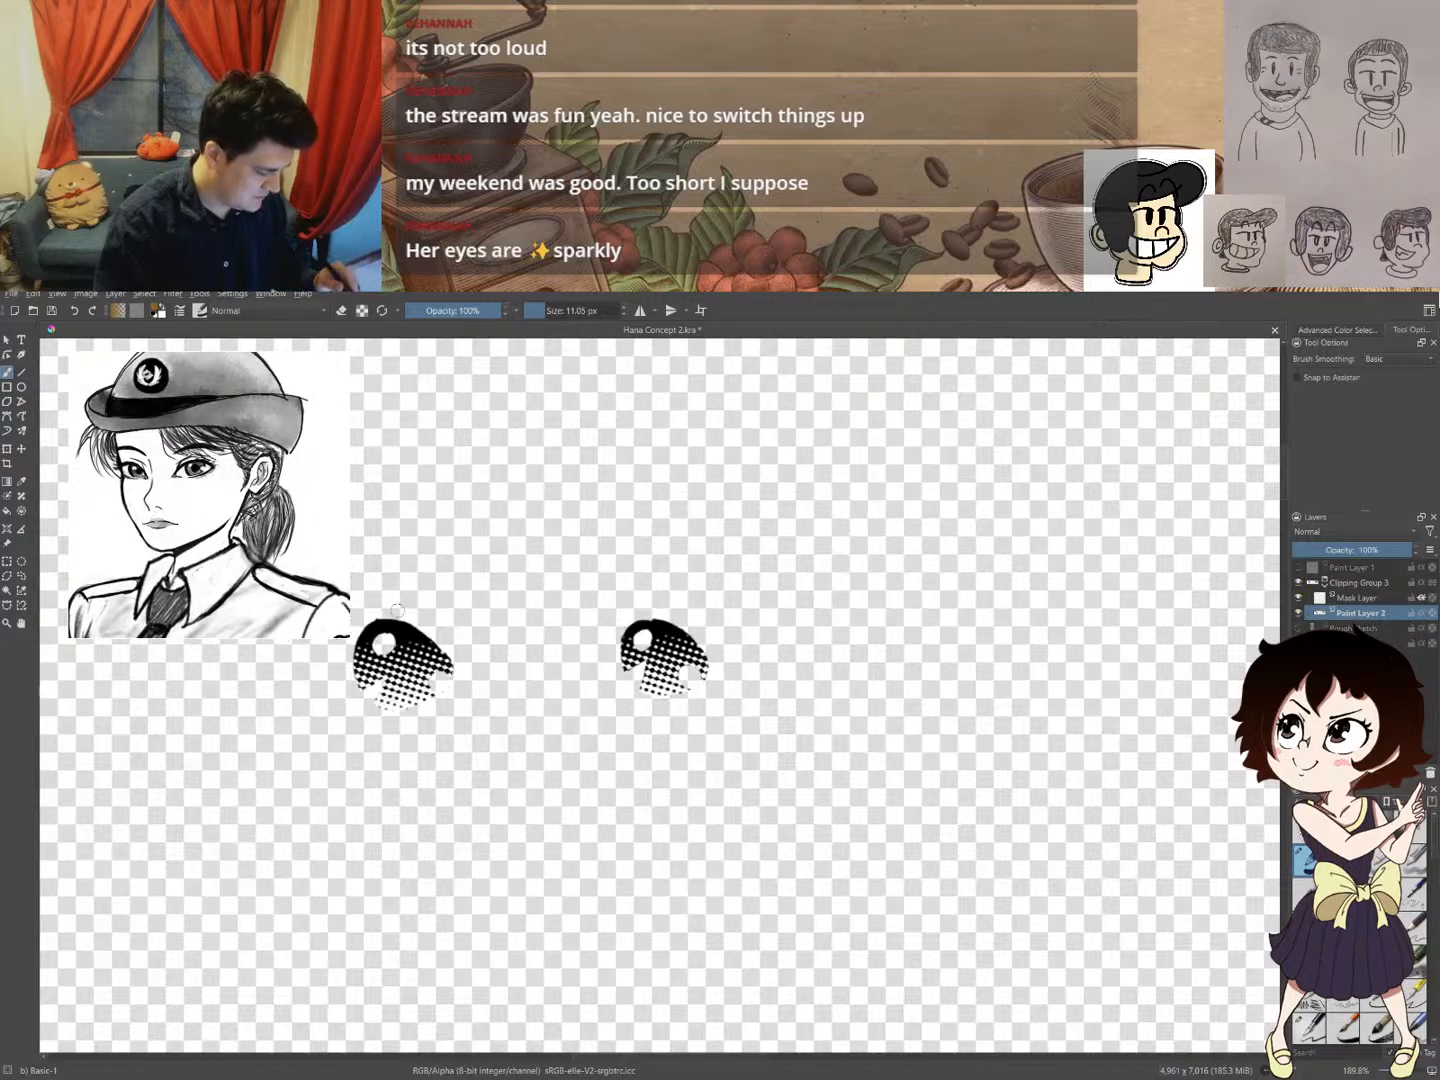
pyautogui.moveTo(413, 649); pyautogui.dragTo(440, 615)
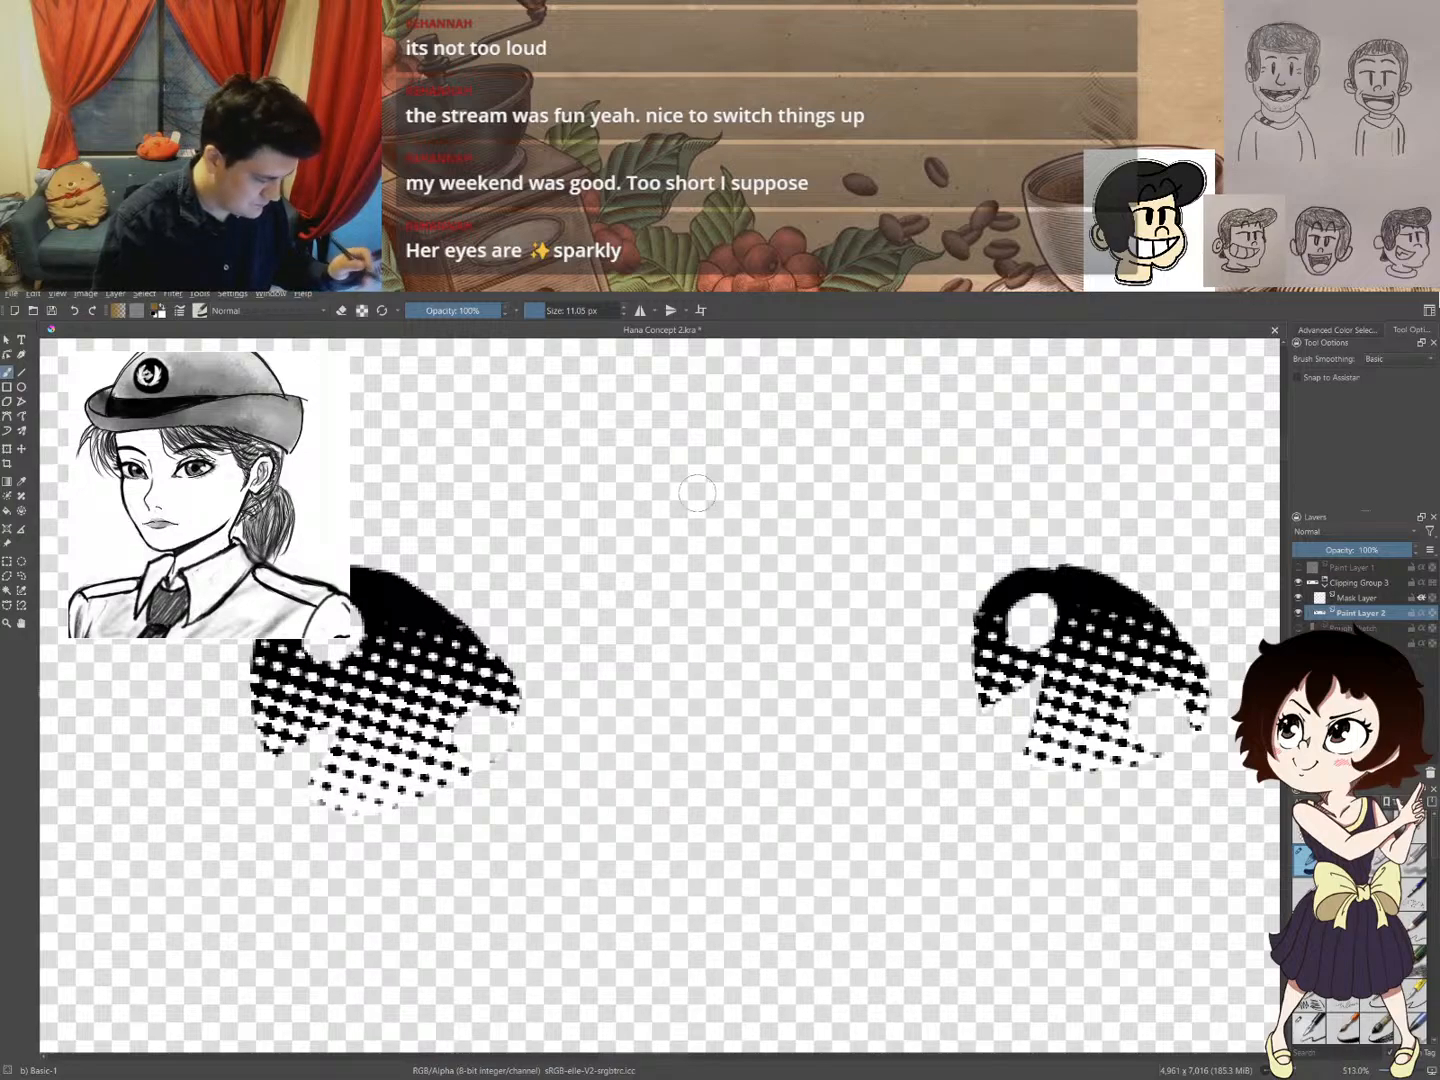
# - Try to select the white areas of the near iris with Contiguous Selection at threshold 6, and undo it
pyautogui.click(8, 592)
pyautogui.click(319, 743)
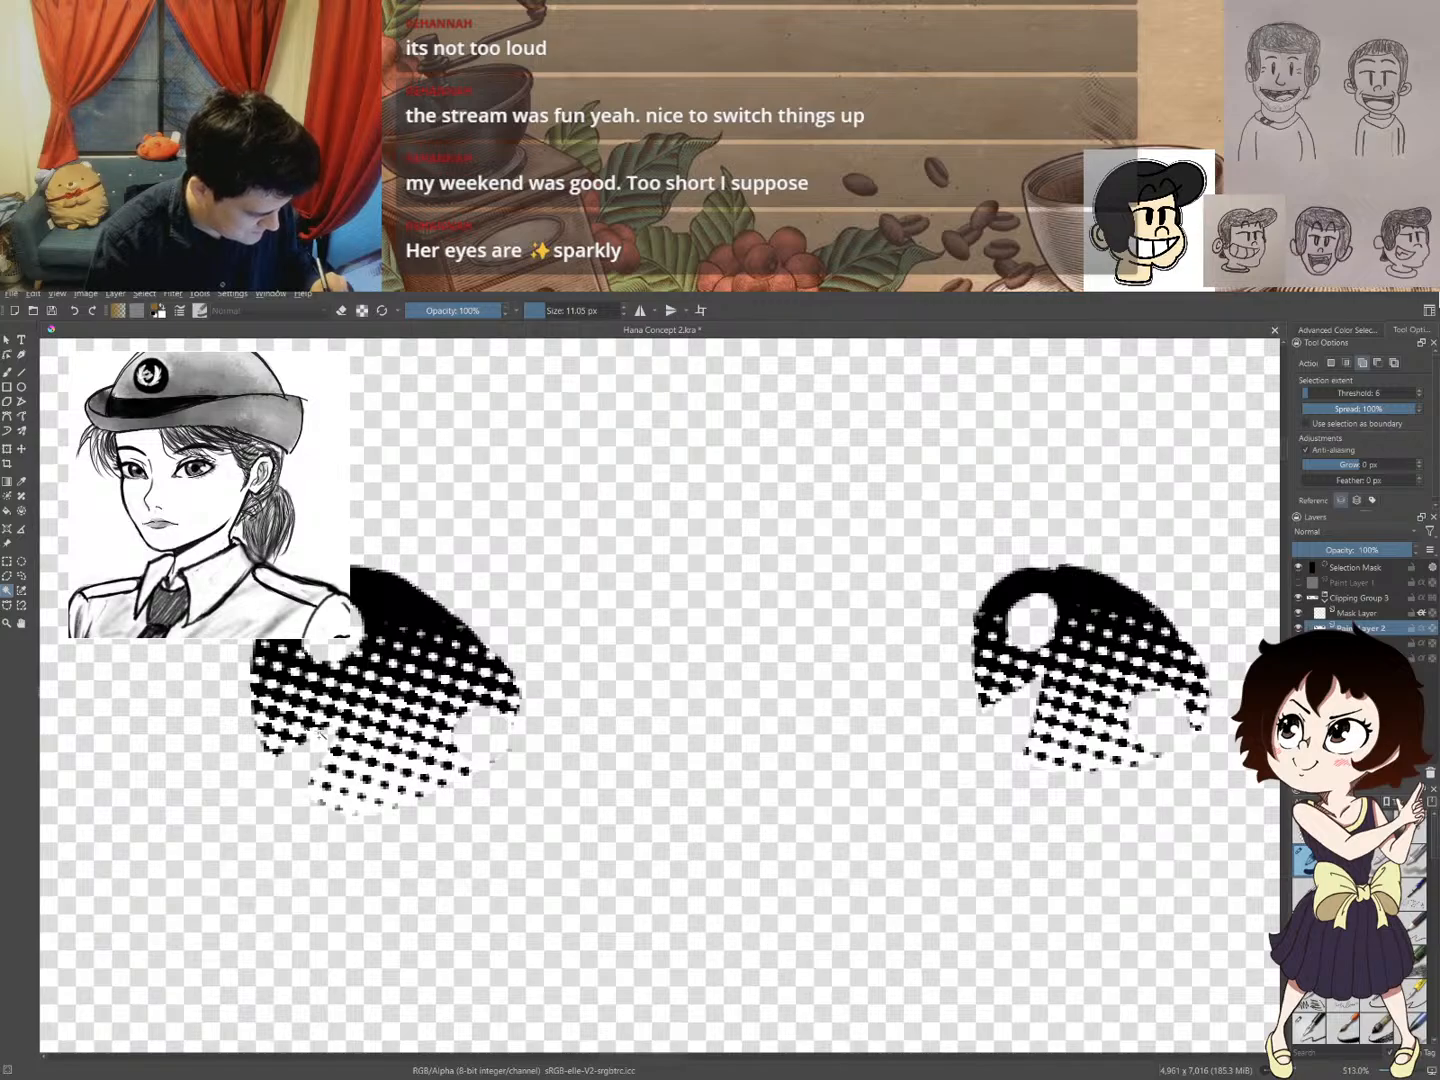
pyautogui.hotkey('ctrl', 'z')
pyautogui.click(320, 724)
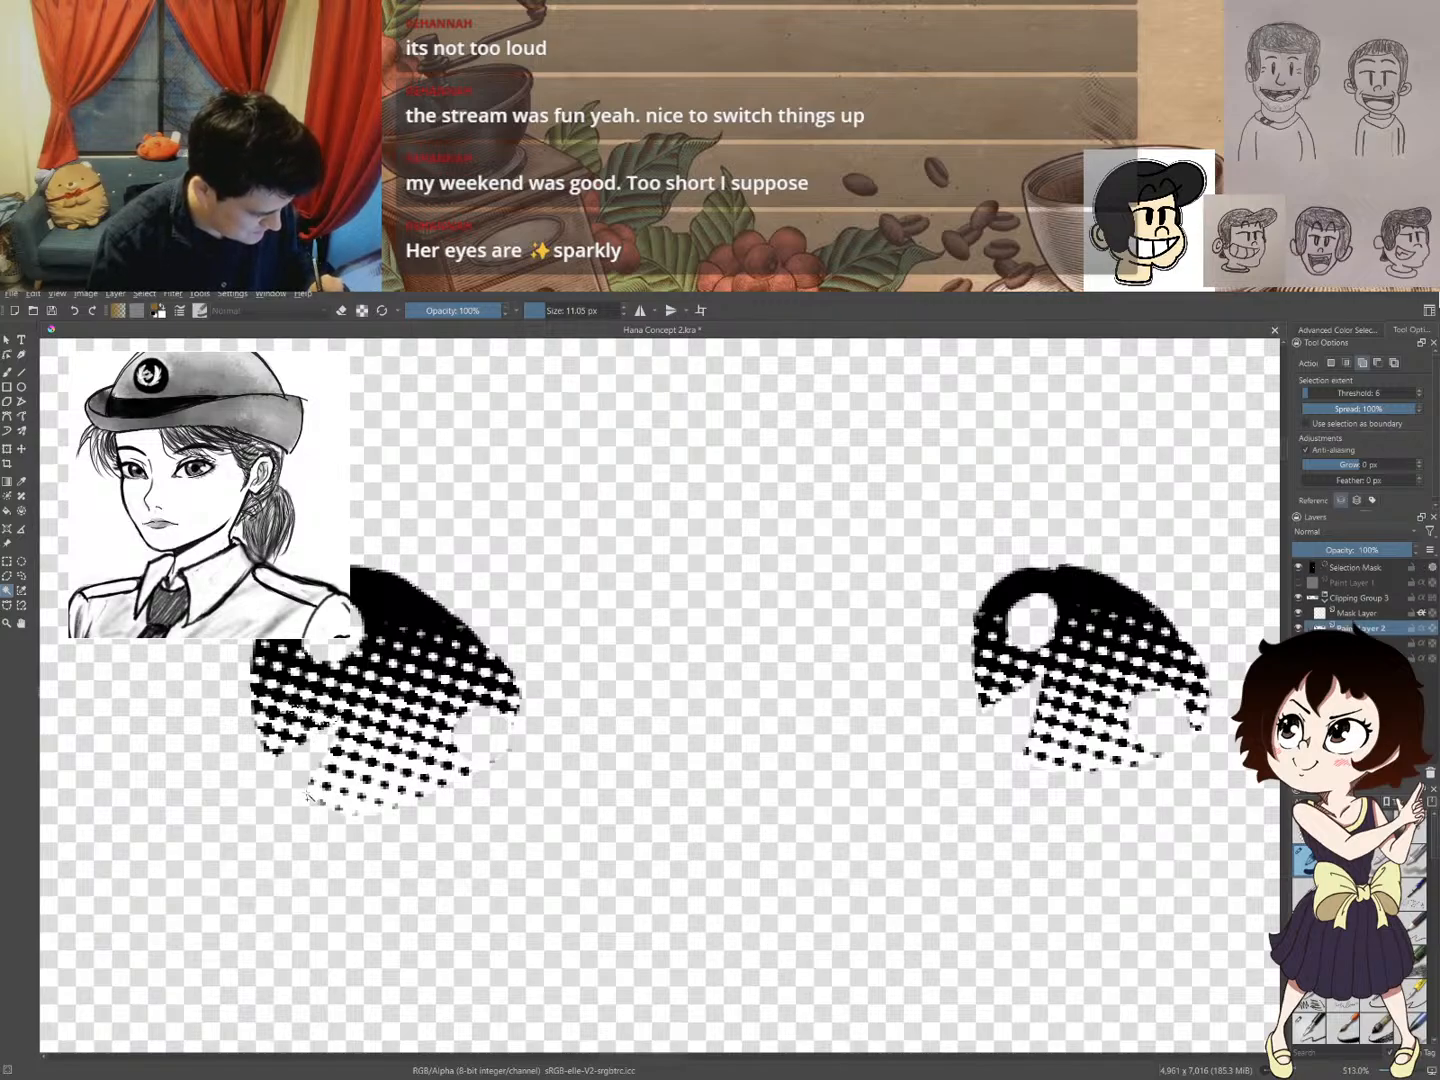
pyautogui.hotkey('ctrl', 'z')
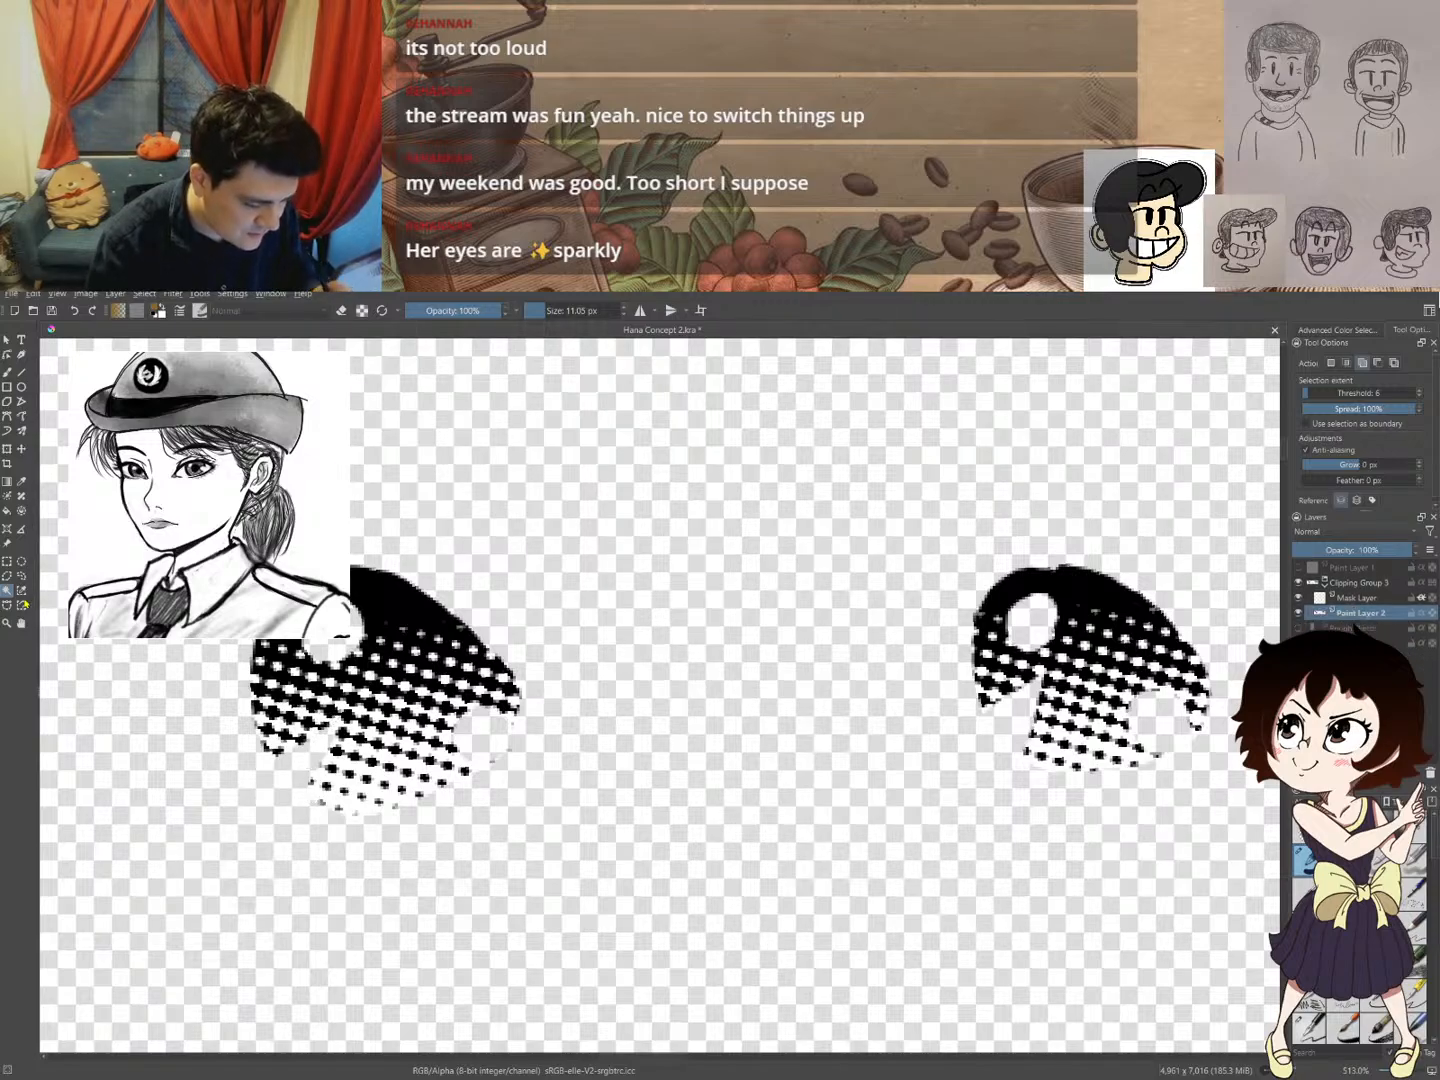
# - Select the white between the halftone dots on Paint Layer 2 with Similar Color Selection at threshold 20, delete it and deselect
pyautogui.click(22, 589)
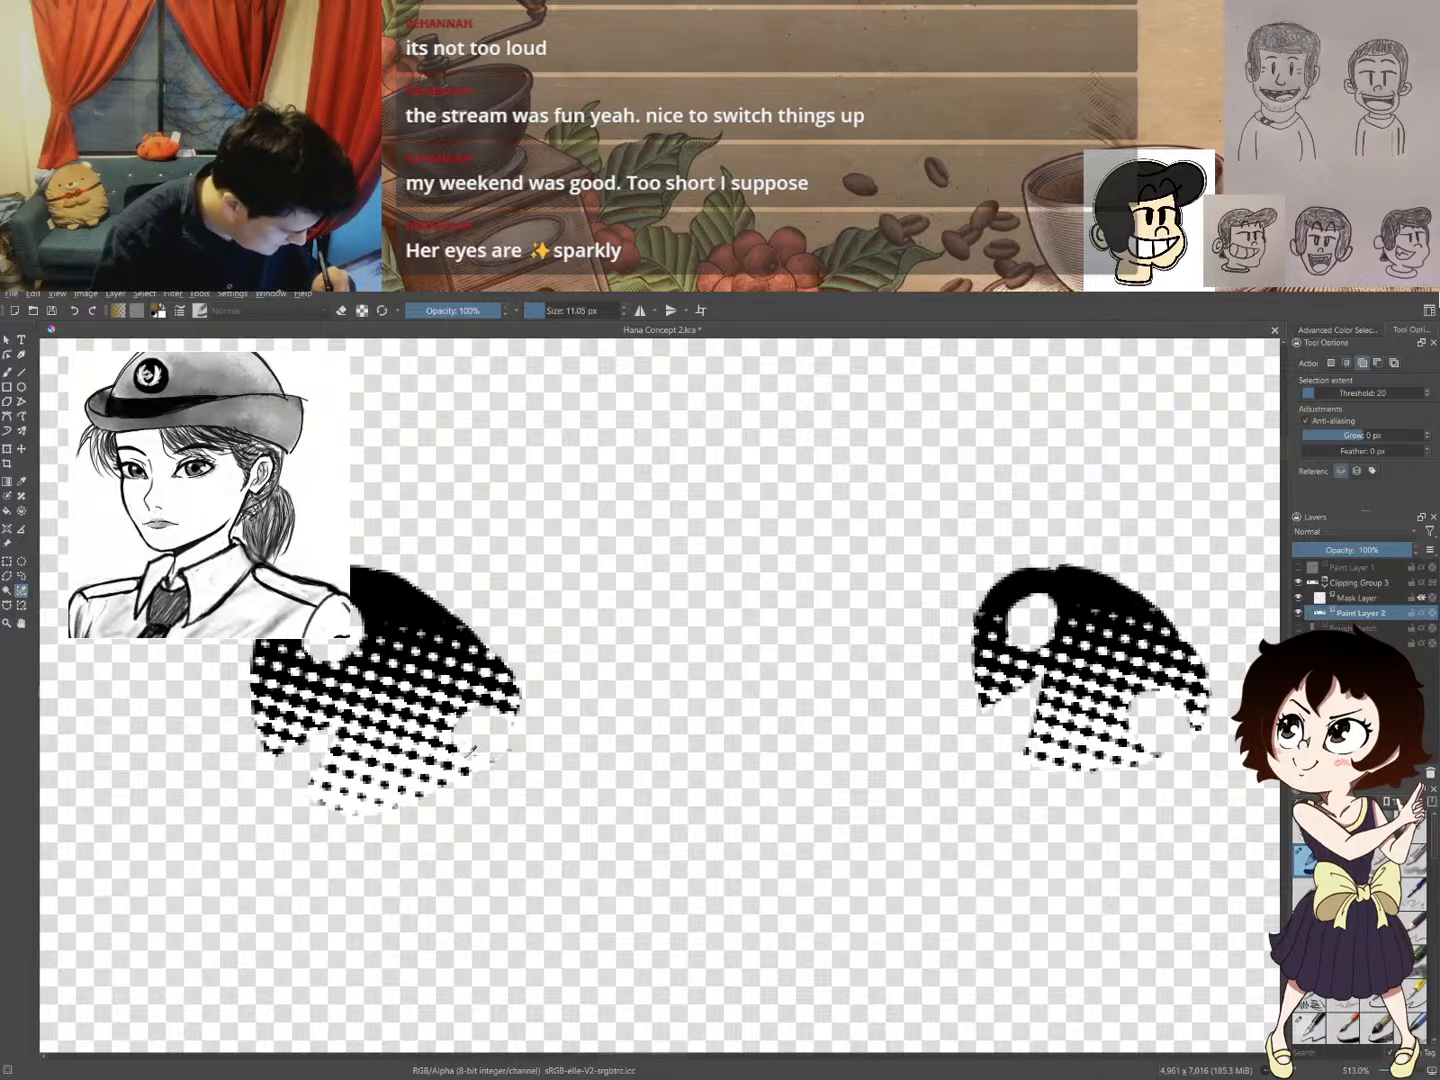
pyautogui.click(1196, 720)
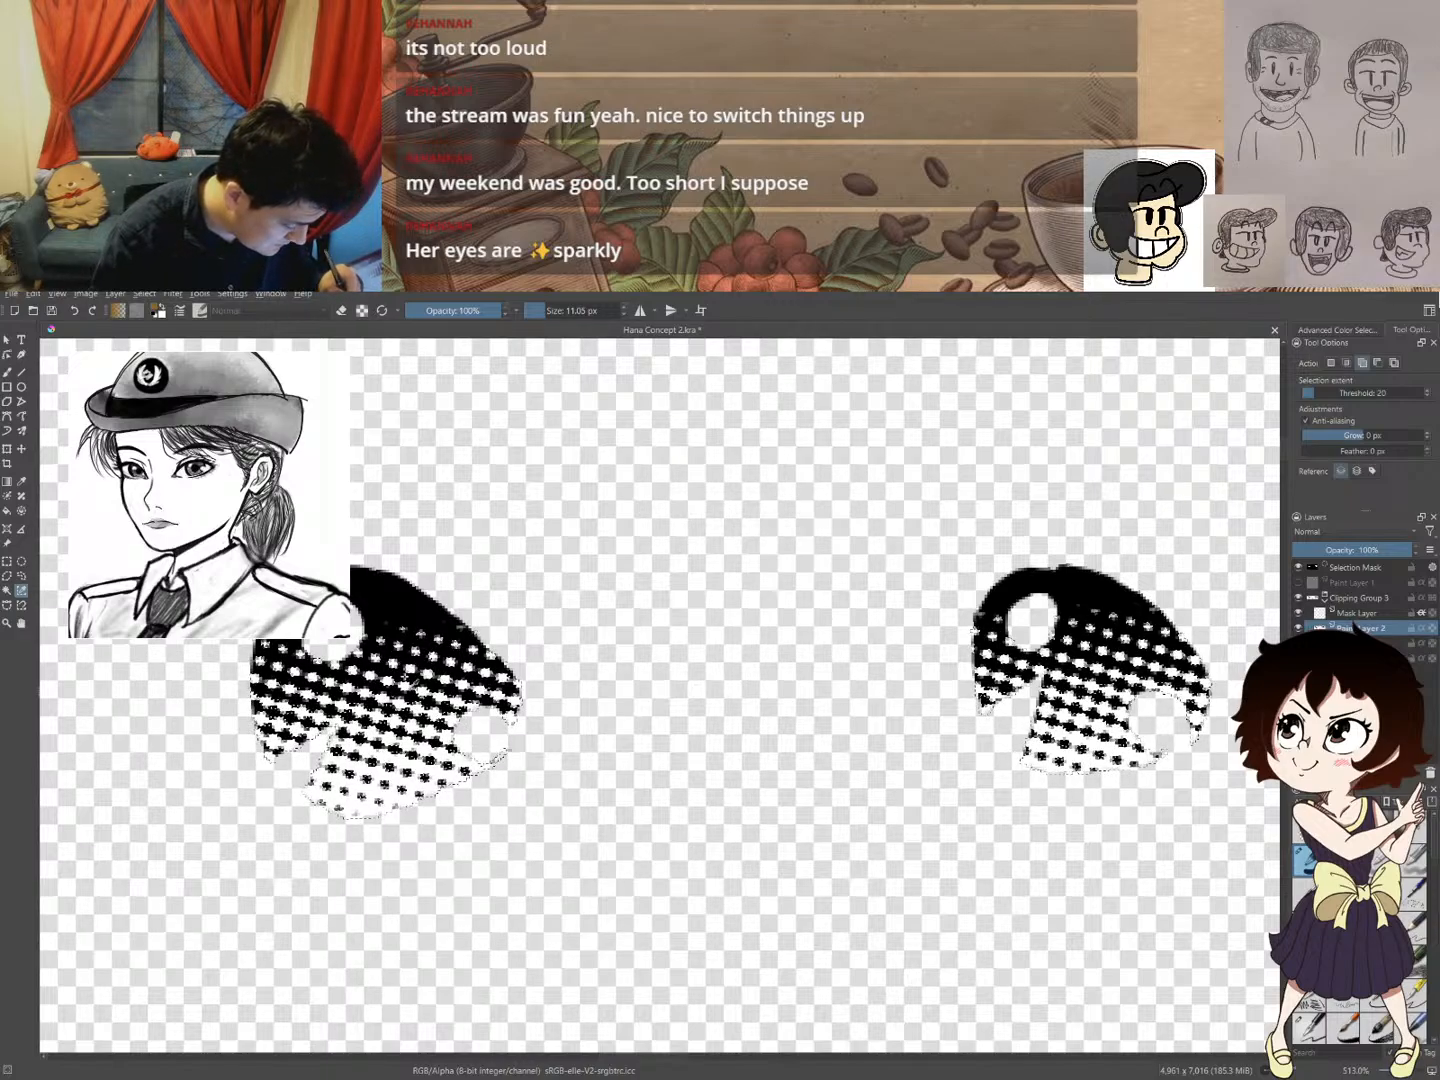
pyautogui.scroll(5, 377, 698)
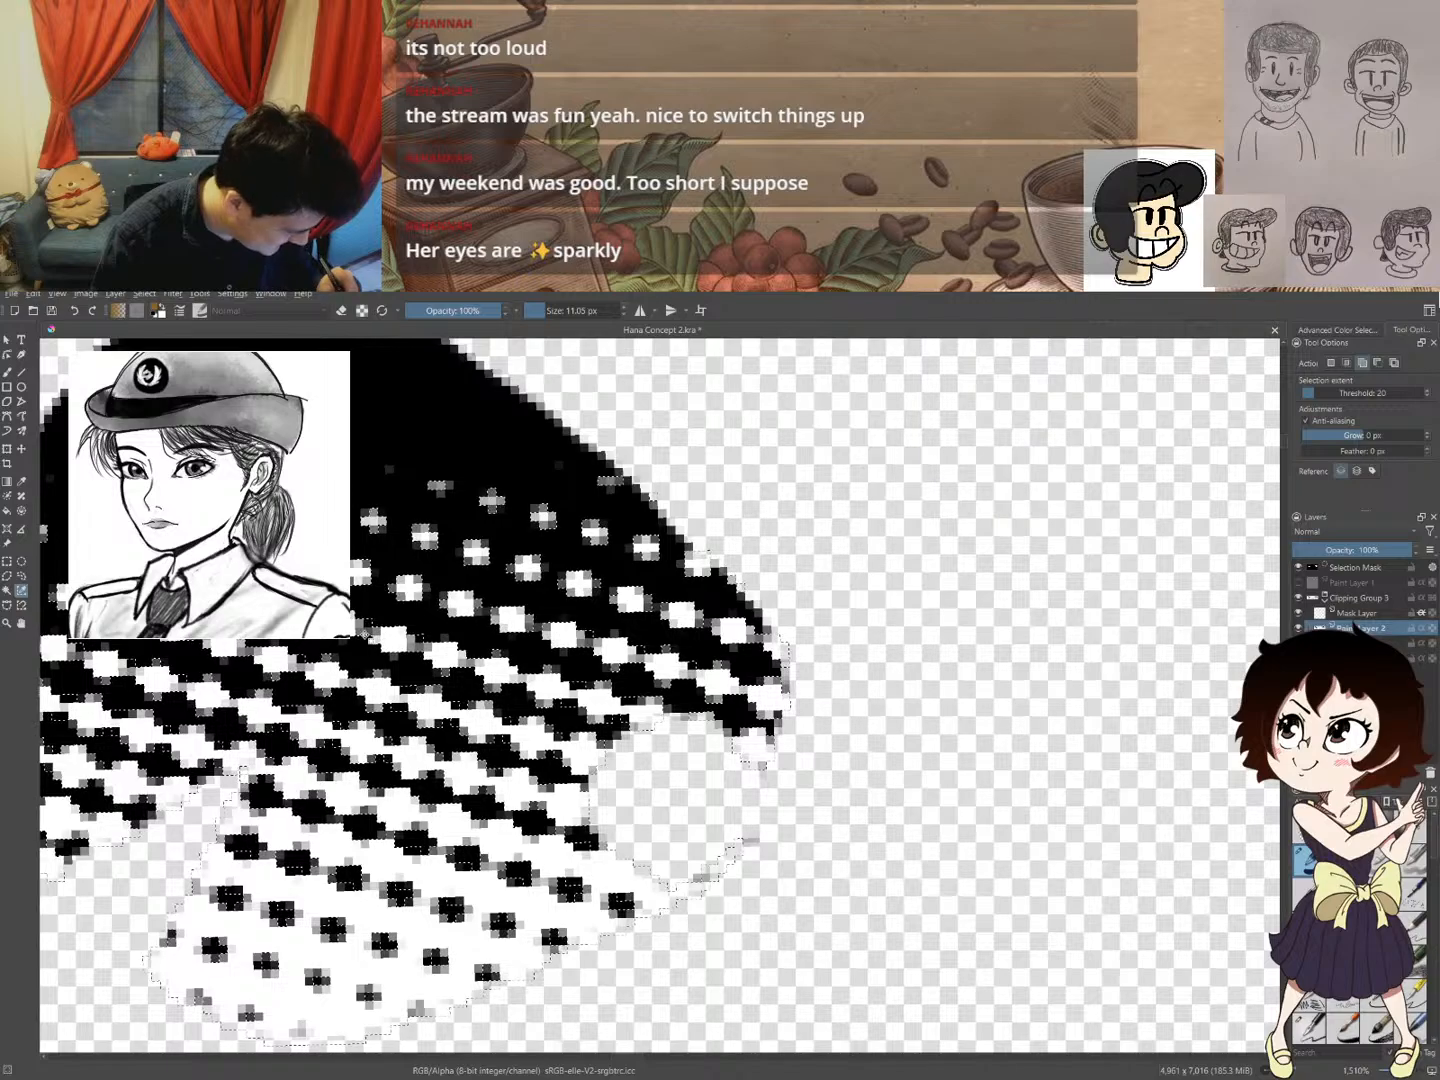
pyautogui.moveTo(358, 655); pyautogui.dragTo(353, 805)
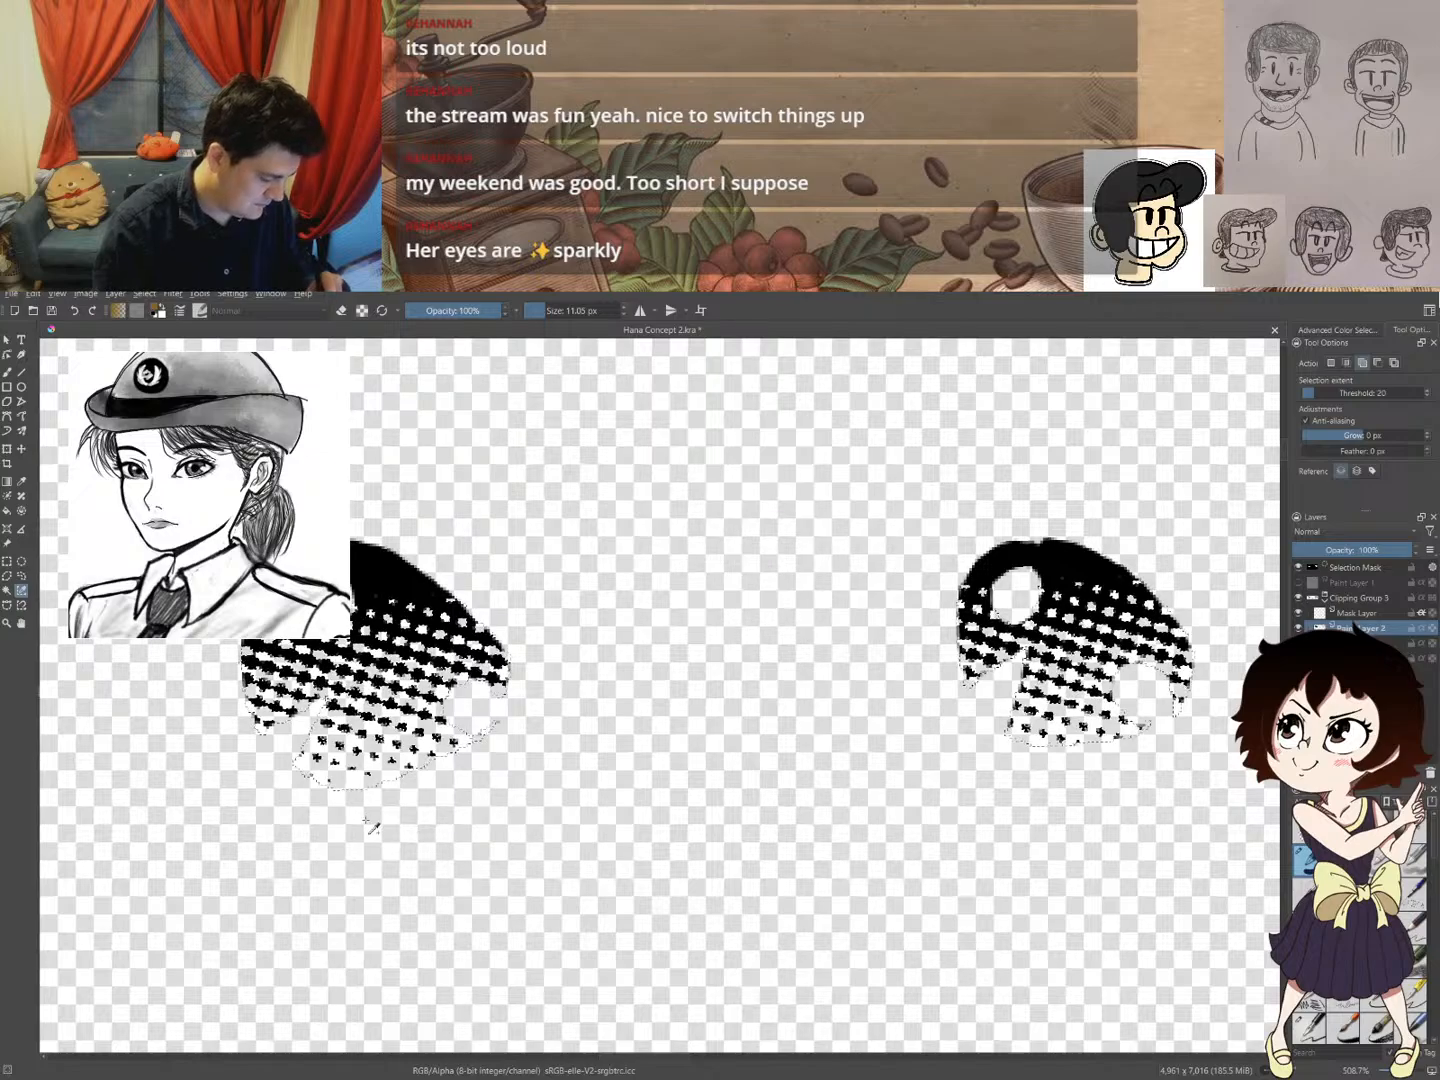
pyautogui.hotkey('ctrl', 'shift', 'a')
pyautogui.moveTo(538, 562); pyautogui.dragTo(576, 711)
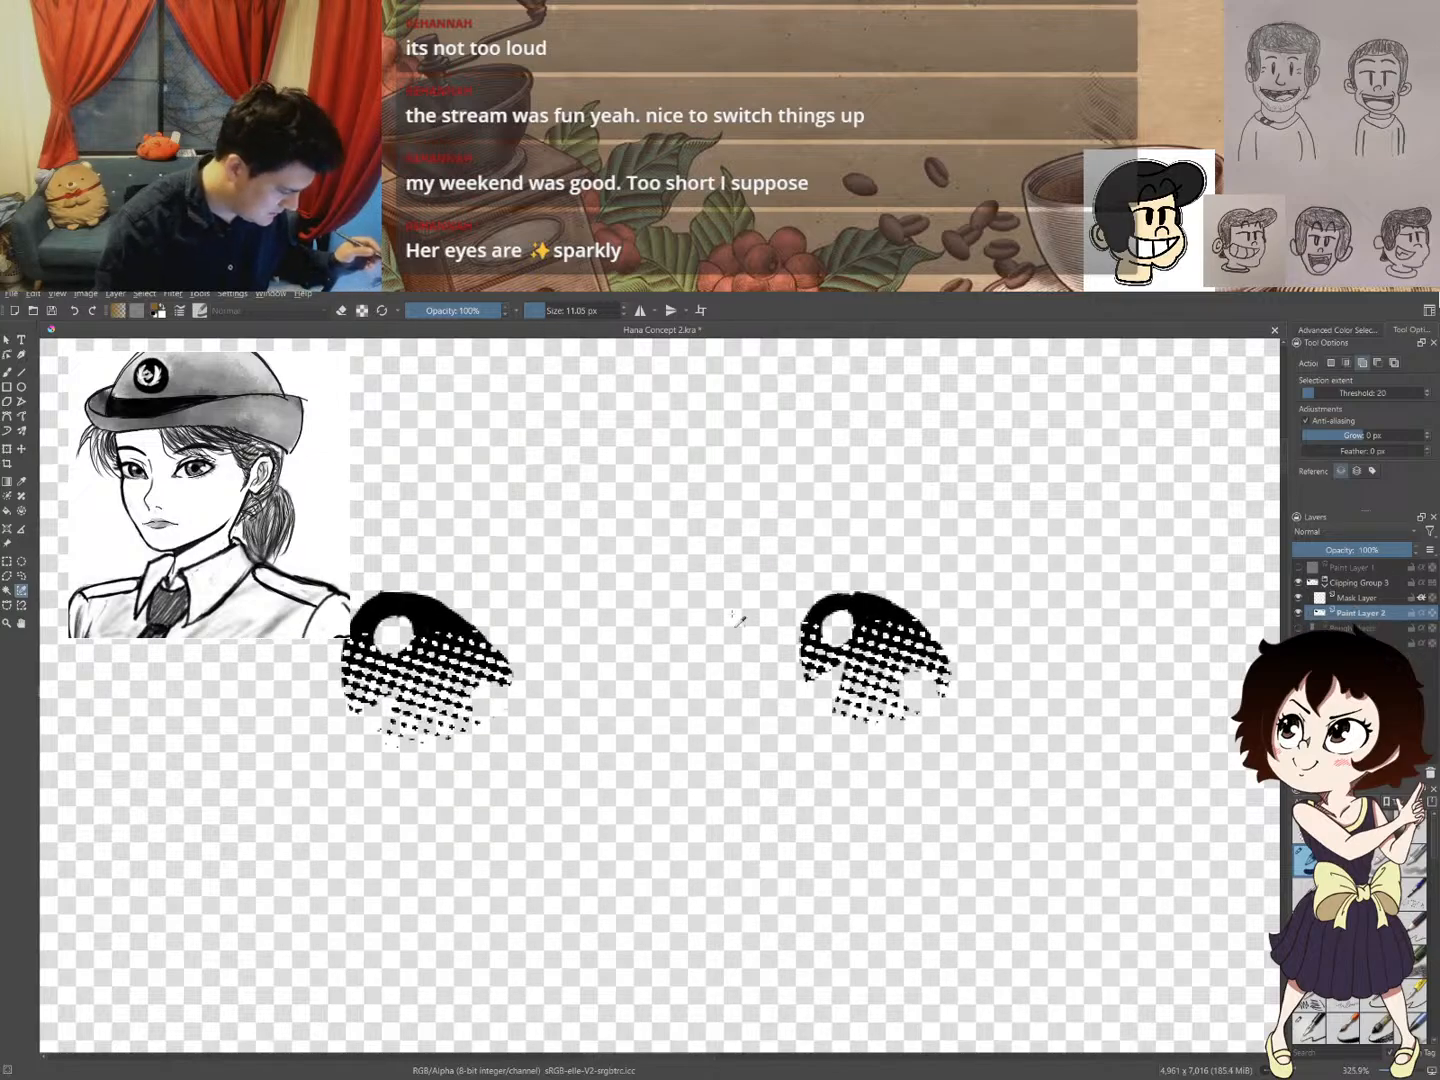
pyautogui.moveTo(478, 624); pyautogui.dragTo(514, 633)
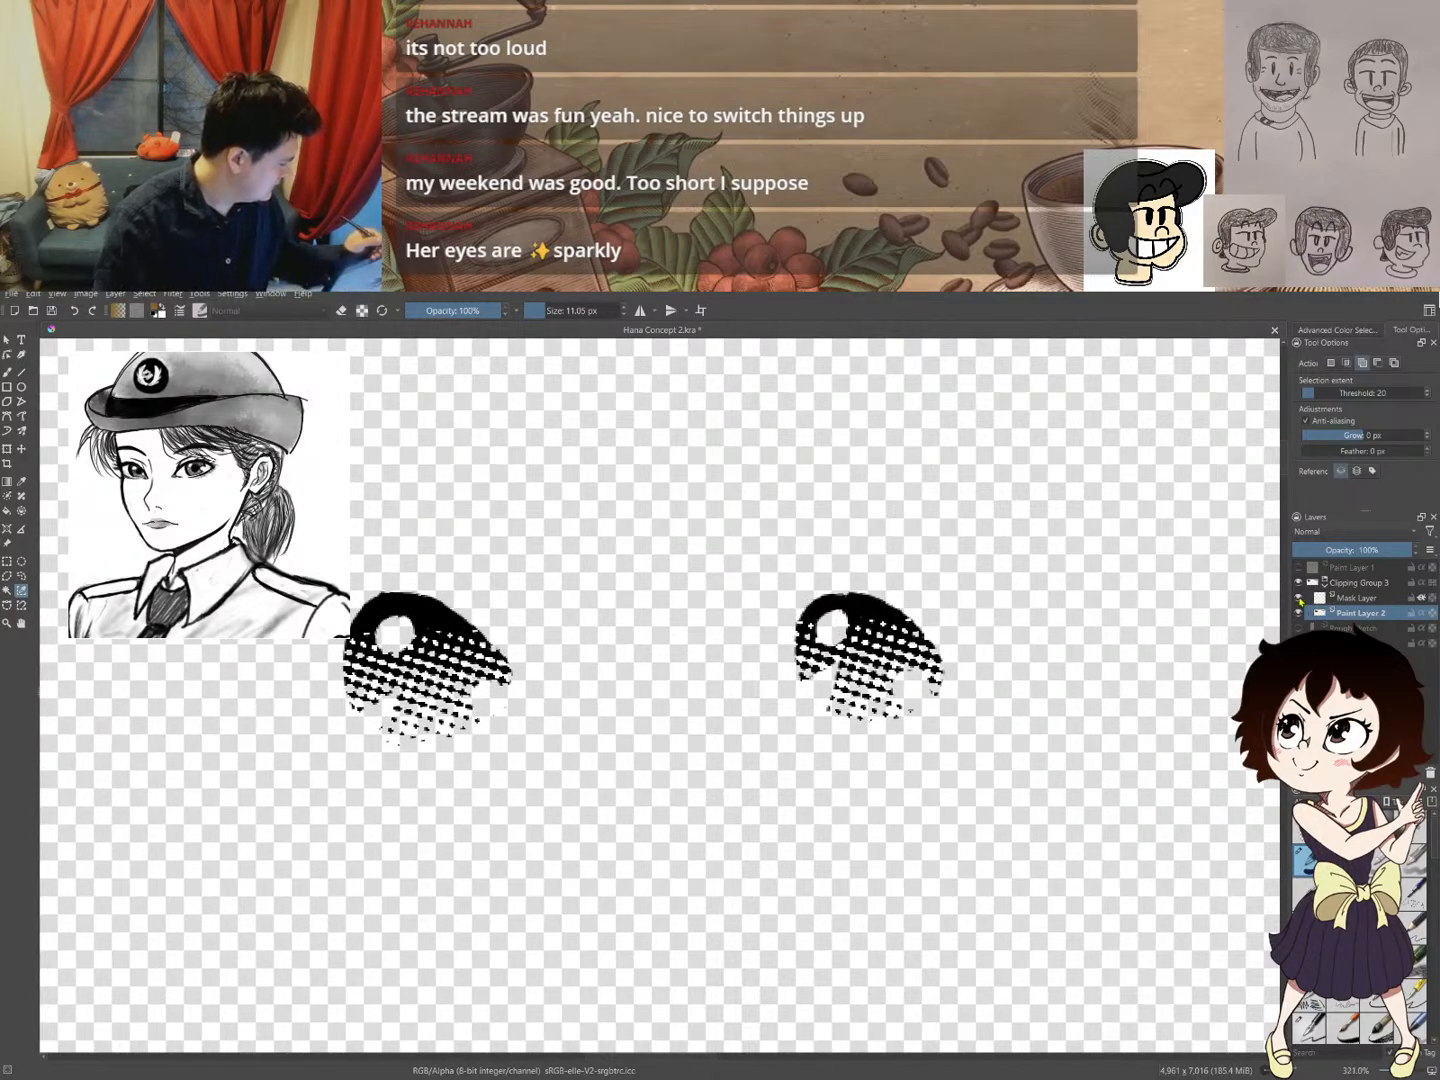
# - Show the Background, Rough Sketch and Paint Layer 1 layers again
pyautogui.click(1298, 644)
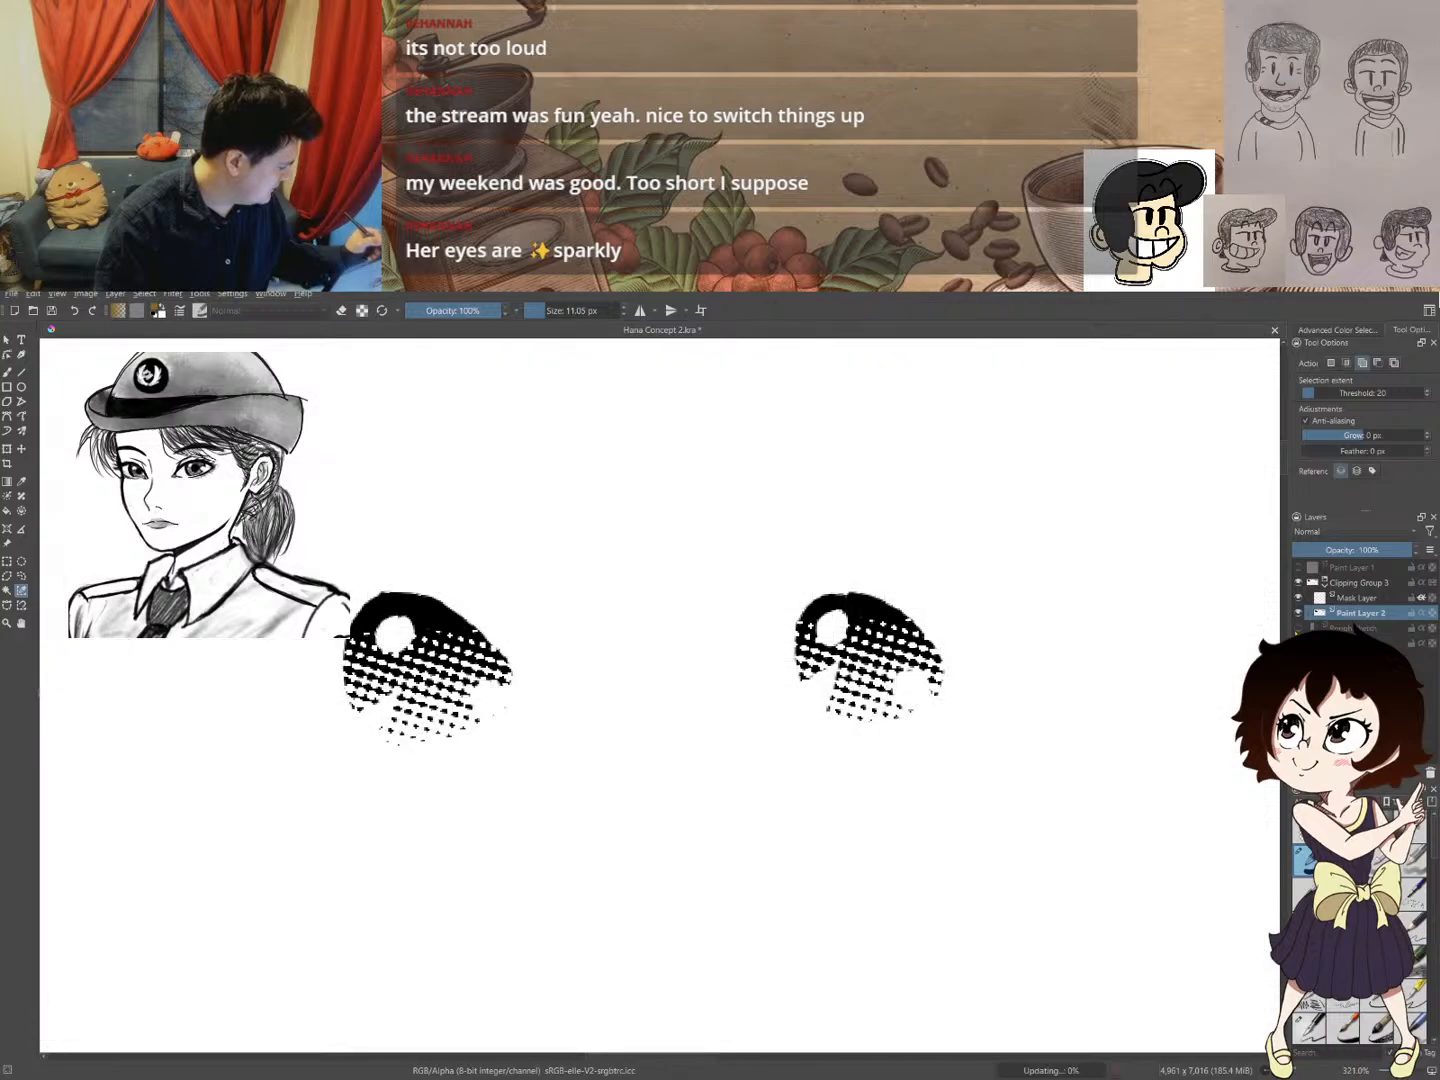
pyautogui.click(1299, 628)
pyautogui.click(1300, 567)
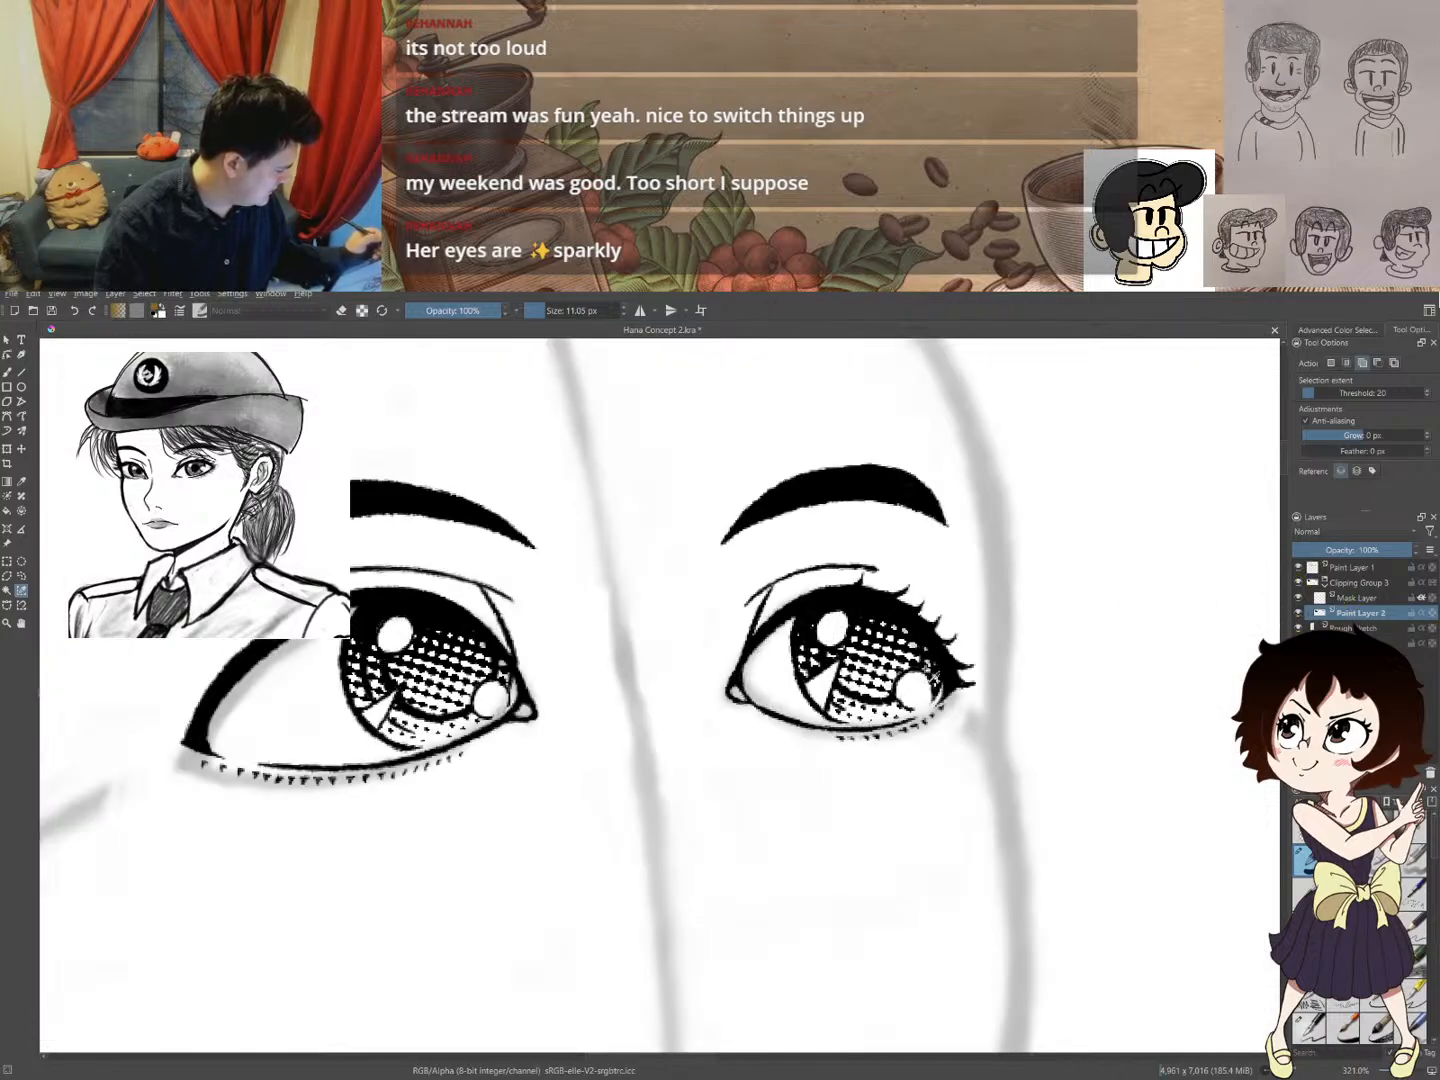
# - Try brown Basic-1 brush paint on the Mask Layer over the far eye's halftone iris, and undo it
pyautogui.click(1356, 598)
pyautogui.press('b')
pyautogui.moveTo(856, 662)
pyautogui.mouseDown()
pyautogui.moveTo(975, 645)
pyautogui.moveTo(841, 653)
pyautogui.moveTo(800, 626)
pyautogui.mouseUp()
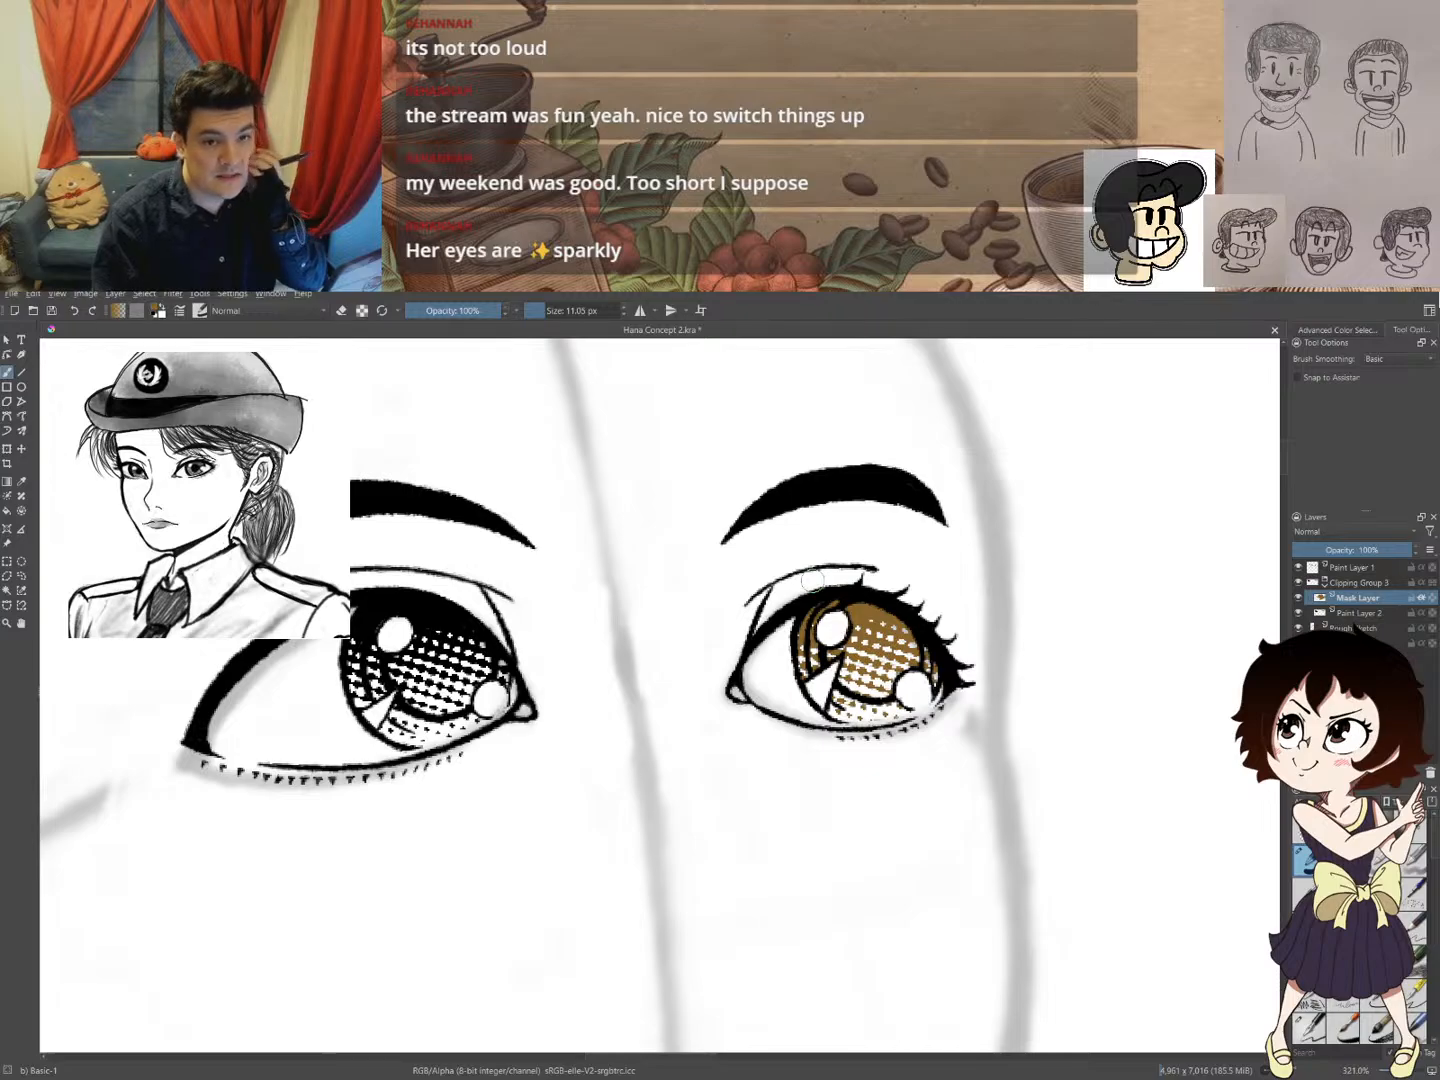
pyautogui.hotkey('ctrl', 'z')
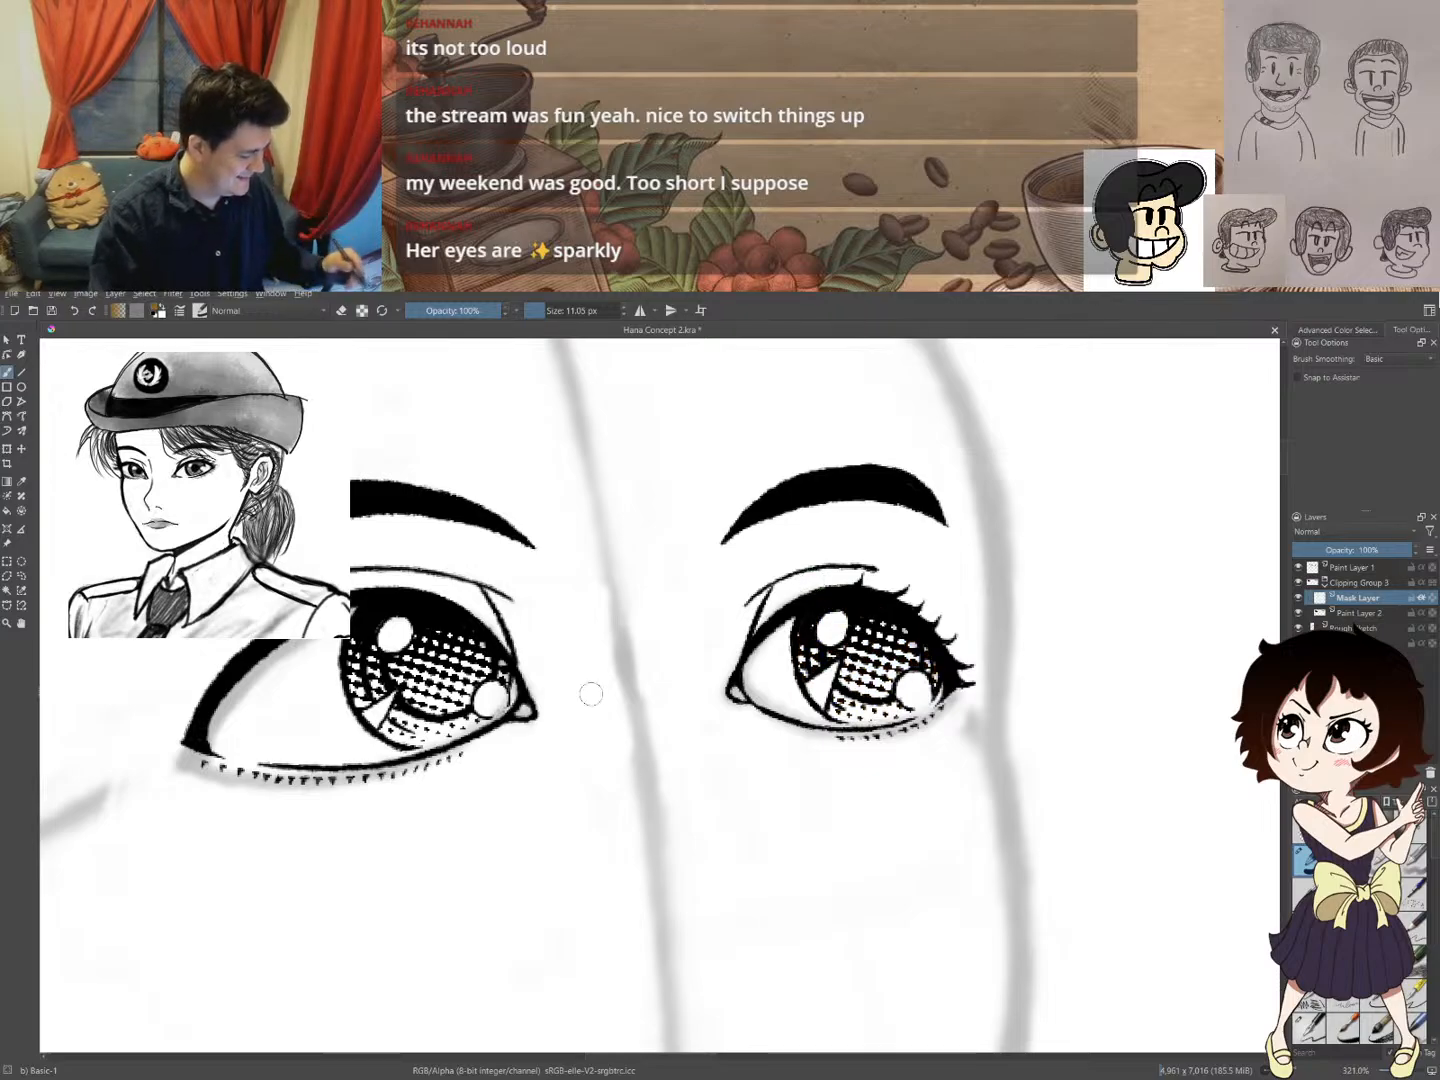
# - Color both halftone irises on the Mask Layer with a linear gradient from black at the top to brown at the bottom
pyautogui.click(7, 483)
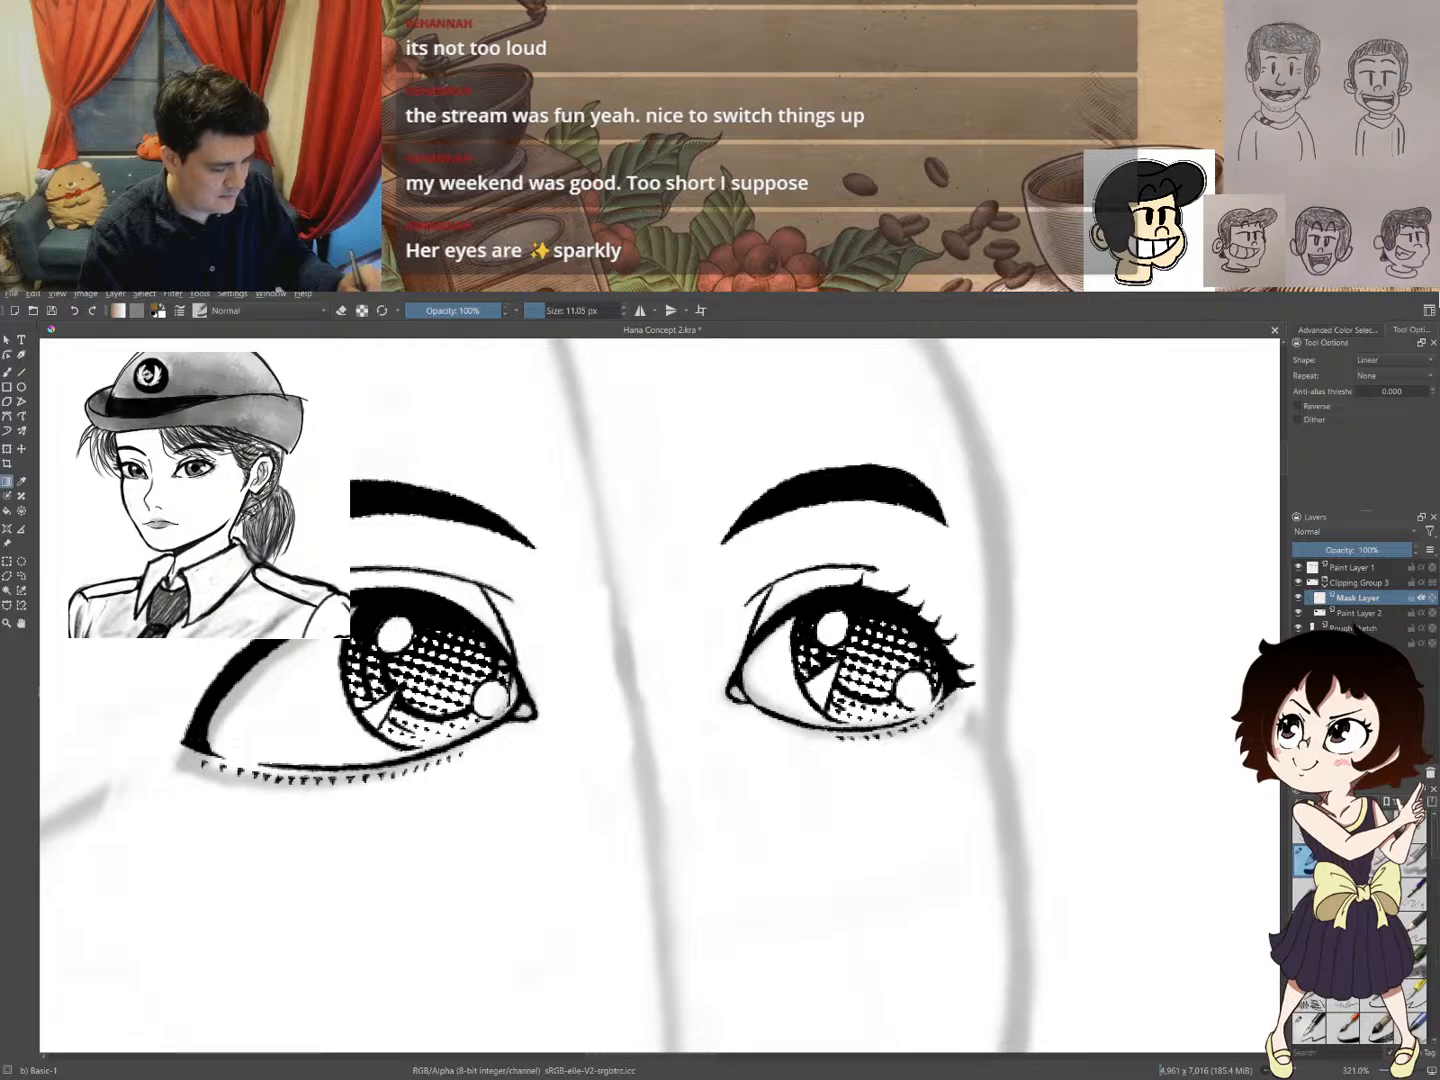
pyautogui.hotkey('ctrl', 'z')
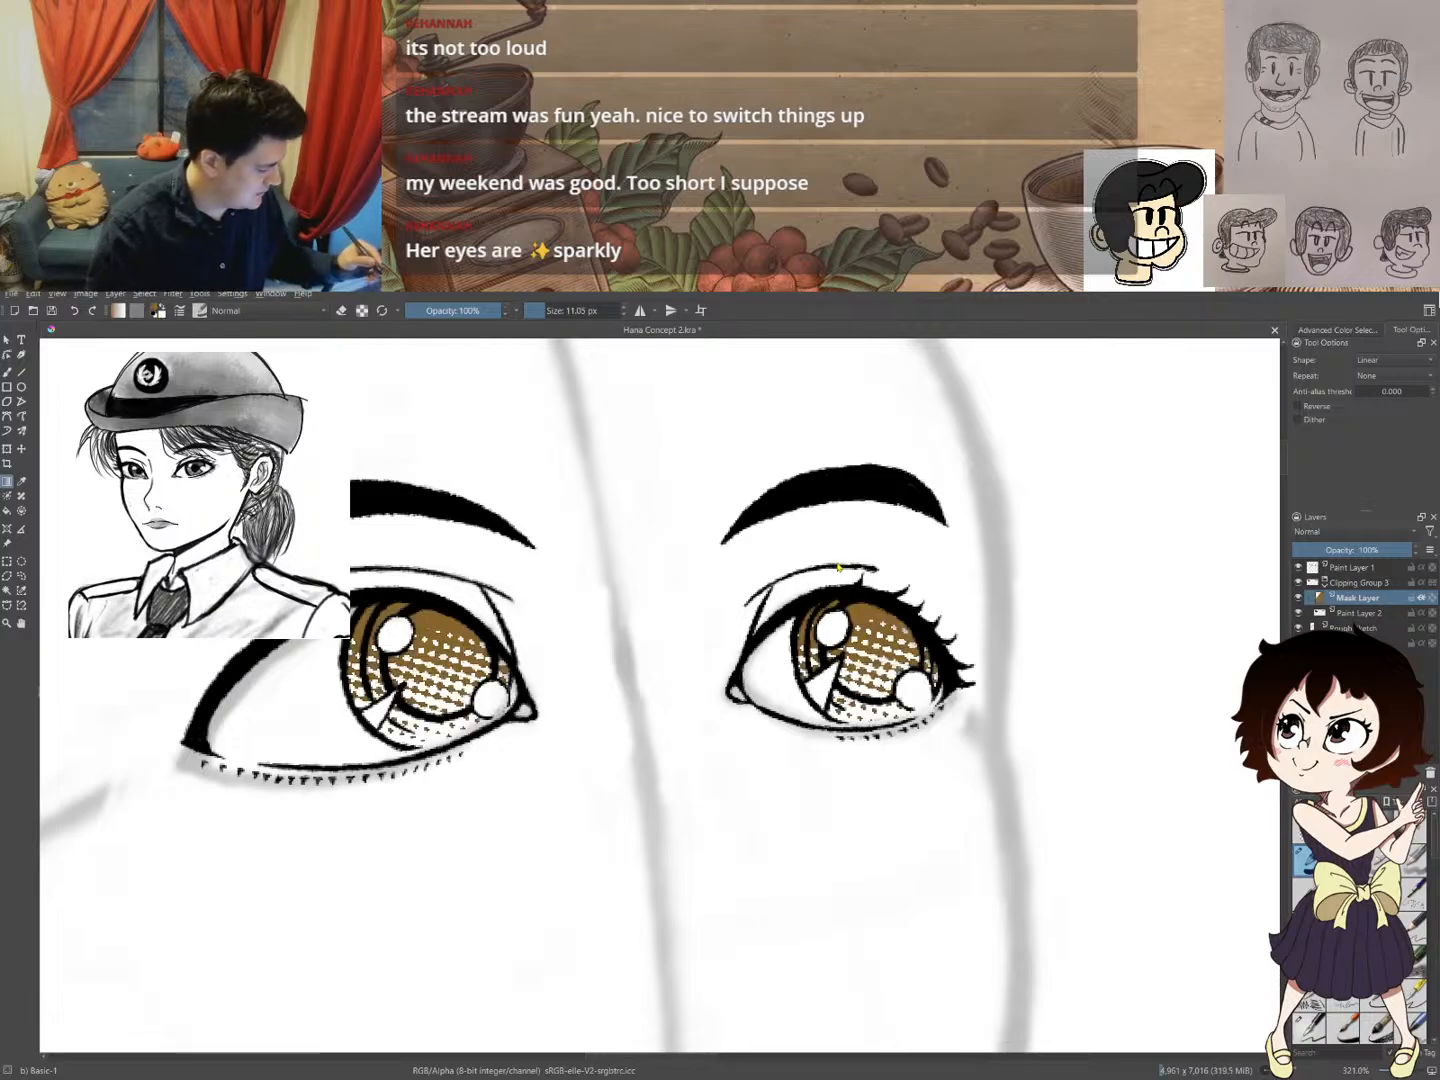
pyautogui.click(725, 828)
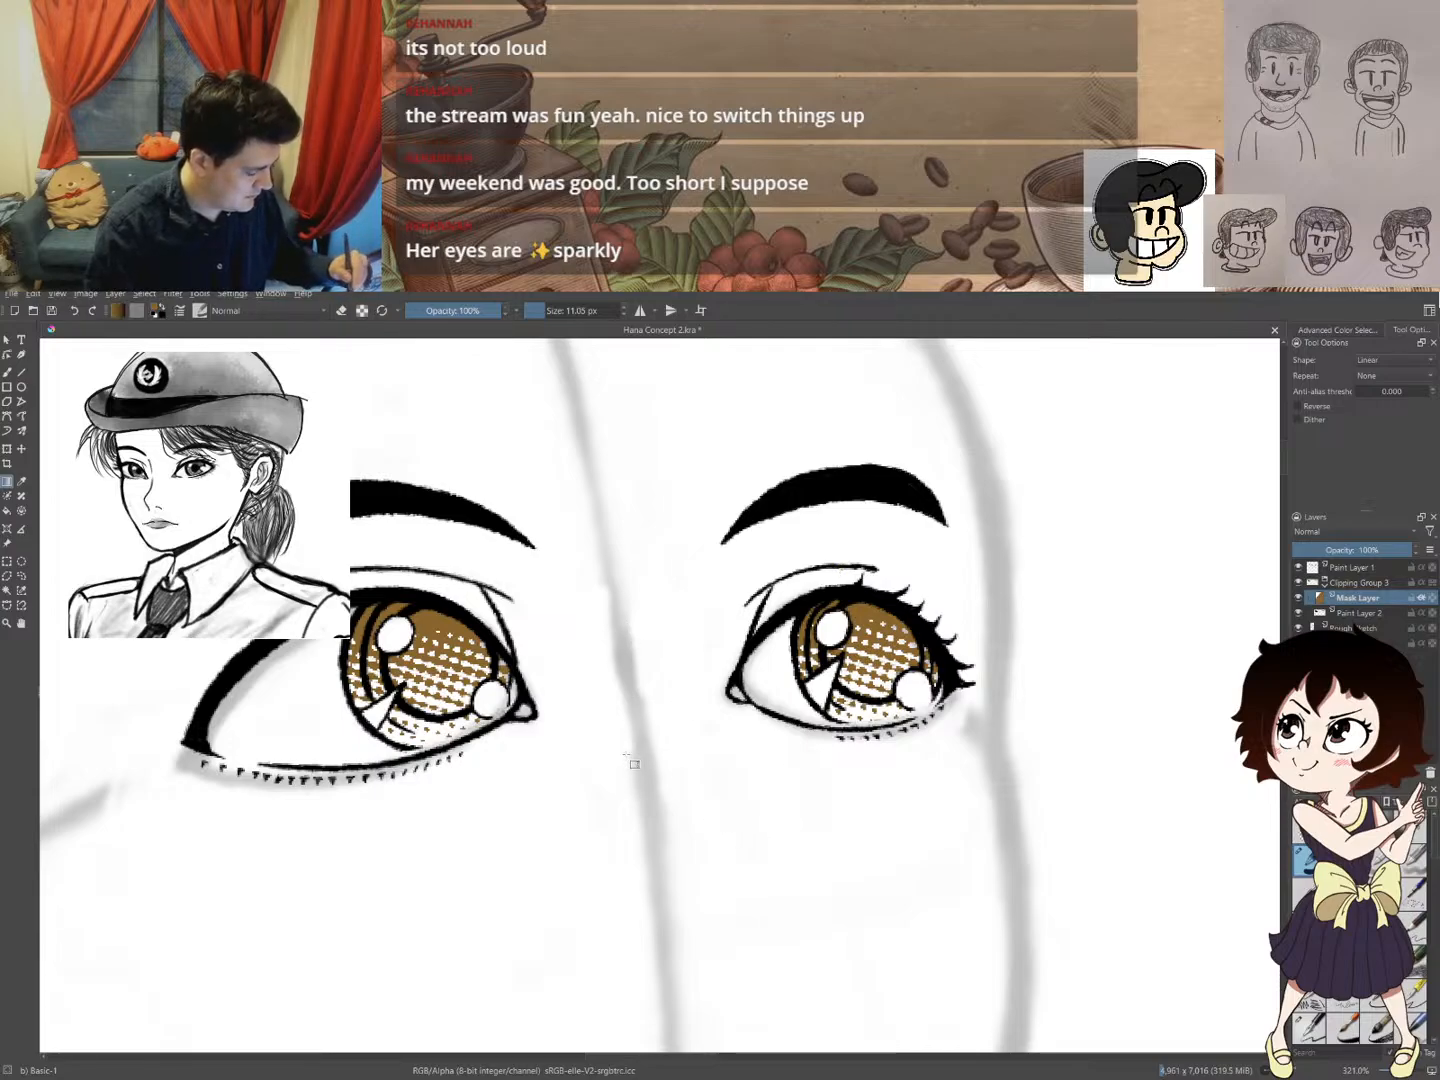
pyautogui.moveTo(627, 746); pyautogui.dragTo(631, 604)
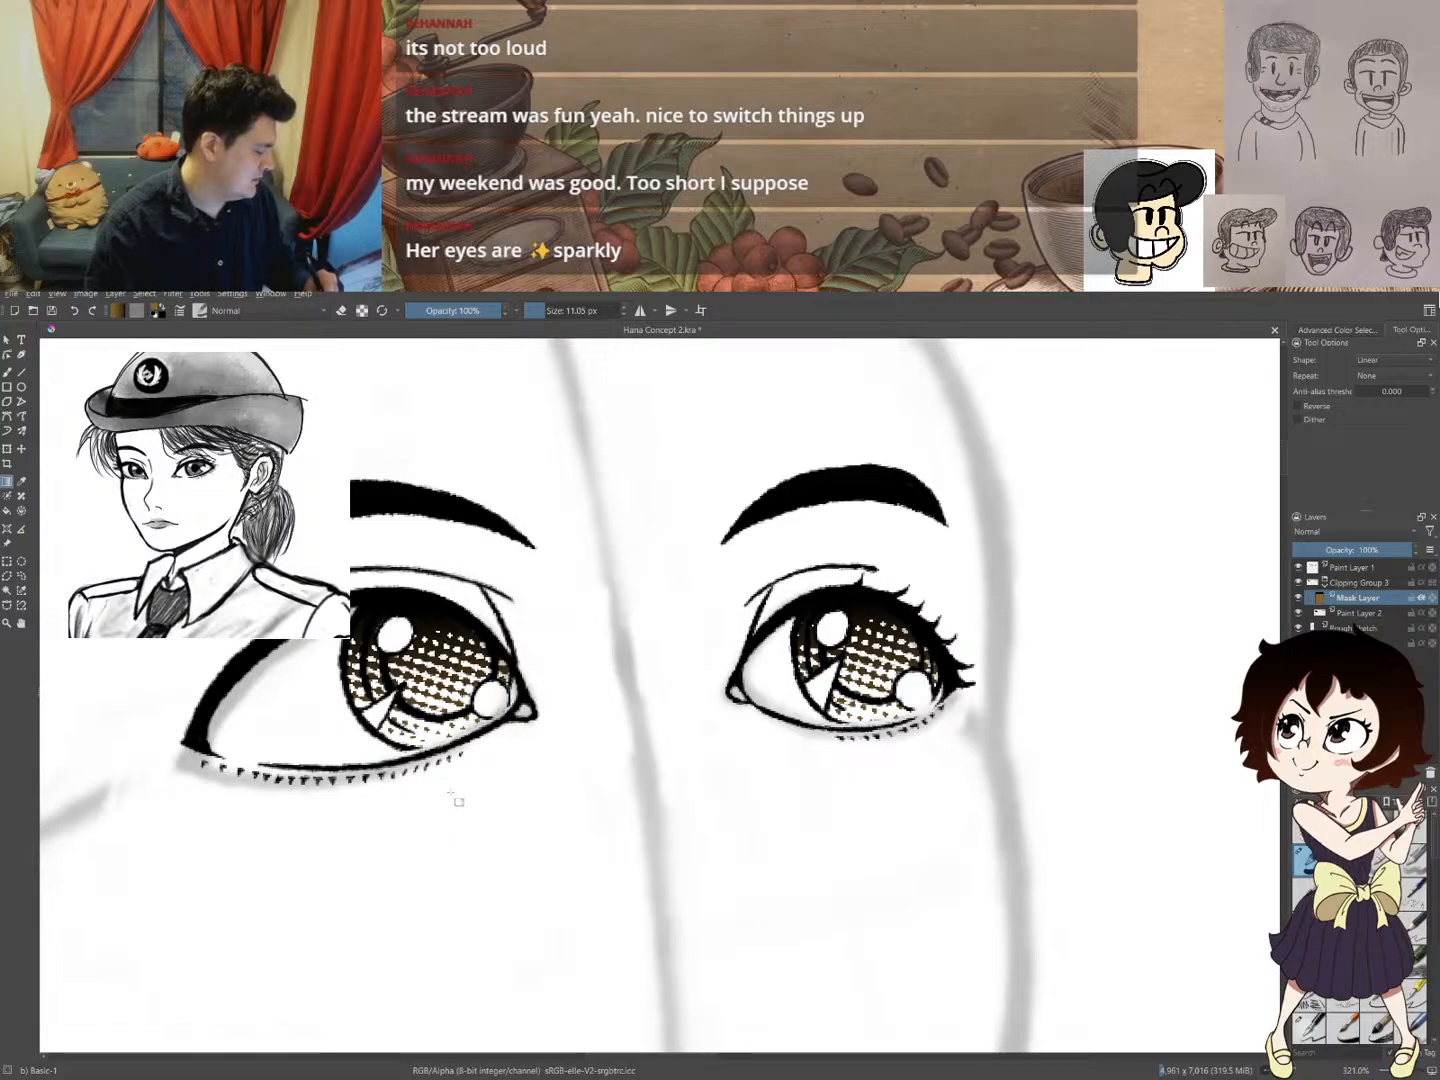
pyautogui.moveTo(630, 652); pyautogui.dragTo(633, 658)
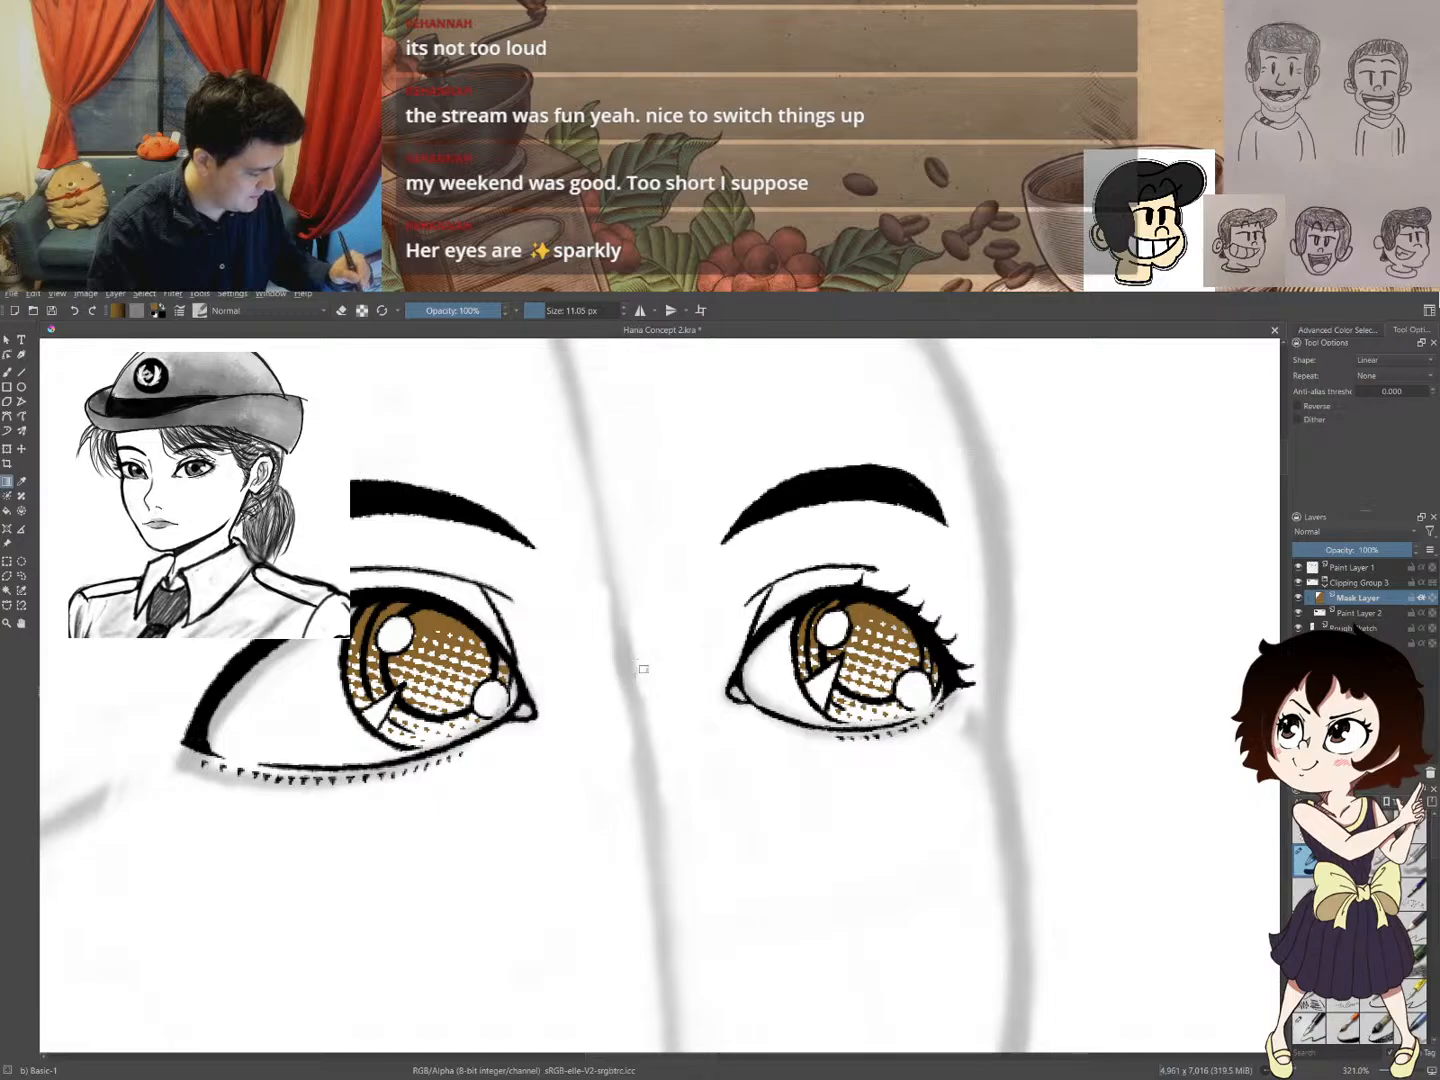
pyautogui.moveTo(634, 661); pyautogui.dragTo(635, 604)
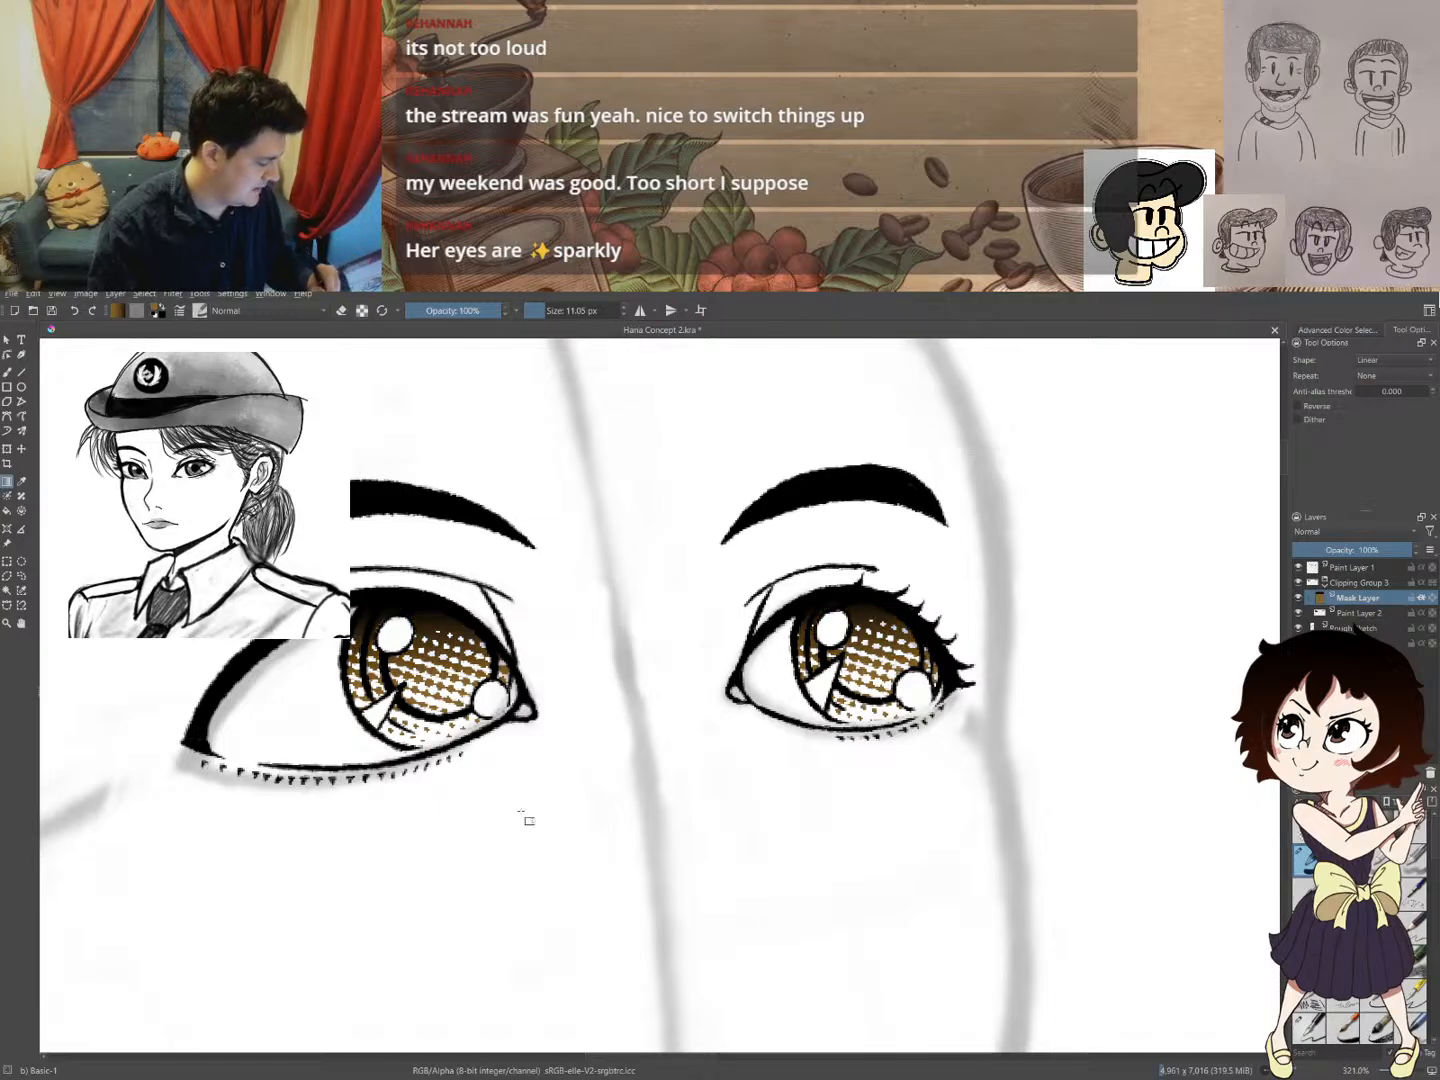
pyautogui.hotkey('ctrl', 'z')
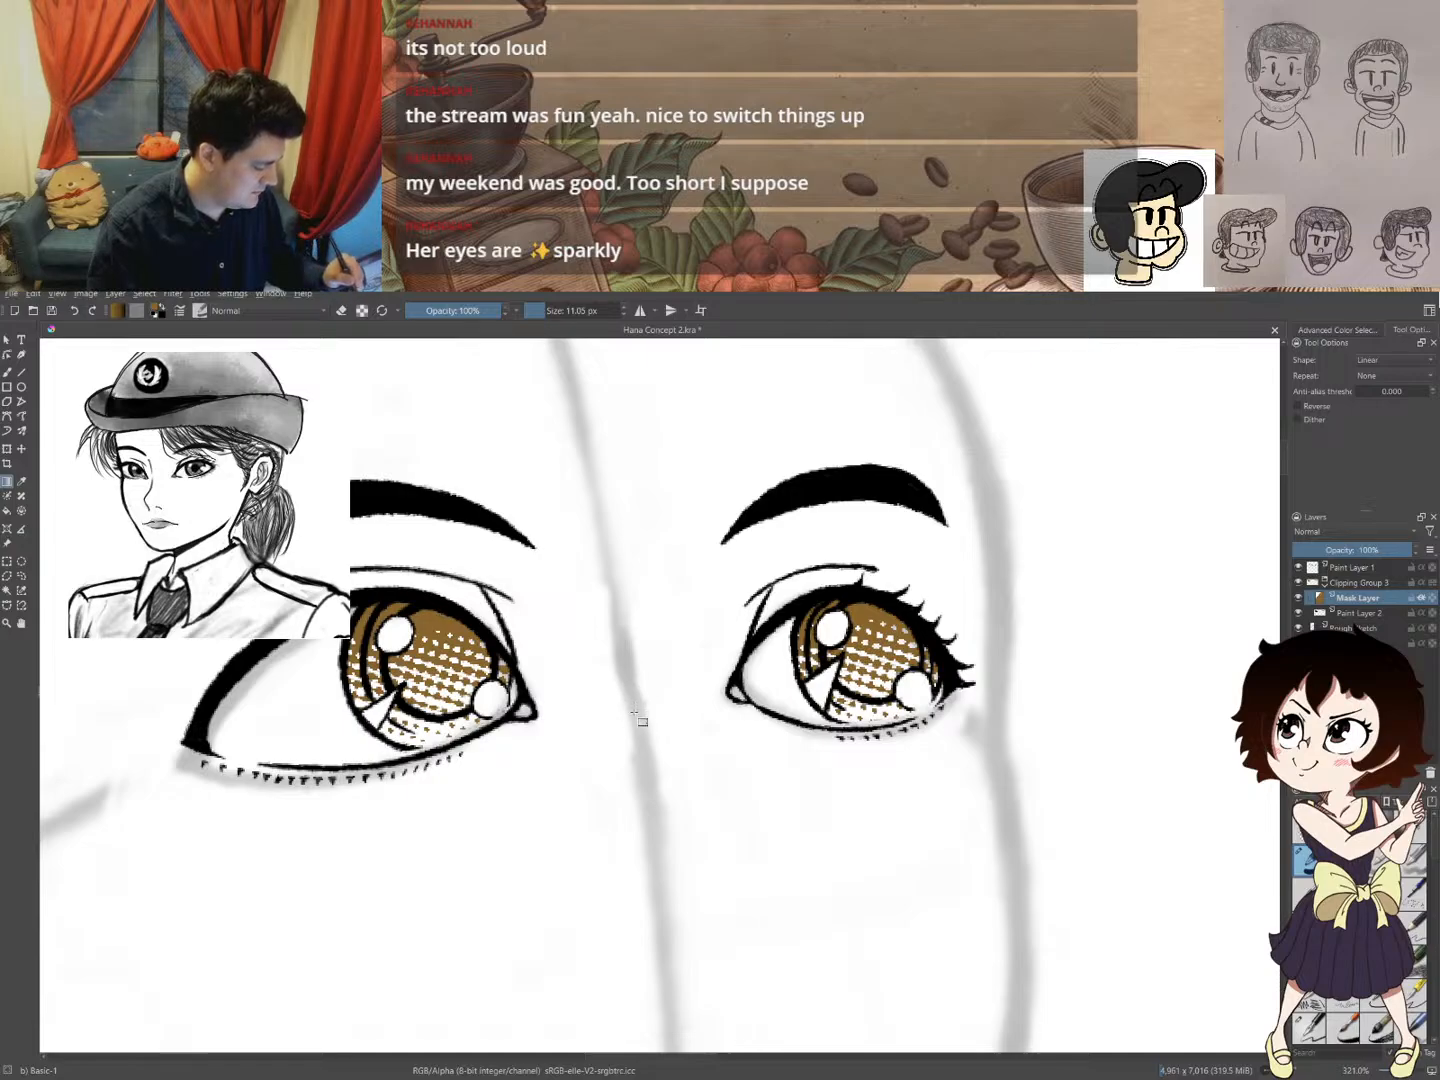
pyautogui.moveTo(635, 648); pyautogui.dragTo(612, 608)
pyautogui.moveTo(565, 731); pyautogui.dragTo(638, 717)
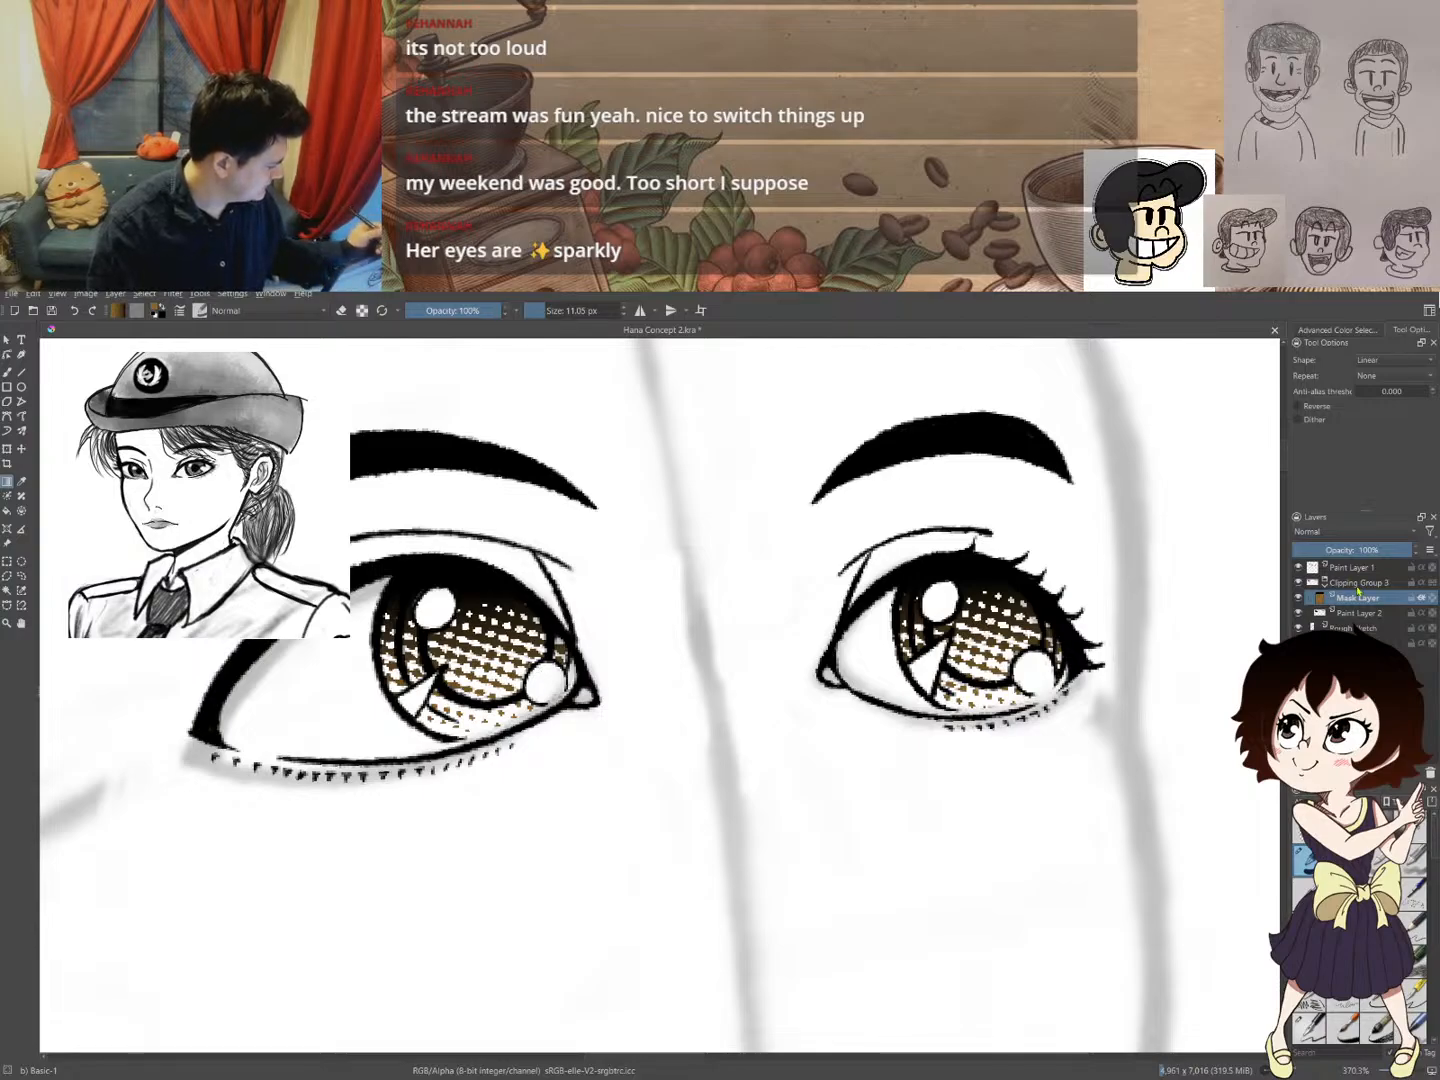
# - Collapse Clipping Group 3 and make Paint Layer 1 active with the Freehand Brush tool
pyautogui.click(1324, 587)
pyautogui.click(1360, 570)
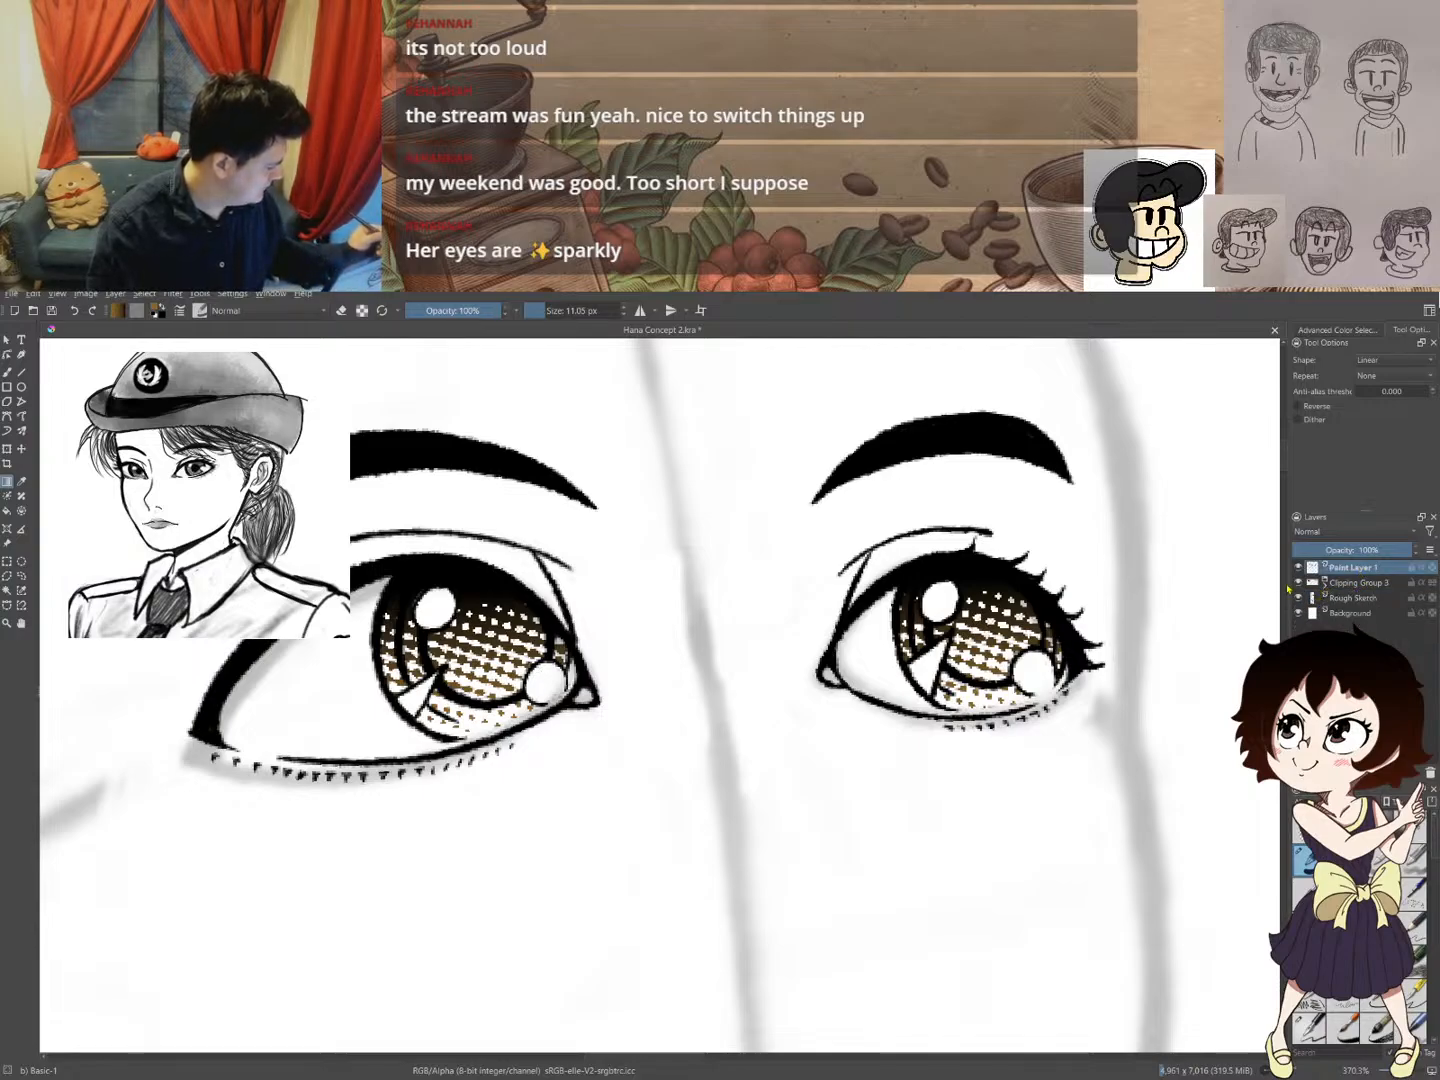
pyautogui.press('b')
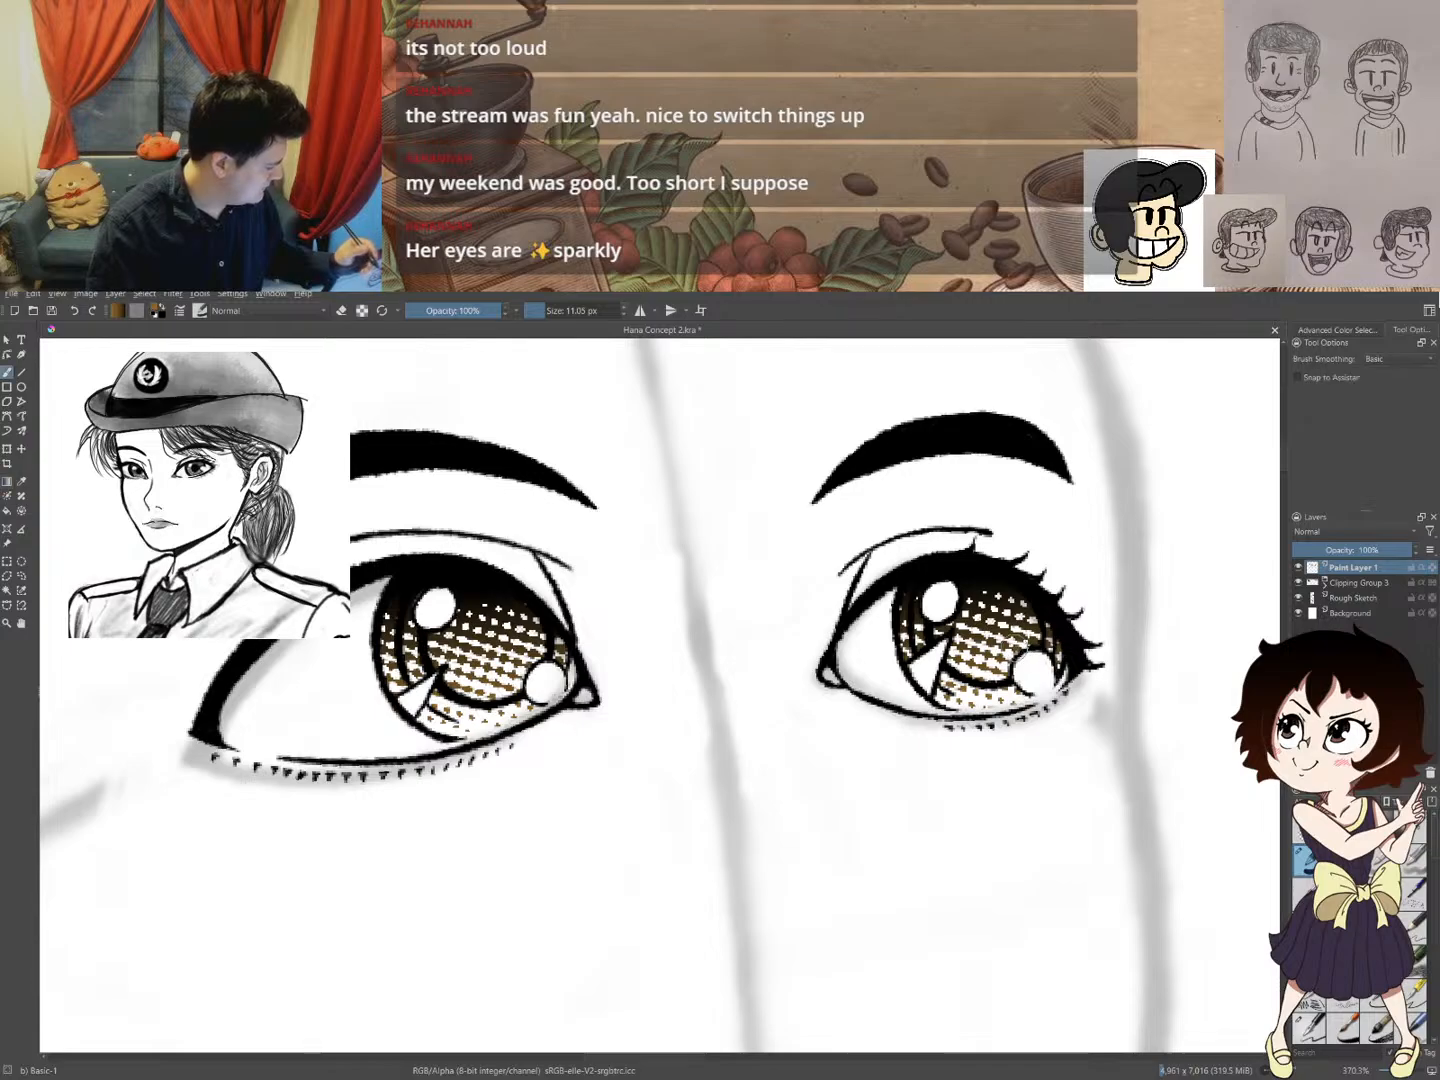
# - Fill the near eye's pupil solid black with the Ink-4 Pen Rough brush and erase the stray ink around its triangular highlight
pyautogui.rightClick(474, 590)
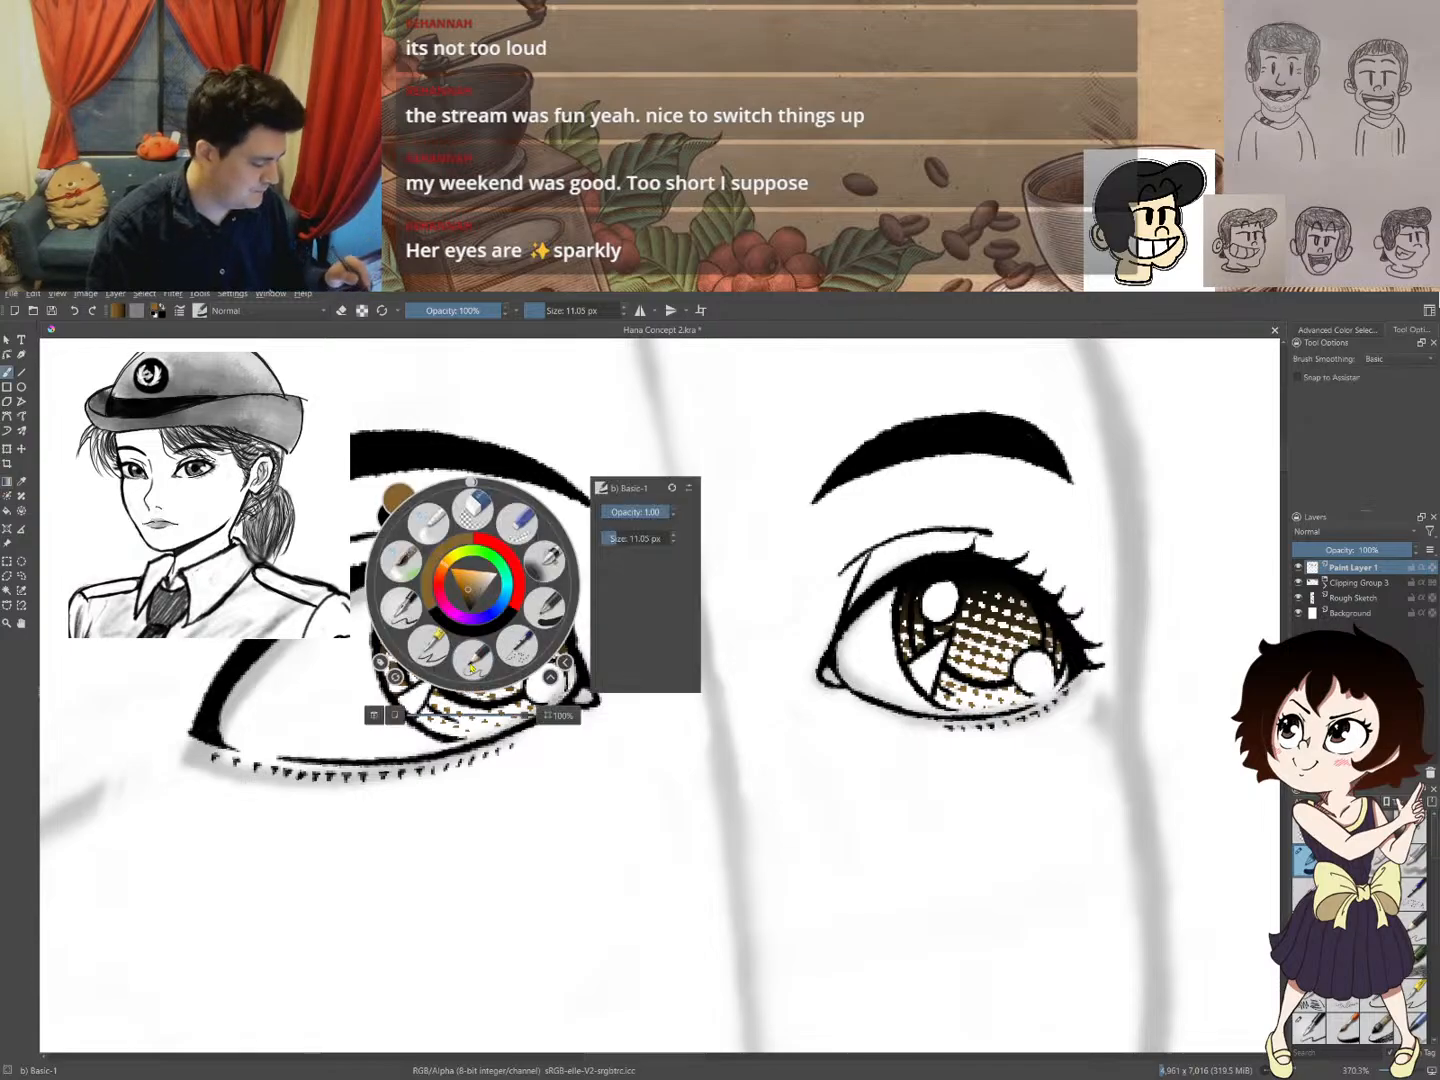
pyautogui.click(407, 626)
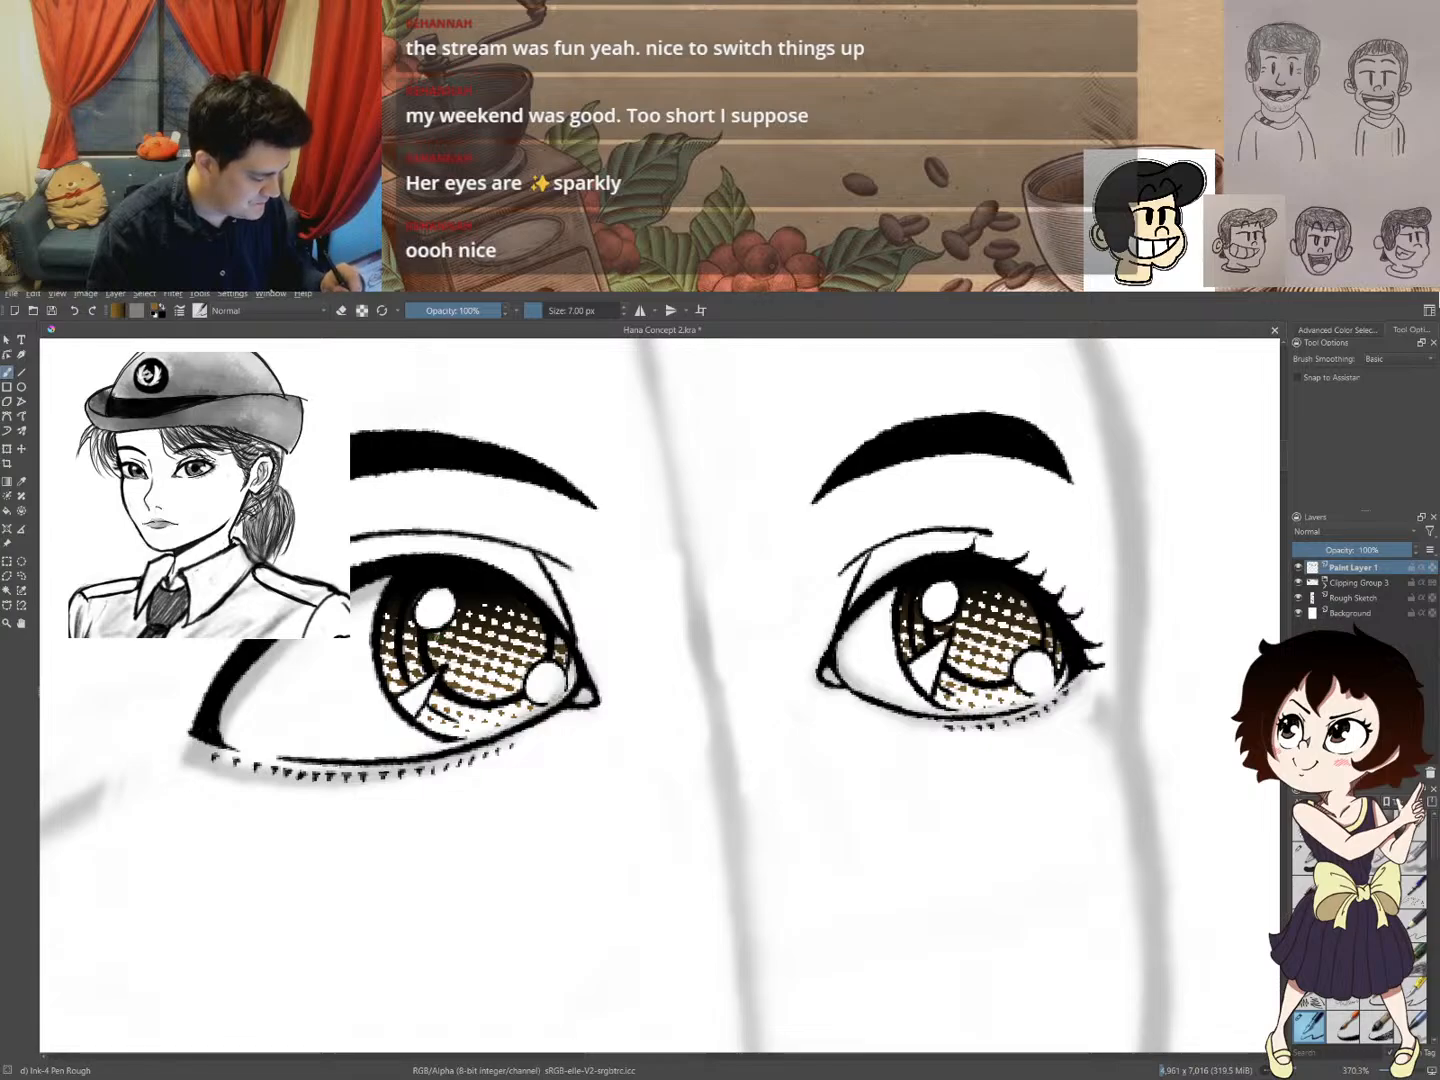
pyautogui.hotkey('ctrl', 'z')
pyautogui.keyDown('ctrl'); pyautogui.click(473, 576); pyautogui.keyUp('ctrl')
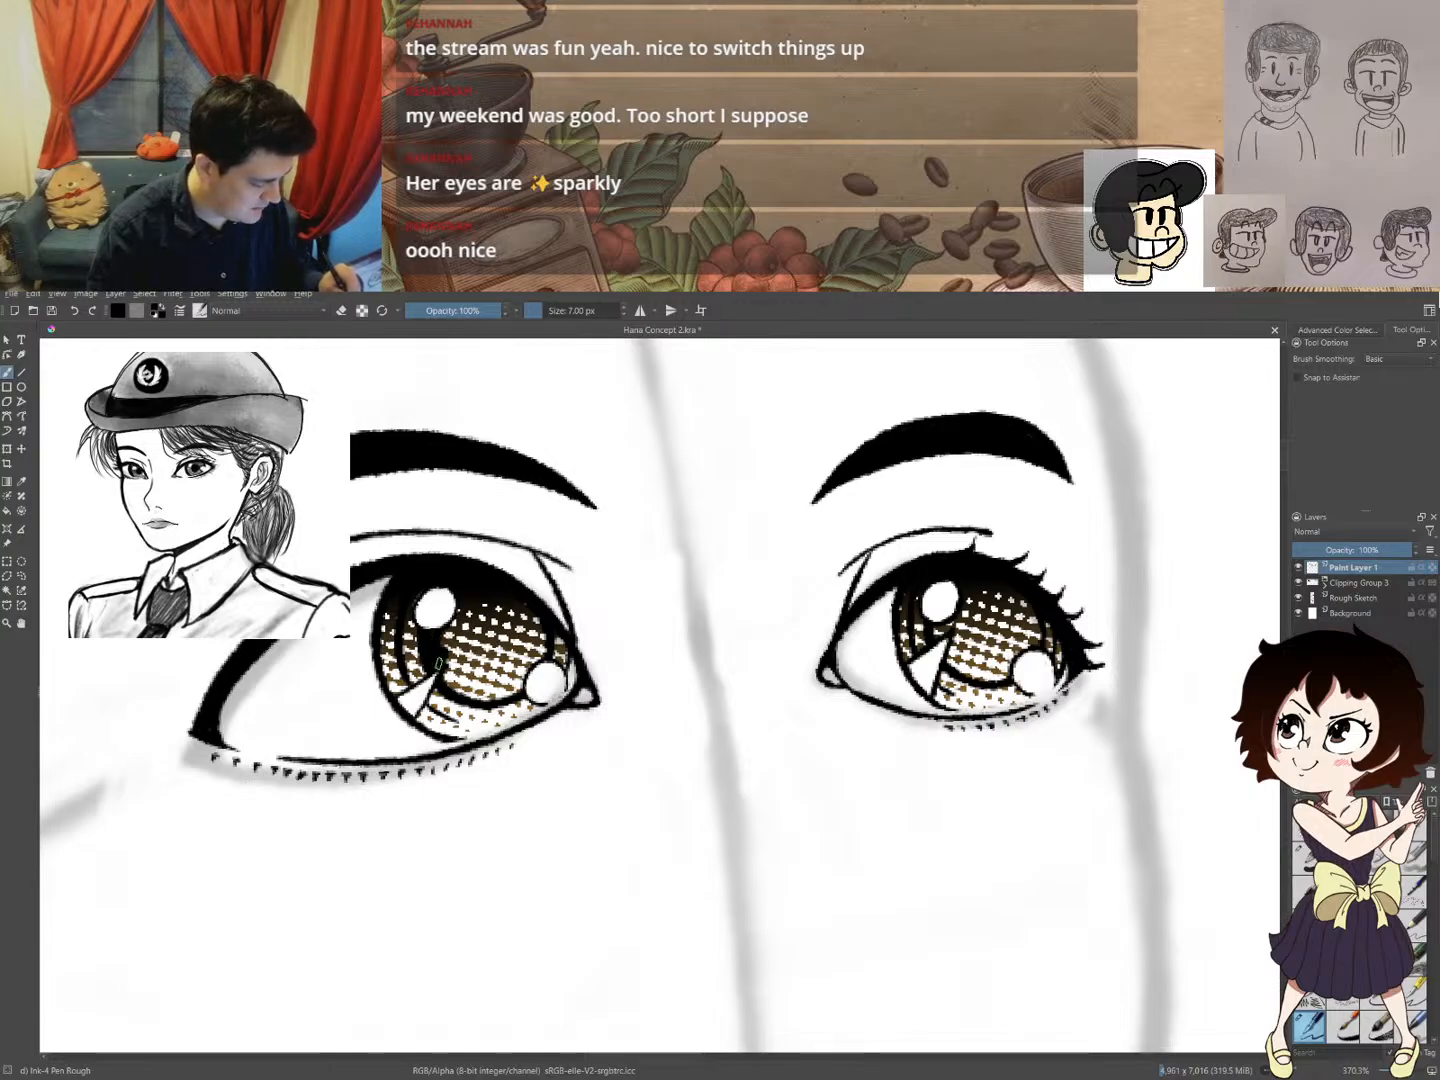
pyautogui.moveTo(450, 661)
pyautogui.mouseDown()
pyautogui.moveTo(489, 700)
pyautogui.moveTo(510, 690)
pyautogui.moveTo(536, 615)
pyautogui.moveTo(458, 612)
pyautogui.moveTo(452, 642)
pyautogui.moveTo(467, 665)
pyautogui.moveTo(471, 626)
pyautogui.moveTo(497, 648)
pyautogui.moveTo(518, 620)
pyautogui.moveTo(536, 634)
pyautogui.moveTo(478, 675)
pyautogui.moveTo(512, 668)
pyautogui.moveTo(496, 661)
pyautogui.moveTo(496, 673)
pyautogui.mouseUp()
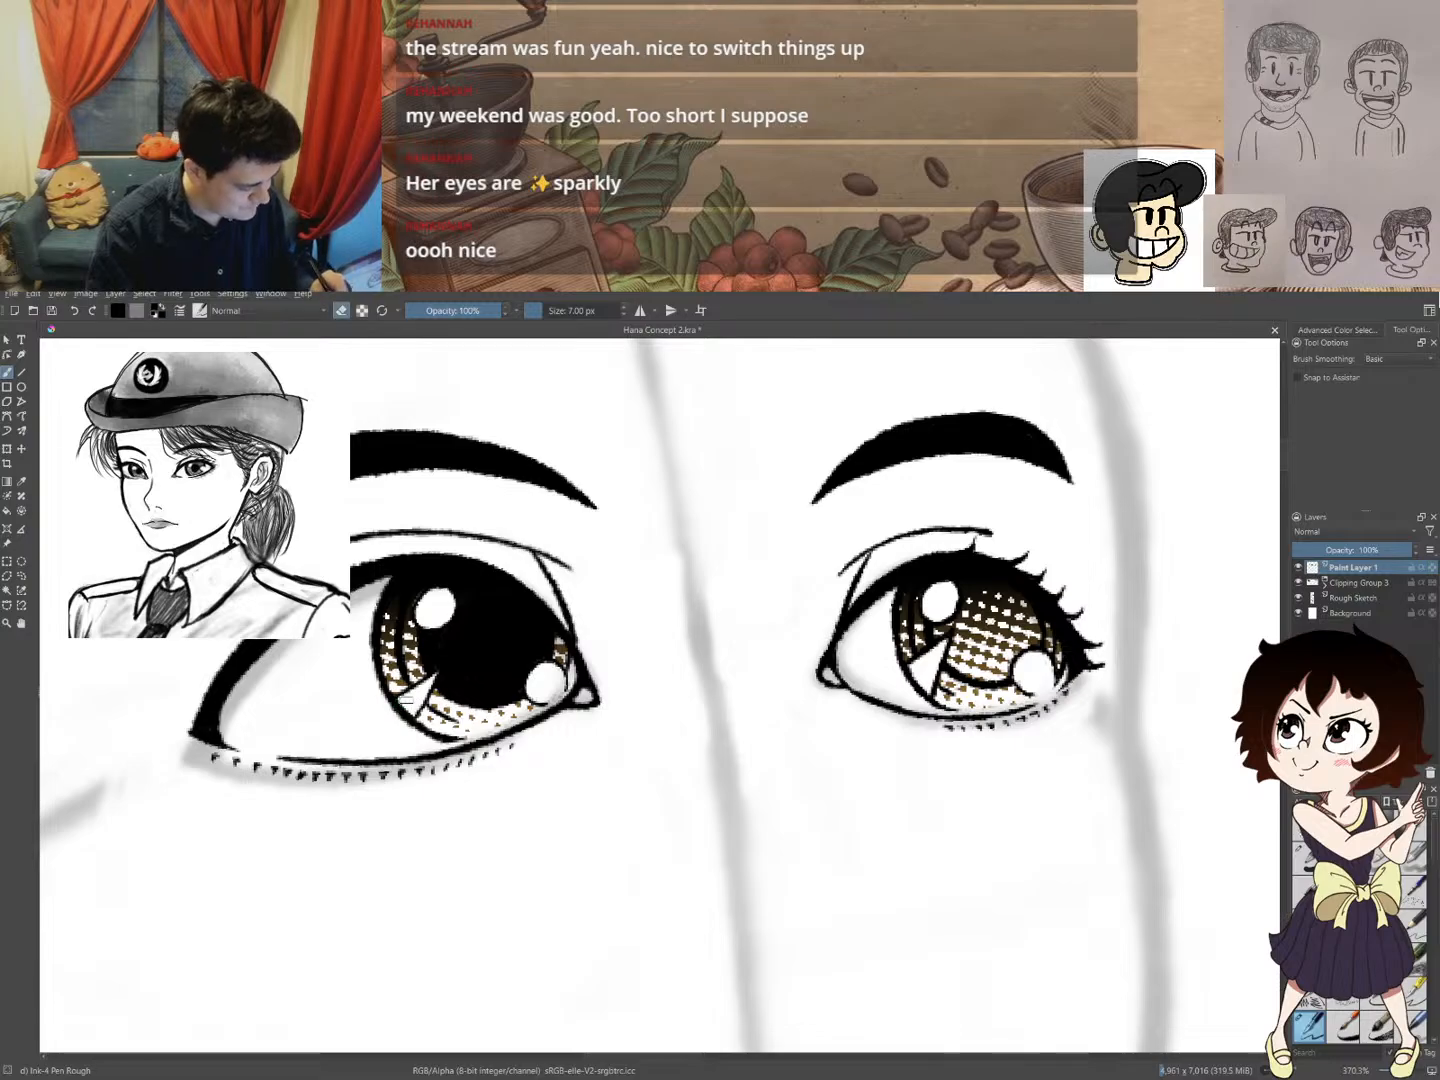
pyautogui.press('e')
pyautogui.moveTo(396, 700); pyautogui.dragTo(406, 720)
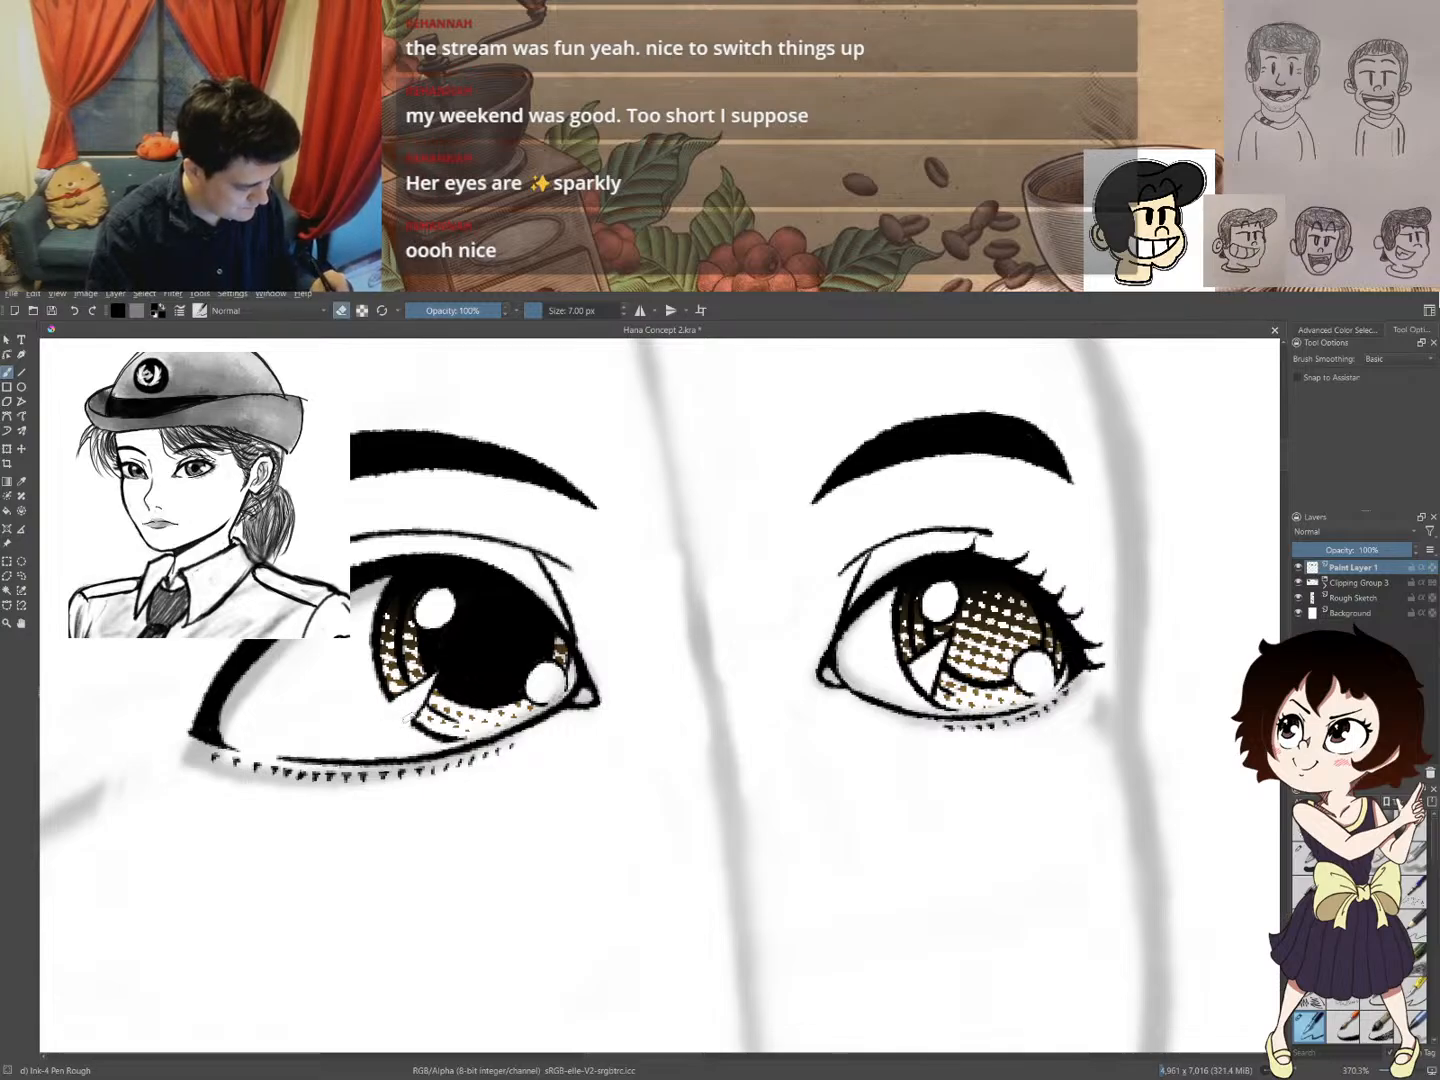
# - Fill the far eye's pupil solid black with Ink-4 Pen Rough and erase a clean edge for its triangular highlight
pyautogui.moveTo(825, 676); pyautogui.dragTo(446, 671)
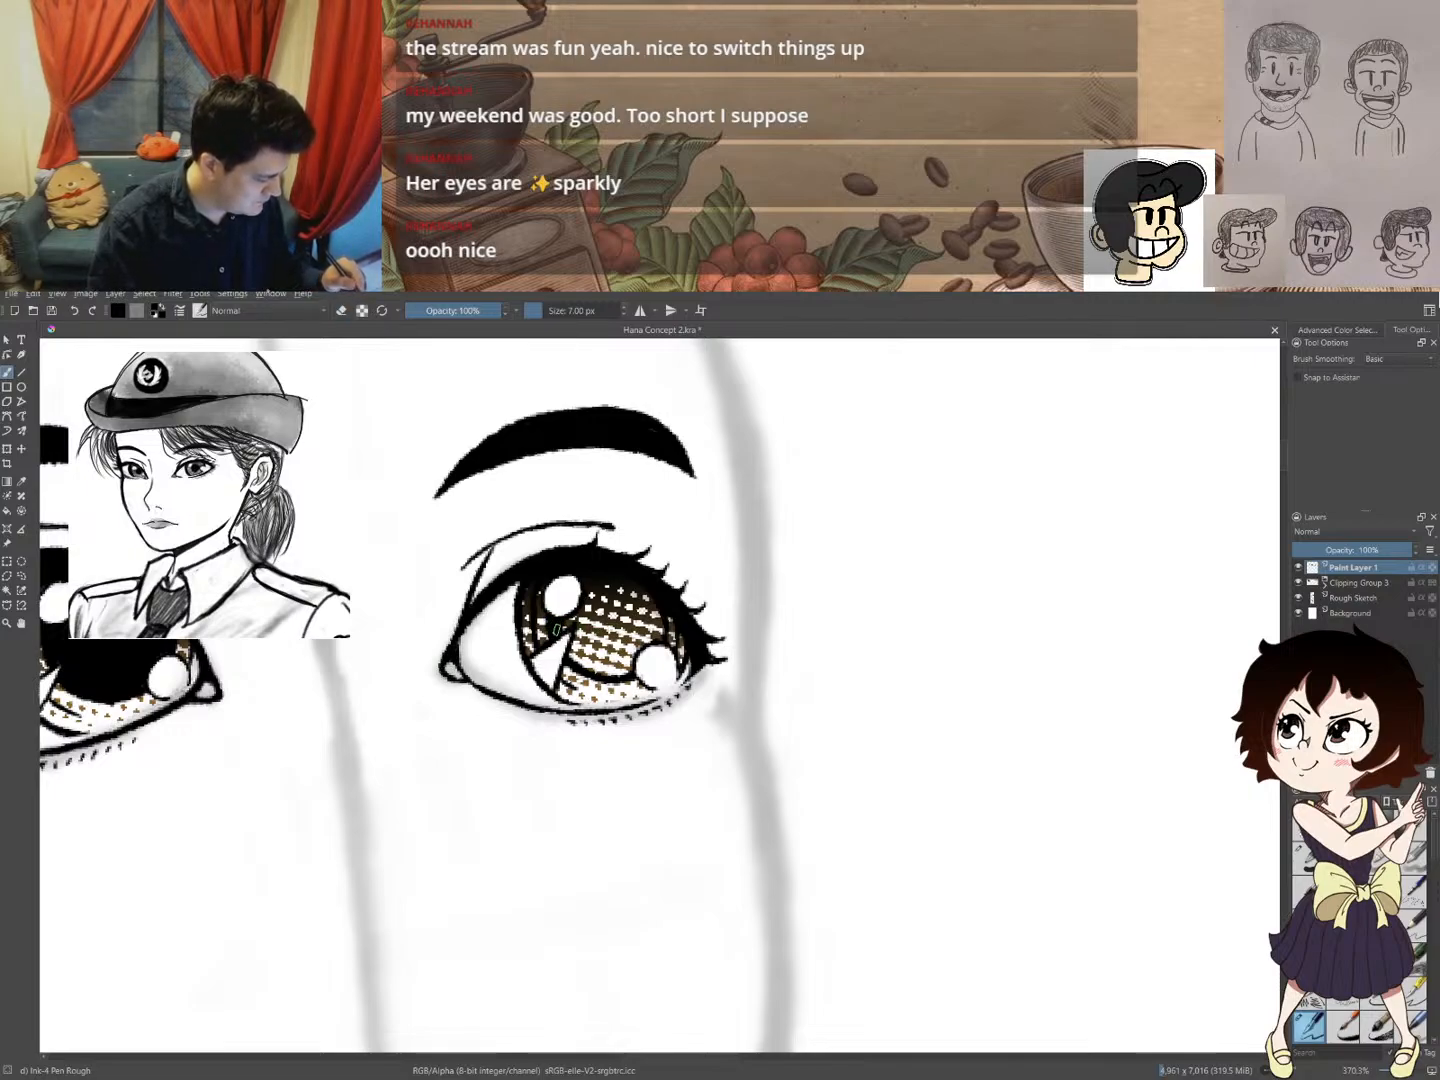
pyautogui.moveTo(566, 626)
pyautogui.mouseDown()
pyautogui.moveTo(578, 659)
pyautogui.moveTo(621, 673)
pyautogui.moveTo(594, 665)
pyautogui.moveTo(625, 671)
pyautogui.moveTo(661, 638)
pyautogui.moveTo(592, 668)
pyautogui.moveTo(659, 634)
pyautogui.moveTo(678, 596)
pyautogui.moveTo(662, 631)
pyautogui.moveTo(634, 591)
pyautogui.moveTo(598, 589)
pyautogui.moveTo(605, 610)
pyautogui.moveTo(616, 592)
pyautogui.moveTo(618, 615)
pyautogui.moveTo(653, 608)
pyautogui.moveTo(618, 649)
pyautogui.moveTo(618, 607)
pyautogui.moveTo(589, 643)
pyautogui.mouseUp()
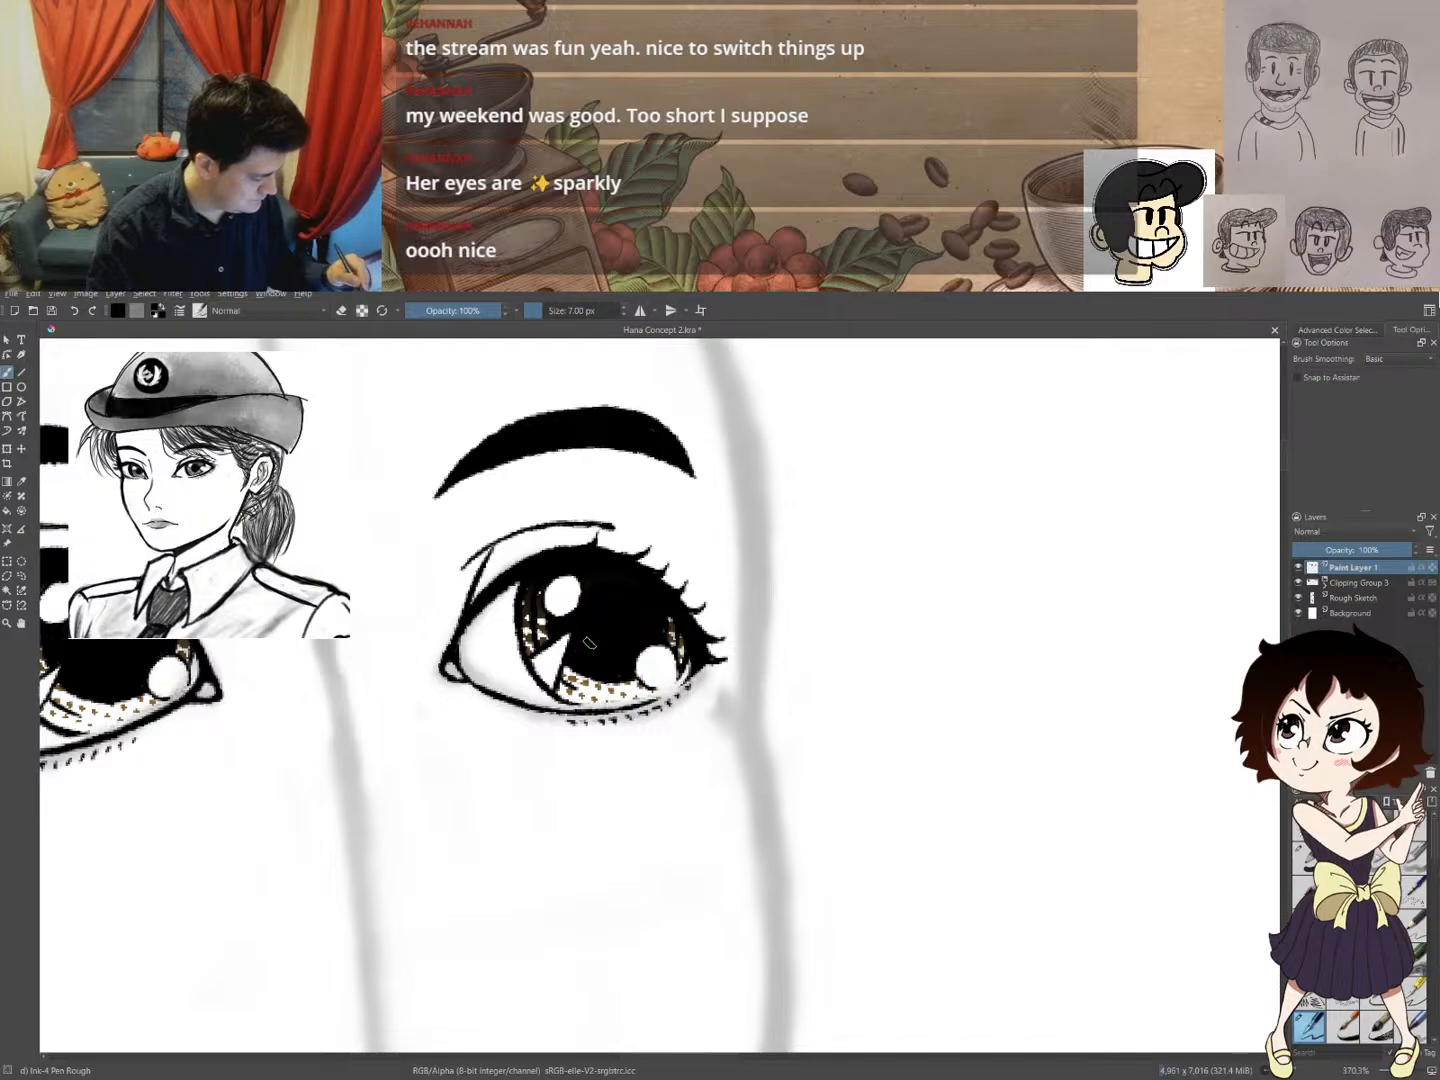
pyautogui.moveTo(648, 589); pyautogui.dragTo(554, 702)
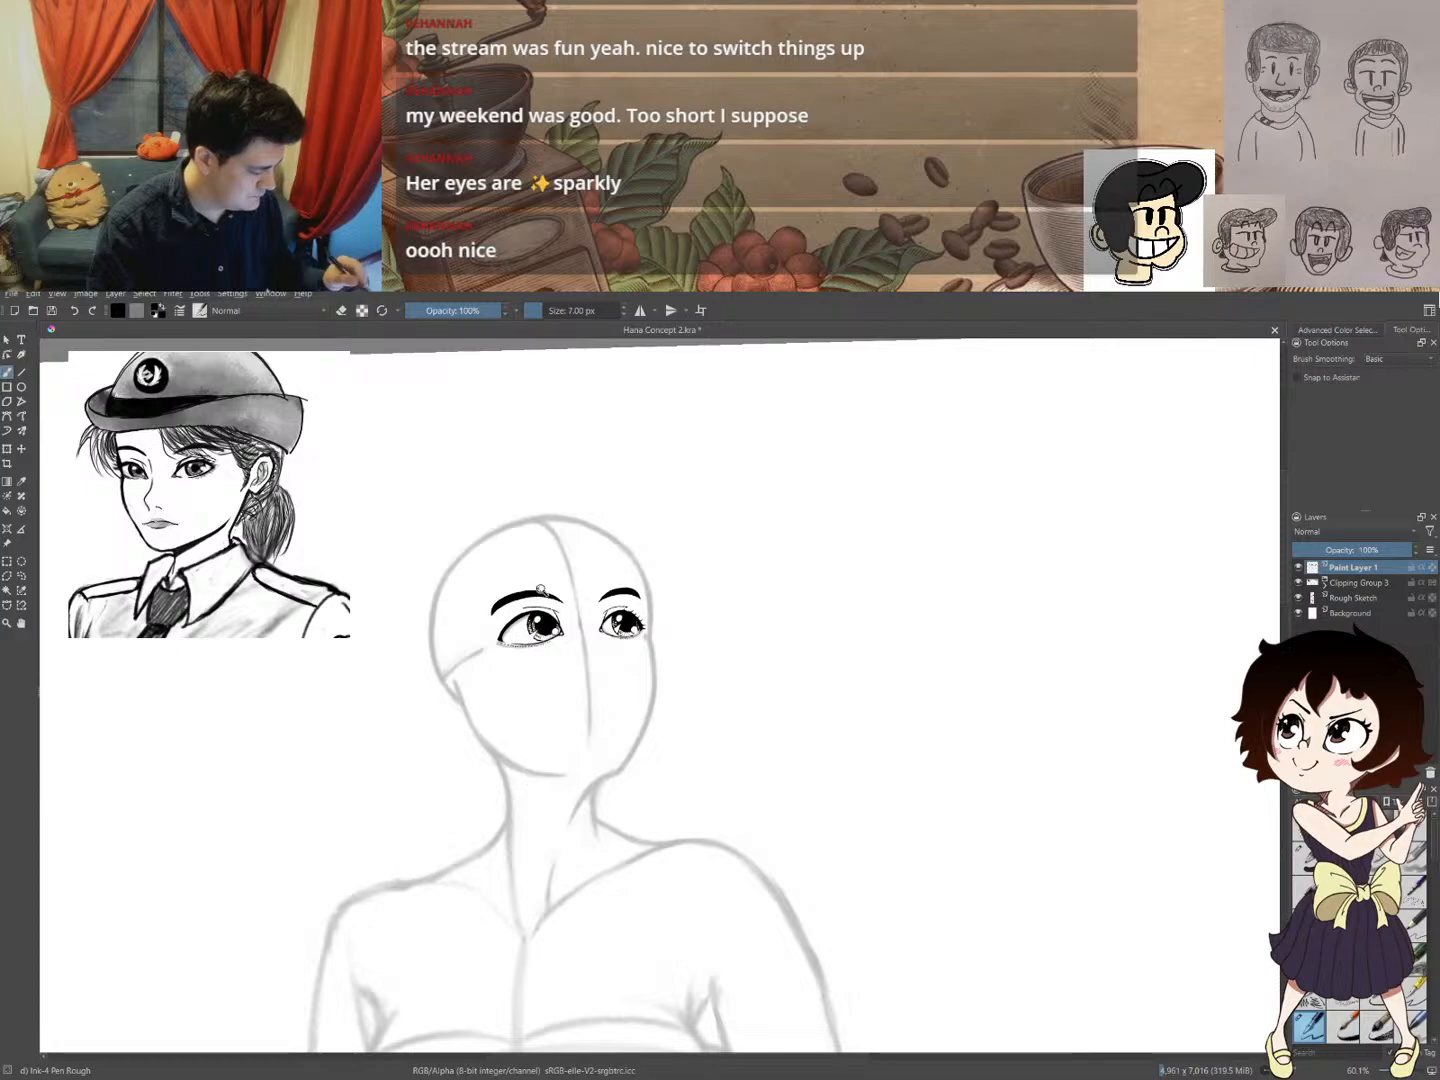
pyautogui.moveTo(535, 629); pyautogui.dragTo(689, 409)
pyautogui.moveTo(616, 620); pyautogui.dragTo(421, 624)
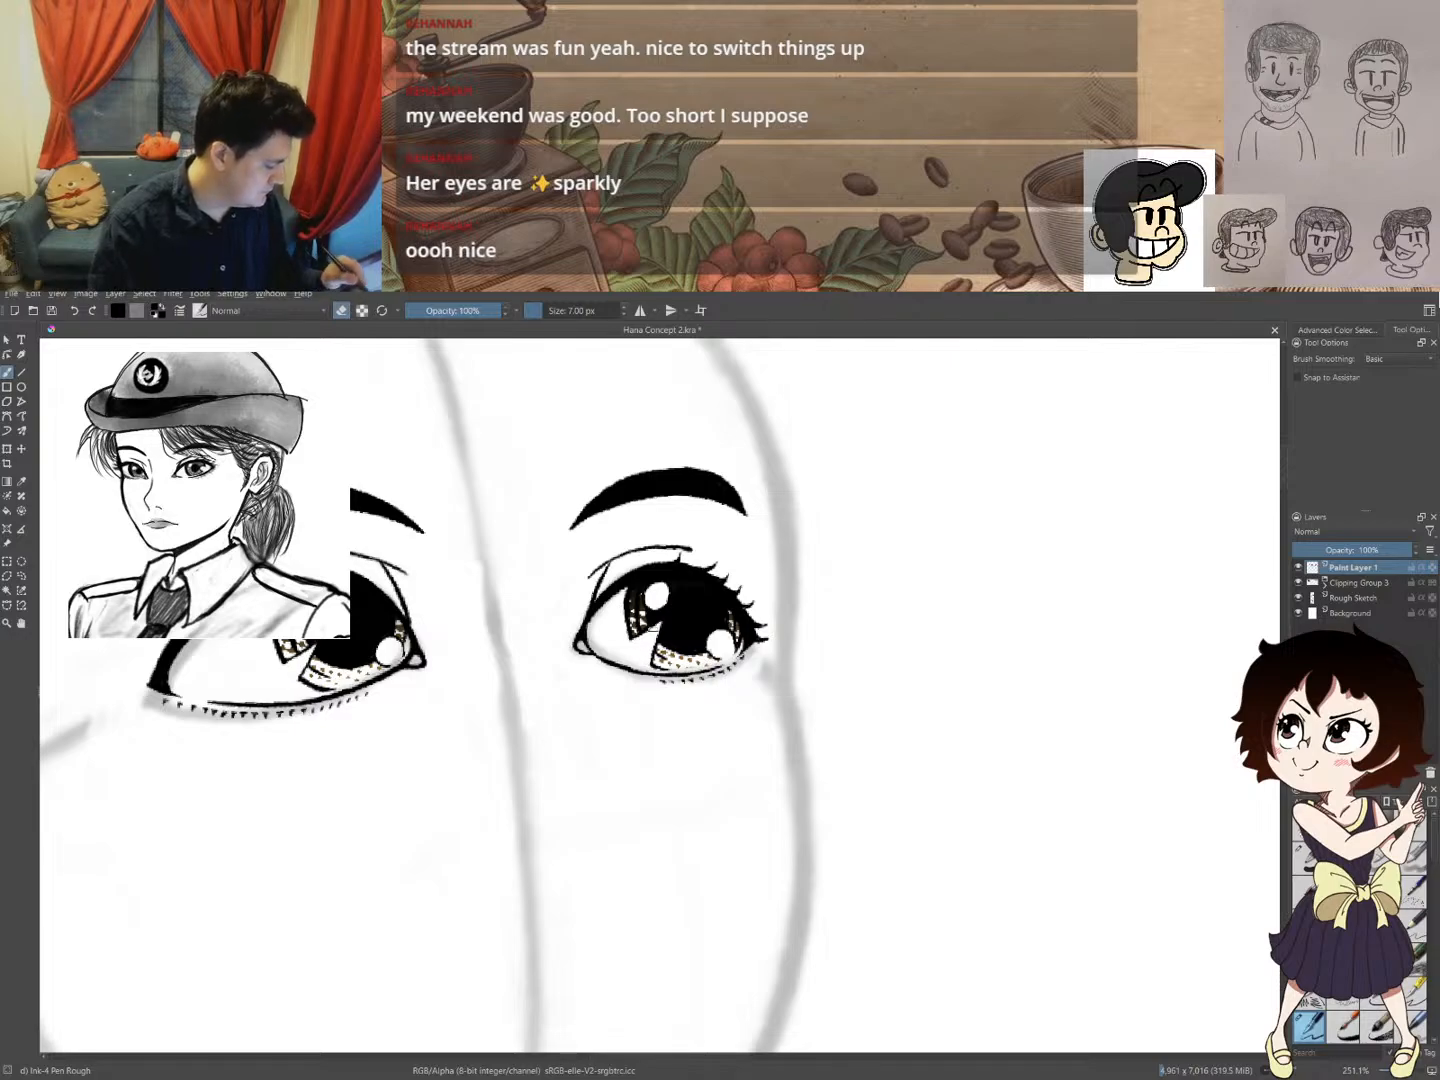
pyautogui.press('e')
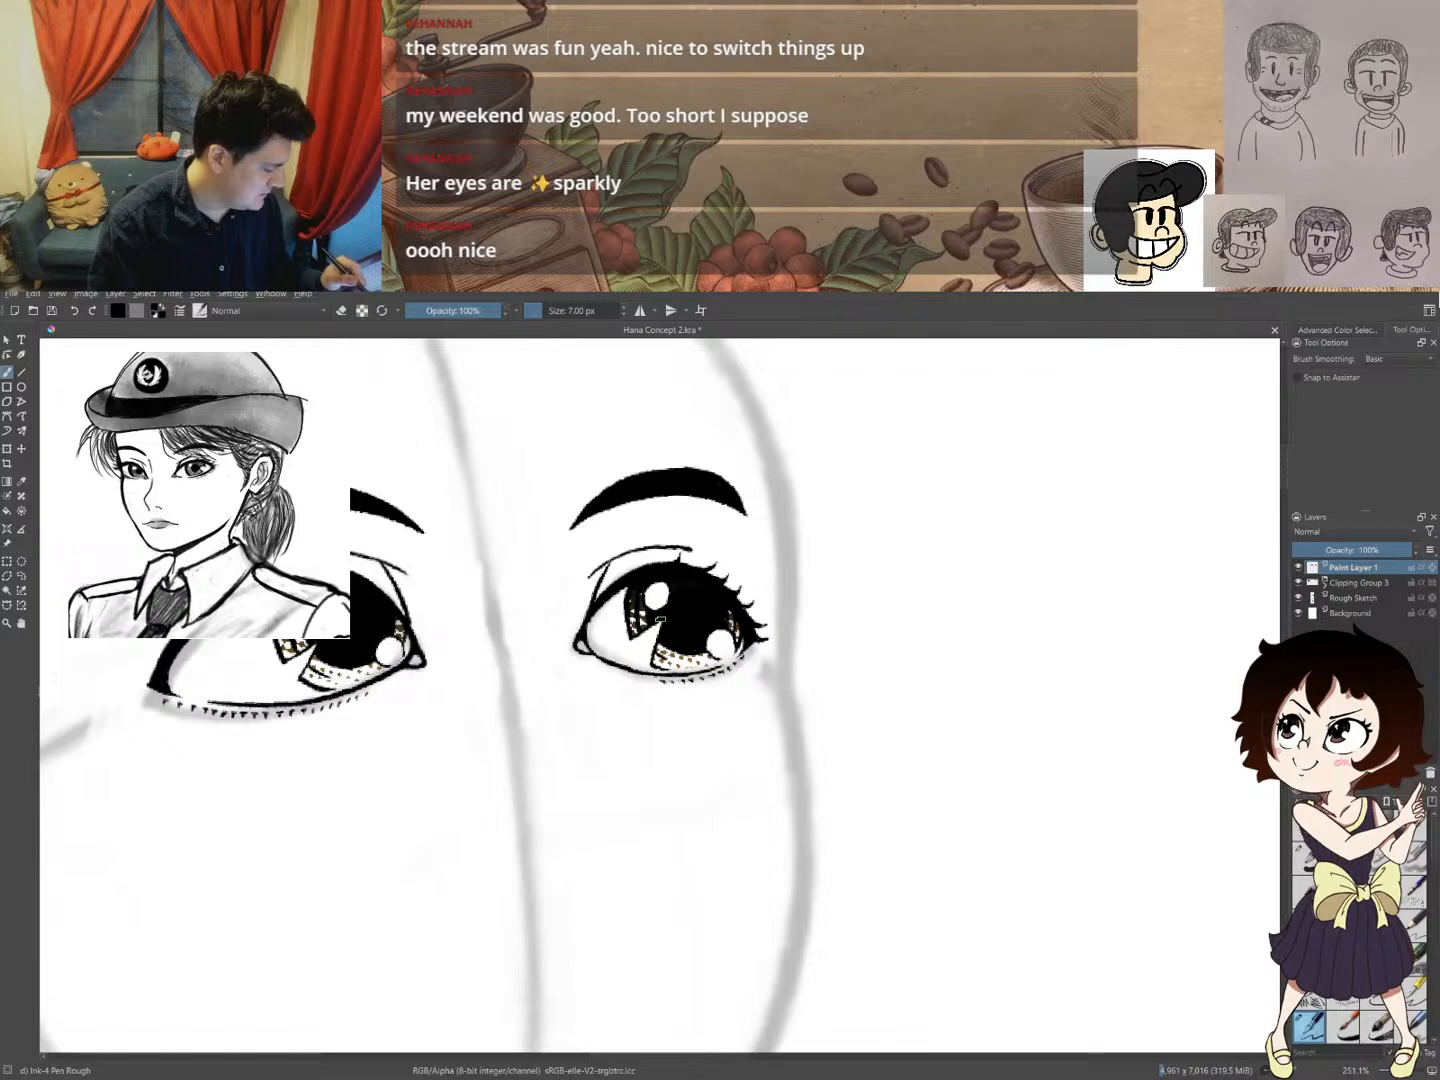
pyautogui.press('e')
pyautogui.moveTo(711, 614)
pyautogui.mouseDown()
pyautogui.moveTo(626, 741)
pyautogui.moveTo(627, 700)
pyautogui.mouseUp()
pyautogui.moveTo(627, 691); pyautogui.dragTo(489, 760)
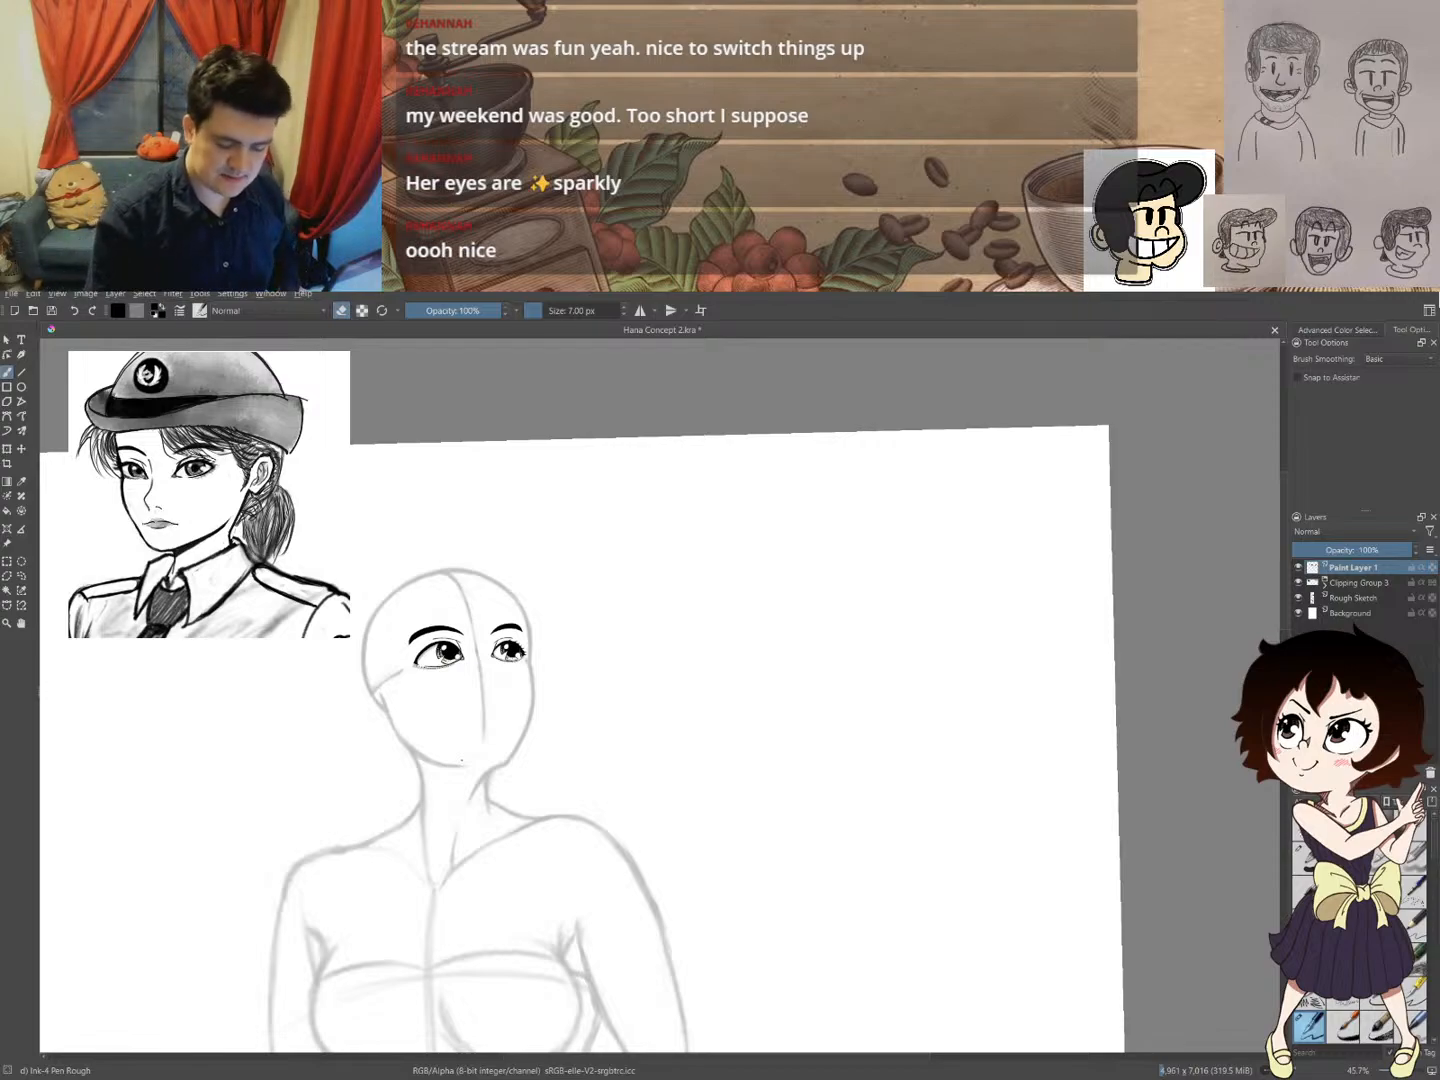
# - Check the finished eyes and the whole figure against the policewoman sketch, using the mirrored and normal canvas views
pyautogui.moveTo(481, 631)
pyautogui.mouseDown()
pyautogui.moveTo(550, 563)
pyautogui.moveTo(446, 734)
pyautogui.moveTo(490, 685)
pyautogui.mouseUp()
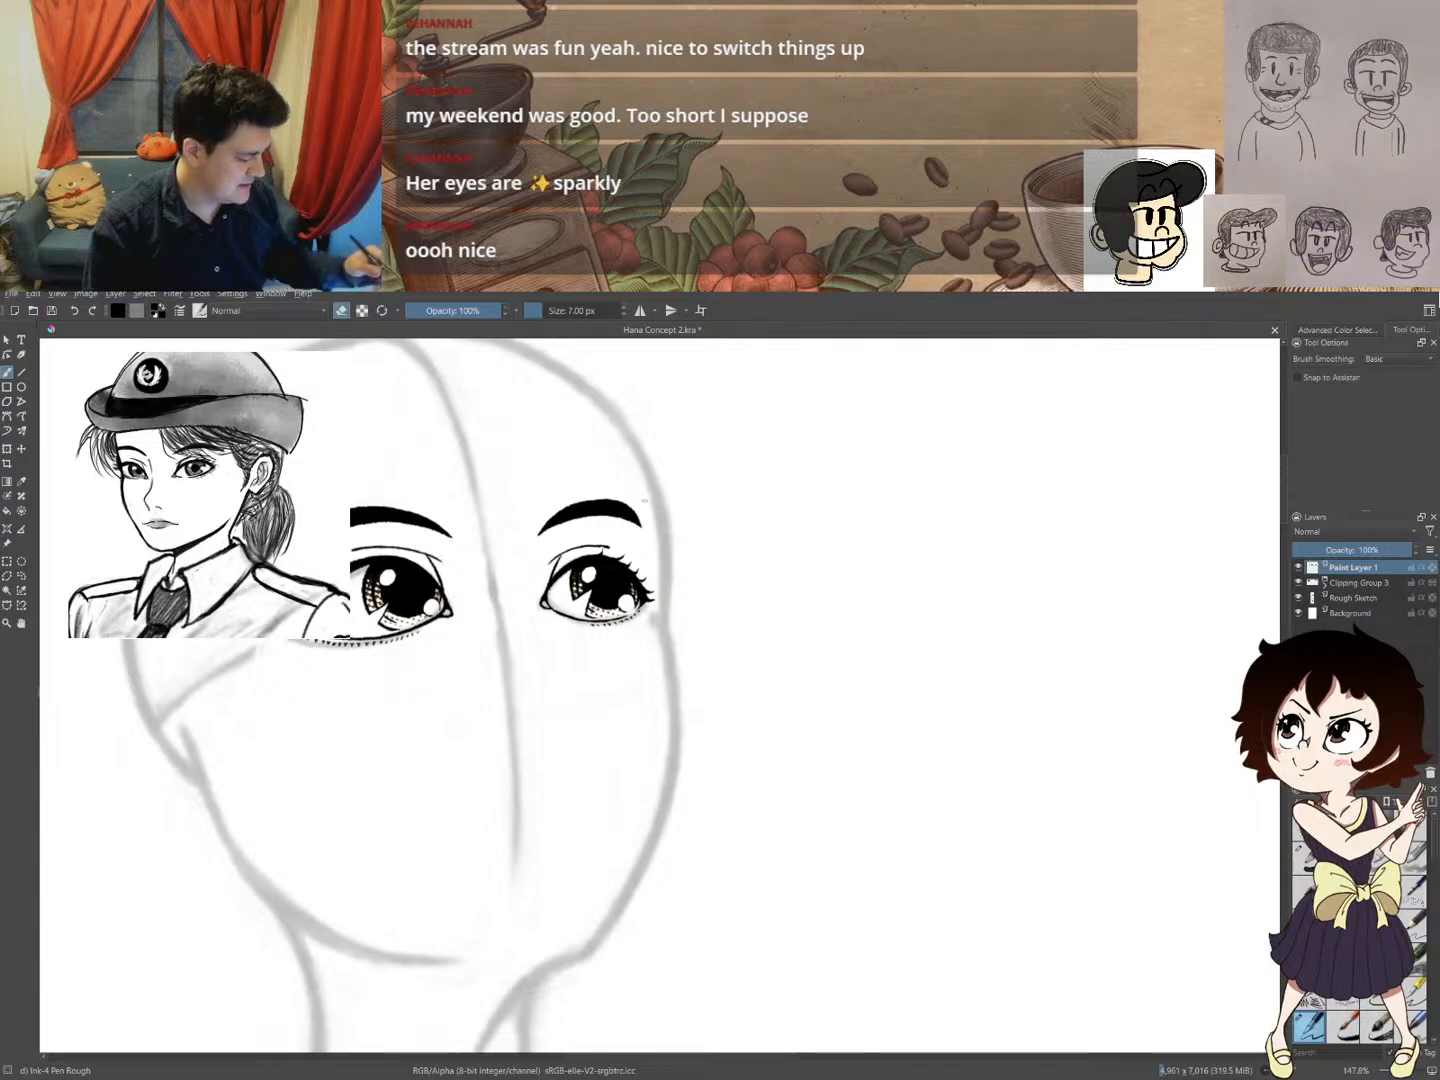
pyautogui.moveTo(657, 526); pyautogui.dragTo(659, 555)
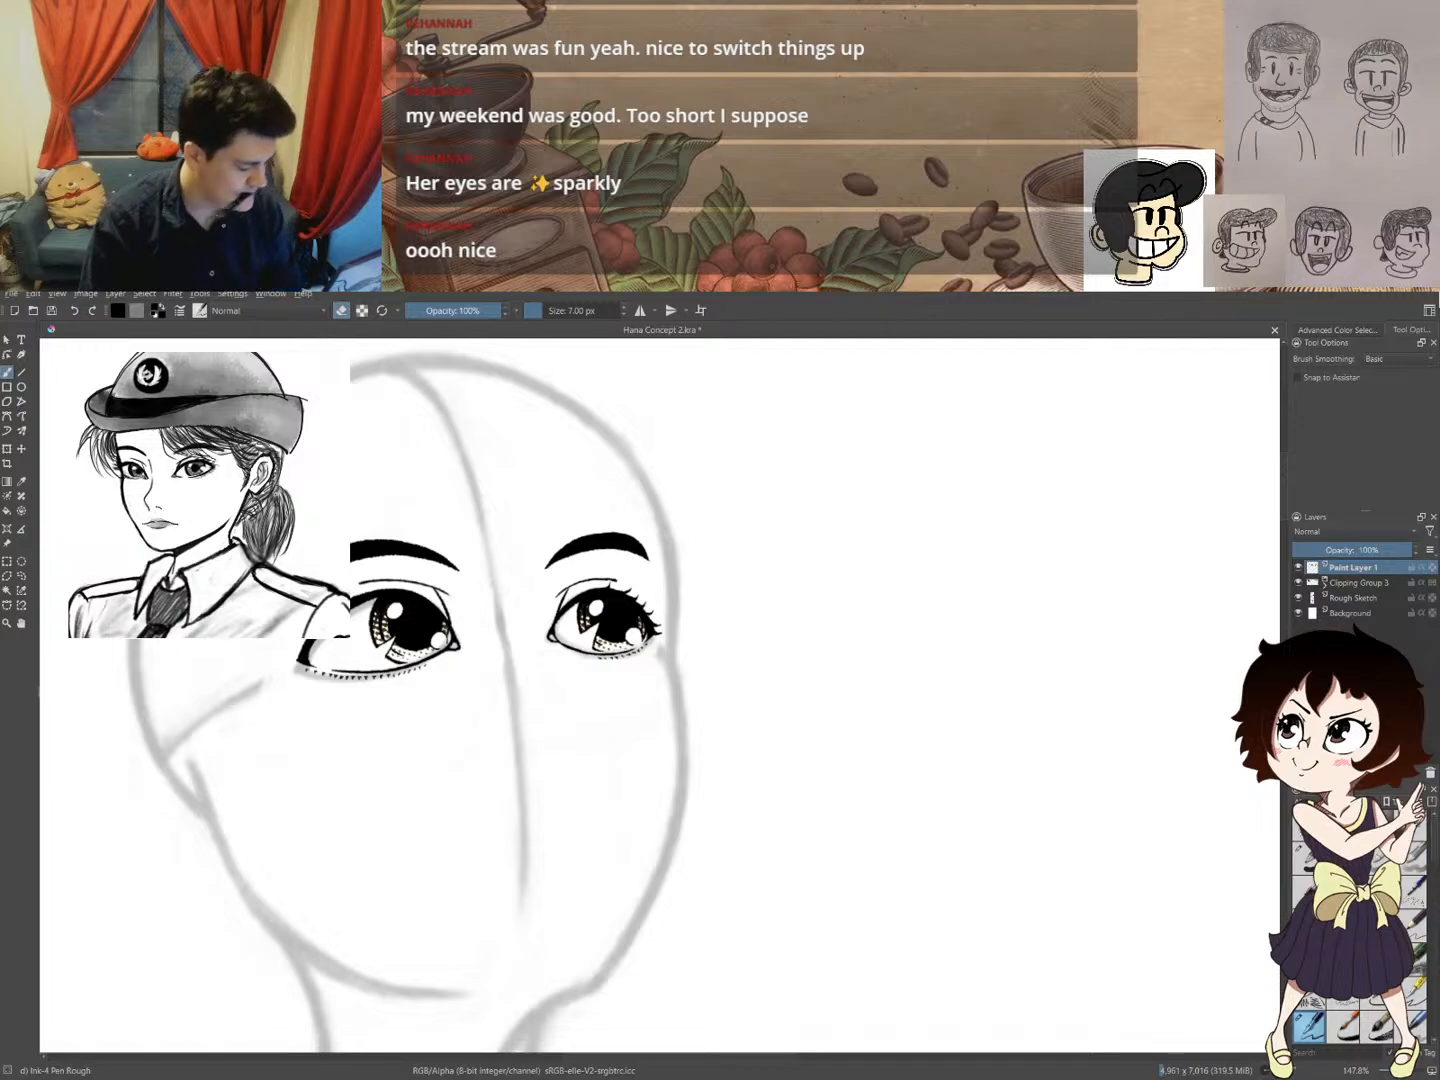
pyautogui.moveTo(171, 400); pyautogui.dragTo(171, 427)
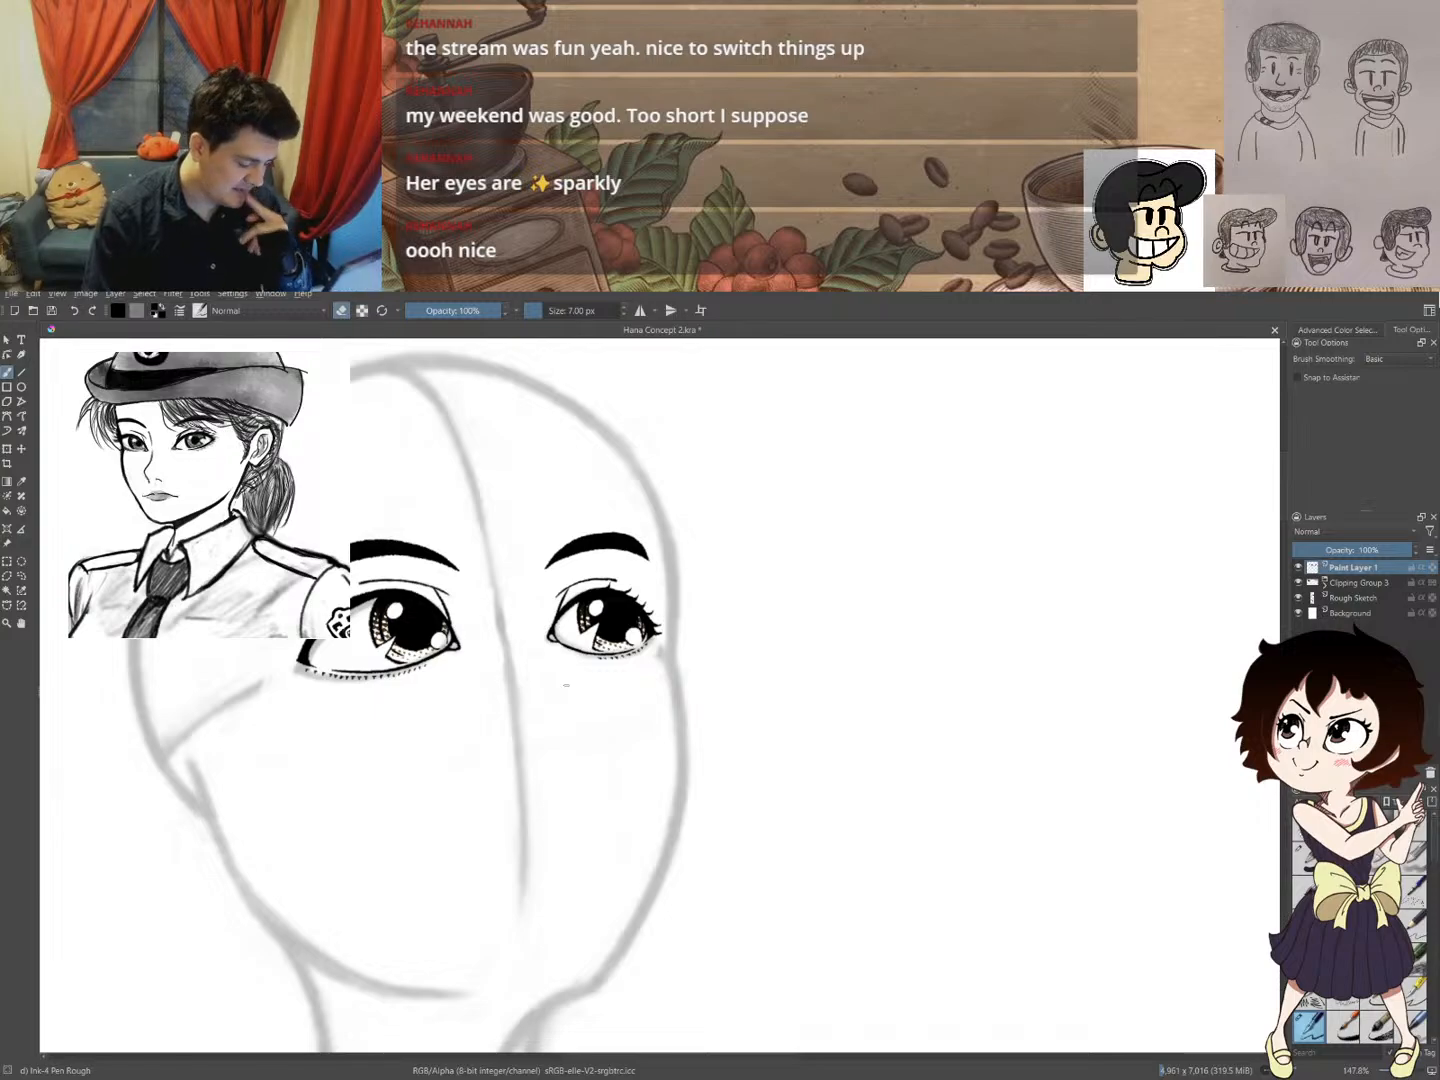
pyautogui.press('m')
pyautogui.moveTo(1031, 570); pyautogui.dragTo(656, 557)
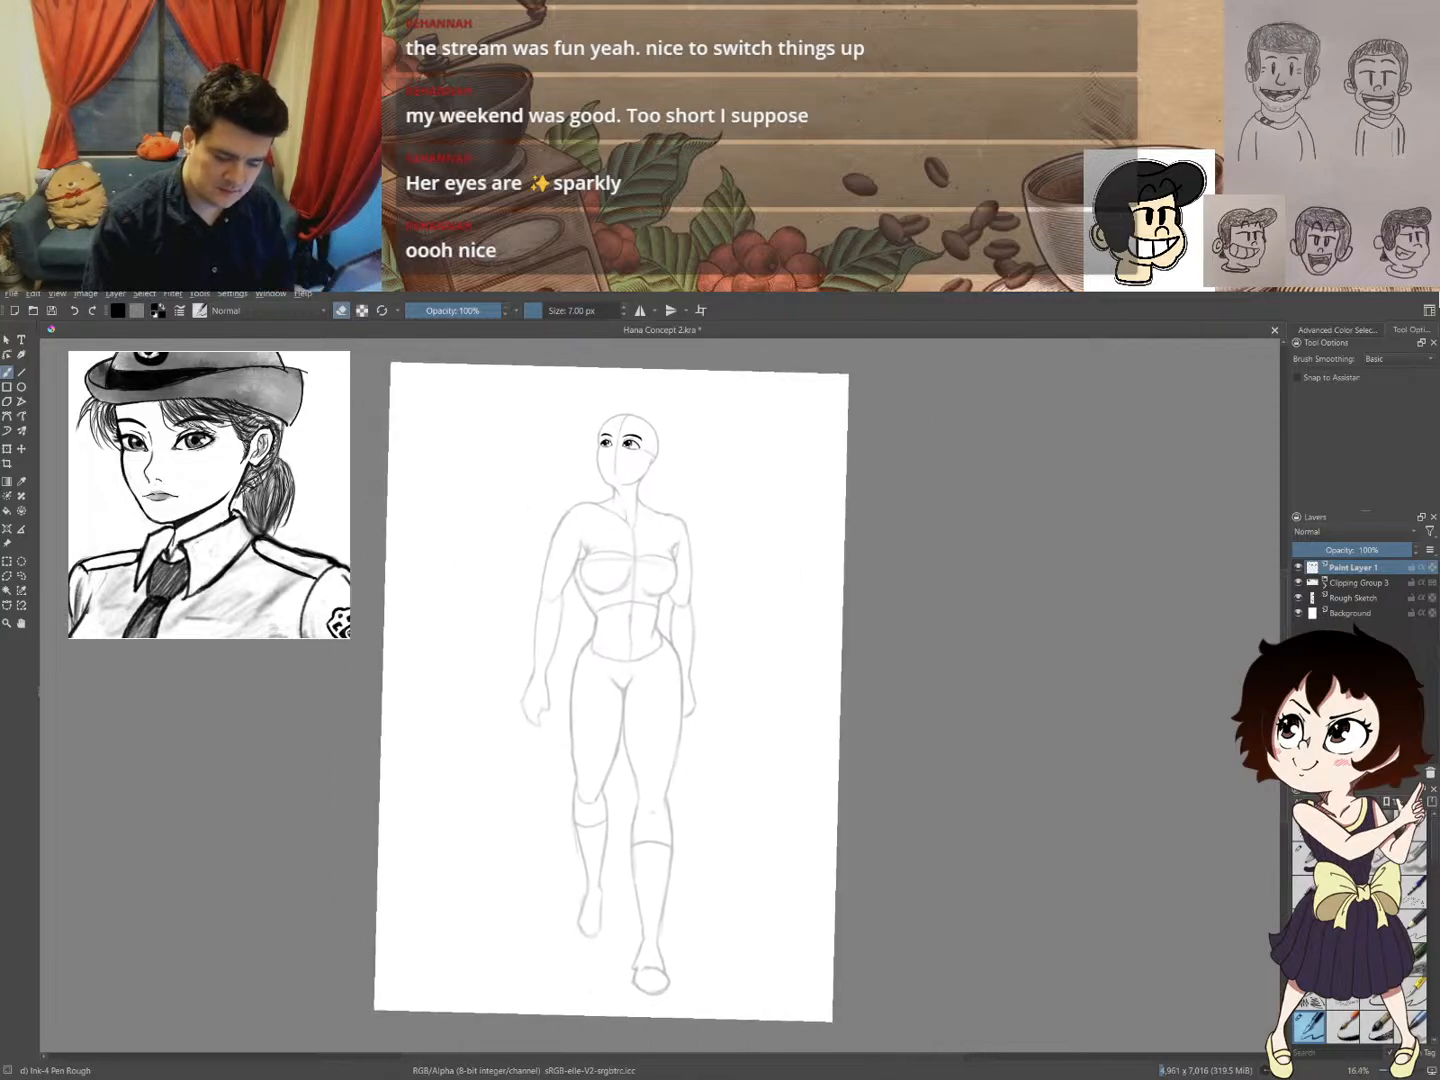
pyautogui.press('m')
pyautogui.press('m')
pyautogui.press('m')
pyautogui.press('m')
pyautogui.press('m')
pyautogui.press('m')
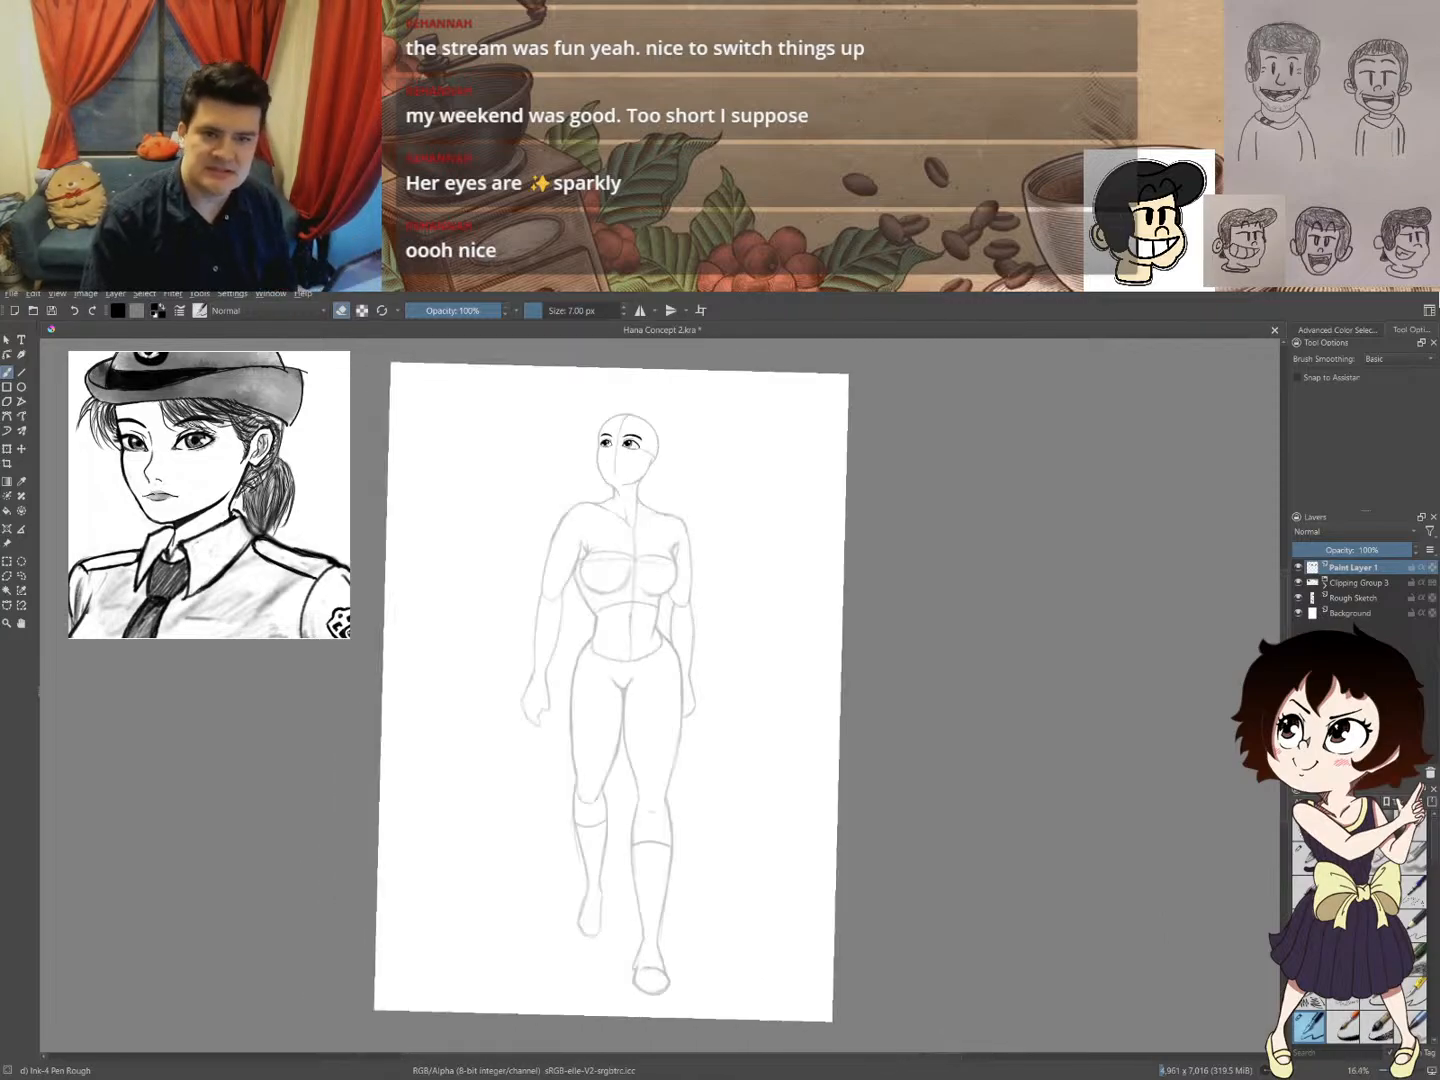
pyautogui.press('m')
pyautogui.press('m')
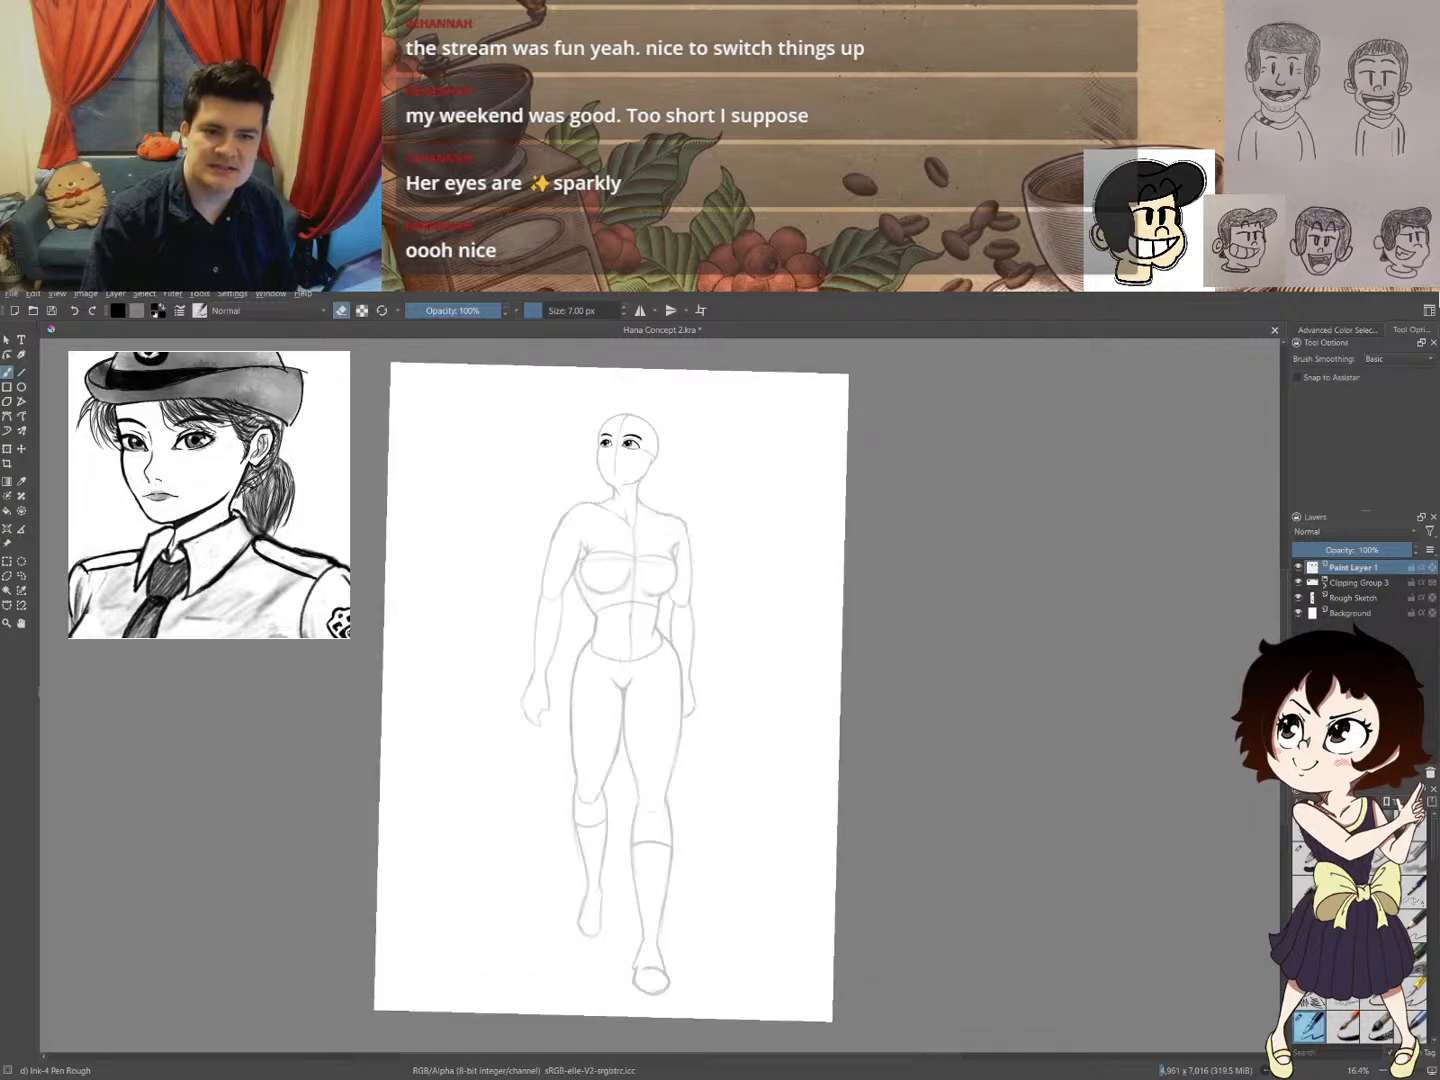
pyautogui.moveTo(640, 559); pyautogui.dragTo(700, 442)
pyautogui.press('m')
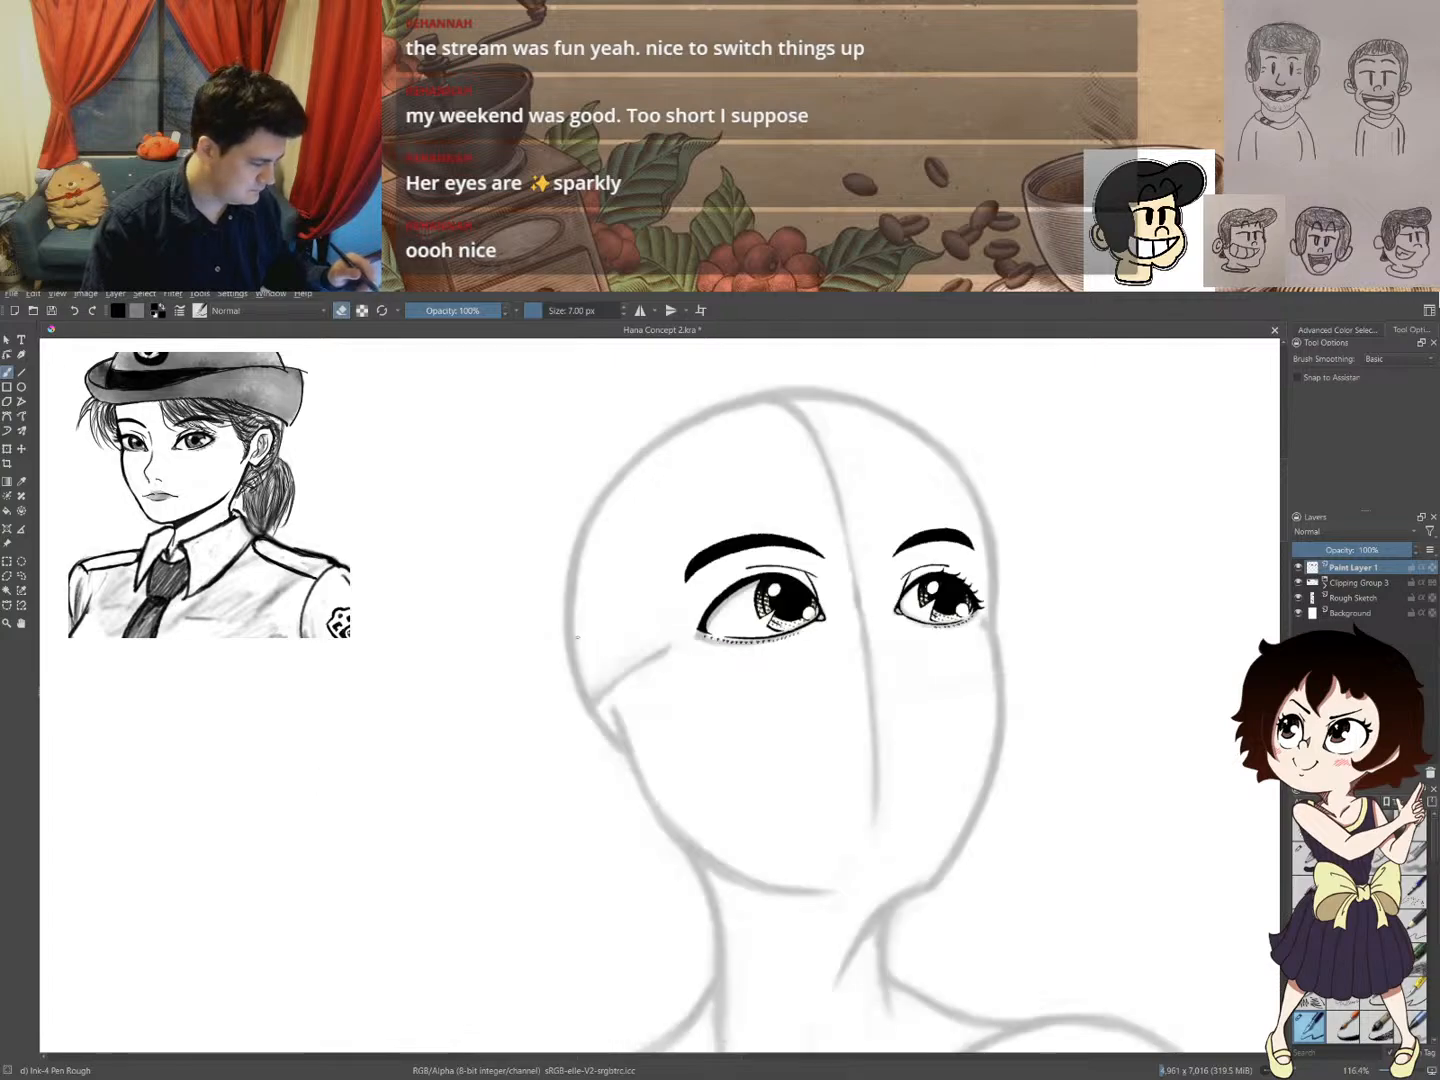
# - Try a curved nose-bridge line beside the far eye with a short nose stroke below it, and undo both
pyautogui.moveTo(688, 598); pyautogui.dragTo(415, 630)
pyautogui.moveTo(647, 642); pyautogui.dragTo(652, 613)
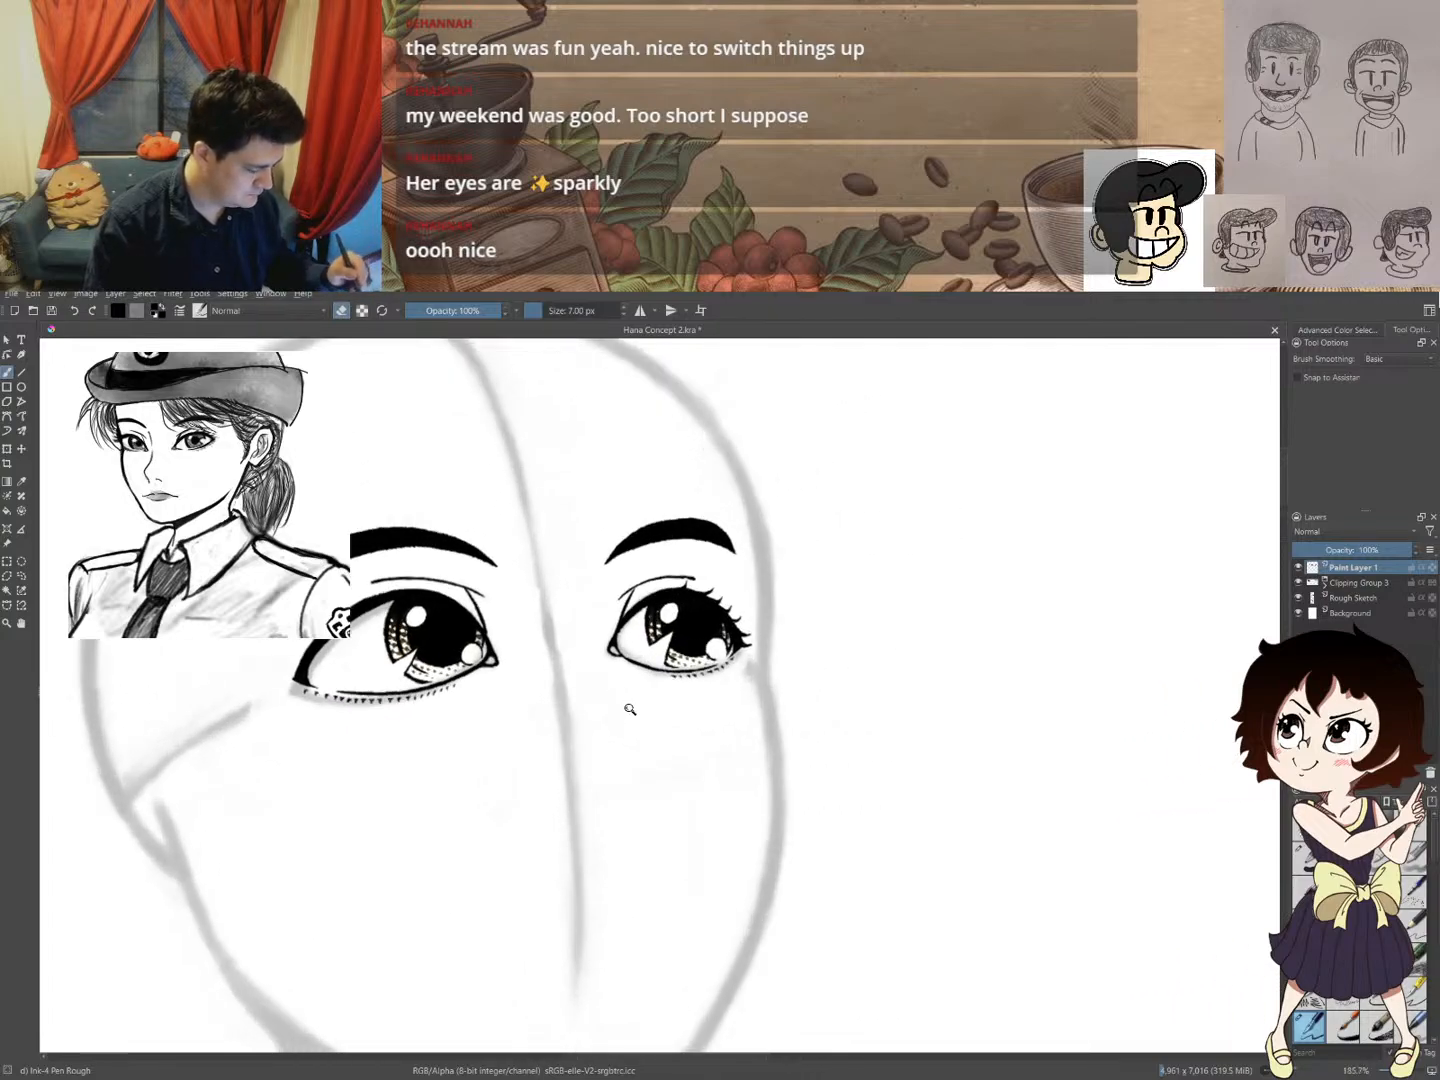
pyautogui.moveTo(630, 709); pyautogui.dragTo(622, 720)
pyautogui.moveTo(597, 711); pyautogui.dragTo(557, 636)
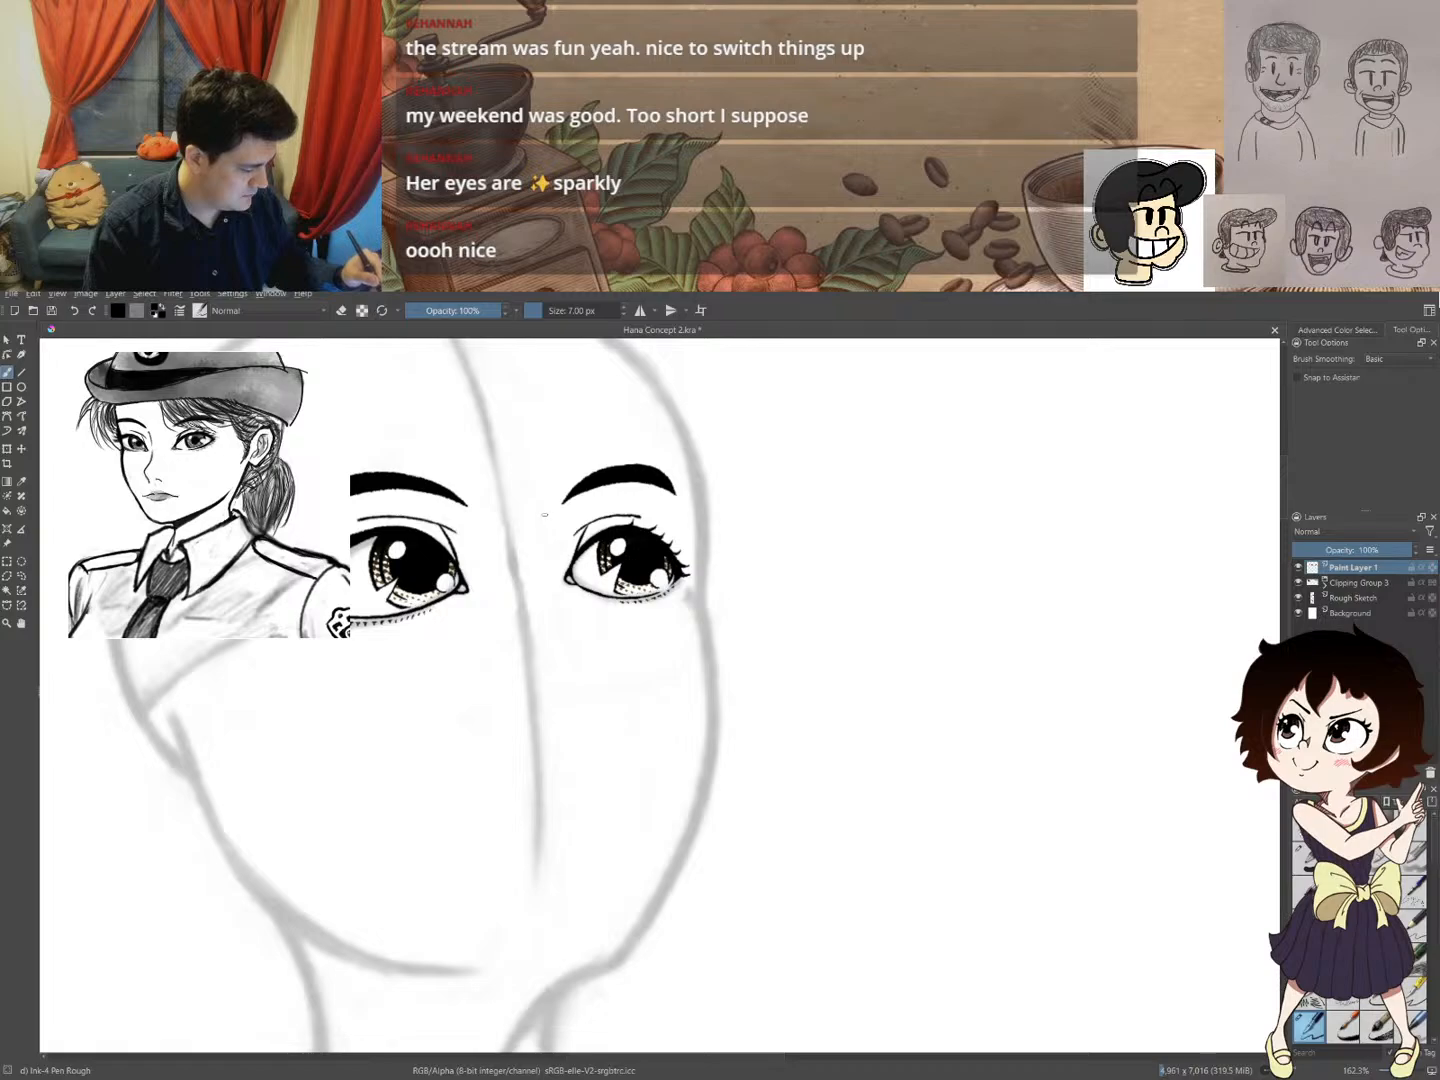
pyautogui.moveTo(537, 527)
pyautogui.mouseDown()
pyautogui.moveTo(533, 576)
pyautogui.moveTo(551, 620)
pyautogui.mouseUp()
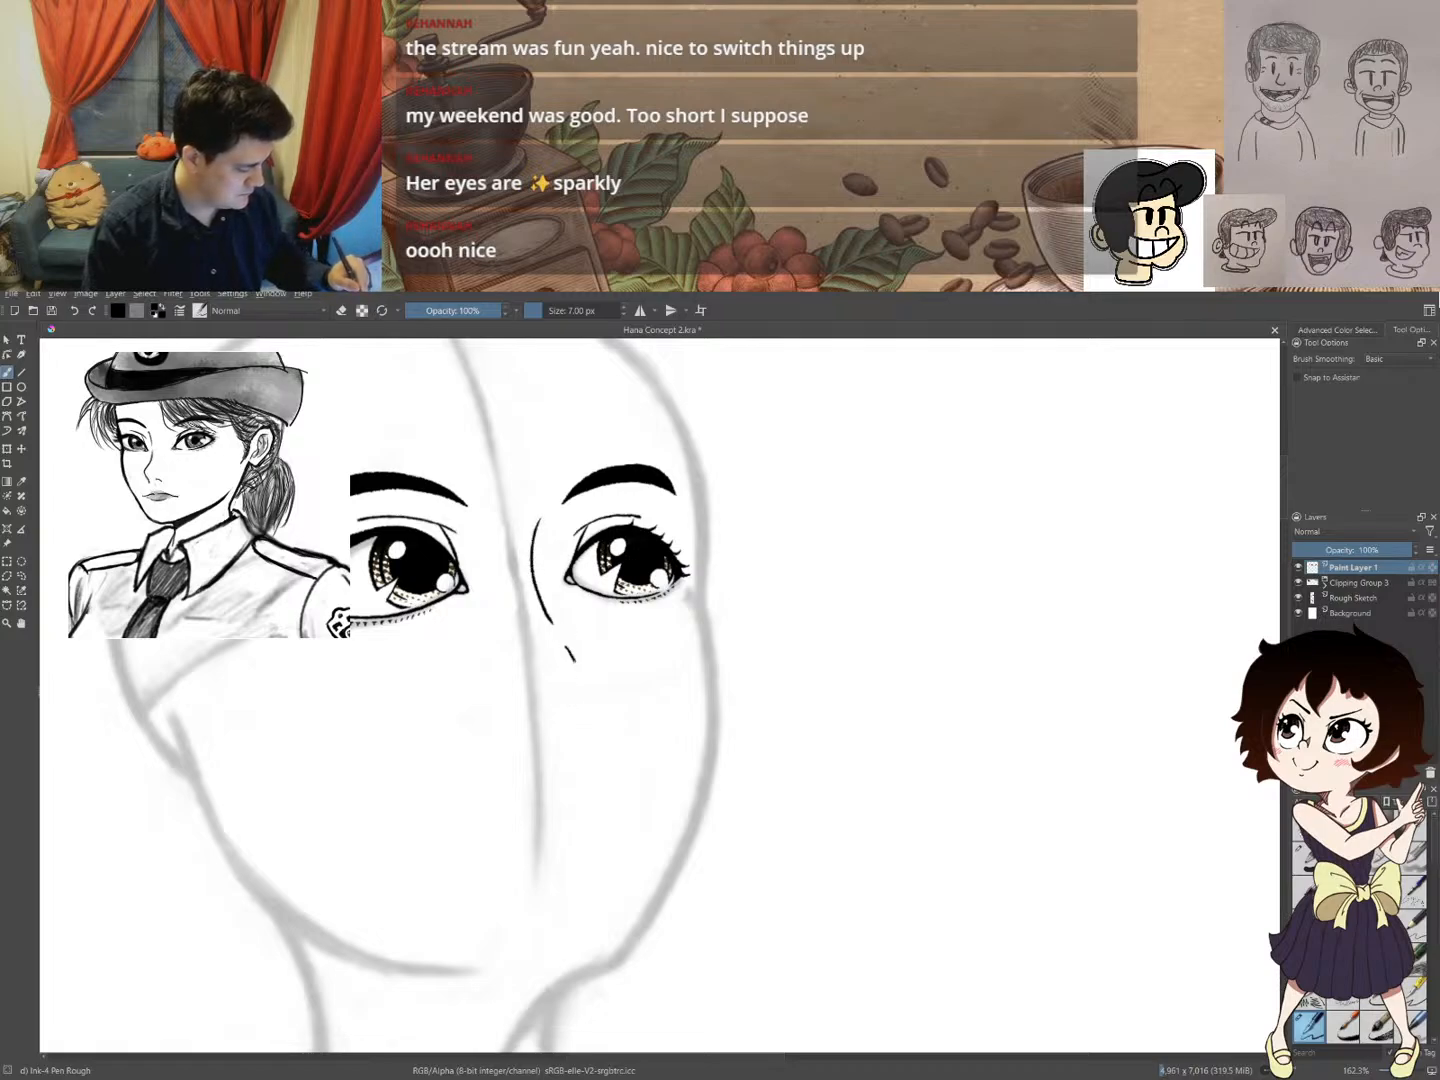
pyautogui.moveTo(575, 660); pyautogui.dragTo(558, 727)
pyautogui.hotkey('ctrl', 'z')
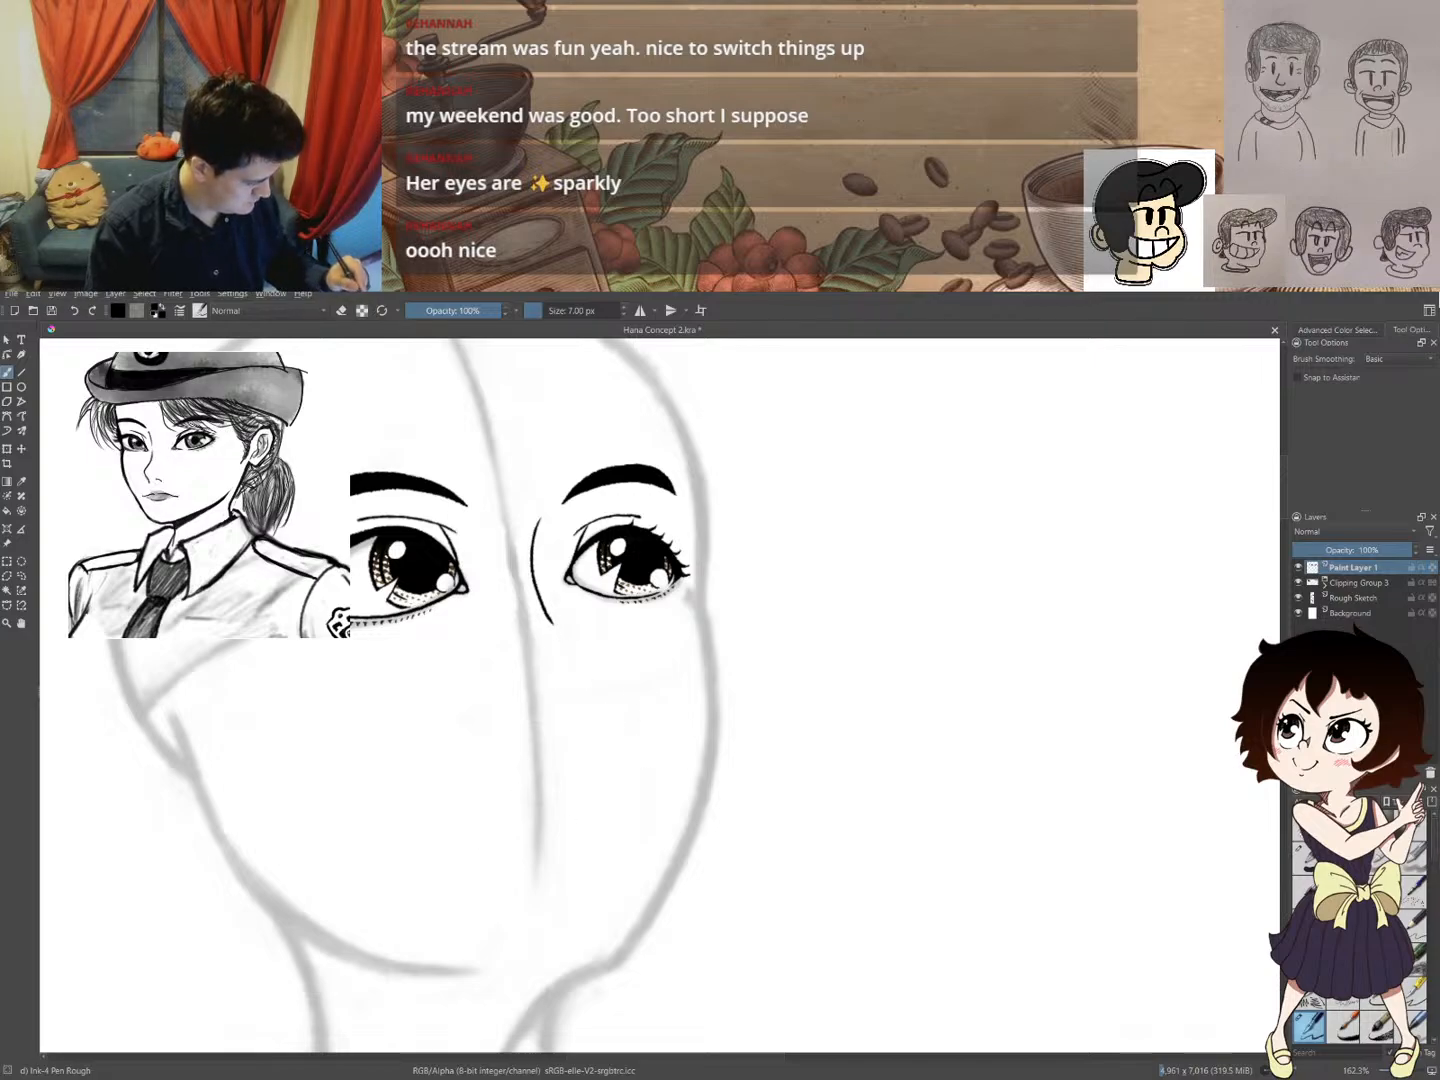
pyautogui.hotkey('ctrl', 'z')
# - Draw a short upper nose-bridge line beside the far eye's inner corner, undoing the longer line and the stroke below it
pyautogui.moveTo(549, 518)
pyautogui.mouseDown()
pyautogui.moveTo(564, 655)
pyautogui.moveTo(538, 755)
pyautogui.moveTo(506, 750)
pyautogui.moveTo(497, 766)
pyautogui.moveTo(543, 696)
pyautogui.mouseUp()
pyautogui.hotkey('ctrl', 'z')
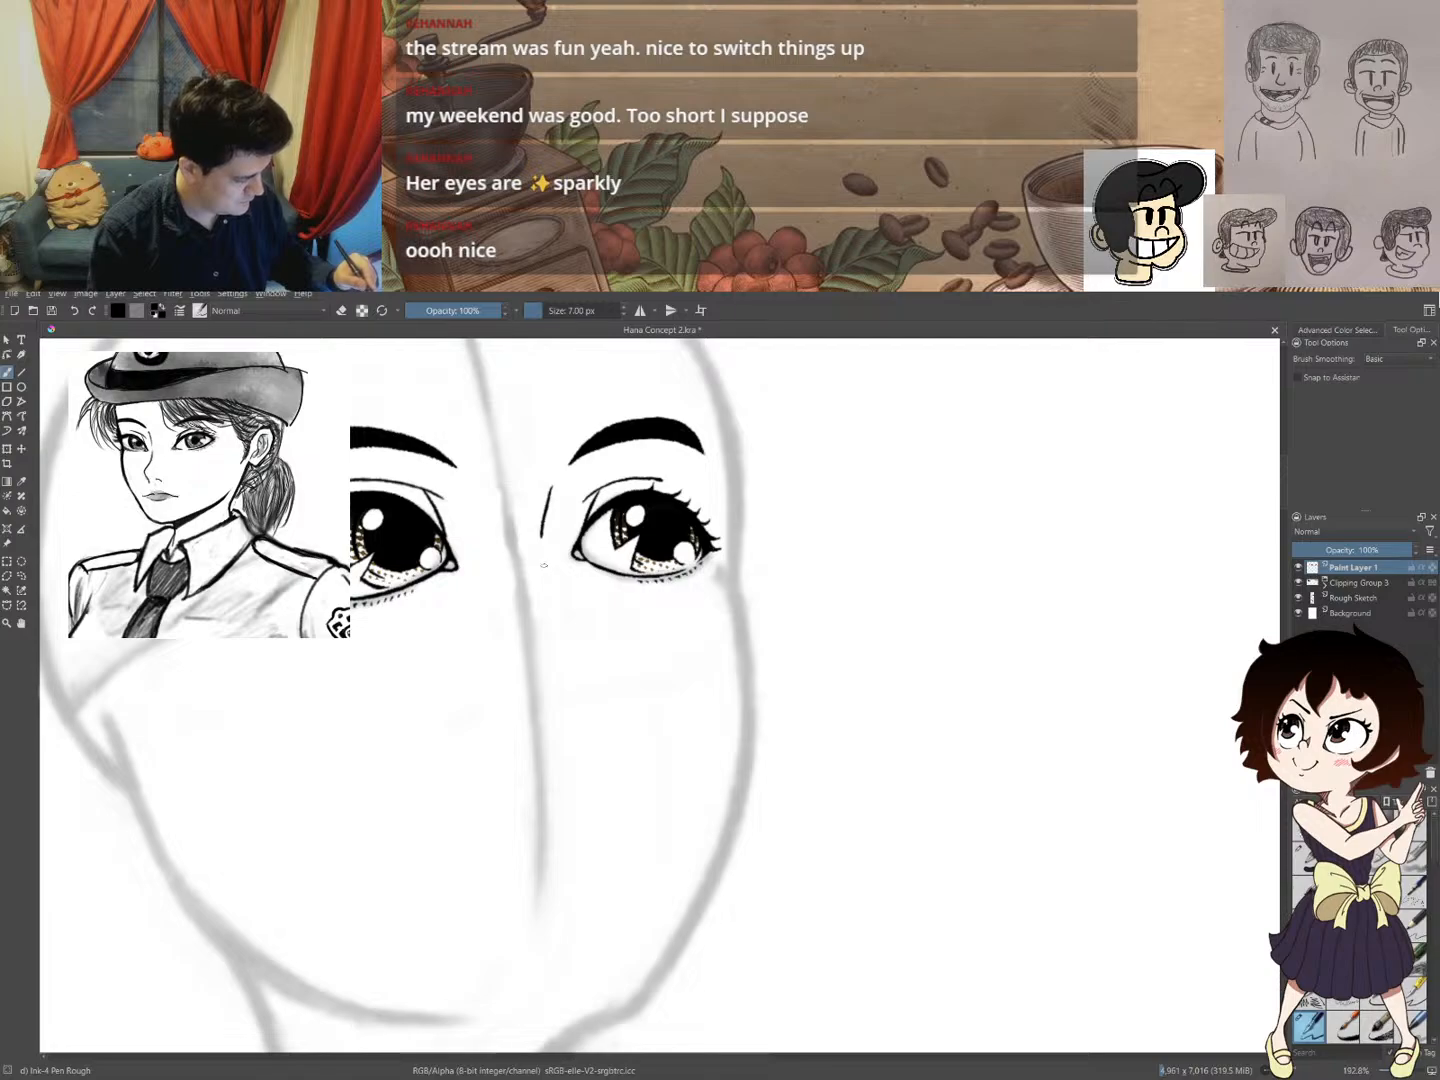
pyautogui.moveTo(548, 572); pyautogui.dragTo(562, 604)
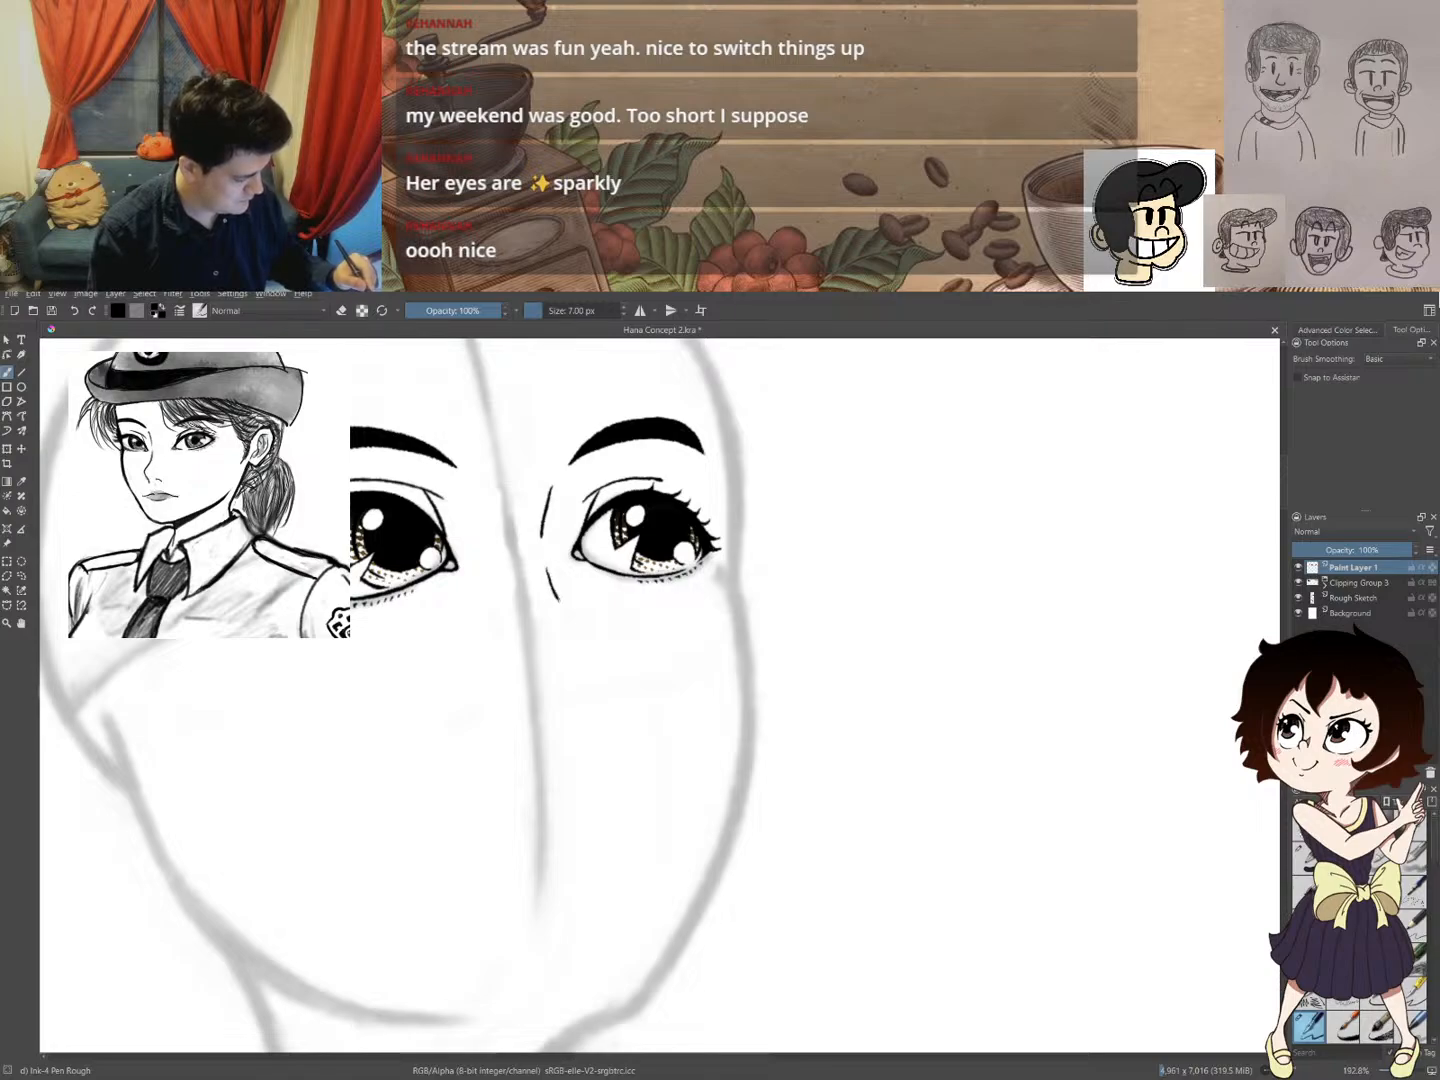
pyautogui.hotkey('ctrl', 'z')
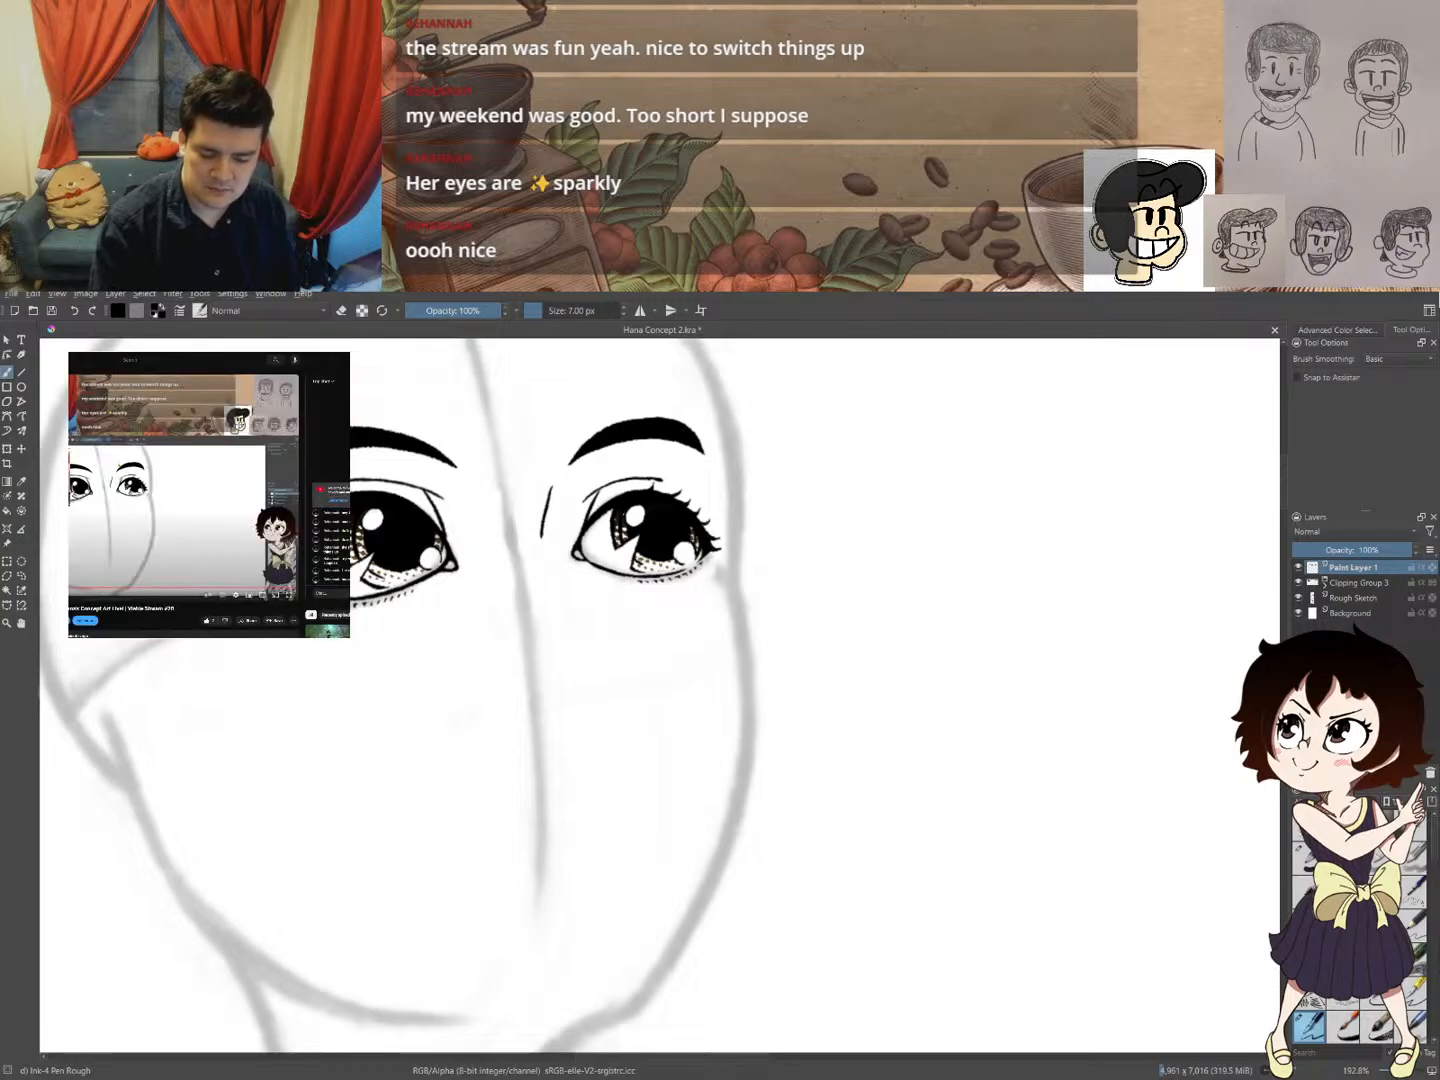
# - Switch to the web browser and examine the policewoman sketch and uniform concept images for the faces and noses
pyautogui.hotkey('alt', 'Tab')
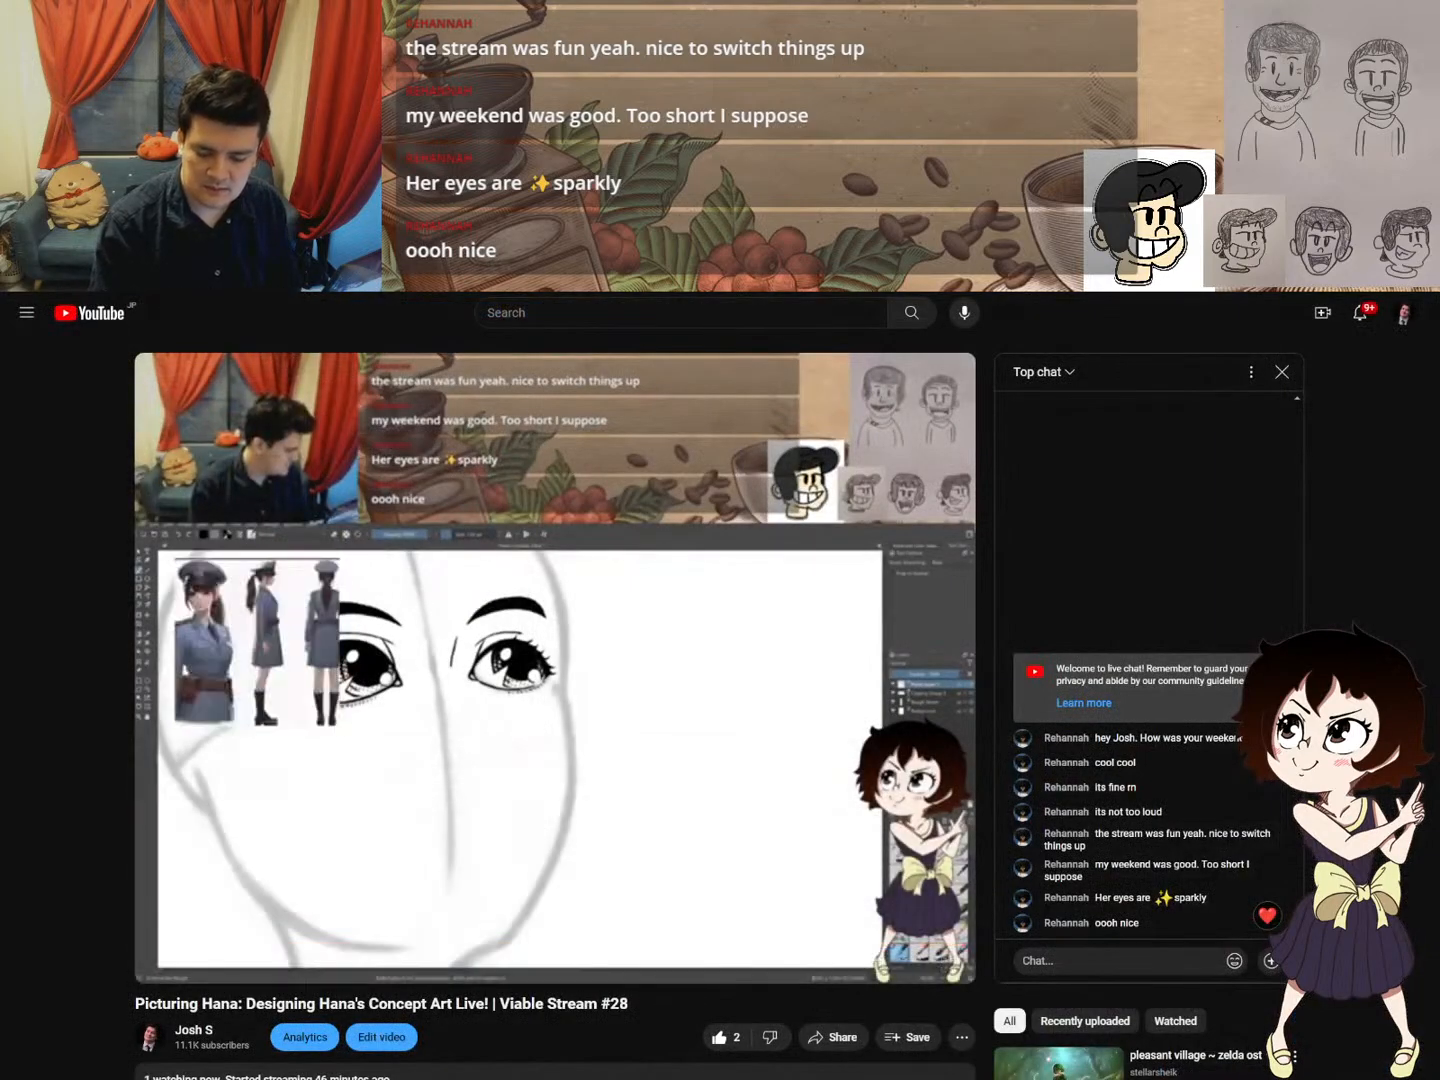
pyautogui.hotkey('ctrl', 'Tab')
pyautogui.hotkey('ctrl', 'Tab')
pyautogui.hotkey('ctrl', 'Tab')
pyautogui.hotkey('ctrl', 'Tab')
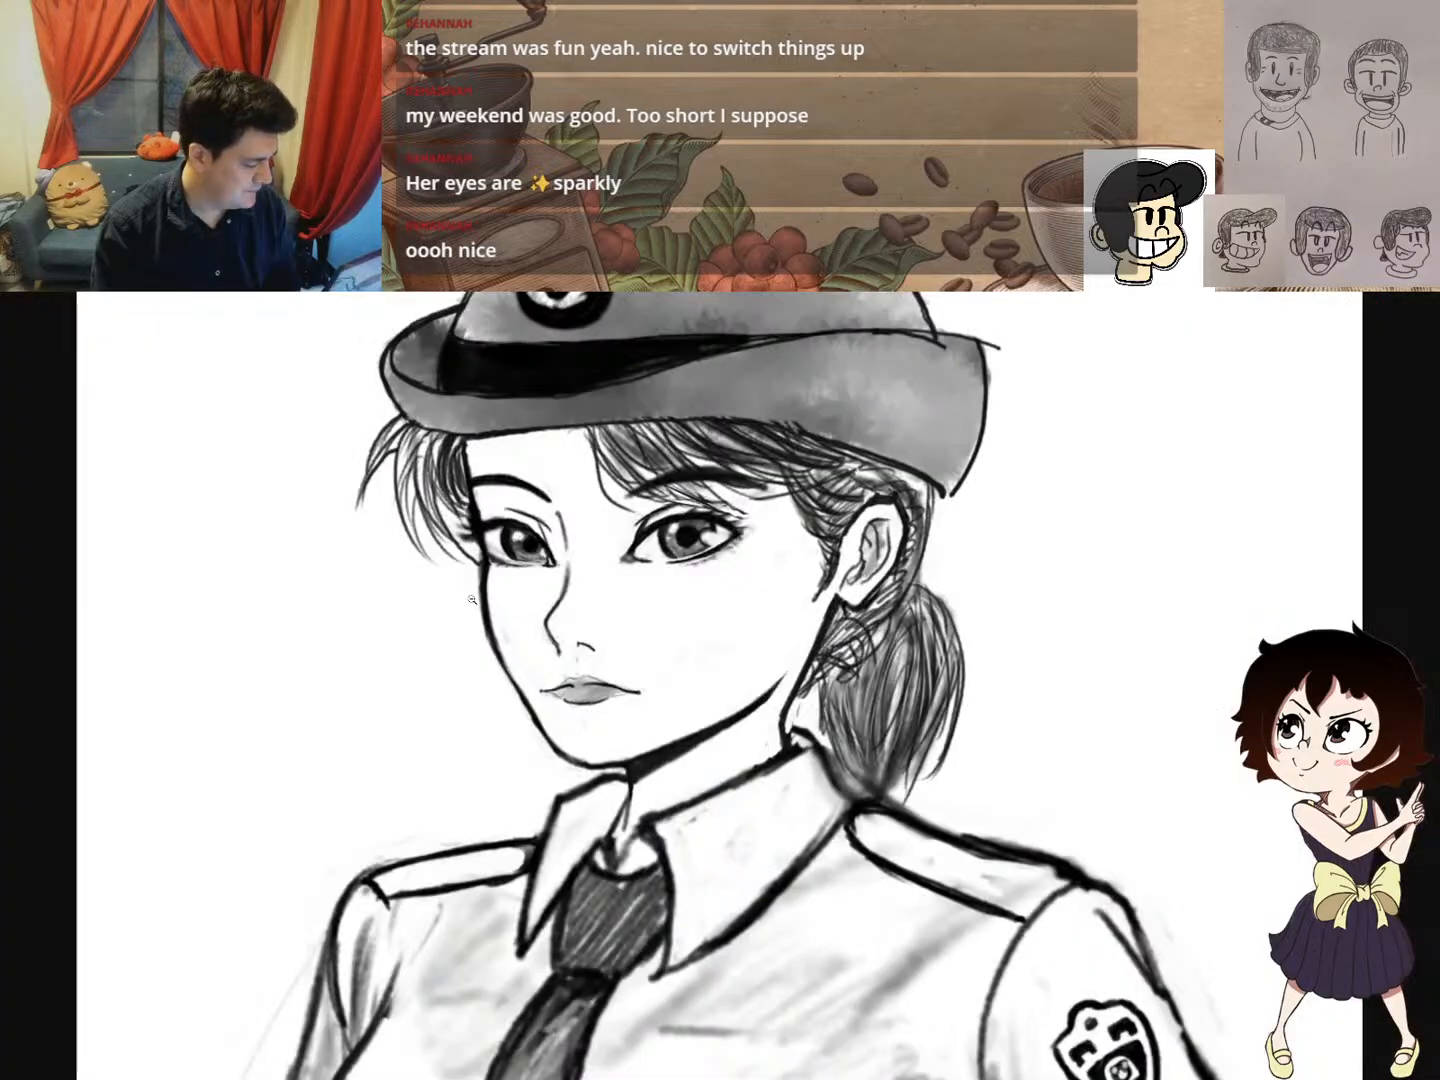
pyautogui.hotkey('ctrl', 'Tab')
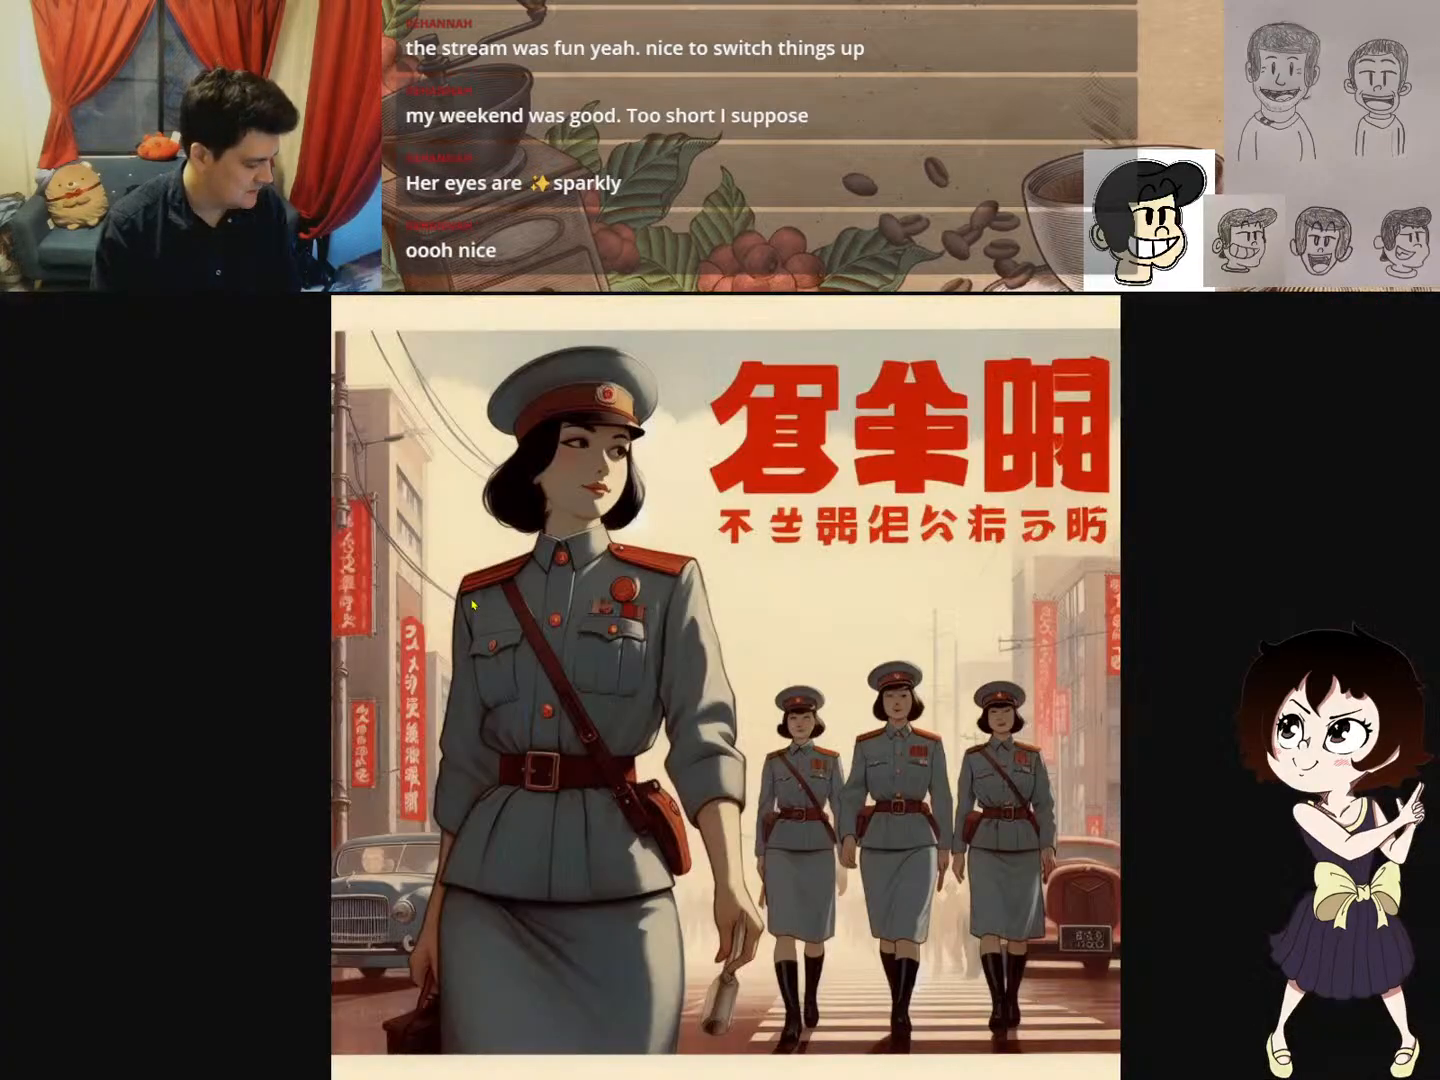
pyautogui.hotkey('ctrl', 'shift', 'Tab')
pyautogui.hotkey('ctrl', 'Tab')
pyautogui.hotkey('ctrl', 'shift', 'Tab')
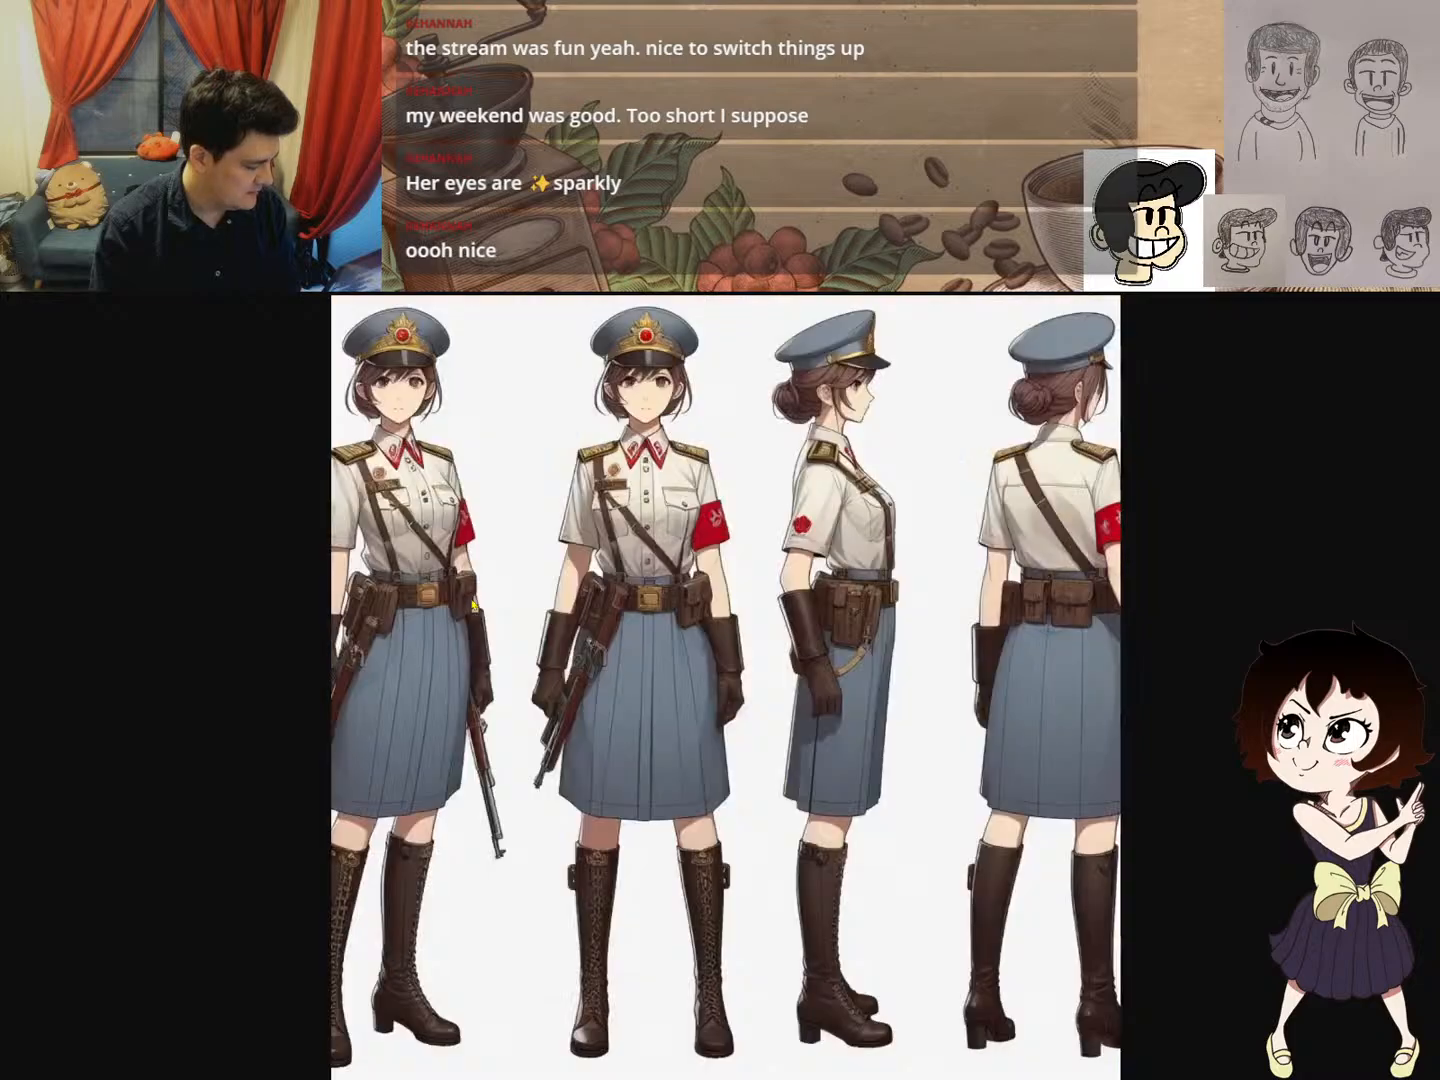
pyautogui.hotkey('ctrl', 'Tab')
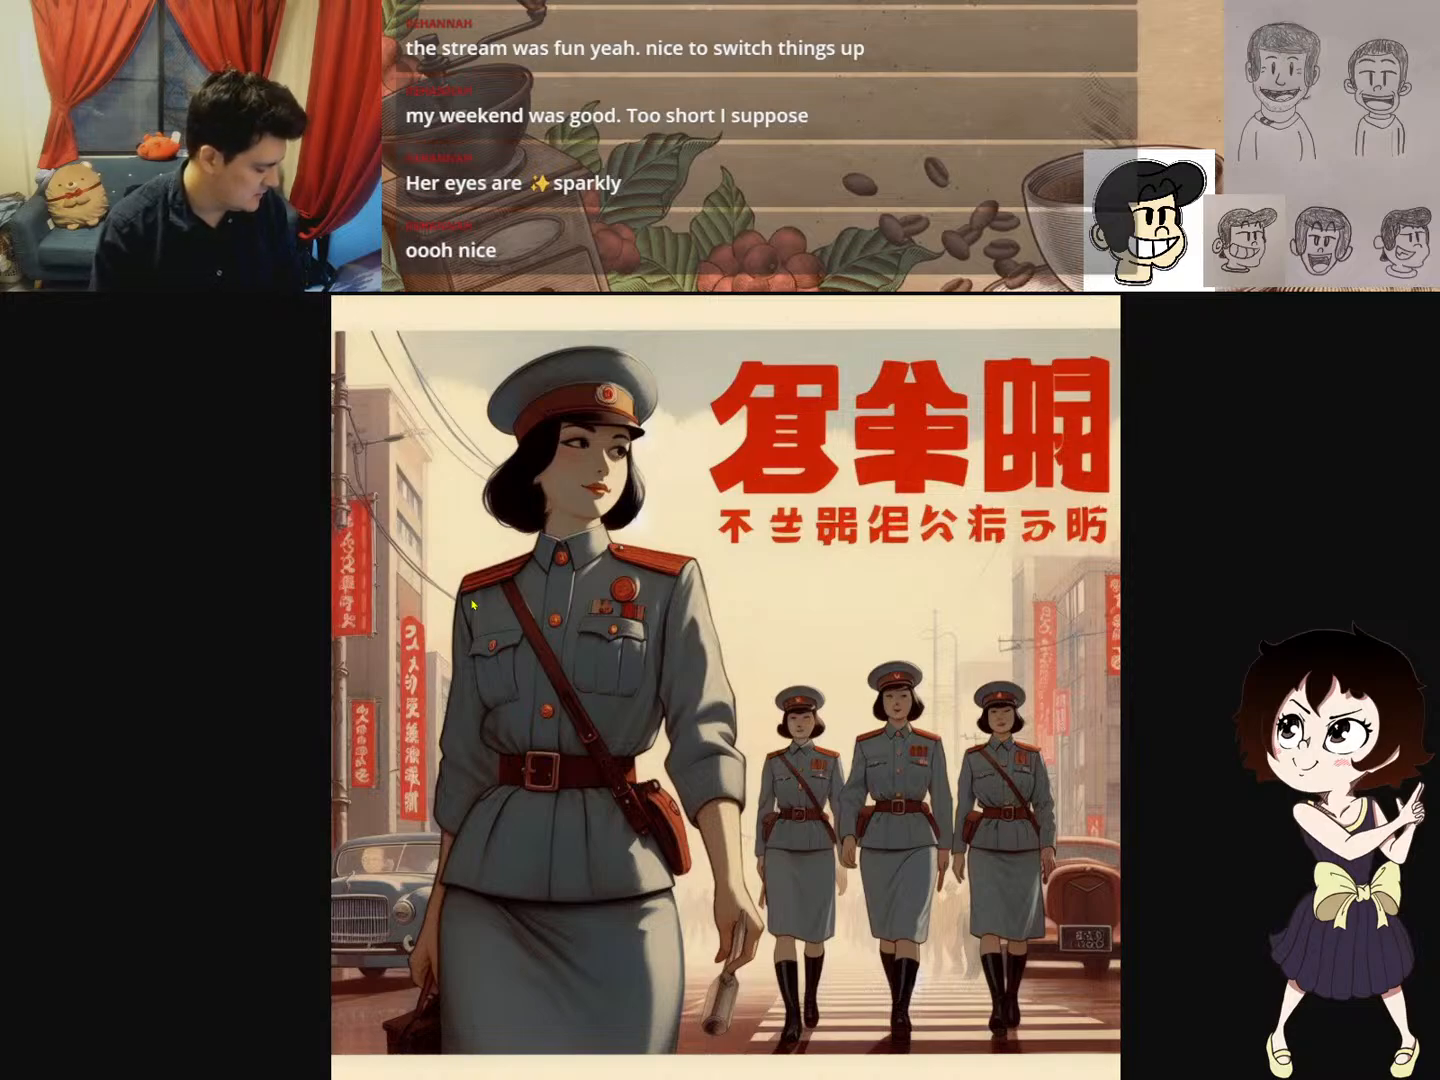
pyautogui.press('Right')
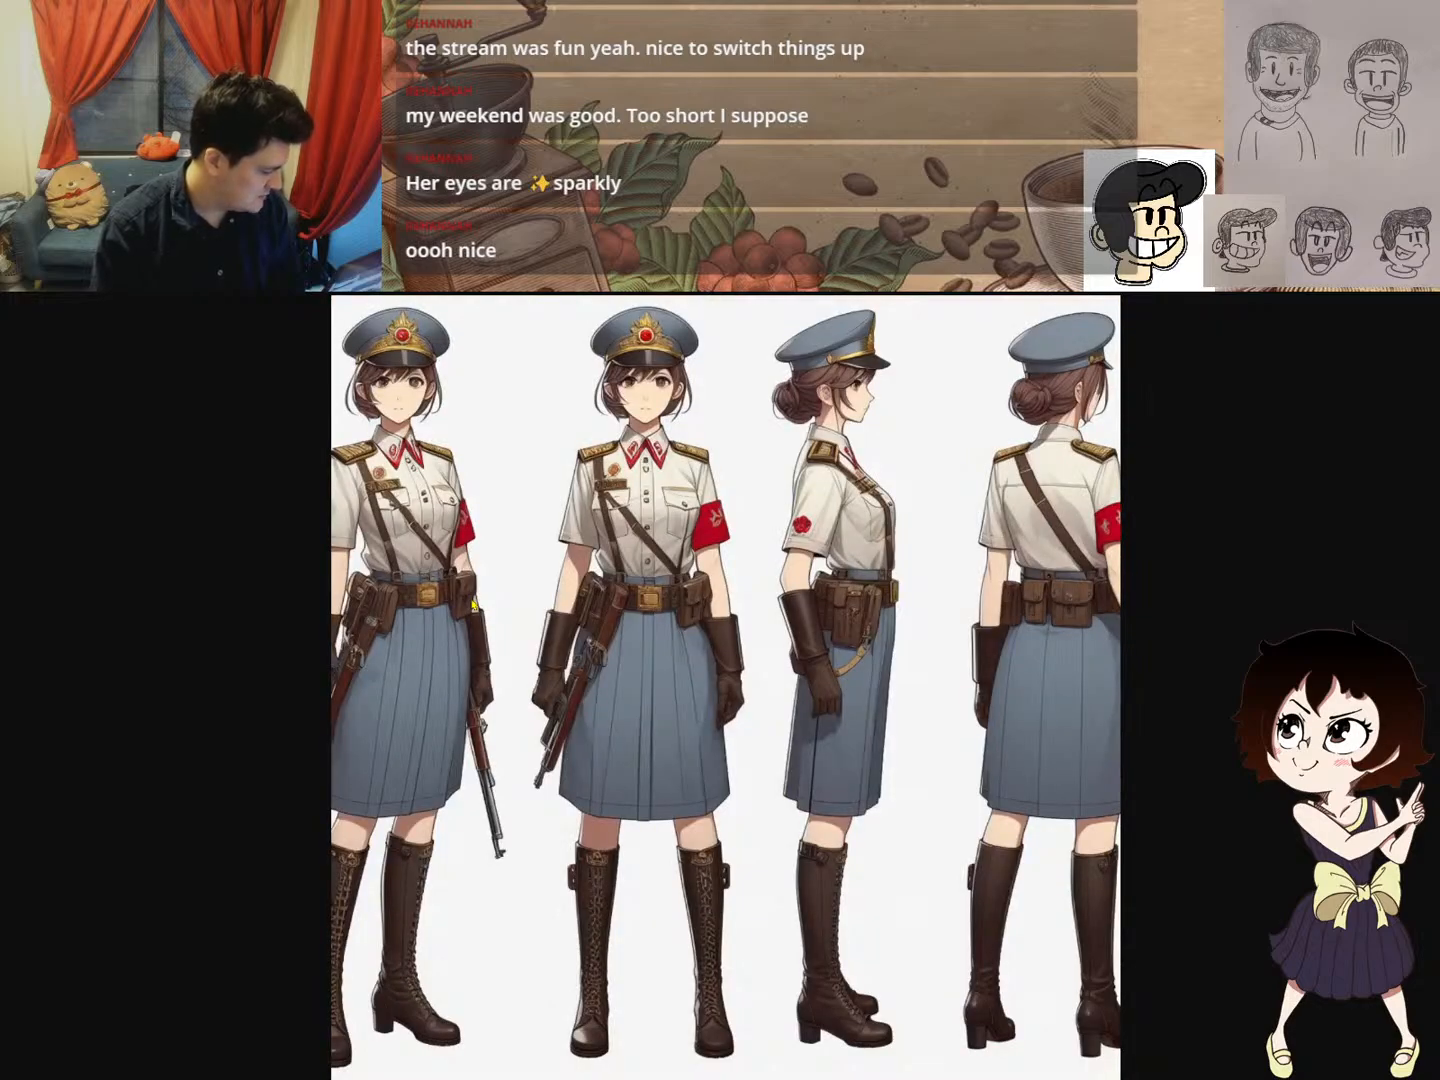
pyautogui.press('Right')
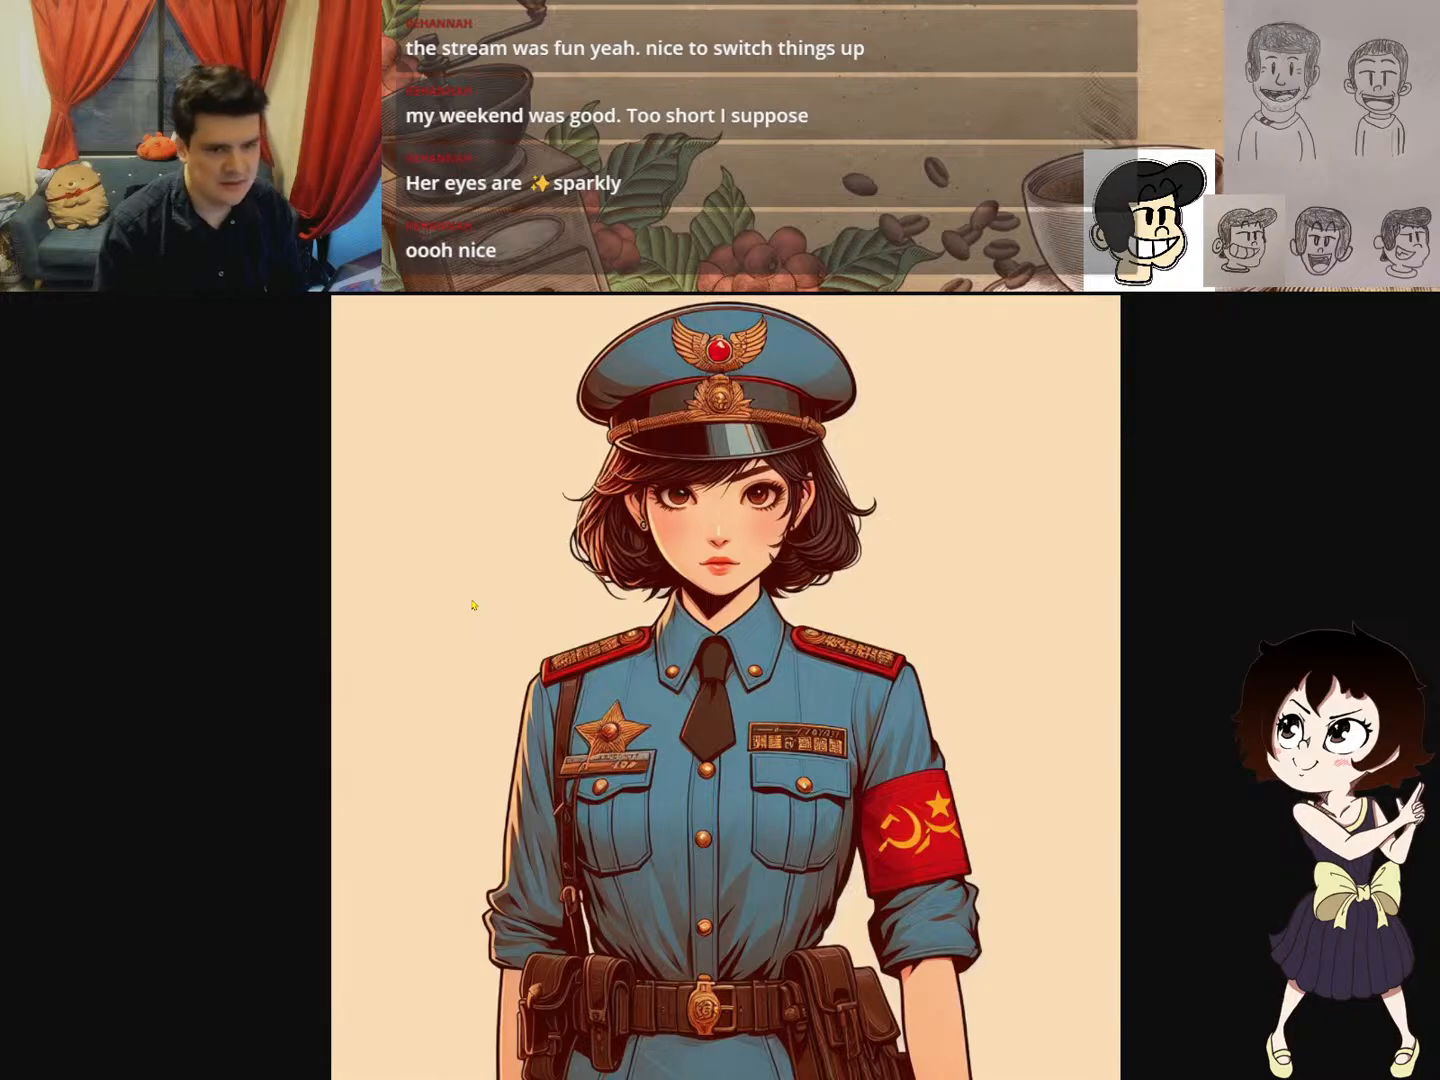
pyautogui.press('Right')
pyautogui.press('Right')
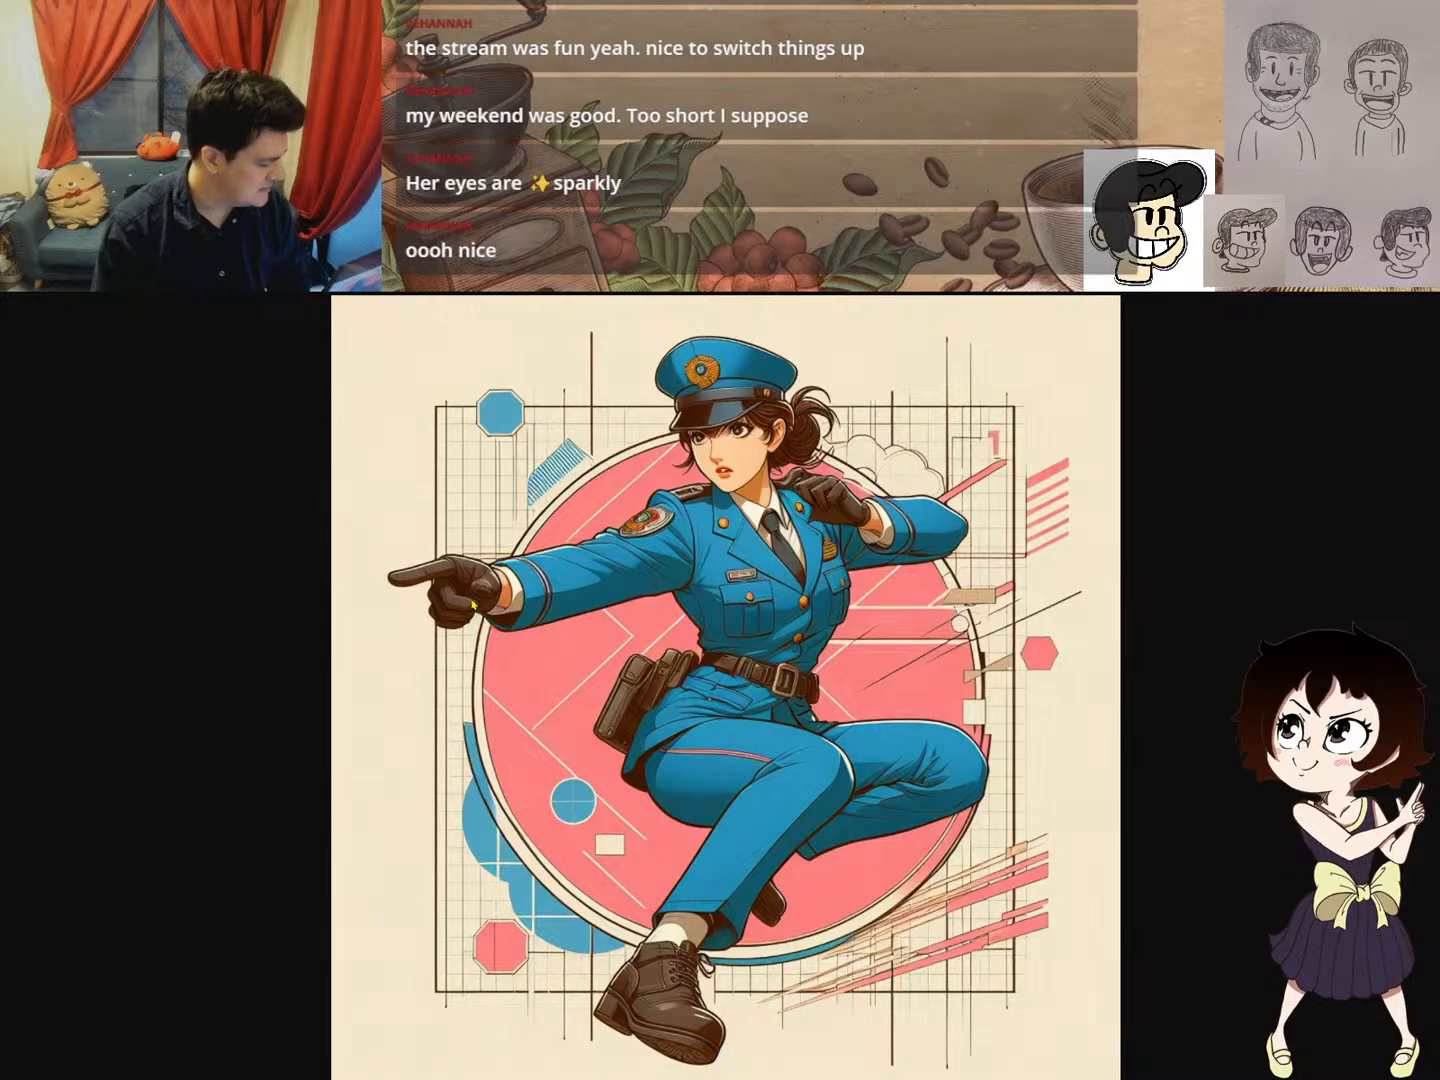
pyautogui.press('Right')
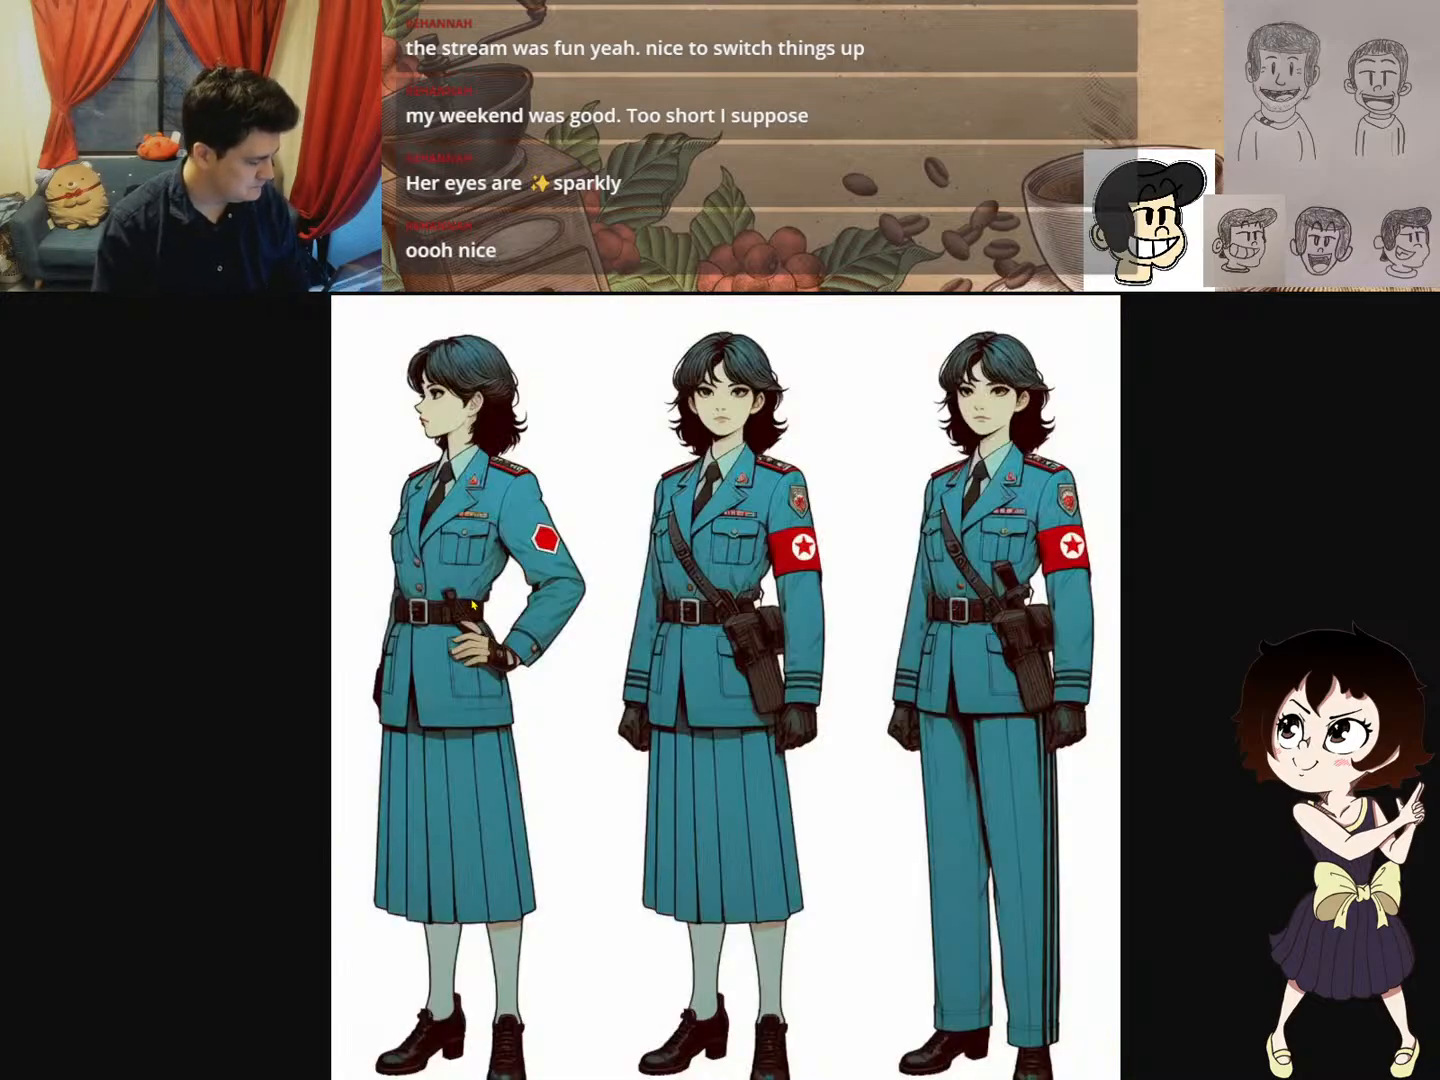
pyautogui.press('Right')
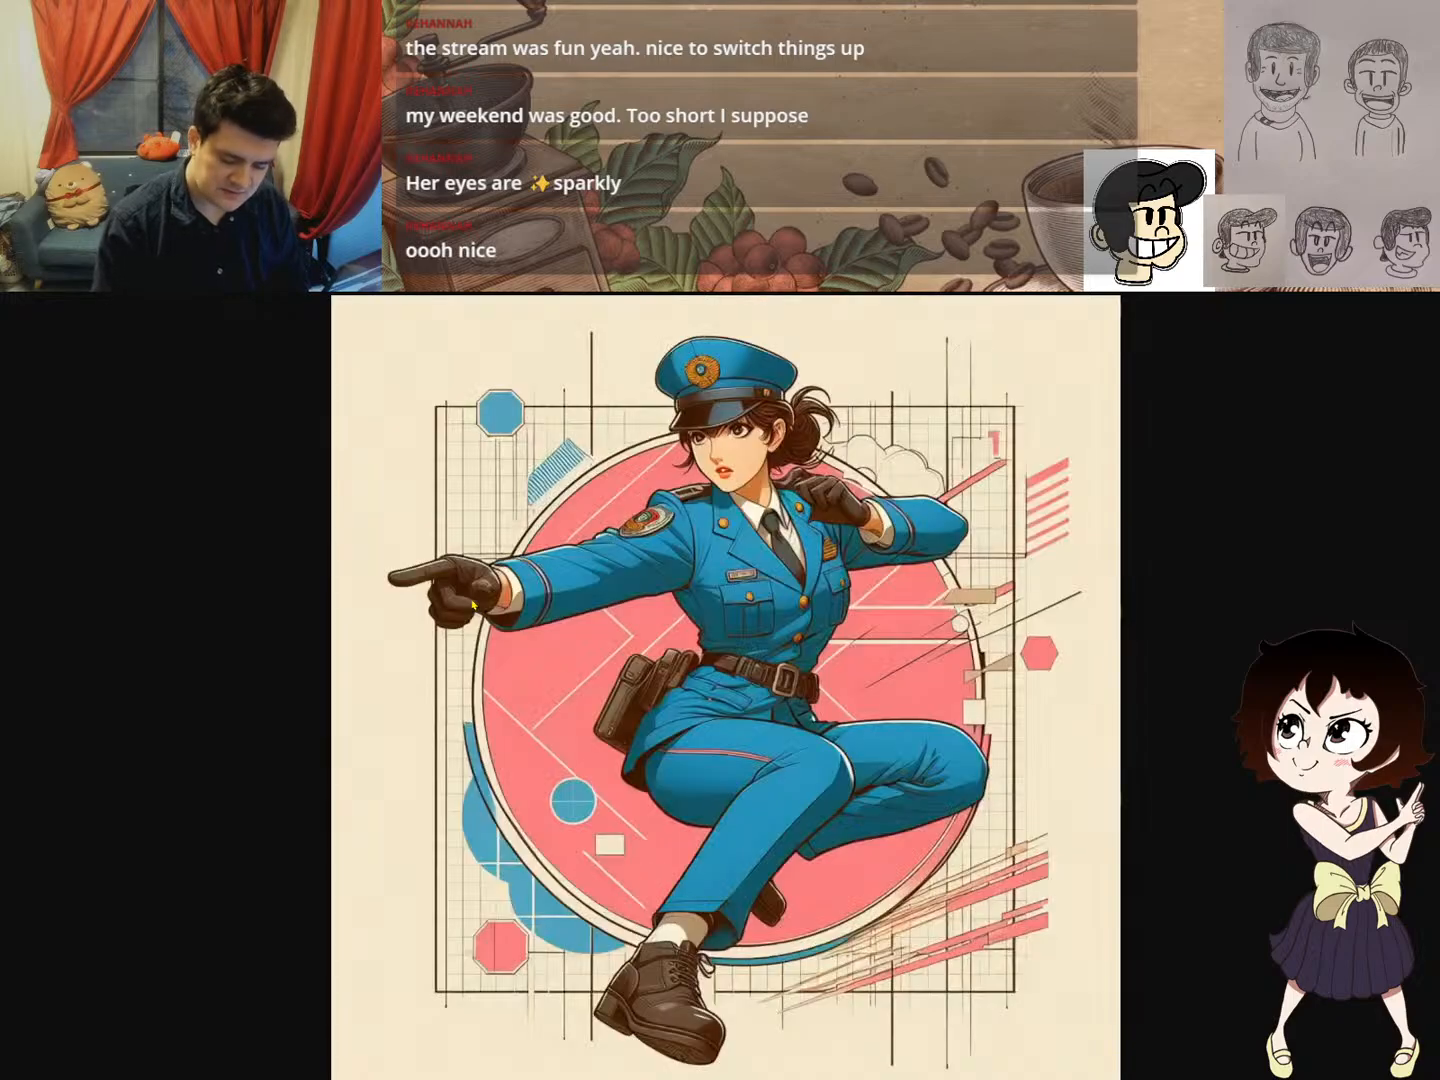
# - Flip through the remaining uniform concept images and the policewoman sketch to compare how their noses are drawn
pyautogui.press('Left')
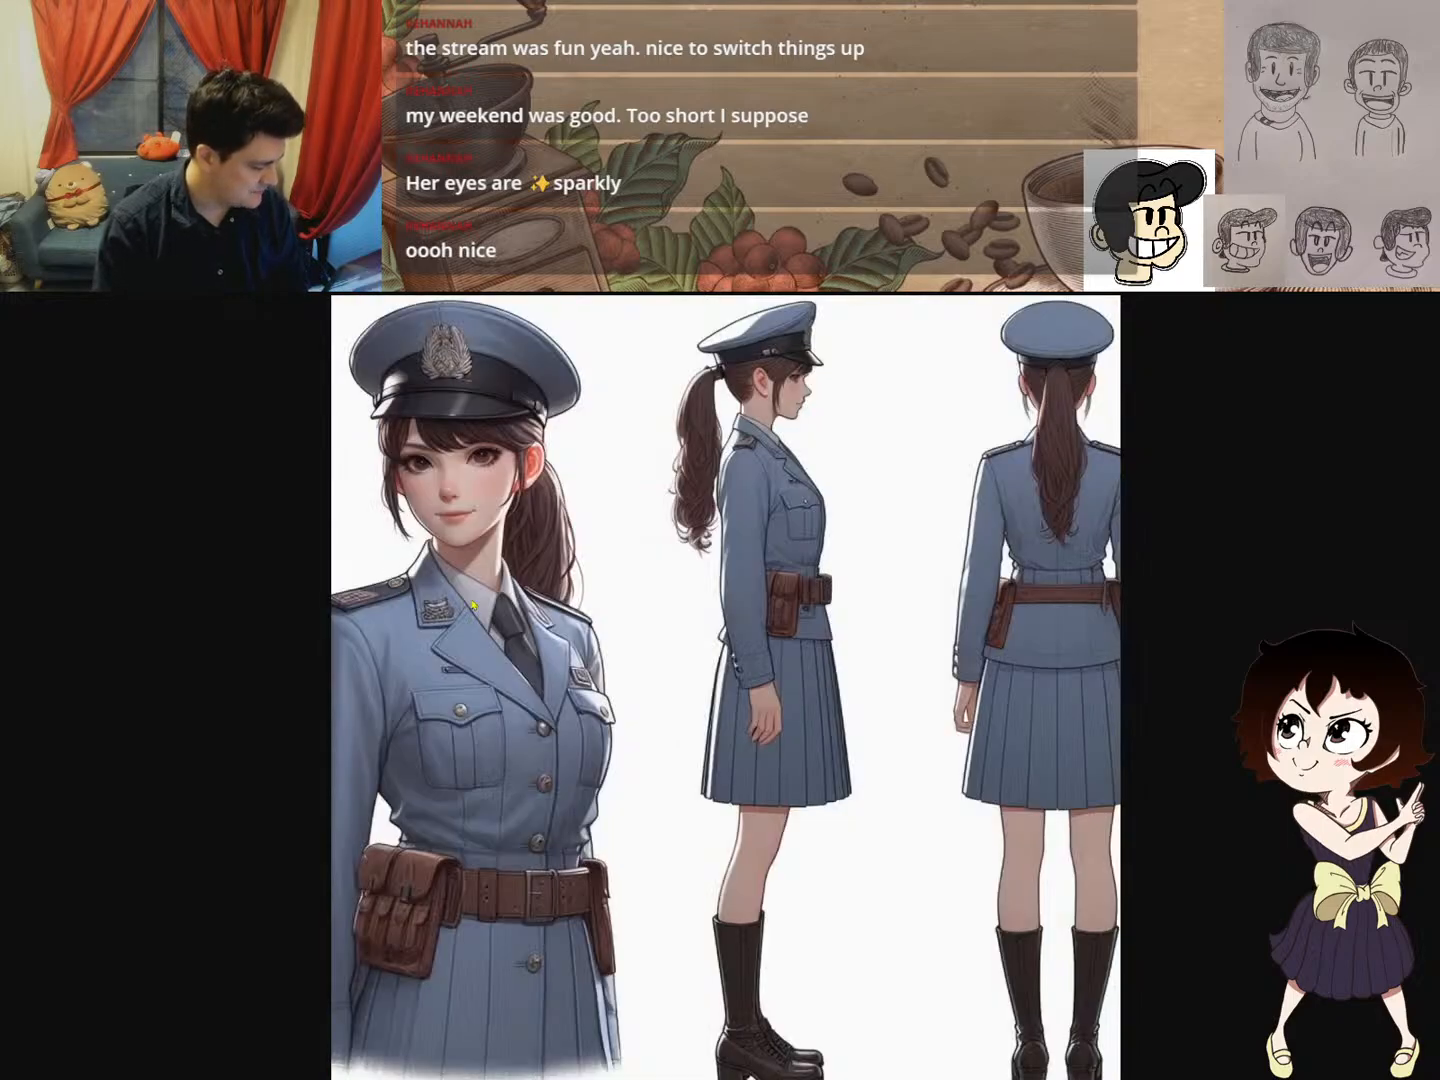
pyautogui.press('Left')
pyautogui.press('Left')
pyautogui.press('Left')
pyautogui.press('Left')
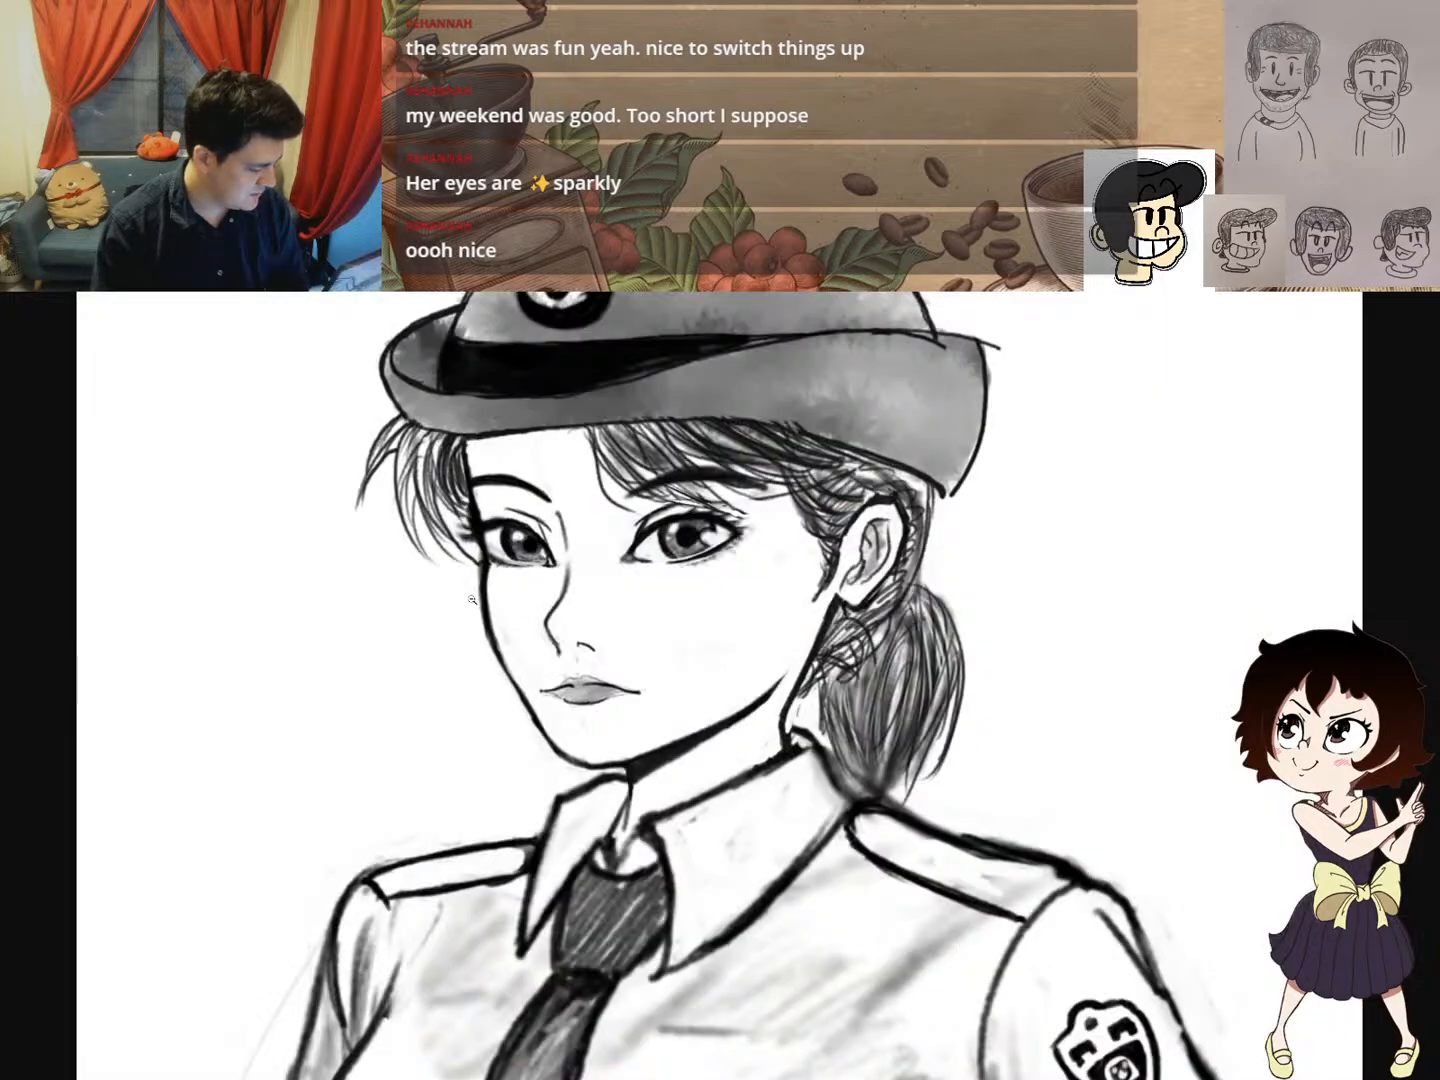
pyautogui.press('Left')
pyautogui.press('Left')
pyautogui.press('Left')
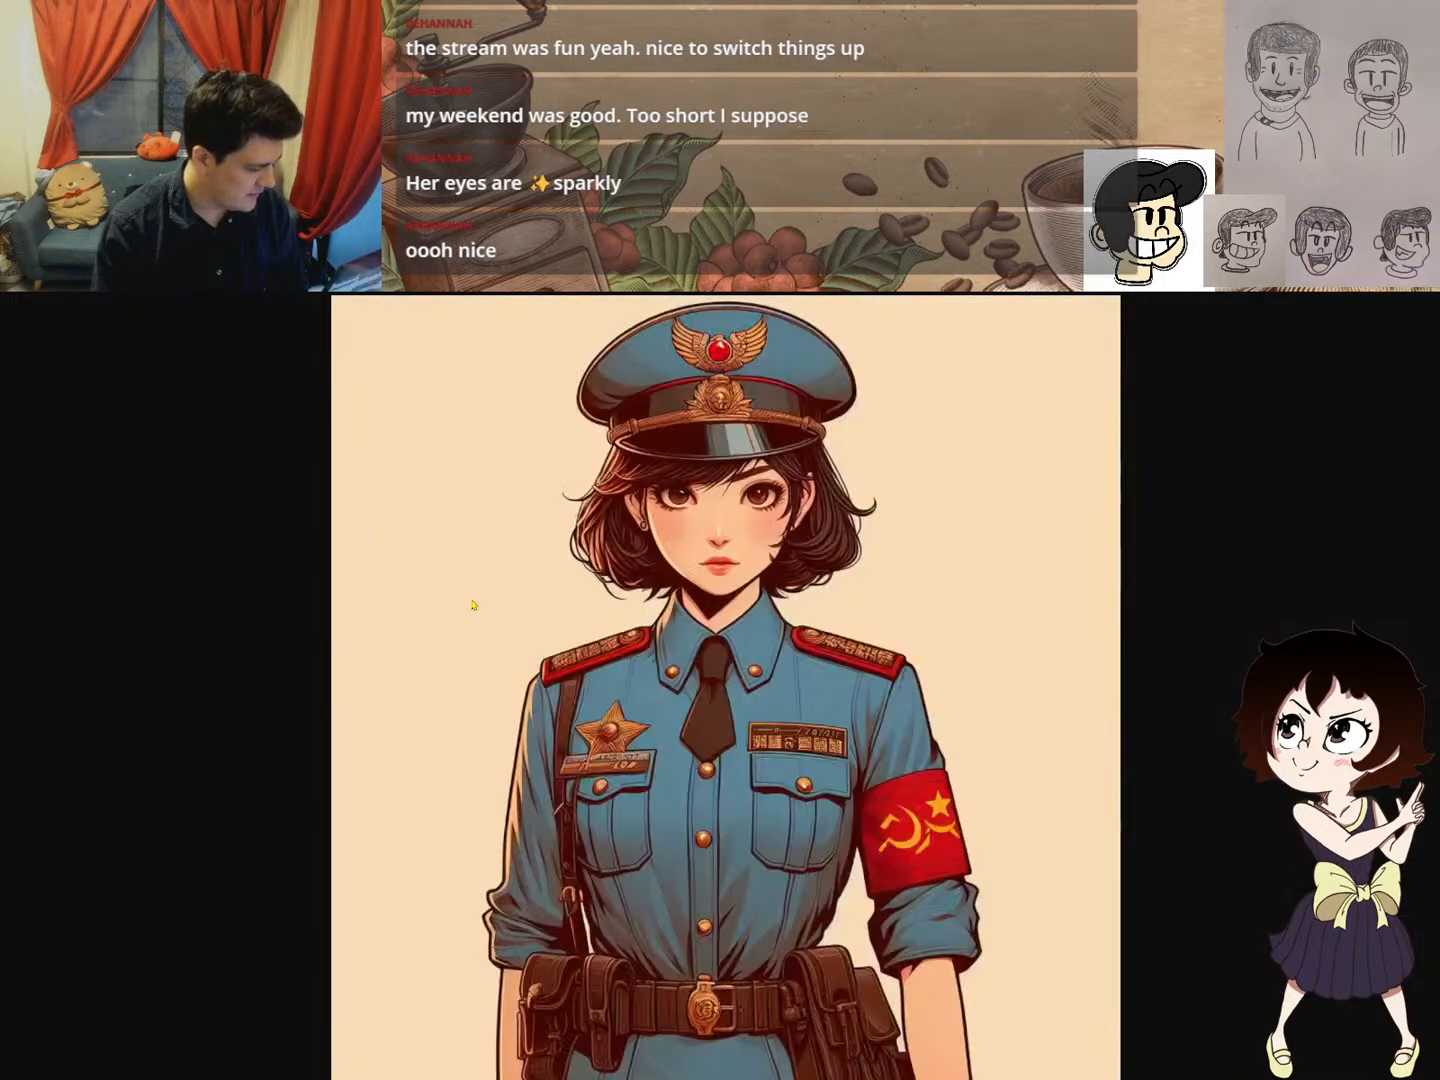
pyautogui.press('Right')
pyautogui.press('Left')
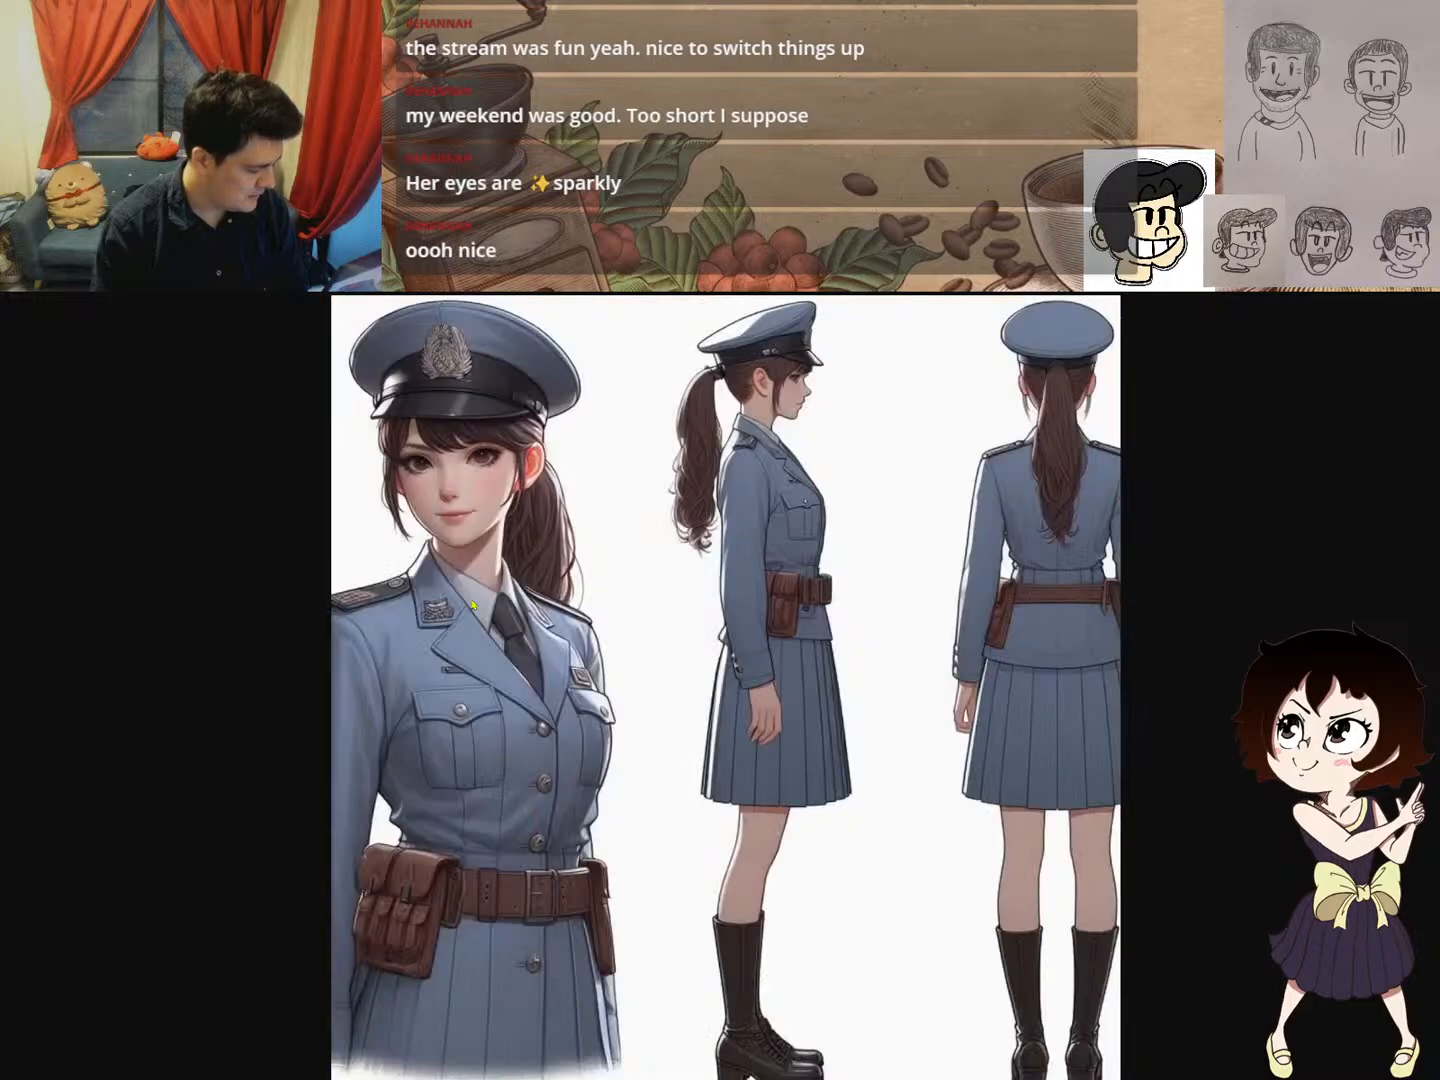
pyautogui.press('Right')
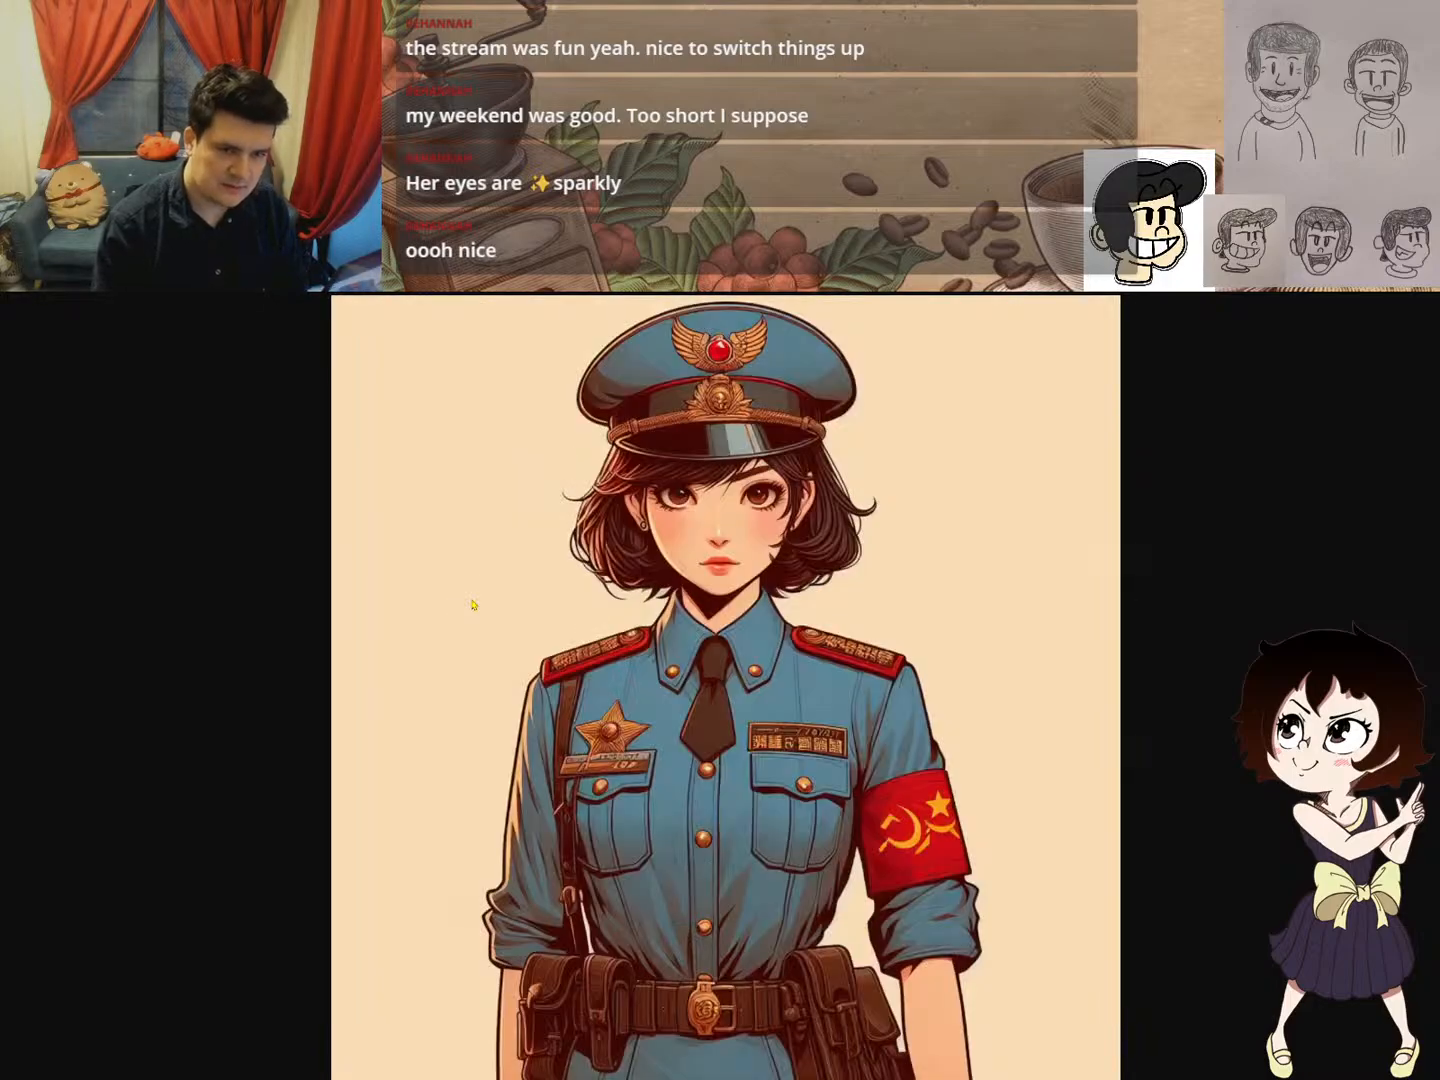
pyautogui.press('Right')
pyautogui.press('Left')
pyautogui.press('Left')
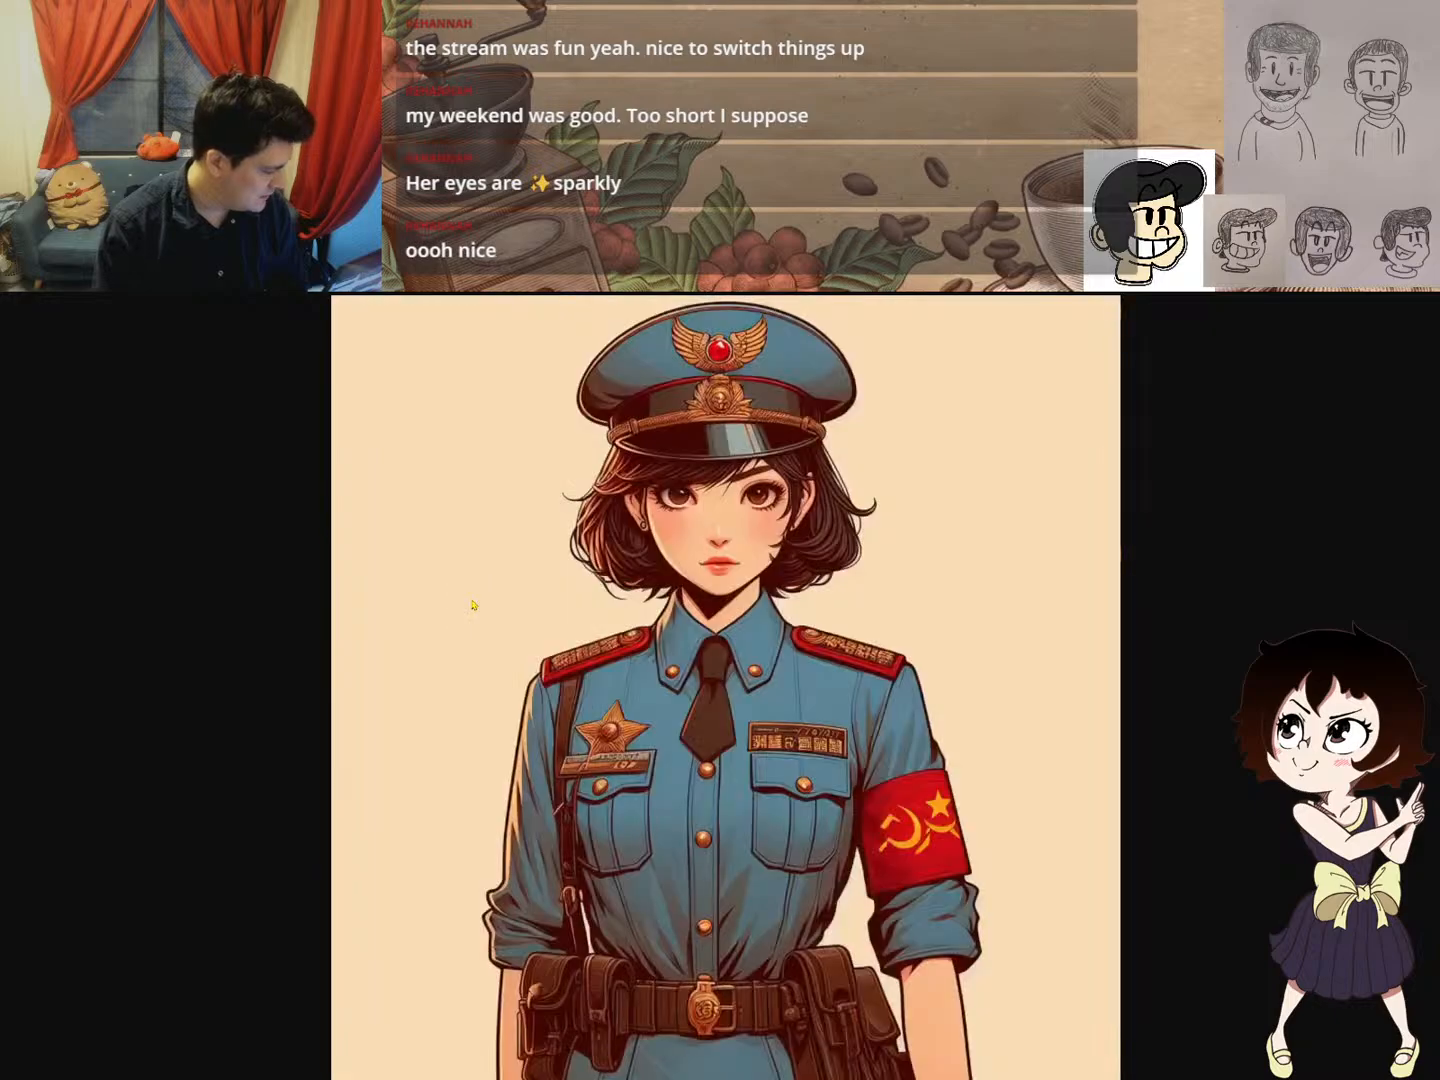
pyautogui.press('Left')
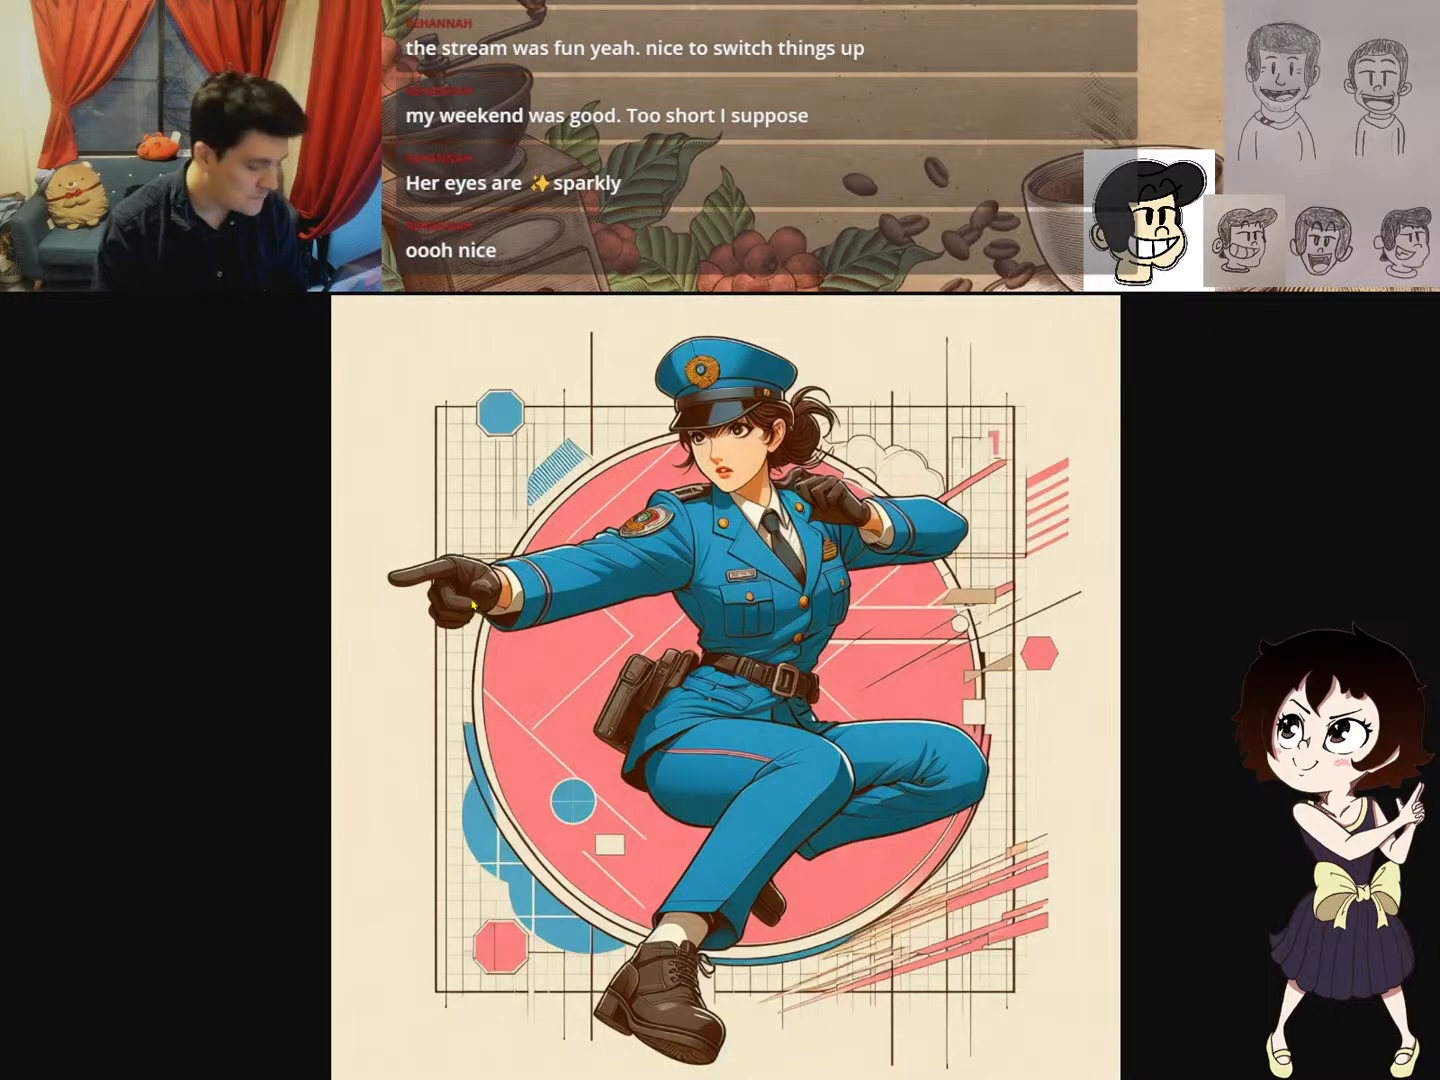
pyautogui.press('Escape')
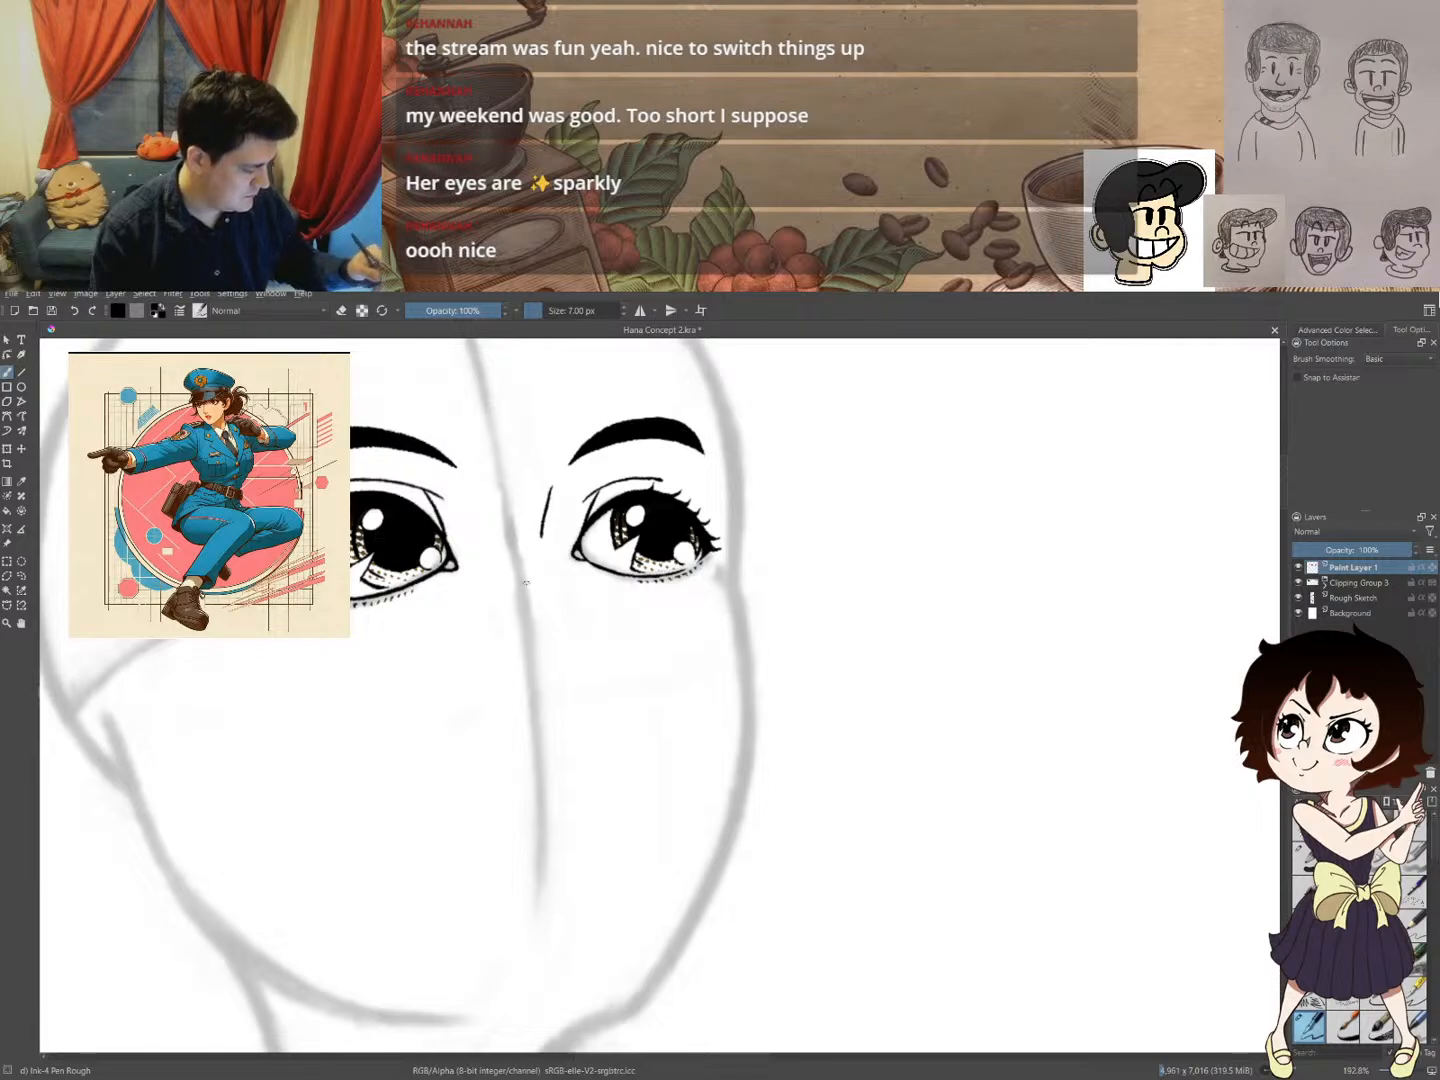
# - Try a nose bridge, tip and underside beside the far eye in the mirrored canvas view, and undo the strokes
pyautogui.press('m')
pyautogui.moveTo(659, 675)
pyautogui.mouseDown()
pyautogui.moveTo(533, 675)
pyautogui.moveTo(347, 595)
pyautogui.mouseUp()
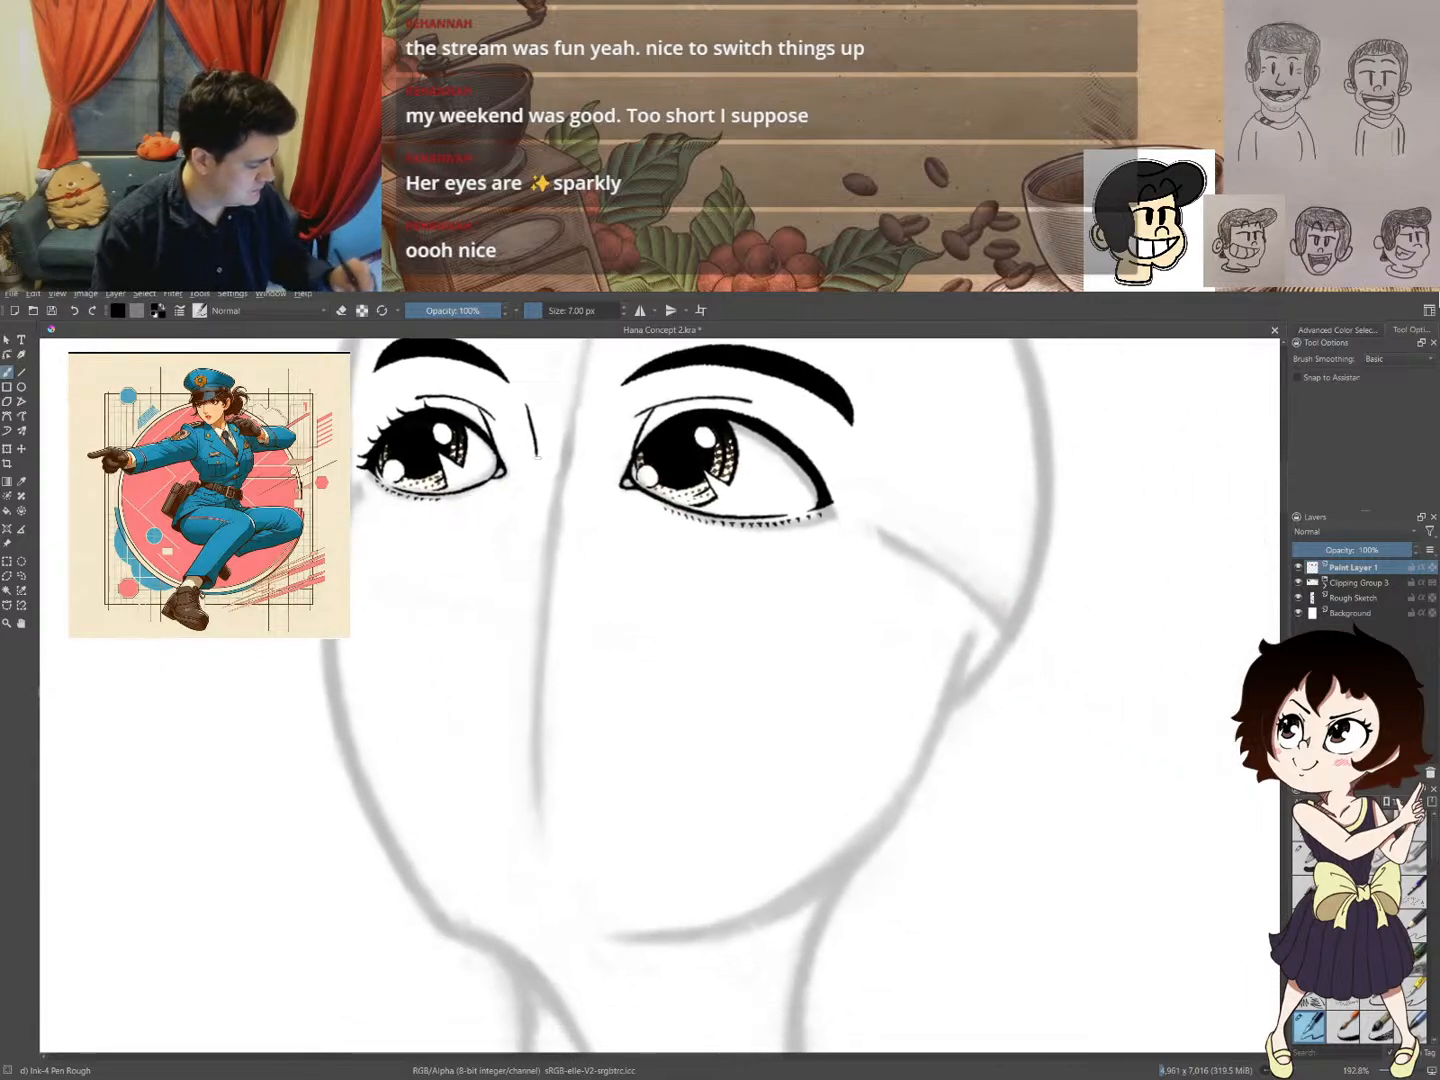
pyautogui.moveTo(535, 463); pyautogui.dragTo(517, 490)
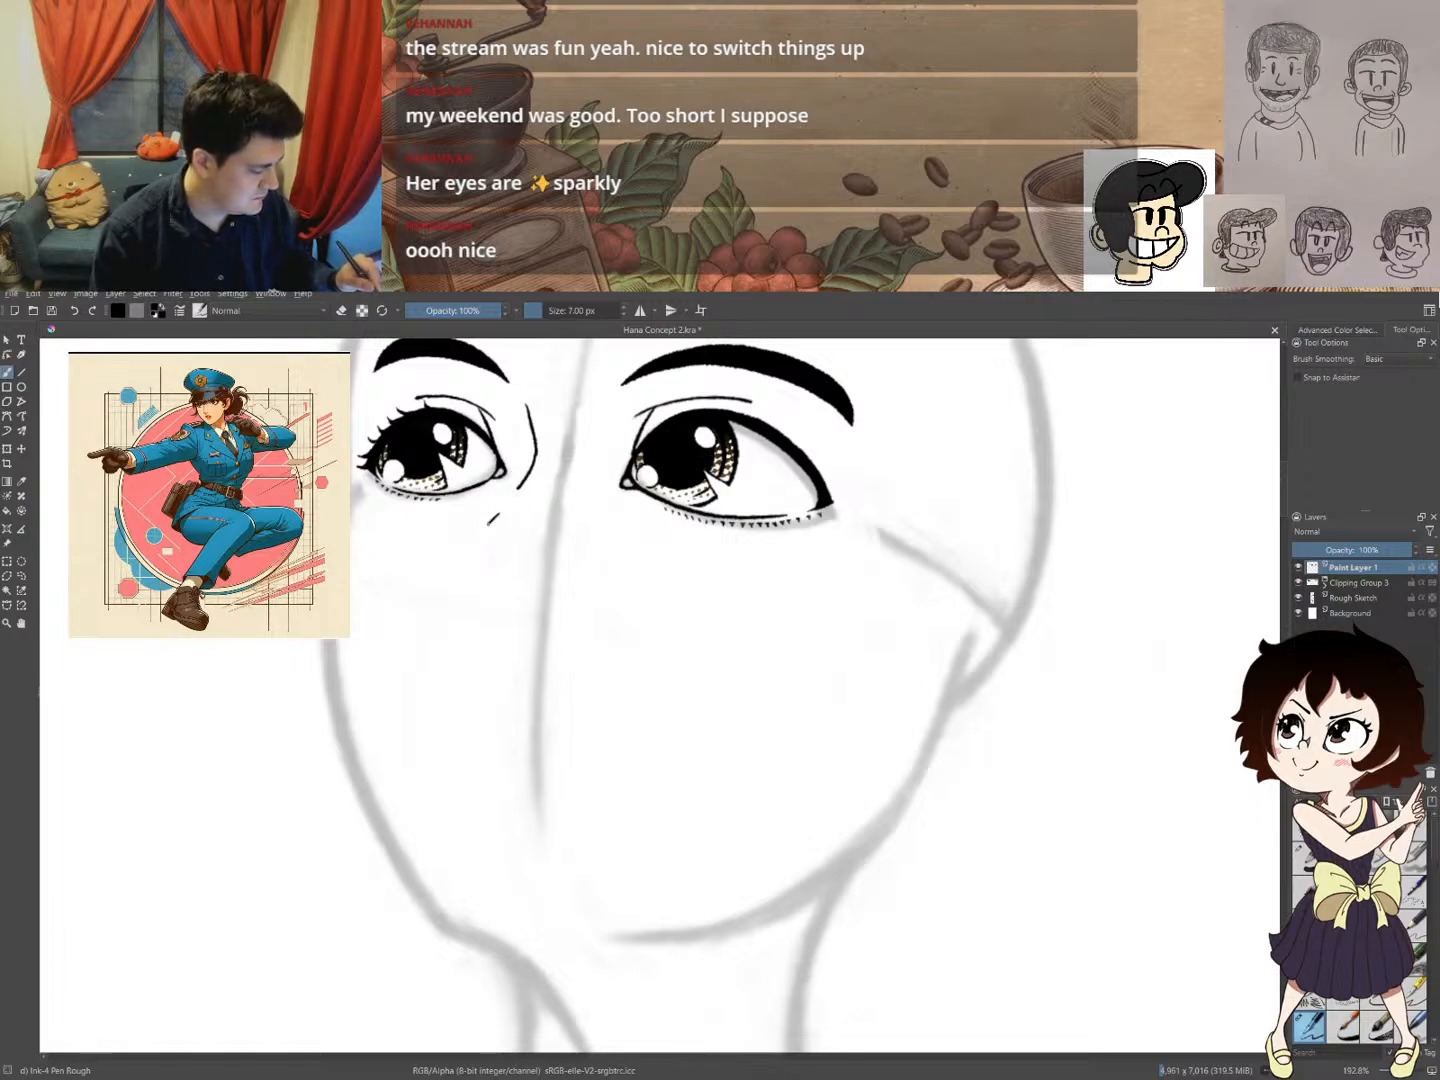
pyautogui.moveTo(488, 522)
pyautogui.mouseDown()
pyautogui.moveTo(474, 537)
pyautogui.moveTo(481, 590)
pyautogui.mouseUp()
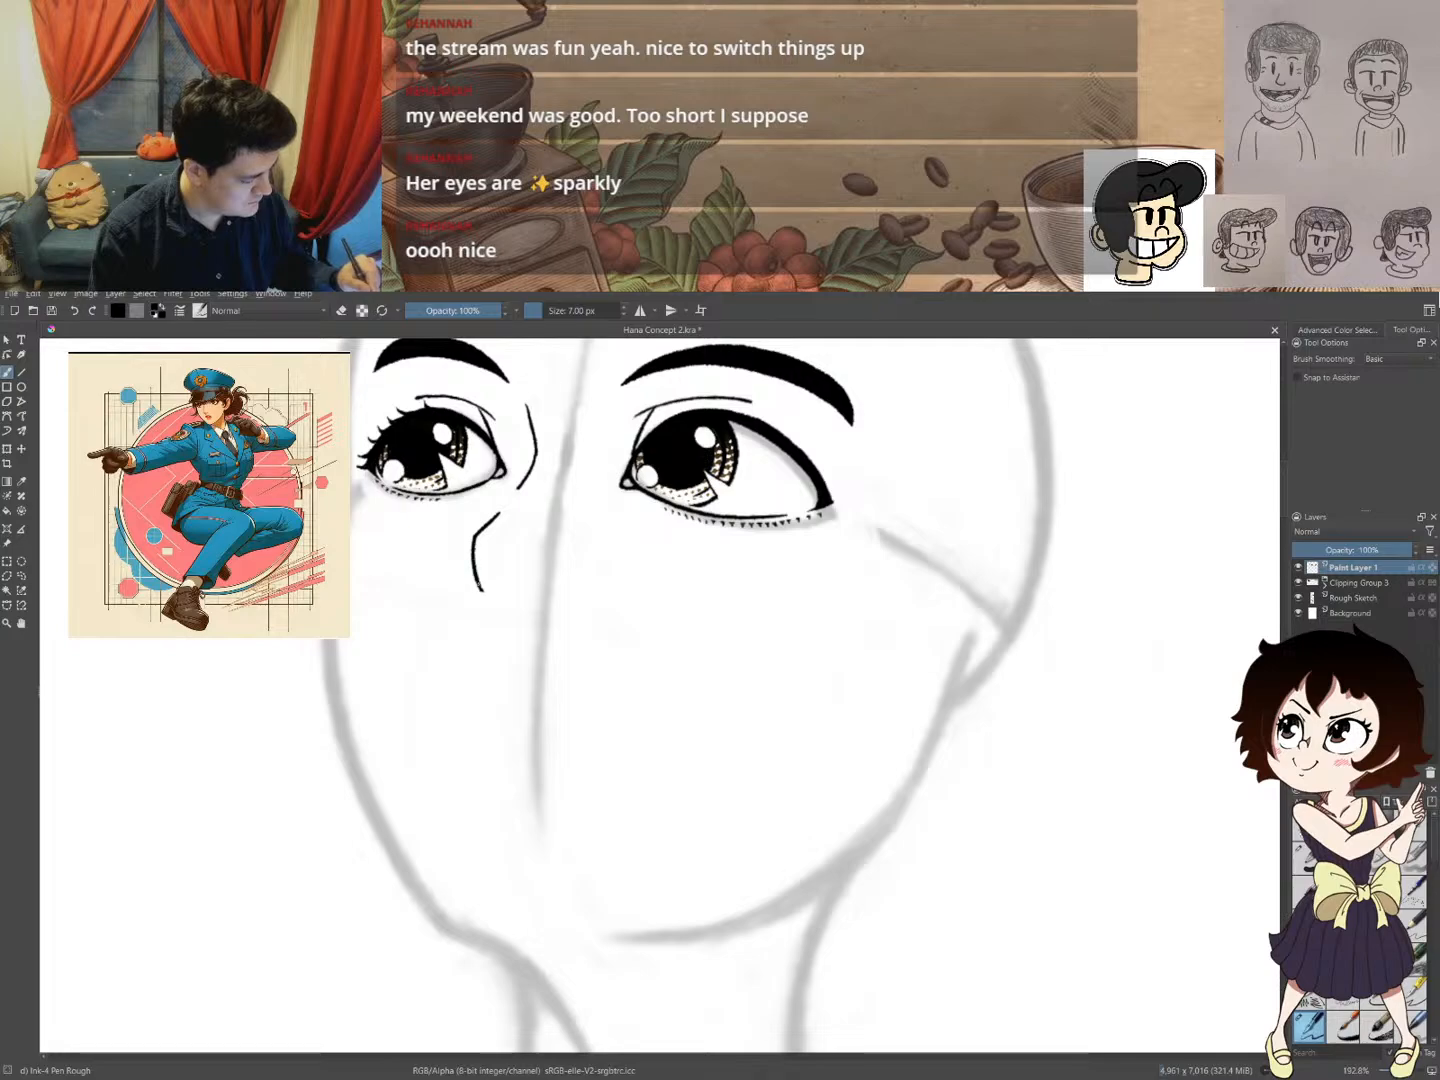
pyautogui.moveTo(481, 589); pyautogui.dragTo(491, 599)
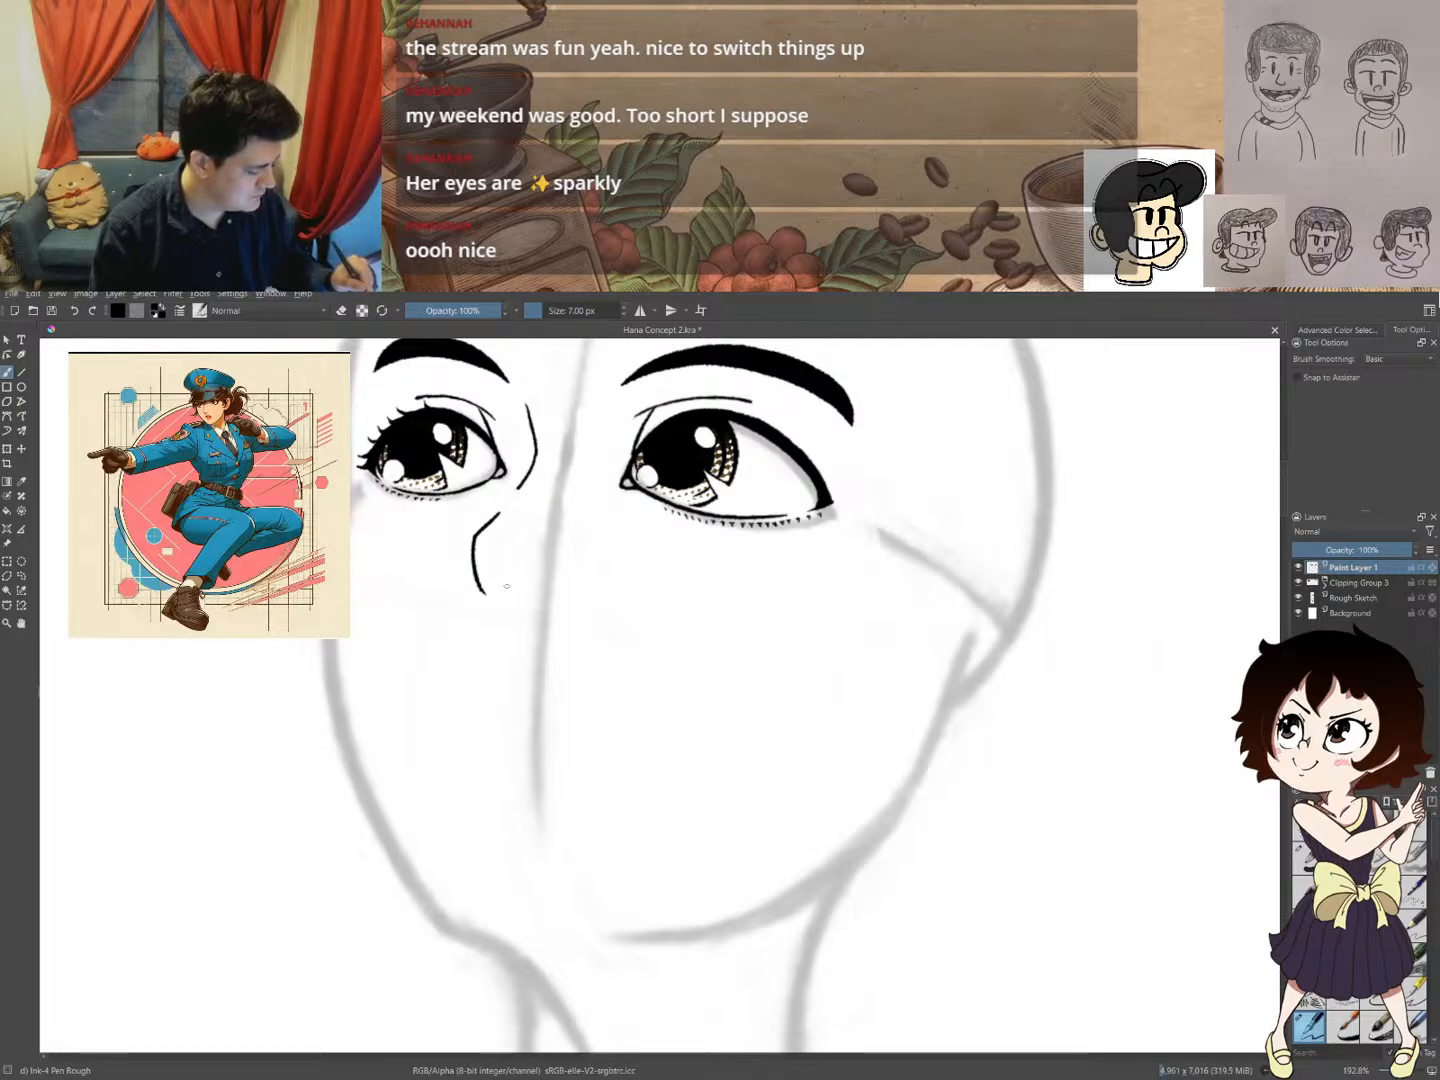
pyautogui.moveTo(530, 546)
pyautogui.mouseDown()
pyautogui.moveTo(455, 651)
pyautogui.moveTo(533, 552)
pyautogui.mouseUp()
pyautogui.hotkey('ctrl', 'z')
pyautogui.hotkey('ctrl', 'z')
pyautogui.hotkey('ctrl', 'z')
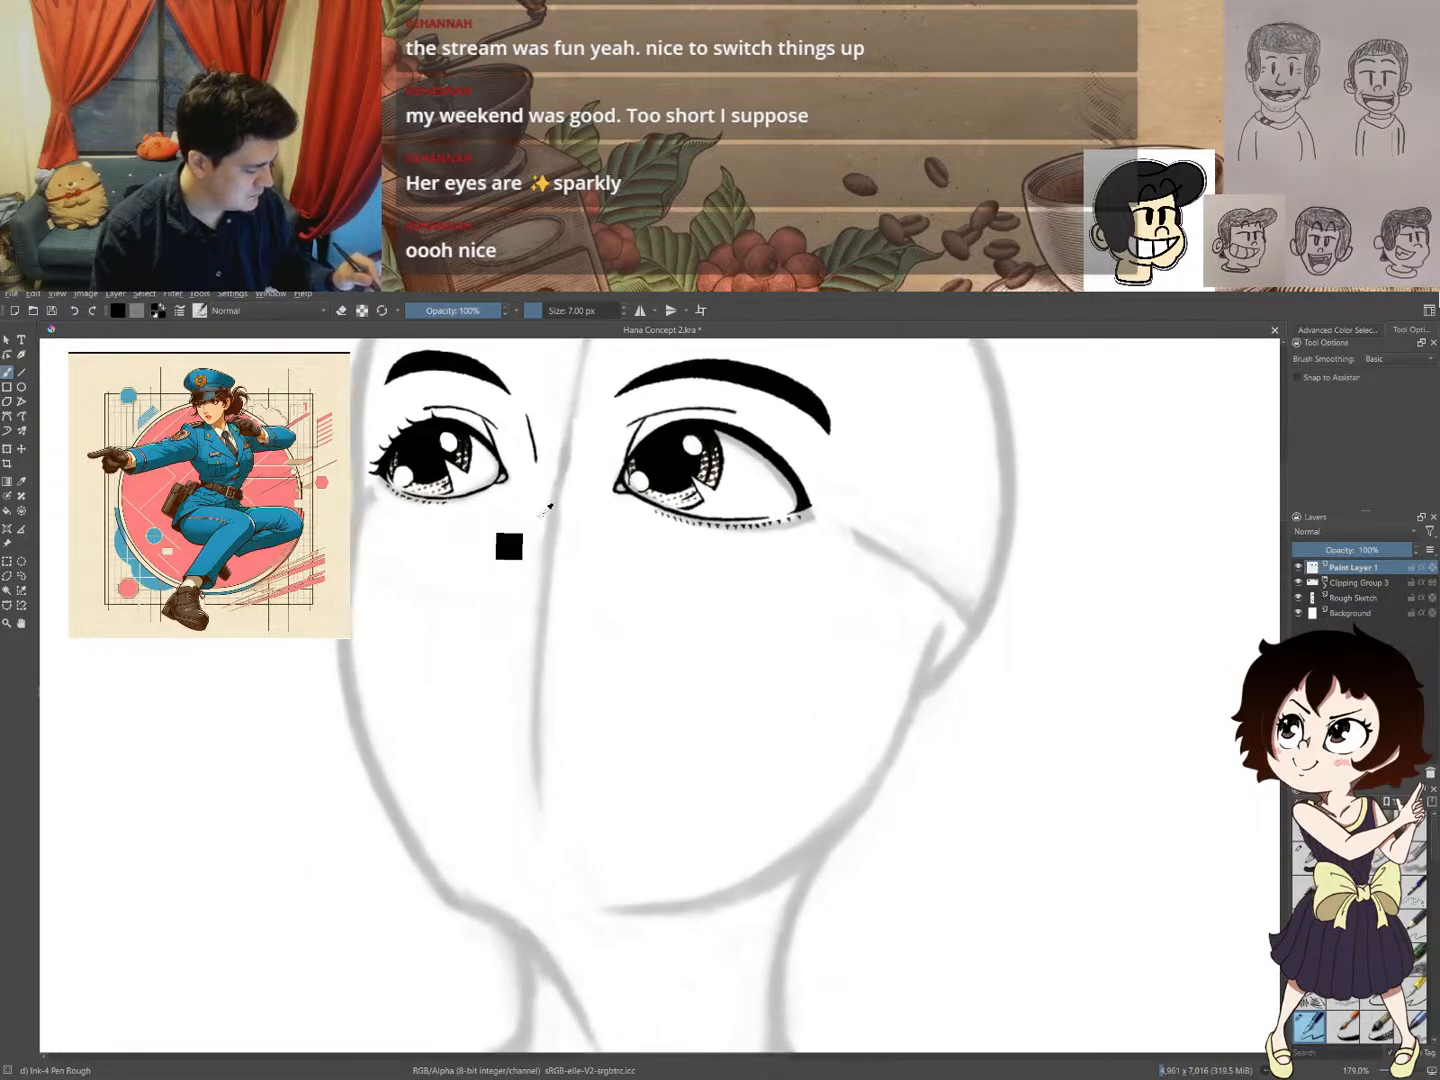
pyautogui.hotkey('ctrl', 'z')
pyautogui.press('m')
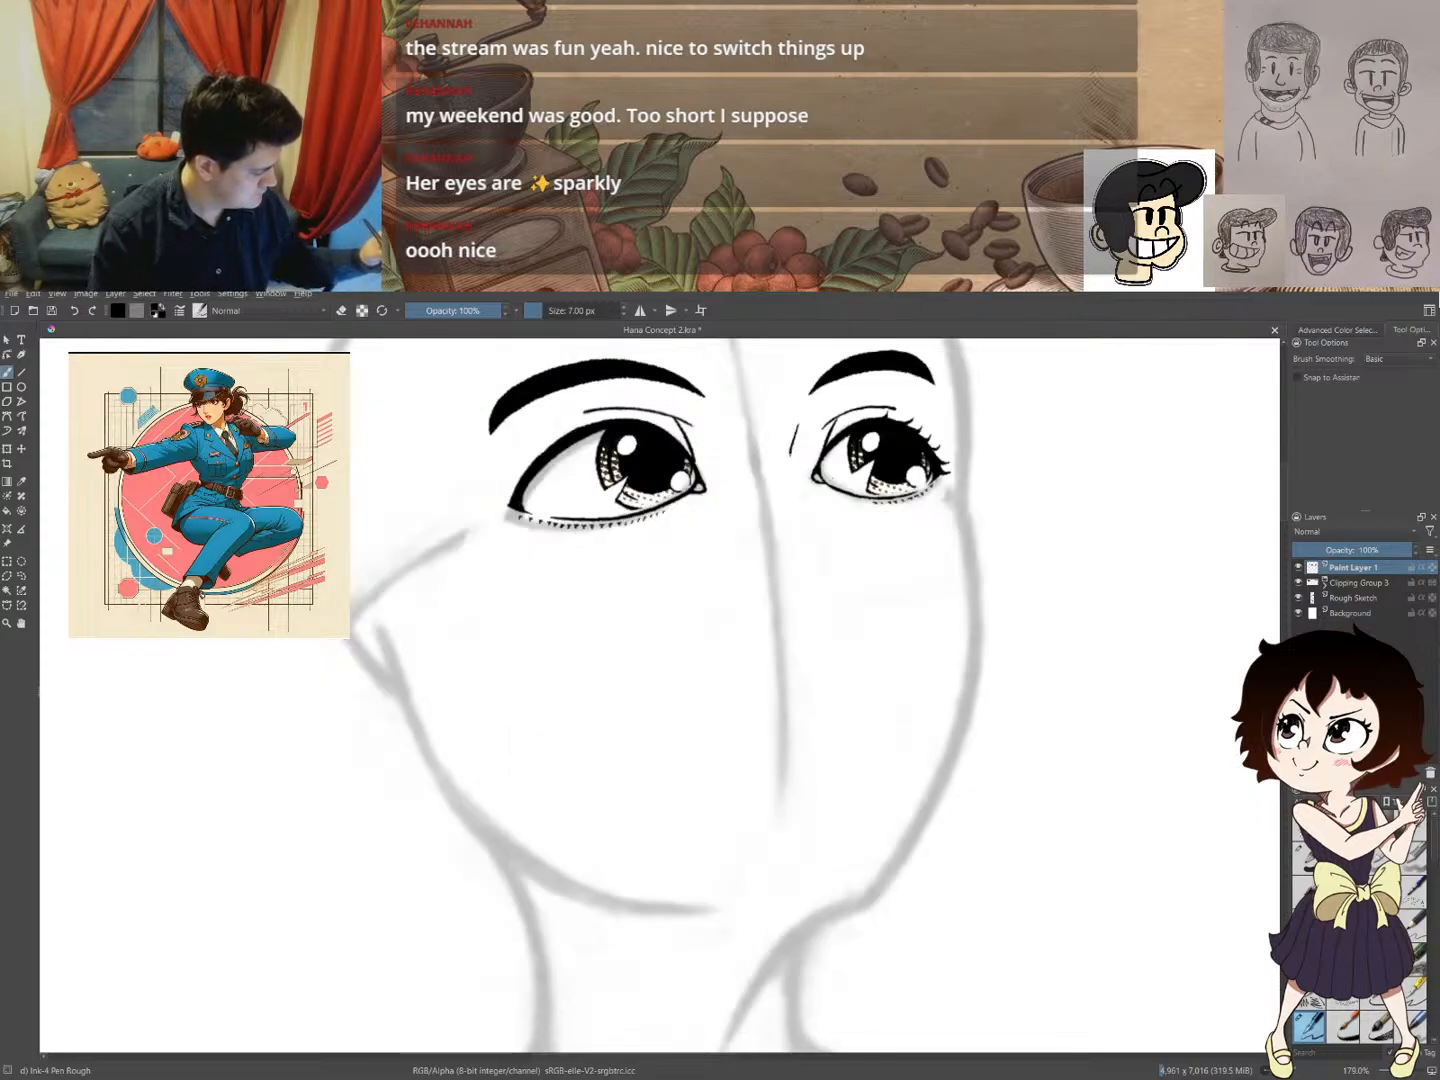
# - Extend the nose-bridge line past the far eye's inner corner to the nose tip and back inward along the underside, redoing unsatisfactory strokes
pyautogui.moveTo(791, 452)
pyautogui.mouseDown()
pyautogui.moveTo(796, 500)
pyautogui.moveTo(825, 533)
pyautogui.mouseUp()
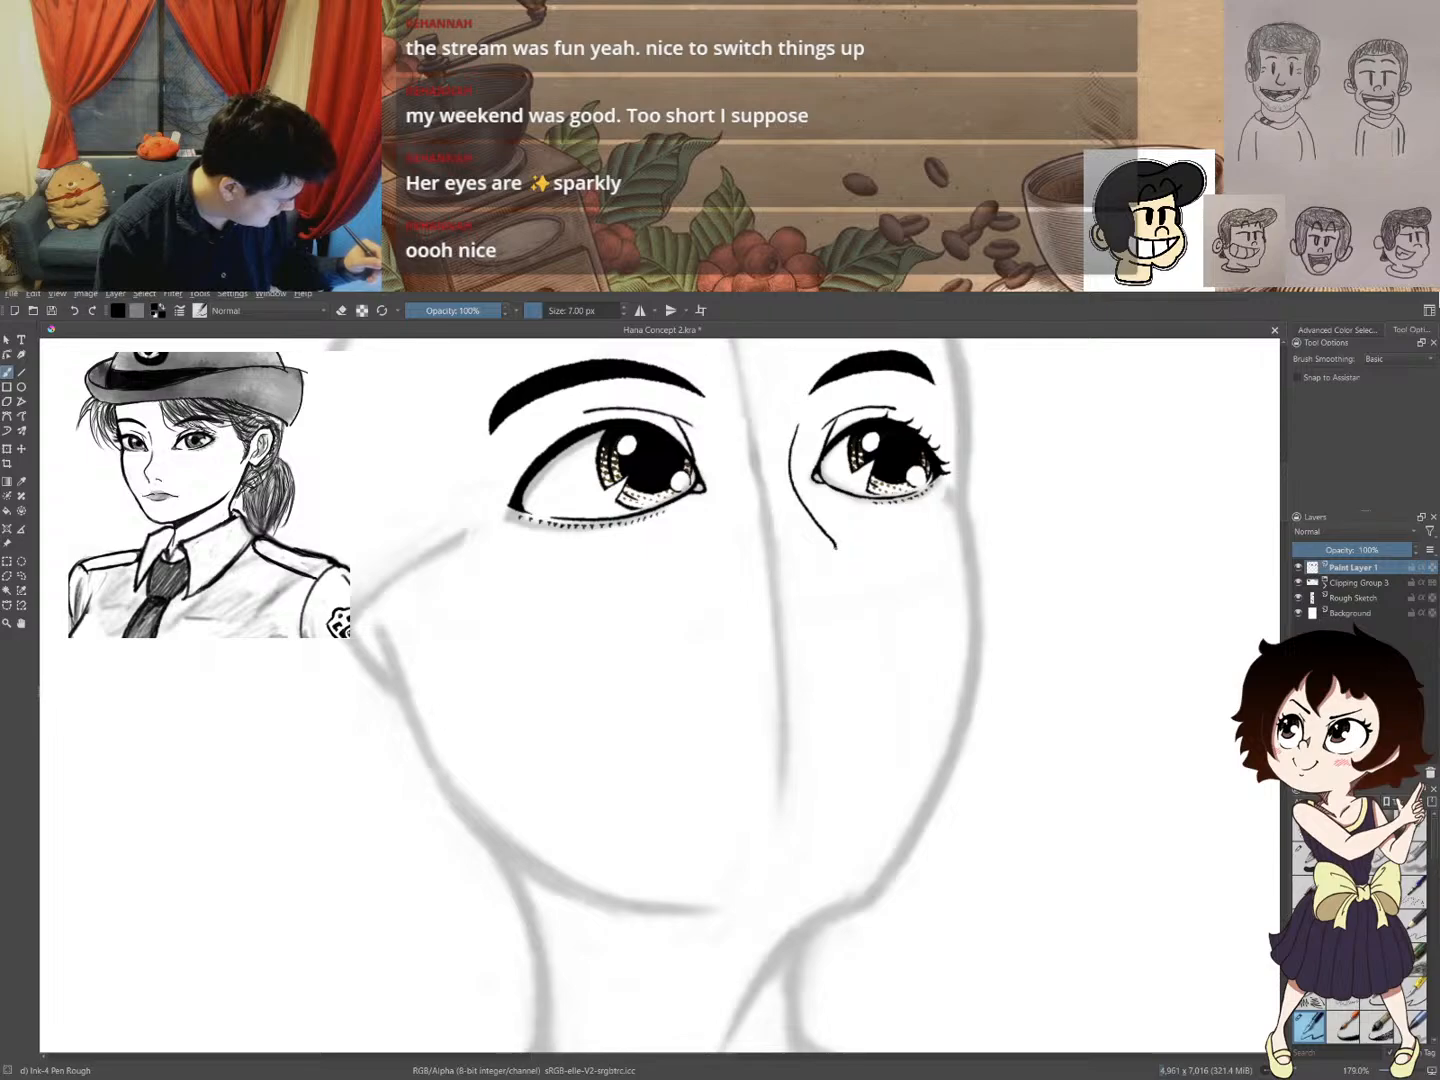
pyautogui.moveTo(832, 557)
pyautogui.mouseDown()
pyautogui.moveTo(823, 580)
pyautogui.moveTo(836, 569)
pyautogui.mouseUp()
pyautogui.hotkey('ctrl', 'z')
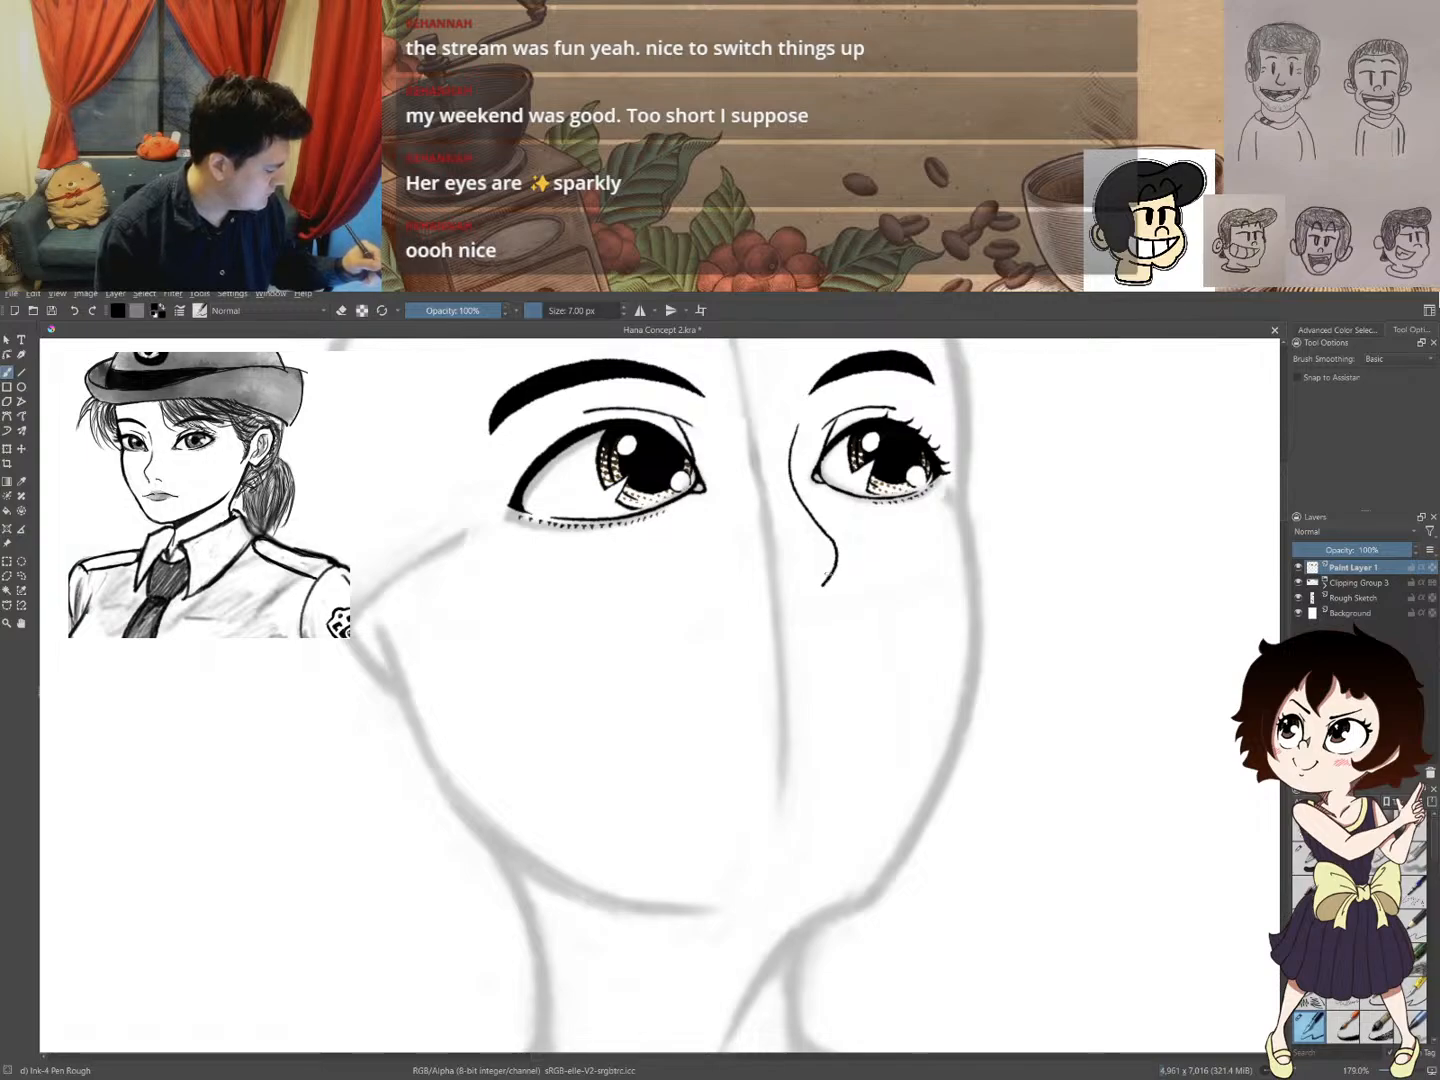
pyautogui.hotkey('ctrl', 'z')
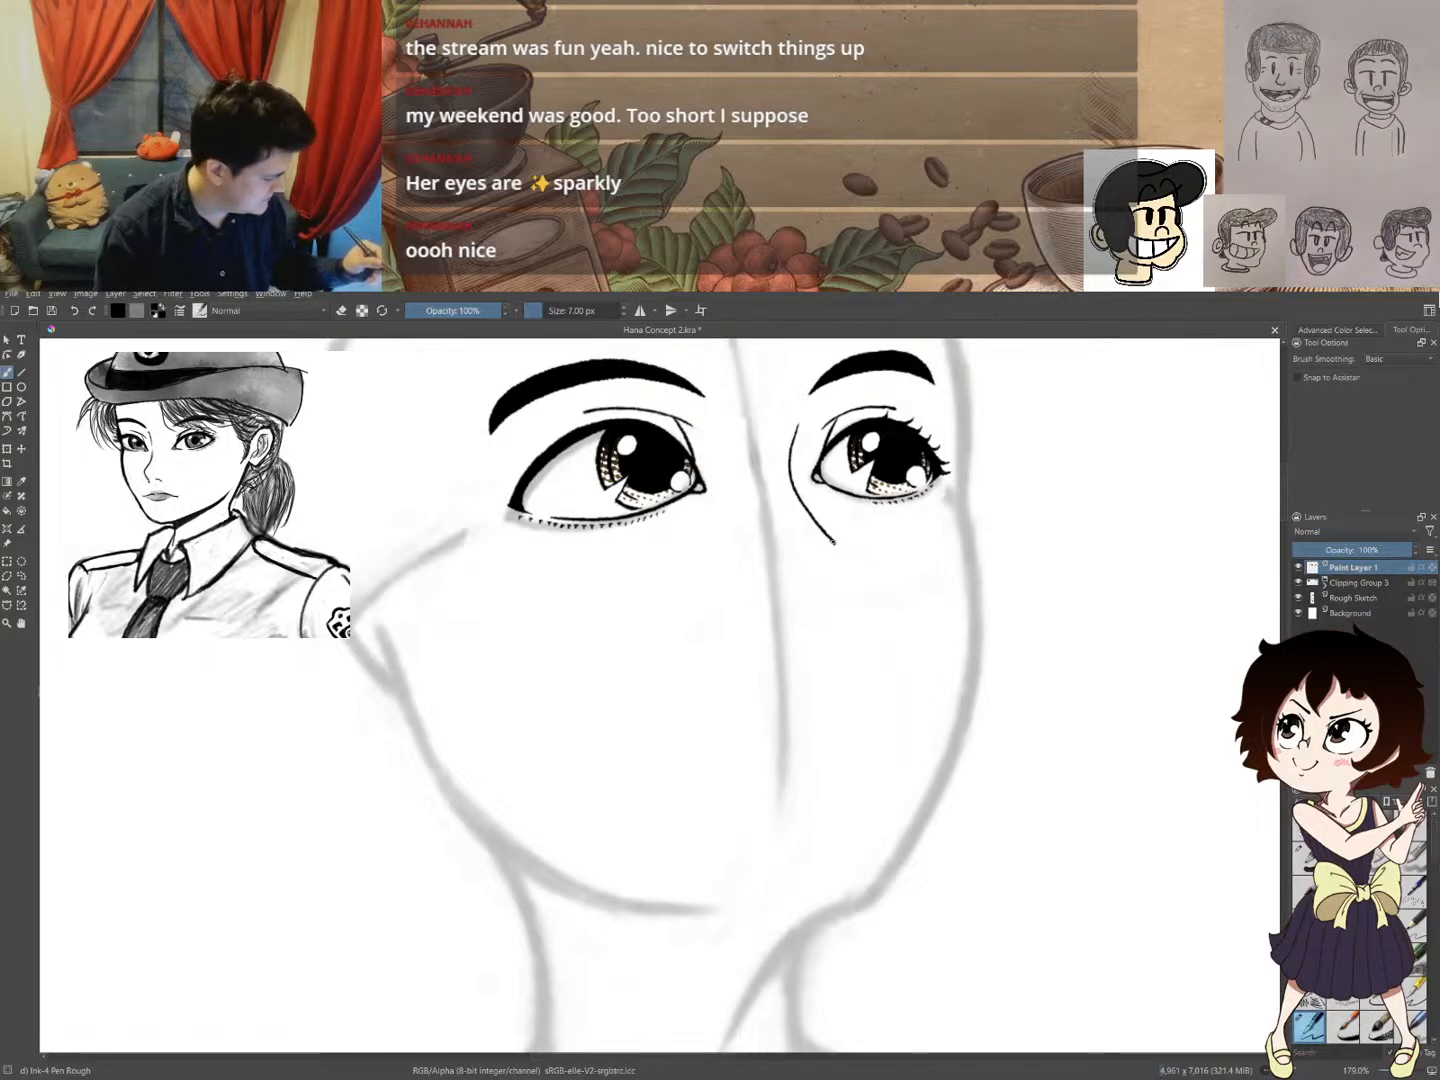
pyautogui.moveTo(832, 541); pyautogui.dragTo(835, 549)
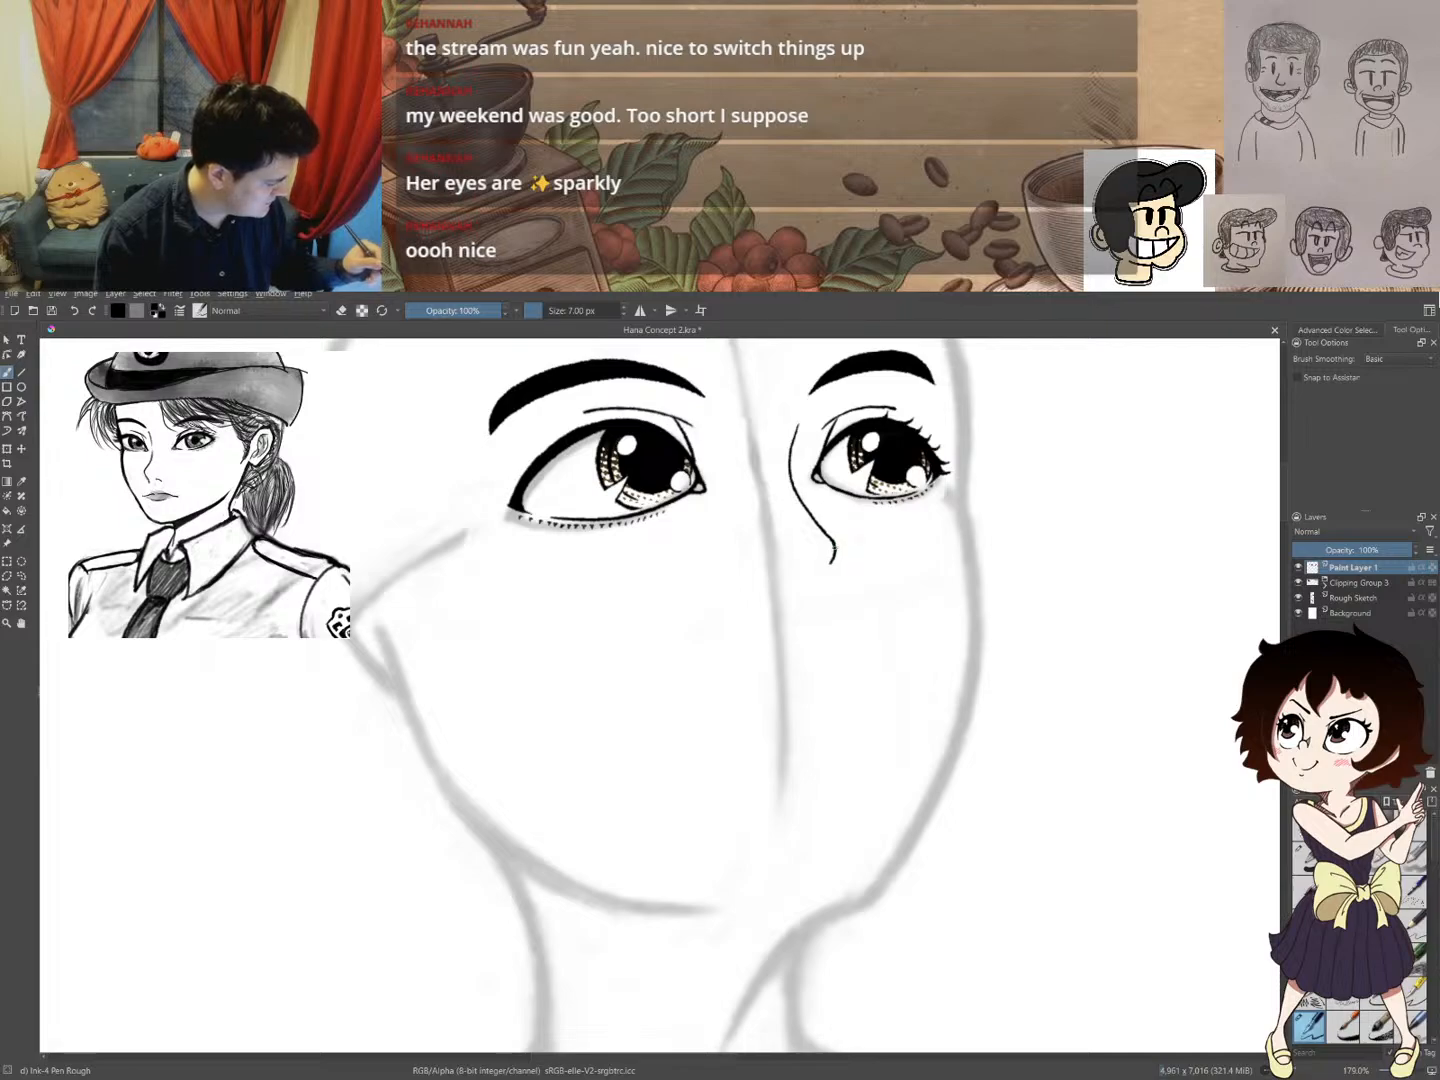
pyautogui.hotkey('ctrl', 'z')
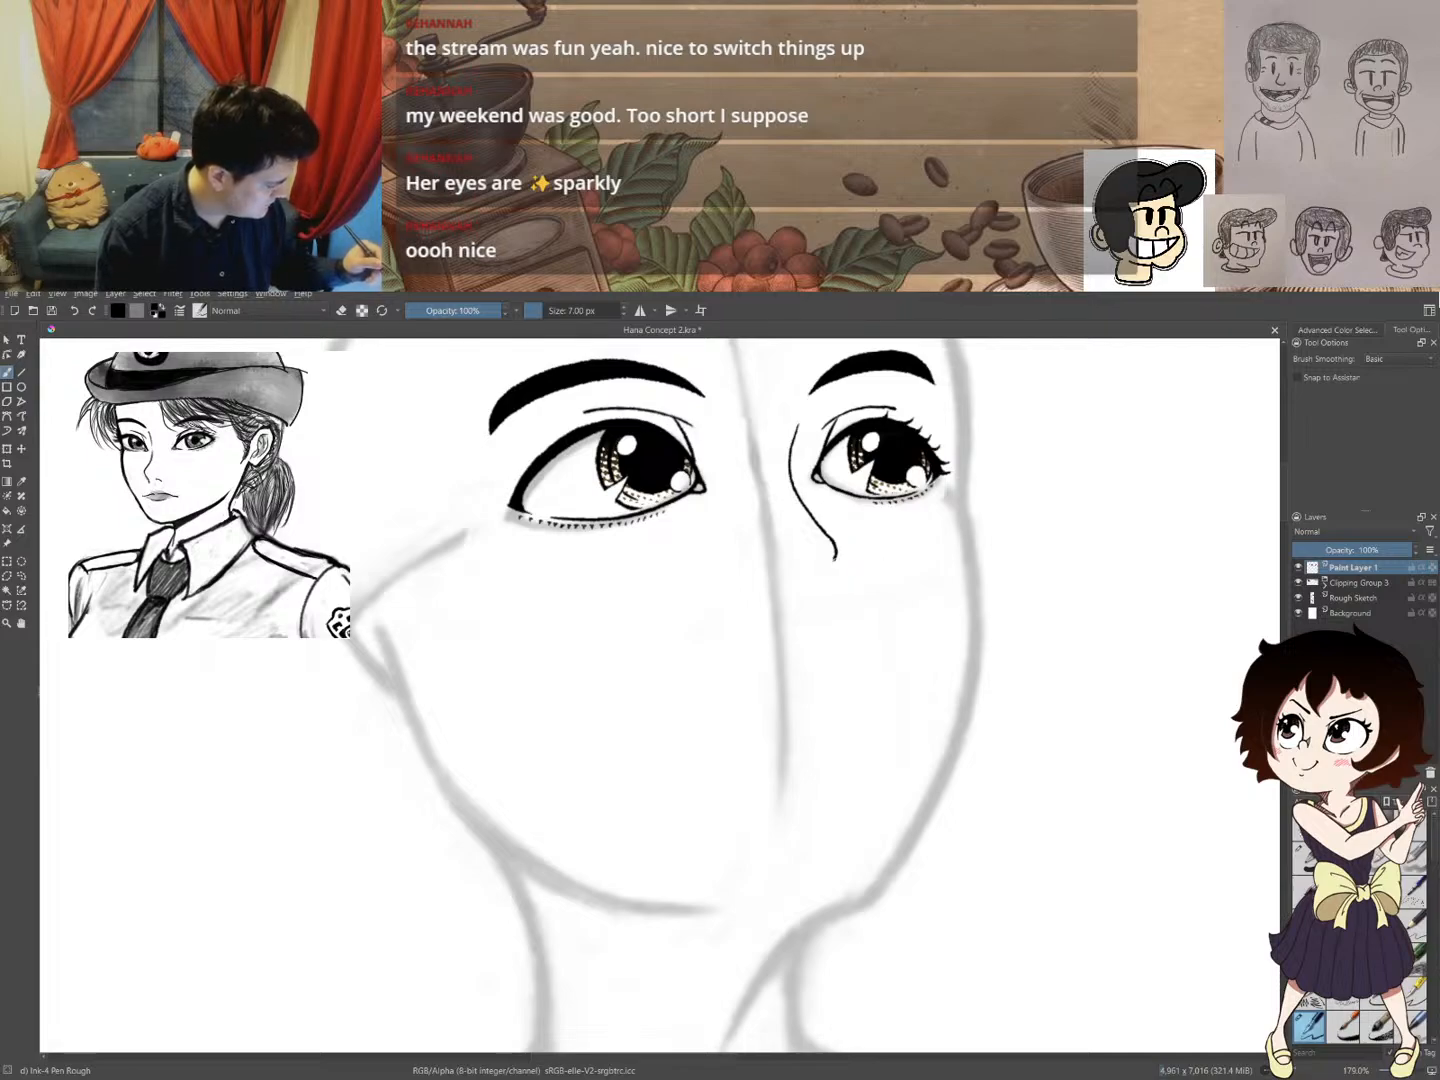
pyautogui.moveTo(836, 552); pyautogui.dragTo(815, 593)
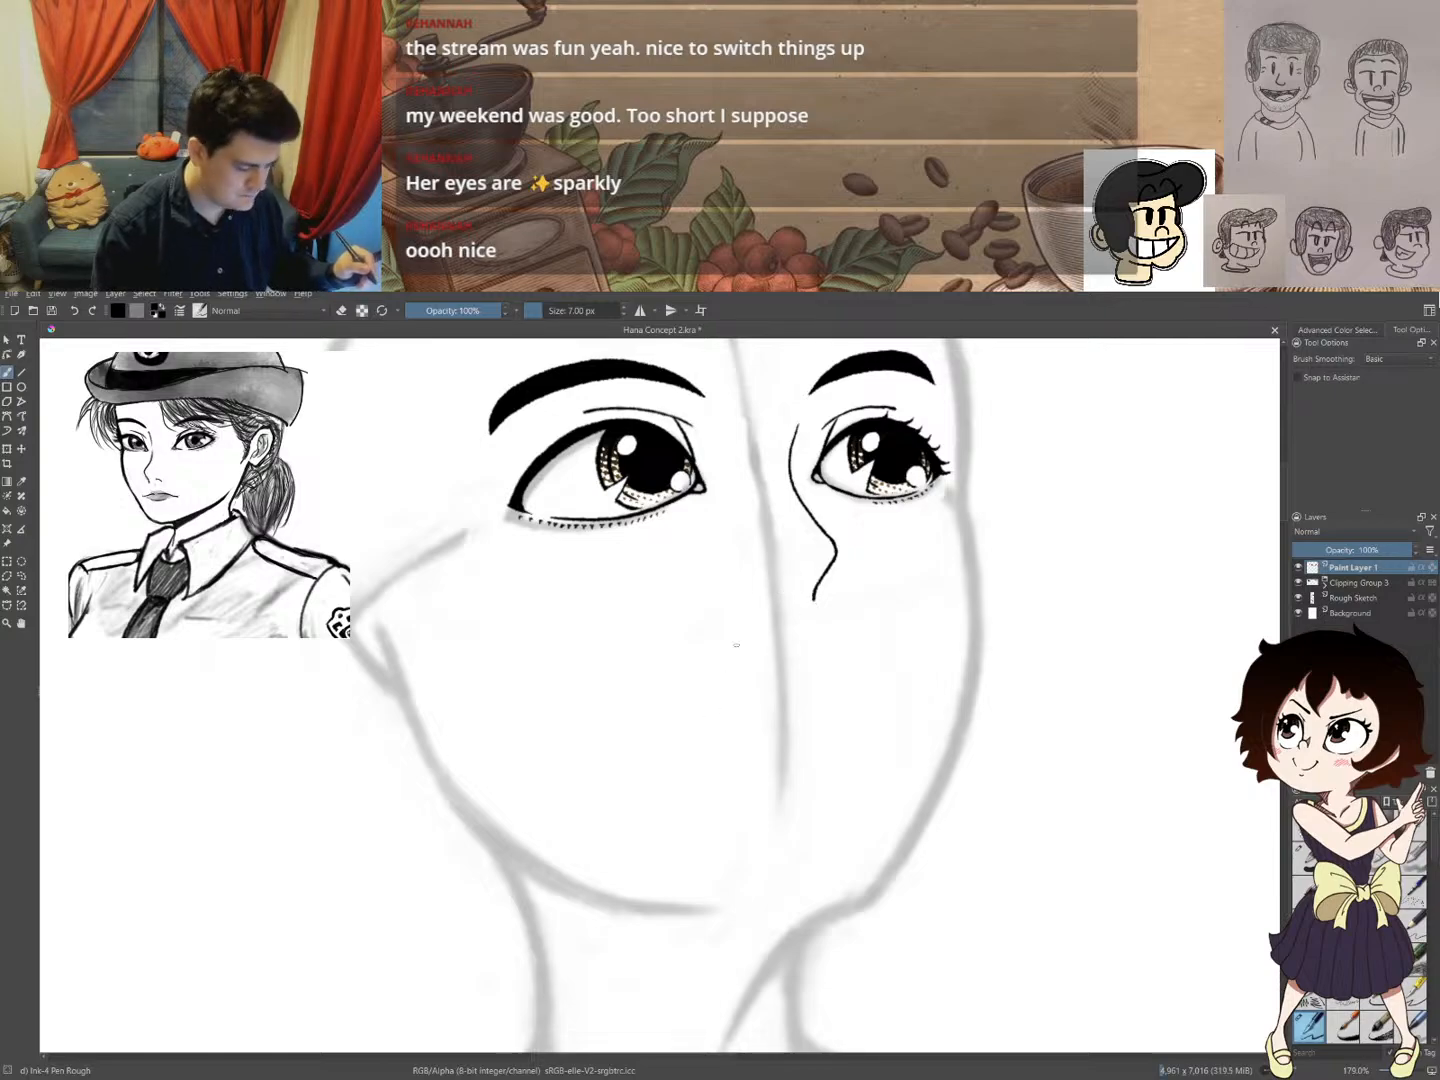
# - Hide and reshow the Rough Sketch, Clipping Group 3 and Paint Layer 1 layers to check the nose against the eyes
pyautogui.click(1300, 598)
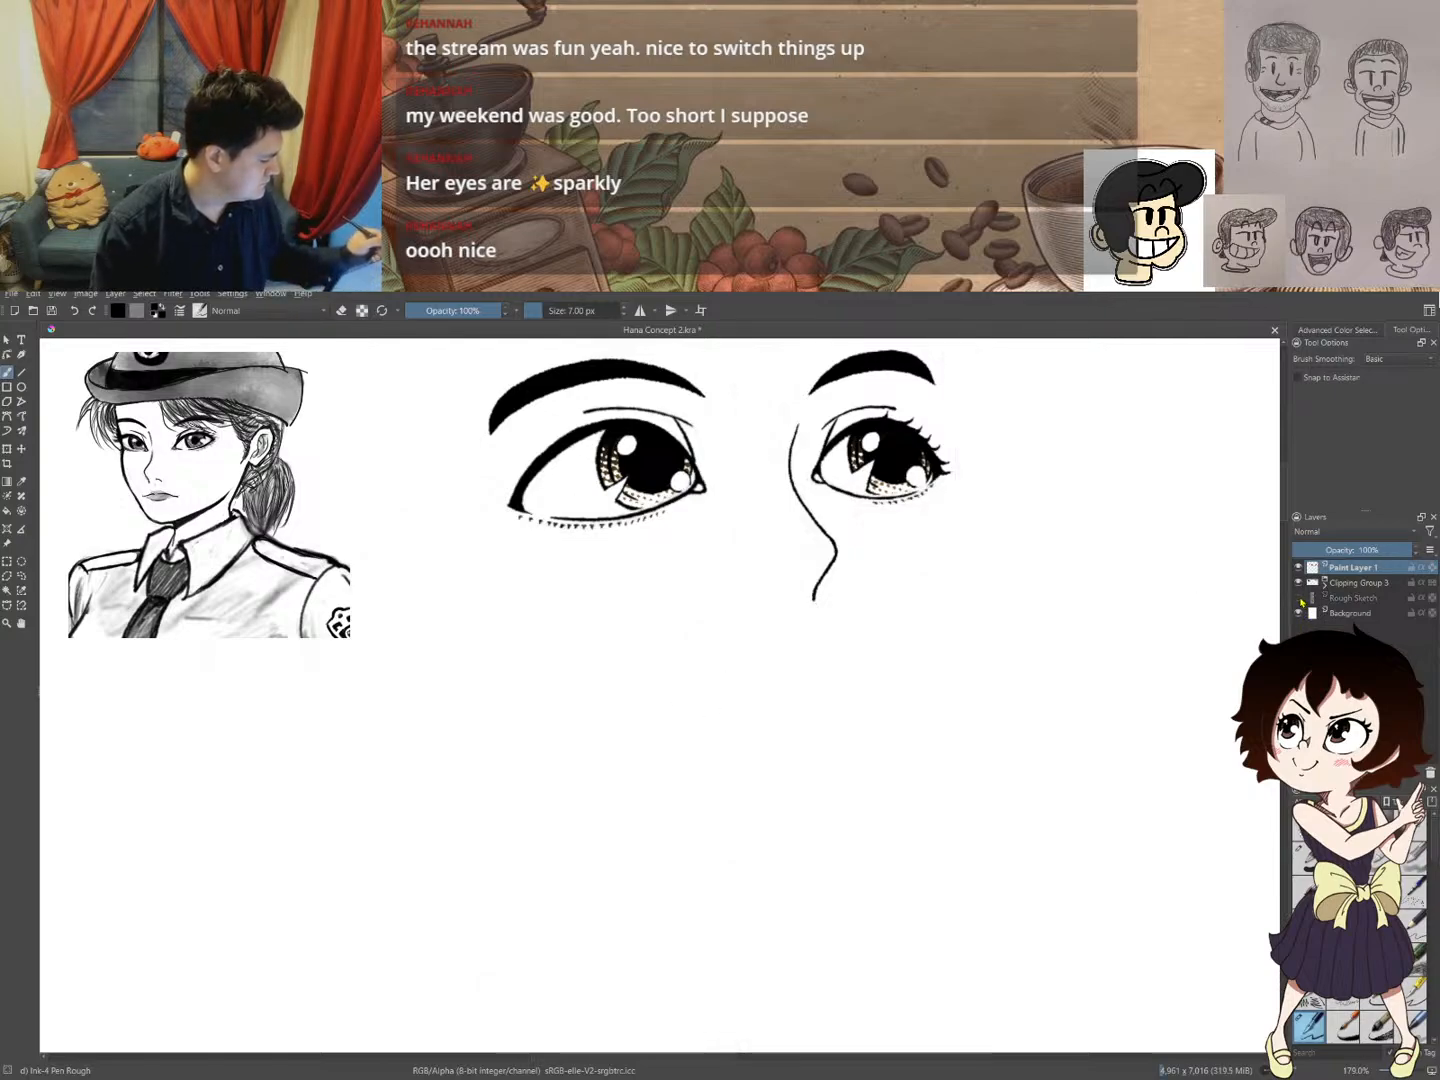
pyautogui.click(1299, 598)
pyautogui.click(1299, 598)
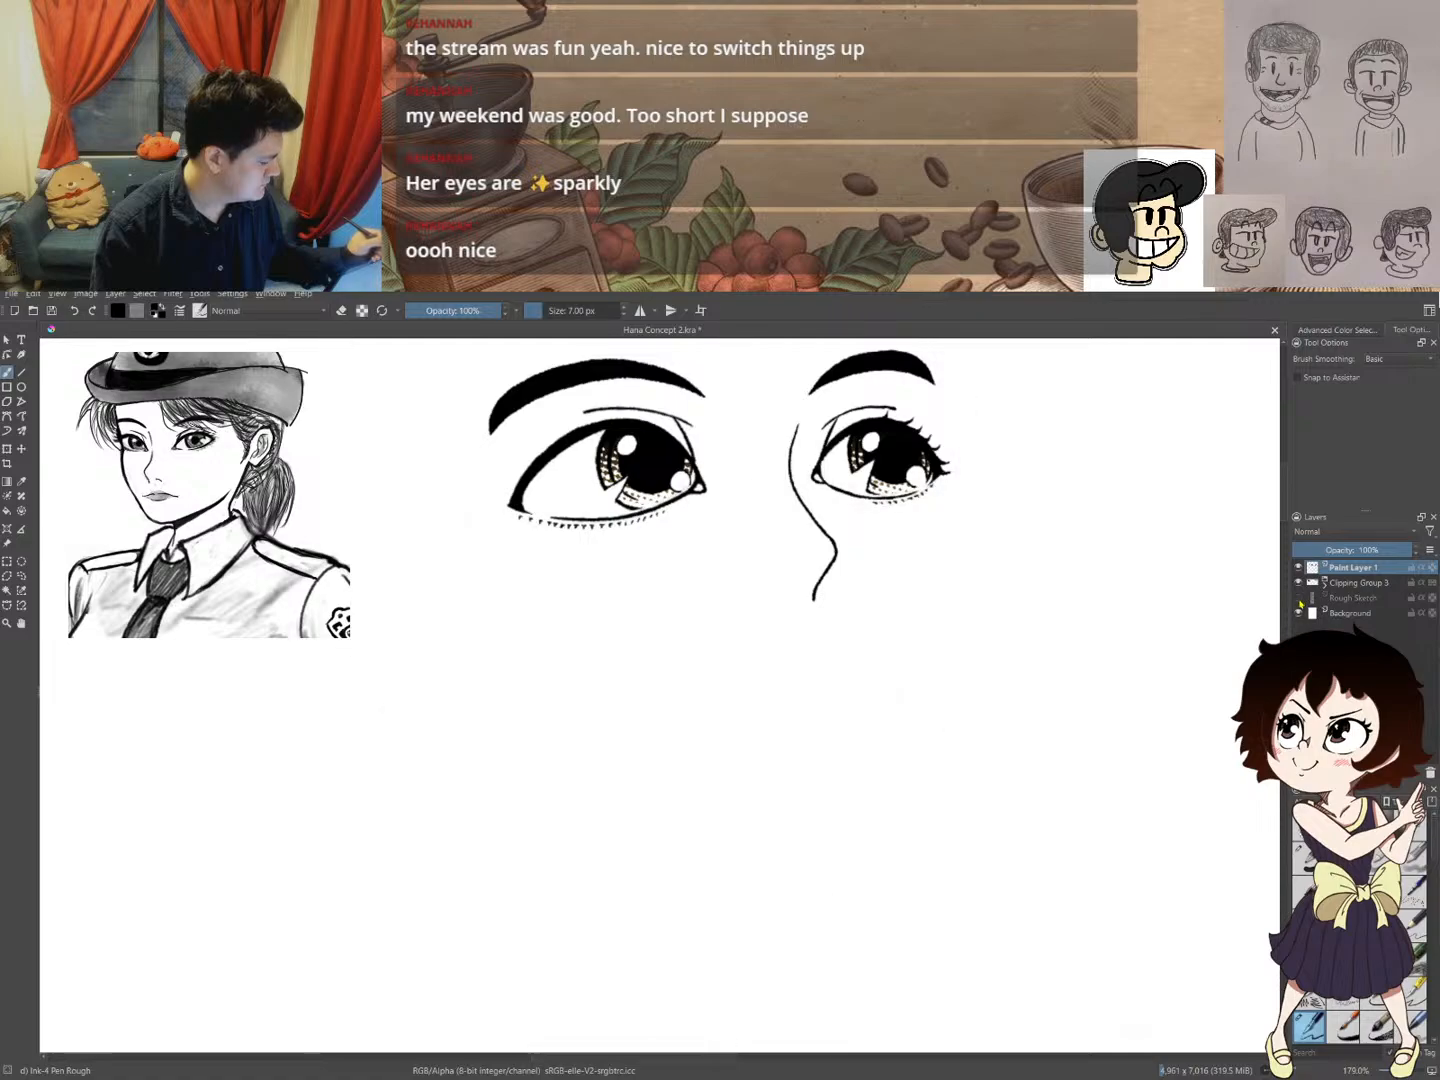
pyautogui.click(1299, 599)
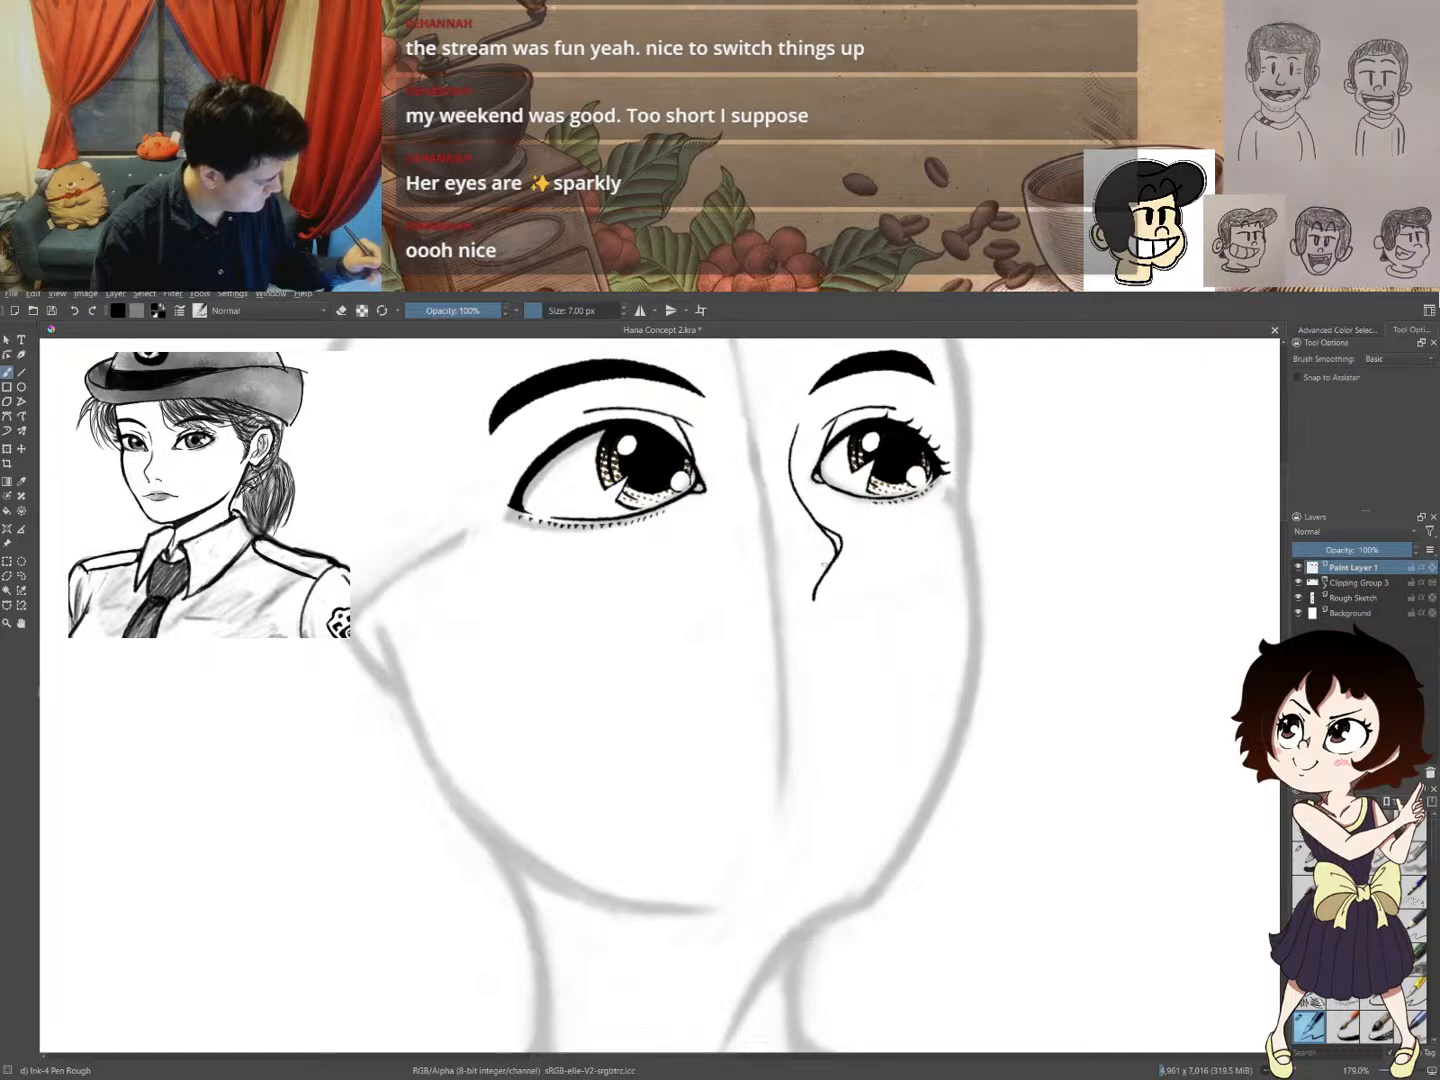
pyautogui.click(1298, 584)
pyautogui.click(1298, 584)
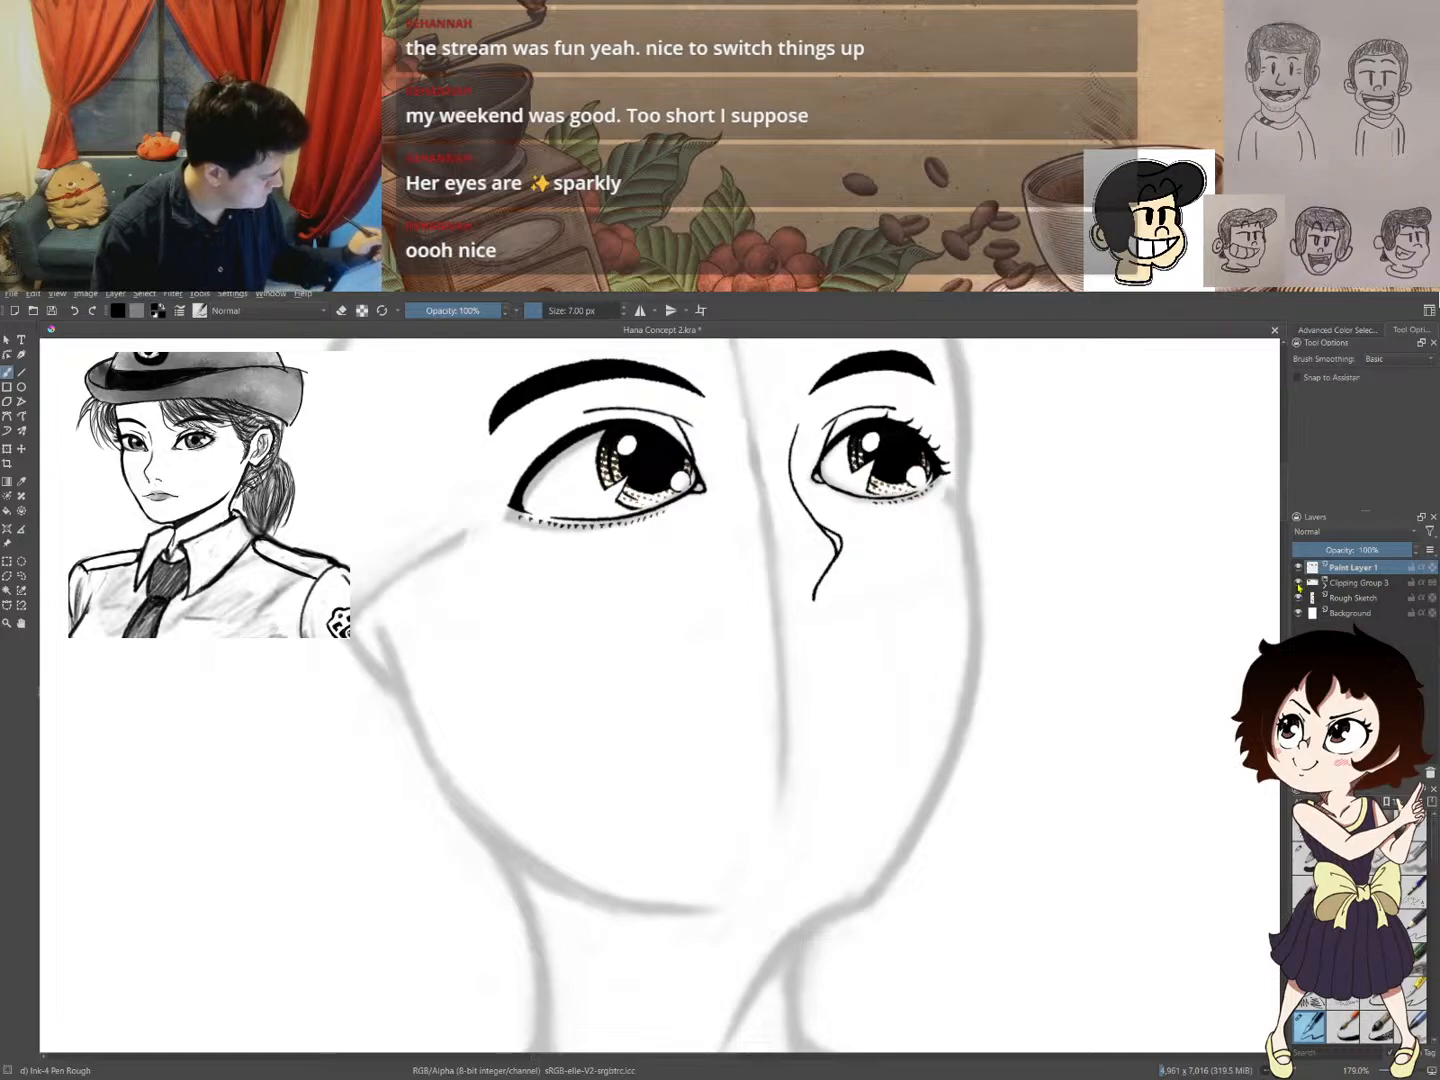
pyautogui.click(1298, 585)
pyautogui.click(1299, 585)
pyautogui.click(1298, 584)
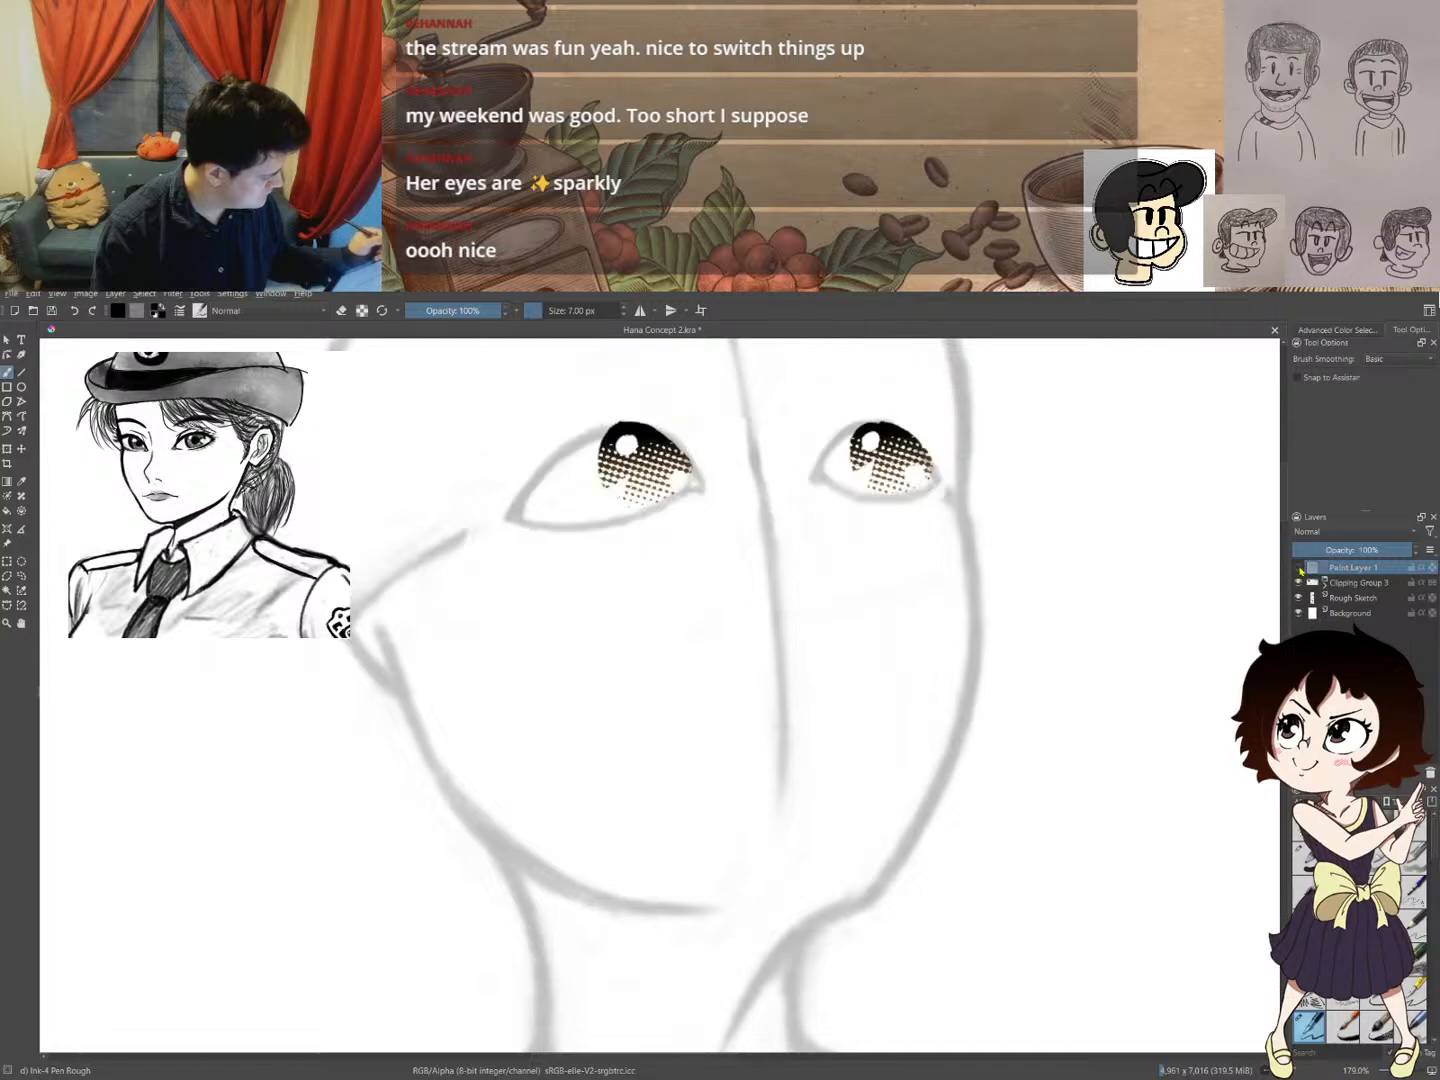
pyautogui.click(1299, 584)
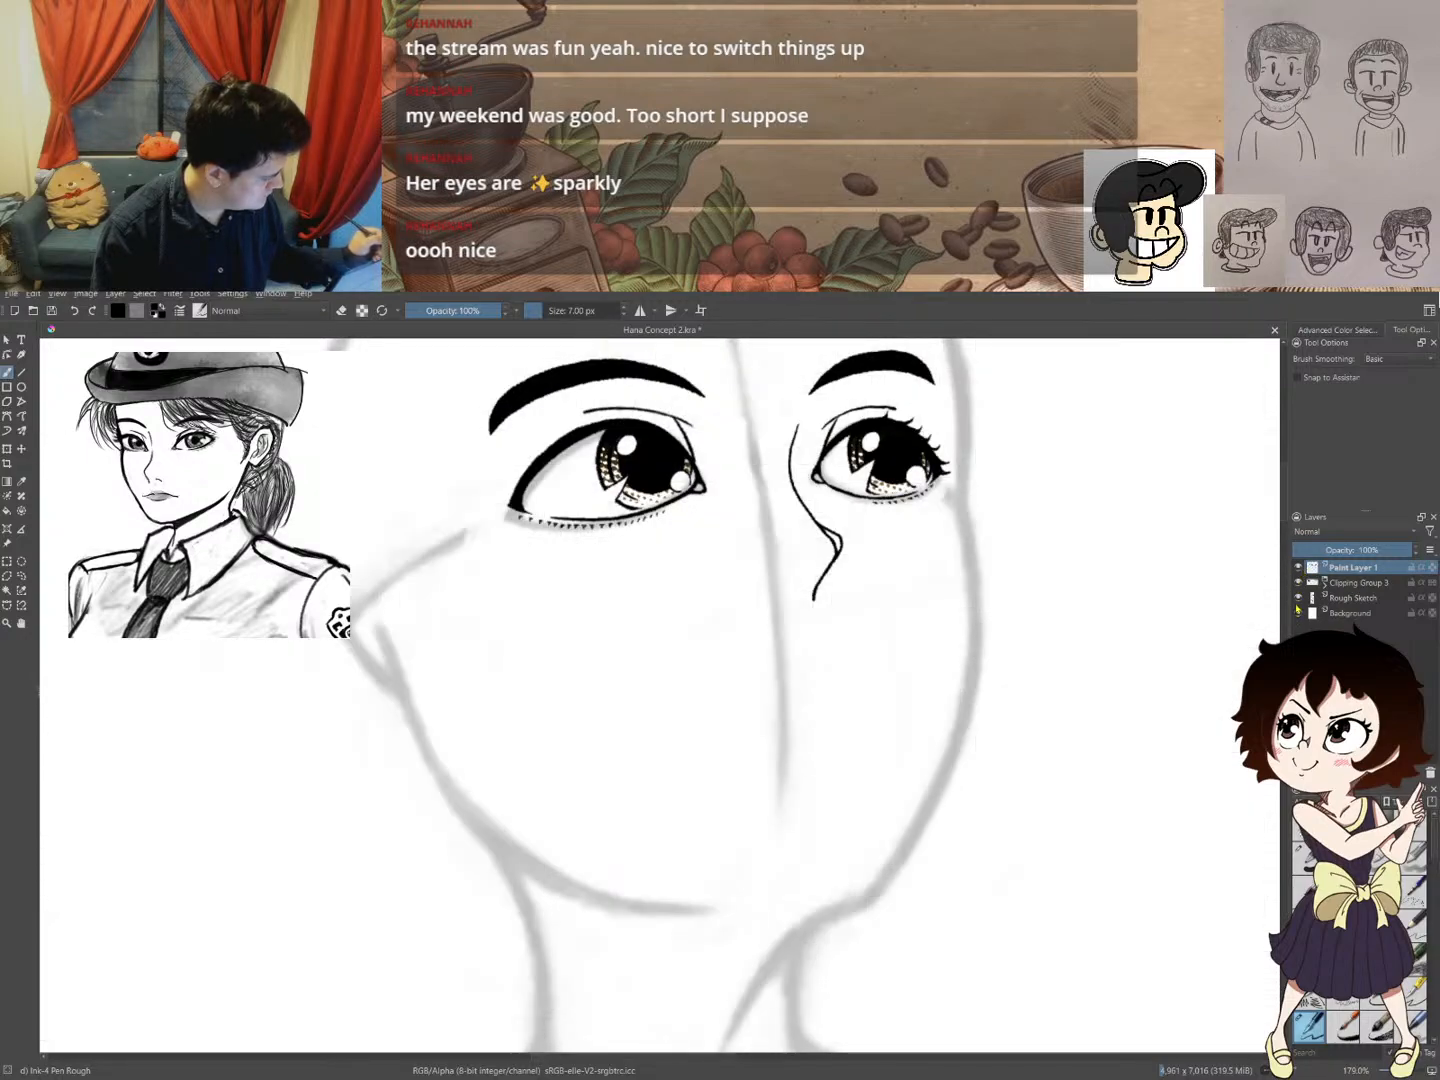
pyautogui.click(1299, 598)
pyautogui.click(1298, 599)
# - Erase the surplus inner line at the nose tip, keeping only the outer contour
pyautogui.press('e')
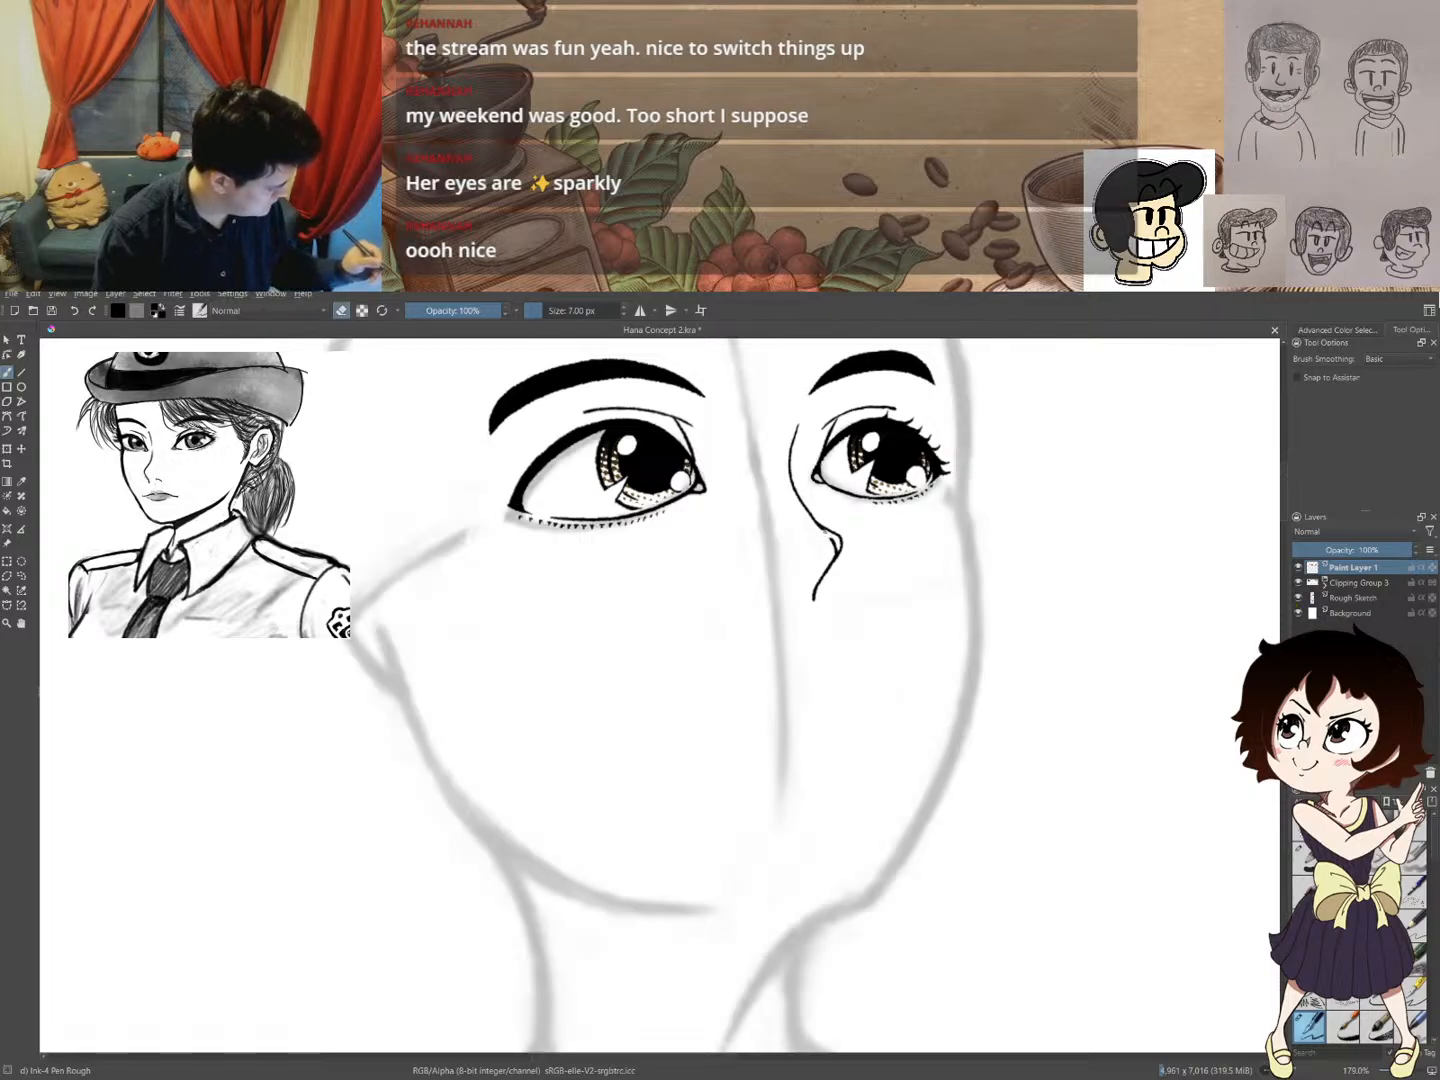
pyautogui.moveTo(830, 535); pyautogui.dragTo(832, 550)
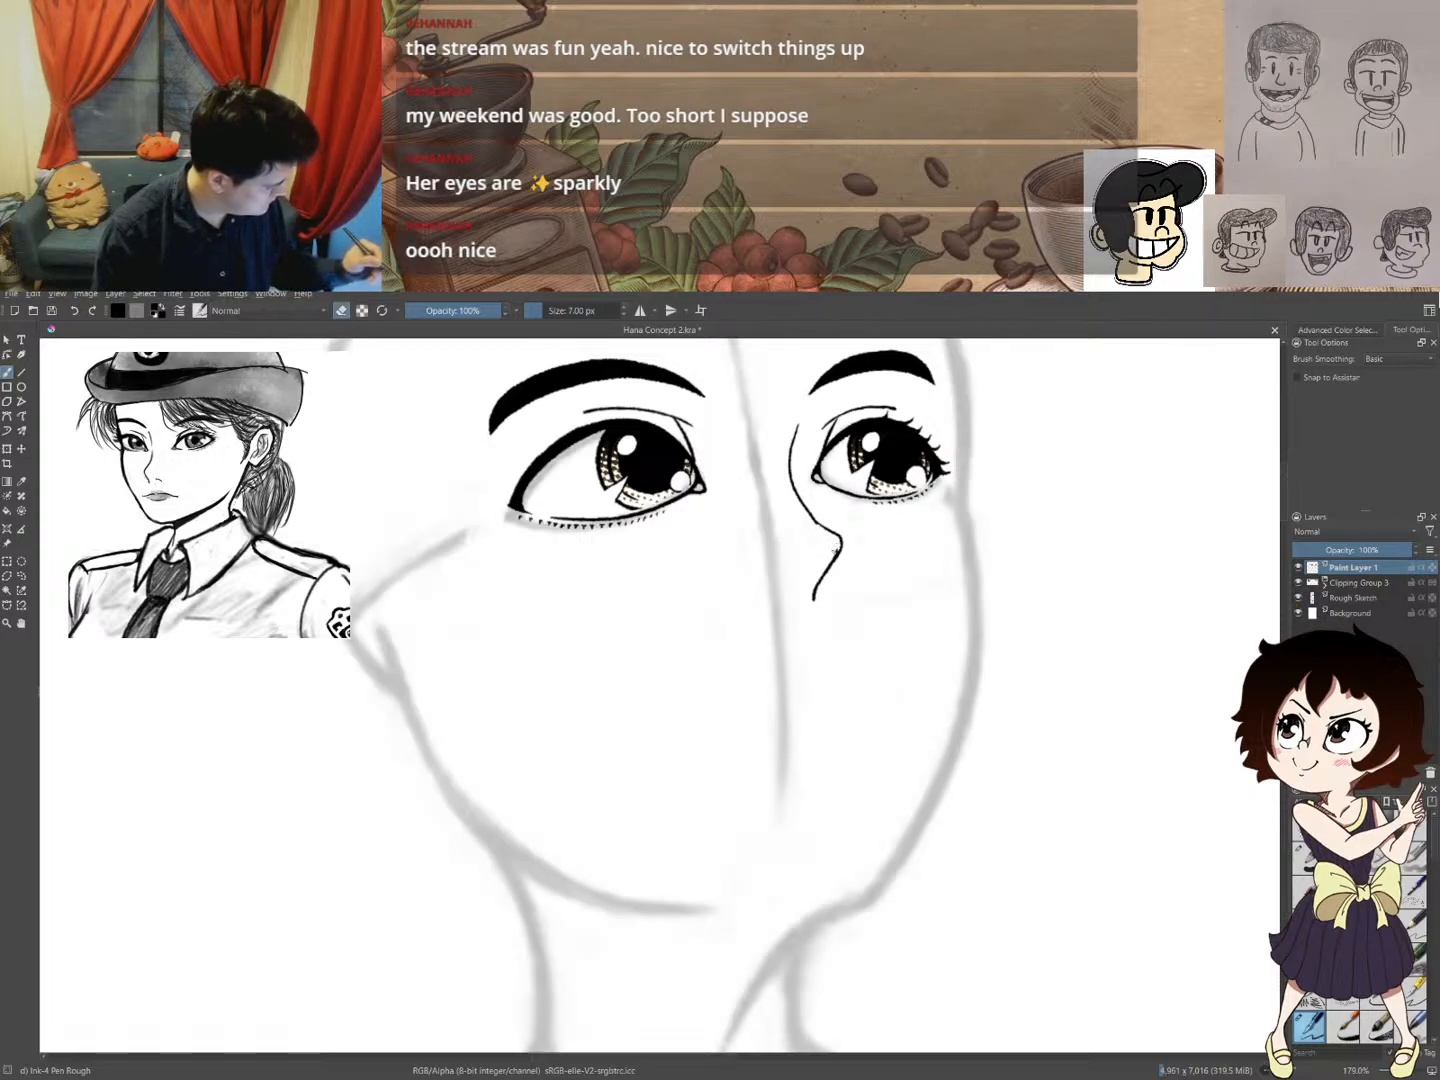
pyautogui.press('e')
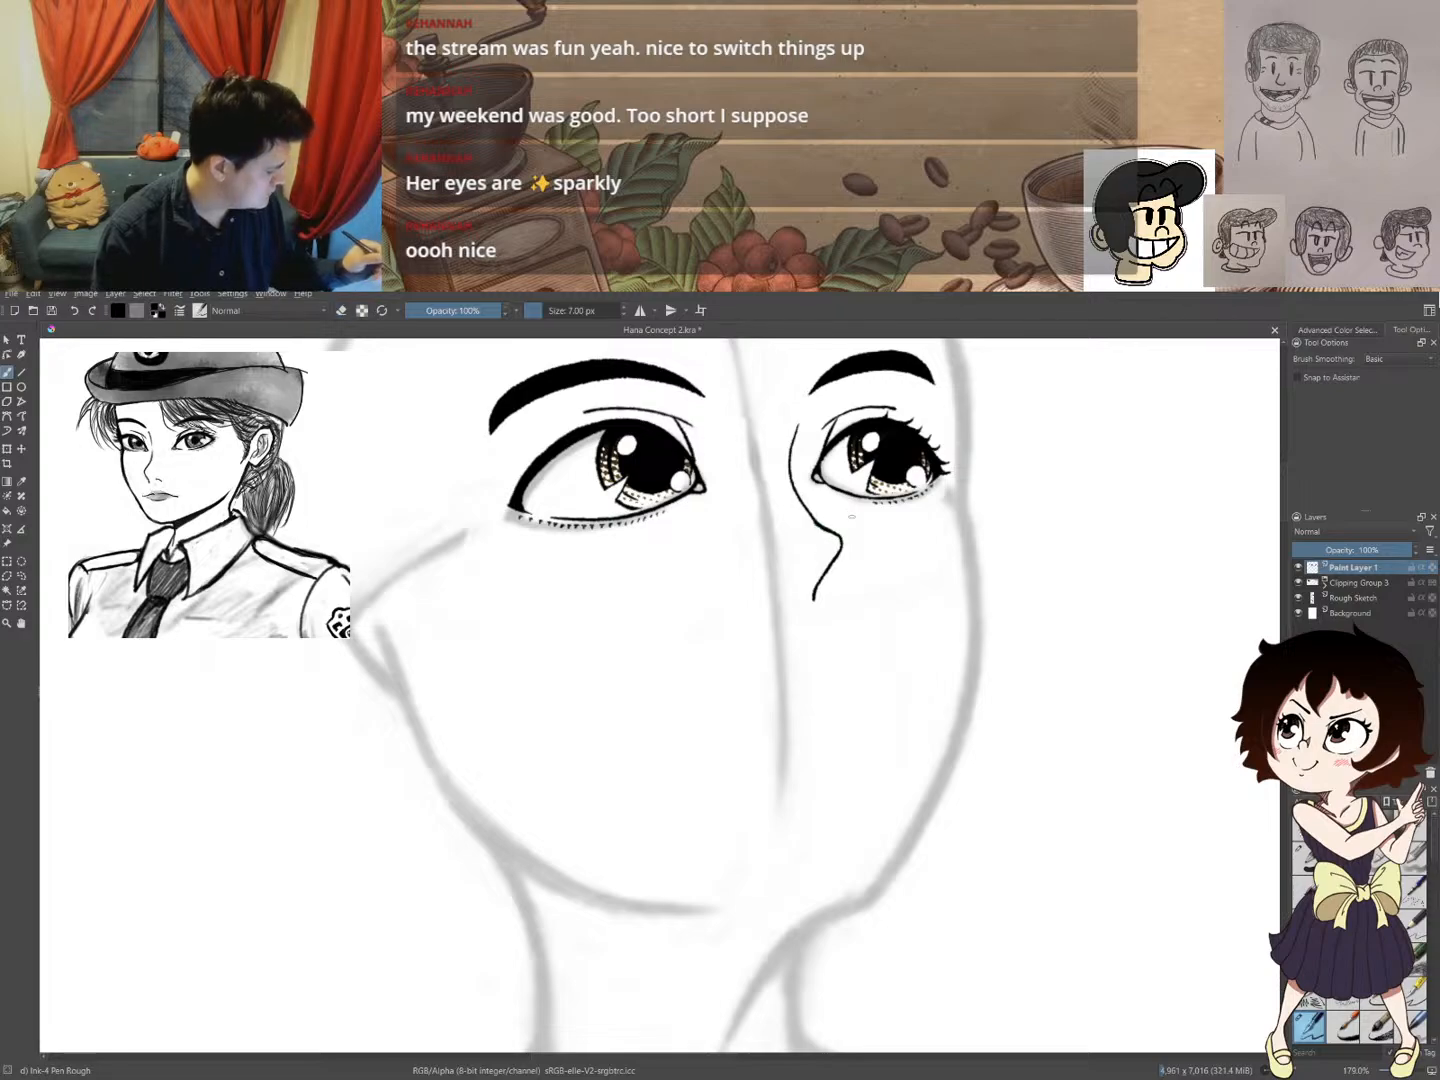
# - Draw a short curved nostril stroke beside the lower end of the nose line
pyautogui.moveTo(814, 562); pyautogui.dragTo(744, 596)
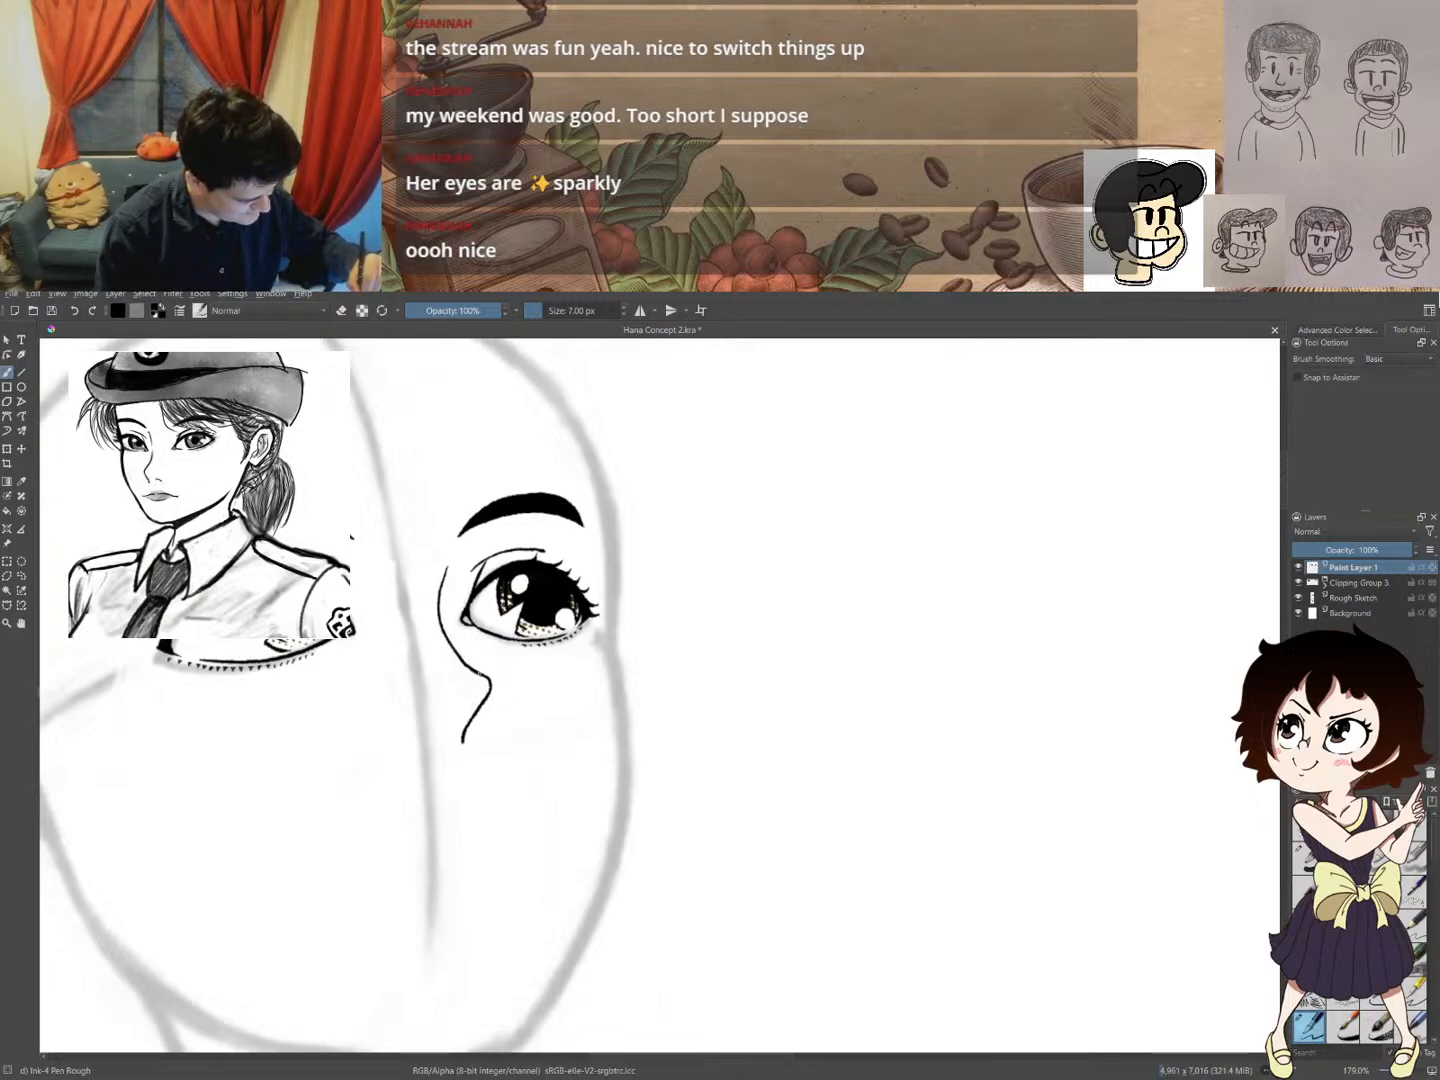
pyautogui.press('e')
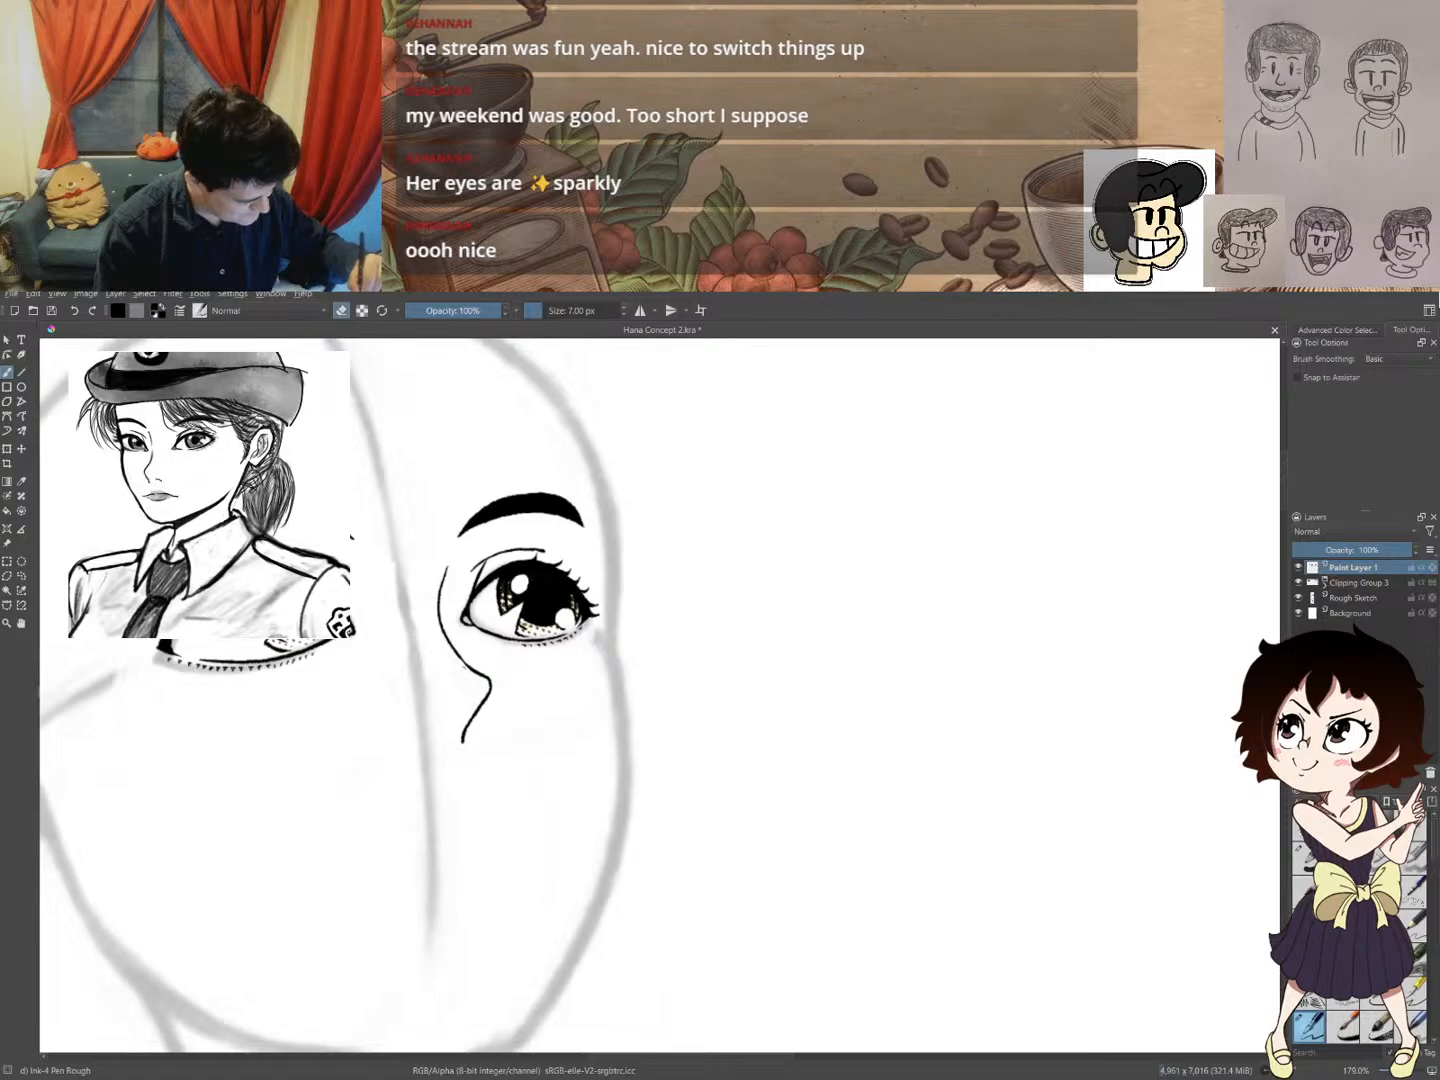
pyautogui.press('e')
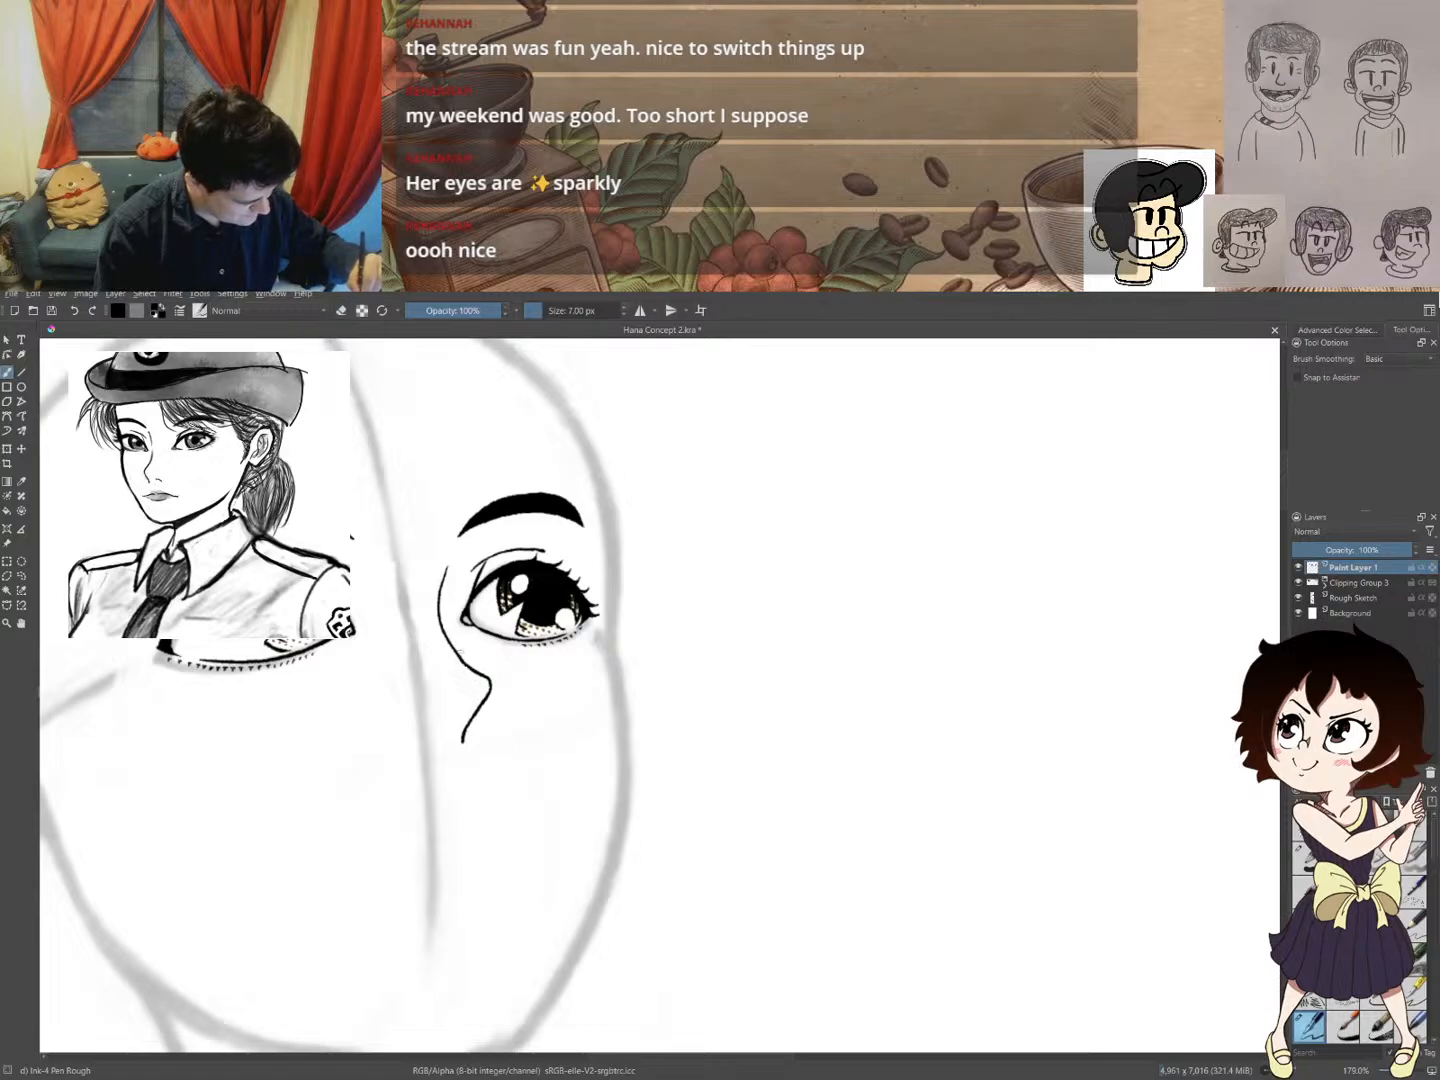
pyautogui.press('e')
pyautogui.press('e')
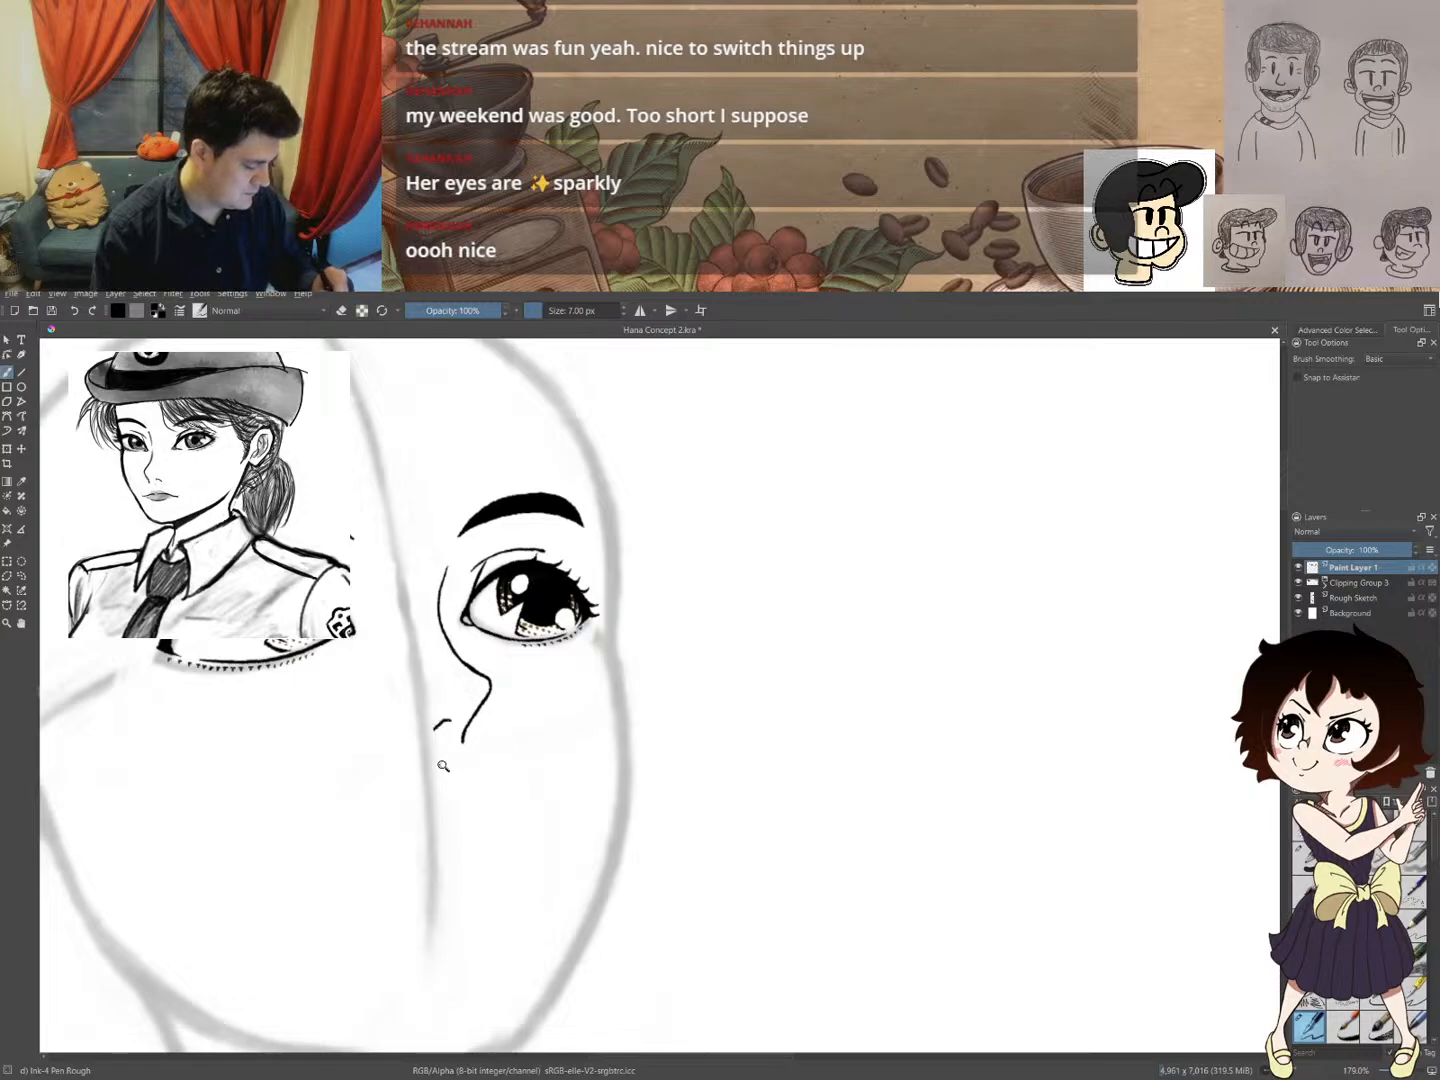
# - Erase the pointed nose tip and redraw it as a softer, rounder curve joining the bridge to the underside
pyautogui.scroll(-4, 430, 792)
pyautogui.scroll(6, 469, 693)
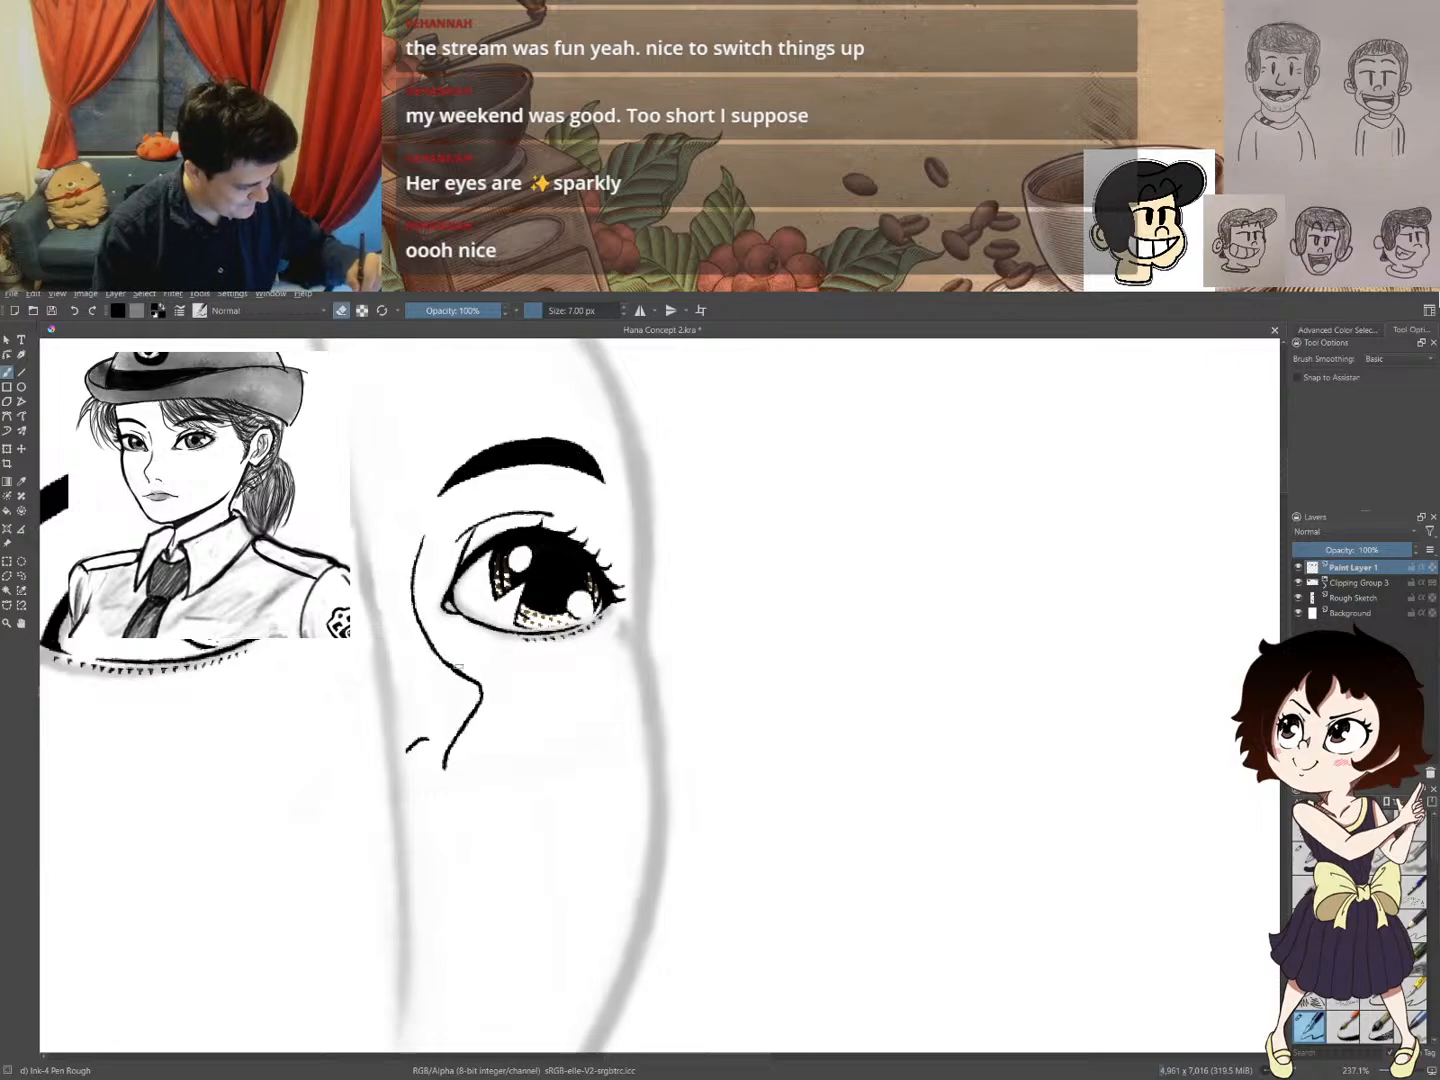
pyautogui.moveTo(470, 677); pyautogui.dragTo(470, 722)
pyautogui.press('e')
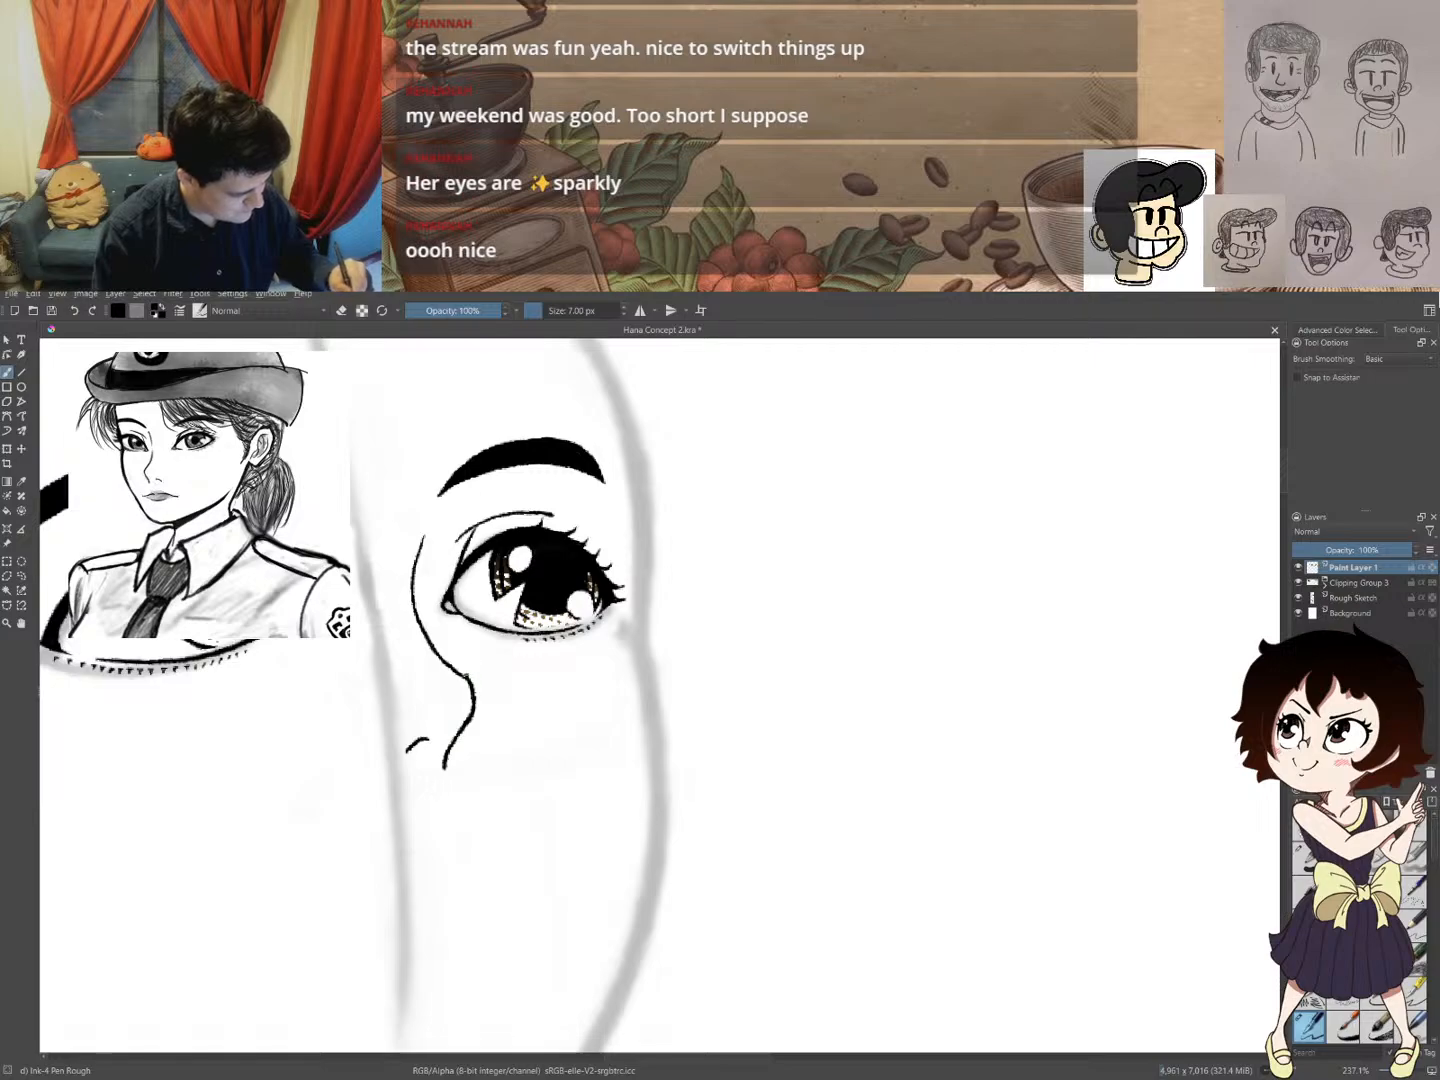
pyautogui.press('e')
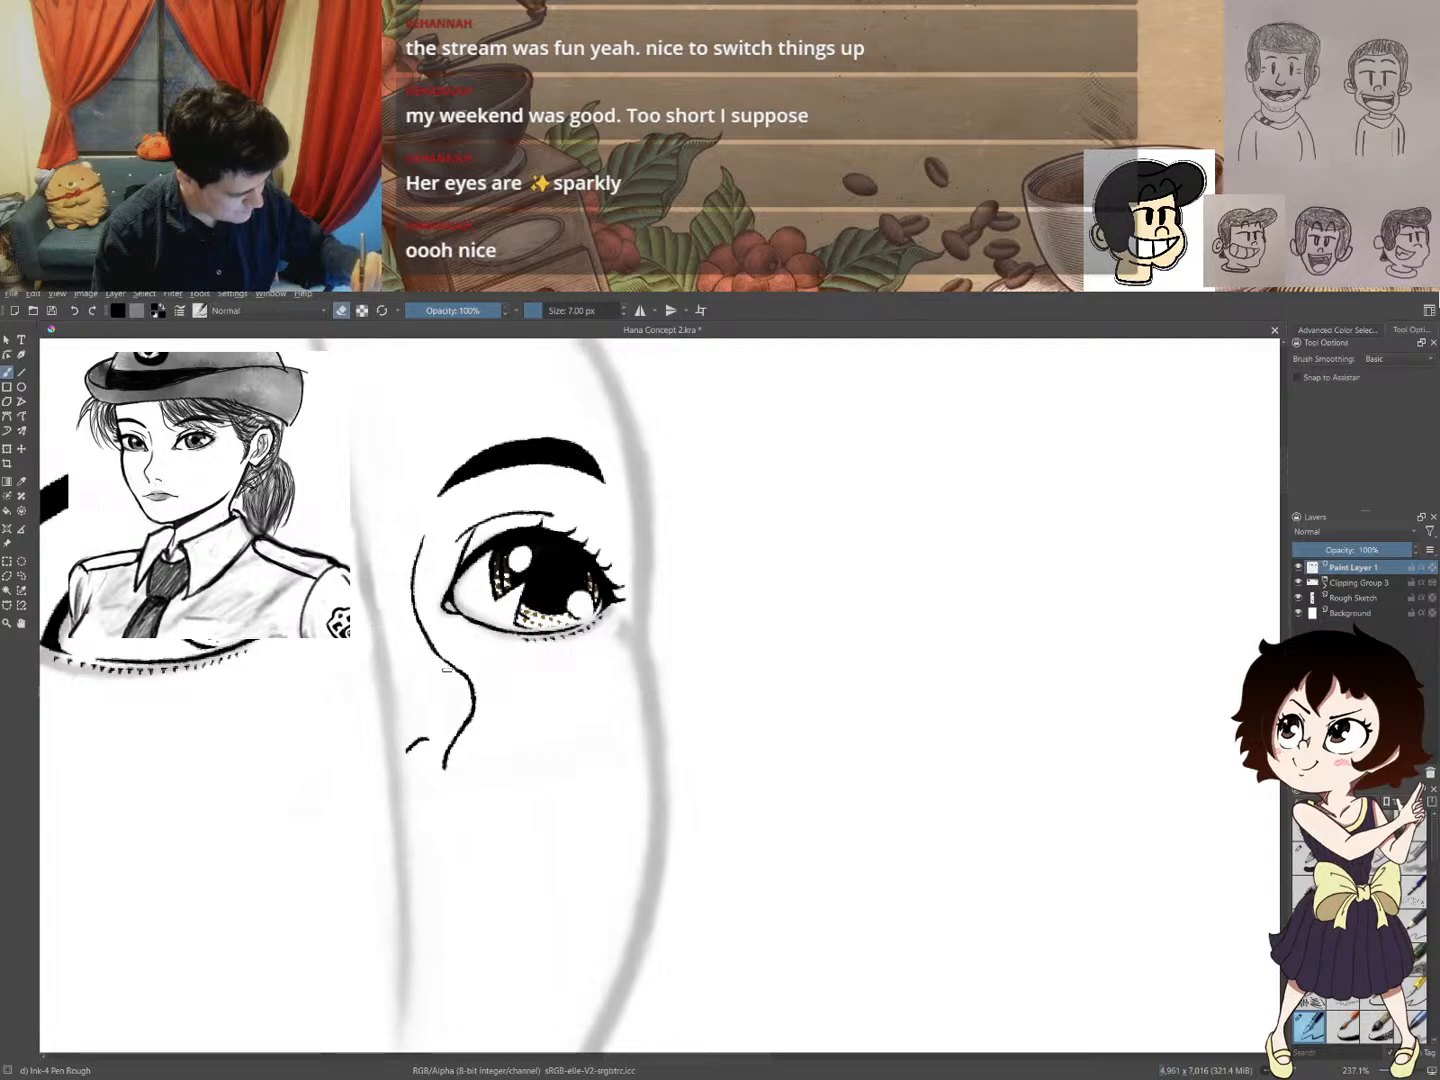
pyautogui.press('e')
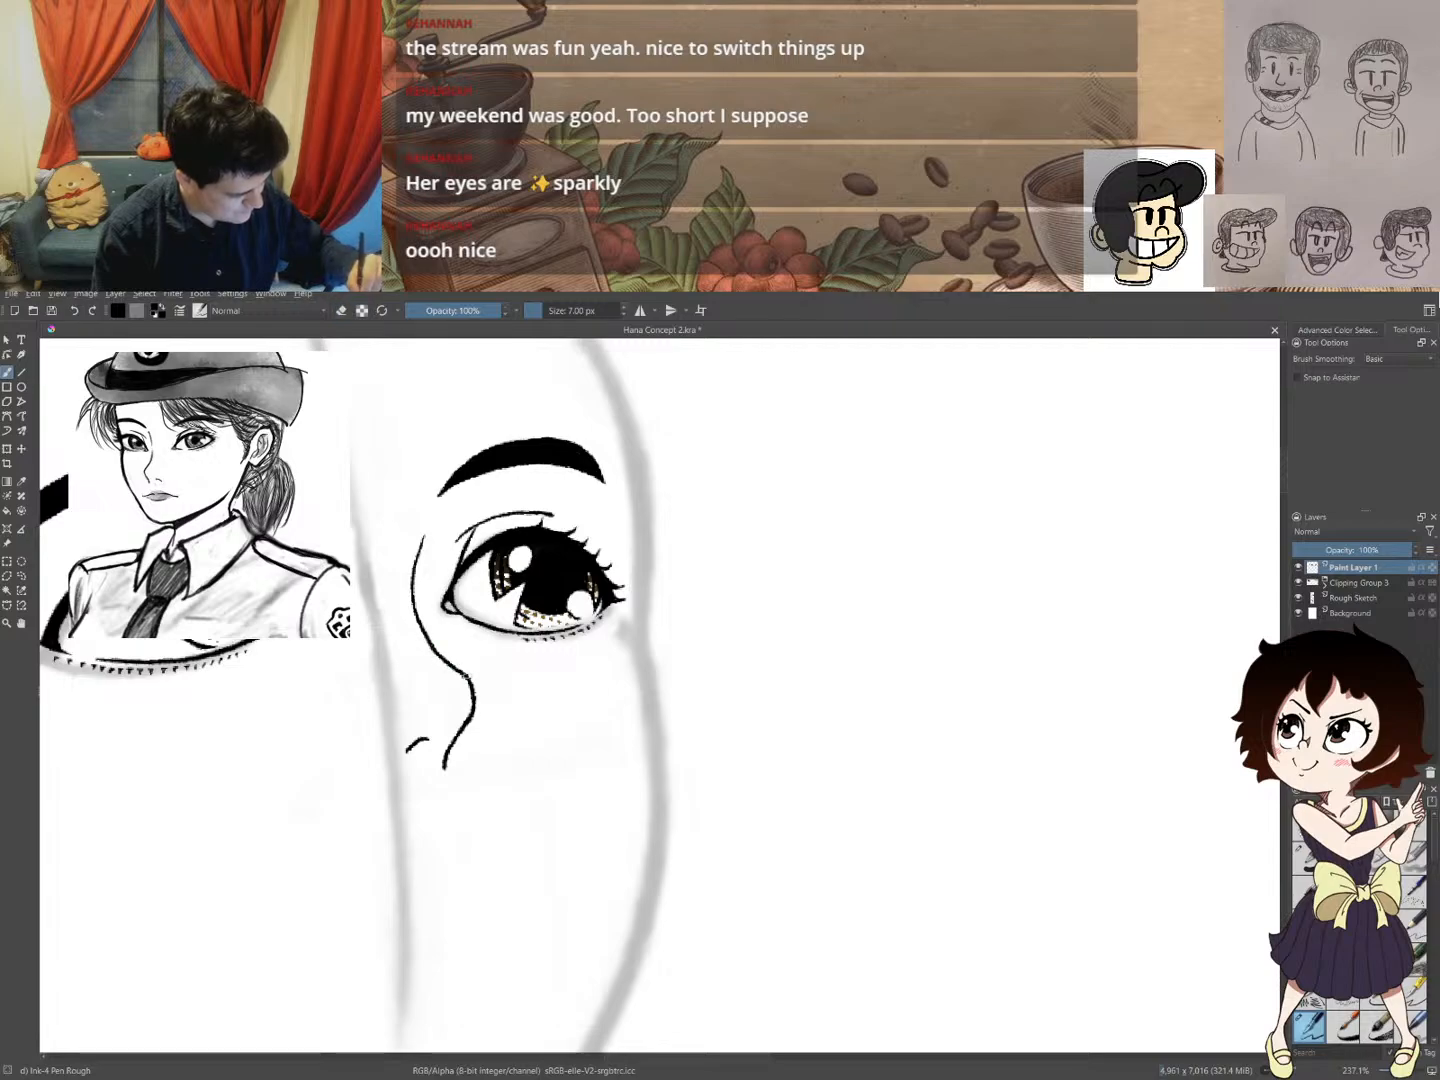
pyautogui.press('e')
pyautogui.press('e')
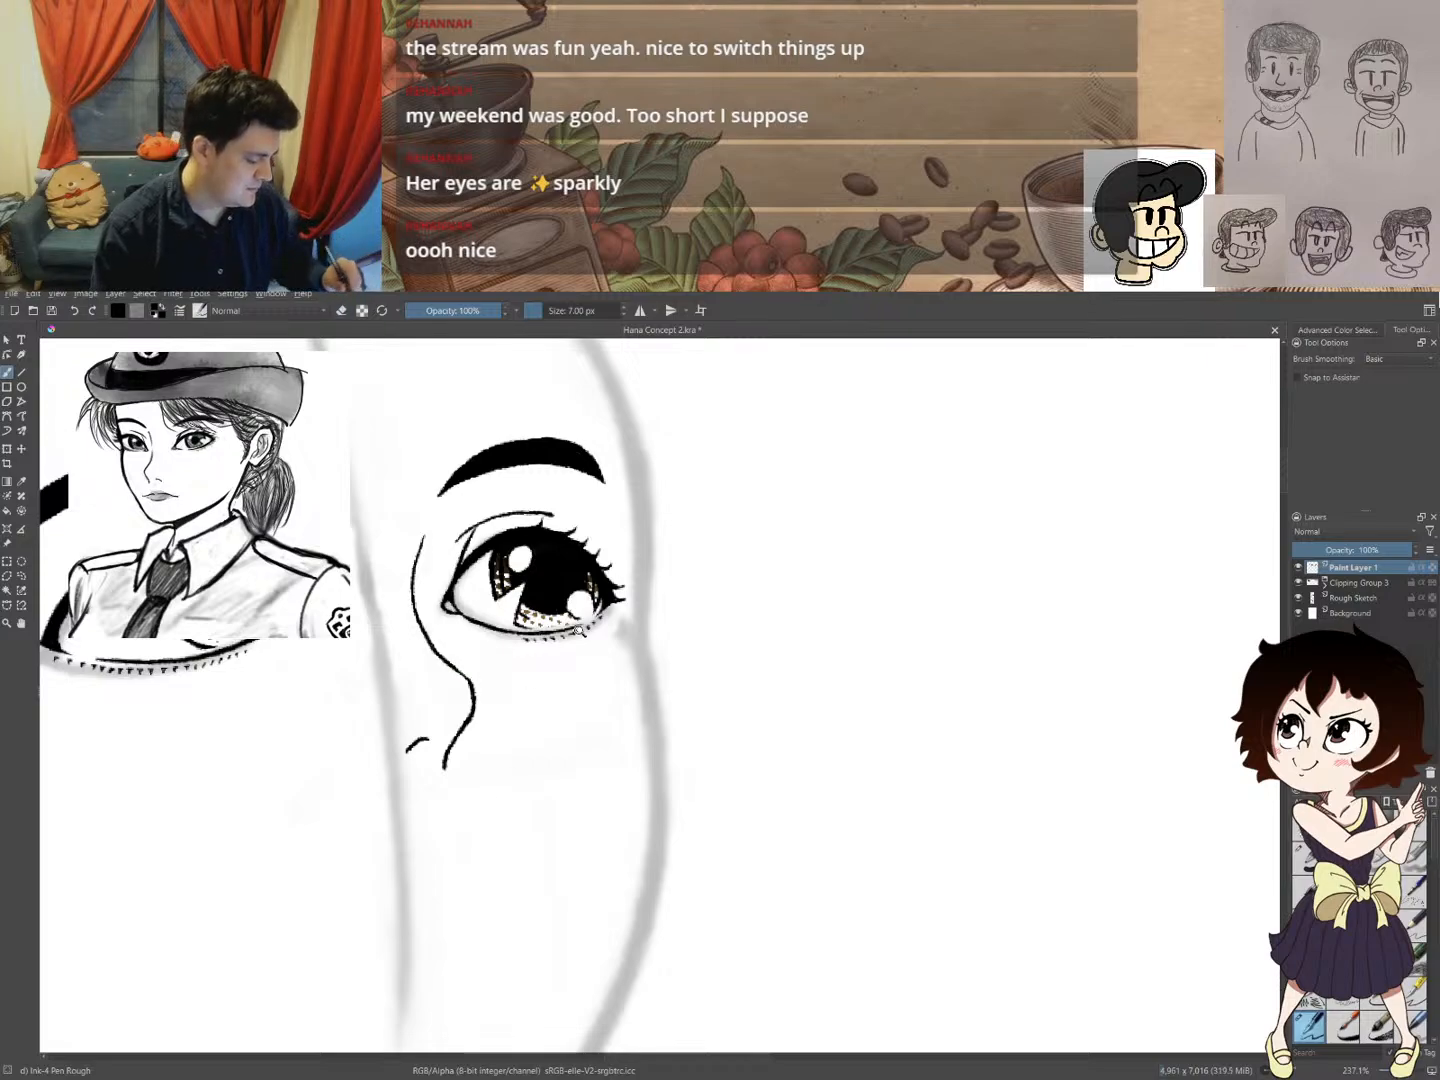
pyautogui.moveTo(578, 631)
pyautogui.mouseDown()
pyautogui.moveTo(504, 744)
pyautogui.moveTo(579, 555)
pyautogui.moveTo(573, 572)
pyautogui.mouseUp()
pyautogui.press('e')
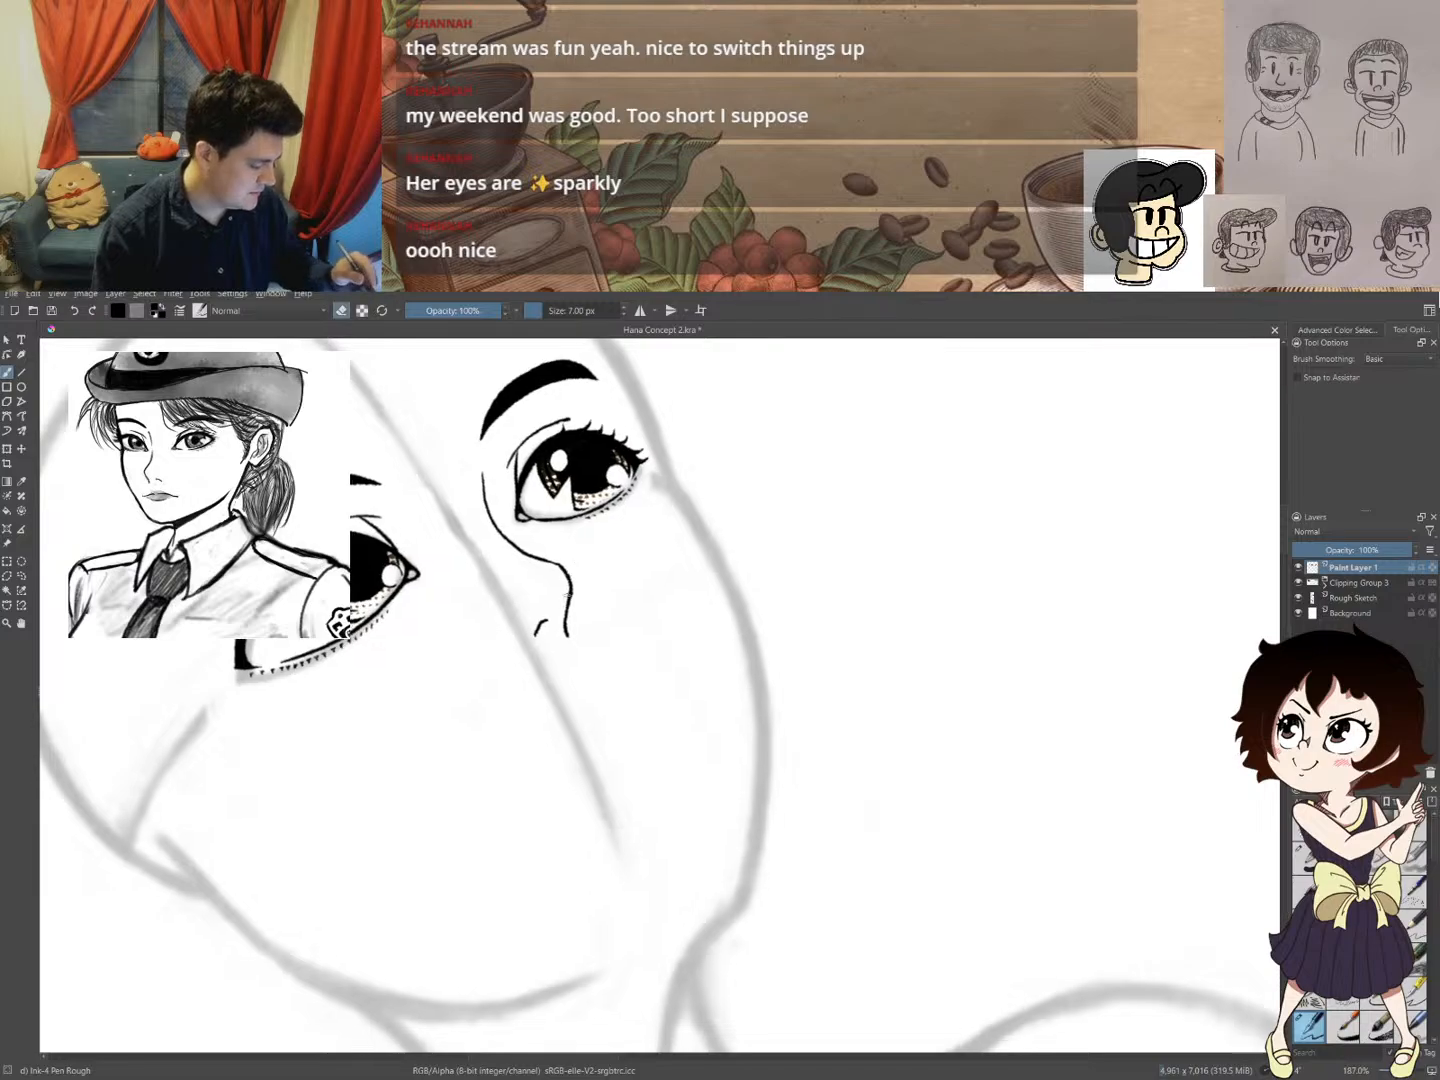
pyautogui.press('e')
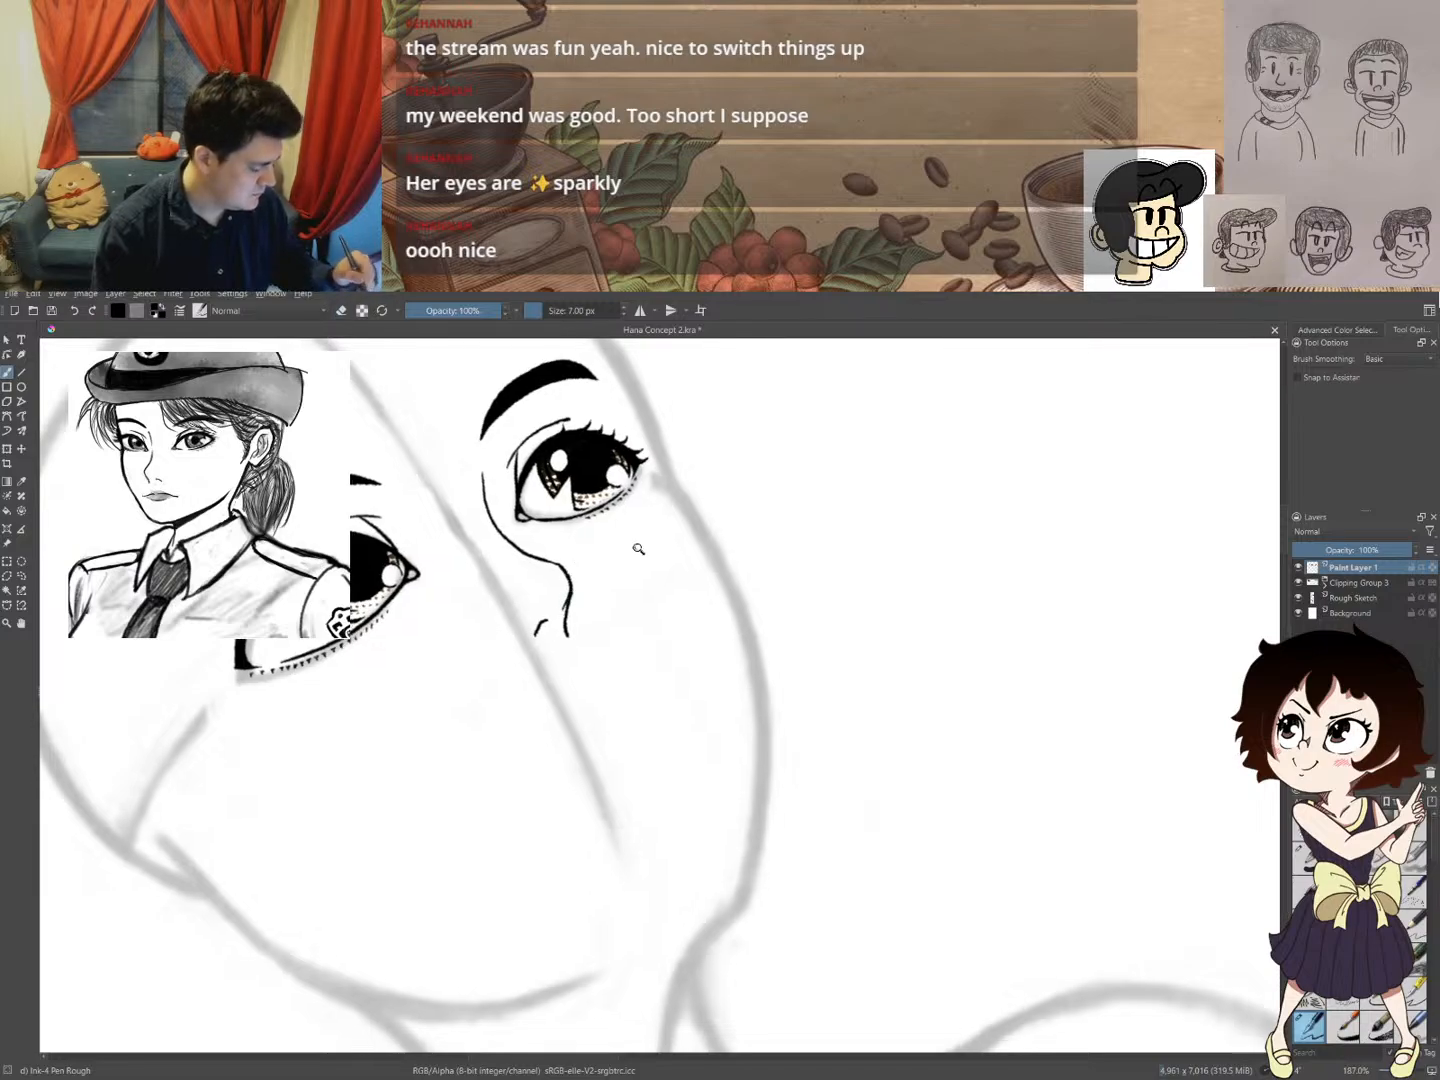
pyautogui.moveTo(638, 550); pyautogui.dragTo(733, 538)
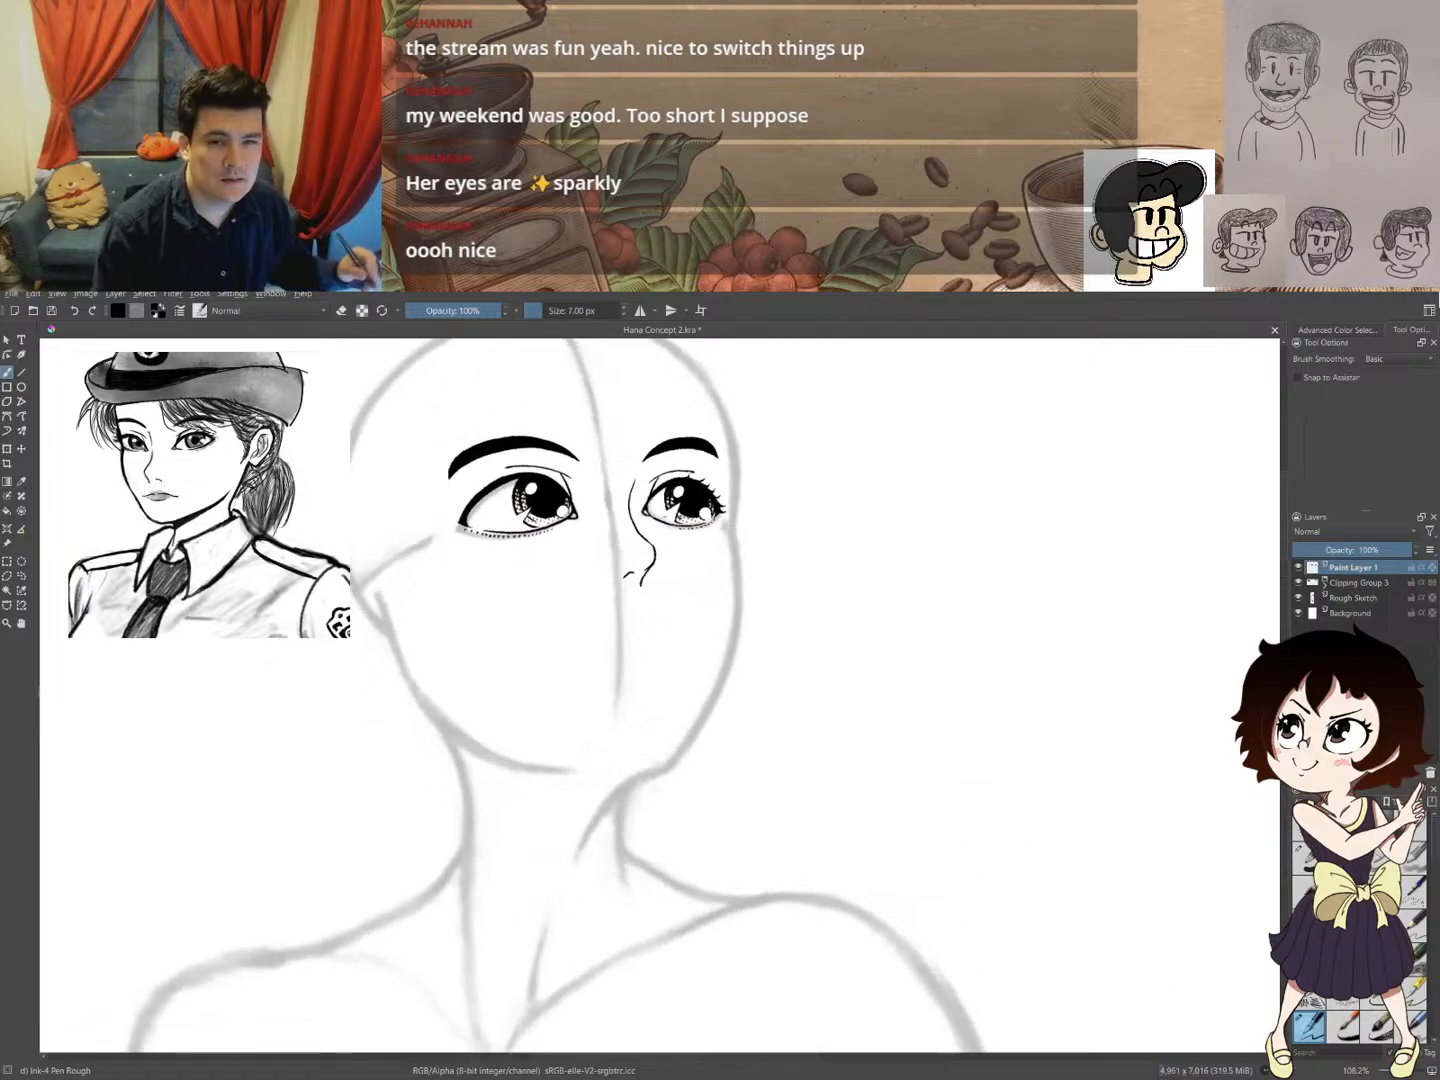
# - Try to draw a curved nostril wing on the near side of the nose, then undo the strokes
pyautogui.moveTo(610, 594); pyautogui.dragTo(670, 510)
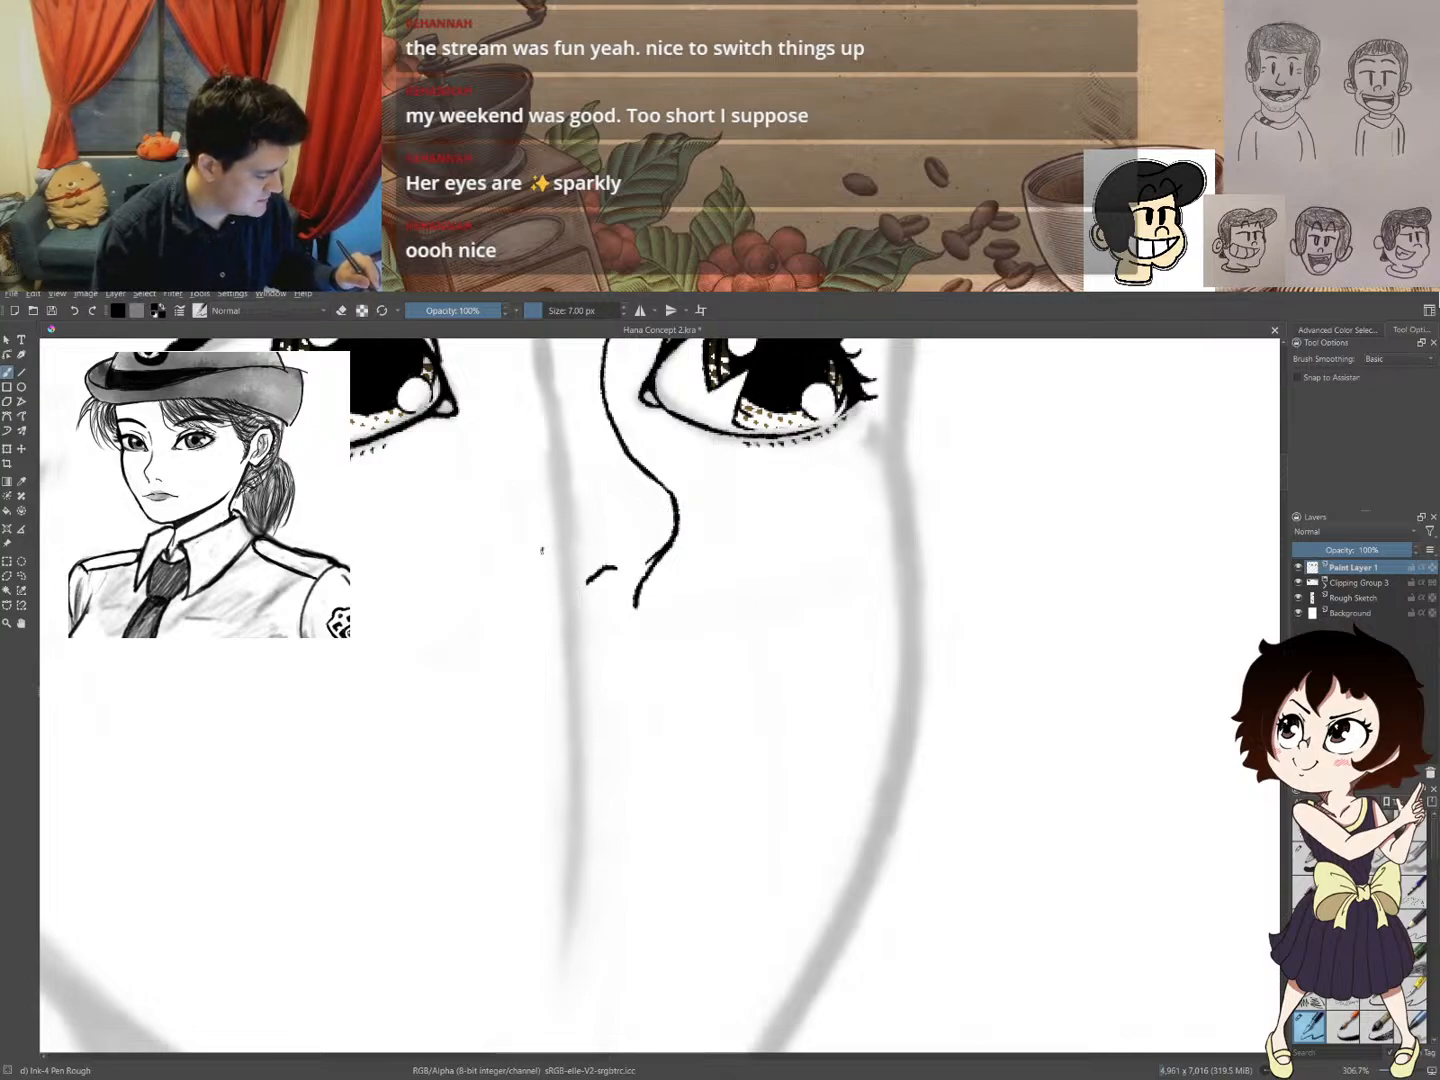
pyautogui.moveTo(540, 549); pyautogui.dragTo(544, 588)
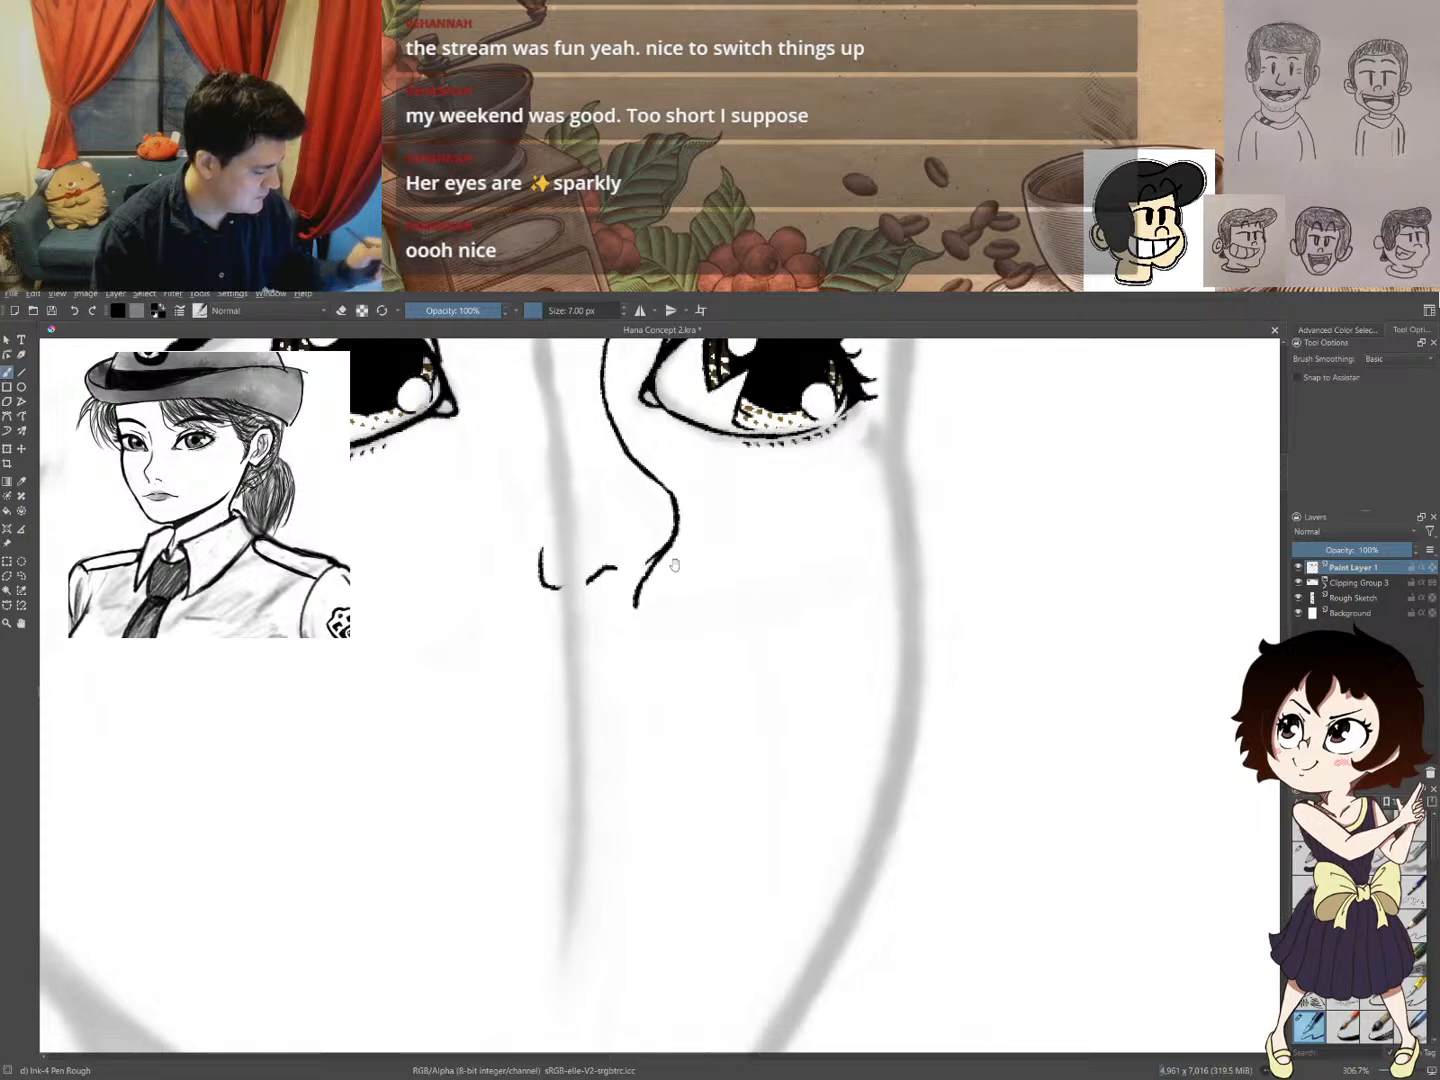
pyautogui.moveTo(706, 532)
pyautogui.mouseDown()
pyautogui.moveTo(603, 674)
pyautogui.moveTo(543, 565)
pyautogui.moveTo(533, 574)
pyautogui.moveTo(538, 589)
pyautogui.moveTo(565, 584)
pyautogui.mouseUp()
pyautogui.moveTo(554, 674)
pyautogui.mouseDown()
pyautogui.moveTo(569, 691)
pyautogui.moveTo(550, 672)
pyautogui.mouseUp()
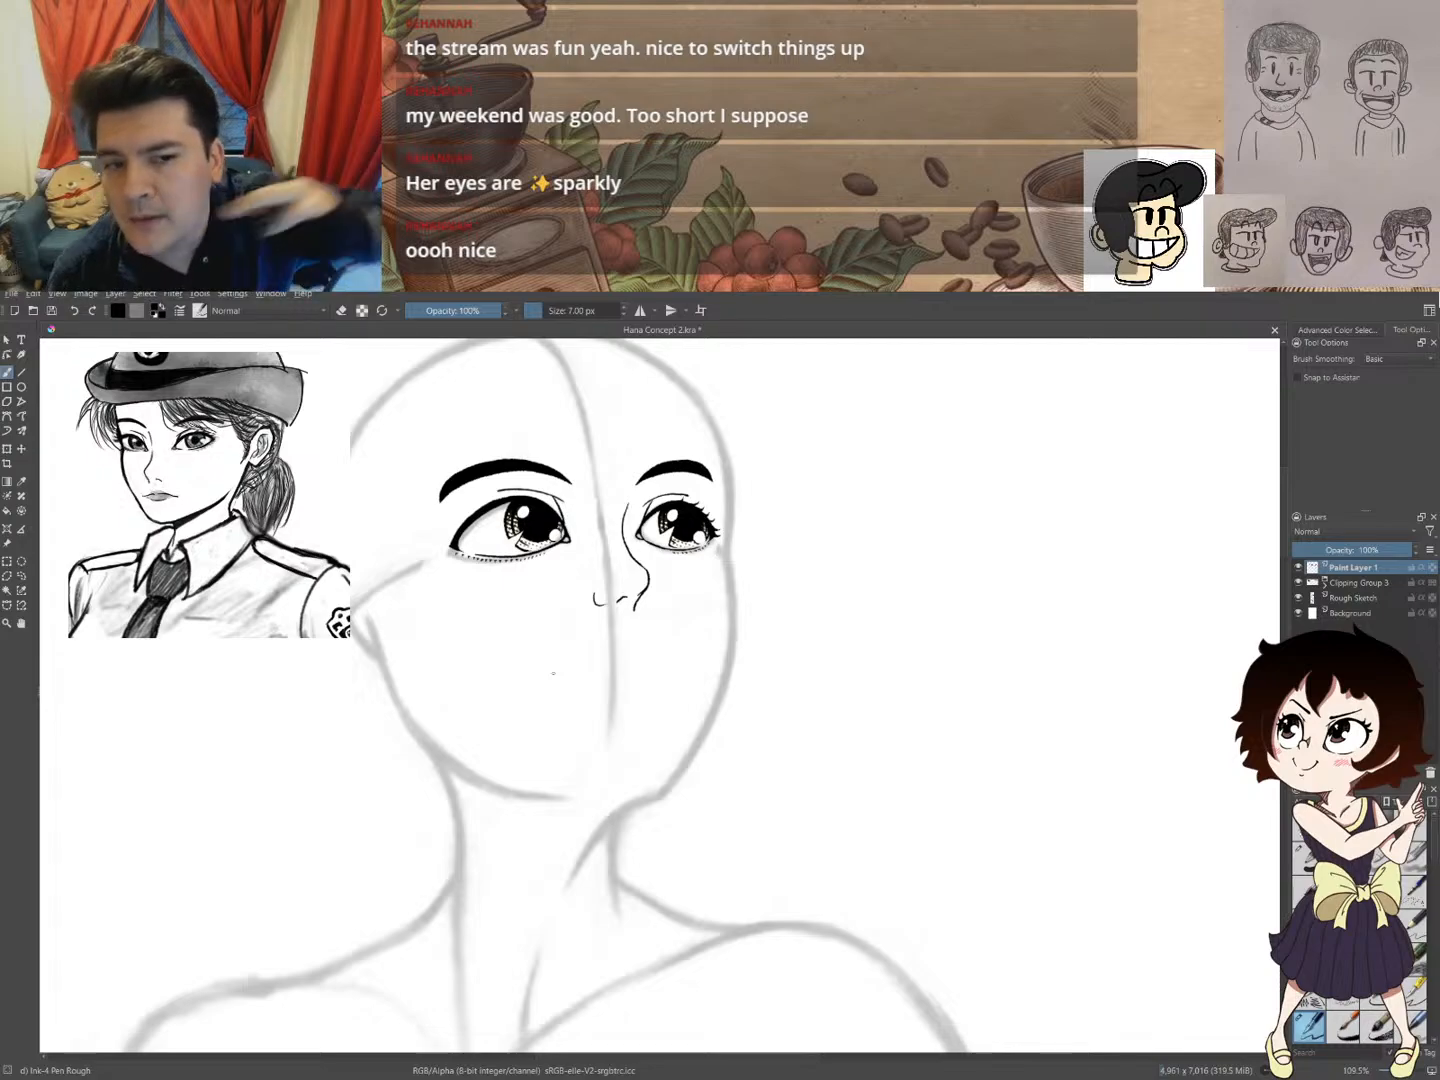
pyautogui.hotkey('ctrl', 'z')
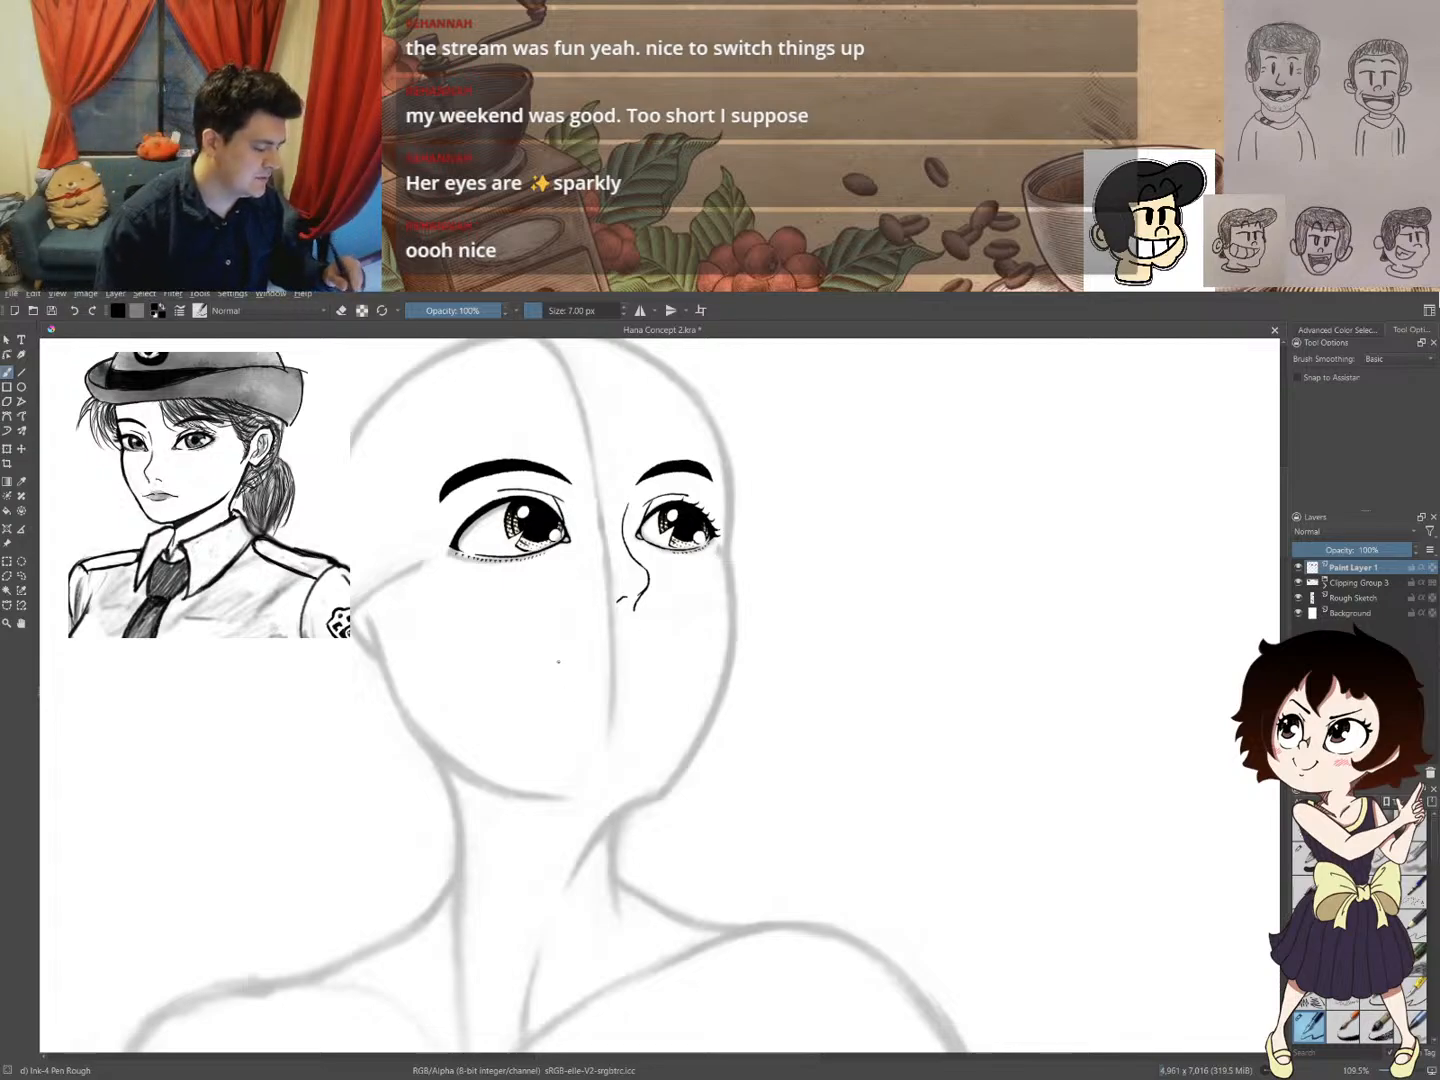
pyautogui.moveTo(620, 598); pyautogui.dragTo(707, 516)
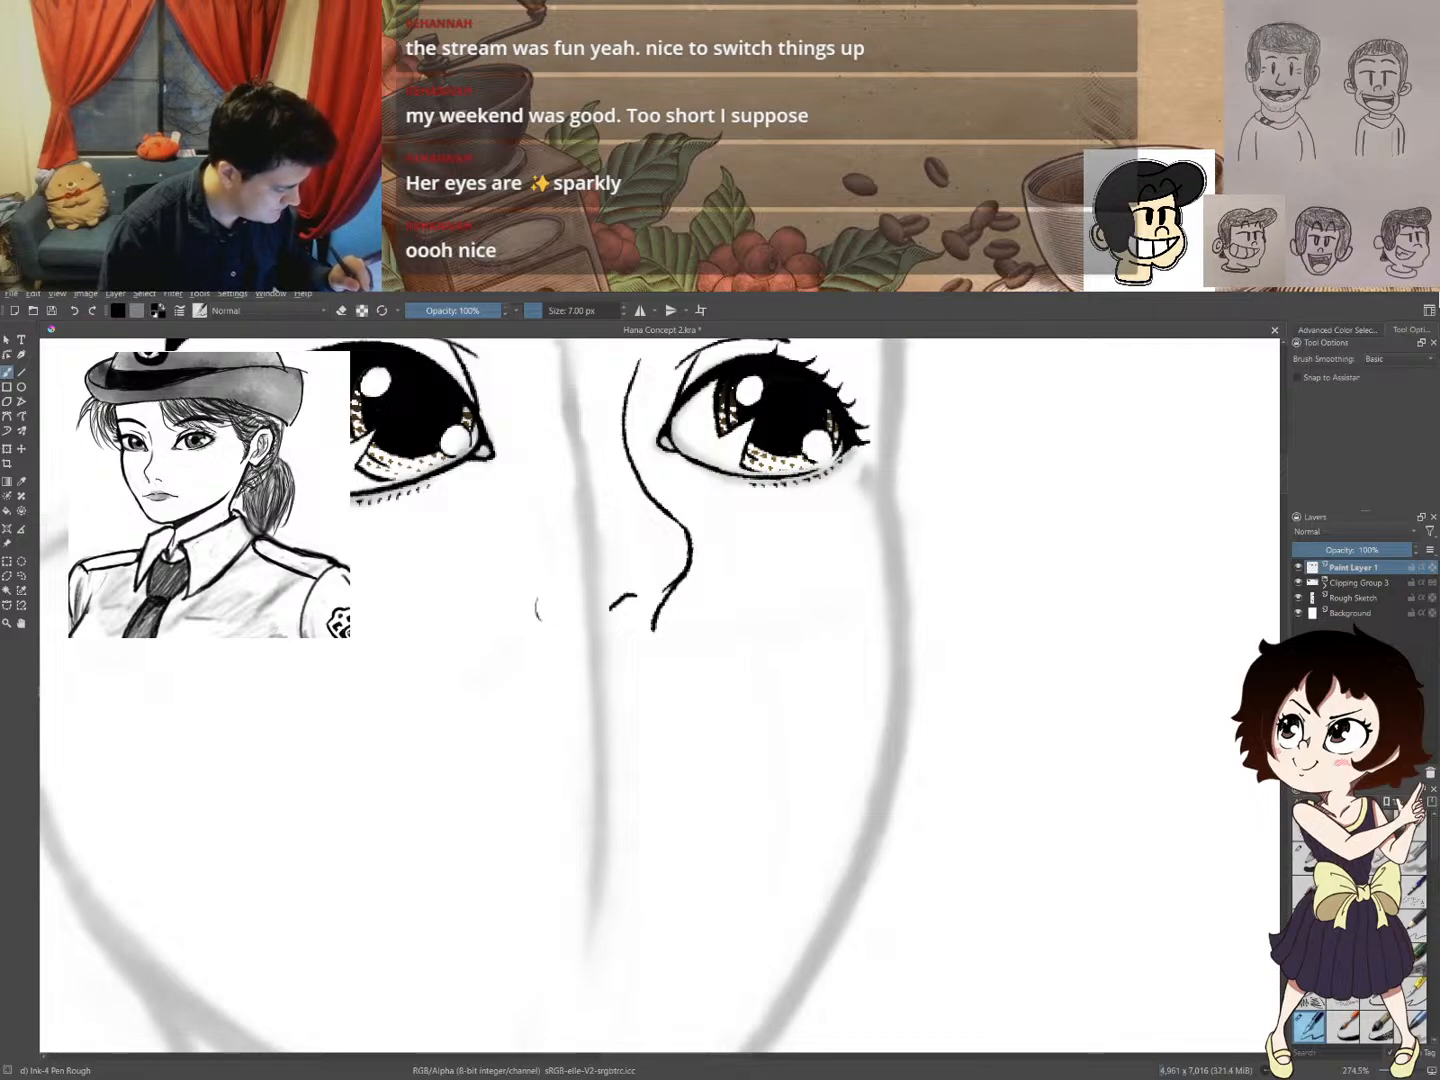
pyautogui.moveTo(577, 626); pyautogui.dragTo(610, 605)
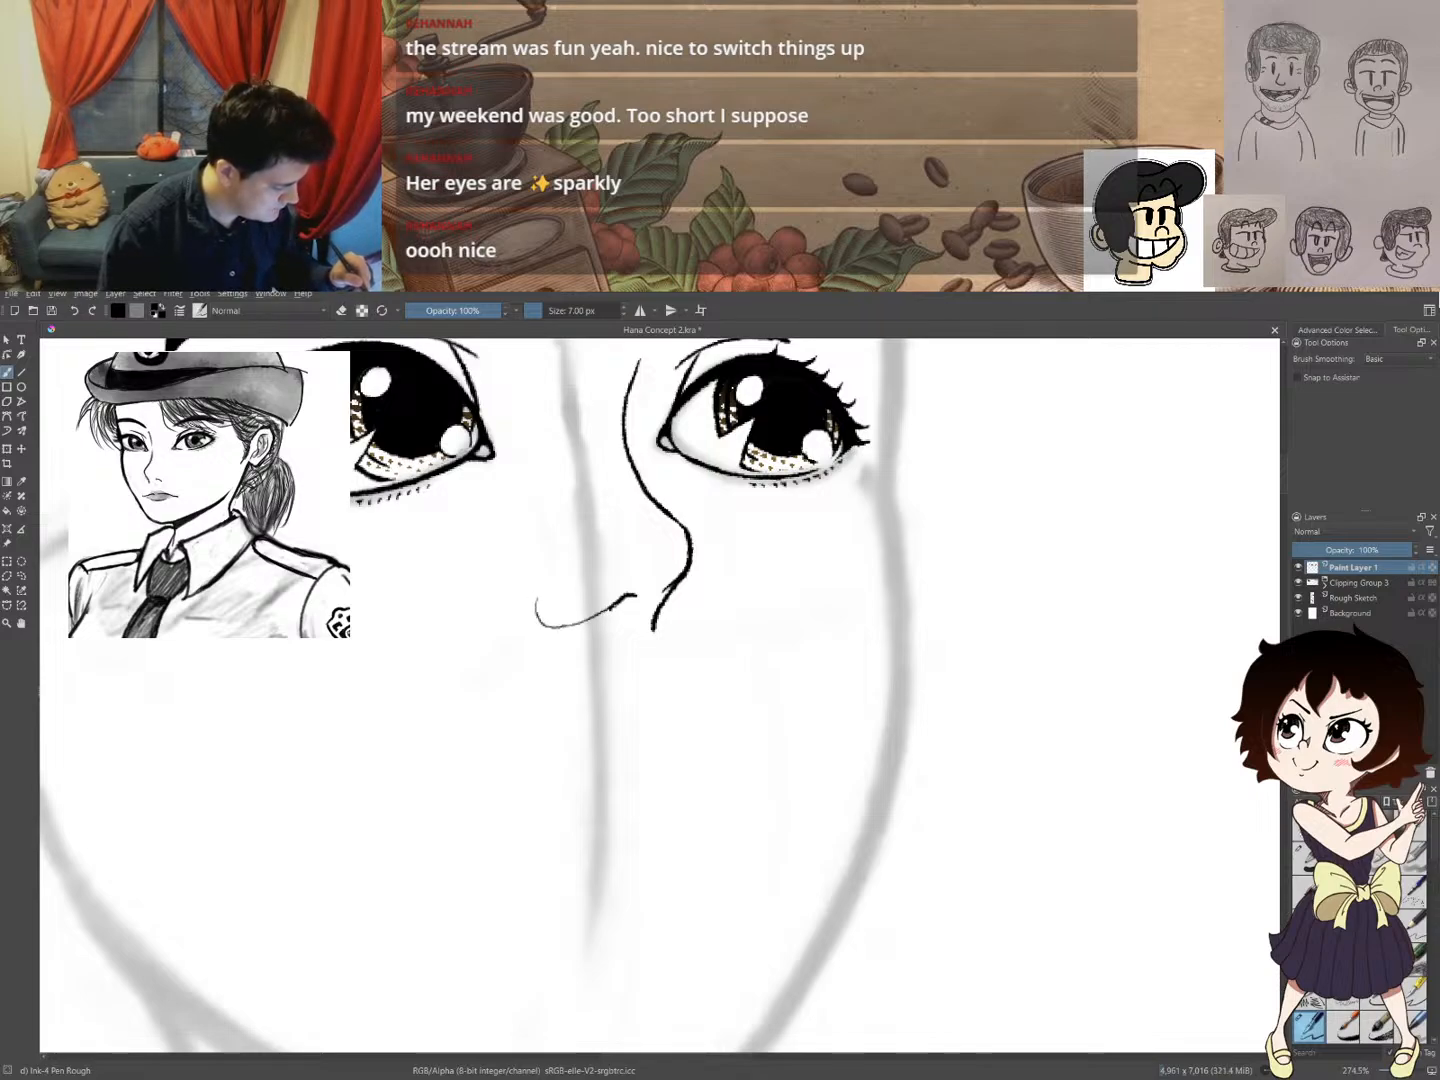
pyautogui.hotkey('ctrl', 'z')
# - Trim the underside of the nose line by erasing along its lower curve
pyautogui.moveTo(715, 560)
pyautogui.mouseDown()
pyautogui.moveTo(661, 564)
pyautogui.moveTo(600, 630)
pyautogui.mouseUp()
pyautogui.moveTo(562, 648); pyautogui.dragTo(401, 693)
pyautogui.press('e')
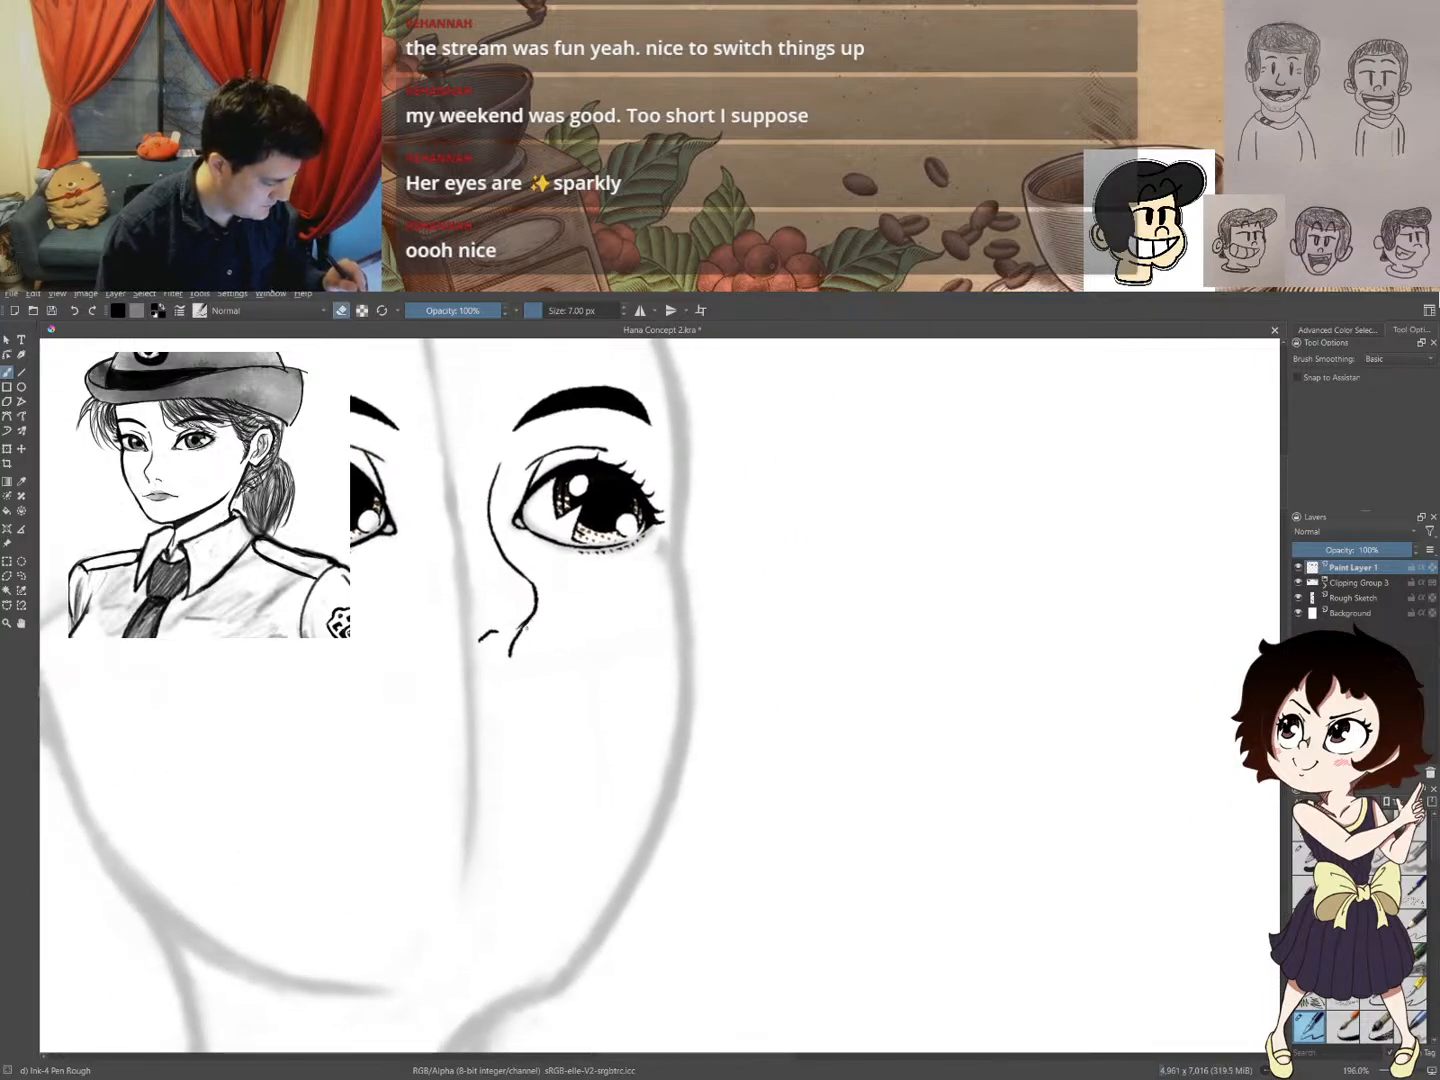
pyautogui.moveTo(532, 618); pyautogui.dragTo(513, 650)
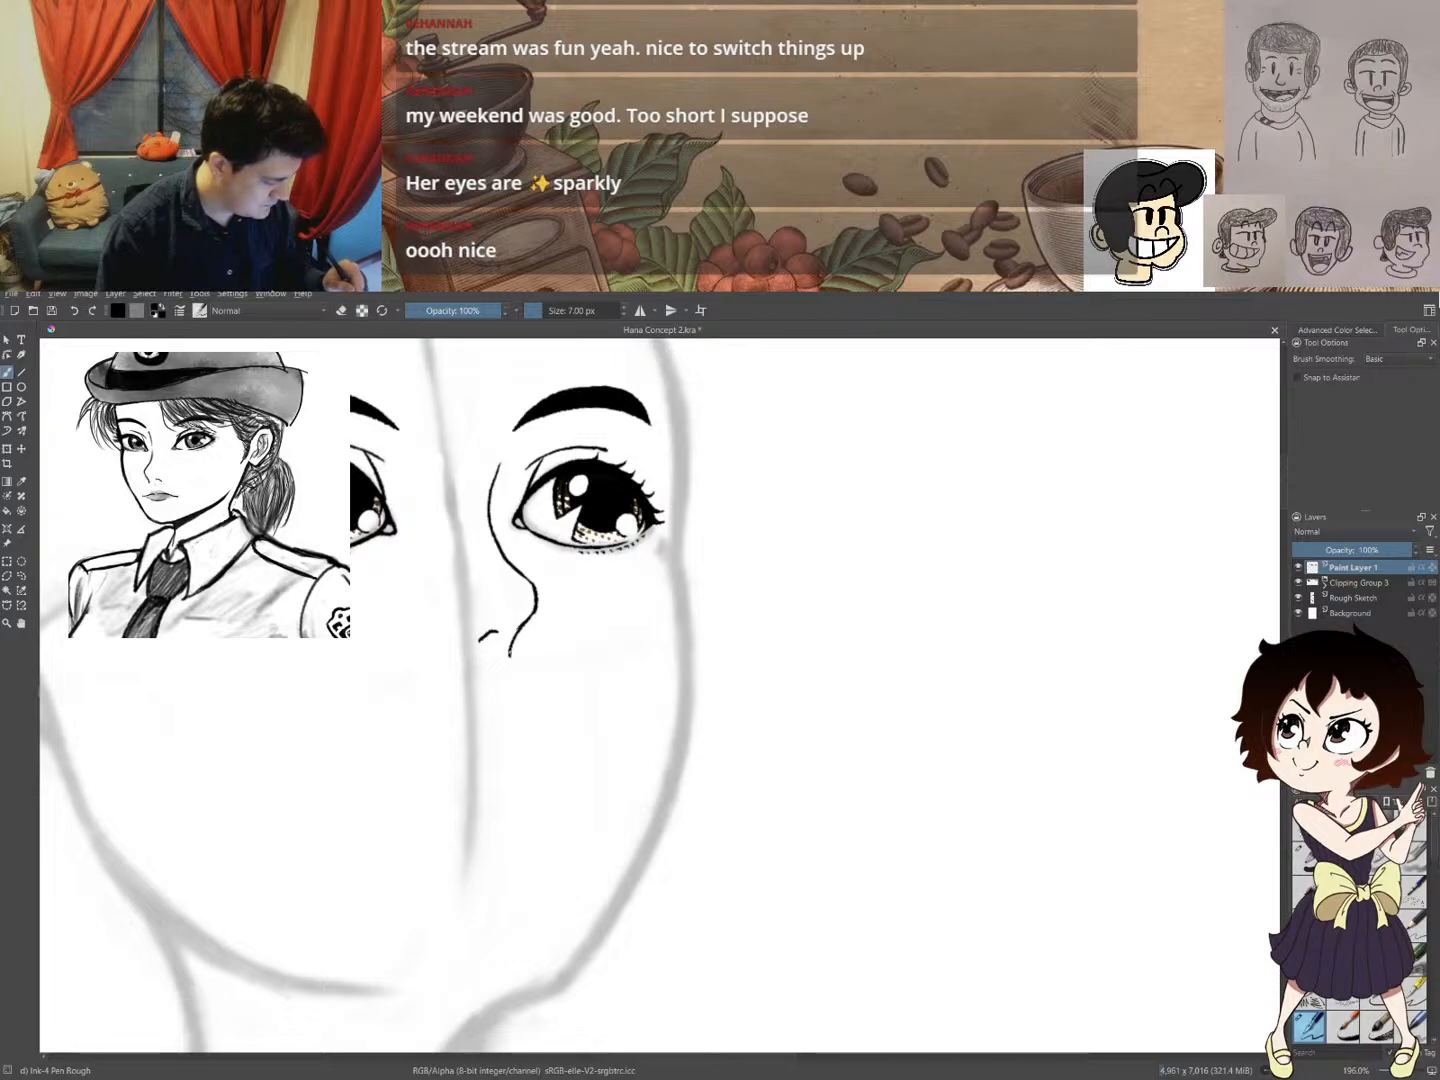
pyautogui.moveTo(532, 689); pyautogui.dragTo(578, 671)
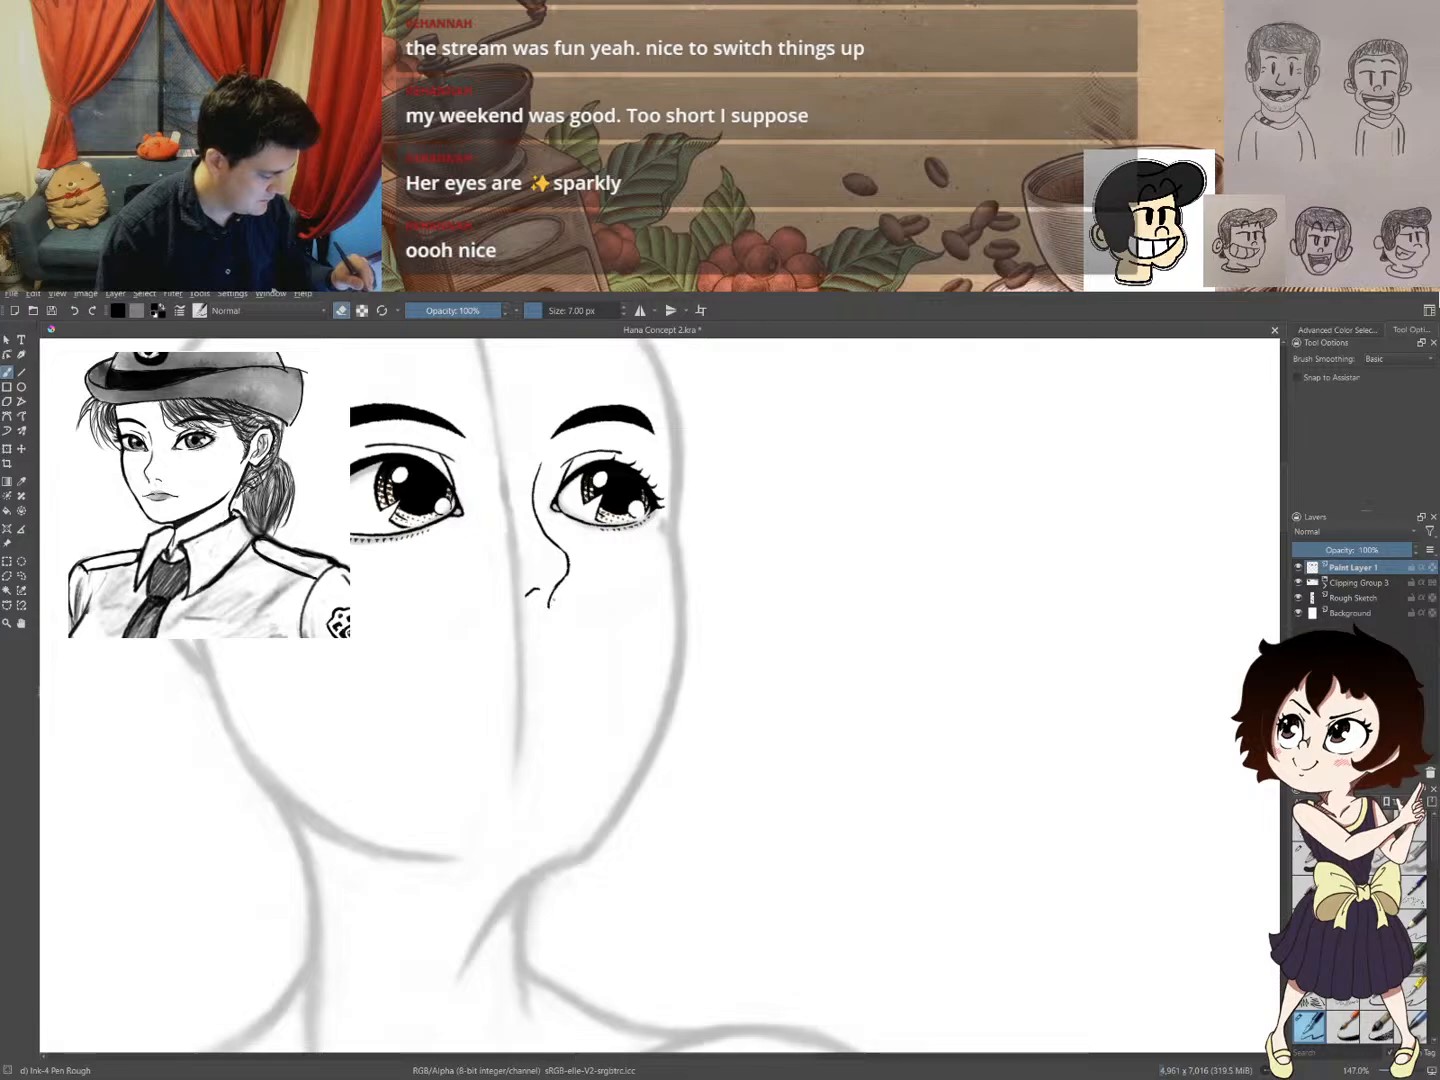
pyautogui.moveTo(571, 592); pyautogui.dragTo(530, 655)
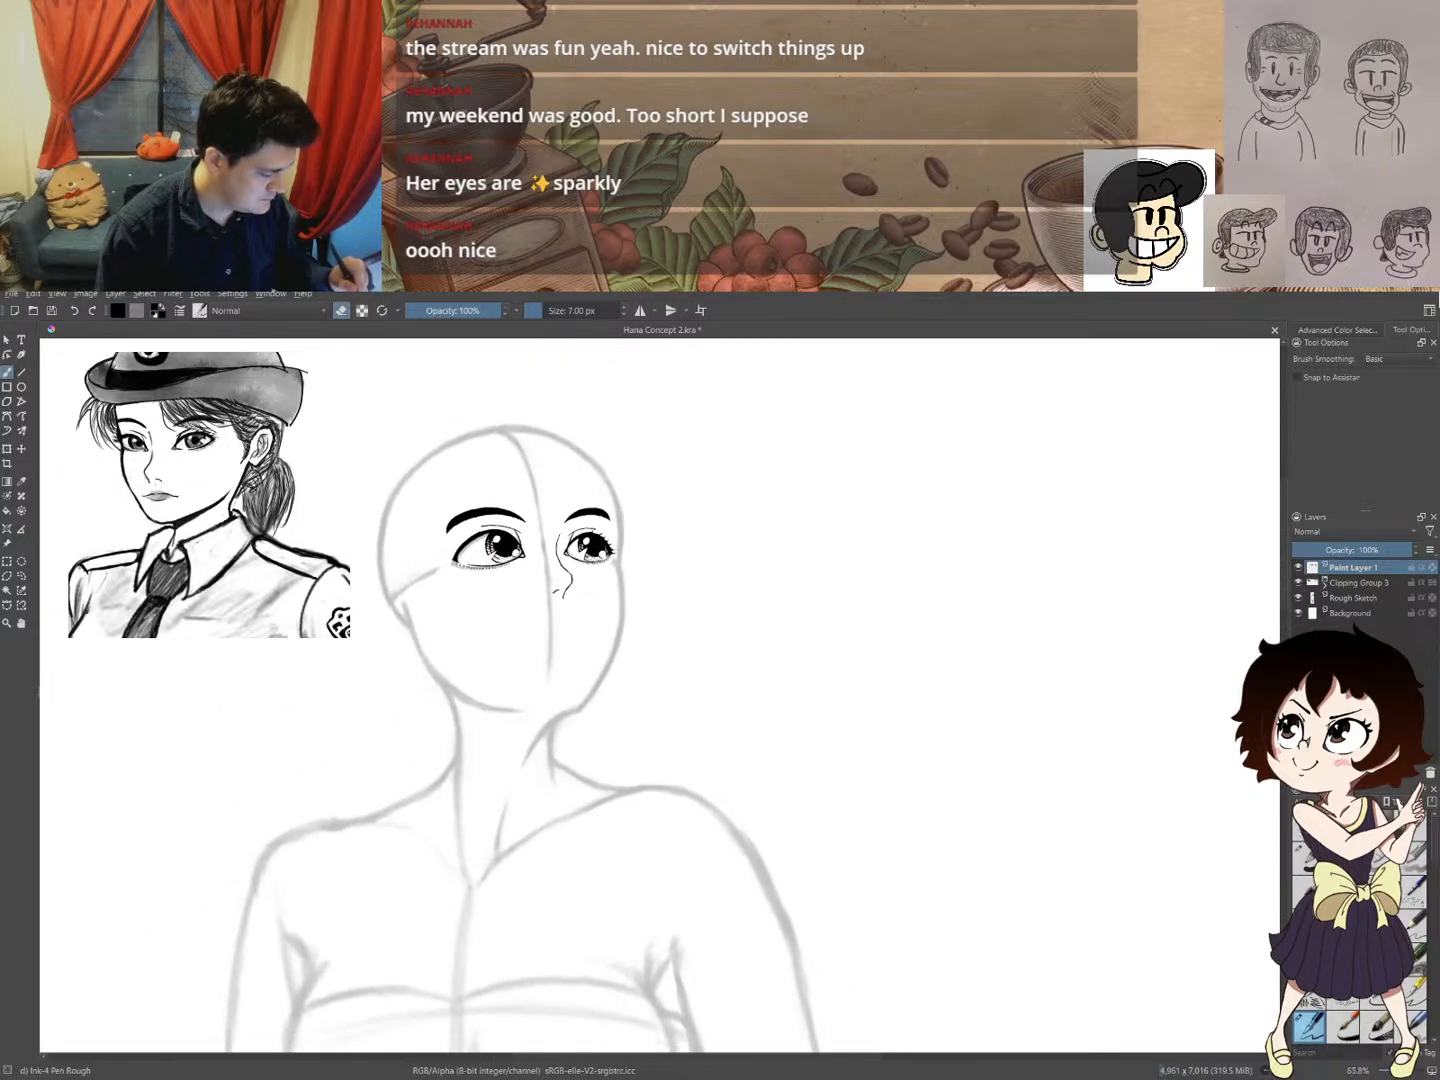
# - Erase the vertical centre guideline of the face on the Rough Sketch layer with the Eraser Circle brush
pyautogui.click(1298, 599)
pyautogui.click(1298, 599)
pyautogui.click(1355, 598)
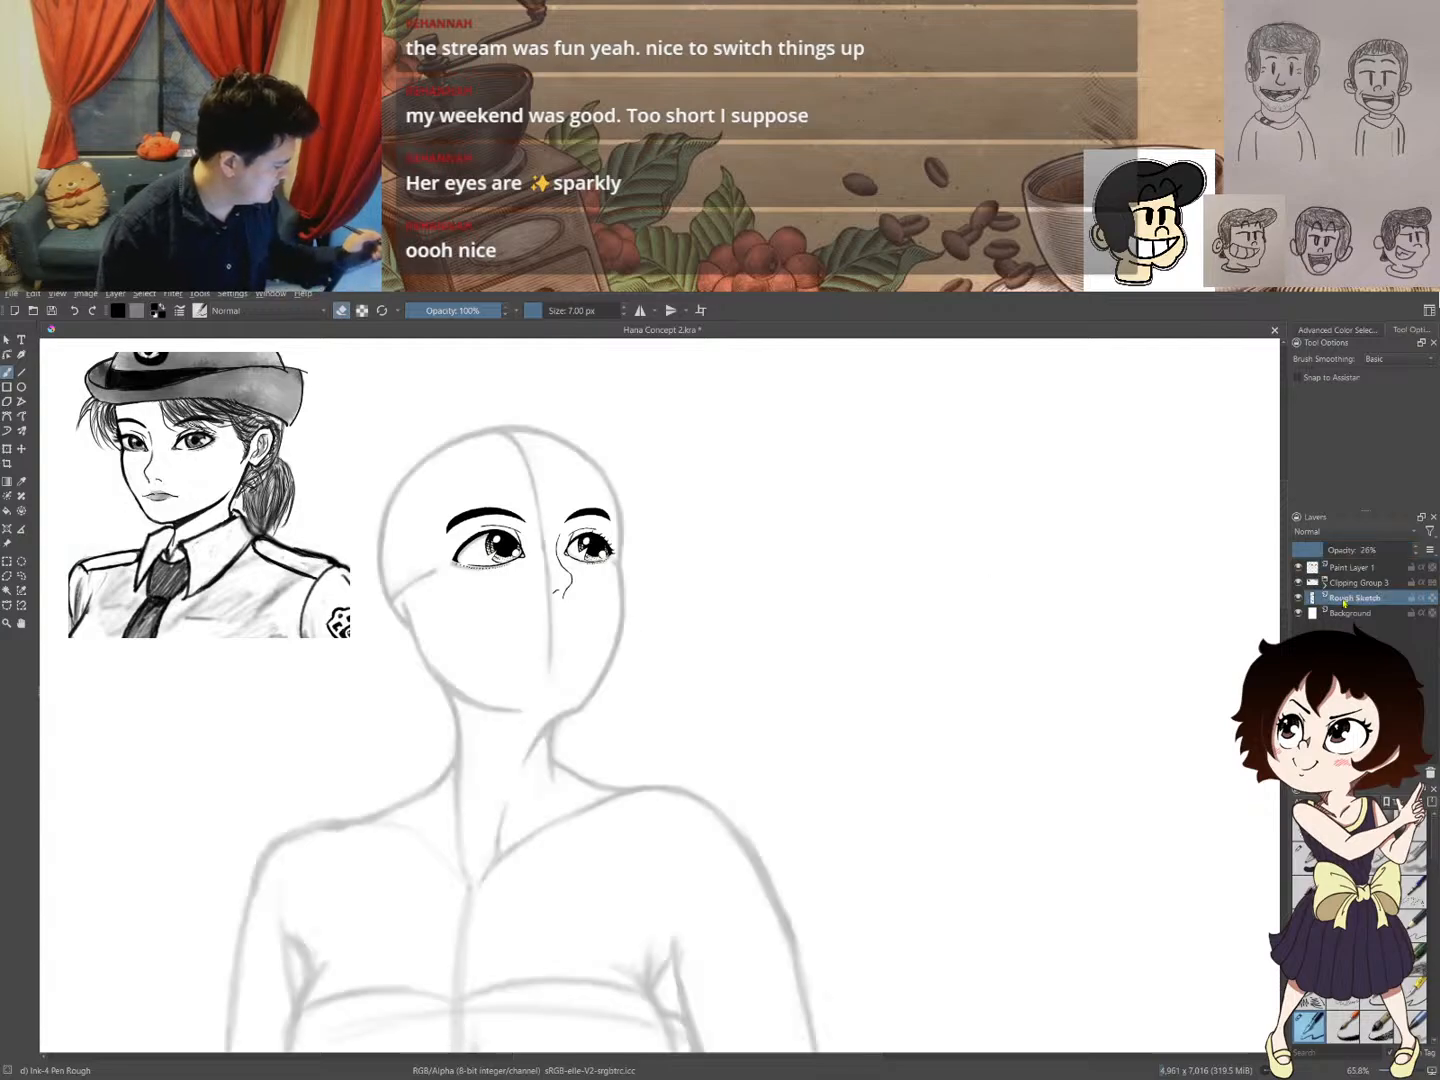
pyautogui.rightClick(574, 642)
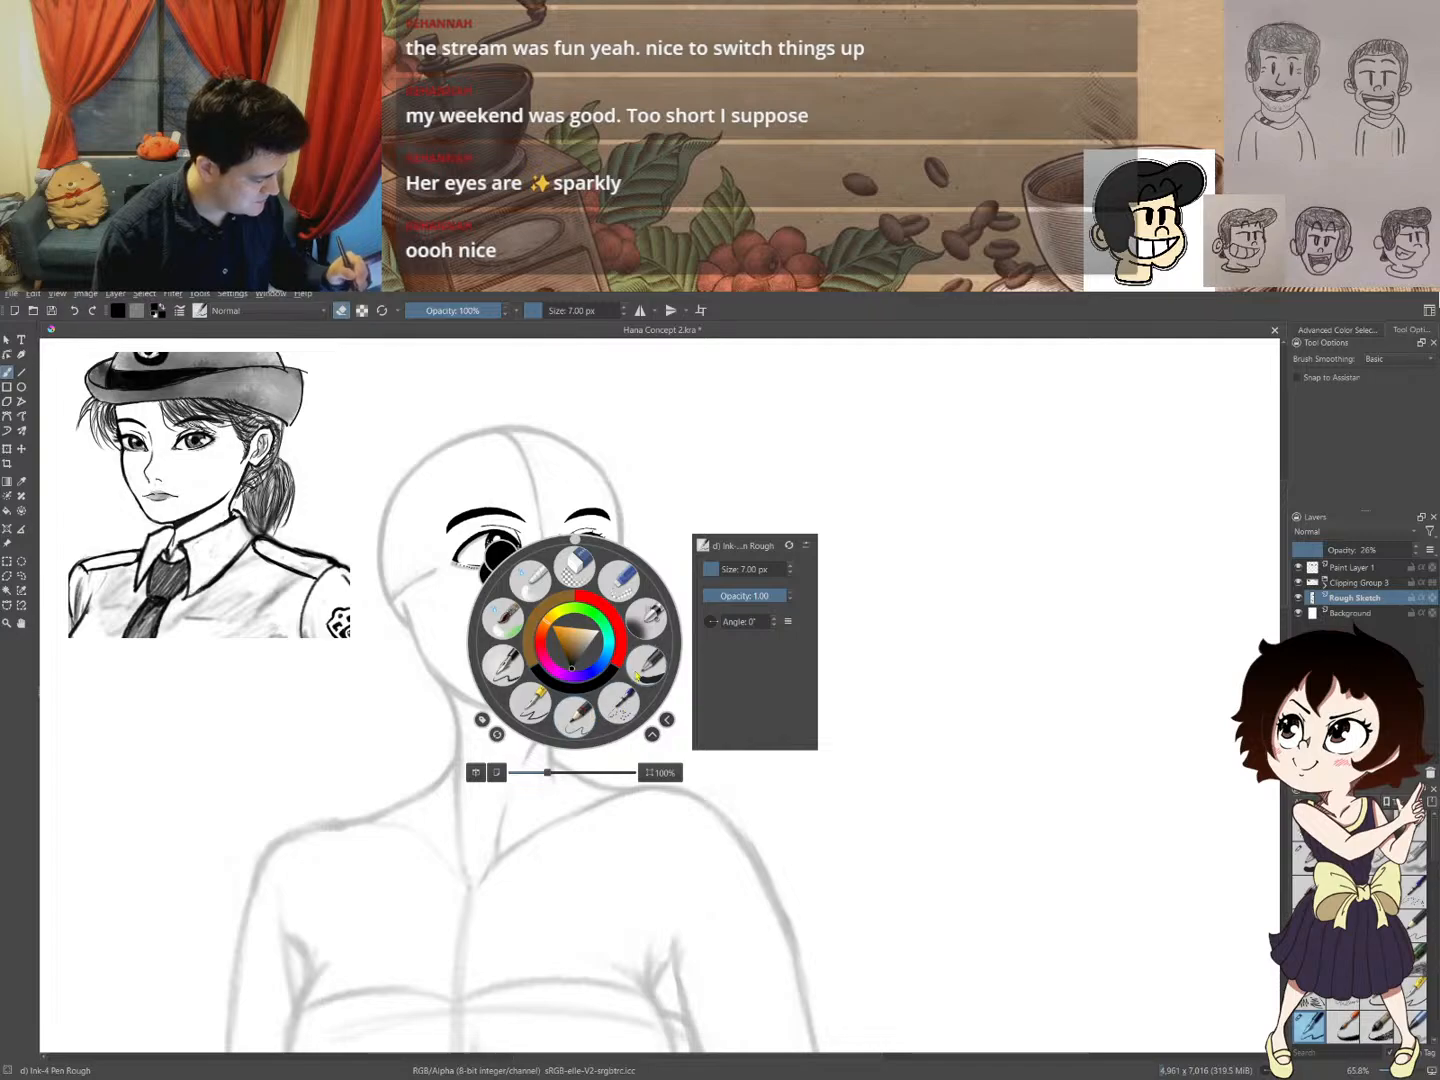
pyautogui.click(575, 714)
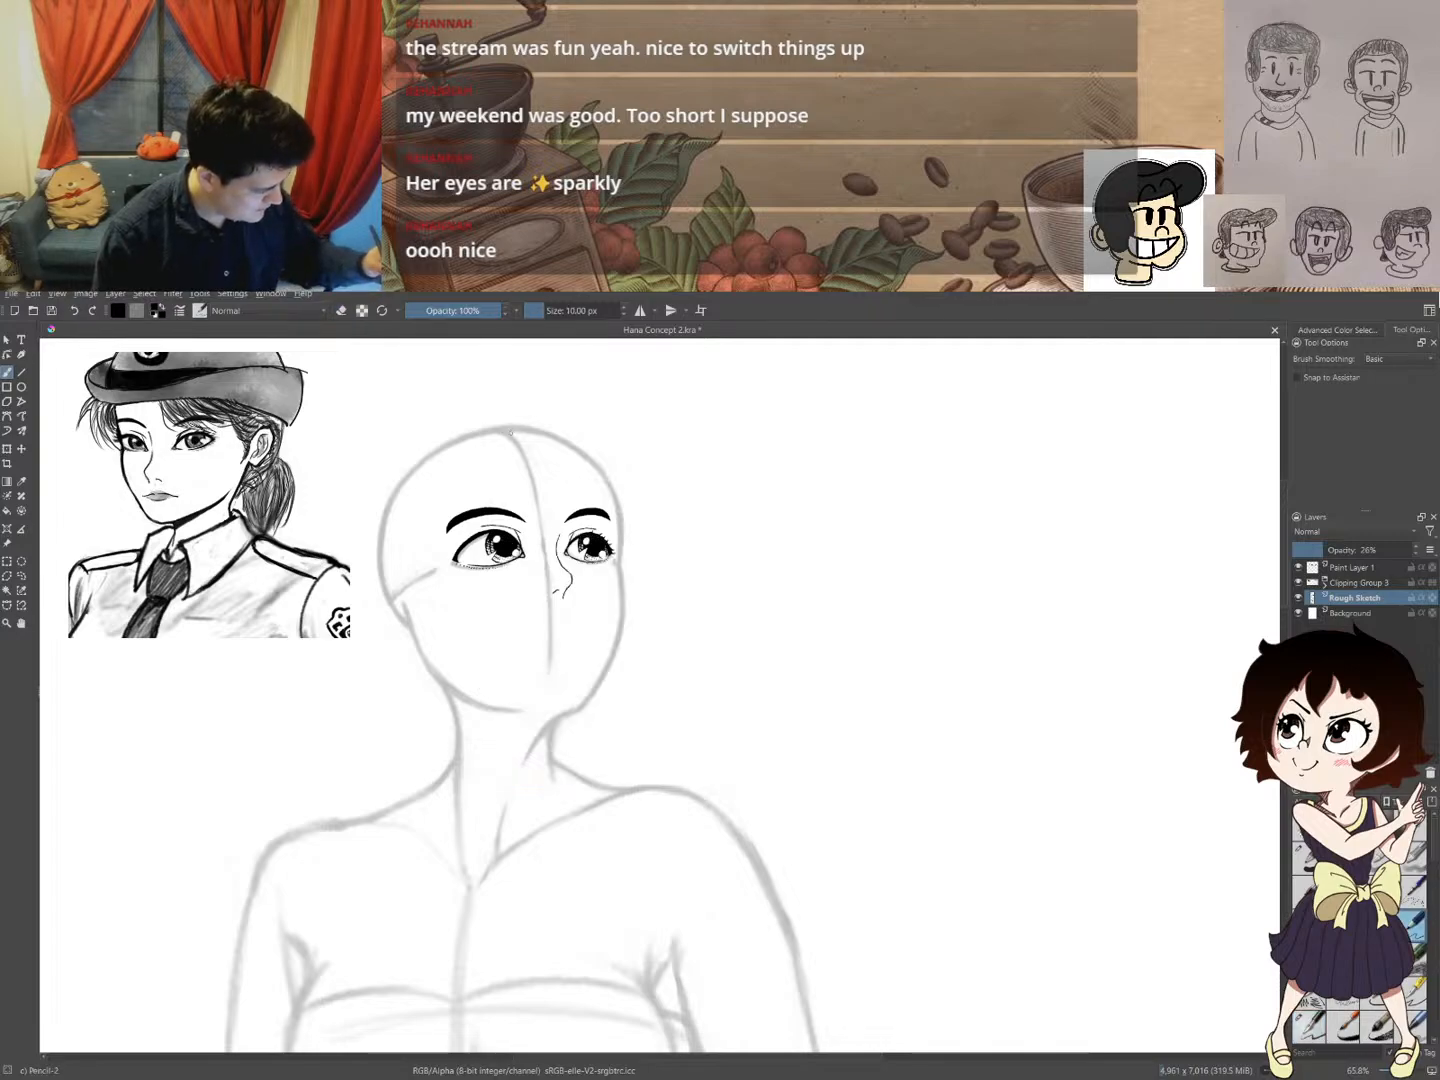
pyautogui.press('e')
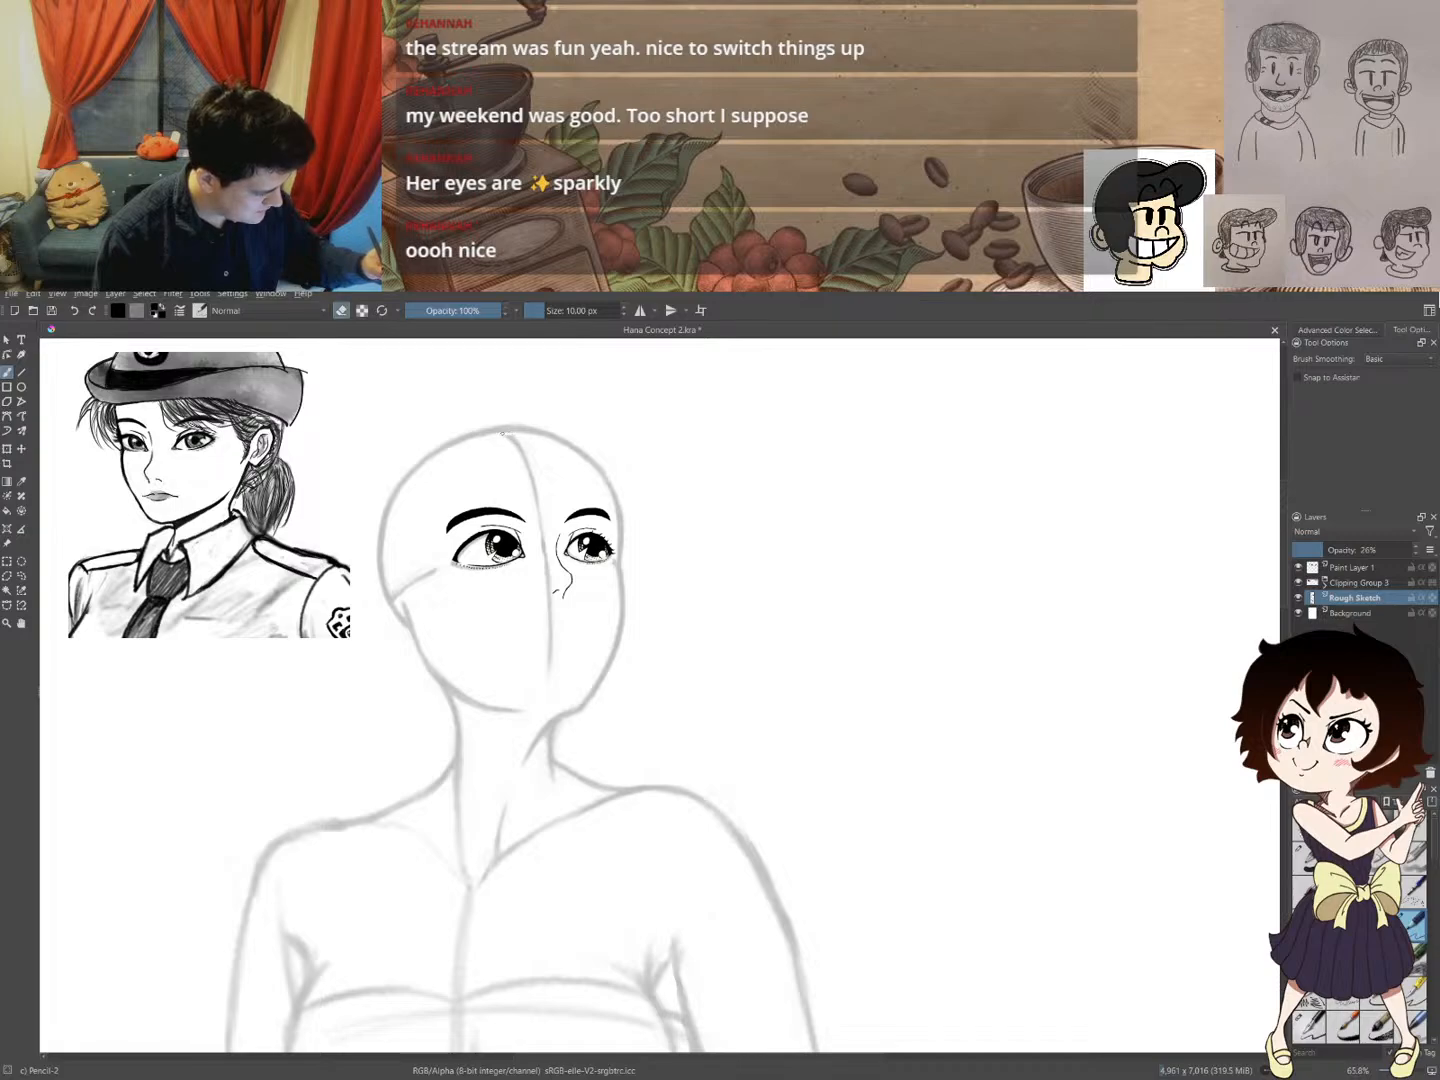
pyautogui.rightClick(519, 463)
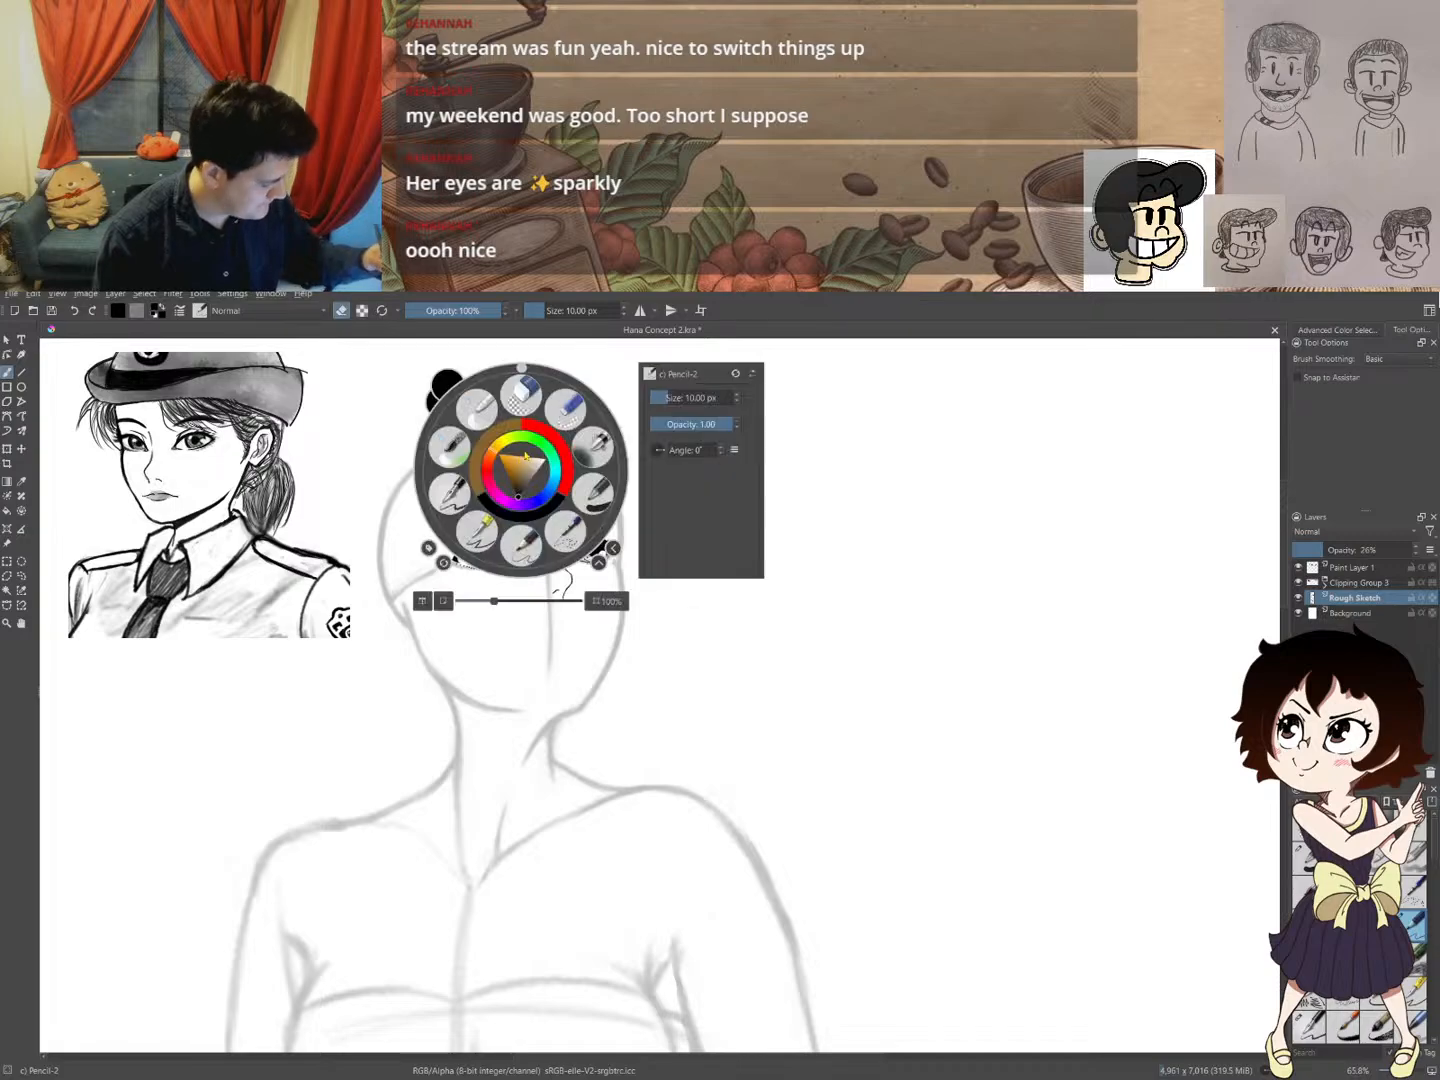
pyautogui.click(520, 391)
pyautogui.moveTo(507, 438)
pyautogui.mouseDown()
pyautogui.moveTo(543, 520)
pyautogui.moveTo(550, 650)
pyautogui.mouseUp()
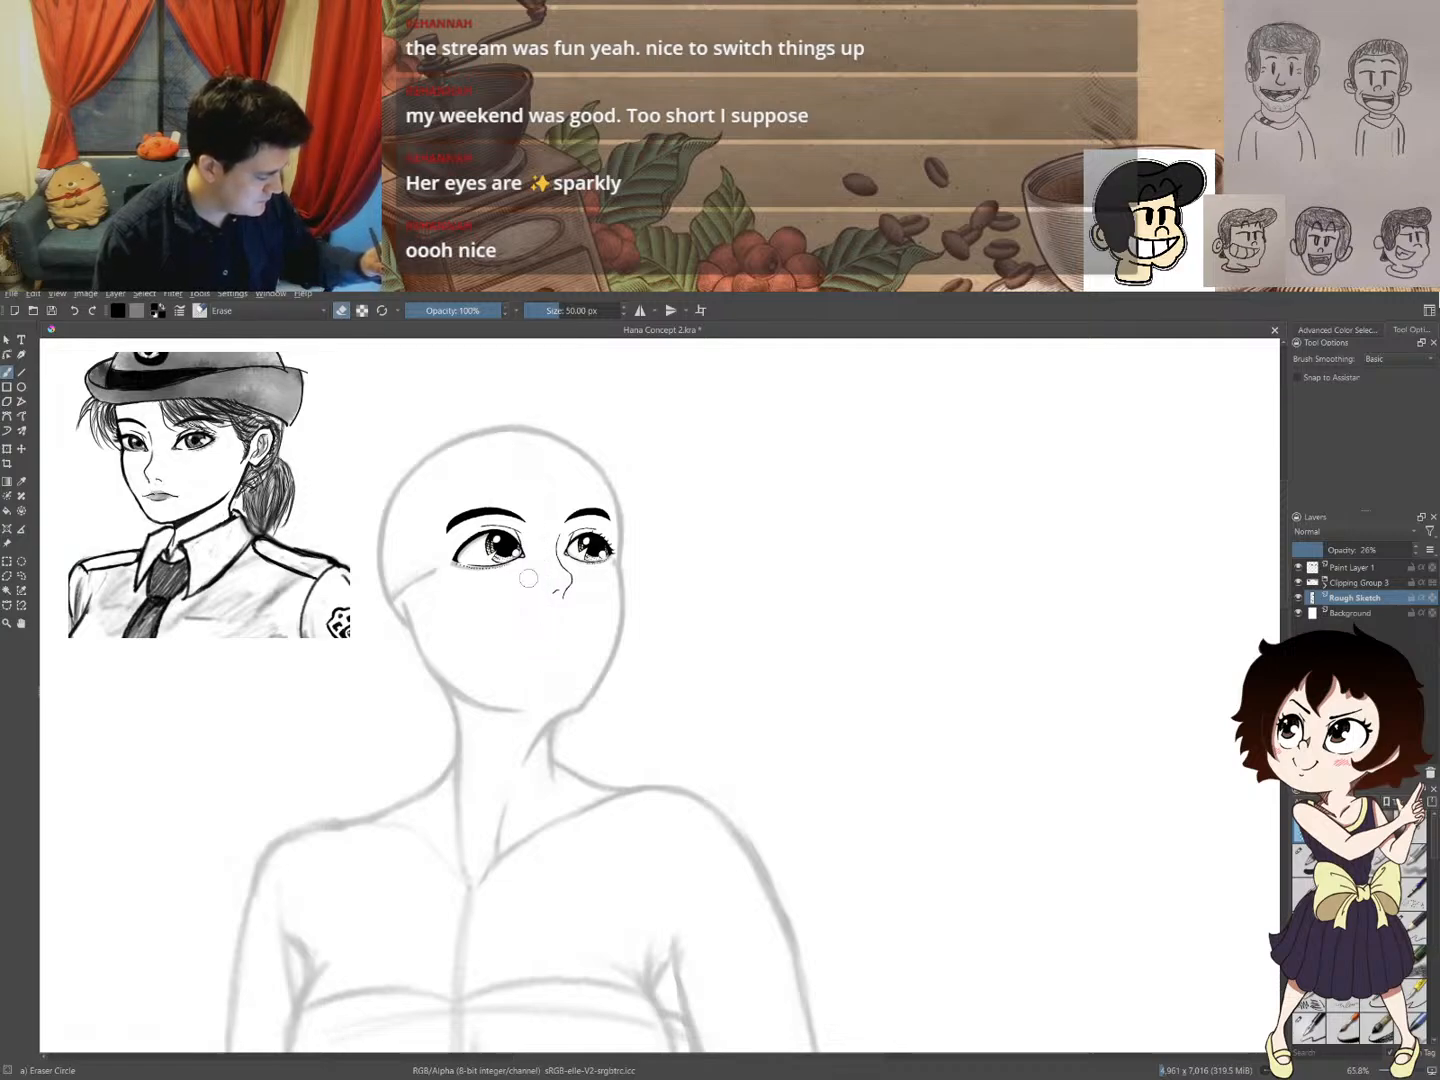
# - Redraw the face's curved centre guideline on Rough Sketch with Pencil-2 at 20.84 px, from the crown past the nose to the chin
pyautogui.rightClick(574, 589)
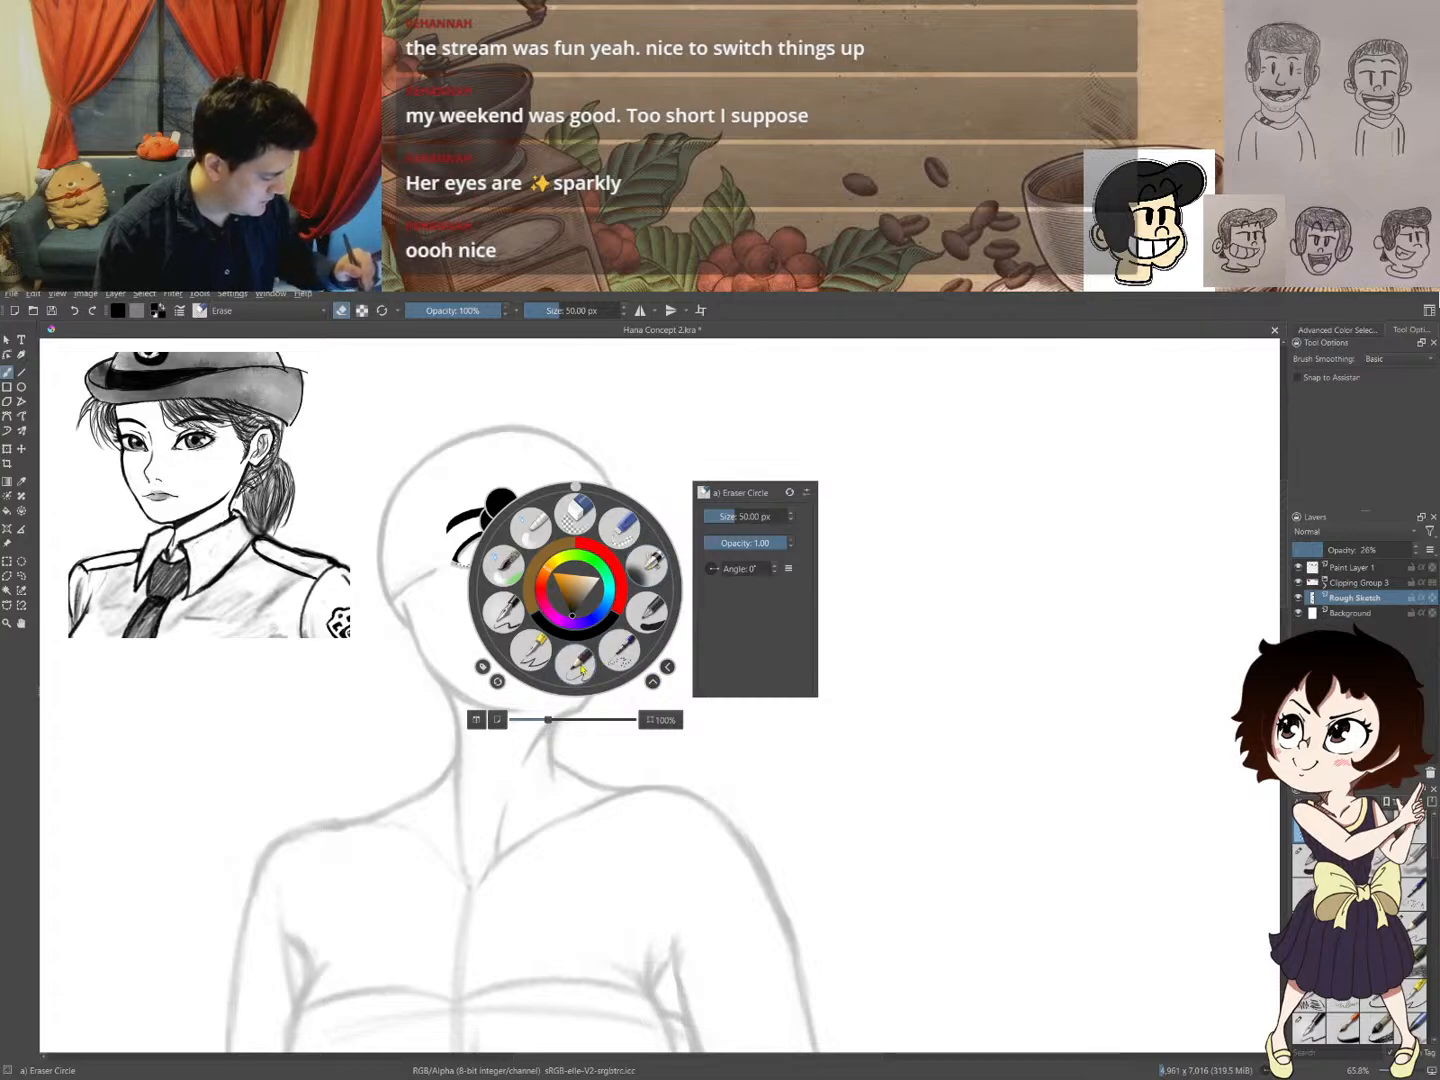
pyautogui.click(578, 664)
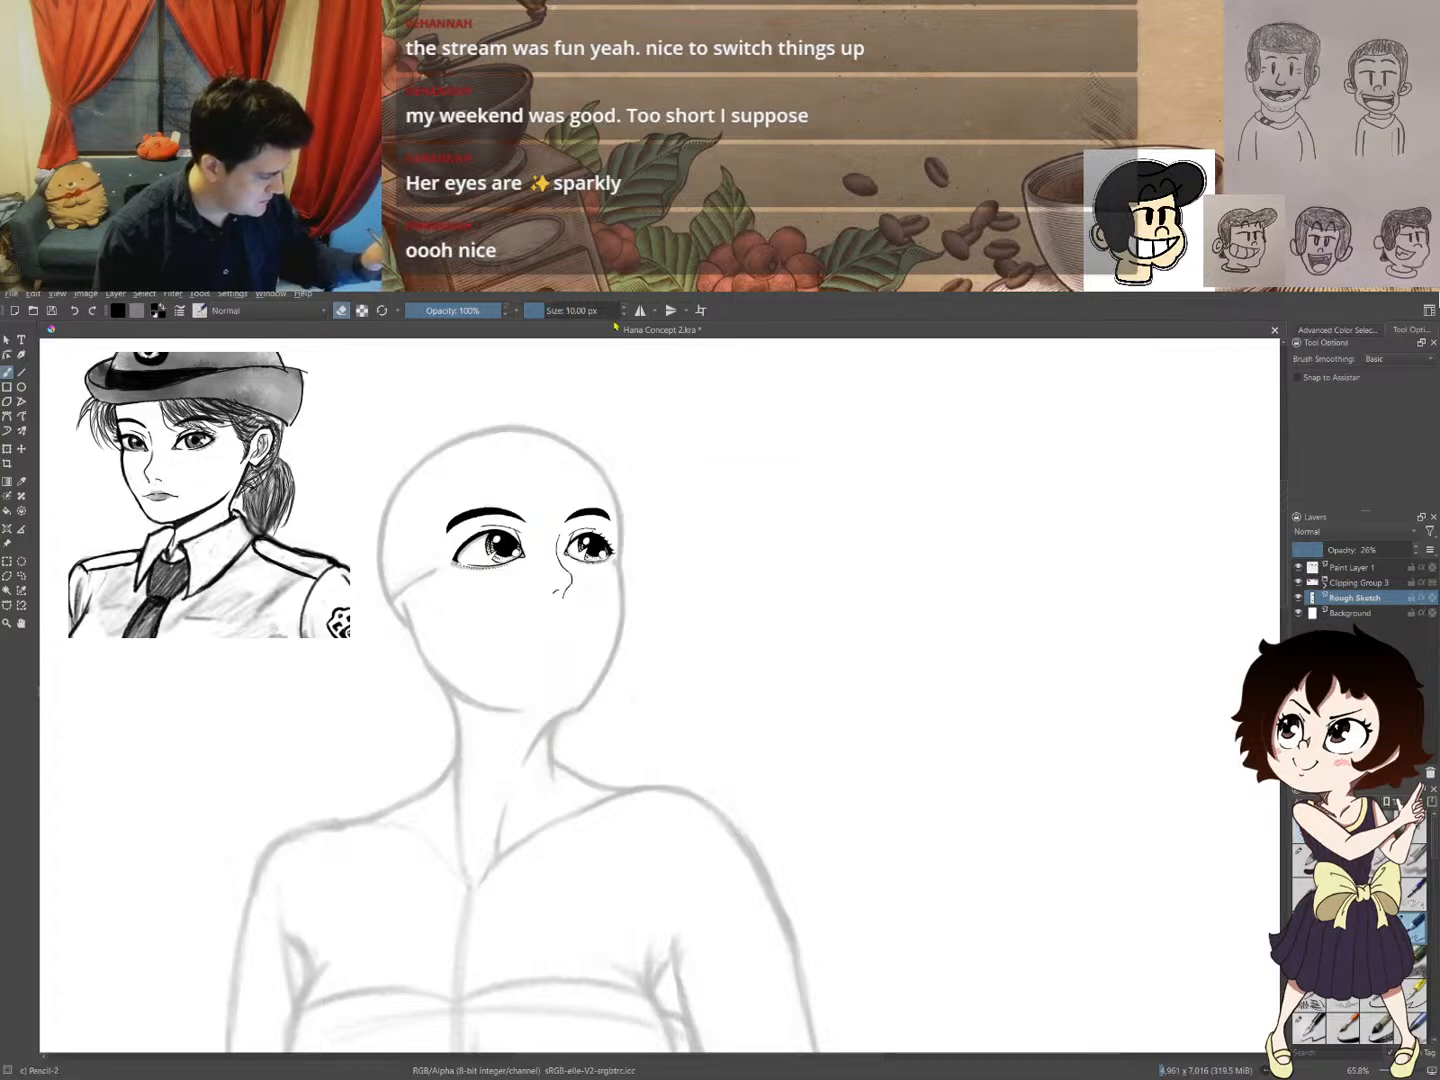
pyautogui.press('[')
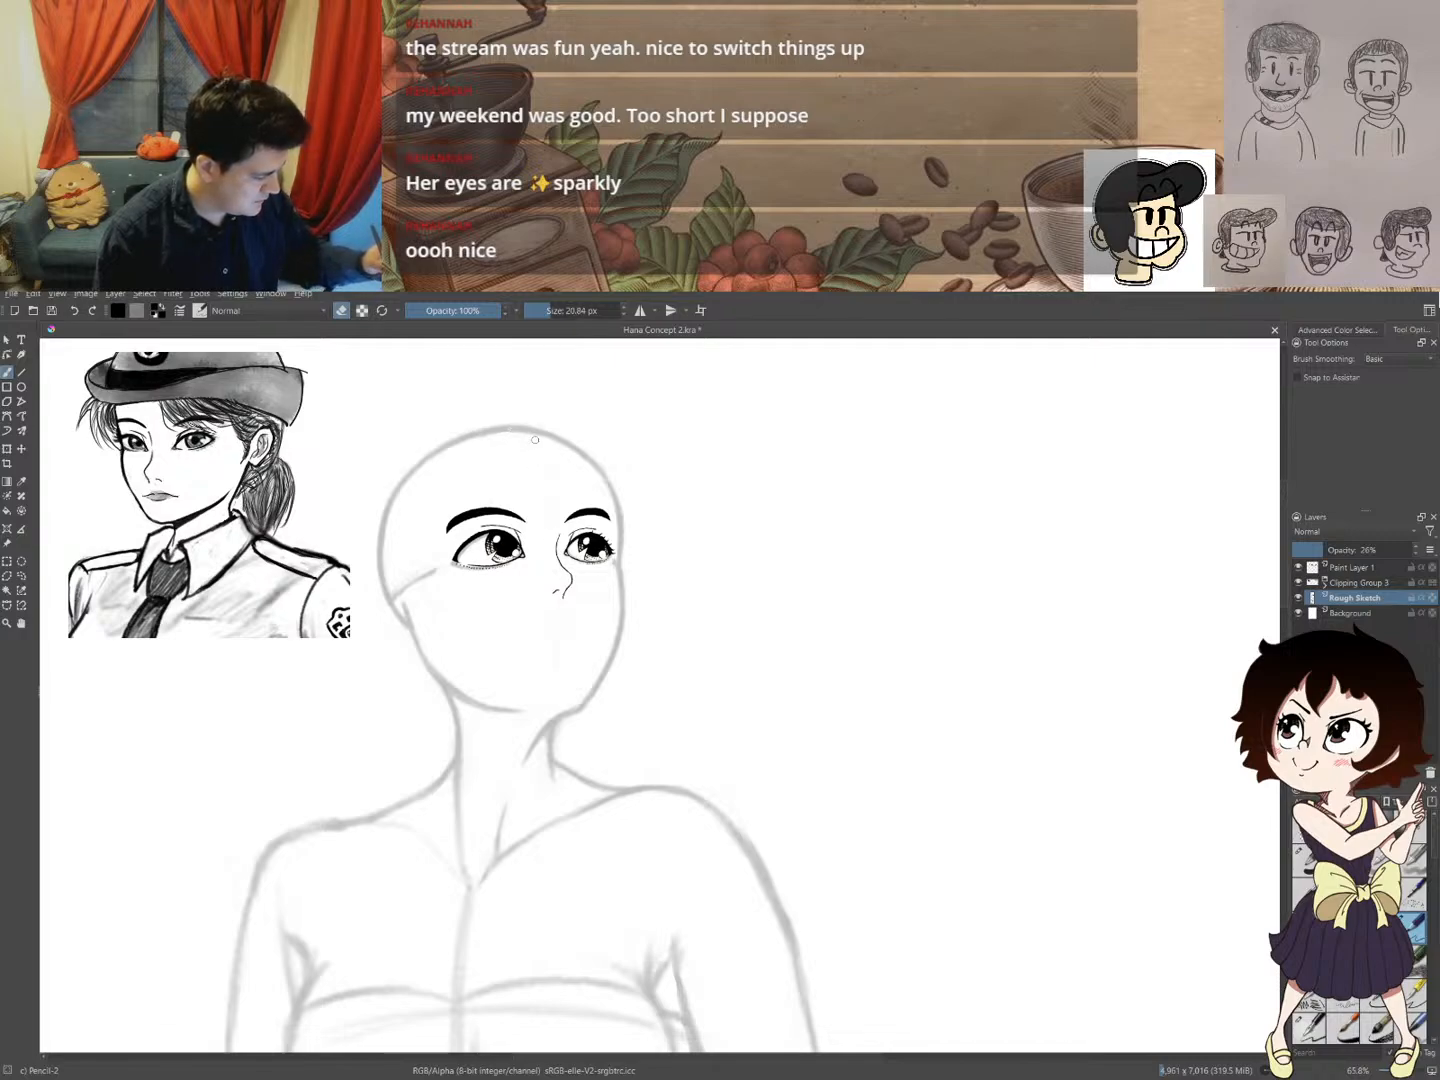
pyautogui.press('e')
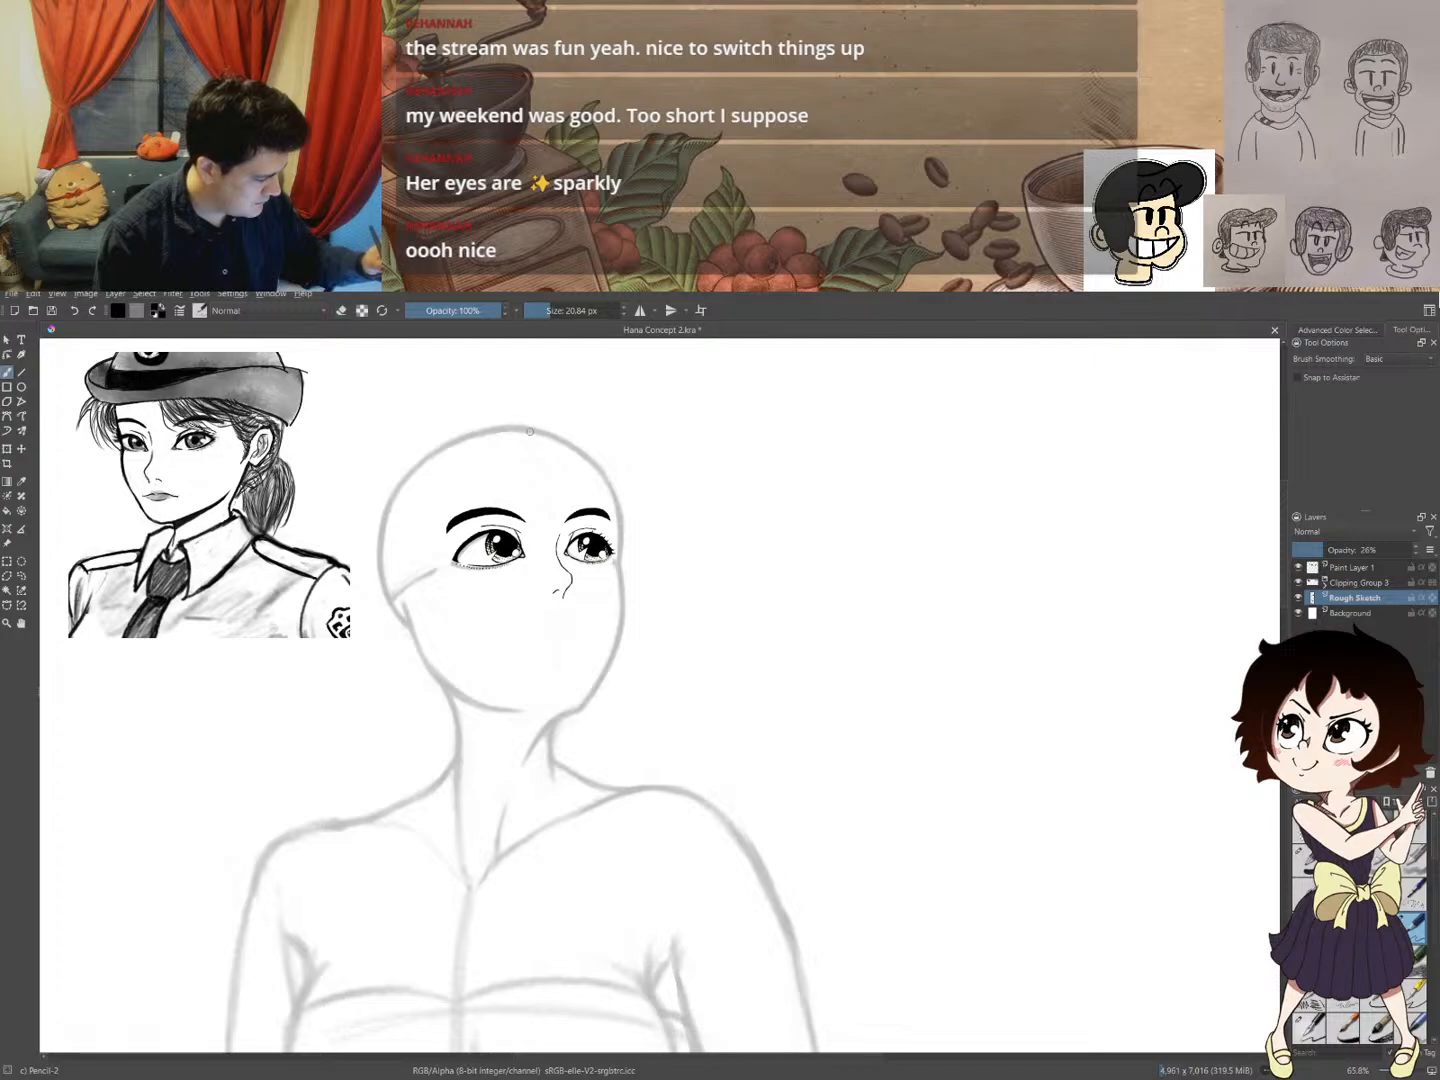
pyautogui.moveTo(536, 435); pyautogui.dragTo(561, 499)
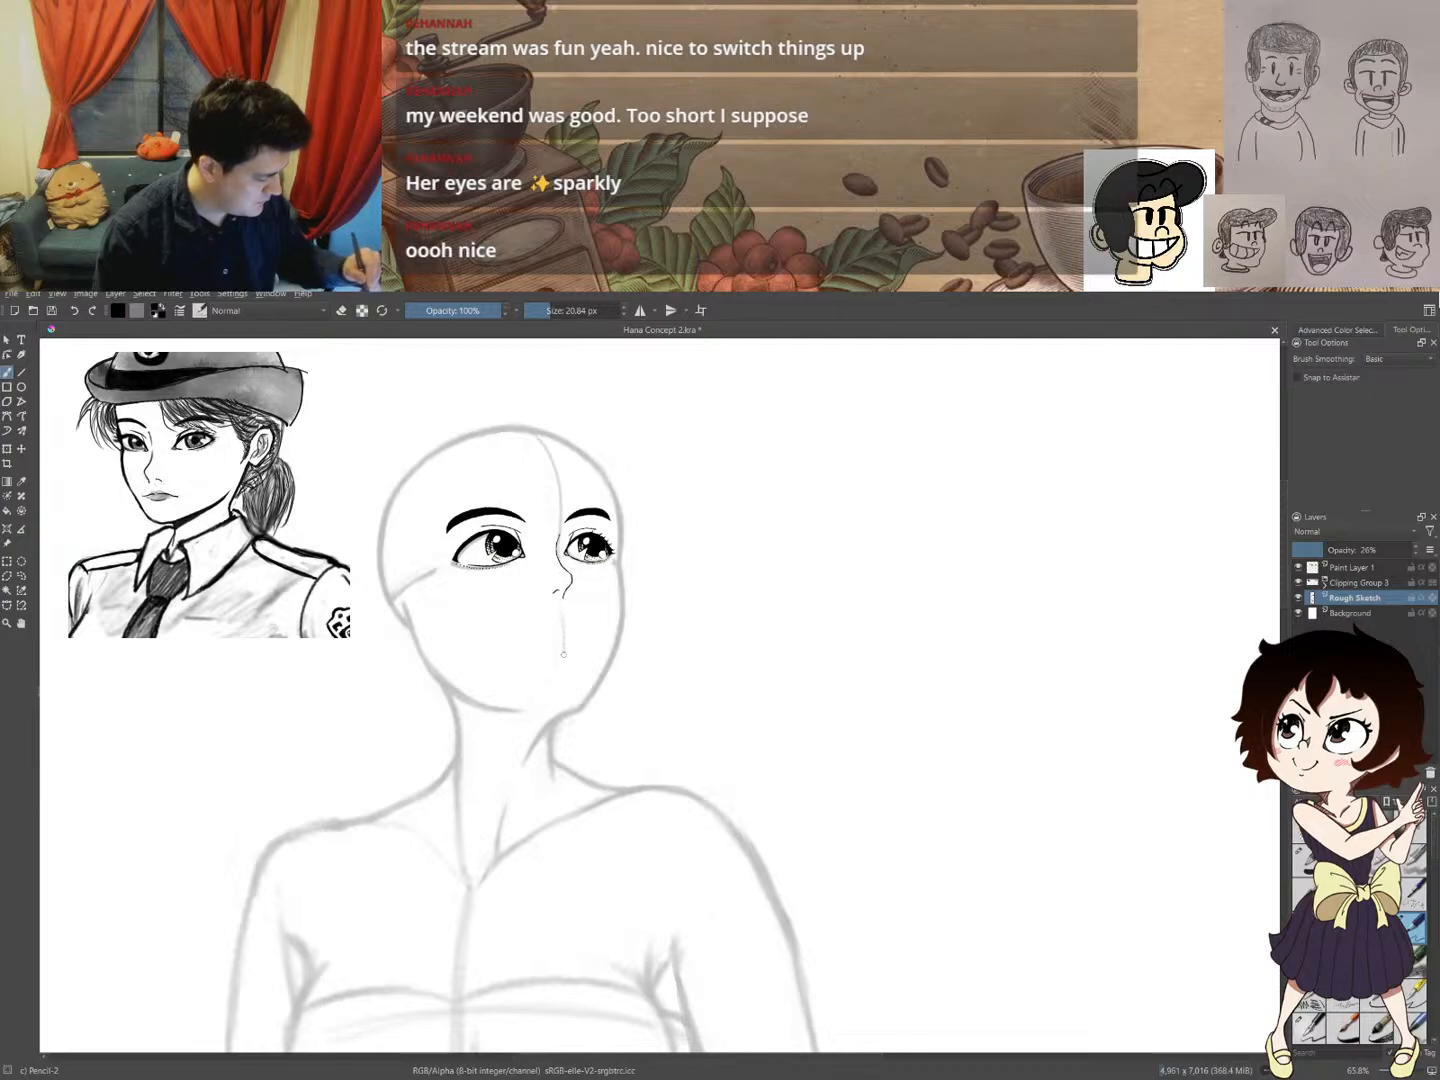
pyautogui.moveTo(563, 654); pyautogui.dragTo(558, 693)
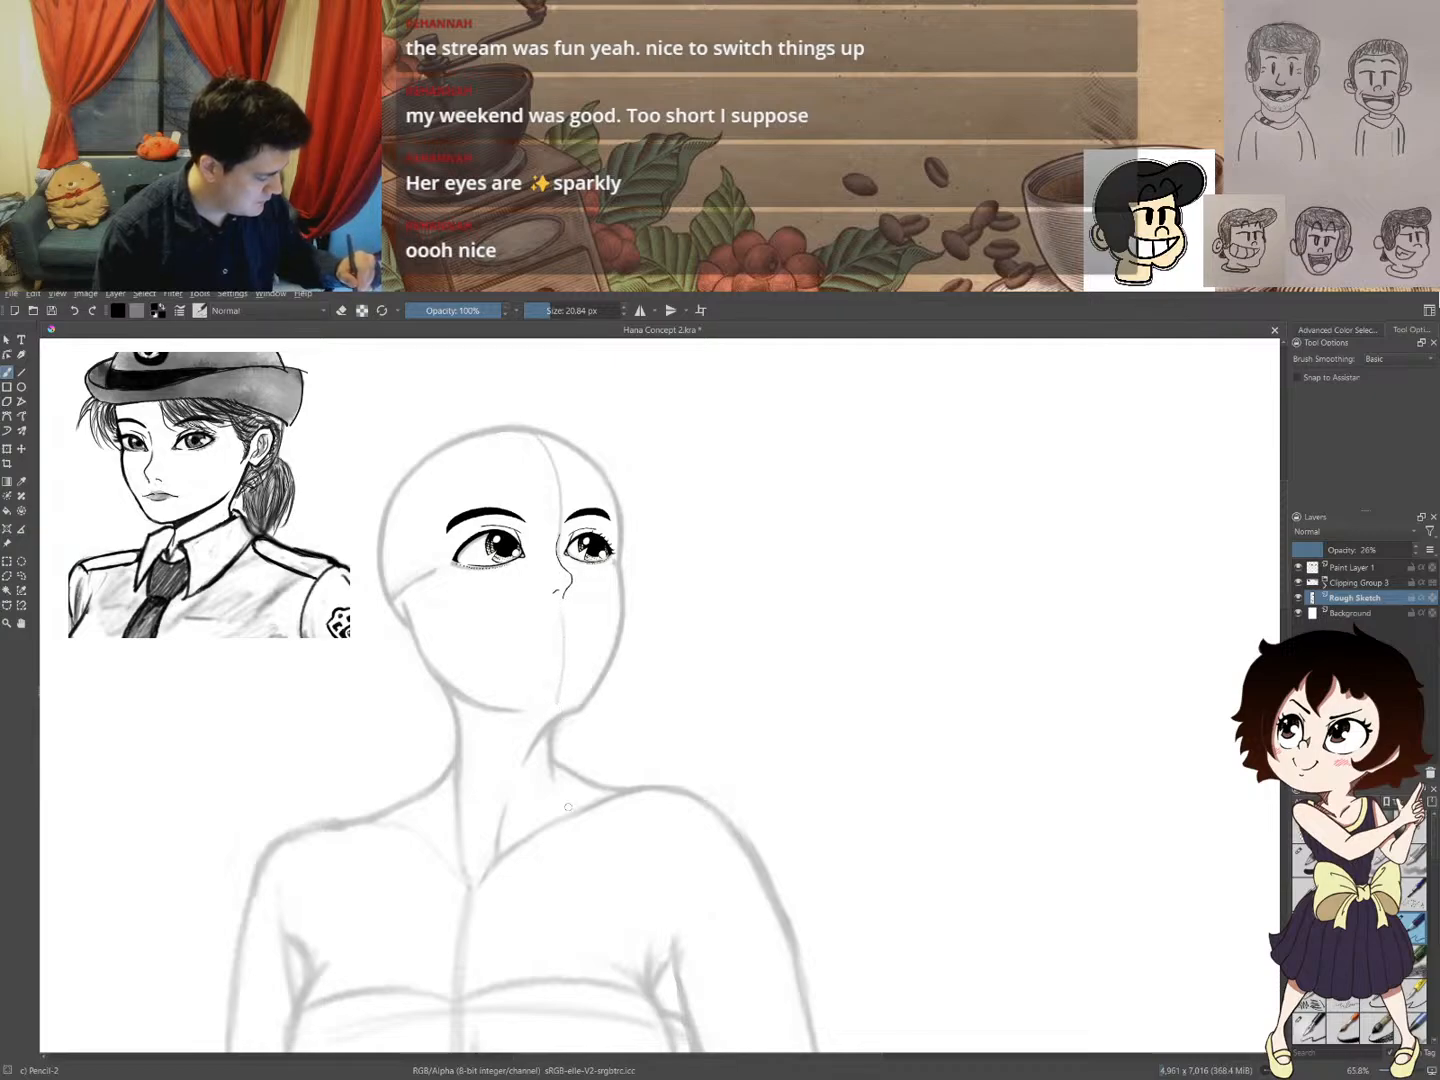
pyautogui.hotkey('ctrl', 'z')
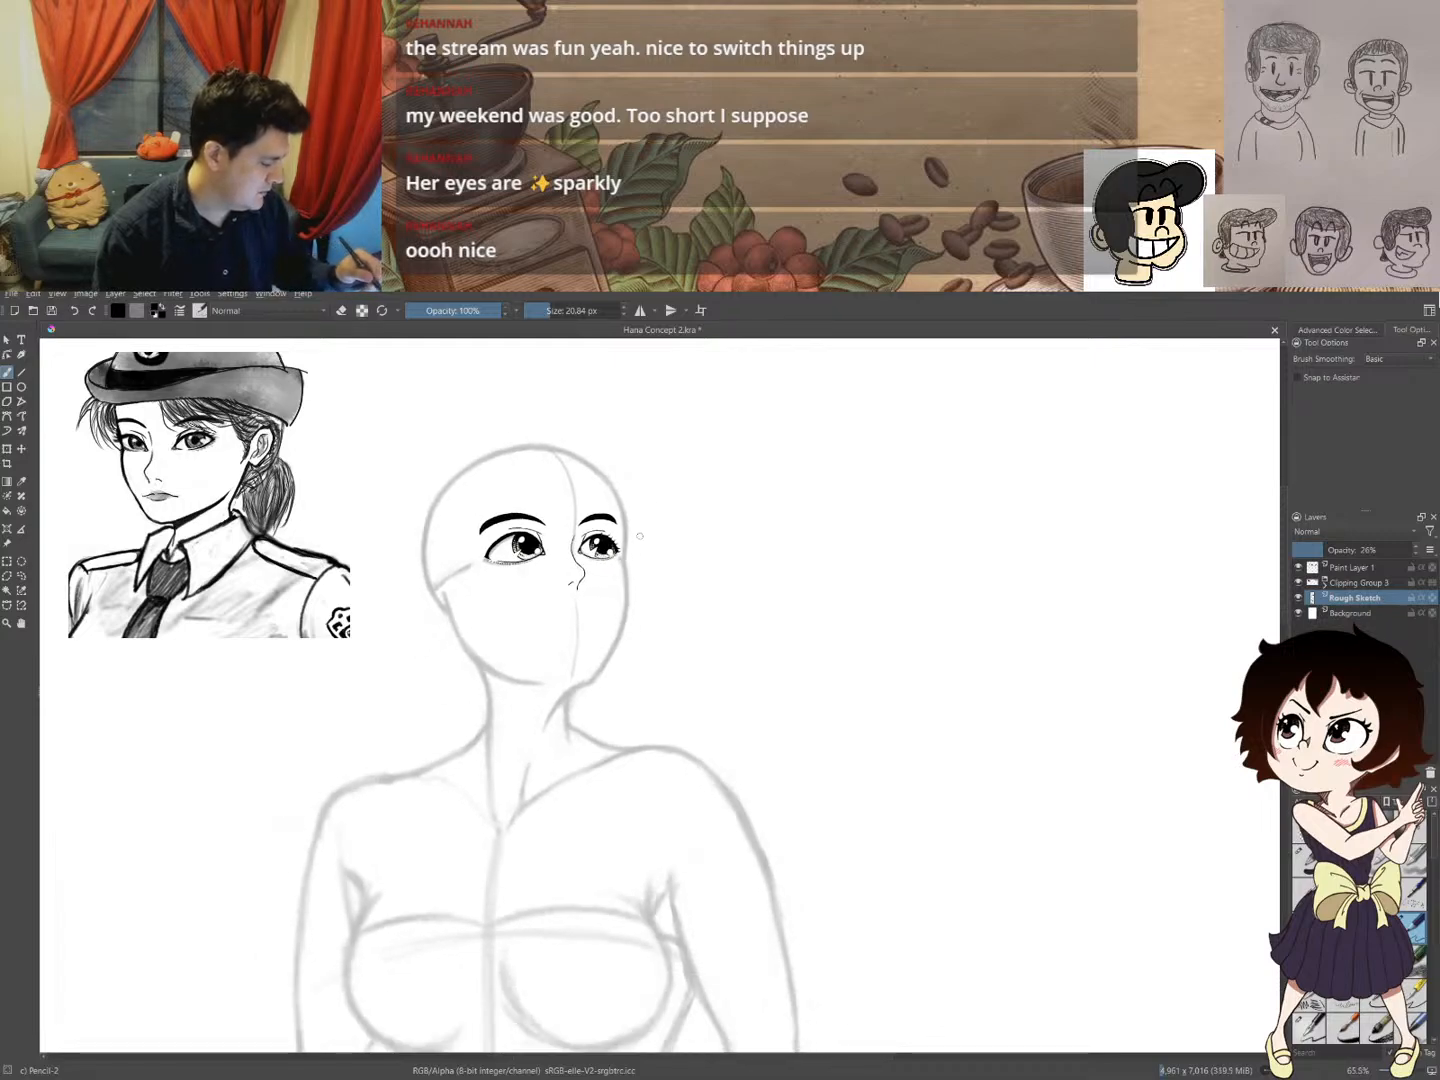
pyautogui.hotkey('ctrl', 'z')
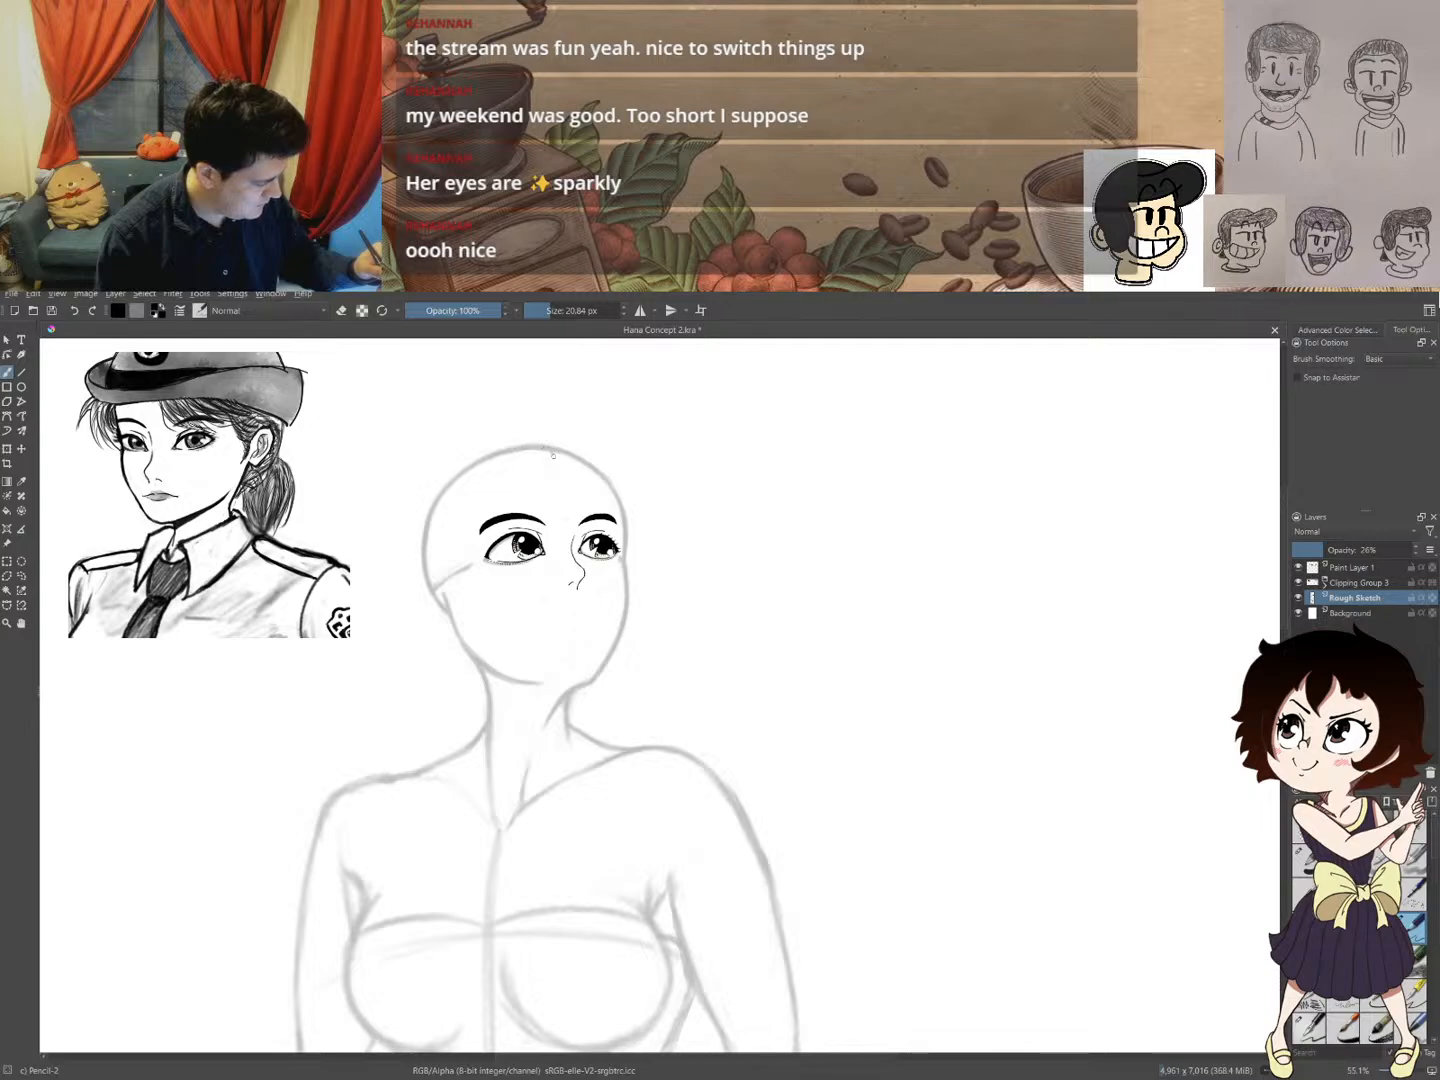
pyautogui.moveTo(545, 449); pyautogui.dragTo(576, 536)
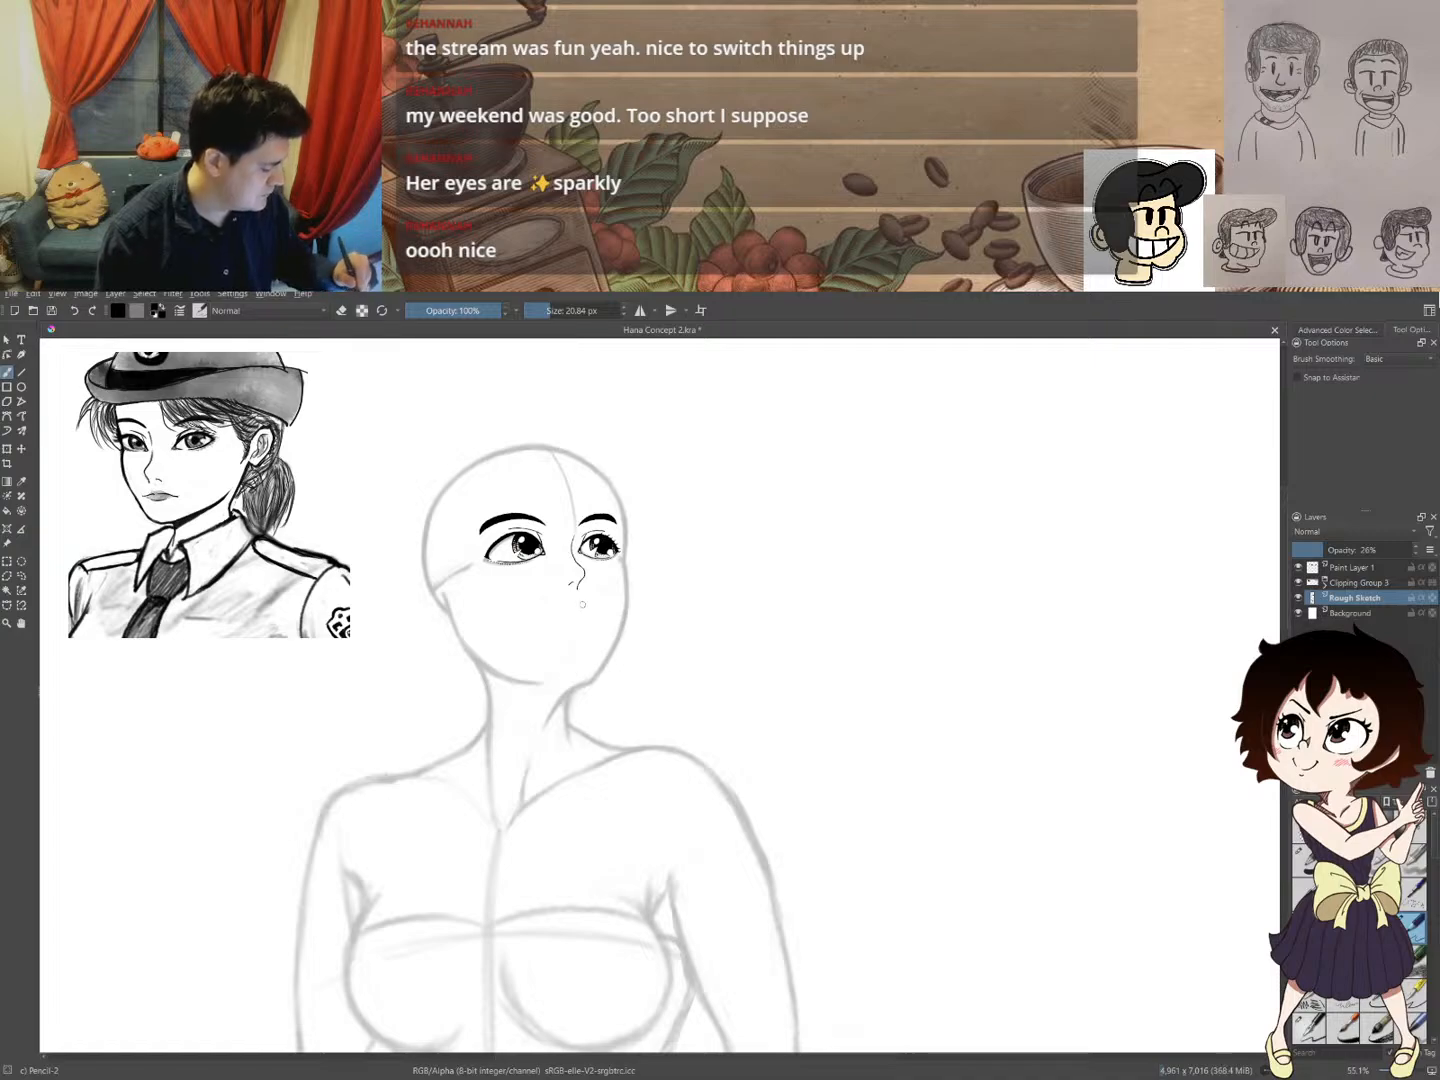
pyautogui.moveTo(579, 640)
pyautogui.mouseDown()
pyautogui.moveTo(576, 679)
pyautogui.moveTo(607, 678)
pyautogui.moveTo(635, 620)
pyautogui.moveTo(610, 789)
pyautogui.mouseUp()
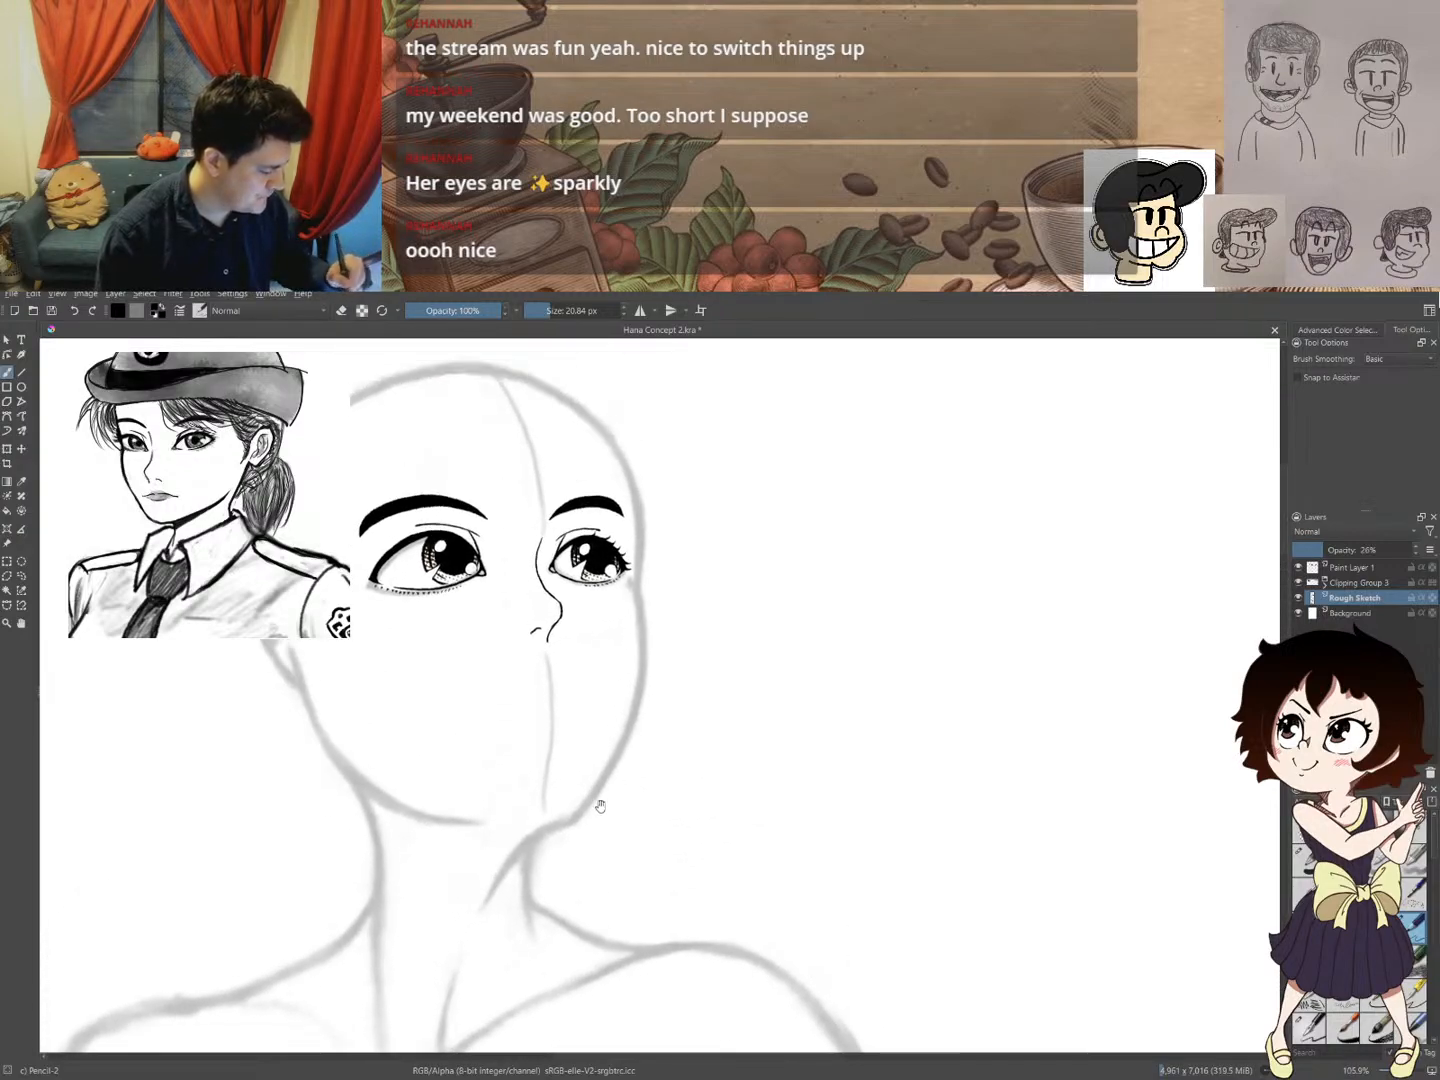
# - Make Paint Layer 1 the active layer and choose the Ink-3 Gpen brush at 5.00 px for the line art
pyautogui.click(1351, 612)
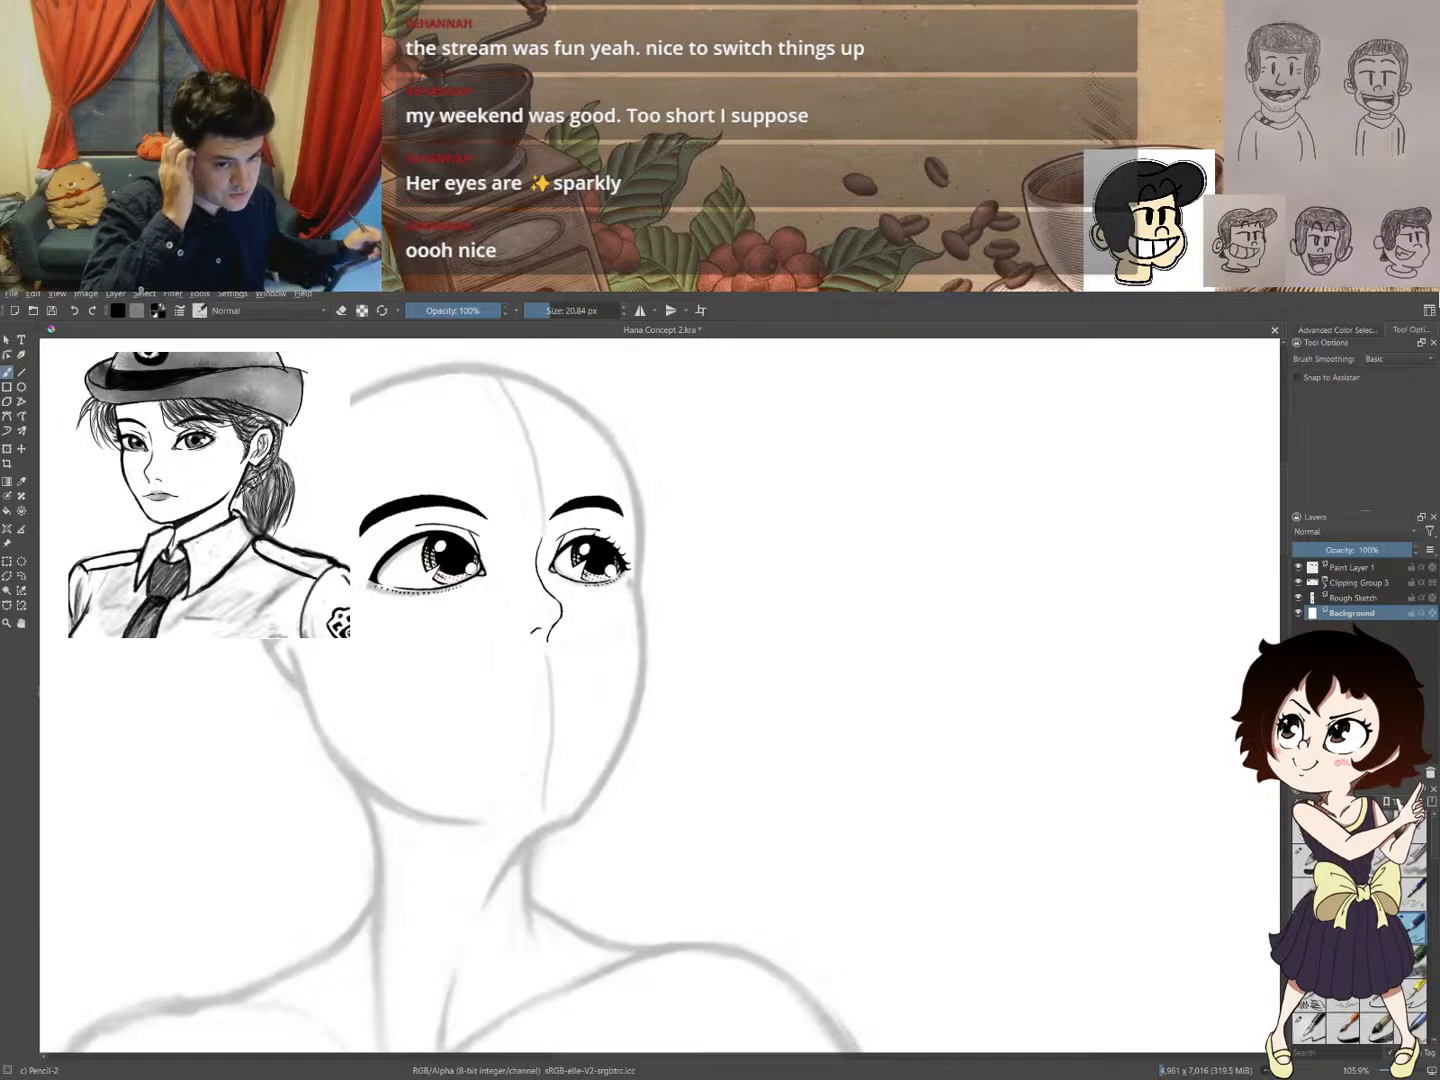
pyautogui.click(1352, 567)
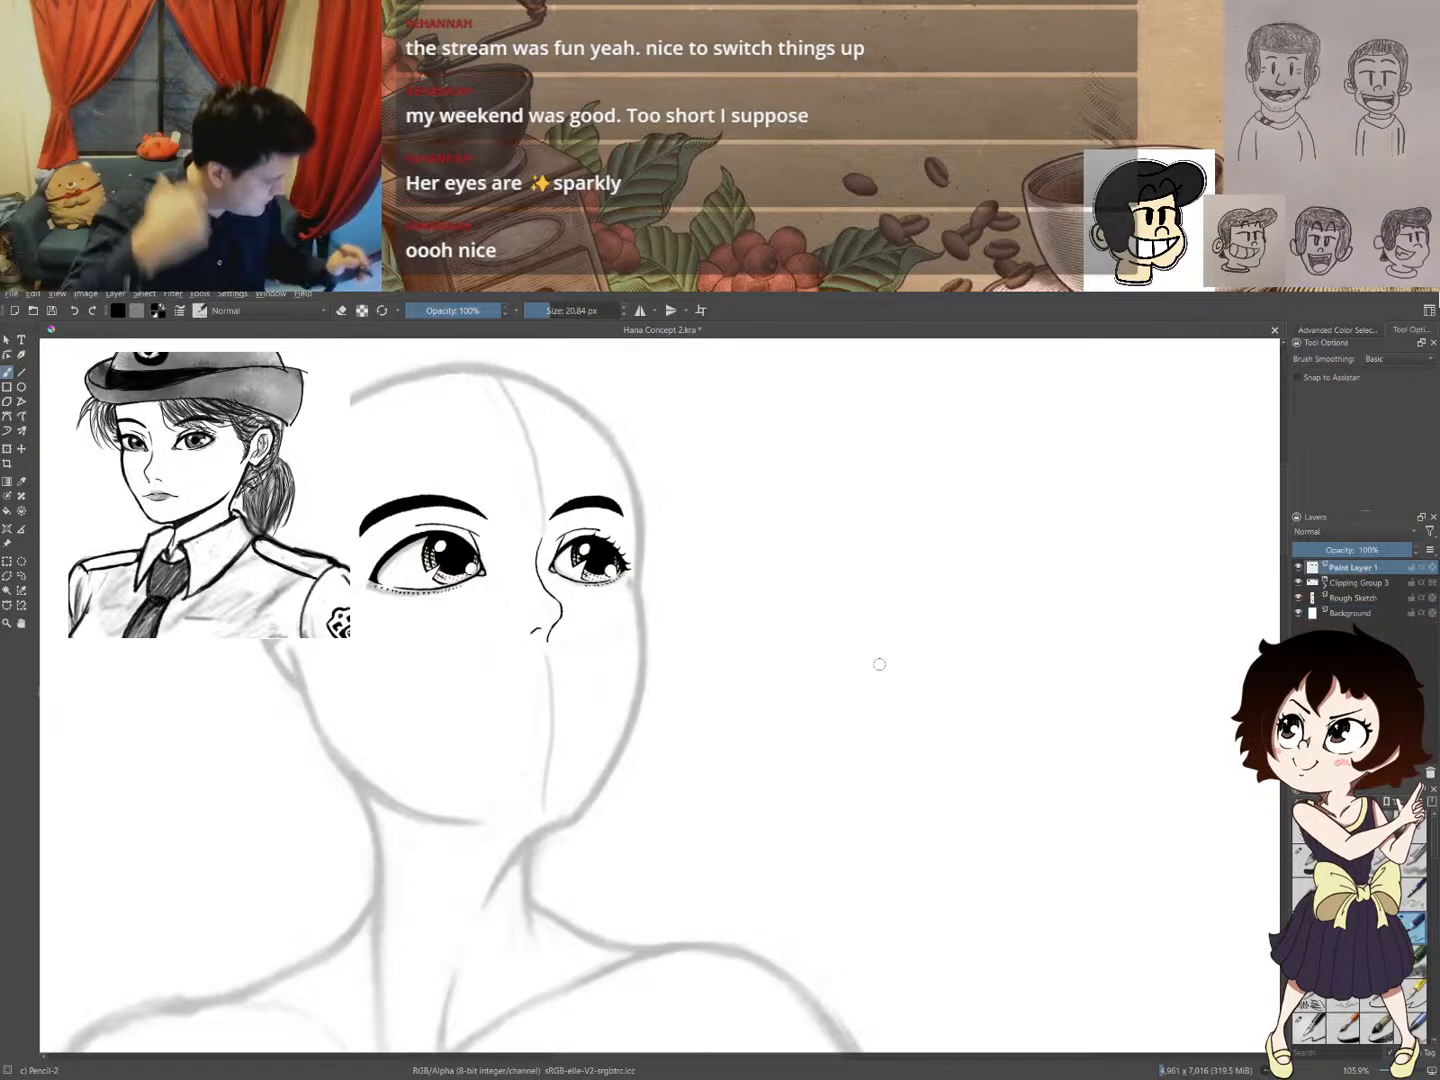
pyautogui.rightClick(543, 683)
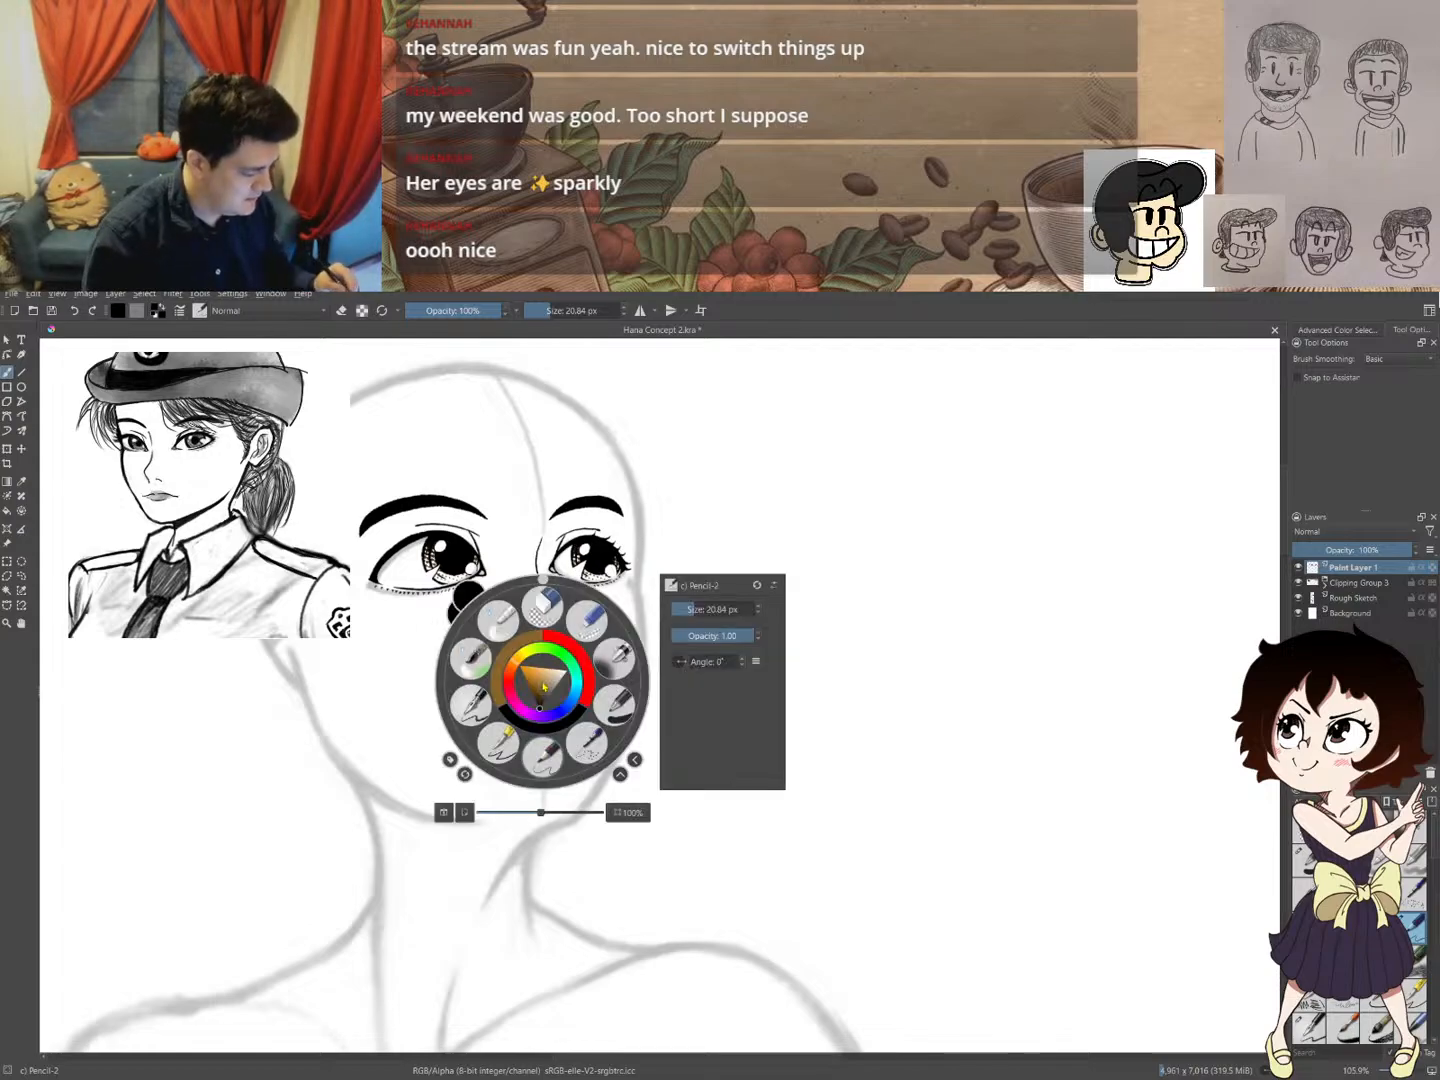
pyautogui.click(503, 749)
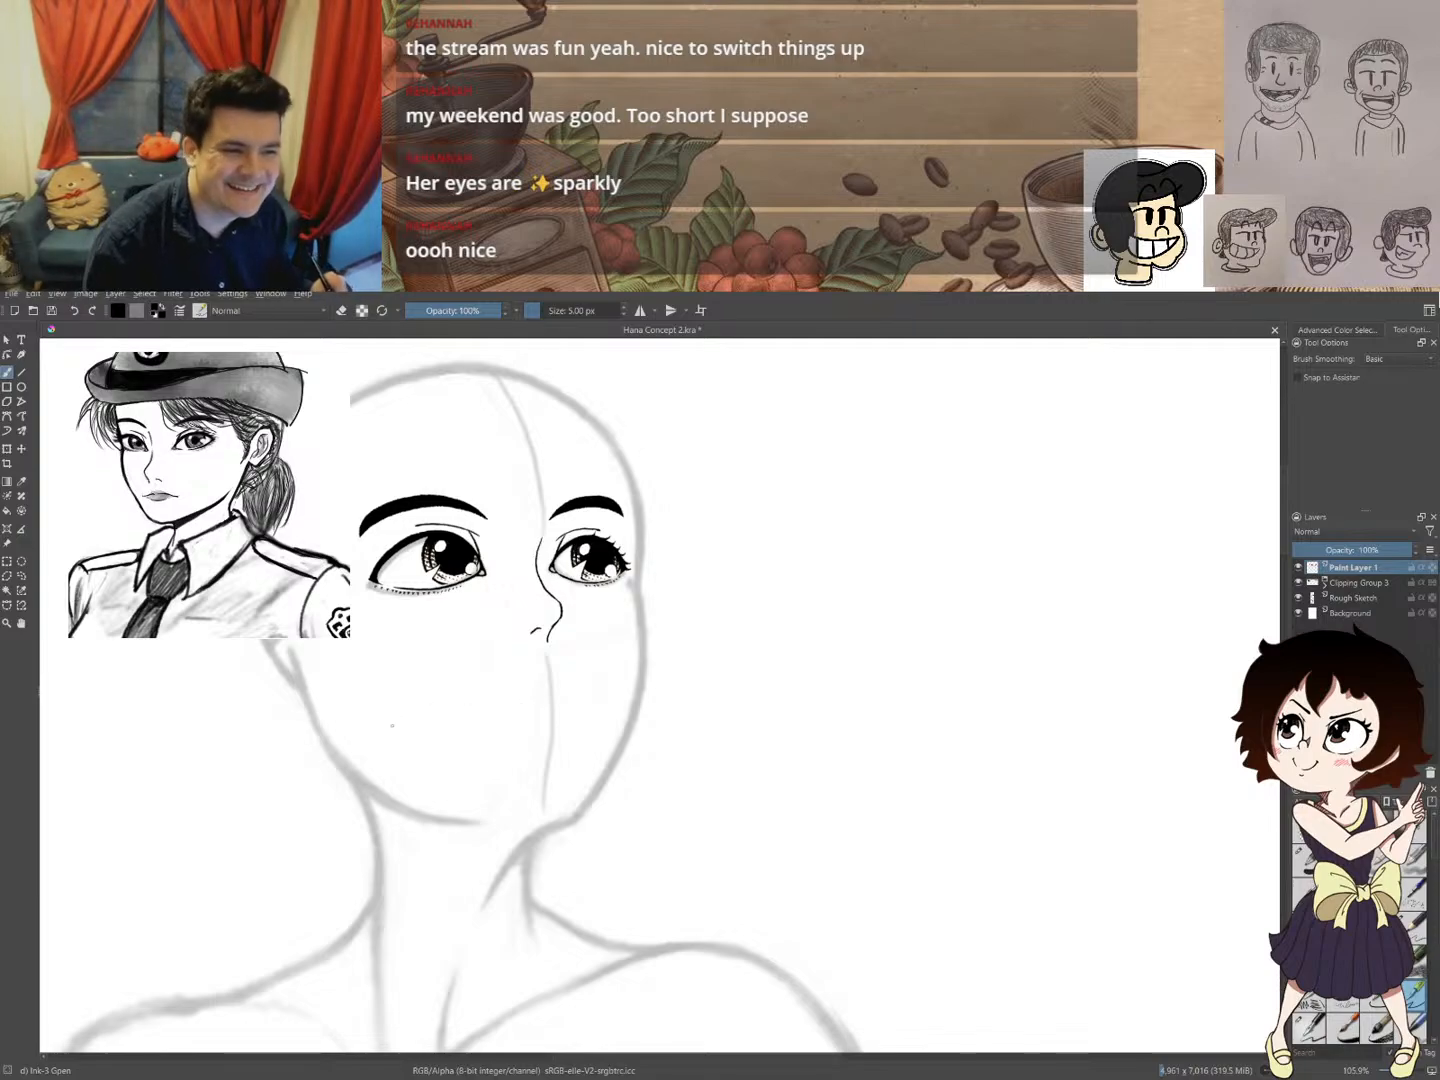
pyautogui.moveTo(562, 684)
pyautogui.mouseDown()
pyautogui.moveTo(584, 669)
pyautogui.moveTo(566, 685)
pyautogui.mouseUp()
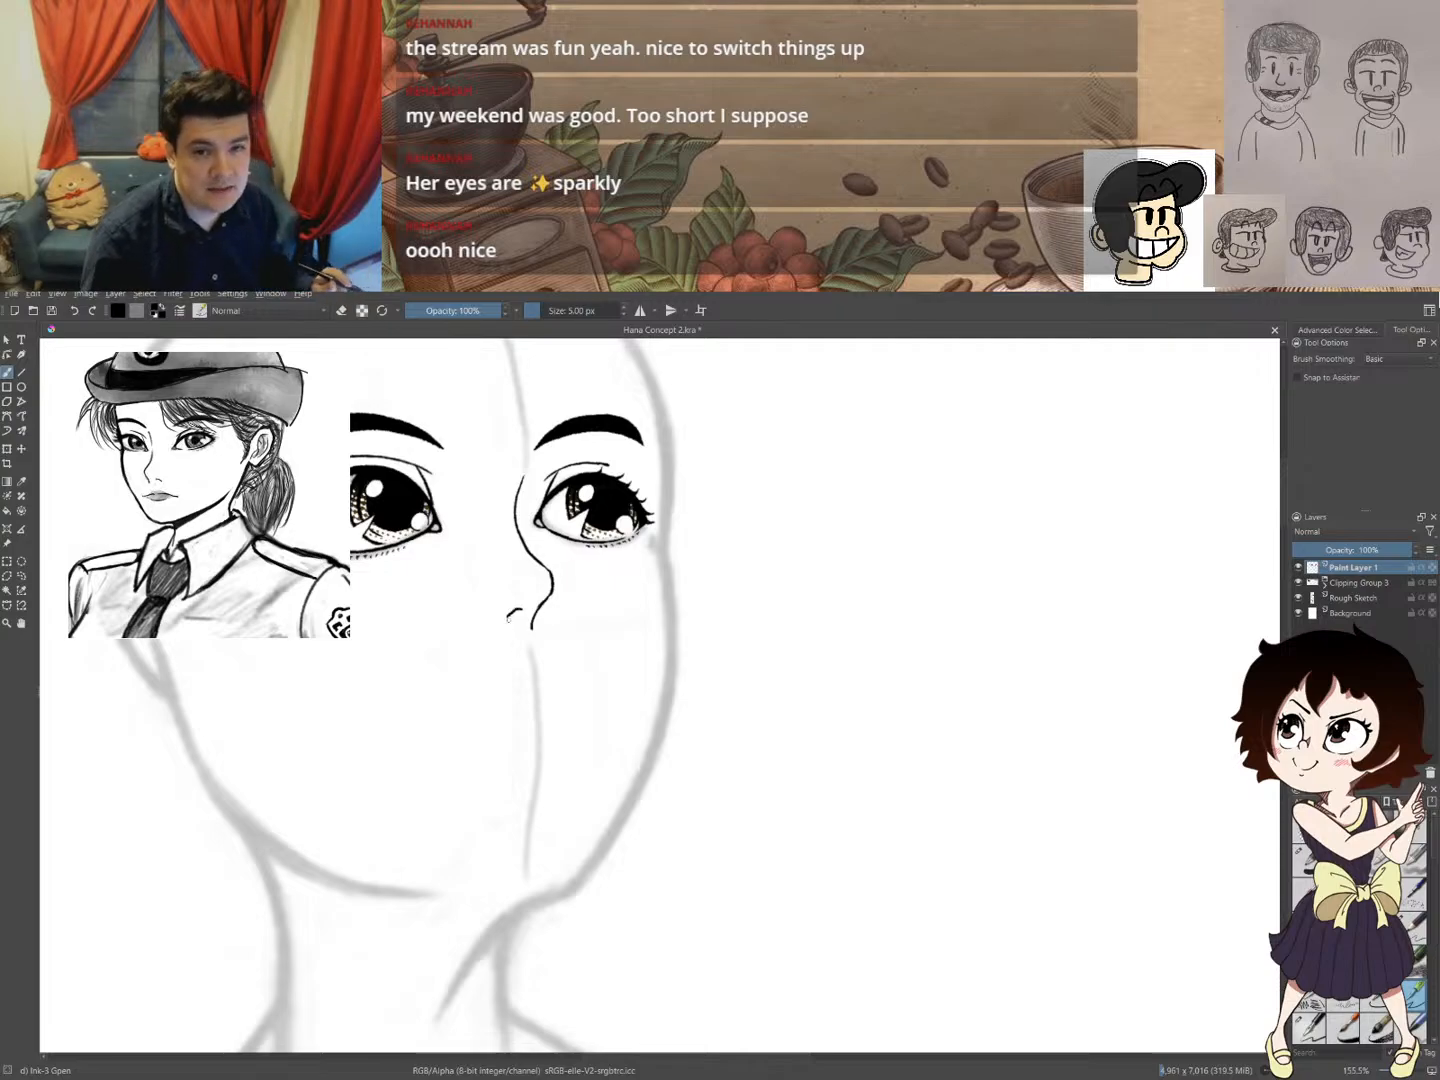
pyautogui.rightClick(518, 673)
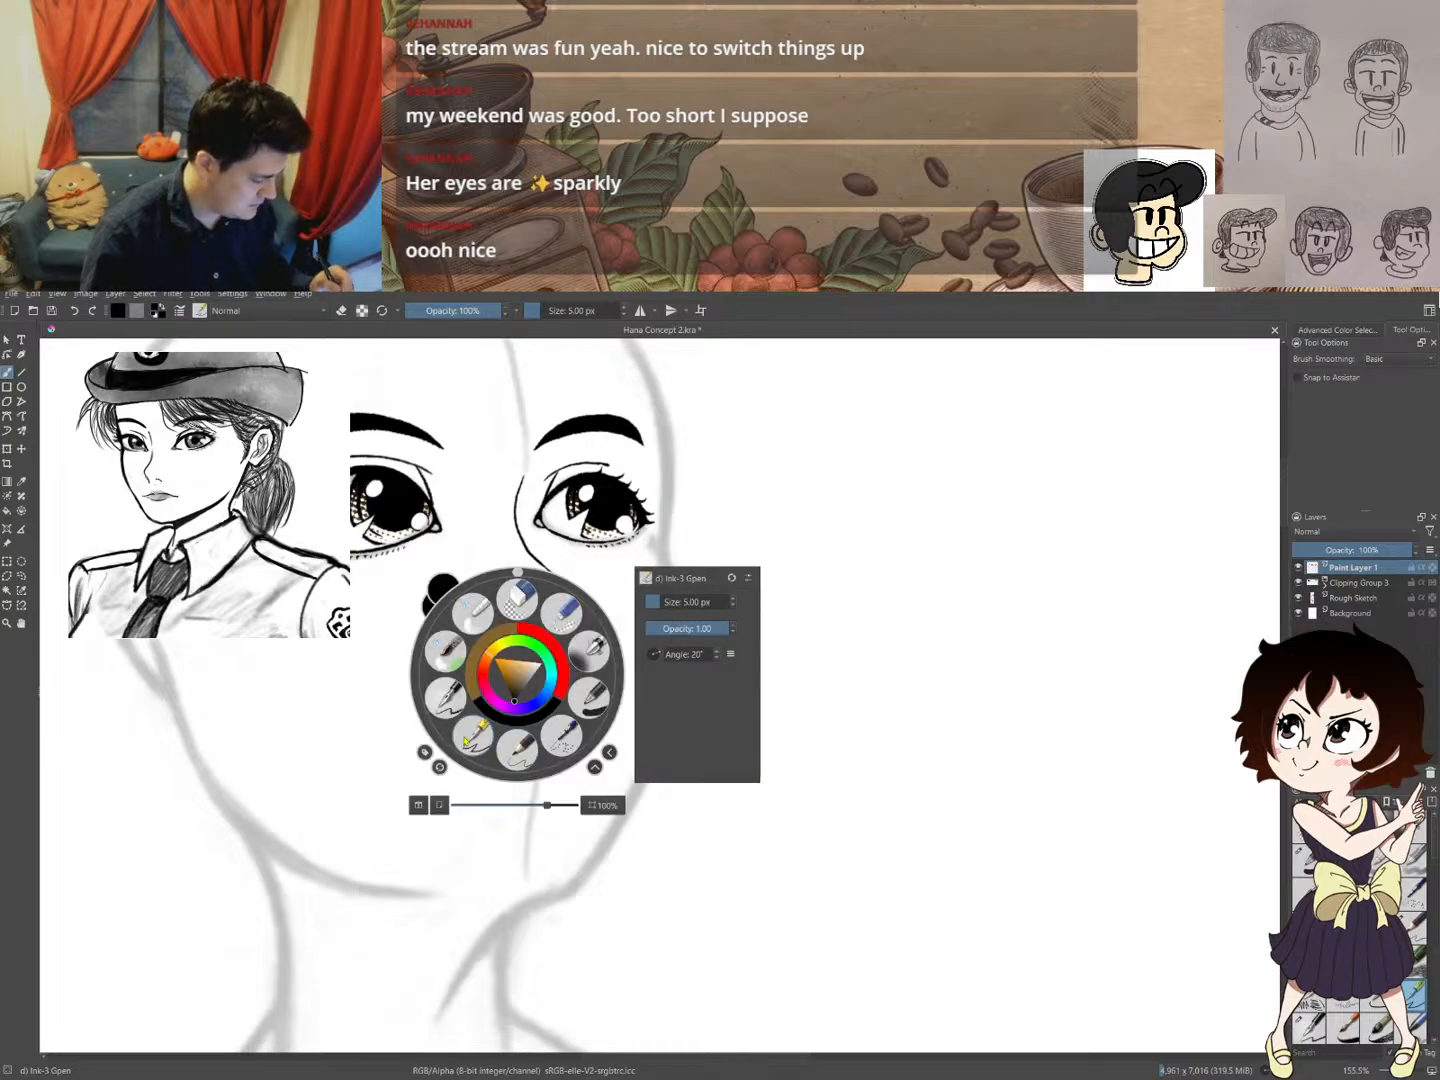
pyautogui.click(469, 740)
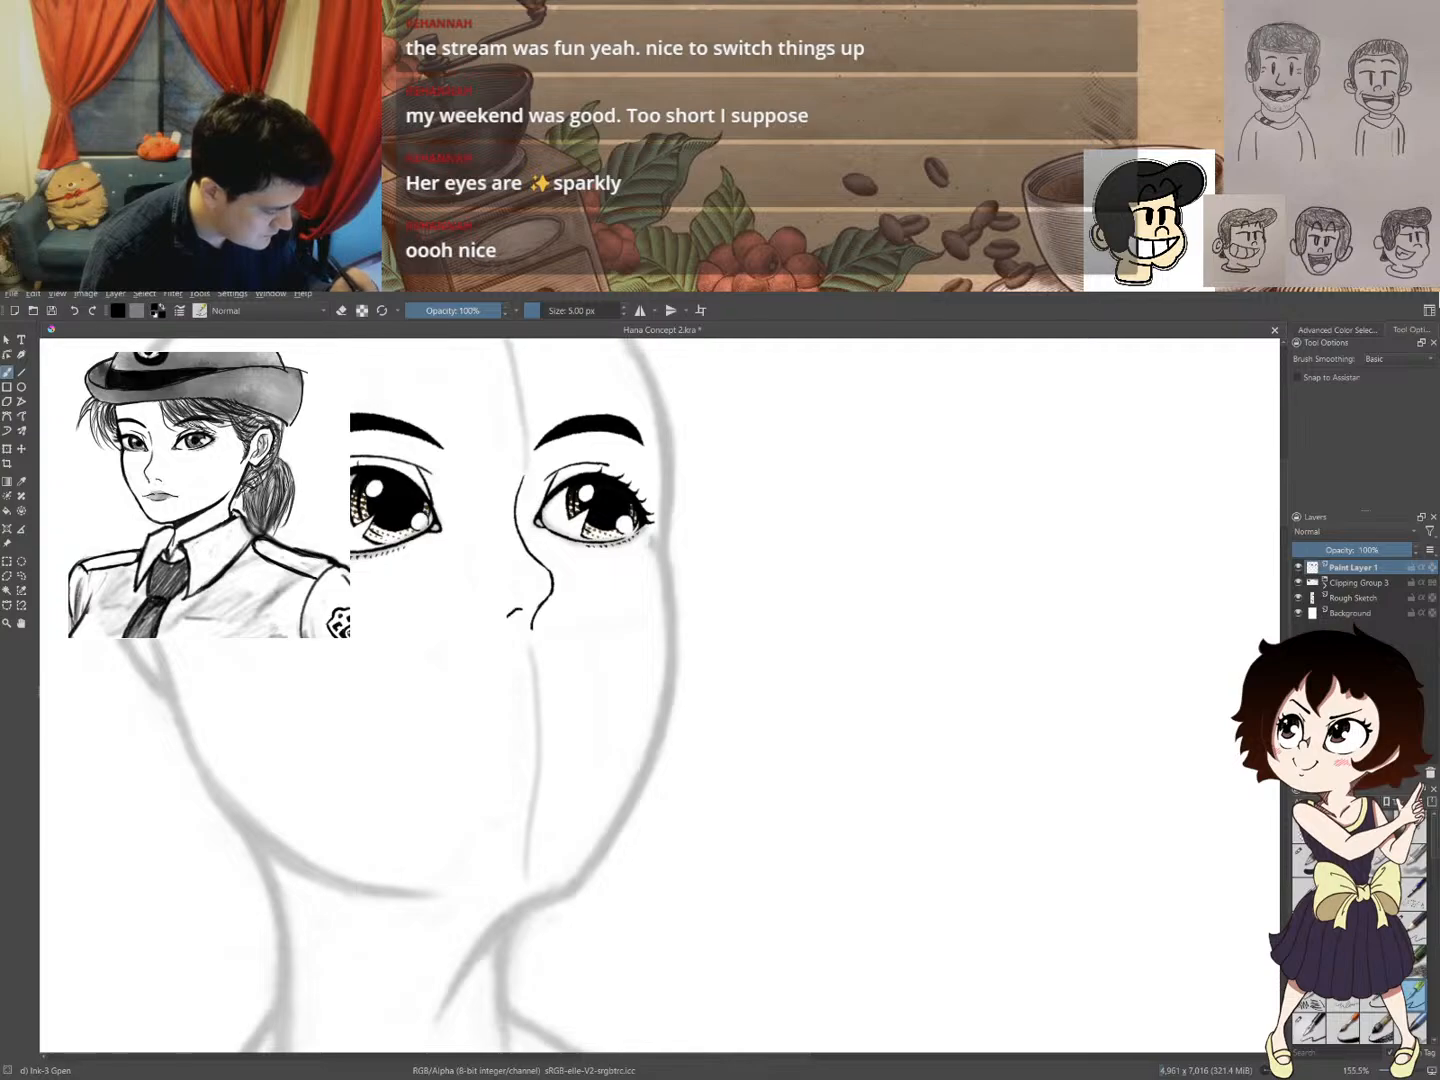
# - Undo the erasing and redrawing of the face's centre guideline, keeping the Ink-3 Gpen brush in painting mode
pyautogui.press('e')
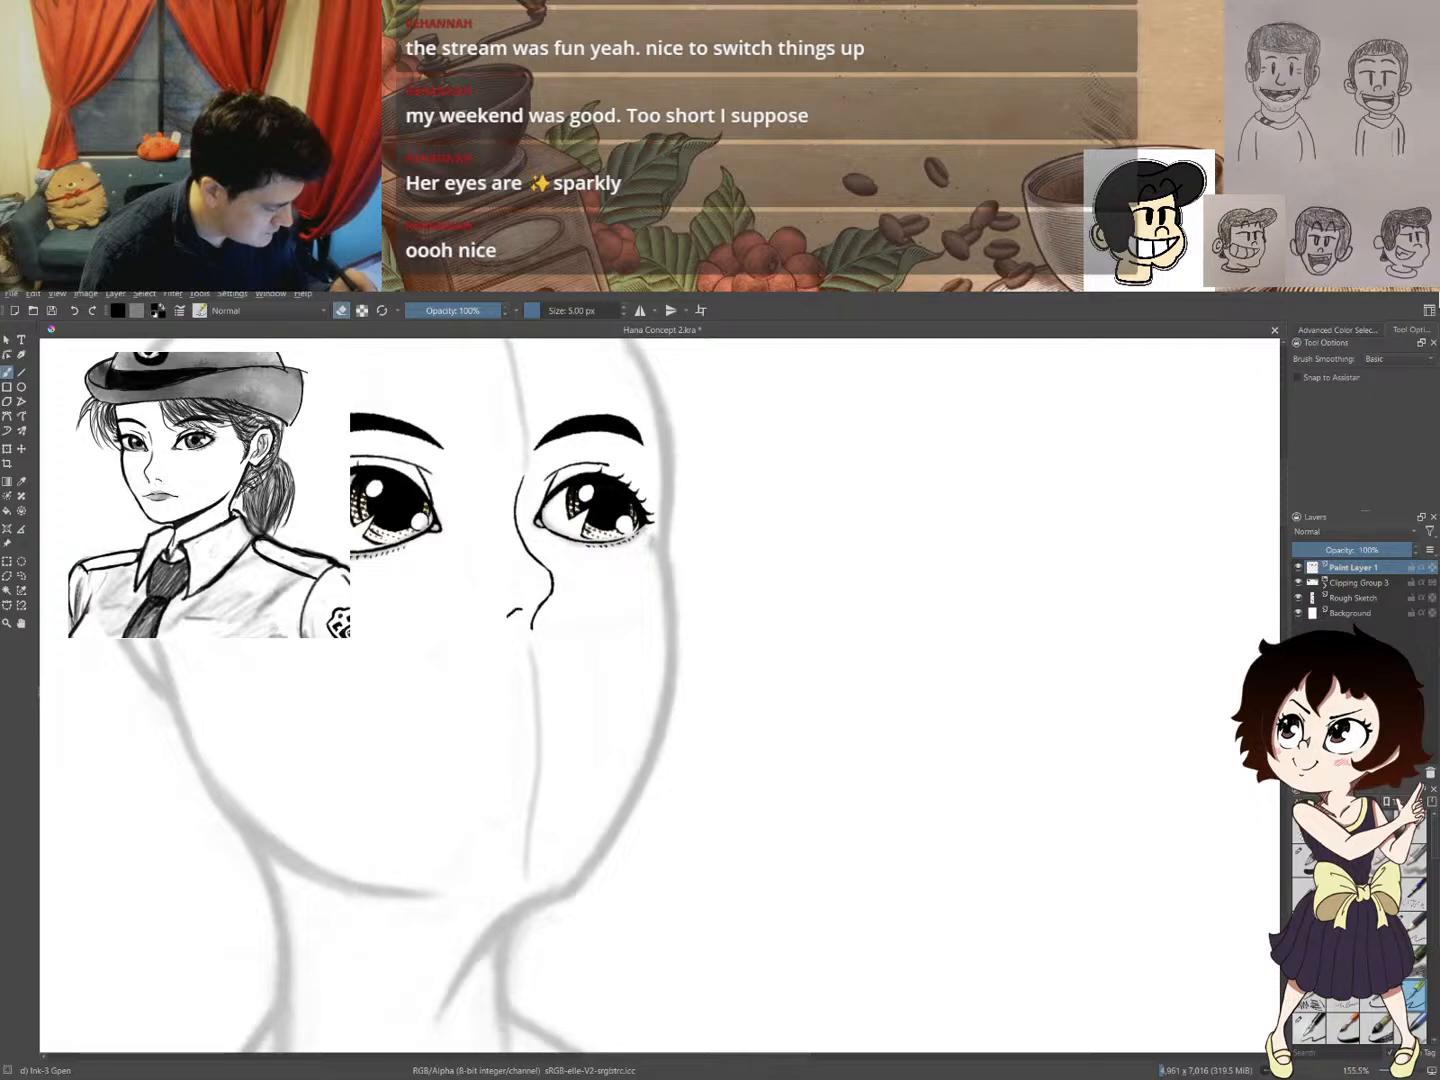
pyautogui.press('e')
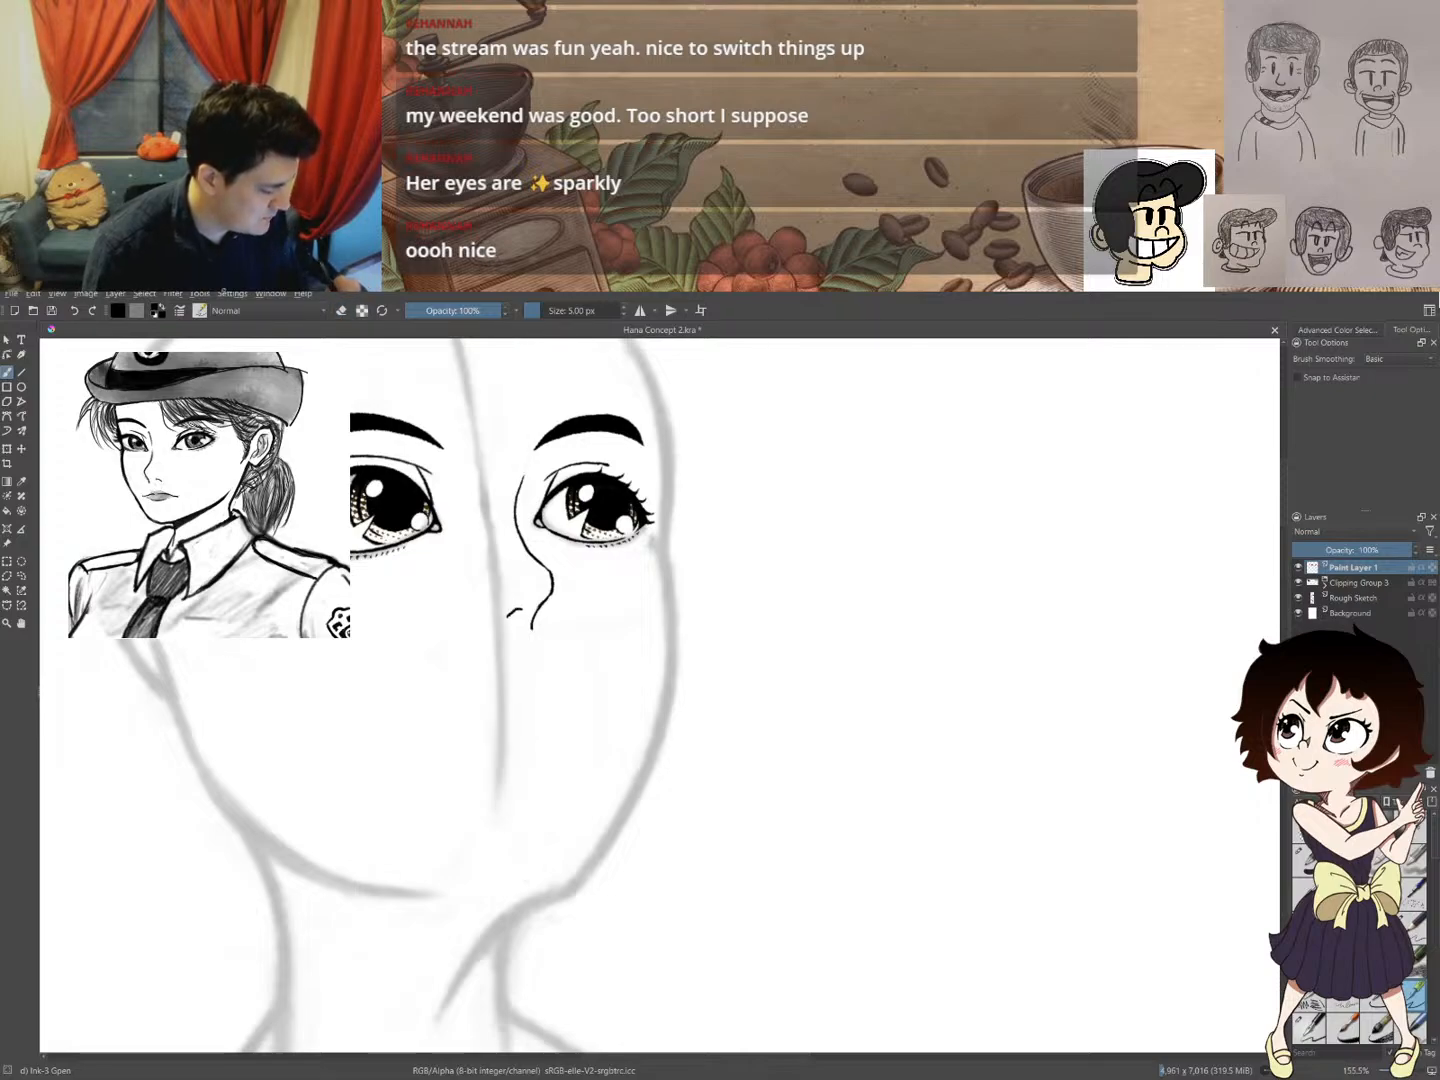
# - Redraw the face's vertical centre guideline from below the nose down to the chin, cleaning up with the eraser
pyautogui.moveTo(535, 646); pyautogui.dragTo(525, 876)
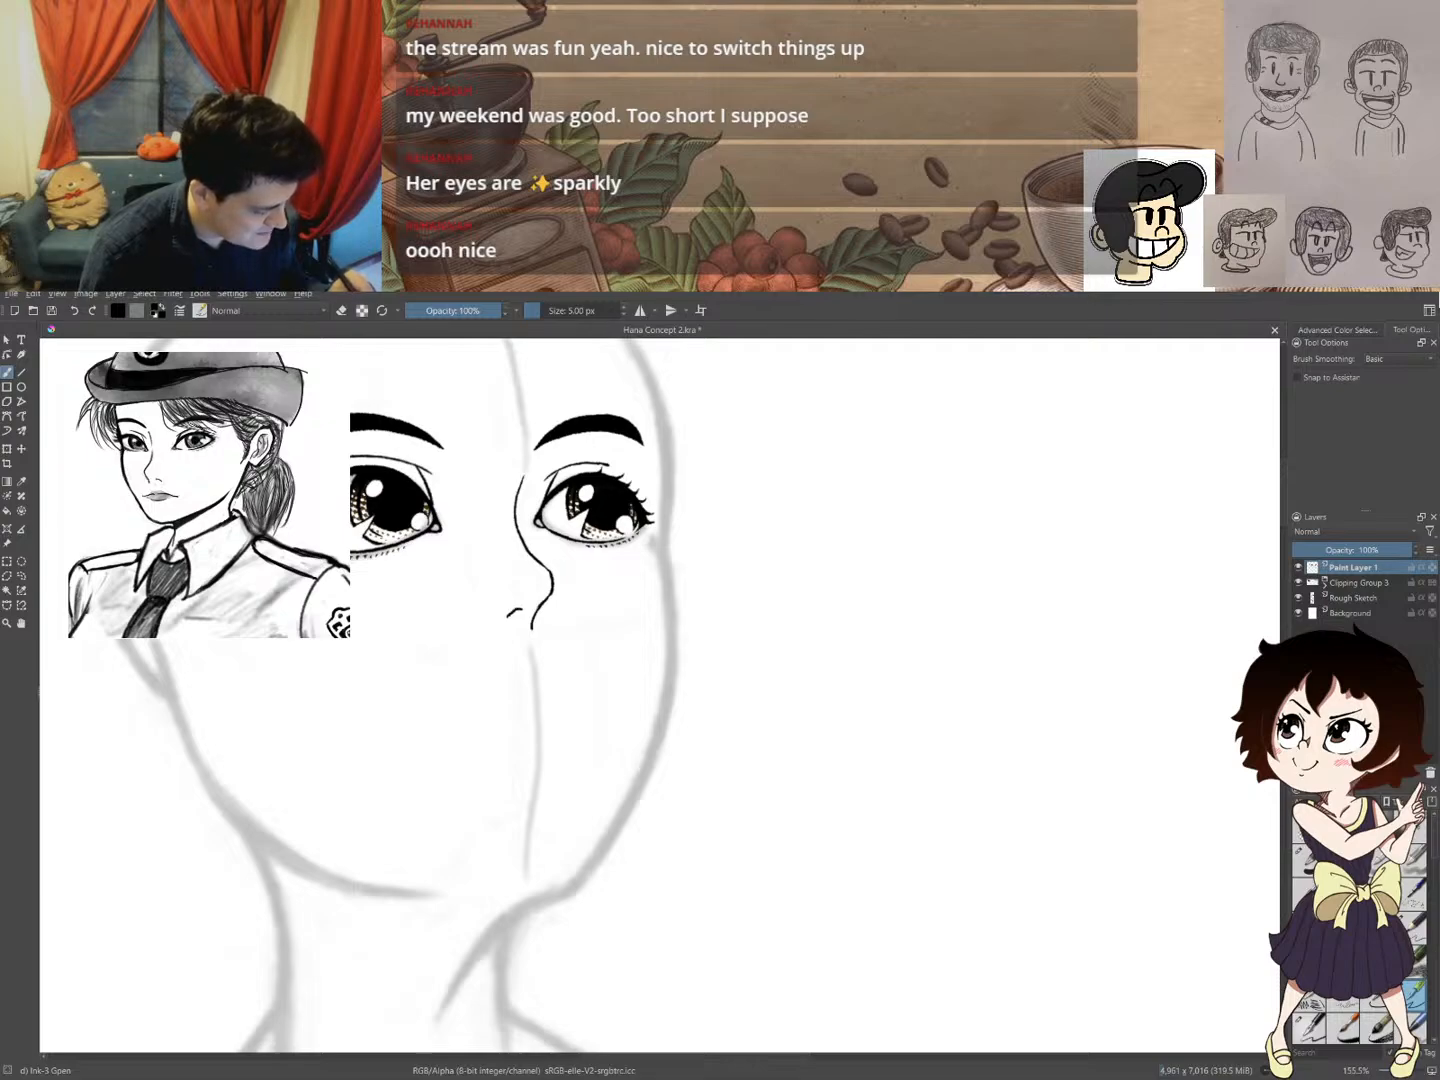
pyautogui.press('e')
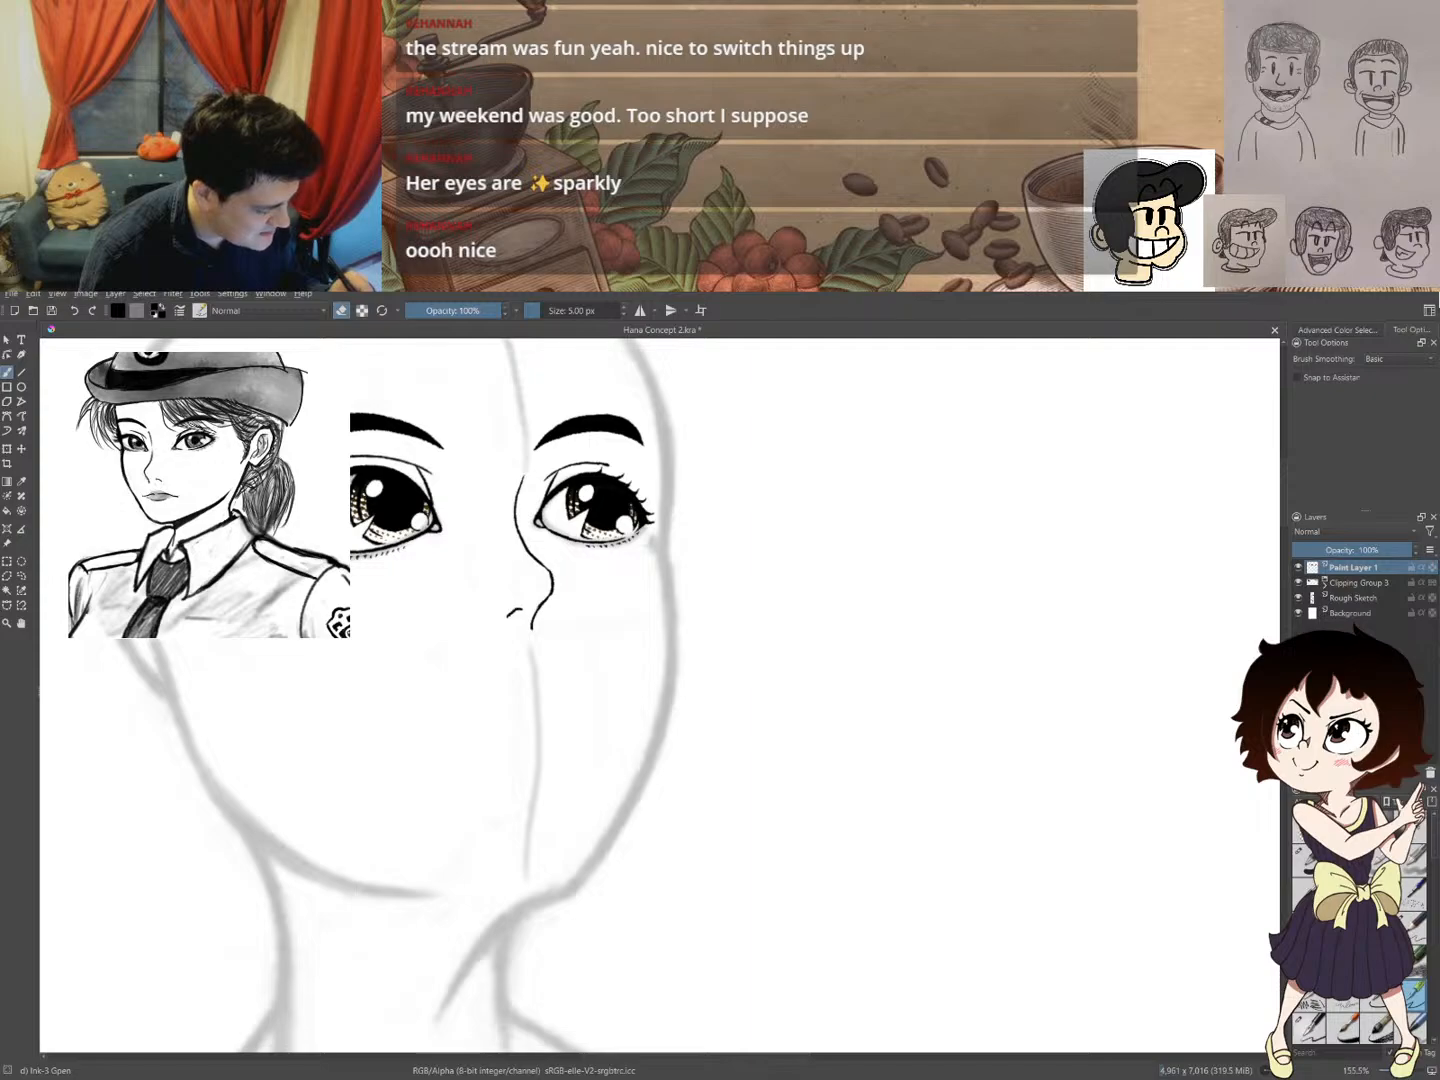
pyautogui.press('e')
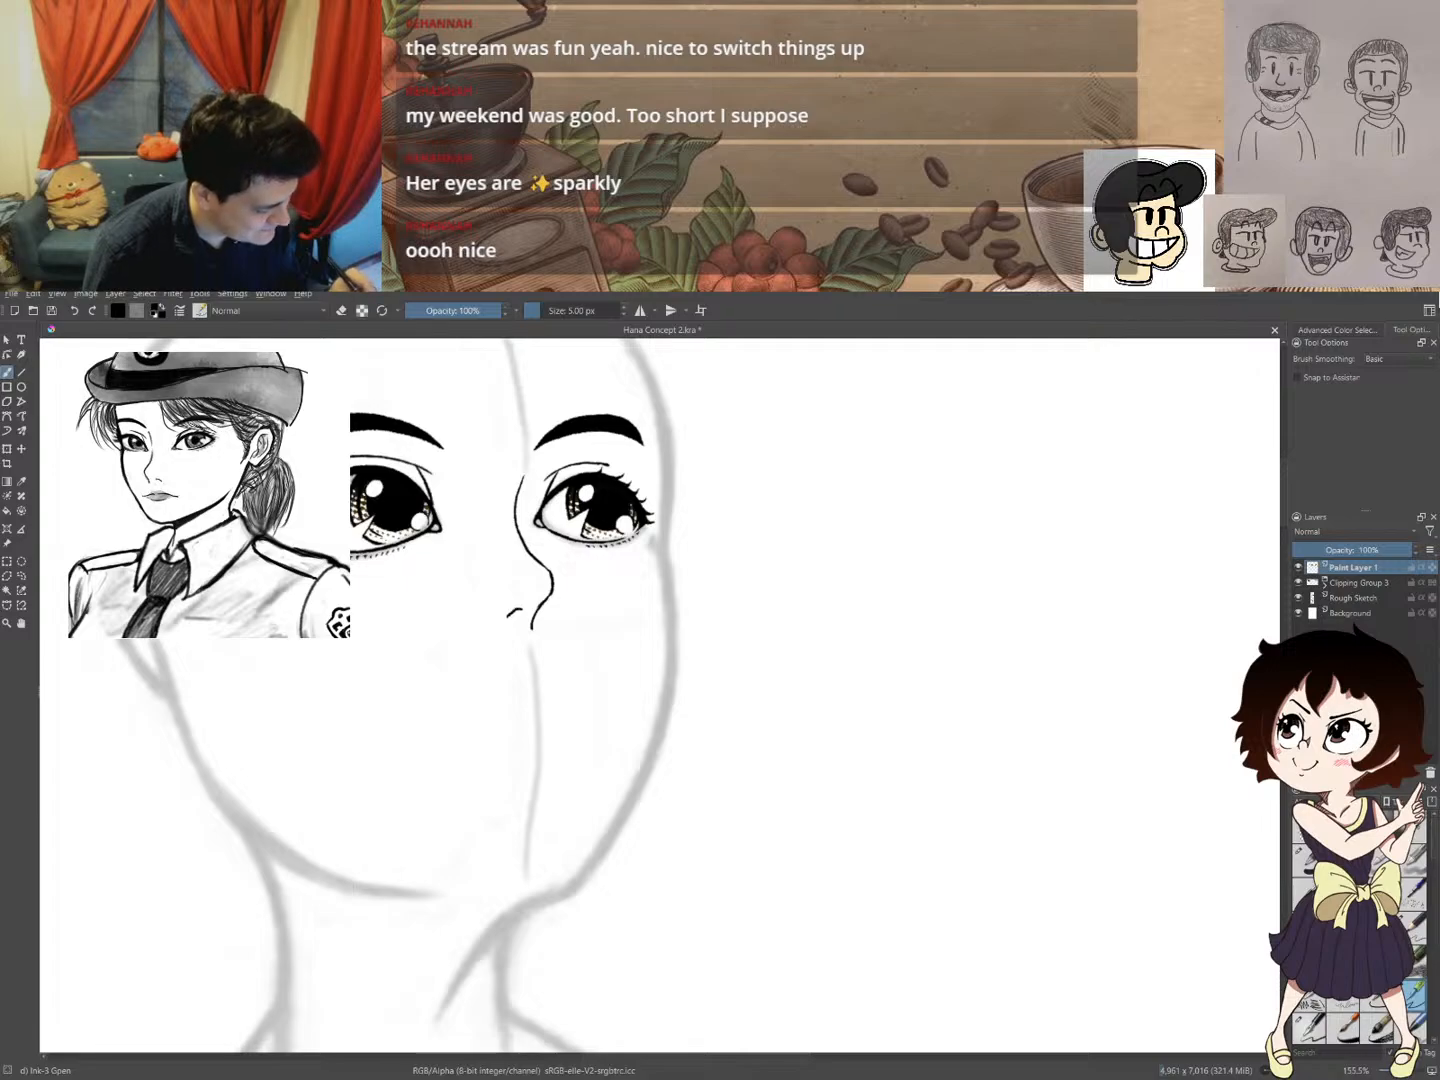
pyautogui.press('e')
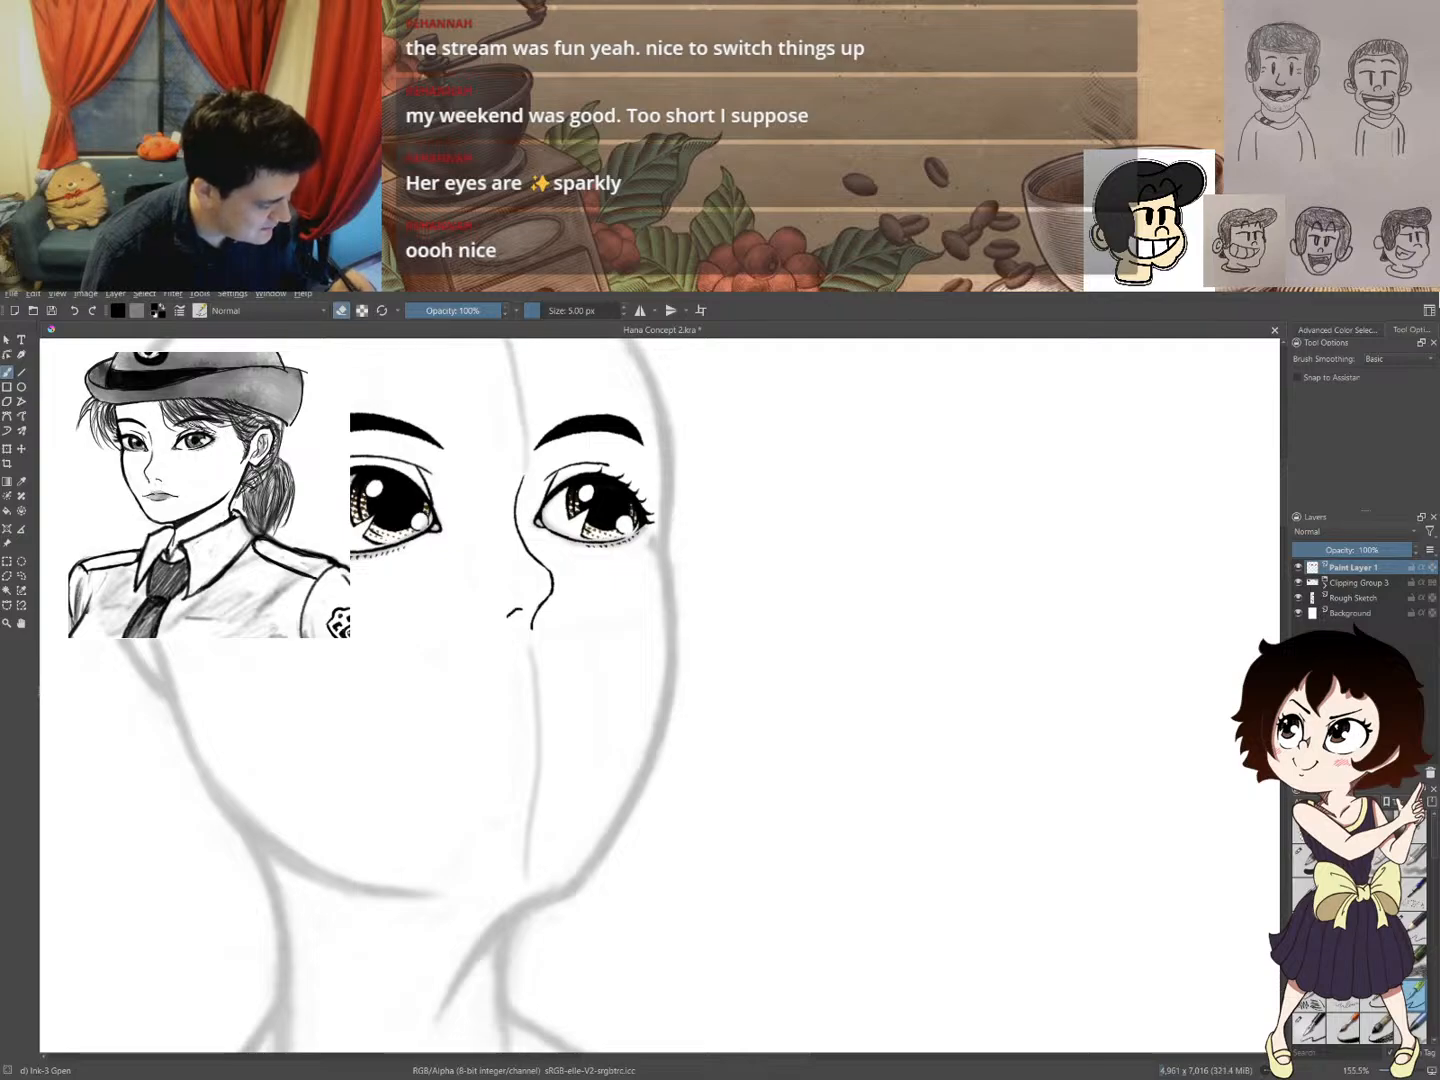
pyautogui.press('e')
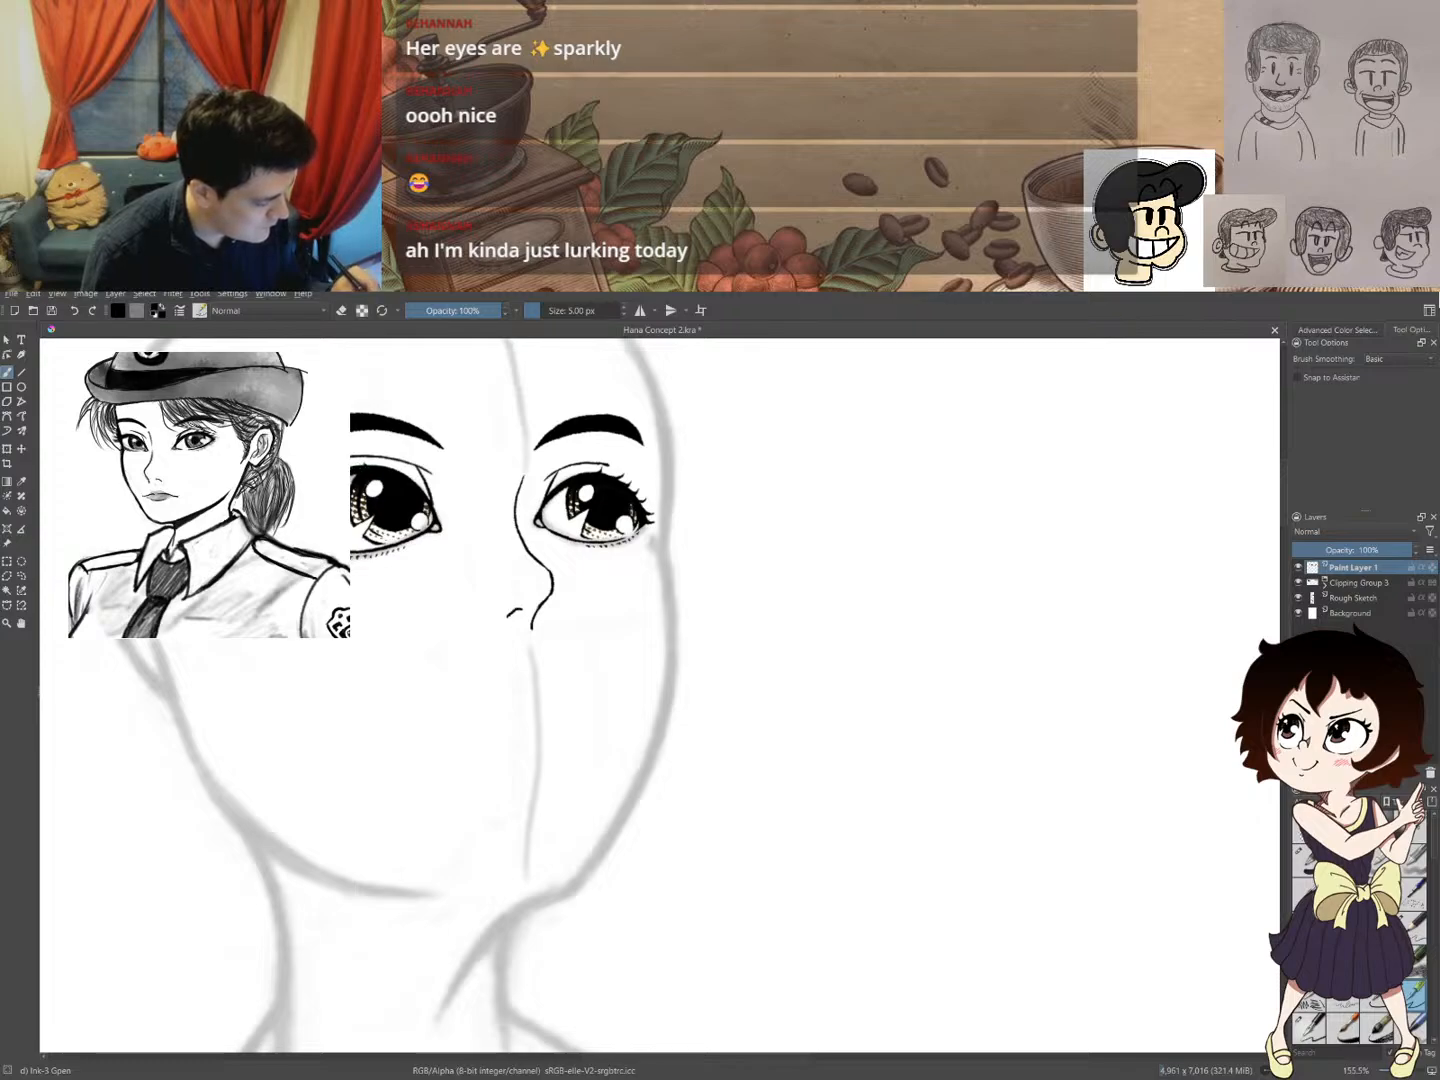
# - Touch up the upper lid crease and lash-line outline of the larger, nearer eye with the 5 px ink brush and eraser
pyautogui.moveTo(361, 465); pyautogui.dragTo(410, 478)
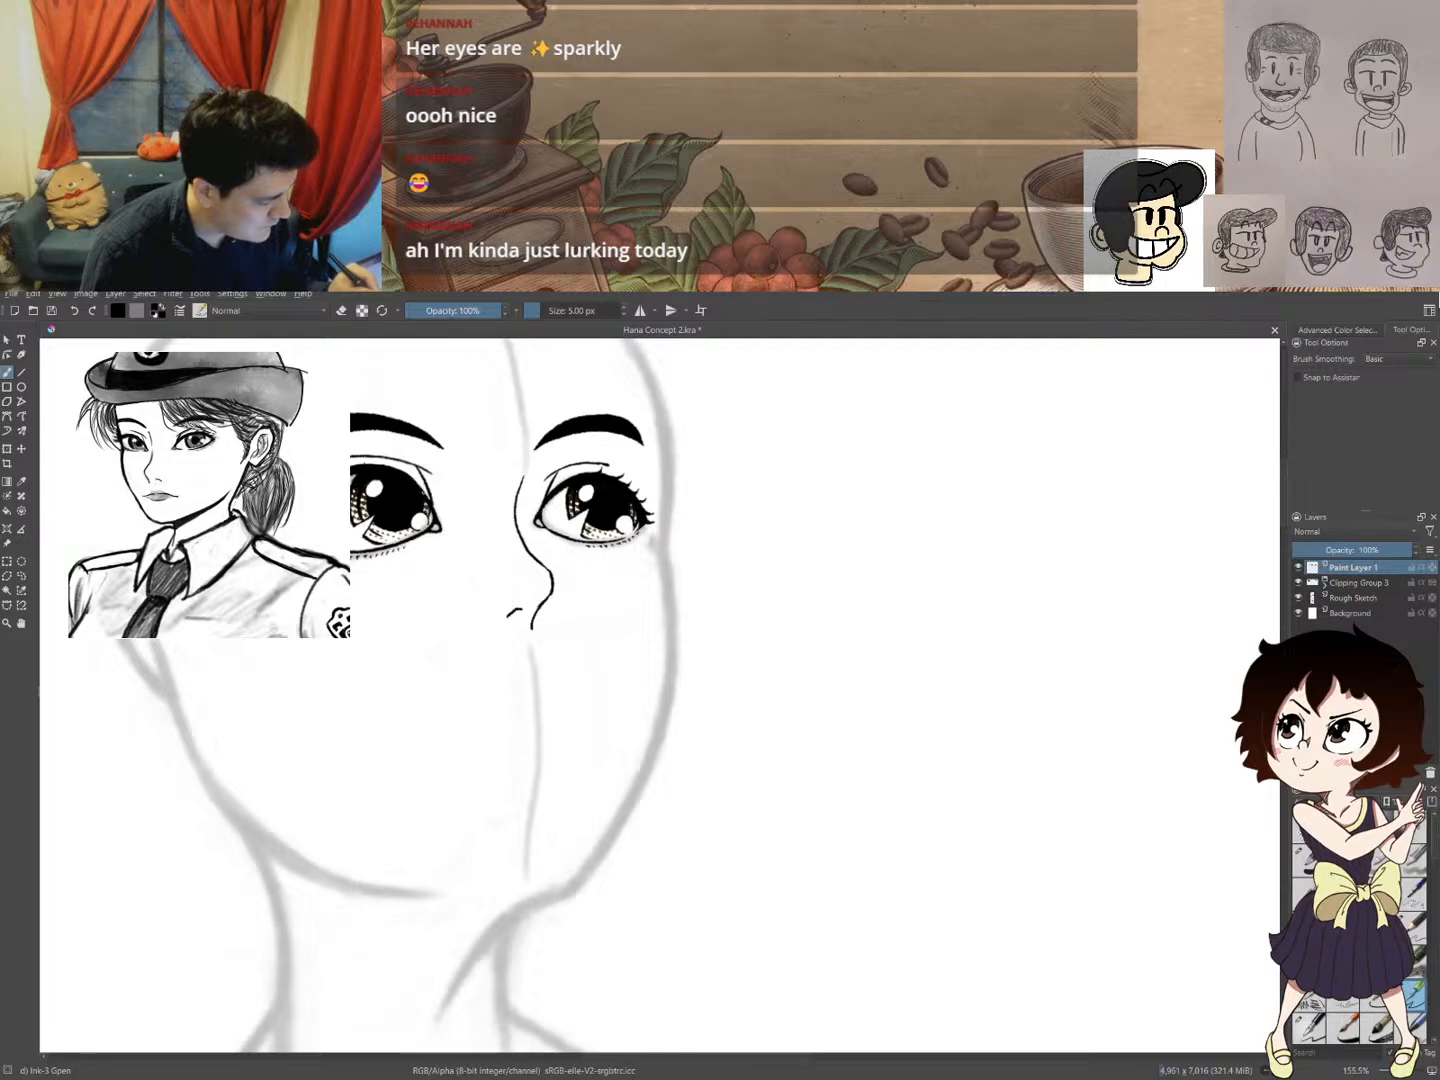
pyautogui.moveTo(419, 481); pyautogui.dragTo(352, 602)
pyautogui.press('e')
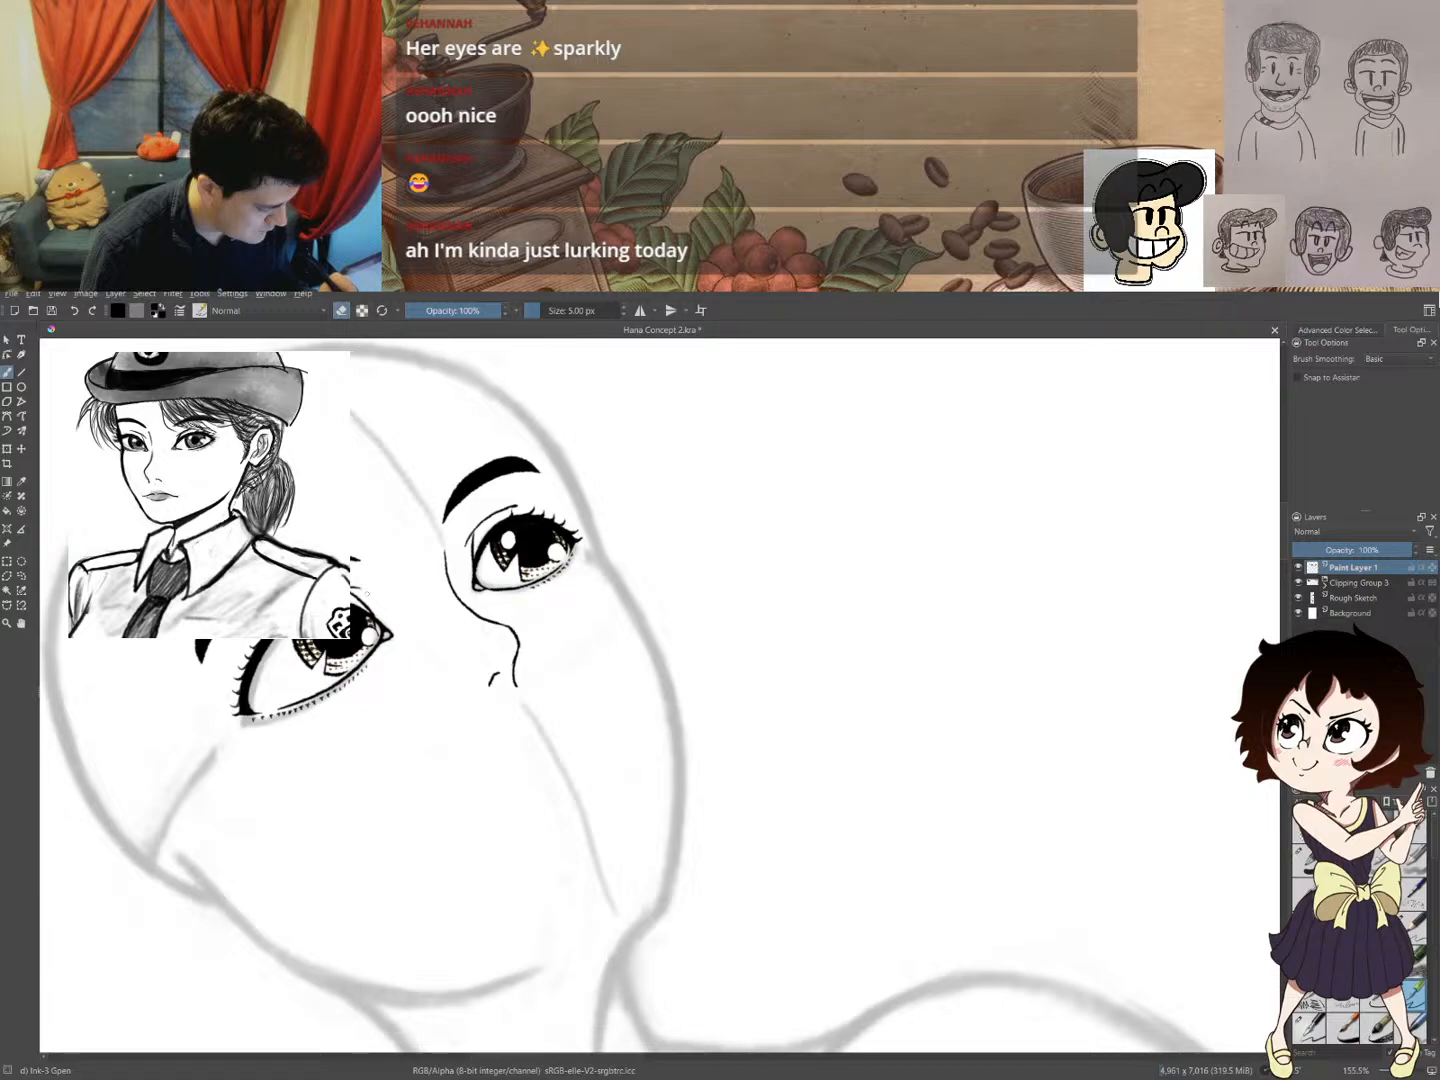
pyautogui.moveTo(395, 582); pyautogui.dragTo(377, 641)
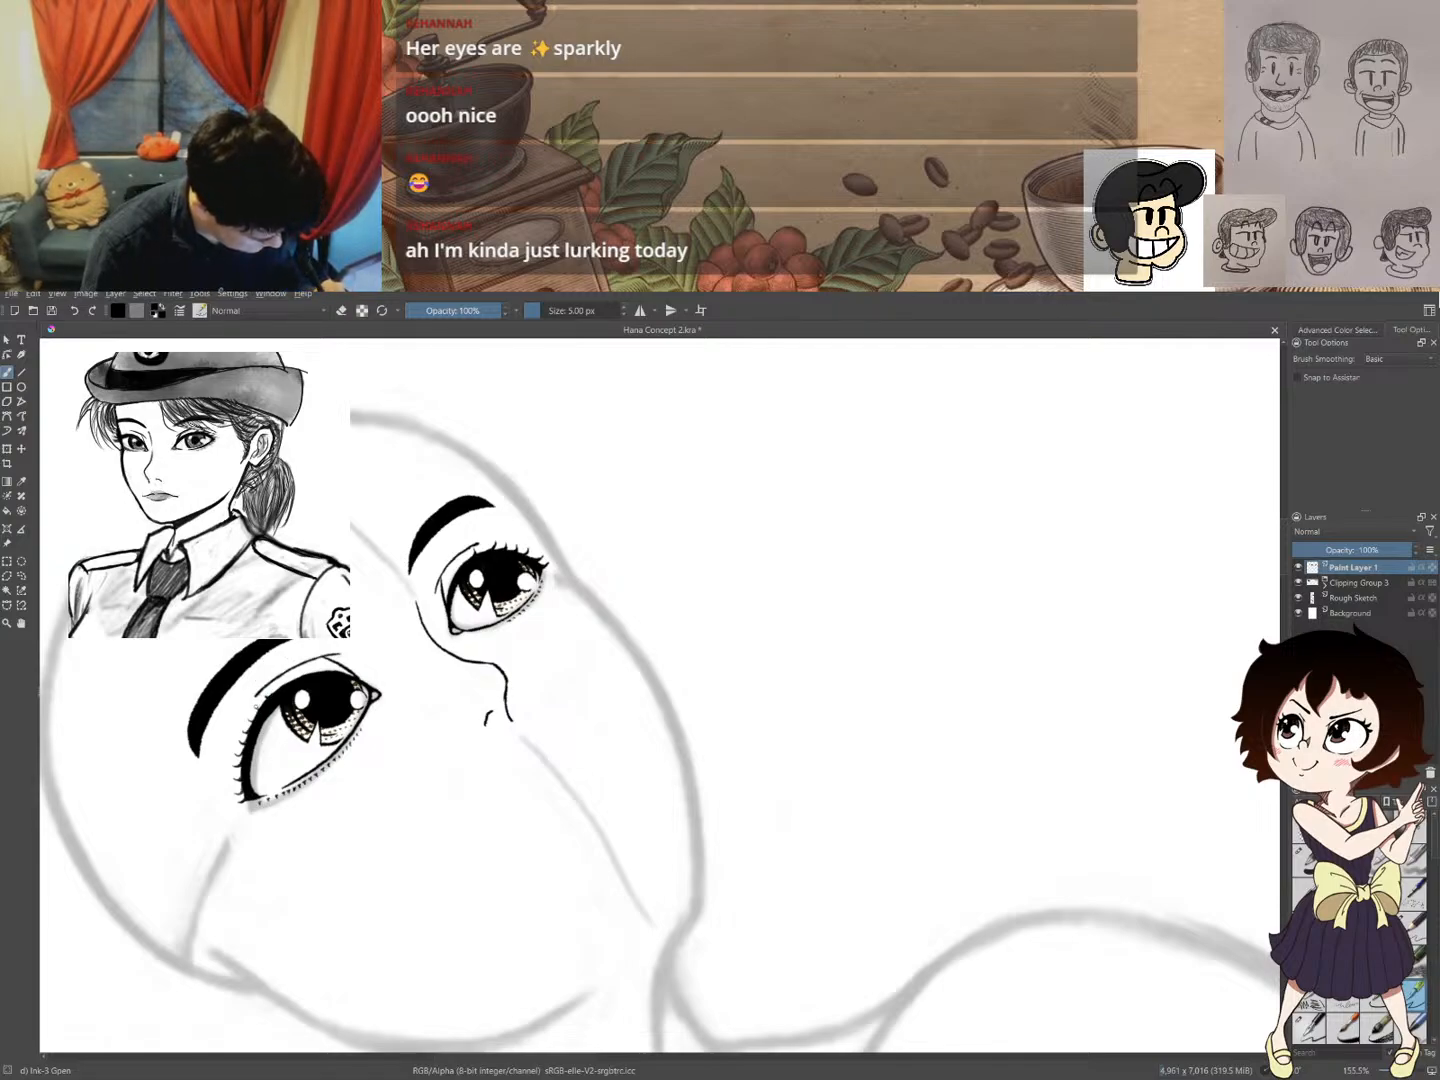
pyautogui.moveTo(422, 581); pyautogui.dragTo(425, 655)
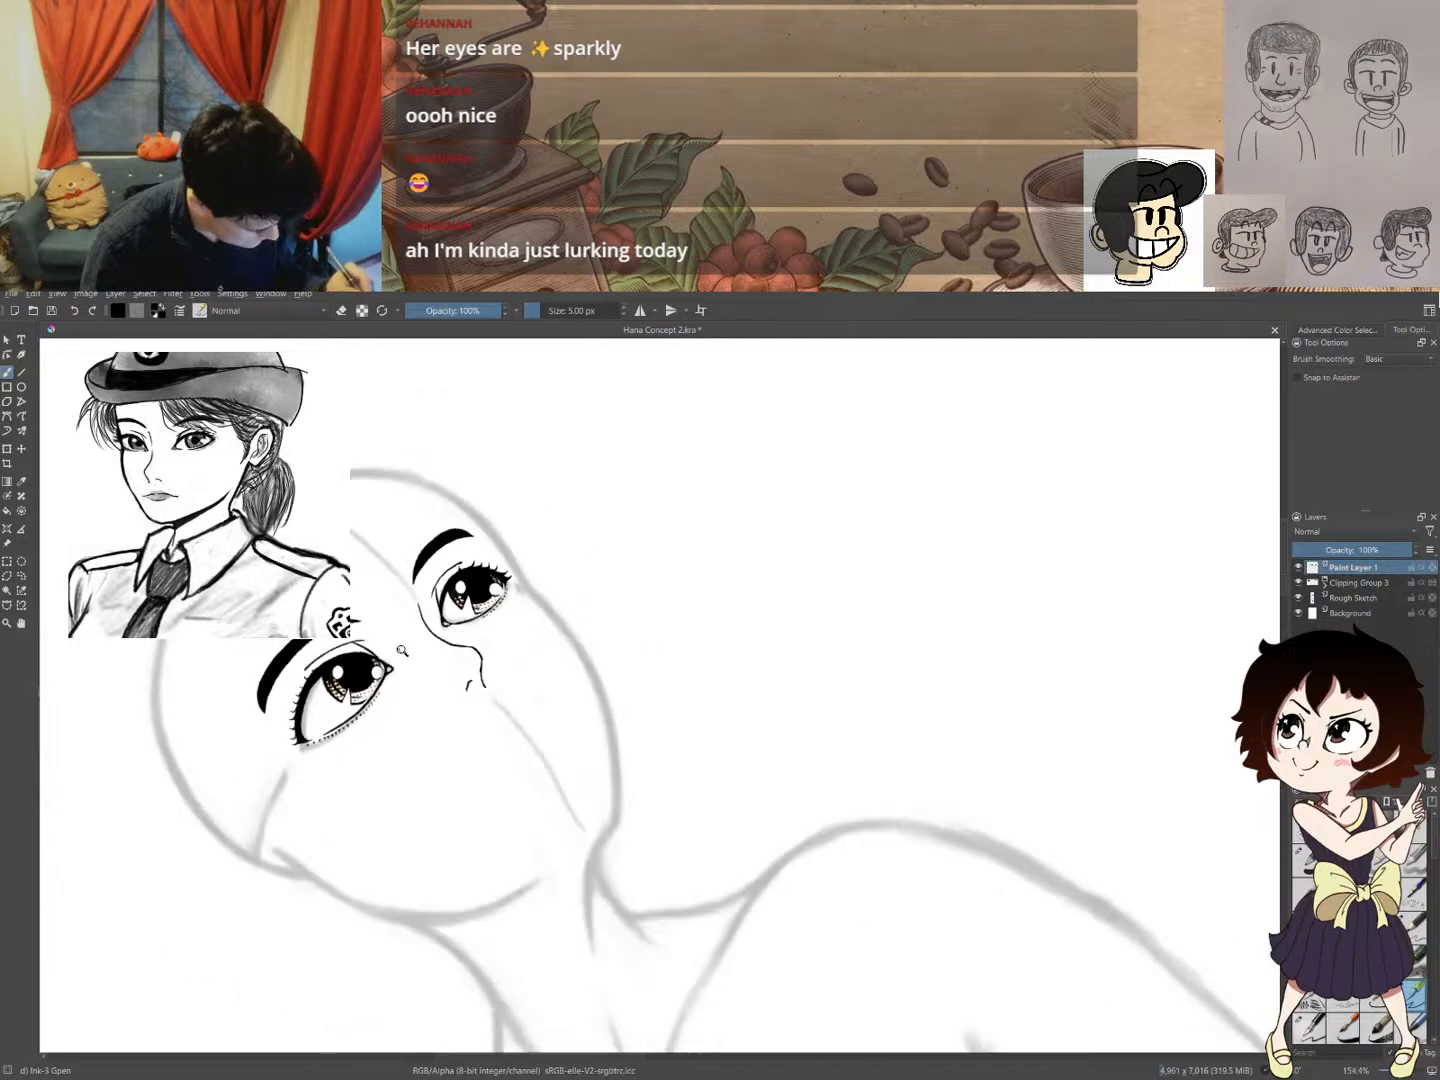
pyautogui.moveTo(505, 515); pyautogui.dragTo(440, 679)
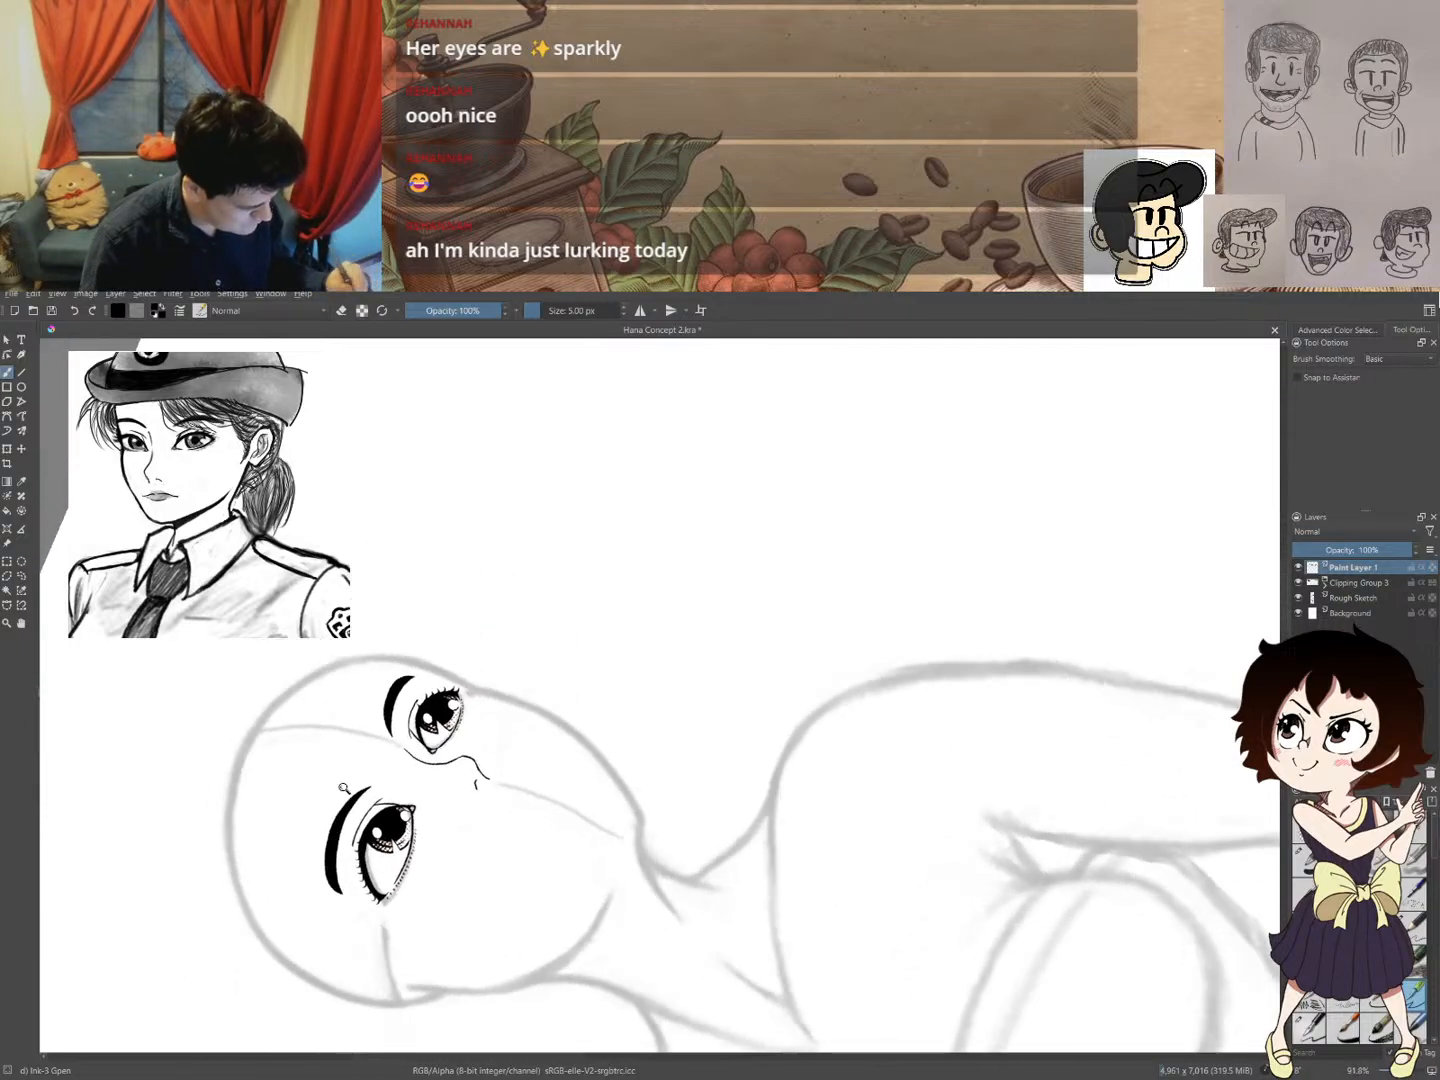
pyautogui.moveTo(347, 788); pyautogui.dragTo(437, 464)
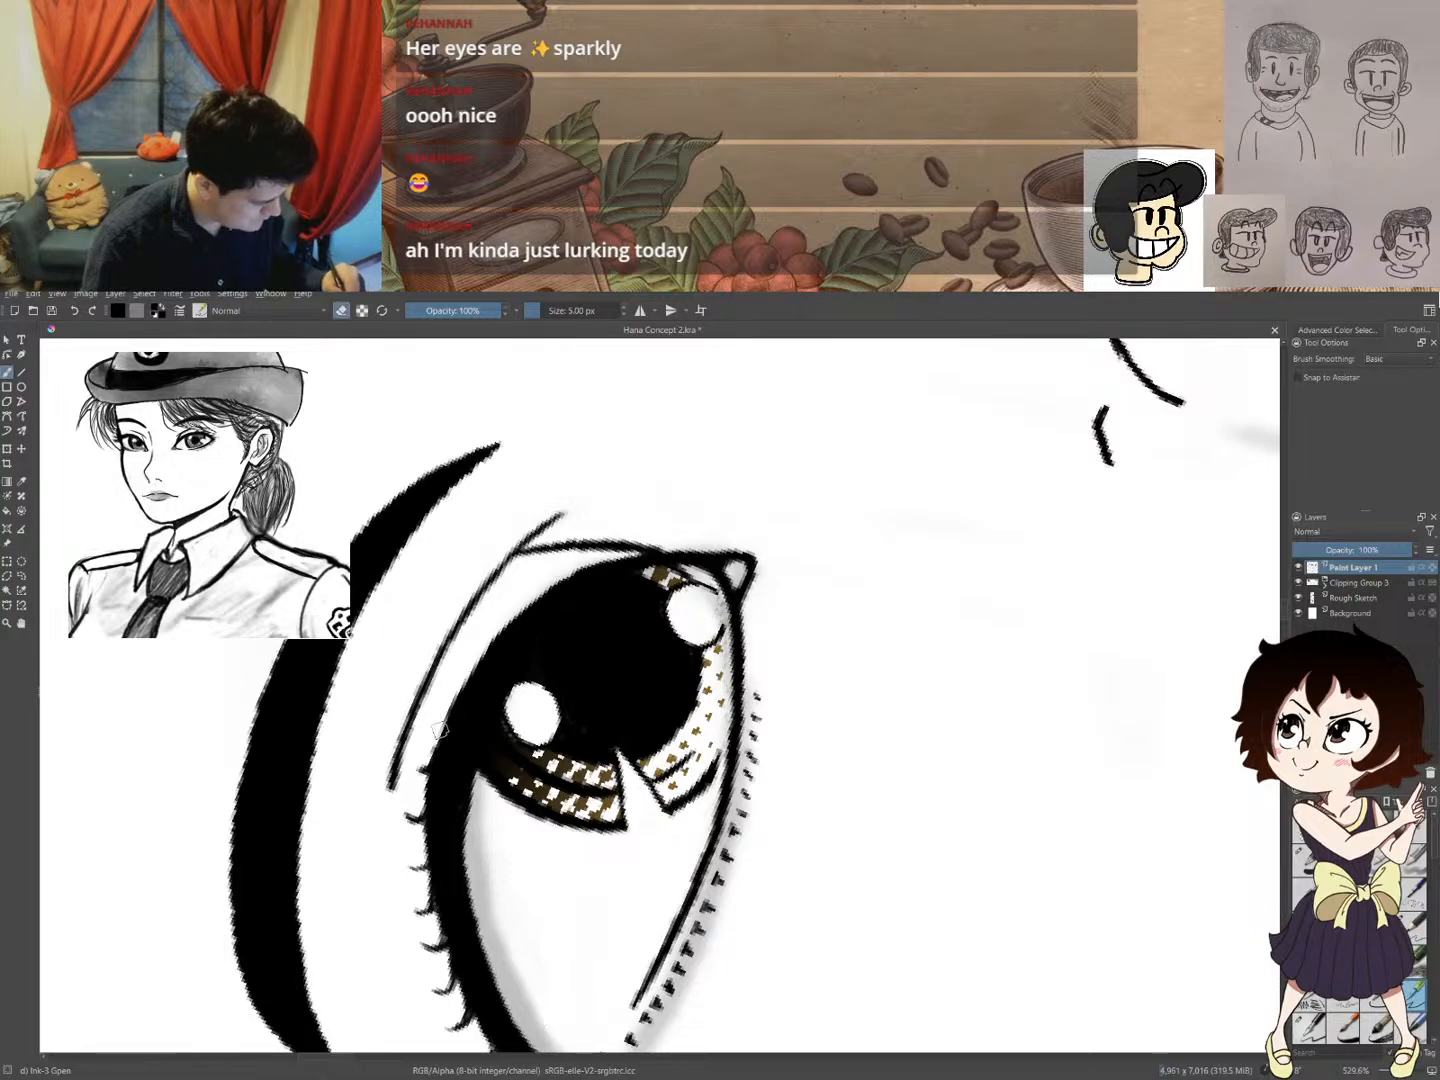
pyautogui.press('e')
pyautogui.moveTo(445, 707)
pyautogui.mouseDown()
pyautogui.moveTo(495, 634)
pyautogui.moveTo(560, 585)
pyautogui.moveTo(648, 553)
pyautogui.moveTo(543, 603)
pyautogui.moveTo(471, 681)
pyautogui.moveTo(443, 768)
pyautogui.mouseUp()
pyautogui.press('e')
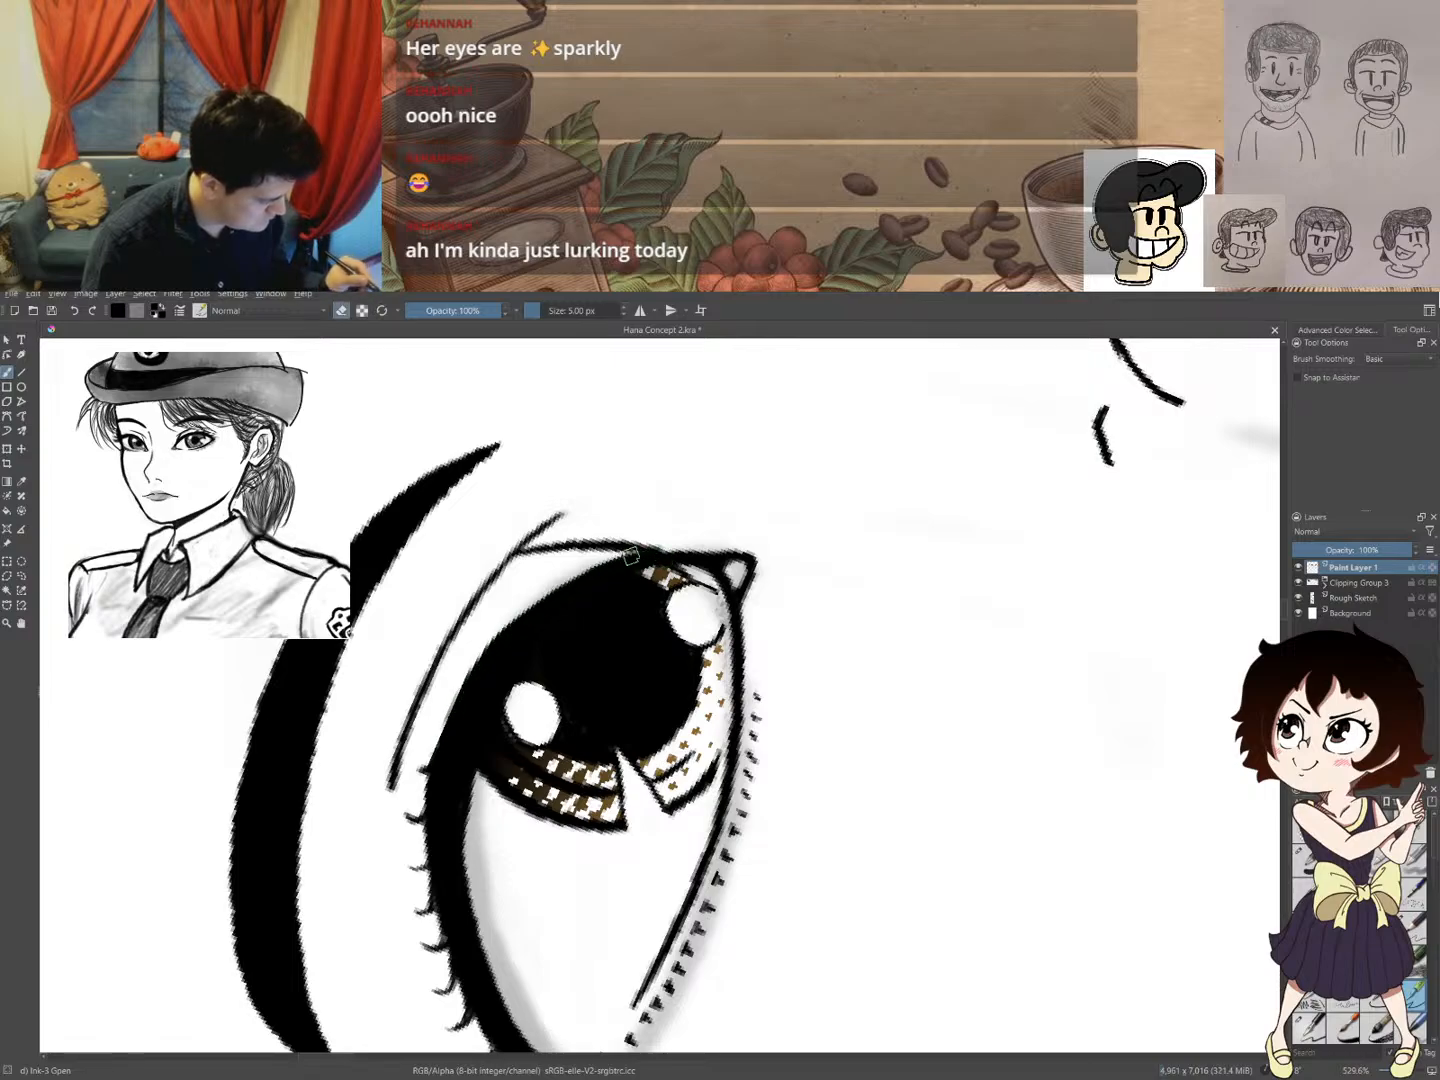
pyautogui.press('e')
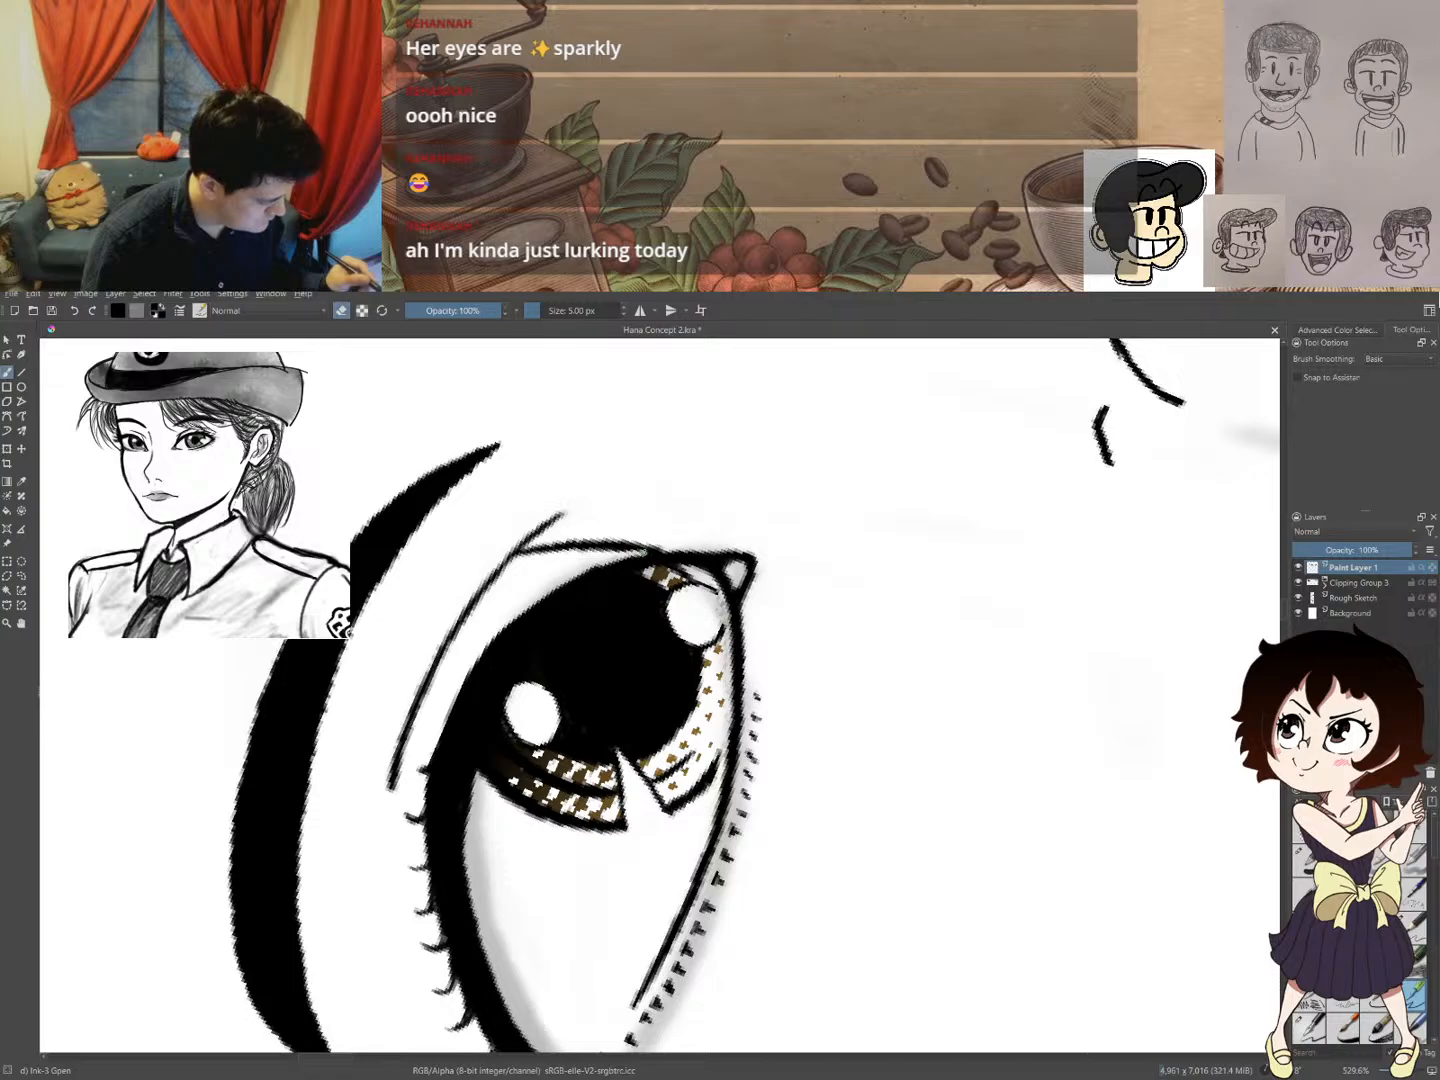
pyautogui.moveTo(444, 714)
pyautogui.mouseDown()
pyautogui.moveTo(480, 659)
pyautogui.moveTo(572, 581)
pyautogui.moveTo(657, 551)
pyautogui.moveTo(522, 620)
pyautogui.moveTo(472, 679)
pyautogui.mouseUp()
pyautogui.press('e')
pyautogui.moveTo(675, 483); pyautogui.dragTo(623, 573)
pyautogui.moveTo(735, 473); pyautogui.dragTo(895, 768)
pyautogui.moveTo(846, 546); pyautogui.dragTo(482, 479)
pyautogui.moveTo(626, 490); pyautogui.dragTo(569, 525)
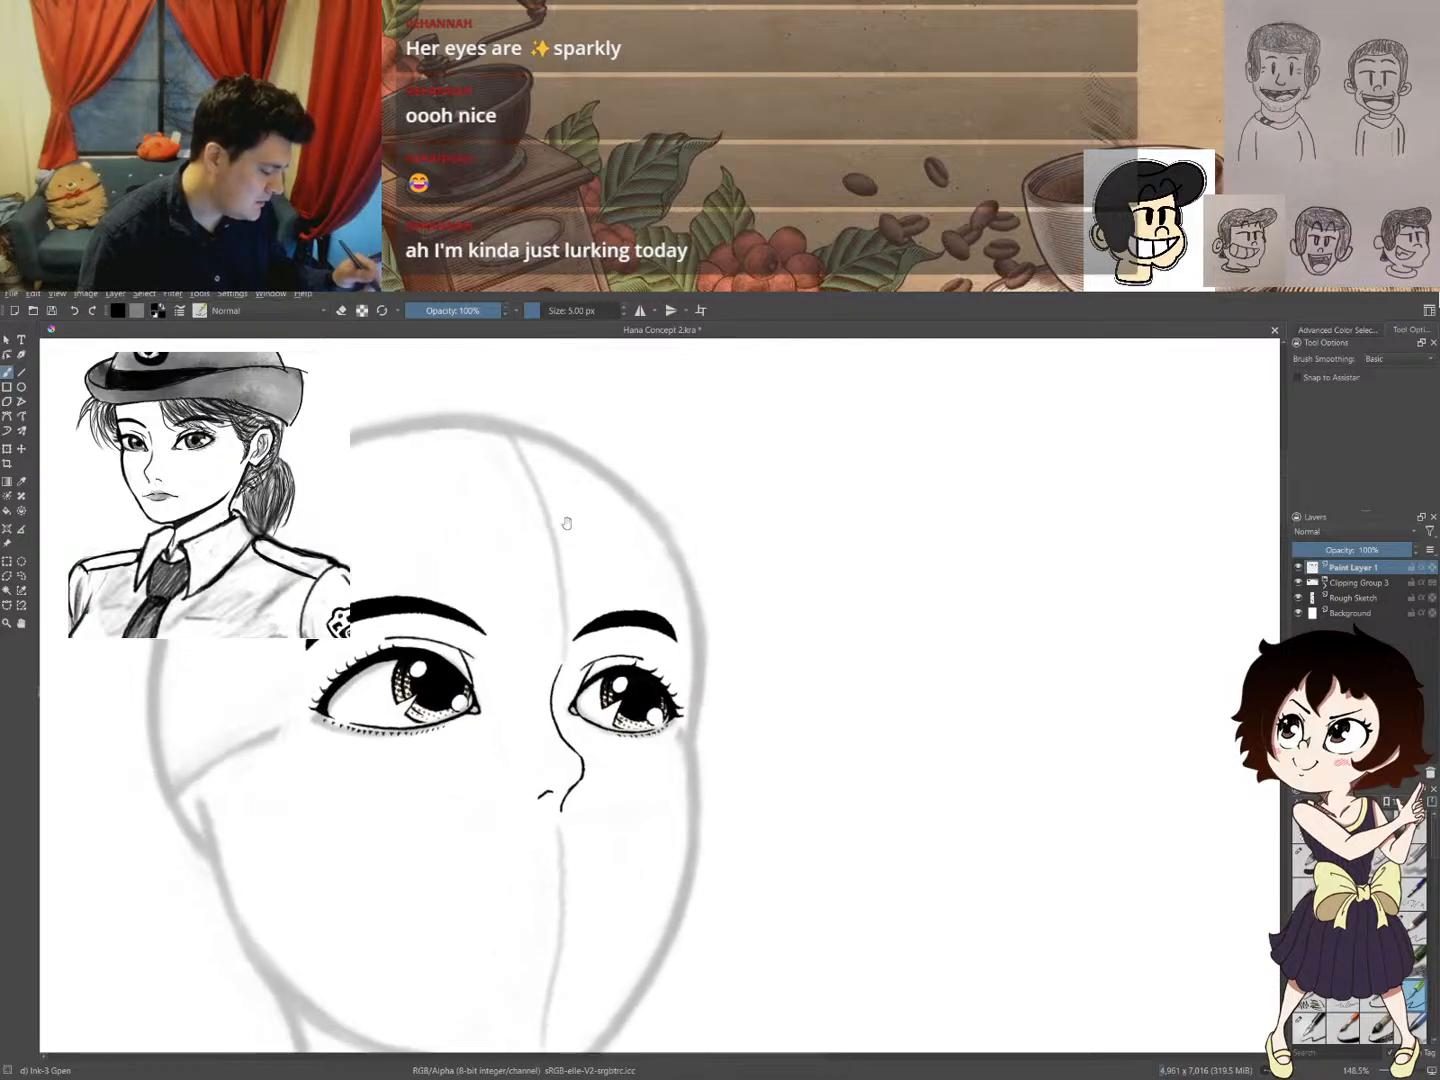
pyautogui.moveTo(679, 830); pyautogui.dragTo(590, 717)
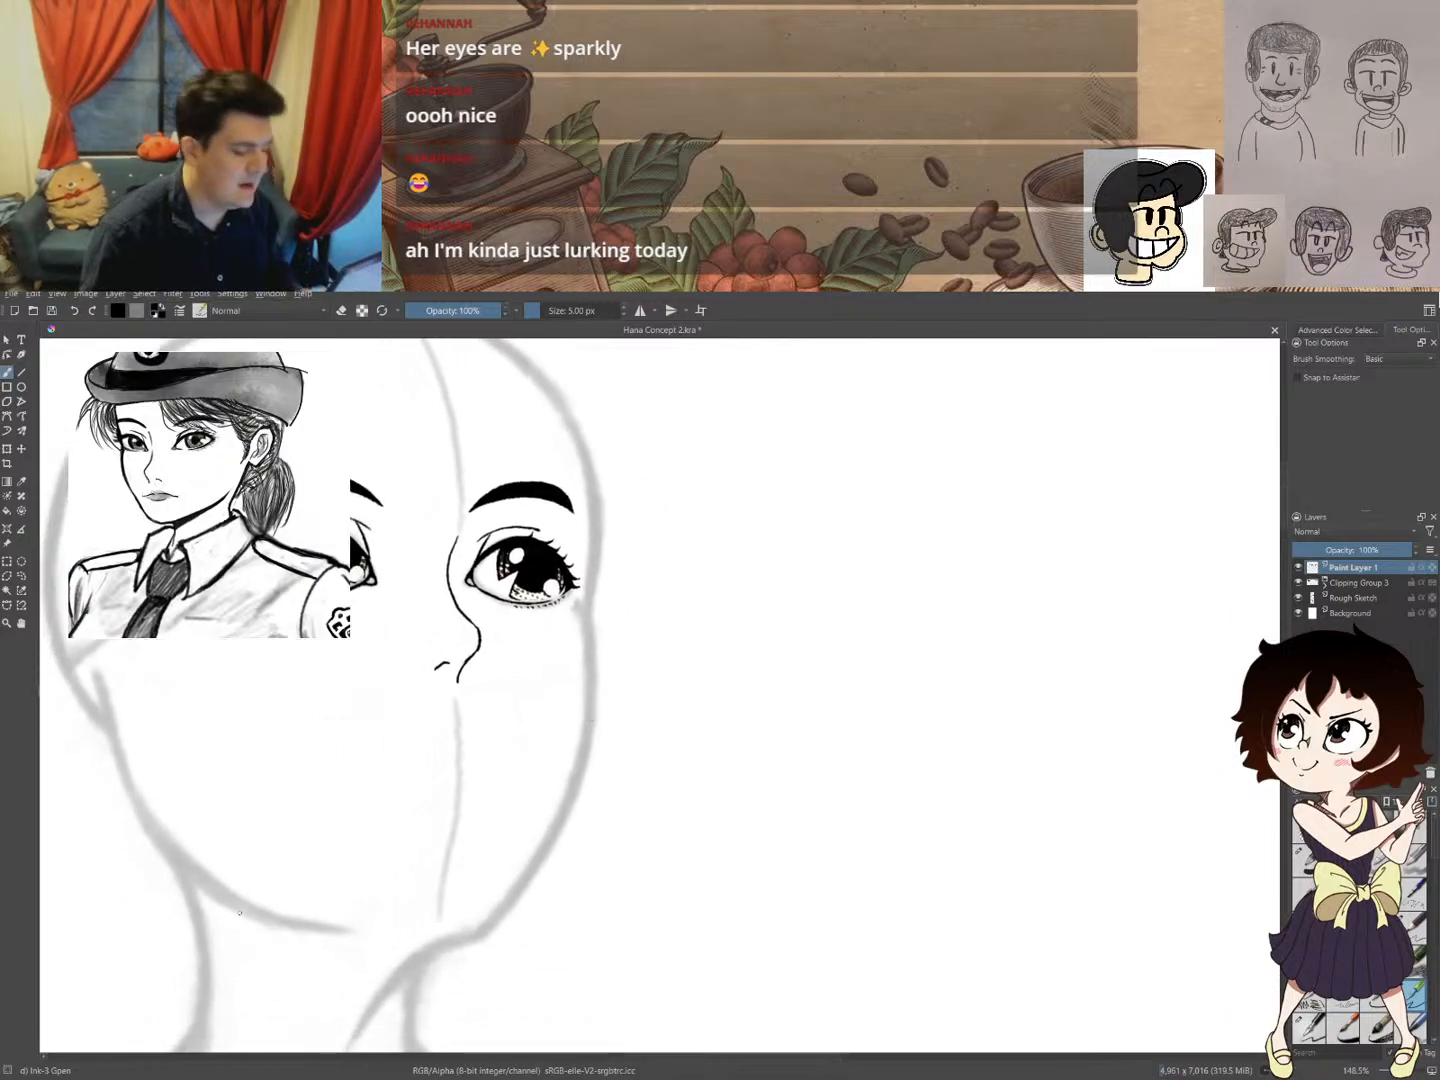
pyautogui.moveTo(238, 911)
pyautogui.mouseDown()
pyautogui.moveTo(232, 824)
pyautogui.moveTo(253, 816)
pyautogui.mouseUp()
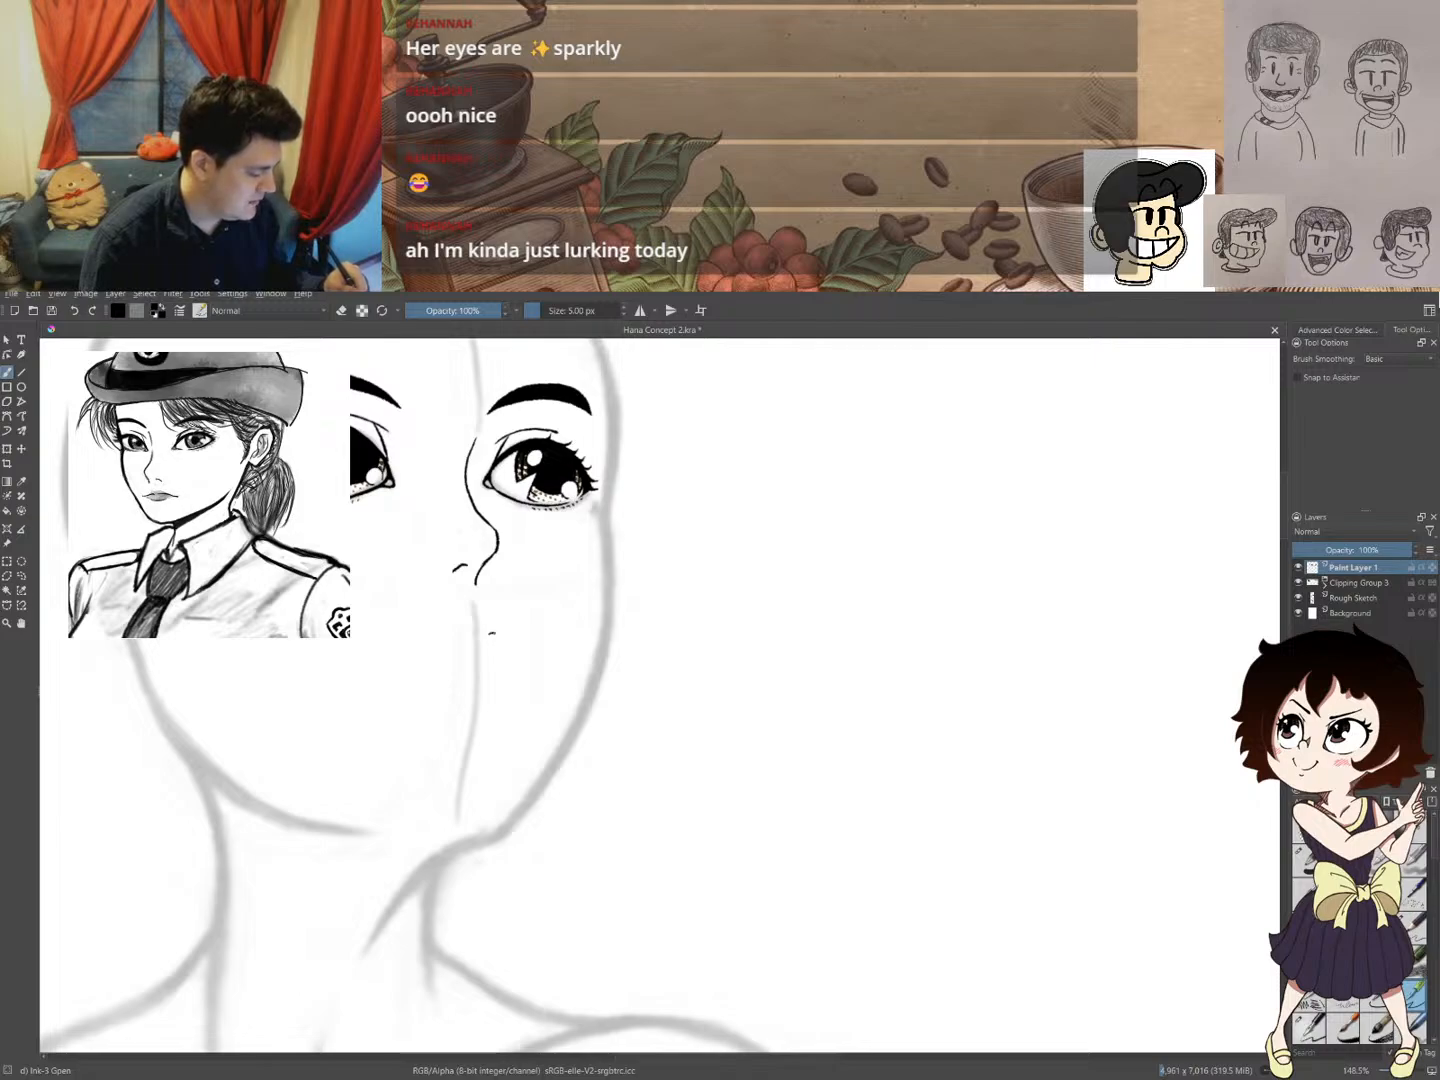
pyautogui.hotkey('ctrl', 'z')
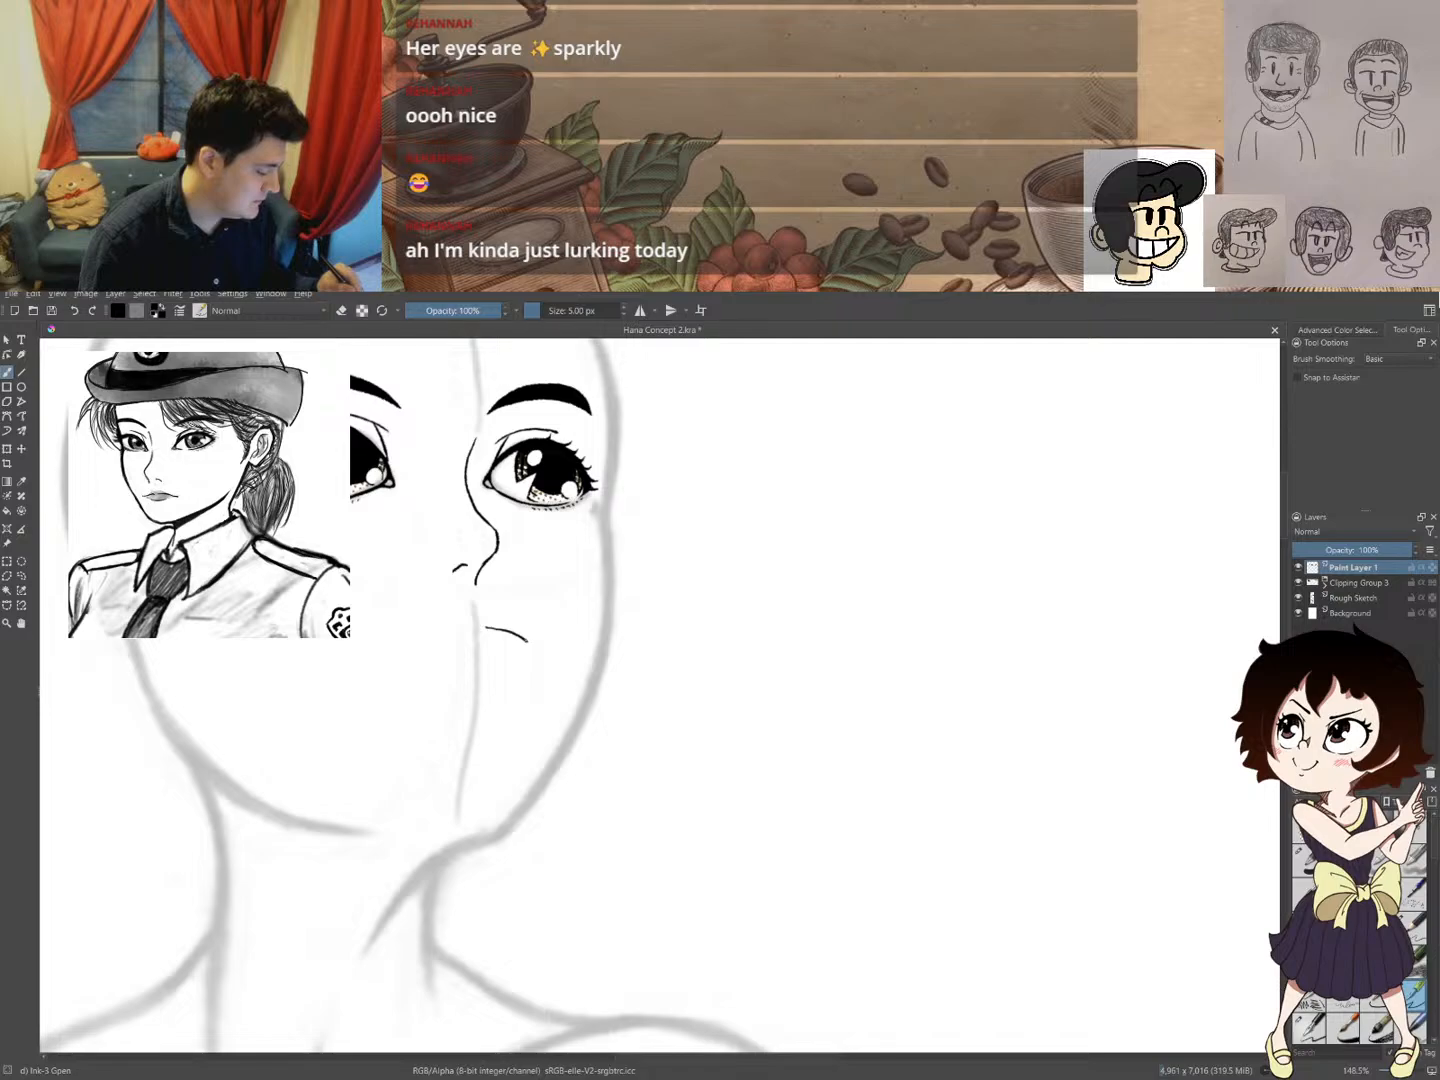
pyautogui.hotkey('ctrl', 'z')
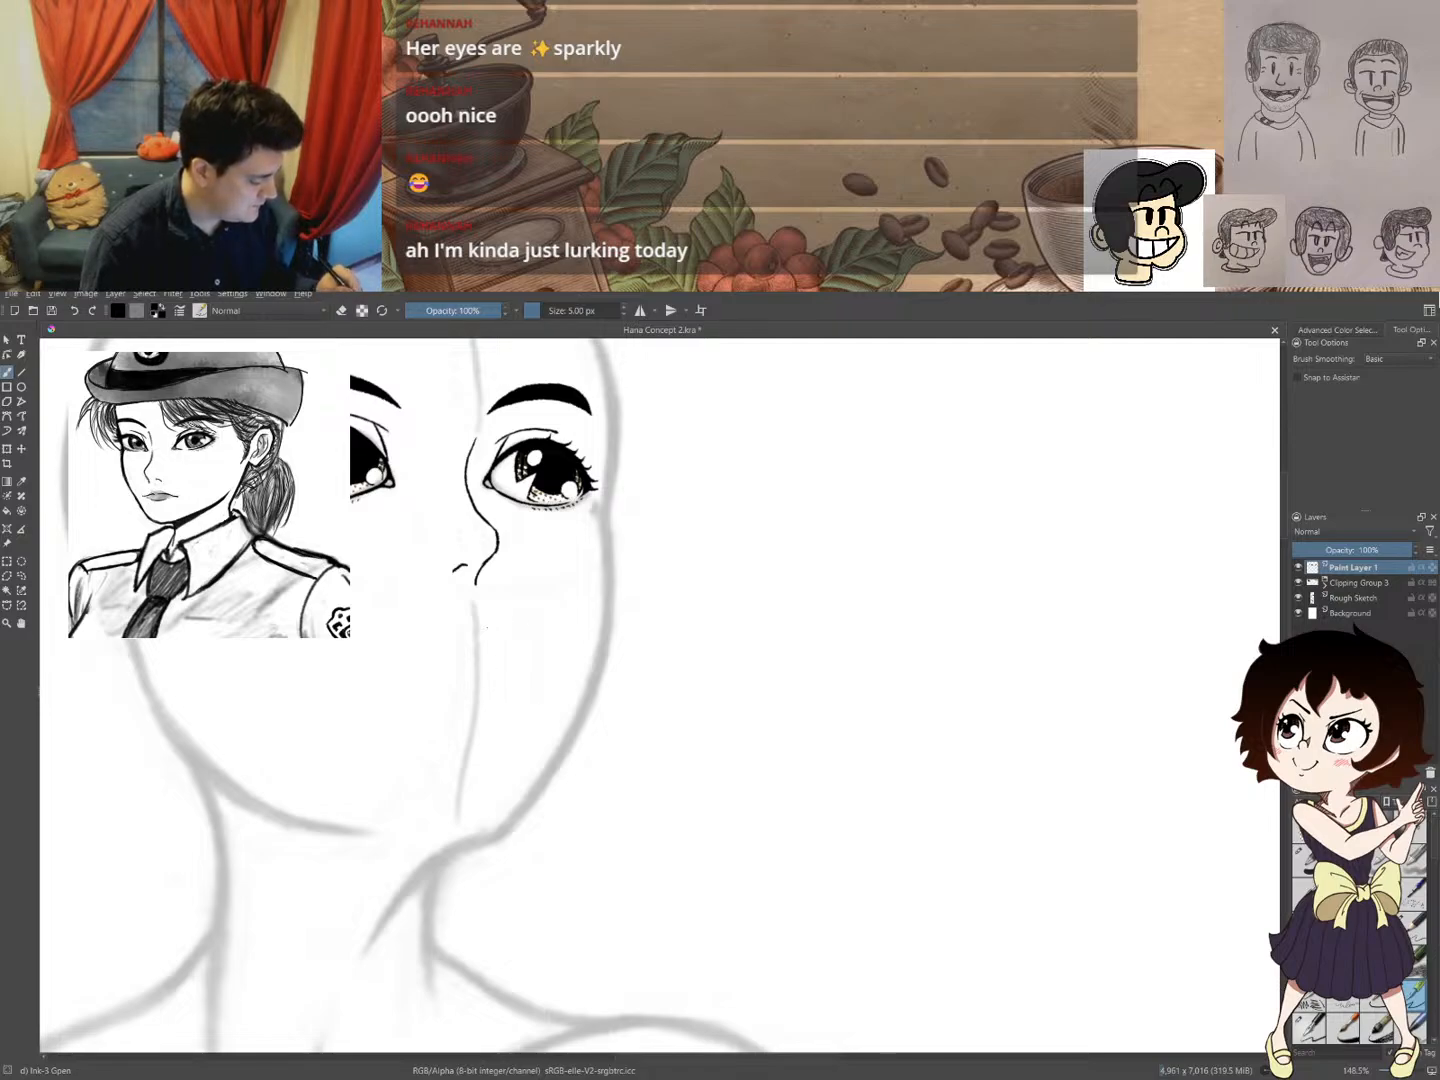
pyautogui.moveTo(486, 627); pyautogui.dragTo(527, 647)
pyautogui.moveTo(596, 603)
pyautogui.mouseDown()
pyautogui.moveTo(535, 677)
pyautogui.moveTo(605, 600)
pyautogui.moveTo(530, 646)
pyautogui.mouseUp()
pyautogui.hotkey('ctrl', 'z')
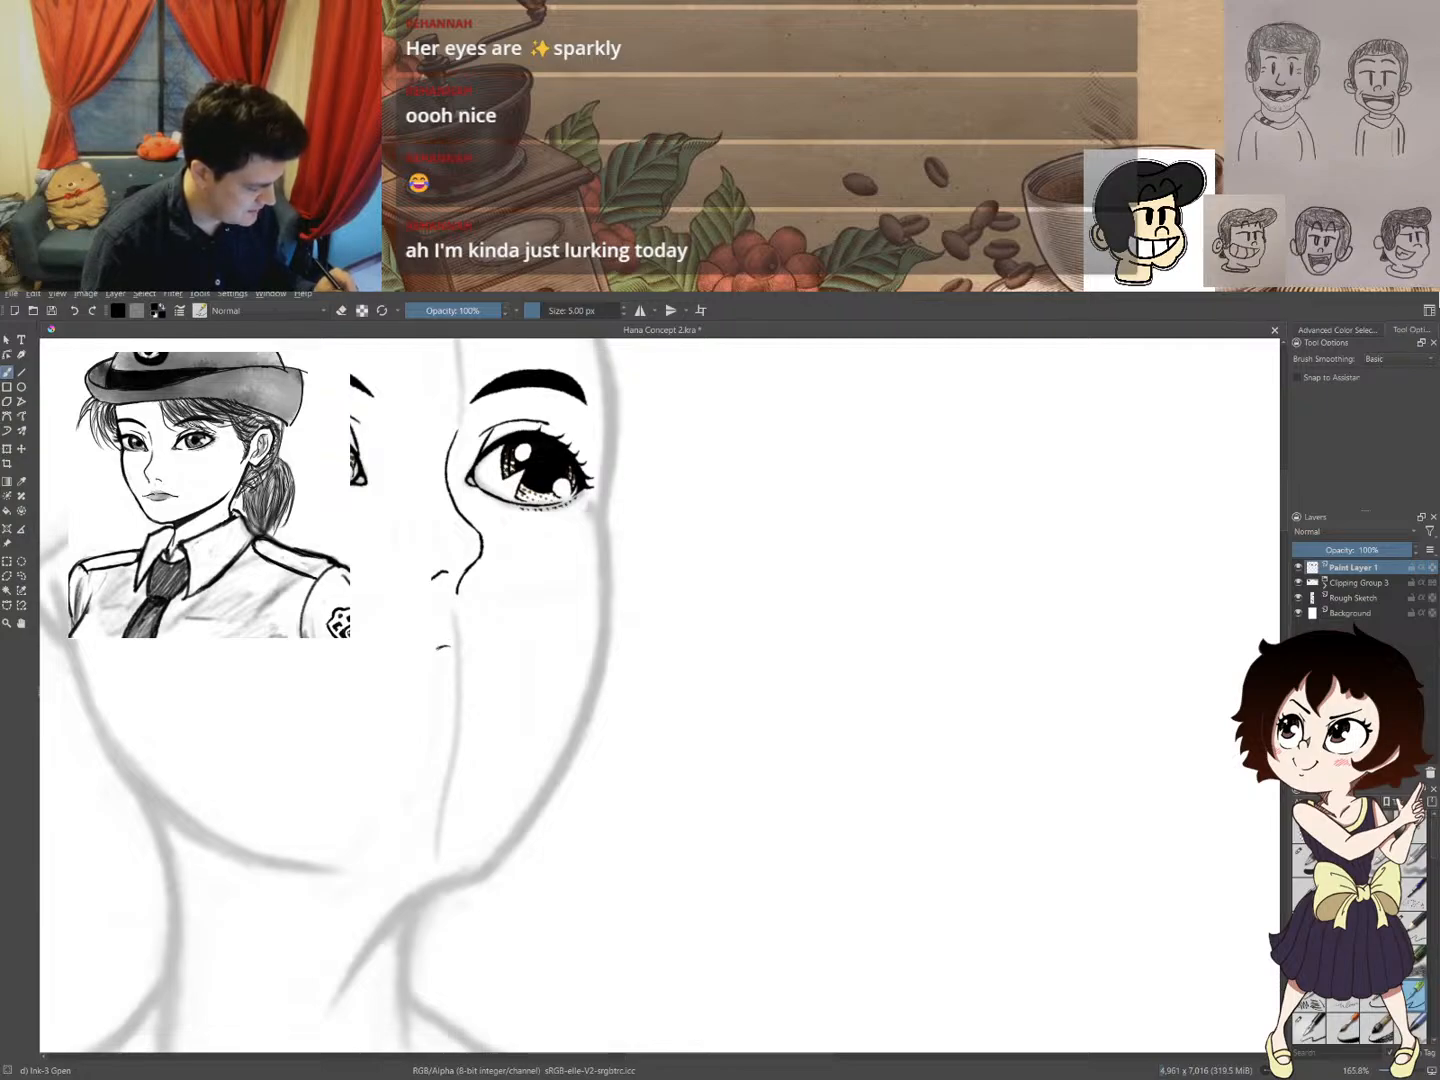
# - Ink the near half of the mouth line, sloping down from the centre guideline below the nose, and trim it with the eraser
pyautogui.moveTo(425, 653); pyautogui.dragTo(377, 671)
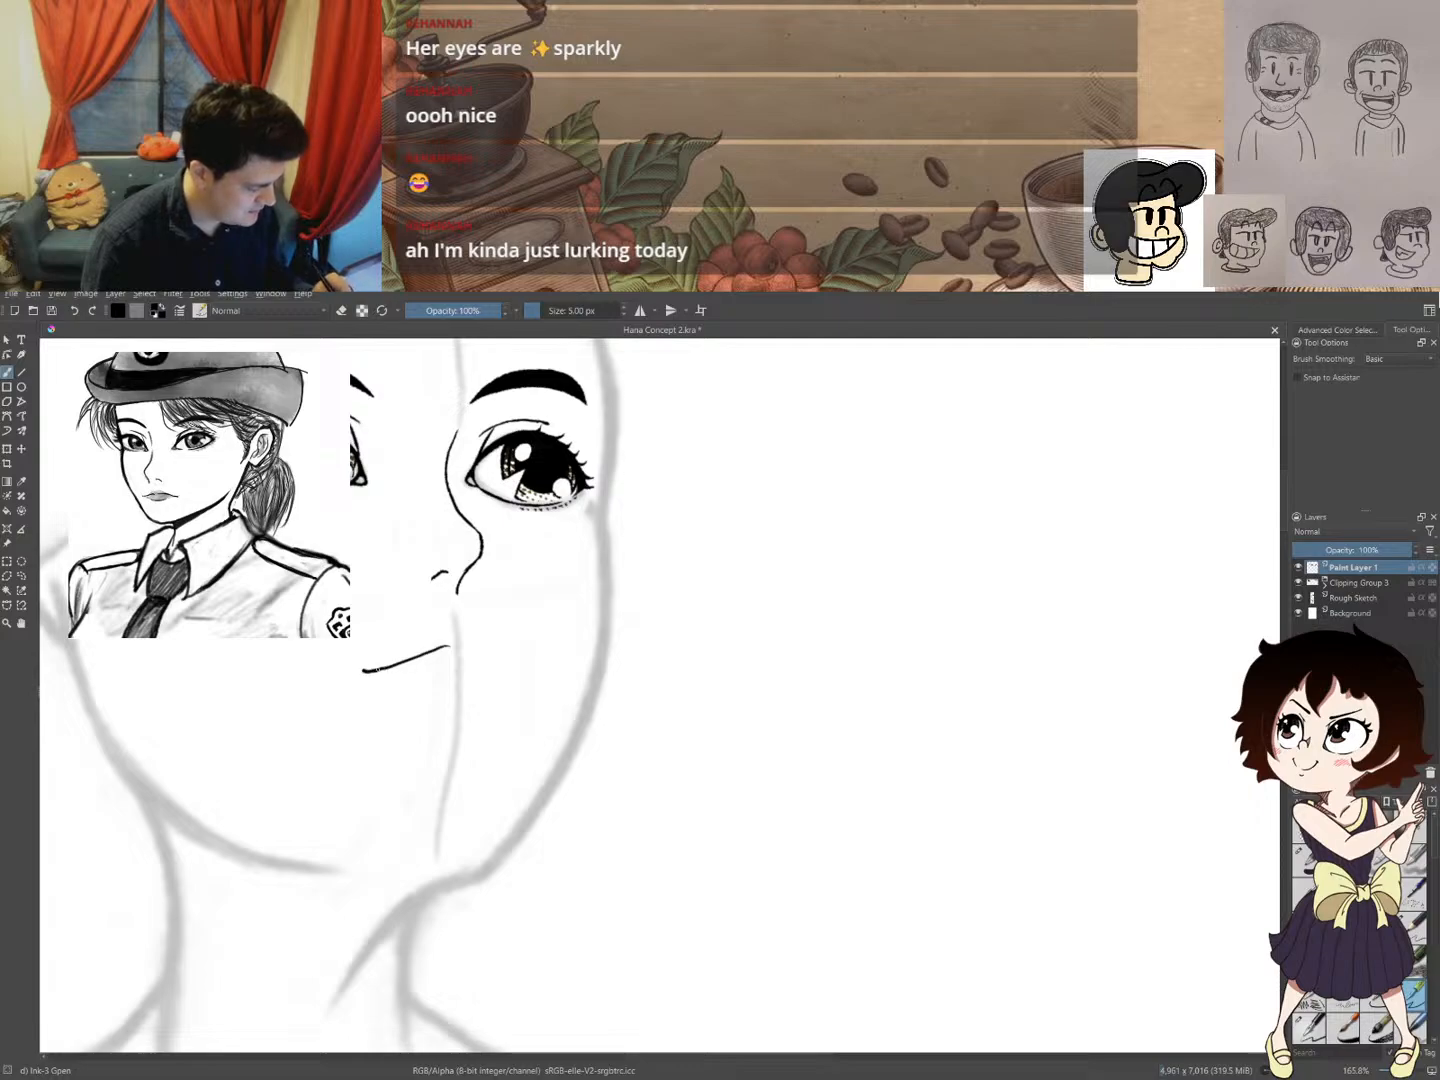
pyautogui.moveTo(397, 662); pyautogui.dragTo(432, 650)
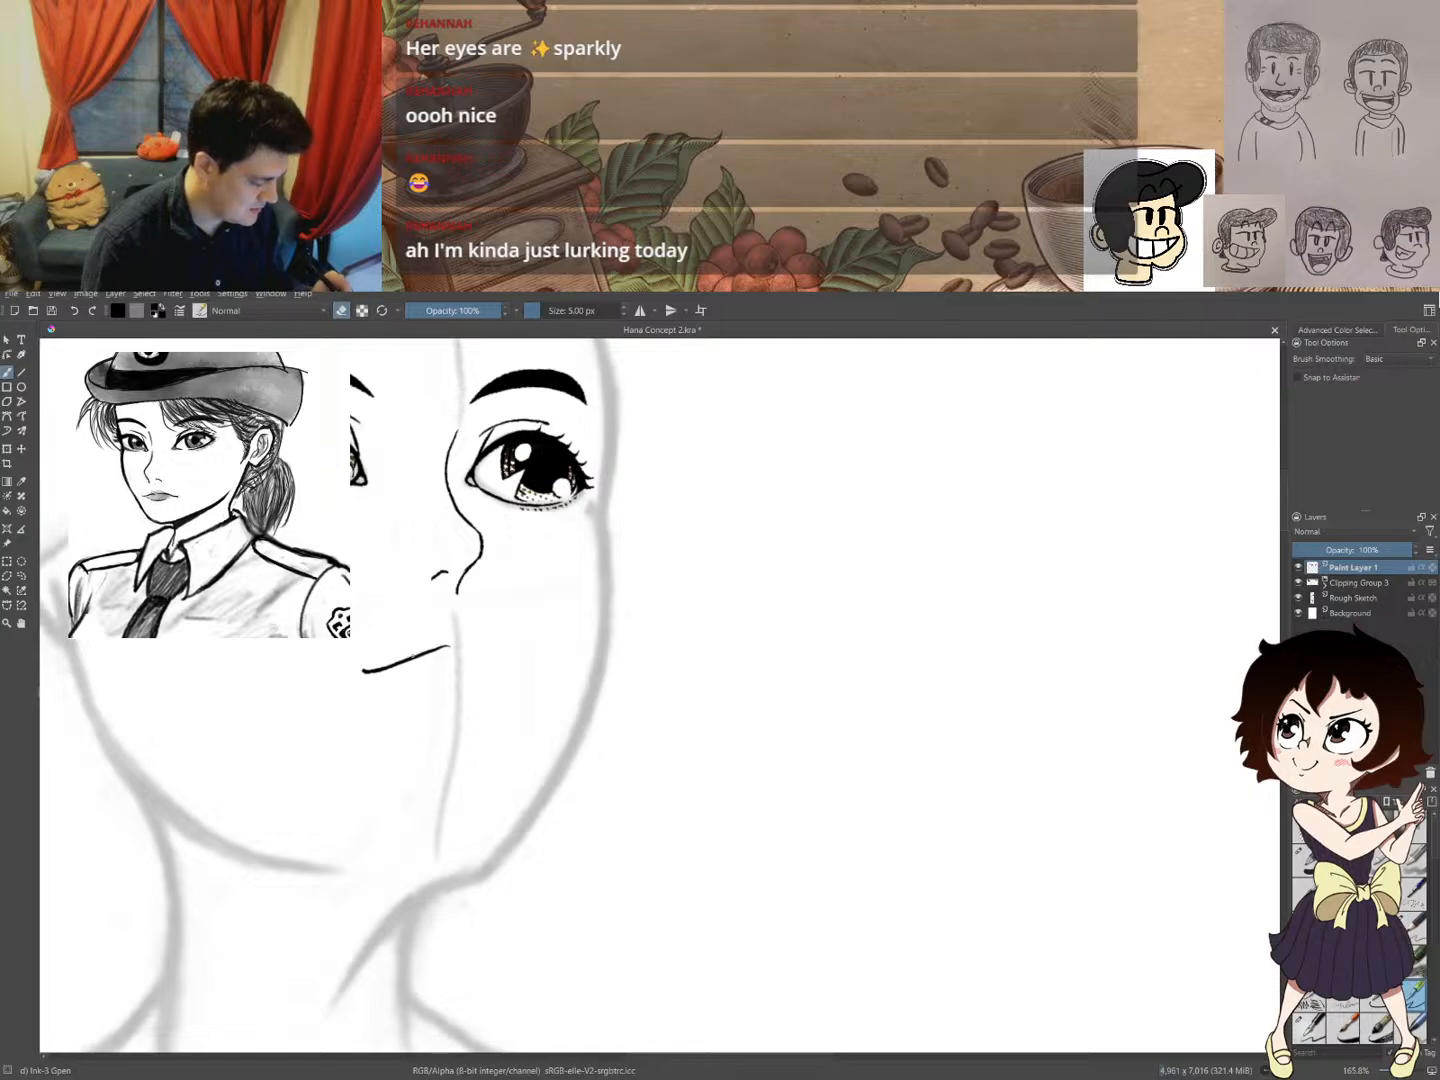
pyautogui.moveTo(407, 660); pyautogui.dragTo(371, 668)
pyautogui.press('e')
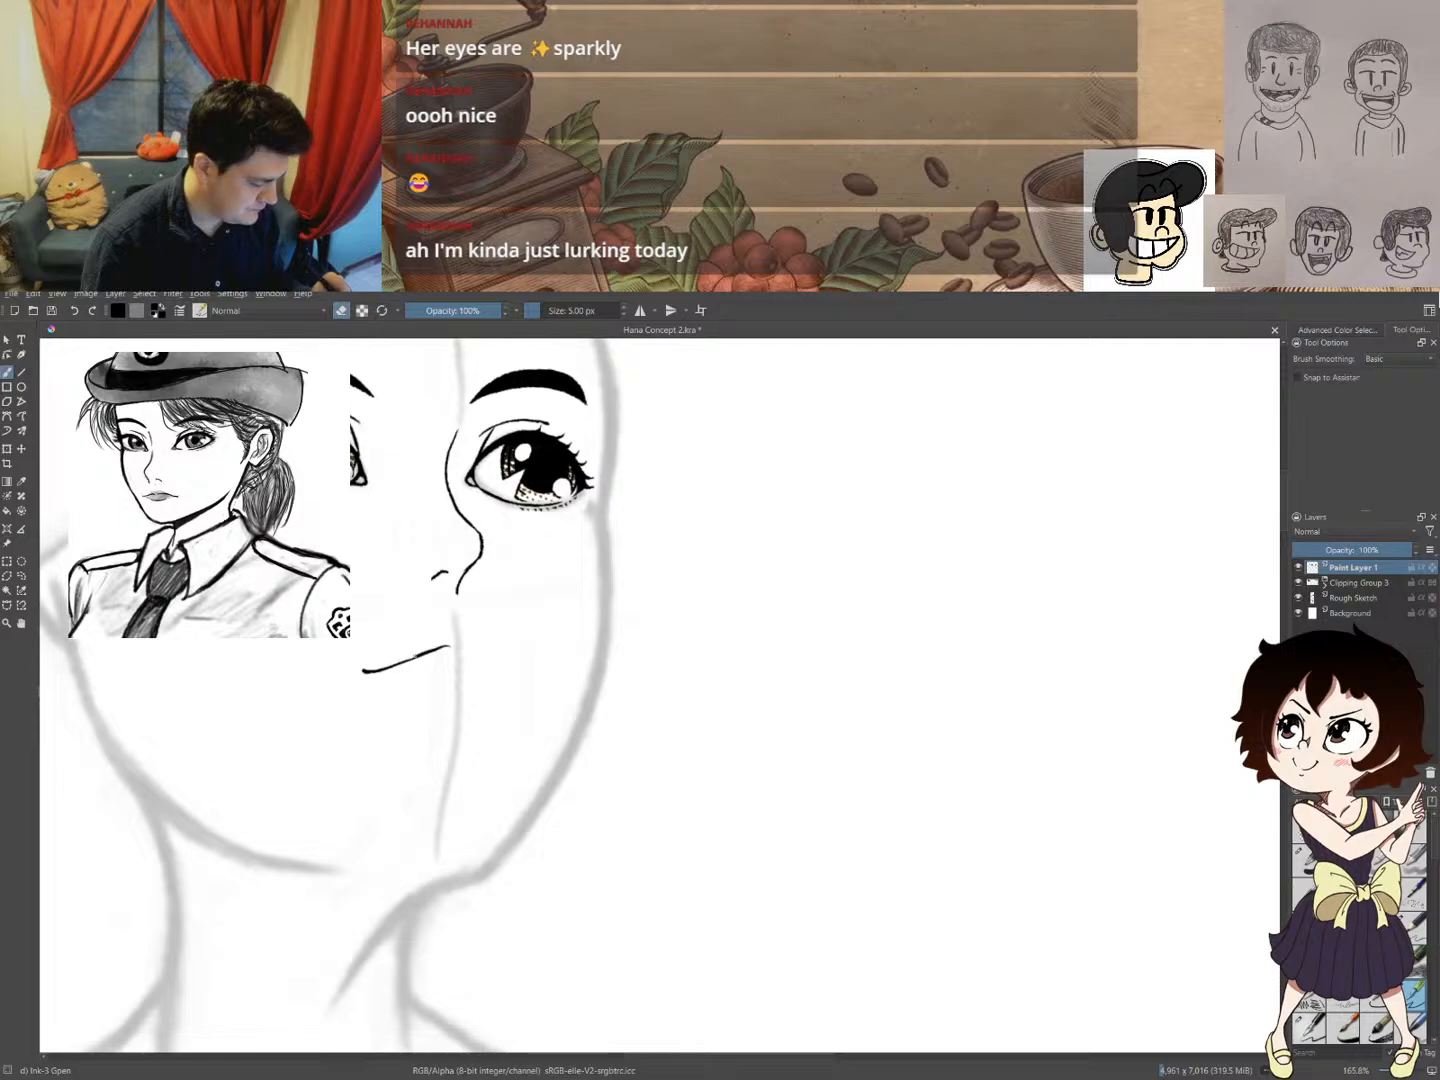
pyautogui.press('e')
# - Refine the thickness of the near half of the mouth line with short brush strokes and erase the excess along its edges
pyautogui.press('4')
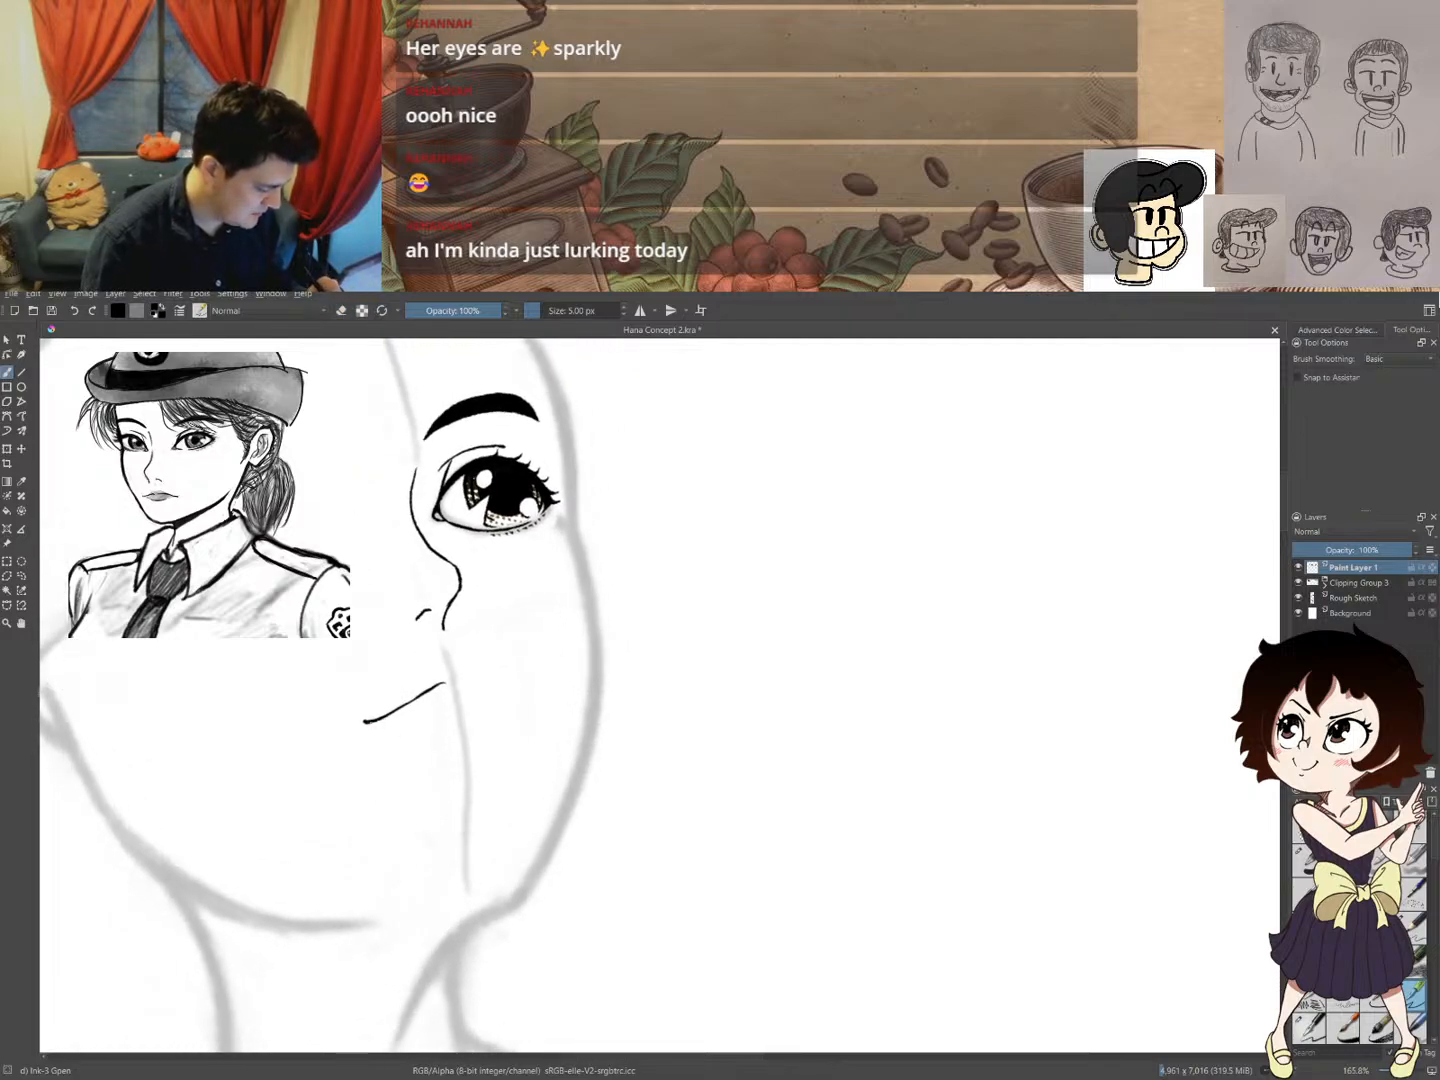
pyautogui.moveTo(382, 719); pyautogui.dragTo(396, 712)
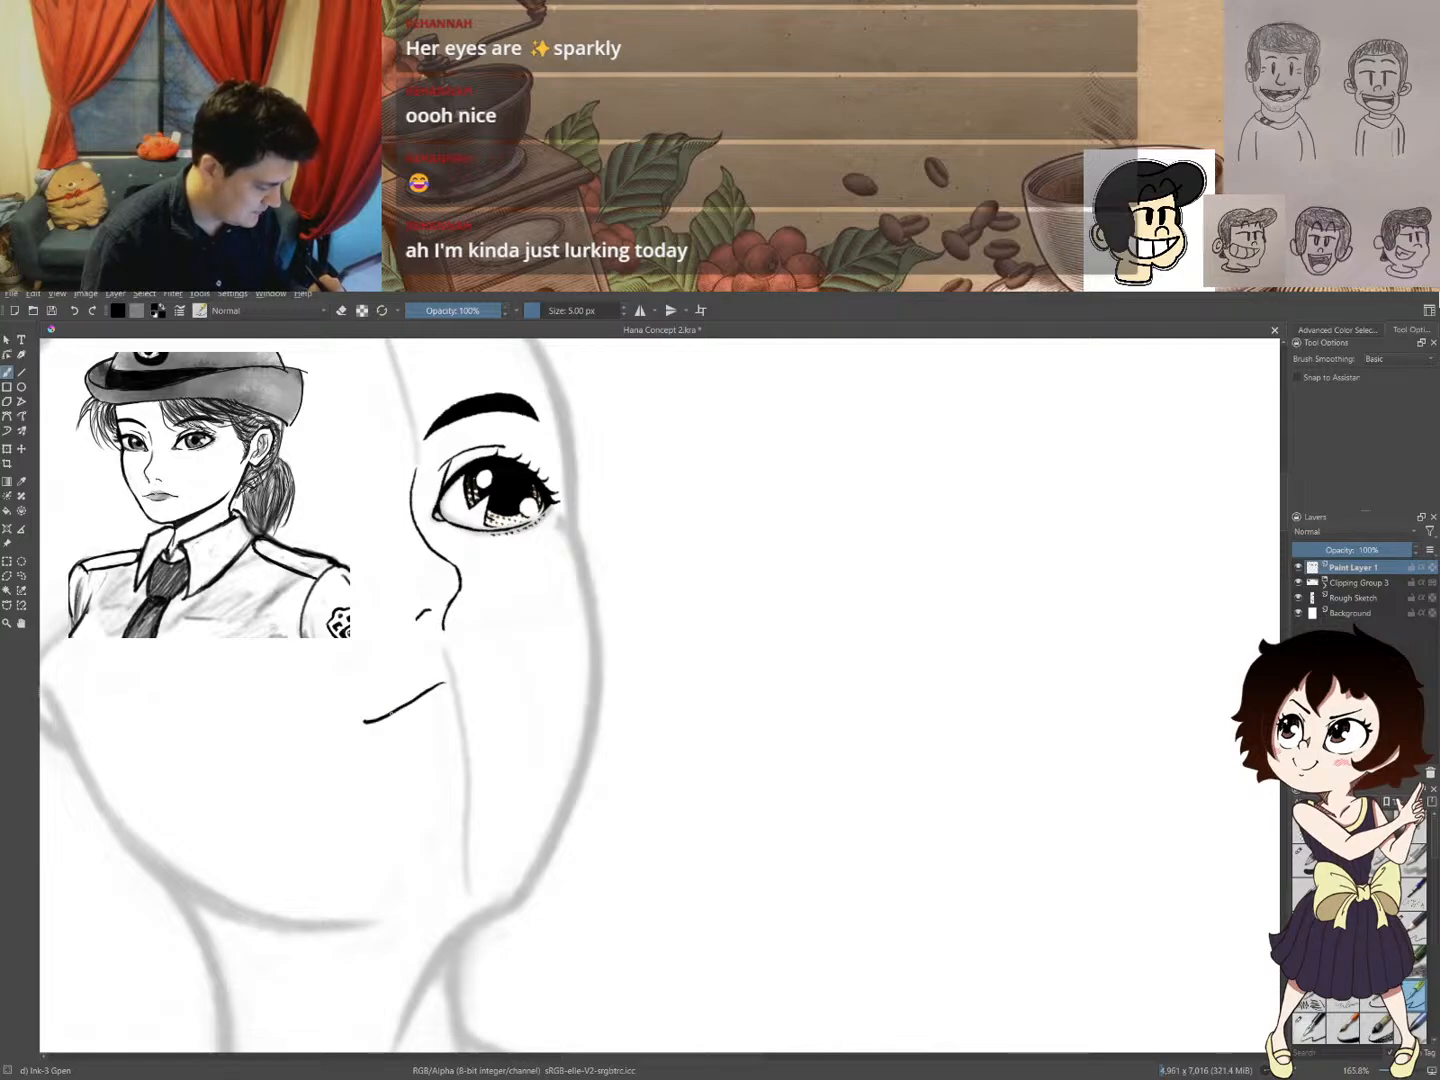
pyautogui.moveTo(416, 698); pyautogui.dragTo(431, 689)
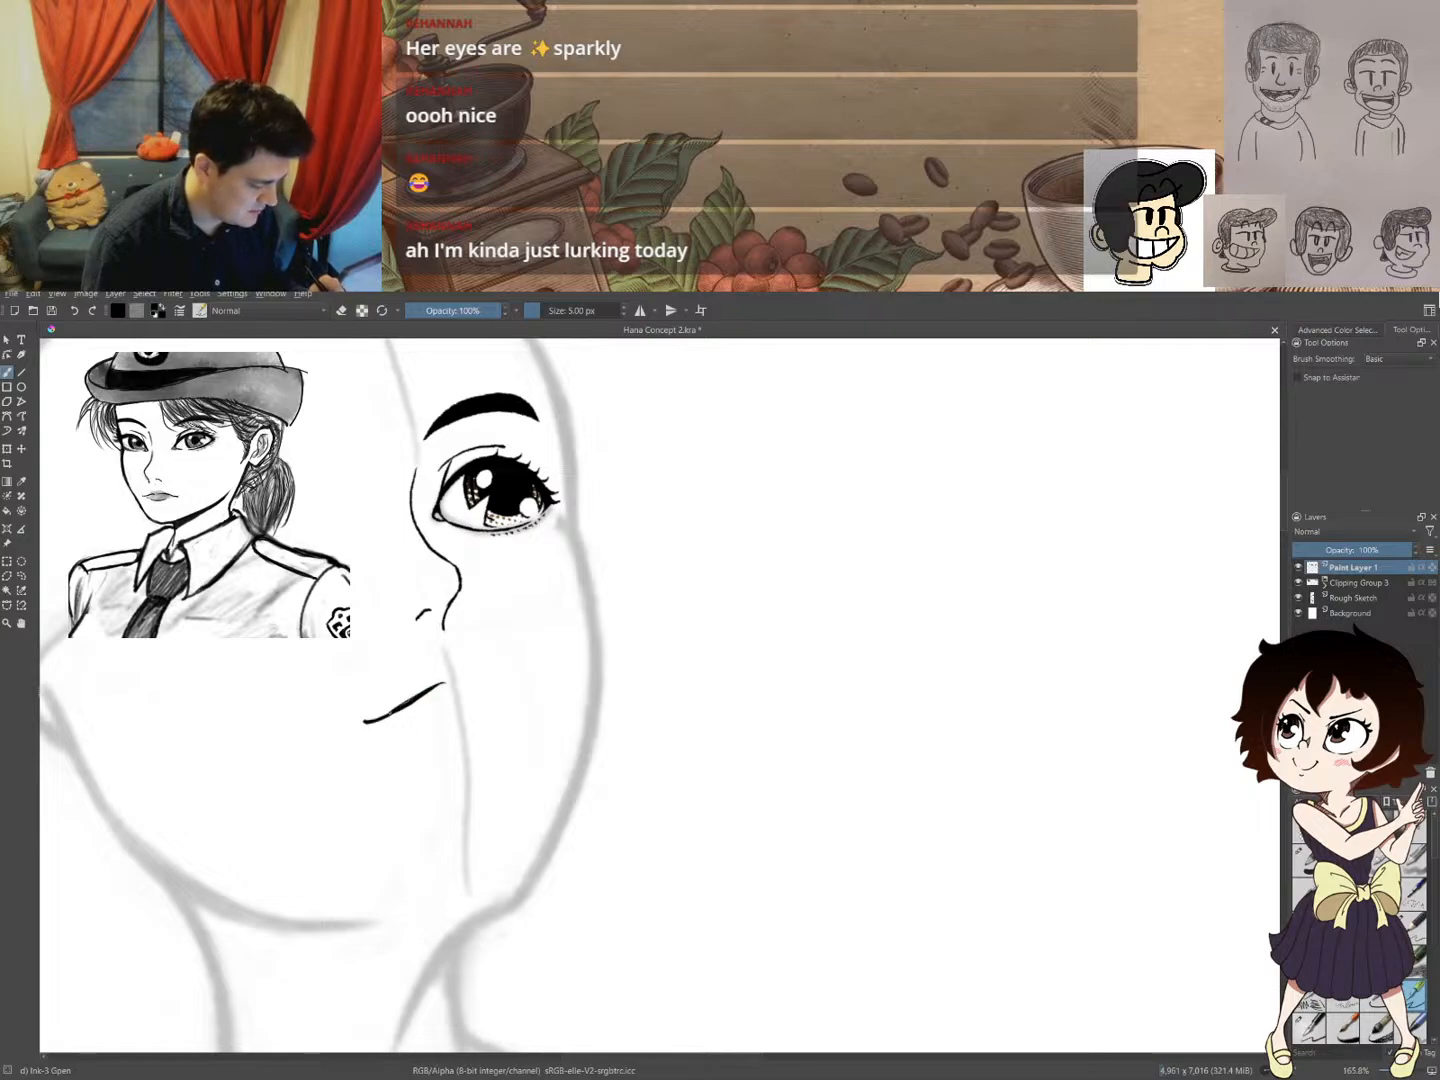
pyautogui.moveTo(373, 722); pyautogui.dragTo(385, 714)
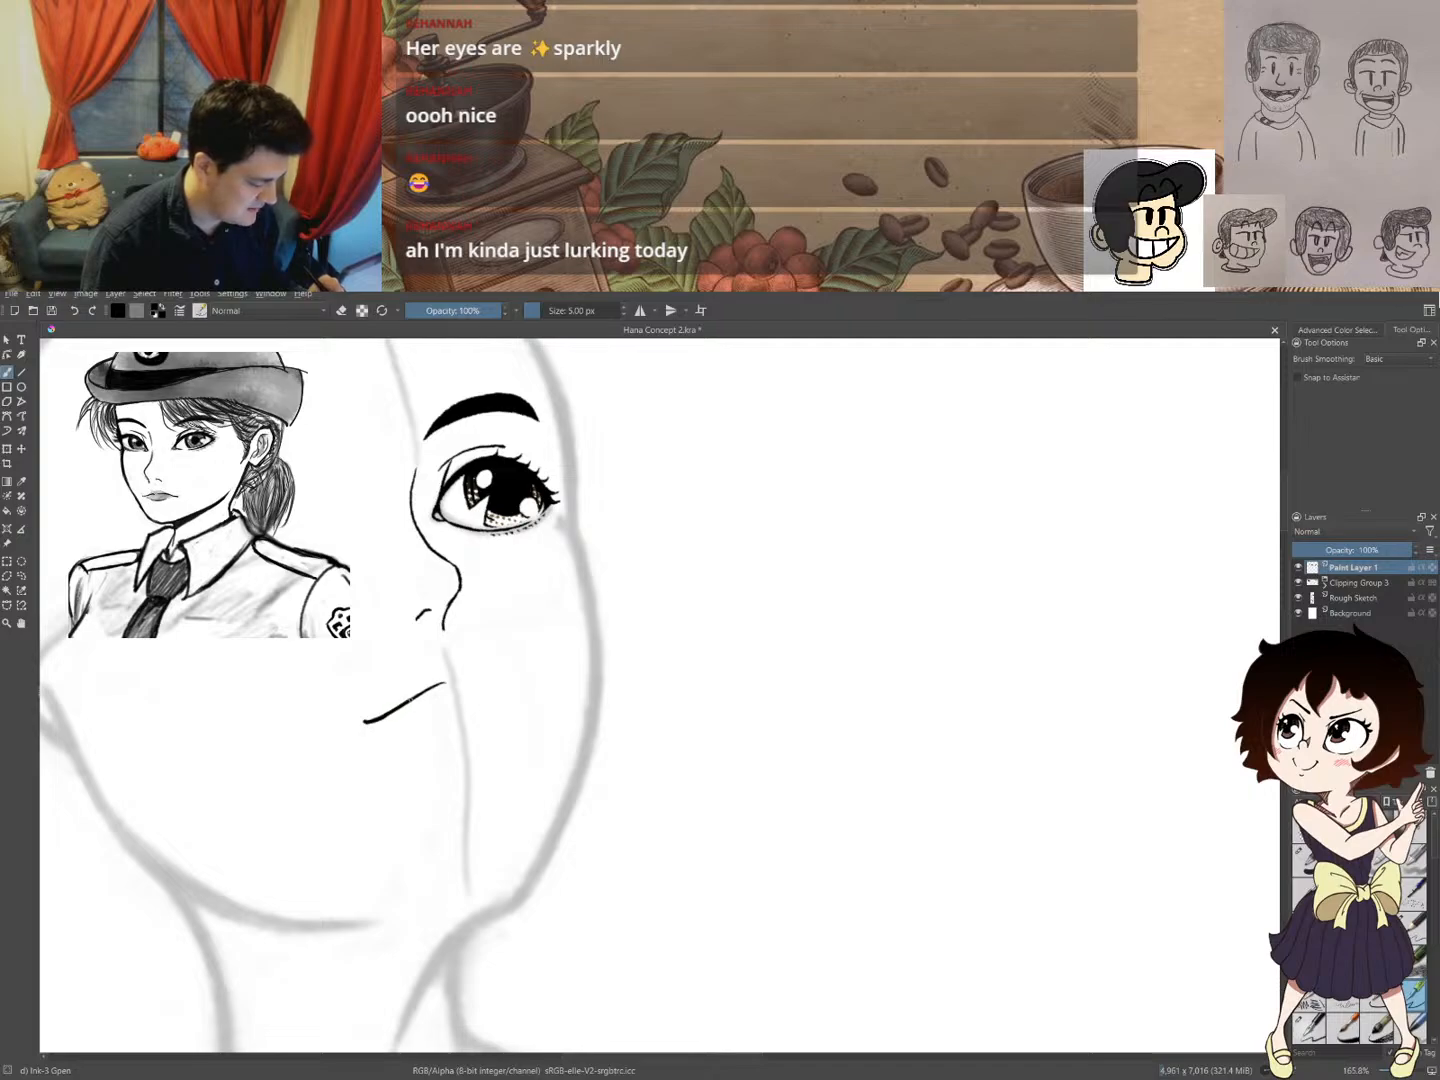
pyautogui.press('e')
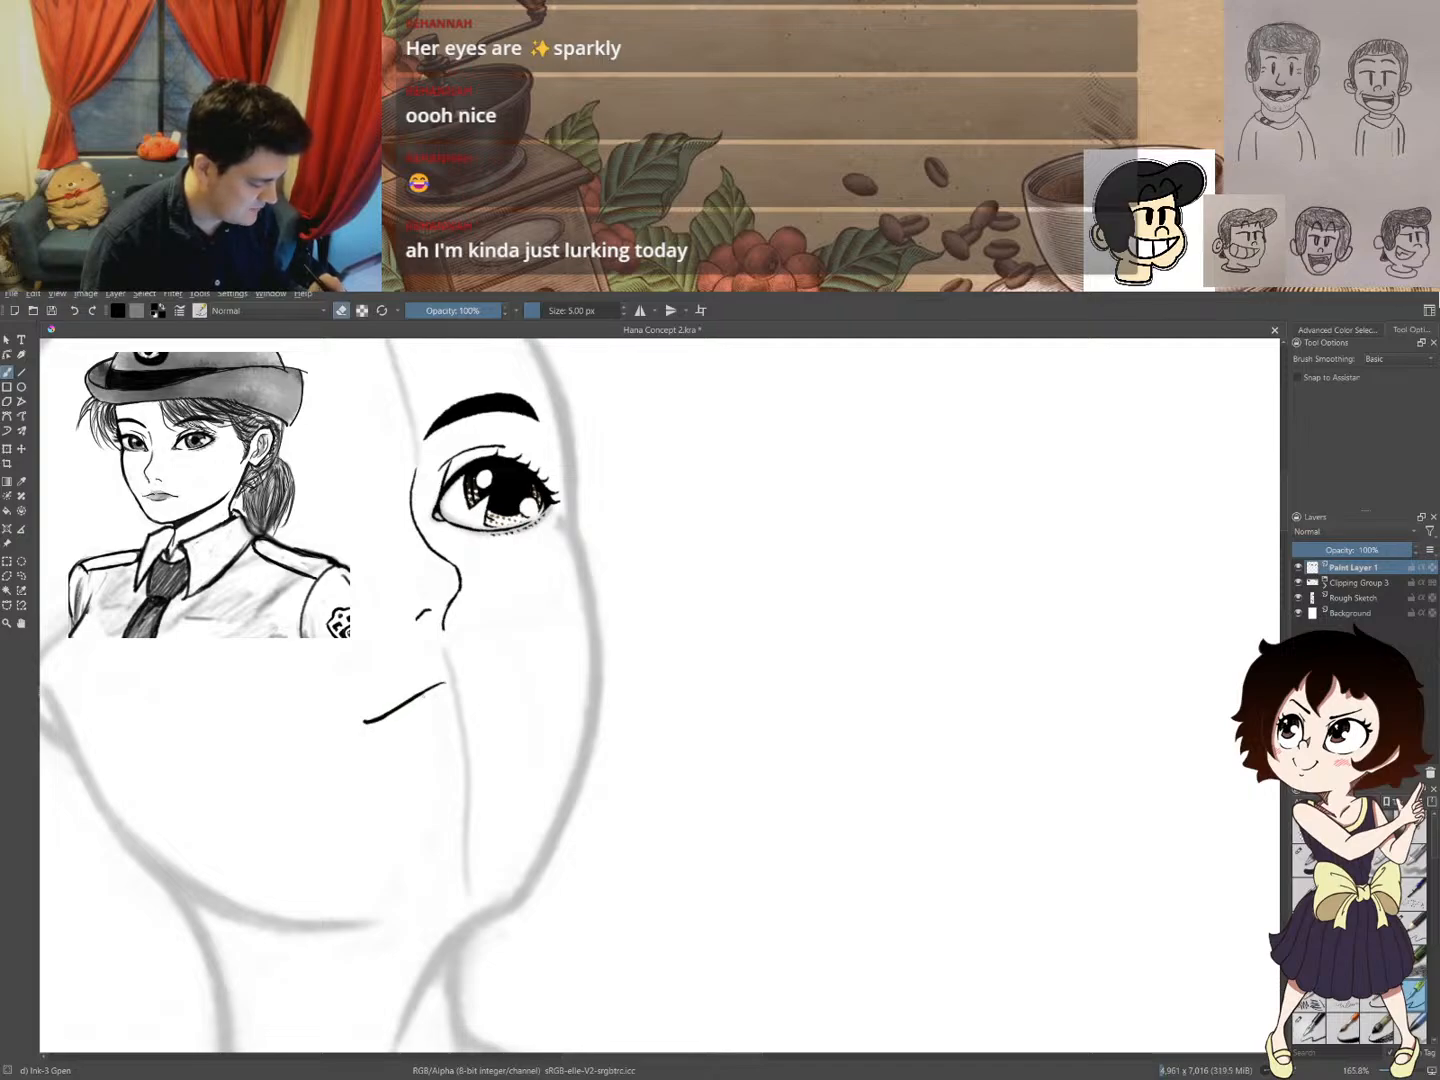
pyautogui.moveTo(419, 698); pyautogui.dragTo(401, 706)
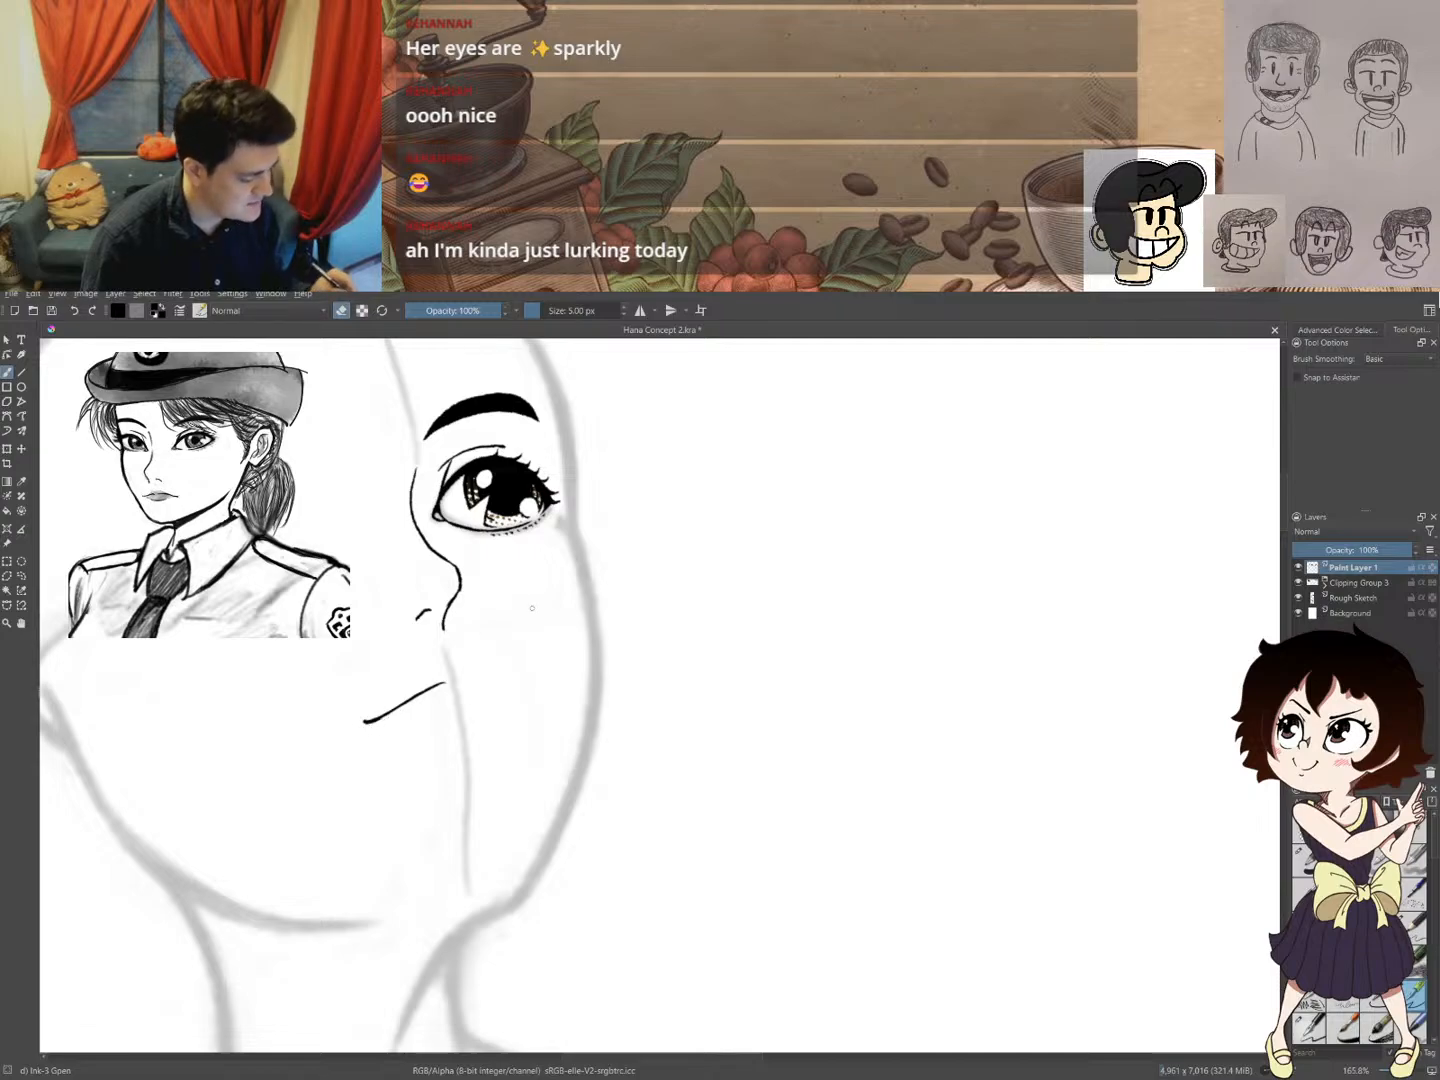
pyautogui.moveTo(381, 712); pyautogui.dragTo(376, 715)
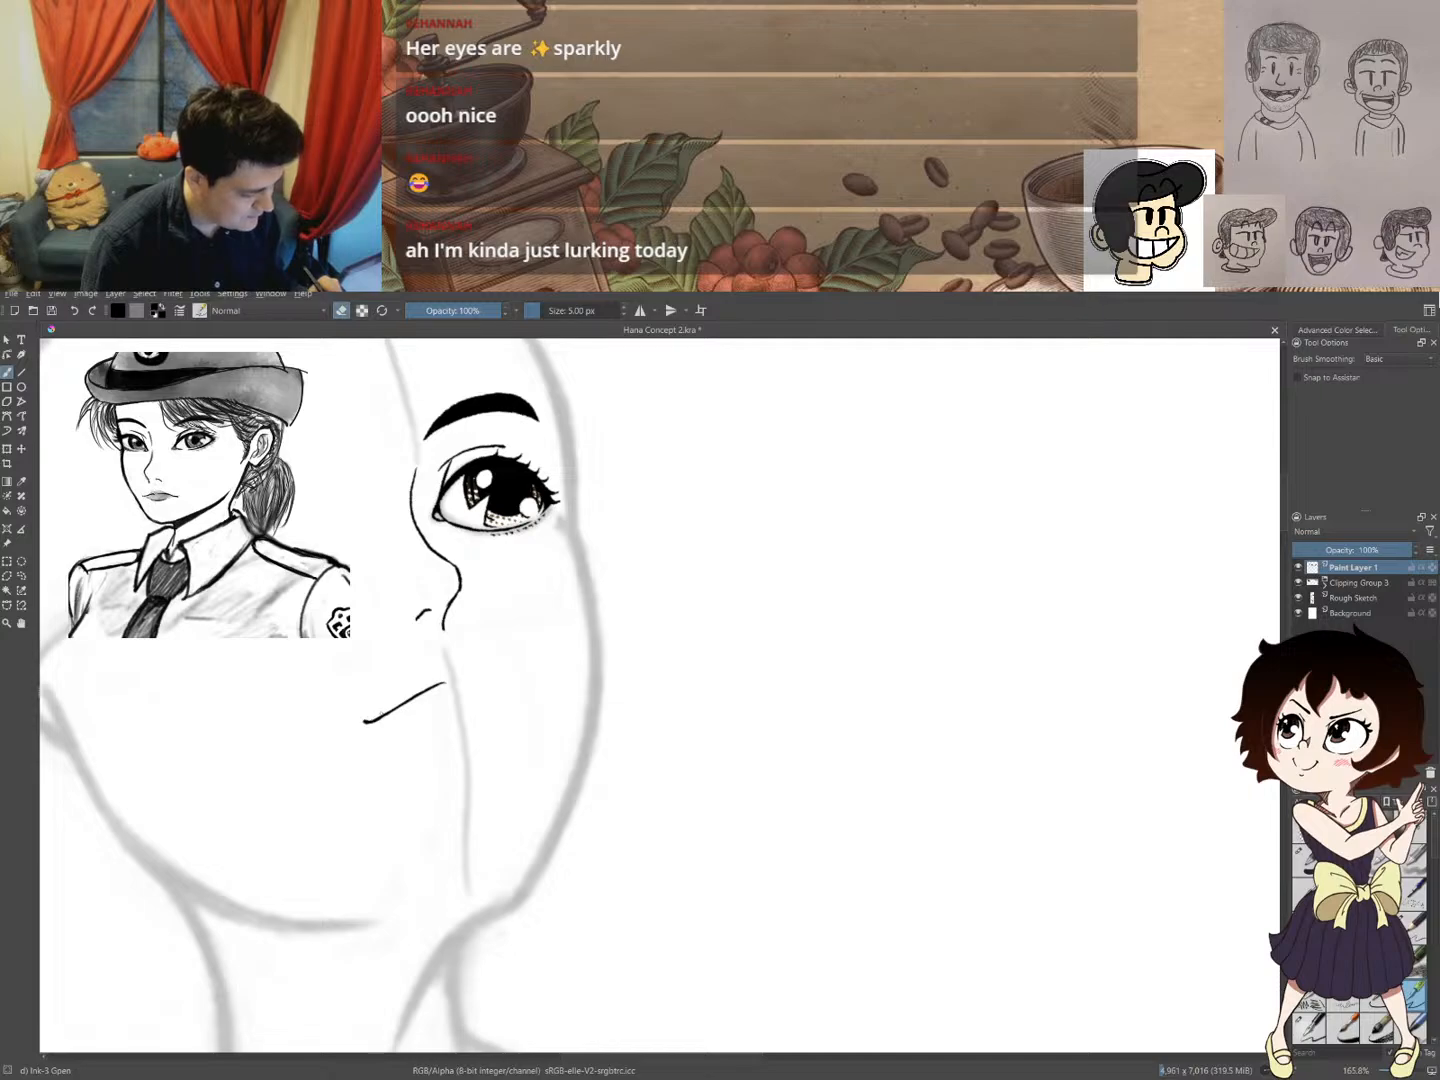
pyautogui.moveTo(481, 690)
pyautogui.mouseDown()
pyautogui.moveTo(389, 781)
pyautogui.moveTo(508, 661)
pyautogui.moveTo(504, 644)
pyautogui.moveTo(449, 682)
pyautogui.mouseUp()
pyautogui.press('e')
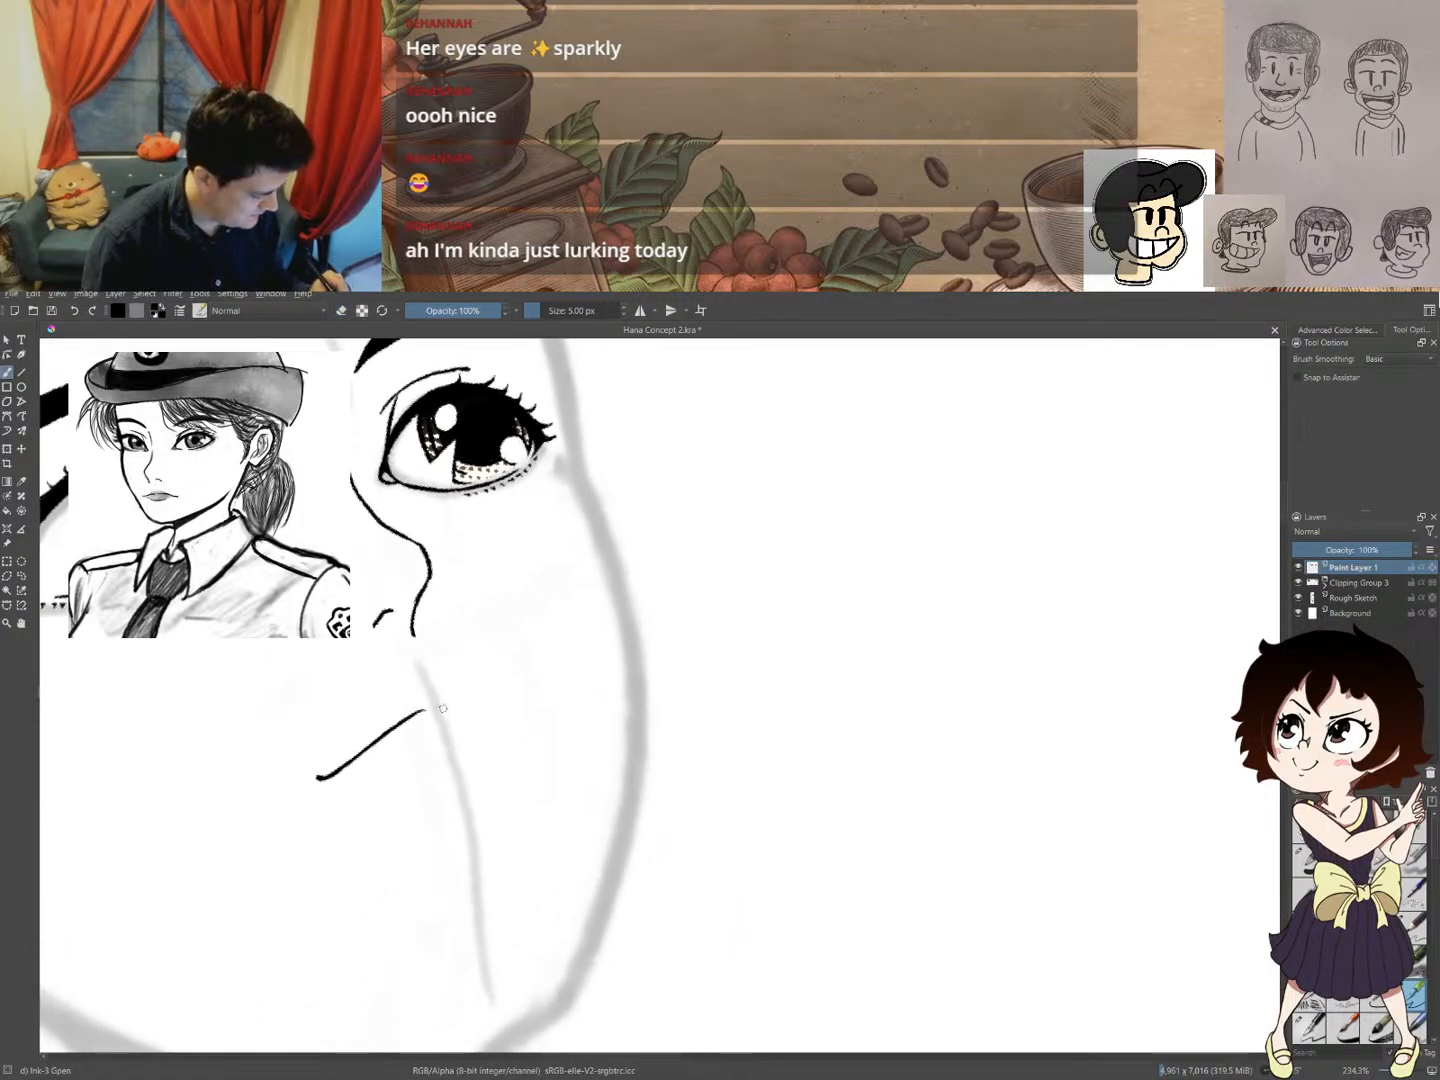
# - Ink the far half of the mouth as a short downward curve toward the far cheek, and check the face in the mirrored view
pyautogui.moveTo(454, 705); pyautogui.dragTo(514, 725)
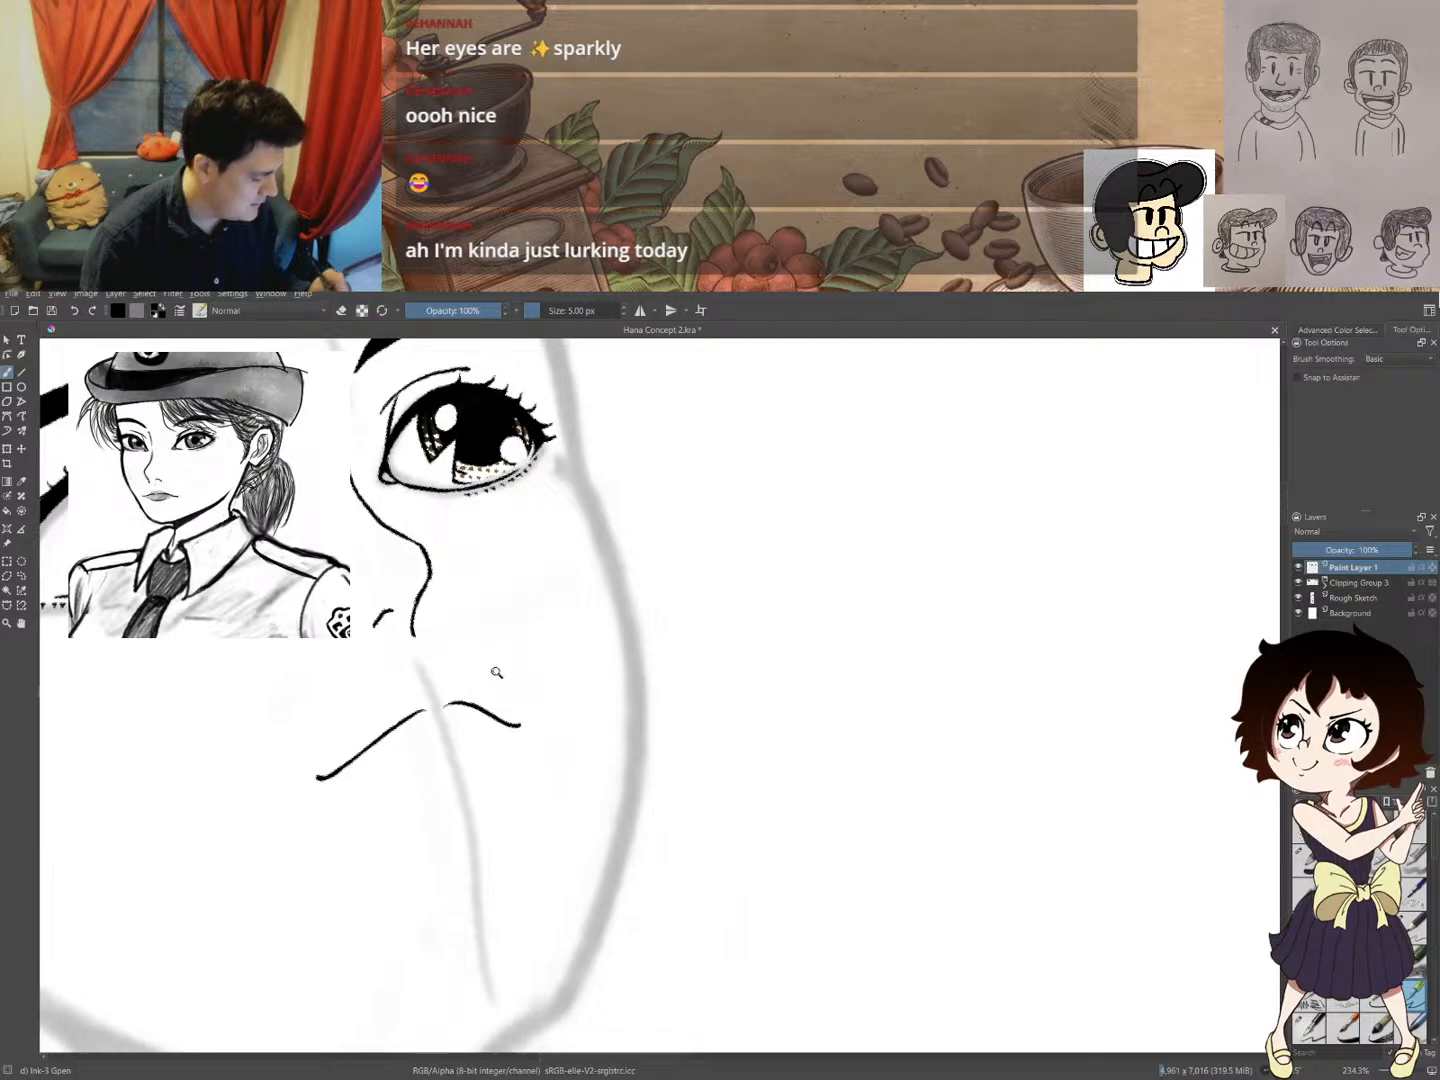
pyautogui.moveTo(498, 673)
pyautogui.mouseDown()
pyautogui.moveTo(396, 795)
pyautogui.moveTo(483, 687)
pyautogui.moveTo(440, 745)
pyautogui.mouseUp()
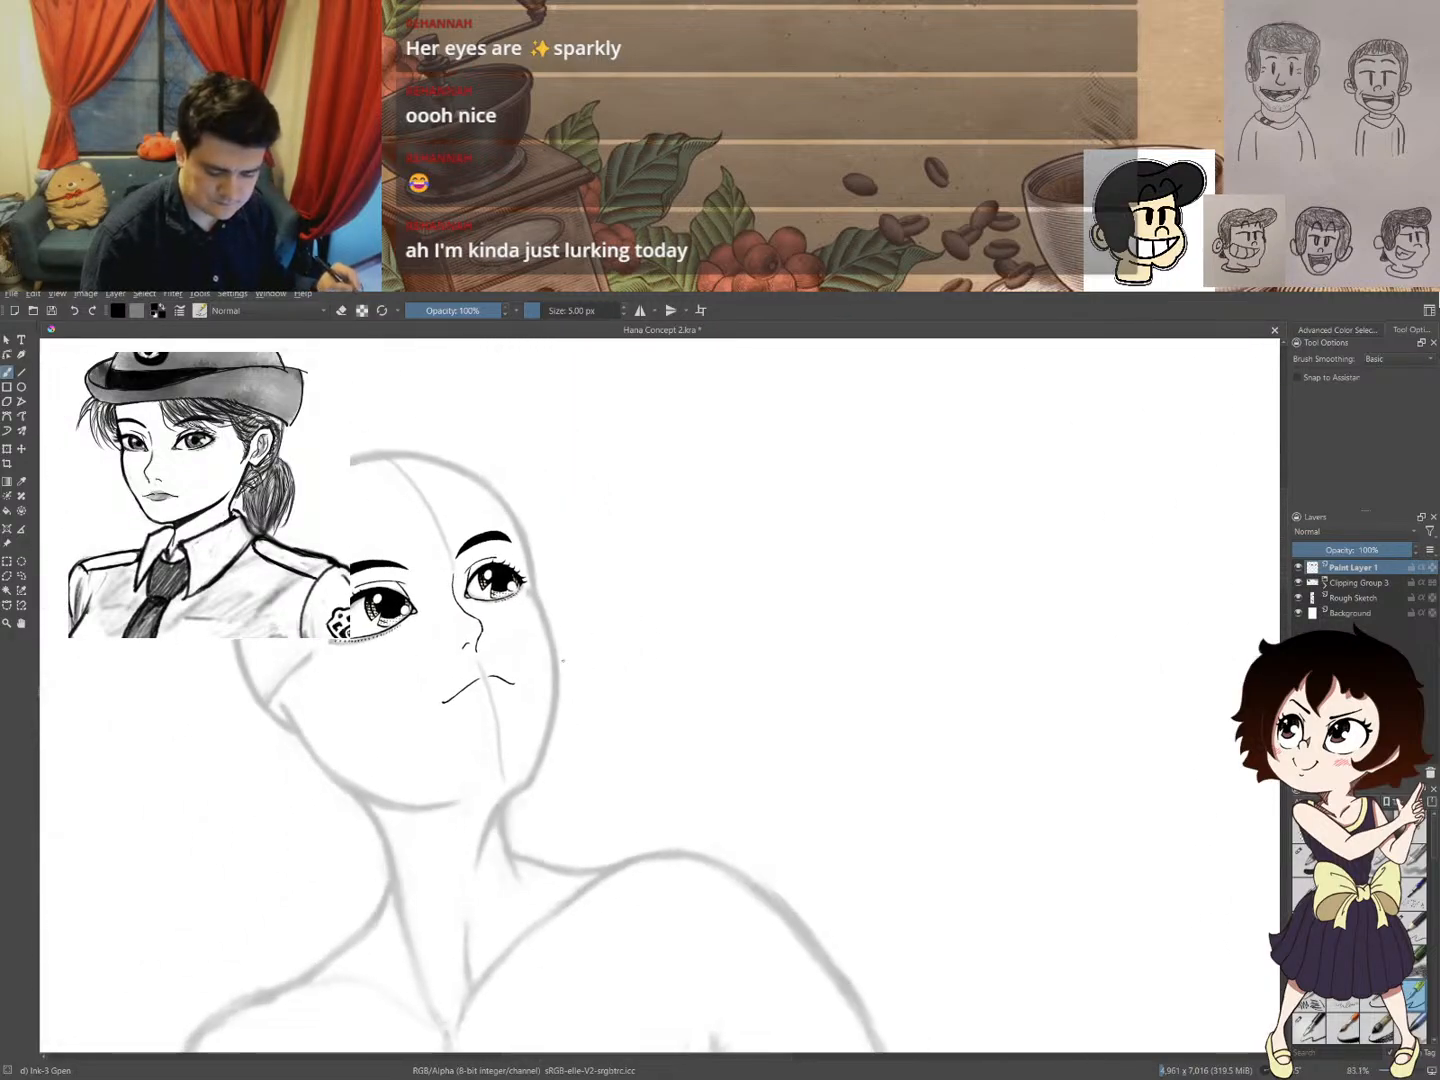
pyautogui.press('m')
pyautogui.press('m')
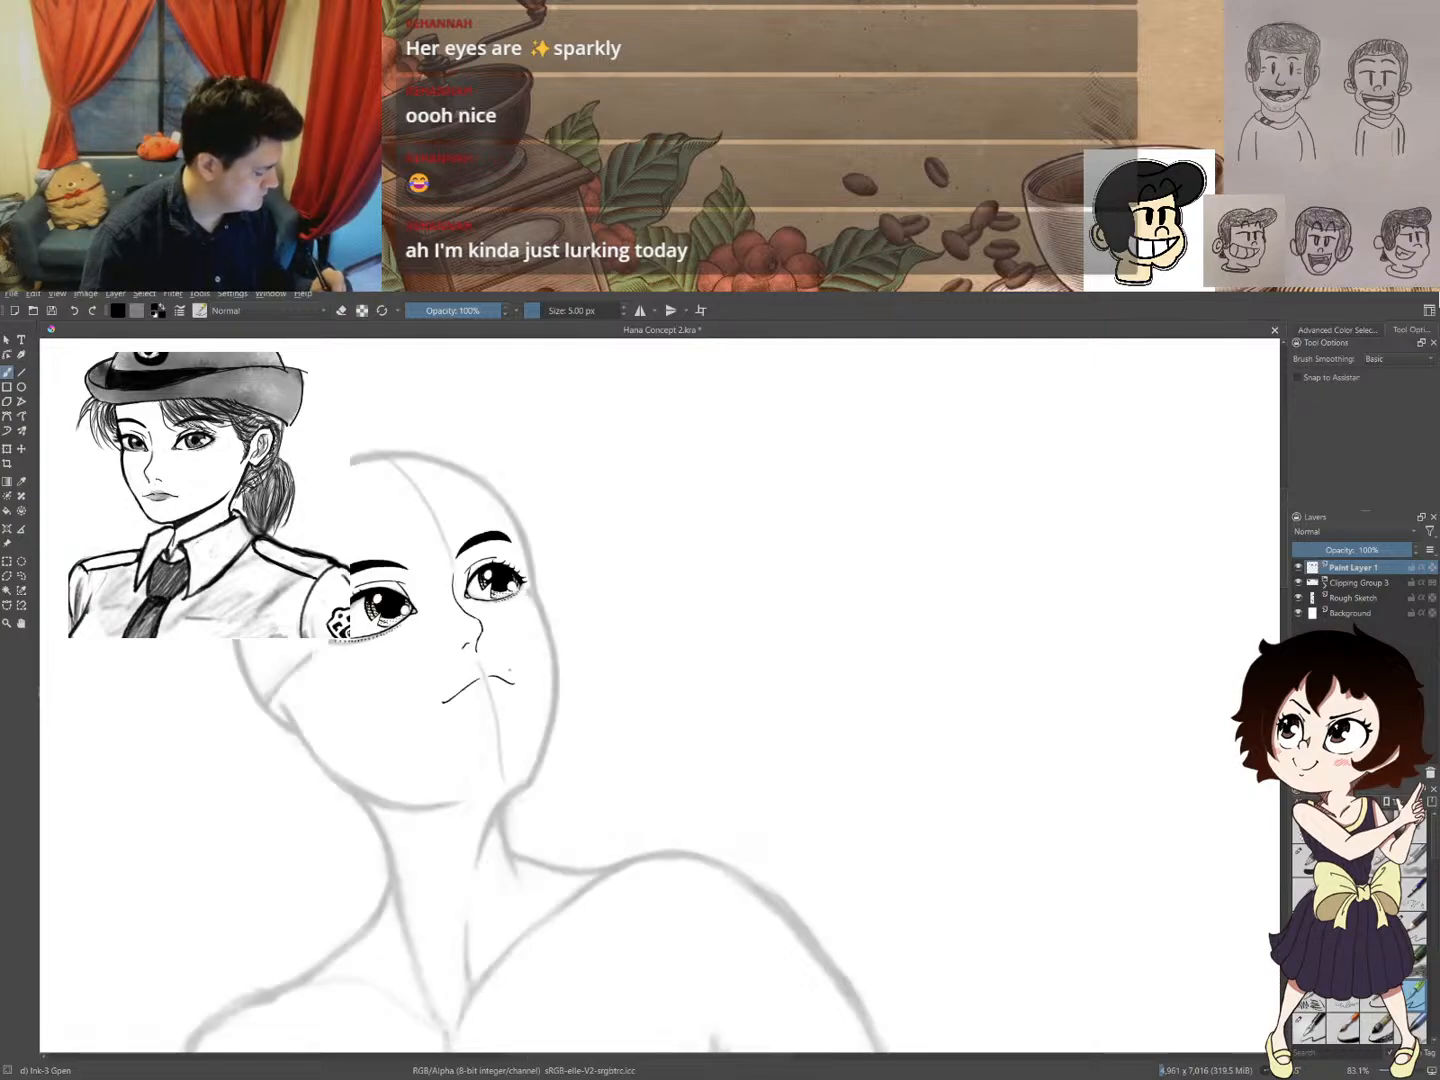
# - Adjust the whole mouth's placement below the nose with a freehand selection and Transform, clear the selection and return to the brush
pyautogui.moveTo(604, 589); pyautogui.dragTo(610, 752)
pyautogui.moveTo(616, 653)
pyautogui.mouseDown()
pyautogui.moveTo(610, 741)
pyautogui.moveTo(476, 729)
pyautogui.moveTo(596, 716)
pyautogui.moveTo(578, 698)
pyautogui.mouseUp()
pyautogui.press('l')
pyautogui.hotkey('ctrl', 't')
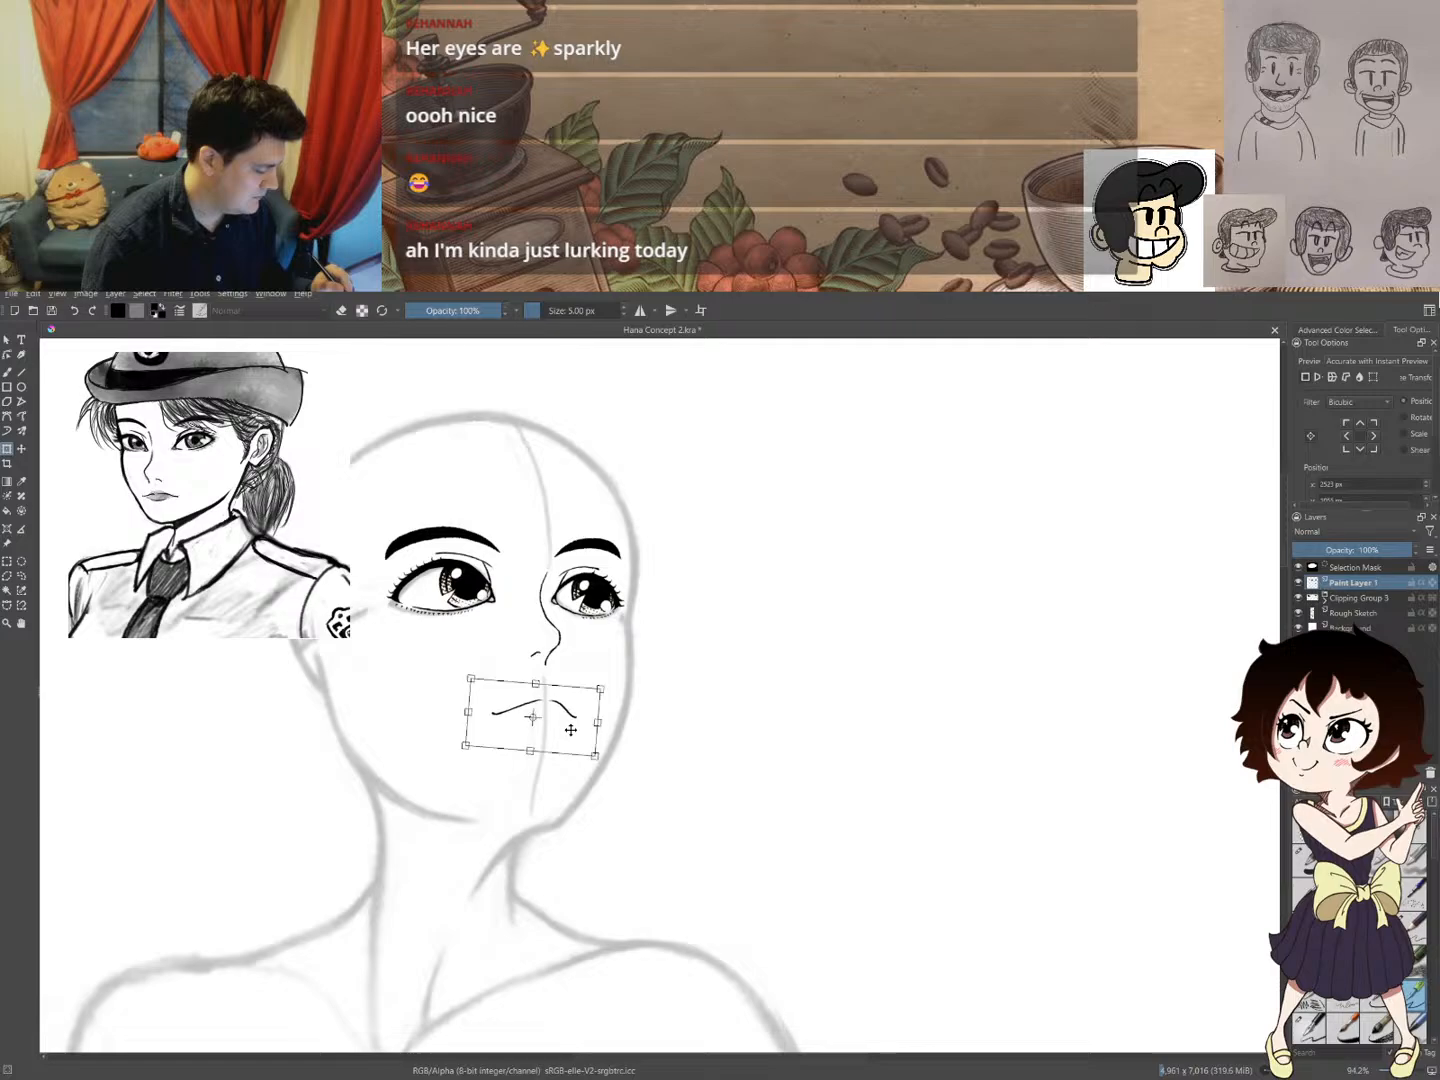
pyautogui.press('Return')
pyautogui.hotkey('ctrl', 'shift', 'a')
pyautogui.press('b')
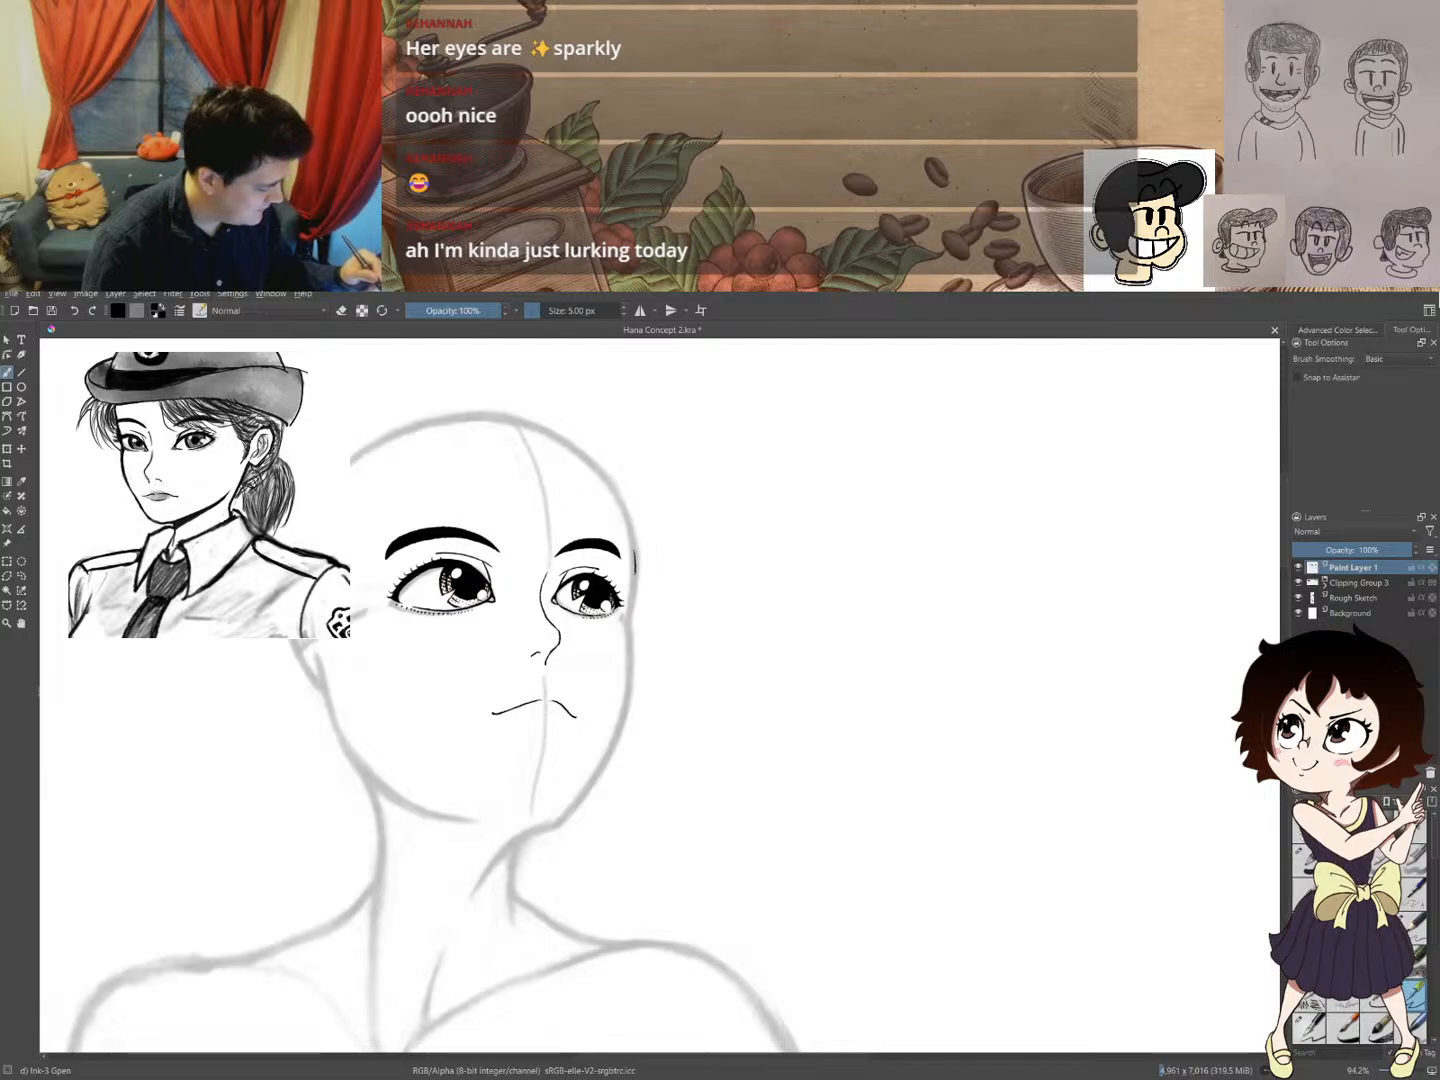
# - Try inking the far cheek, jaw and chin contour over the rough sketch, and undo the strokes
pyautogui.moveTo(635, 572)
pyautogui.mouseDown()
pyautogui.moveTo(627, 712)
pyautogui.moveTo(581, 786)
pyautogui.mouseUp()
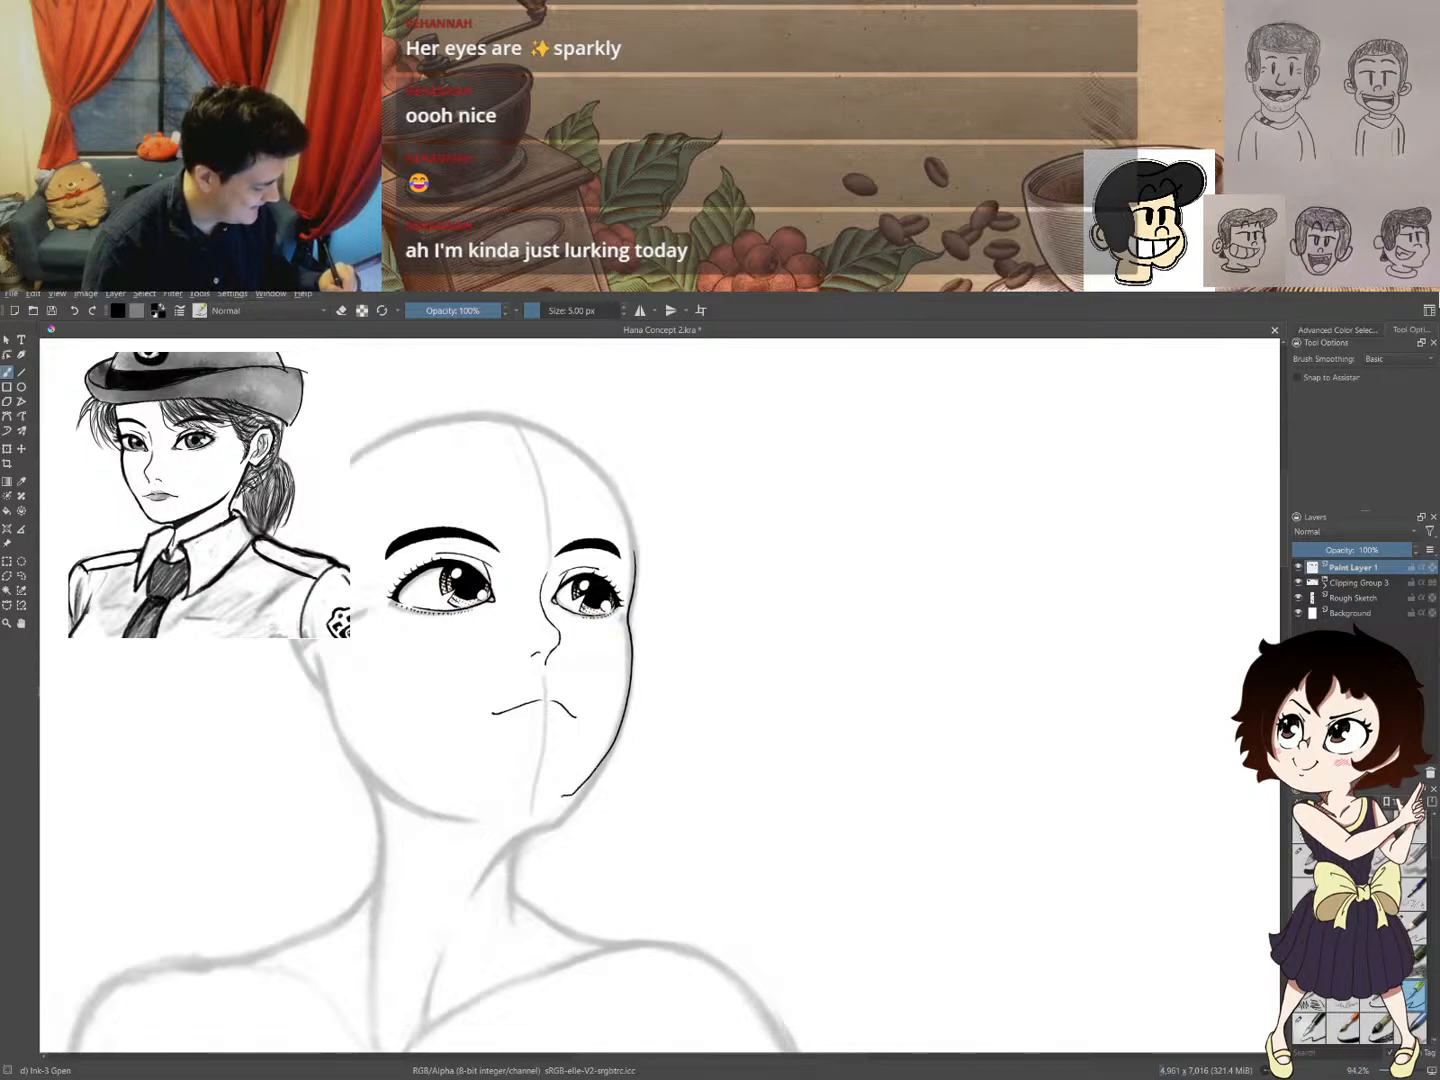
pyautogui.moveTo(552, 795); pyautogui.dragTo(492, 824)
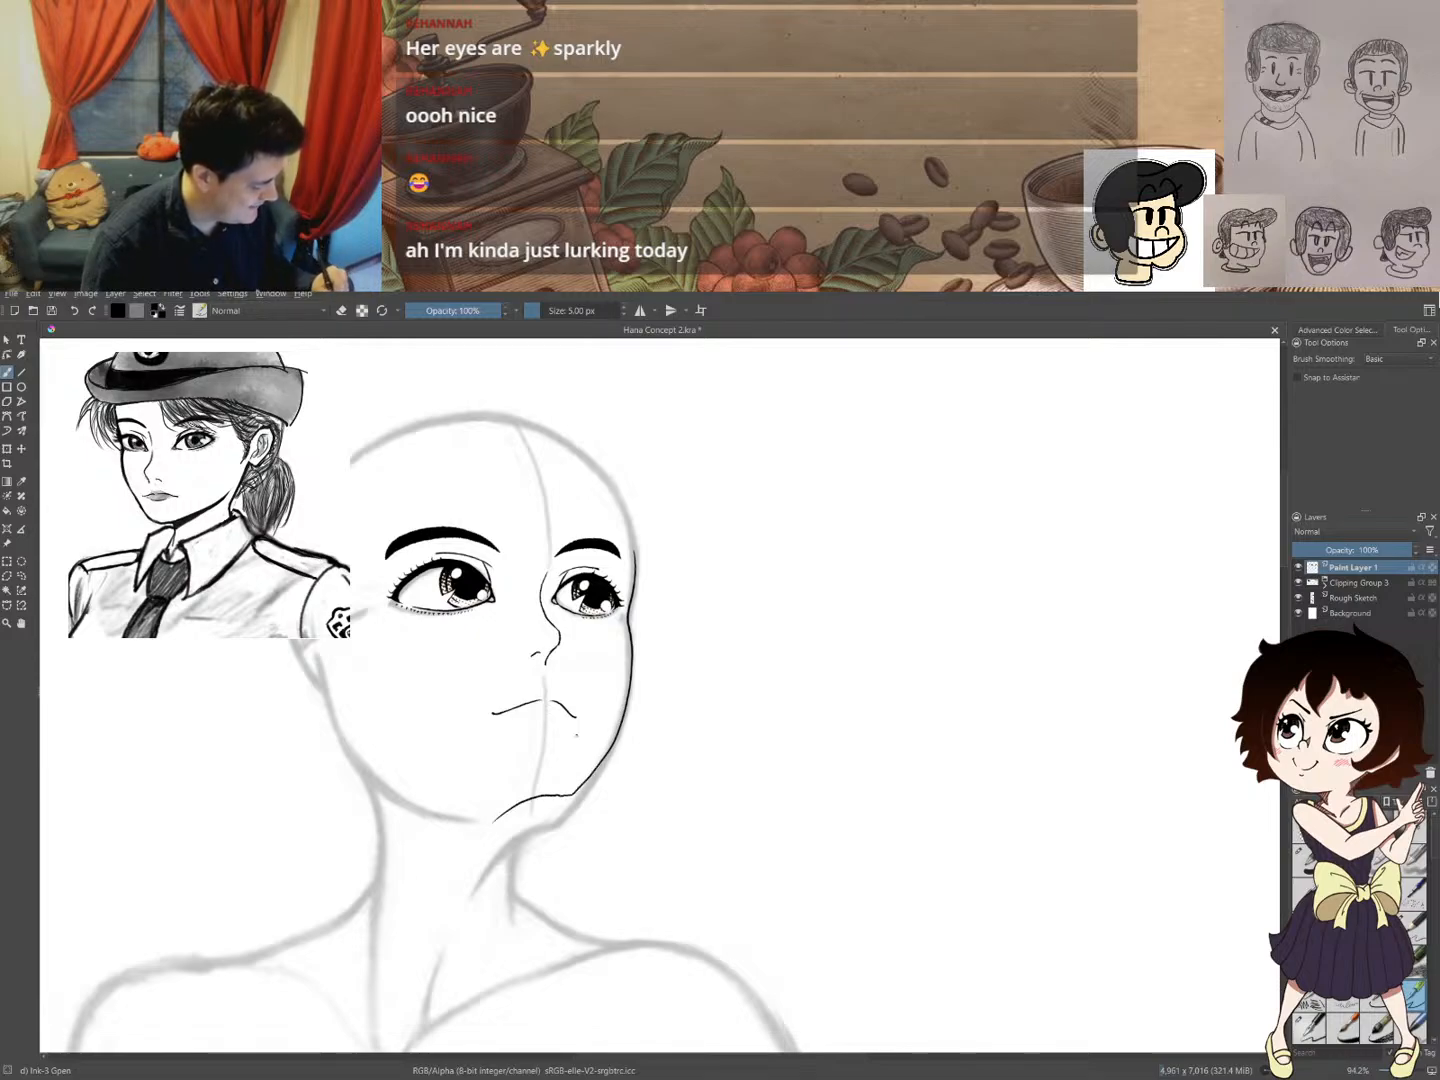
pyautogui.hotkey('ctrl', 'z')
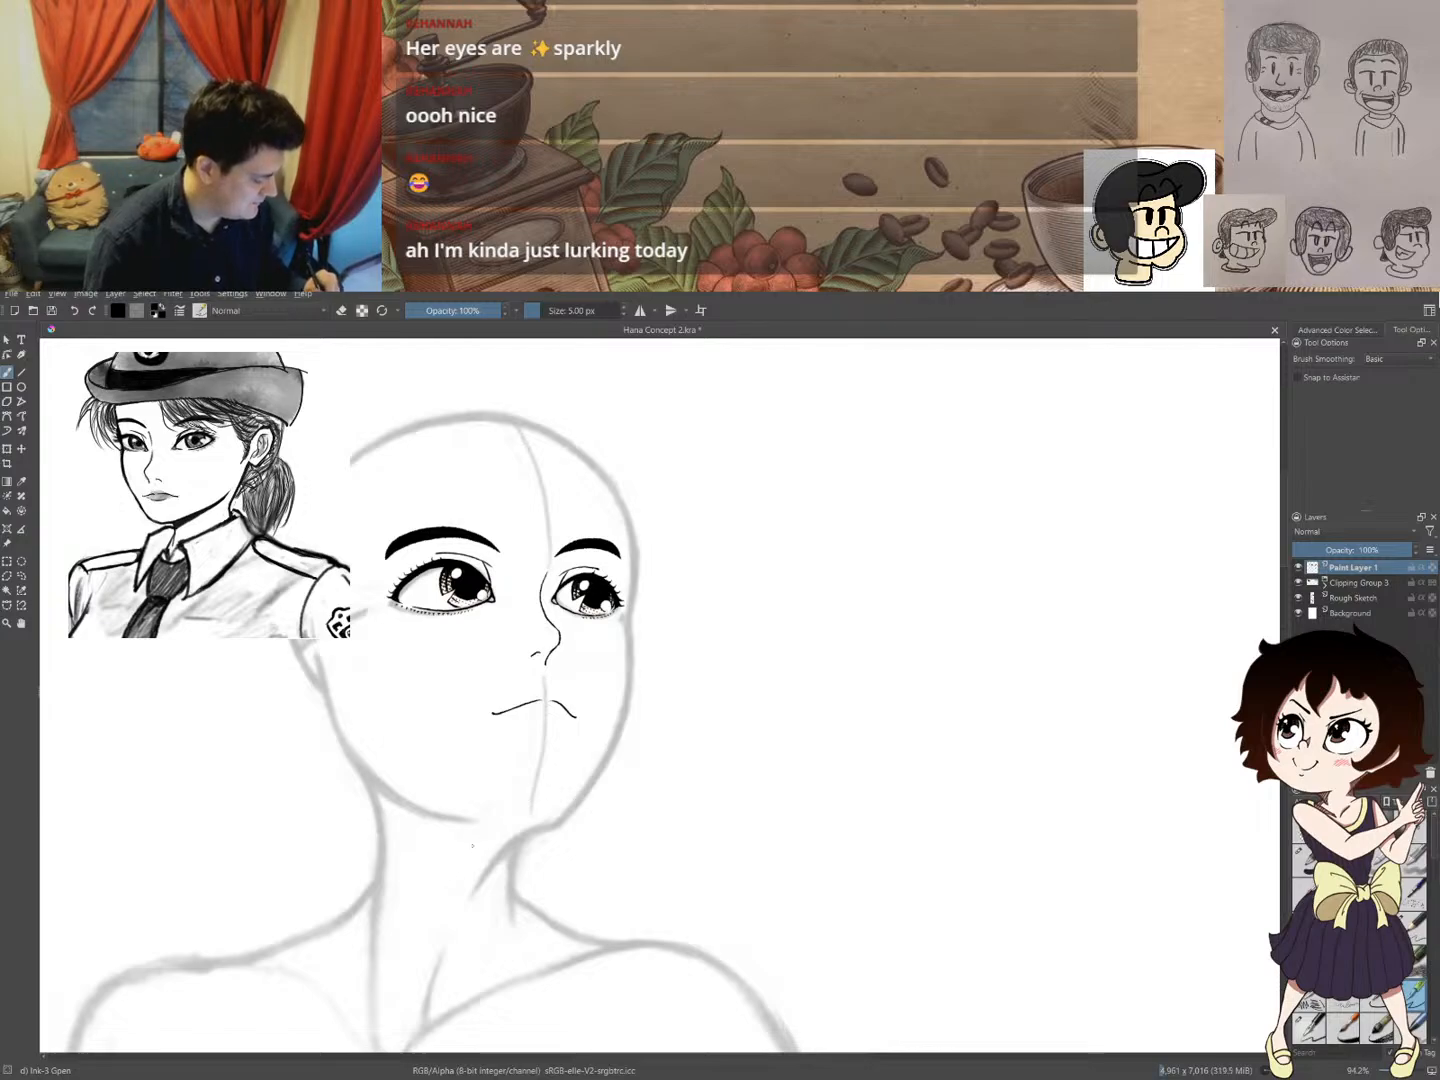
# - On the Rough Sketch layer, lasso the head, move it slightly down and narrow it a little with Transform, and clear the selection
pyautogui.moveTo(514, 765); pyautogui.dragTo(453, 811)
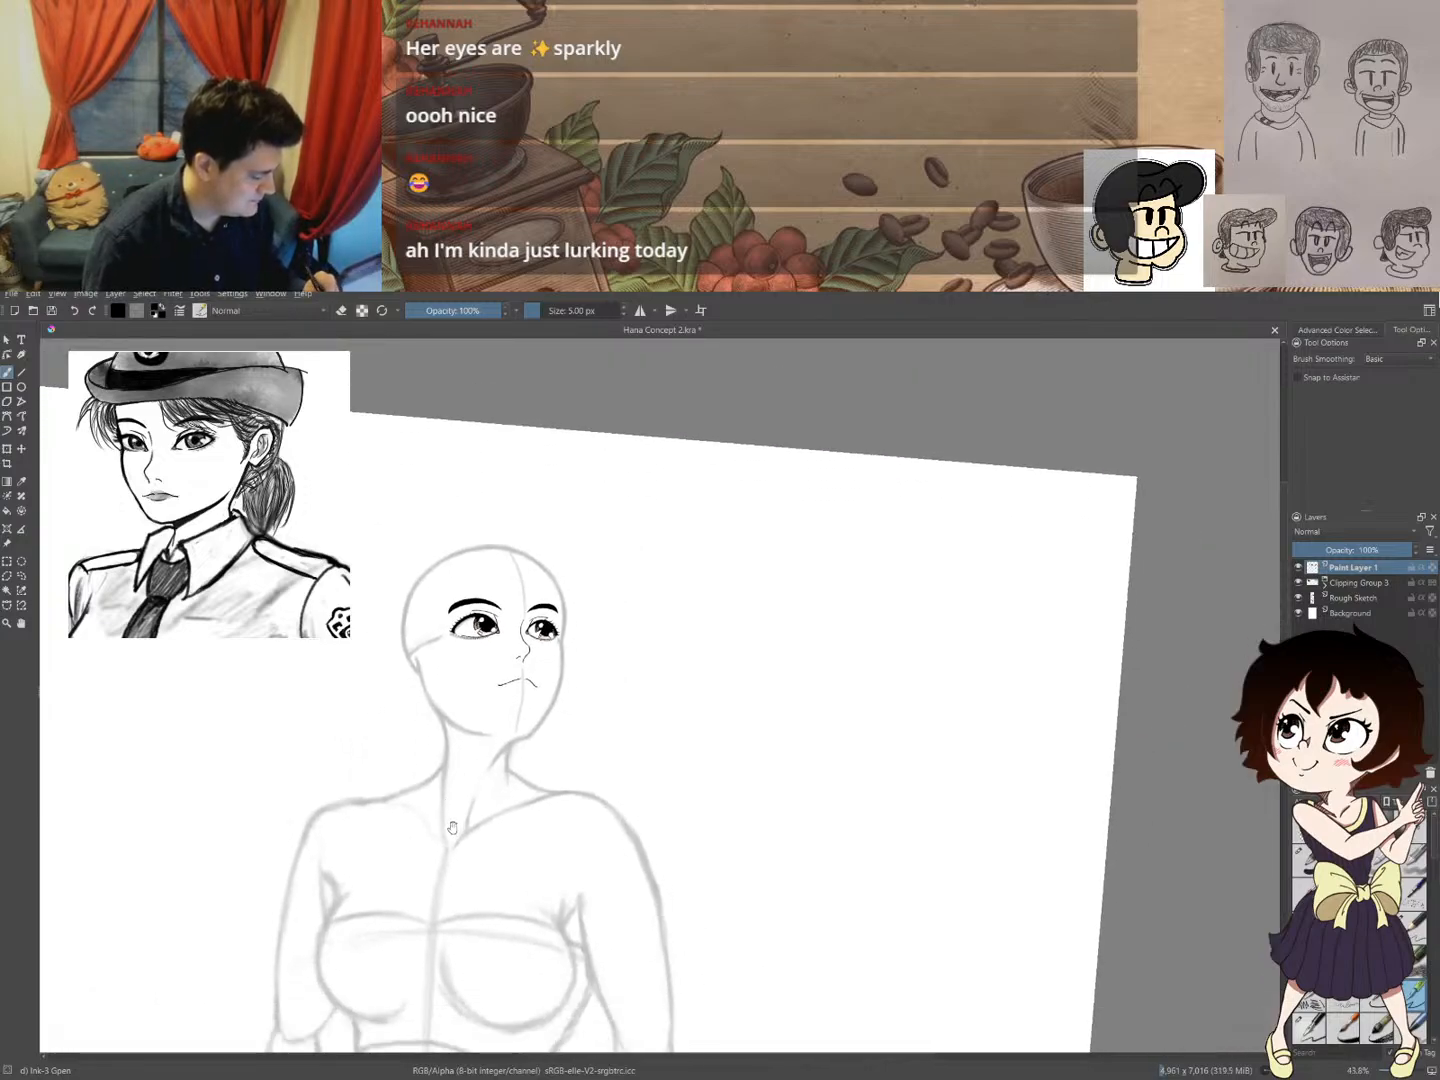
pyautogui.click(1357, 598)
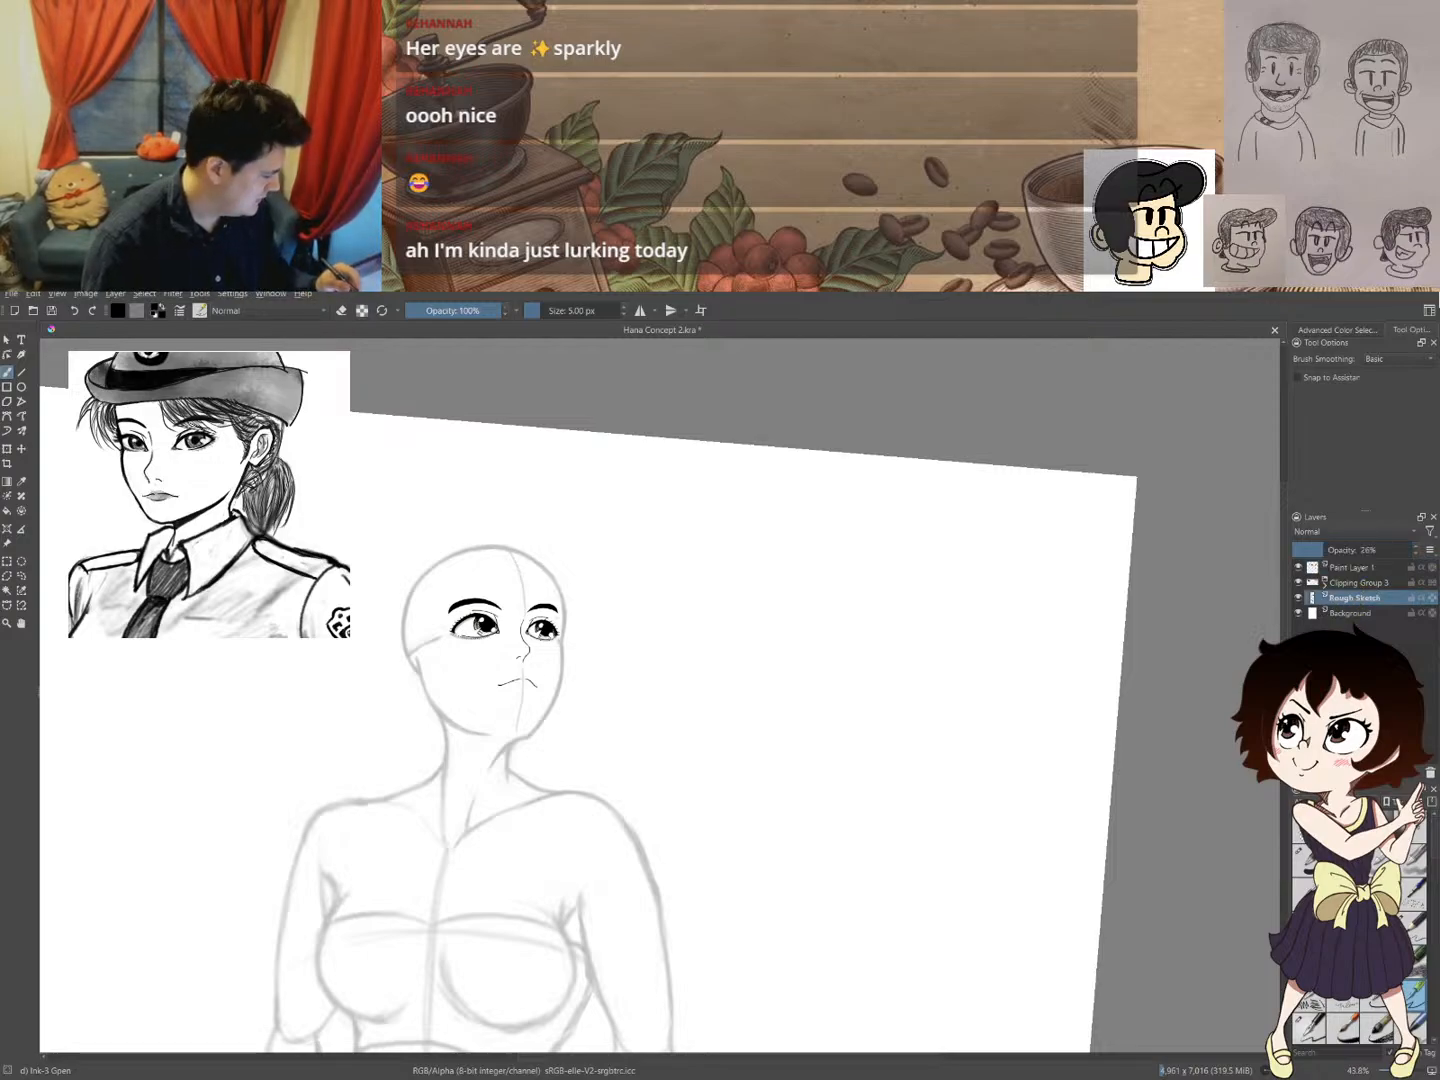
pyautogui.press('l')
pyautogui.moveTo(580, 565)
pyautogui.mouseDown()
pyautogui.moveTo(362, 644)
pyautogui.moveTo(401, 733)
pyautogui.moveTo(436, 721)
pyautogui.moveTo(493, 780)
pyautogui.moveTo(505, 754)
pyautogui.moveTo(577, 724)
pyautogui.moveTo(589, 603)
pyautogui.mouseUp()
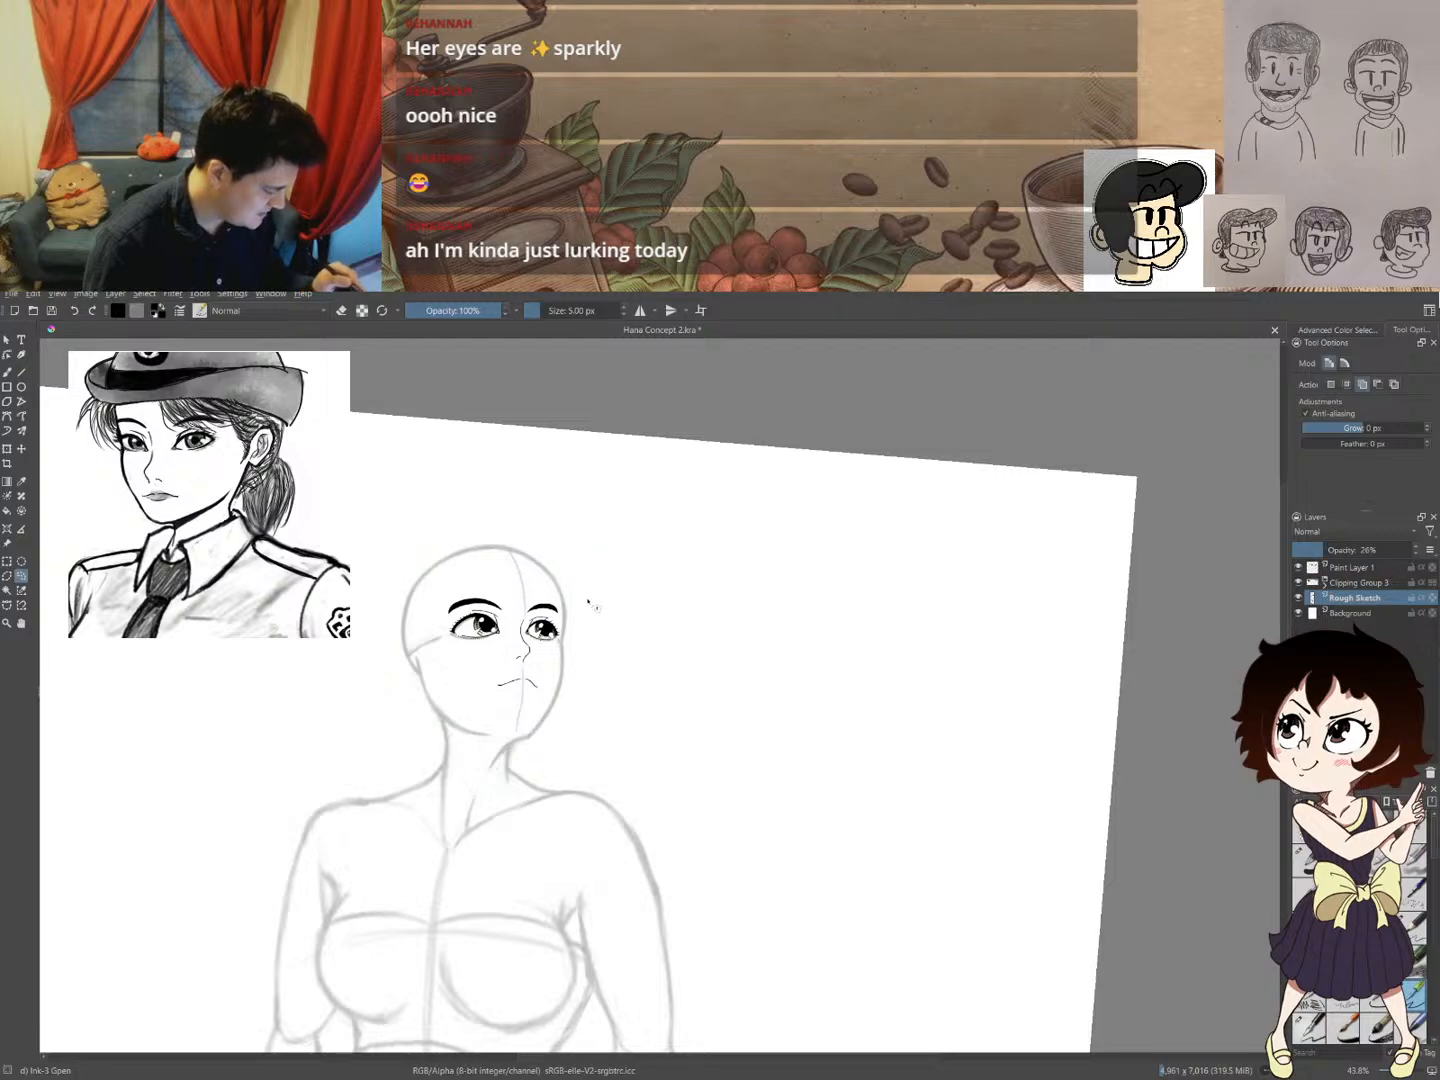
pyautogui.hotkey('ctrl', 't')
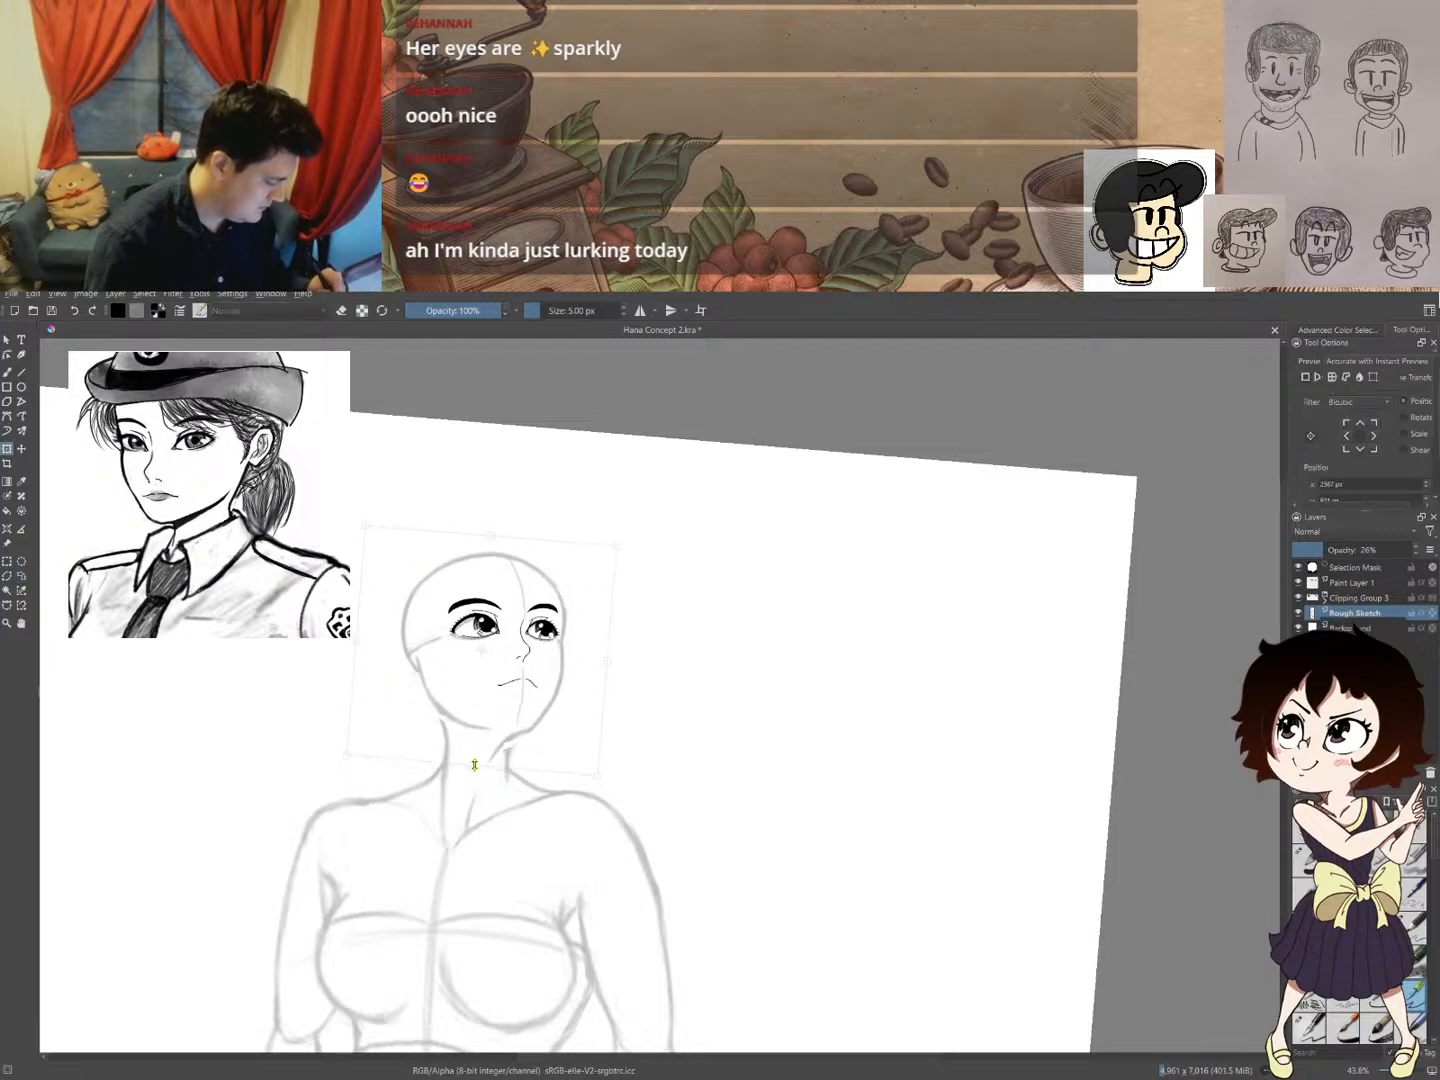
pyautogui.moveTo(475, 765); pyautogui.dragTo(475, 761)
pyautogui.moveTo(536, 700); pyautogui.dragTo(538, 698)
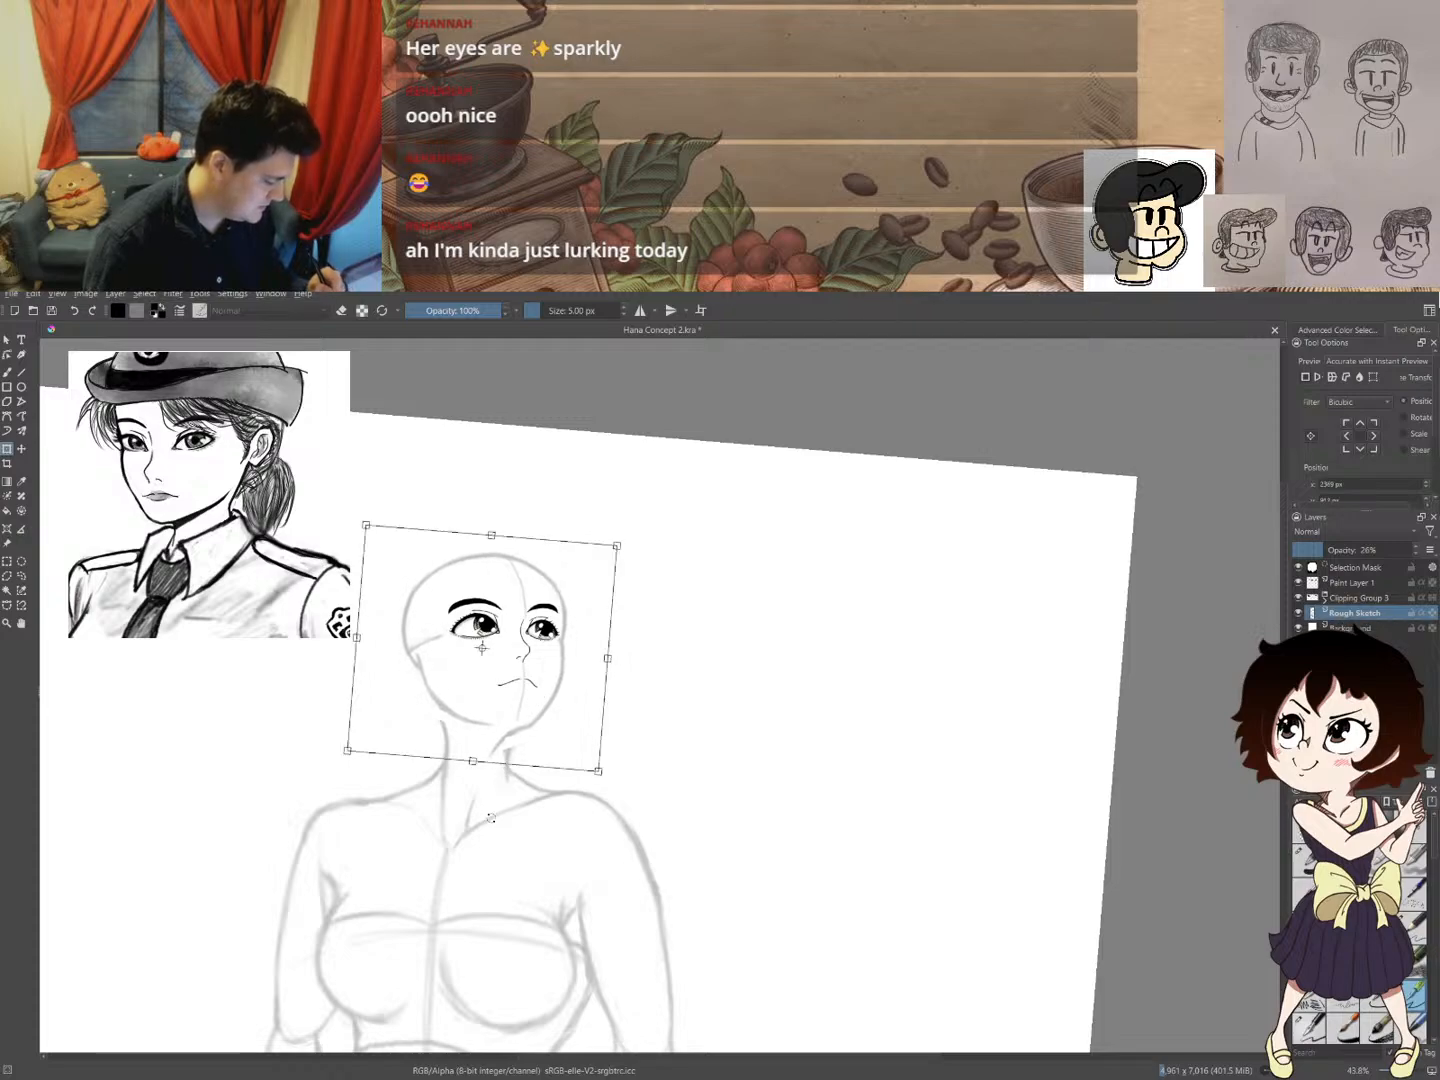
pyautogui.moveTo(521, 716); pyautogui.dragTo(520, 726)
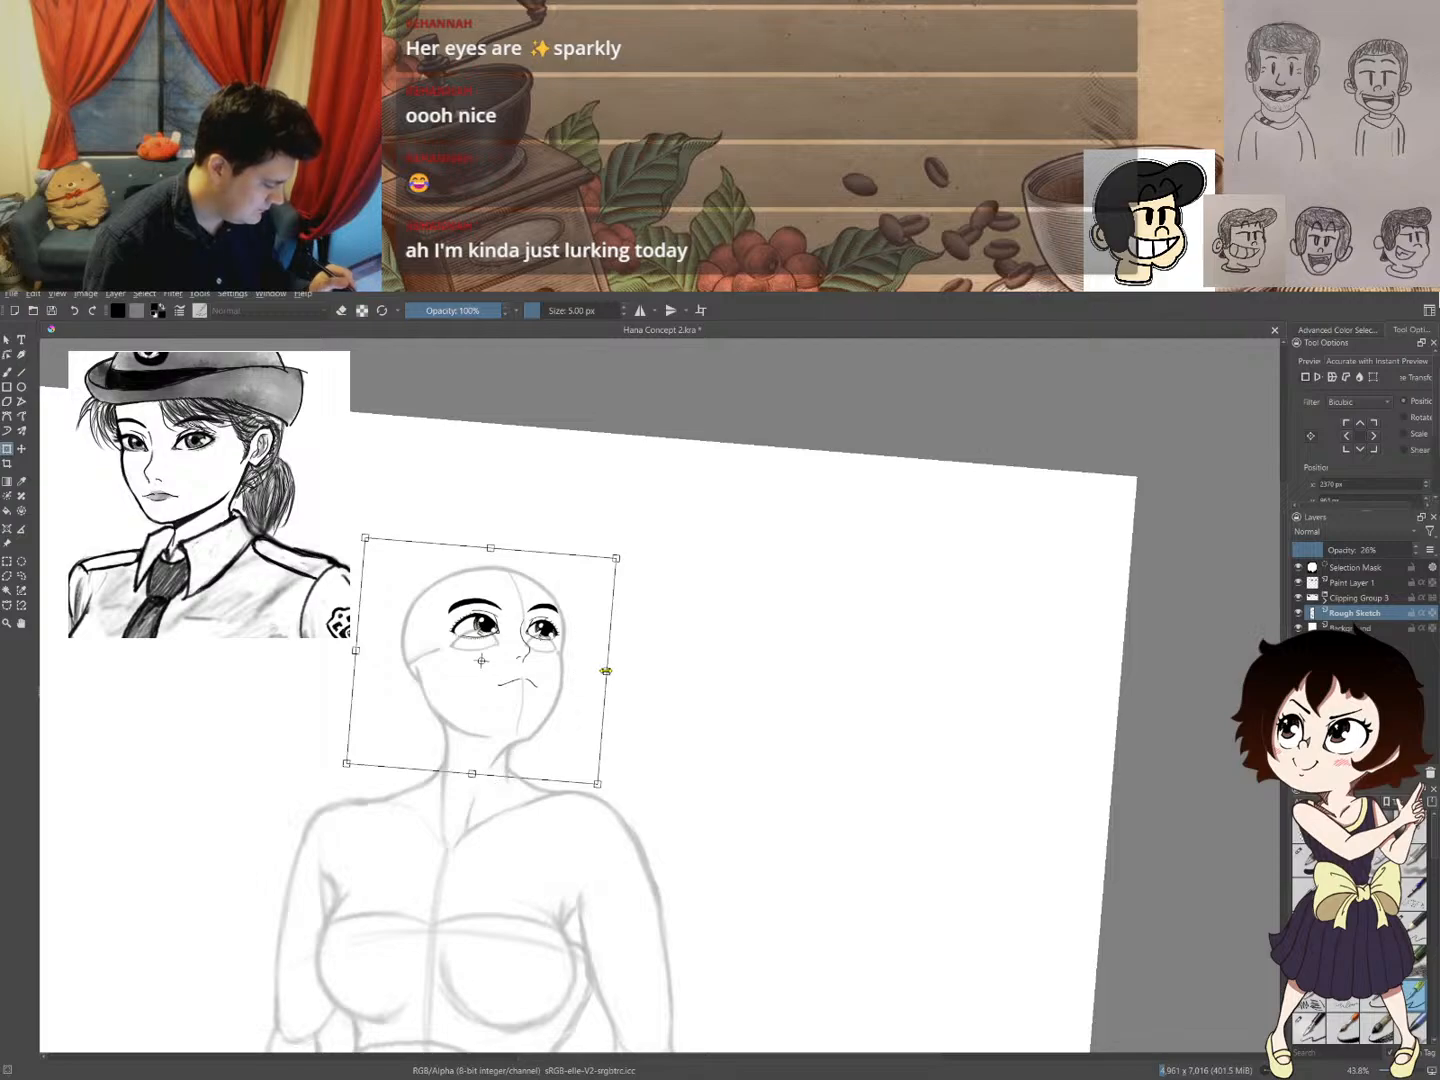
pyautogui.moveTo(604, 671); pyautogui.dragTo(601, 671)
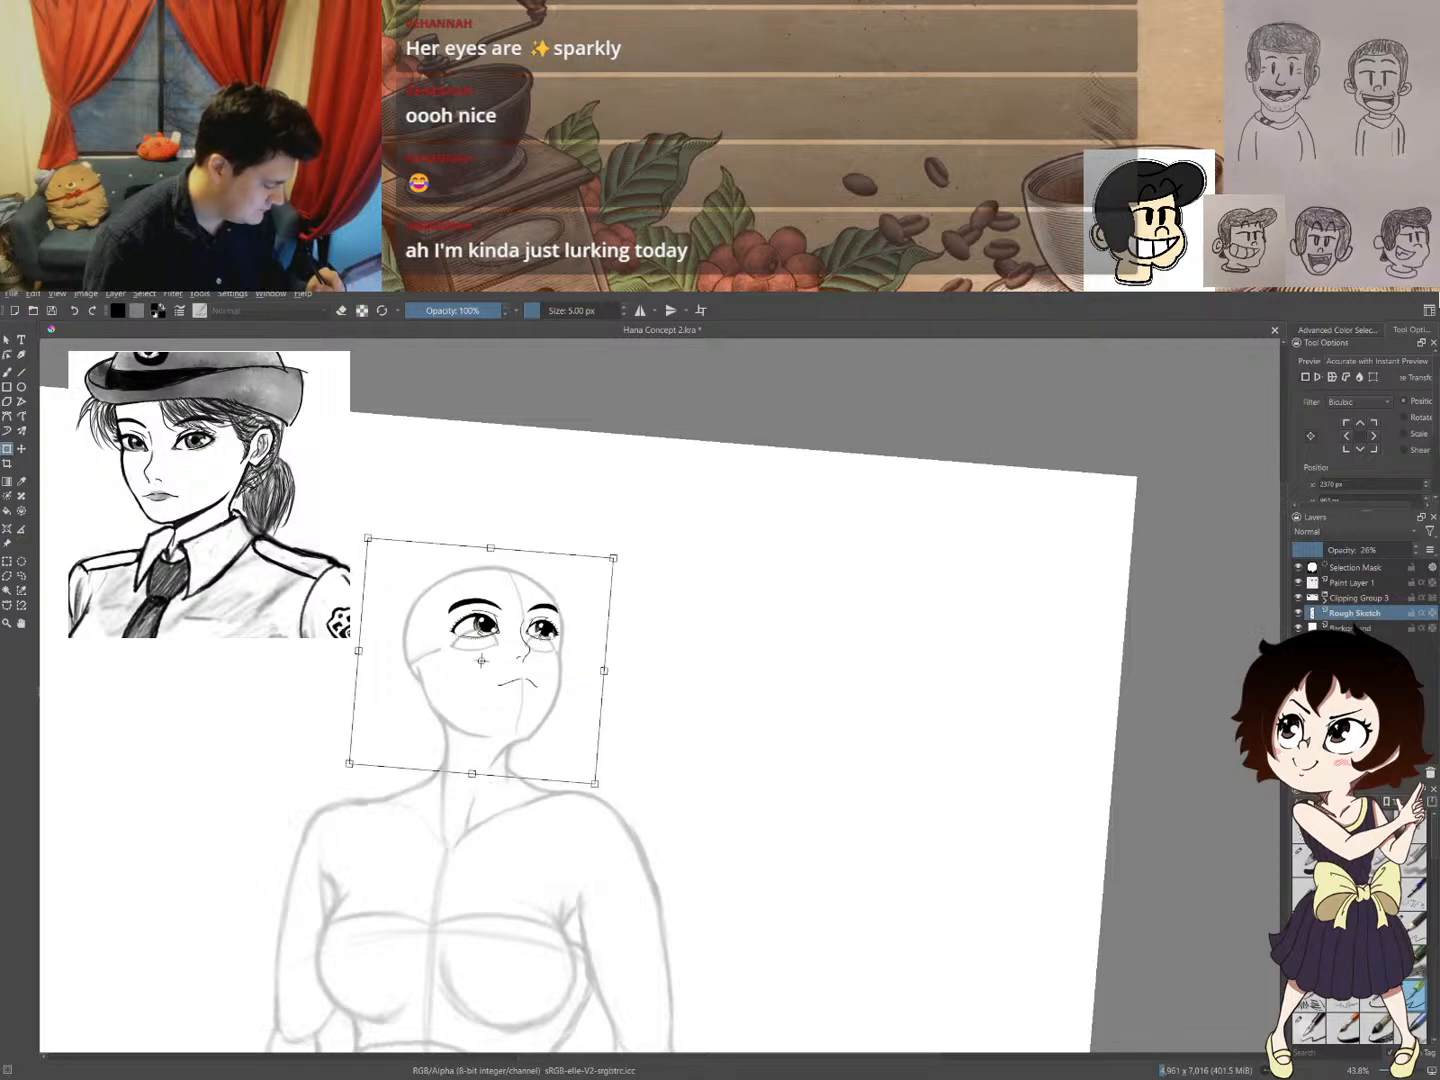
pyautogui.press('b')
pyautogui.hotkey('ctrl', 'shift', 'a')
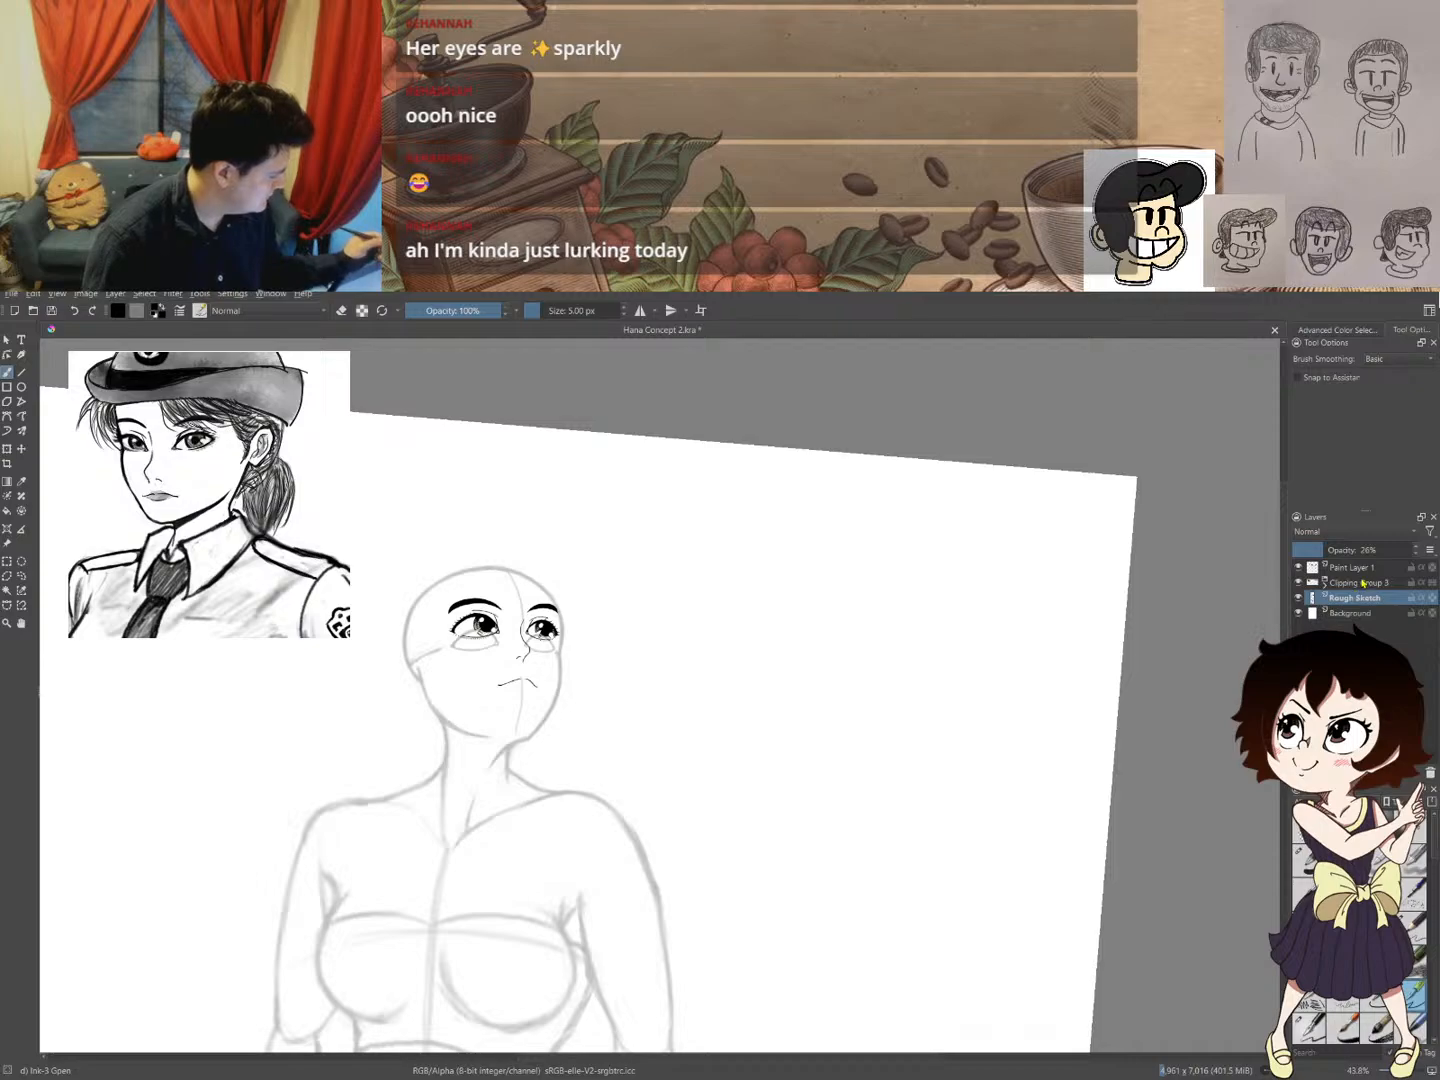
# - Try to move Paint Layer 1 and Clipping Group 3 down together with Transform
pyautogui.click(1355, 567)
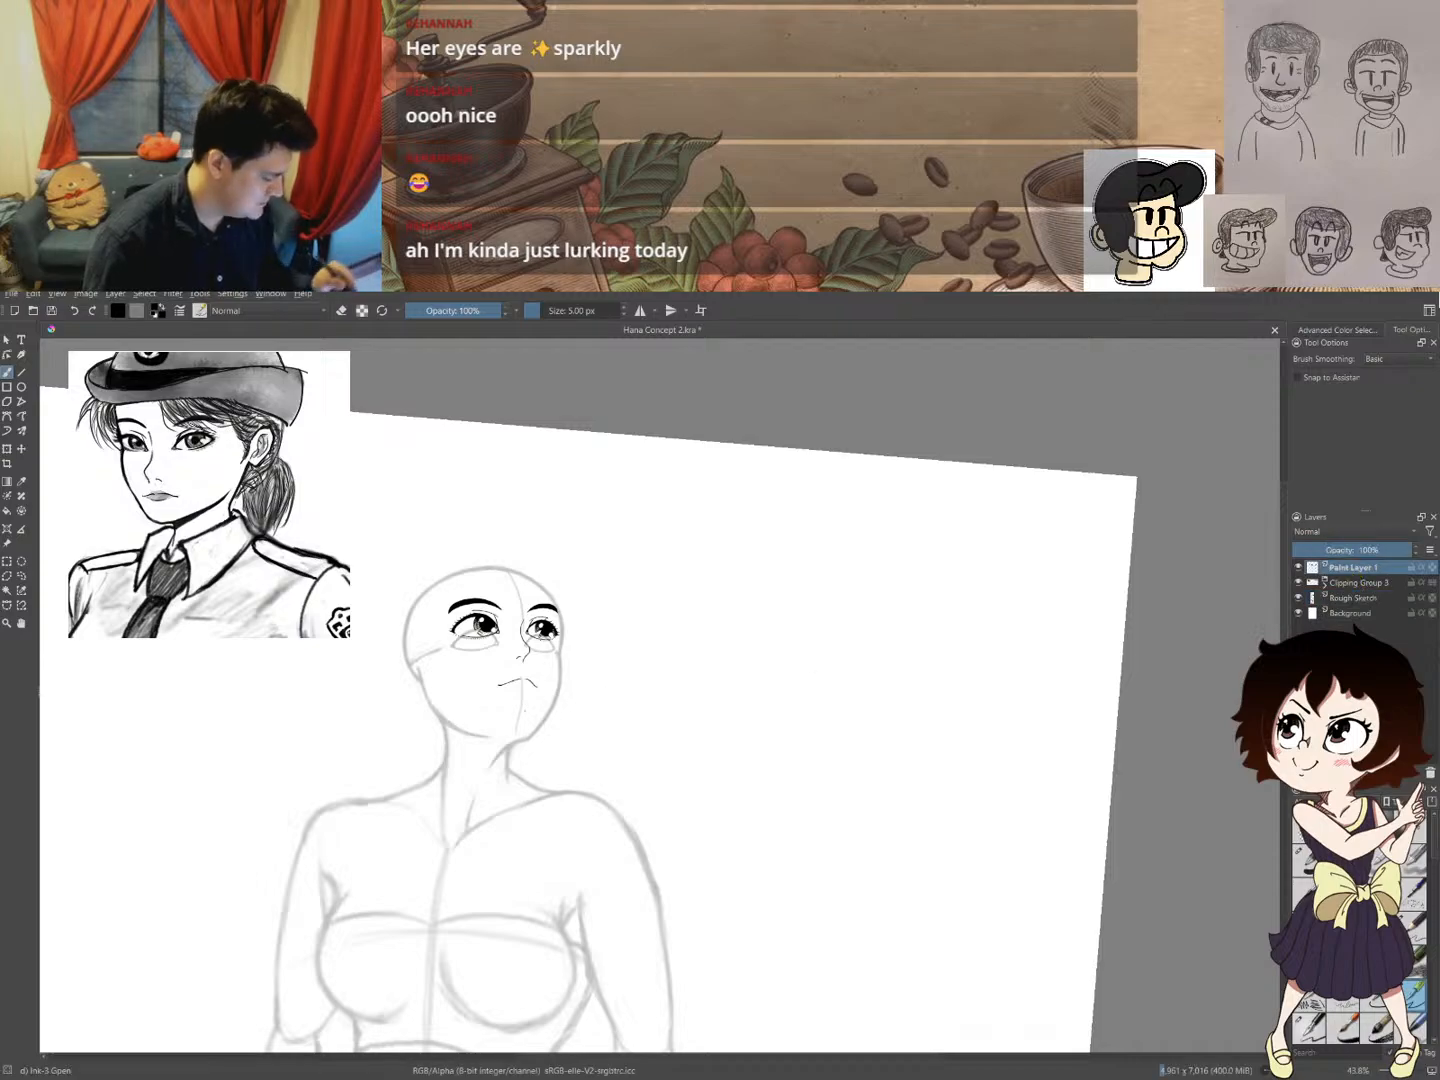
pyautogui.hotkey('ctrl', 't')
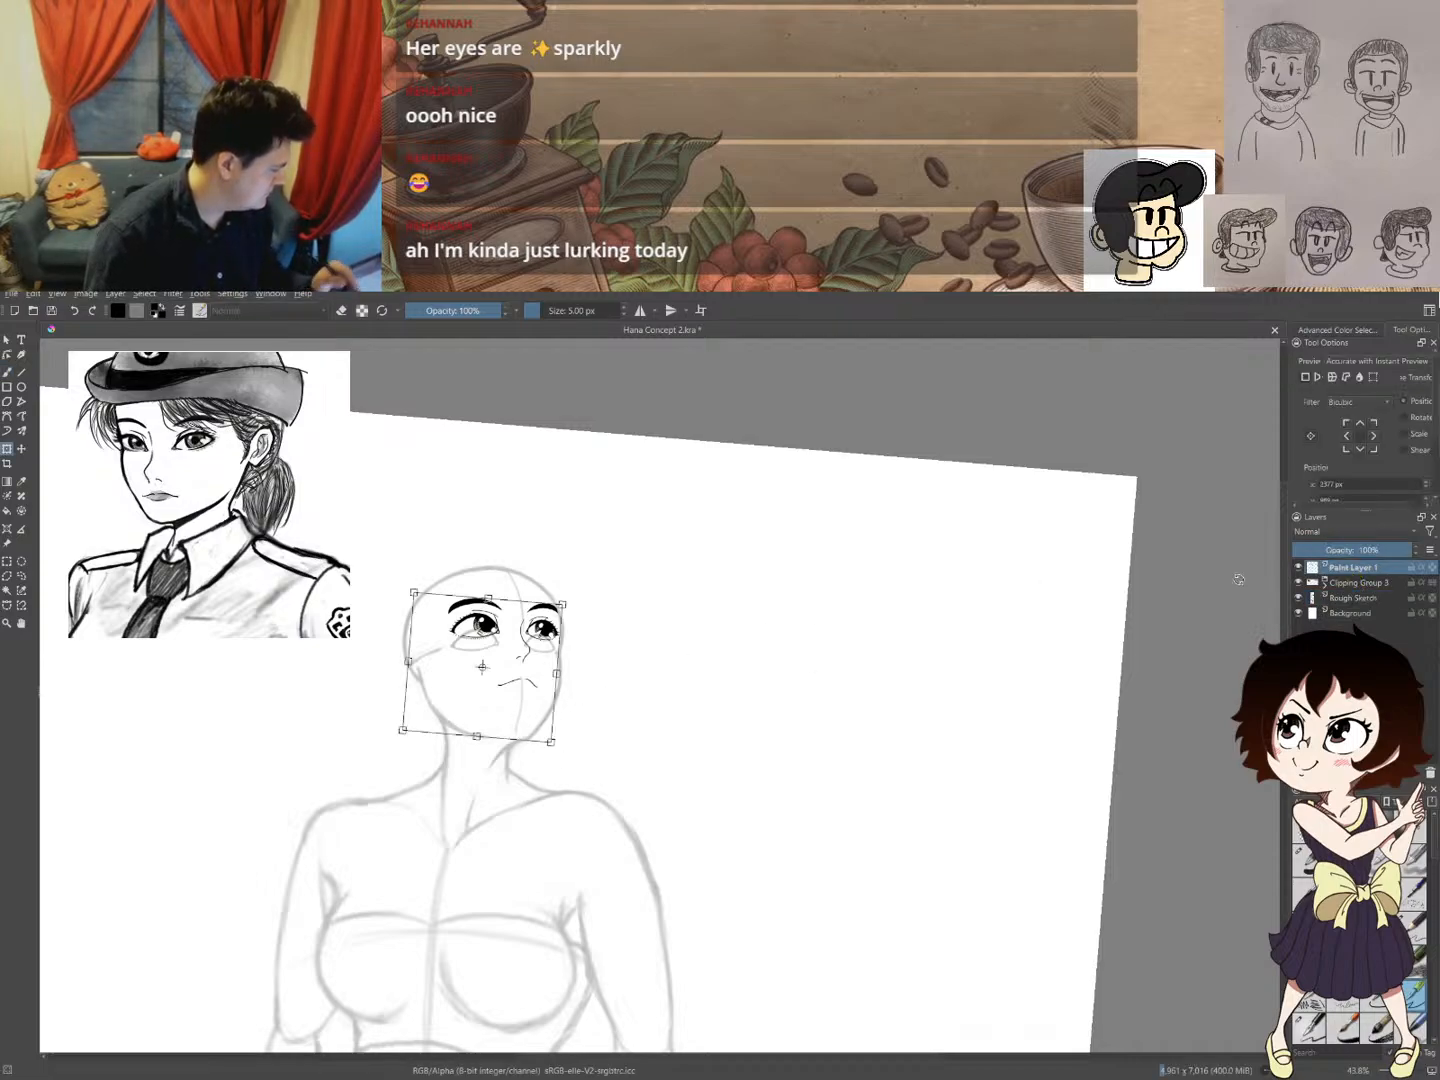
pyautogui.click(1364, 581)
pyautogui.click(1362, 569)
pyautogui.keyDown('shift'); pyautogui.click(1361, 583); pyautogui.keyUp('shift')
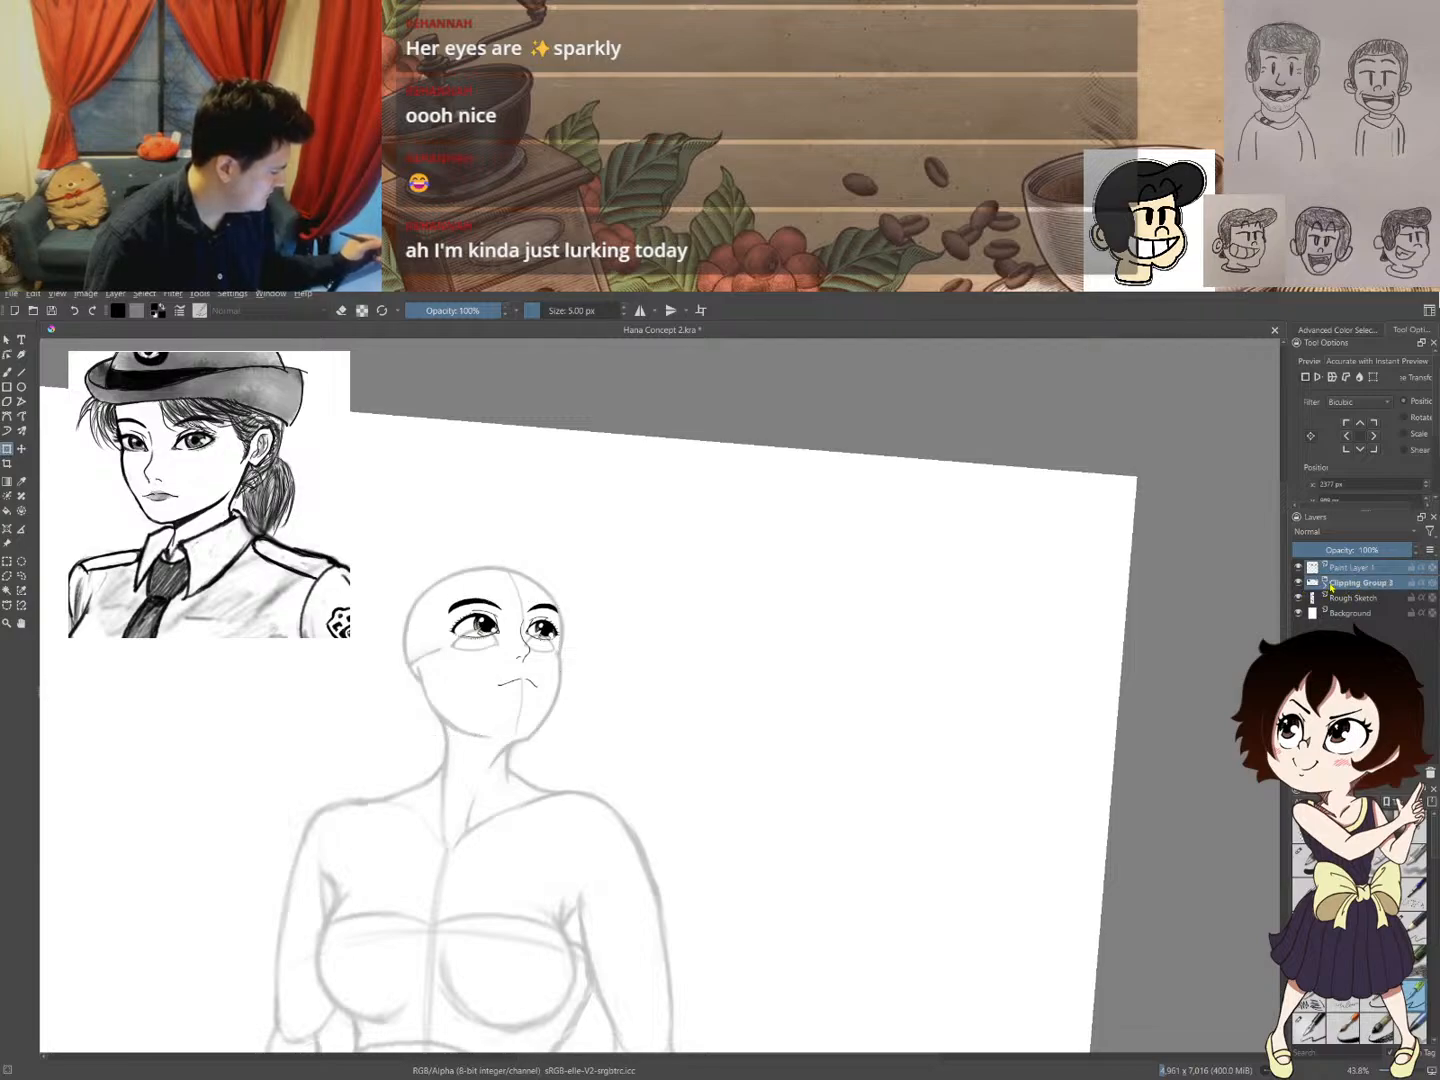
pyautogui.click(542, 656)
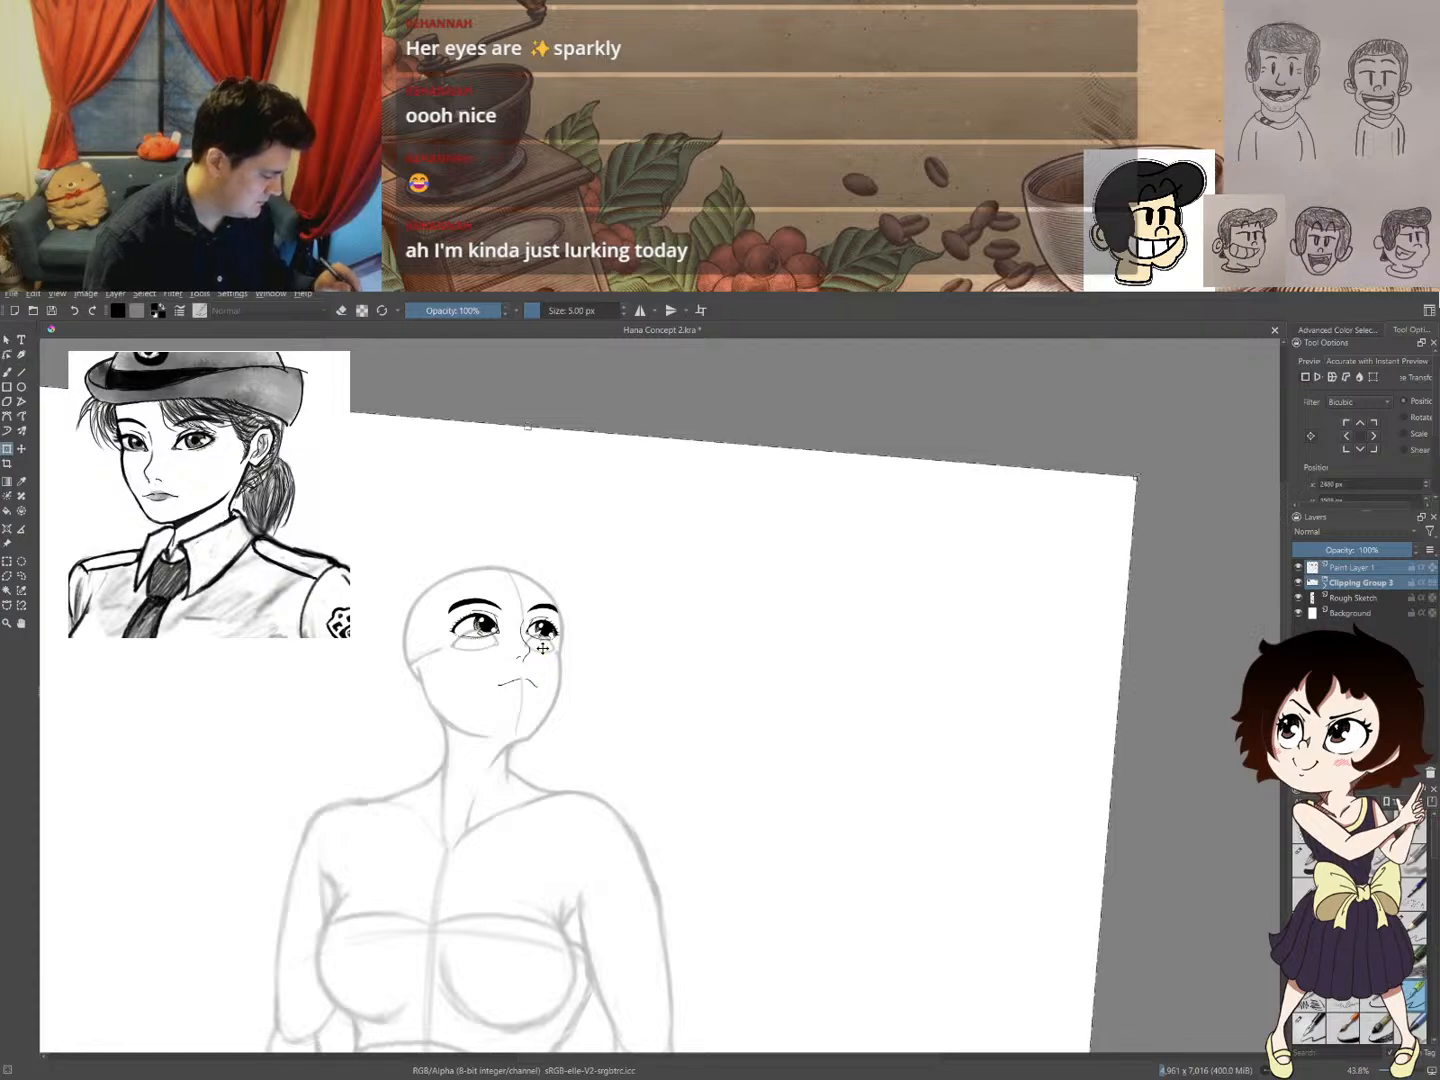
pyautogui.moveTo(536, 659); pyautogui.dragTo(535, 670)
pyautogui.press('Return')
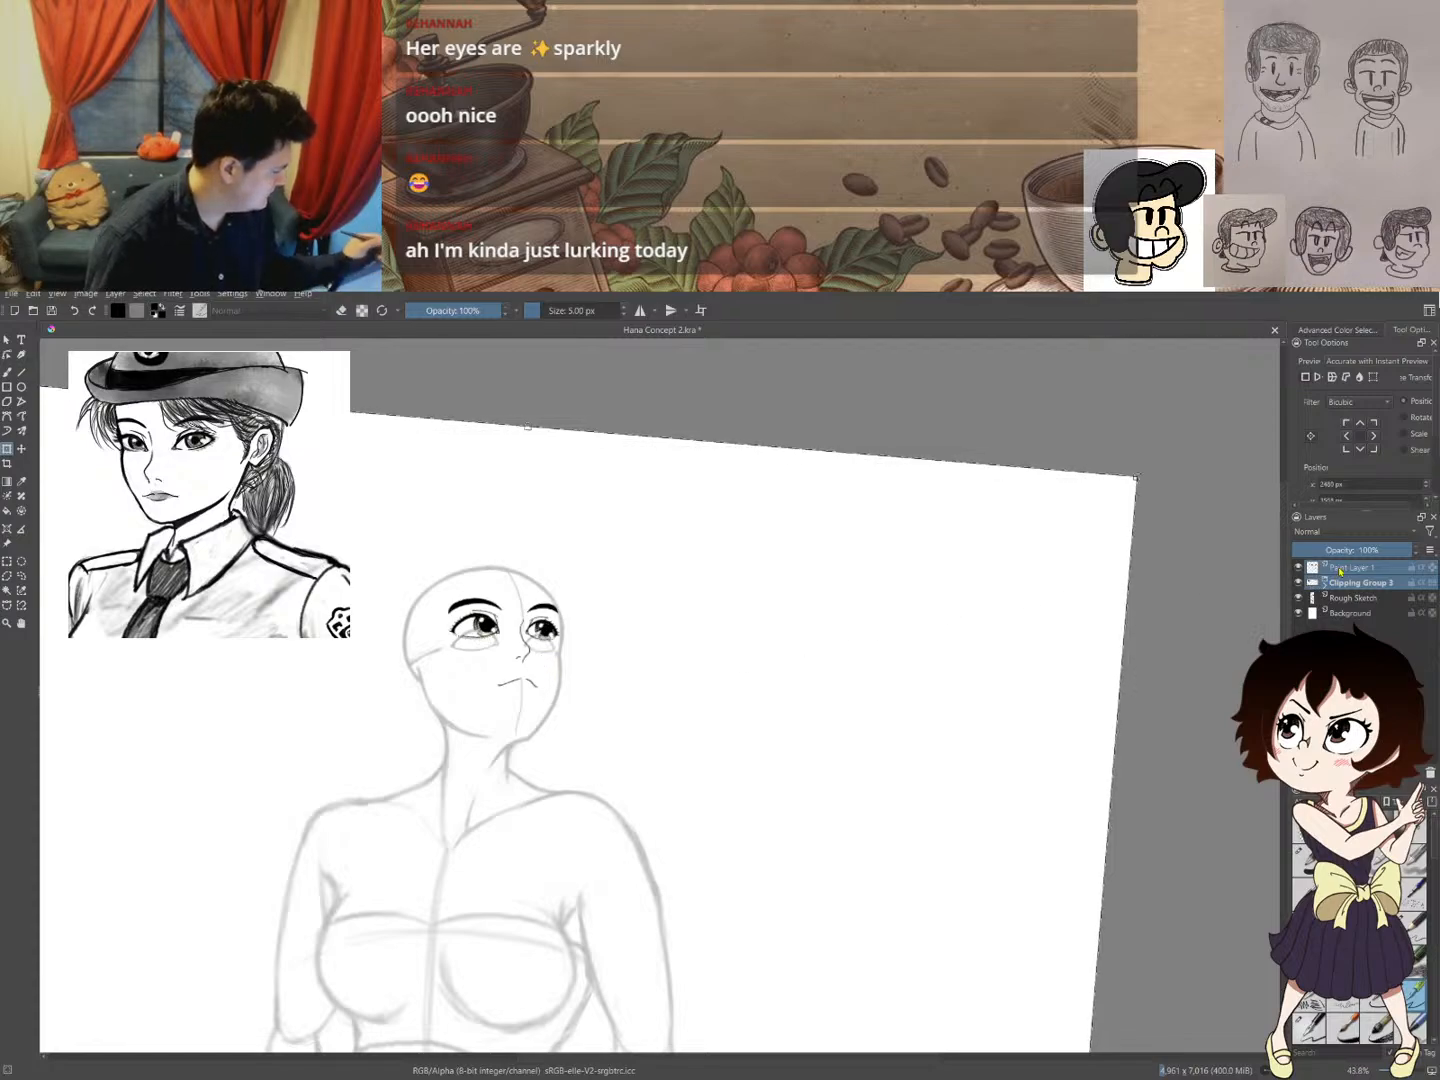
# - Move the inked features on Paint Layer 1 slightly down the face with Transform, and shift Clipping Group 3 down to match
pyautogui.click(518, 652)
pyautogui.moveTo(518, 654); pyautogui.dragTo(515, 670)
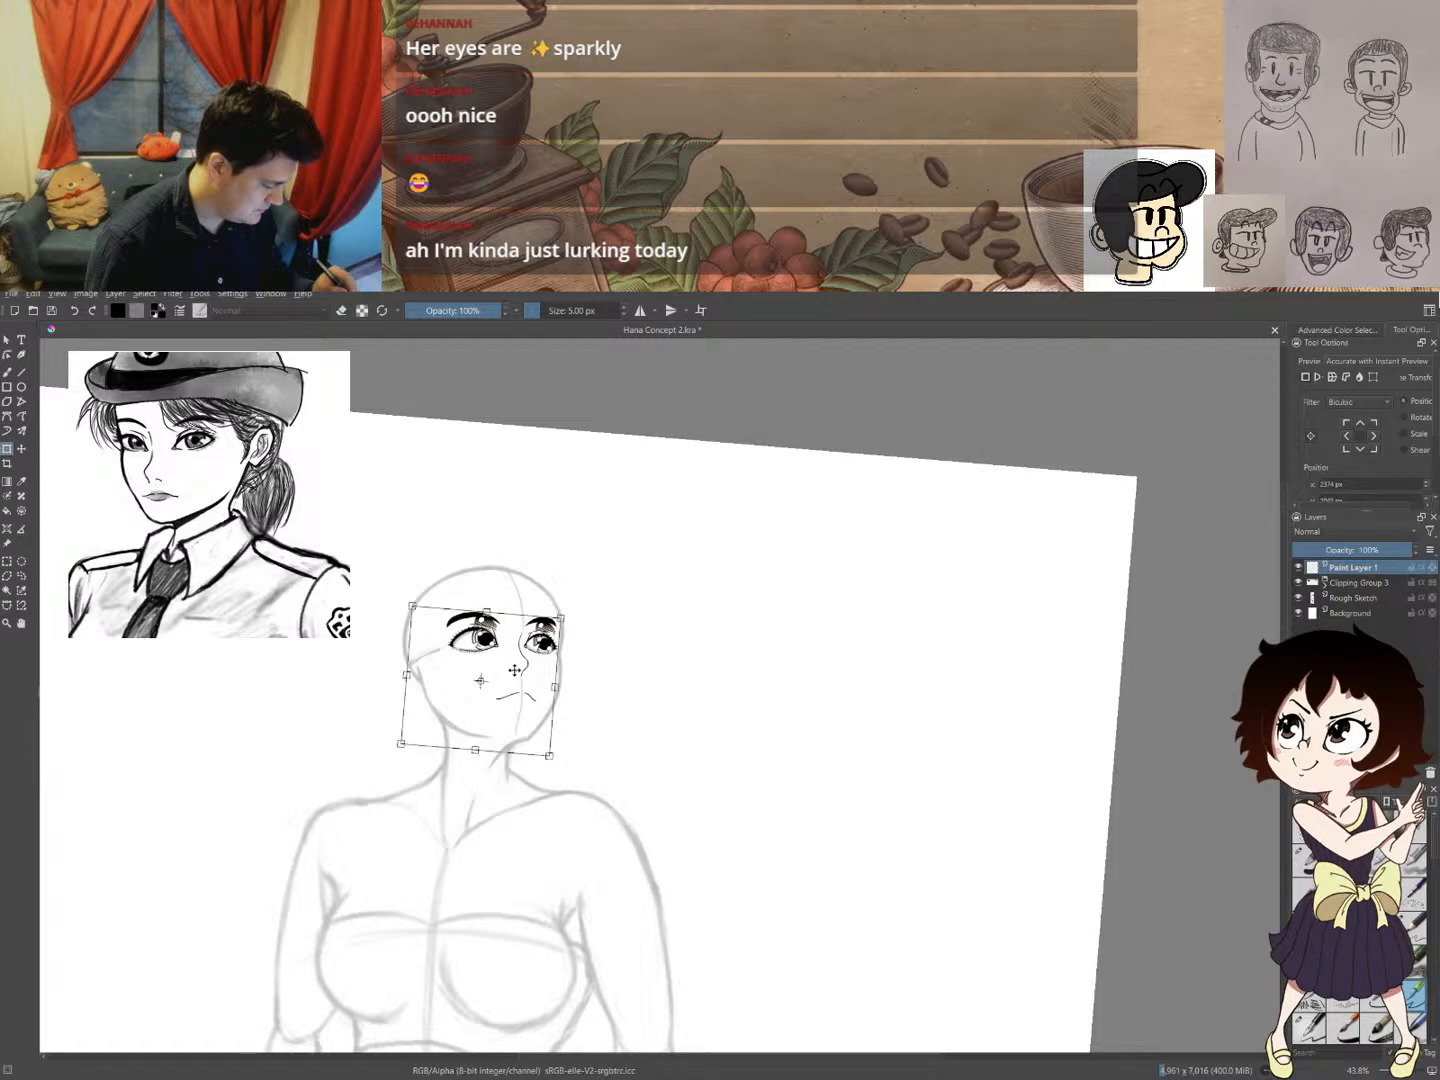
pyautogui.click(1358, 582)
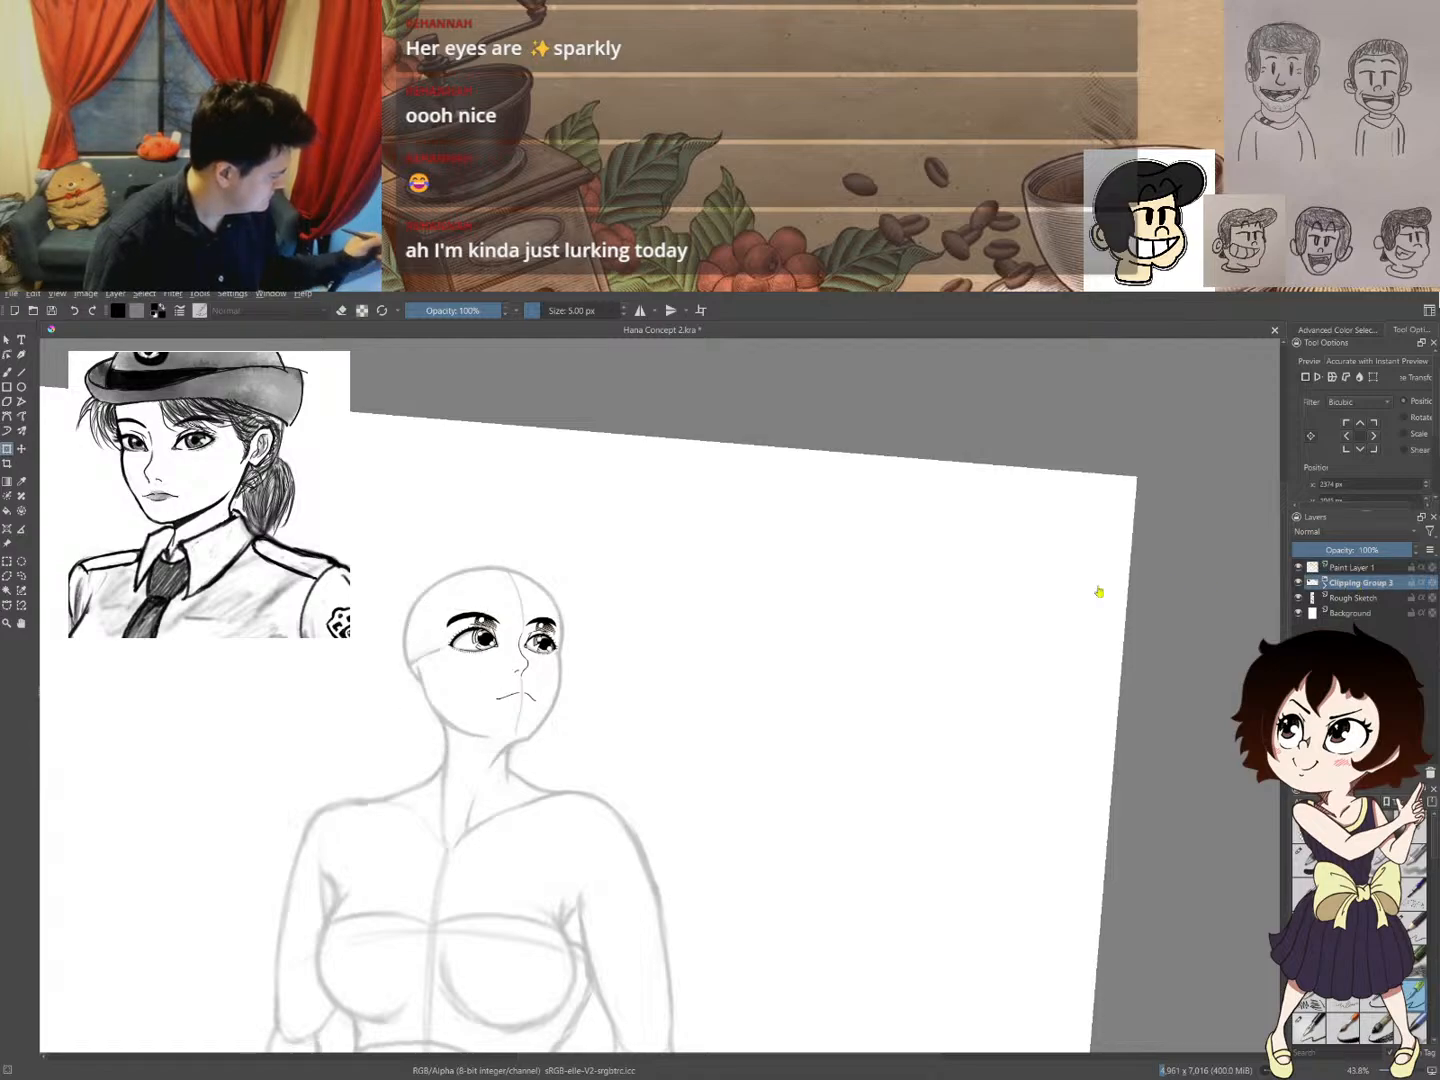
pyautogui.click(537, 683)
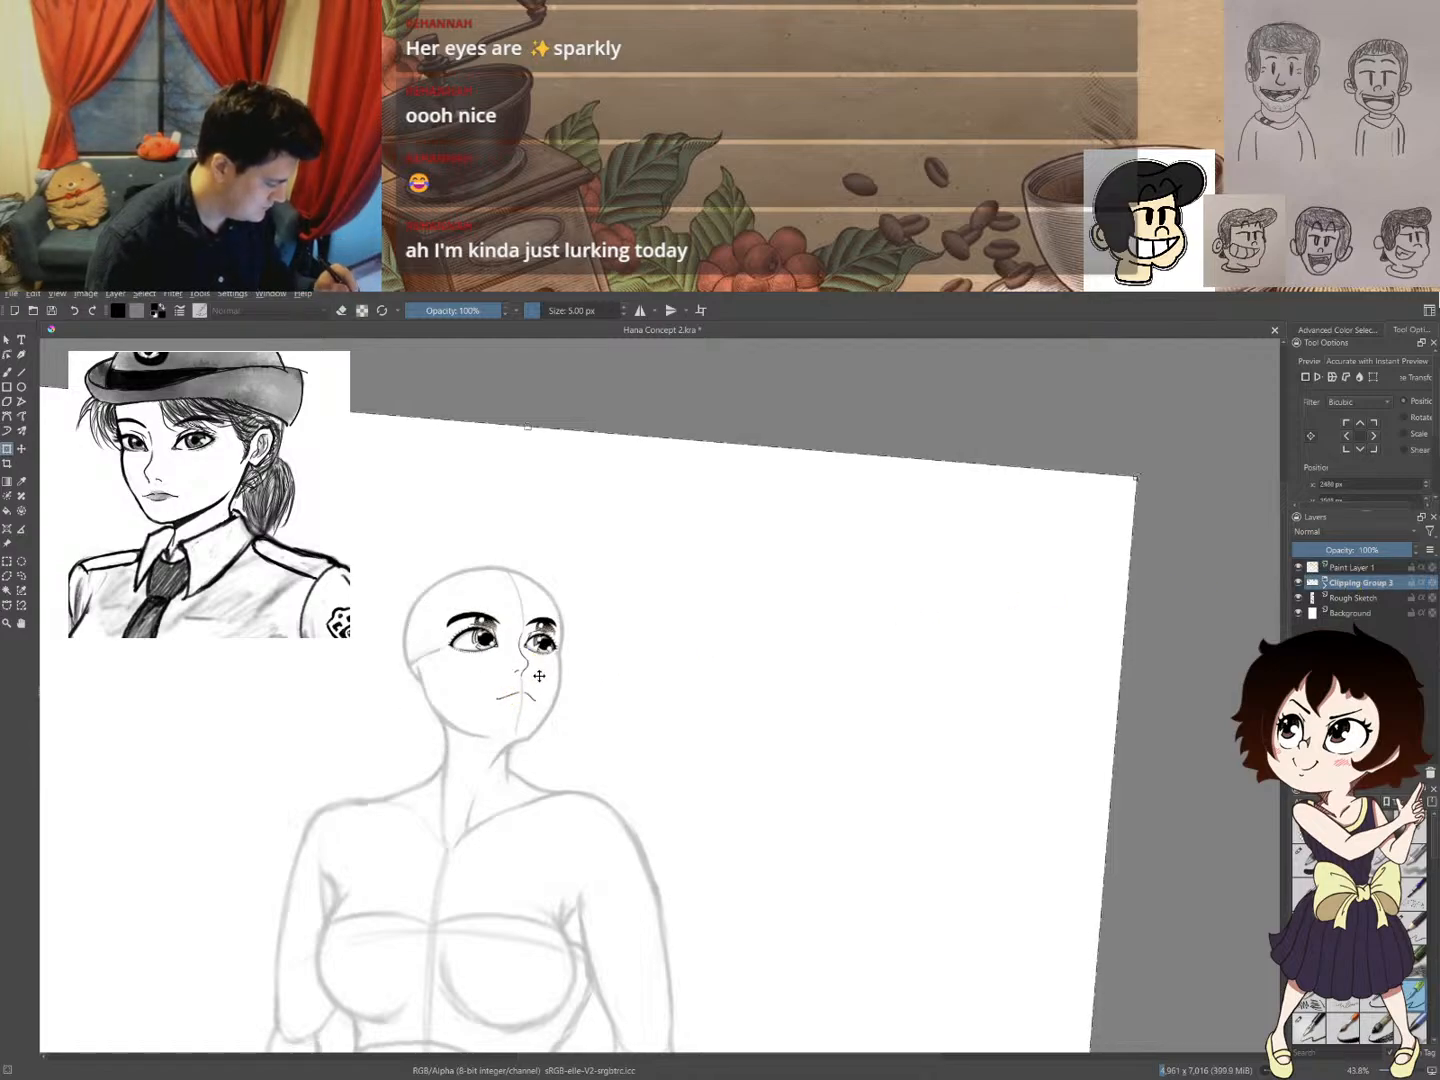
pyautogui.moveTo(536, 676); pyautogui.dragTo(537, 691)
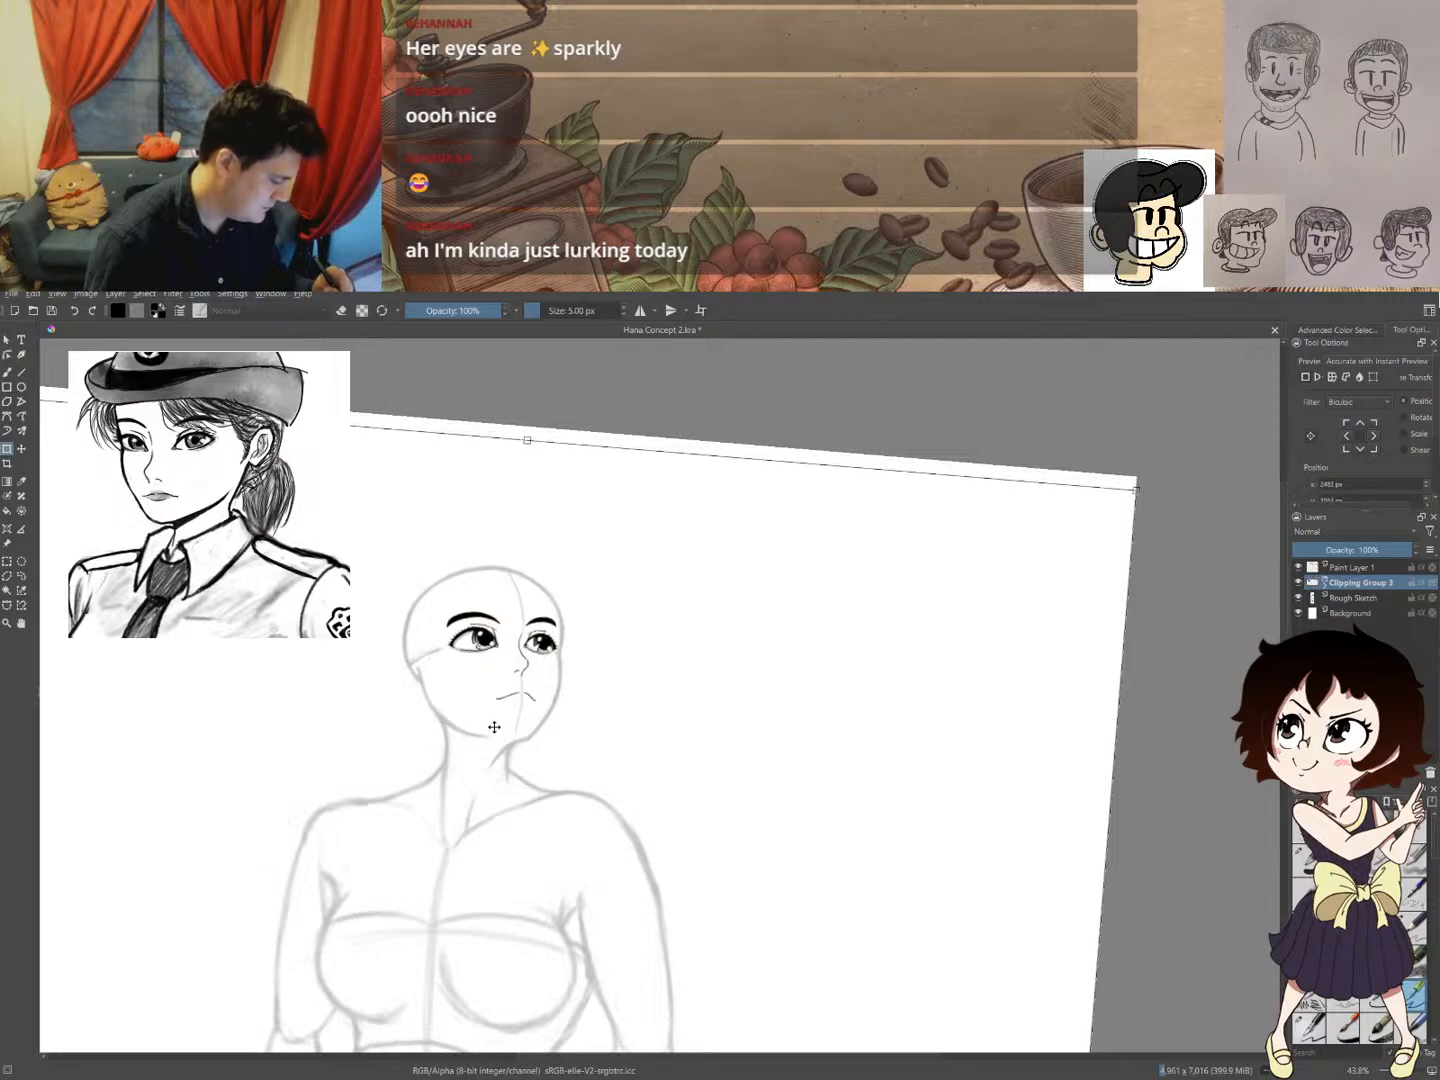
pyautogui.press('b')
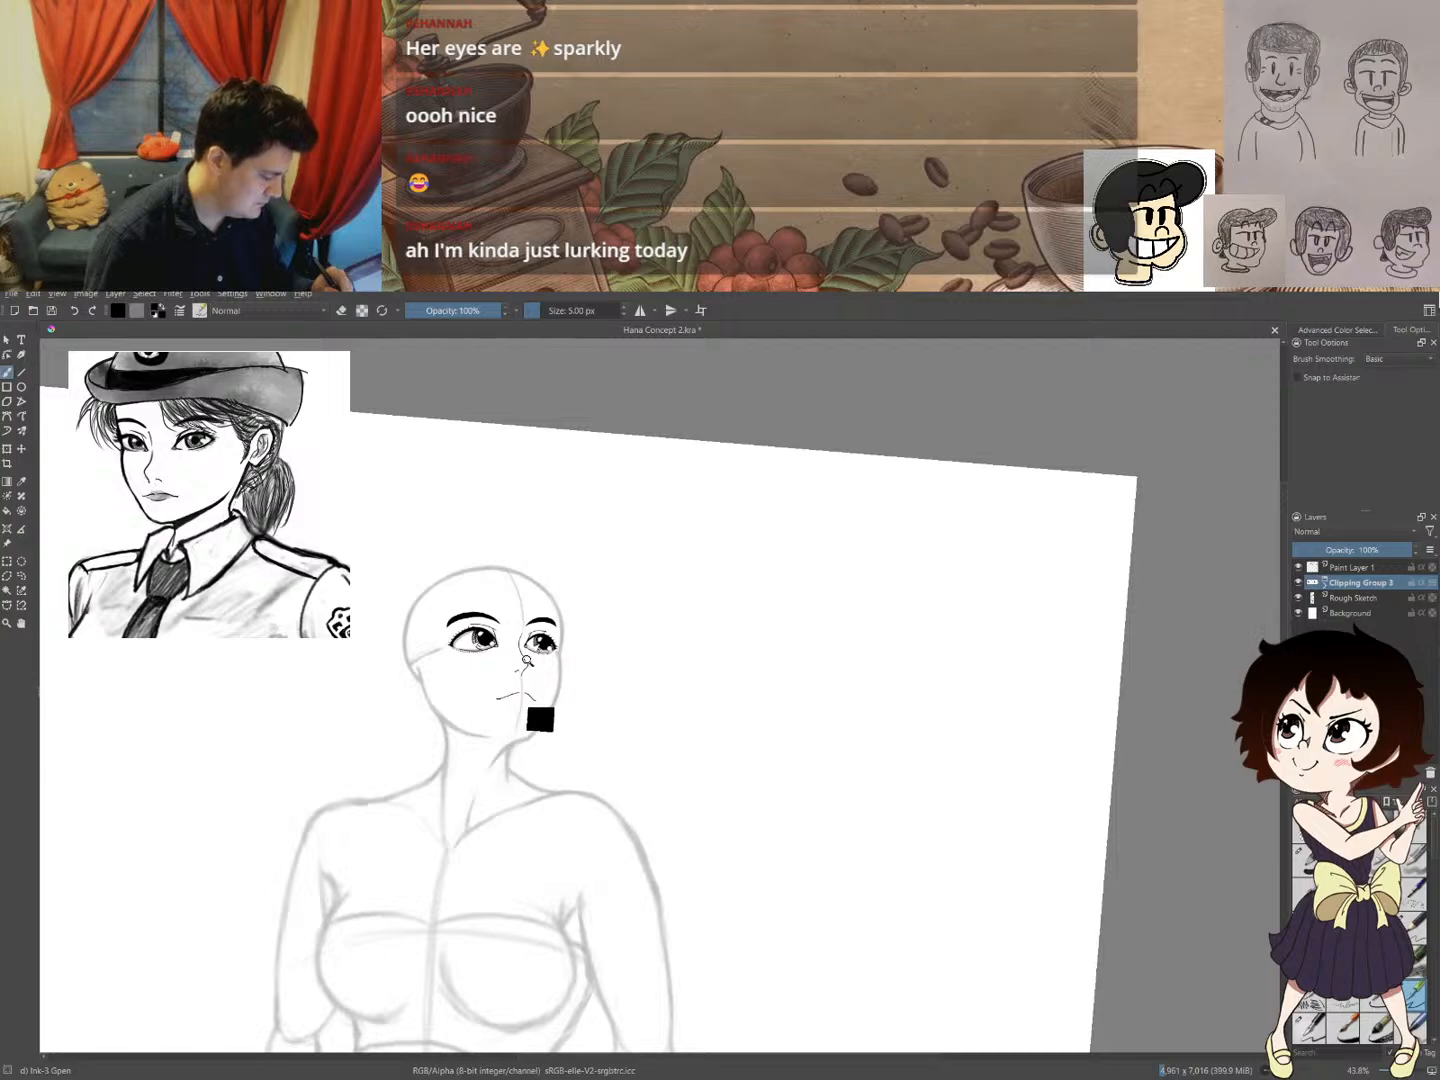
# - Fine-tune the alignment of Clipping Group 3 with the inked eyes using a small Transform nudge, comparing it against the previous state
pyautogui.moveTo(552, 647); pyautogui.dragTo(721, 547)
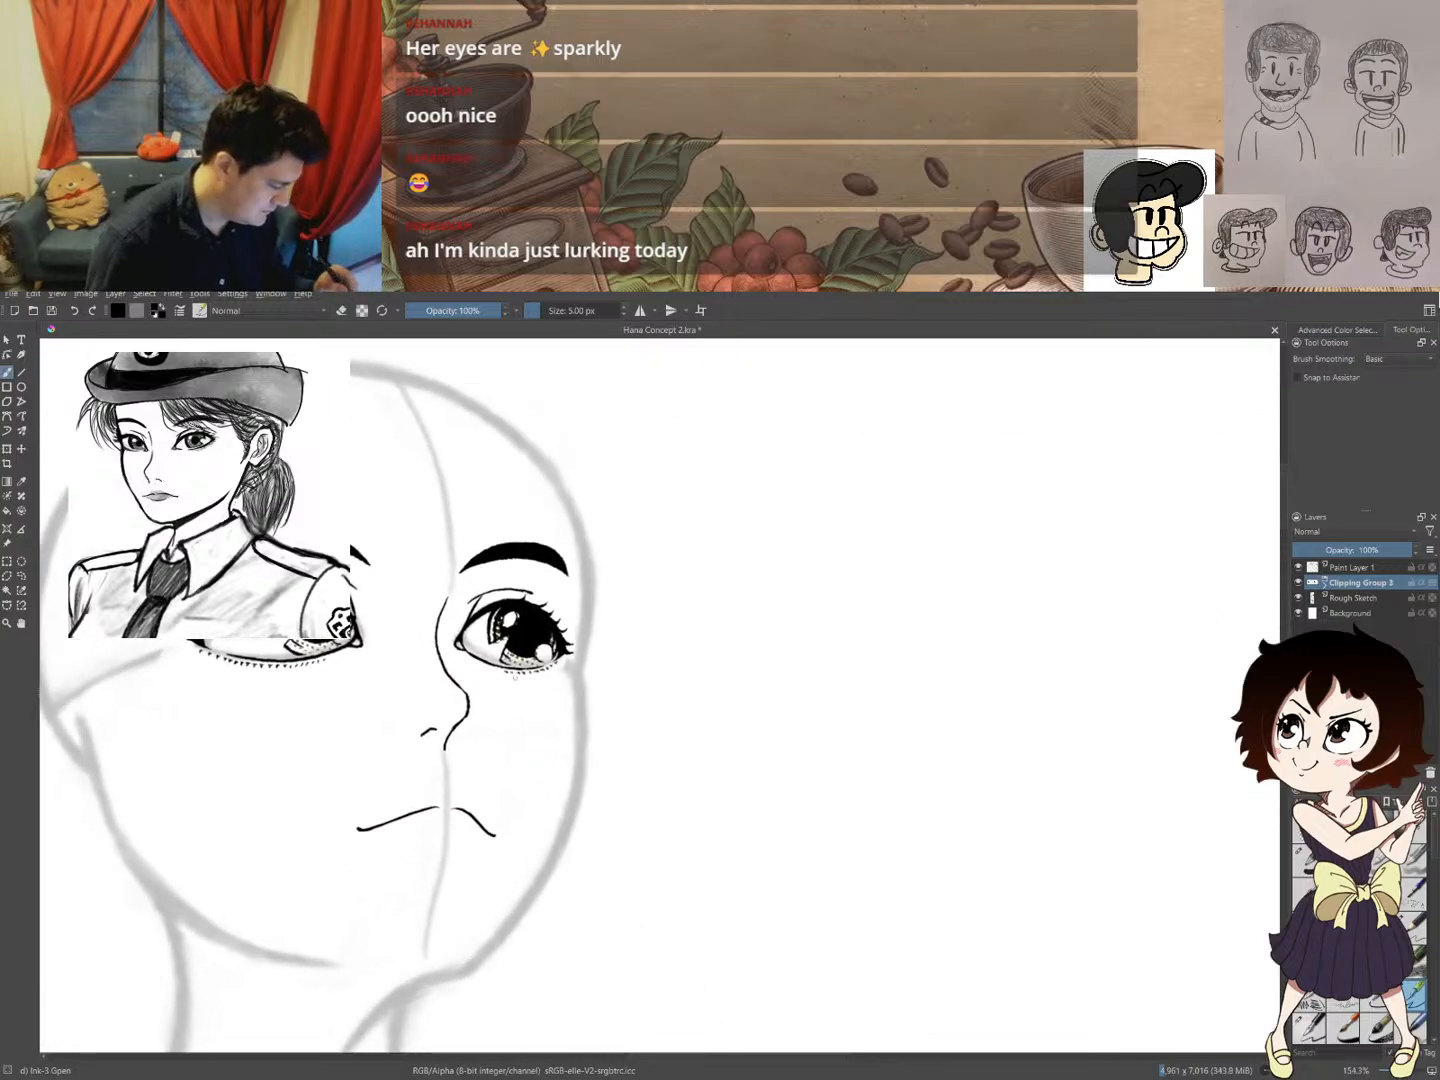
pyautogui.hotkey('ctrl', 't')
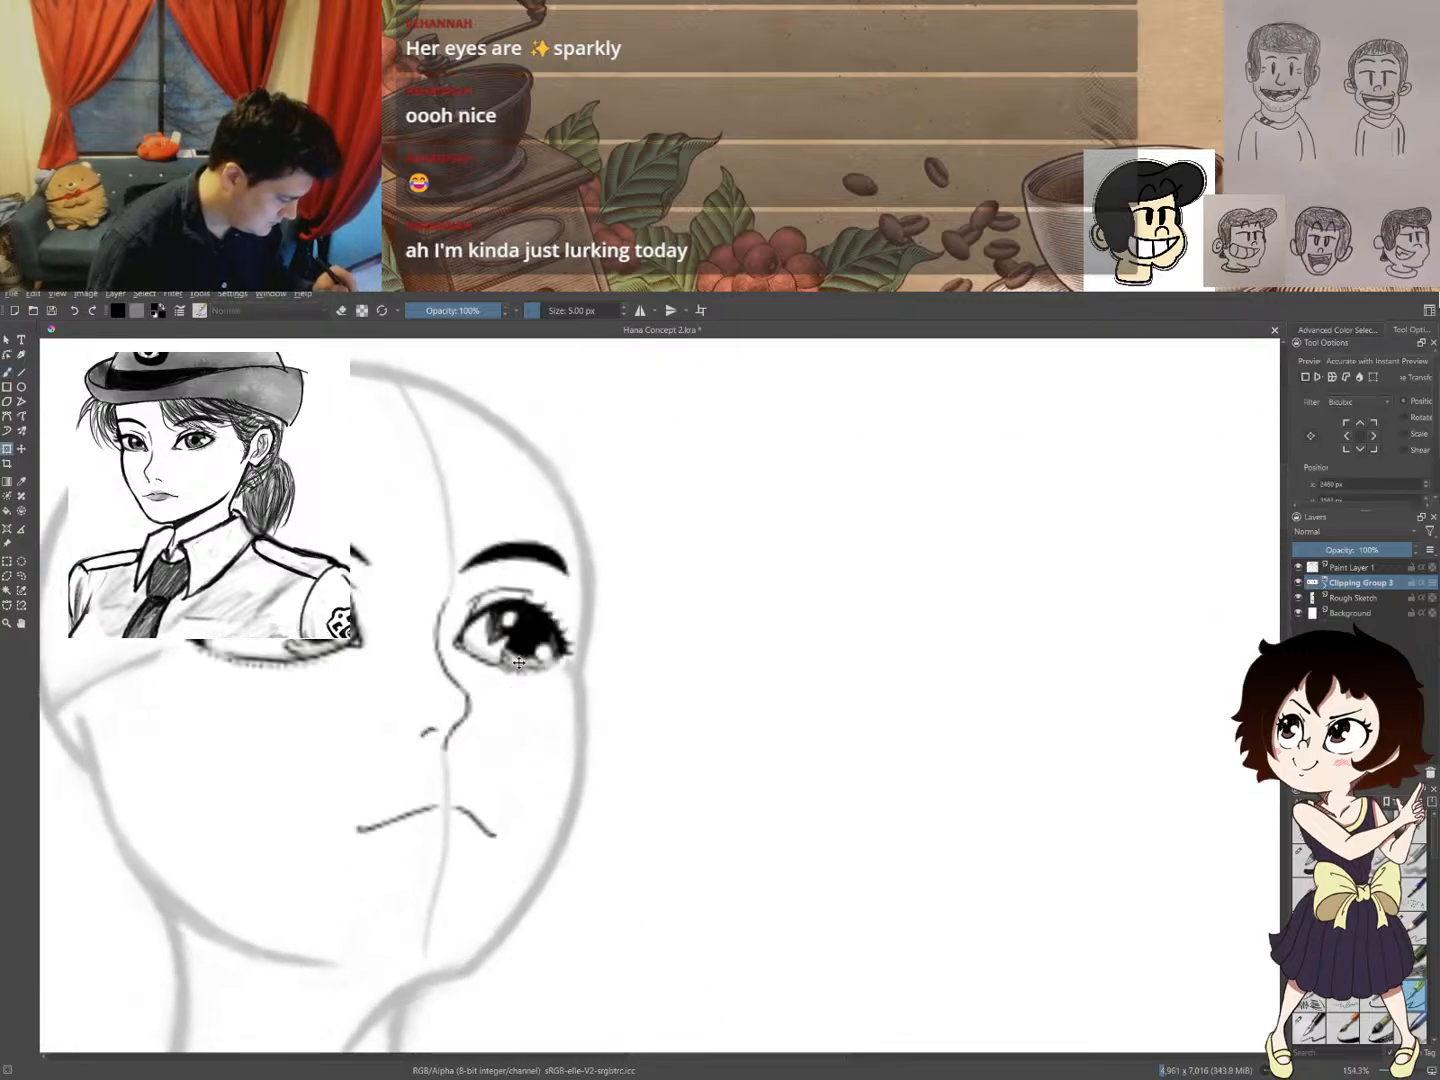
pyautogui.moveTo(517, 661); pyautogui.dragTo(518, 662)
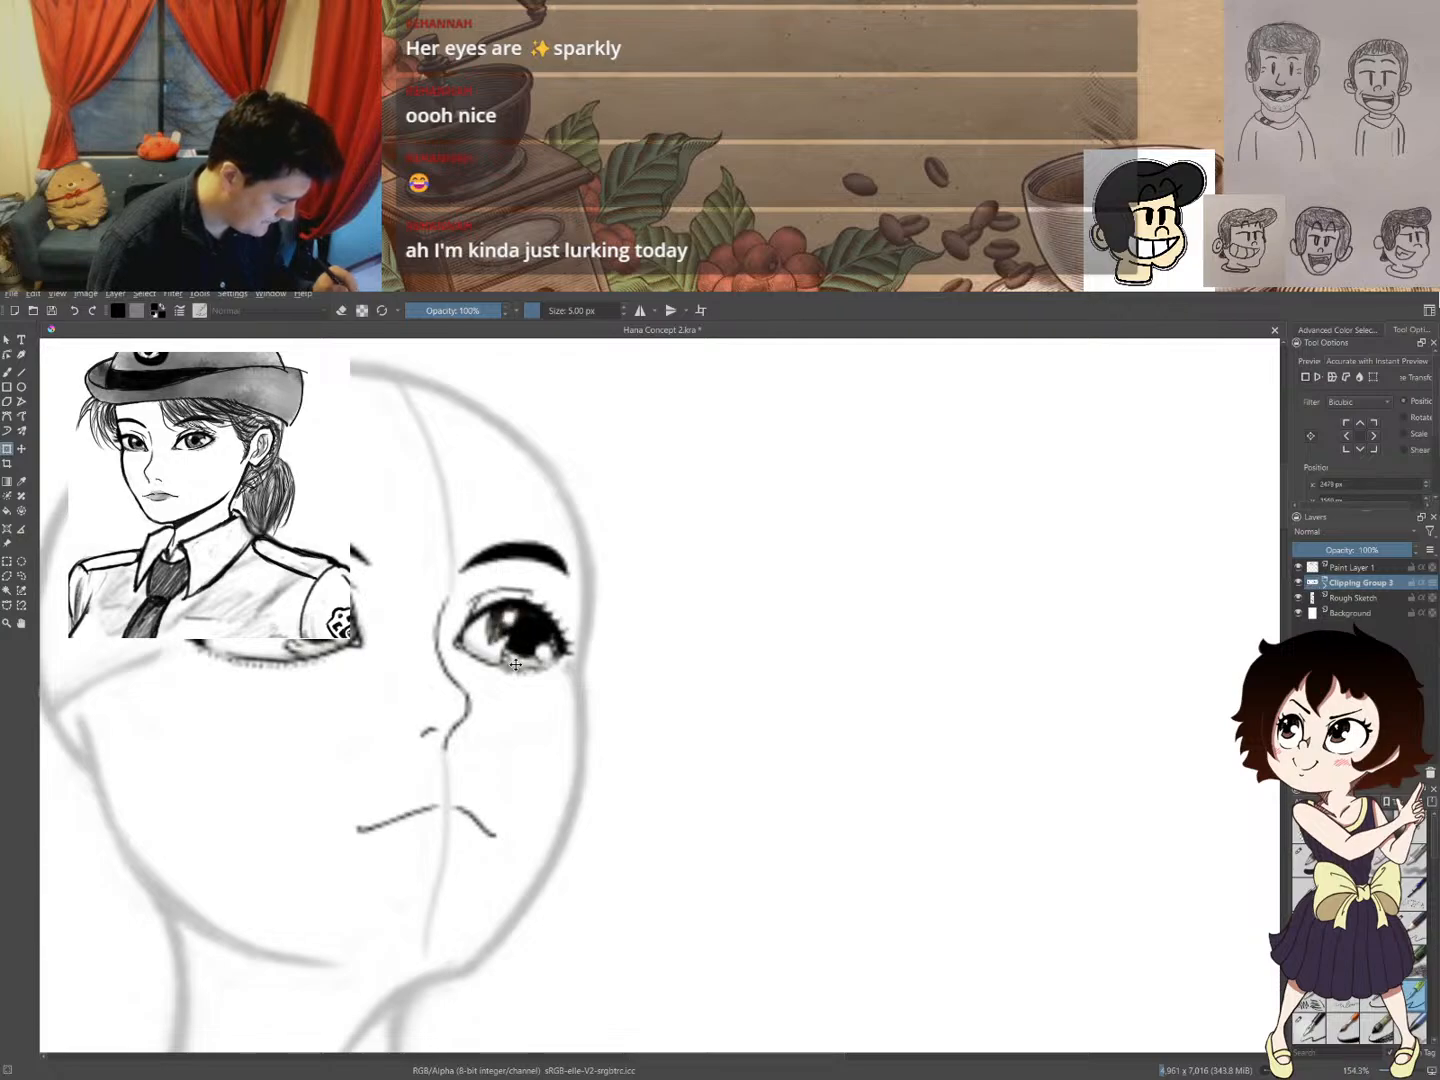
pyautogui.press('b')
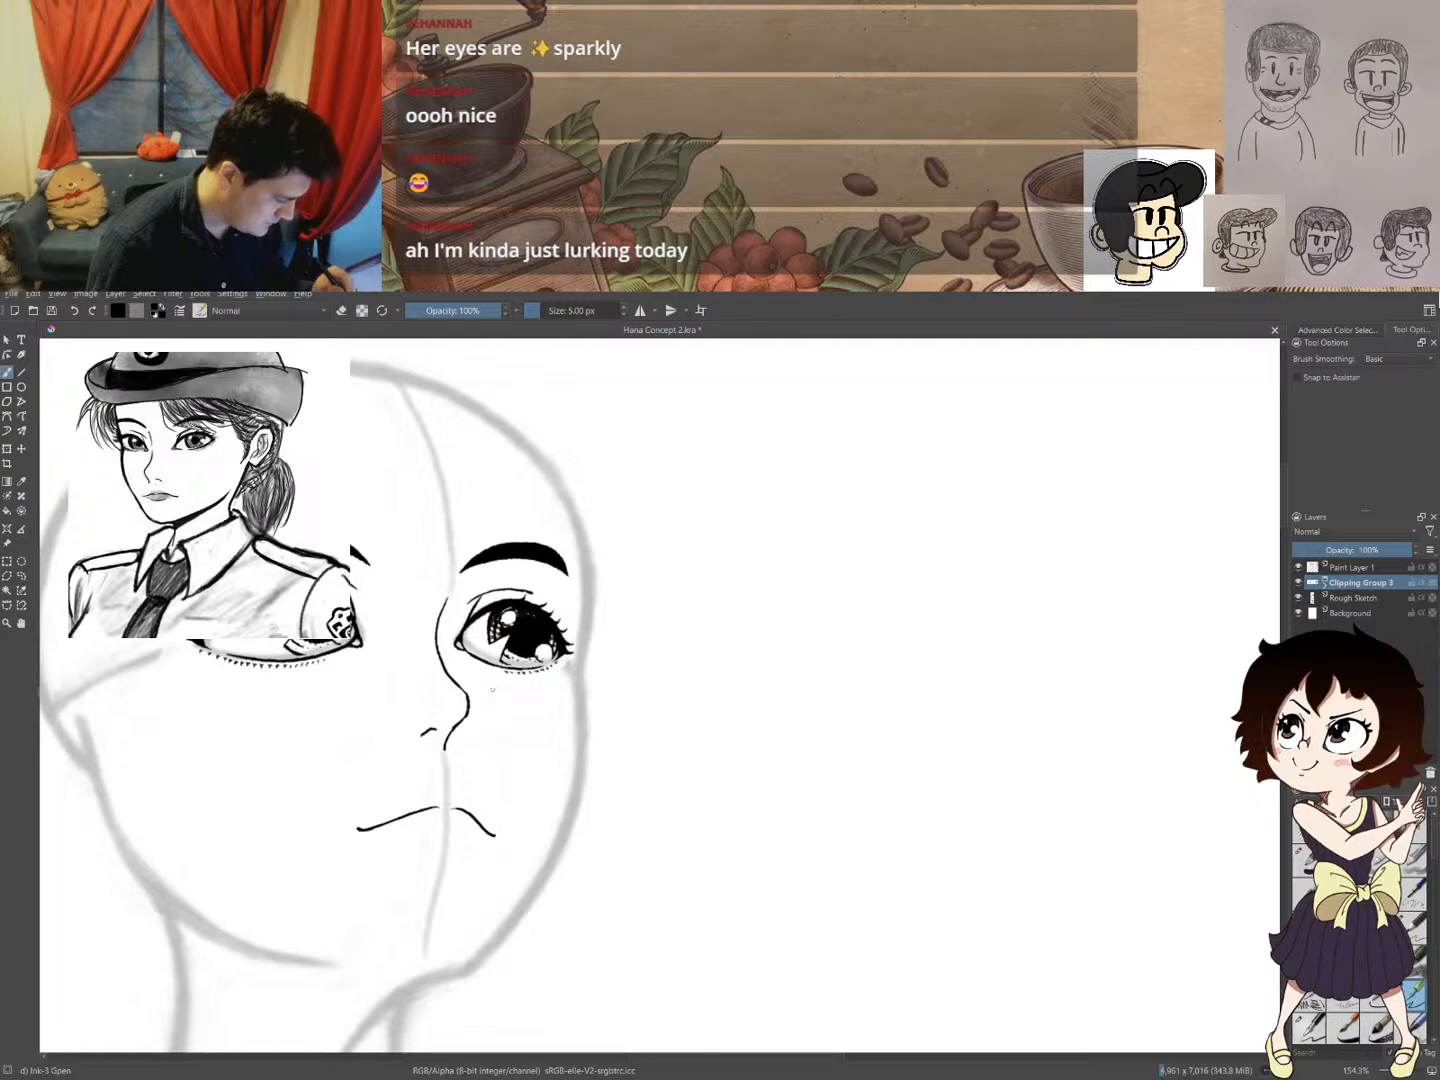
pyautogui.hotkey('ctrl', 'z')
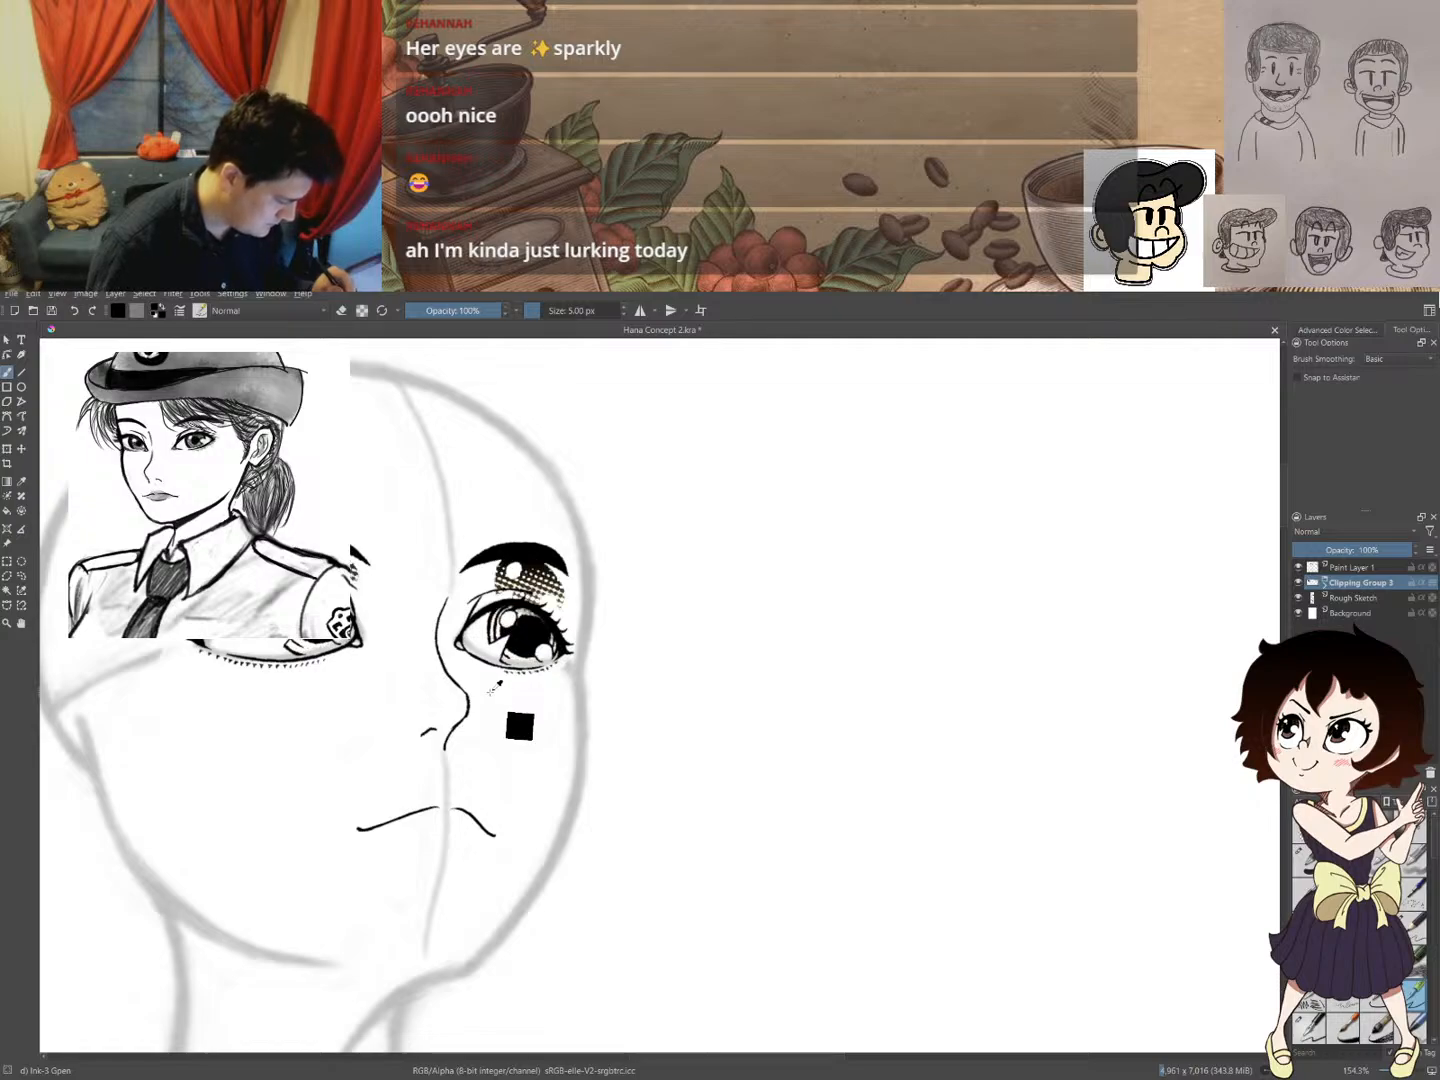
pyautogui.hotkey('ctrl', 'shift', 'z')
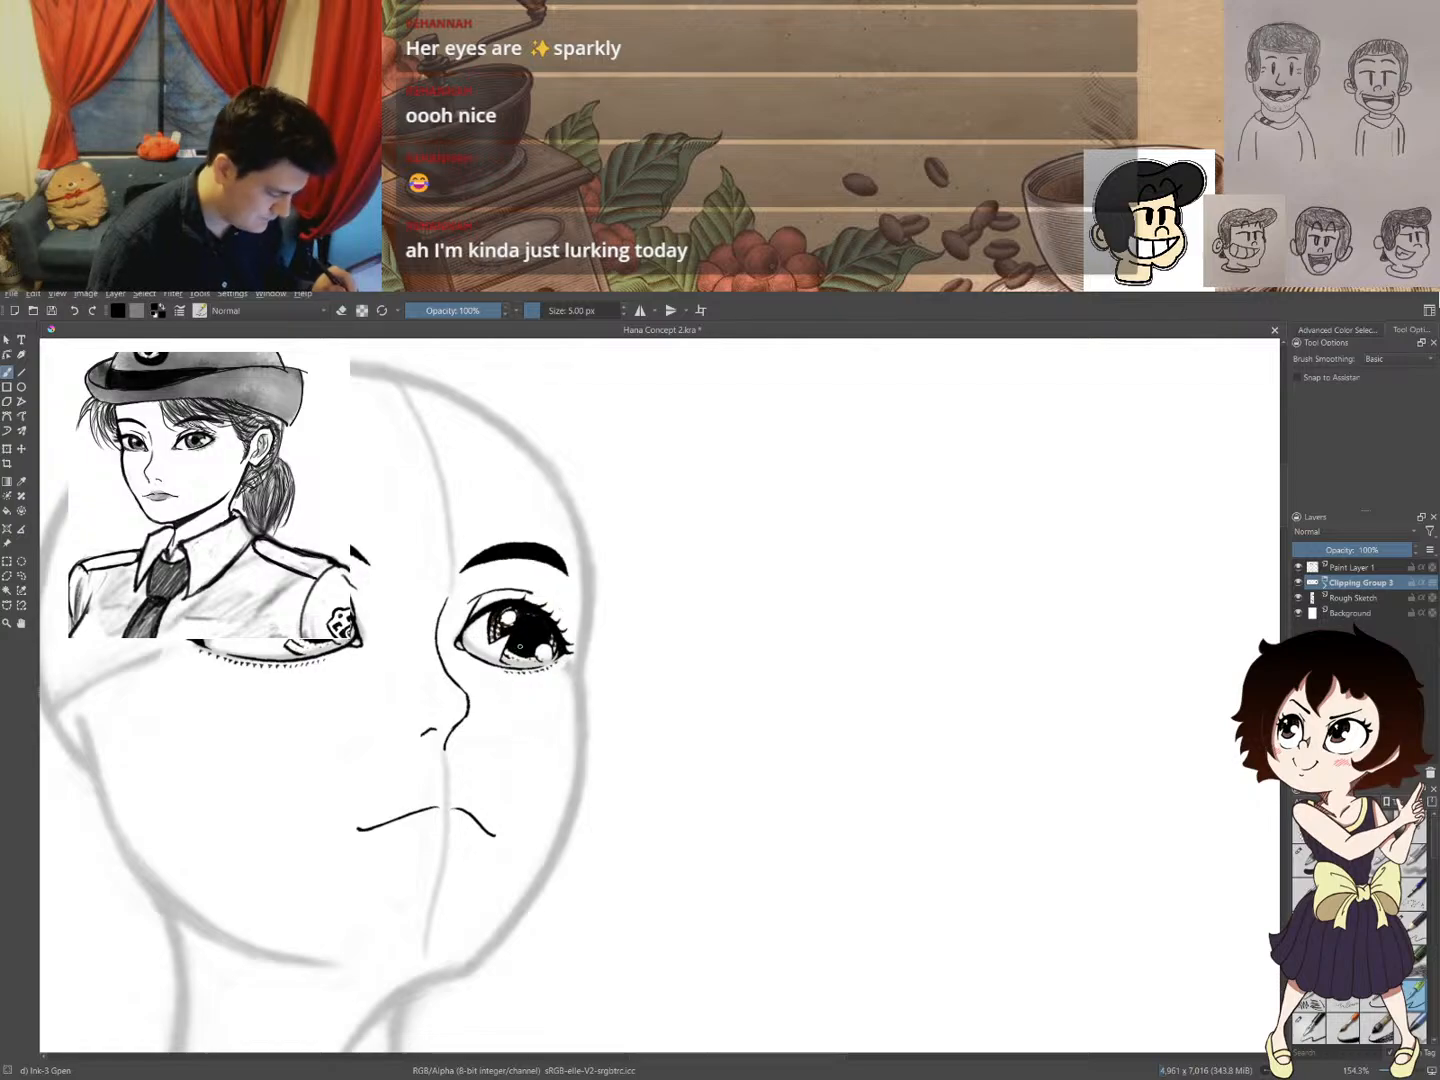
pyautogui.hotkey('ctrl', 't')
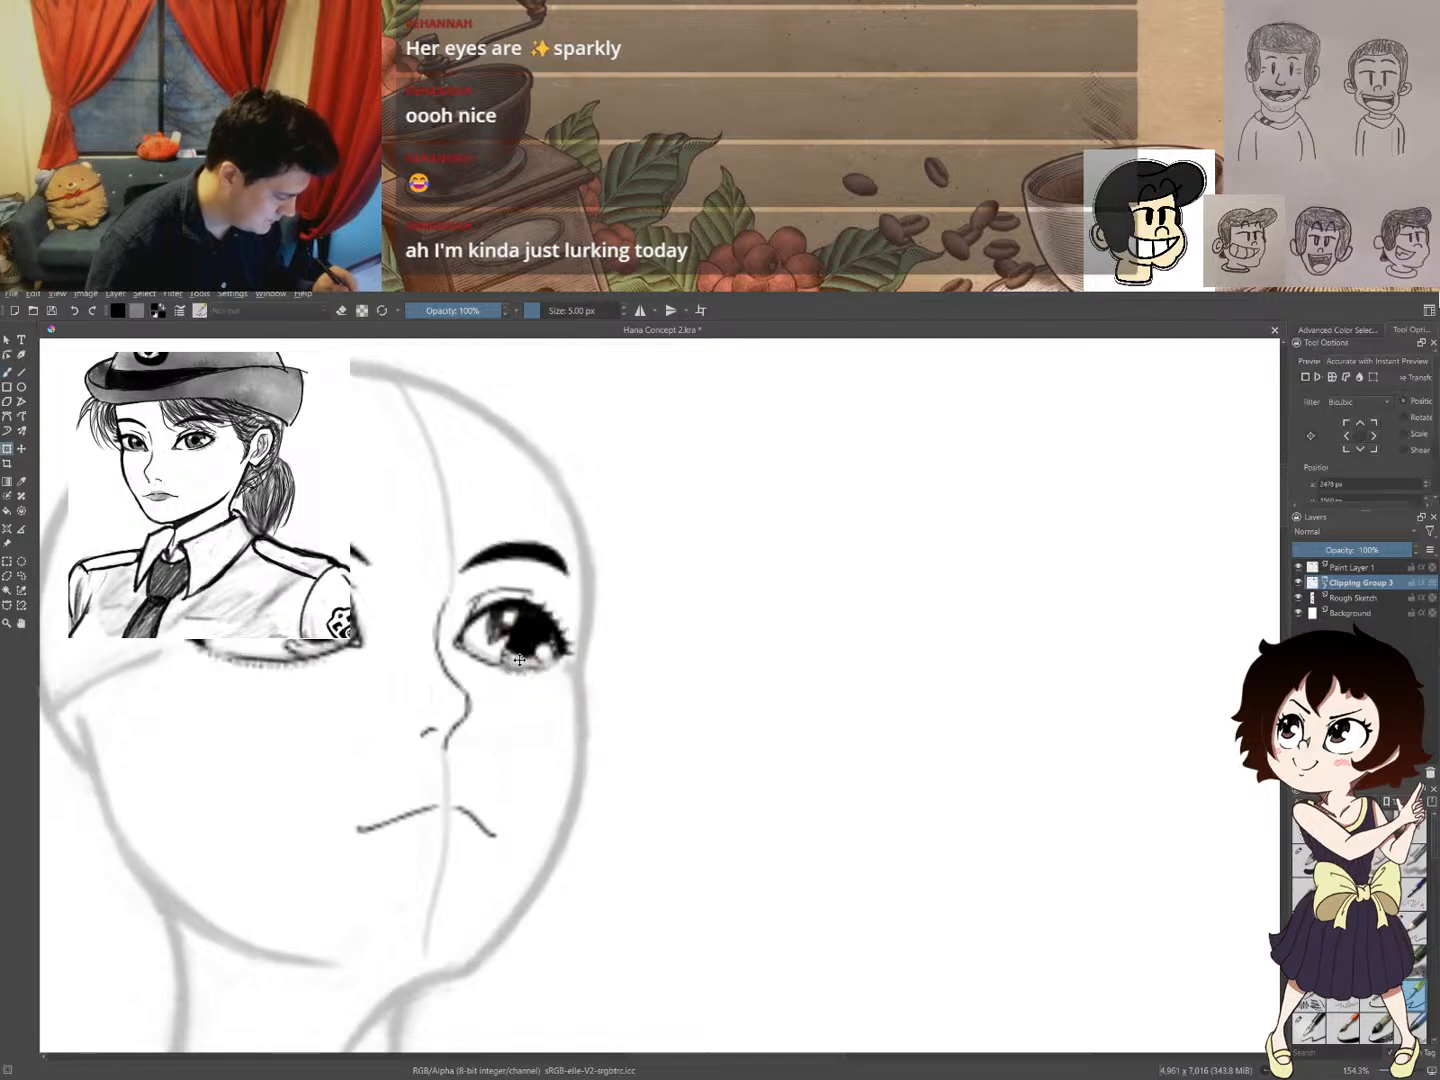
pyautogui.press('b')
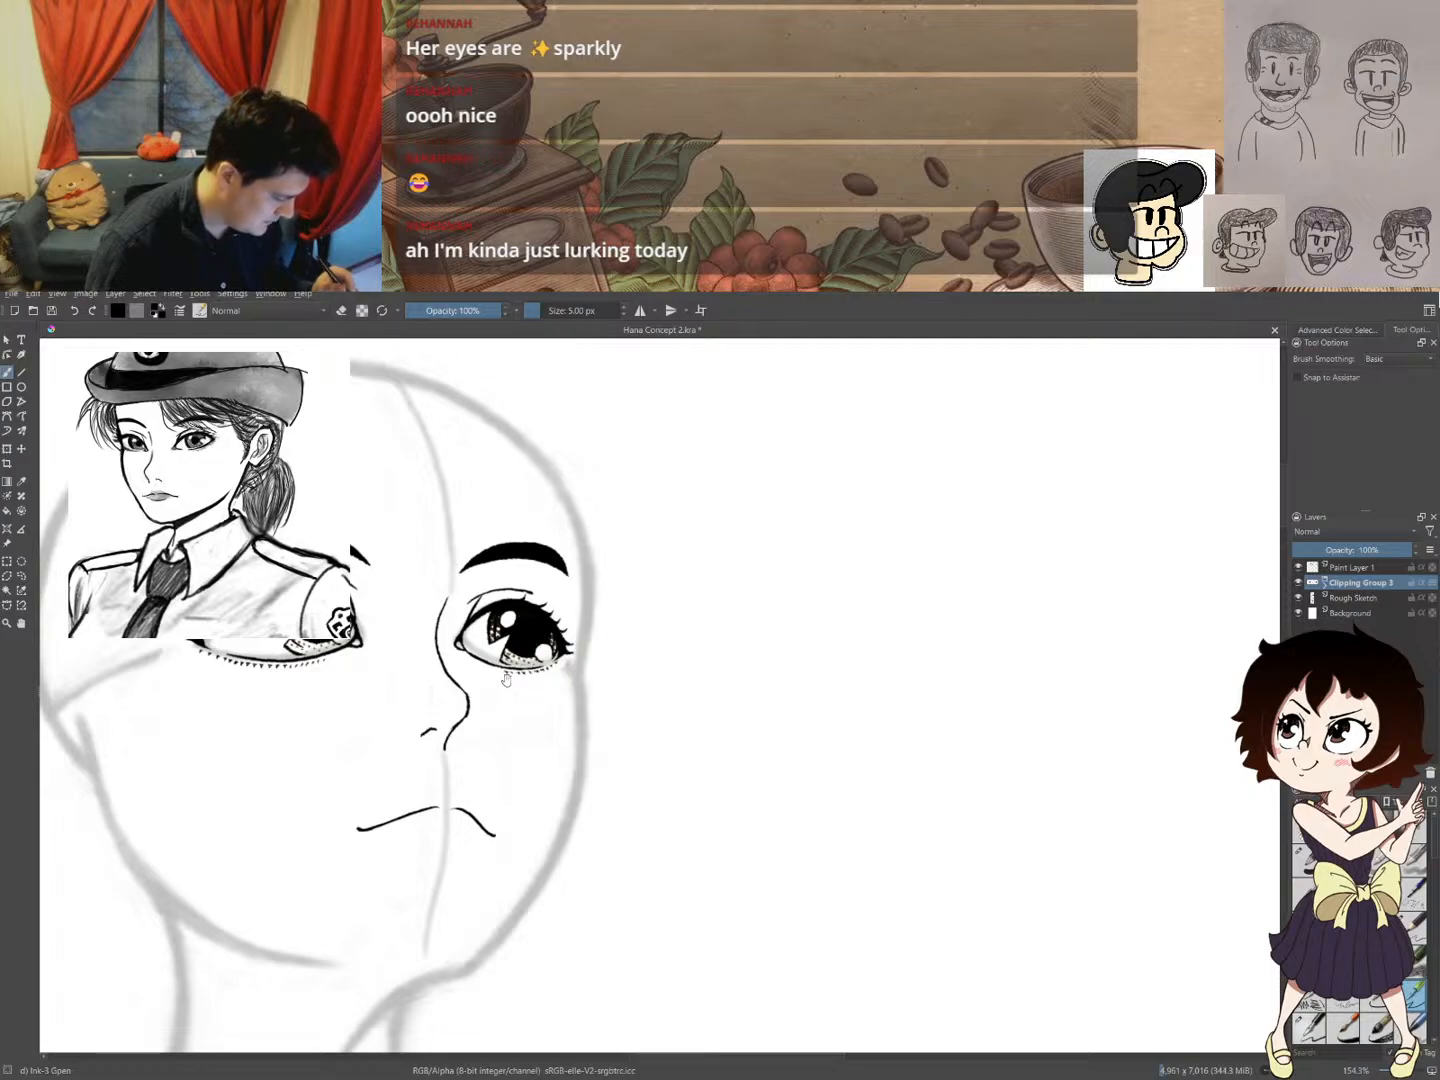
pyautogui.moveTo(505, 681); pyautogui.dragTo(517, 626)
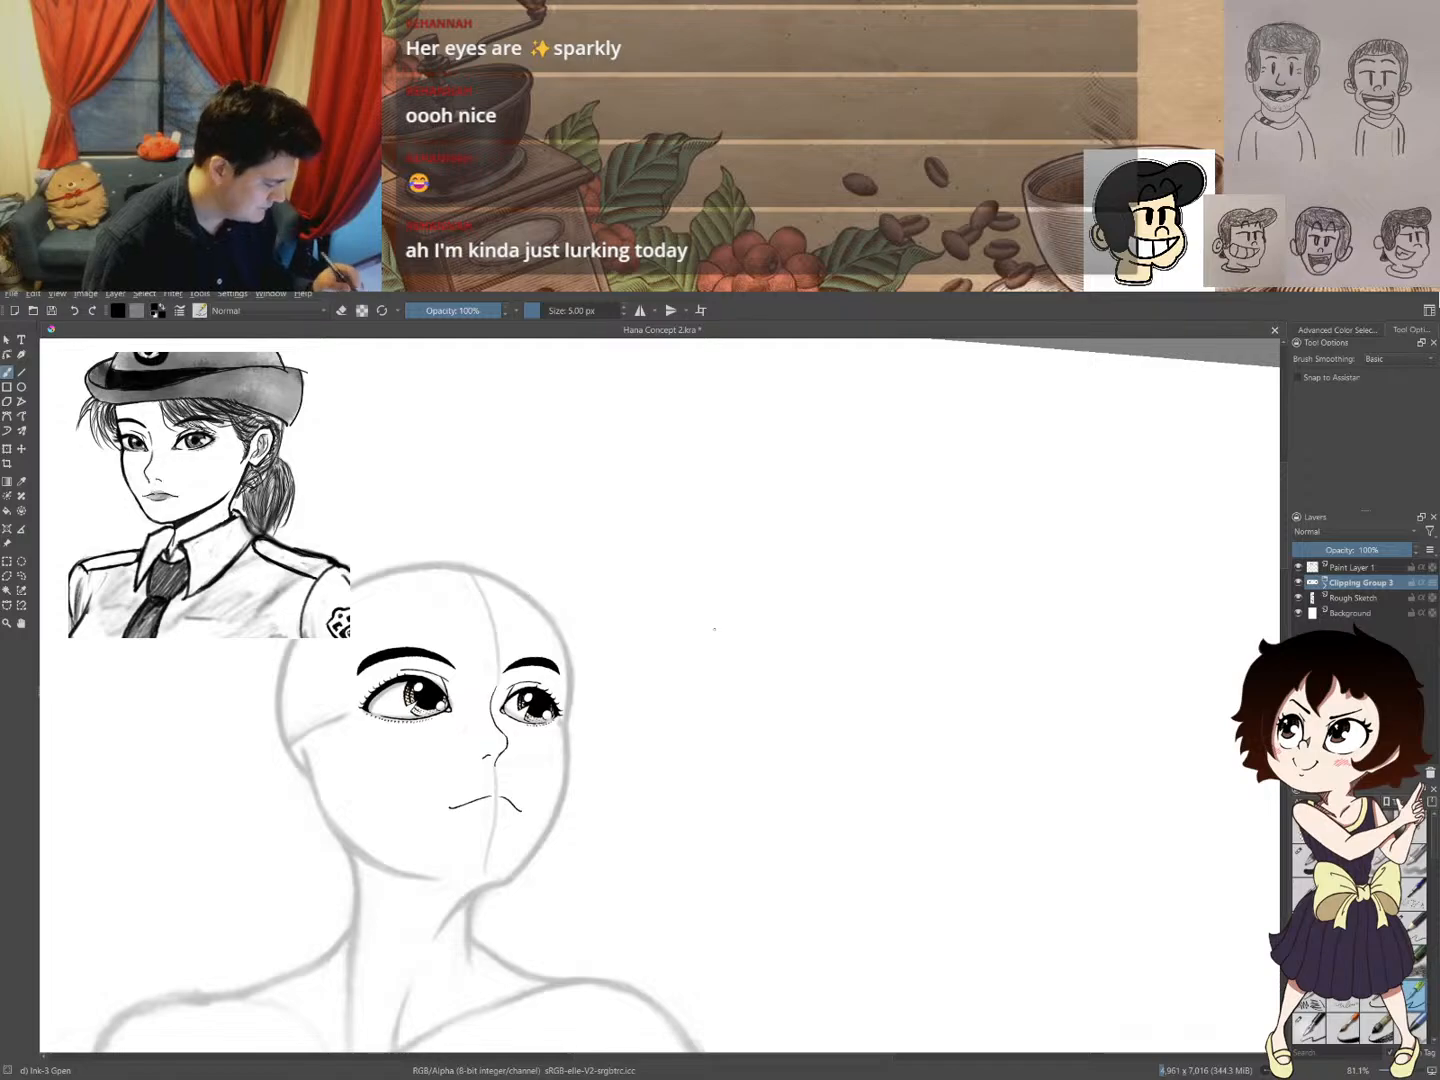
# - Redraw the skull outline slightly higher and fuller on the Rough Sketch layer with the Pencil-2 brush, and erase the old contour inside it
pyautogui.click(1355, 598)
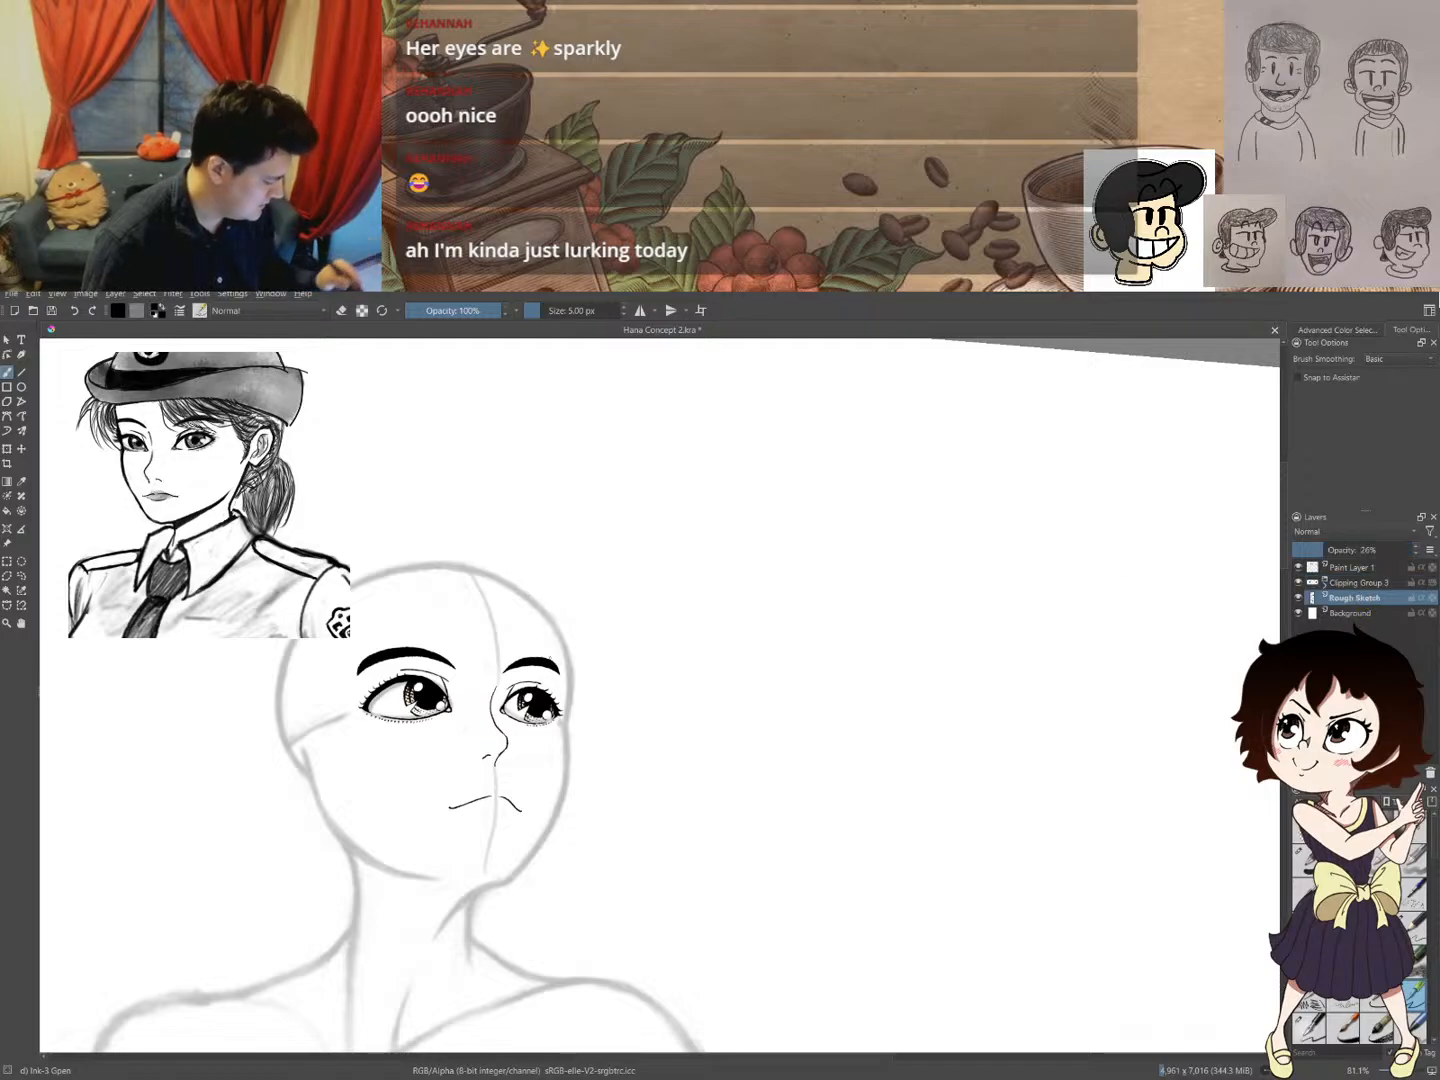
pyautogui.rightClick(575, 688)
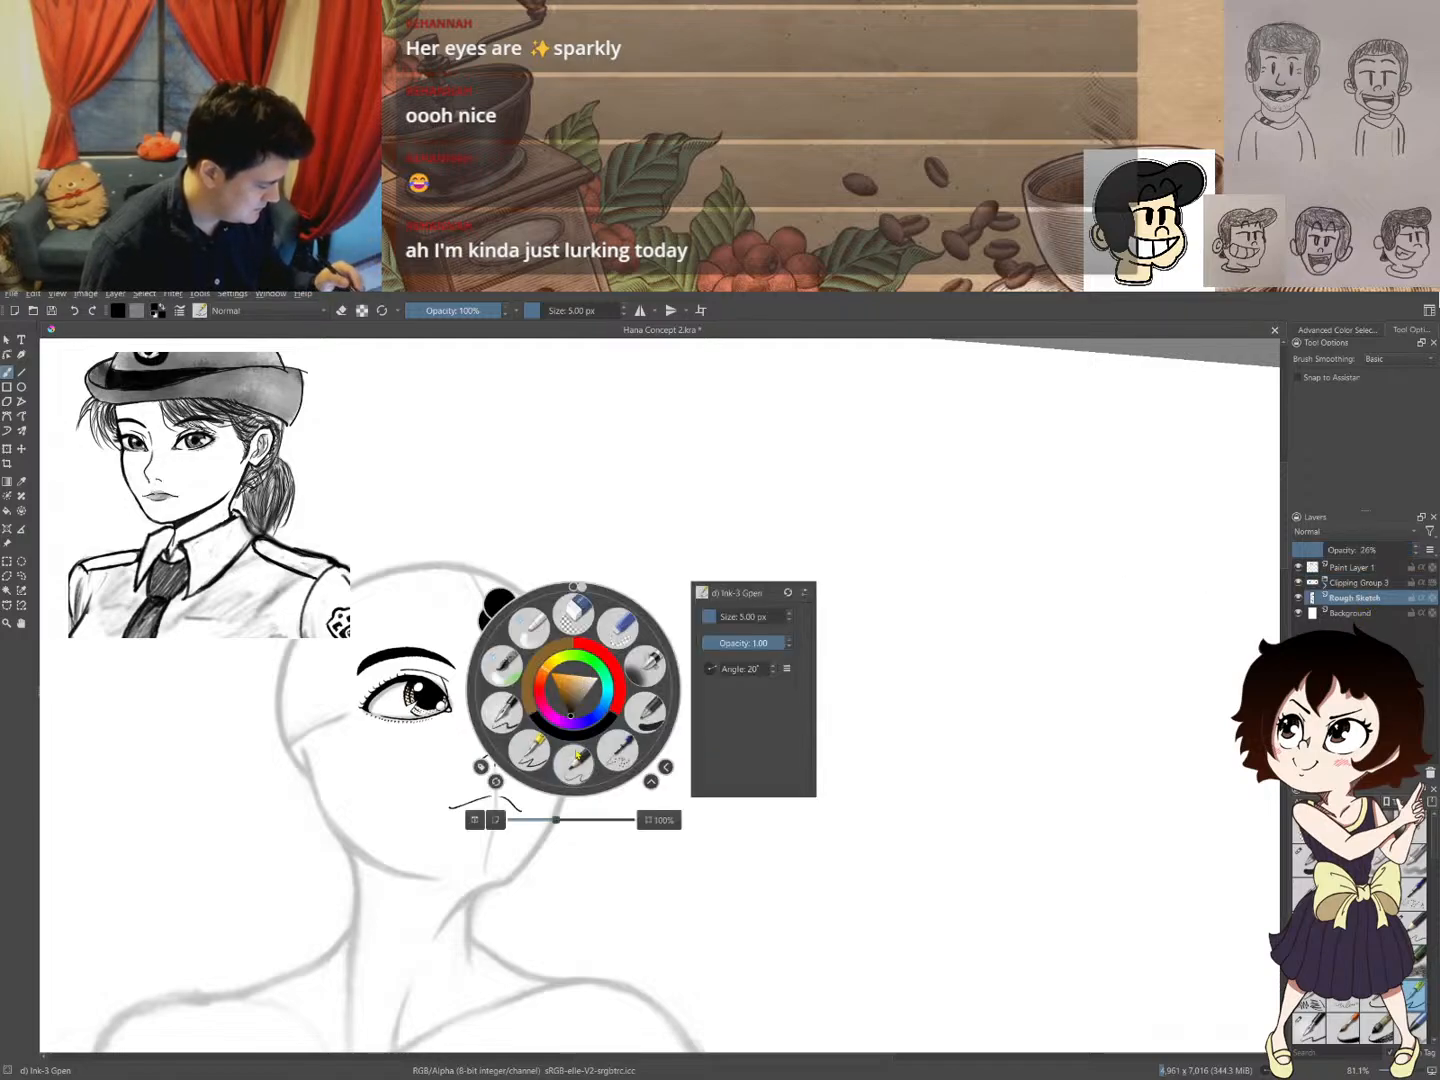
pyautogui.click(579, 760)
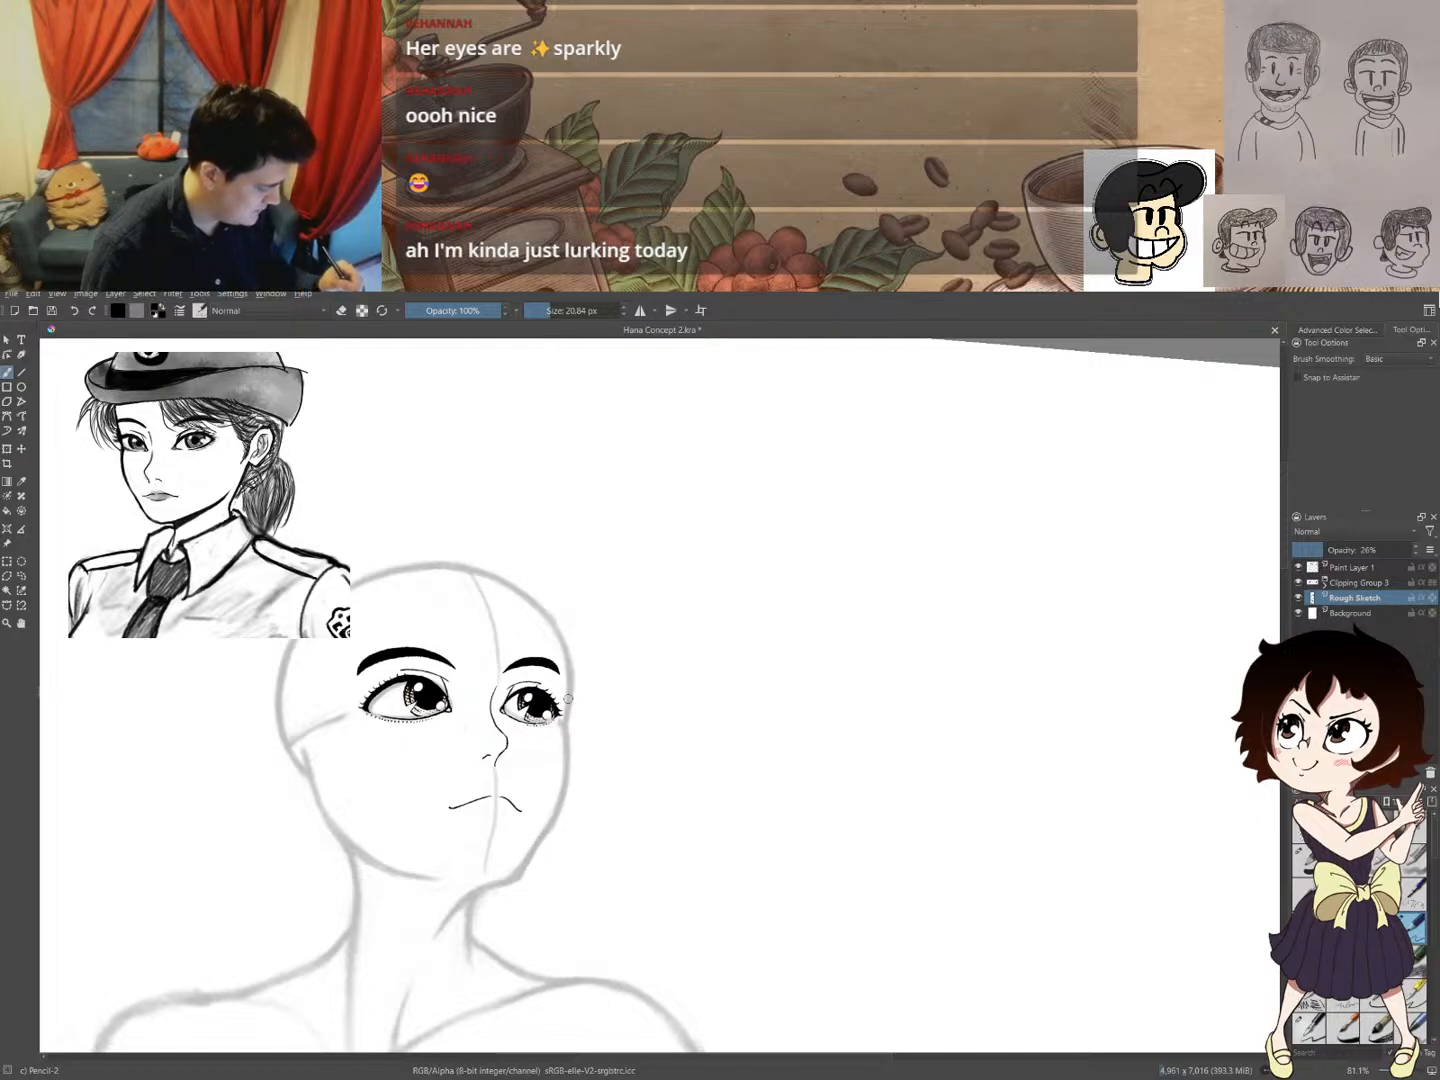
pyautogui.moveTo(558, 616)
pyautogui.mouseDown()
pyautogui.moveTo(484, 553)
pyautogui.moveTo(441, 549)
pyautogui.moveTo(350, 578)
pyautogui.mouseUp()
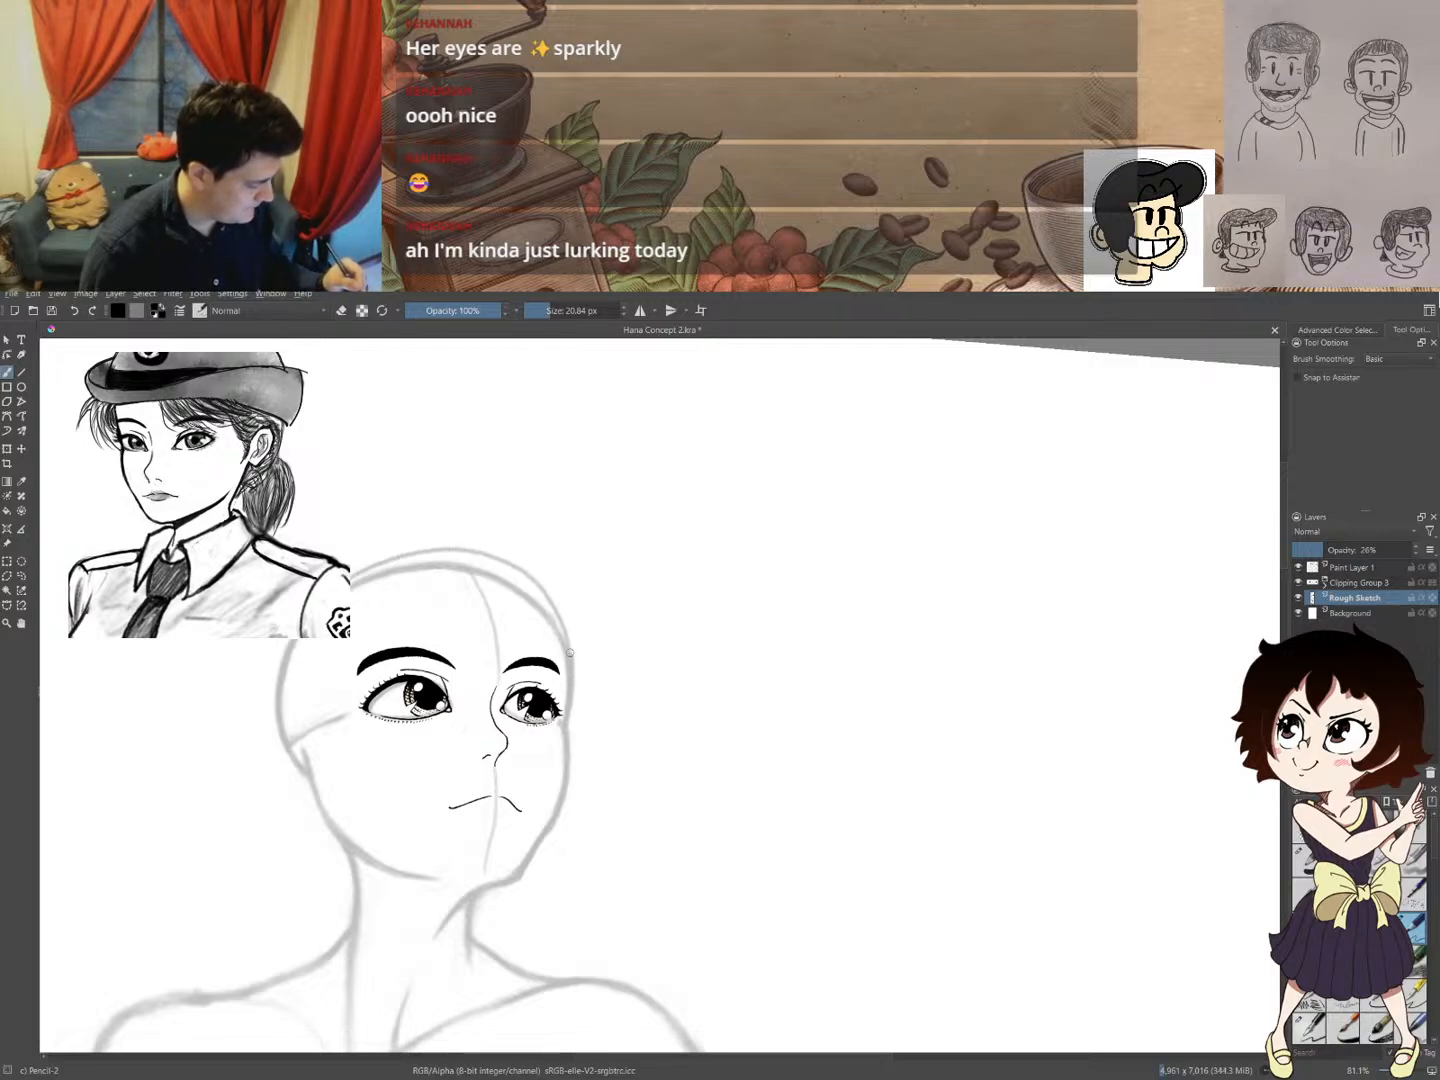
pyautogui.moveTo(570, 652)
pyautogui.mouseDown()
pyautogui.moveTo(530, 585)
pyautogui.moveTo(490, 561)
pyautogui.moveTo(435, 550)
pyautogui.moveTo(352, 566)
pyautogui.mouseUp()
pyautogui.moveTo(276, 645); pyautogui.dragTo(287, 751)
pyautogui.moveTo(275, 683)
pyautogui.mouseDown()
pyautogui.moveTo(373, 552)
pyautogui.moveTo(423, 544)
pyautogui.moveTo(504, 563)
pyautogui.moveTo(565, 653)
pyautogui.mouseUp()
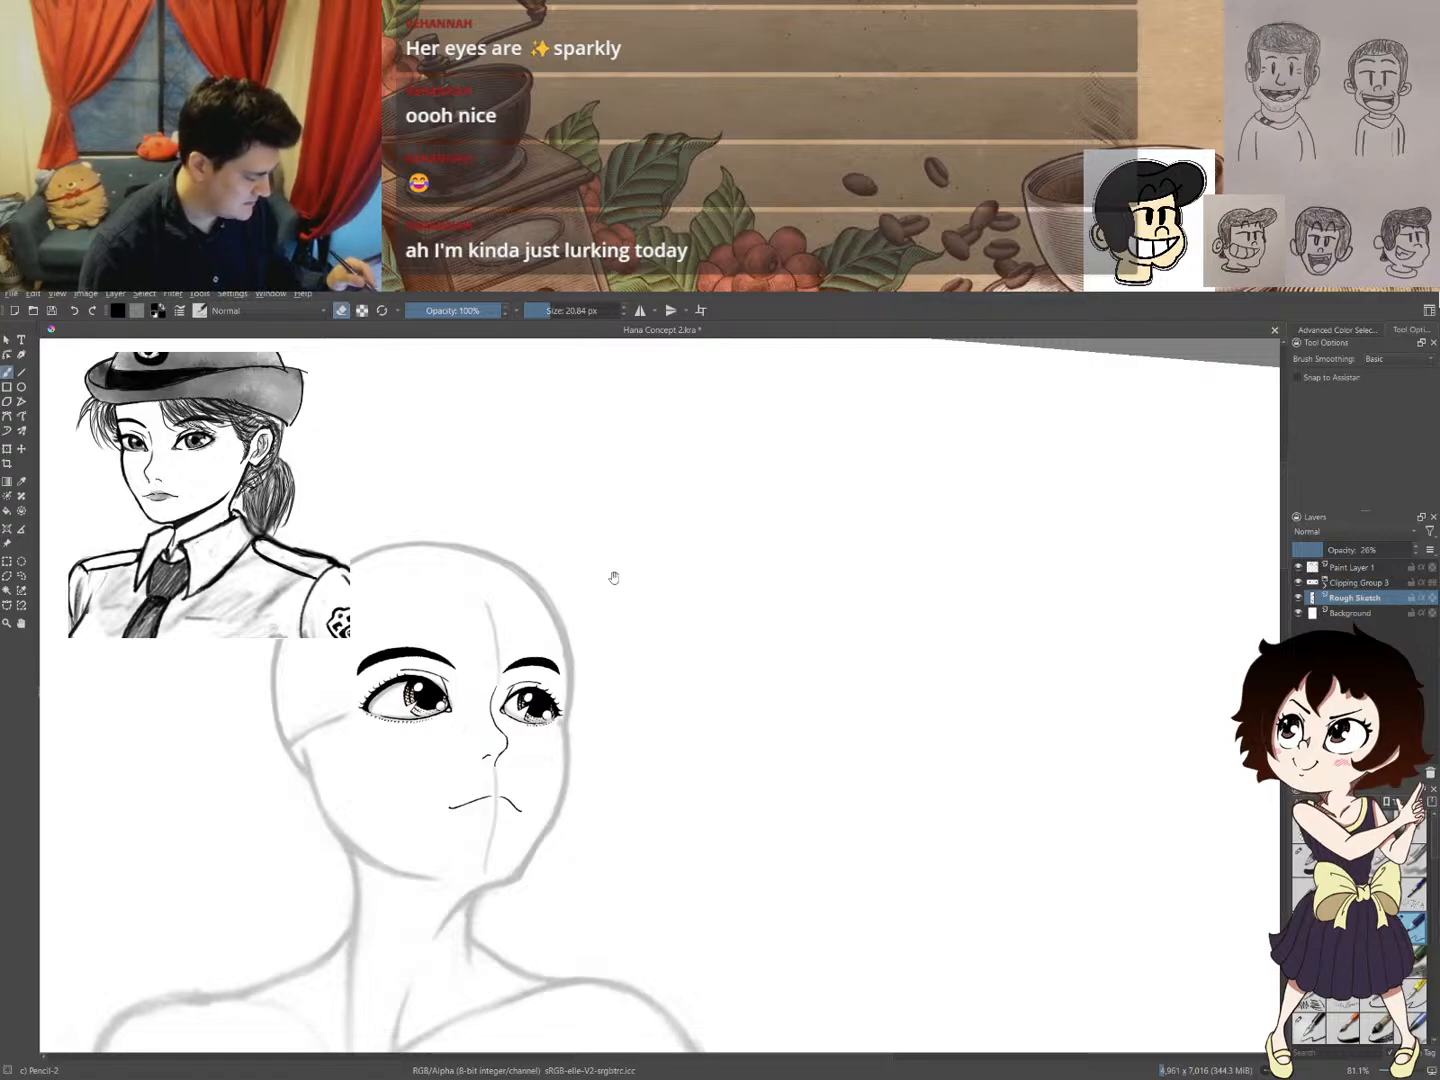
# - Erase the back-of-skull contour on the Rough Sketch layer and redraw it as one rounded curve from the crown down
pyautogui.moveTo(614, 577)
pyautogui.mouseDown()
pyautogui.moveTo(616, 521)
pyautogui.moveTo(496, 521)
pyautogui.moveTo(698, 482)
pyautogui.moveTo(648, 520)
pyautogui.mouseUp()
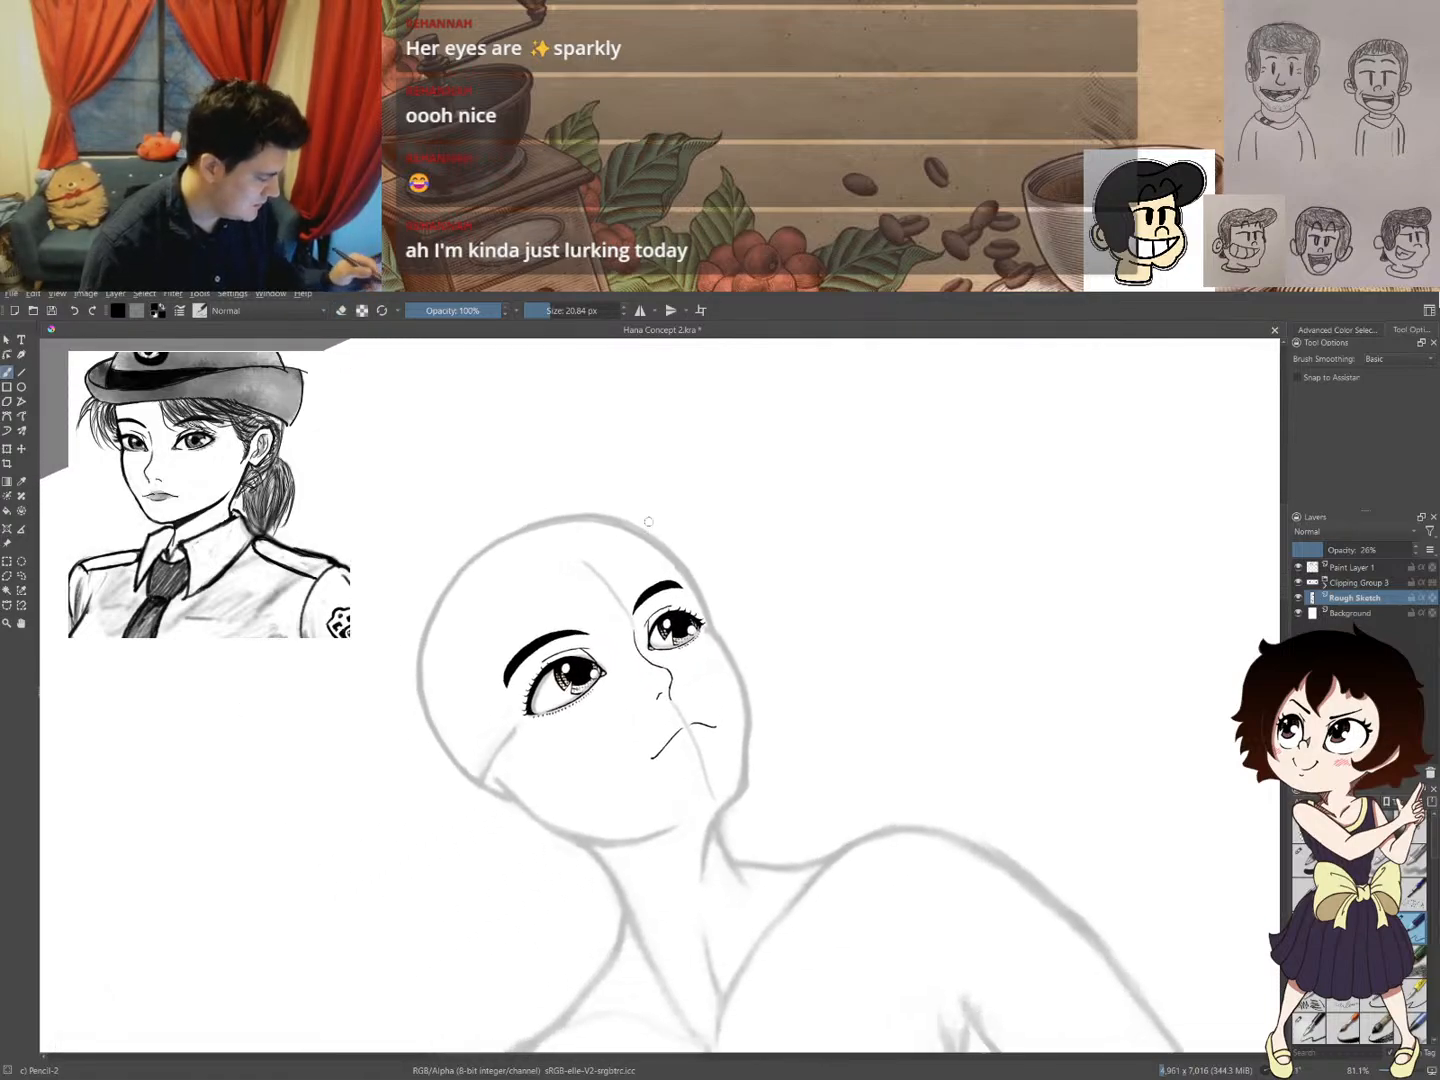
pyautogui.press('e')
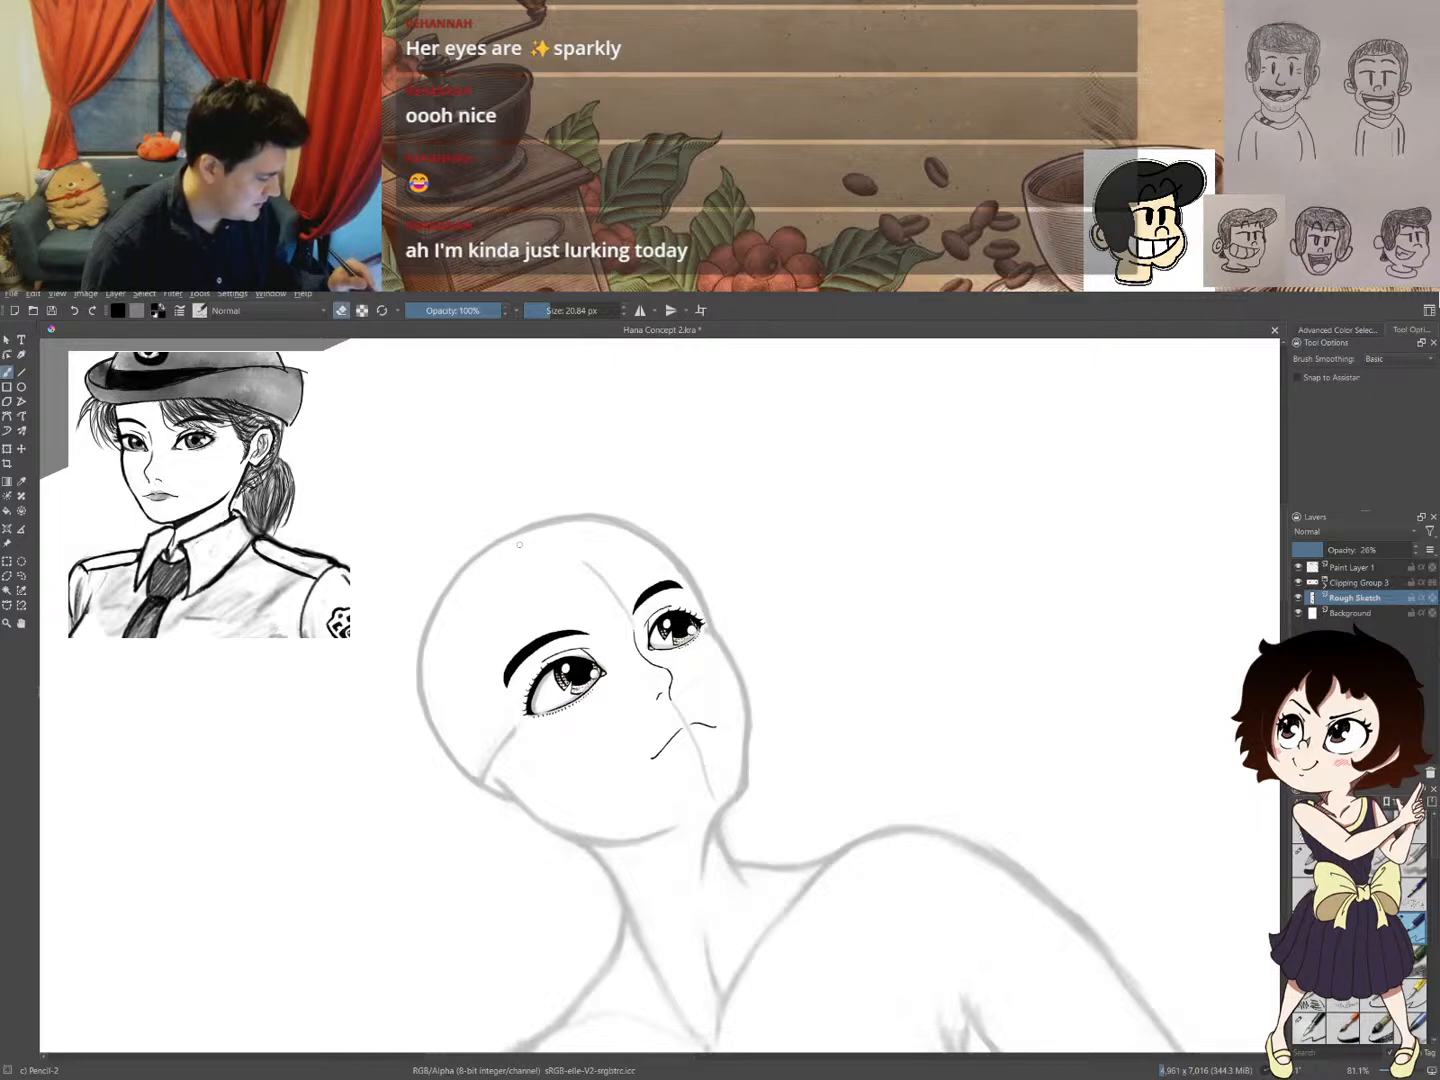
pyautogui.moveTo(511, 540)
pyautogui.mouseDown()
pyautogui.moveTo(440, 595)
pyautogui.moveTo(489, 546)
pyautogui.moveTo(431, 612)
pyautogui.moveTo(419, 704)
pyautogui.mouseUp()
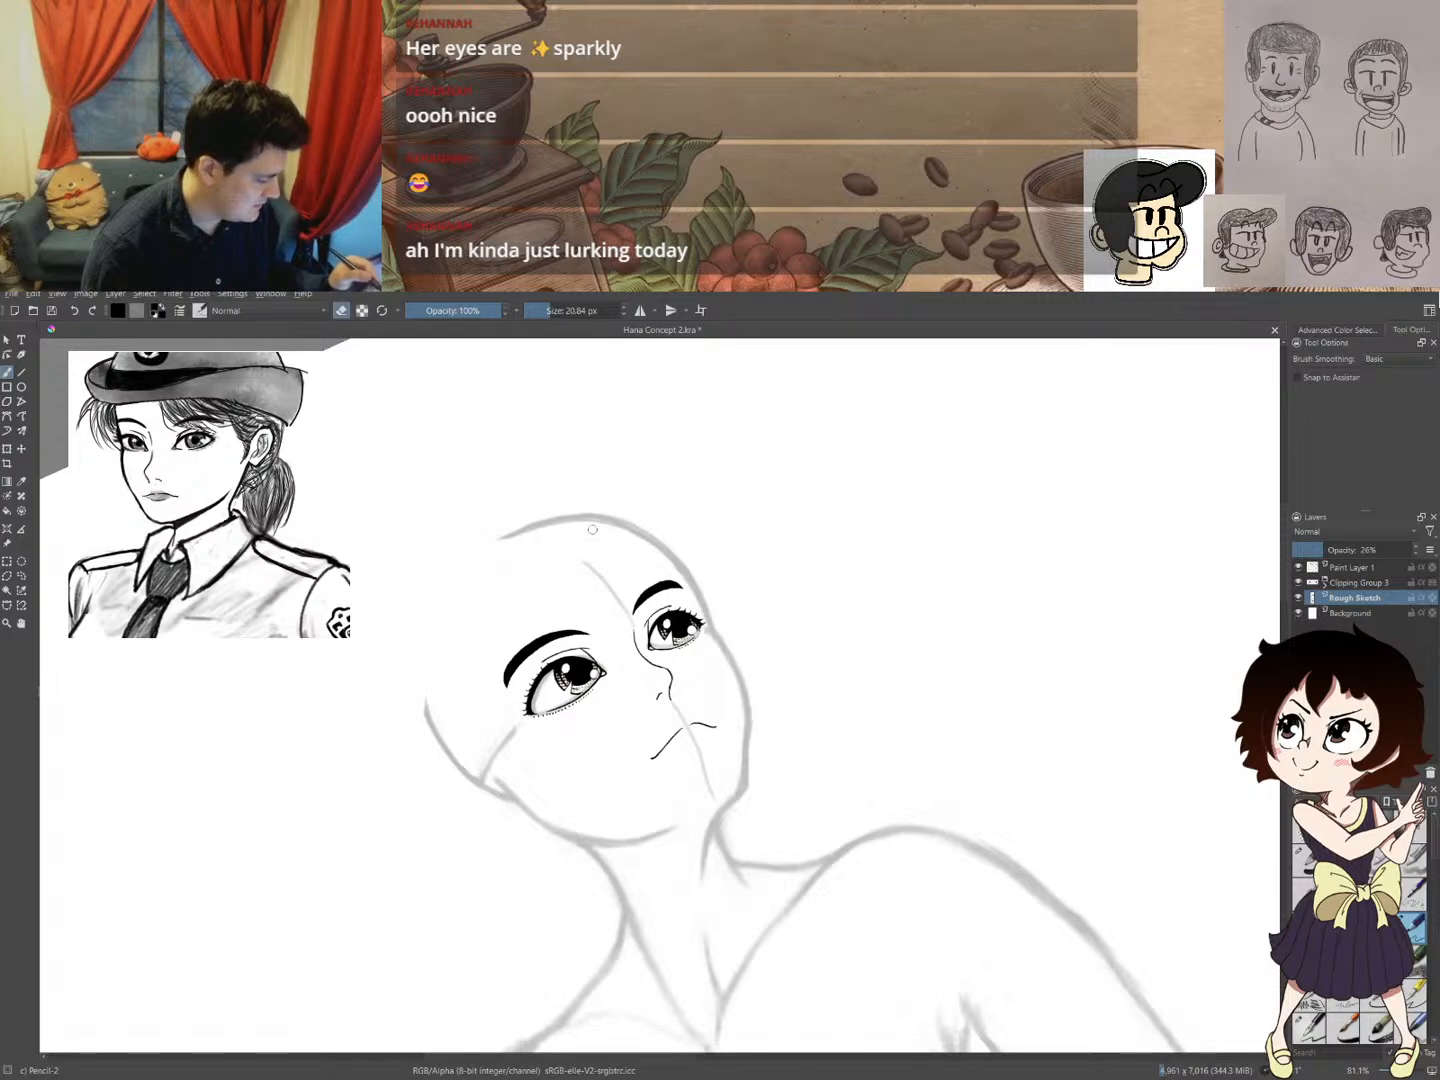
pyautogui.moveTo(588, 522); pyautogui.dragTo(500, 550)
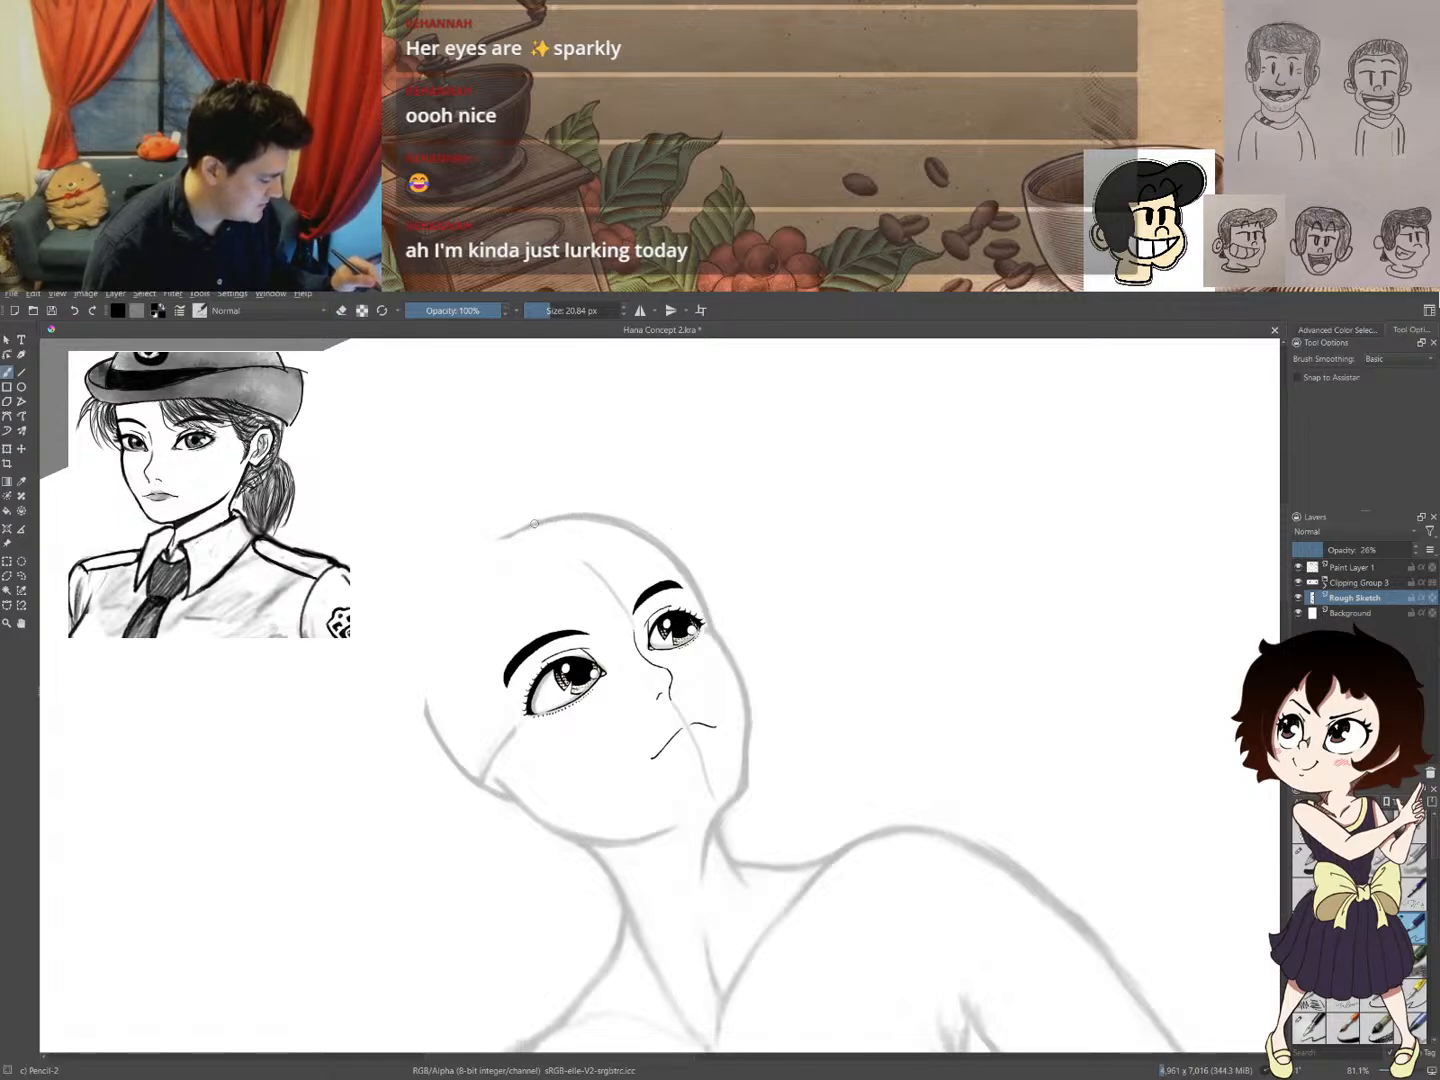
pyautogui.moveTo(578, 514)
pyautogui.mouseDown()
pyautogui.moveTo(503, 536)
pyautogui.moveTo(444, 620)
pyautogui.mouseUp()
pyautogui.hotkey('ctrl', 'z')
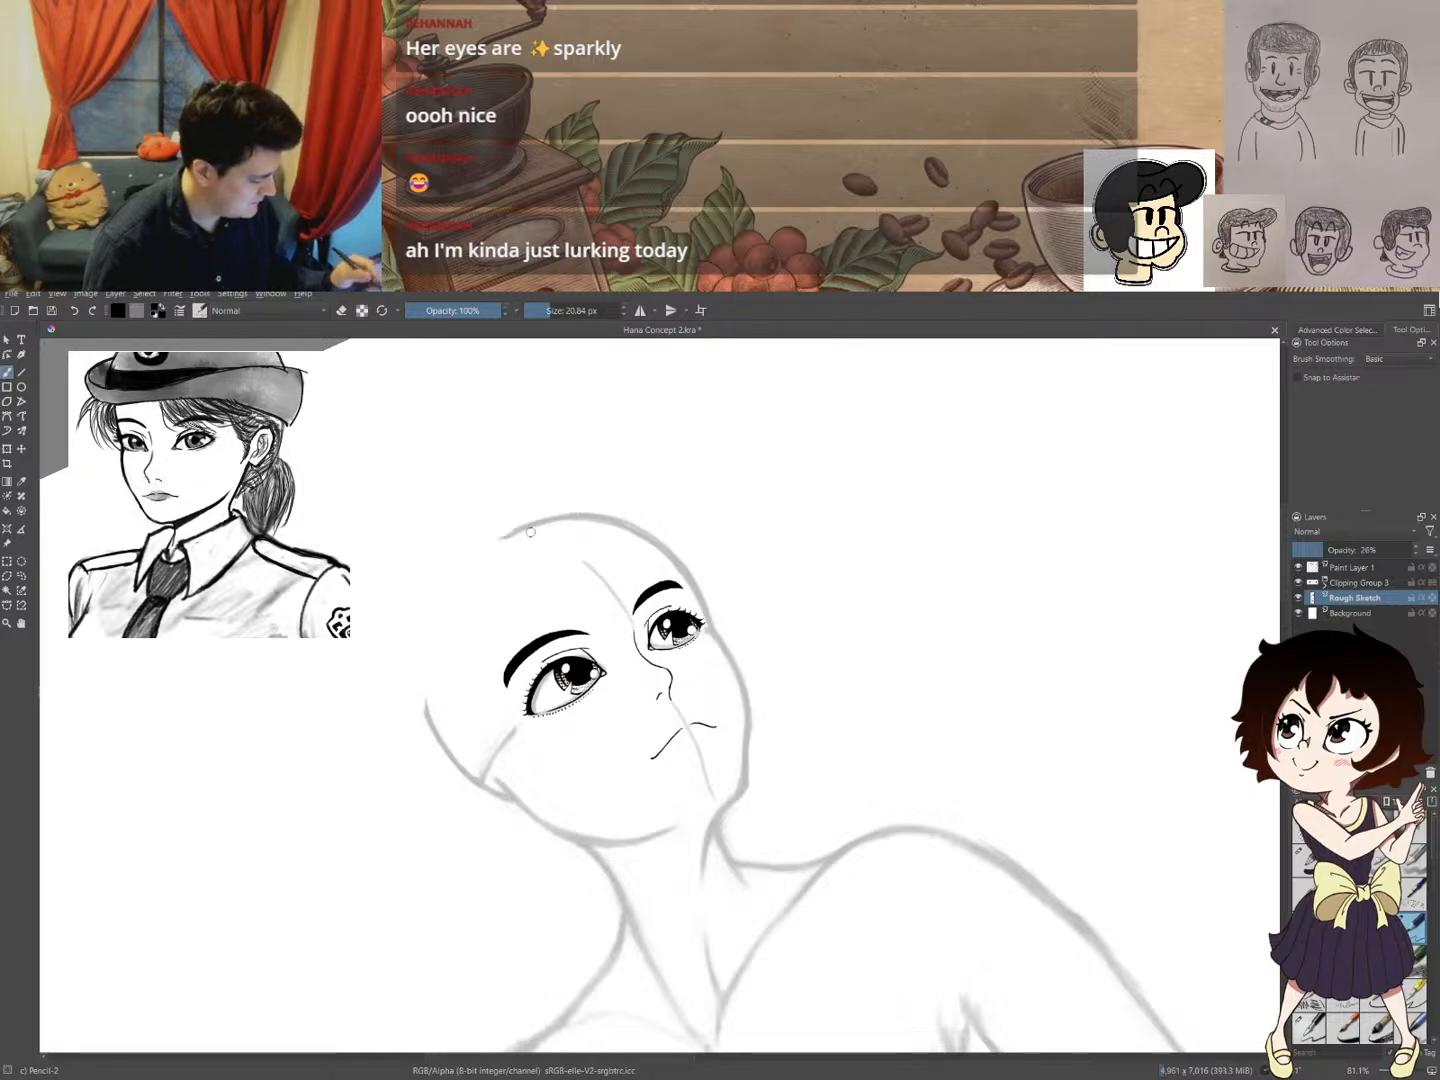
pyautogui.moveTo(611, 520)
pyautogui.mouseDown()
pyautogui.moveTo(535, 518)
pyautogui.moveTo(487, 546)
pyautogui.moveTo(443, 611)
pyautogui.moveTo(428, 704)
pyautogui.mouseUp()
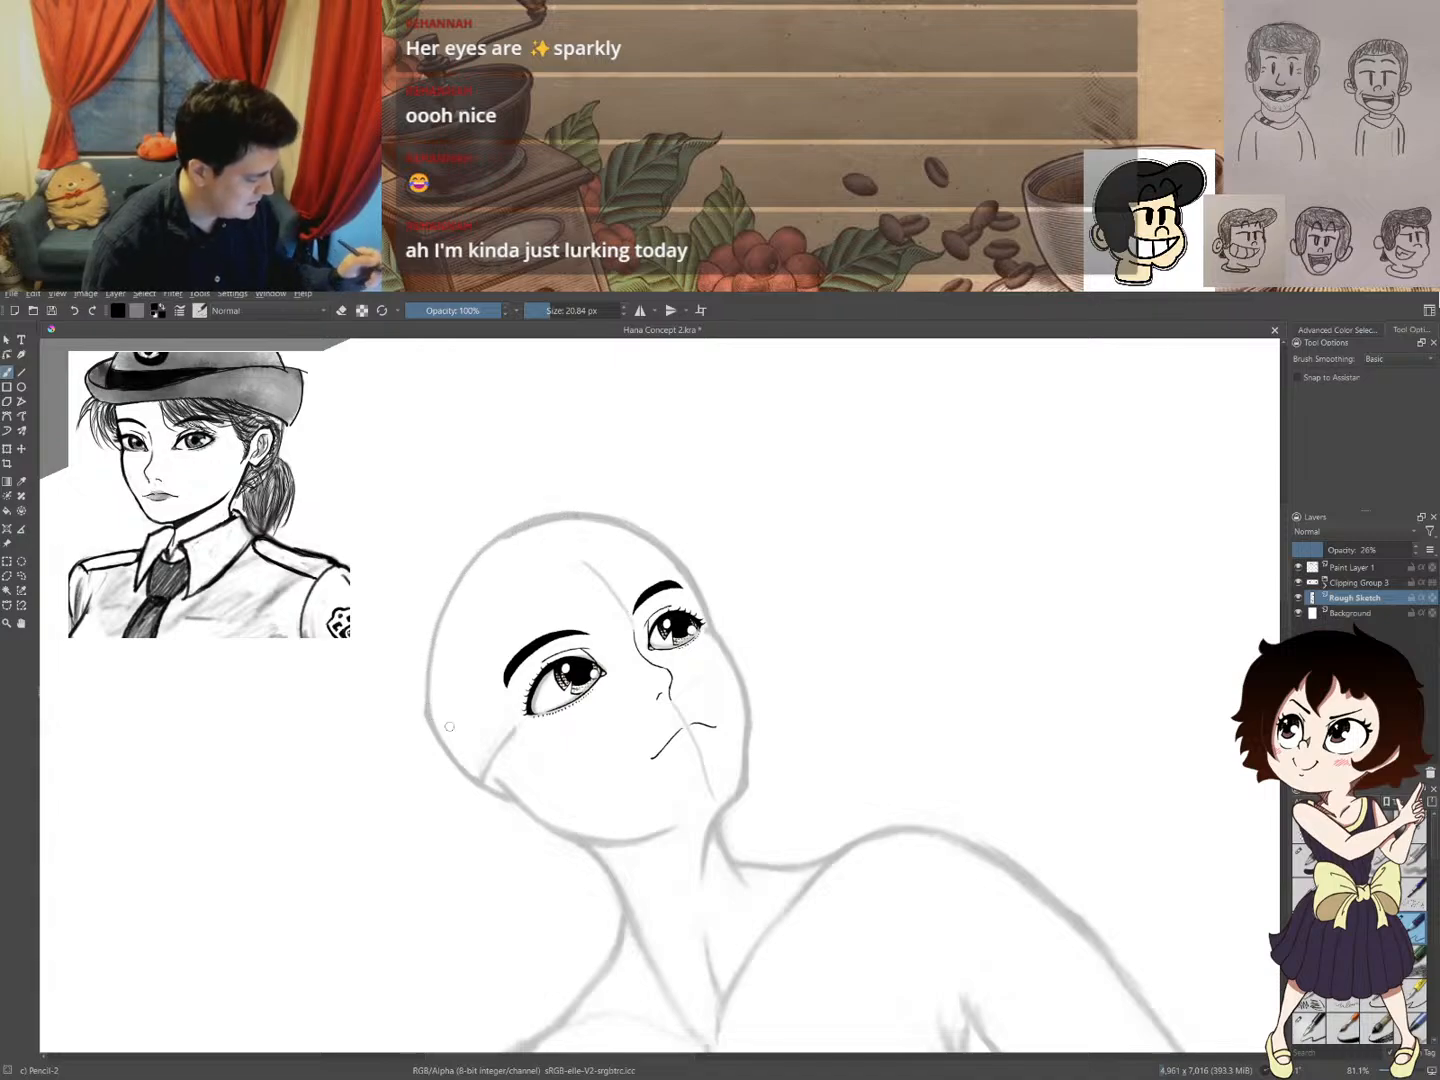
pyautogui.hotkey('ctrl', 'z')
pyautogui.moveTo(511, 545)
pyautogui.mouseDown()
pyautogui.moveTo(497, 541)
pyautogui.moveTo(577, 520)
pyautogui.mouseUp()
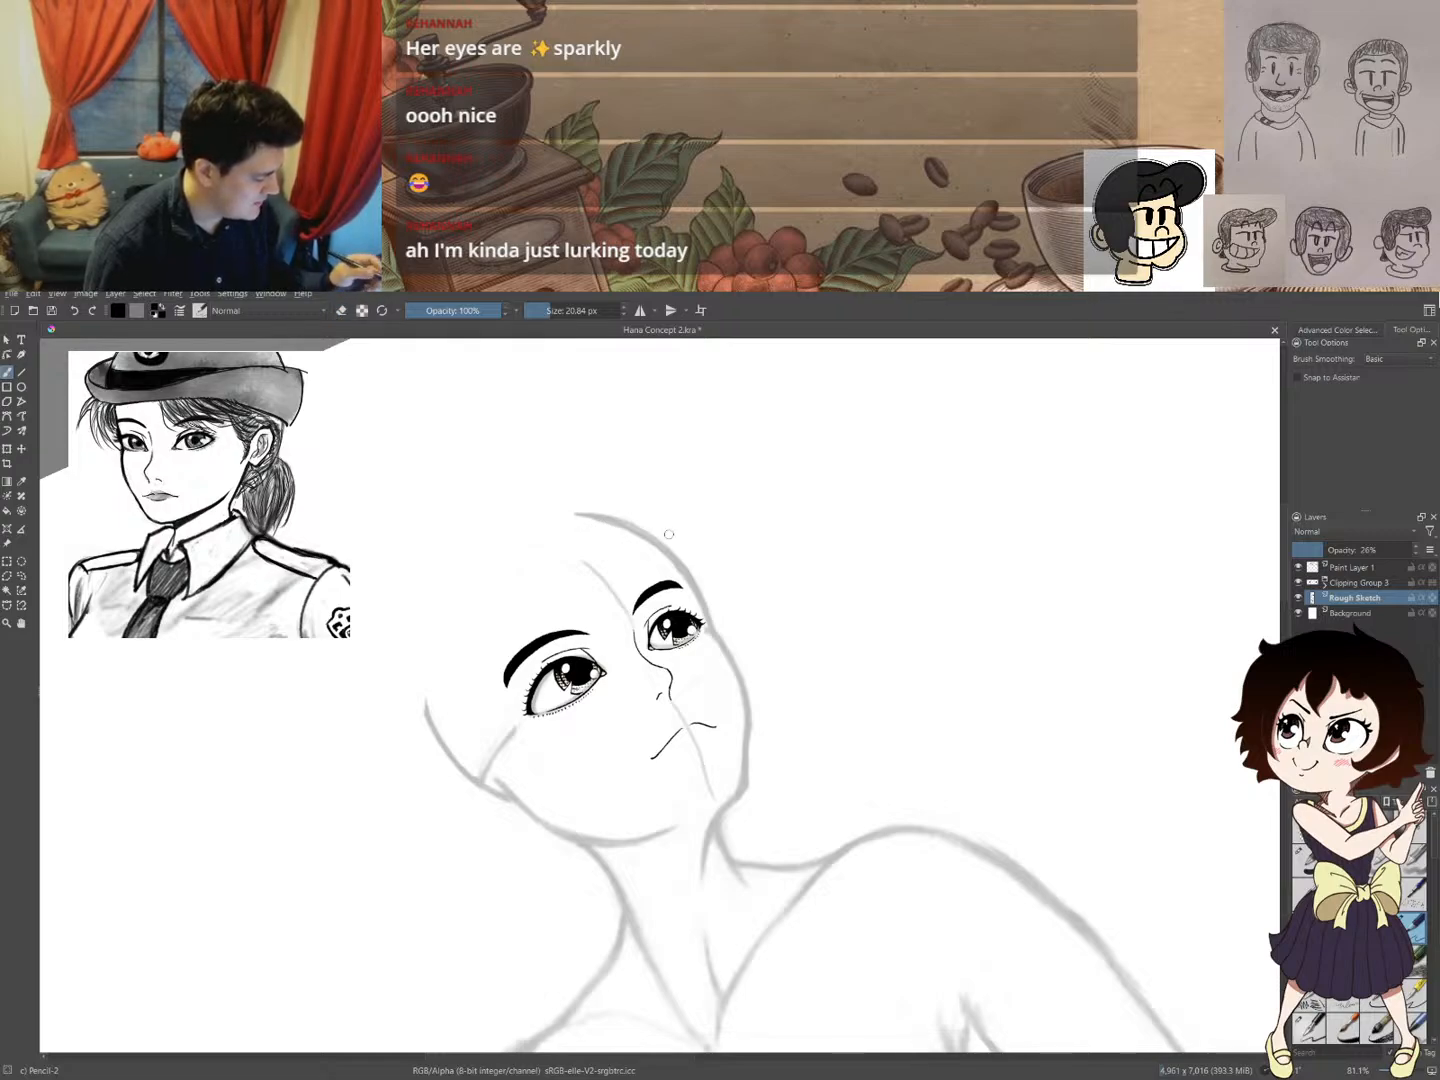
pyautogui.moveTo(616, 522)
pyautogui.mouseDown()
pyautogui.moveTo(527, 517)
pyautogui.moveTo(459, 563)
pyautogui.moveTo(418, 670)
pyautogui.moveTo(430, 722)
pyautogui.moveTo(420, 661)
pyautogui.moveTo(433, 603)
pyautogui.mouseUp()
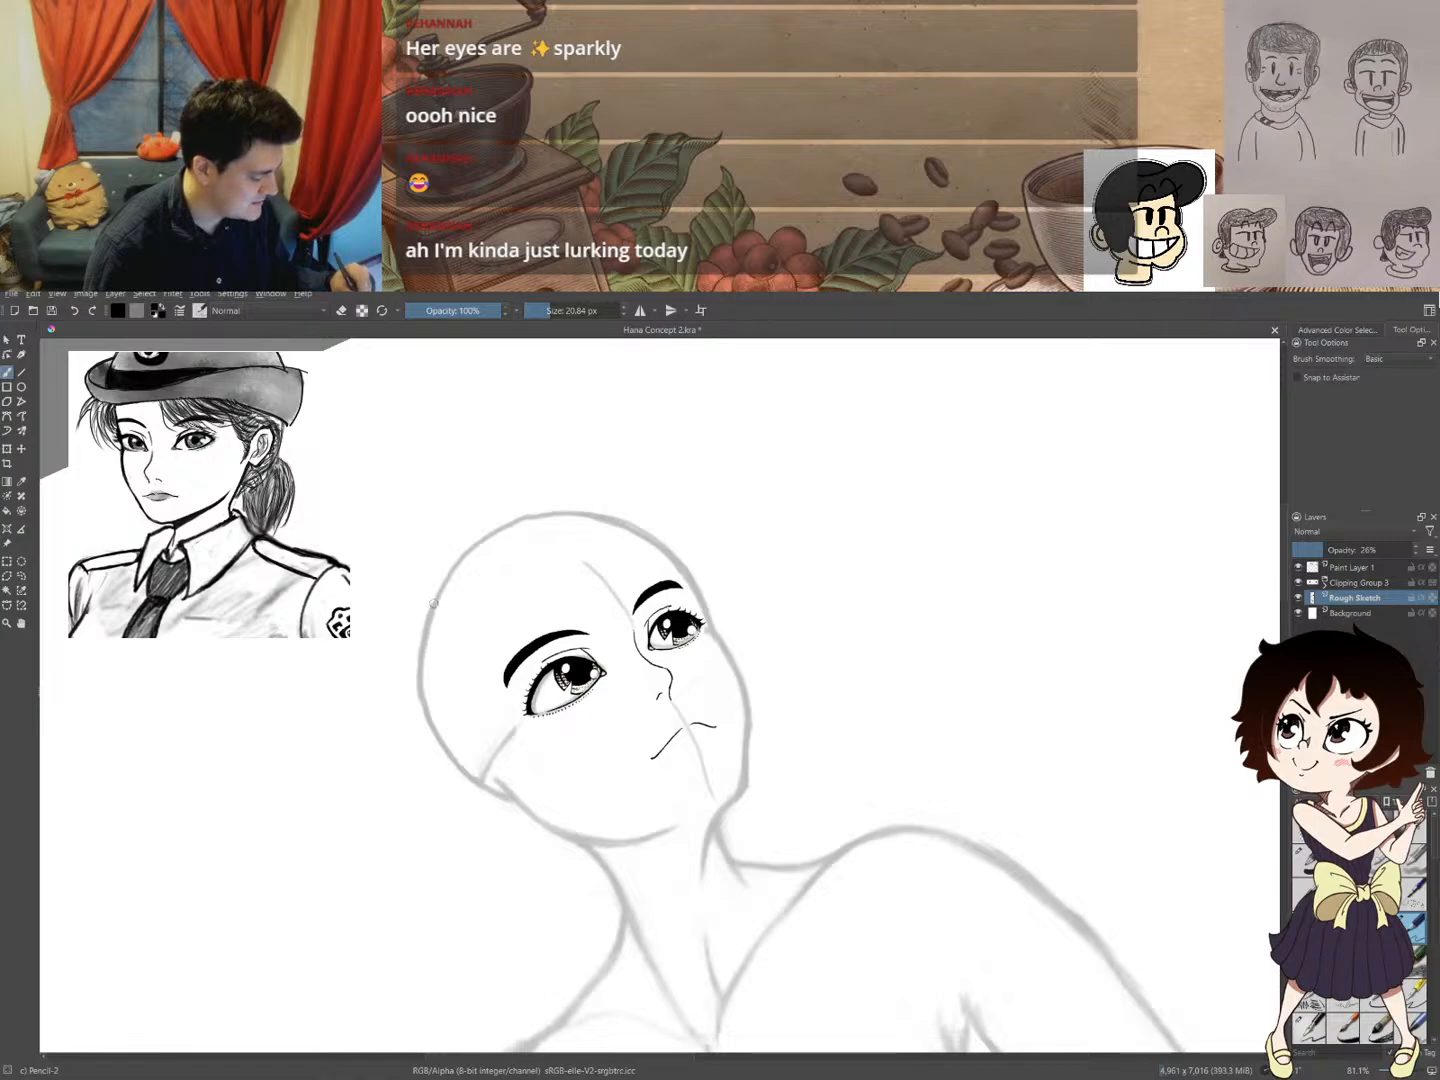
# - Refine the back of the skull with a smoother contour between the crown and the ear guideline
pyautogui.moveTo(814, 570)
pyautogui.mouseDown()
pyautogui.moveTo(644, 855)
pyautogui.moveTo(796, 669)
pyautogui.moveTo(621, 525)
pyautogui.moveTo(194, 715)
pyautogui.moveTo(559, 701)
pyautogui.moveTo(530, 554)
pyautogui.moveTo(504, 623)
pyautogui.moveTo(257, 770)
pyautogui.moveTo(604, 765)
pyautogui.moveTo(804, 511)
pyautogui.mouseUp()
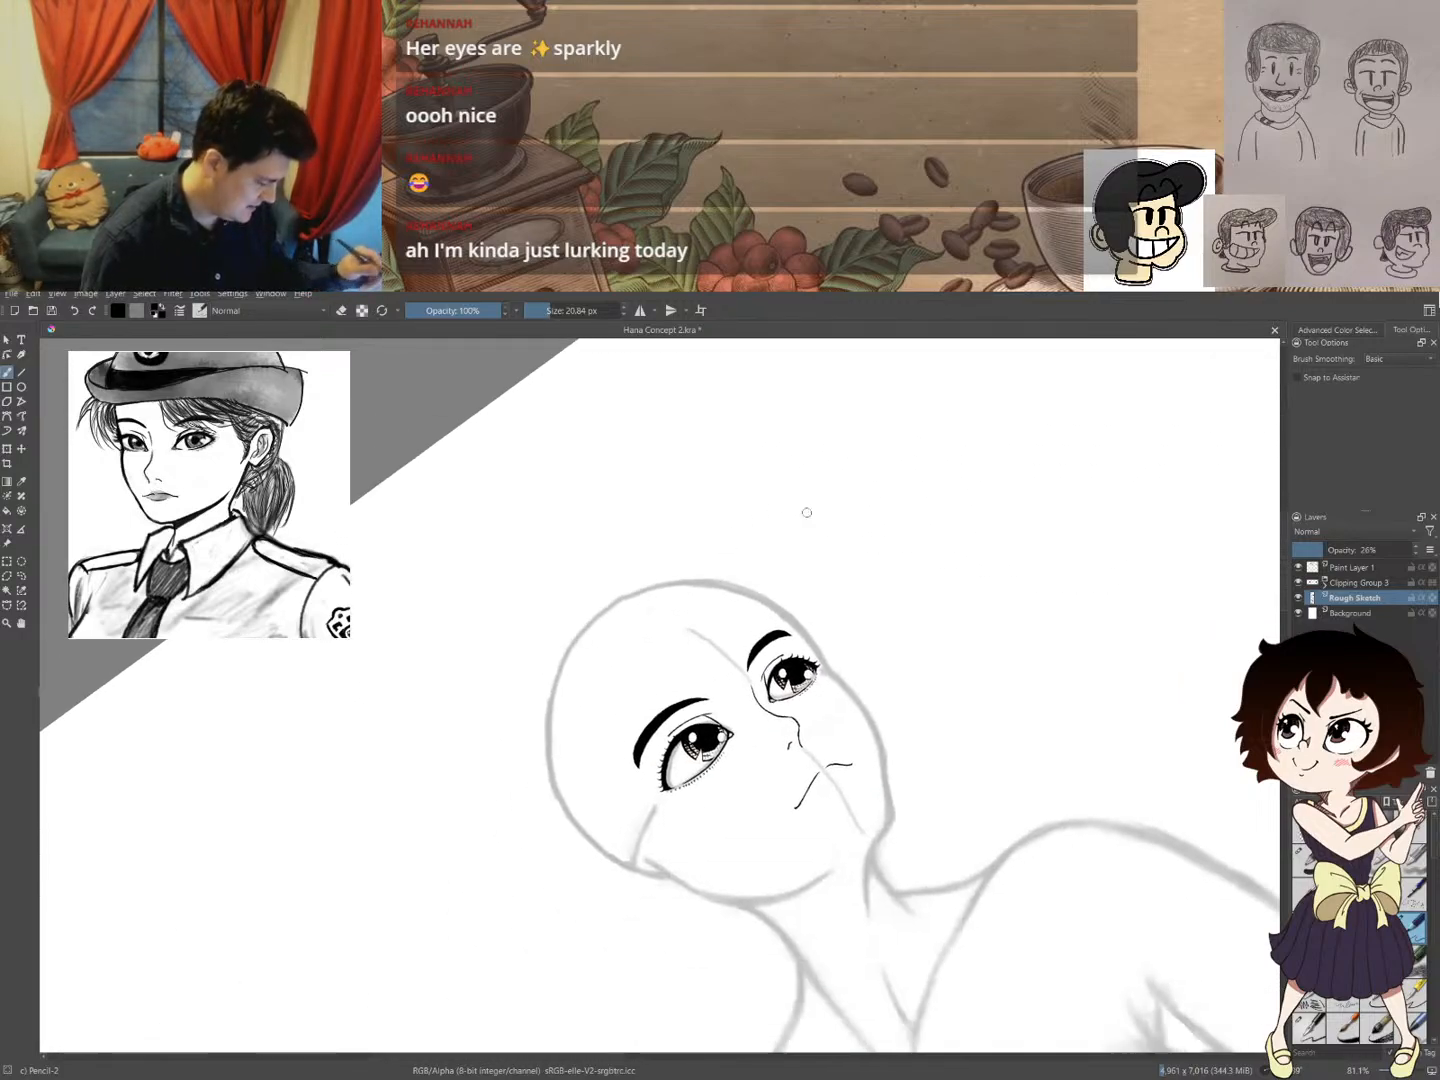
pyautogui.moveTo(739, 591)
pyautogui.mouseDown()
pyautogui.moveTo(633, 586)
pyautogui.moveTo(576, 624)
pyautogui.moveTo(546, 687)
pyautogui.moveTo(549, 784)
pyautogui.mouseUp()
pyautogui.hotkey('ctrl', 'z')
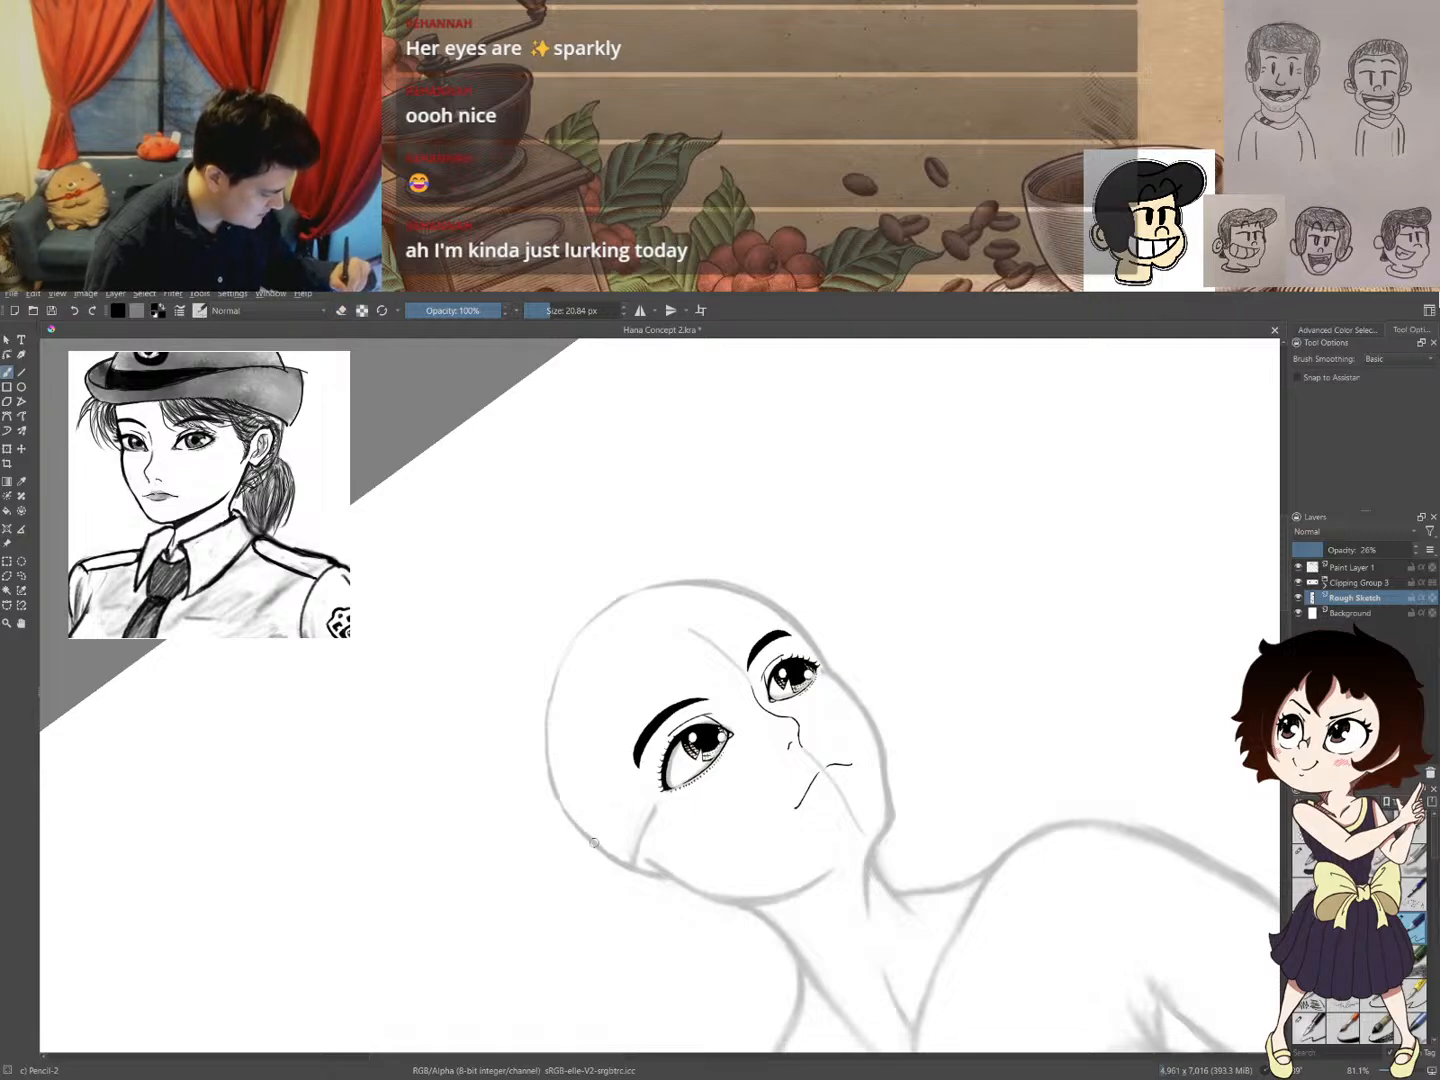
pyautogui.moveTo(557, 792)
pyautogui.mouseDown()
pyautogui.moveTo(562, 658)
pyautogui.moveTo(623, 595)
pyautogui.mouseUp()
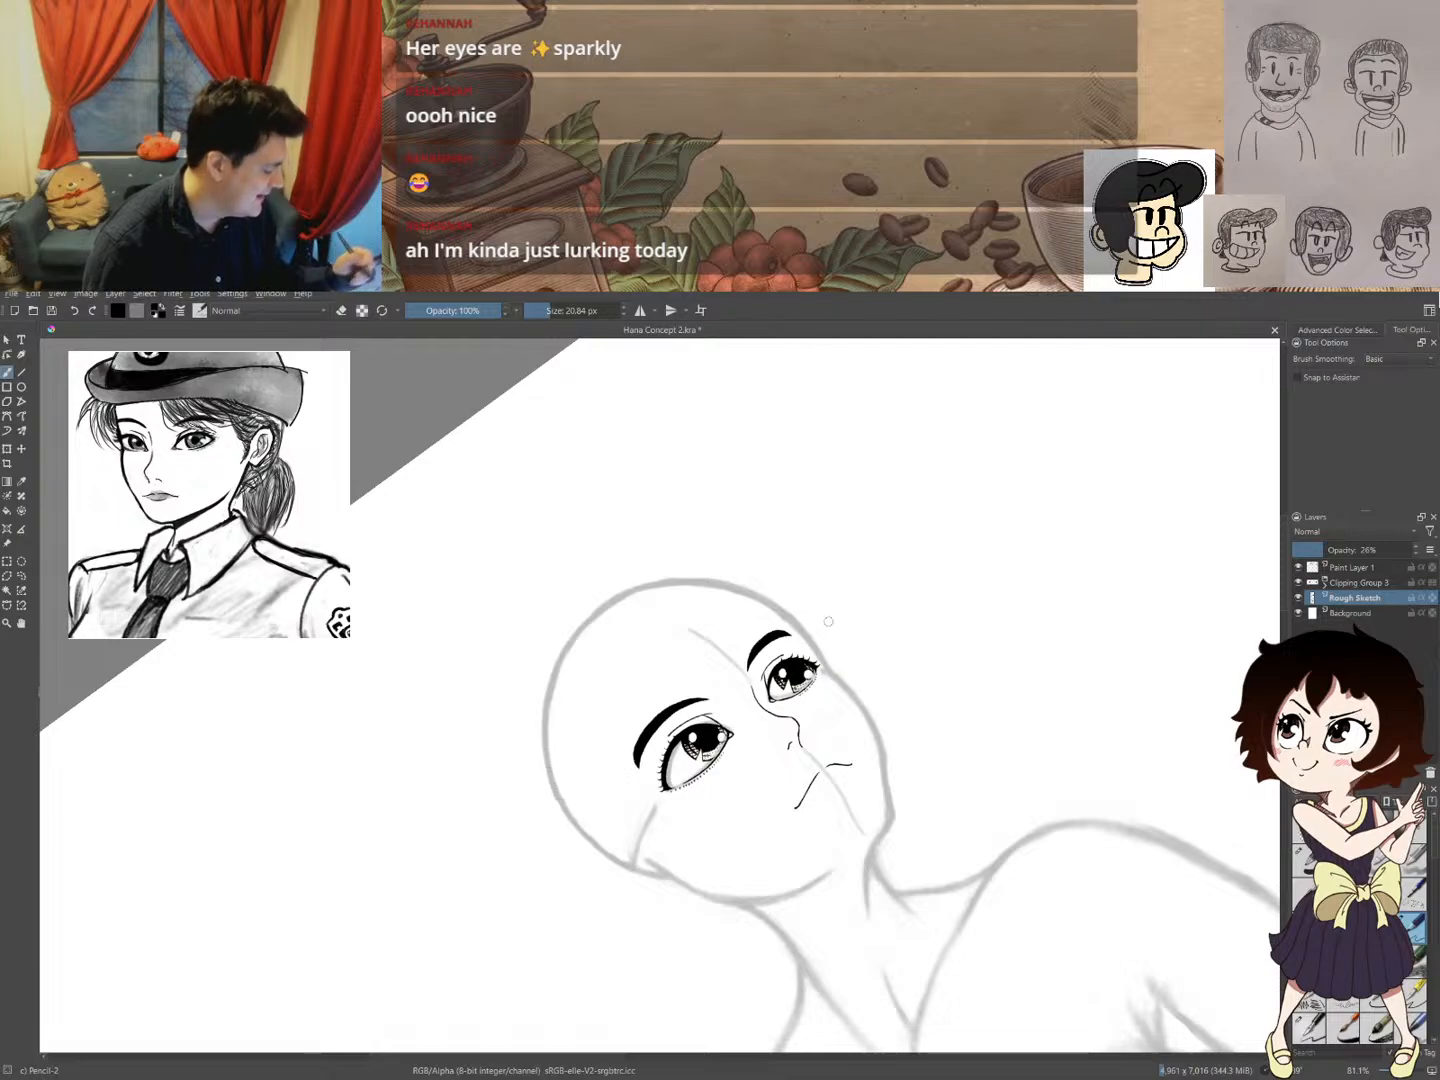
# - Touch up the forehead contour above the far eye on the Rough Sketch layer, alternating Pencil-2 strokes with erasing
pyautogui.moveTo(910, 574)
pyautogui.mouseDown()
pyautogui.moveTo(814, 860)
pyautogui.moveTo(748, 888)
pyautogui.mouseUp()
pyautogui.moveTo(810, 794); pyautogui.dragTo(681, 689)
pyautogui.press('e')
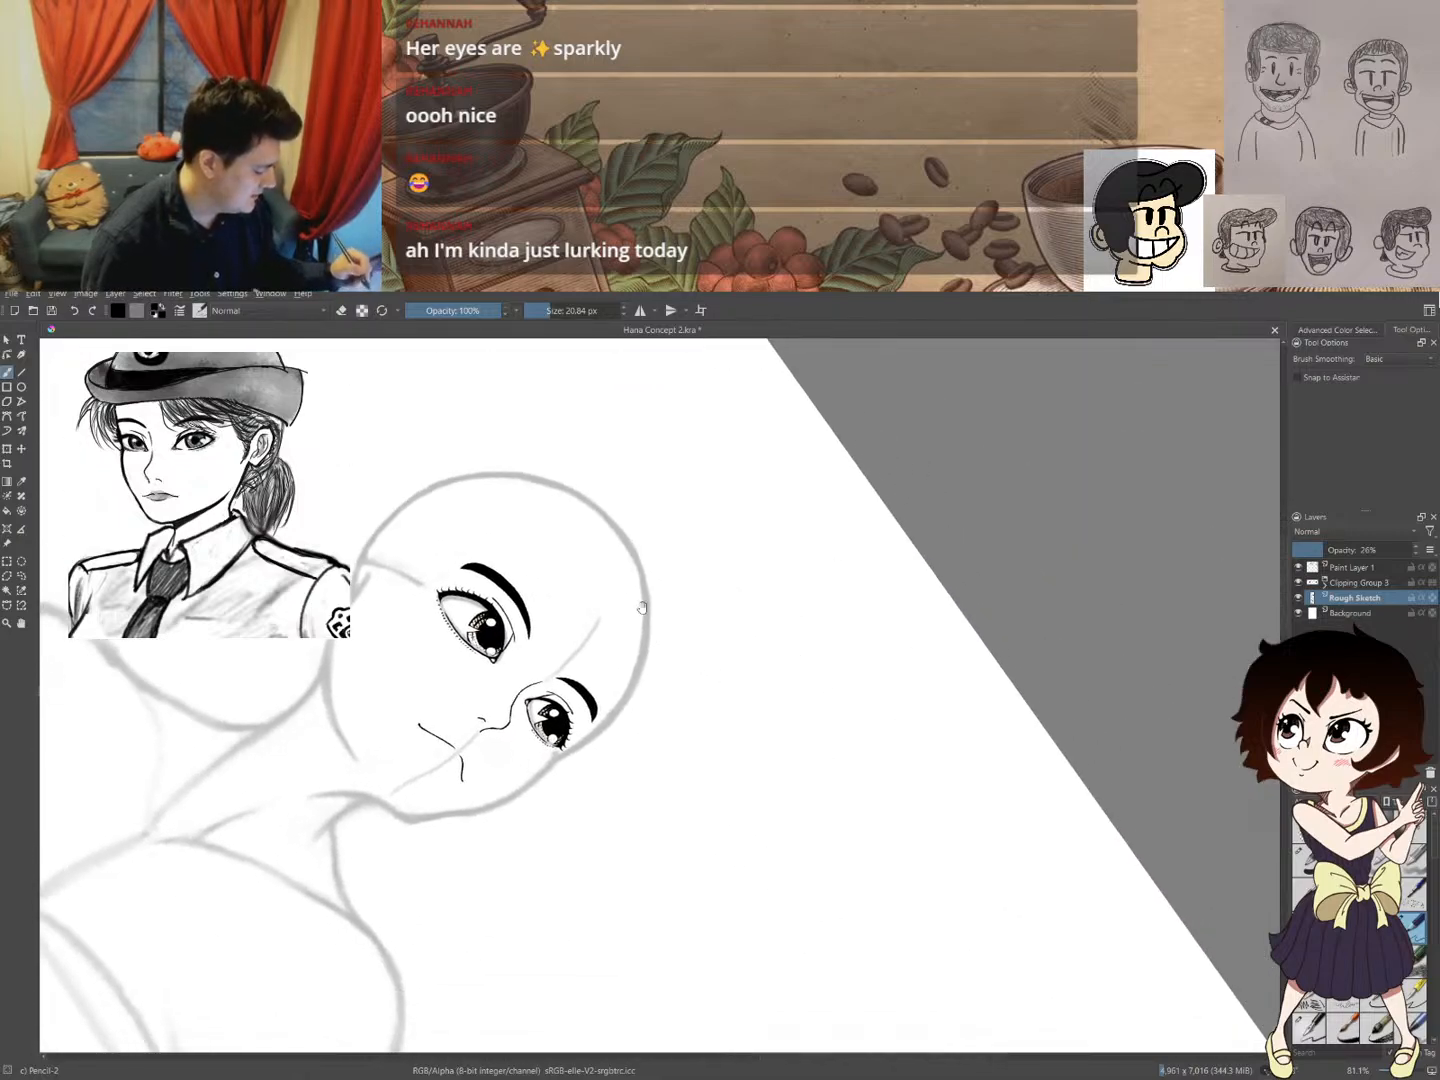
pyautogui.moveTo(642, 595); pyautogui.dragTo(625, 694)
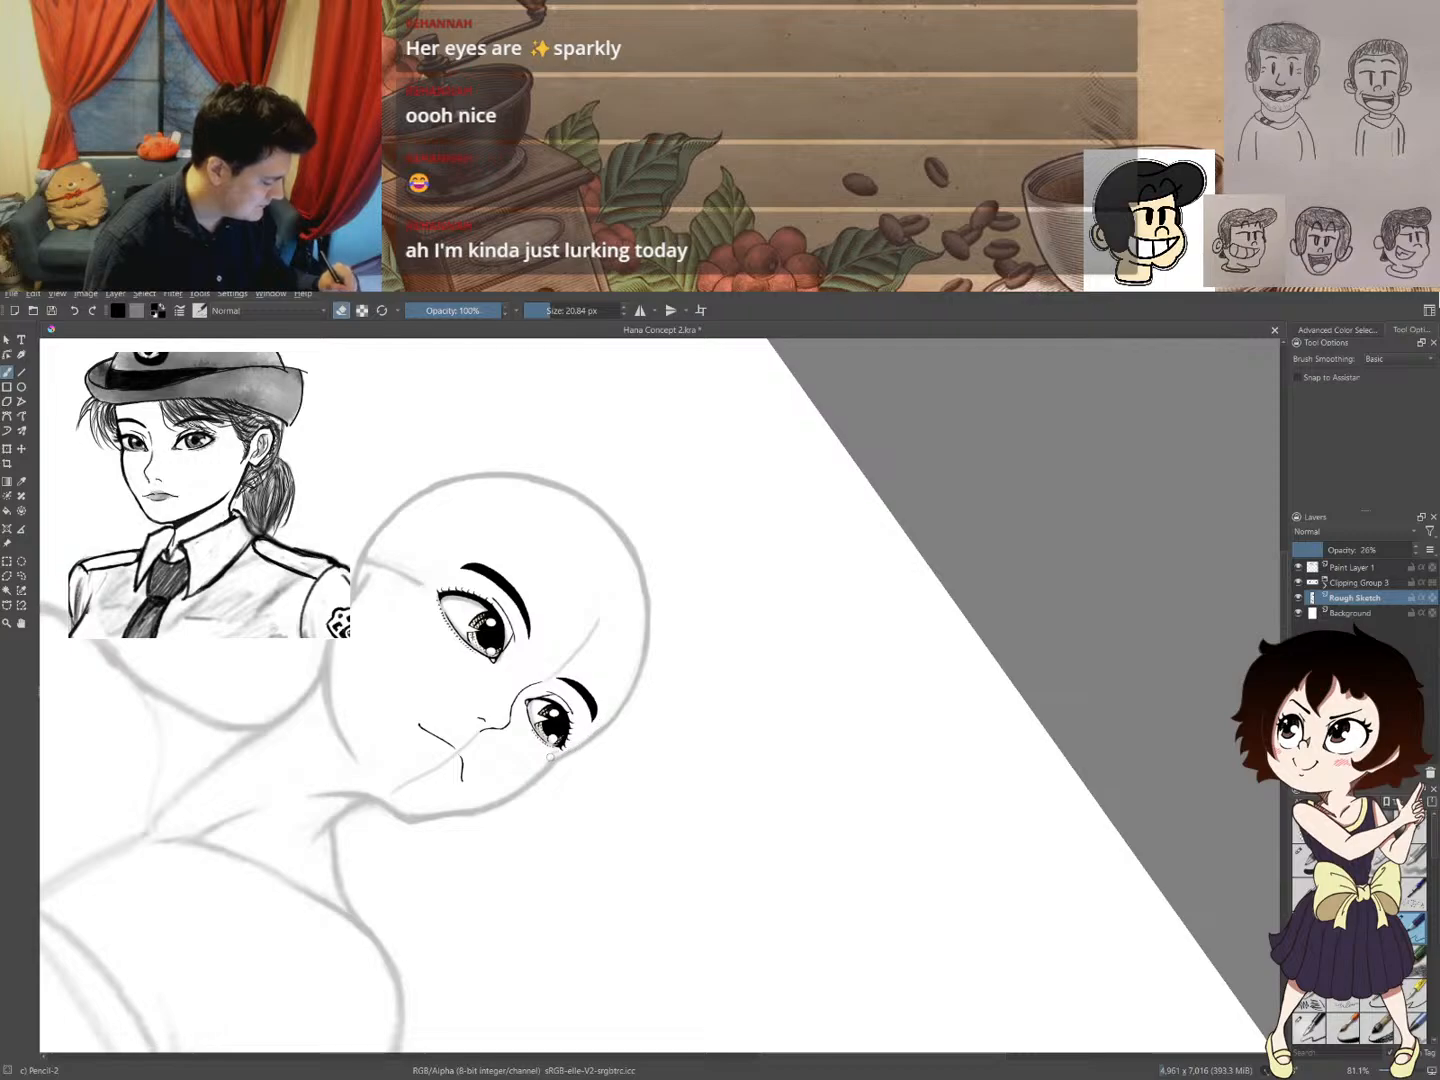
pyautogui.press('5')
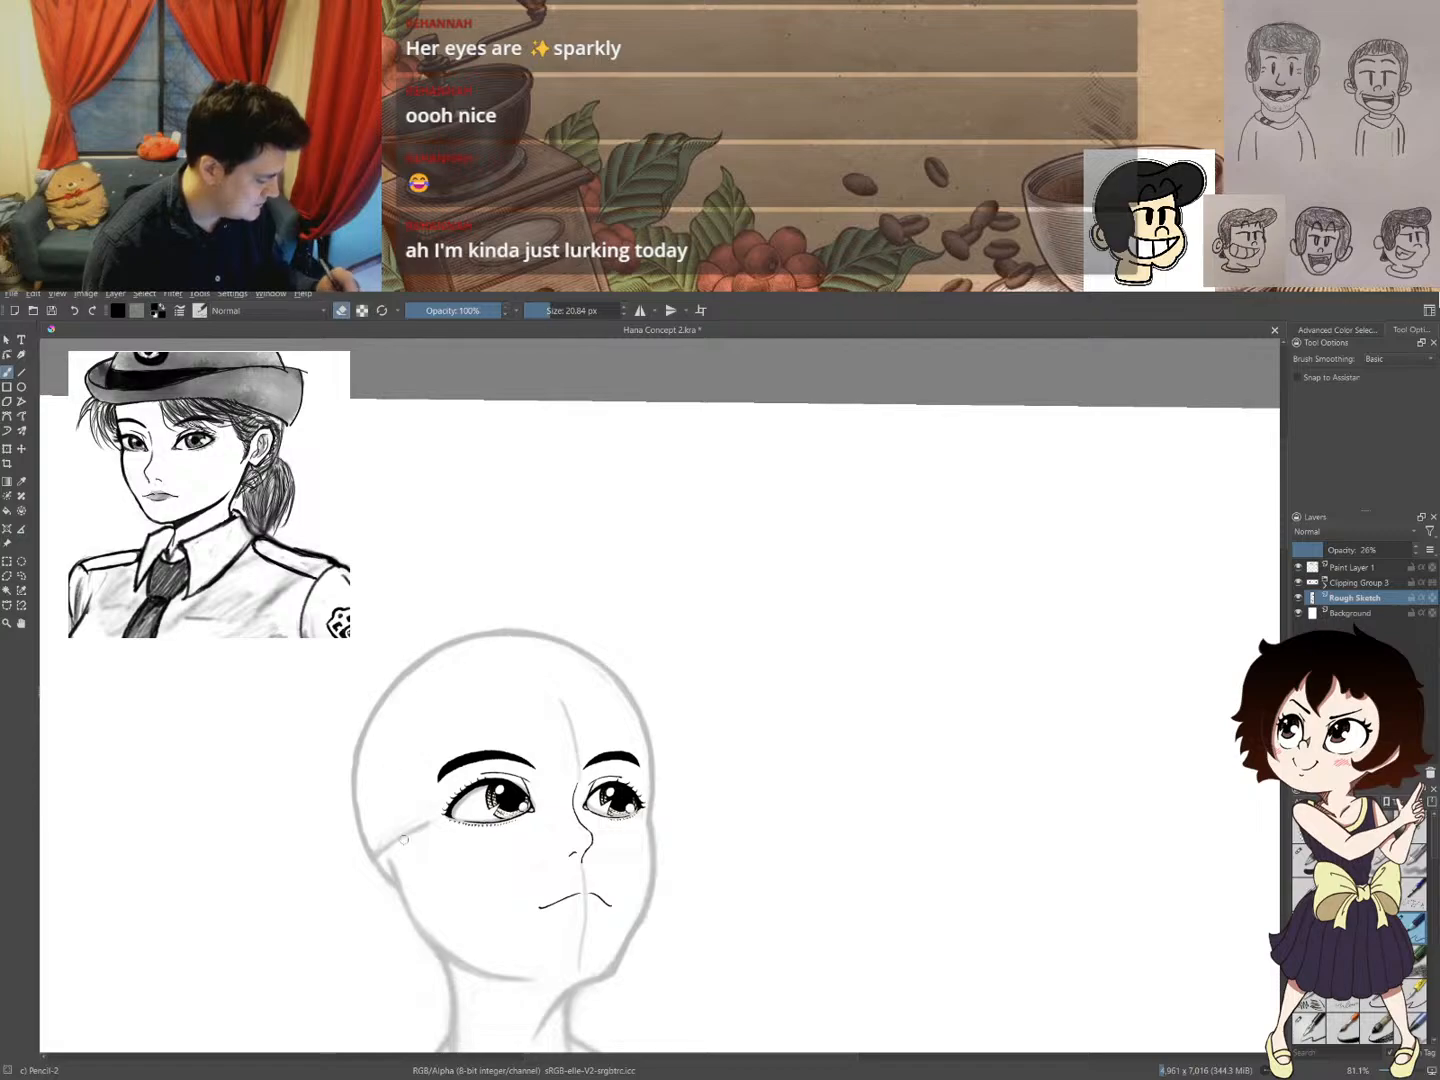
pyautogui.scroll(-2, 688, 706)
pyautogui.moveTo(549, 854); pyautogui.dragTo(429, 729)
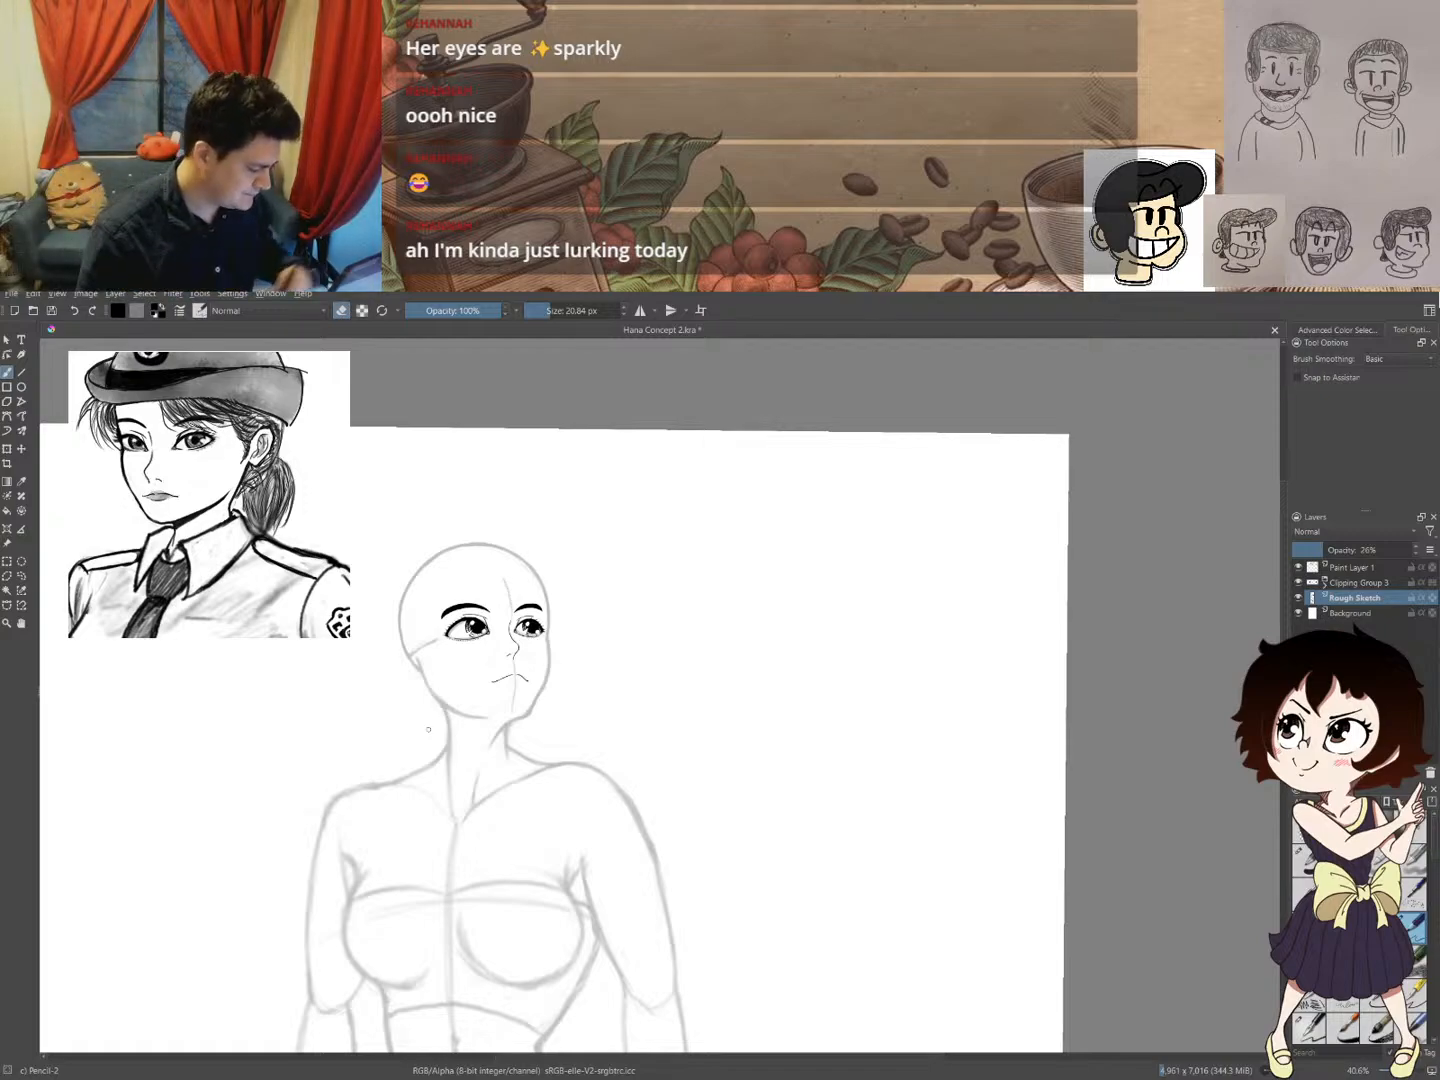
pyautogui.scroll(3, 528, 697)
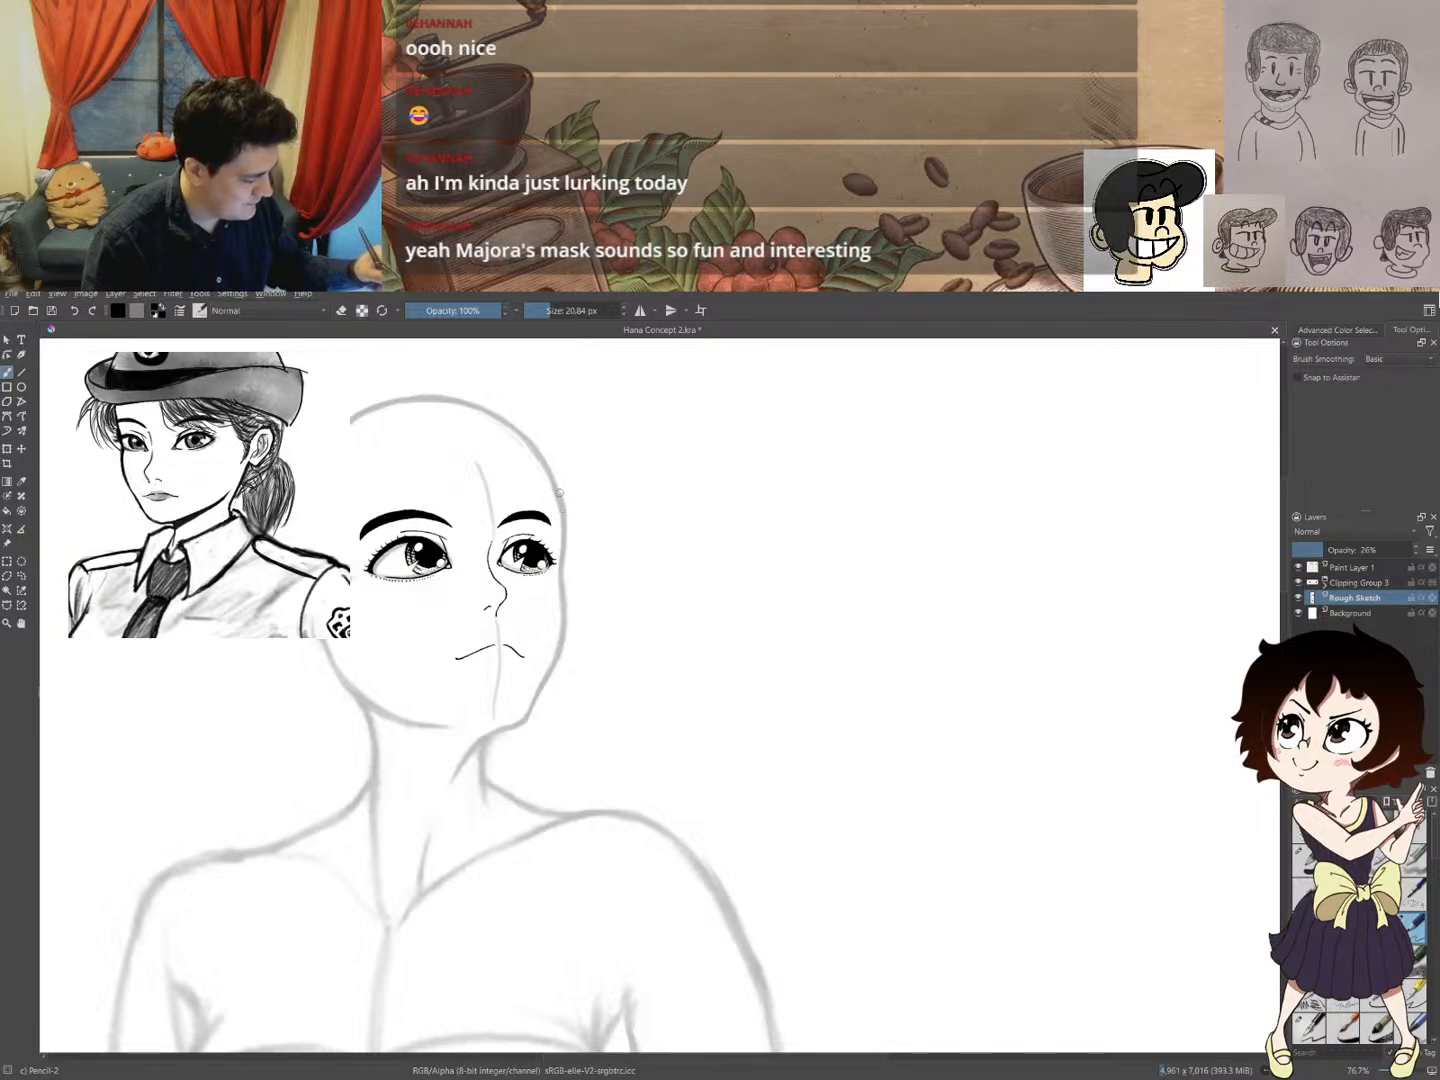
pyautogui.press('e')
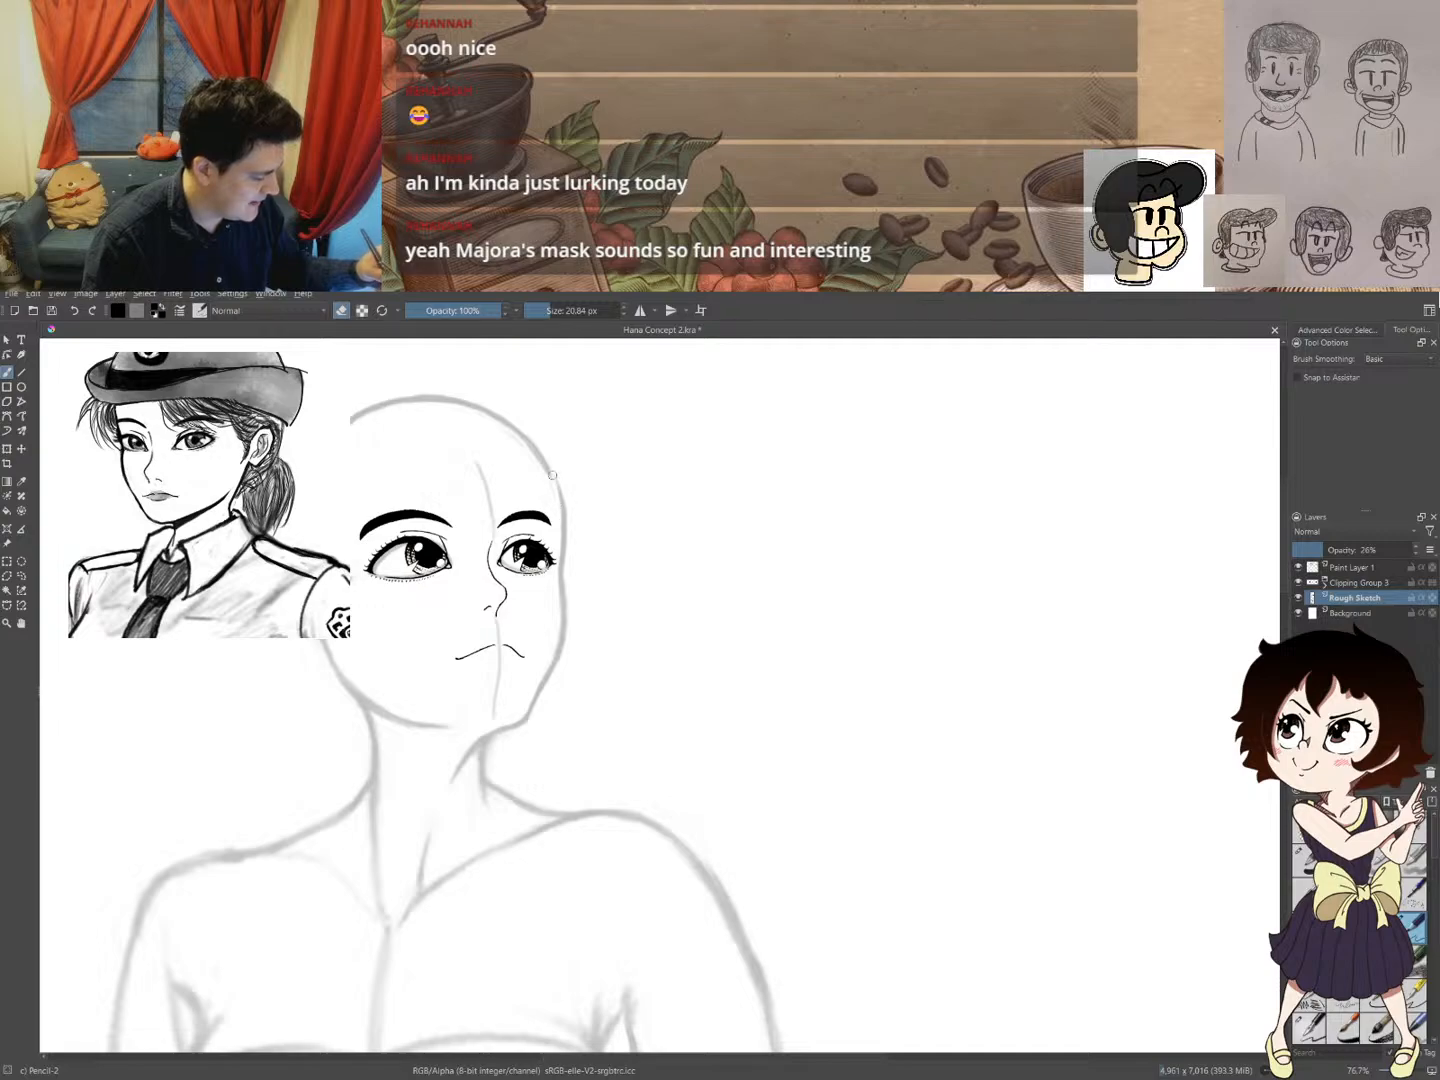
pyautogui.press('e')
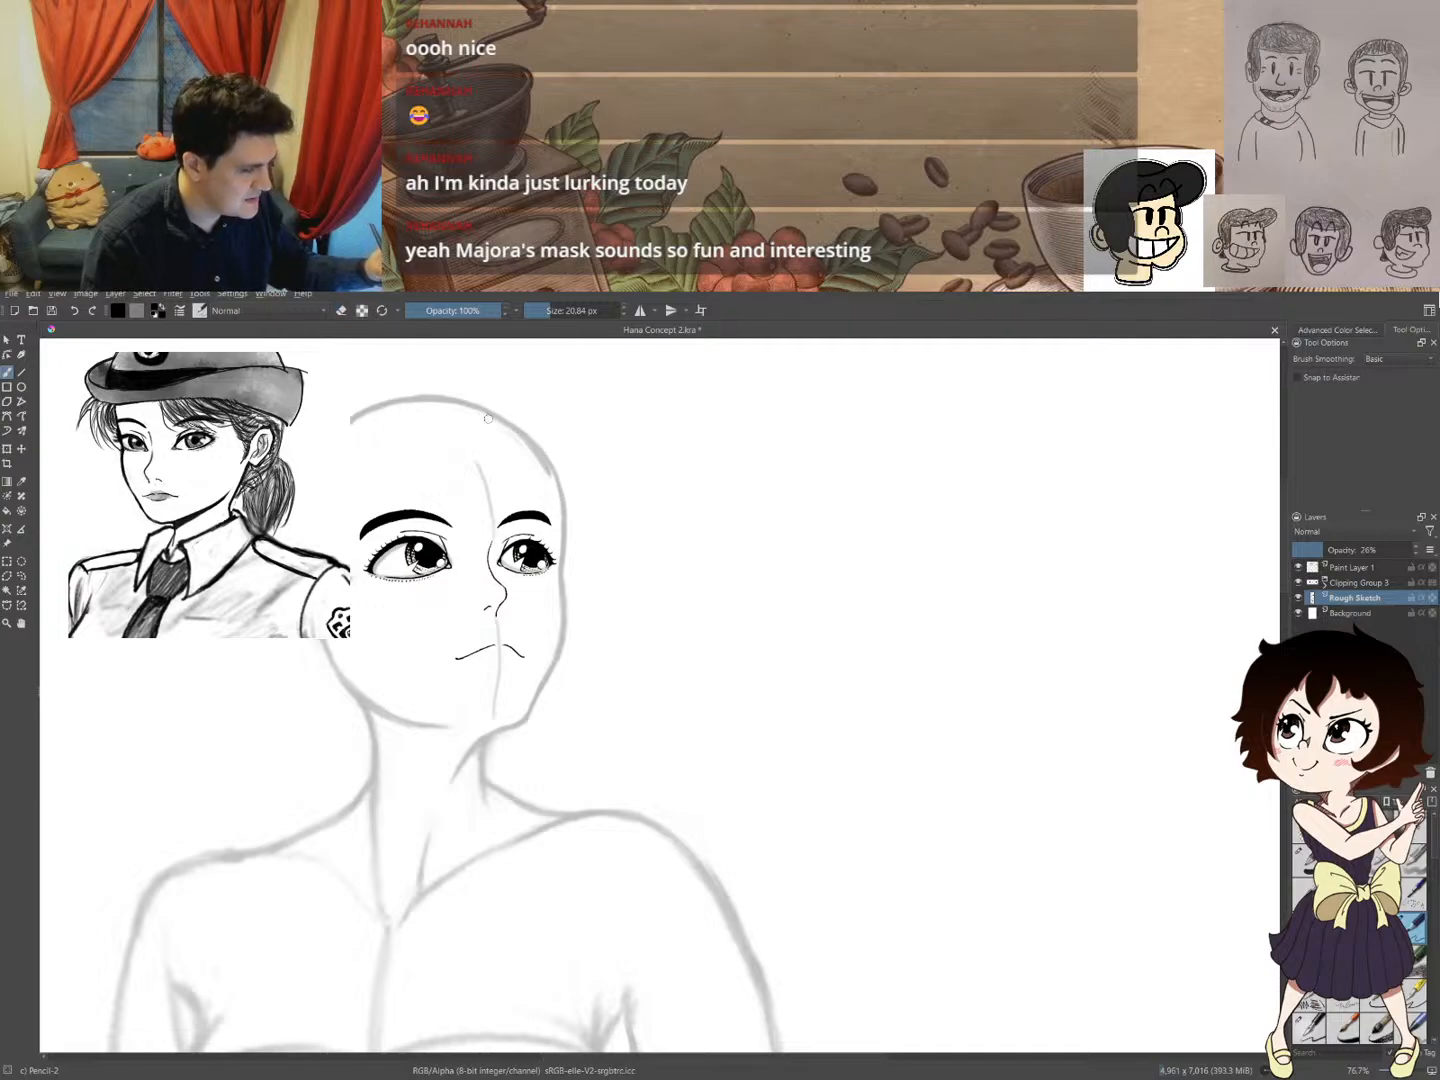
# - Redraw the contour from the forehead over the crown as a fuller curve and erase the doubled line
pyautogui.scroll(1, 640, 560)
pyautogui.moveTo(646, 582); pyautogui.dragTo(777, 643)
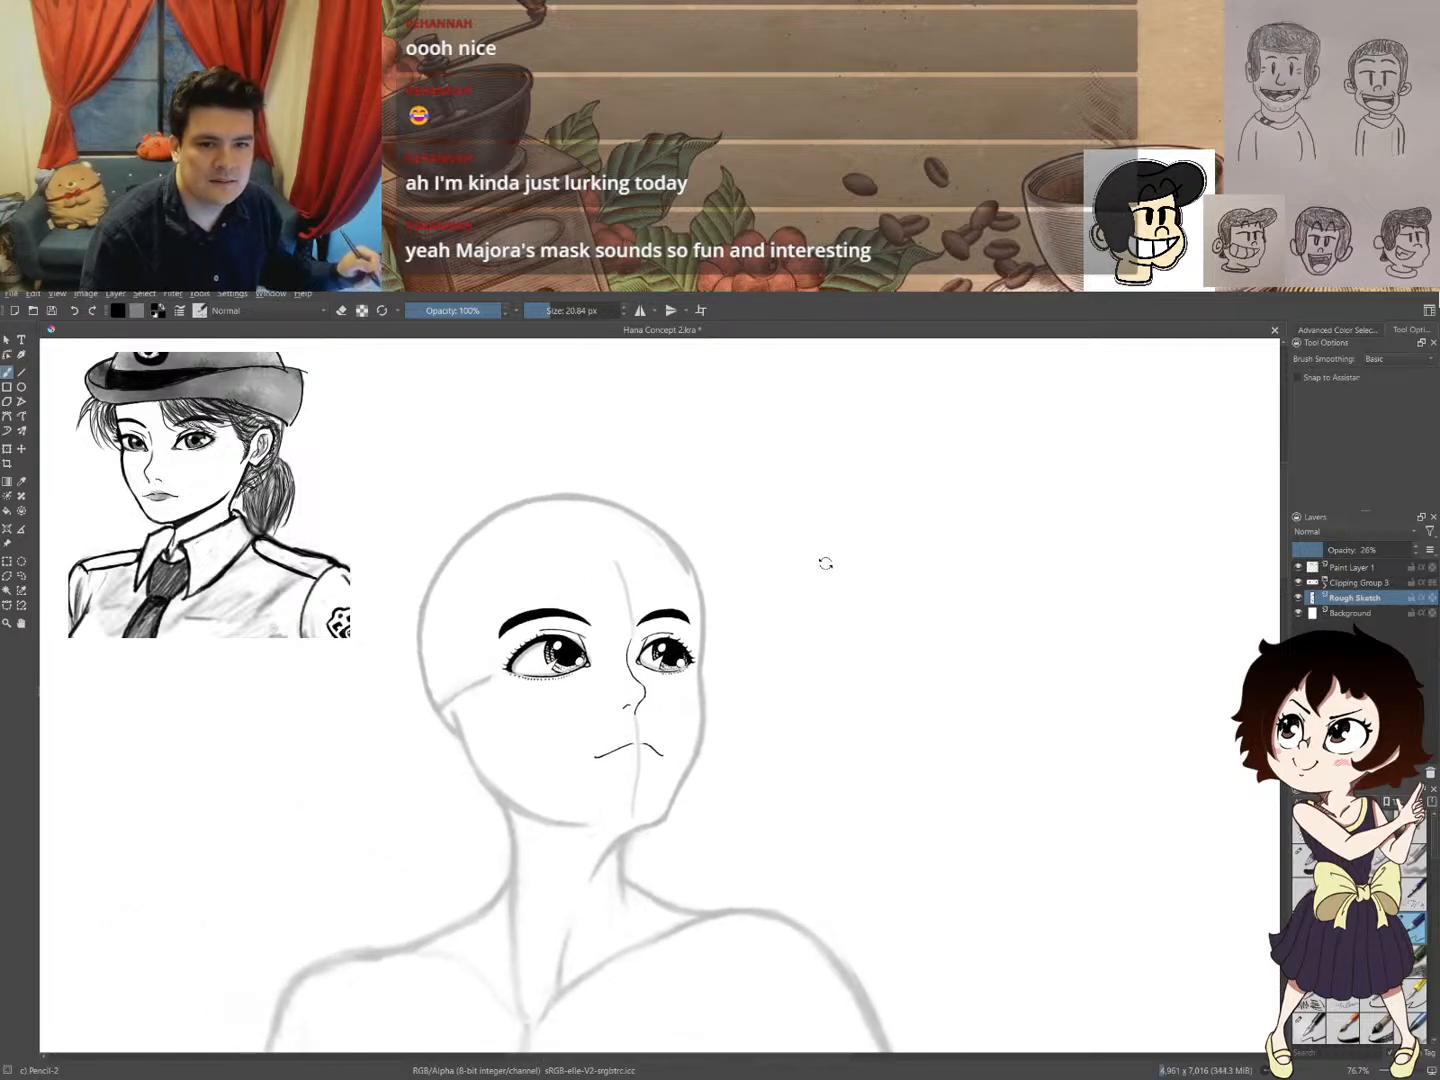
pyautogui.moveTo(826, 563); pyautogui.dragTo(604, 550)
pyautogui.moveTo(550, 755); pyautogui.dragTo(703, 737)
pyautogui.moveTo(803, 652); pyautogui.dragTo(705, 596)
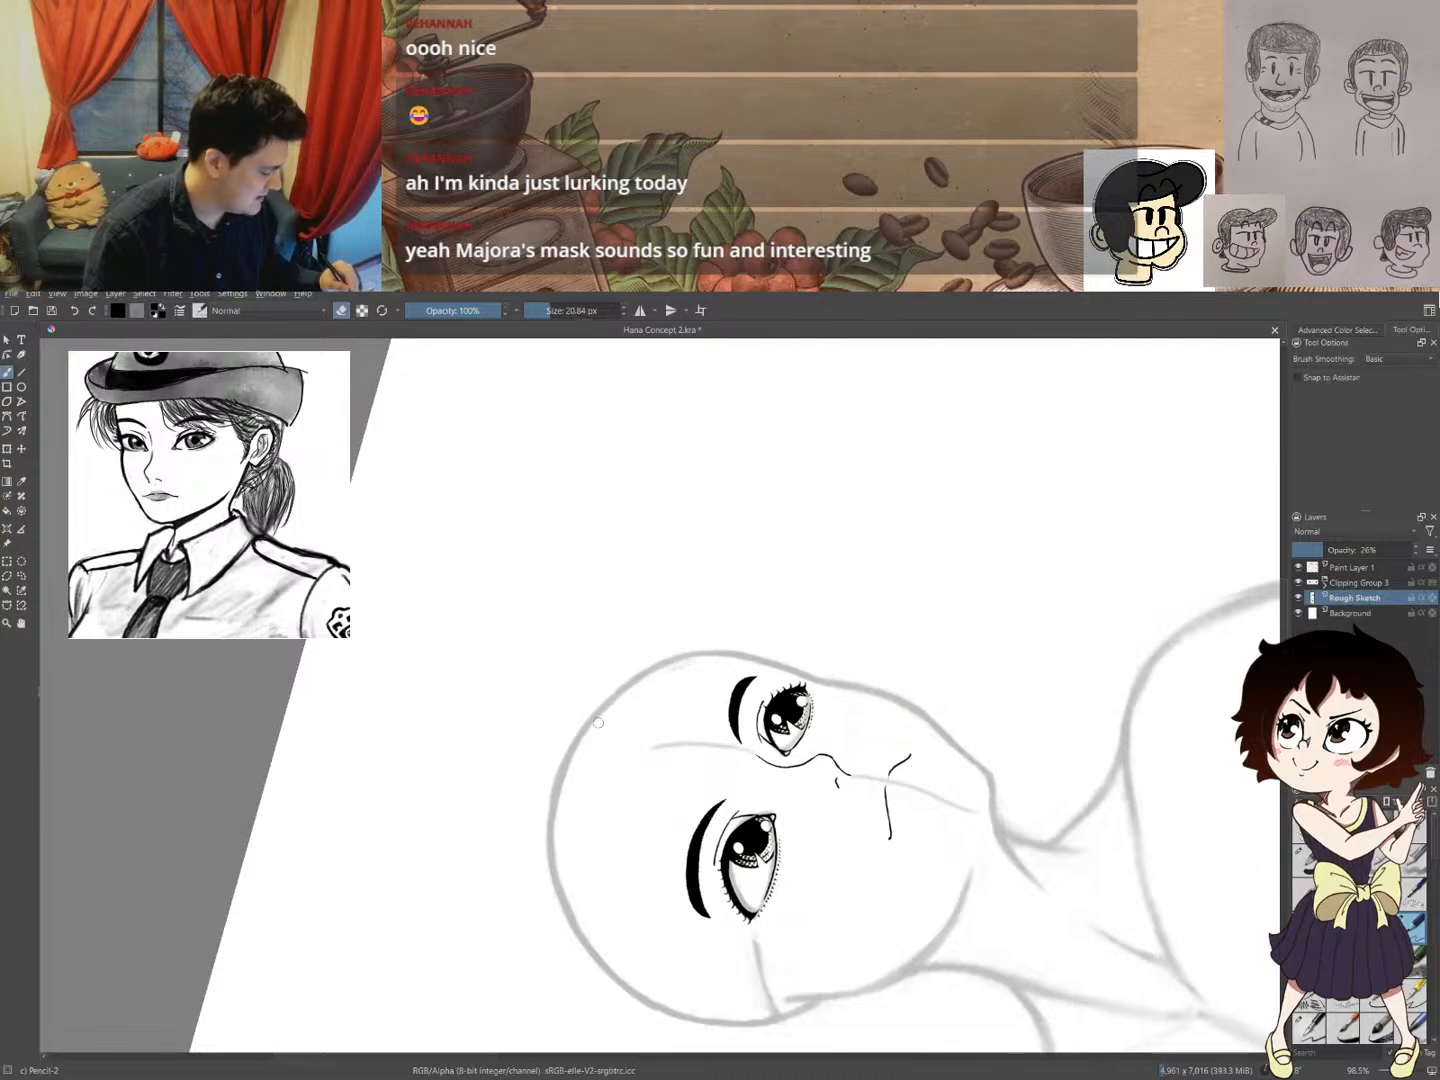
pyautogui.moveTo(720, 636)
pyautogui.mouseDown()
pyautogui.moveTo(858, 570)
pyautogui.moveTo(701, 894)
pyautogui.moveTo(582, 869)
pyautogui.moveTo(471, 804)
pyautogui.mouseUp()
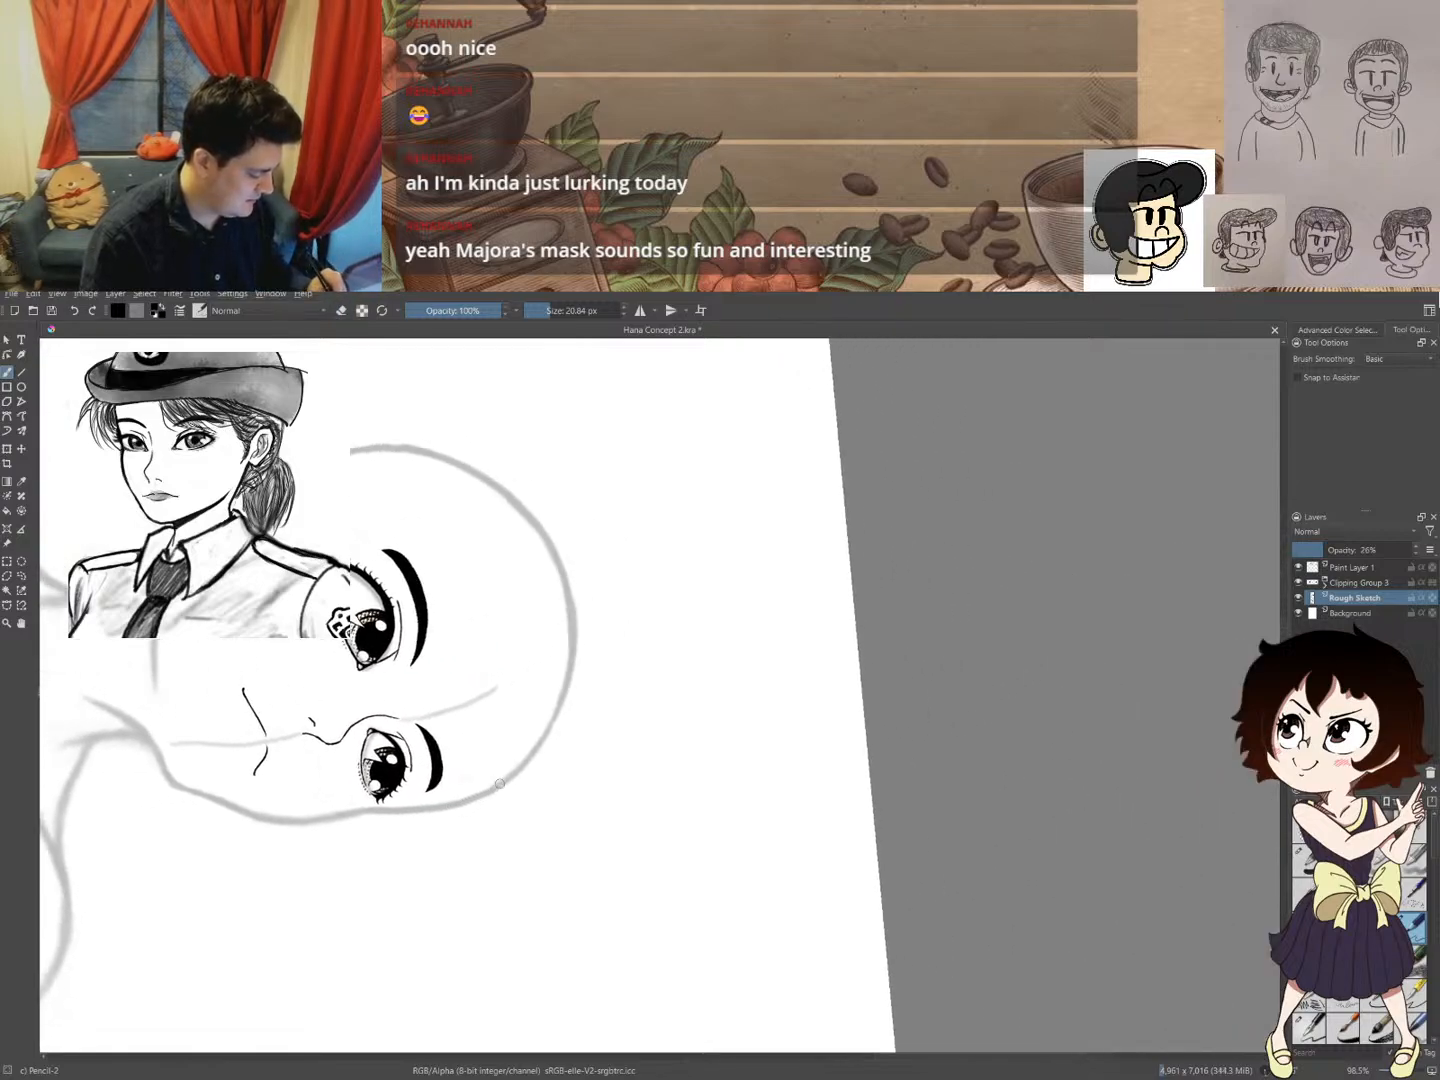
pyautogui.moveTo(500, 783)
pyautogui.mouseDown()
pyautogui.moveTo(555, 698)
pyautogui.moveTo(565, 637)
pyautogui.moveTo(552, 548)
pyautogui.mouseUp()
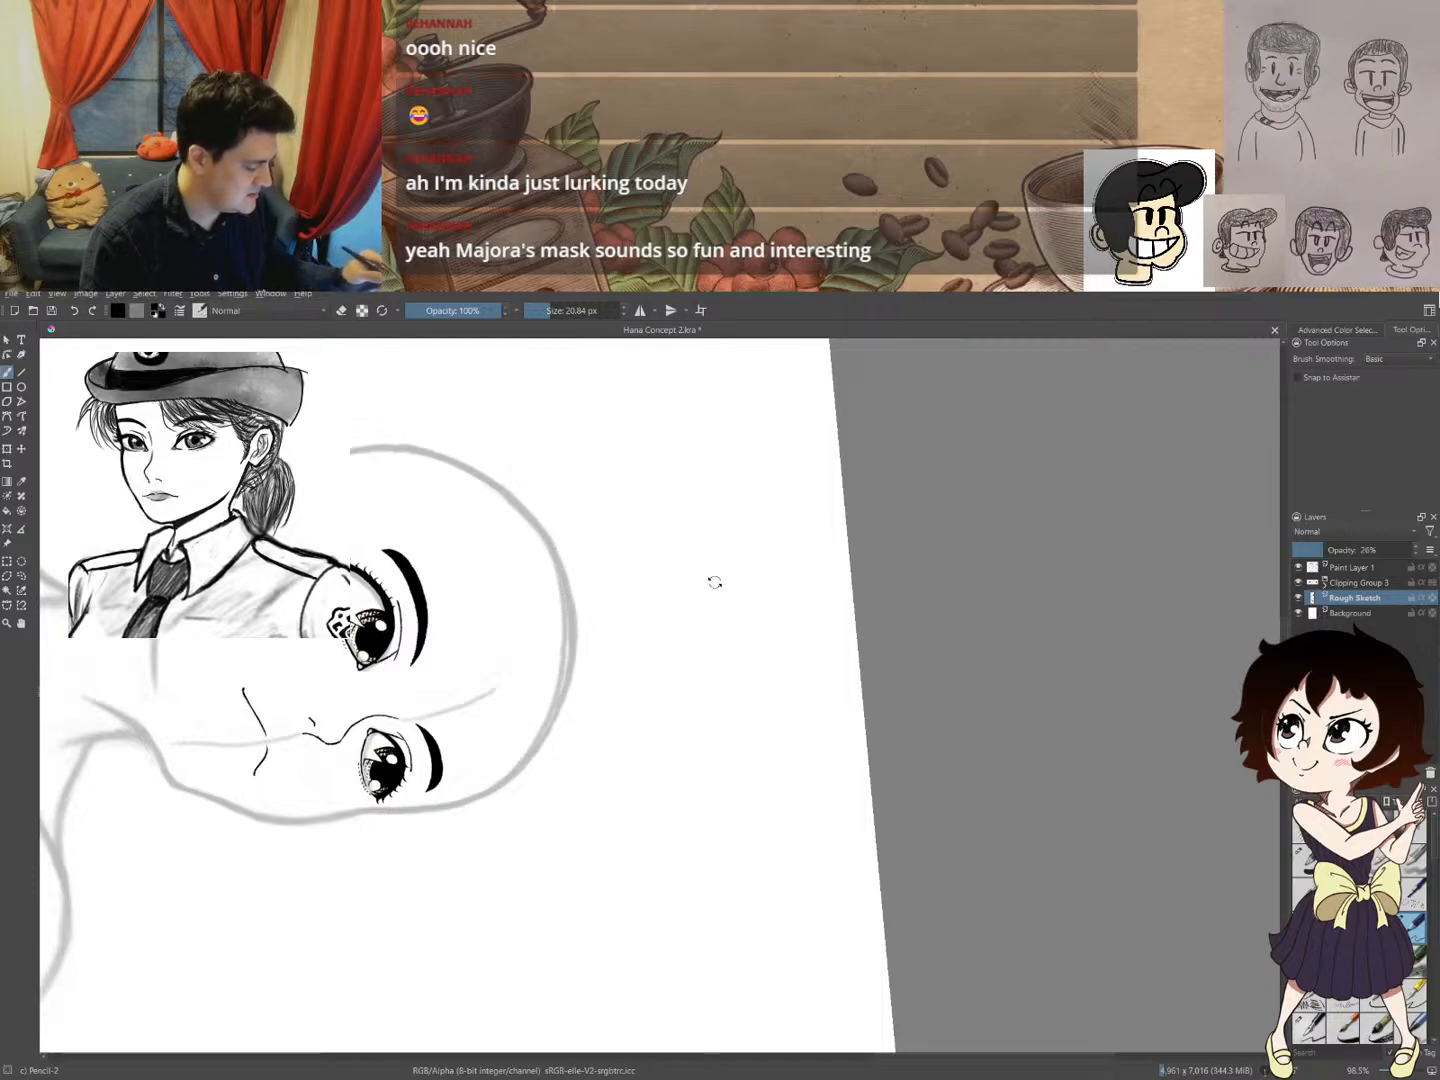
pyautogui.moveTo(714, 582); pyautogui.dragTo(840, 514)
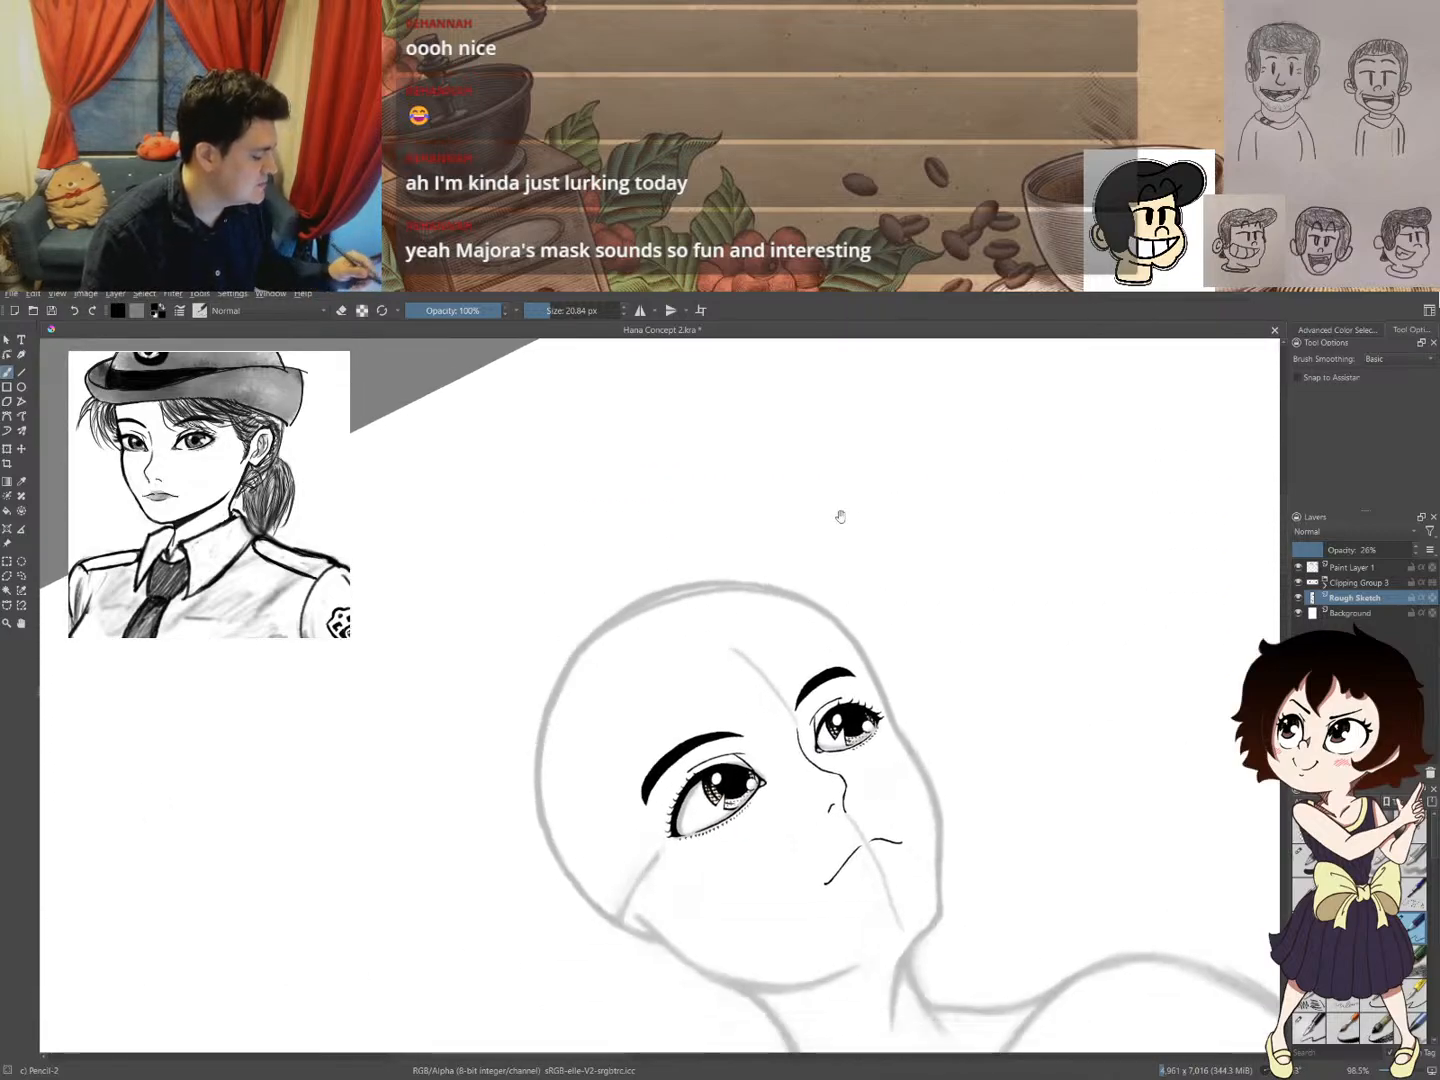
pyautogui.moveTo(971, 604)
pyautogui.mouseDown()
pyautogui.moveTo(1012, 581)
pyautogui.moveTo(916, 818)
pyautogui.moveTo(941, 749)
pyautogui.moveTo(886, 842)
pyautogui.moveTo(928, 747)
pyautogui.moveTo(521, 582)
pyautogui.moveTo(627, 569)
pyautogui.moveTo(476, 585)
pyautogui.moveTo(604, 684)
pyautogui.moveTo(675, 598)
pyautogui.mouseUp()
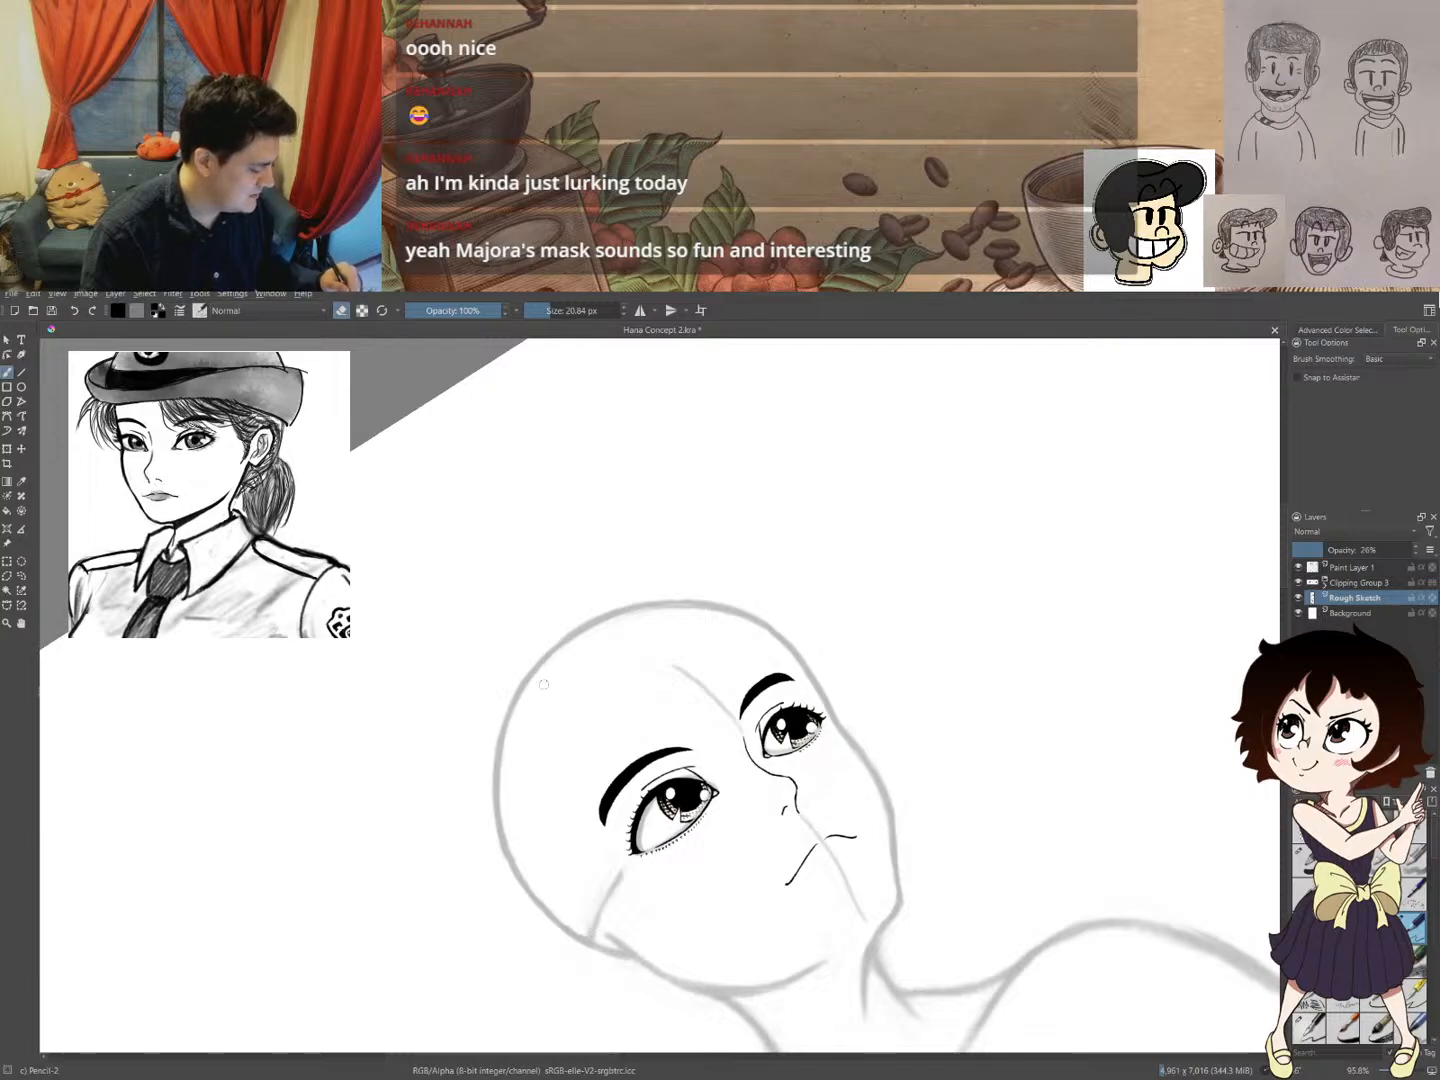
# - Reinforce the crown contour above the forehead with Pencil-2 and erase its uneven edges
pyautogui.moveTo(915, 614); pyautogui.dragTo(988, 675)
pyautogui.moveTo(994, 598)
pyautogui.mouseDown()
pyautogui.moveTo(932, 842)
pyautogui.moveTo(894, 766)
pyautogui.moveTo(620, 611)
pyautogui.moveTo(706, 550)
pyautogui.moveTo(585, 517)
pyautogui.moveTo(491, 650)
pyautogui.mouseUp()
pyautogui.press('e')
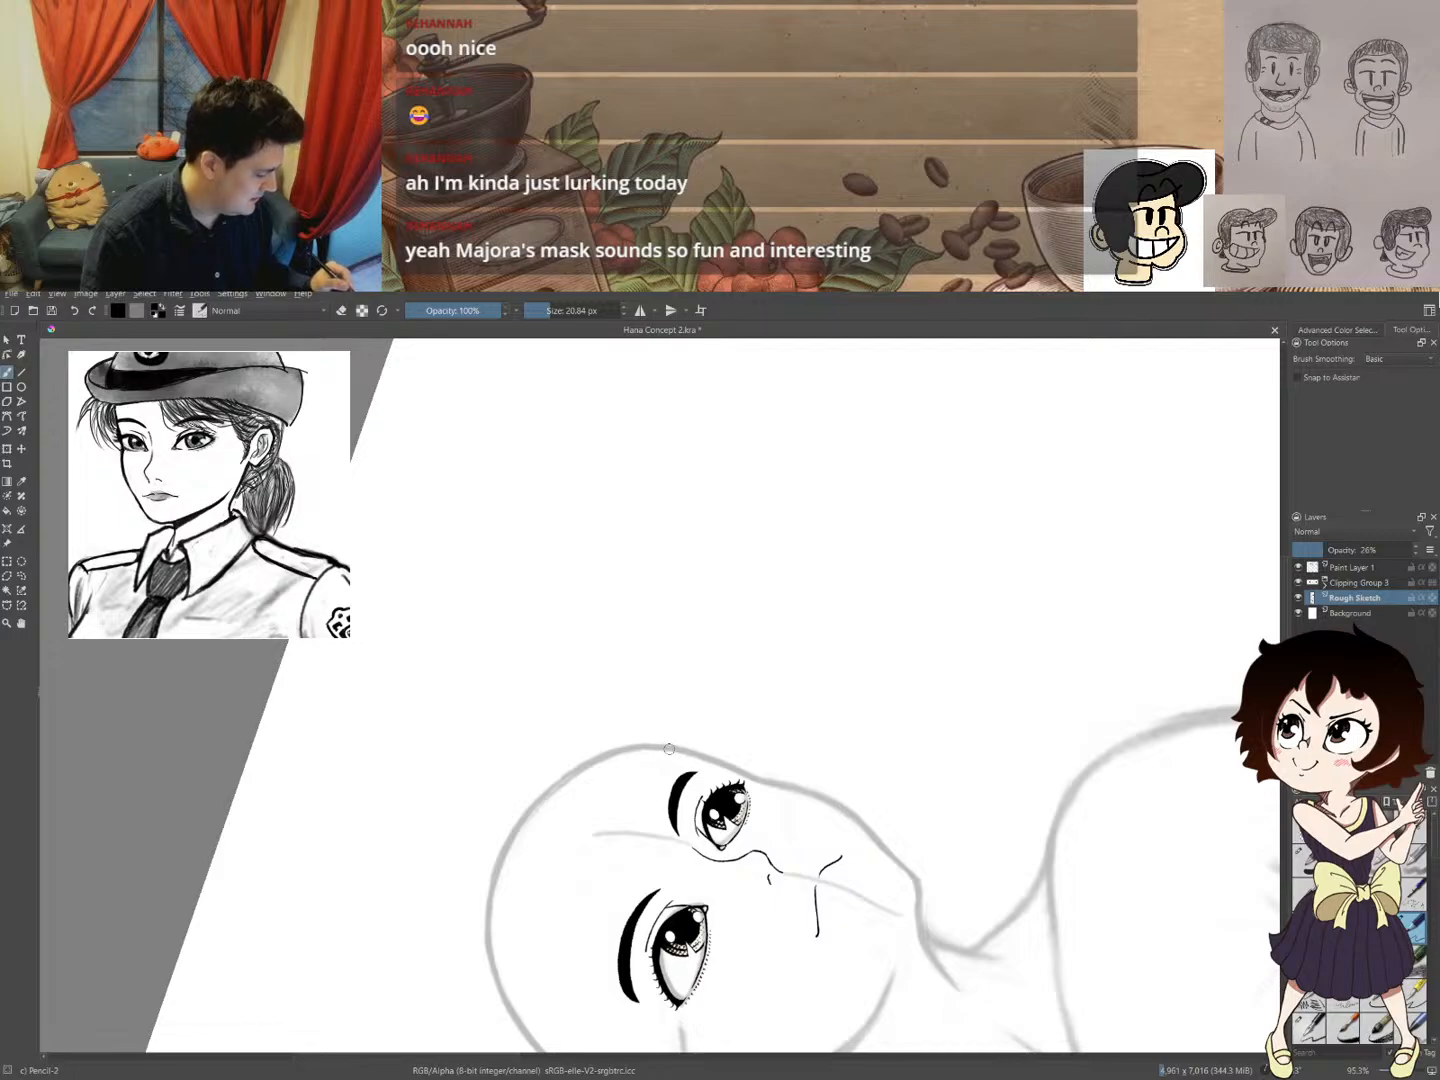
pyautogui.moveTo(630, 747)
pyautogui.mouseDown()
pyautogui.moveTo(543, 786)
pyautogui.moveTo(497, 857)
pyautogui.mouseUp()
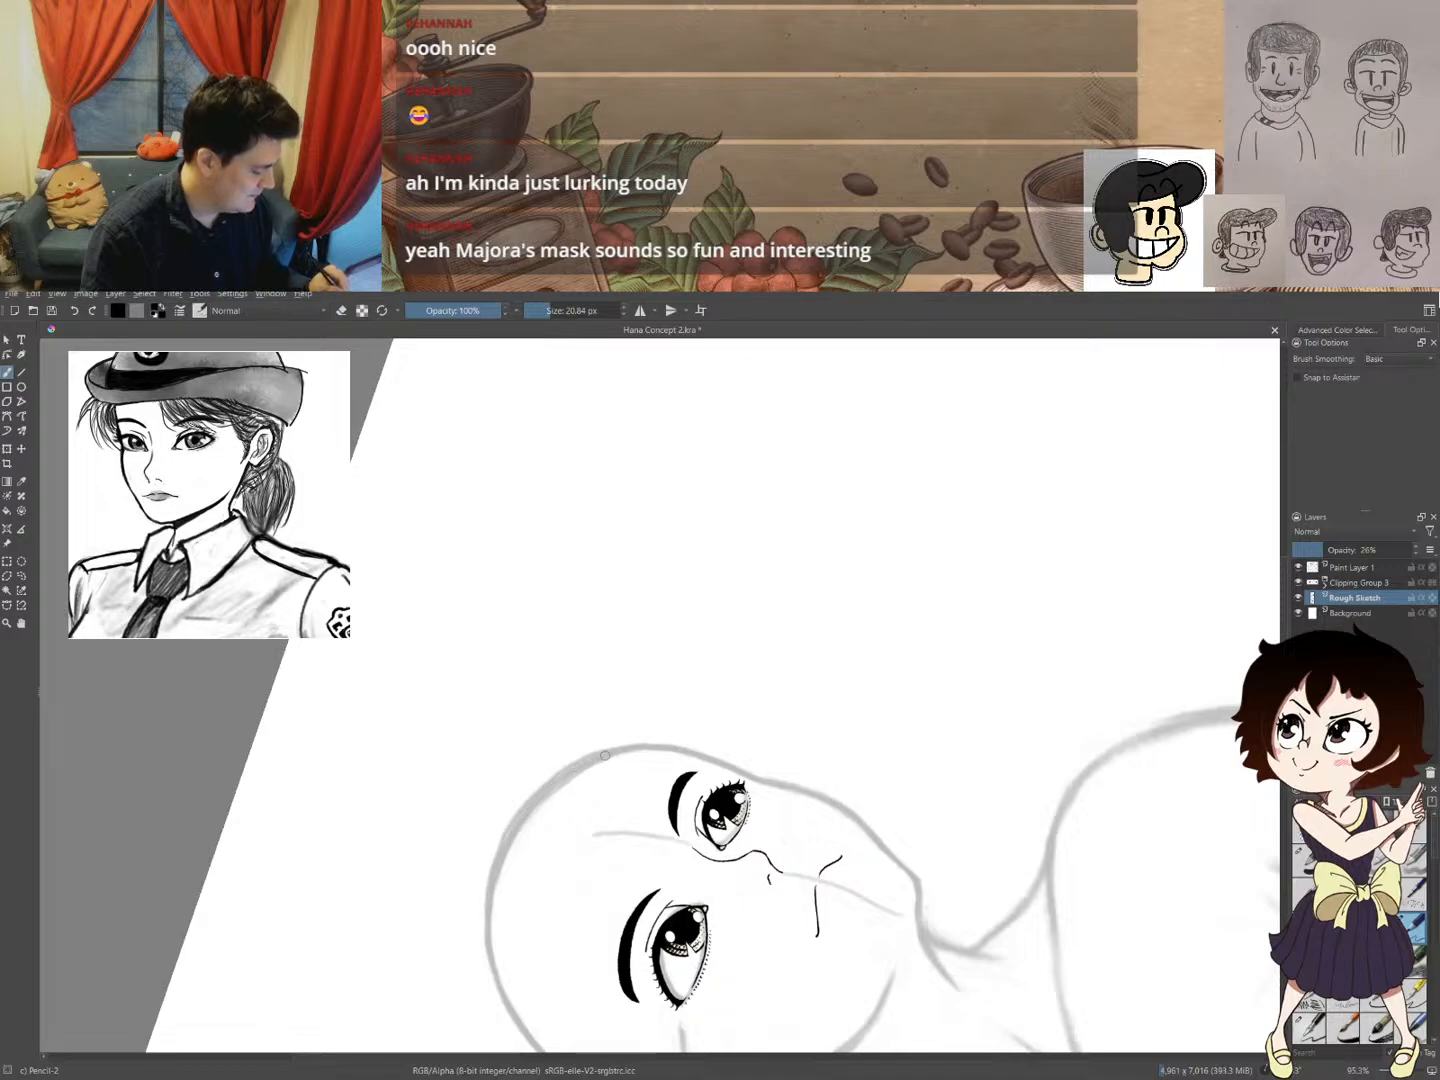
pyautogui.moveTo(607, 761)
pyautogui.mouseDown()
pyautogui.moveTo(511, 835)
pyautogui.moveTo(493, 896)
pyautogui.moveTo(506, 954)
pyautogui.moveTo(500, 878)
pyautogui.moveTo(516, 837)
pyautogui.moveTo(590, 771)
pyautogui.mouseUp()
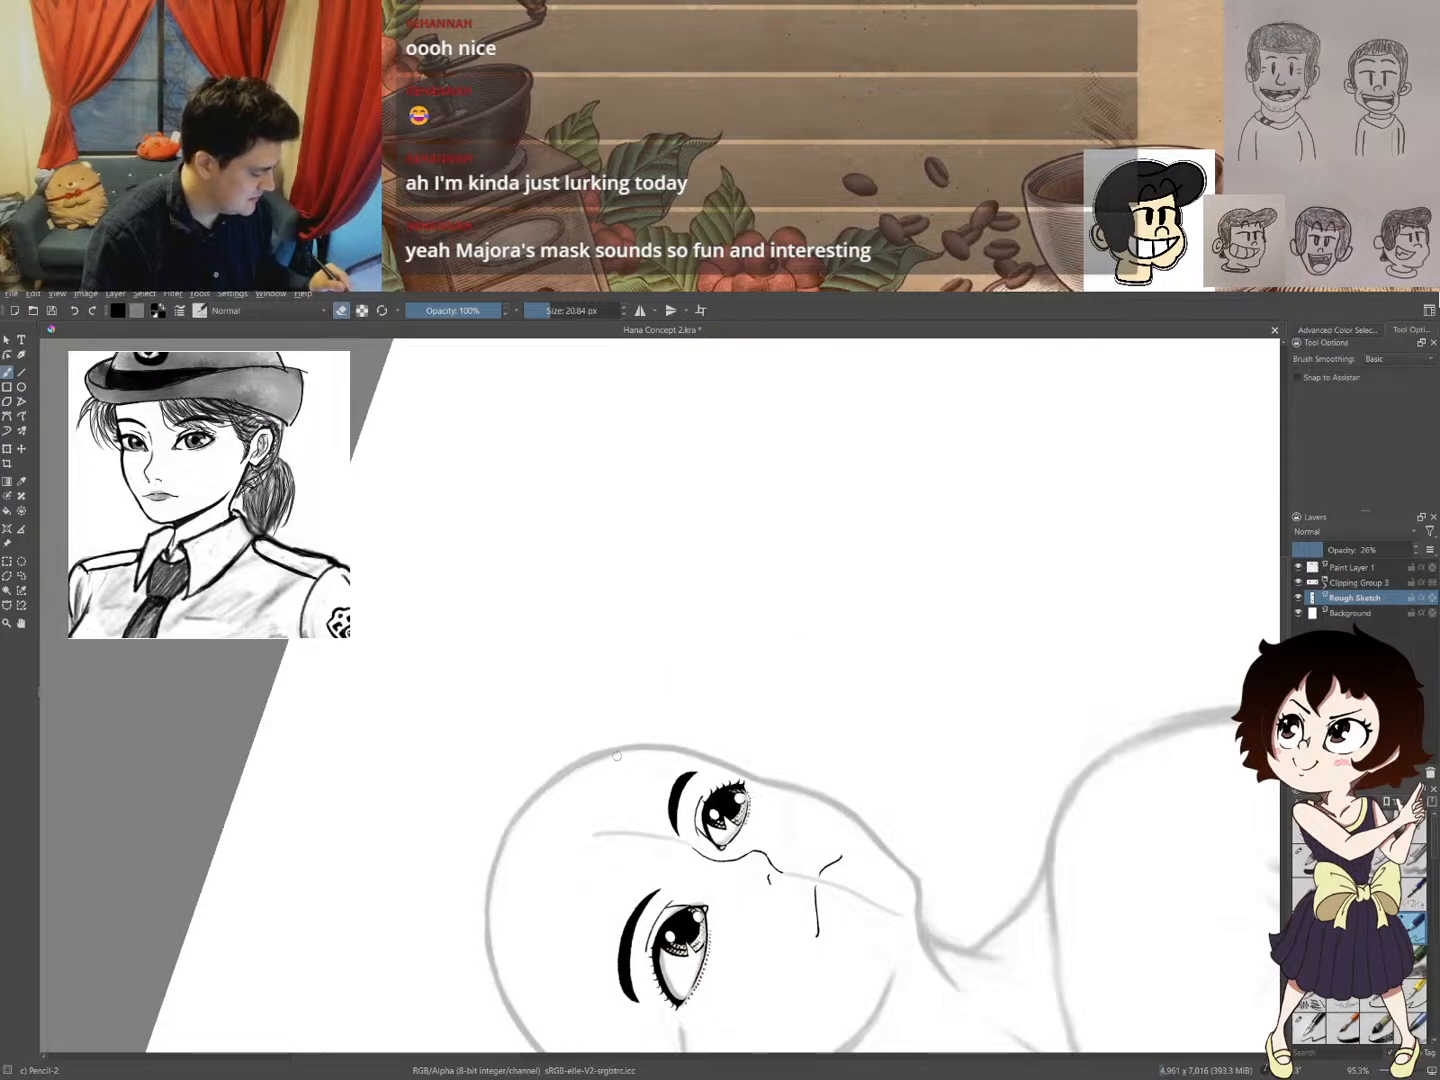
pyautogui.moveTo(582, 769); pyautogui.dragTo(552, 789)
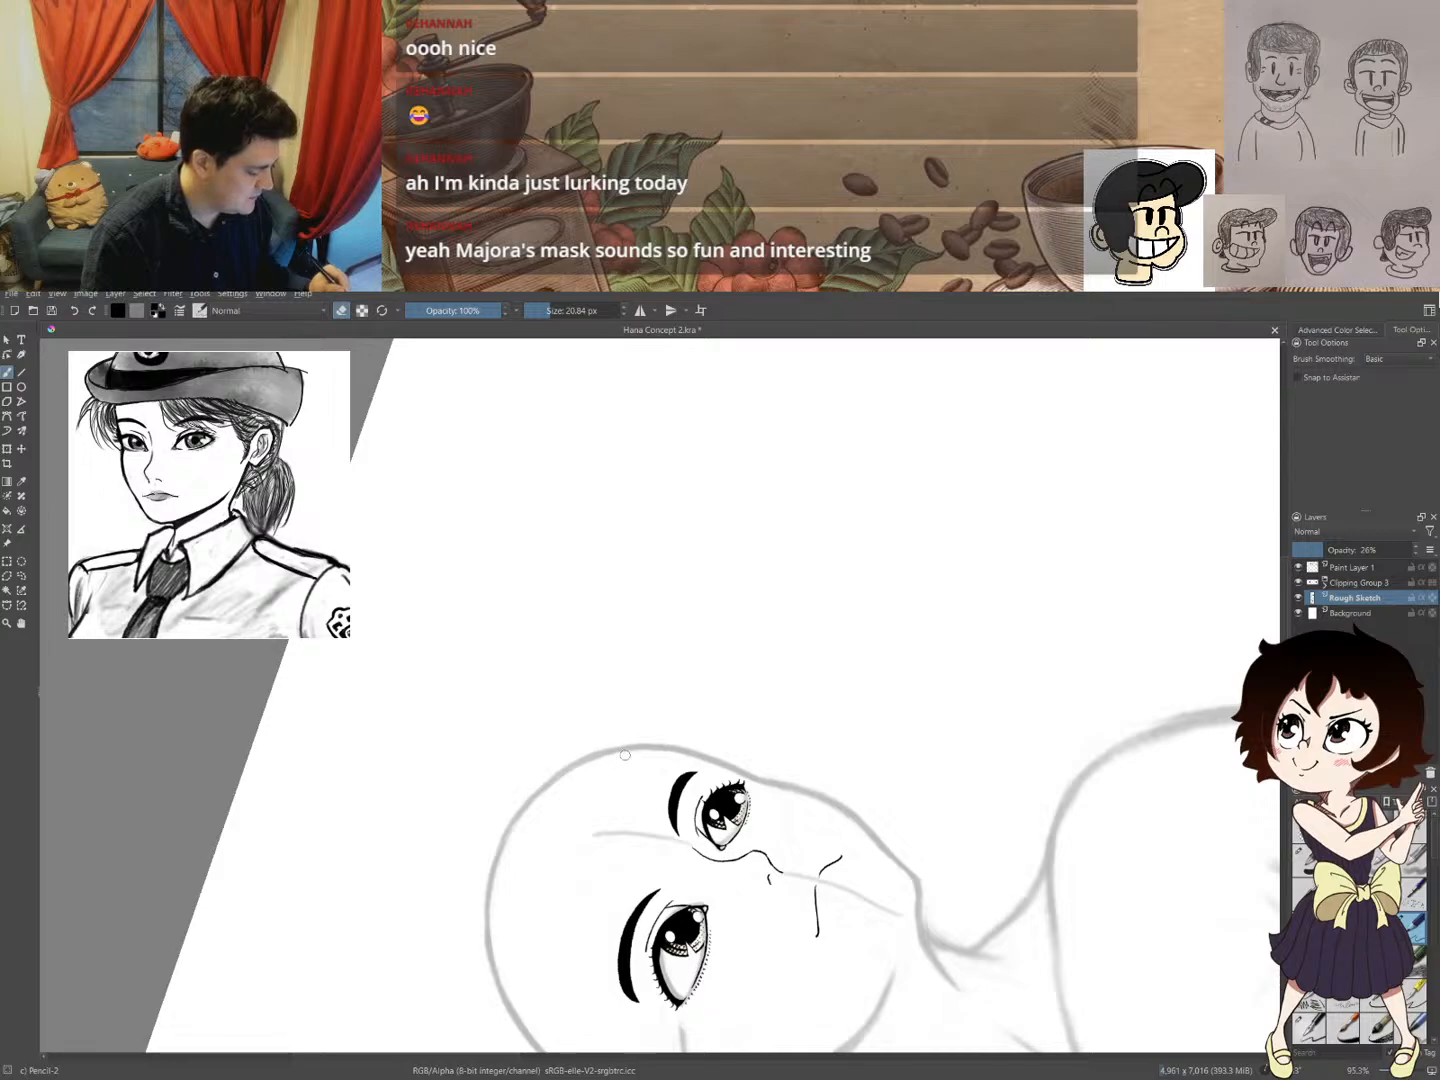
pyautogui.moveTo(700, 578); pyautogui.dragTo(834, 742)
pyautogui.moveTo(836, 643); pyautogui.dragTo(800, 713)
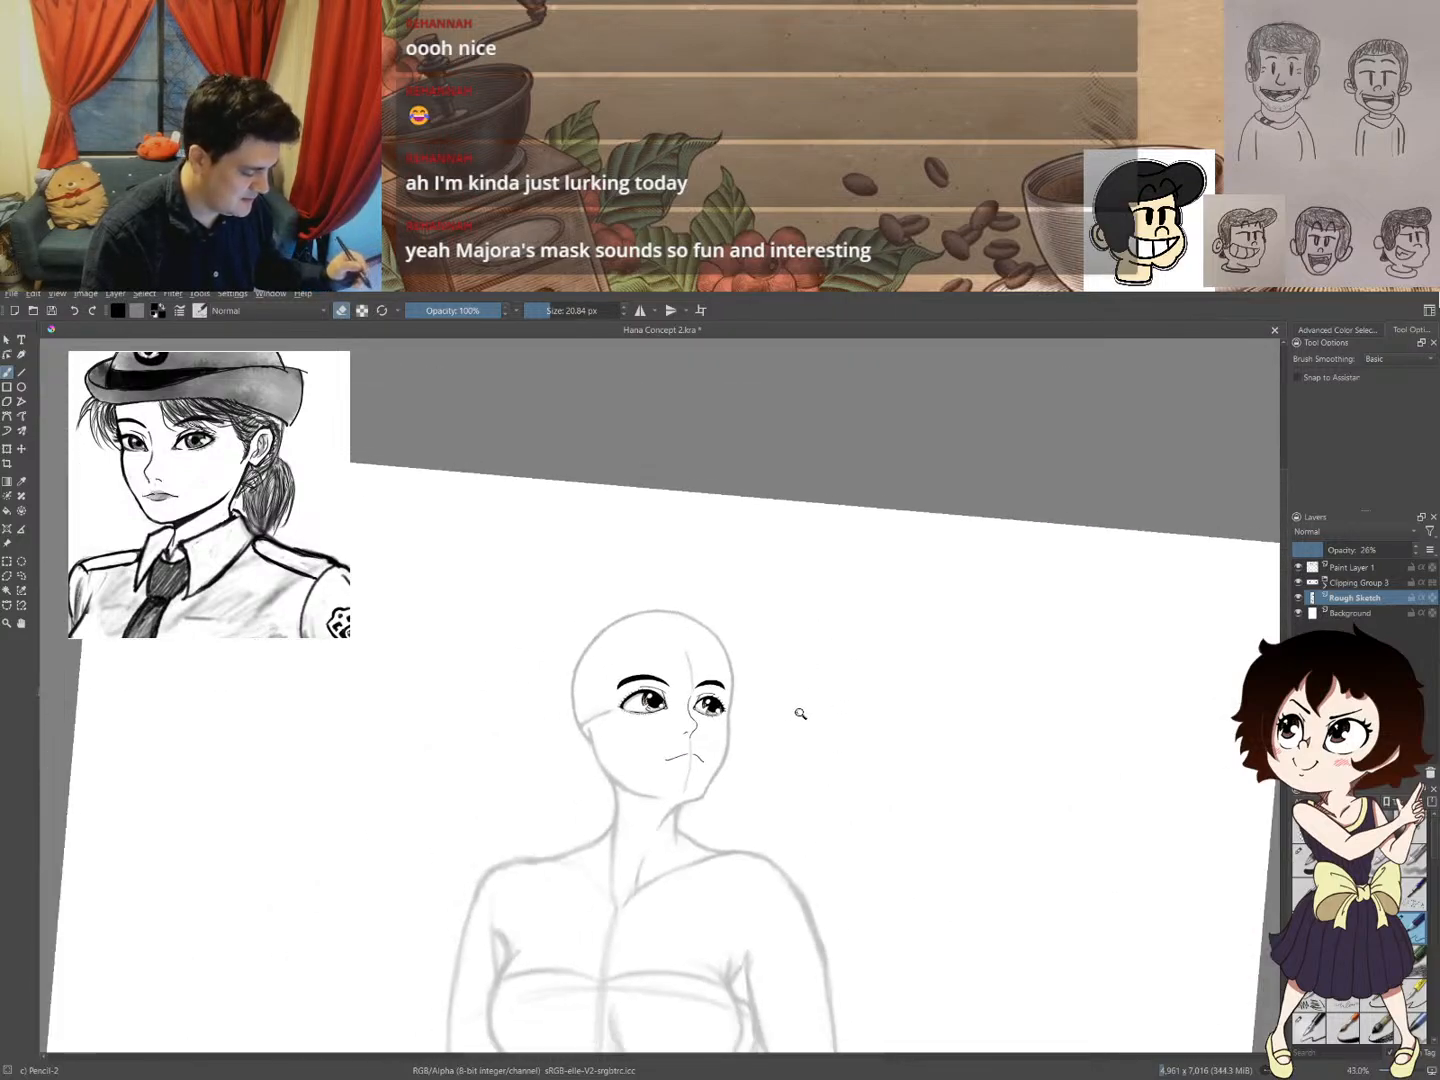
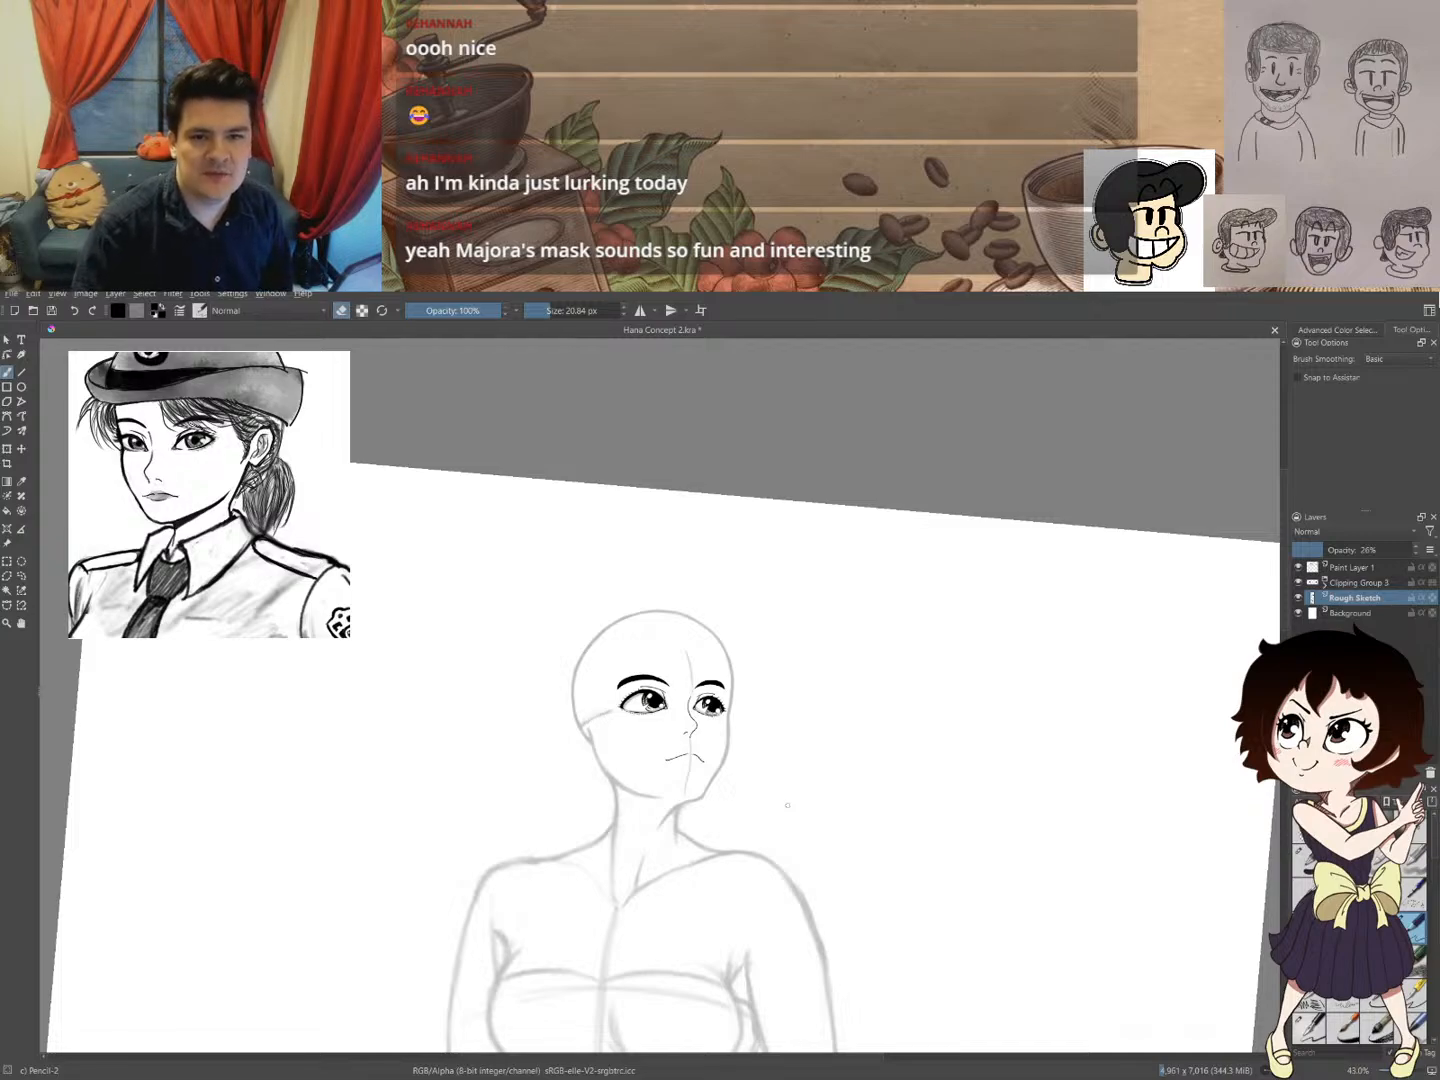
# - Extend the face's vertical centre guideline from the forehead up to the crown on the Rough Sketch layer
pyautogui.moveTo(717, 695); pyautogui.dragTo(606, 661)
pyautogui.moveTo(603, 620); pyautogui.dragTo(650, 553)
pyautogui.press('e')
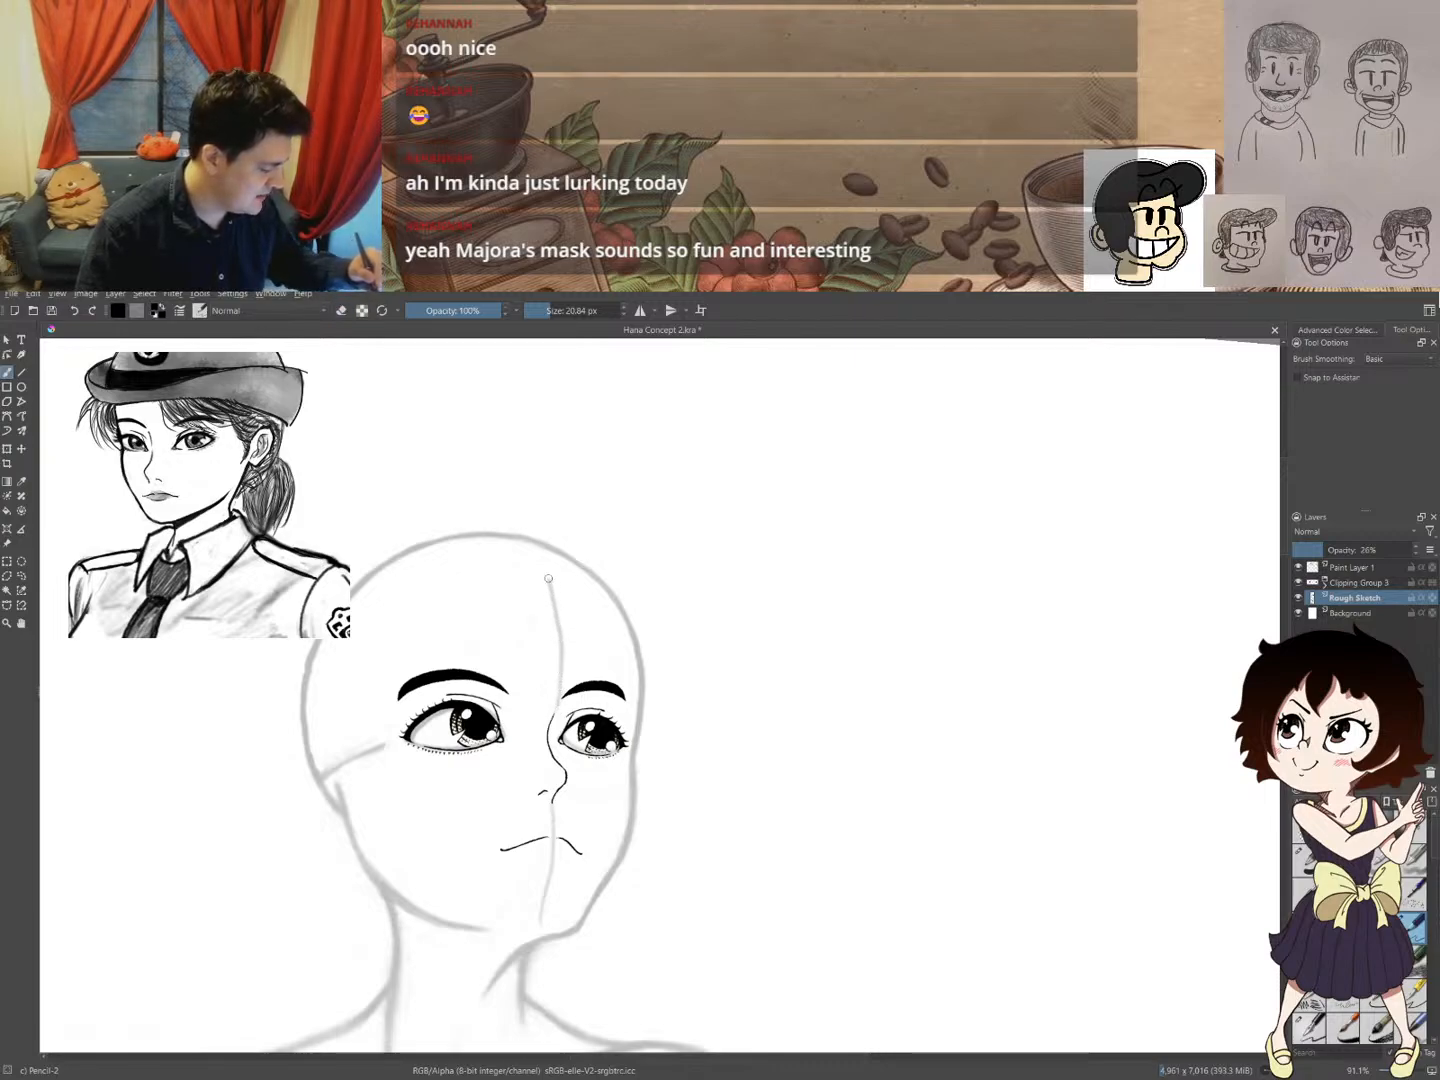
pyautogui.moveTo(725, 573); pyautogui.dragTo(692, 641)
pyautogui.moveTo(700, 622); pyautogui.dragTo(568, 437)
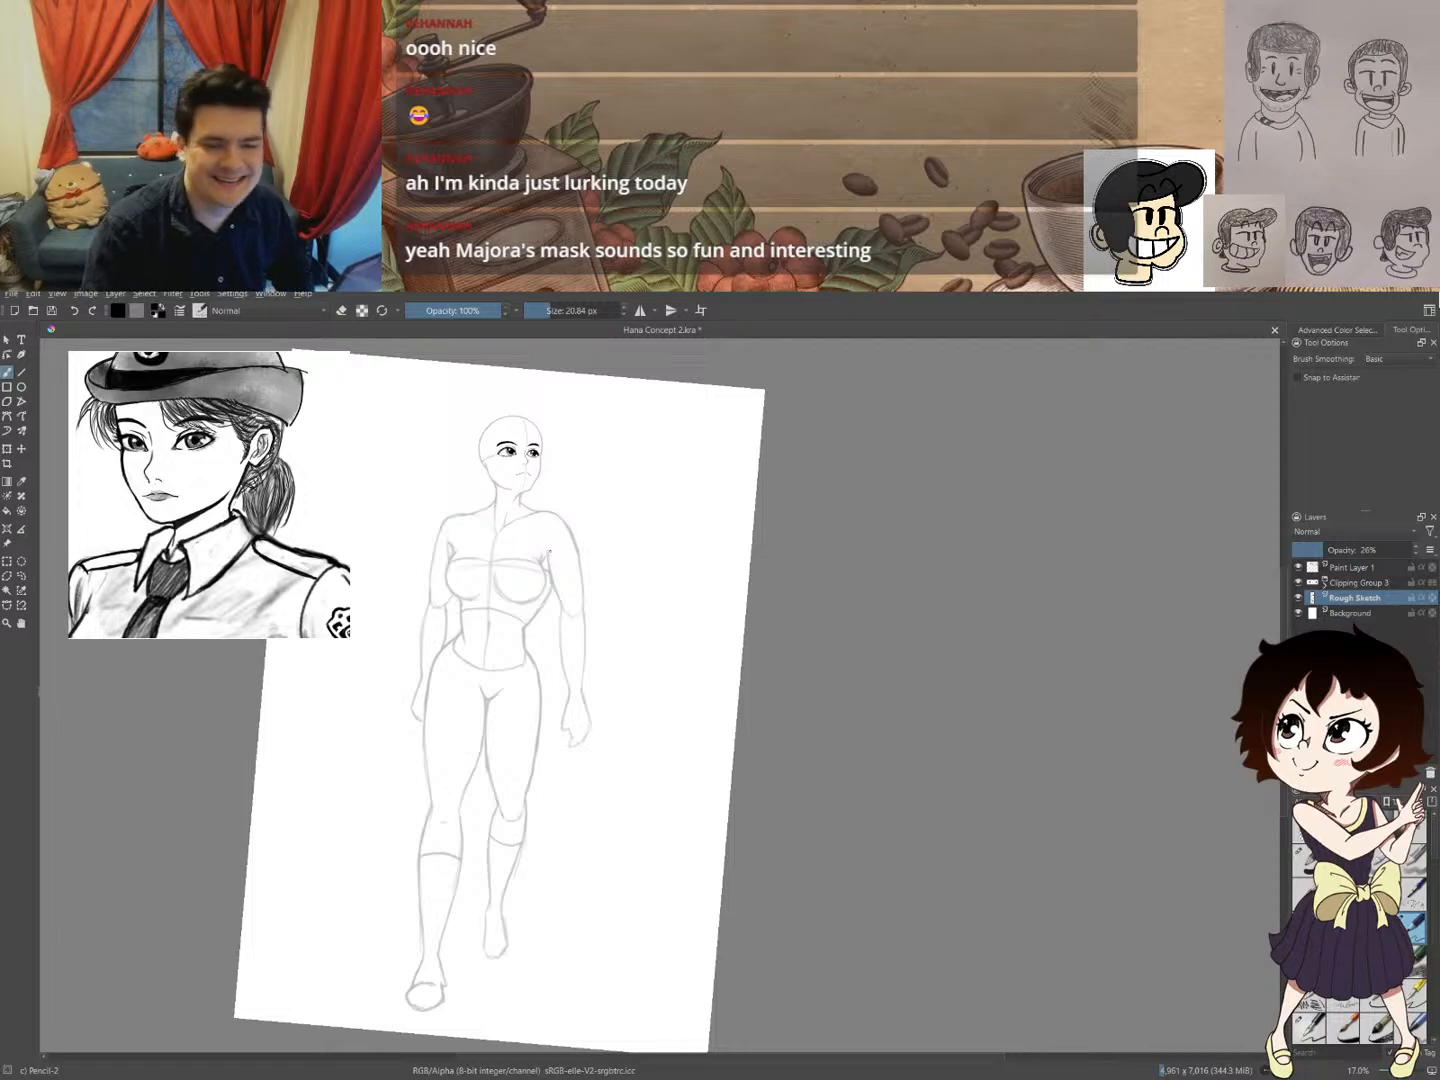
# - Select the sketched head on the Rough Sketch layer and enlarge it slightly with the Transform tool
pyautogui.moveTo(545, 472); pyautogui.dragTo(507, 535)
pyautogui.moveTo(473, 634); pyautogui.dragTo(453, 574)
pyautogui.moveTo(459, 586); pyautogui.dragTo(499, 631)
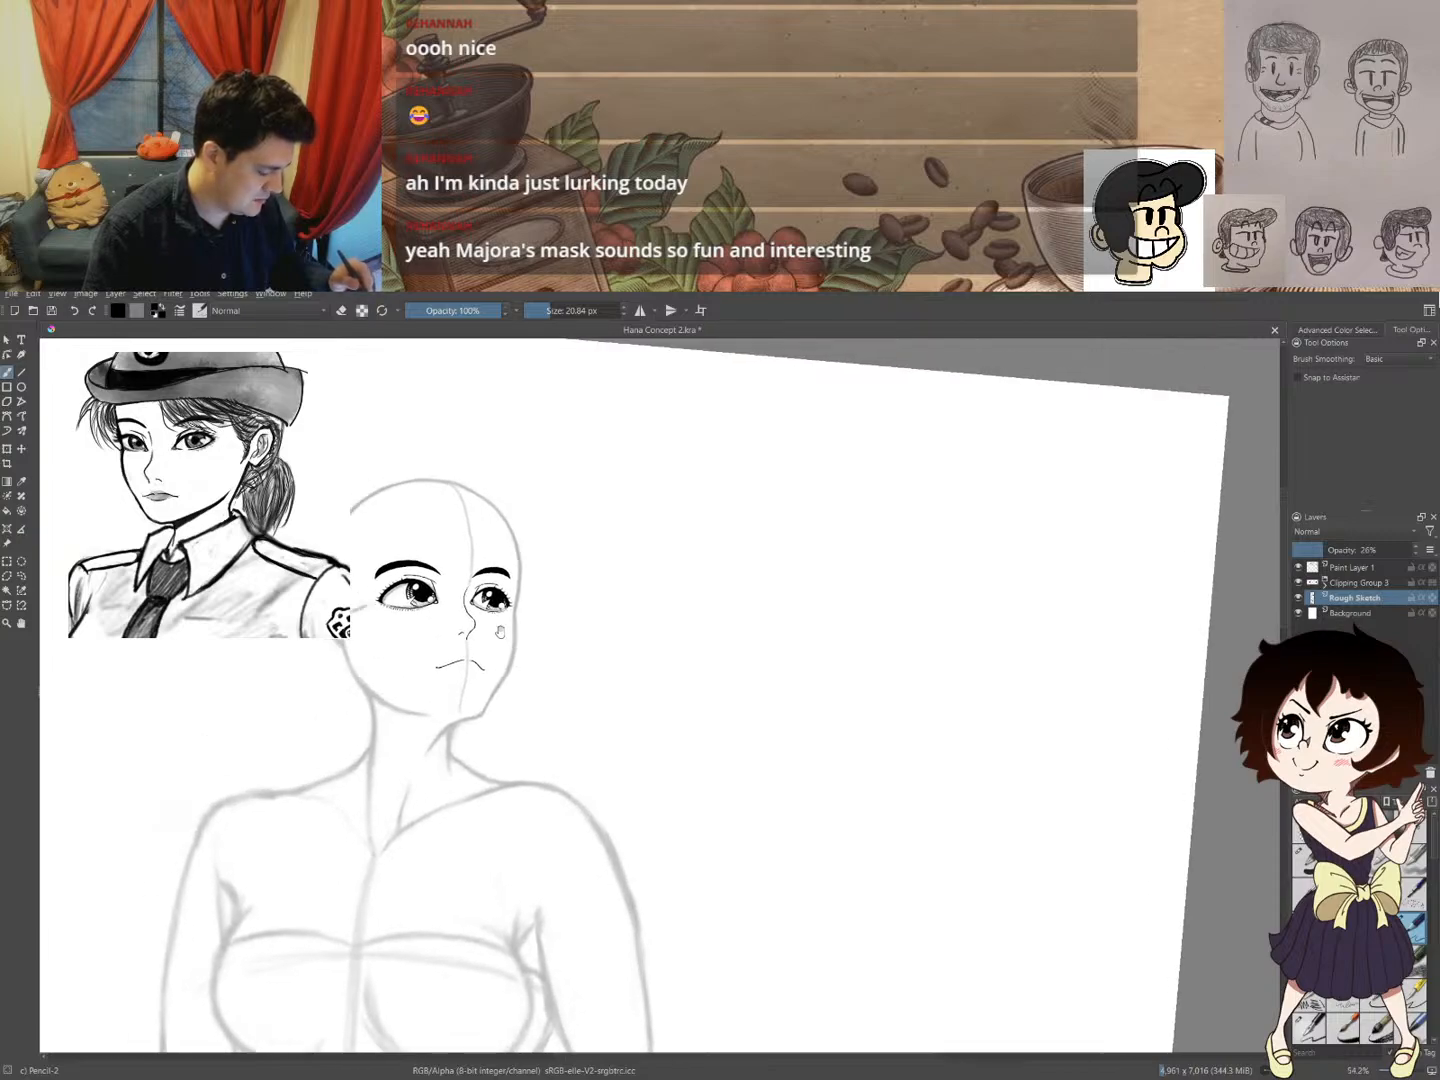
pyautogui.press('l')
pyautogui.moveTo(519, 497)
pyautogui.mouseDown()
pyautogui.moveTo(355, 477)
pyautogui.moveTo(321, 683)
pyautogui.moveTo(362, 707)
pyautogui.moveTo(365, 697)
pyautogui.moveTo(427, 766)
pyautogui.moveTo(449, 732)
pyautogui.moveTo(541, 677)
pyautogui.moveTo(590, 455)
pyautogui.mouseUp()
pyautogui.hotkey('ctrl', 't')
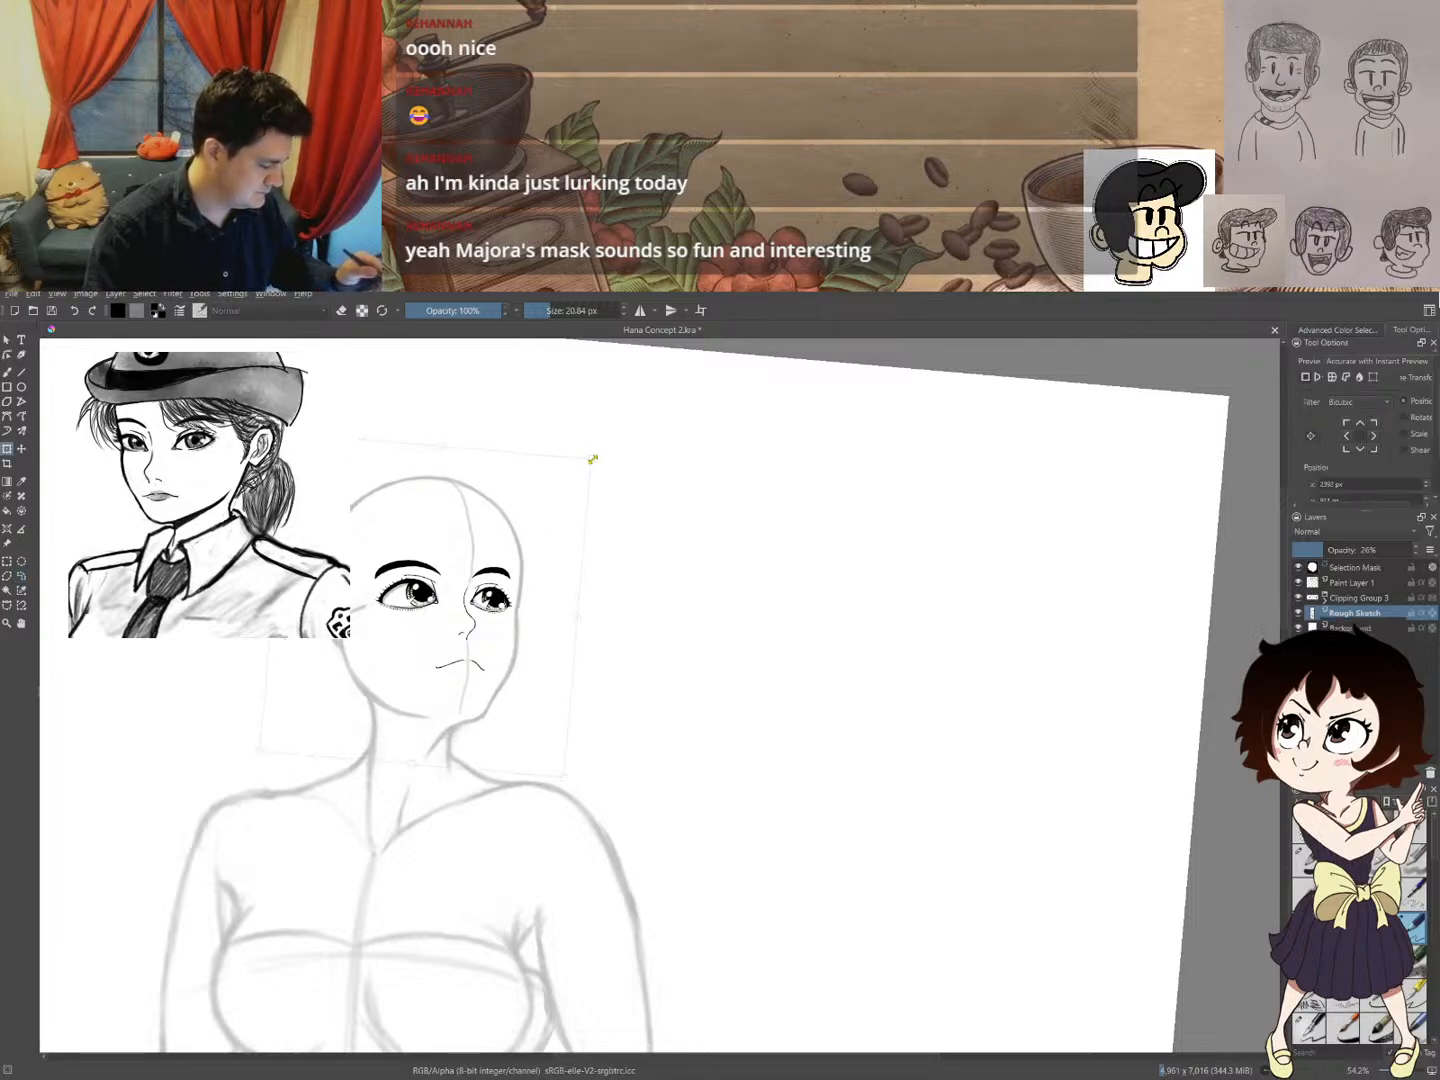
pyautogui.moveTo(525, 546); pyautogui.dragTo(525, 548)
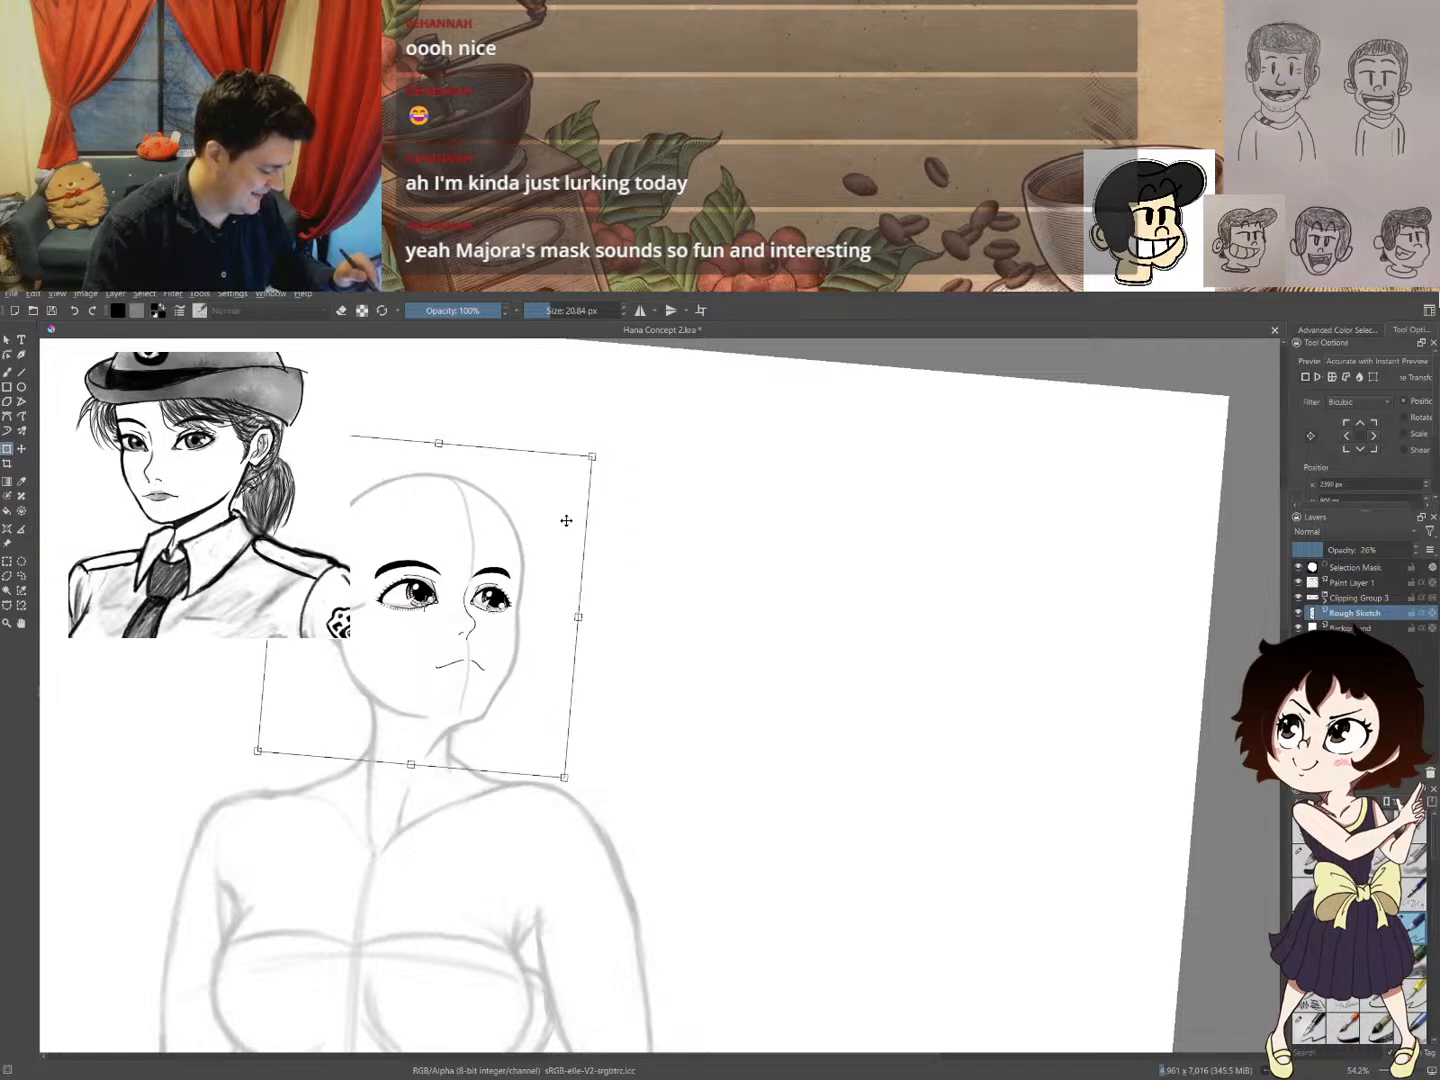
pyautogui.moveTo(633, 500); pyautogui.dragTo(585, 562)
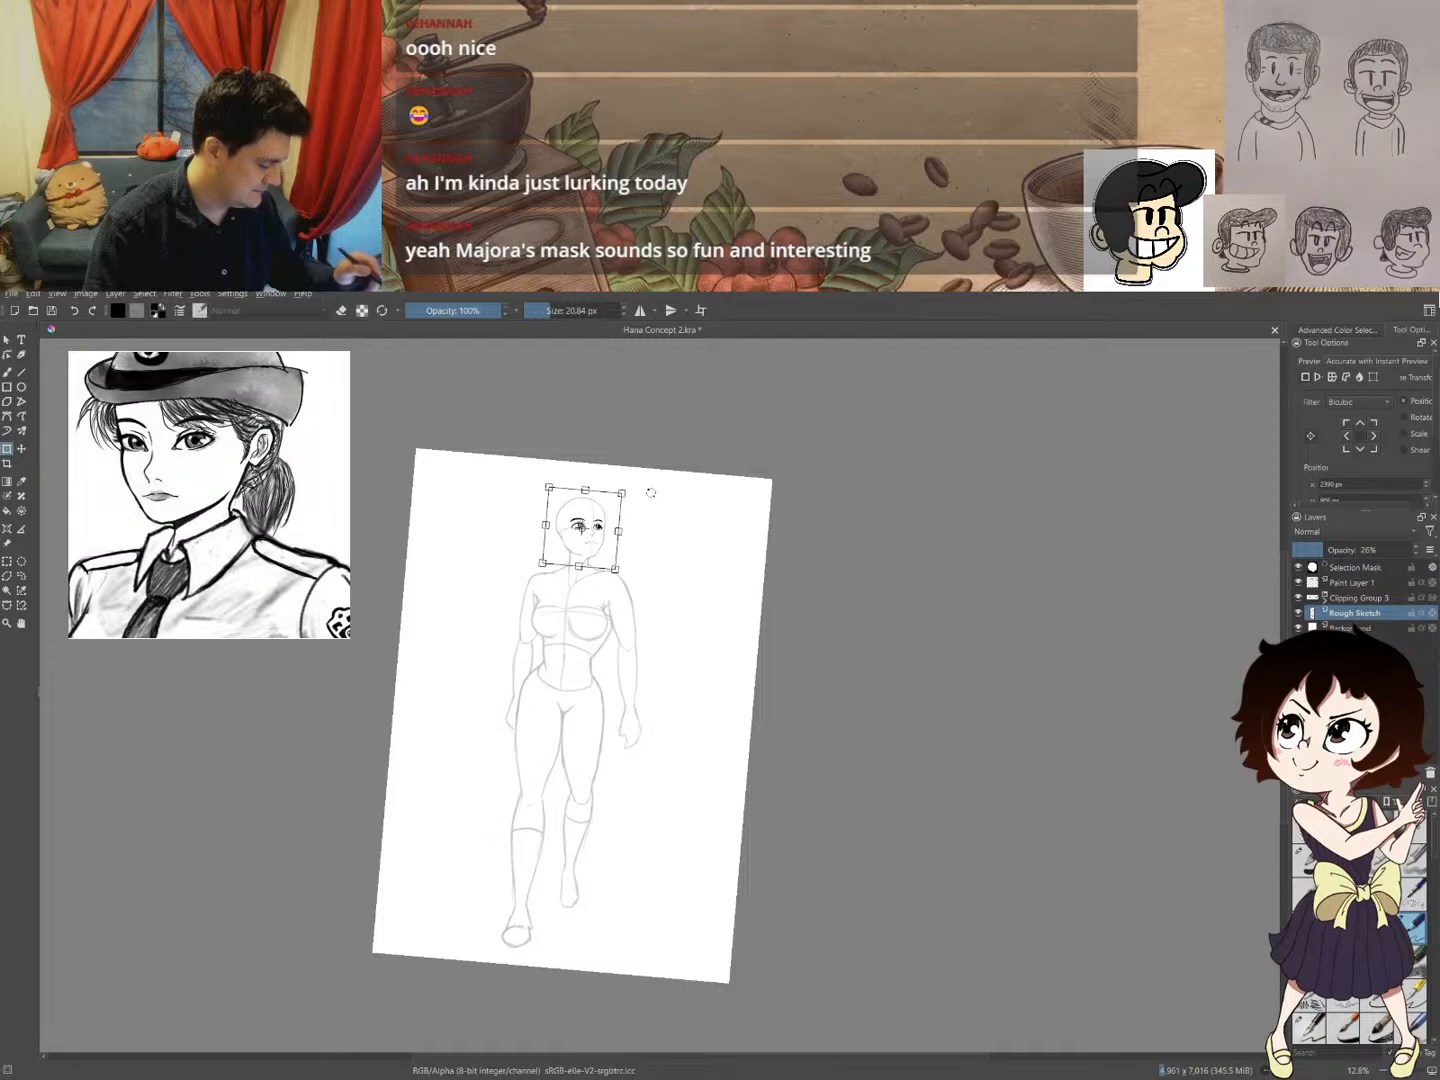
pyautogui.press('Return')
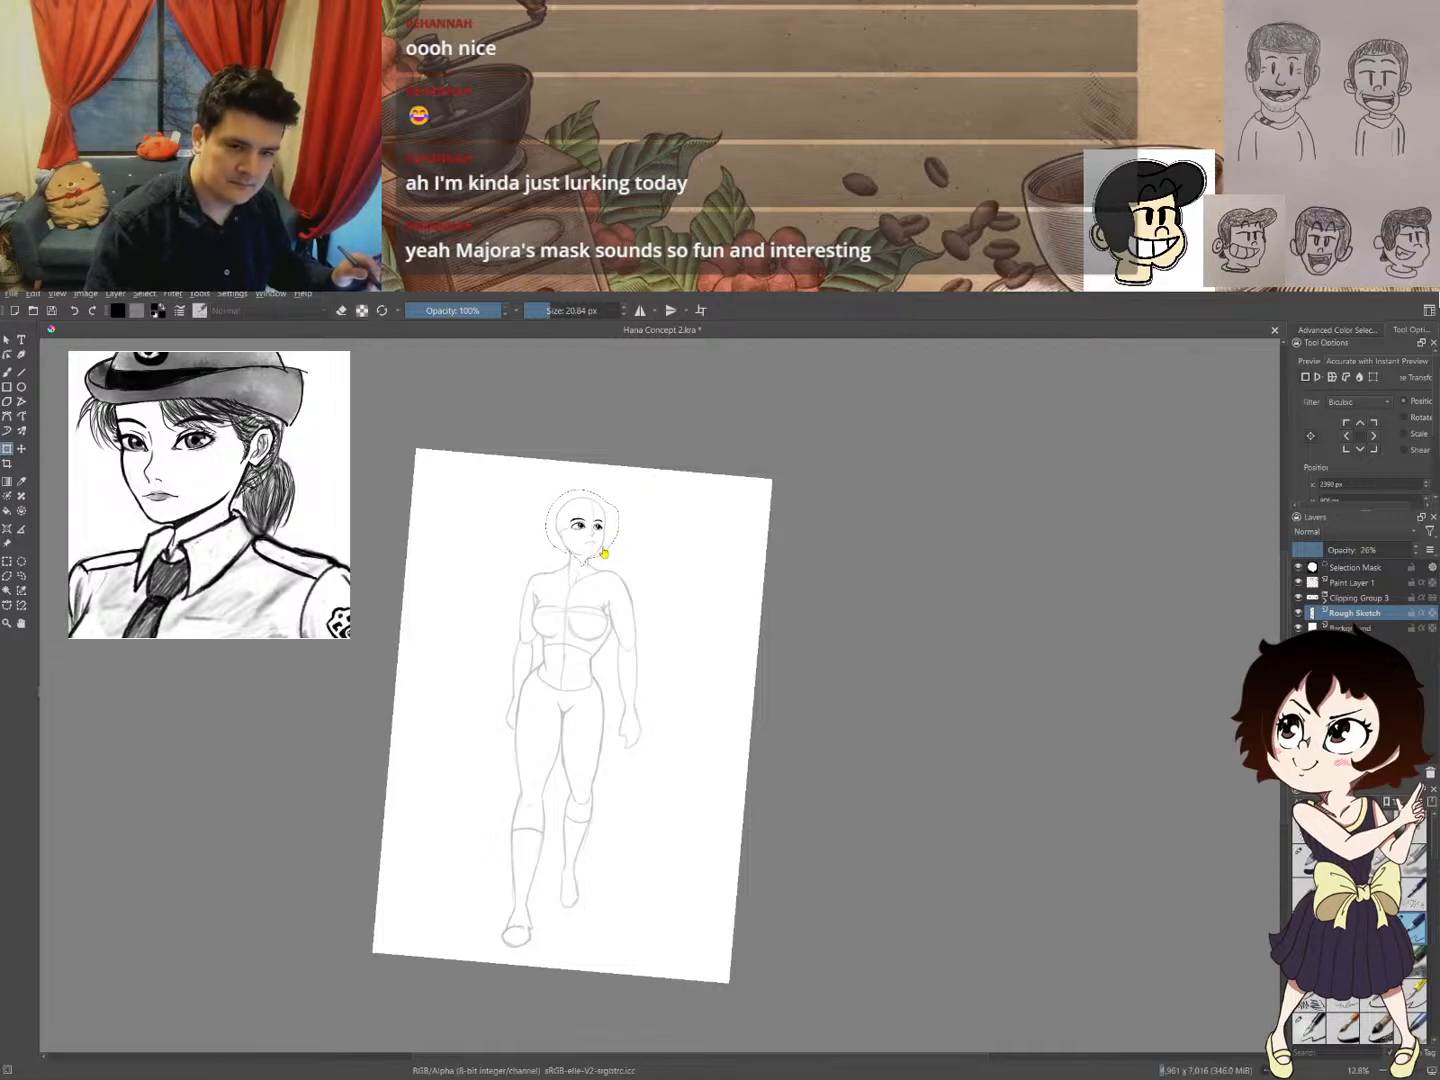
pyautogui.hotkey('ctrl', 'shift', 'a')
# - Group Paint Layer 1 with Clipping Group 3 and make the new group active
pyautogui.scroll(8, 613, 526)
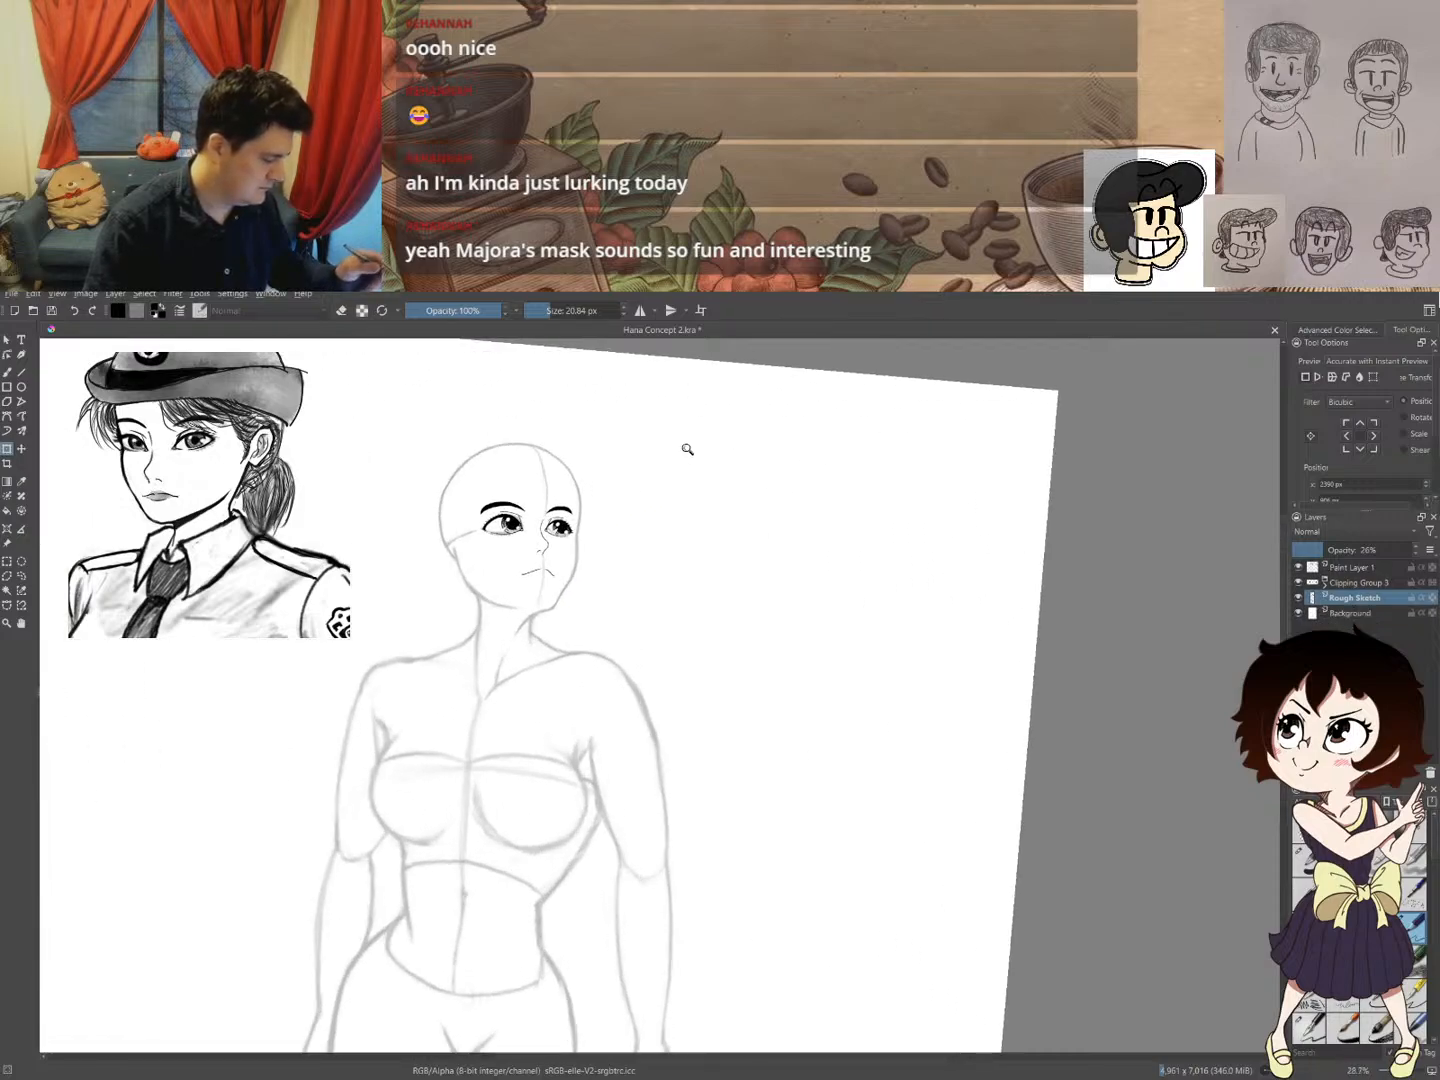
pyautogui.moveTo(613, 489); pyautogui.dragTo(703, 567)
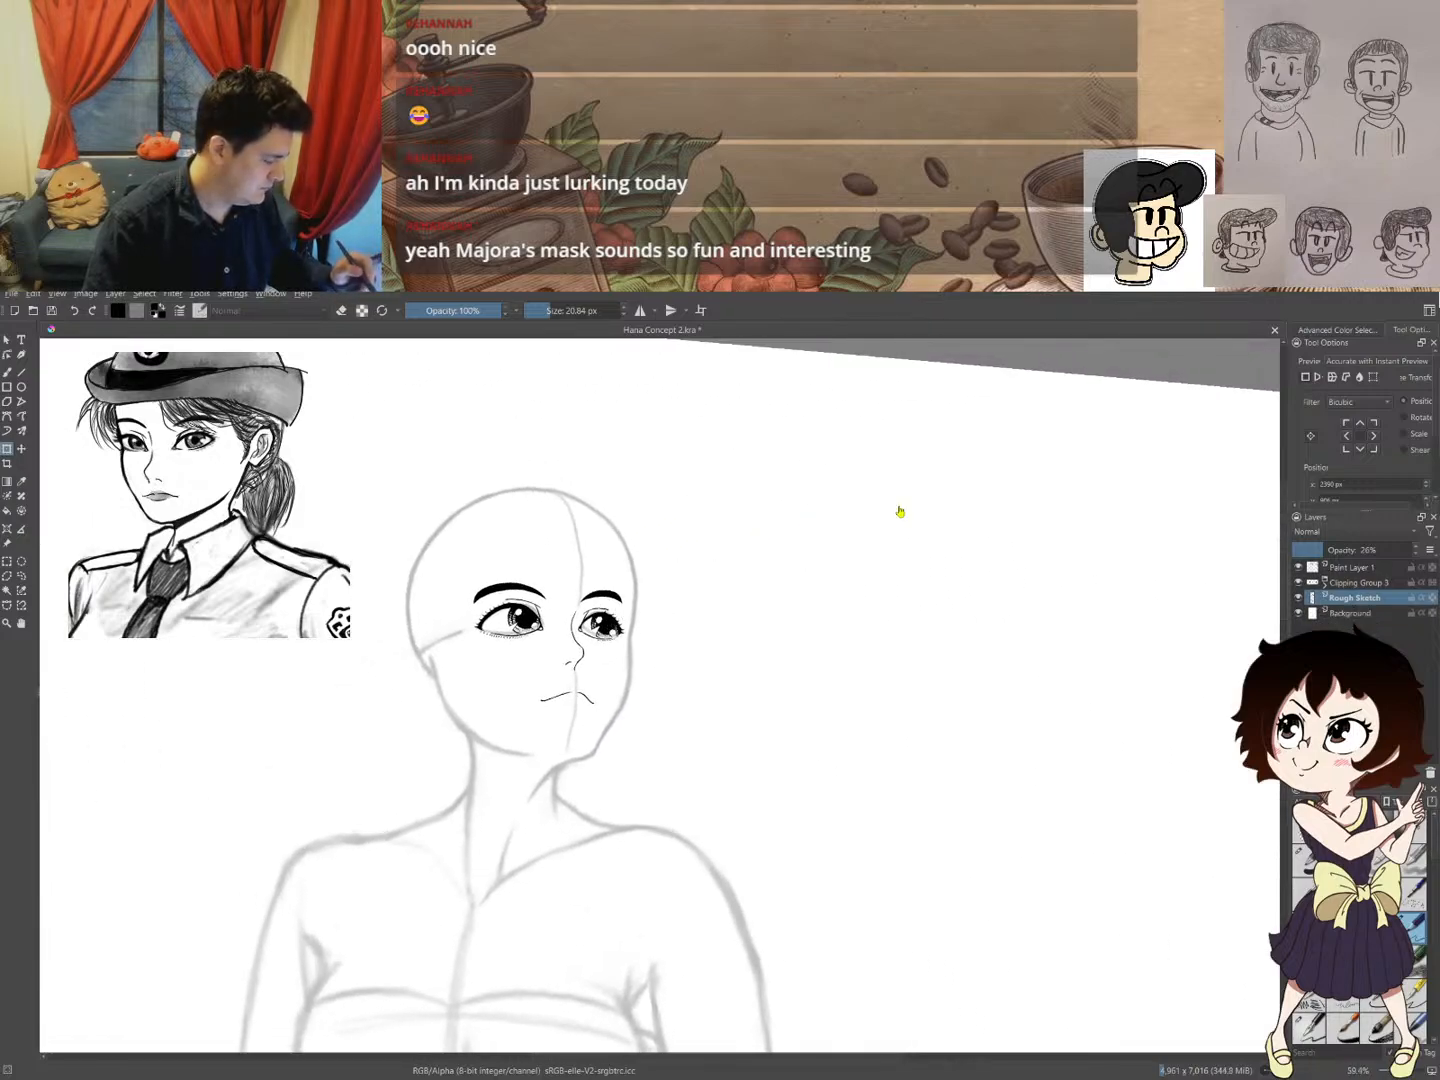
pyautogui.click(1354, 572)
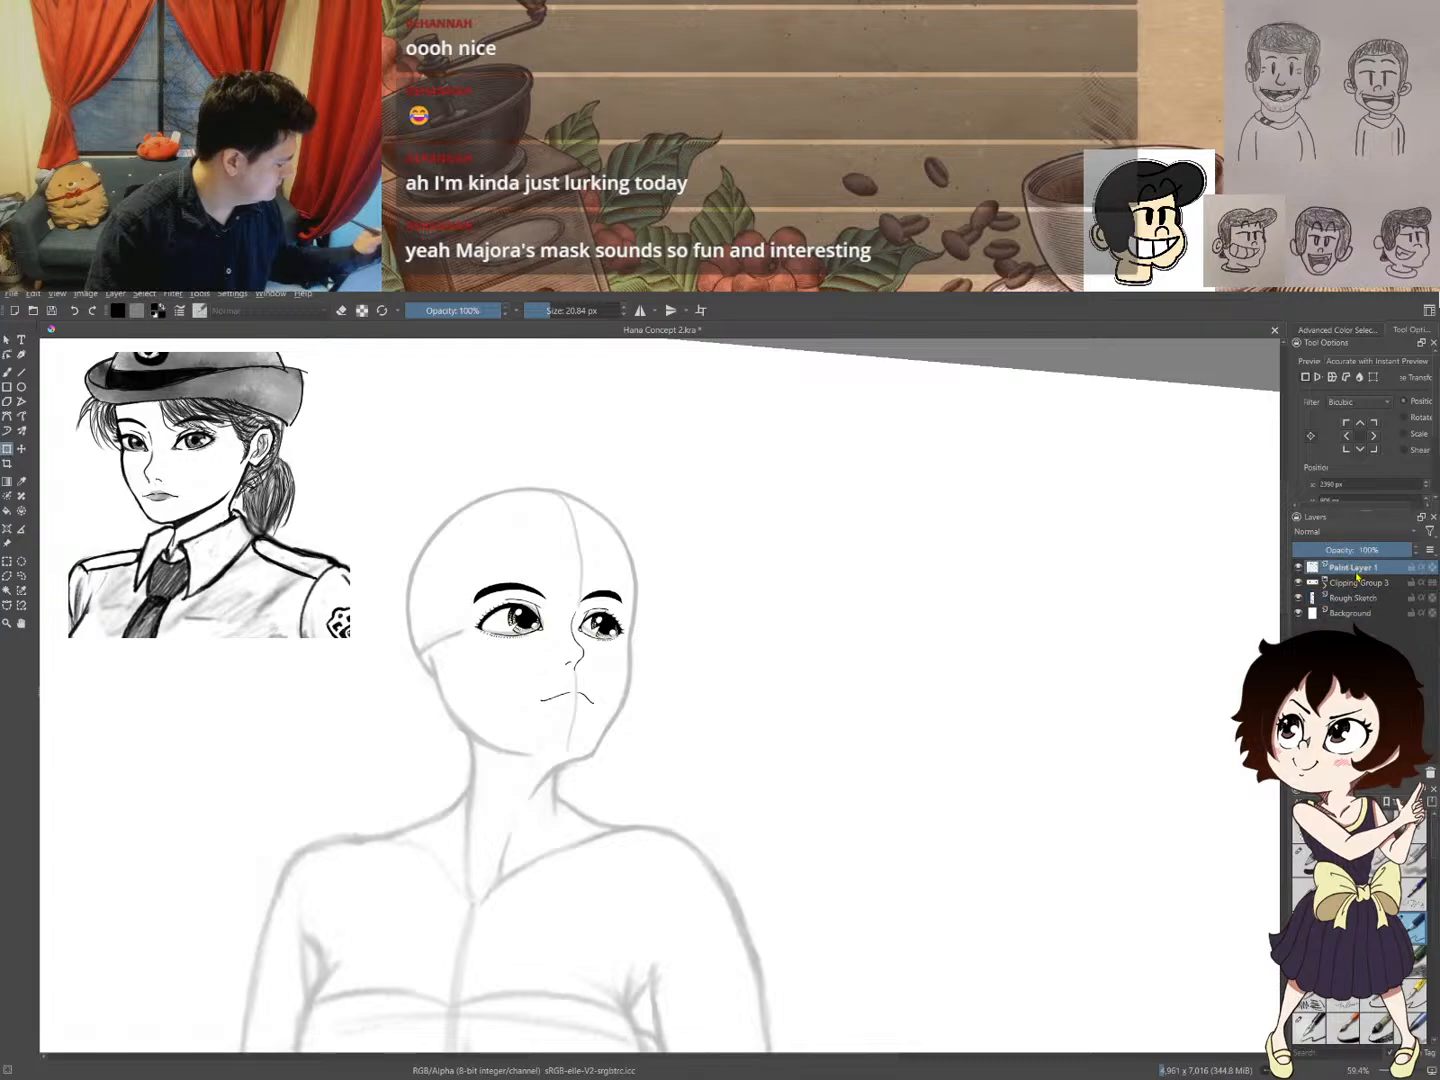
pyautogui.keyDown('ctrl'); pyautogui.click(1324, 587); pyautogui.keyUp('ctrl')
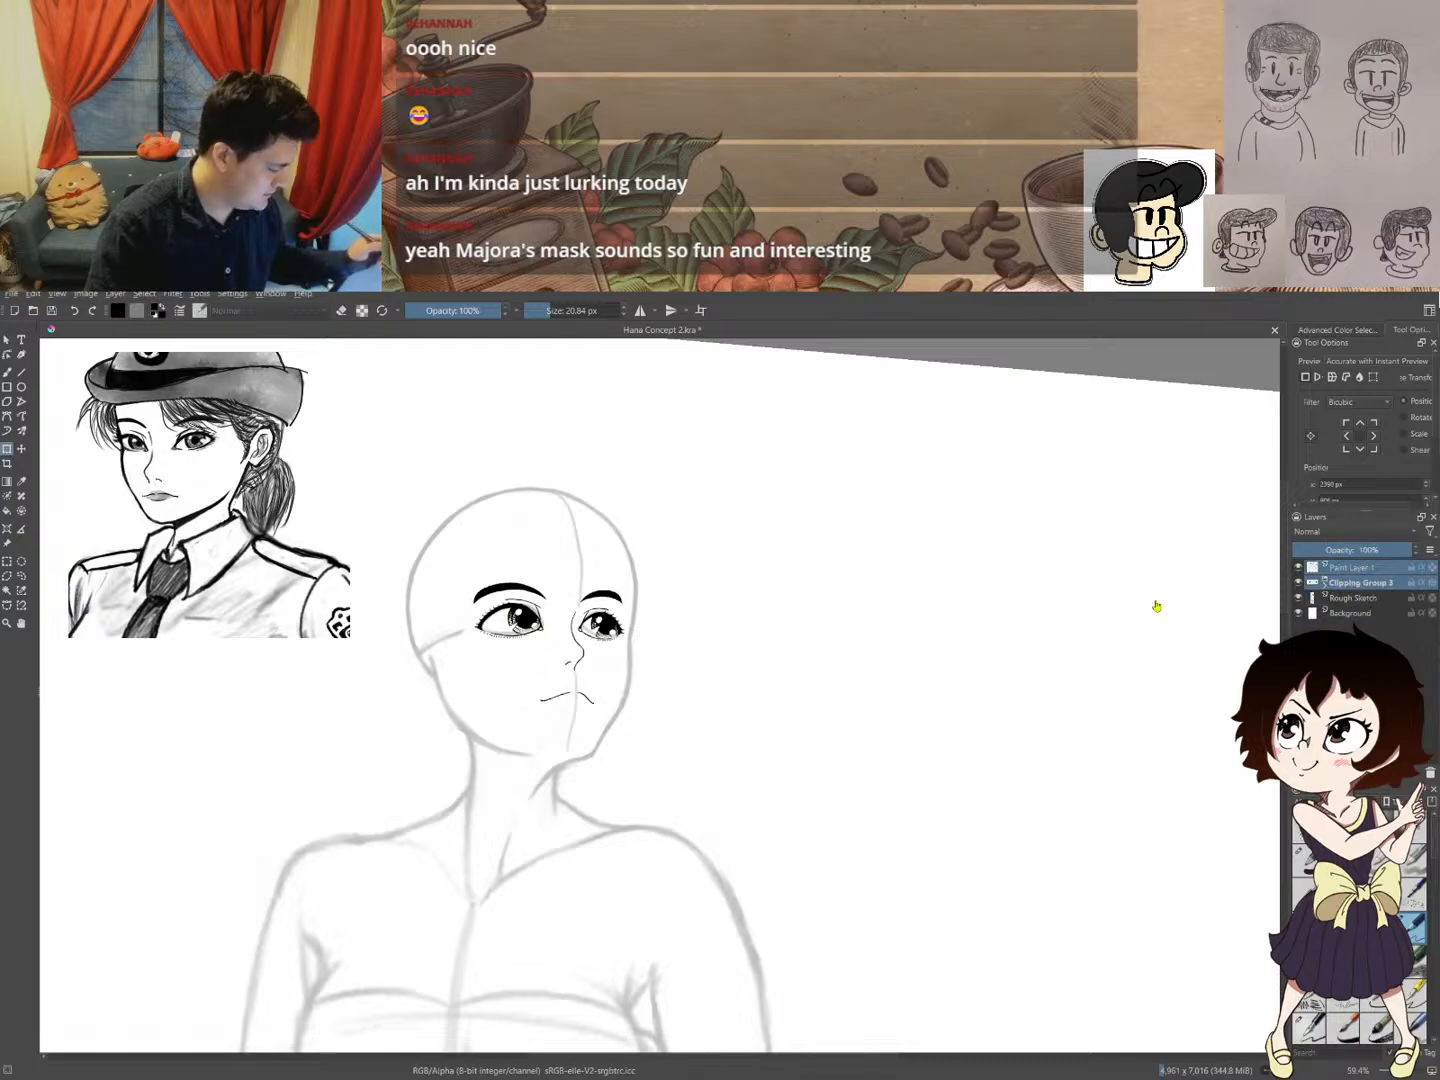
pyautogui.hotkey('ctrl', 'g')
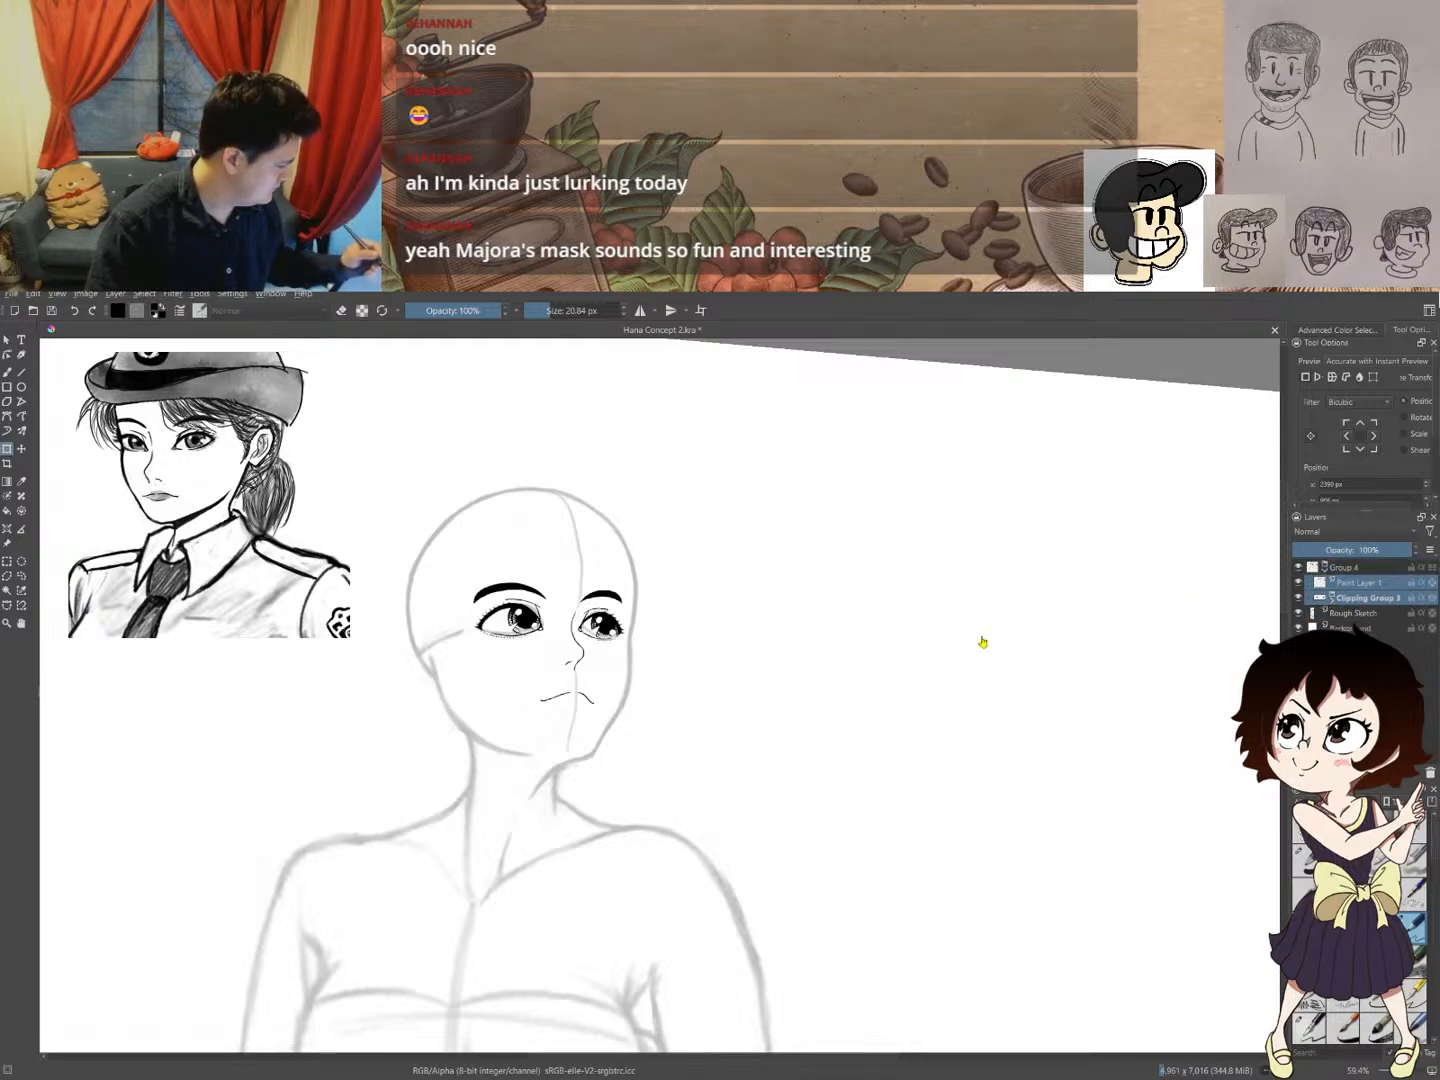
pyautogui.click(1344, 567)
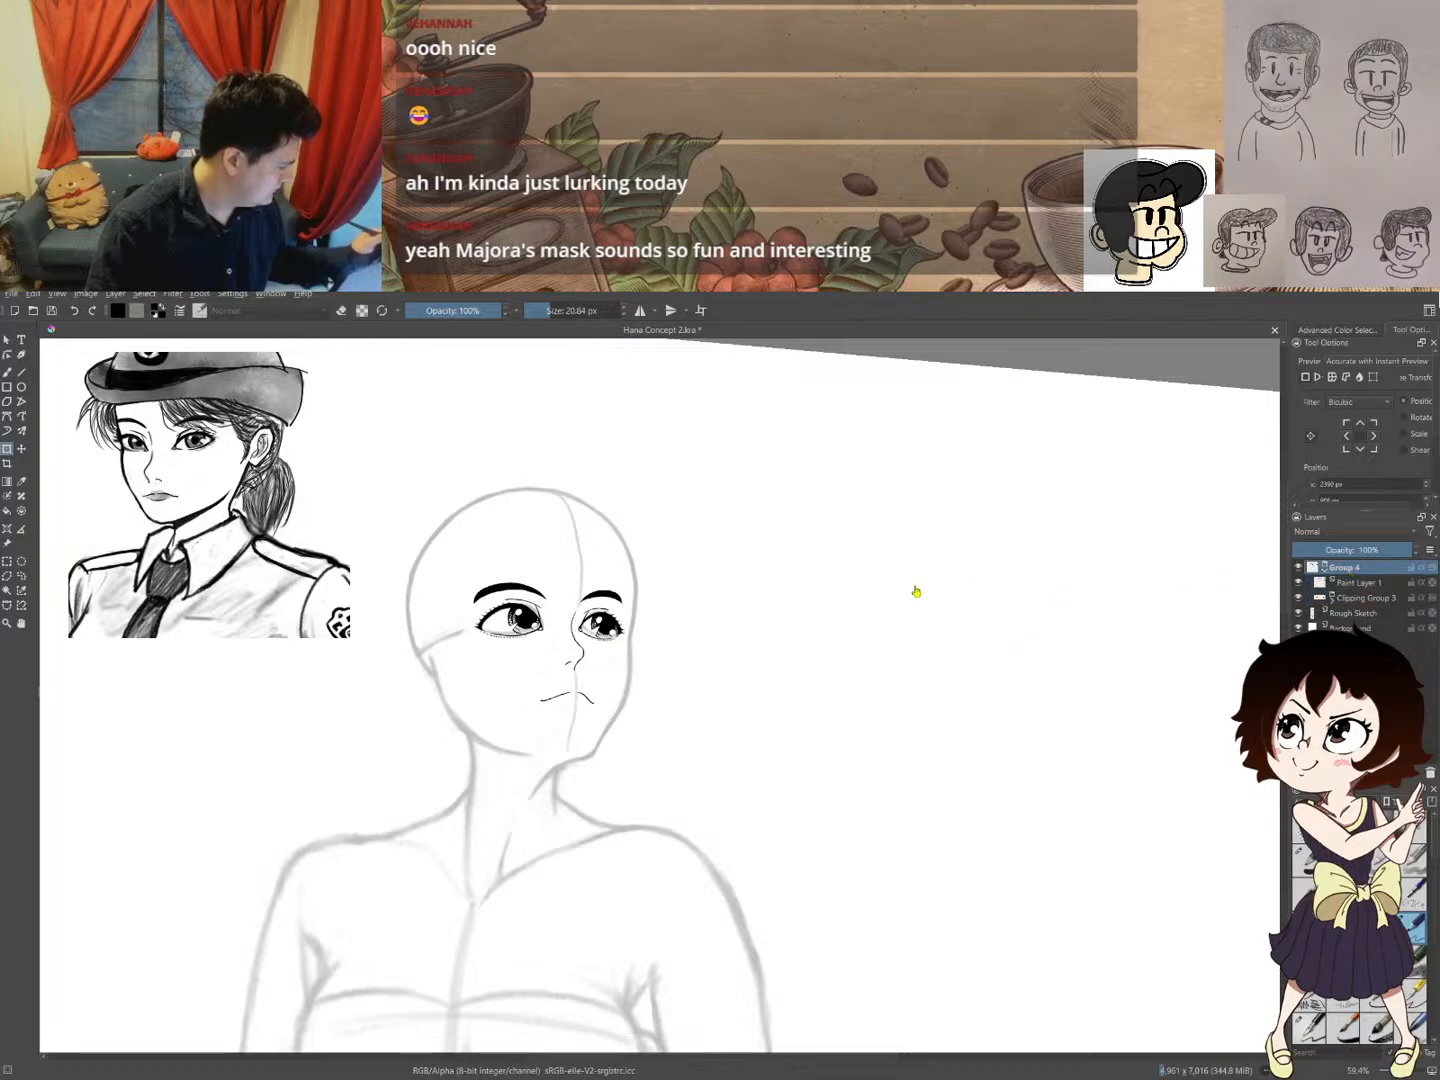
# - Scale the grouped facial features up slightly and nudge them back into place within the sketched head
pyautogui.click(600, 625)
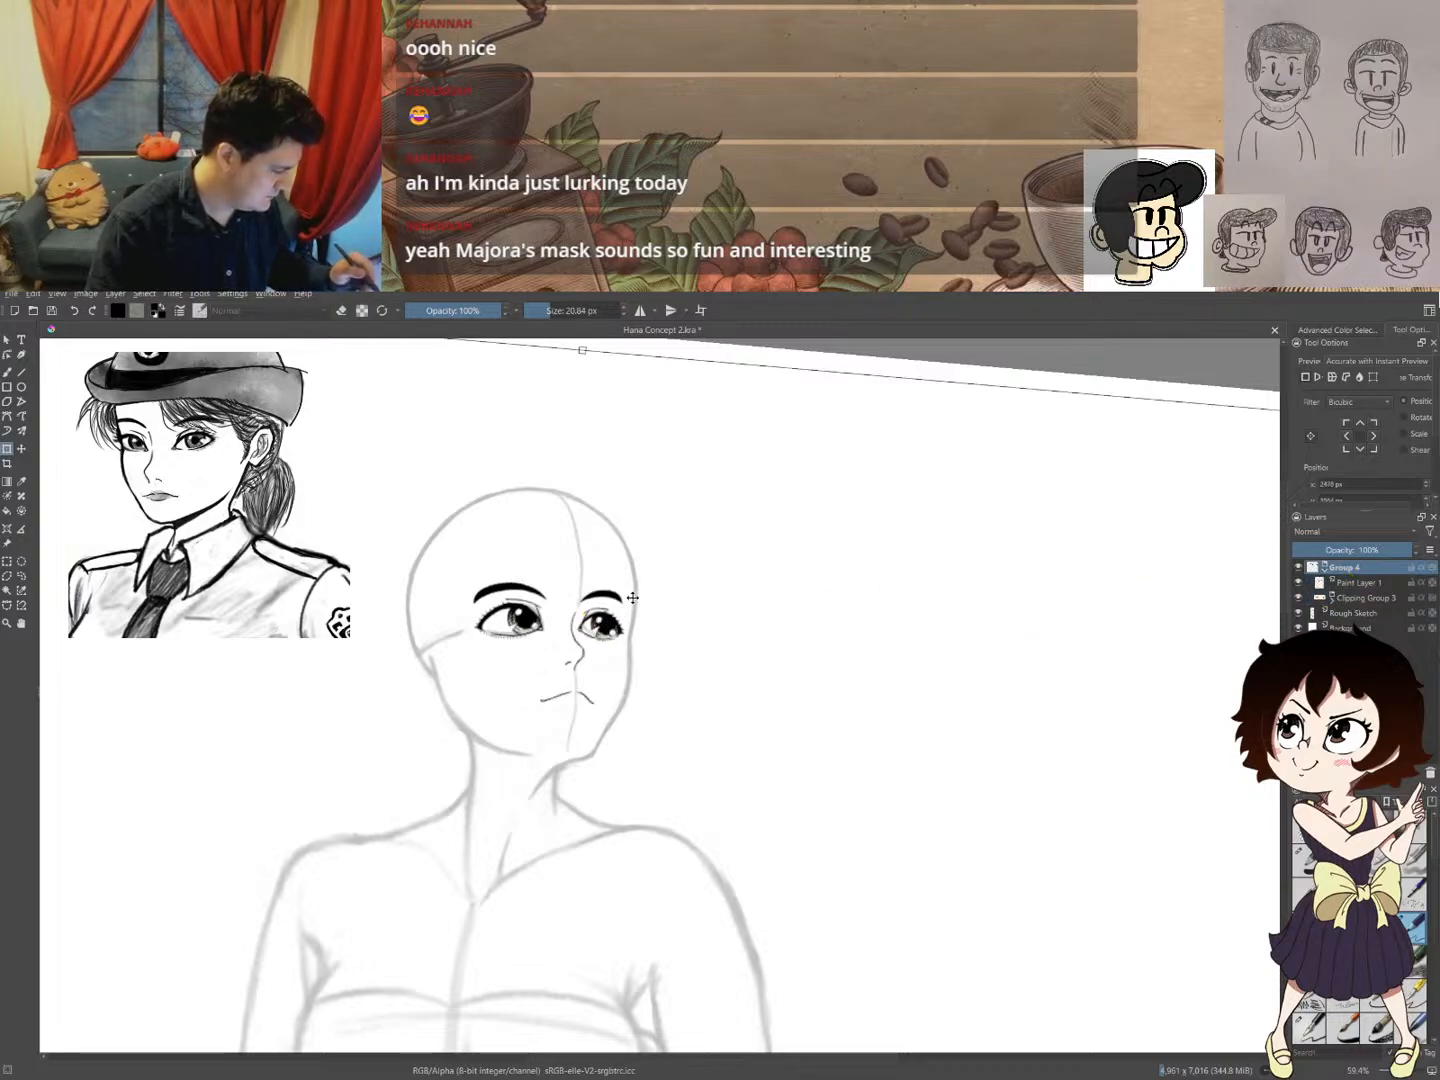
pyautogui.moveTo(634, 594); pyautogui.dragTo(580, 661)
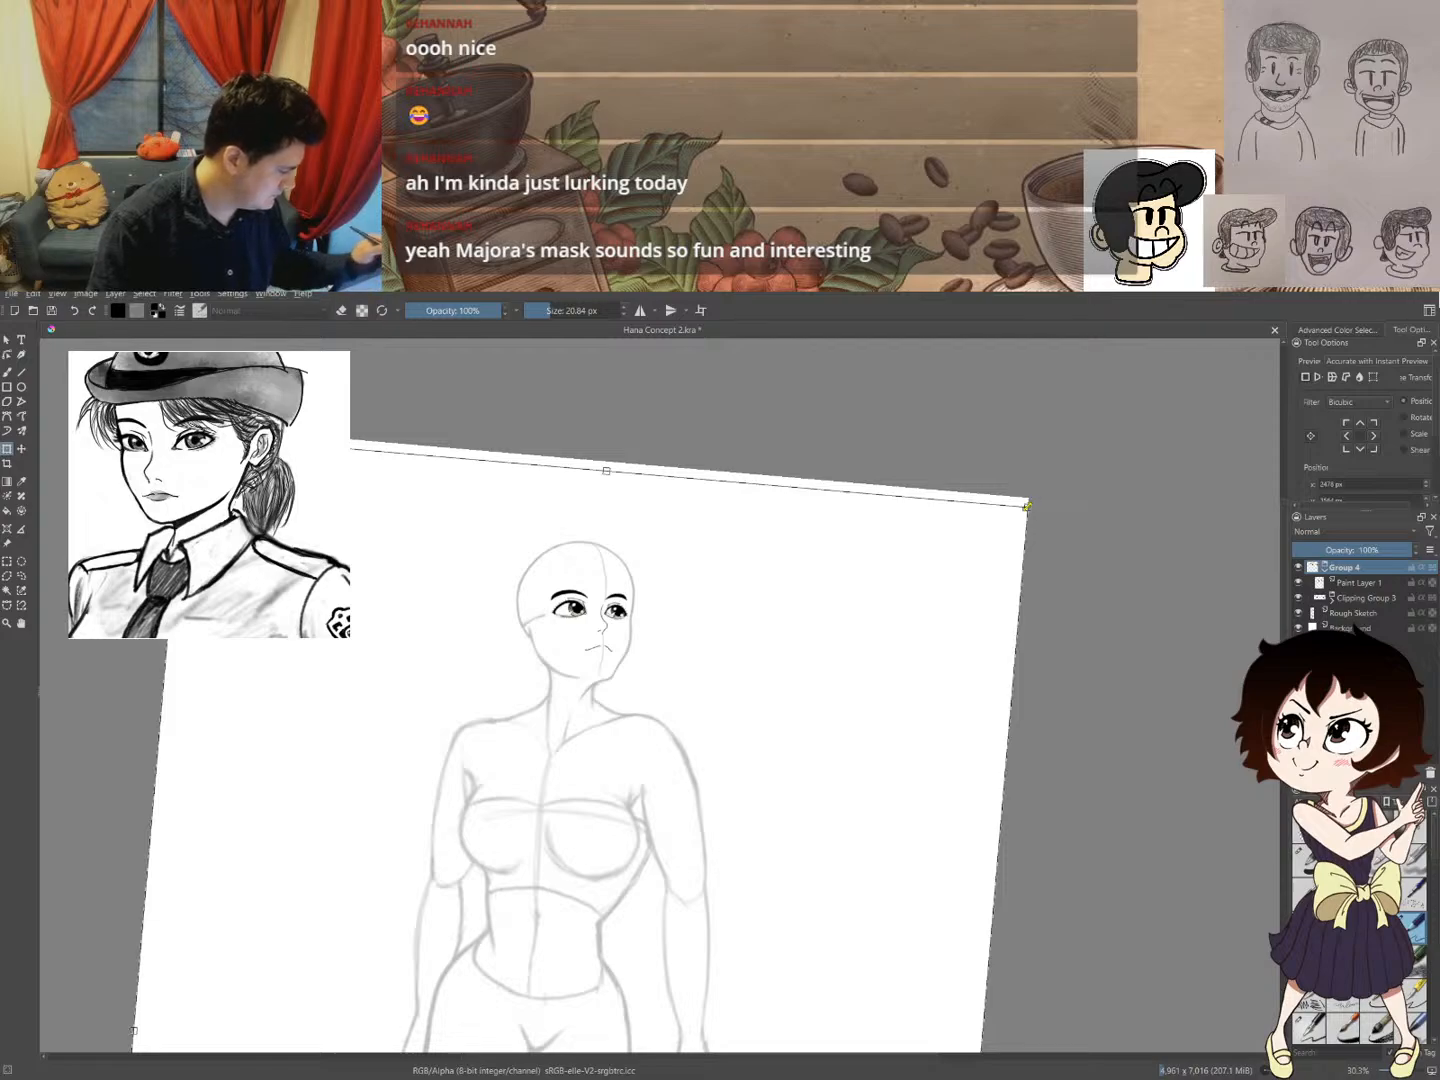
pyautogui.moveTo(1029, 506); pyautogui.dragTo(1053, 491)
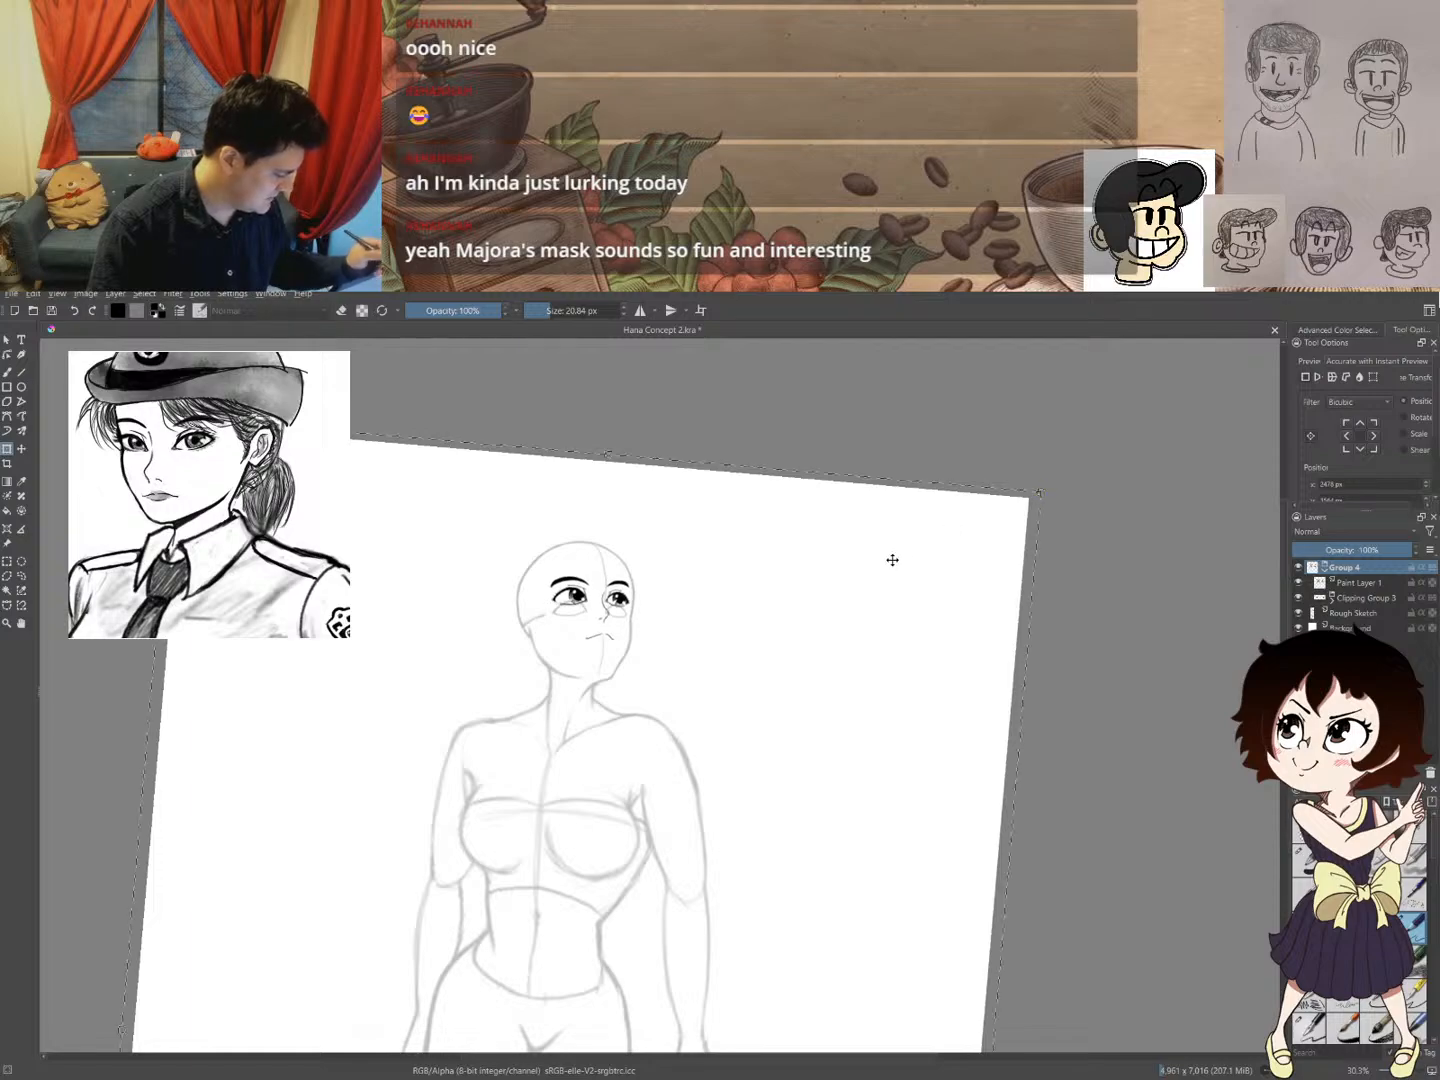
pyautogui.moveTo(894, 562); pyautogui.dragTo(893, 572)
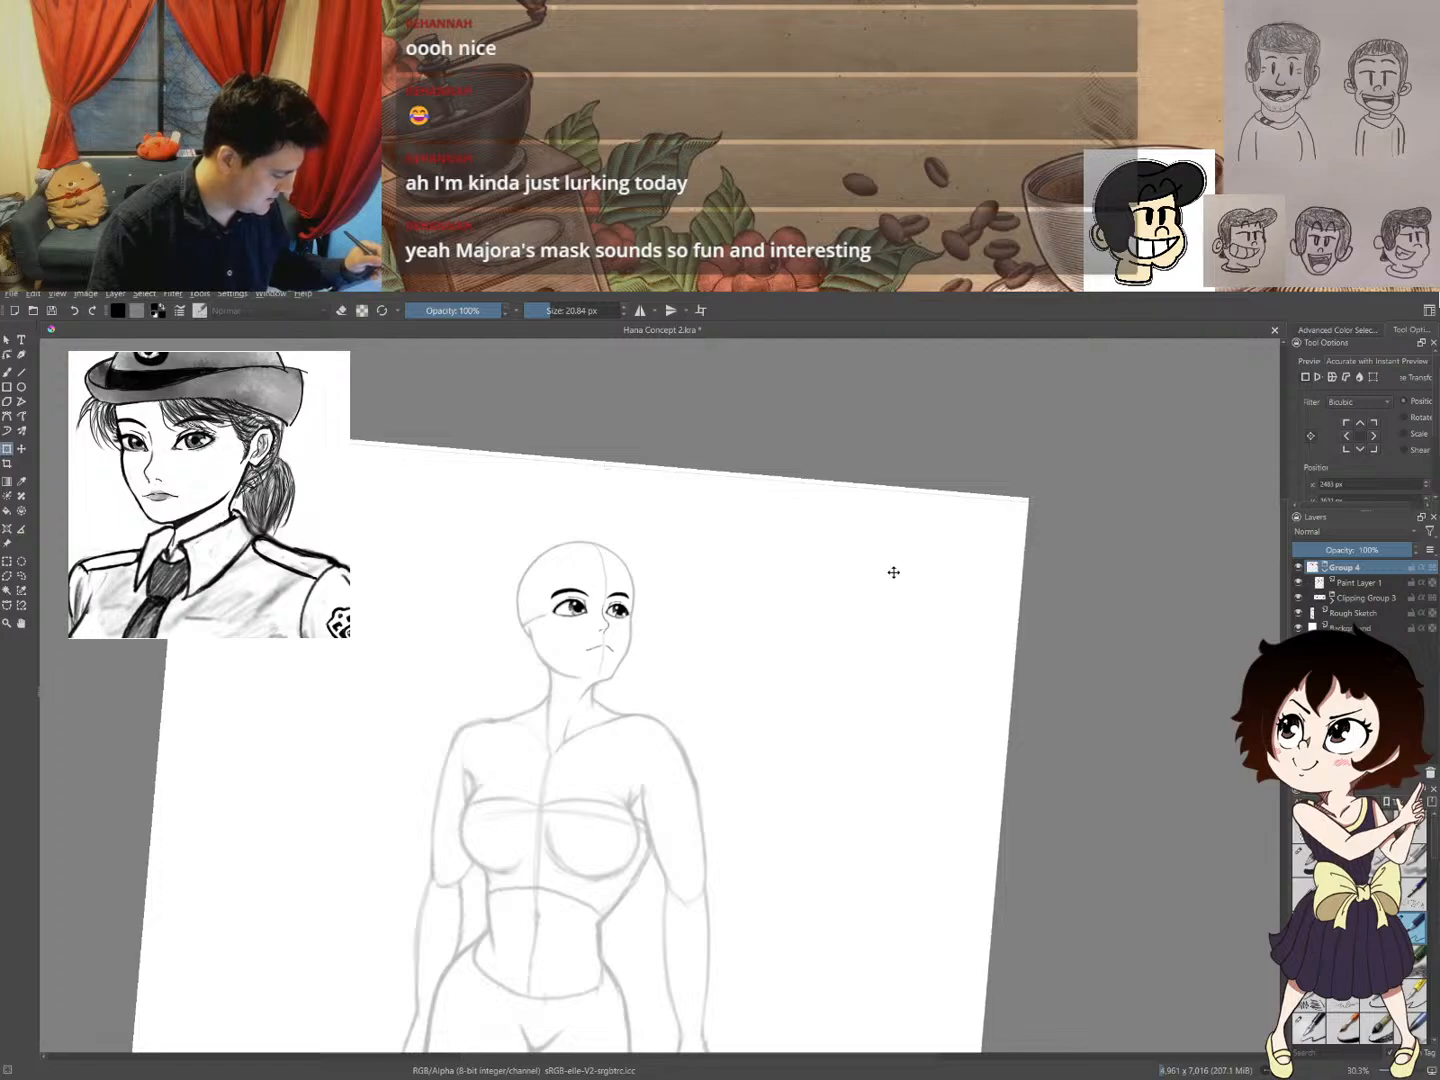
pyautogui.moveTo(893, 573); pyautogui.dragTo(891, 571)
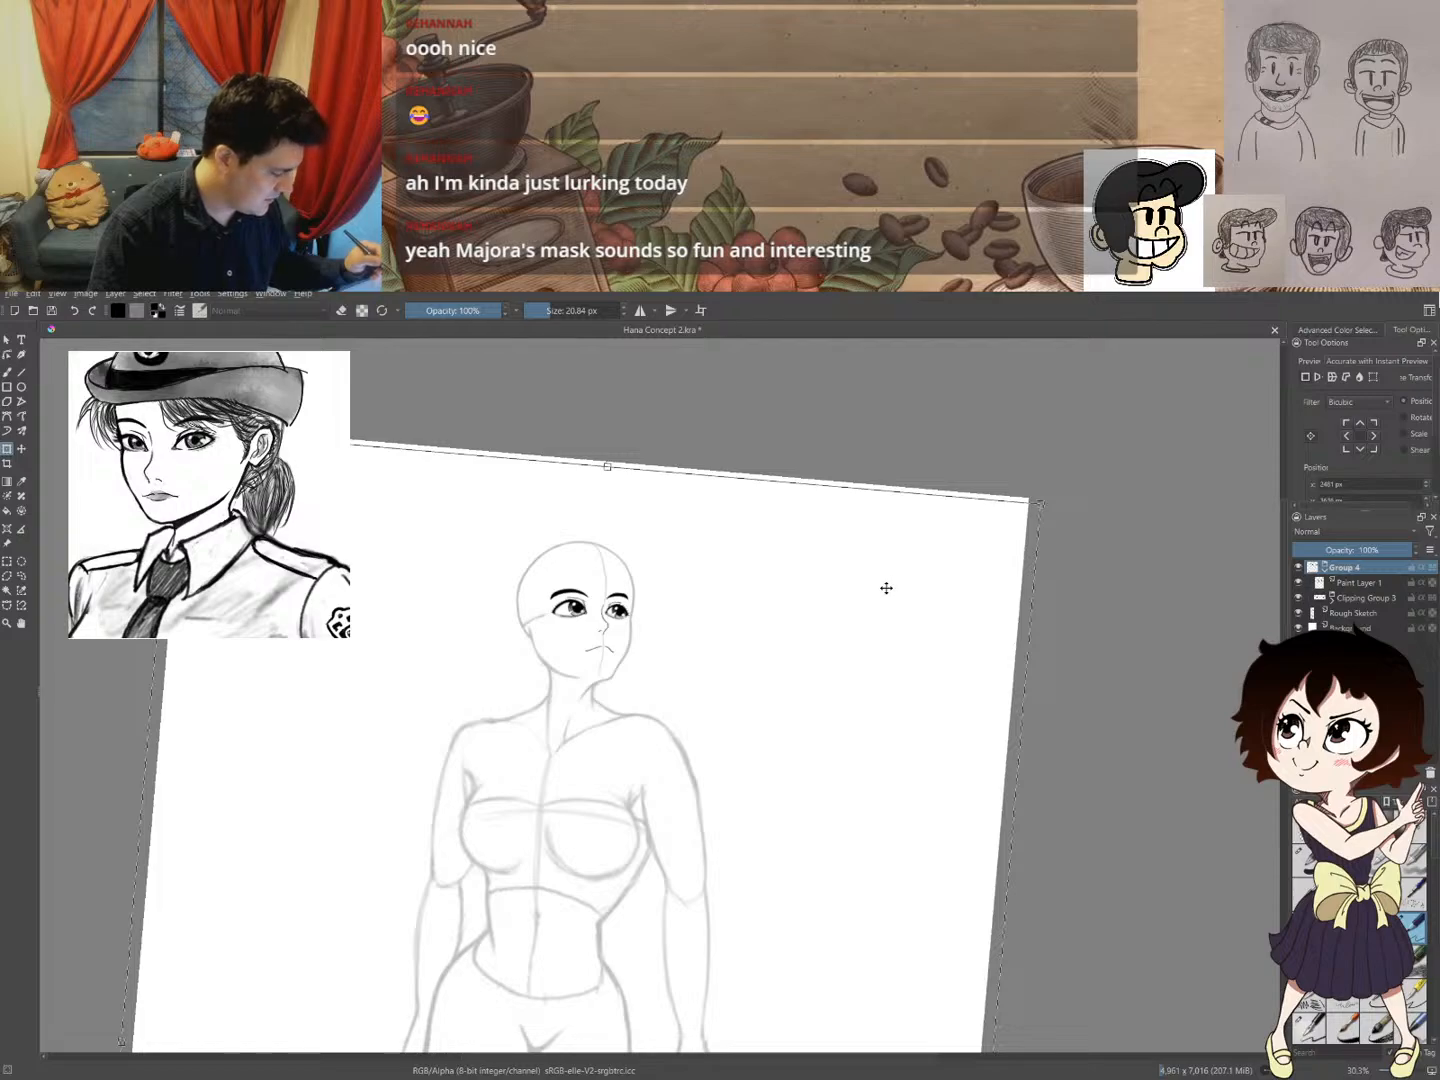
pyautogui.press('Return')
pyautogui.moveTo(887, 588); pyautogui.dragTo(886, 587)
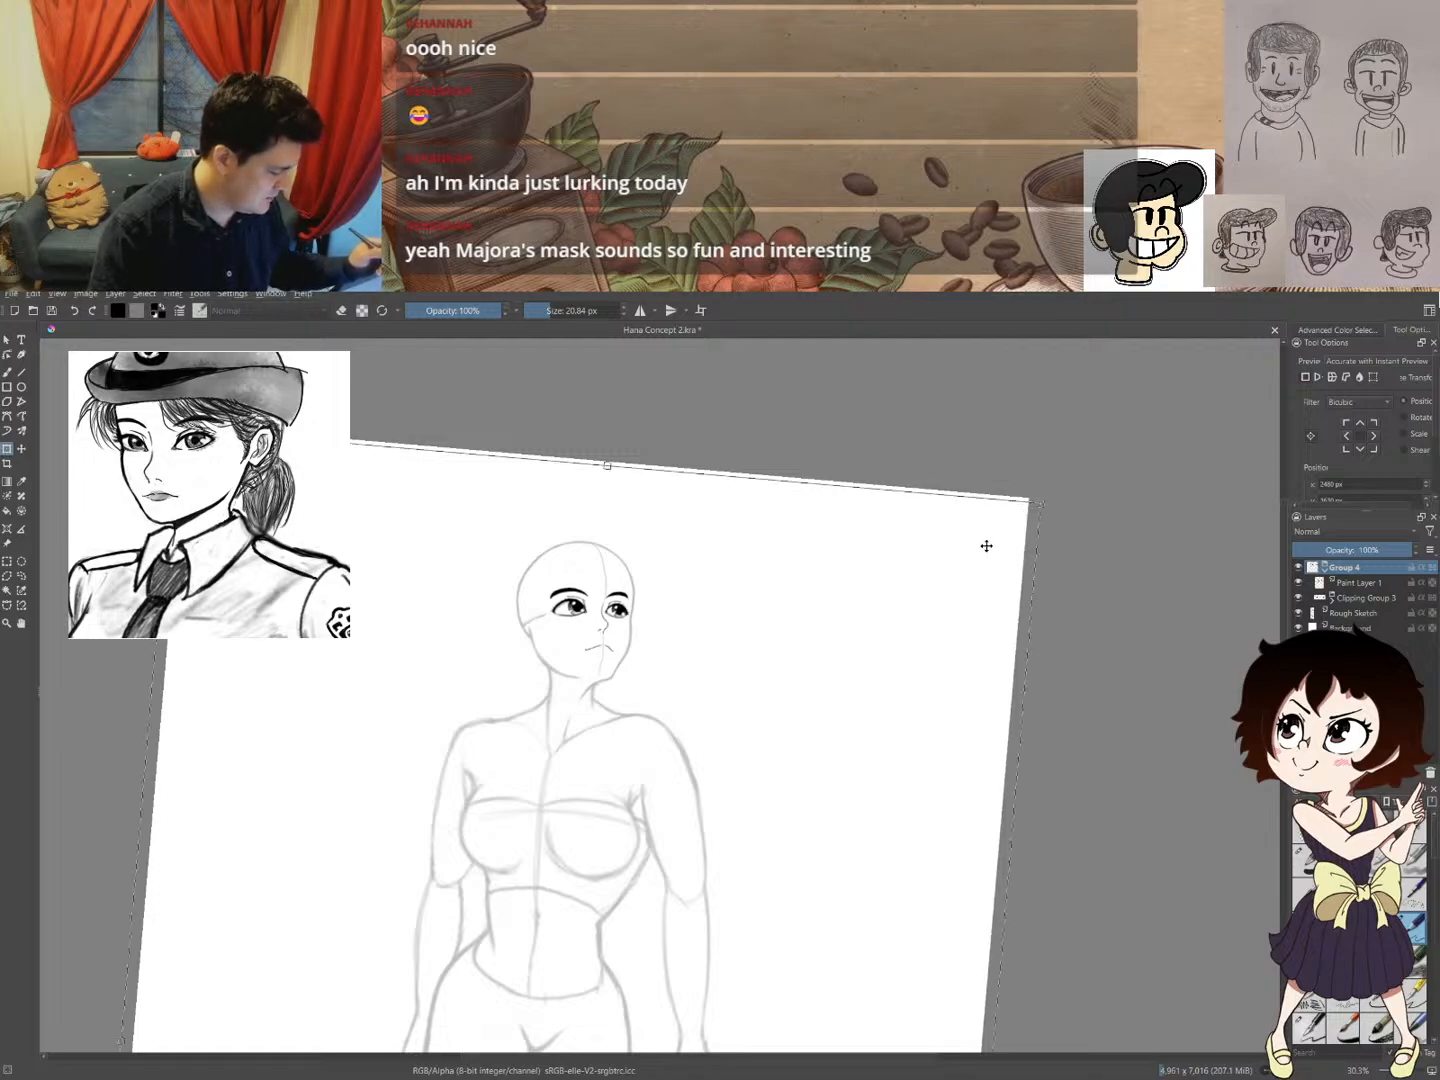
pyautogui.press('Return')
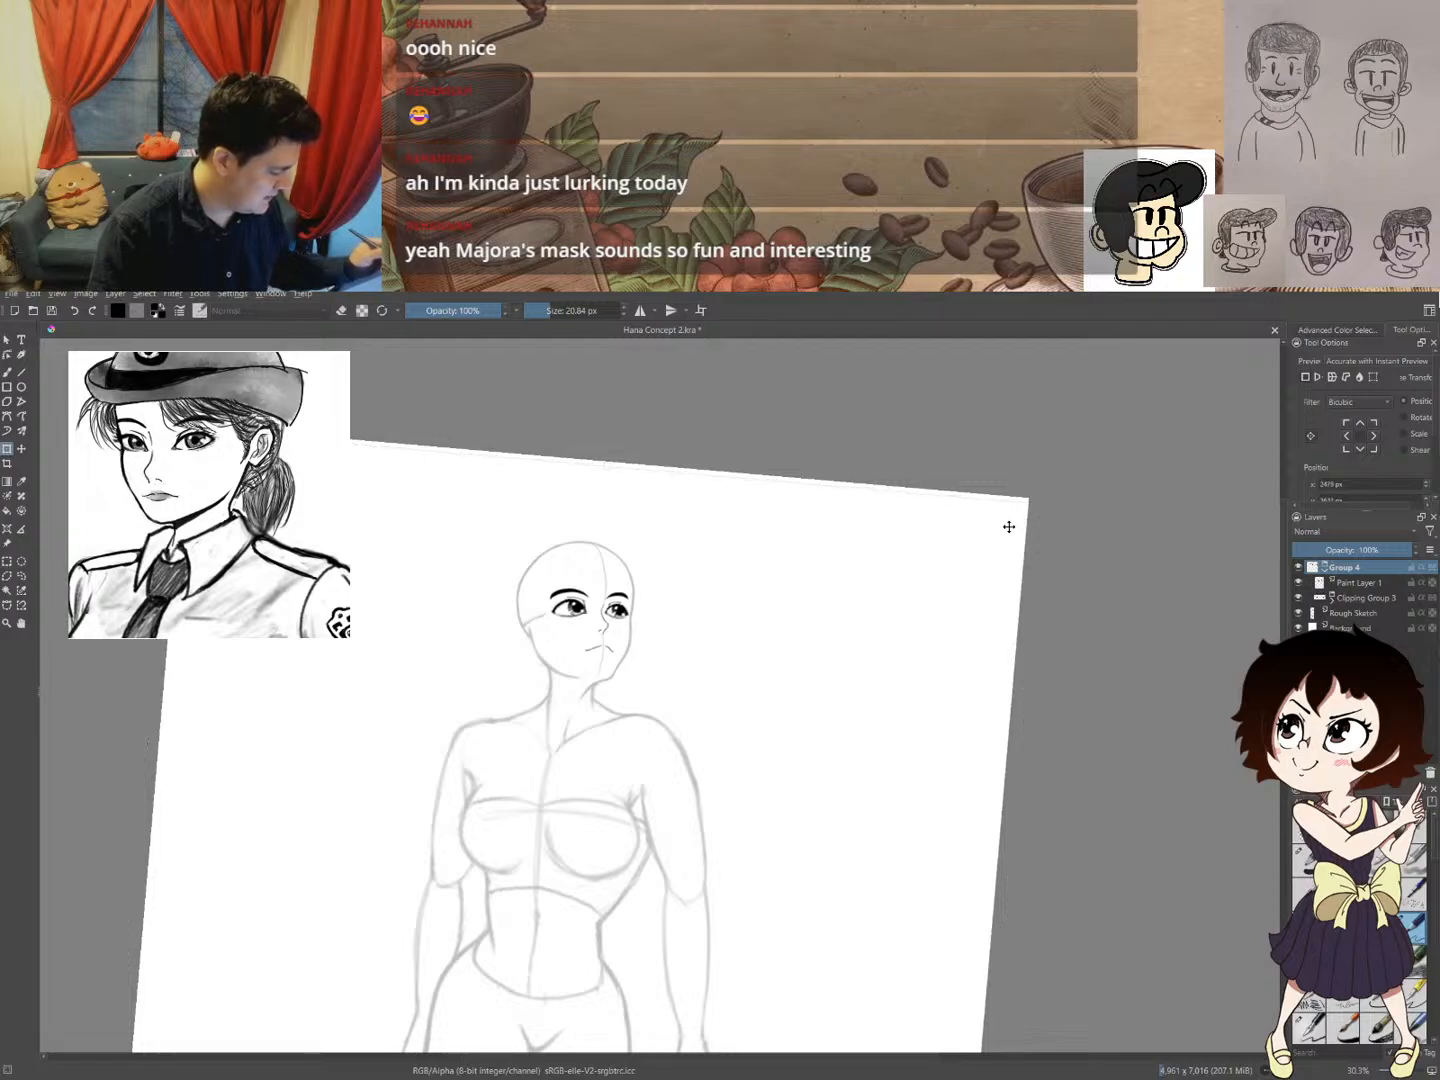
pyautogui.click(1008, 527)
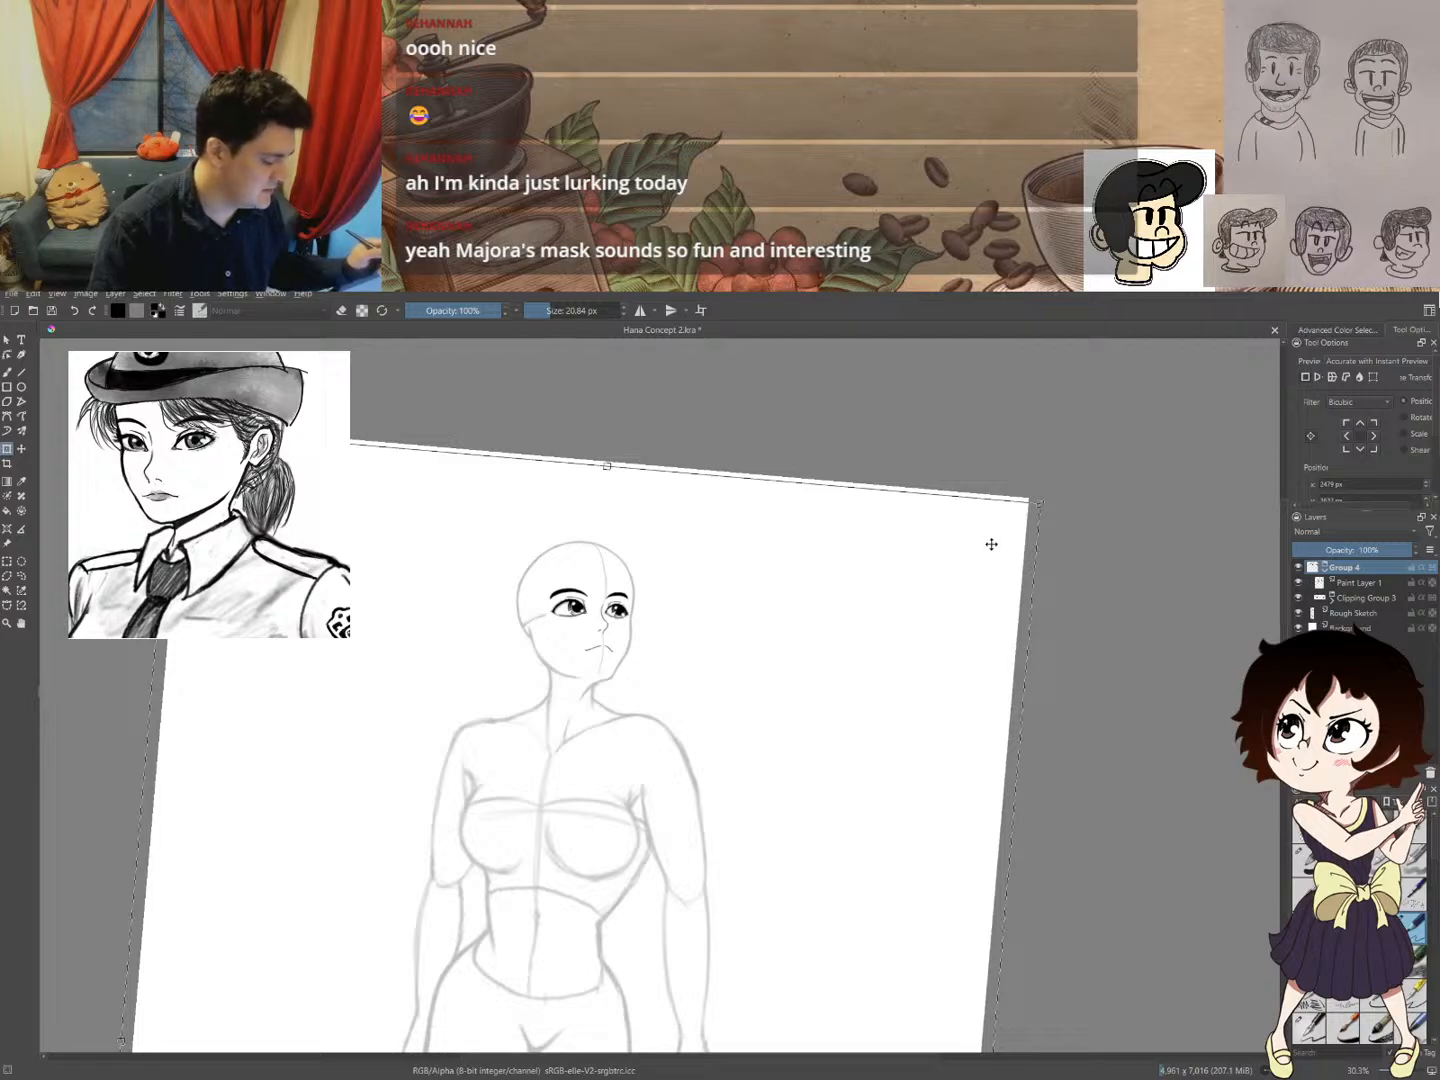
pyautogui.press('Return')
# - Ungroup the facial feature layers and make Paint Layer 1 active with the Ink-4 Pen Rough brush
pyautogui.press('b')
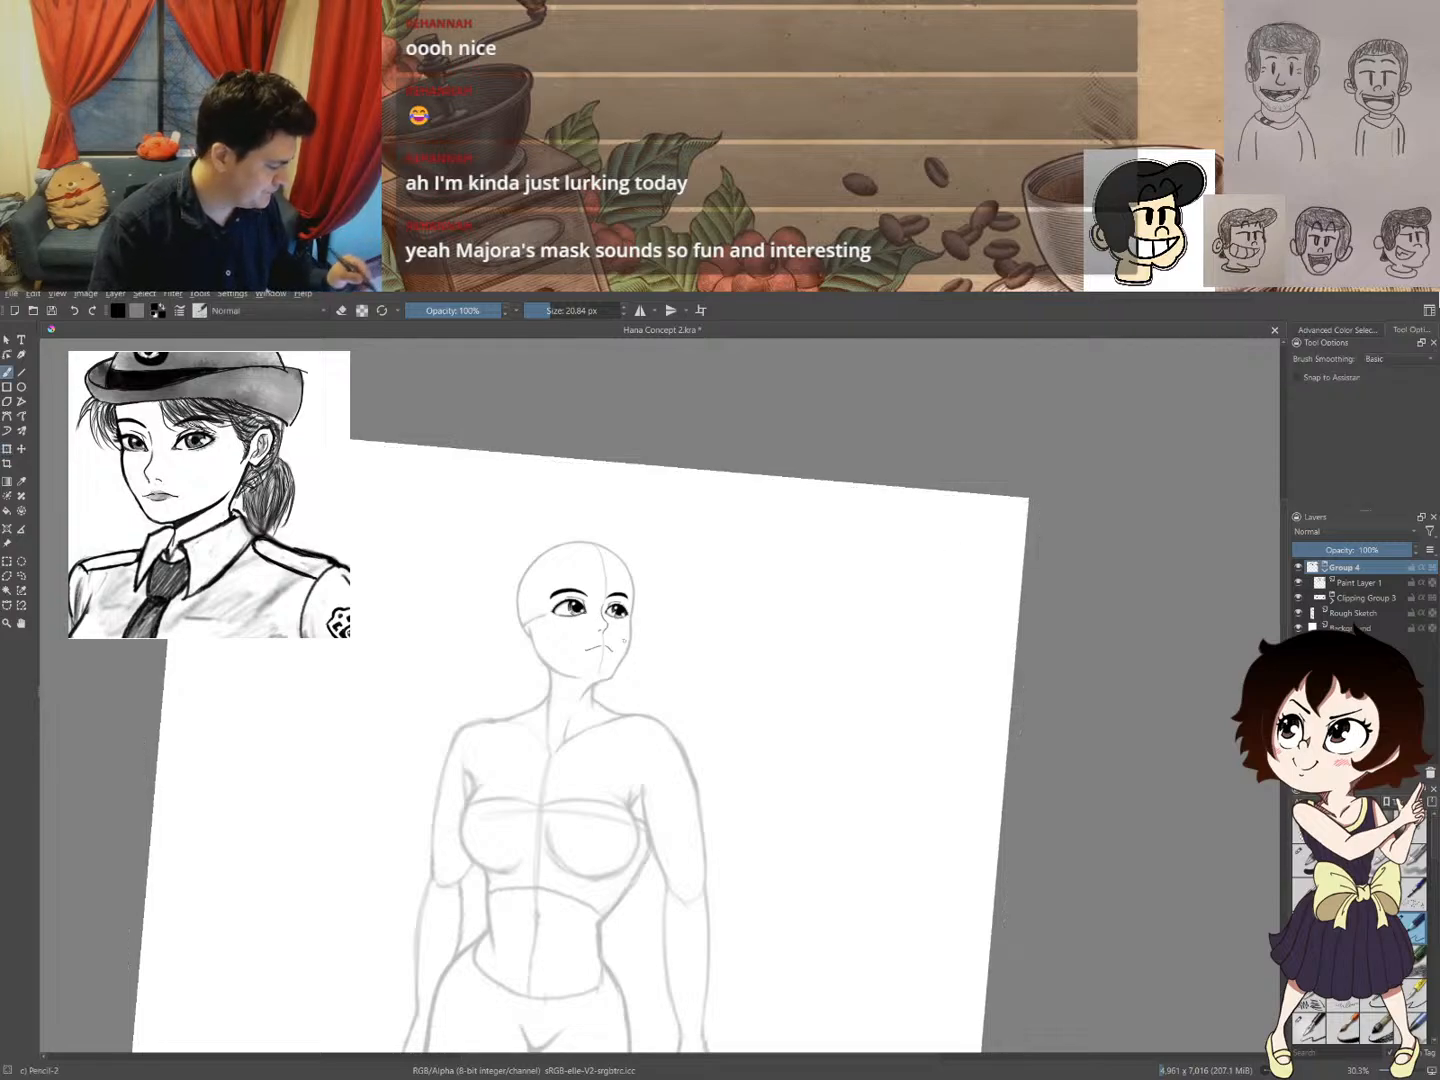
pyautogui.moveTo(629, 631)
pyautogui.mouseDown()
pyautogui.moveTo(784, 550)
pyautogui.moveTo(772, 540)
pyautogui.mouseUp()
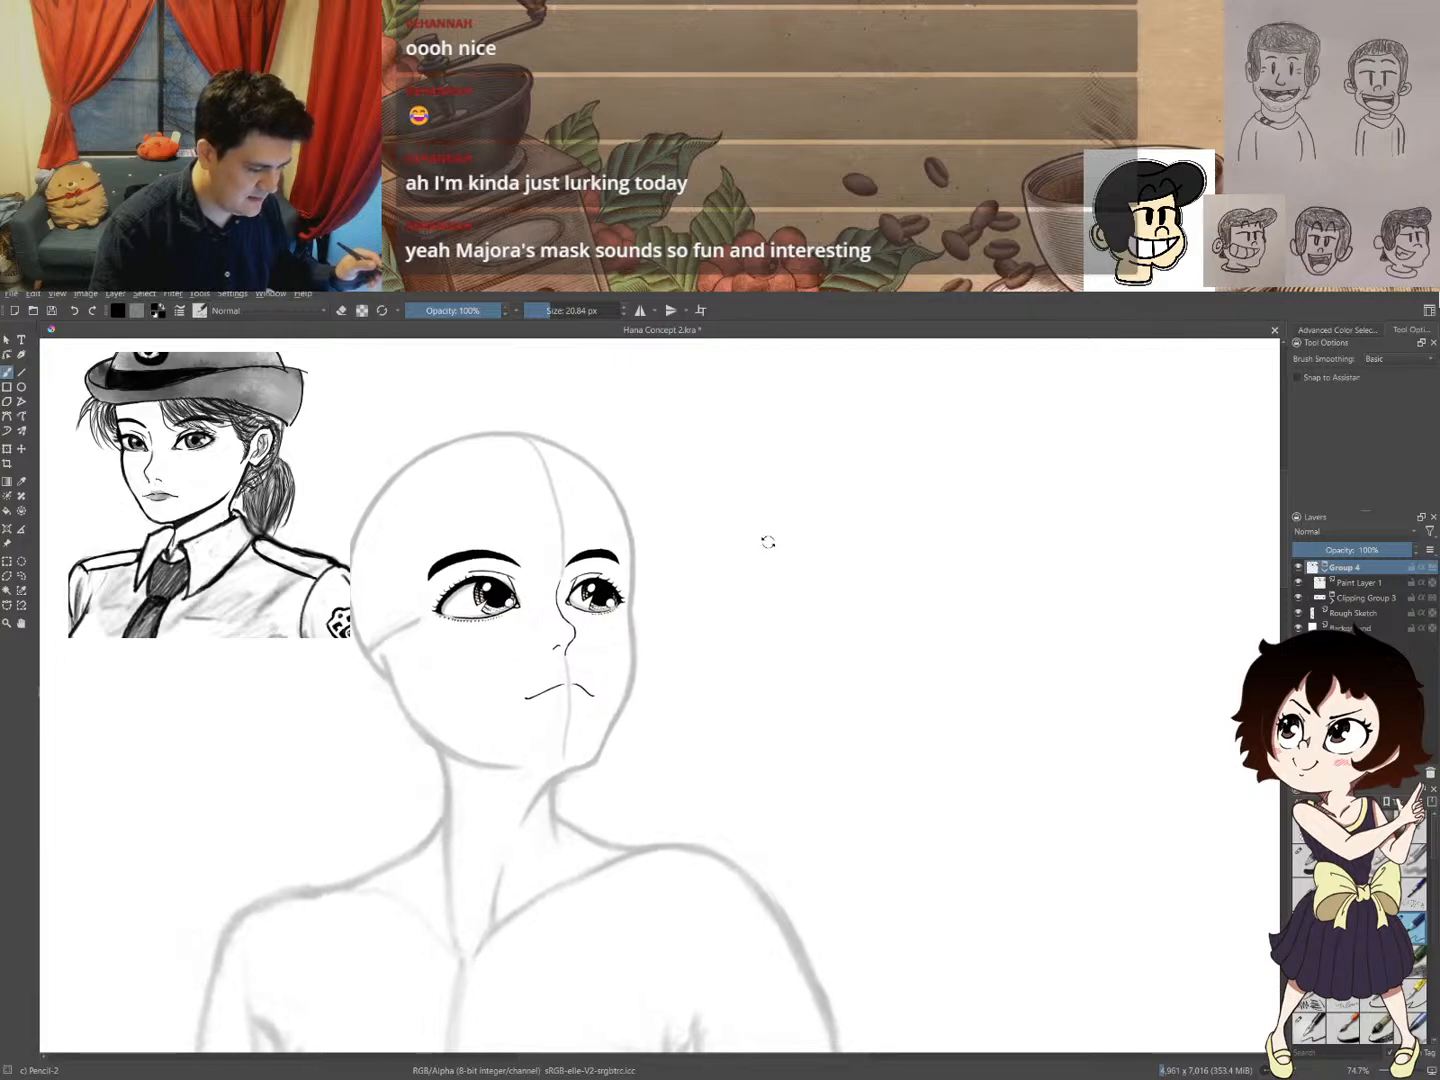
pyautogui.moveTo(635, 638)
pyautogui.mouseDown()
pyautogui.moveTo(662, 589)
pyautogui.moveTo(646, 608)
pyautogui.mouseUp()
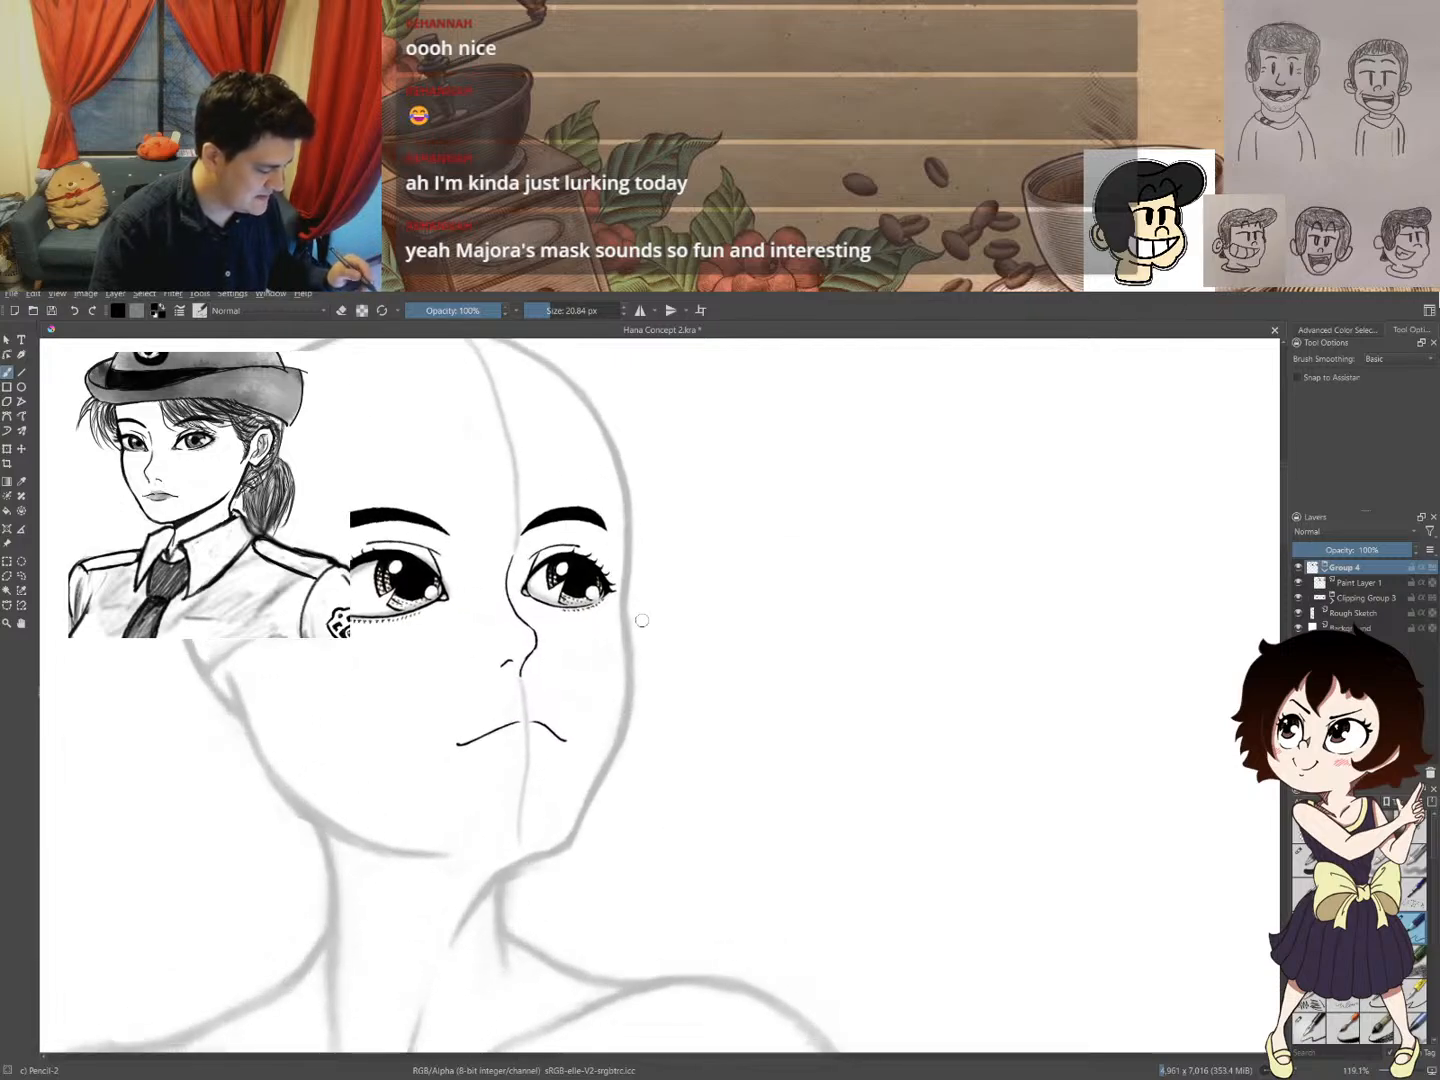
pyautogui.rightClick(642, 620)
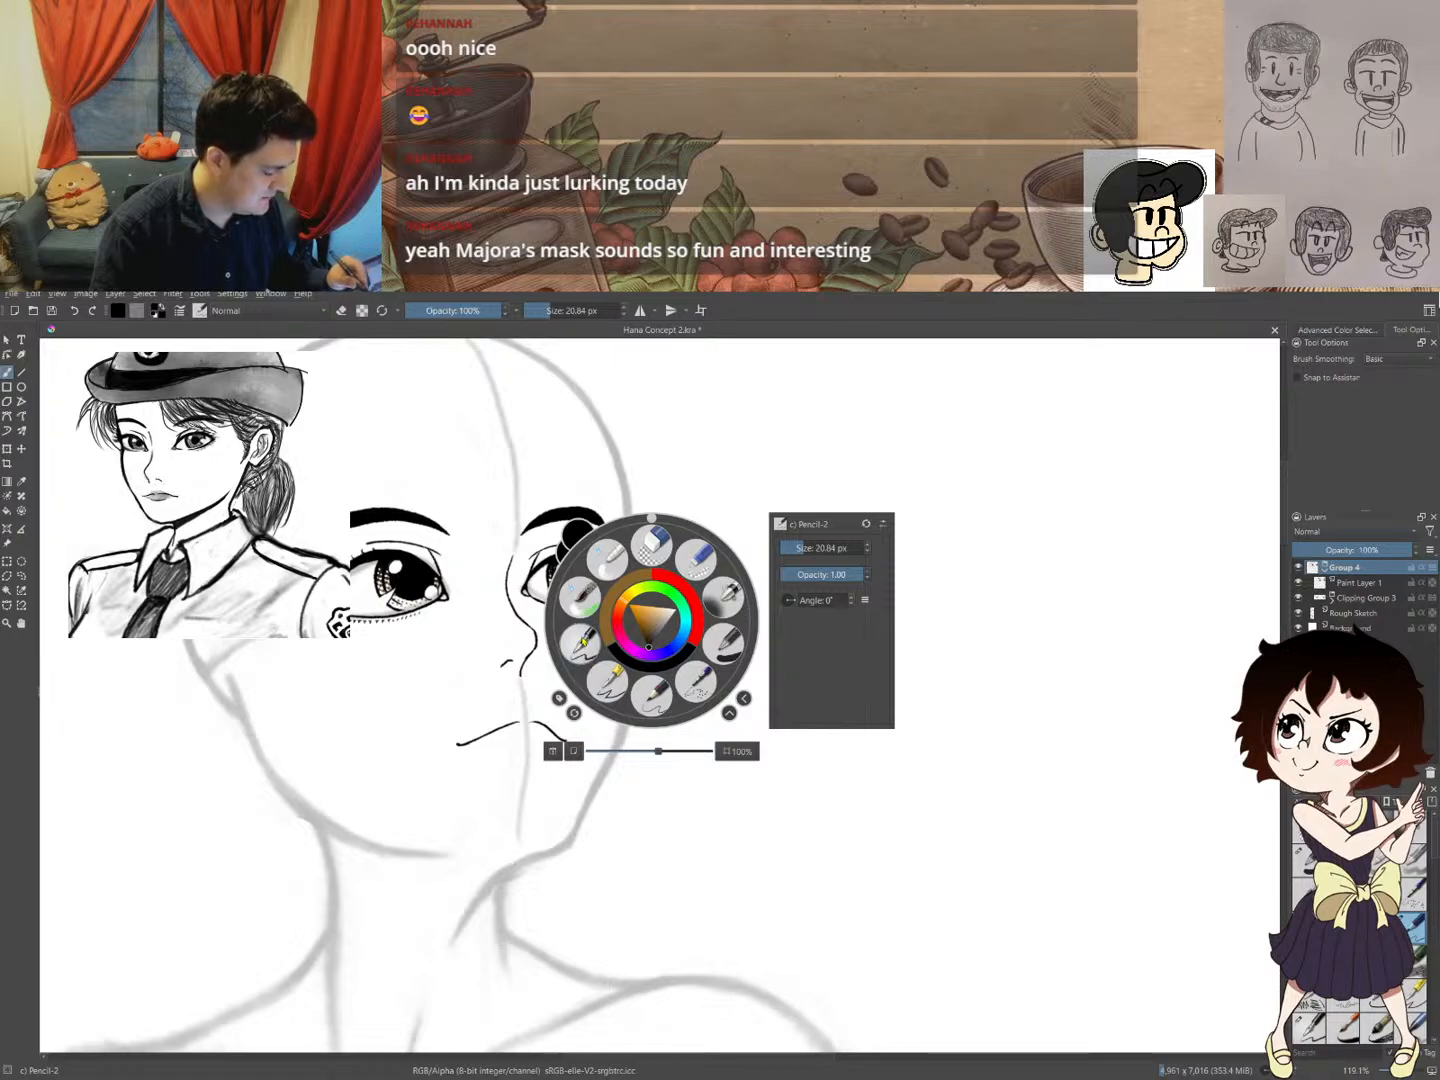
pyautogui.click(587, 645)
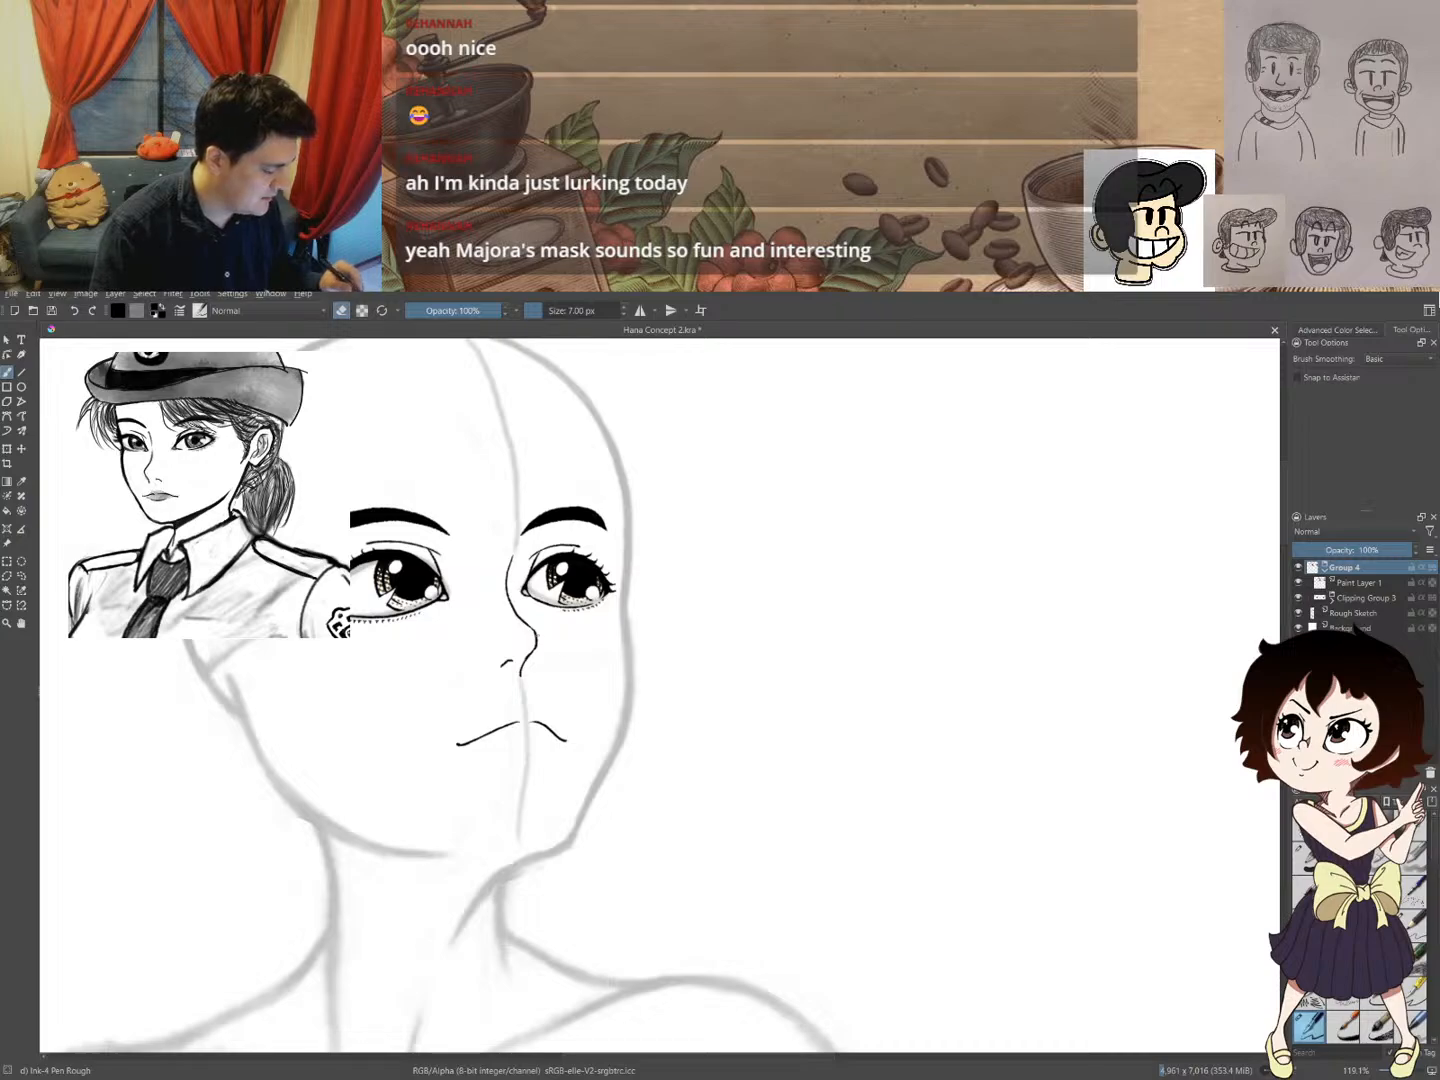
pyautogui.scroll(2, 505, 660)
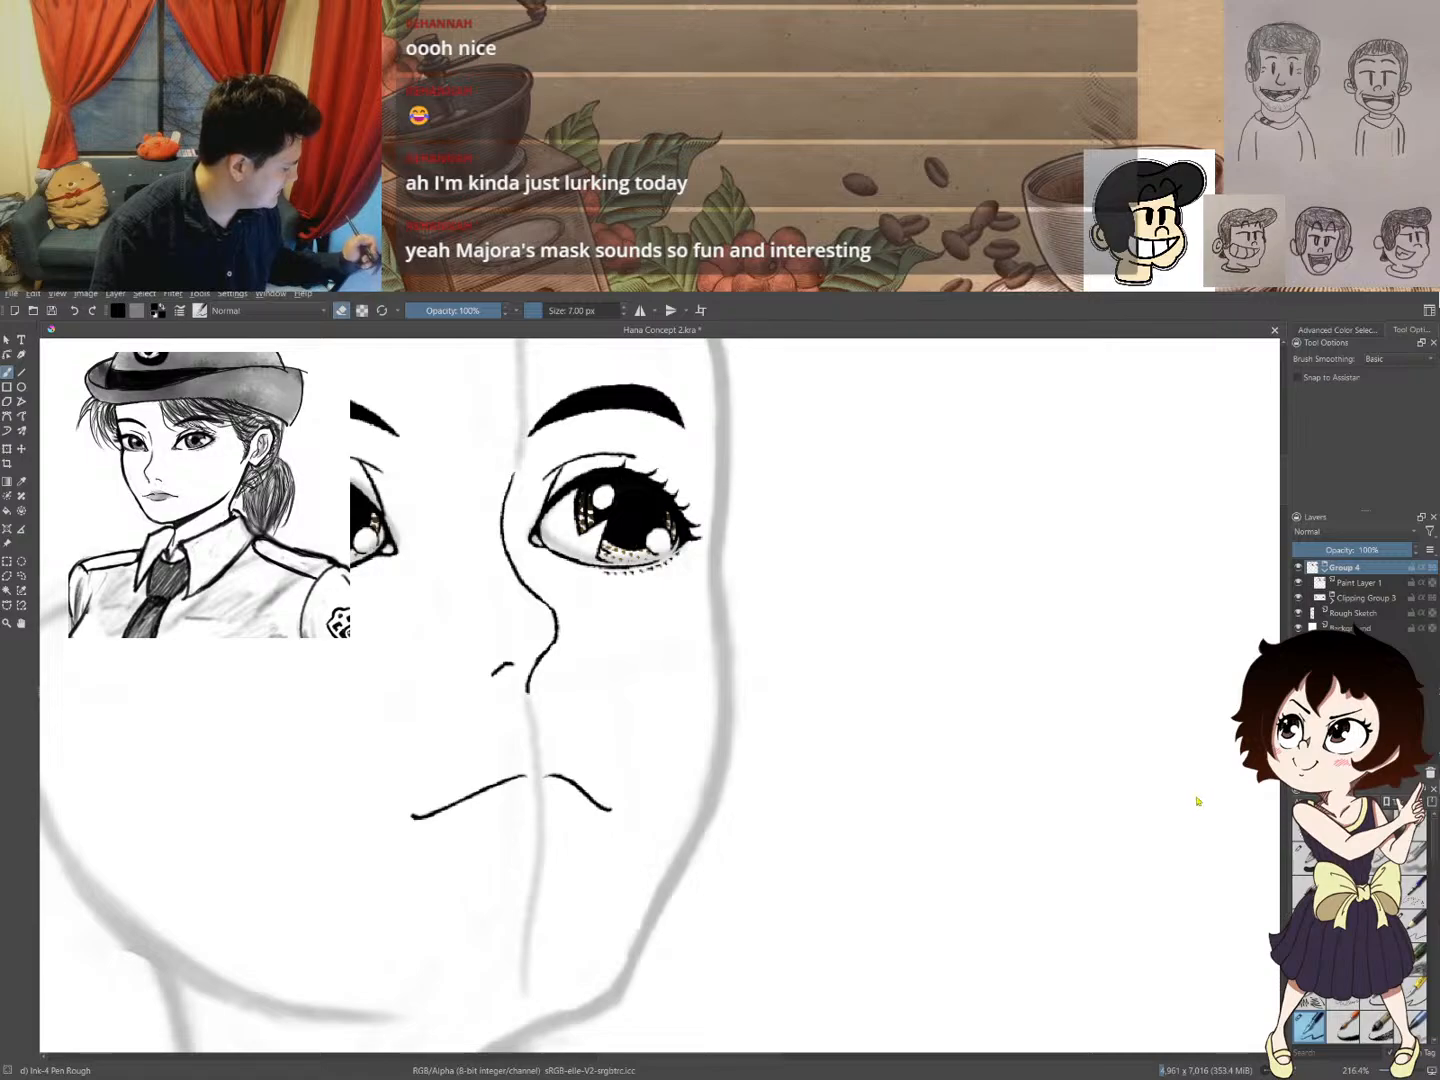
pyautogui.hotkey('ctrl', 'z')
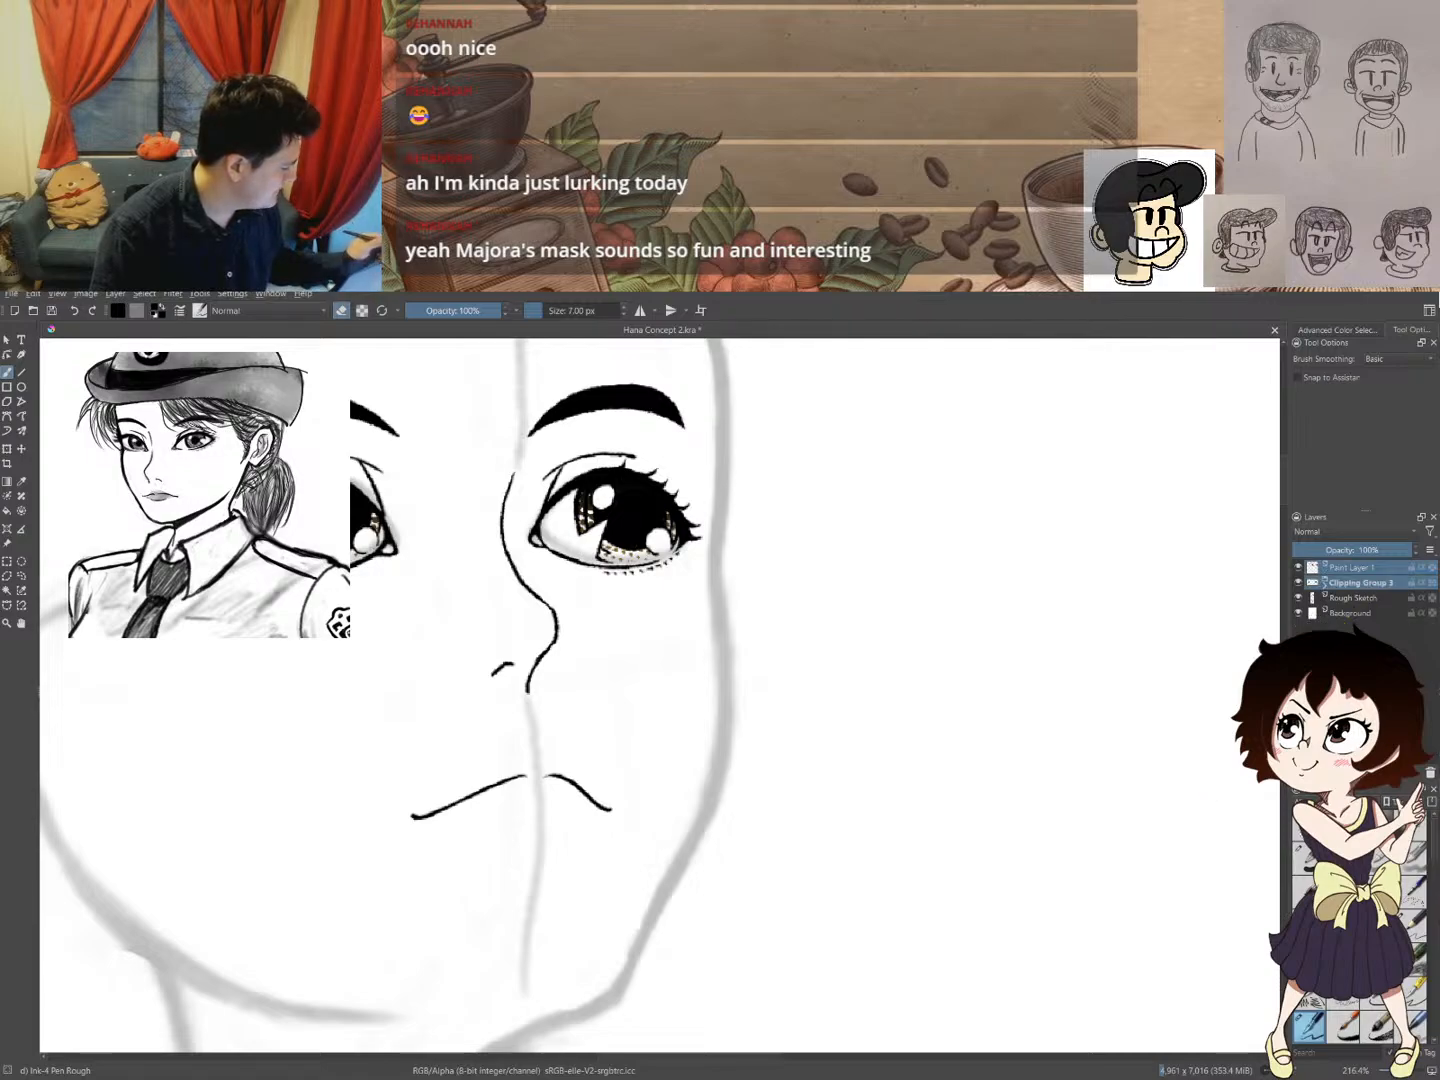
pyautogui.click(1349, 586)
pyautogui.click(1350, 570)
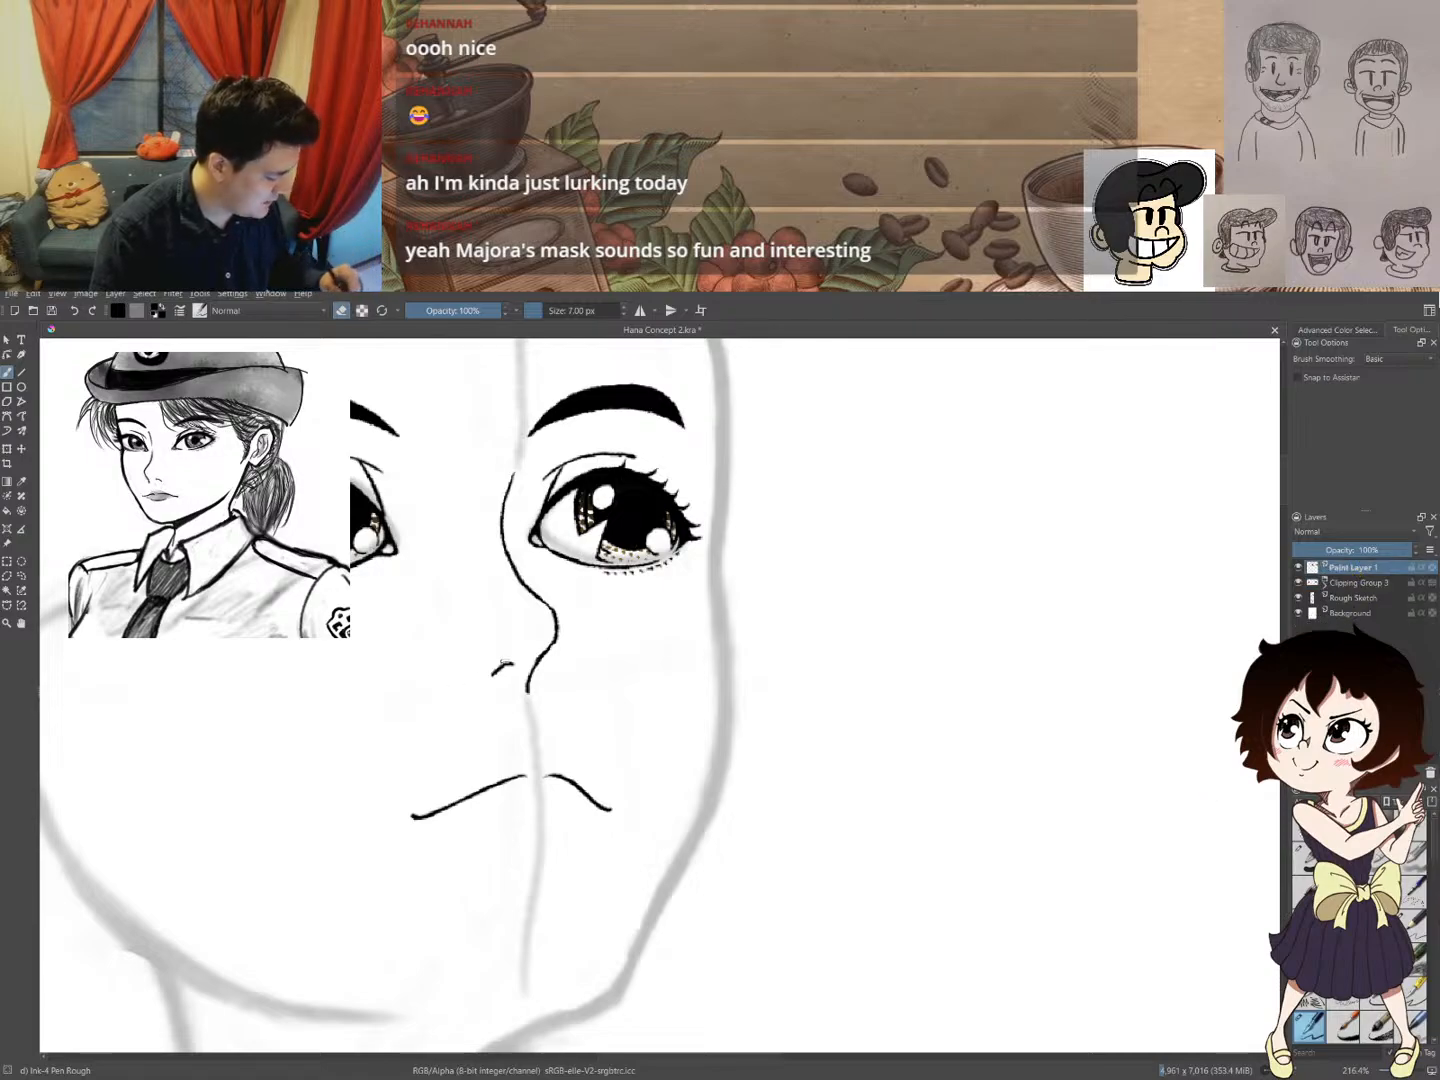
# - Refine the short nostril line beside the nose on Paint Layer 1, alternating Ink-4 Pen Rough strokes with erasing
pyautogui.press('e')
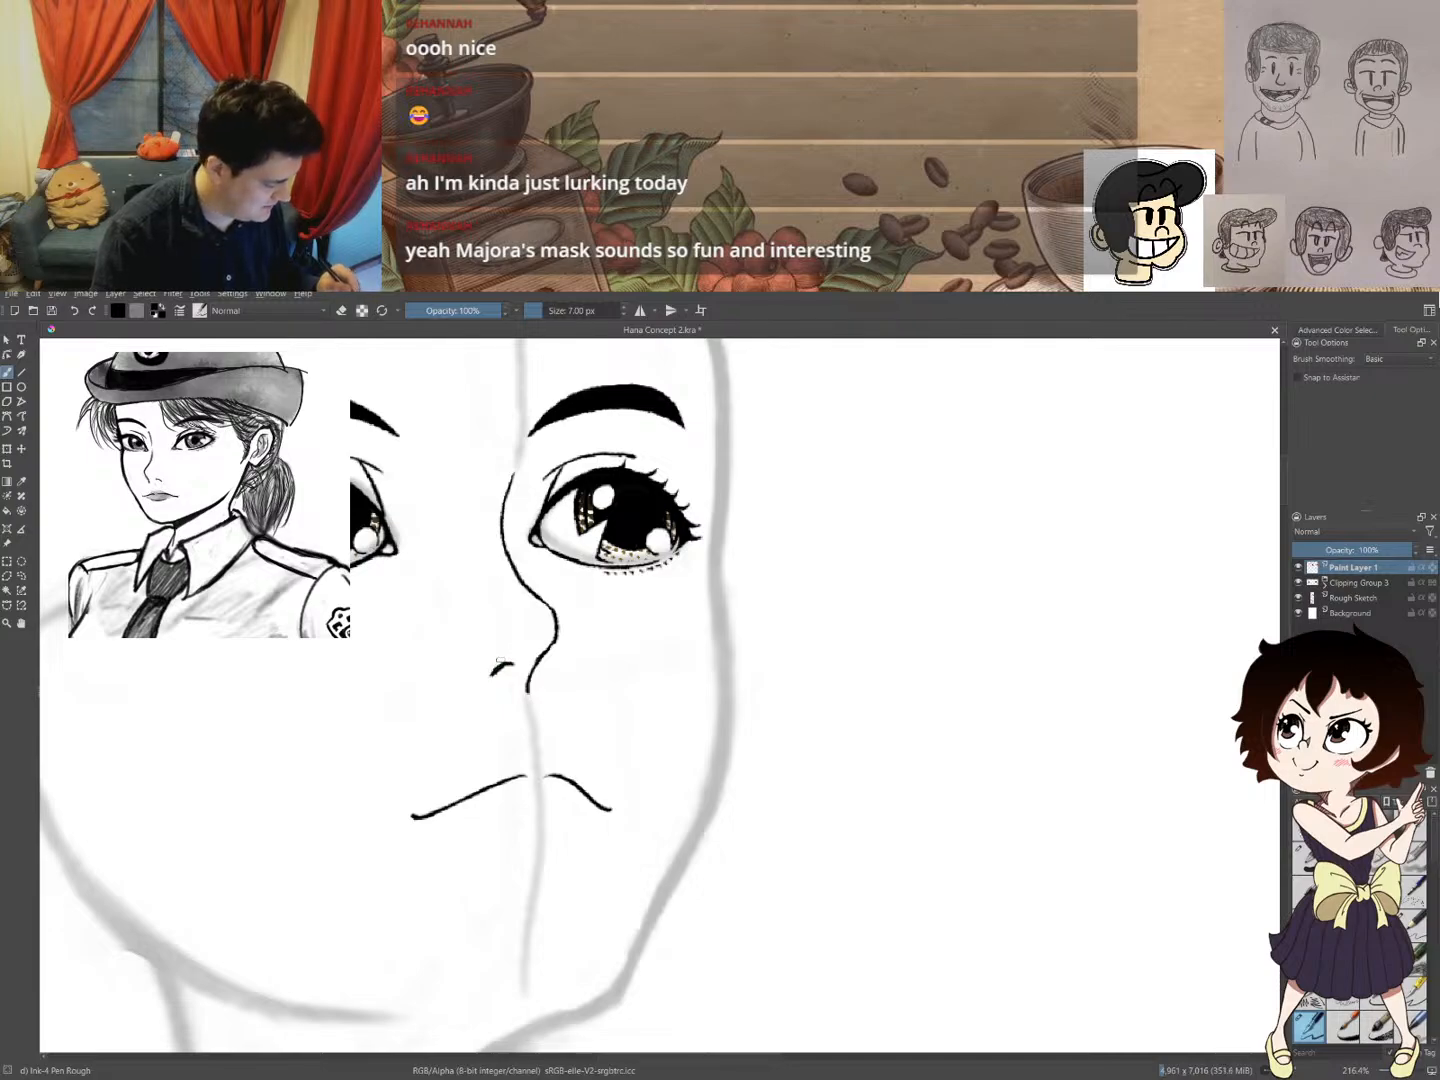
pyautogui.press('e')
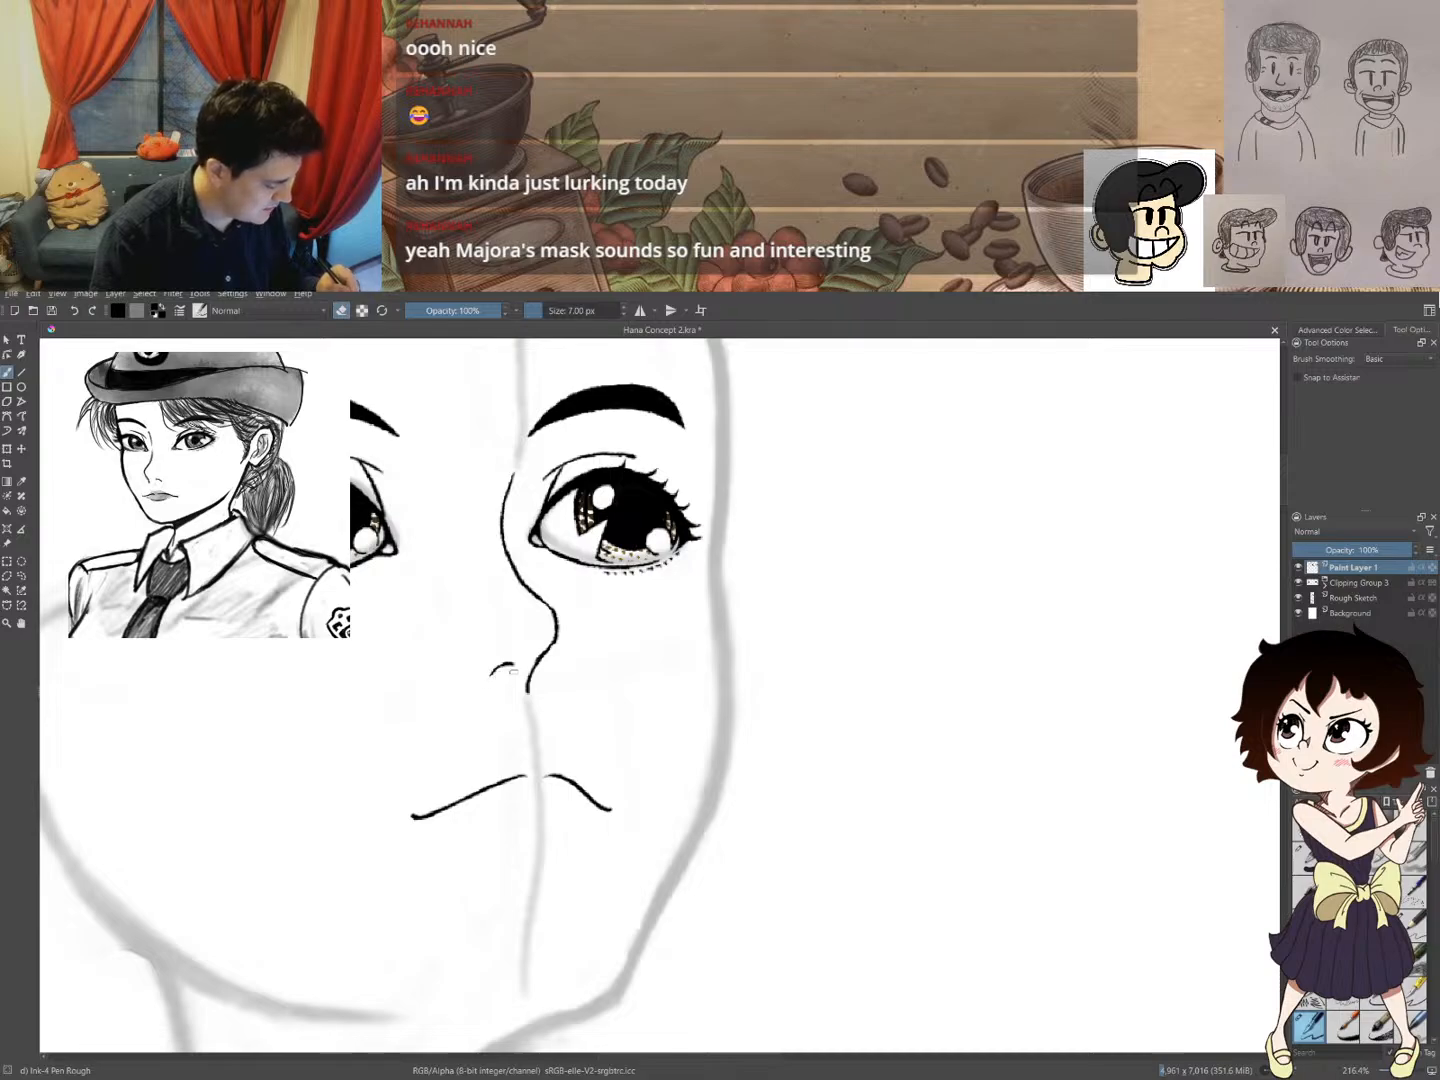
pyautogui.press('e')
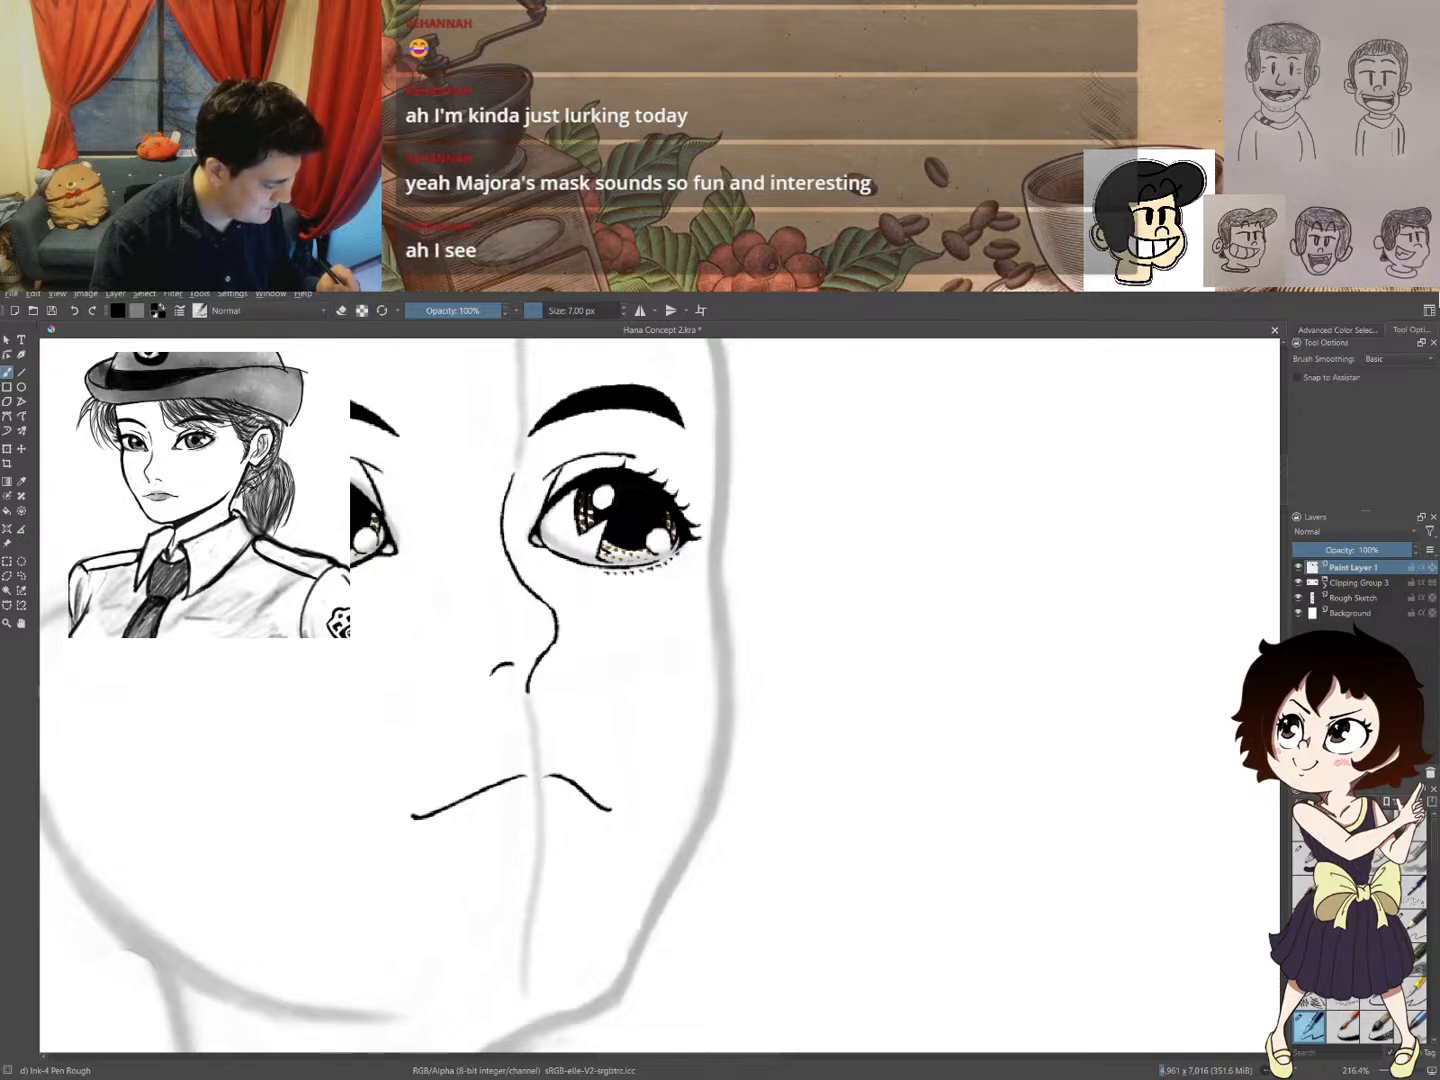
pyautogui.moveTo(499, 693); pyautogui.dragTo(478, 560)
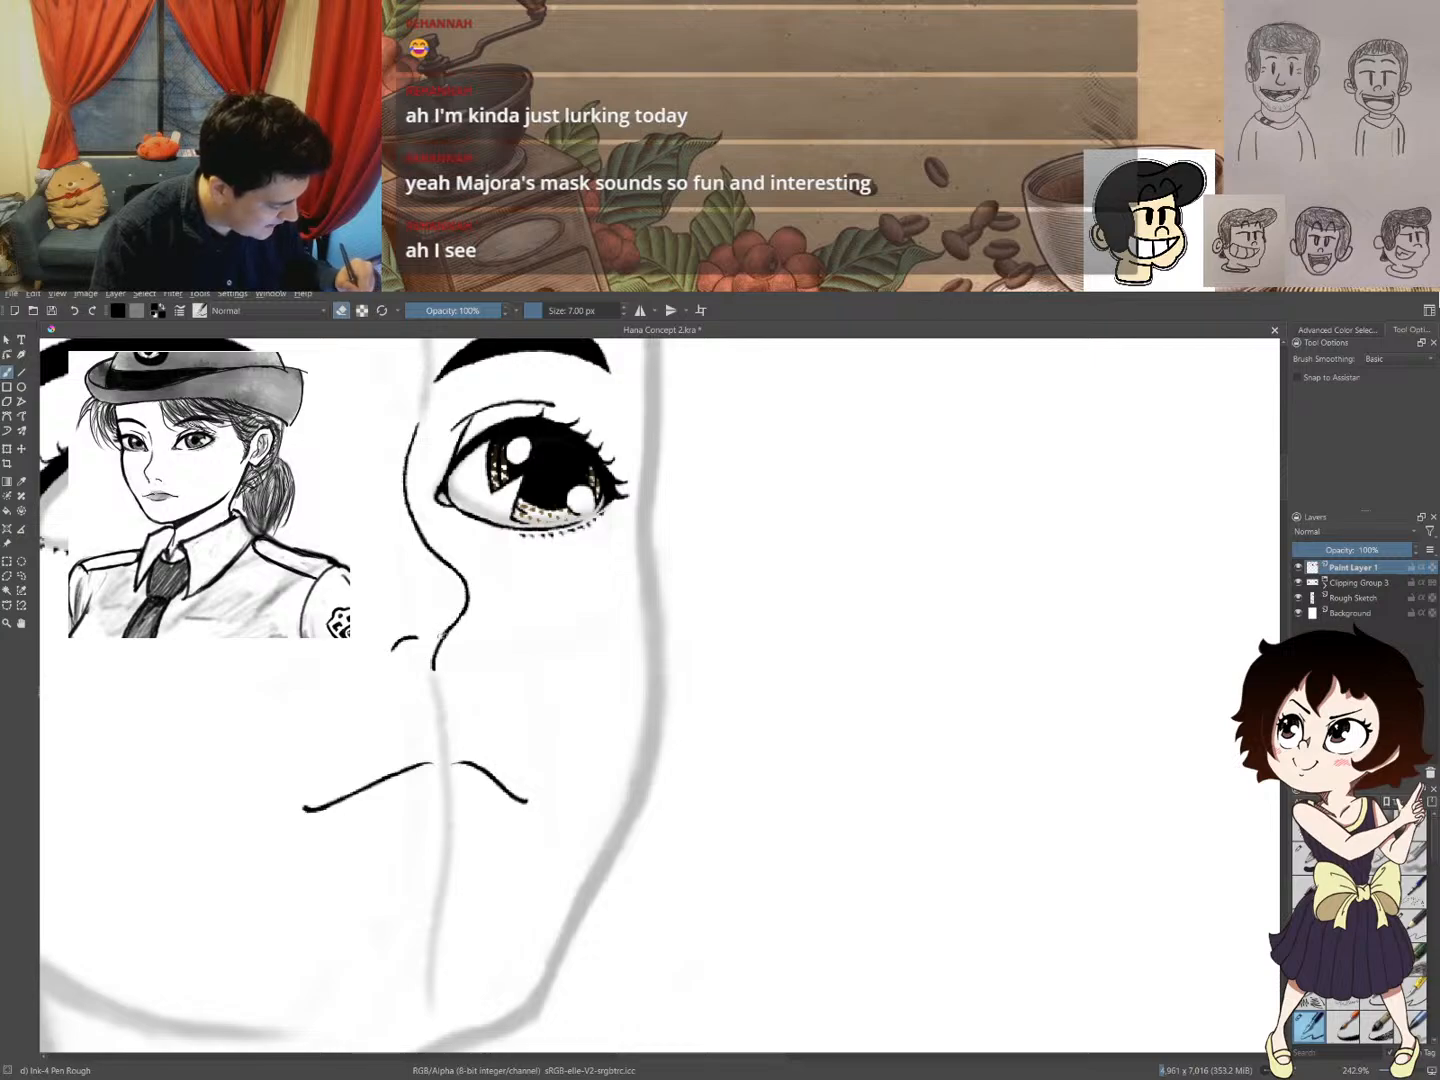
pyautogui.press('e')
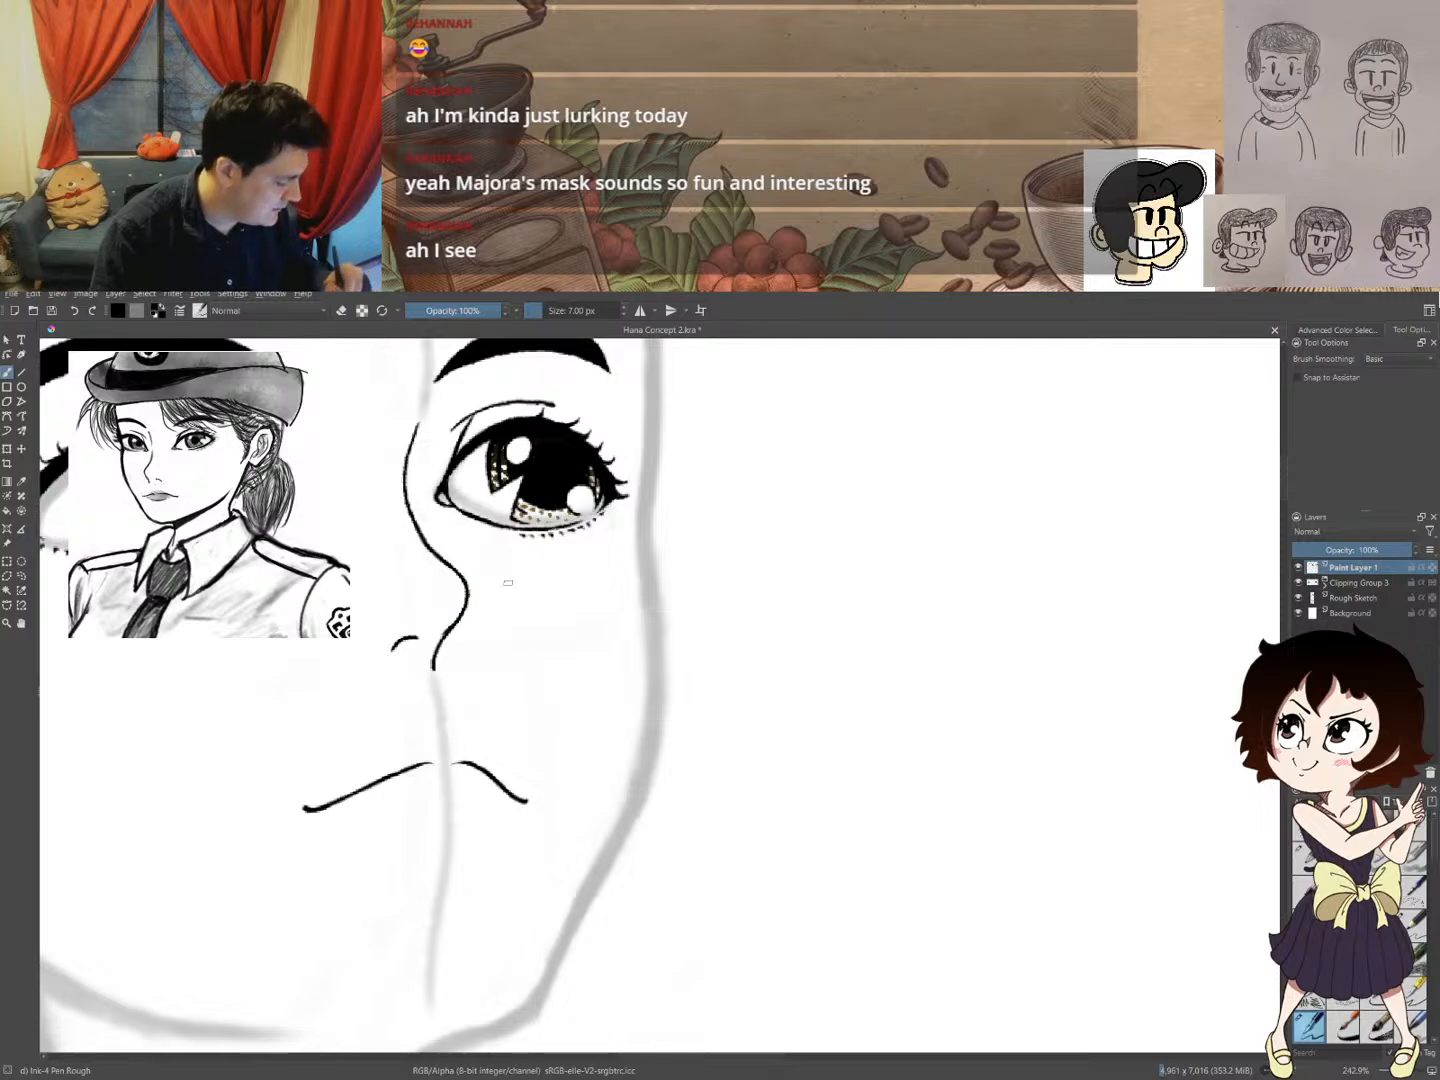
# - Touch up the eyelid line near the inner corner of the far eye on Paint Layer 1, alternating brush and eraser
pyautogui.moveTo(482, 576); pyautogui.dragTo(496, 708)
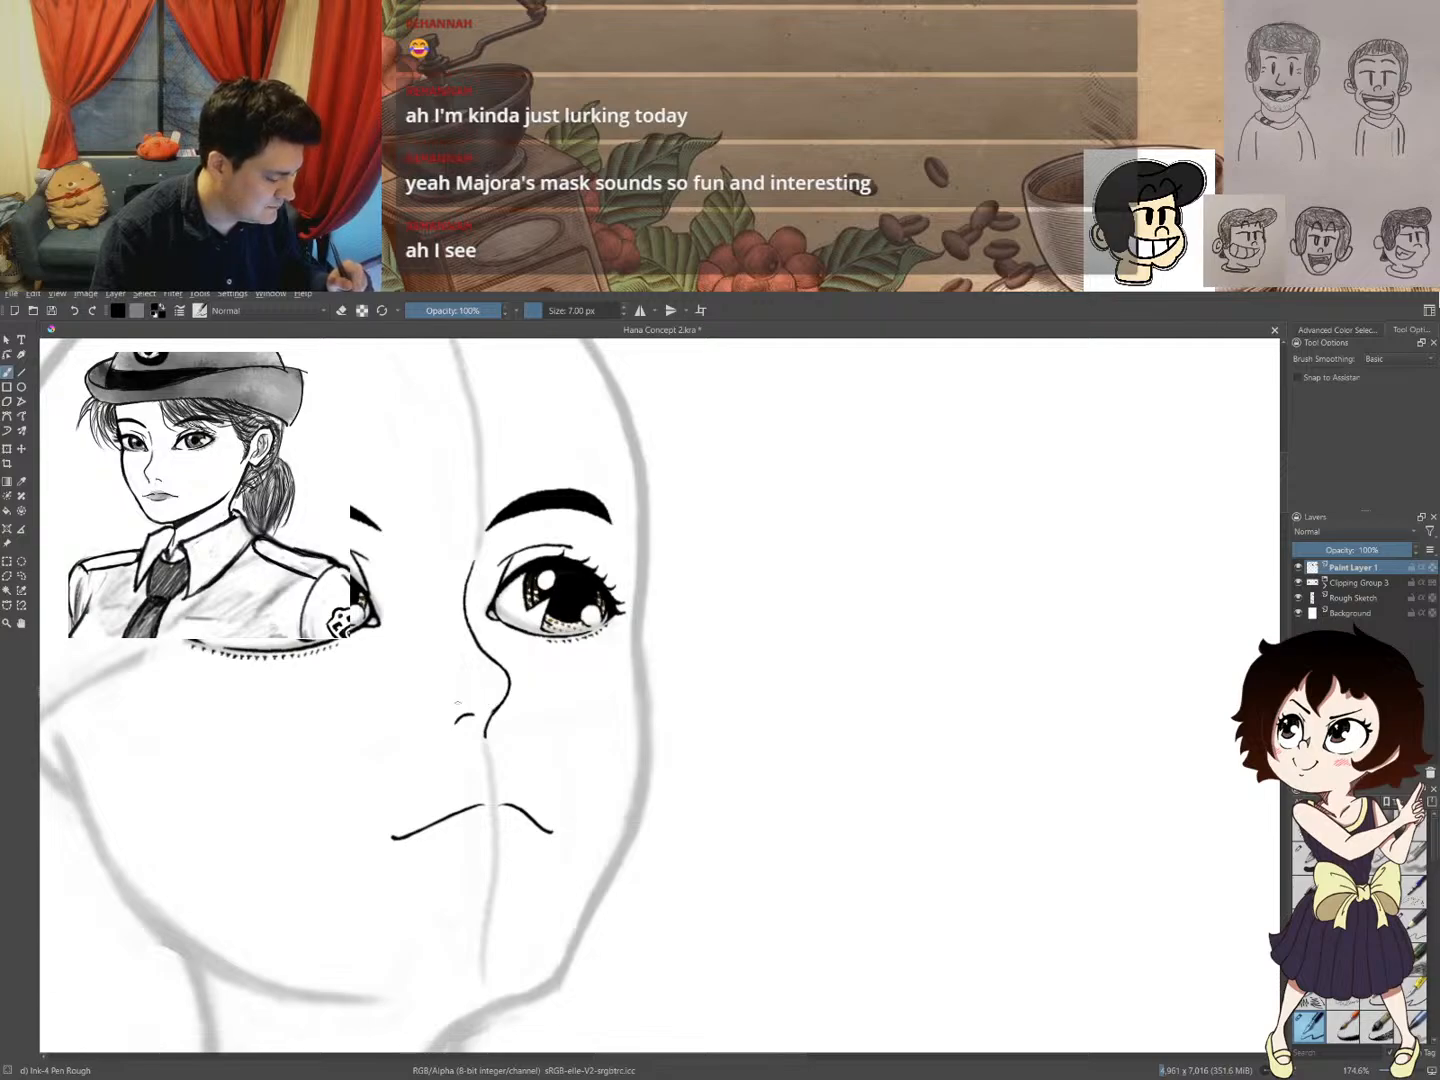
pyautogui.moveTo(519, 581); pyautogui.dragTo(520, 553)
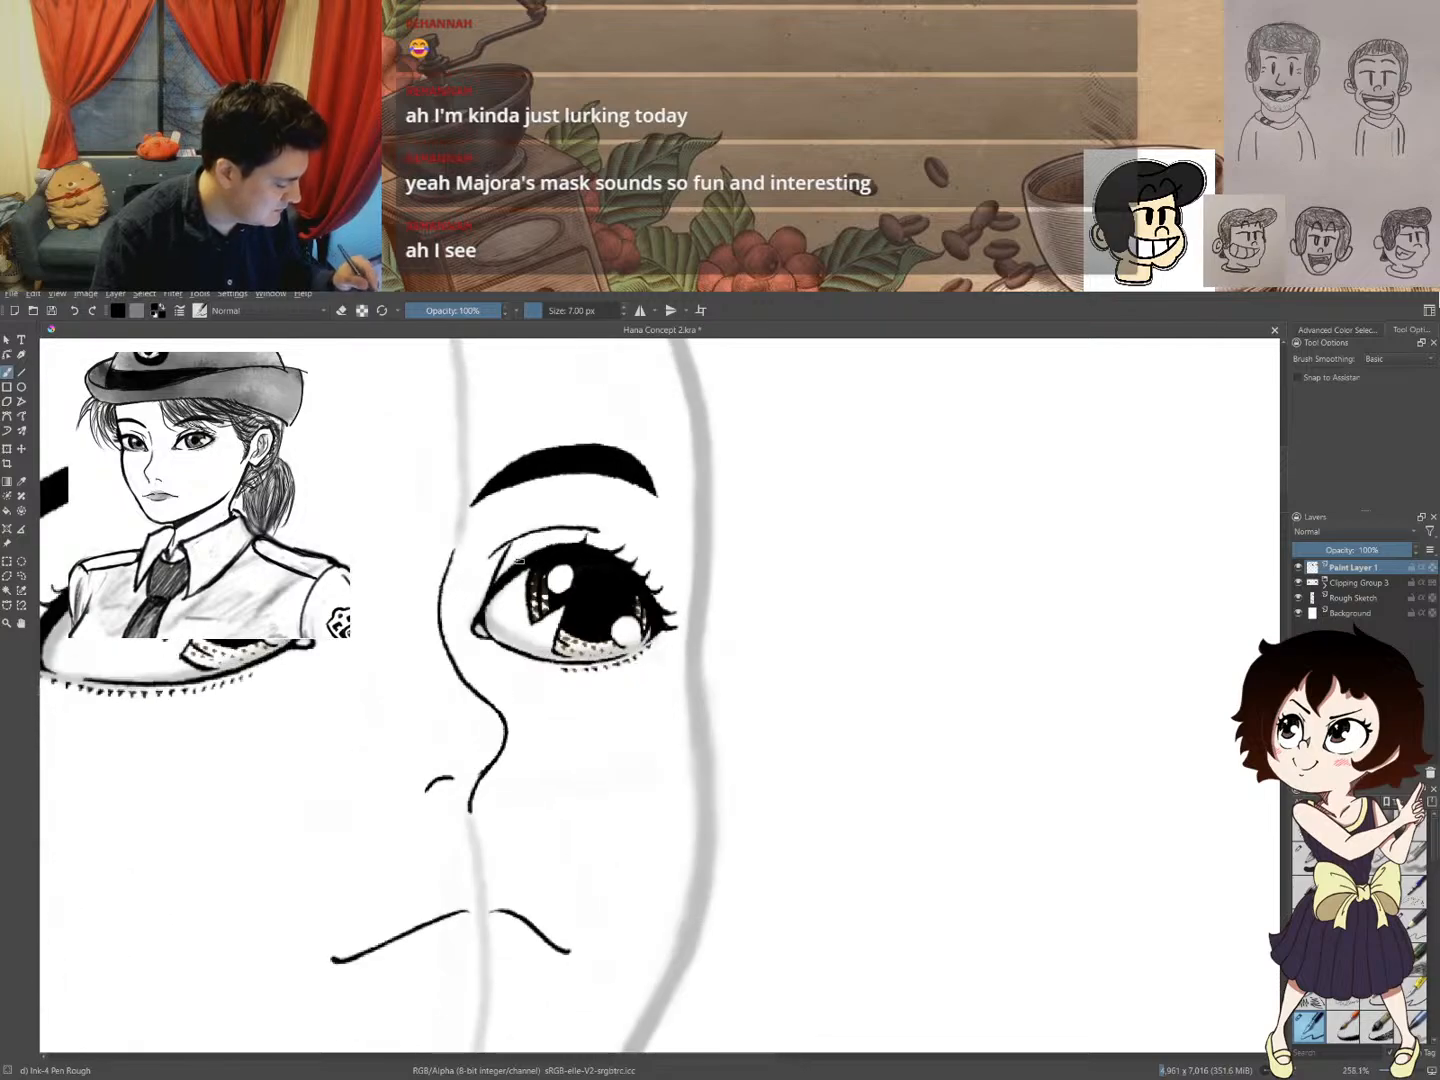
pyautogui.press('e')
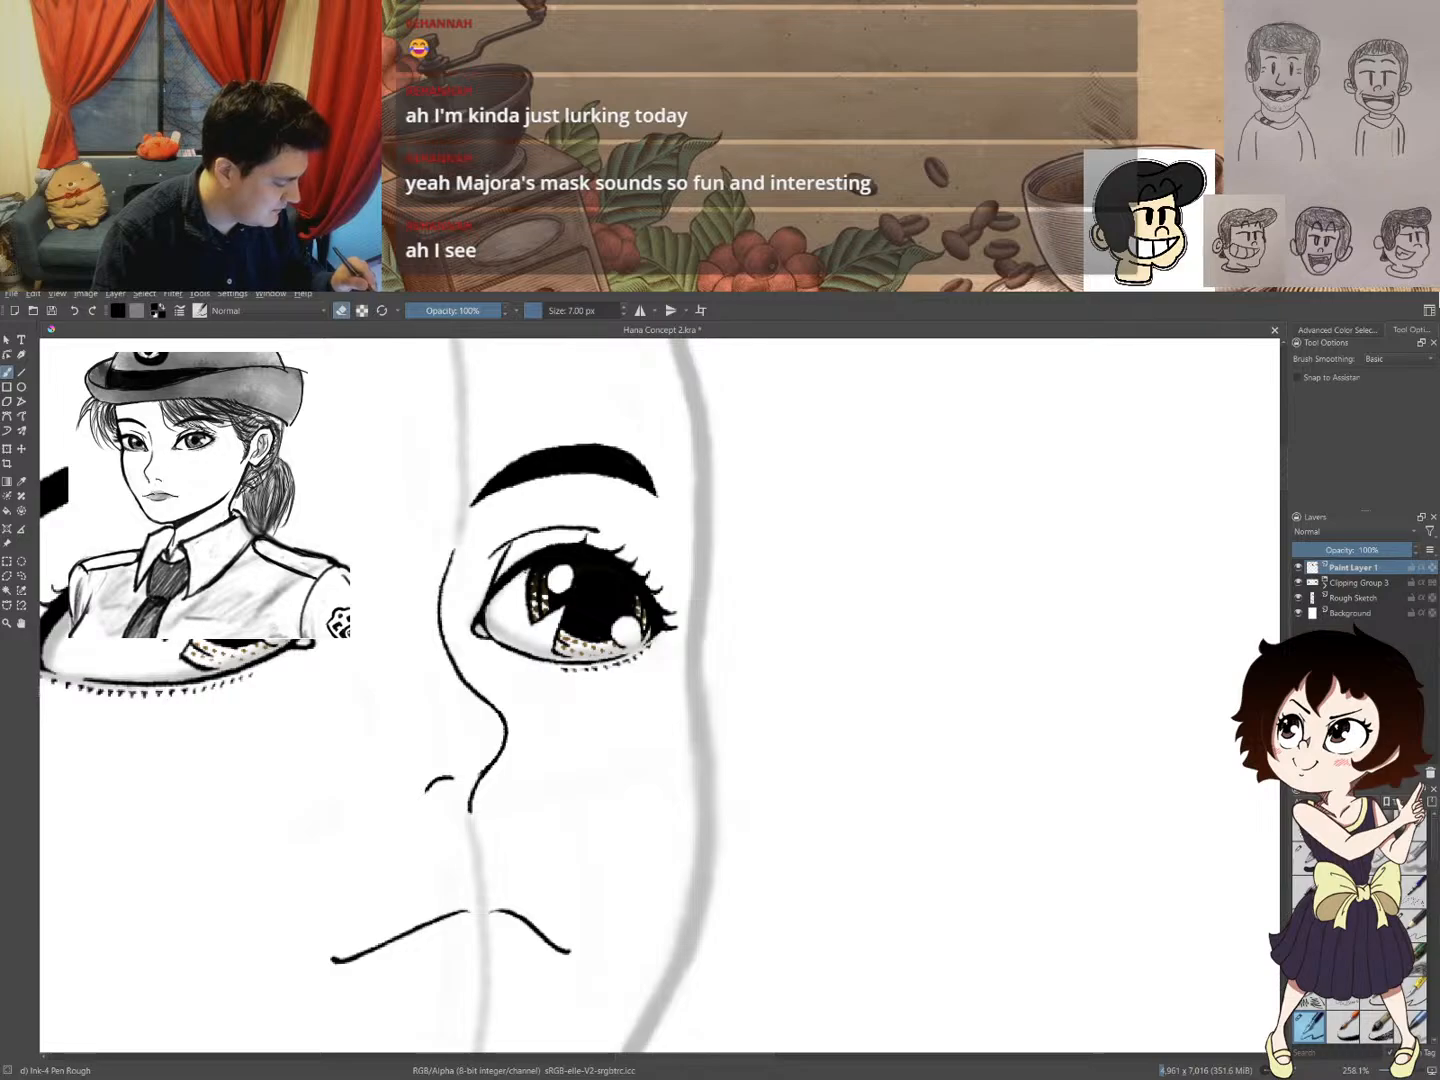
pyautogui.press('e')
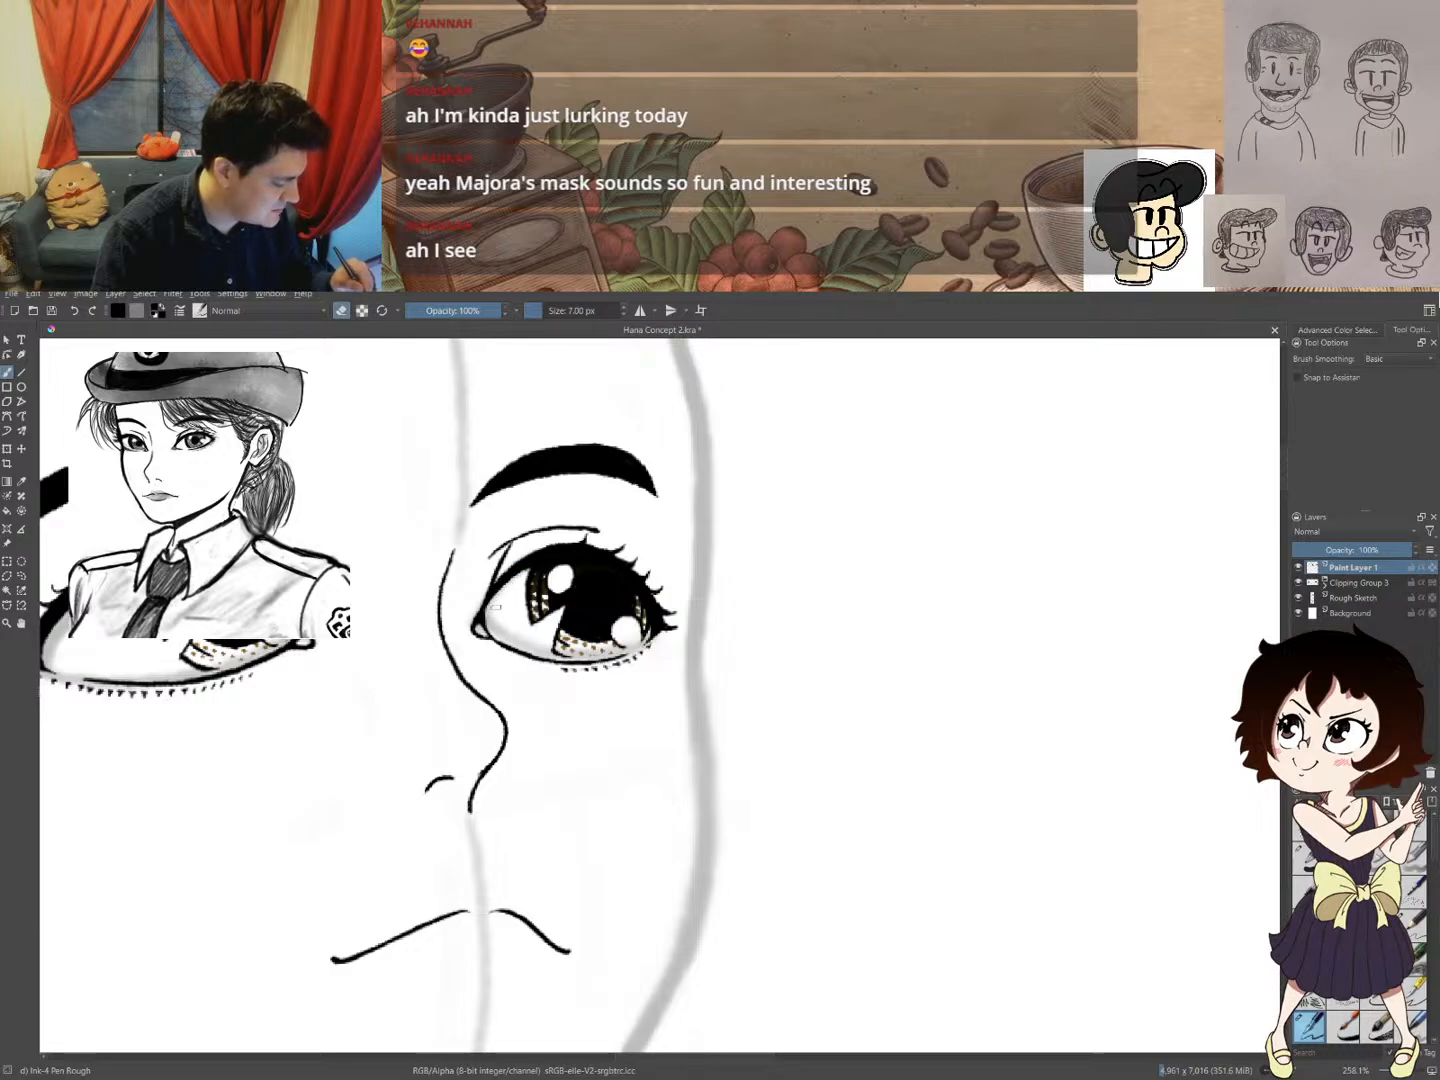
pyautogui.moveTo(531, 566)
pyautogui.mouseDown()
pyautogui.moveTo(482, 612)
pyautogui.moveTo(528, 569)
pyautogui.mouseUp()
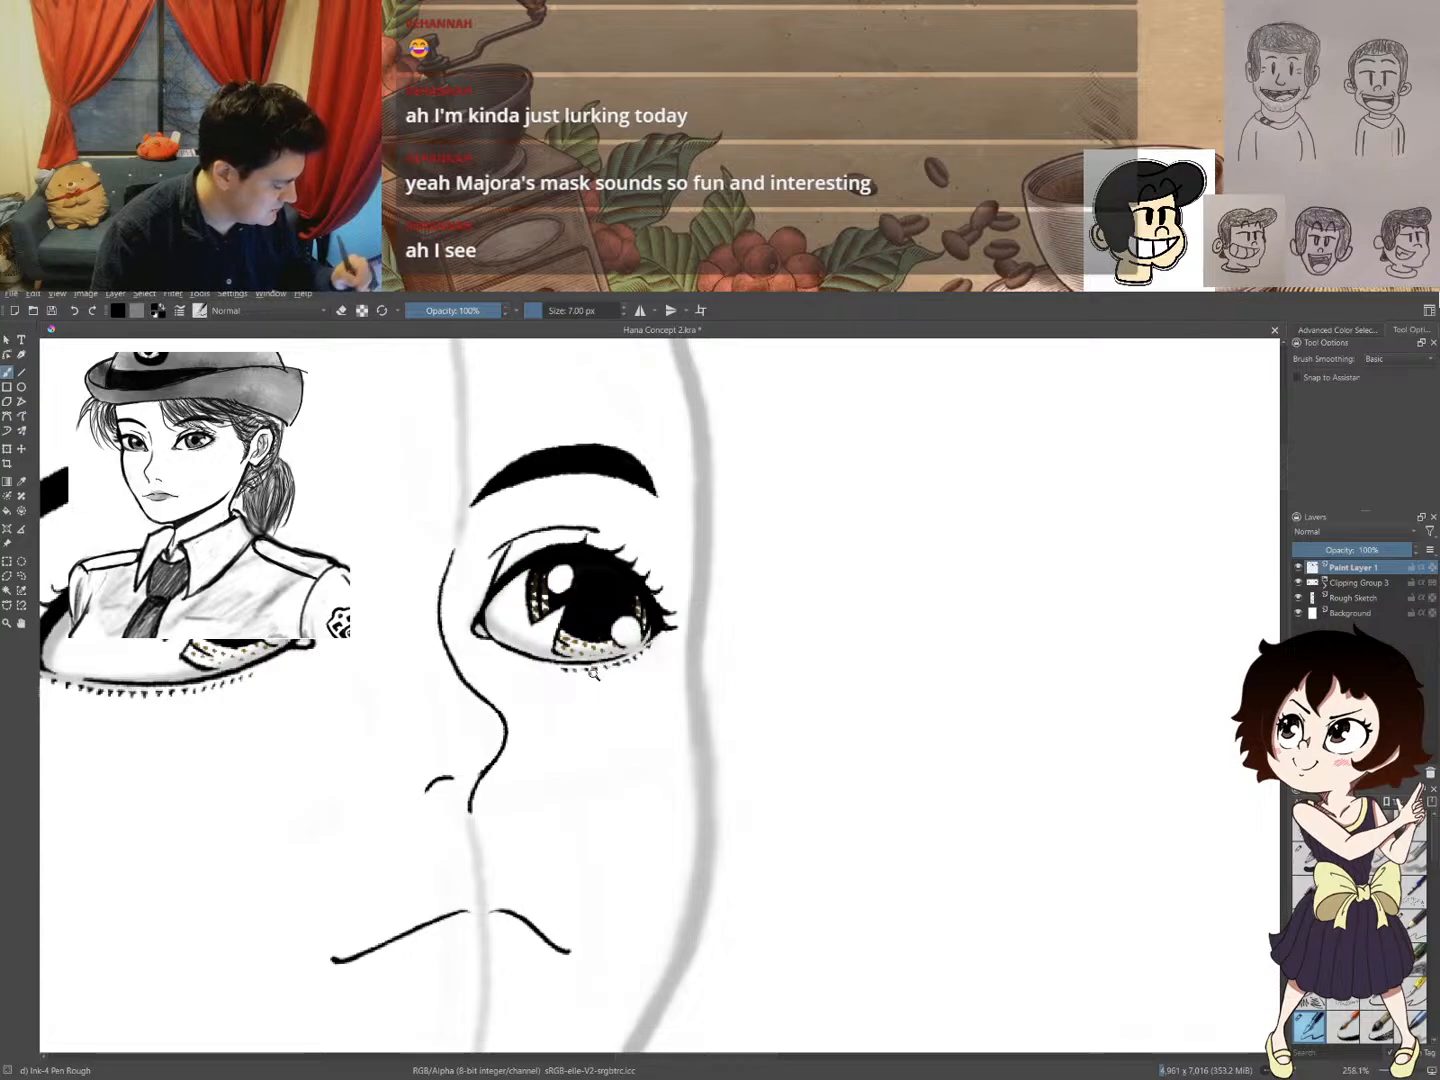
pyautogui.moveTo(596, 672); pyautogui.dragTo(418, 754)
pyautogui.moveTo(444, 619); pyautogui.dragTo(519, 638)
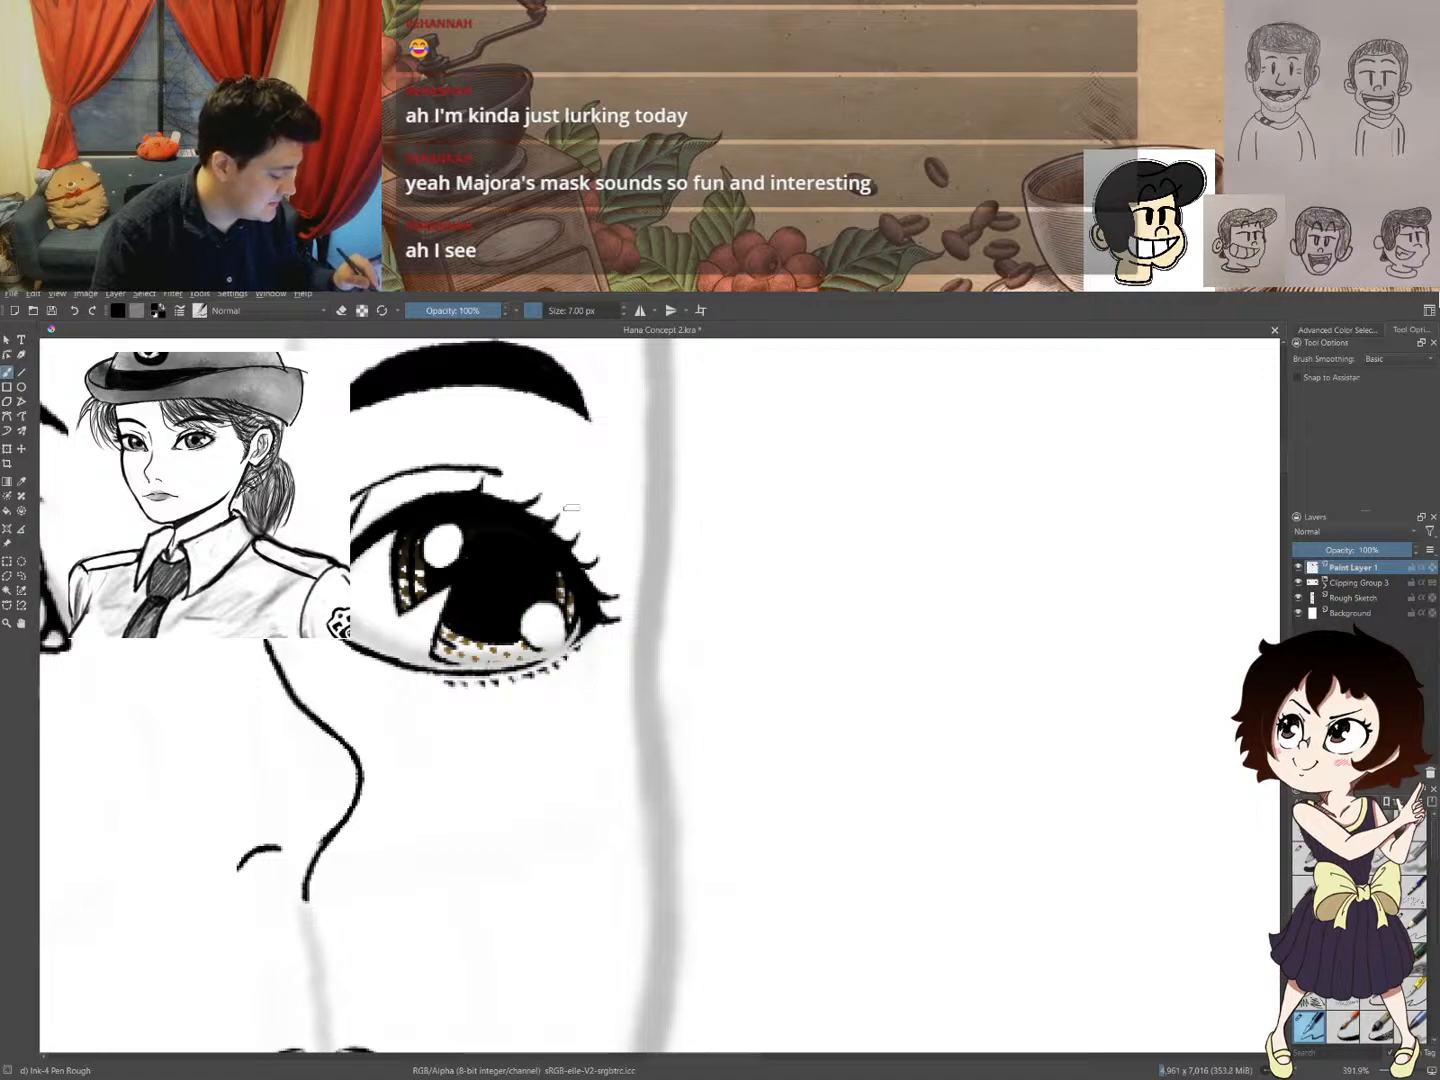
pyautogui.scroll(-4, 532, 599)
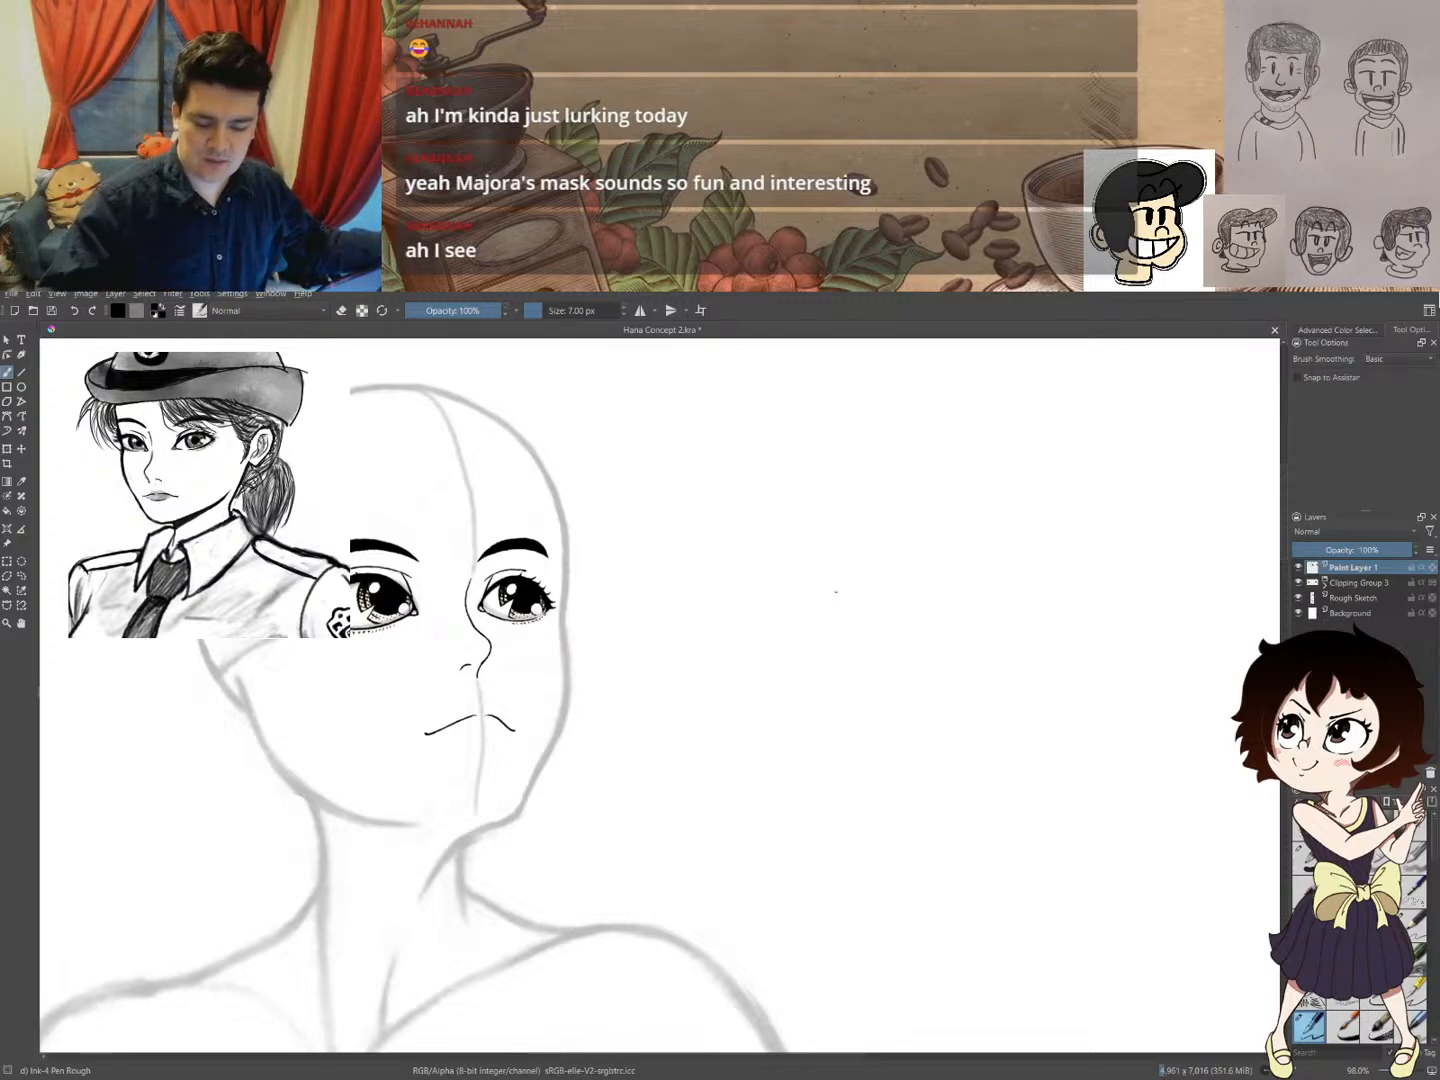
# - Extend the outer tip of the far eyebrow with Ink-4 Pen Rough and clean up its edge with the eraser
pyautogui.moveTo(569, 596)
pyautogui.mouseDown()
pyautogui.moveTo(860, 504)
pyautogui.moveTo(860, 536)
pyautogui.mouseUp()
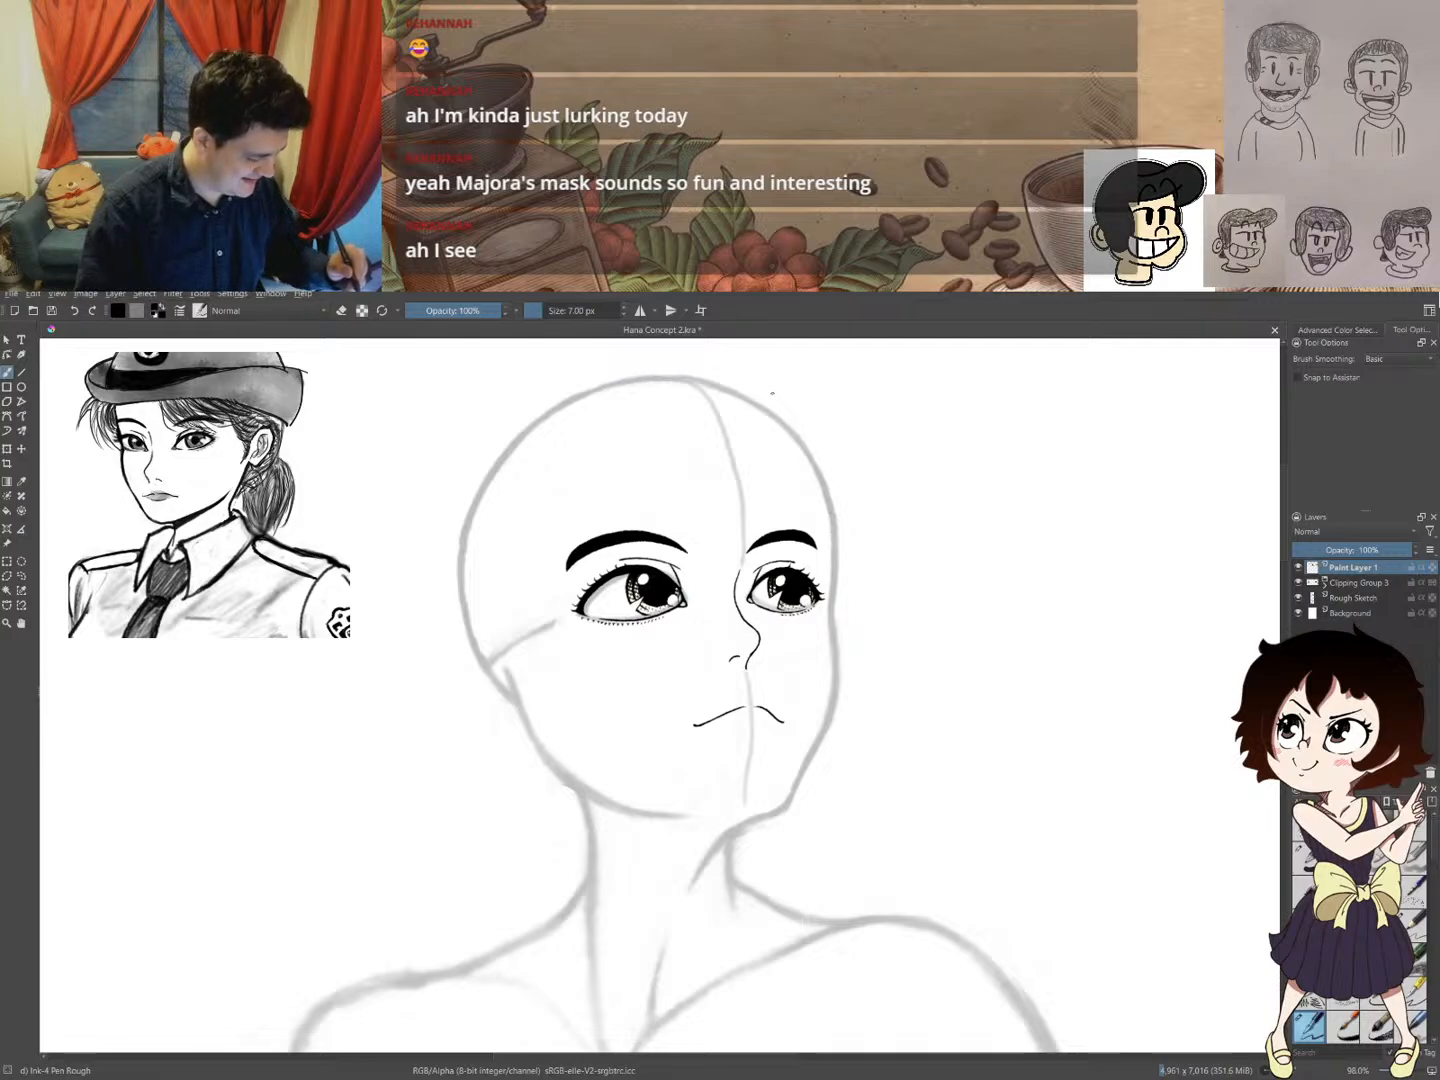
pyautogui.moveTo(806, 485); pyautogui.dragTo(799, 435)
pyautogui.moveTo(775, 600); pyautogui.dragTo(746, 584)
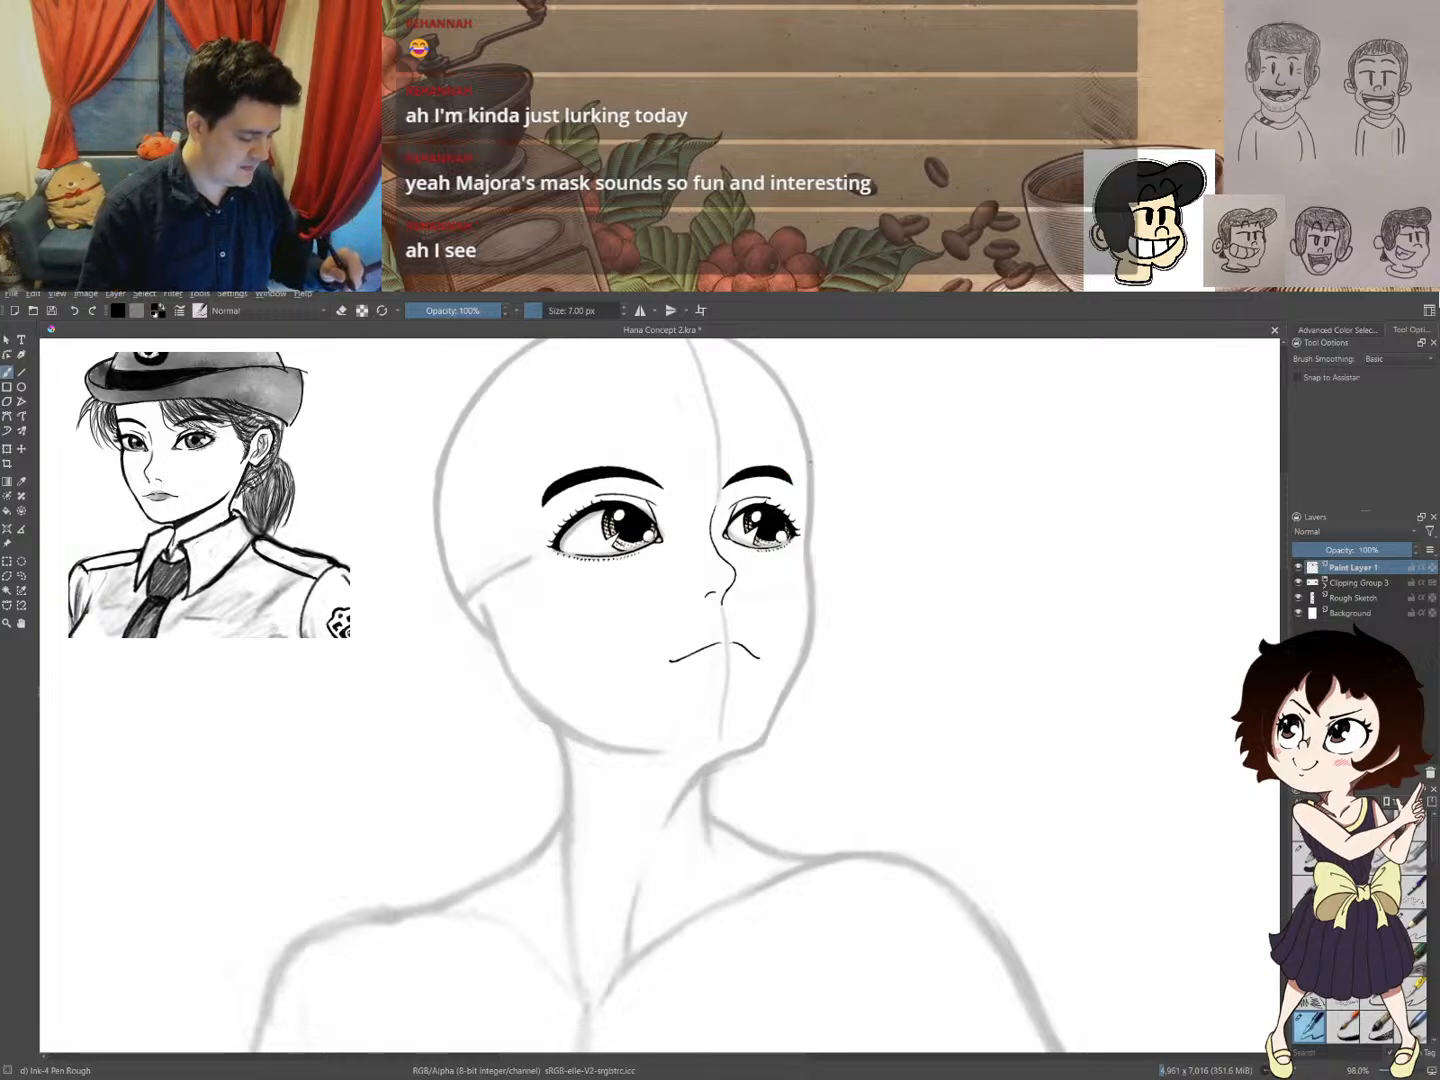
pyautogui.moveTo(799, 478); pyautogui.dragTo(877, 440)
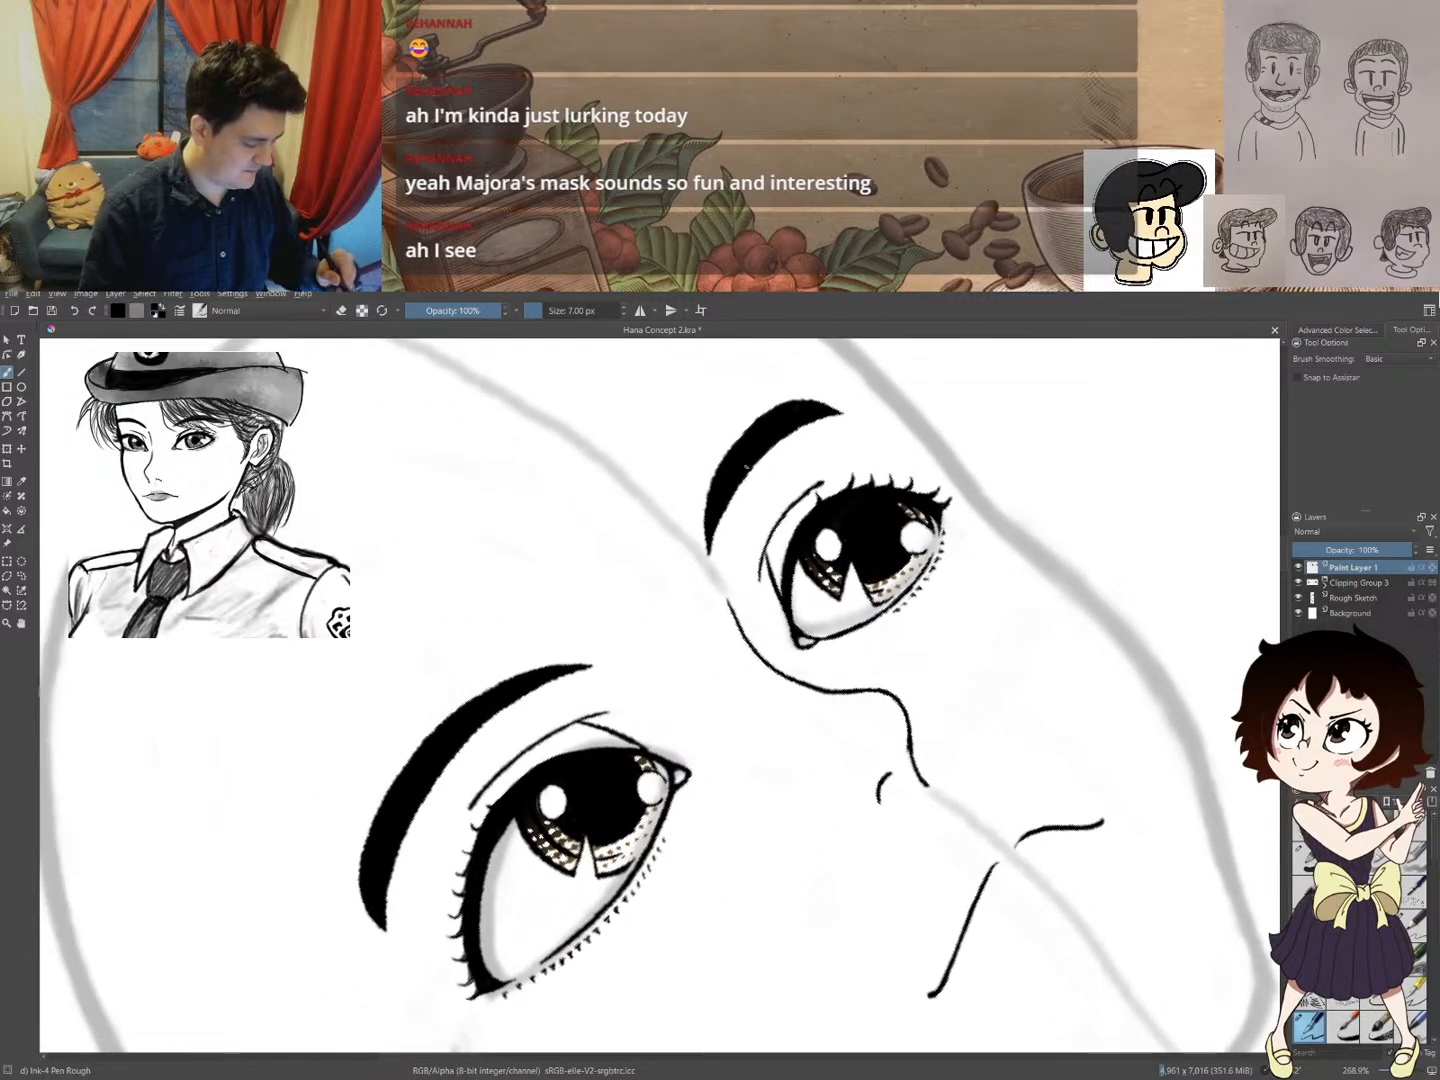
pyautogui.moveTo(765, 445)
pyautogui.mouseDown()
pyautogui.moveTo(868, 407)
pyautogui.moveTo(799, 400)
pyautogui.moveTo(780, 413)
pyautogui.moveTo(821, 408)
pyautogui.mouseUp()
pyautogui.press('e')
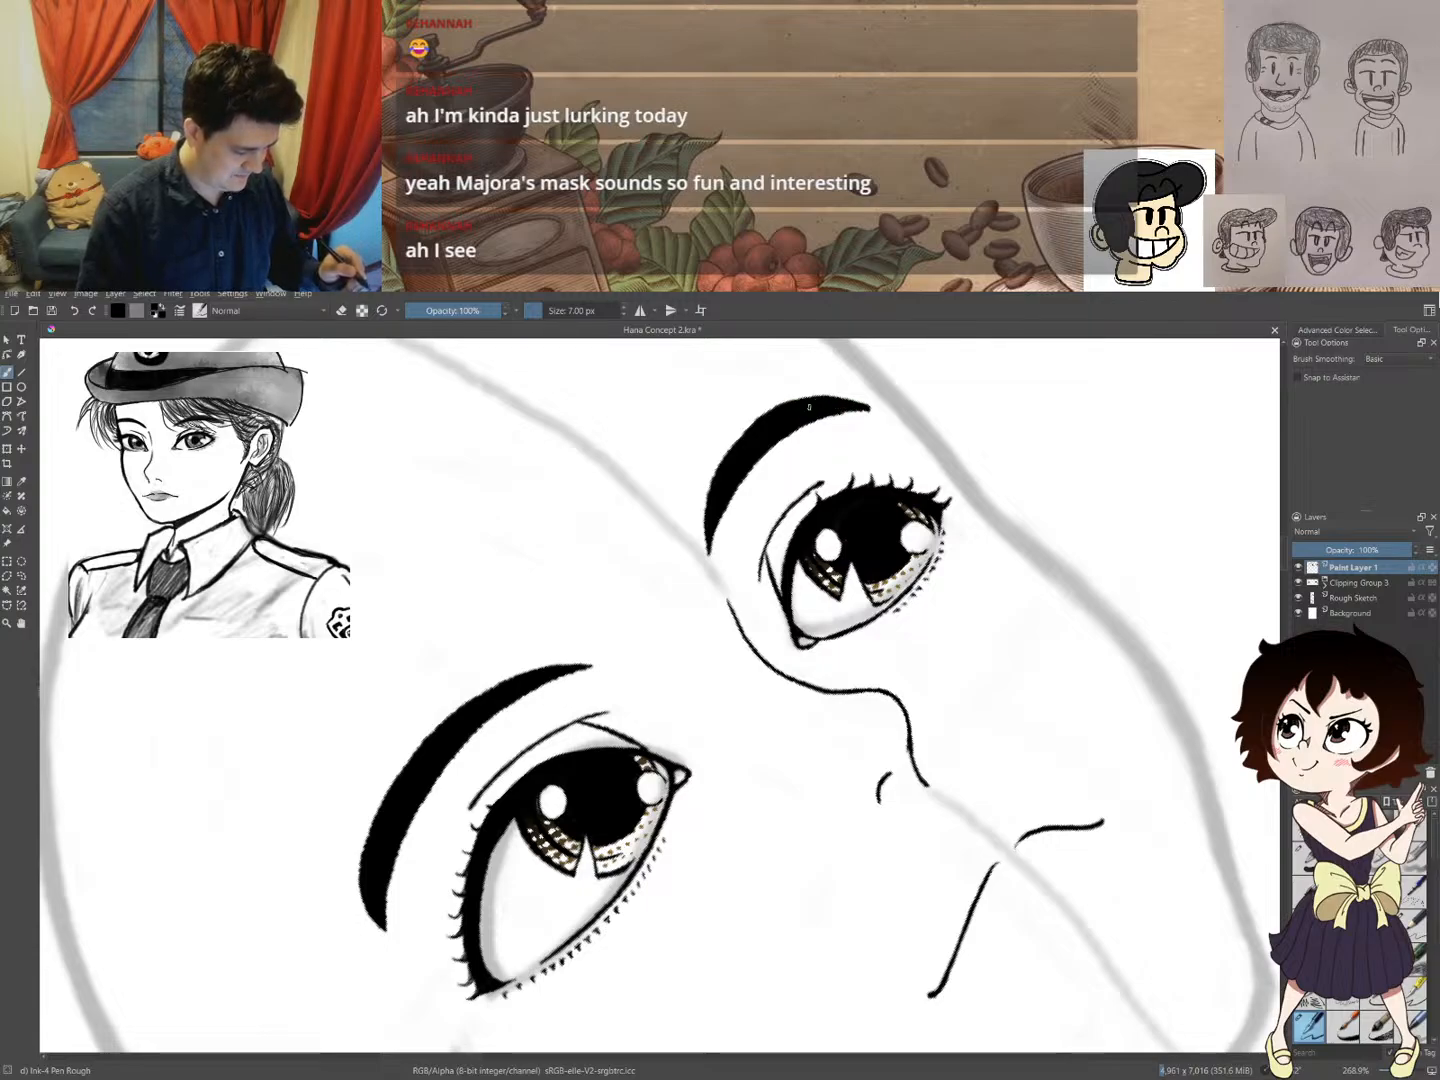
pyautogui.moveTo(848, 412)
pyautogui.mouseDown()
pyautogui.moveTo(765, 458)
pyautogui.moveTo(711, 555)
pyautogui.mouseUp()
pyautogui.moveTo(879, 420)
pyautogui.mouseDown()
pyautogui.moveTo(848, 440)
pyautogui.moveTo(931, 424)
pyautogui.moveTo(975, 561)
pyautogui.moveTo(804, 438)
pyautogui.moveTo(836, 455)
pyautogui.mouseUp()
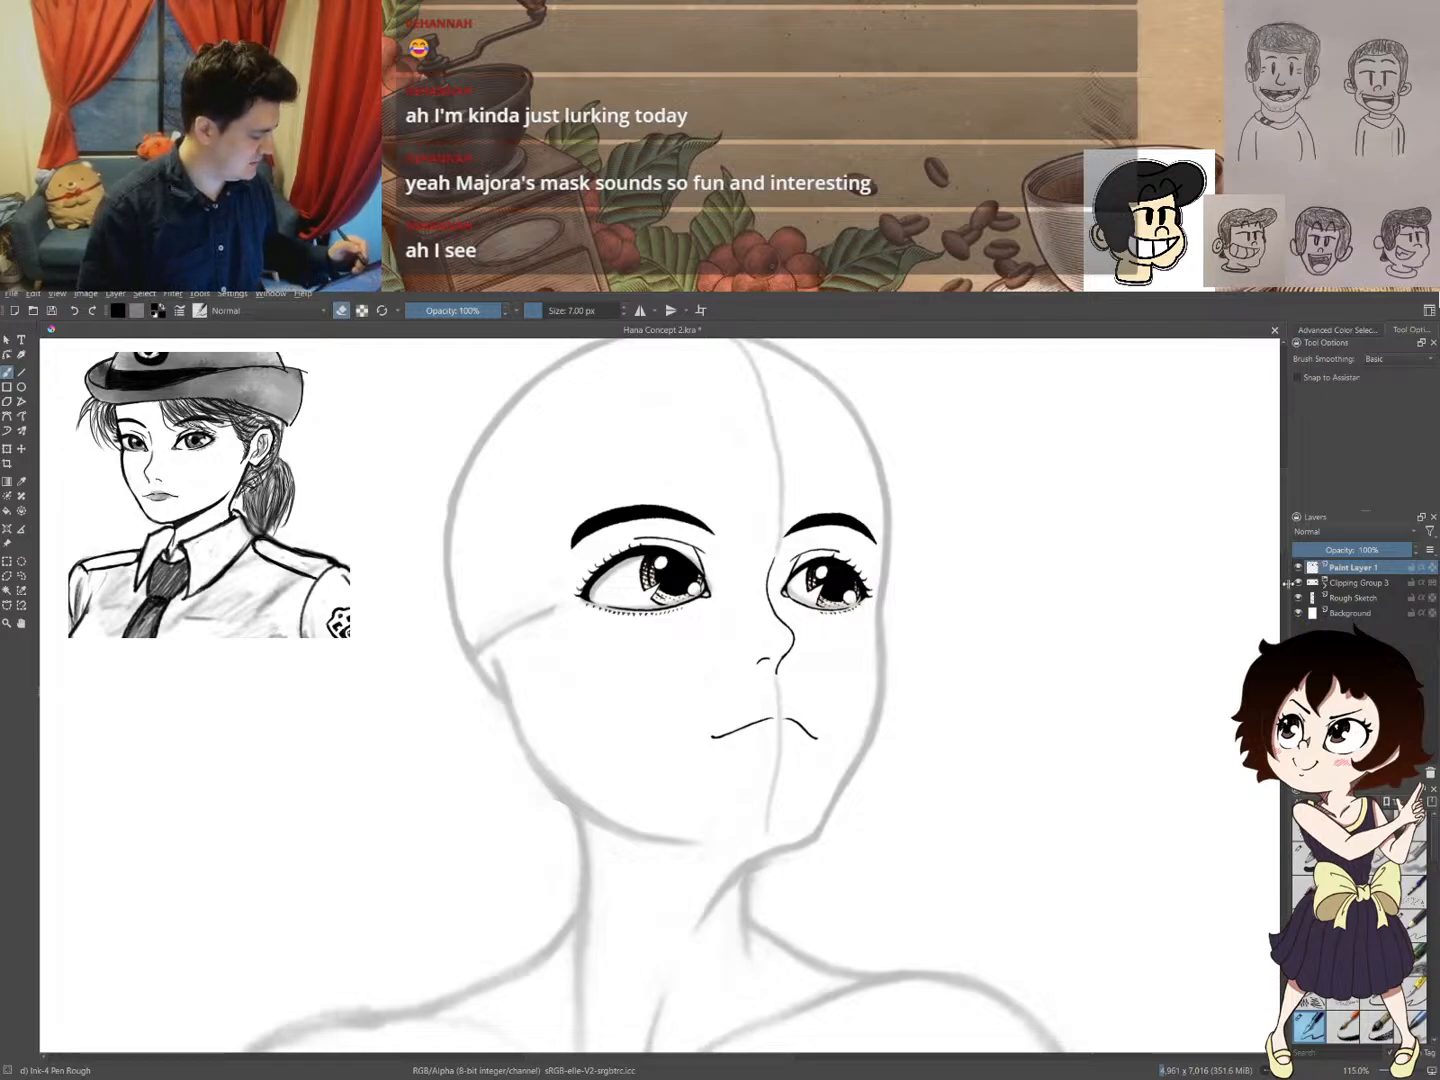
# - Select the near half of the mouth line, nudge it slightly away from the face's centre line and clear the selection
pyautogui.moveTo(964, 705); pyautogui.dragTo(773, 596)
pyautogui.moveTo(817, 430); pyautogui.dragTo(912, 553)
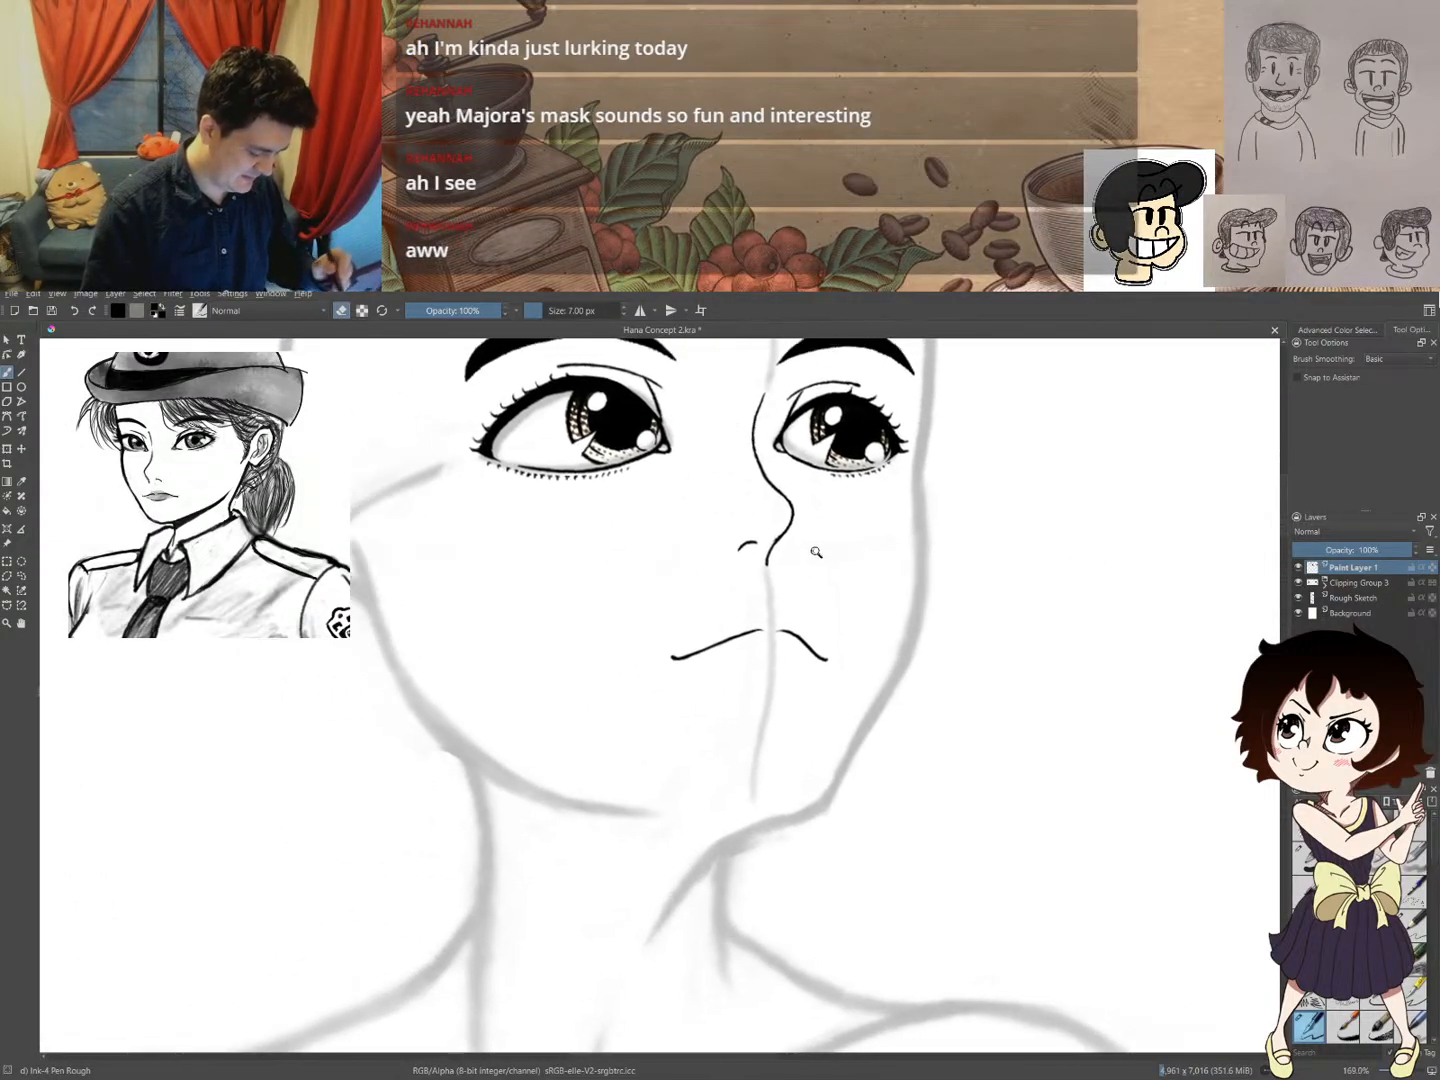
pyautogui.hotkey('ctrl', 'r')
pyautogui.moveTo(766, 626)
pyautogui.mouseDown()
pyautogui.moveTo(668, 630)
pyautogui.moveTo(707, 705)
pyautogui.moveTo(769, 679)
pyautogui.mouseUp()
pyautogui.press('t')
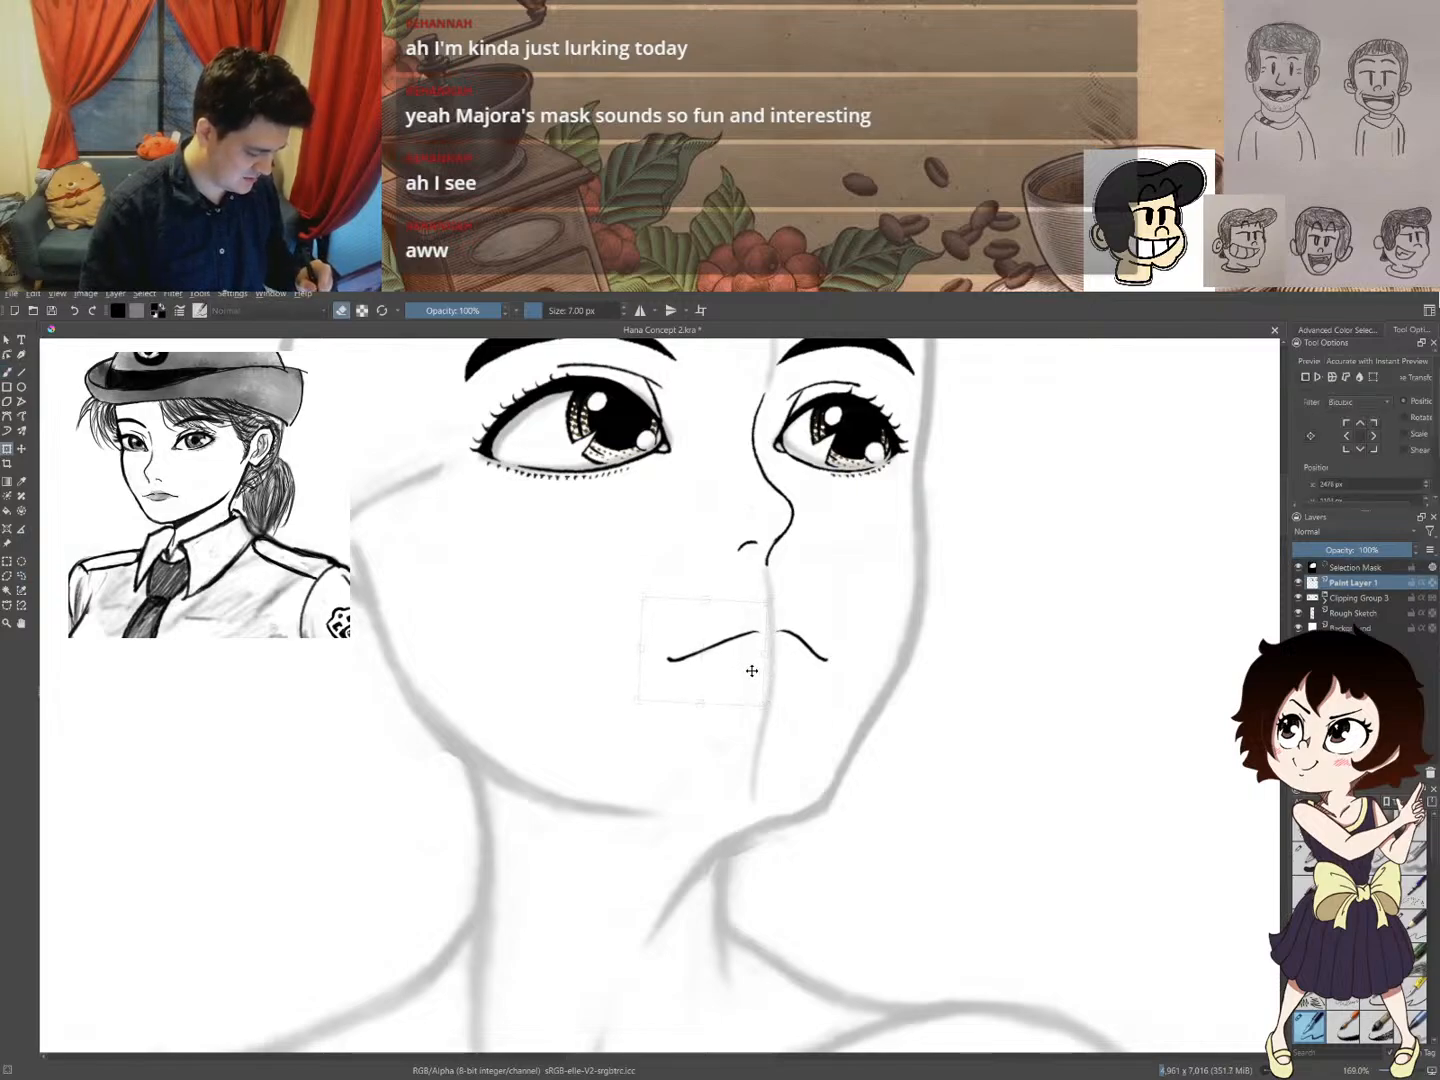
pyautogui.press('b')
pyautogui.hotkey('ctrl', 'shift', 'a')
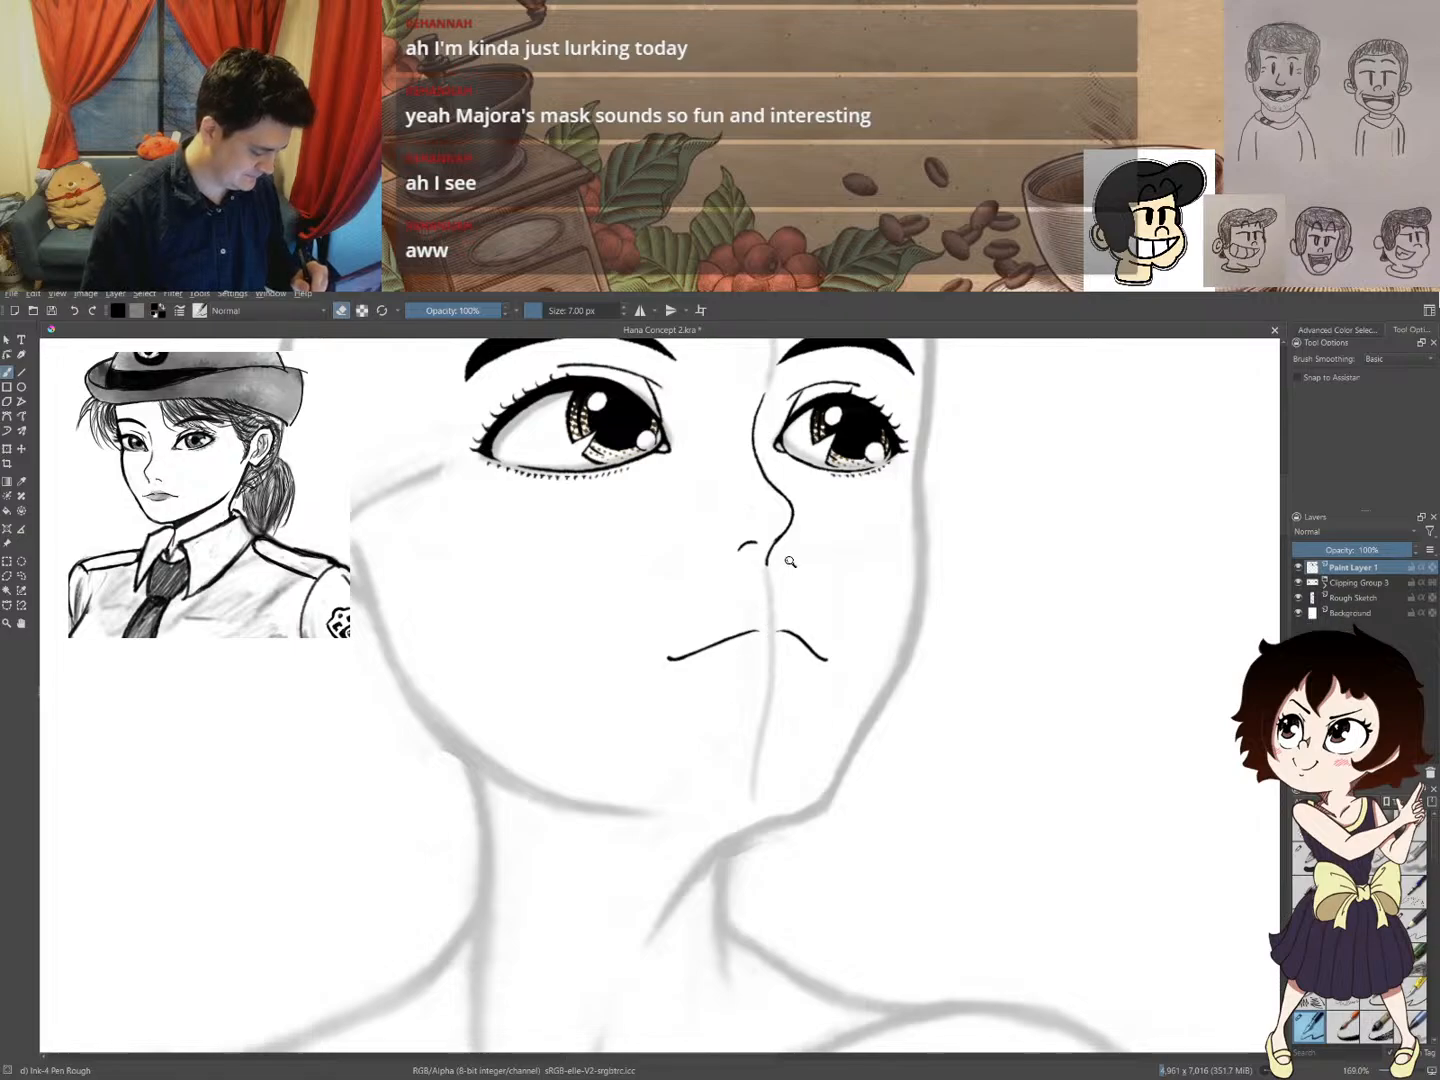
# - Check the balance of the eyes, brows, nose and mouth in a mirrored view of the whole head
pyautogui.scroll(-4, 729, 661)
pyautogui.scroll(-5, 729, 661)
pyautogui.moveTo(719, 622); pyautogui.dragTo(818, 449)
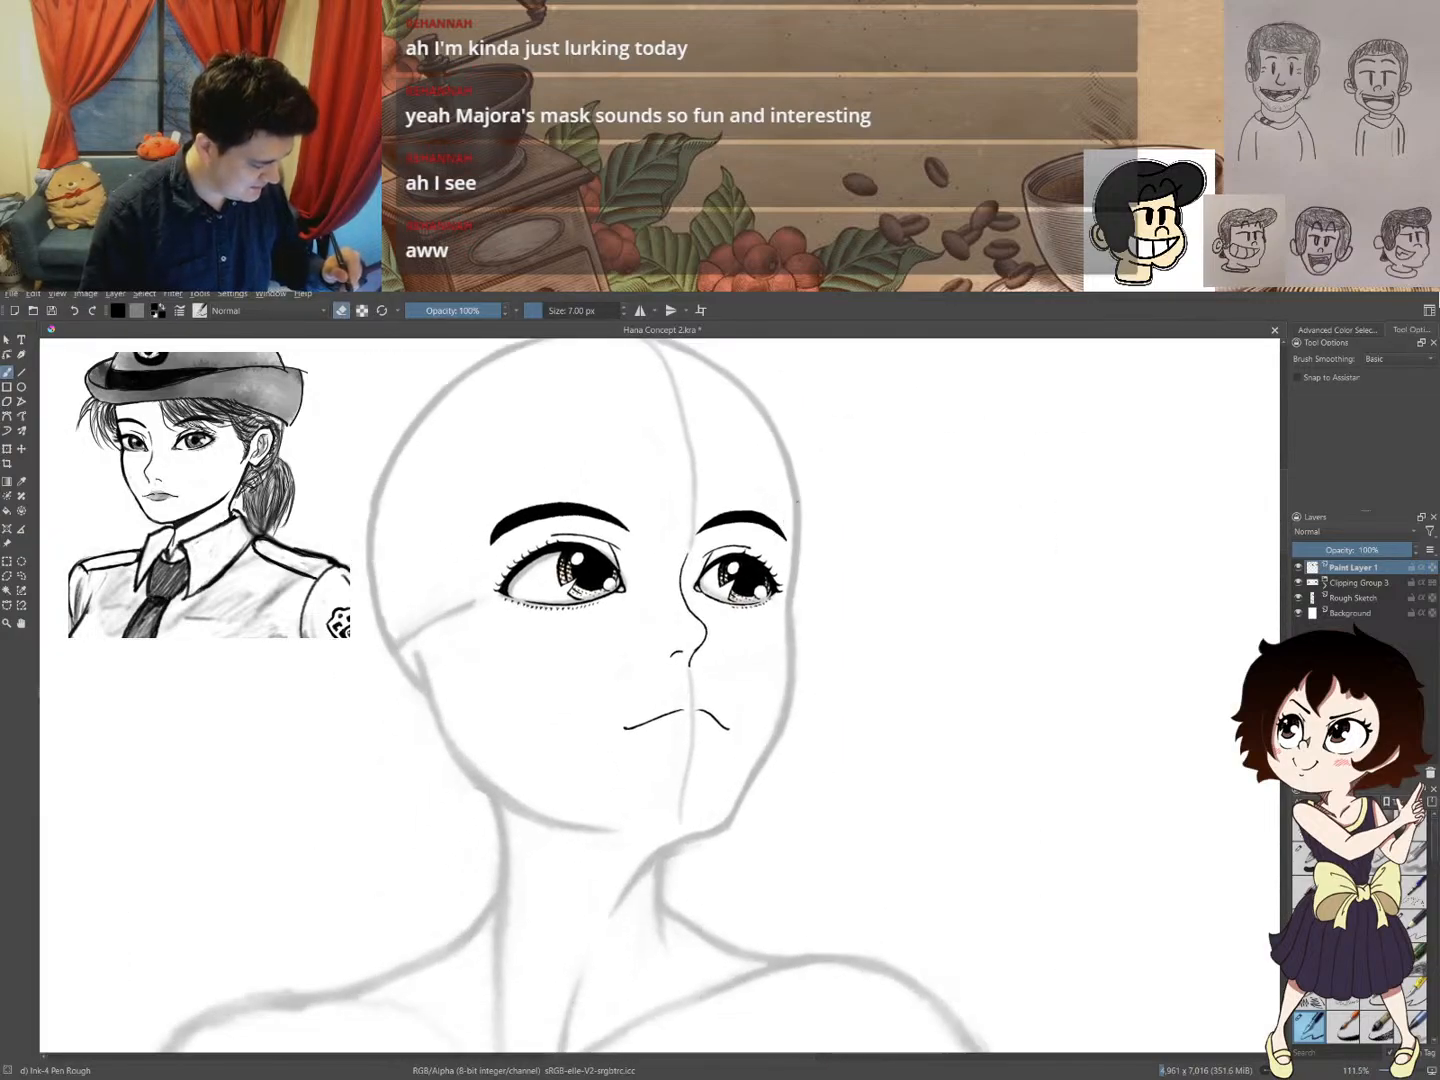
pyautogui.press('e')
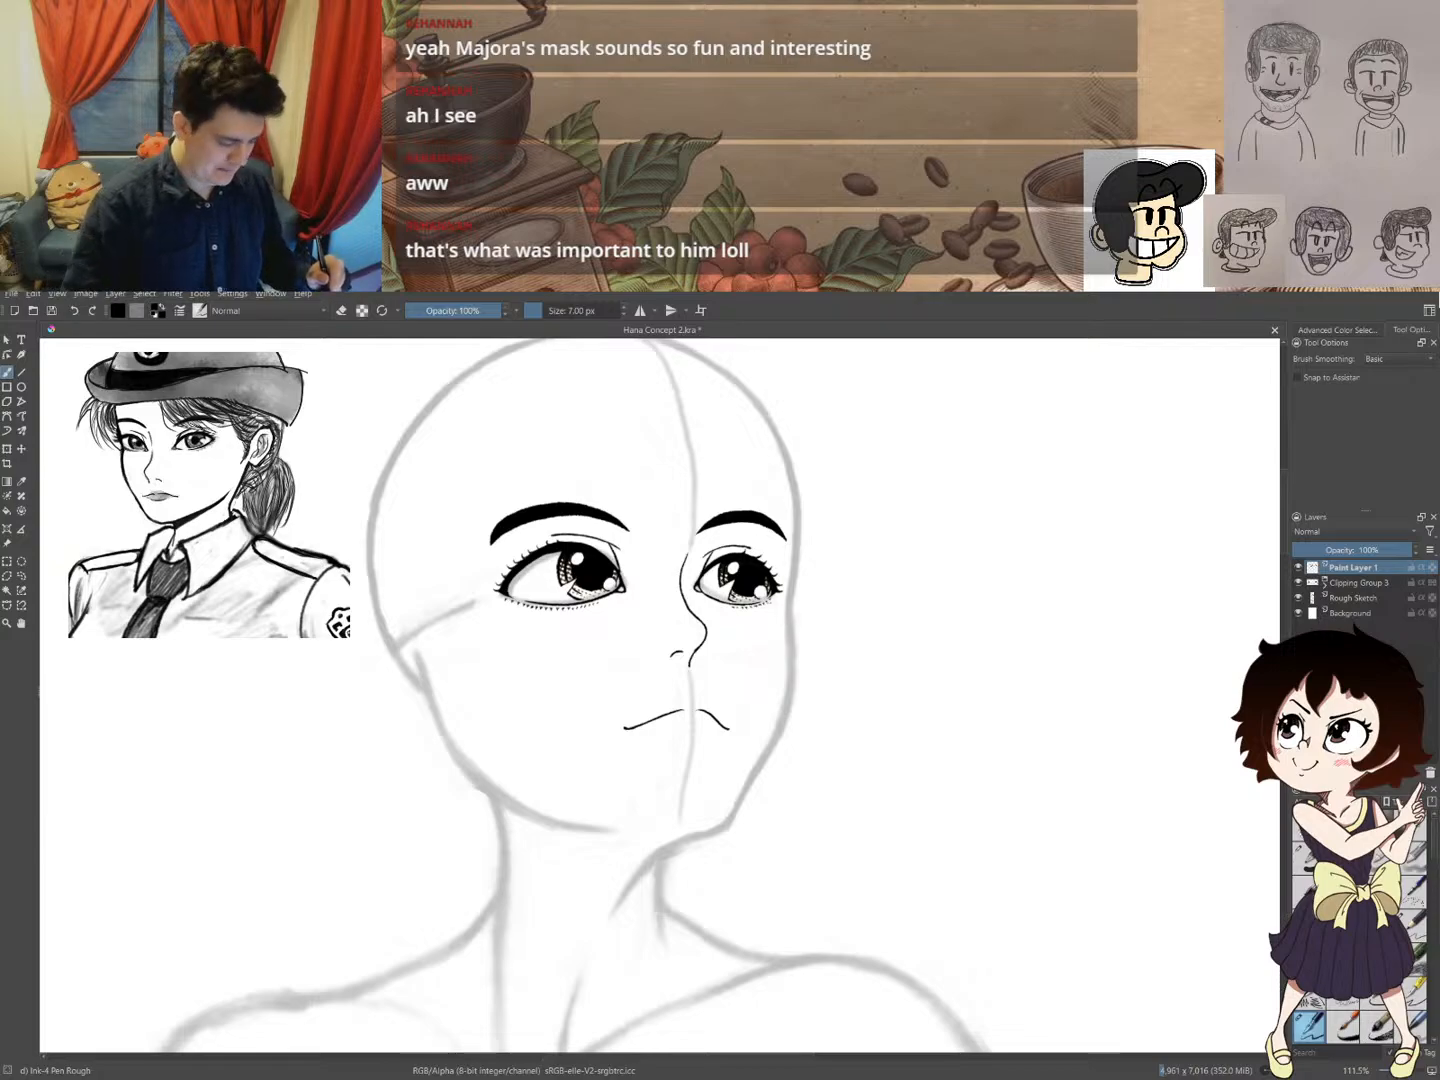
pyautogui.press('m')
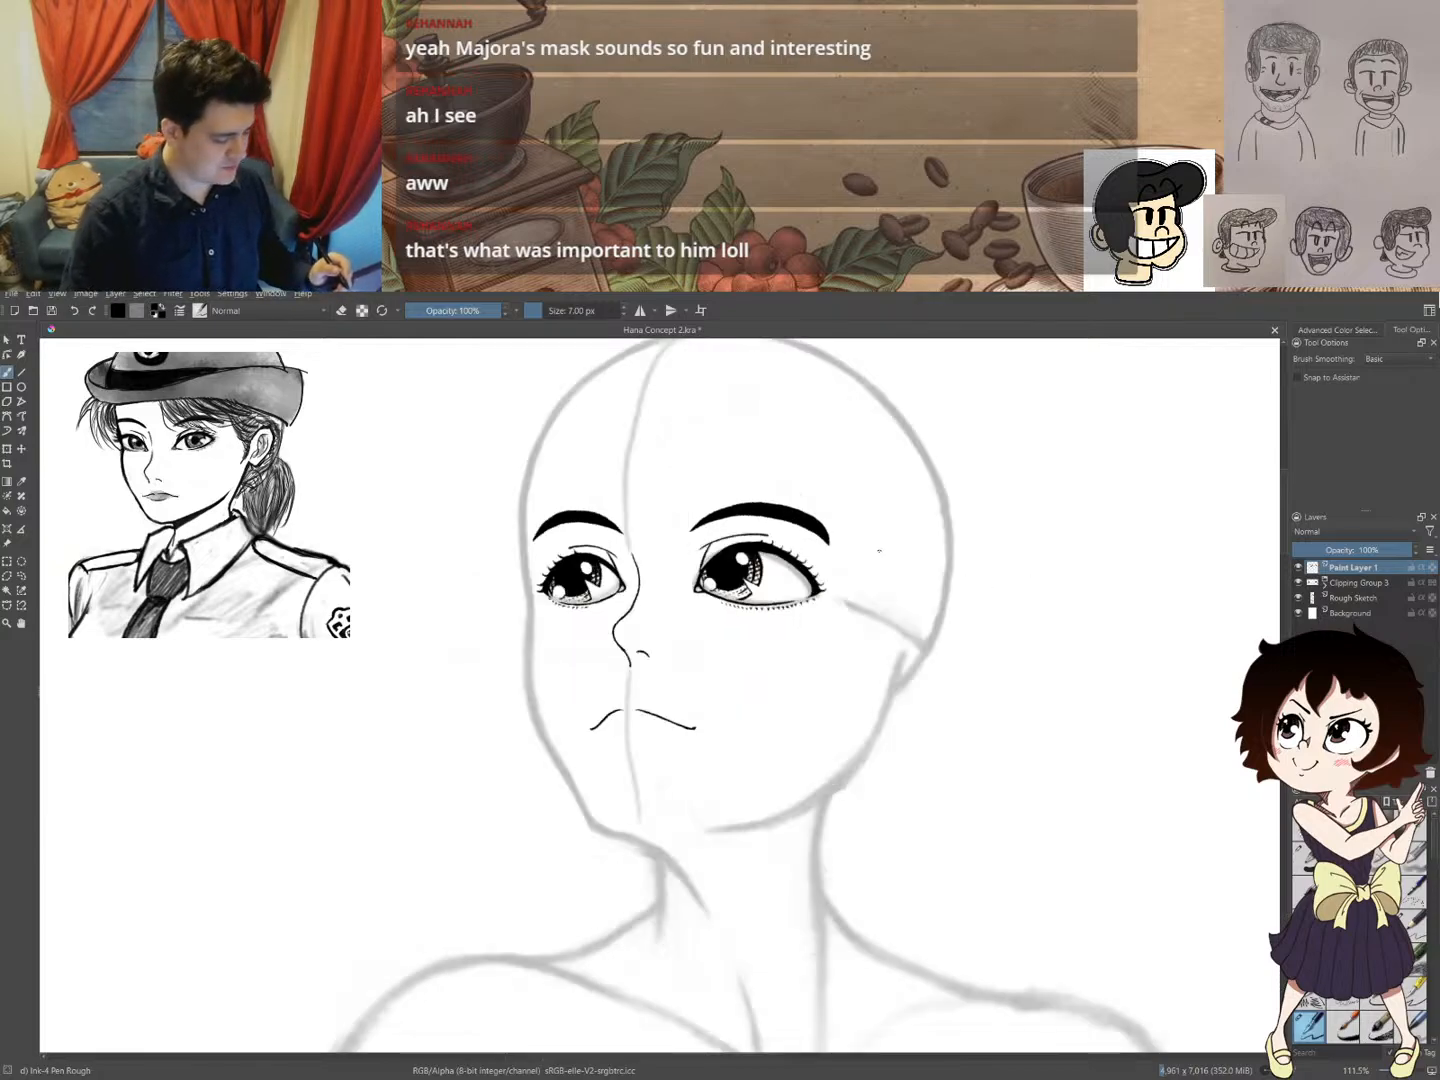
pyautogui.press('m')
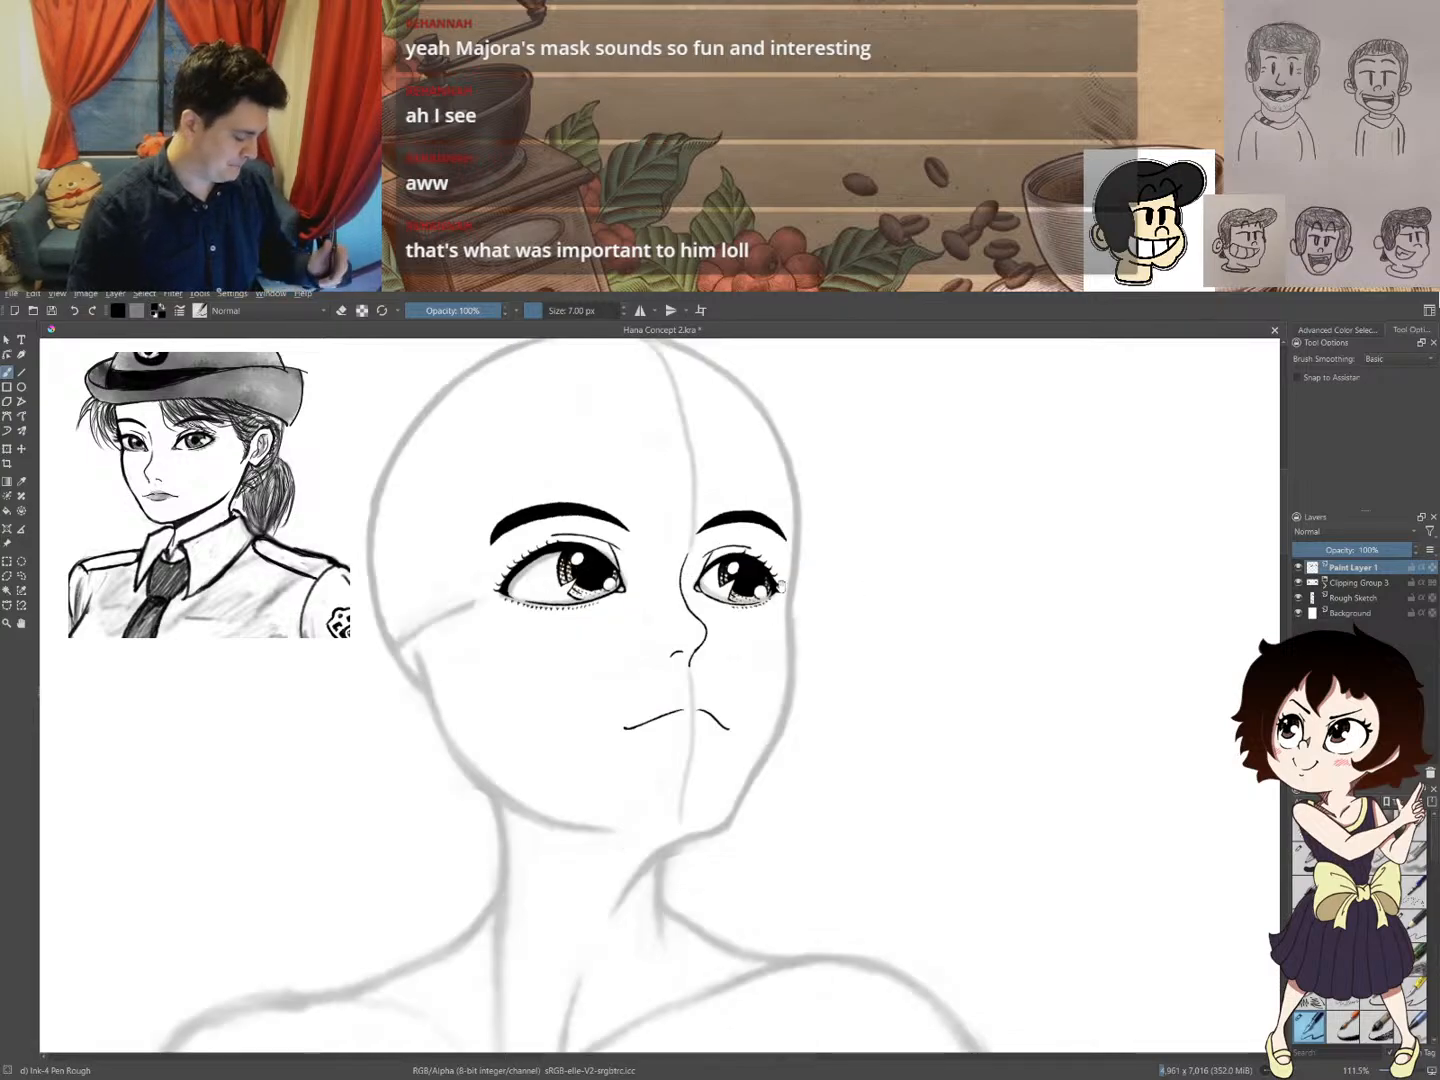
pyautogui.moveTo(783, 564); pyautogui.dragTo(768, 514)
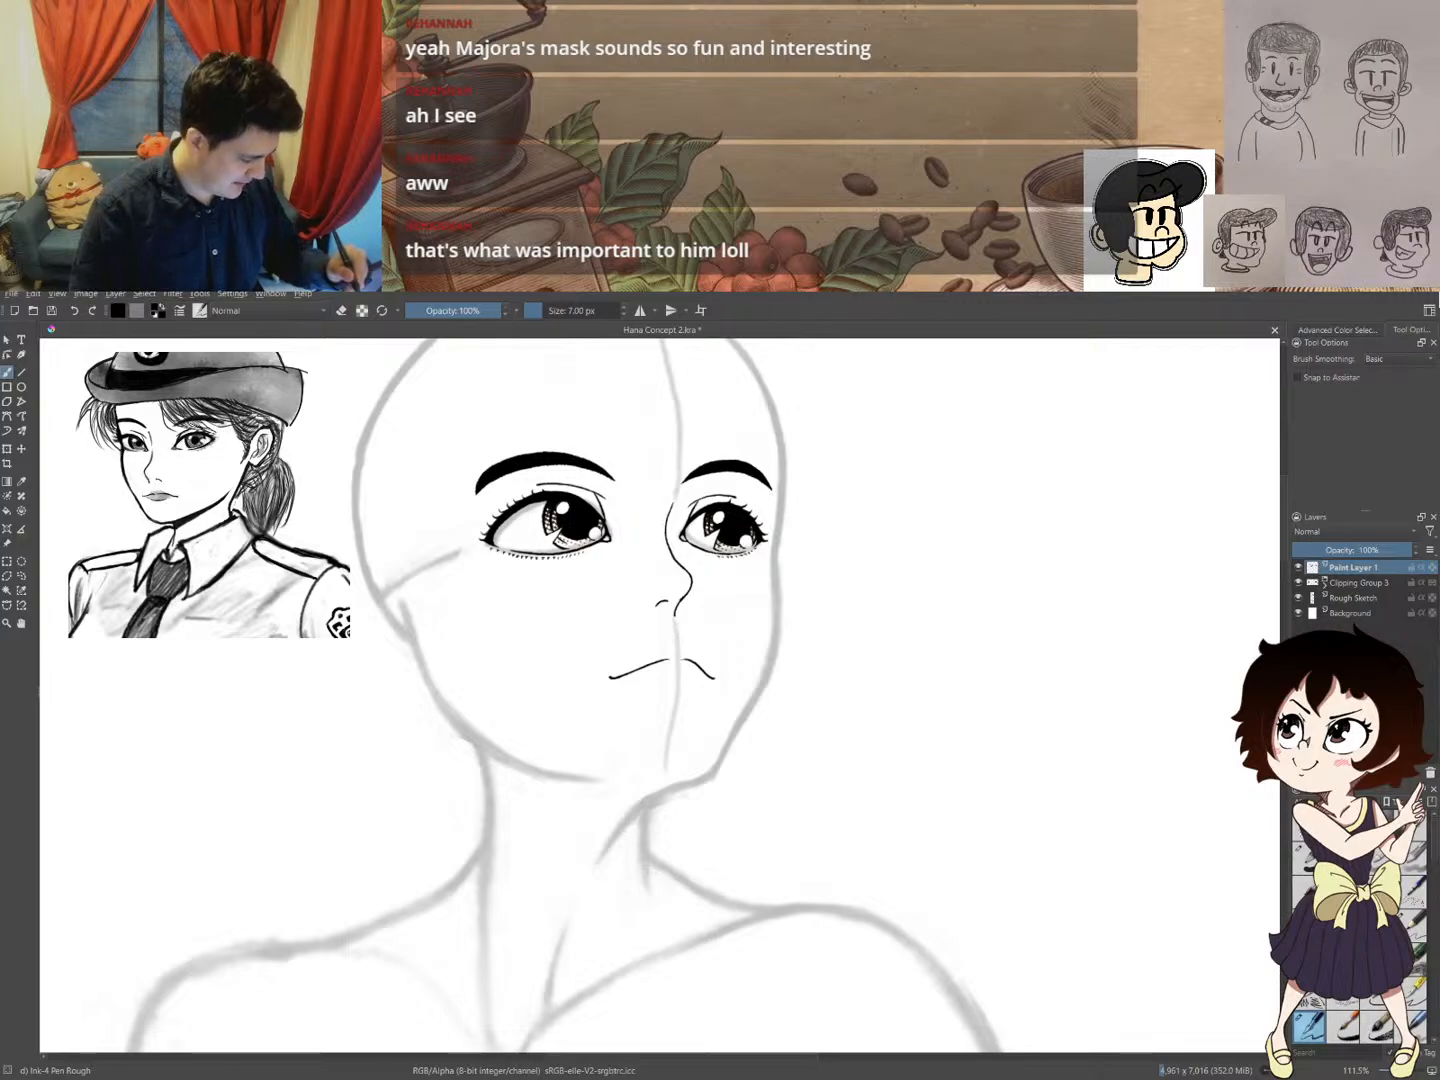
pyautogui.moveTo(781, 447)
pyautogui.mouseDown()
pyautogui.moveTo(776, 641)
pyautogui.moveTo(713, 768)
pyautogui.mouseUp()
pyautogui.hotkey('ctrl', 'z')
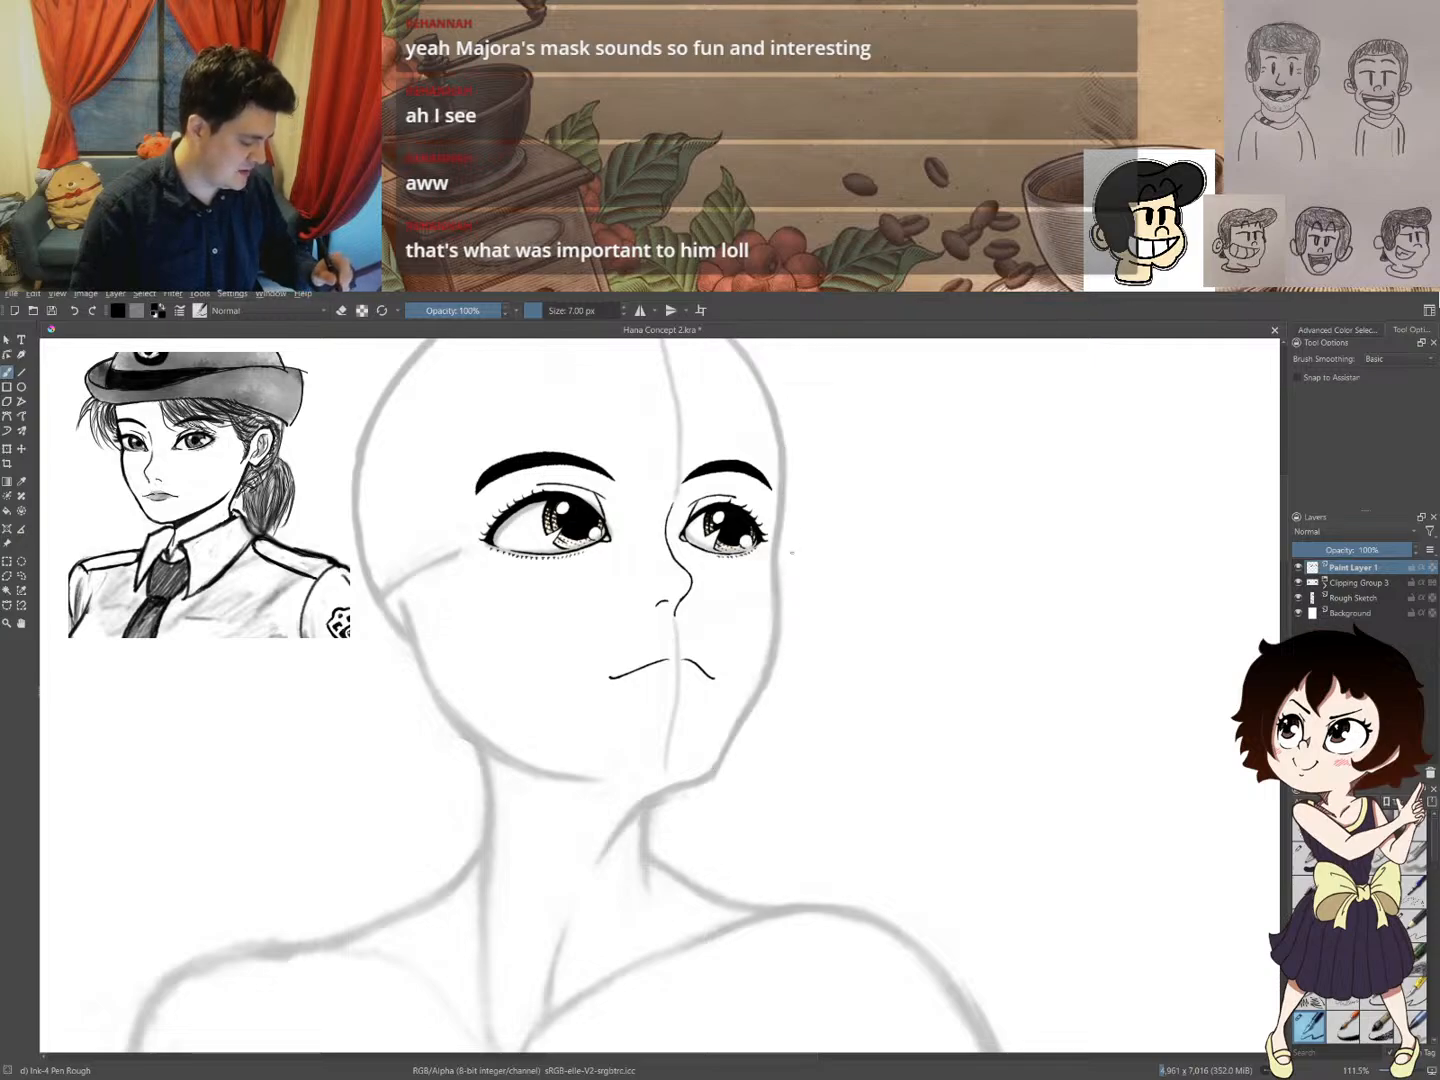
pyautogui.moveTo(805, 497); pyautogui.dragTo(848, 581)
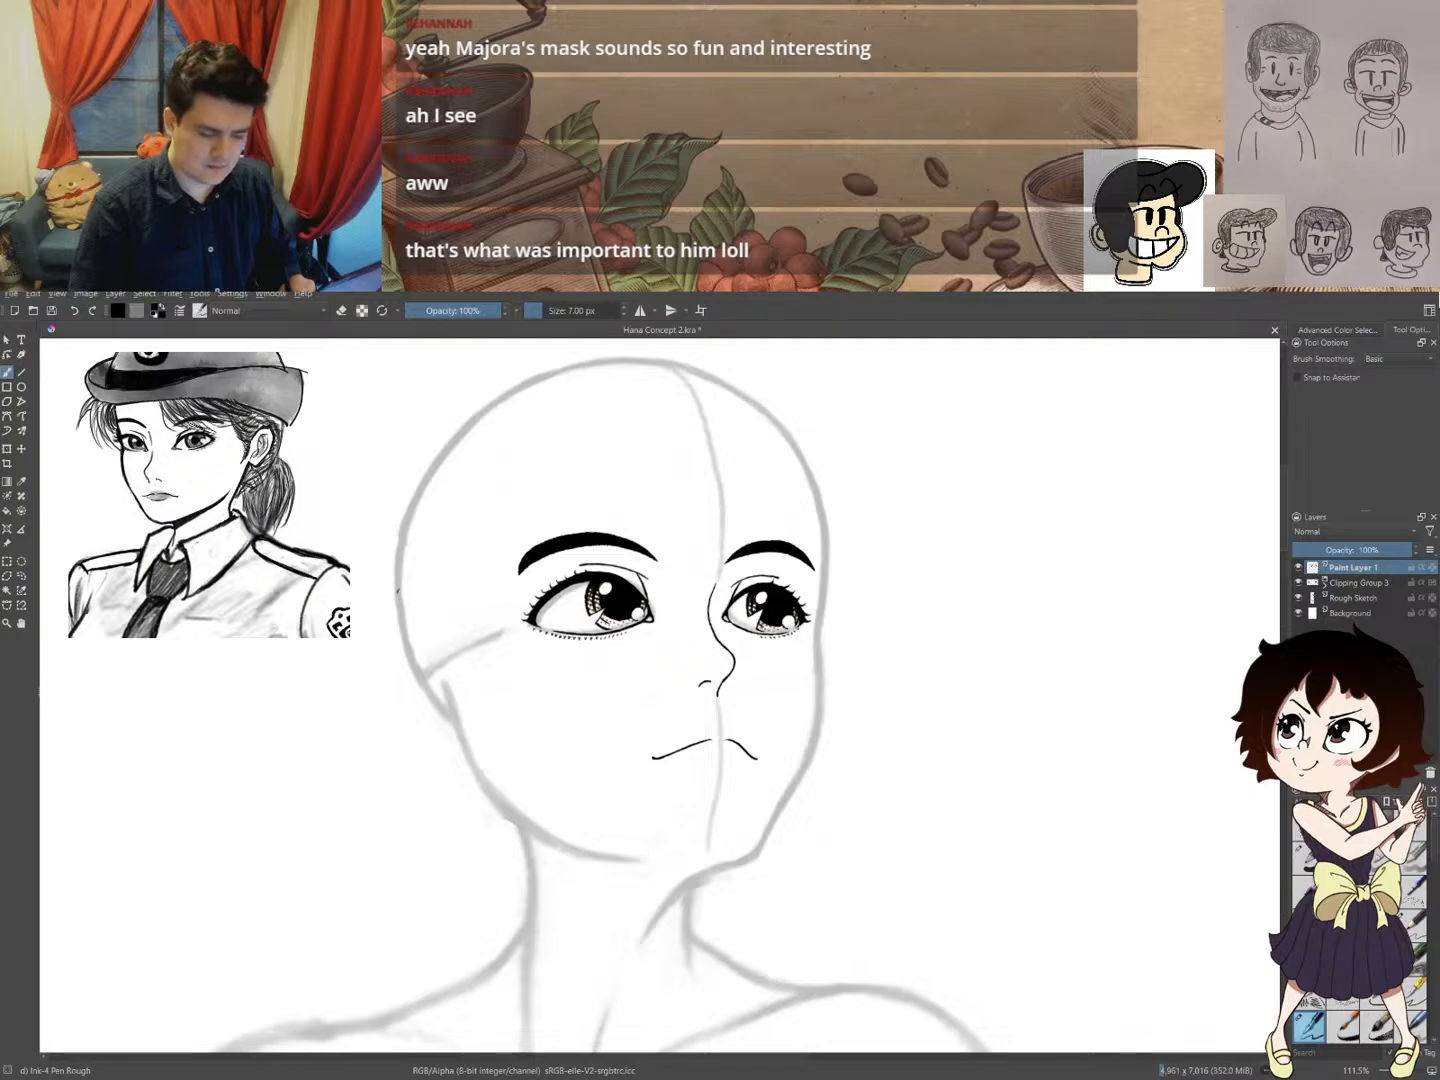
pyautogui.moveTo(397, 592)
pyautogui.mouseDown()
pyautogui.moveTo(493, 514)
pyautogui.moveTo(560, 503)
pyautogui.moveTo(758, 525)
pyautogui.moveTo(825, 508)
pyautogui.mouseUp()
pyautogui.hotkey('ctrl', 'z')
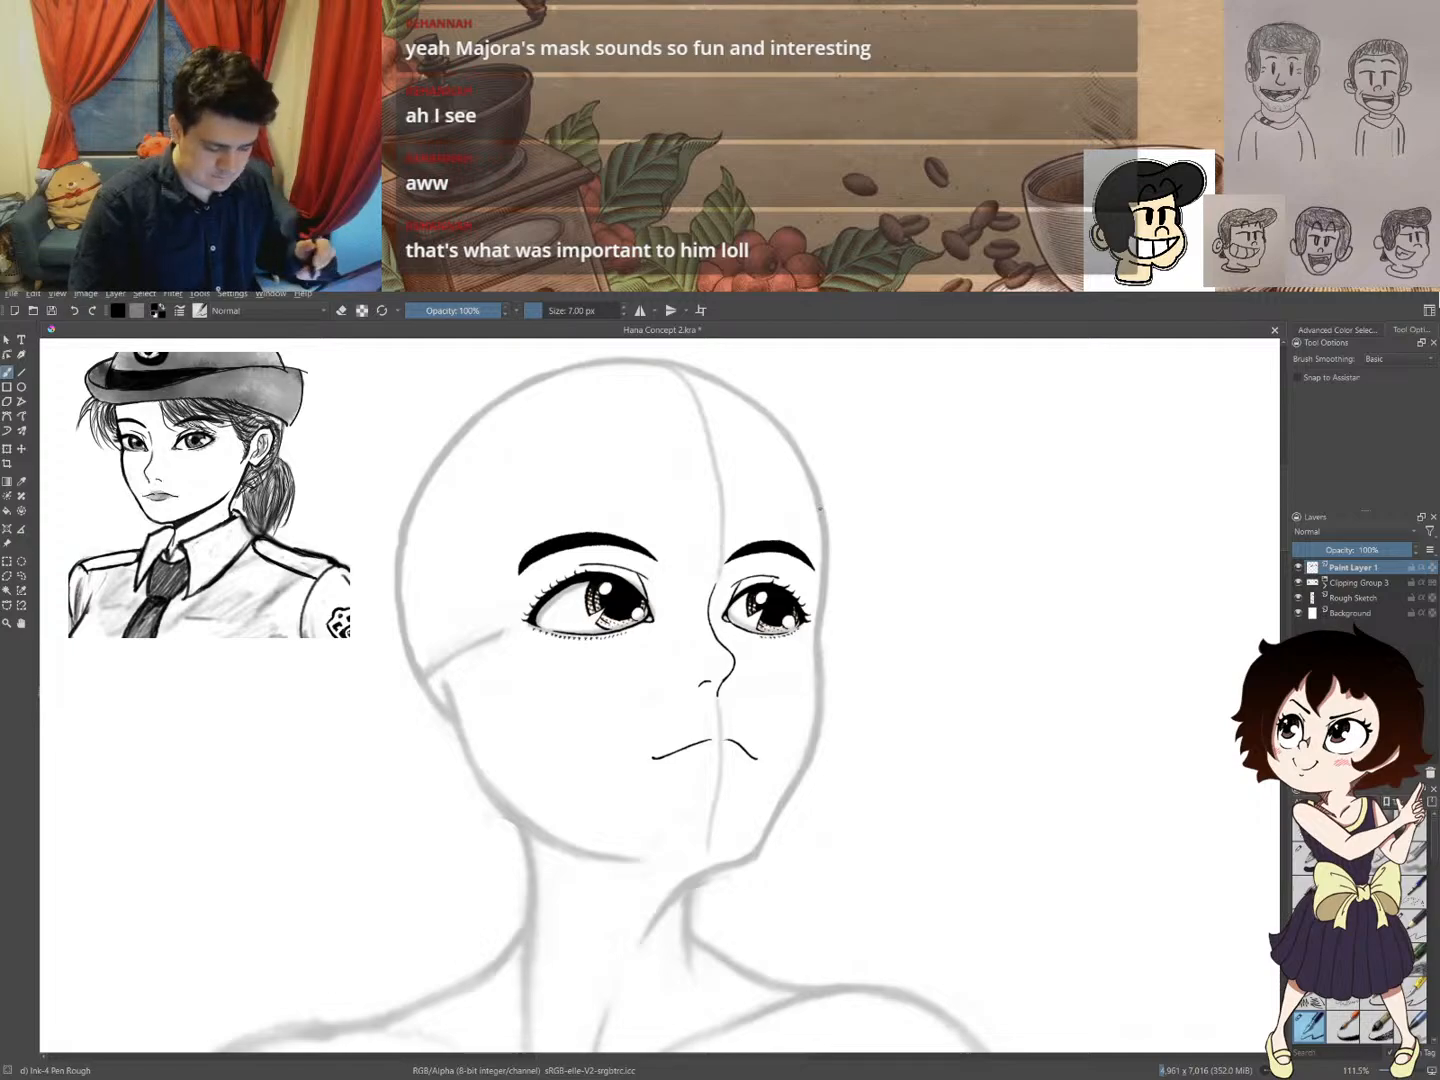
# - Check the face once more in mirrored view and save the document
pyautogui.press('m')
pyautogui.press('m')
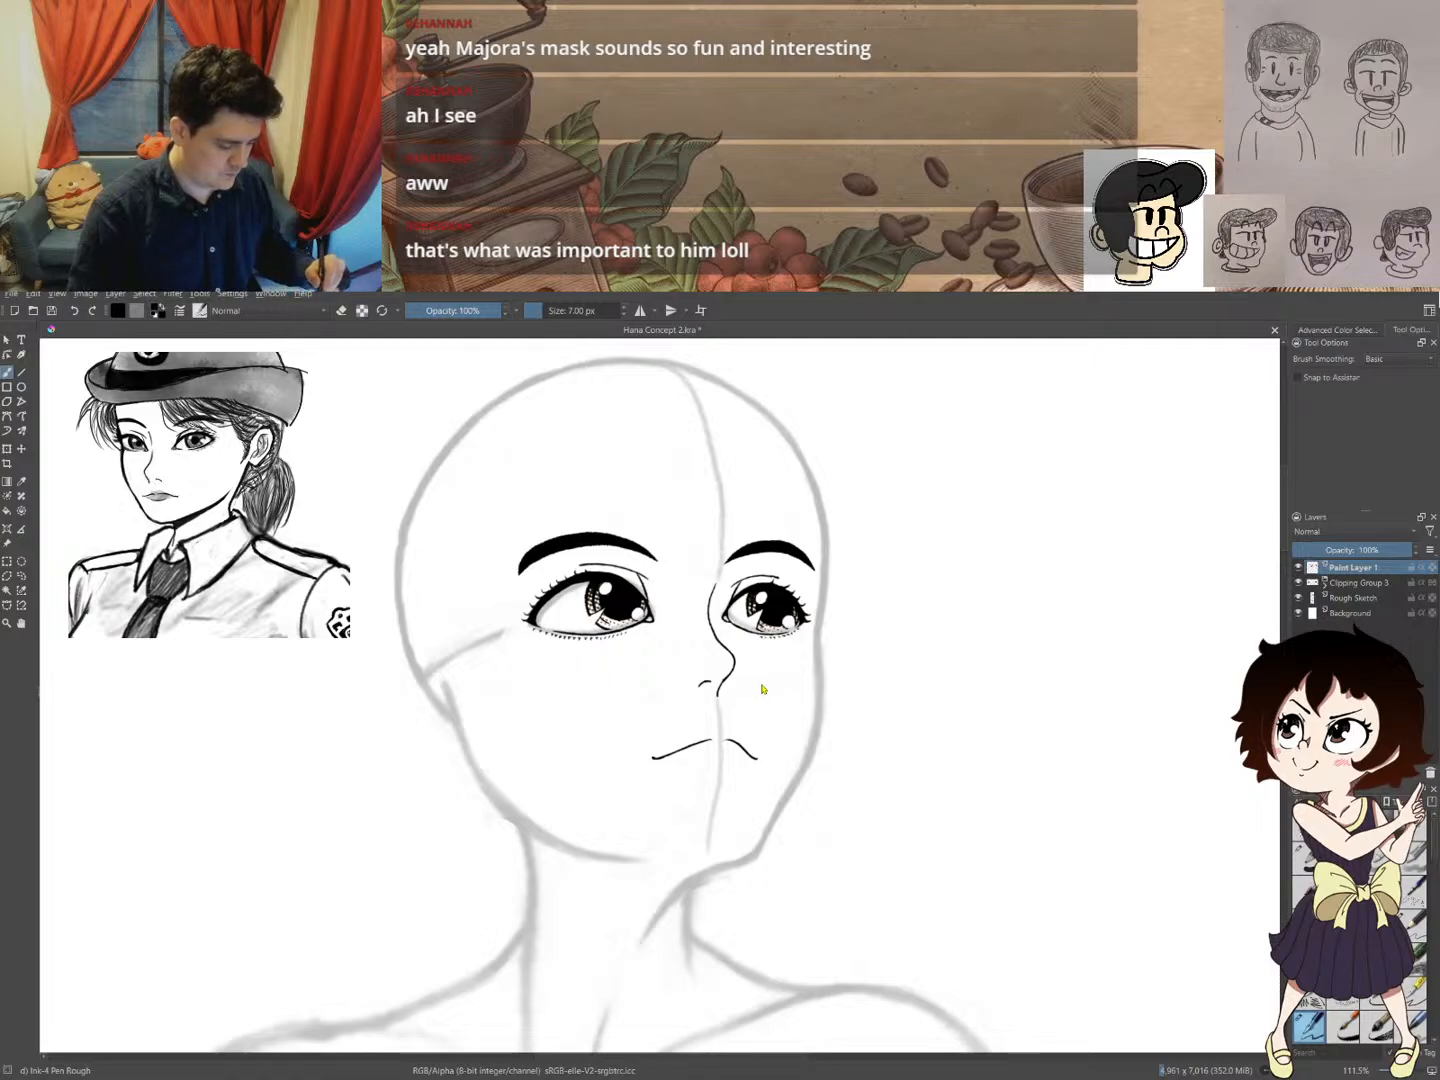
pyautogui.hotkey('ctrl', 's')
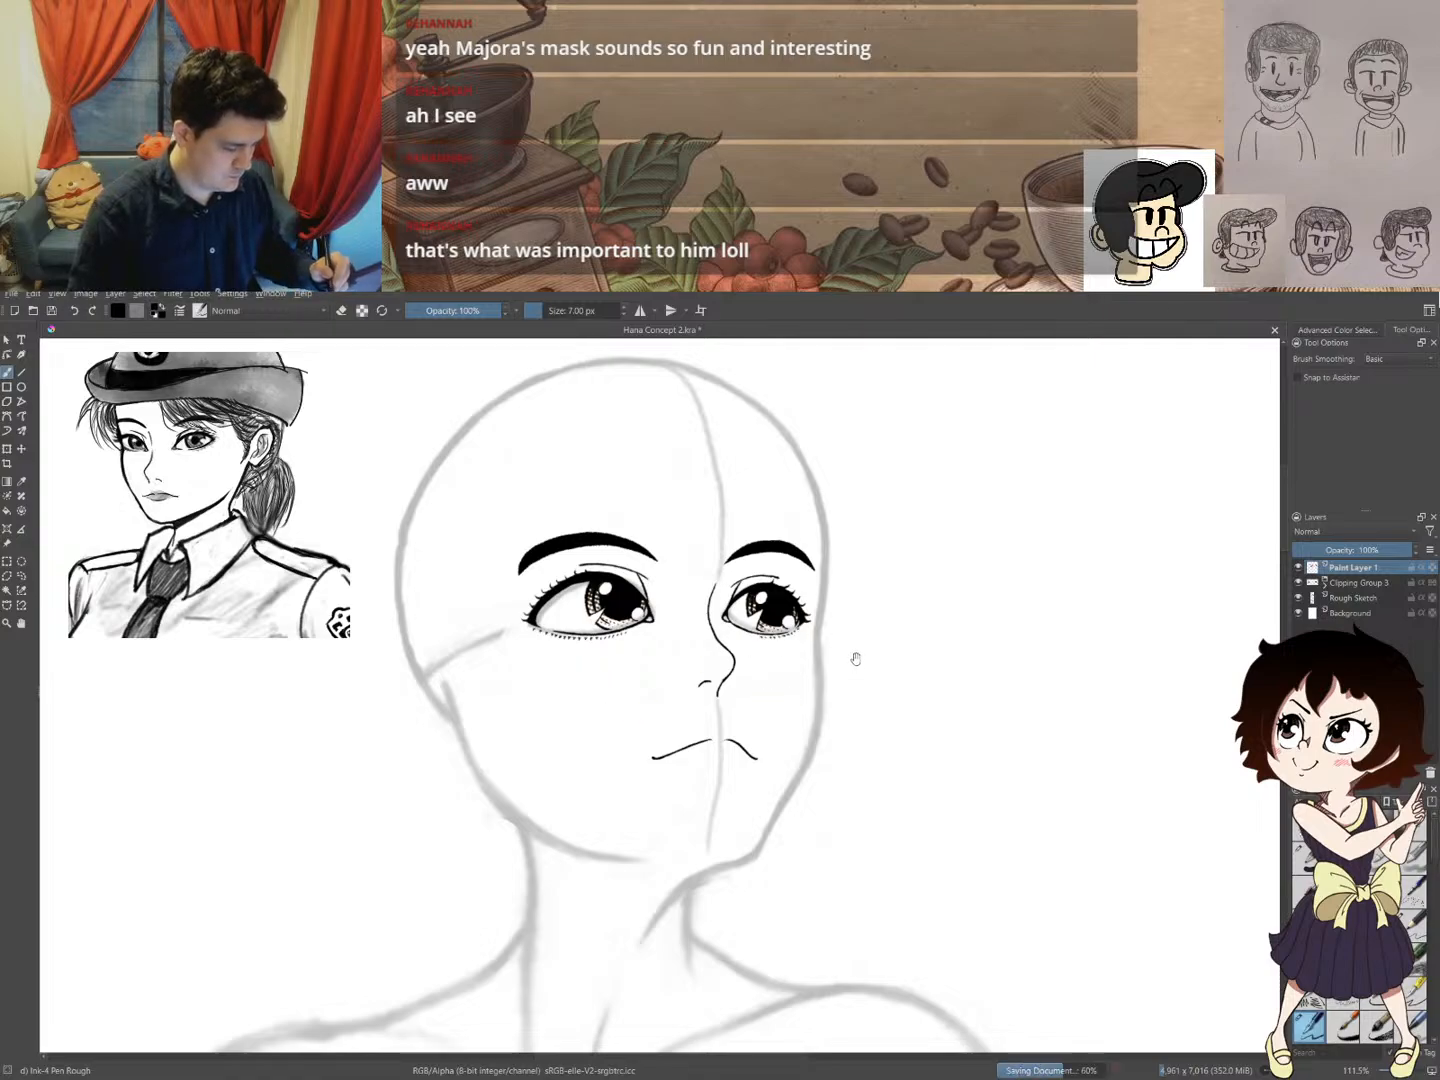
# - Group Paint Layer 1, Clipping Group 3 and Rough Sketch into one layer group
pyautogui.moveTo(886, 622); pyautogui.dragTo(923, 681)
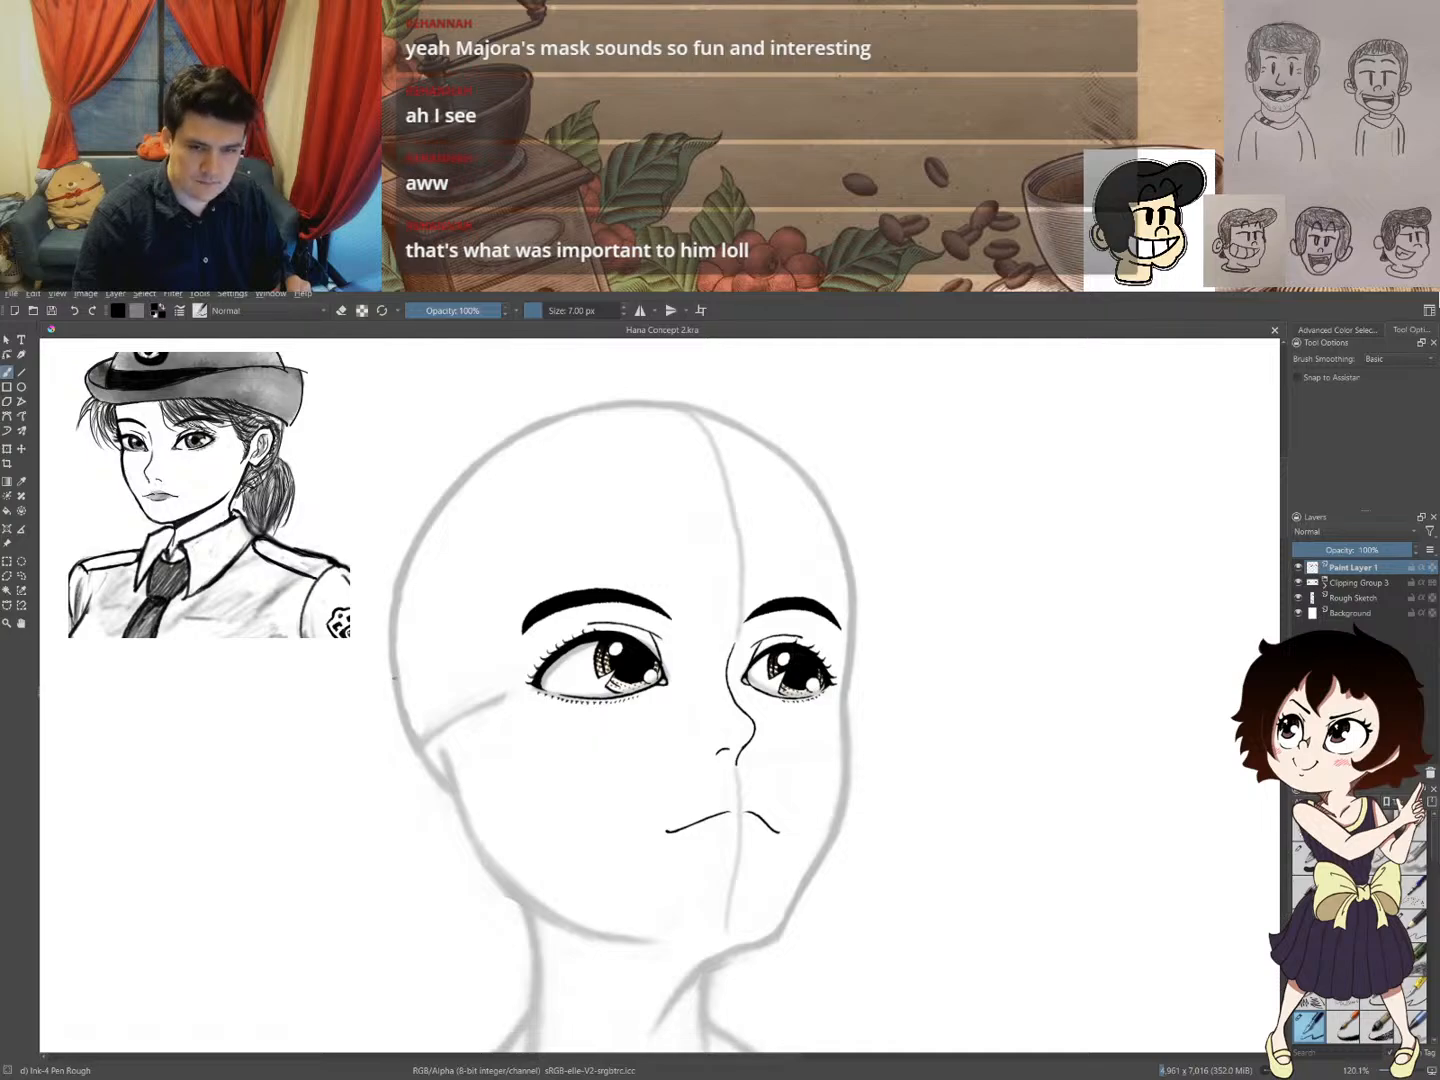
pyautogui.moveTo(746, 726); pyautogui.dragTo(734, 770)
pyautogui.moveTo(744, 705); pyautogui.dragTo(711, 616)
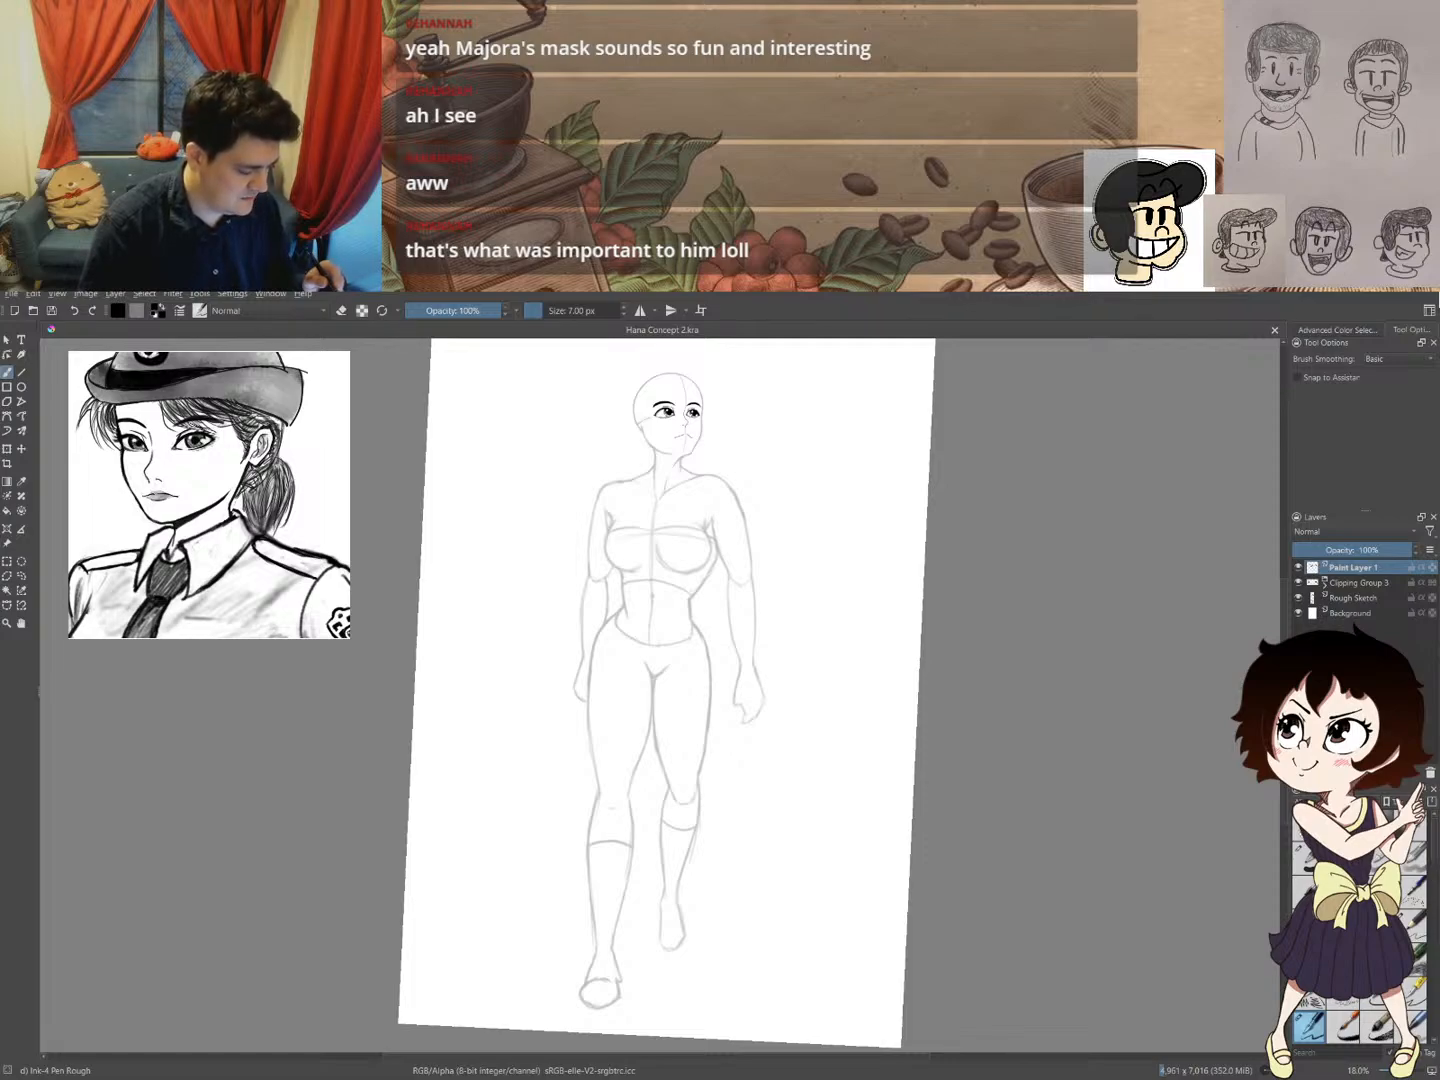
pyautogui.moveTo(714, 521); pyautogui.dragTo(687, 531)
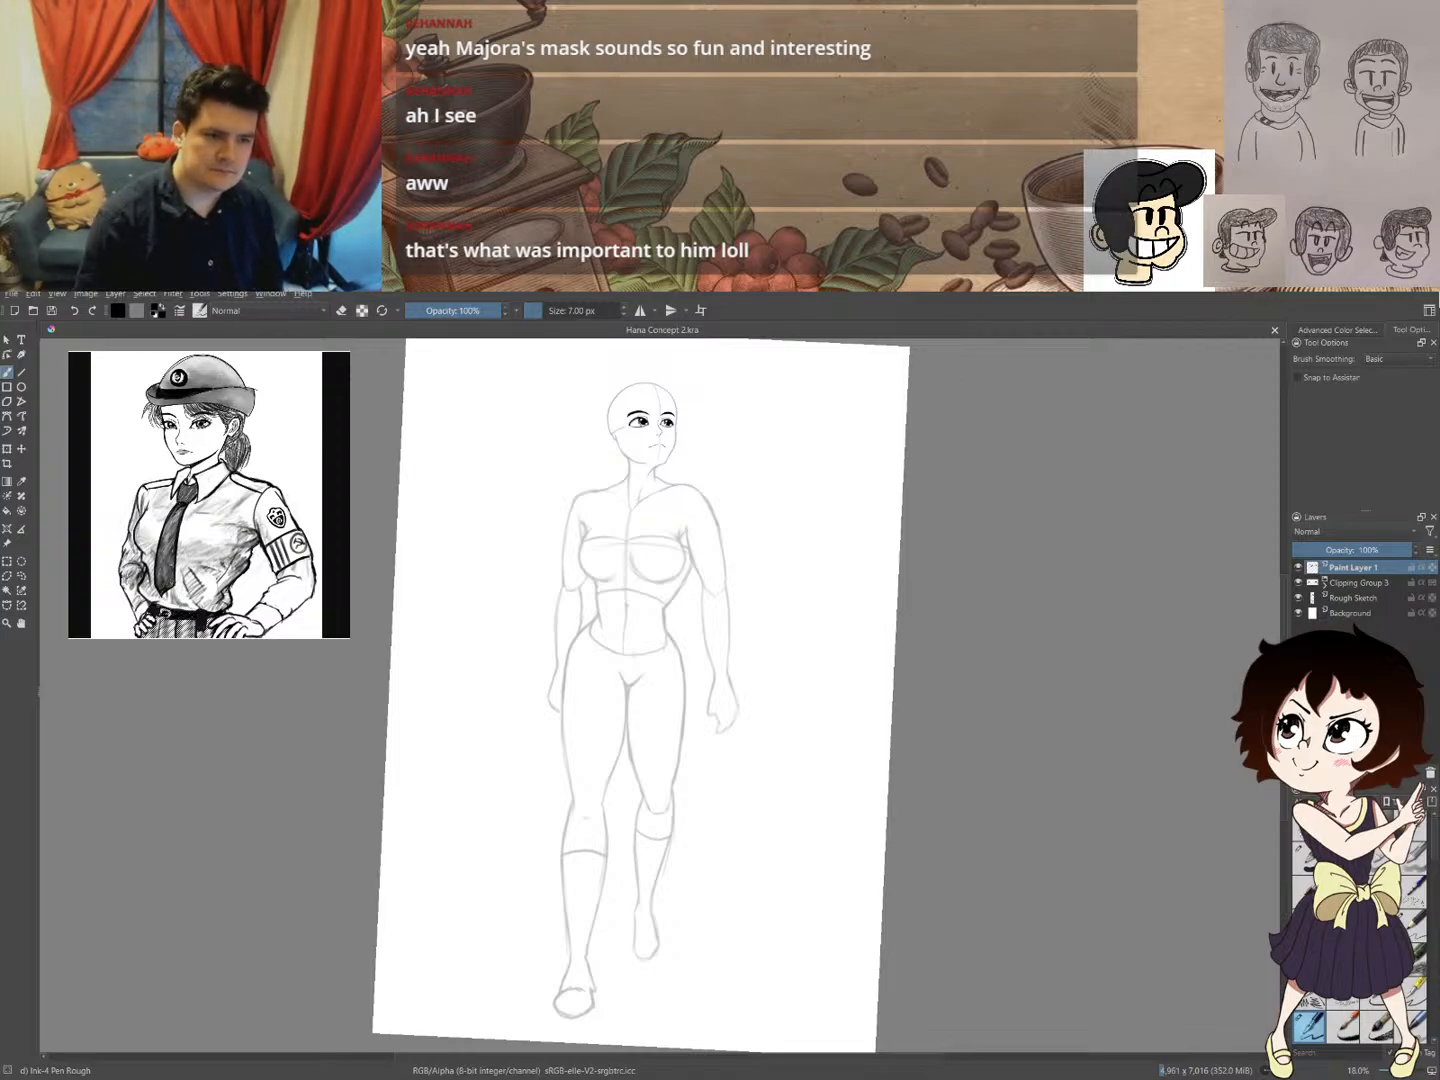
pyautogui.scroll(3, 698, 493)
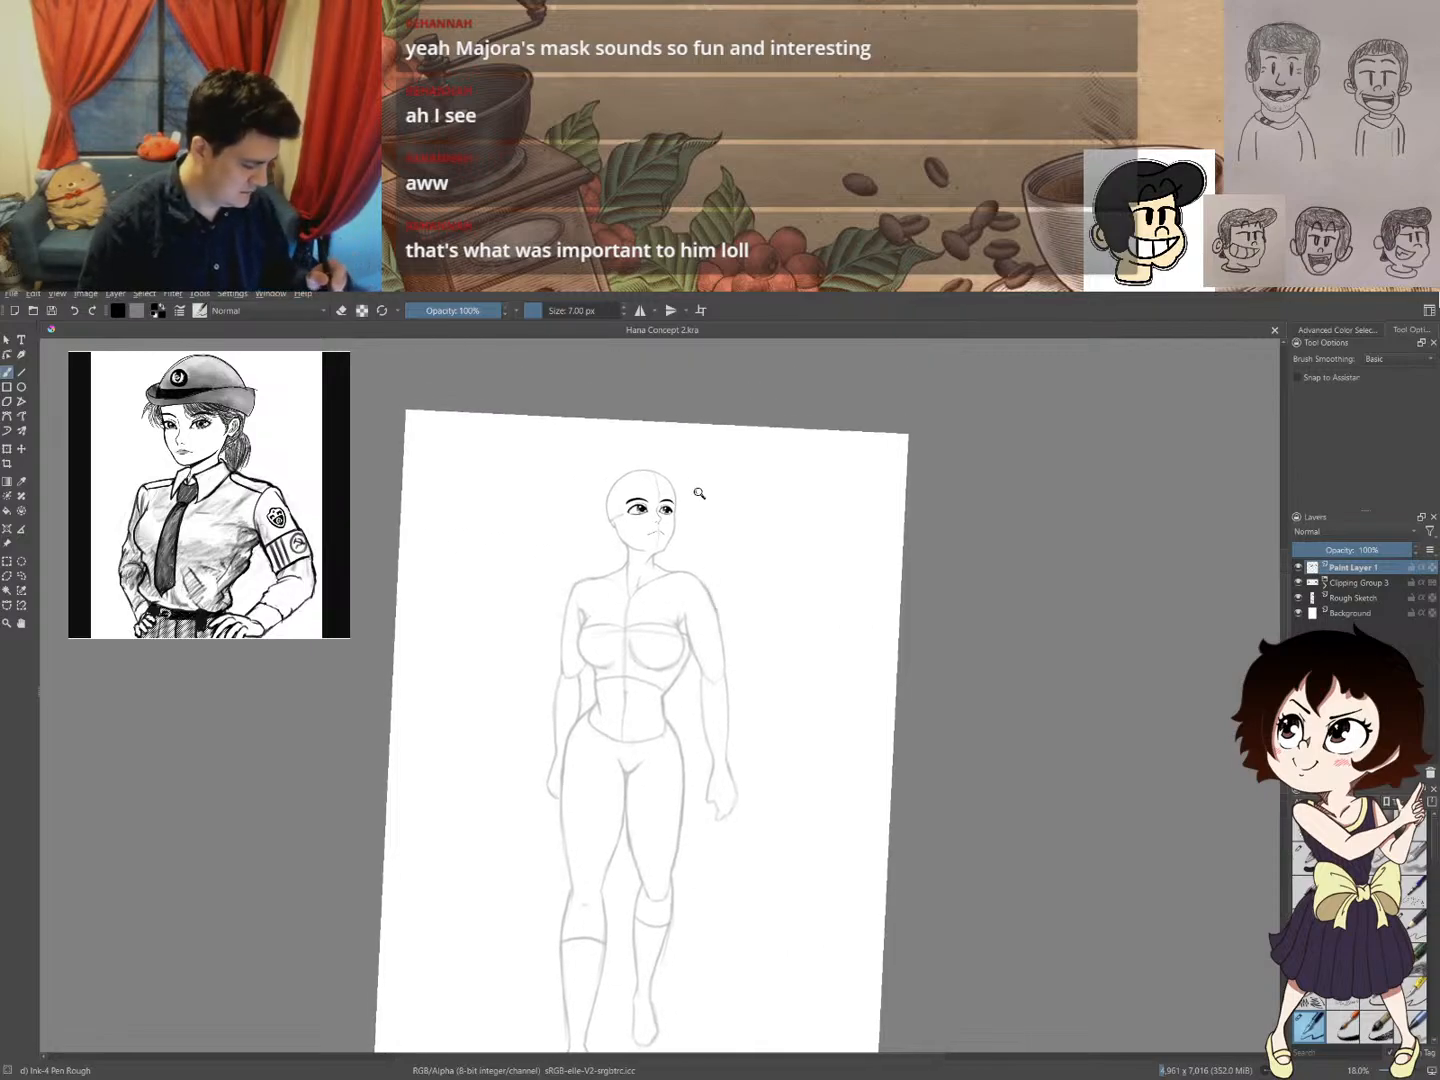
pyautogui.moveTo(689, 491); pyautogui.dragTo(731, 557)
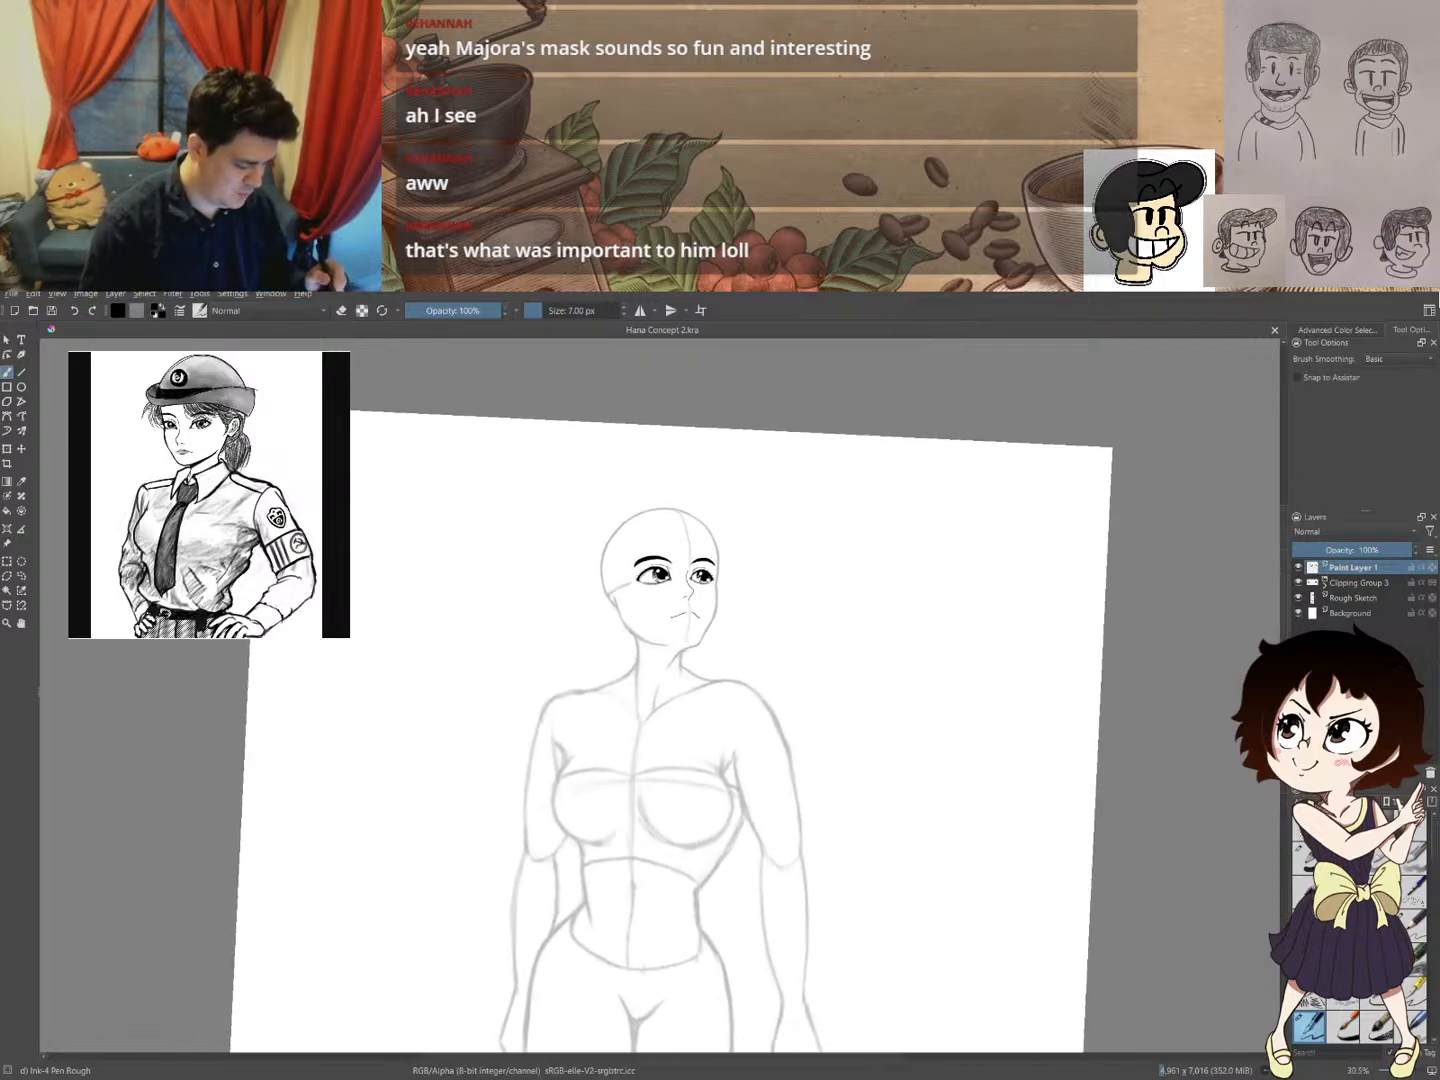
pyautogui.click(1358, 586)
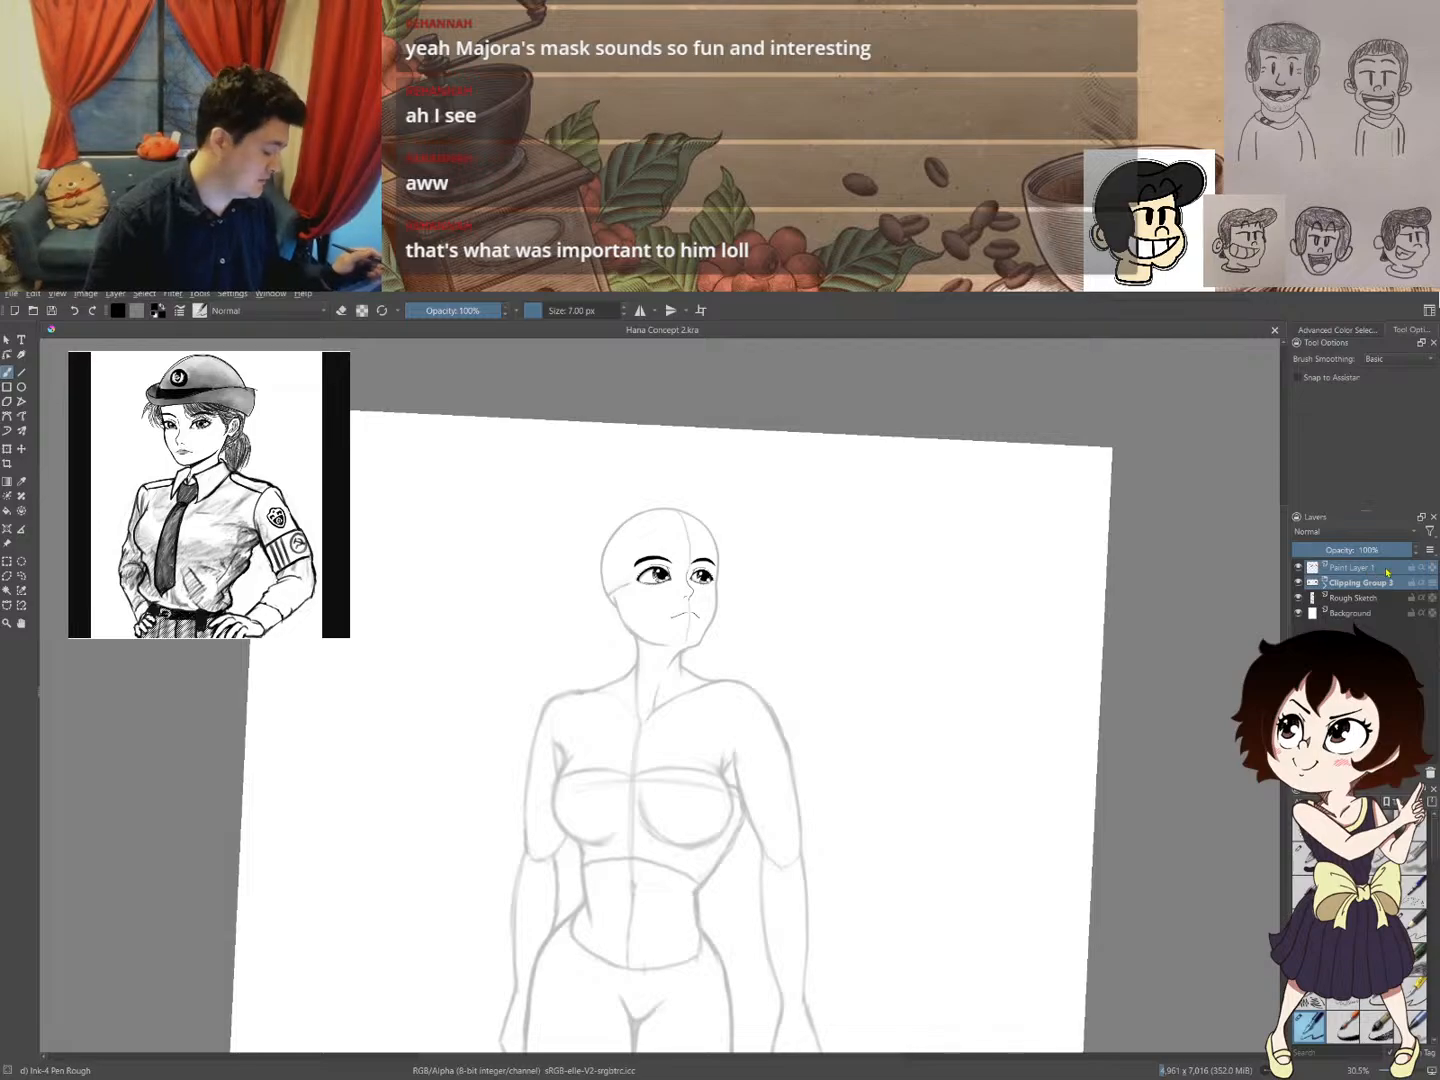
pyautogui.keyDown('ctrl'); pyautogui.click(1357, 599); pyautogui.keyUp('ctrl')
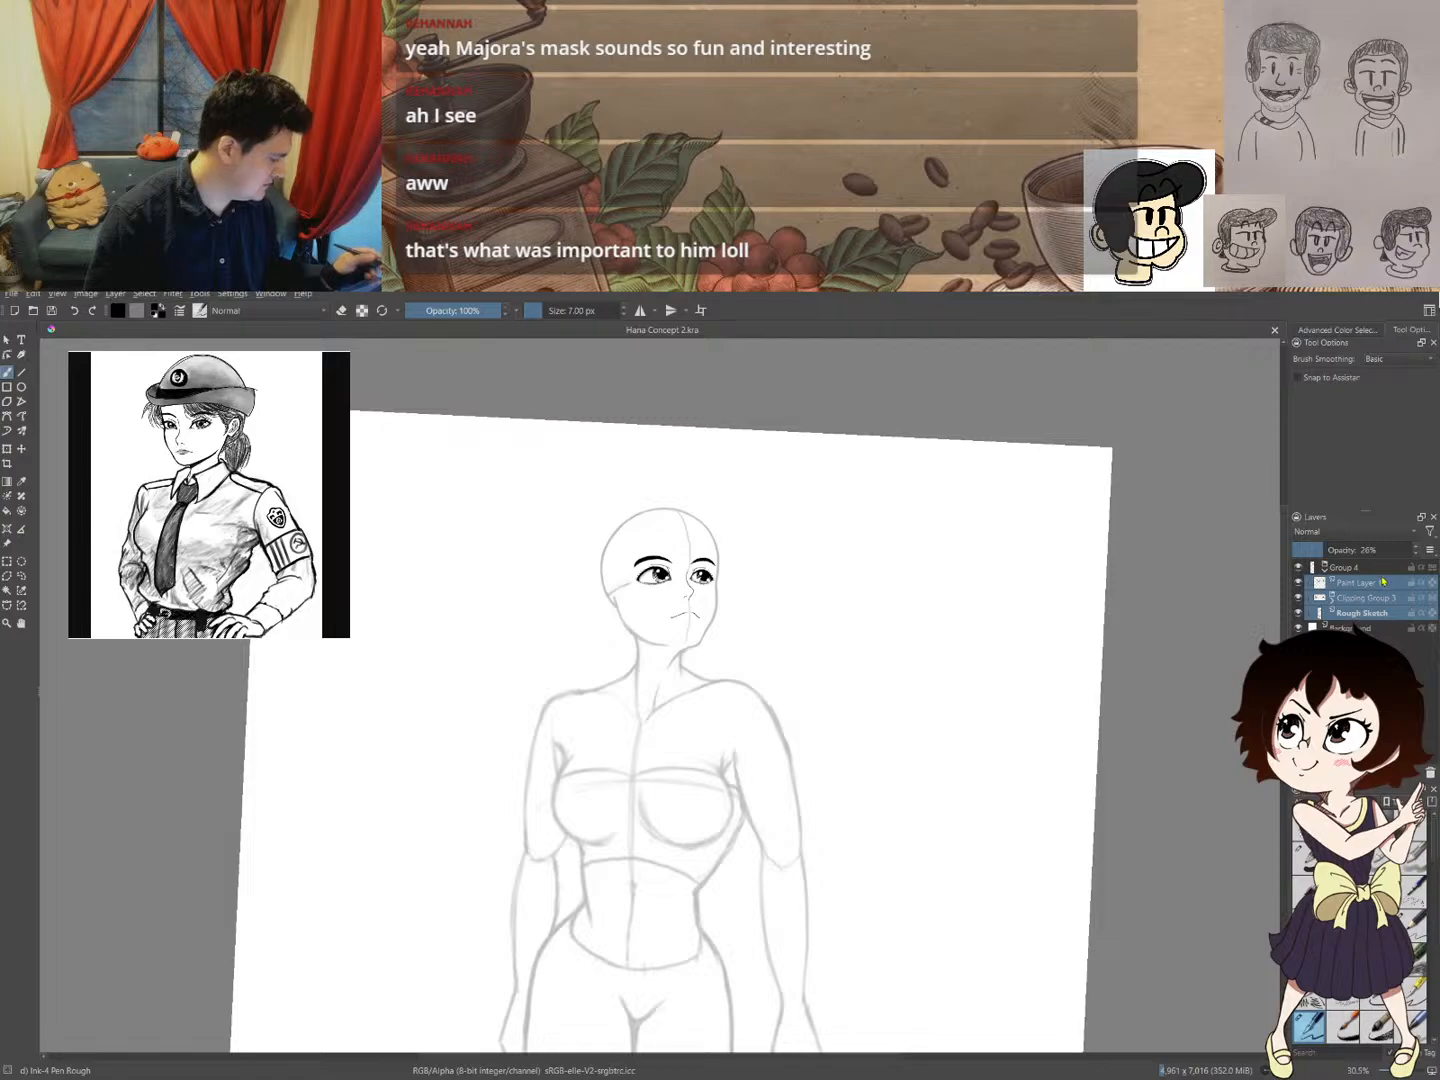
pyautogui.hotkey('ctrl', 'g')
pyautogui.press('l')
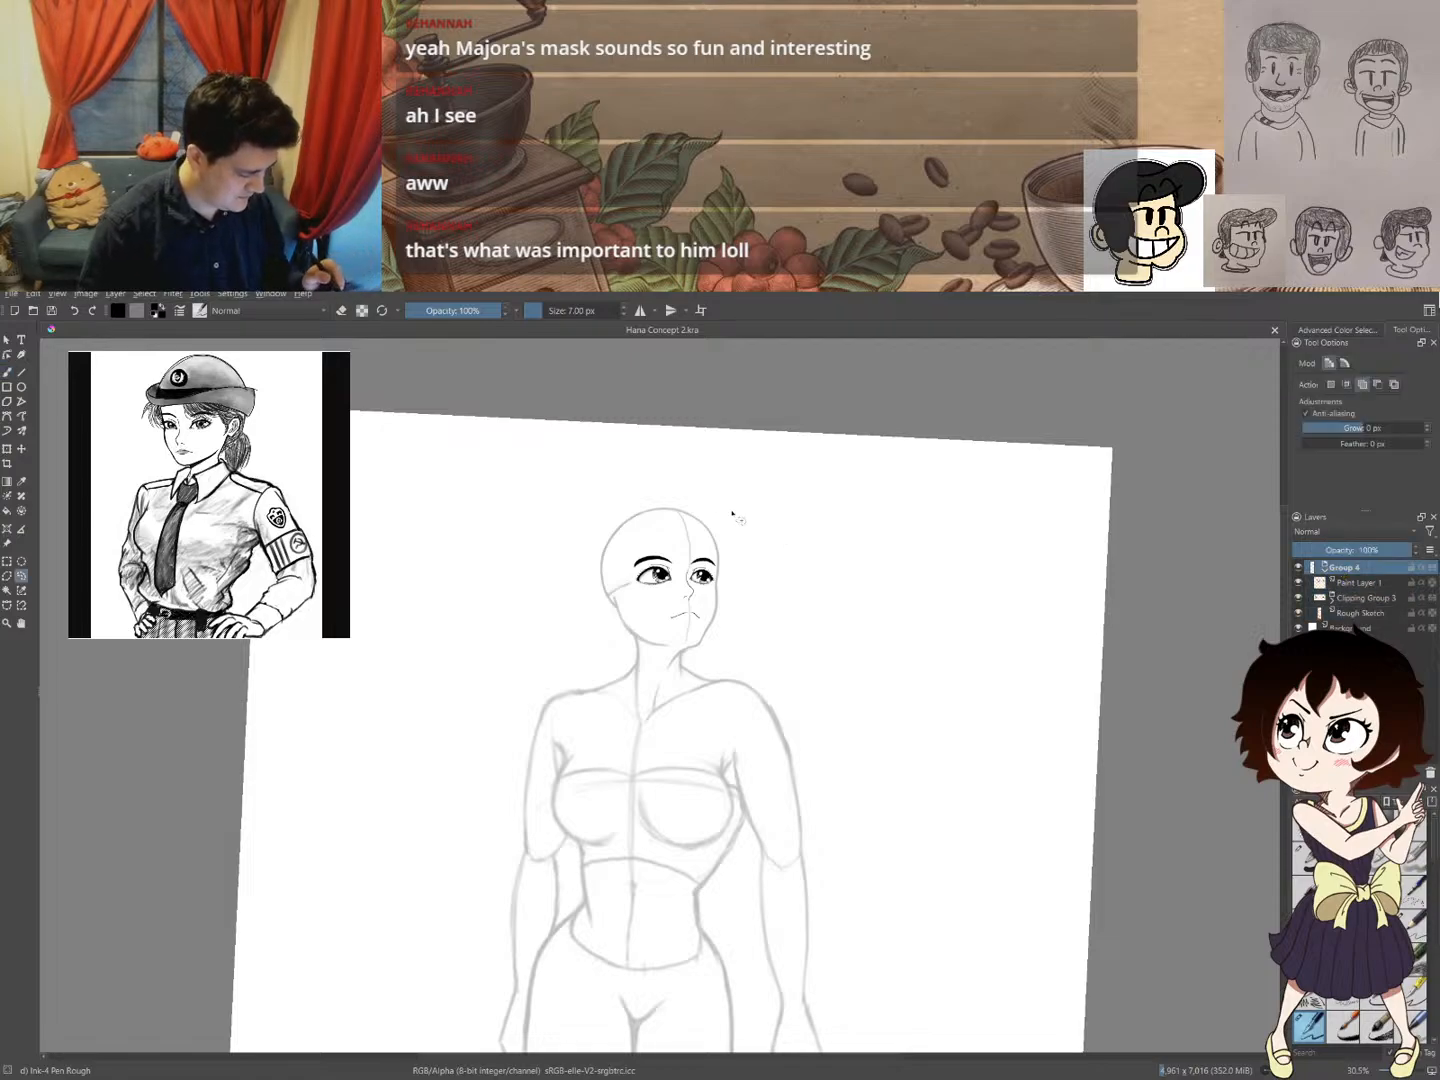
pyautogui.moveTo(733, 509)
pyautogui.mouseDown()
pyautogui.moveTo(699, 490)
pyautogui.moveTo(599, 508)
pyautogui.moveTo(570, 610)
pyautogui.moveTo(638, 660)
pyautogui.mouseUp()
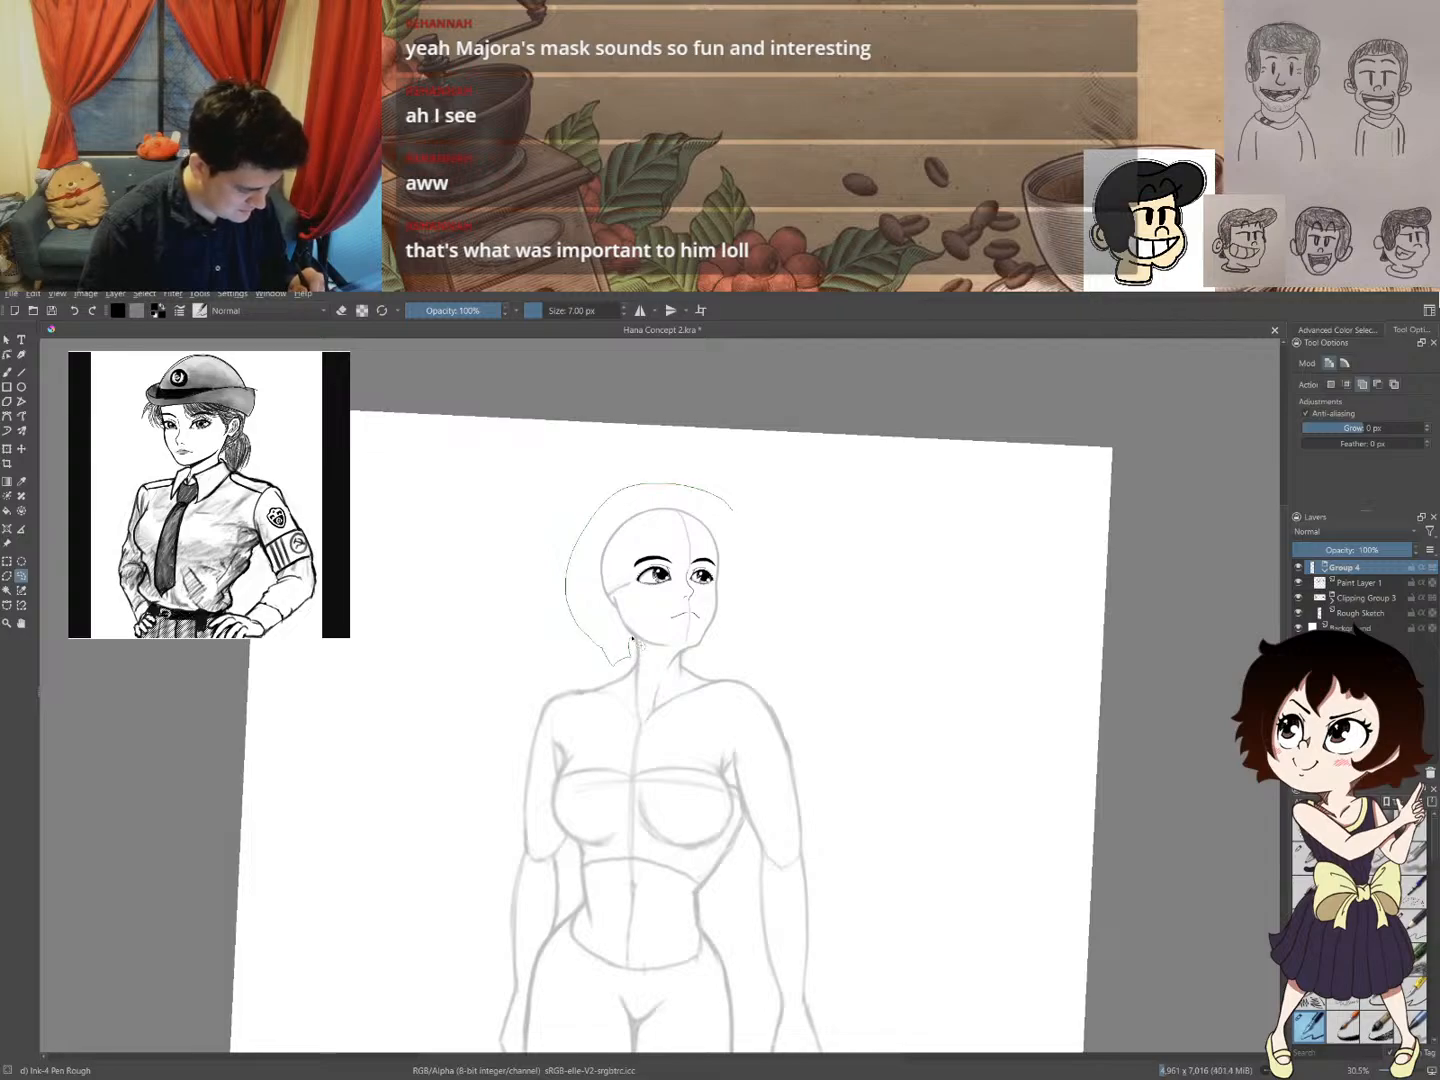
pyautogui.press('Delete')
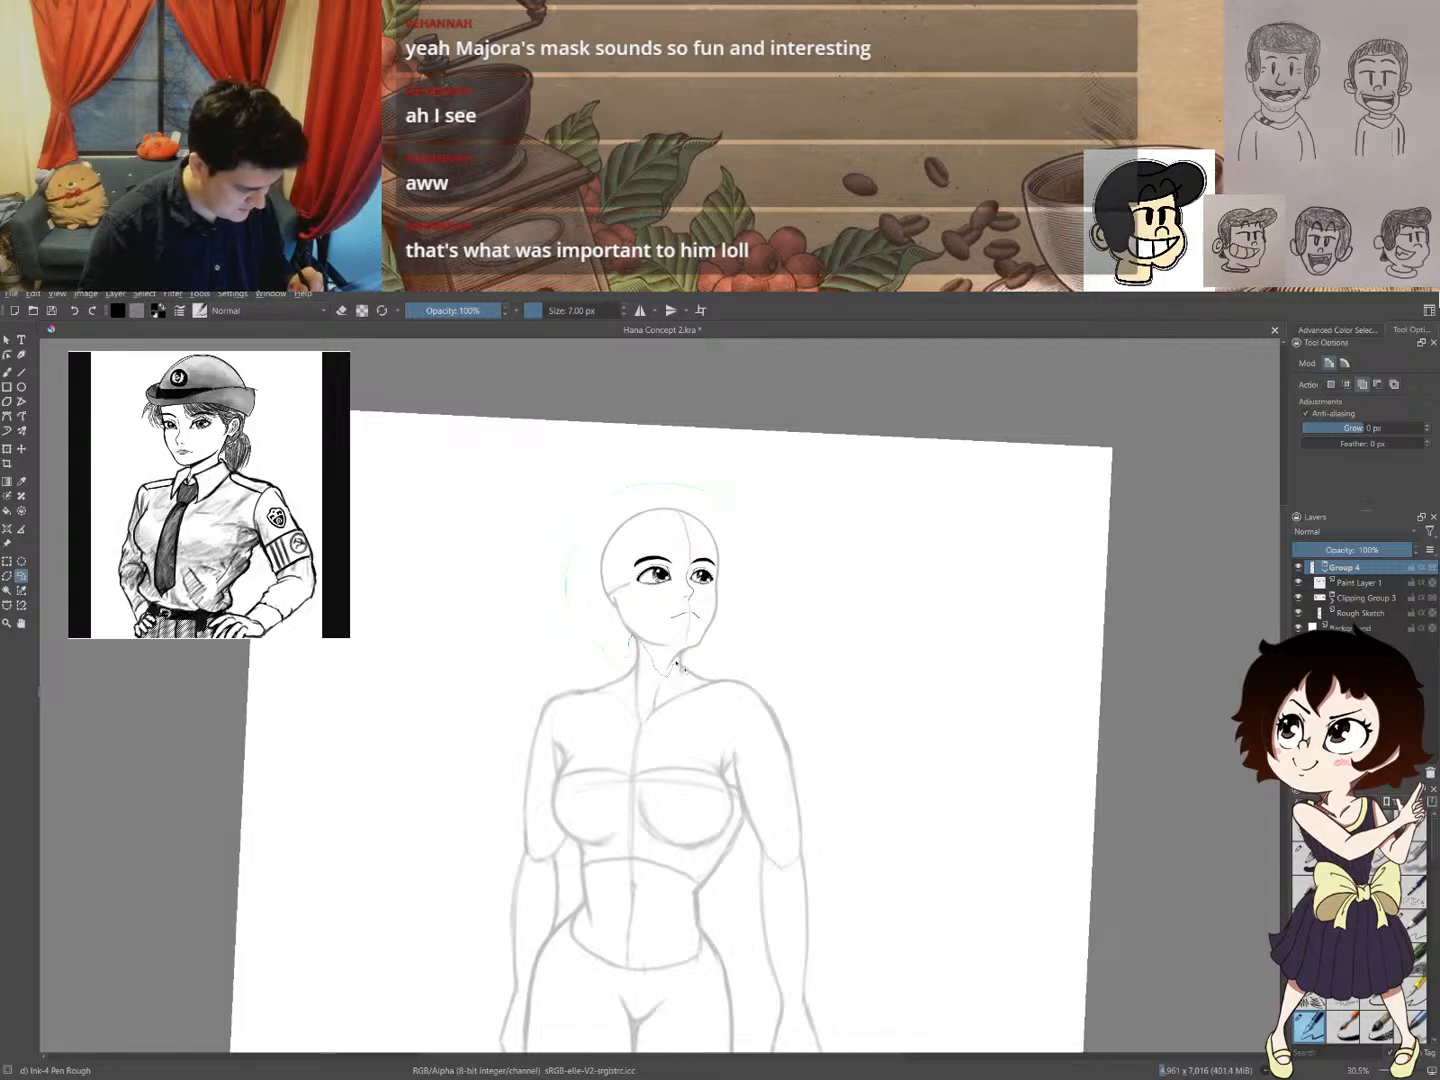
pyautogui.moveTo(684, 658)
pyautogui.mouseDown()
pyautogui.moveTo(722, 653)
pyautogui.moveTo(755, 610)
pyautogui.mouseUp()
pyautogui.hotkey('ctrl', 'shift', 'a')
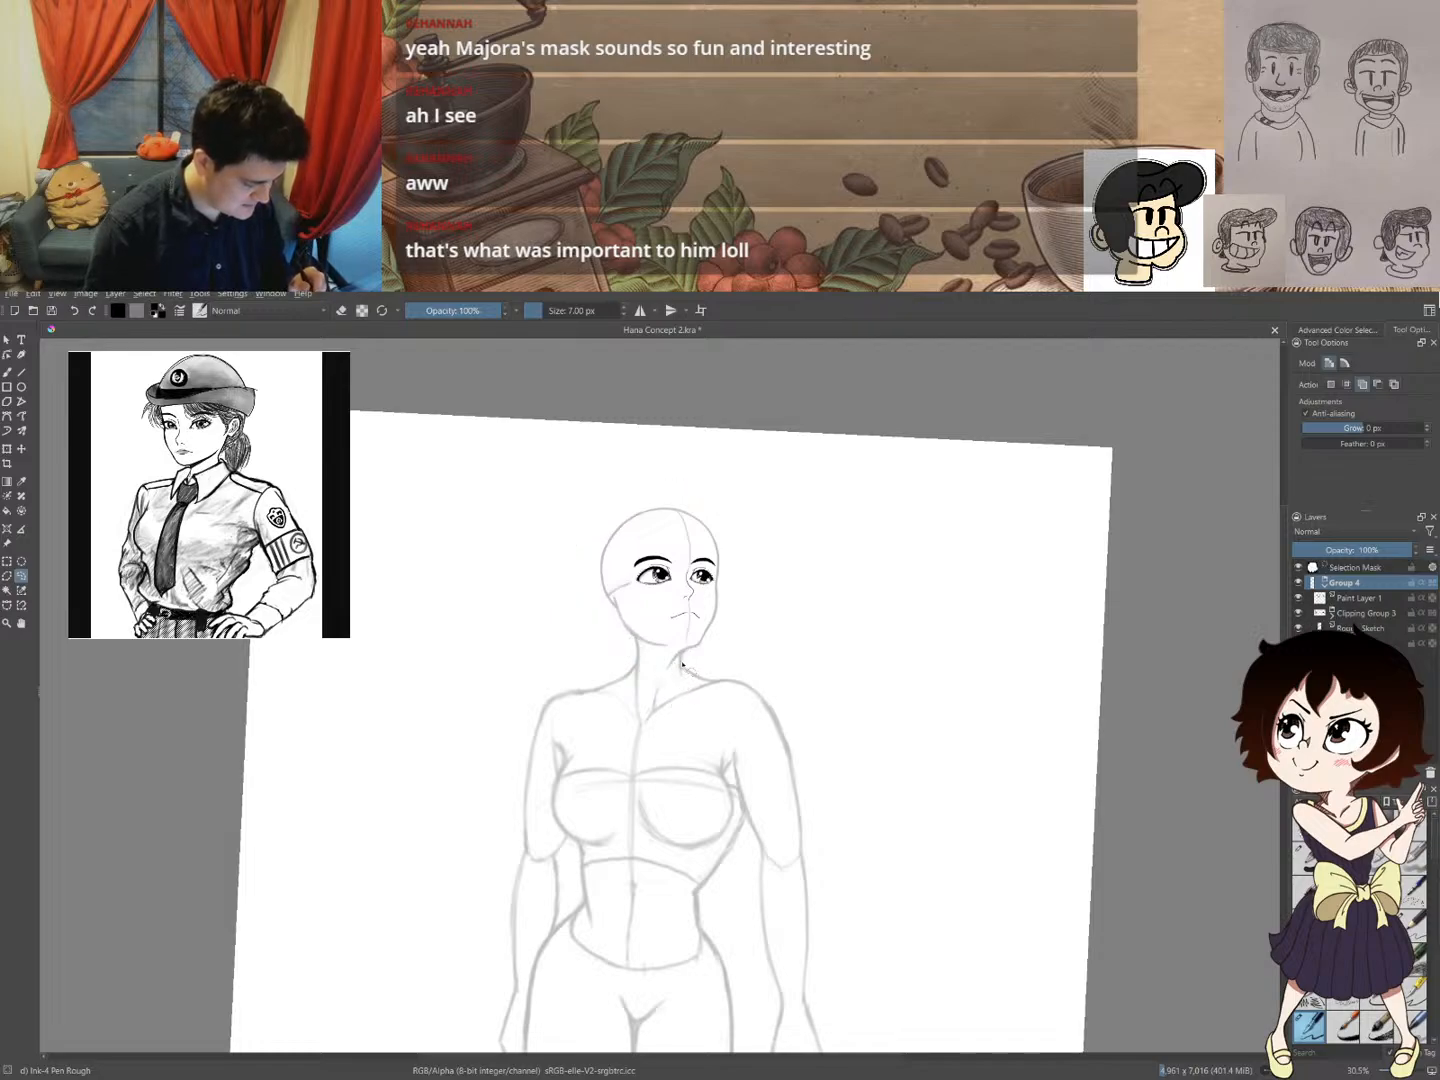
# - Select the whole head with a freehand outline, then transform it by nudging it slightly upward and narrowing it a little
pyautogui.moveTo(744, 536); pyautogui.dragTo(681, 478)
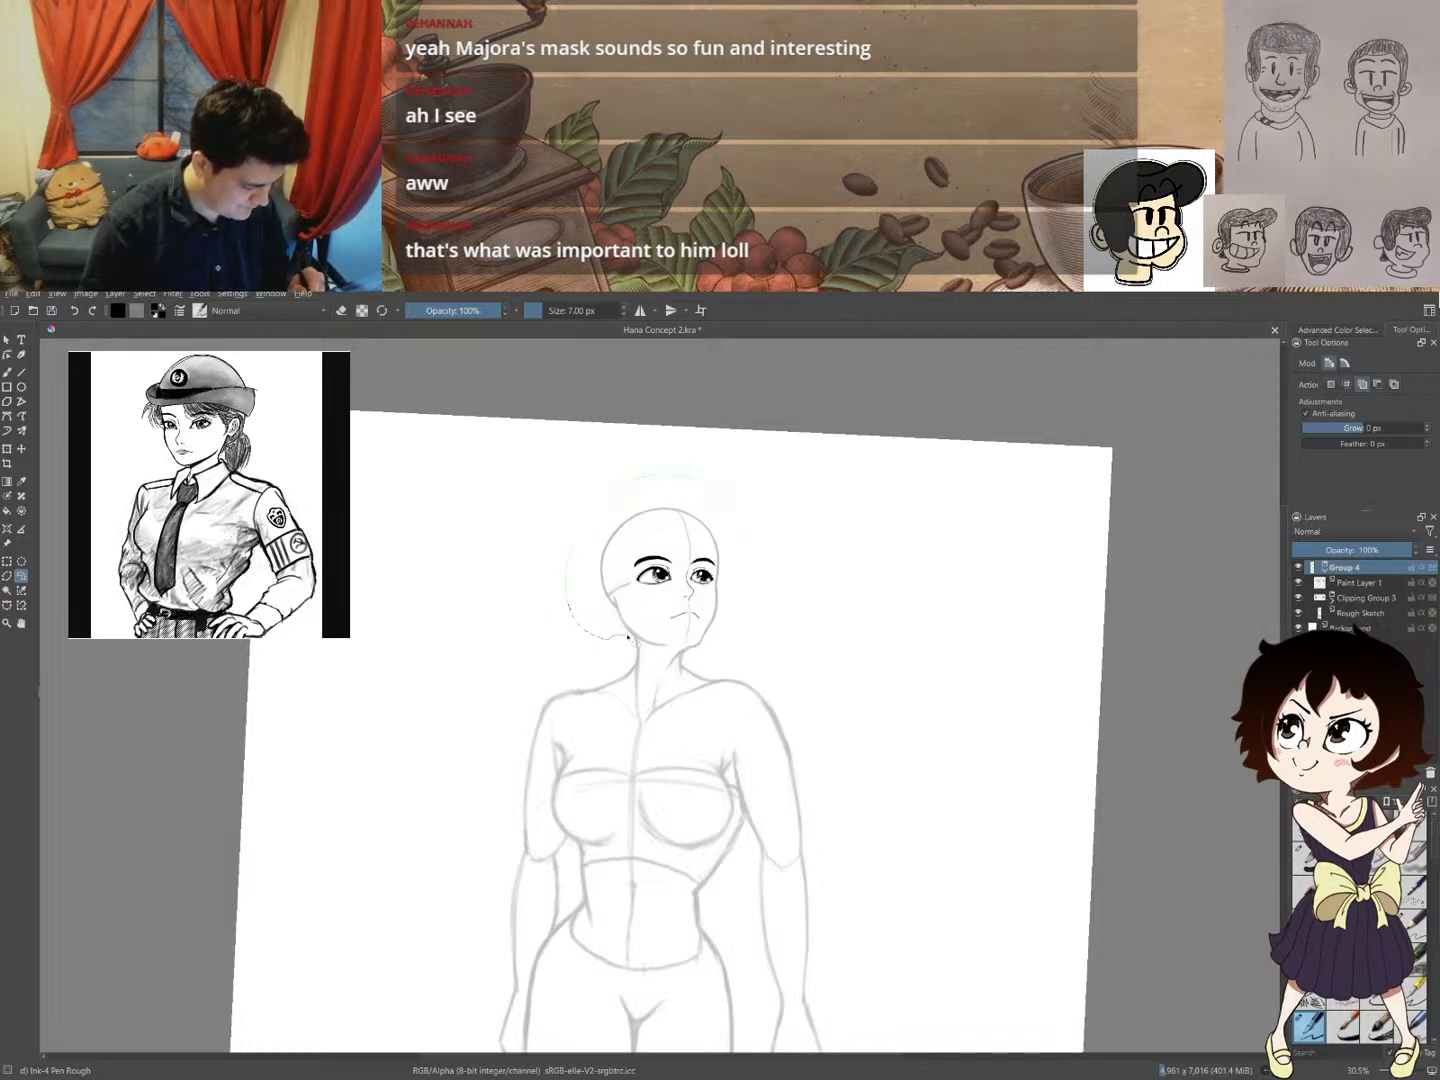
pyautogui.moveTo(644, 649)
pyautogui.mouseDown()
pyautogui.moveTo(673, 682)
pyautogui.moveTo(696, 650)
pyautogui.moveTo(755, 615)
pyautogui.mouseUp()
pyautogui.hotkey('ctrl', 't')
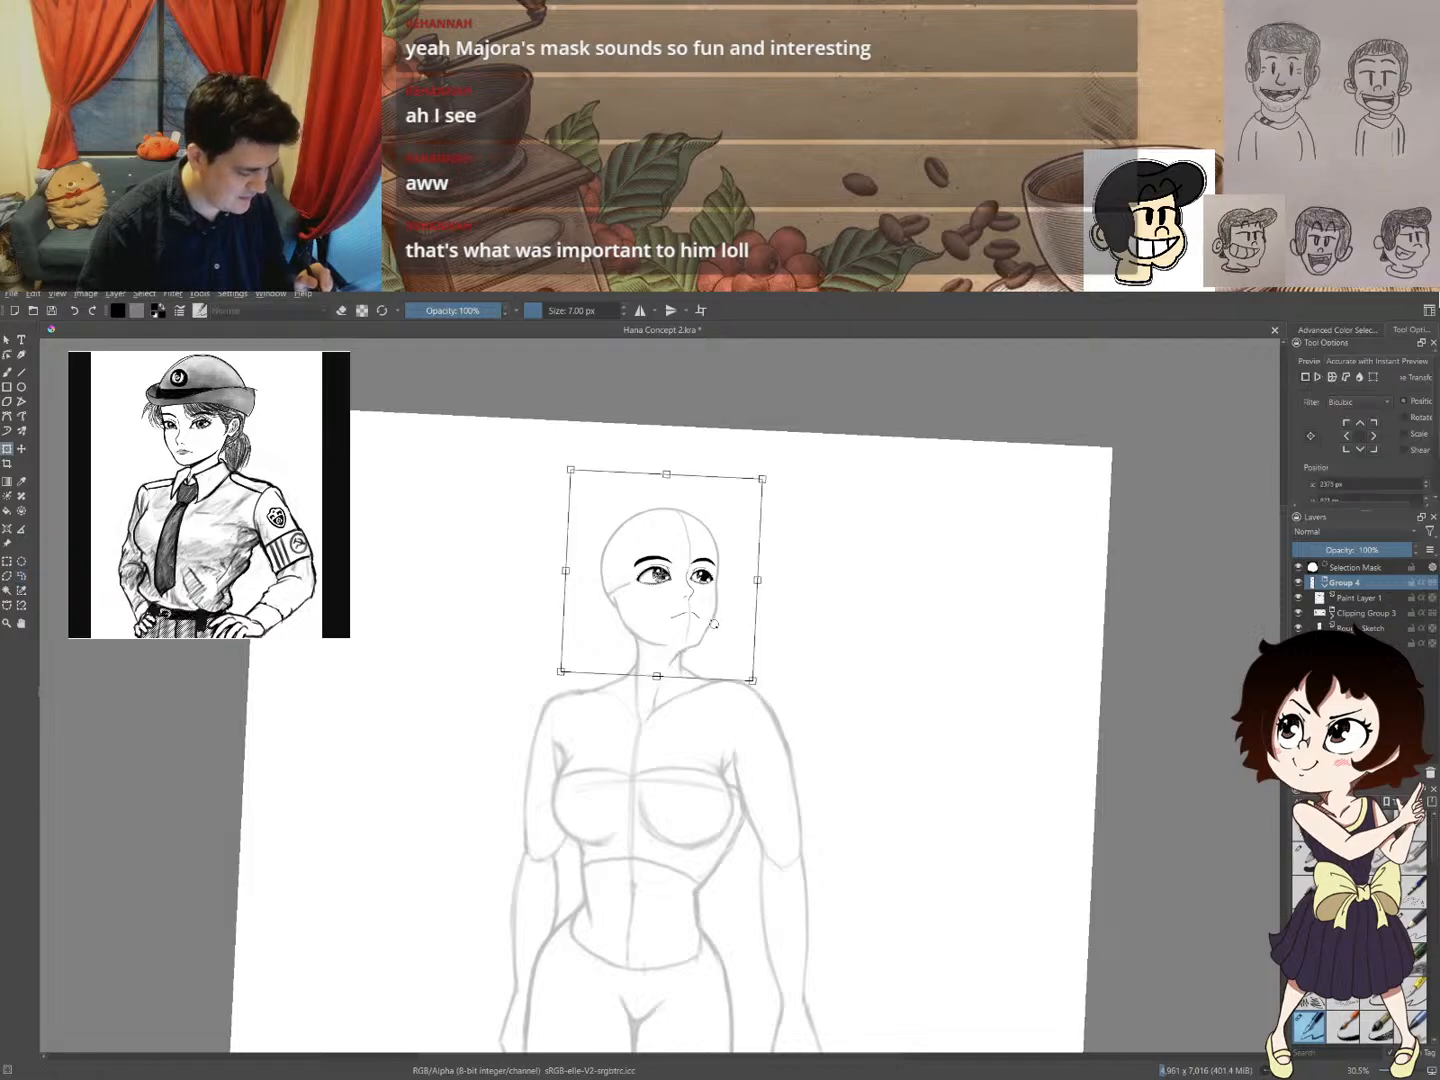
pyautogui.scroll(-1, 761, 543)
pyautogui.scroll(-2, 757, 495)
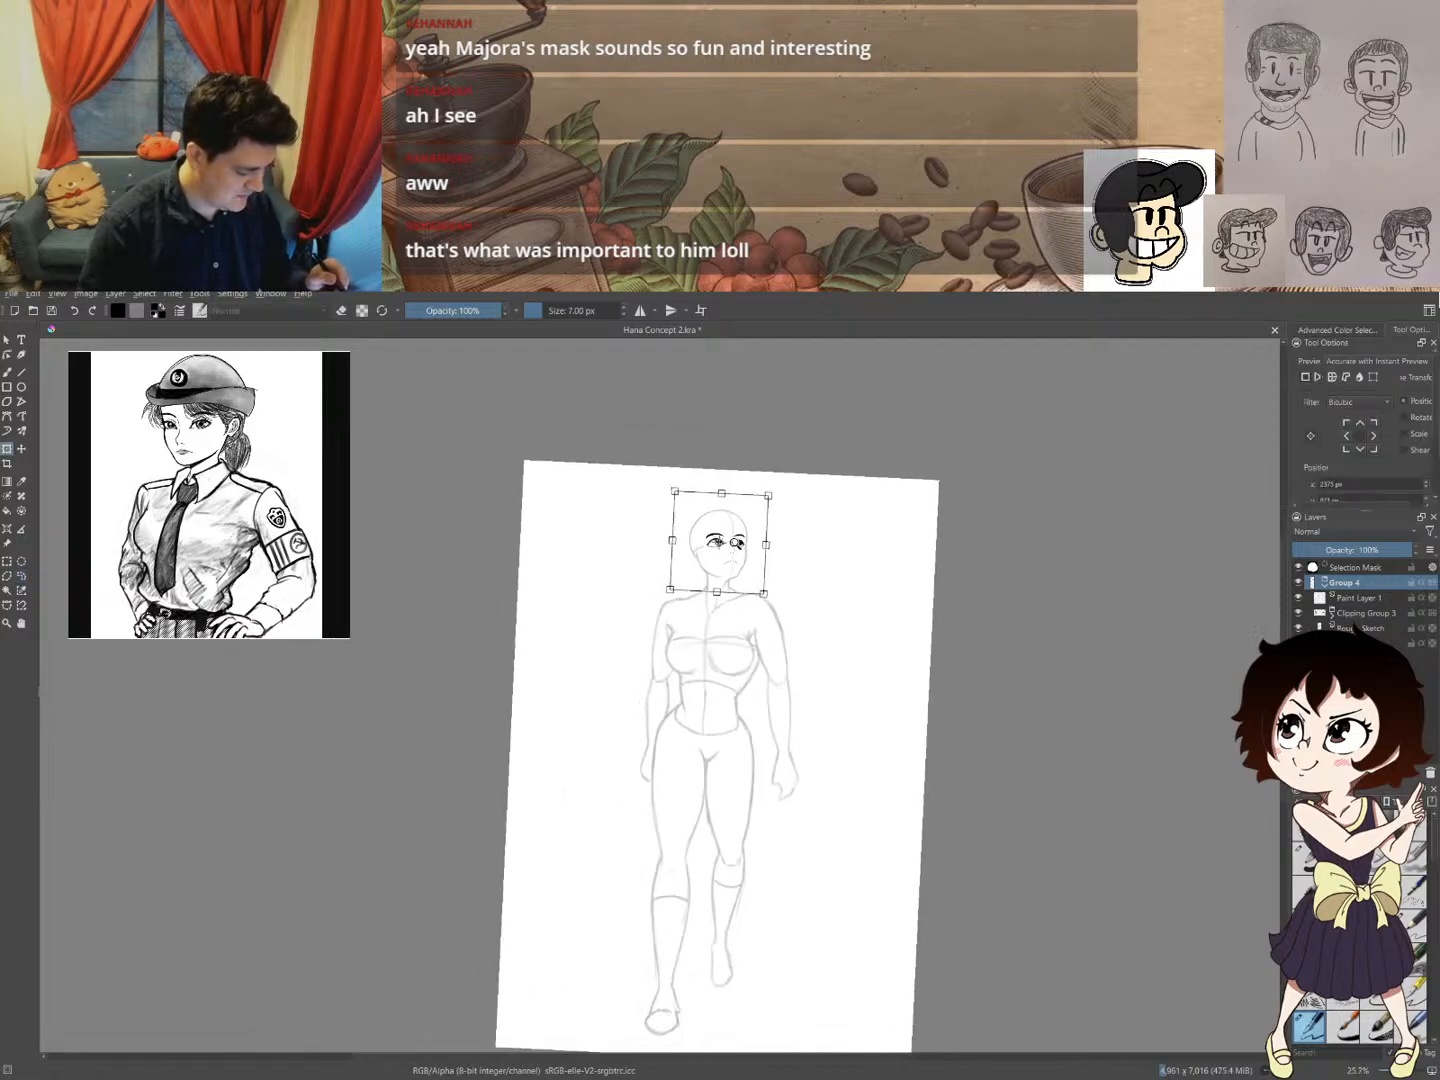
pyautogui.moveTo(672, 432); pyautogui.dragTo(676, 434)
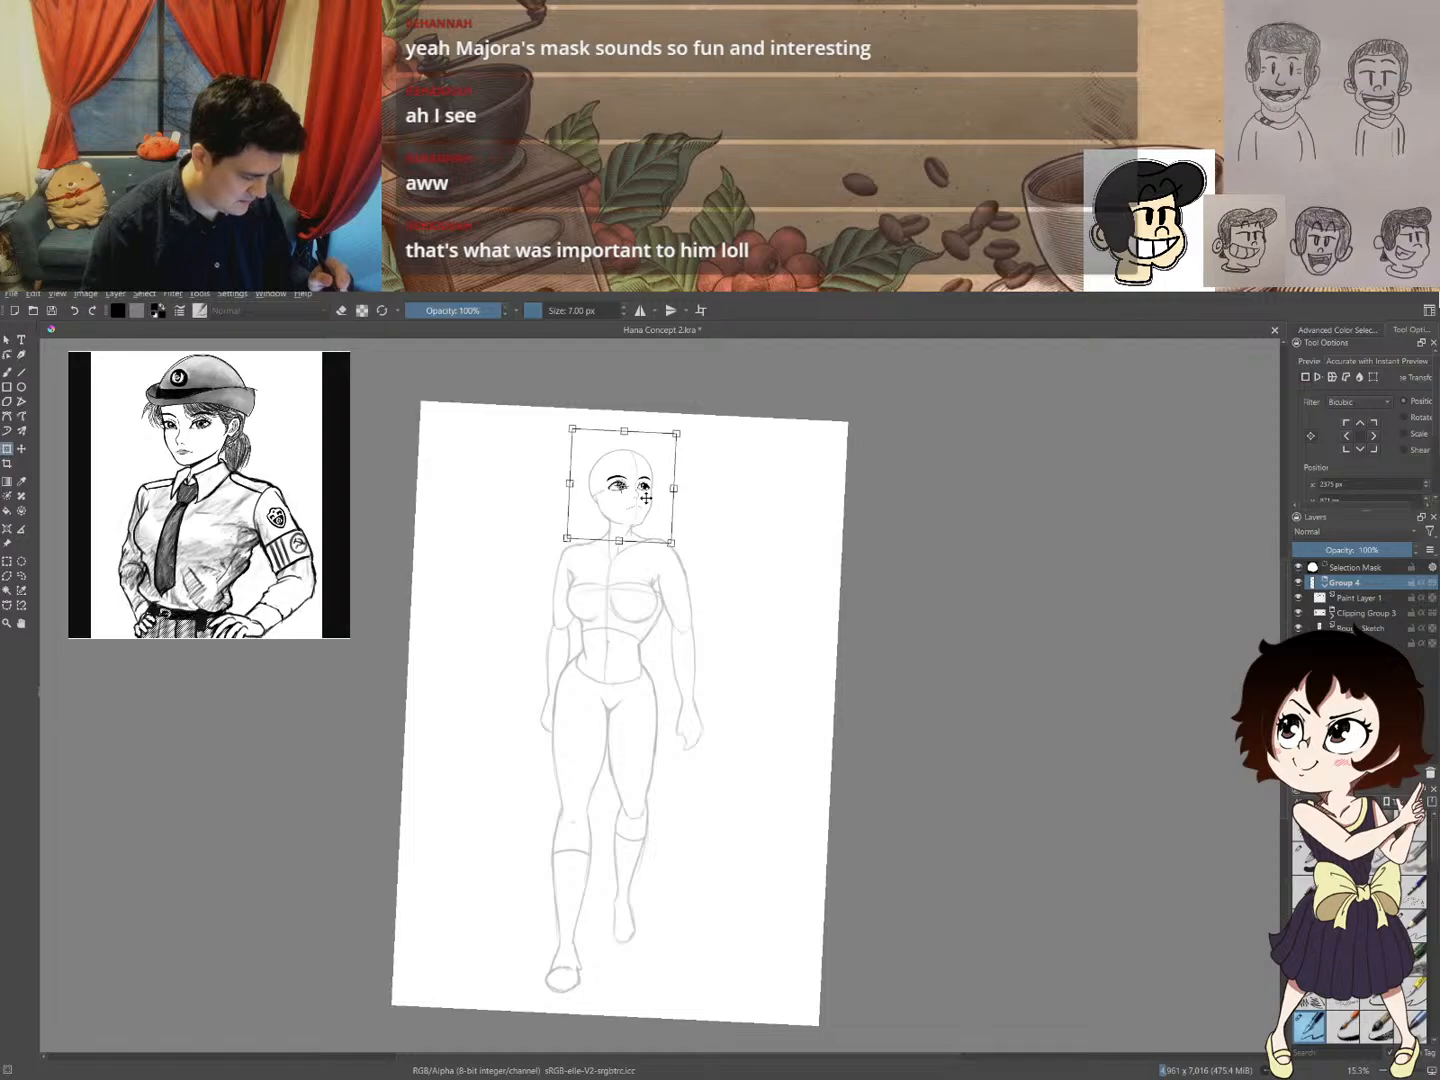
pyautogui.moveTo(645, 498); pyautogui.dragTo(646, 492)
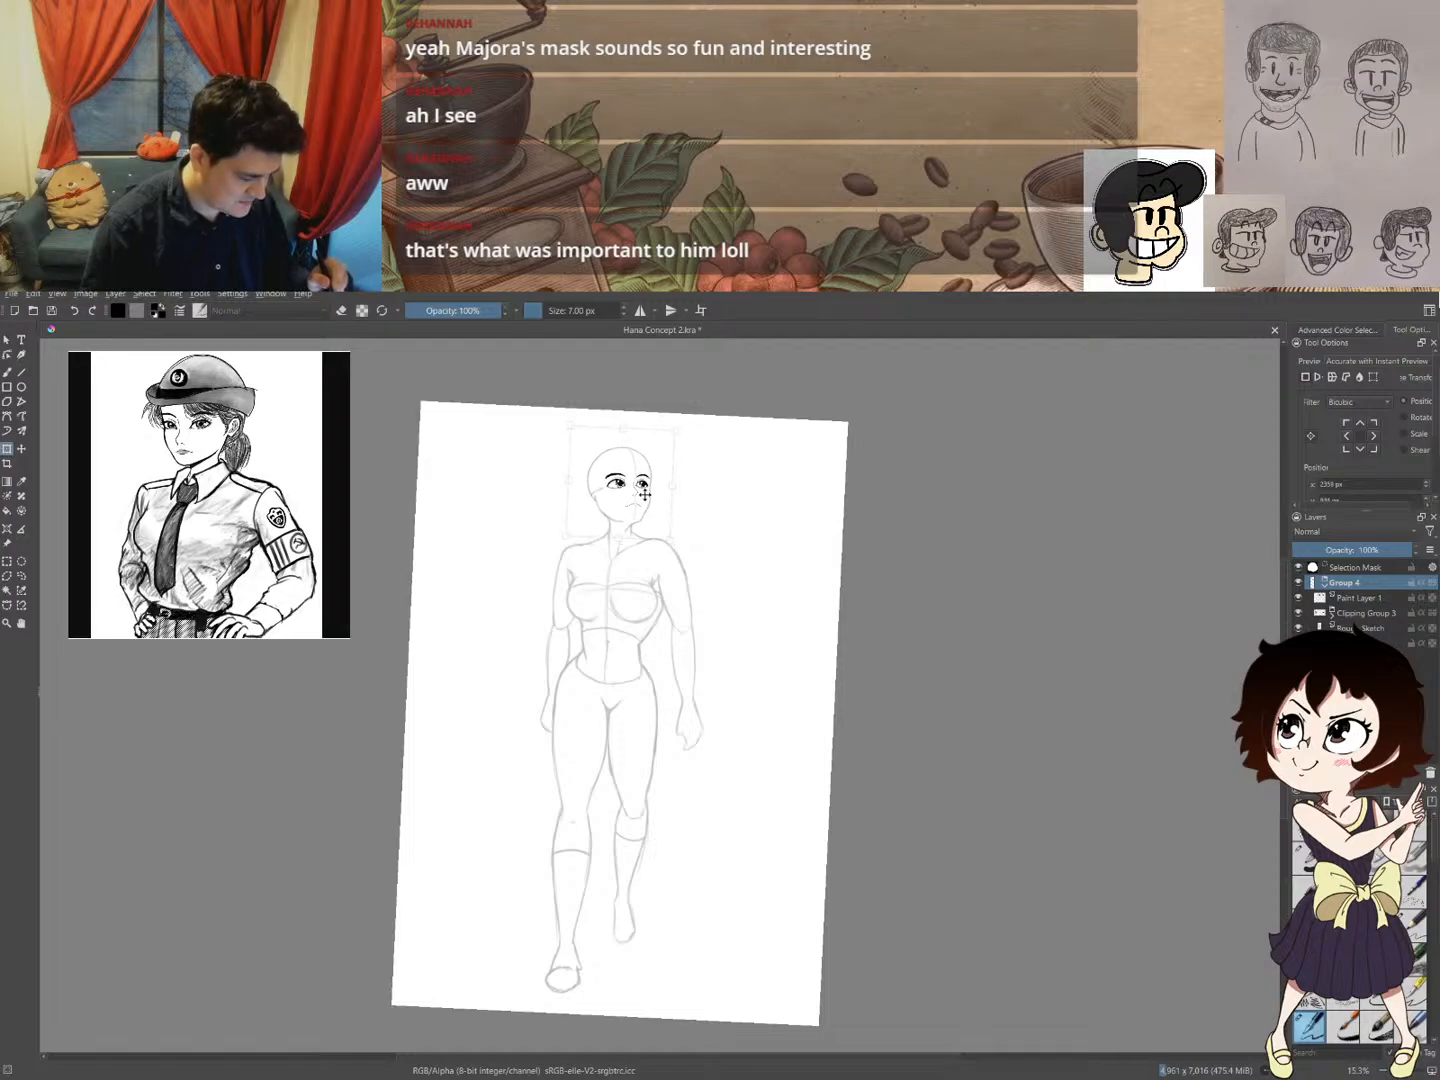
pyautogui.moveTo(646, 491); pyautogui.dragTo(647, 493)
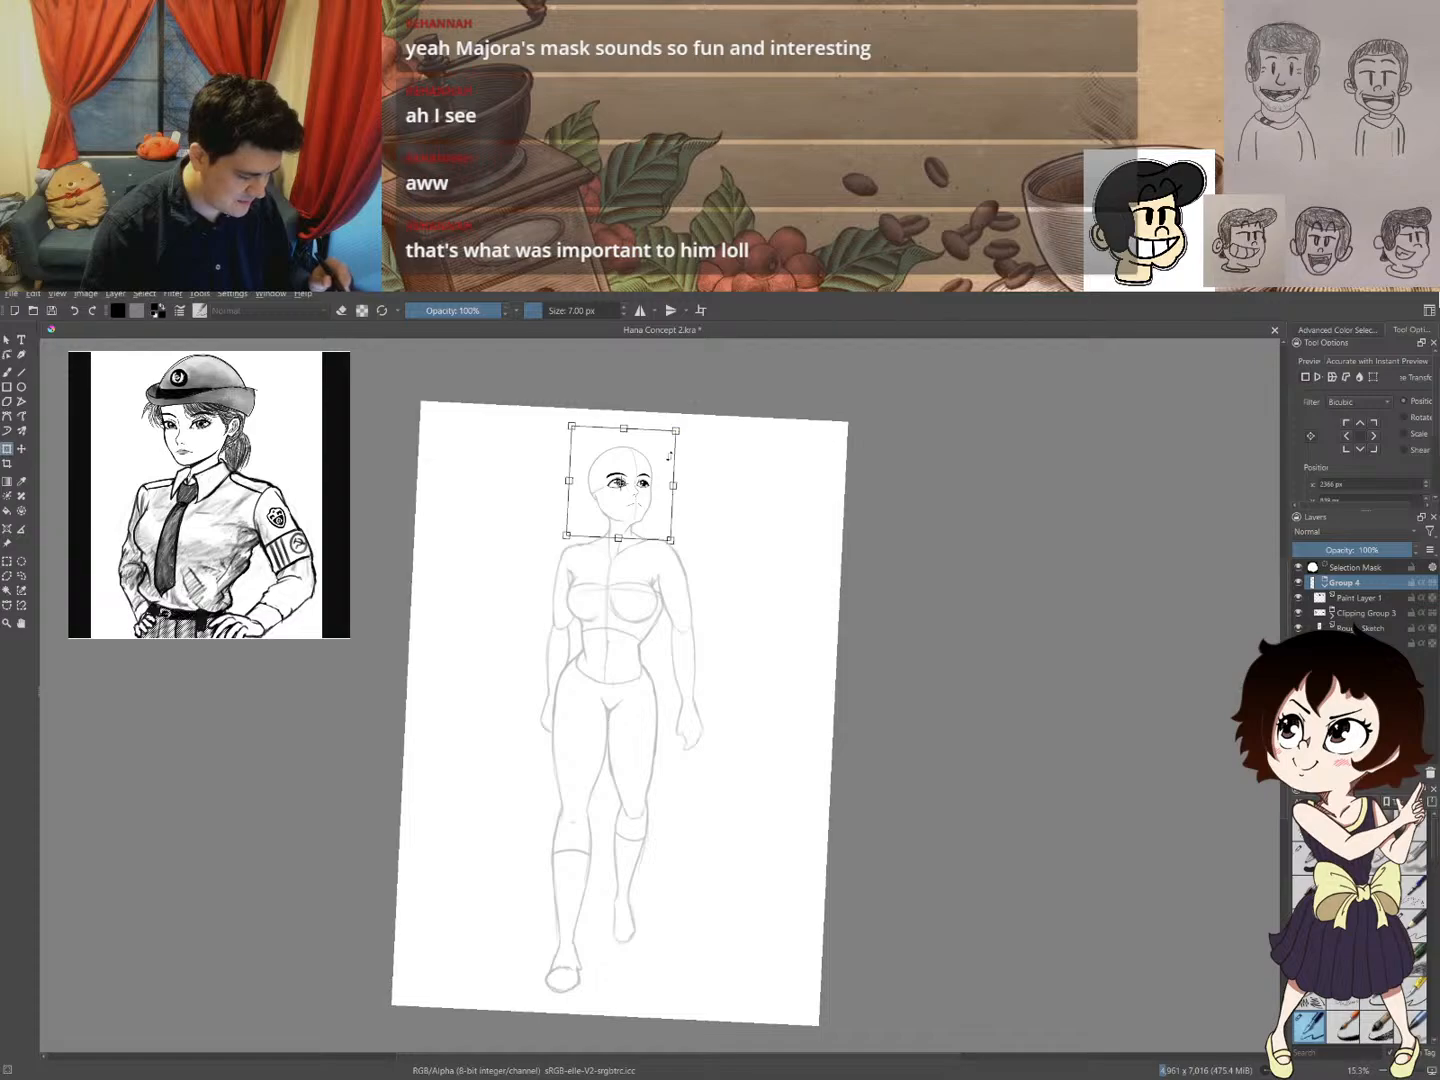
pyautogui.moveTo(675, 484); pyautogui.dragTo(674, 485)
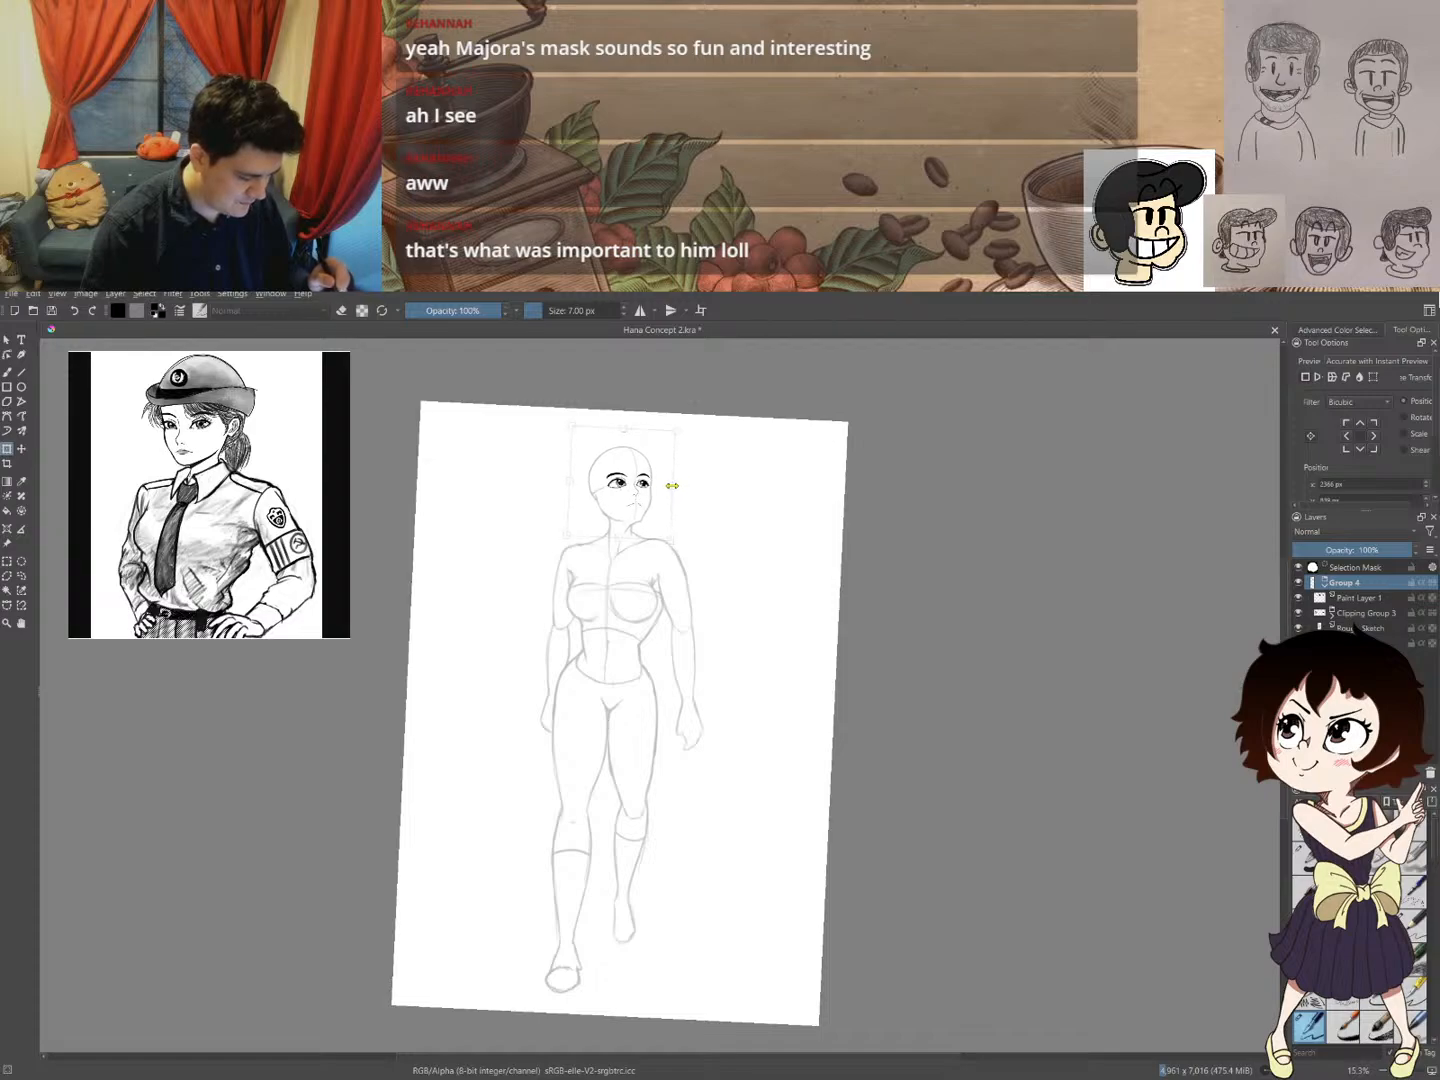
pyautogui.moveTo(671, 485); pyautogui.dragTo(670, 485)
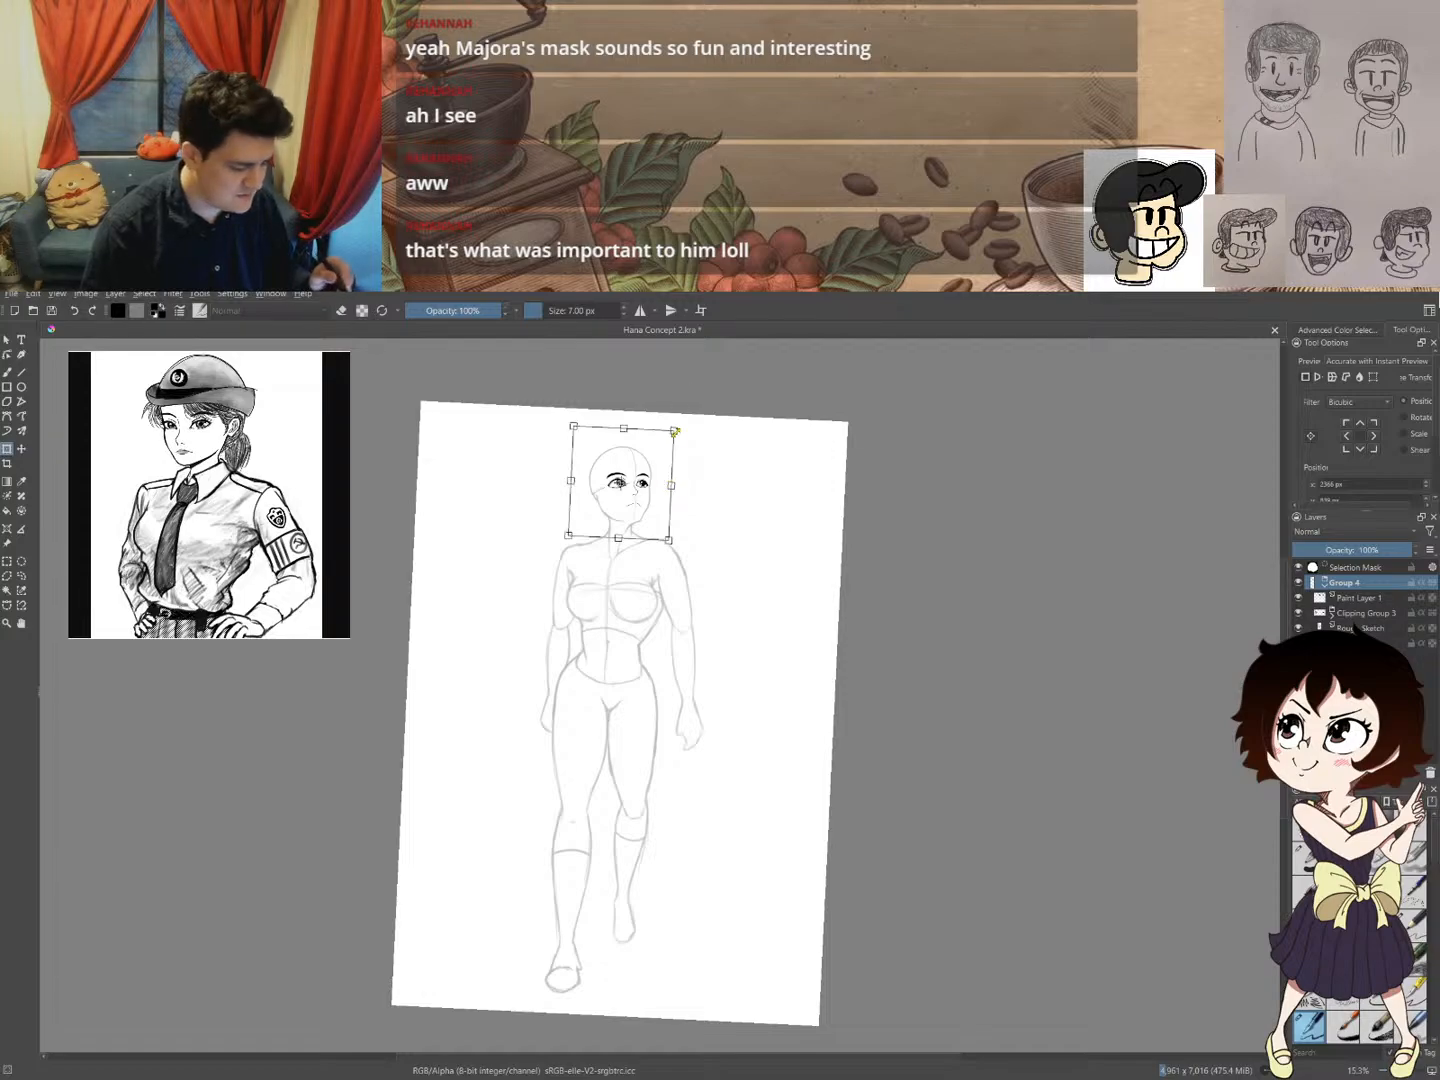
# - Scale the head up slightly in proportion to the body, apply the transform and clear the selection
pyautogui.moveTo(673, 430); pyautogui.dragTo(654, 456)
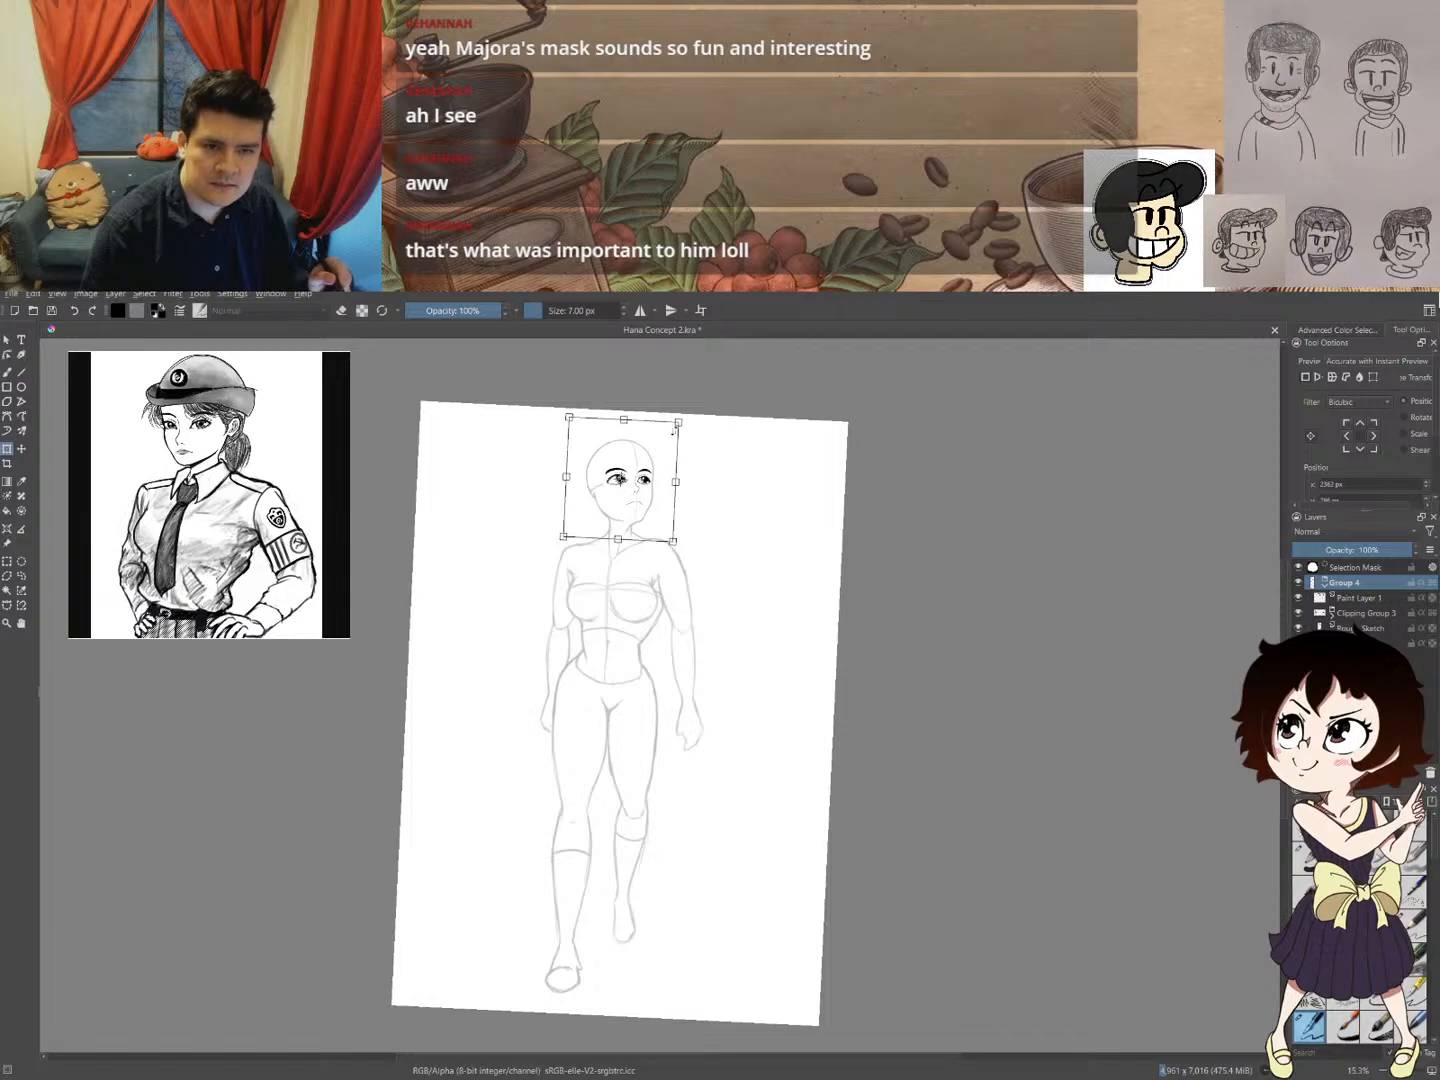
pyautogui.moveTo(679, 421); pyautogui.dragTo(656, 464)
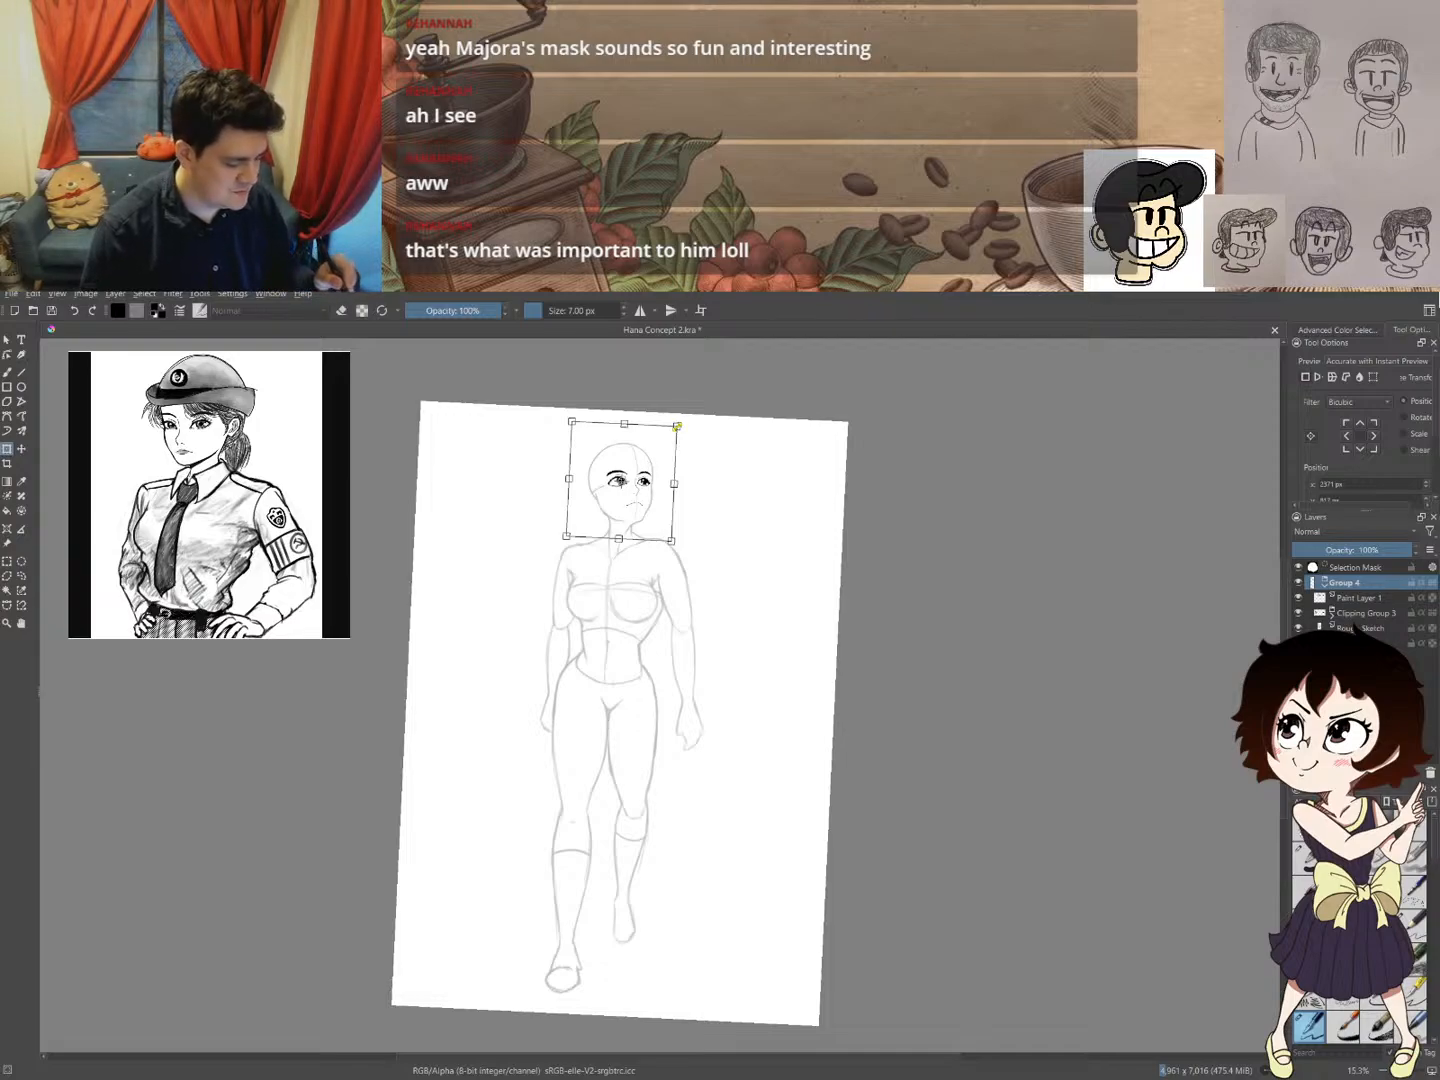
pyautogui.moveTo(677, 425); pyautogui.dragTo(645, 462)
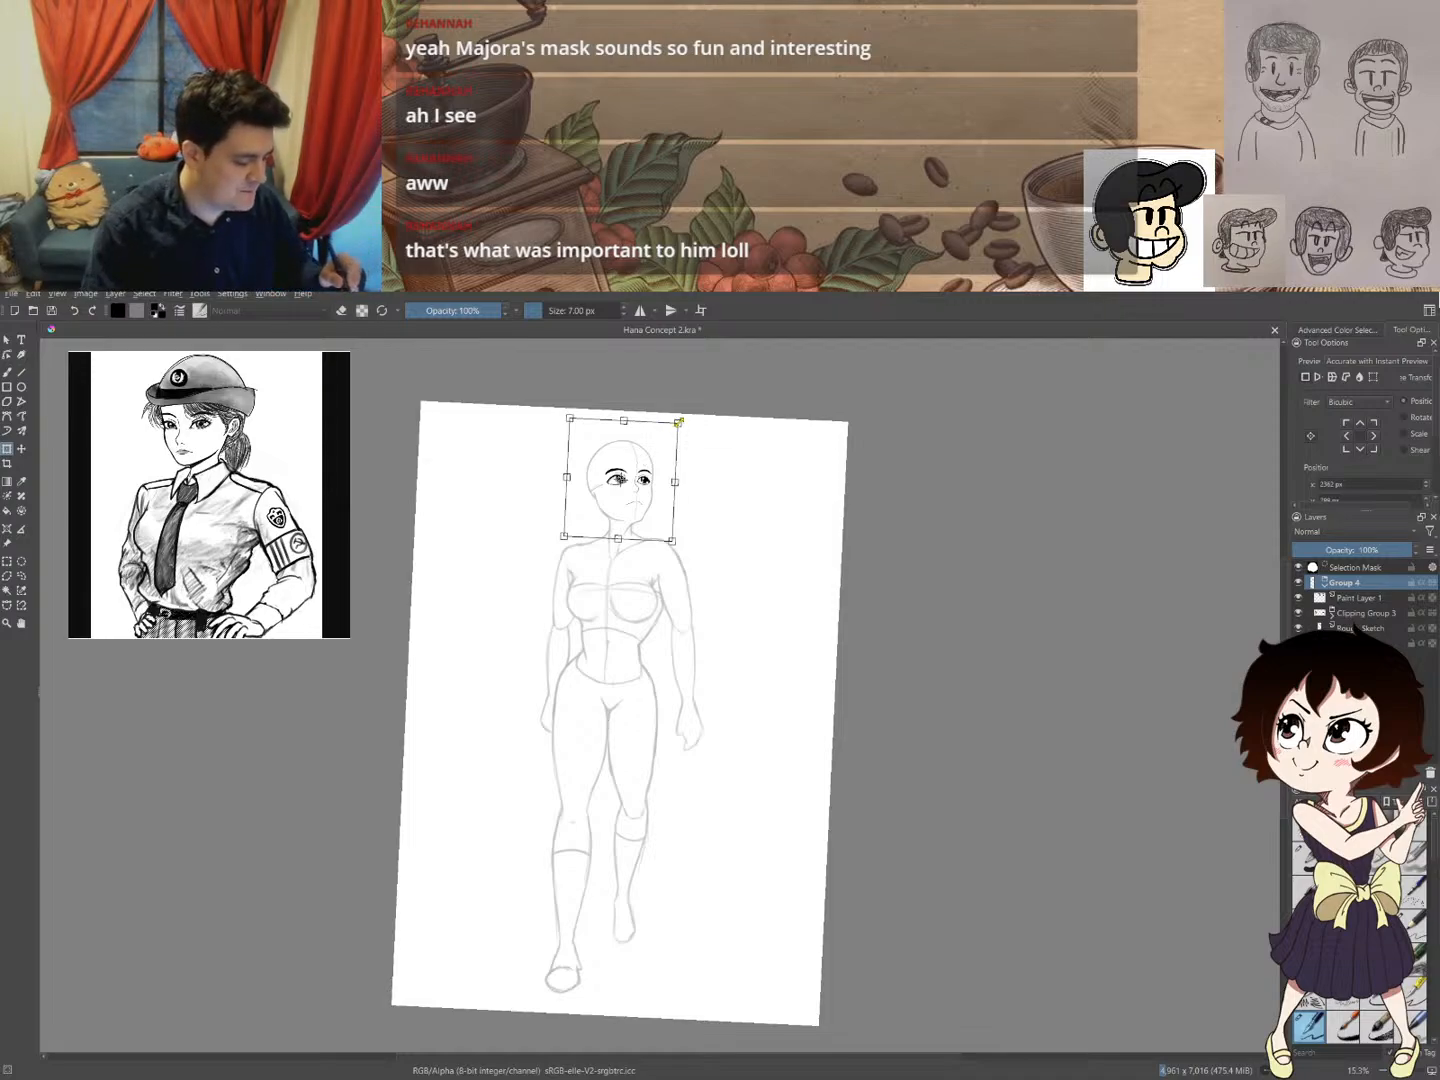
pyautogui.press('Return')
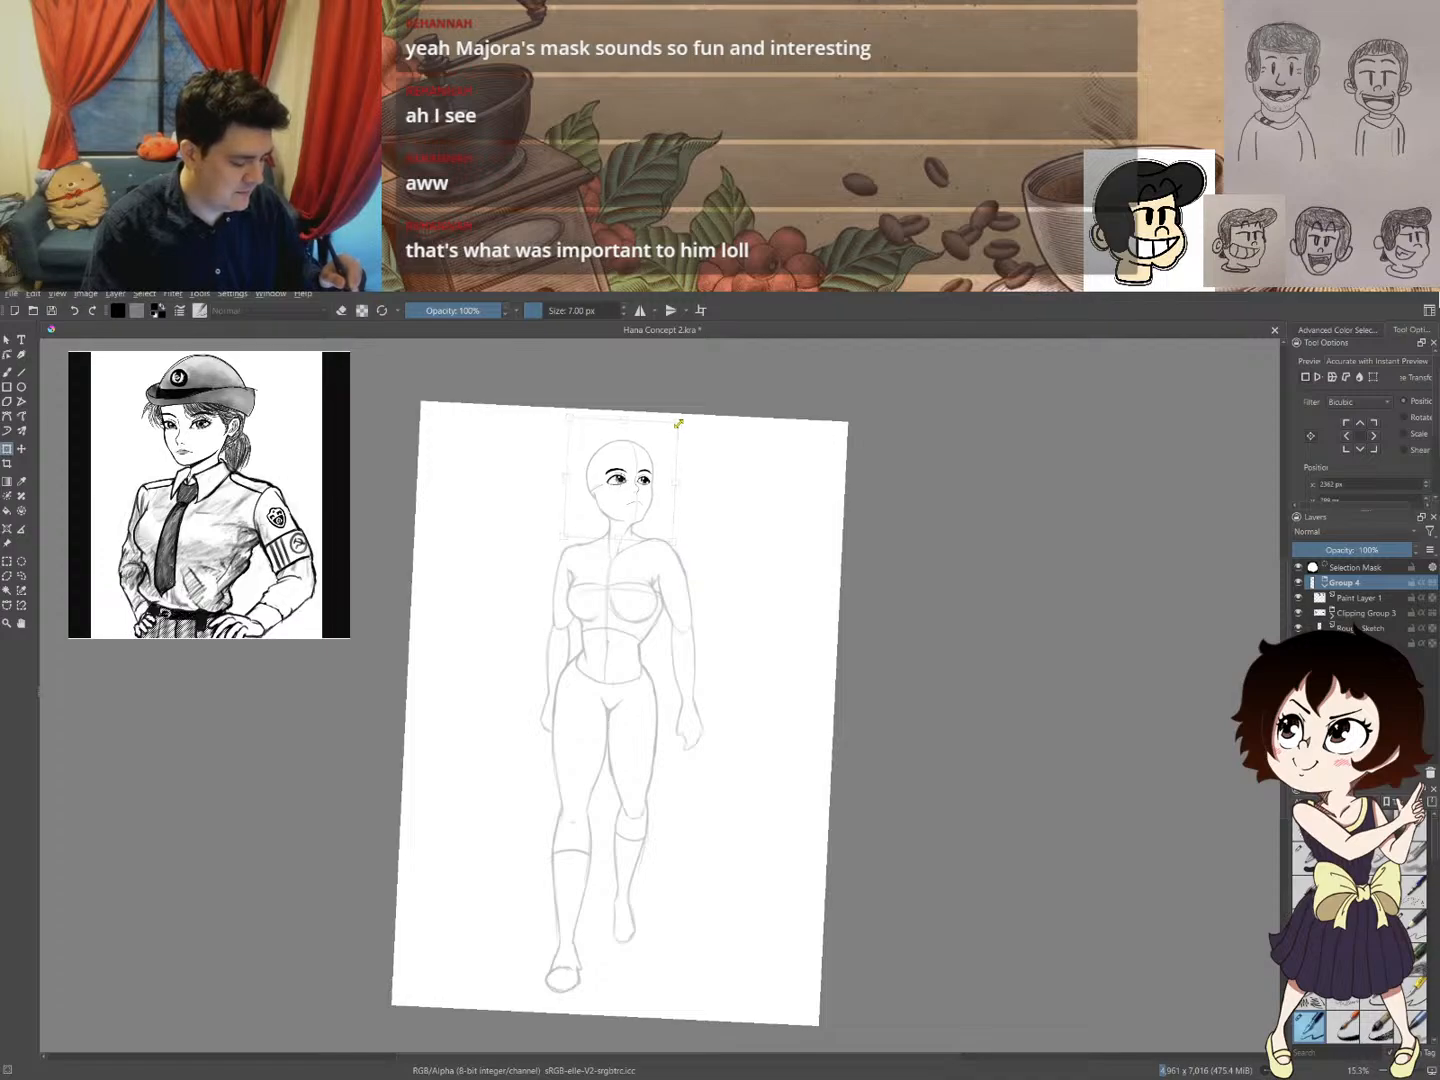
pyautogui.moveTo(678, 425); pyautogui.dragTo(660, 450)
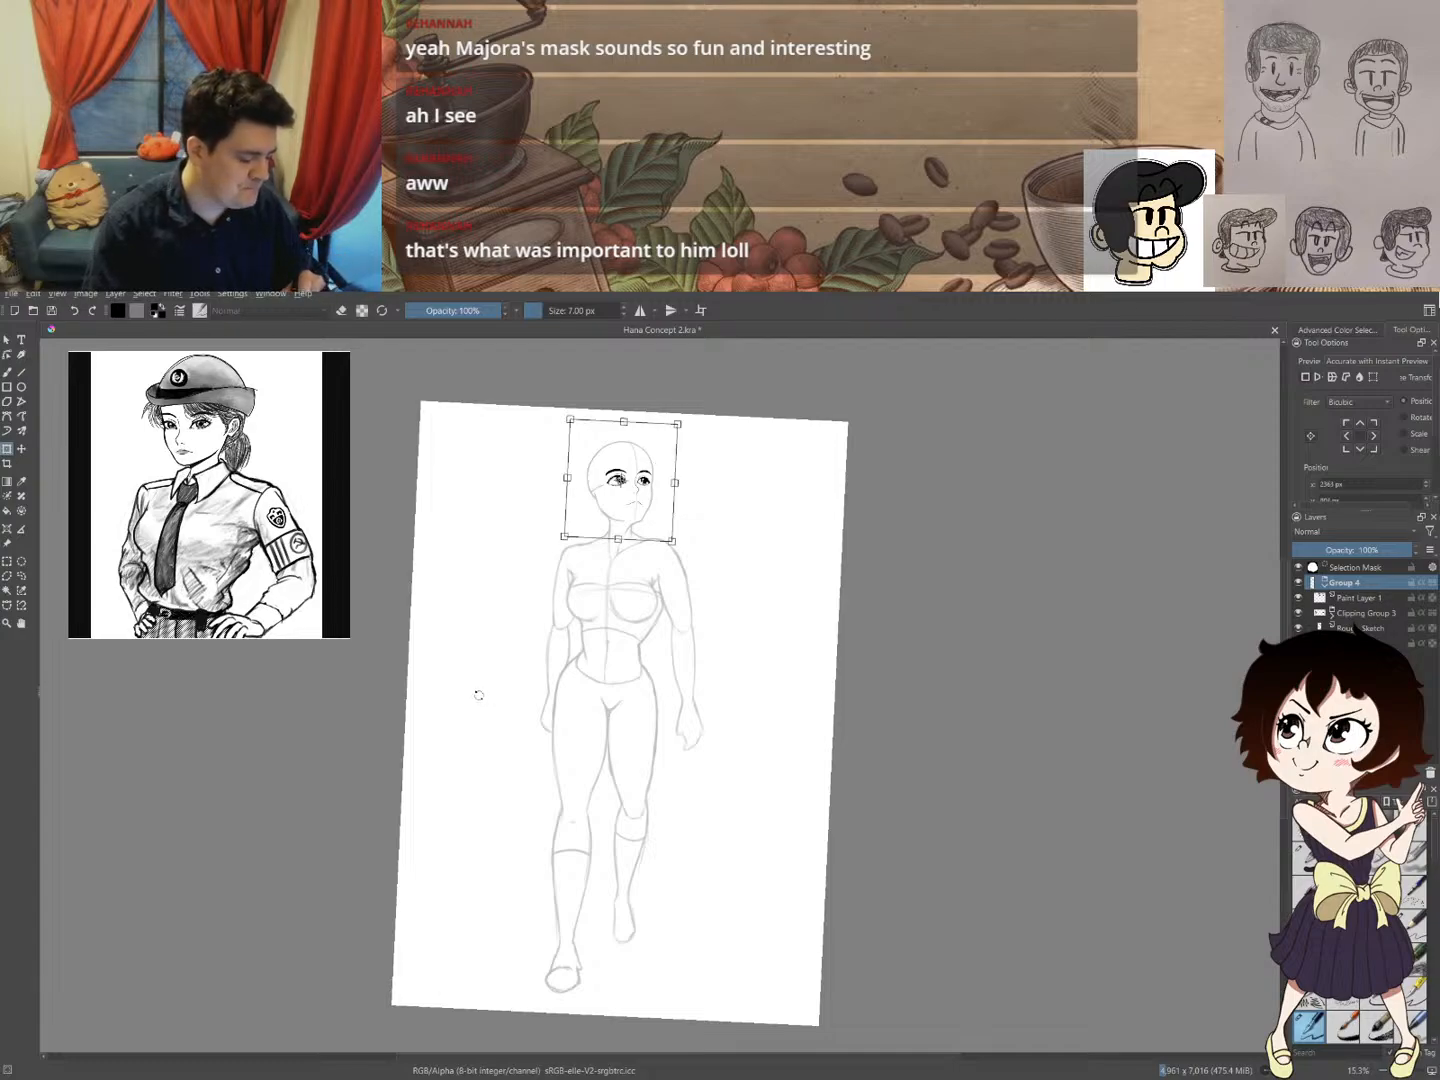
pyautogui.press('b')
pyautogui.hotkey('ctrl', 'shift', 'a')
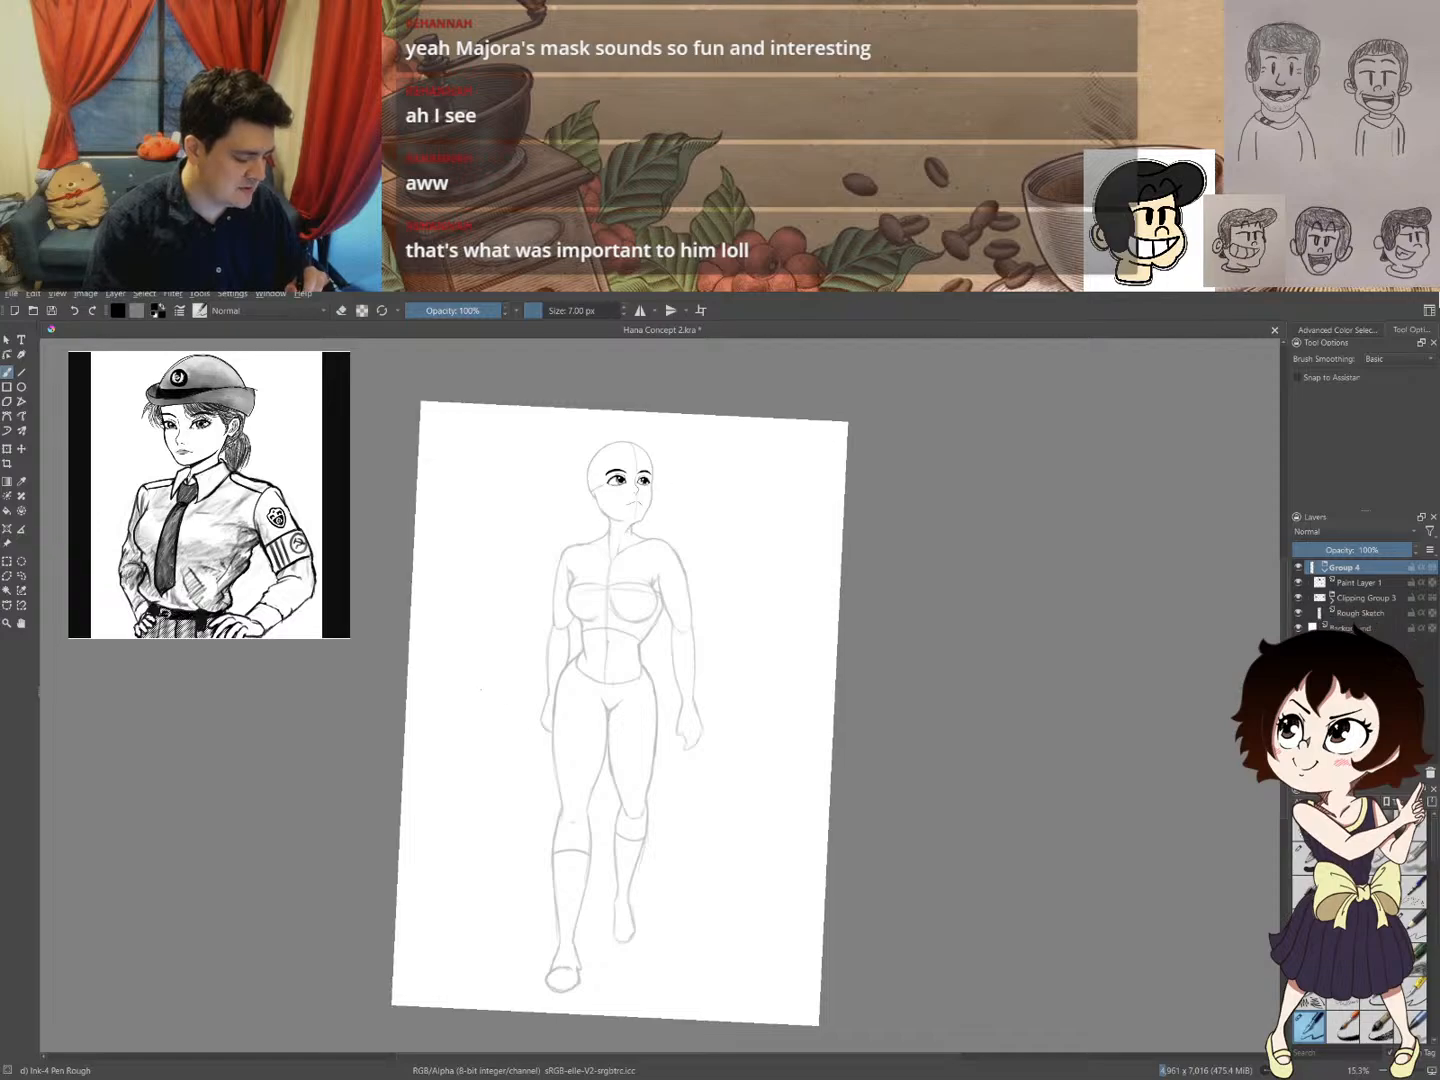
# - Ungroup the layers in Group 4 and make Rough Sketch the active layer
pyautogui.moveTo(652, 509); pyautogui.dragTo(583, 517)
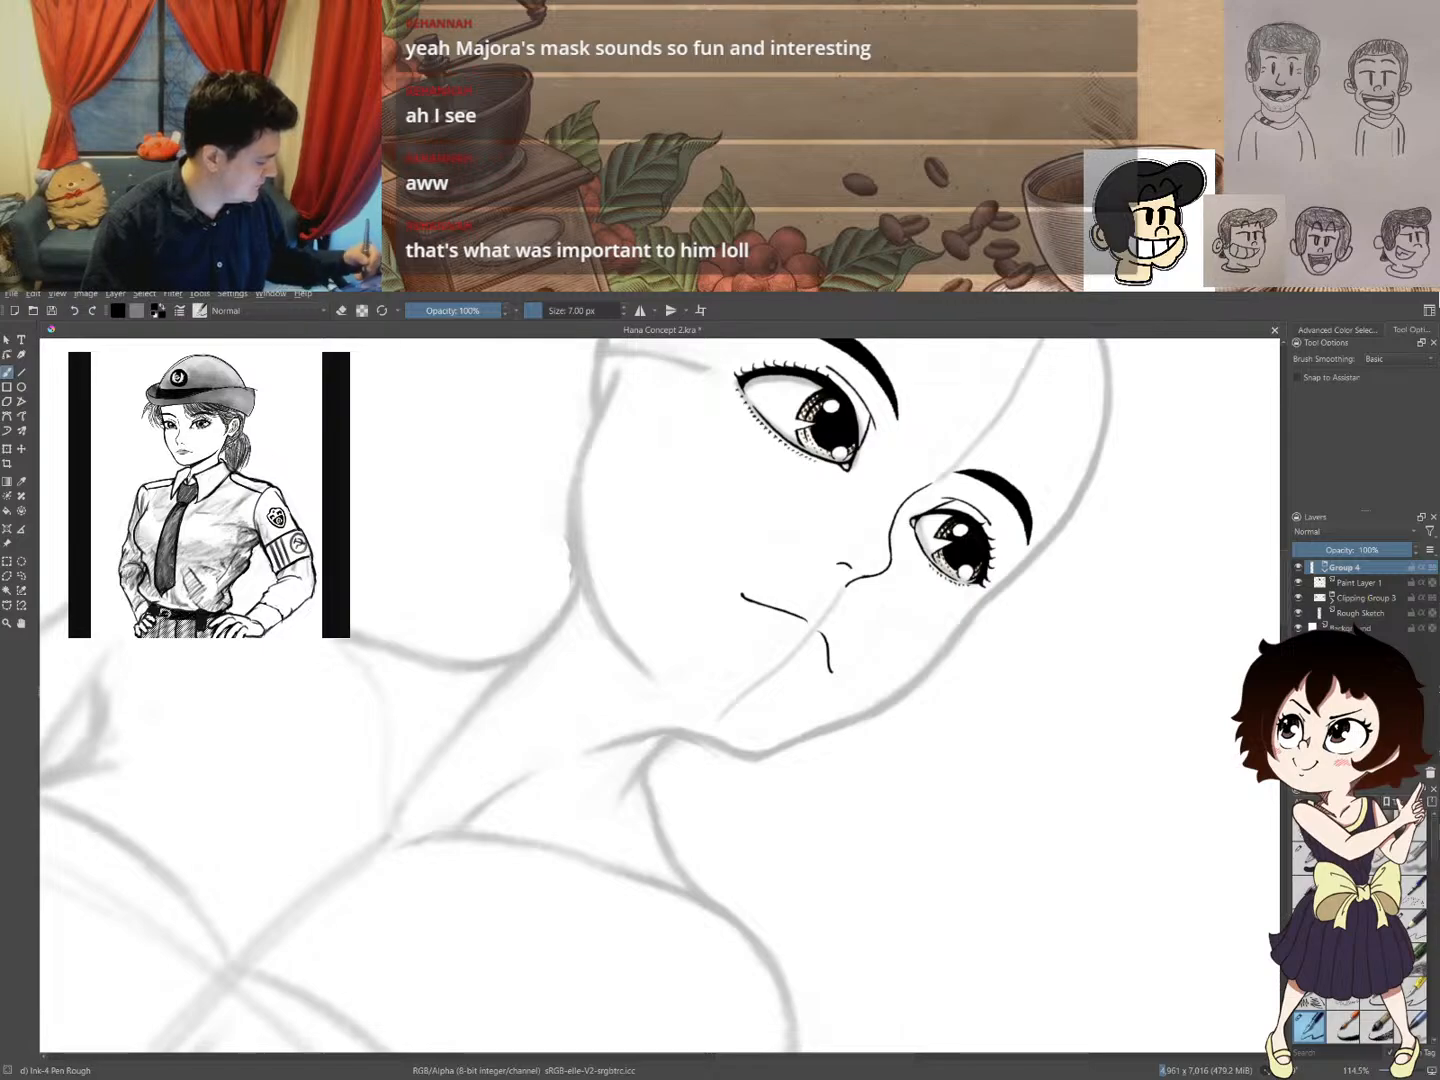
pyautogui.hotkey('ctrl', 'alt', 'g')
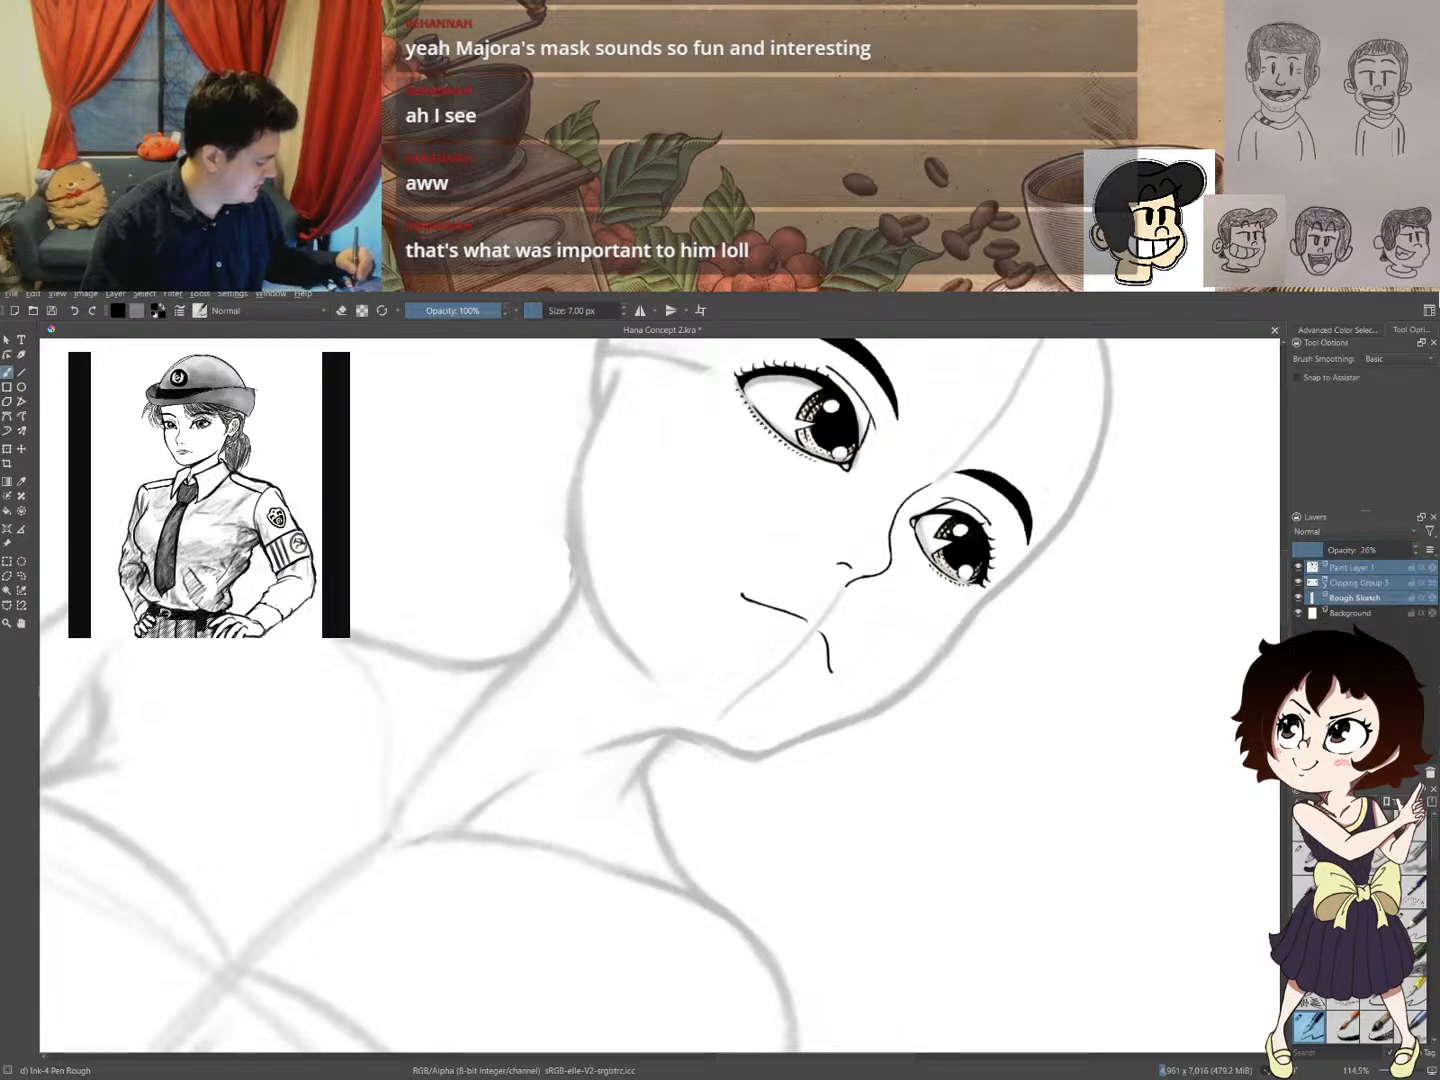
pyautogui.click(1350, 567)
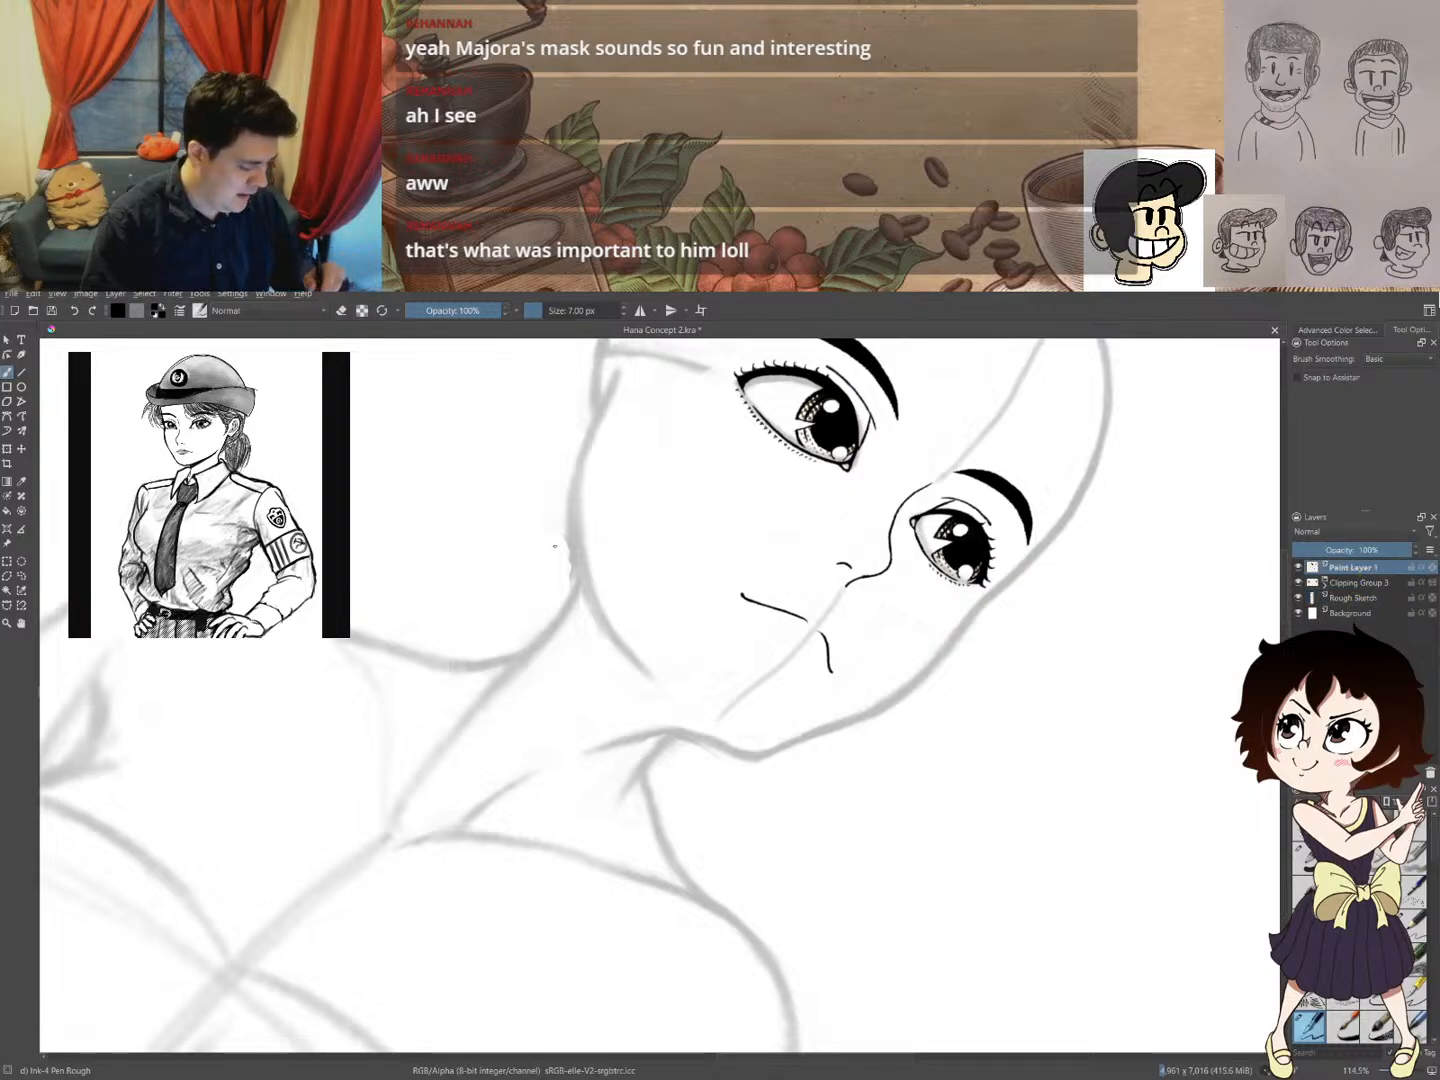
pyautogui.click(1356, 599)
# - Thin the outer edge of the sketched jaw line between ear and neck with the Eraser Circle brush at 50 px
pyautogui.rightClick(611, 595)
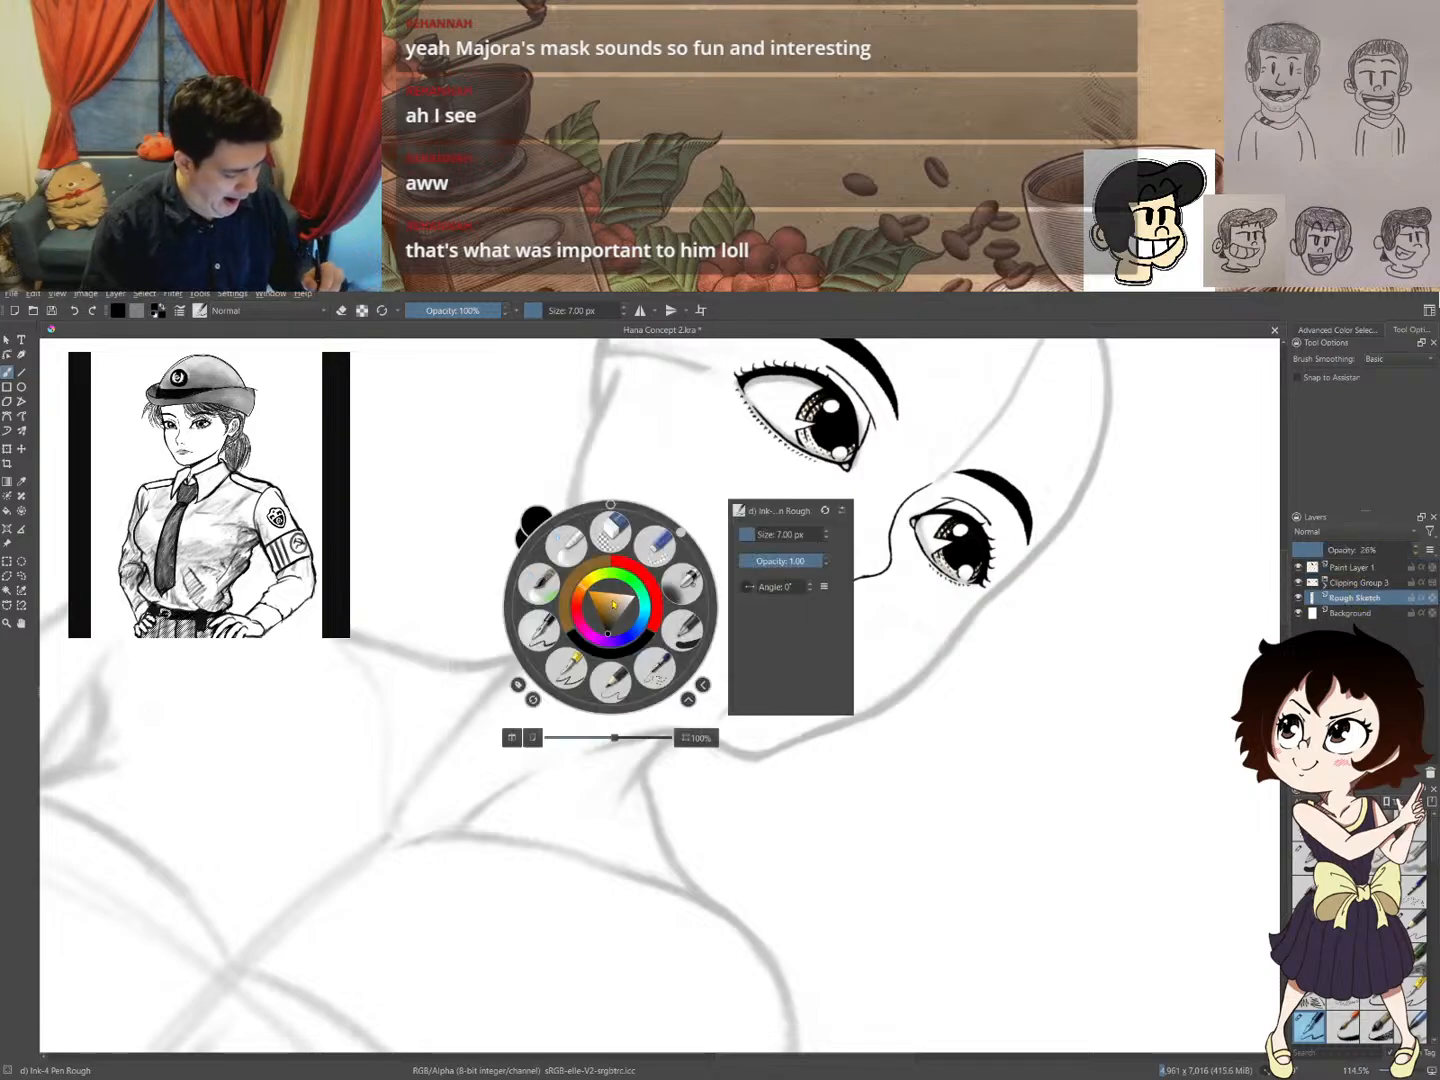
pyautogui.click(600, 548)
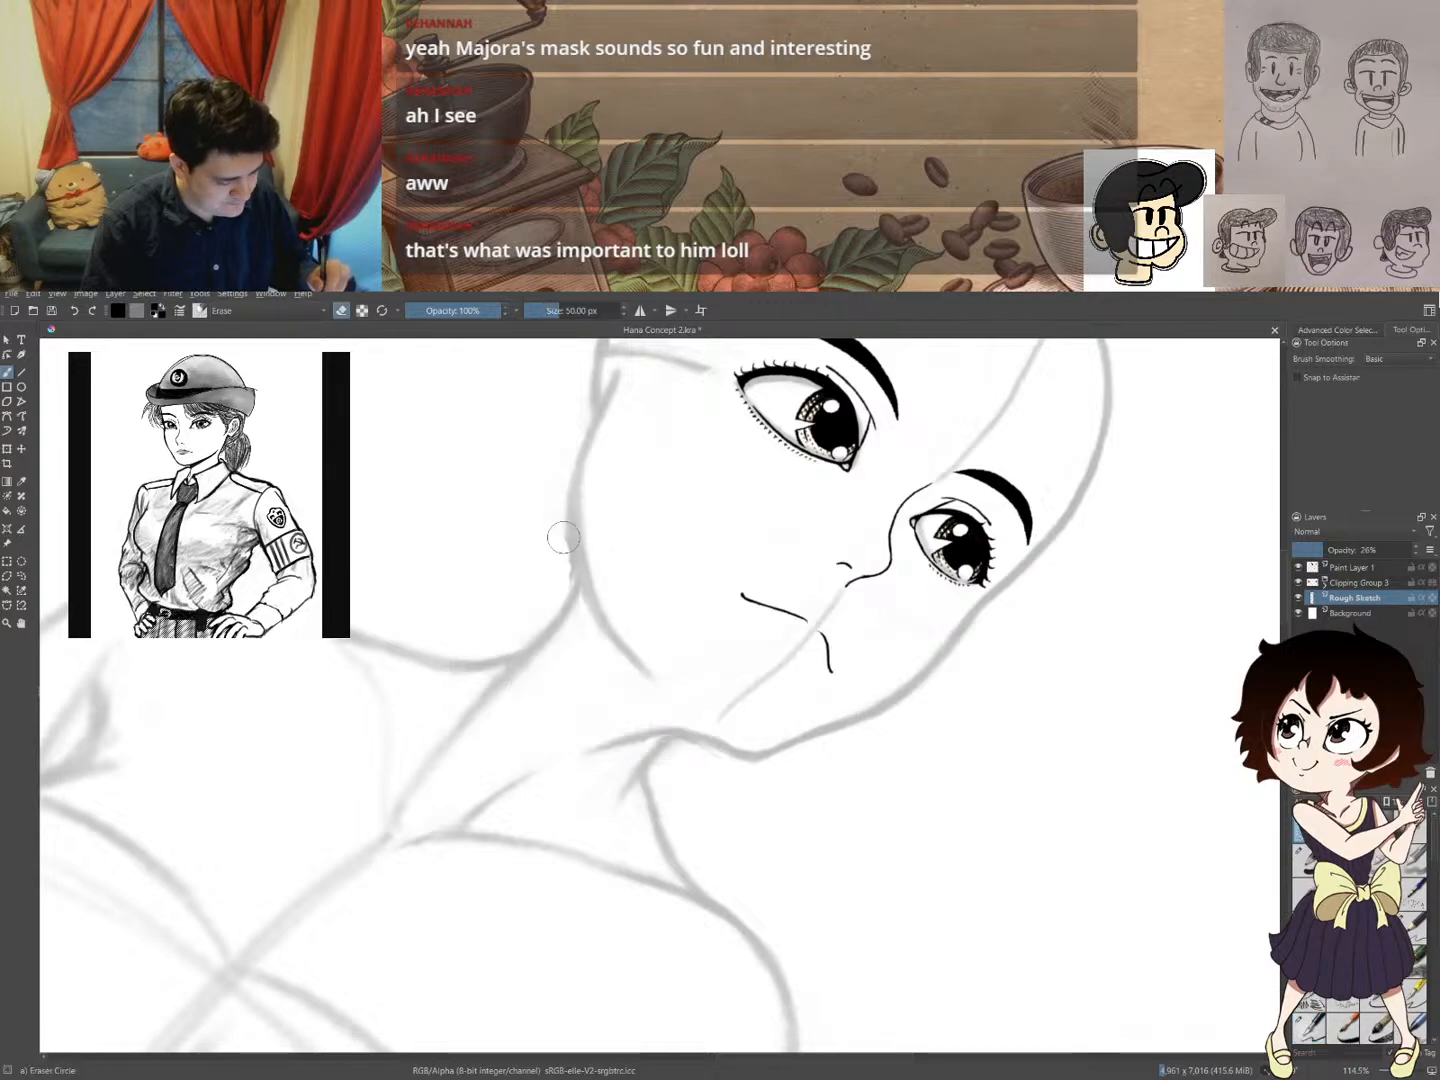
pyautogui.moveTo(569, 583); pyautogui.dragTo(579, 437)
pyautogui.moveTo(565, 529); pyautogui.dragTo(585, 414)
pyautogui.moveTo(573, 480); pyautogui.dragTo(588, 421)
pyautogui.moveTo(572, 555); pyautogui.dragTo(572, 497)
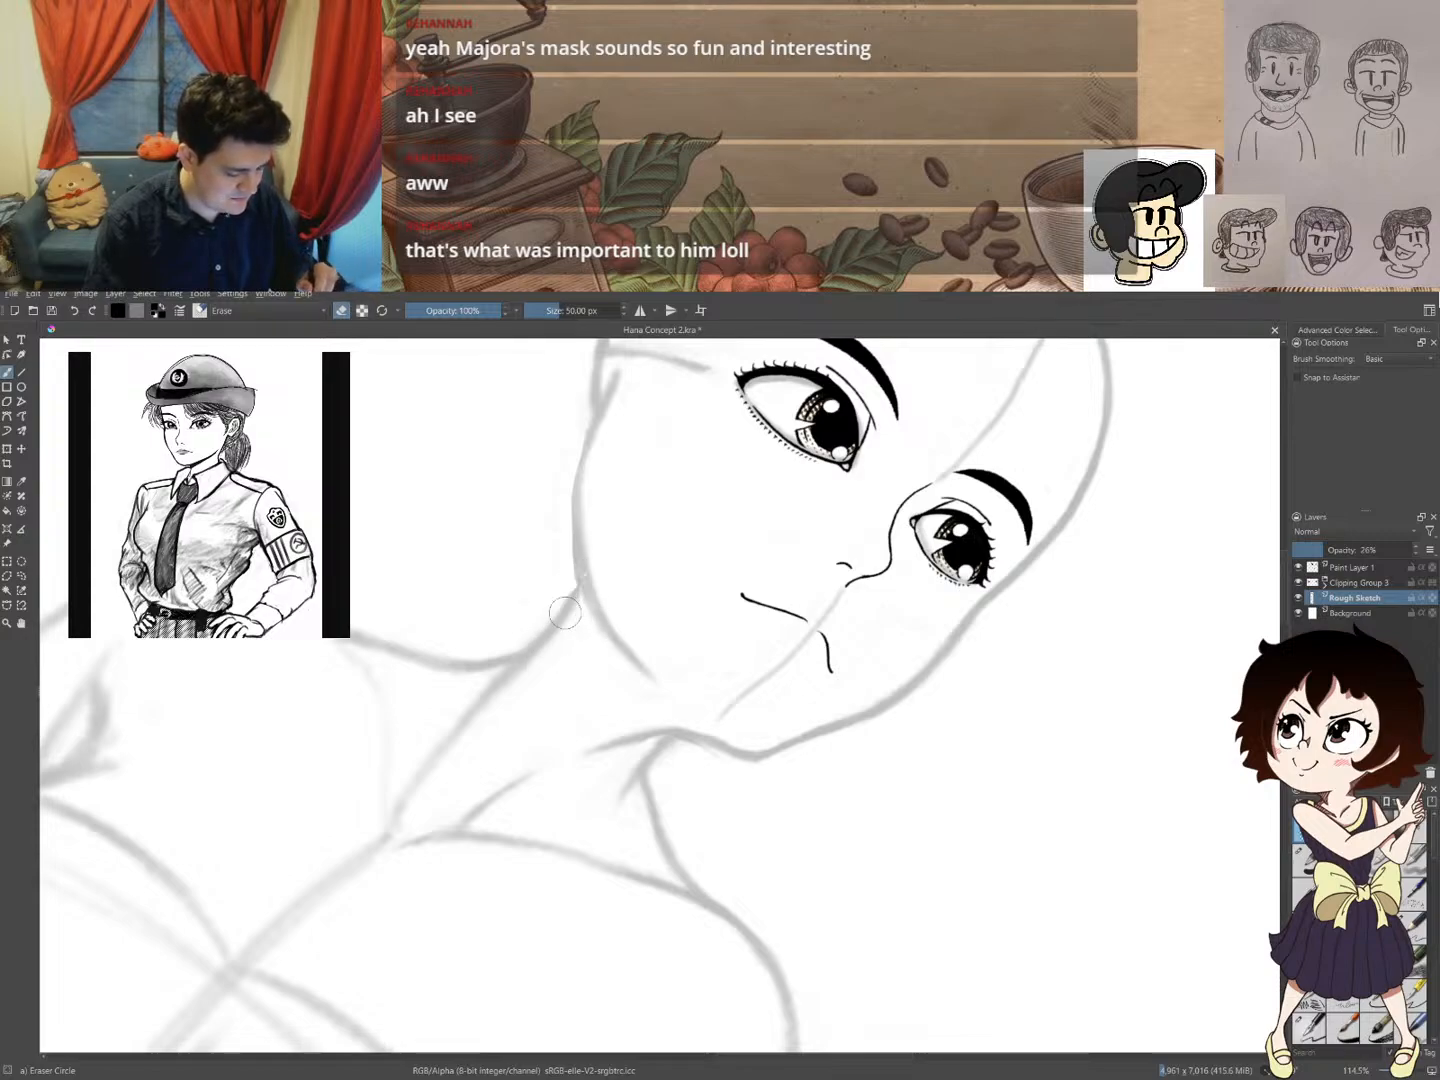
# - Rework the sketched jaw line where it meets the neck, using the Pencil-2 brush at 20.84 px
pyautogui.press('e')
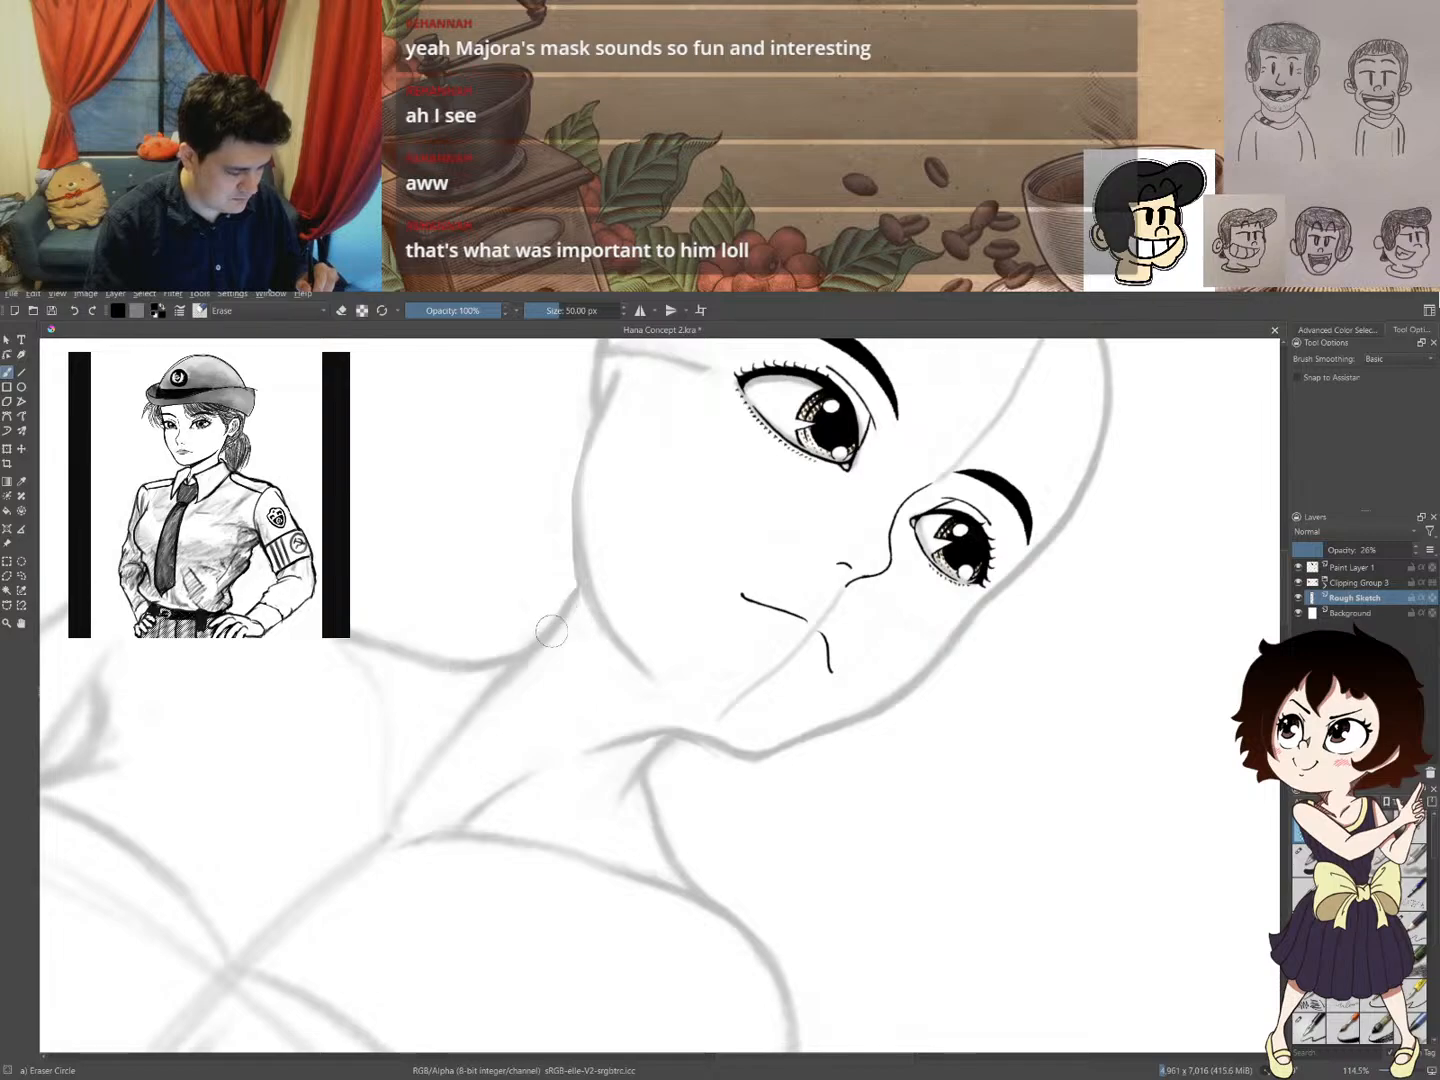
pyautogui.moveTo(552, 629); pyautogui.dragTo(591, 565)
pyautogui.rightClick(572, 582)
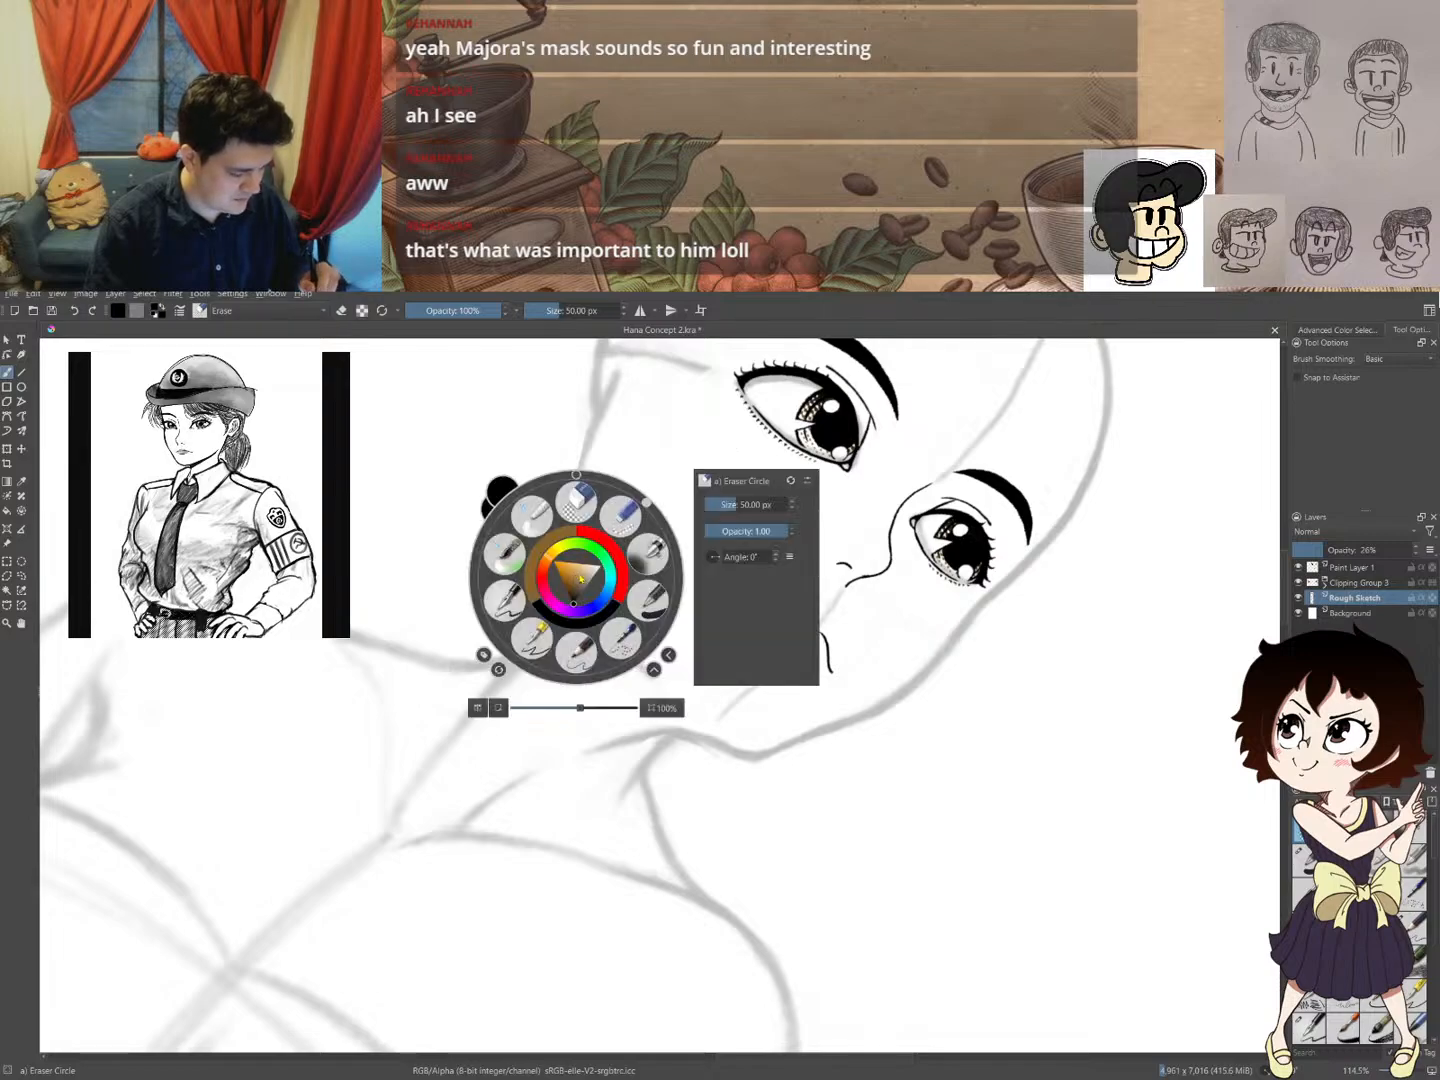
pyautogui.click(572, 640)
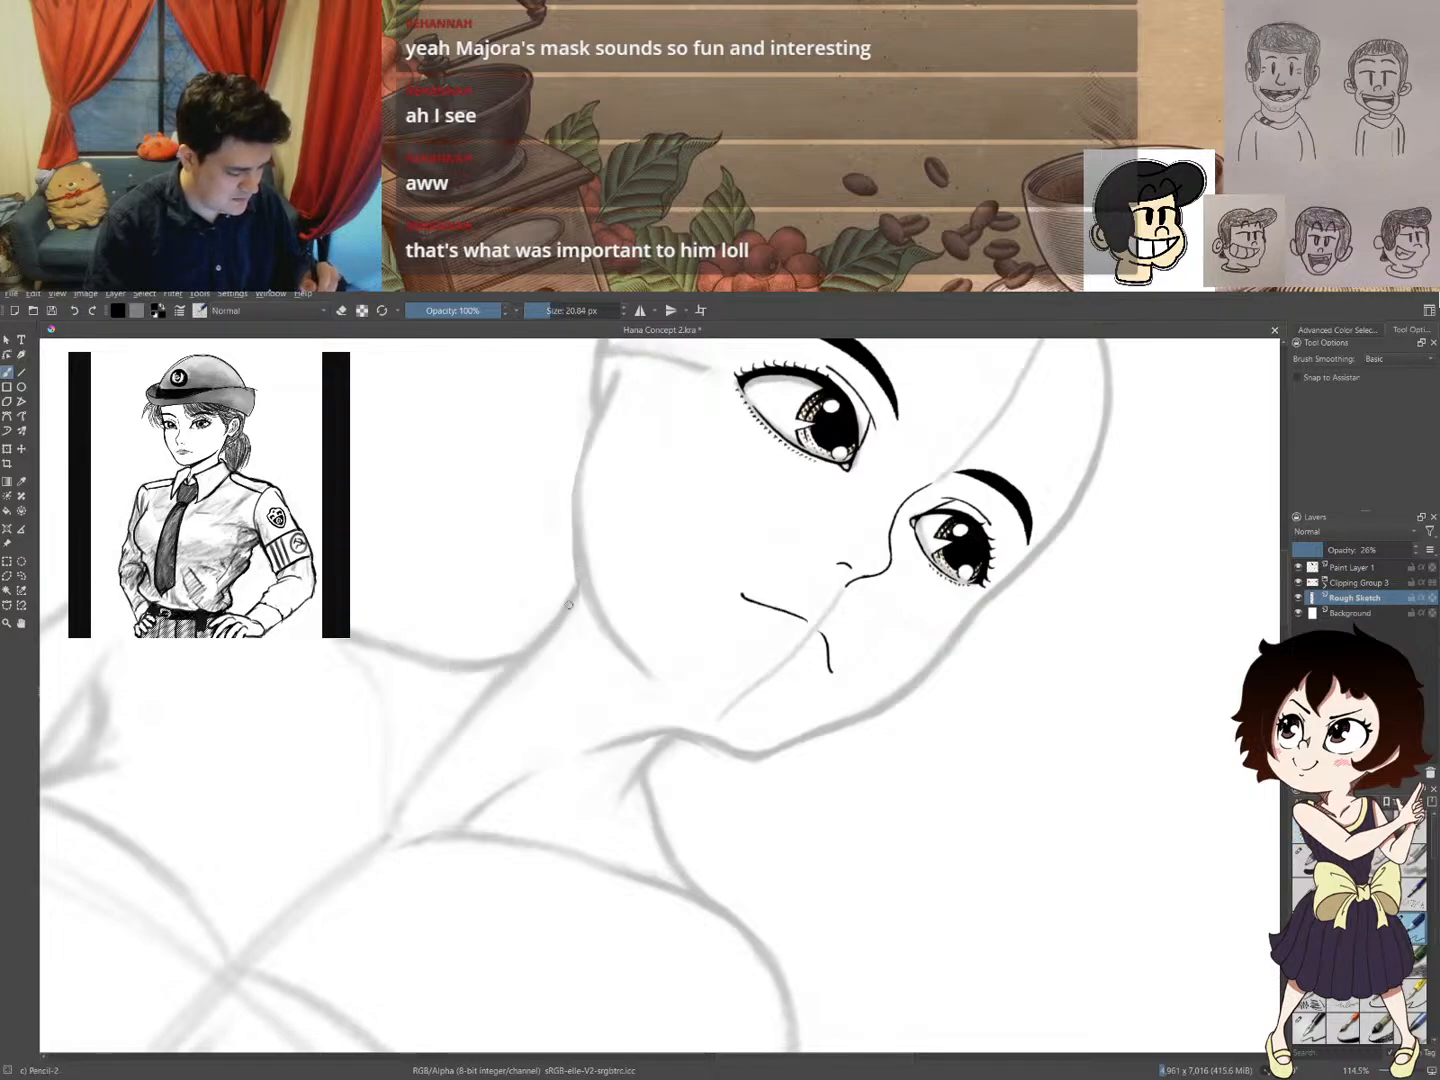
pyautogui.press('e')
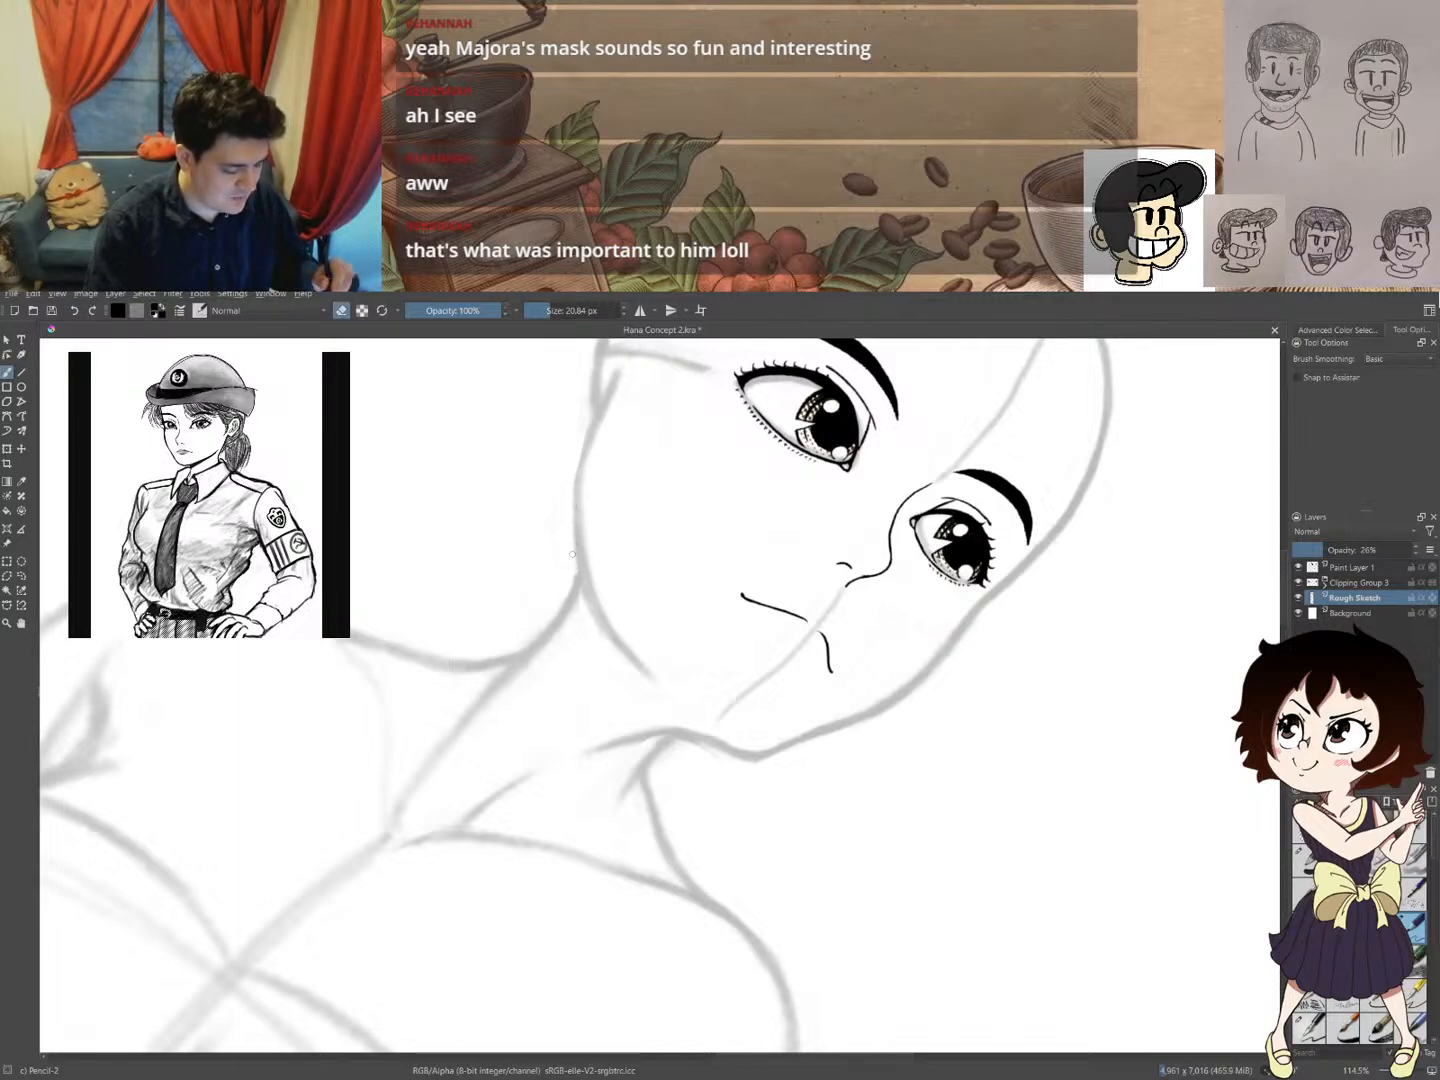
pyautogui.press('e')
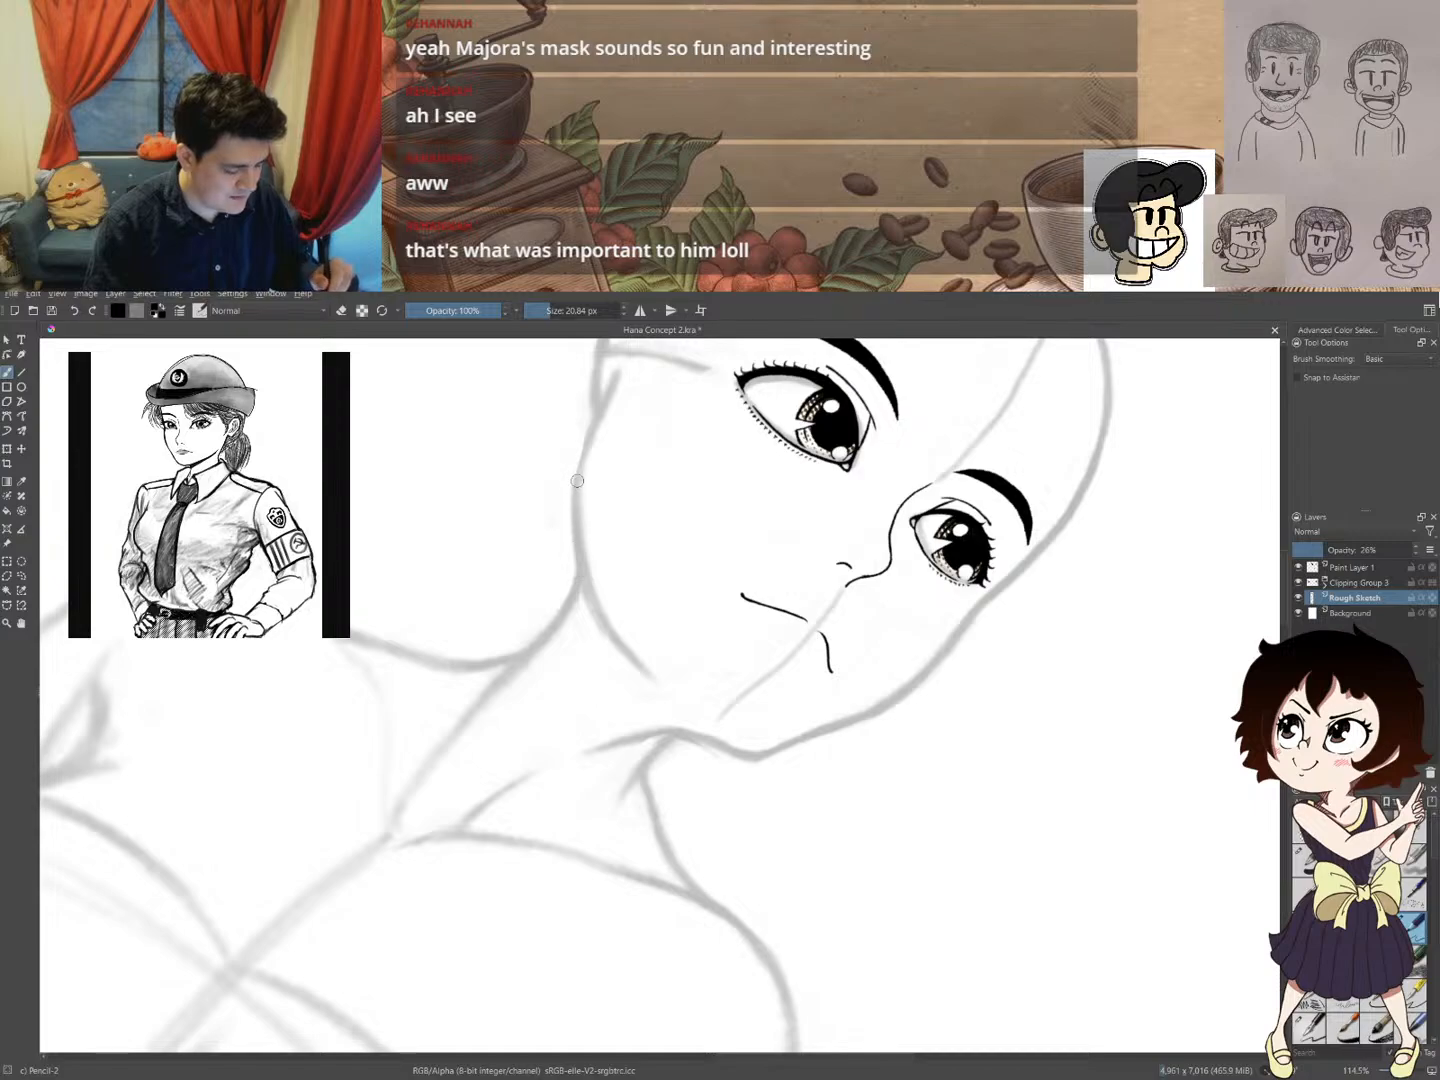
pyautogui.press('e')
pyautogui.moveTo(575, 570)
pyautogui.mouseDown()
pyautogui.moveTo(587, 498)
pyautogui.moveTo(608, 599)
pyautogui.moveTo(593, 568)
pyautogui.moveTo(663, 688)
pyautogui.mouseUp()
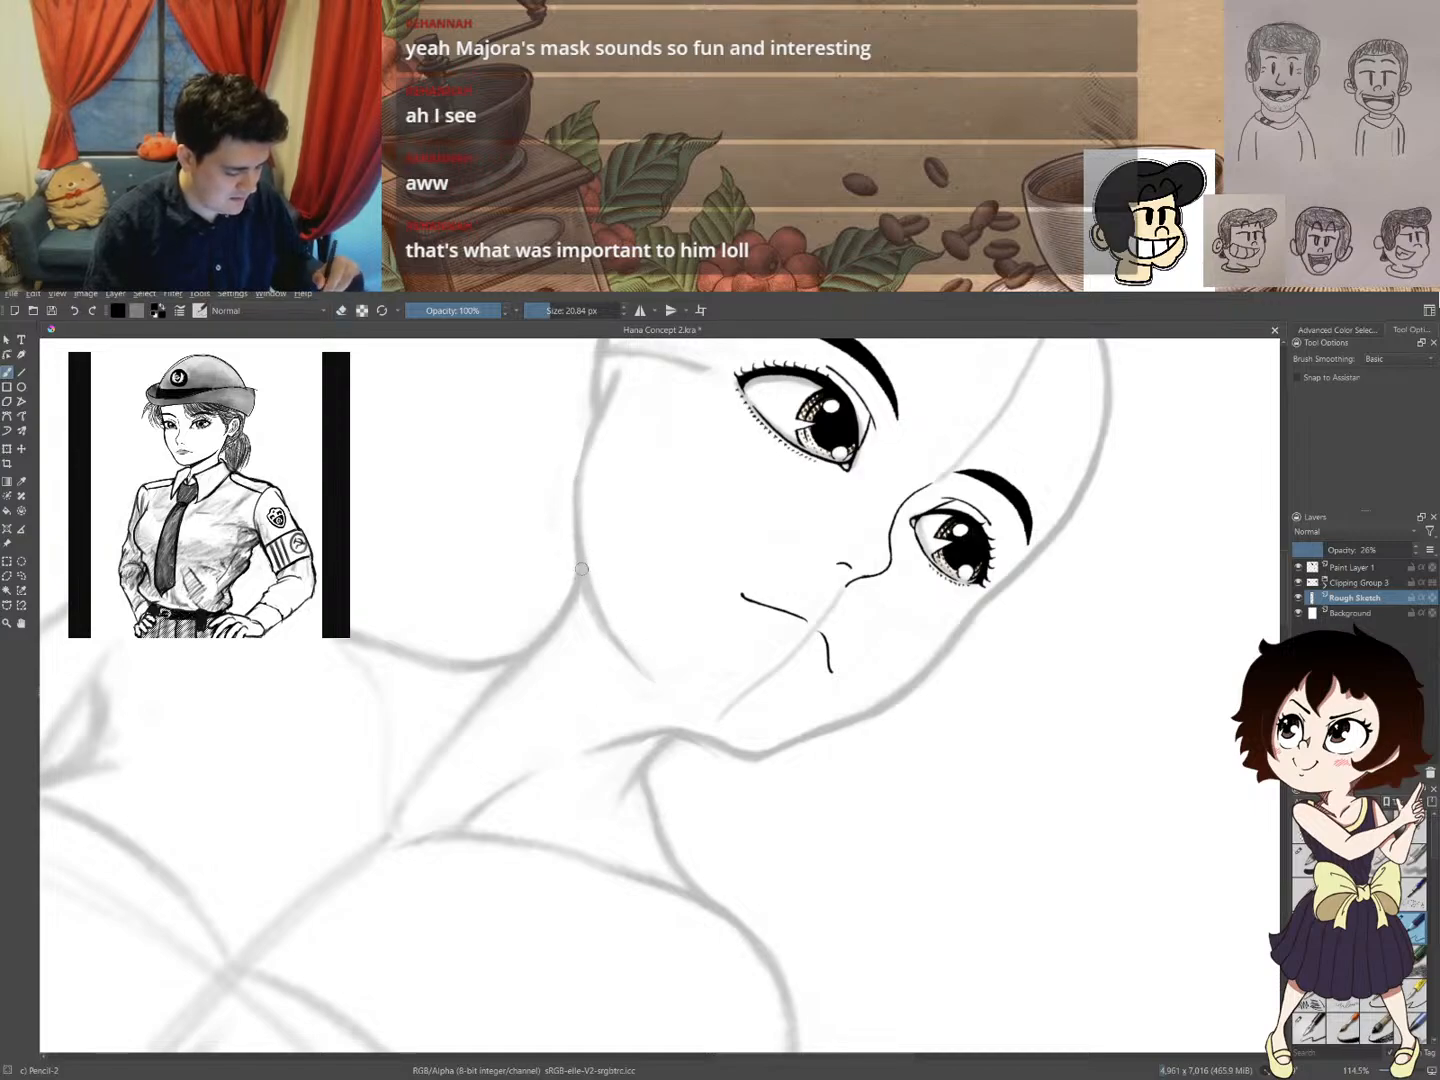
# - Refine the sketched jaw line from the ear down to the neck, alternating drawing and erasing with the Pencil-2 brush at 20.84 px
pyautogui.press('e')
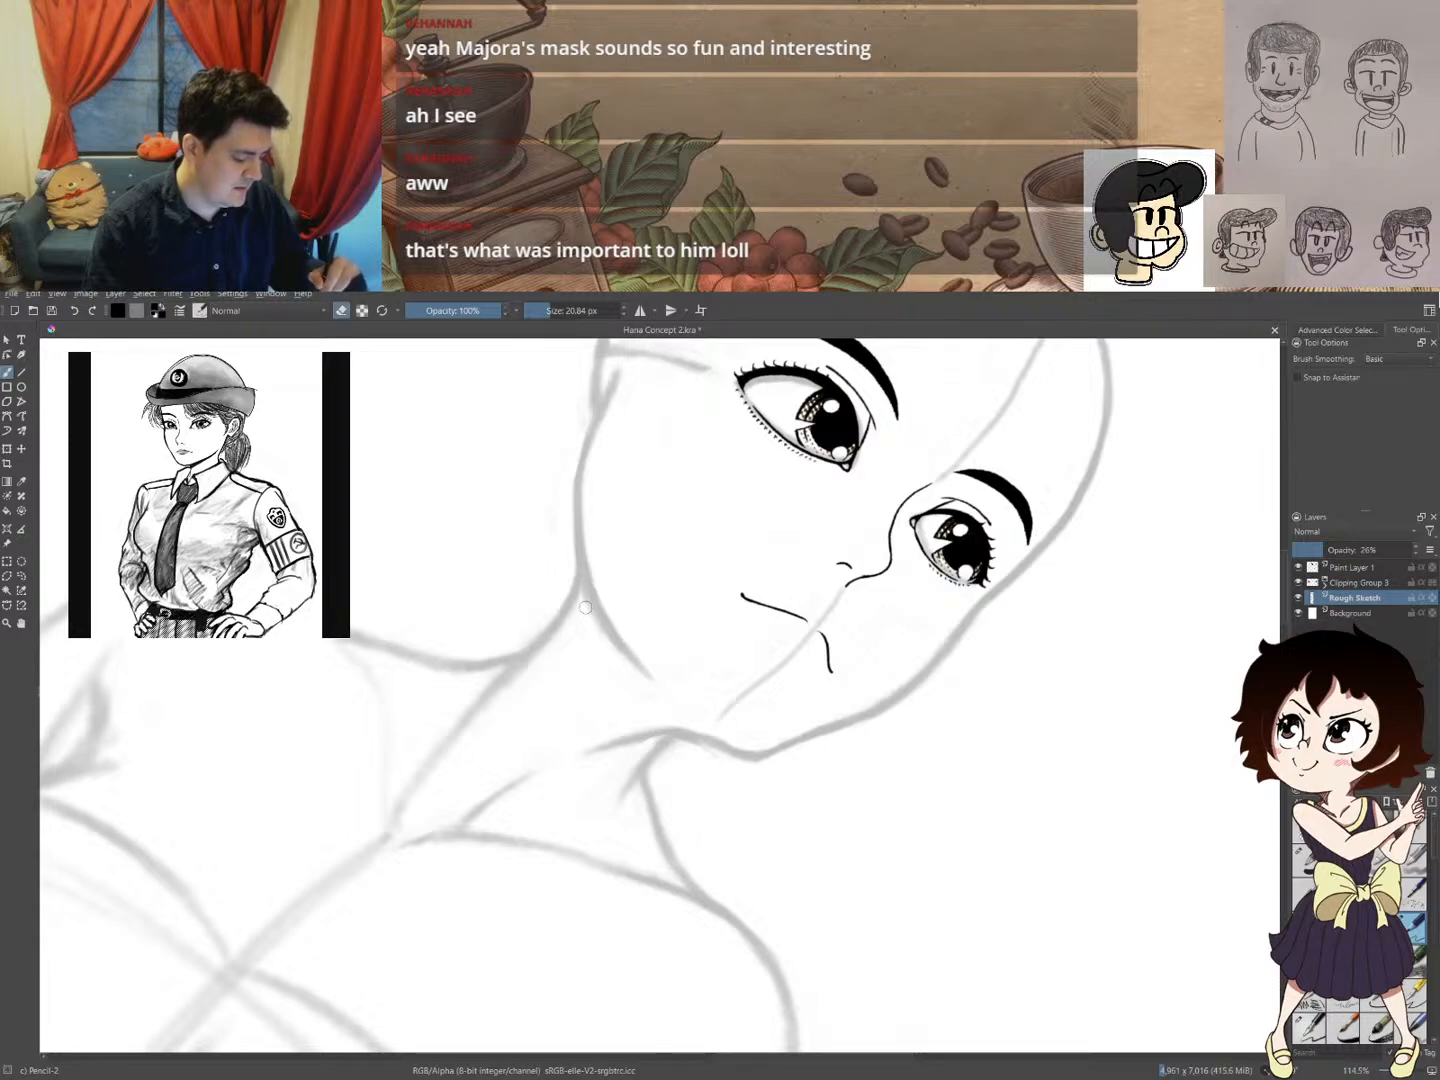
pyautogui.press('e')
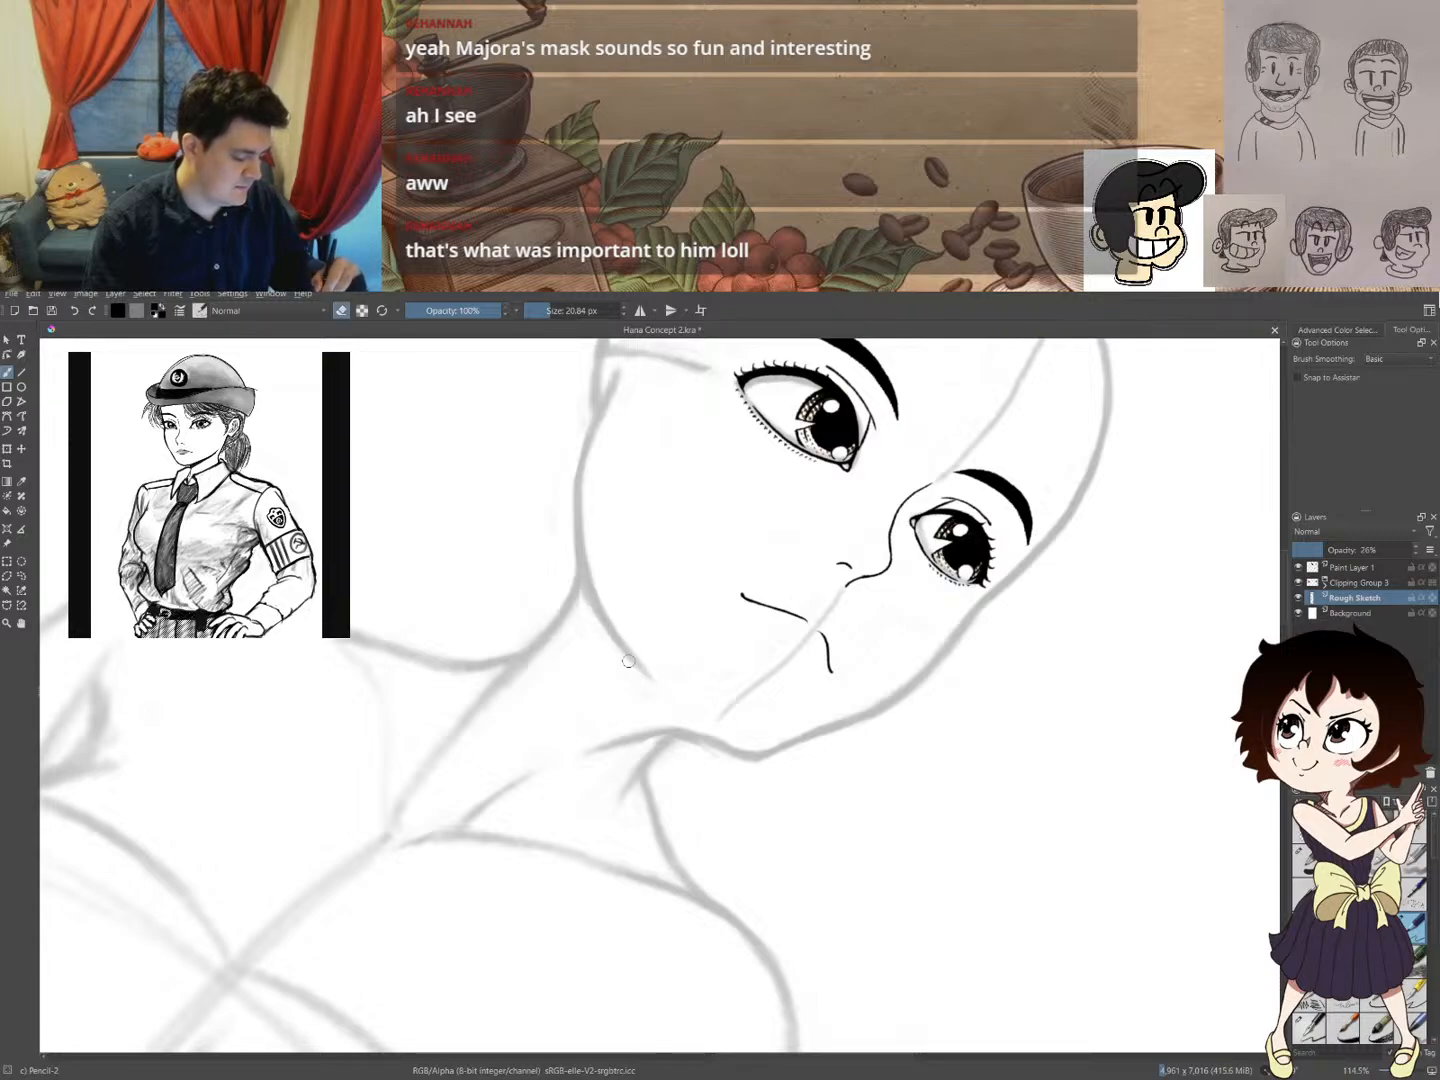
pyautogui.press('e')
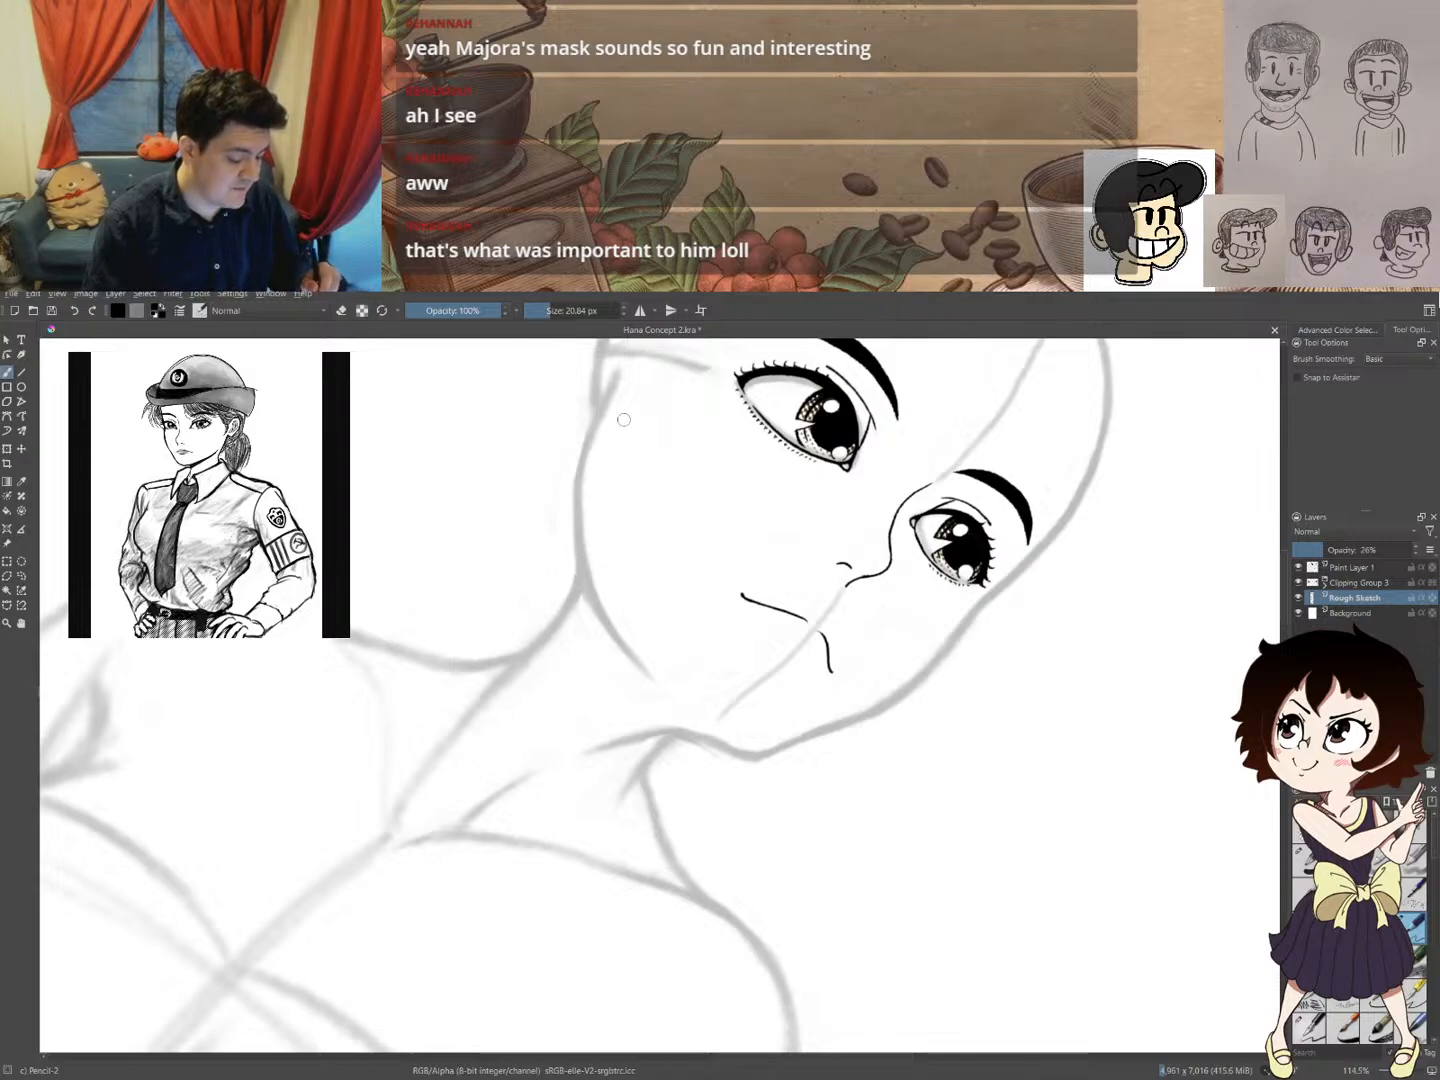
pyautogui.moveTo(627, 418); pyautogui.dragTo(565, 566)
pyautogui.moveTo(734, 405); pyautogui.dragTo(465, 625)
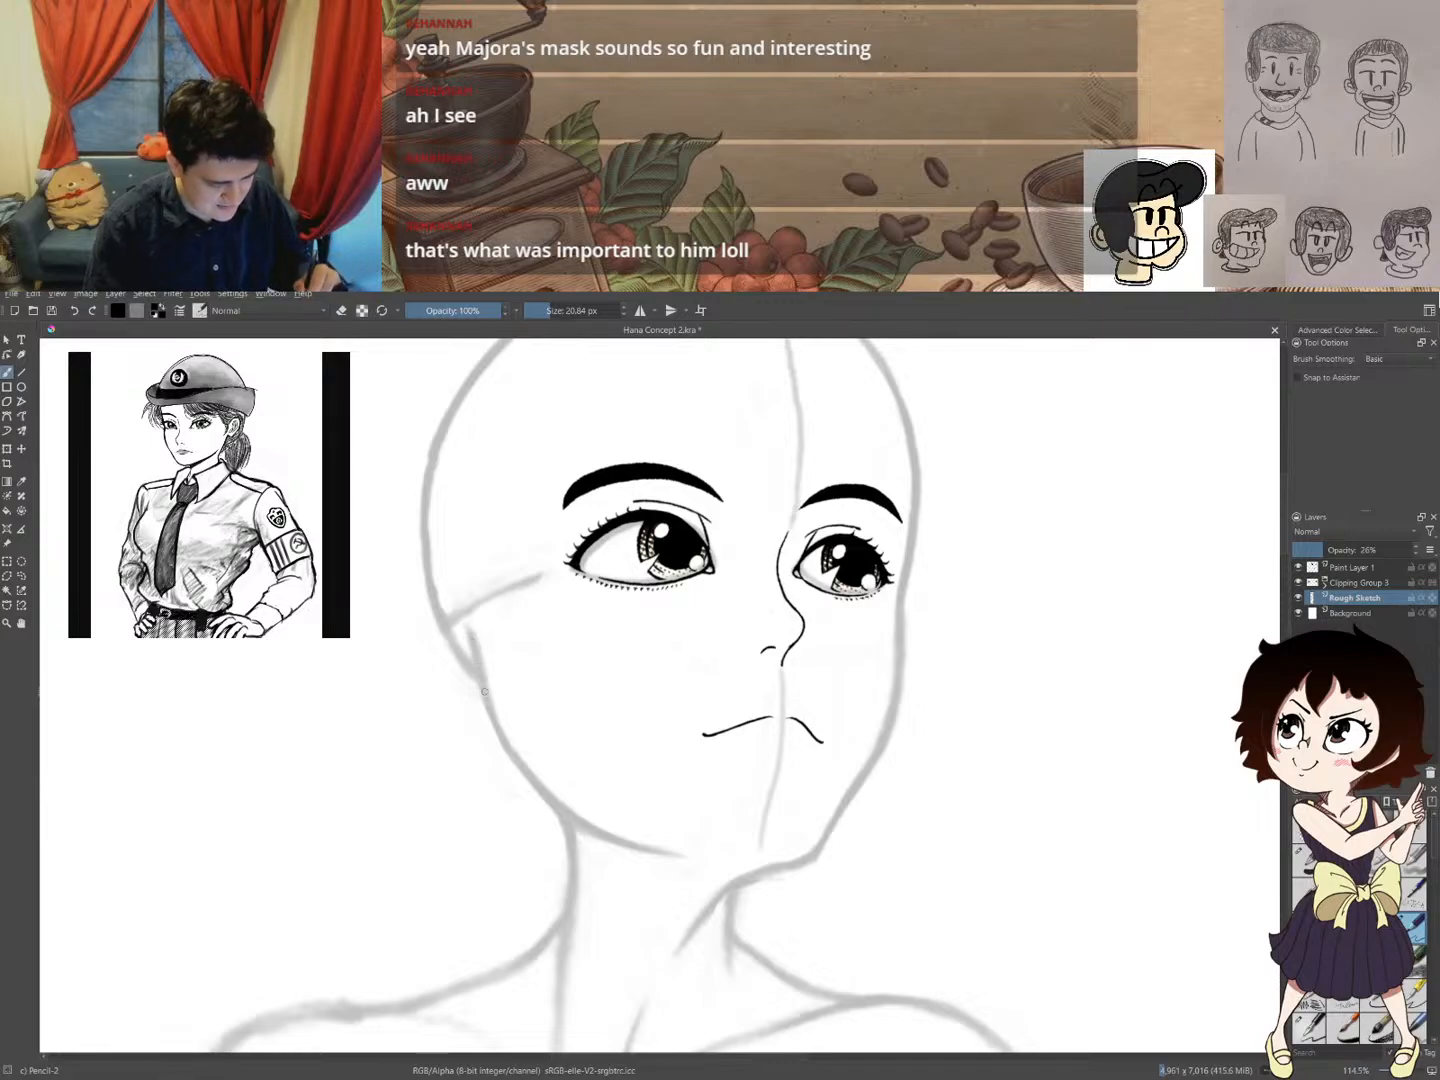
pyautogui.press('e')
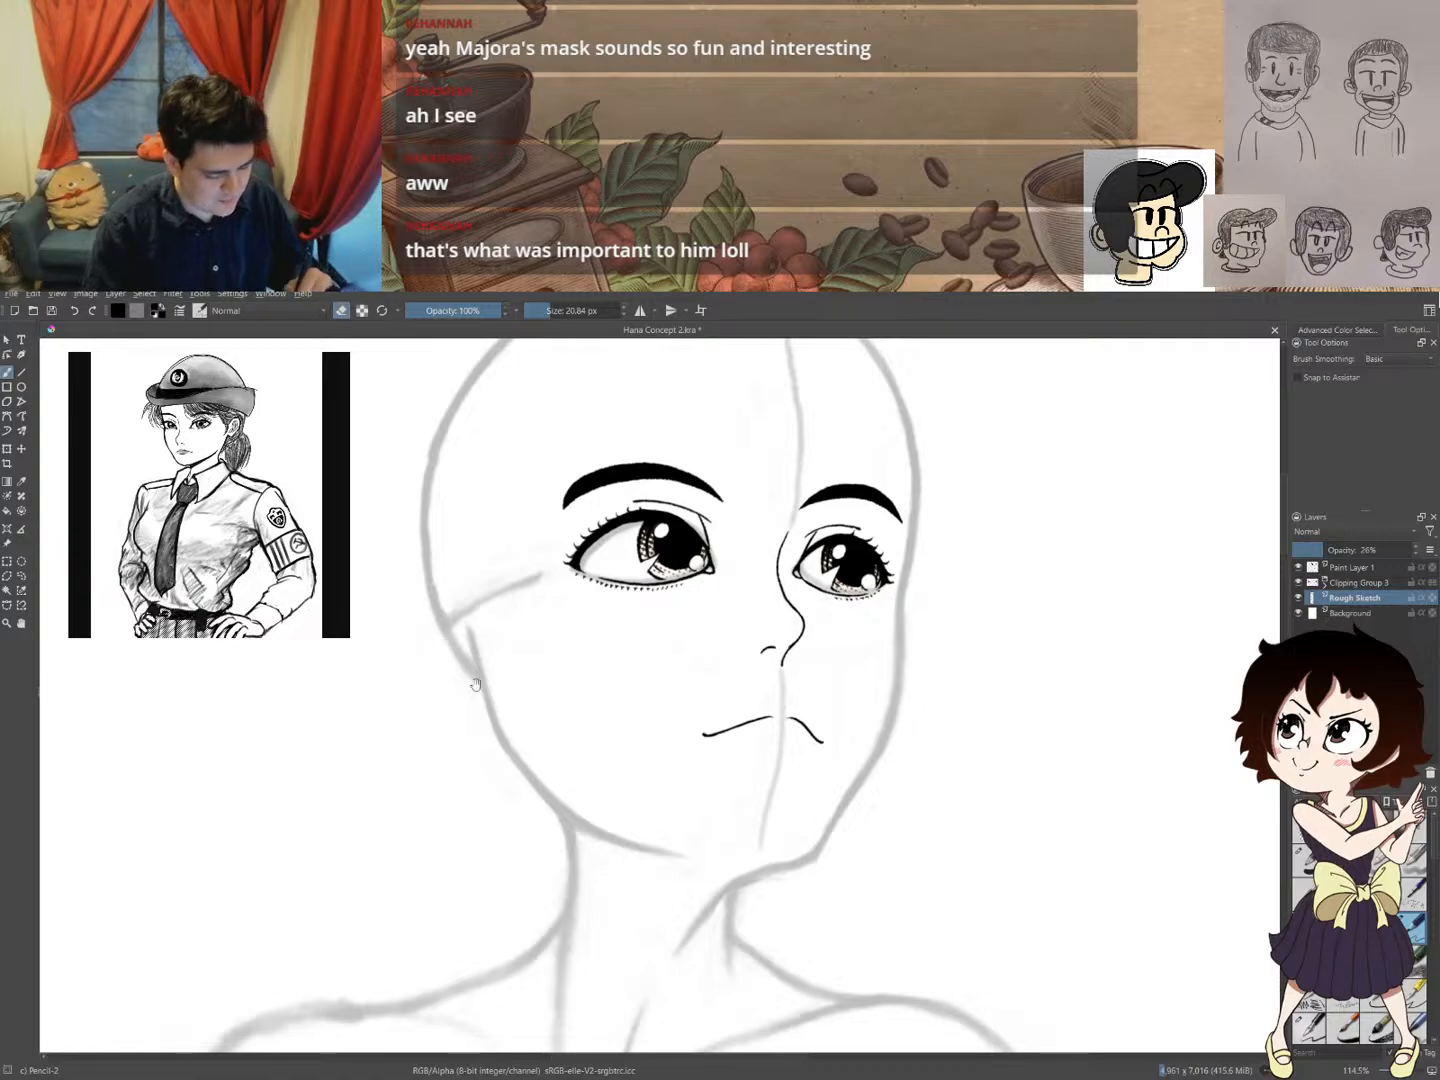
# - Examine the reworked head and jaw sketch against the whole figure and up close
pyautogui.moveTo(626, 507); pyautogui.dragTo(679, 640)
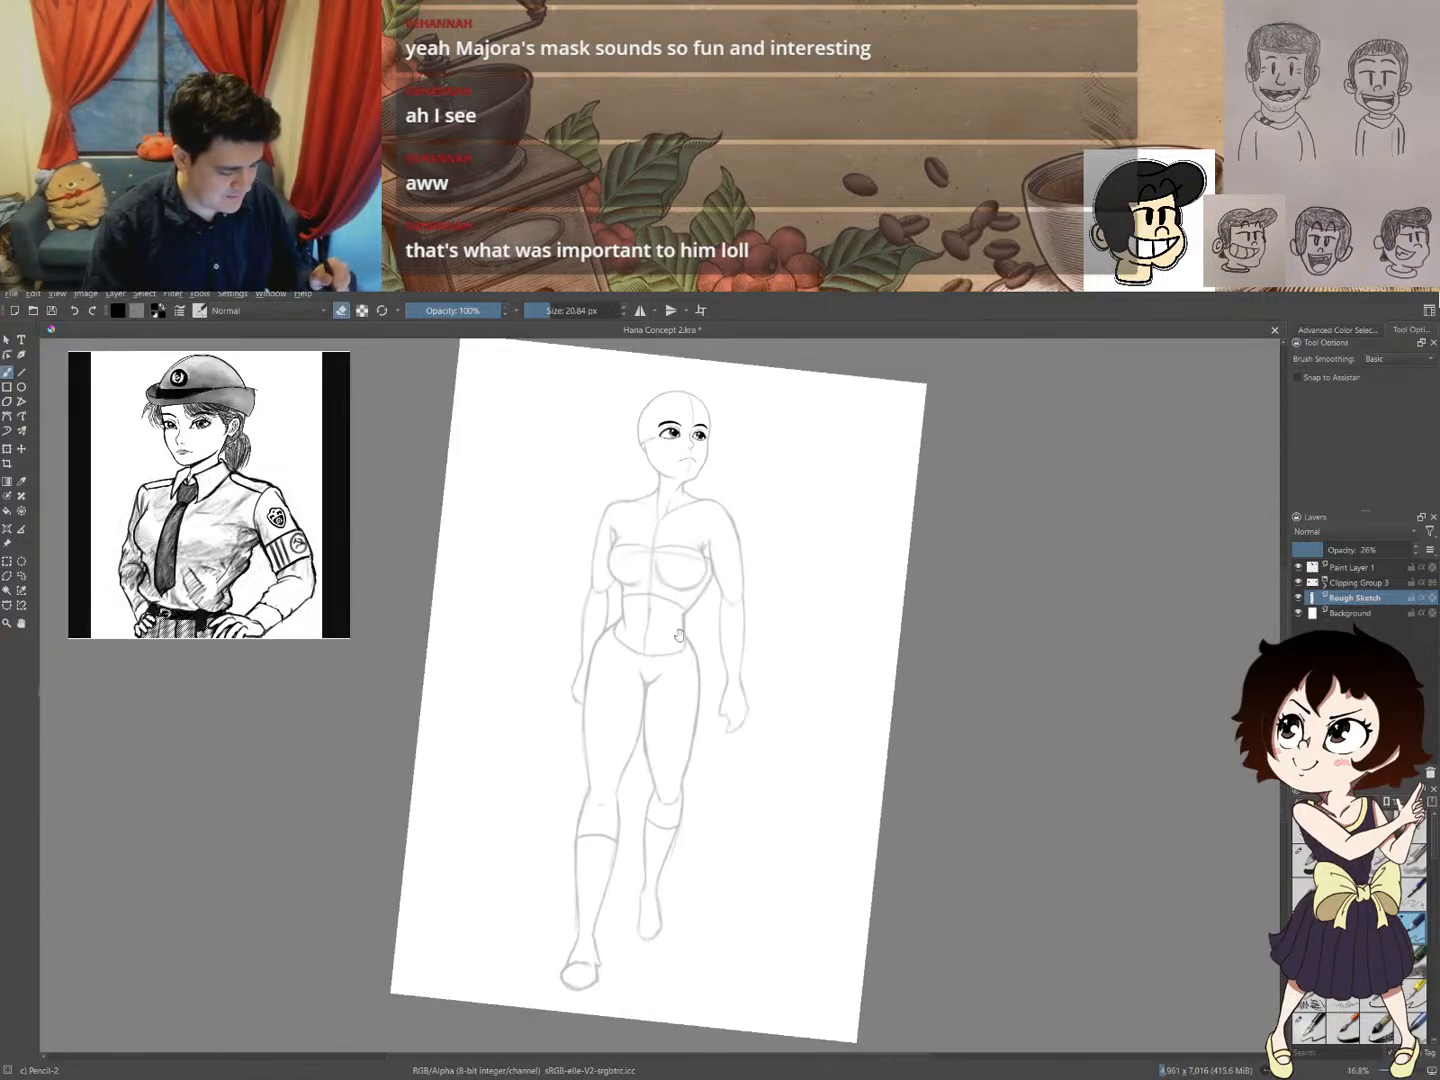
pyautogui.moveTo(695, 407); pyautogui.dragTo(674, 527)
pyautogui.moveTo(645, 607)
pyautogui.mouseDown()
pyautogui.moveTo(737, 465)
pyautogui.moveTo(656, 637)
pyautogui.mouseUp()
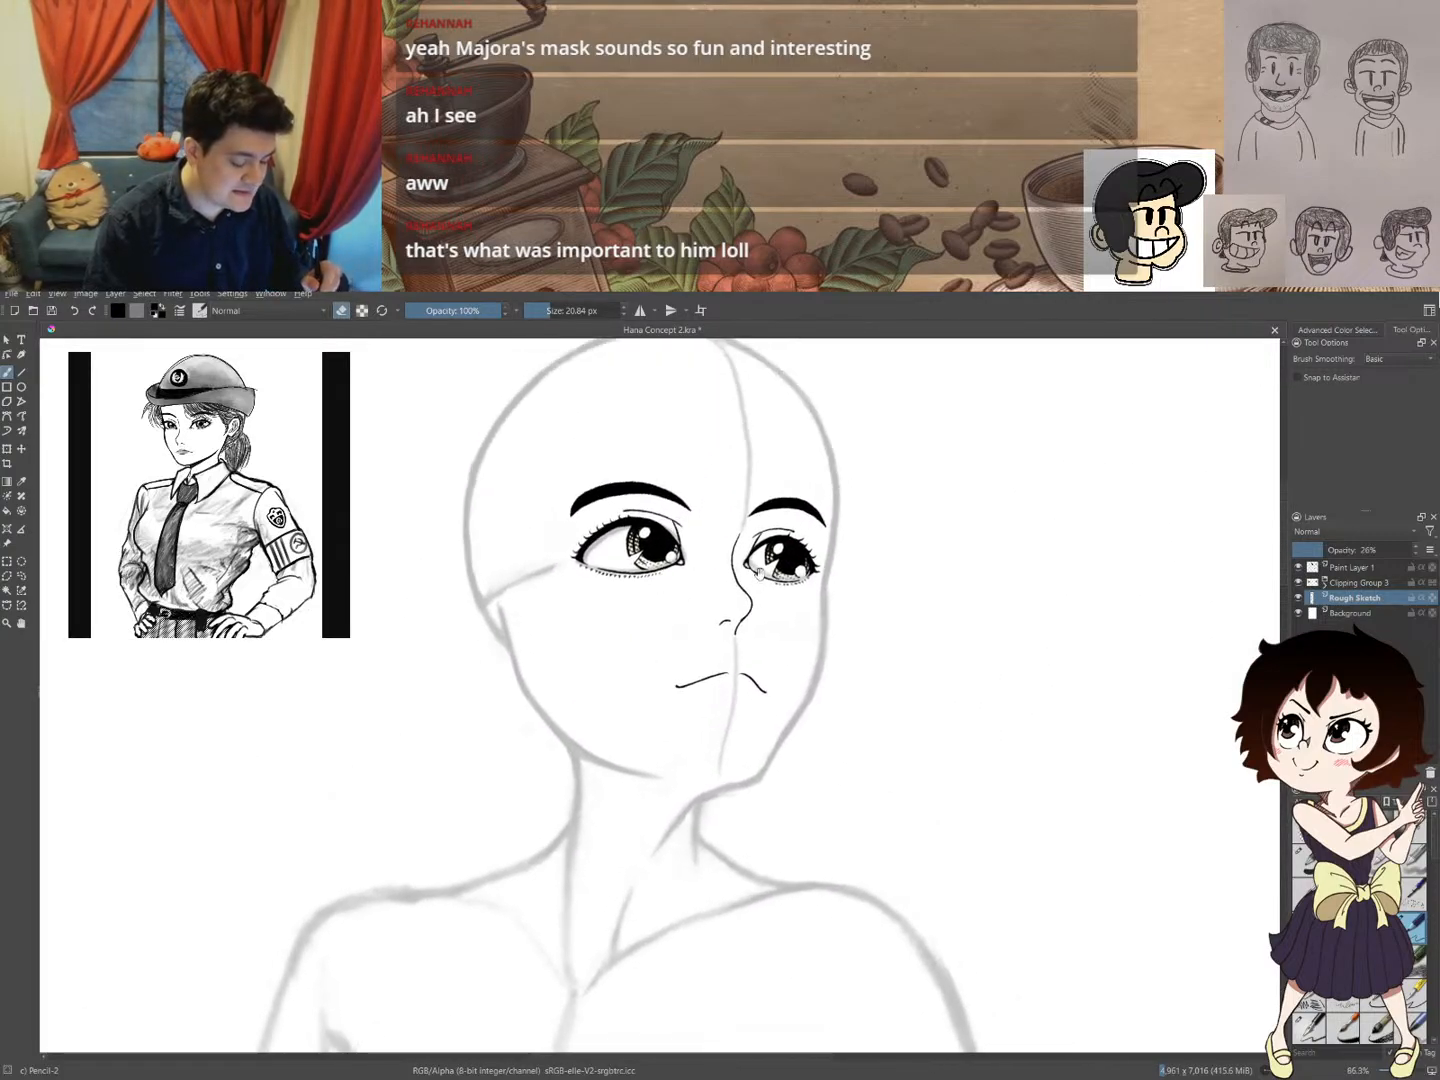
pyautogui.moveTo(816, 550)
pyautogui.keyDown('shift'); pyautogui.mouseDown()
pyautogui.moveTo(794, 529)
pyautogui.moveTo(804, 539)
pyautogui.mouseUp(); pyautogui.keyUp('shift')
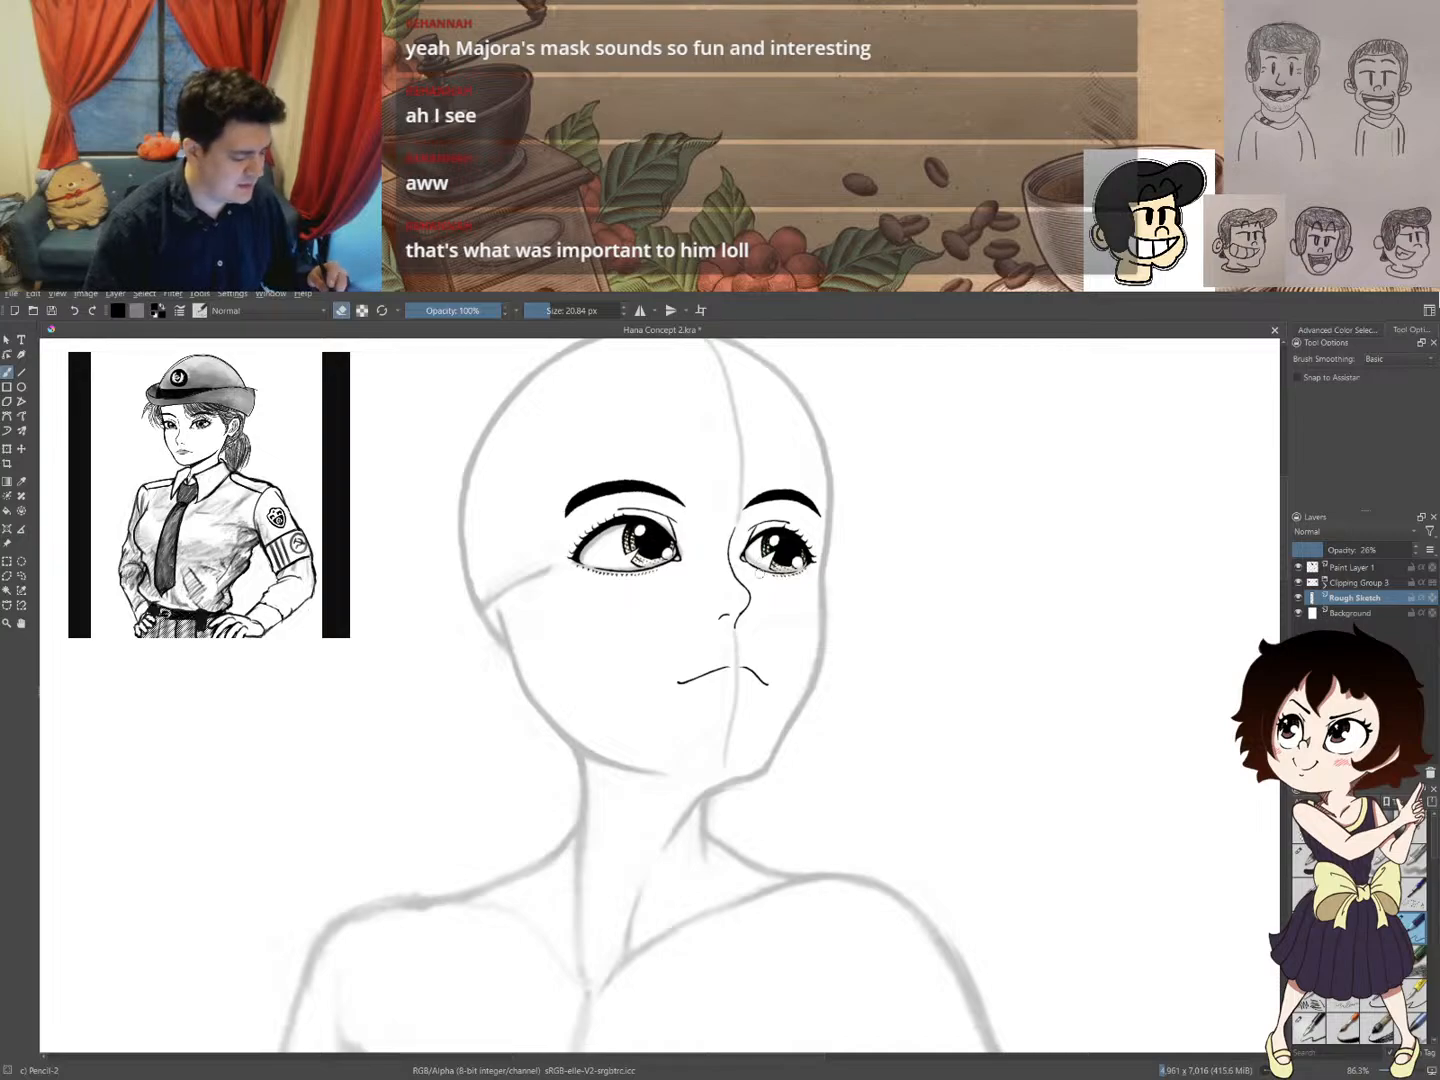
pyautogui.moveTo(792, 580); pyautogui.dragTo(750, 603)
pyautogui.scroll(3, 748, 603)
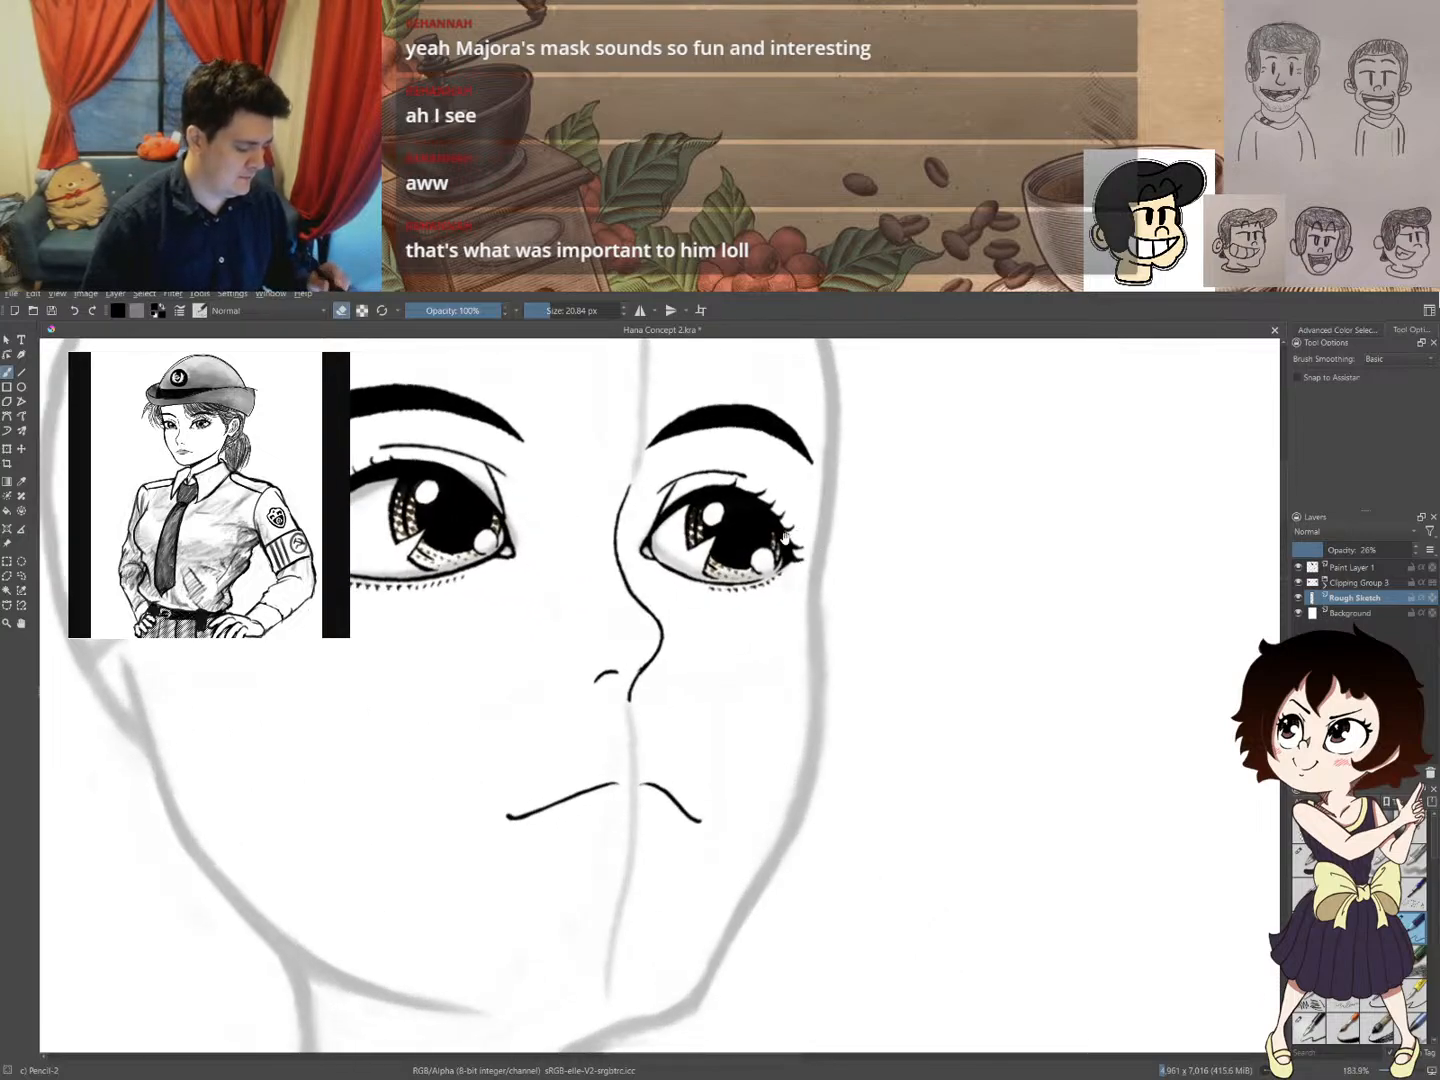
pyautogui.scroll(-3, 775, 491)
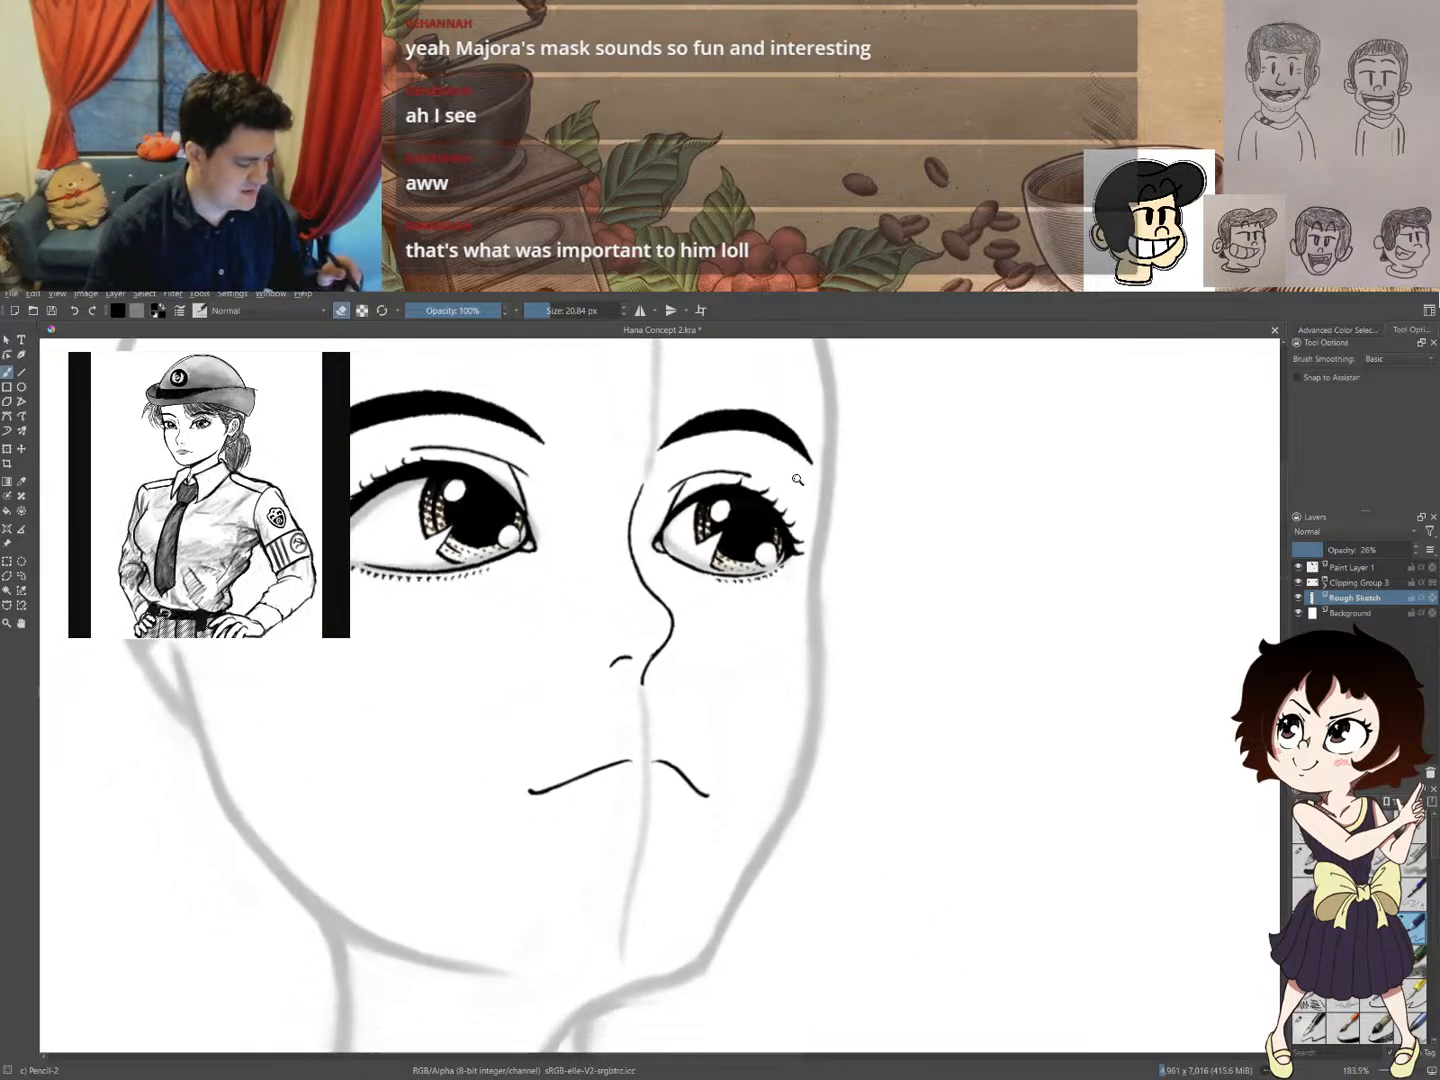
# - Switch to the Ink-4 Pen Rough brush at 7 px and make Paint Layer 1 the active layer
pyautogui.rightClick(695, 536)
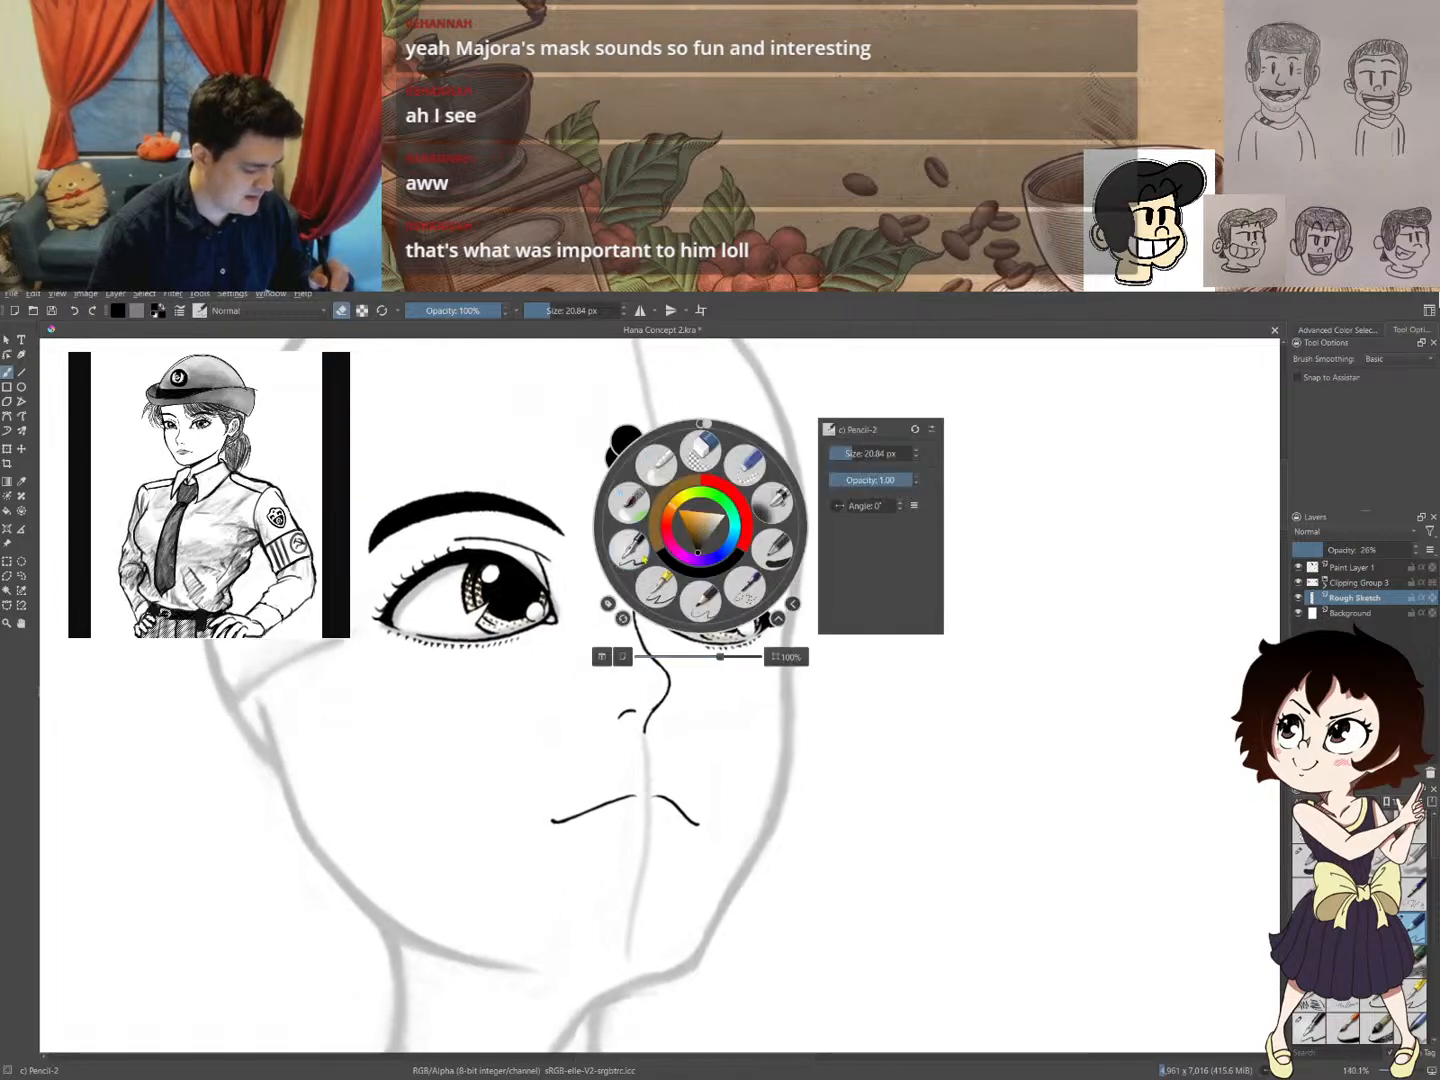
pyautogui.click(642, 558)
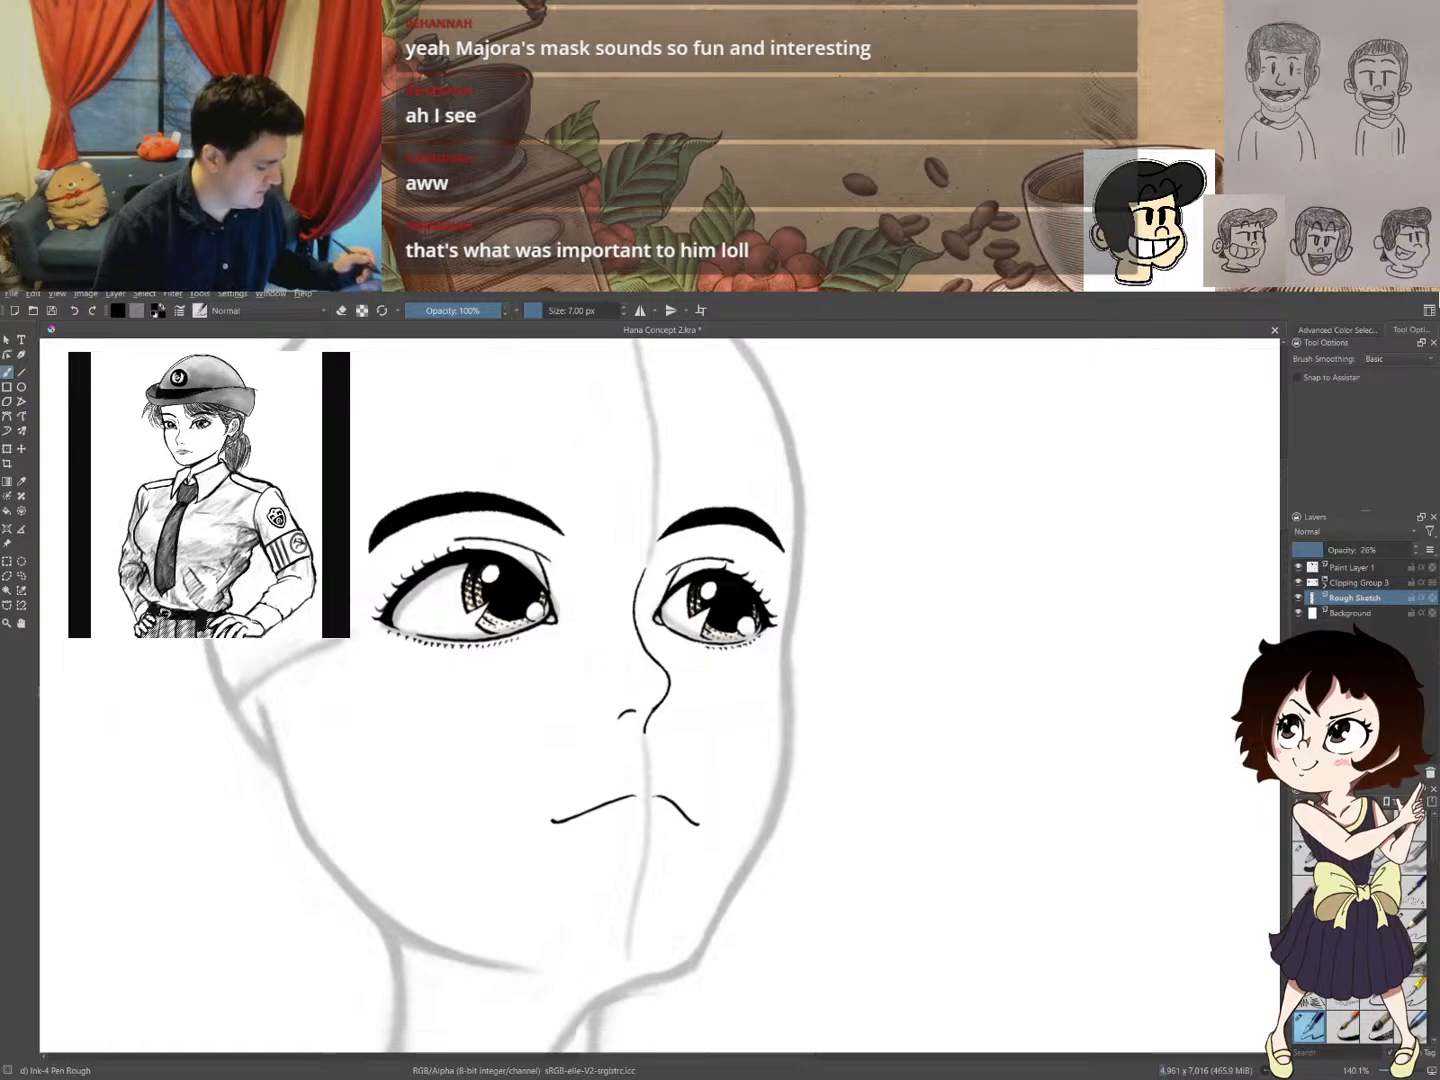
pyautogui.click(1299, 598)
pyautogui.click(1300, 599)
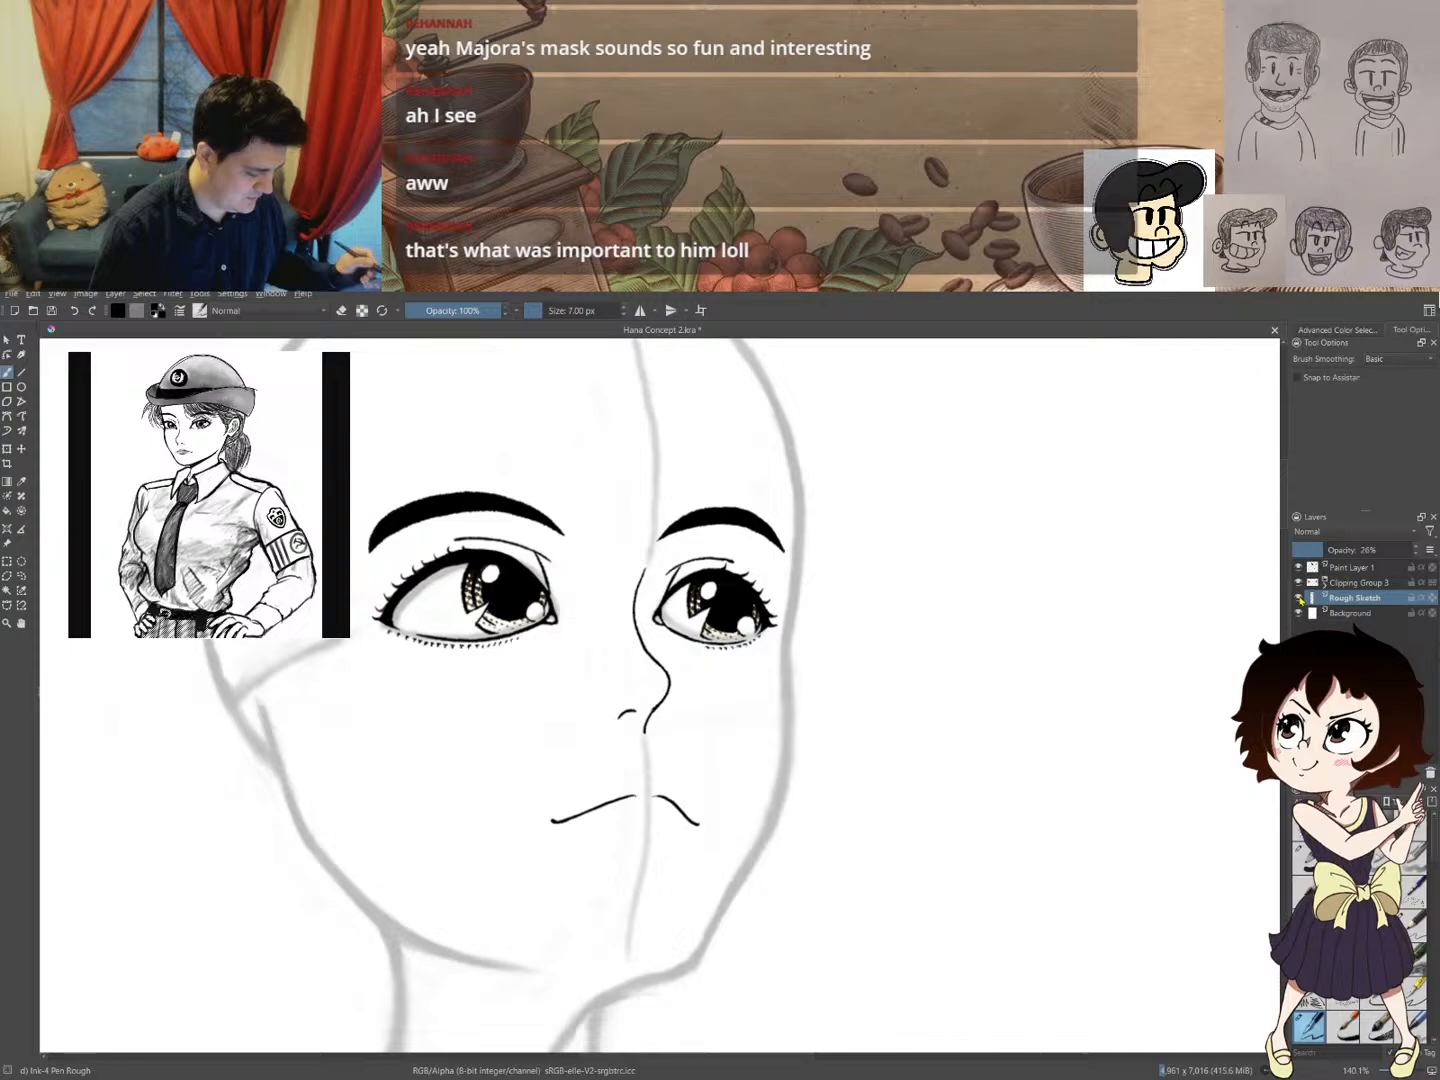
pyautogui.click(1345, 568)
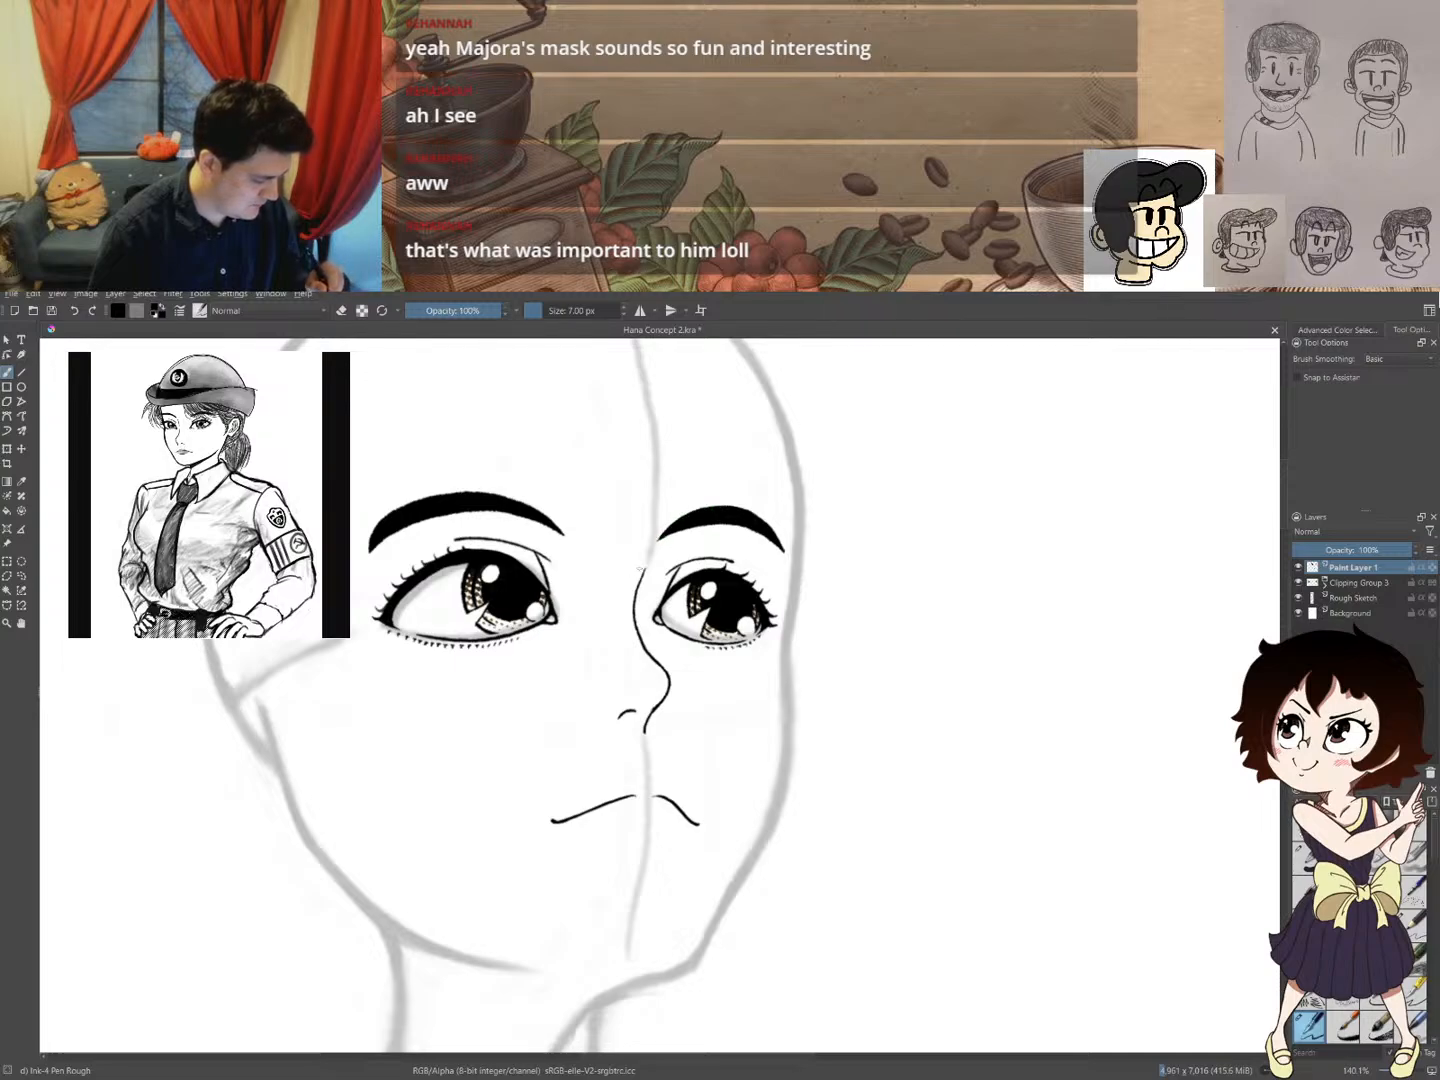
# - Examine how the inked facial features sit on the head and upper body sketch before outlining the face
pyautogui.moveTo(641, 569); pyautogui.dragTo(662, 631)
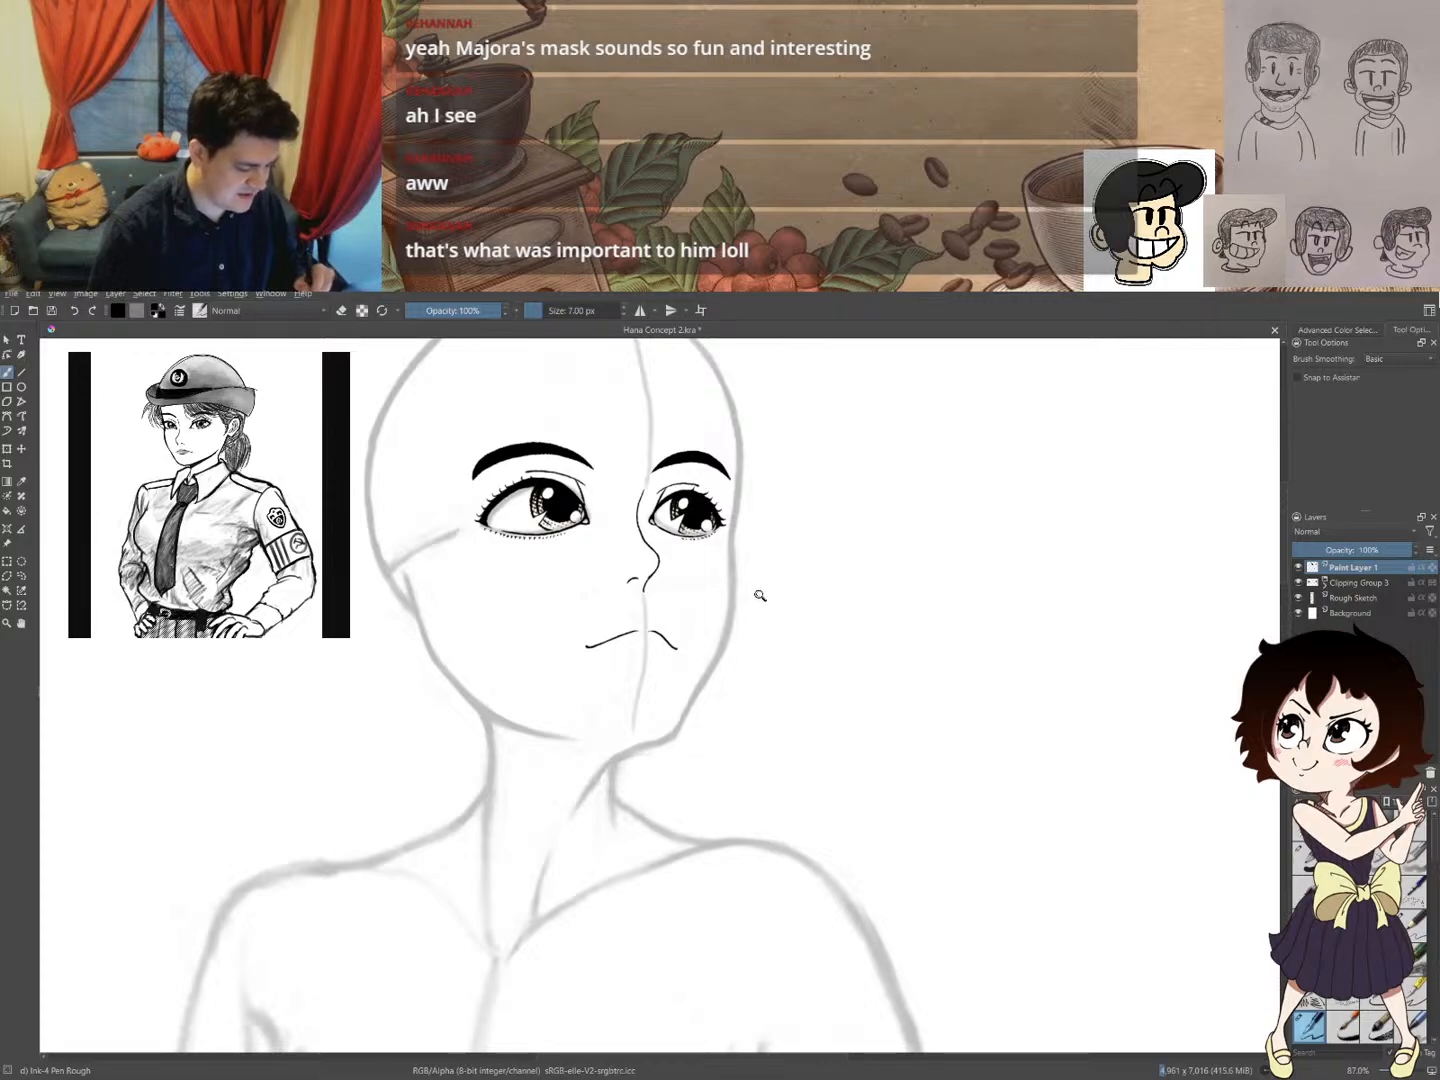
pyautogui.moveTo(760, 596); pyautogui.dragTo(738, 790)
pyautogui.moveTo(737, 698); pyautogui.dragTo(662, 669)
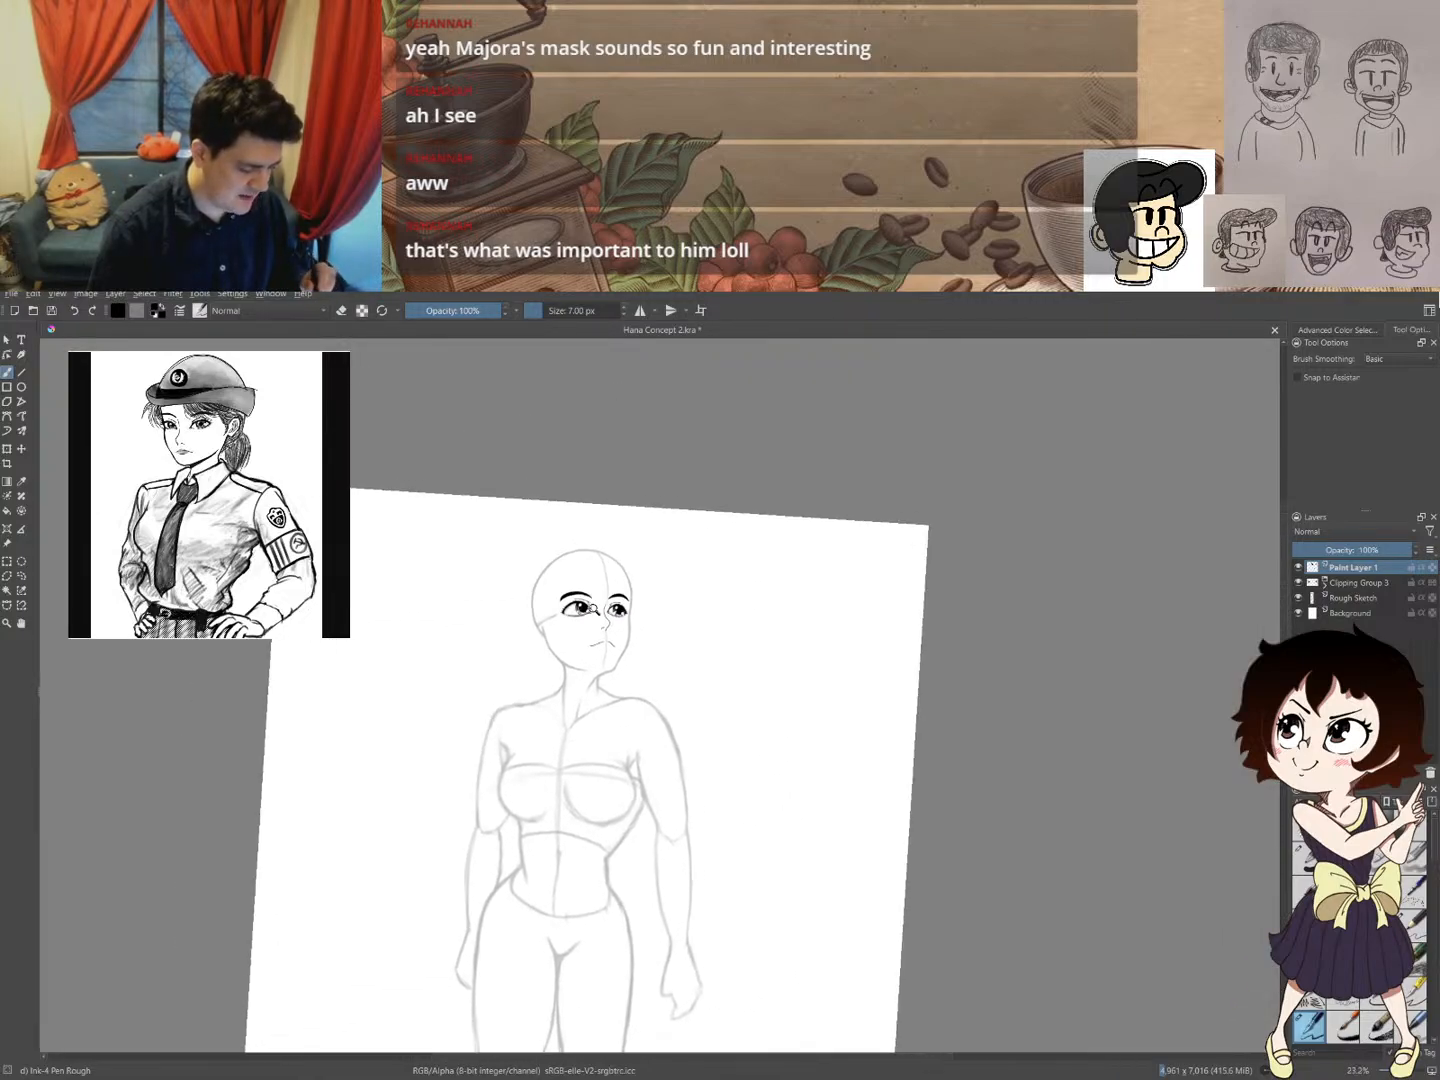
pyautogui.moveTo(705, 512); pyautogui.dragTo(722, 526)
pyautogui.moveTo(690, 607); pyautogui.dragTo(795, 440)
pyautogui.moveTo(636, 623); pyautogui.dragTo(823, 590)
pyautogui.moveTo(760, 627)
pyautogui.mouseDown()
pyautogui.moveTo(833, 608)
pyautogui.moveTo(1019, 637)
pyautogui.mouseUp()
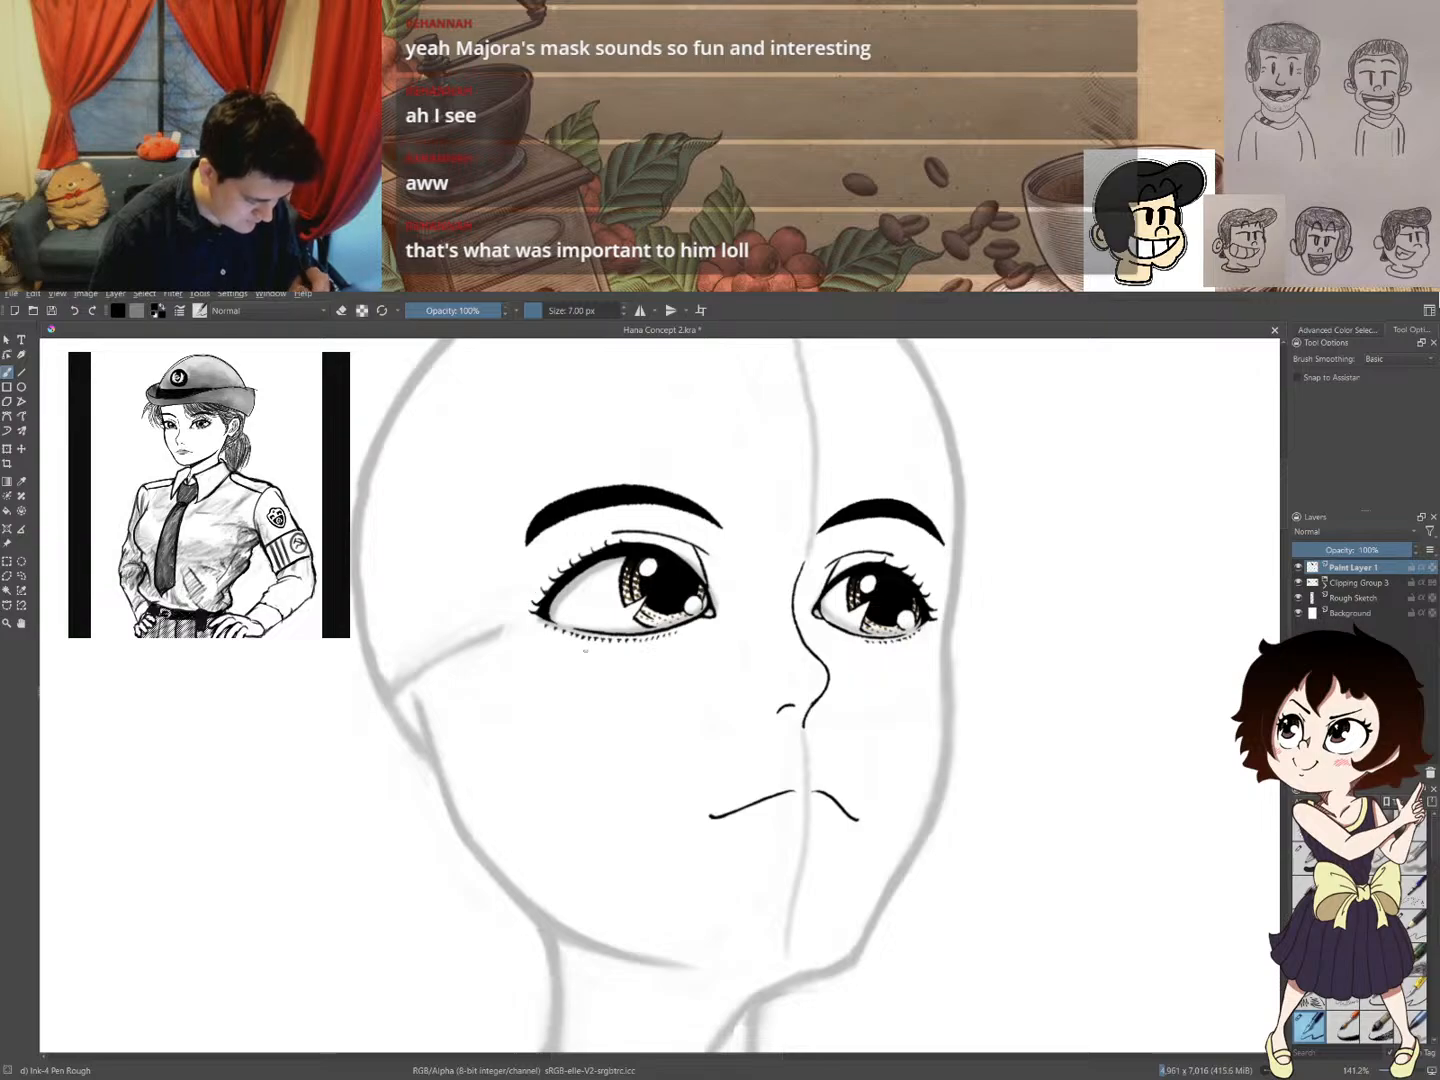
pyautogui.moveTo(675, 544); pyautogui.dragTo(577, 680)
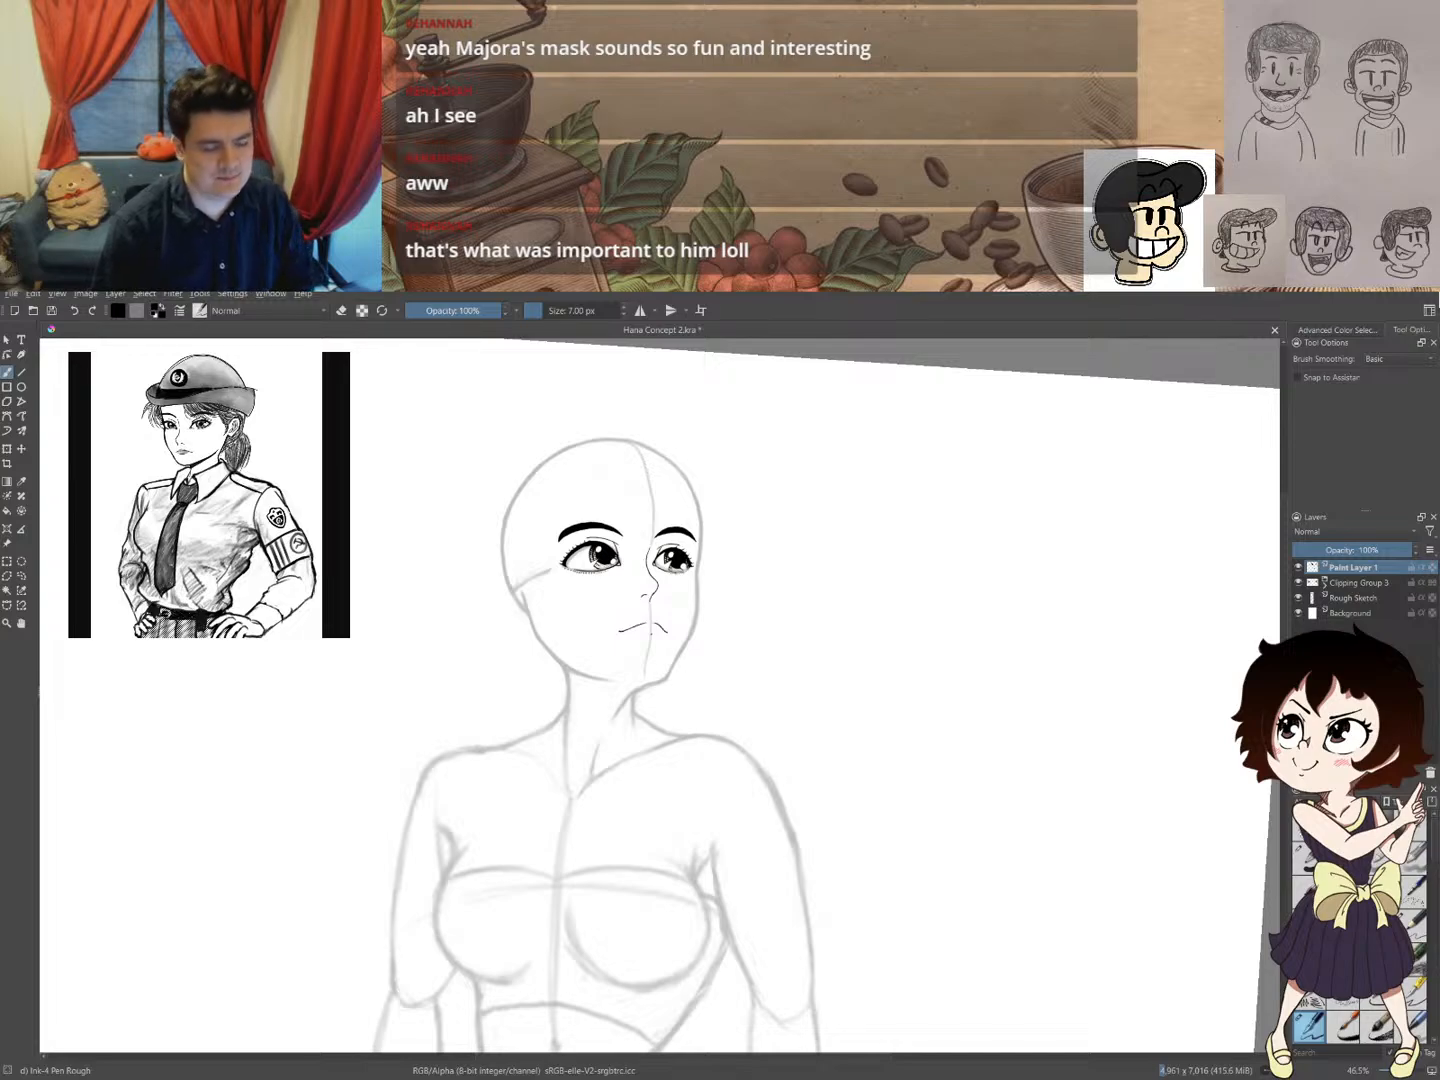
pyautogui.moveTo(635, 718); pyautogui.dragTo(693, 571)
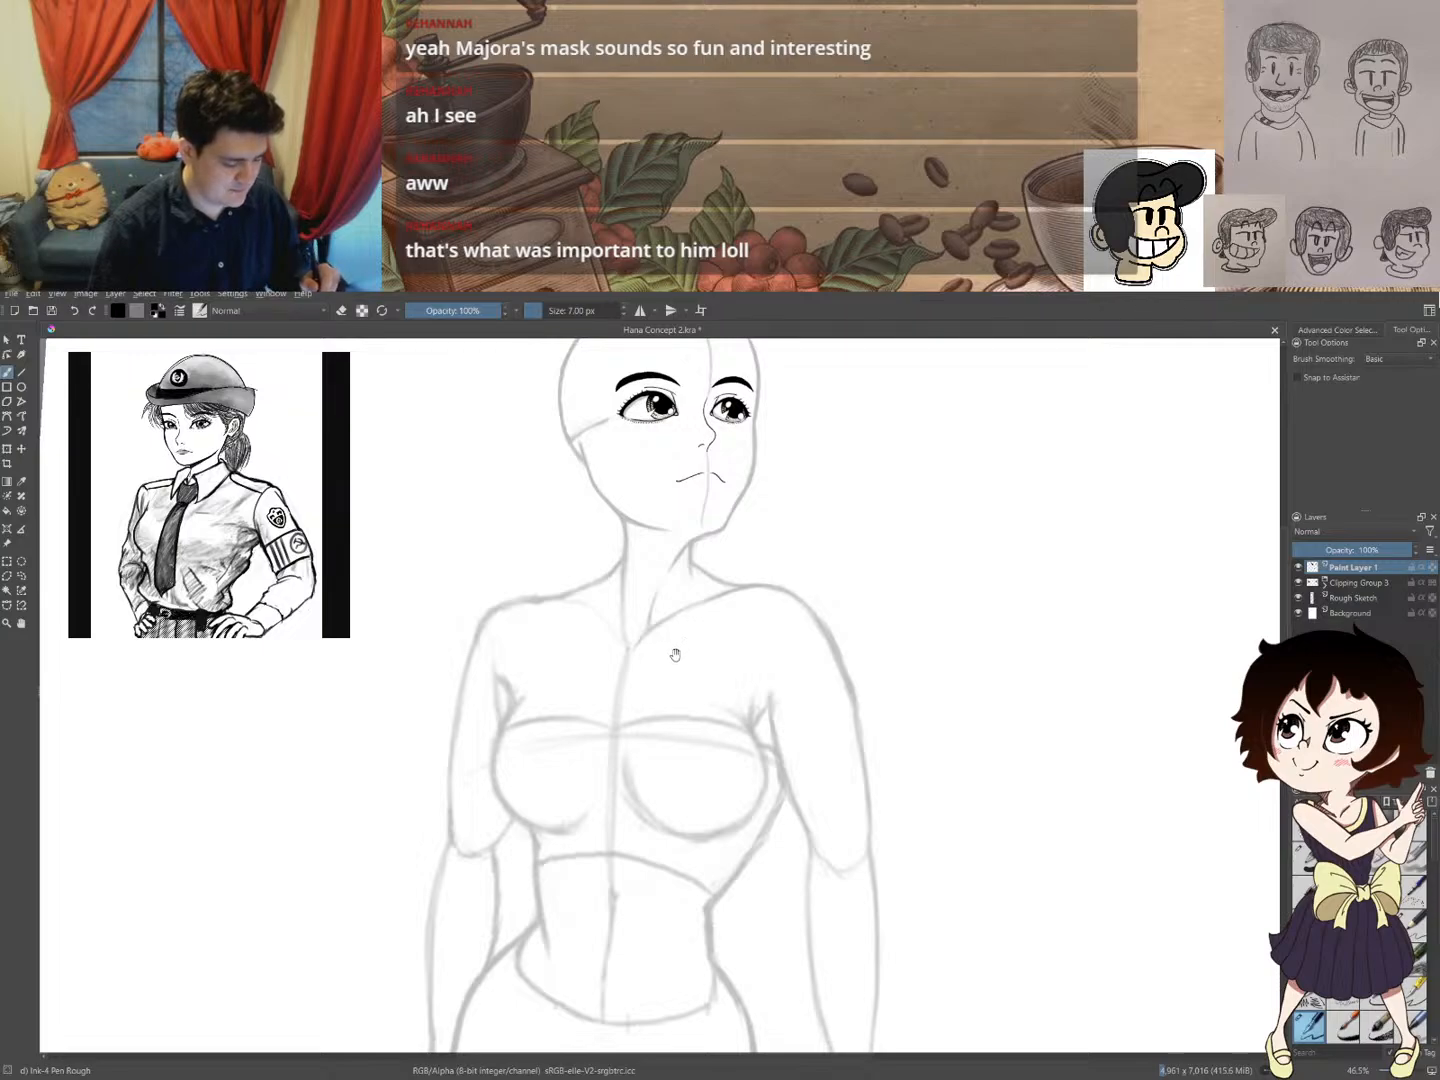
pyautogui.moveTo(681, 535); pyautogui.dragTo(750, 460)
pyautogui.moveTo(752, 461); pyautogui.dragTo(623, 792)
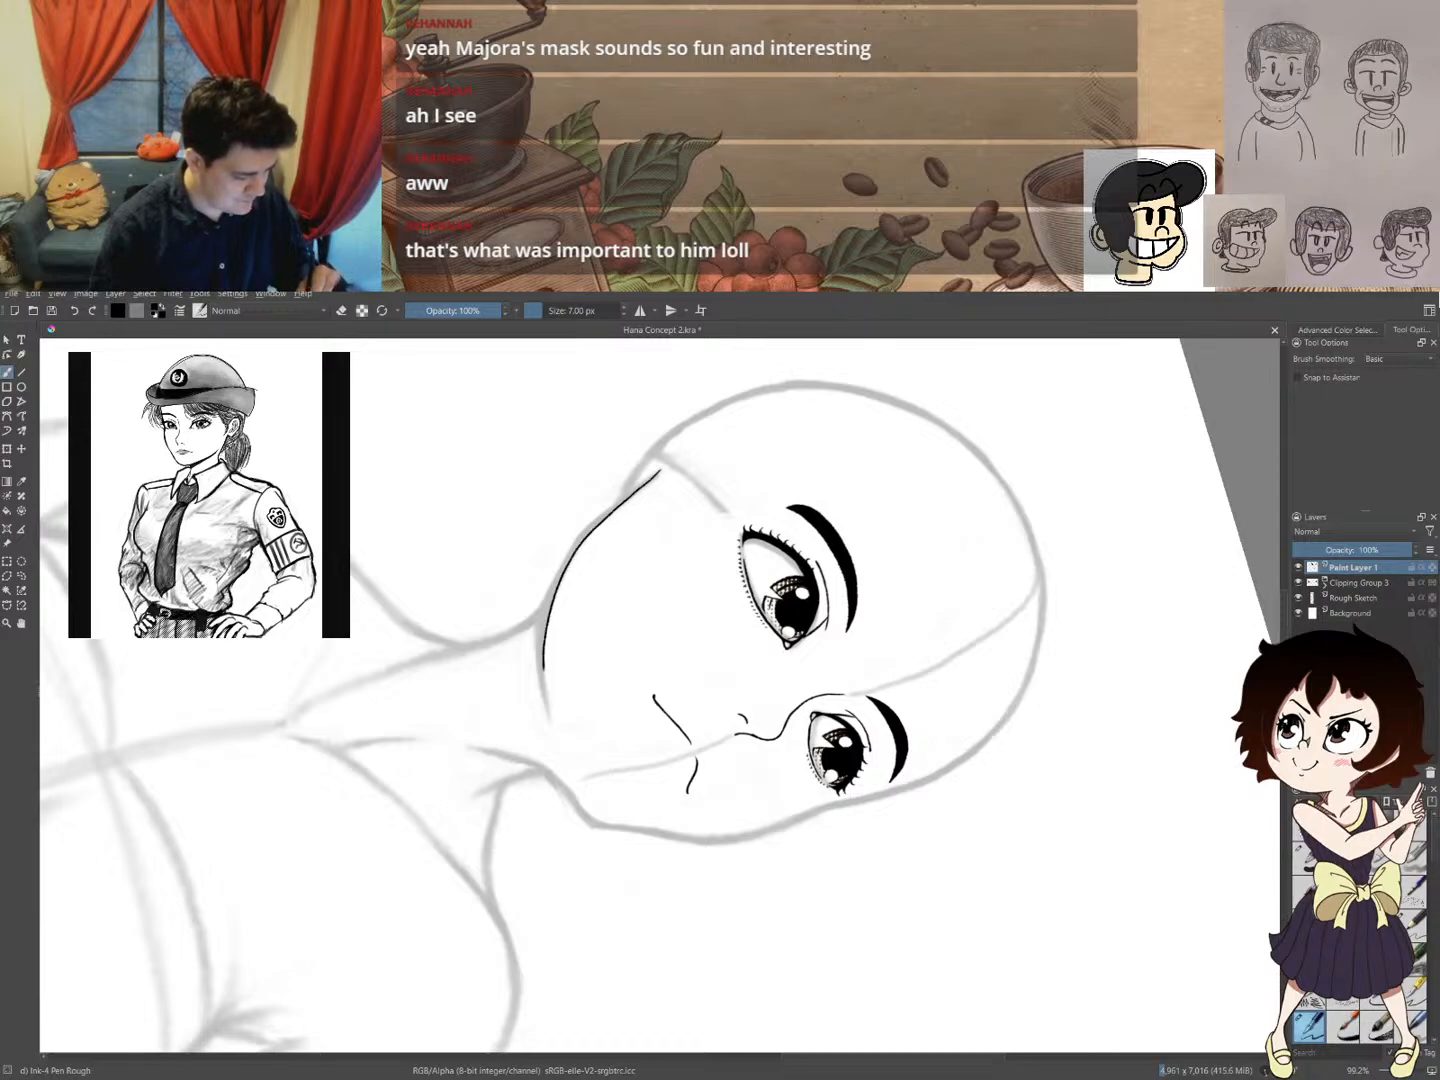
pyautogui.moveTo(542, 666); pyautogui.dragTo(549, 718)
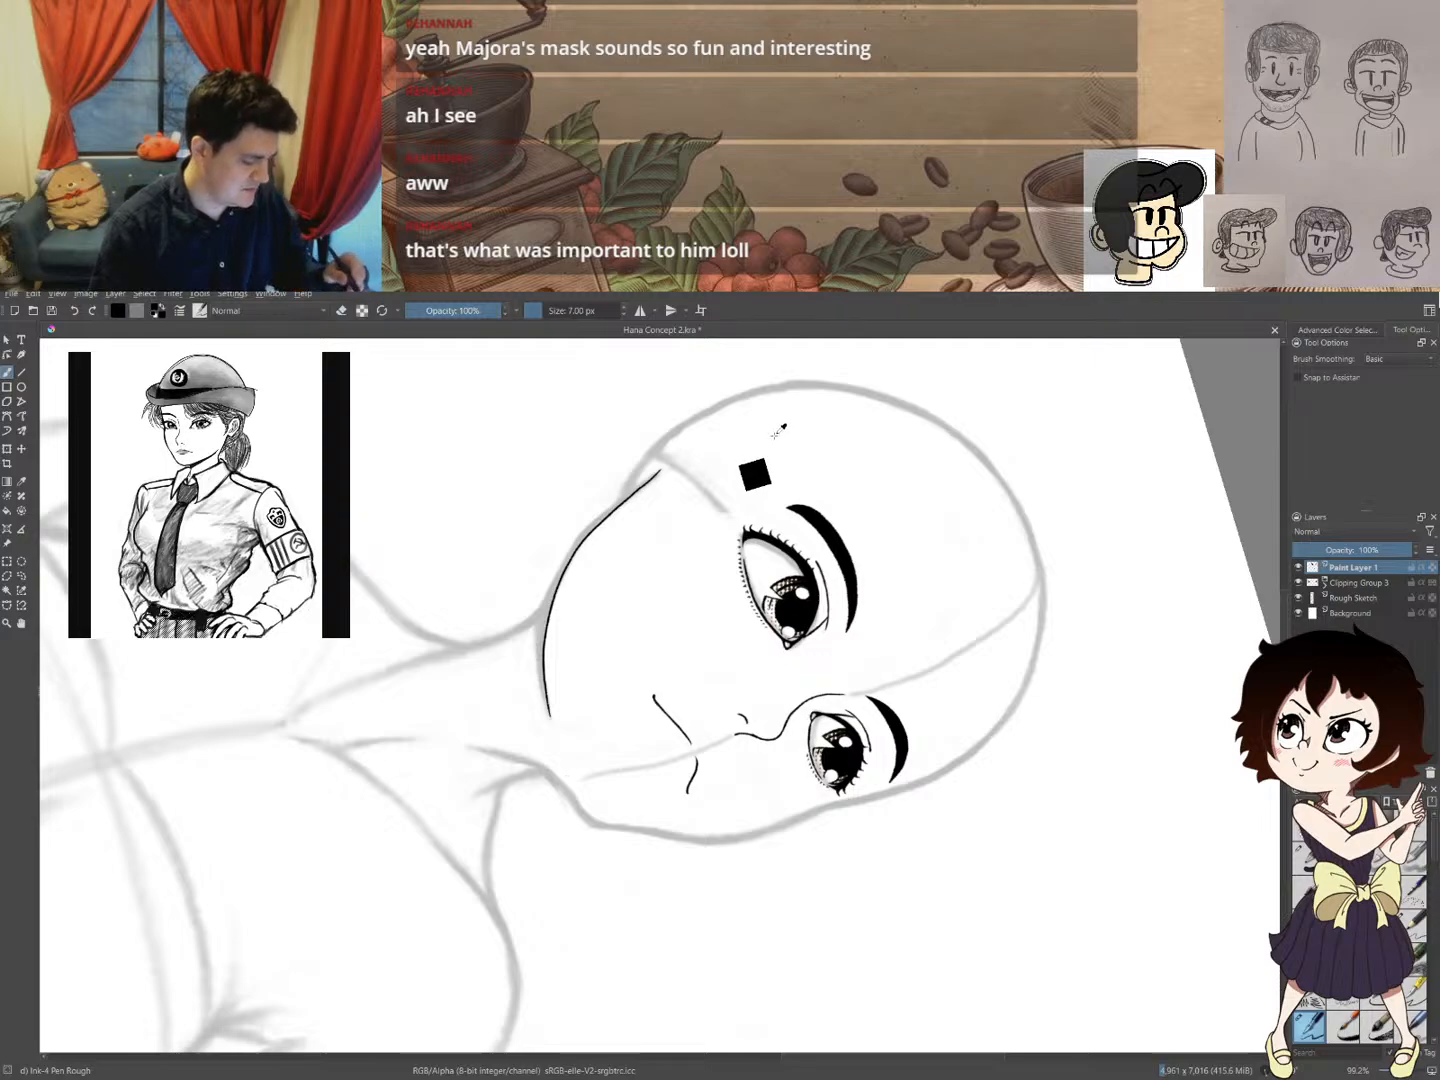
pyautogui.hotkey('ctrl', 'z')
# - Raise the Ink-4 Pen Rough size to 14 px and ink the jaw line from the ear toward the chin
pyautogui.moveTo(781, 425); pyautogui.dragTo(781, 427)
pyautogui.click(625, 309)
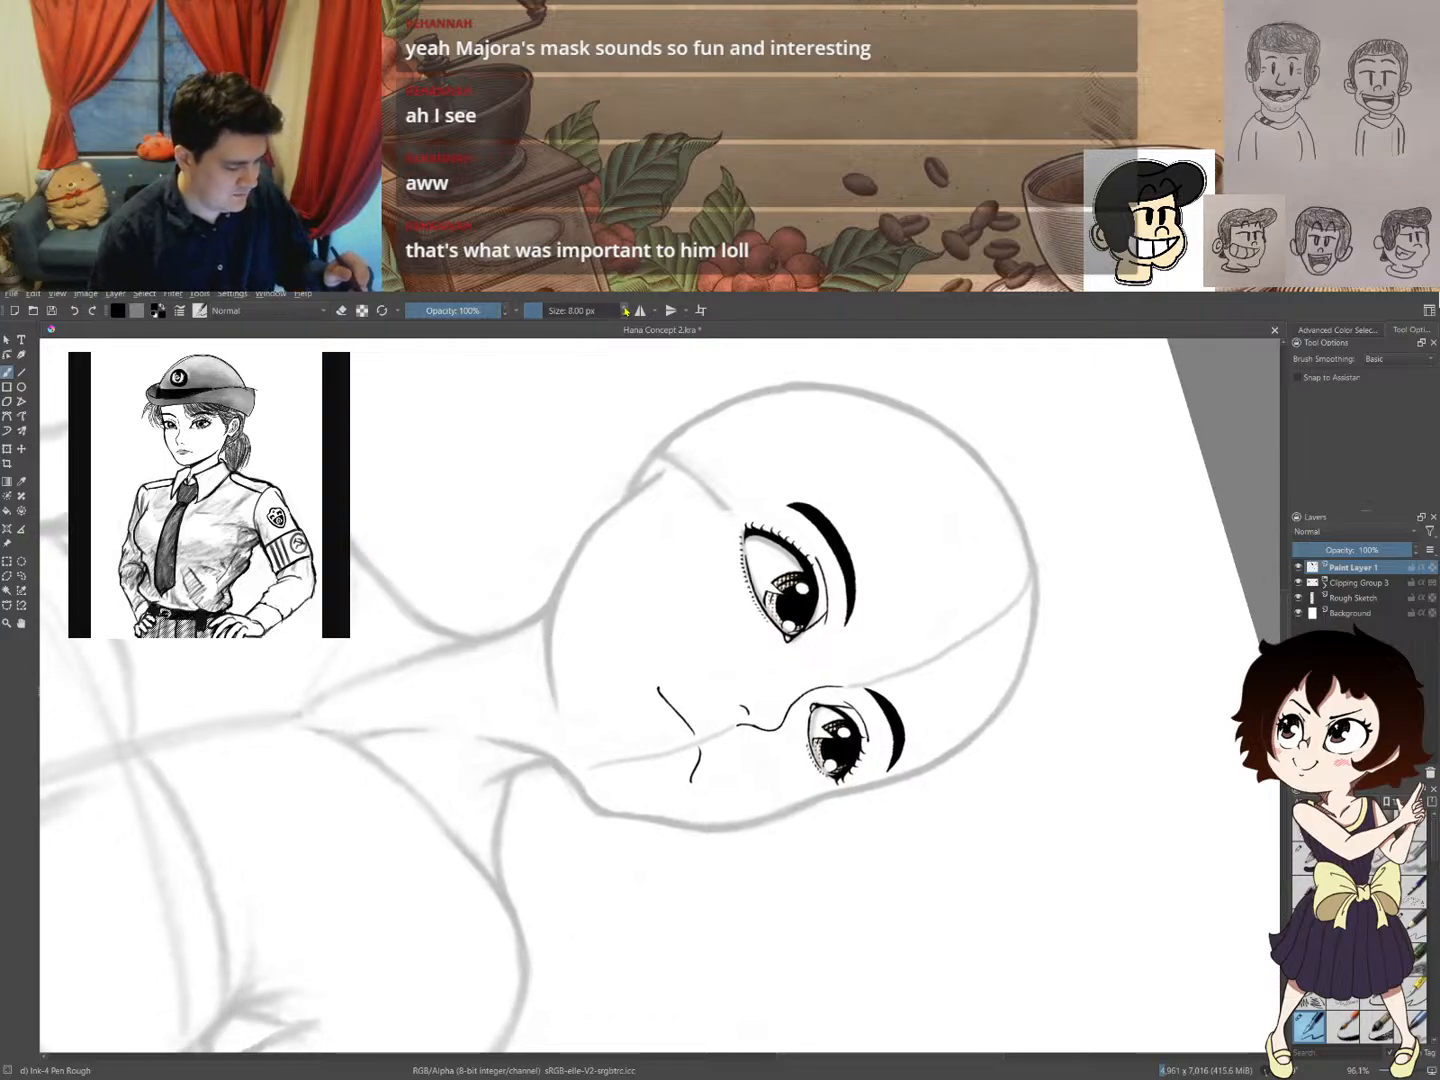
pyautogui.click(625, 309)
pyautogui.click(625, 308)
pyautogui.click(625, 309)
pyautogui.click(625, 309)
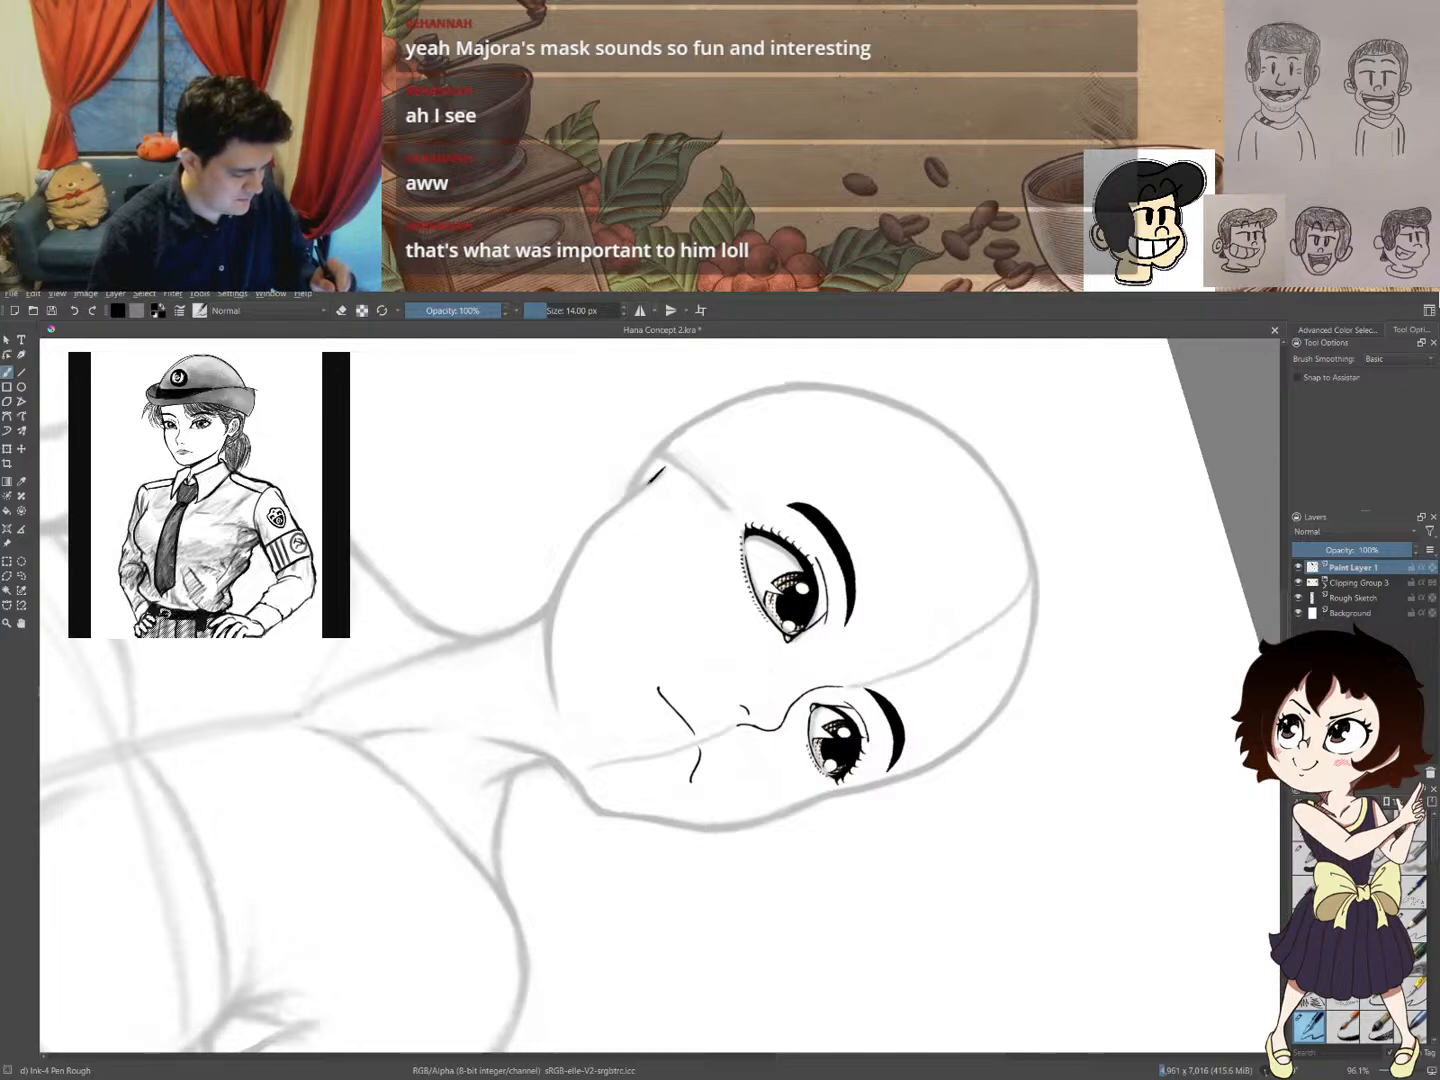
pyautogui.moveTo(627, 500)
pyautogui.mouseDown()
pyautogui.moveTo(575, 556)
pyautogui.moveTo(546, 653)
pyautogui.mouseUp()
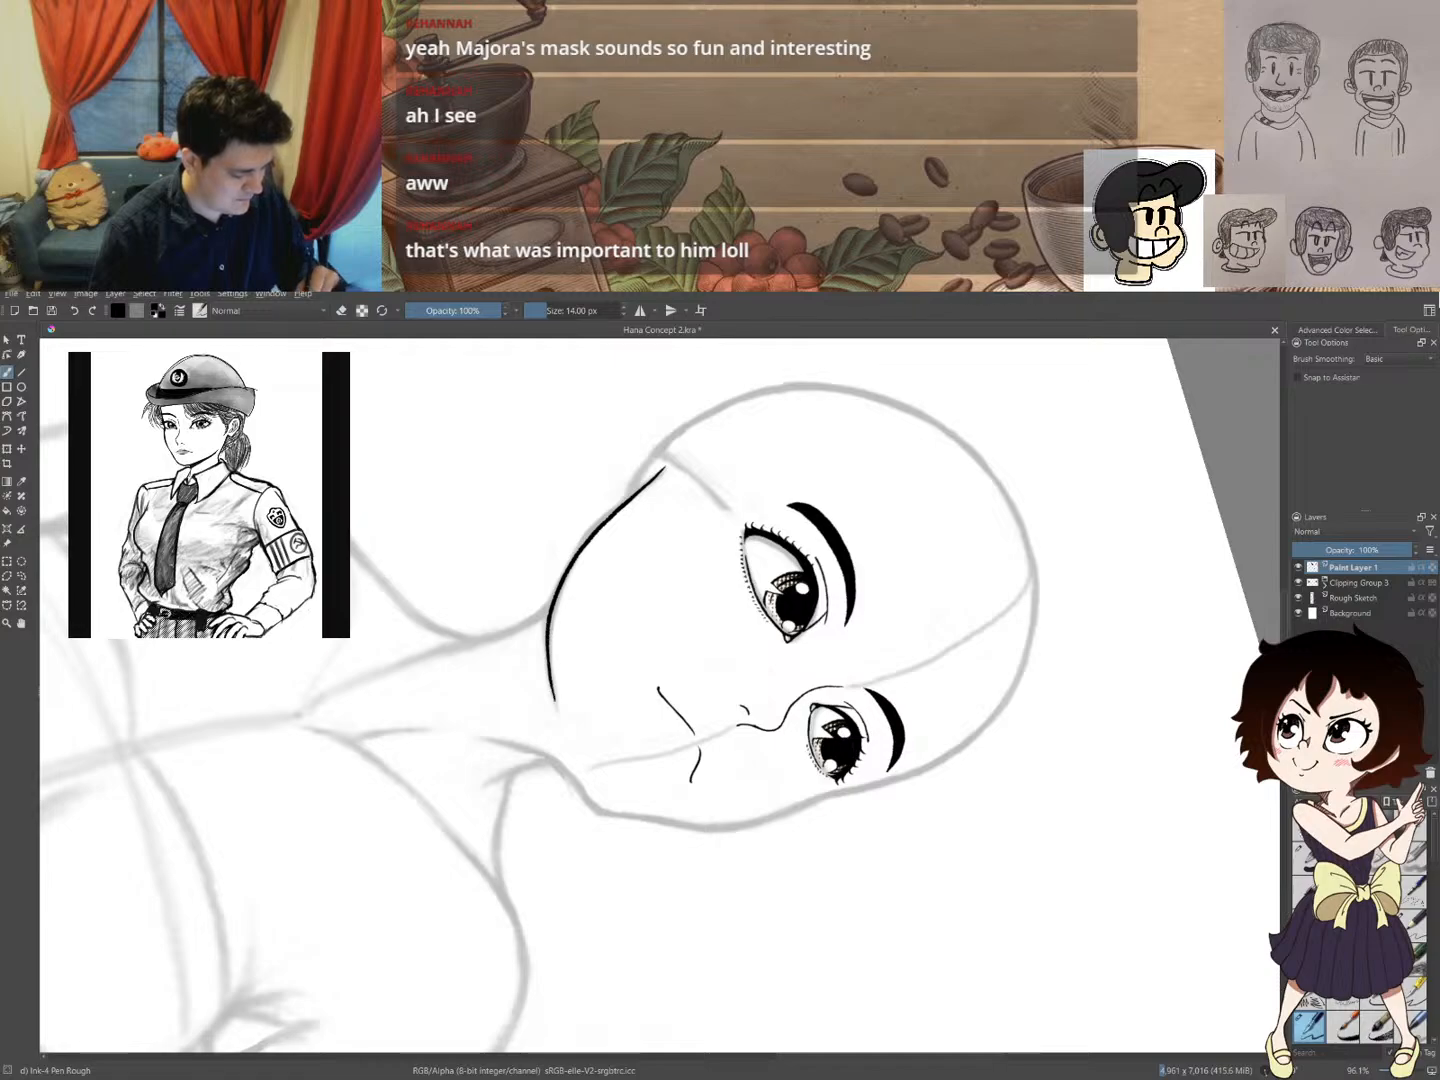
pyautogui.hotkey('ctrl', 'z')
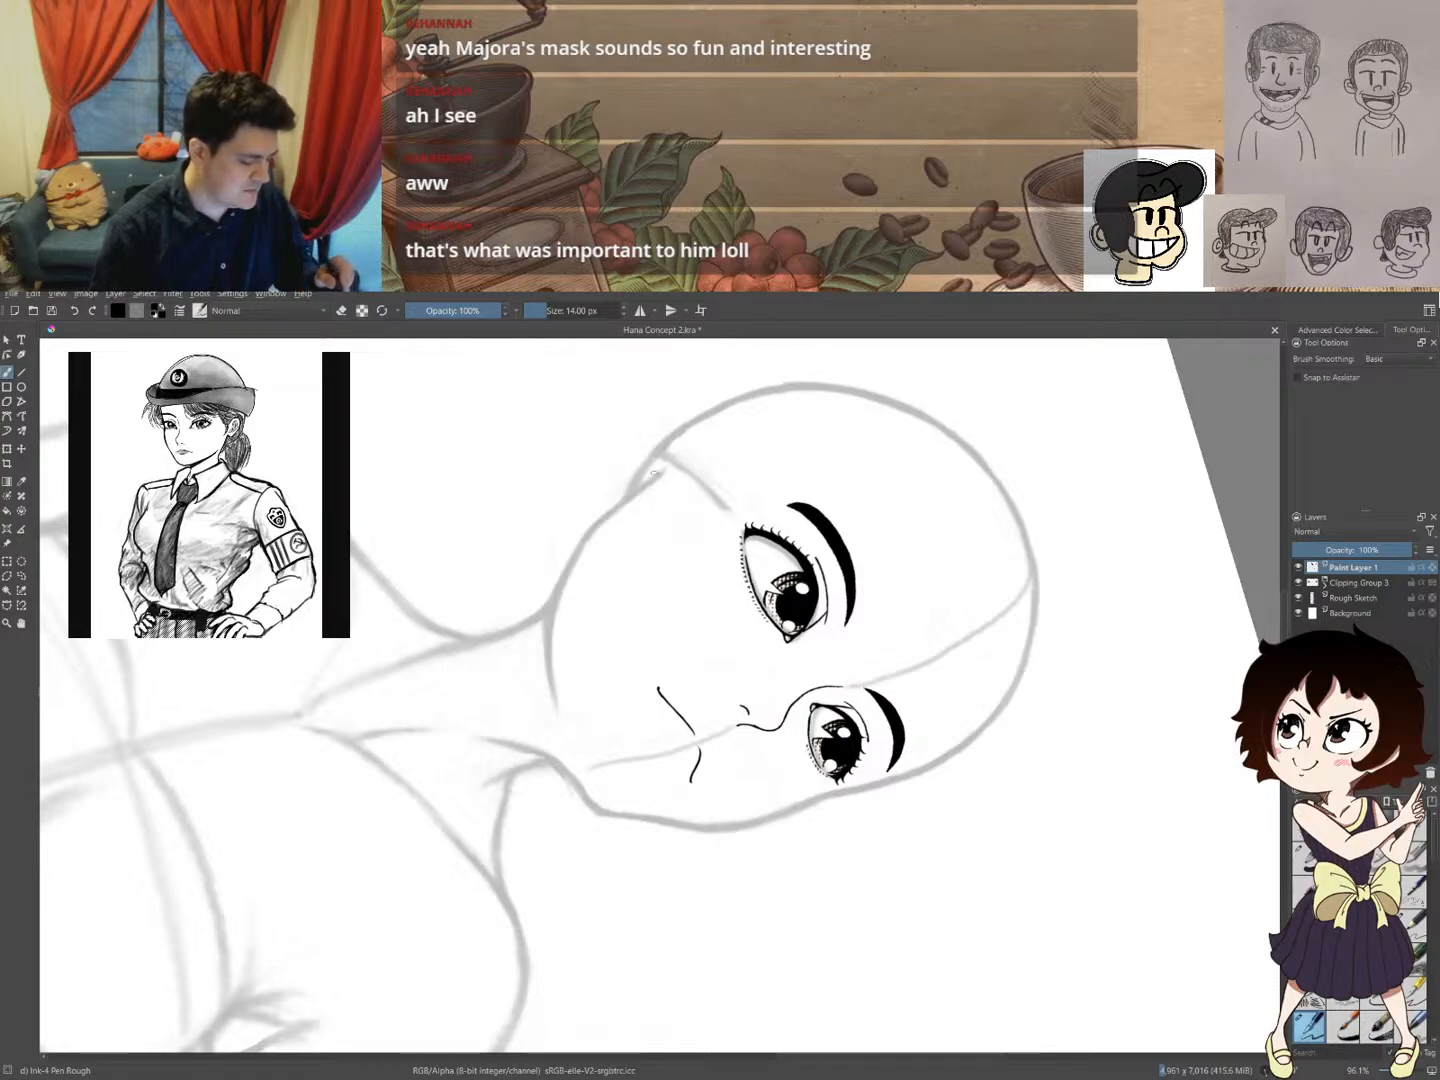
pyautogui.moveTo(659, 473)
pyautogui.mouseDown()
pyautogui.moveTo(577, 557)
pyautogui.moveTo(557, 708)
pyautogui.mouseUp()
# - Touch up the inked jaw line below the ear, alternating drawing and erasing with the 14 px ink brush
pyautogui.moveTo(702, 437); pyautogui.dragTo(509, 515)
pyautogui.press('e')
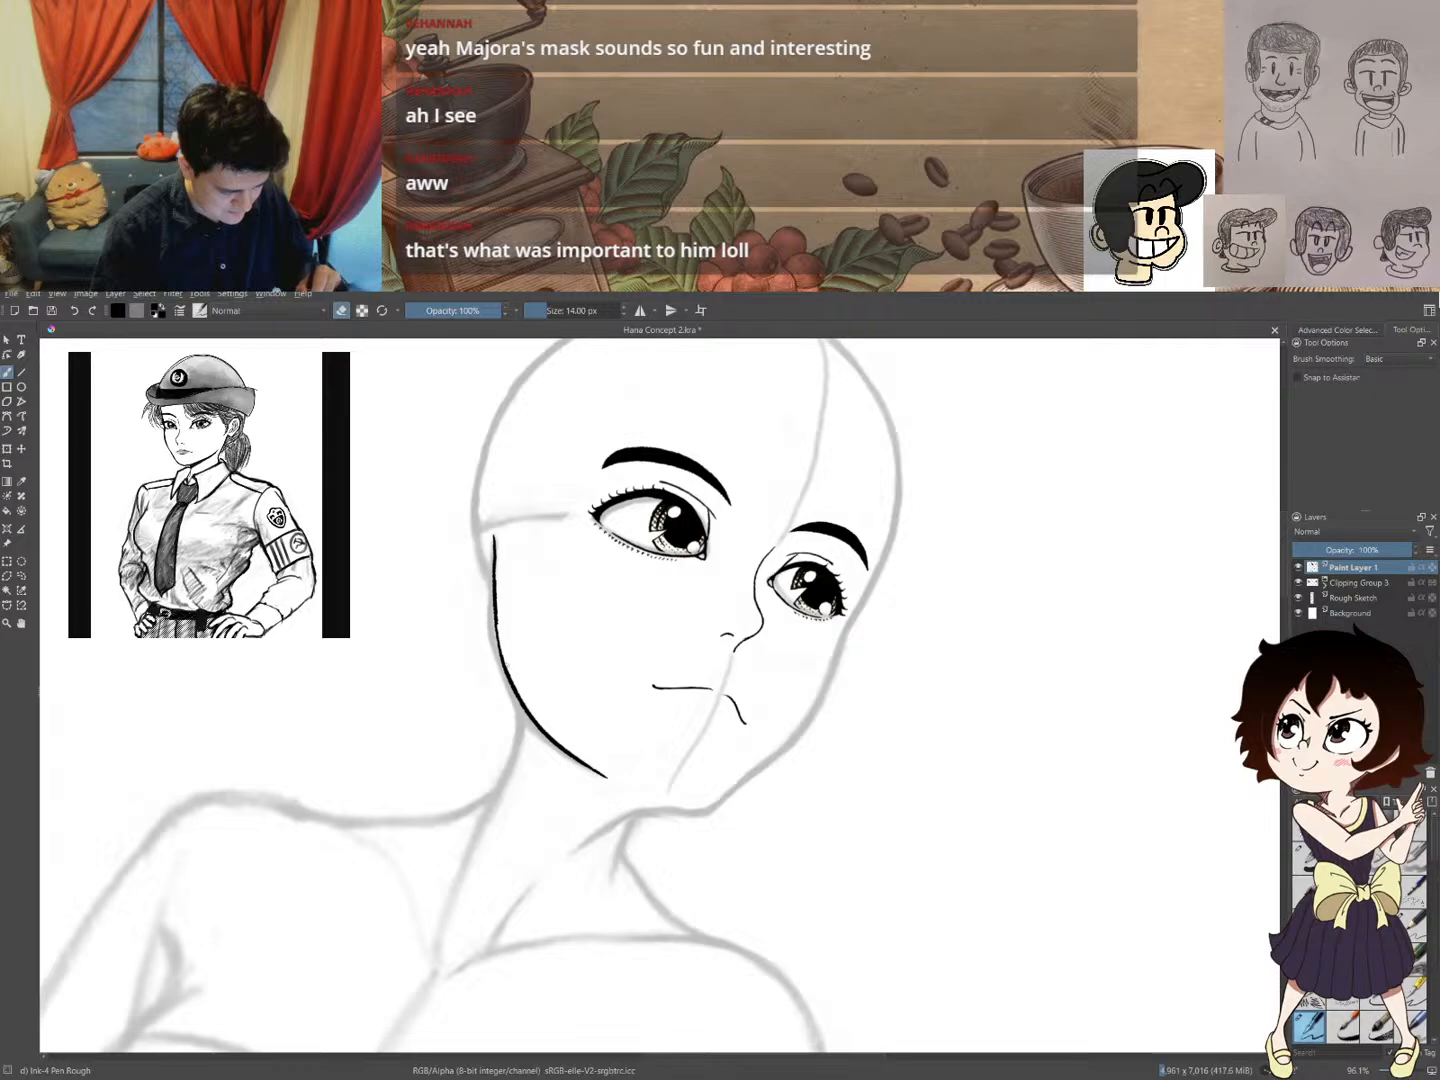
pyautogui.press('e')
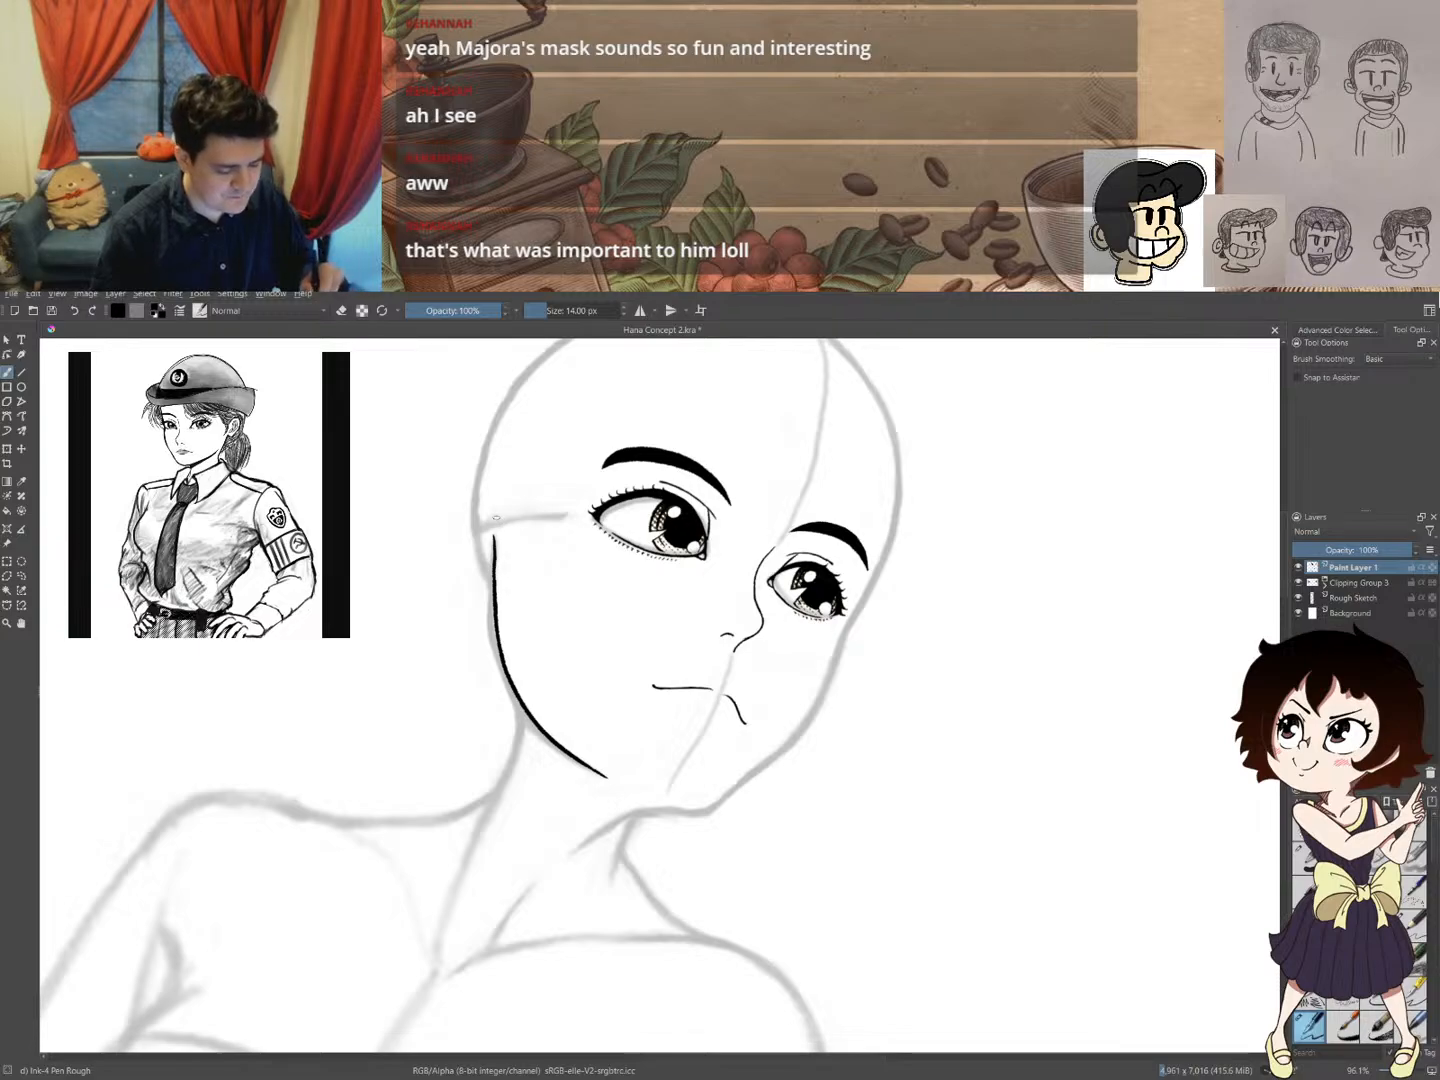
pyautogui.press('e')
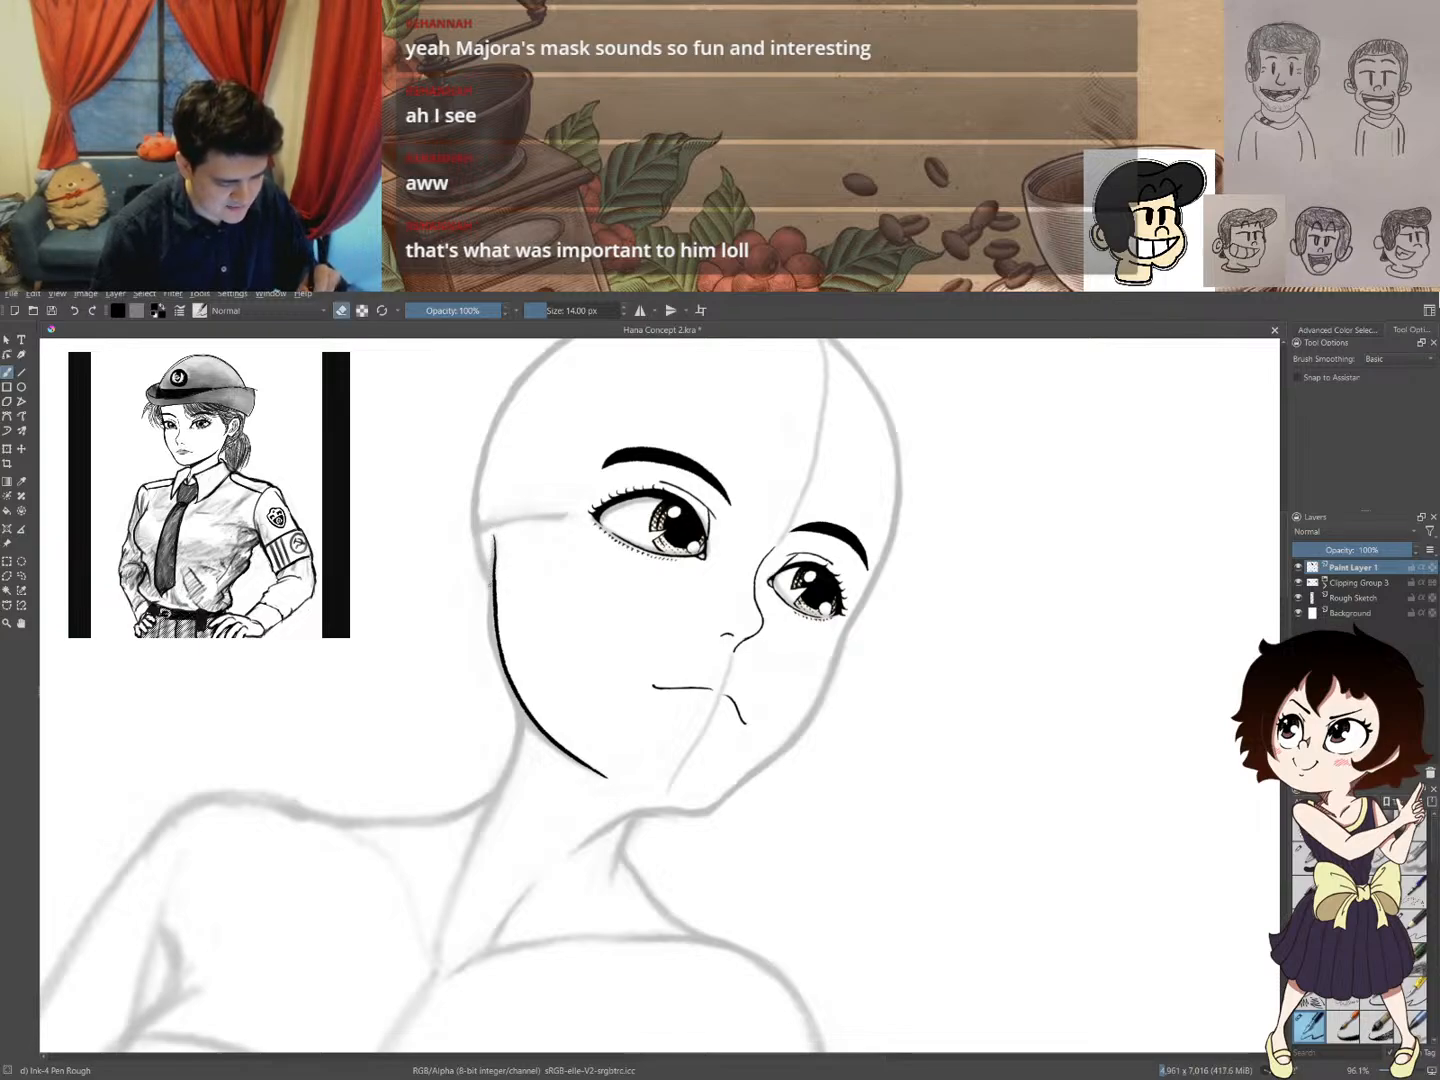
pyautogui.press('e')
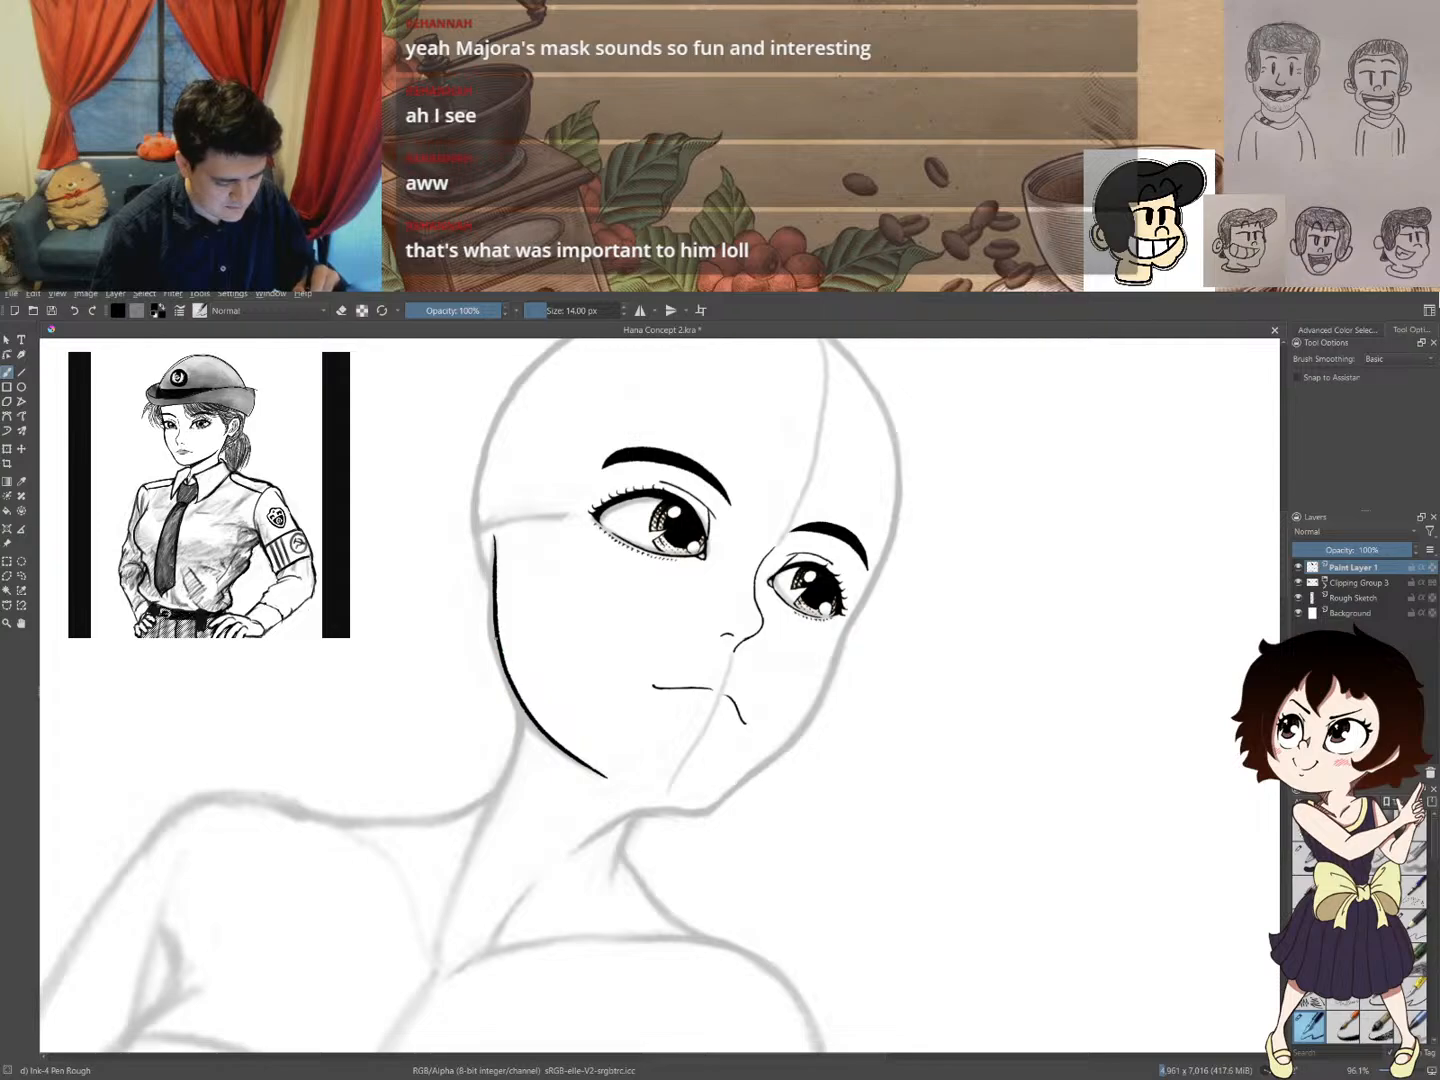
pyautogui.press('e')
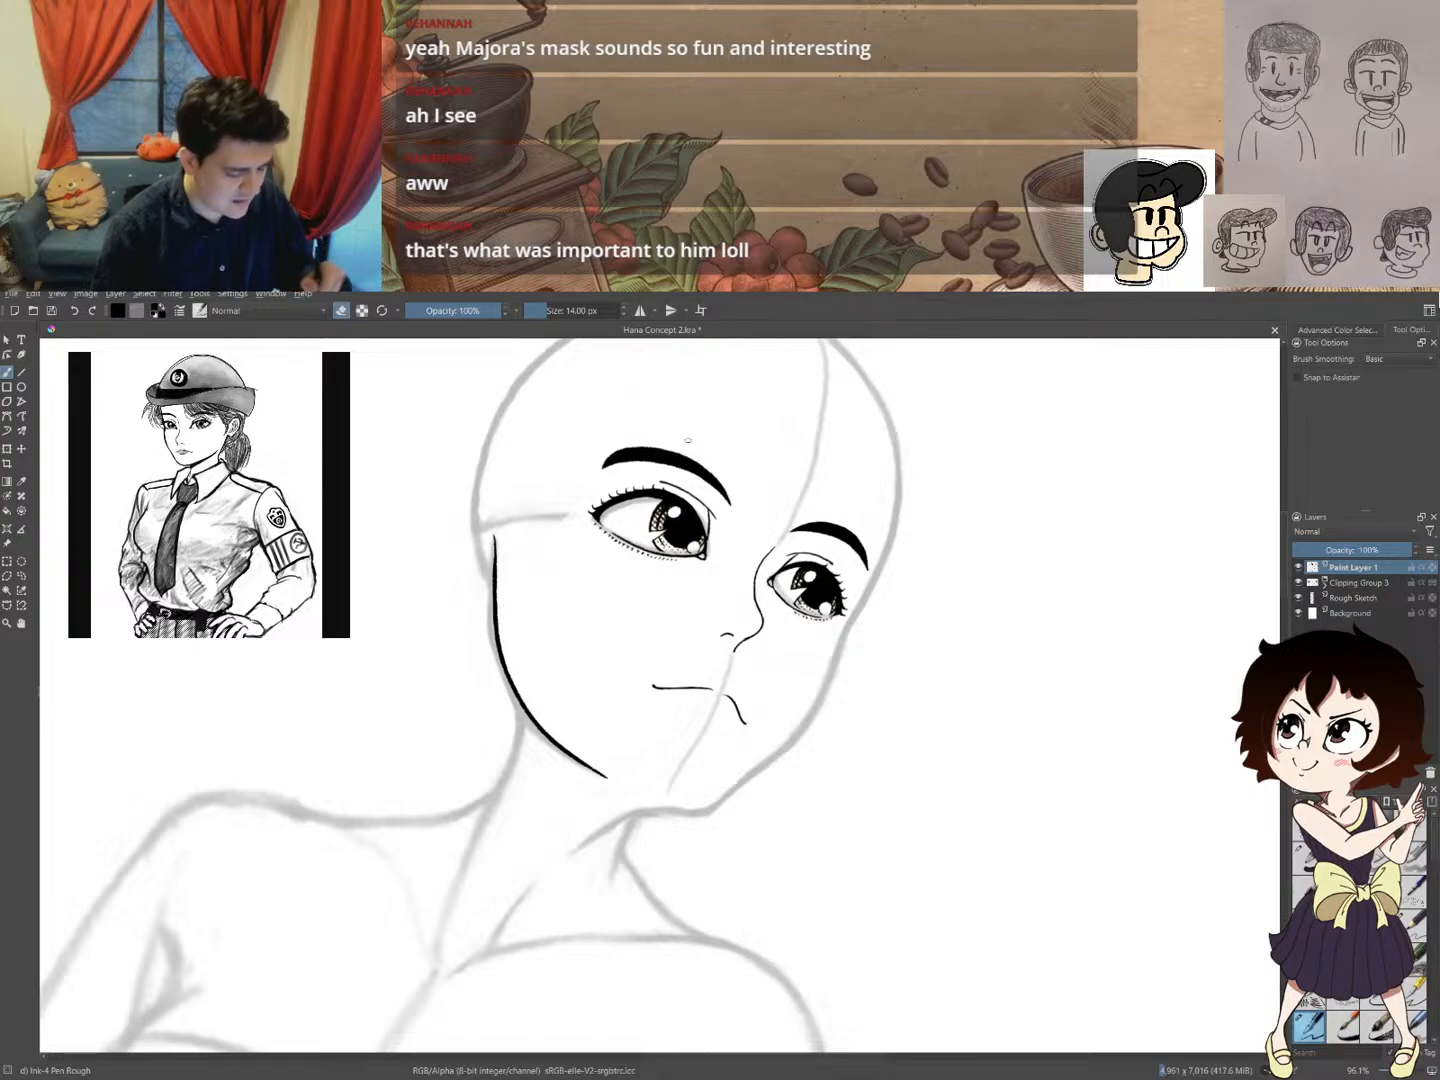
# - Ink the contour from the neck under the chin and up the far cheek to beside the eye
pyautogui.moveTo(886, 601); pyautogui.dragTo(691, 675)
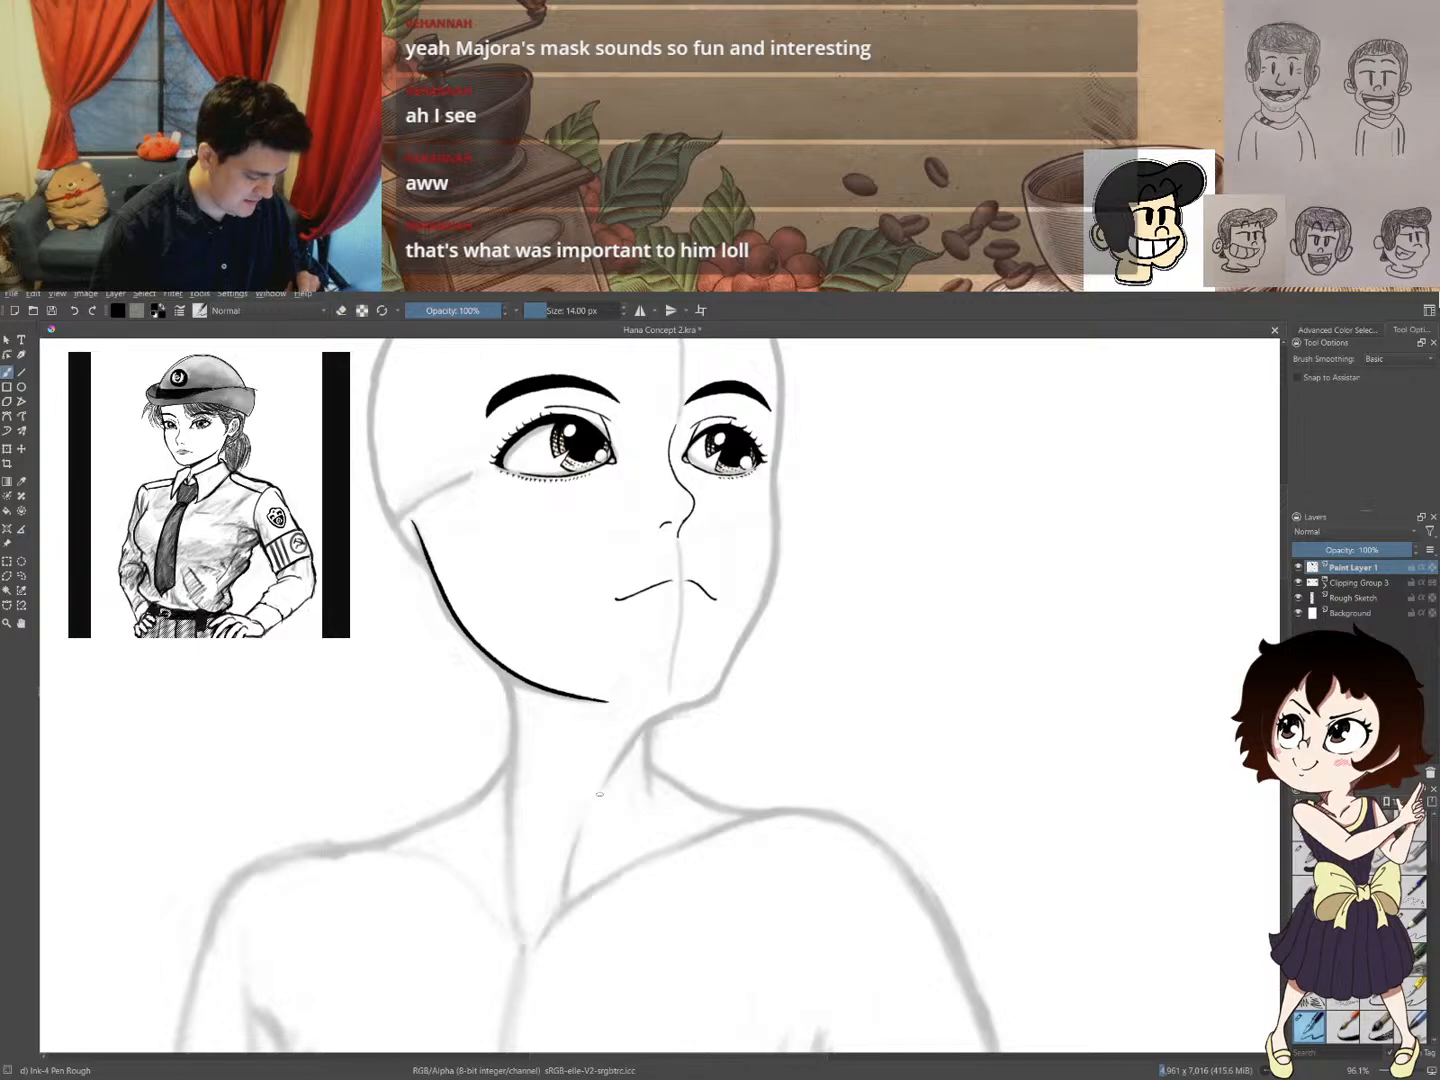
pyautogui.hotkey('ctrl', 'z')
pyautogui.moveTo(606, 781)
pyautogui.mouseDown()
pyautogui.moveTo(649, 718)
pyautogui.moveTo(721, 688)
pyautogui.moveTo(772, 573)
pyautogui.moveTo(778, 417)
pyautogui.mouseUp()
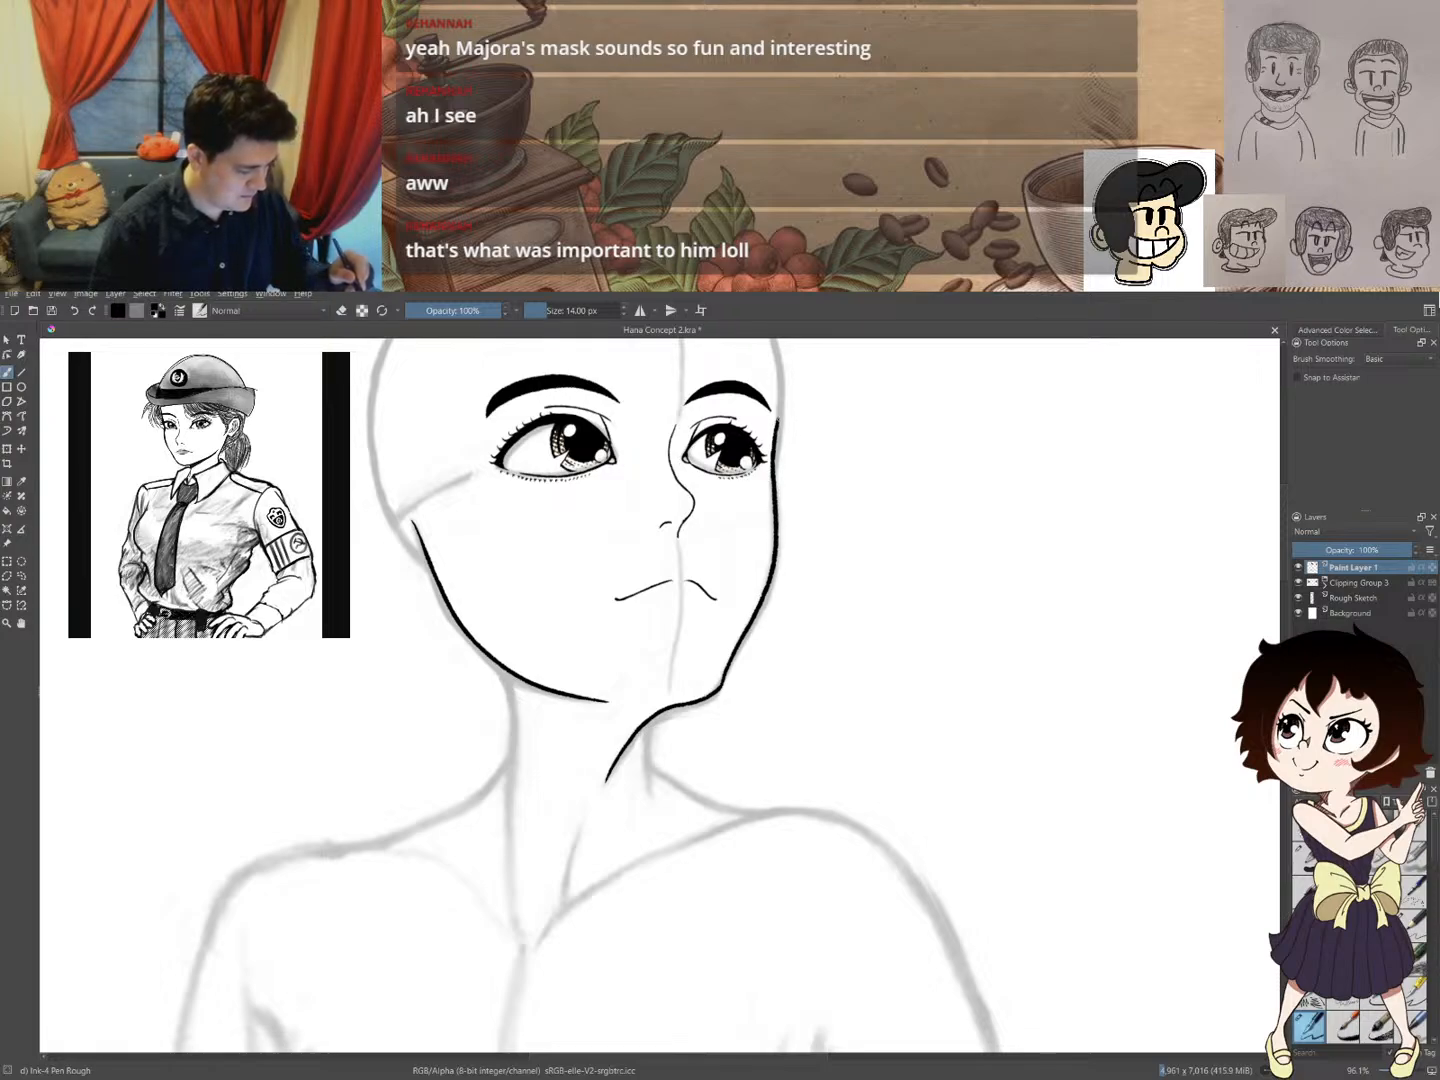
# - Scribble a test line beside the face with the 14 px Ink-4 Pen Rough to inspect its edge texture, and undo it
pyautogui.moveTo(775, 535); pyautogui.dragTo(688, 670)
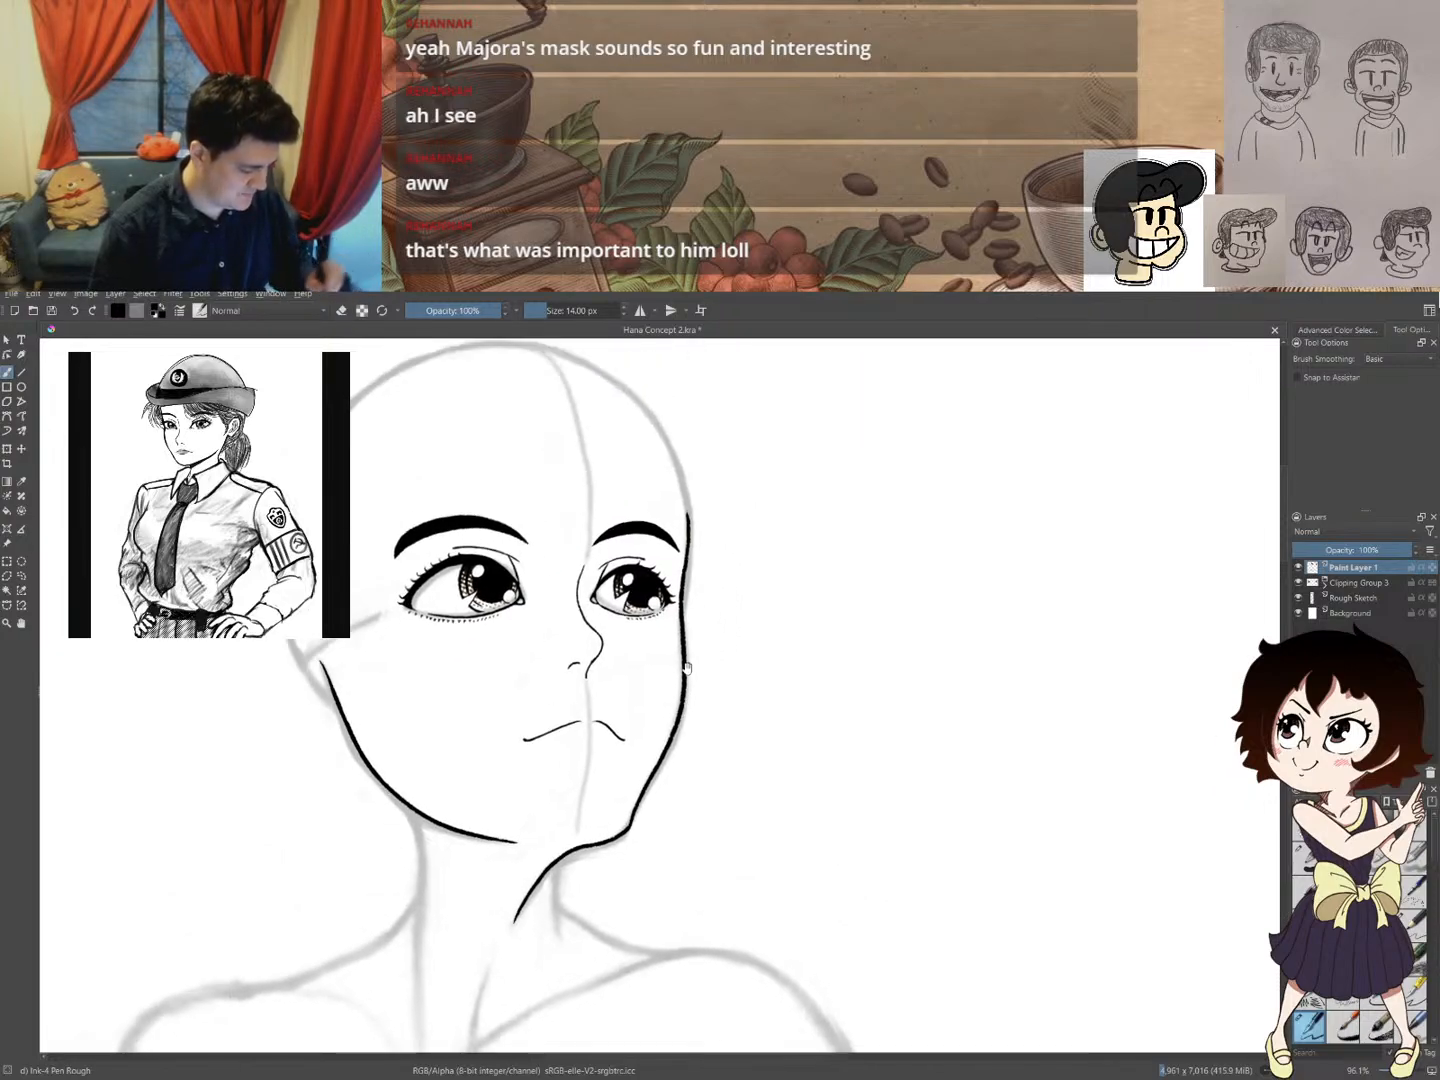
pyautogui.moveTo(696, 590); pyautogui.dragTo(748, 527)
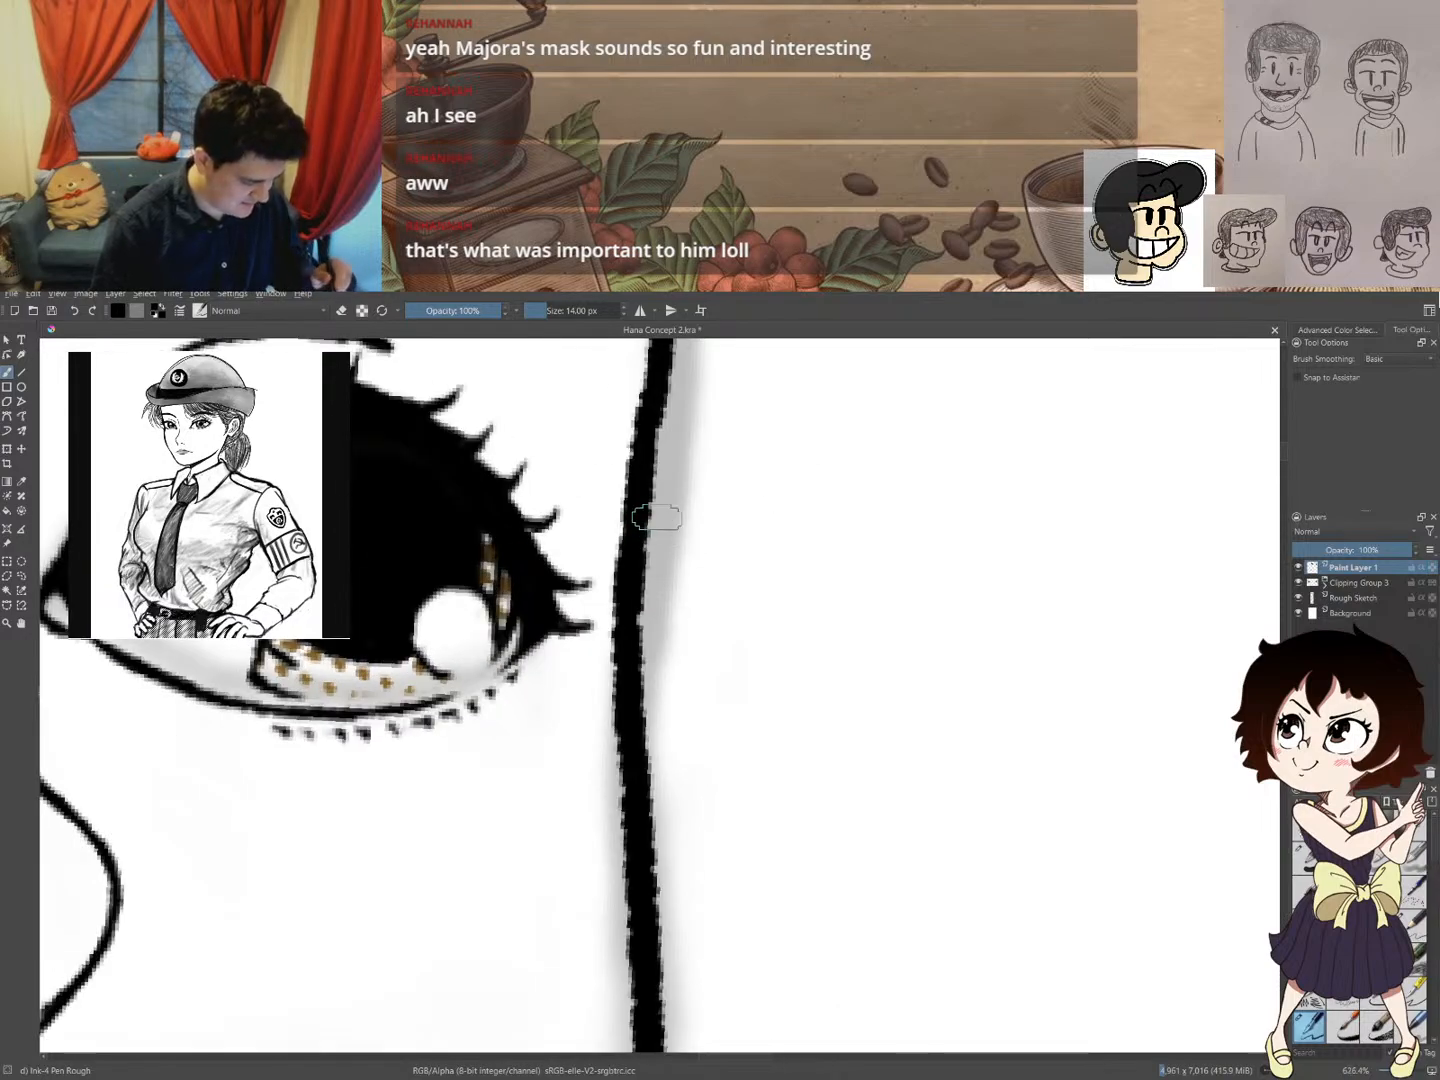
pyautogui.moveTo(596, 560); pyautogui.dragTo(646, 509)
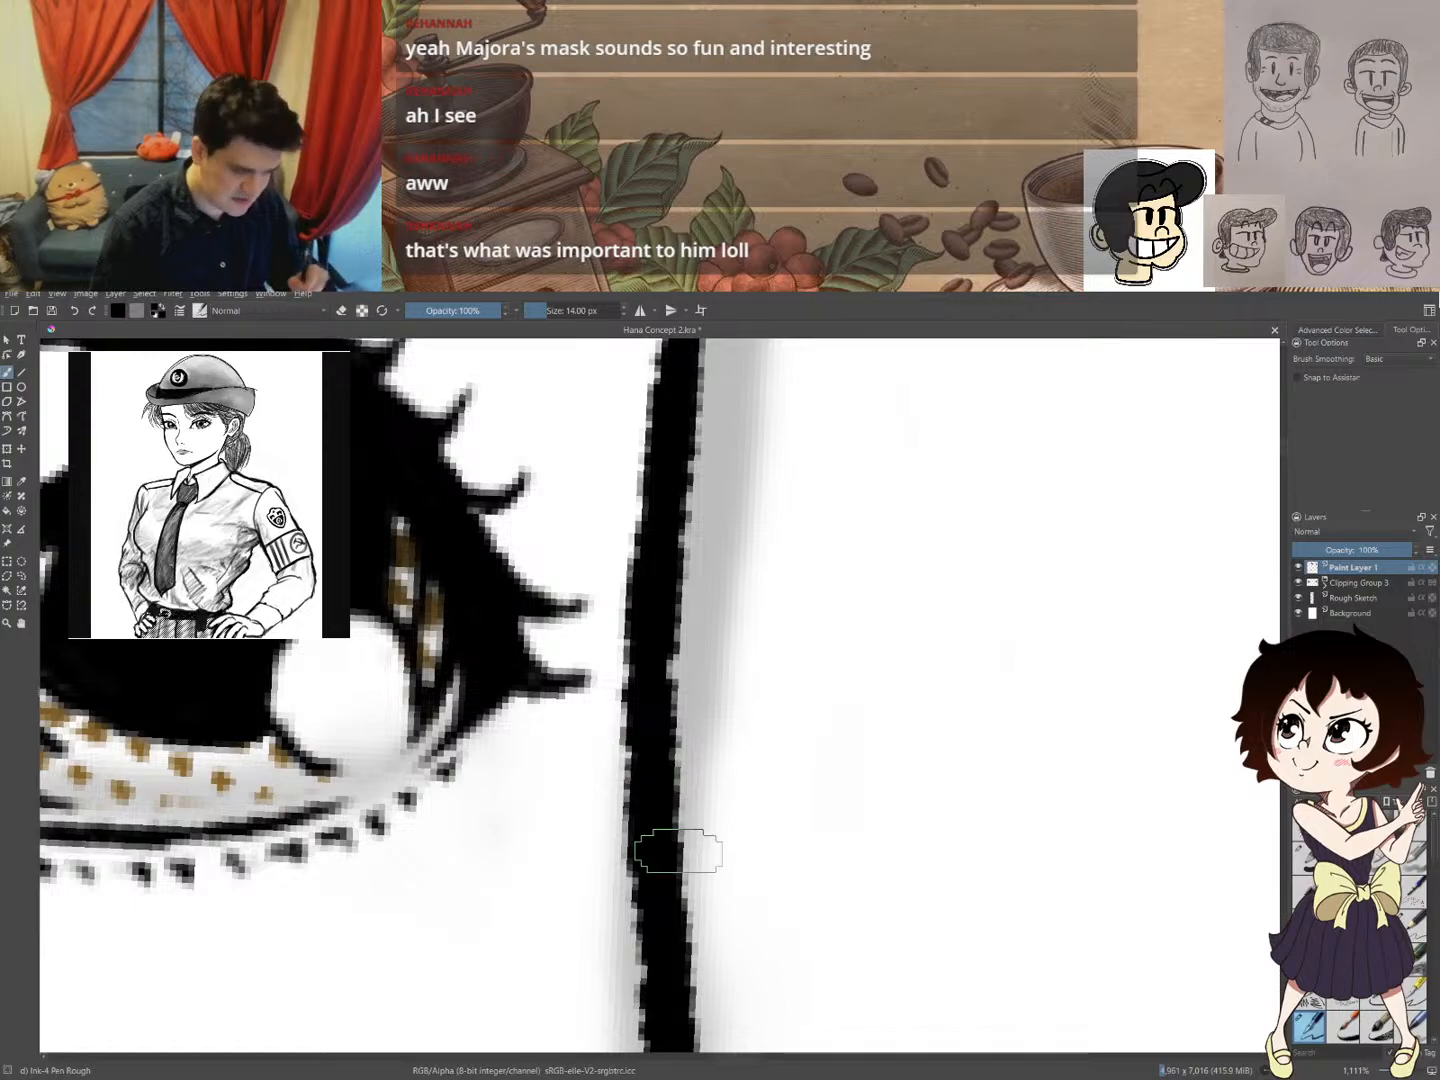
pyautogui.moveTo(824, 545)
pyautogui.mouseDown()
pyautogui.moveTo(742, 612)
pyautogui.moveTo(745, 638)
pyautogui.moveTo(759, 581)
pyautogui.moveTo(749, 675)
pyautogui.moveTo(725, 638)
pyautogui.mouseUp()
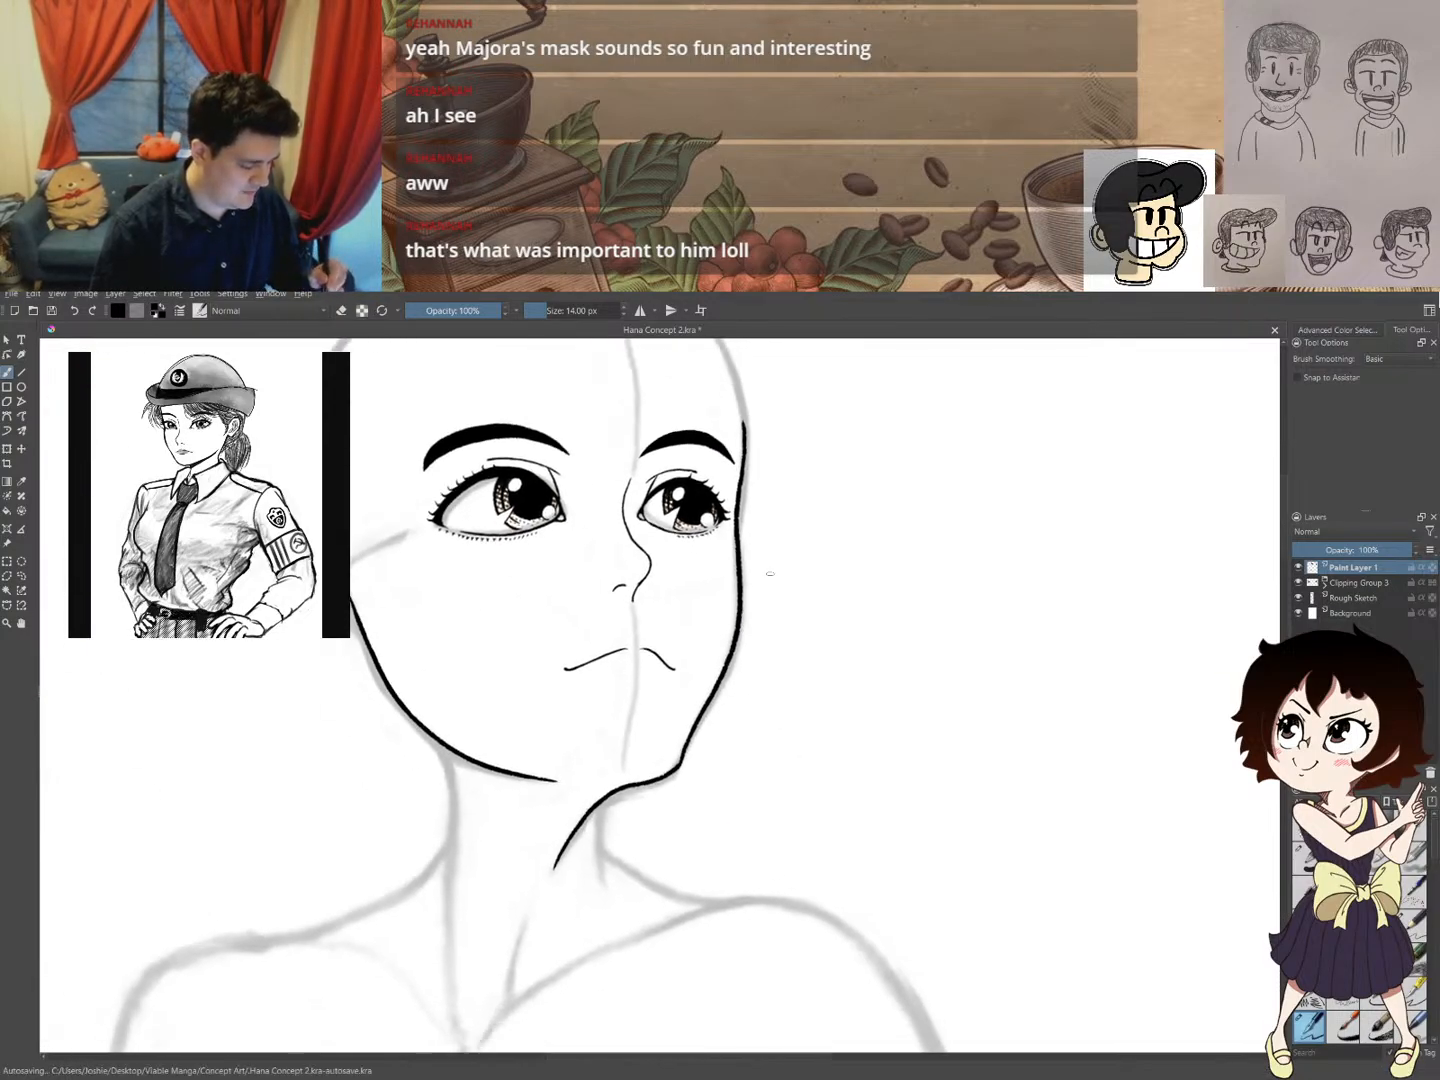
pyautogui.moveTo(874, 517)
pyautogui.mouseDown()
pyautogui.moveTo(838, 662)
pyautogui.moveTo(949, 810)
pyautogui.moveTo(1005, 805)
pyautogui.mouseUp()
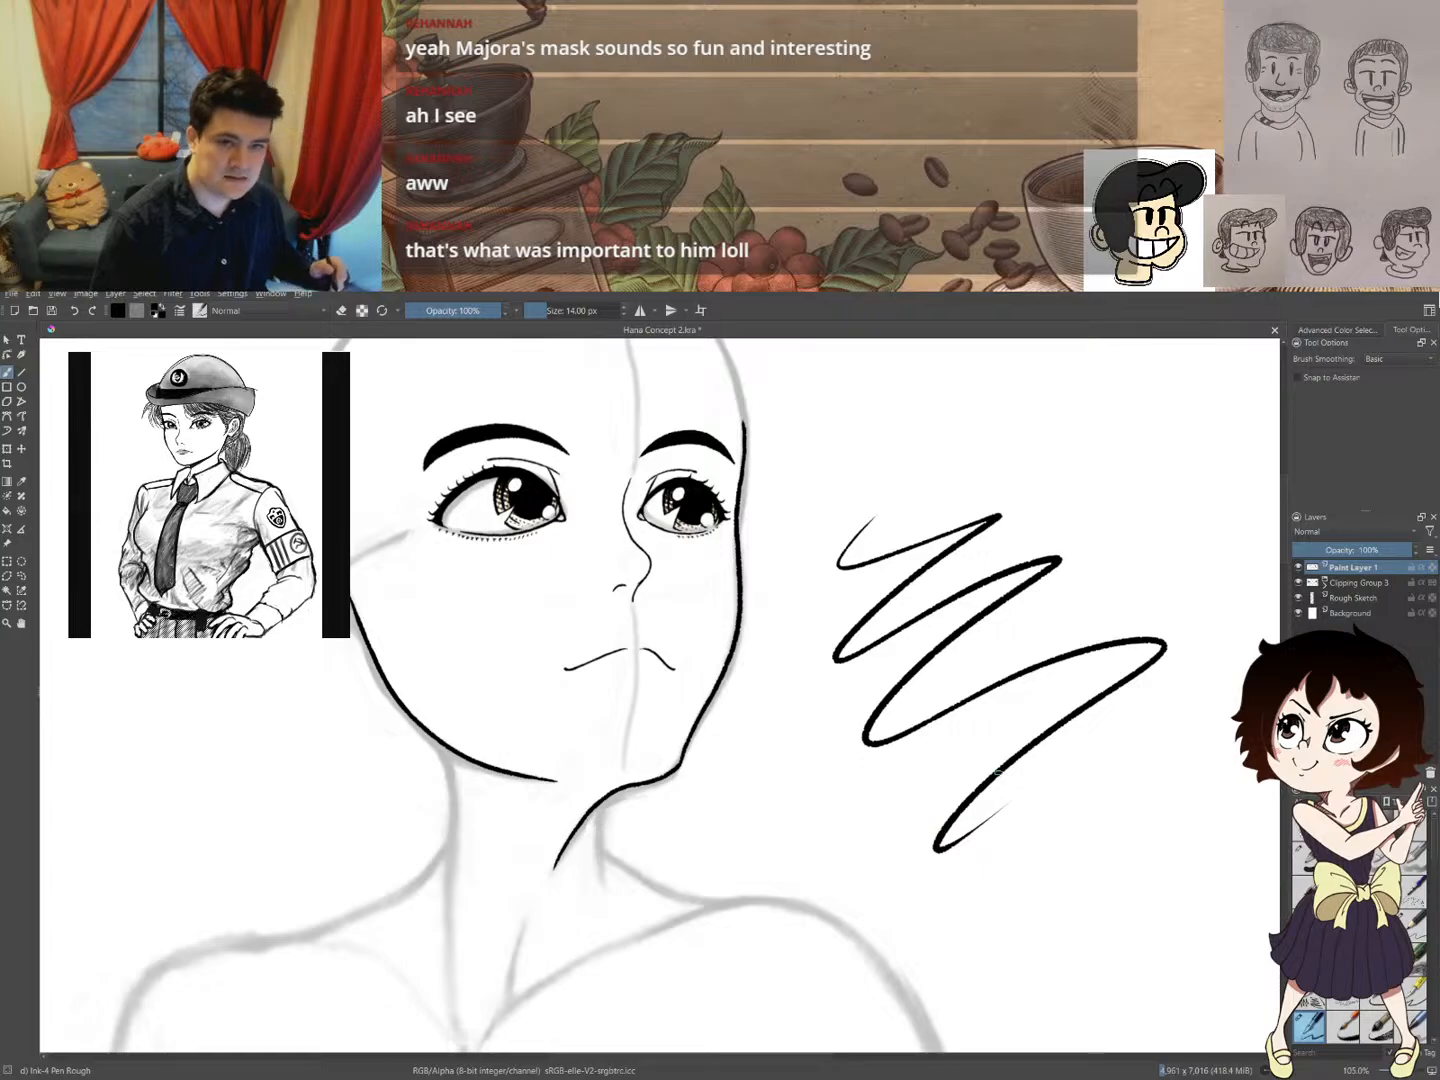
pyautogui.moveTo(935, 636); pyautogui.dragTo(1102, 546)
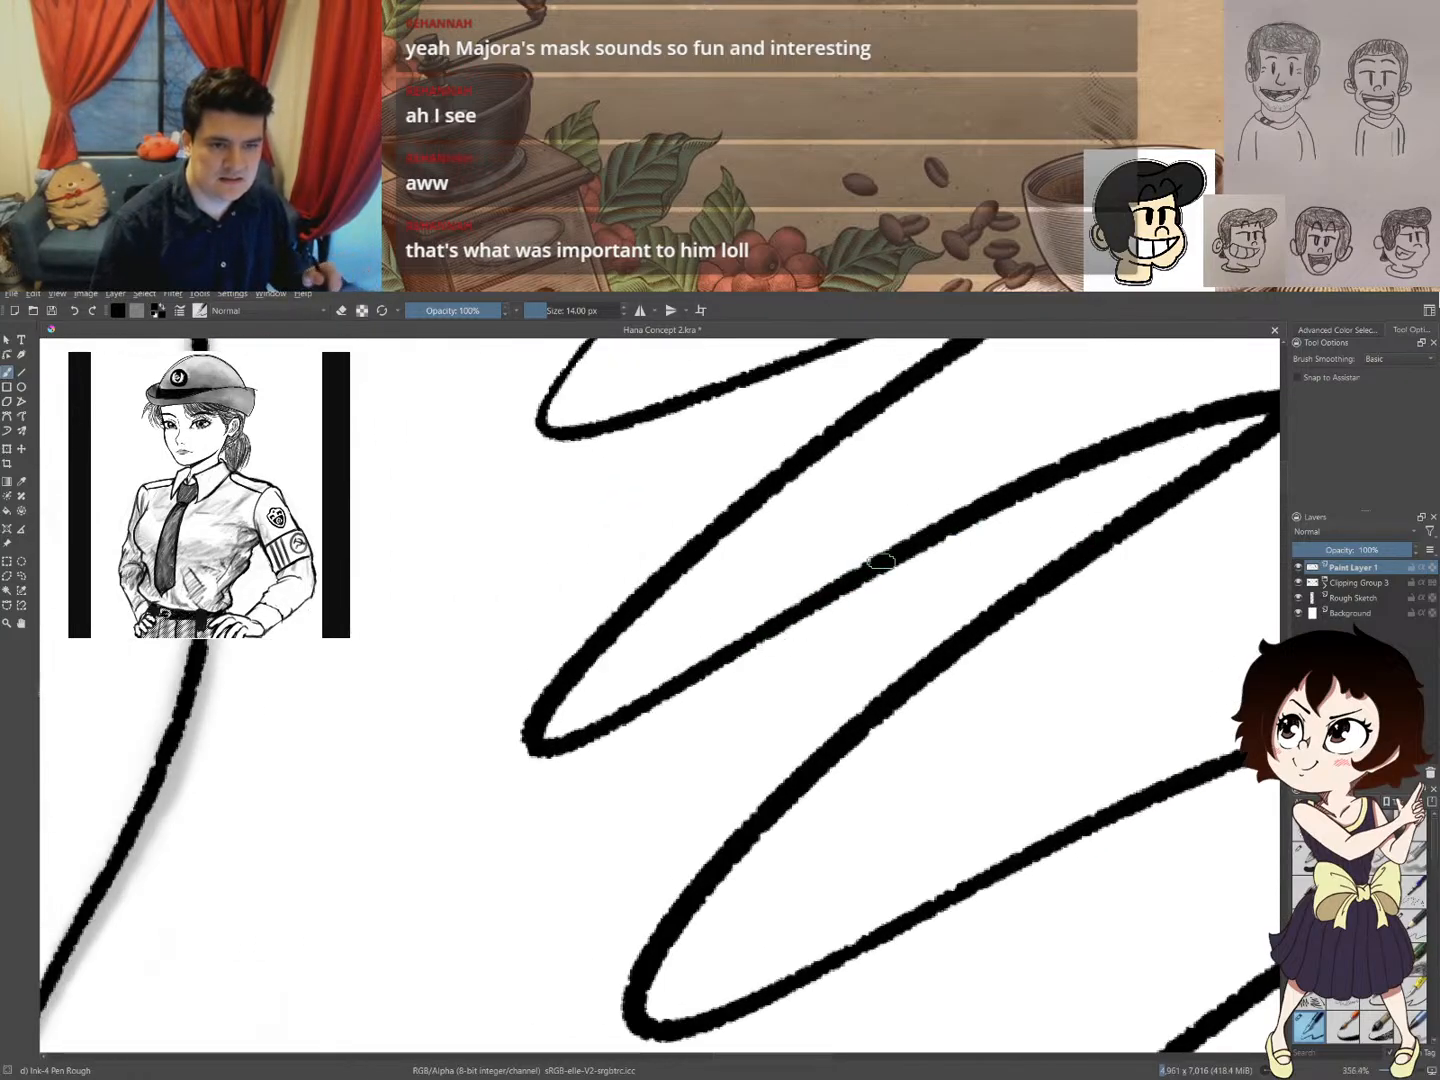
pyautogui.moveTo(926, 541)
pyautogui.mouseDown()
pyautogui.moveTo(787, 665)
pyautogui.moveTo(839, 742)
pyautogui.moveTo(755, 830)
pyautogui.mouseUp()
pyautogui.hotkey('ctrl', 'z')
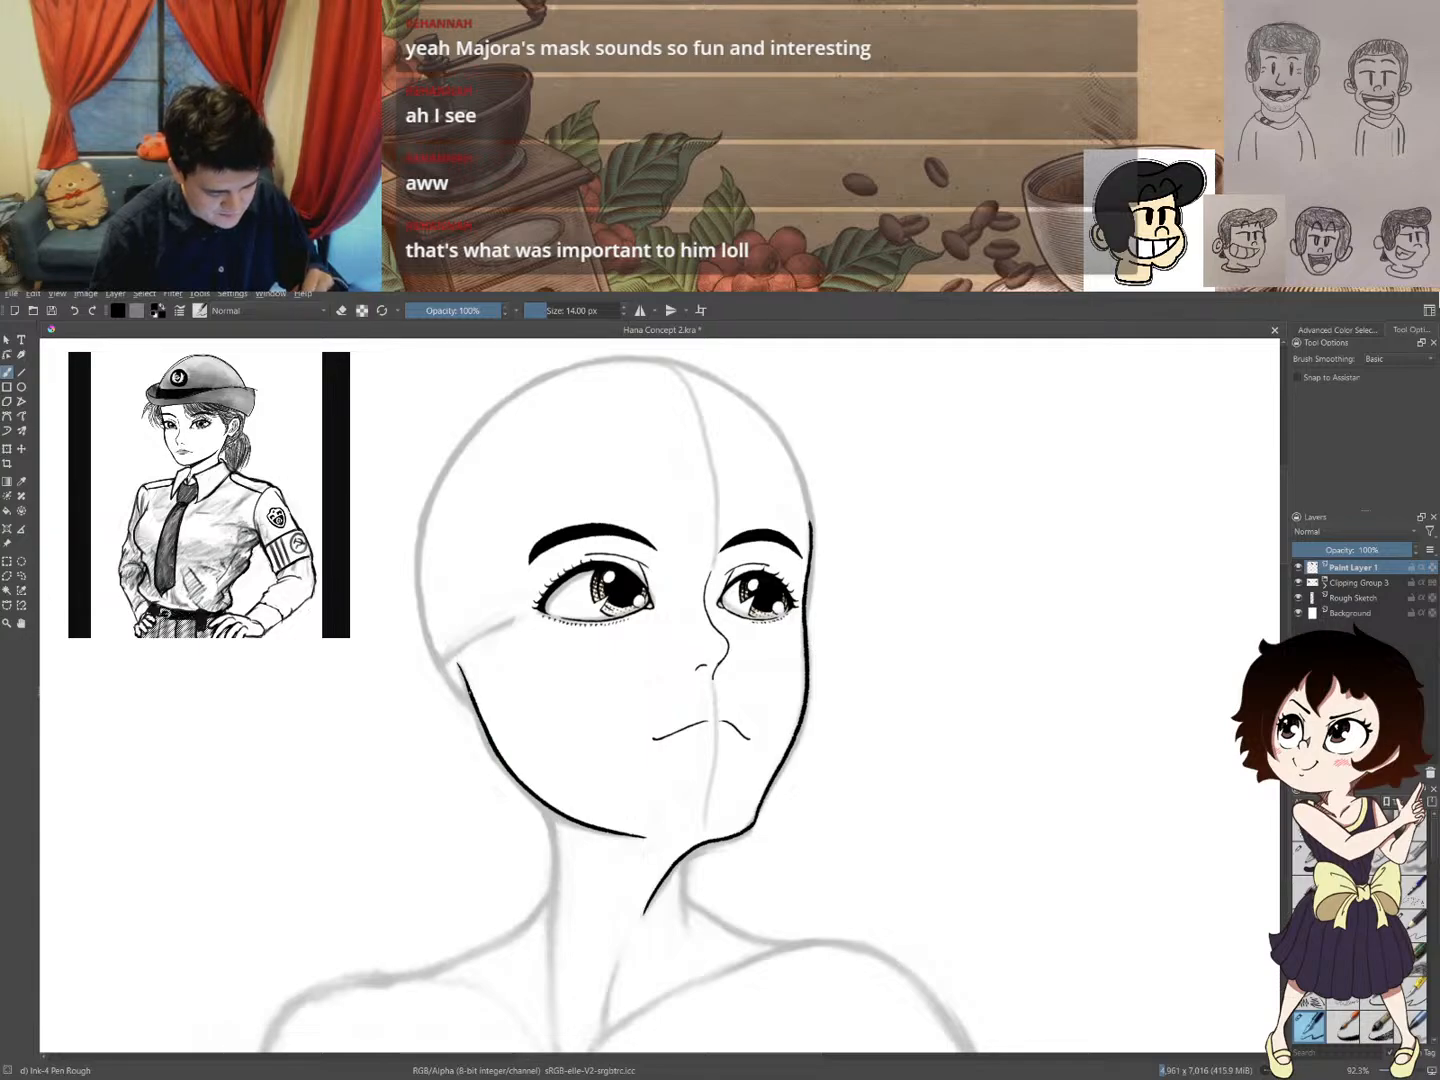
# - Try a test stroke beside the head with the Basic-1 brush, undo it and return to the Ink-4 Pen Rough brush
pyautogui.rightClick(411, 580)
pyautogui.click(477, 613)
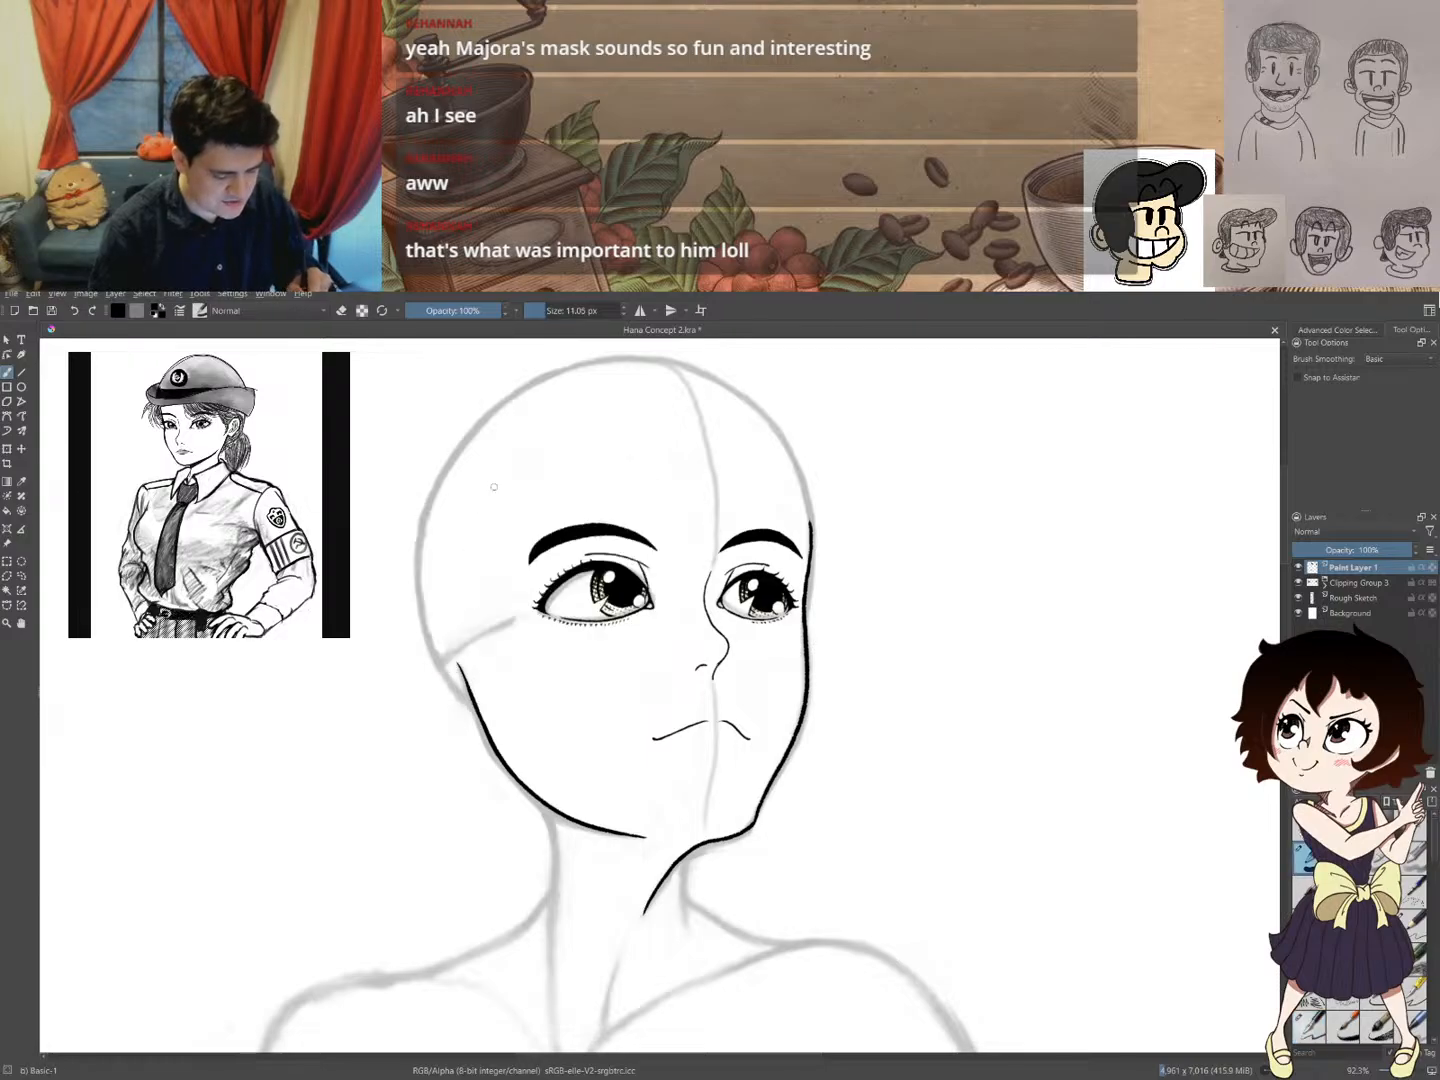
pyautogui.moveTo(544, 444); pyautogui.dragTo(357, 652)
pyautogui.moveTo(389, 562)
pyautogui.mouseDown()
pyautogui.moveTo(578, 385)
pyautogui.moveTo(438, 676)
pyautogui.moveTo(550, 450)
pyautogui.moveTo(456, 616)
pyautogui.mouseUp()
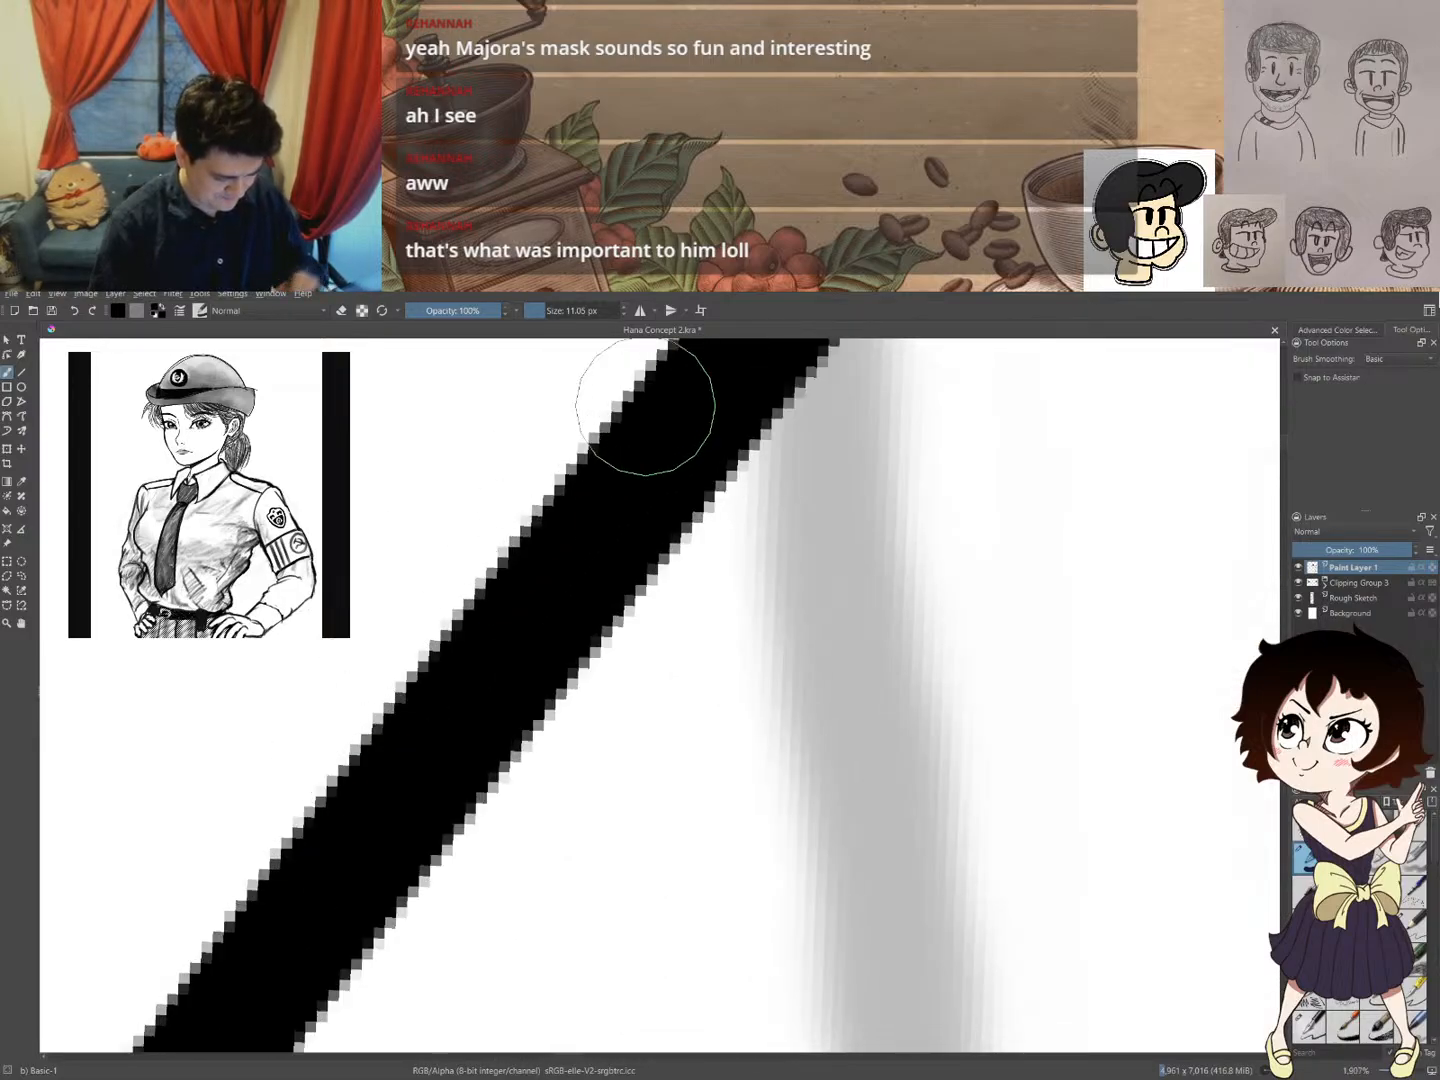
pyautogui.moveTo(610, 473)
pyautogui.mouseDown()
pyautogui.moveTo(476, 746)
pyautogui.moveTo(484, 729)
pyautogui.mouseUp()
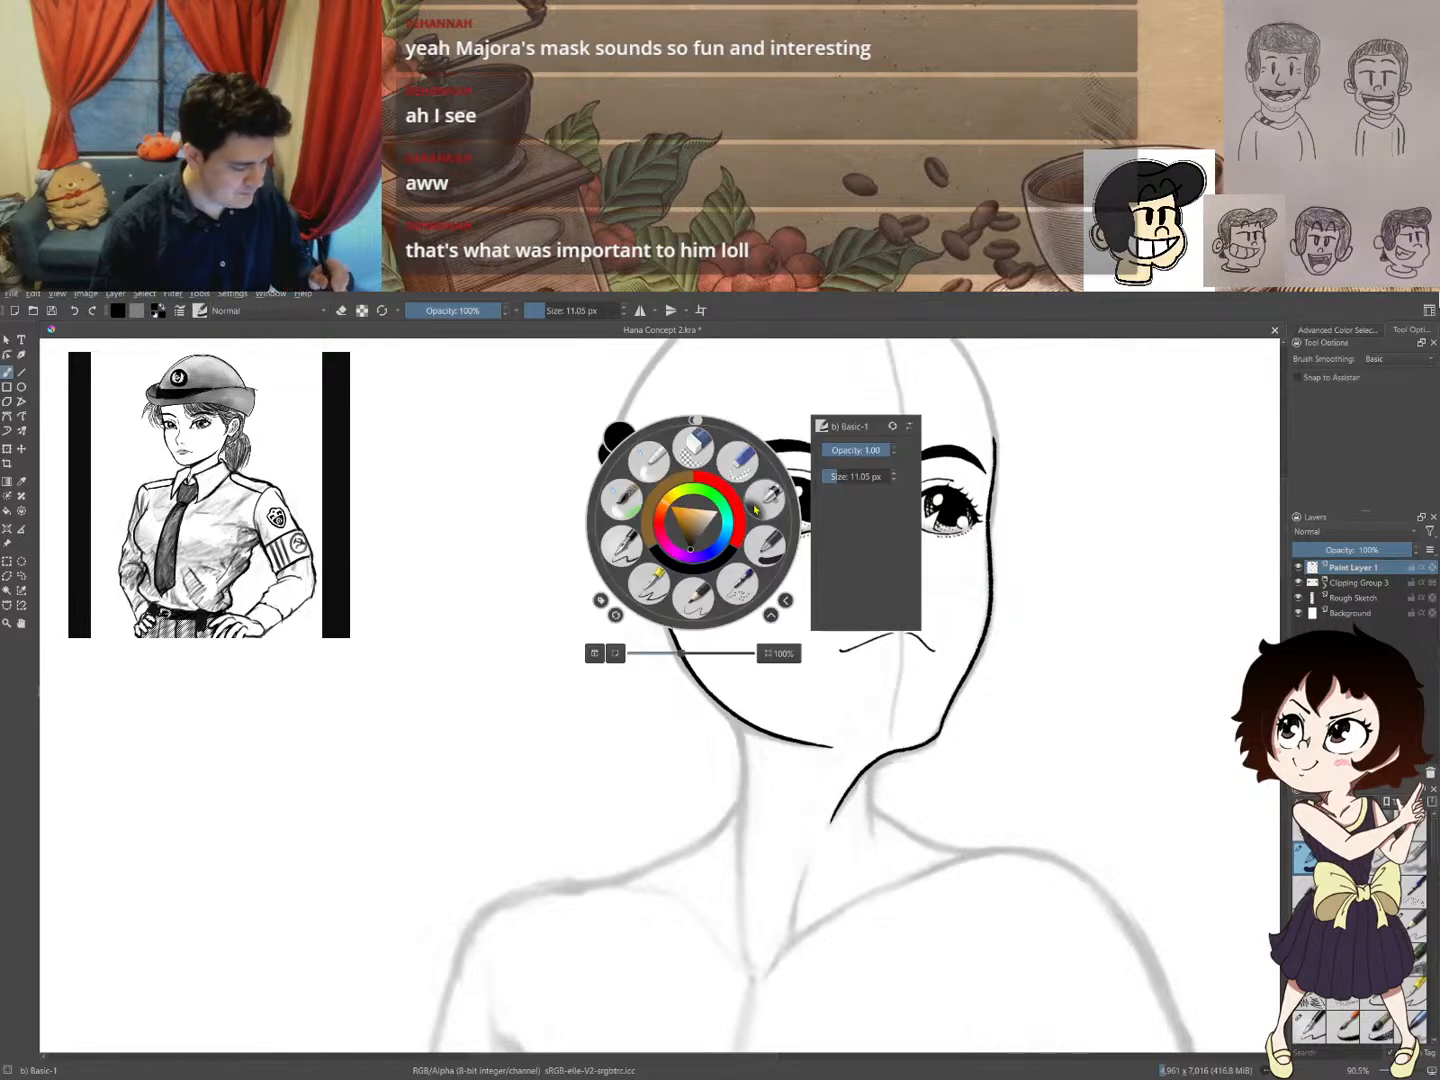
pyautogui.rightClick(692, 521)
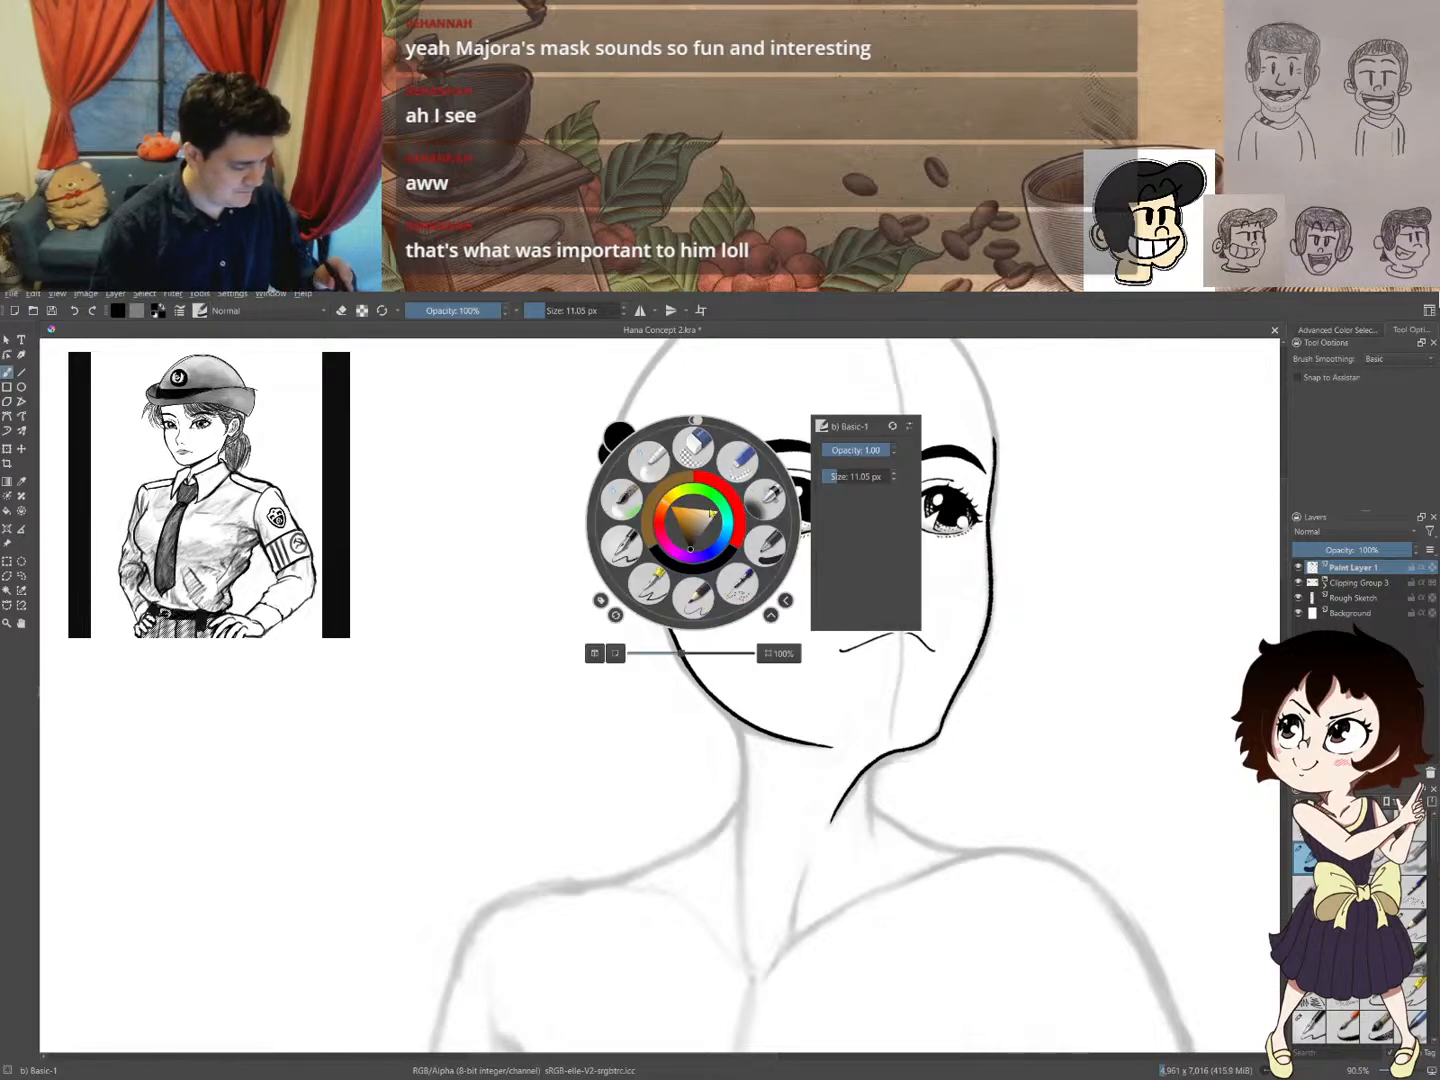
pyautogui.click(620, 544)
# - Ink a trial curve across the top of the rotated head and undo it
pyautogui.moveTo(725, 617); pyautogui.dragTo(434, 739)
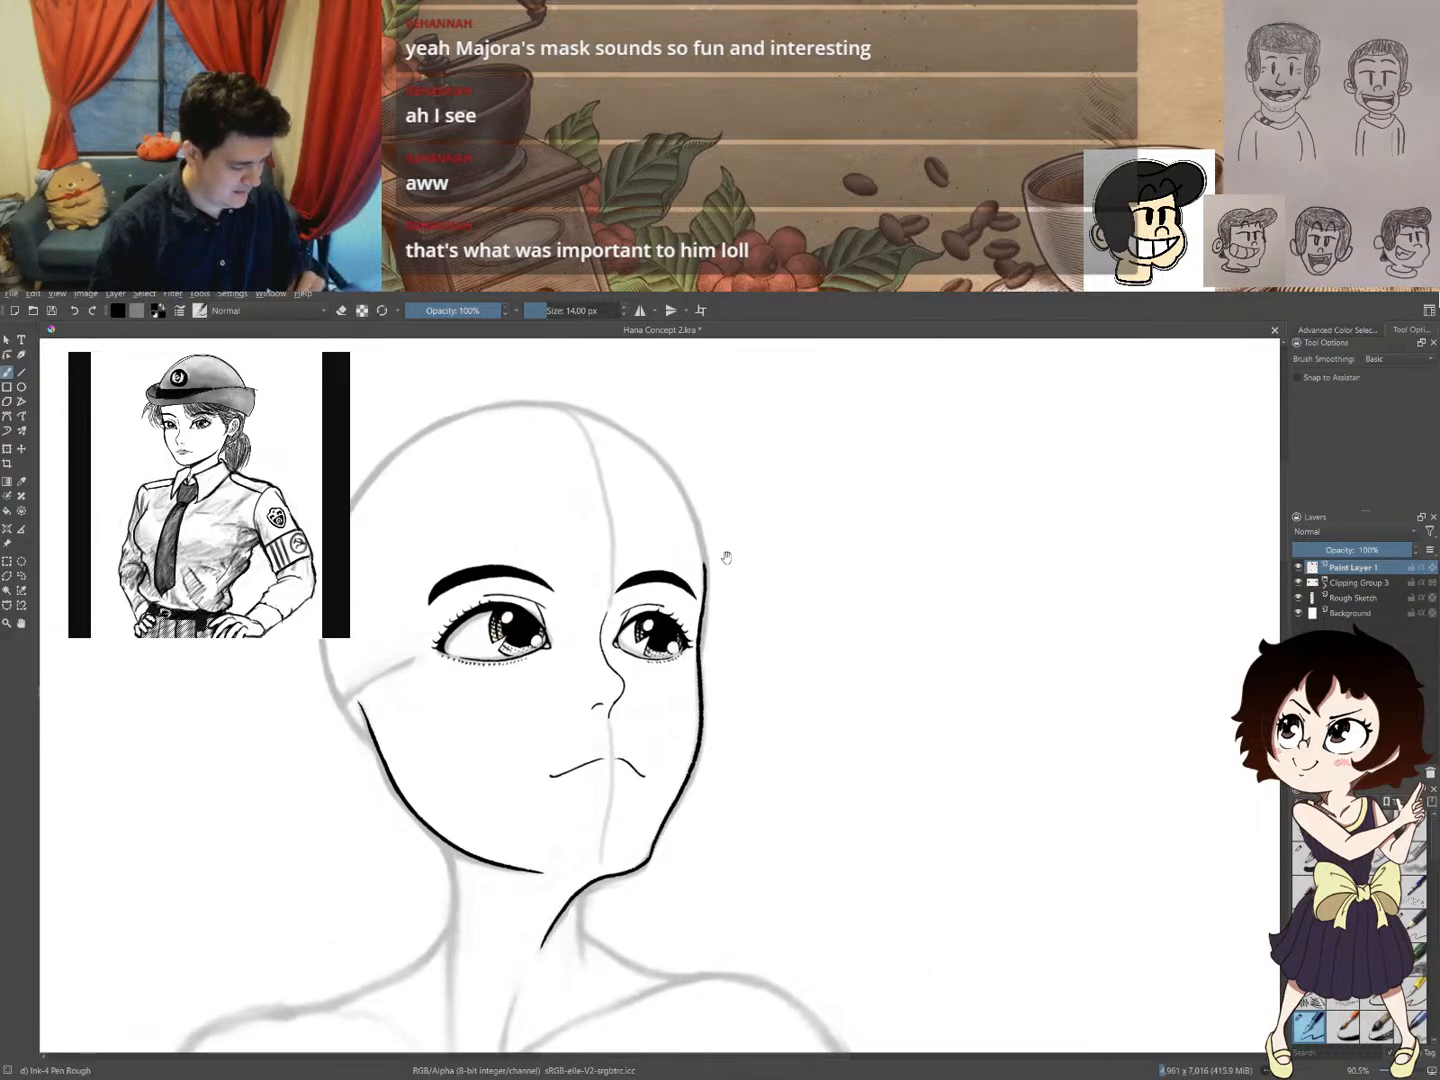
pyautogui.moveTo(726, 575)
pyautogui.mouseDown()
pyautogui.moveTo(807, 641)
pyautogui.moveTo(791, 554)
pyautogui.moveTo(807, 562)
pyautogui.moveTo(705, 540)
pyautogui.moveTo(682, 486)
pyautogui.moveTo(950, 513)
pyautogui.mouseUp()
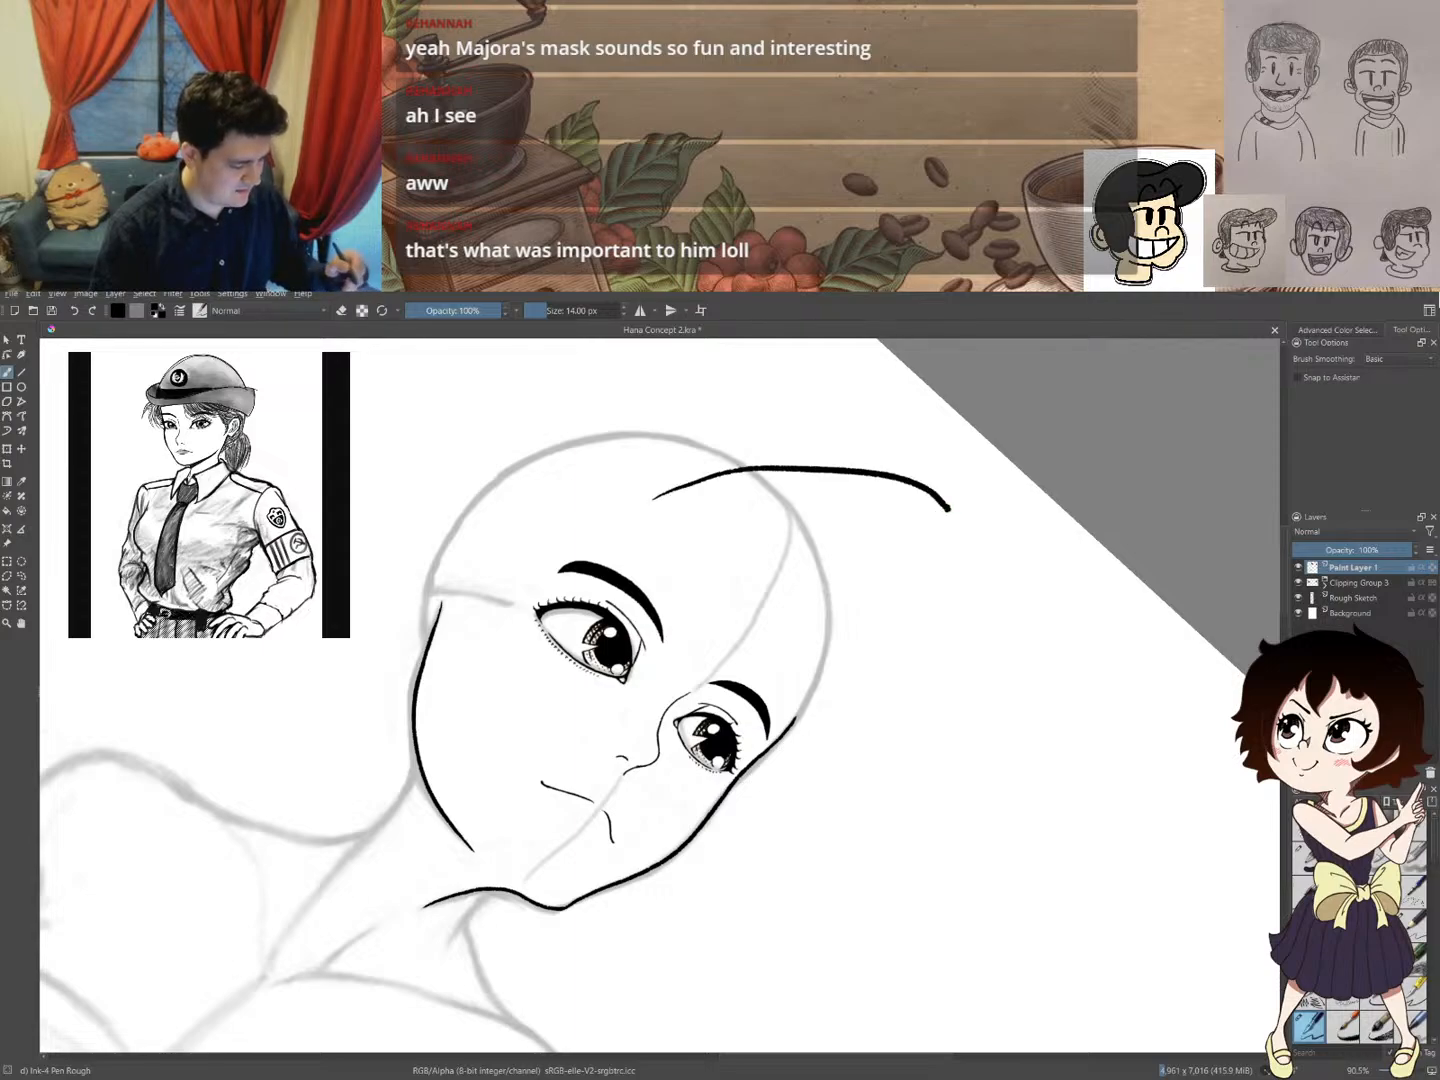
pyautogui.hotkey('ctrl', 'z')
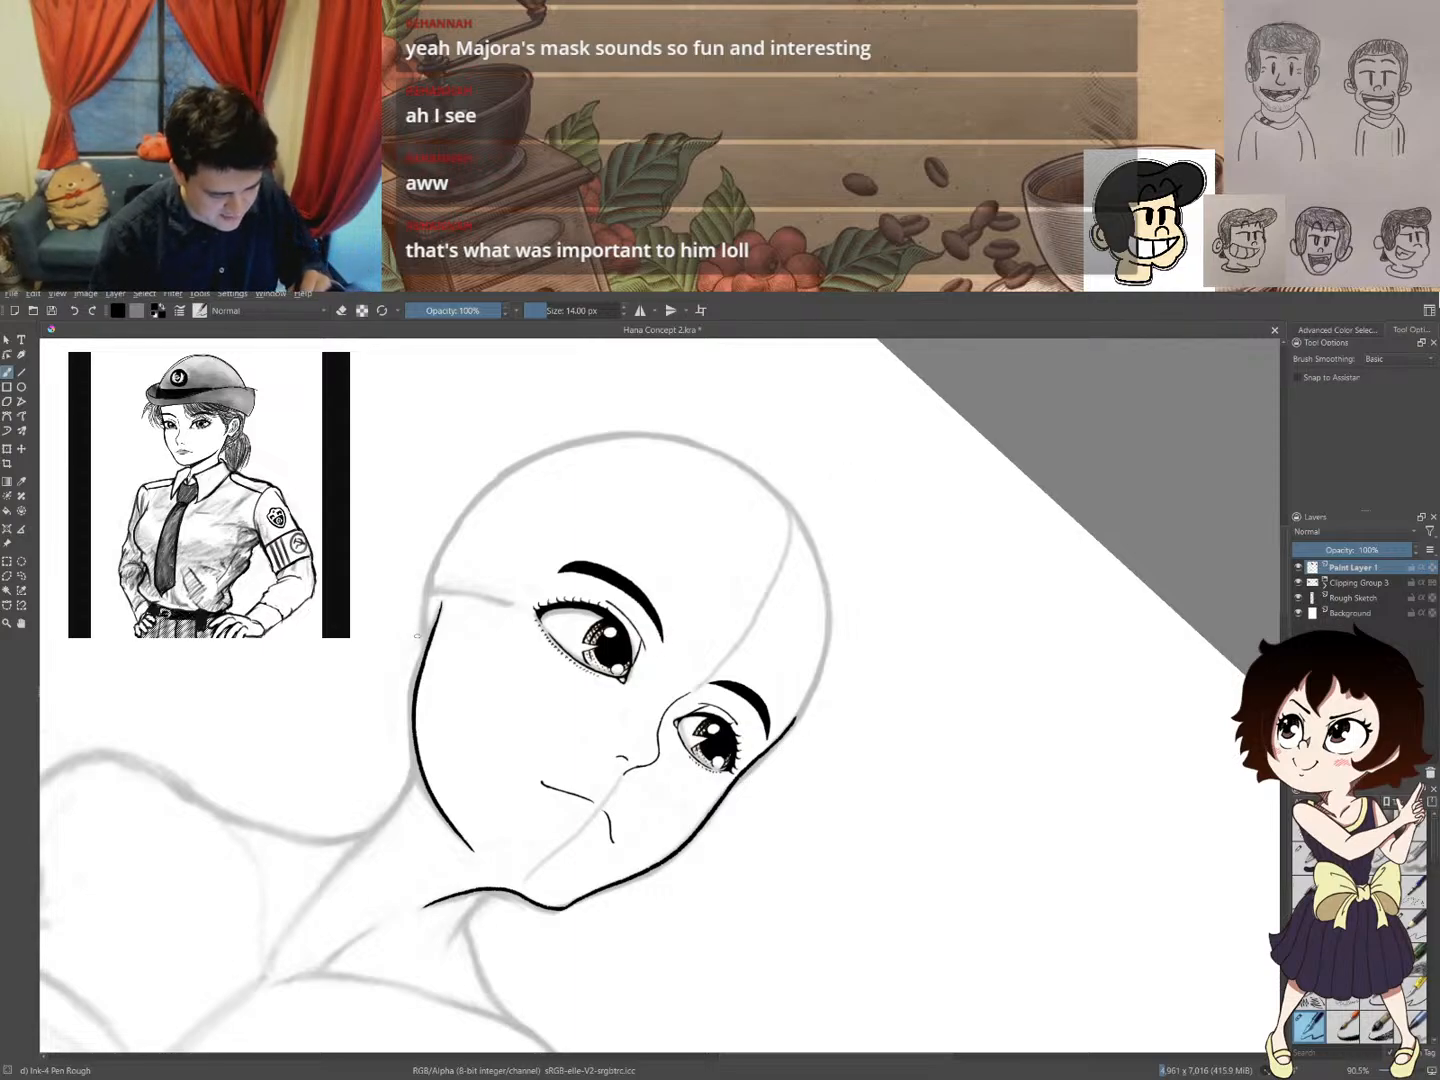
# - Refine the upper end of the inked jaw line near the ear, alternating 14 px ink strokes with erasing along its edge
pyautogui.moveTo(563, 638); pyautogui.dragTo(572, 625)
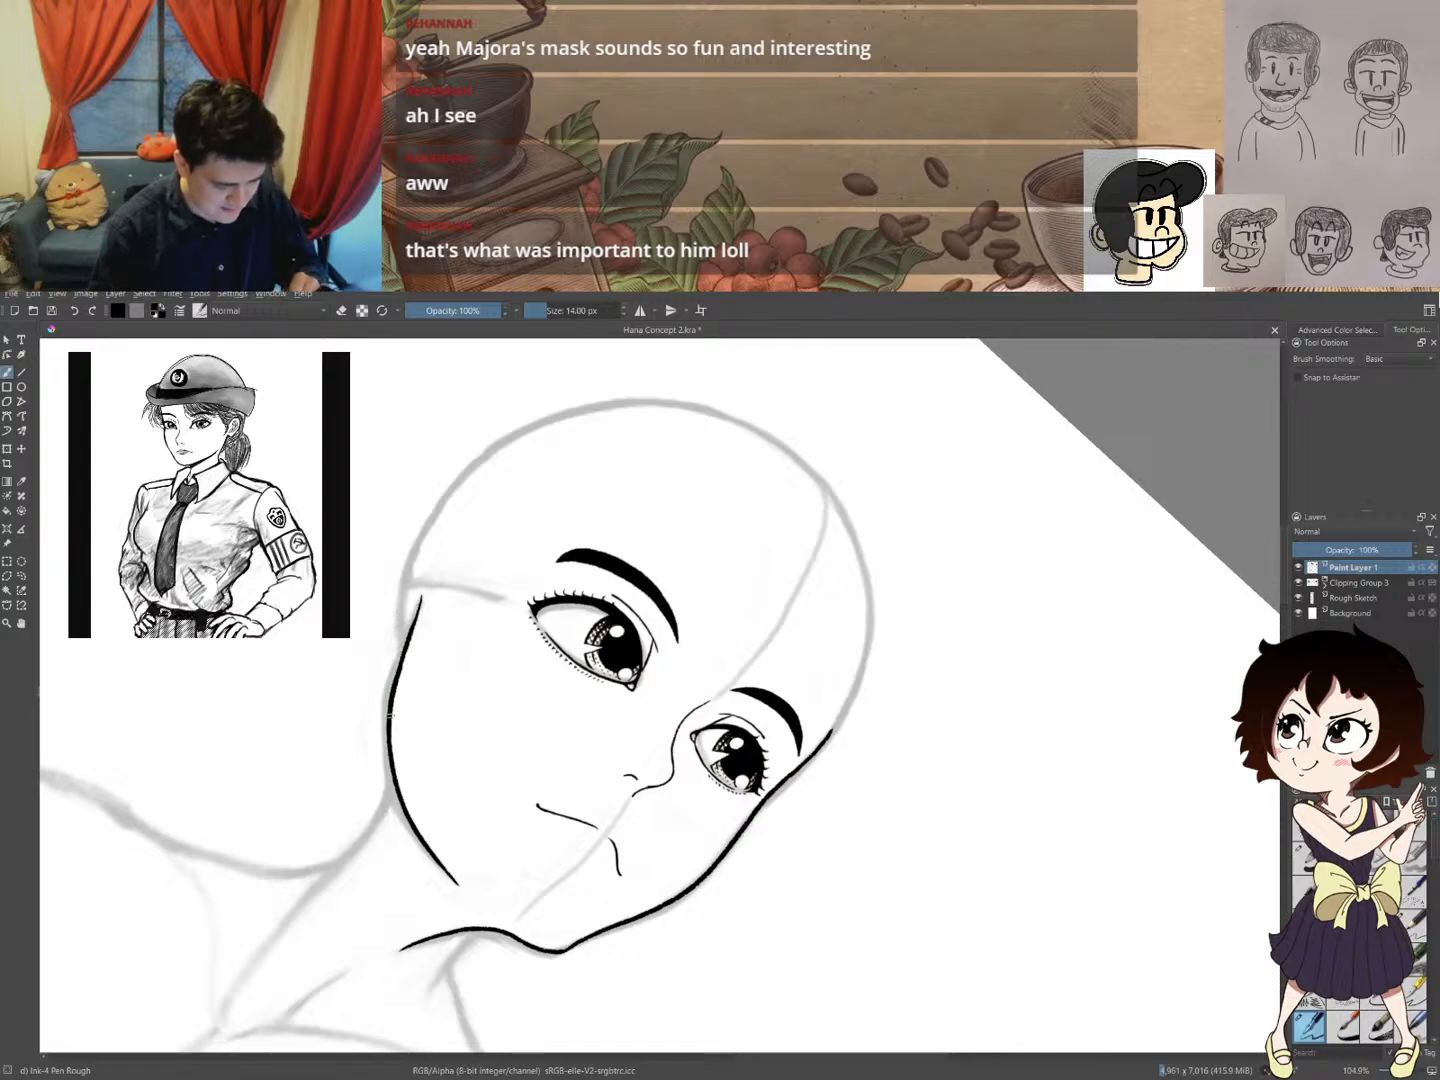
pyautogui.moveTo(395, 681); pyautogui.dragTo(405, 652)
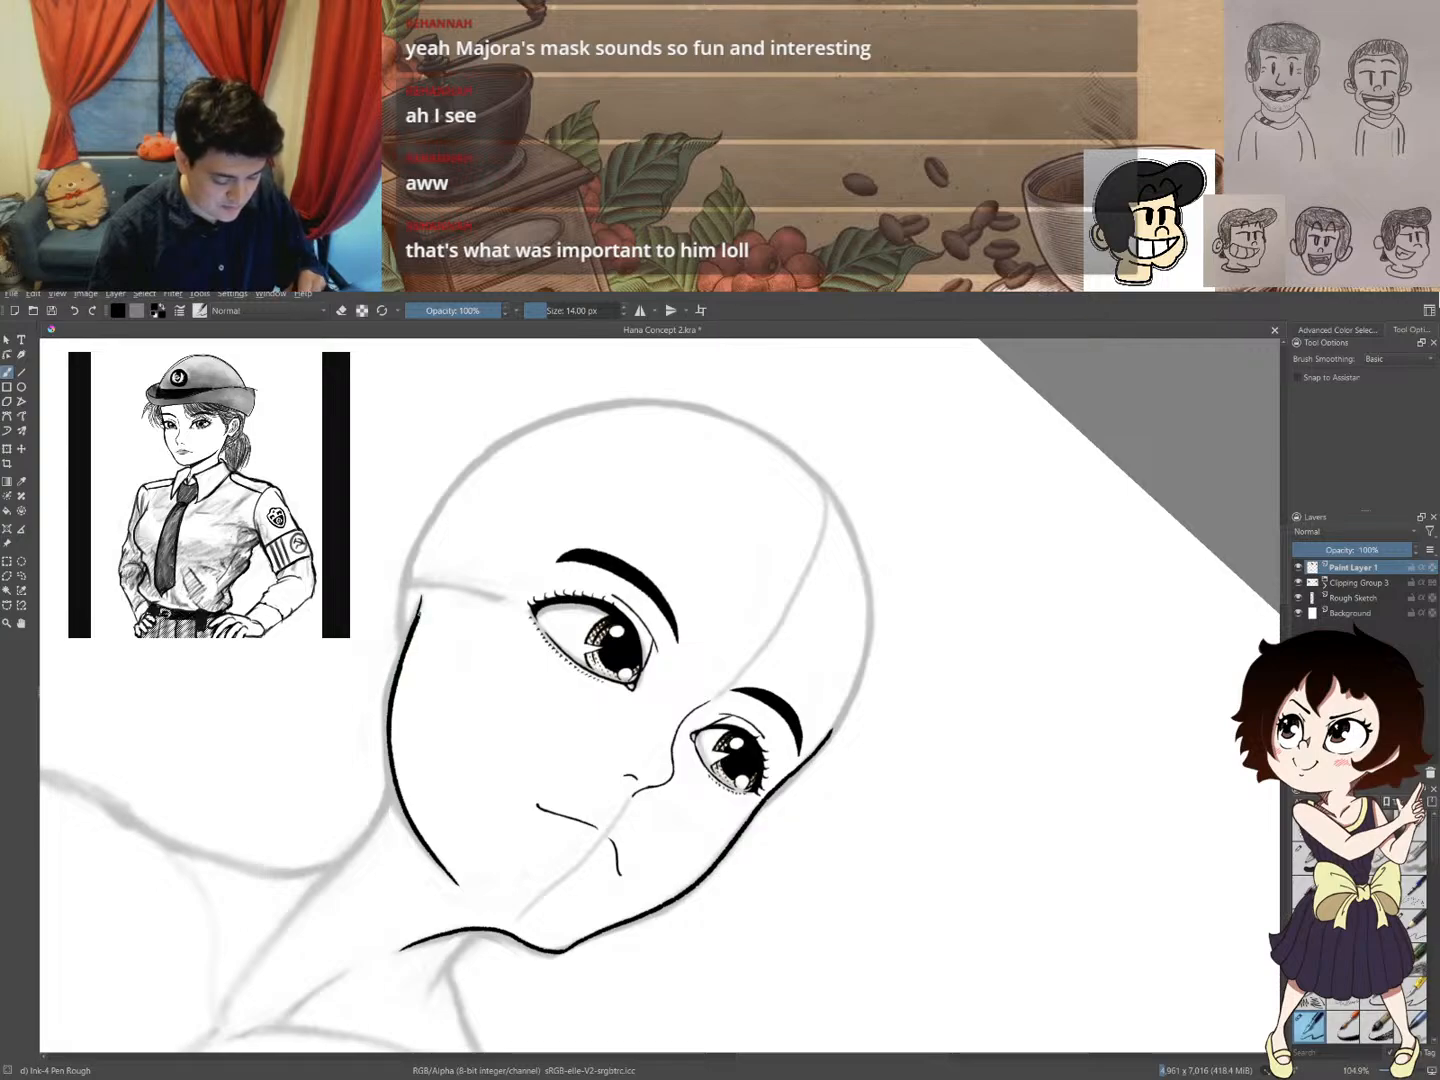
pyautogui.press('e')
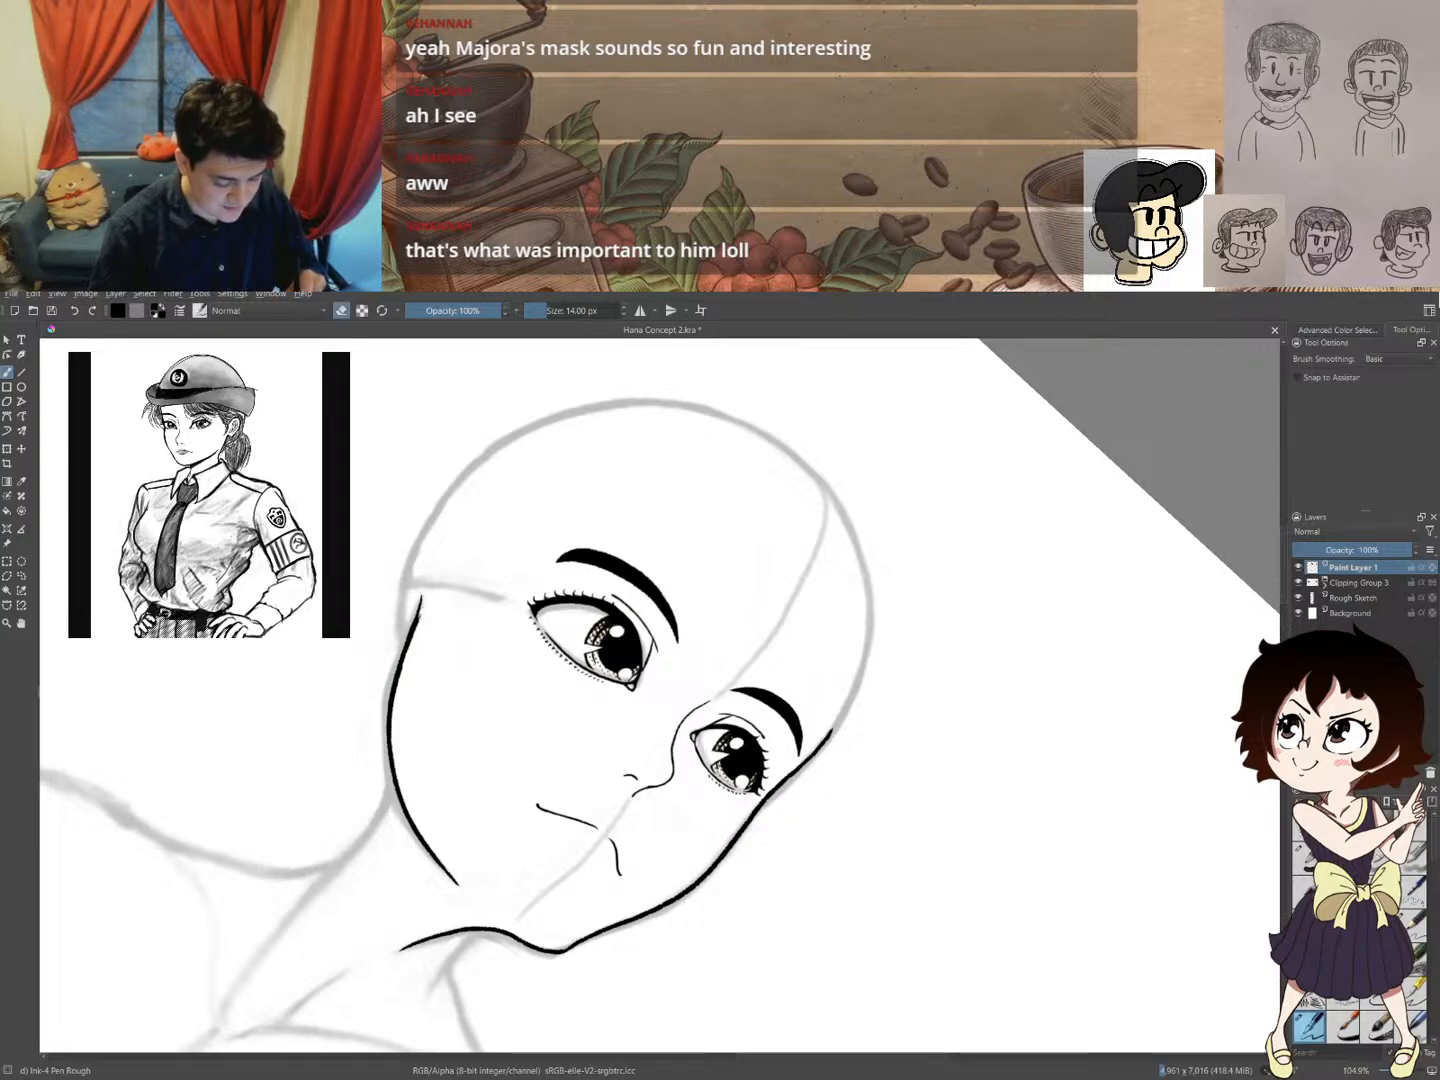
pyautogui.moveTo(424, 607); pyautogui.dragTo(405, 663)
pyautogui.hotkey('ctrl', 'z')
pyautogui.moveTo(425, 598); pyautogui.dragTo(394, 703)
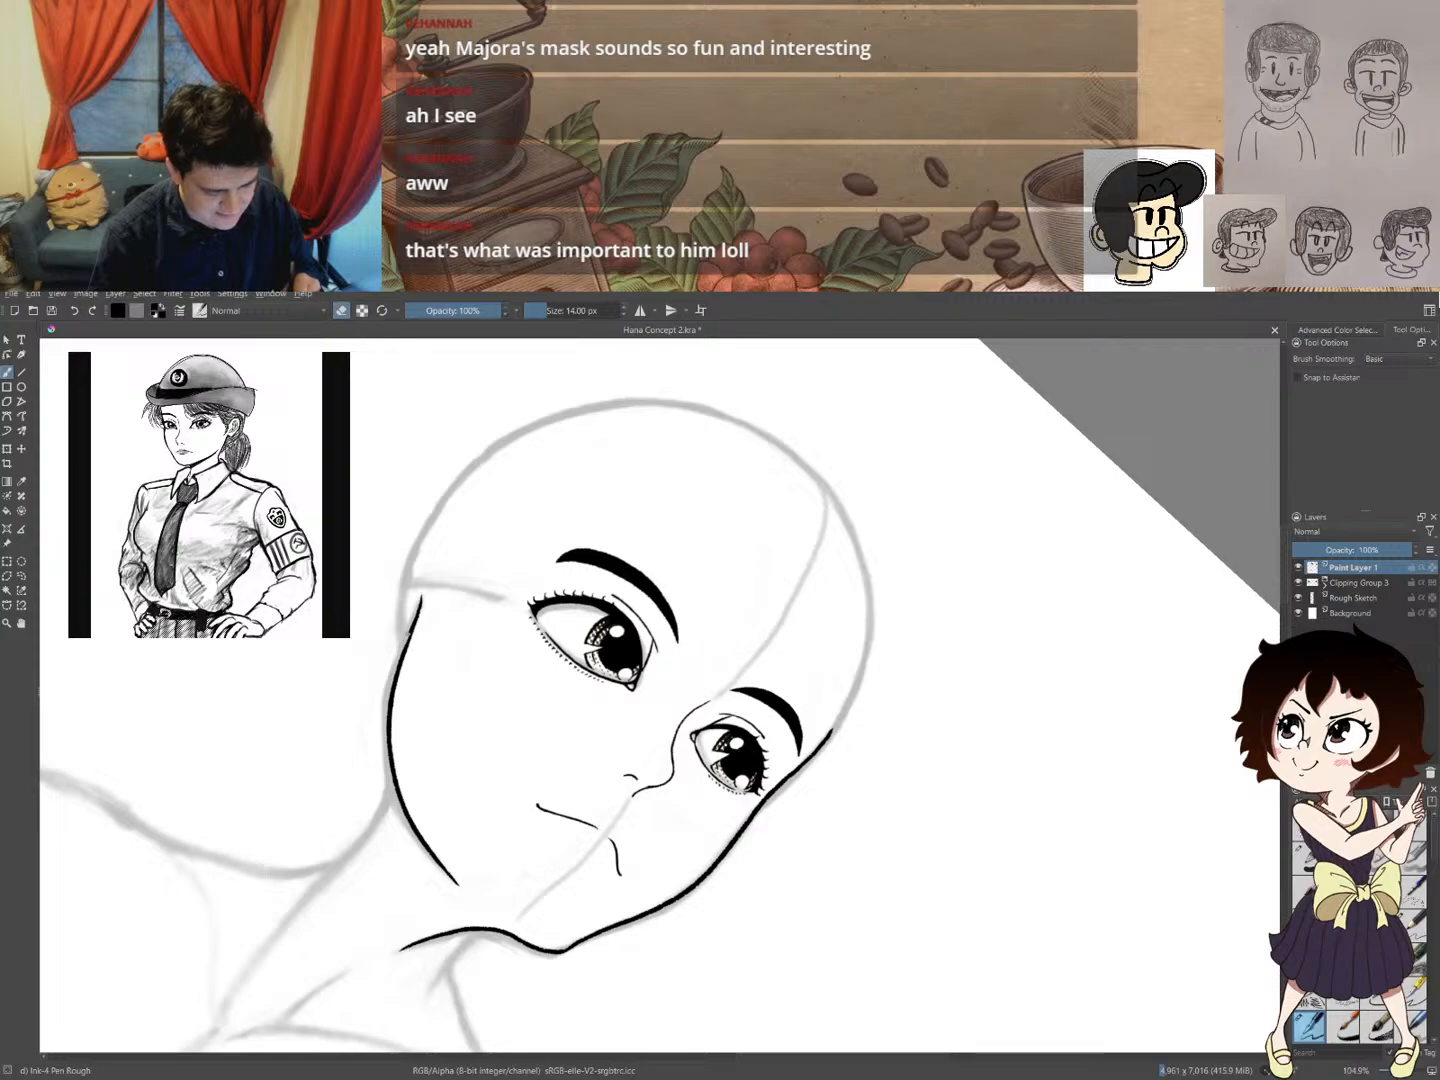
pyautogui.press('e')
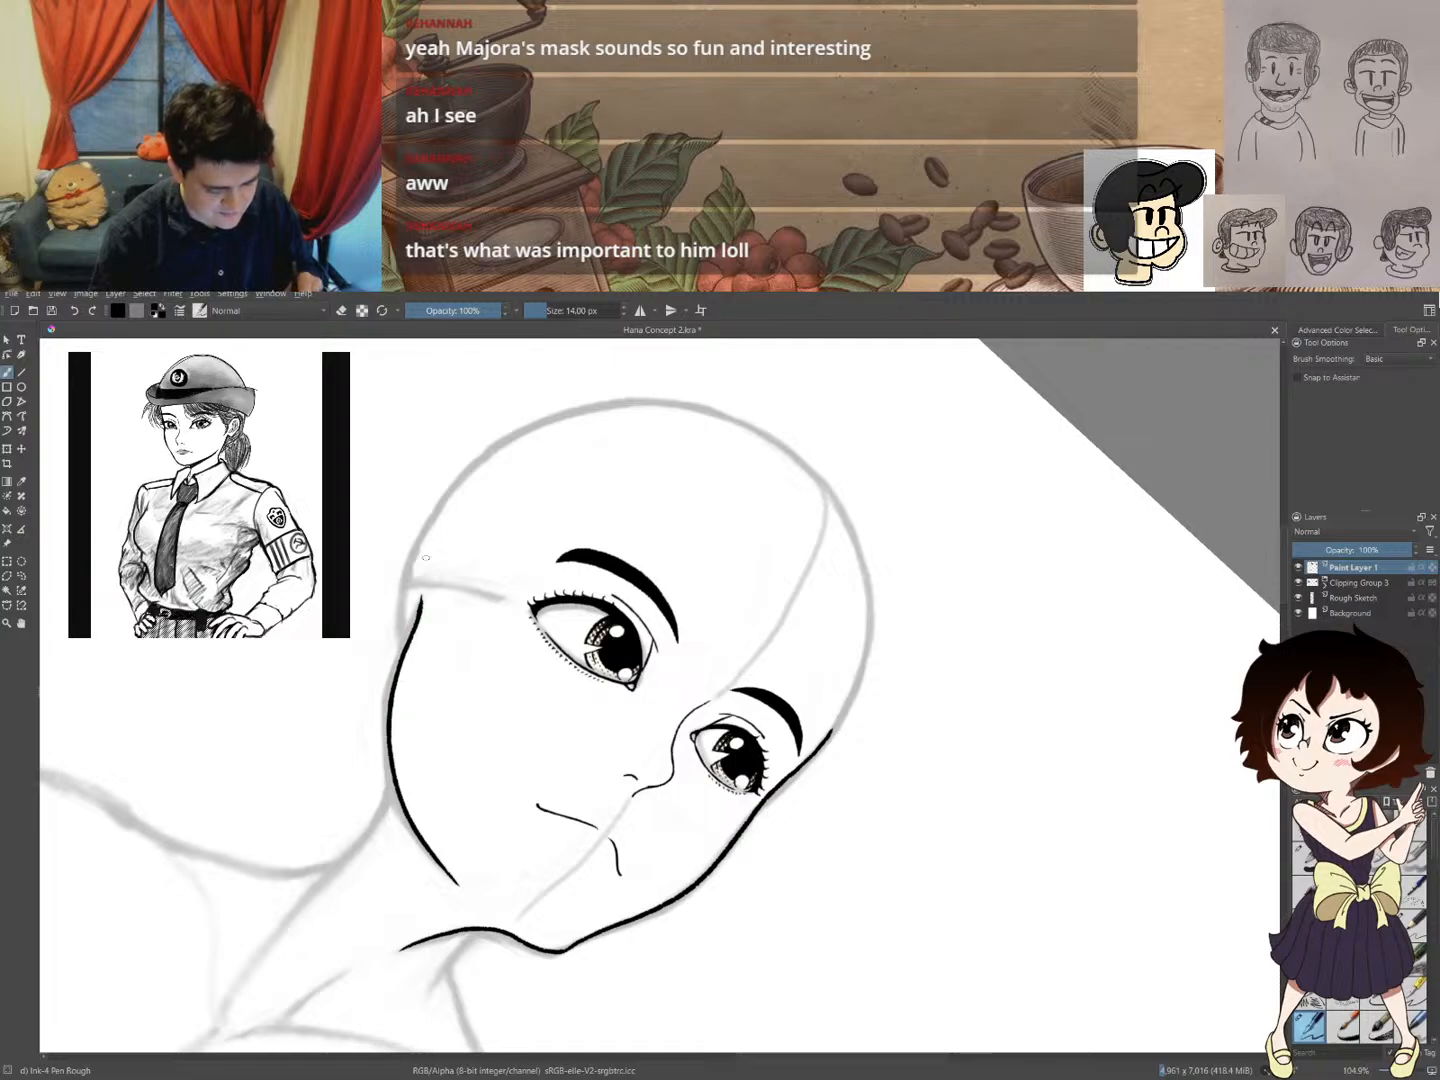
pyautogui.press('e')
pyautogui.press('e')
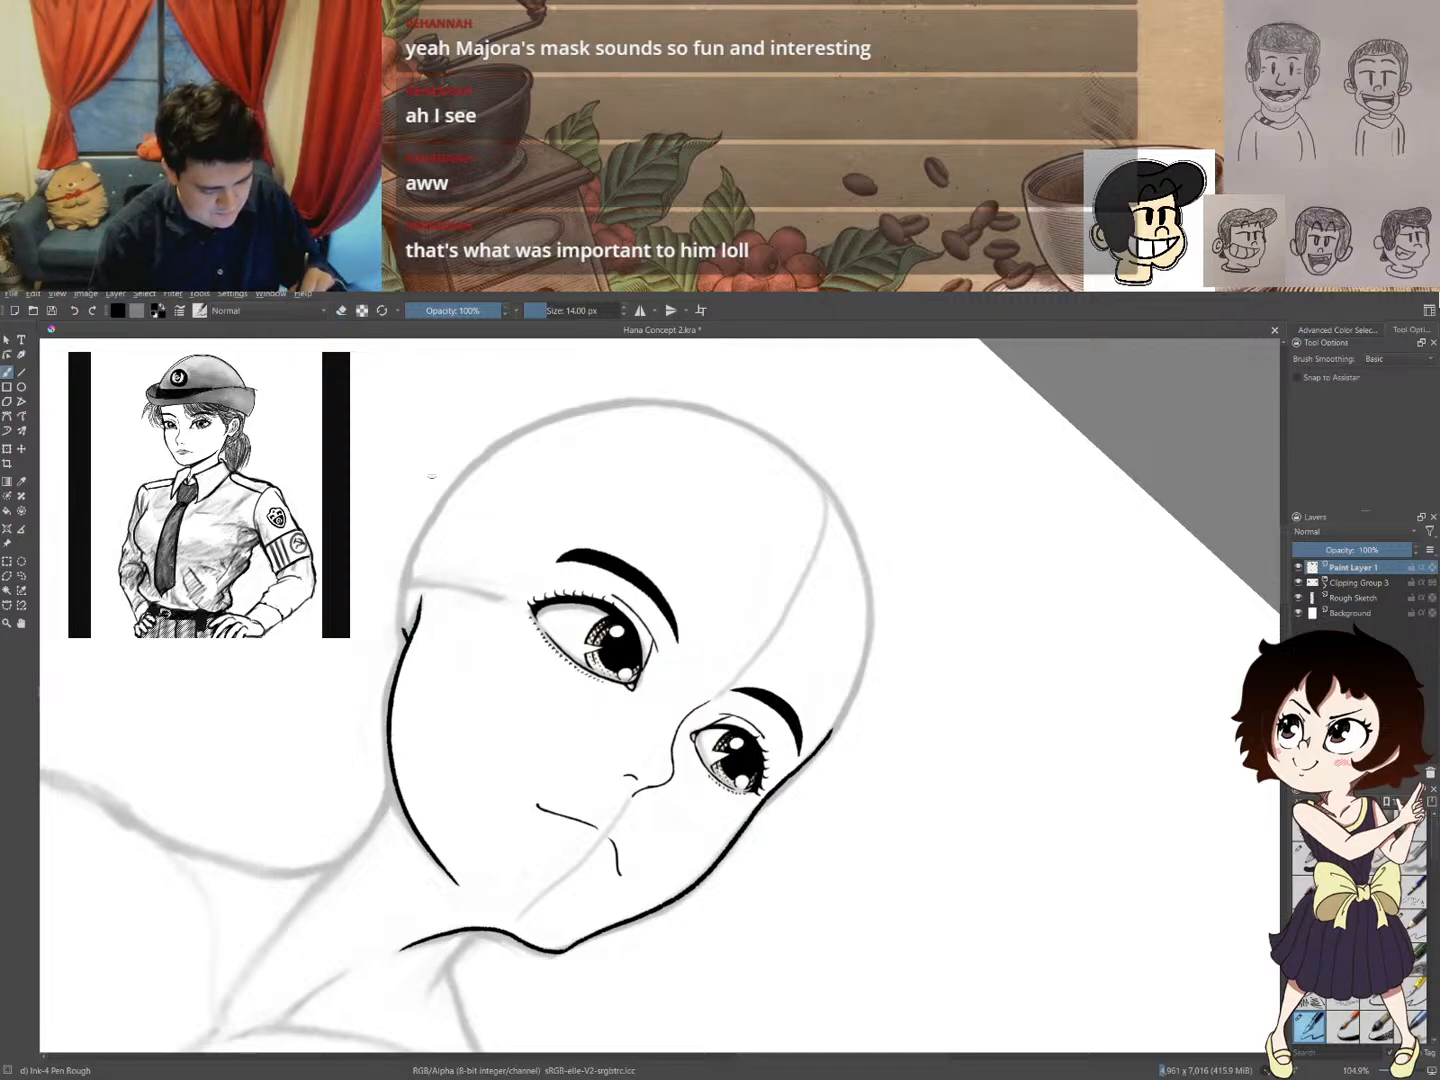
pyautogui.hotkey('ctrl', 'z')
# - Compare the inked face by hiding and restoring Clipping Group 3 and the Rough Sketch layer in turn
pyautogui.moveTo(790, 491); pyautogui.dragTo(870, 414)
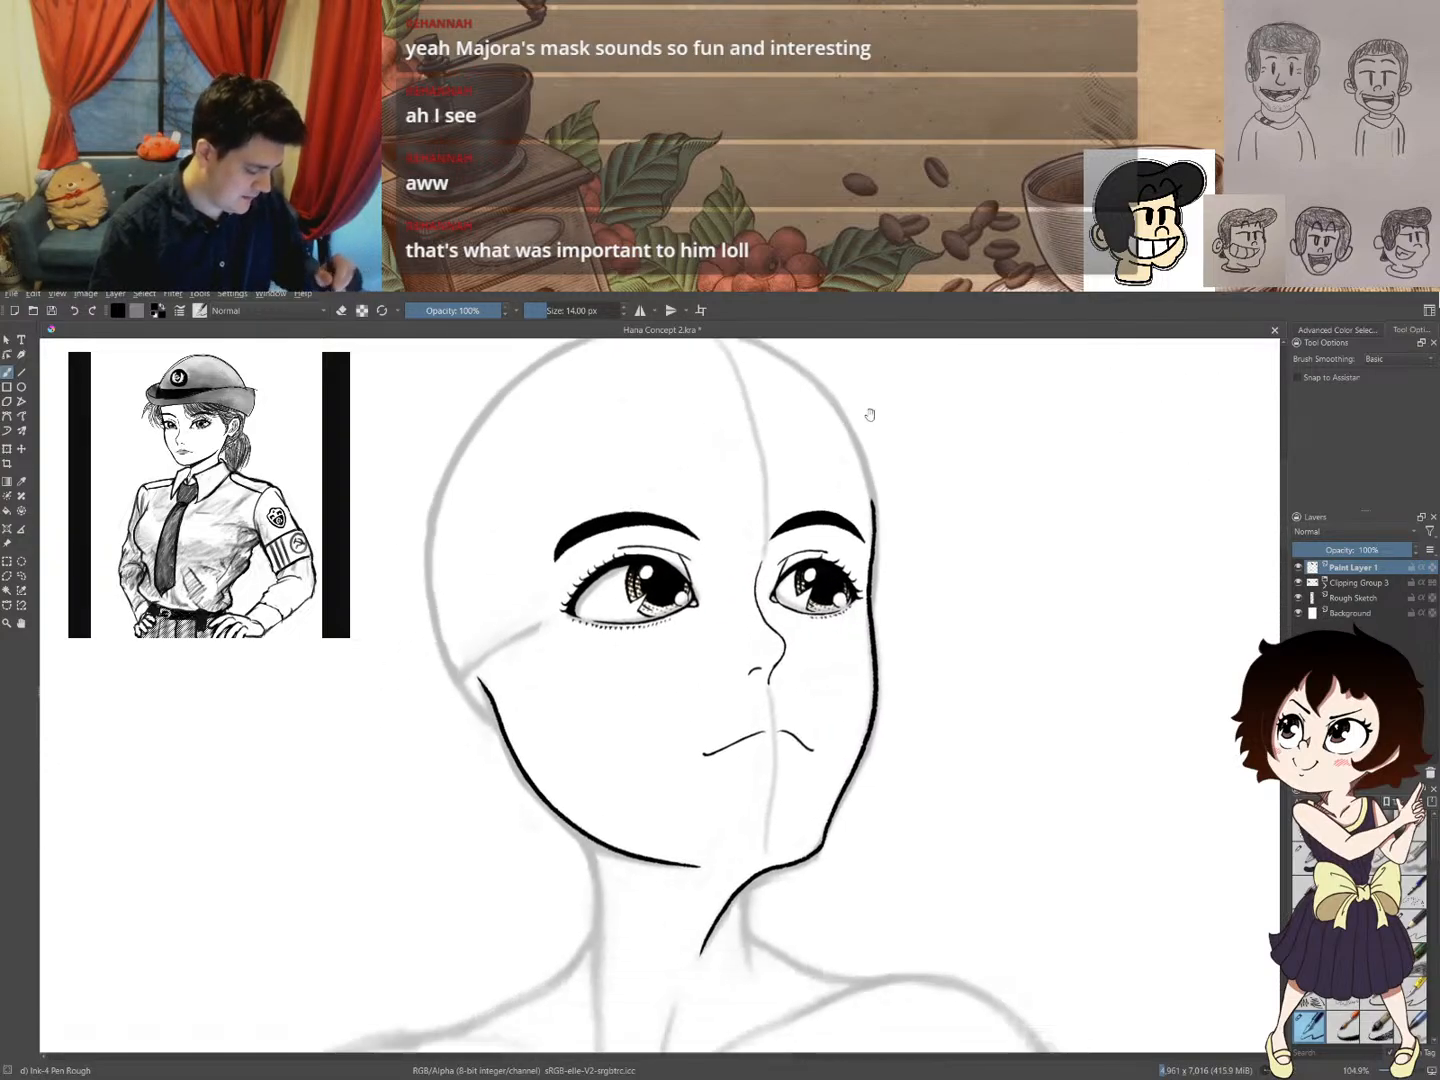
pyautogui.click(1299, 582)
pyautogui.click(1300, 583)
pyautogui.click(1299, 583)
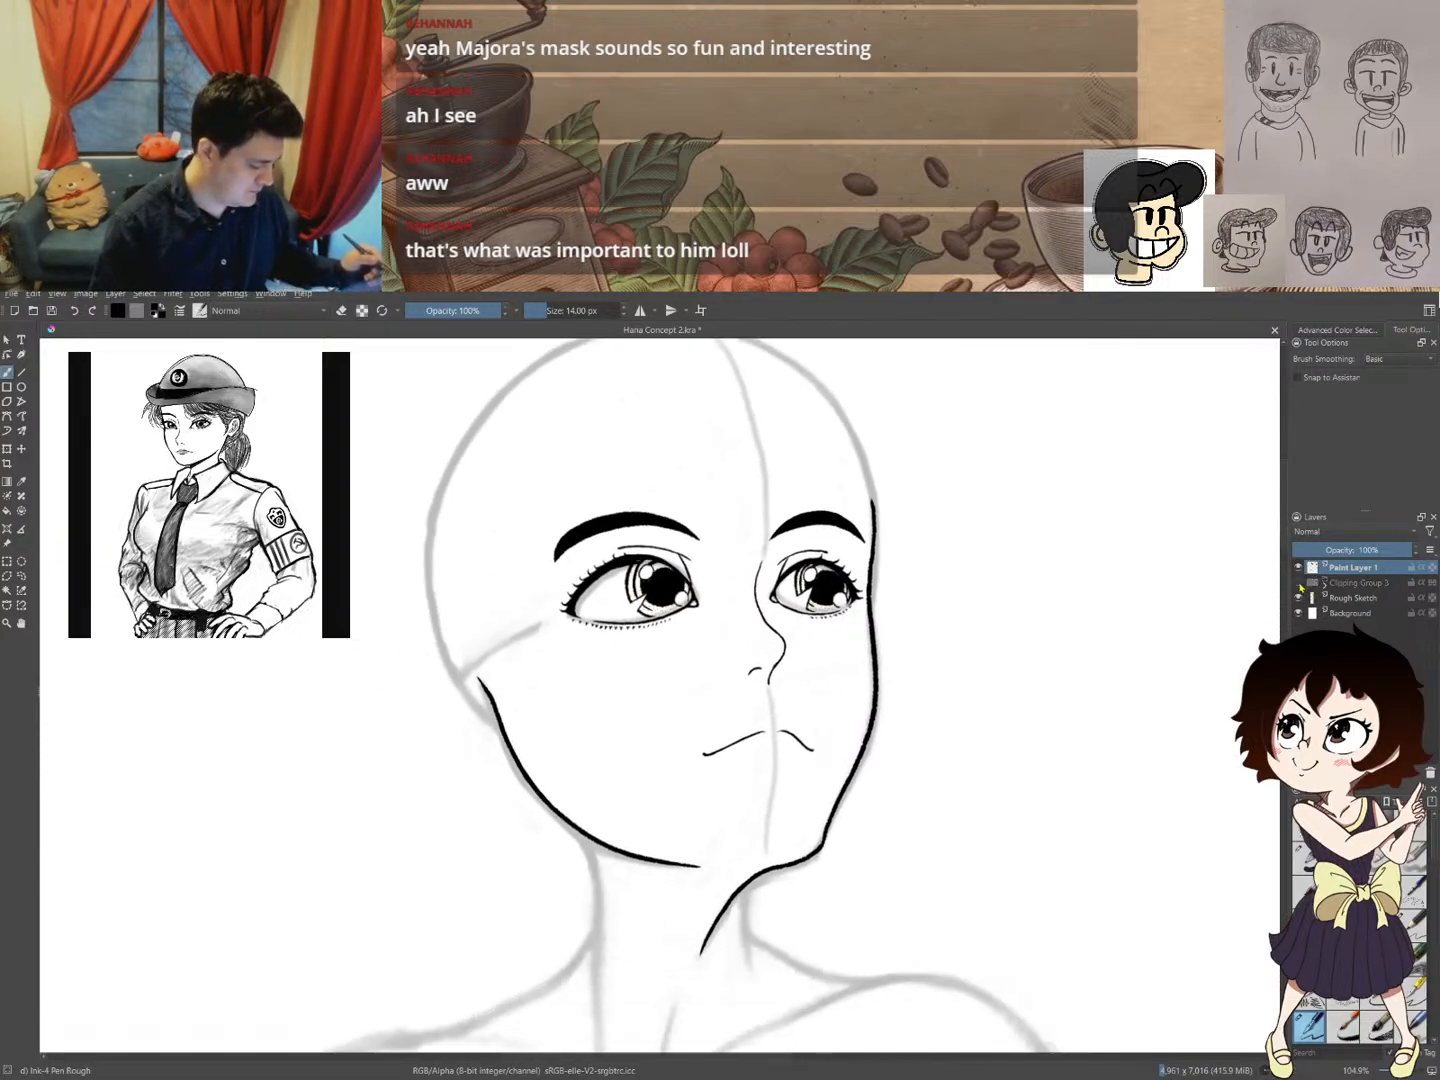
pyautogui.click(1300, 583)
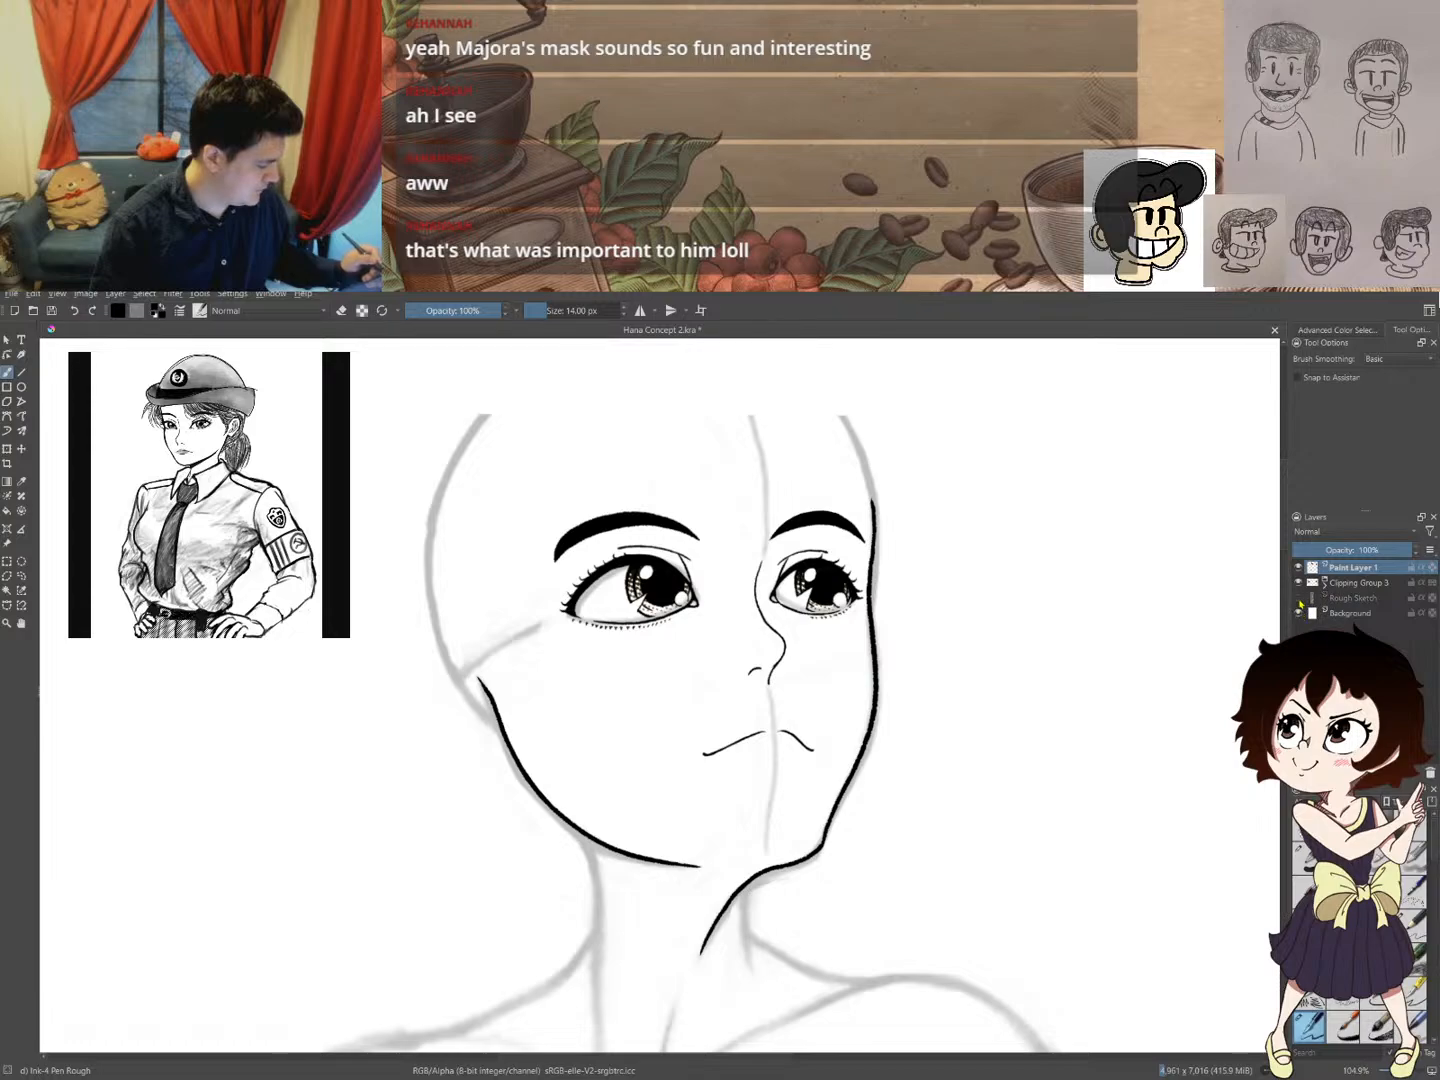
pyautogui.click(1299, 598)
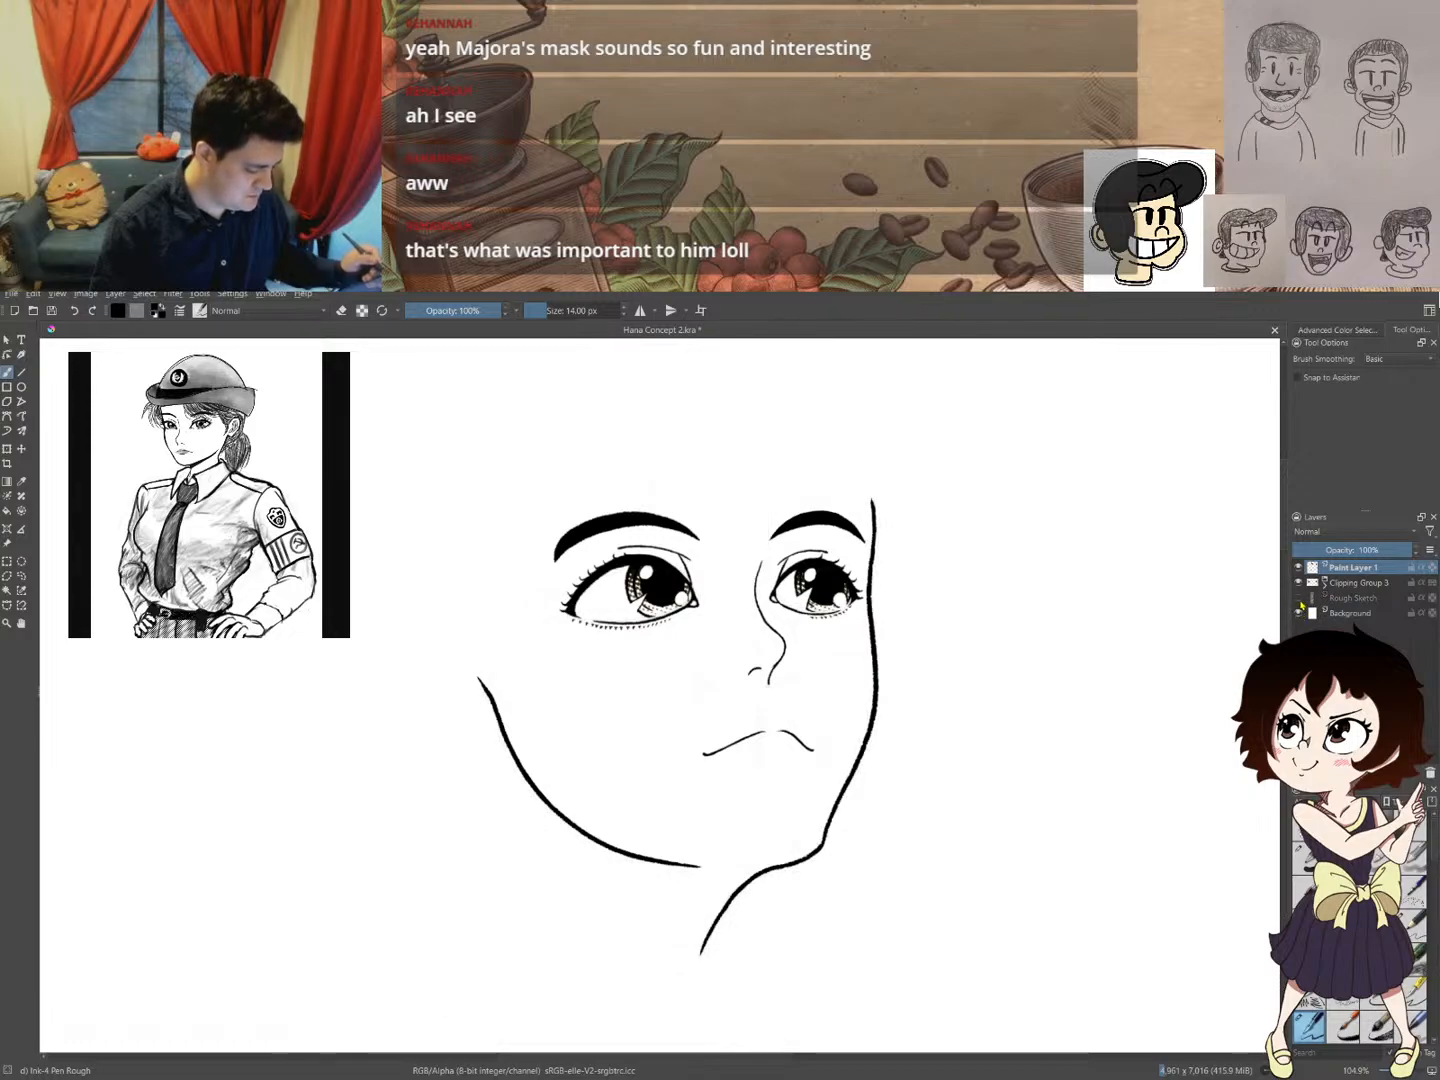
pyautogui.click(1299, 598)
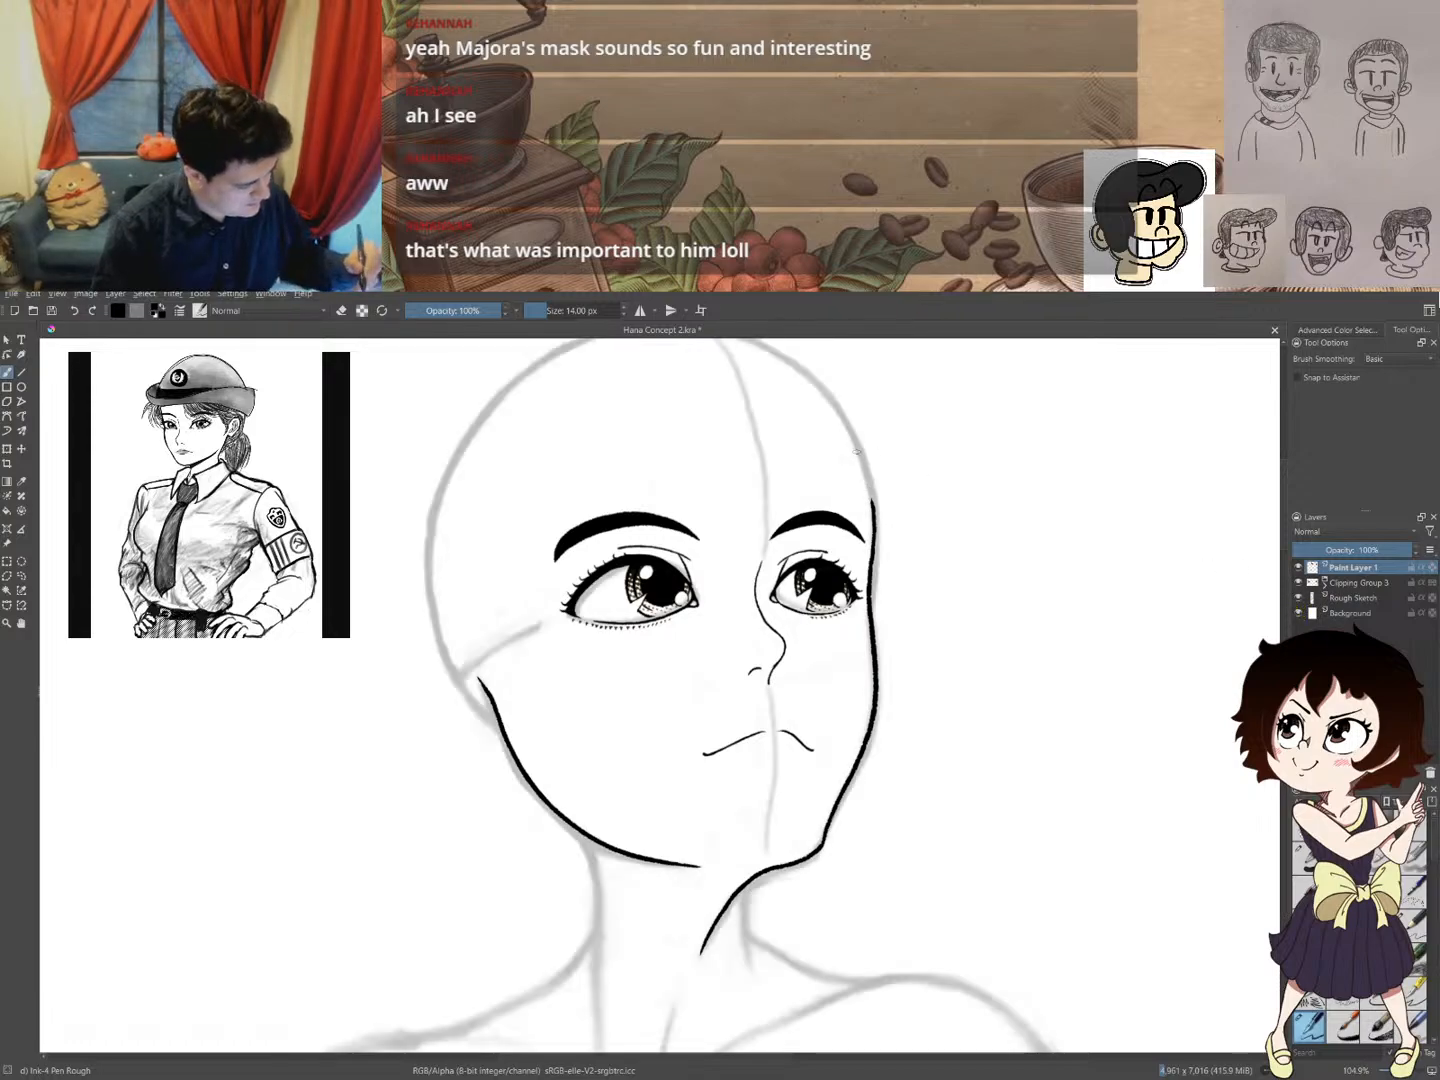
# - Extend the inked far-side face contour upward past the eyebrow along the skull, and check it with the Rough Sketch layer temporarily hidden
pyautogui.hotkey('ctrl', 'z')
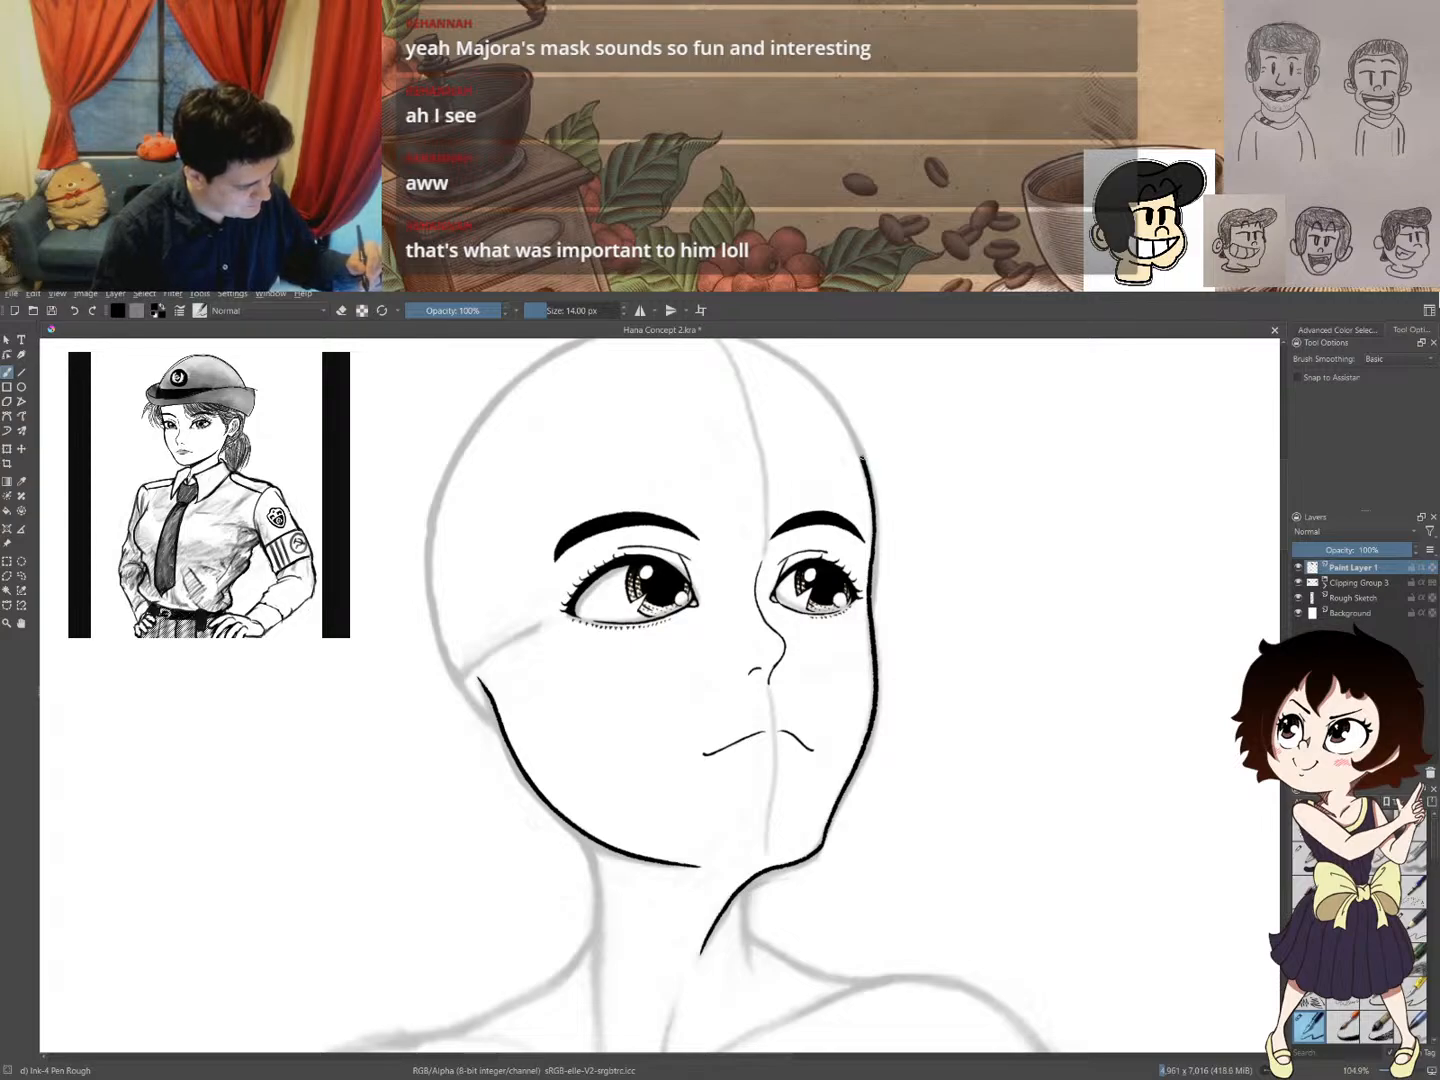
pyautogui.scroll(-4, 975, 554)
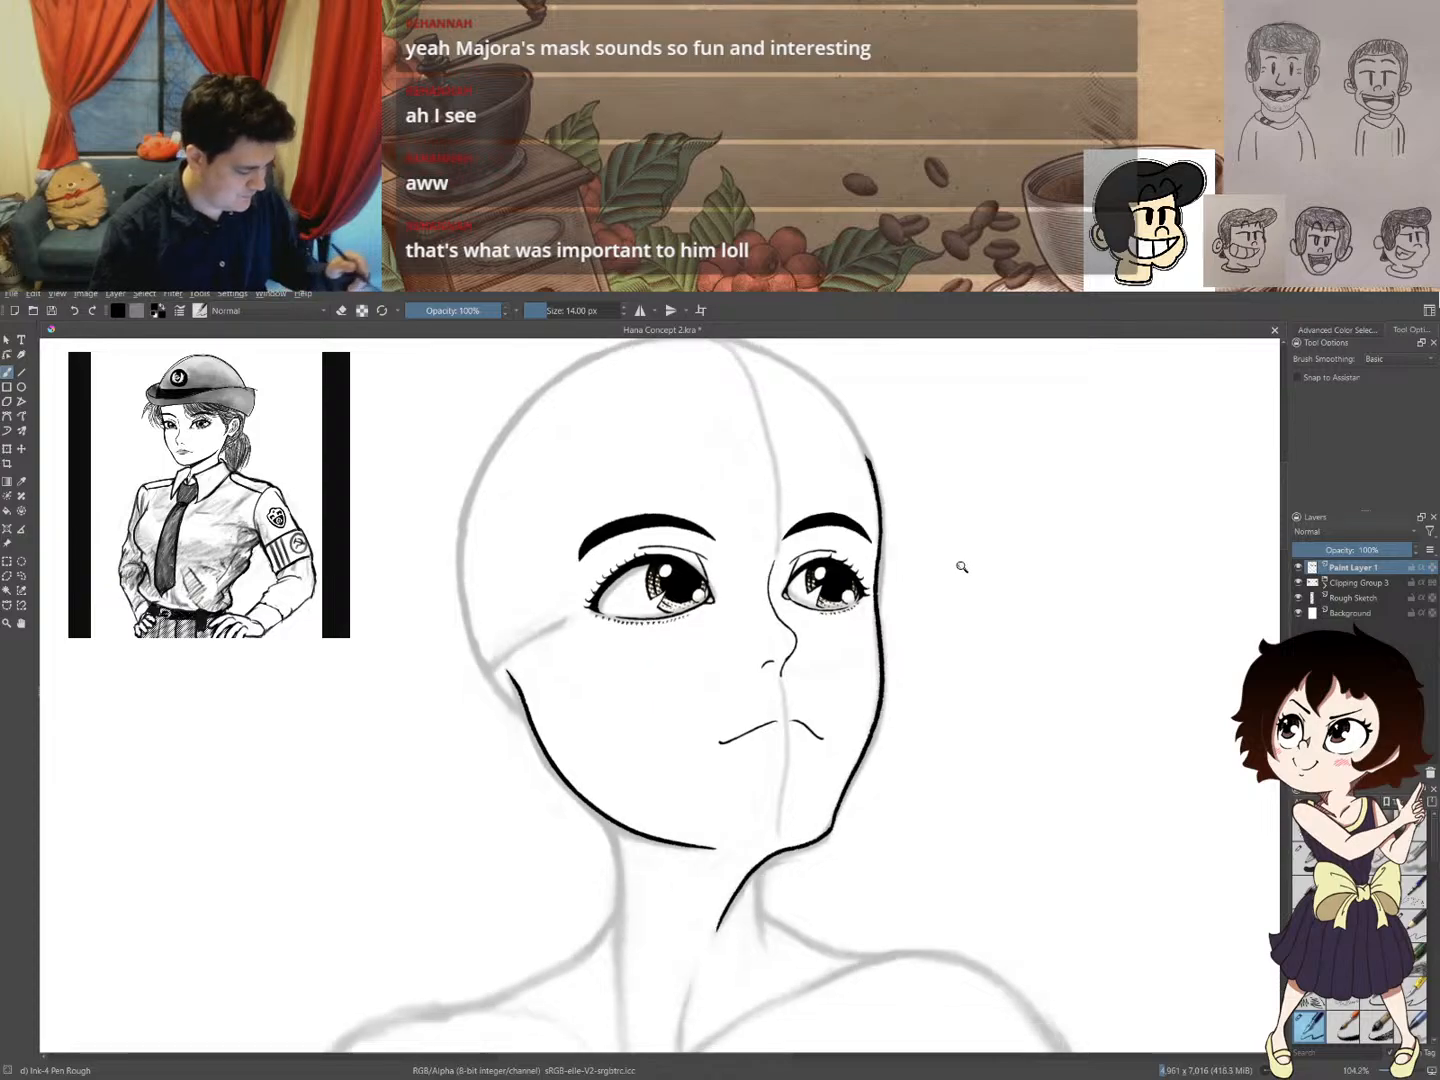
pyautogui.moveTo(947, 586)
pyautogui.mouseDown()
pyautogui.moveTo(888, 519)
pyautogui.moveTo(864, 536)
pyautogui.mouseUp()
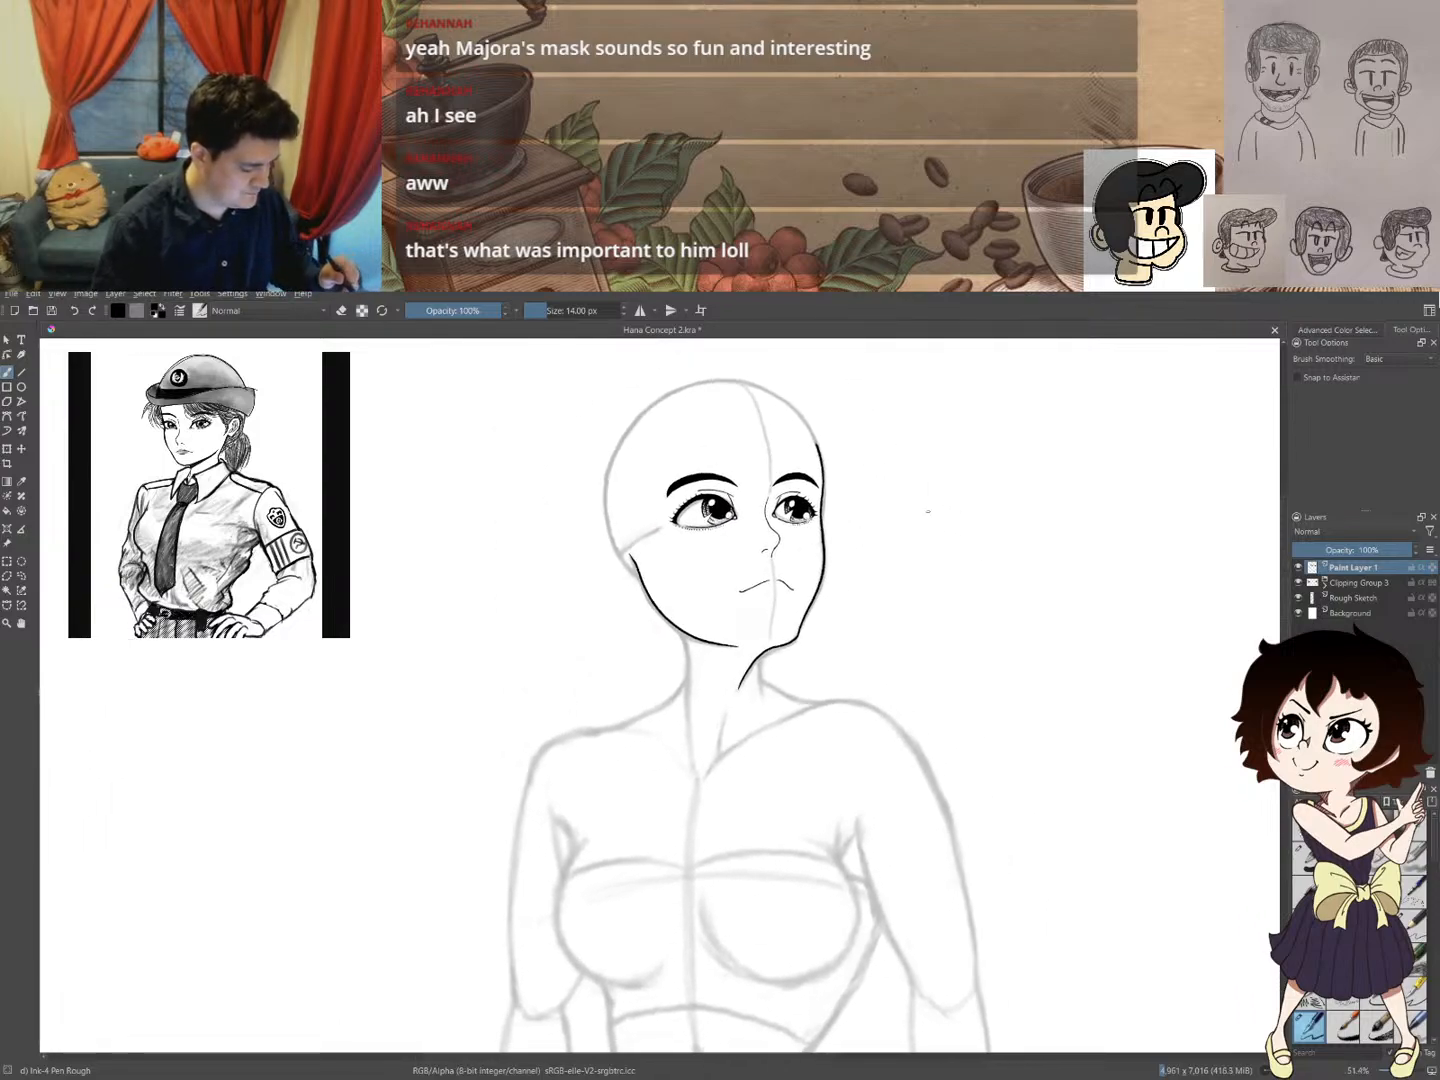
pyautogui.click(1298, 598)
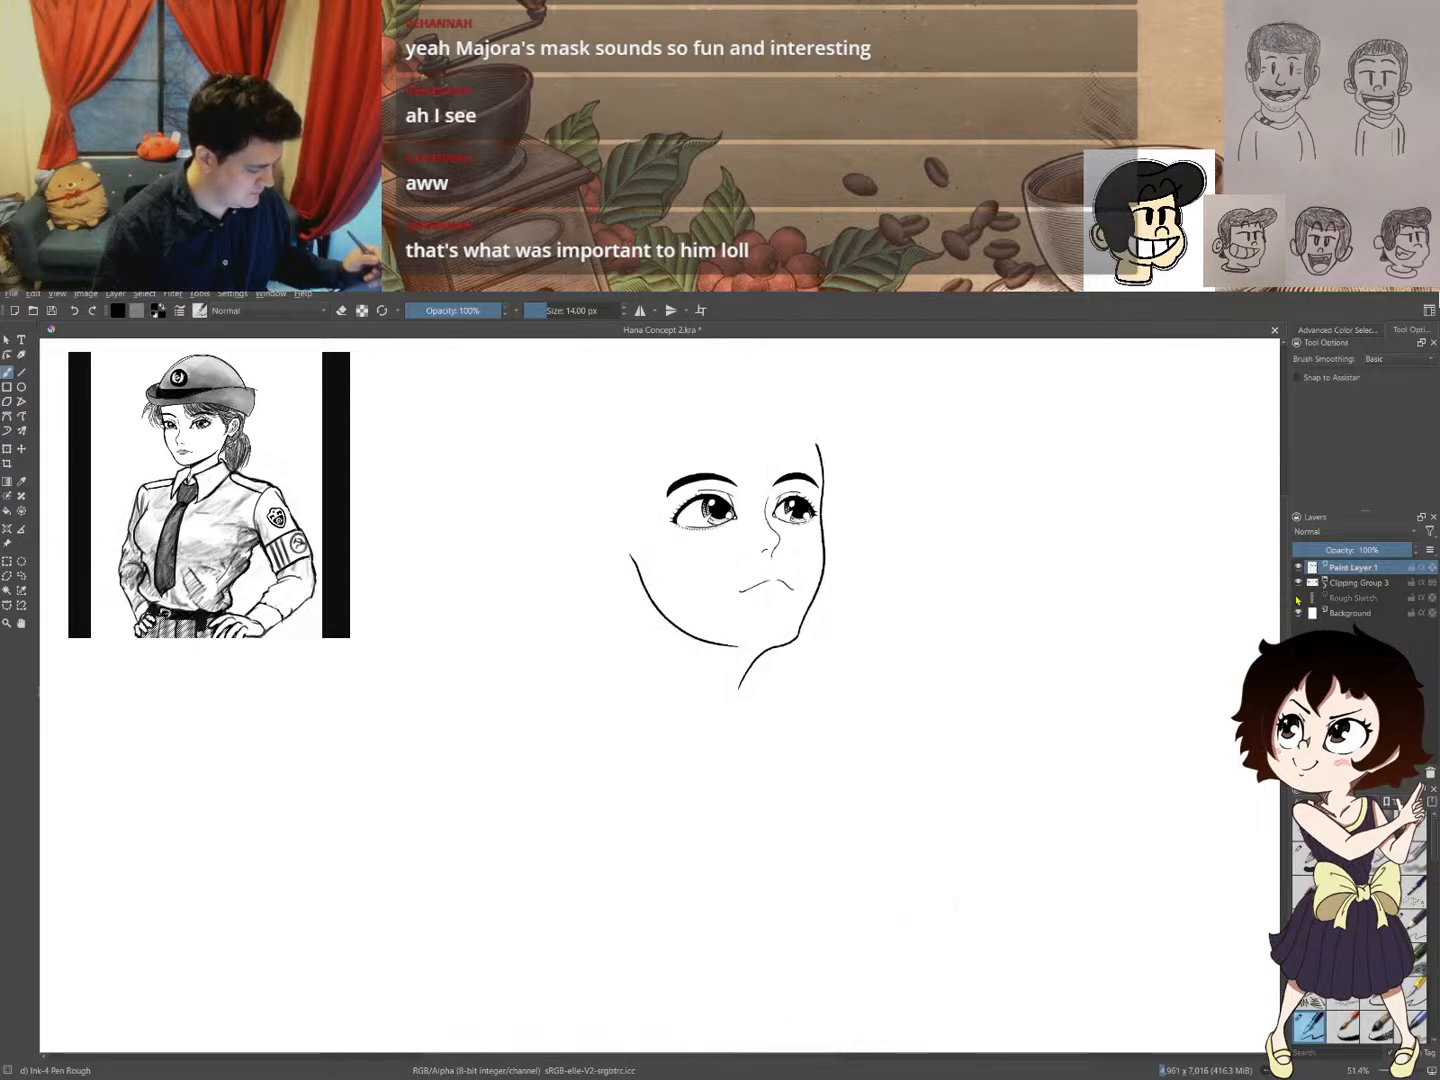
pyautogui.click(1299, 599)
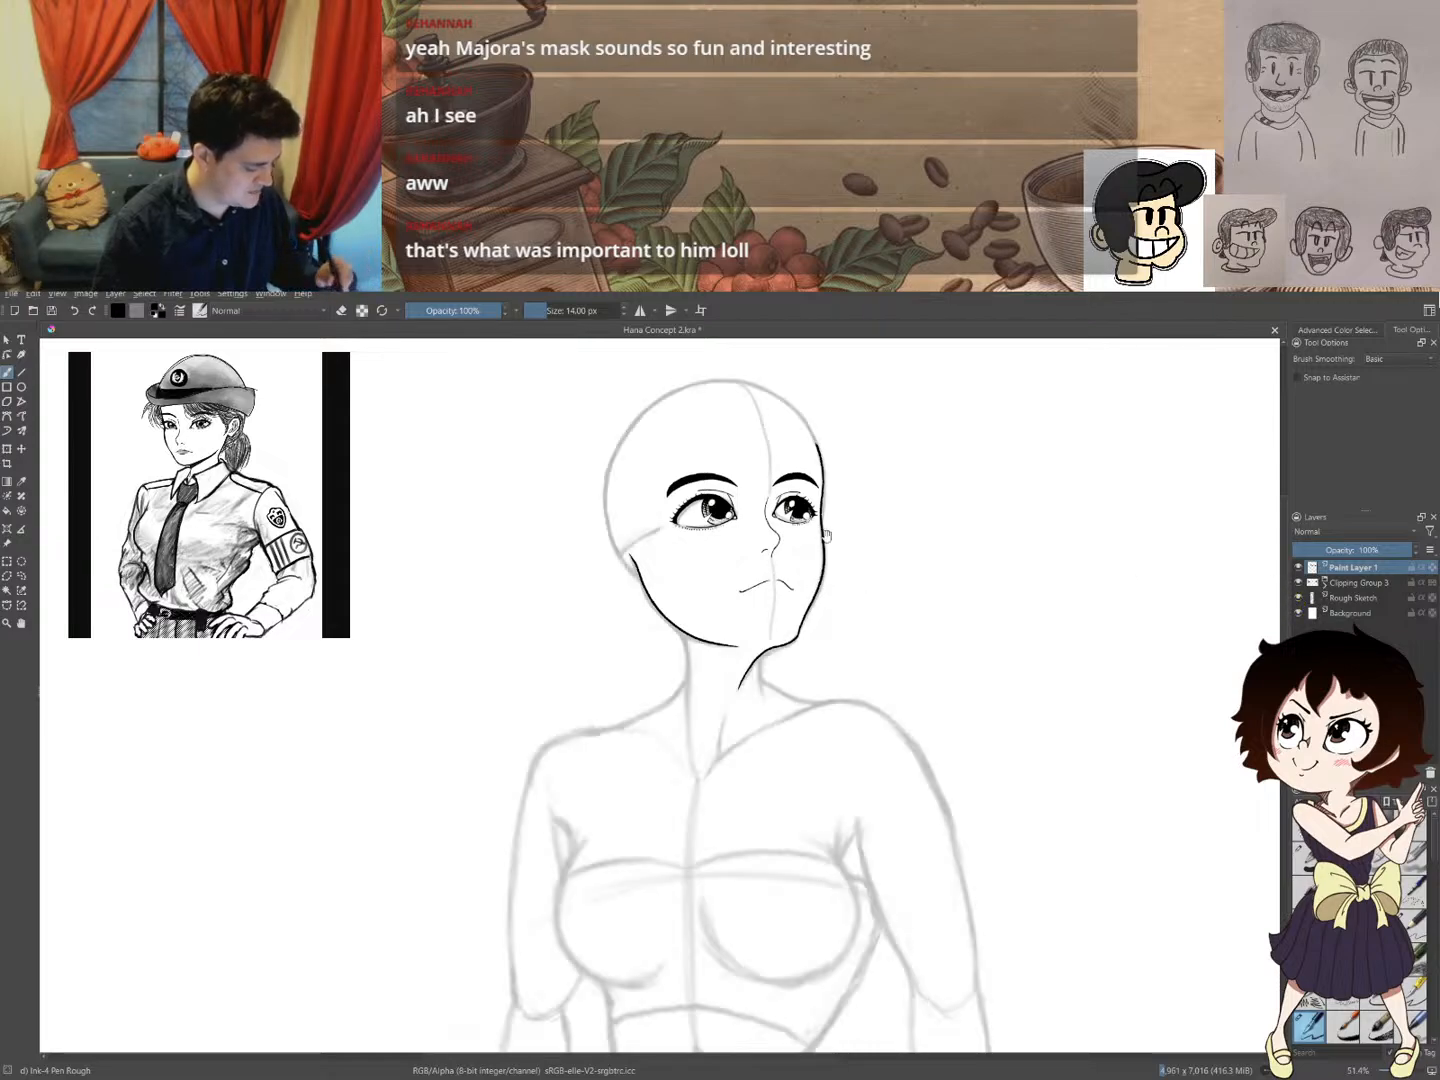
# - Try to ink a curved line across the forehead from the far temple toward the back of the head, undoing each attempt
pyautogui.moveTo(825, 529); pyautogui.dragTo(826, 580)
pyautogui.moveTo(816, 499)
pyautogui.mouseDown()
pyautogui.moveTo(858, 463)
pyautogui.moveTo(699, 520)
pyautogui.moveTo(899, 447)
pyautogui.moveTo(913, 492)
pyautogui.mouseUp()
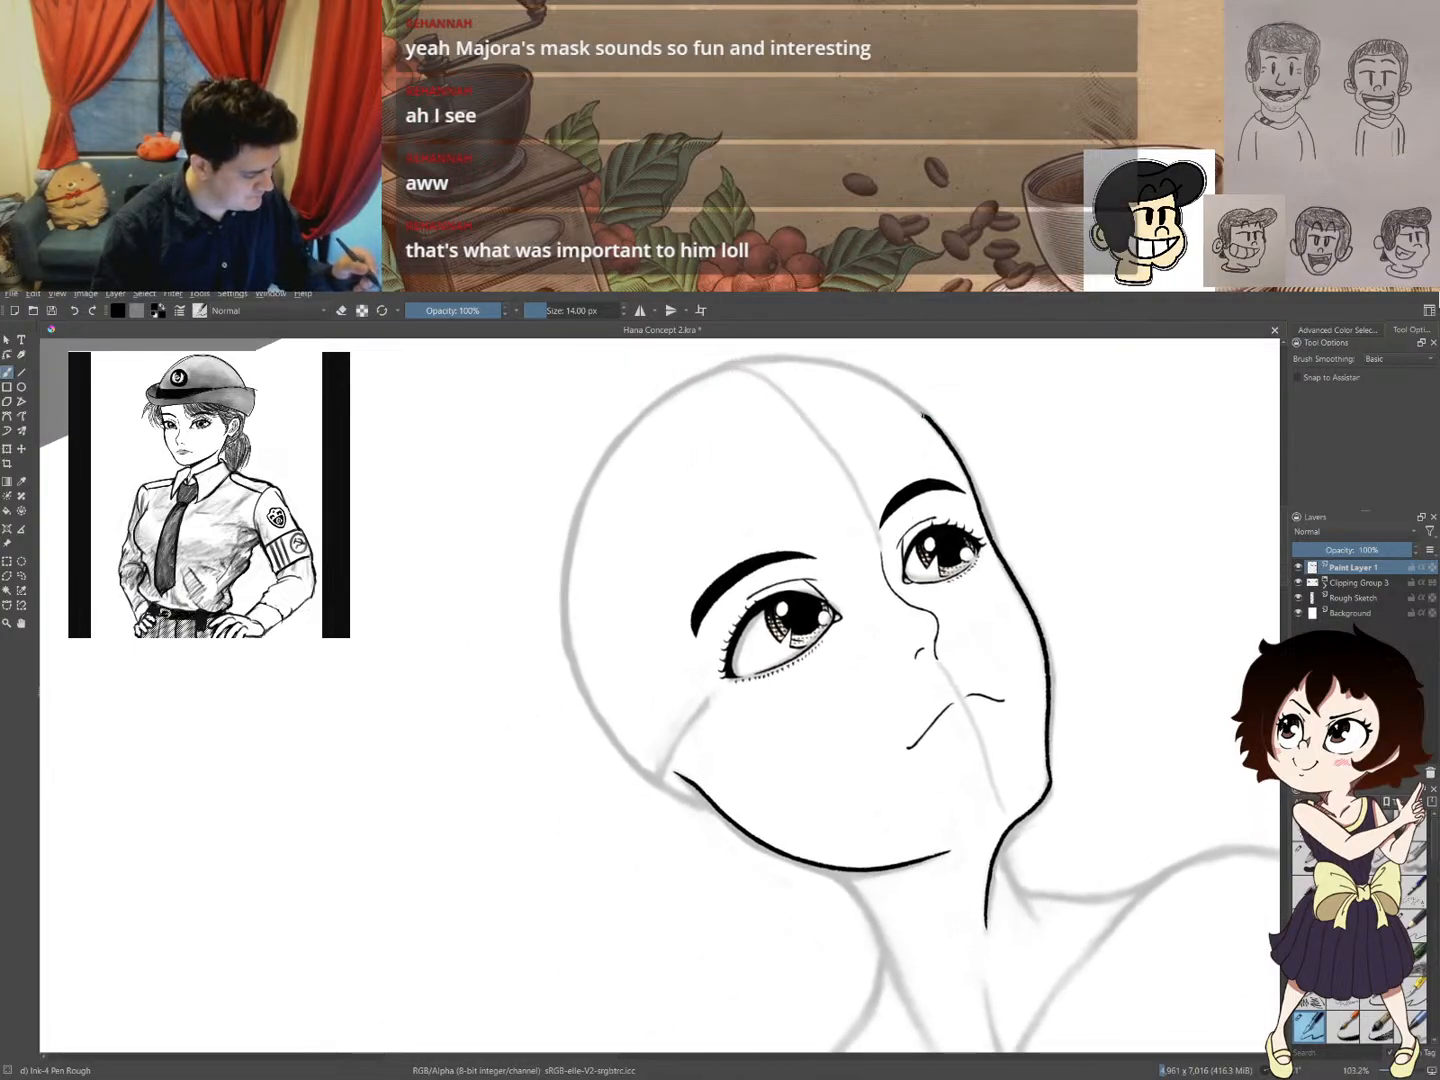
pyautogui.moveTo(923, 414); pyautogui.dragTo(793, 450)
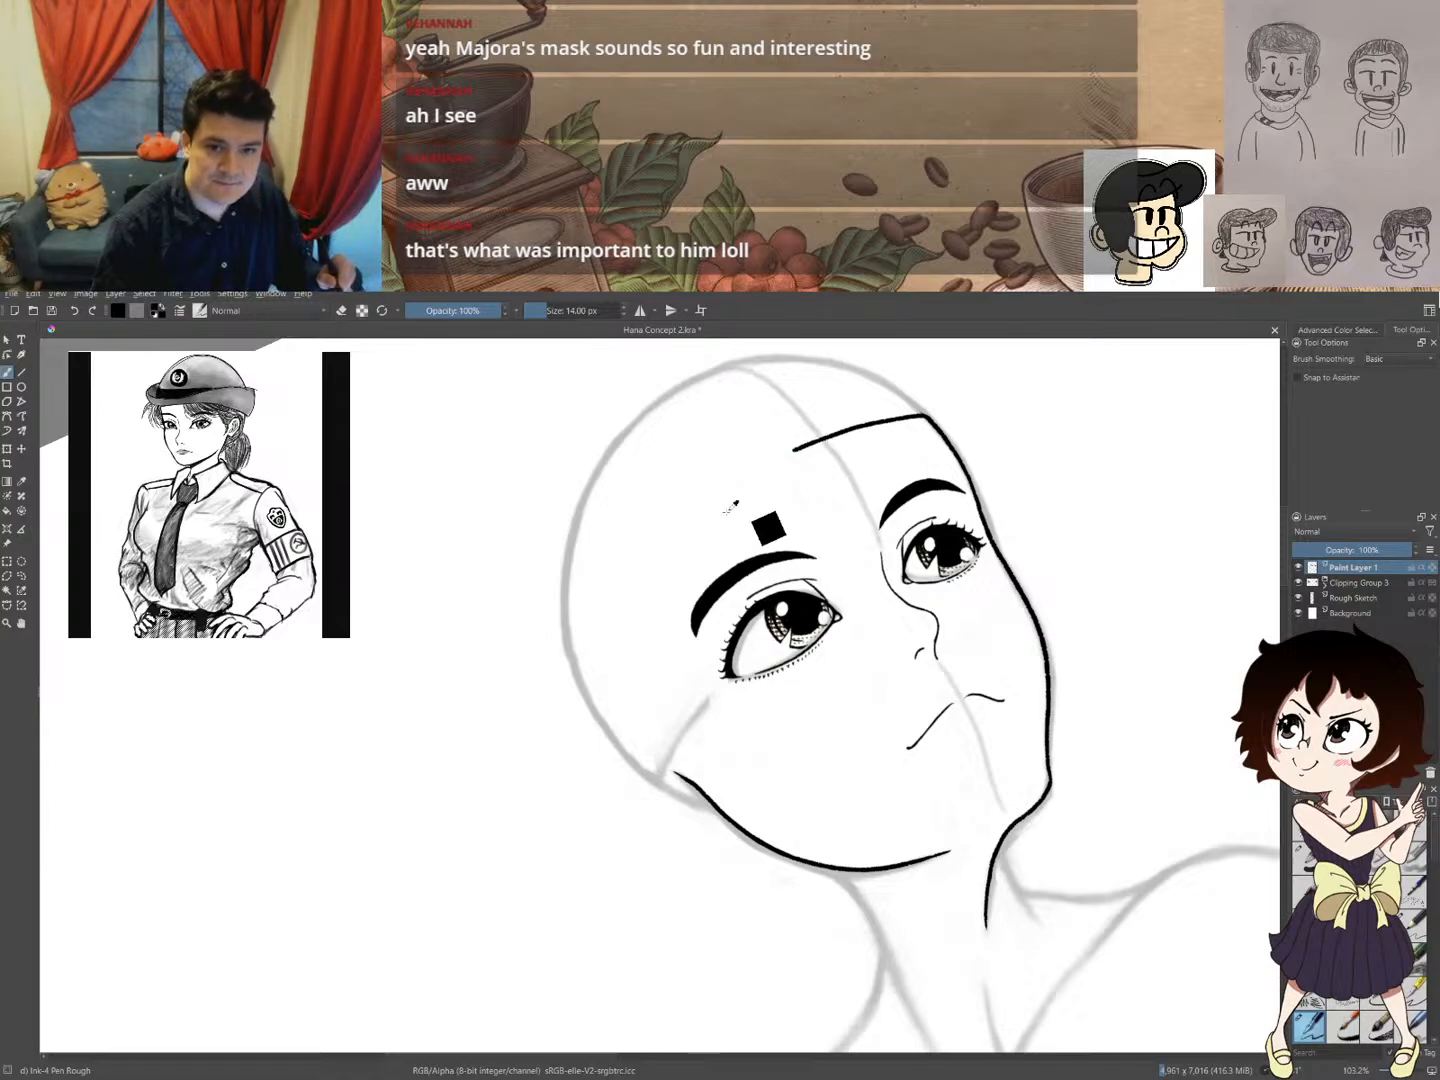
pyautogui.hotkey('ctrl', 'z')
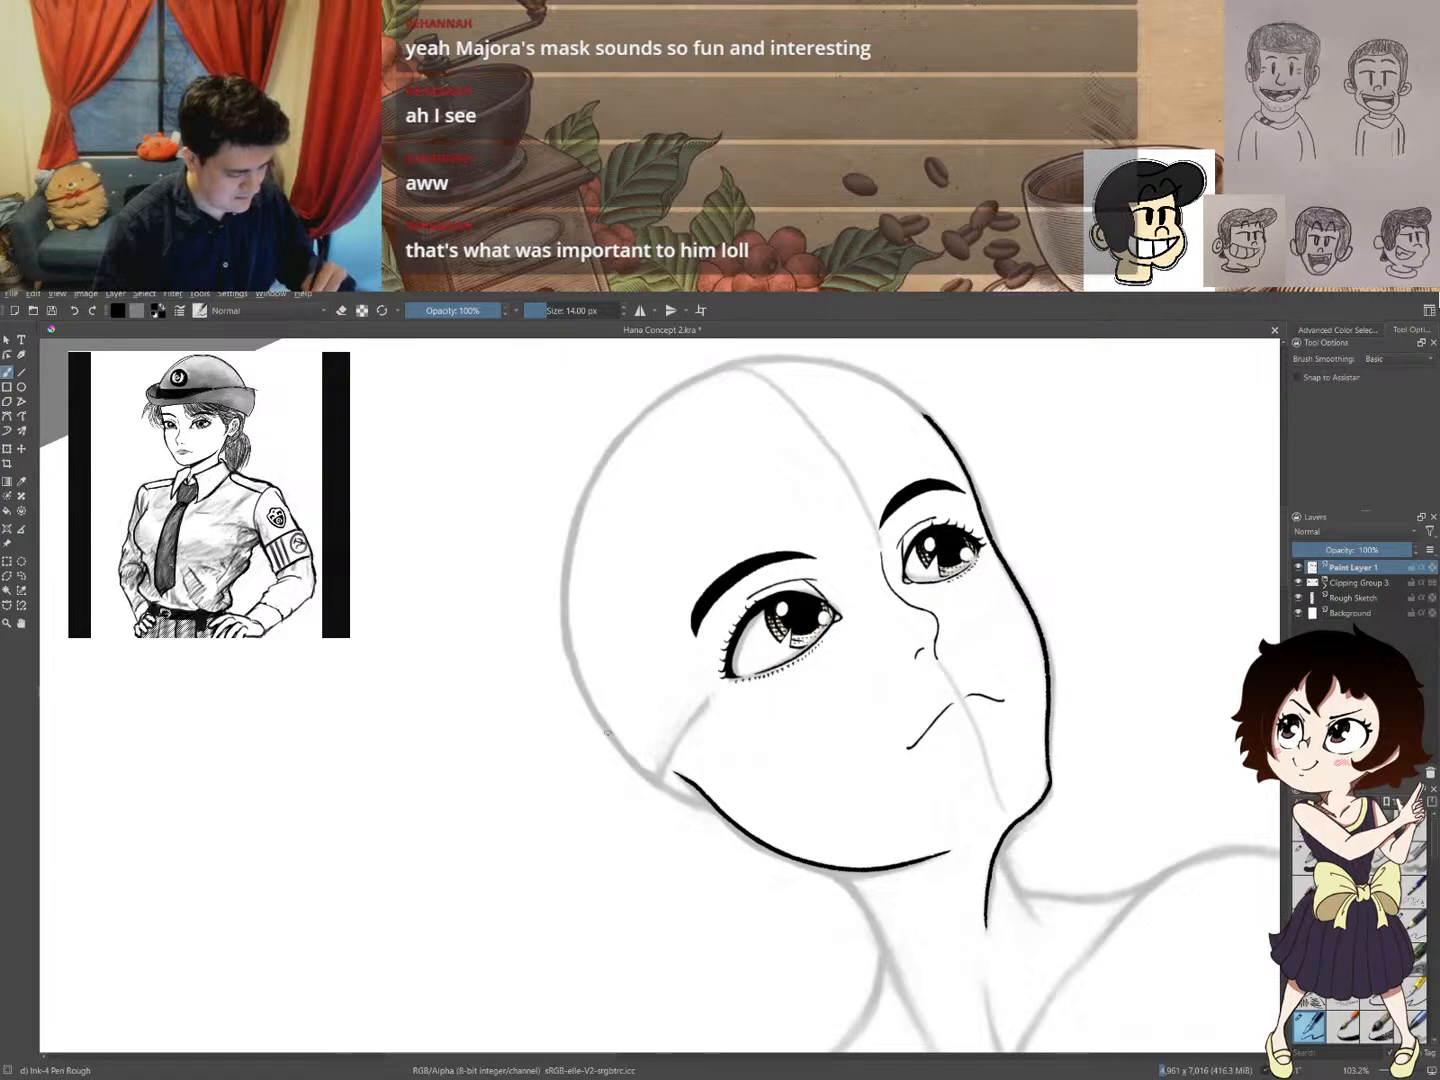
pyautogui.moveTo(603, 725)
pyautogui.mouseDown()
pyautogui.moveTo(616, 641)
pyautogui.moveTo(659, 575)
pyautogui.moveTo(739, 516)
pyautogui.moveTo(921, 418)
pyautogui.mouseUp()
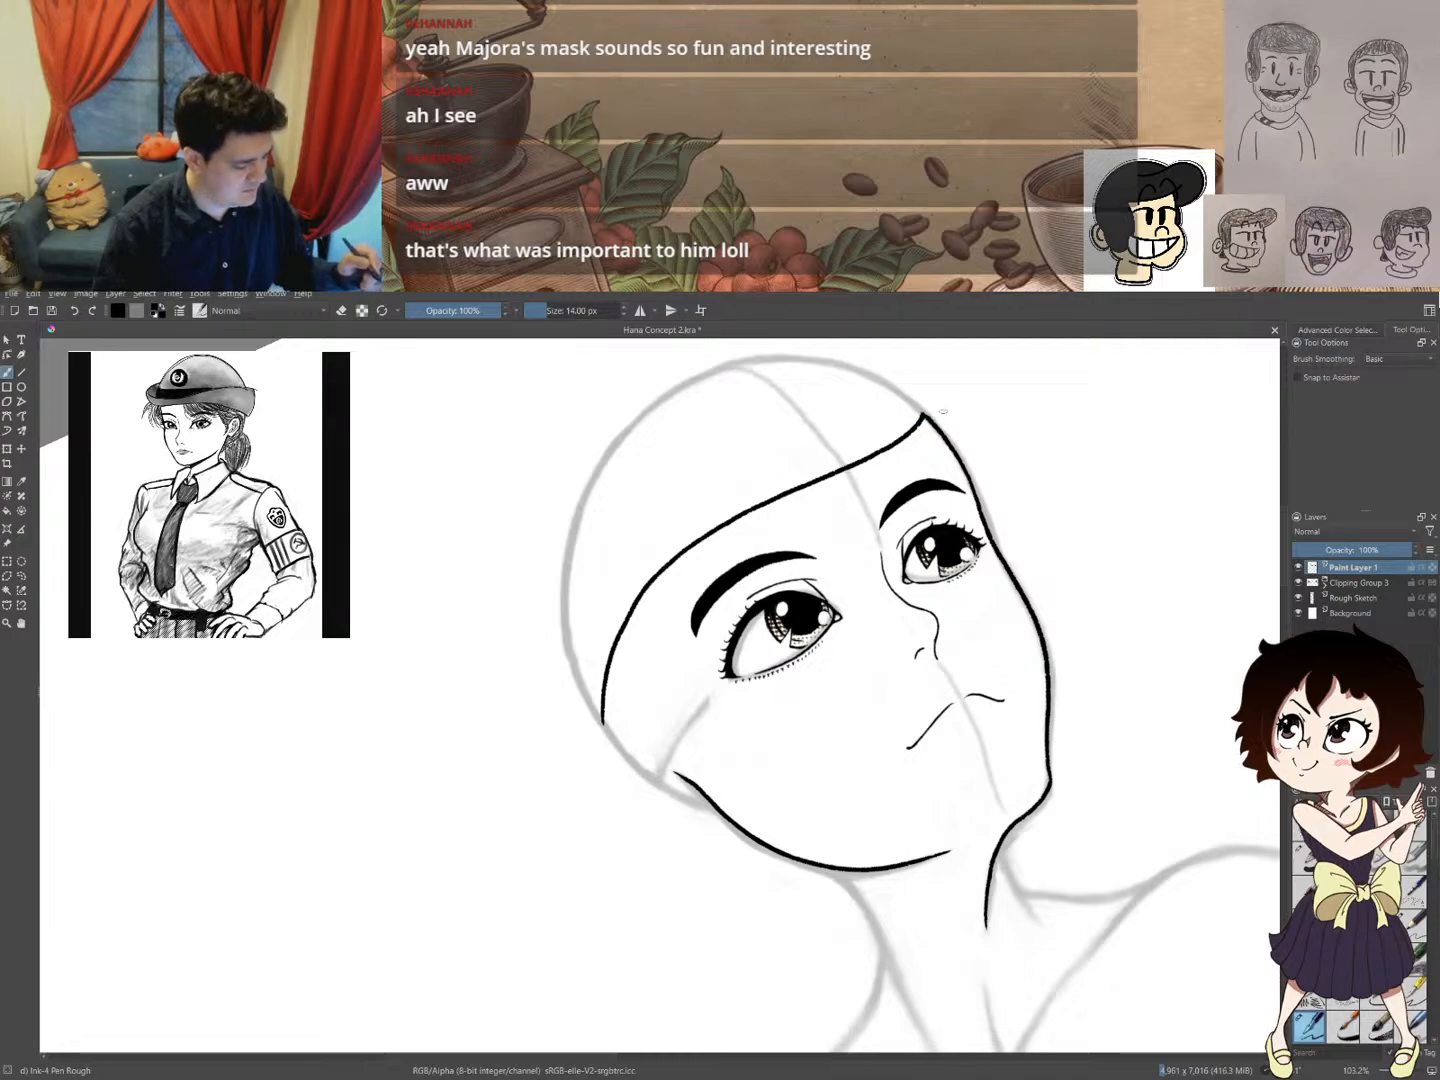
pyautogui.moveTo(931, 415); pyautogui.dragTo(662, 533)
pyautogui.hotkey('ctrl', 'z')
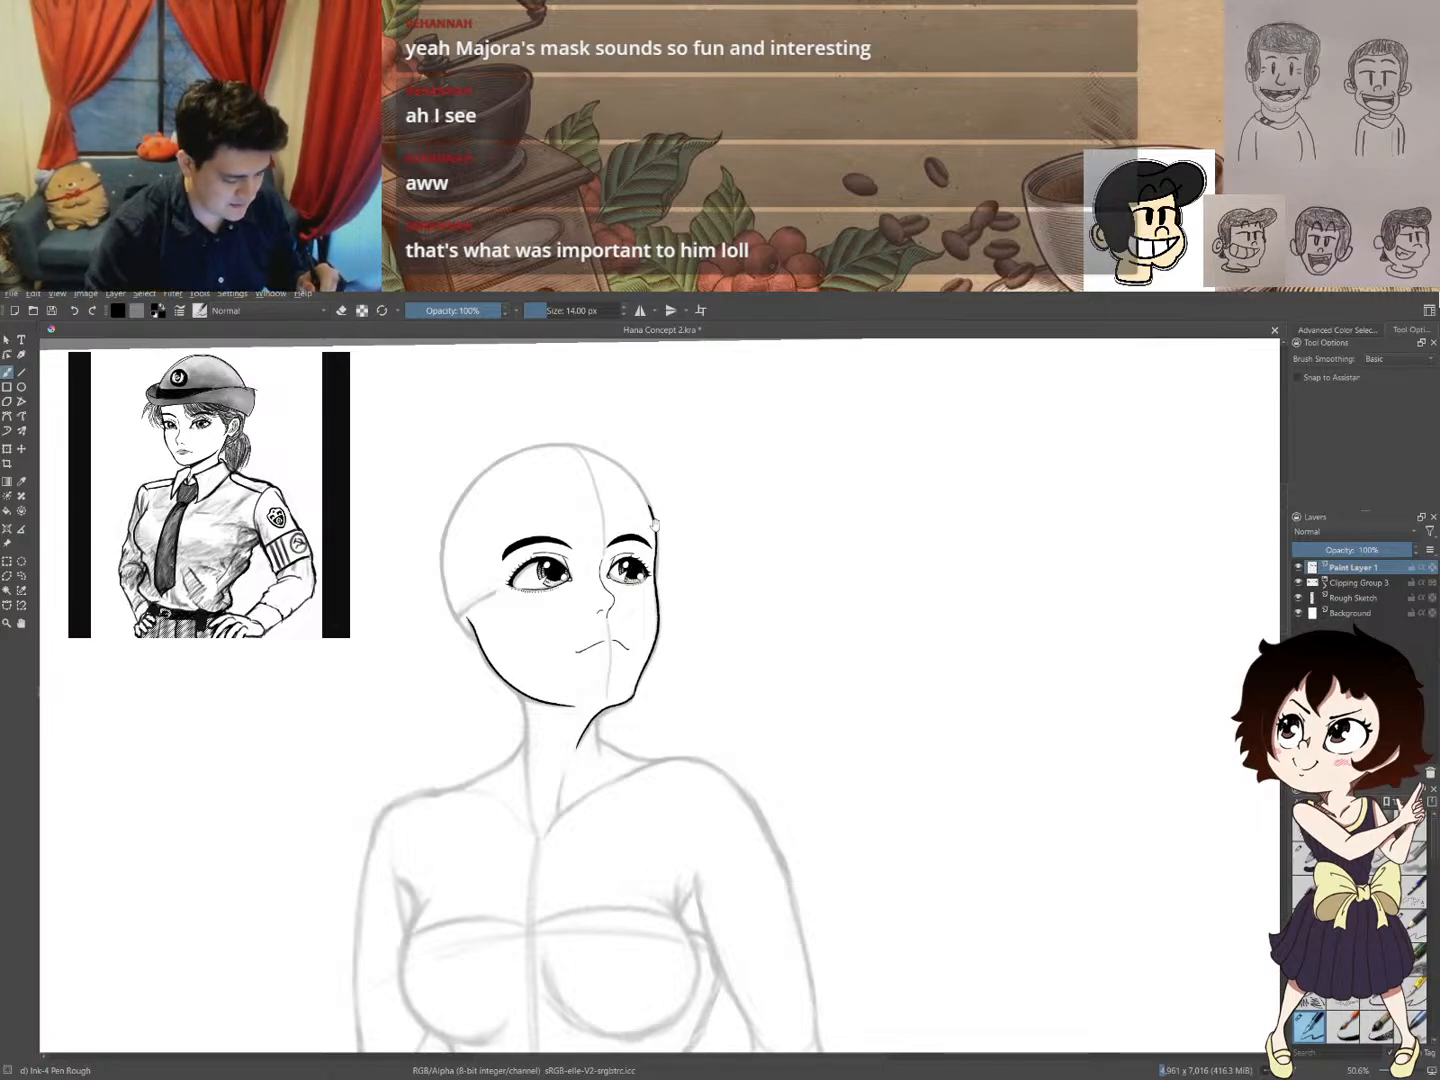
# - Try to ink the near-side neck line from the jaw down to the collarbone, and undo it
pyautogui.scroll(4, 626, 584)
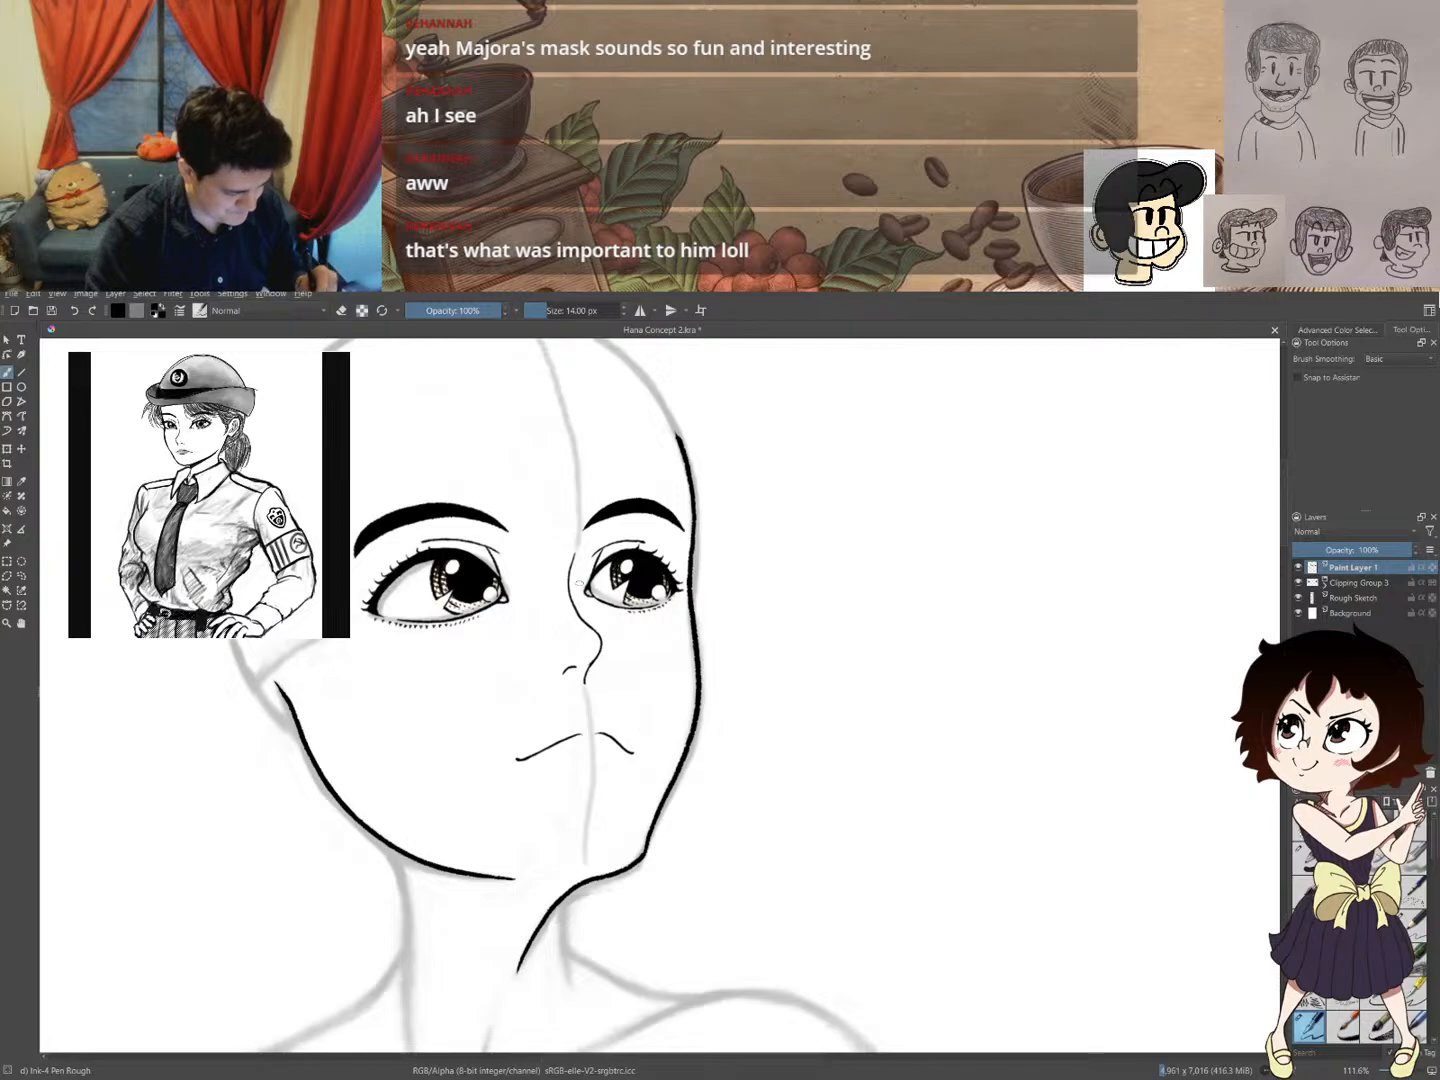
pyautogui.scroll(2, 581, 588)
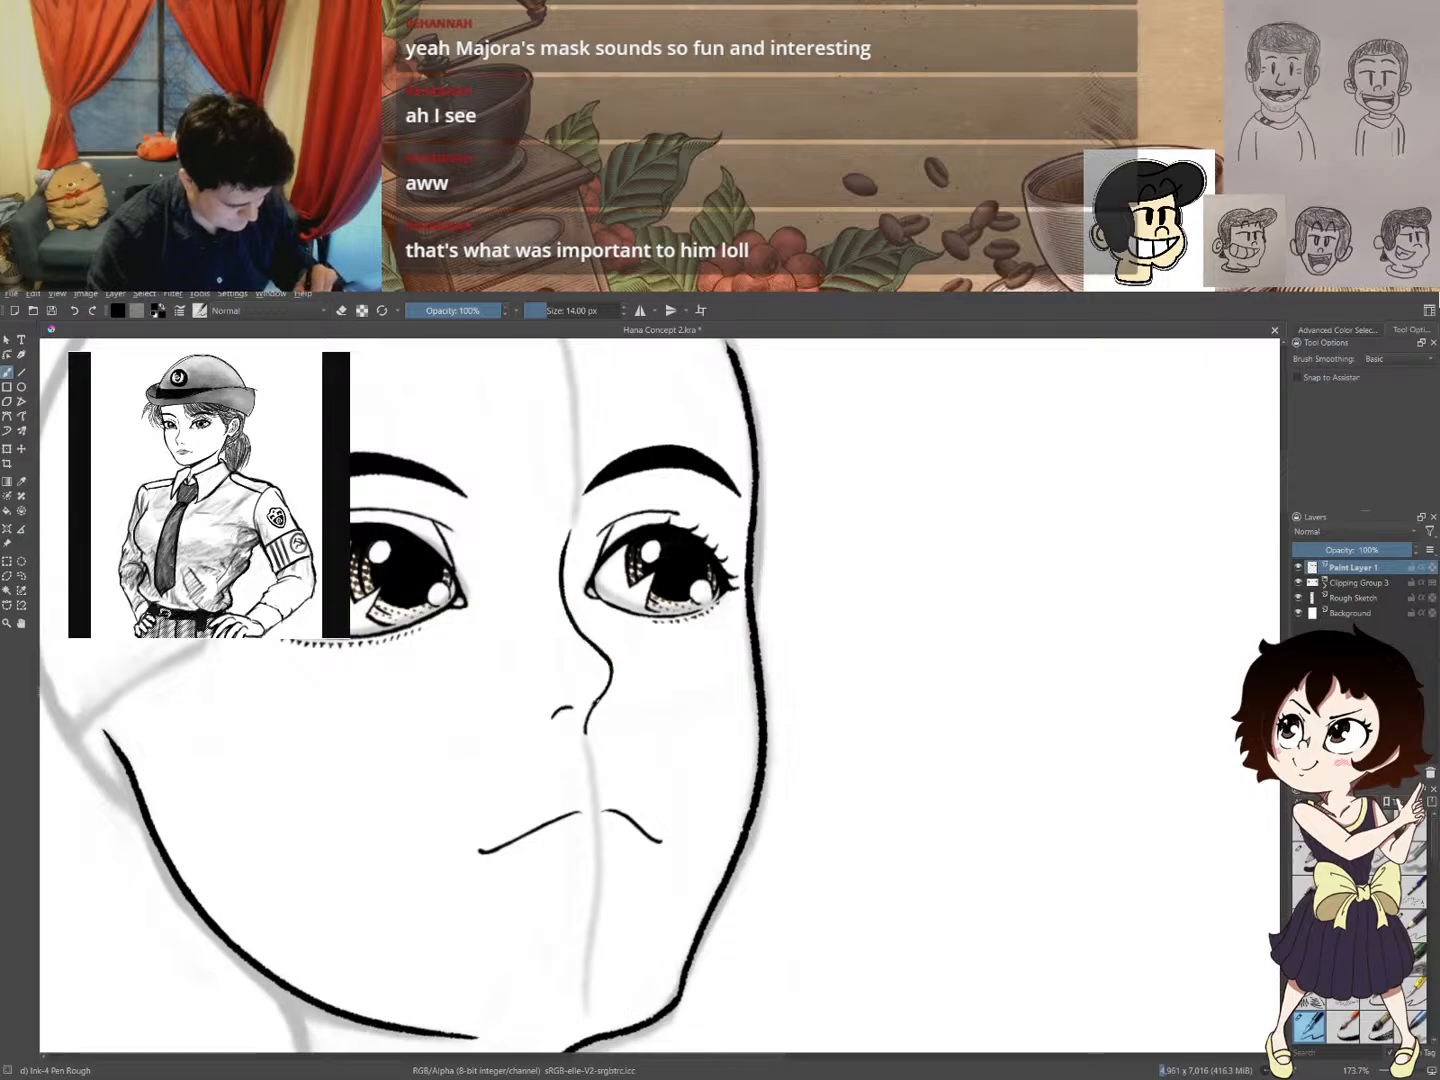
pyautogui.moveTo(717, 577)
pyautogui.mouseDown()
pyautogui.moveTo(652, 690)
pyautogui.moveTo(647, 737)
pyautogui.moveTo(746, 550)
pyautogui.moveTo(734, 561)
pyautogui.mouseUp()
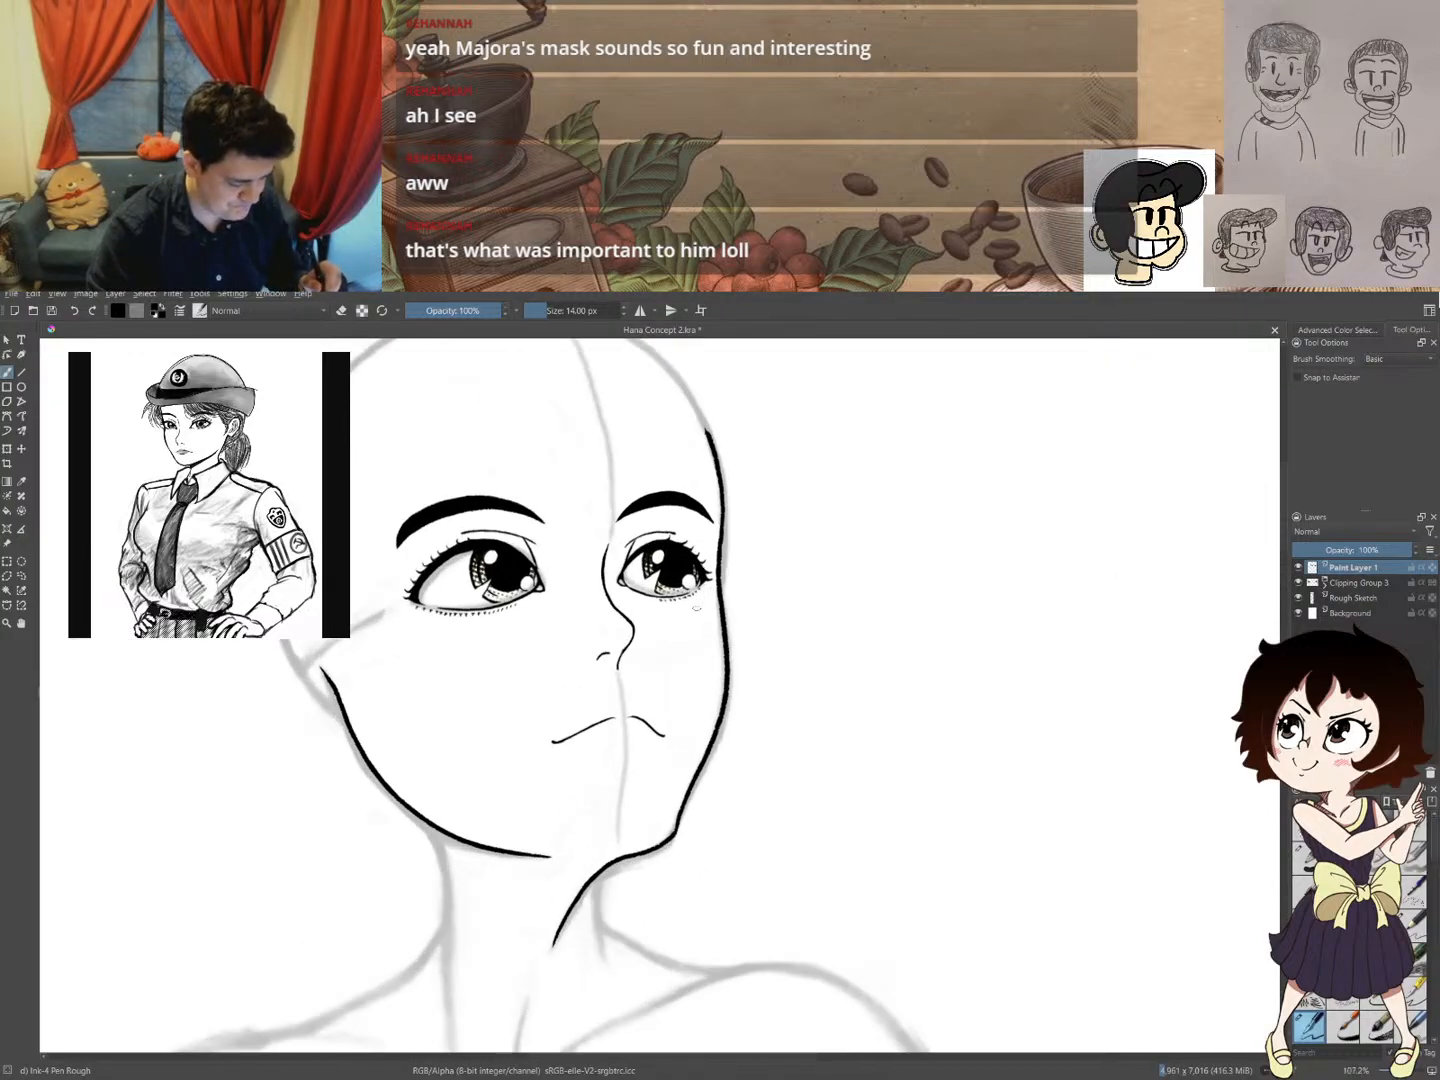
pyautogui.moveTo(630, 772); pyautogui.dragTo(797, 452)
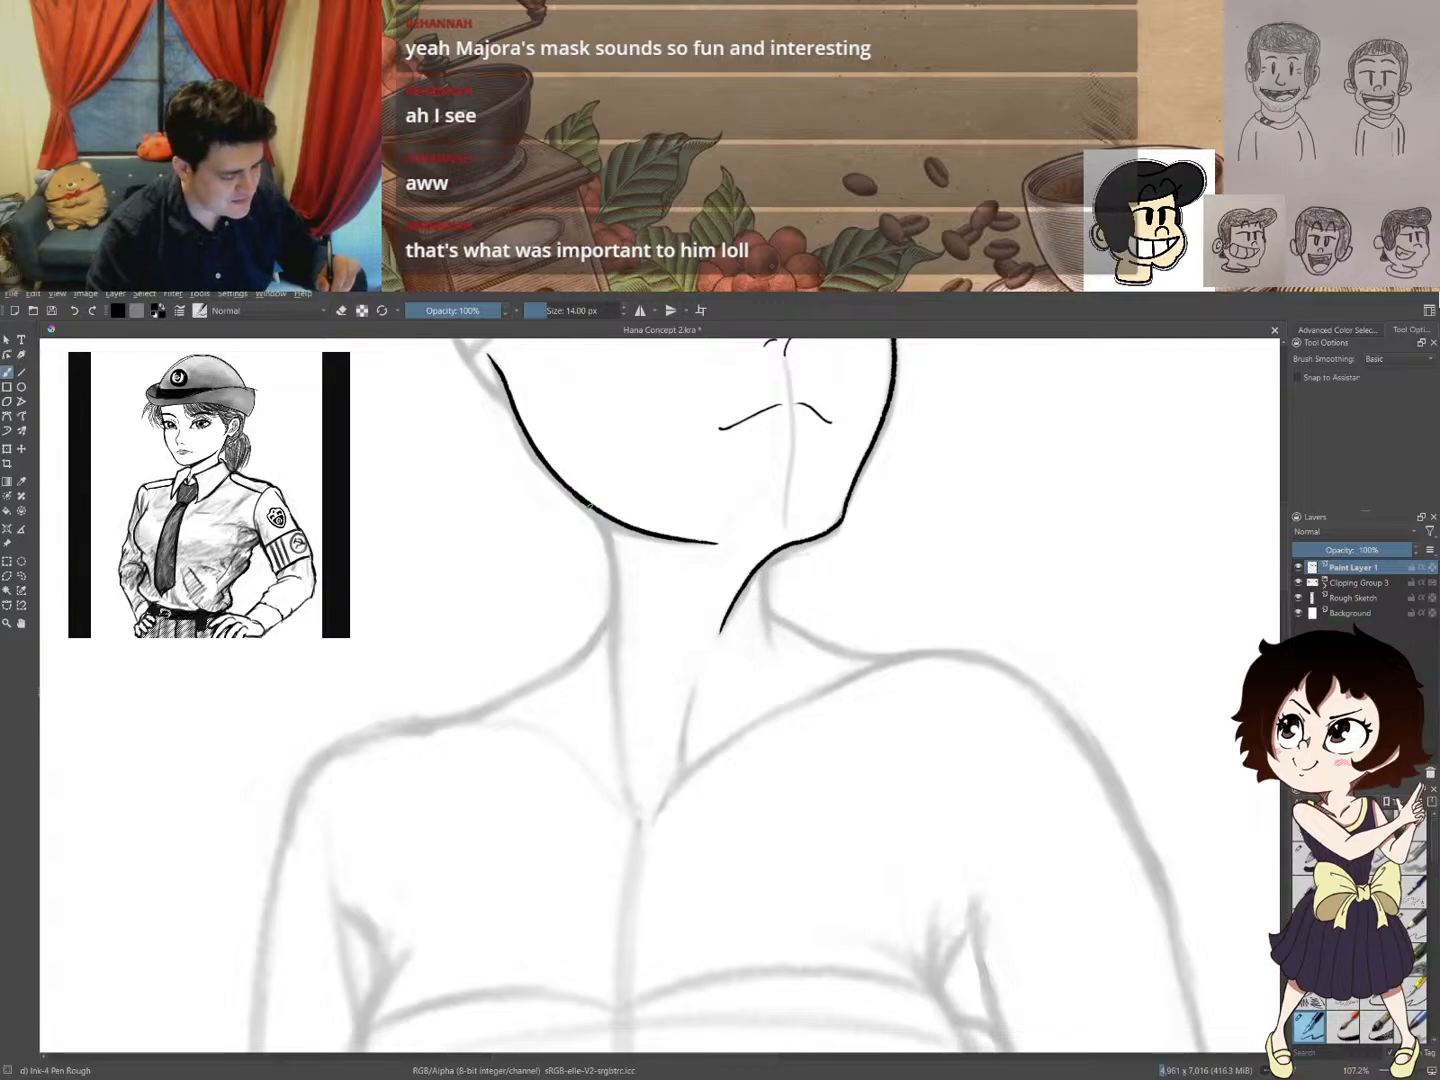
pyautogui.moveTo(590, 505)
pyautogui.mouseDown()
pyautogui.moveTo(613, 548)
pyautogui.moveTo(615, 718)
pyautogui.moveTo(634, 806)
pyautogui.mouseUp()
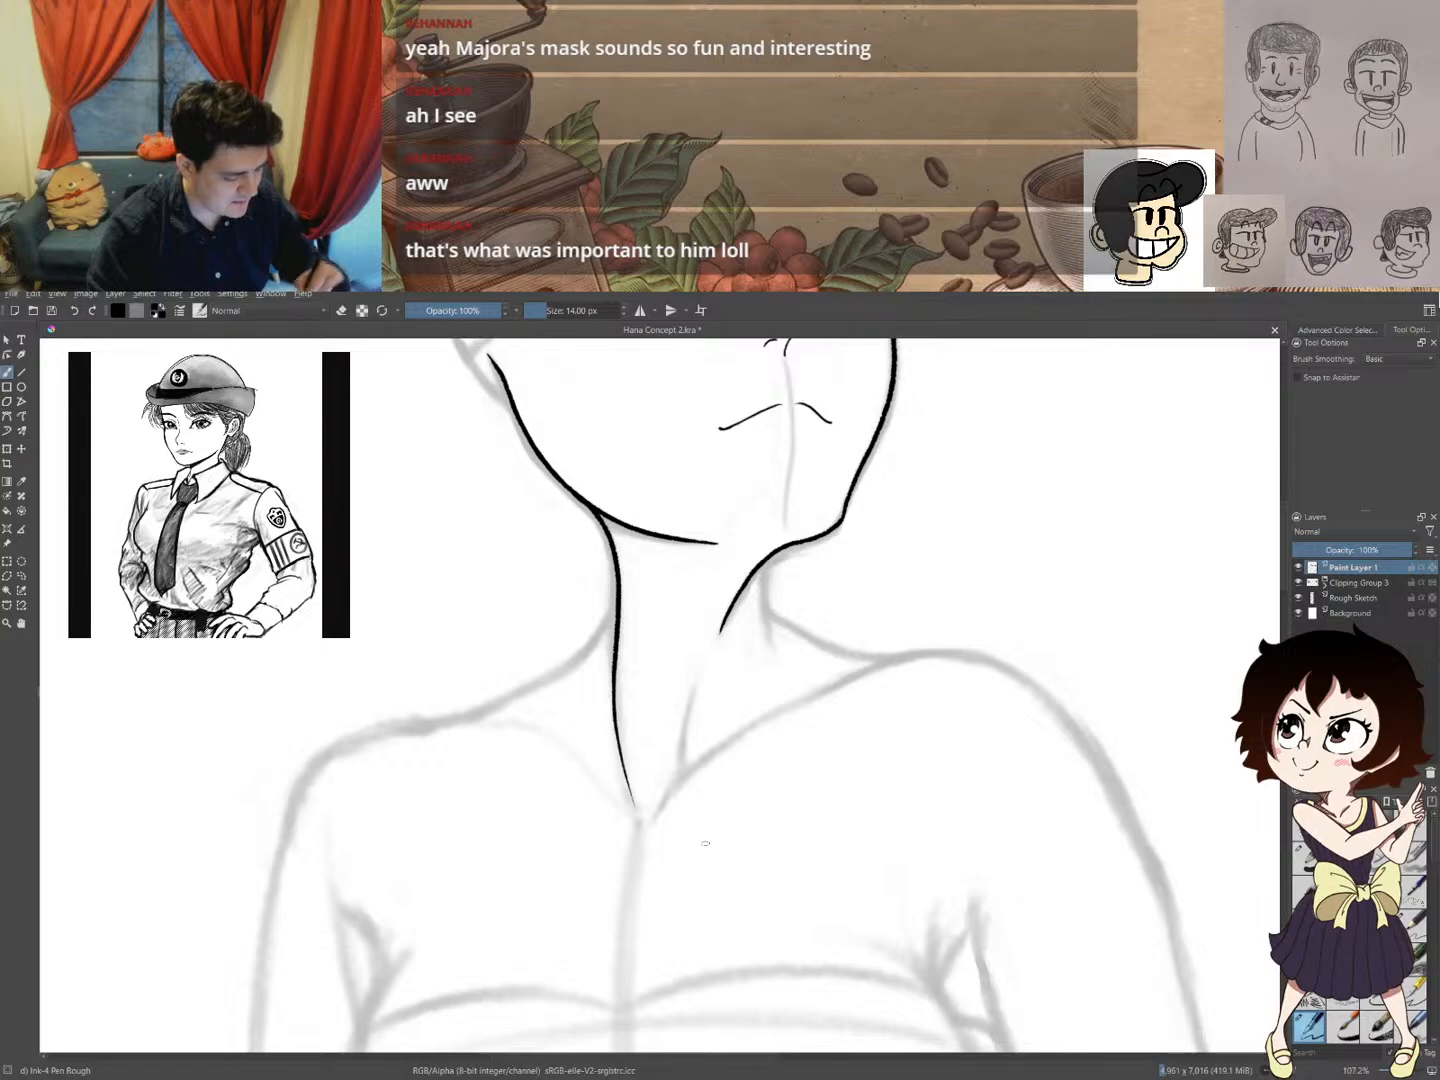
pyautogui.hotkey('ctrl', 'z')
# - Thicken the short far-side half of the mouth line with 14 px ink and trim its inner end with the eraser
pyautogui.moveTo(788, 476); pyautogui.dragTo(716, 718)
pyautogui.moveTo(746, 535)
pyautogui.mouseDown()
pyautogui.moveTo(705, 591)
pyautogui.moveTo(761, 517)
pyautogui.mouseUp()
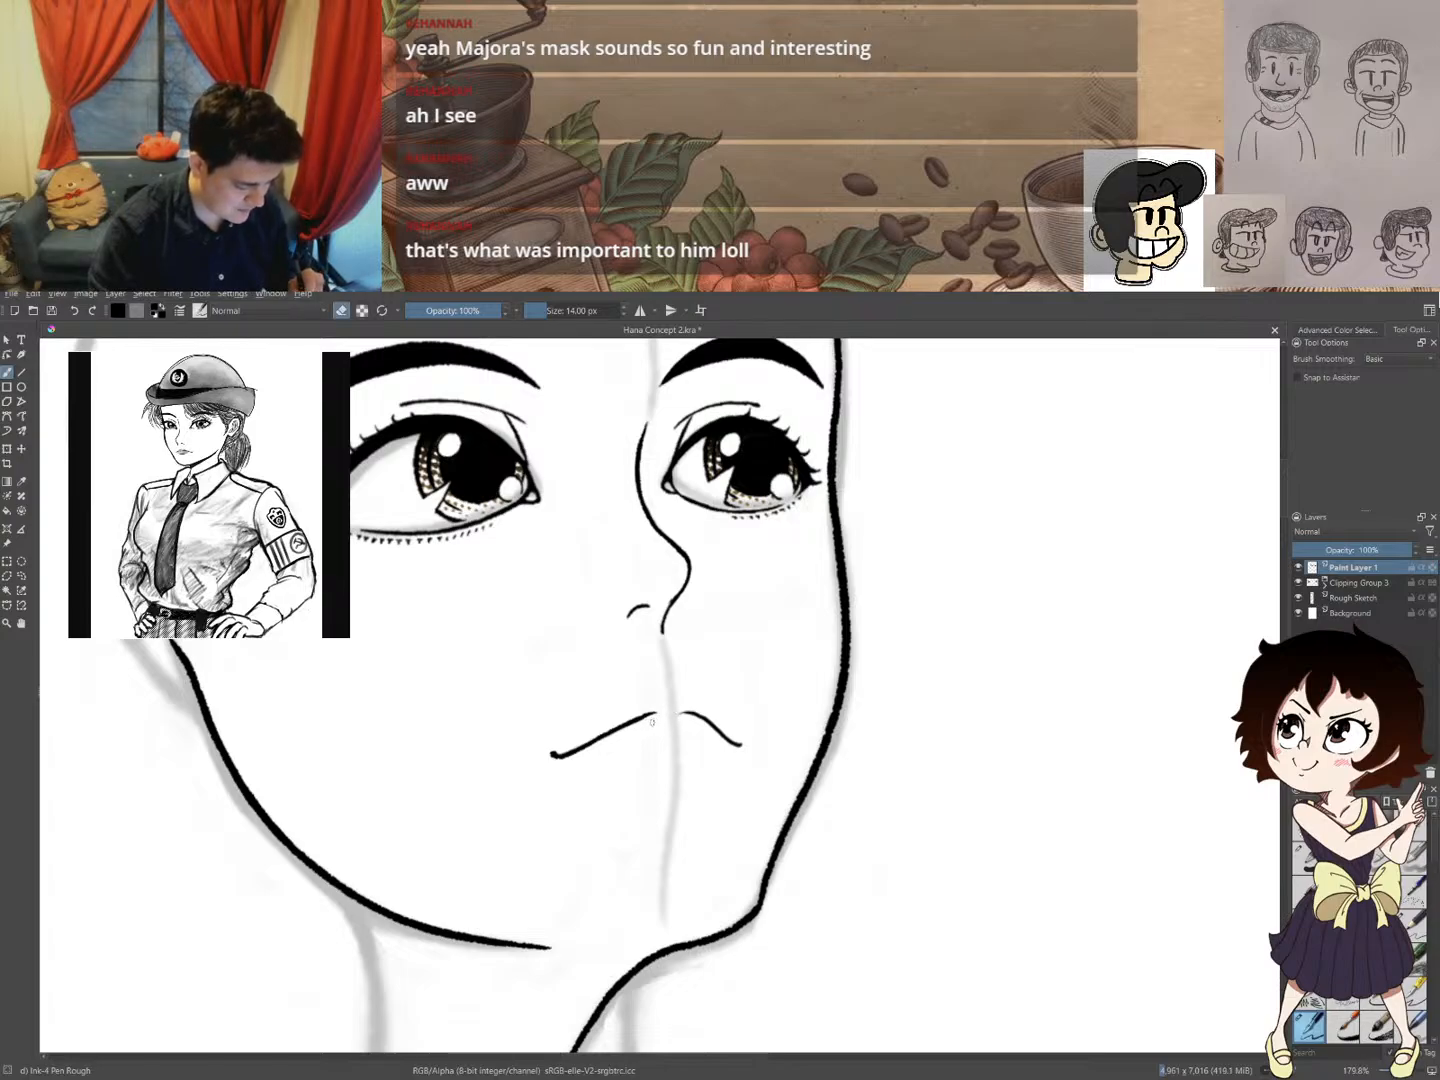
pyautogui.moveTo(762, 655)
pyautogui.mouseDown()
pyautogui.moveTo(758, 605)
pyautogui.moveTo(702, 645)
pyautogui.mouseUp()
pyautogui.moveTo(812, 564); pyautogui.dragTo(857, 676)
pyautogui.press('e')
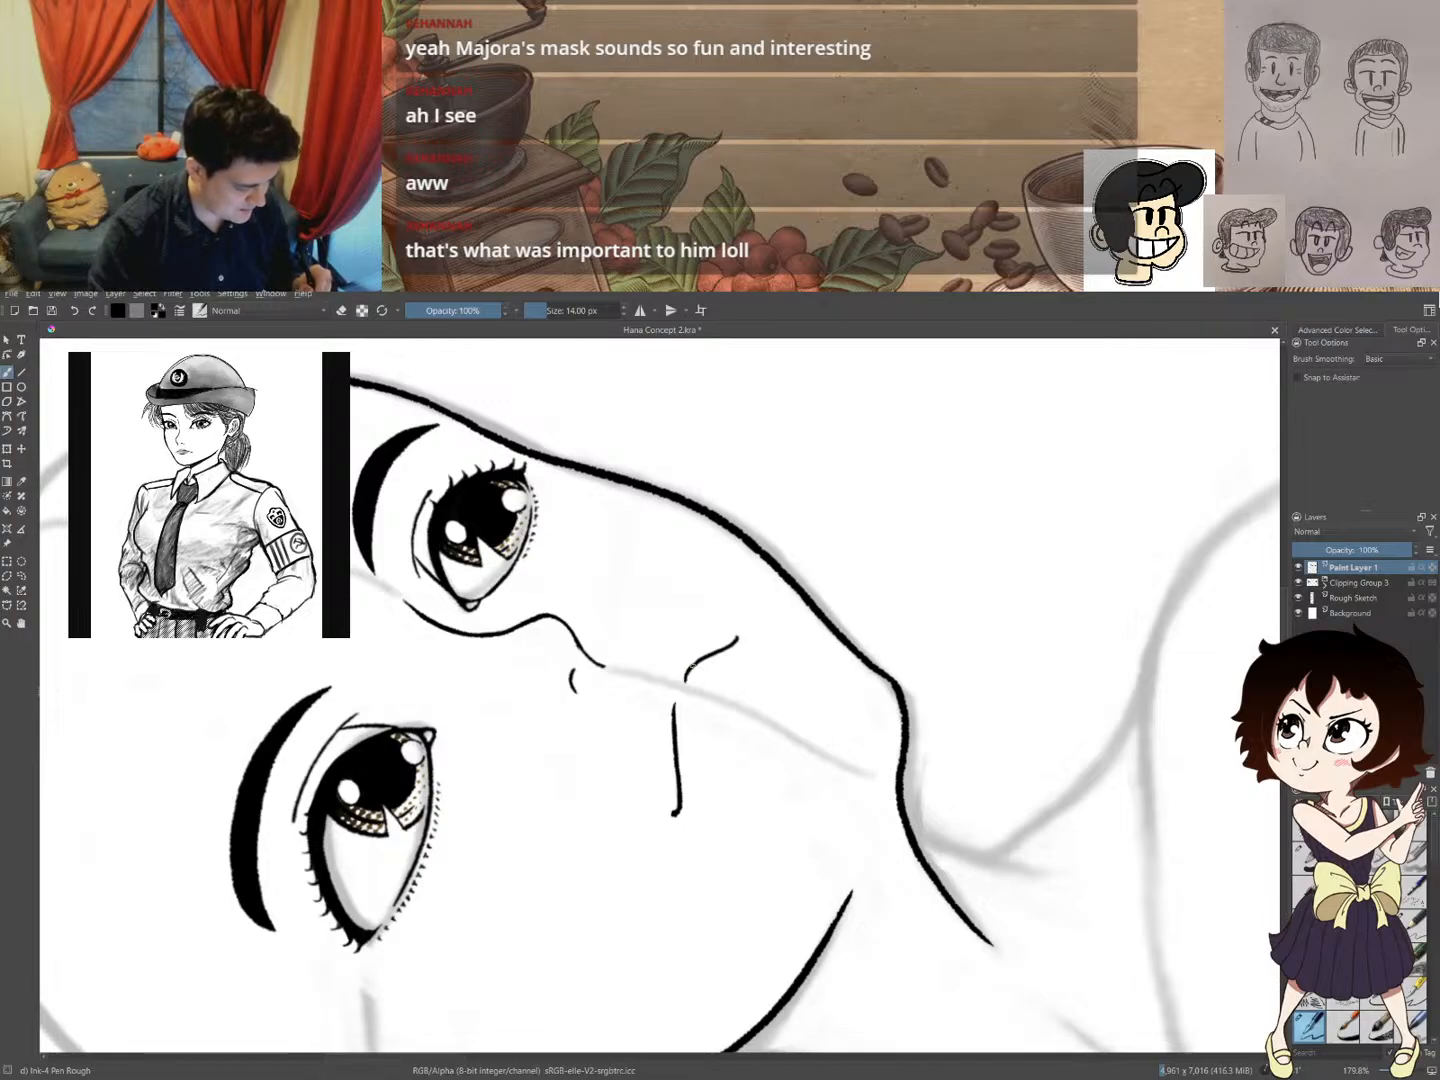
pyautogui.press('e')
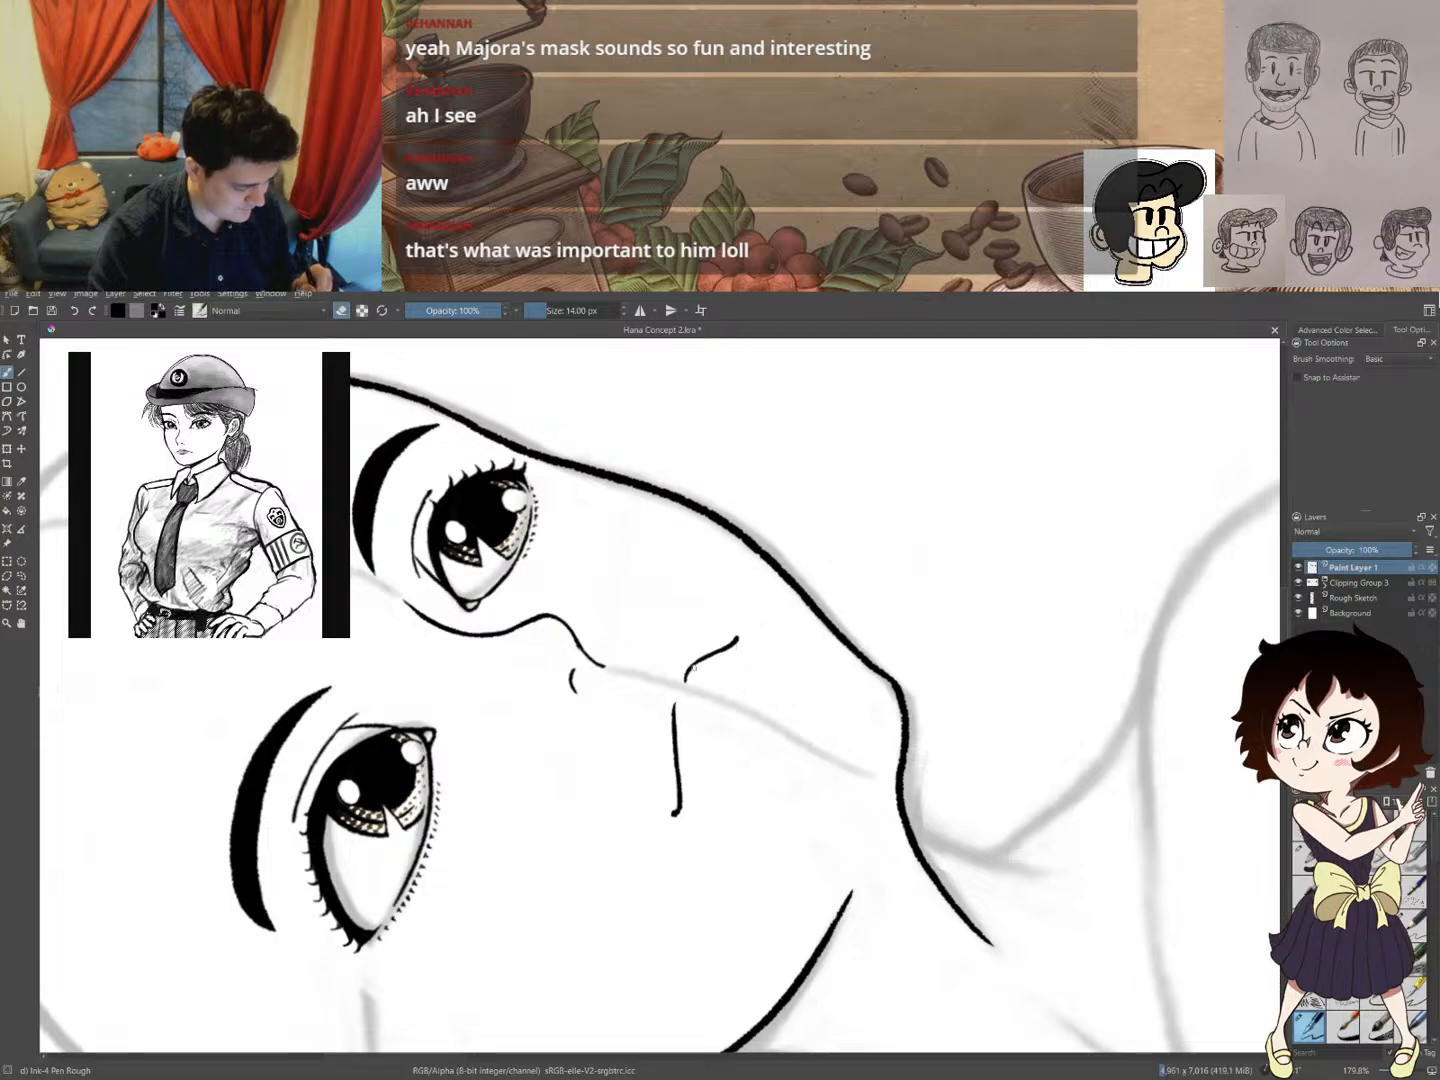
pyautogui.moveTo(721, 653); pyautogui.dragTo(734, 646)
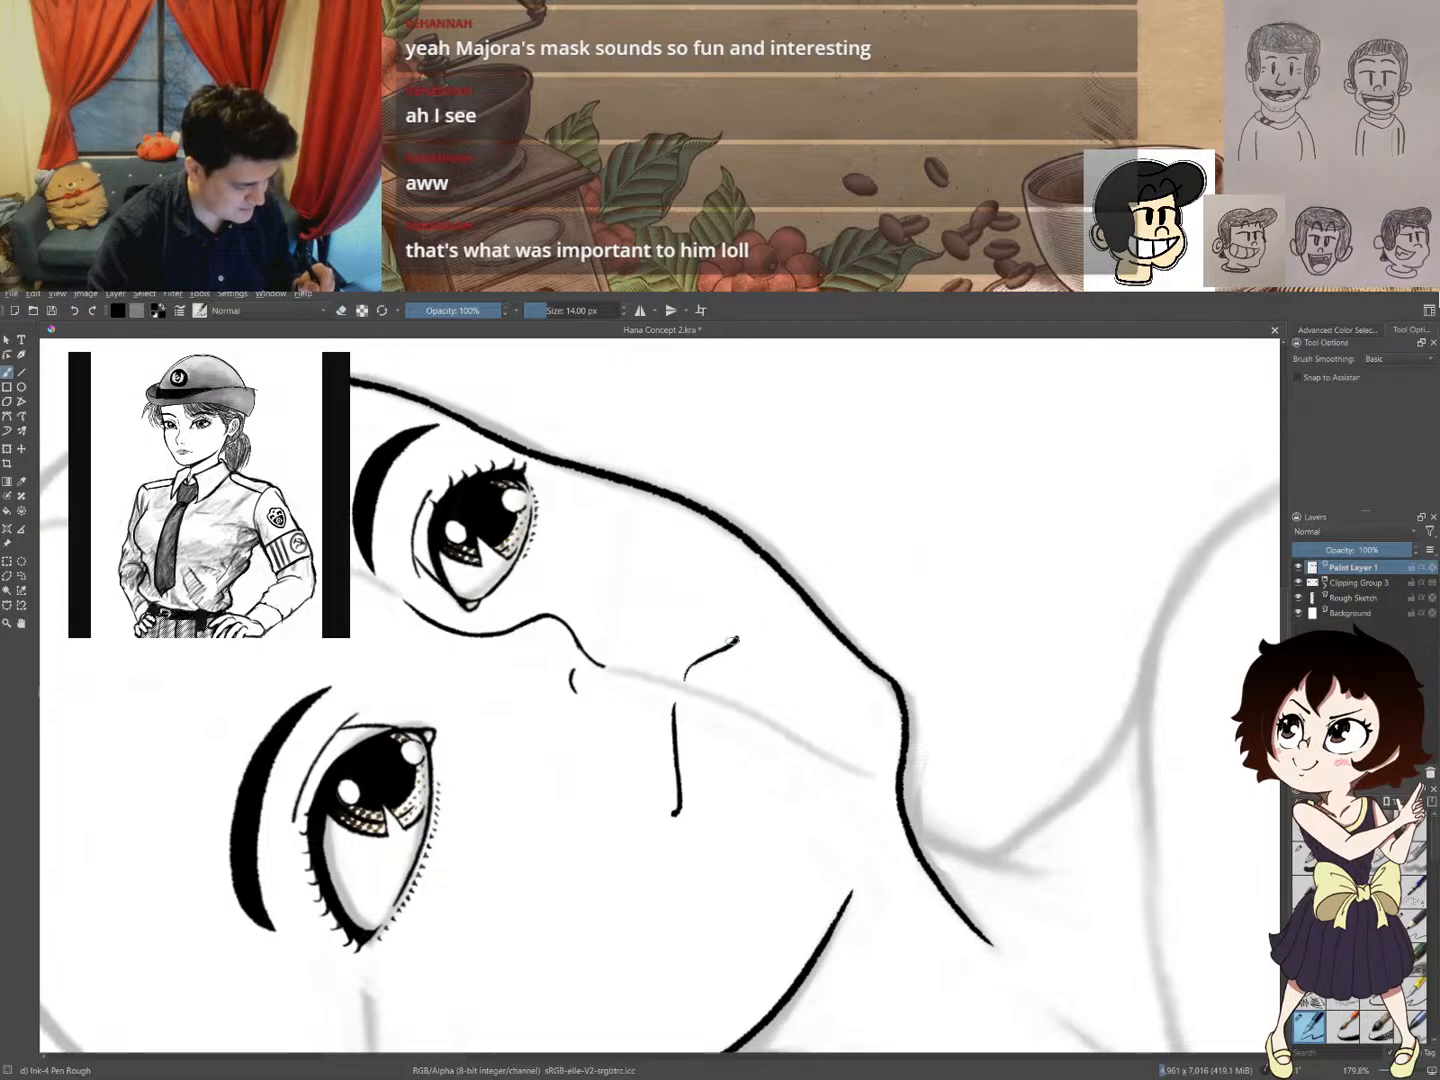
pyautogui.press('e')
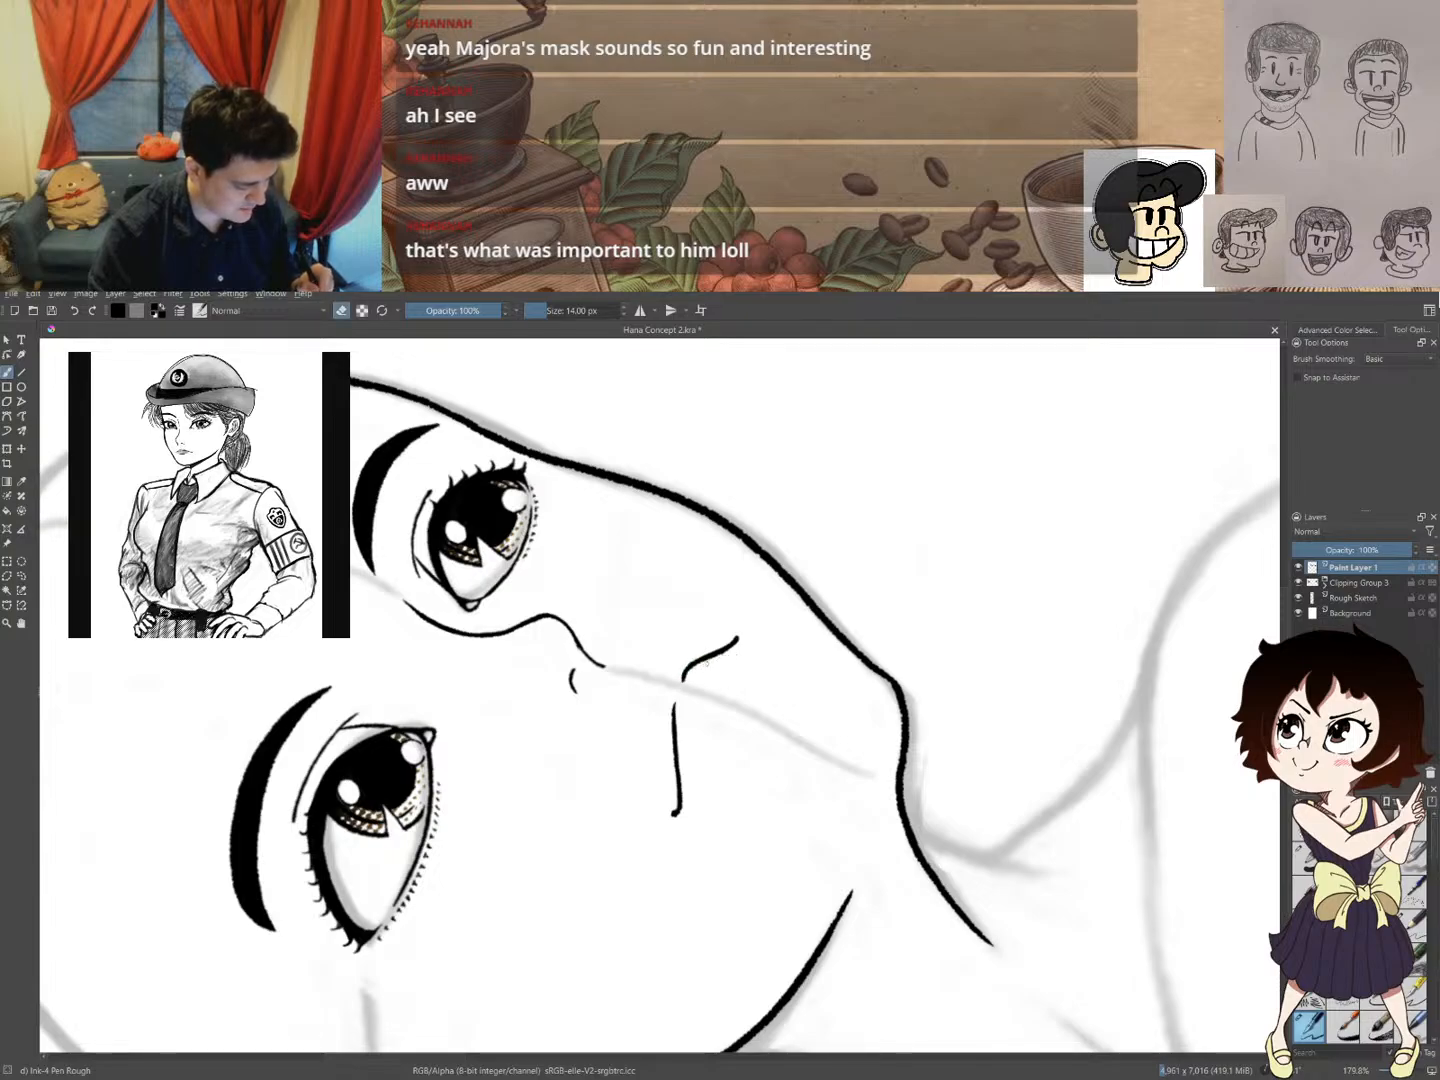
pyautogui.press('e')
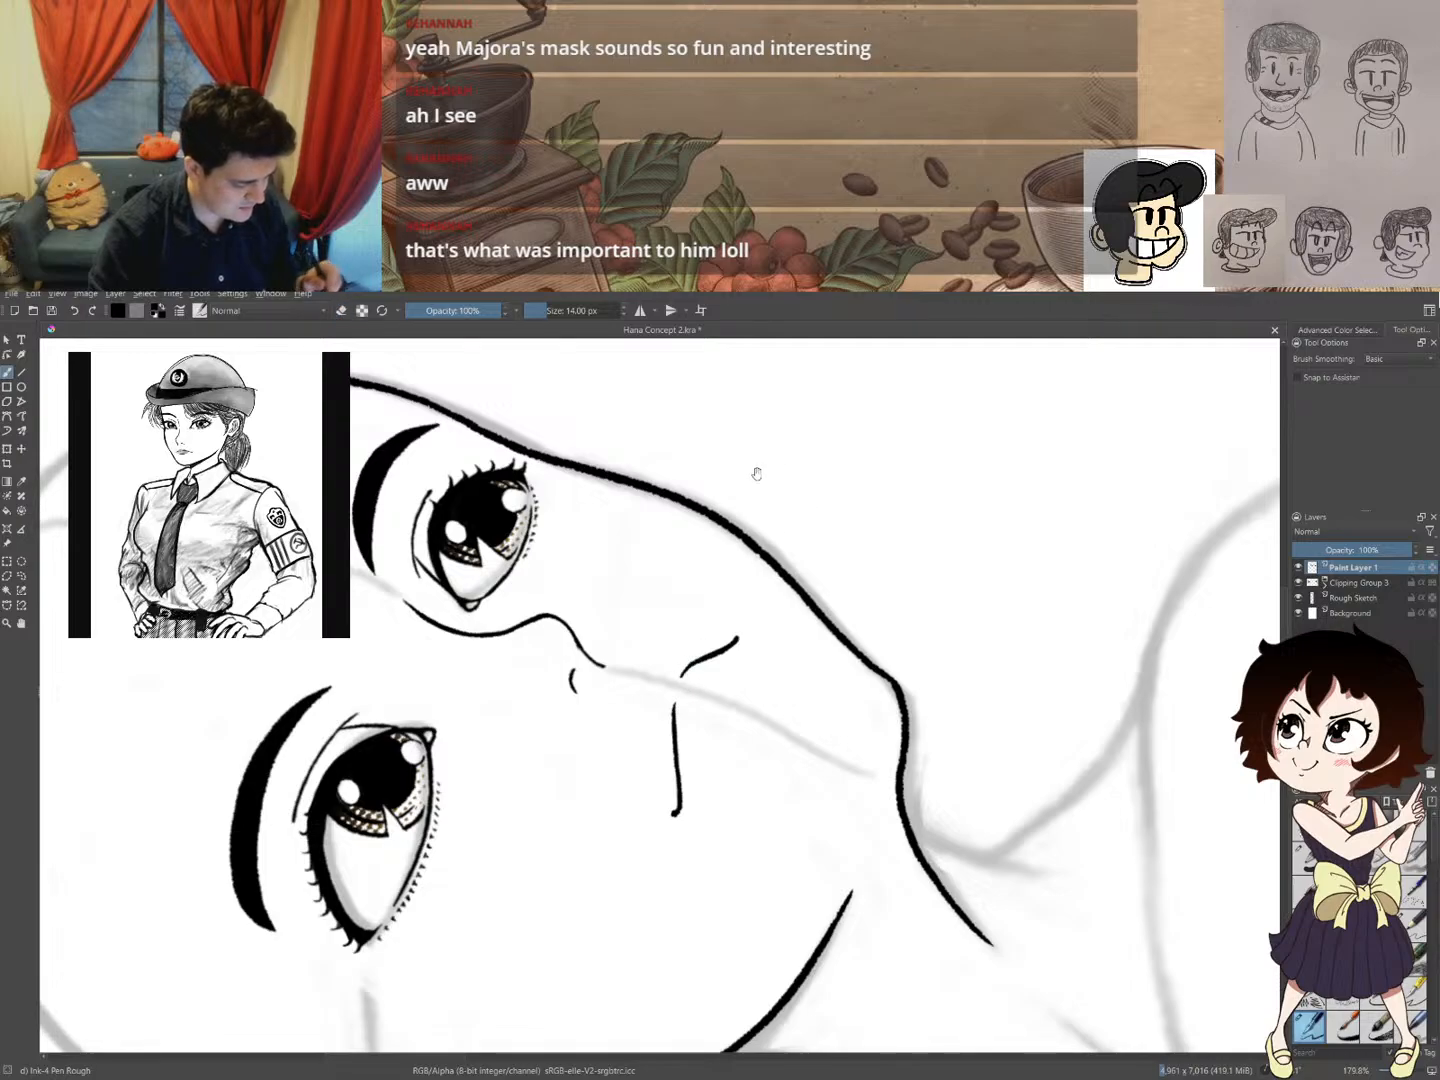
# - Ink a curved hat edge across the forehead between the back of the head and the far temple, undoing rejected strokes and a tail beyond it
pyautogui.moveTo(756, 474); pyautogui.dragTo(771, 742)
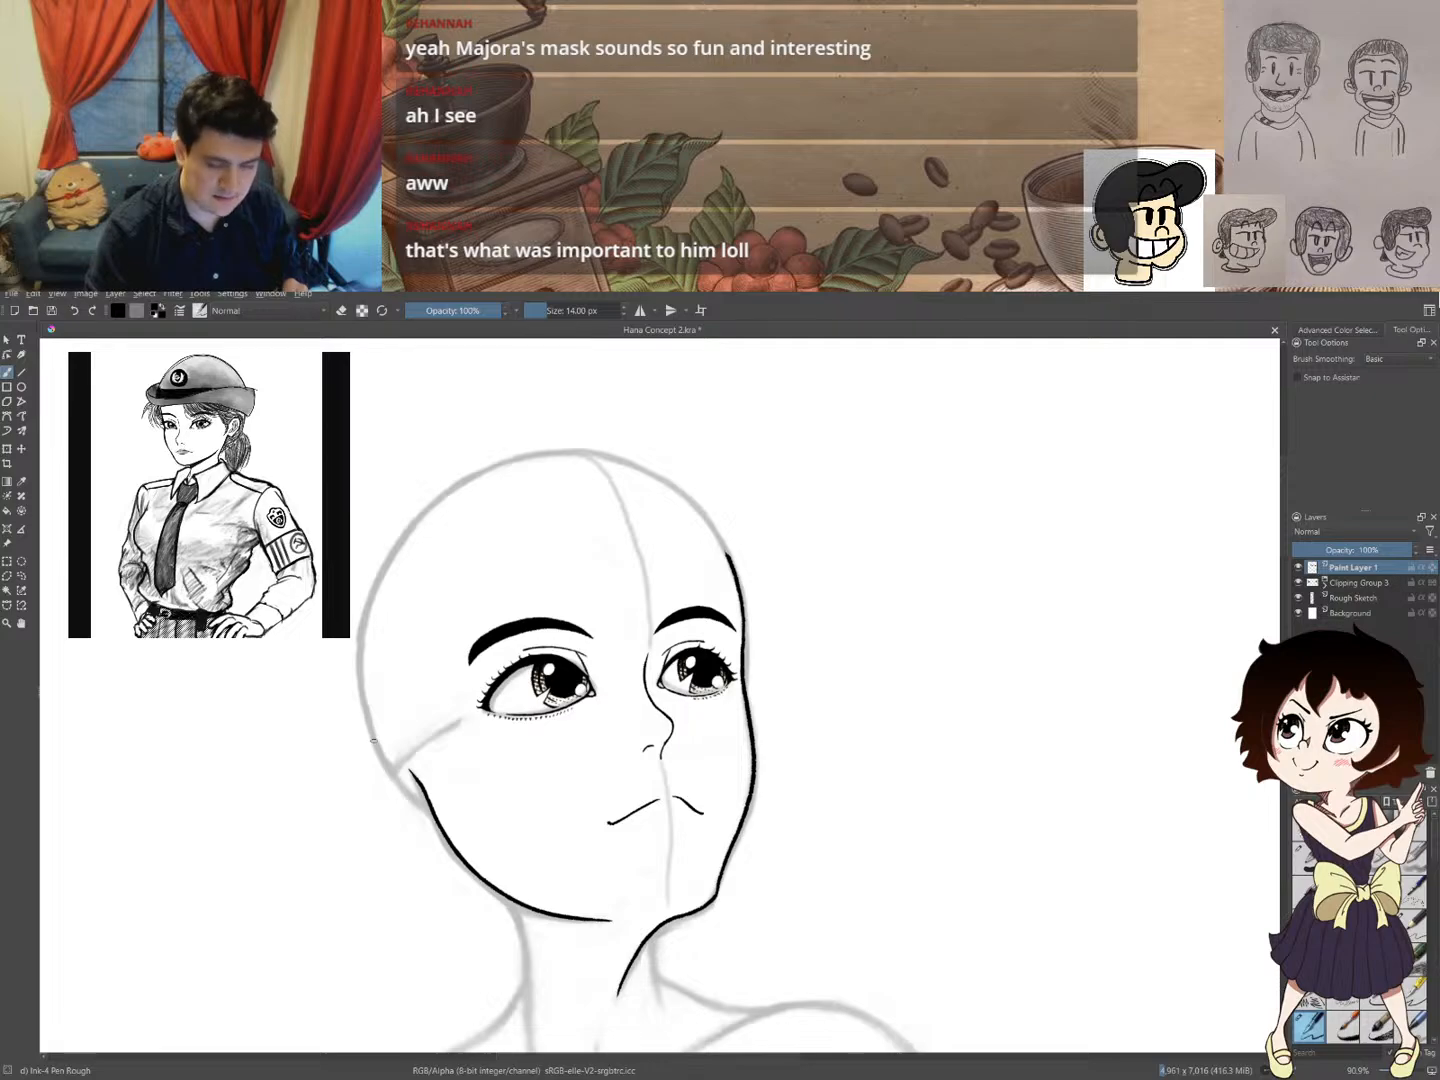
pyautogui.moveTo(373, 742)
pyautogui.mouseDown()
pyautogui.moveTo(466, 615)
pyautogui.moveTo(548, 578)
pyautogui.moveTo(680, 560)
pyautogui.mouseUp()
pyautogui.hotkey('ctrl', 'z')
pyautogui.moveTo(367, 723)
pyautogui.mouseDown()
pyautogui.moveTo(394, 659)
pyautogui.moveTo(468, 594)
pyautogui.moveTo(591, 558)
pyautogui.mouseUp()
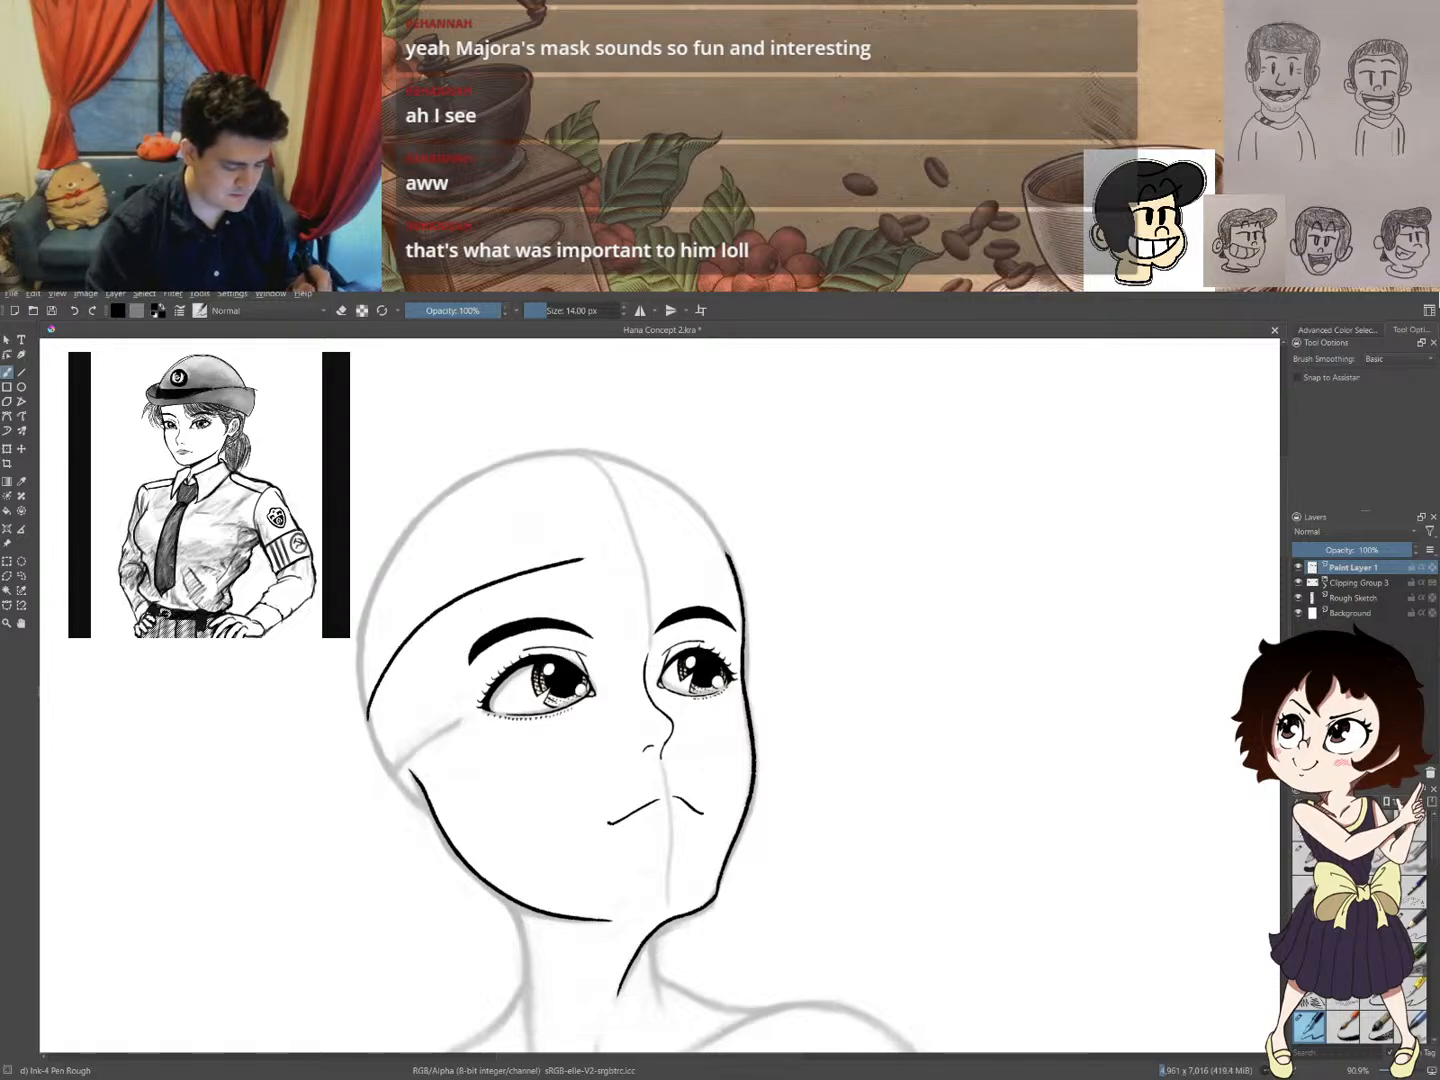
pyautogui.hotkey('ctrl', 'z')
pyautogui.moveTo(727, 550)
pyautogui.mouseDown()
pyautogui.moveTo(630, 522)
pyautogui.moveTo(550, 527)
pyautogui.moveTo(476, 561)
pyautogui.moveTo(389, 653)
pyautogui.mouseUp()
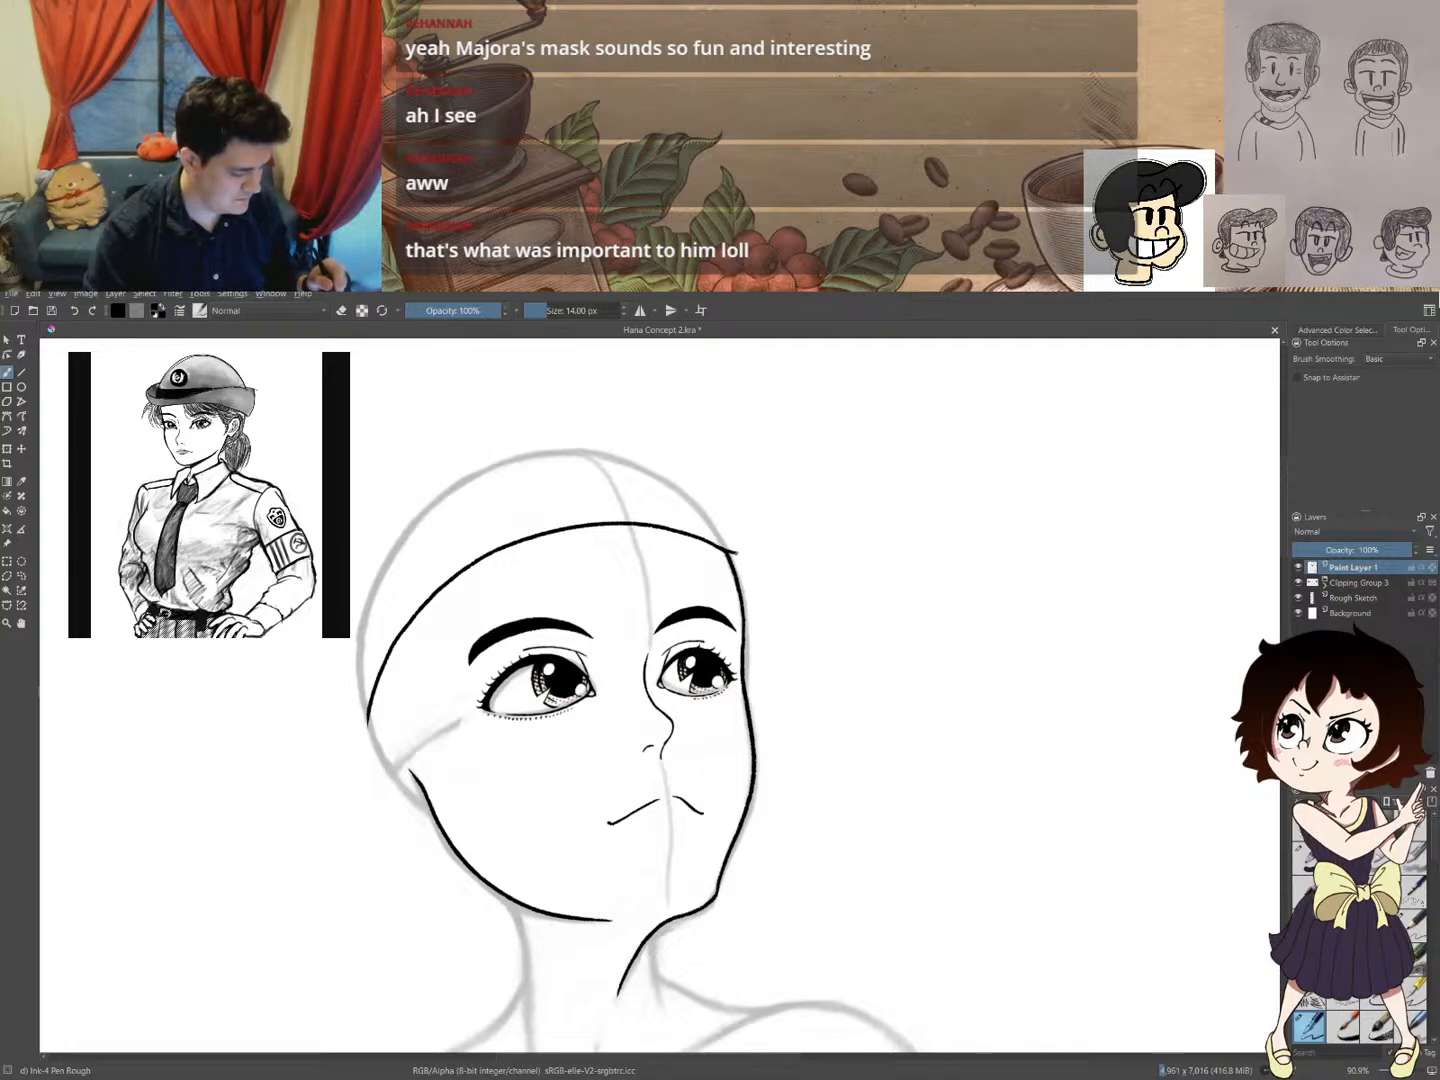
pyautogui.moveTo(771, 551); pyautogui.dragTo(819, 508)
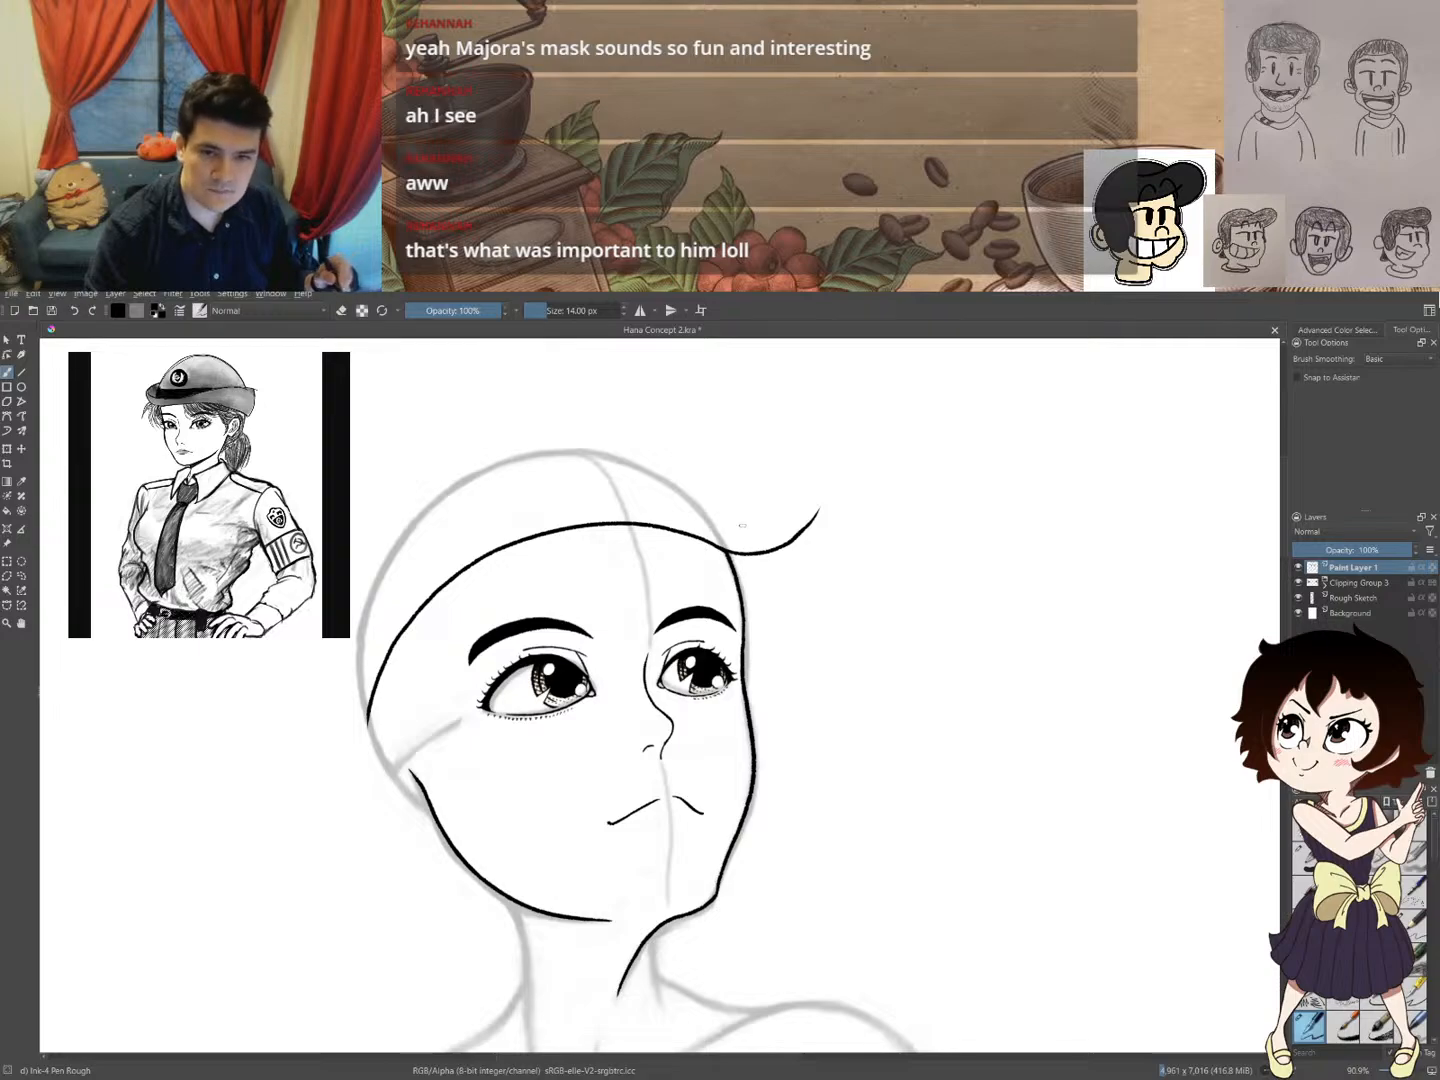
pyautogui.hotkey('ctrl', 'z')
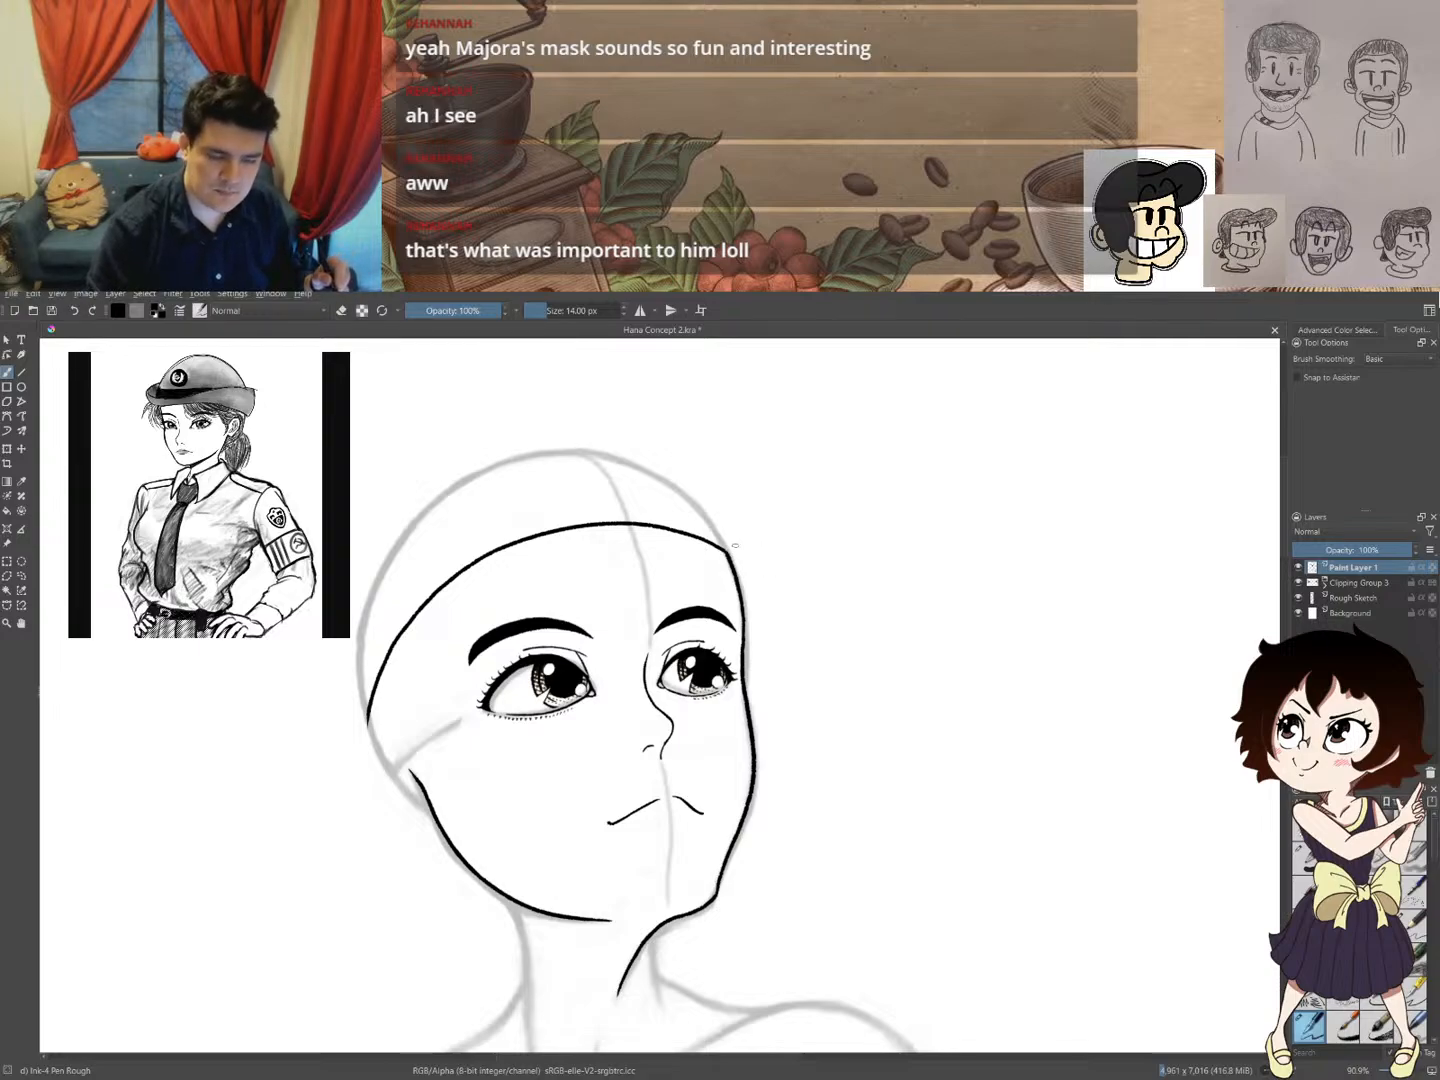
# - Enlarge the reference image around the character's hat and face to study the brim
pyautogui.scroll(-5, 181, 431)
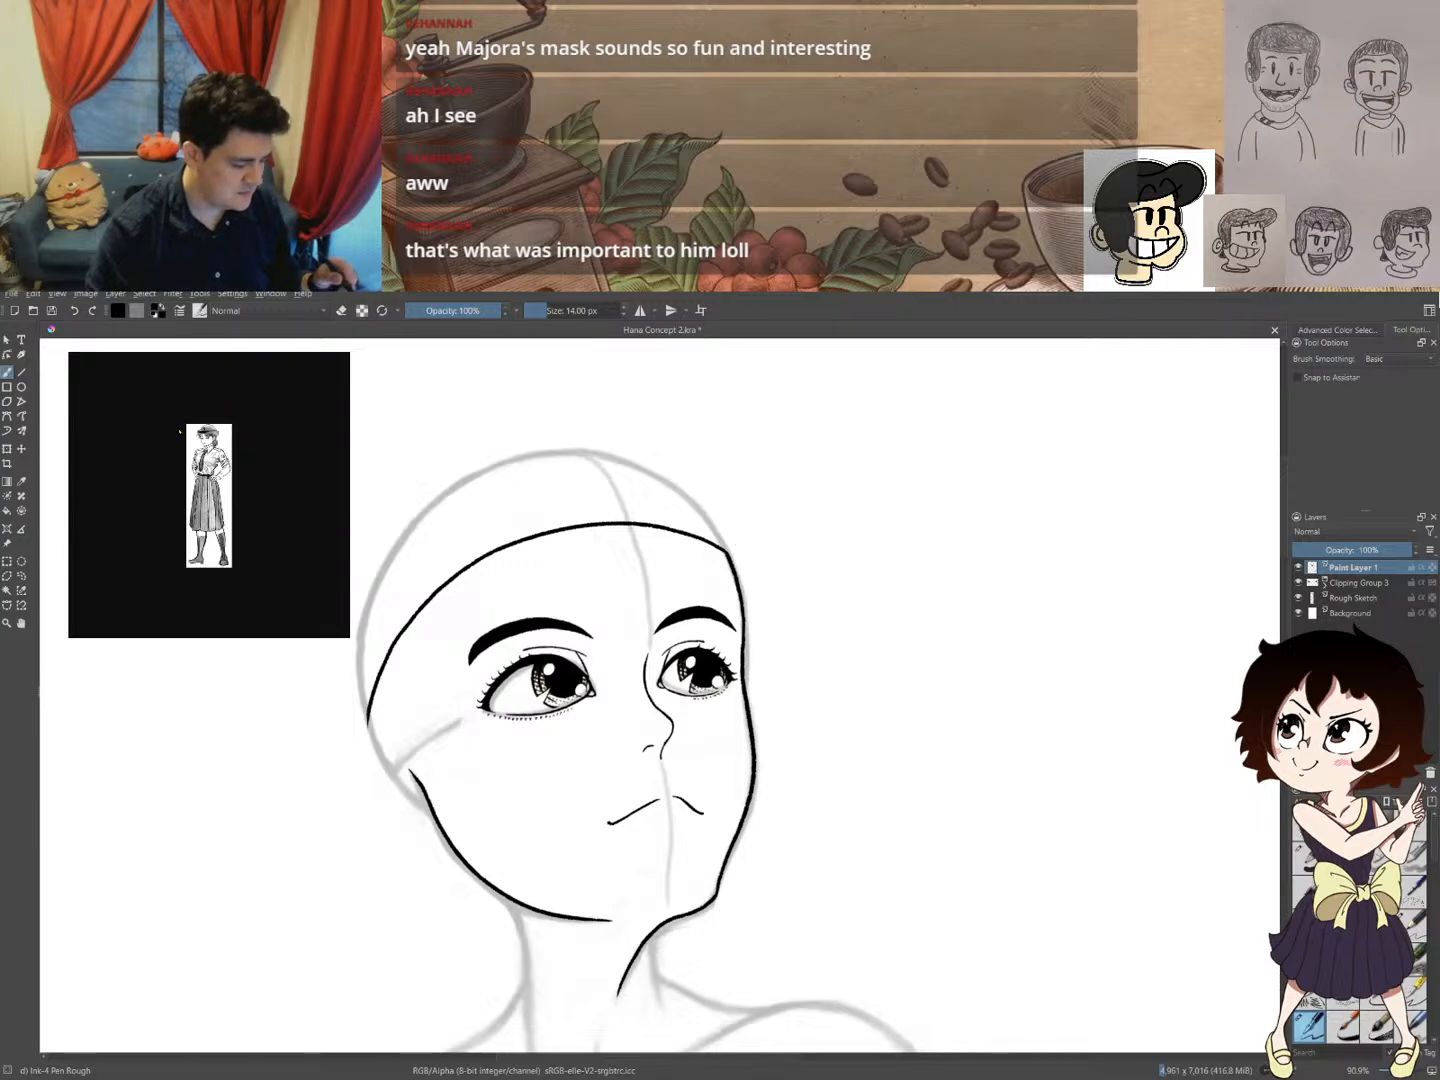
pyautogui.scroll(6, 209, 491)
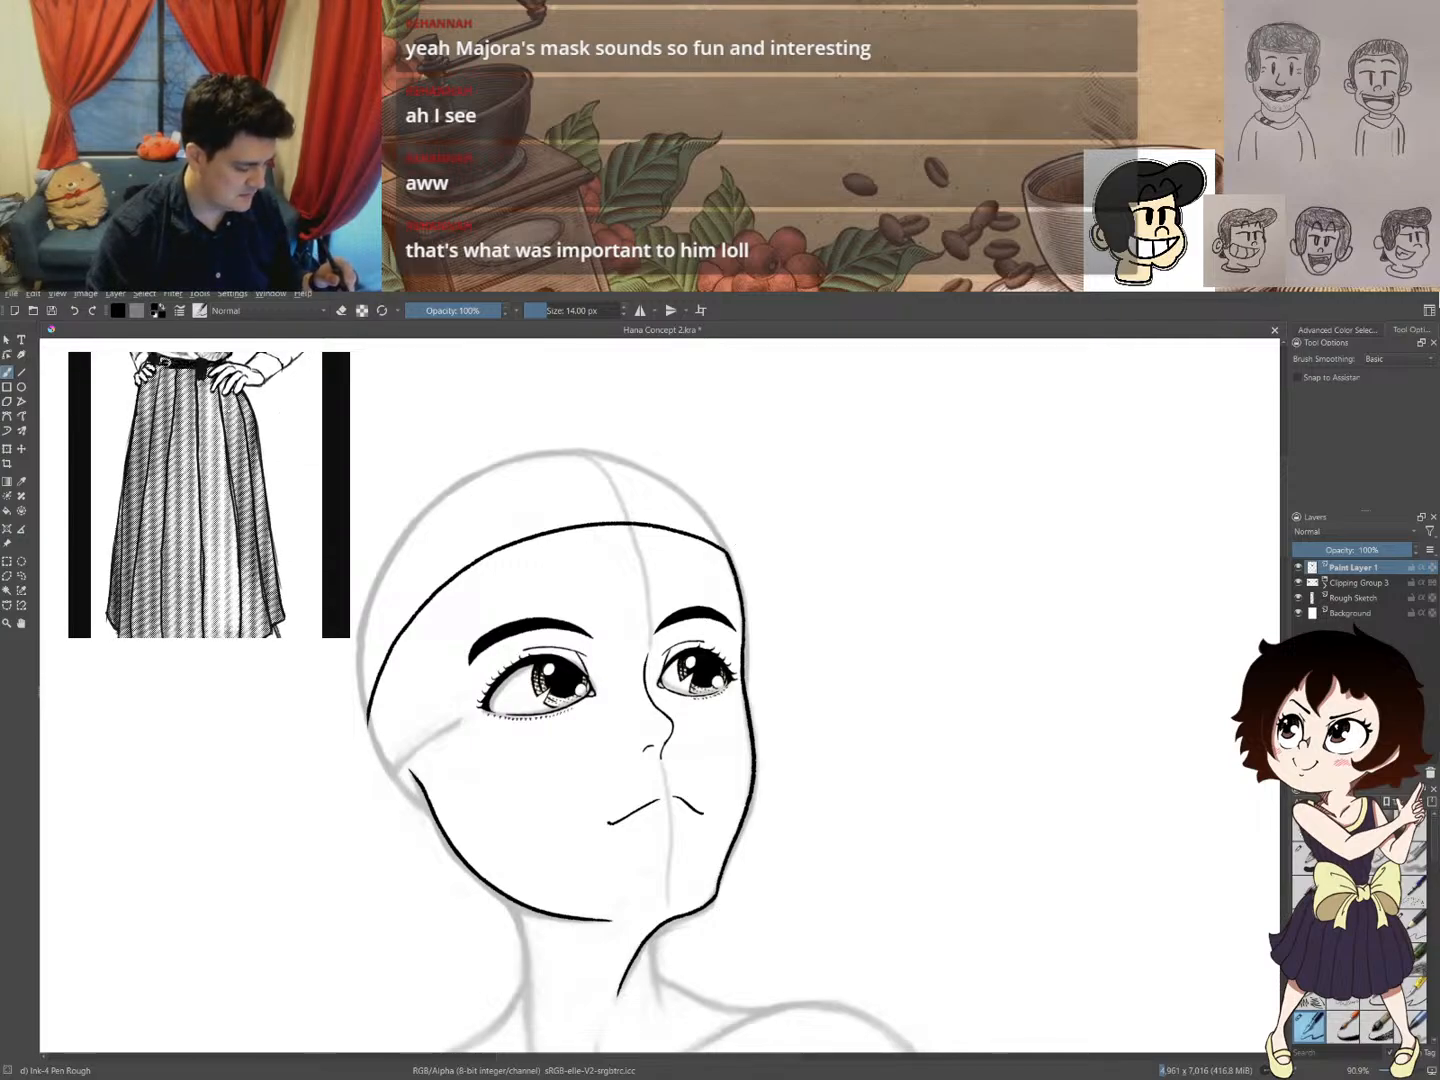
pyautogui.scroll(5, 210, 494)
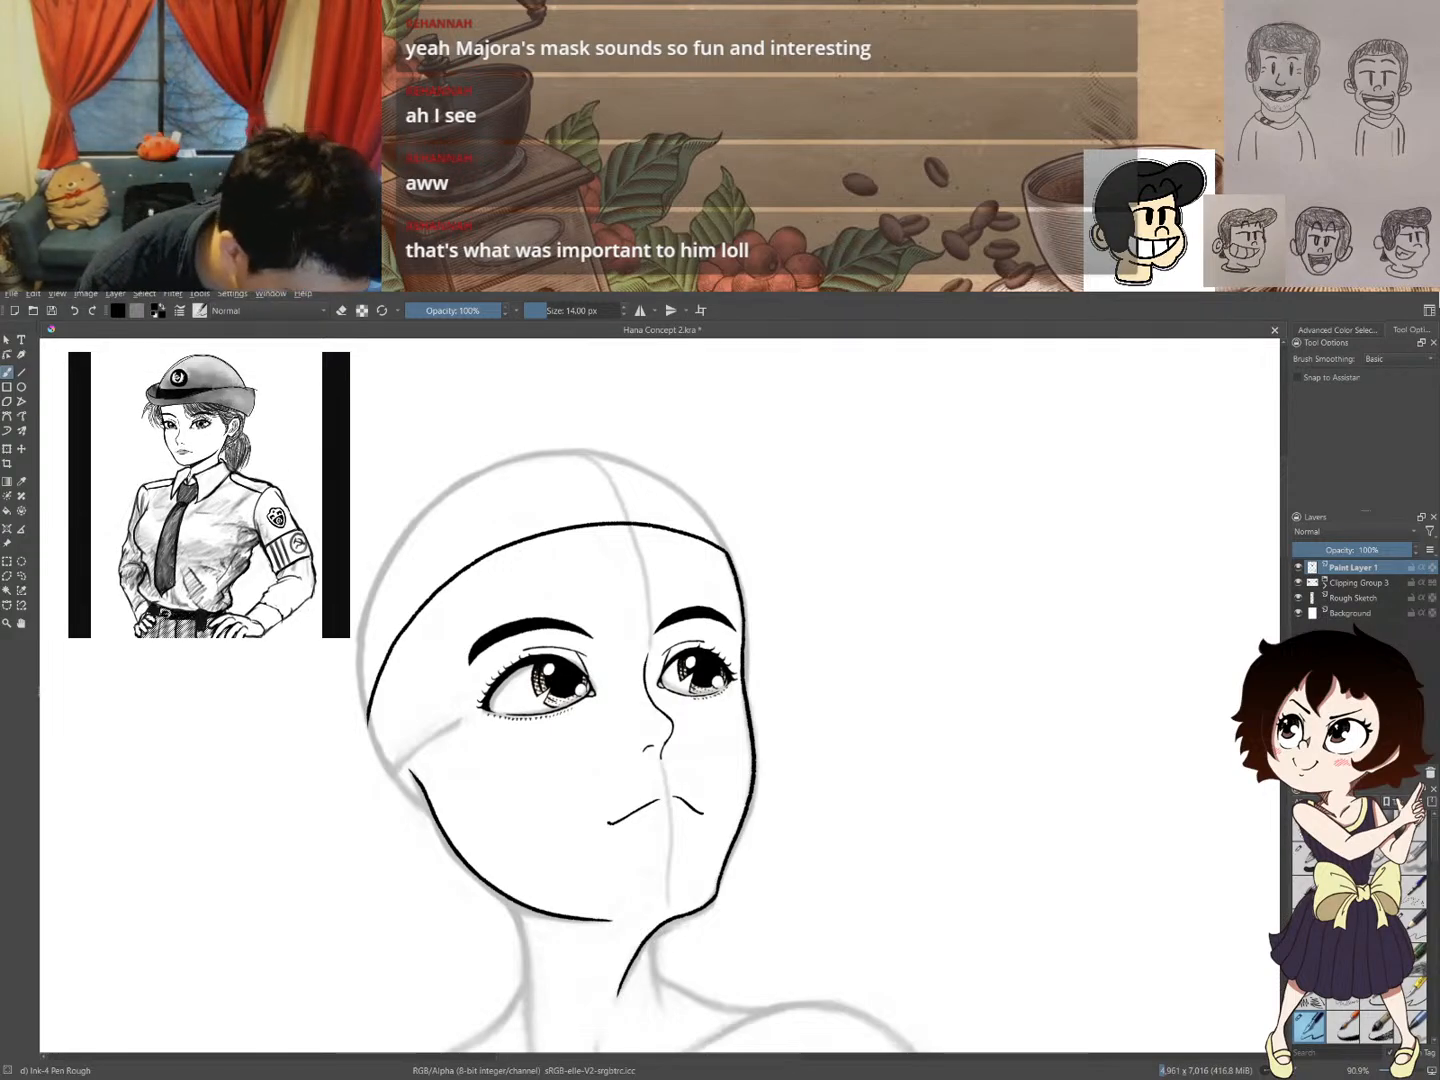
pyautogui.scroll(2, 209, 494)
pyautogui.scroll(4, 209, 496)
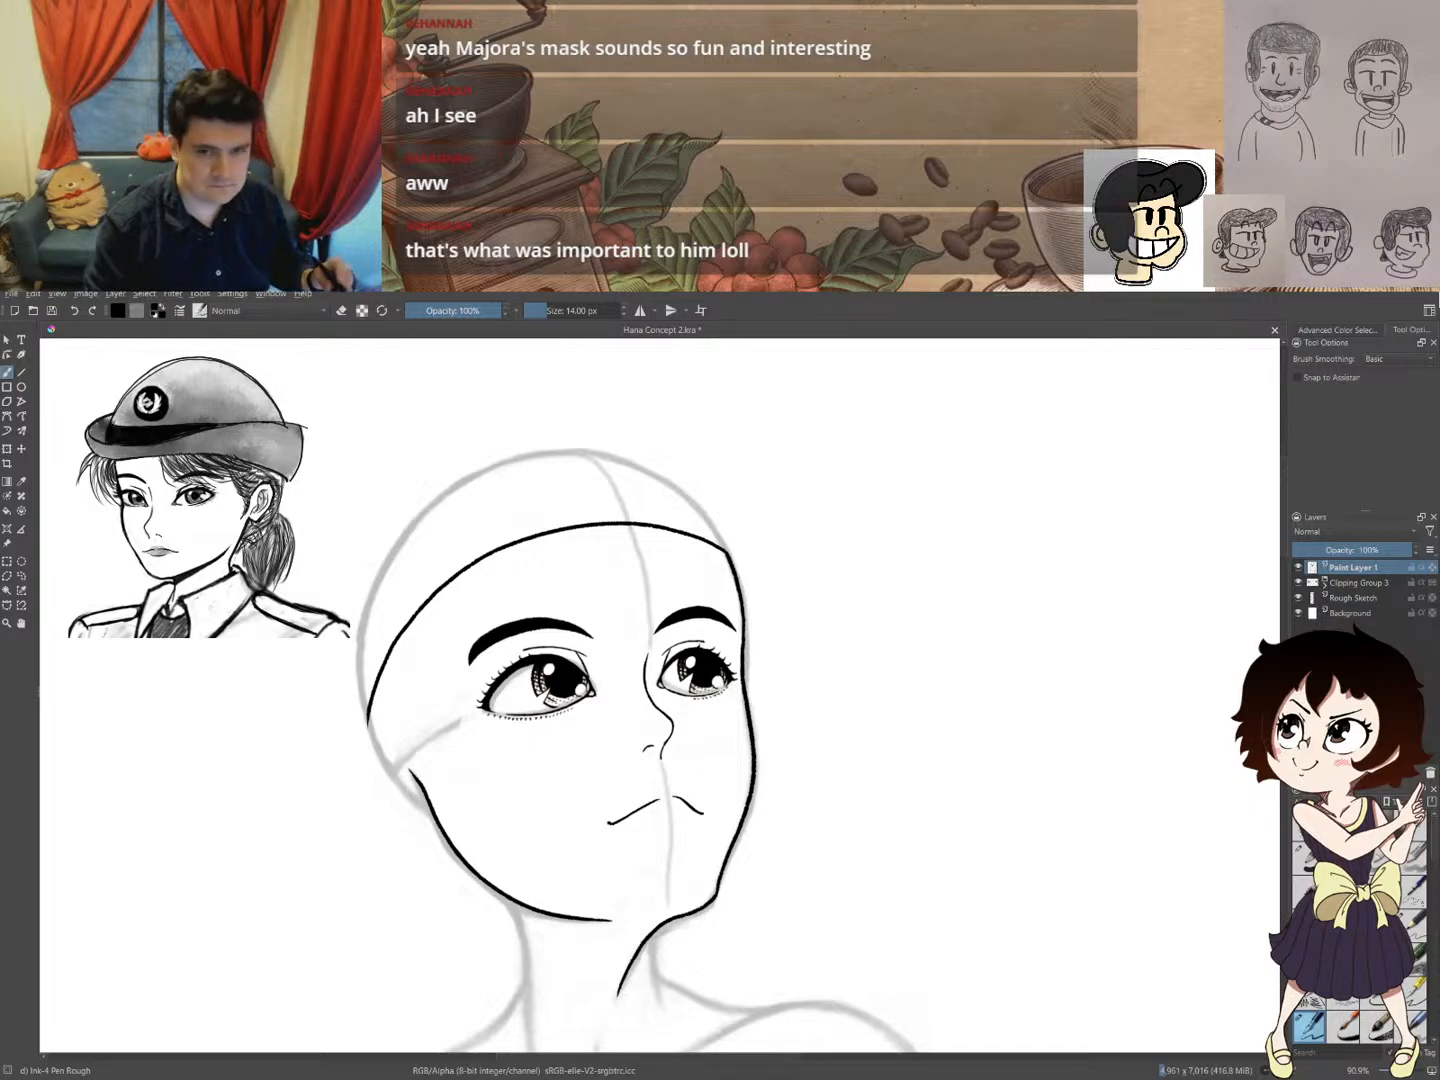
# - Ink the hat brim's upward curl outside the far temple, undoing and redrawing it from the end of the forehead line
pyautogui.moveTo(698, 571)
pyautogui.mouseDown()
pyautogui.moveTo(813, 565)
pyautogui.moveTo(825, 548)
pyautogui.mouseUp()
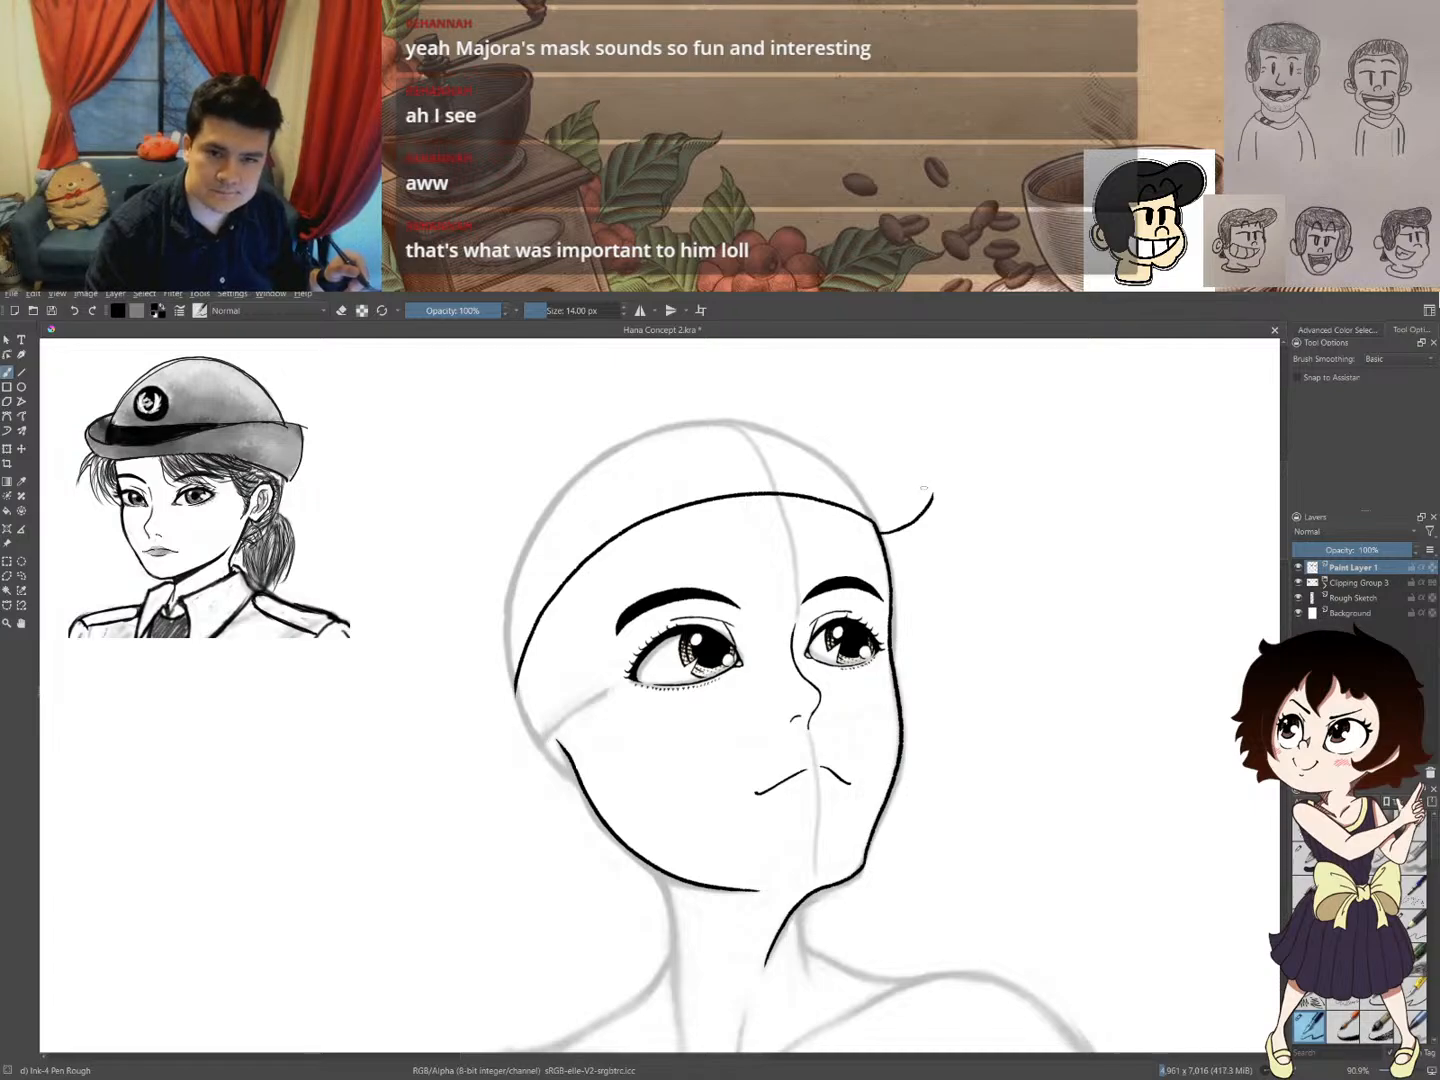
pyautogui.hotkey('ctrl', 'z')
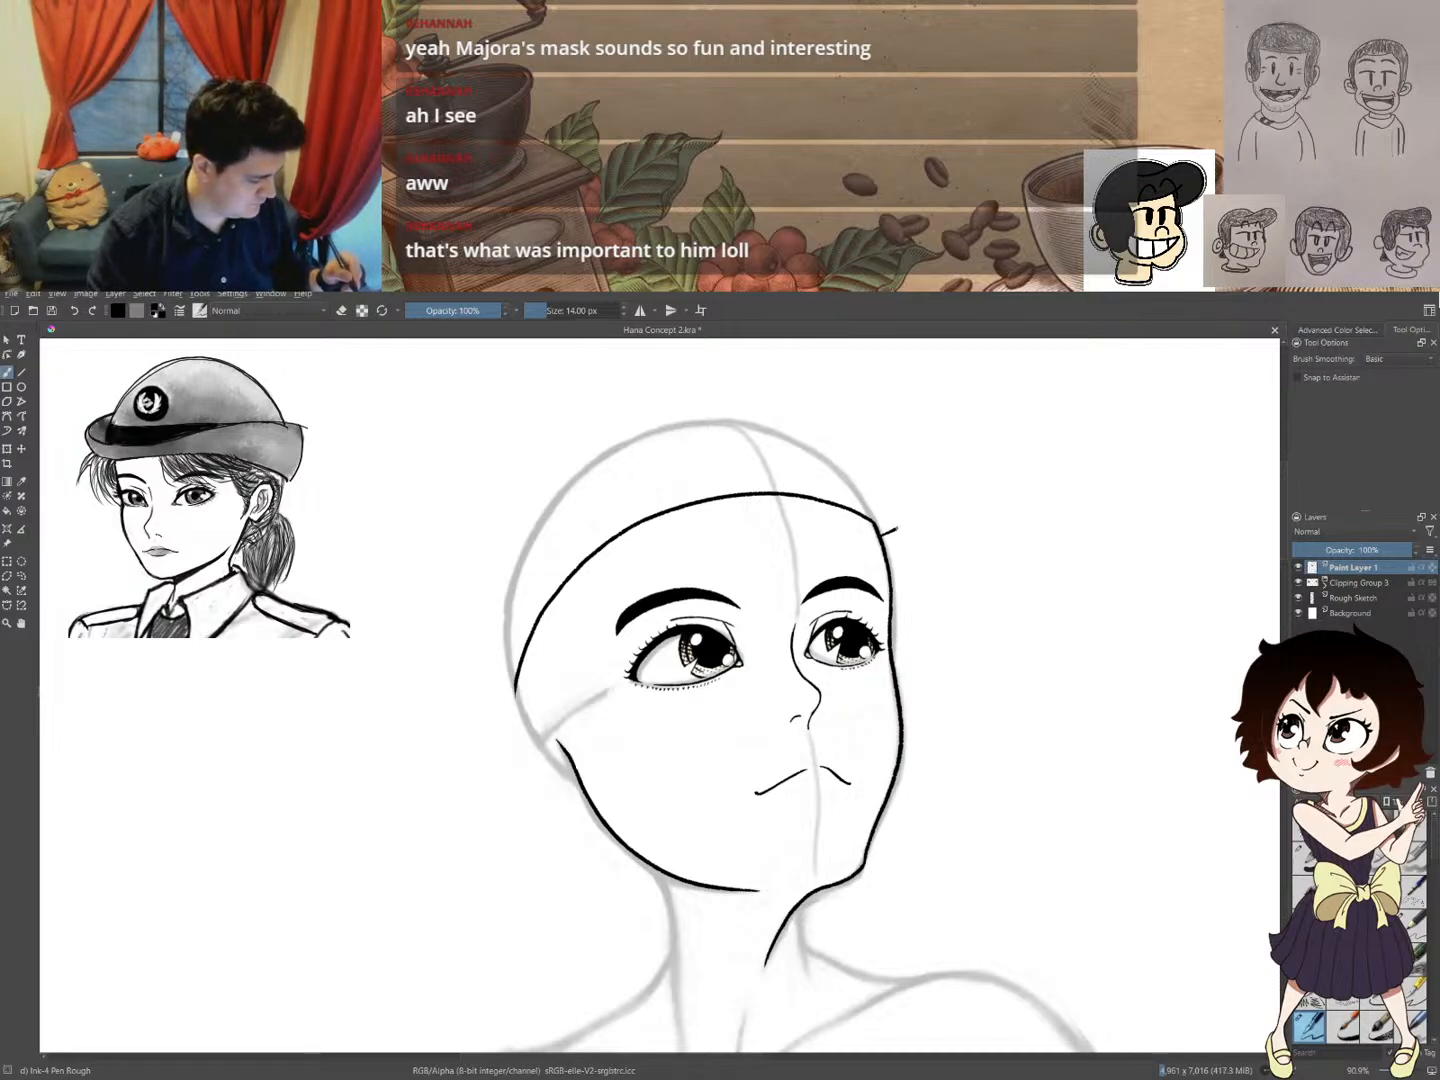
pyautogui.moveTo(896, 527)
pyautogui.mouseDown()
pyautogui.moveTo(933, 478)
pyautogui.moveTo(931, 453)
pyautogui.mouseUp()
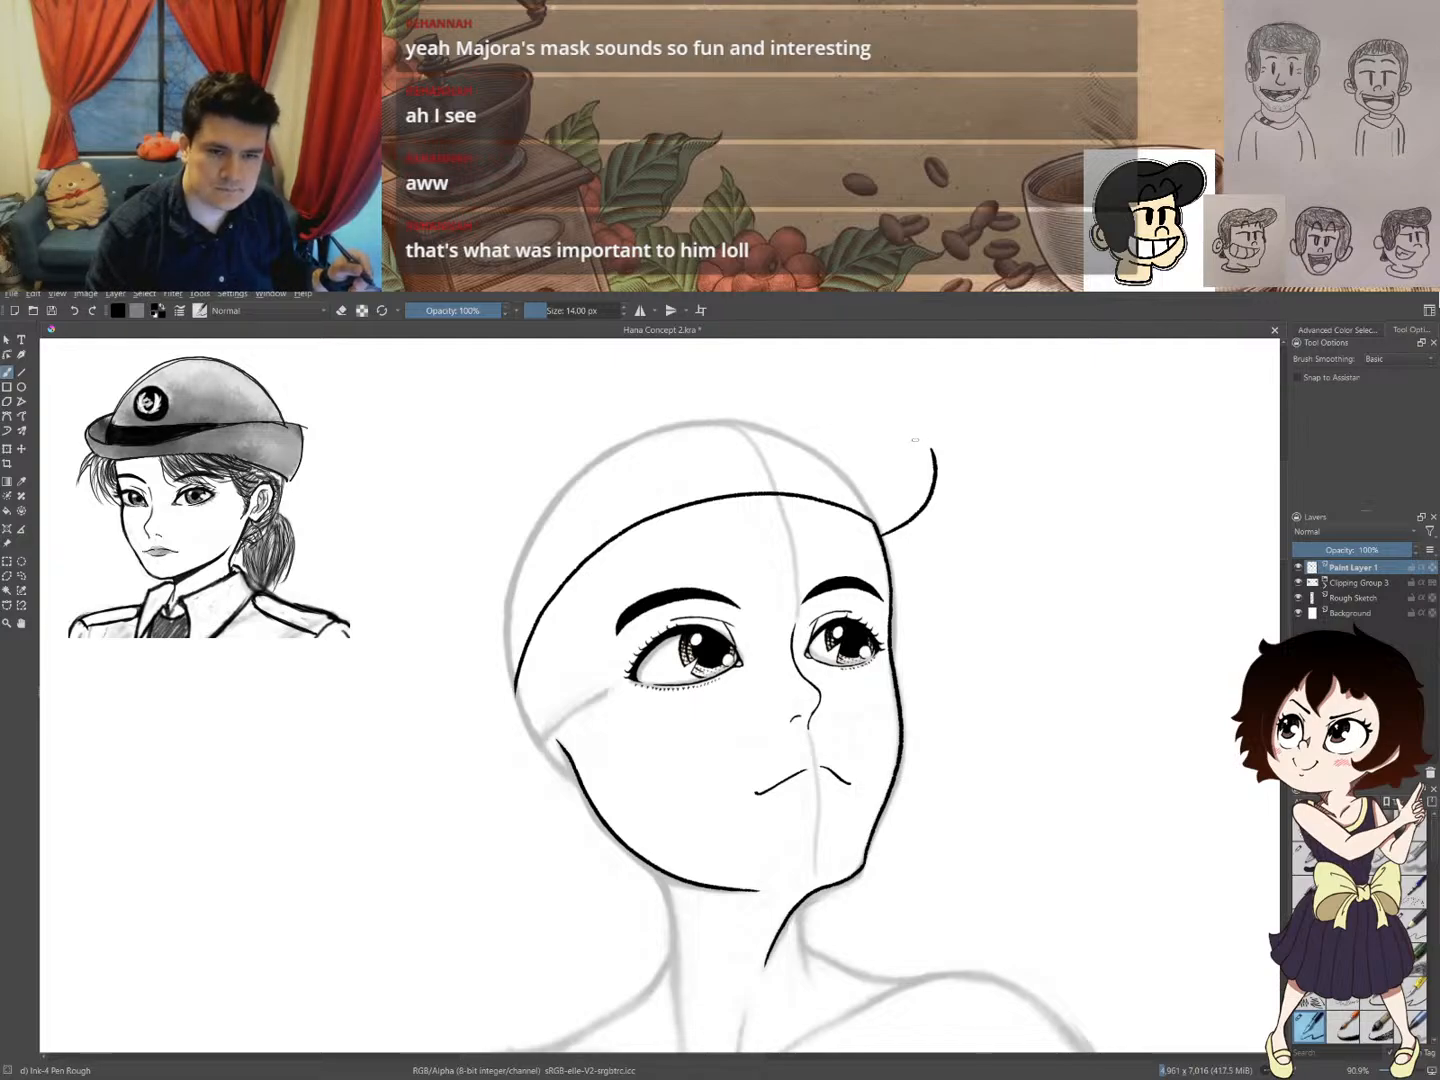
pyautogui.hotkey('ctrl', 'z')
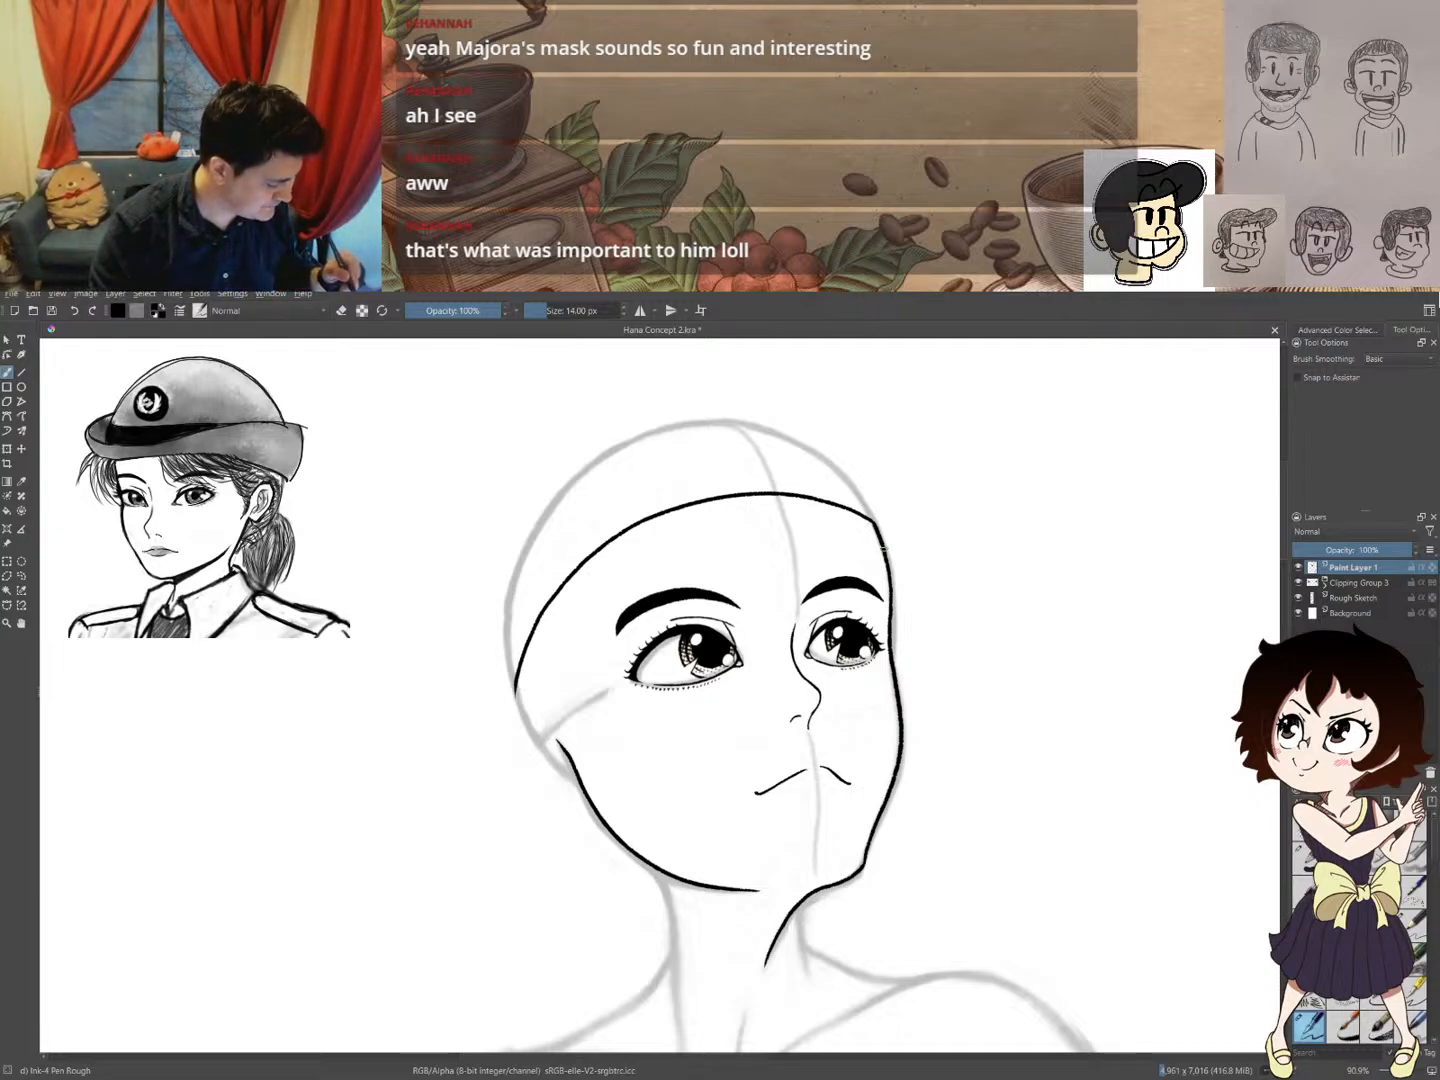
pyautogui.moveTo(887, 548); pyautogui.dragTo(931, 504)
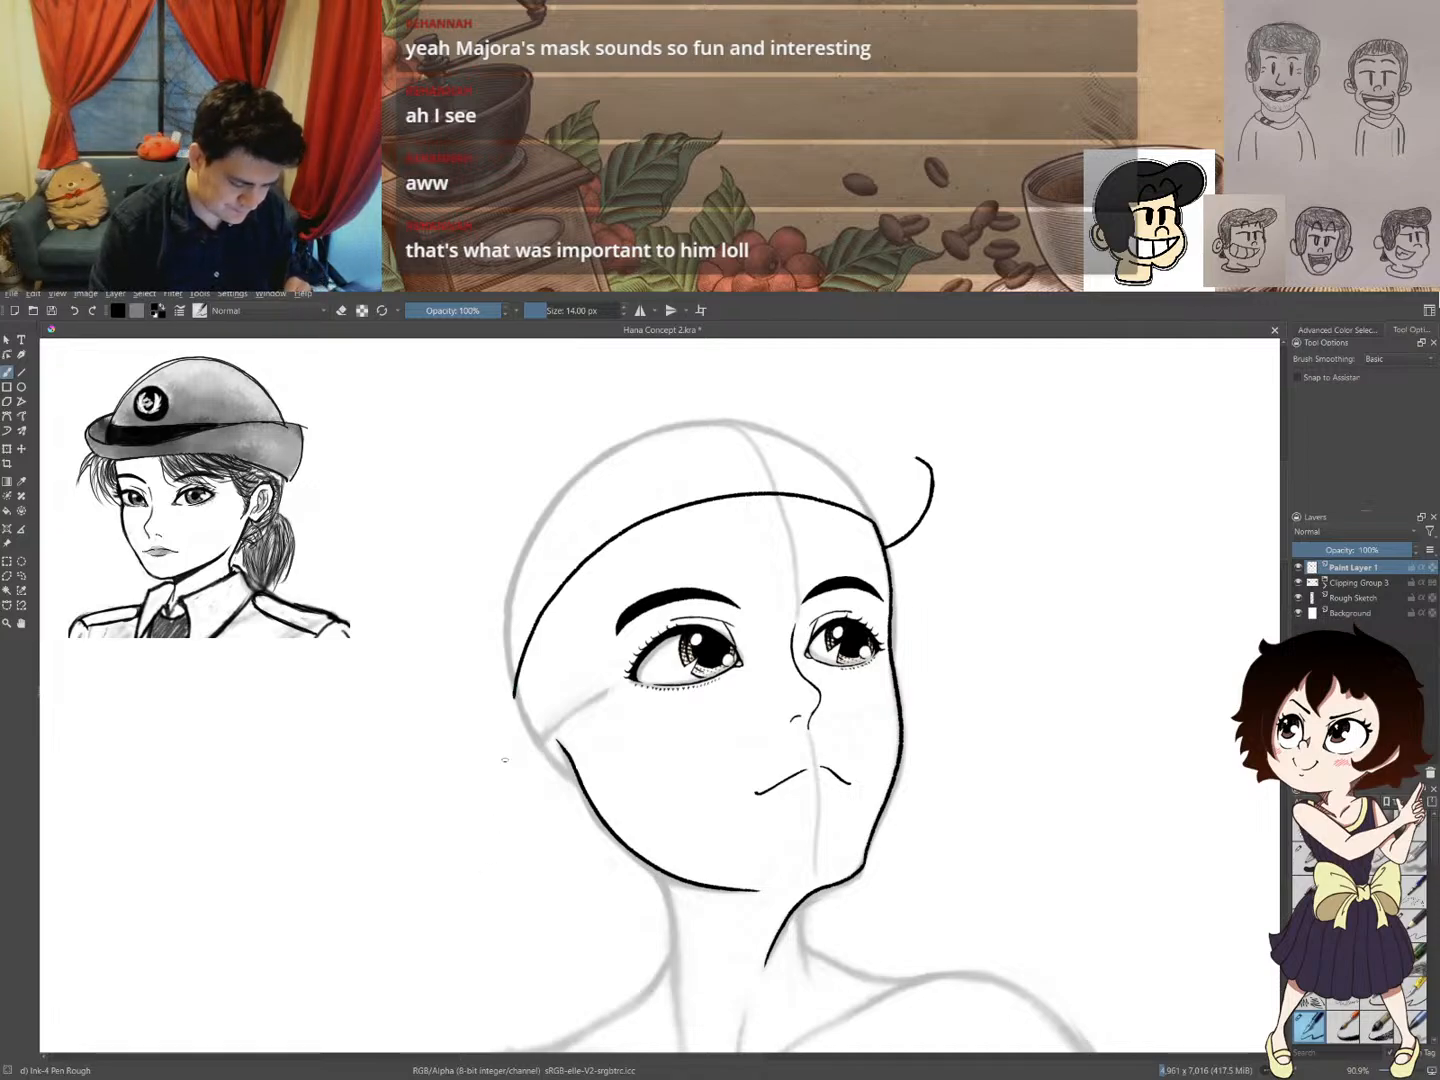
# - Try a brim stroke at the back of the head, undo it, and extend the upper tip of the far-side brim curl inward
pyautogui.moveTo(517, 708); pyautogui.dragTo(460, 628)
pyautogui.moveTo(628, 604); pyautogui.dragTo(646, 597)
pyautogui.hotkey('ctrl', 'z')
pyautogui.moveTo(566, 694)
pyautogui.mouseDown()
pyautogui.moveTo(475, 569)
pyautogui.moveTo(546, 635)
pyautogui.moveTo(518, 611)
pyautogui.moveTo(526, 636)
pyautogui.mouseUp()
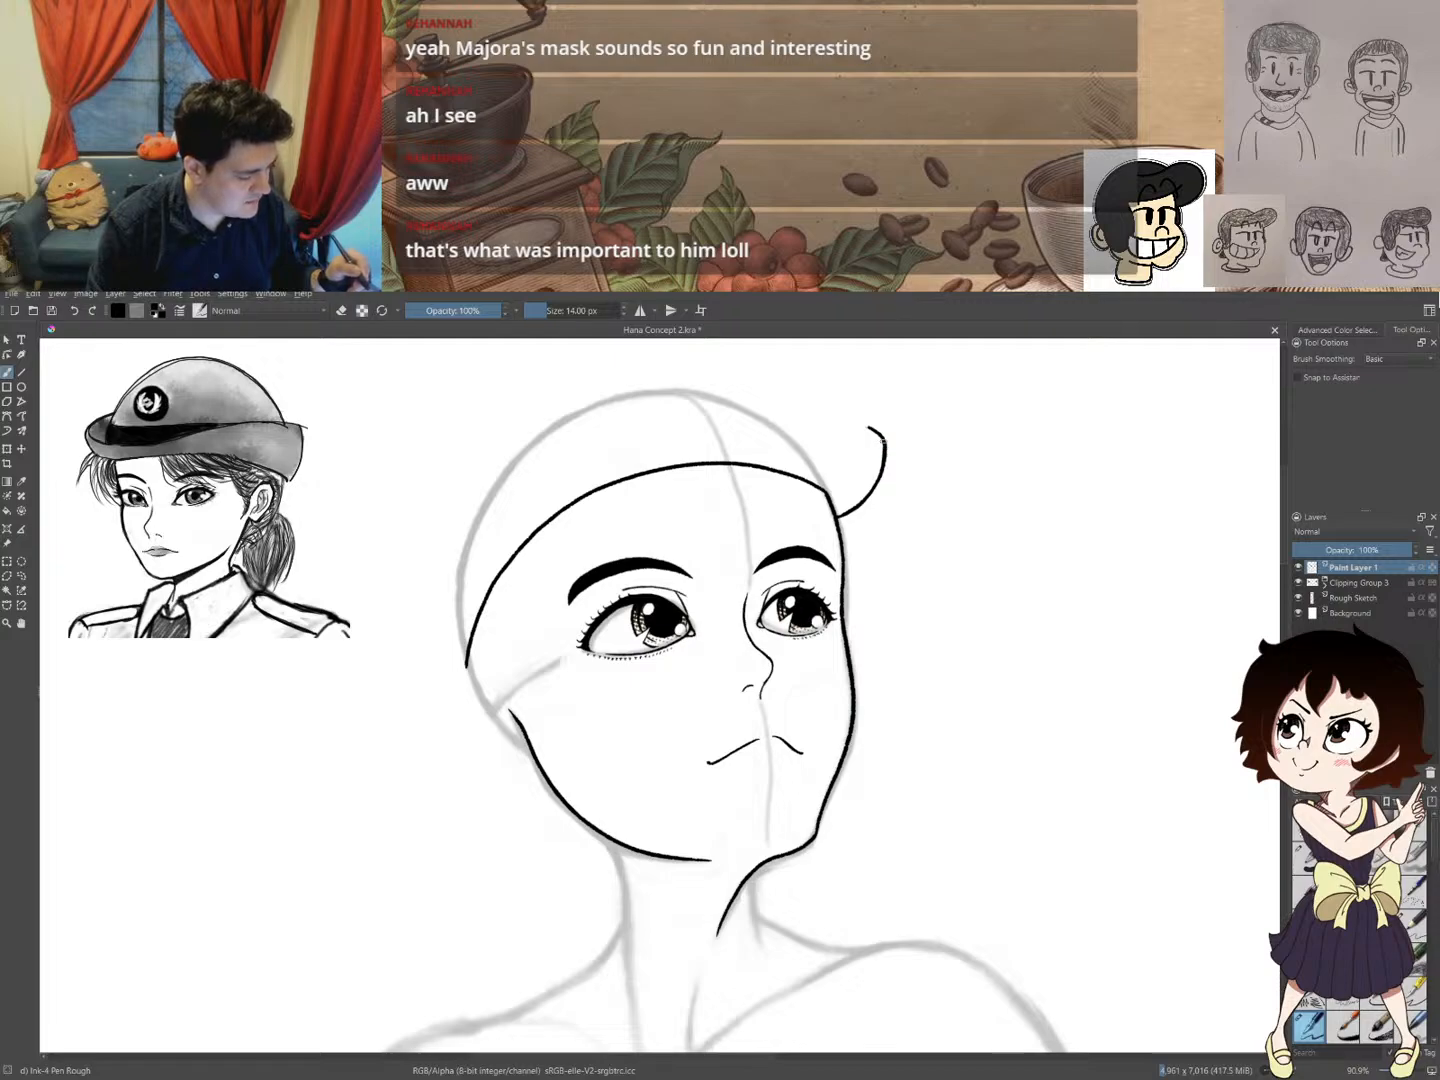
pyautogui.moveTo(866, 425); pyautogui.dragTo(848, 417)
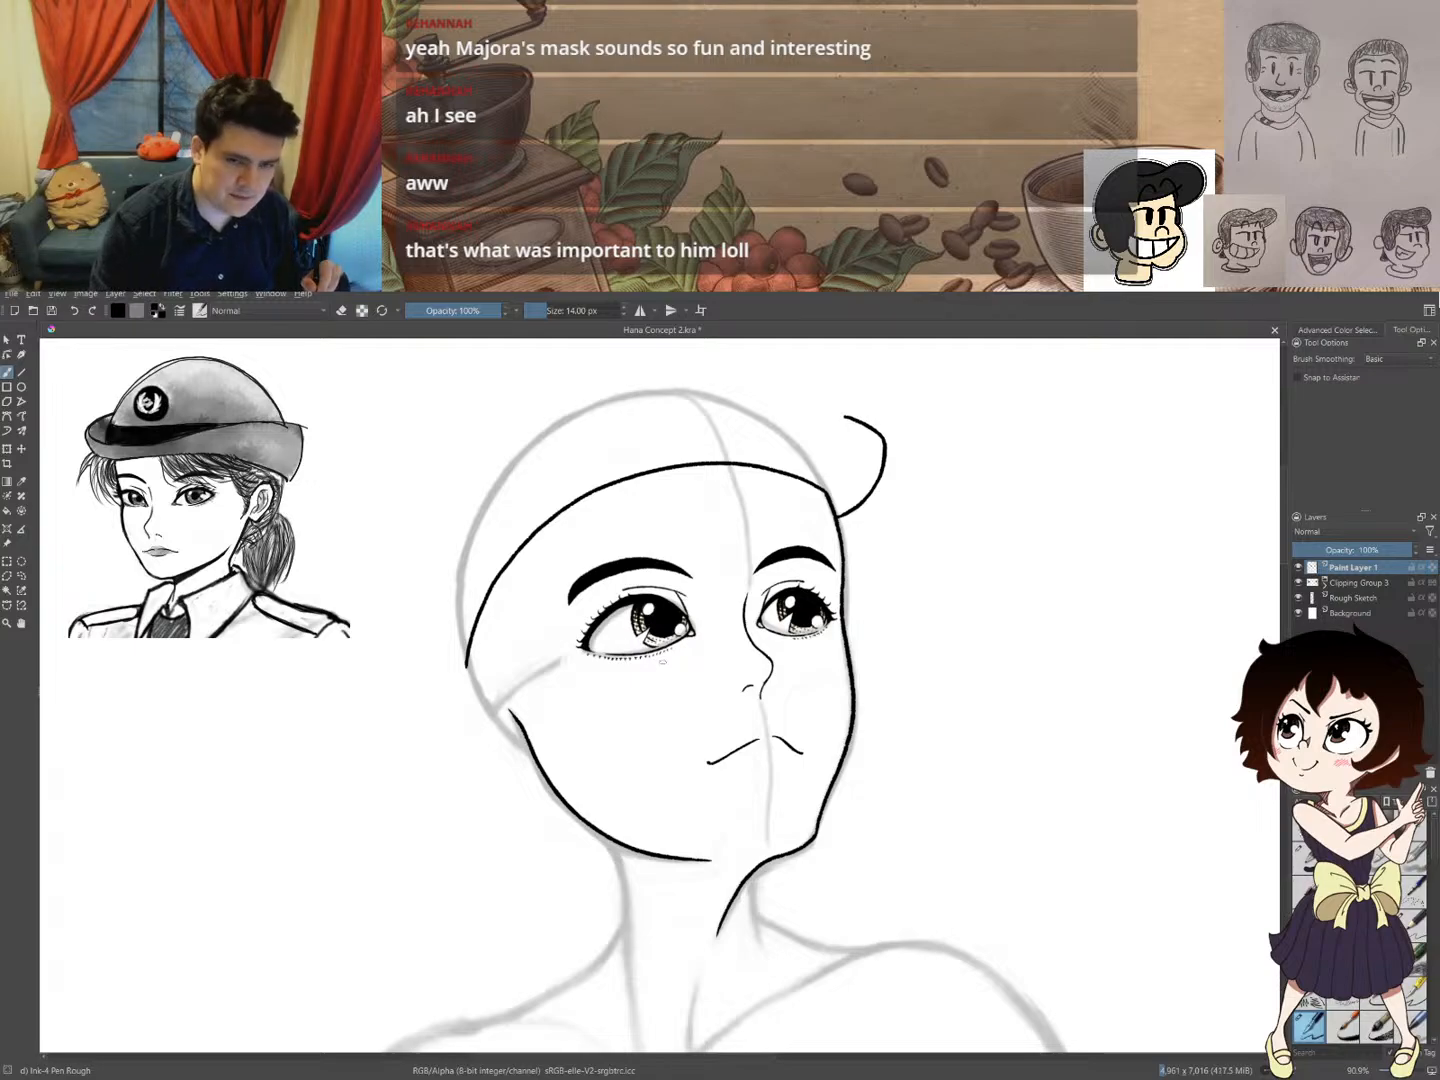
# - Try to ink the brim's upper edge from the far-side curl across the skull to the back of the head, undoing each attempt
pyautogui.moveTo(886, 485); pyautogui.dragTo(811, 431)
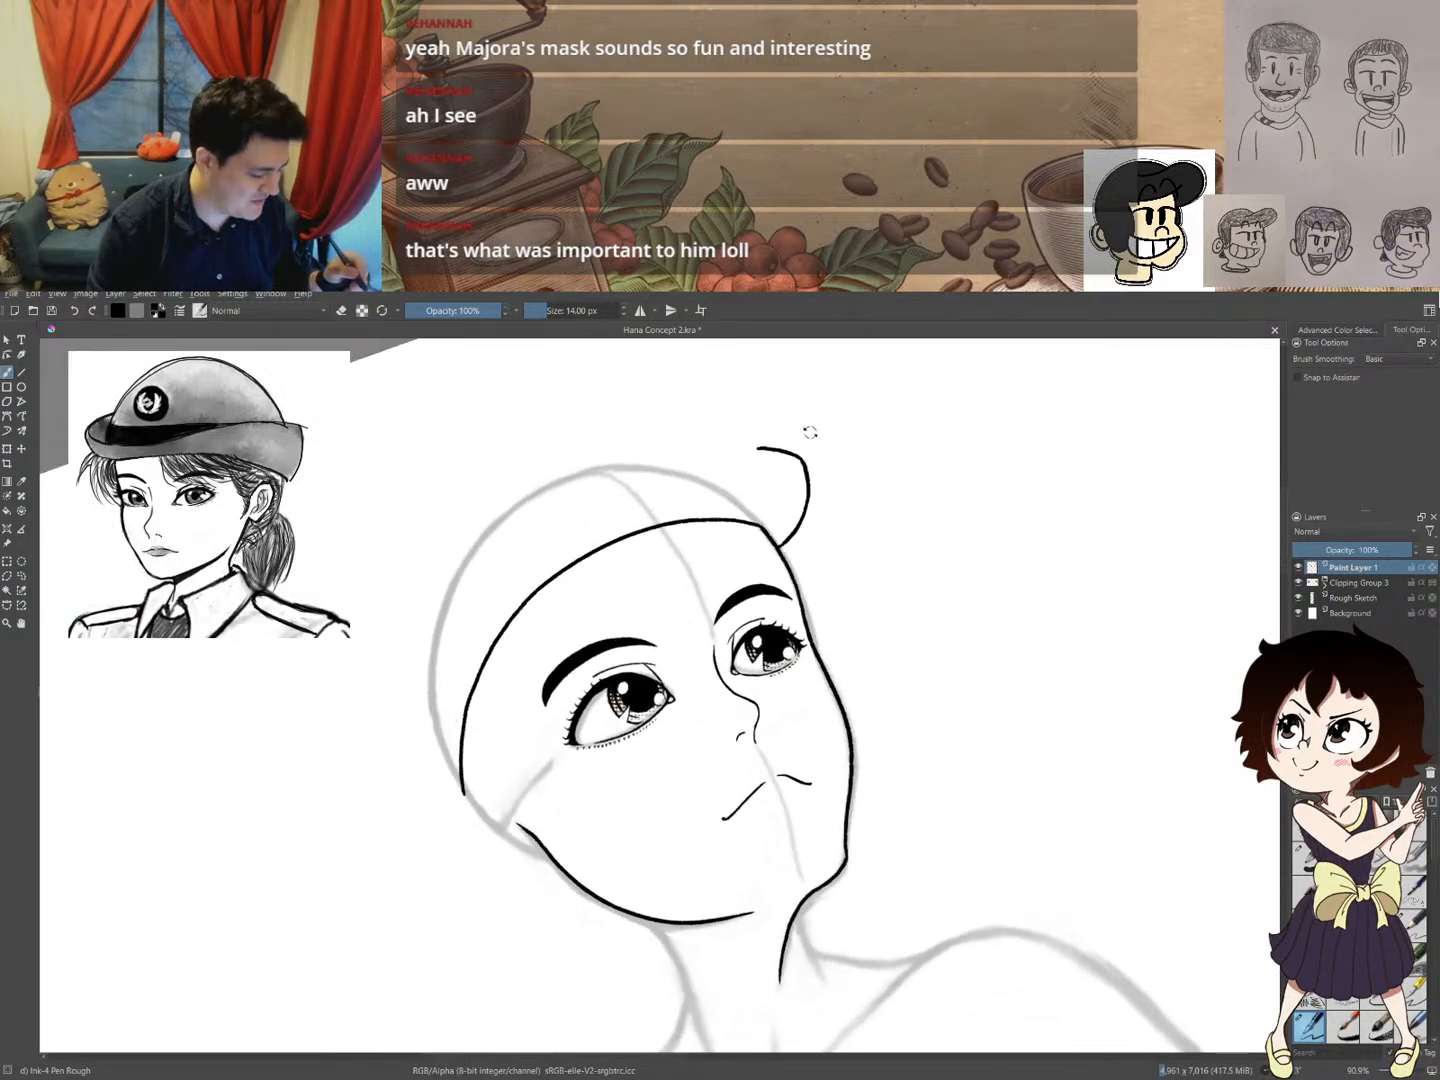
pyautogui.moveTo(882, 498); pyautogui.dragTo(962, 500)
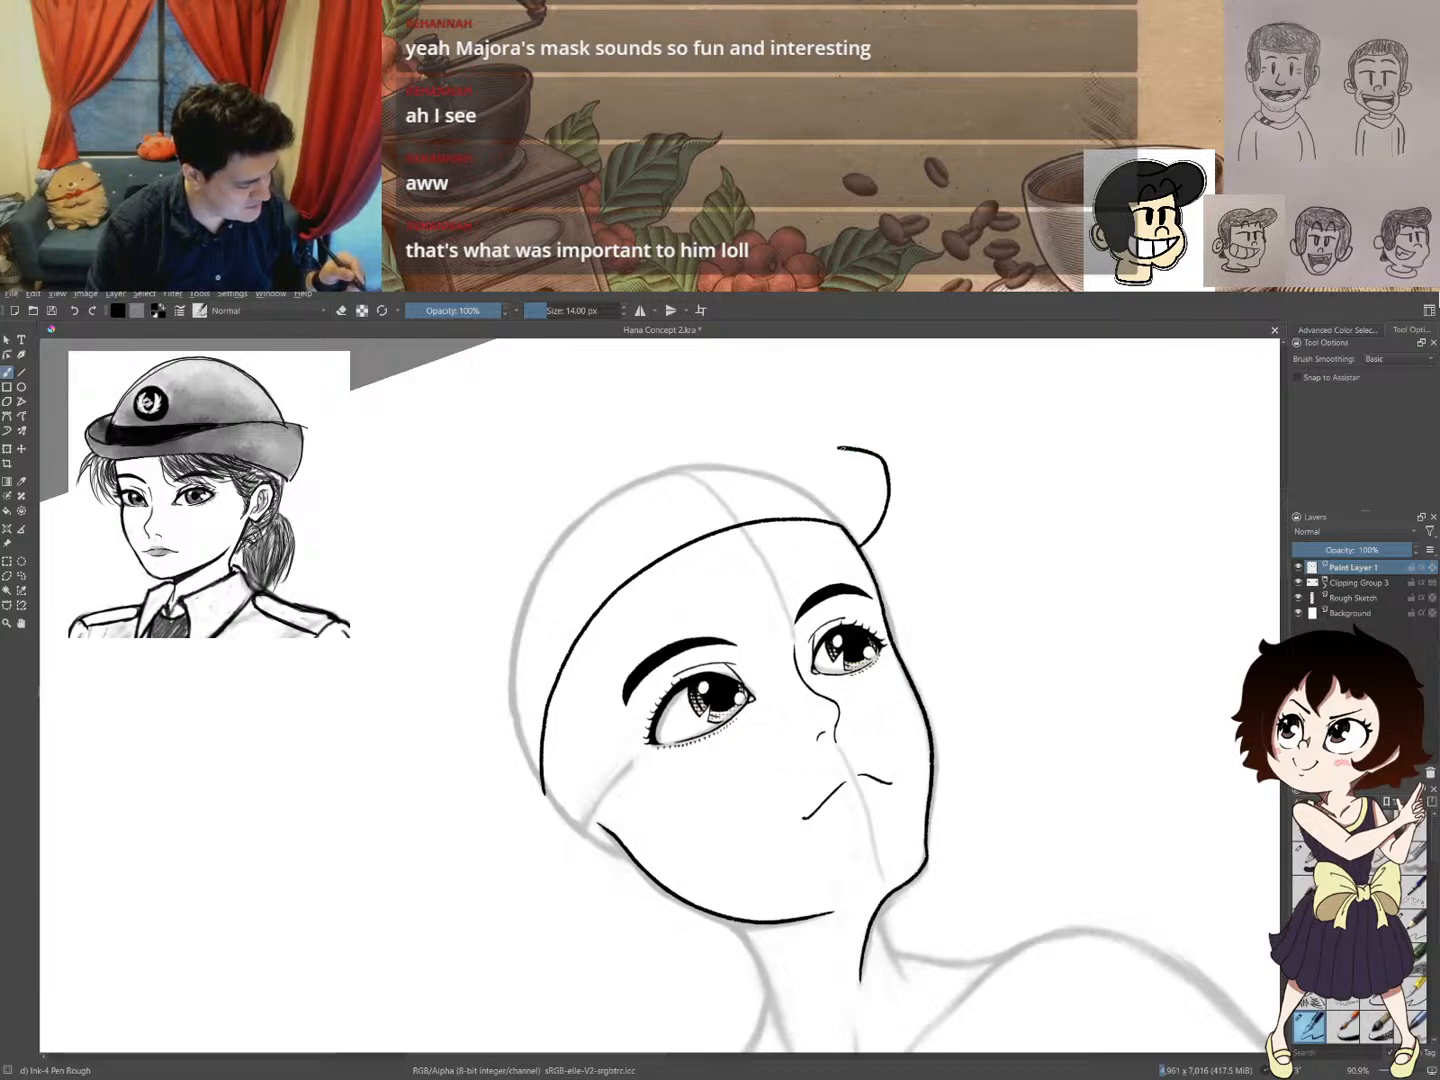
pyautogui.moveTo(838, 447)
pyautogui.mouseDown()
pyautogui.moveTo(752, 469)
pyautogui.moveTo(613, 548)
pyautogui.moveTo(530, 610)
pyautogui.moveTo(473, 714)
pyautogui.mouseUp()
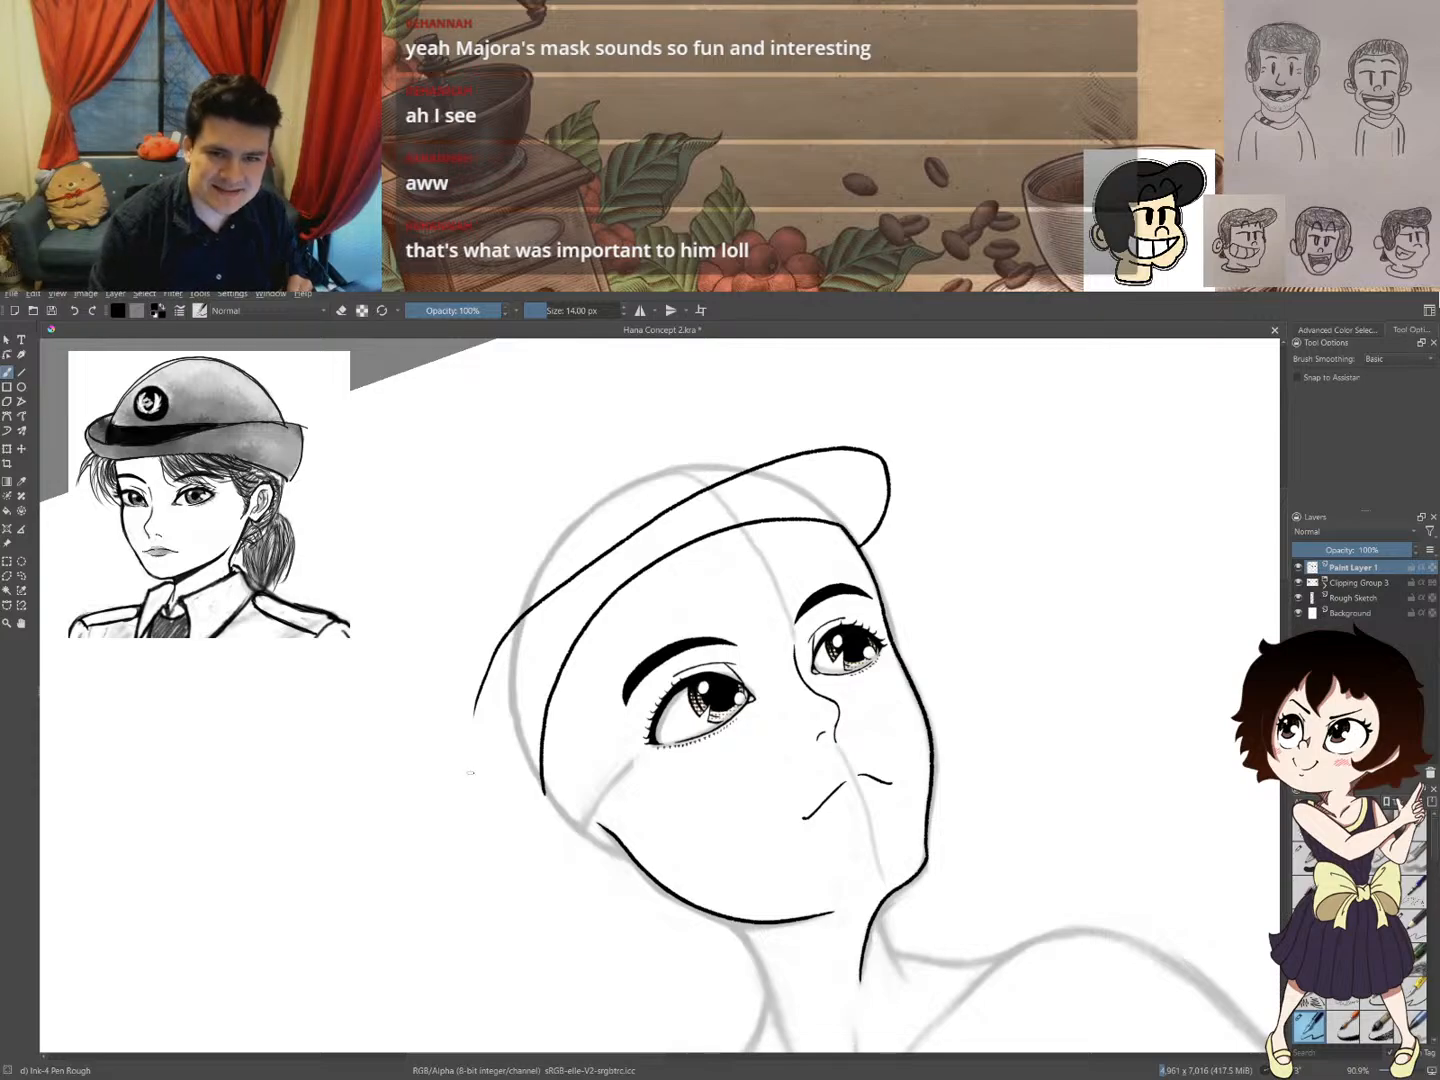
pyautogui.hotkey('ctrl', 'z')
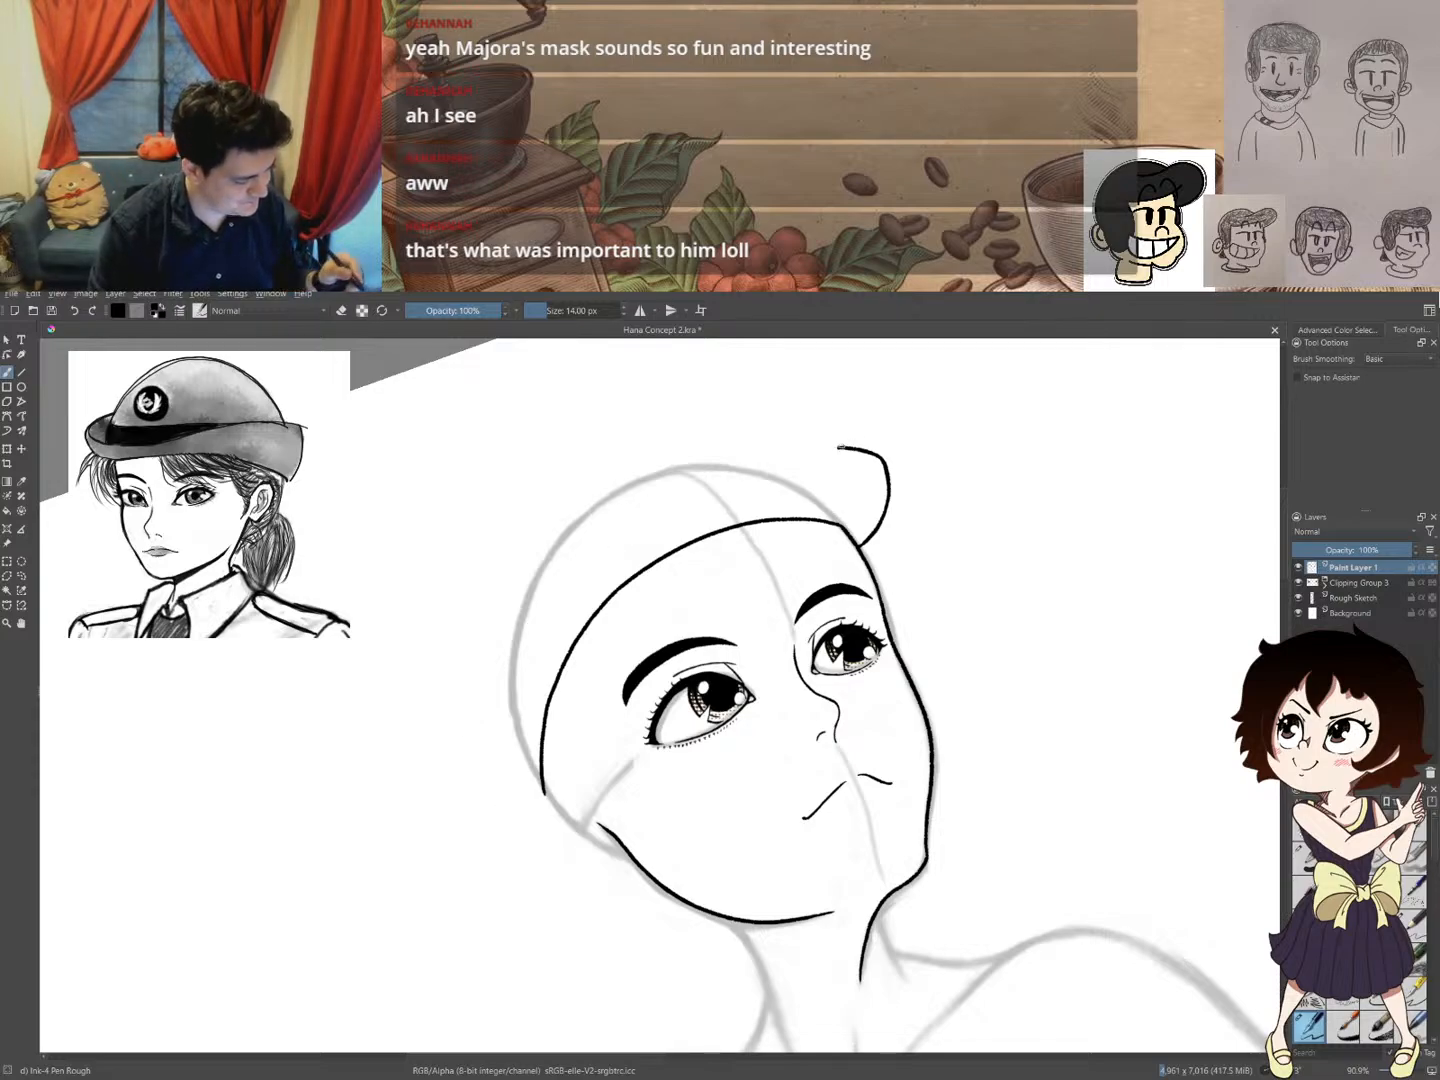
pyautogui.press('e')
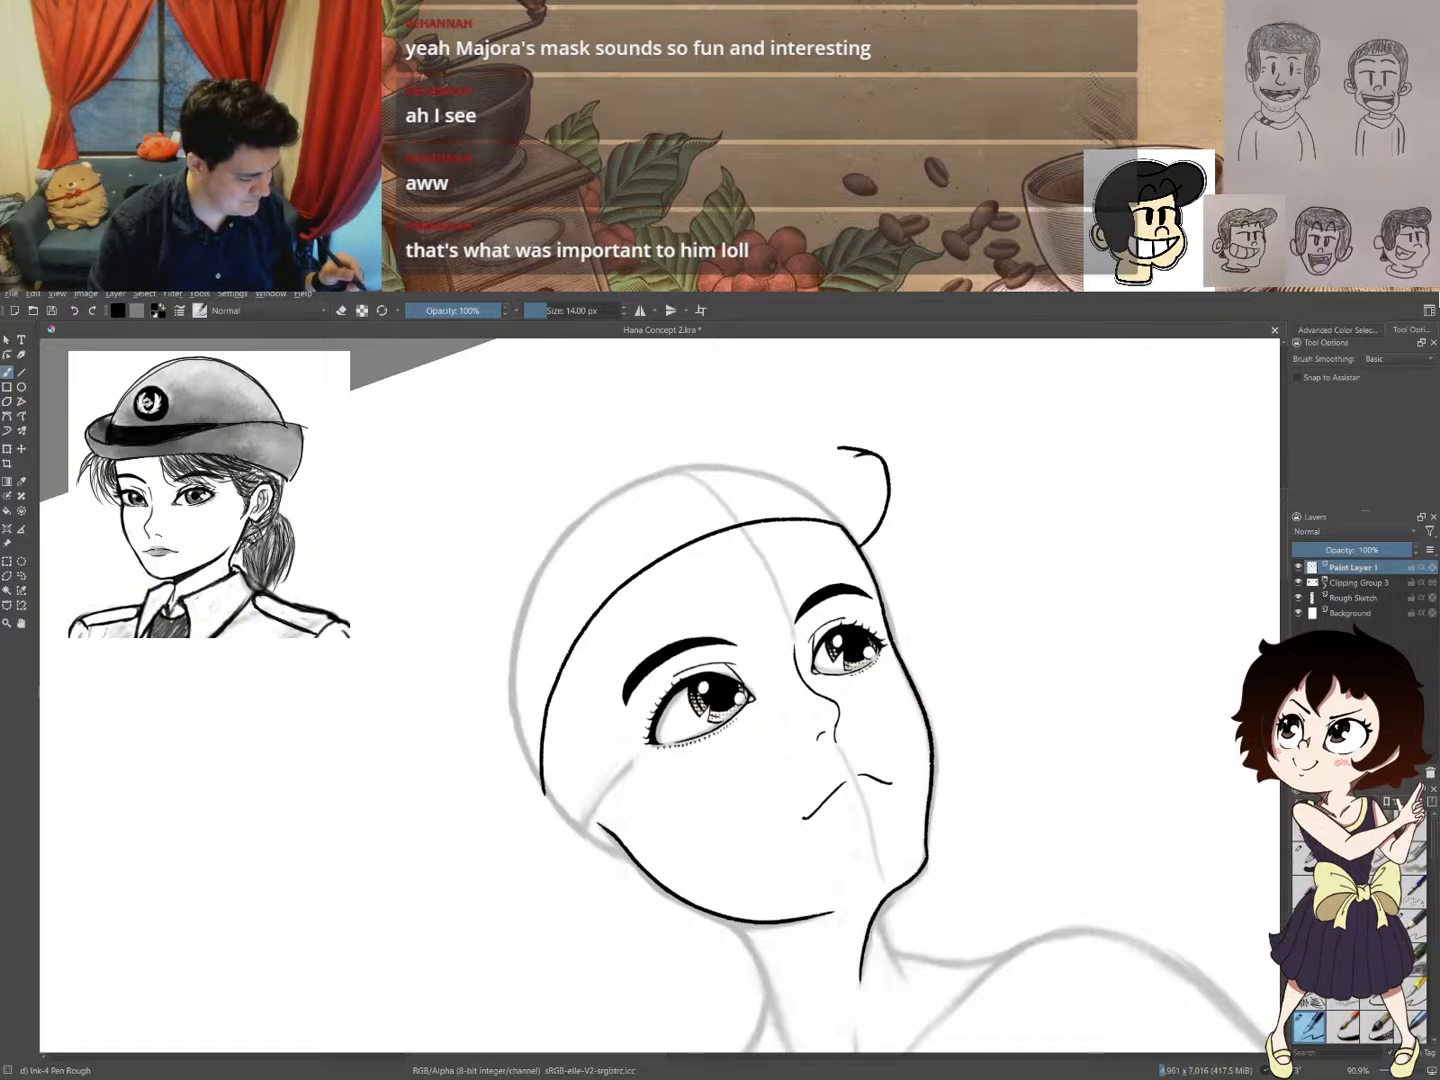
pyautogui.moveTo(851, 456)
pyautogui.mouseDown()
pyautogui.moveTo(633, 527)
pyautogui.moveTo(568, 576)
pyautogui.moveTo(496, 718)
pyautogui.moveTo(479, 722)
pyautogui.mouseUp()
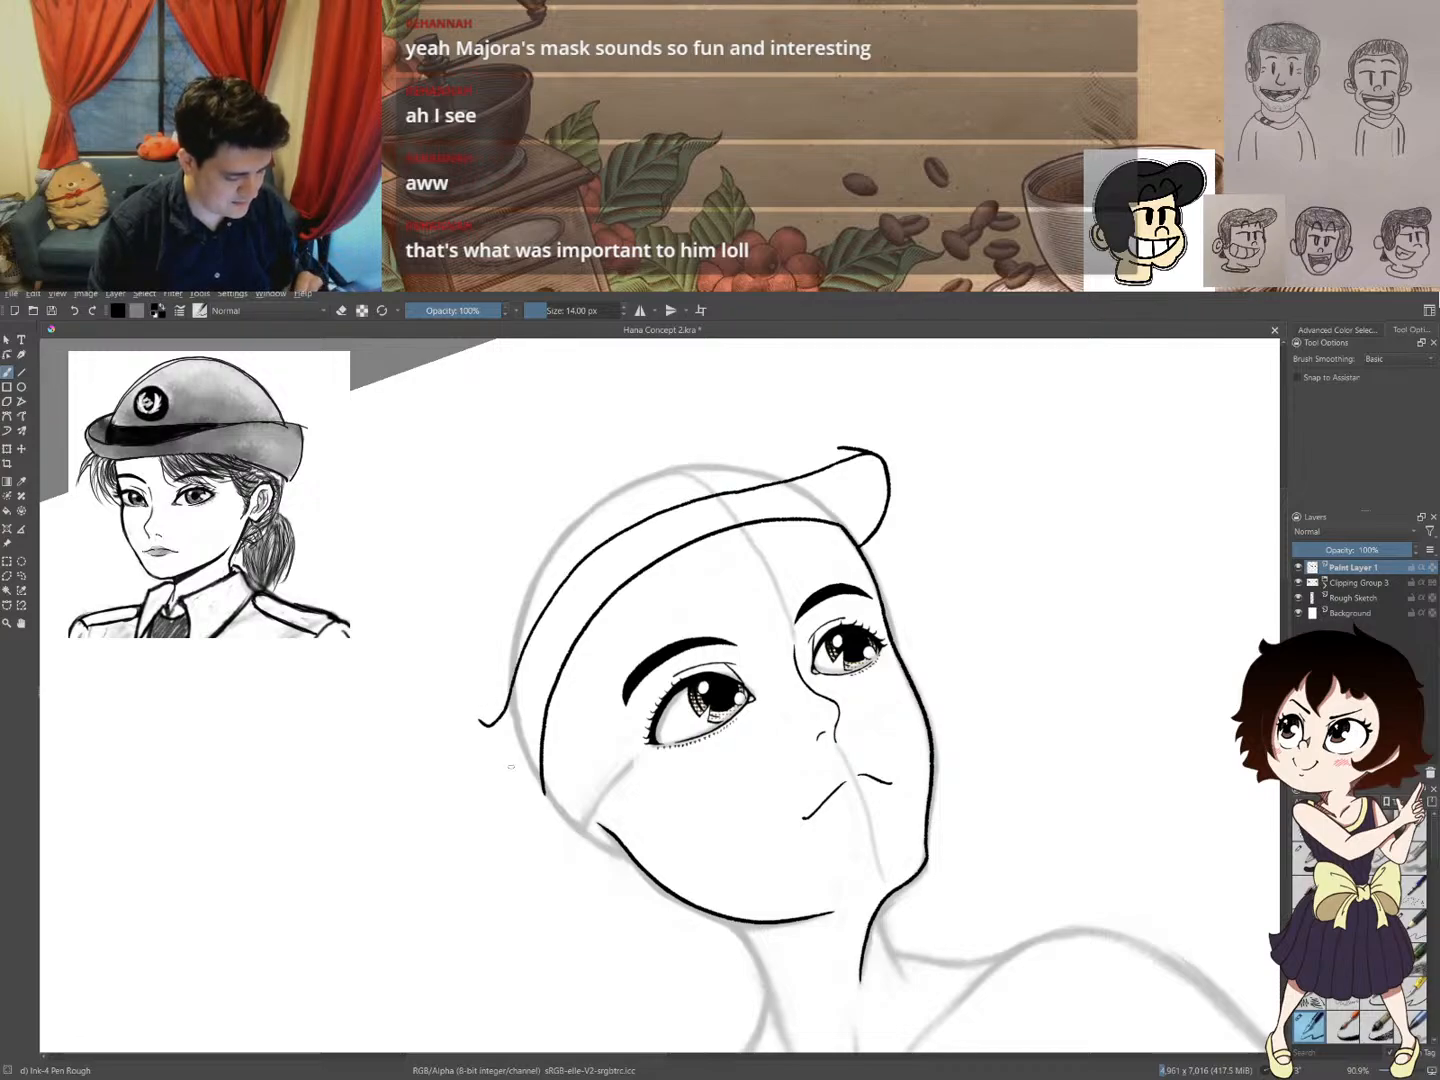
pyautogui.hotkey('ctrl', 'z')
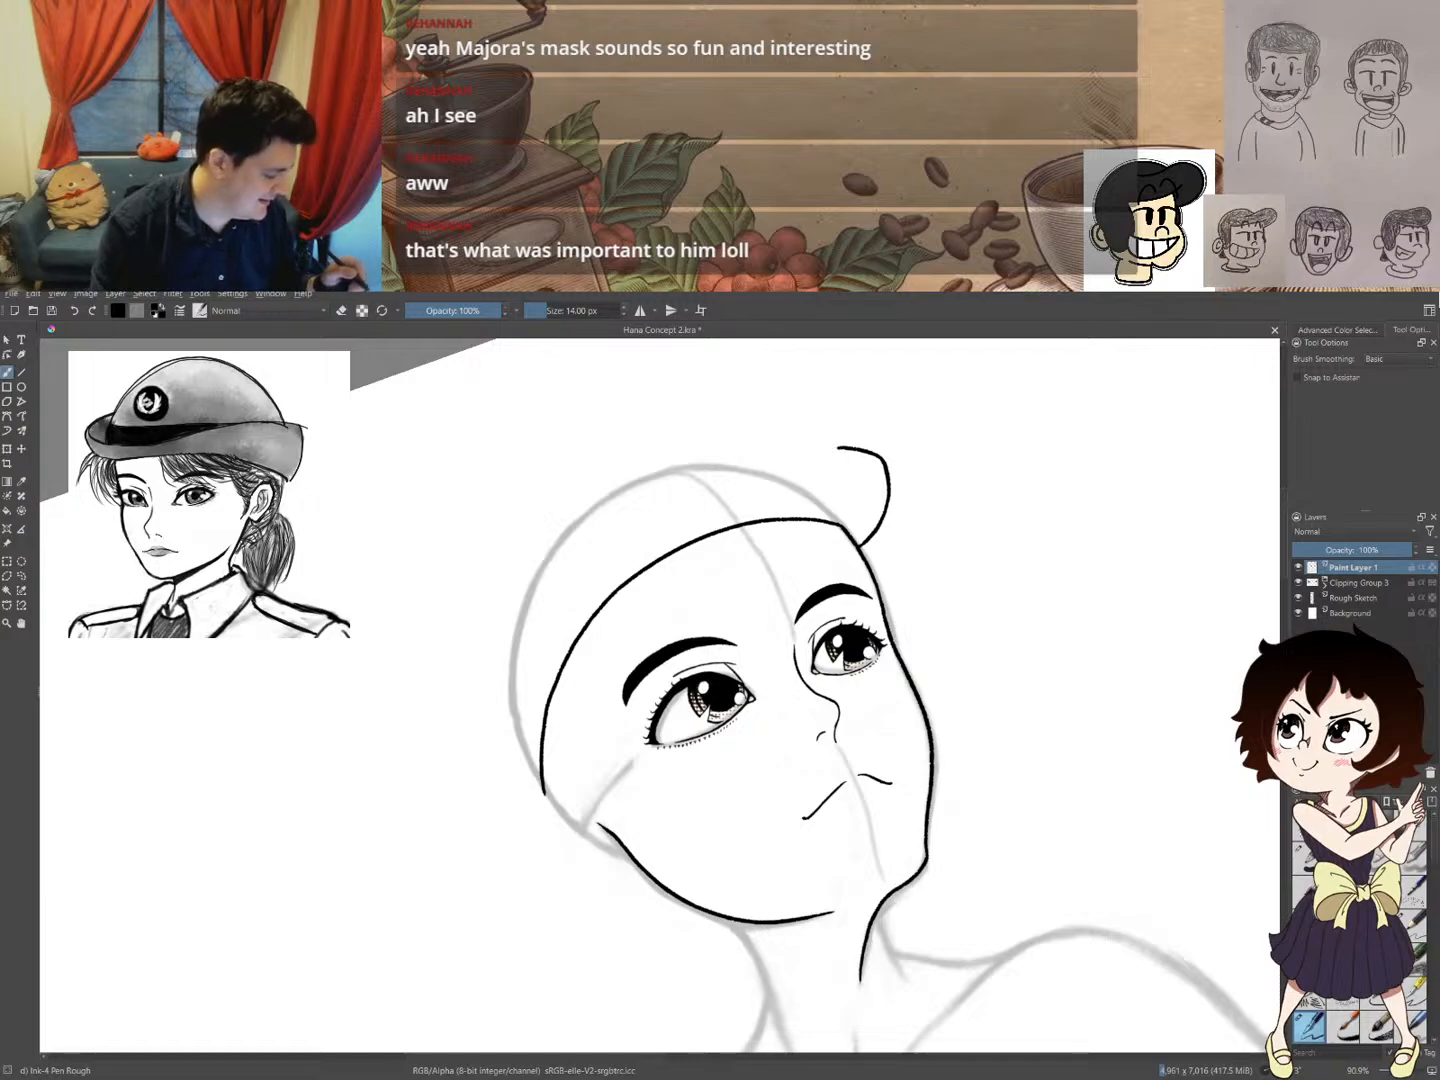
pyautogui.moveTo(991, 493)
pyautogui.mouseDown()
pyautogui.moveTo(929, 672)
pyautogui.moveTo(949, 730)
pyautogui.moveTo(926, 681)
pyautogui.moveTo(910, 726)
pyautogui.moveTo(906, 712)
pyautogui.mouseUp()
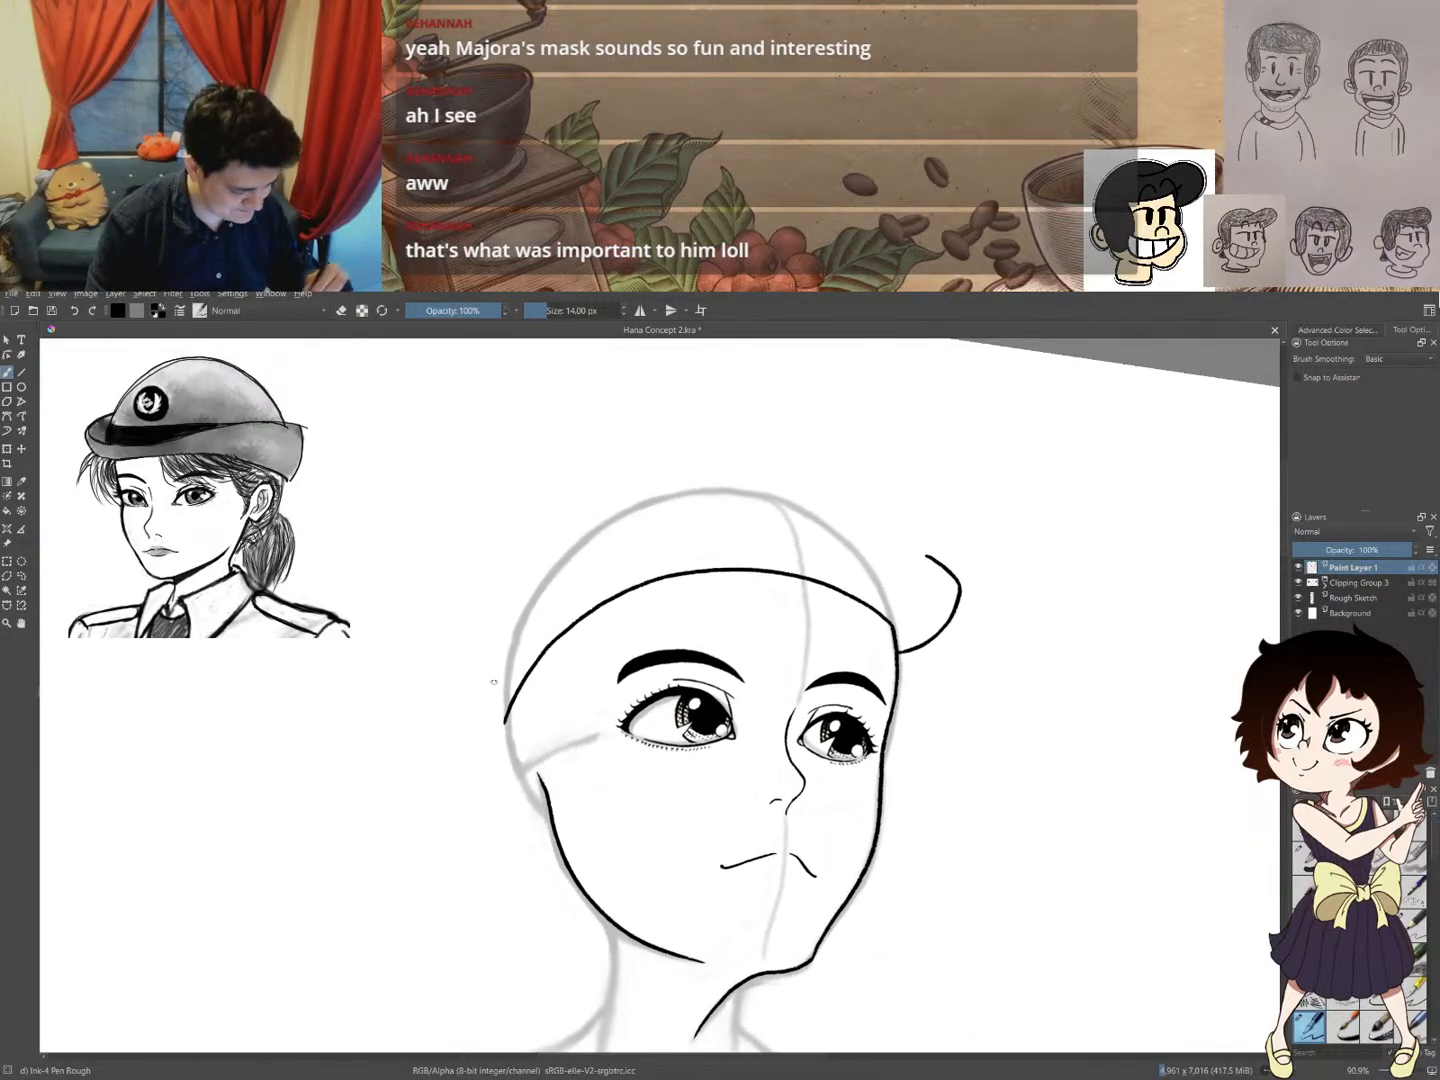
# - Ink the hat brim's upward curl at the back of the head, undoing and redrawing it from the forehead line's near end
pyautogui.moveTo(506, 734)
pyautogui.mouseDown()
pyautogui.moveTo(482, 671)
pyautogui.moveTo(489, 593)
pyautogui.mouseUp()
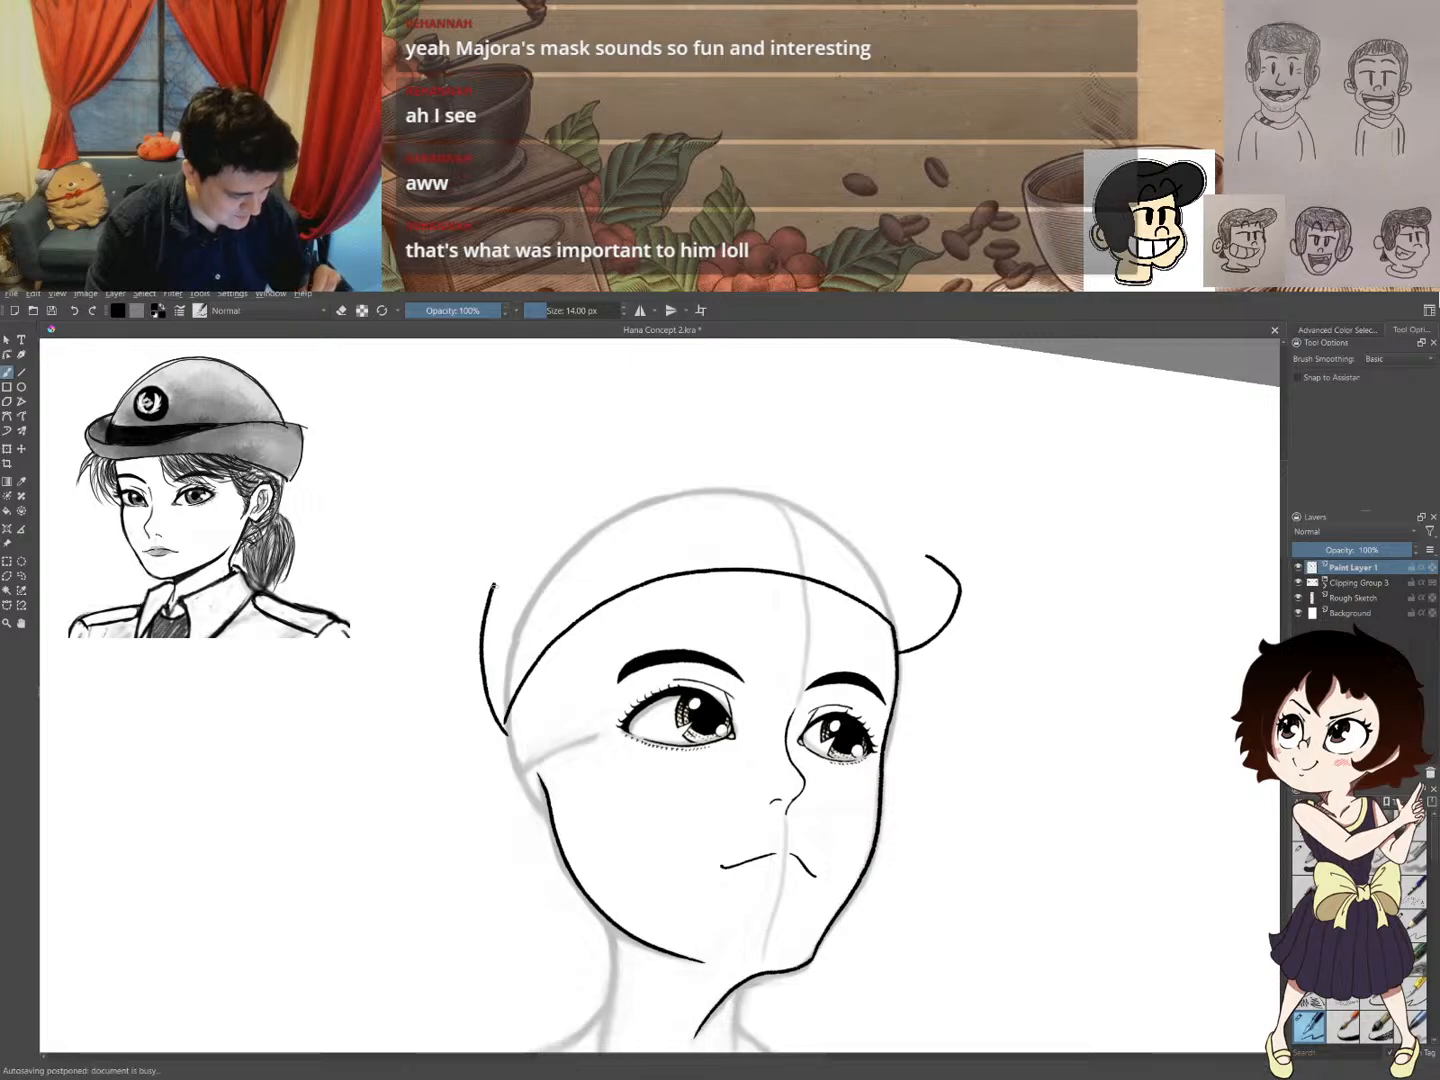
pyautogui.hotkey('ctrl', 'z')
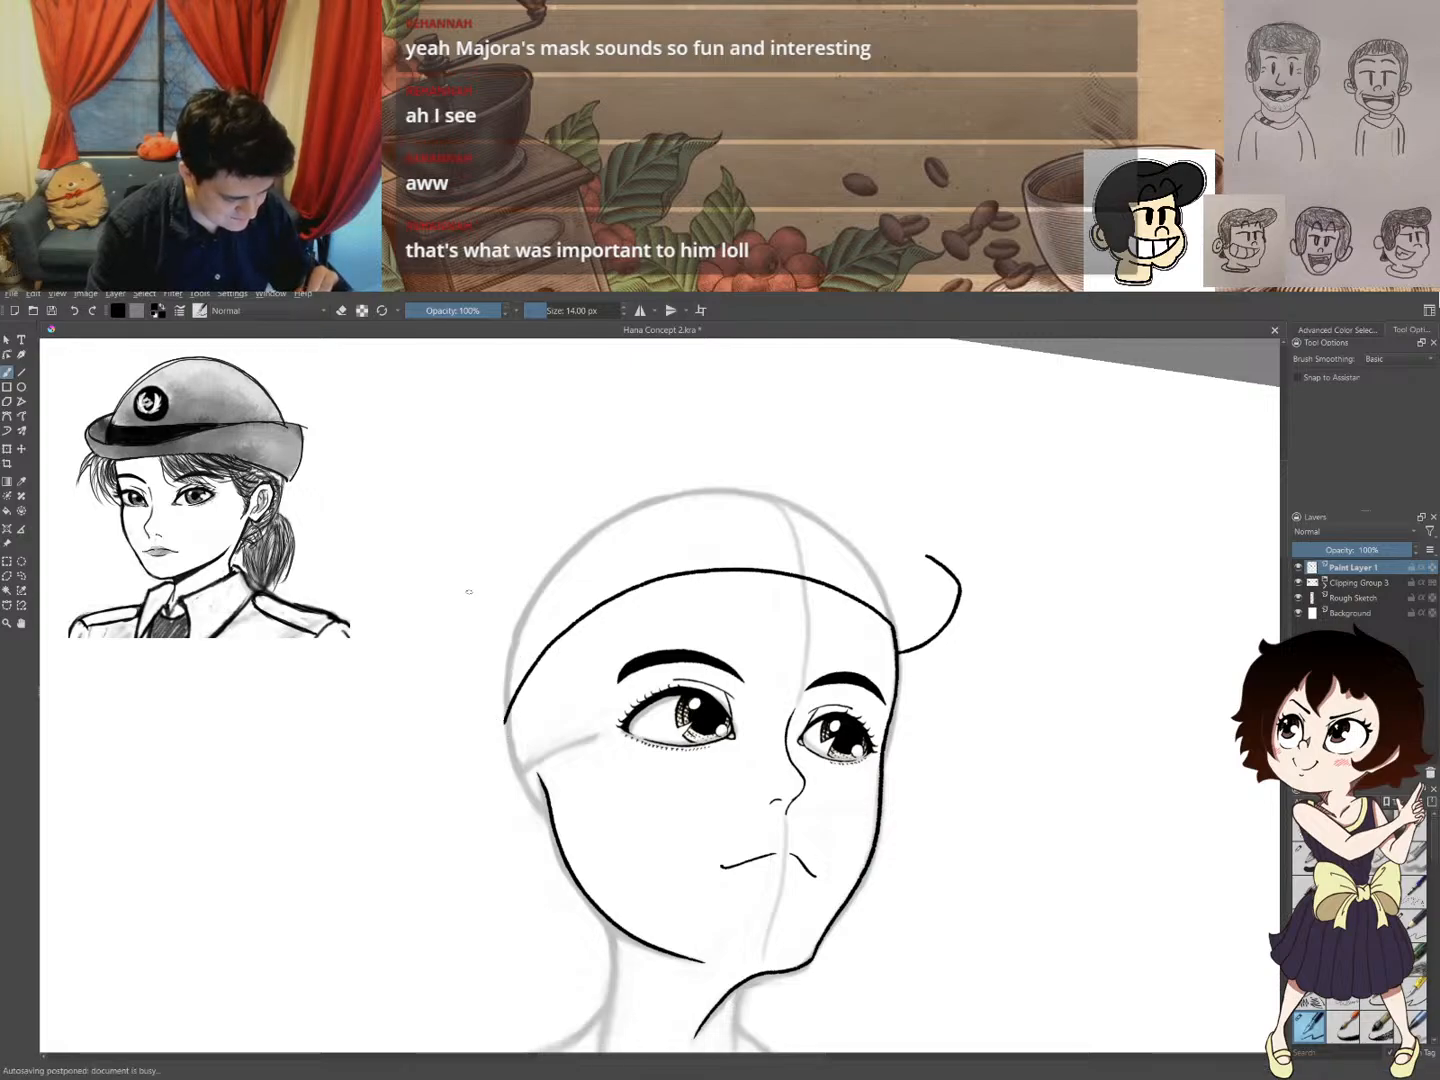
pyautogui.moveTo(469, 590)
pyautogui.mouseDown()
pyautogui.moveTo(470, 664)
pyautogui.moveTo(505, 737)
pyautogui.mouseUp()
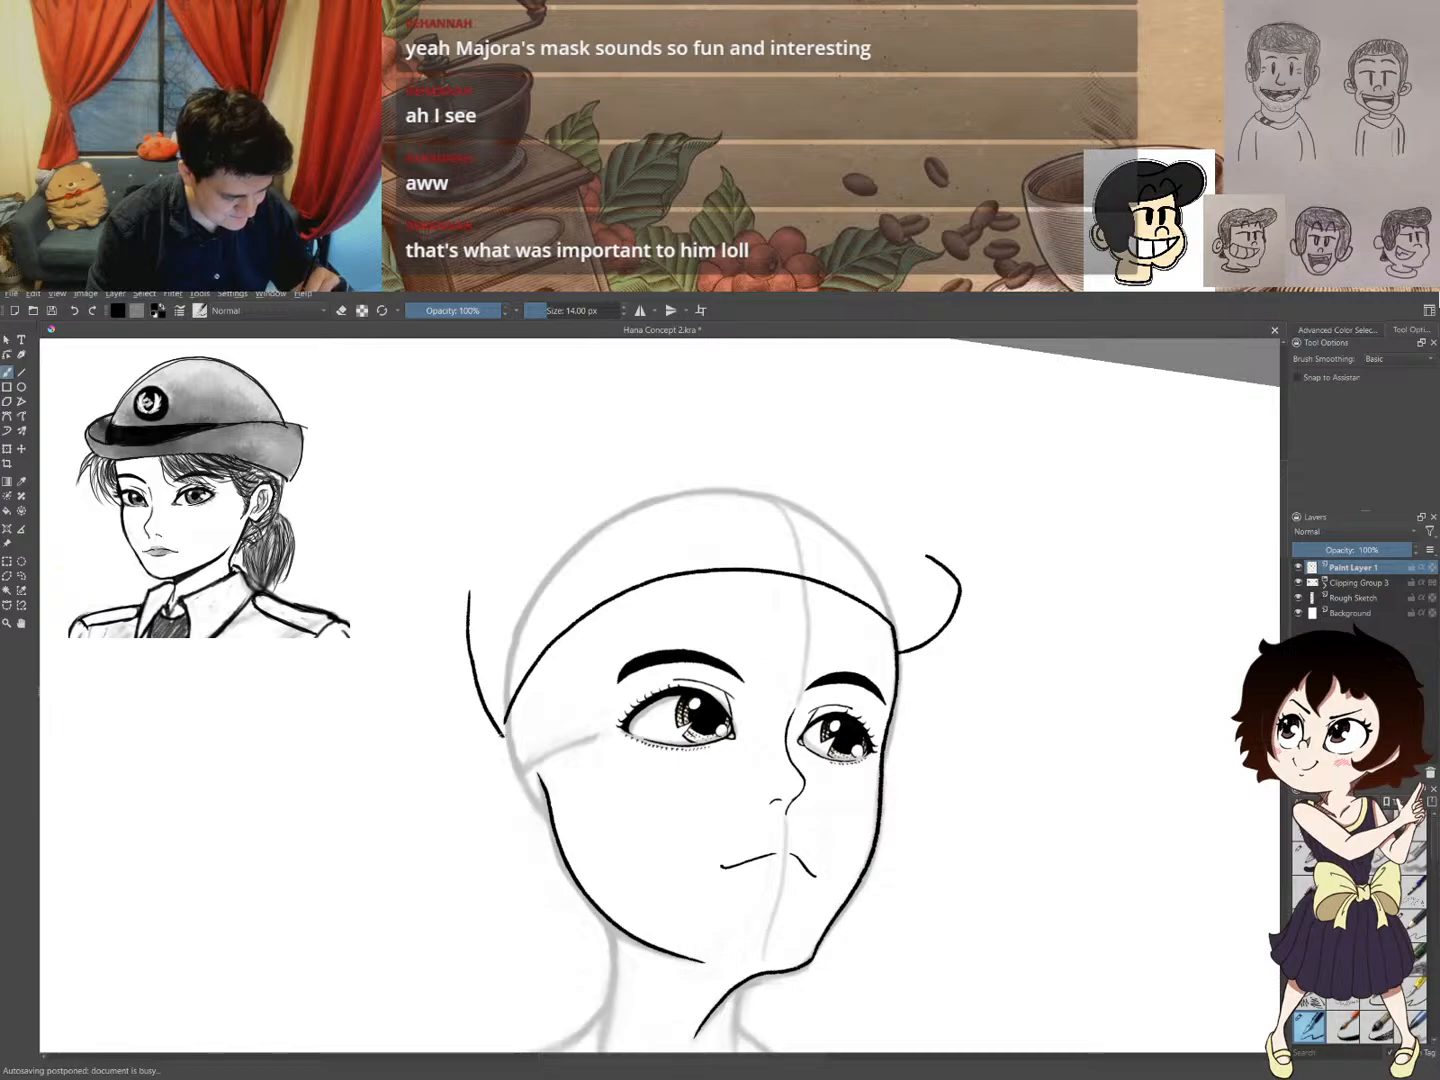
pyautogui.hotkey('ctrl', 'z')
pyautogui.moveTo(468, 588)
pyautogui.mouseDown()
pyautogui.moveTo(480, 693)
pyautogui.moveTo(500, 727)
pyautogui.mouseUp()
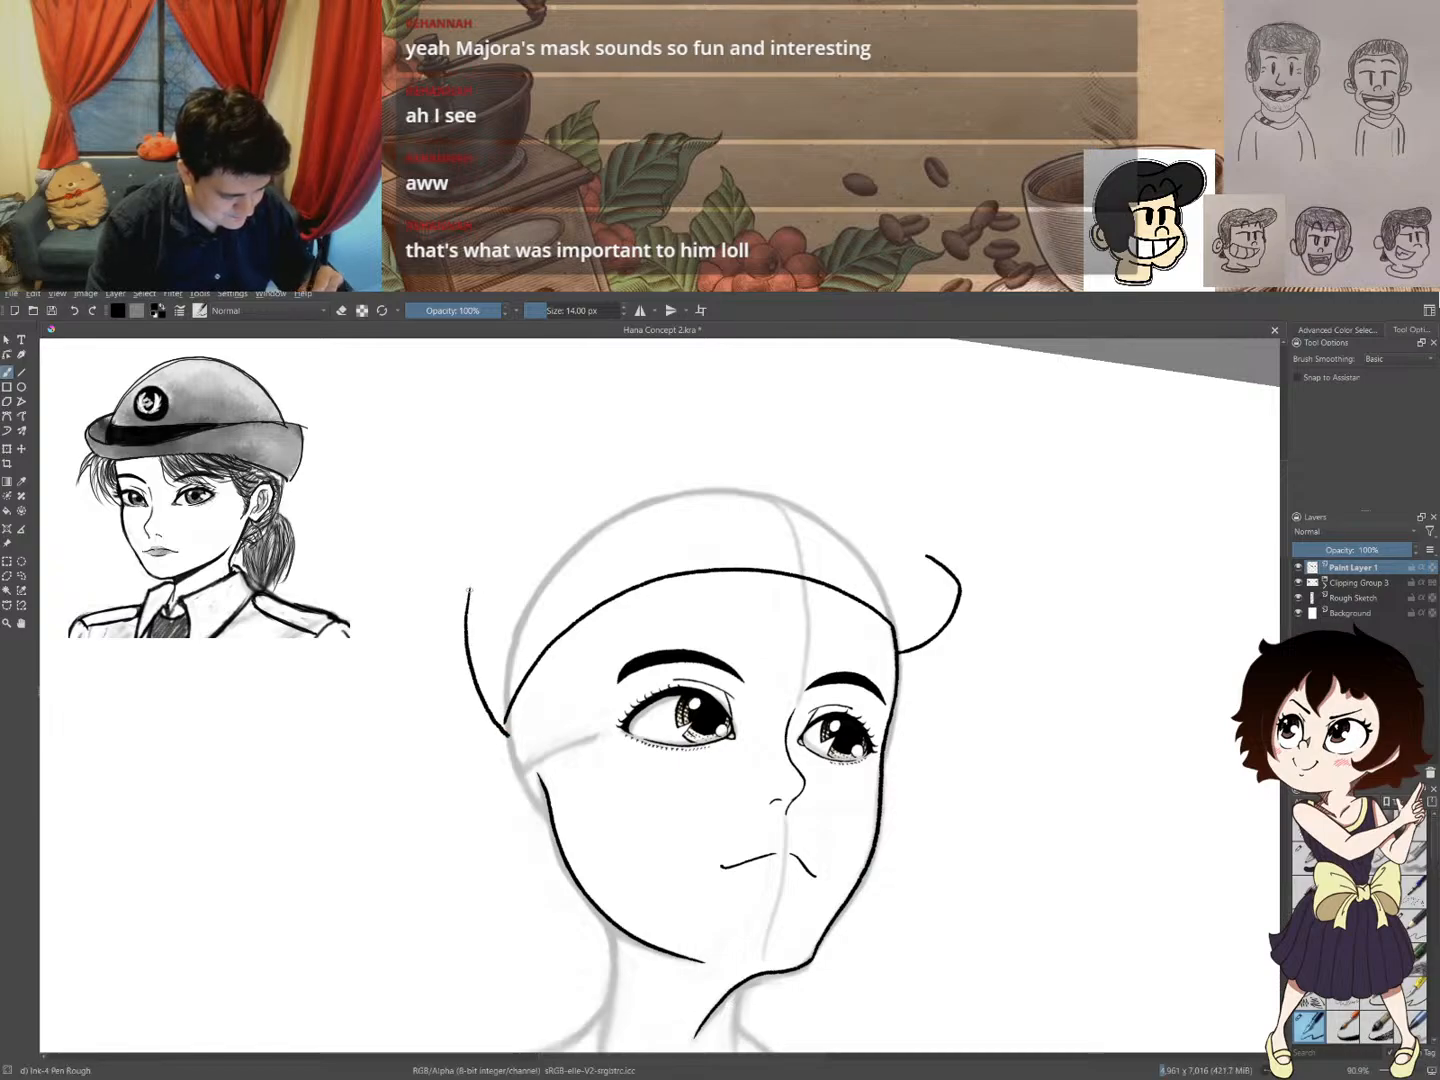
pyautogui.moveTo(466, 589); pyautogui.dragTo(487, 706)
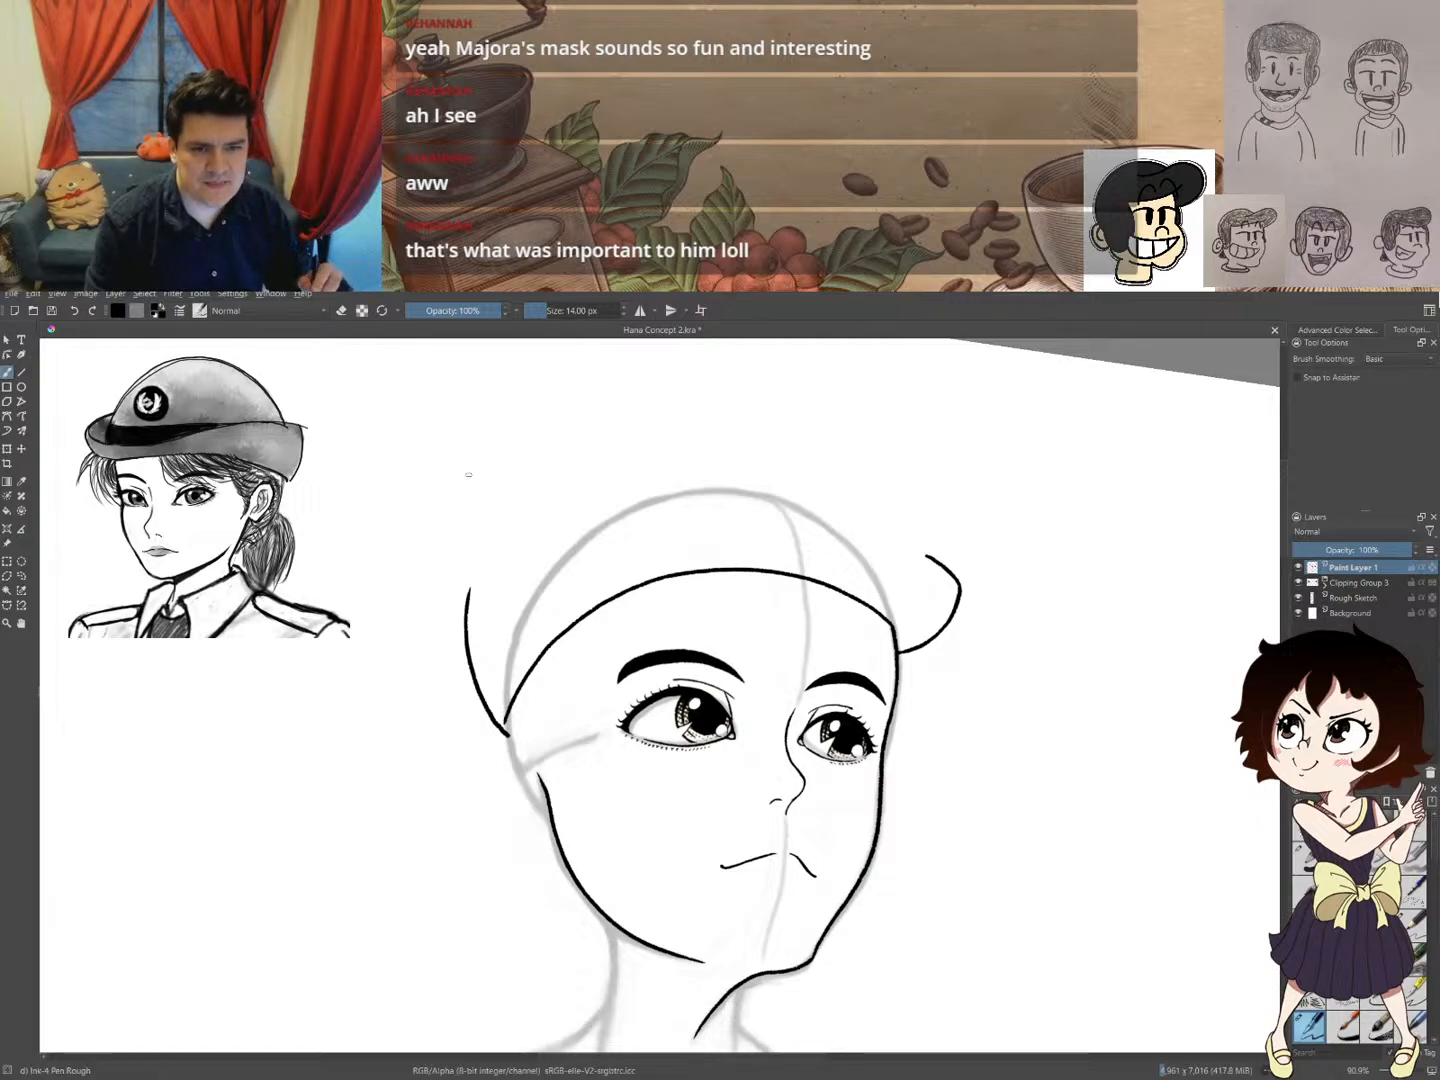
# - Lasso the near-side brim curl and nudge it slightly down to meet the forehead line, then clear the selection
pyautogui.press('l')
pyautogui.moveTo(481, 614)
pyautogui.mouseDown()
pyautogui.moveTo(468, 578)
pyautogui.moveTo(459, 695)
pyautogui.moveTo(521, 747)
pyautogui.moveTo(491, 690)
pyautogui.mouseUp()
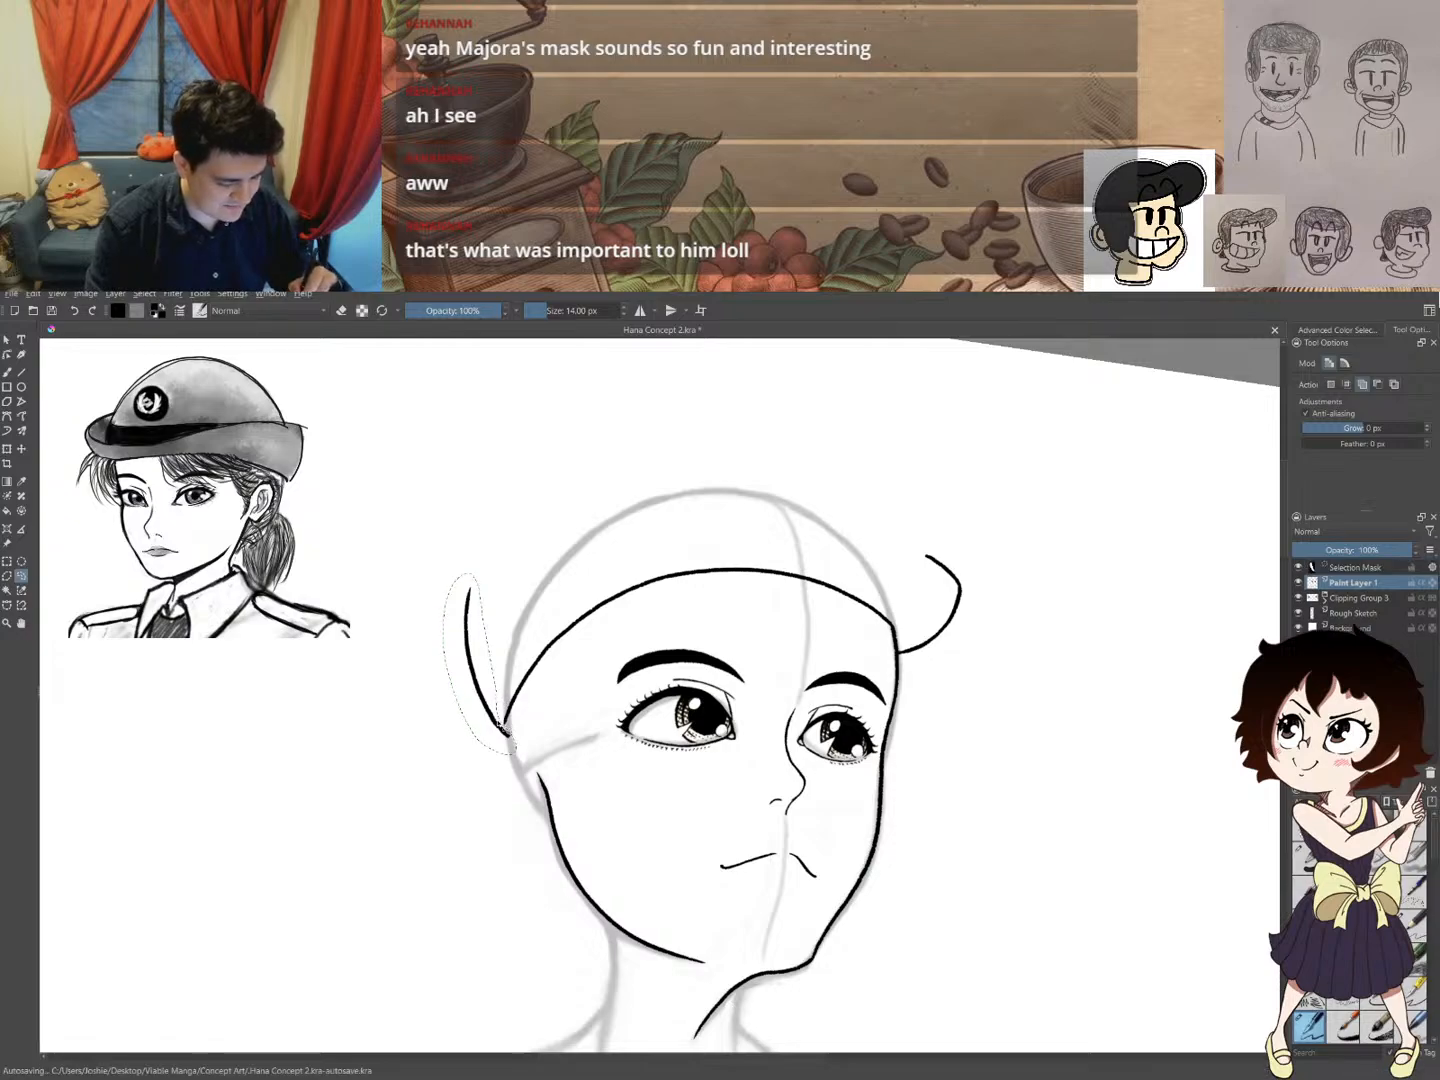
pyautogui.hotkey('ctrl', 't')
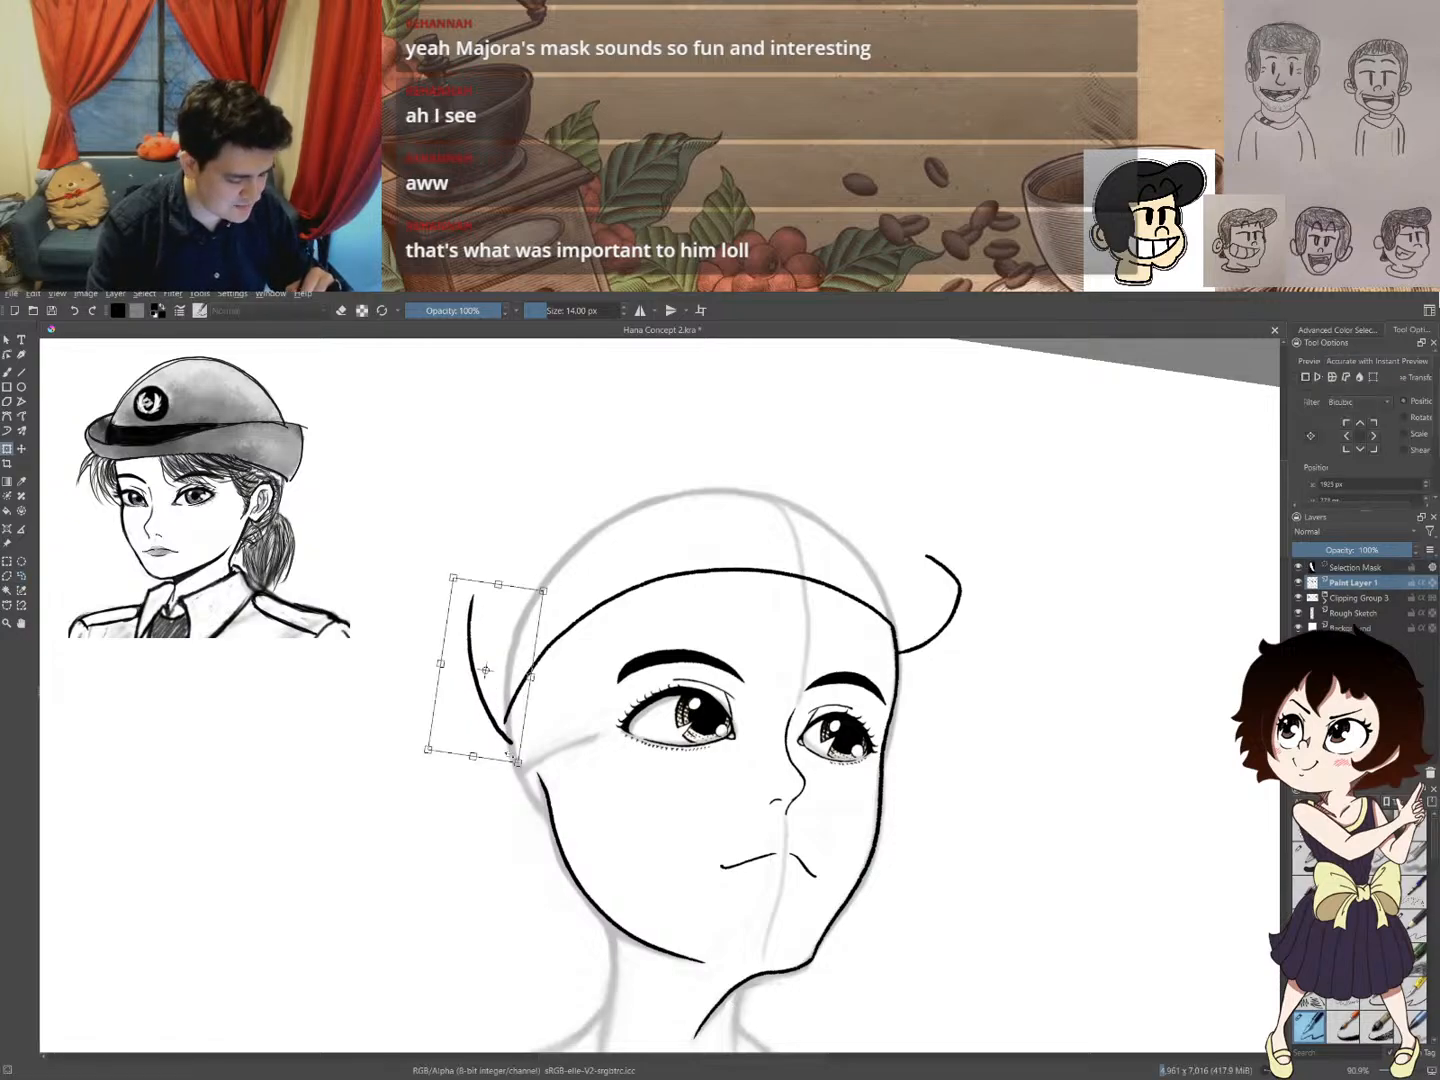
pyautogui.moveTo(508, 754); pyautogui.dragTo(504, 750)
pyautogui.press('b')
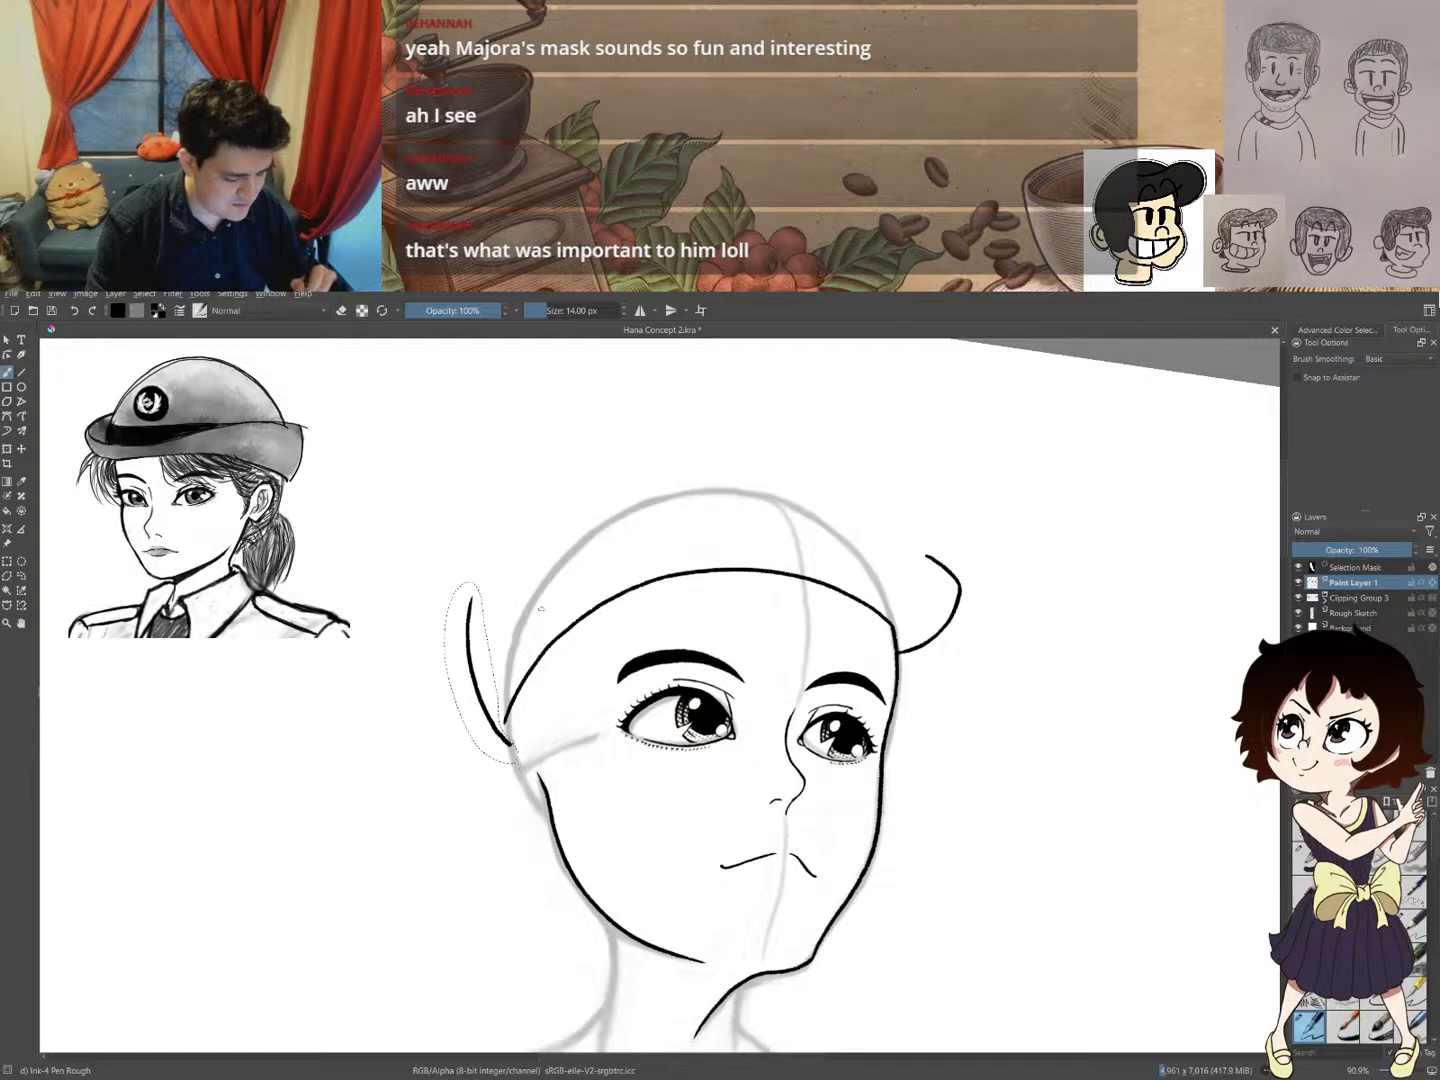
pyautogui.hotkey('ctrl', 'shift', 'a')
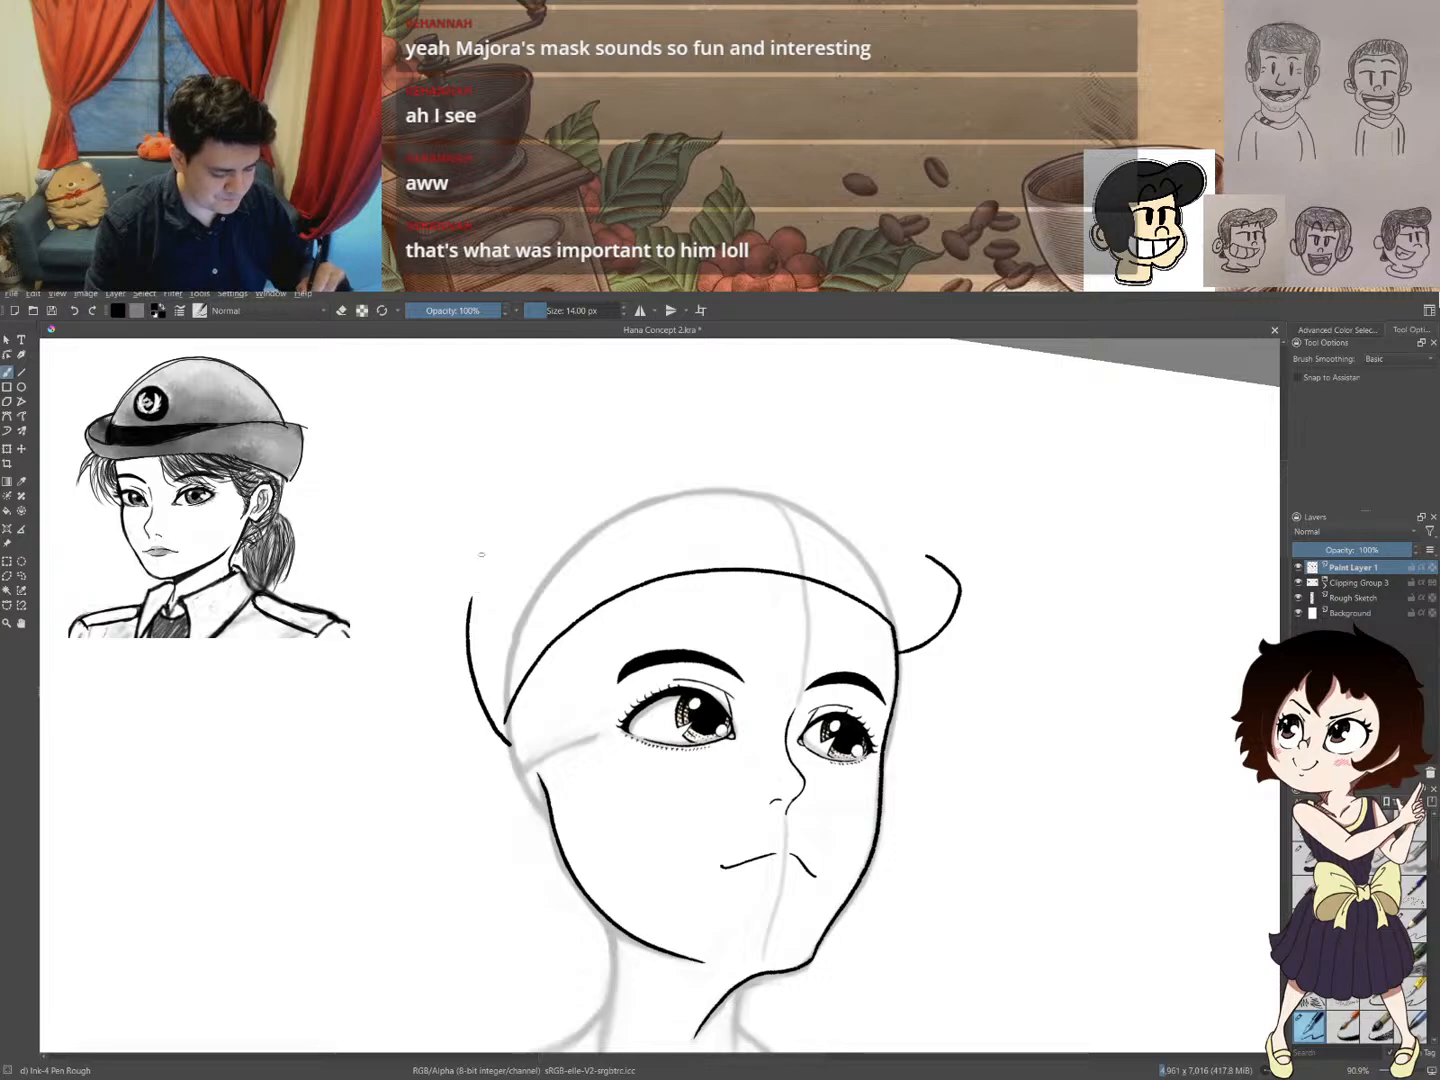
# - Try to ink the brim's upper edge across the skull between the two curls, undoing each attempt along with the far-side tip
pyautogui.moveTo(470, 599)
pyautogui.mouseDown()
pyautogui.moveTo(632, 504)
pyautogui.moveTo(785, 492)
pyautogui.mouseUp()
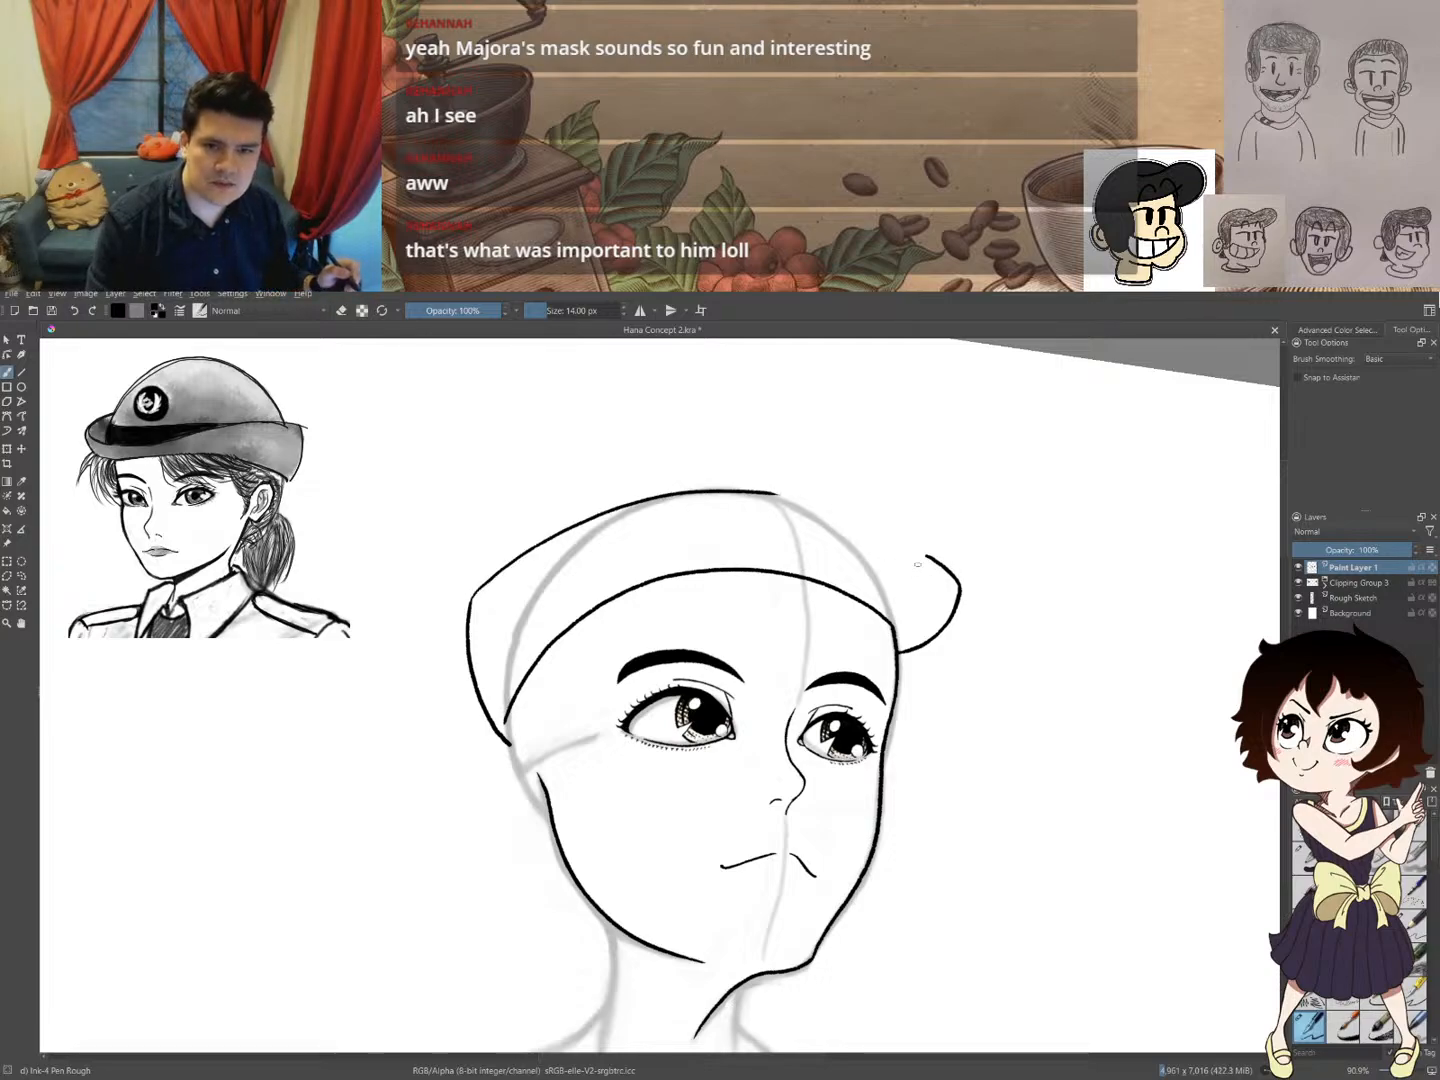
pyautogui.hotkey('ctrl', 'z')
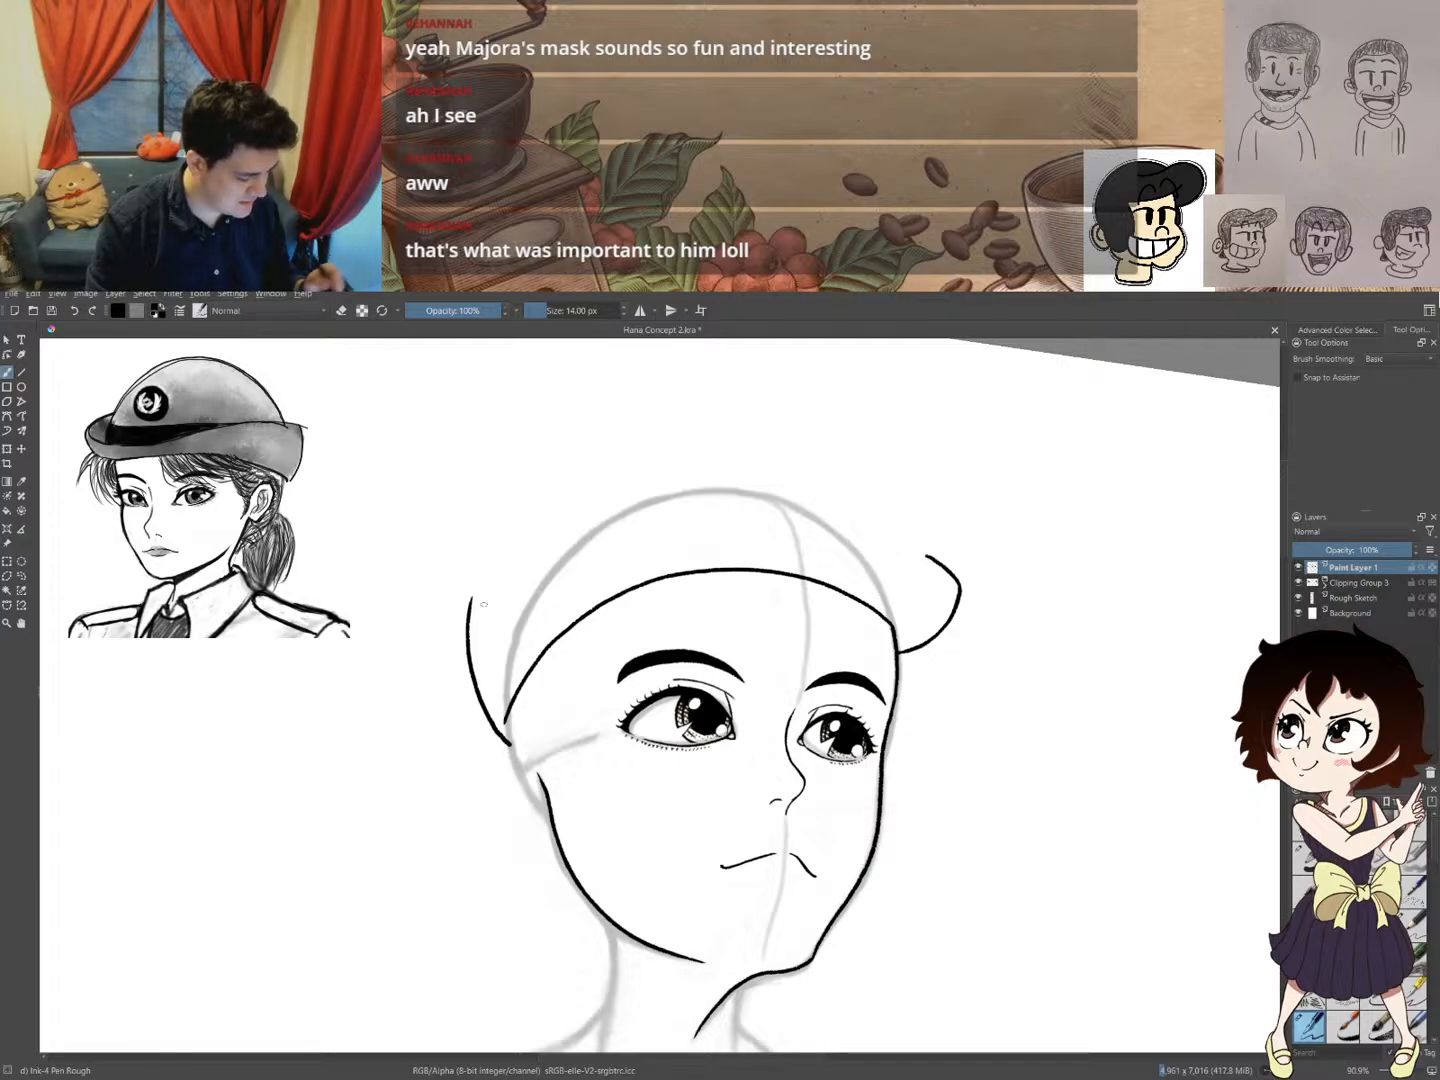
pyautogui.moveTo(473, 598)
pyautogui.mouseDown()
pyautogui.moveTo(538, 535)
pyautogui.moveTo(626, 506)
pyautogui.moveTo(845, 523)
pyautogui.mouseUp()
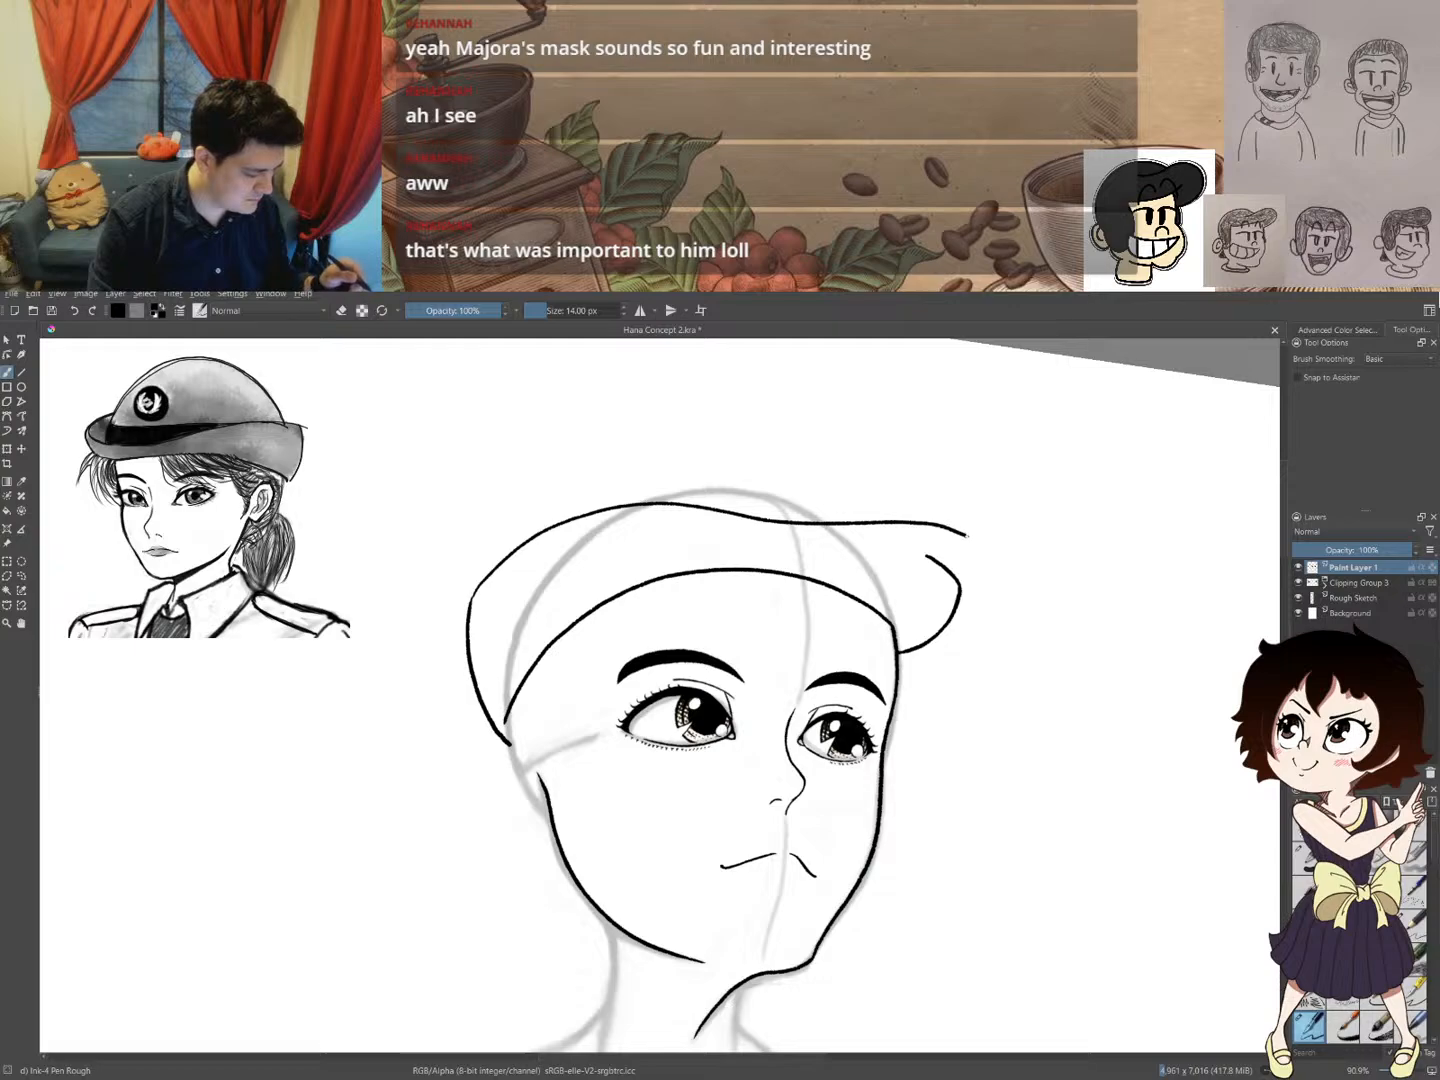
pyautogui.hotkey('ctrl', 'z')
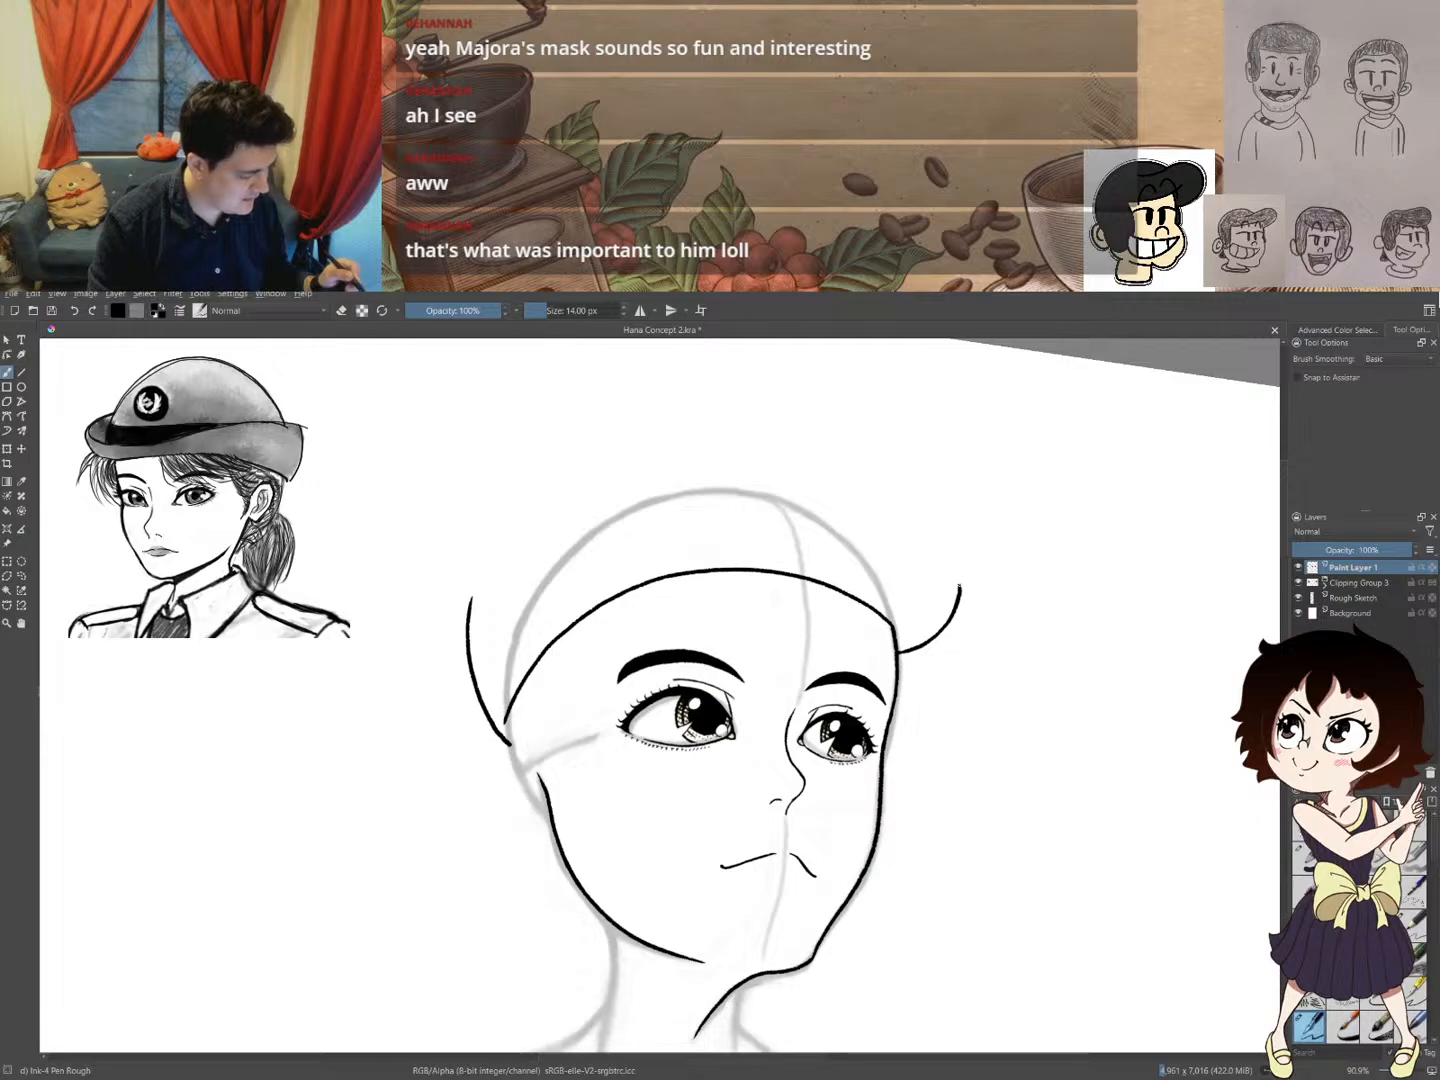
pyautogui.moveTo(931, 553)
pyautogui.mouseDown()
pyautogui.moveTo(799, 509)
pyautogui.moveTo(500, 563)
pyautogui.mouseUp()
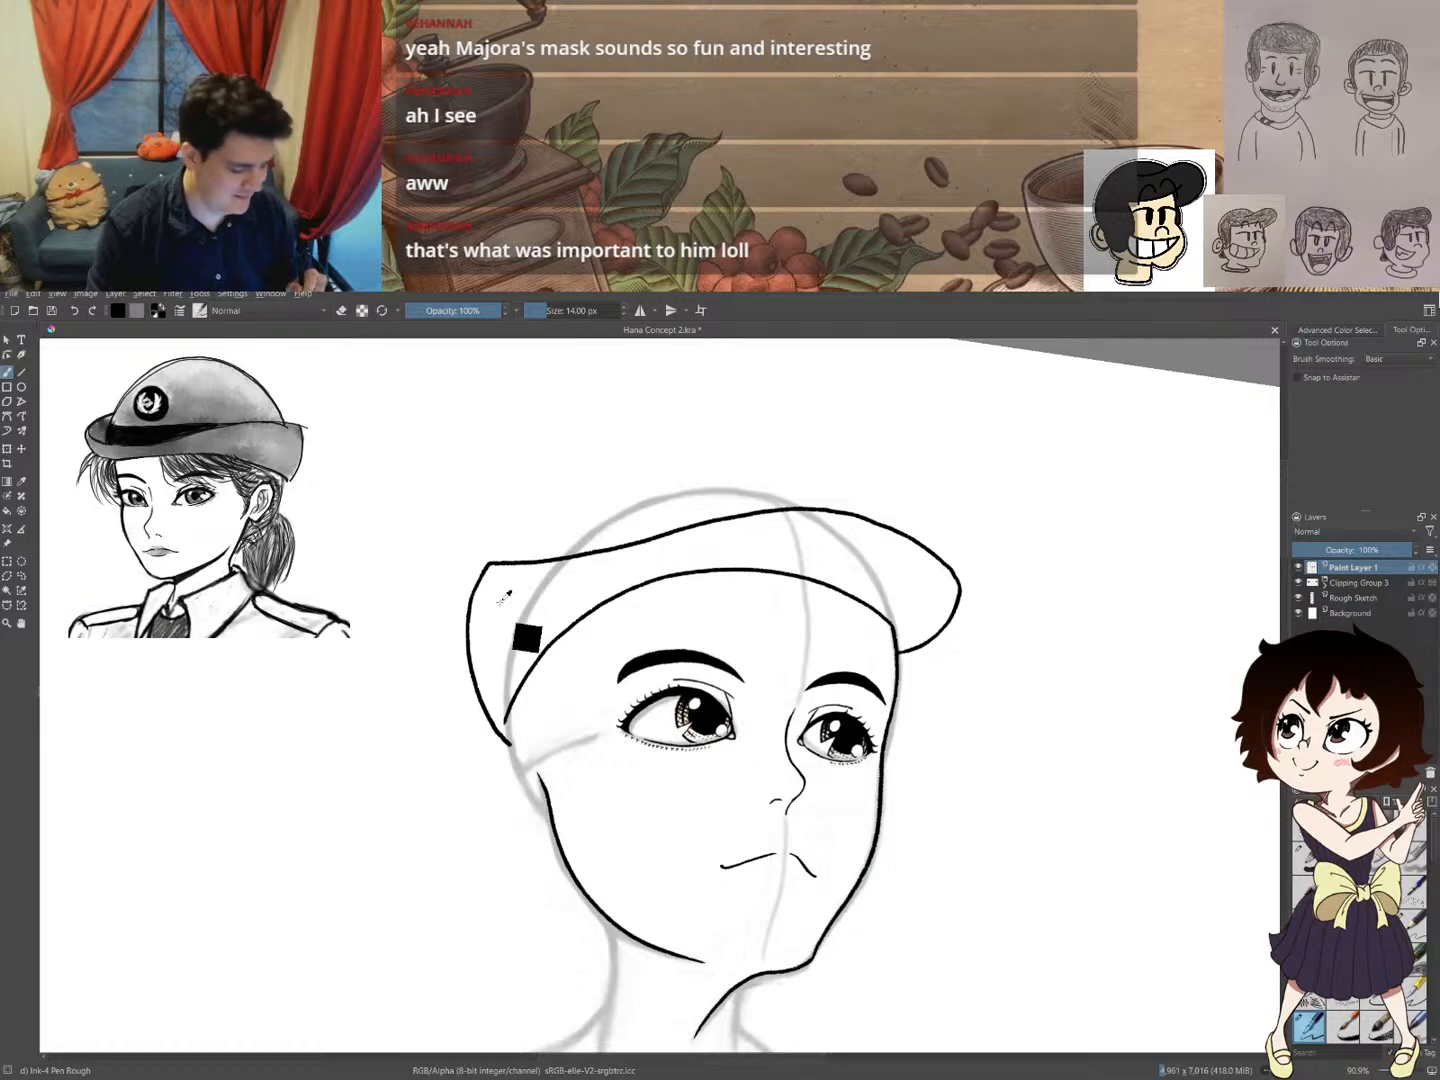
pyautogui.hotkey('ctrl', 'z')
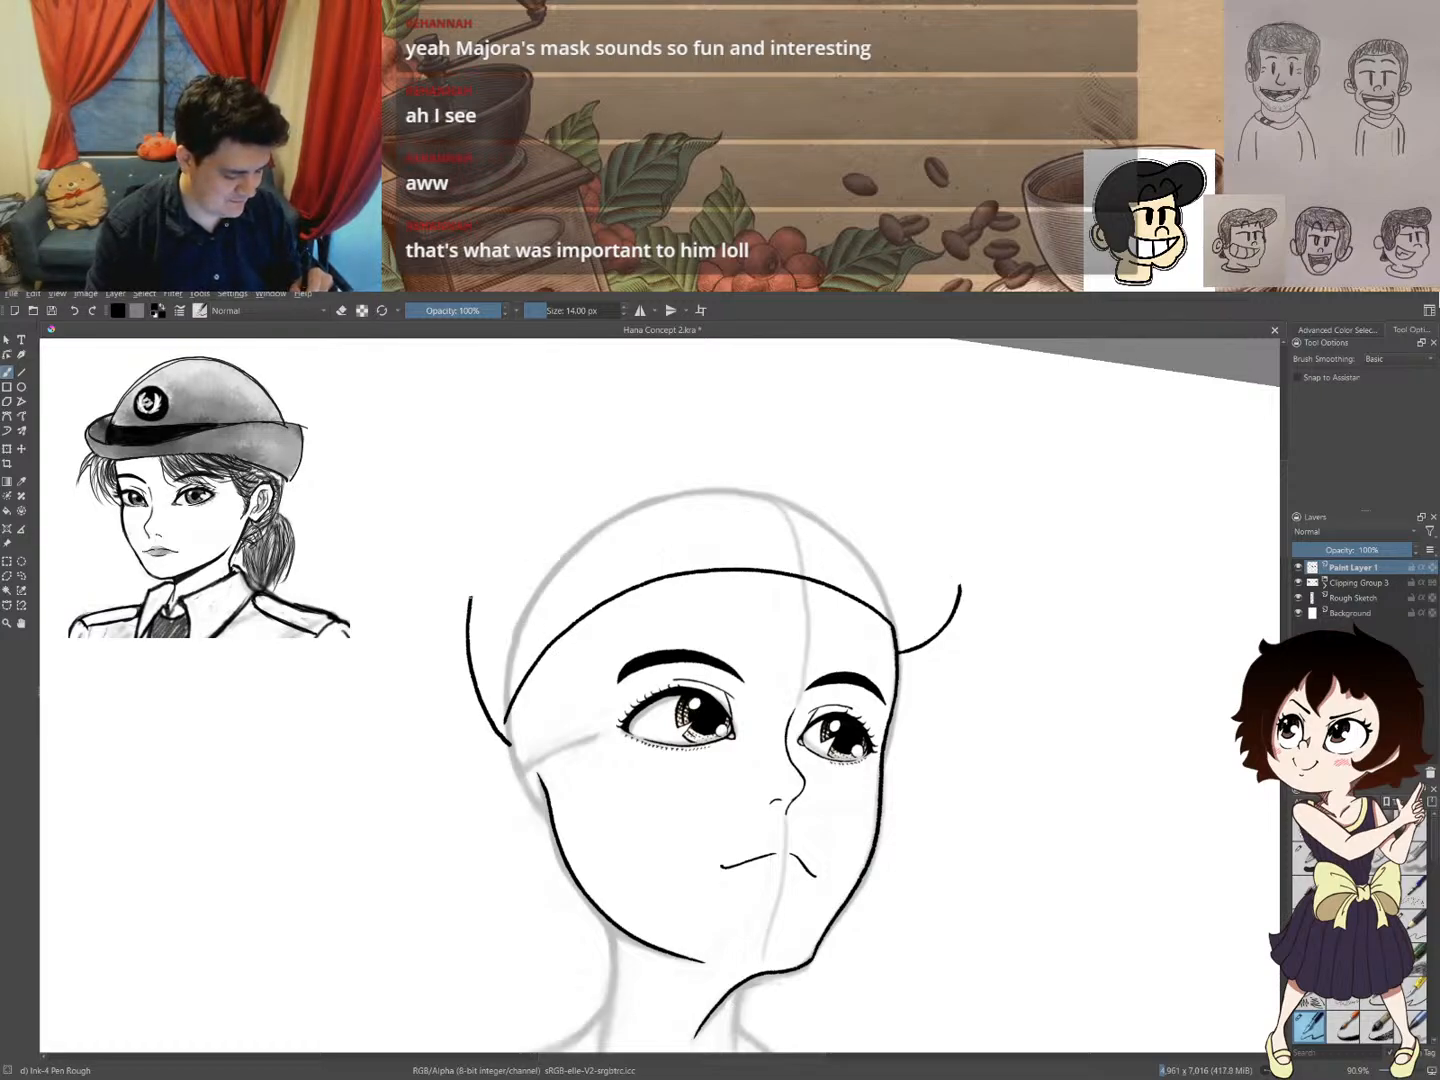
# - Extend the near-side brim curl upward and round it inward toward the skull outline
pyautogui.moveTo(476, 577); pyautogui.dragTo(491, 554)
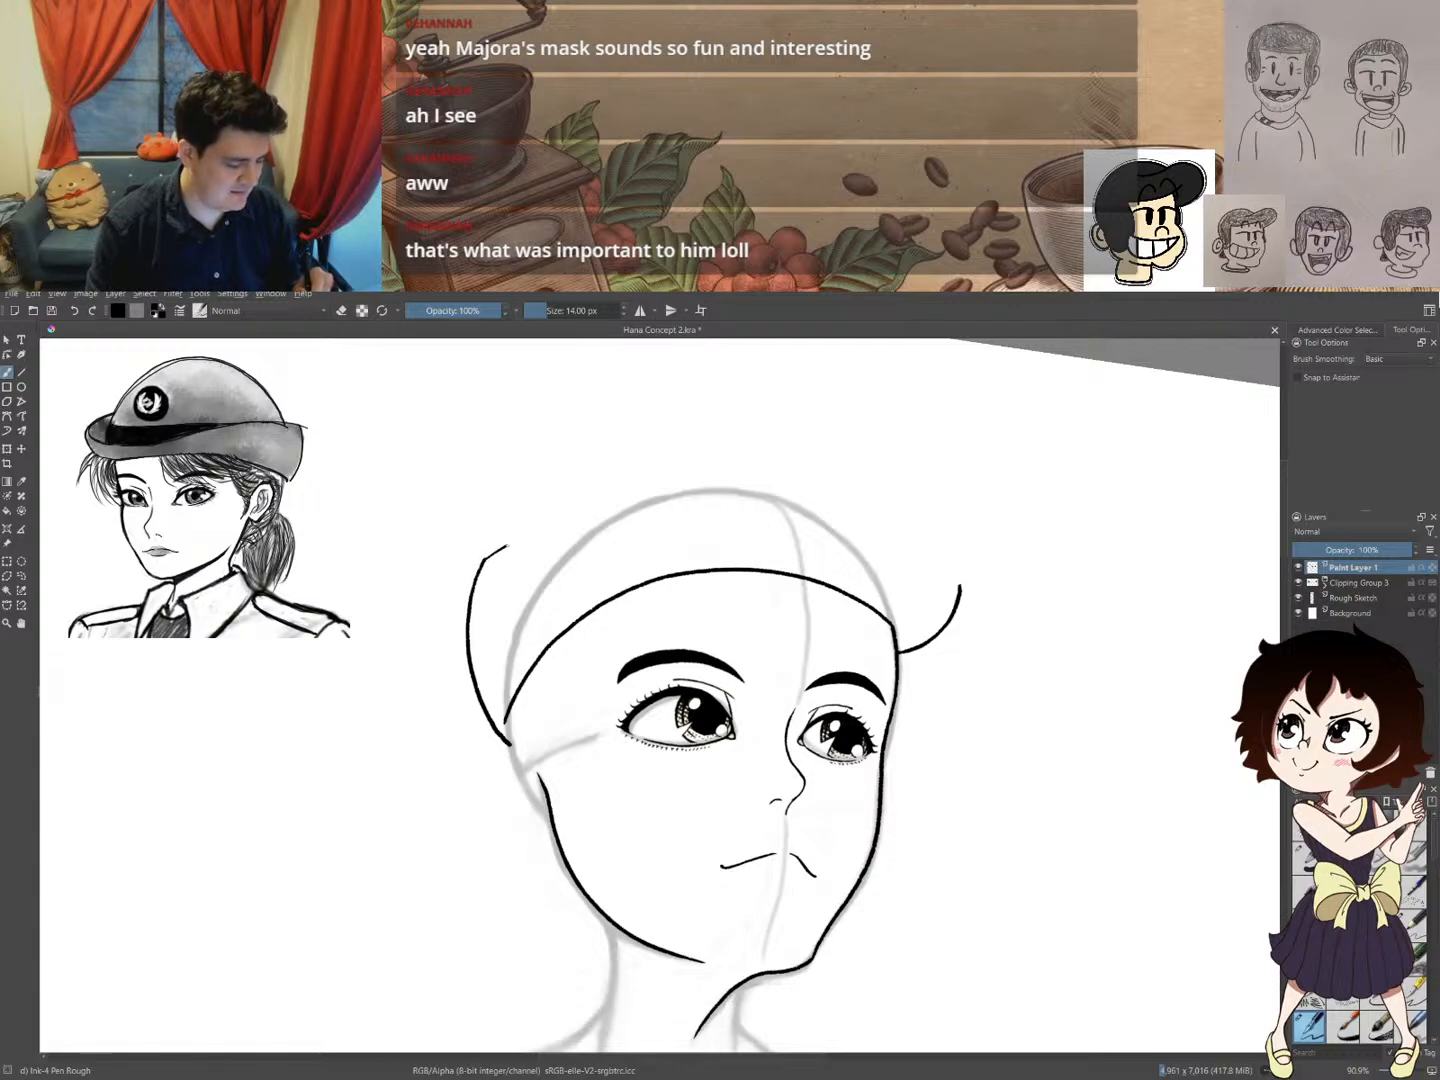
pyautogui.moveTo(505, 546)
pyautogui.mouseDown()
pyautogui.moveTo(531, 534)
pyautogui.moveTo(501, 548)
pyautogui.mouseUp()
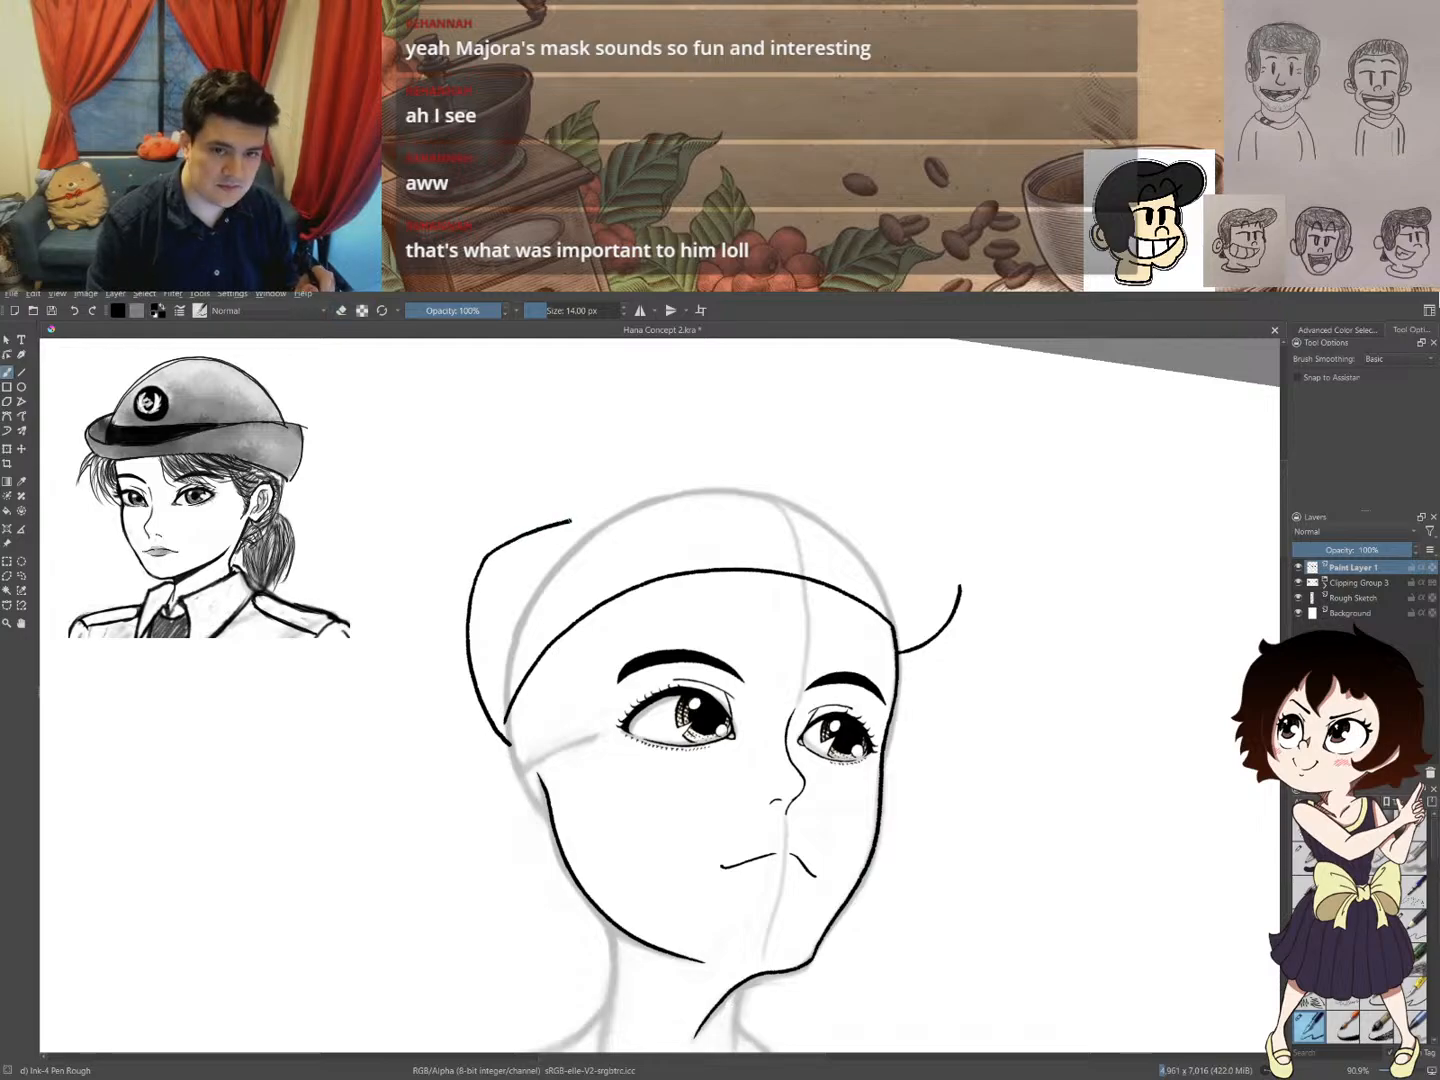
pyautogui.moveTo(581, 517); pyautogui.dragTo(632, 511)
pyautogui.hotkey('ctrl', 'z')
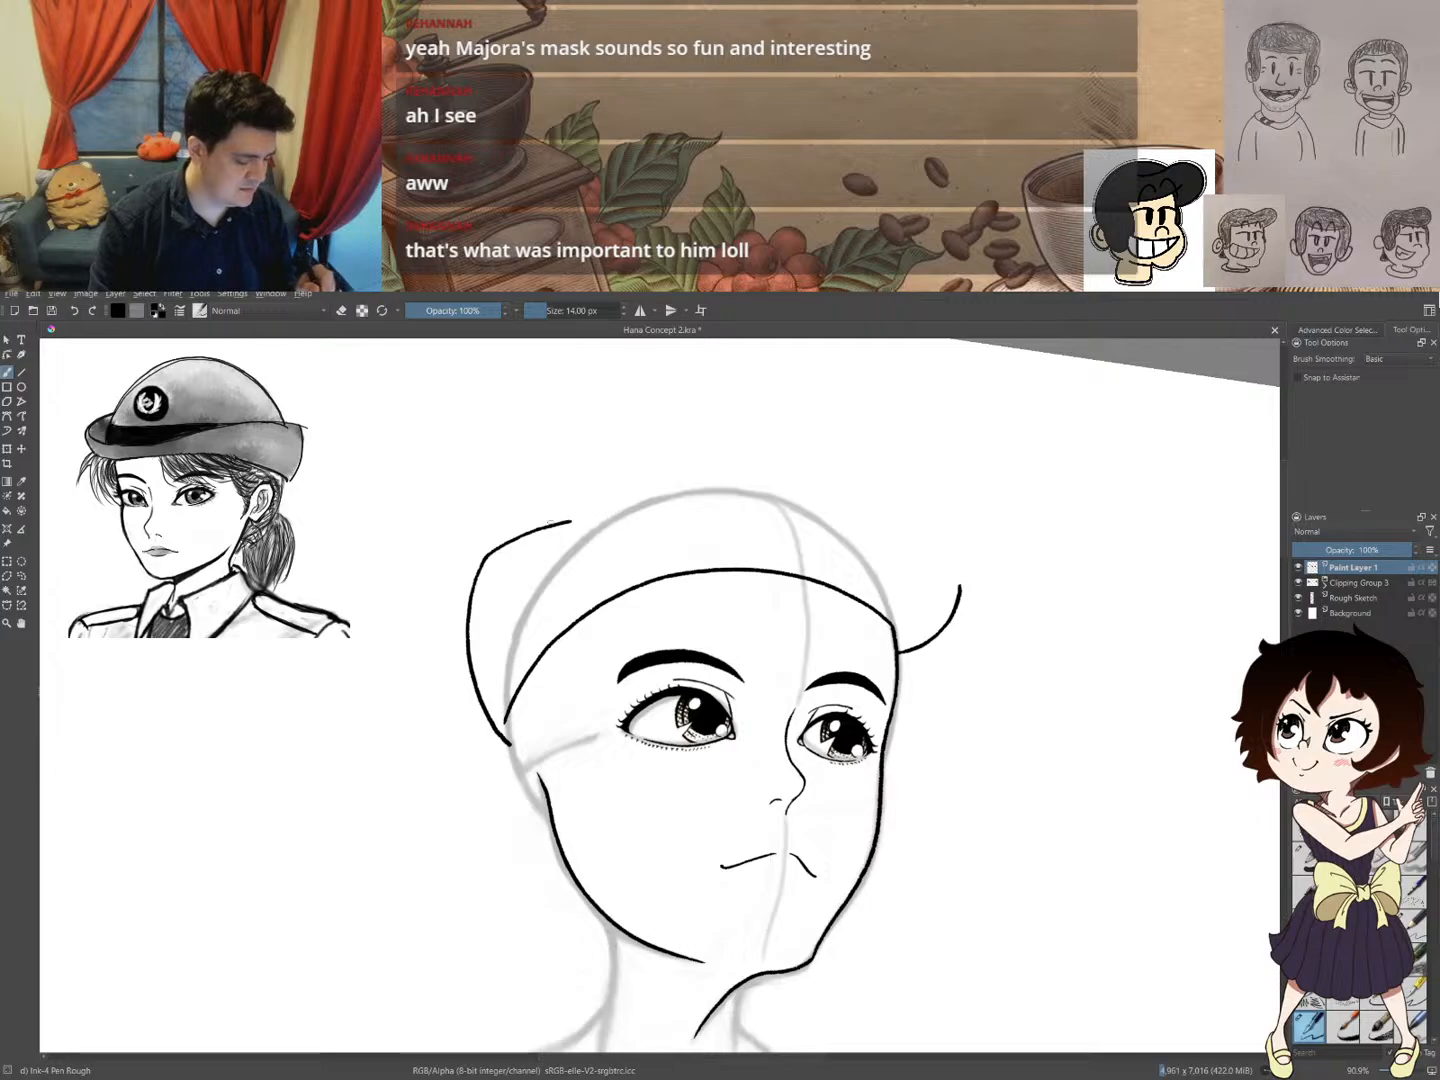
pyautogui.hotkey('ctrl', 'z')
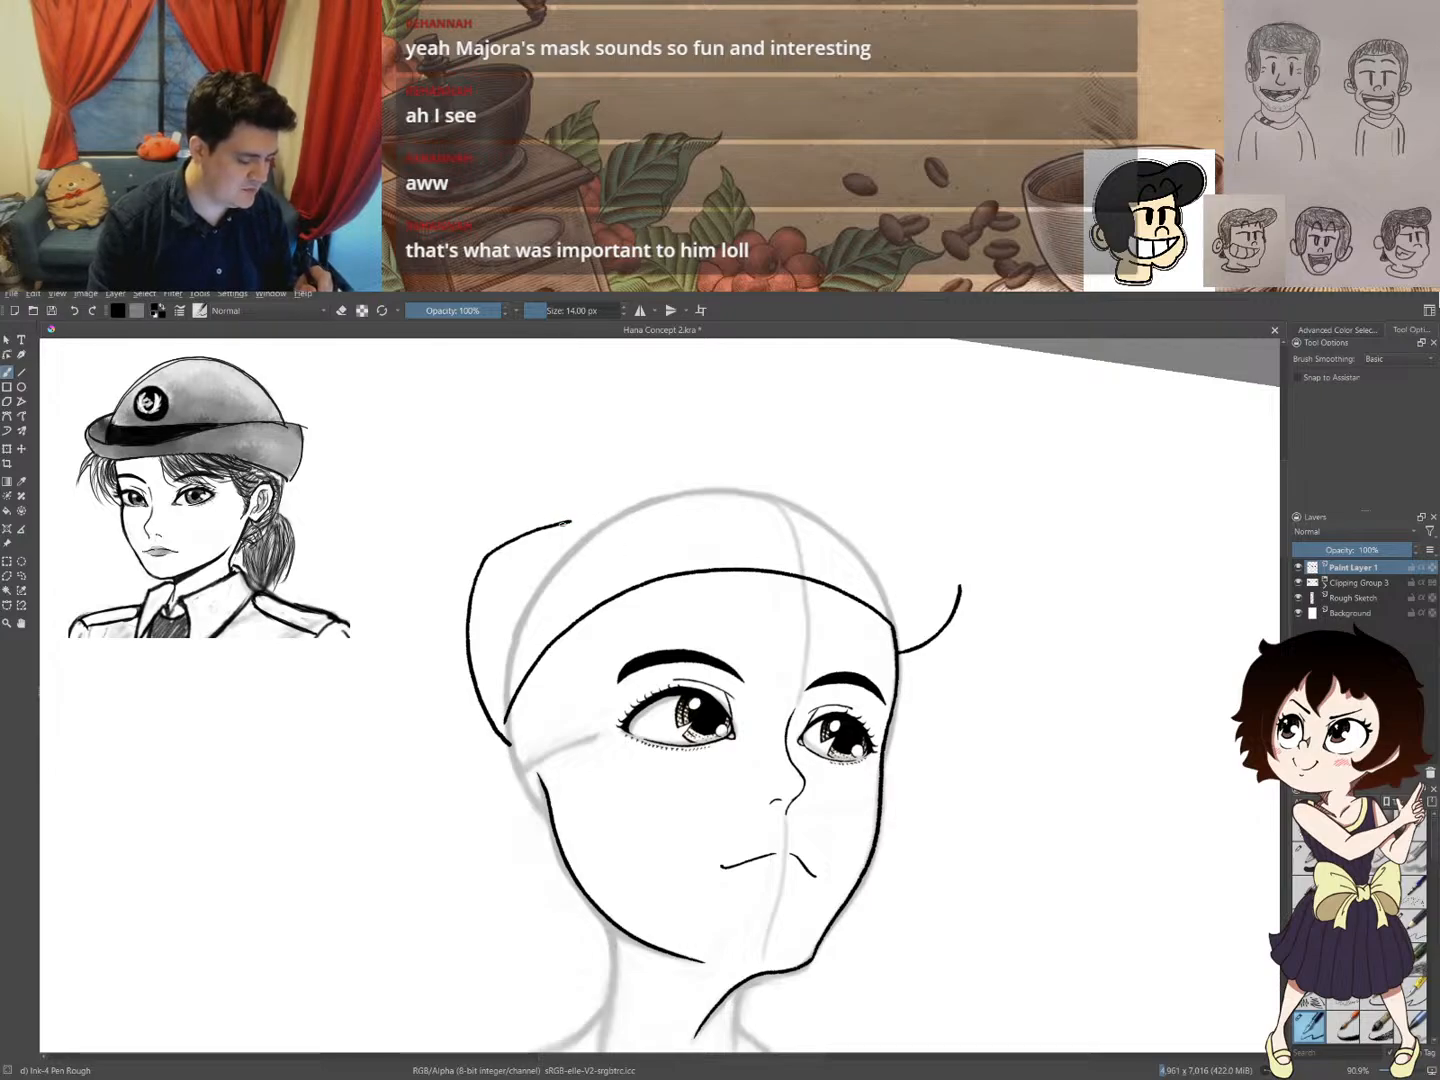
# - Ink the brim's upper edge as a gentle S-curve from the near-side curl across the skull, undoing and redrawing it once
pyautogui.moveTo(575, 520)
pyautogui.mouseDown()
pyautogui.moveTo(707, 513)
pyautogui.moveTo(944, 541)
pyautogui.mouseUp()
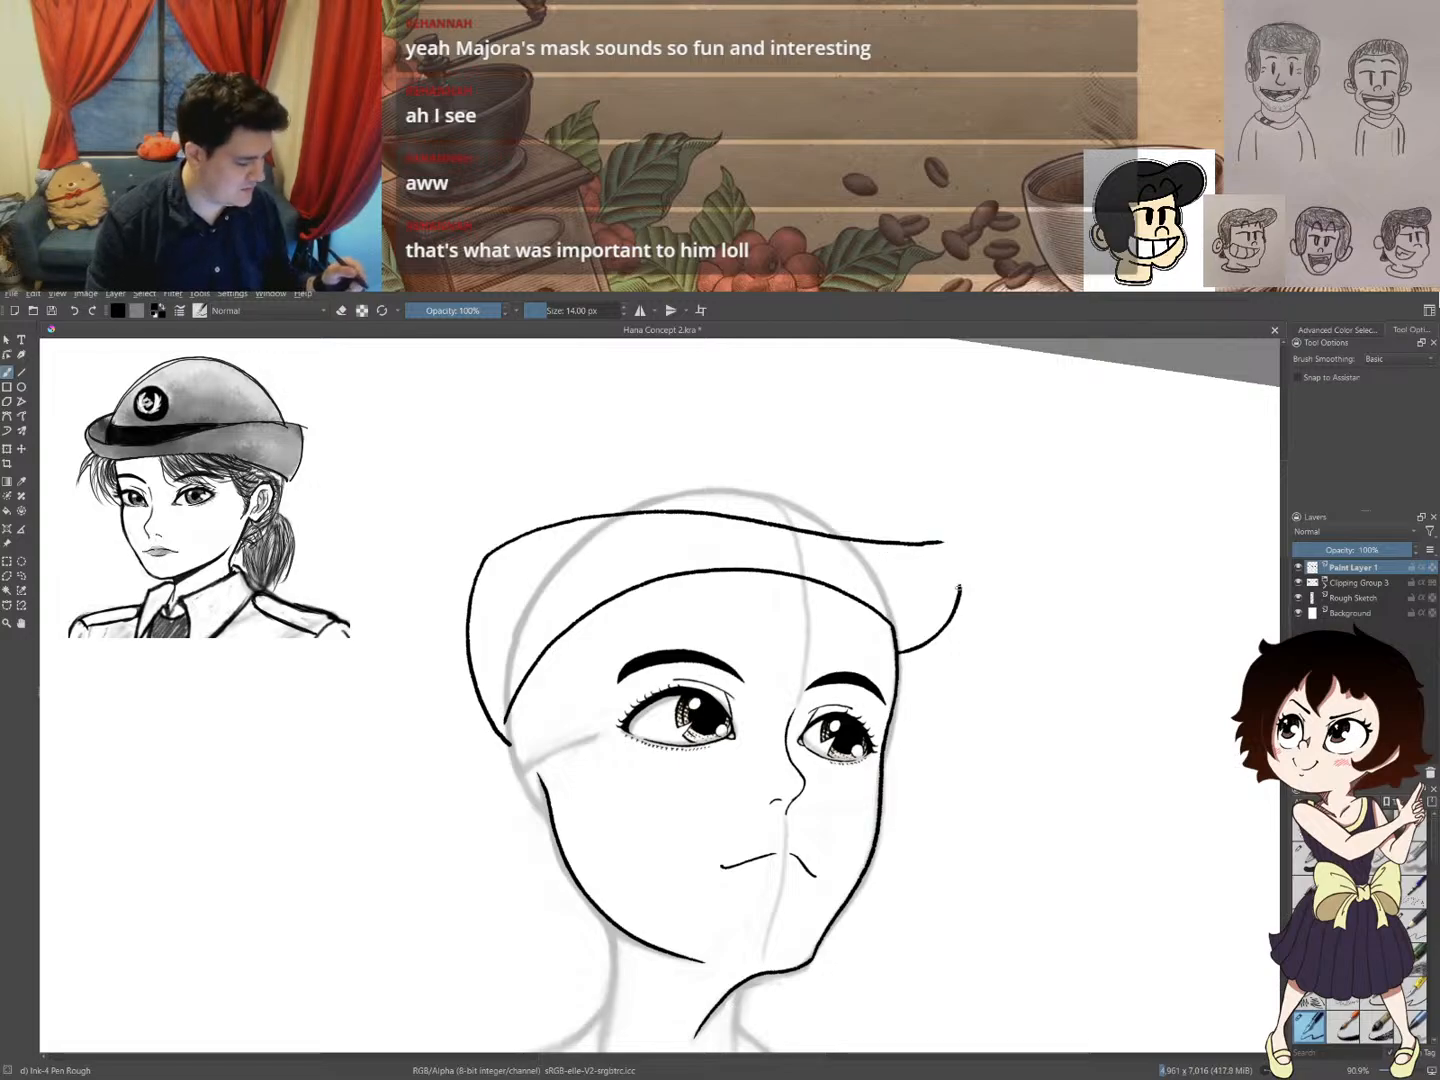
pyautogui.hotkey('ctrl', 'z')
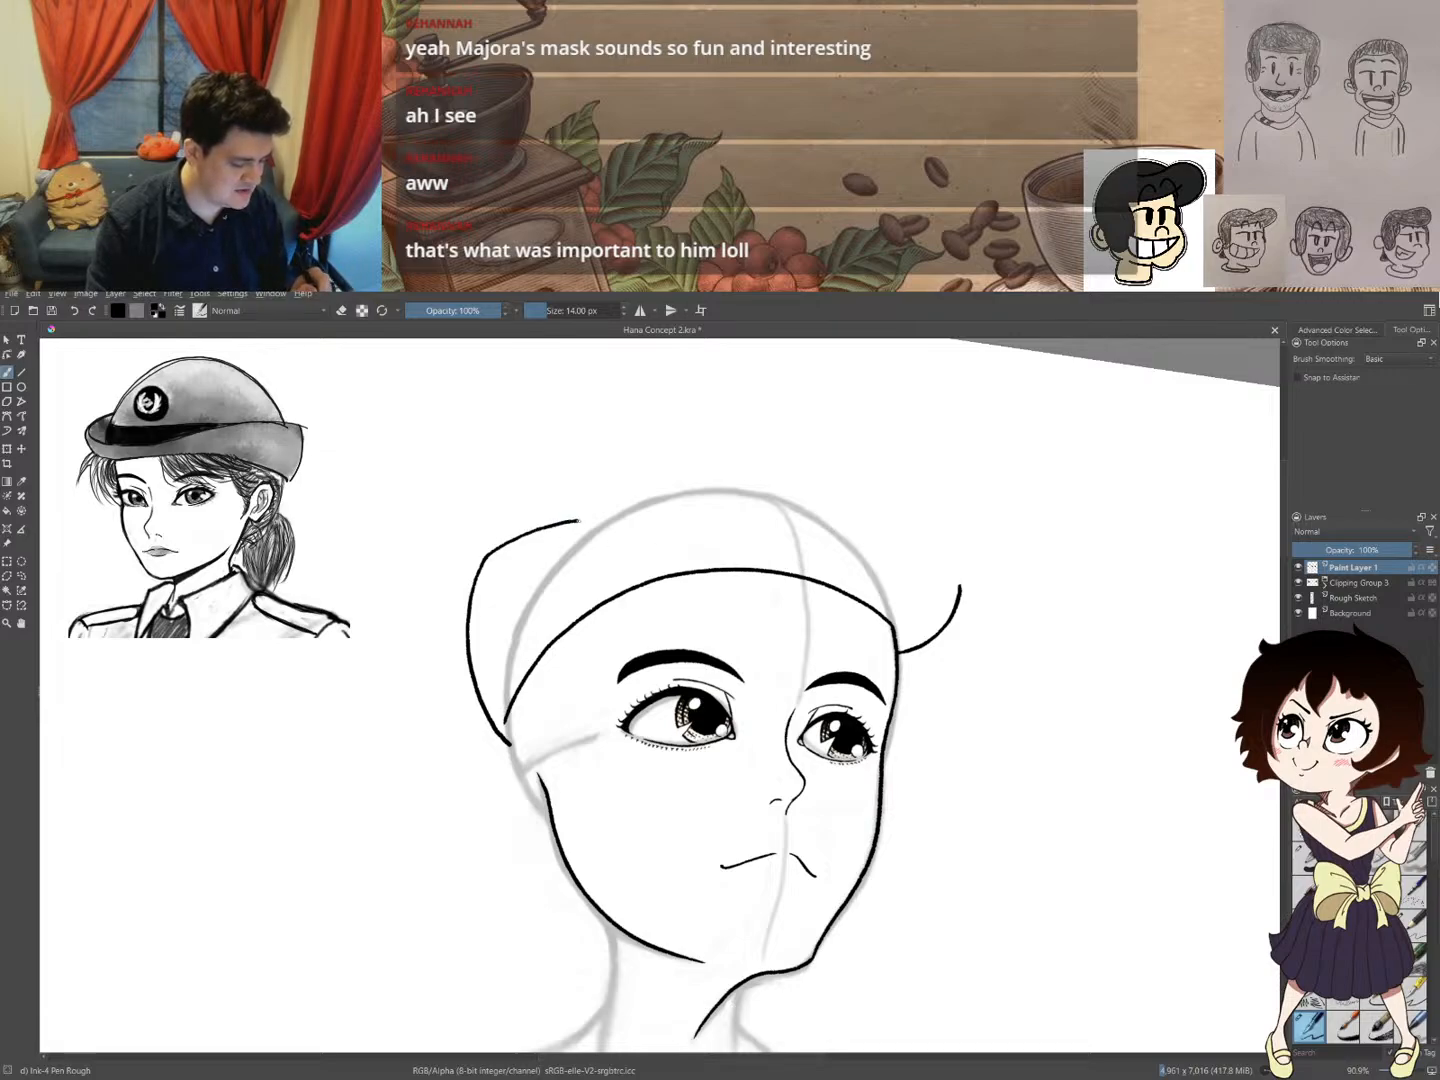
pyautogui.moveTo(578, 520); pyautogui.dragTo(904, 549)
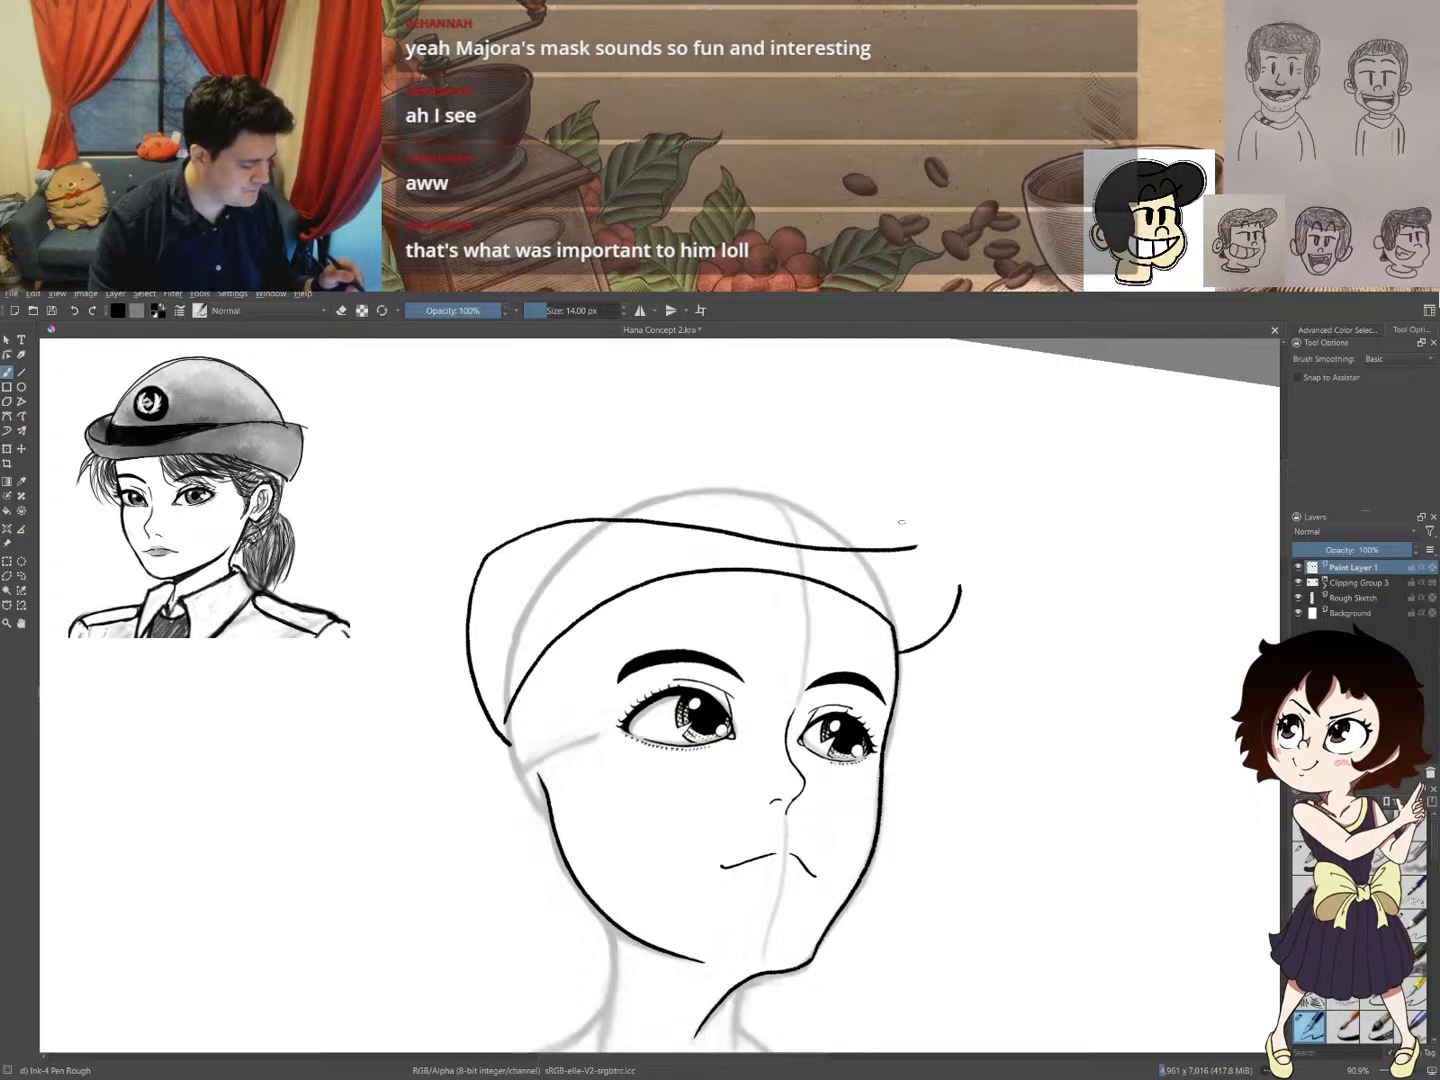
# - Undo the first tip stroke and ink the far-side brim curl up and inward past the end of the upper edge
pyautogui.moveTo(911, 526)
pyautogui.mouseDown()
pyautogui.moveTo(958, 579)
pyautogui.moveTo(907, 520)
pyautogui.mouseUp()
pyautogui.hotkey('ctrl', 'z')
pyautogui.hotkey('ctrl', 'z')
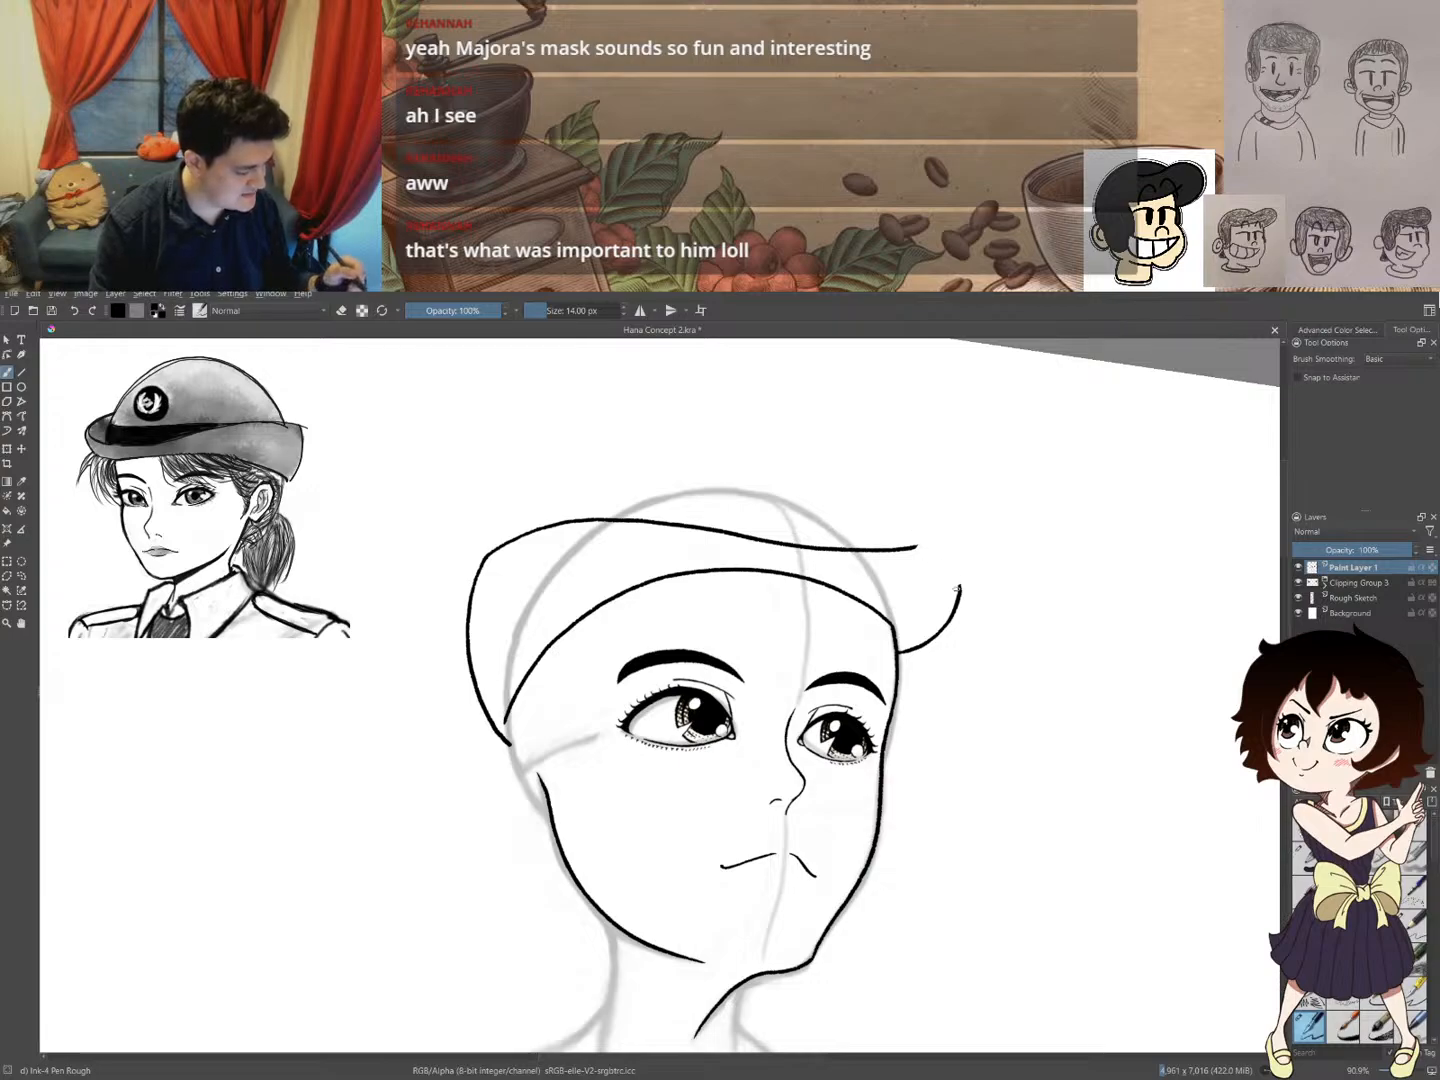
pyautogui.moveTo(959, 584); pyautogui.dragTo(900, 514)
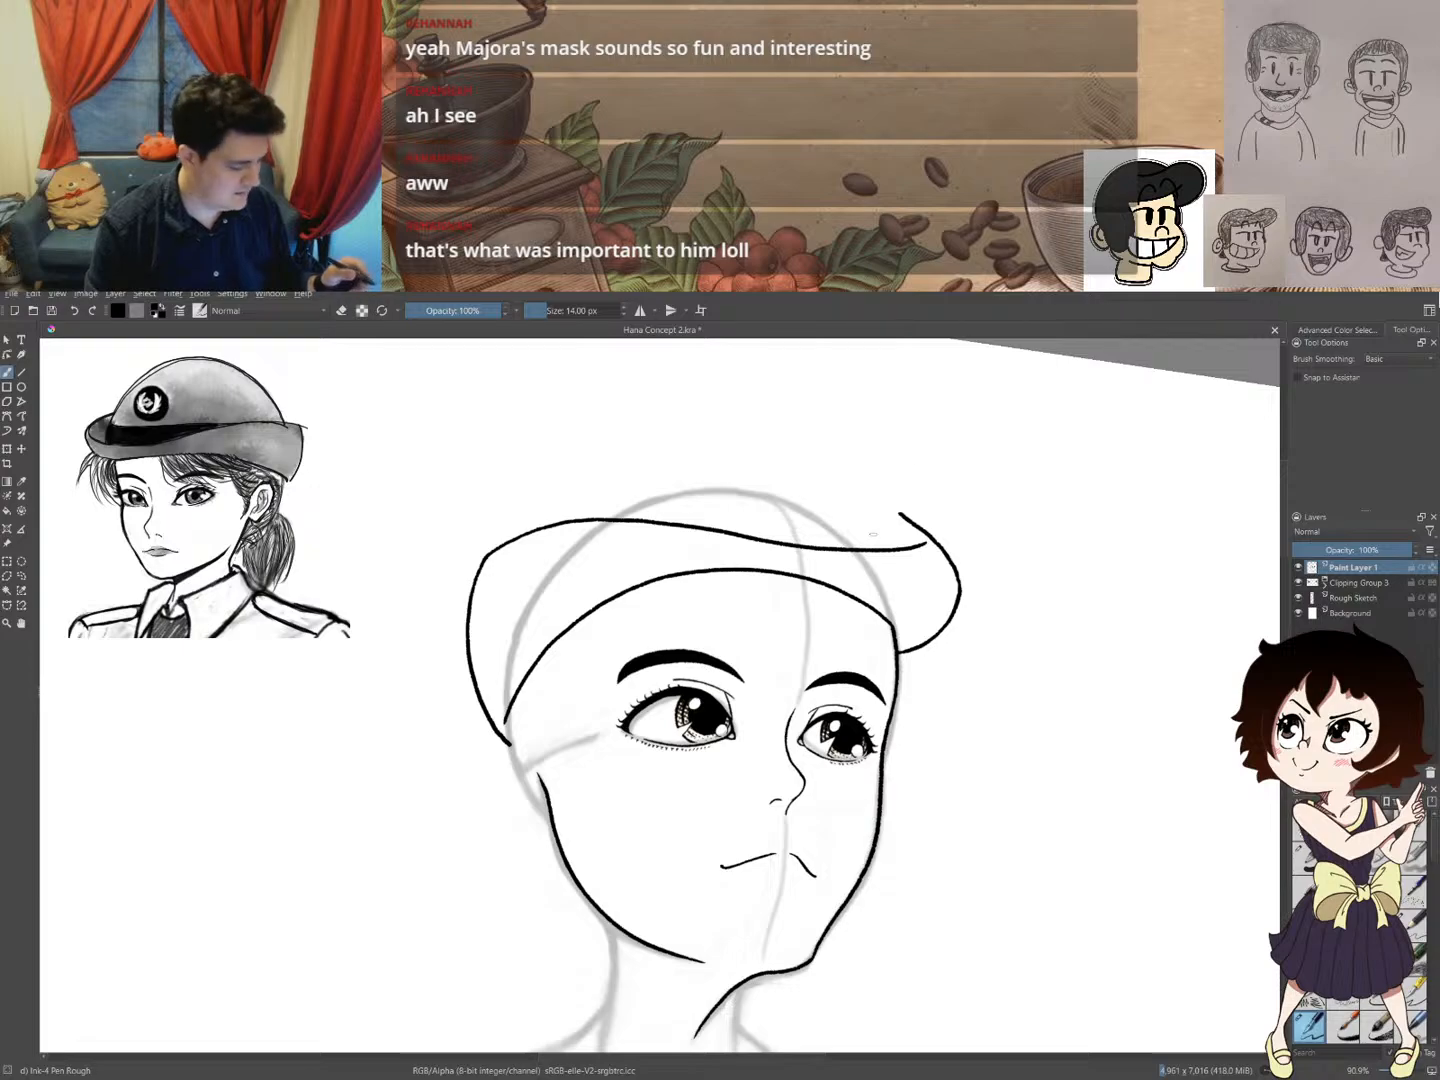
# - Try to ink the hat's domed crown above the brim from one side to the other, undoing each attempt
pyautogui.moveTo(913, 545)
pyautogui.mouseDown()
pyautogui.moveTo(872, 482)
pyautogui.moveTo(810, 440)
pyautogui.moveTo(704, 415)
pyautogui.moveTo(612, 437)
pyautogui.moveTo(530, 523)
pyautogui.mouseUp()
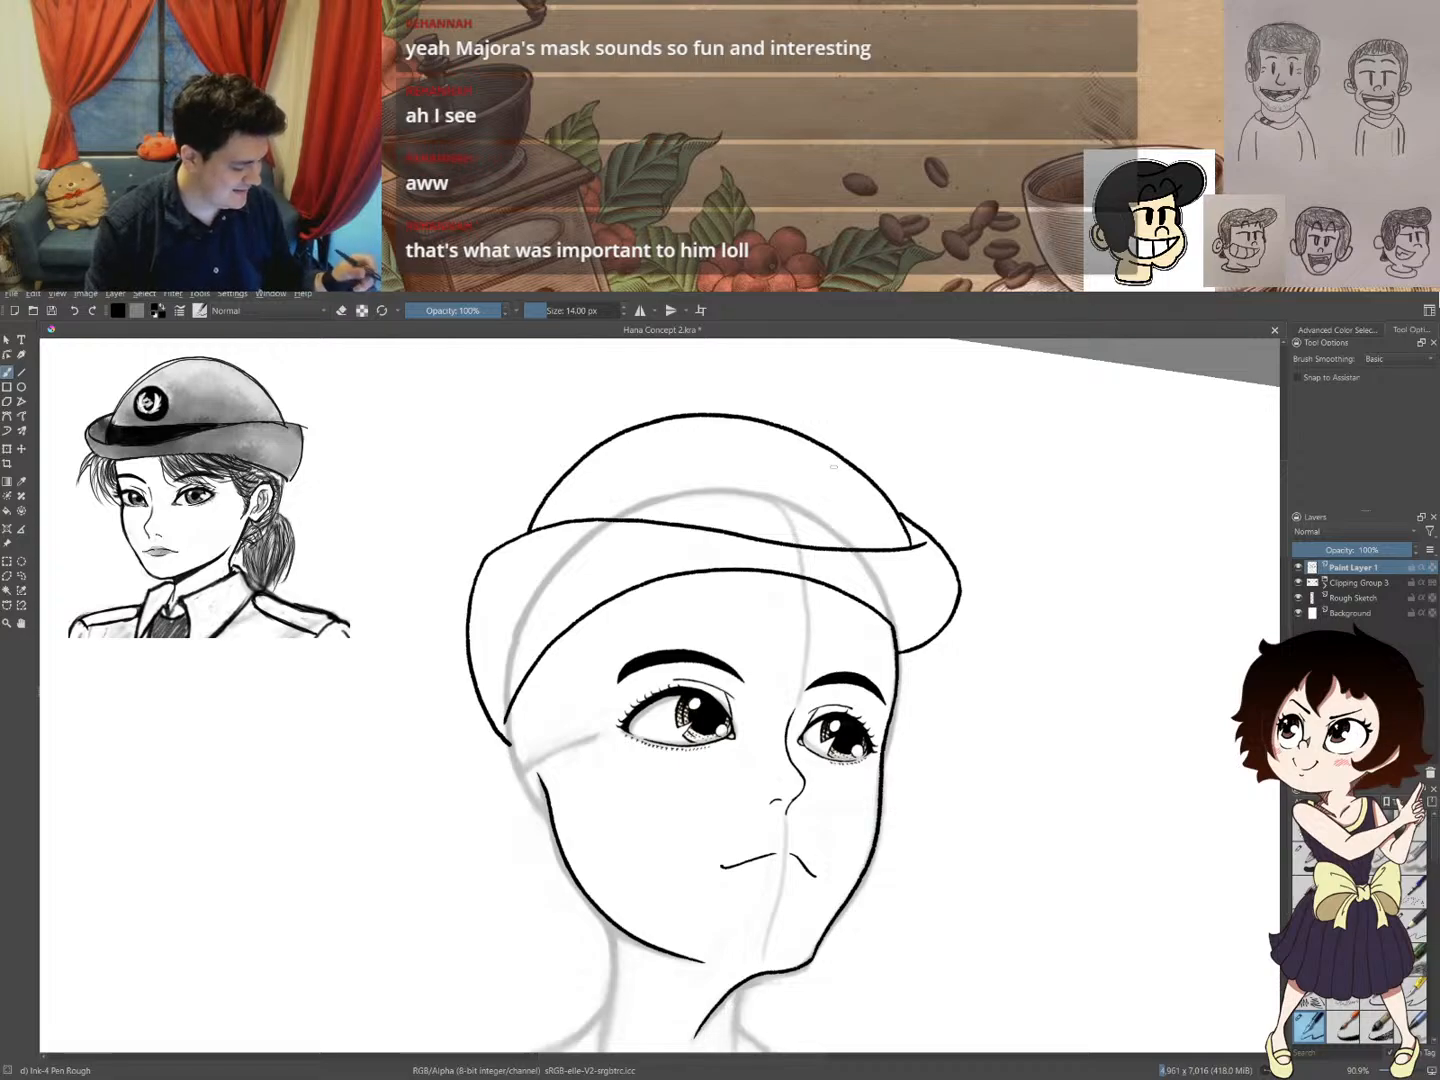
pyautogui.hotkey('ctrl', 'z')
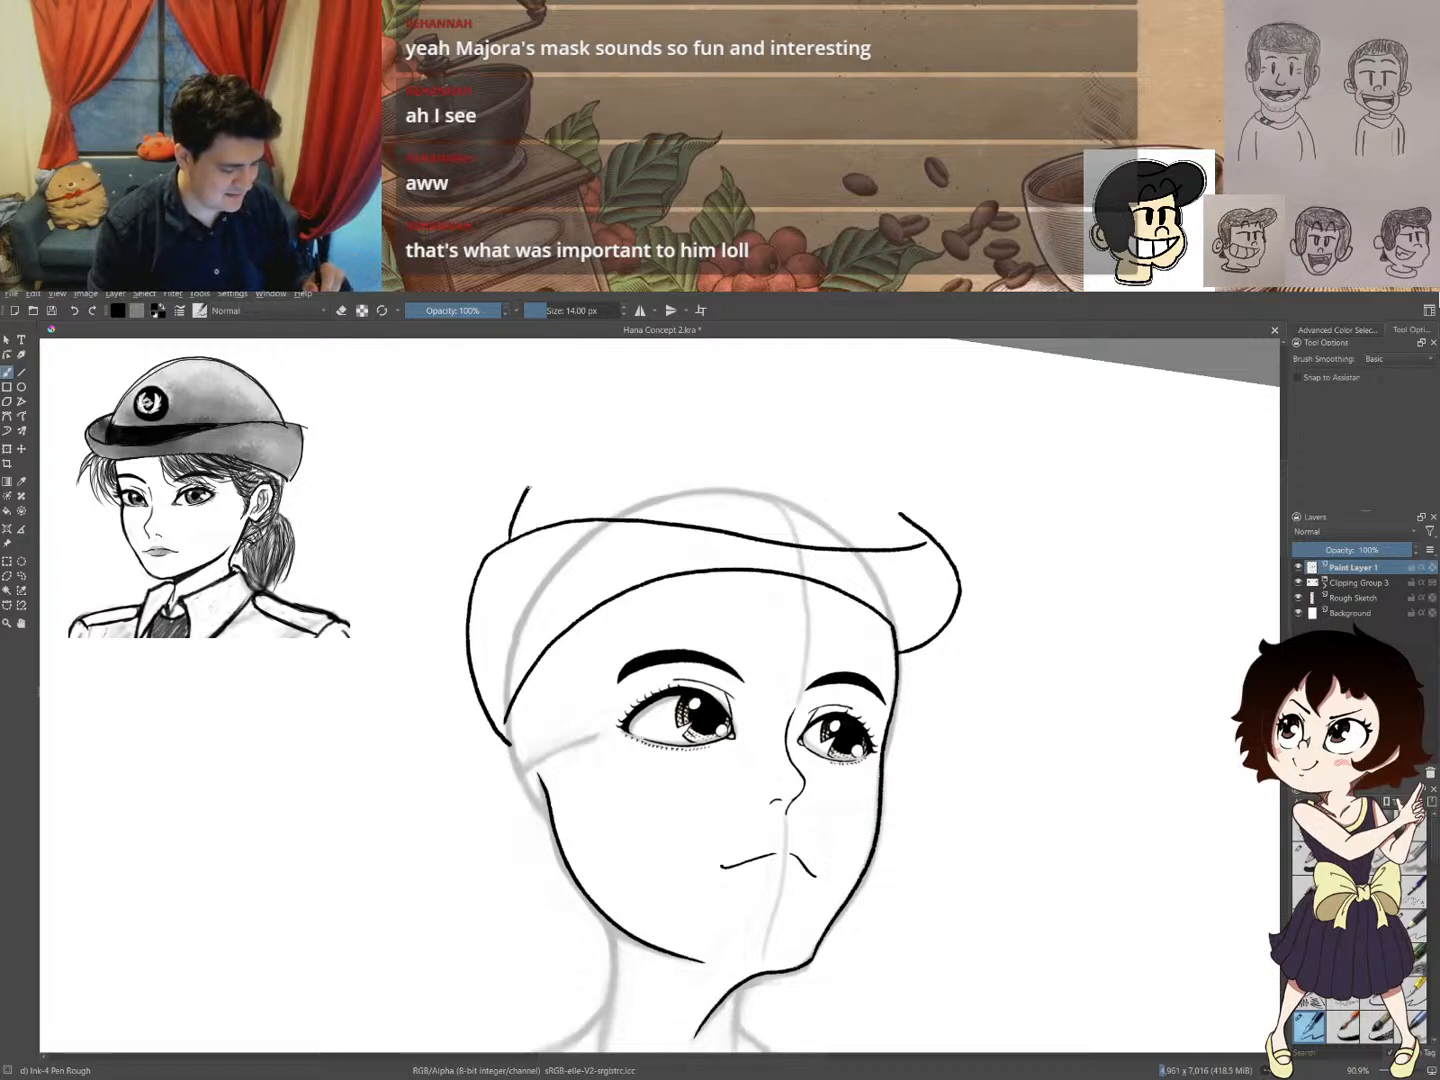
pyautogui.moveTo(502, 544)
pyautogui.mouseDown()
pyautogui.moveTo(549, 466)
pyautogui.moveTo(619, 424)
pyautogui.moveTo(720, 424)
pyautogui.mouseUp()
pyautogui.hotkey('ctrl', 'z')
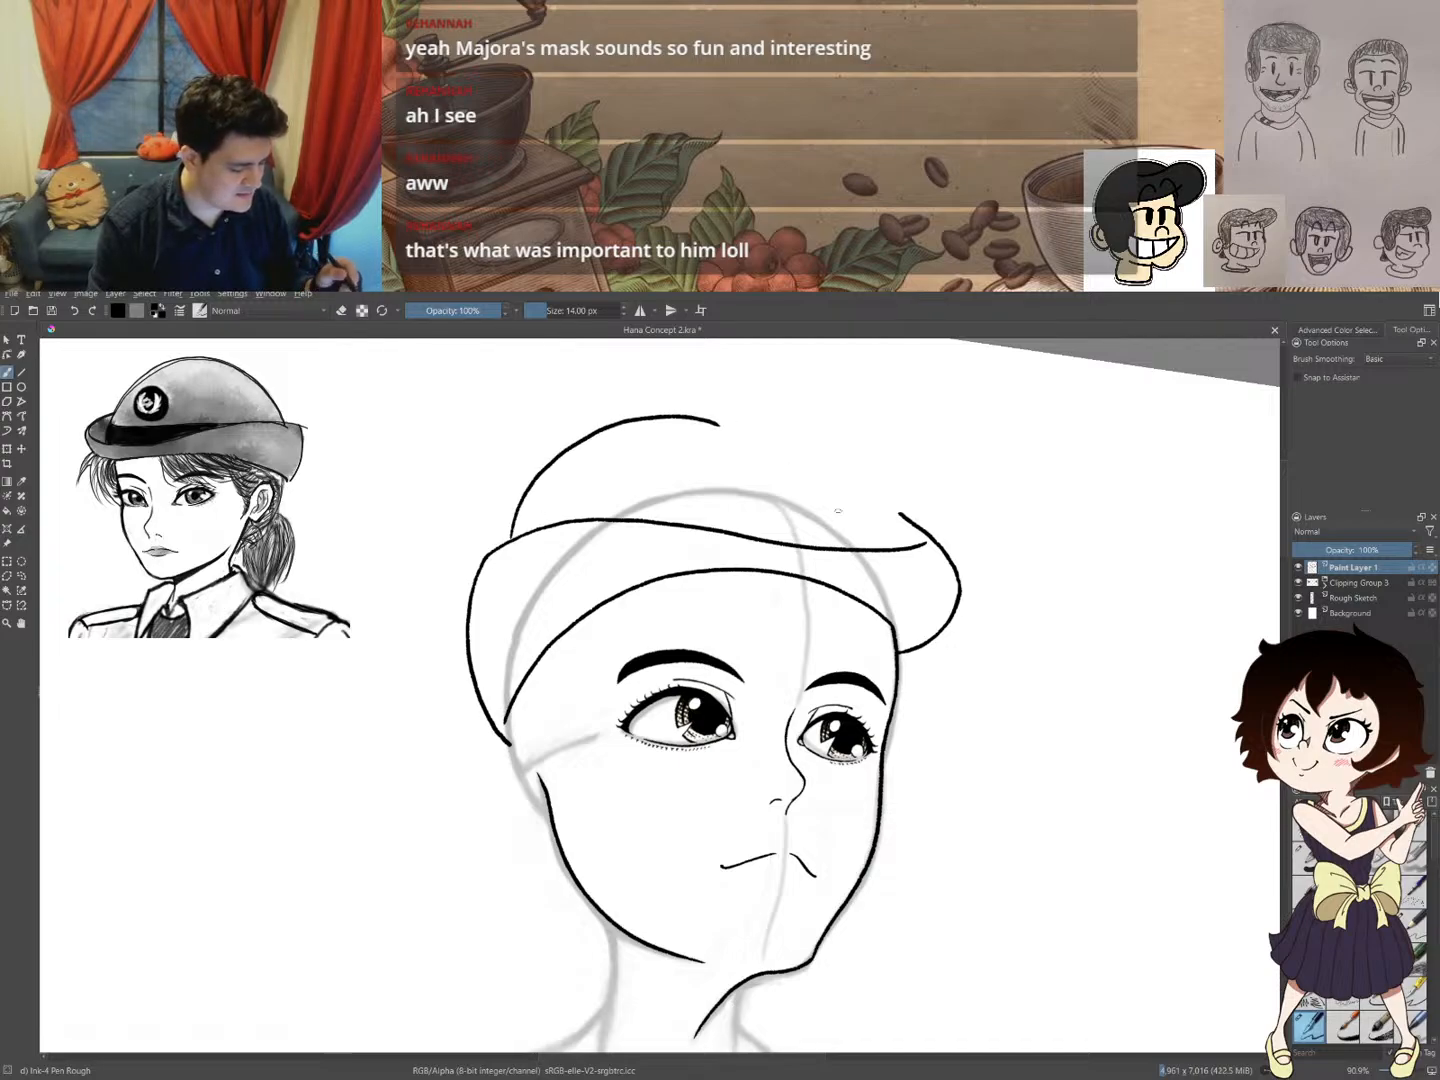
pyautogui.hotkey('ctrl', 'z')
pyautogui.moveTo(905, 546)
pyautogui.mouseDown()
pyautogui.moveTo(879, 486)
pyautogui.moveTo(812, 433)
pyautogui.moveTo(713, 409)
pyautogui.moveTo(603, 430)
pyautogui.moveTo(515, 526)
pyautogui.moveTo(571, 449)
pyautogui.moveTo(638, 413)
pyautogui.moveTo(718, 407)
pyautogui.moveTo(848, 454)
pyautogui.moveTo(905, 530)
pyautogui.mouseUp()
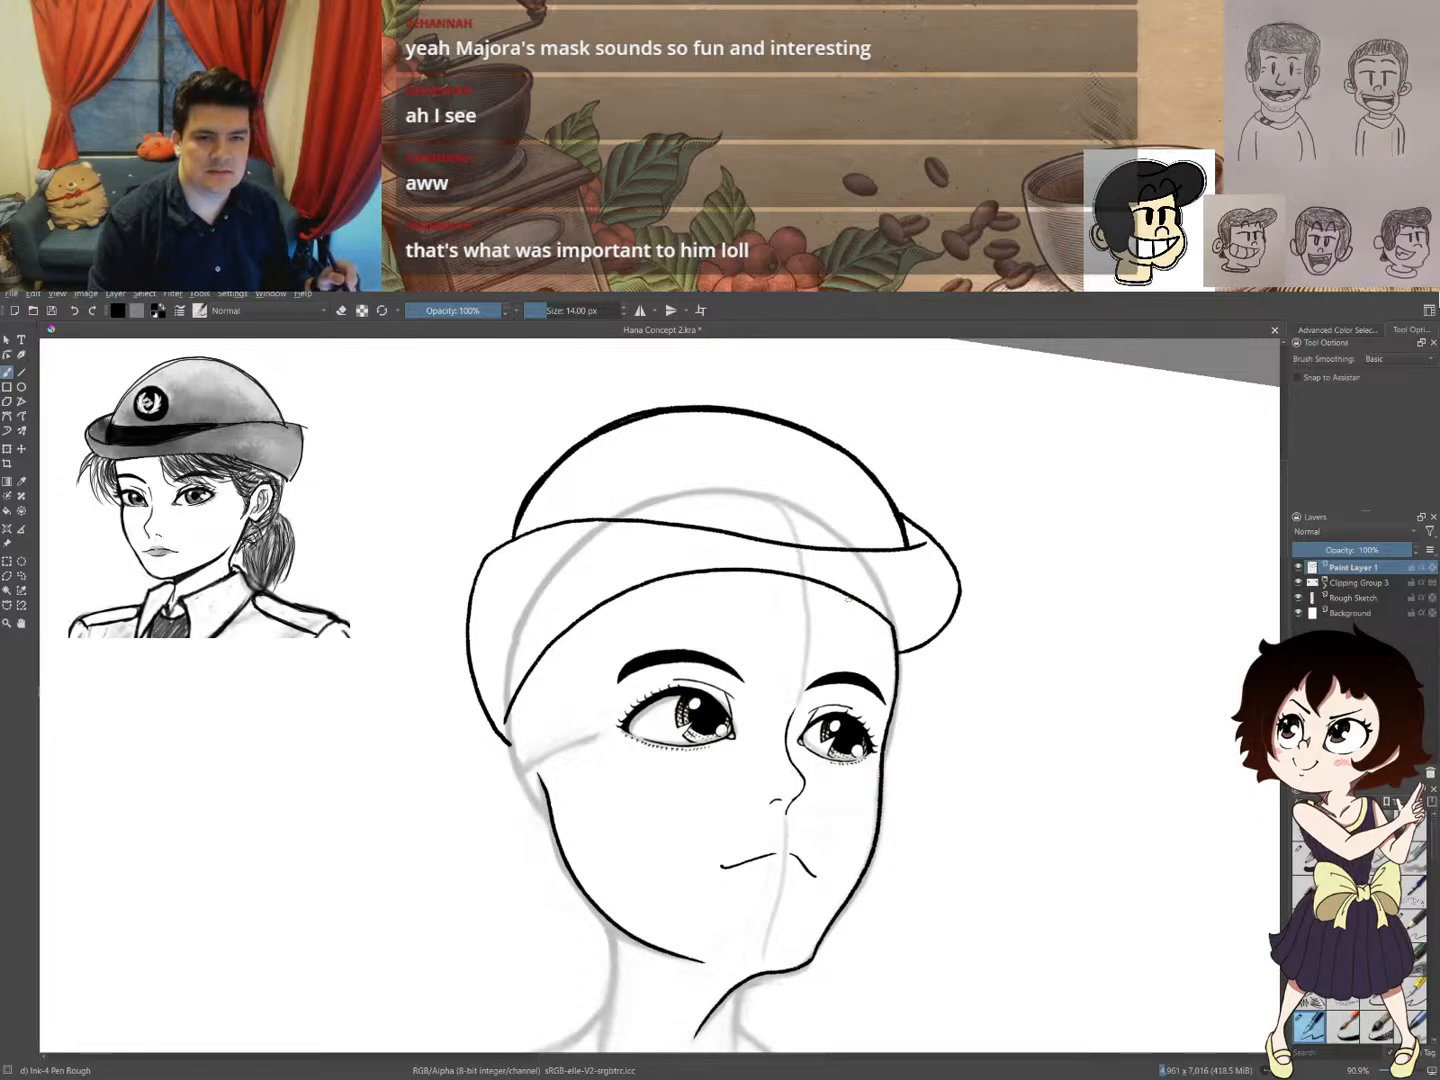
pyautogui.hotkey('ctrl', 'z')
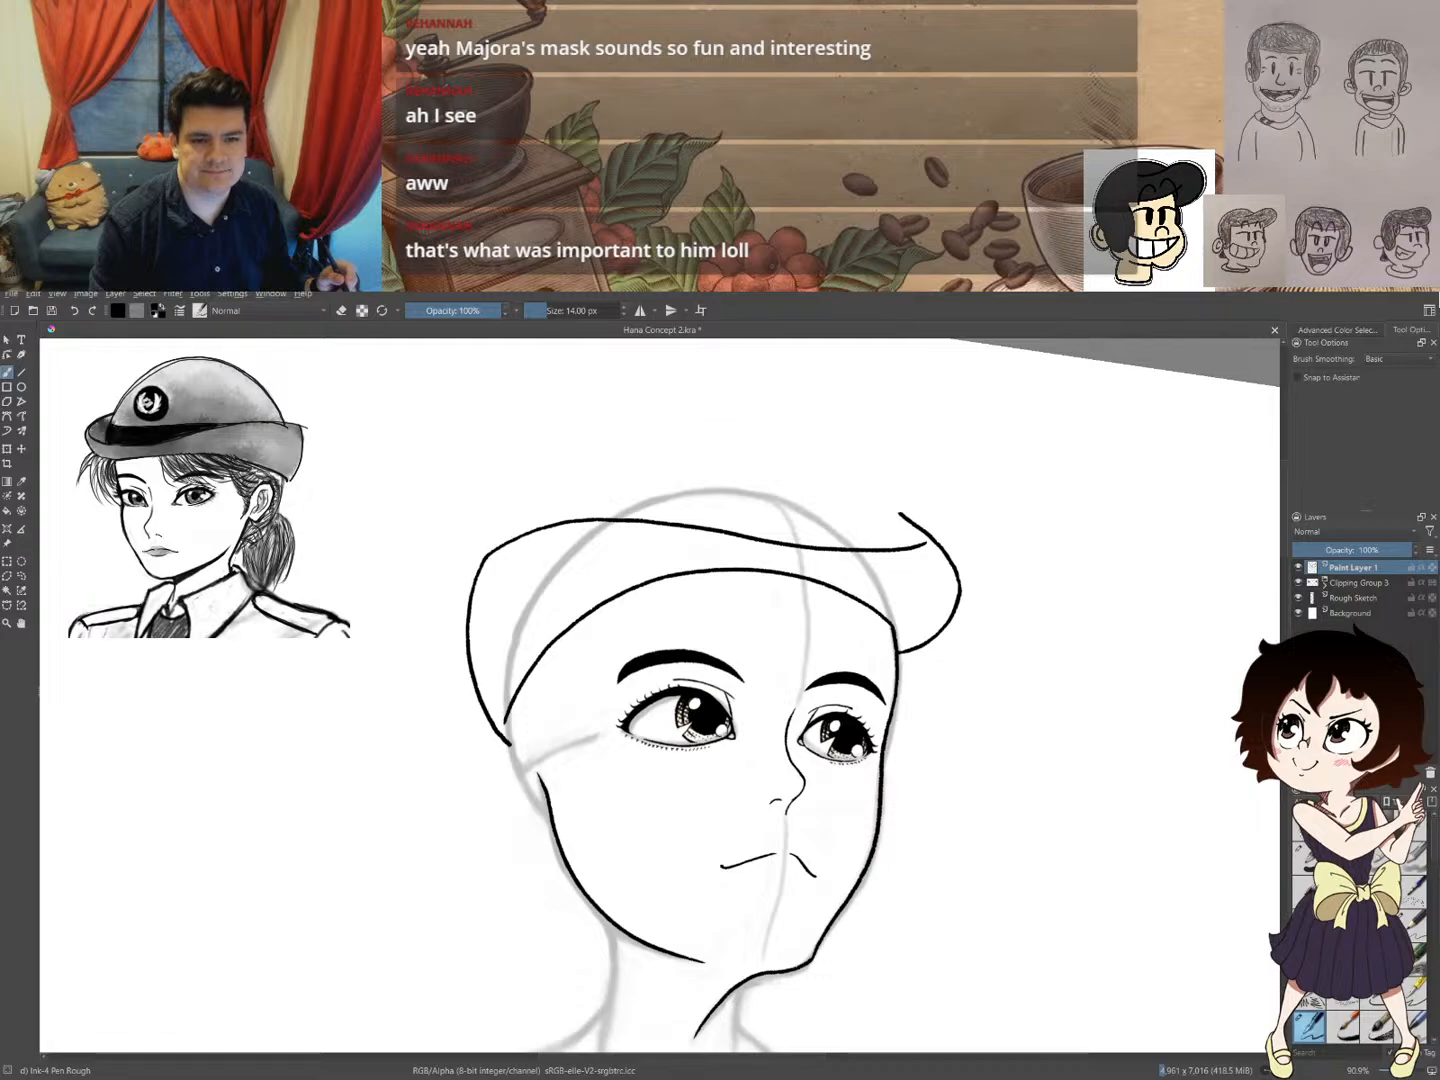
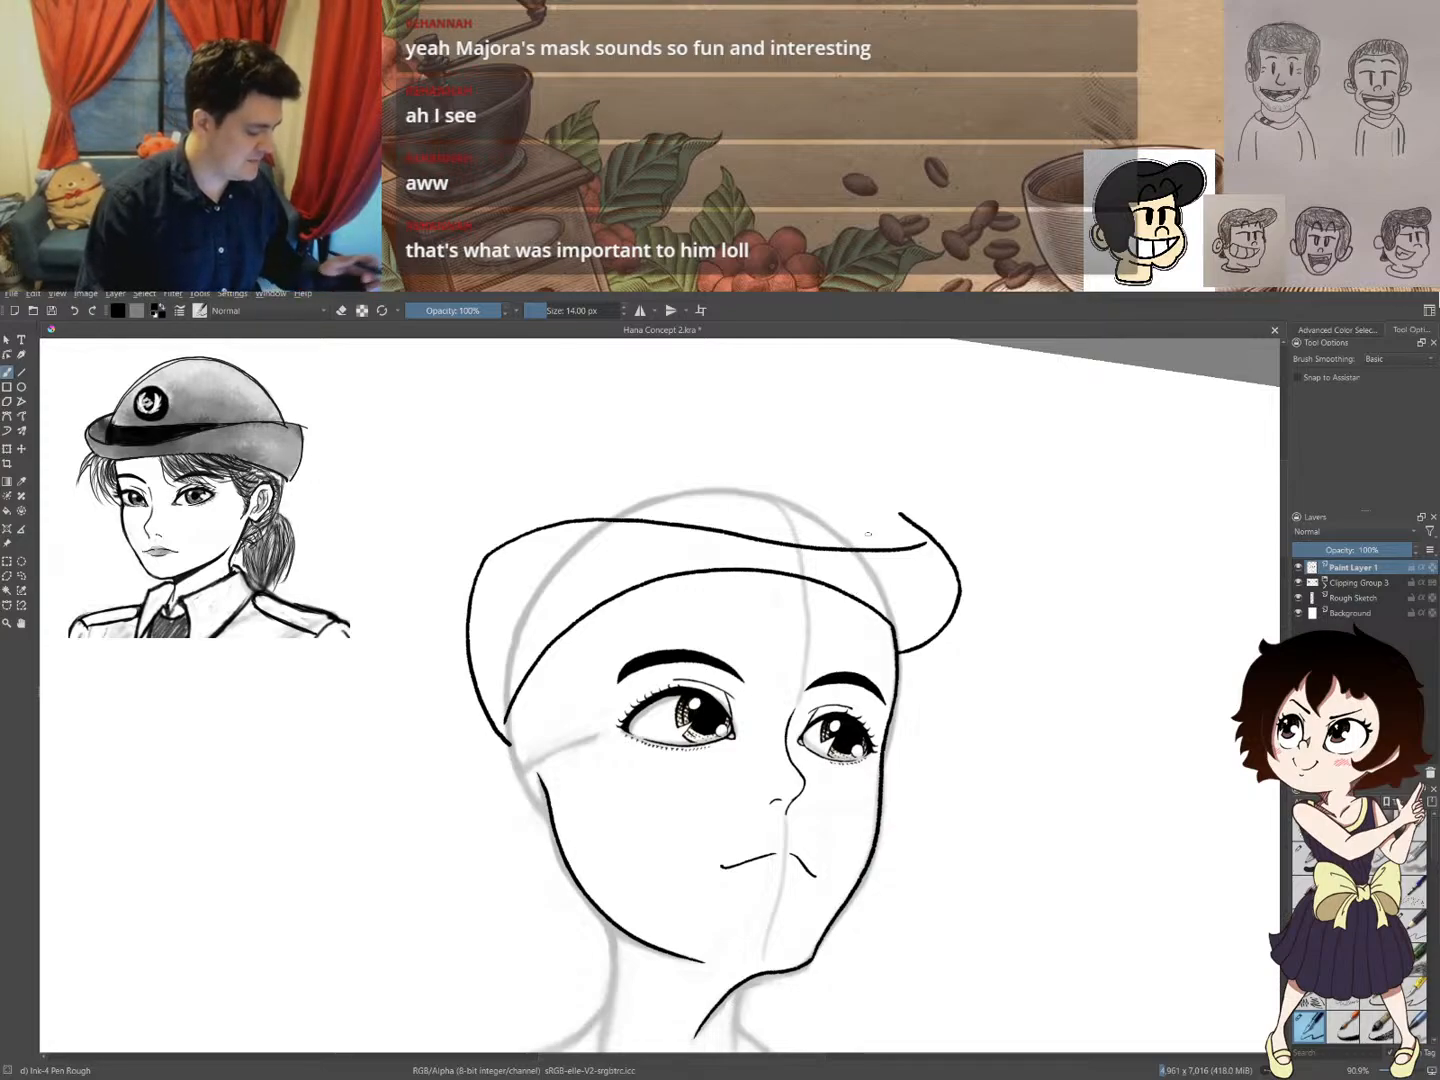
# - Lasso the brim's upper edge, move it down and rotate it counterclockwise so its far end meets the far-side curl's tip
pyautogui.hotkey('ctrl', 'r')
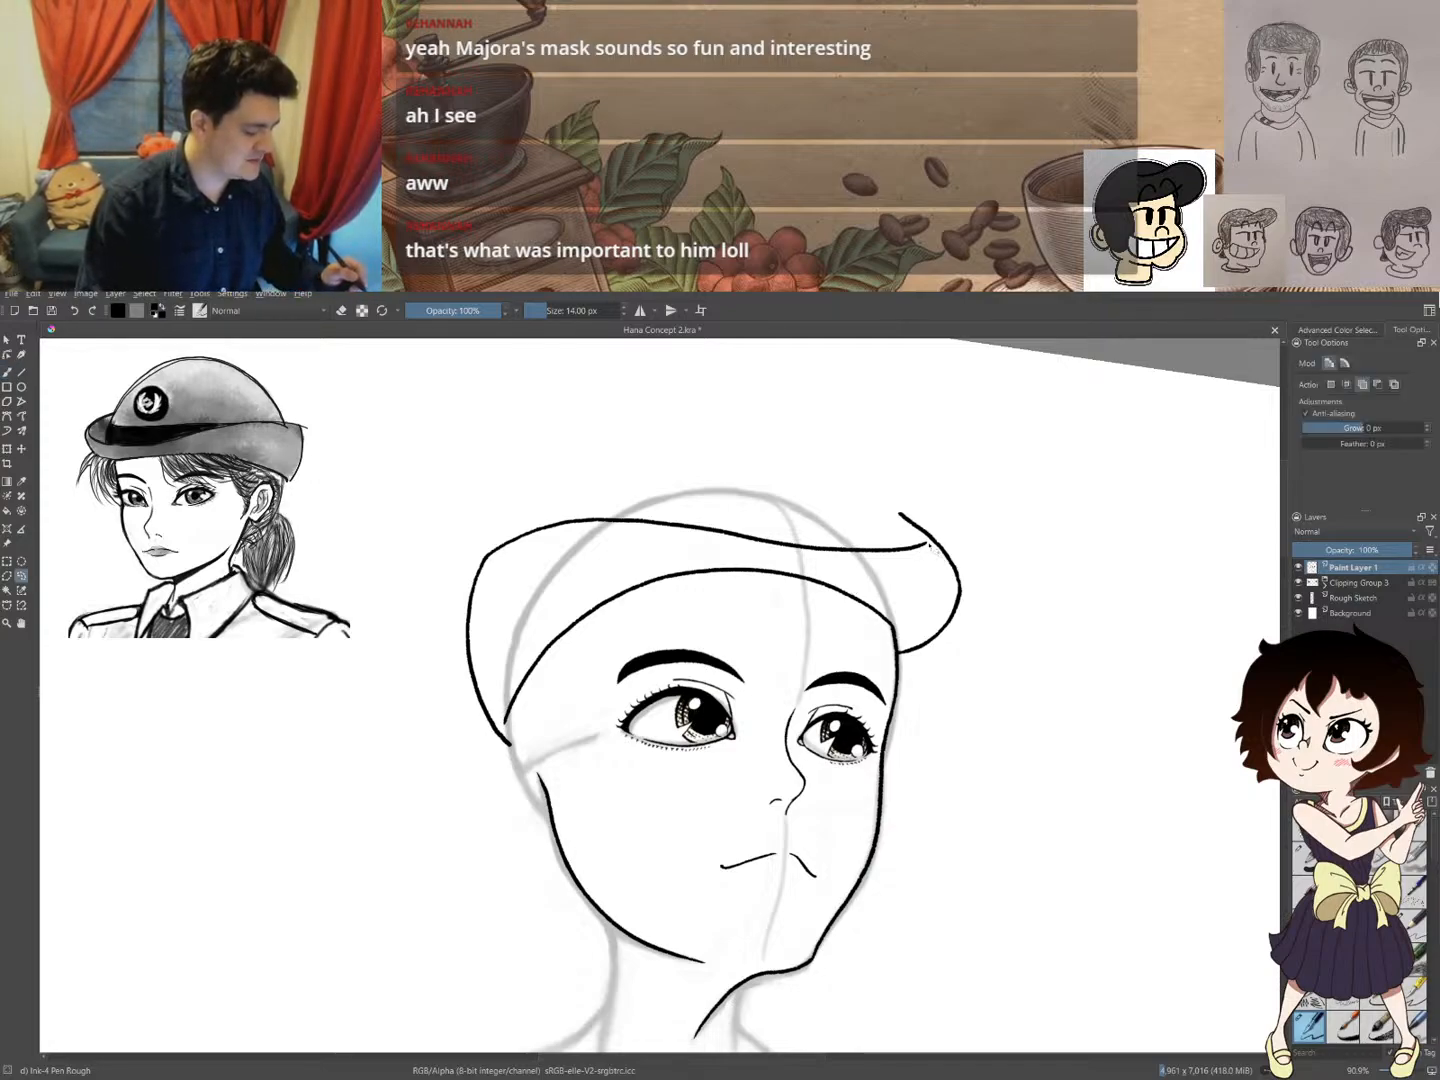
pyautogui.moveTo(931, 546)
pyautogui.mouseDown()
pyautogui.moveTo(598, 504)
pyautogui.moveTo(486, 533)
pyautogui.moveTo(473, 558)
pyautogui.moveTo(488, 572)
pyautogui.moveTo(561, 551)
pyautogui.moveTo(724, 547)
pyautogui.moveTo(911, 576)
pyautogui.mouseUp()
pyautogui.hotkey('ctrl', 't')
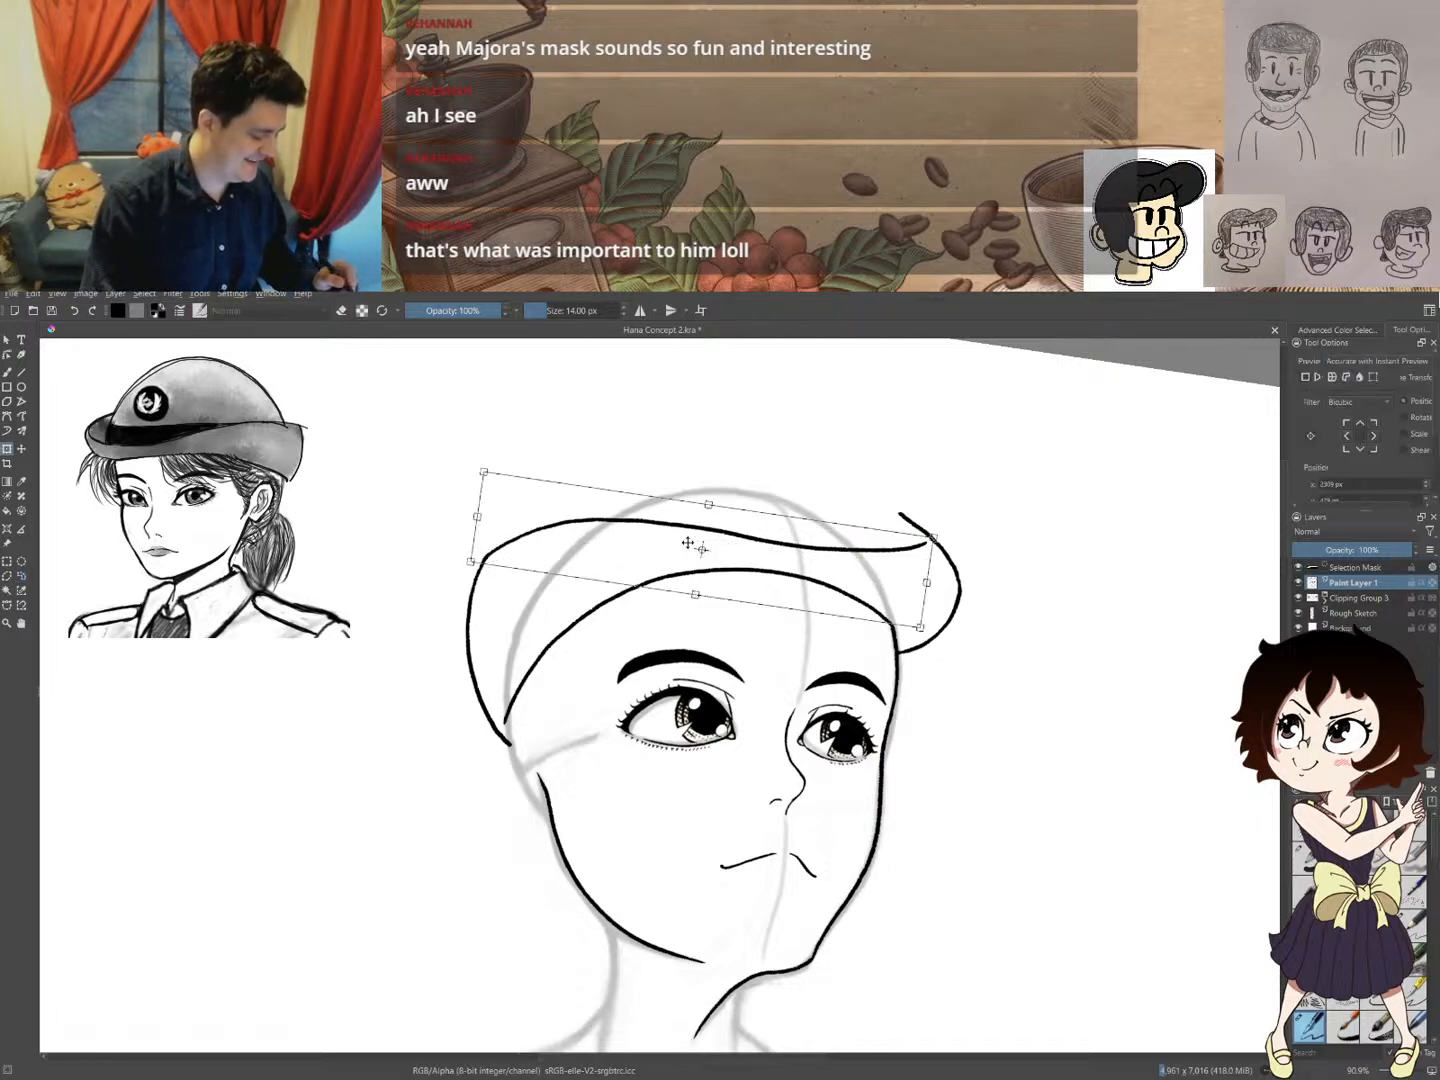
pyautogui.moveTo(484, 556); pyautogui.dragTo(494, 565)
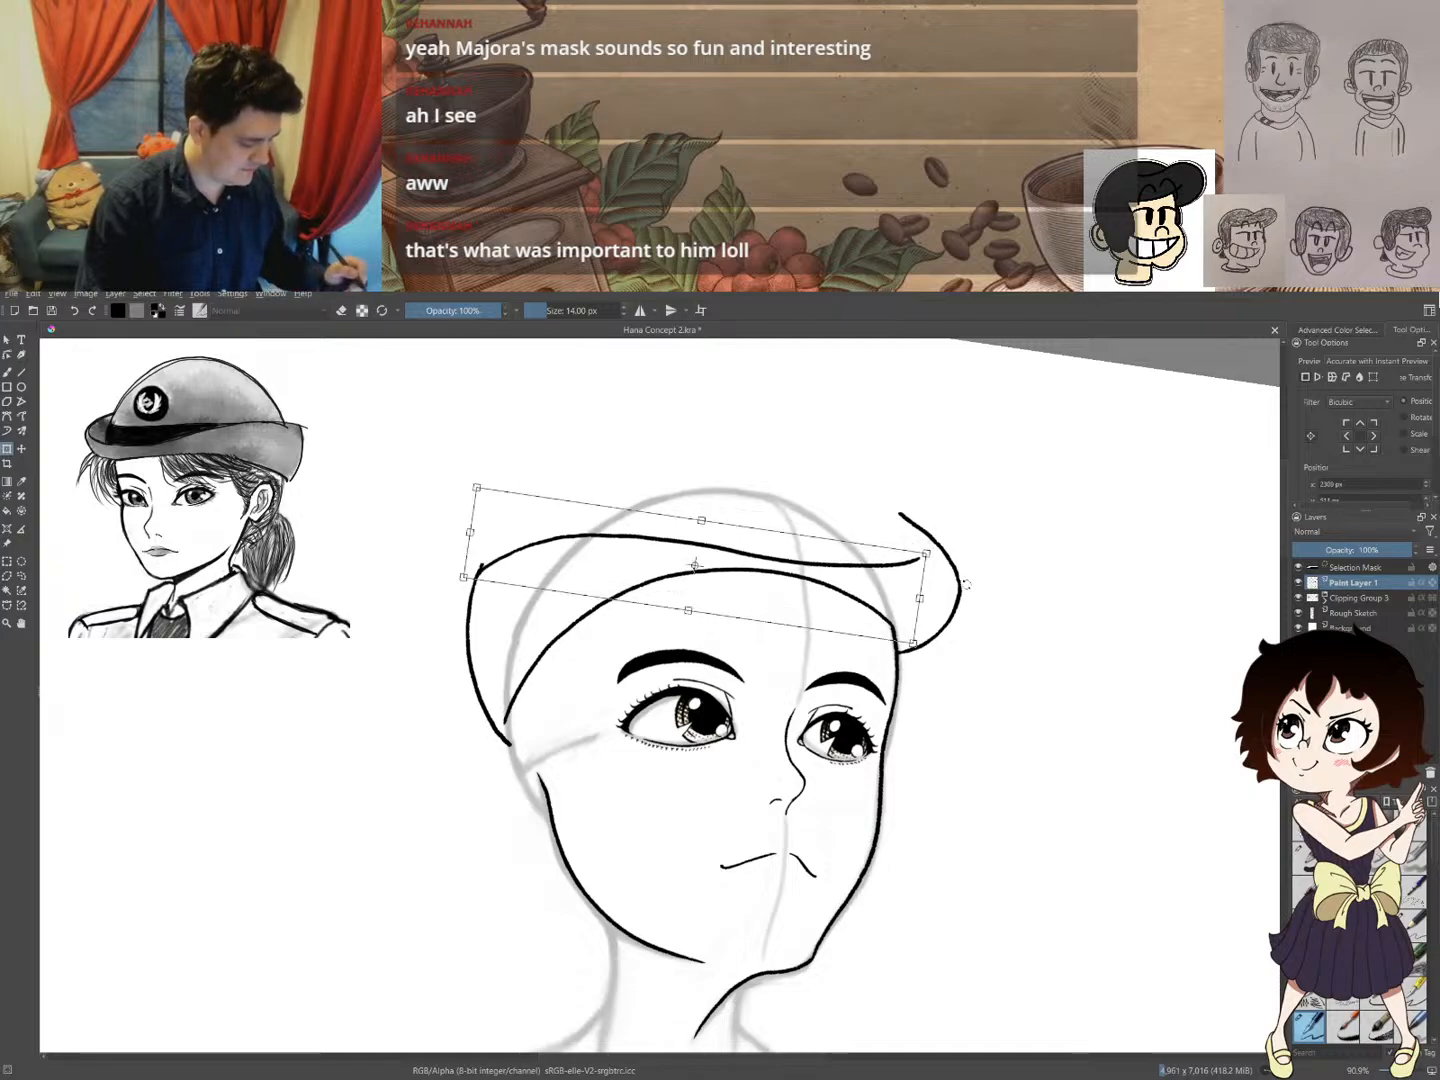
pyautogui.moveTo(966, 586); pyautogui.dragTo(965, 541)
pyautogui.moveTo(688, 574); pyautogui.dragTo(677, 566)
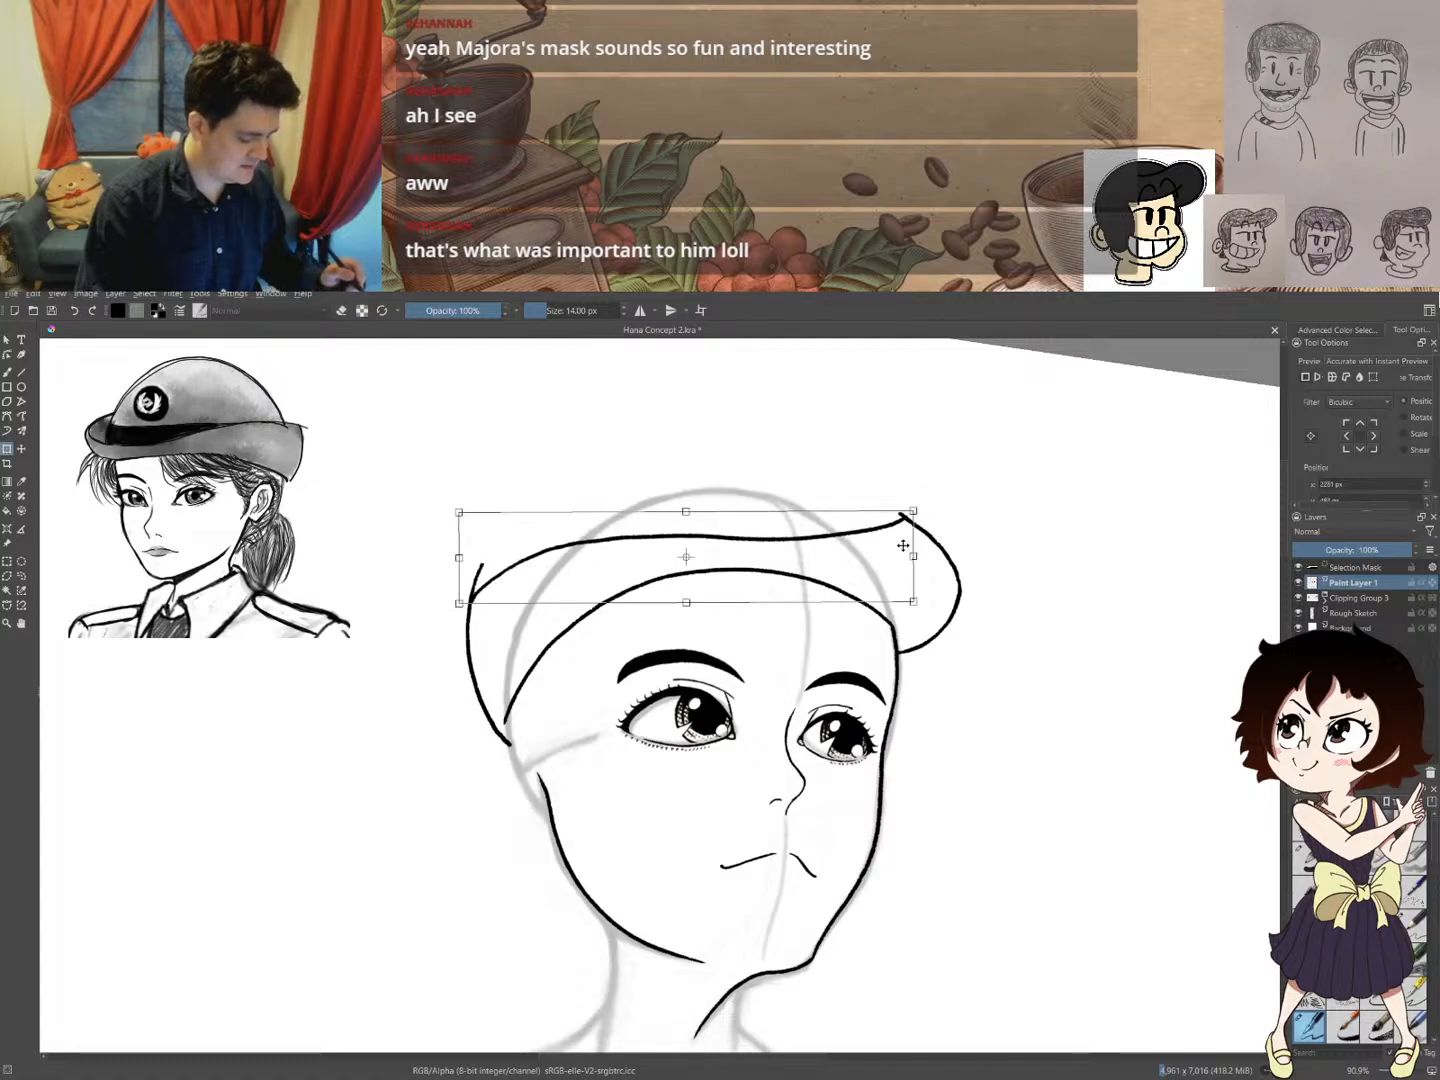
pyautogui.press('b')
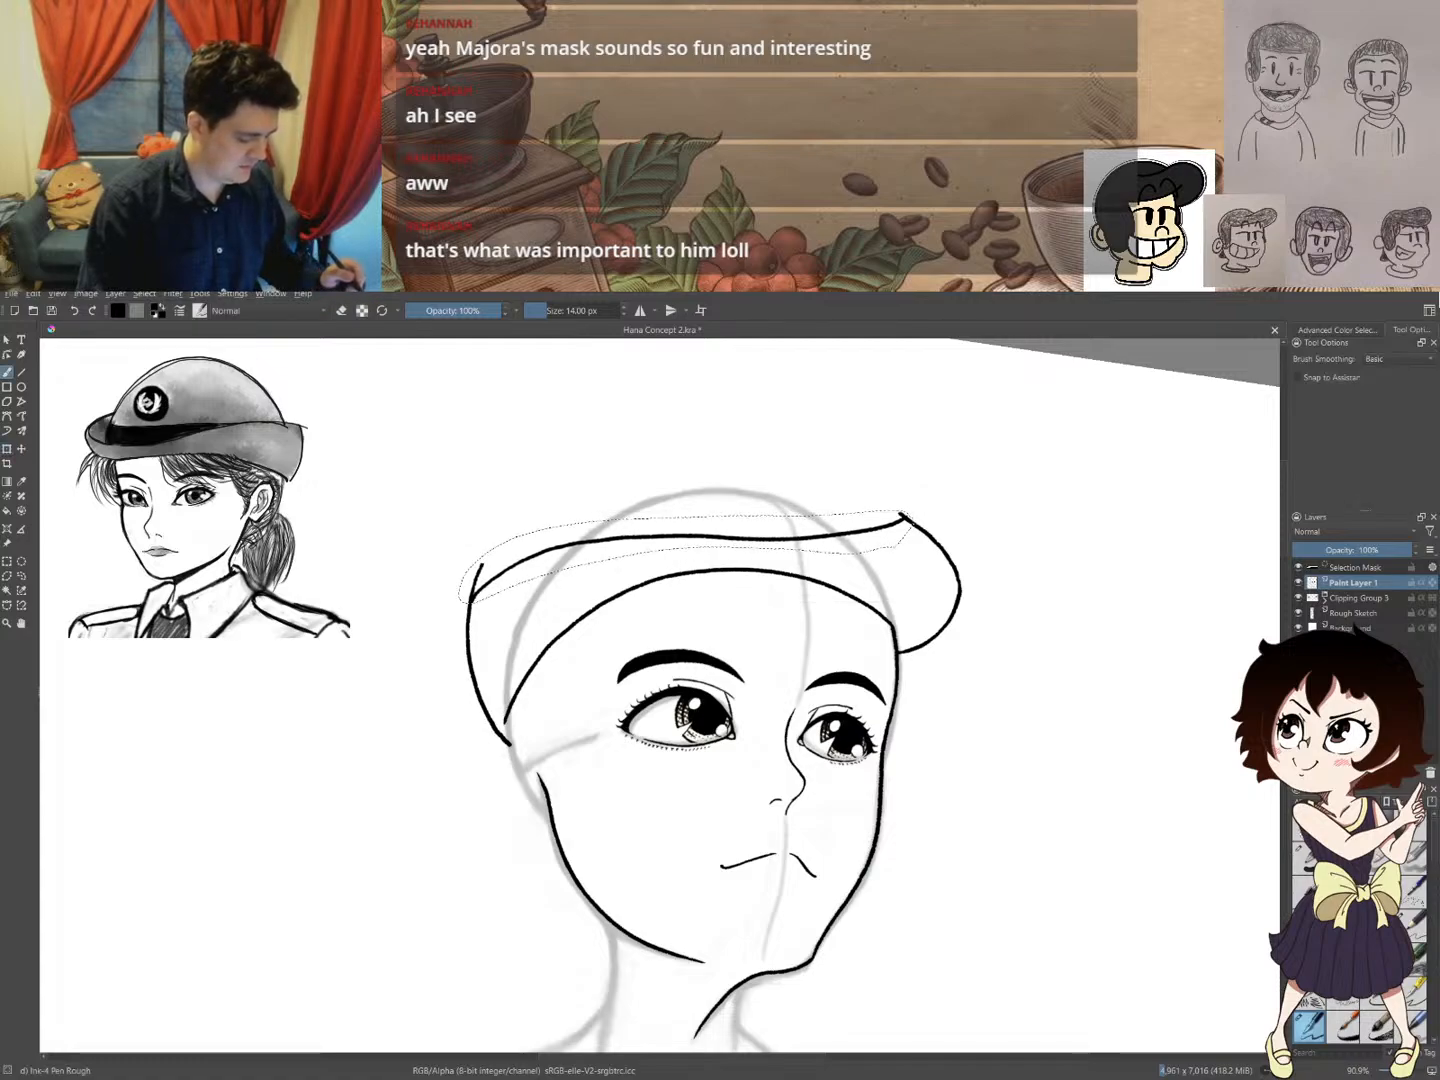
# - Clear the selection and ink a new line over the hat brim's upper edge from the near-side corner to the far-side curl
pyautogui.hotkey('ctrl', 'shift', 'a')
pyautogui.press('e')
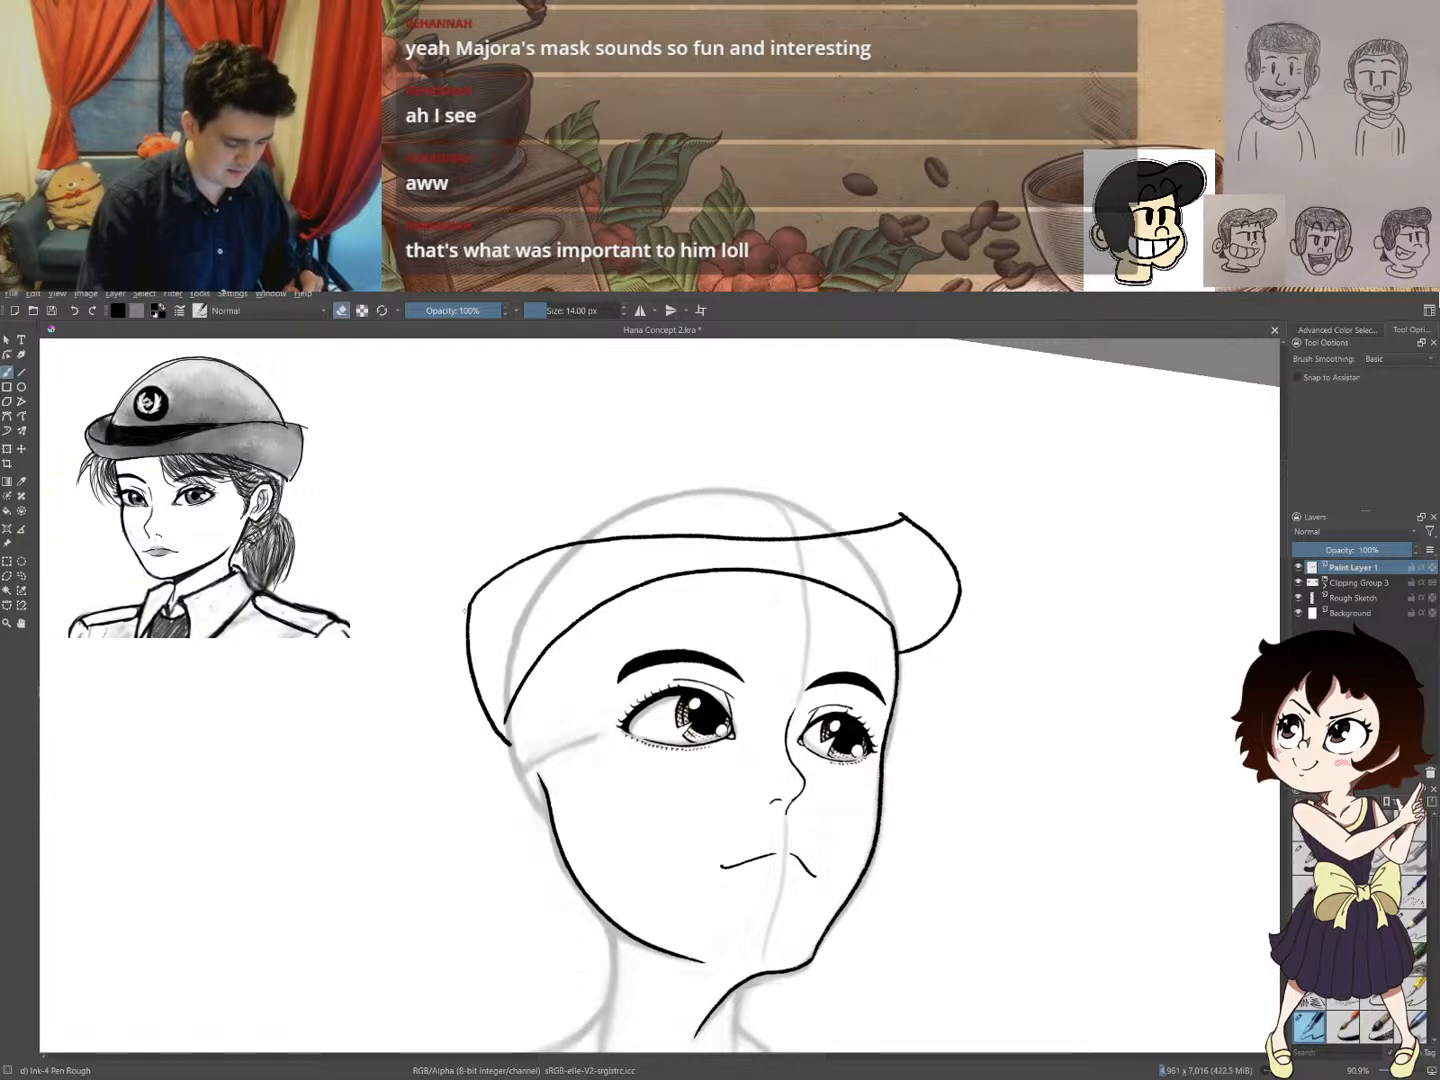
pyautogui.press('e')
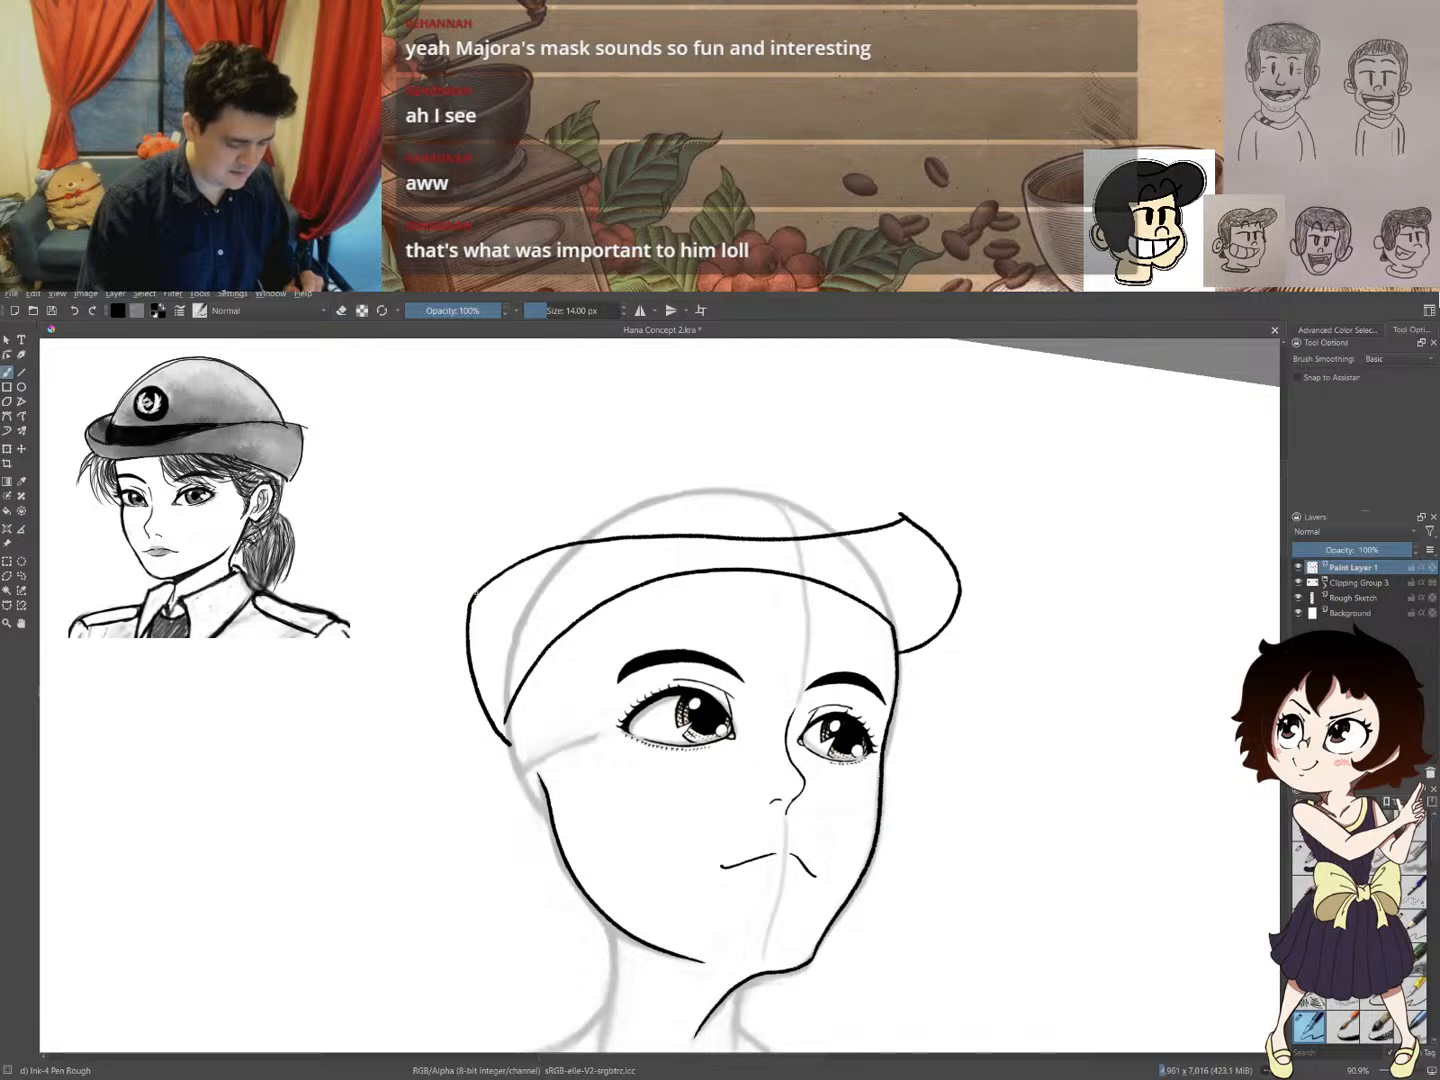
pyautogui.moveTo(477, 589)
pyautogui.mouseDown()
pyautogui.moveTo(520, 561)
pyautogui.moveTo(632, 531)
pyautogui.moveTo(790, 543)
pyautogui.moveTo(905, 530)
pyautogui.mouseUp()
# - Erase and re-ink the brim's near-side corner, and add a slightly lower stroke along the upper edge into the far-side curl
pyautogui.press('e')
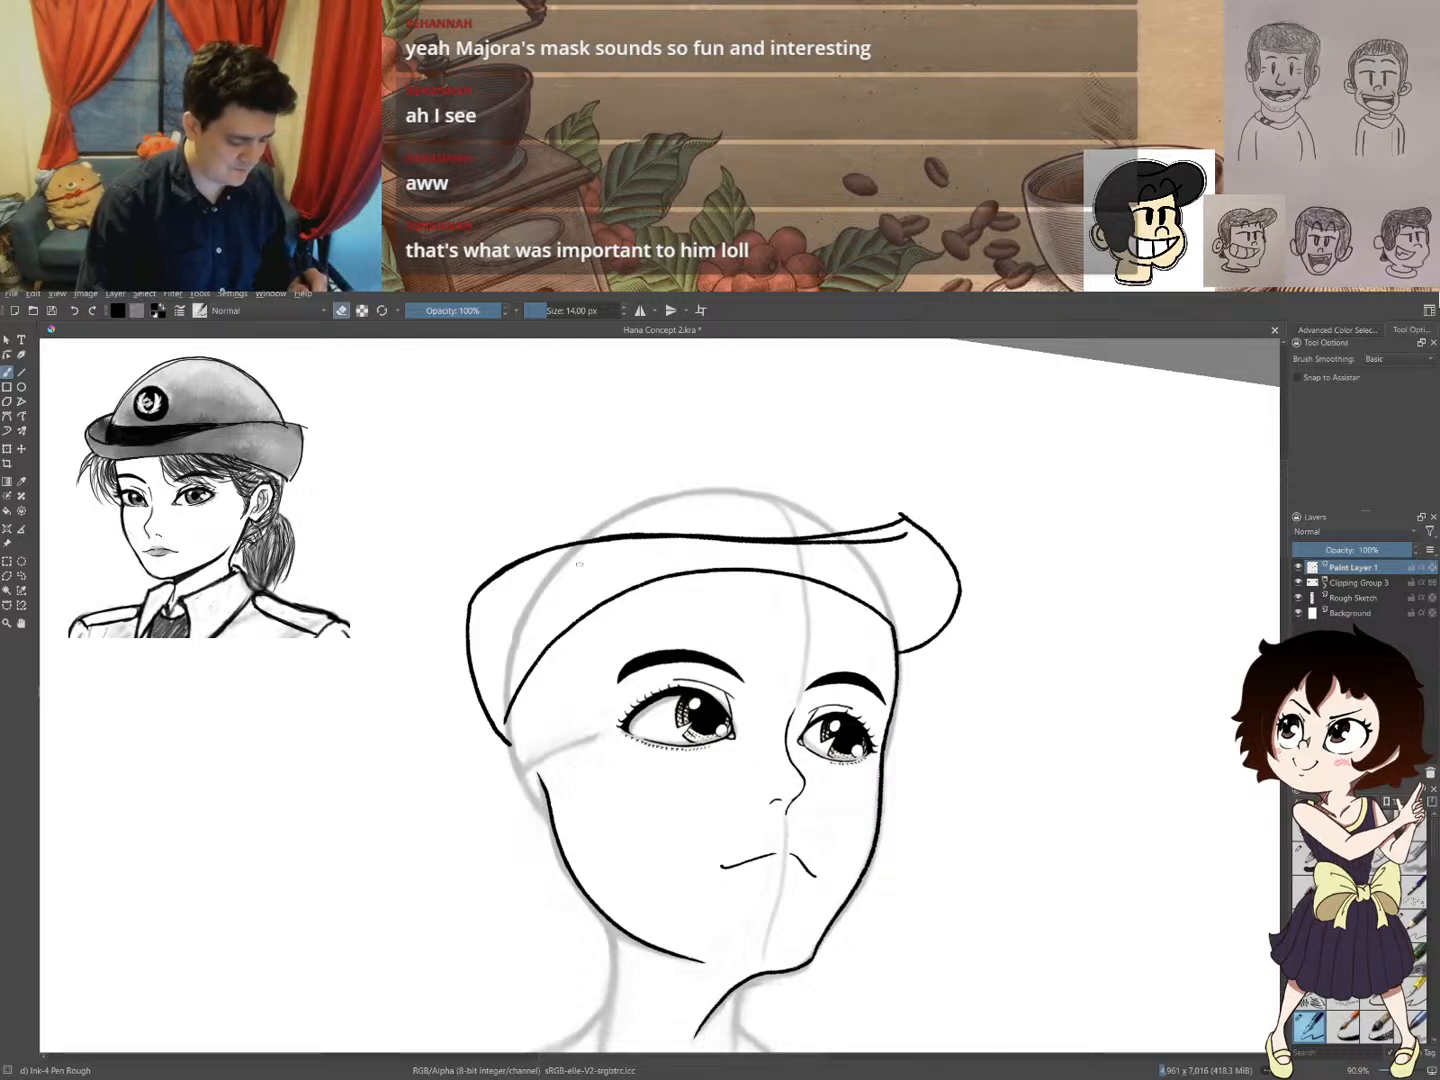
pyautogui.moveTo(512, 567); pyautogui.dragTo(473, 600)
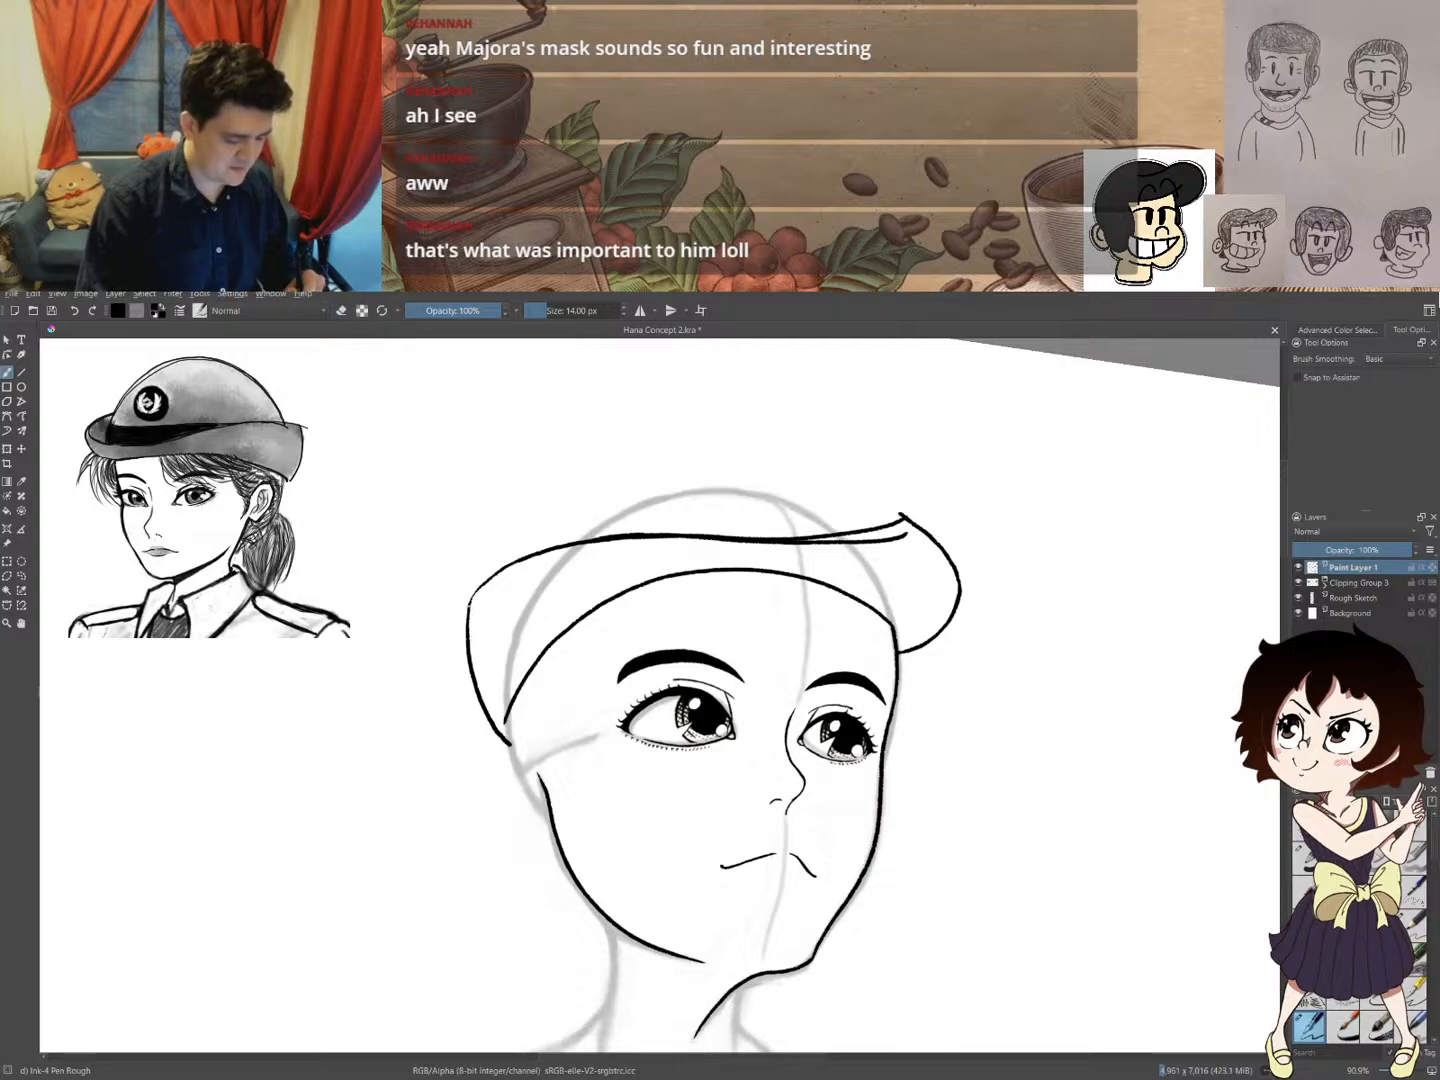
pyautogui.moveTo(480, 590); pyautogui.dragTo(503, 568)
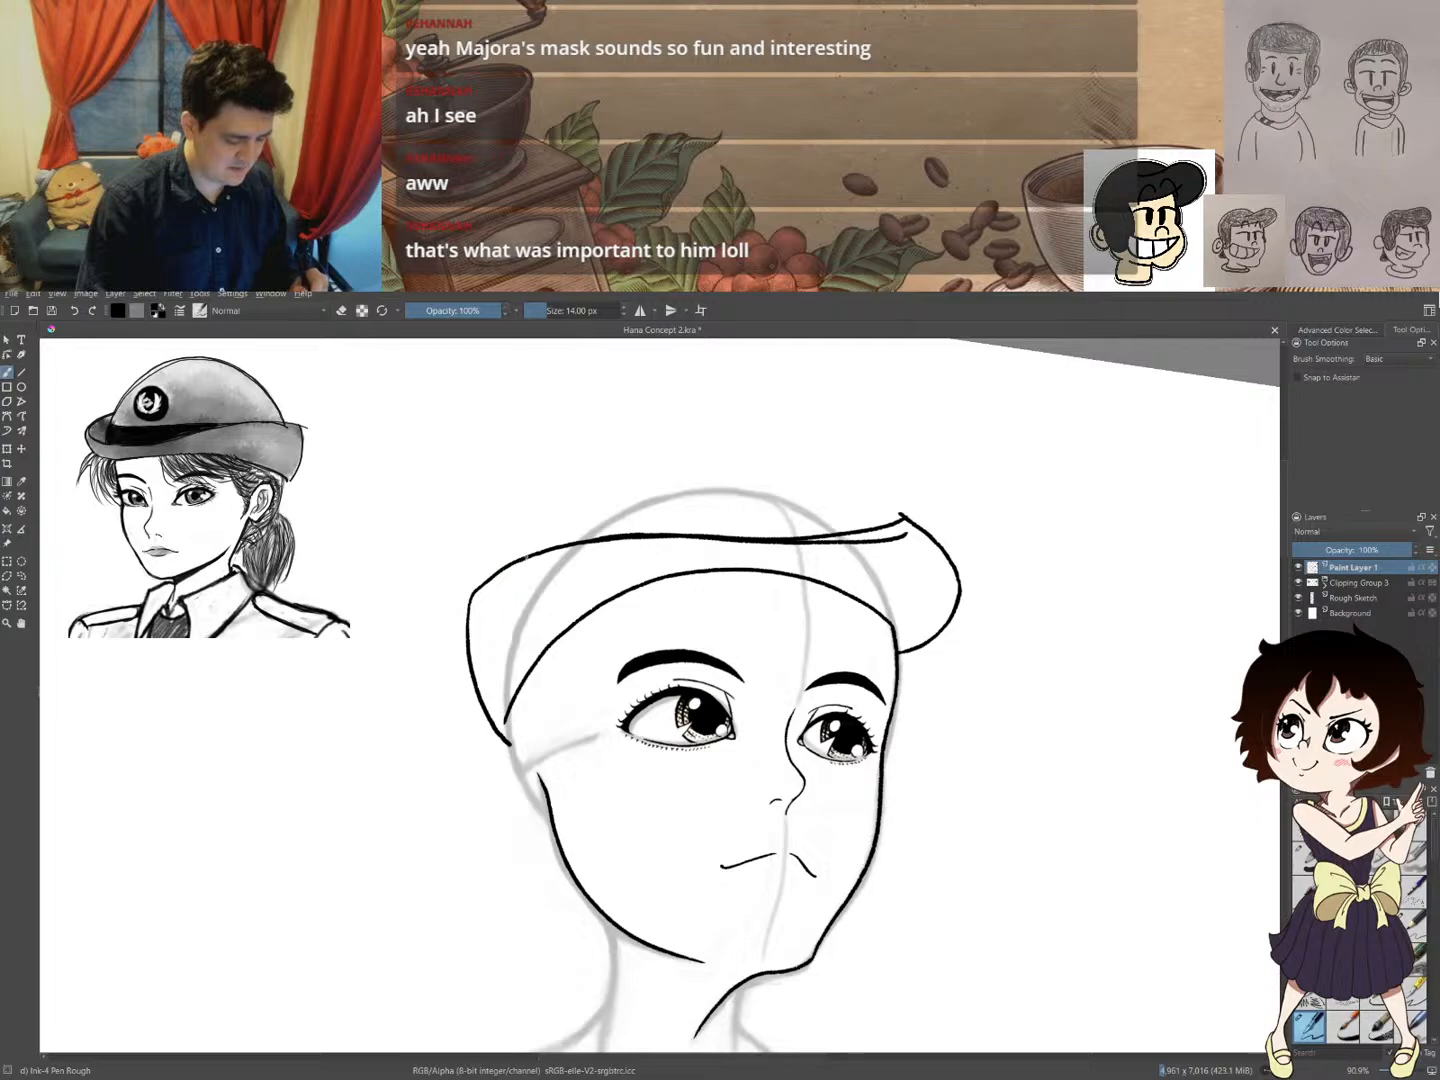
pyautogui.moveTo(655, 536); pyautogui.dragTo(923, 542)
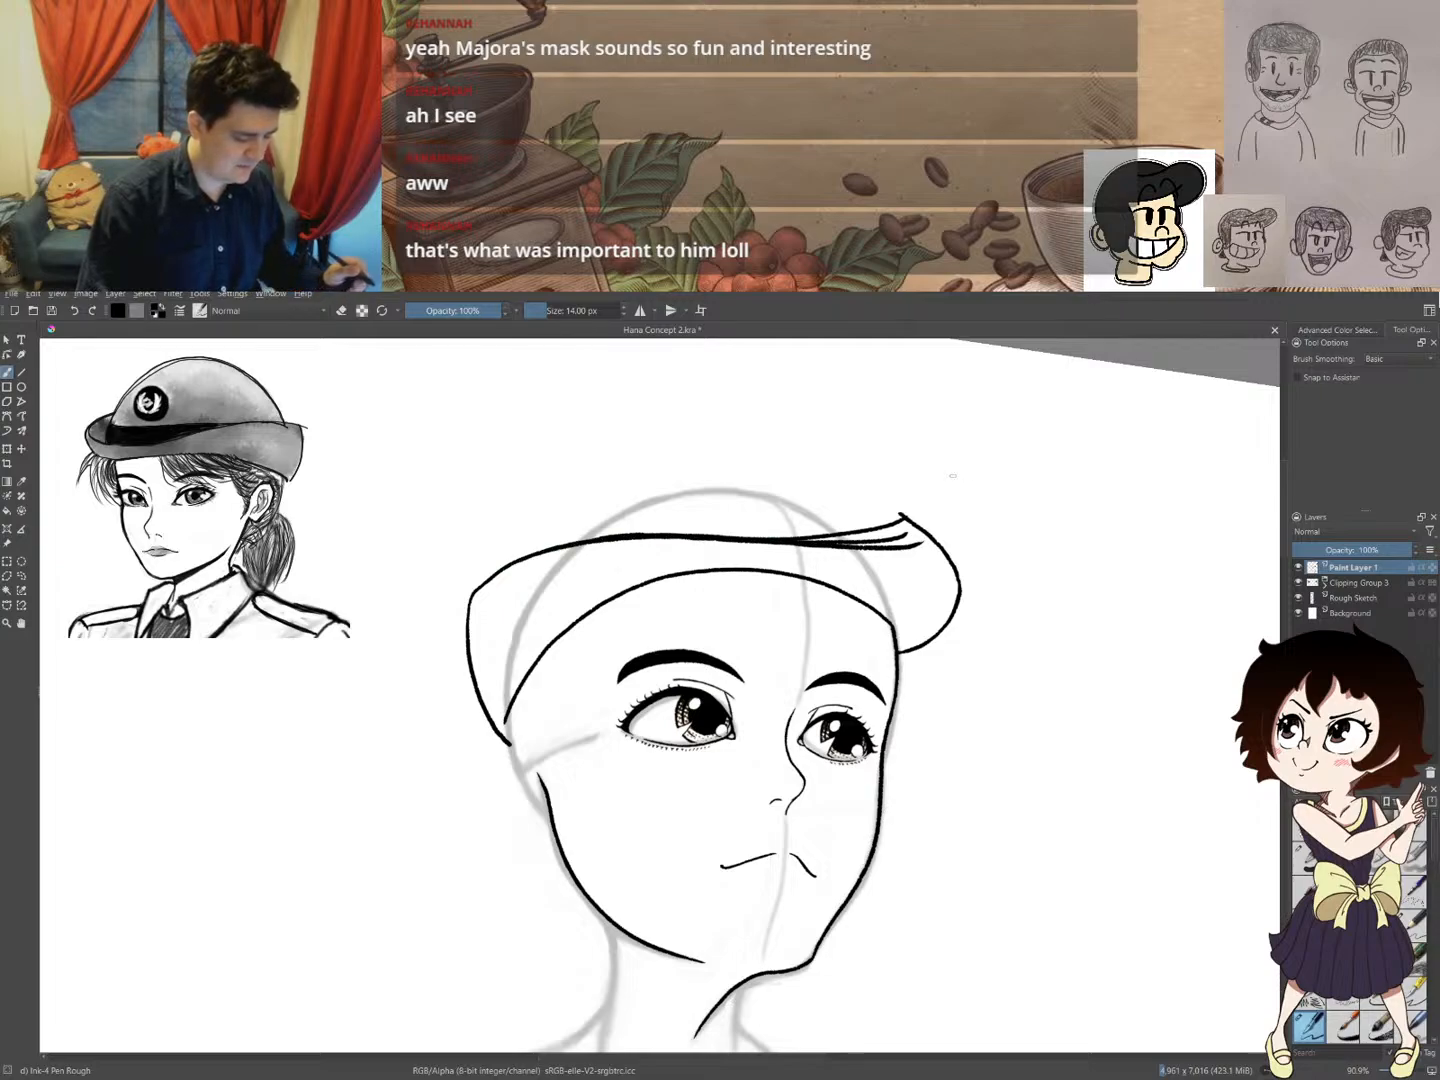
# - Thin the doubled line near the brim's near-side bend and re-ink that stretch down to the corner, undoing the first stroke
pyautogui.press('e')
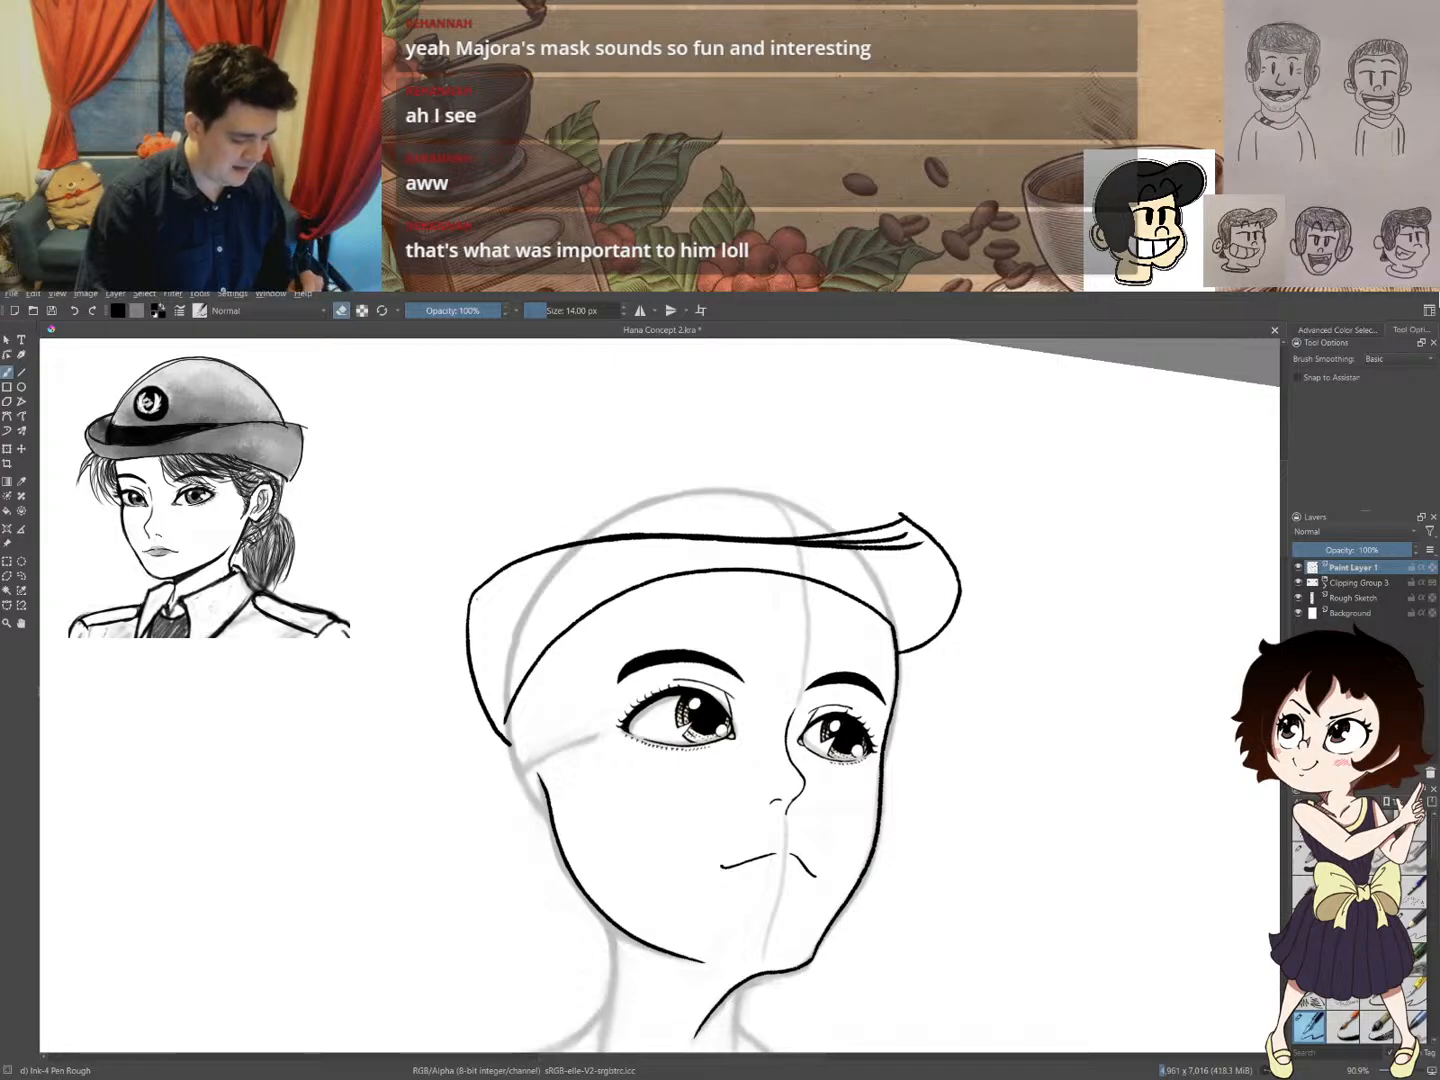
pyautogui.moveTo(530, 557); pyautogui.dragTo(571, 548)
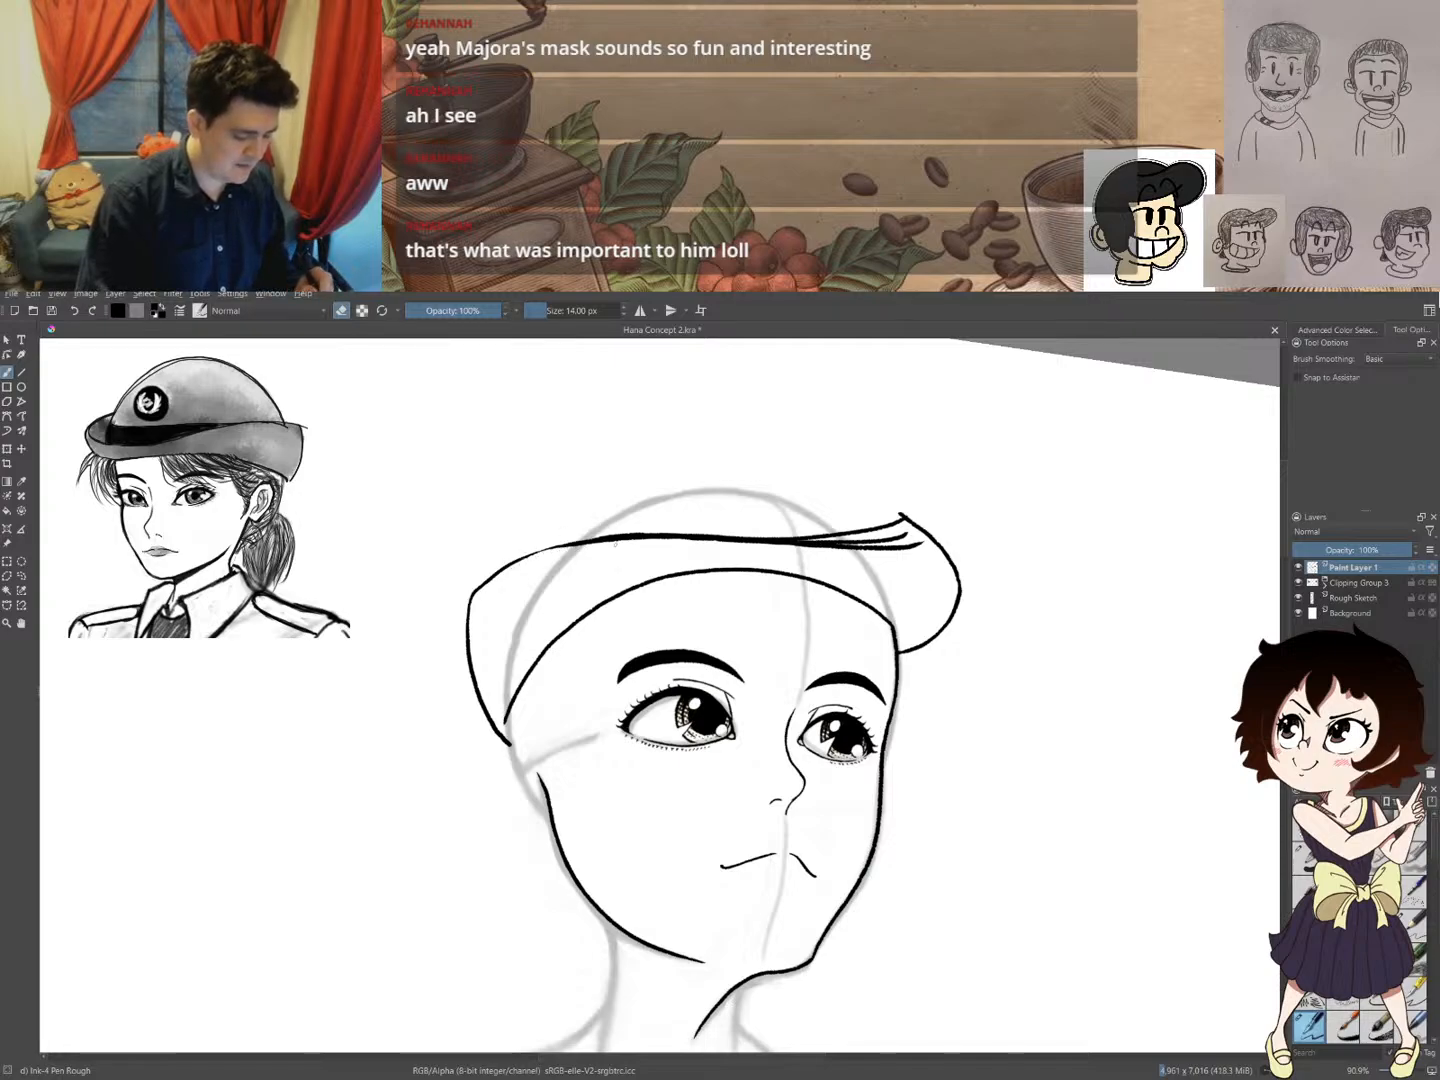
pyautogui.press('e')
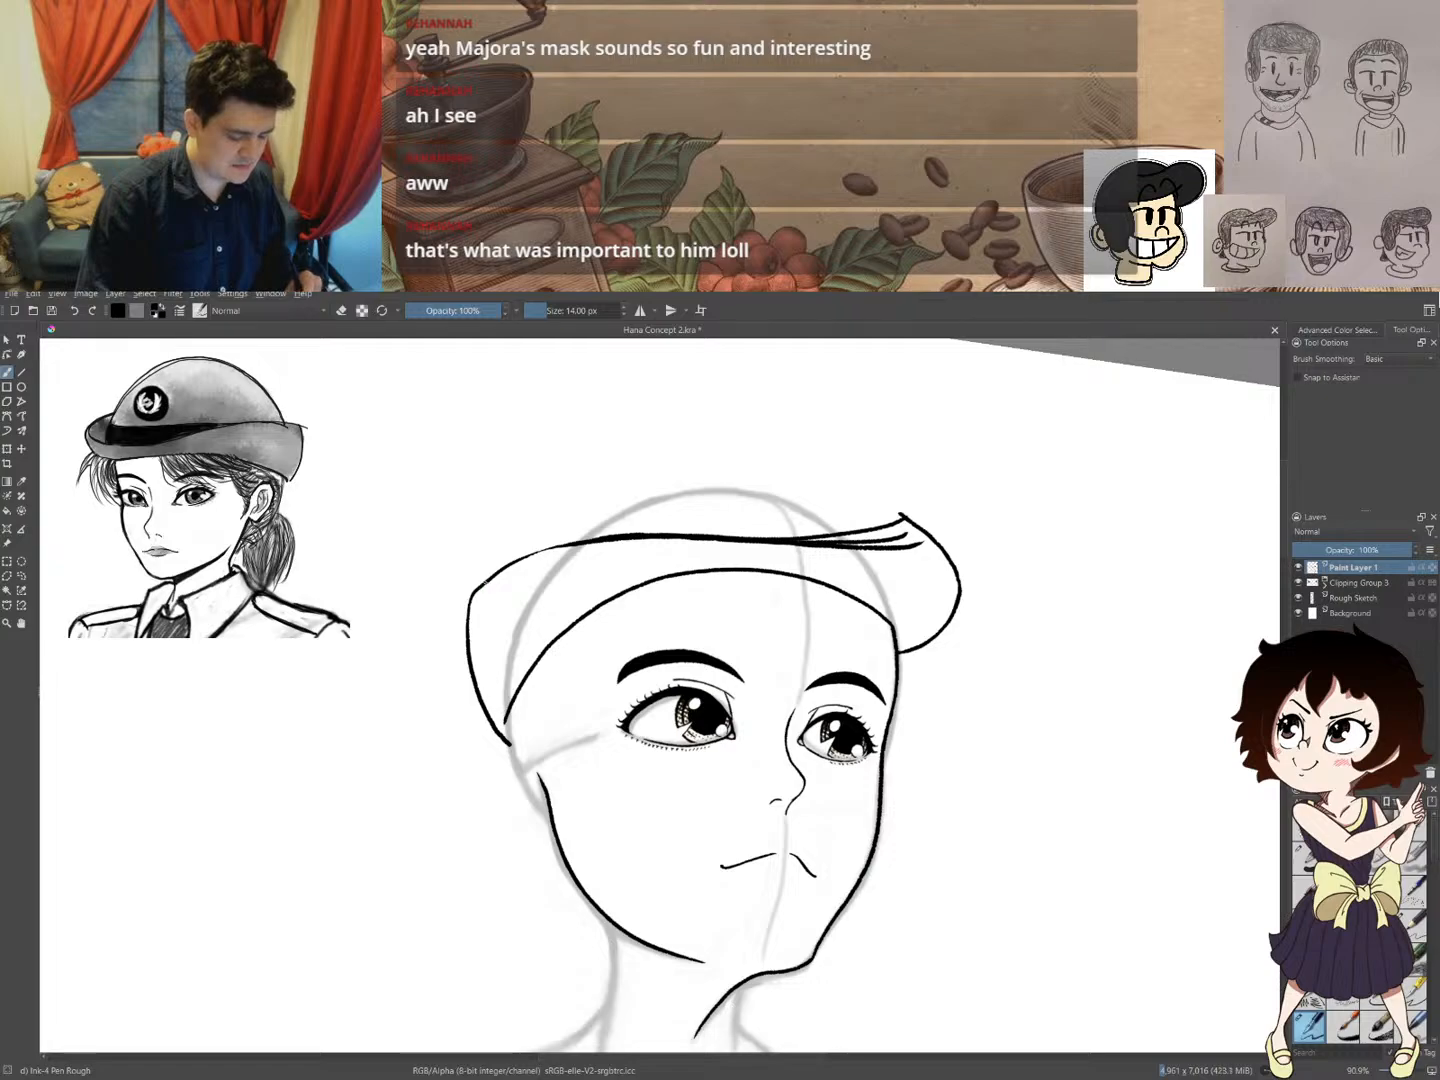
pyautogui.moveTo(488, 576); pyautogui.dragTo(588, 538)
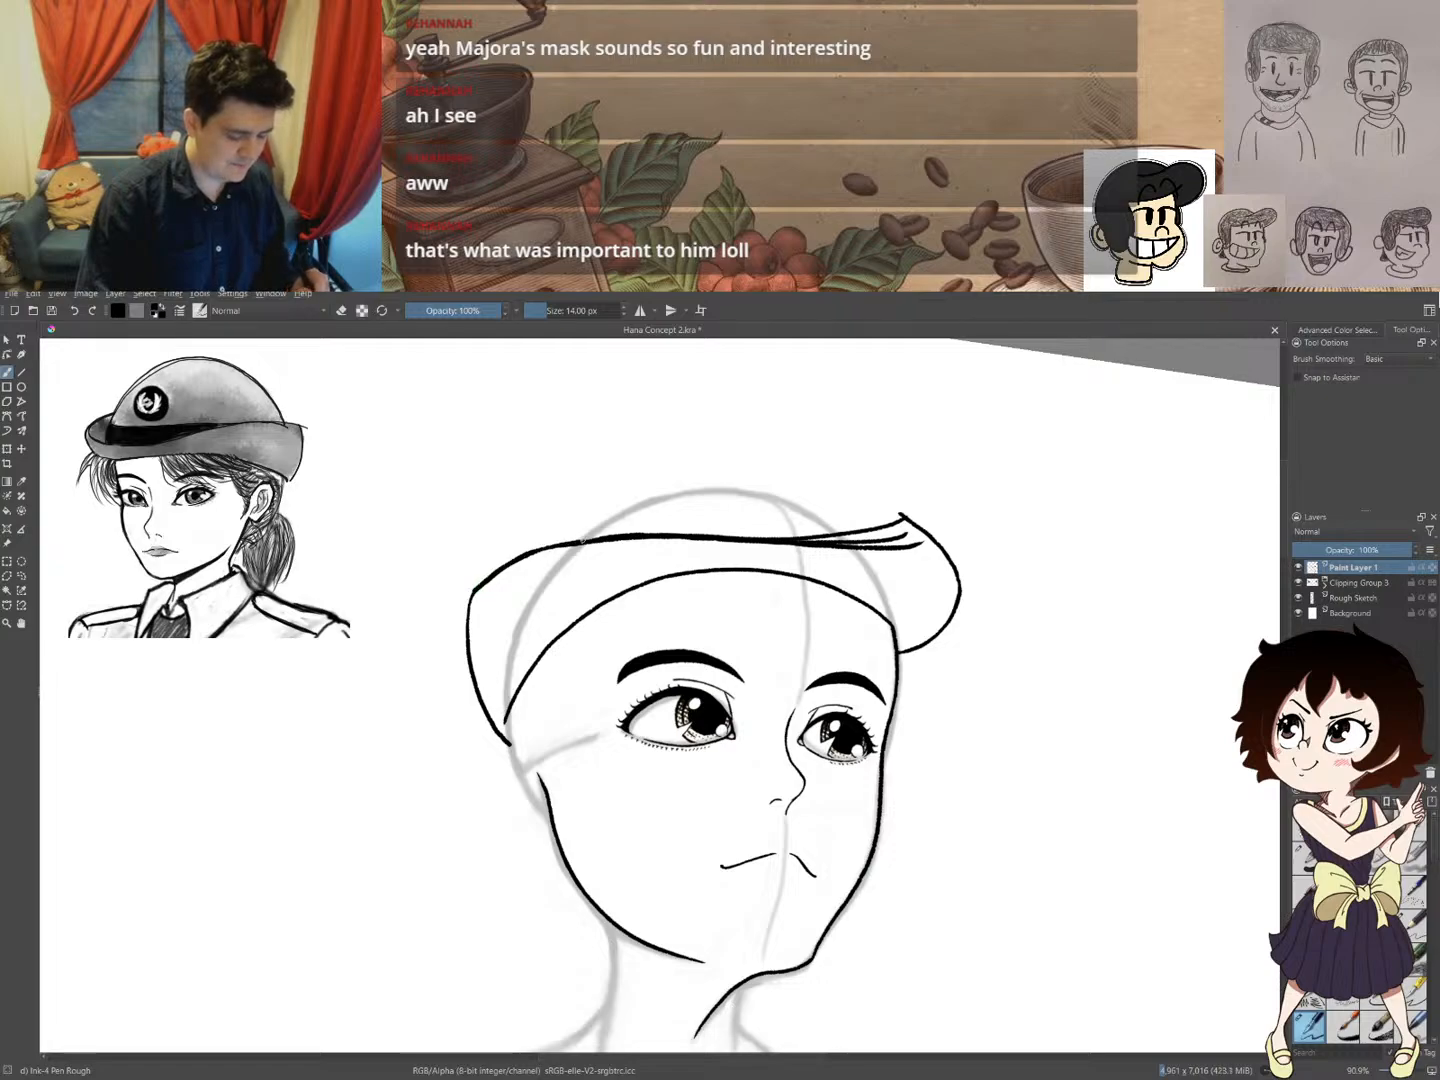
pyautogui.hotkey('ctrl', 'z')
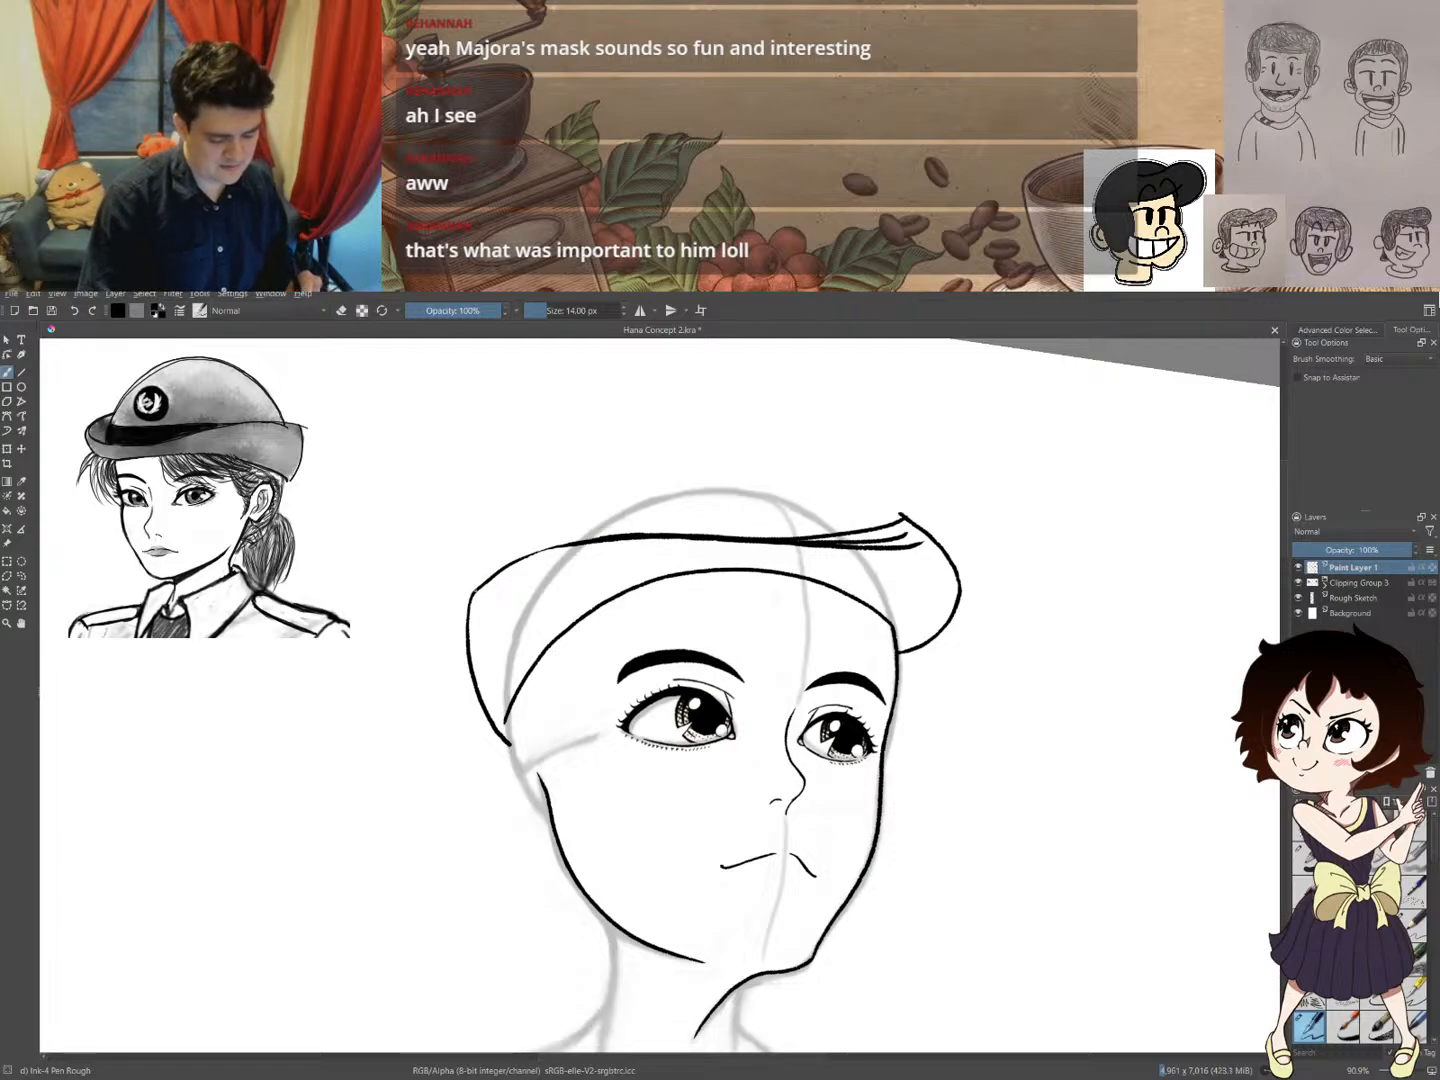
pyautogui.moveTo(473, 591)
pyautogui.mouseDown()
pyautogui.moveTo(533, 548)
pyautogui.moveTo(637, 536)
pyautogui.moveTo(536, 549)
pyautogui.moveTo(470, 595)
pyautogui.mouseUp()
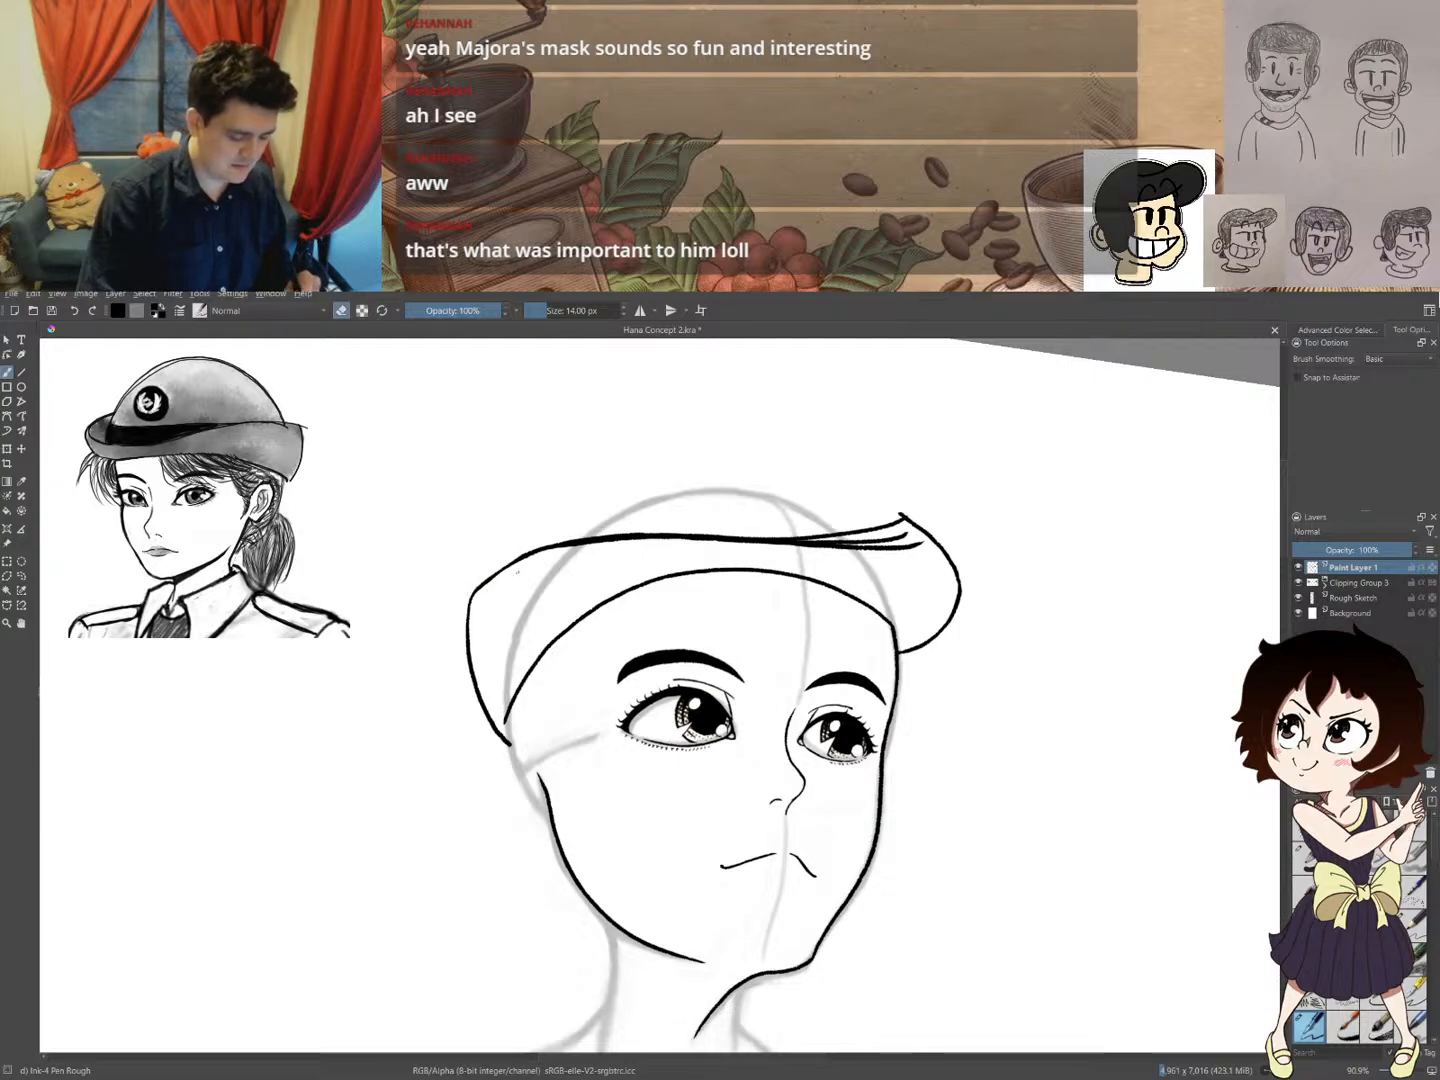
# - Erase the stray ink at the near-side bend and the old upper line along the brim toward the far-side curl's tip
pyautogui.press('e')
pyautogui.moveTo(490, 581)
pyautogui.mouseDown()
pyautogui.moveTo(606, 539)
pyautogui.moveTo(666, 536)
pyautogui.moveTo(575, 553)
pyautogui.moveTo(671, 548)
pyautogui.moveTo(595, 543)
pyautogui.moveTo(530, 561)
pyautogui.mouseUp()
pyautogui.press('e')
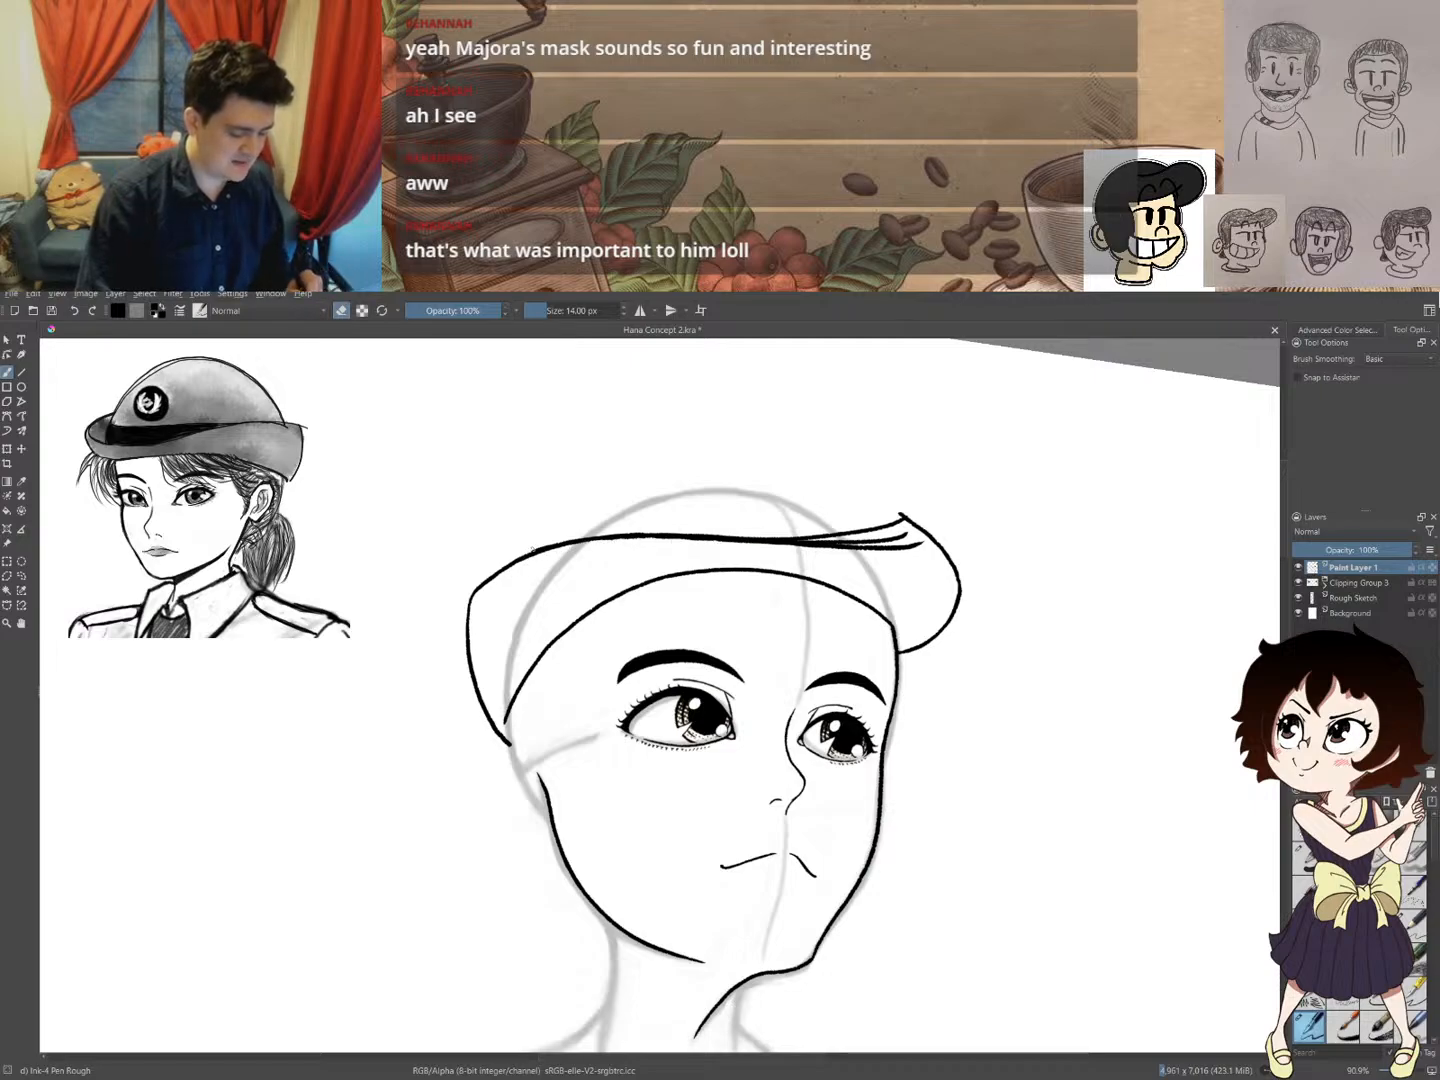
pyautogui.moveTo(533, 549)
pyautogui.mouseDown()
pyautogui.moveTo(606, 533)
pyautogui.moveTo(801, 540)
pyautogui.moveTo(902, 519)
pyautogui.mouseUp()
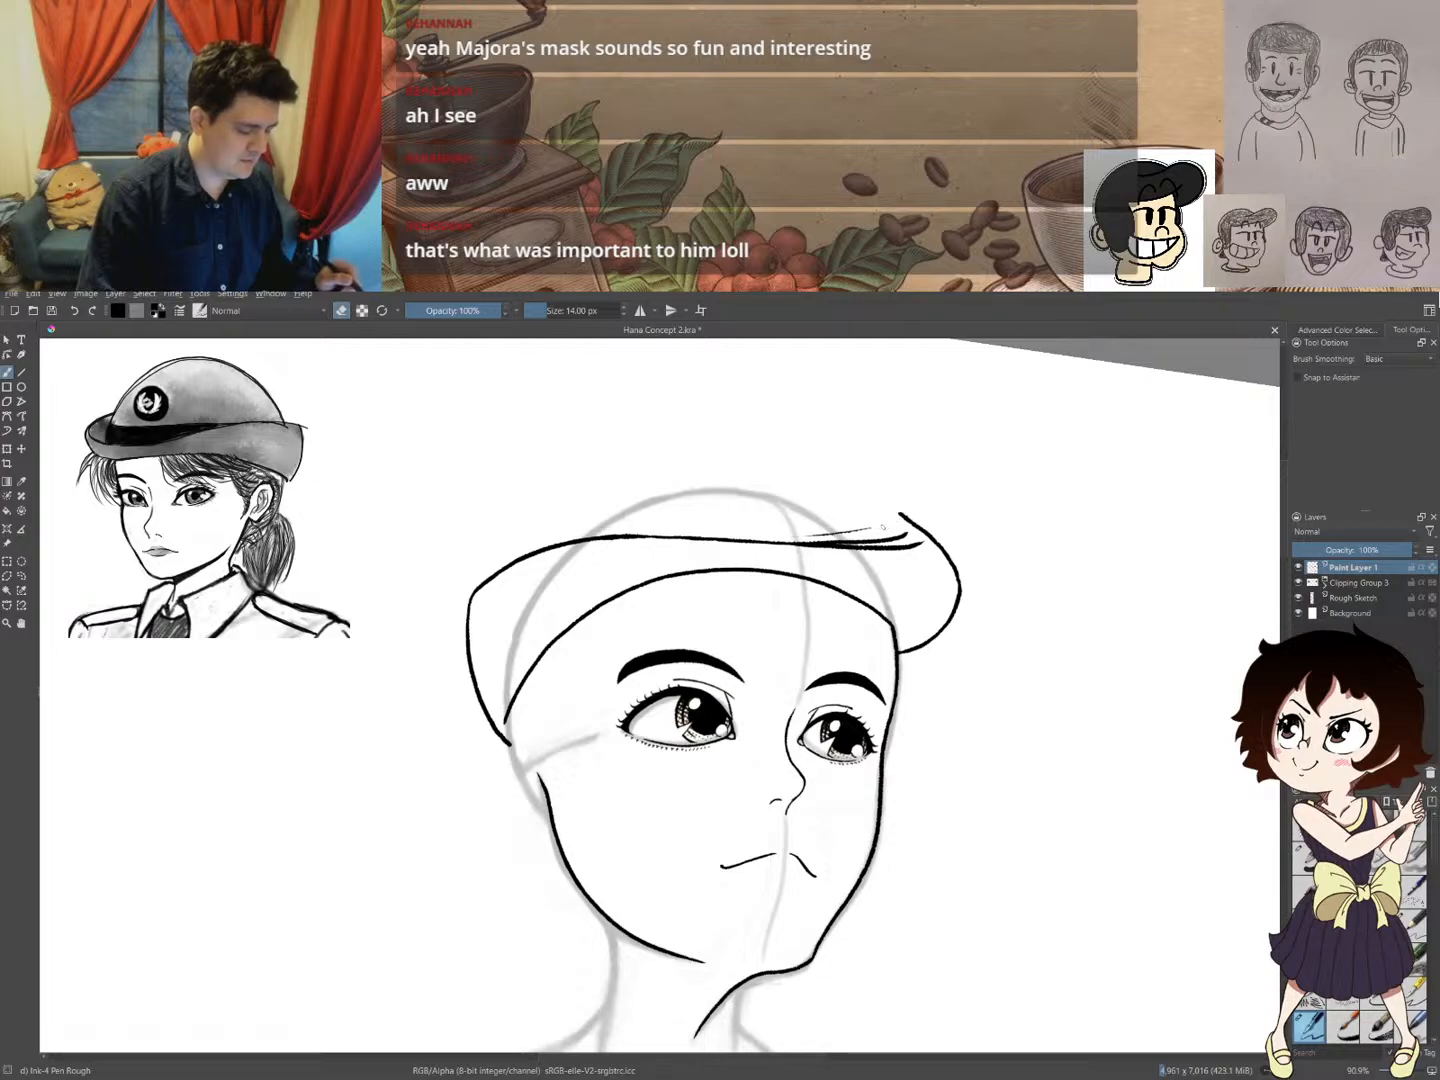
# - Clean up the rear end of the hat brim's upper line by erasing the stray doubled strokes where it meets the brim's curl
pyautogui.moveTo(841, 535); pyautogui.dragTo(906, 517)
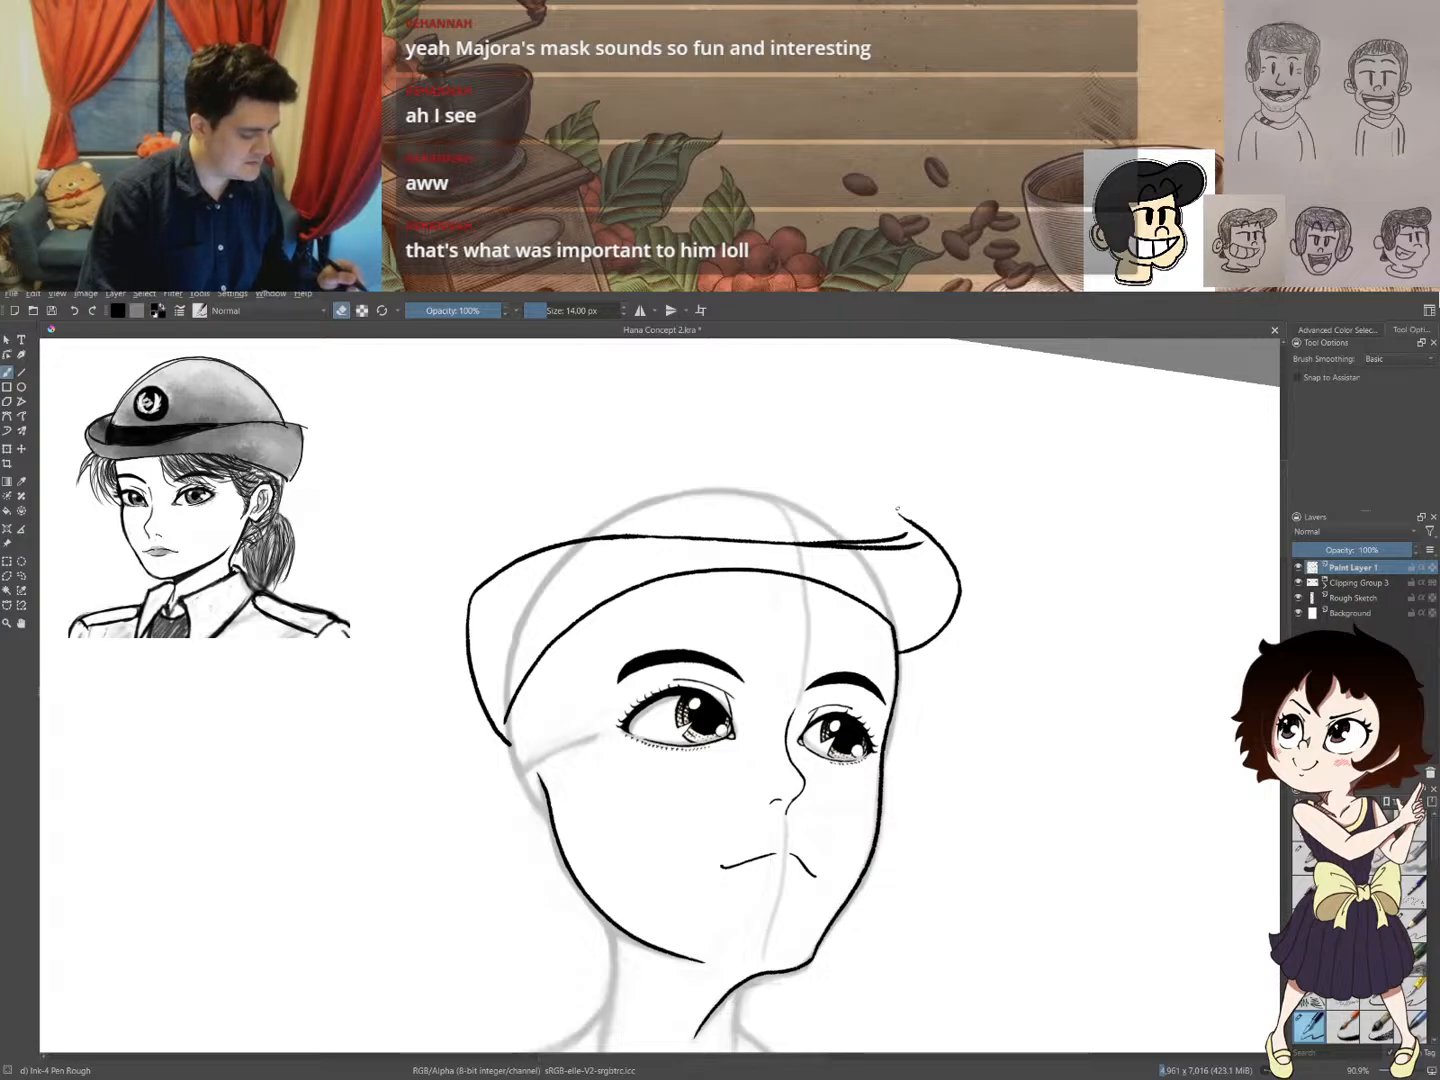
pyautogui.press('e')
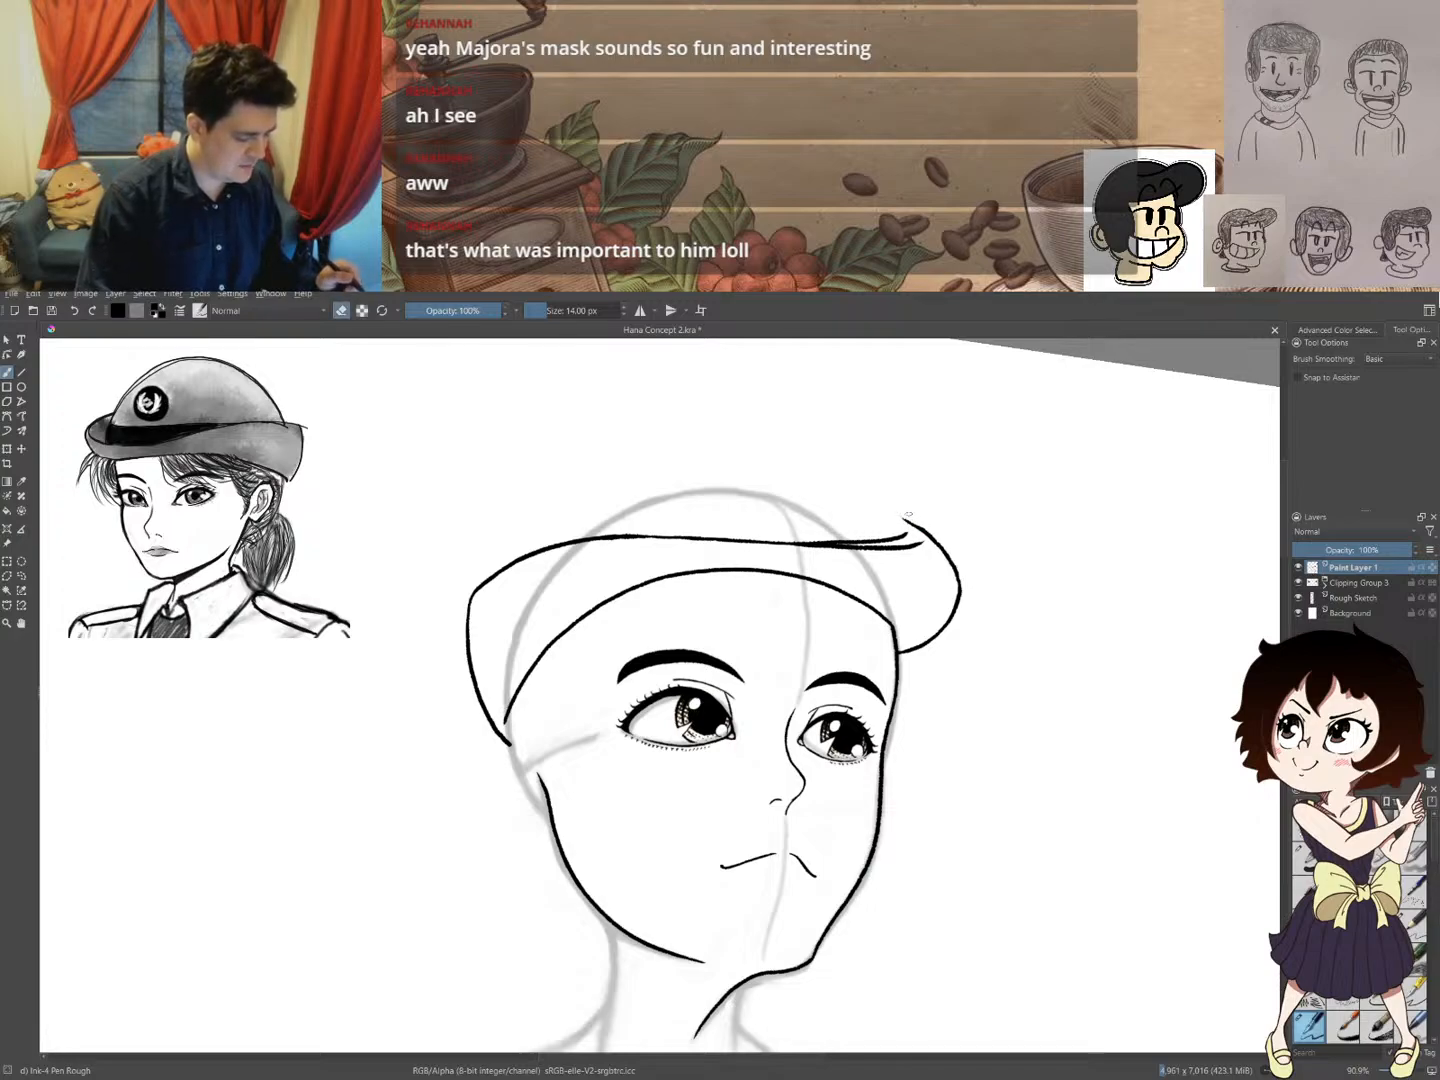
pyautogui.press('e')
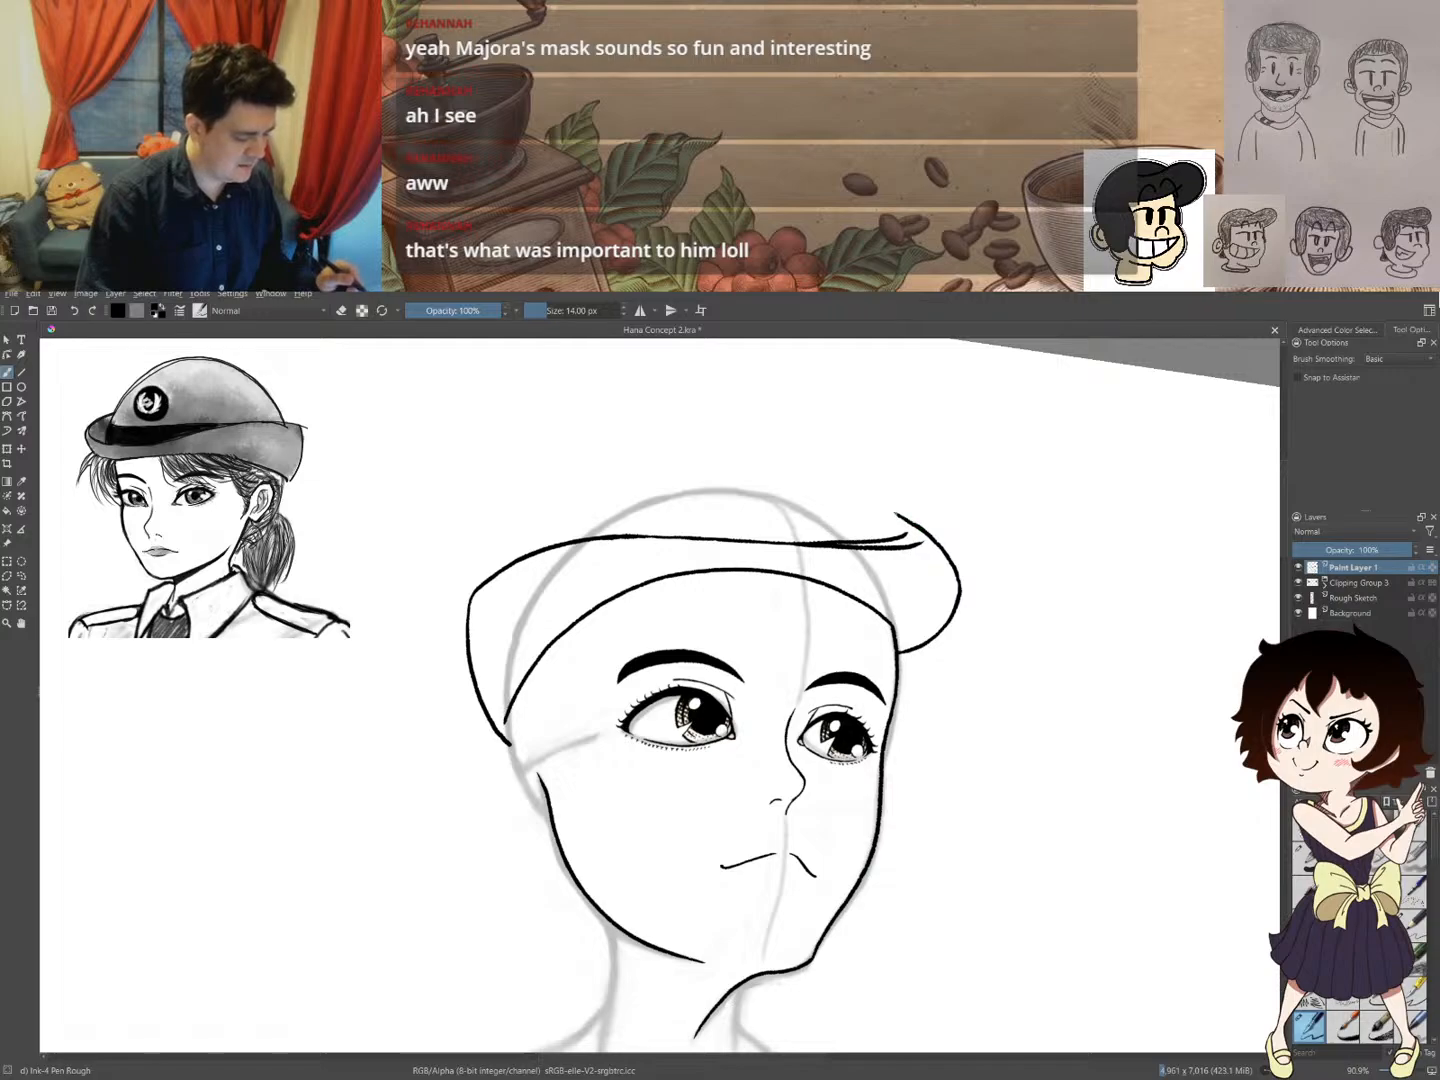
pyautogui.press('e')
pyautogui.moveTo(905, 541)
pyautogui.mouseDown()
pyautogui.moveTo(780, 537)
pyautogui.moveTo(851, 539)
pyautogui.moveTo(821, 543)
pyautogui.mouseUp()
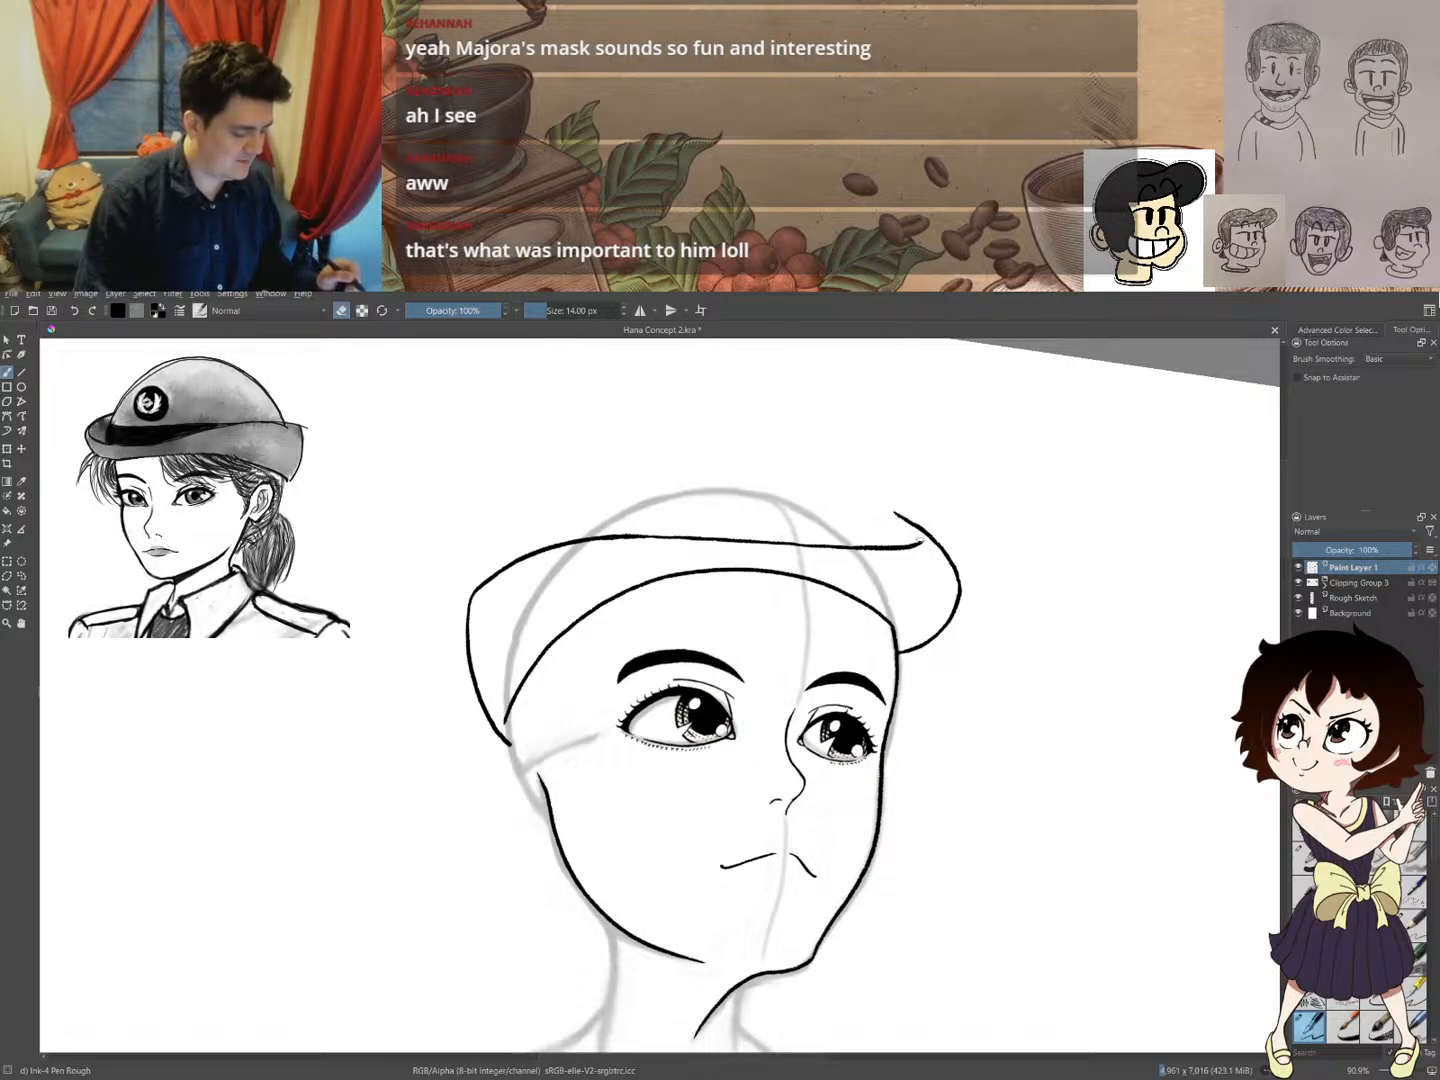
pyautogui.moveTo(919, 540); pyautogui.dragTo(855, 545)
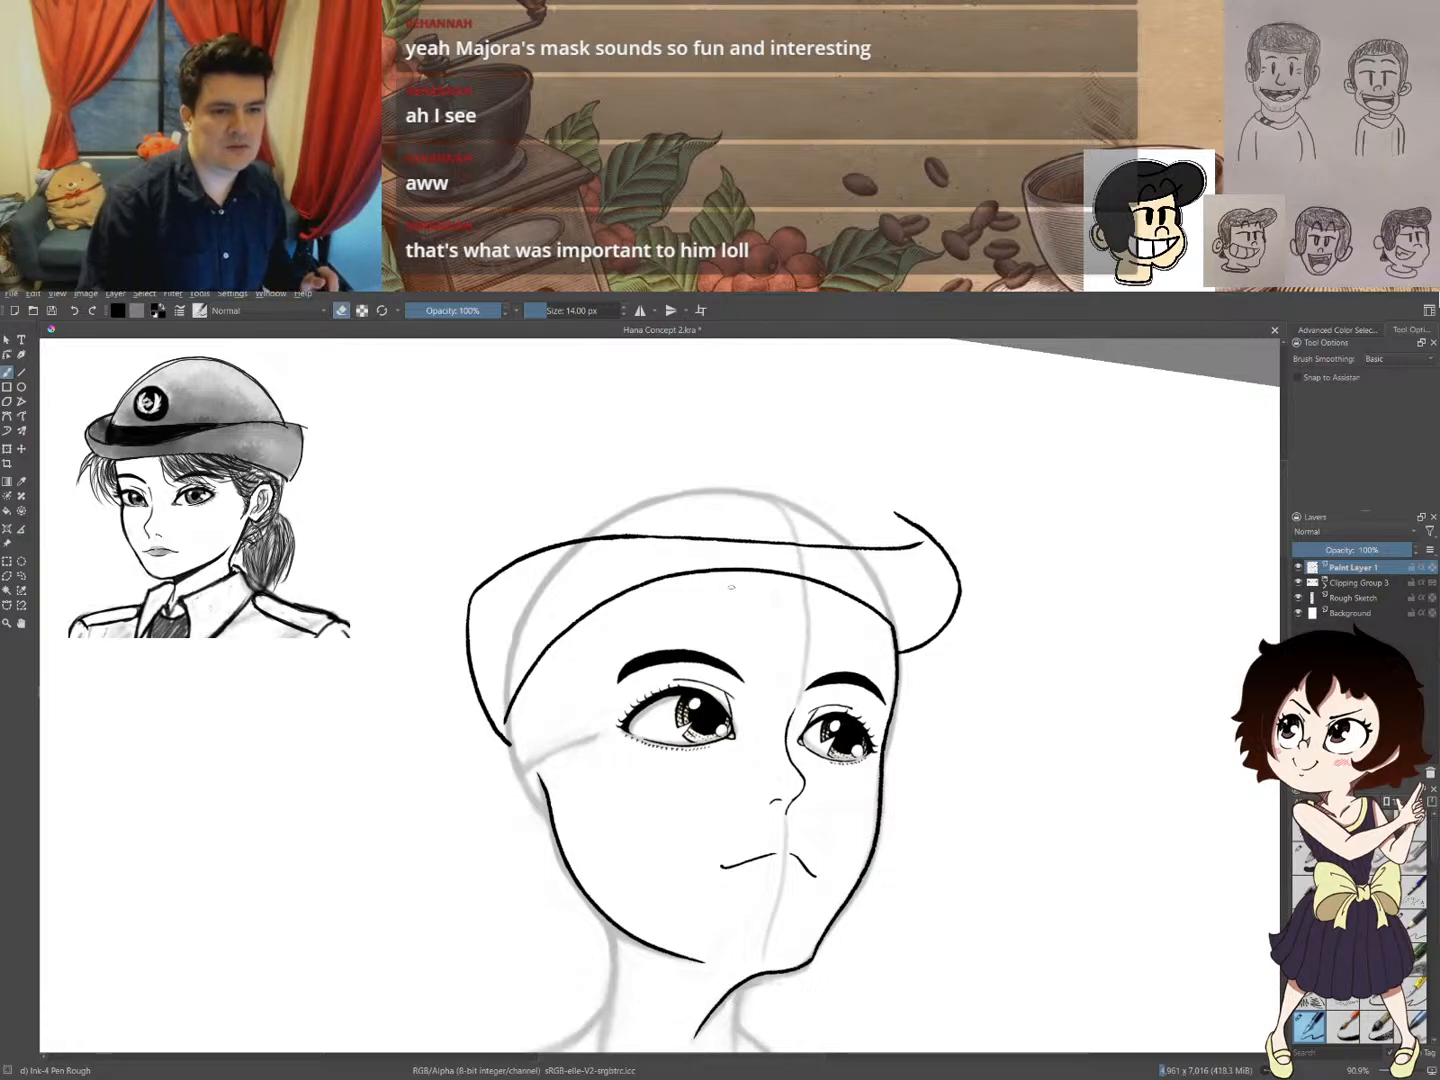
# - Try to ink the hat's crown as a rounded dome rising from the brim's upper line
pyautogui.press('e')
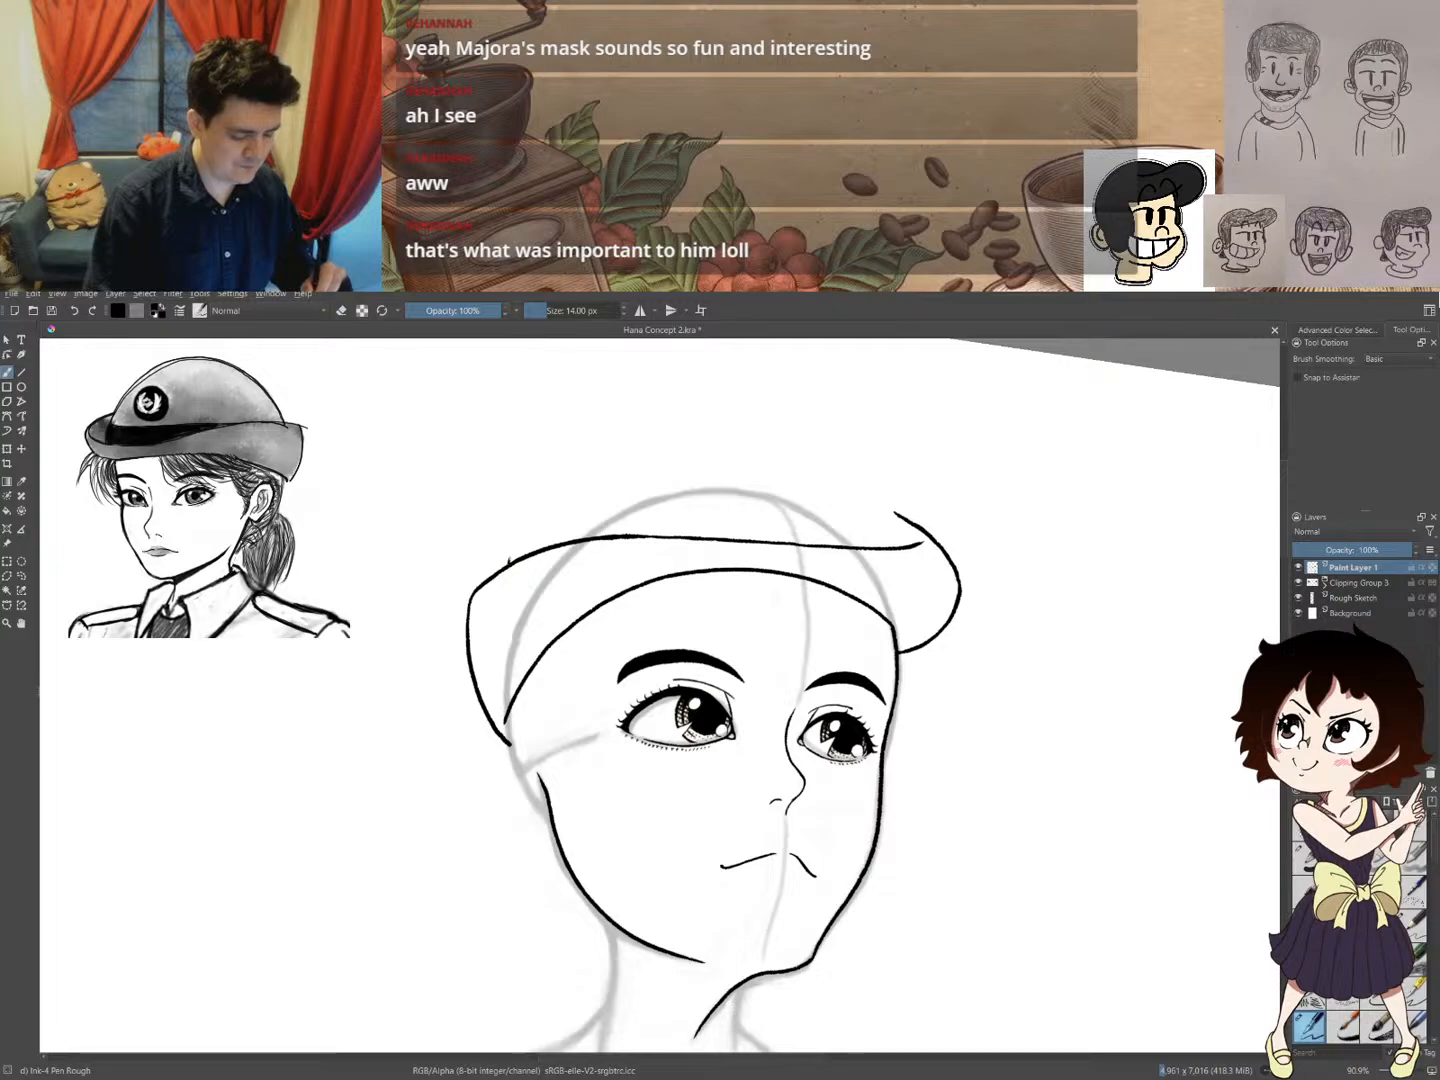
pyautogui.moveTo(515, 535)
pyautogui.mouseDown()
pyautogui.moveTo(591, 454)
pyautogui.moveTo(700, 429)
pyautogui.mouseUp()
pyautogui.hotkey('ctrl', 'z')
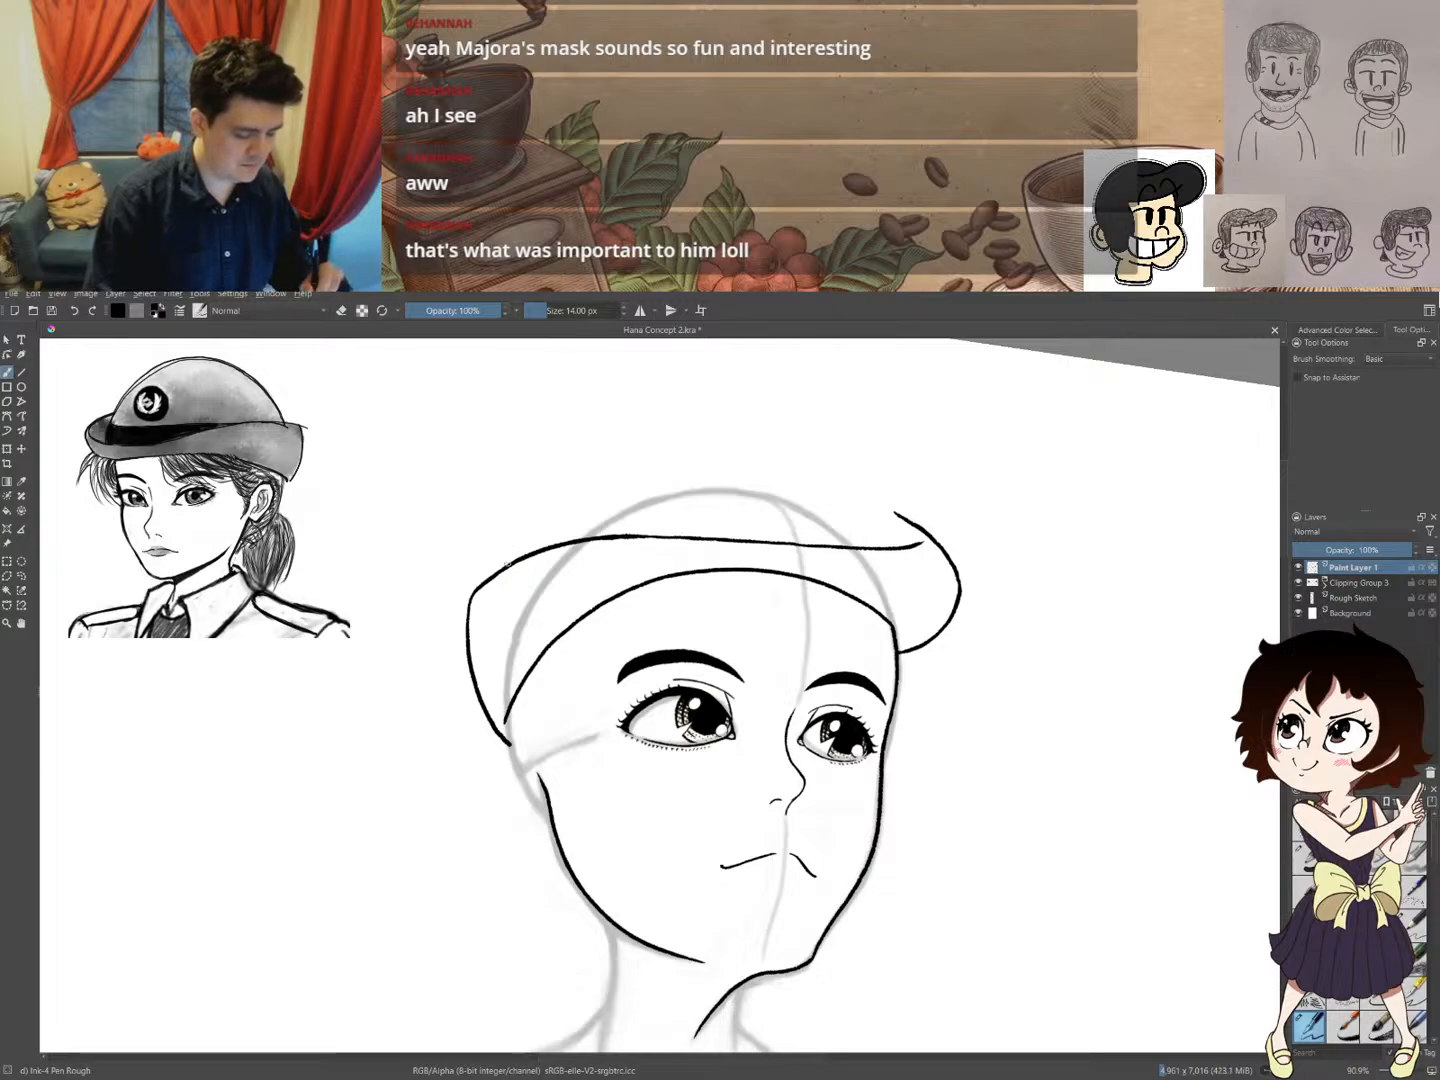
pyautogui.moveTo(507, 563)
pyautogui.mouseDown()
pyautogui.moveTo(545, 483)
pyautogui.moveTo(599, 440)
pyautogui.moveTo(678, 425)
pyautogui.moveTo(780, 436)
pyautogui.mouseUp()
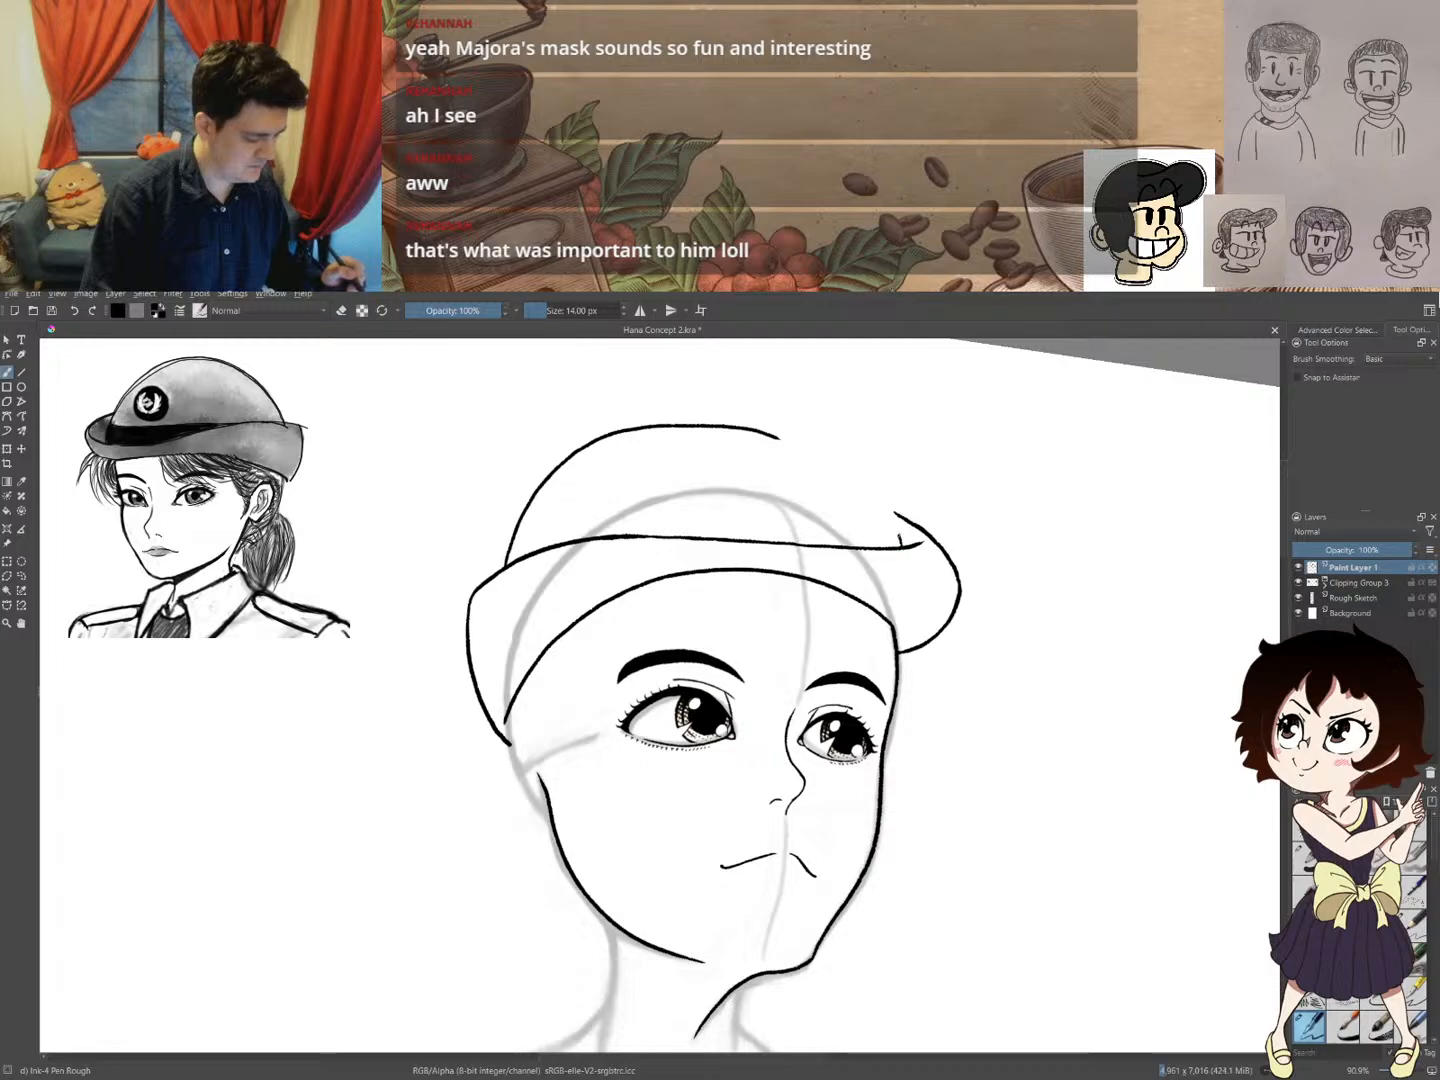
pyautogui.moveTo(898, 535)
pyautogui.mouseDown()
pyautogui.moveTo(857, 474)
pyautogui.moveTo(768, 426)
pyautogui.moveTo(656, 412)
pyautogui.moveTo(606, 435)
pyautogui.moveTo(535, 501)
pyautogui.mouseUp()
pyautogui.hotkey('ctrl', 'z')
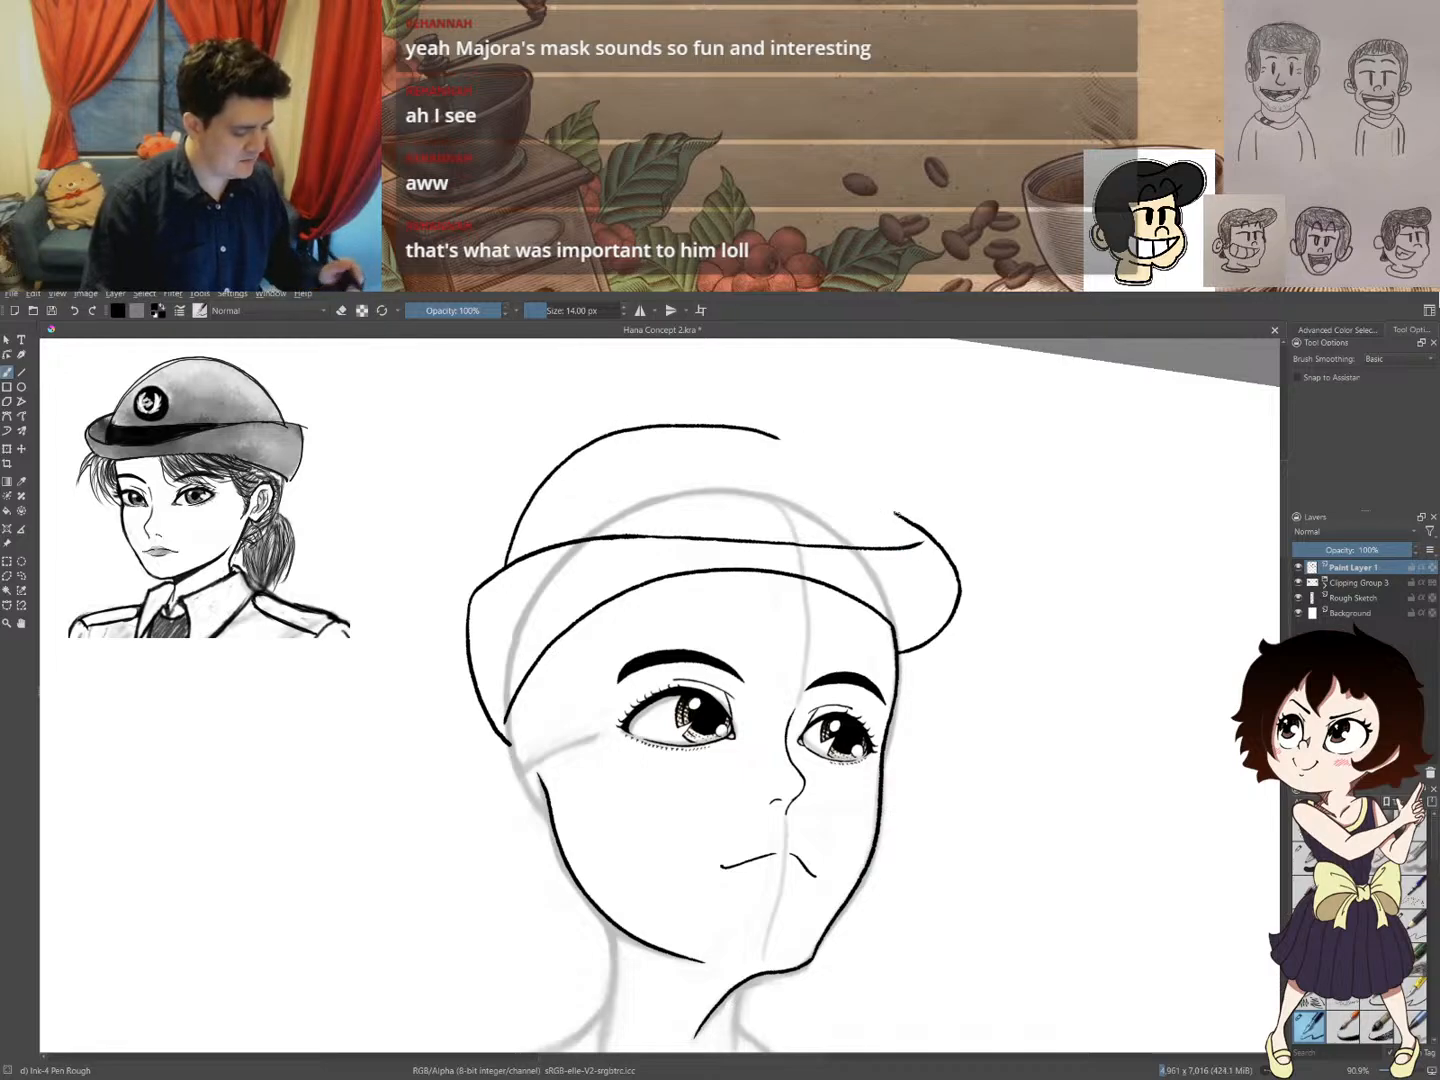
pyautogui.moveTo(908, 545)
pyautogui.mouseDown()
pyautogui.moveTo(868, 484)
pyautogui.moveTo(818, 445)
pyautogui.moveTo(683, 415)
pyautogui.moveTo(584, 446)
pyautogui.moveTo(515, 526)
pyautogui.mouseUp()
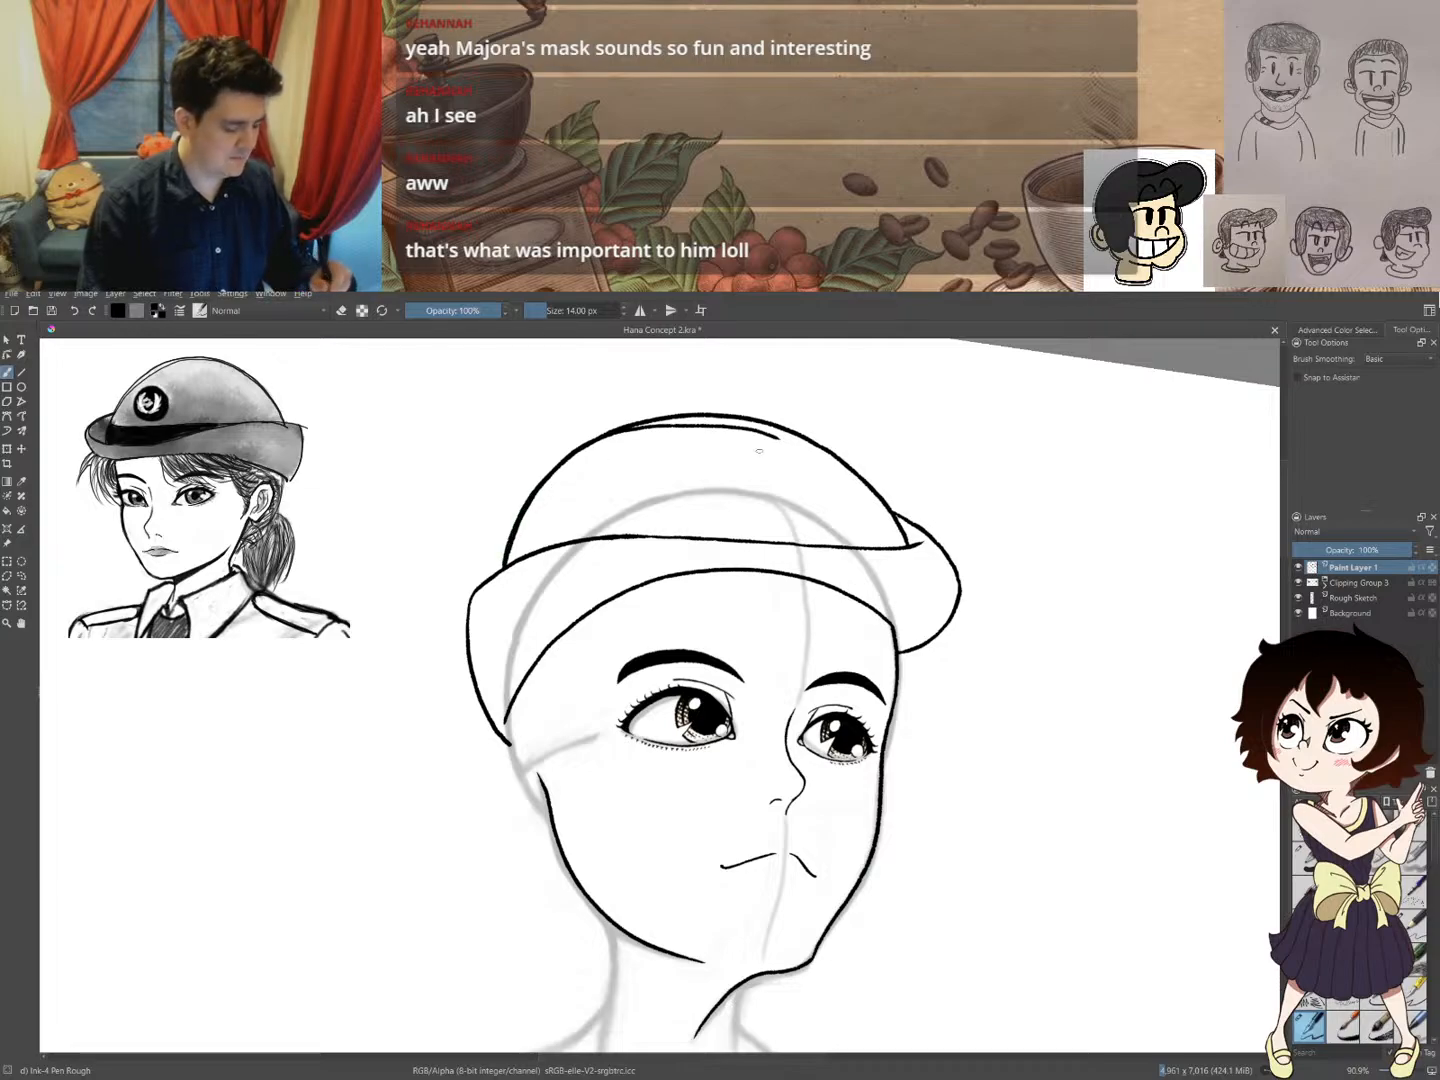
# - Erase the doubled strokes at the top of the crown to leave a single outline
pyautogui.moveTo(969, 500)
pyautogui.mouseDown()
pyautogui.moveTo(913, 443)
pyautogui.moveTo(800, 411)
pyautogui.moveTo(635, 461)
pyautogui.moveTo(670, 510)
pyautogui.moveTo(803, 565)
pyautogui.moveTo(762, 479)
pyautogui.moveTo(641, 578)
pyautogui.mouseUp()
pyautogui.press('e')
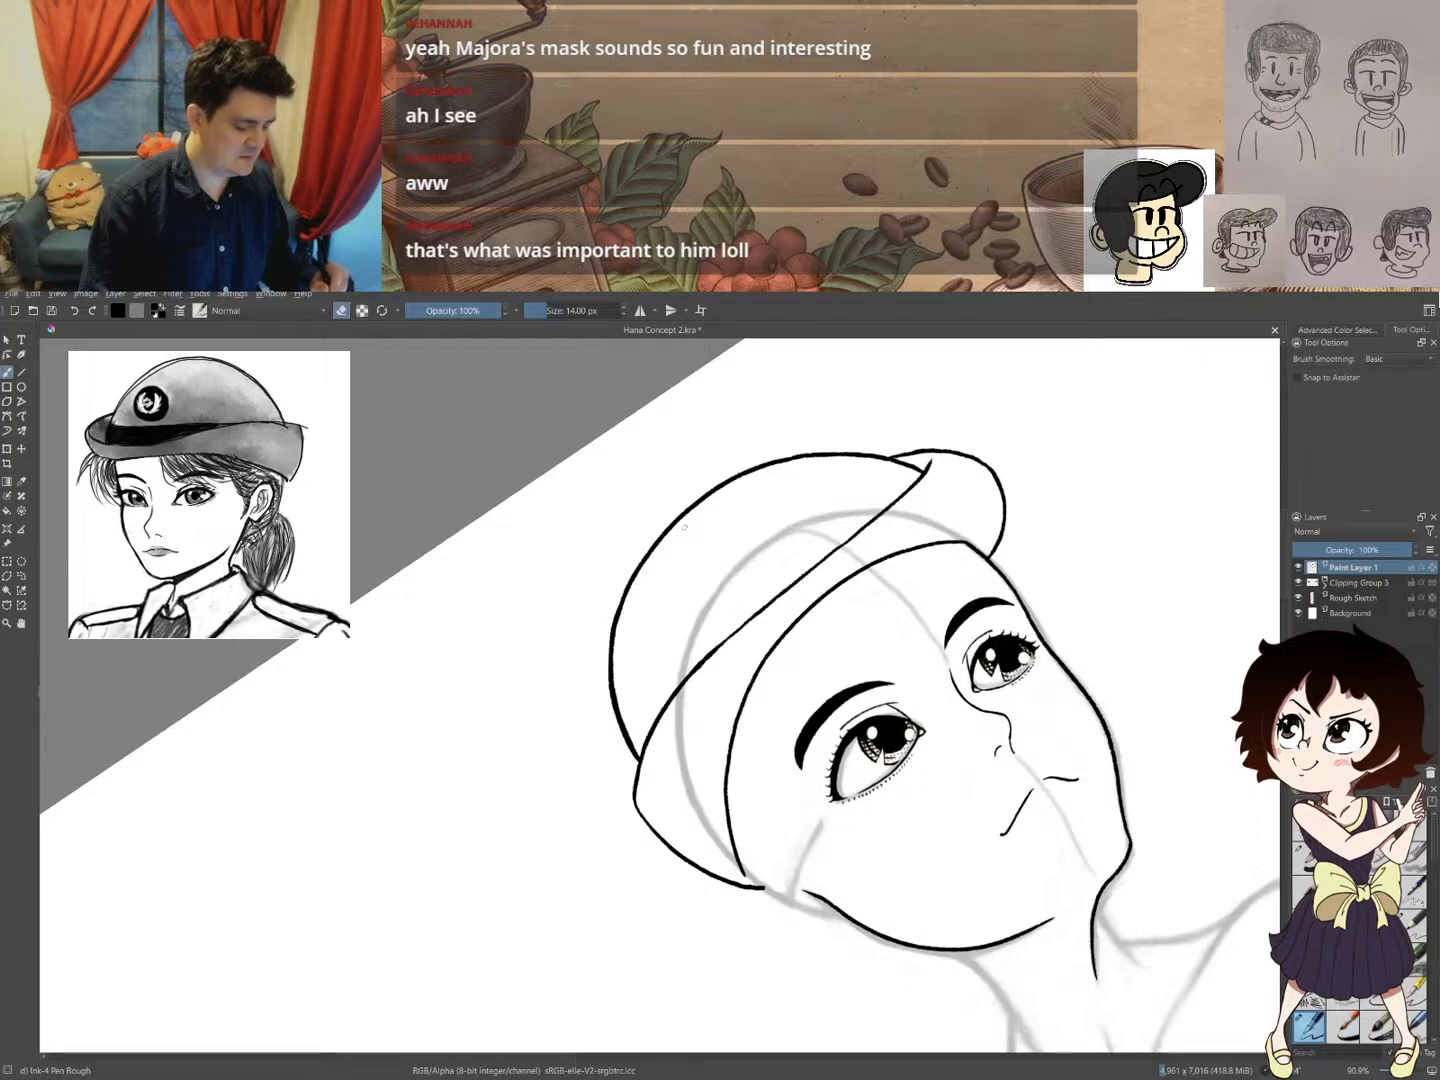
pyautogui.moveTo(1107, 528); pyautogui.dragTo(1004, 791)
pyautogui.moveTo(1071, 653); pyautogui.dragTo(868, 612)
# - Toggle the visibility of the Background and Rough Sketch layers to examine the hat's line art
pyautogui.click(1298, 612)
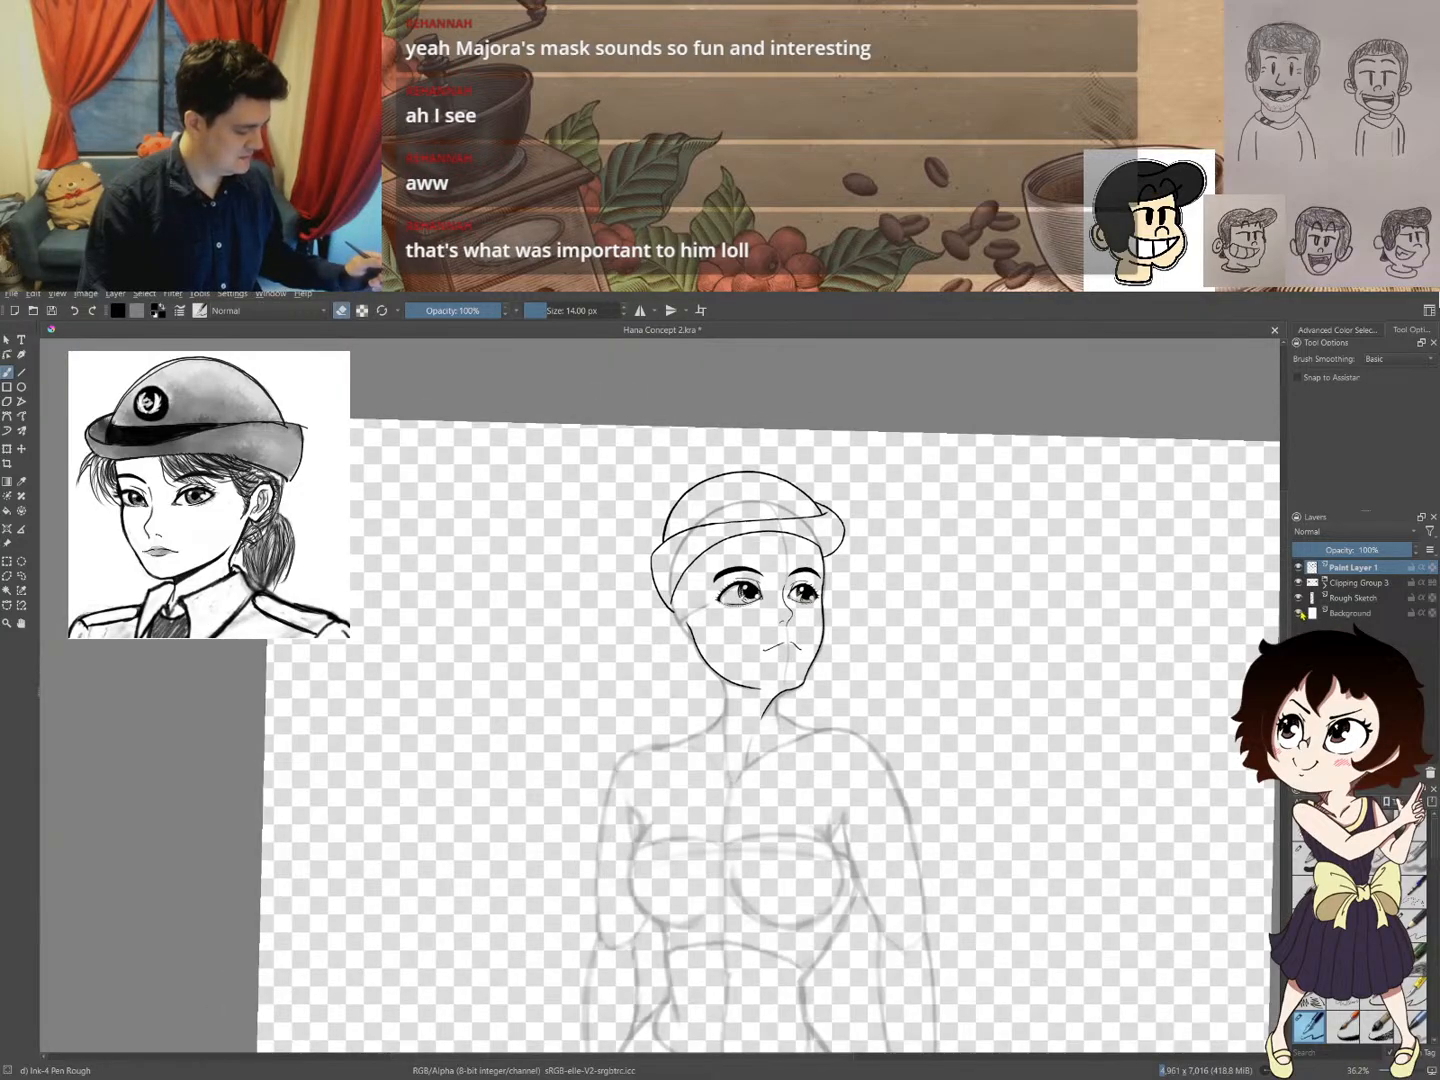
pyautogui.click(1298, 612)
pyautogui.click(1299, 598)
pyautogui.click(1299, 599)
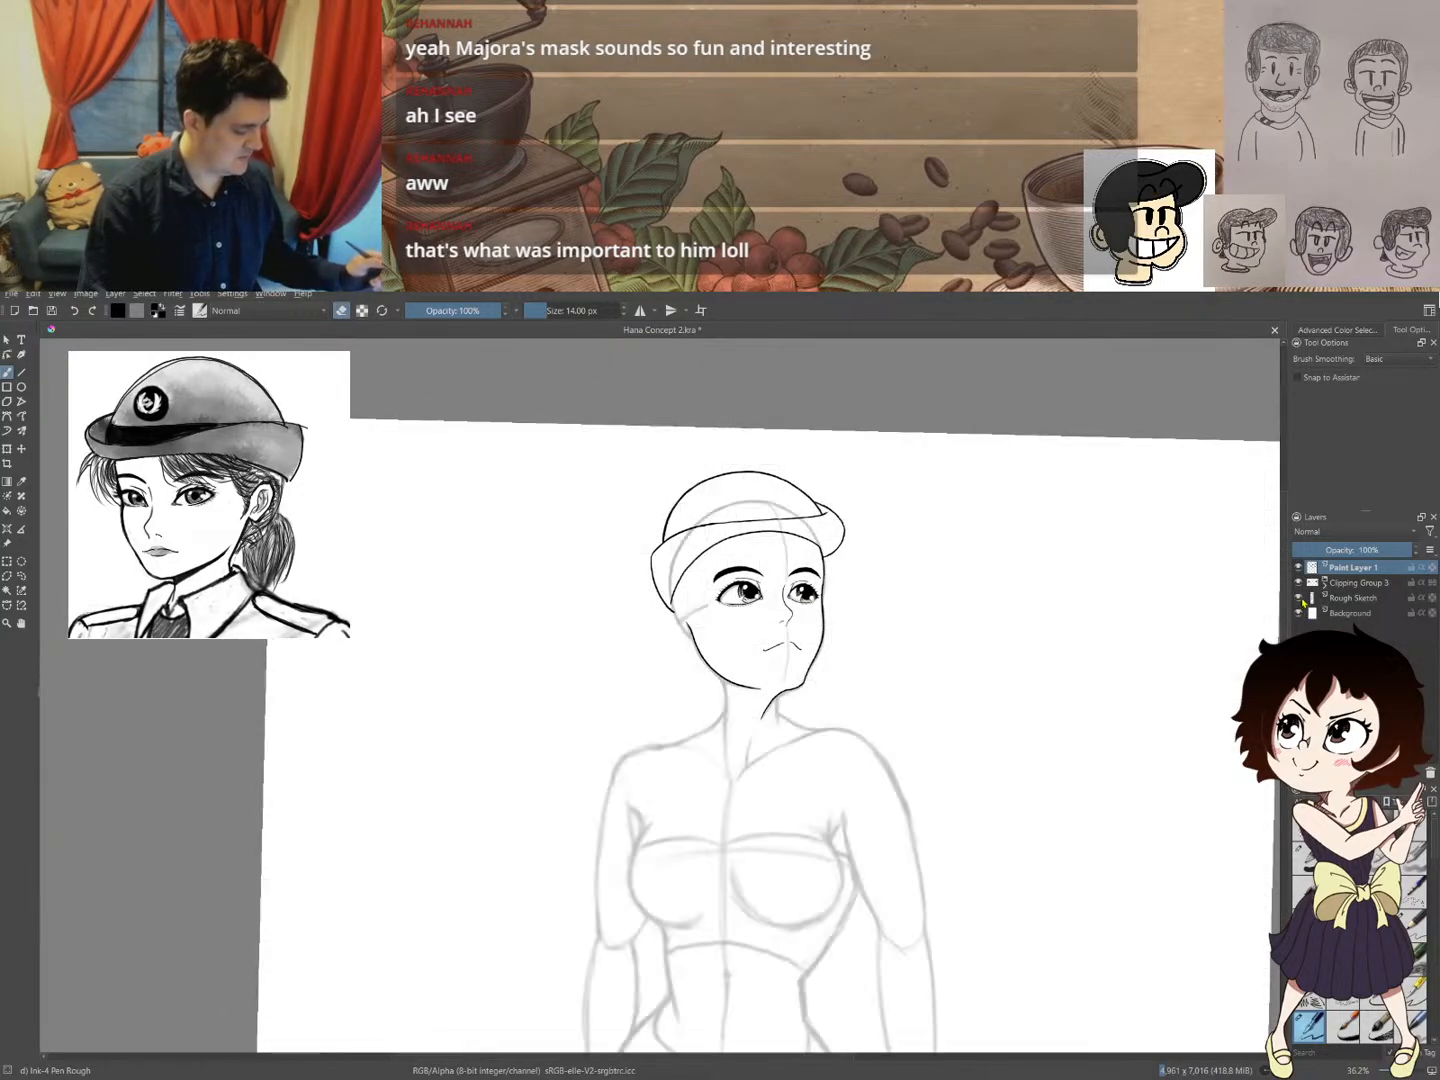
pyautogui.click(1299, 598)
pyautogui.click(1300, 598)
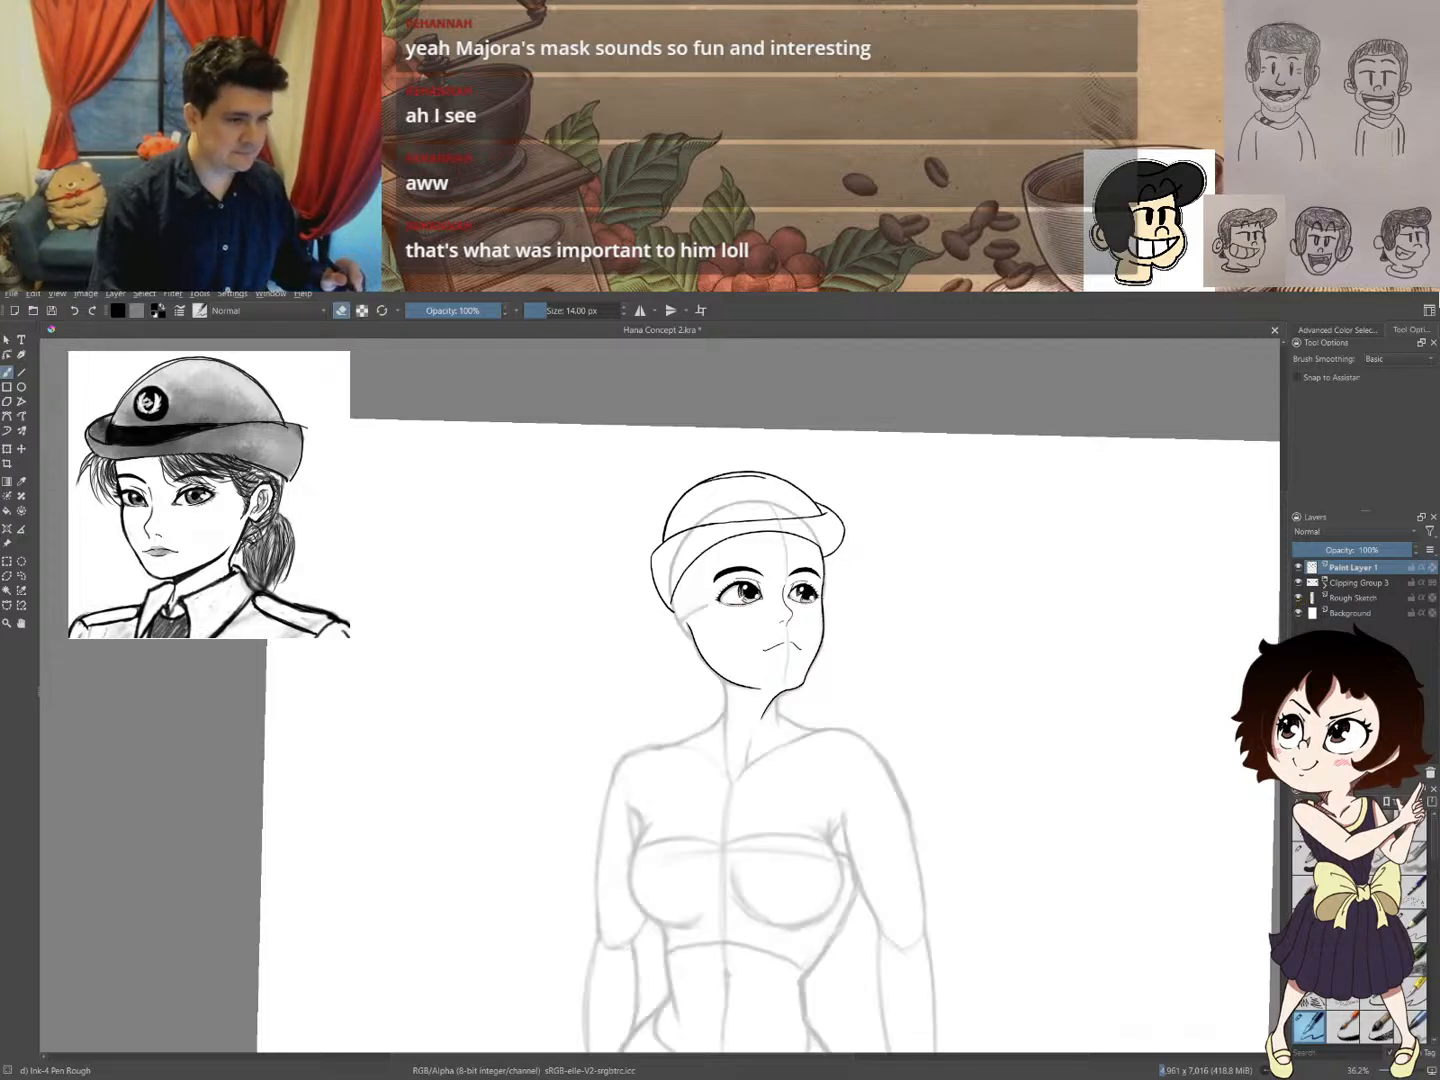
# - Undo the crown strokes and their clean-up, back to the bare brim
pyautogui.hotkey('ctrl', 'z')
pyautogui.hotkey('ctrl', 'shift', 'z')
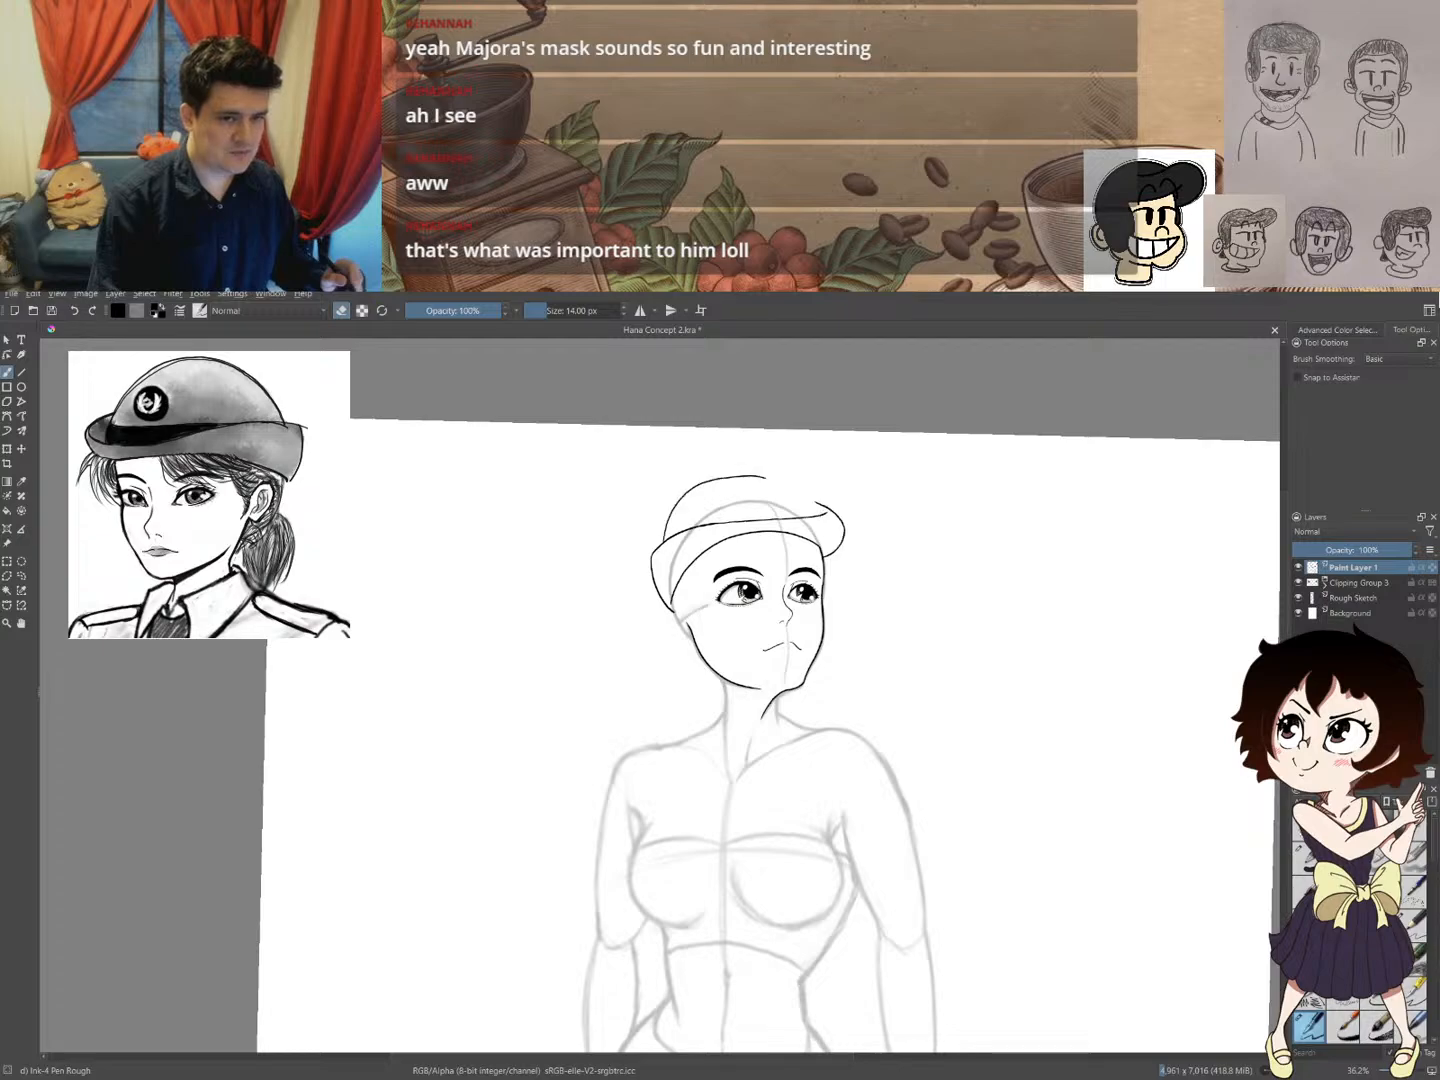
pyautogui.hotkey('ctrl', 'z')
# - Redraw the hat's crown as a lower dome arching from the brim's left side to its right curl
pyautogui.moveTo(821, 514); pyautogui.dragTo(886, 472)
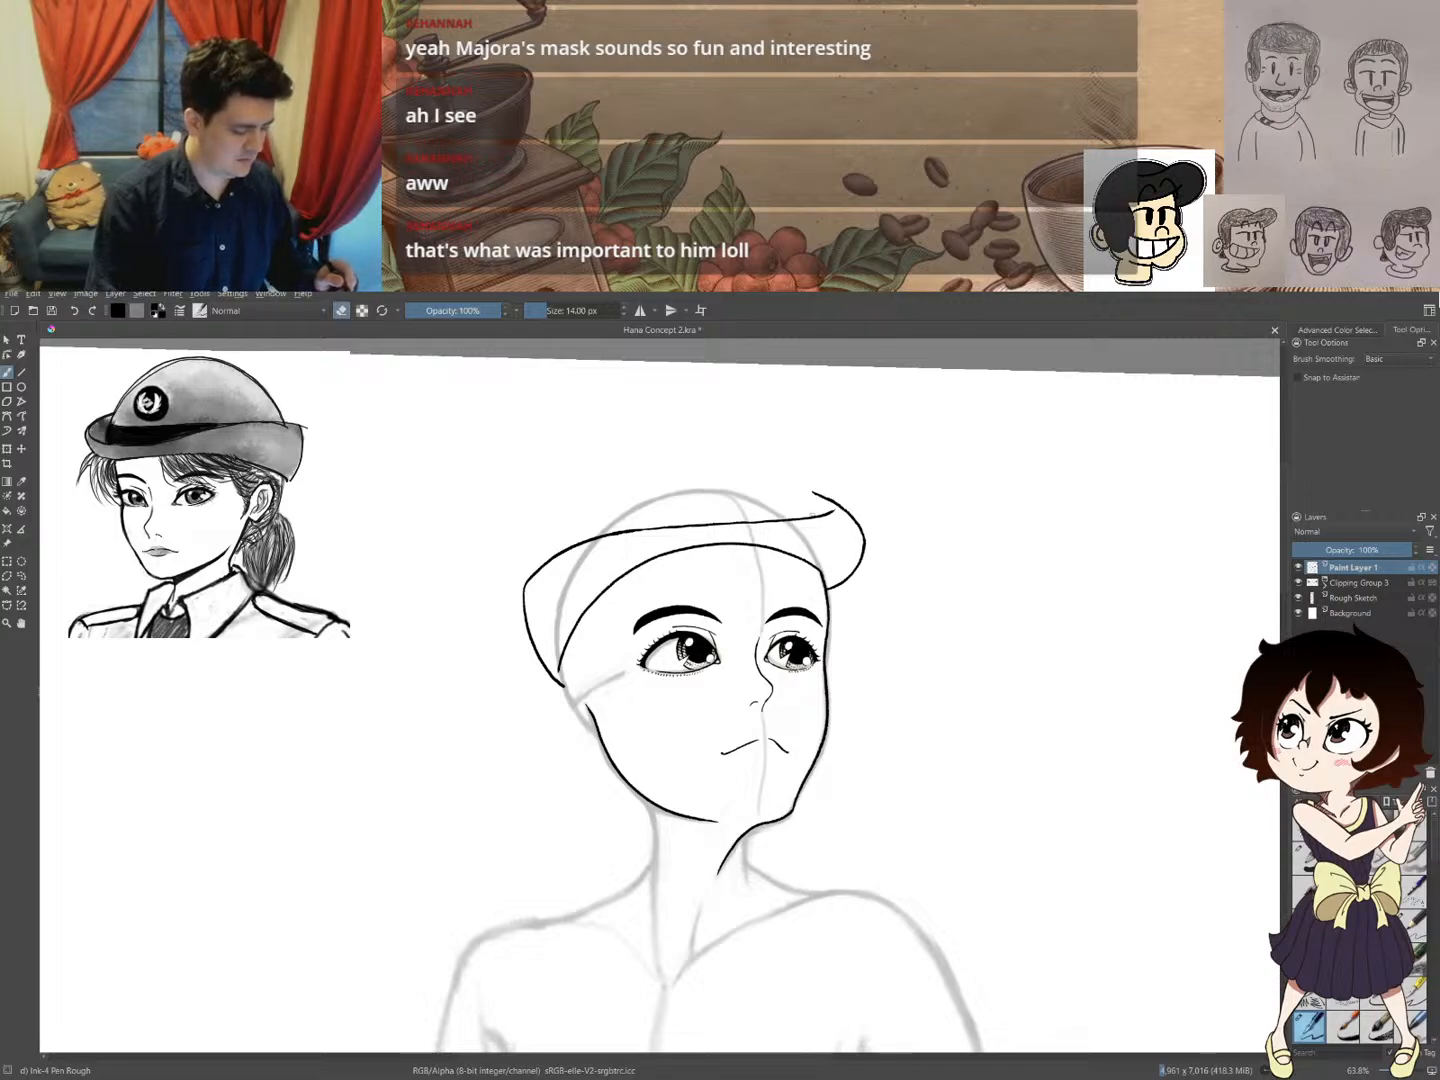
pyautogui.press('e')
pyautogui.moveTo(815, 510)
pyautogui.mouseDown()
pyautogui.moveTo(722, 454)
pyautogui.moveTo(656, 455)
pyautogui.moveTo(577, 508)
pyautogui.moveTo(554, 544)
pyautogui.moveTo(575, 509)
pyautogui.moveTo(669, 451)
pyautogui.moveTo(720, 451)
pyautogui.moveTo(795, 488)
pyautogui.mouseUp()
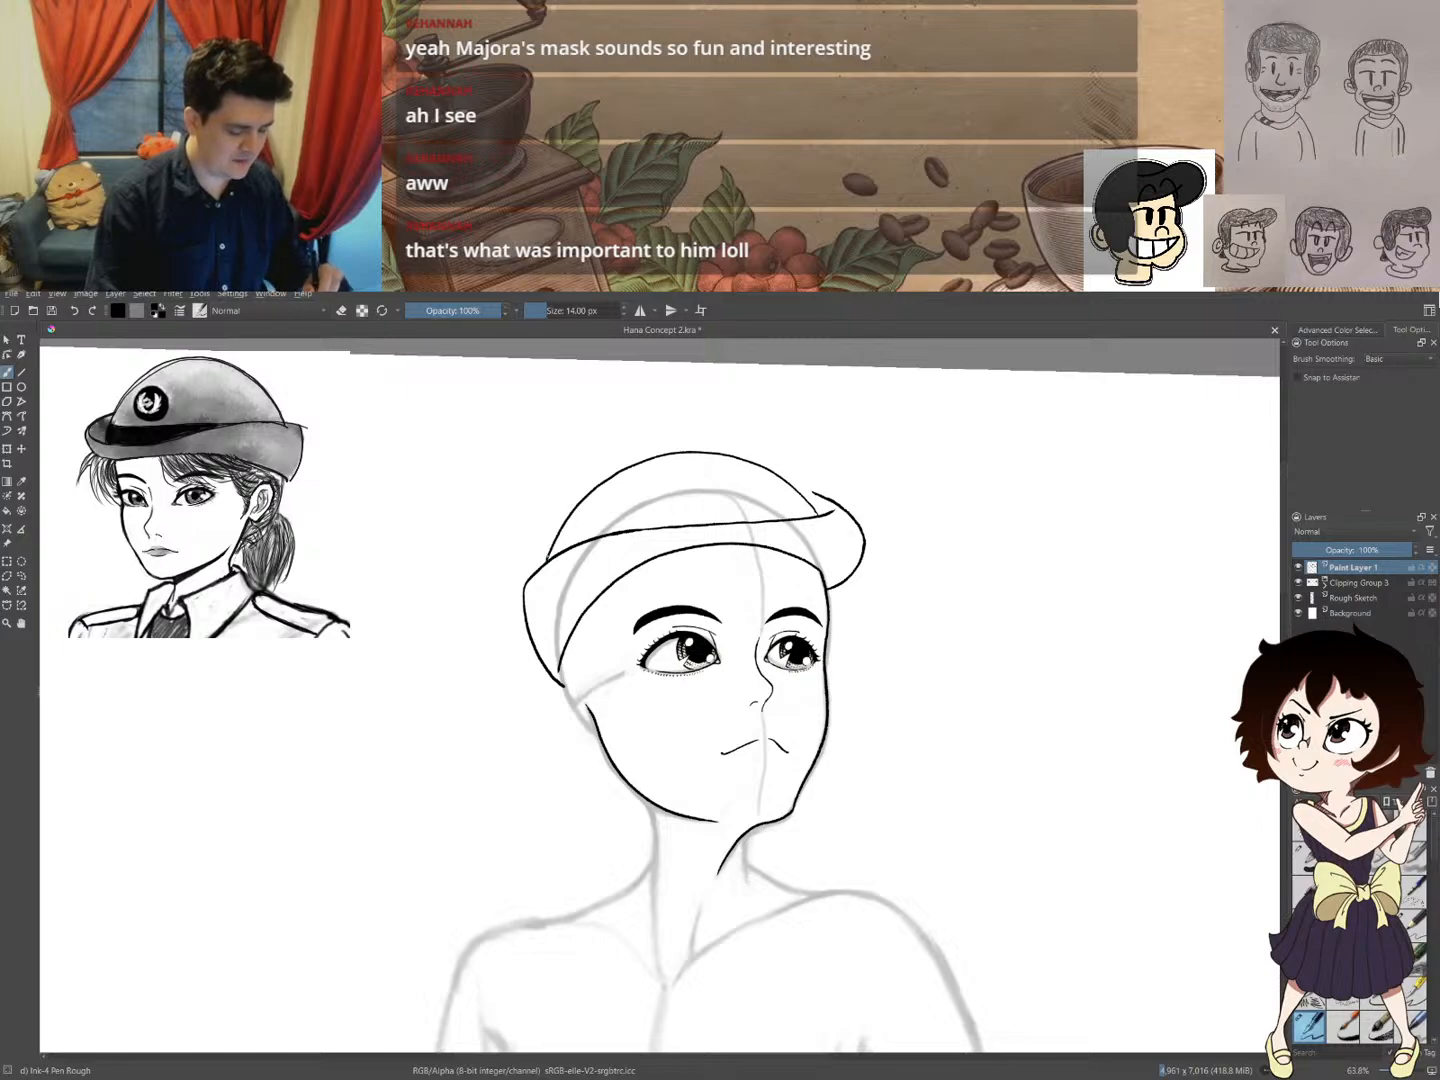
pyautogui.moveTo(560, 533)
pyautogui.mouseDown()
pyautogui.moveTo(585, 497)
pyautogui.moveTo(682, 450)
pyautogui.moveTo(775, 471)
pyautogui.moveTo(818, 510)
pyautogui.moveTo(665, 409)
pyautogui.mouseUp()
pyautogui.hotkey('ctrl', 'z')
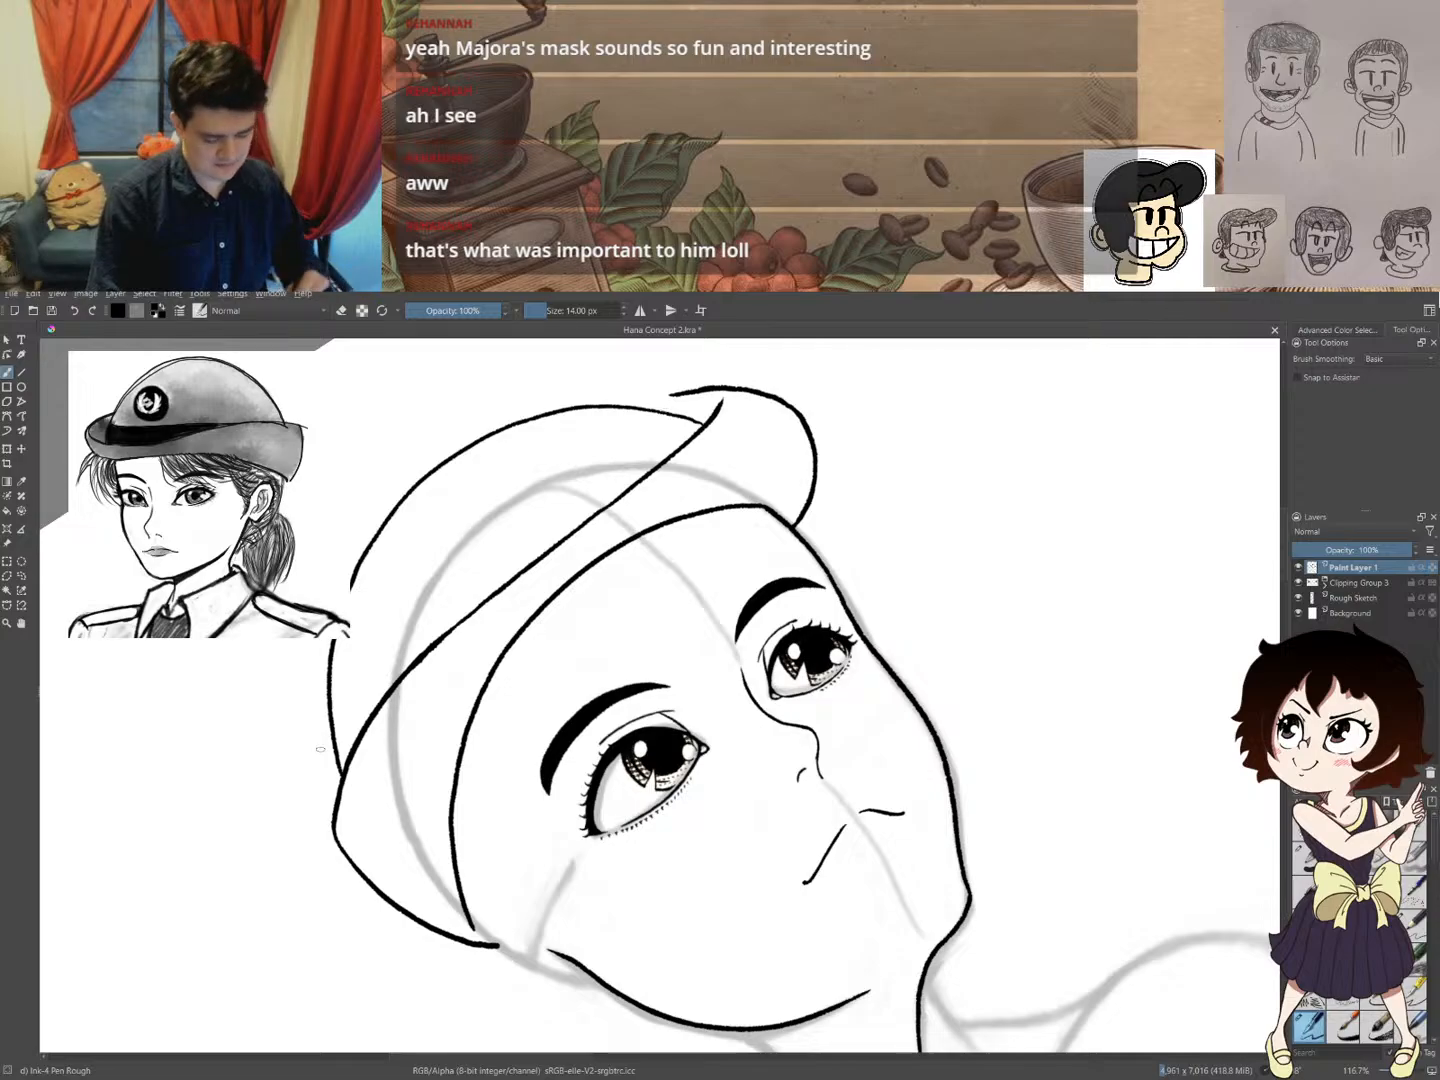
# - Thicken the crown's outline over the top, and erase and restroke its left end where it meets the brim
pyautogui.moveTo(332, 741)
pyautogui.mouseDown()
pyautogui.moveTo(343, 607)
pyautogui.moveTo(364, 551)
pyautogui.moveTo(439, 464)
pyautogui.moveTo(572, 408)
pyautogui.moveTo(707, 418)
pyautogui.mouseUp()
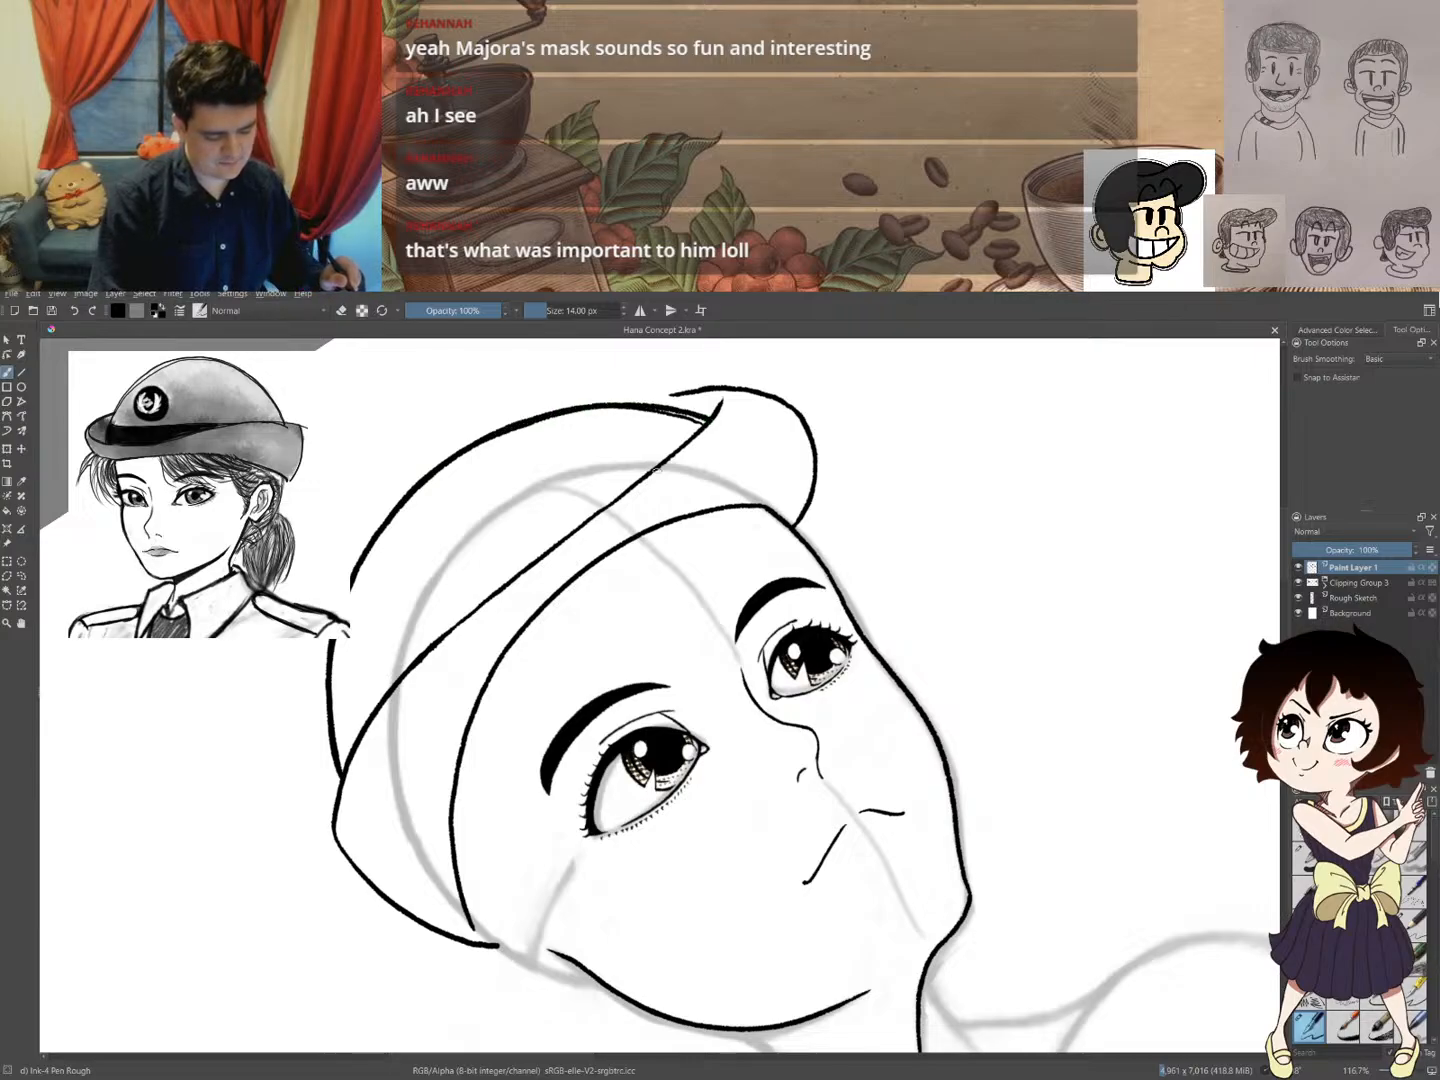
pyautogui.press('e')
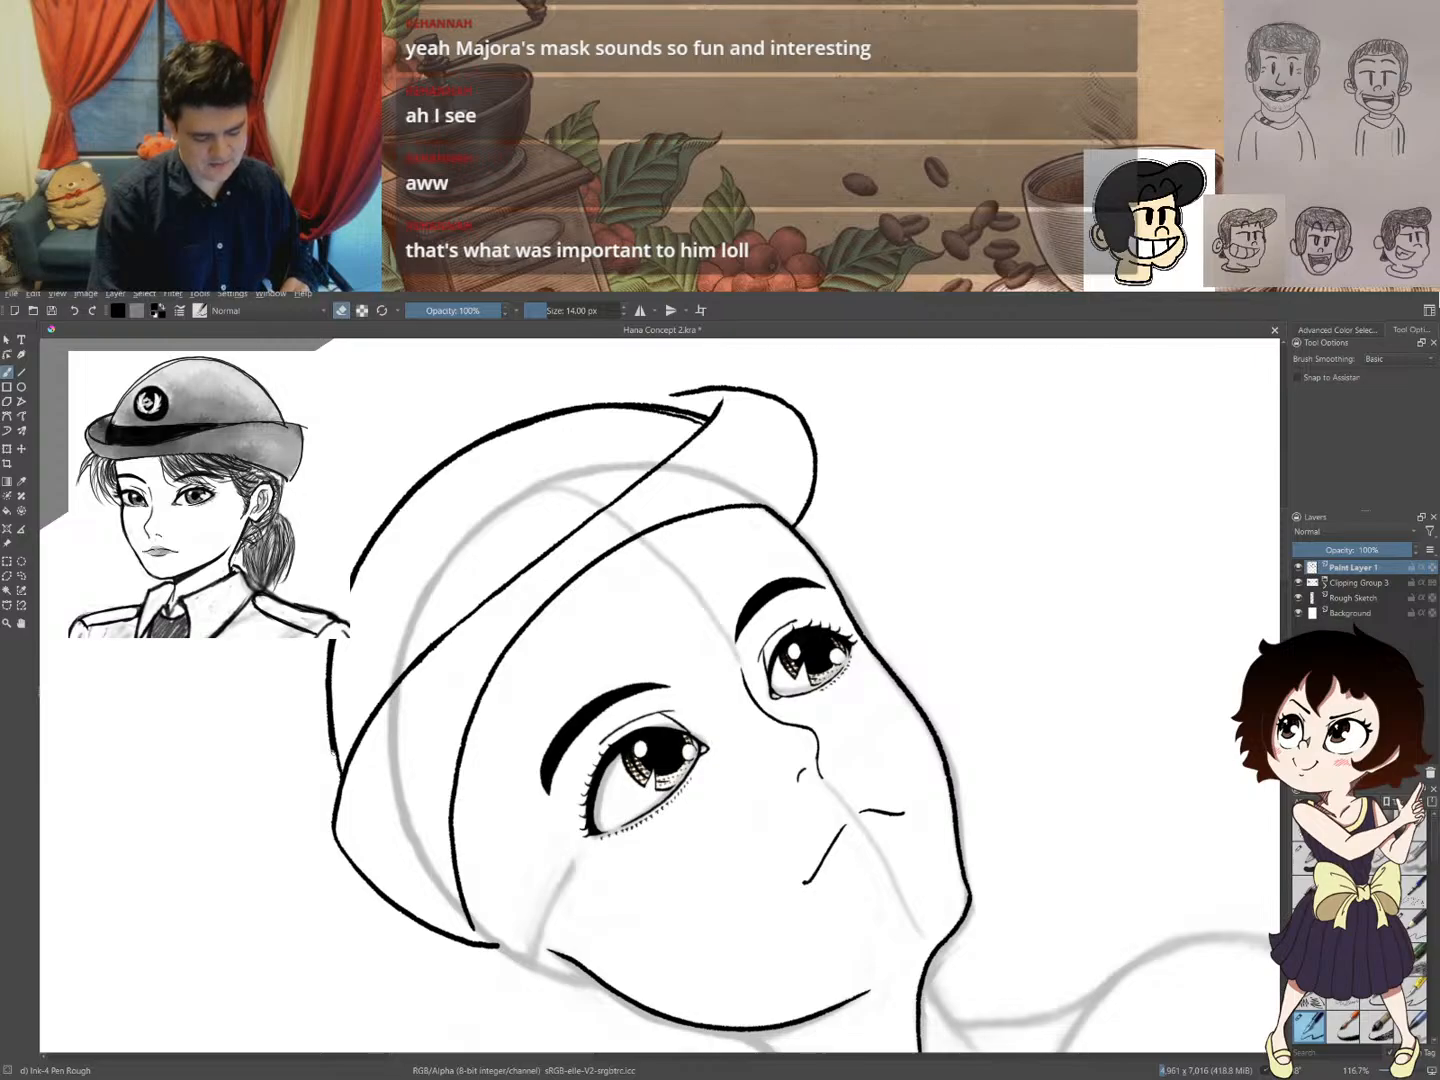
pyautogui.moveTo(334, 756); pyautogui.dragTo(327, 640)
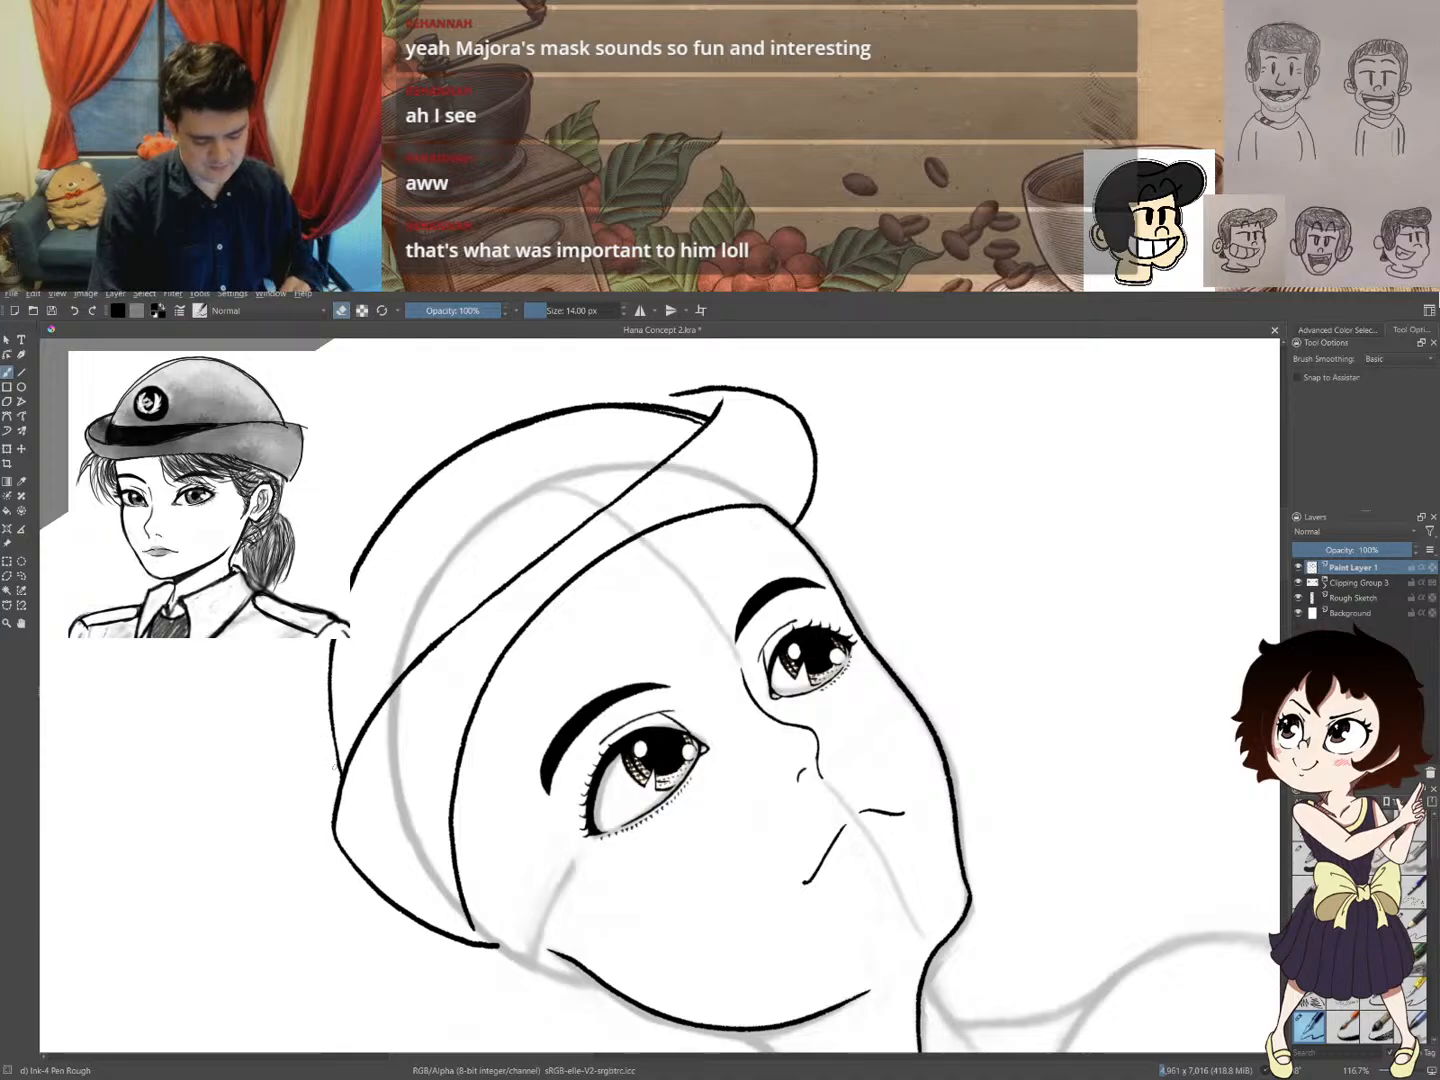
pyautogui.moveTo(337, 768); pyautogui.dragTo(331, 642)
pyautogui.hotkey('ctrl', 'z')
pyautogui.moveTo(345, 772); pyautogui.dragTo(330, 642)
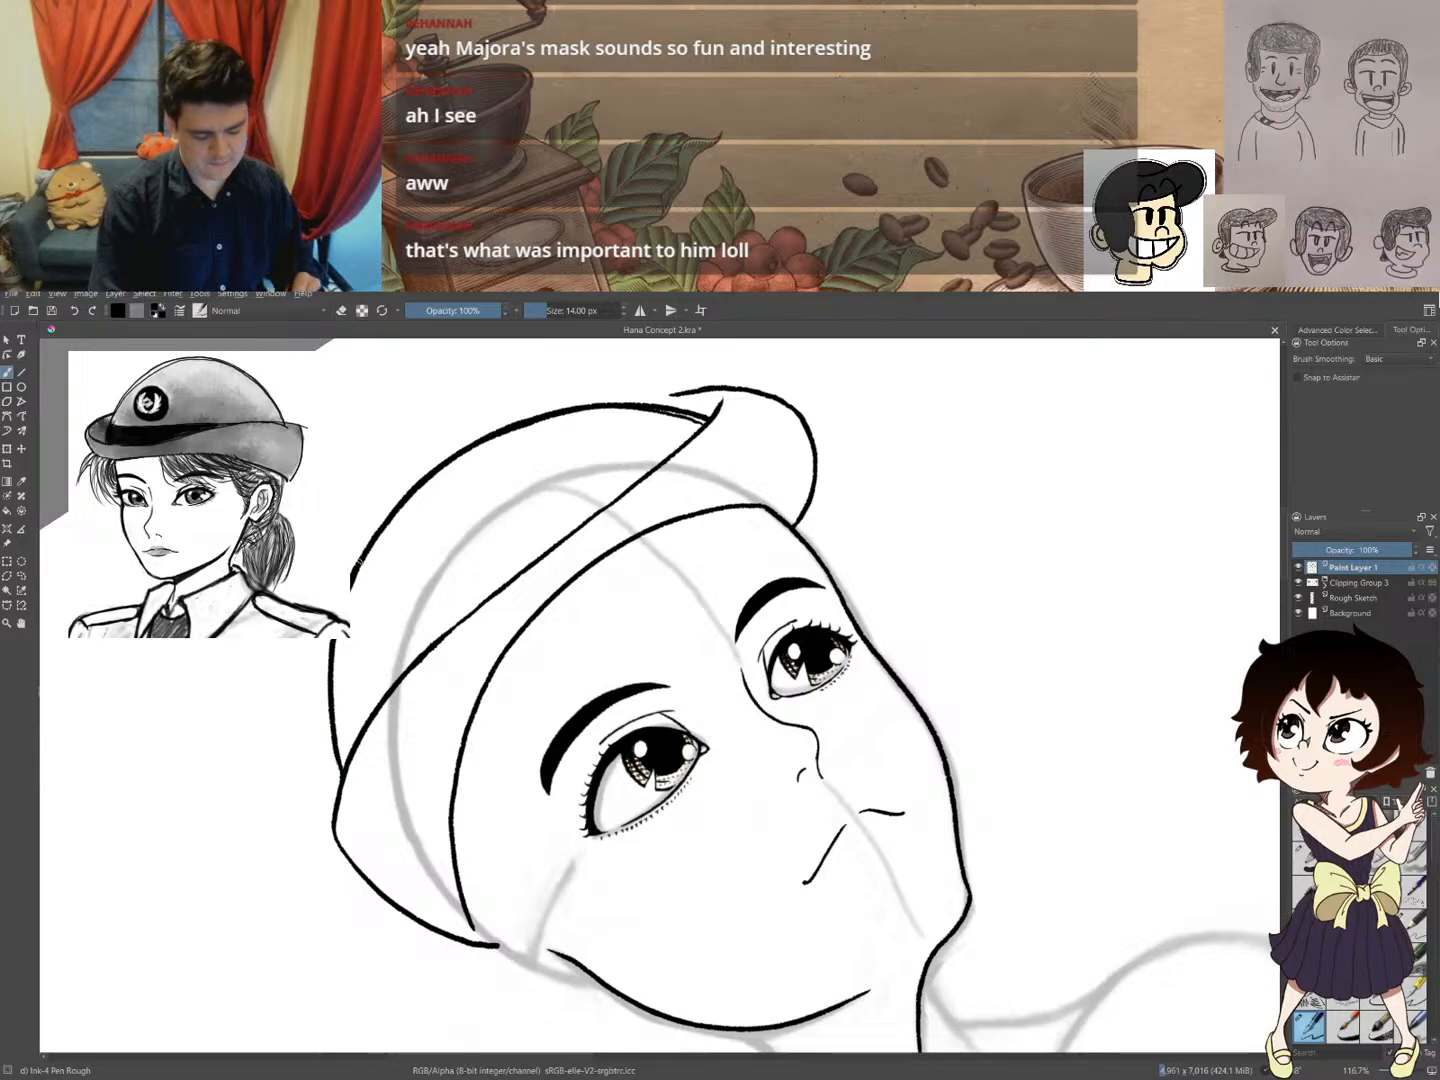
# - Build up the line weight along the crown's upper arc and down its left side to the brim
pyautogui.moveTo(356, 562)
pyautogui.mouseDown()
pyautogui.moveTo(469, 449)
pyautogui.moveTo(571, 410)
pyautogui.moveTo(672, 410)
pyautogui.mouseUp()
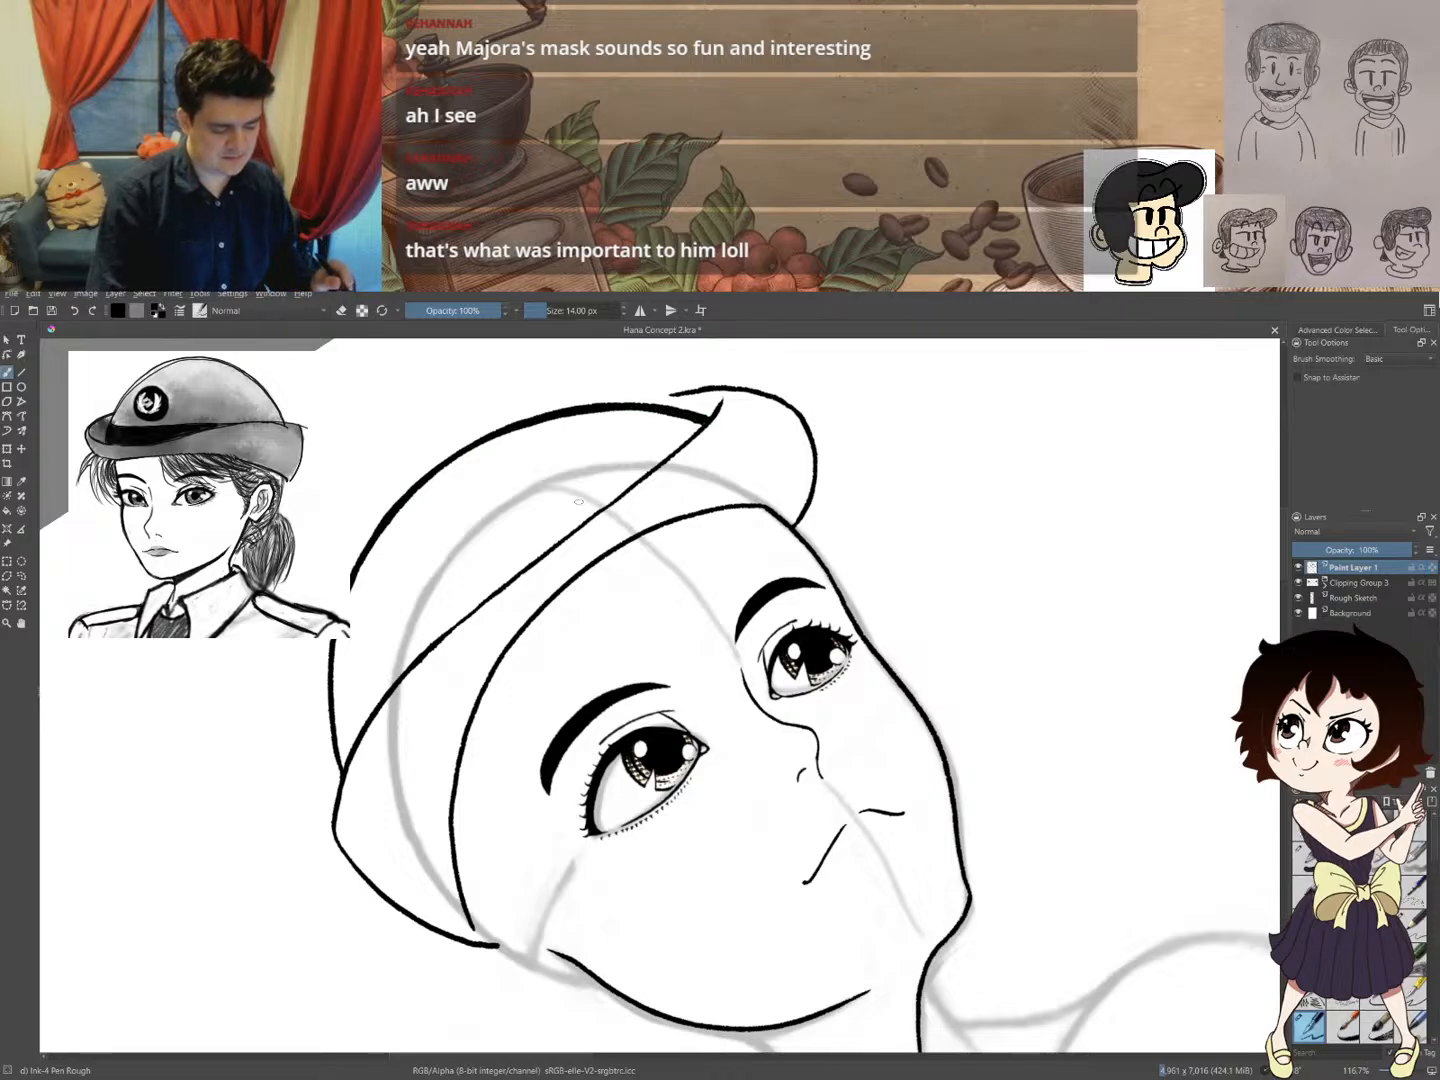
pyautogui.moveTo(683, 427); pyautogui.dragTo(505, 498)
pyautogui.moveTo(464, 572); pyautogui.dragTo(820, 511)
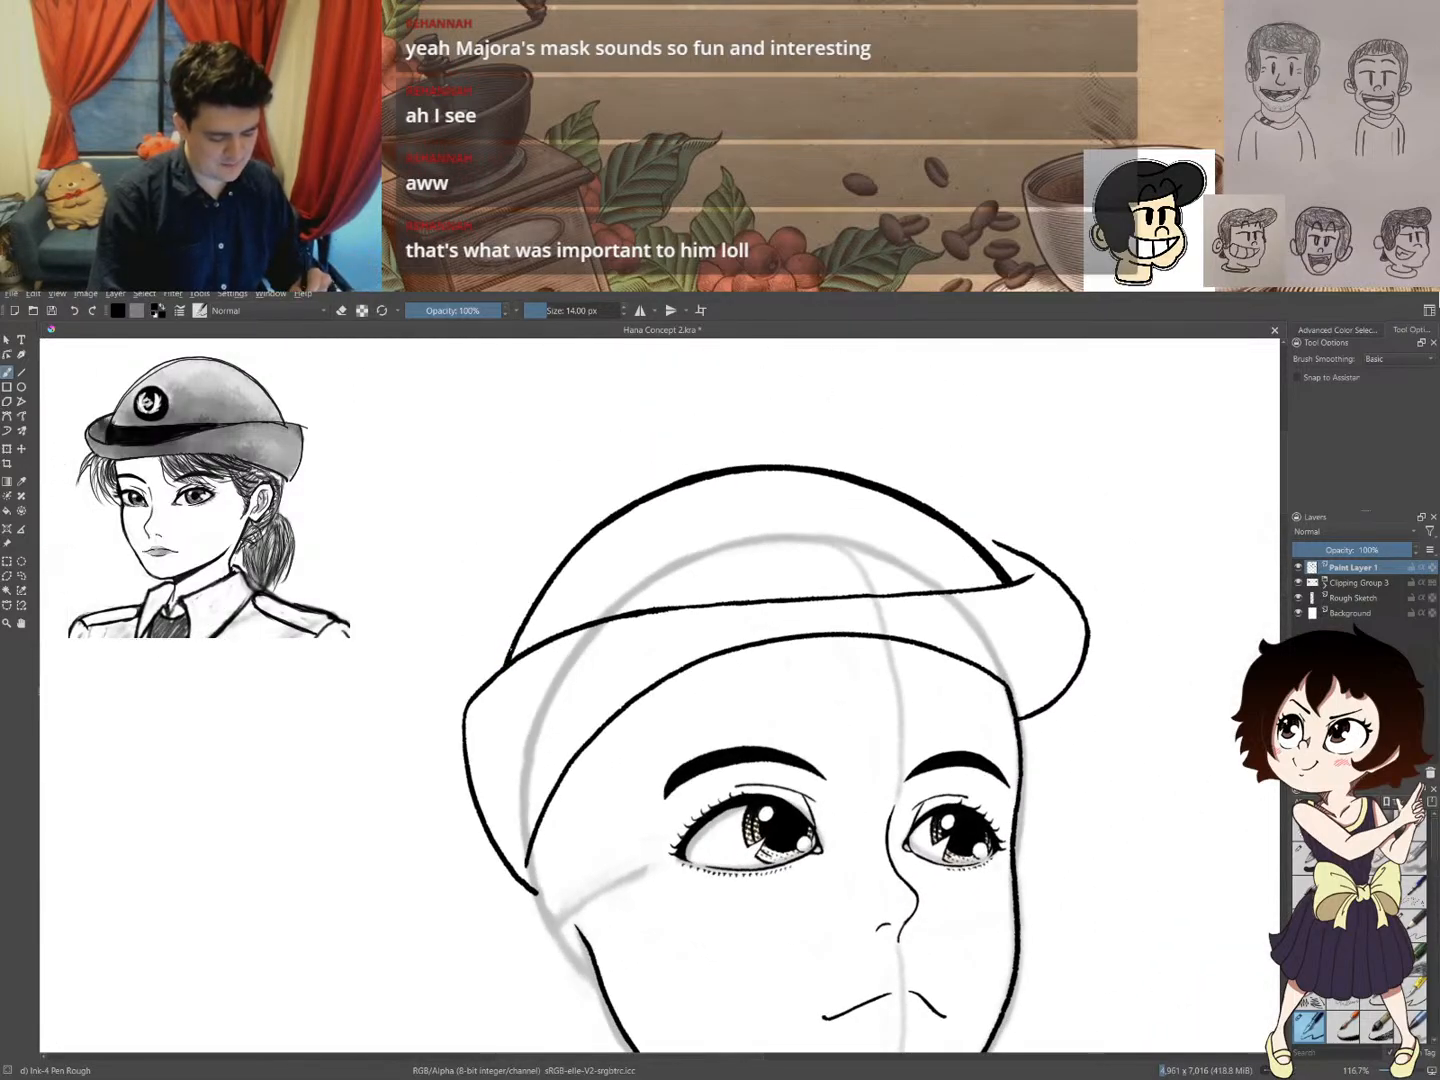
pyautogui.moveTo(513, 646); pyautogui.dragTo(599, 530)
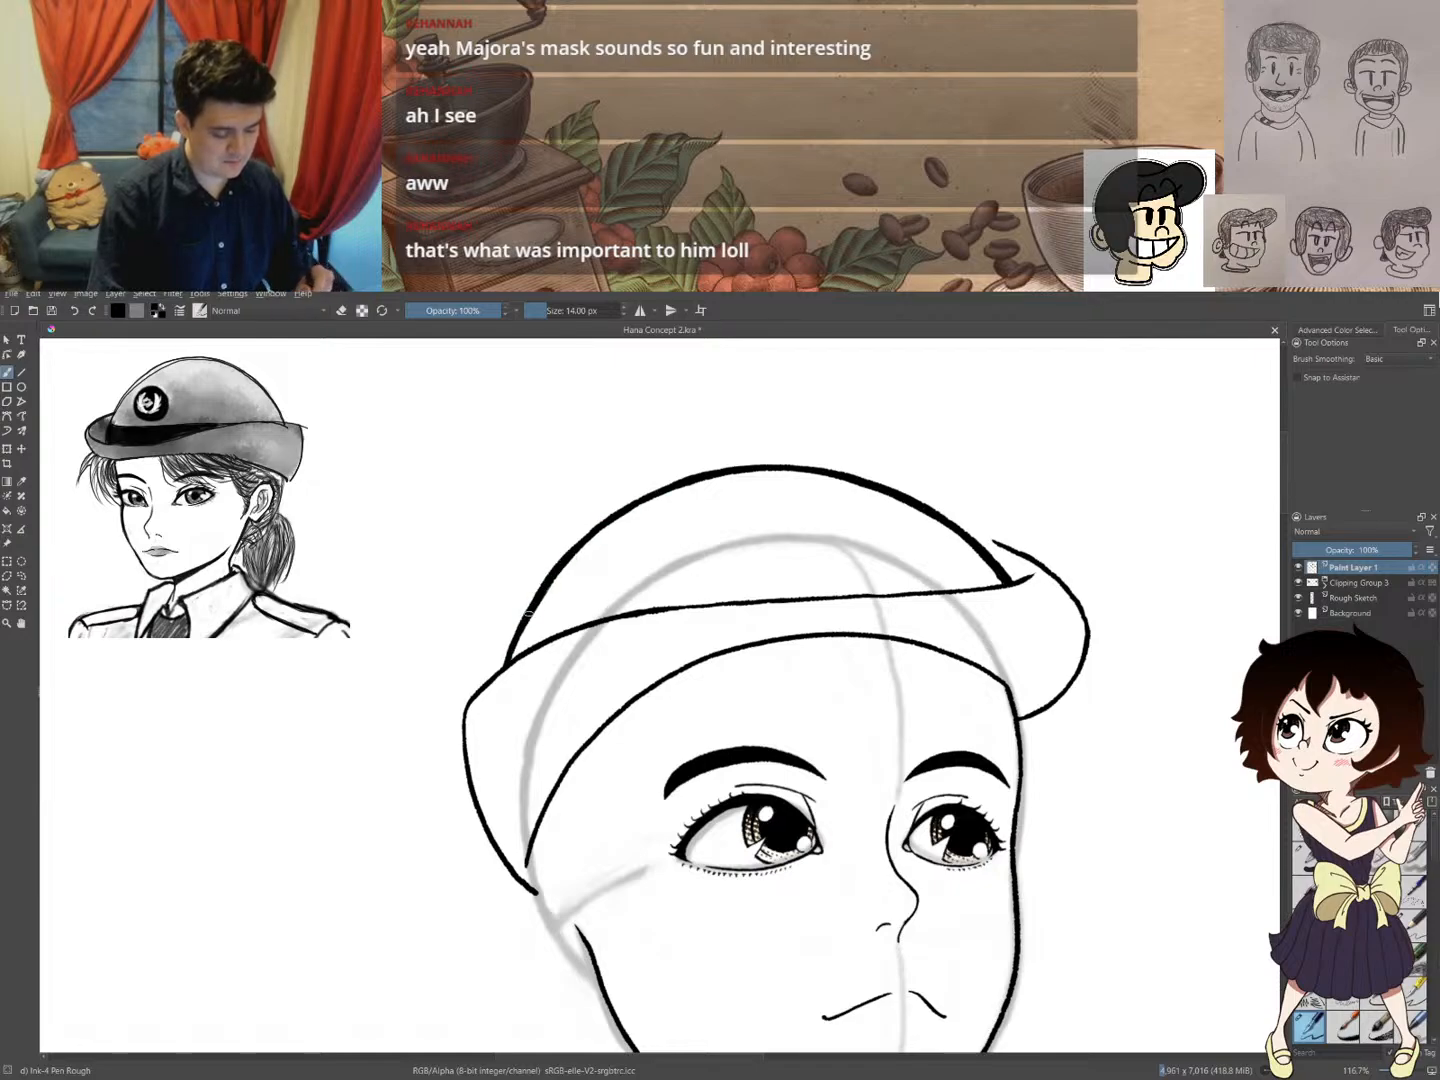
pyautogui.moveTo(525, 620)
pyautogui.mouseDown()
pyautogui.moveTo(602, 524)
pyautogui.moveTo(509, 641)
pyautogui.mouseUp()
# - Thin the crown's left side with the eraser and restroke it from the brim toward the top
pyautogui.press('e')
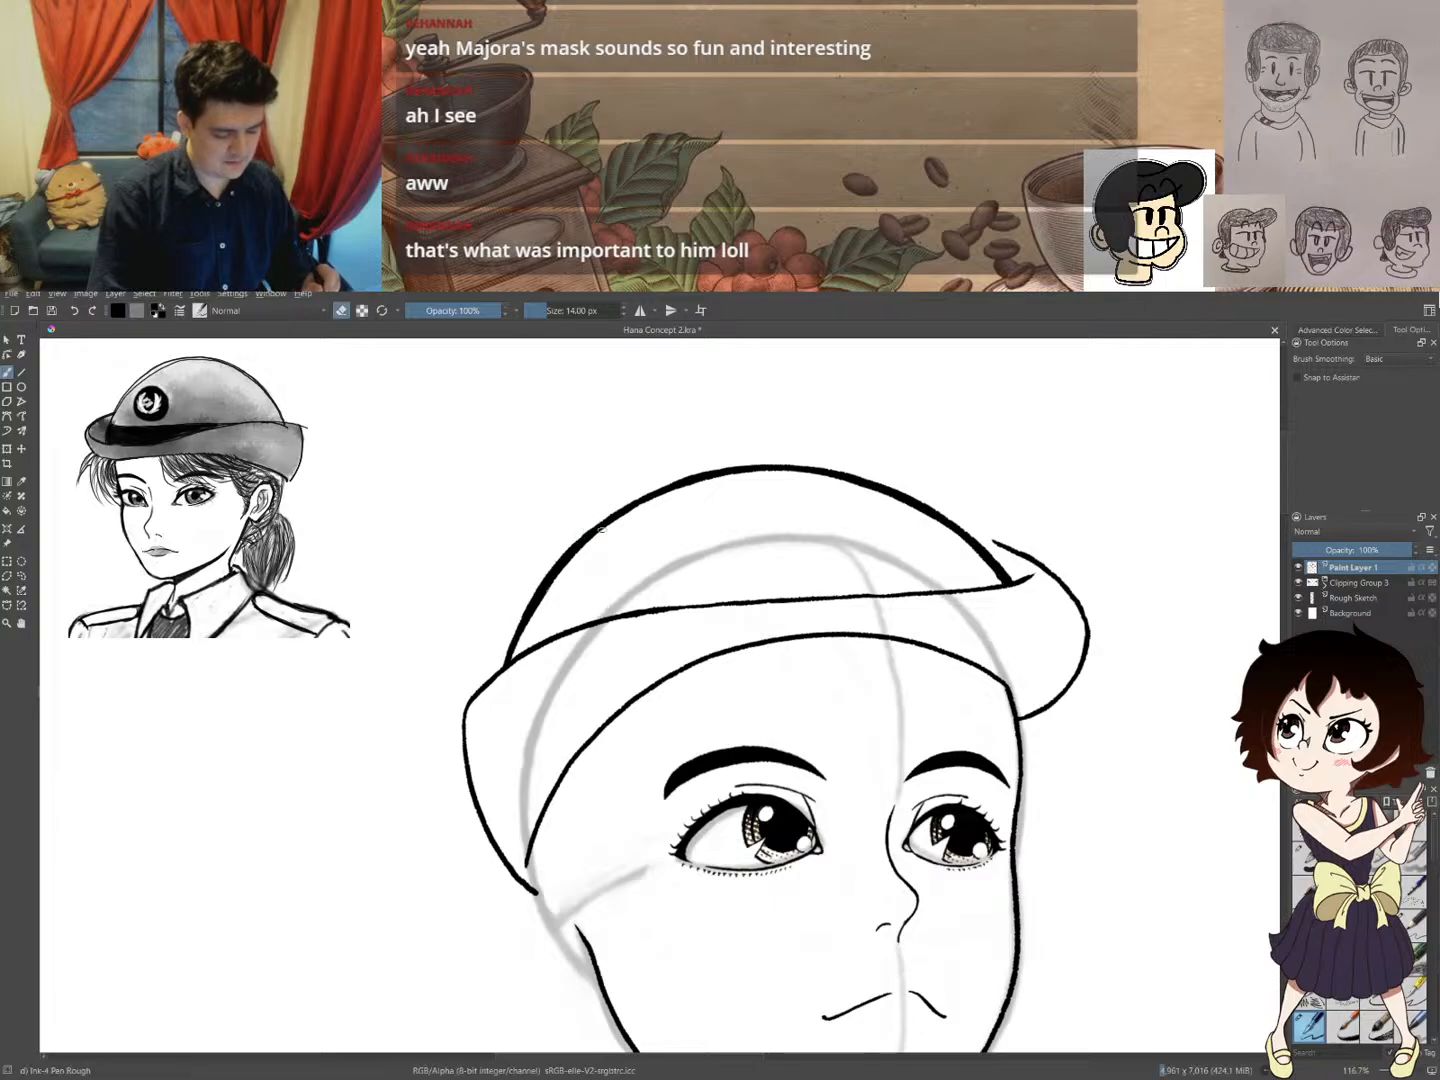
pyautogui.moveTo(581, 545)
pyautogui.mouseDown()
pyautogui.moveTo(525, 622)
pyautogui.moveTo(568, 560)
pyautogui.mouseUp()
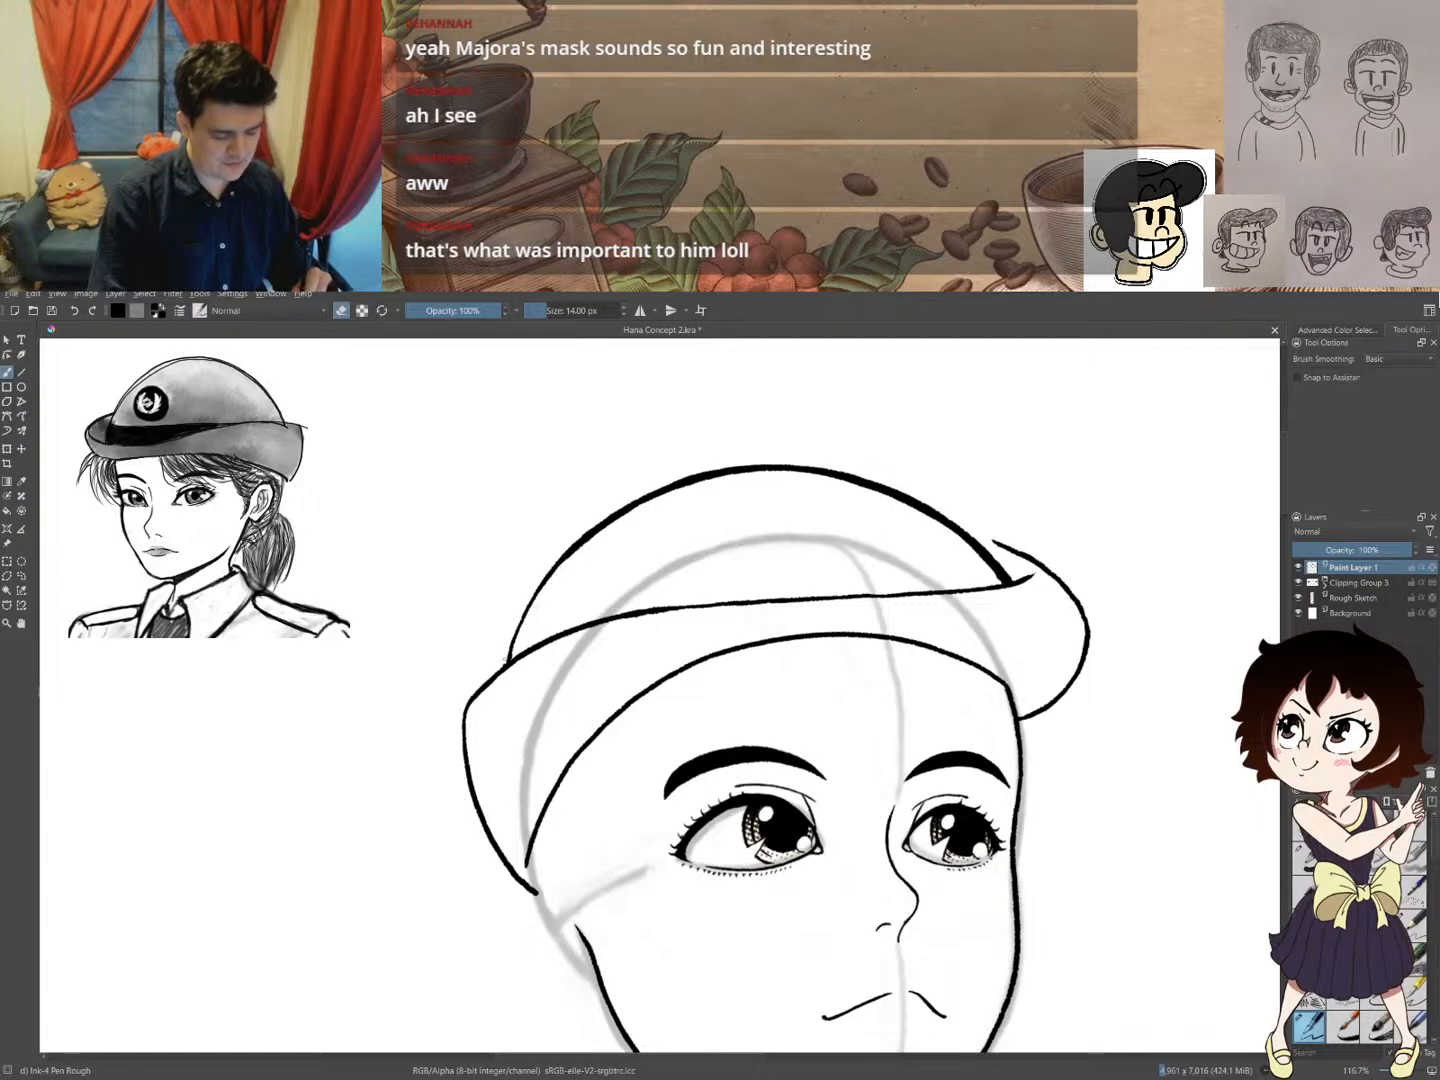
pyautogui.moveTo(509, 661); pyautogui.dragTo(549, 571)
pyautogui.hotkey('ctrl', 'z')
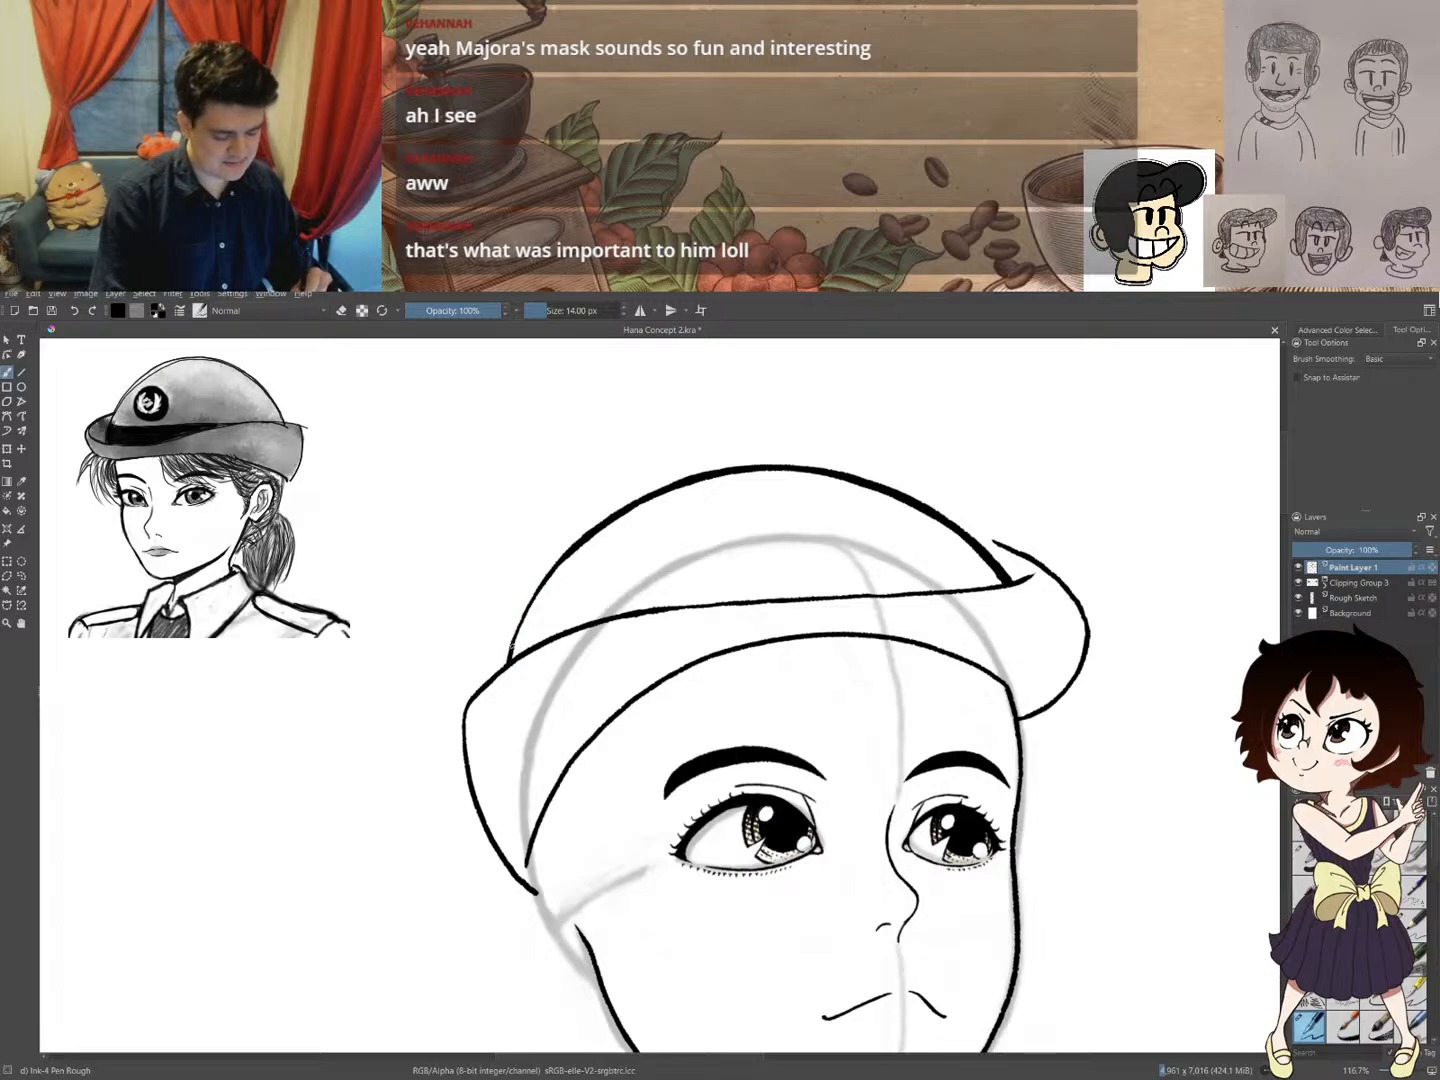
pyautogui.moveTo(512, 647)
pyautogui.mouseDown()
pyautogui.moveTo(545, 578)
pyautogui.moveTo(635, 497)
pyautogui.mouseUp()
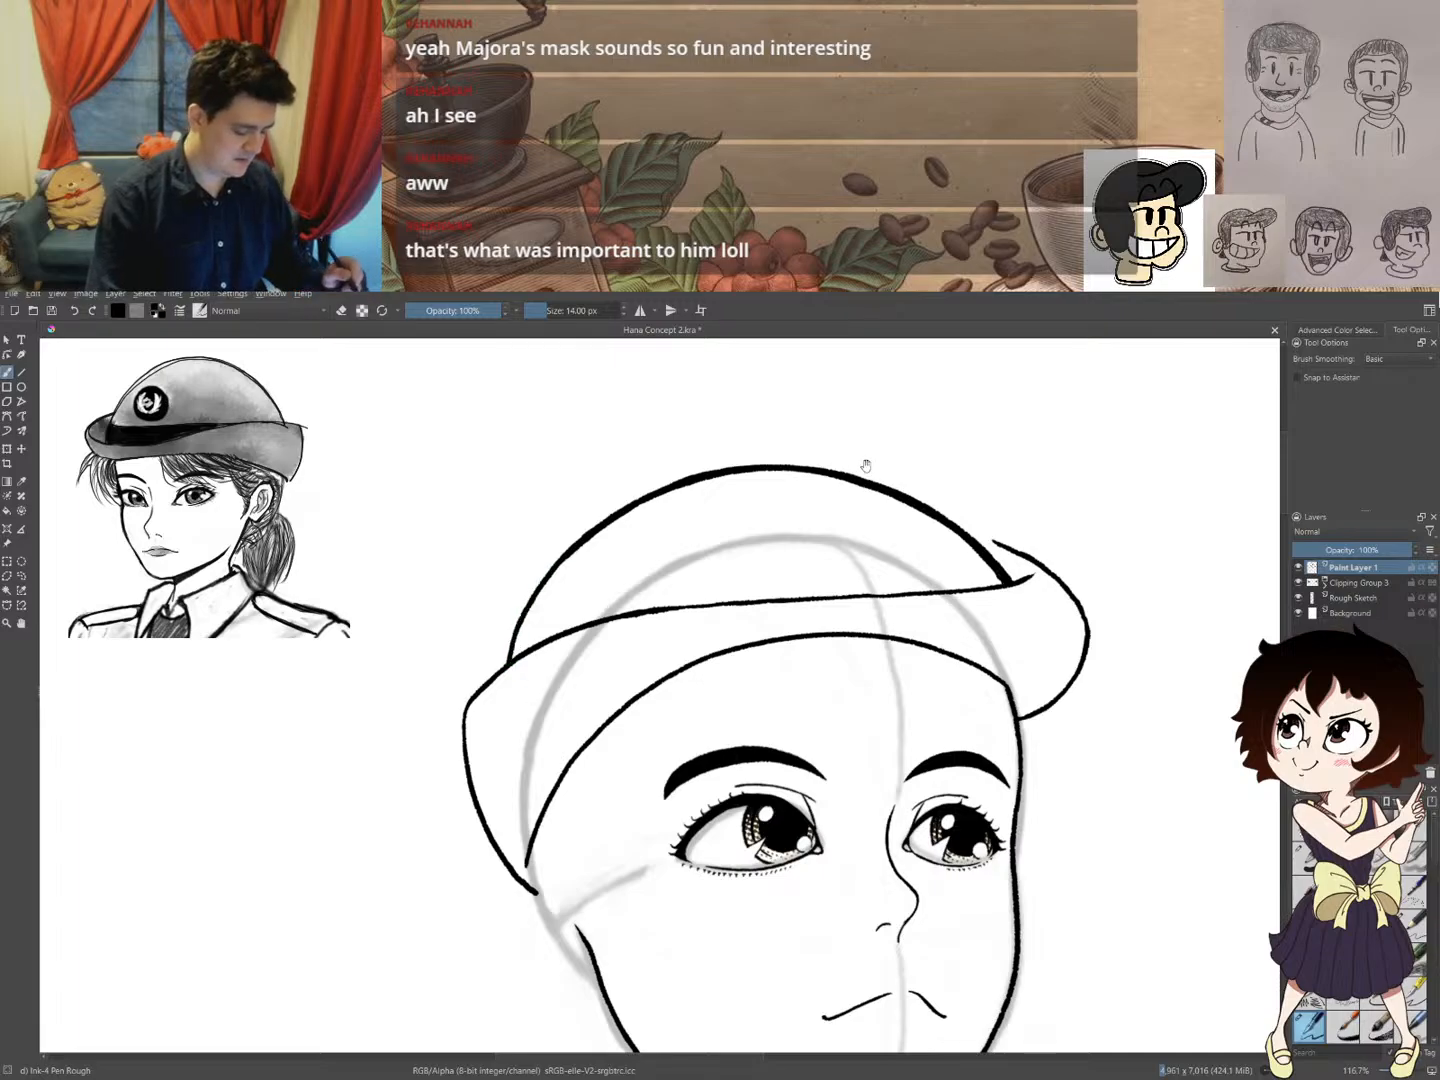
# - Thicken the crown's lower left line near the brim and erase its excess edge to smooth the curve
pyautogui.moveTo(822, 499)
pyautogui.mouseDown()
pyautogui.moveTo(691, 615)
pyautogui.moveTo(808, 504)
pyautogui.mouseUp()
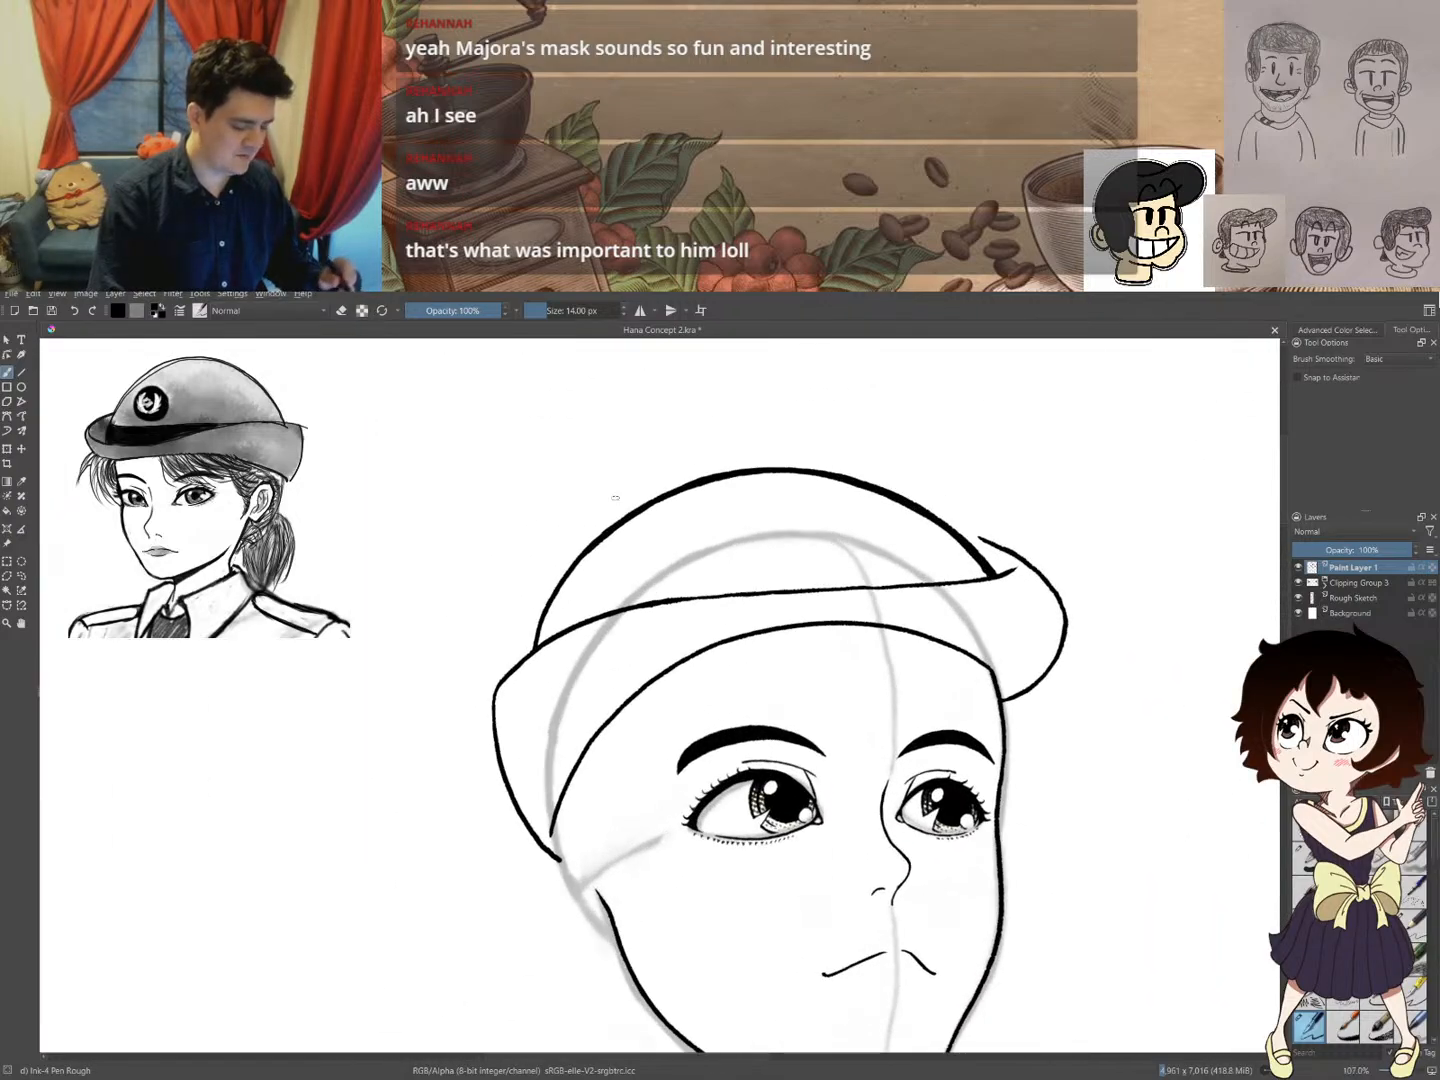
pyautogui.moveTo(569, 575)
pyautogui.mouseDown()
pyautogui.moveTo(541, 641)
pyautogui.moveTo(558, 589)
pyautogui.mouseUp()
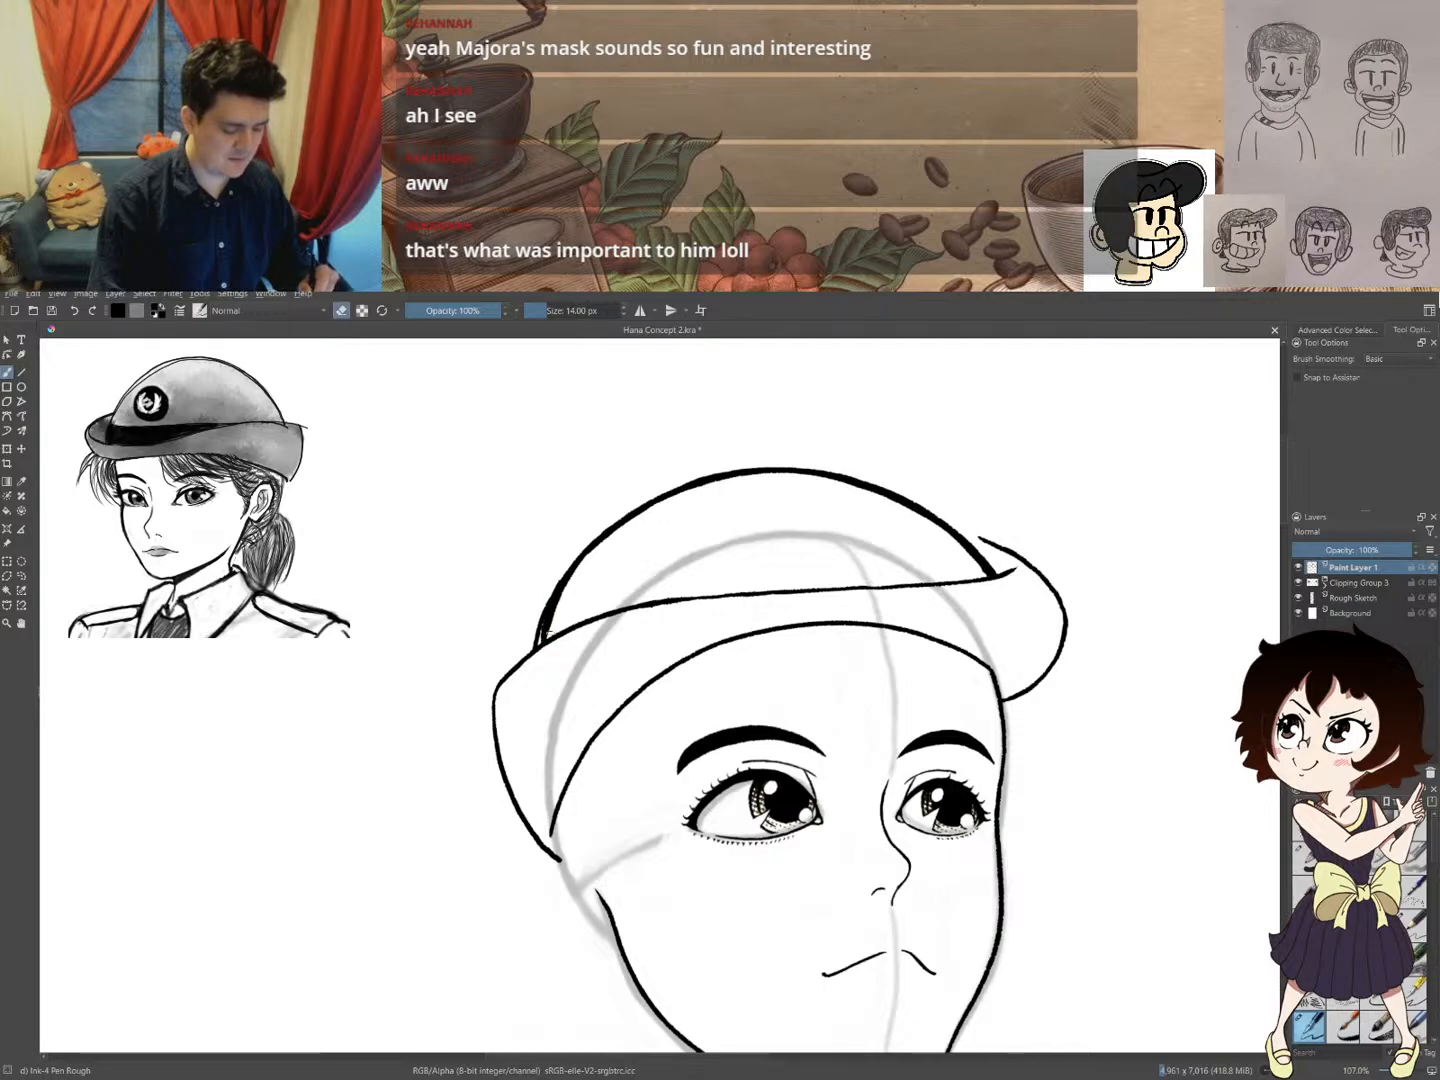
pyautogui.moveTo(552, 612); pyautogui.dragTo(655, 509)
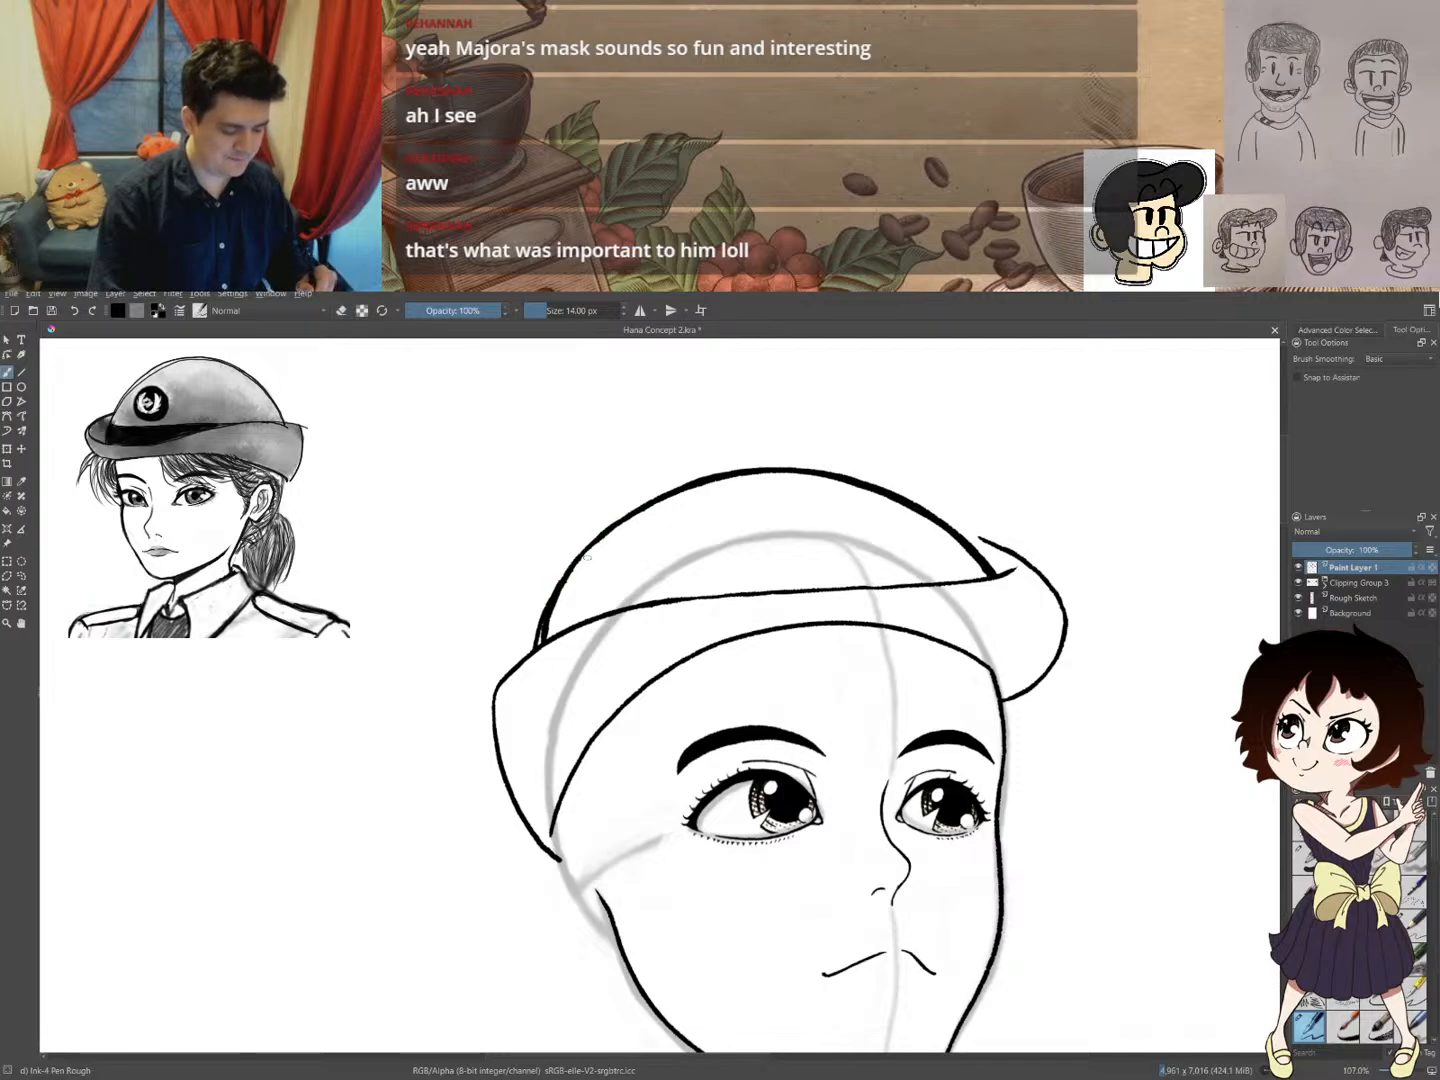
pyautogui.press('e')
pyautogui.moveTo(563, 569); pyautogui.dragTo(545, 608)
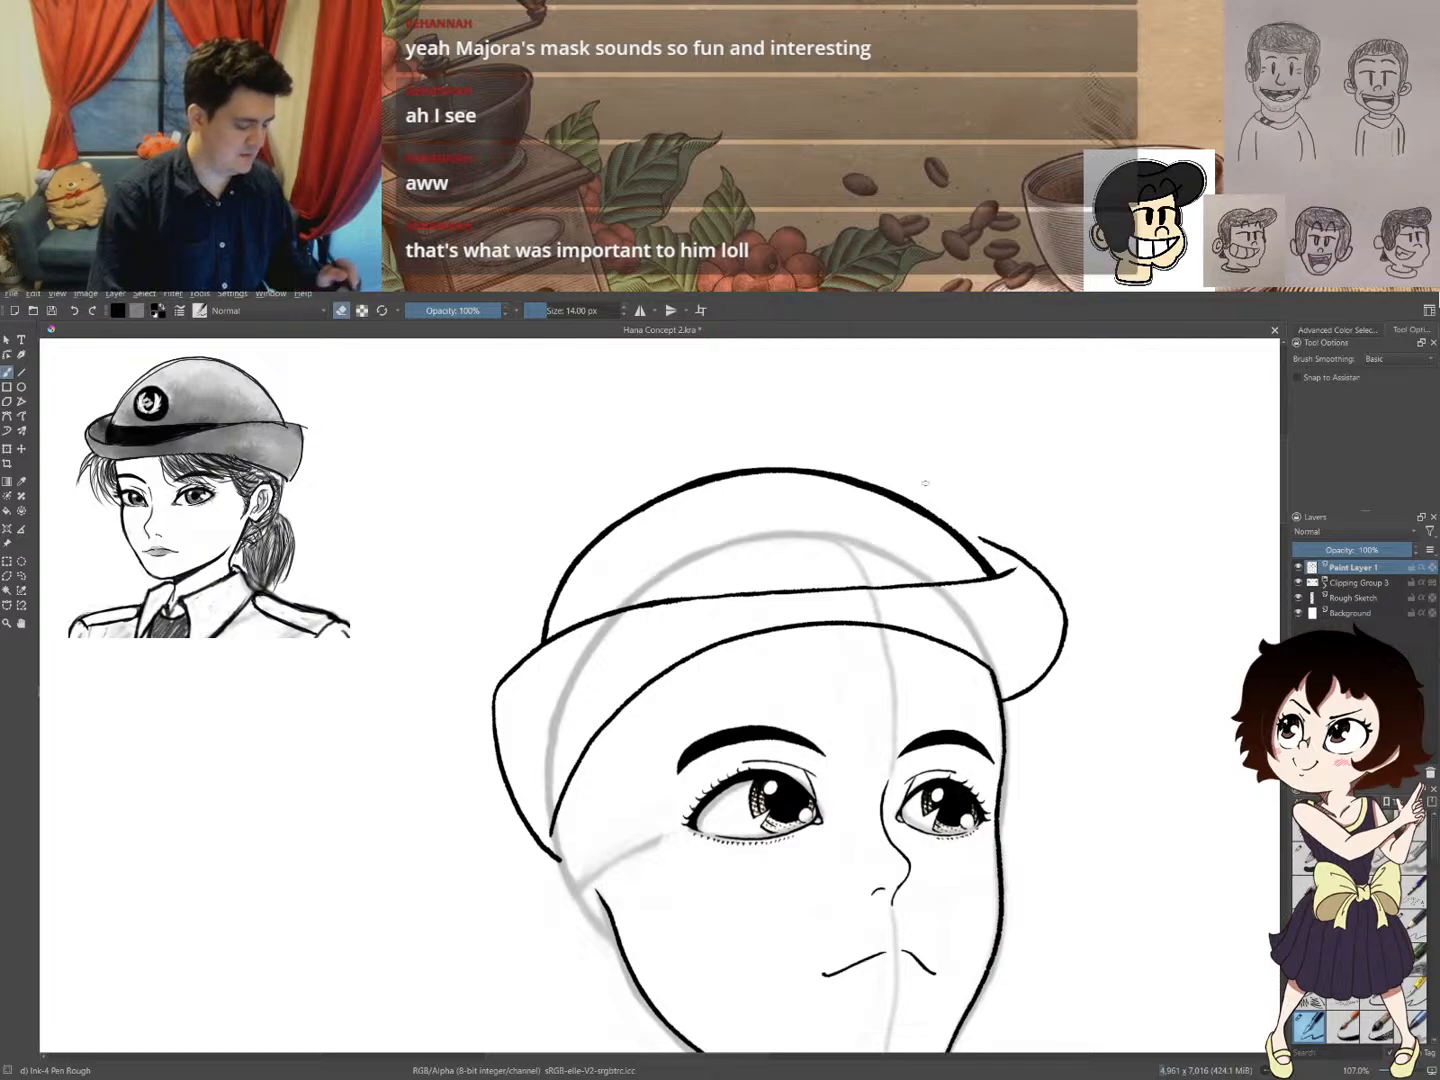
# - Thin the crown's upper left arc with the eraser, restroke it over the top, and trim the stray edge
pyautogui.moveTo(942, 484); pyautogui.dragTo(871, 411)
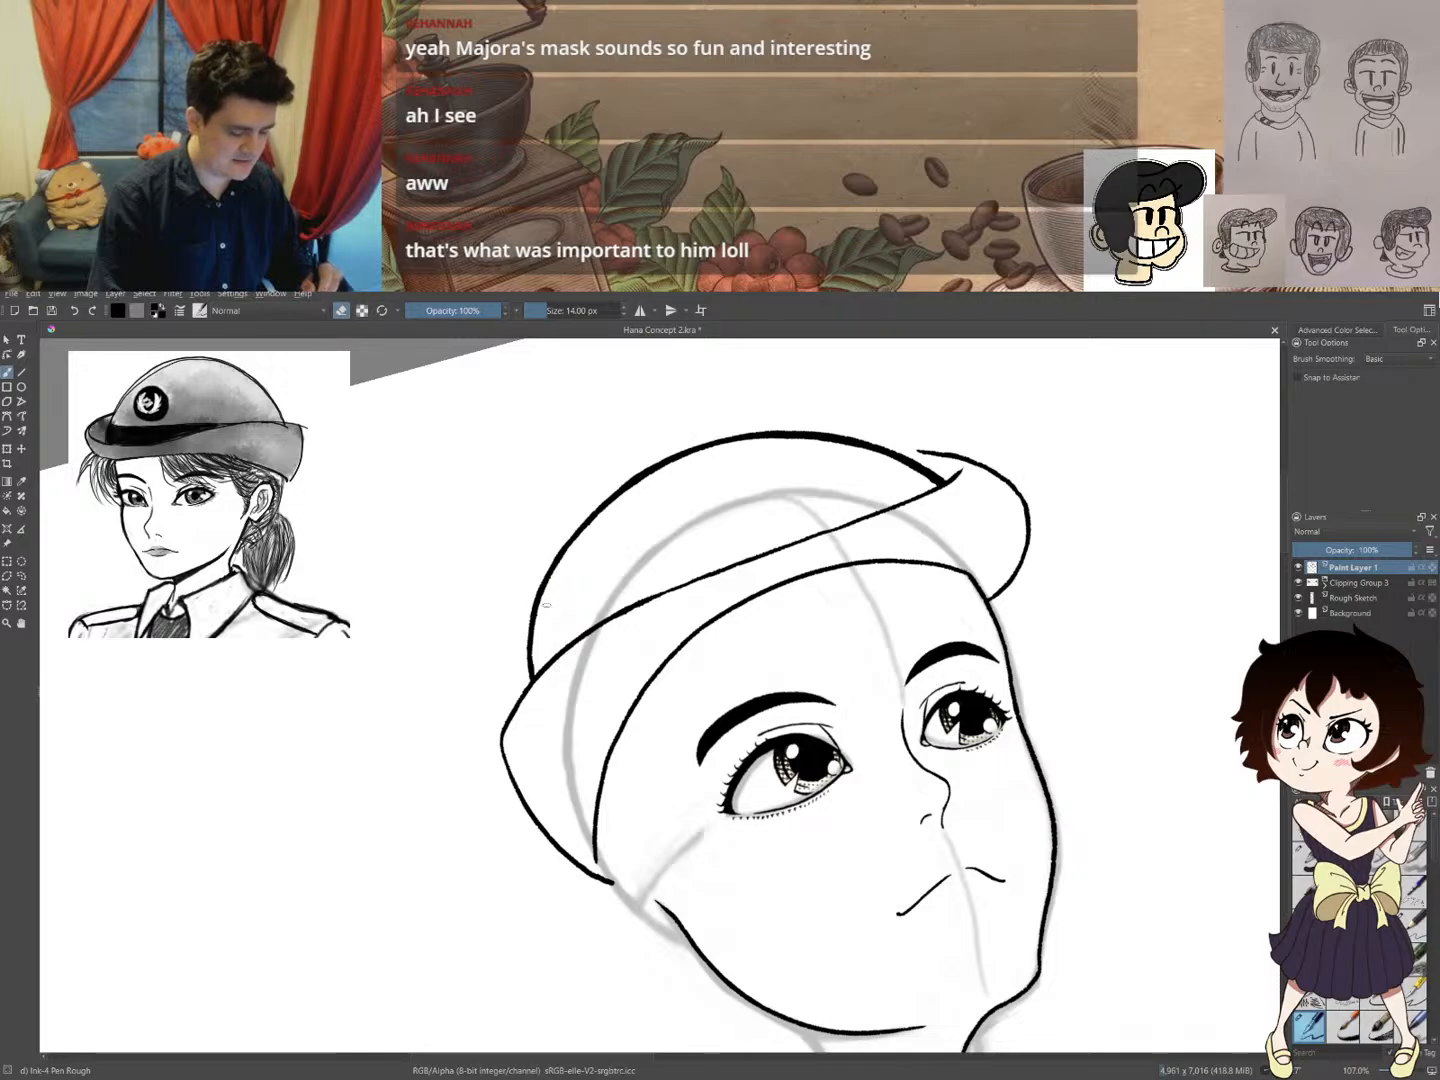
pyautogui.moveTo(553, 579)
pyautogui.mouseDown()
pyautogui.moveTo(658, 464)
pyautogui.moveTo(767, 436)
pyautogui.mouseUp()
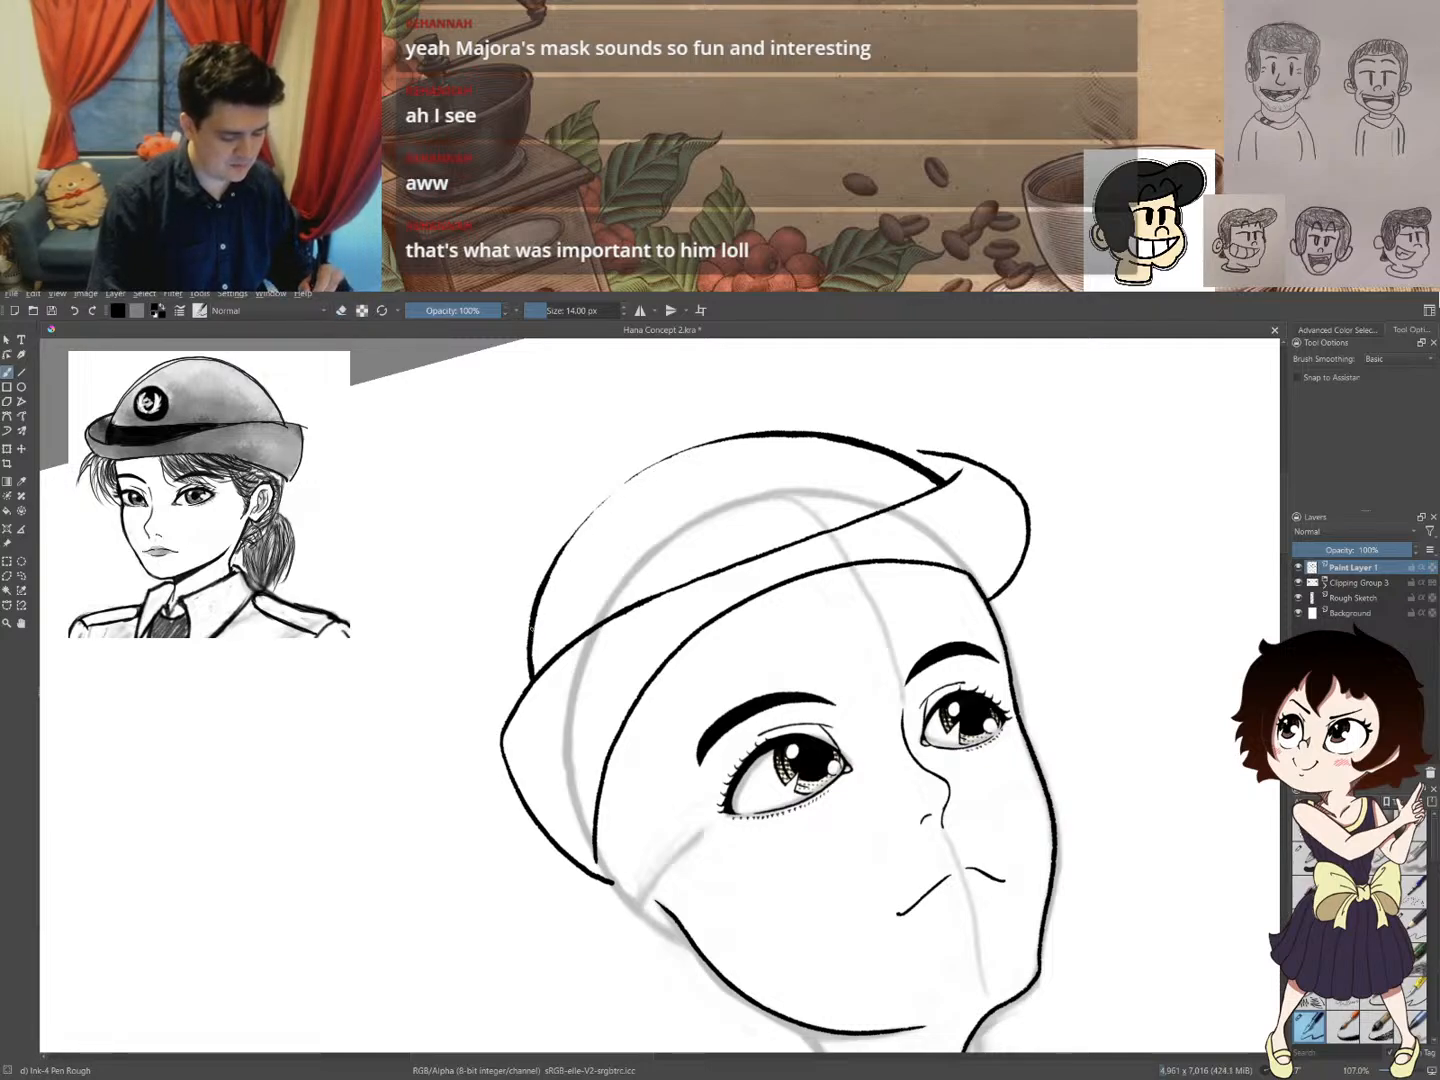
pyautogui.moveTo(541, 582)
pyautogui.mouseDown()
pyautogui.moveTo(580, 516)
pyautogui.moveTo(674, 449)
pyautogui.moveTo(782, 430)
pyautogui.moveTo(895, 450)
pyautogui.mouseUp()
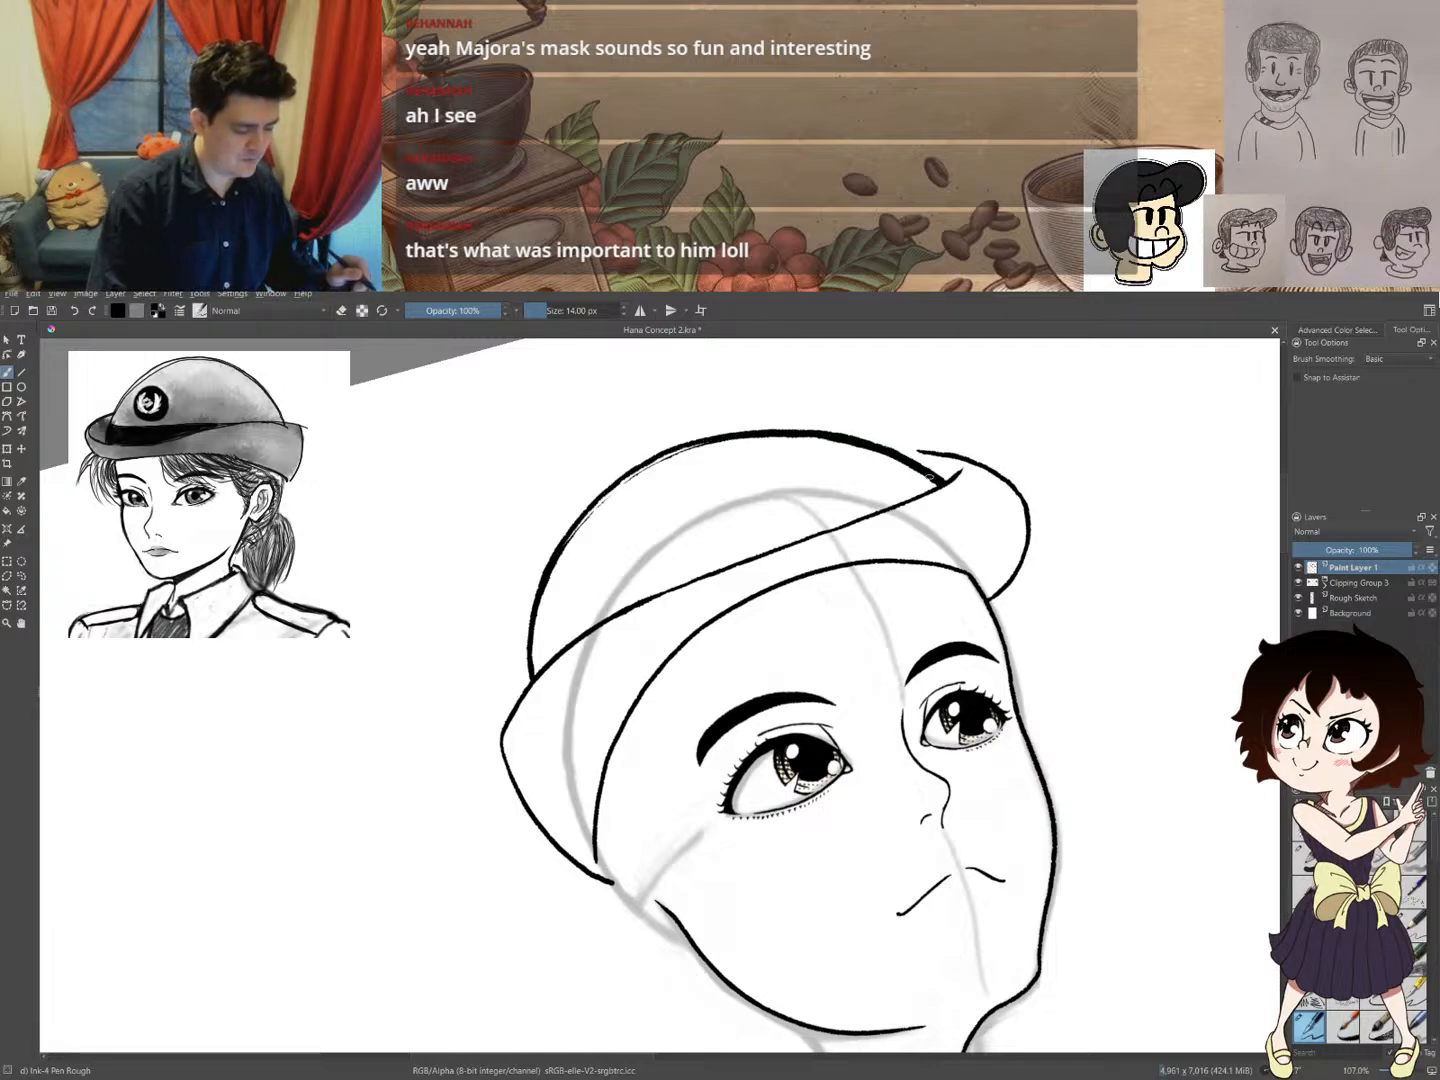
pyautogui.press('e')
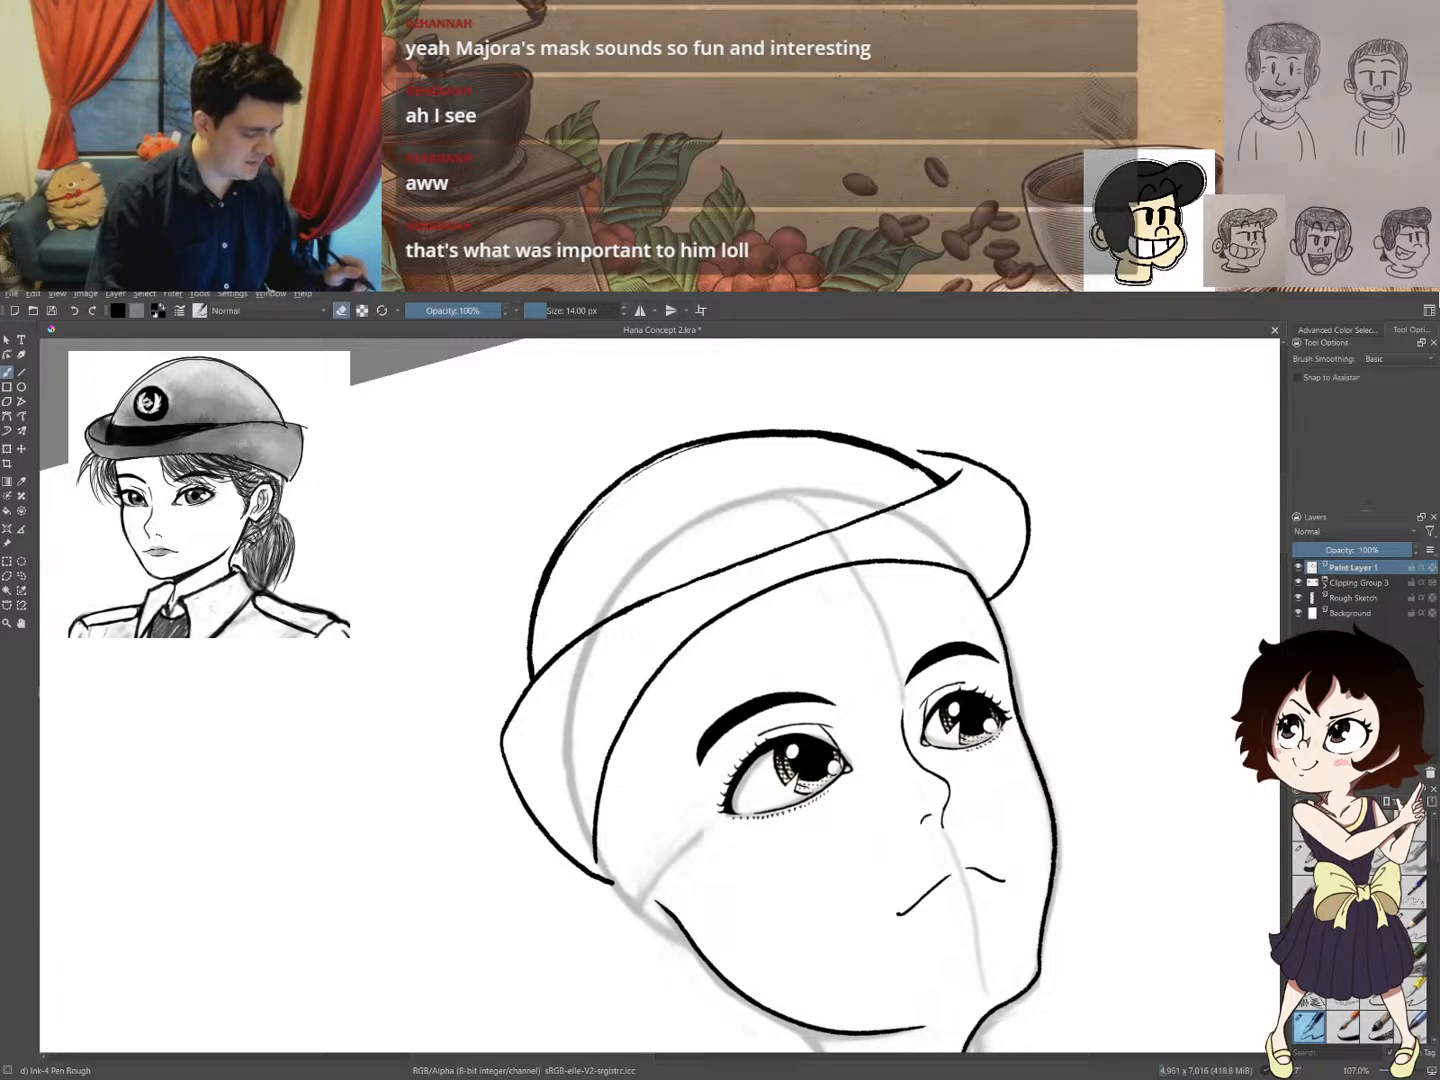
pyautogui.moveTo(914, 468)
pyautogui.mouseDown()
pyautogui.moveTo(755, 436)
pyautogui.moveTo(702, 439)
pyautogui.moveTo(612, 494)
pyautogui.mouseUp()
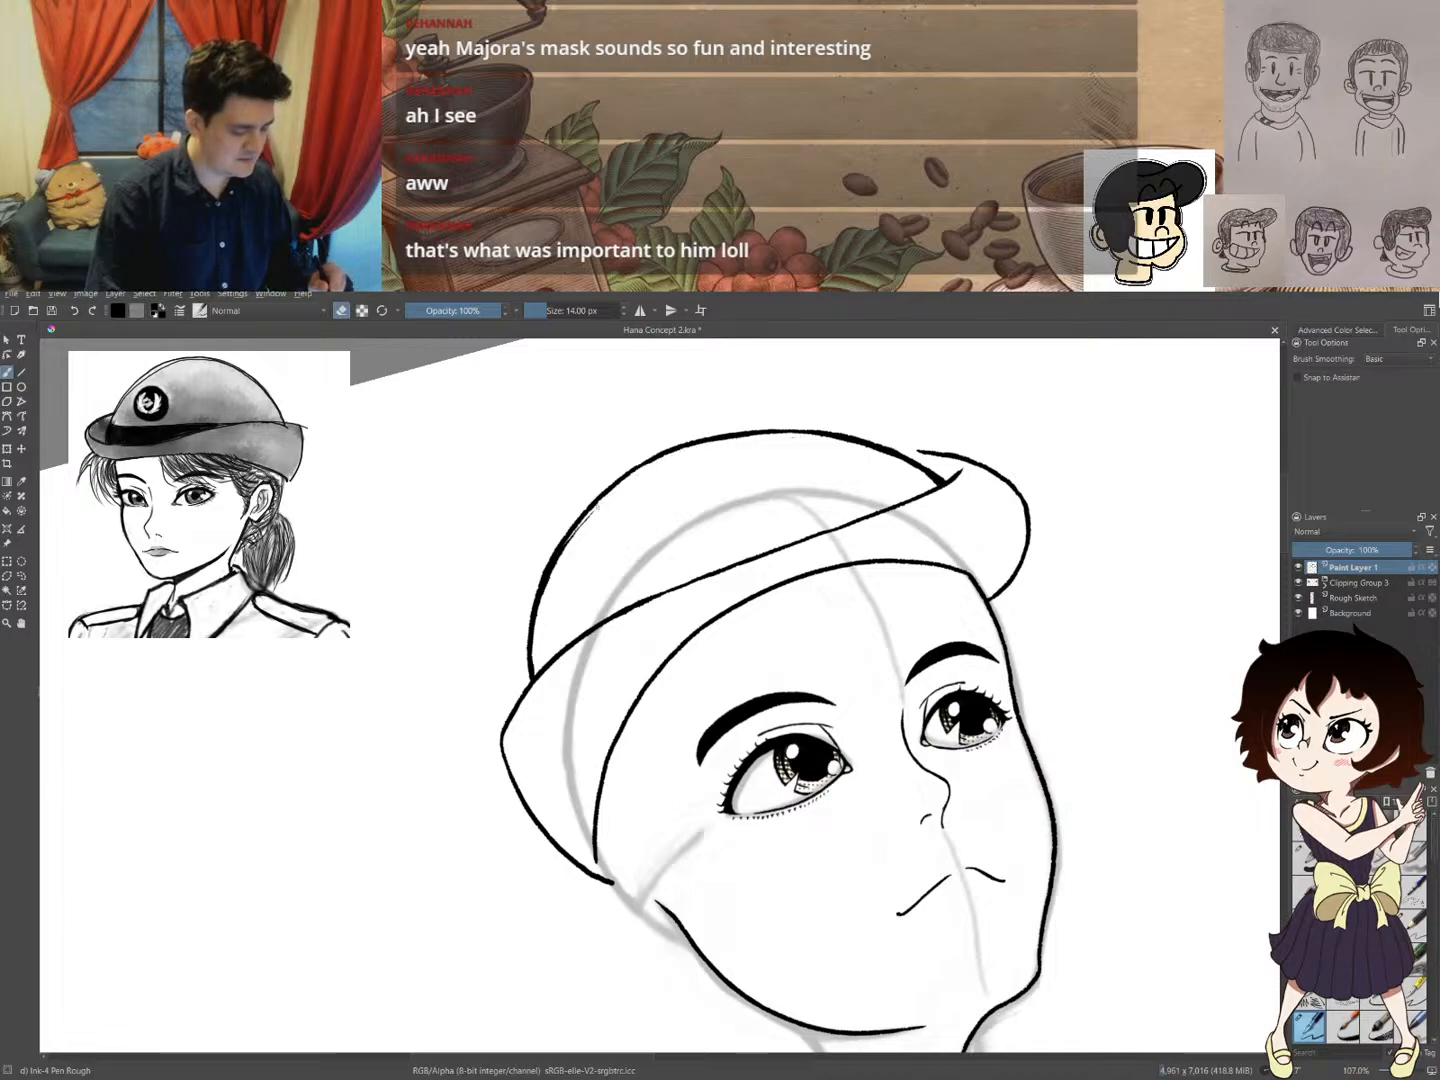
pyautogui.moveTo(552, 570)
pyautogui.mouseDown()
pyautogui.moveTo(534, 681)
pyautogui.moveTo(538, 588)
pyautogui.moveTo(616, 480)
pyautogui.moveTo(705, 437)
pyautogui.moveTo(851, 441)
pyautogui.mouseUp()
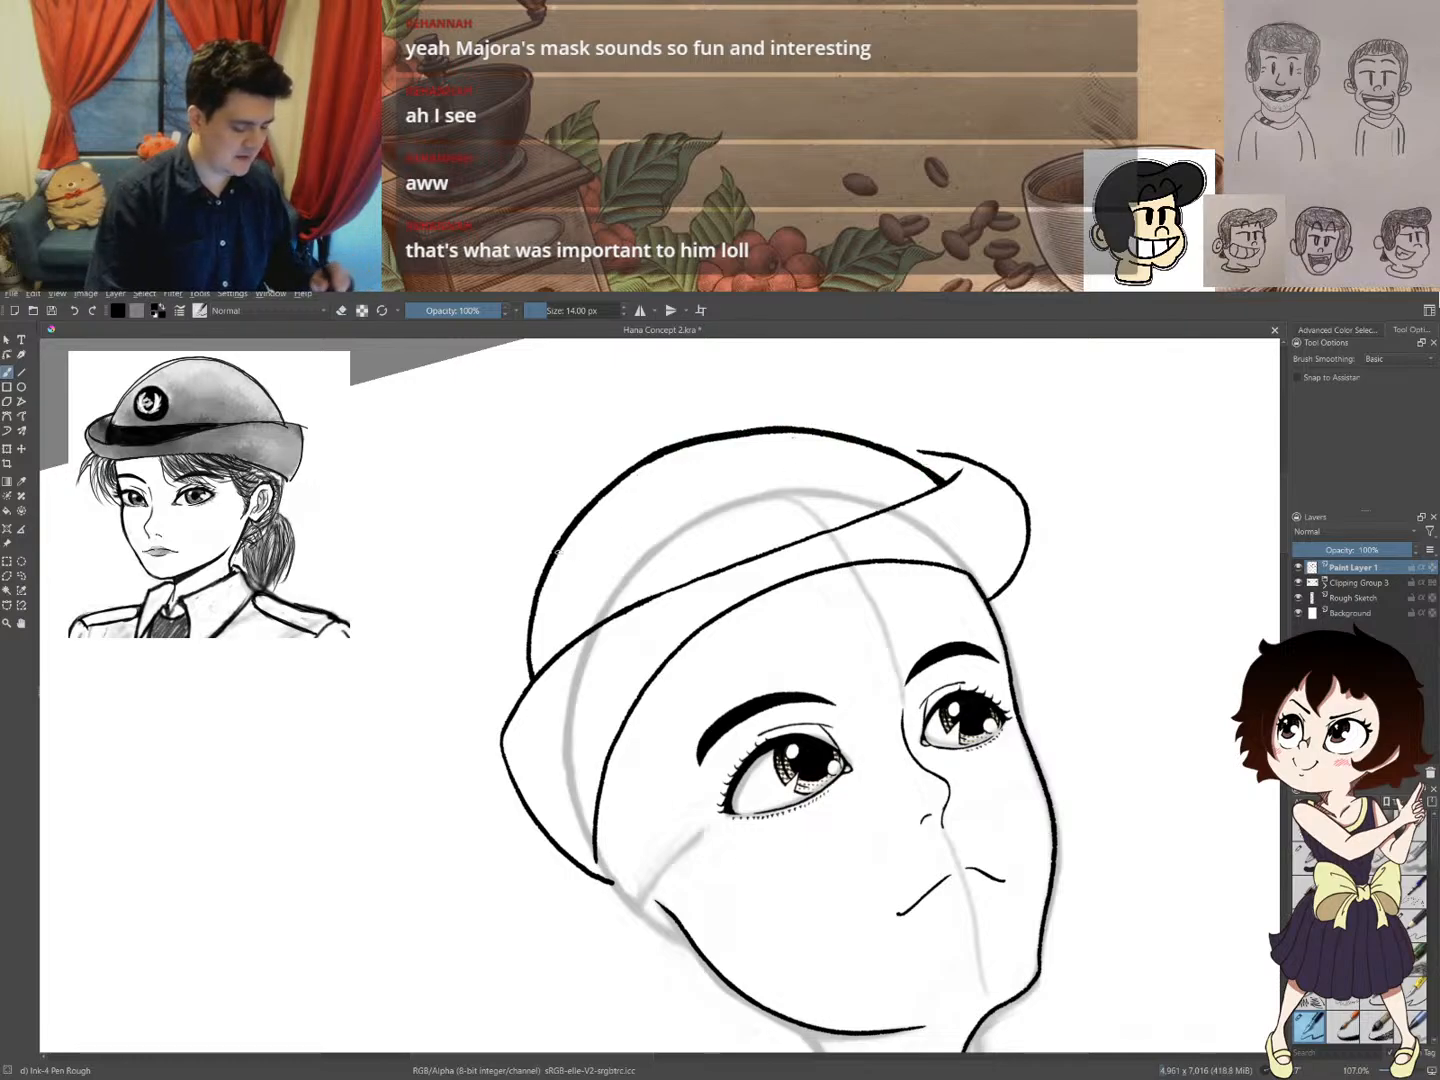
# - Build up the crown's outline again from its left side over the top with a smoother stroke
pyautogui.press('e')
pyautogui.moveTo(547, 585)
pyautogui.mouseDown()
pyautogui.moveTo(606, 496)
pyautogui.moveTo(699, 441)
pyautogui.moveTo(835, 437)
pyautogui.moveTo(939, 482)
pyautogui.moveTo(851, 431)
pyautogui.moveTo(752, 424)
pyautogui.moveTo(670, 442)
pyautogui.moveTo(571, 526)
pyautogui.moveTo(529, 627)
pyautogui.moveTo(543, 565)
pyautogui.moveTo(595, 491)
pyautogui.mouseUp()
pyautogui.press('e')
pyautogui.hotkey('ctrl', 'z')
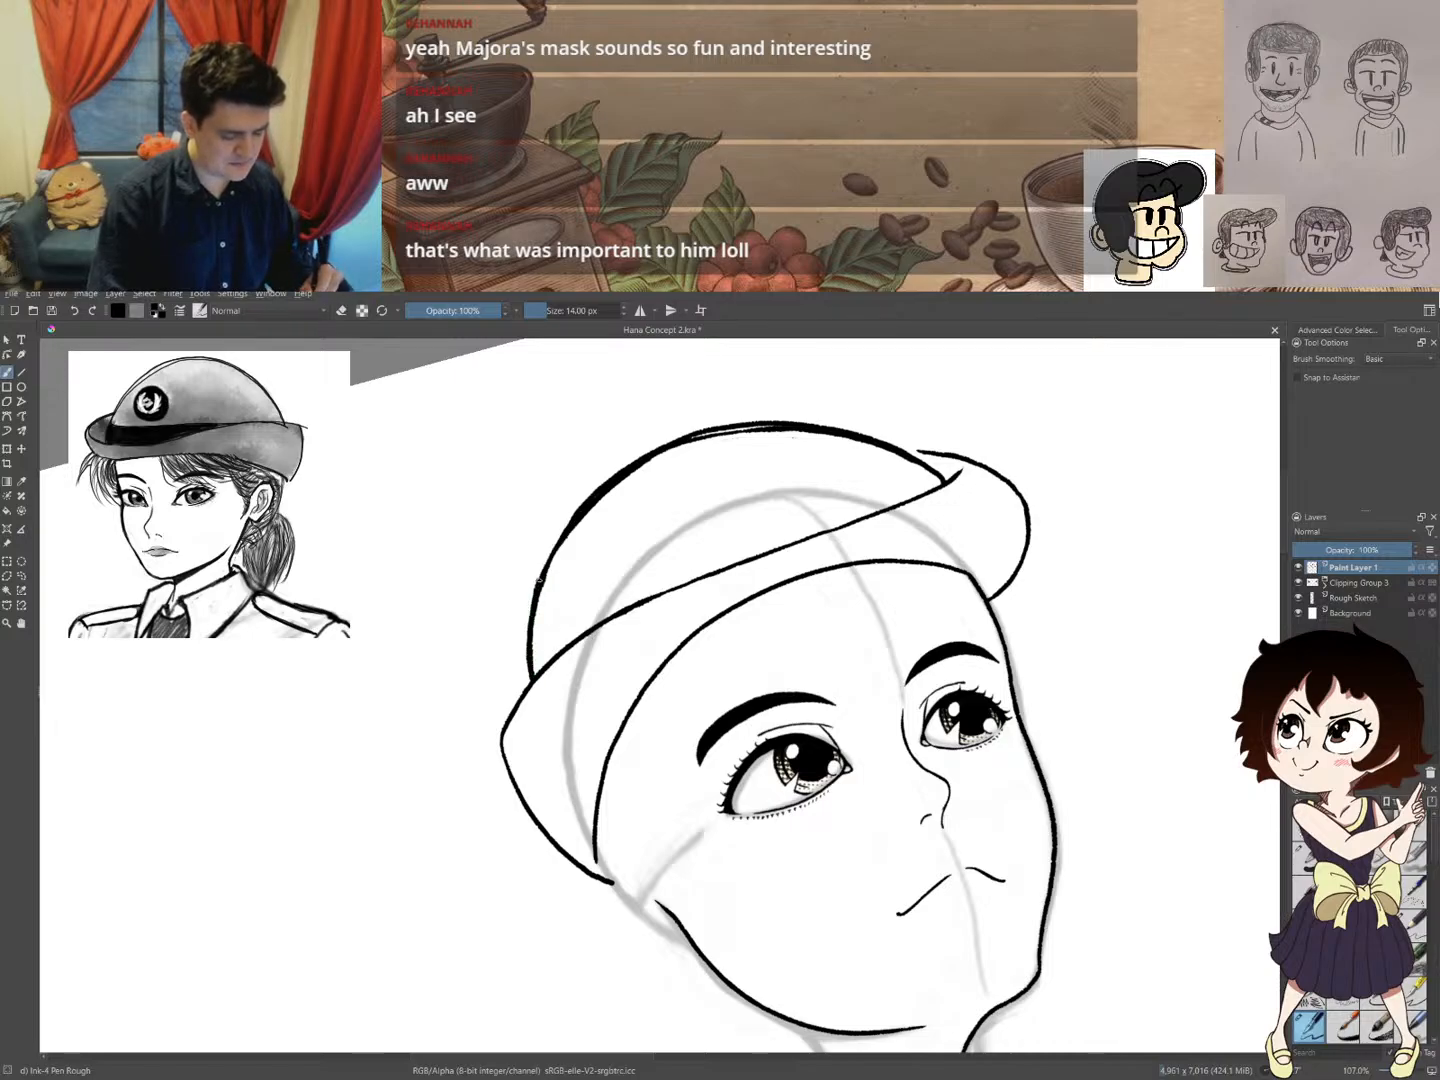
pyautogui.moveTo(538, 578)
pyautogui.mouseDown()
pyautogui.moveTo(608, 479)
pyautogui.moveTo(705, 430)
pyautogui.moveTo(750, 425)
pyautogui.moveTo(826, 473)
pyautogui.mouseUp()
# - Erase the inner edge of the crown's thick outline and restroke the arc from the left side to the brim's fold
pyautogui.press('4')
pyautogui.press('4')
pyautogui.press('e')
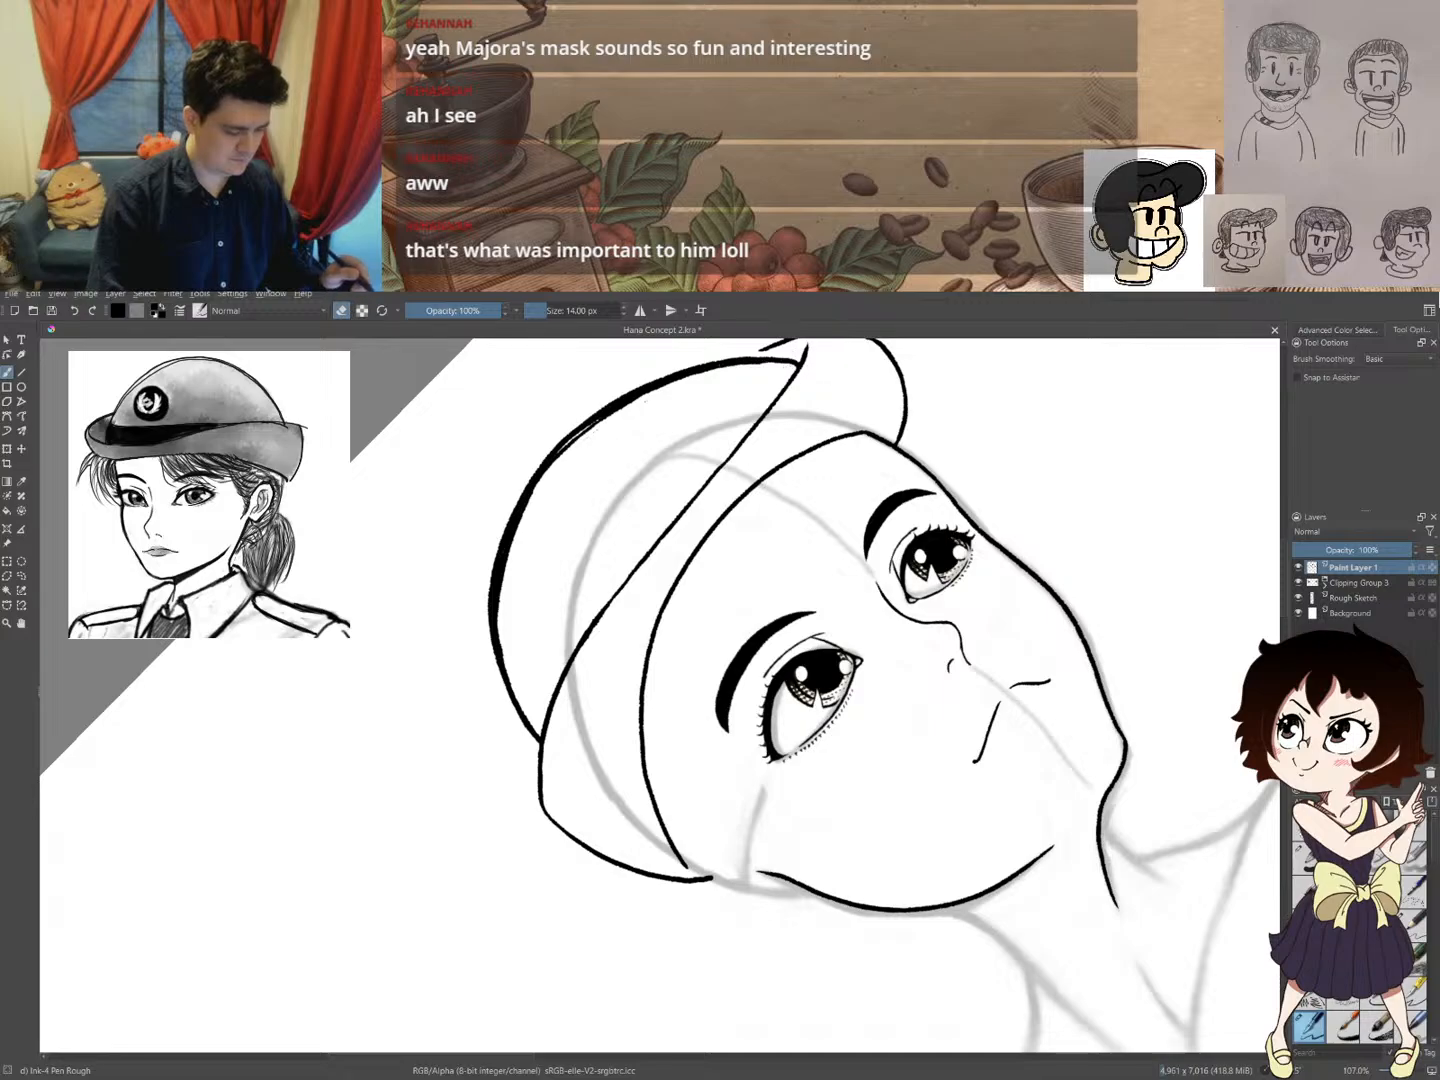
pyautogui.moveTo(769, 362)
pyautogui.mouseDown()
pyautogui.moveTo(640, 393)
pyautogui.moveTo(561, 452)
pyautogui.moveTo(518, 514)
pyautogui.moveTo(498, 607)
pyautogui.moveTo(536, 479)
pyautogui.moveTo(604, 421)
pyautogui.mouseUp()
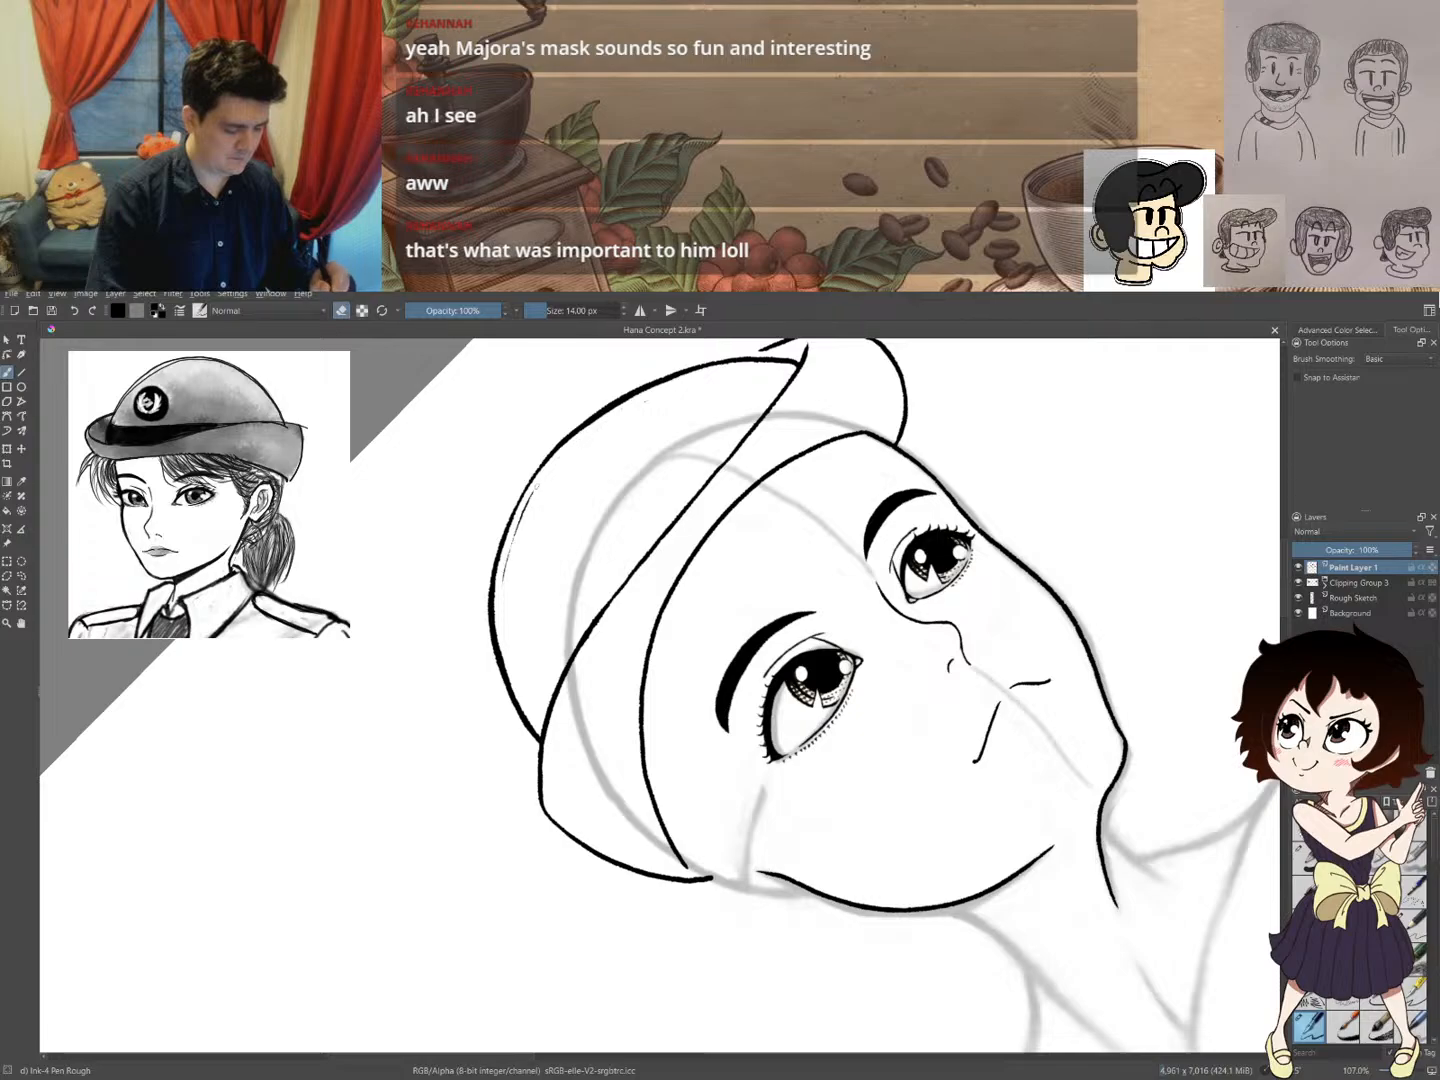
pyautogui.moveTo(537, 485); pyautogui.dragTo(506, 583)
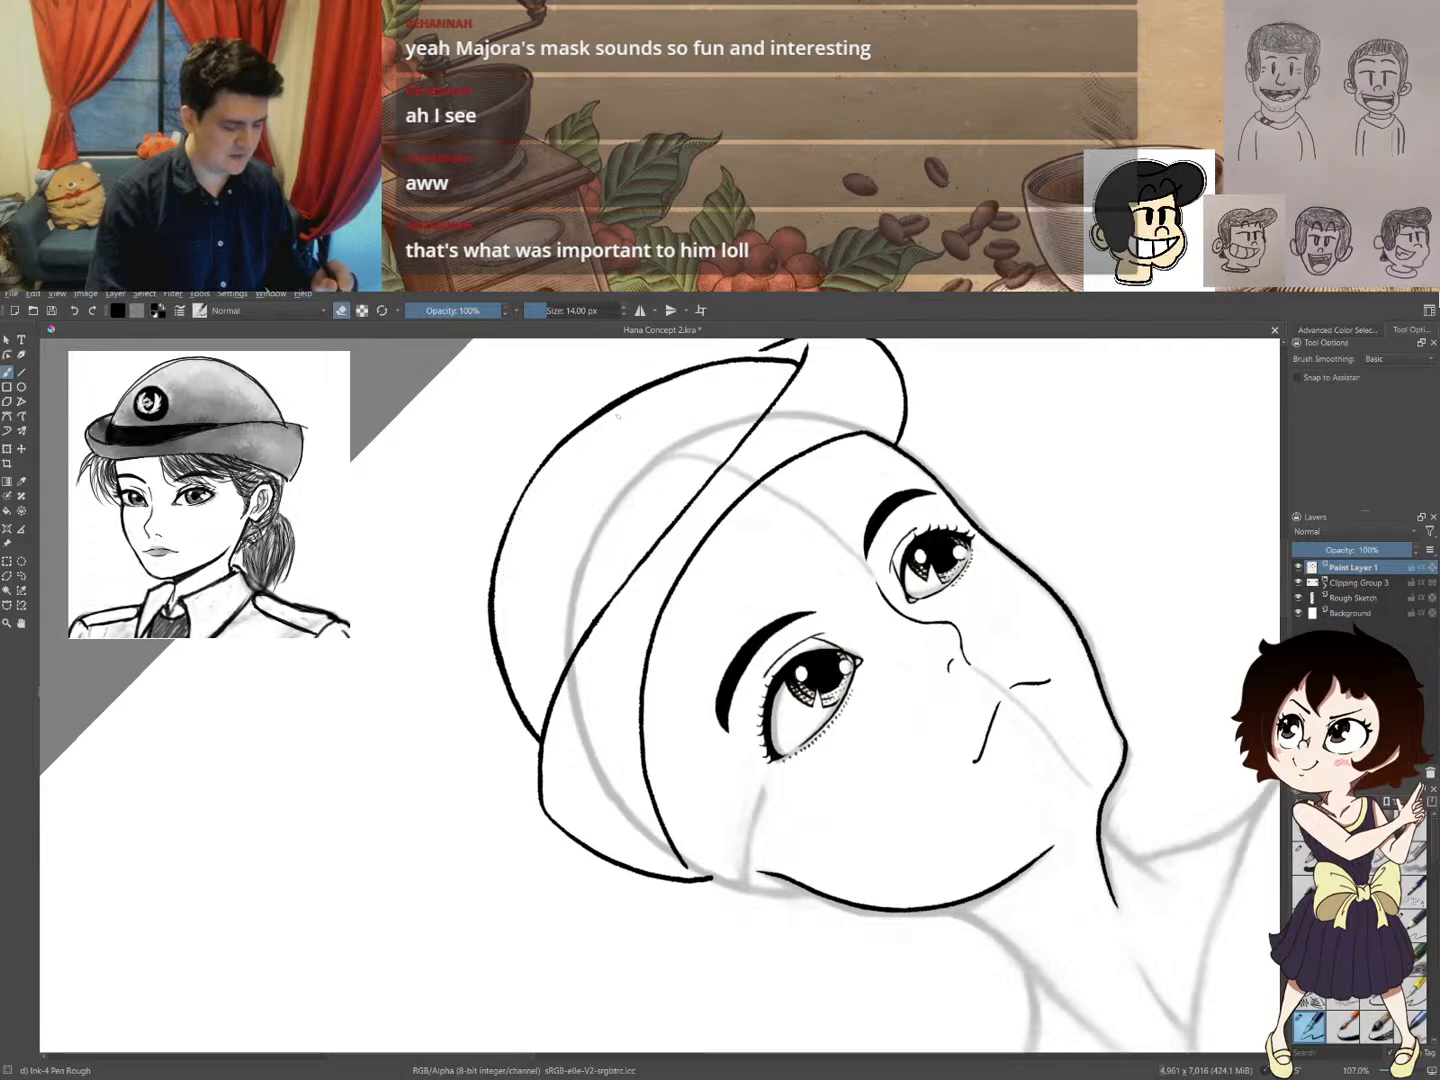
pyautogui.moveTo(590, 430); pyautogui.dragTo(670, 381)
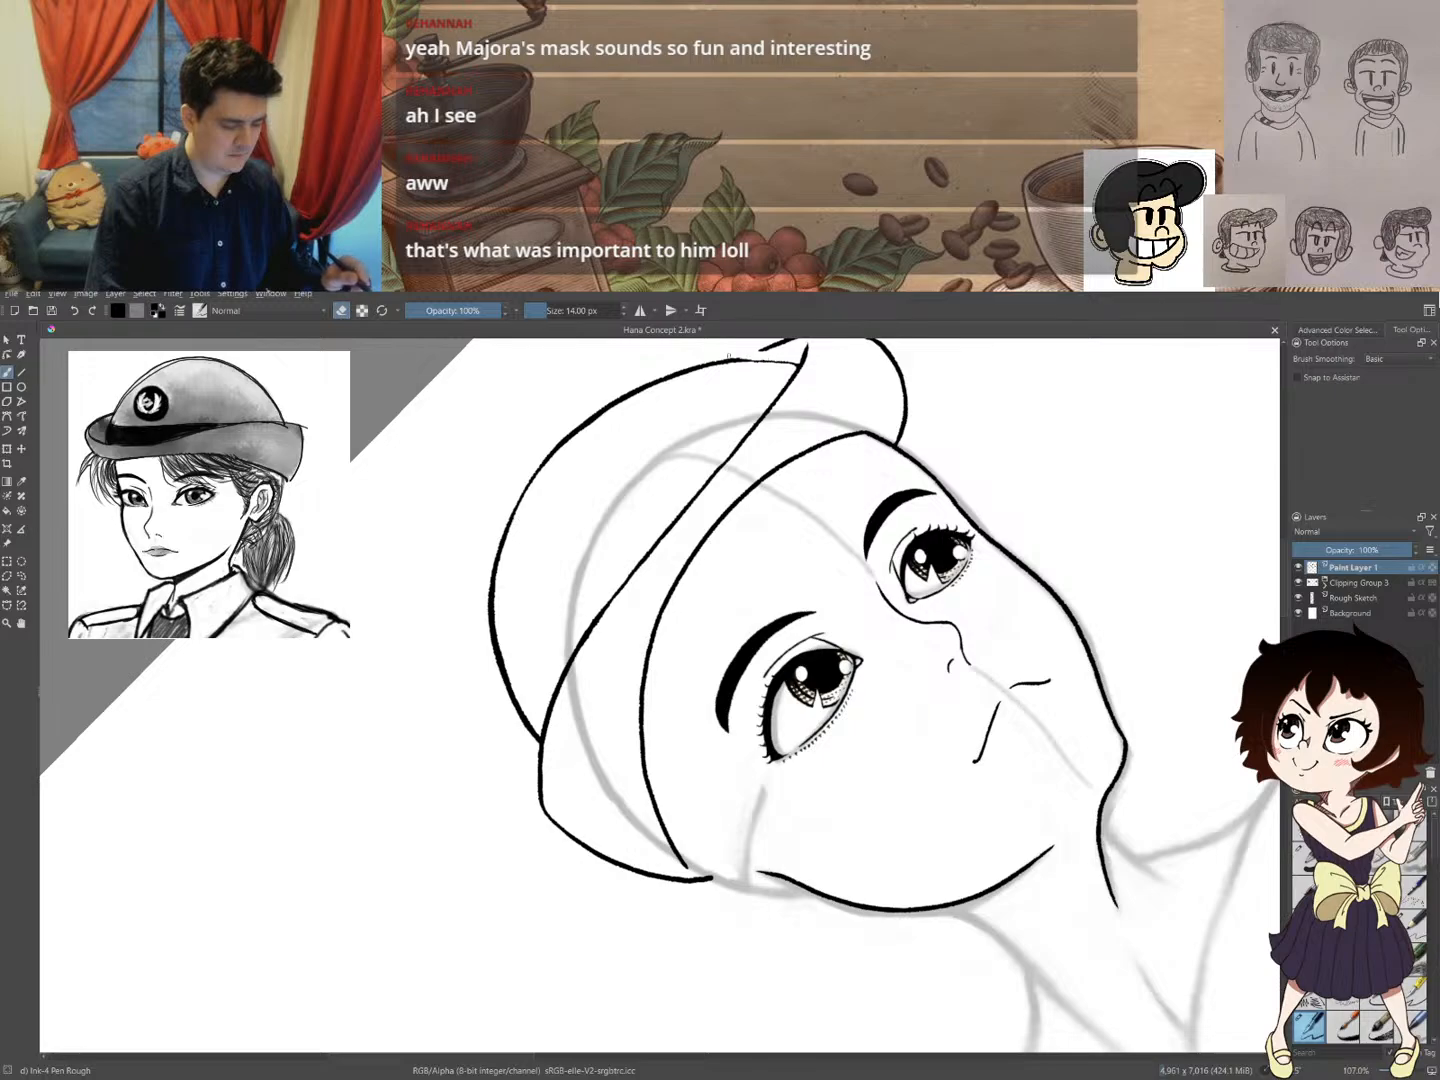
pyautogui.press('e')
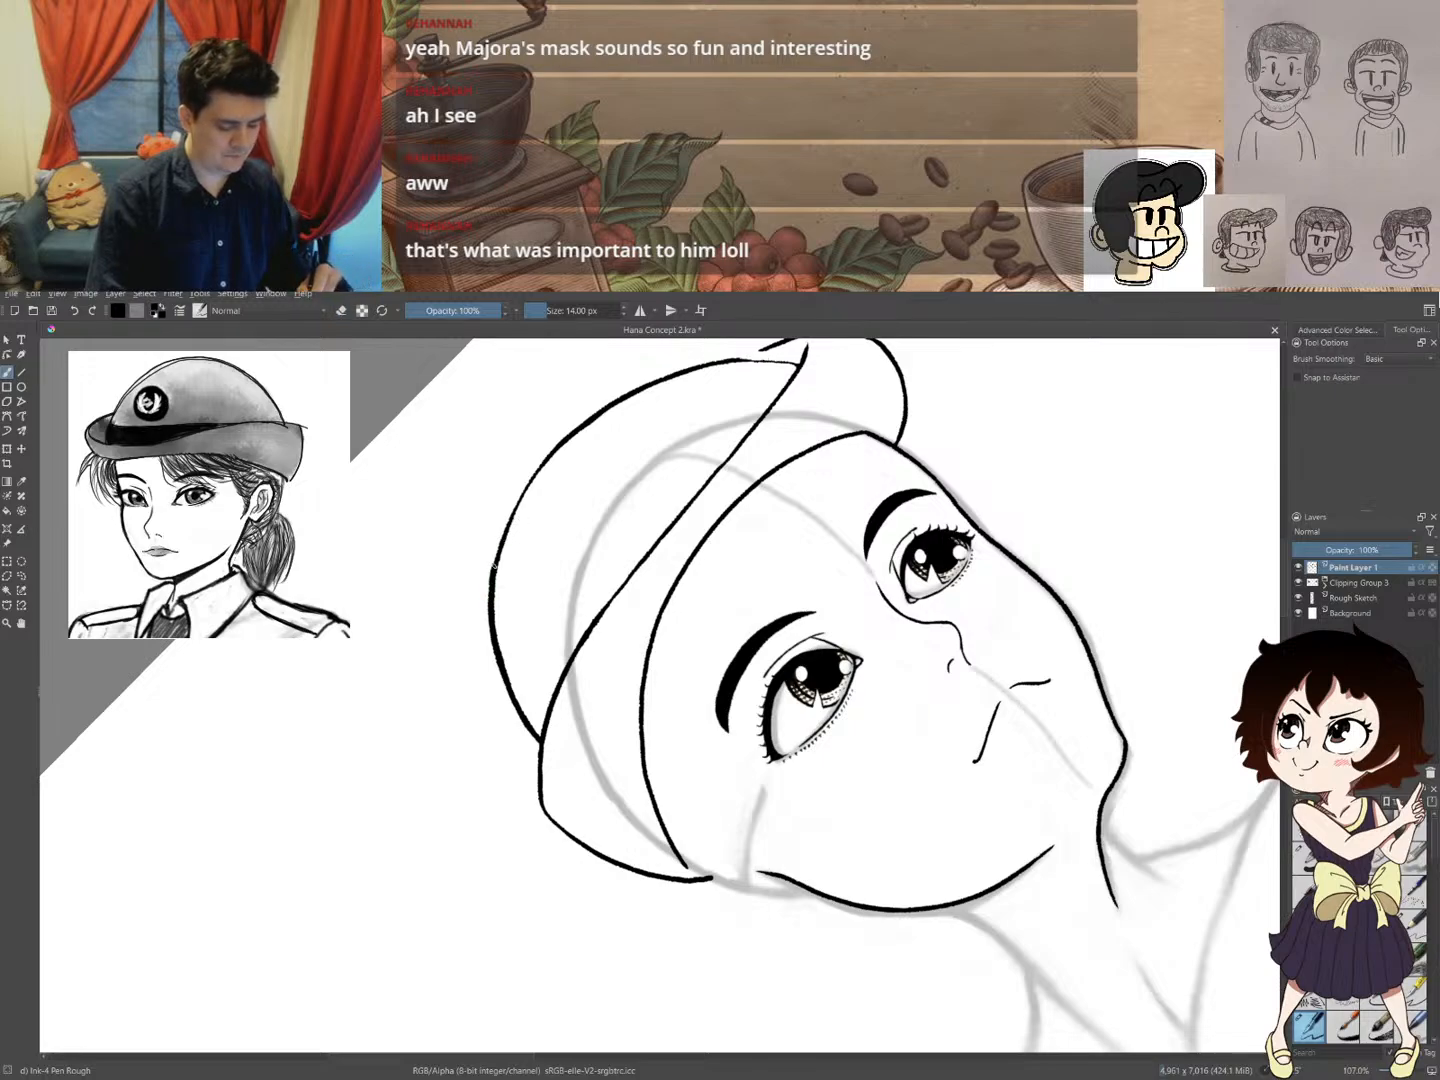
pyautogui.moveTo(493, 567)
pyautogui.mouseDown()
pyautogui.moveTo(525, 488)
pyautogui.moveTo(598, 414)
pyautogui.moveTo(683, 371)
pyautogui.moveTo(801, 362)
pyautogui.mouseUp()
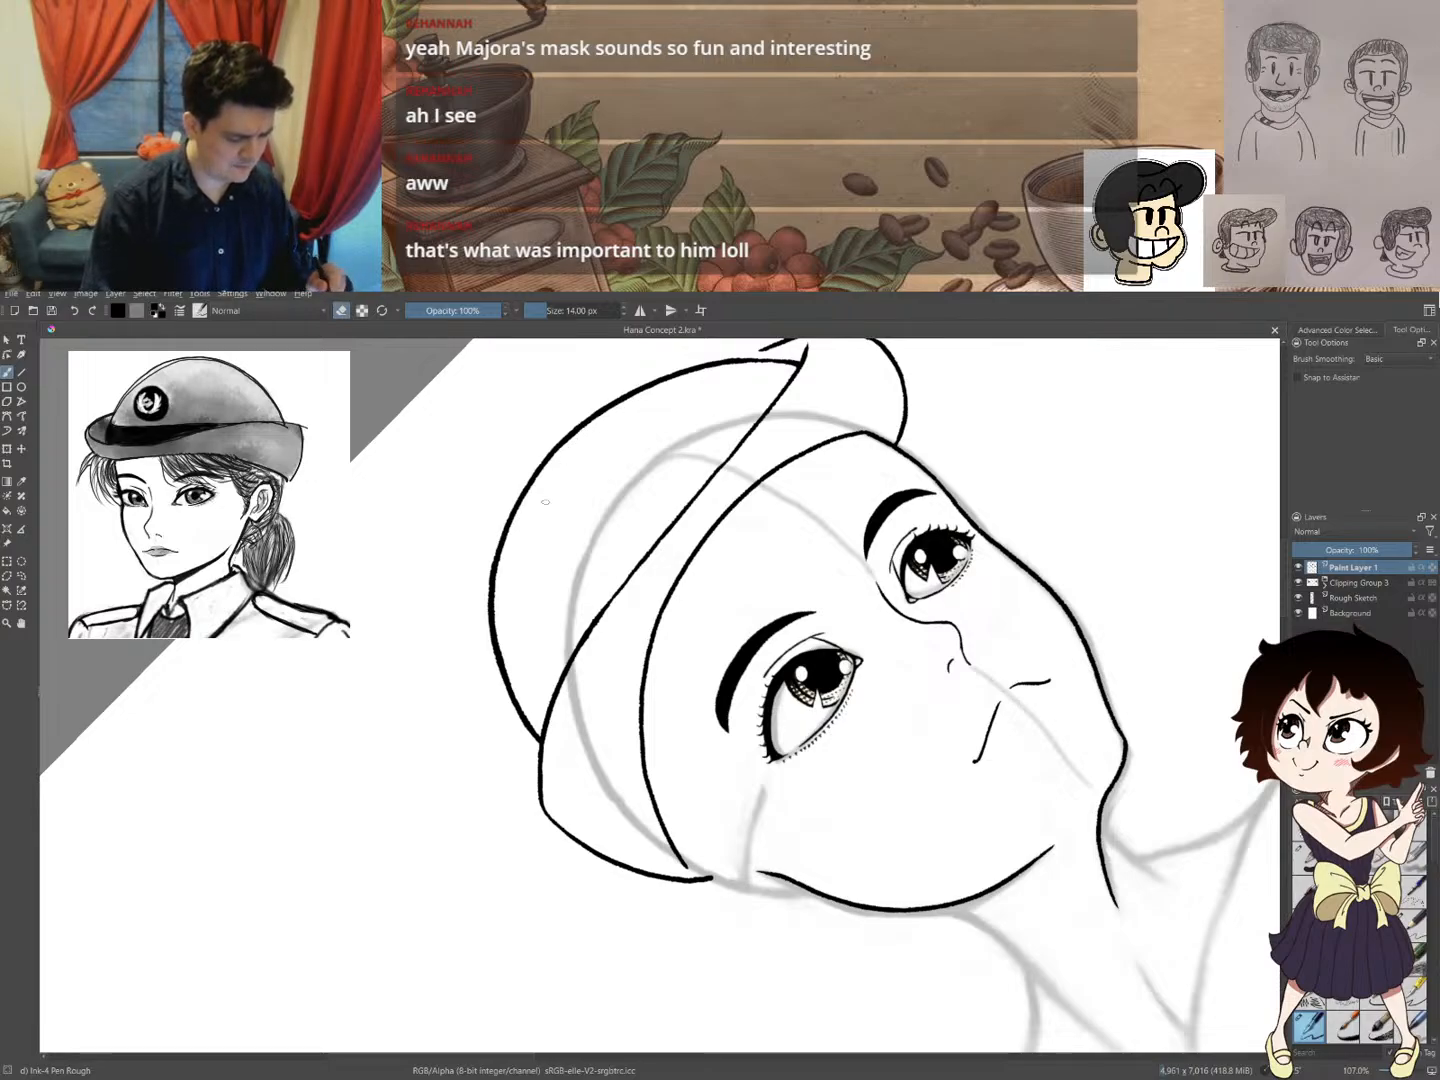
# - Erase the brim's upper edge line between the fold and the crown's left side
pyautogui.press('5')
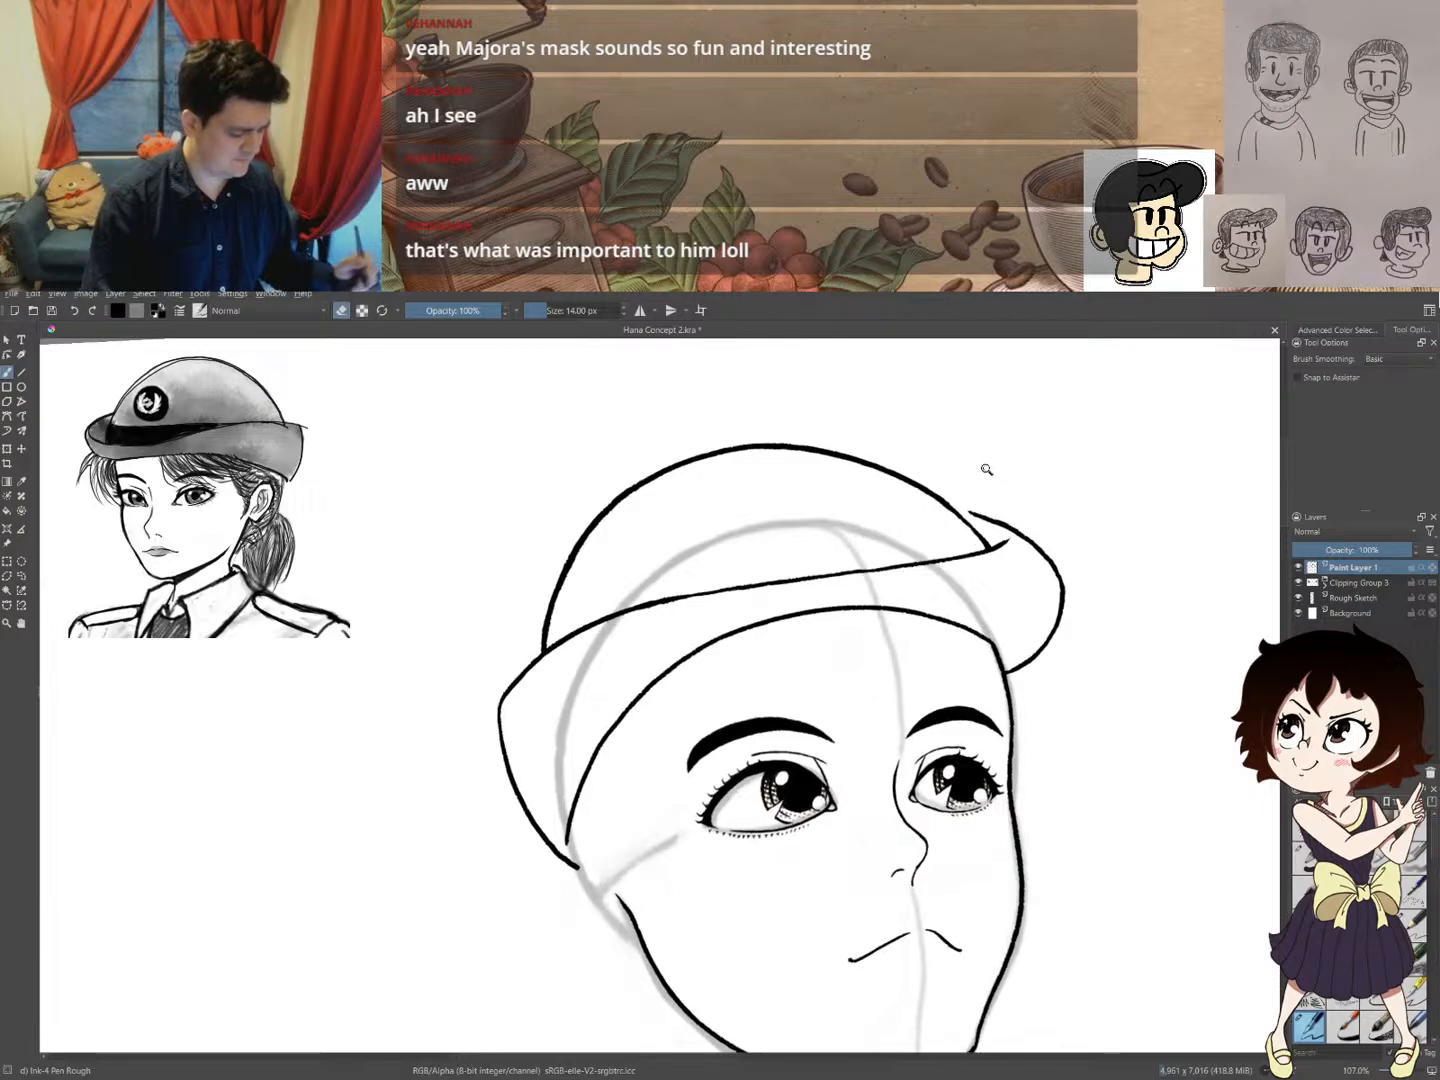
pyautogui.scroll(-5, 986, 469)
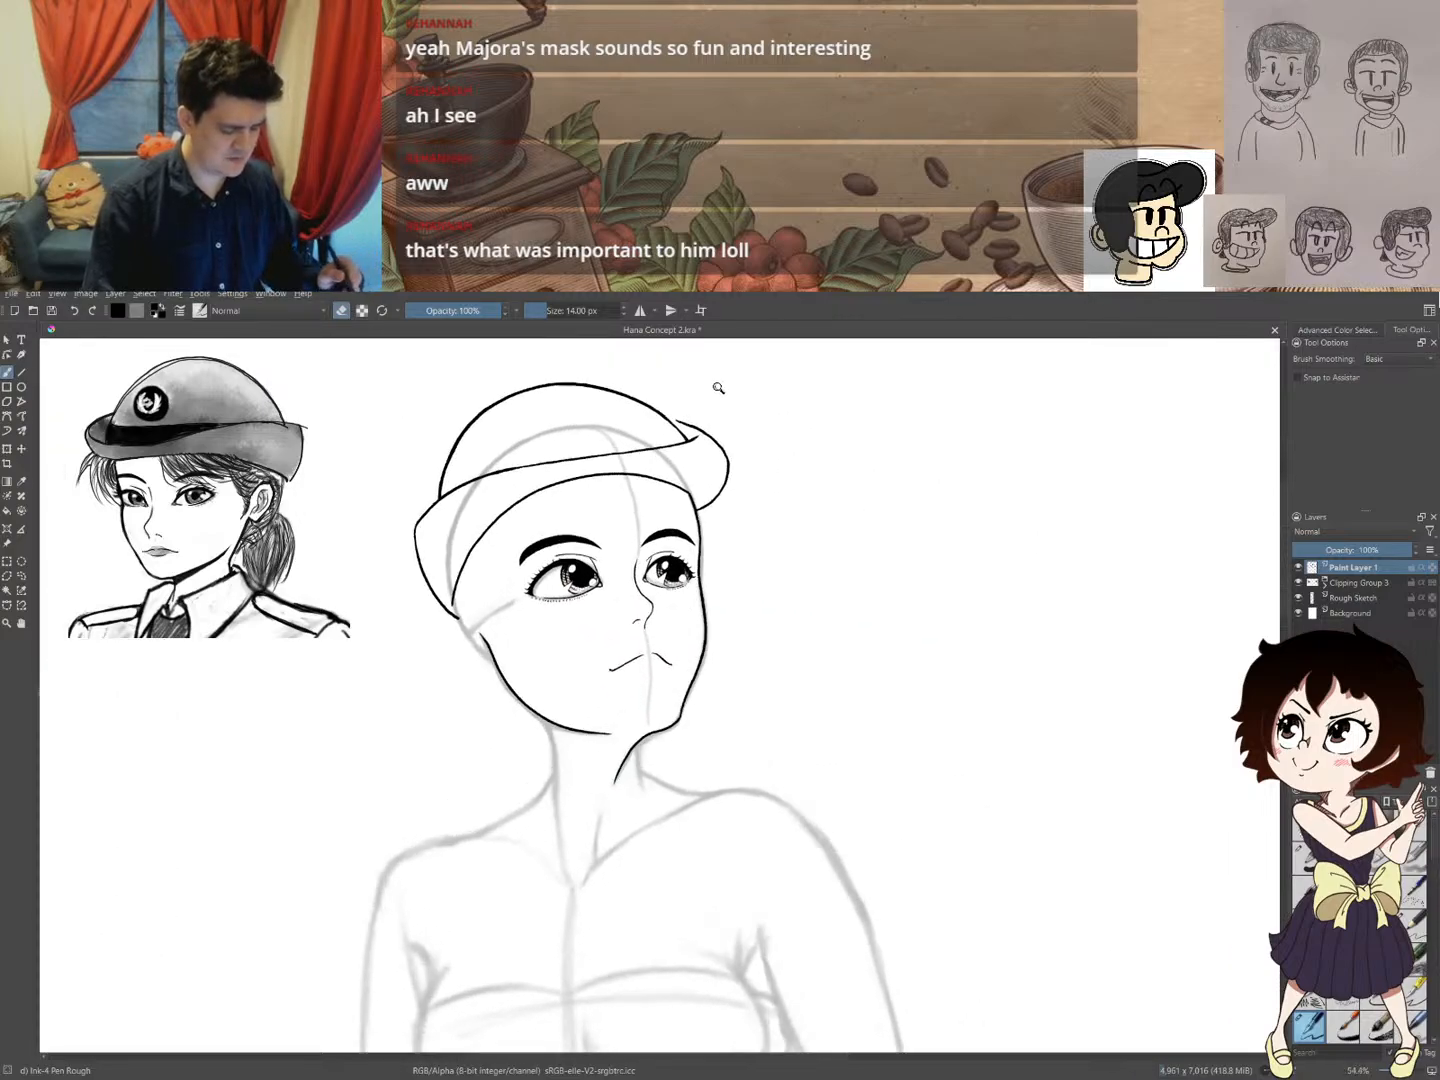
pyautogui.scroll(4, 718, 389)
pyautogui.press('4')
pyautogui.press('4')
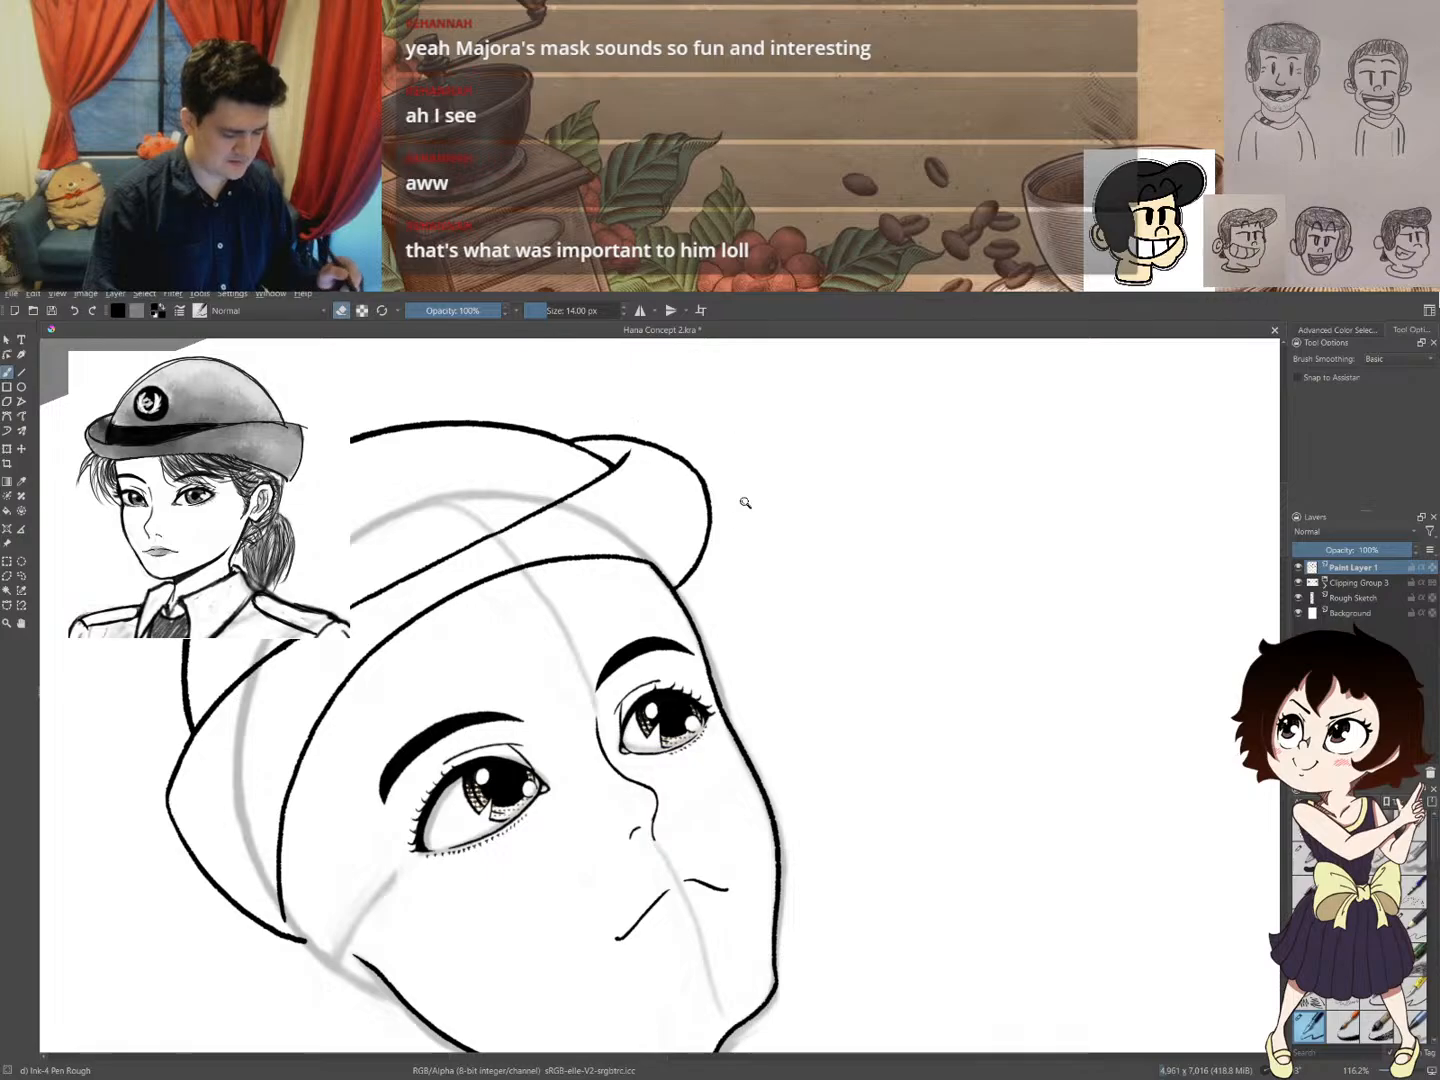
pyautogui.scroll(-5, 789, 510)
pyautogui.moveTo(877, 529)
pyautogui.mouseDown()
pyautogui.moveTo(886, 599)
pyautogui.moveTo(900, 554)
pyautogui.moveTo(685, 556)
pyautogui.moveTo(697, 499)
pyautogui.moveTo(910, 554)
pyautogui.moveTo(824, 545)
pyautogui.mouseUp()
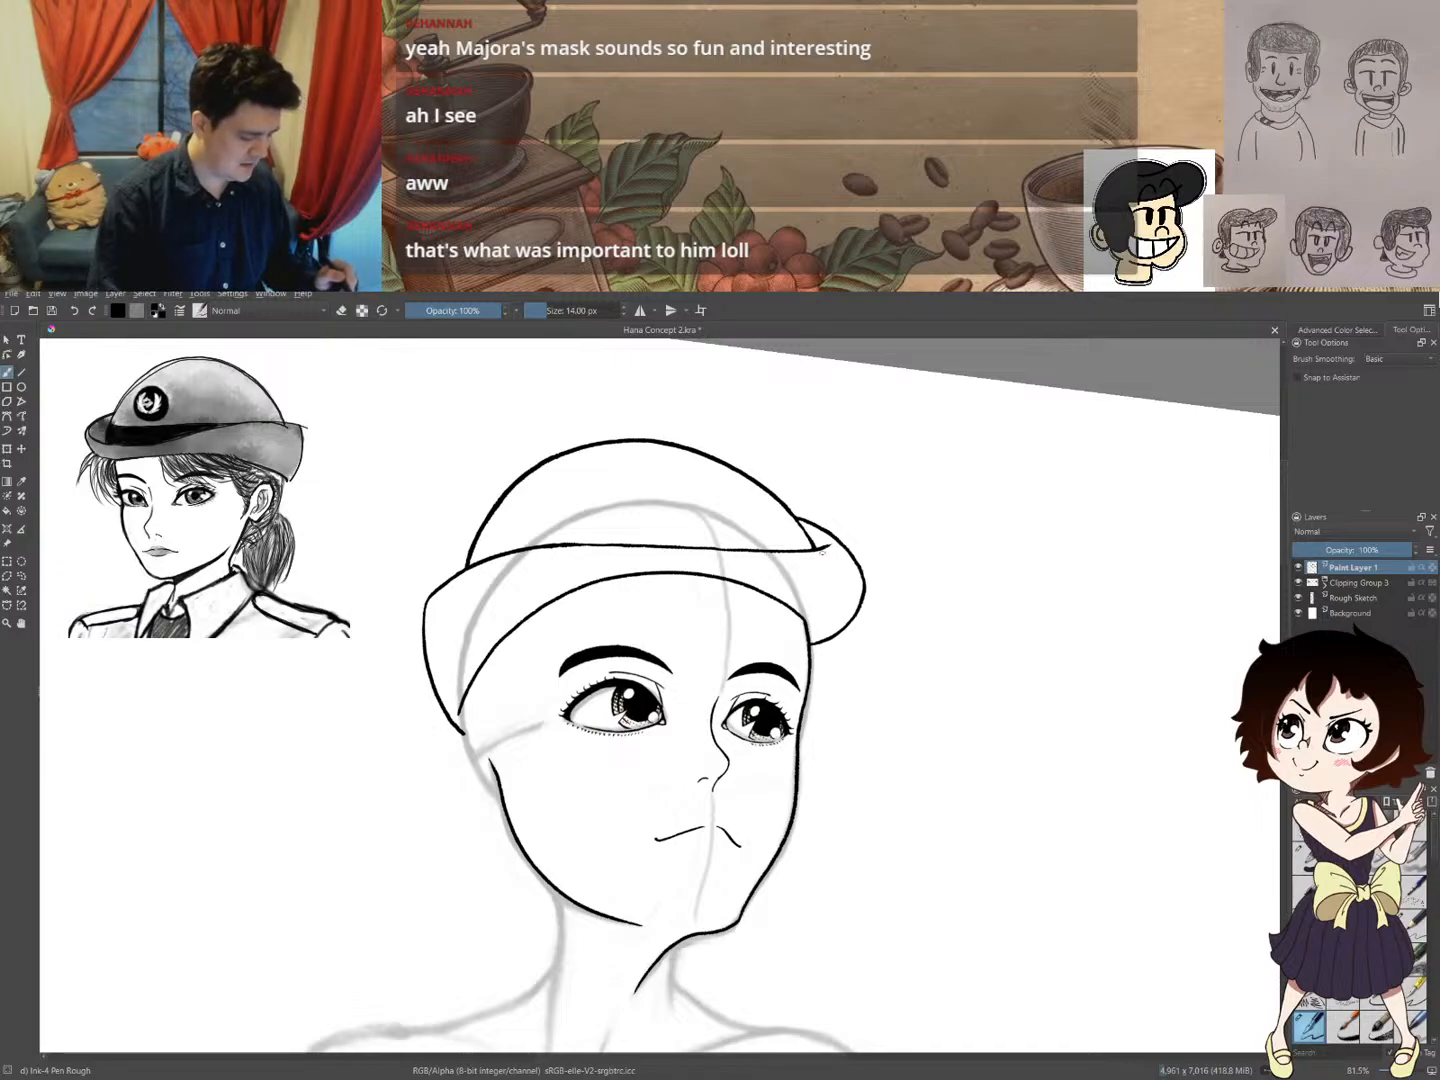
pyautogui.press('e')
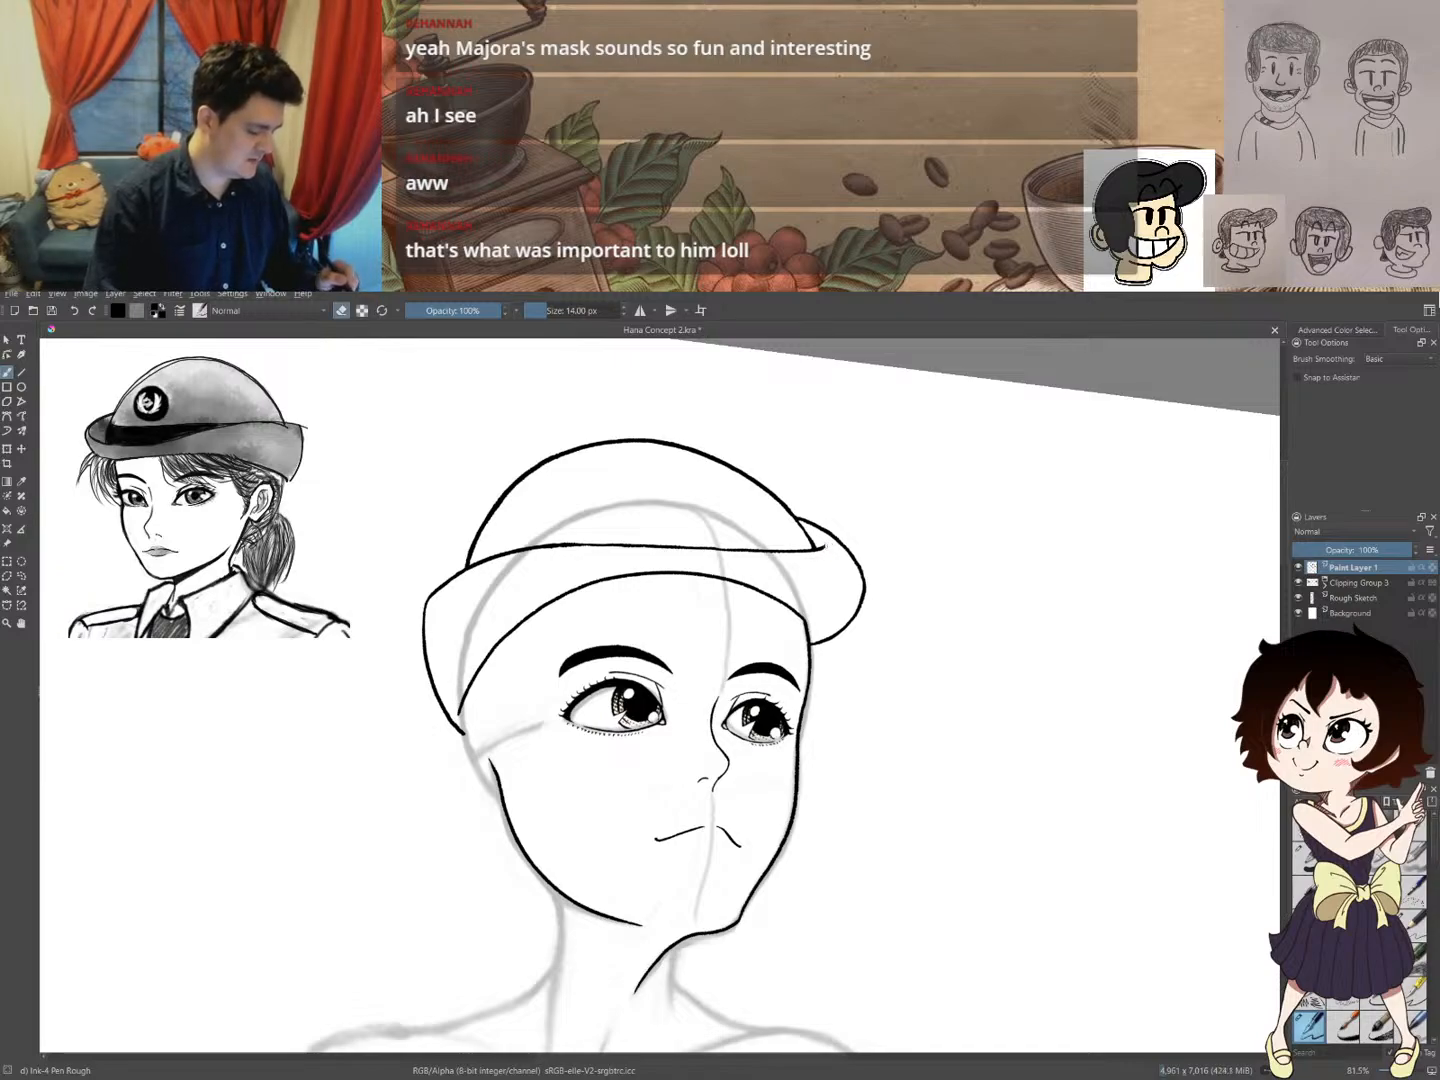
pyautogui.moveTo(812, 549); pyautogui.dragTo(704, 545)
pyautogui.moveTo(603, 545); pyautogui.dragTo(551, 546)
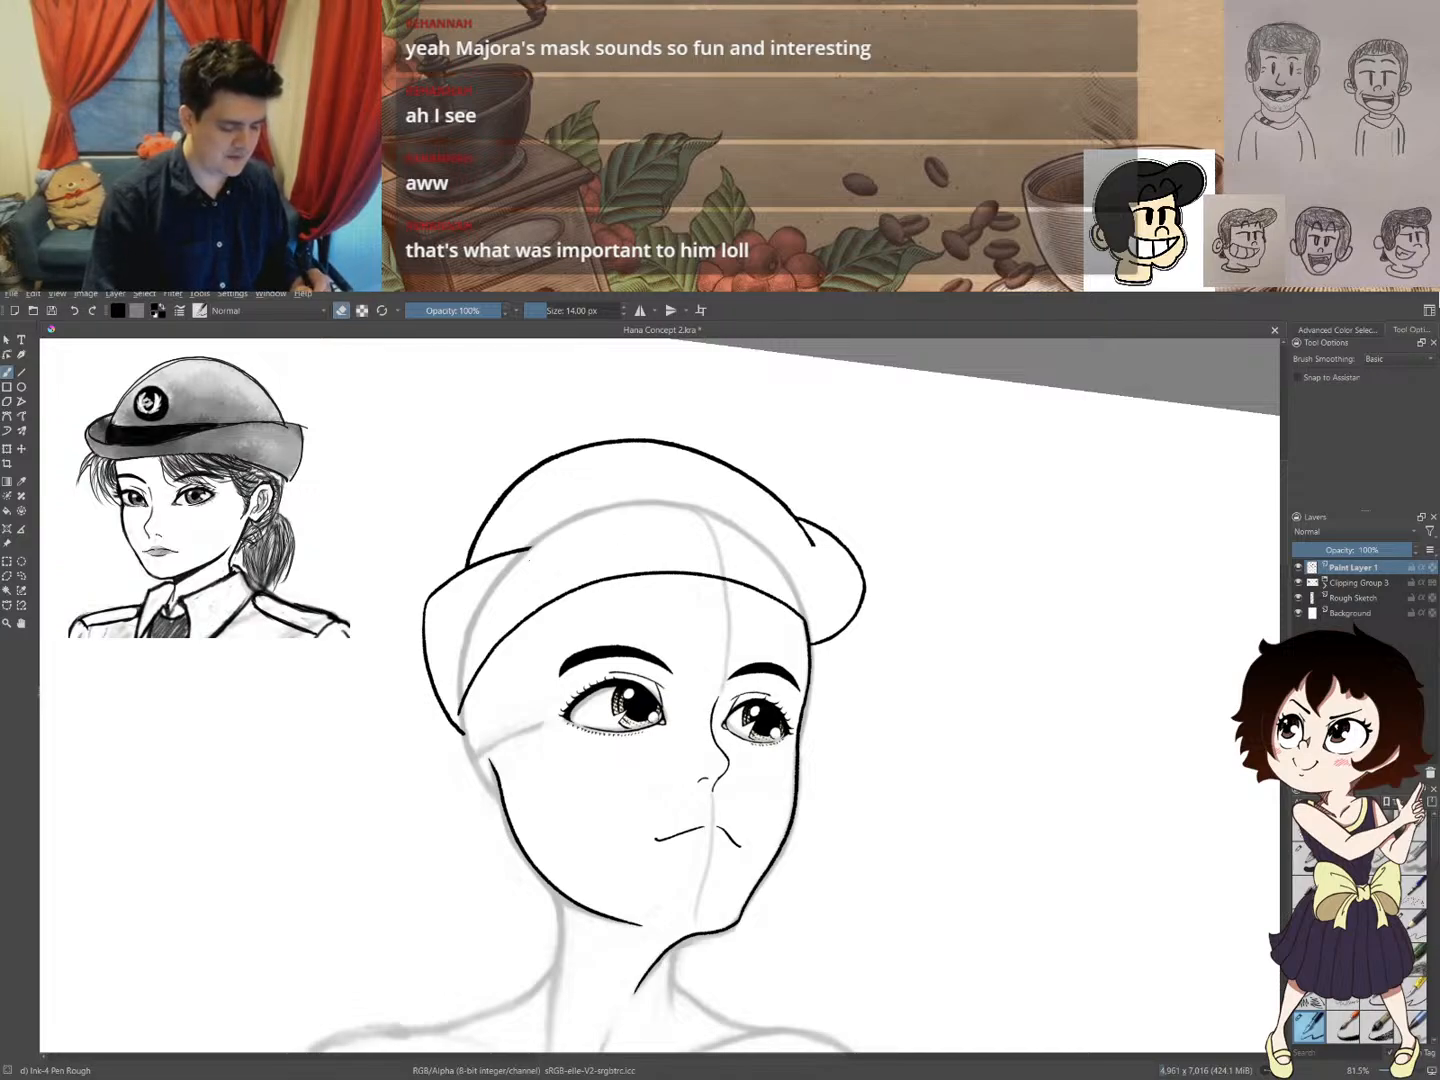
# - Erase the remaining stub and redraw the brim's upper edge as one higher-arched curve from its left end into the fold
pyautogui.moveTo(737, 520); pyautogui.dragTo(560, 516)
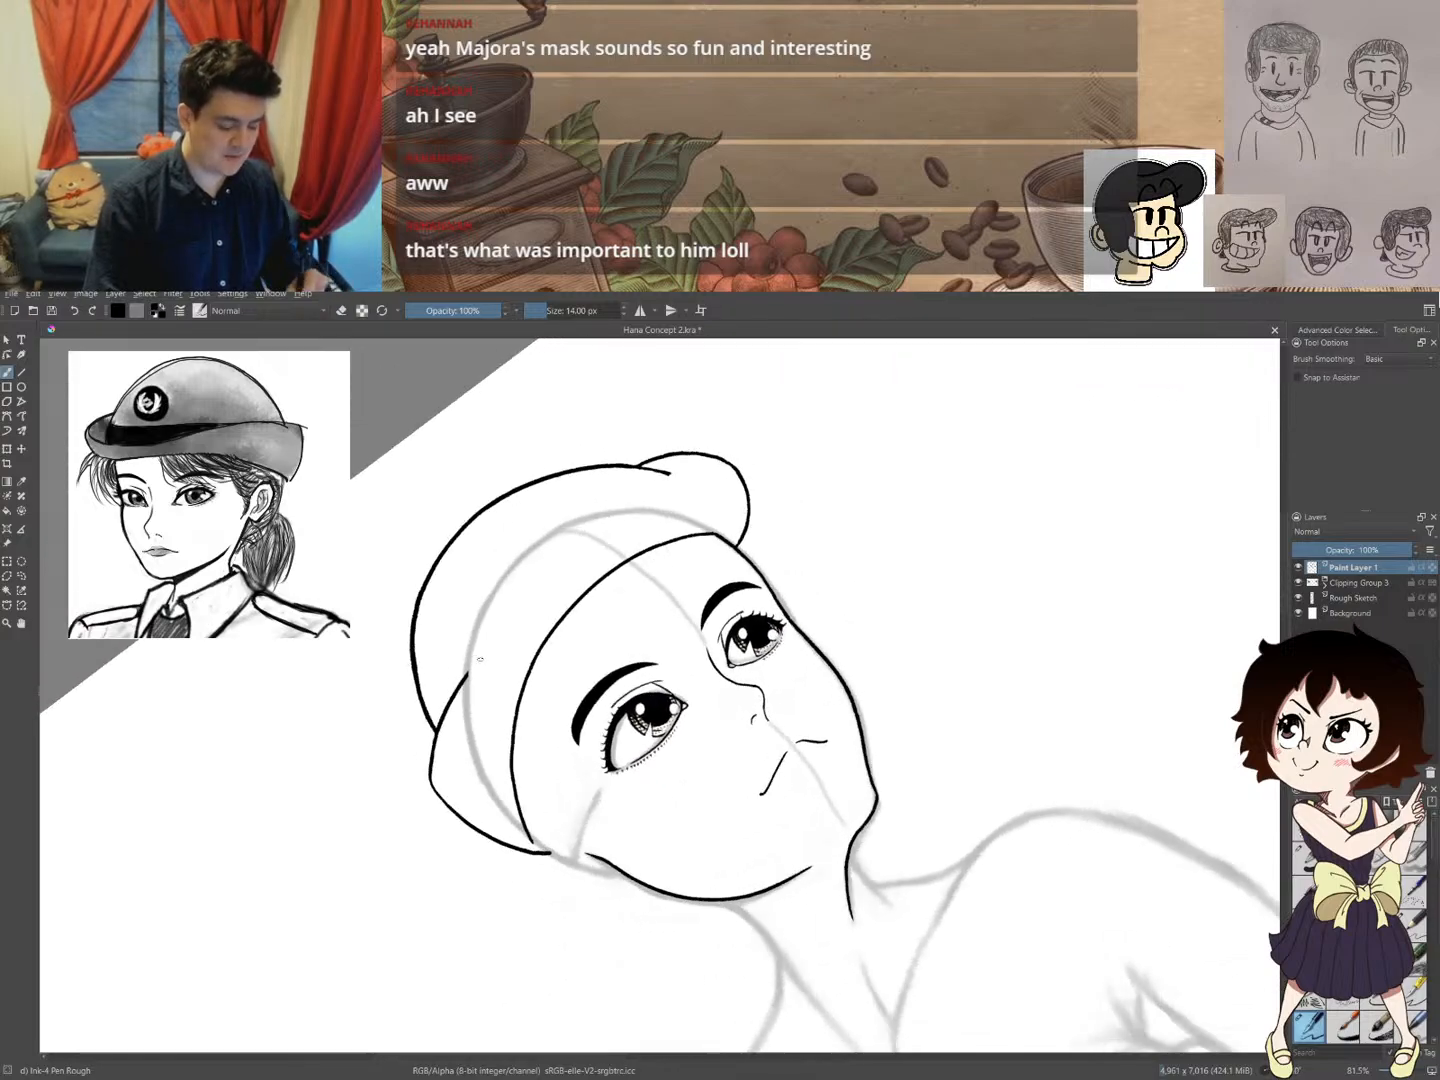
pyautogui.moveTo(474, 663); pyautogui.dragTo(687, 471)
pyautogui.hotkey('ctrl', 'z')
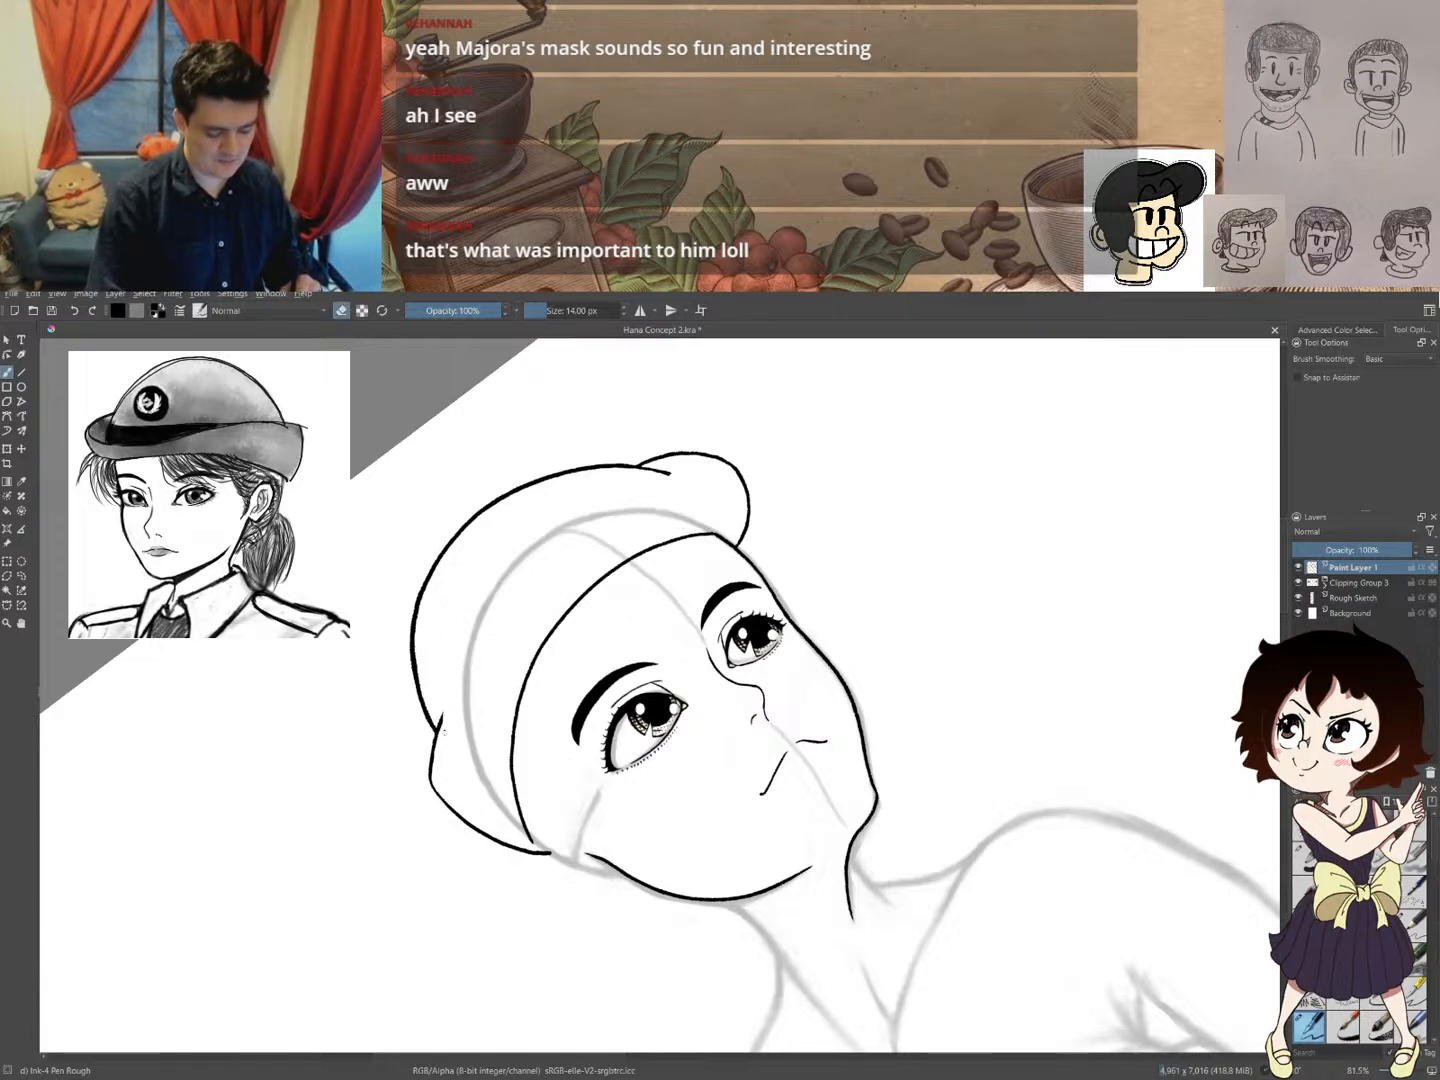
pyautogui.press('e')
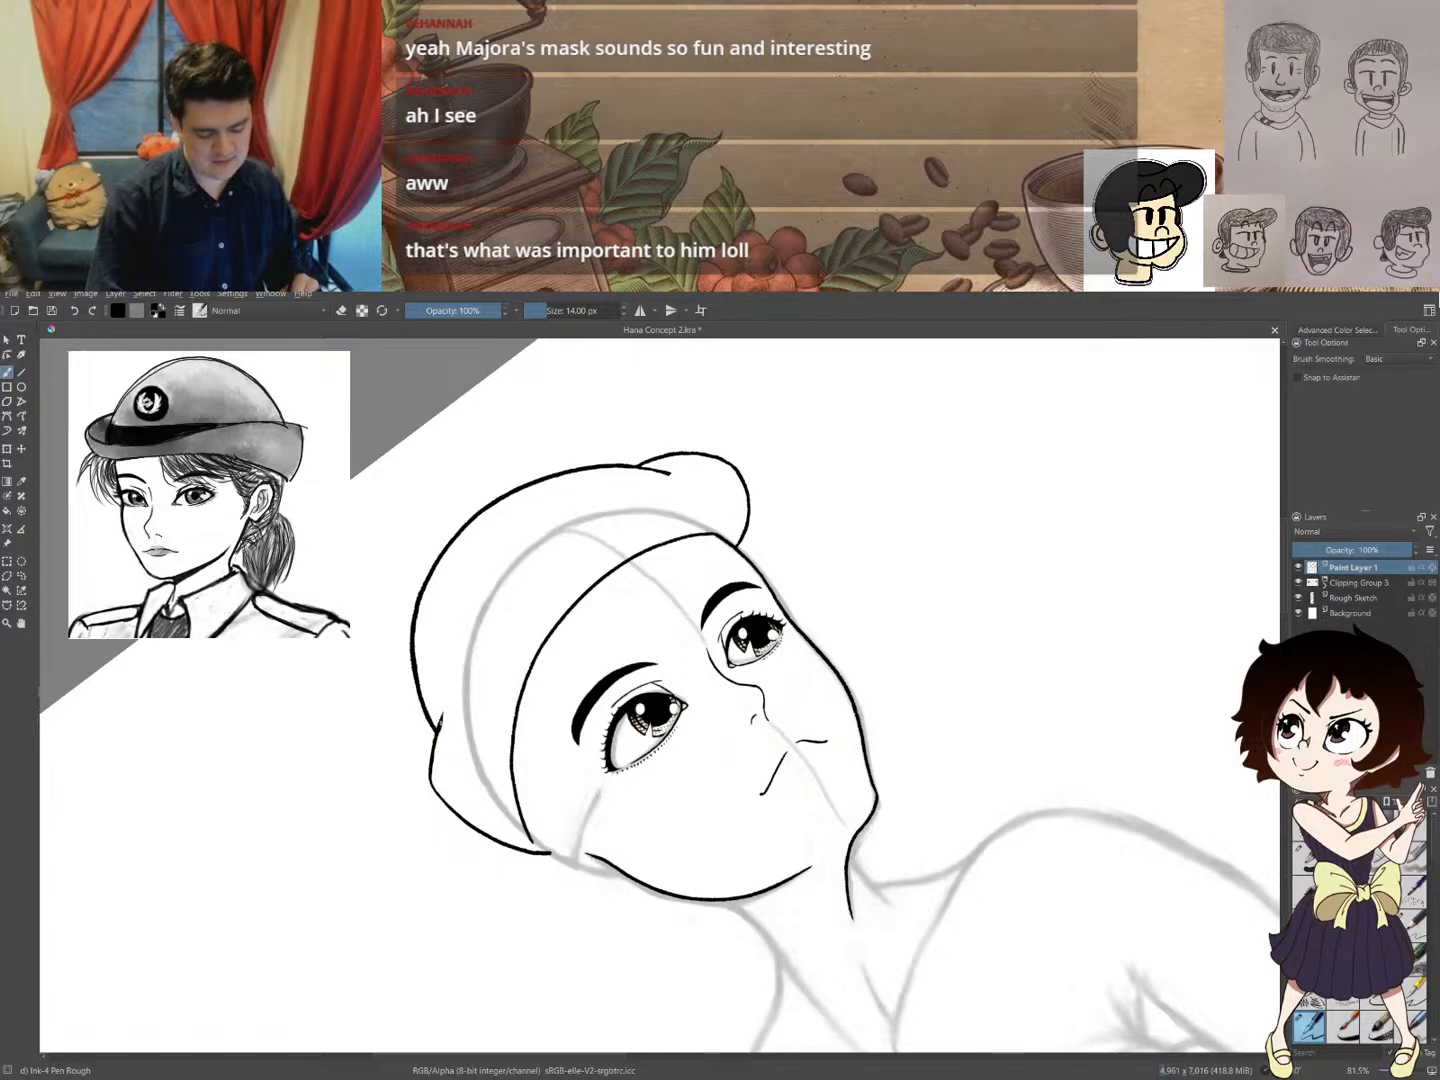
pyautogui.moveTo(446, 725)
pyautogui.mouseDown()
pyautogui.moveTo(524, 584)
pyautogui.moveTo(611, 523)
pyautogui.moveTo(697, 491)
pyautogui.mouseUp()
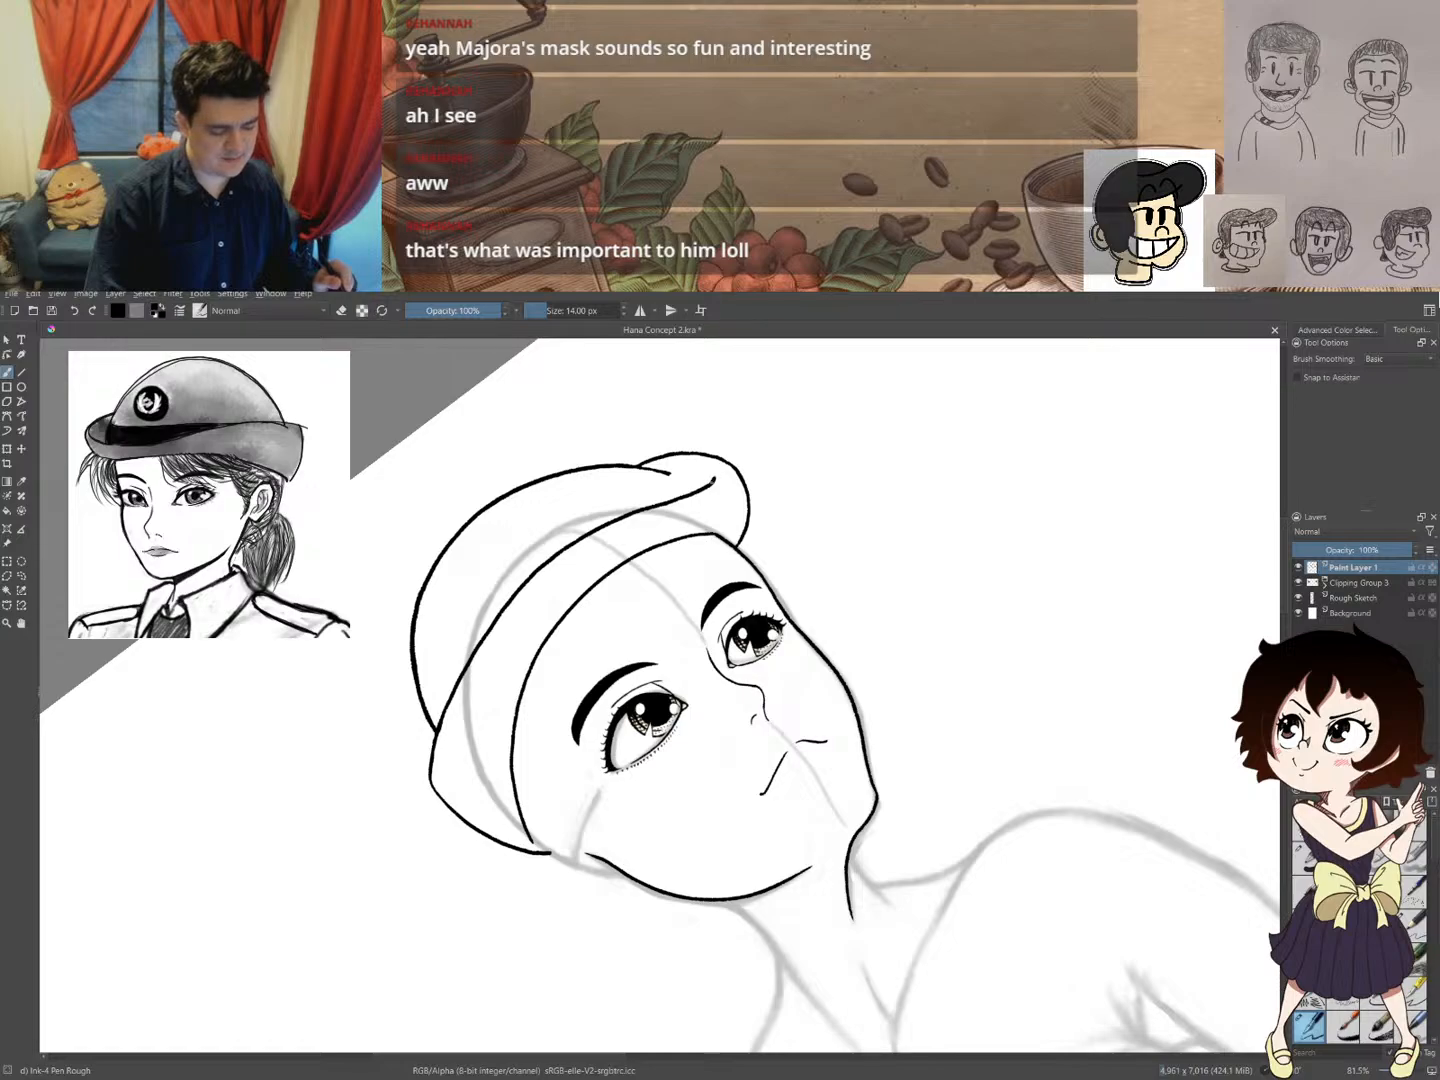
# - Mirror the canvas view and extend the crown's fold-side outline down to the new brim line, erasing the excess edge
pyautogui.moveTo(700, 425)
pyautogui.mouseDown()
pyautogui.moveTo(841, 600)
pyautogui.moveTo(622, 554)
pyautogui.moveTo(597, 455)
pyautogui.moveTo(557, 450)
pyautogui.moveTo(585, 517)
pyautogui.mouseUp()
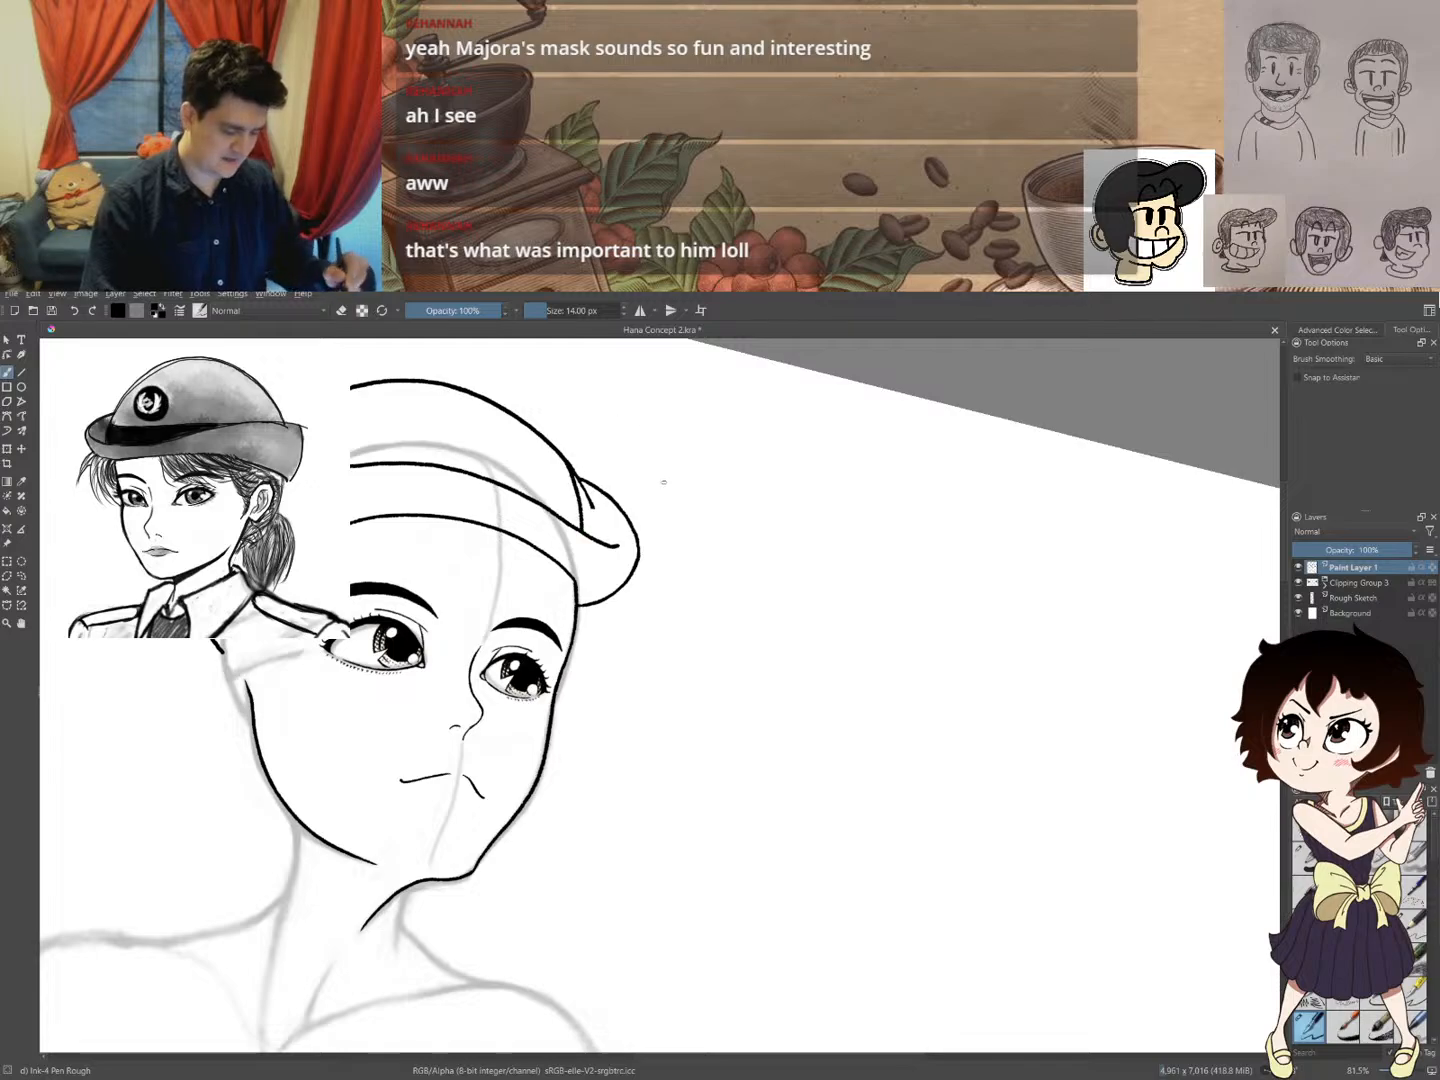
pyautogui.press('m')
pyautogui.moveTo(698, 666); pyautogui.dragTo(370, 724)
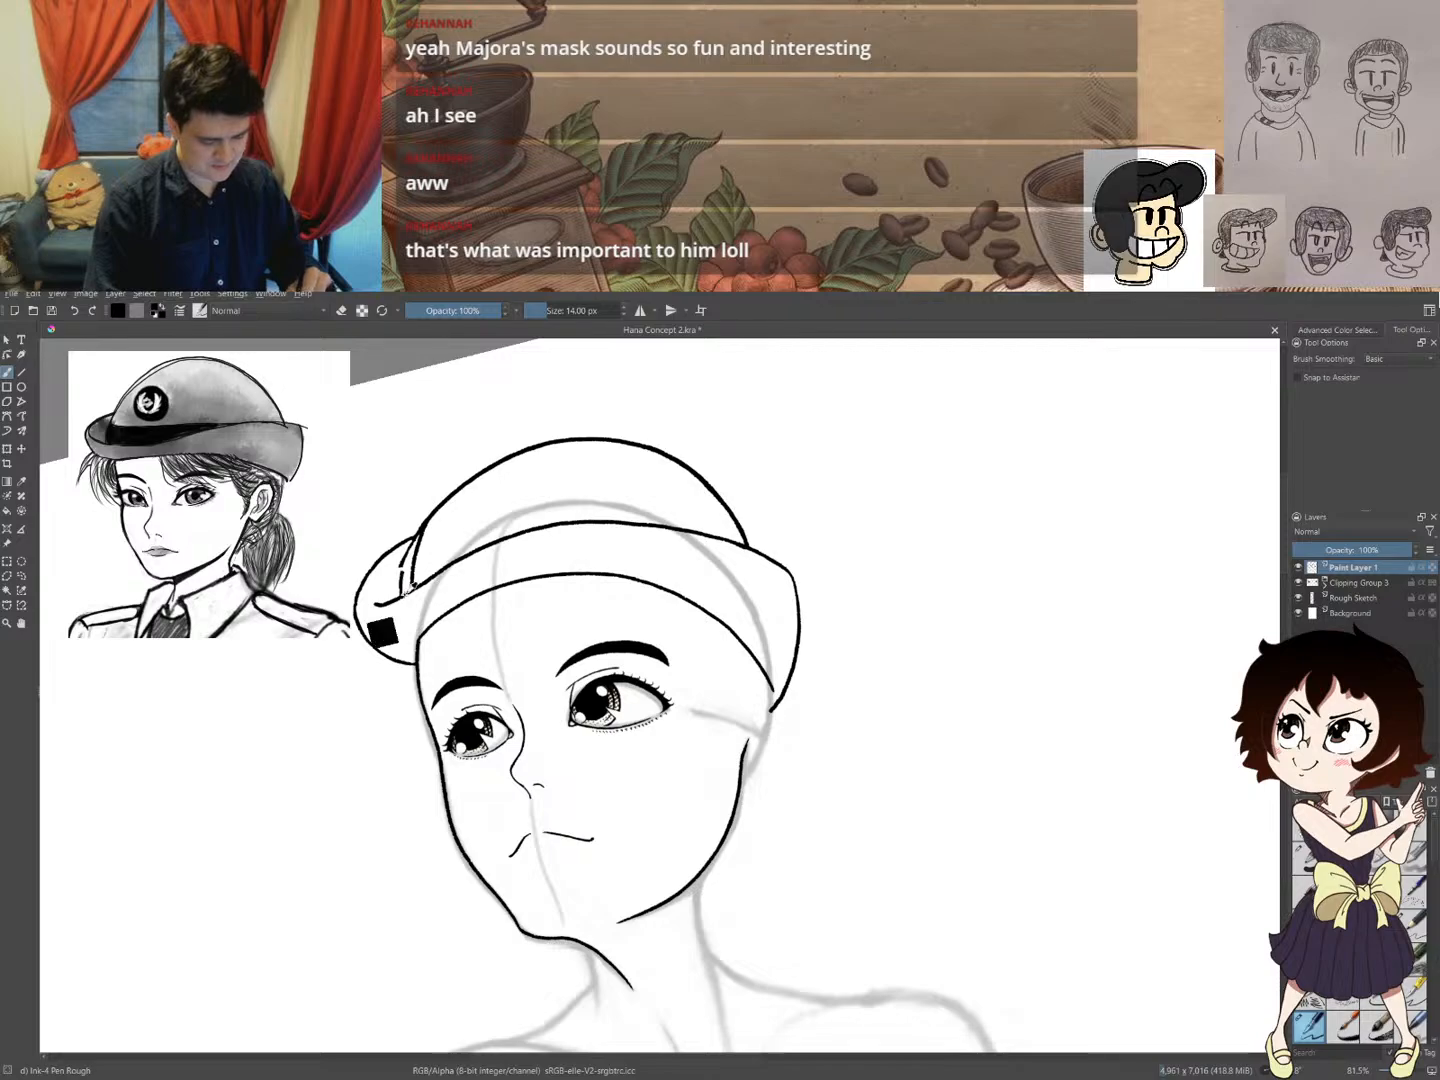
pyautogui.moveTo(403, 583)
pyautogui.mouseDown()
pyautogui.moveTo(470, 474)
pyautogui.moveTo(516, 448)
pyautogui.moveTo(620, 440)
pyautogui.moveTo(495, 463)
pyautogui.moveTo(423, 533)
pyautogui.mouseUp()
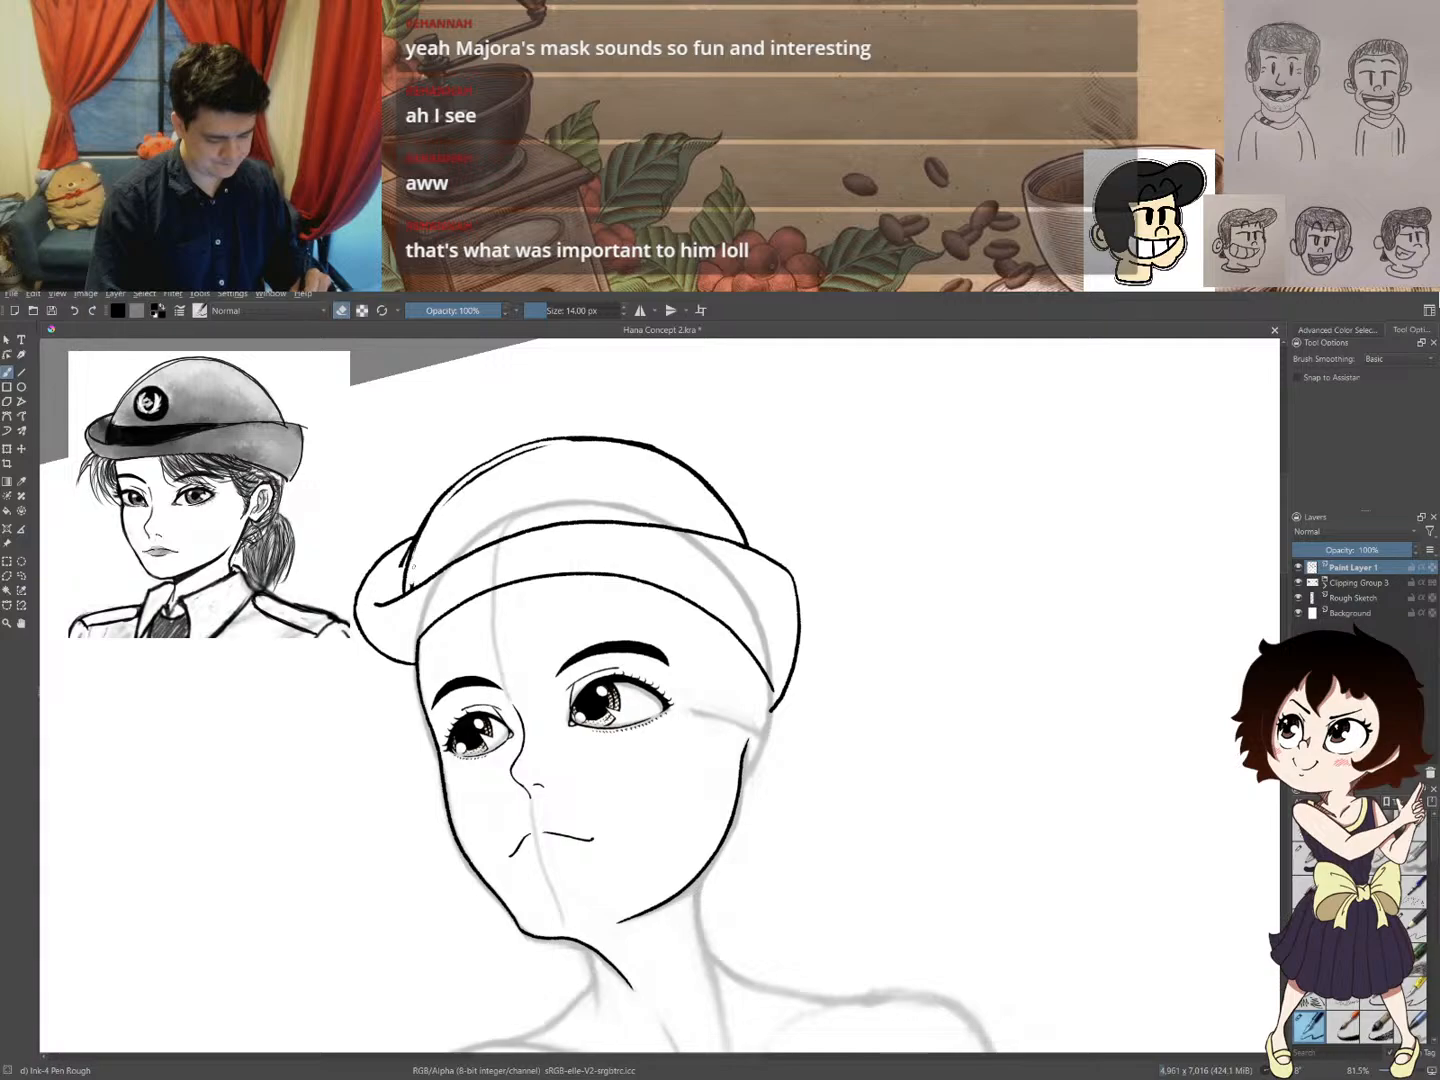
pyautogui.moveTo(443, 505); pyautogui.dragTo(533, 450)
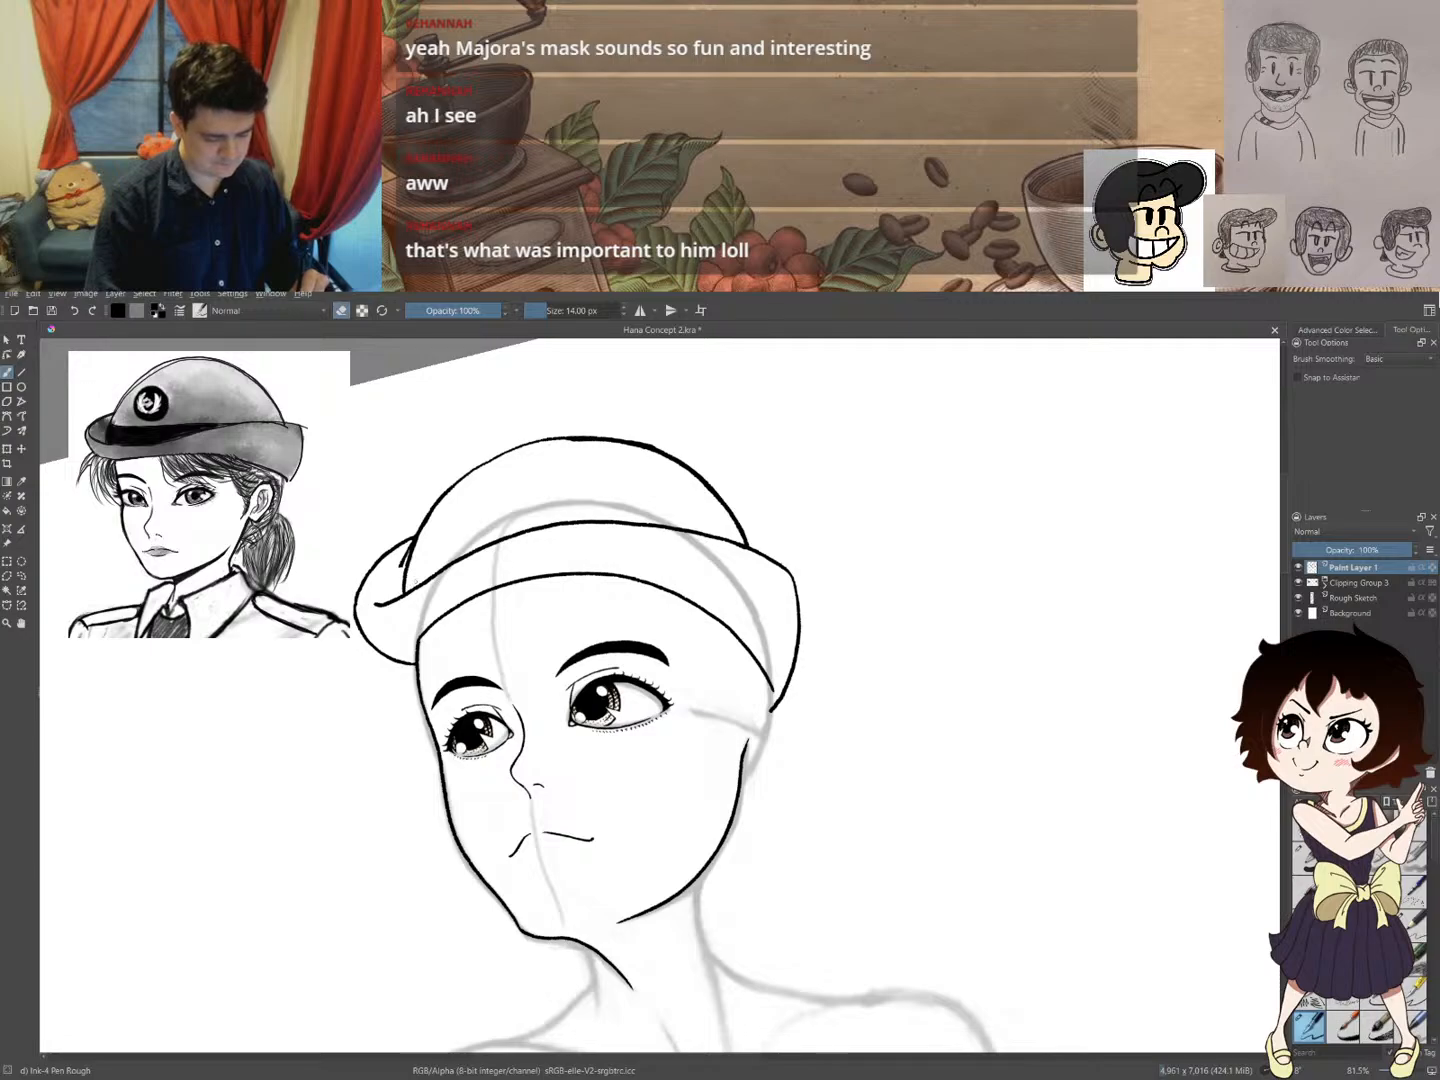
# - Restroke the crown's fold-side curve from the brim line up toward the top
pyautogui.press('e')
pyautogui.moveTo(403, 591); pyautogui.dragTo(464, 473)
pyautogui.moveTo(490, 457)
pyautogui.mouseDown()
pyautogui.moveTo(583, 437)
pyautogui.moveTo(490, 457)
pyautogui.moveTo(402, 571)
pyautogui.mouseUp()
pyautogui.hotkey('ctrl', 'z')
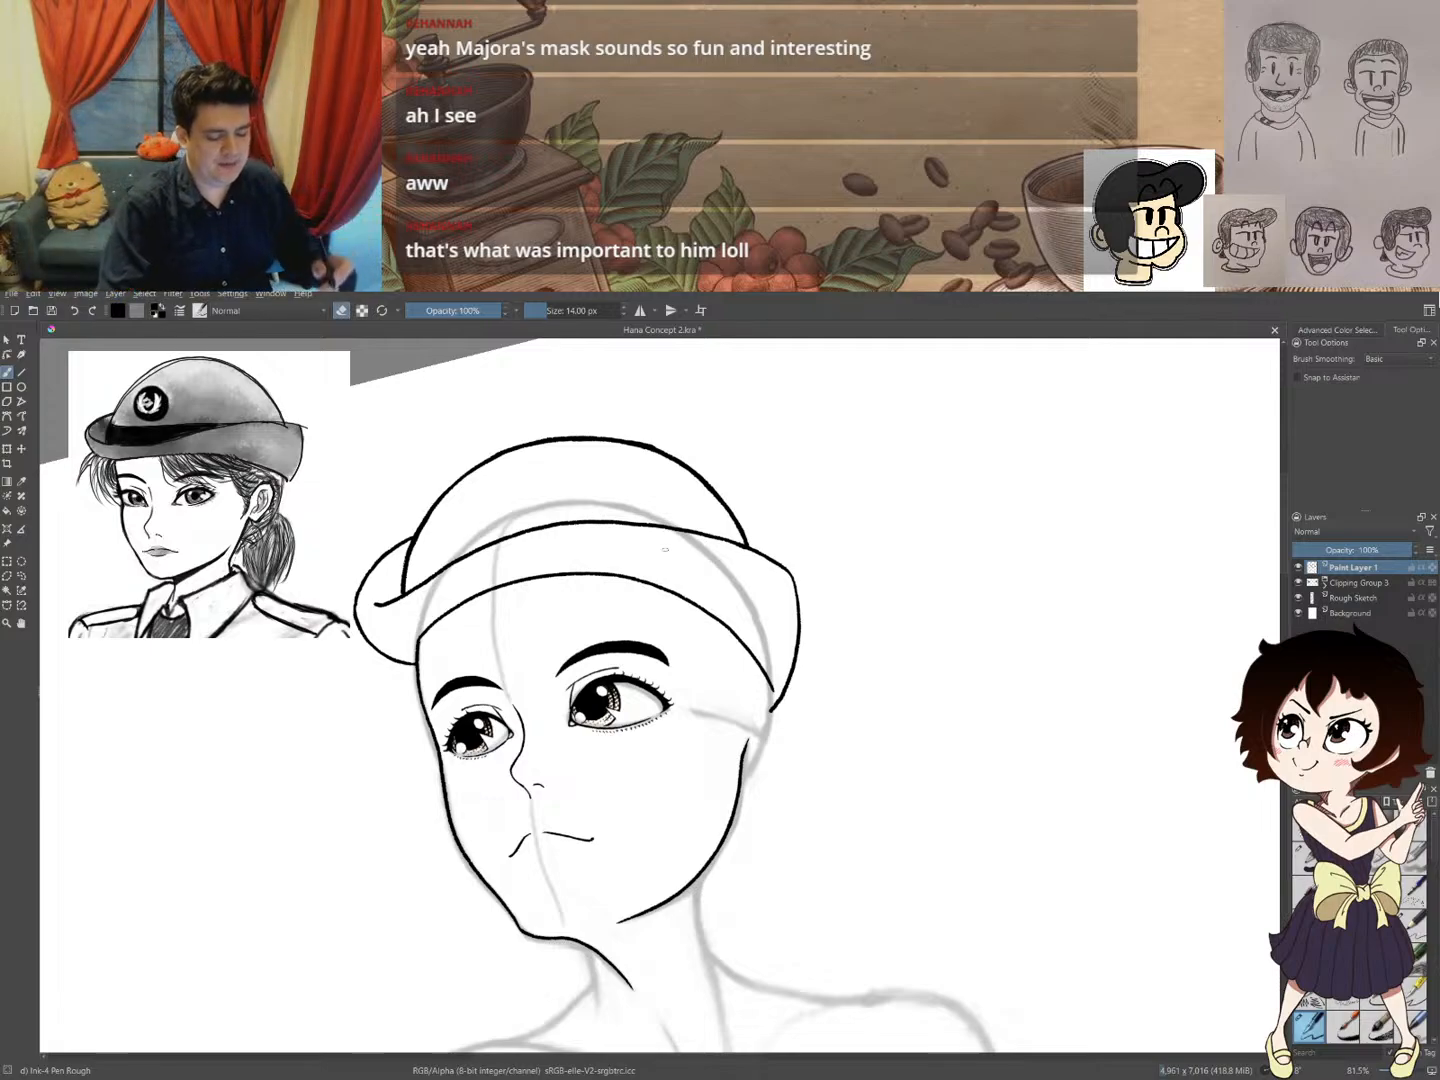
# - Erase the crown's outline on the side away from the fold, from the brim up across the top
pyautogui.moveTo(736, 472)
pyautogui.mouseDown()
pyautogui.moveTo(521, 476)
pyautogui.moveTo(560, 565)
pyautogui.moveTo(507, 522)
pyautogui.mouseUp()
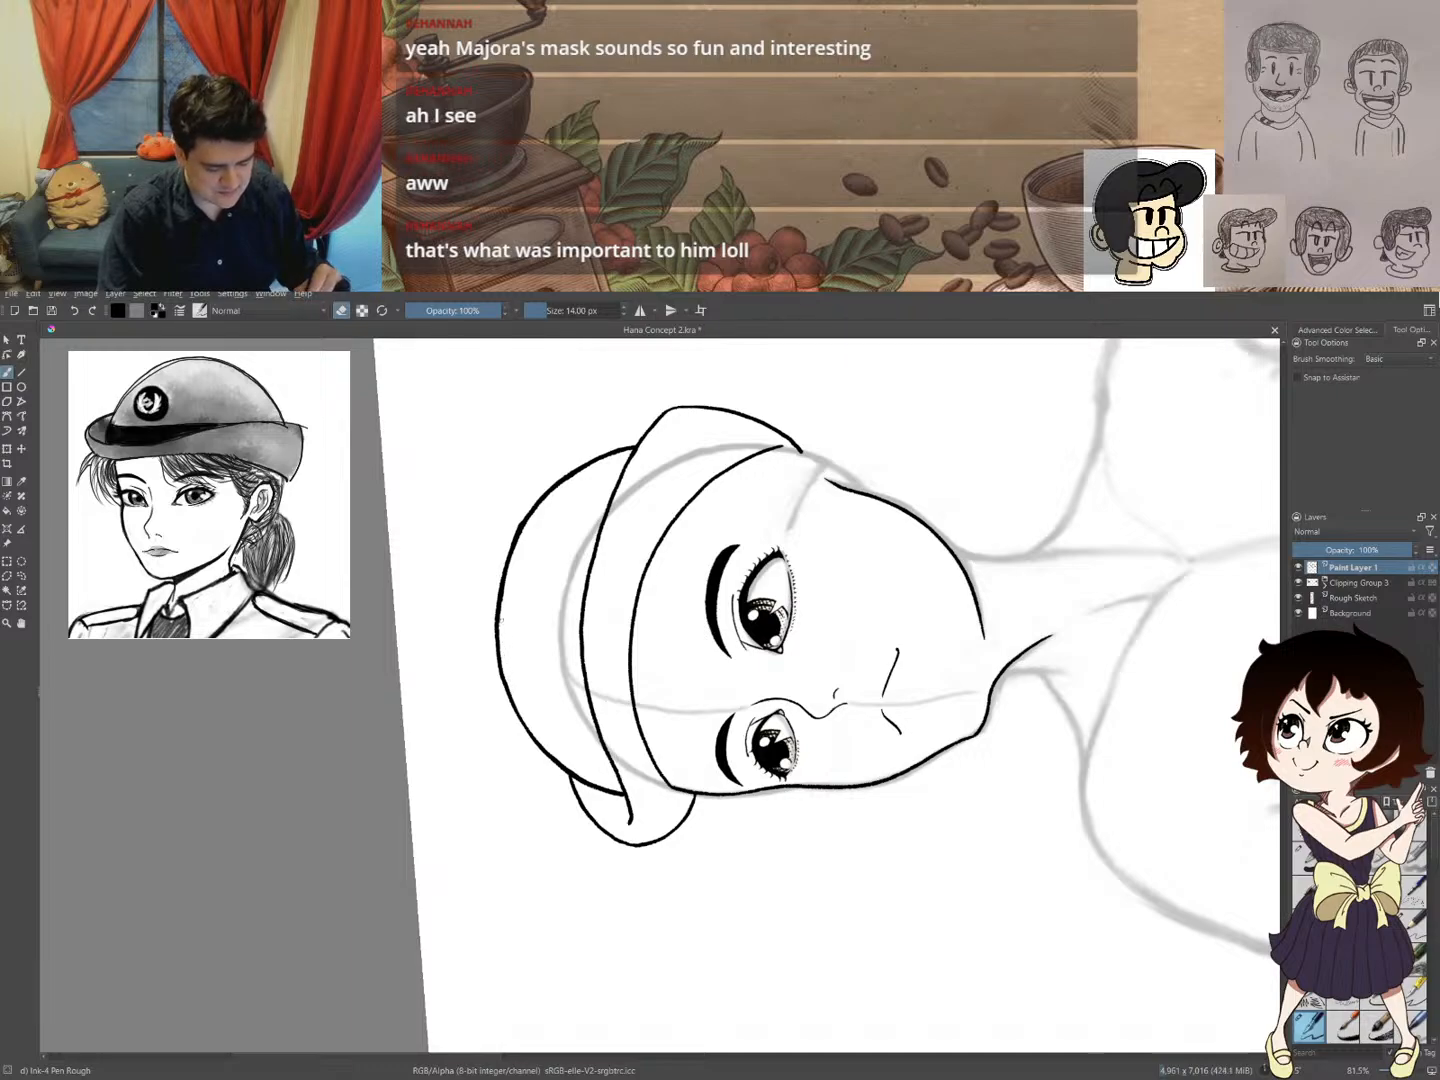
pyautogui.moveTo(520, 526)
pyautogui.mouseDown()
pyautogui.moveTo(580, 457)
pyautogui.moveTo(584, 472)
pyautogui.moveTo(622, 446)
pyautogui.mouseUp()
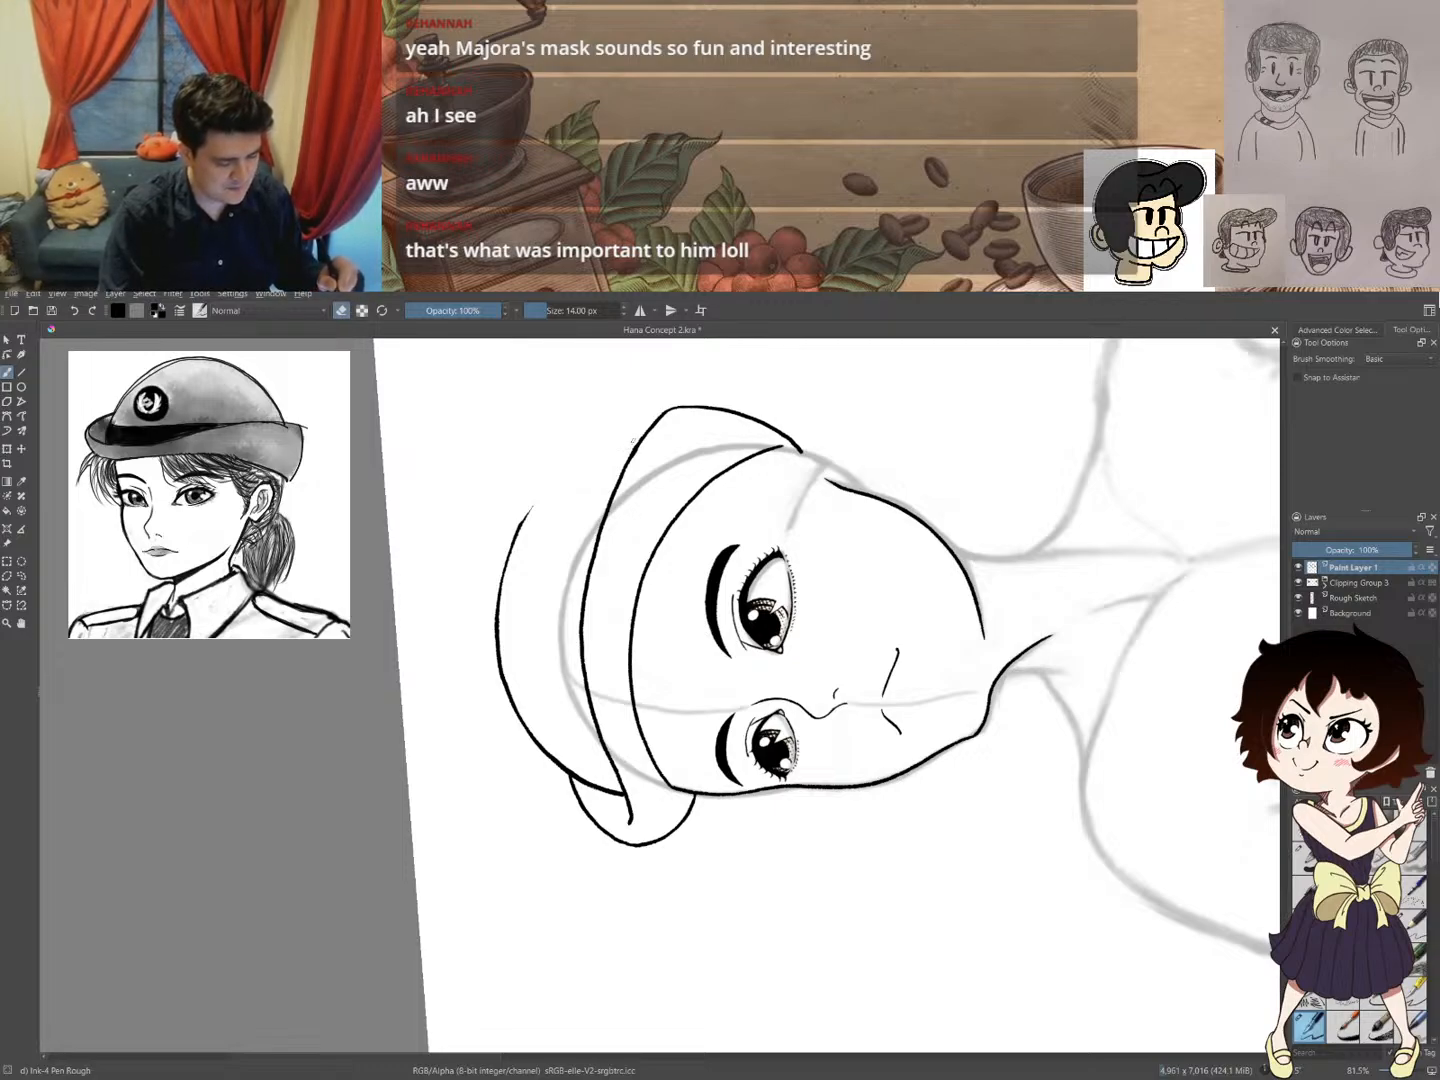
pyautogui.moveTo(535, 506)
pyautogui.mouseDown()
pyautogui.moveTo(500, 583)
pyautogui.moveTo(507, 681)
pyautogui.mouseUp()
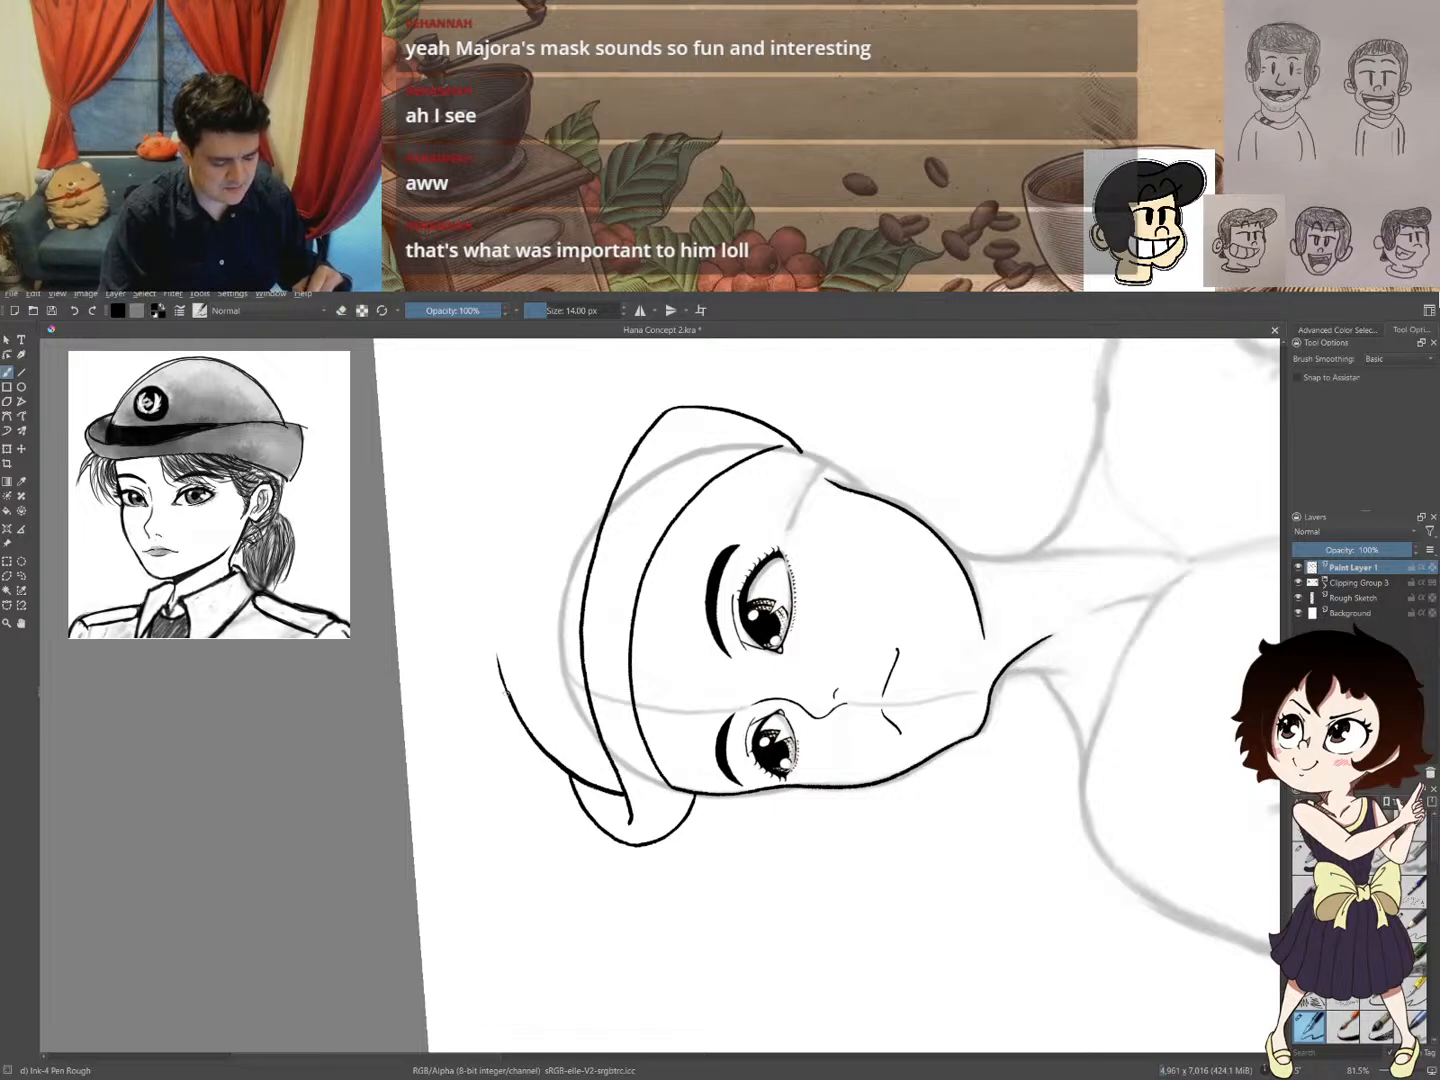
# - Redraw the erased crown outline as a rounder curve from the top down to the brim
pyautogui.moveTo(505, 684)
pyautogui.mouseDown()
pyautogui.moveTo(511, 697)
pyautogui.moveTo(507, 576)
pyautogui.mouseUp()
pyautogui.hotkey('ctrl', 'z')
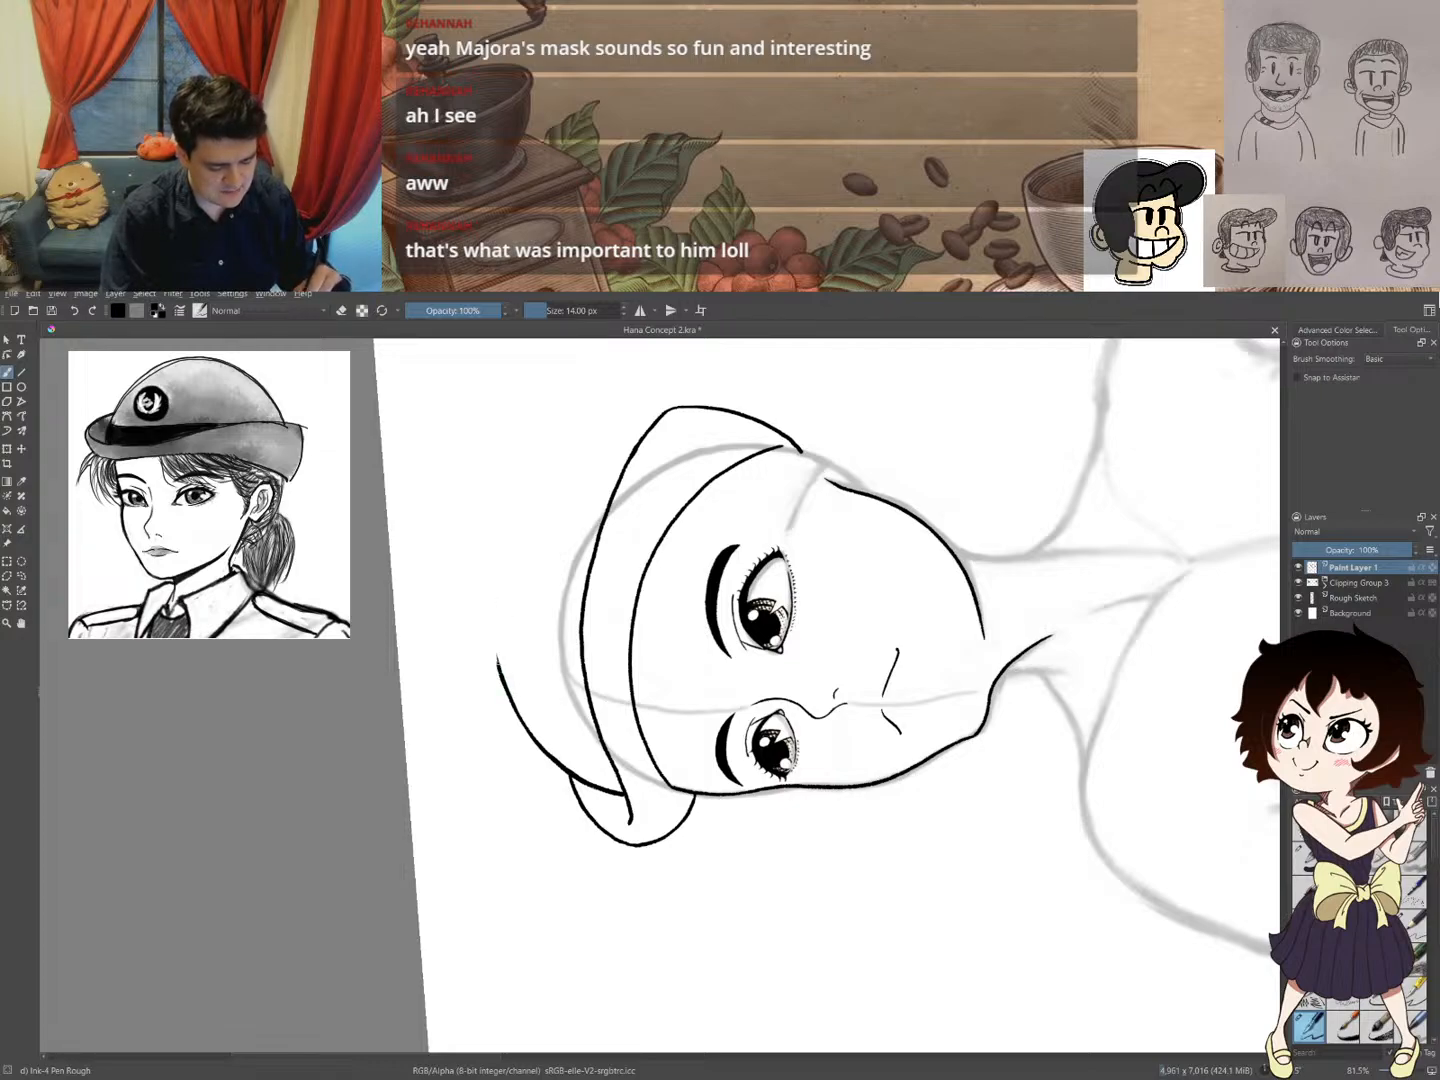
pyautogui.moveTo(499, 662); pyautogui.dragTo(499, 583)
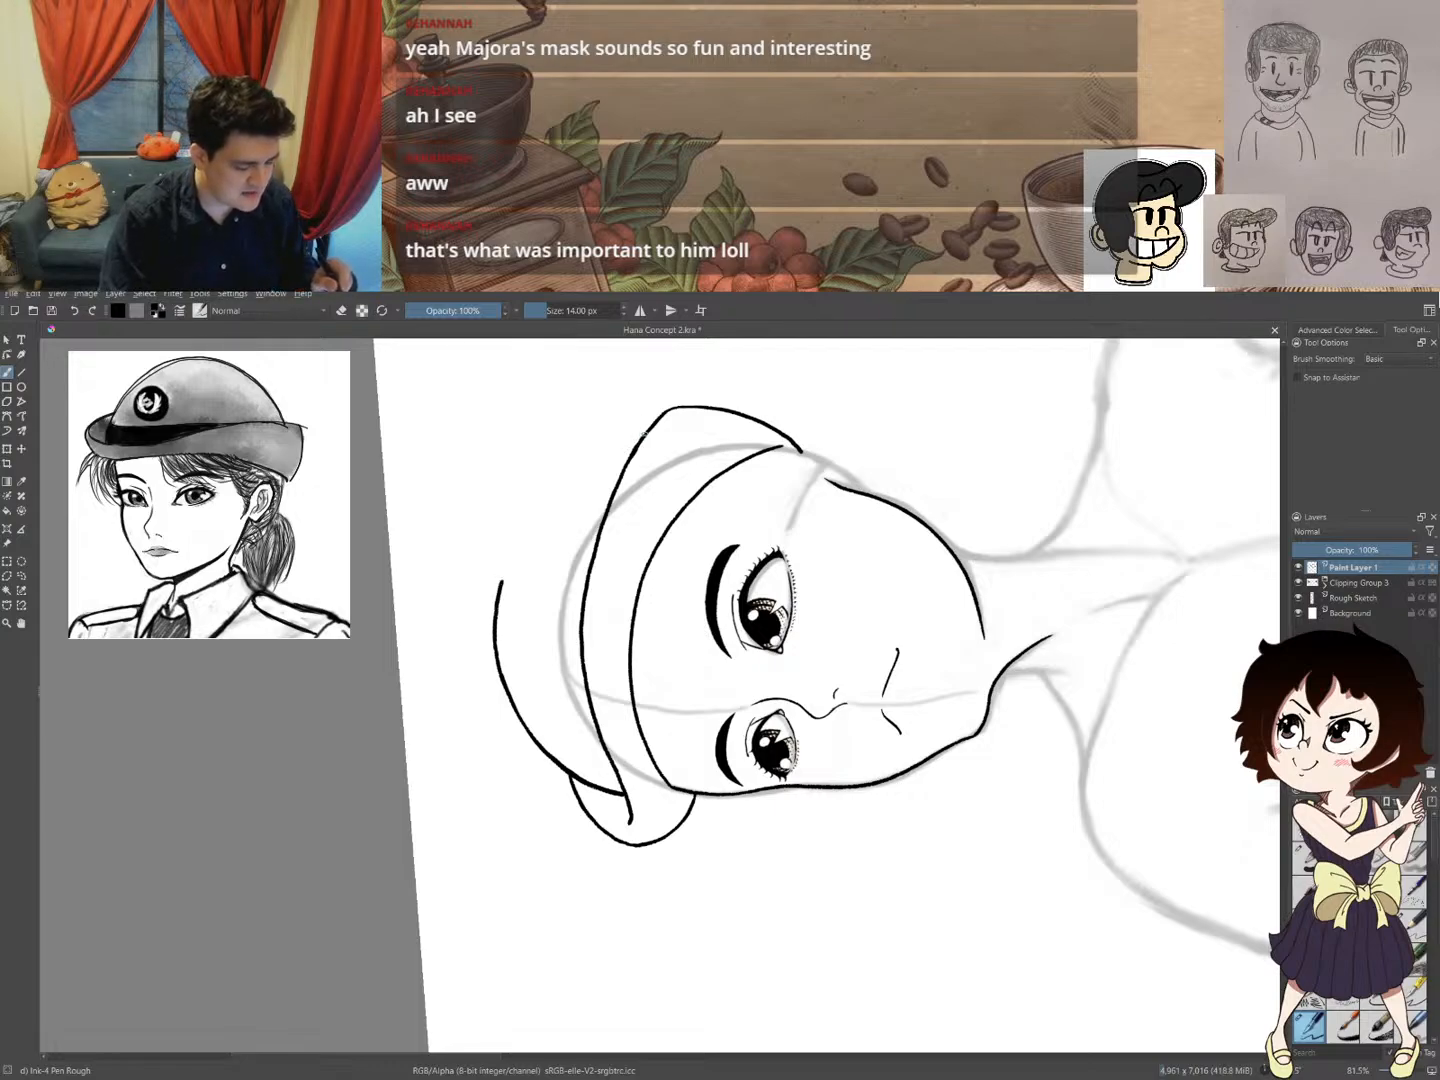
pyautogui.moveTo(644, 433)
pyautogui.mouseDown()
pyautogui.moveTo(568, 473)
pyautogui.moveTo(493, 612)
pyautogui.mouseUp()
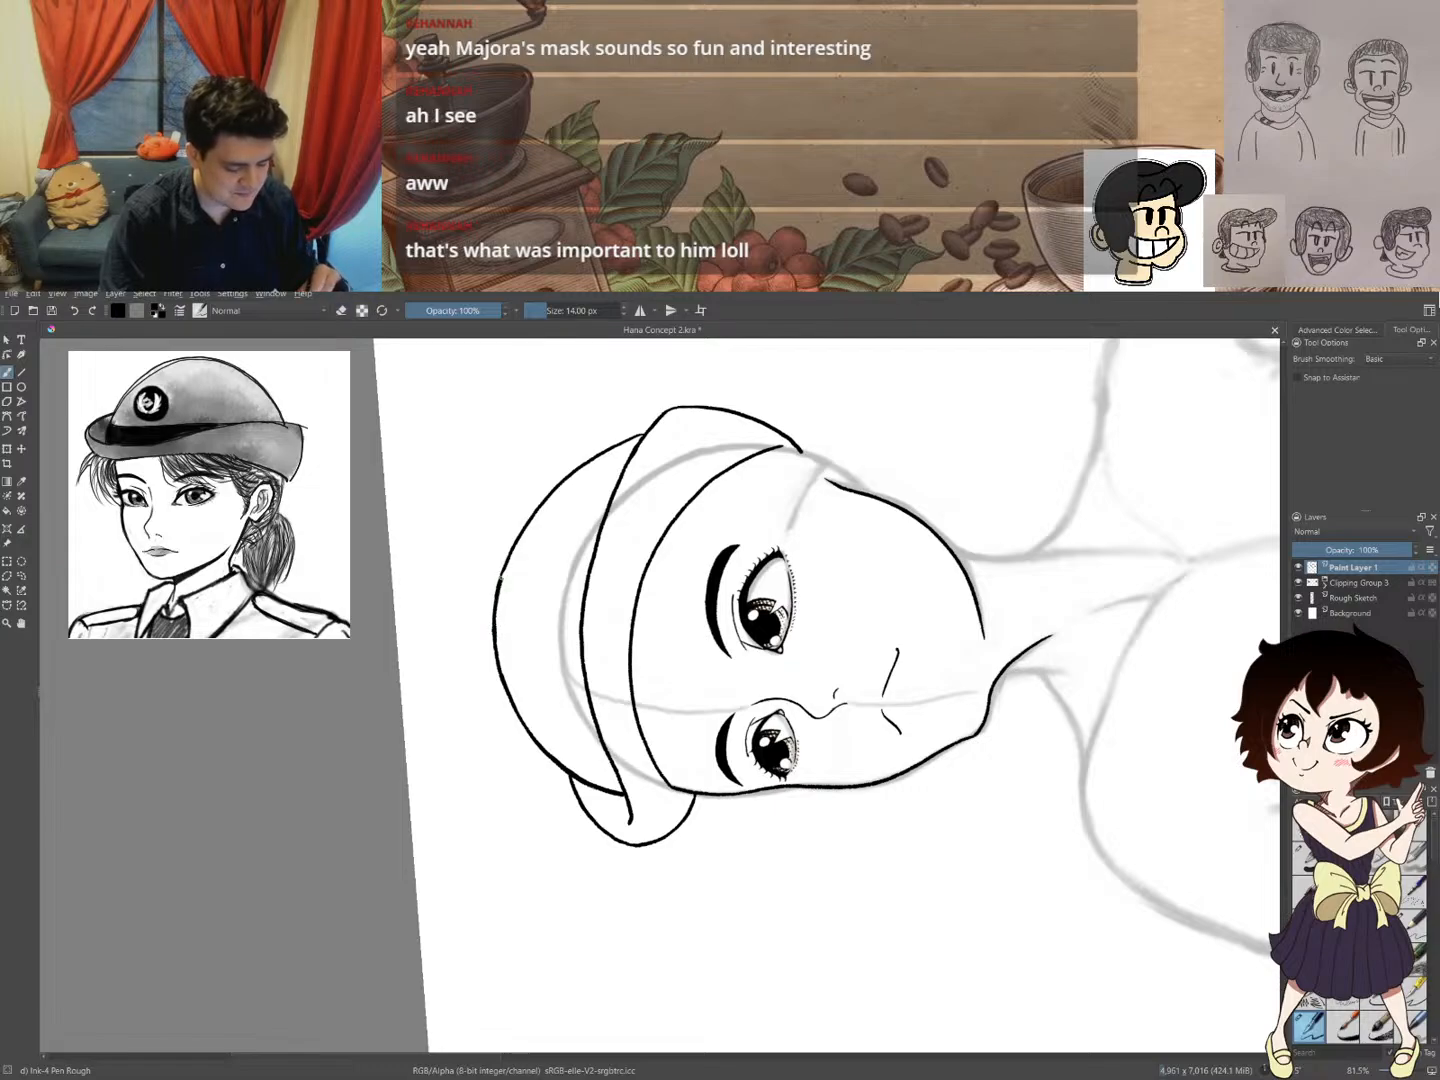
pyautogui.moveTo(585, 388); pyautogui.dragTo(495, 498)
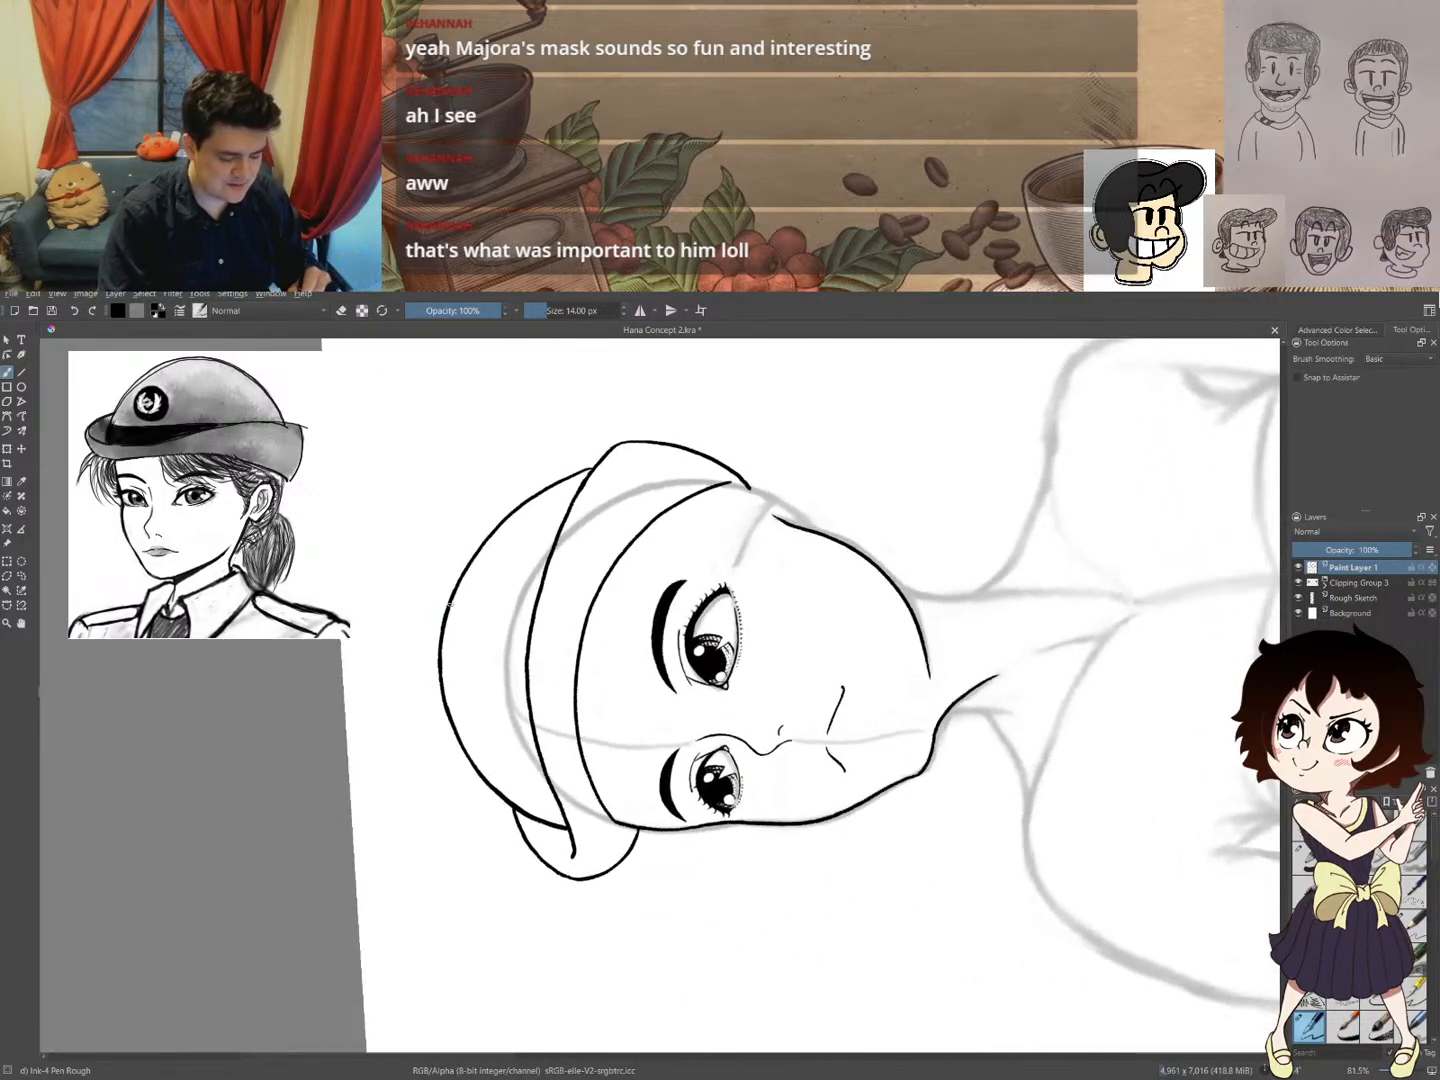
# - Restroke the crown's curve from near the top down toward the brim on the back-of-head side
pyautogui.moveTo(503, 521); pyautogui.dragTo(593, 464)
pyautogui.hotkey('ctrl', 'z')
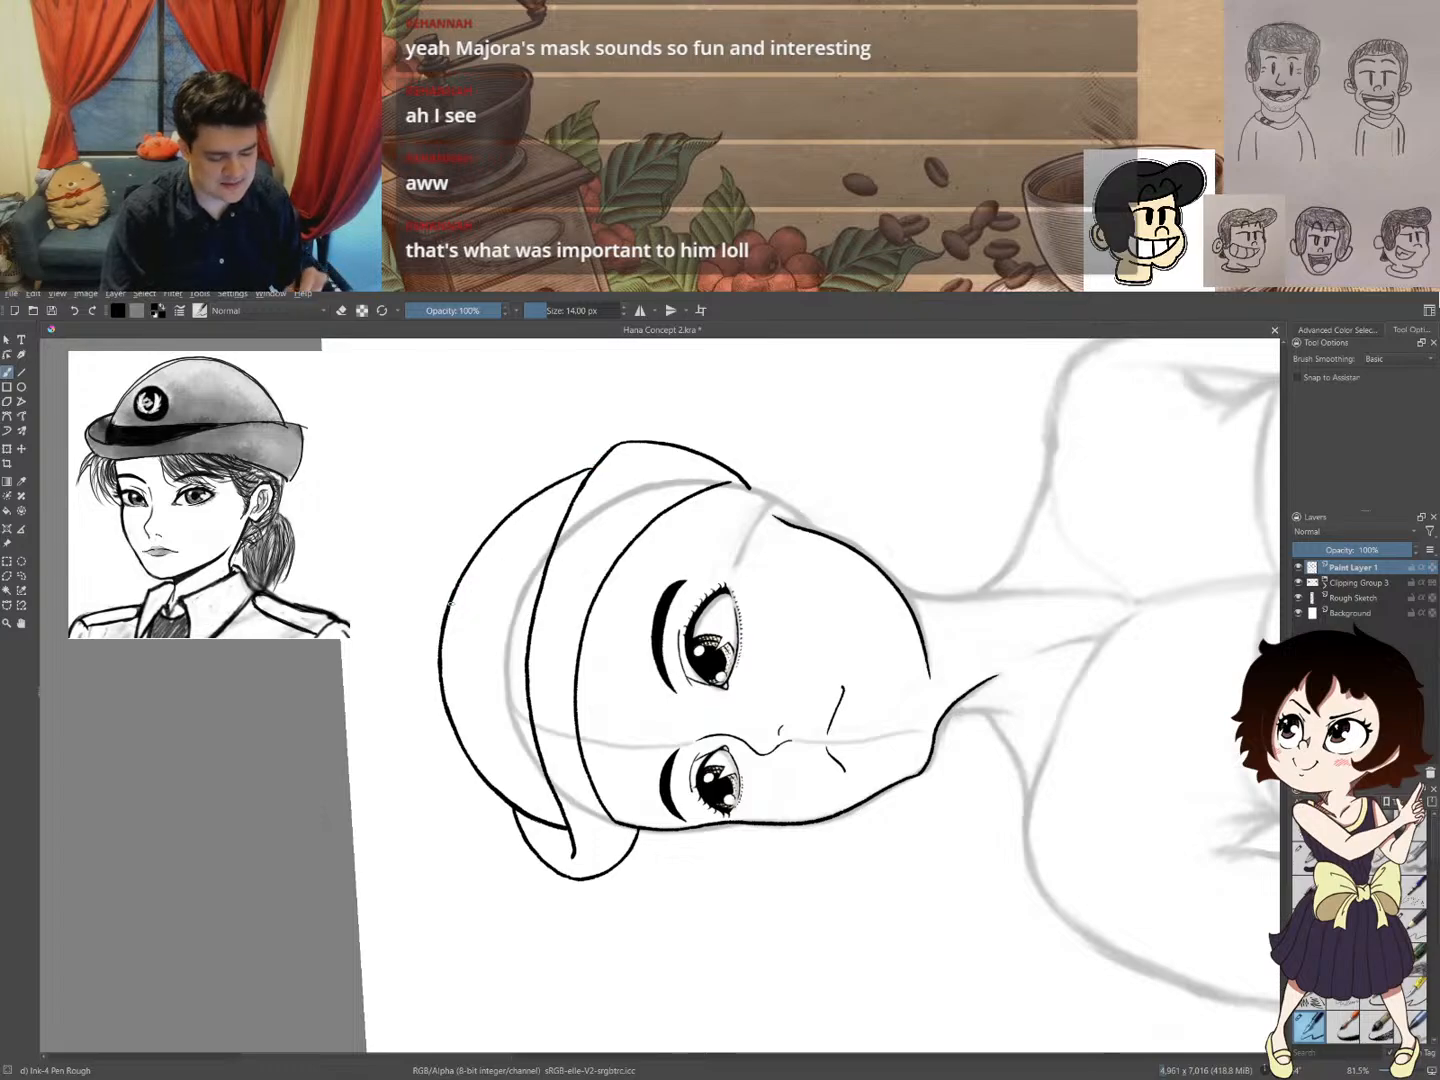
pyautogui.moveTo(470, 565)
pyautogui.mouseDown()
pyautogui.moveTo(530, 497)
pyautogui.moveTo(585, 470)
pyautogui.mouseUp()
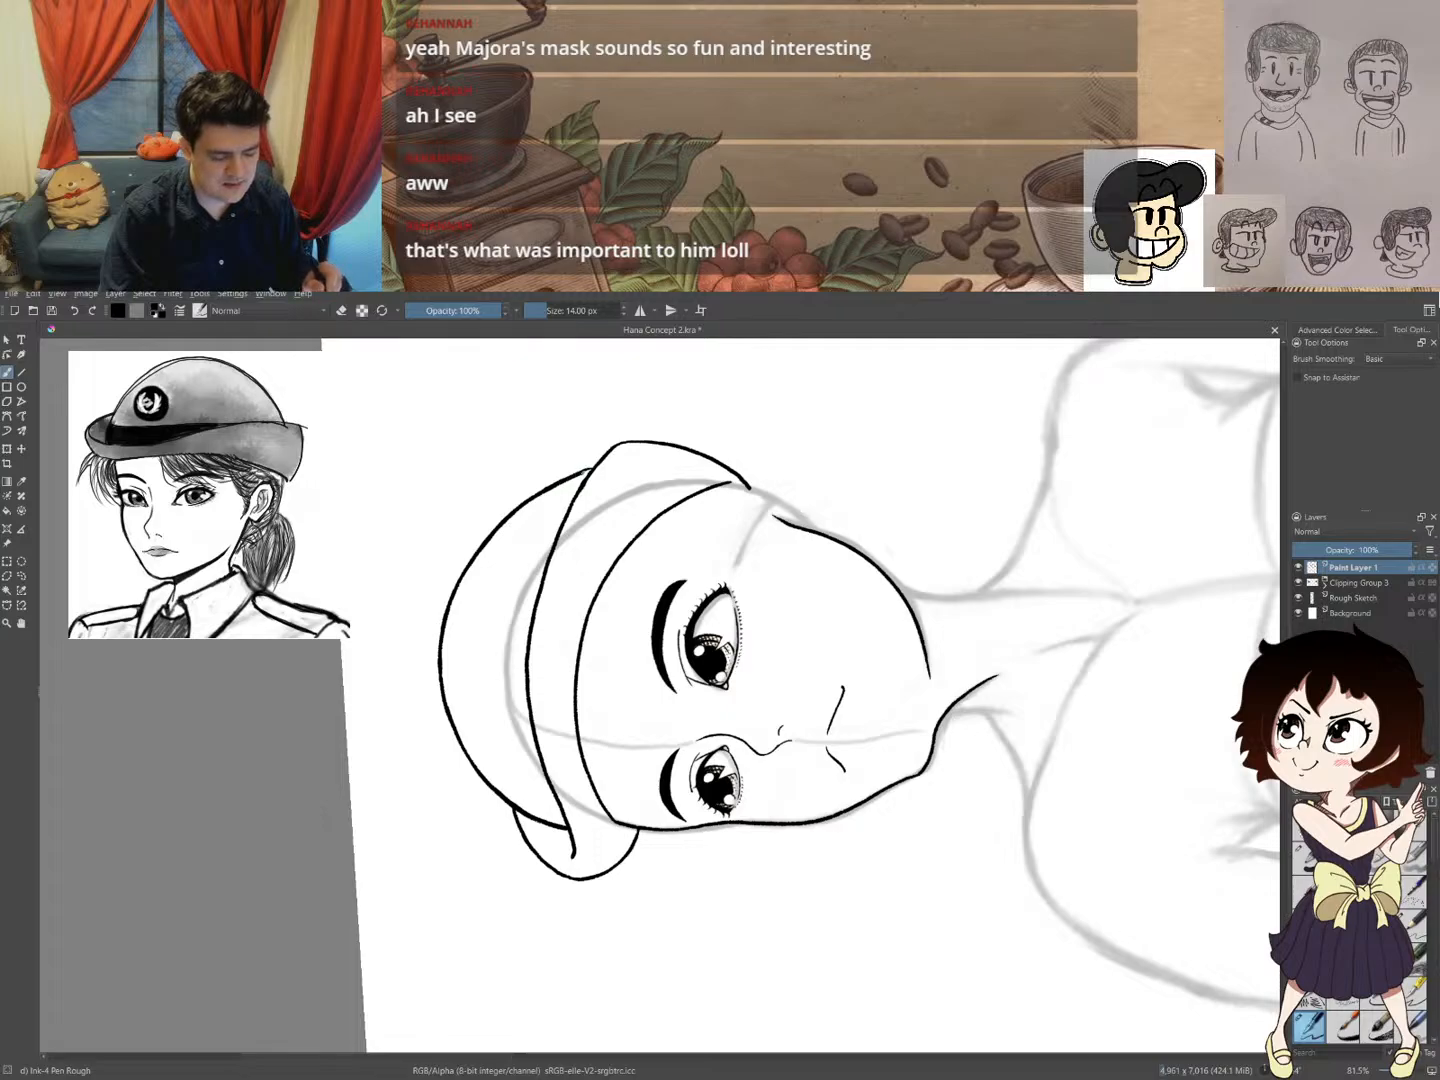
# - Erase the brim's upturned end on the far side of the face, between the crown and the temple
pyautogui.moveTo(778, 609); pyautogui.dragTo(748, 761)
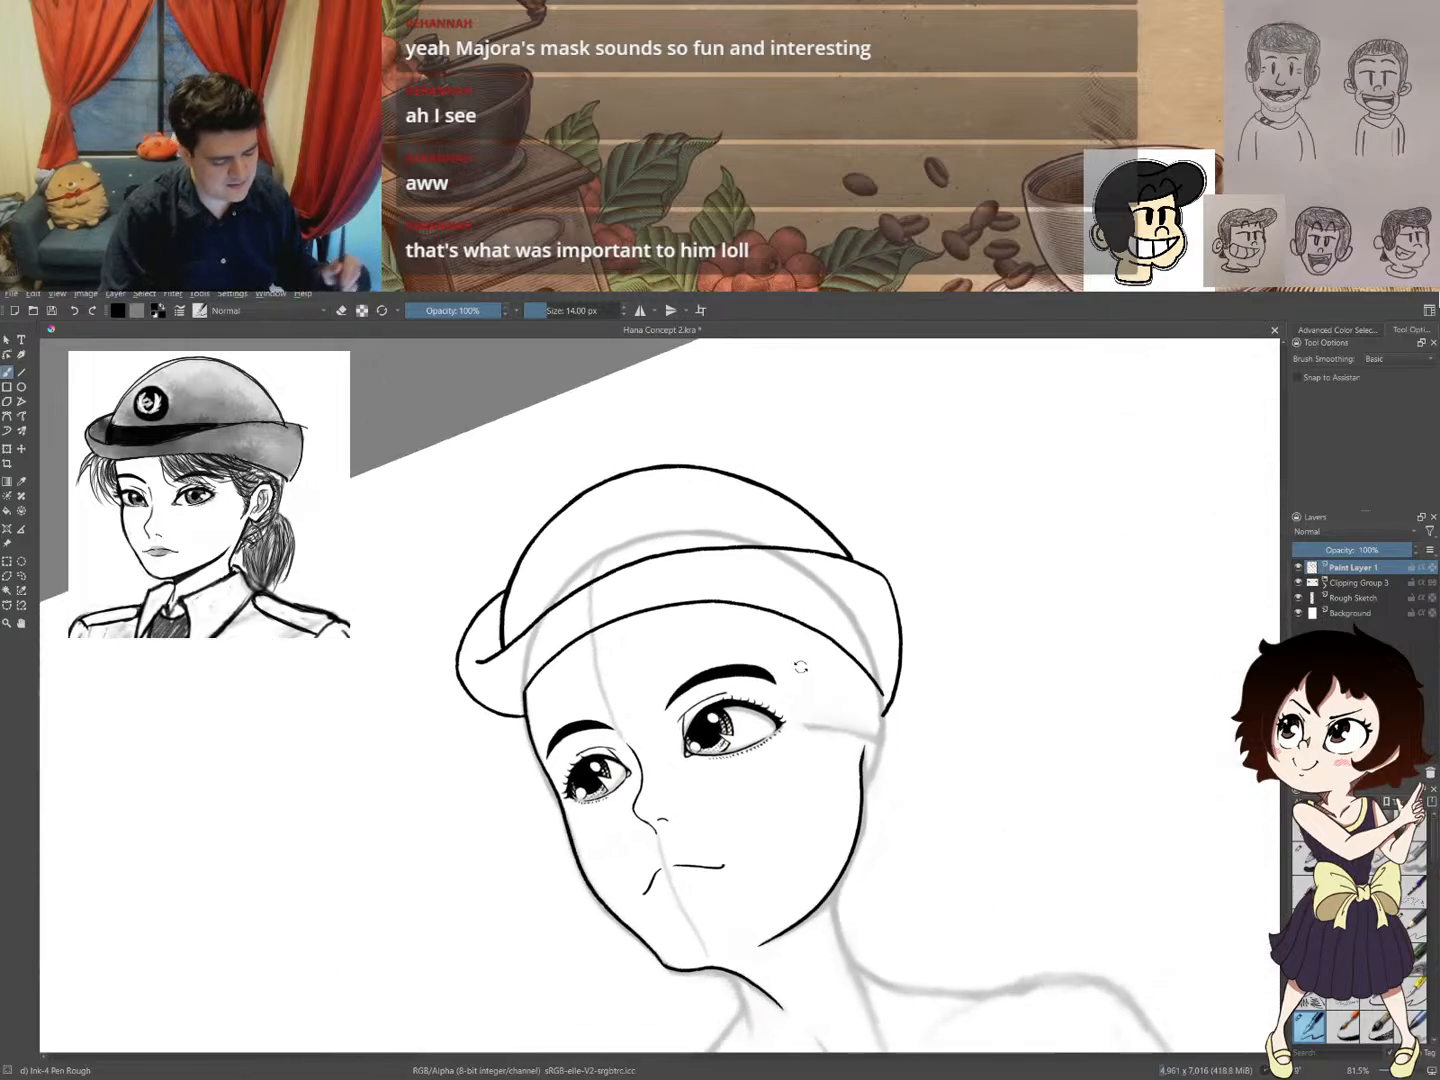
pyautogui.moveTo(842, 626); pyautogui.dragTo(692, 599)
pyautogui.moveTo(745, 508); pyautogui.dragTo(740, 588)
pyautogui.moveTo(599, 547); pyautogui.dragTo(682, 420)
pyautogui.press('e')
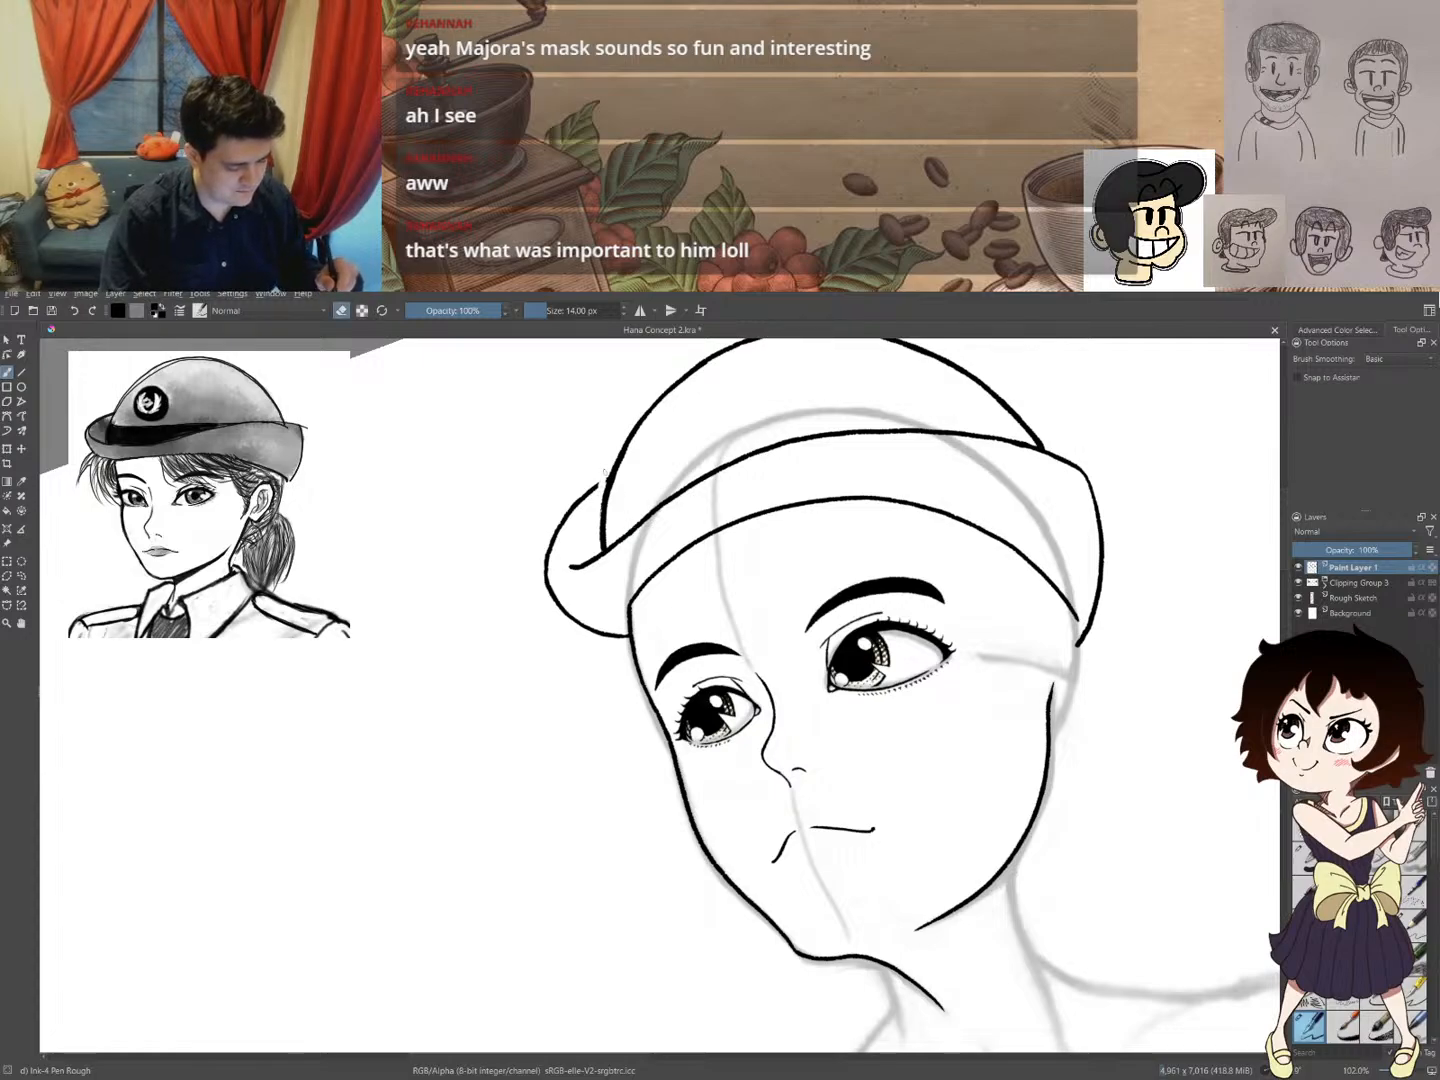
pyautogui.moveTo(604, 471)
pyautogui.mouseDown()
pyautogui.moveTo(560, 524)
pyautogui.moveTo(544, 582)
pyautogui.moveTo(566, 598)
pyautogui.moveTo(569, 625)
pyautogui.moveTo(570, 608)
pyautogui.moveTo(620, 638)
pyautogui.mouseUp()
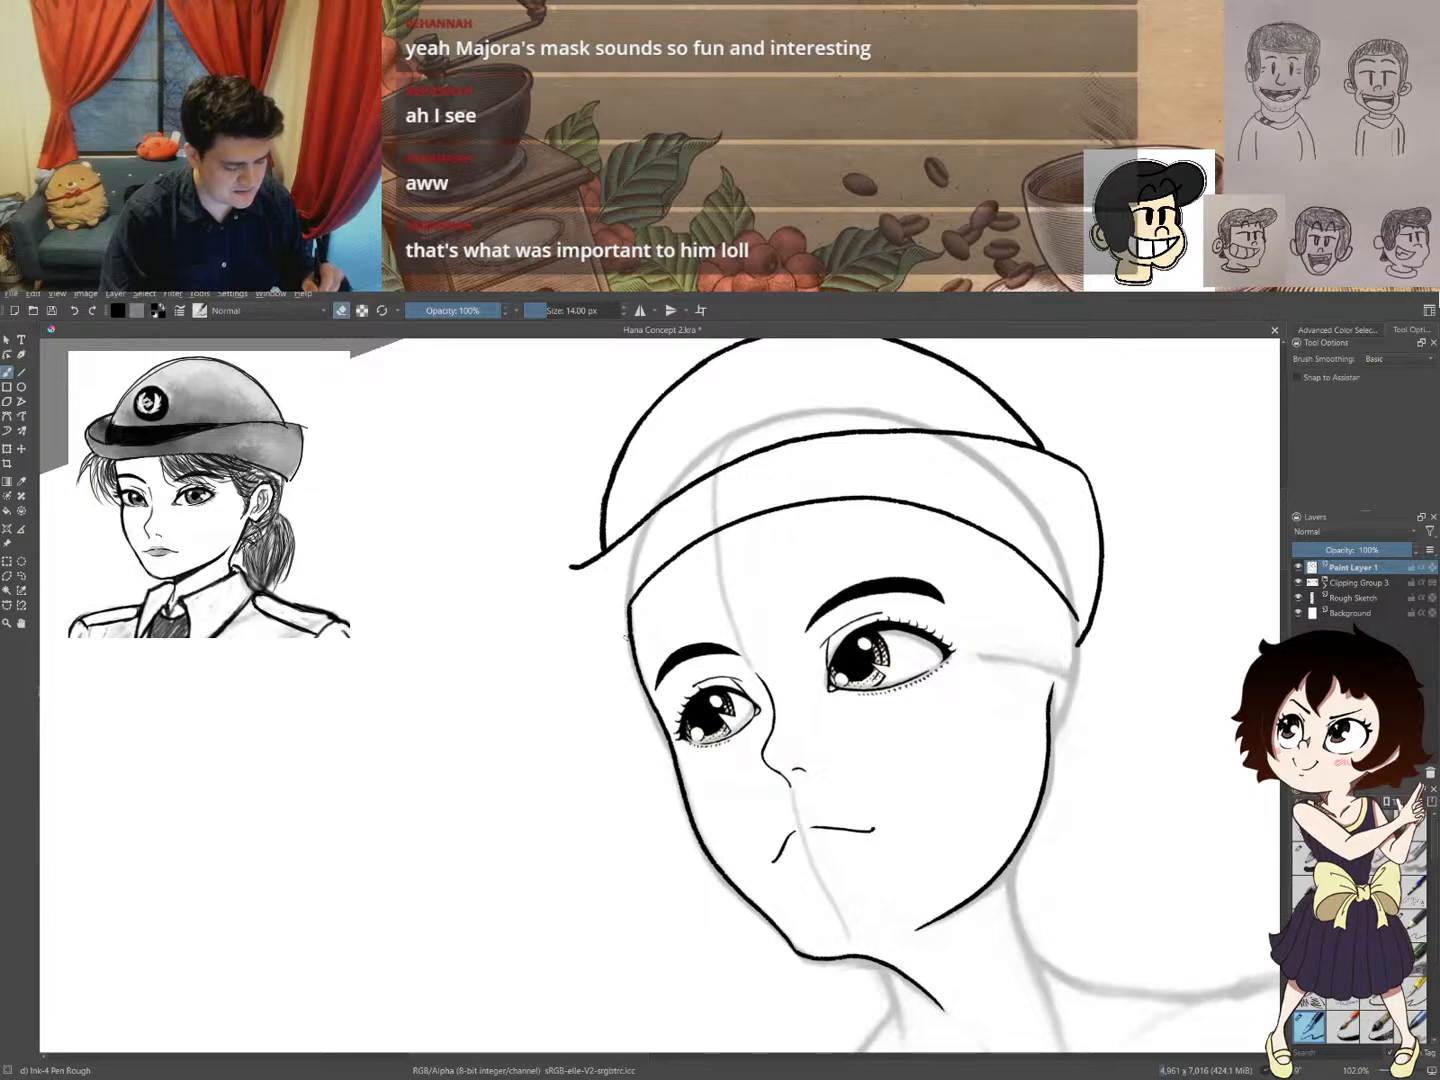
pyautogui.press('e')
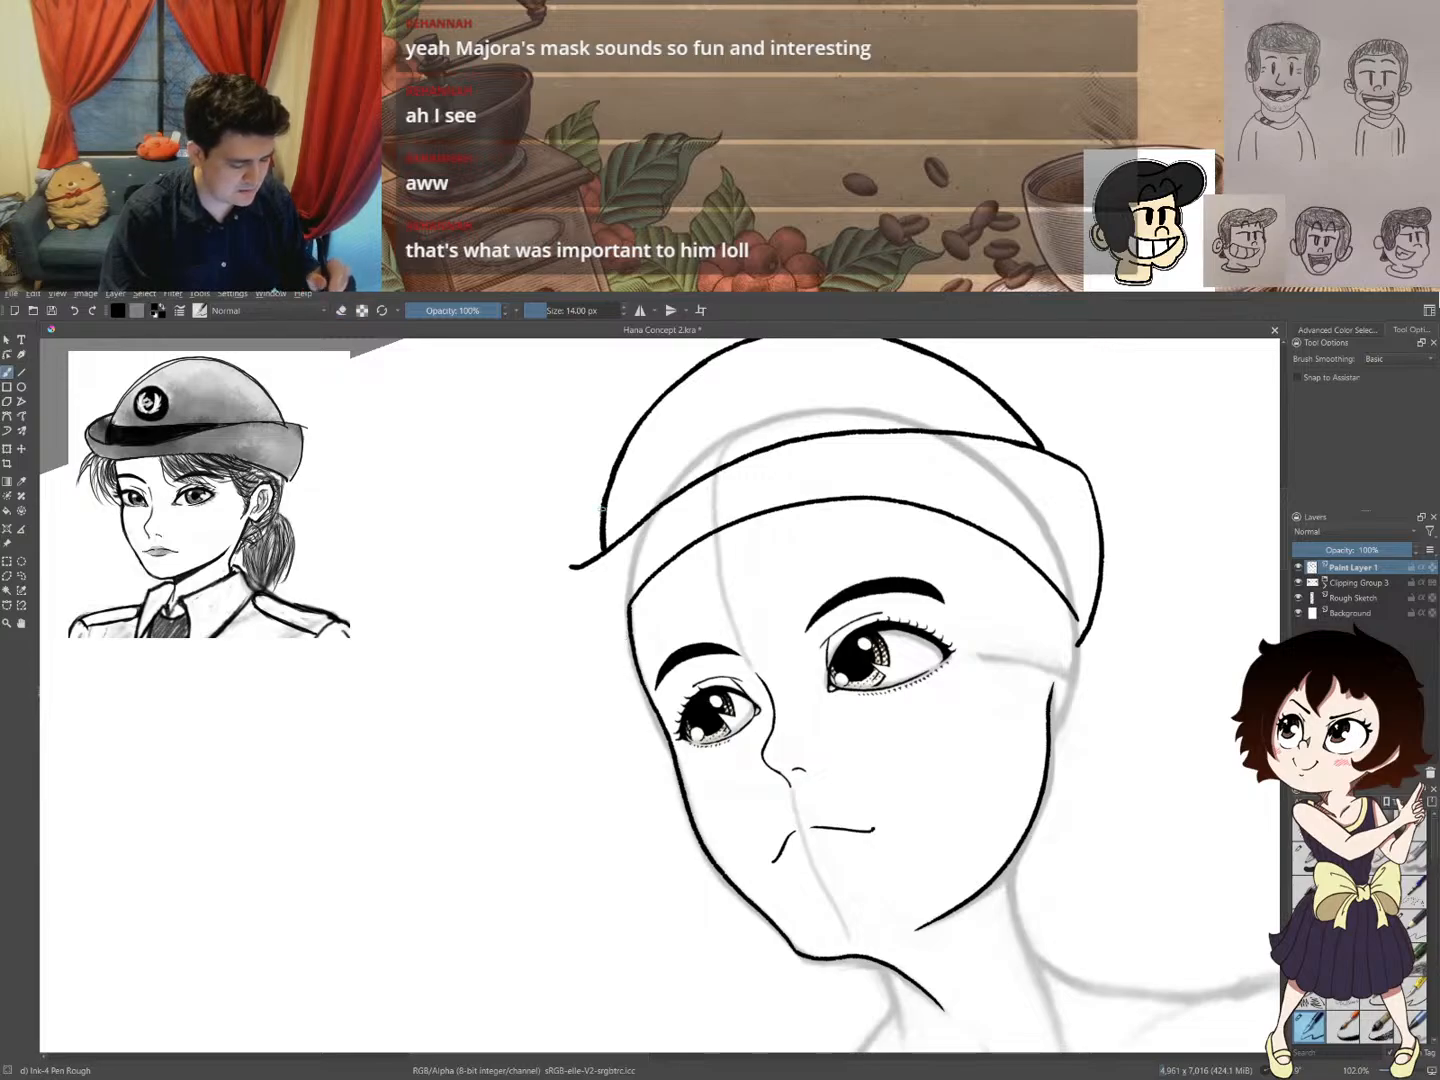
# - Mirror the canvas view and redraw the lower curve of the brim's far end, sweeping outward and up from the temple
pyautogui.moveTo(603, 500)
pyautogui.mouseDown()
pyautogui.moveTo(544, 586)
pyautogui.moveTo(600, 624)
pyautogui.moveTo(632, 622)
pyautogui.mouseUp()
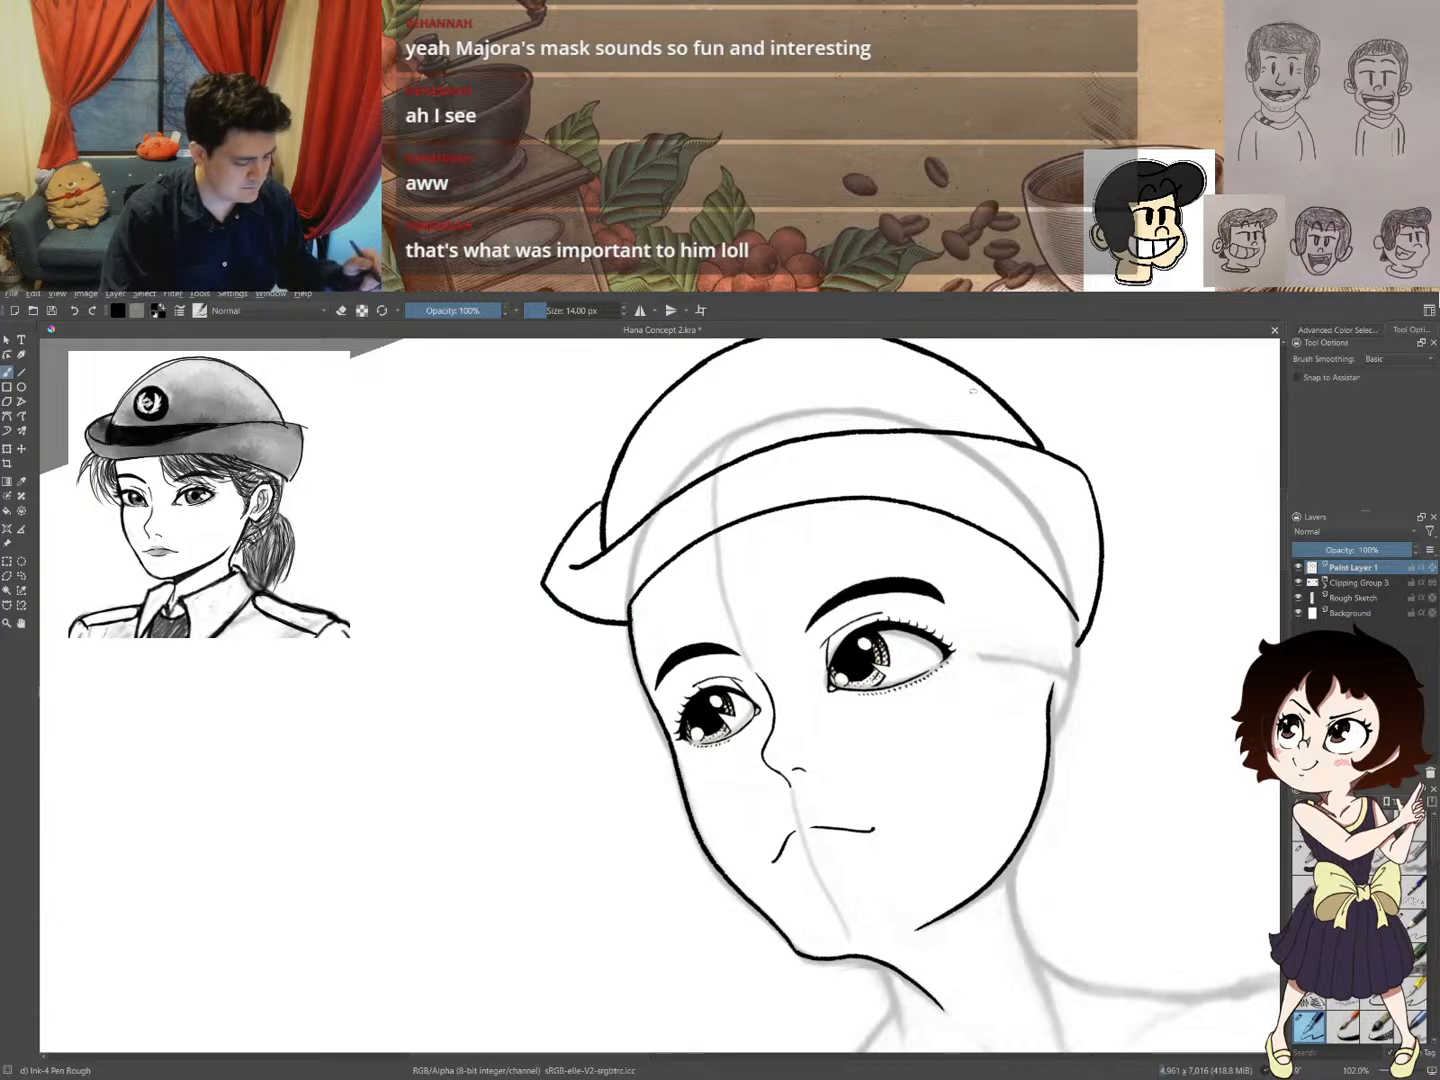
pyautogui.hotkey('ctrl', 'z')
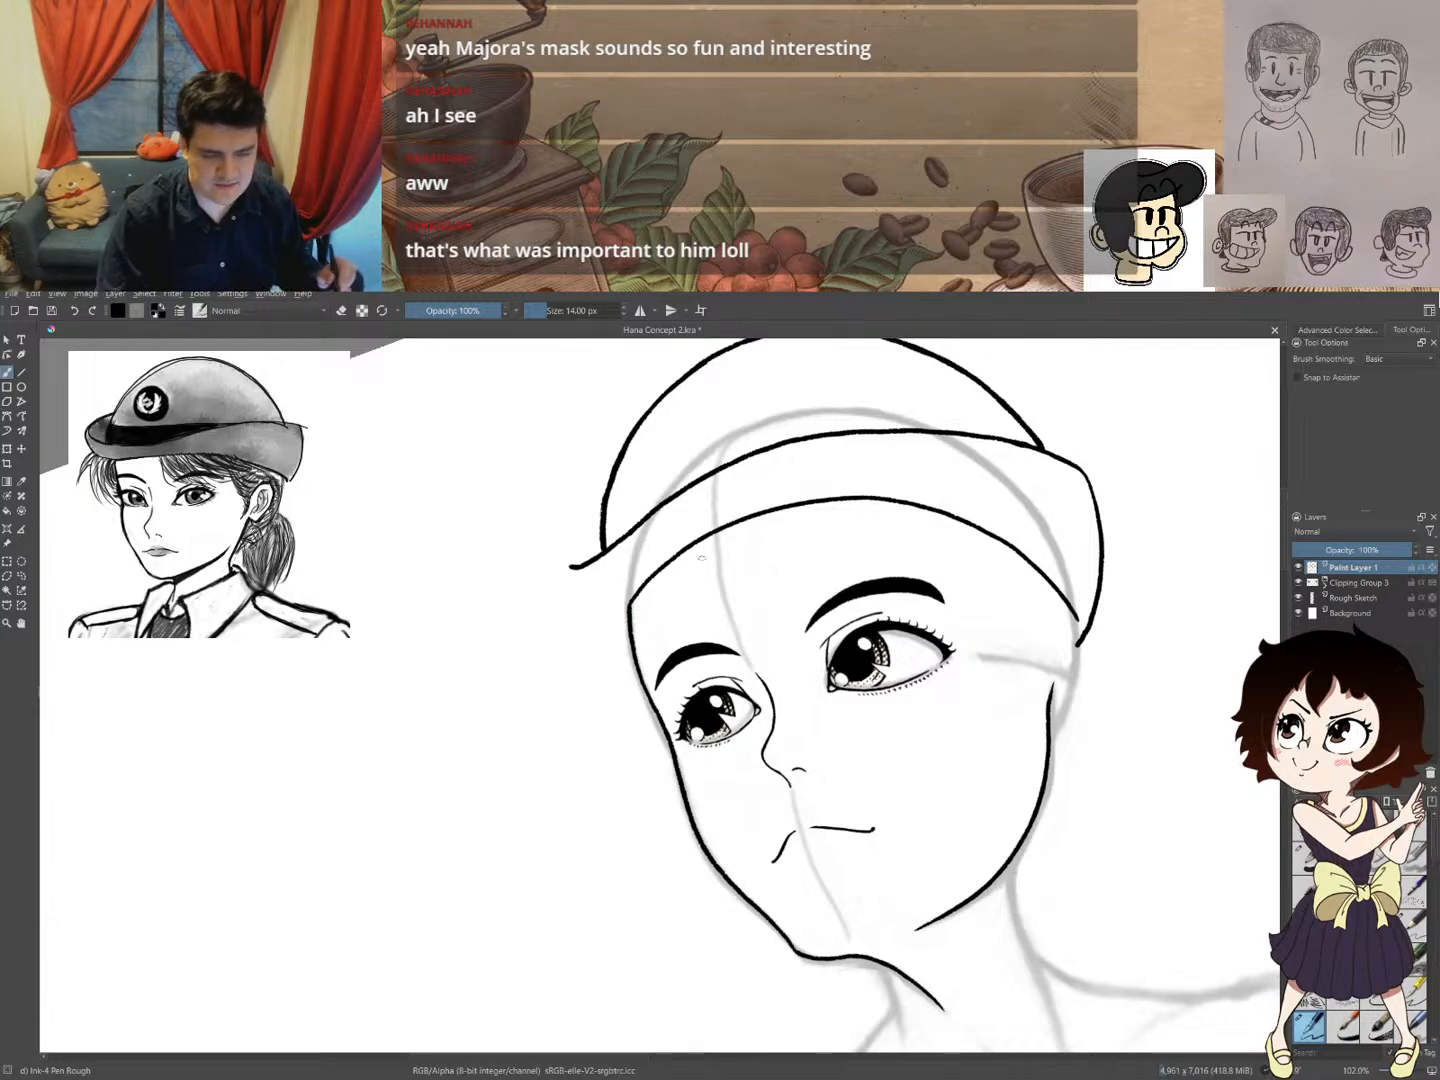
pyautogui.press('m')
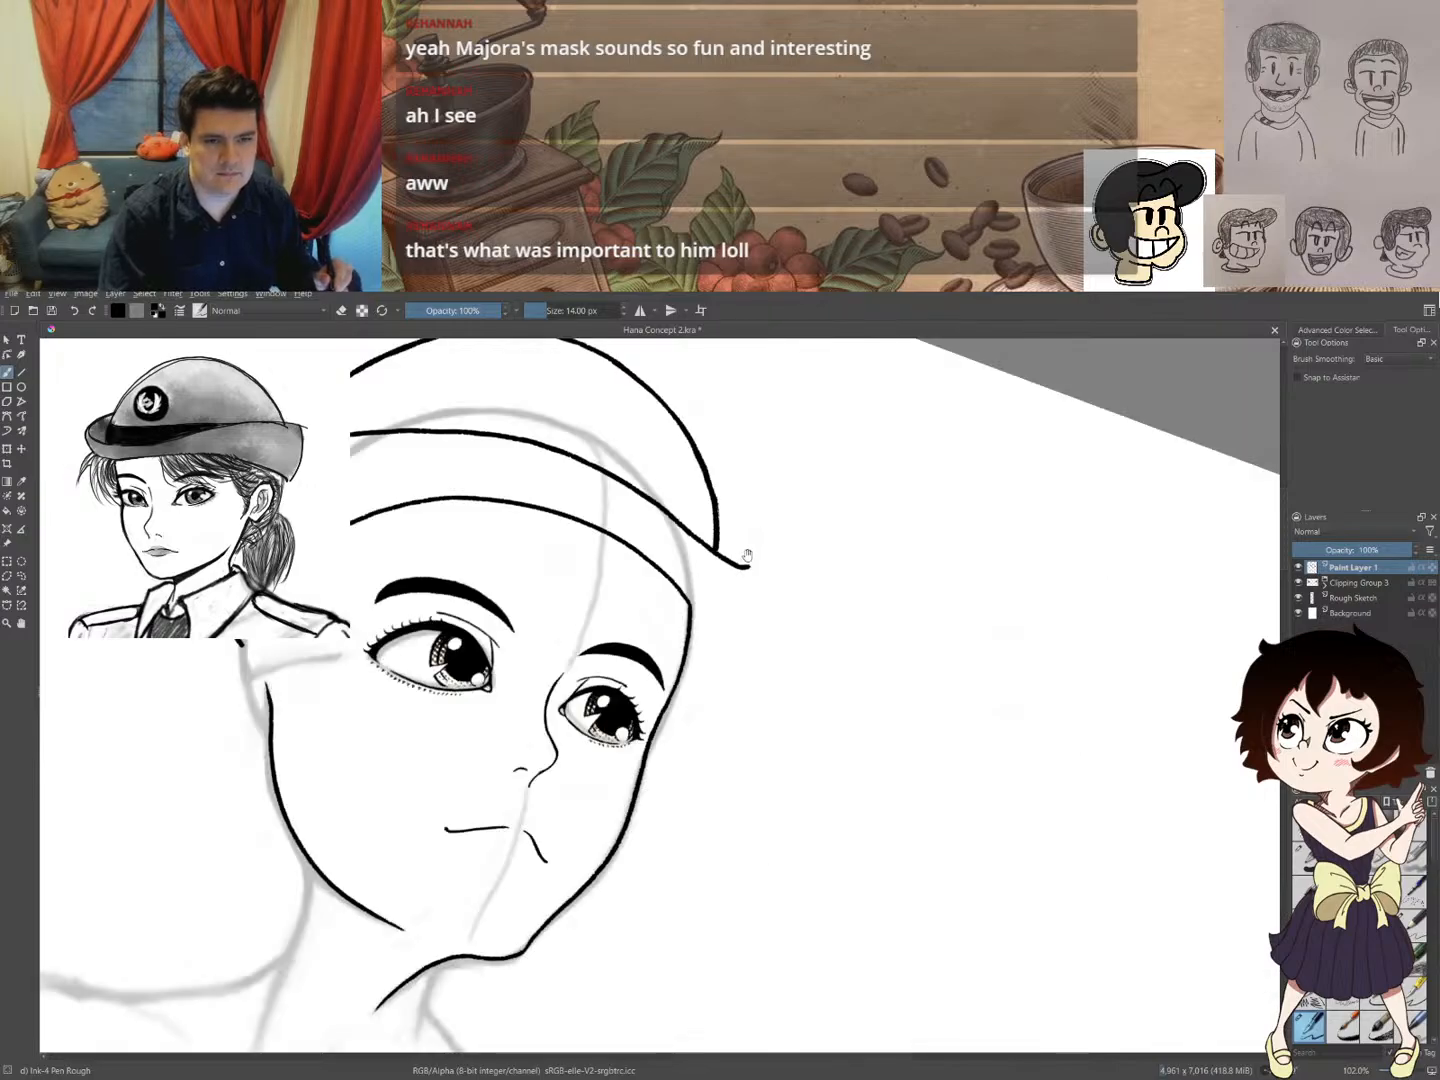
pyautogui.moveTo(749, 554)
pyautogui.mouseDown()
pyautogui.moveTo(855, 537)
pyautogui.moveTo(833, 505)
pyautogui.moveTo(751, 461)
pyautogui.moveTo(757, 535)
pyautogui.mouseUp()
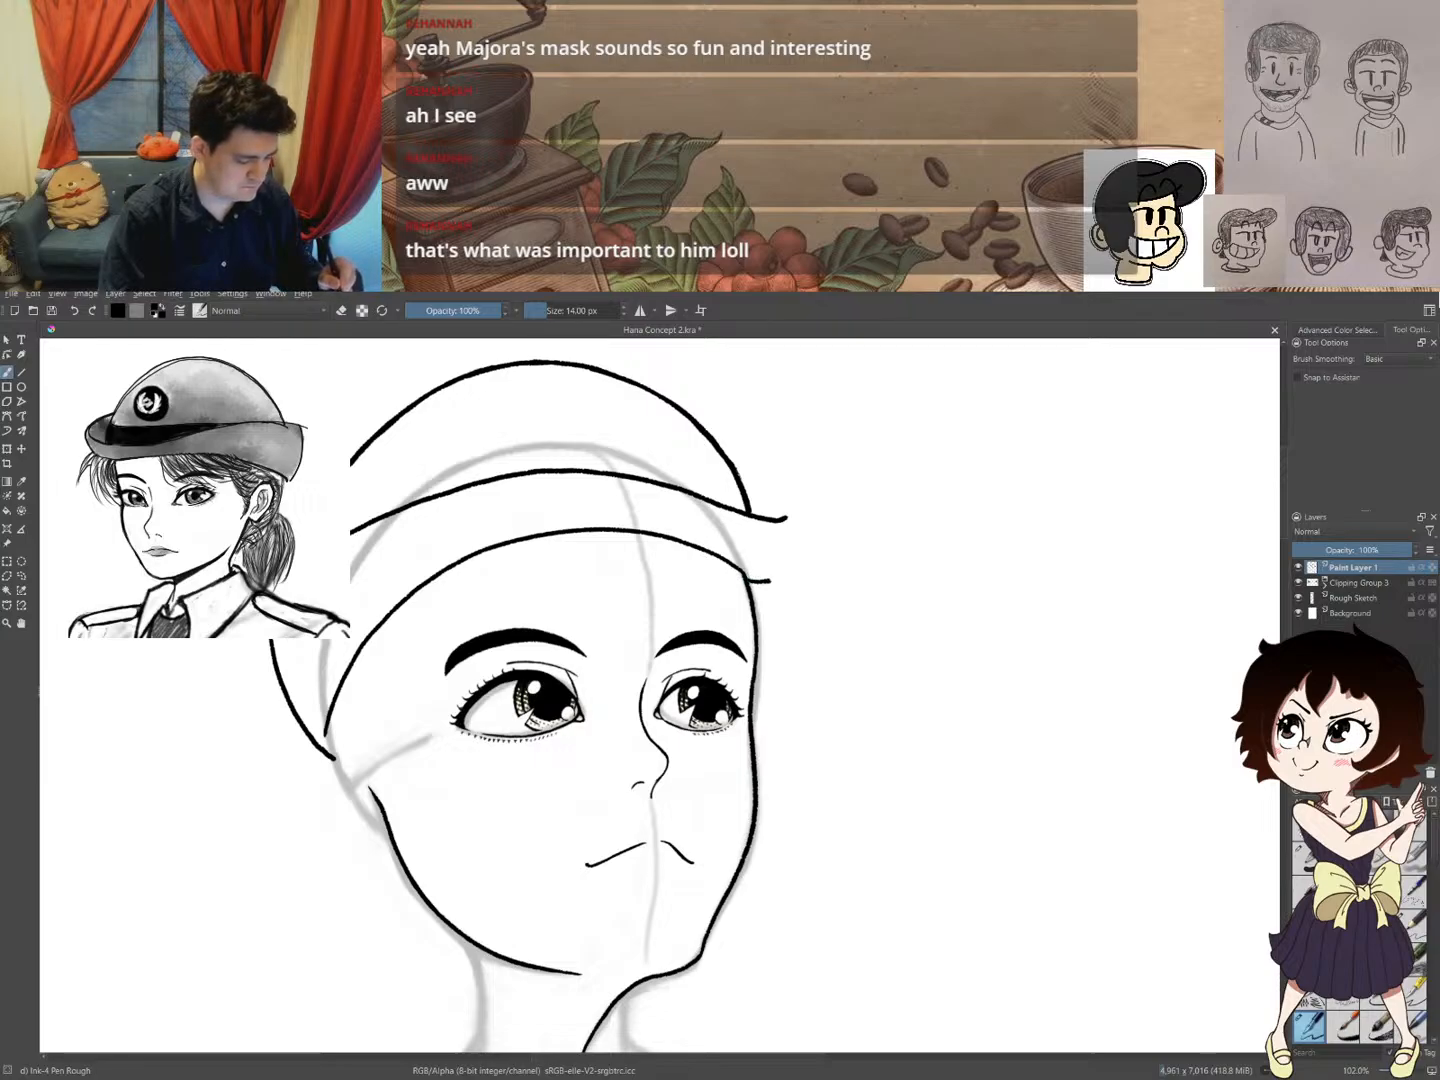
pyautogui.moveTo(768, 589); pyautogui.dragTo(814, 563)
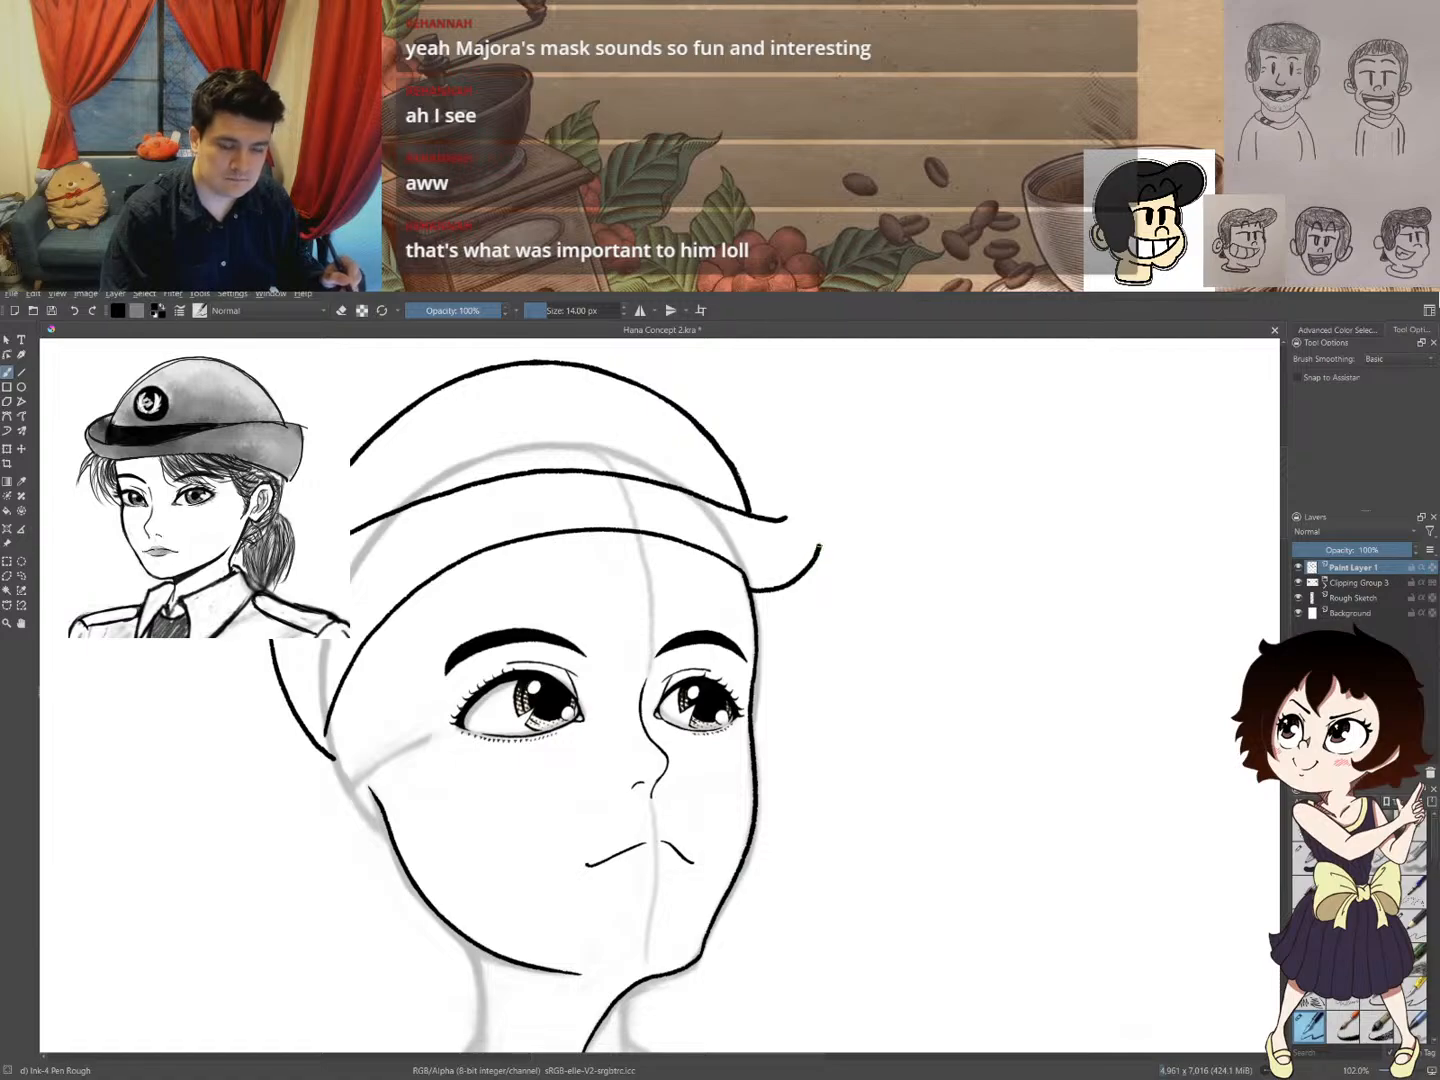
pyautogui.moveTo(815, 523)
pyautogui.mouseDown()
pyautogui.moveTo(800, 575)
pyautogui.moveTo(755, 589)
pyautogui.moveTo(787, 576)
pyautogui.moveTo(820, 525)
pyautogui.mouseUp()
# - Close the brim's far end with a rounded upper edge back to the crown and clean up its line
pyautogui.press('e')
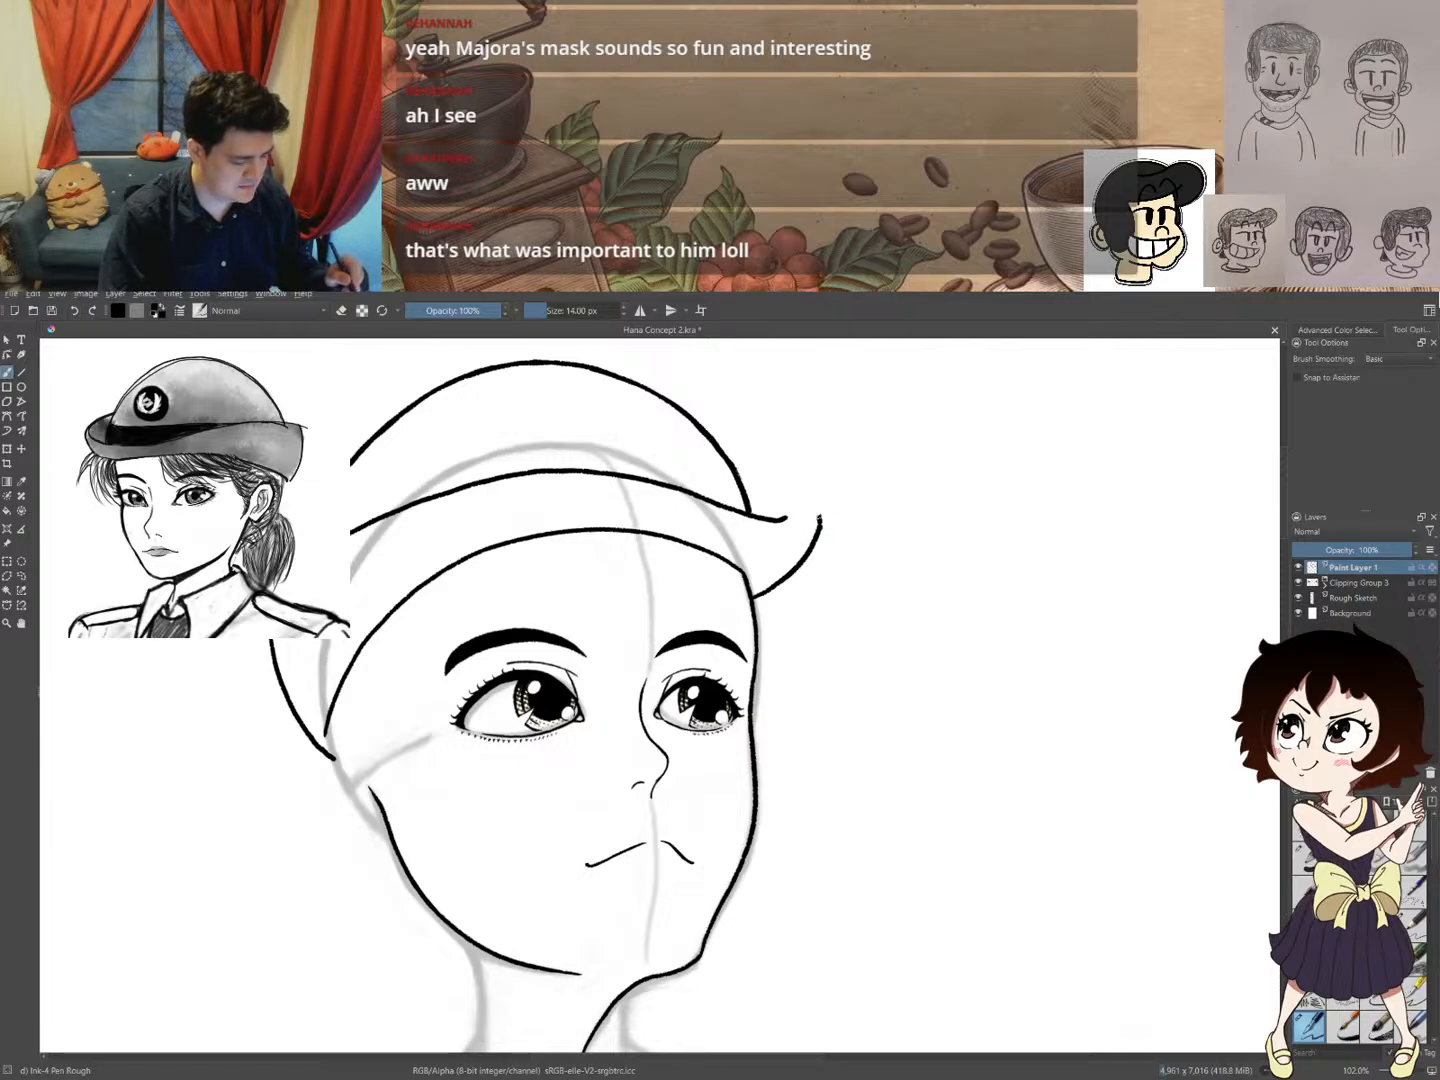
pyautogui.moveTo(815, 508); pyautogui.dragTo(756, 485)
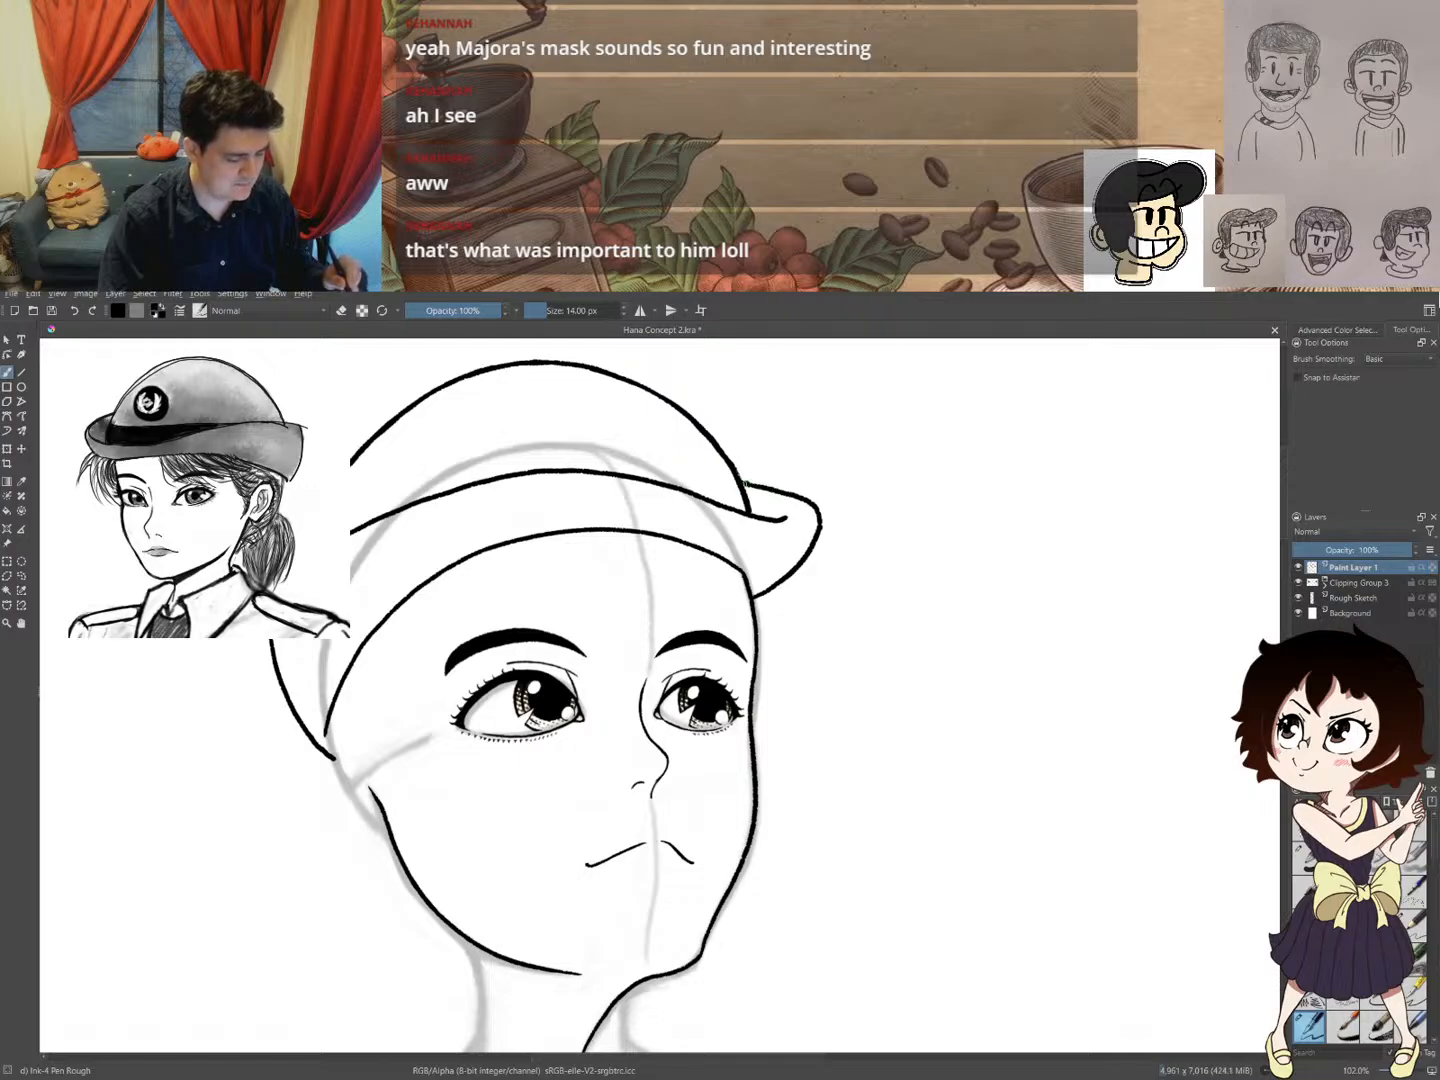
pyautogui.moveTo(757, 486); pyautogui.dragTo(812, 506)
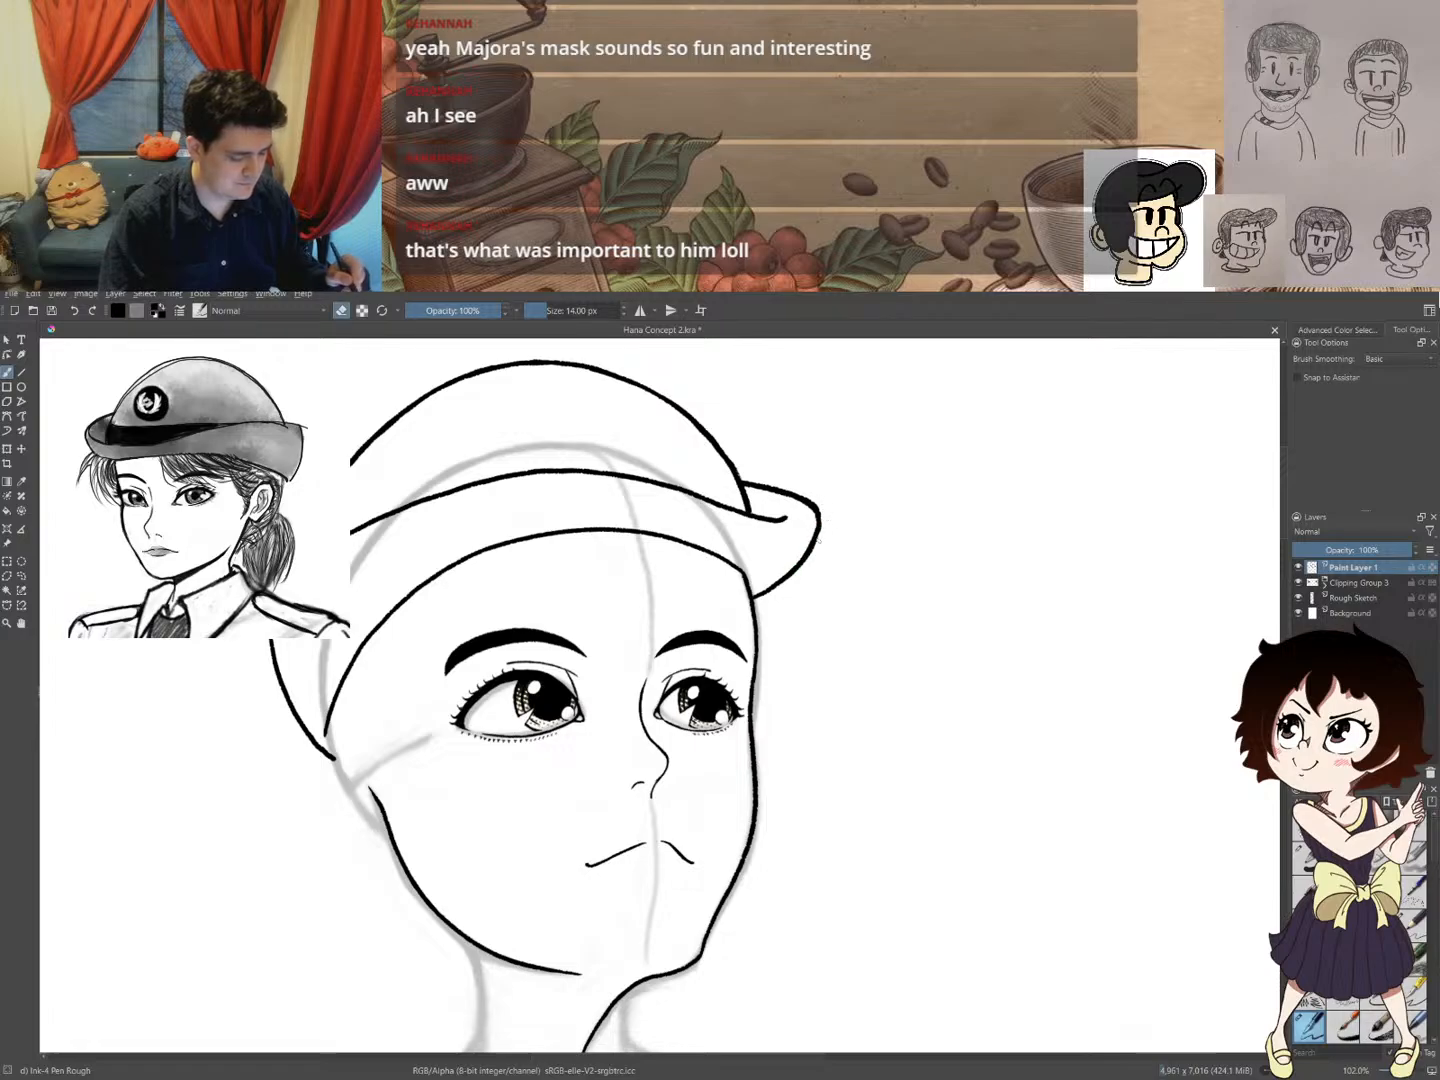
pyautogui.press('e')
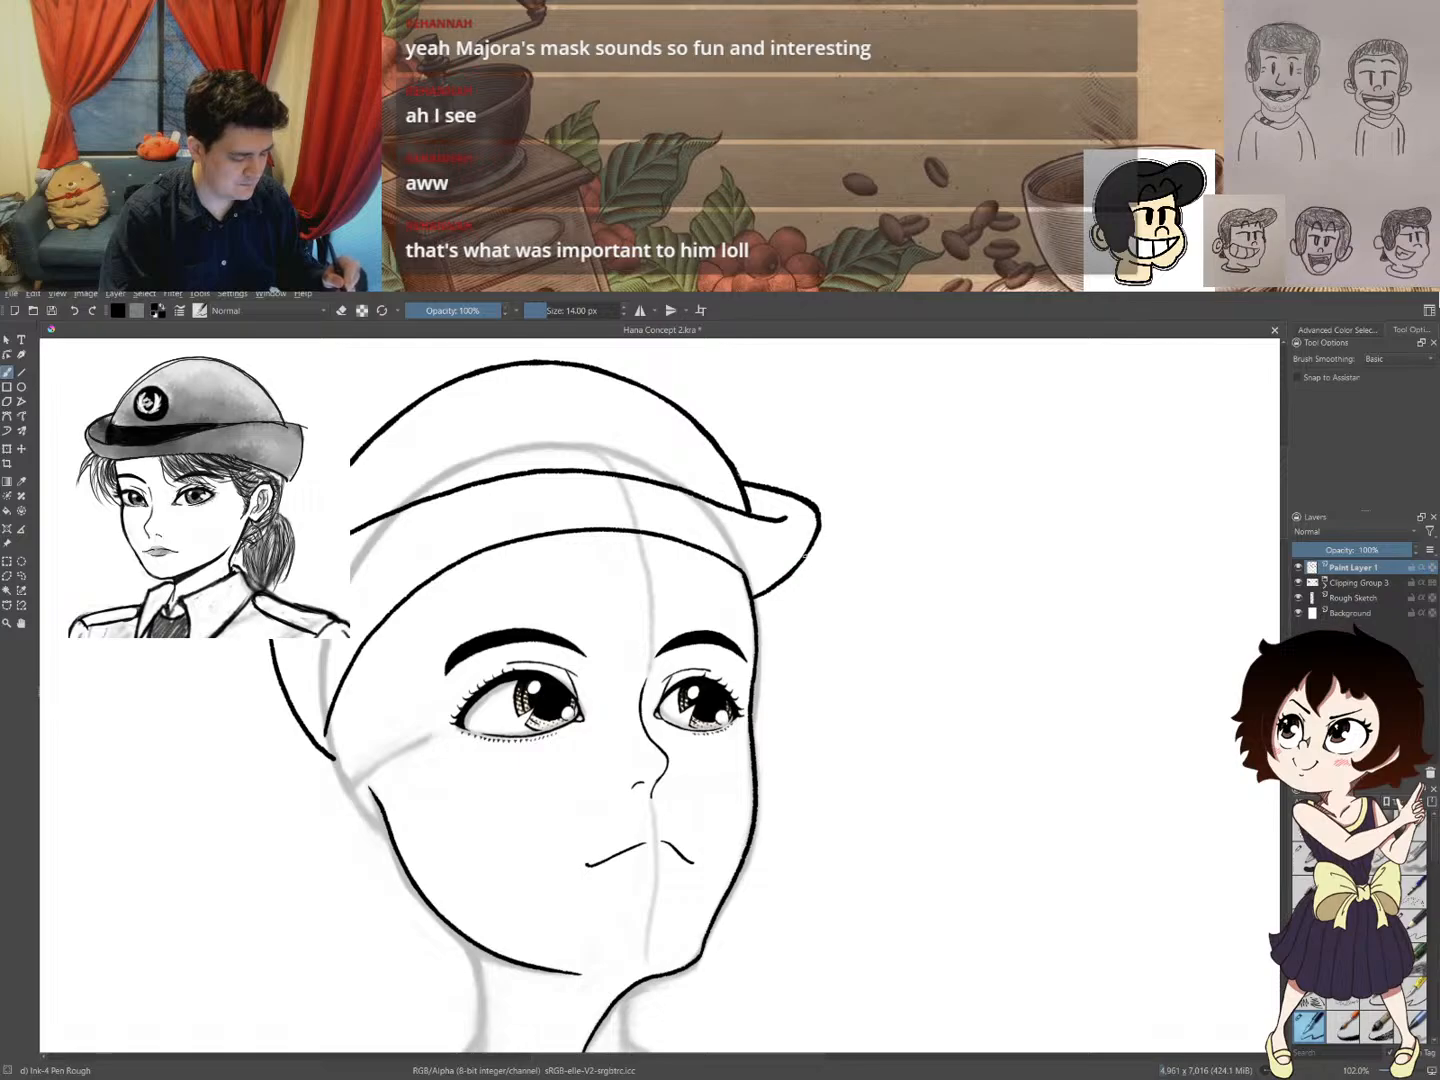
pyautogui.press('e')
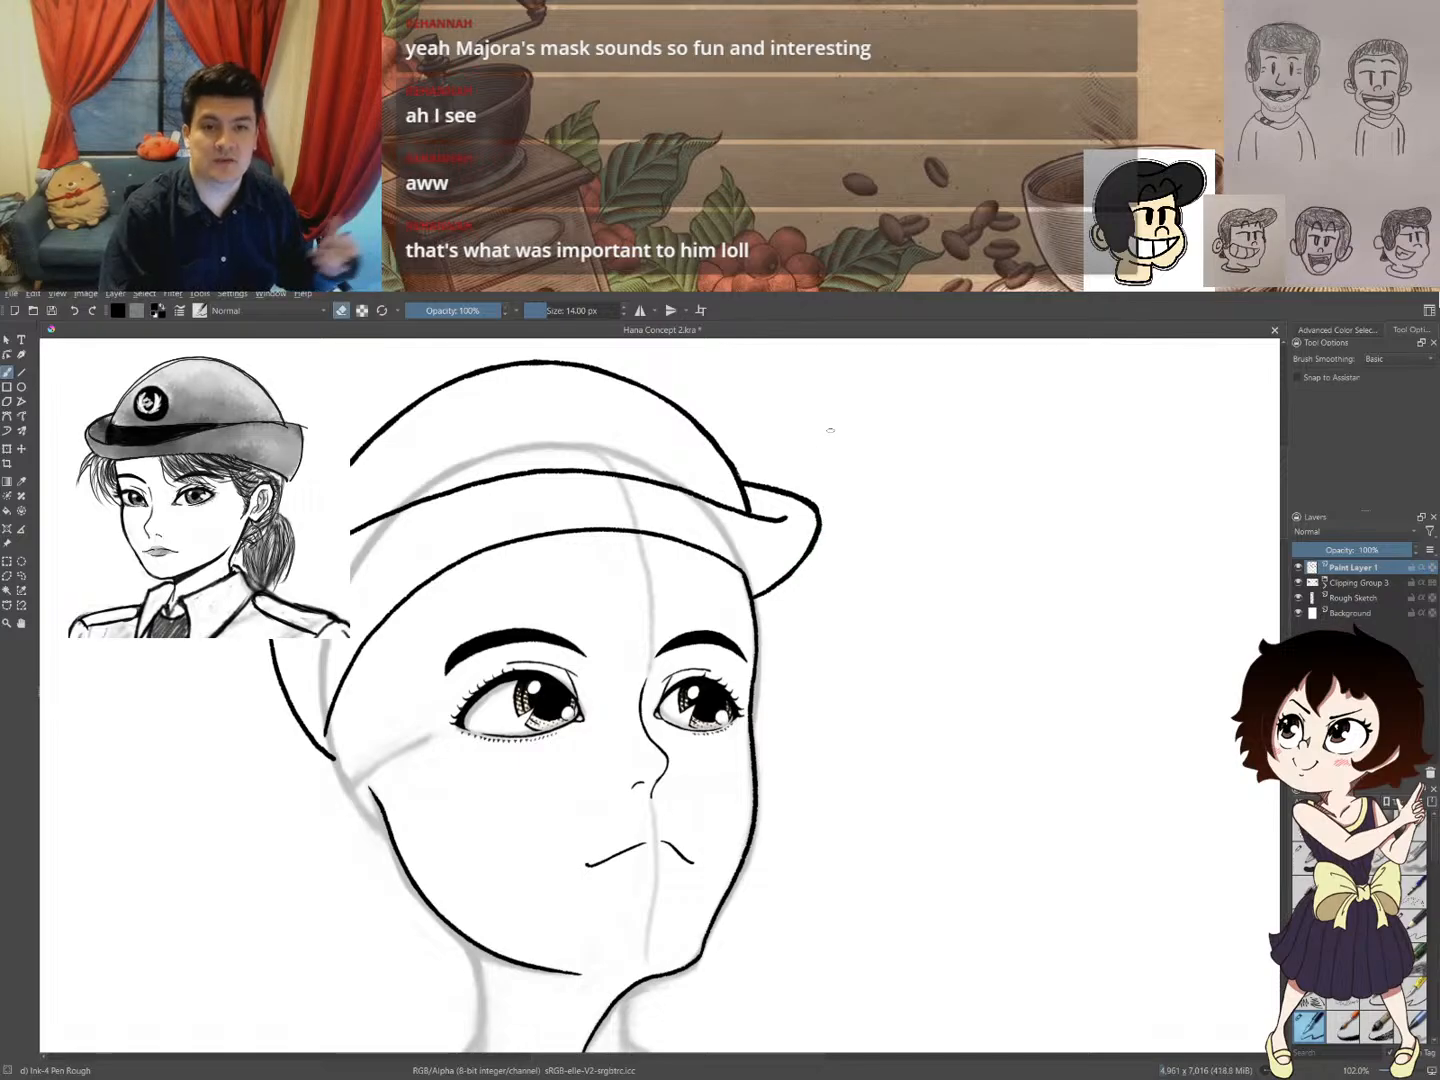
# - Restroke the brim's upper edge from the middle toward the back of the head and erase the excess of the doubled line
pyautogui.moveTo(831, 428)
pyautogui.mouseDown()
pyautogui.moveTo(1031, 335)
pyautogui.moveTo(1039, 409)
pyautogui.mouseUp()
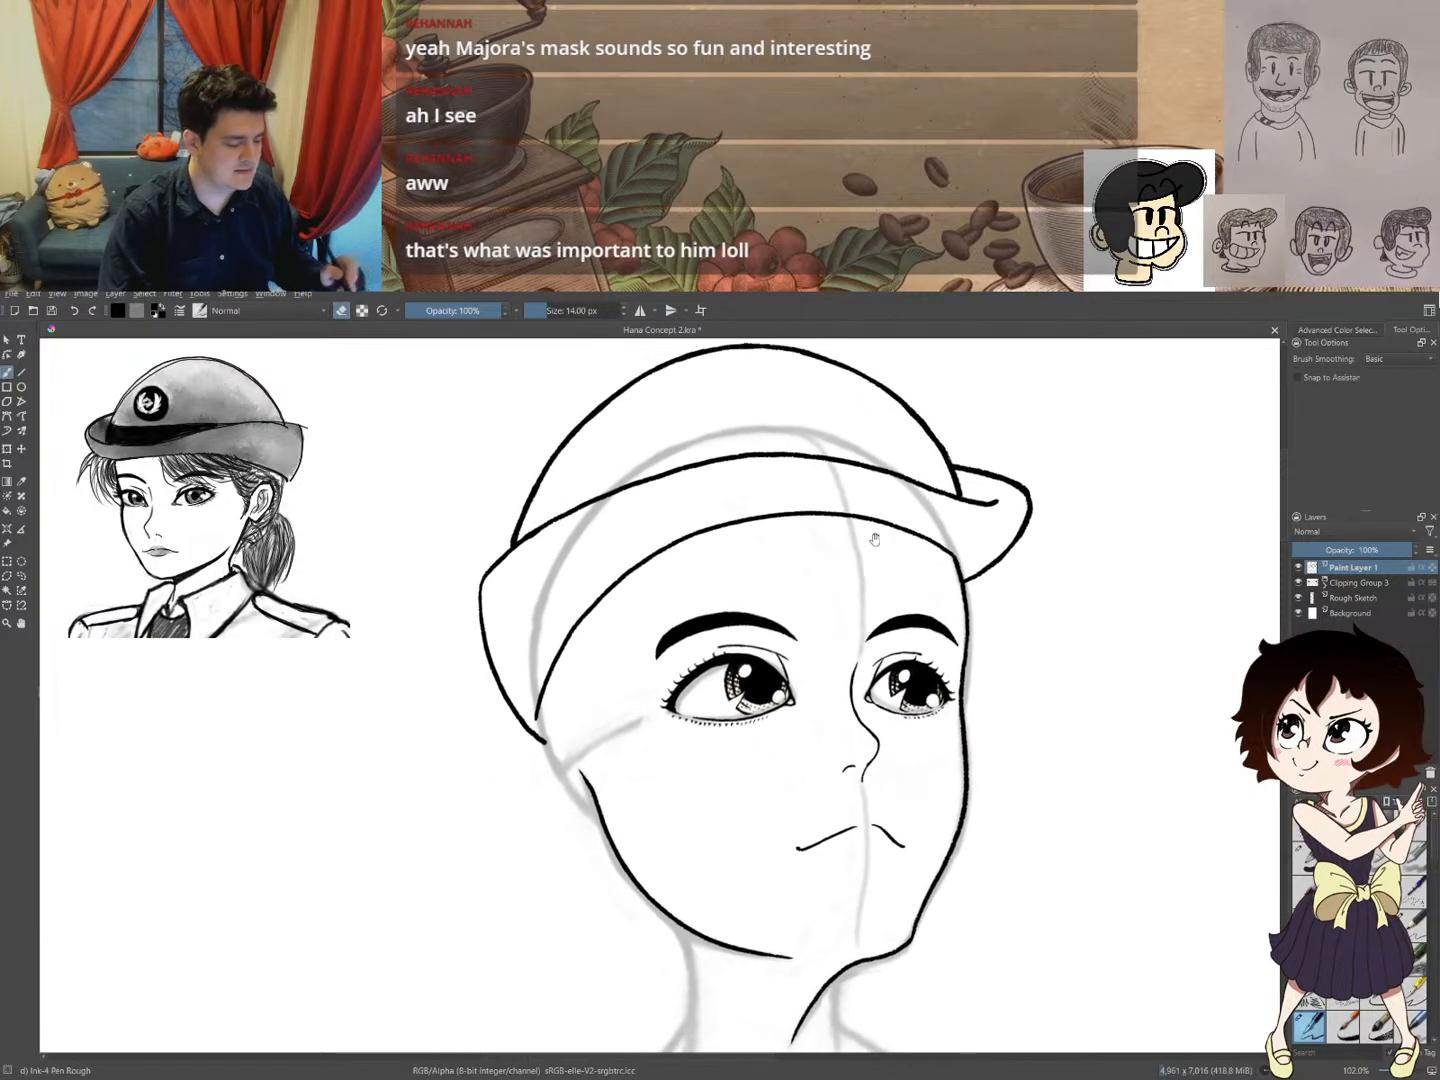
pyautogui.press('e')
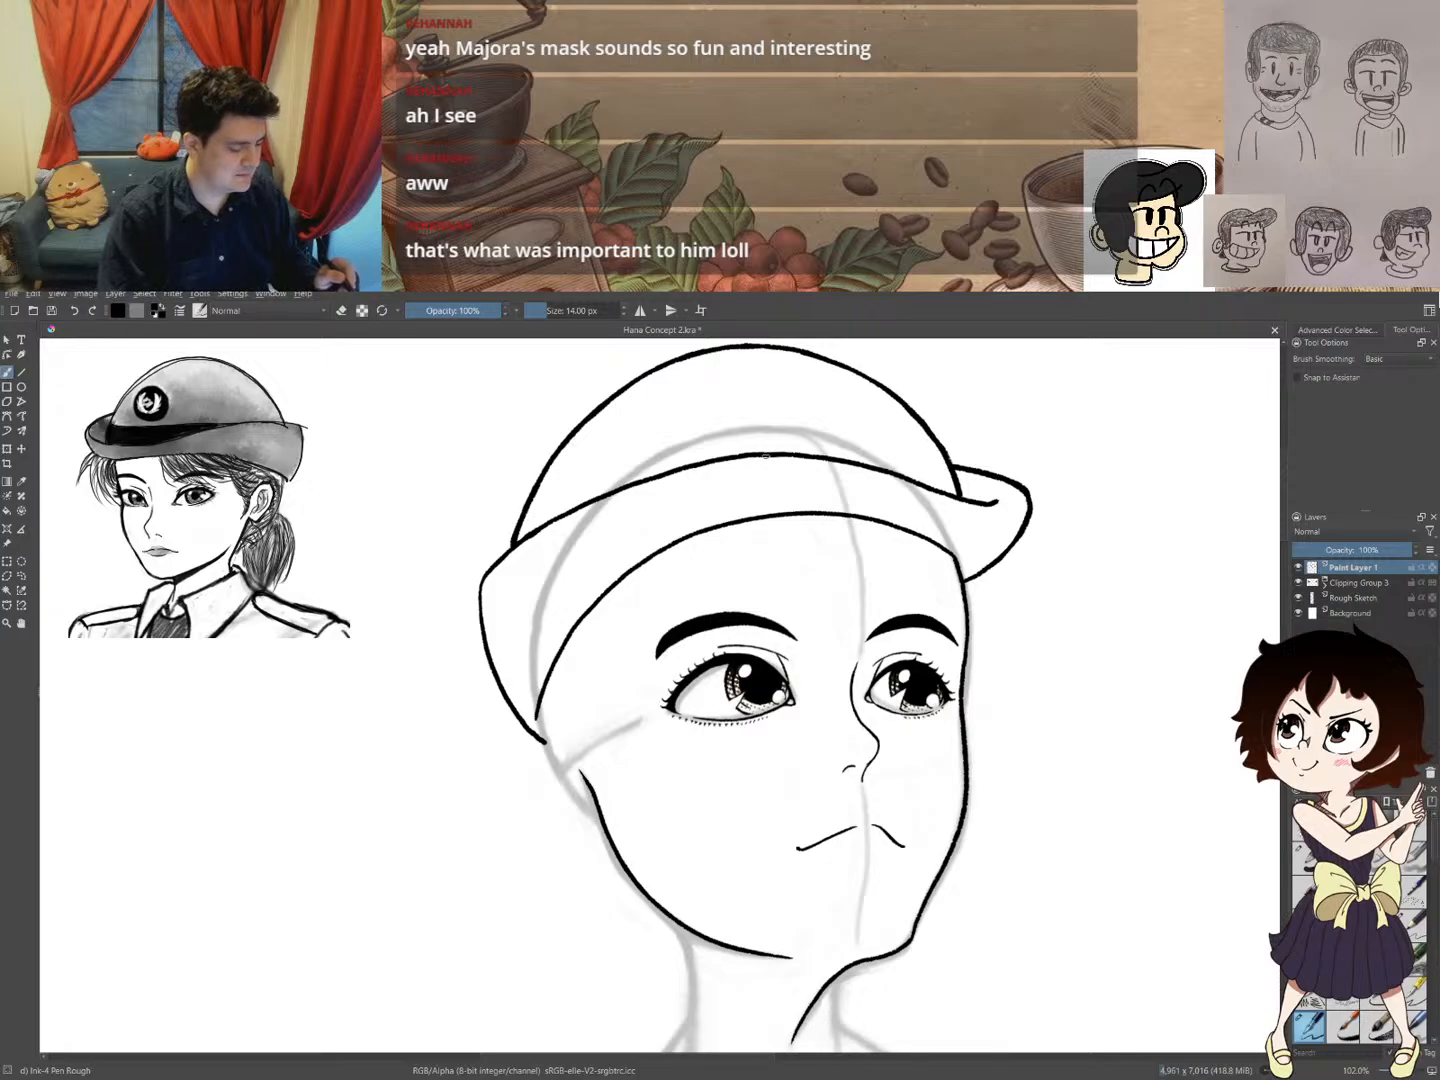
pyautogui.moveTo(785, 454)
pyautogui.mouseDown()
pyautogui.moveTo(619, 482)
pyautogui.moveTo(546, 514)
pyautogui.moveTo(486, 567)
pyautogui.mouseUp()
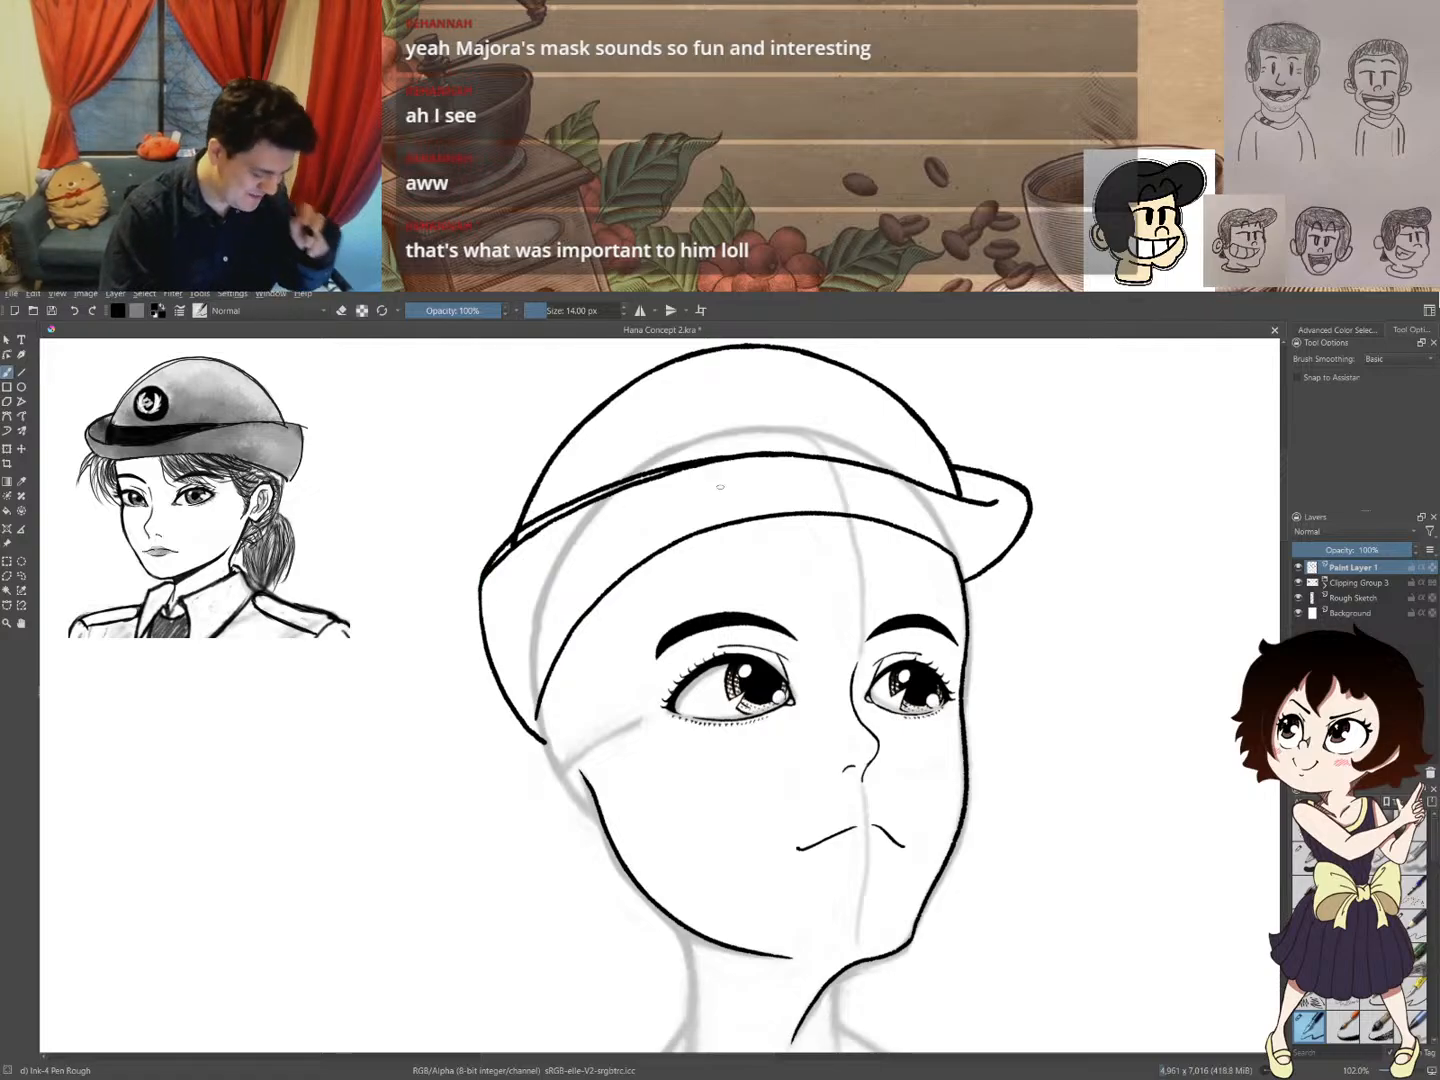
pyautogui.moveTo(939, 491)
pyautogui.mouseDown()
pyautogui.moveTo(818, 434)
pyautogui.moveTo(567, 479)
pyautogui.moveTo(542, 491)
pyautogui.moveTo(518, 534)
pyautogui.moveTo(562, 486)
pyautogui.moveTo(510, 546)
pyautogui.moveTo(539, 518)
pyautogui.moveTo(504, 561)
pyautogui.moveTo(518, 533)
pyautogui.moveTo(510, 545)
pyautogui.moveTo(518, 535)
pyautogui.moveTo(452, 690)
pyautogui.mouseUp()
pyautogui.press('e')
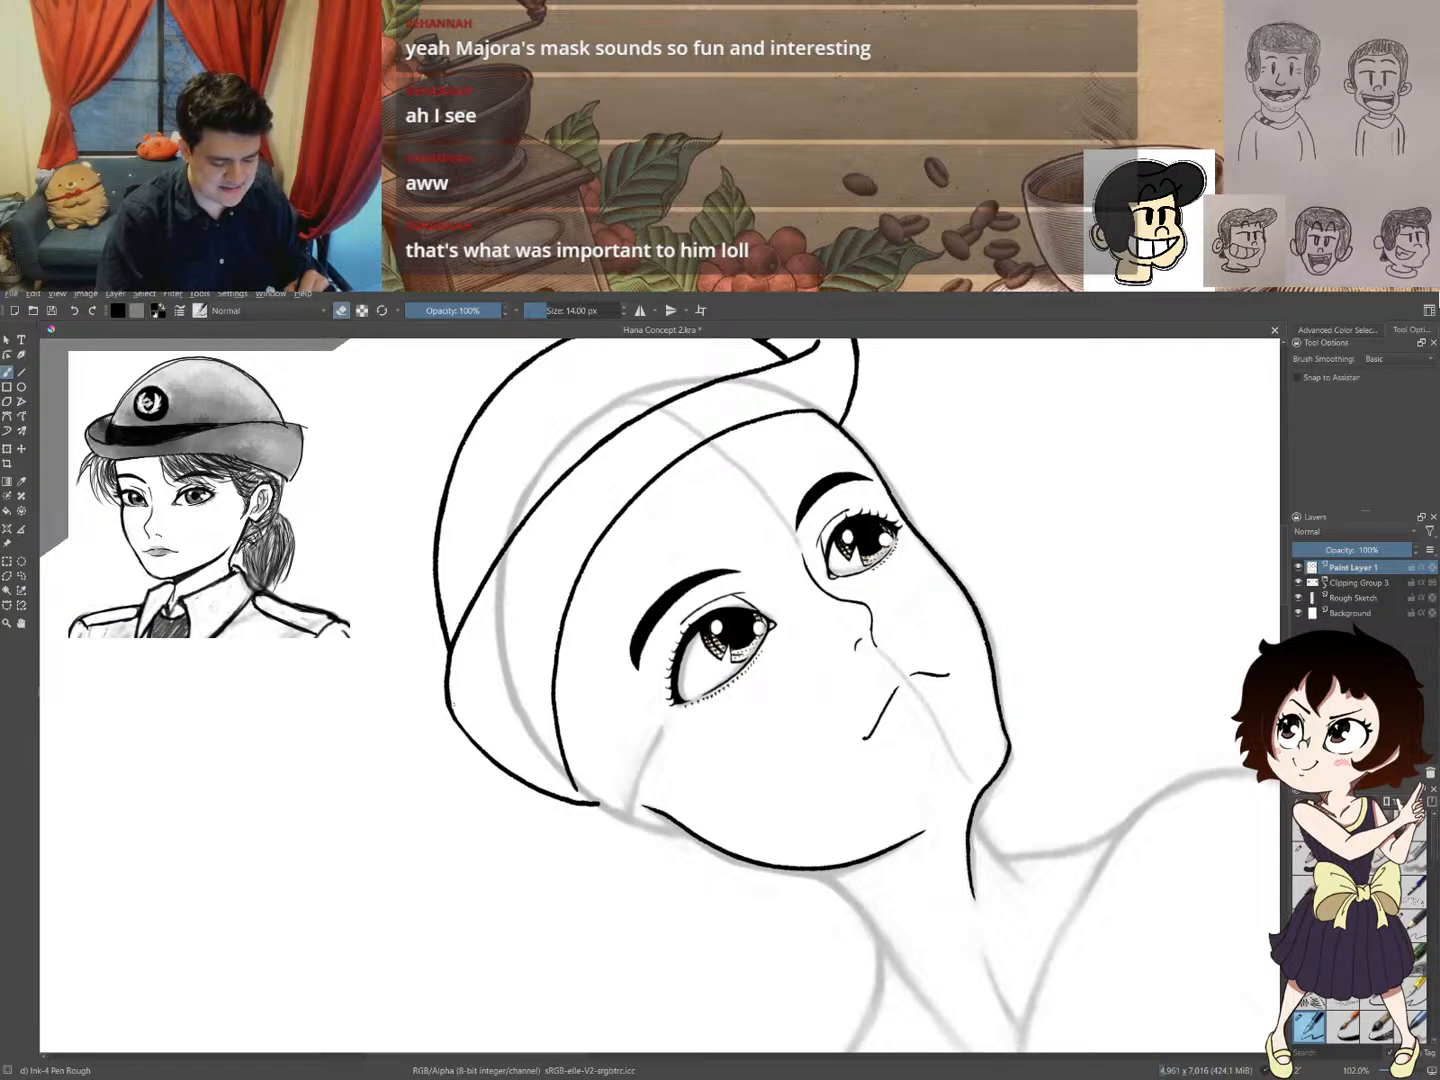
pyautogui.moveTo(452, 706); pyautogui.dragTo(452, 679)
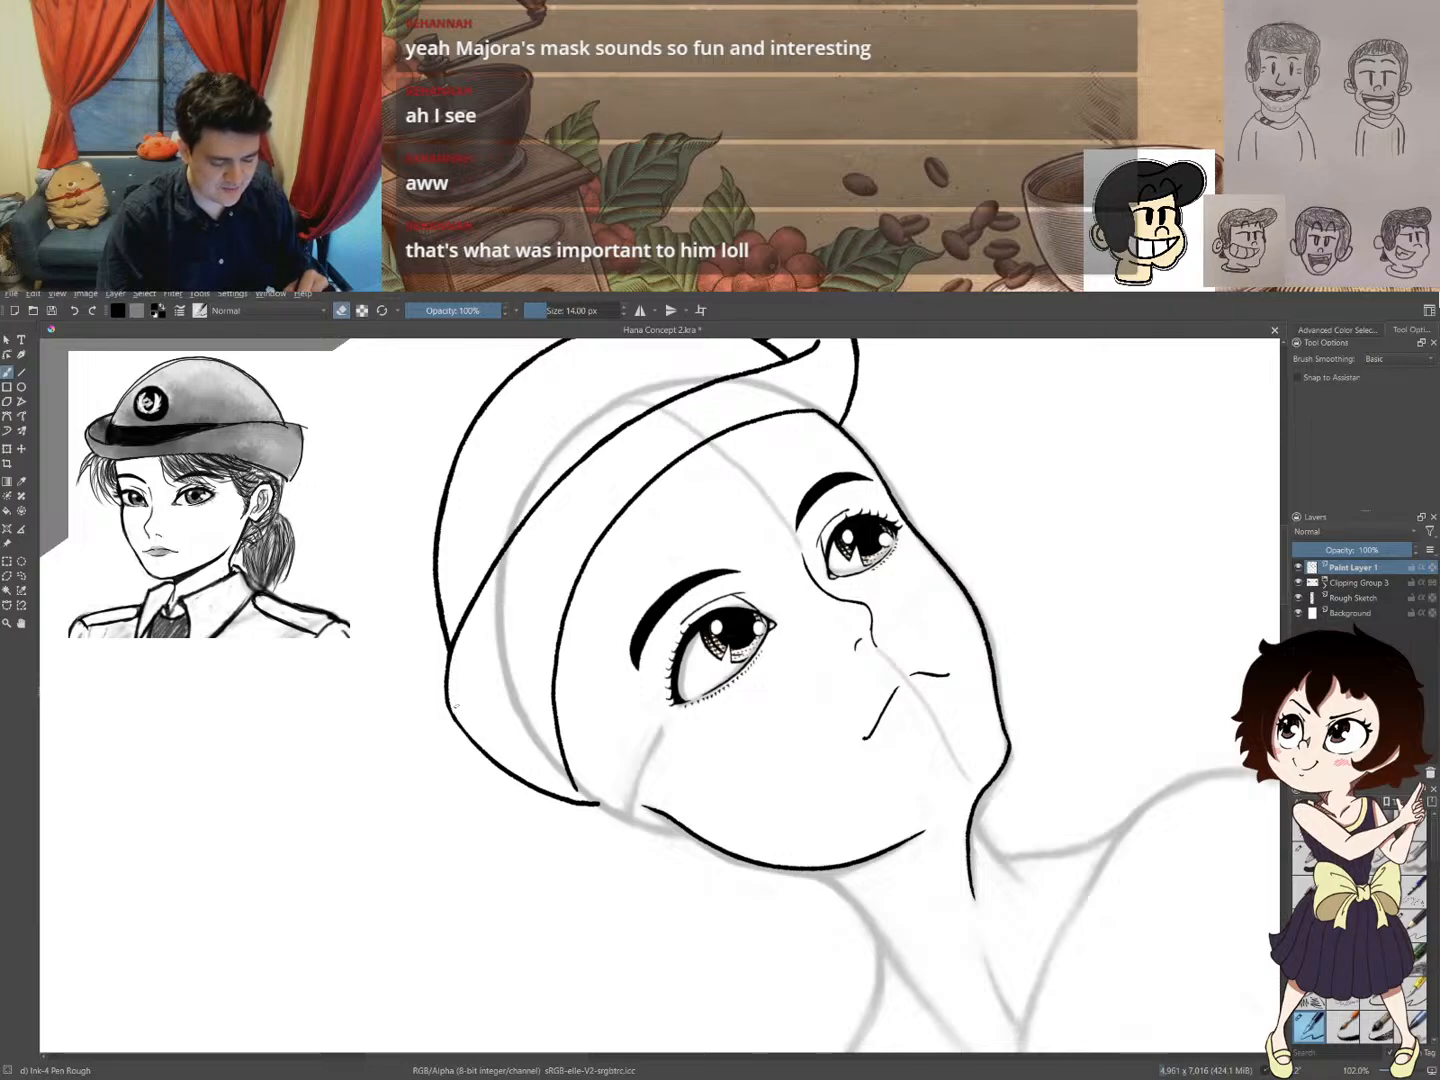
# - Erase the crown's outline on the back-of-head side, from near the top down to the brim
pyautogui.moveTo(665, 481); pyautogui.dragTo(639, 518)
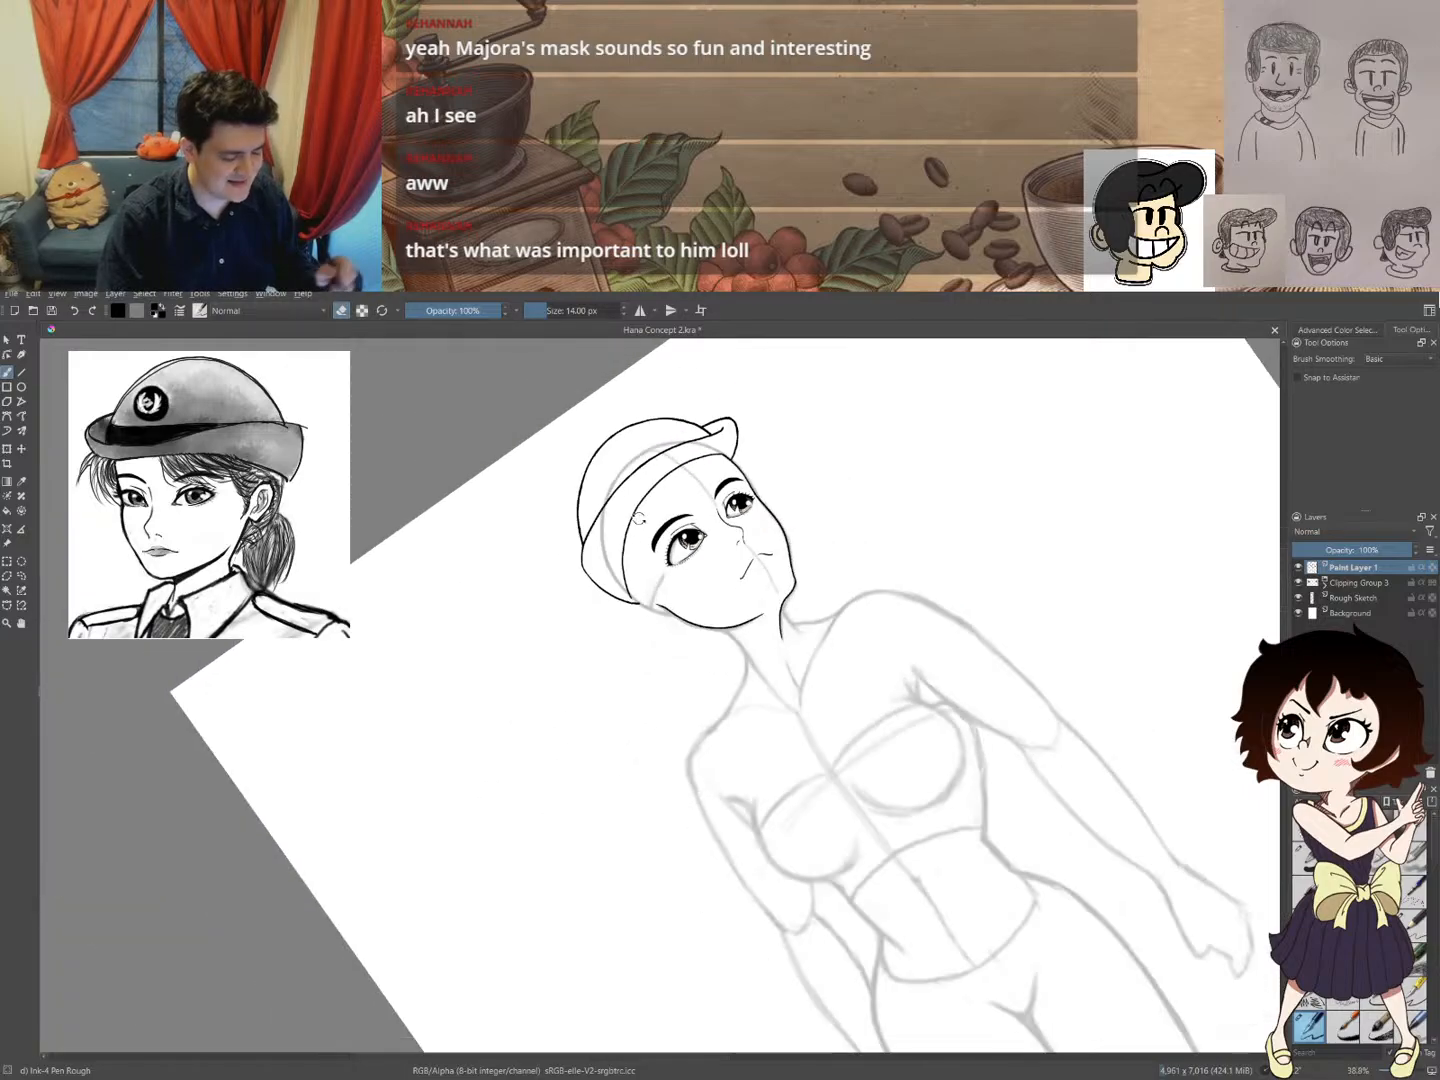
pyautogui.moveTo(780, 535); pyautogui.dragTo(869, 595)
pyautogui.moveTo(869, 528); pyautogui.dragTo(759, 498)
pyautogui.moveTo(622, 474); pyautogui.dragTo(606, 589)
pyautogui.moveTo(560, 582); pyautogui.dragTo(612, 494)
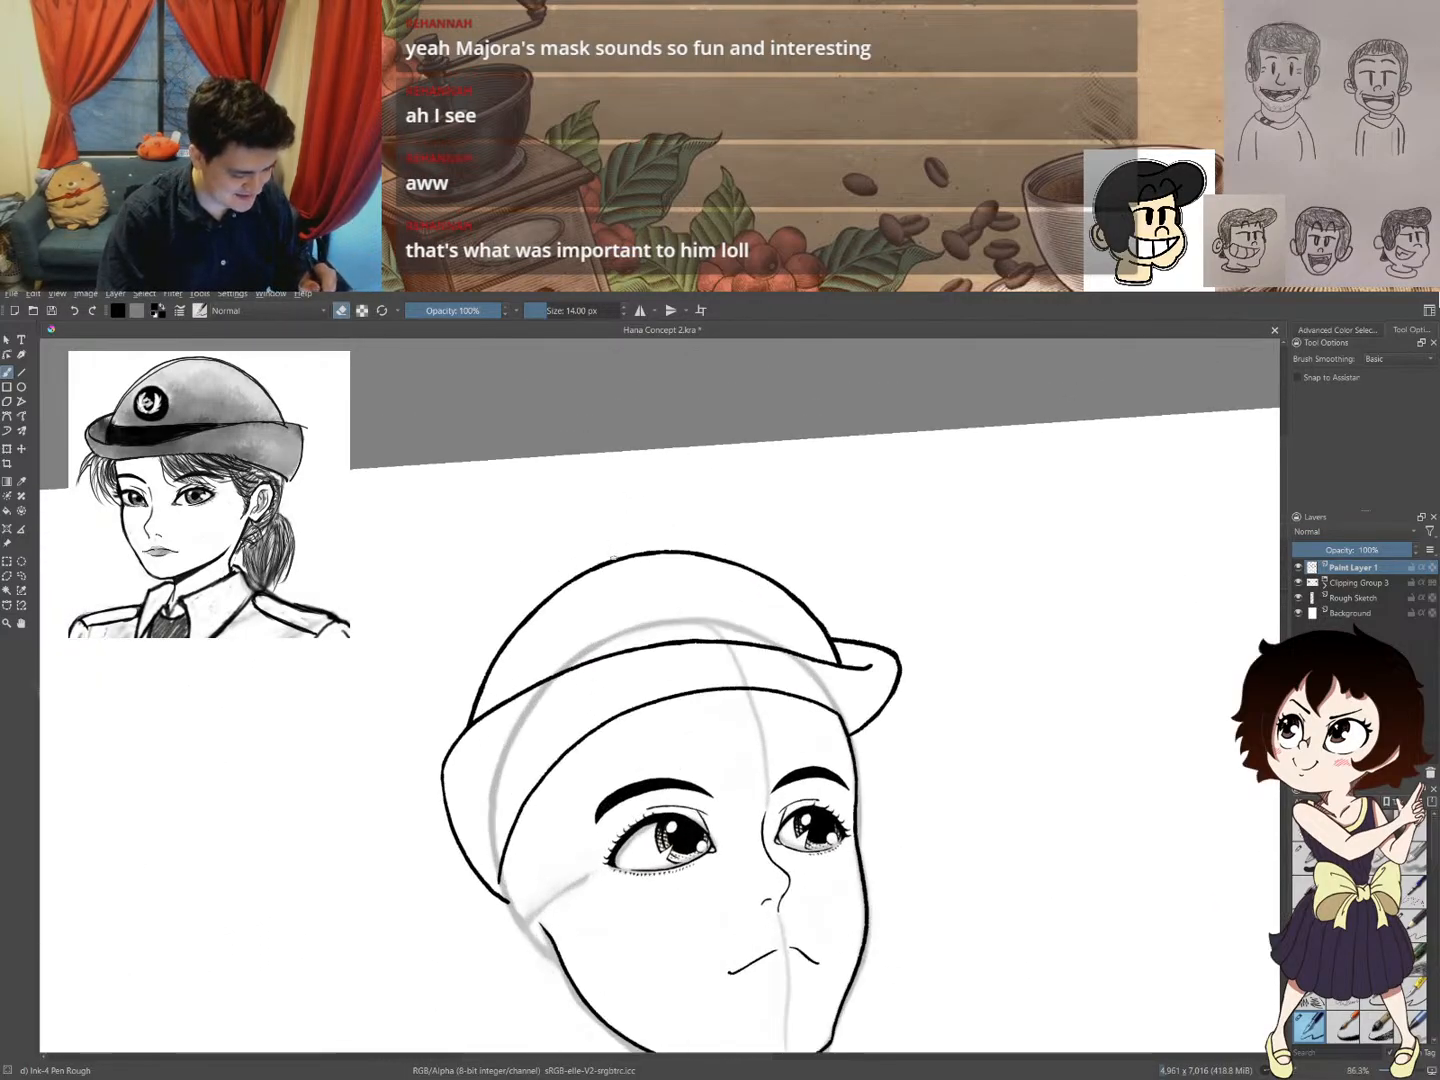
pyautogui.moveTo(579, 579)
pyautogui.mouseDown()
pyautogui.moveTo(506, 641)
pyautogui.moveTo(470, 720)
pyautogui.mouseUp()
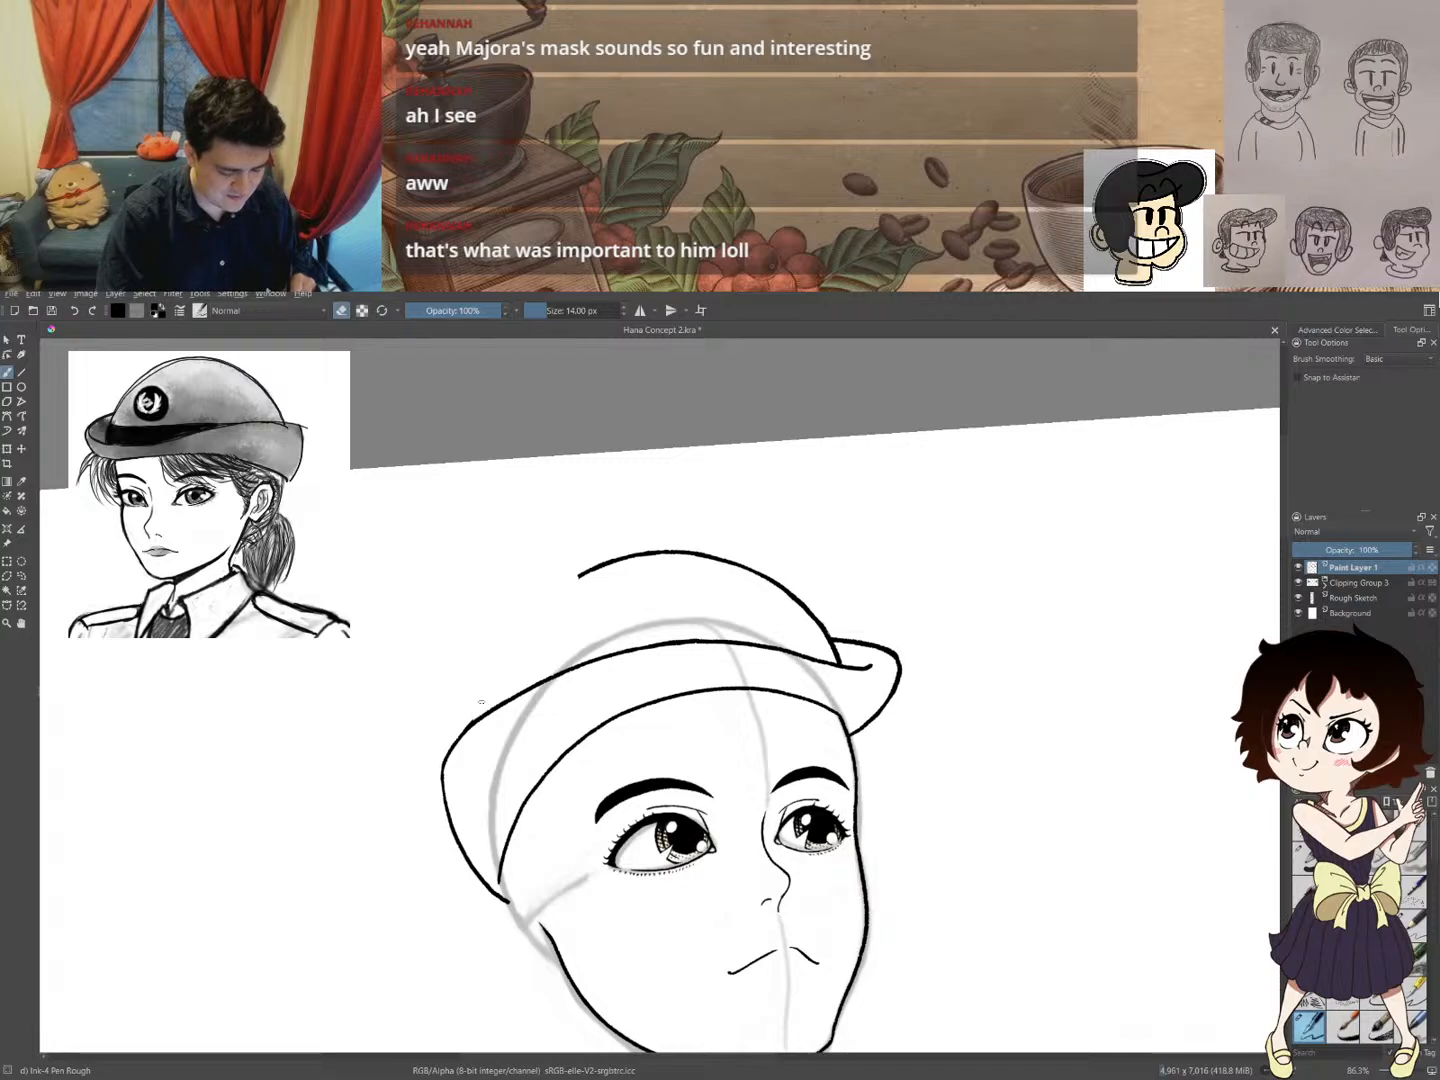
# - Redraw the crown's back outline as a rounder curve rising from the brim into the top line
pyautogui.moveTo(612, 563); pyautogui.dragTo(520, 640)
pyautogui.hotkey('ctrl', 'z')
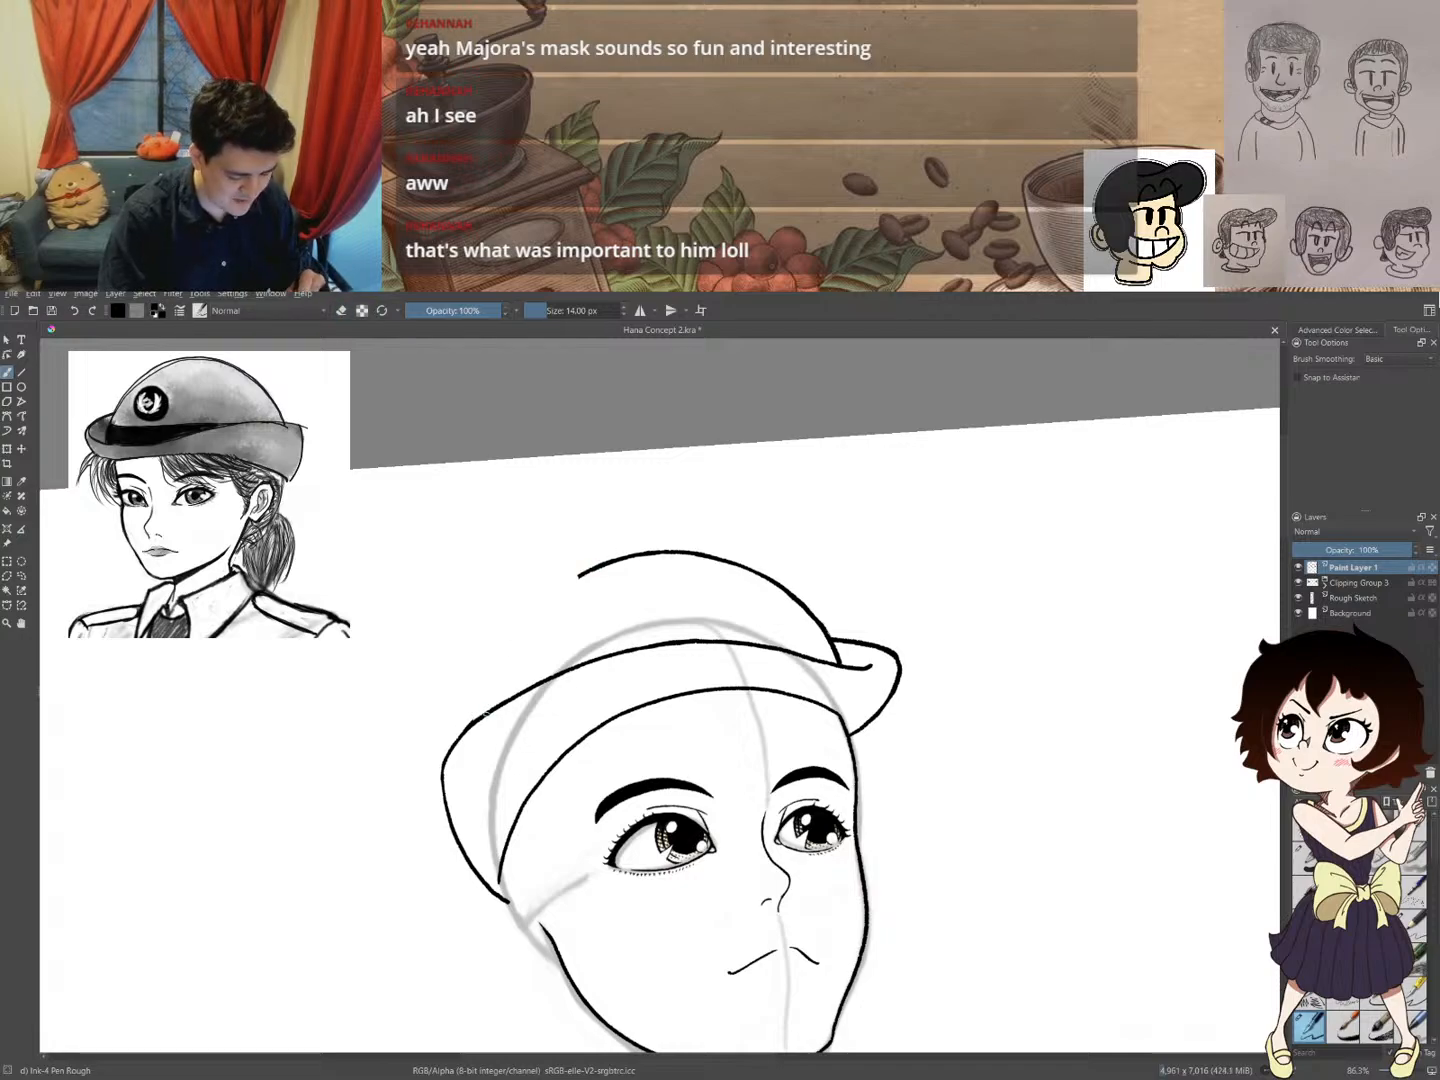
pyautogui.moveTo(481, 718)
pyautogui.mouseDown()
pyautogui.moveTo(492, 666)
pyautogui.moveTo(578, 572)
pyautogui.moveTo(698, 550)
pyautogui.mouseUp()
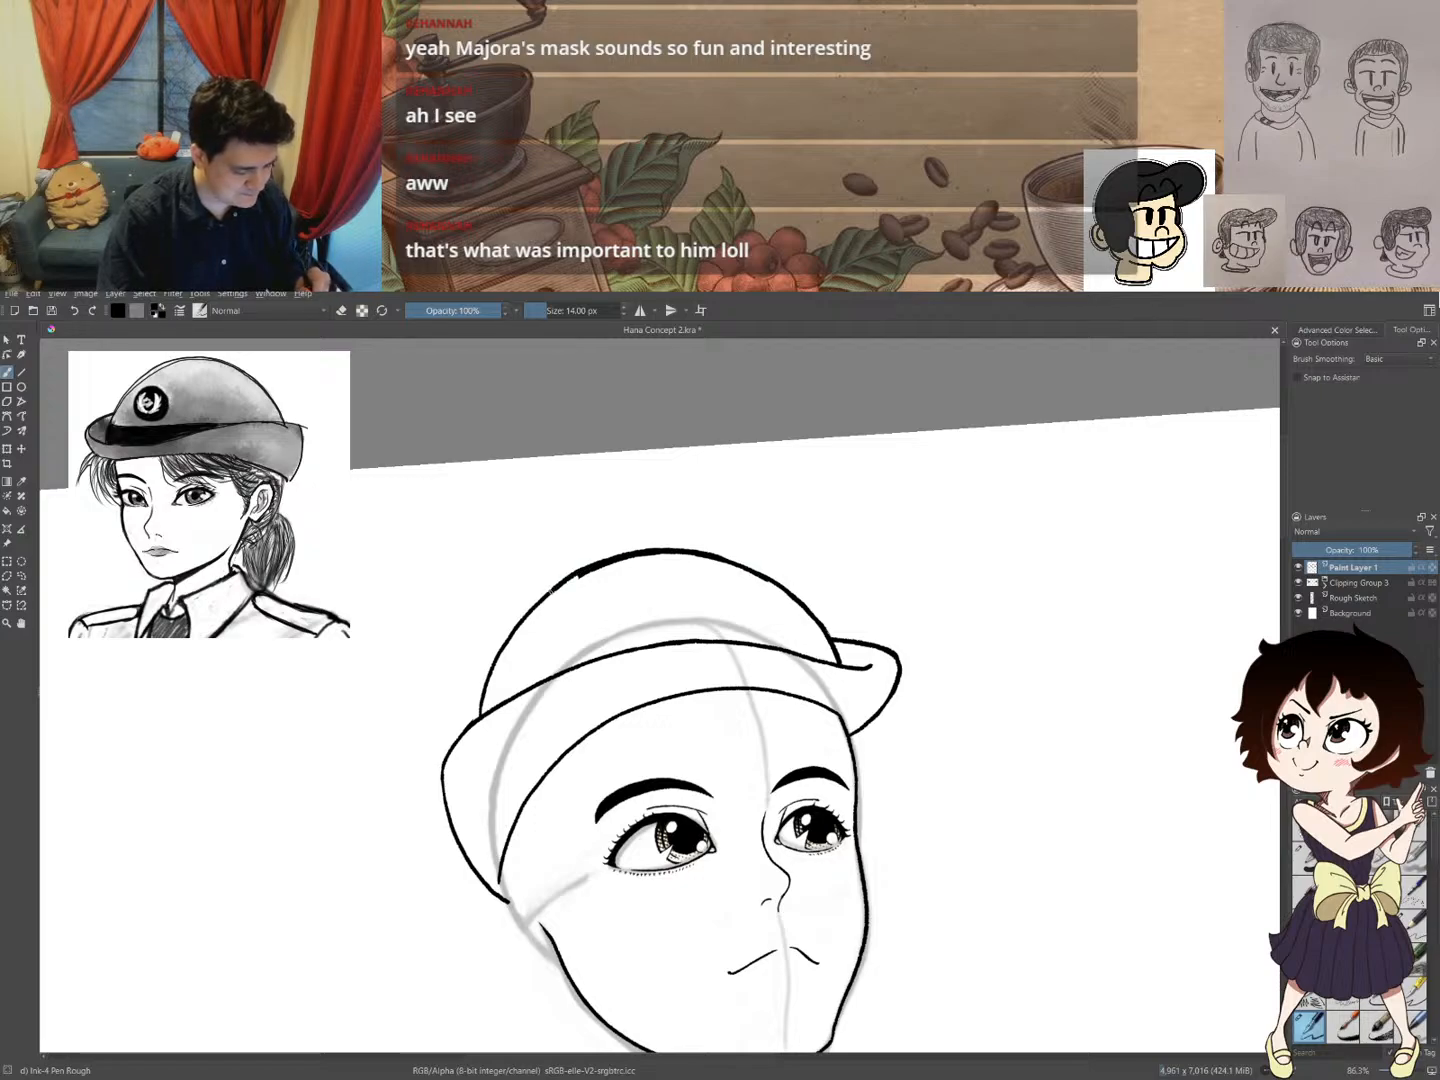
pyautogui.moveTo(512, 632); pyautogui.dragTo(489, 671)
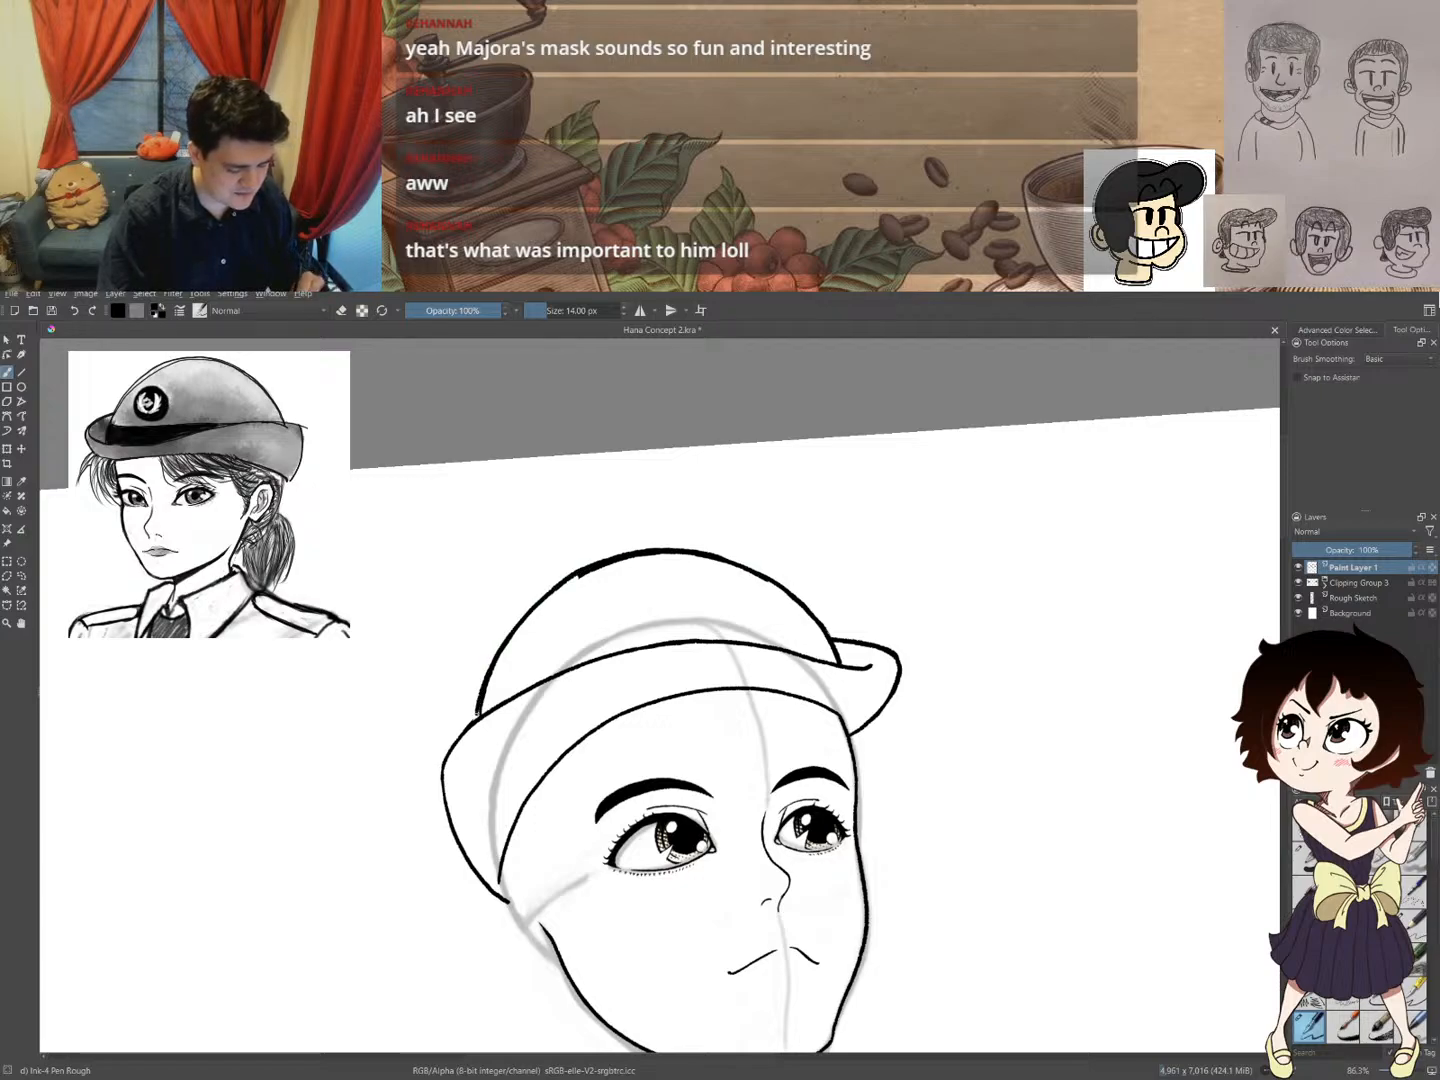
# - Erase the stray edges along the crown's new back curve and restroke its join with the top line
pyautogui.press('e')
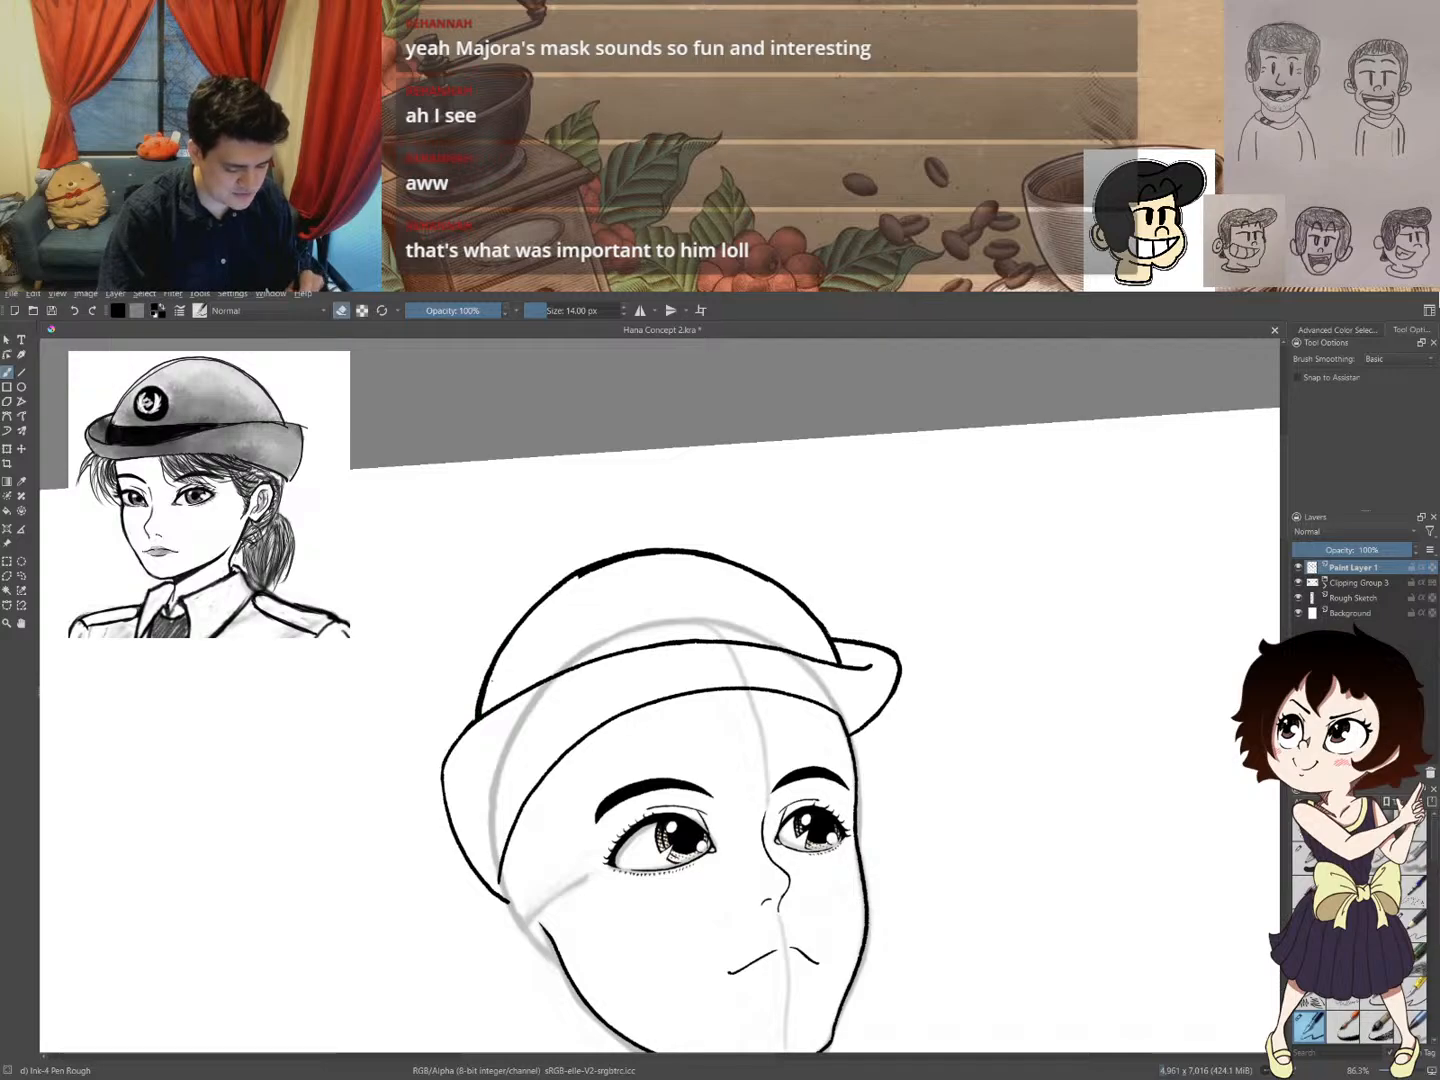
pyautogui.moveTo(489, 682); pyautogui.dragTo(517, 634)
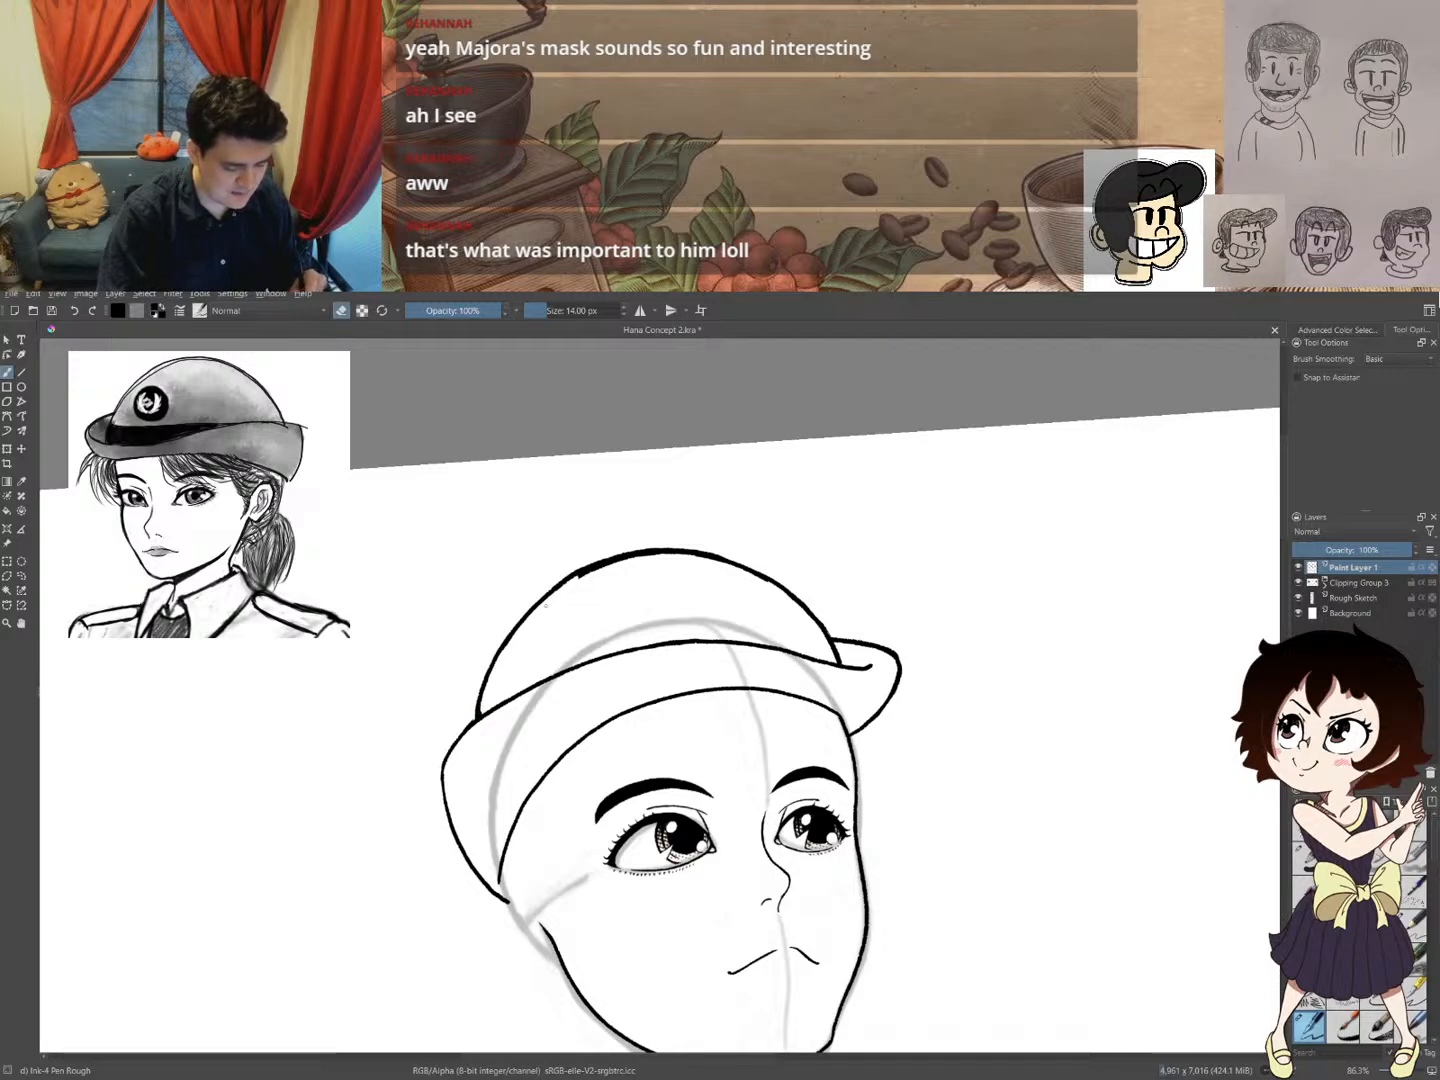
pyautogui.moveTo(577, 581); pyautogui.dragTo(630, 560)
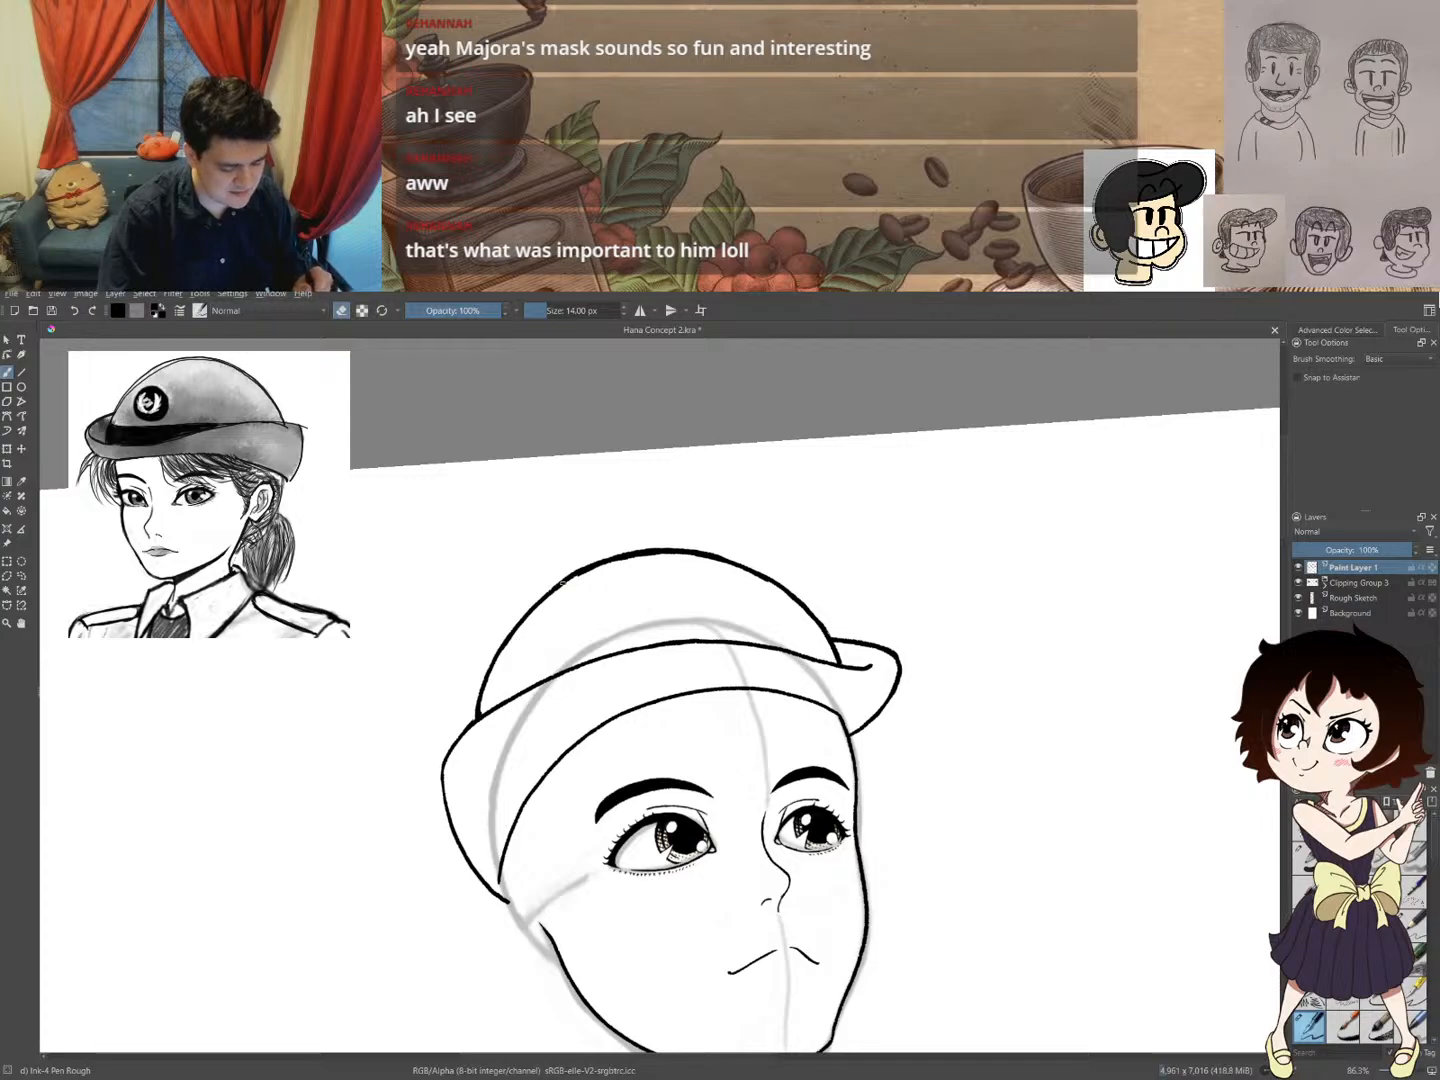
pyautogui.moveTo(553, 599); pyautogui.dragTo(580, 577)
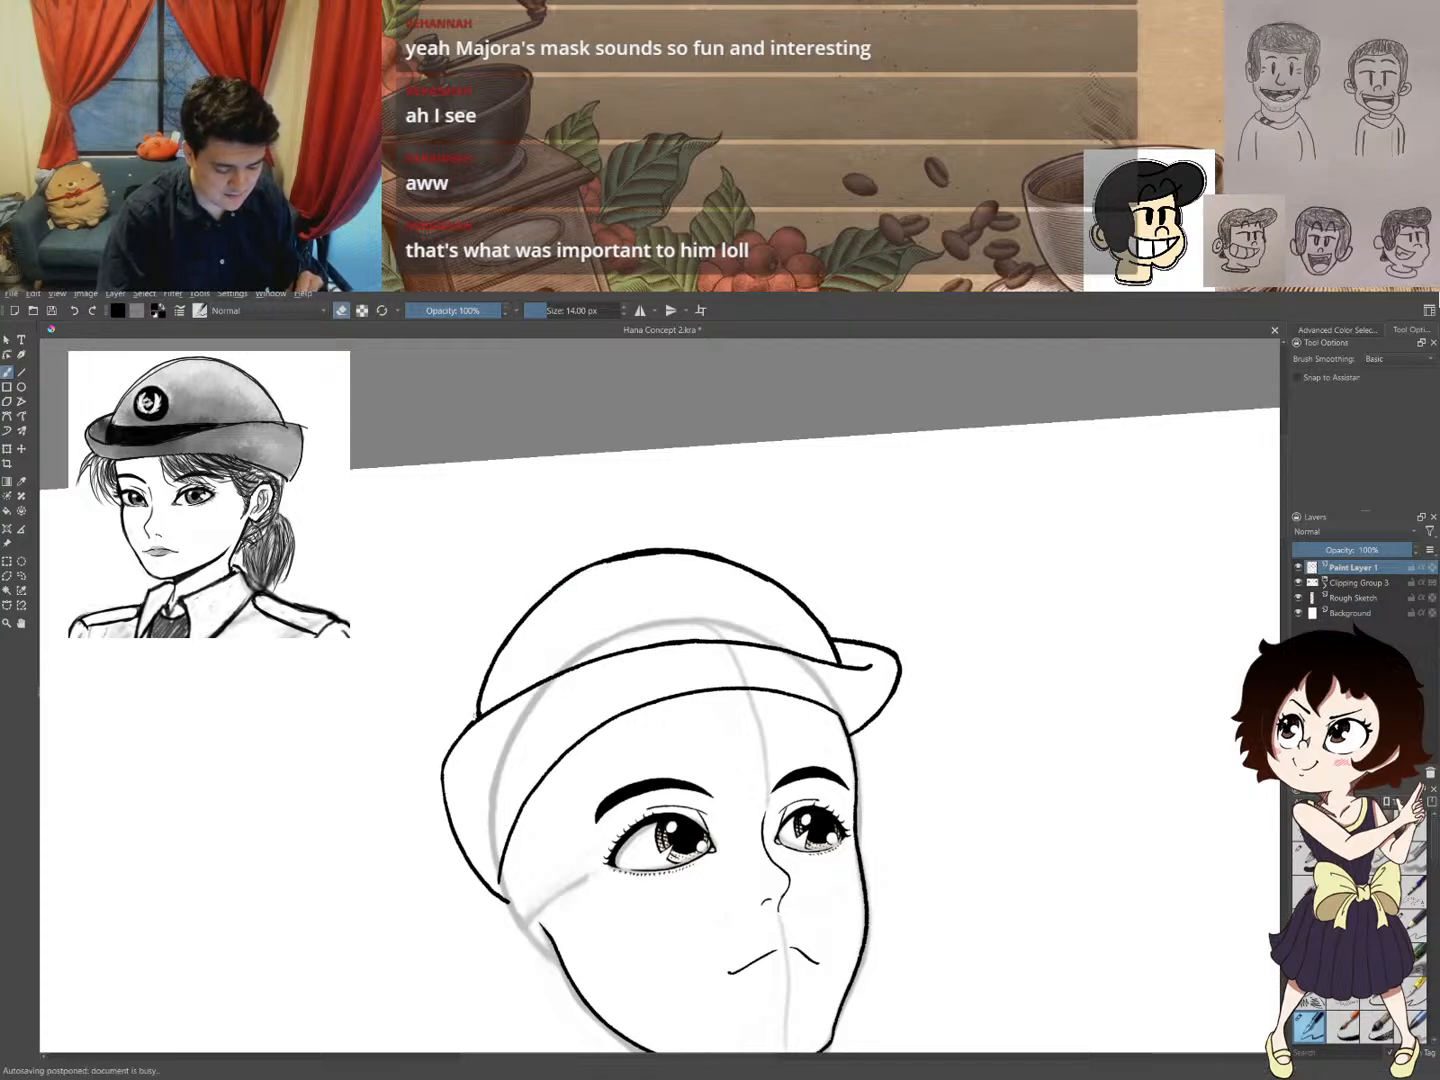
pyautogui.moveTo(474, 718); pyautogui.dragTo(484, 707)
pyautogui.press('e')
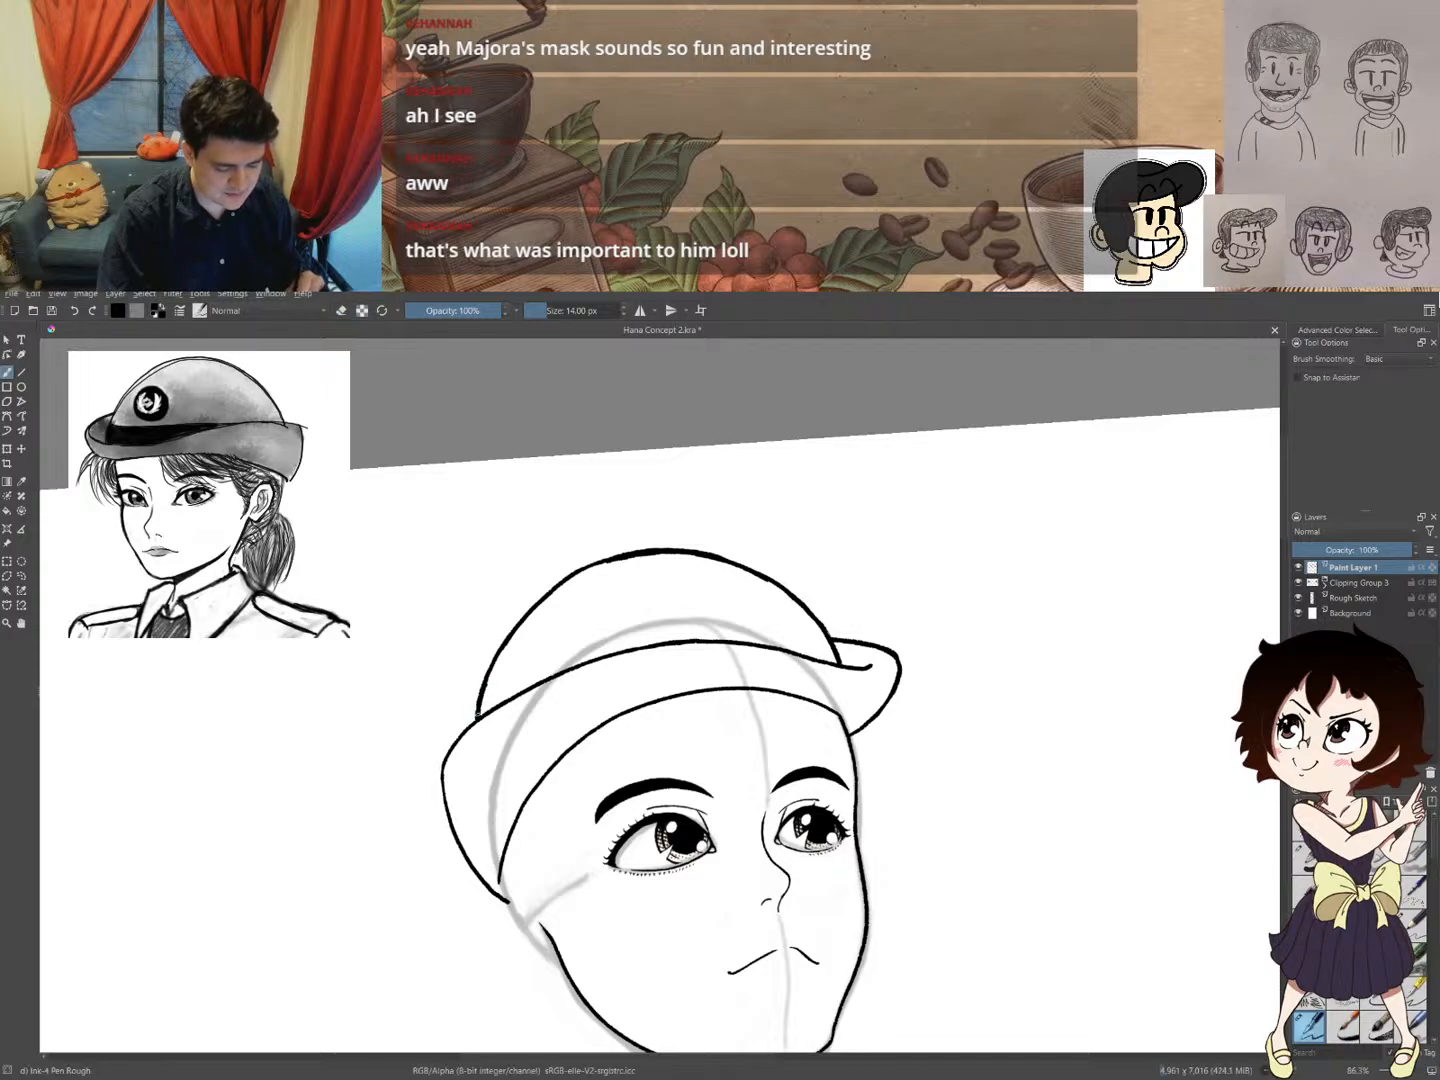
pyautogui.moveTo(515, 634)
pyautogui.mouseDown()
pyautogui.moveTo(553, 593)
pyautogui.moveTo(628, 552)
pyautogui.mouseUp()
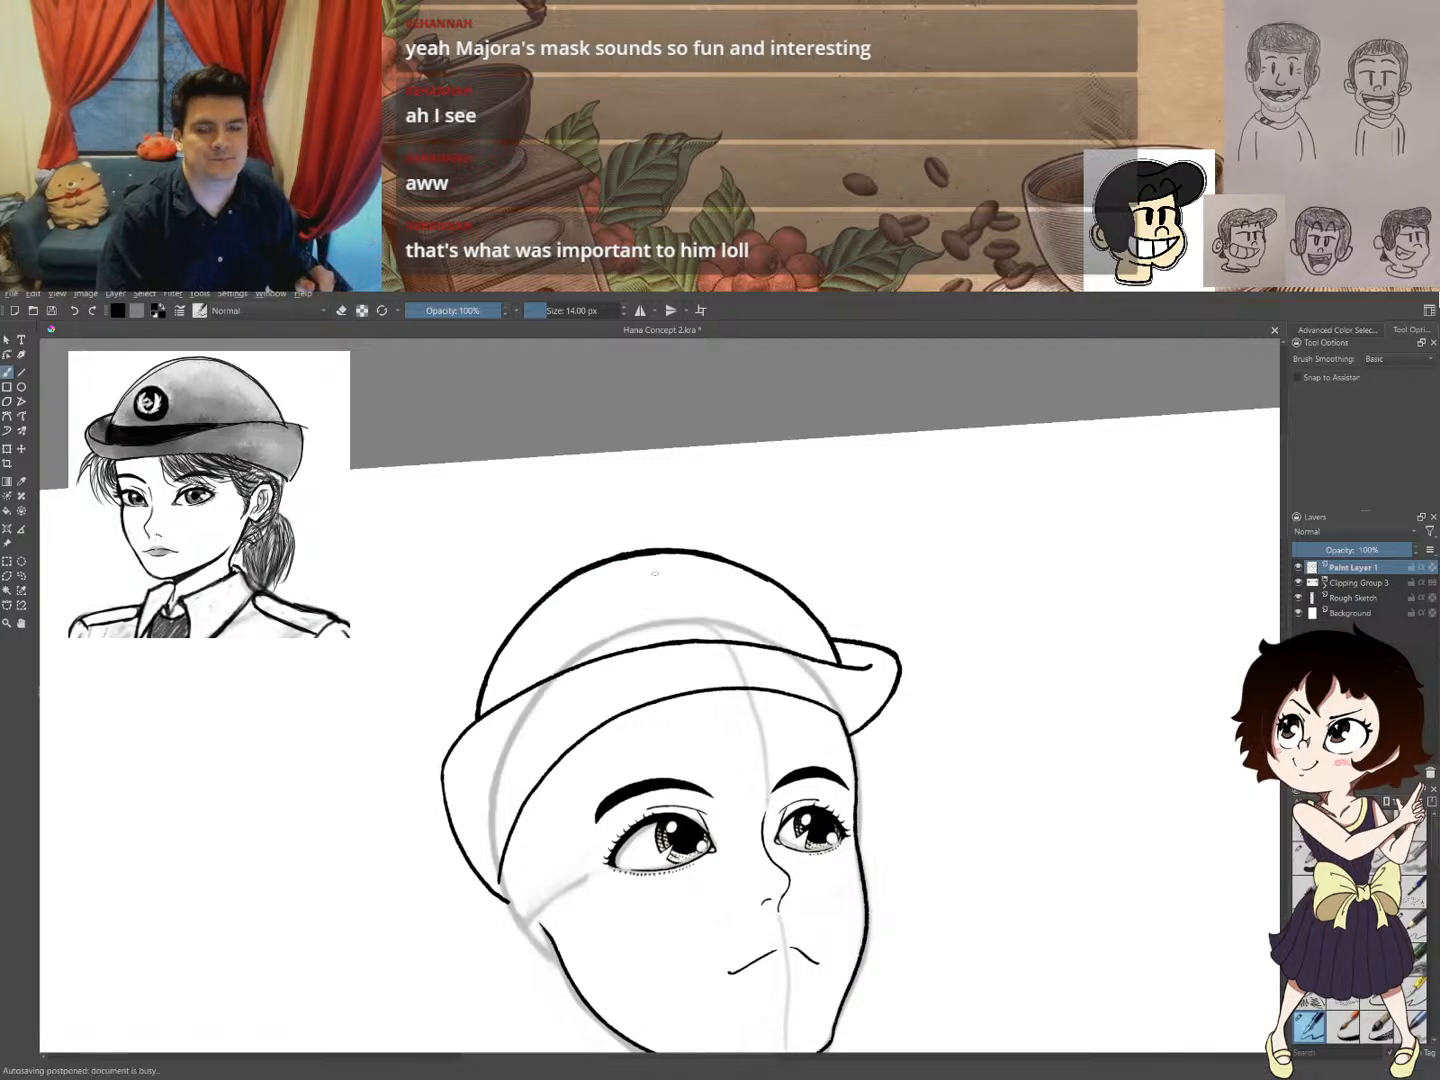
pyautogui.moveTo(652, 566); pyautogui.dragTo(622, 577)
pyautogui.moveTo(854, 554)
pyautogui.mouseDown()
pyautogui.moveTo(804, 580)
pyautogui.moveTo(845, 570)
pyautogui.moveTo(836, 580)
pyautogui.moveTo(840, 564)
pyautogui.mouseUp()
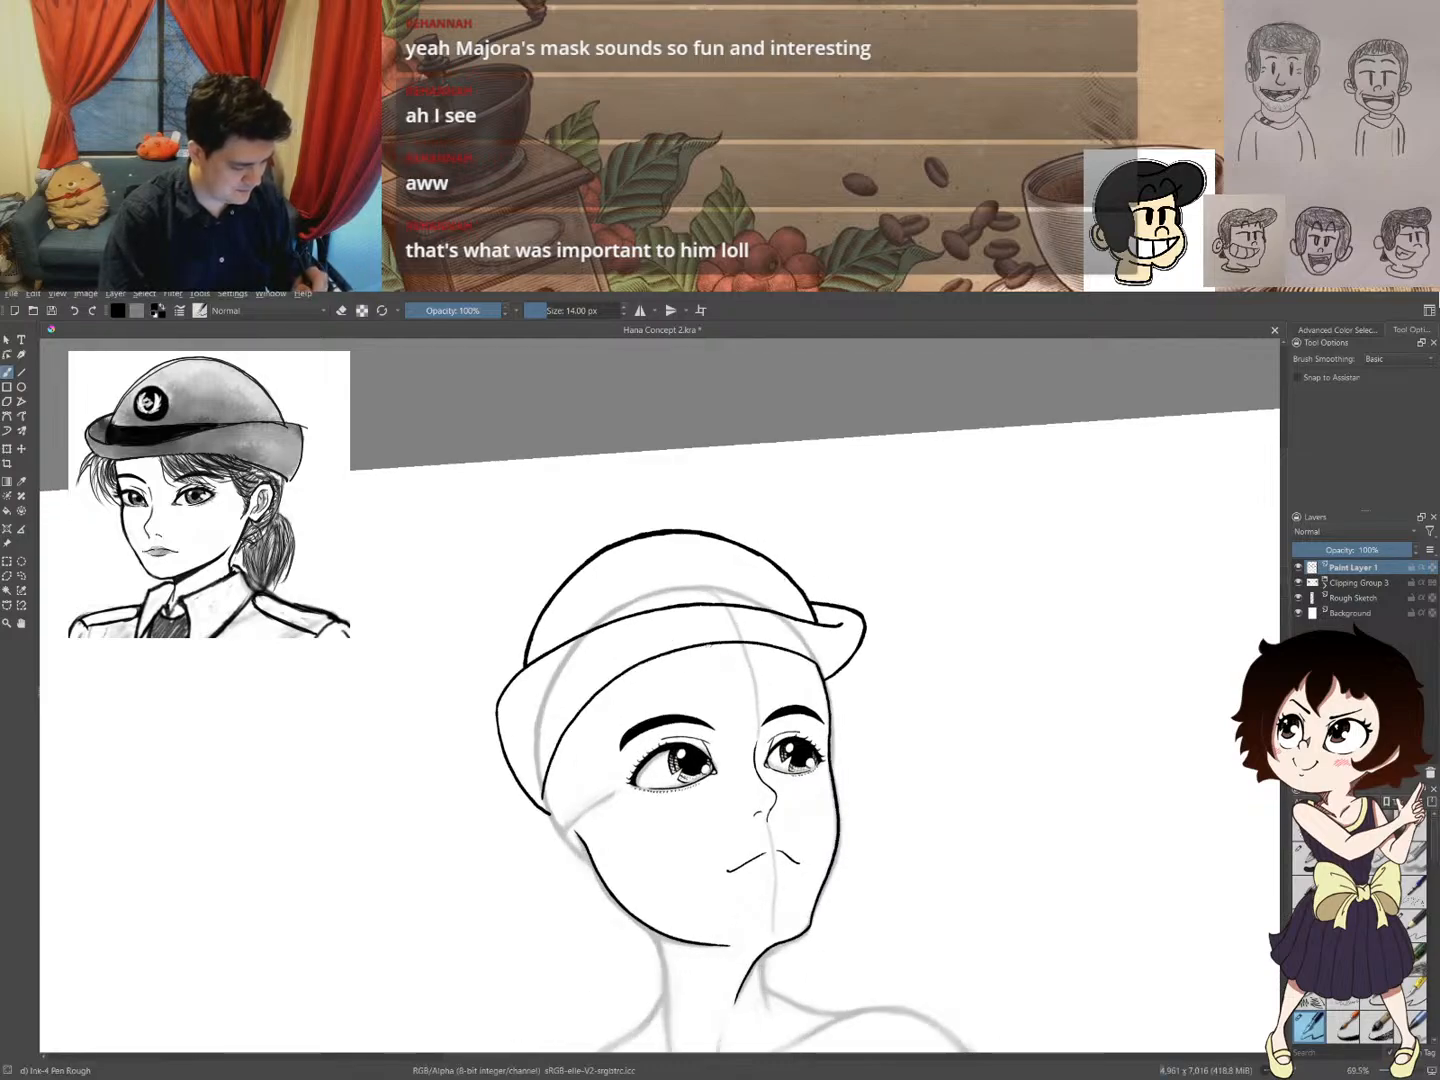
pyautogui.moveTo(704, 643); pyautogui.dragTo(573, 704)
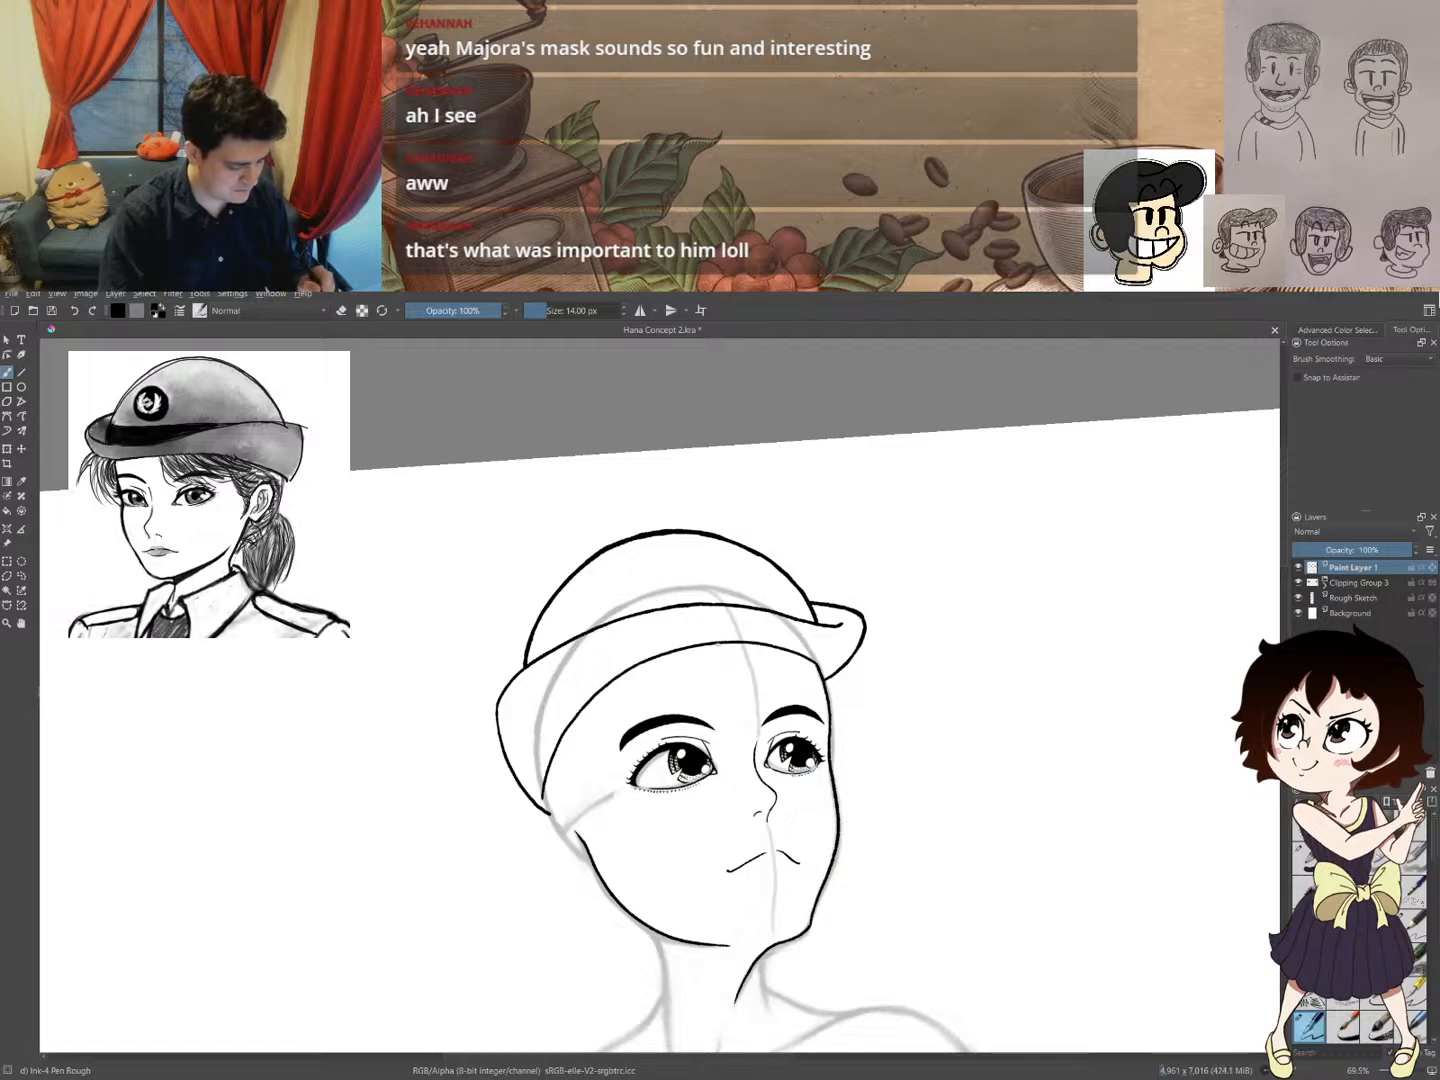
pyautogui.moveTo(718, 642)
pyautogui.mouseDown()
pyautogui.moveTo(599, 682)
pyautogui.moveTo(525, 772)
pyautogui.mouseUp()
pyautogui.hotkey('ctrl', 'z')
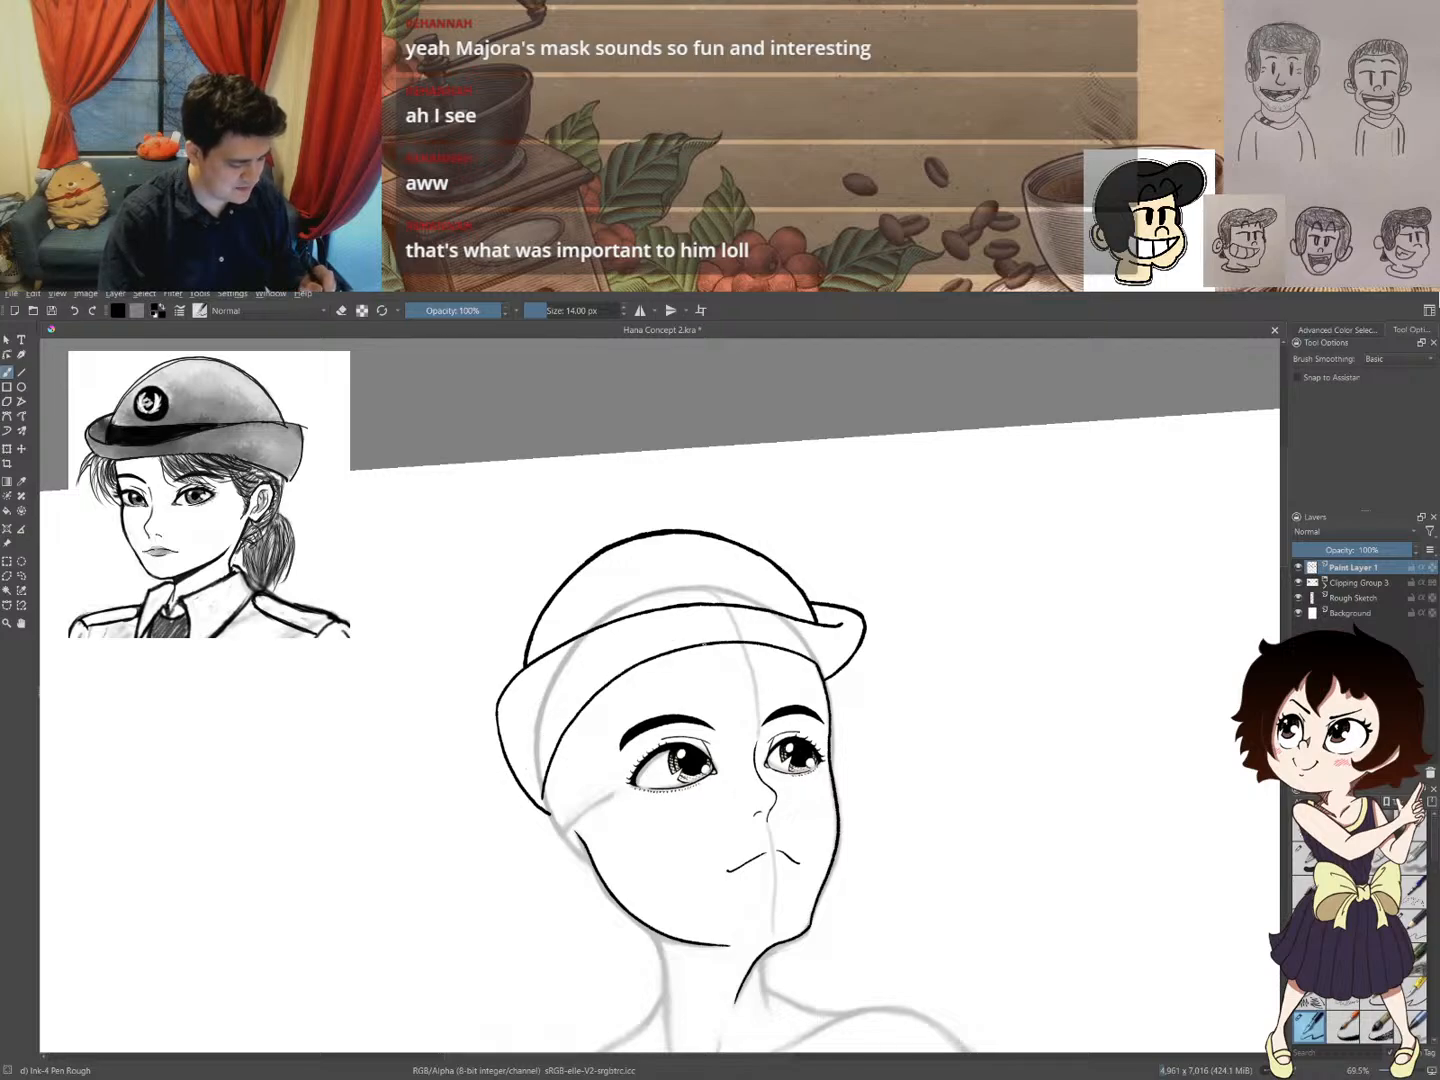
pyautogui.moveTo(710, 644); pyautogui.dragTo(628, 675)
pyautogui.hotkey('ctrl', 'z')
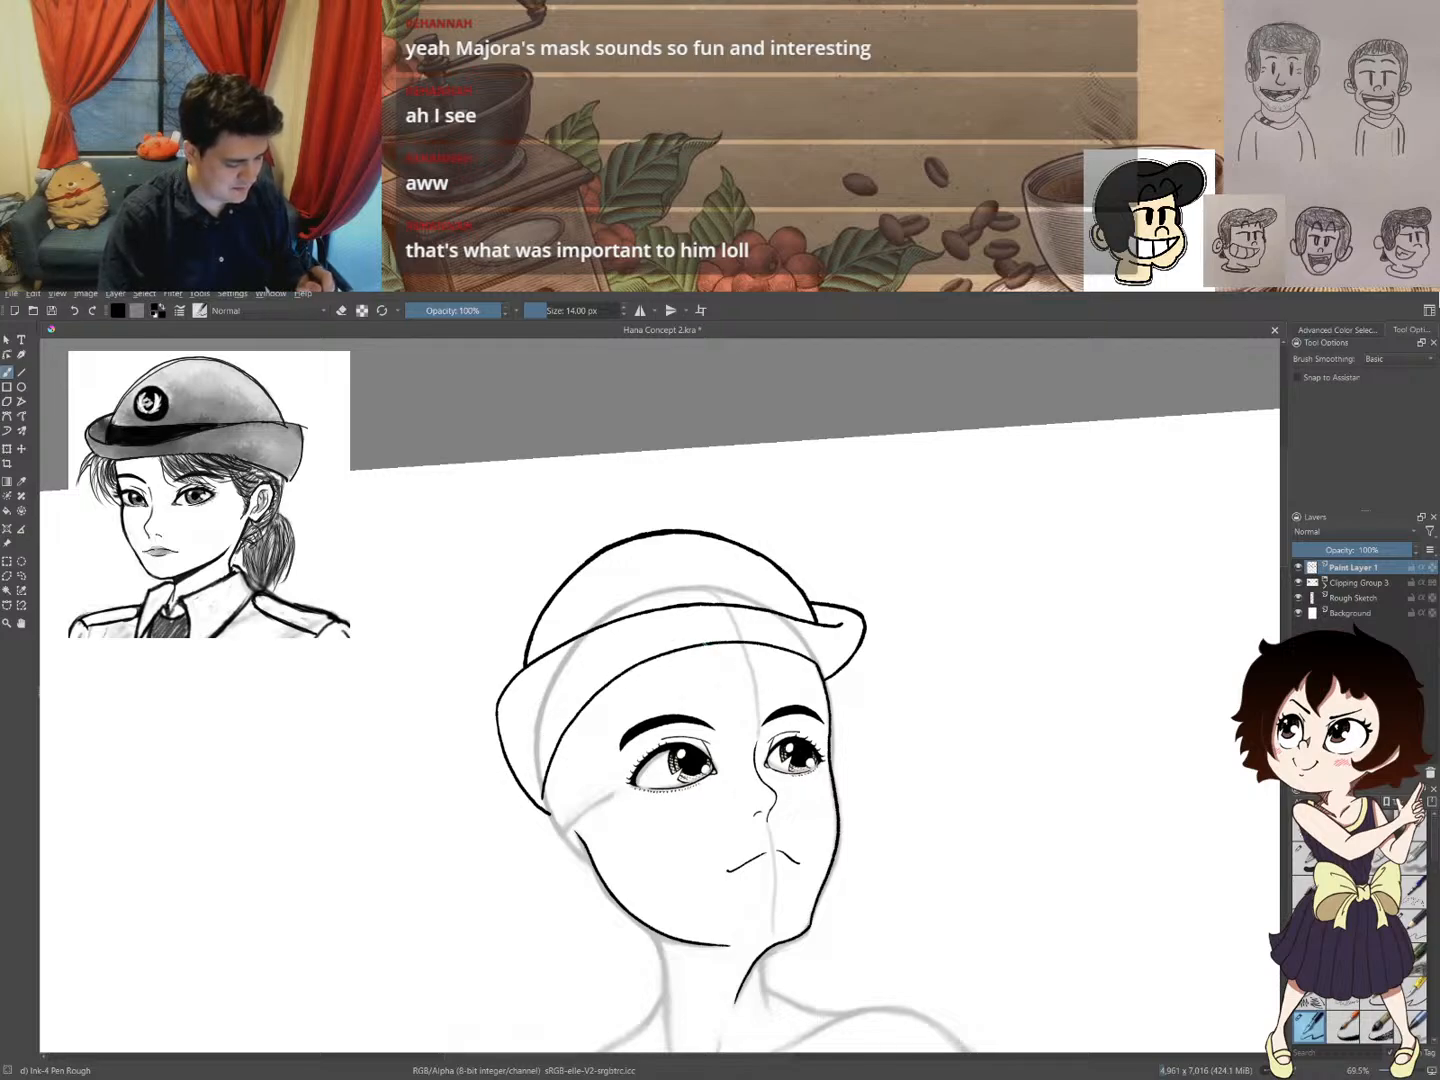
# - Redraw the brim's lower edge as a wider curve toward the back of the head and erase the old line
pyautogui.moveTo(708, 643)
pyautogui.mouseDown()
pyautogui.moveTo(585, 696)
pyautogui.moveTo(528, 761)
pyautogui.mouseUp()
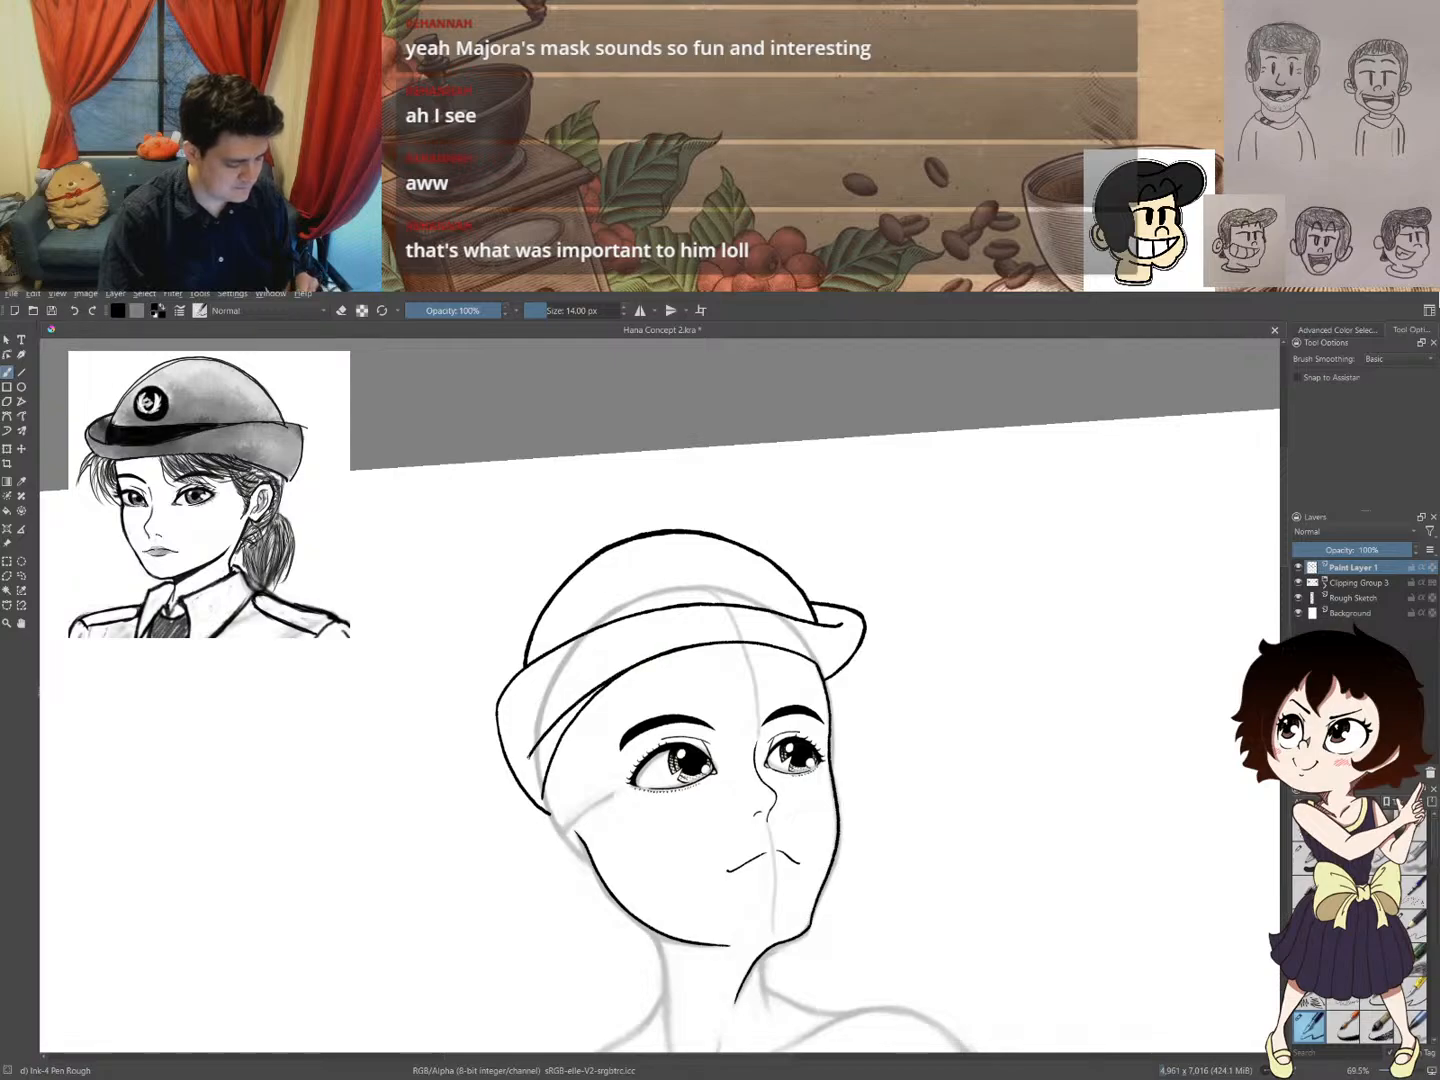
pyautogui.moveTo(722, 679); pyautogui.dragTo(776, 602)
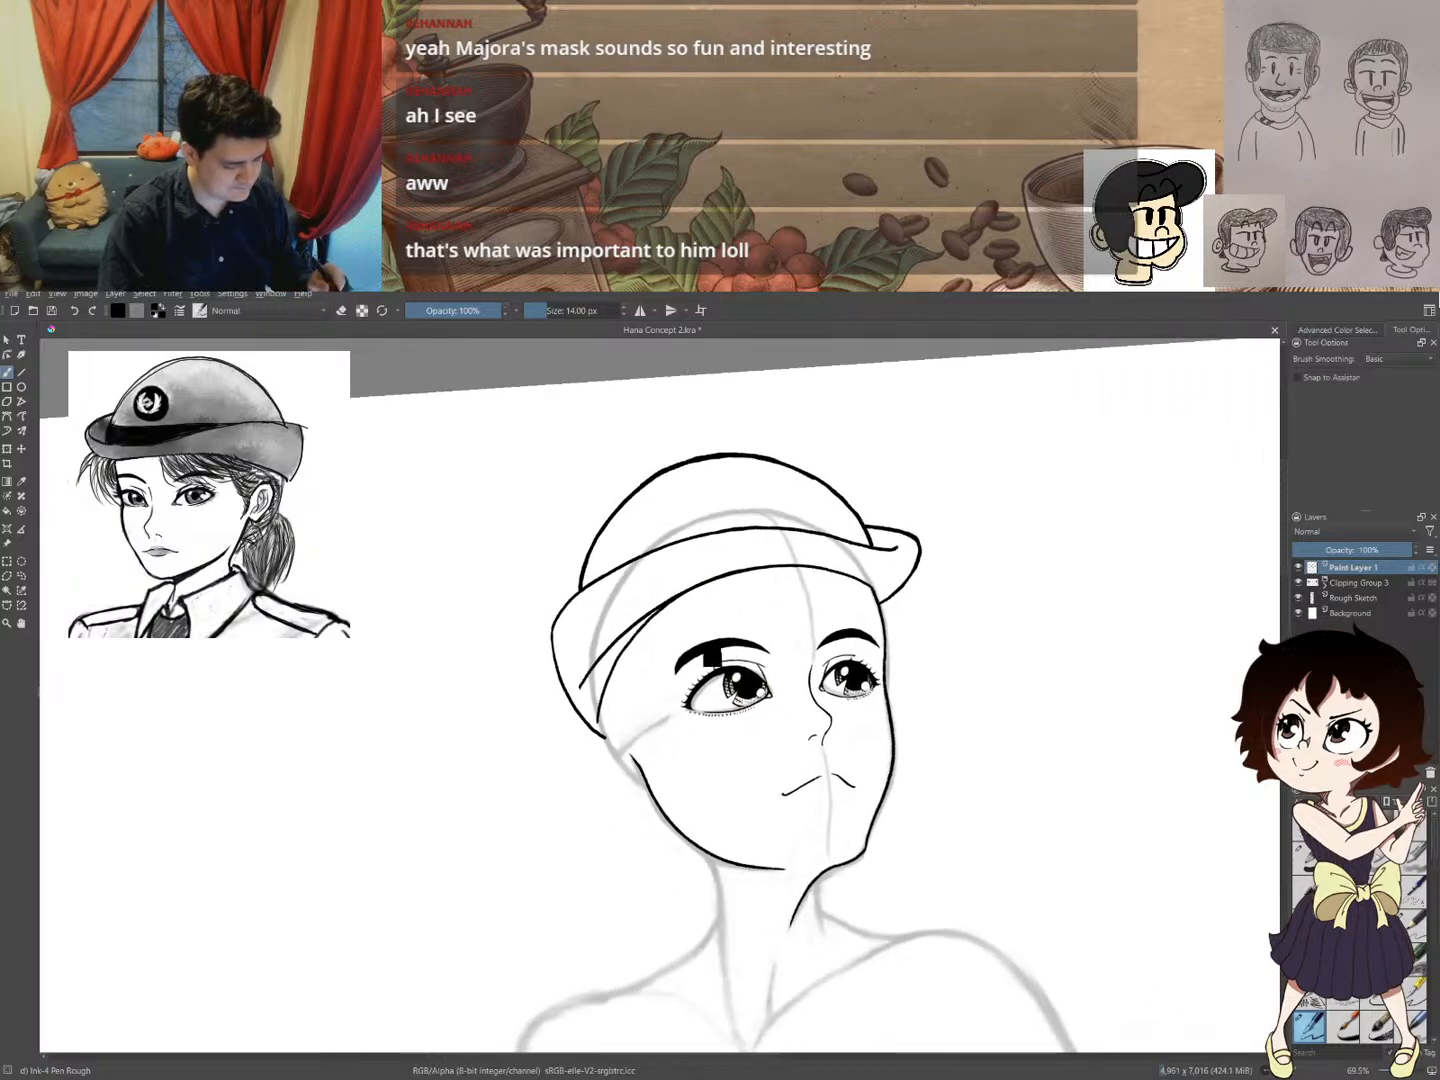
pyautogui.hotkey('ctrl', 'z')
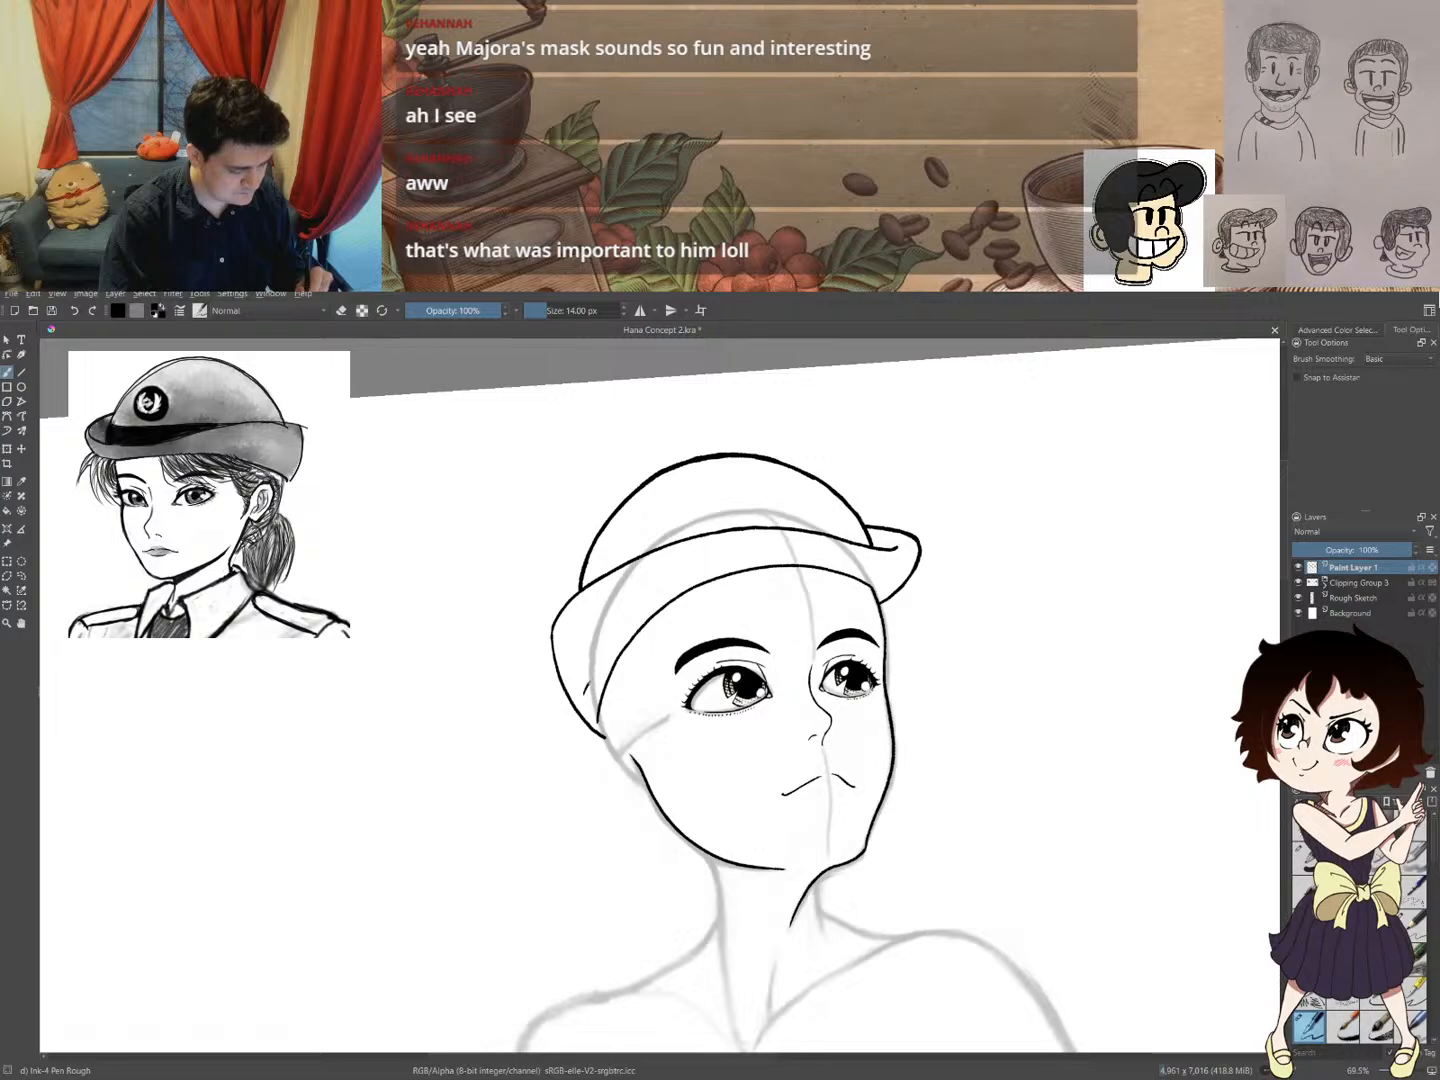
pyautogui.moveTo(596, 684)
pyautogui.mouseDown()
pyautogui.moveTo(613, 628)
pyautogui.moveTo(675, 596)
pyautogui.mouseUp()
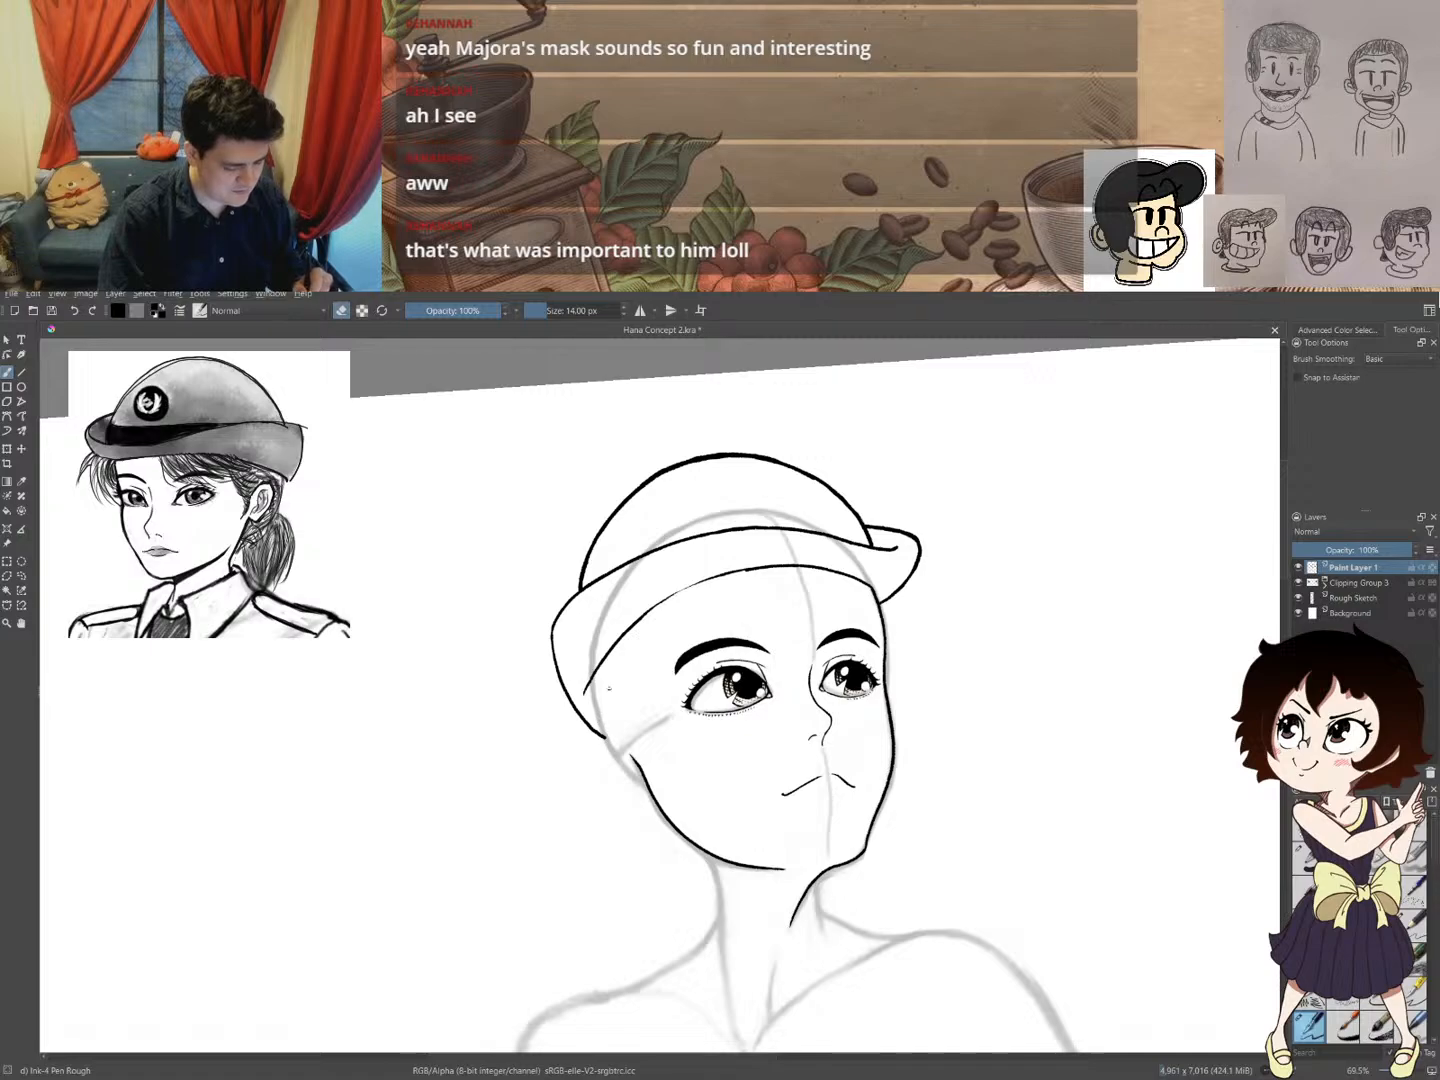
pyautogui.moveTo(659, 623)
pyautogui.mouseDown()
pyautogui.moveTo(687, 589)
pyautogui.moveTo(658, 596)
pyautogui.mouseUp()
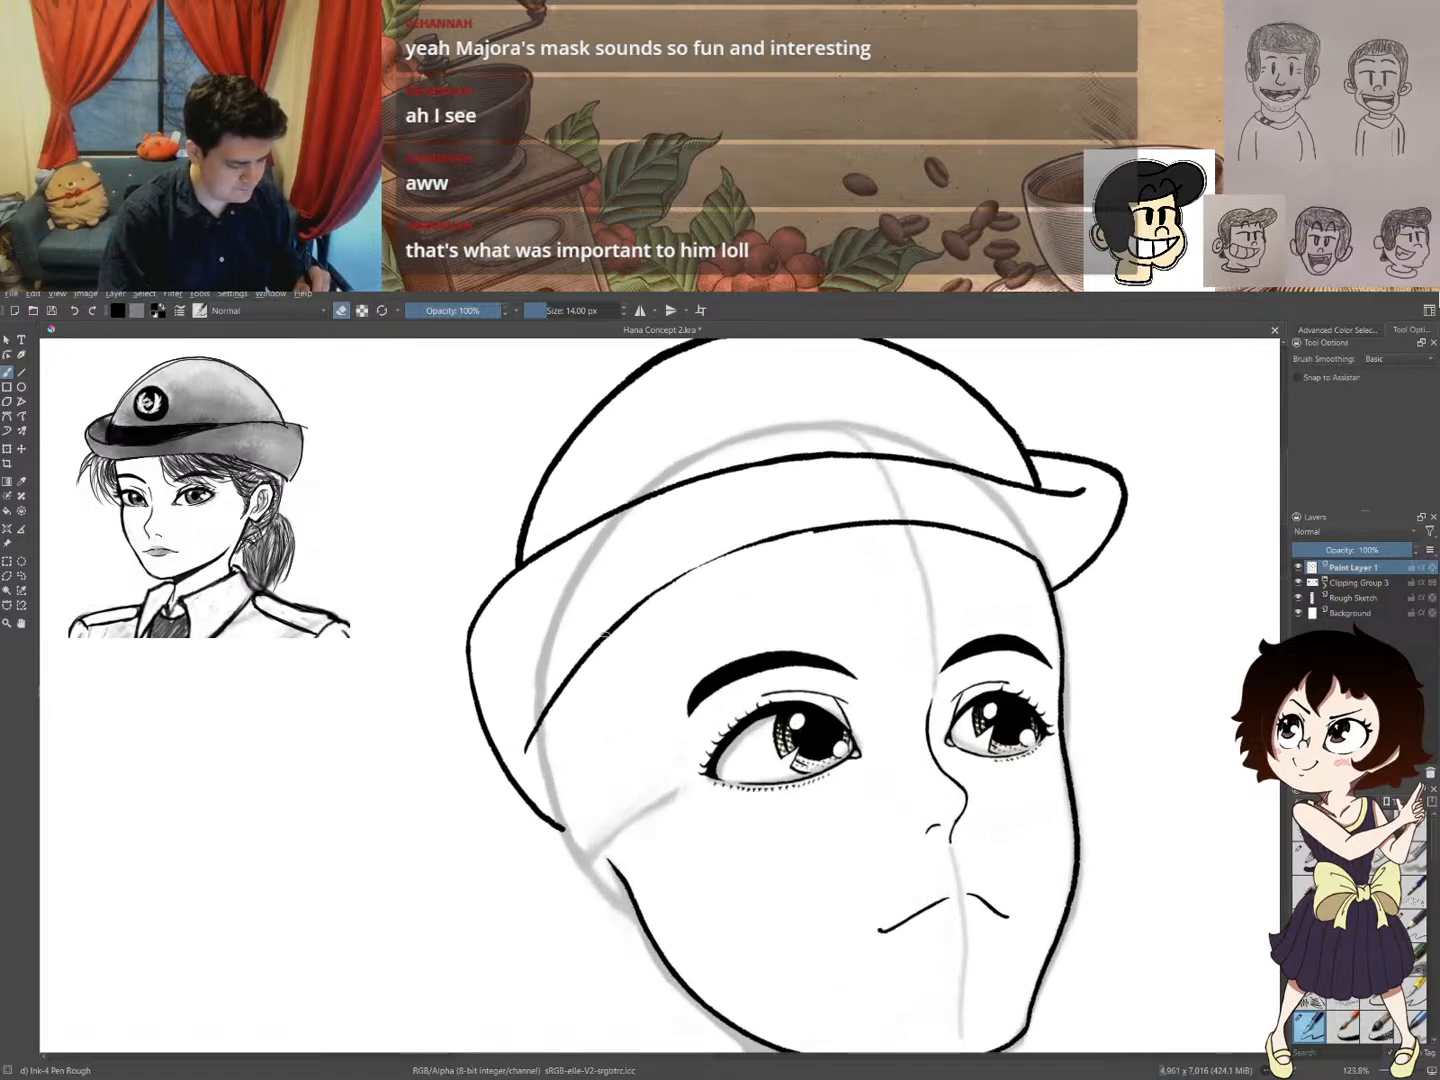
# - Ink over the thin middle stretch of the brim's lower edge and thicken the line toward the back of the head
pyautogui.moveTo(616, 627)
pyautogui.mouseDown()
pyautogui.moveTo(715, 560)
pyautogui.moveTo(830, 530)
pyautogui.mouseUp()
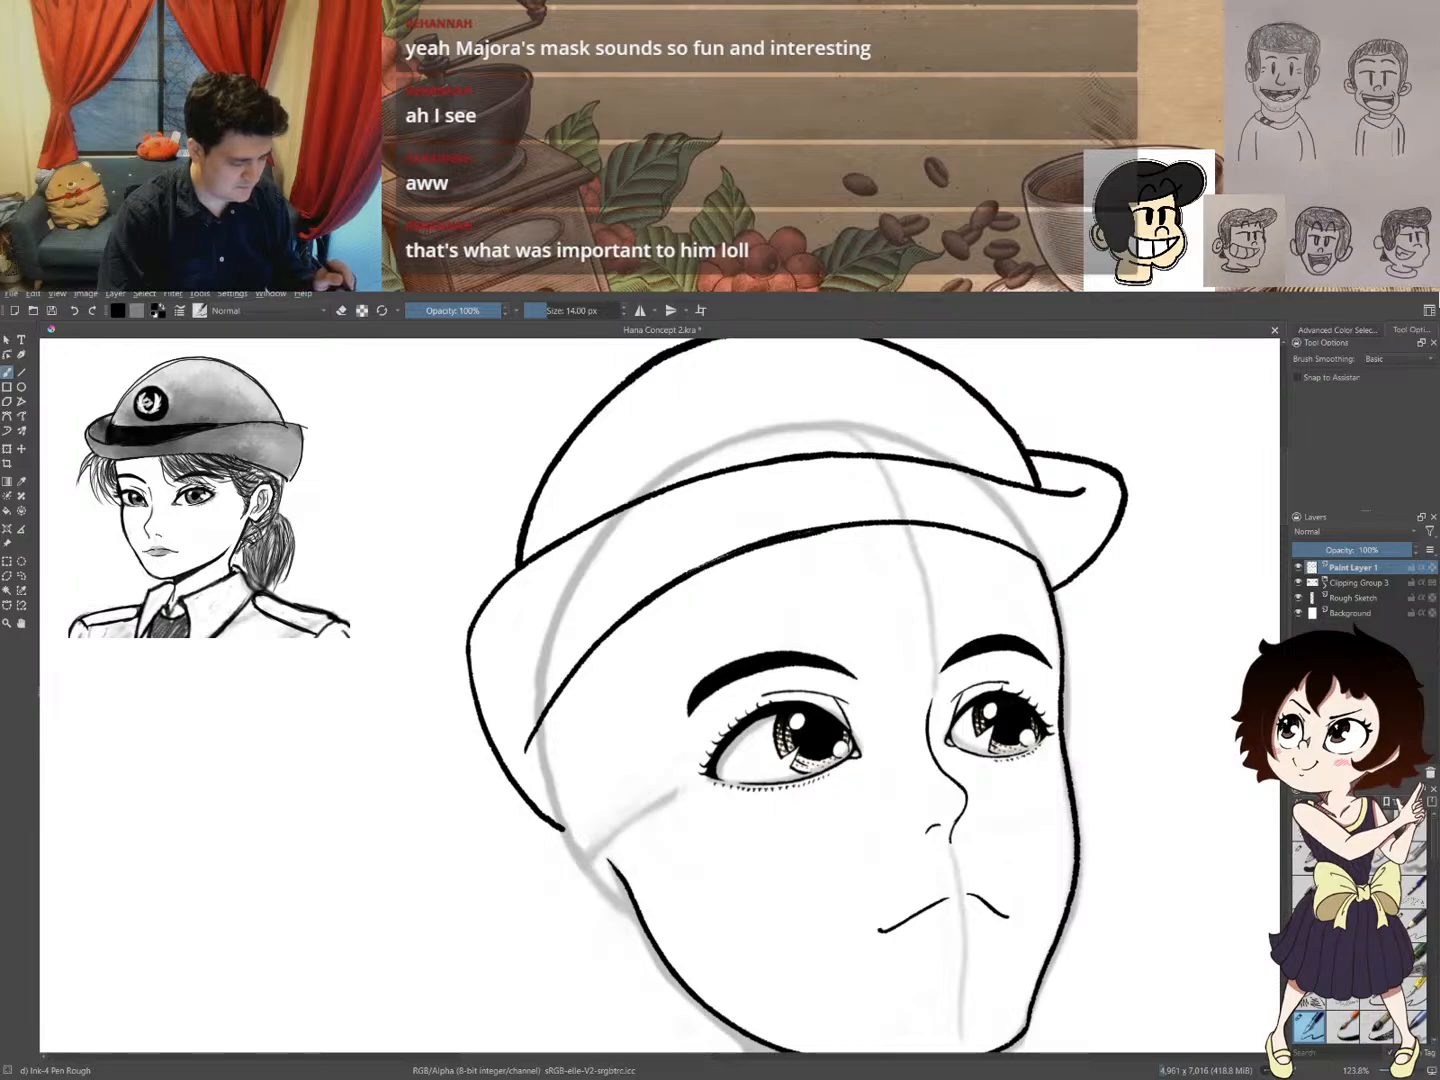
pyautogui.hotkey('ctrl', 'z')
pyautogui.moveTo(630, 611)
pyautogui.mouseDown()
pyautogui.moveTo(695, 563)
pyautogui.moveTo(818, 530)
pyautogui.mouseUp()
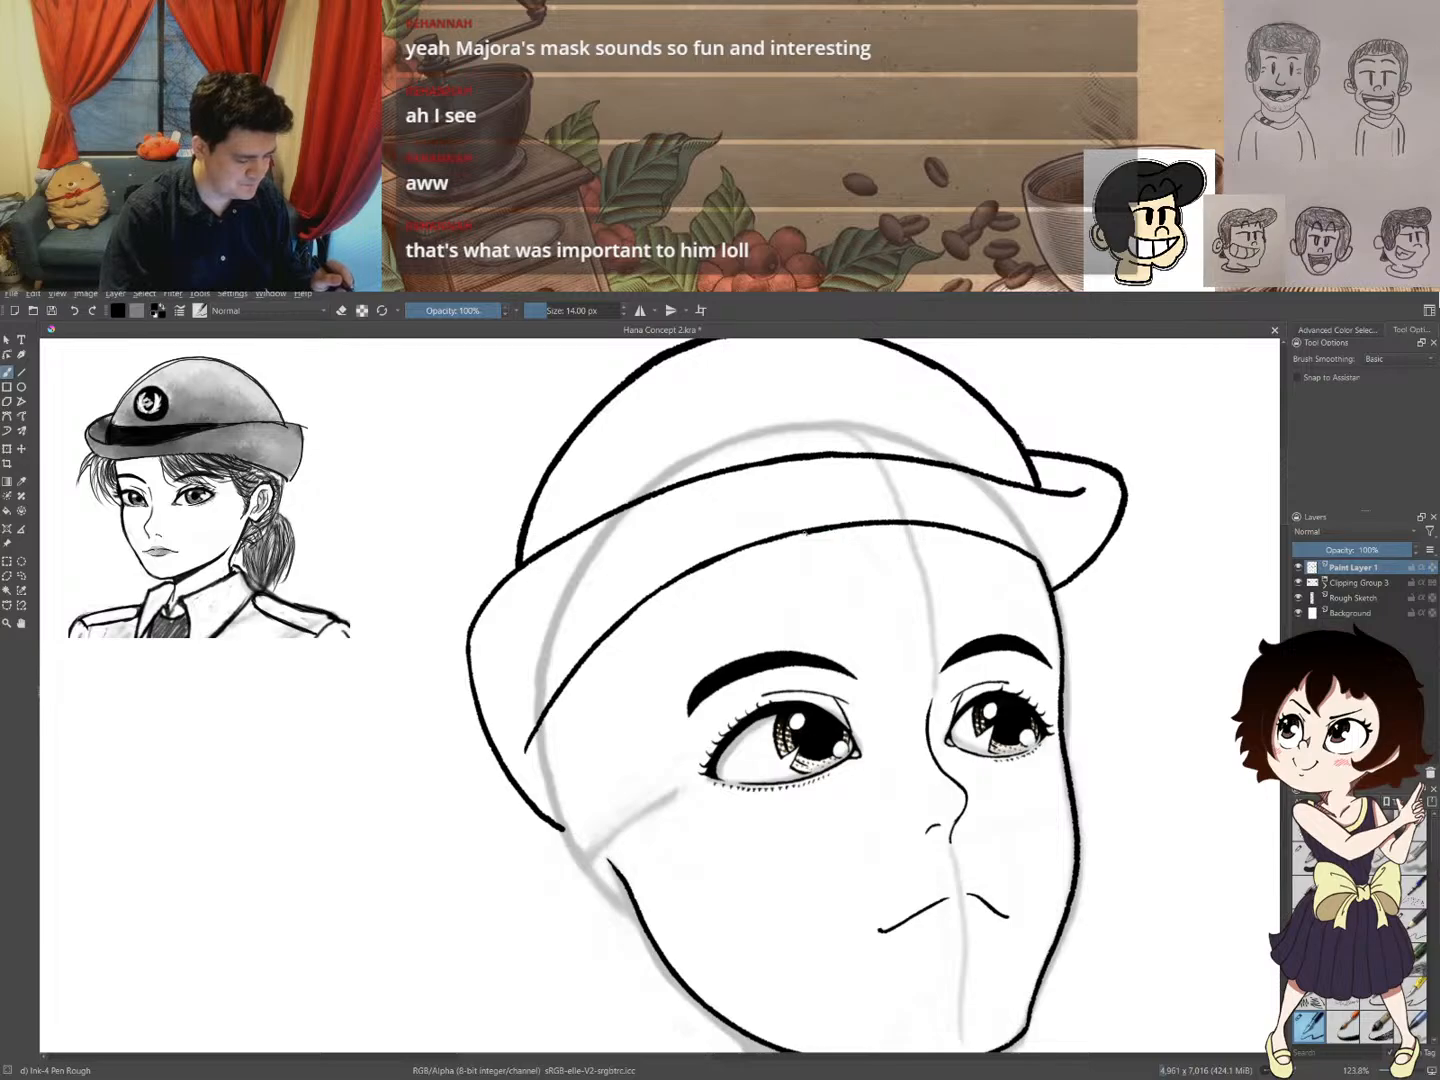
pyautogui.moveTo(807, 534)
pyautogui.mouseDown()
pyautogui.moveTo(668, 580)
pyautogui.moveTo(571, 668)
pyautogui.mouseUp()
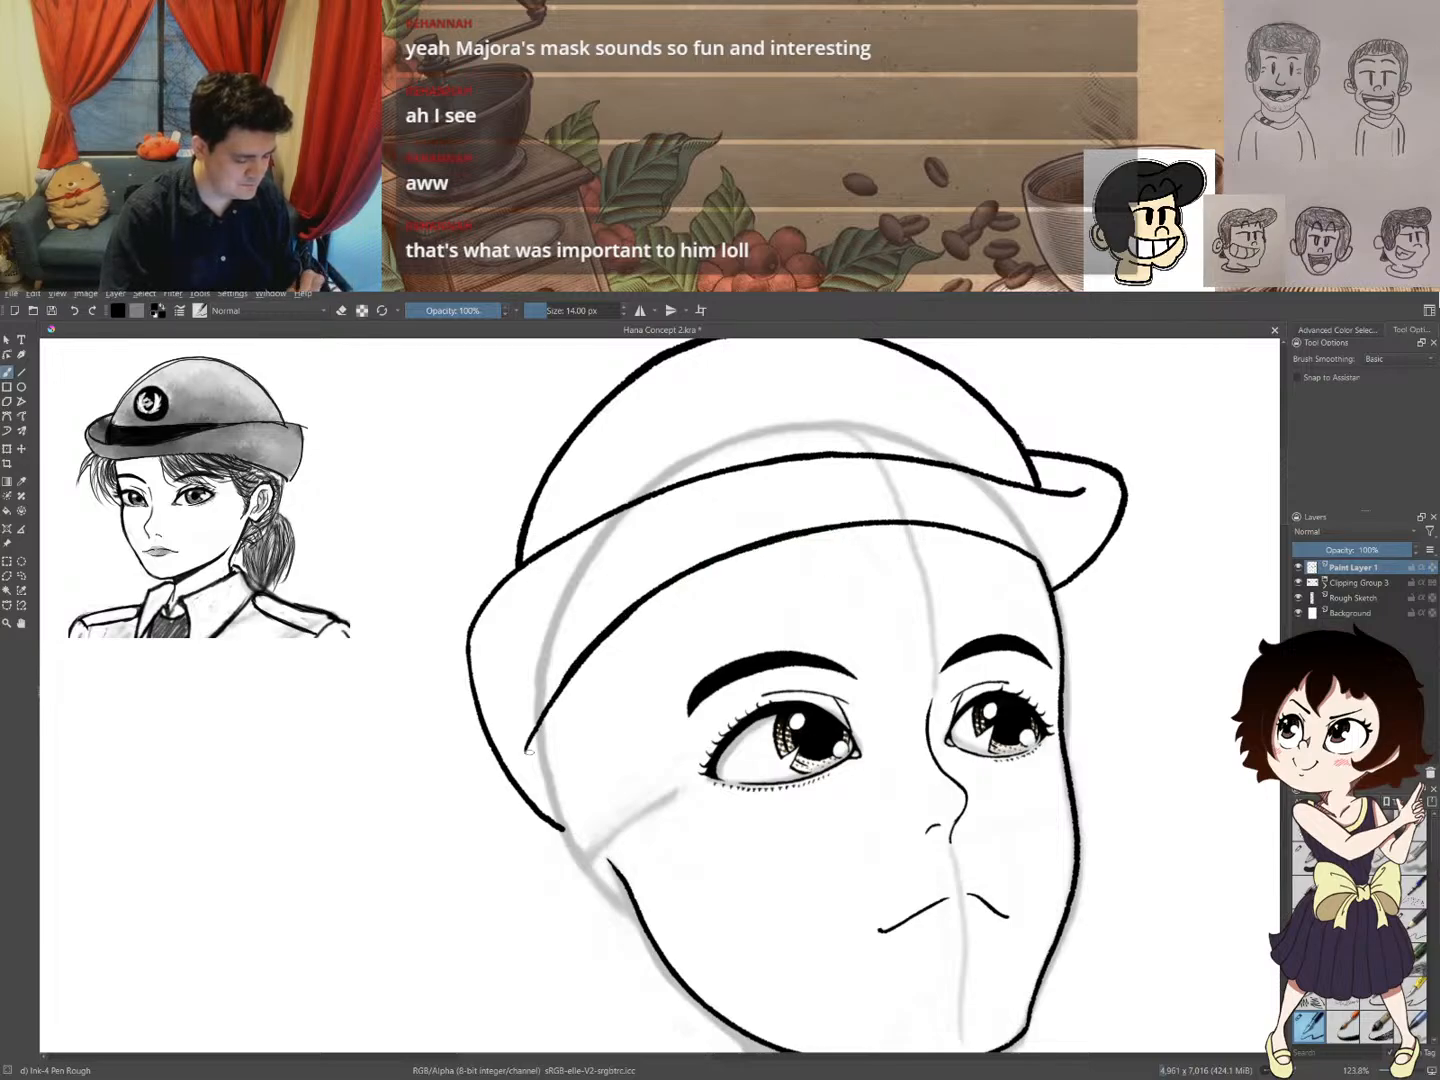
pyautogui.moveTo(772, 578)
pyautogui.mouseDown()
pyautogui.moveTo(677, 671)
pyautogui.moveTo(799, 540)
pyautogui.mouseUp()
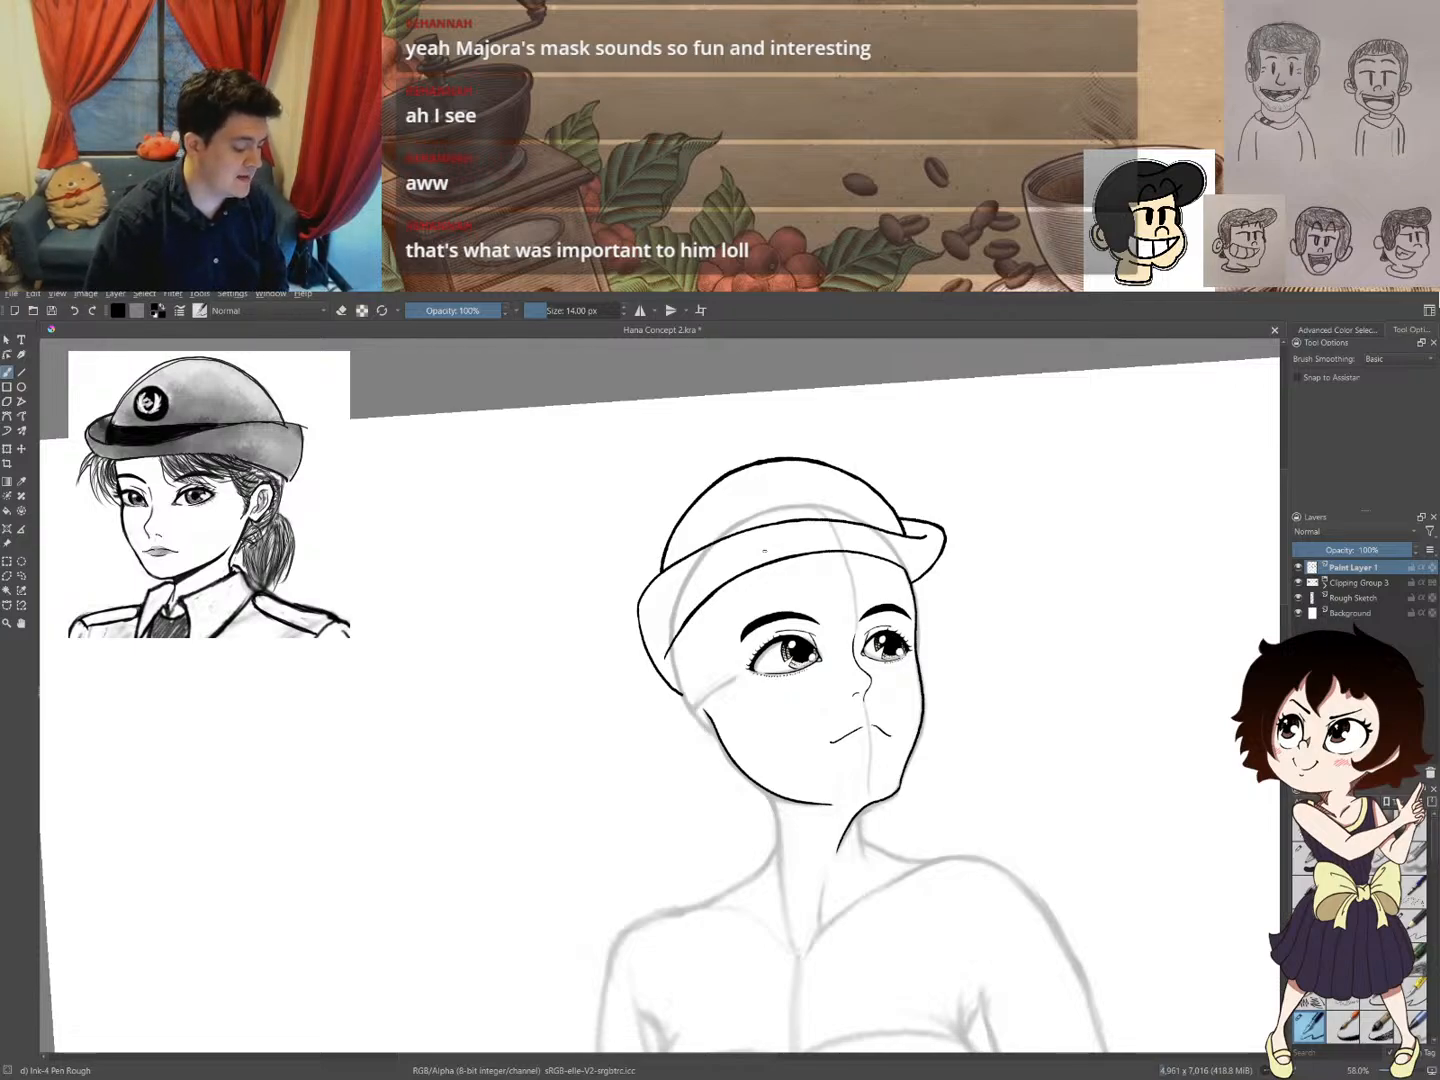
# - Select the brim's lower edge freehand, nudge it slightly upward with Transform, and clear the selection
pyautogui.press('m')
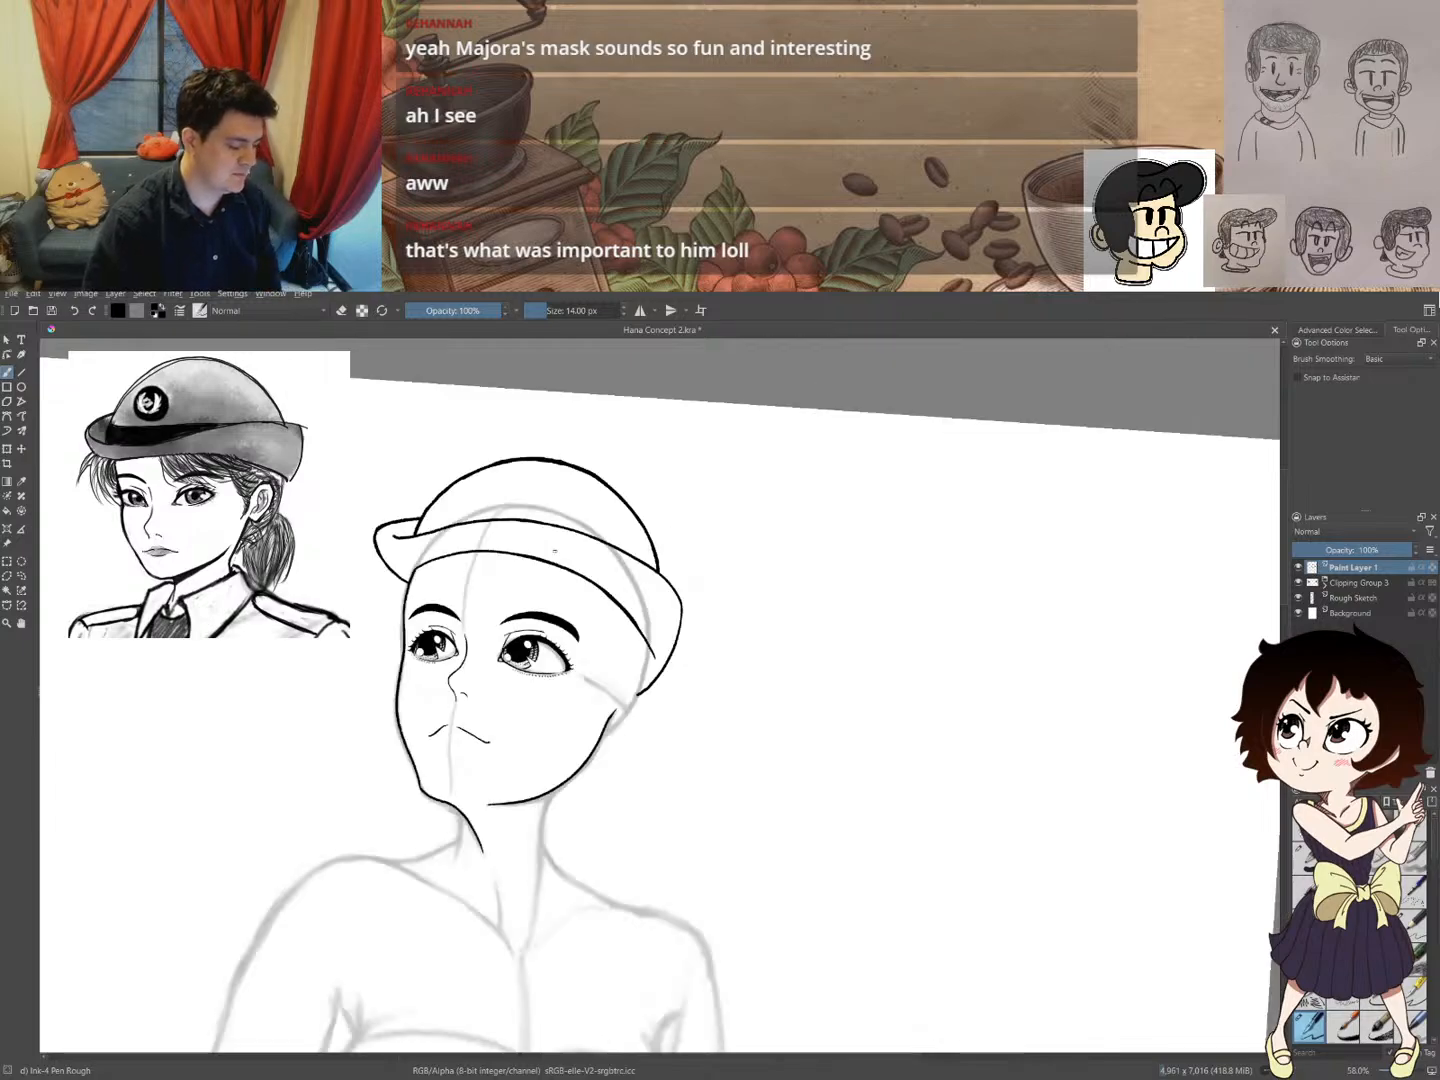
pyautogui.moveTo(714, 708); pyautogui.dragTo(836, 652)
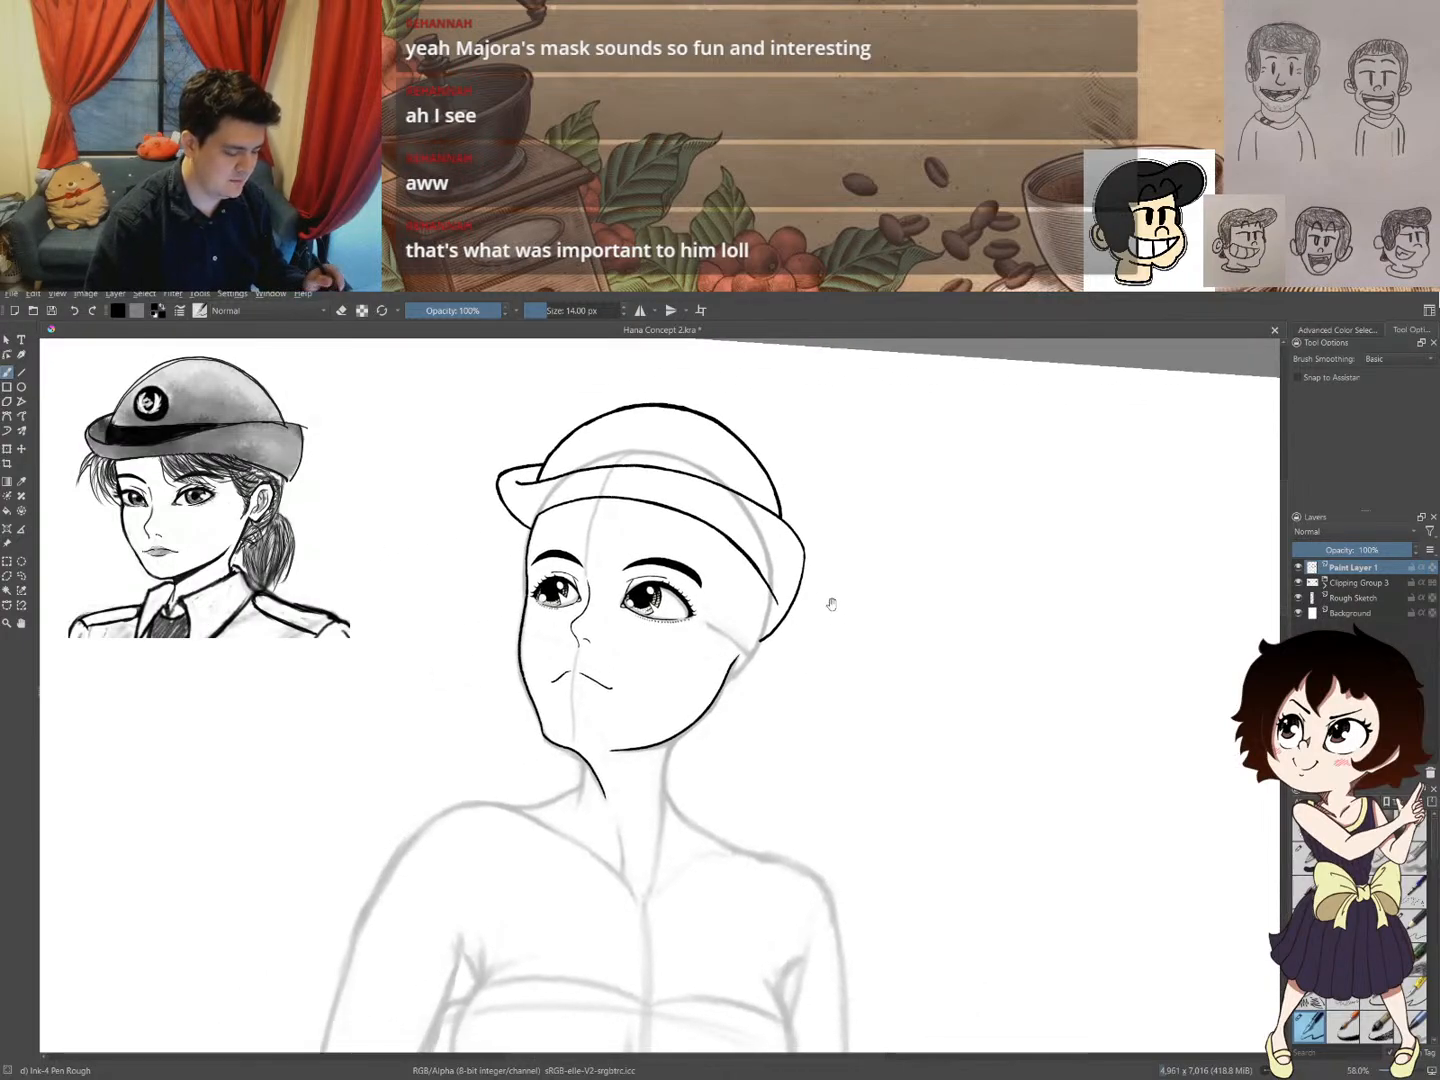
pyautogui.press('l')
pyautogui.moveTo(783, 585)
pyautogui.mouseDown()
pyautogui.moveTo(734, 526)
pyautogui.moveTo(673, 499)
pyautogui.moveTo(598, 488)
pyautogui.moveTo(542, 518)
pyautogui.moveTo(645, 532)
pyautogui.moveTo(780, 624)
pyautogui.moveTo(787, 588)
pyautogui.mouseUp()
pyautogui.hotkey('ctrl', 't')
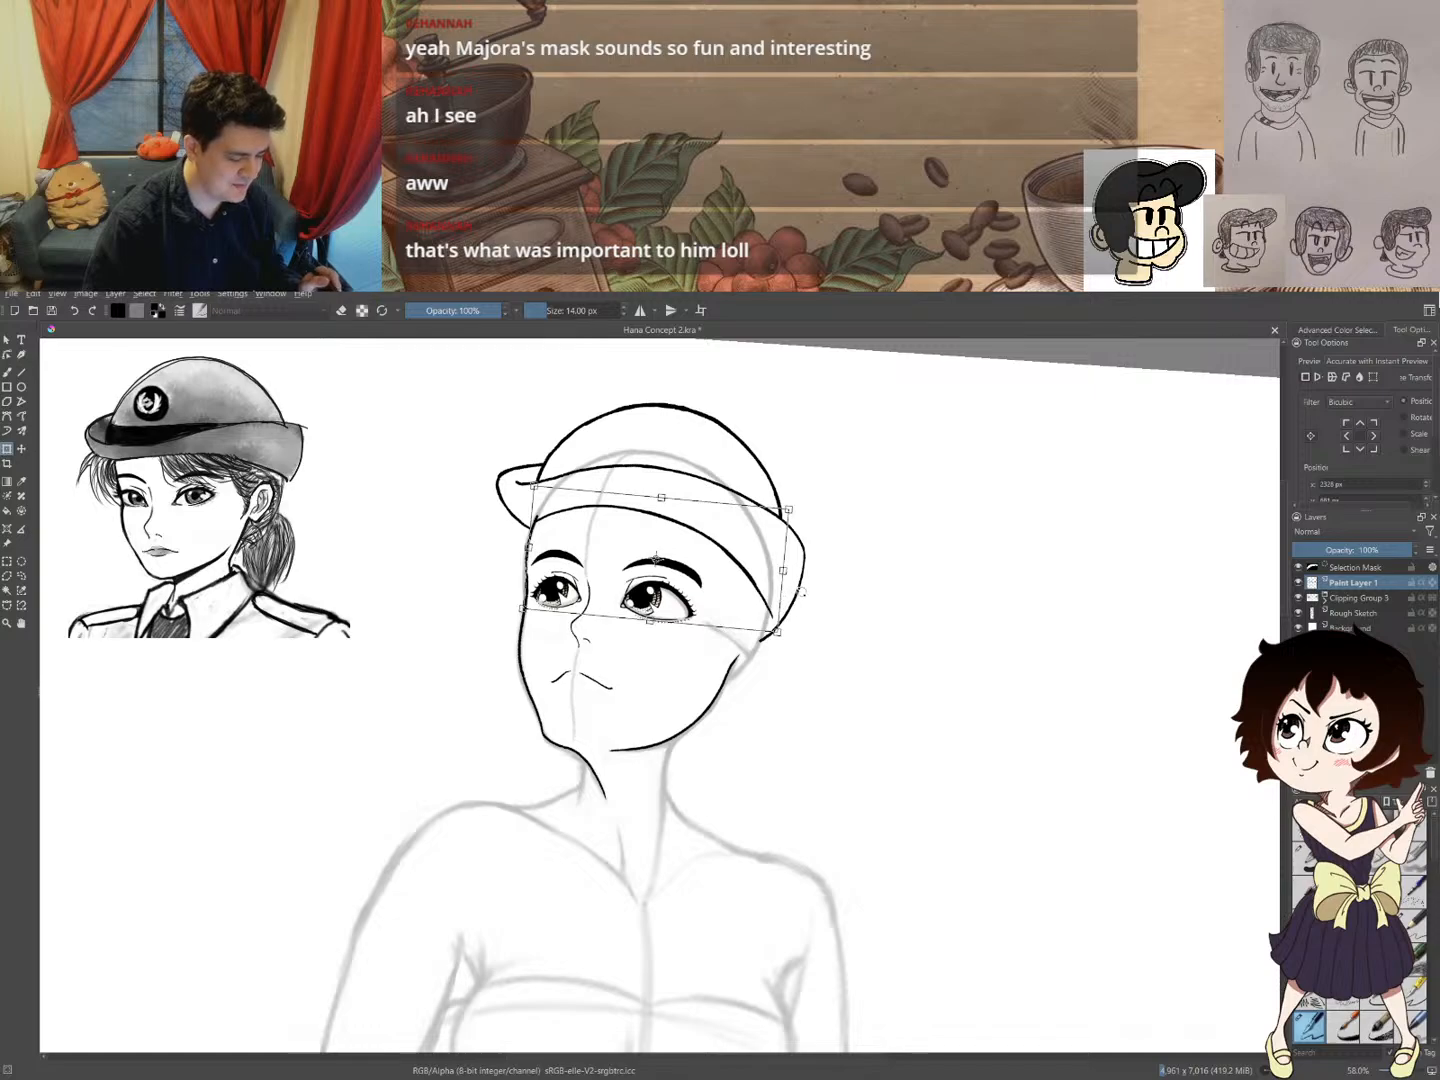
pyautogui.press('Return')
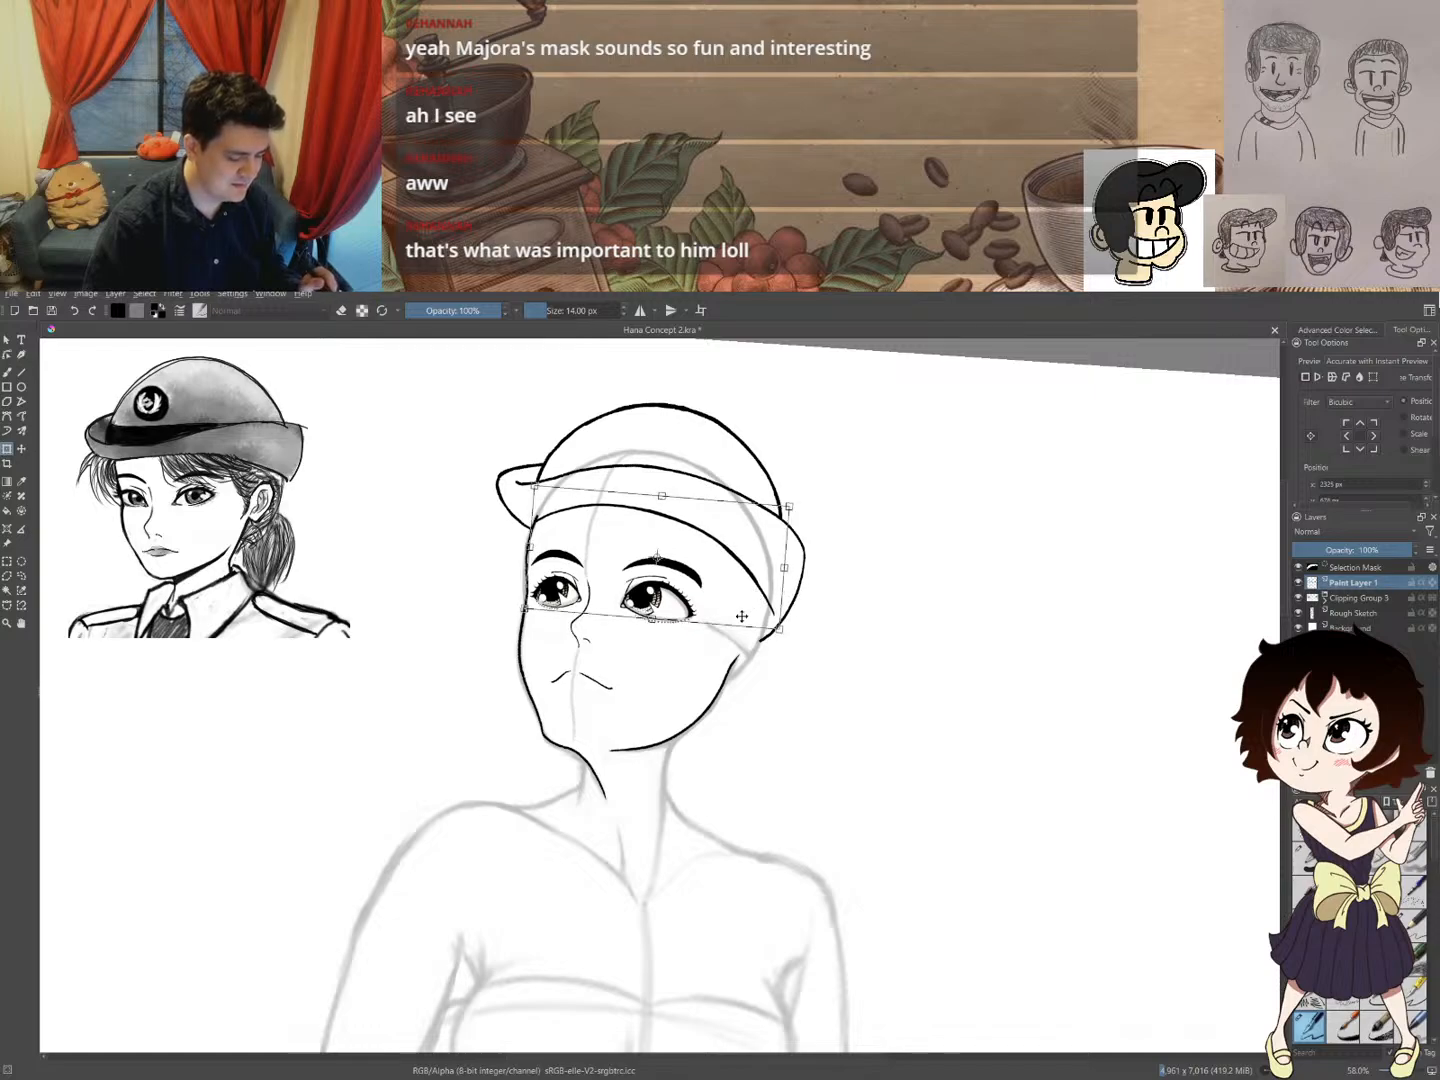
pyautogui.press('b')
pyautogui.hotkey('ctrl', 'shift', 'a')
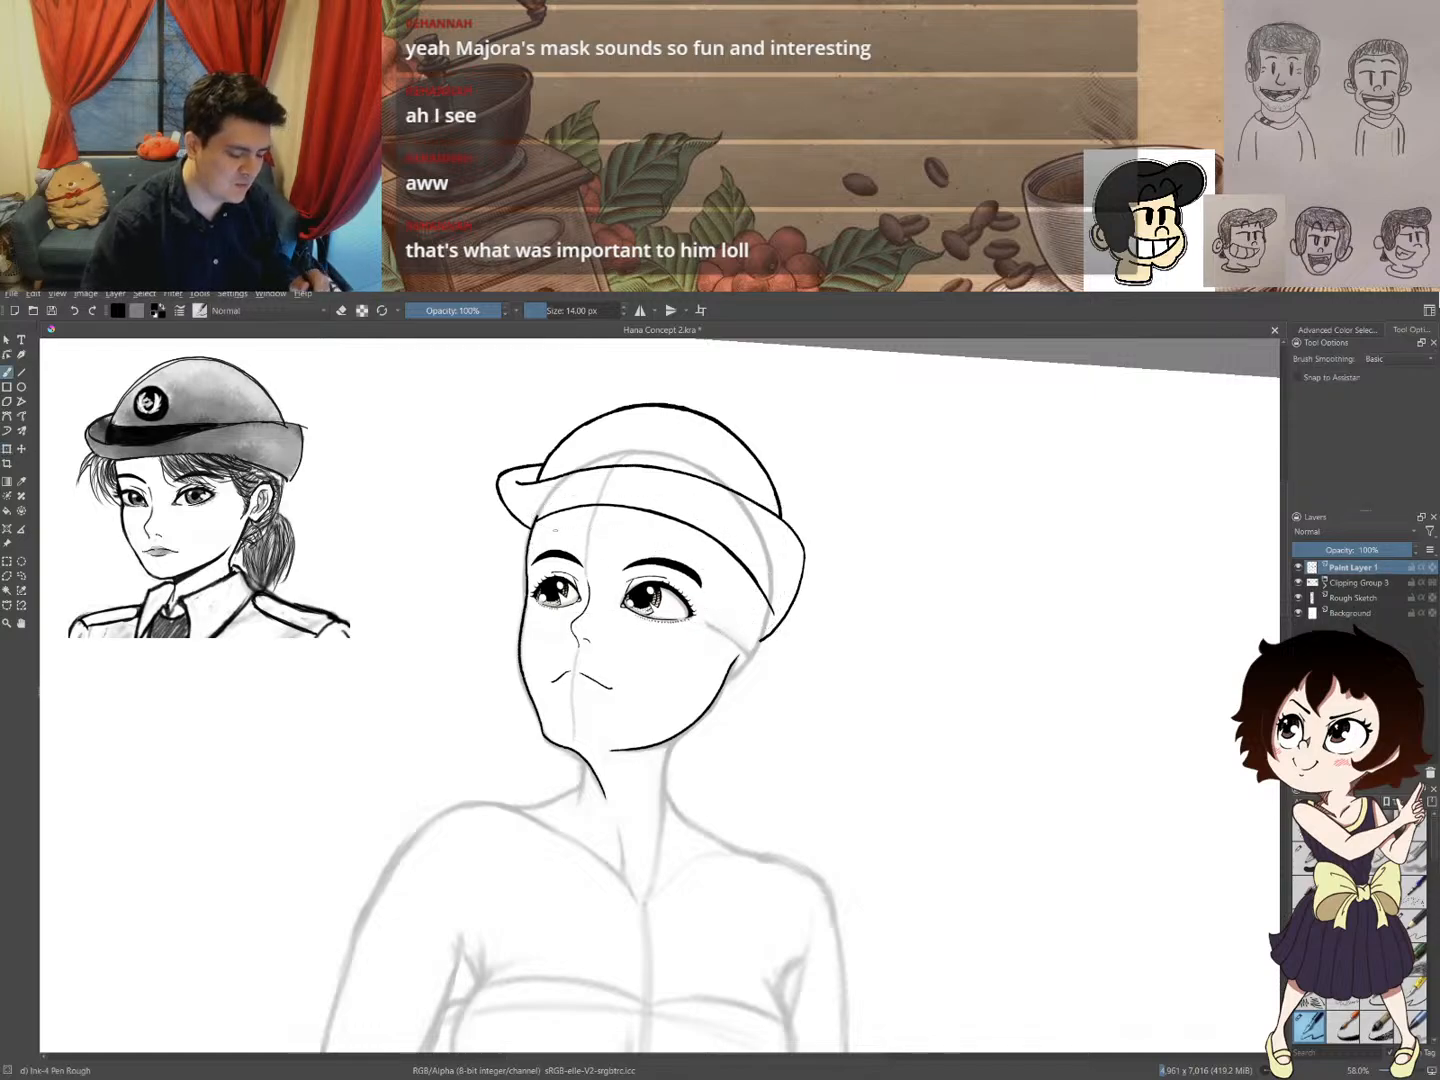
# - Select the front contour of the face down to the chin, rotate it slightly with Transform, and clear the selection
pyautogui.press('e')
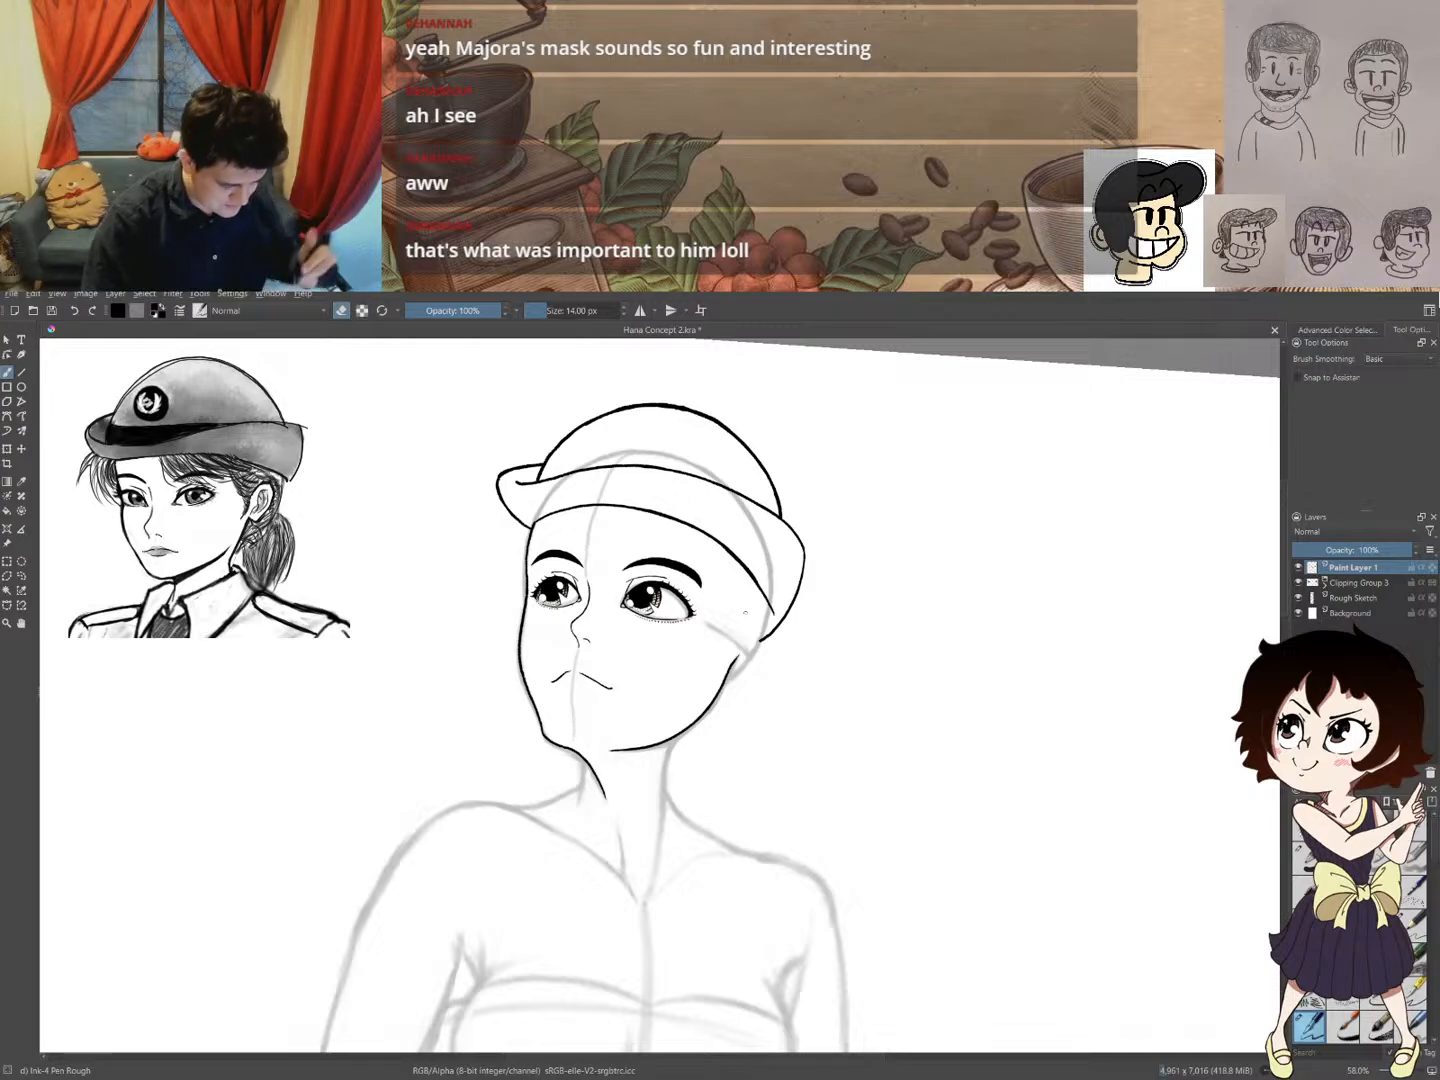
pyautogui.hotkey('ctrl', 'r')
pyautogui.moveTo(621, 814)
pyautogui.mouseDown()
pyautogui.moveTo(603, 758)
pyautogui.moveTo(560, 720)
pyautogui.moveTo(535, 644)
pyautogui.moveTo(538, 530)
pyautogui.moveTo(512, 620)
pyautogui.moveTo(544, 769)
pyautogui.moveTo(628, 823)
pyautogui.mouseUp()
pyautogui.hotkey('ctrl', 't')
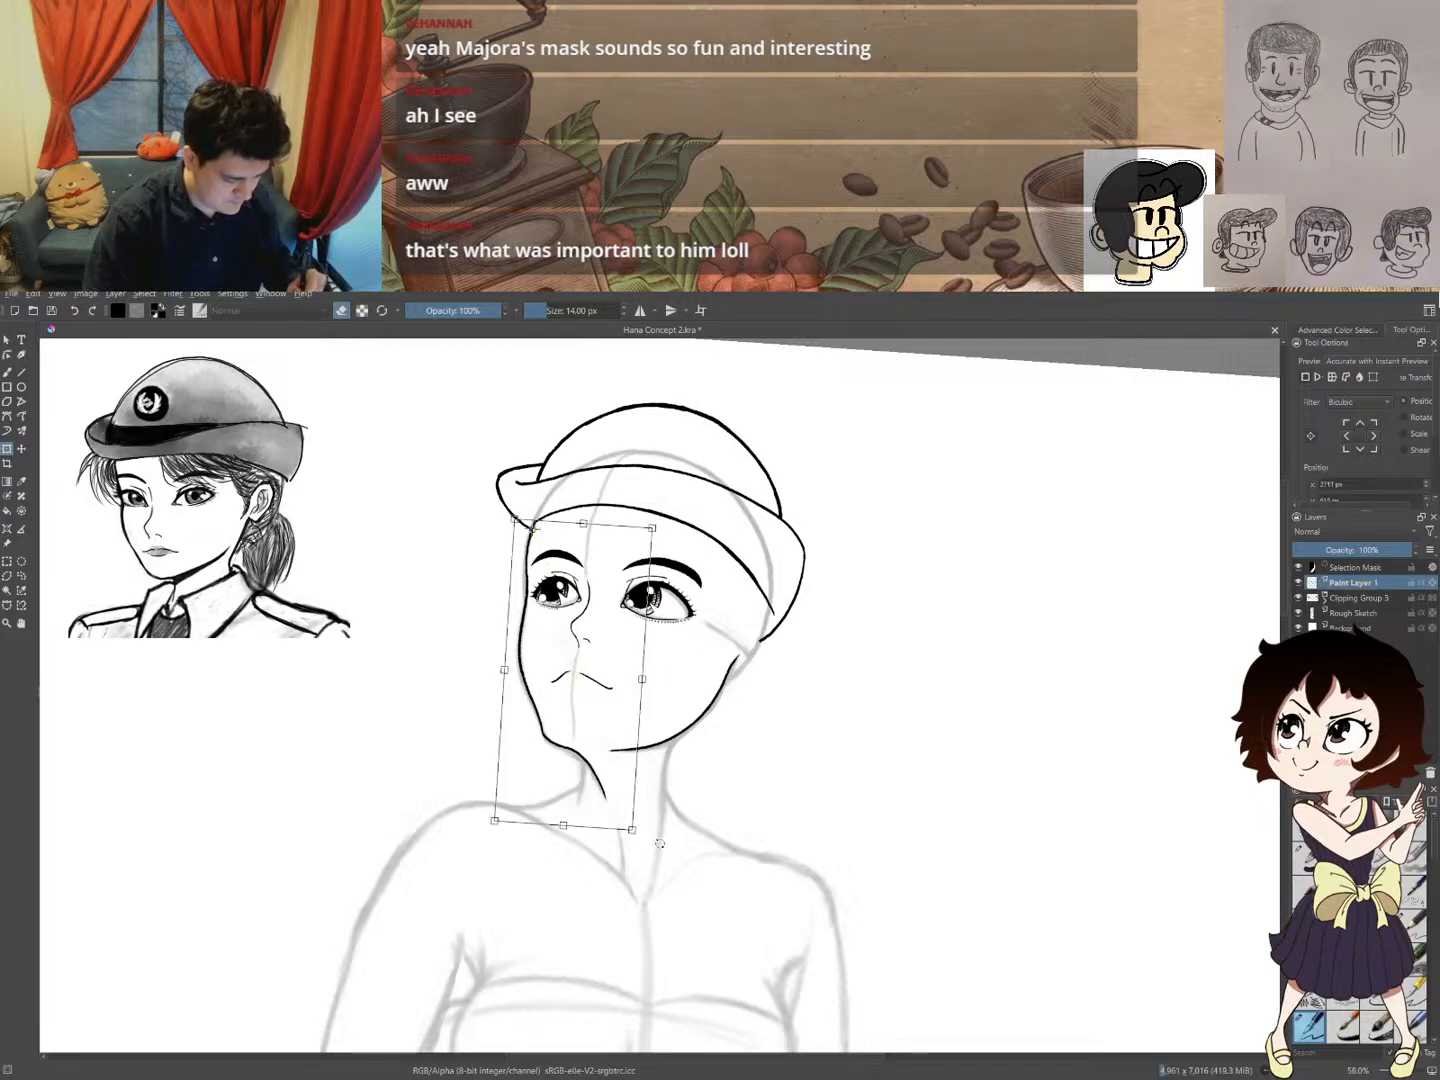
pyautogui.moveTo(660, 842)
pyautogui.mouseDown()
pyautogui.moveTo(622, 811)
pyautogui.moveTo(626, 836)
pyautogui.mouseUp()
pyautogui.press('m')
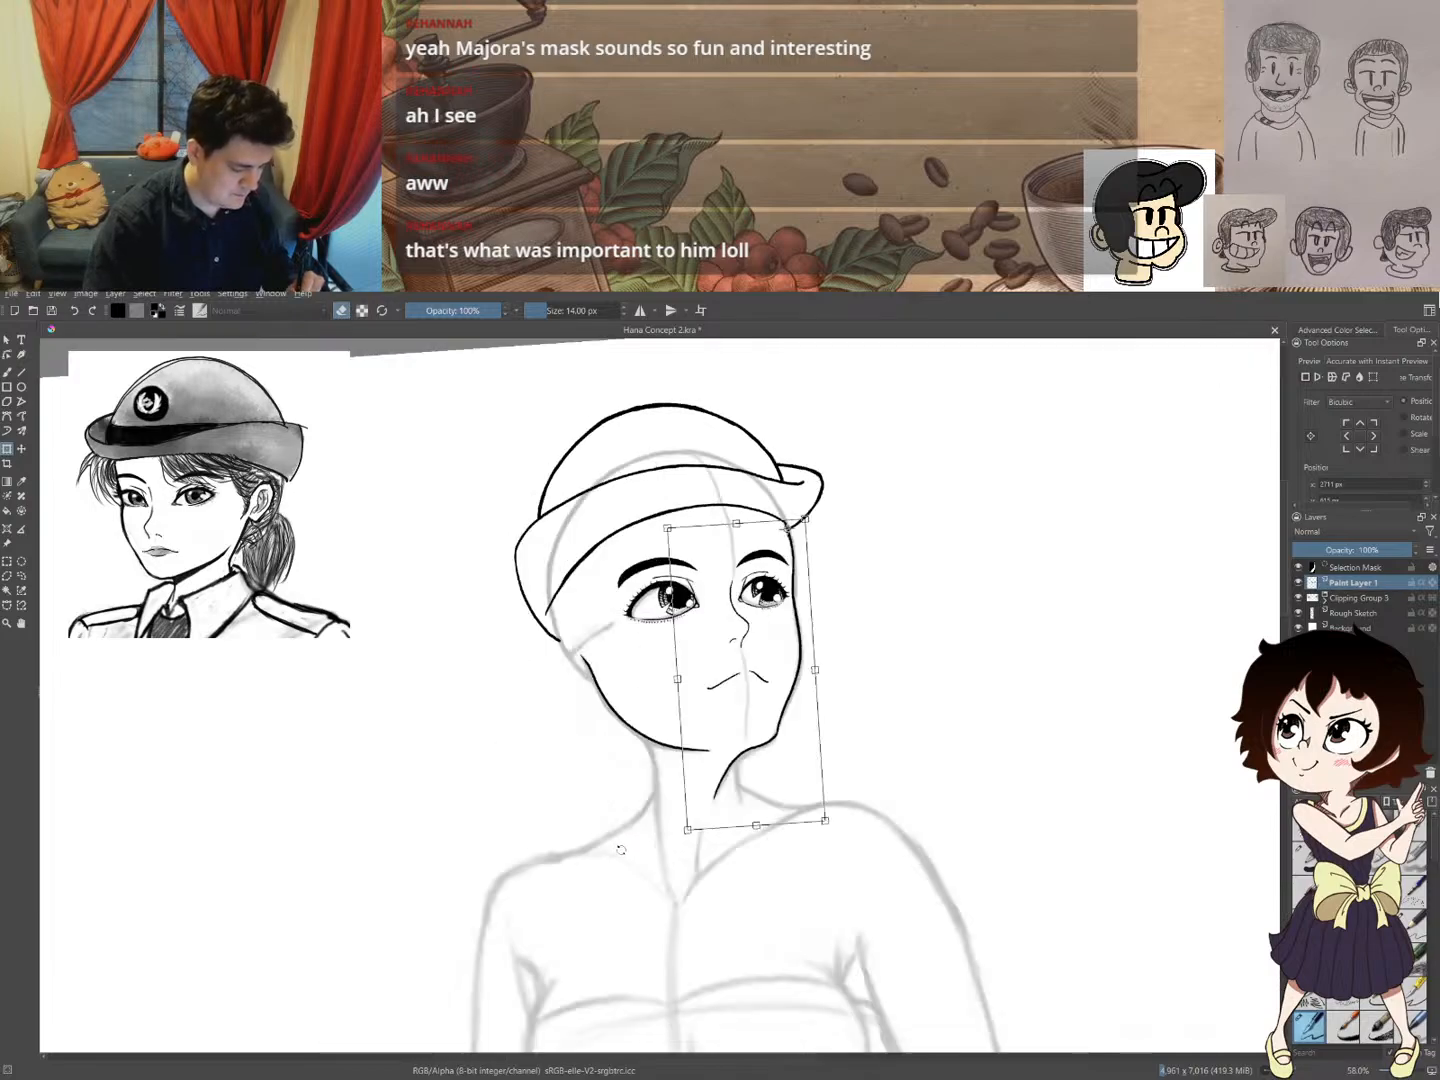
pyautogui.hotkey('ctrl', 'shift', 'a')
pyautogui.moveTo(660, 786); pyautogui.dragTo(786, 875)
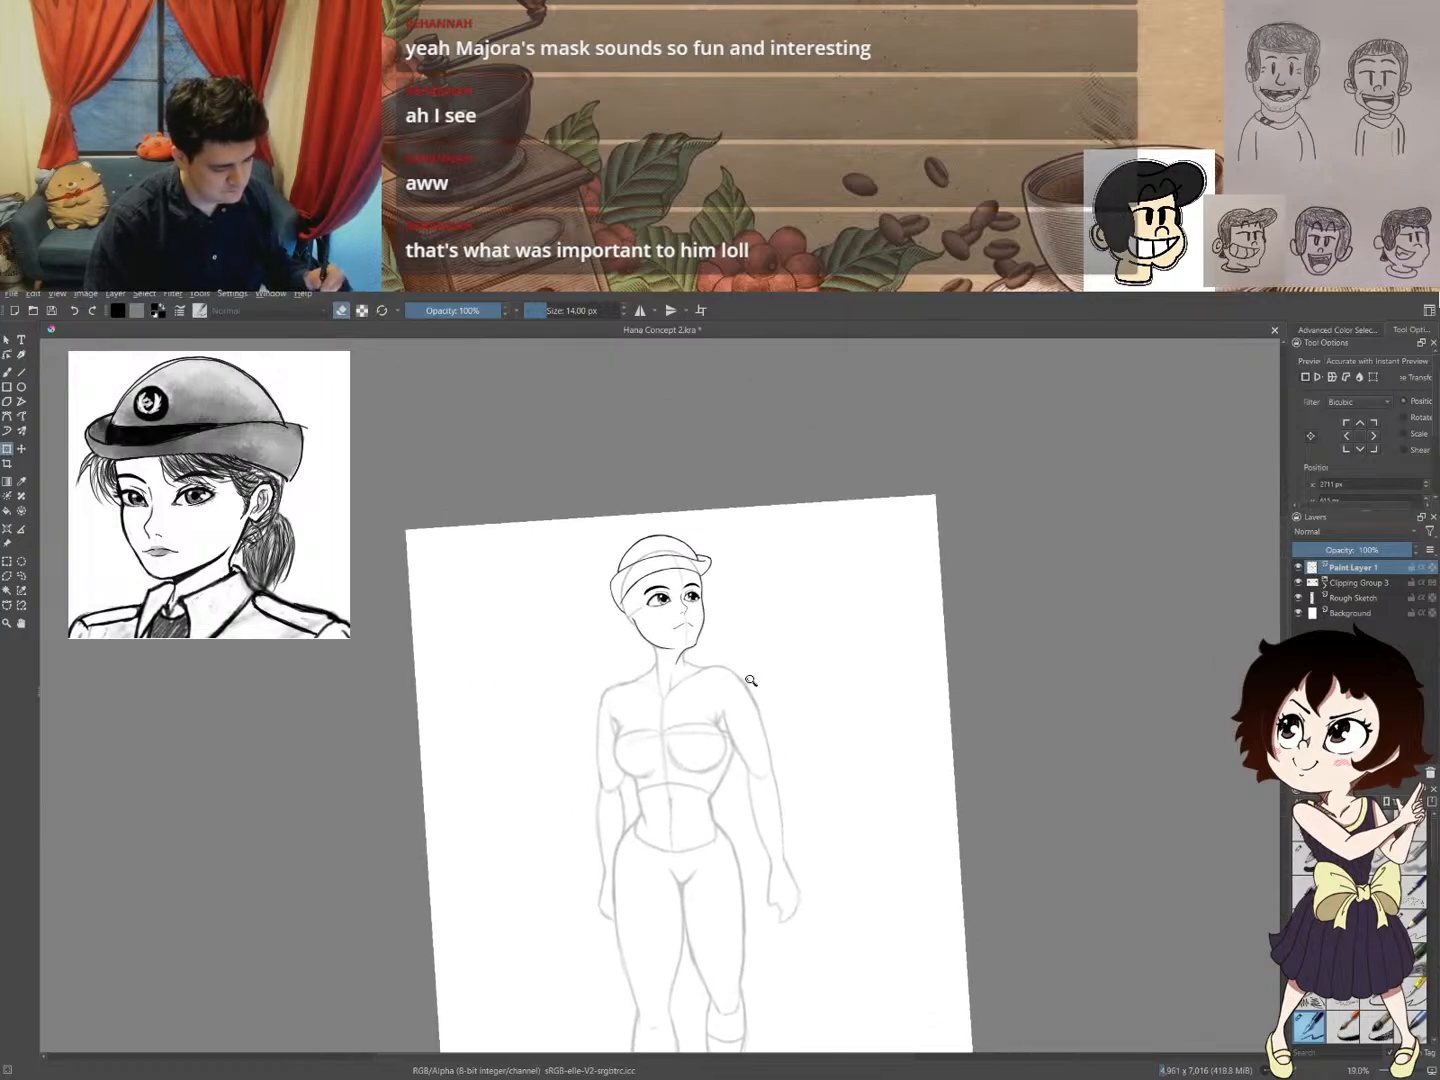
# - Switch to the Ink-4 Pen Rough brush and touch up the back end of the brim's lower edge
pyautogui.moveTo(705, 588); pyautogui.dragTo(747, 676)
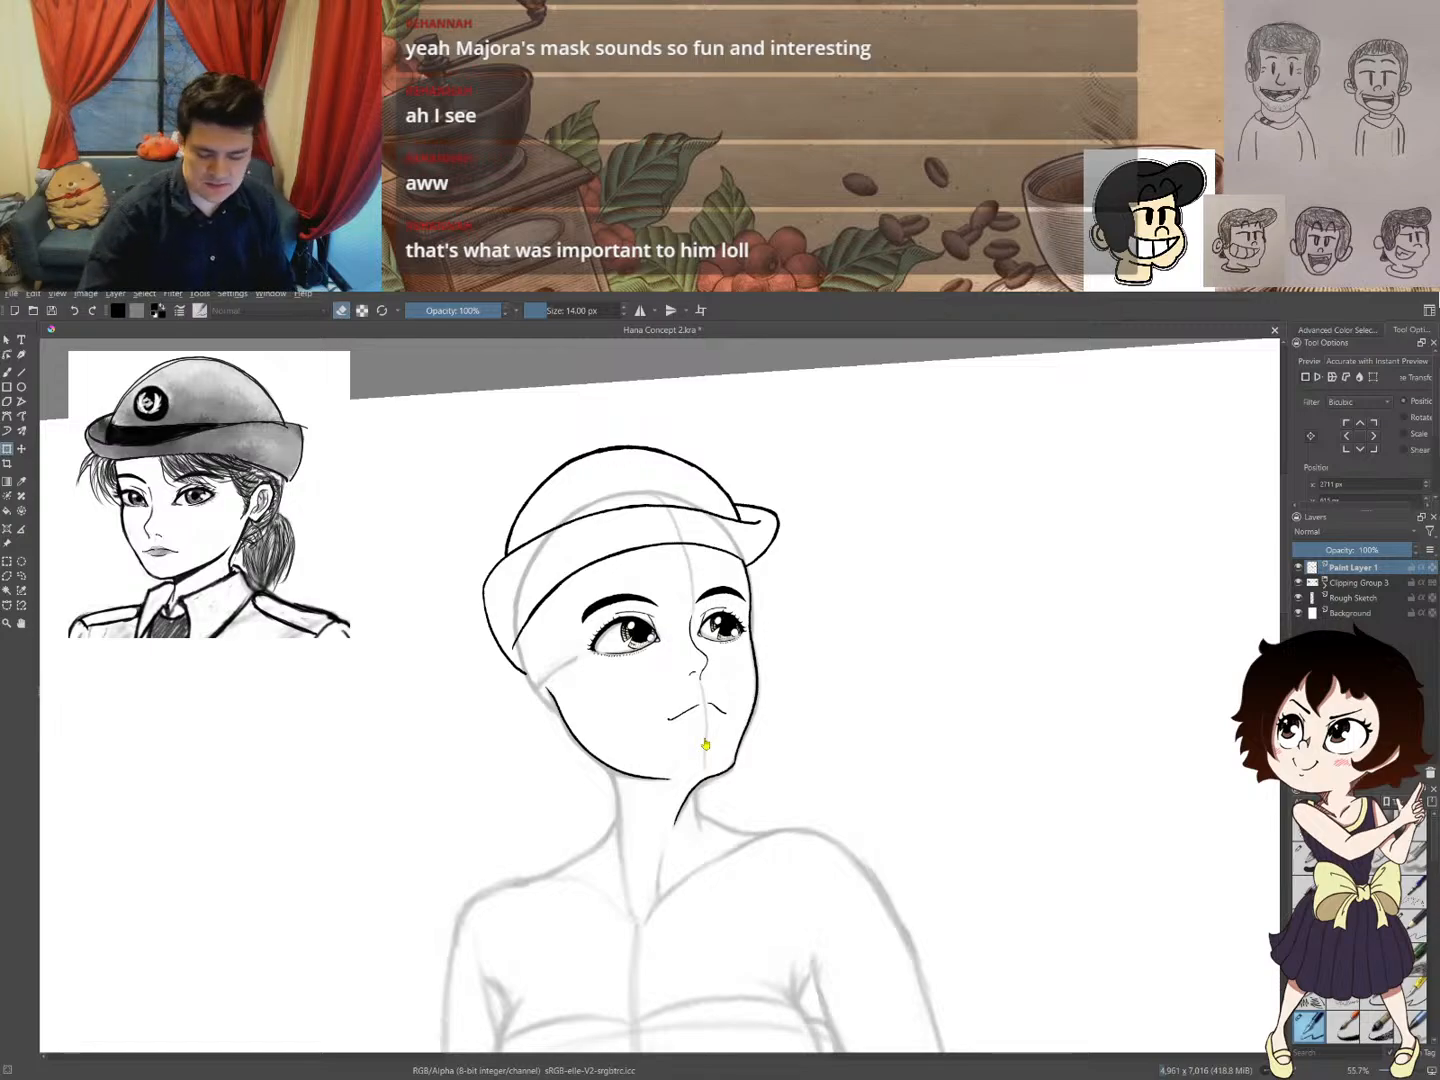
pyautogui.press('e')
pyautogui.press('m')
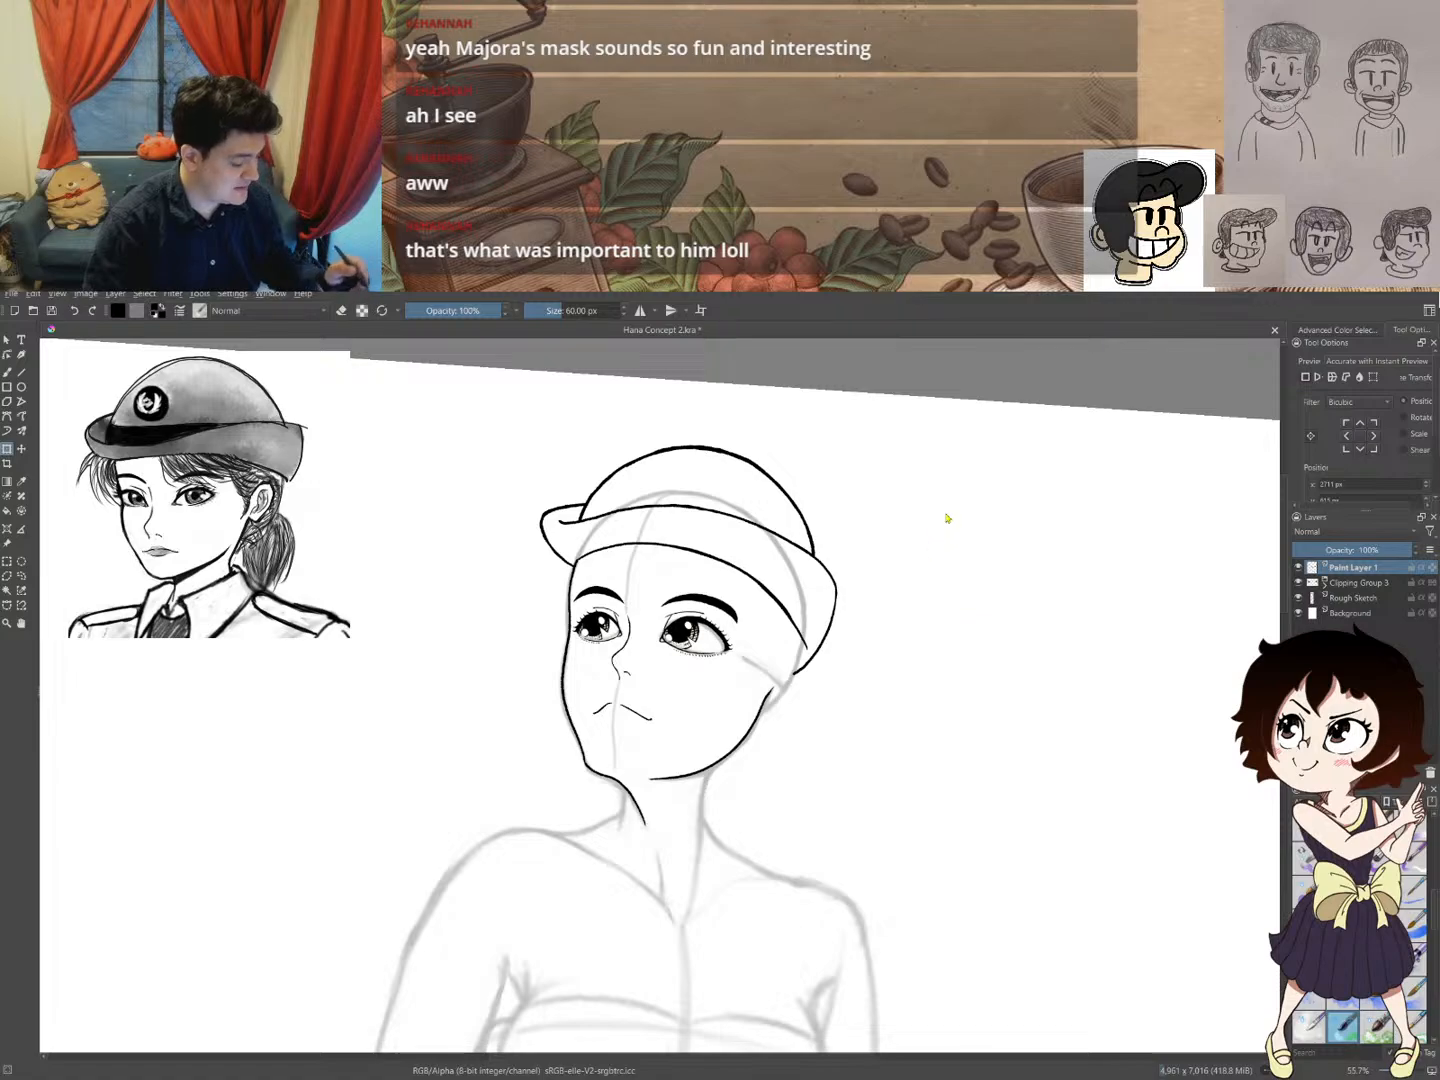
pyautogui.press('b')
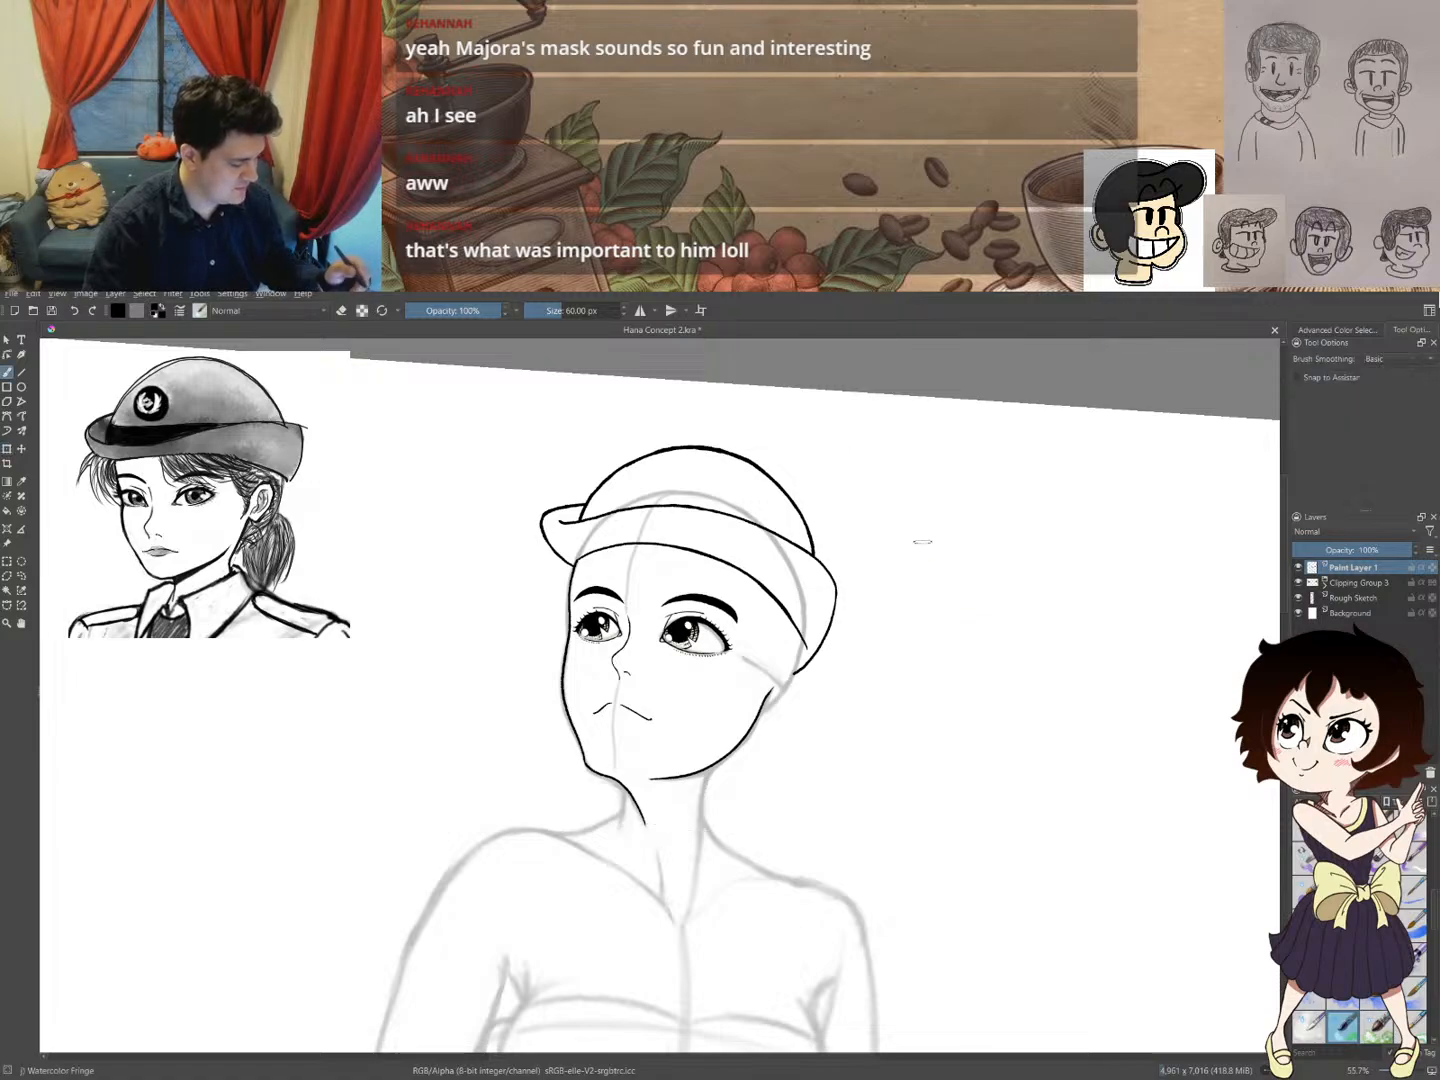
pyautogui.rightClick(921, 545)
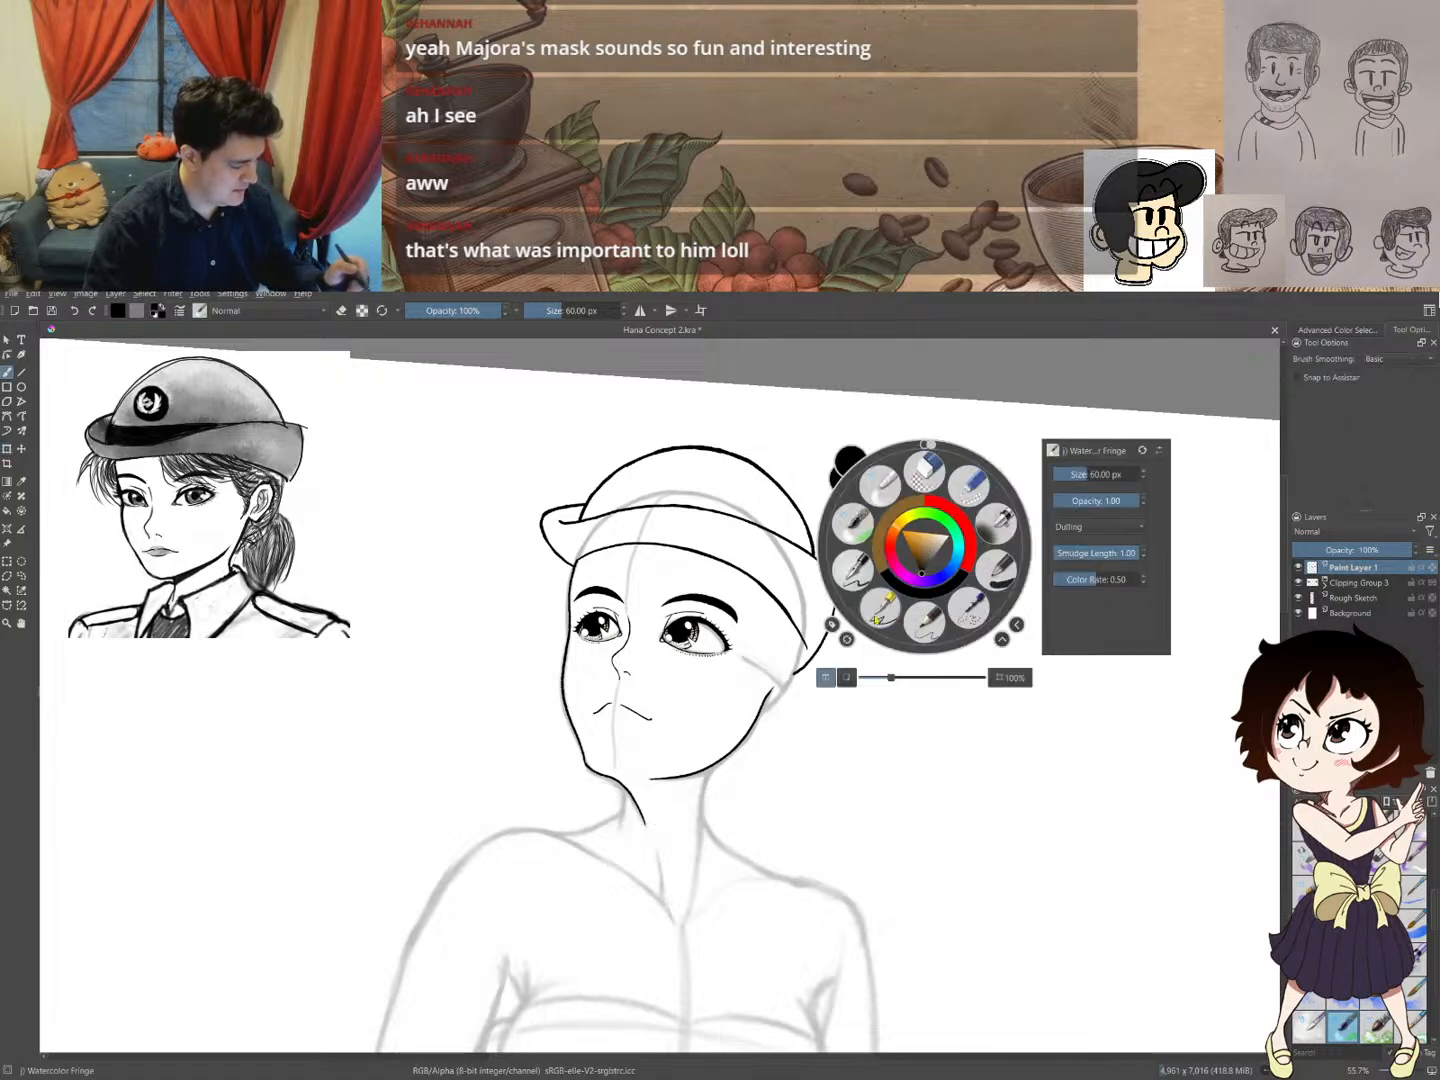
pyautogui.click(853, 568)
pyautogui.moveTo(736, 709)
pyautogui.mouseDown()
pyautogui.moveTo(648, 675)
pyautogui.moveTo(639, 716)
pyautogui.mouseUp()
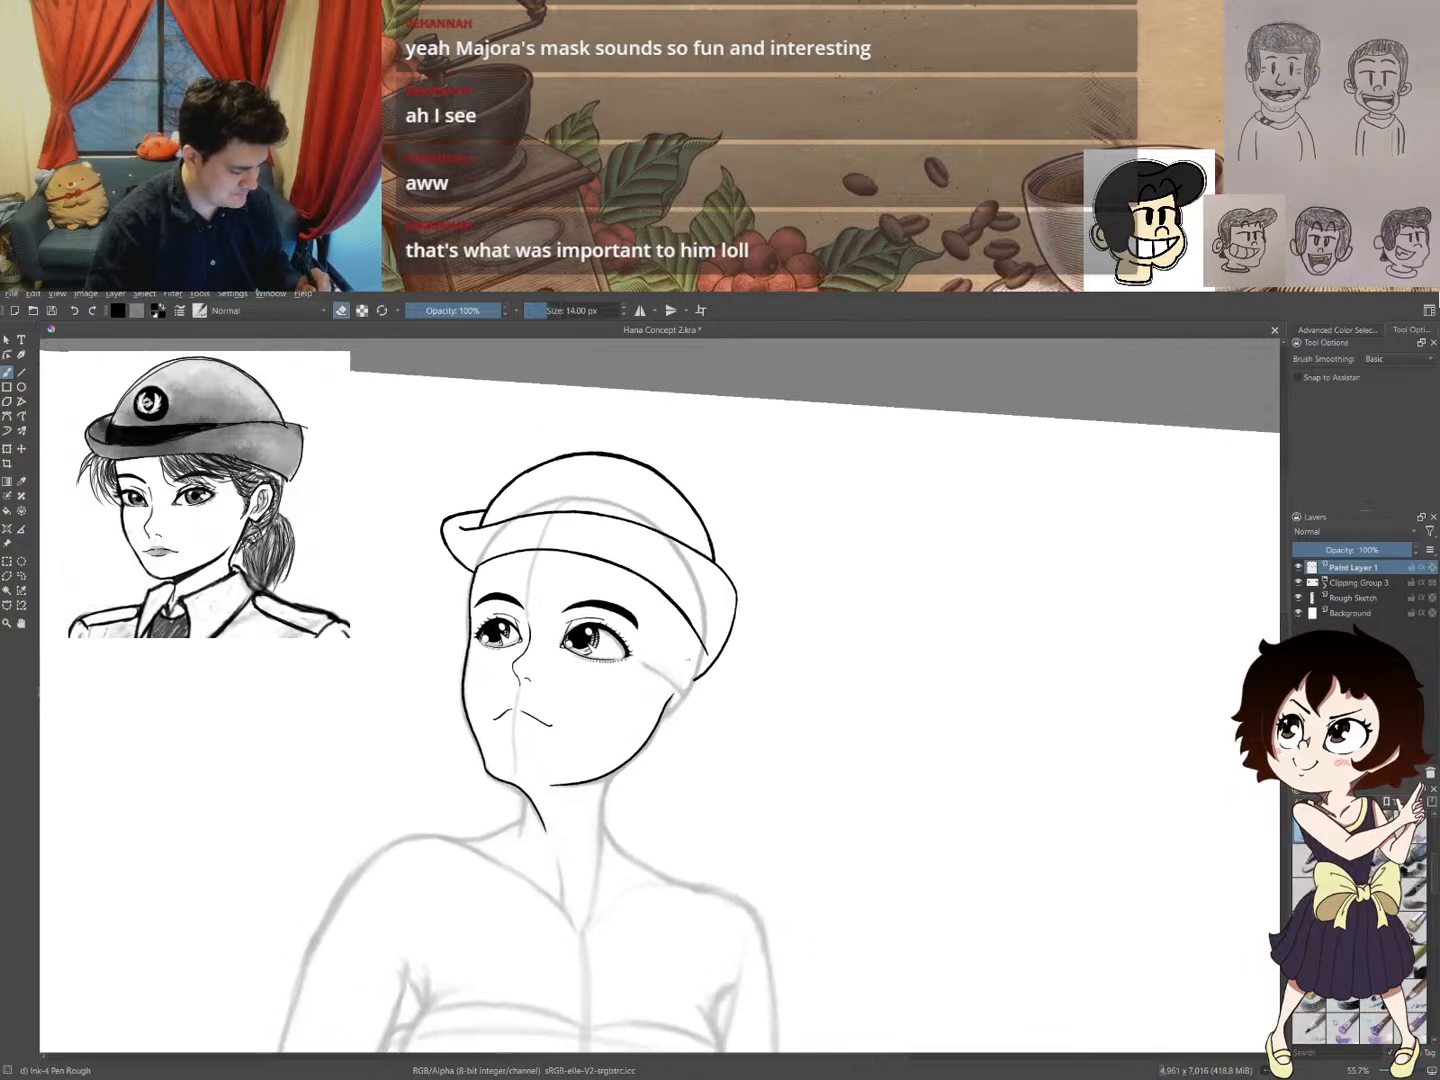
pyautogui.press('e')
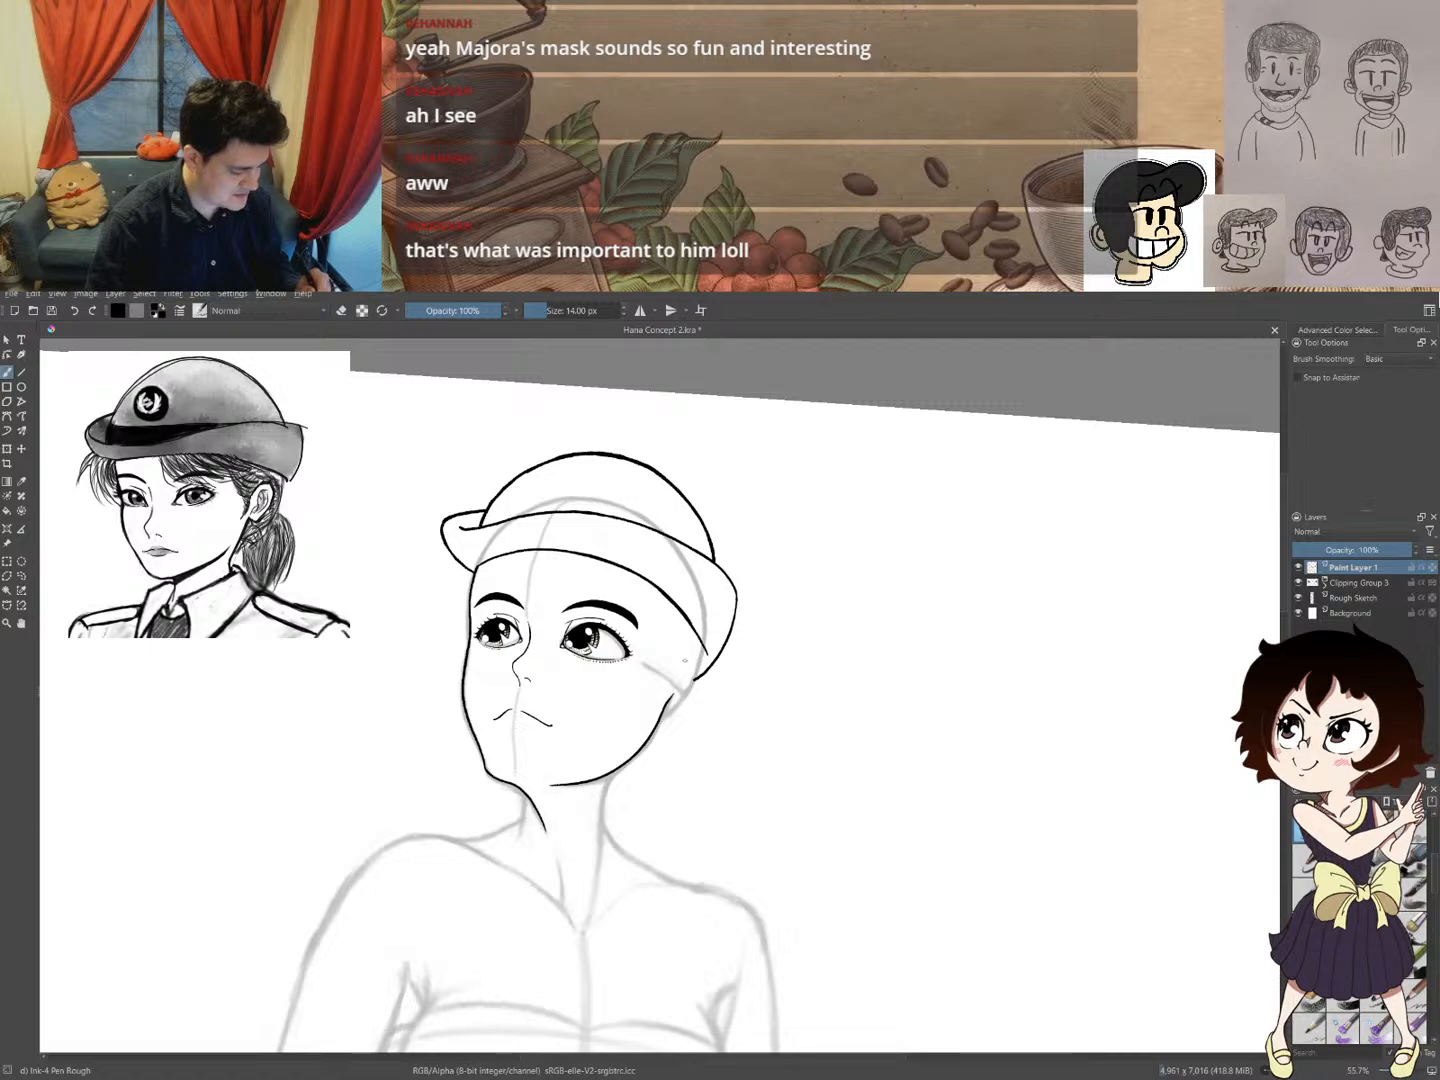
pyautogui.moveTo(691, 659); pyautogui.dragTo(695, 658)
# - Select the jawline on the back side of the face, shift and rotate it slightly upward with Transform, and clear the selection
pyautogui.scroll(3, 690, 680)
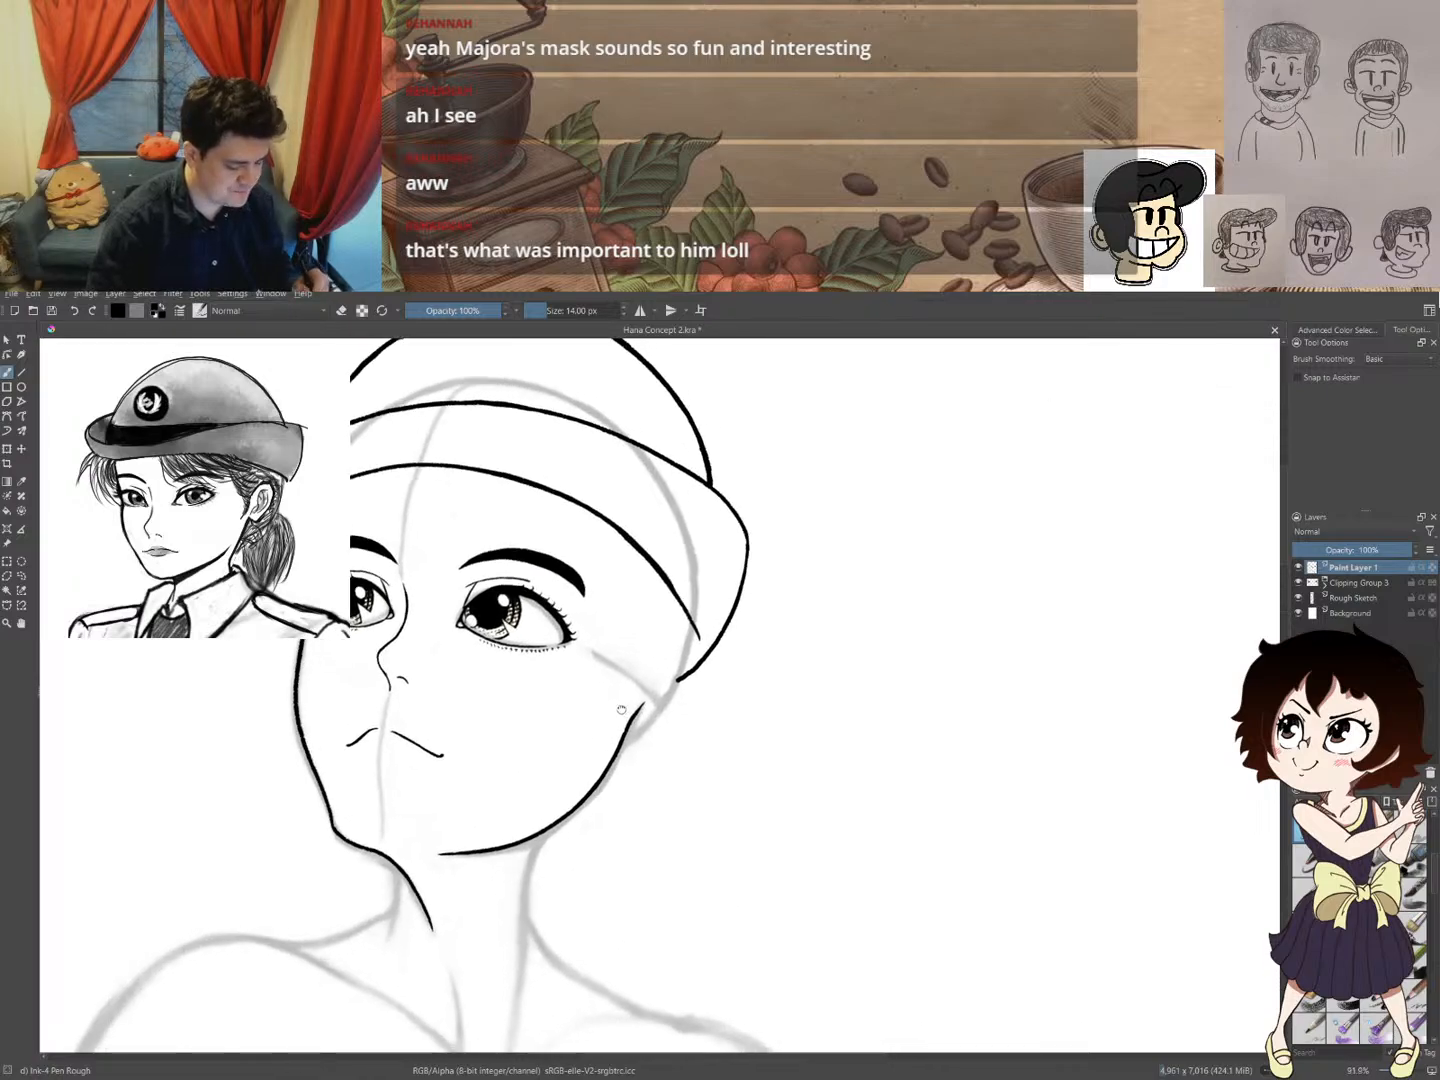
pyautogui.moveTo(621, 708); pyautogui.dragTo(482, 712)
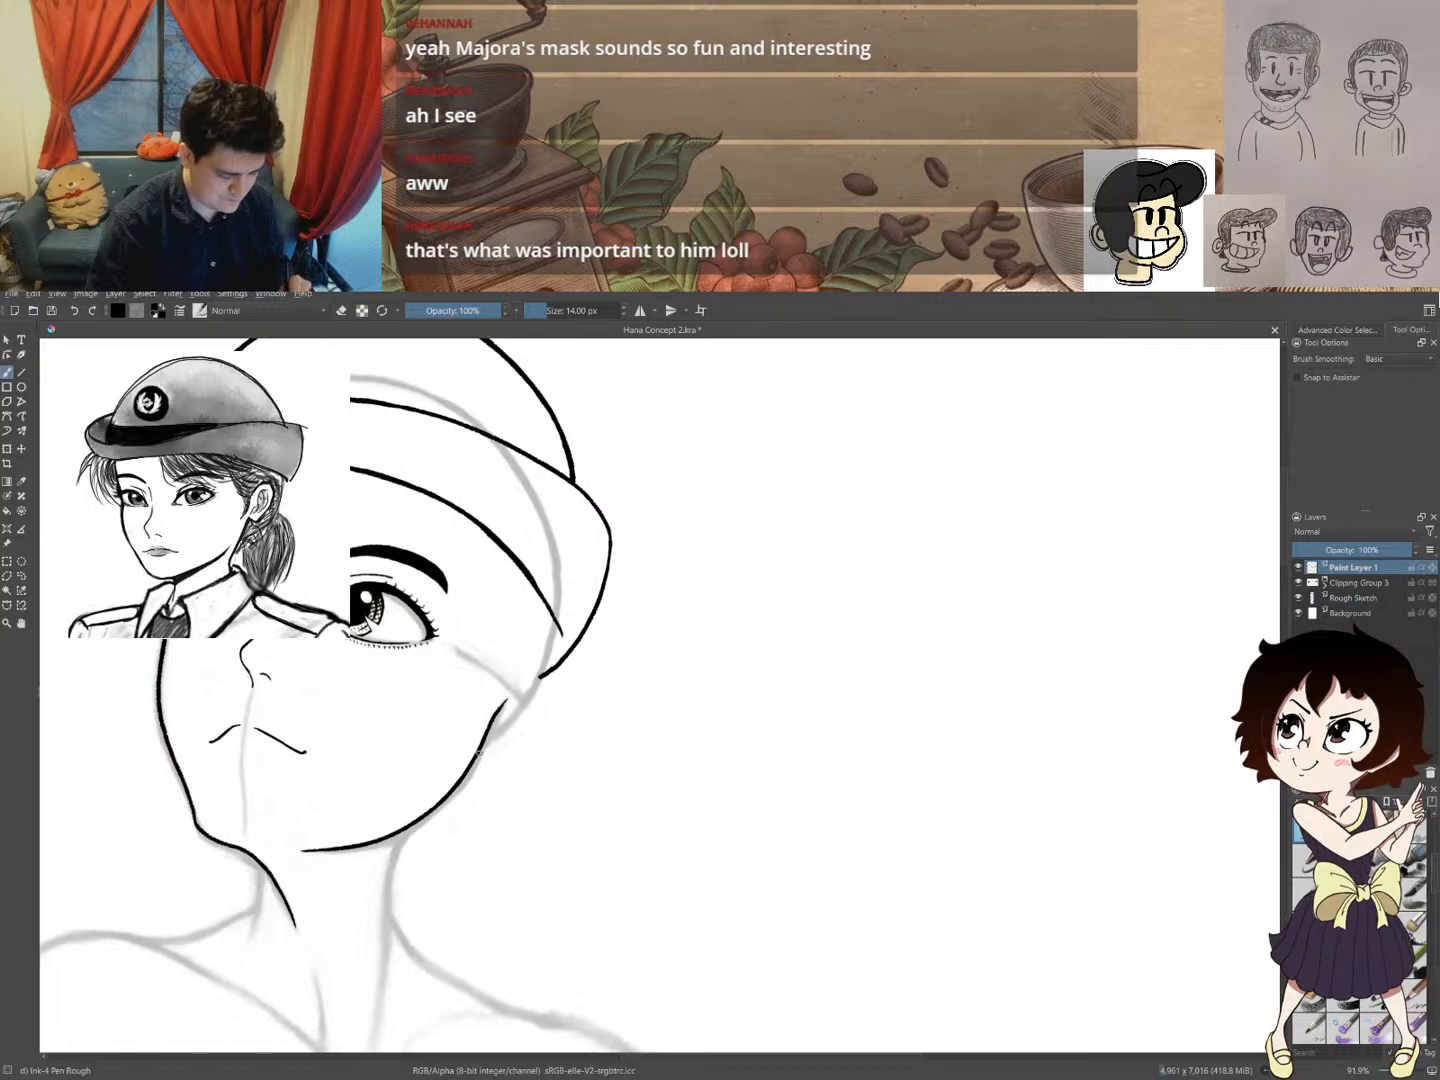
pyautogui.press('e')
pyautogui.press('e')
pyautogui.press('l')
pyautogui.moveTo(519, 709)
pyautogui.mouseDown()
pyautogui.moveTo(301, 841)
pyautogui.moveTo(380, 885)
pyautogui.moveTo(515, 715)
pyautogui.mouseUp()
pyautogui.hotkey('ctrl', 't')
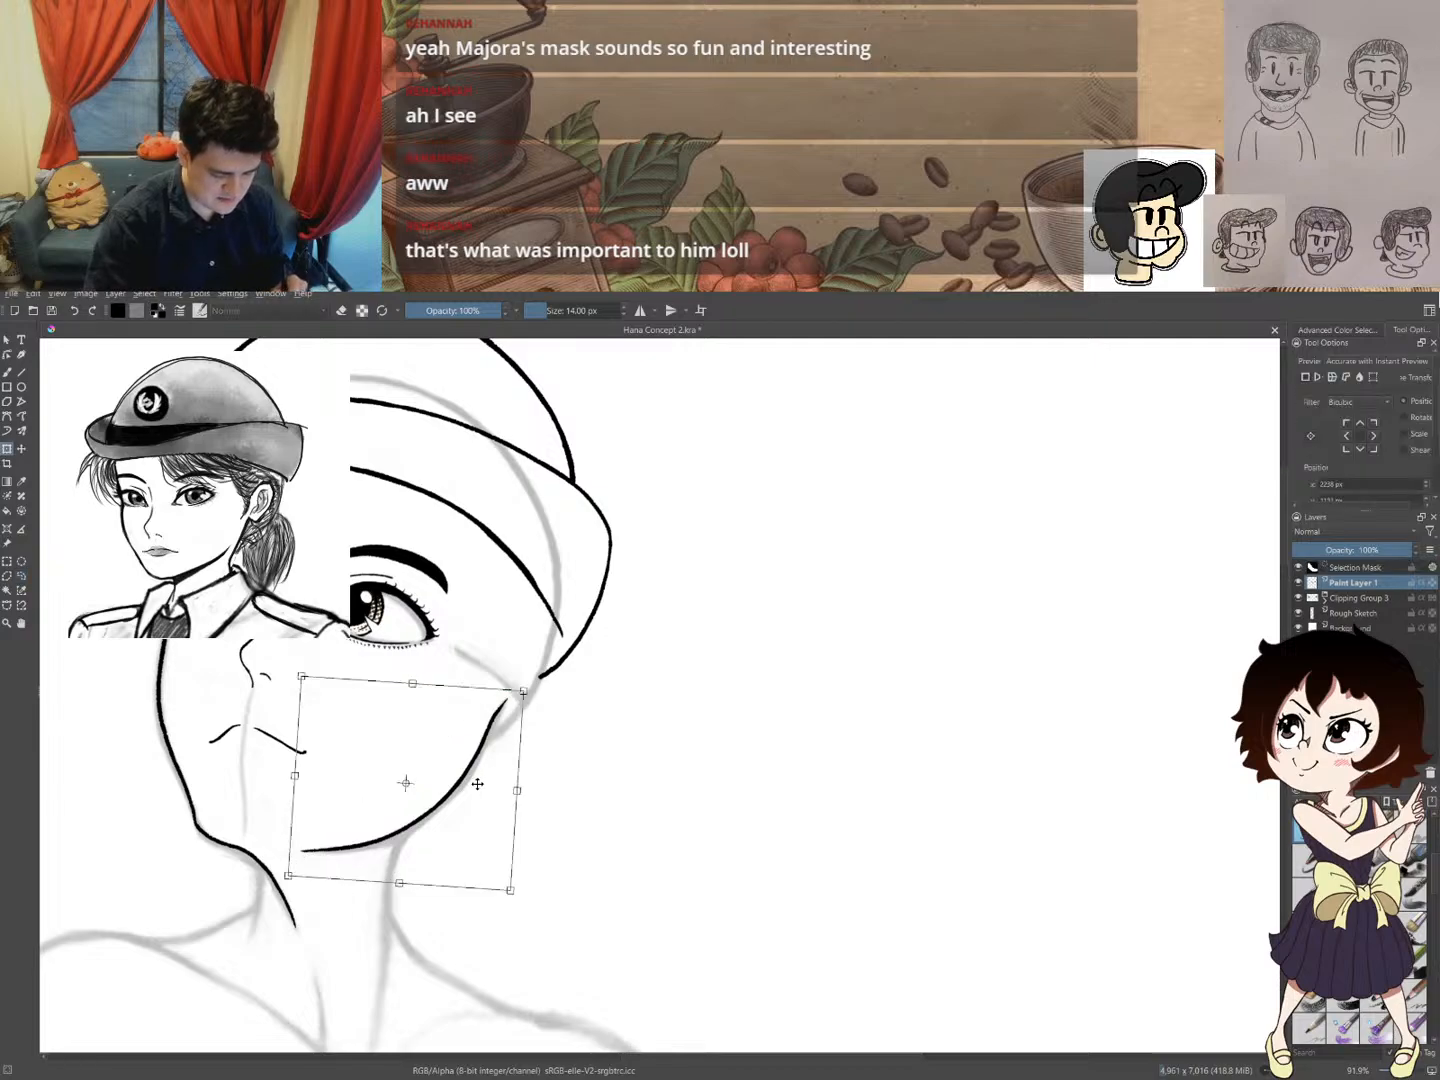
pyautogui.moveTo(477, 784); pyautogui.dragTo(454, 817)
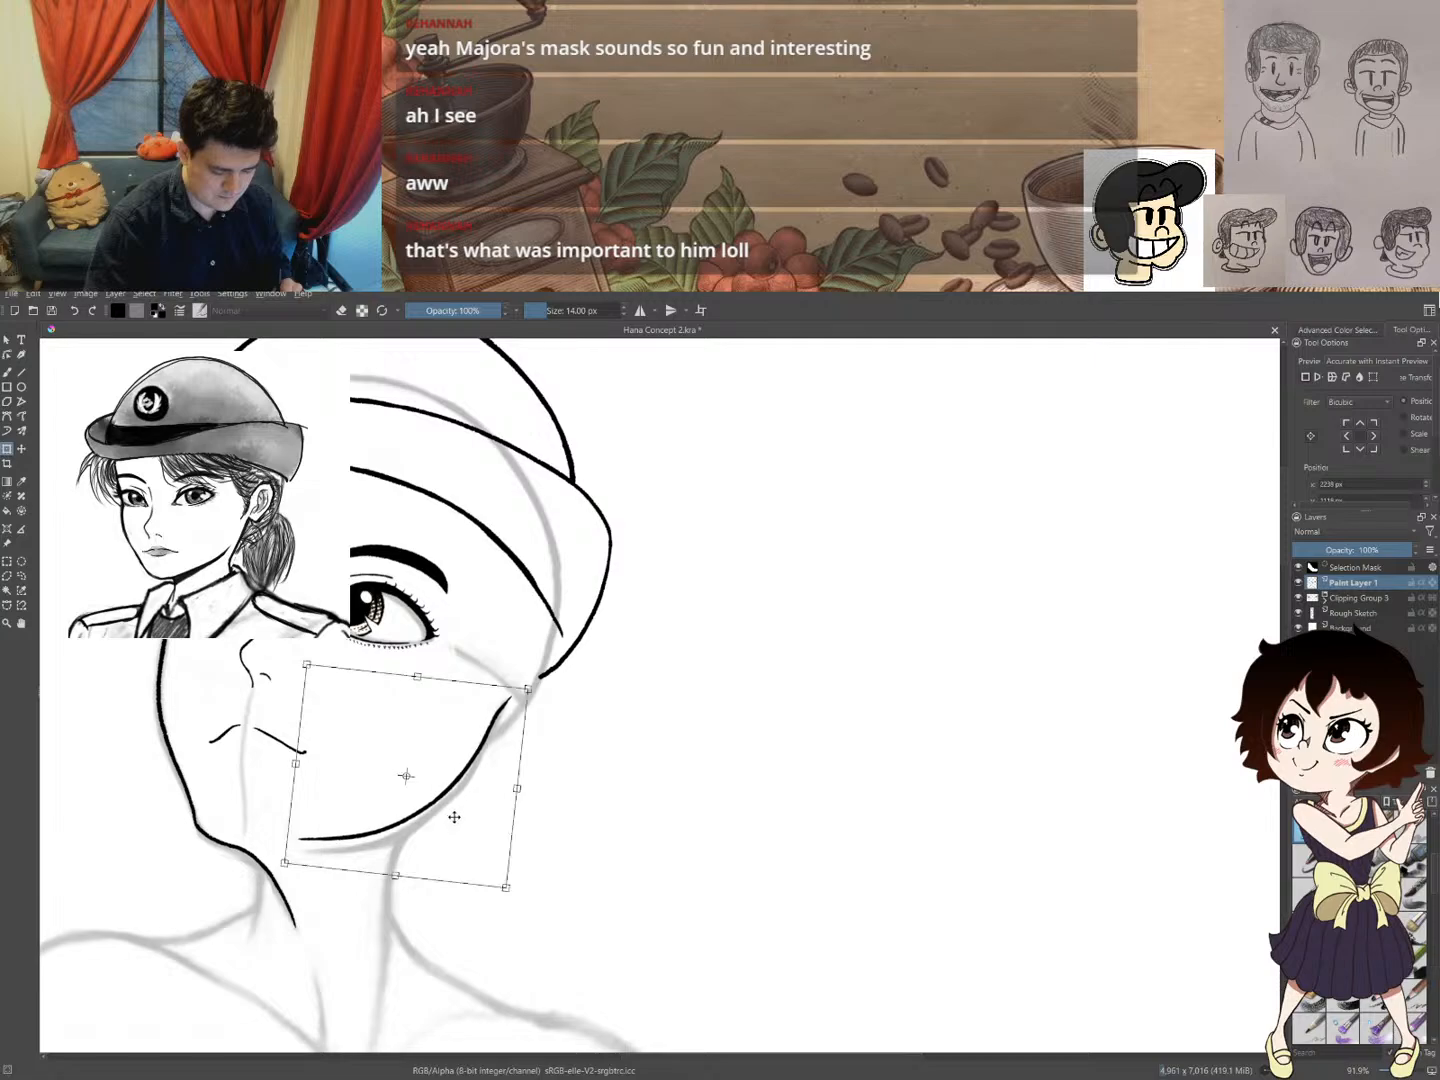
pyautogui.press('b')
pyautogui.hotkey('ctrl', 'shift', 'a')
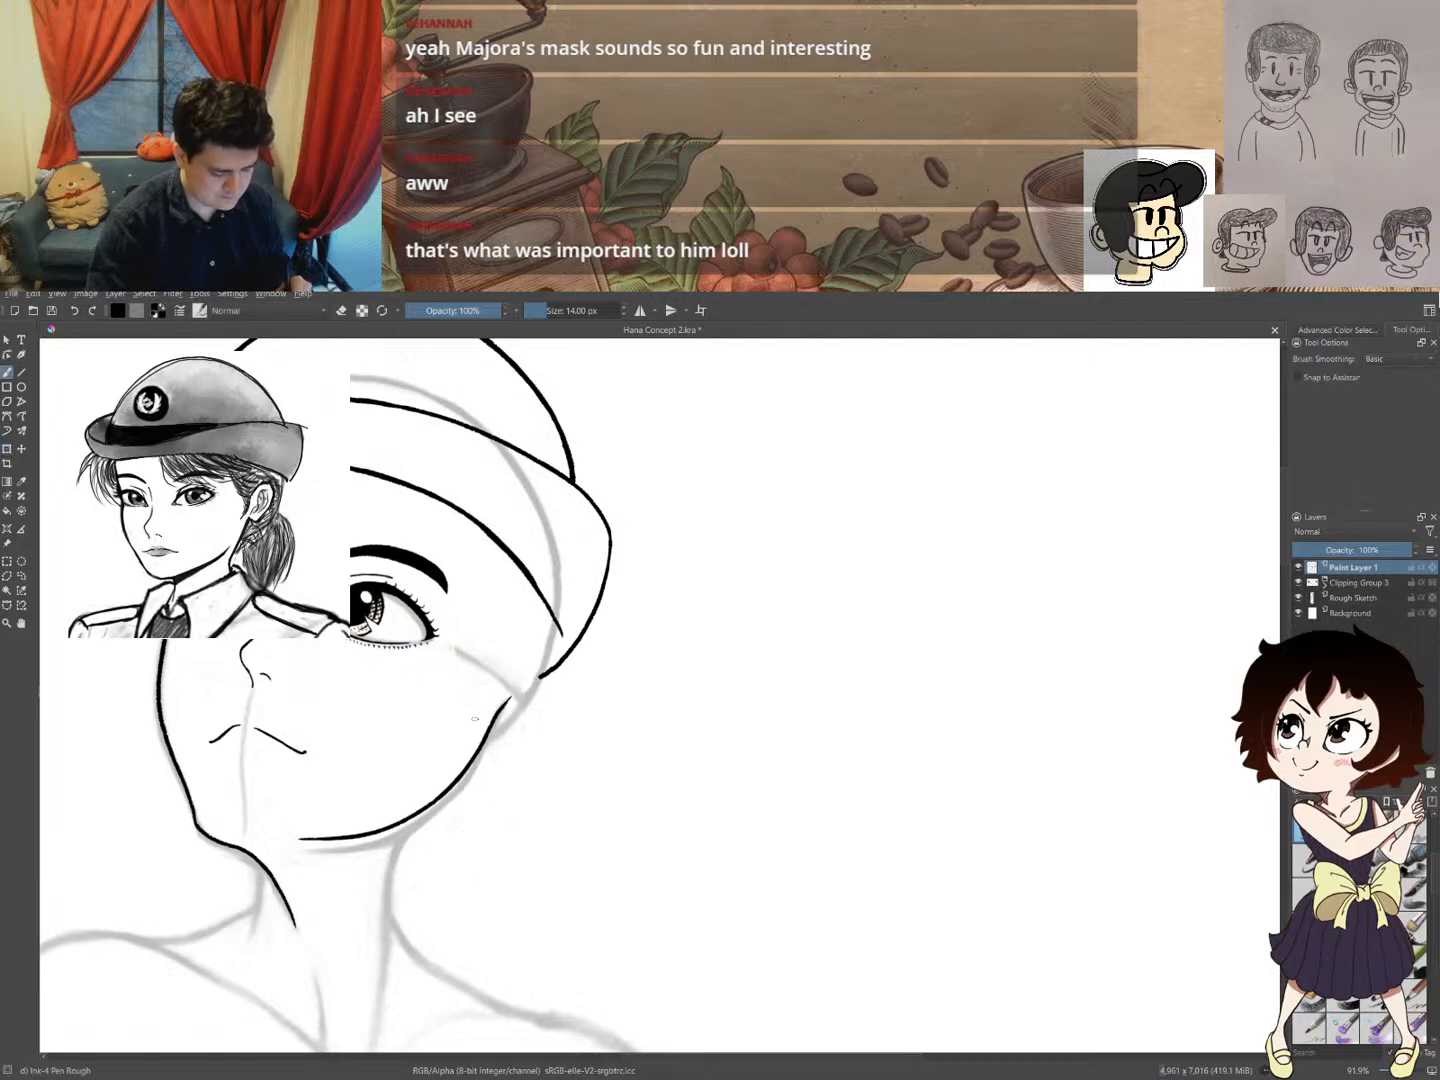
# - Ink the ear's outer outline from the back of the jaw up to the brim, erasing the brim tip that overlaps the ear
pyautogui.moveTo(507, 700)
pyautogui.mouseDown()
pyautogui.moveTo(442, 795)
pyautogui.moveTo(366, 833)
pyautogui.mouseUp()
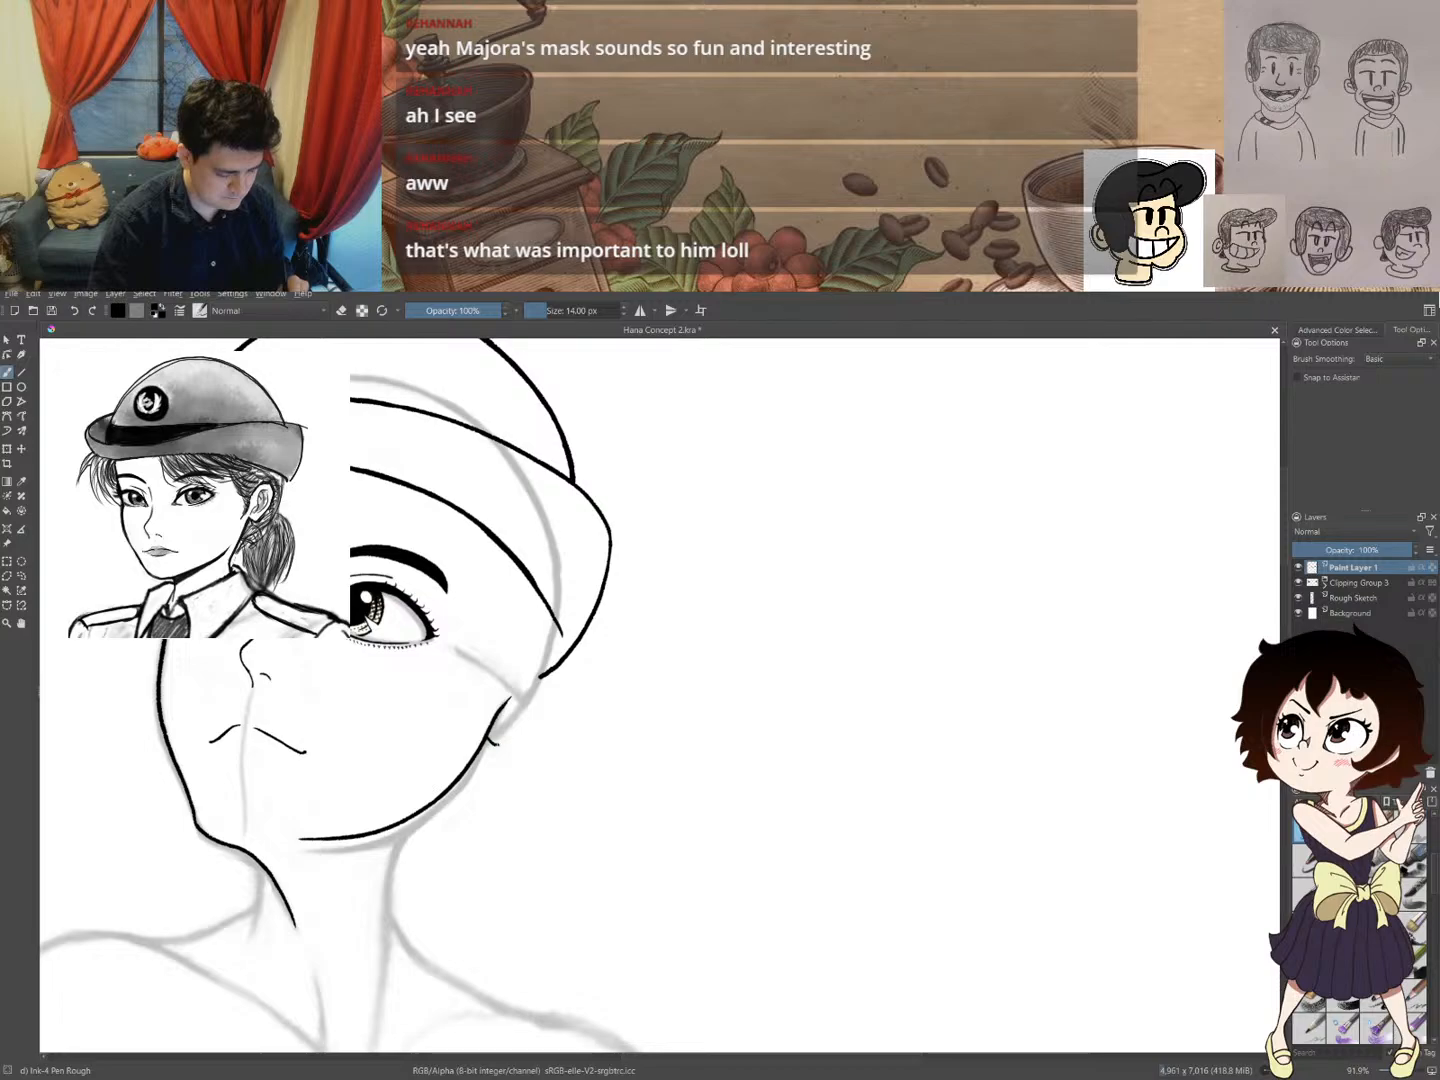
pyautogui.moveTo(489, 738)
pyautogui.mouseDown()
pyautogui.moveTo(509, 742)
pyautogui.moveTo(561, 704)
pyautogui.moveTo(547, 639)
pyautogui.mouseUp()
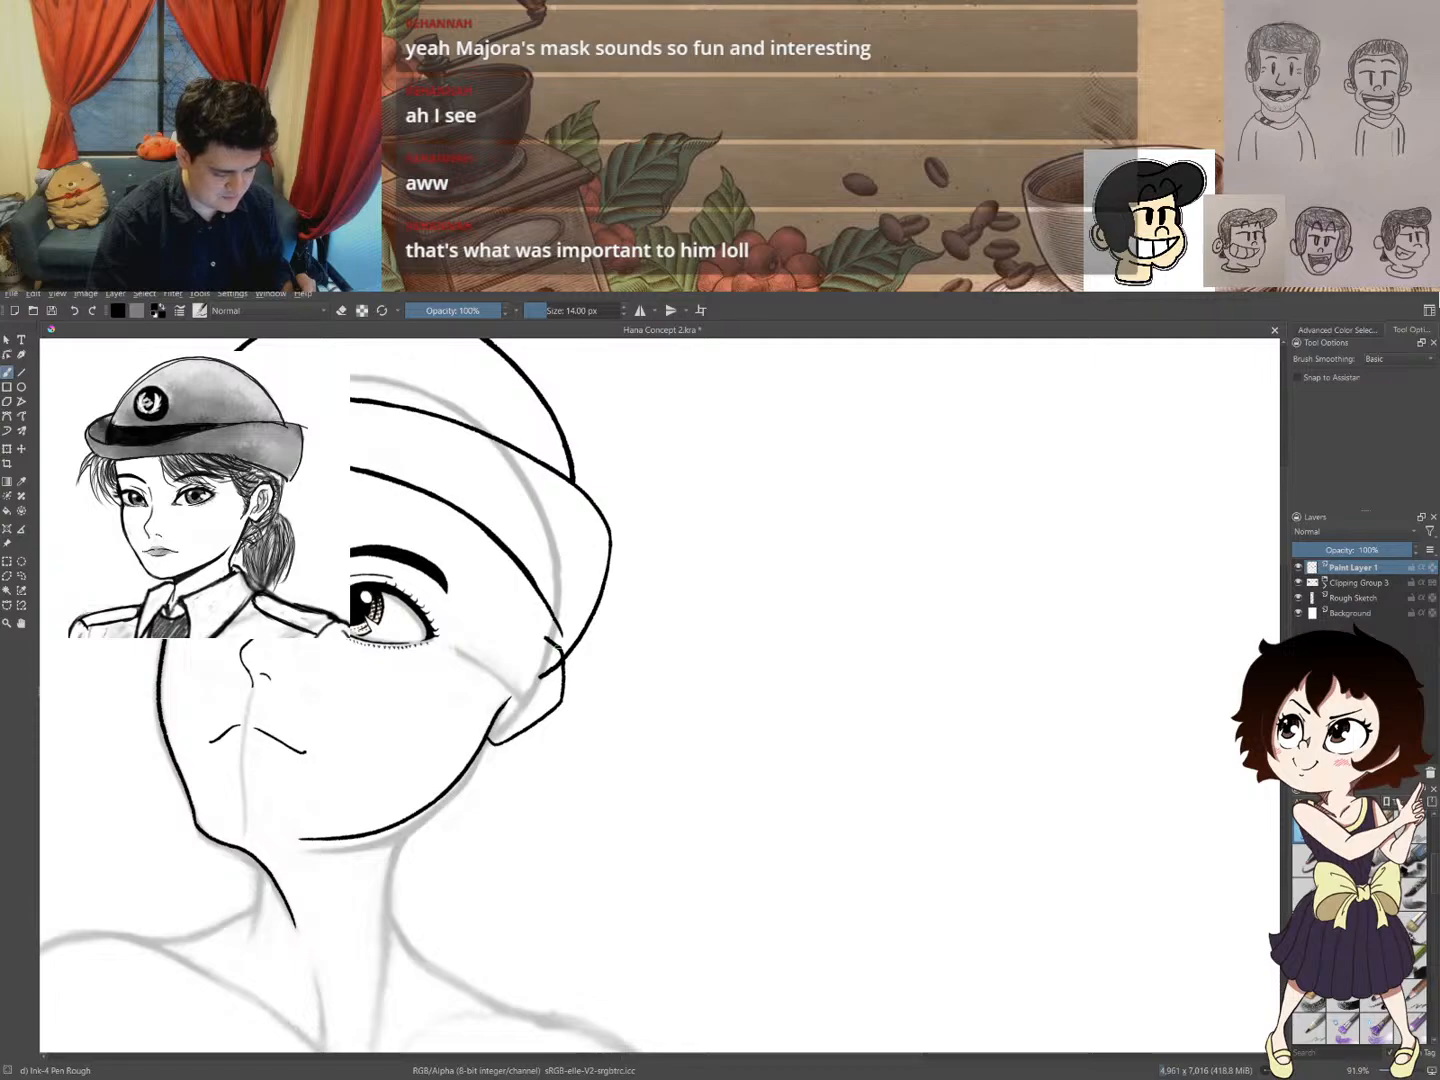
pyautogui.press('e')
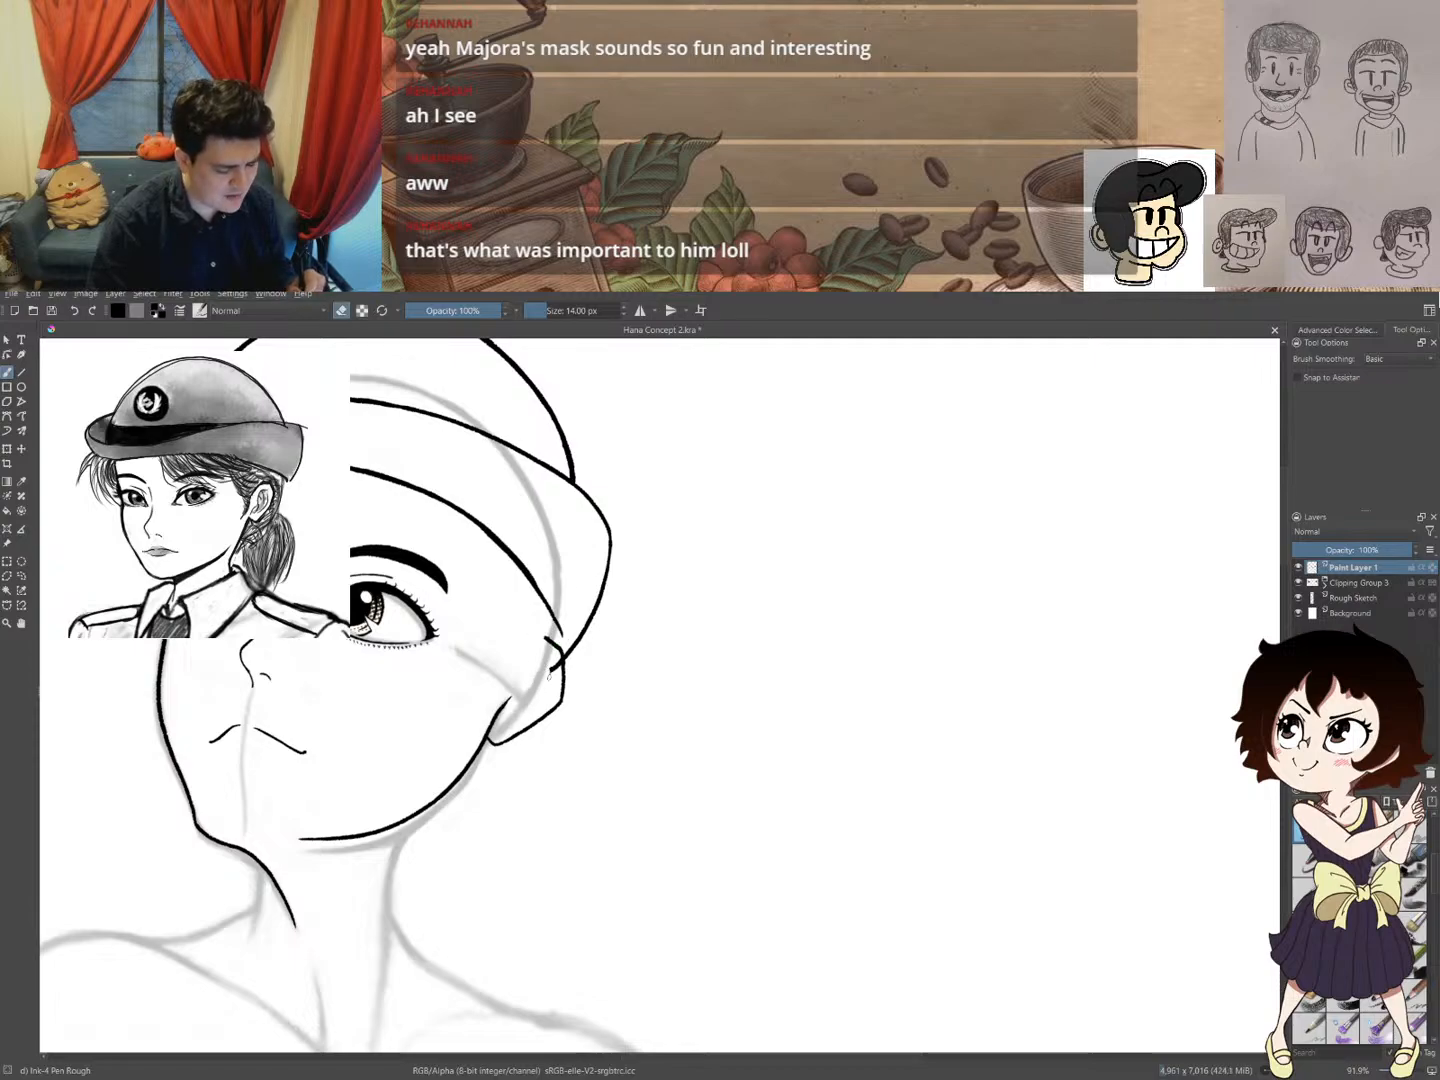
pyautogui.moveTo(553, 670); pyautogui.dragTo(560, 665)
pyautogui.press('e')
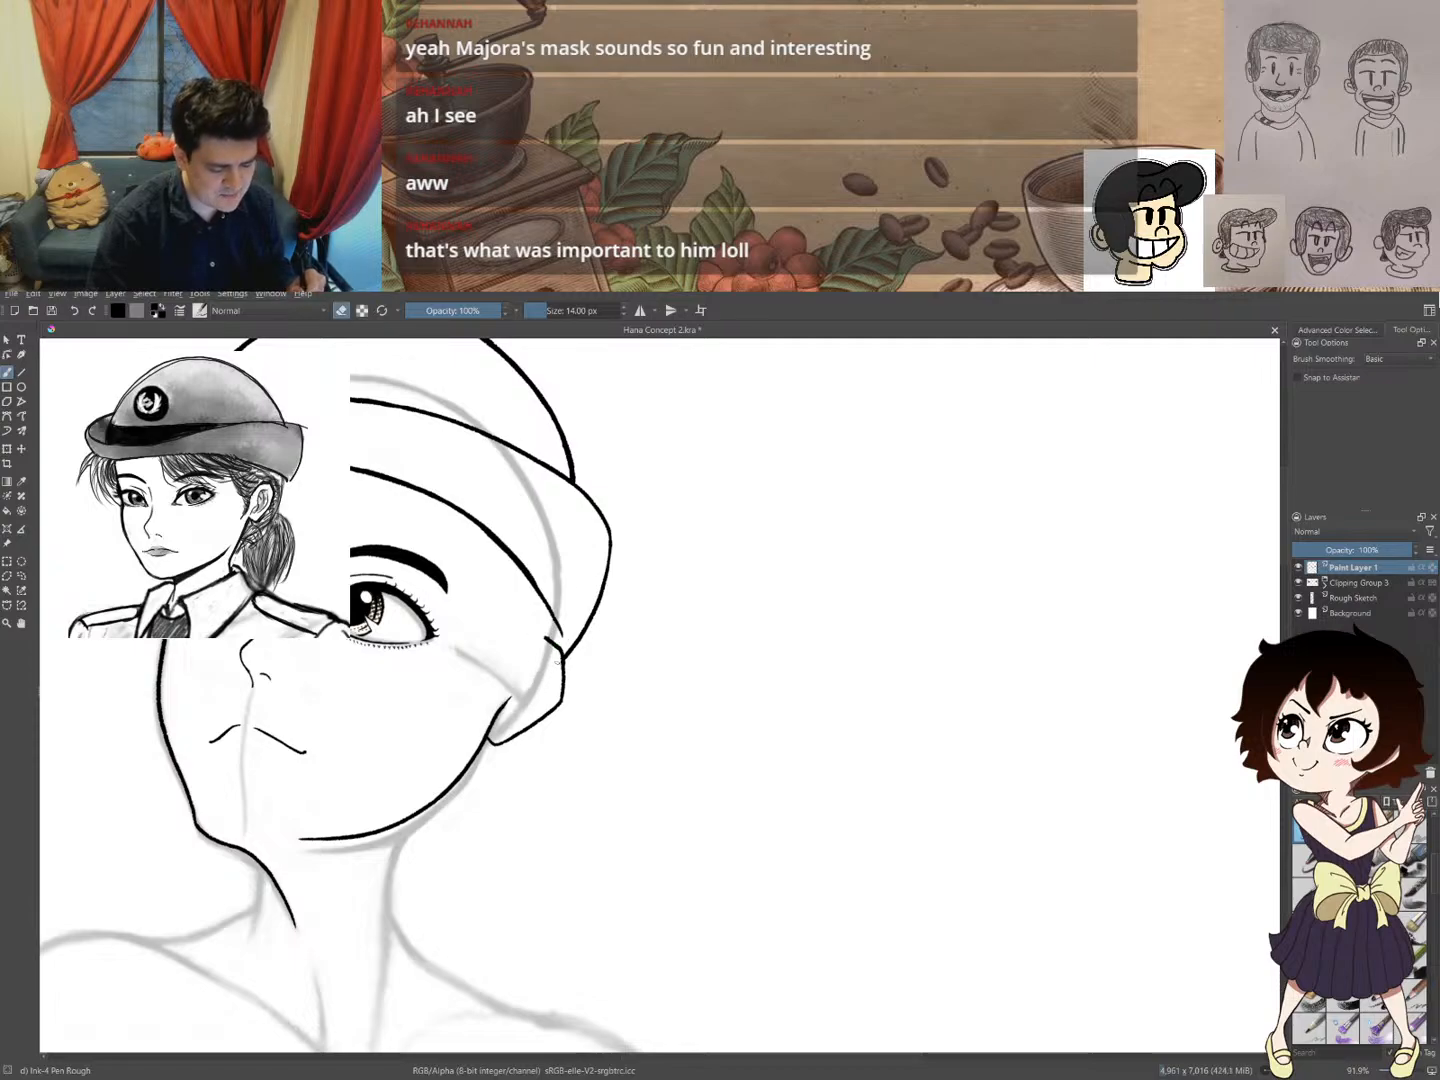
# - Extend the ear's upper edge inward with a thinned tip and erase the end of the jawline inside the ear
pyautogui.moveTo(548, 638); pyautogui.dragTo(530, 643)
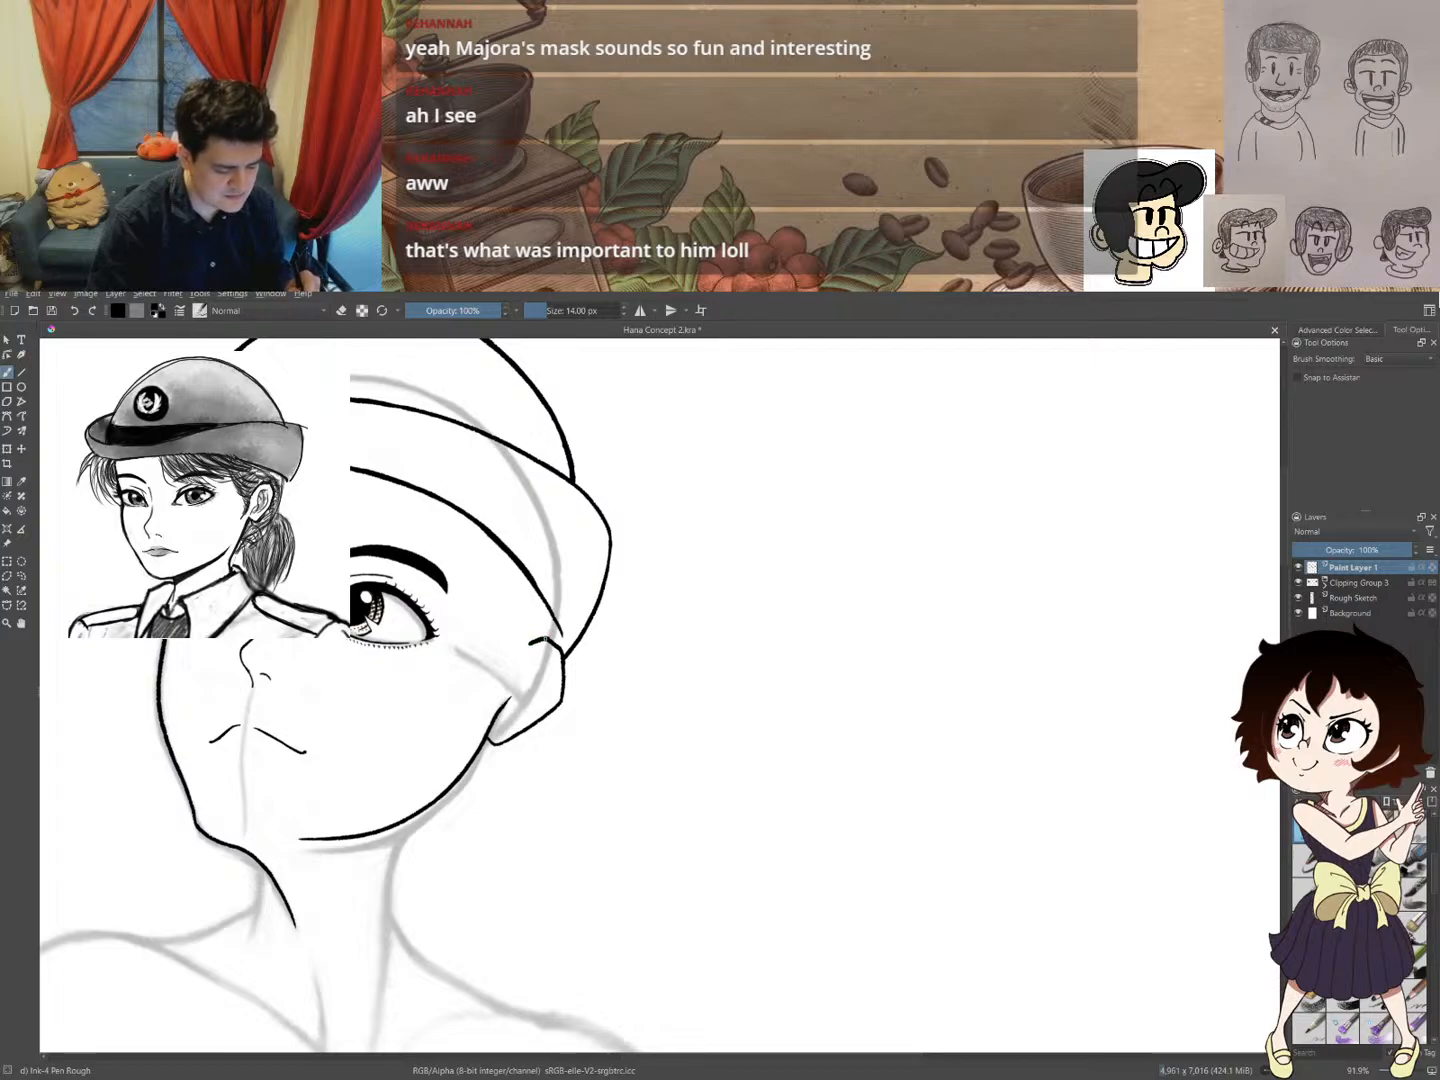
pyautogui.press('e')
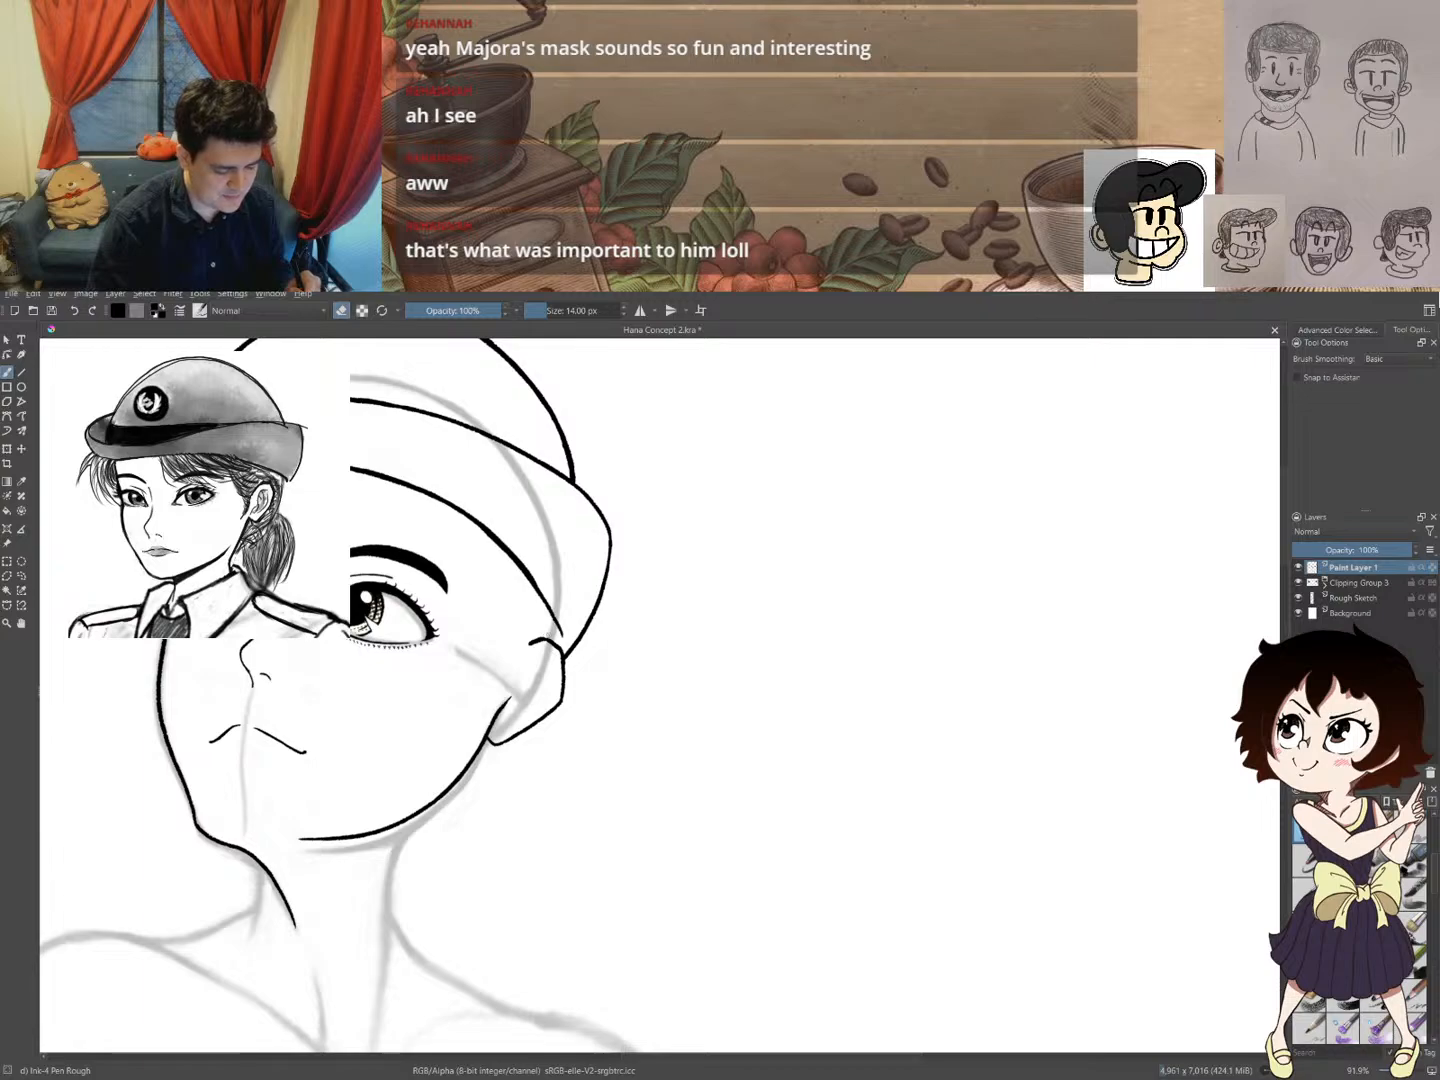
pyautogui.moveTo(551, 635); pyautogui.dragTo(526, 641)
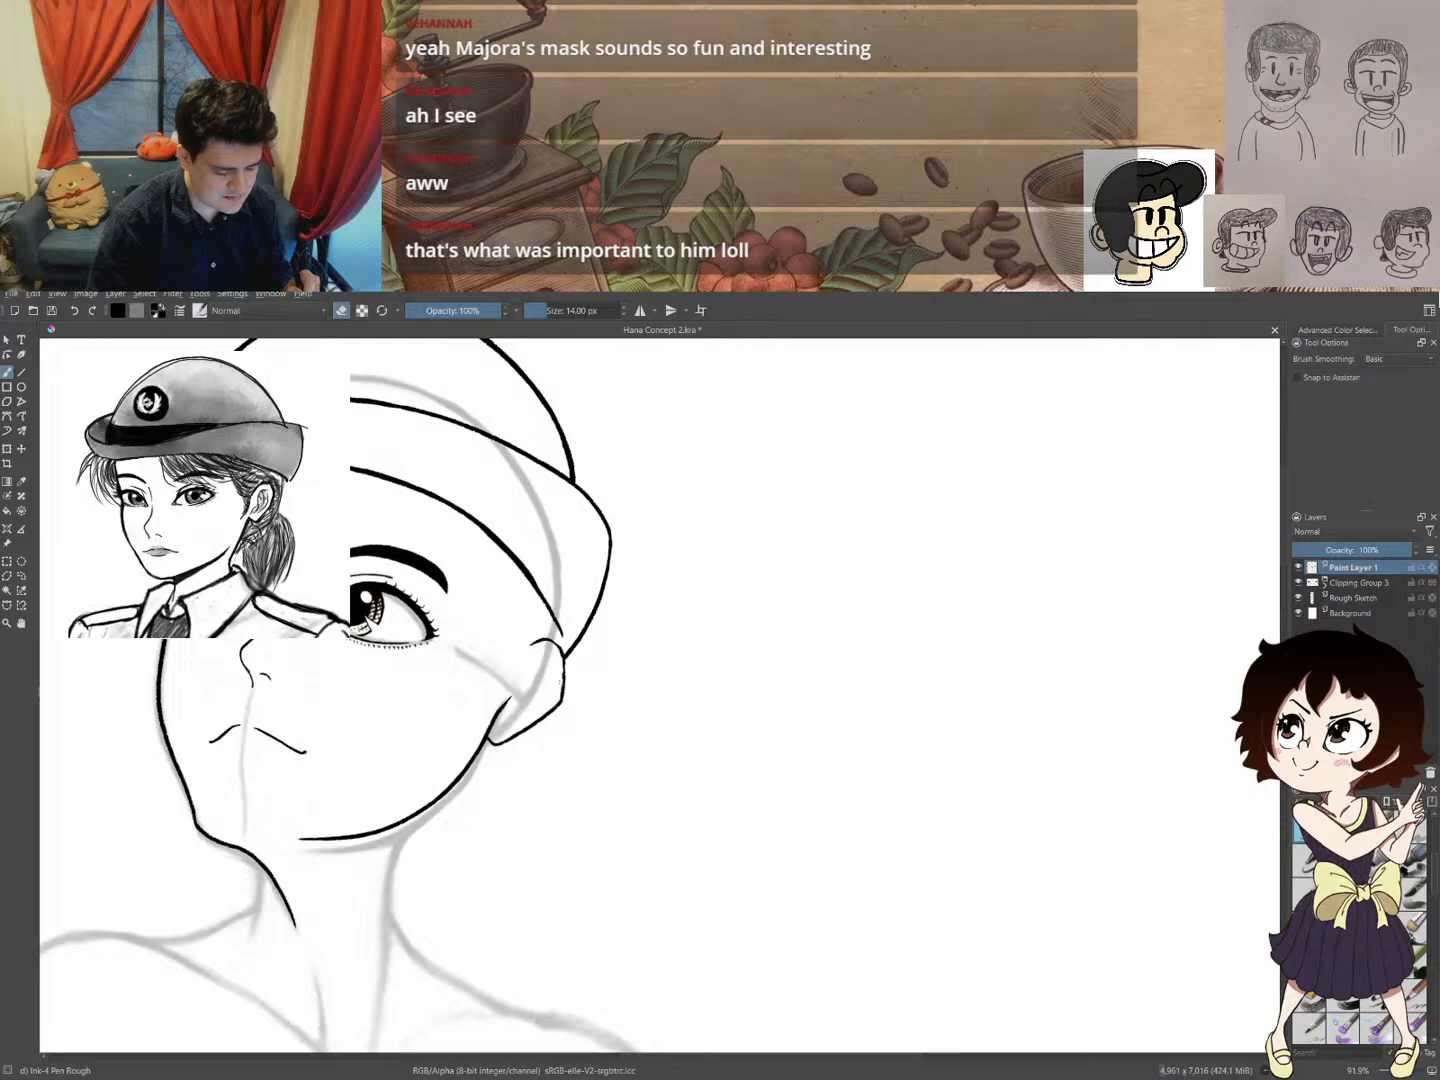
pyautogui.press('e')
pyautogui.moveTo(563, 661); pyautogui.dragTo(563, 700)
pyautogui.hotkey('ctrl', 'z')
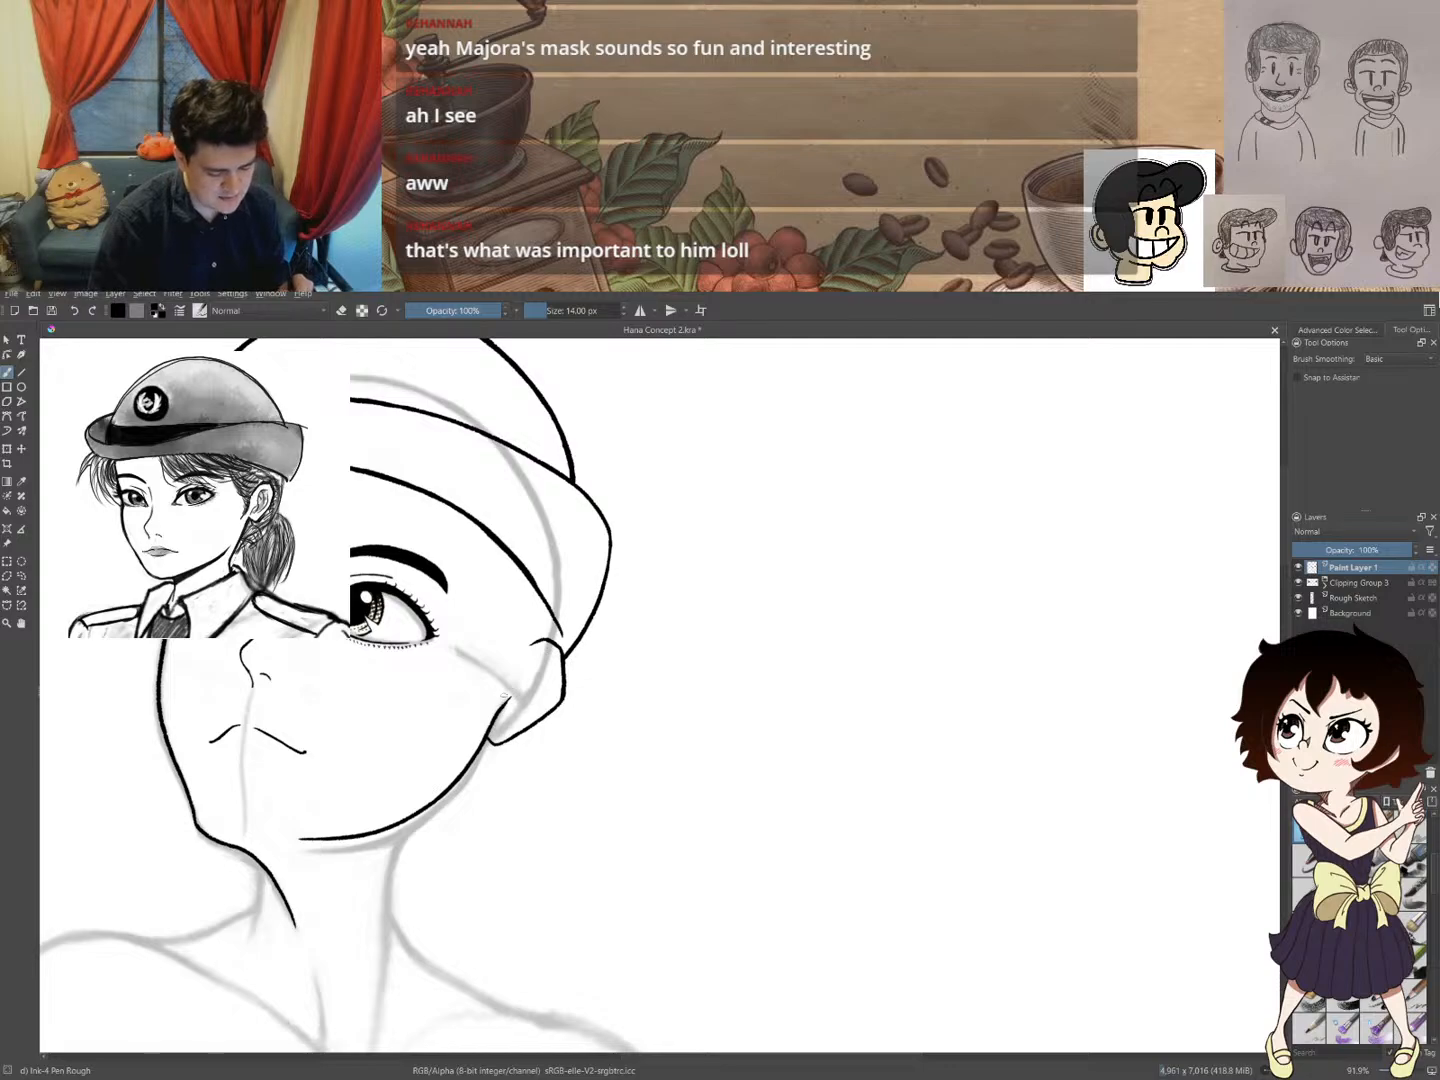
pyautogui.press('e')
pyautogui.moveTo(508, 699); pyautogui.dragTo(491, 726)
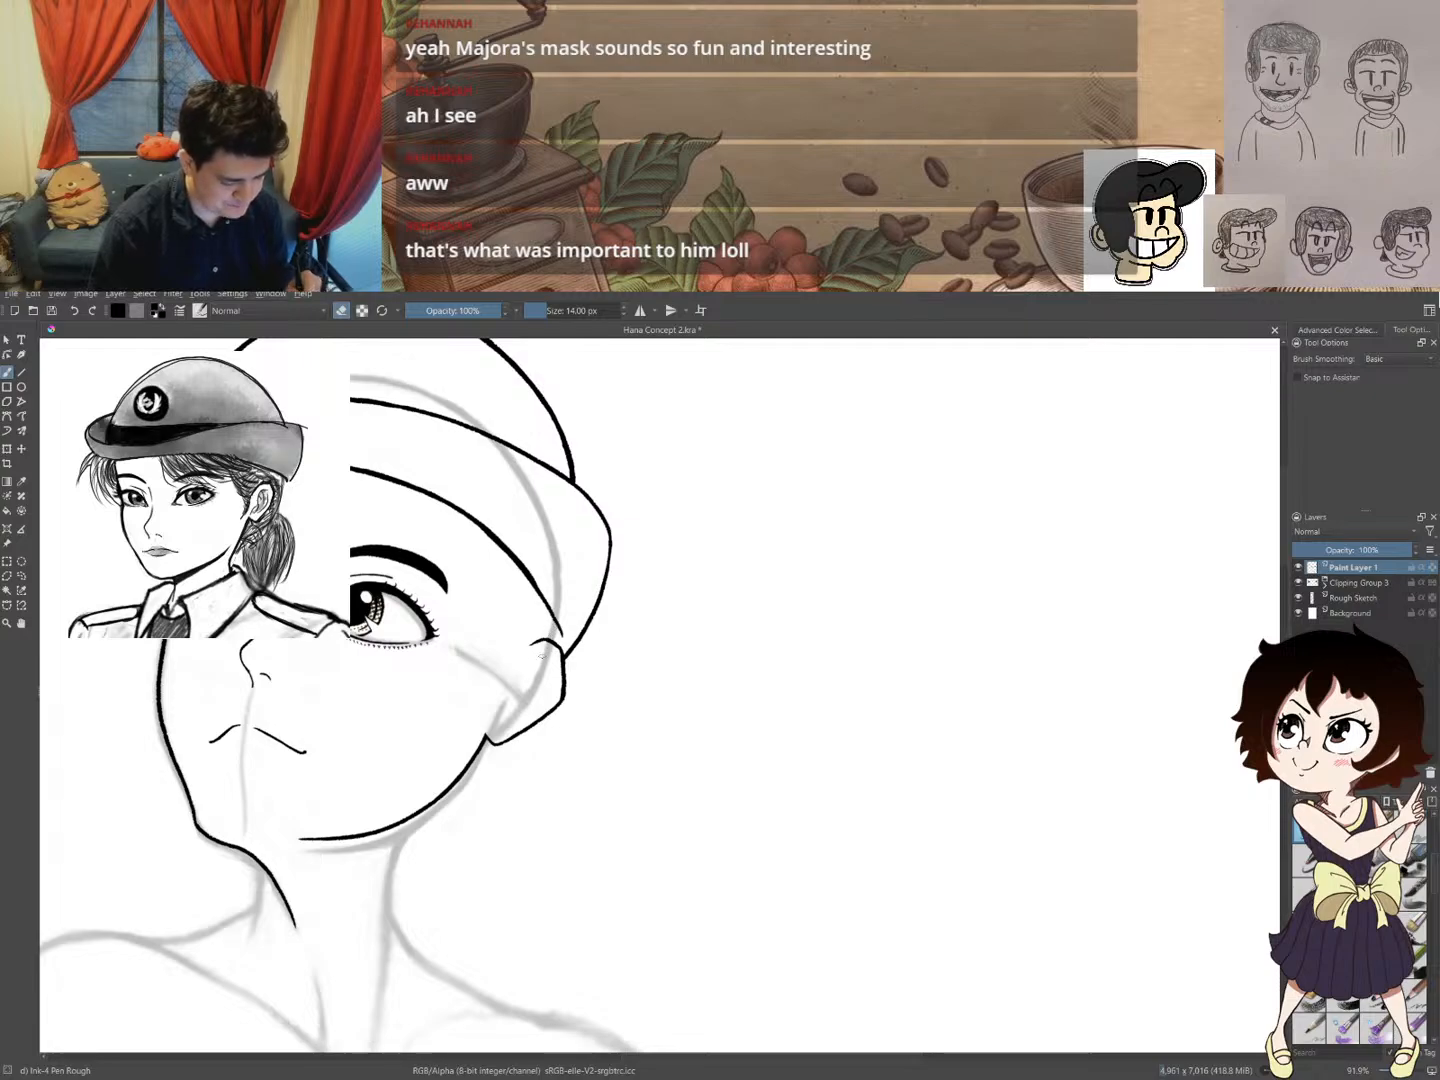
# - Ink the inner rim of the ear parallel to its outer edge, continuing down toward the lobe
pyautogui.press('e')
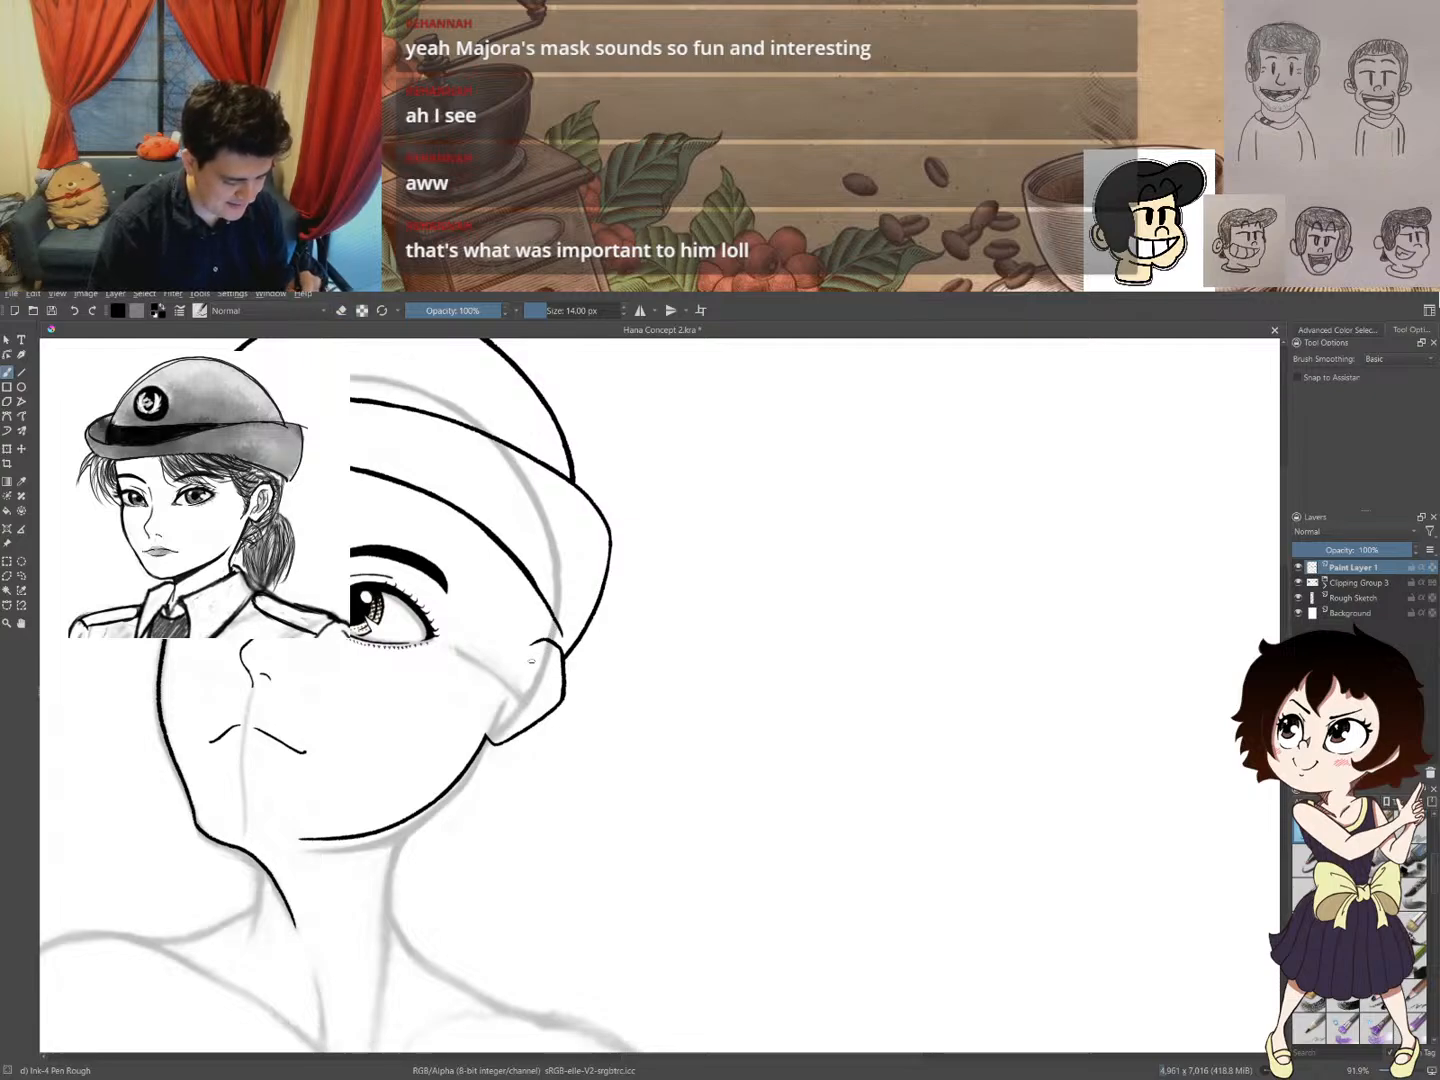
pyautogui.moveTo(548, 655); pyautogui.dragTo(550, 699)
pyautogui.press('e')
pyautogui.press('e')
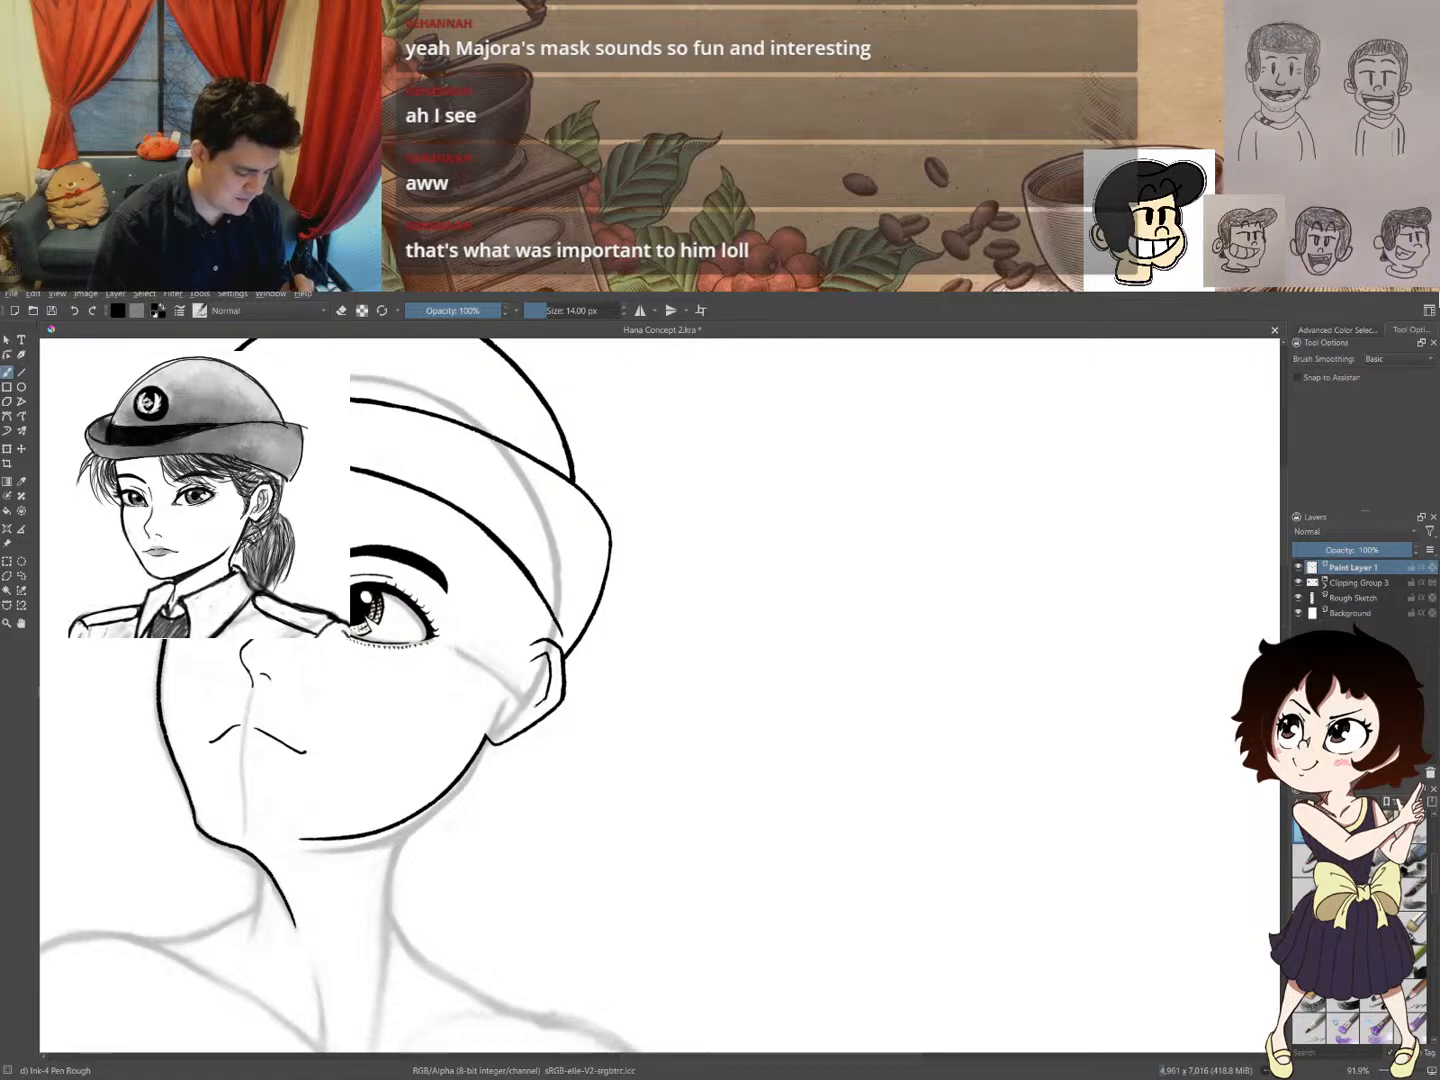
pyautogui.moveTo(537, 705); pyautogui.dragTo(519, 721)
pyautogui.press('e')
pyautogui.press('e')
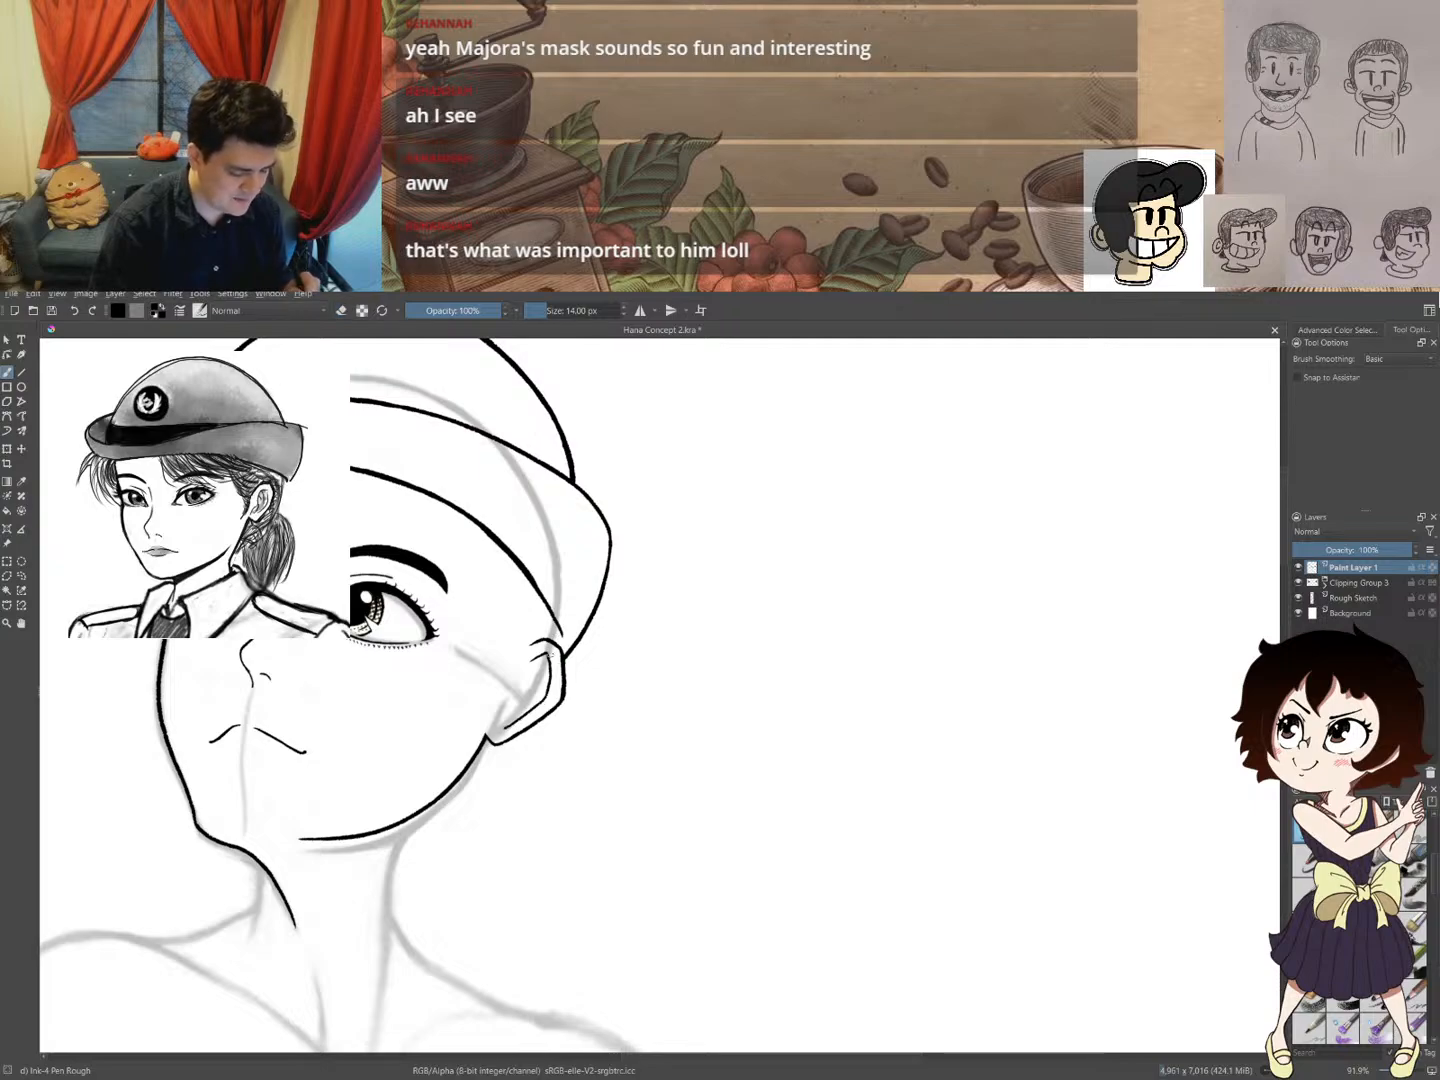
# - Try to ink the curved inner contour of the ear between the rim and the lobe
pyautogui.press('e')
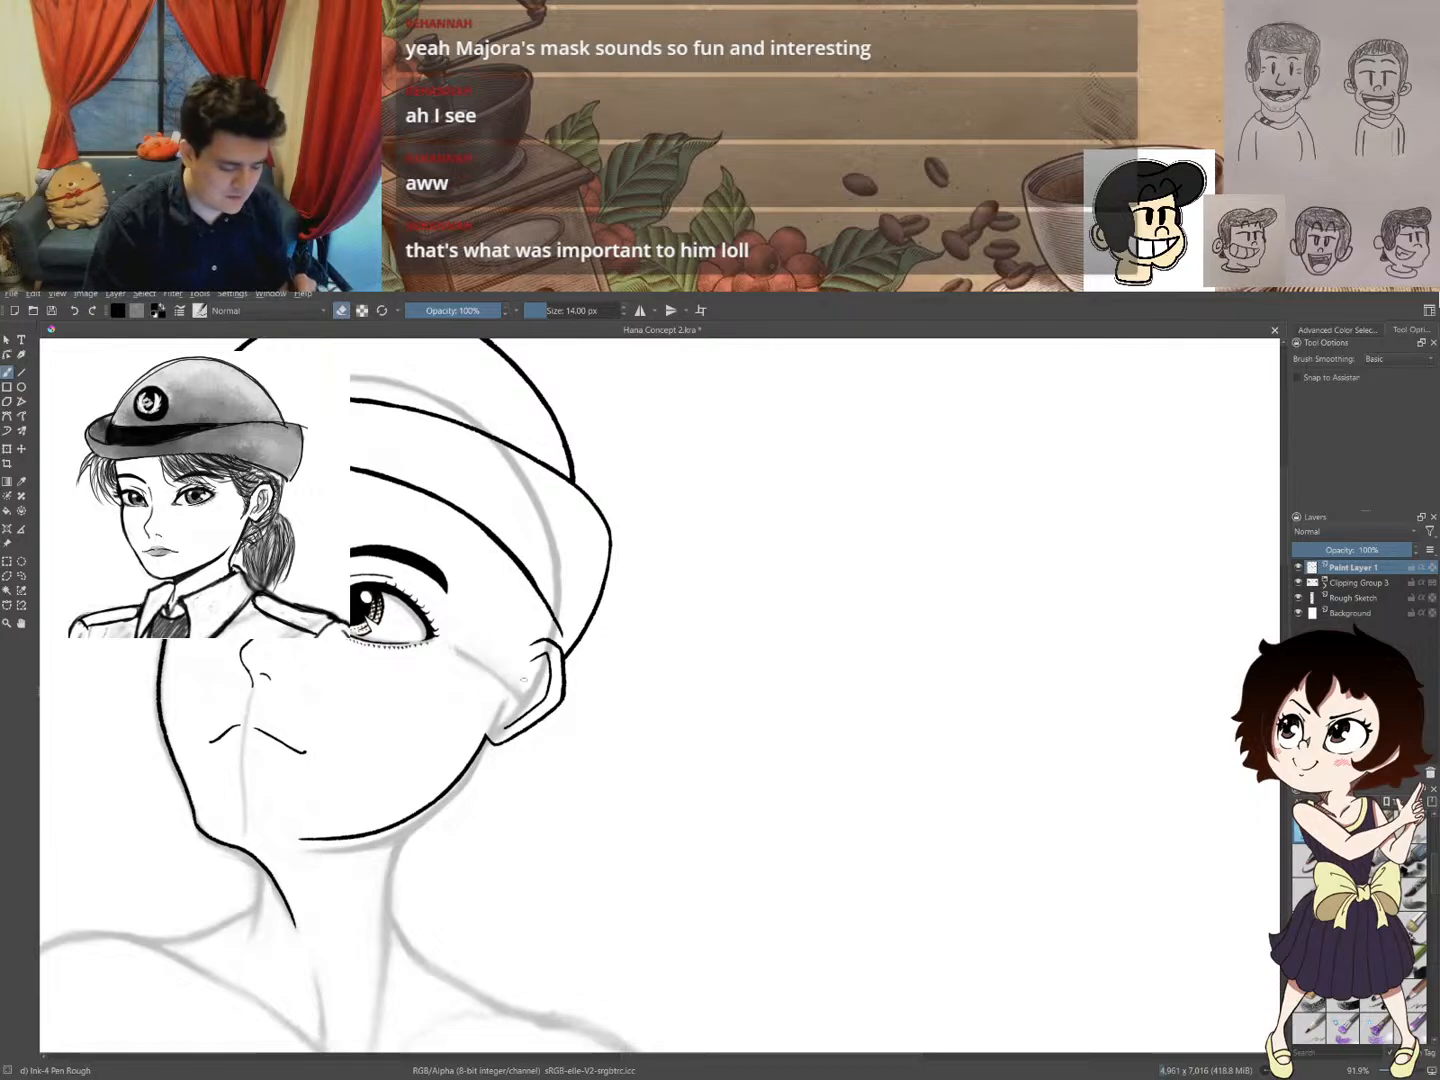
pyautogui.press('e')
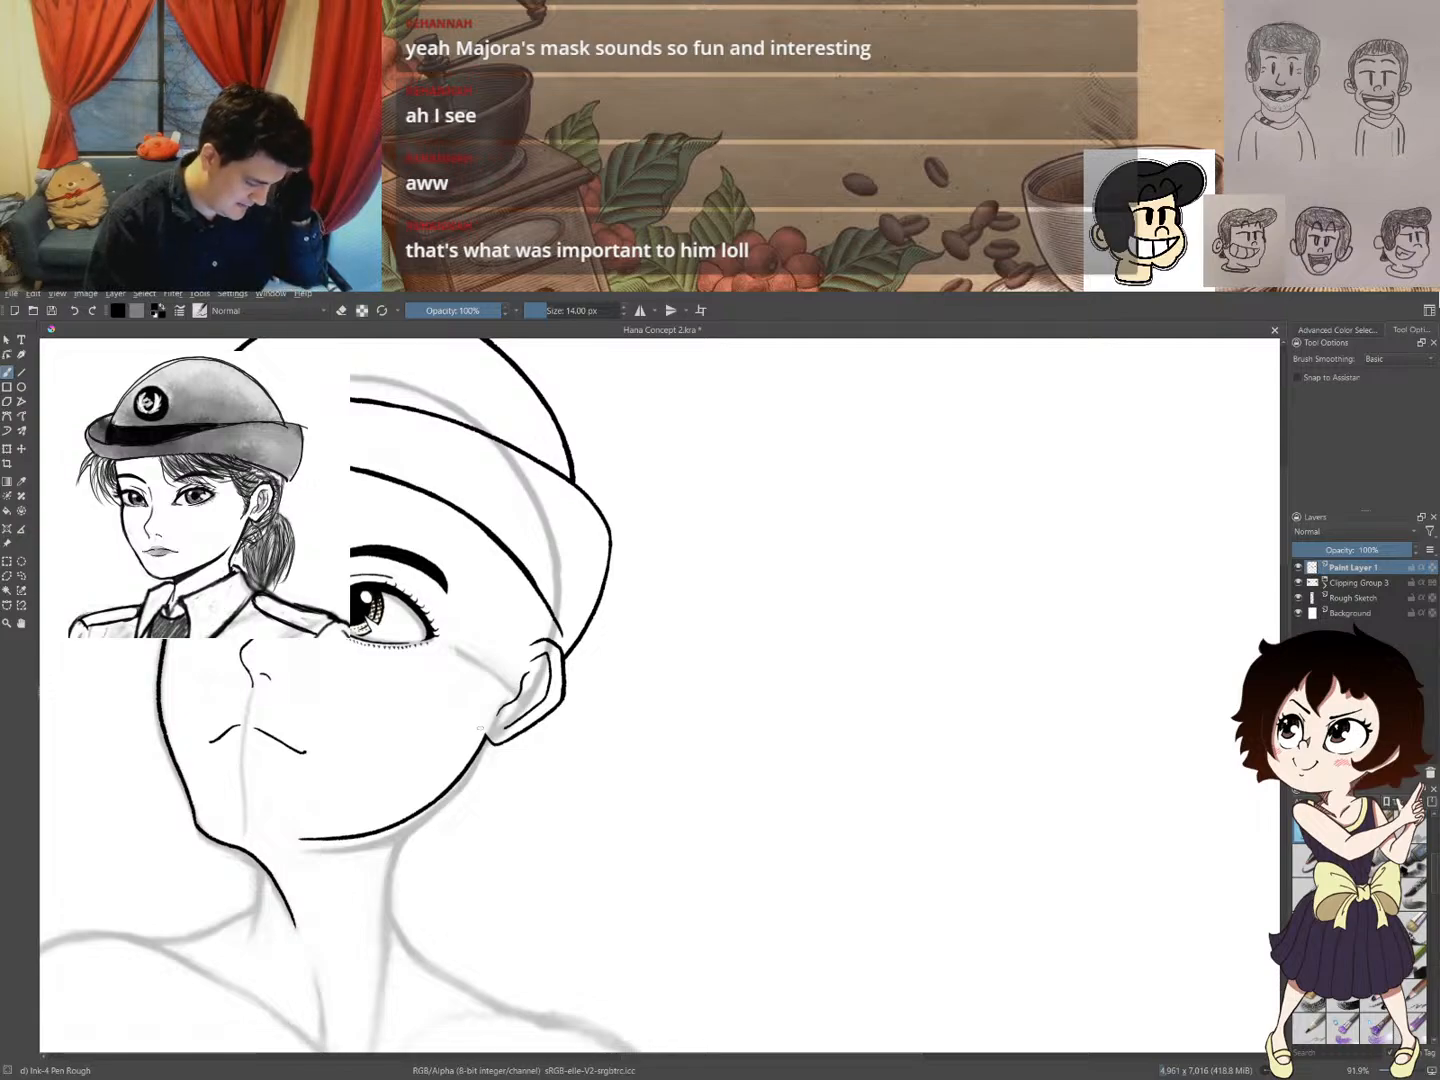
pyautogui.hotkey('ctrl', 'z')
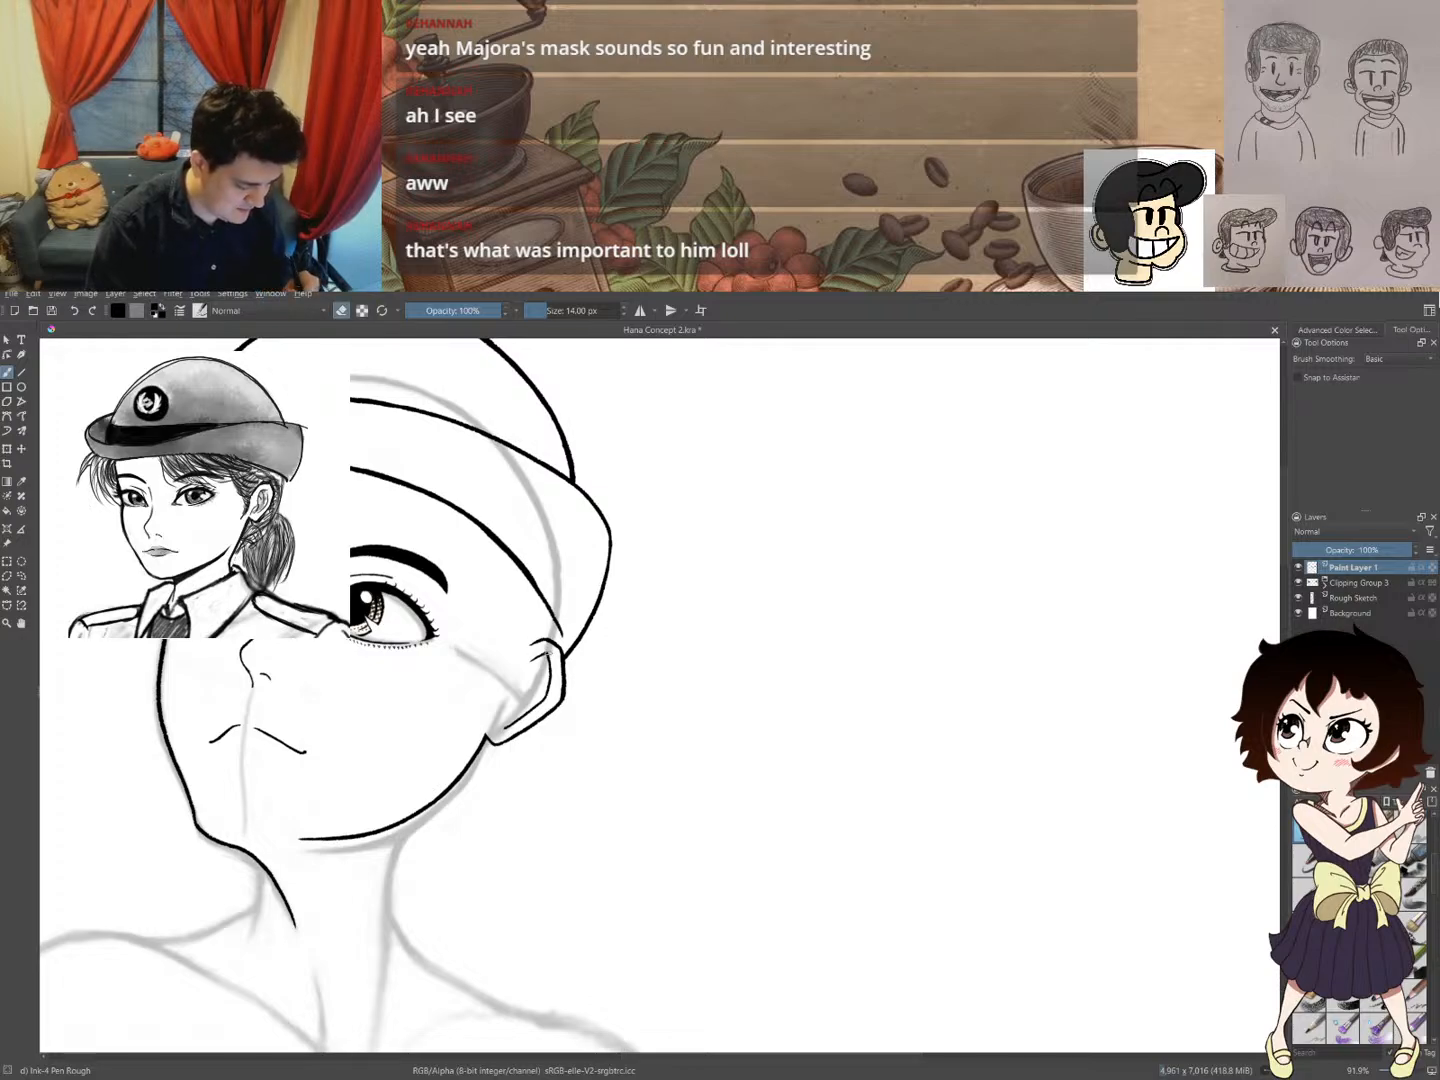
pyautogui.press('e')
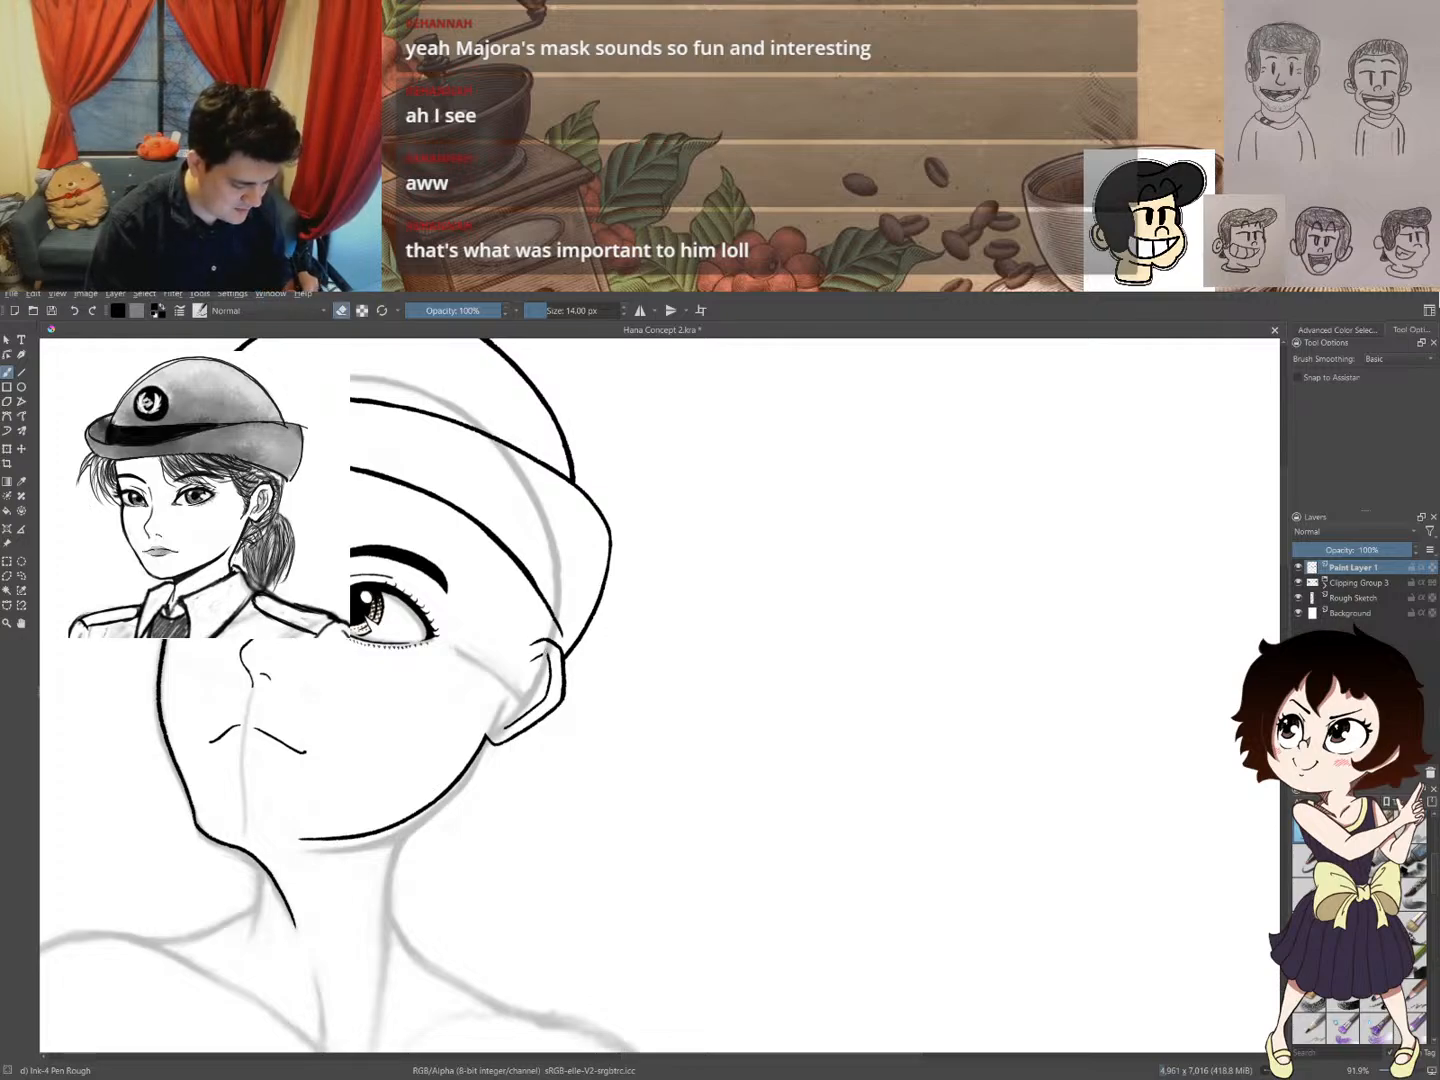
pyautogui.press('e')
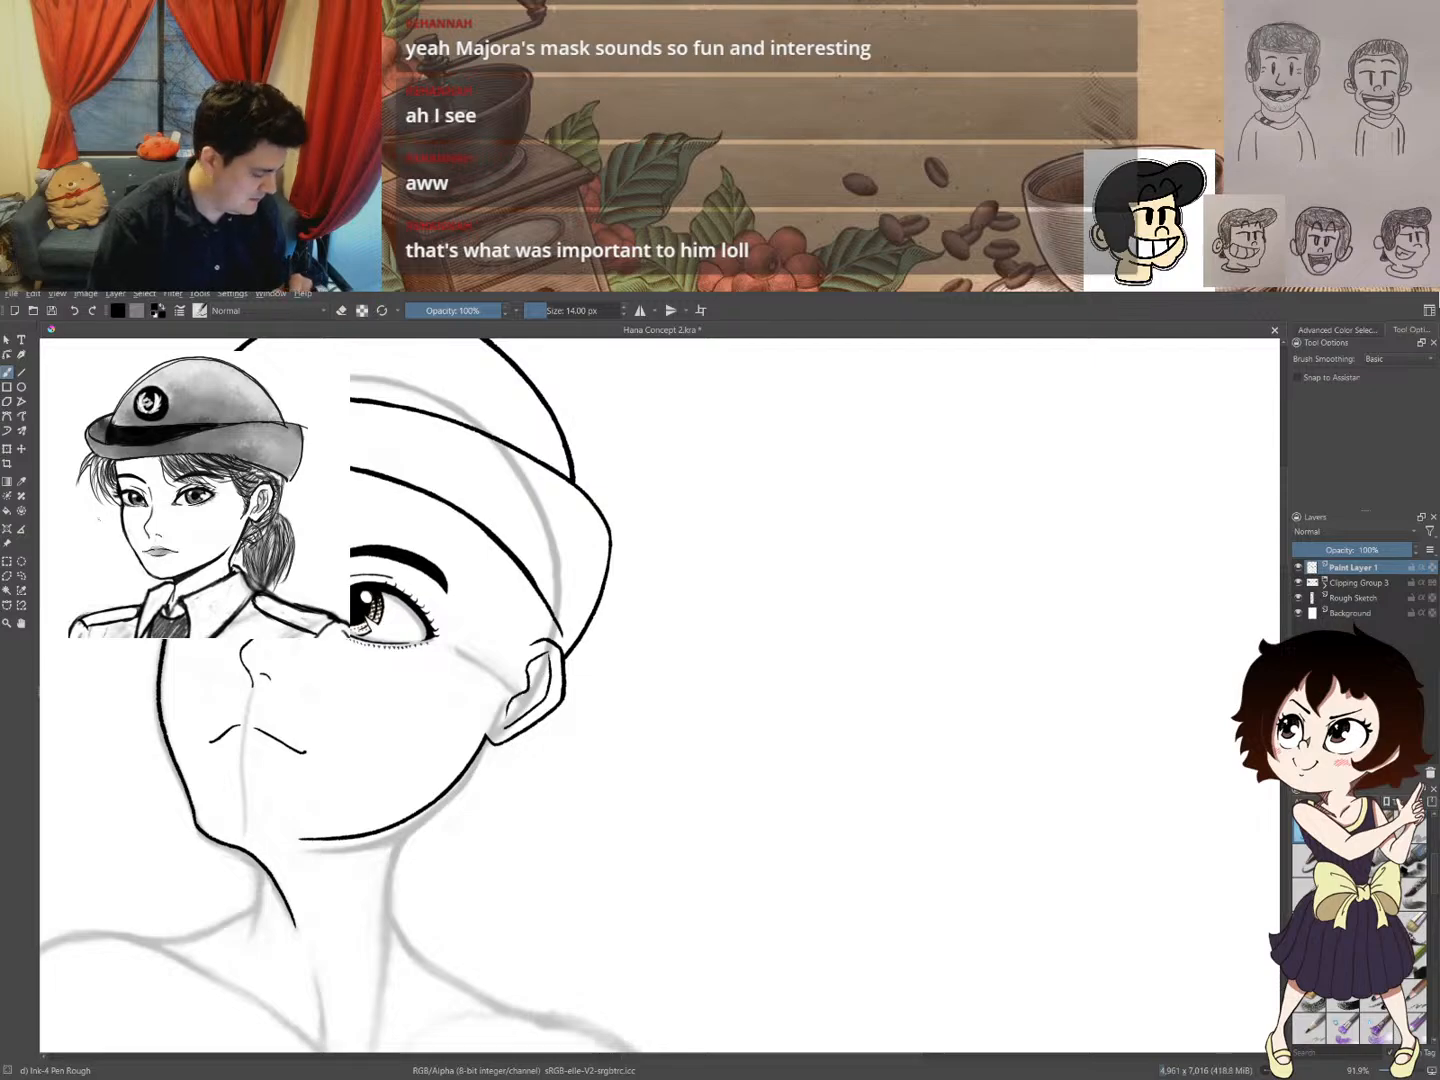
pyautogui.press('e')
pyautogui.moveTo(536, 662)
pyautogui.mouseDown()
pyautogui.moveTo(500, 730)
pyautogui.moveTo(546, 700)
pyautogui.mouseUp()
pyautogui.press('e')
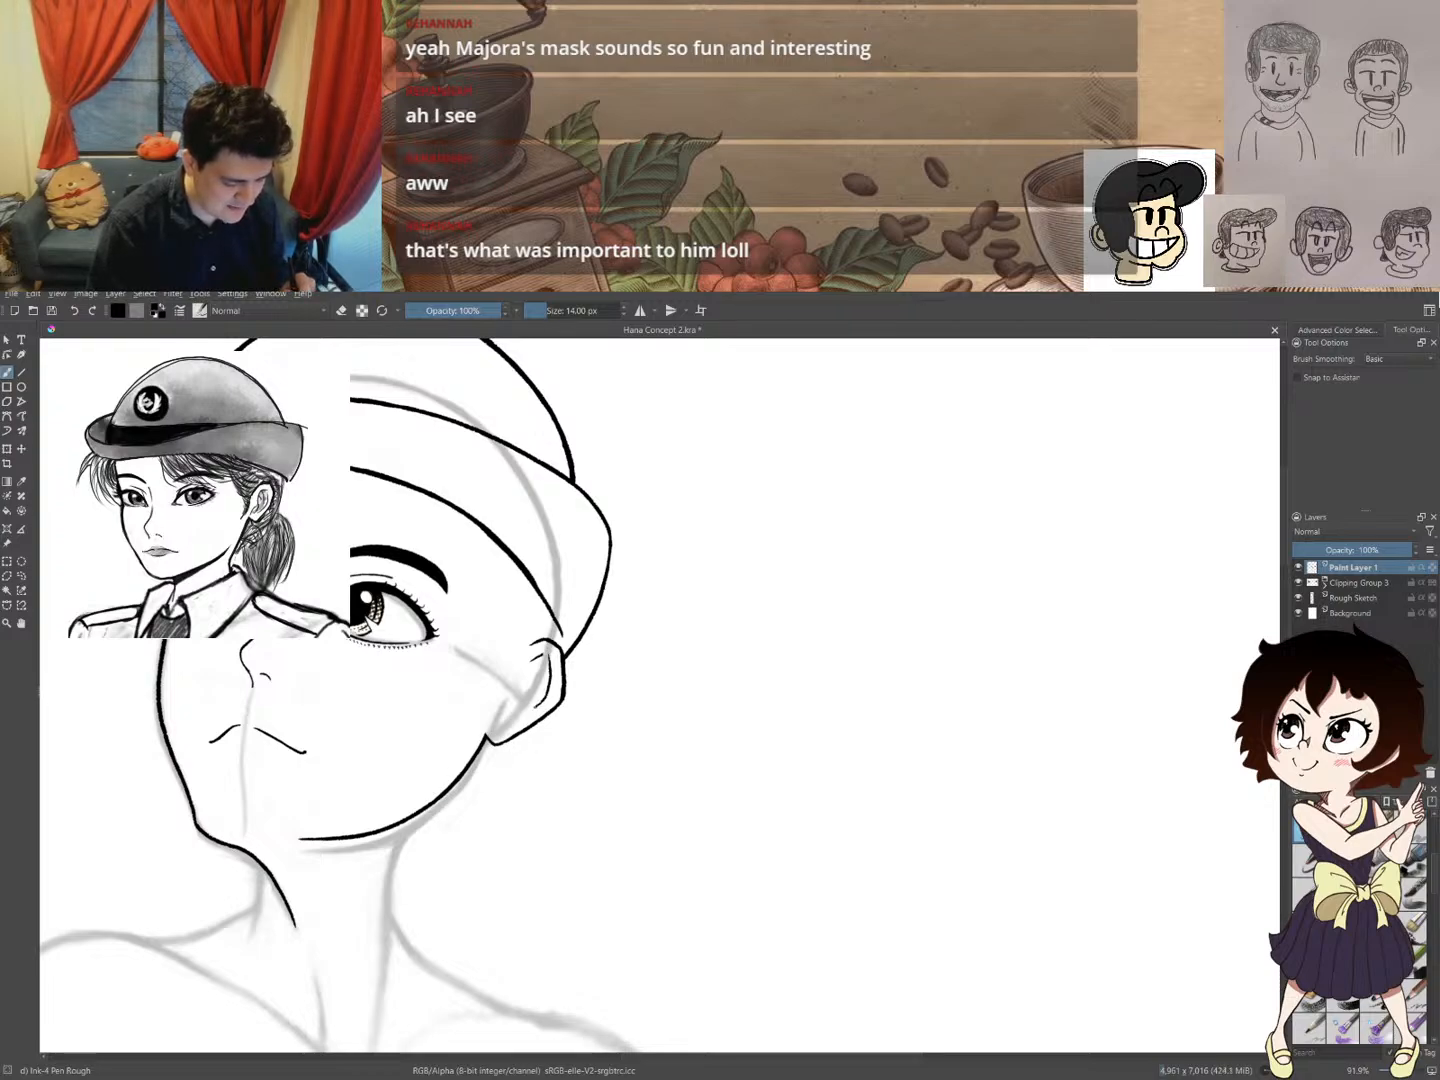
# - Redraw the ear's inner contour from the lobe up toward the upper rim
pyautogui.press('e')
pyautogui.moveTo(490, 743); pyautogui.dragTo(515, 713)
pyautogui.press('e')
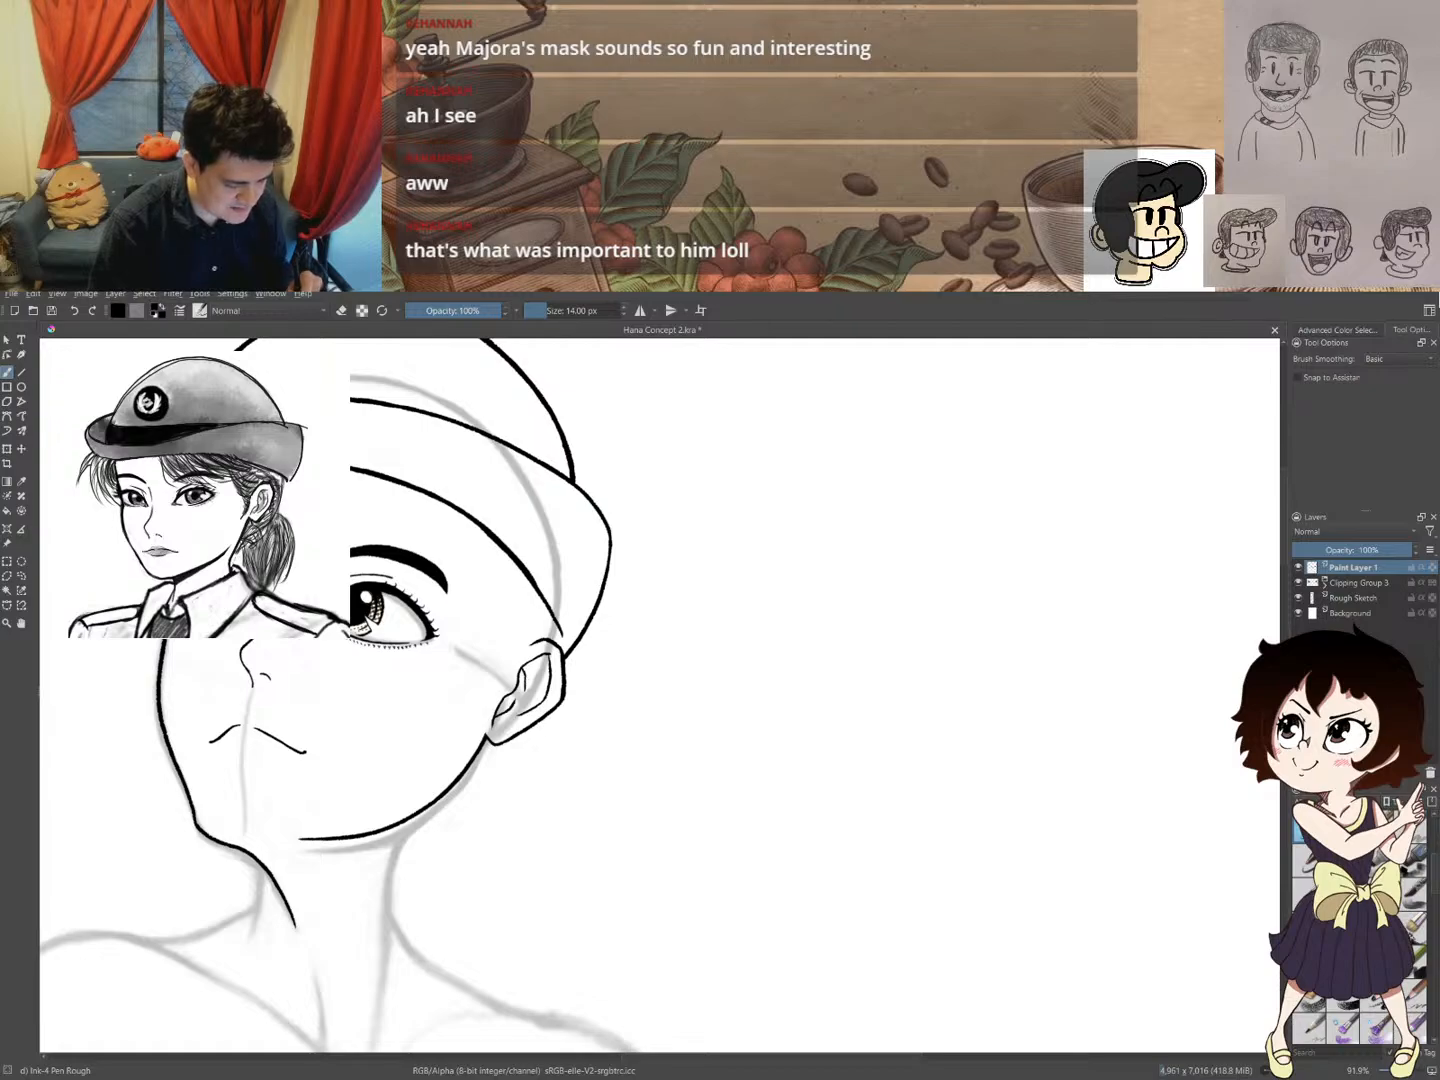
pyautogui.moveTo(526, 680); pyautogui.dragTo(521, 701)
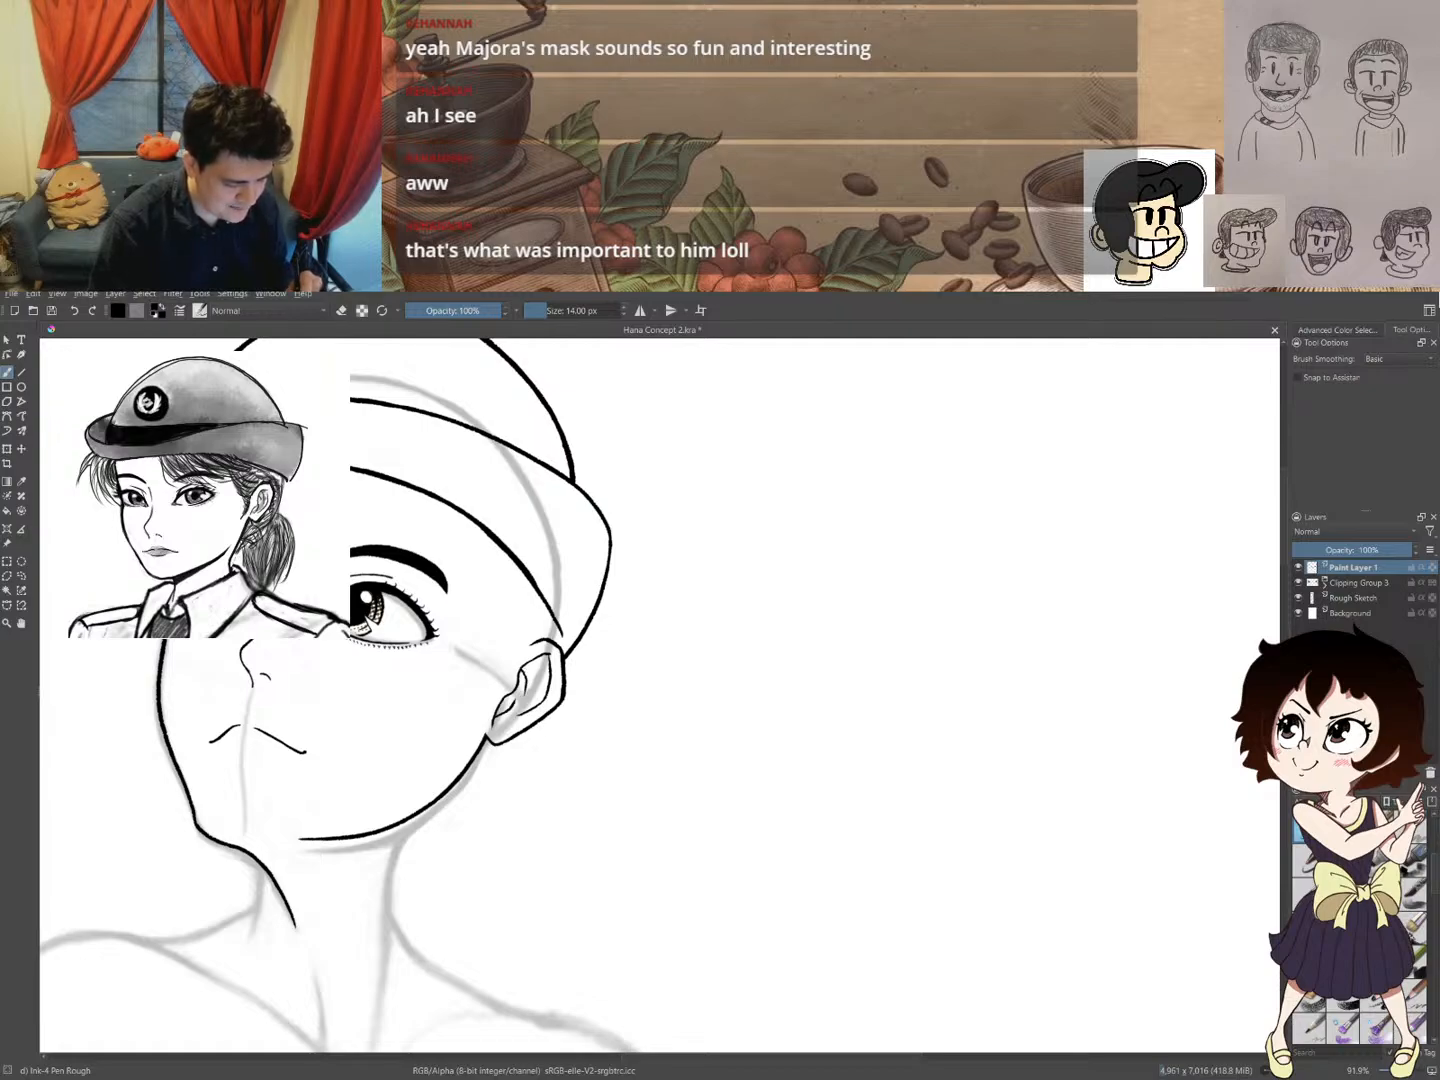
pyautogui.hotkey('ctrl', 'z')
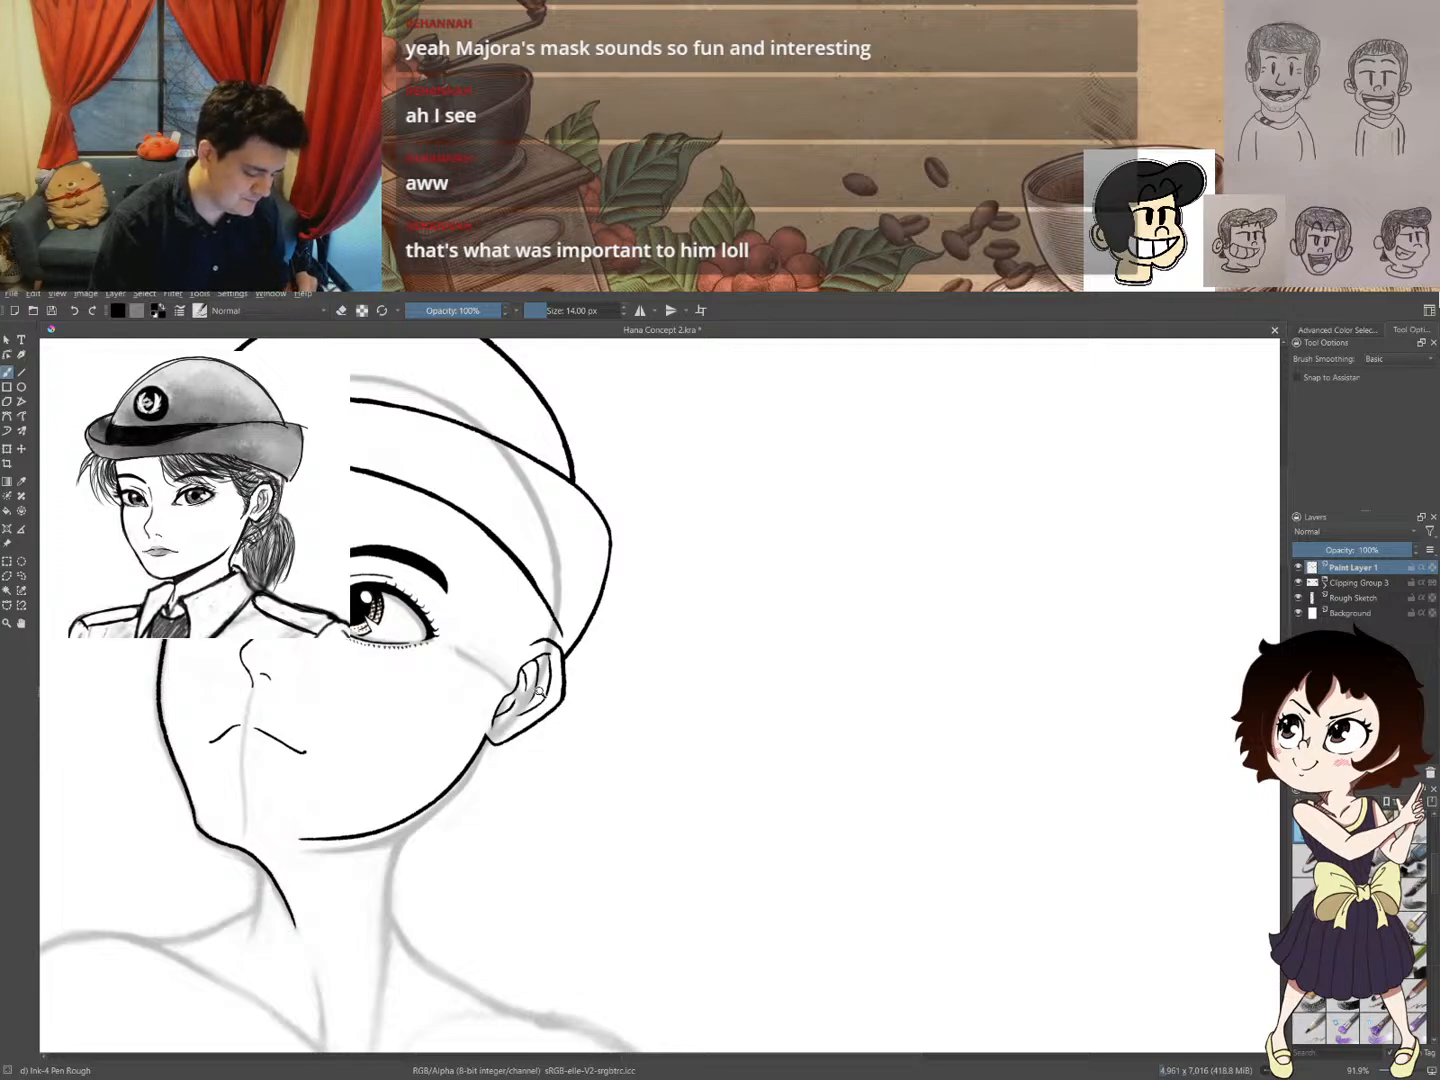
# - Add a short fold line inside the ear and tidy the inner ear lines with the eraser
pyautogui.moveTo(540, 692)
pyautogui.mouseDown()
pyautogui.moveTo(537, 785)
pyautogui.moveTo(537, 696)
pyautogui.mouseUp()
pyautogui.press('e')
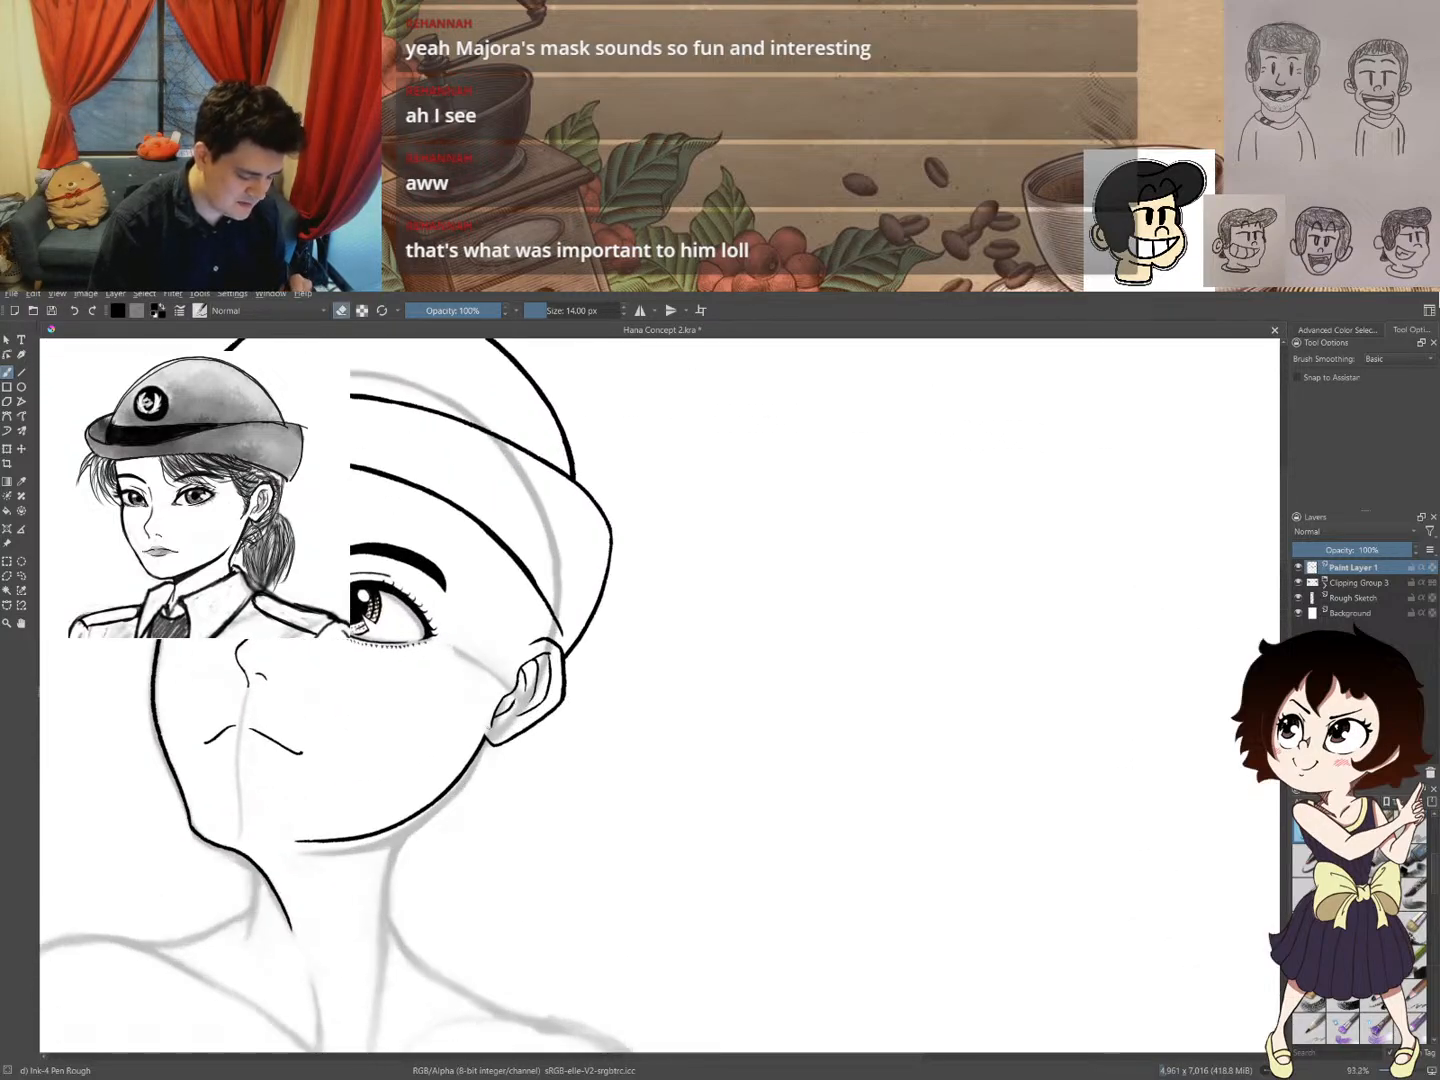
pyautogui.press('e')
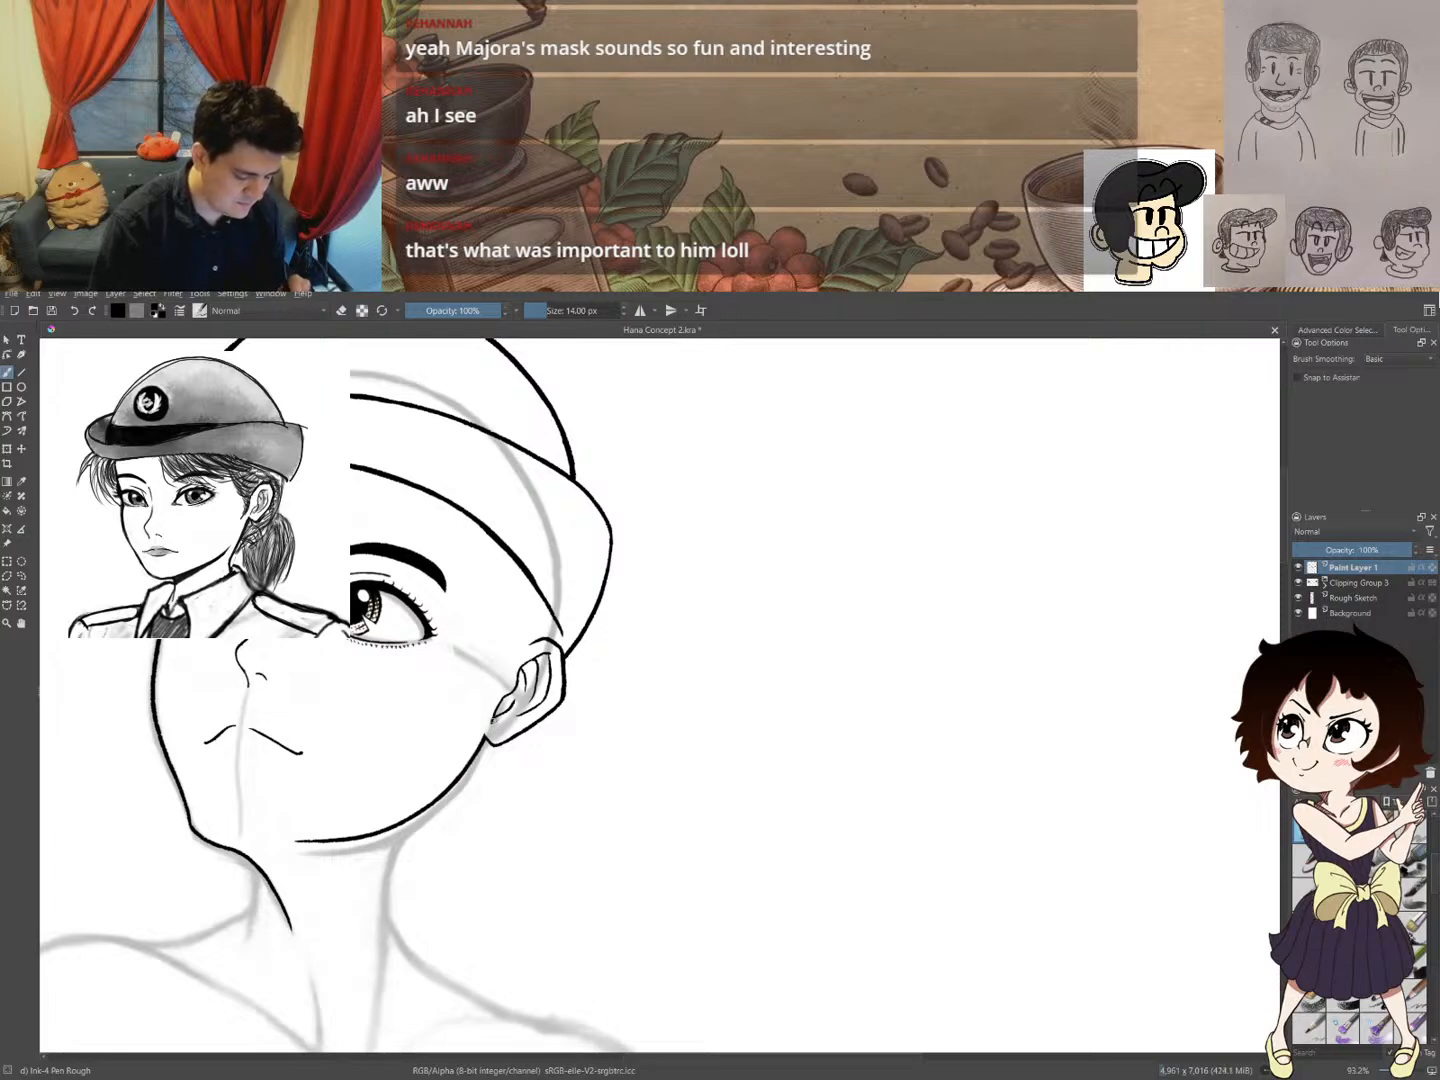
pyautogui.press('e')
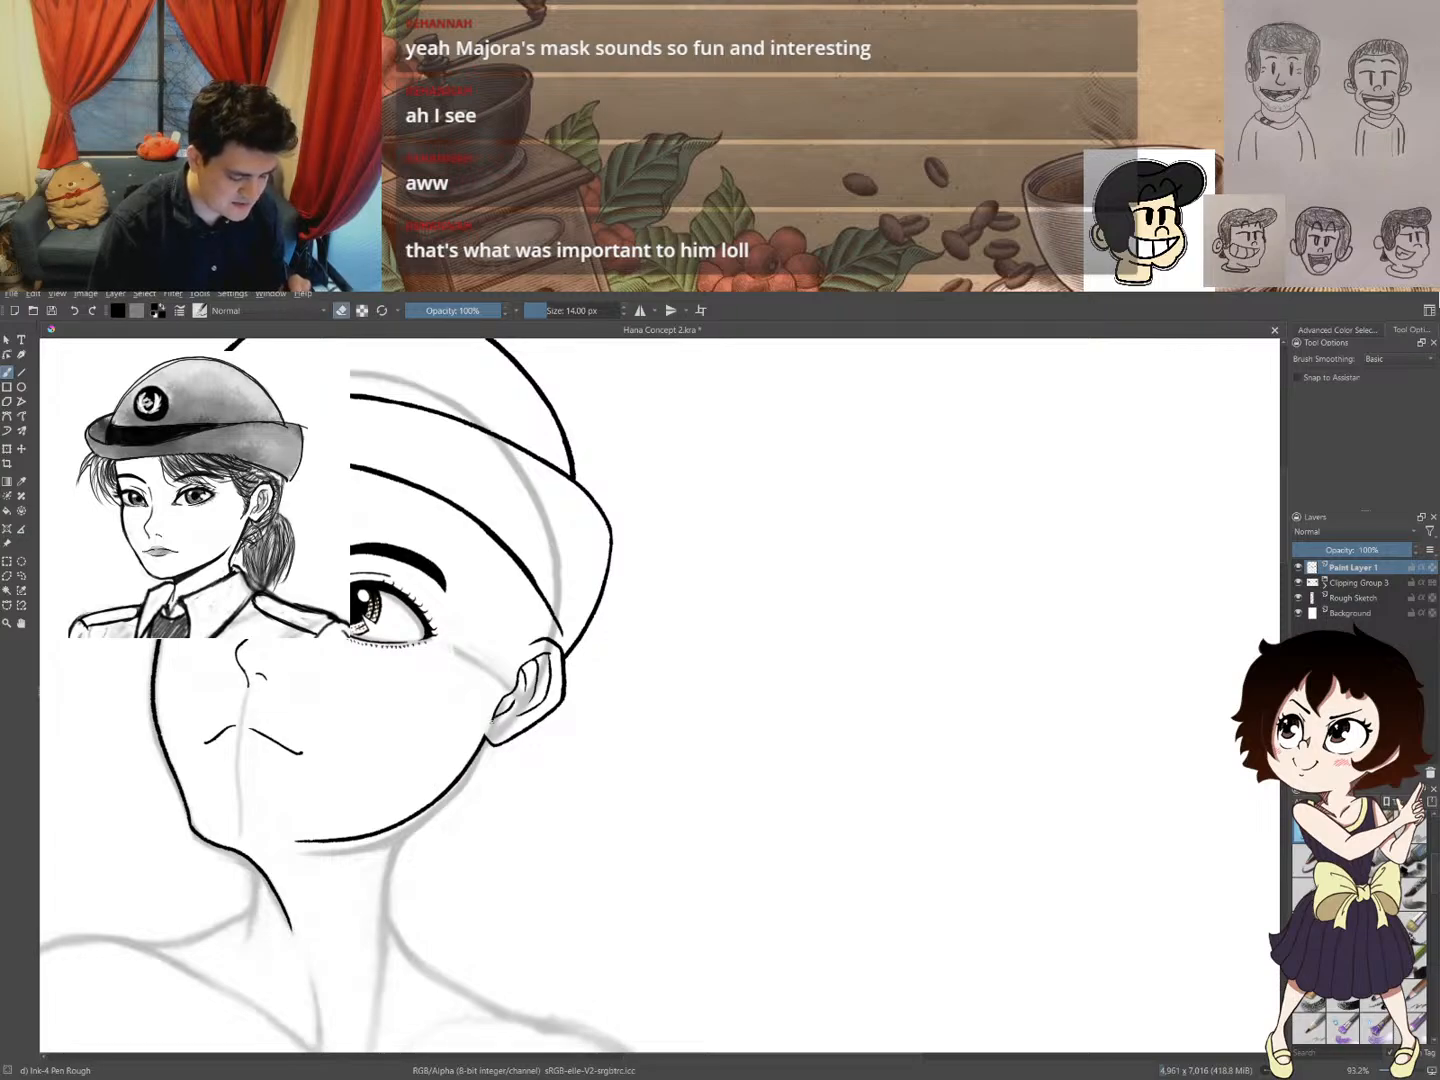
pyautogui.press('e')
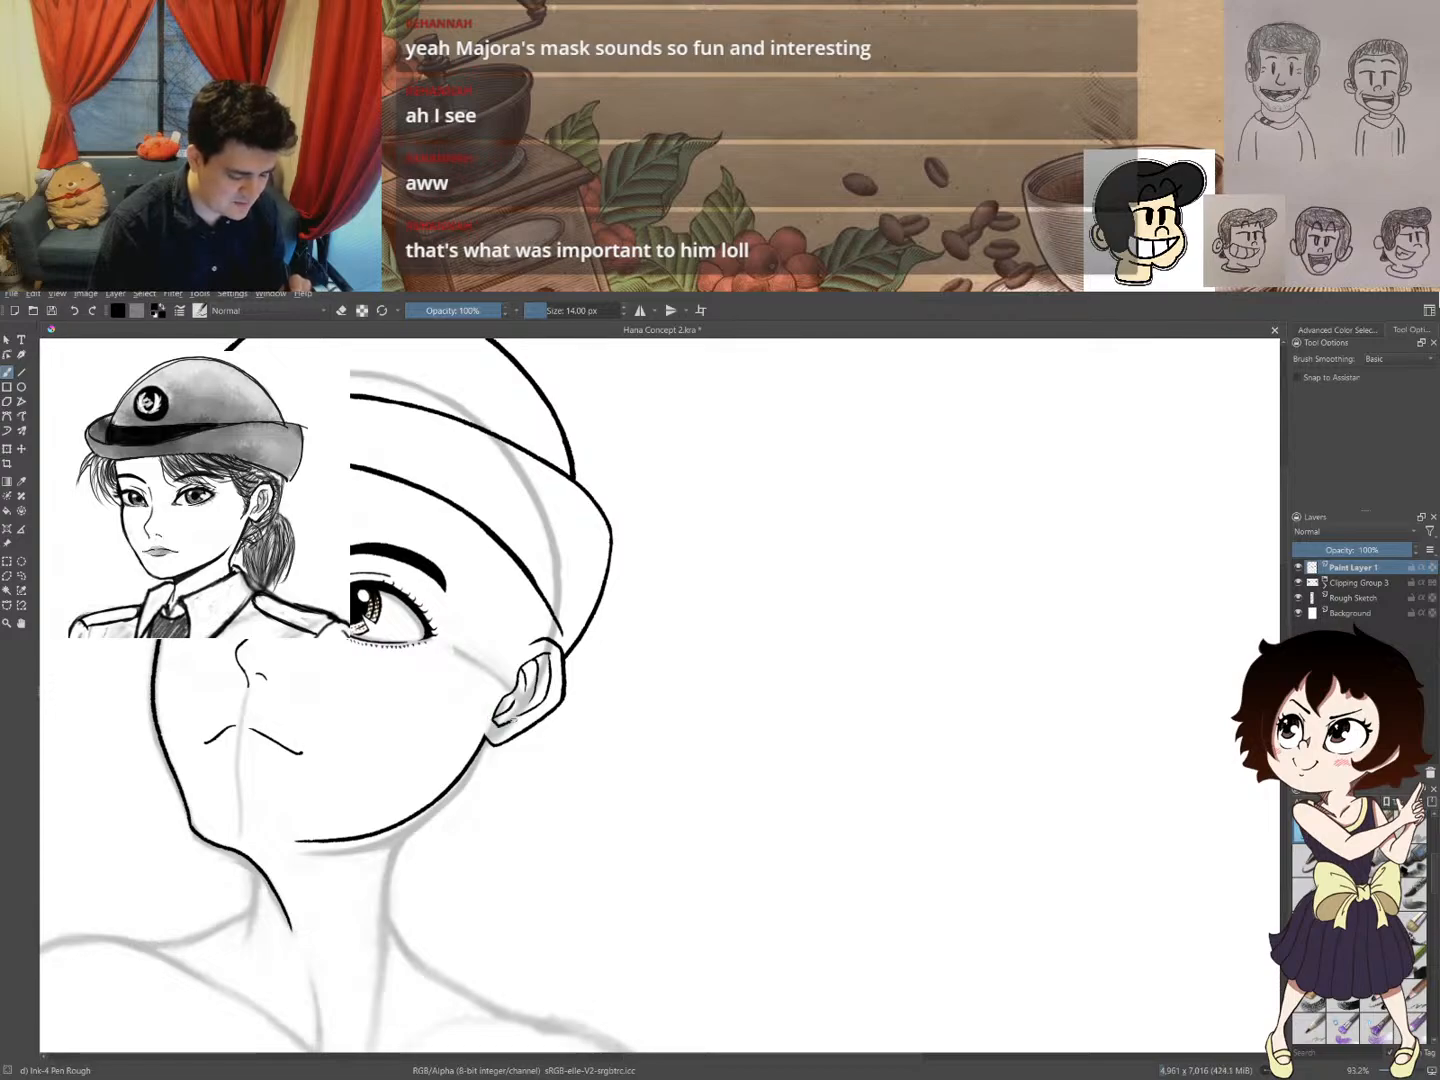
pyautogui.press('e')
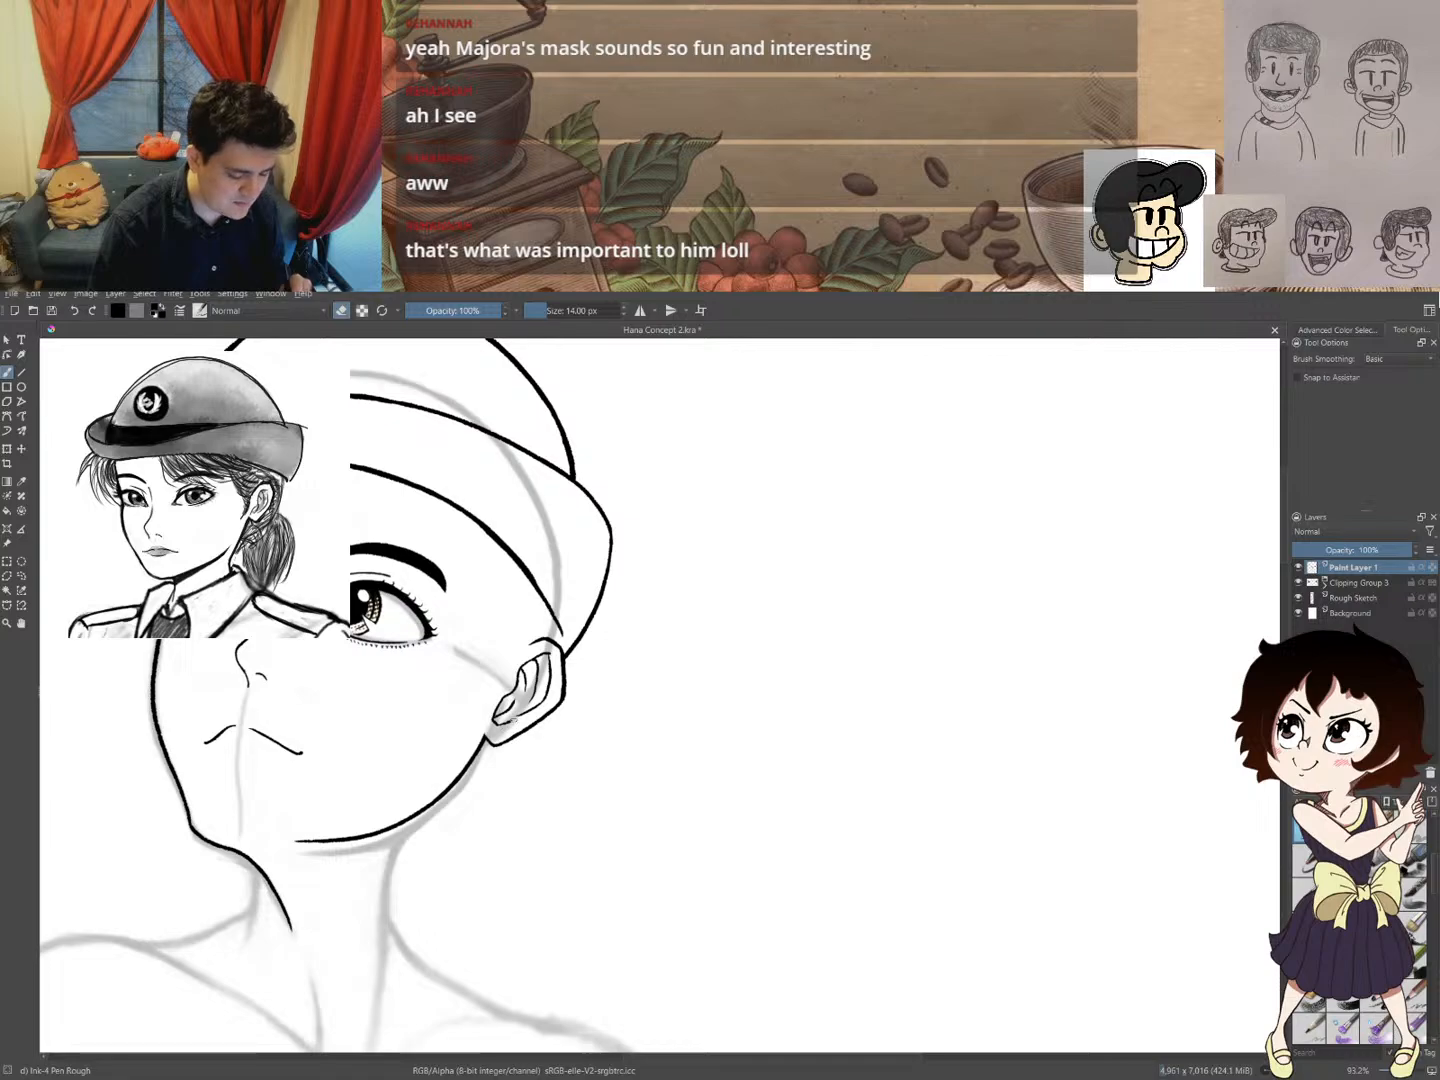
# - Clean up around the ear and touch up its outline where it meets the brim
pyautogui.moveTo(568, 652); pyautogui.dragTo(498, 767)
pyautogui.moveTo(499, 767); pyautogui.dragTo(564, 764)
pyautogui.moveTo(517, 818); pyautogui.dragTo(578, 781)
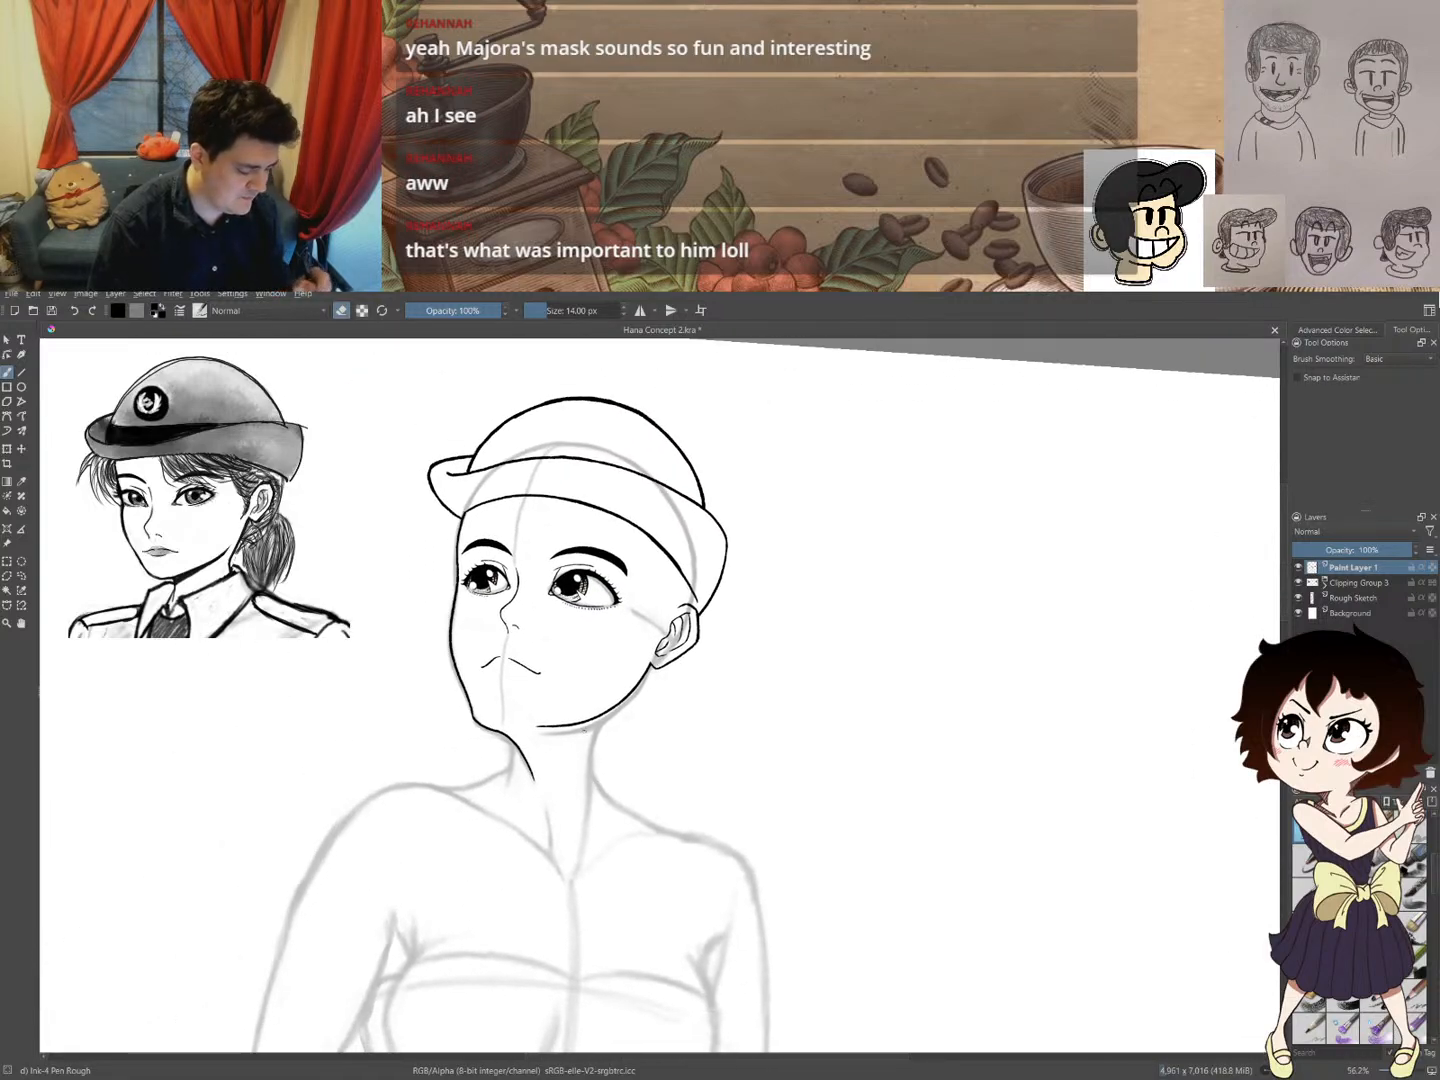
pyautogui.moveTo(700, 627); pyautogui.dragTo(690, 509)
pyautogui.press('e')
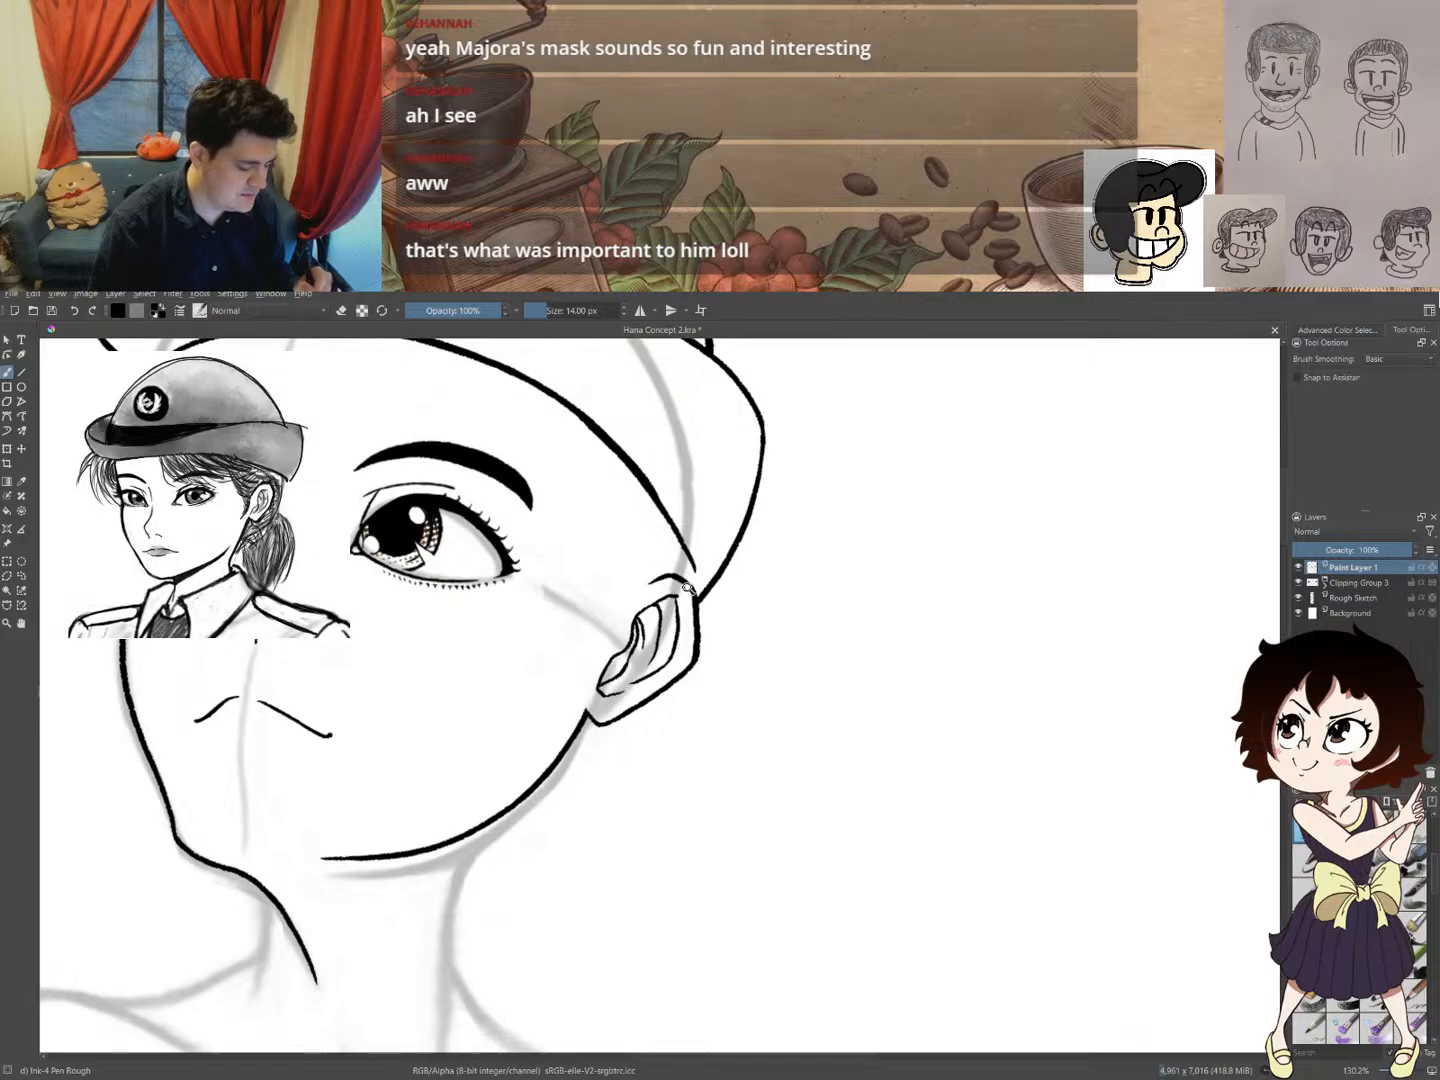
pyautogui.moveTo(689, 589); pyautogui.dragTo(630, 689)
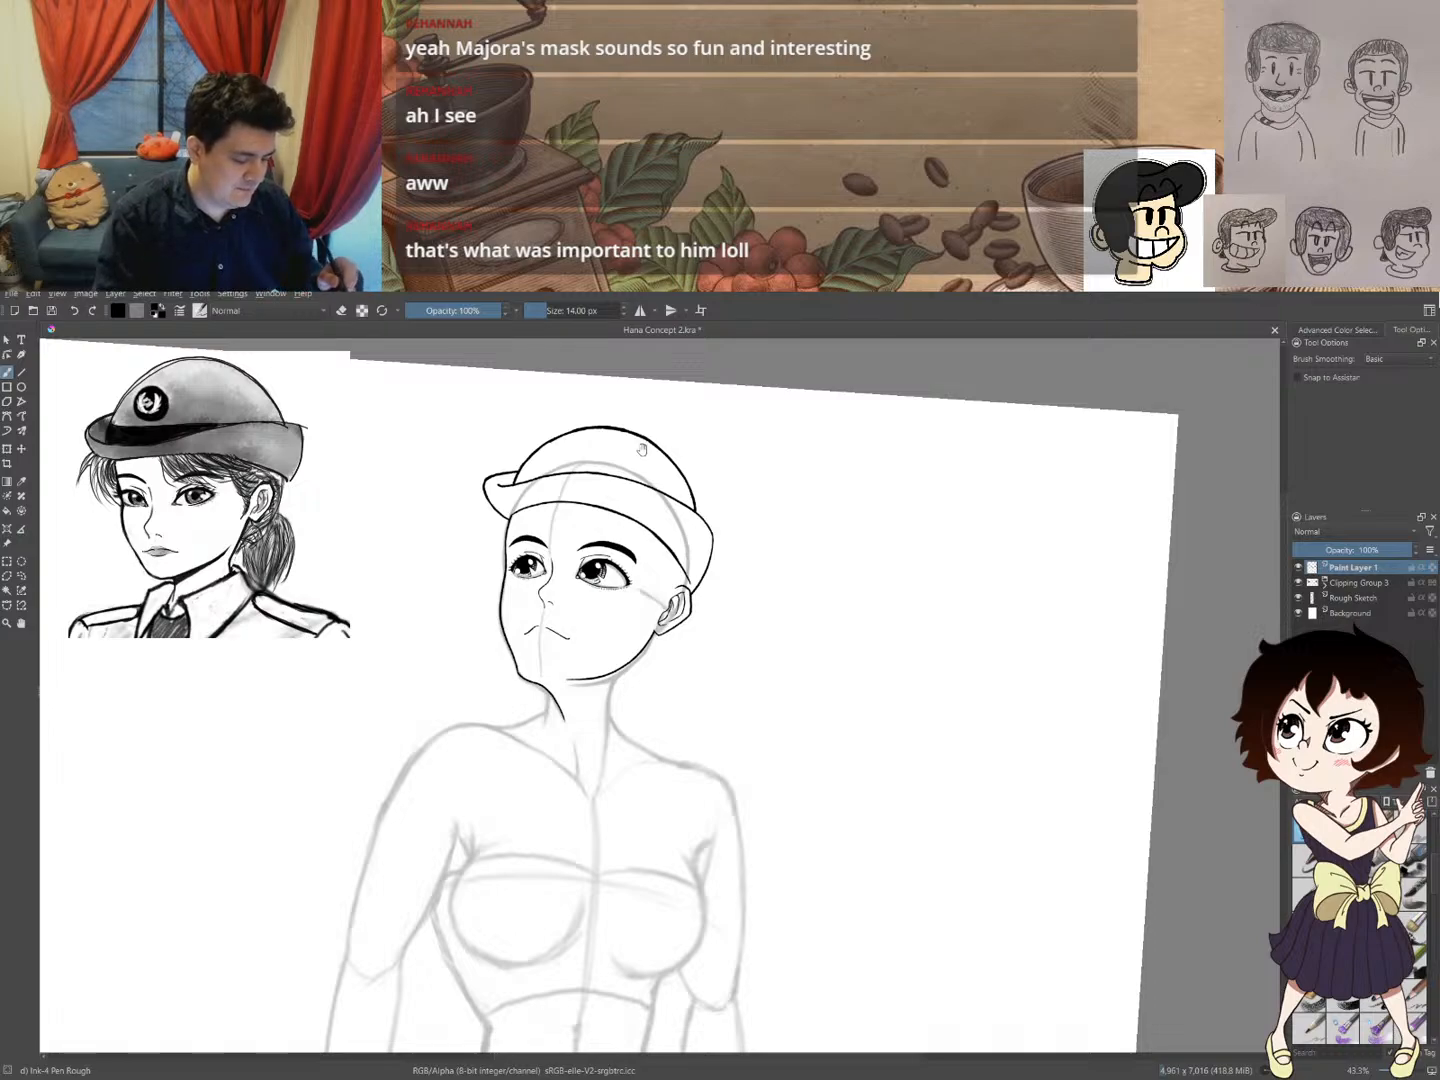
# - Erase the back half of the hat crown's outline down to the brim and taper the remaining end
pyautogui.moveTo(653, 443)
pyautogui.mouseDown()
pyautogui.moveTo(724, 399)
pyautogui.moveTo(570, 408)
pyautogui.moveTo(515, 595)
pyautogui.moveTo(714, 492)
pyautogui.moveTo(622, 487)
pyautogui.mouseUp()
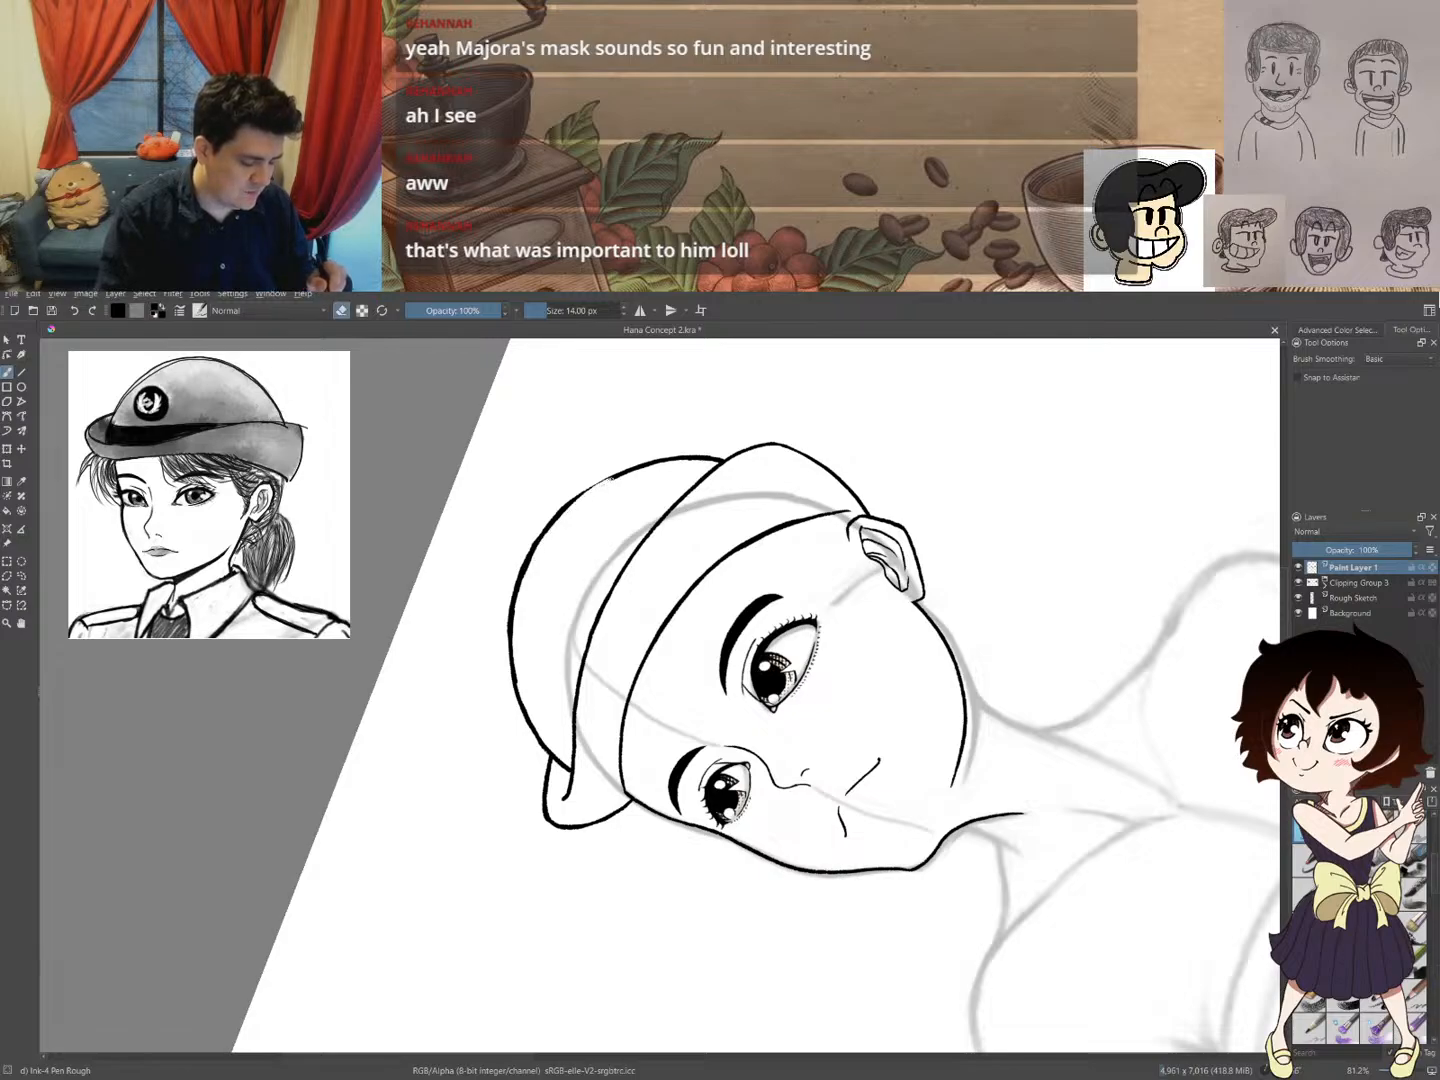
pyautogui.moveTo(693, 450)
pyautogui.mouseDown()
pyautogui.moveTo(596, 490)
pyautogui.moveTo(712, 457)
pyautogui.mouseUp()
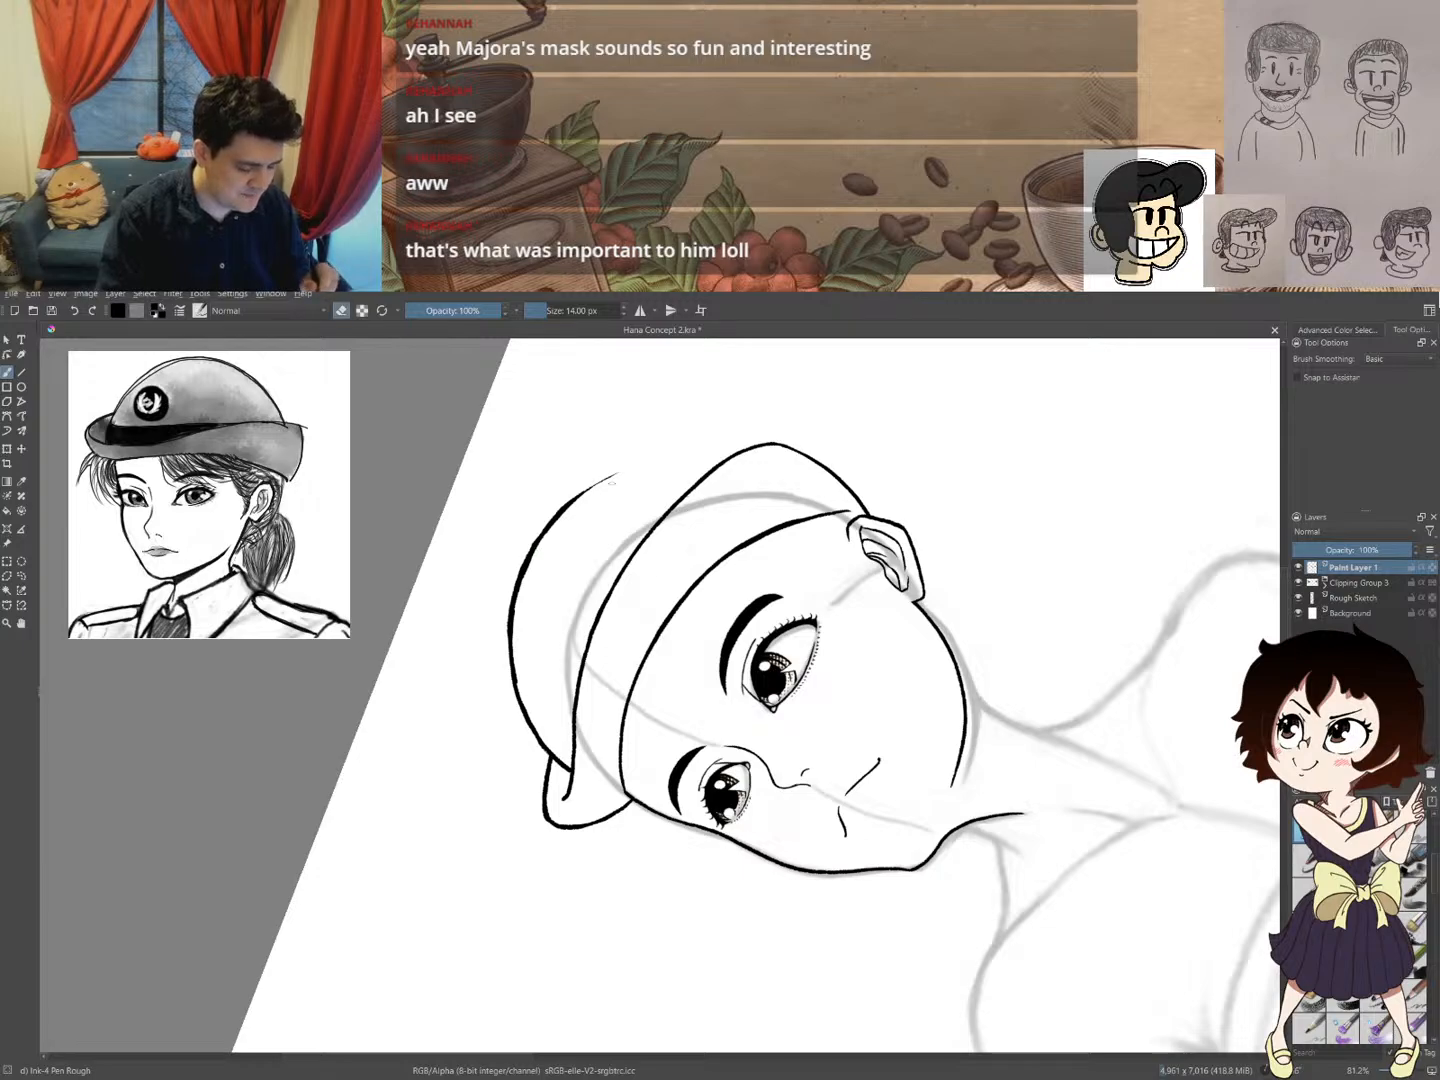
pyautogui.moveTo(617, 474)
pyautogui.mouseDown()
pyautogui.moveTo(561, 516)
pyautogui.moveTo(522, 589)
pyautogui.mouseUp()
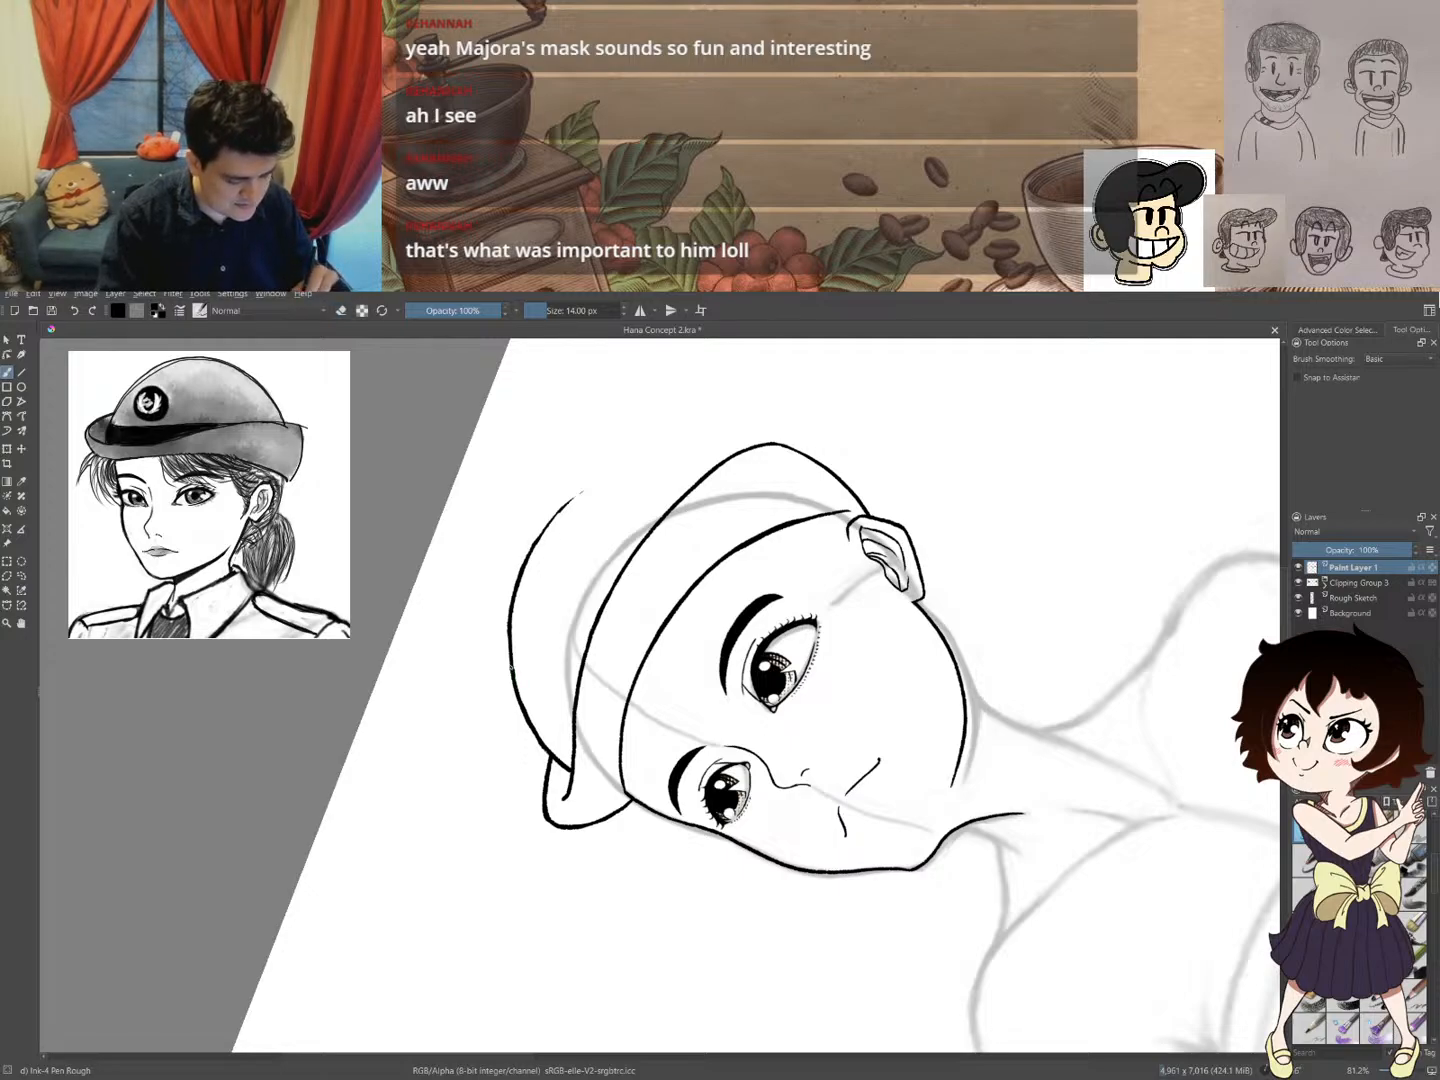
pyautogui.moveTo(507, 648)
pyautogui.mouseDown()
pyautogui.moveTo(533, 544)
pyautogui.moveTo(617, 471)
pyautogui.mouseUp()
pyautogui.moveTo(769, 457)
pyautogui.mouseDown()
pyautogui.moveTo(815, 639)
pyautogui.moveTo(818, 751)
pyautogui.moveTo(523, 702)
pyautogui.mouseUp()
pyautogui.hotkey('ctrl', 'z')
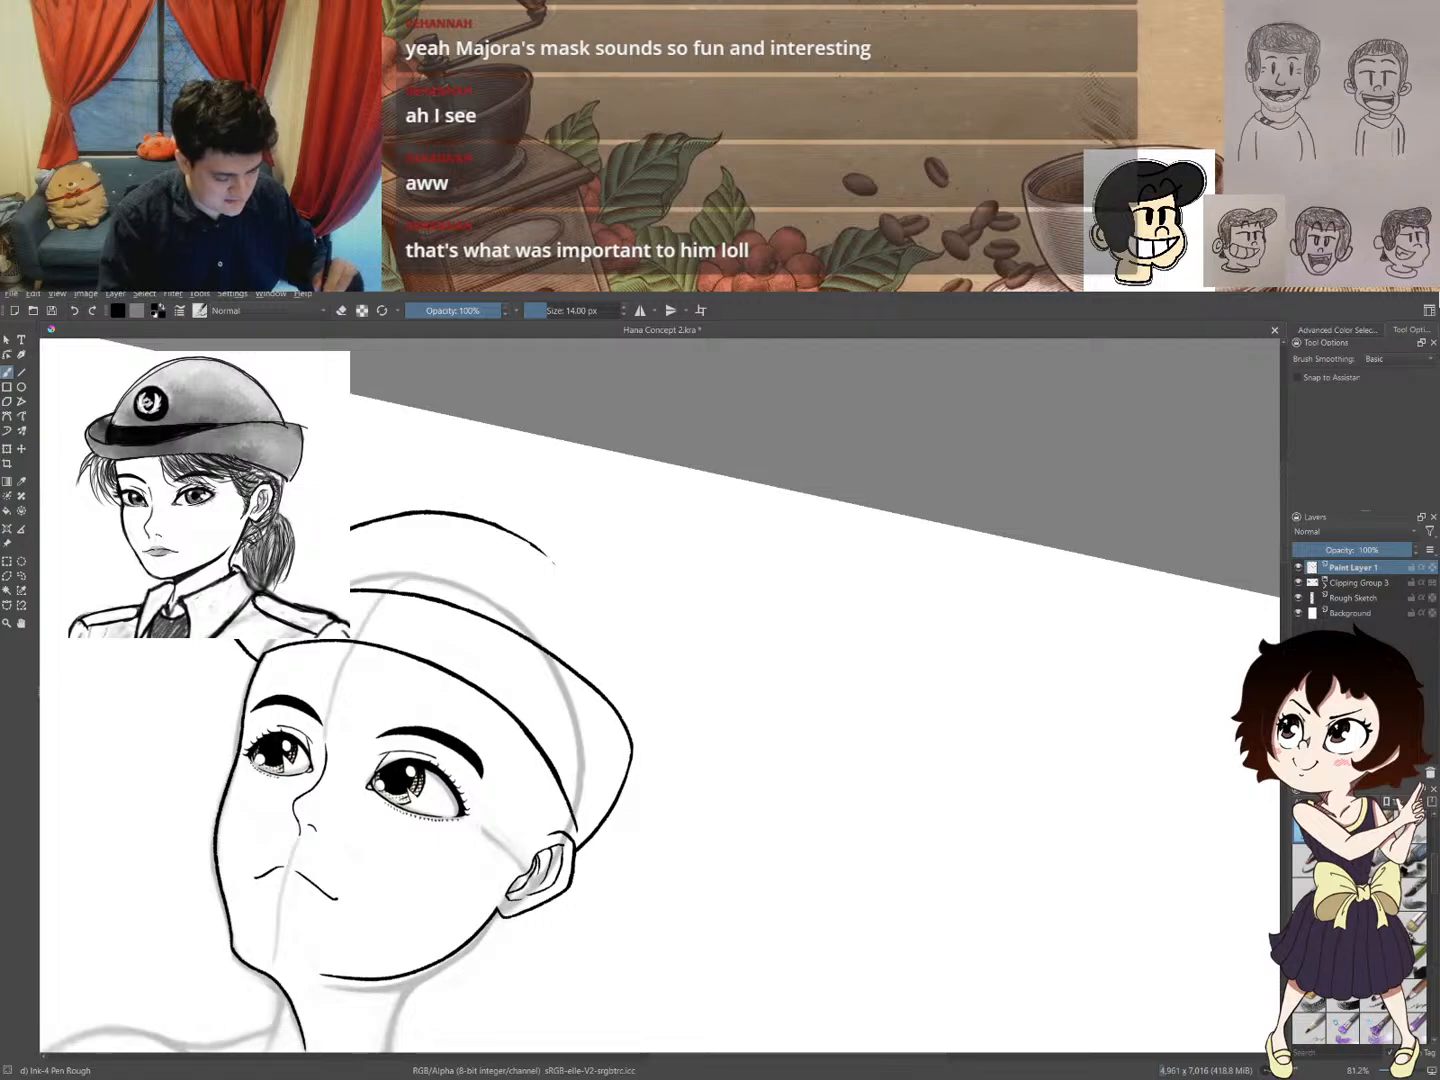
# - Redraw the back half of the hat crown's outline as a smooth curve down to the brim, cleaning up the joins
pyautogui.moveTo(366, 521); pyautogui.dragTo(578, 592)
pyautogui.press('e')
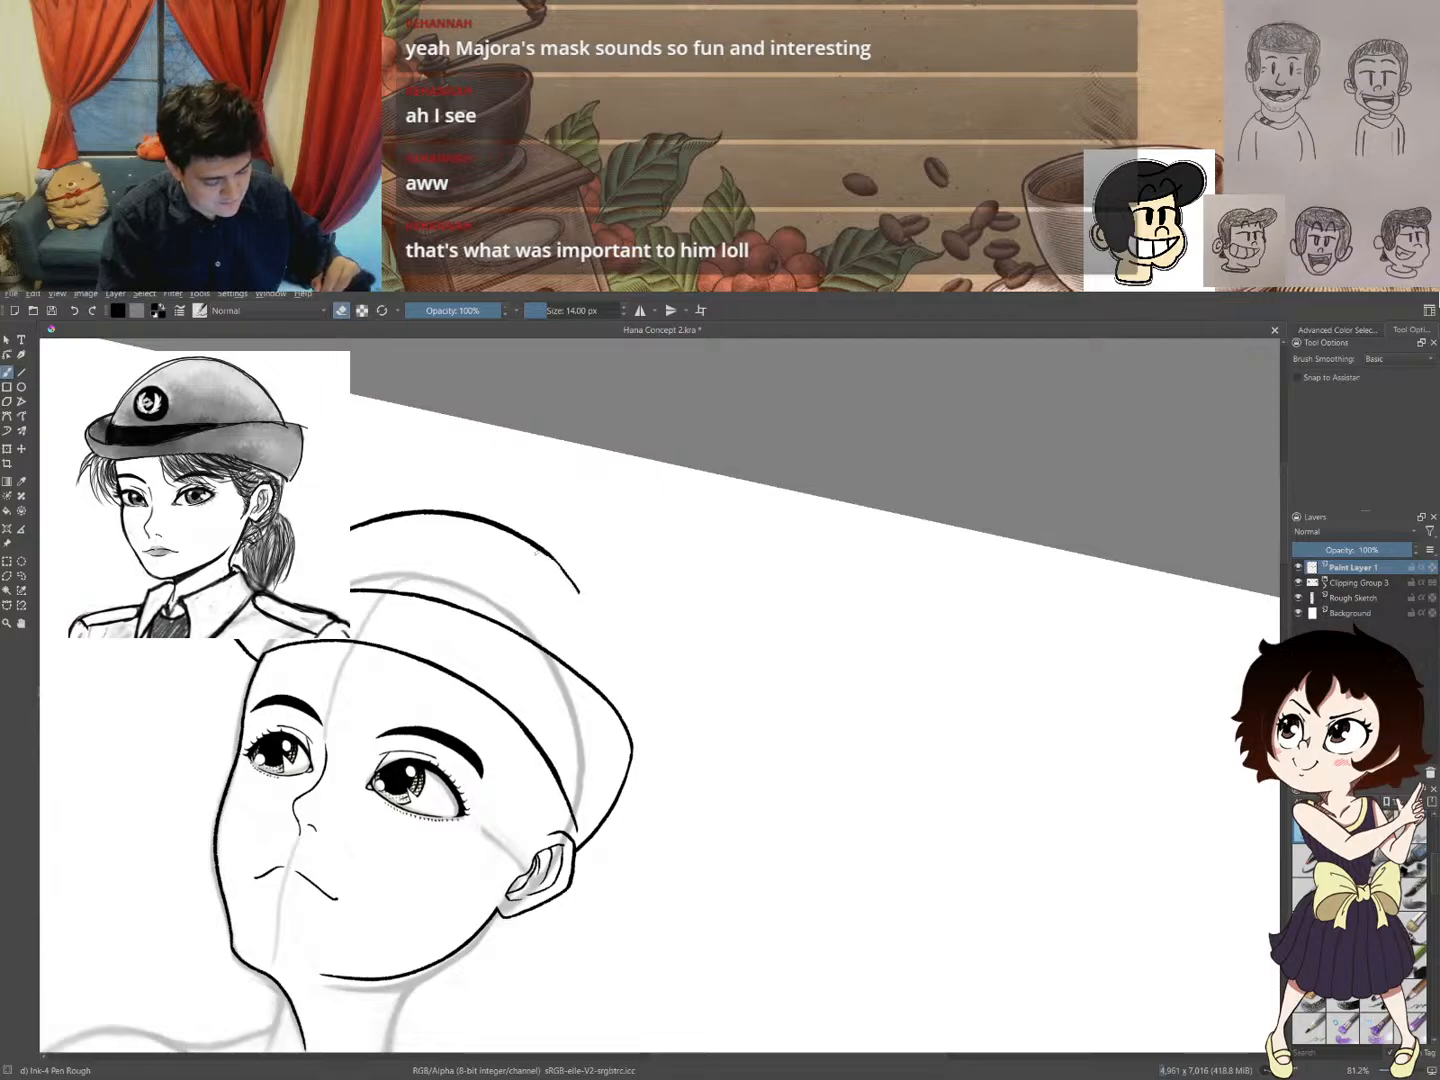
pyautogui.moveTo(685, 566); pyautogui.dragTo(445, 503)
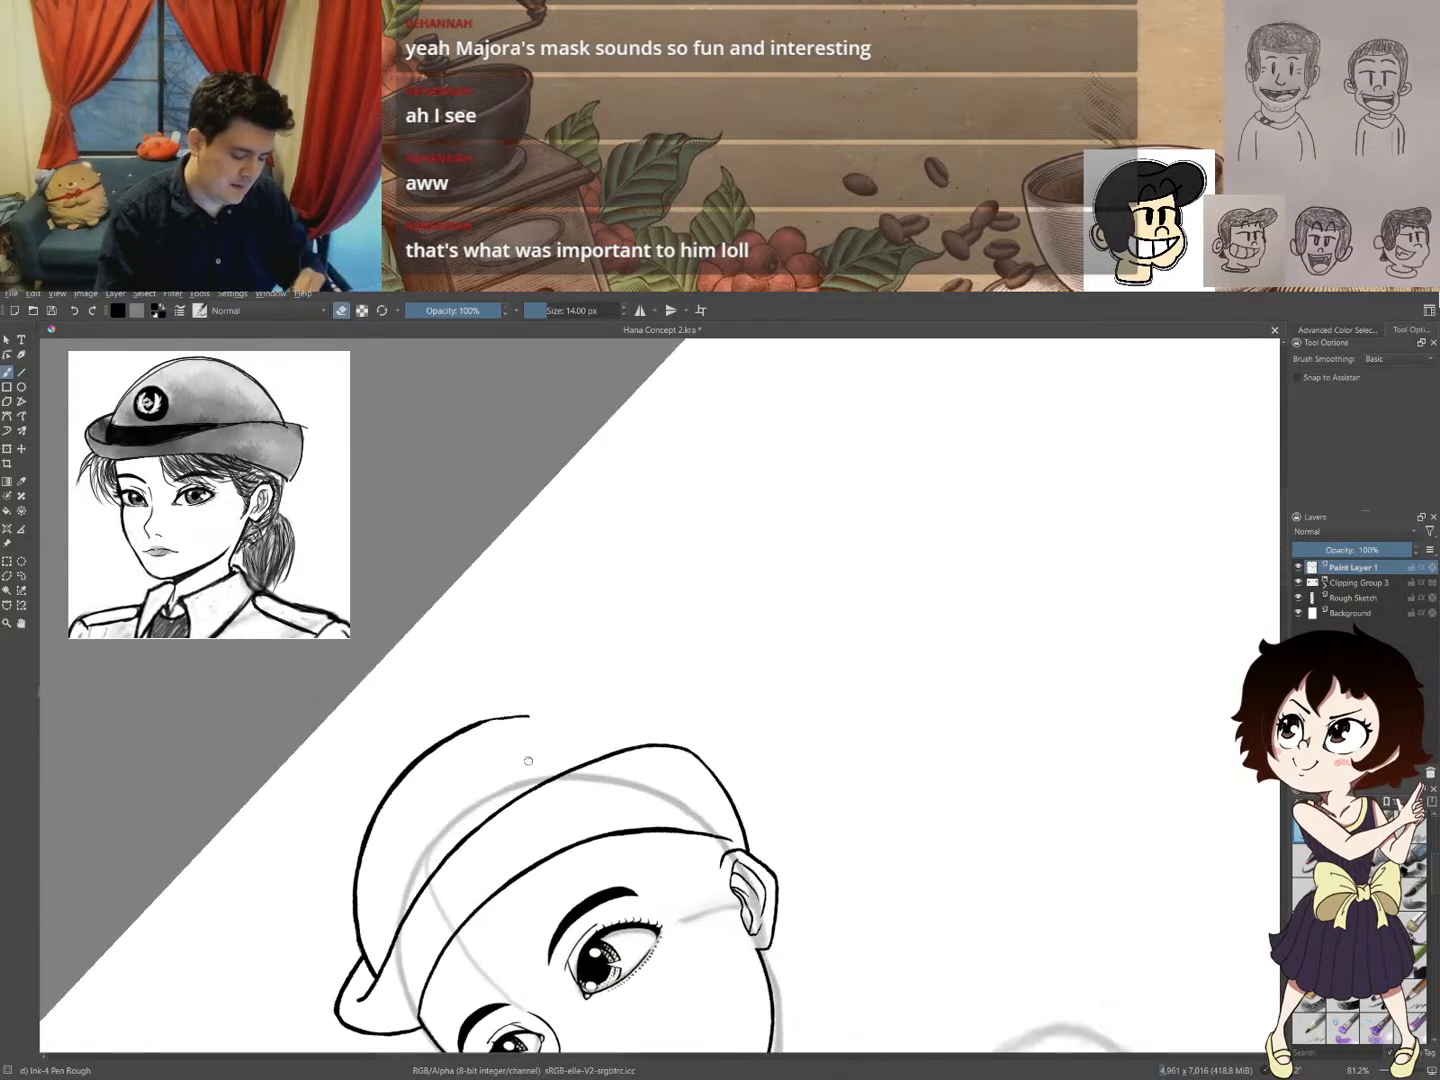
pyautogui.moveTo(530, 759)
pyautogui.mouseDown()
pyautogui.moveTo(800, 393)
pyautogui.moveTo(725, 420)
pyautogui.moveTo(600, 521)
pyautogui.moveTo(559, 490)
pyautogui.moveTo(530, 572)
pyautogui.moveTo(466, 650)
pyautogui.mouseUp()
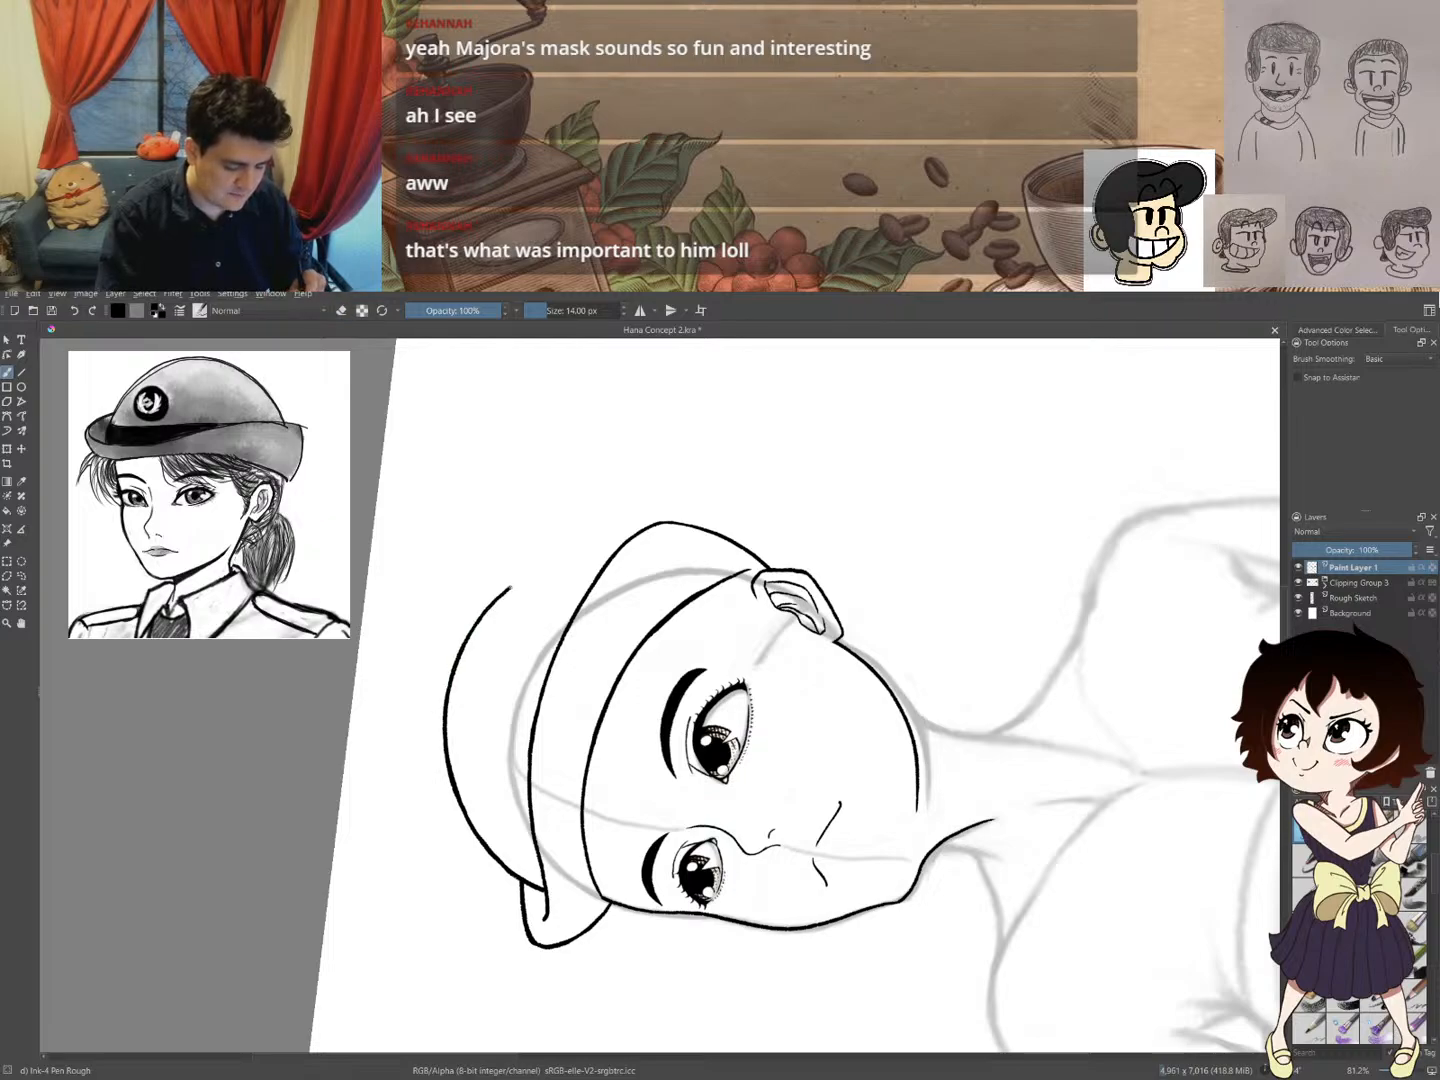
pyautogui.moveTo(528, 572); pyautogui.dragTo(593, 548)
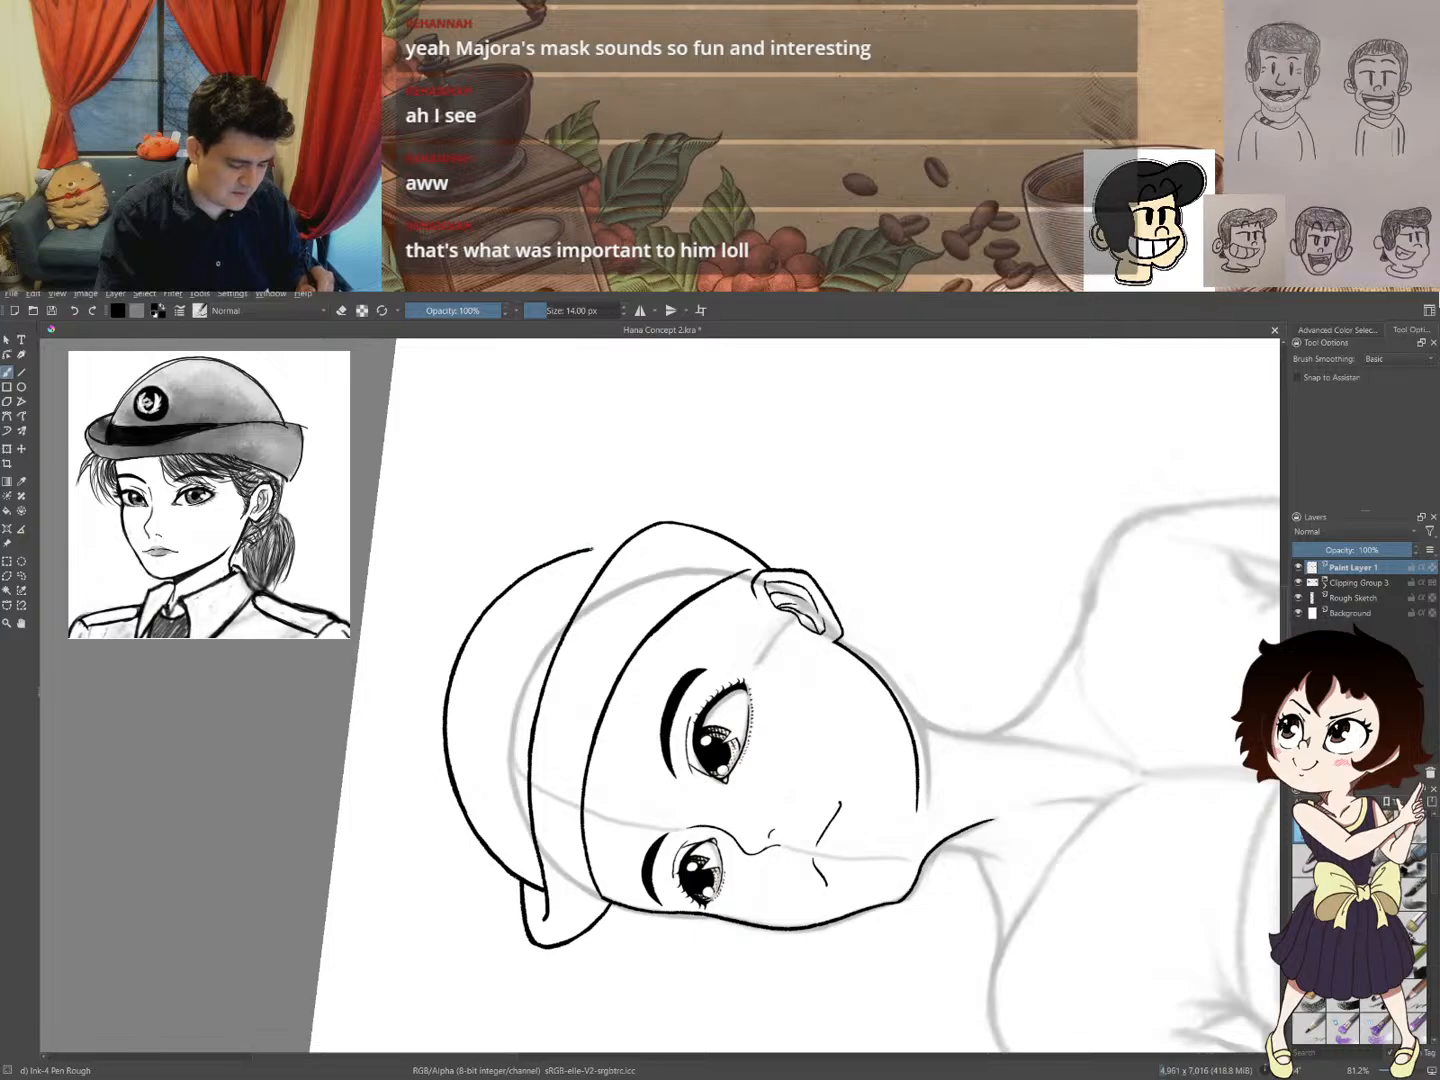
pyautogui.moveTo(764, 471)
pyautogui.mouseDown()
pyautogui.moveTo(848, 622)
pyautogui.moveTo(860, 577)
pyautogui.moveTo(770, 666)
pyautogui.moveTo(866, 553)
pyautogui.moveTo(851, 625)
pyautogui.moveTo(736, 549)
pyautogui.moveTo(778, 464)
pyautogui.moveTo(756, 466)
pyautogui.mouseUp()
pyautogui.press('e')
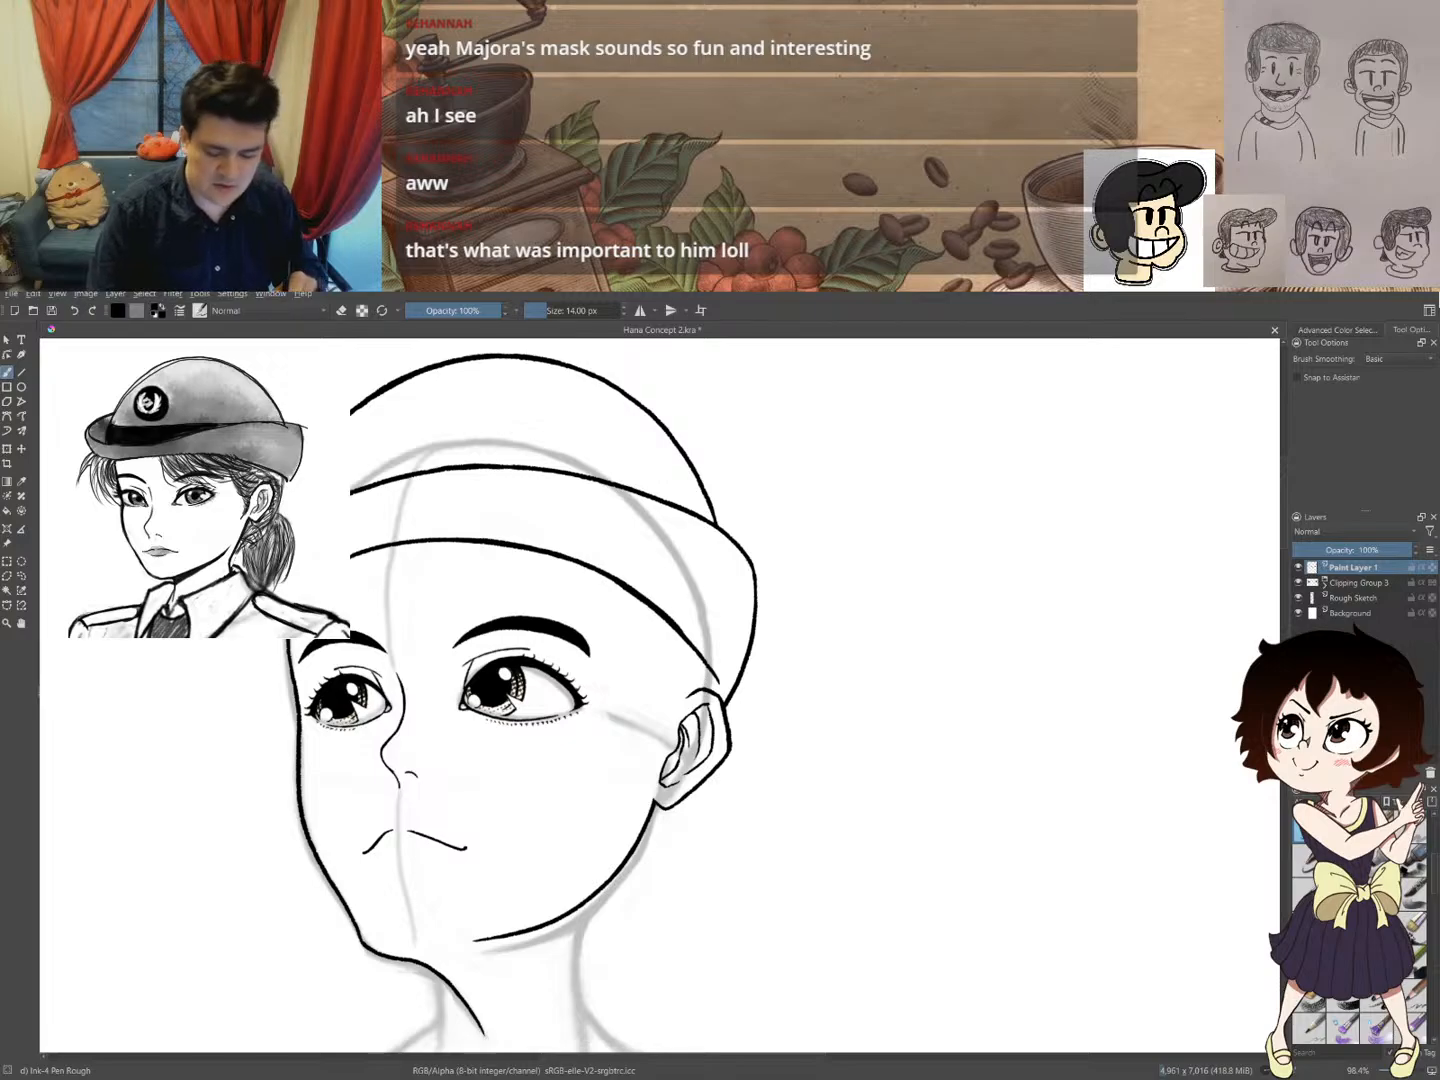
# - Lasso the hat crown's outline and shift it slightly down and toward the back so its end meets the brim
pyautogui.click(21, 576)
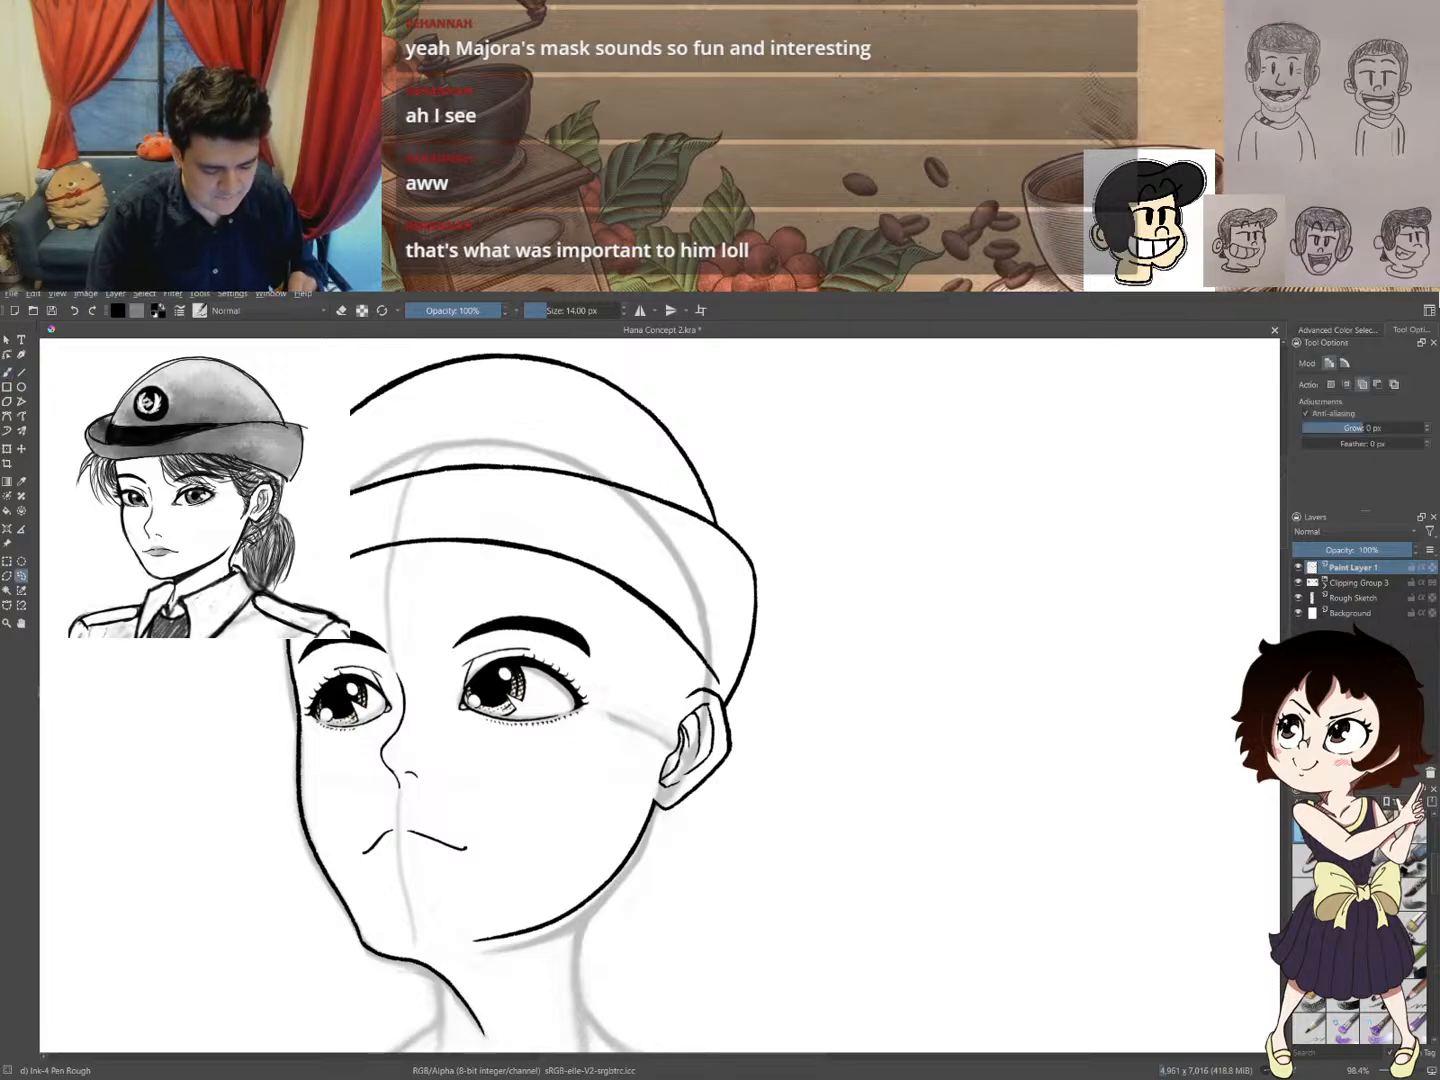
pyautogui.moveTo(353, 463)
pyautogui.mouseDown()
pyautogui.moveTo(536, 442)
pyautogui.moveTo(655, 482)
pyautogui.moveTo(718, 527)
pyautogui.moveTo(738, 476)
pyautogui.moveTo(372, 356)
pyautogui.mouseUp()
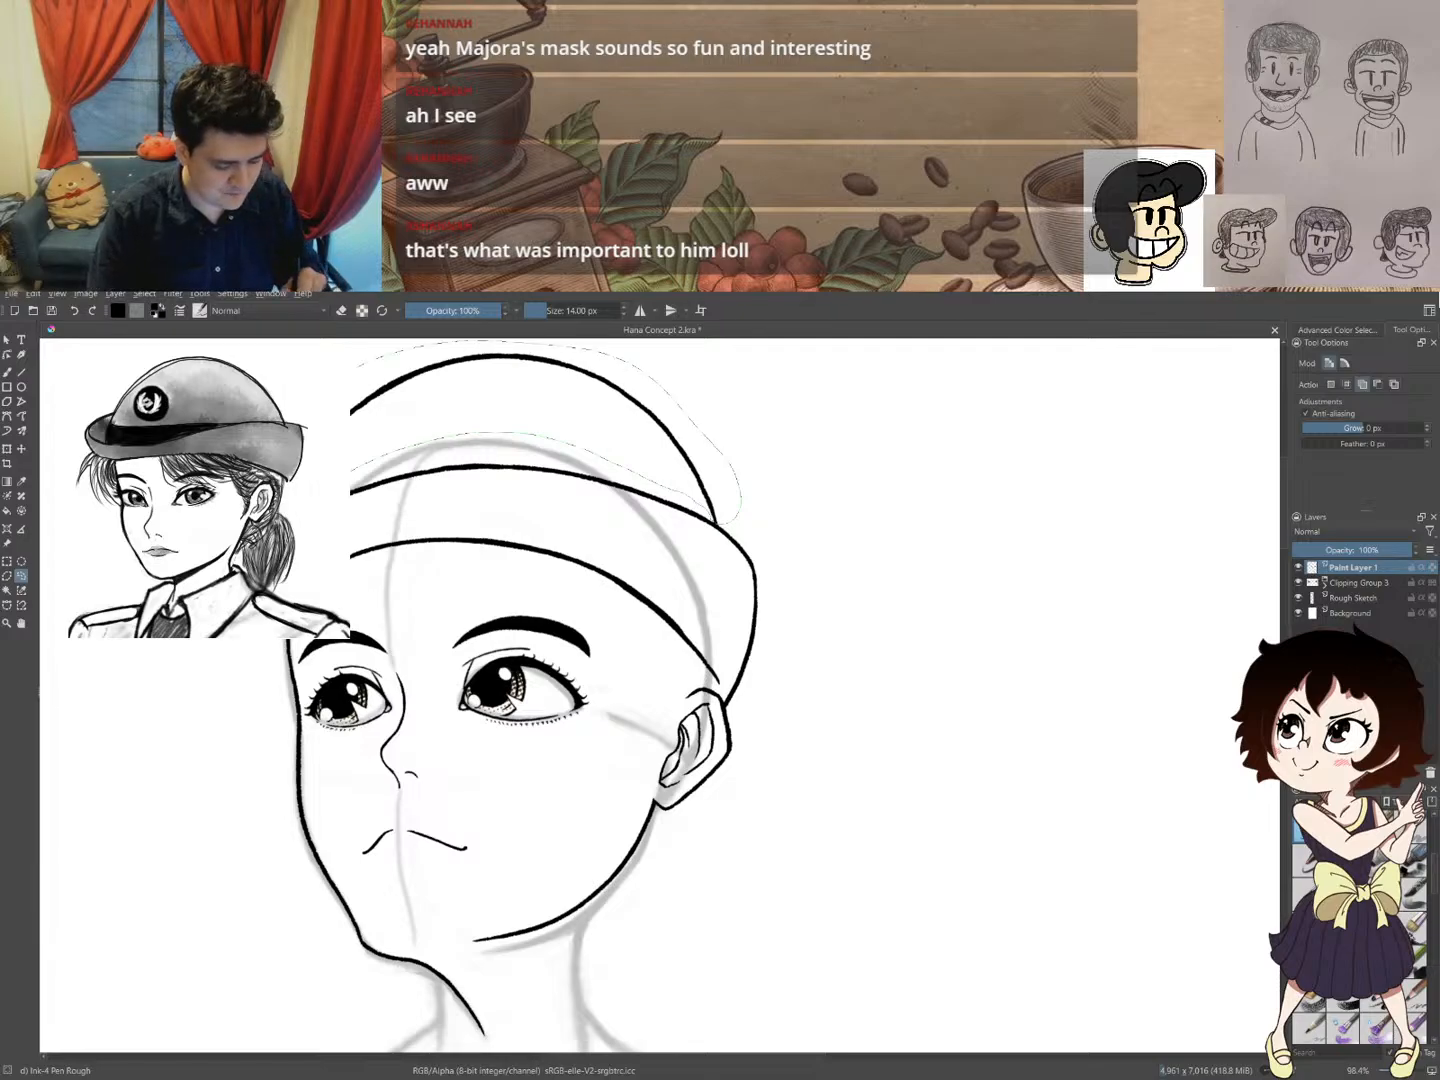
pyautogui.hotkey('ctrl', 't')
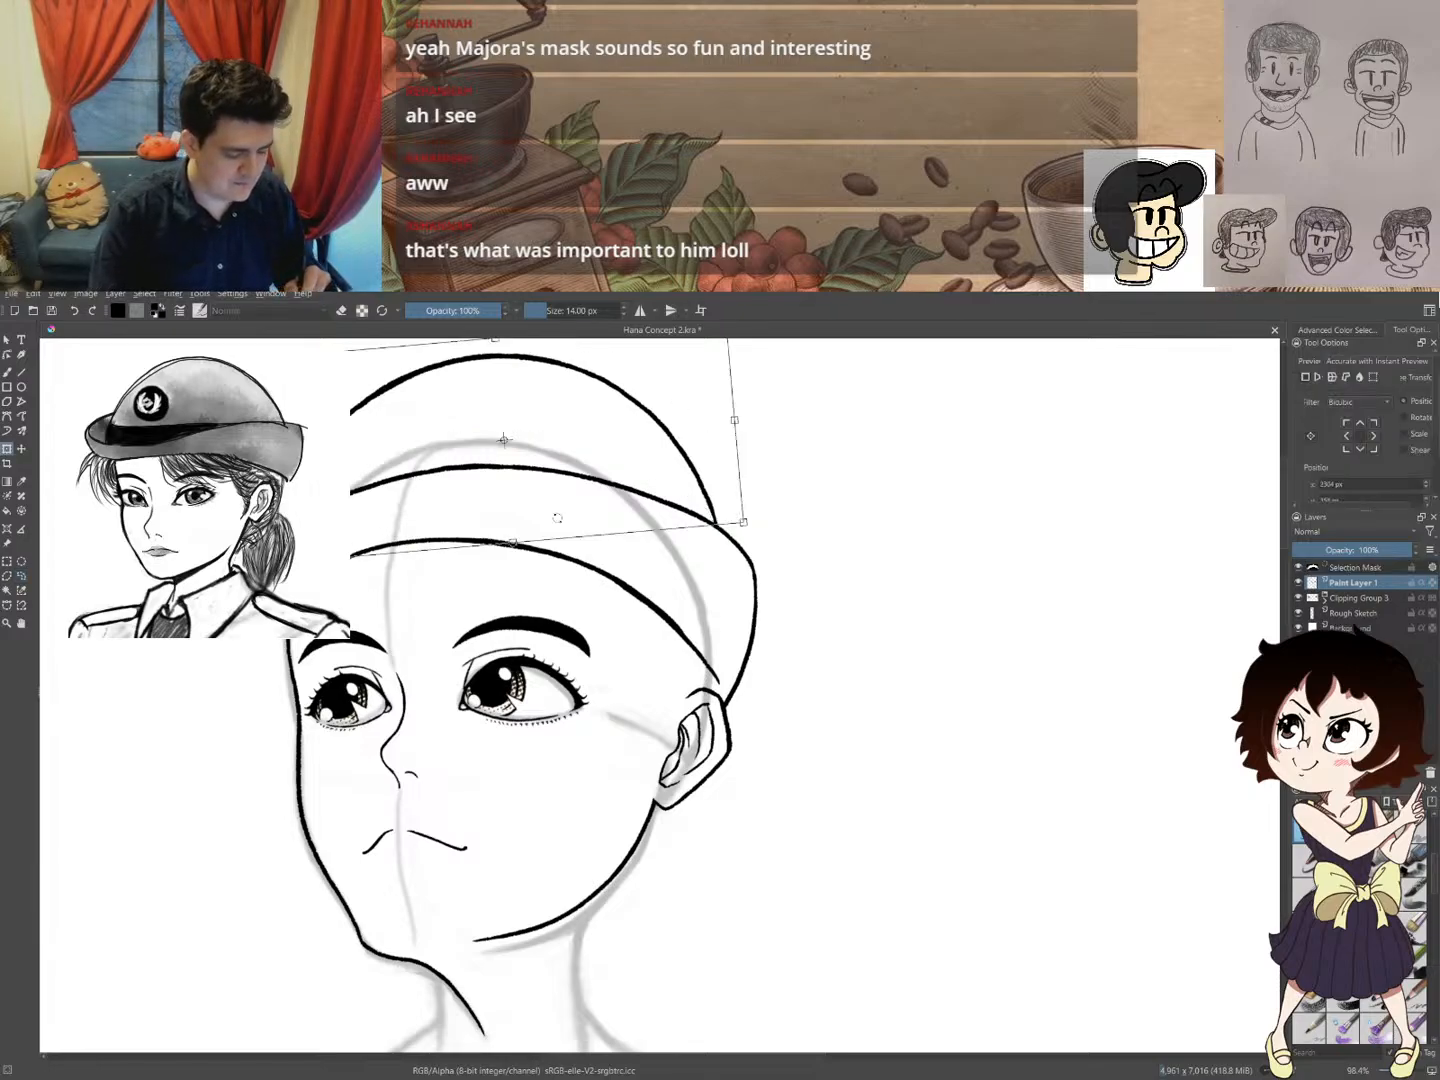
pyautogui.moveTo(706, 469)
pyautogui.mouseDown()
pyautogui.moveTo(795, 486)
pyautogui.moveTo(717, 490)
pyautogui.mouseUp()
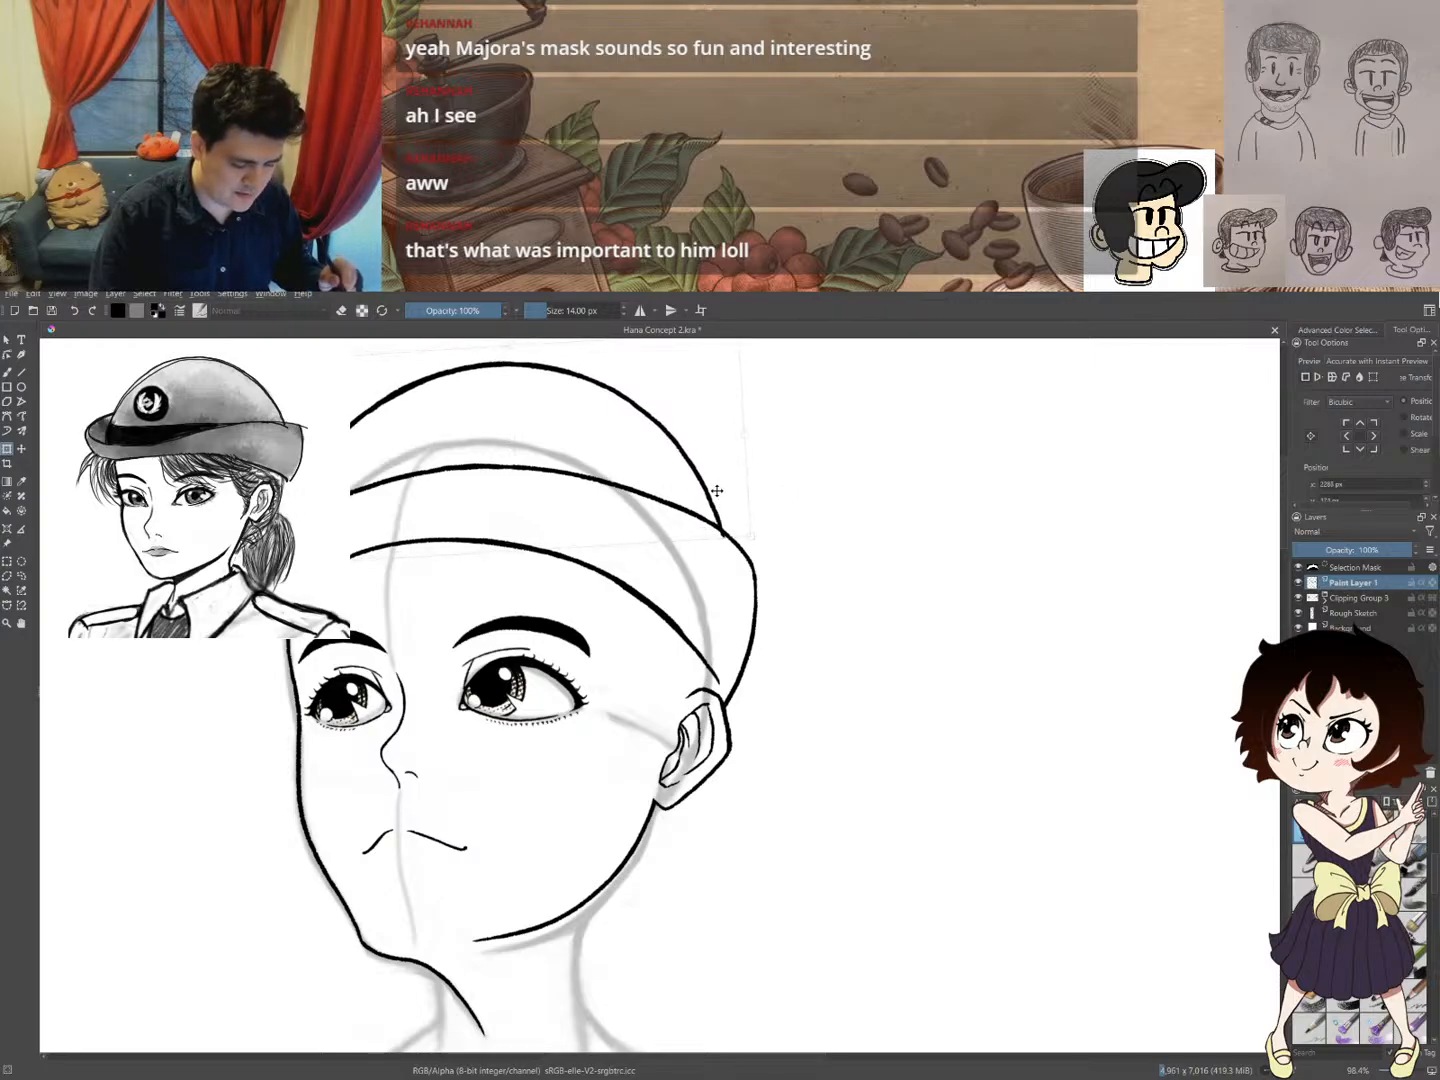
pyautogui.press('Return')
pyautogui.press('b')
pyautogui.hotkey('ctrl', 'shift', 'a')
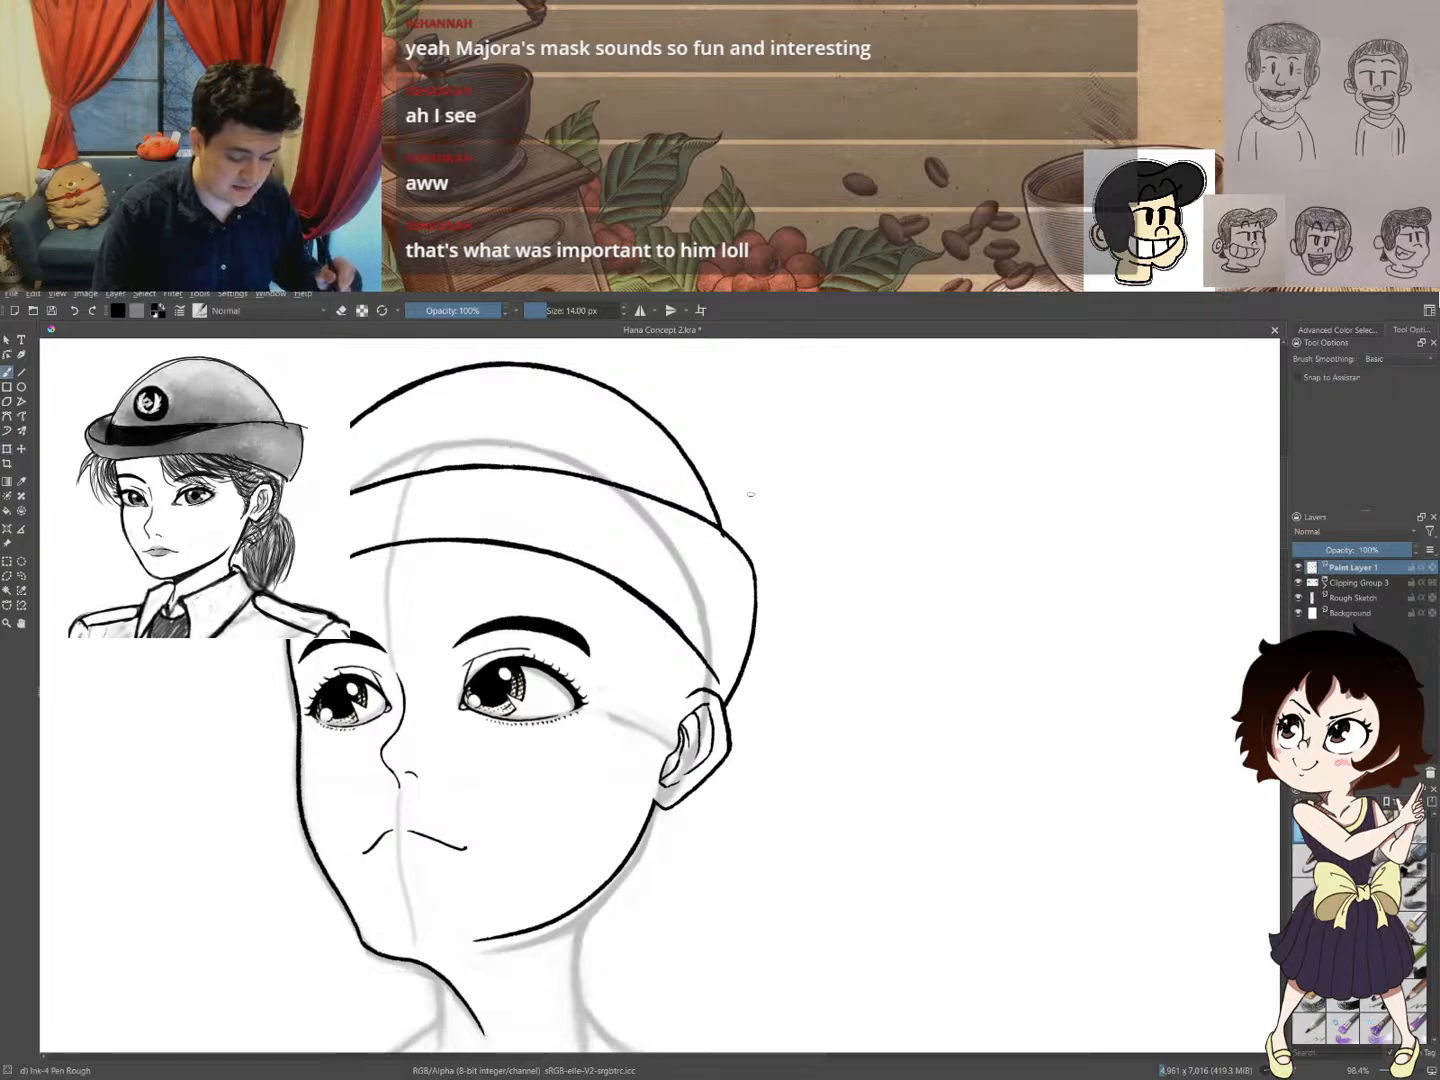
pyautogui.moveTo(729, 492); pyautogui.dragTo(730, 514)
# - Redraw the brim's front tip with a thicker inner contour and erase the outer edge to make it narrower
pyautogui.moveTo(625, 531); pyautogui.dragTo(582, 406)
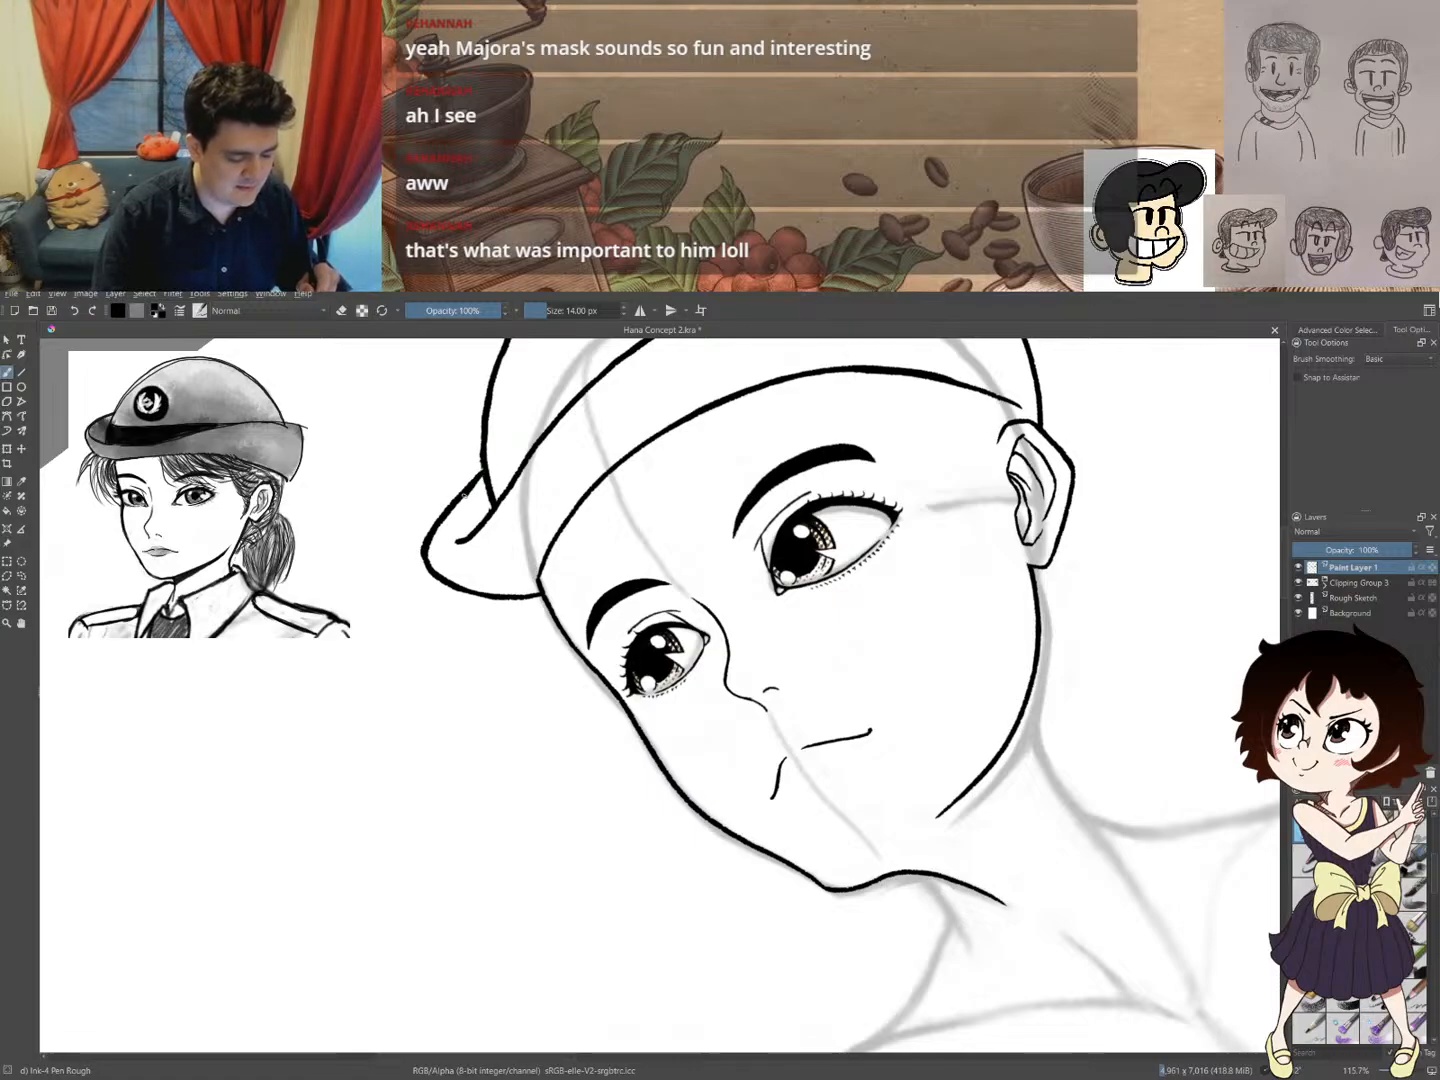
pyautogui.moveTo(464, 494); pyautogui.dragTo(436, 575)
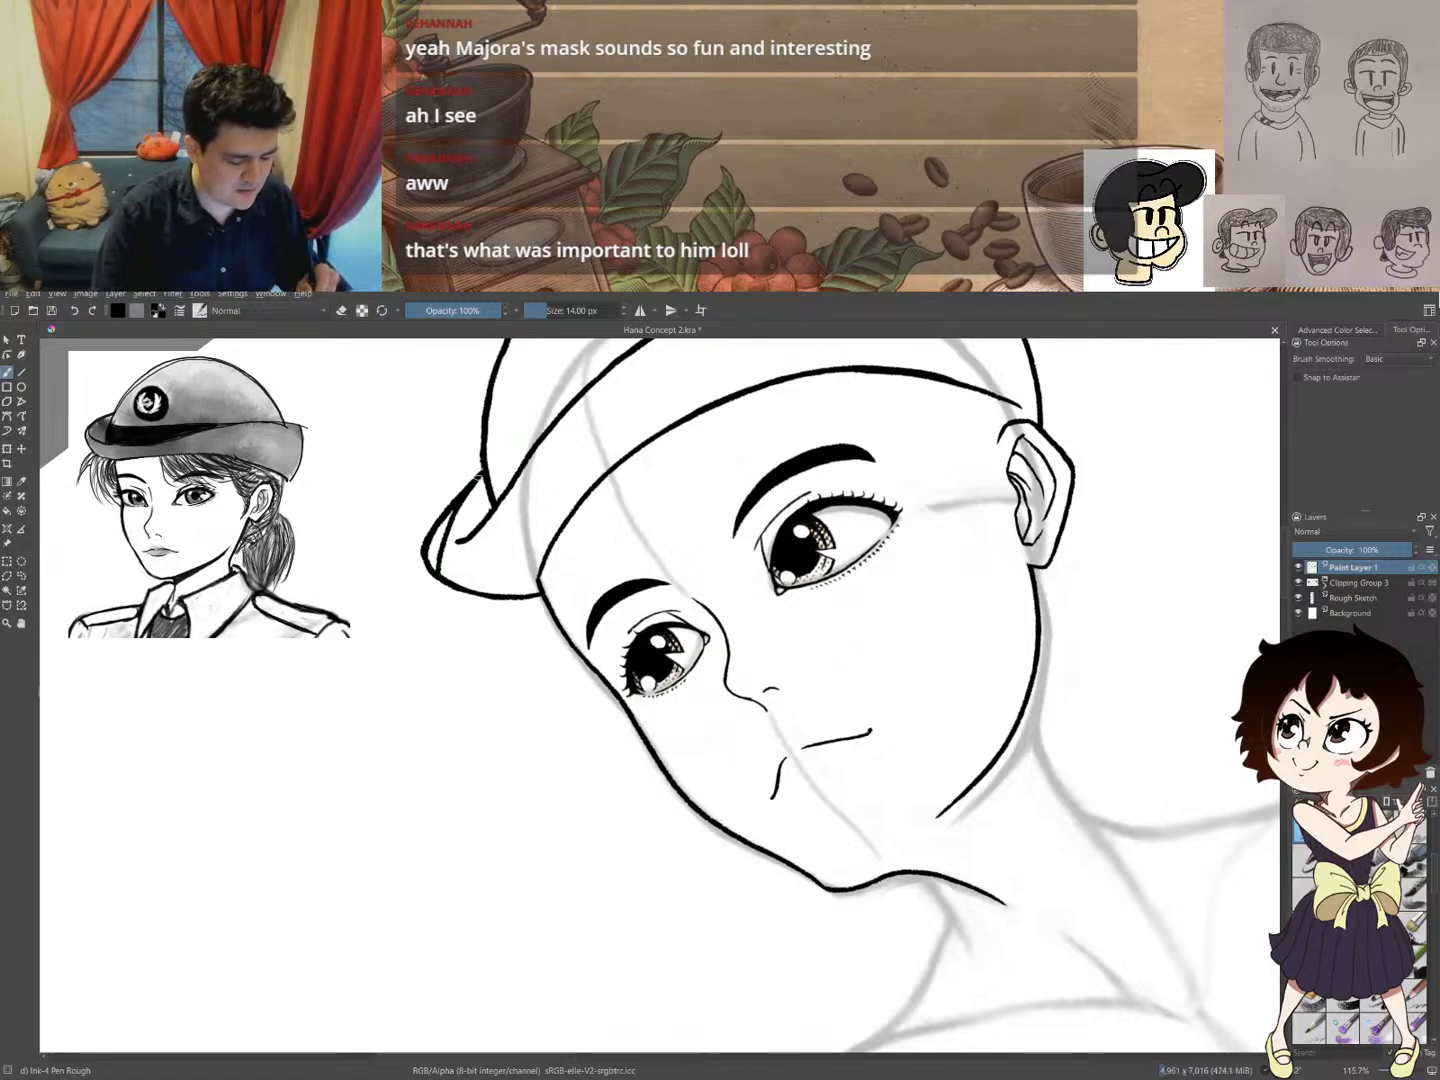
pyautogui.moveTo(476, 481); pyautogui.dragTo(436, 572)
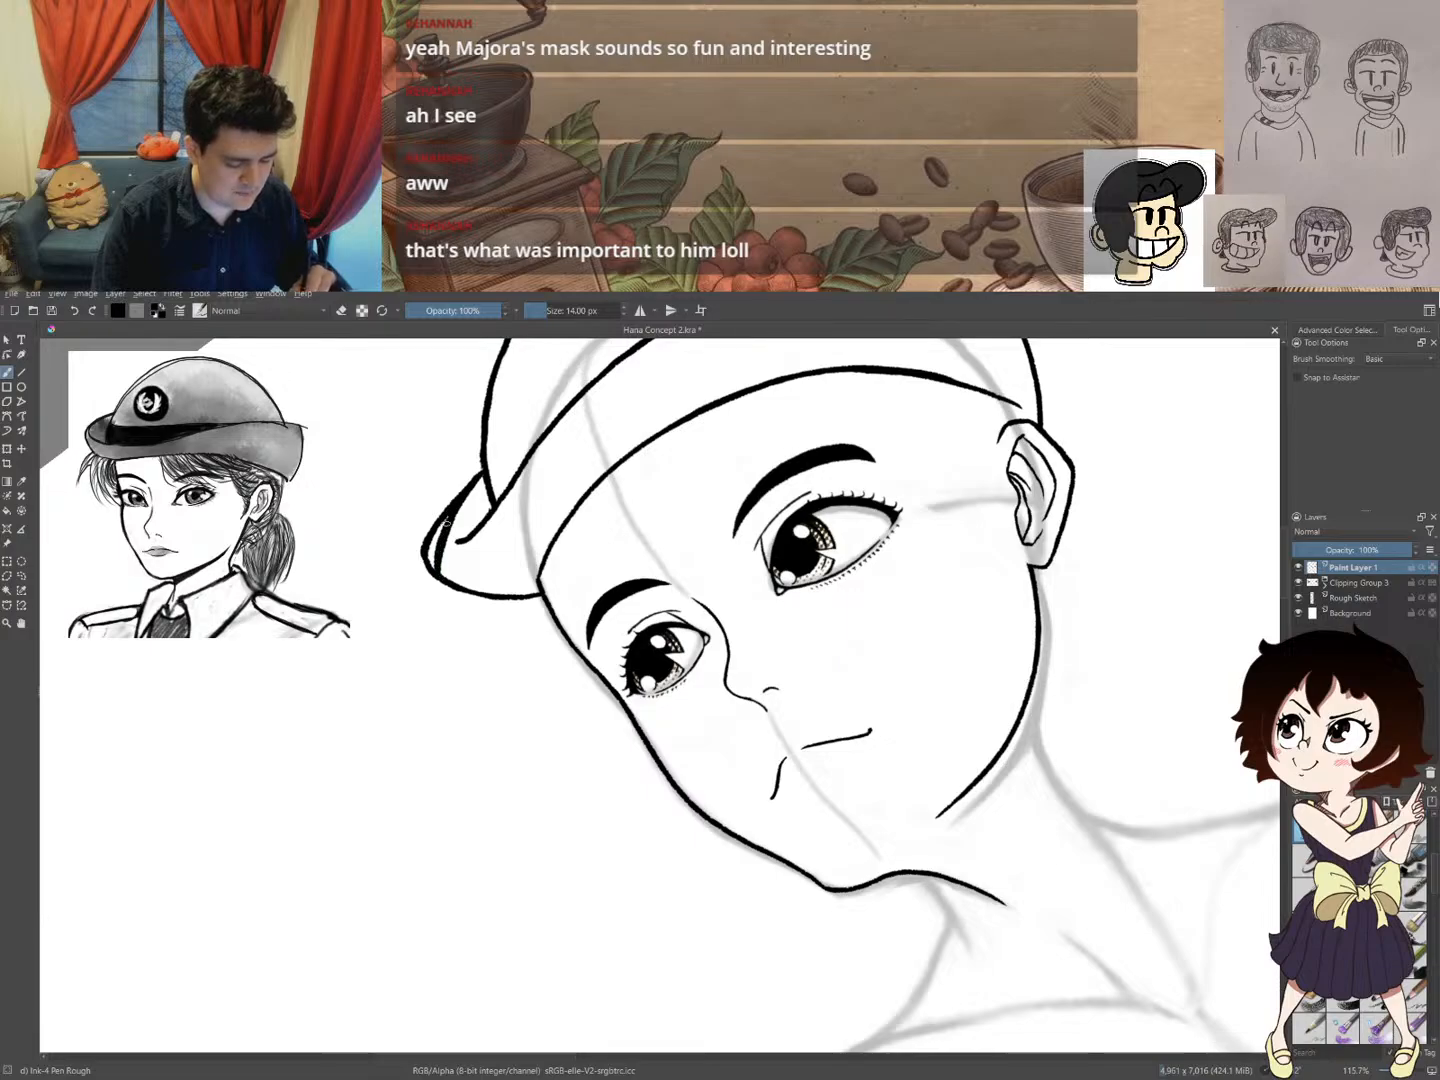
pyautogui.press('e')
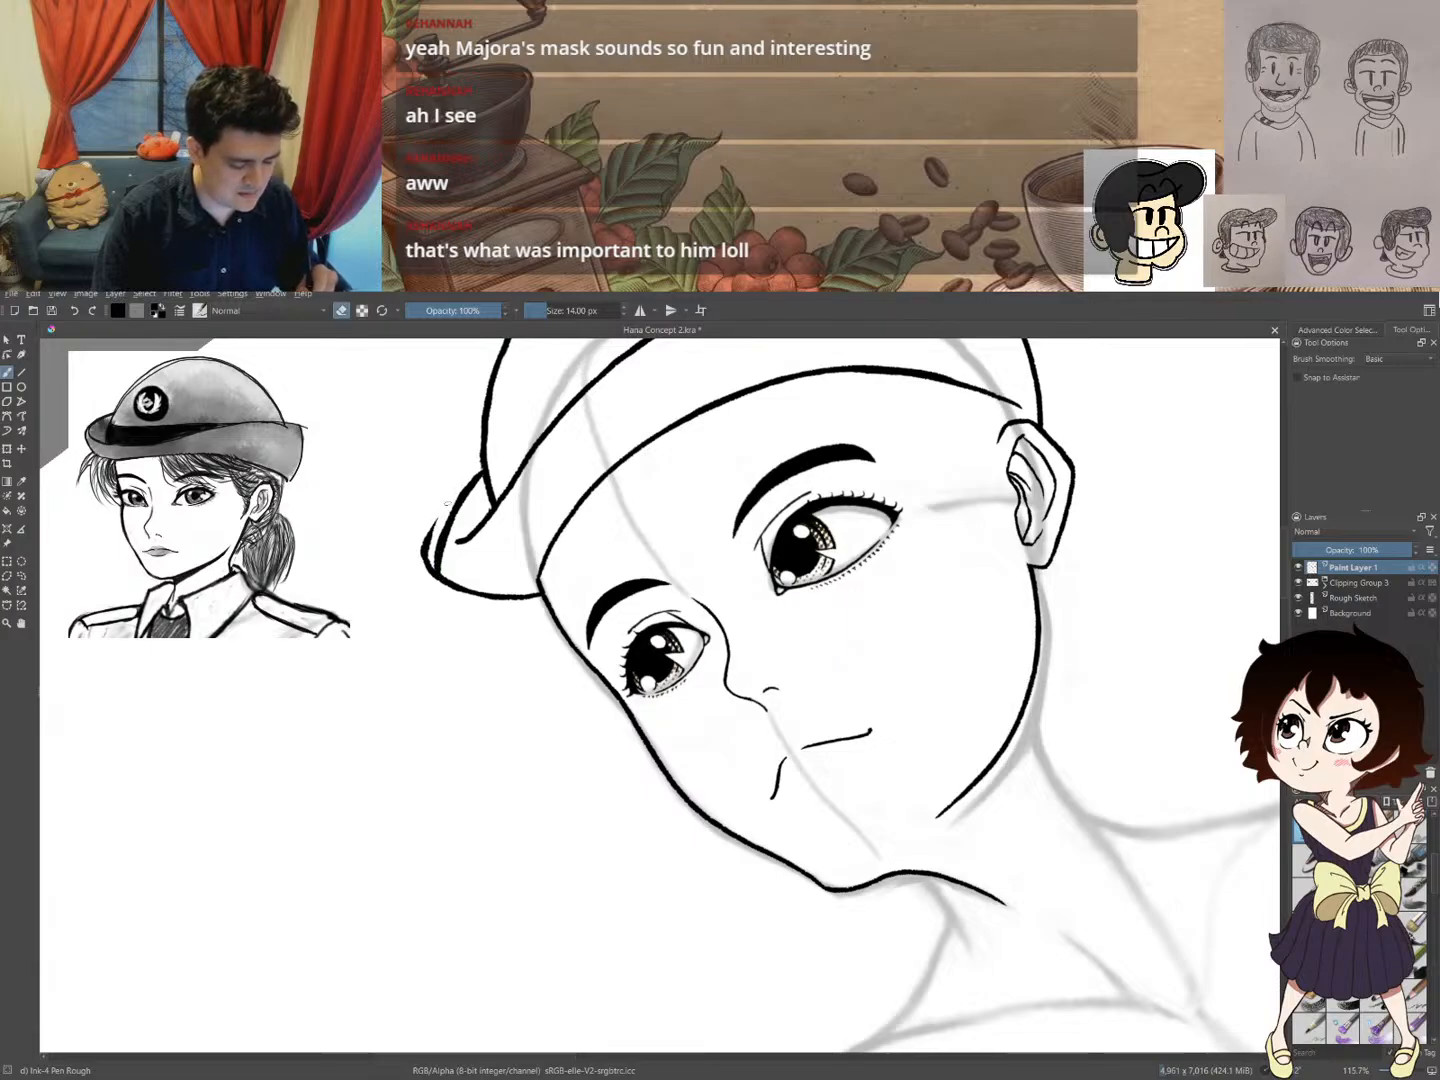
pyautogui.moveTo(446, 503)
pyautogui.mouseDown()
pyautogui.moveTo(419, 554)
pyautogui.moveTo(429, 574)
pyautogui.moveTo(430, 548)
pyautogui.moveTo(446, 570)
pyautogui.moveTo(479, 481)
pyautogui.mouseUp()
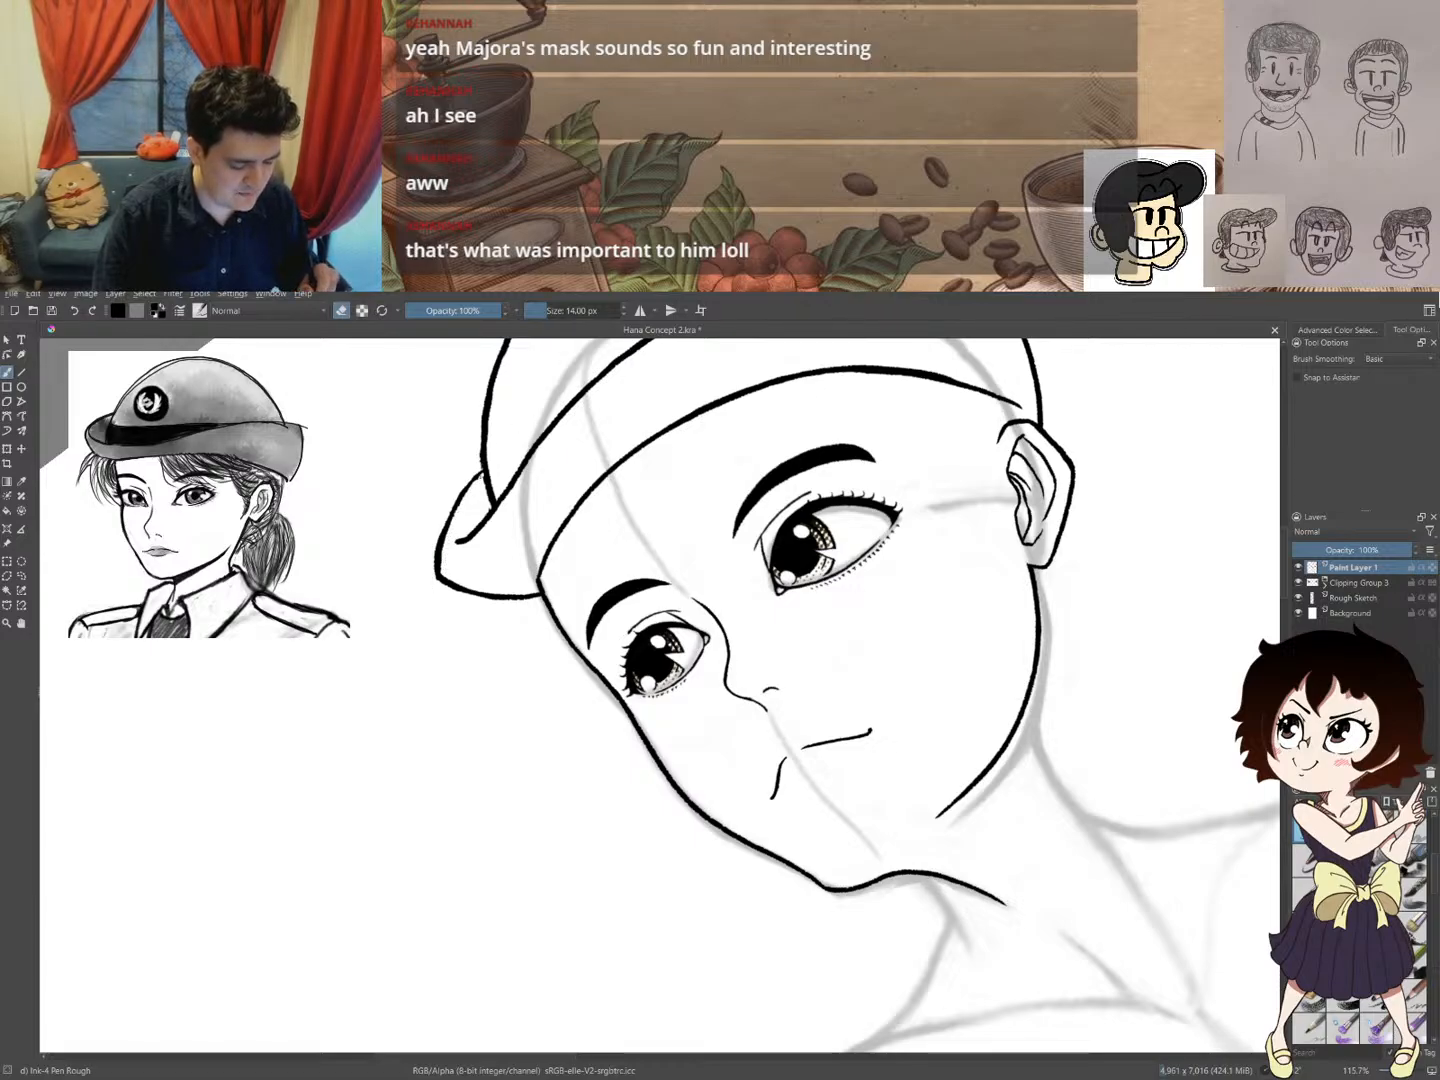
pyautogui.press('e')
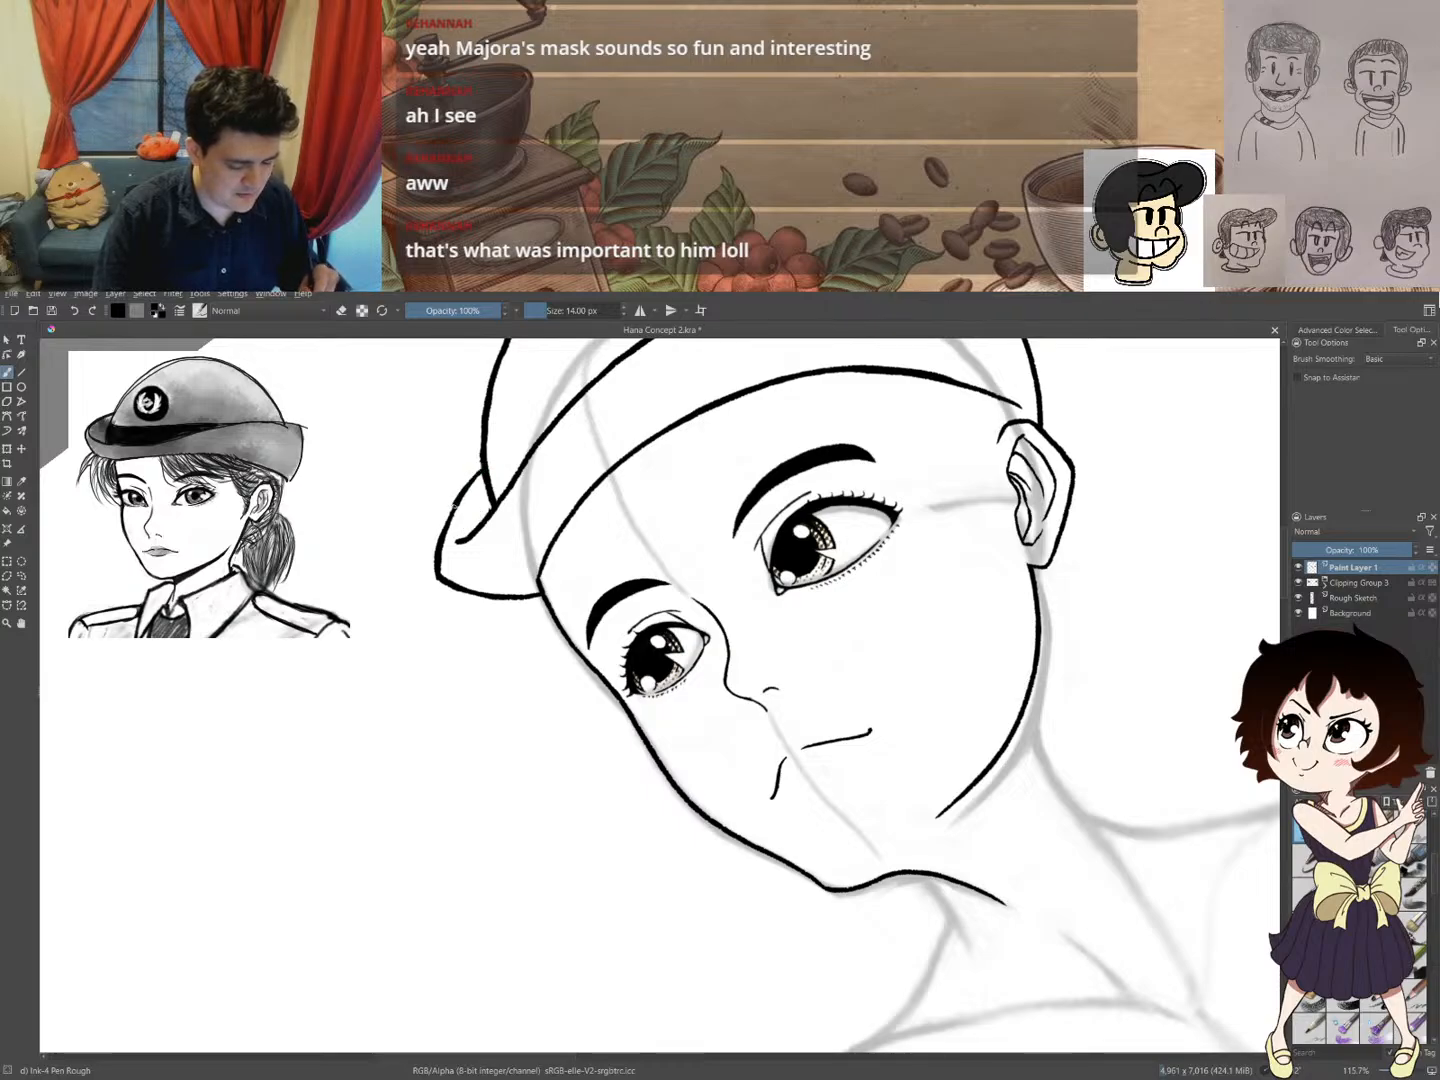
pyautogui.press('e')
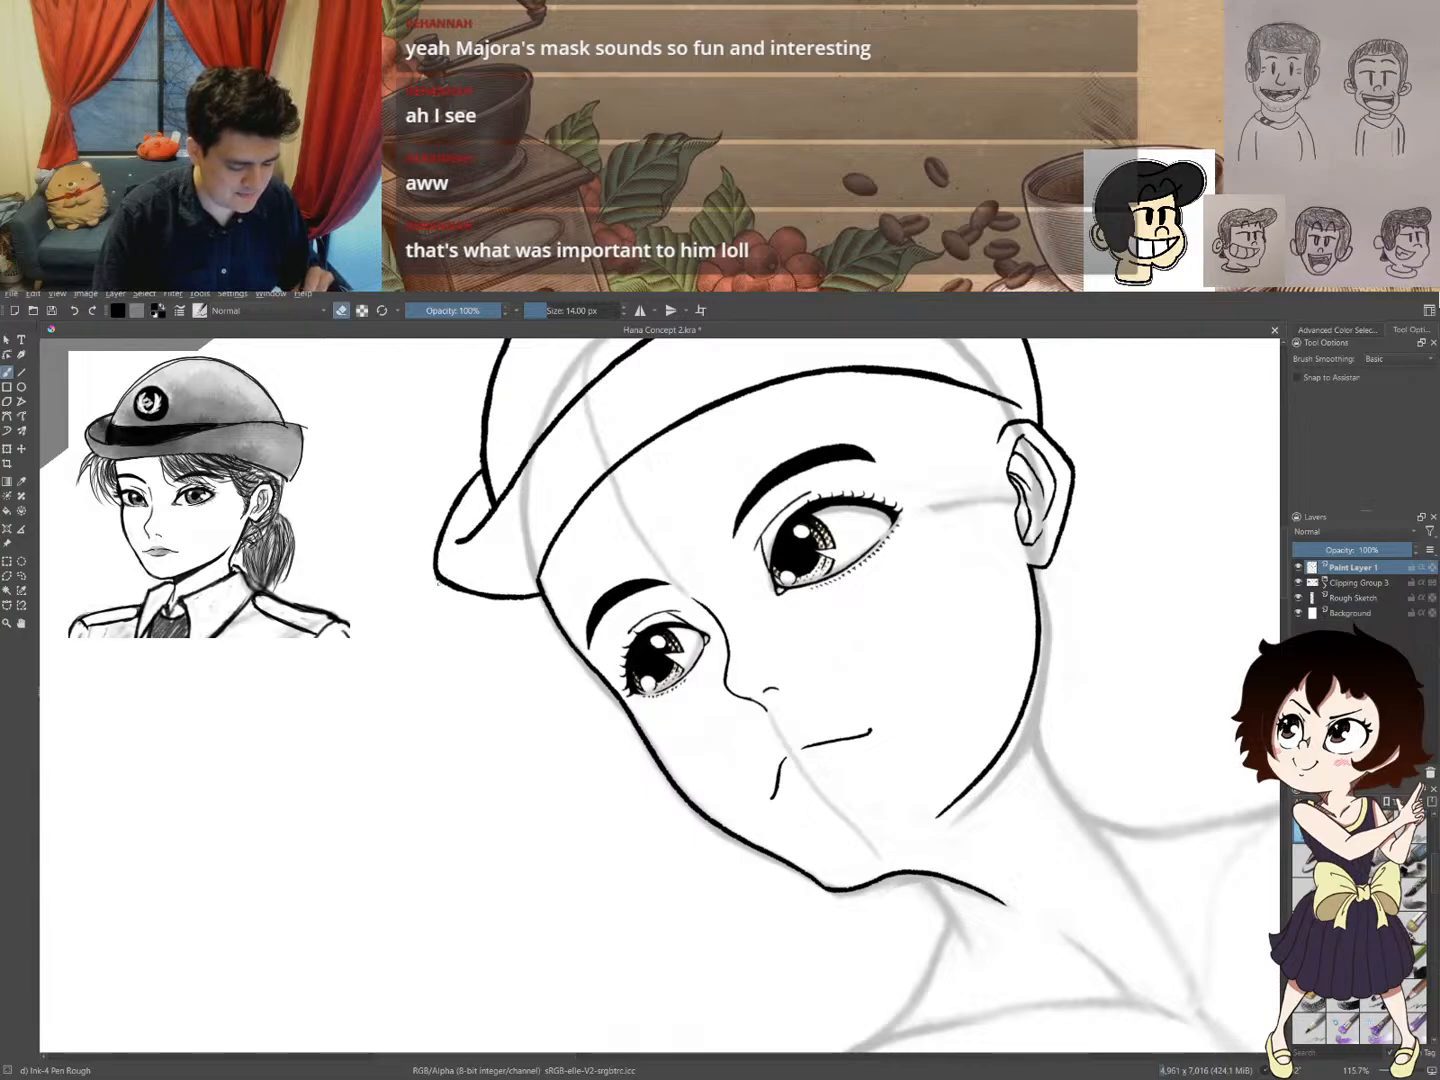
pyautogui.press('e')
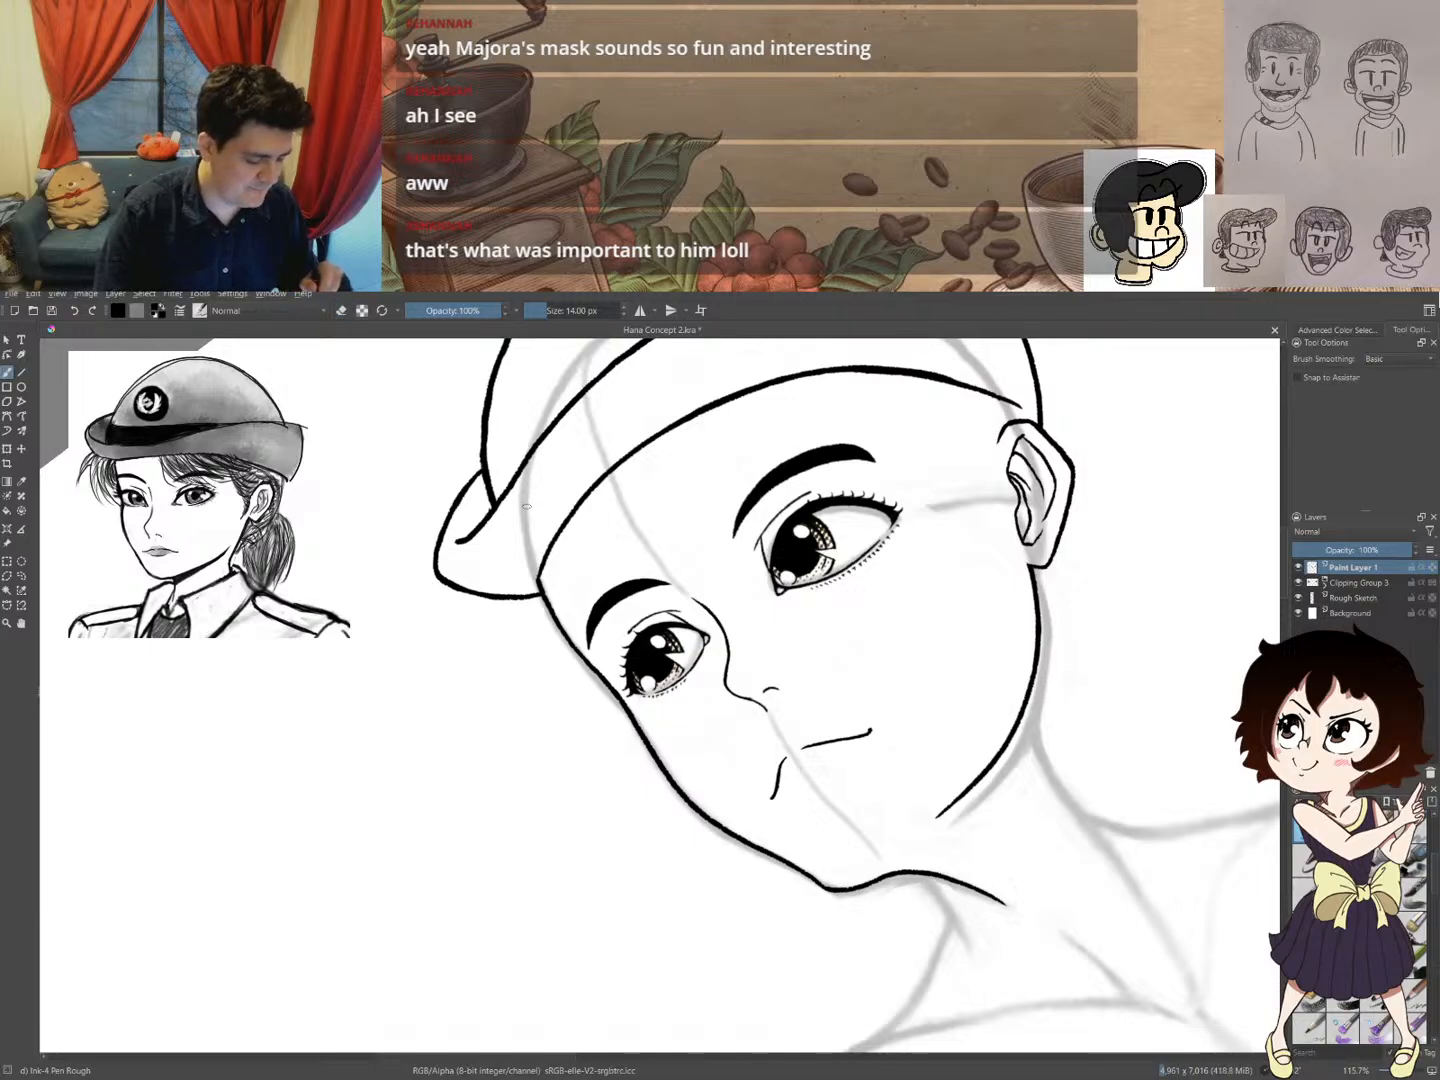
pyautogui.press('e')
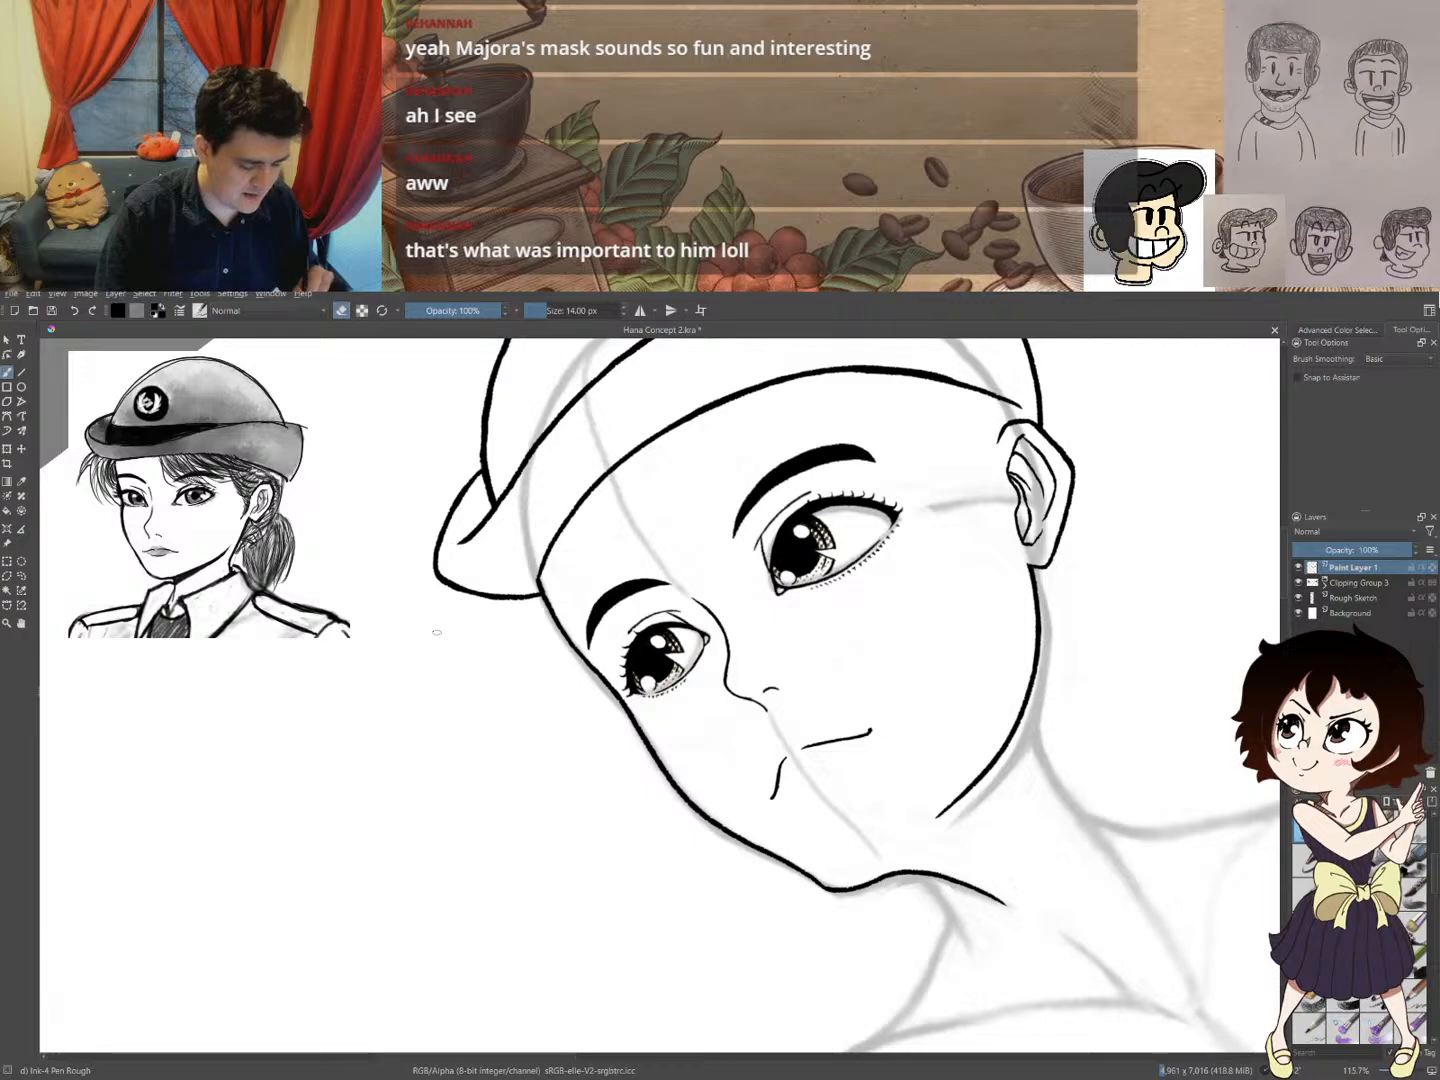
# - Reselect the crown's outline, lower it slightly and rotate it a little clockwise to sit deeper in the brim
pyautogui.moveTo(664, 433); pyautogui.dragTo(630, 488)
pyautogui.moveTo(869, 500); pyautogui.dragTo(904, 558)
pyautogui.moveTo(877, 390); pyautogui.dragTo(613, 461)
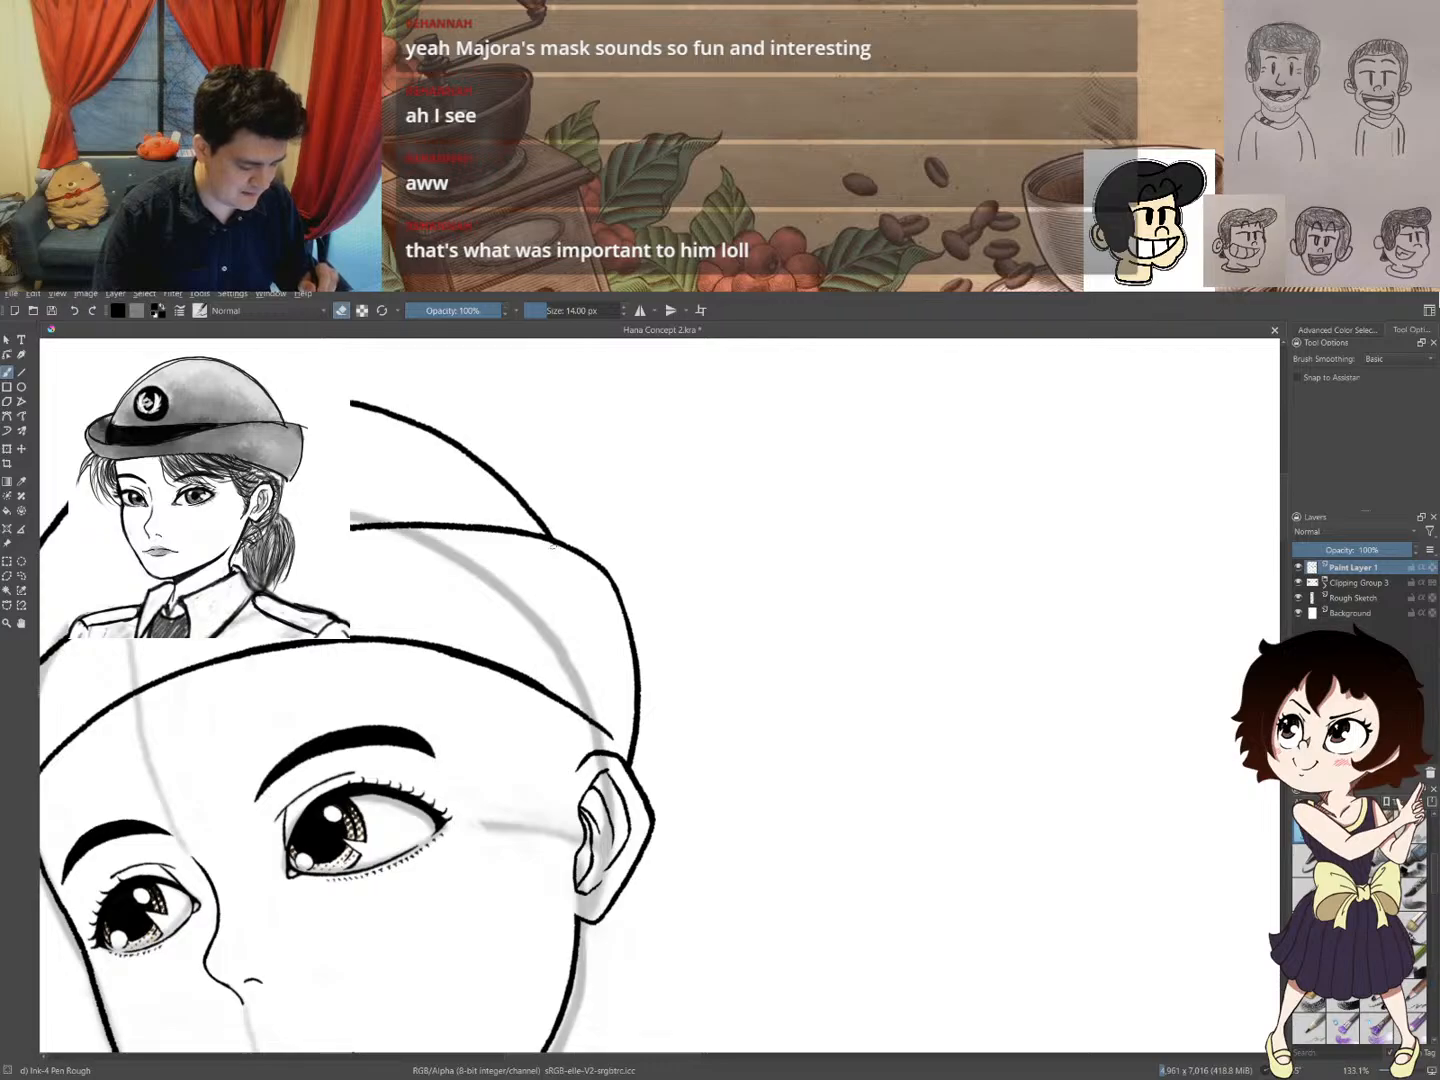
pyautogui.moveTo(591, 495)
pyautogui.mouseDown()
pyautogui.moveTo(540, 572)
pyautogui.moveTo(665, 500)
pyautogui.moveTo(692, 526)
pyautogui.mouseUp()
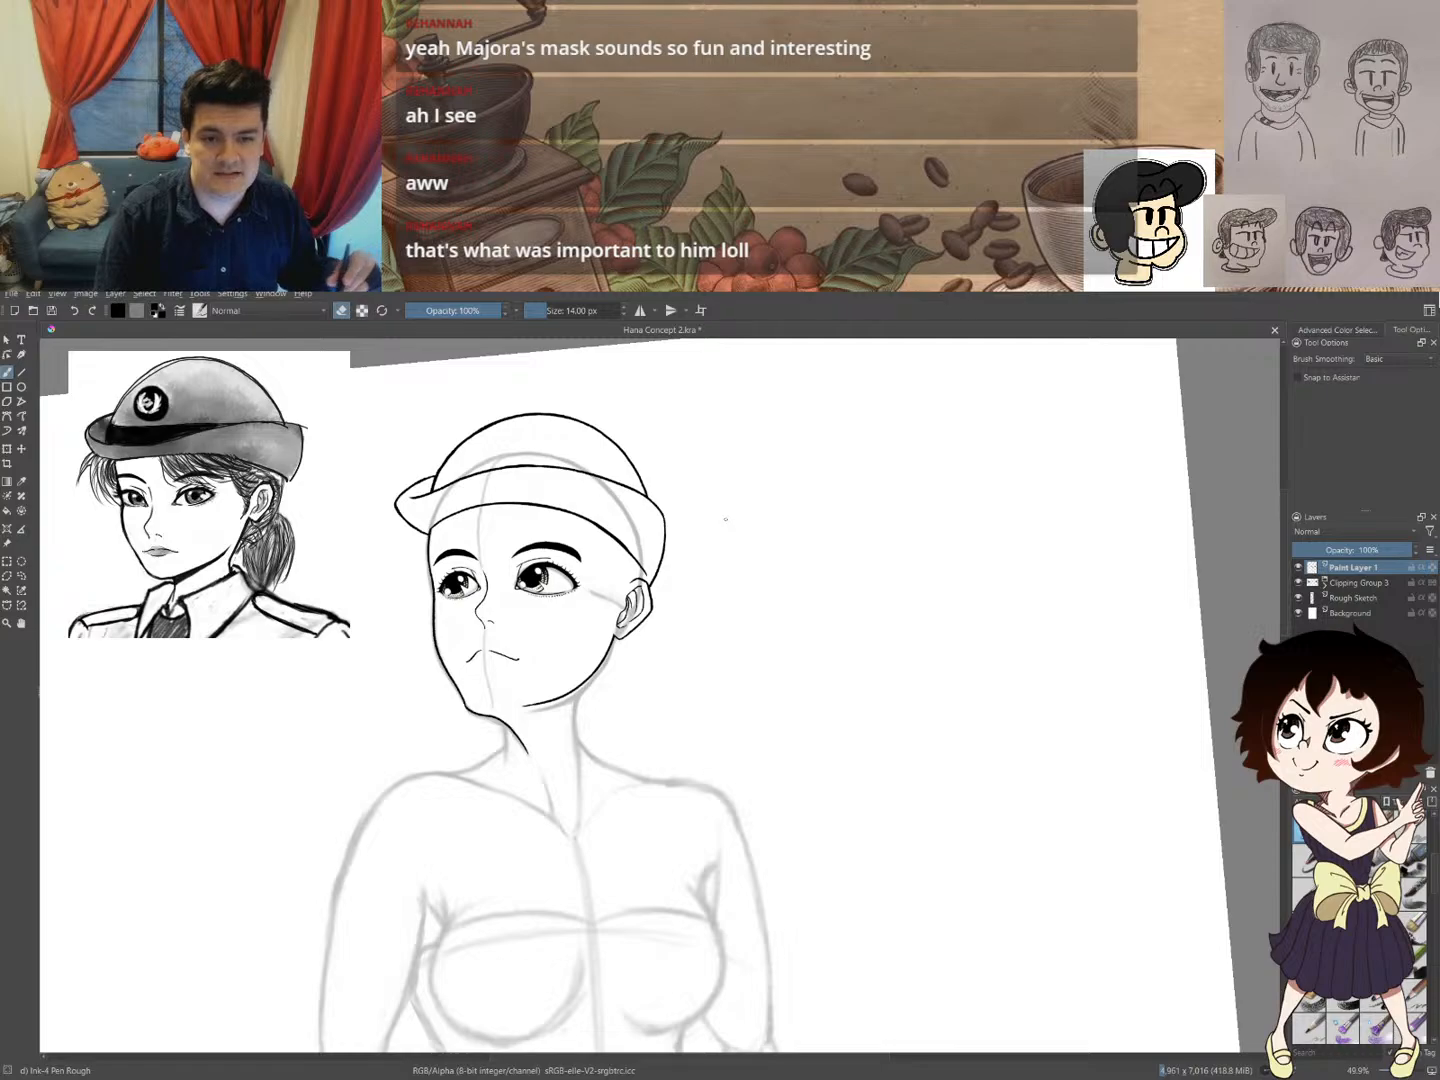
pyautogui.moveTo(725, 518); pyautogui.dragTo(734, 410)
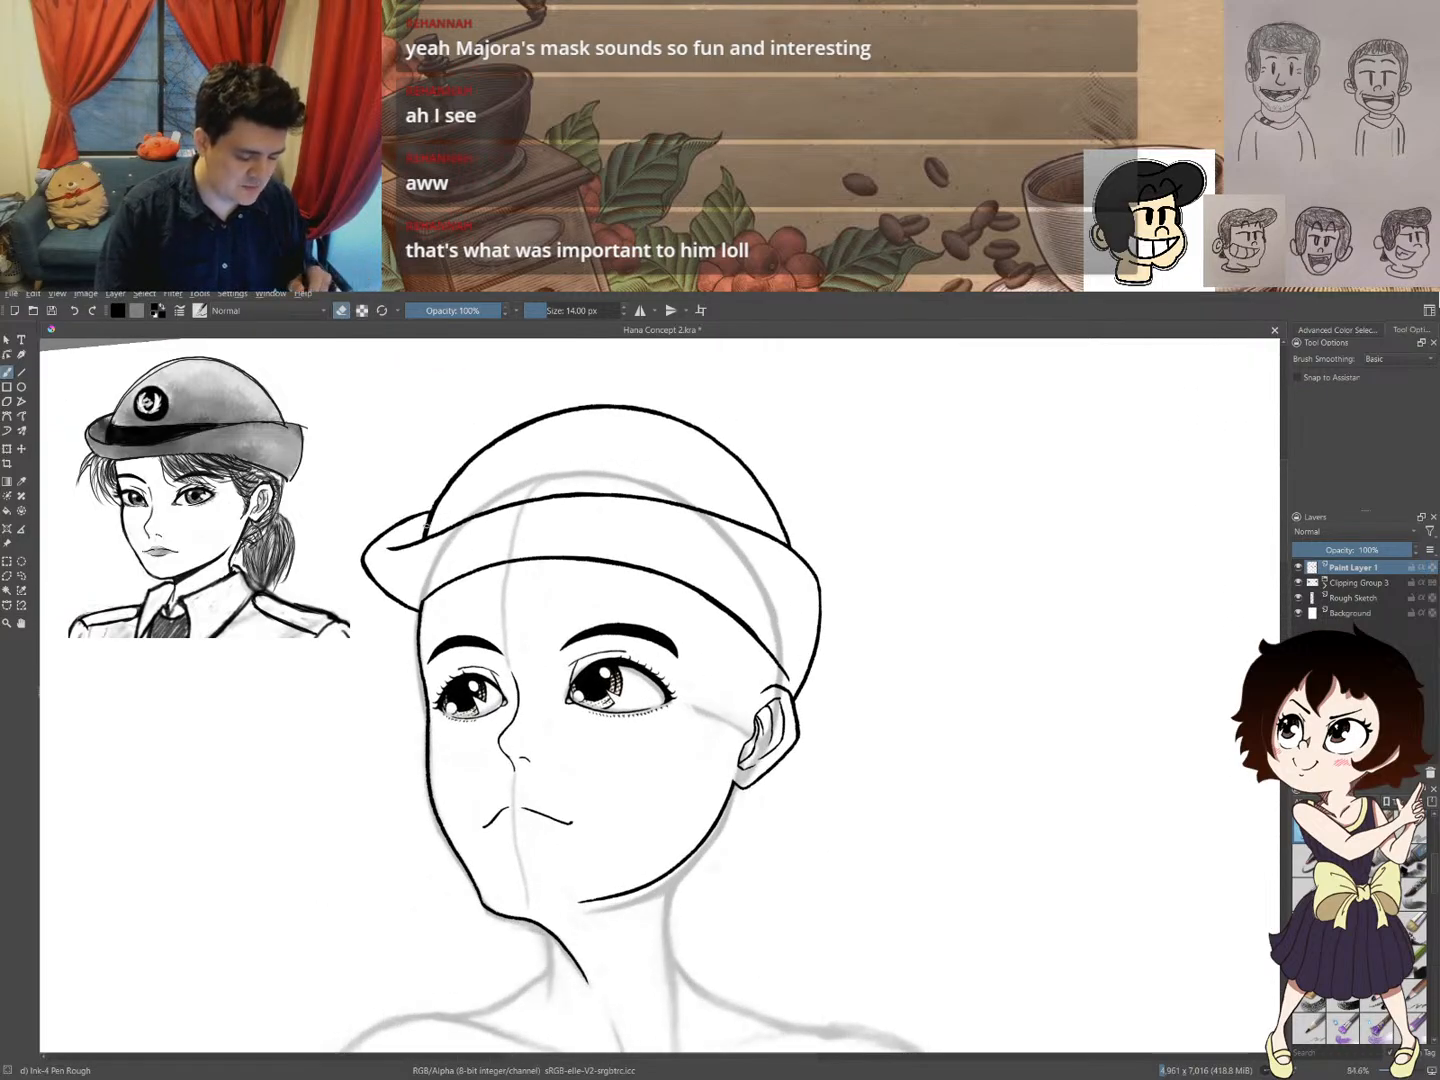
pyautogui.press('l')
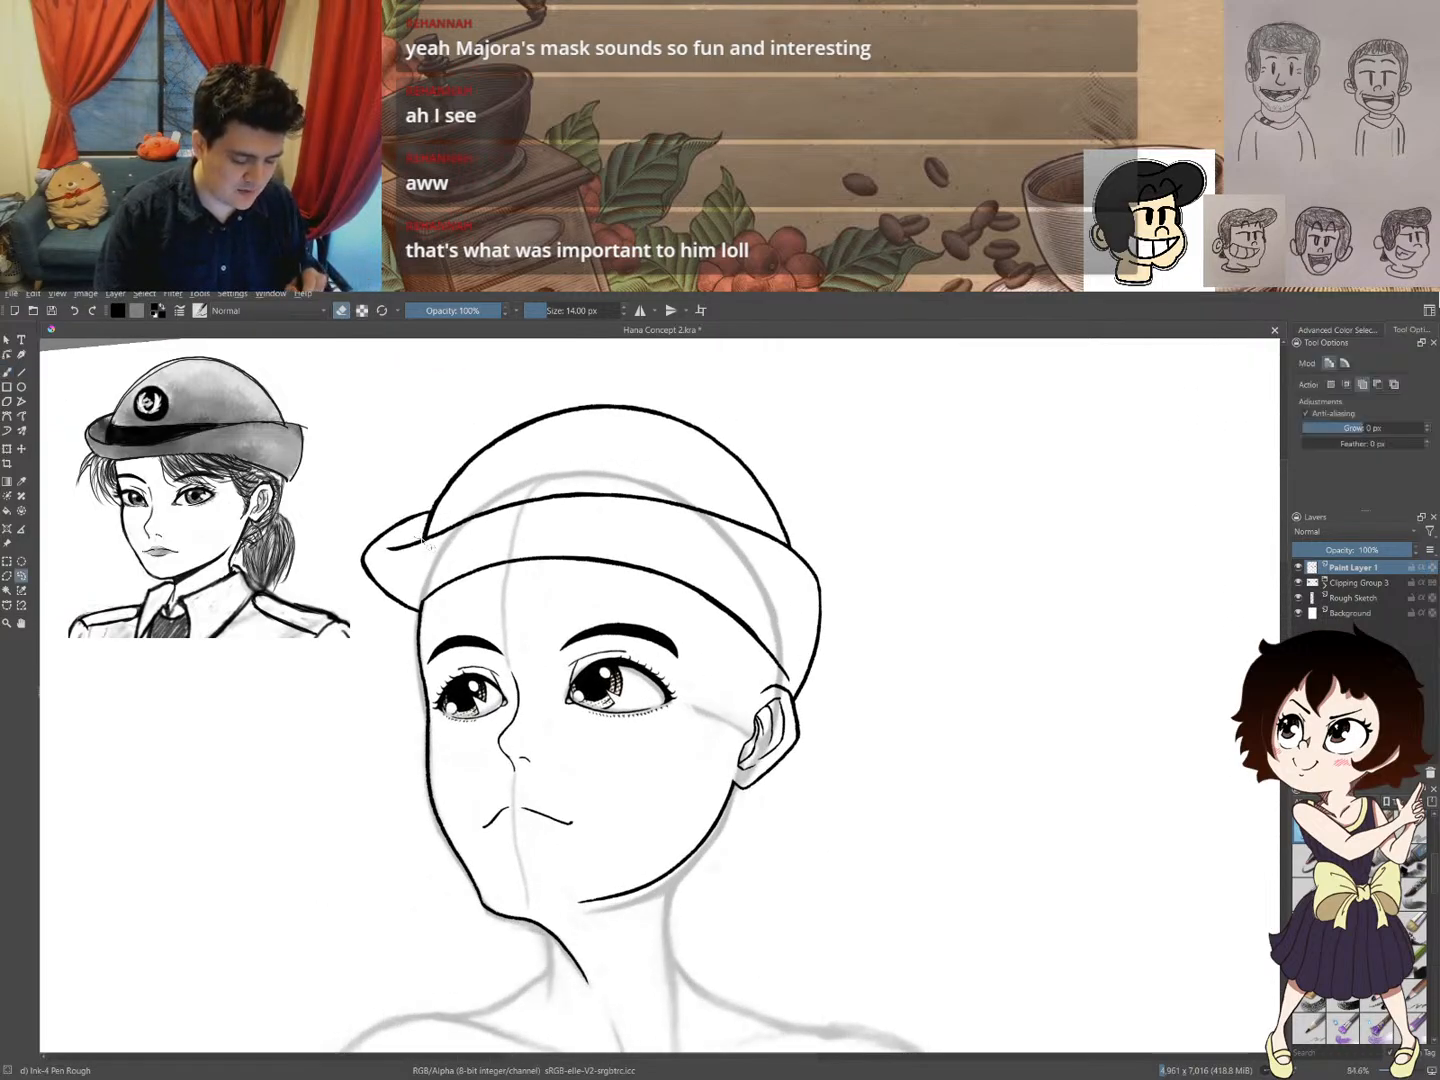
pyautogui.moveTo(422, 540)
pyautogui.mouseDown()
pyautogui.moveTo(544, 478)
pyautogui.moveTo(658, 477)
pyautogui.moveTo(812, 557)
pyautogui.moveTo(812, 472)
pyautogui.moveTo(653, 383)
pyautogui.moveTo(538, 399)
pyautogui.moveTo(463, 453)
pyautogui.moveTo(423, 538)
pyautogui.mouseUp()
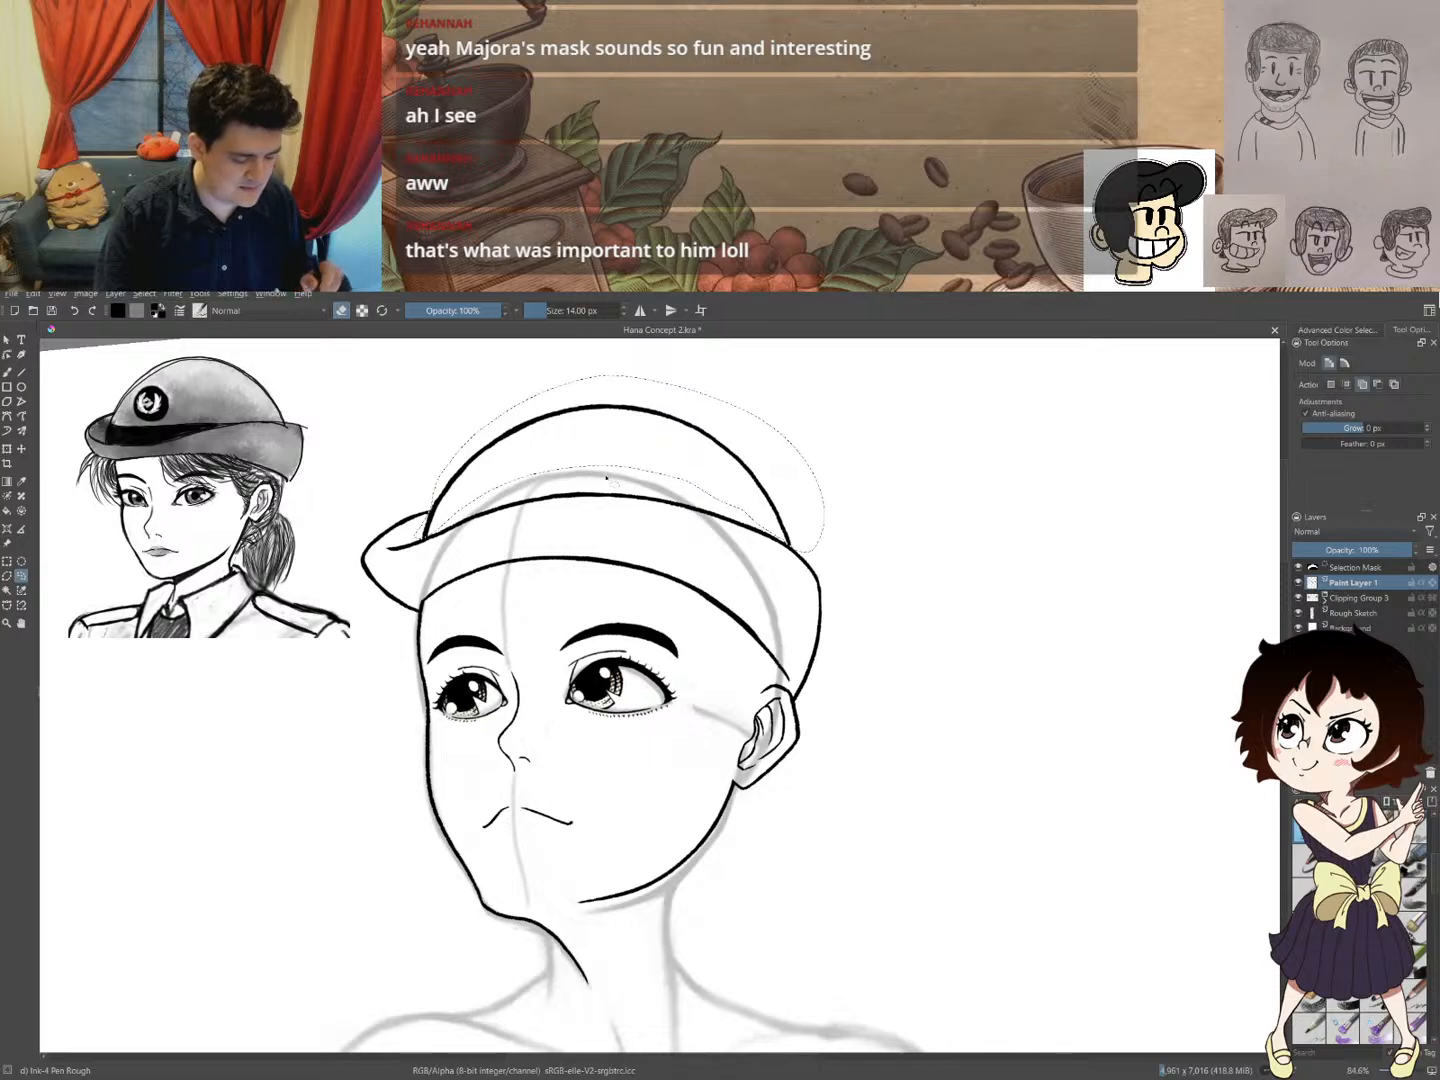
pyautogui.hotkey('ctrl', 't')
pyautogui.moveTo(697, 481); pyautogui.dragTo(690, 486)
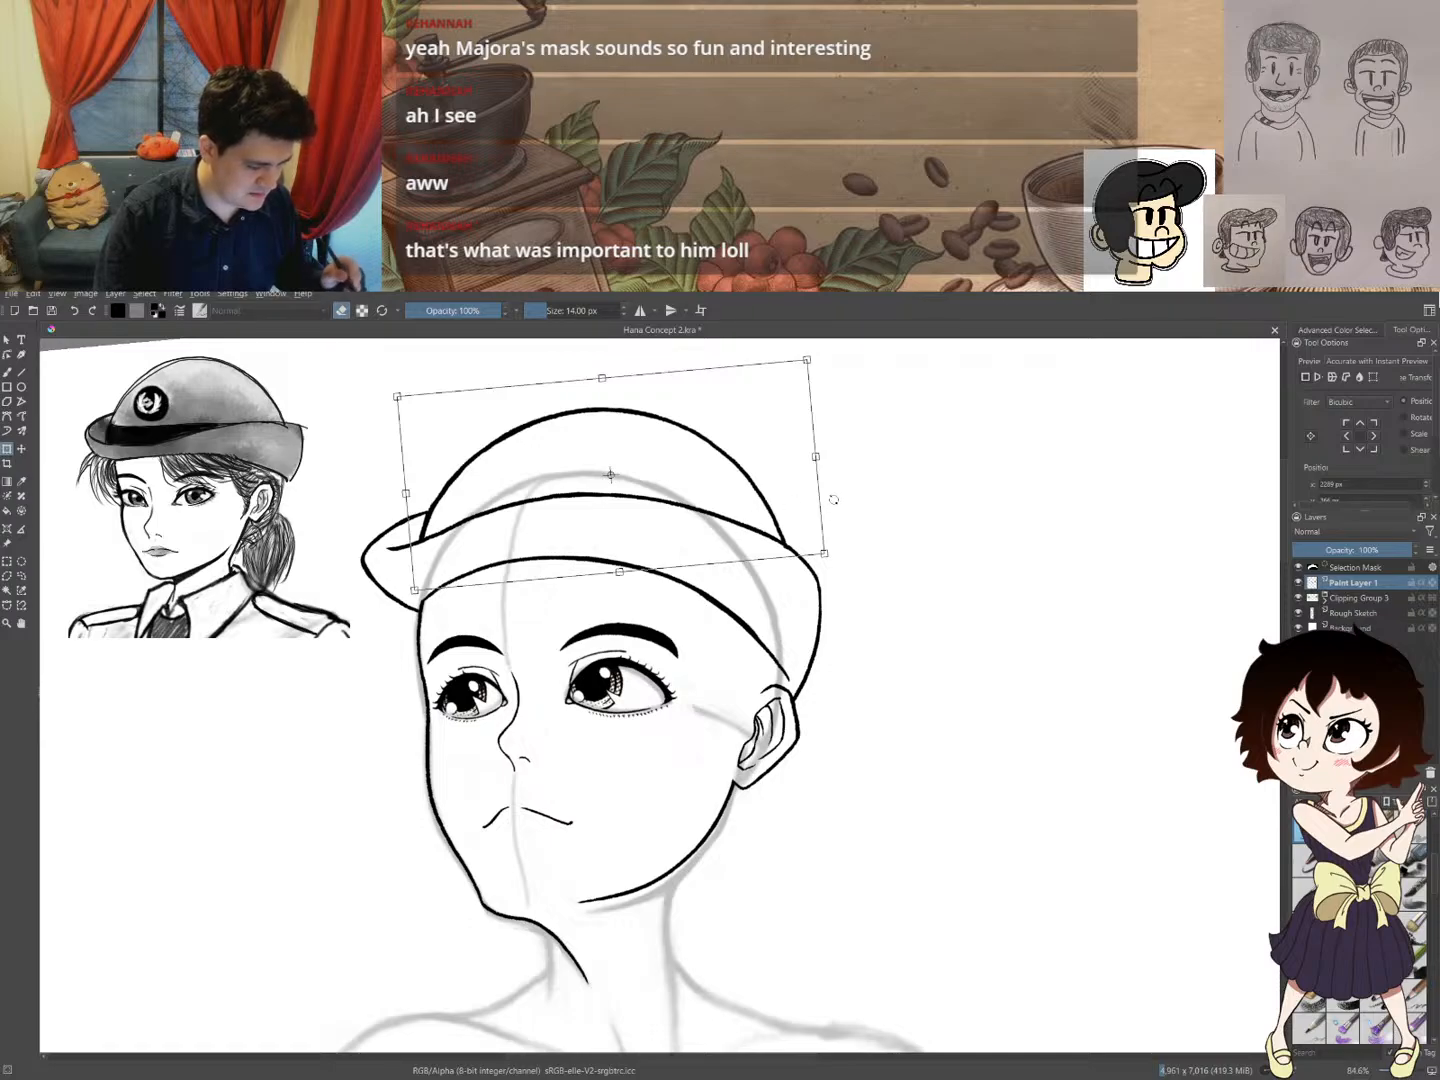
pyautogui.moveTo(834, 500)
pyautogui.mouseDown()
pyautogui.moveTo(752, 511)
pyautogui.moveTo(781, 495)
pyautogui.mouseUp()
pyautogui.press('b')
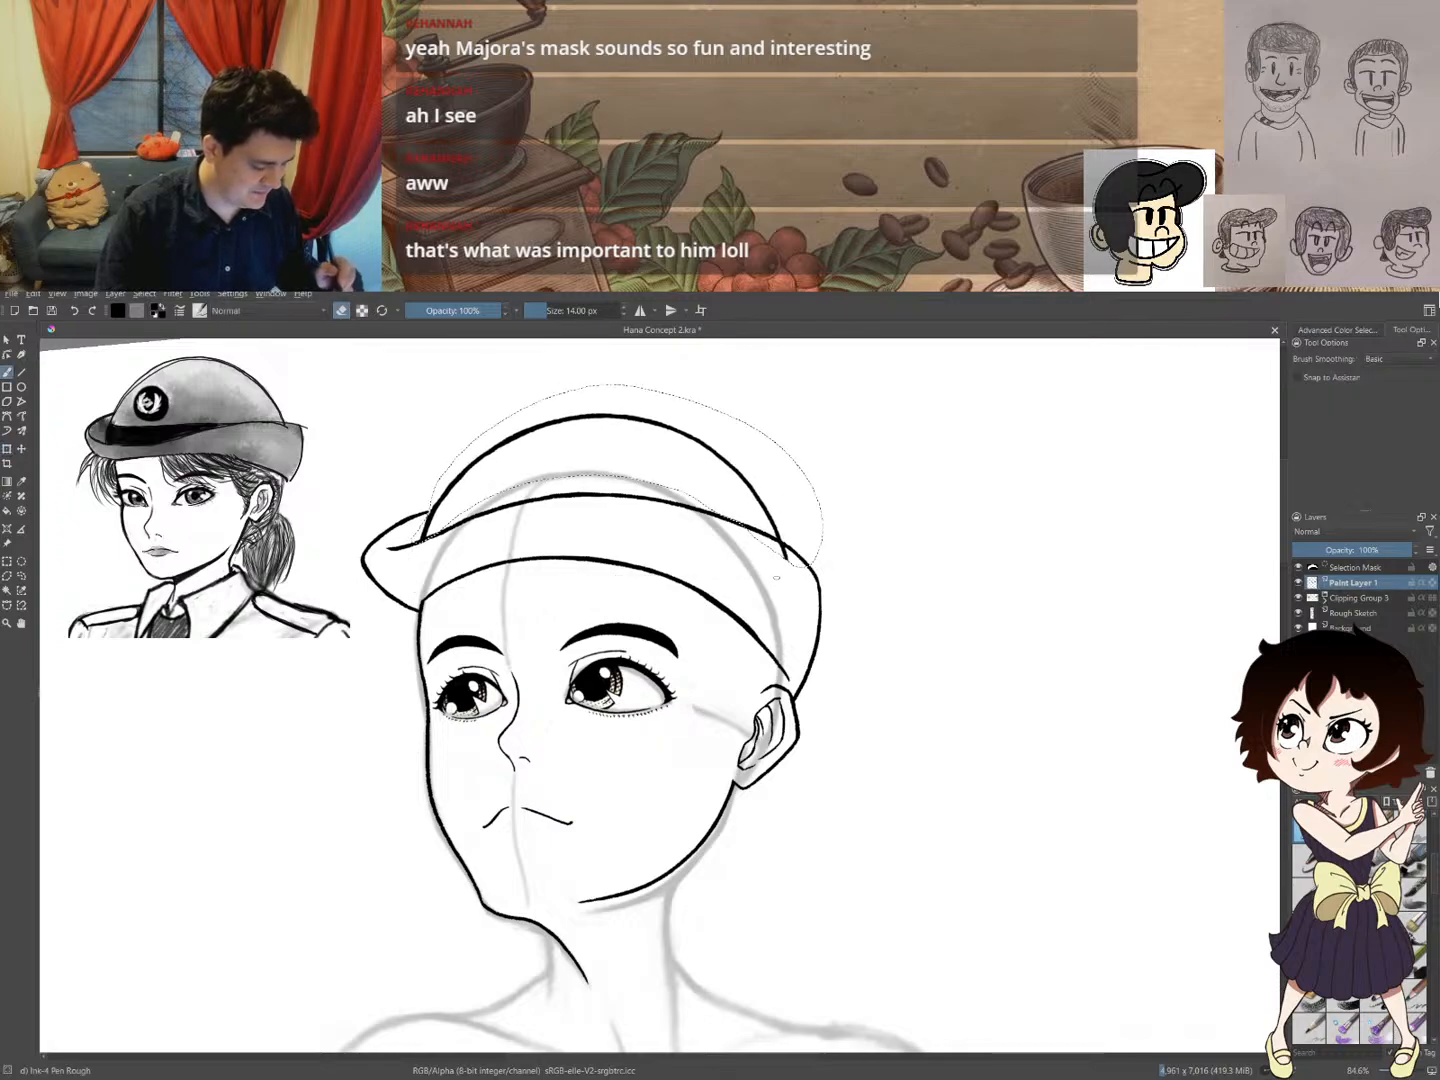
pyautogui.hotkey('ctrl', 'shift', 'a')
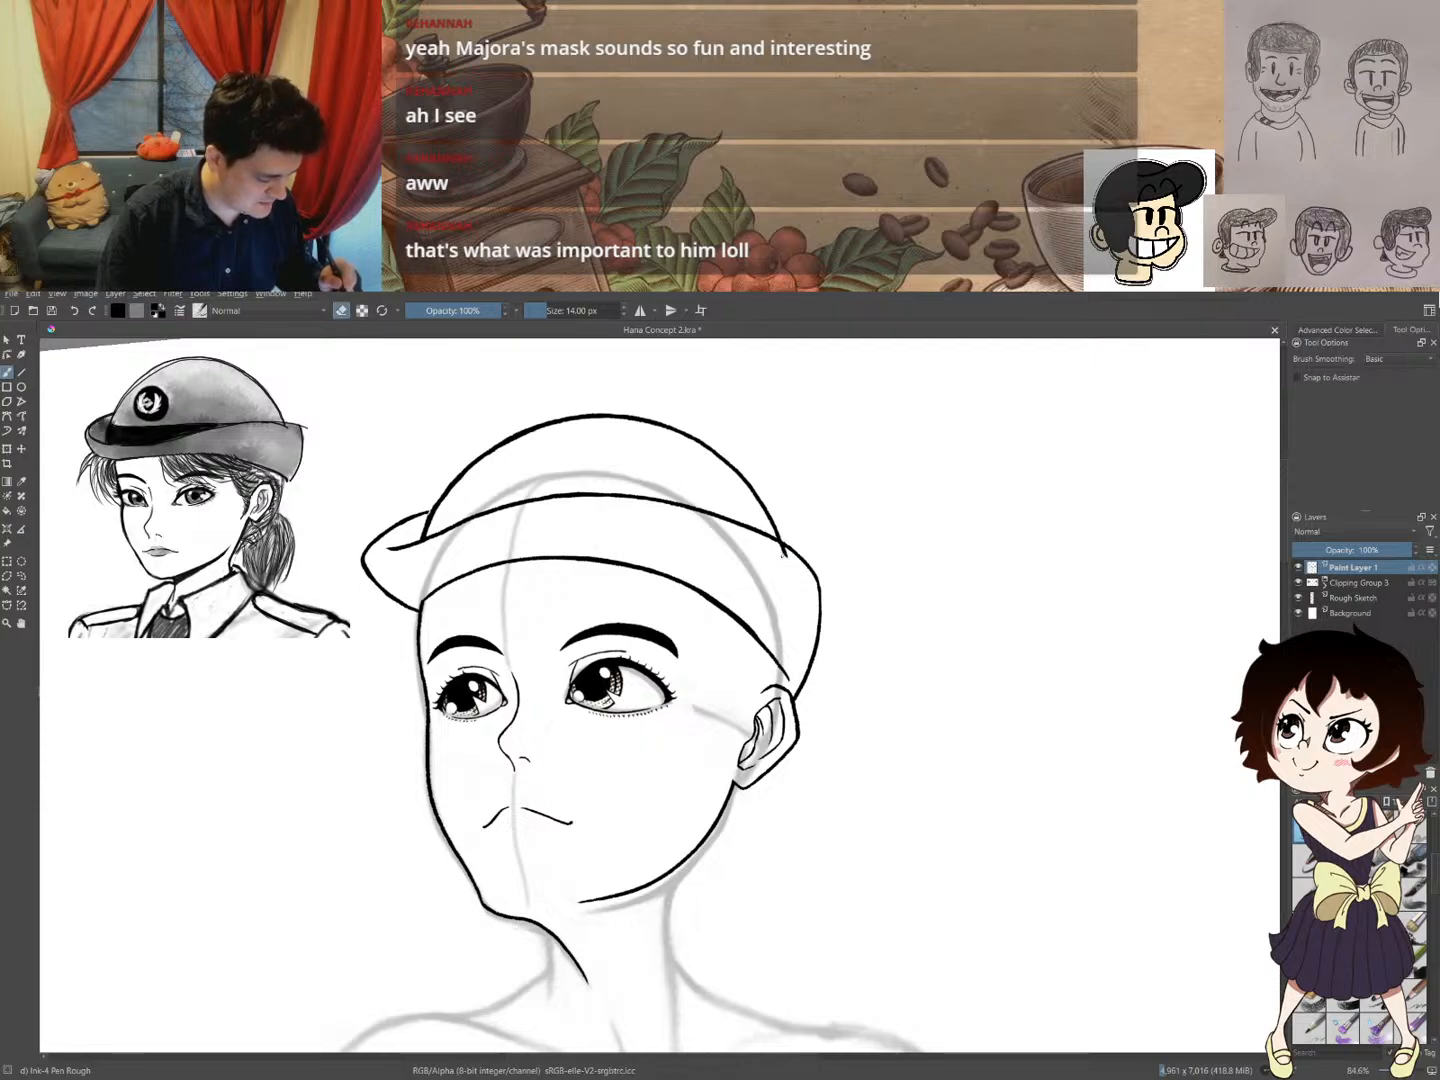
# - Erase the crown line's overshoot below the back of the brim and touch up the crown's front edge
pyautogui.click(783, 551)
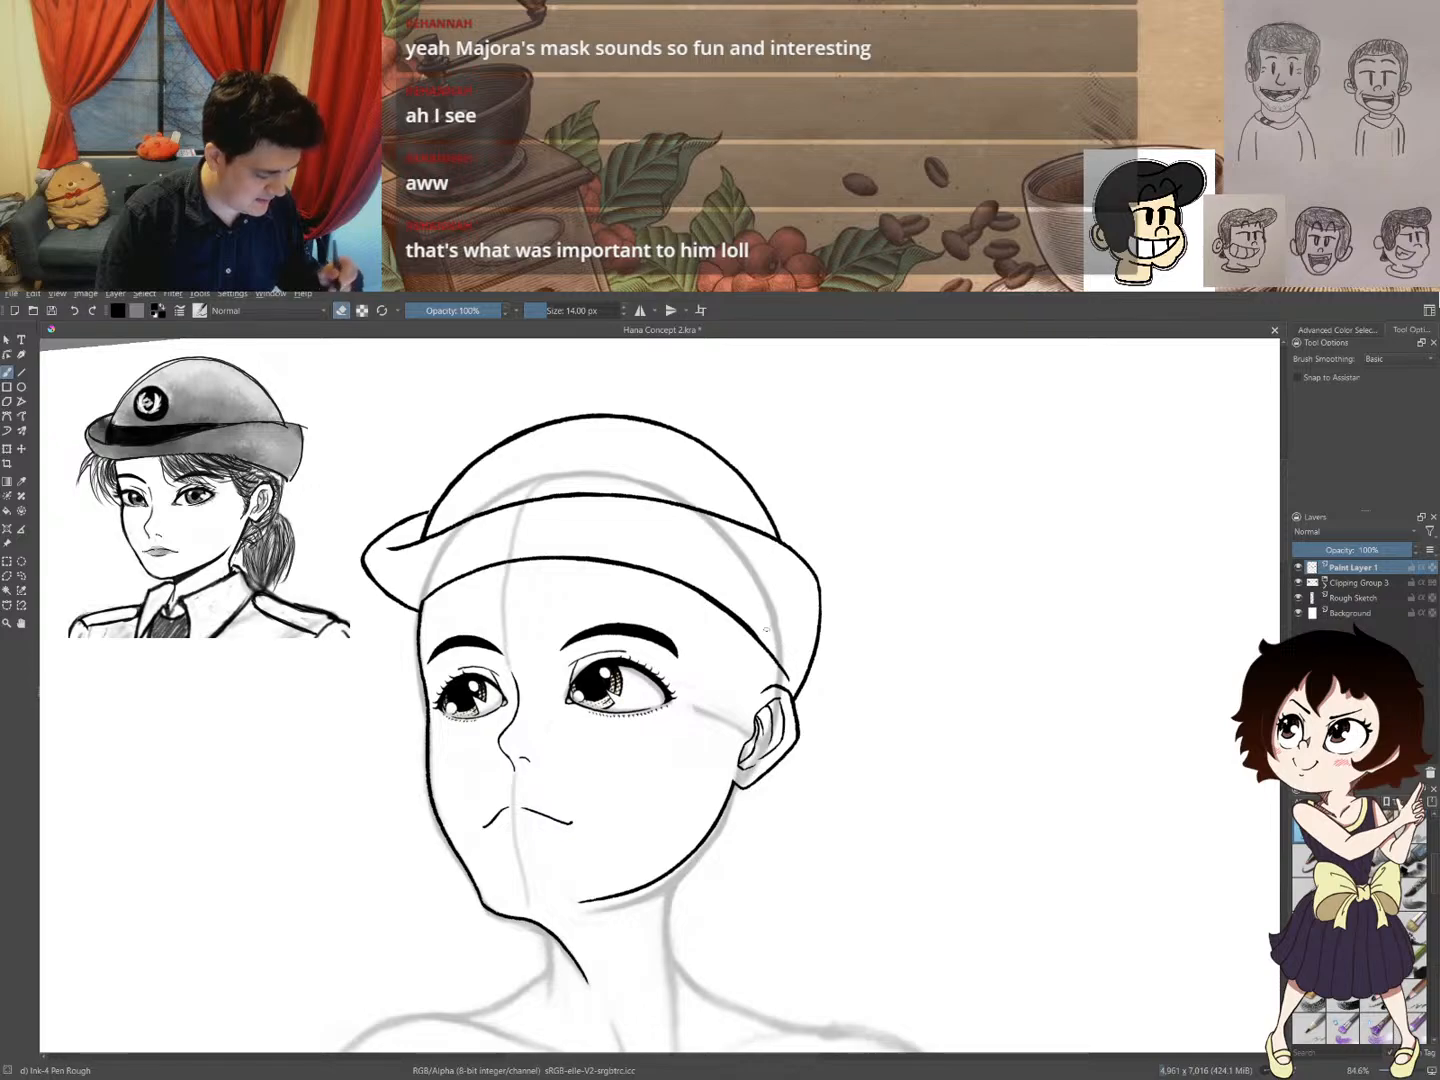
pyautogui.press('e')
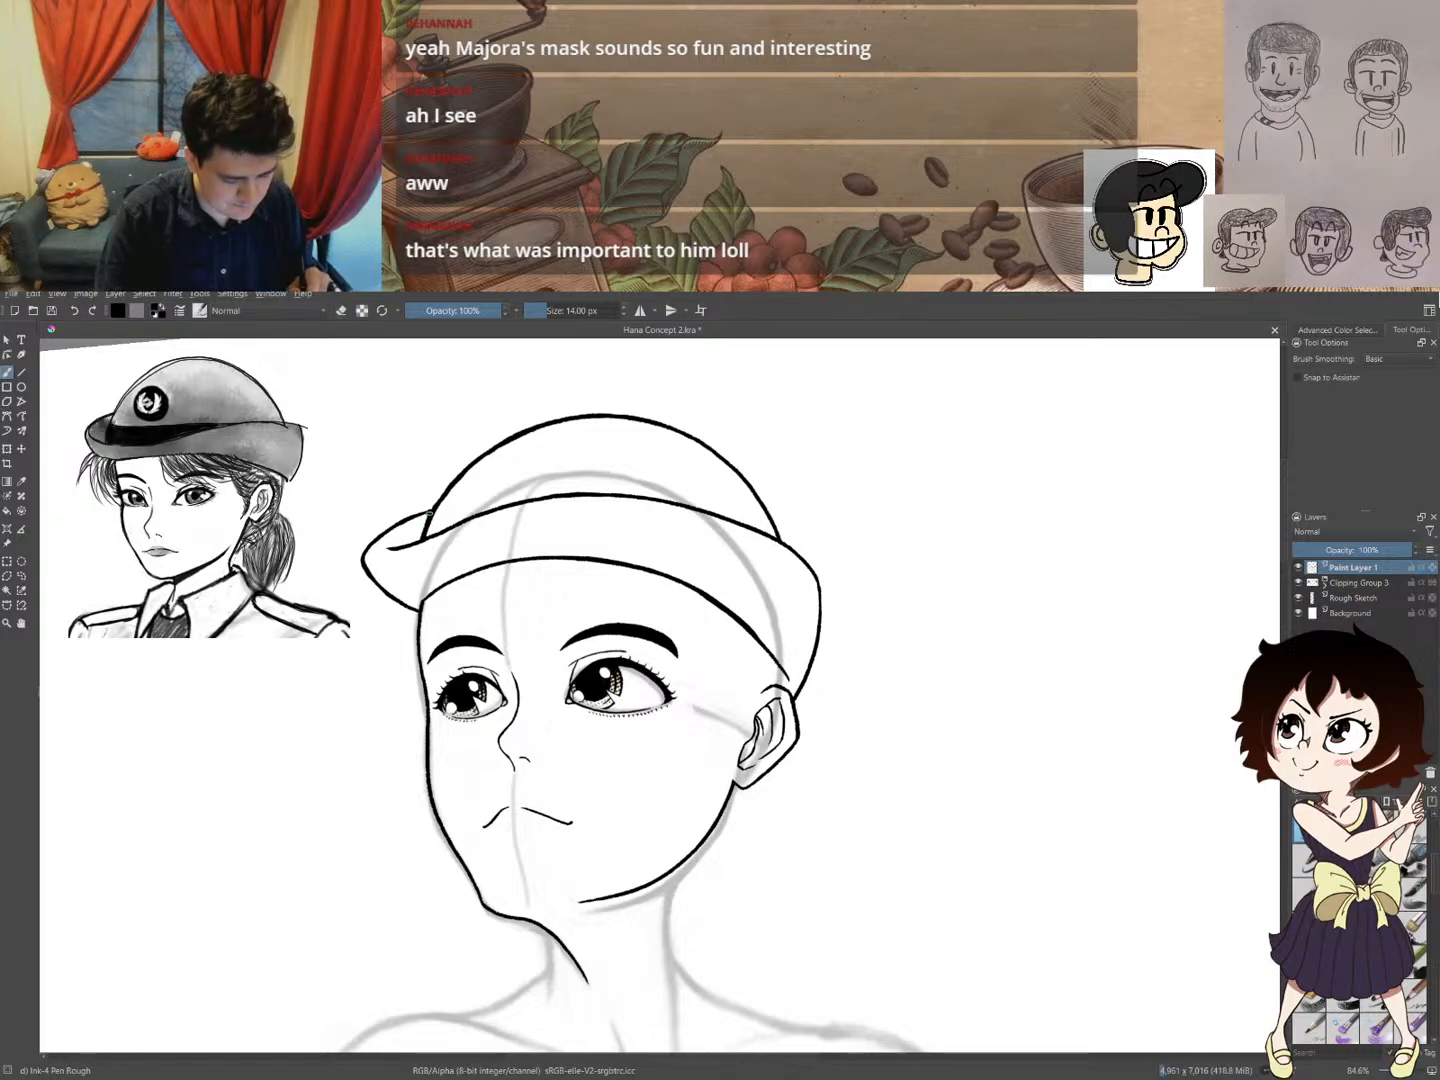
pyautogui.press('e')
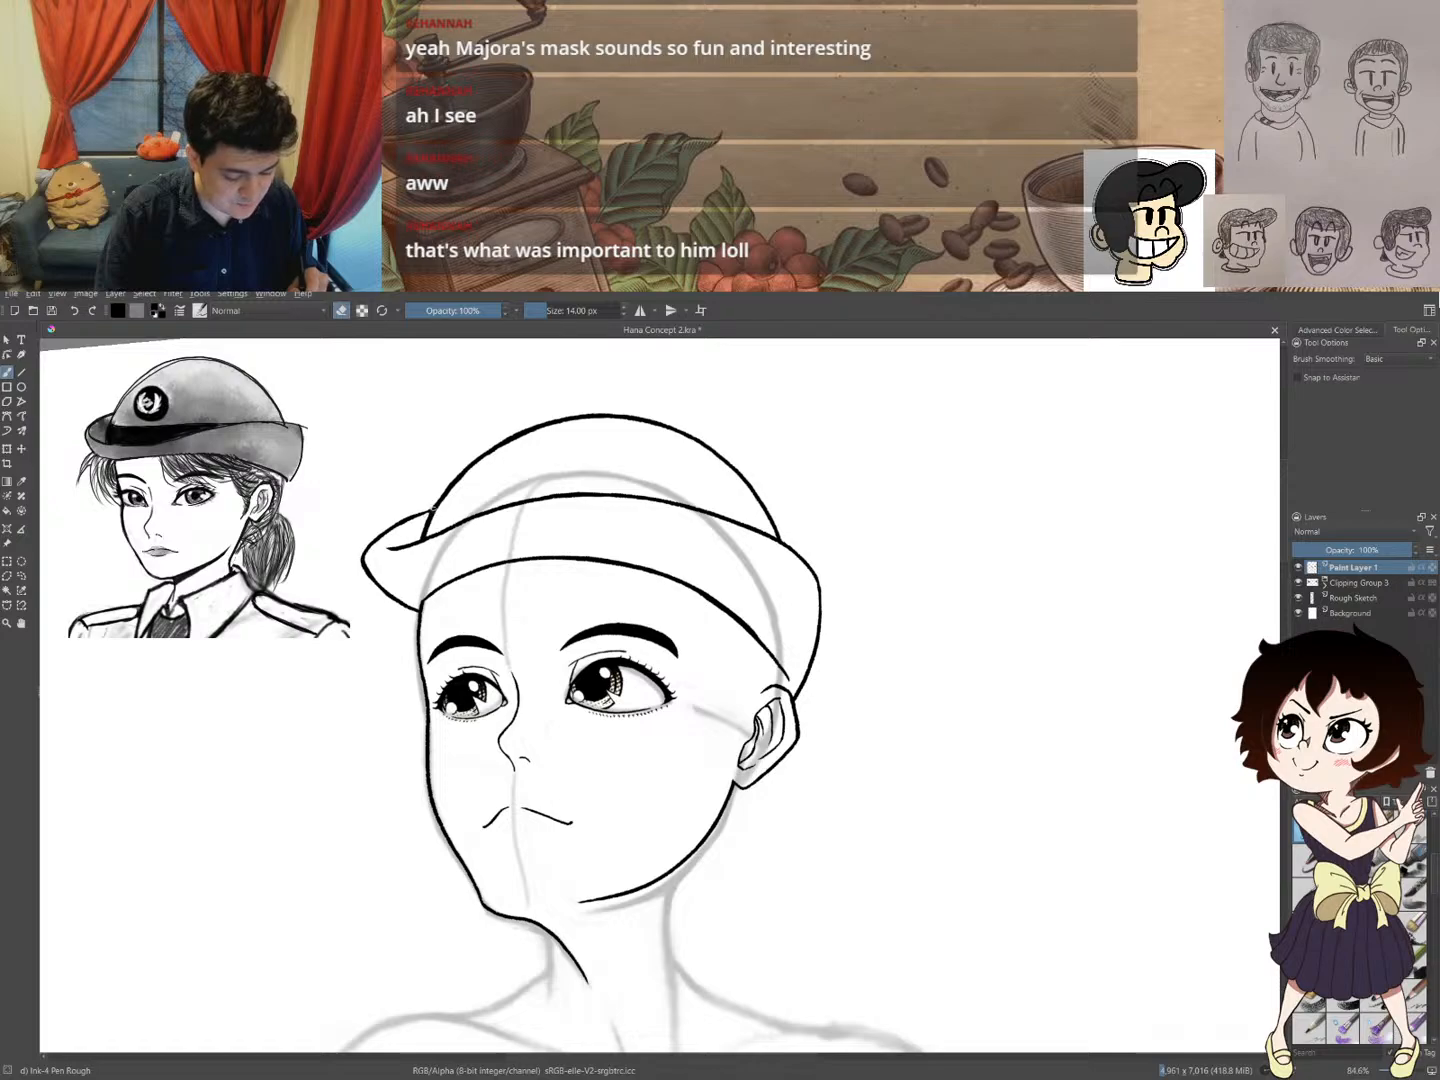
pyautogui.press('e')
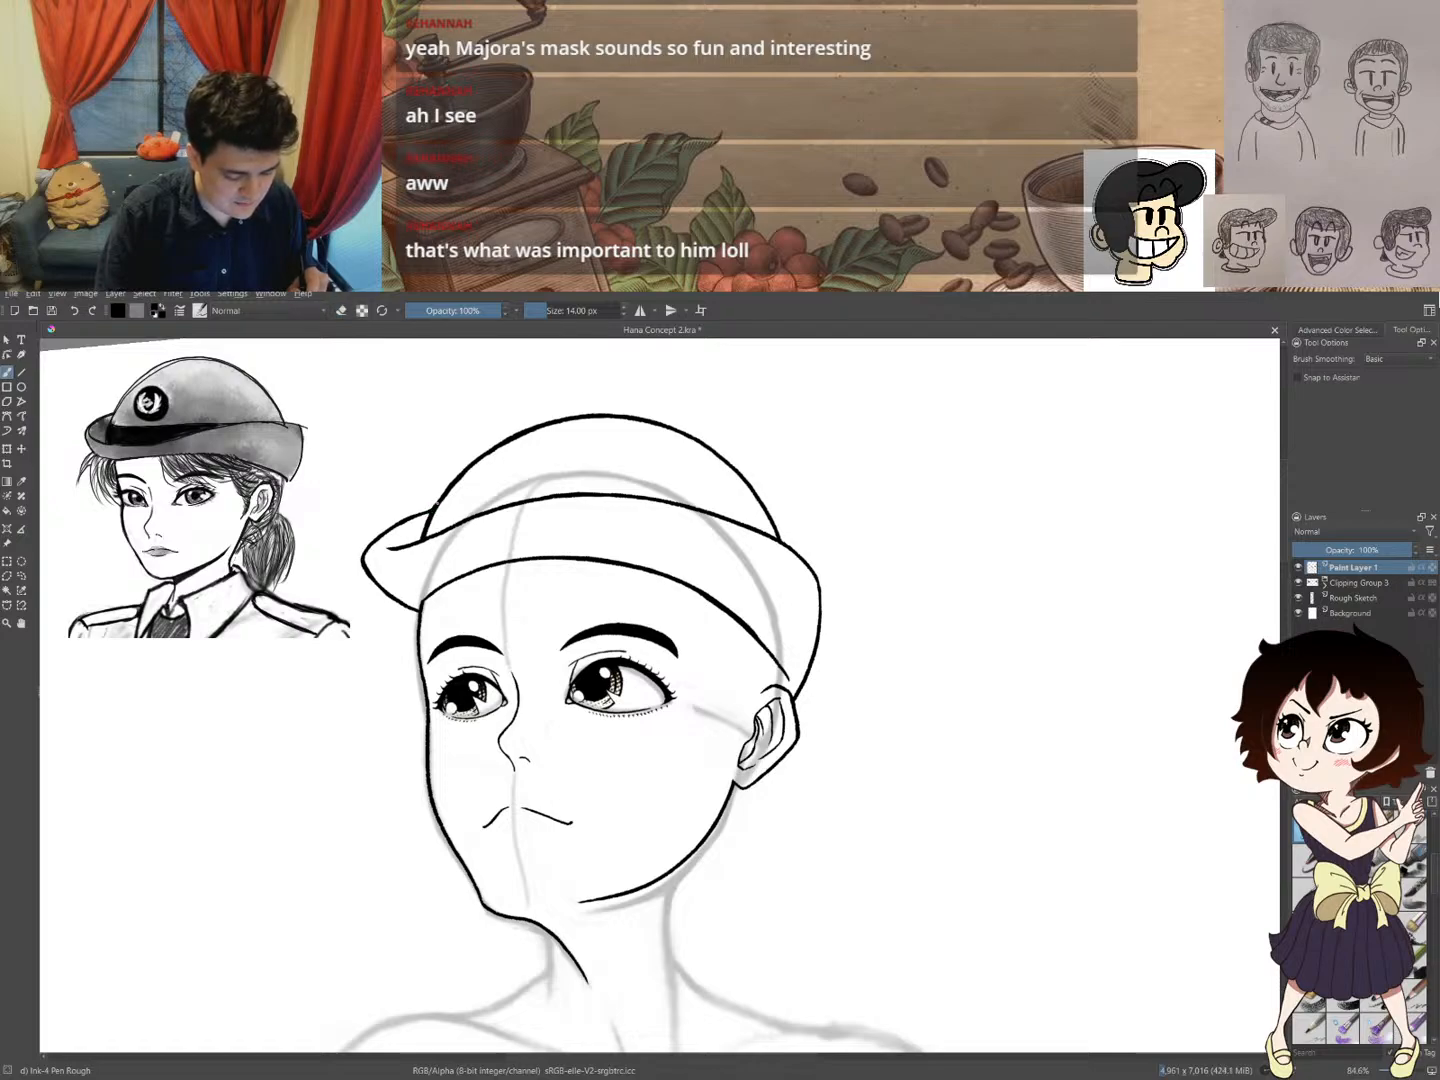
# - Ink the back contour of the neck from the jawline down toward the shoulder
pyautogui.moveTo(804, 482)
pyautogui.mouseDown()
pyautogui.moveTo(775, 590)
pyautogui.moveTo(657, 589)
pyautogui.mouseUp()
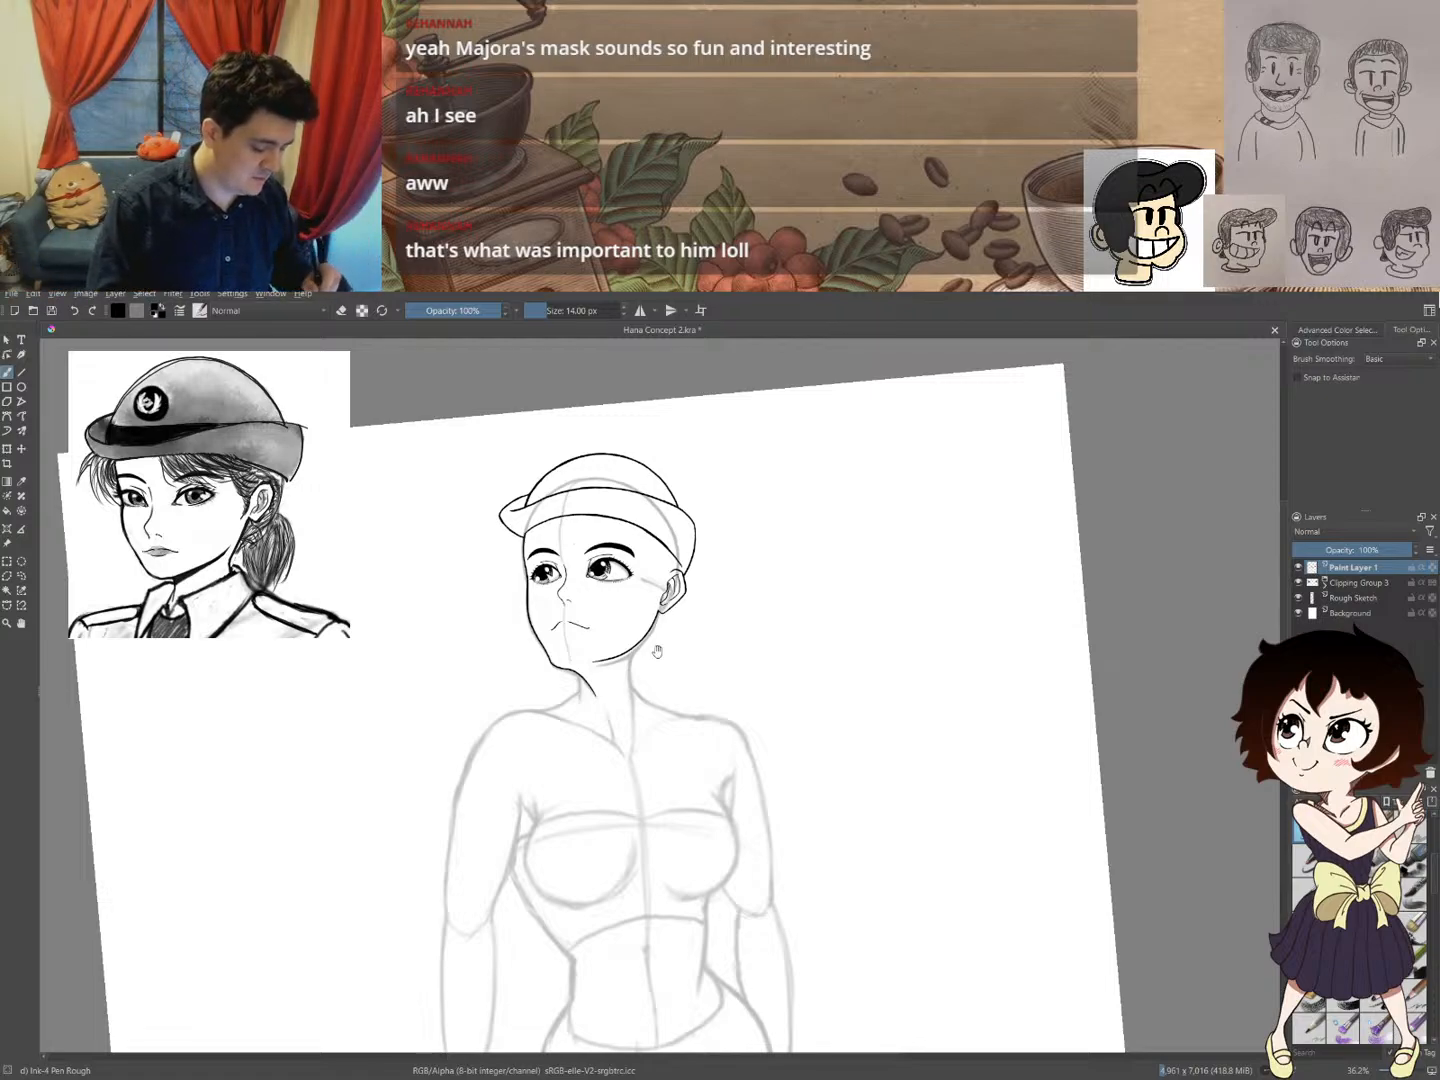
pyautogui.moveTo(655, 653)
pyautogui.mouseDown()
pyautogui.moveTo(627, 570)
pyautogui.moveTo(573, 532)
pyautogui.moveTo(591, 497)
pyautogui.moveTo(572, 458)
pyautogui.moveTo(522, 624)
pyautogui.mouseUp()
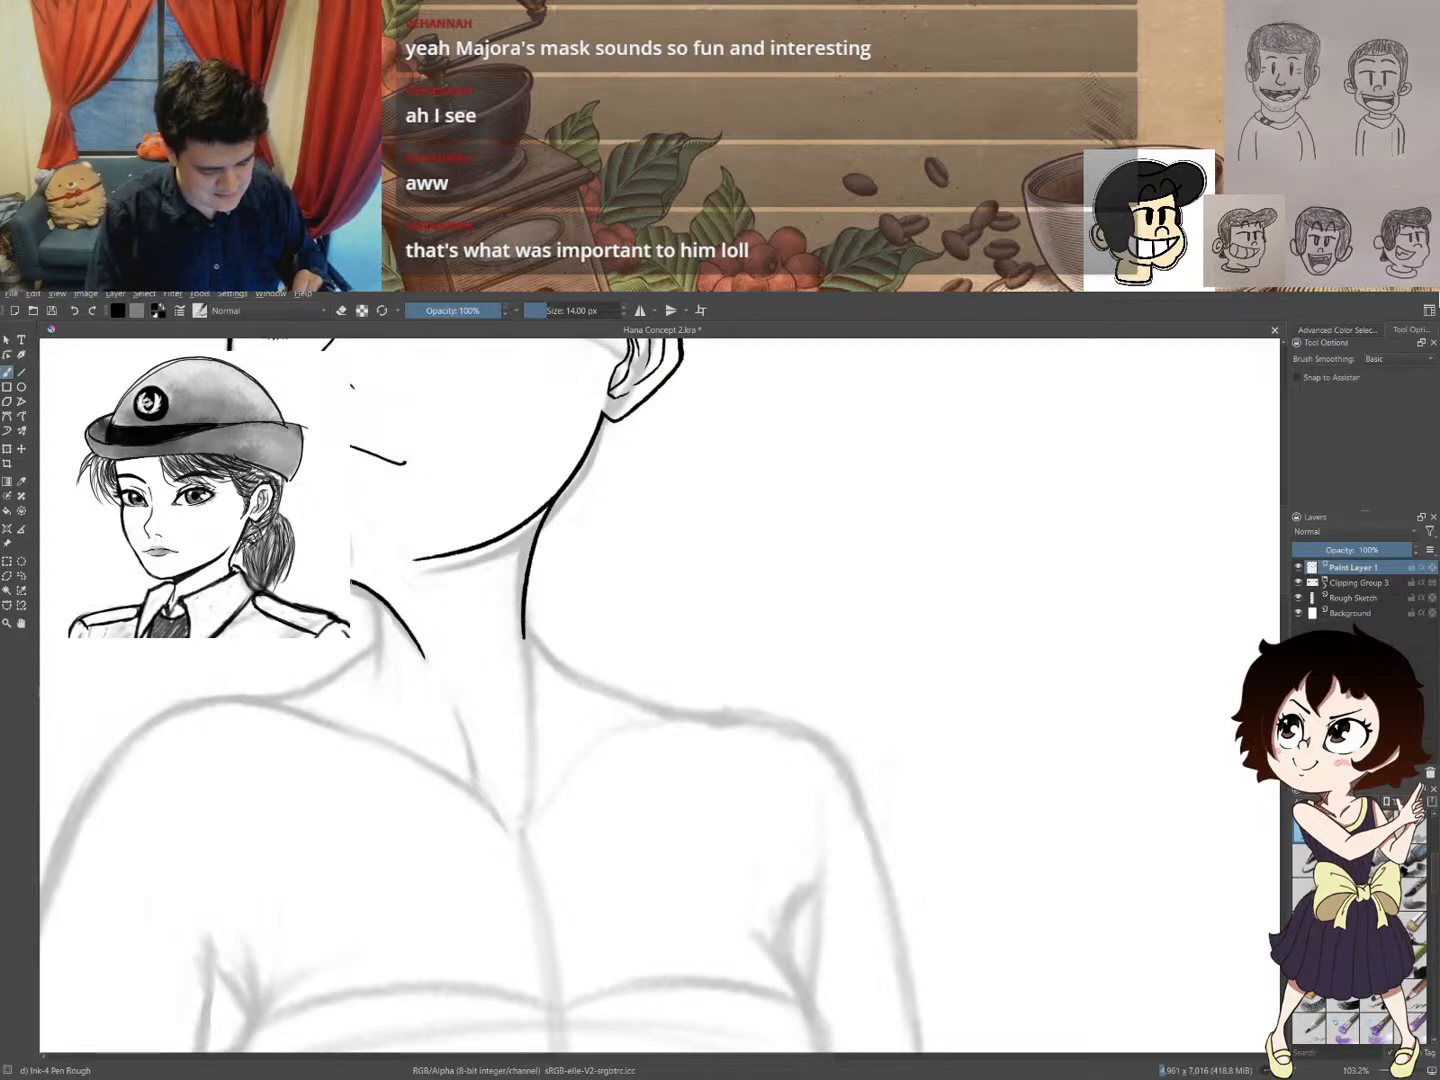
pyautogui.moveTo(349, 581); pyautogui.dragTo(372, 646)
pyautogui.hotkey('ctrl', 'z')
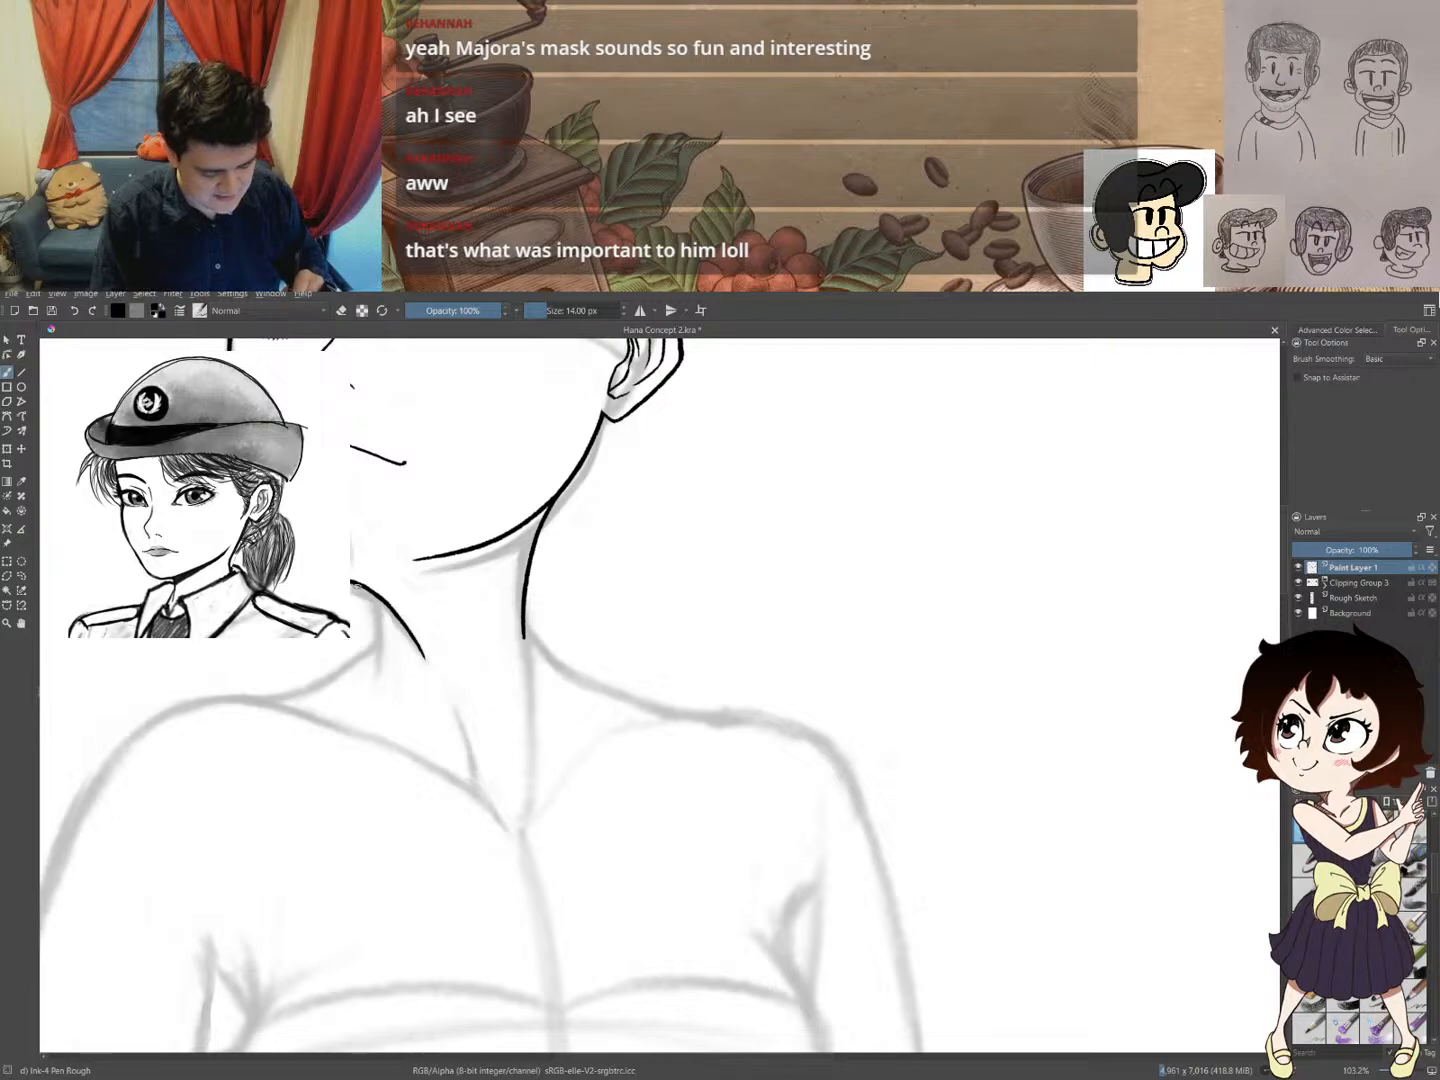
# - Redraw the back contour of the neck down from the jaw and ink the short front neck line below the chin
pyautogui.moveTo(351, 582); pyautogui.dragTo(373, 656)
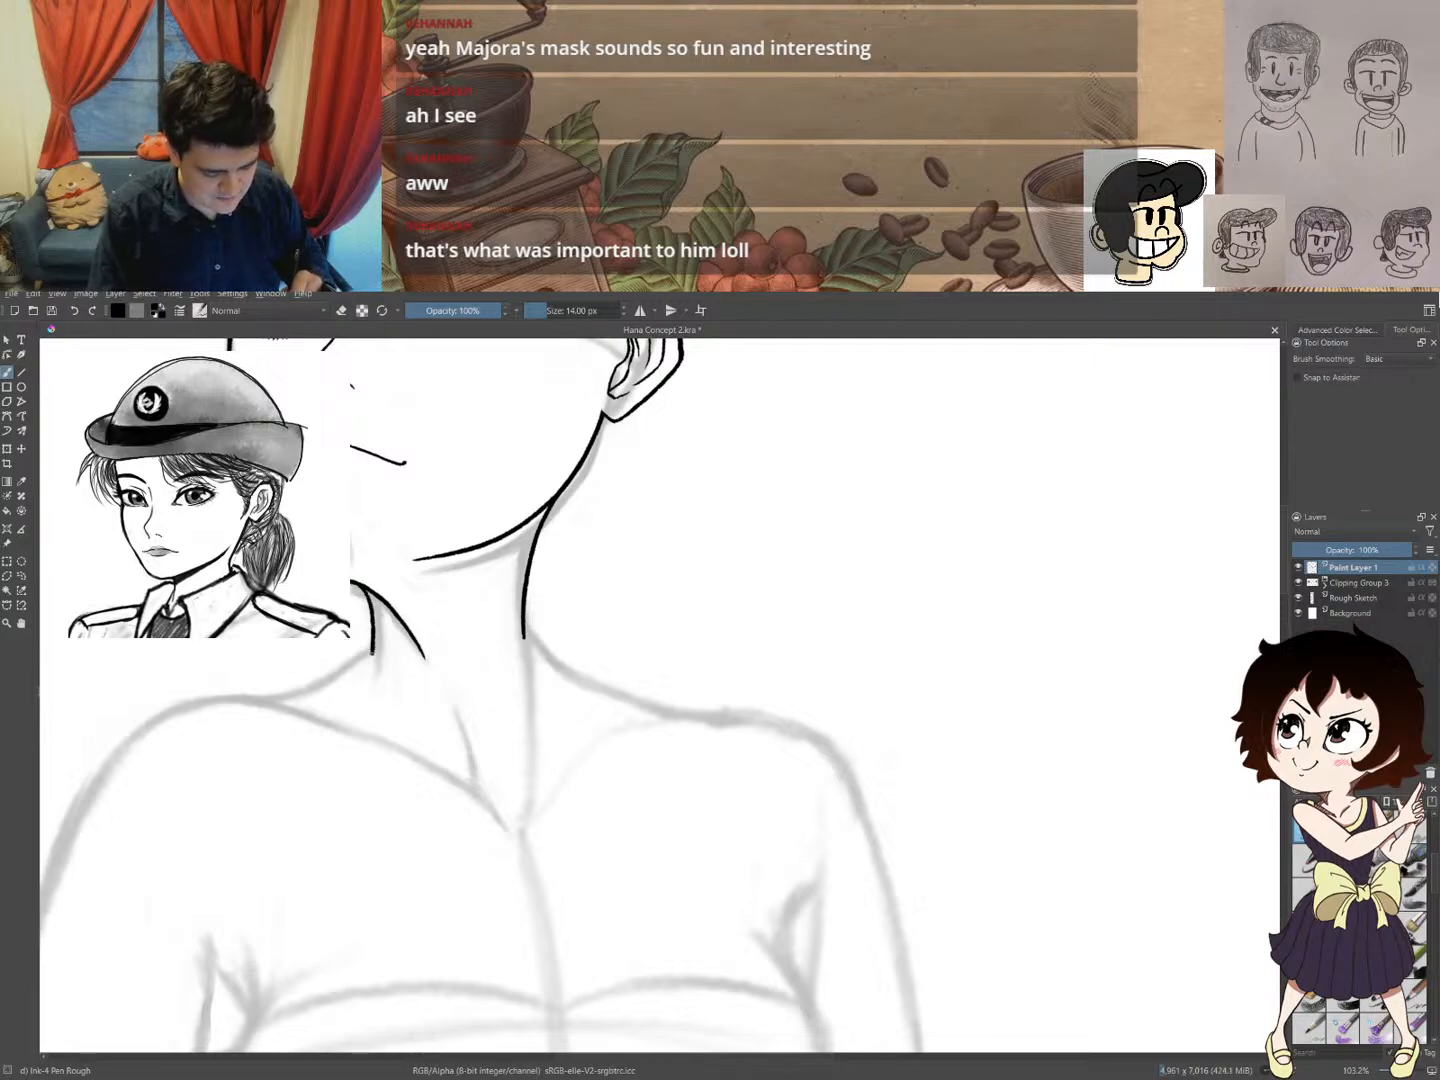
pyautogui.scroll(-5, 513, 445)
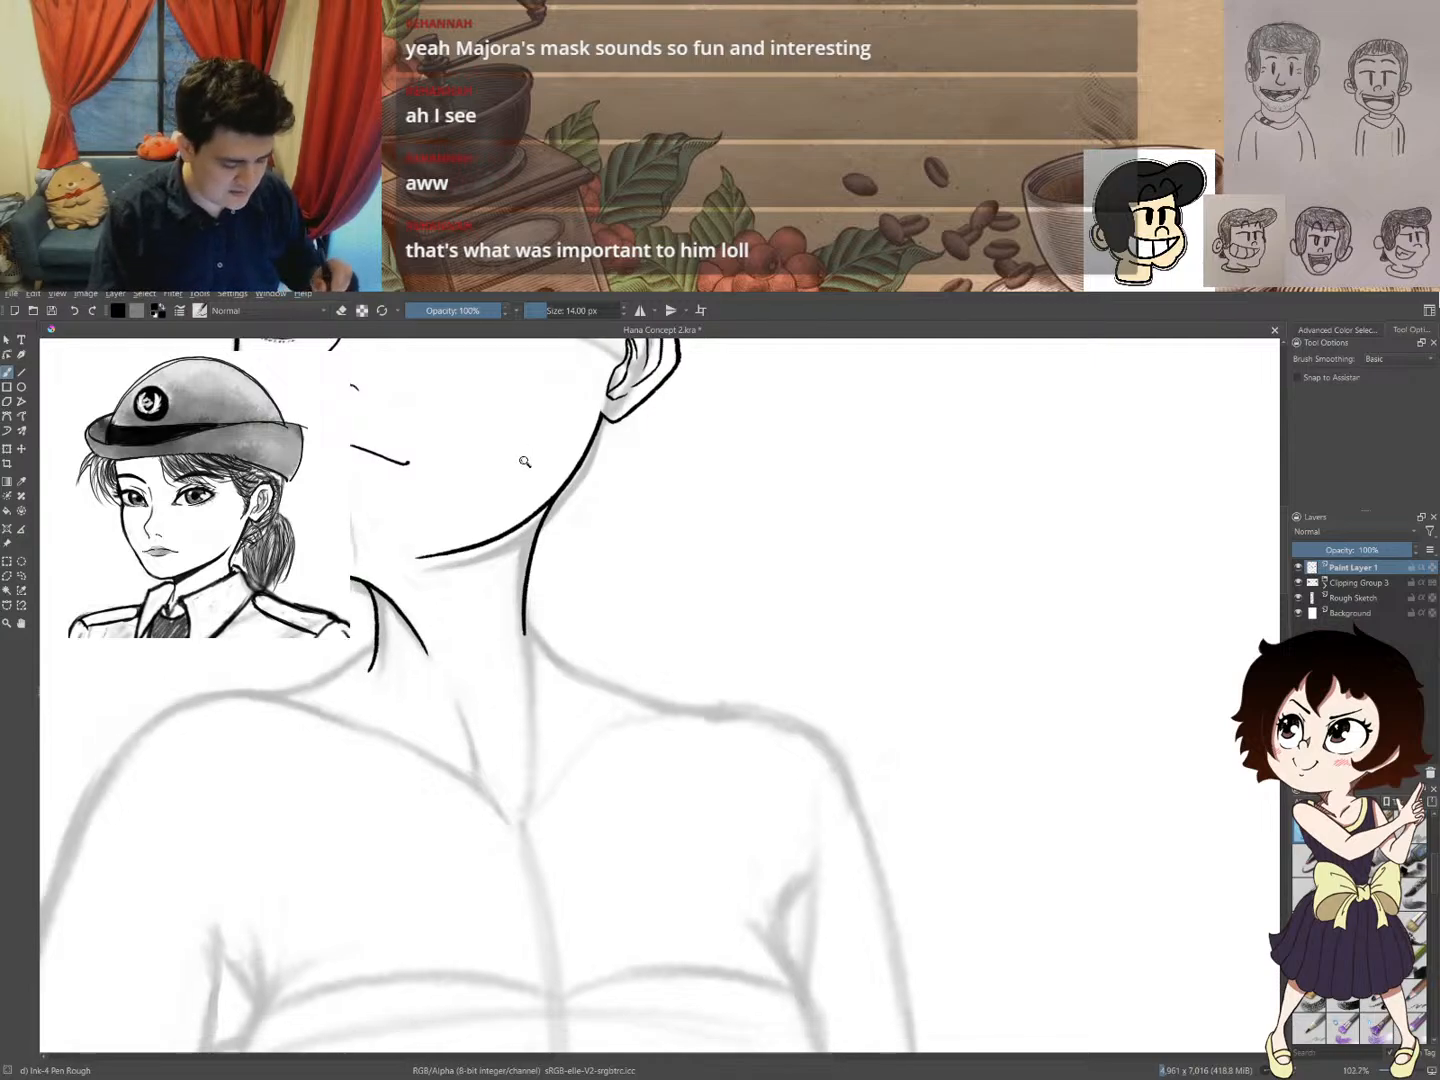
pyautogui.scroll(3, 489, 528)
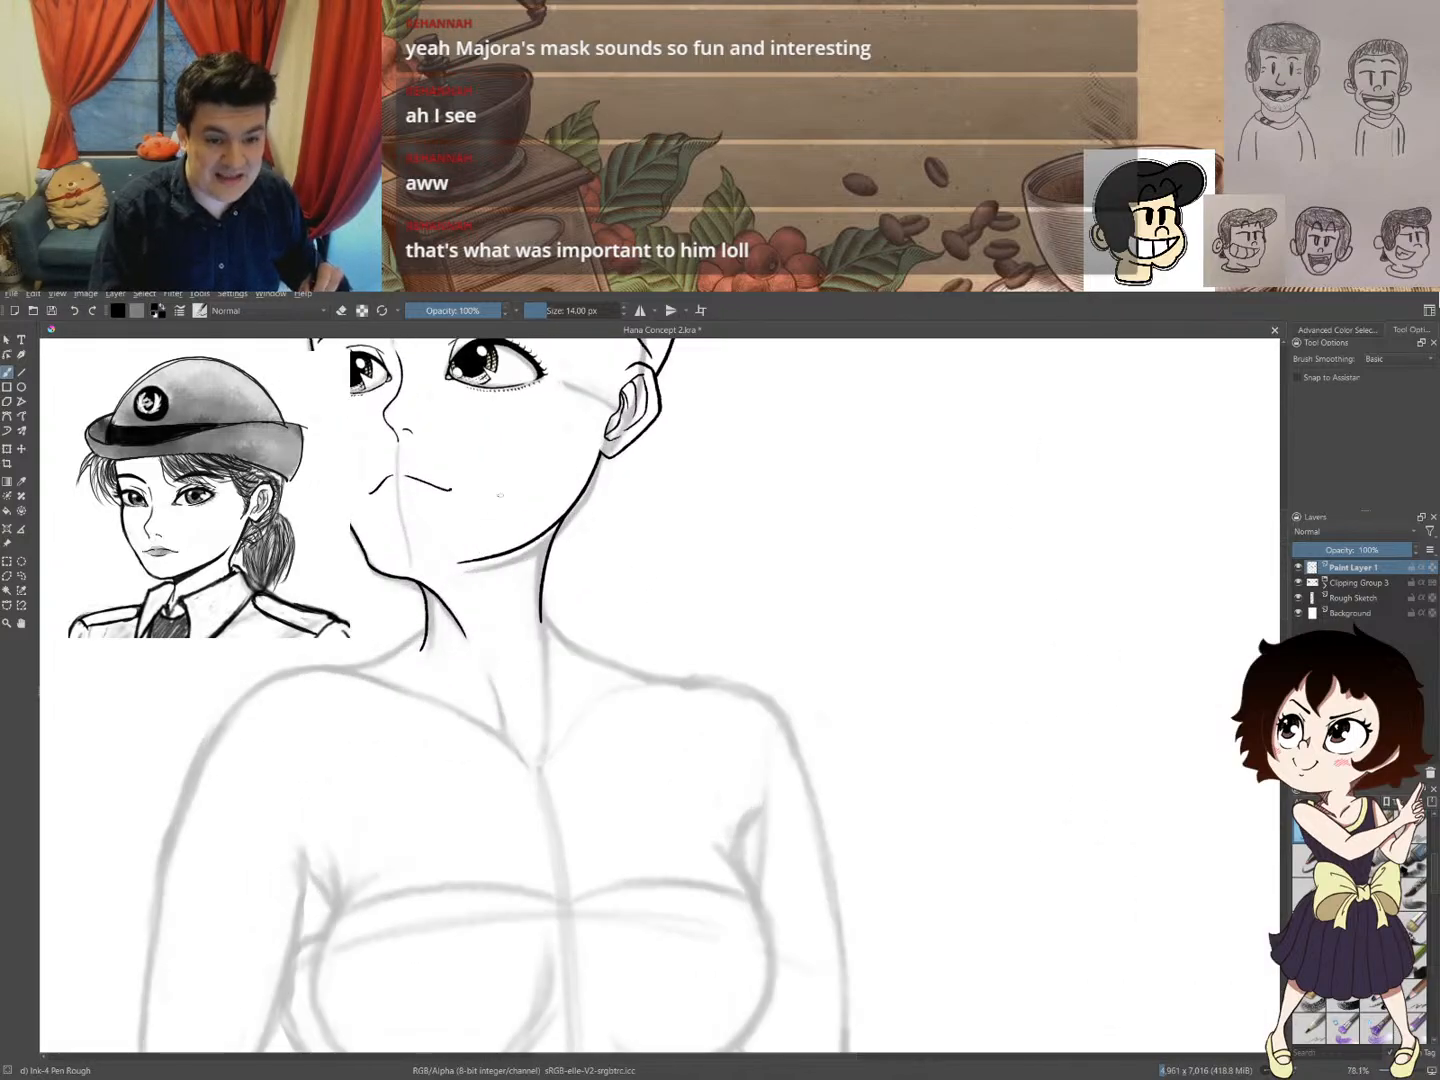
pyautogui.scroll(3, 499, 496)
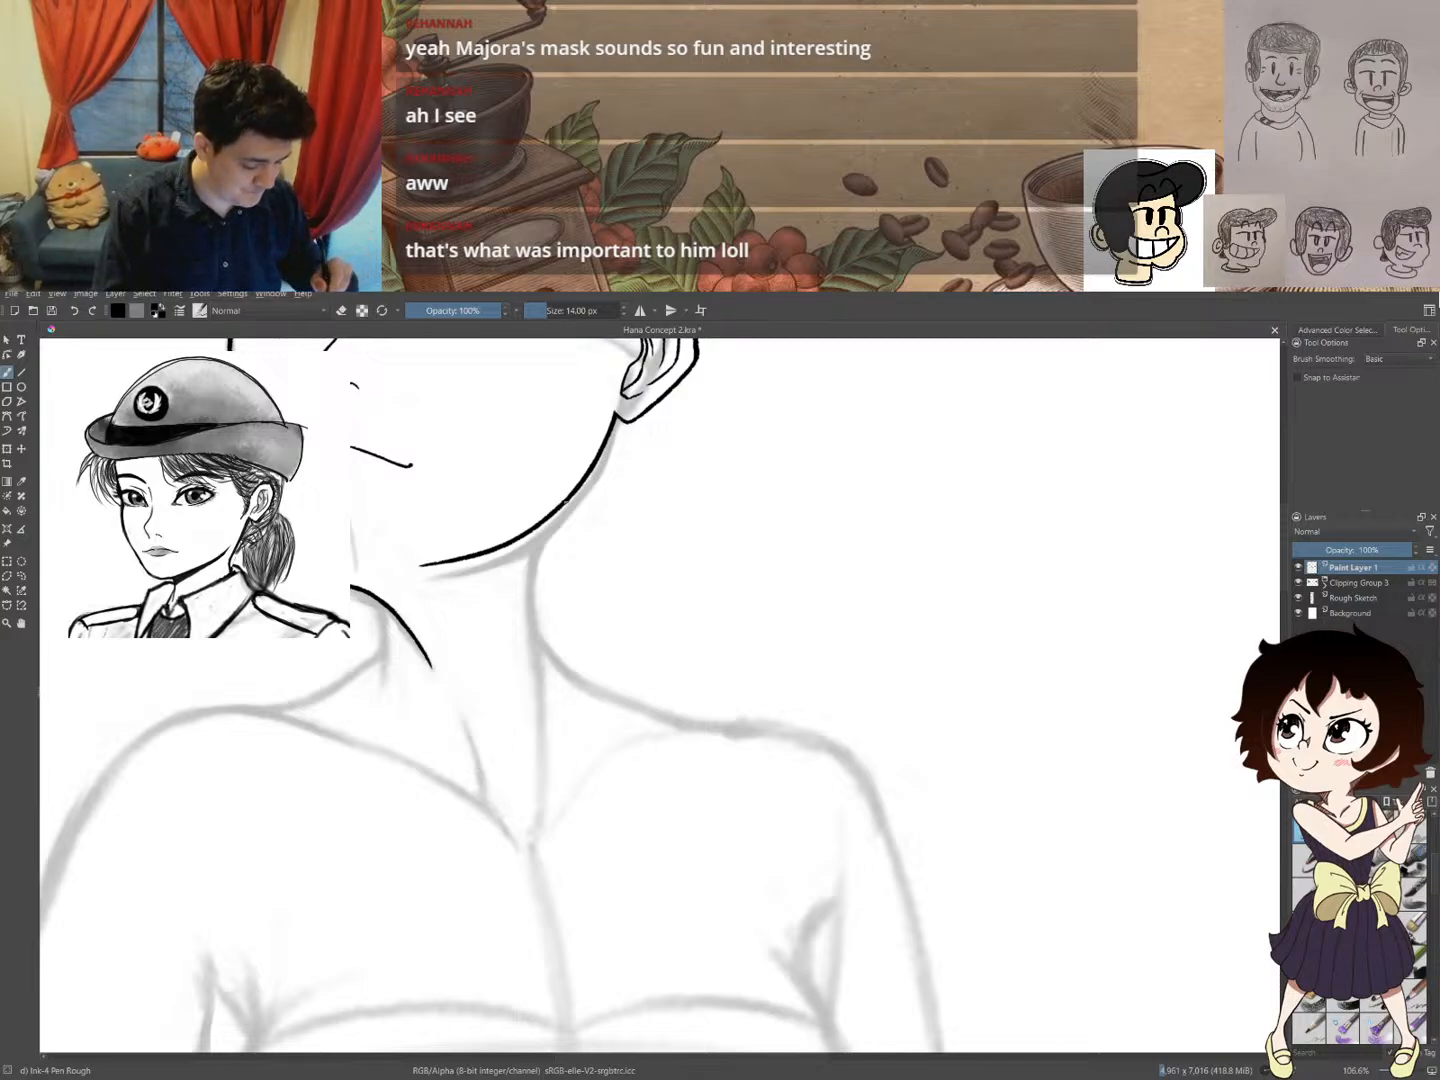
pyautogui.moveTo(558, 505)
pyautogui.mouseDown()
pyautogui.moveTo(533, 584)
pyautogui.moveTo(540, 646)
pyautogui.moveTo(542, 552)
pyautogui.moveTo(563, 506)
pyautogui.mouseUp()
pyautogui.press('e')
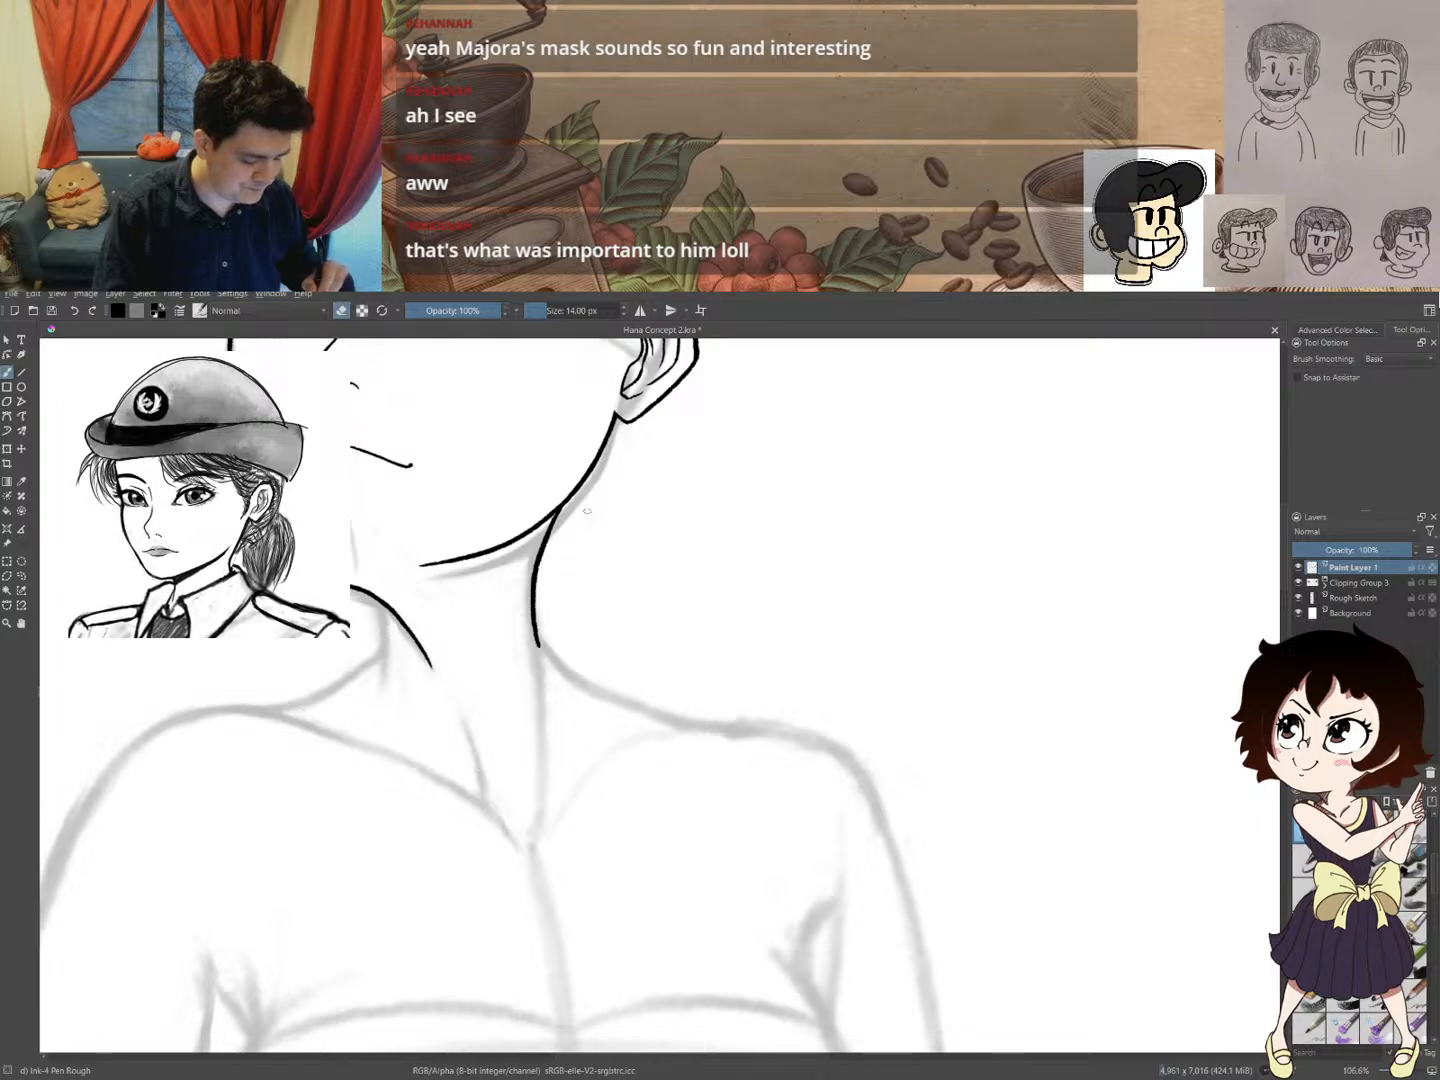
pyautogui.press('e')
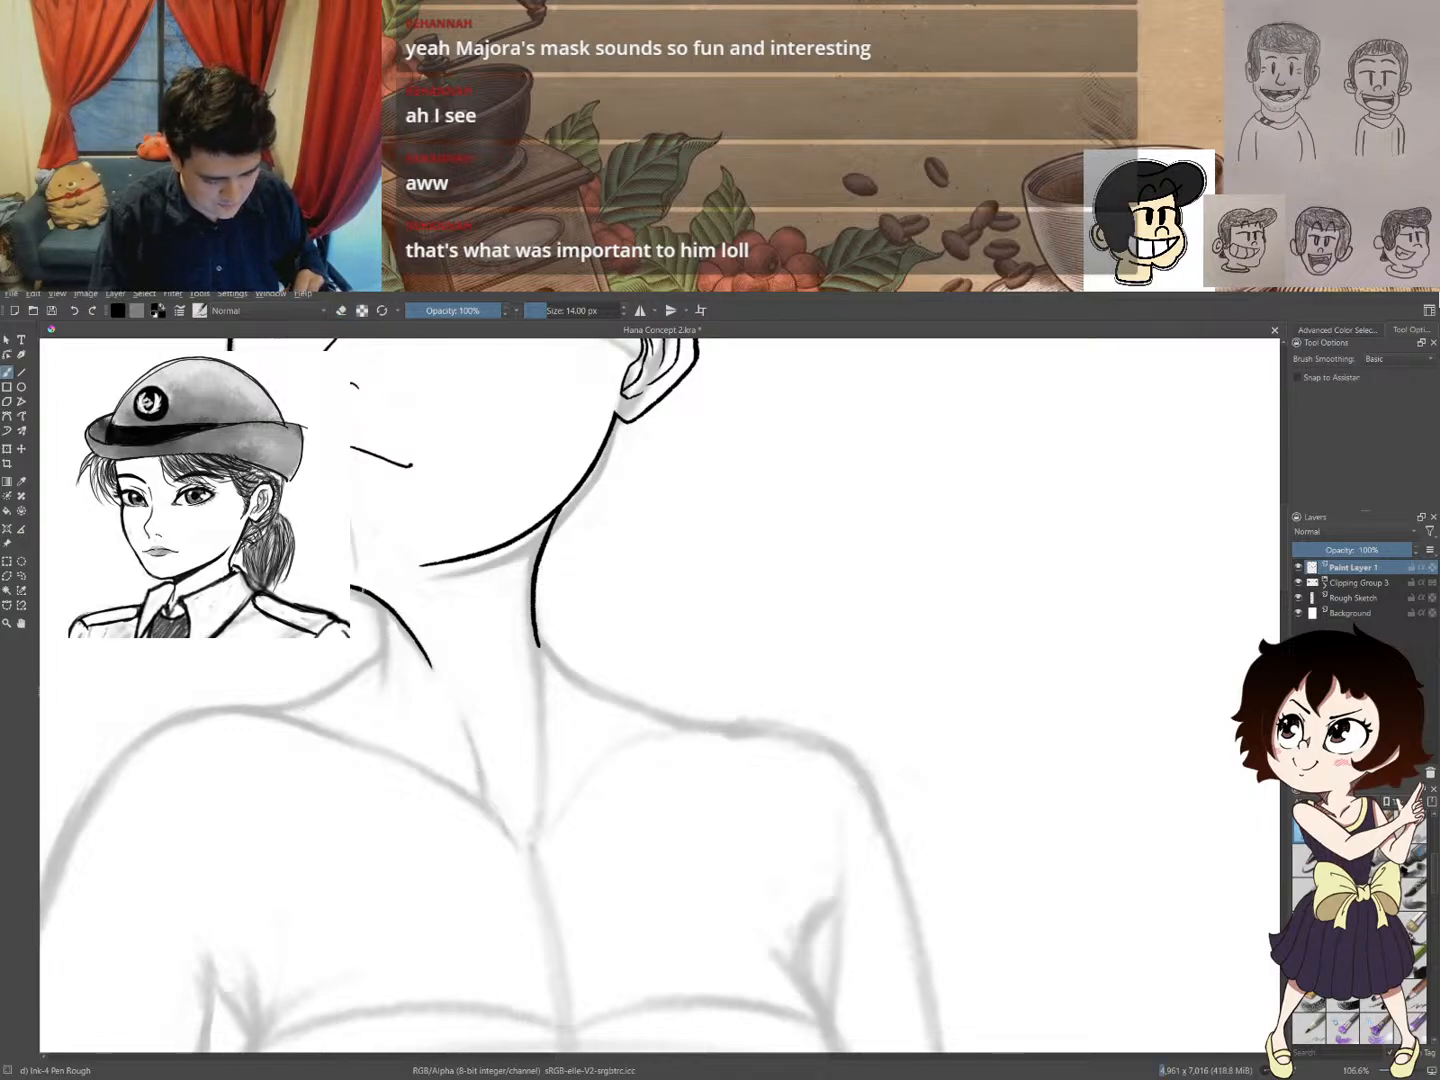
pyautogui.moveTo(366, 593); pyautogui.dragTo(378, 636)
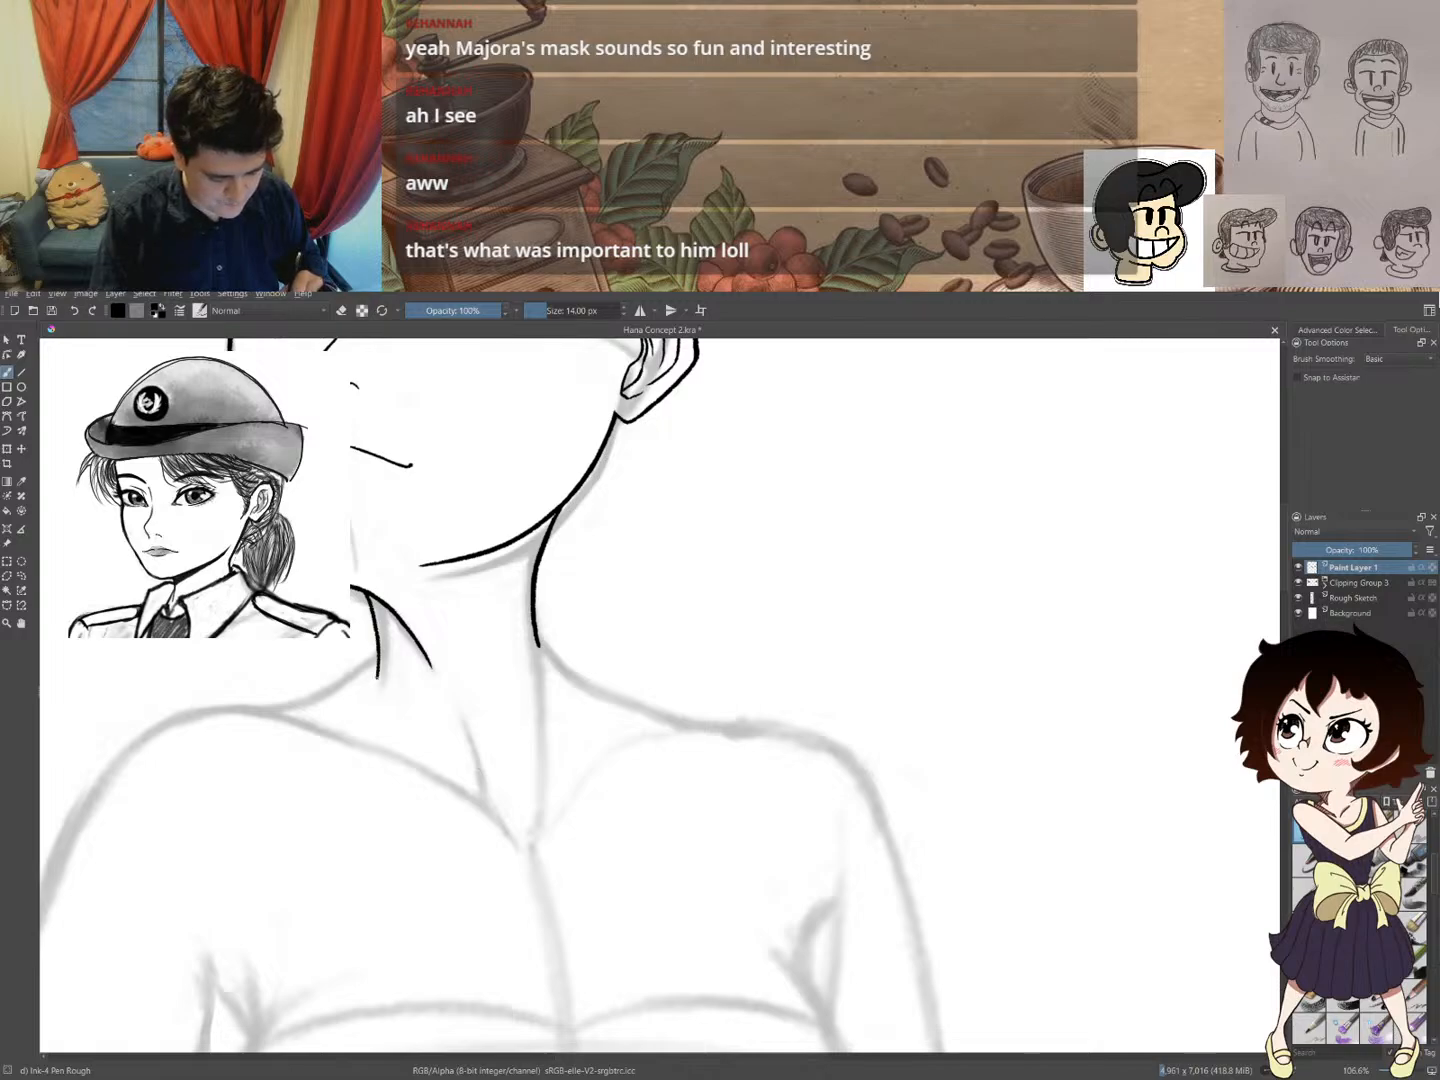
# - Group Paint Layer 1, Clipping Group 3 and Rough Sketch together in one layer group
pyautogui.moveTo(550, 475)
pyautogui.mouseDown()
pyautogui.moveTo(498, 588)
pyautogui.moveTo(540, 507)
pyautogui.mouseUp()
pyautogui.moveTo(536, 473); pyautogui.dragTo(517, 630)
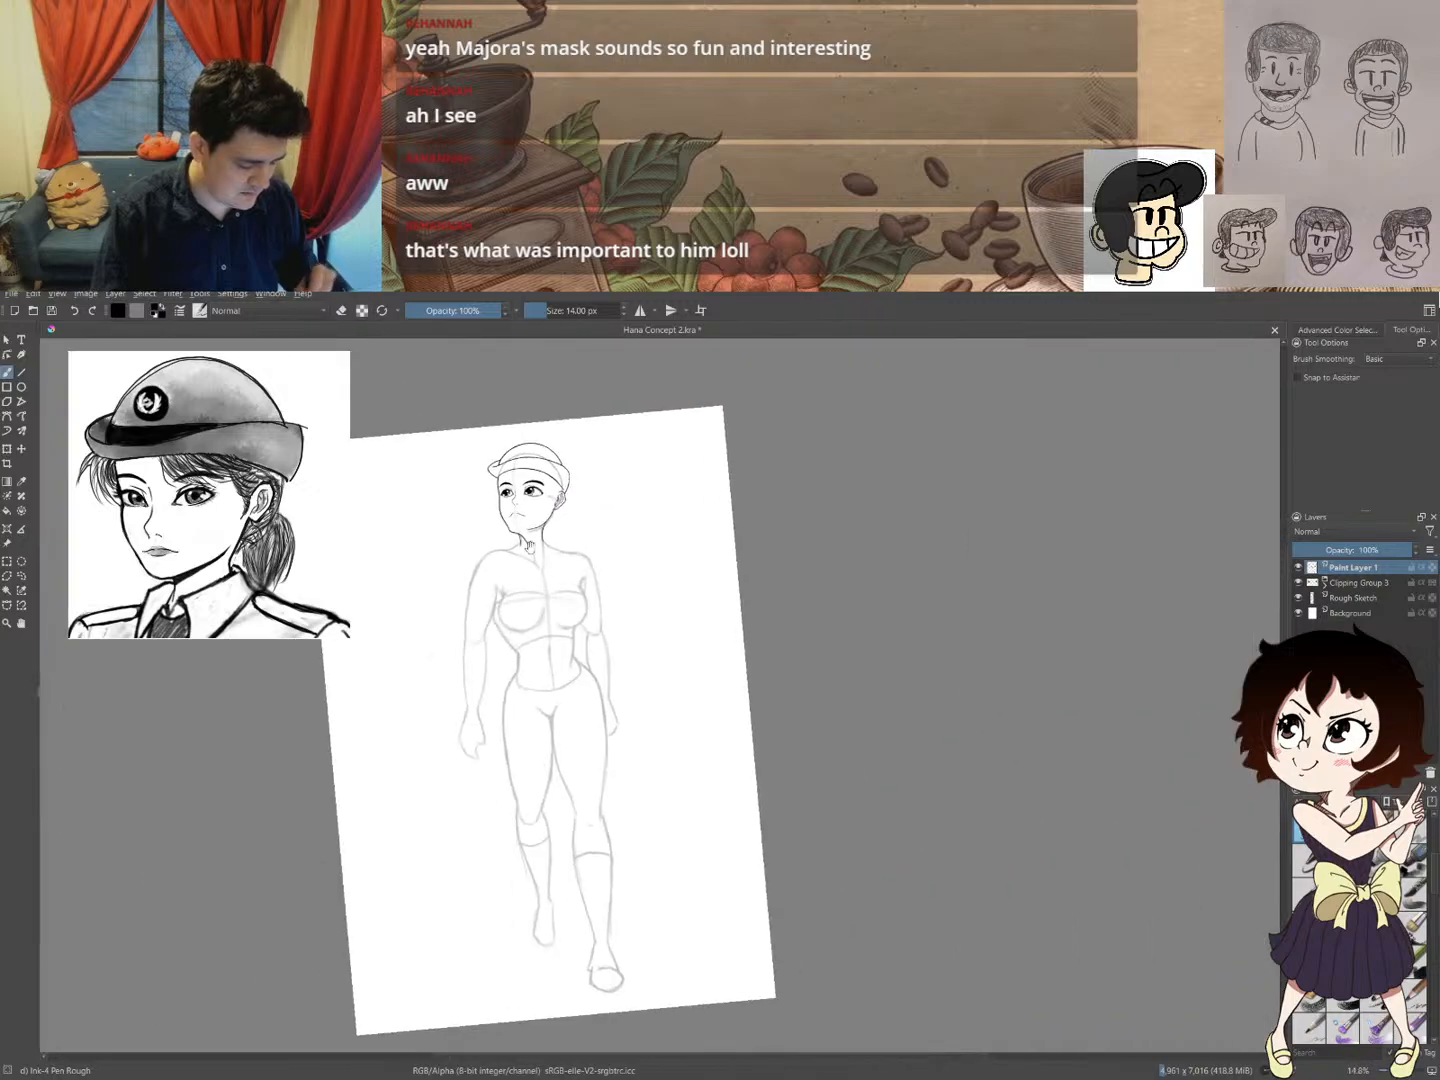
pyautogui.moveTo(573, 488); pyautogui.dragTo(574, 440)
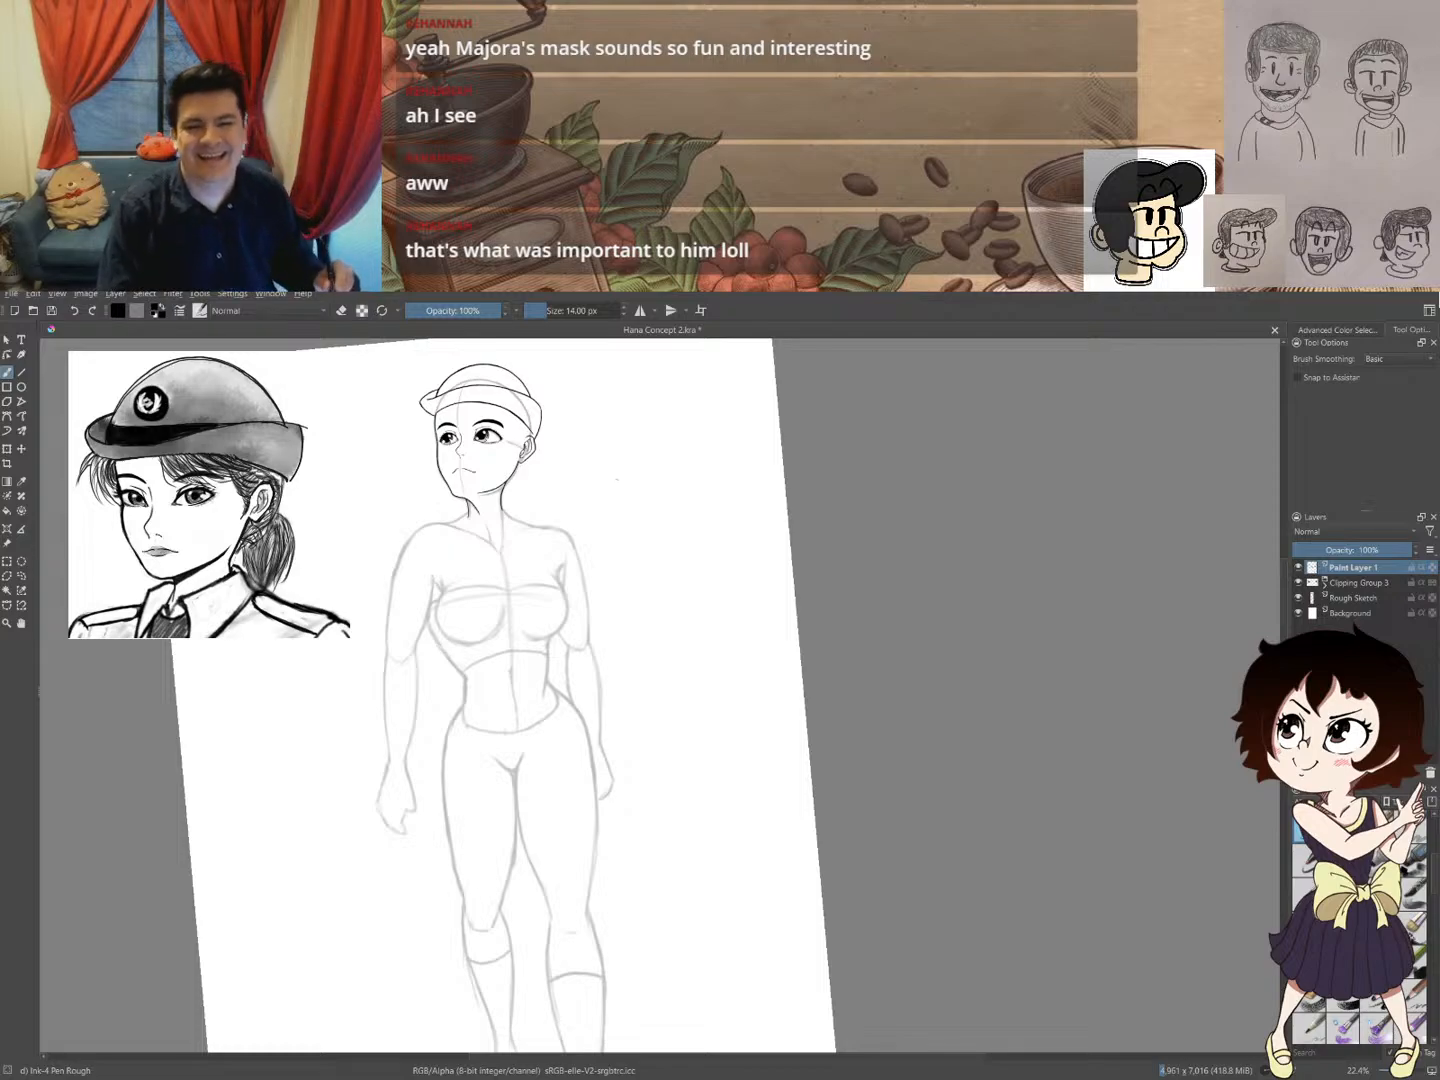
pyautogui.moveTo(616, 480); pyautogui.dragTo(722, 481)
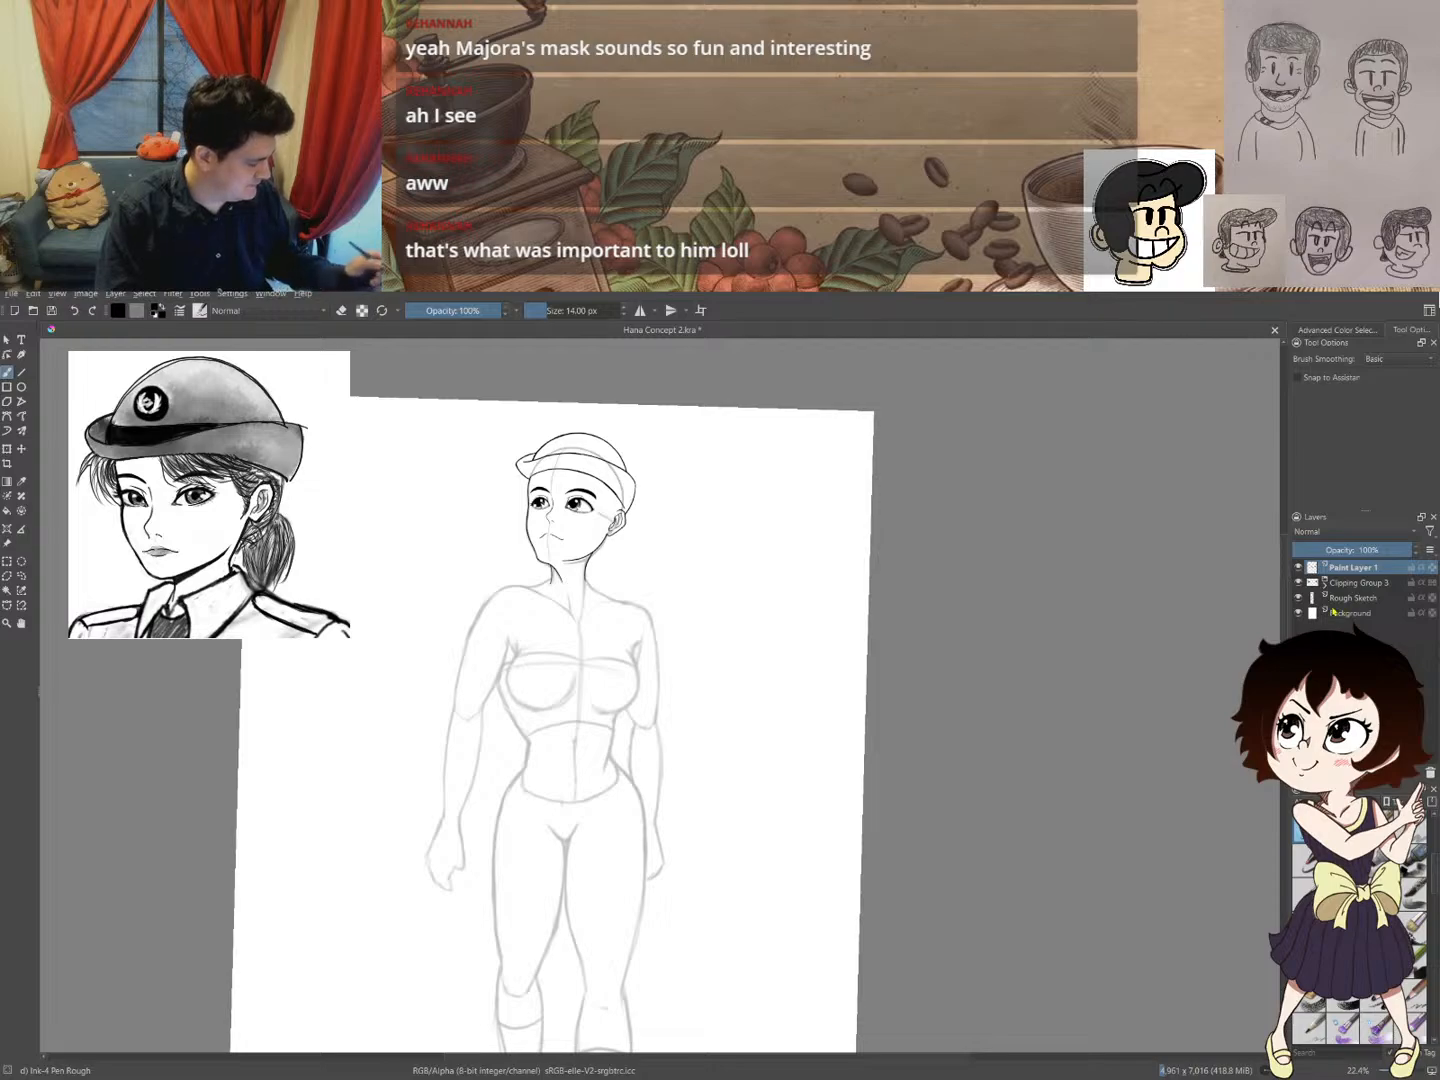
pyautogui.click(1353, 598)
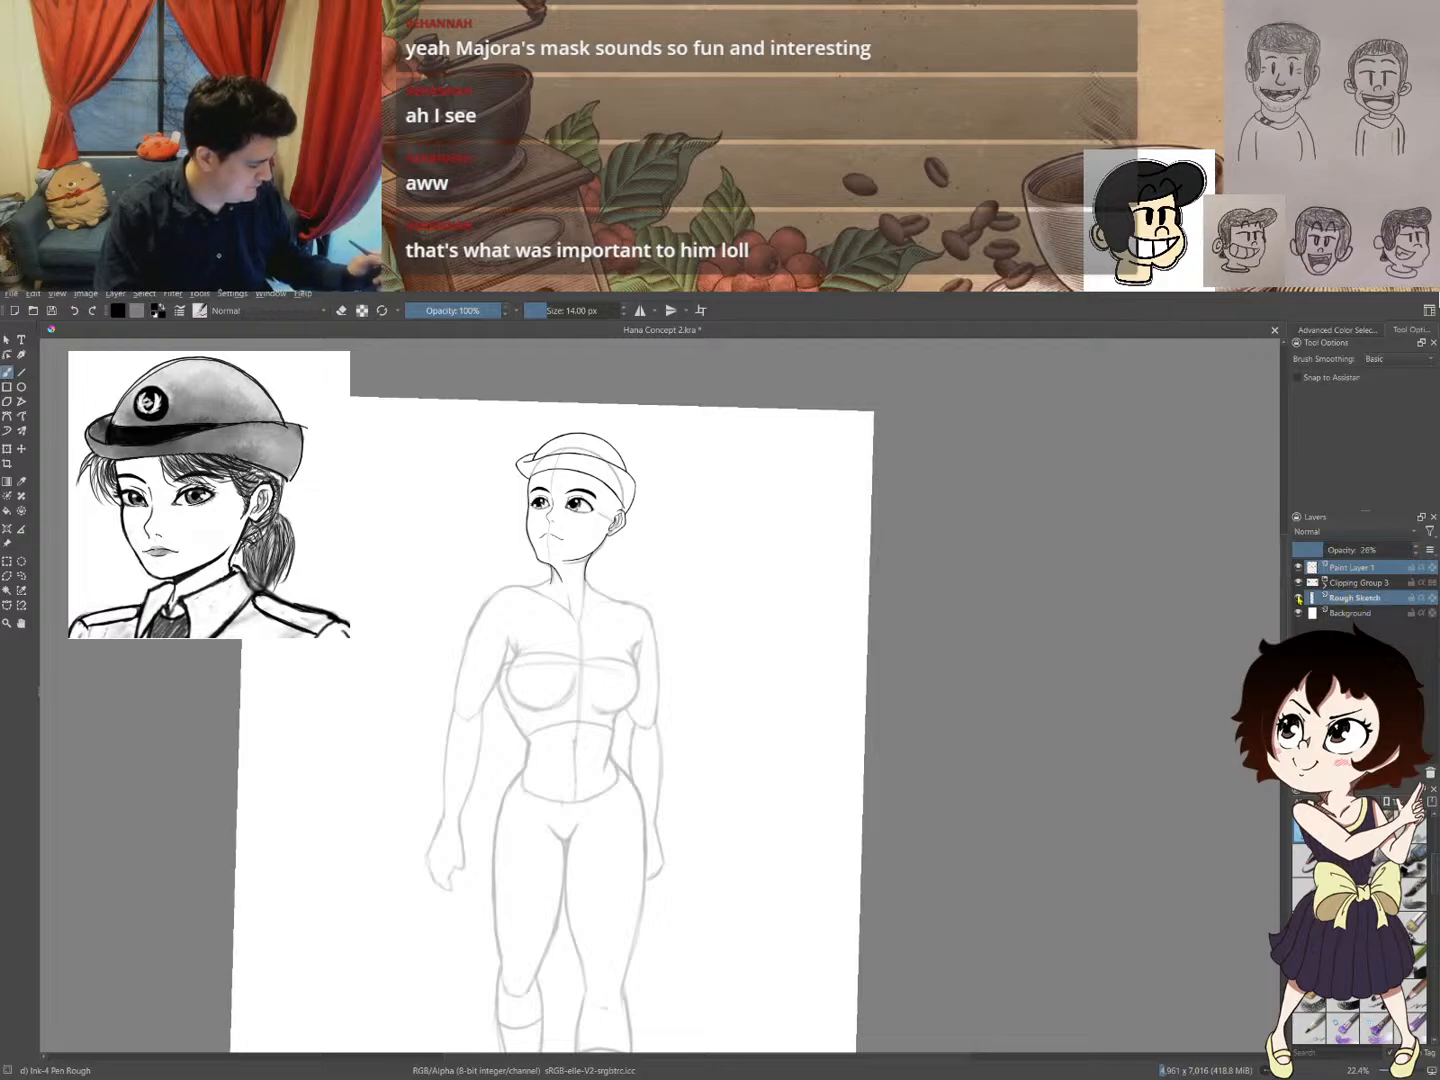
pyautogui.click(1331, 589)
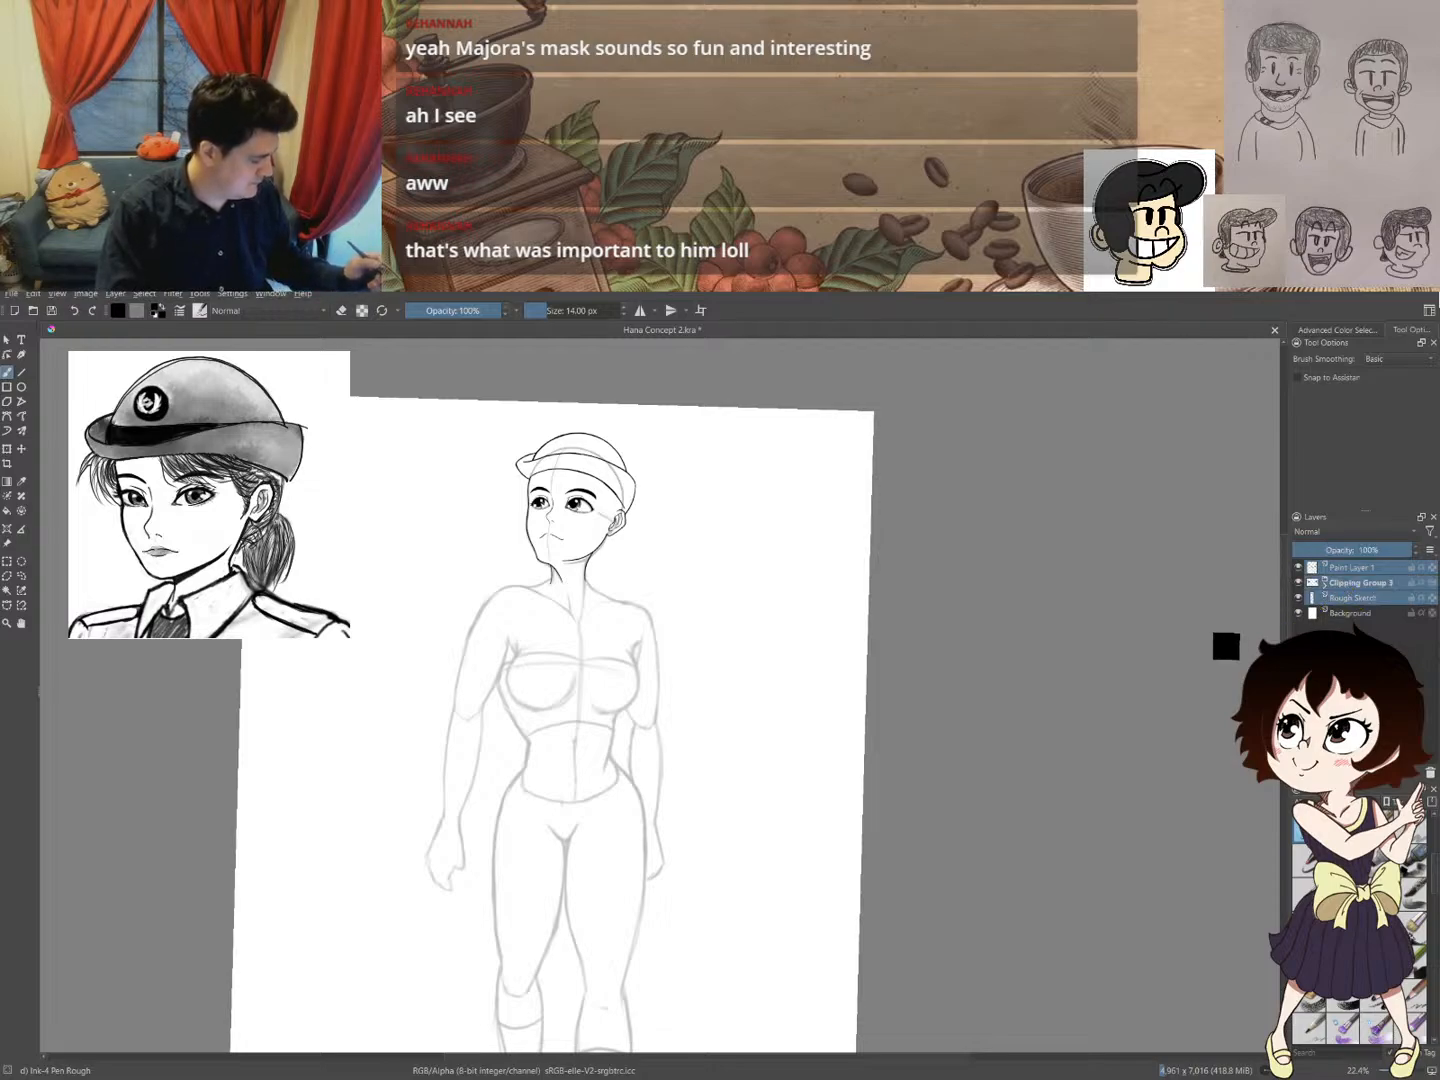
pyautogui.hotkey('ctrl', 'g')
pyautogui.click(1310, 569)
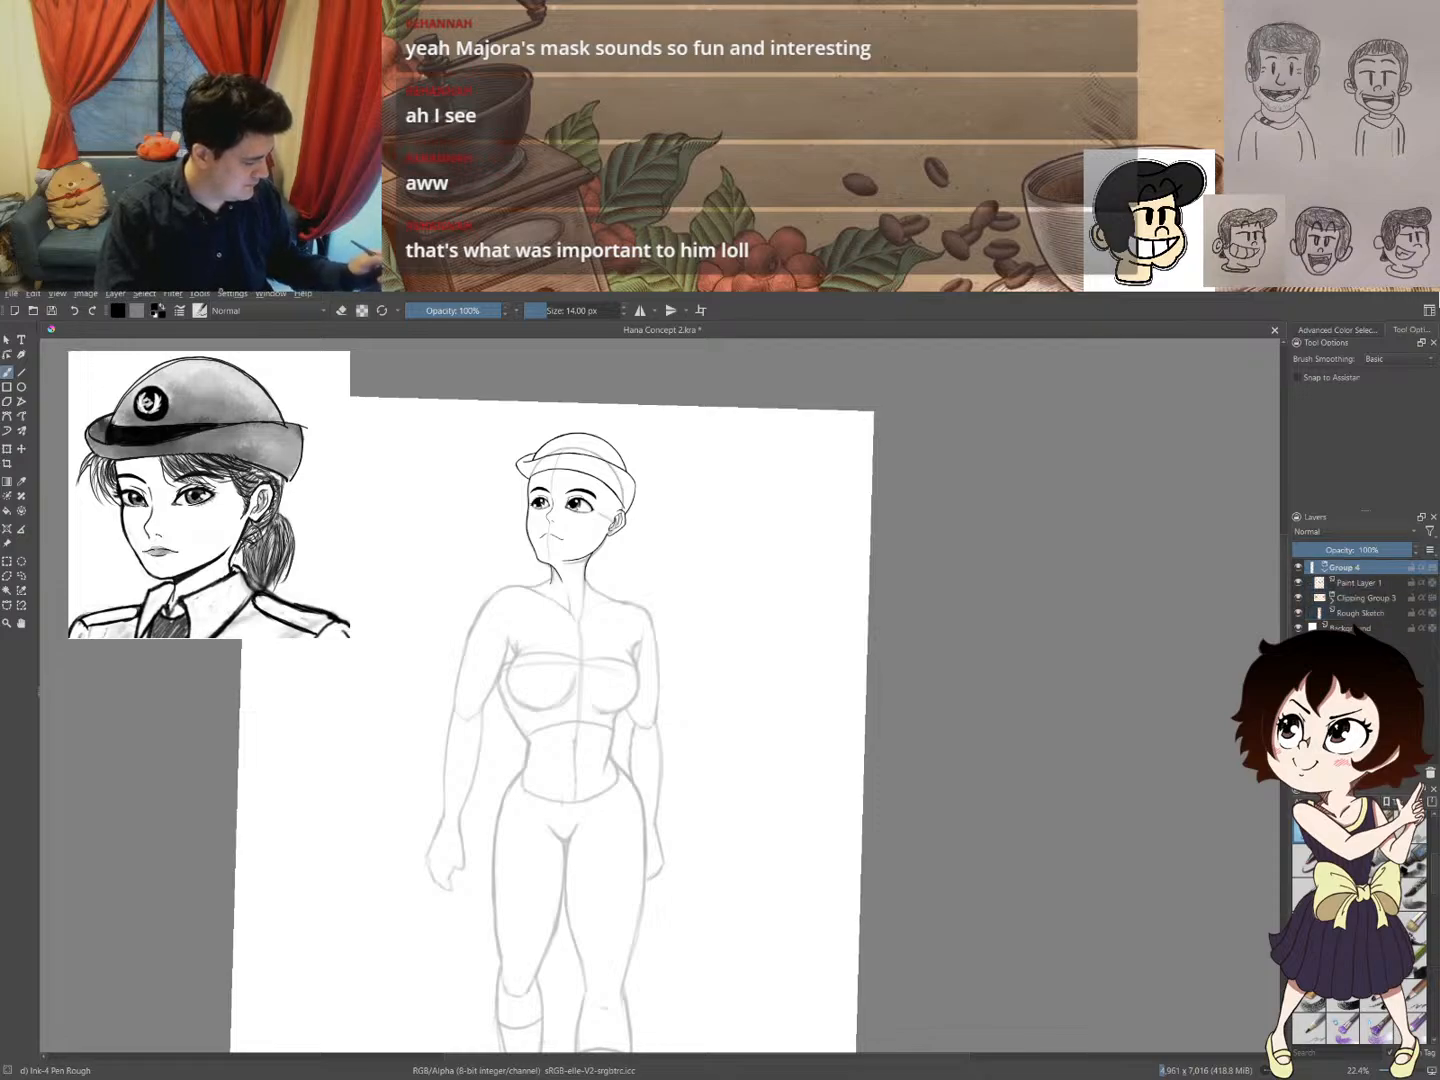
# - Lasso the head, hat and upper neck in the grouped layers, scale them down slightly and set them lower on the shoulders
pyautogui.press('l')
pyautogui.moveTo(648, 437)
pyautogui.mouseDown()
pyautogui.moveTo(526, 434)
pyautogui.moveTo(490, 519)
pyautogui.moveTo(515, 567)
pyautogui.moveTo(554, 594)
pyautogui.mouseUp()
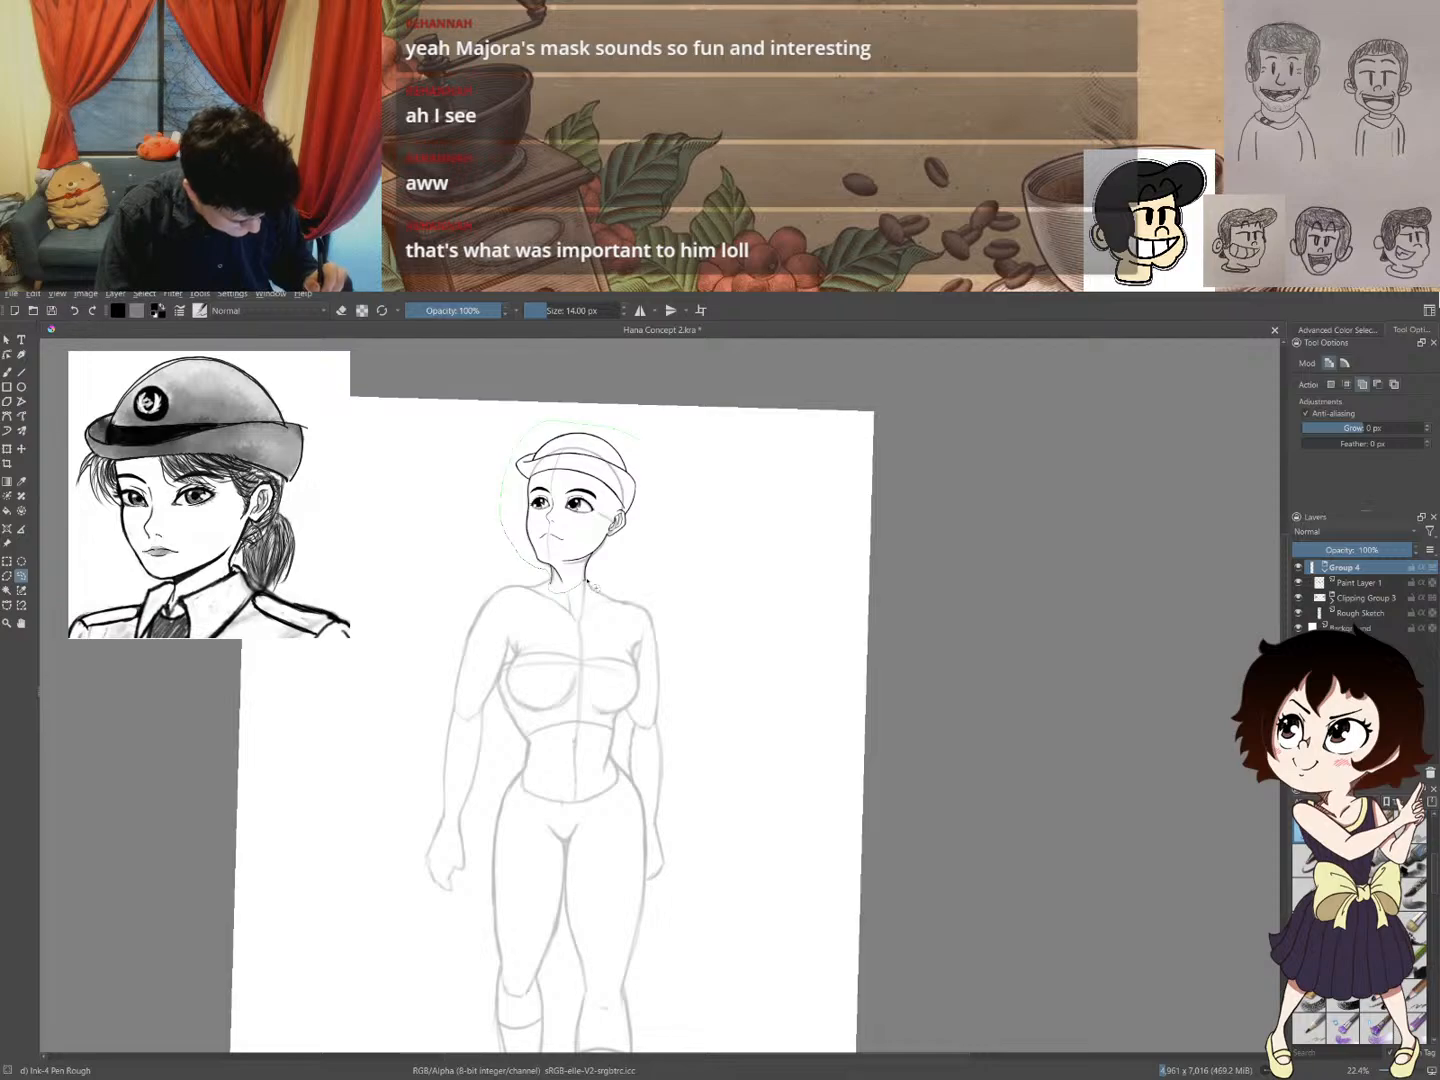
pyautogui.moveTo(591, 585)
pyautogui.mouseDown()
pyautogui.moveTo(629, 550)
pyautogui.moveTo(681, 426)
pyautogui.moveTo(646, 488)
pyautogui.mouseUp()
pyautogui.hotkey('ctrl', 't')
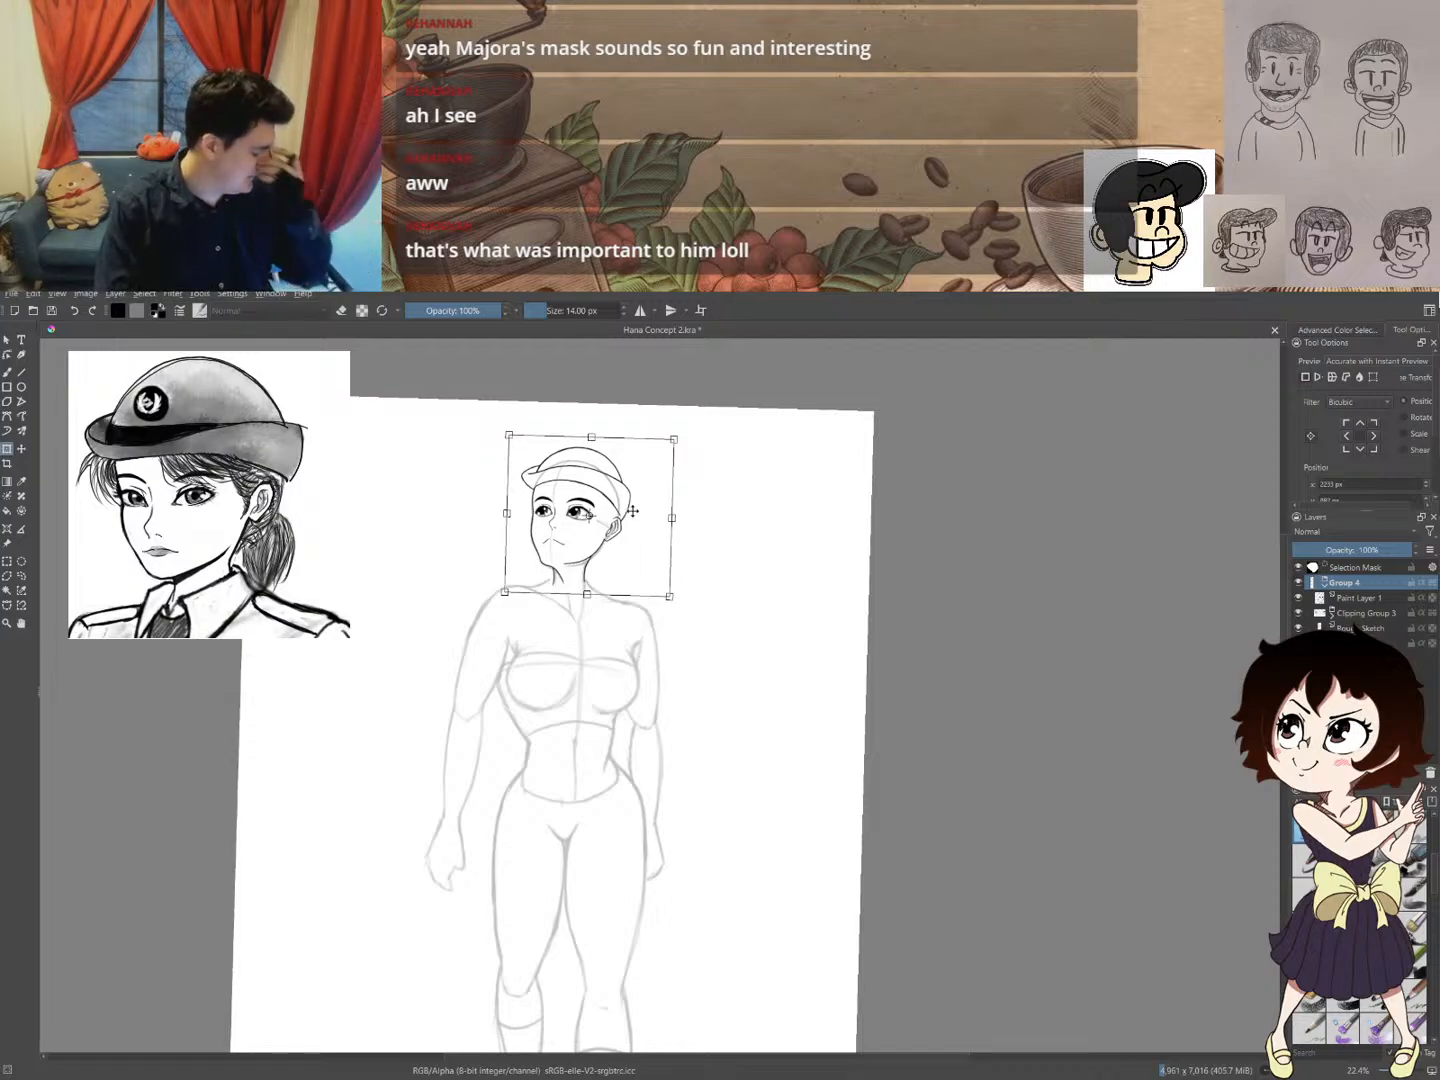
pyautogui.moveTo(672, 438); pyautogui.dragTo(677, 437)
pyautogui.moveTo(627, 507); pyautogui.dragTo(626, 518)
pyautogui.scroll(-2, 670, 520)
pyautogui.moveTo(637, 430); pyautogui.dragTo(616, 454)
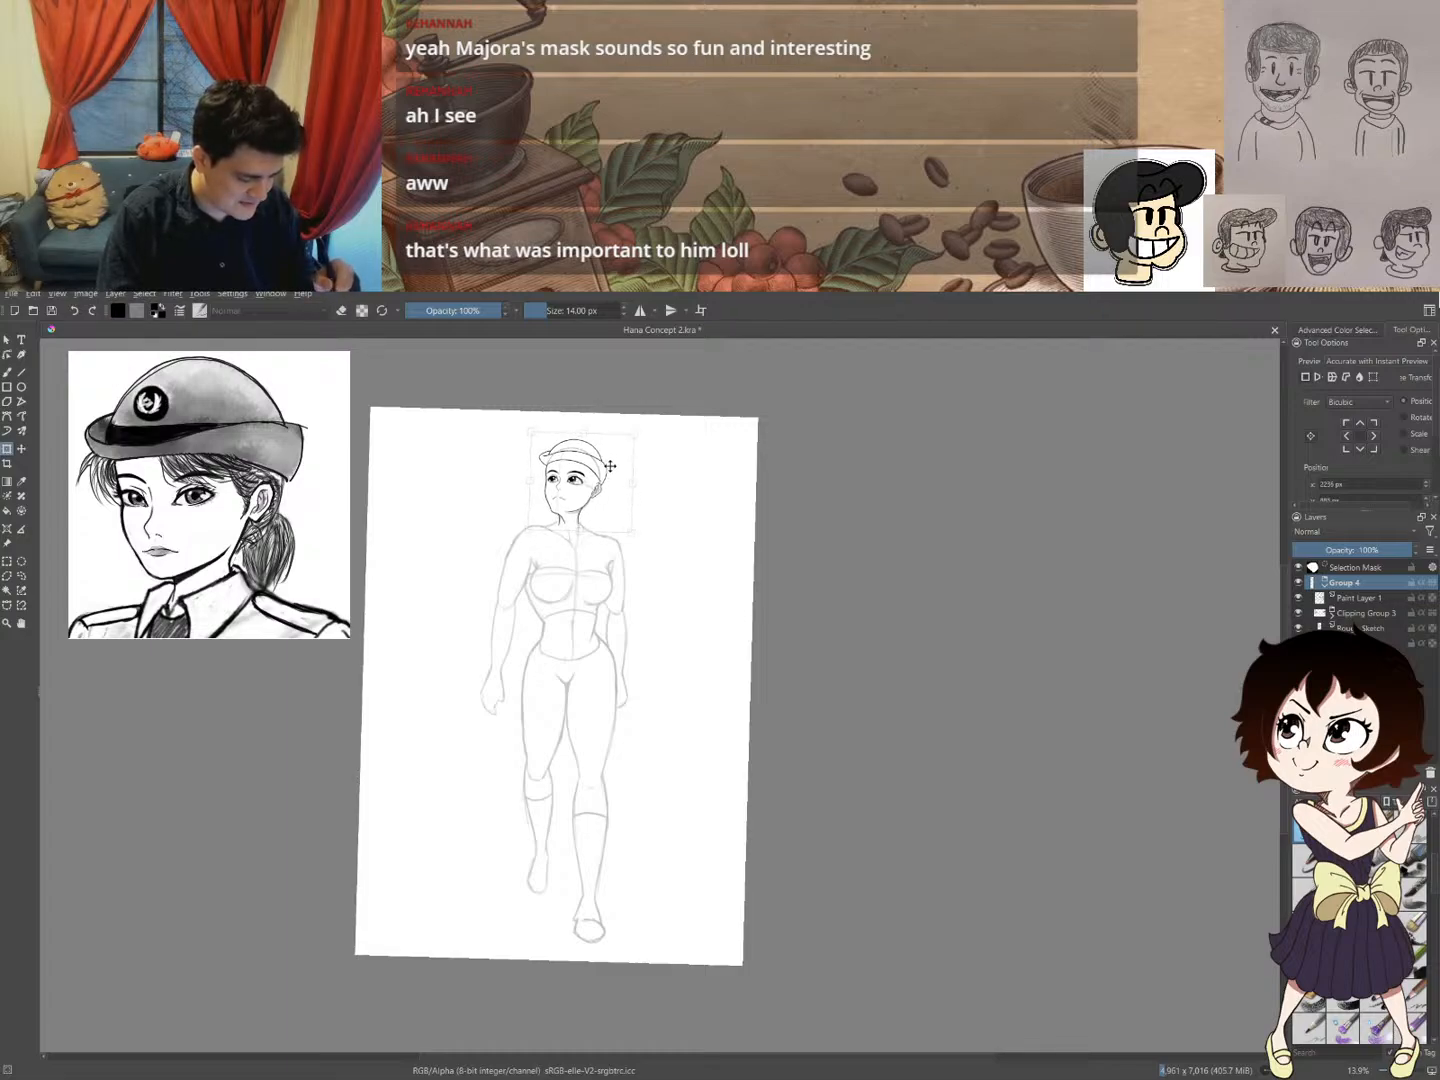
pyautogui.moveTo(609, 465); pyautogui.dragTo(609, 465)
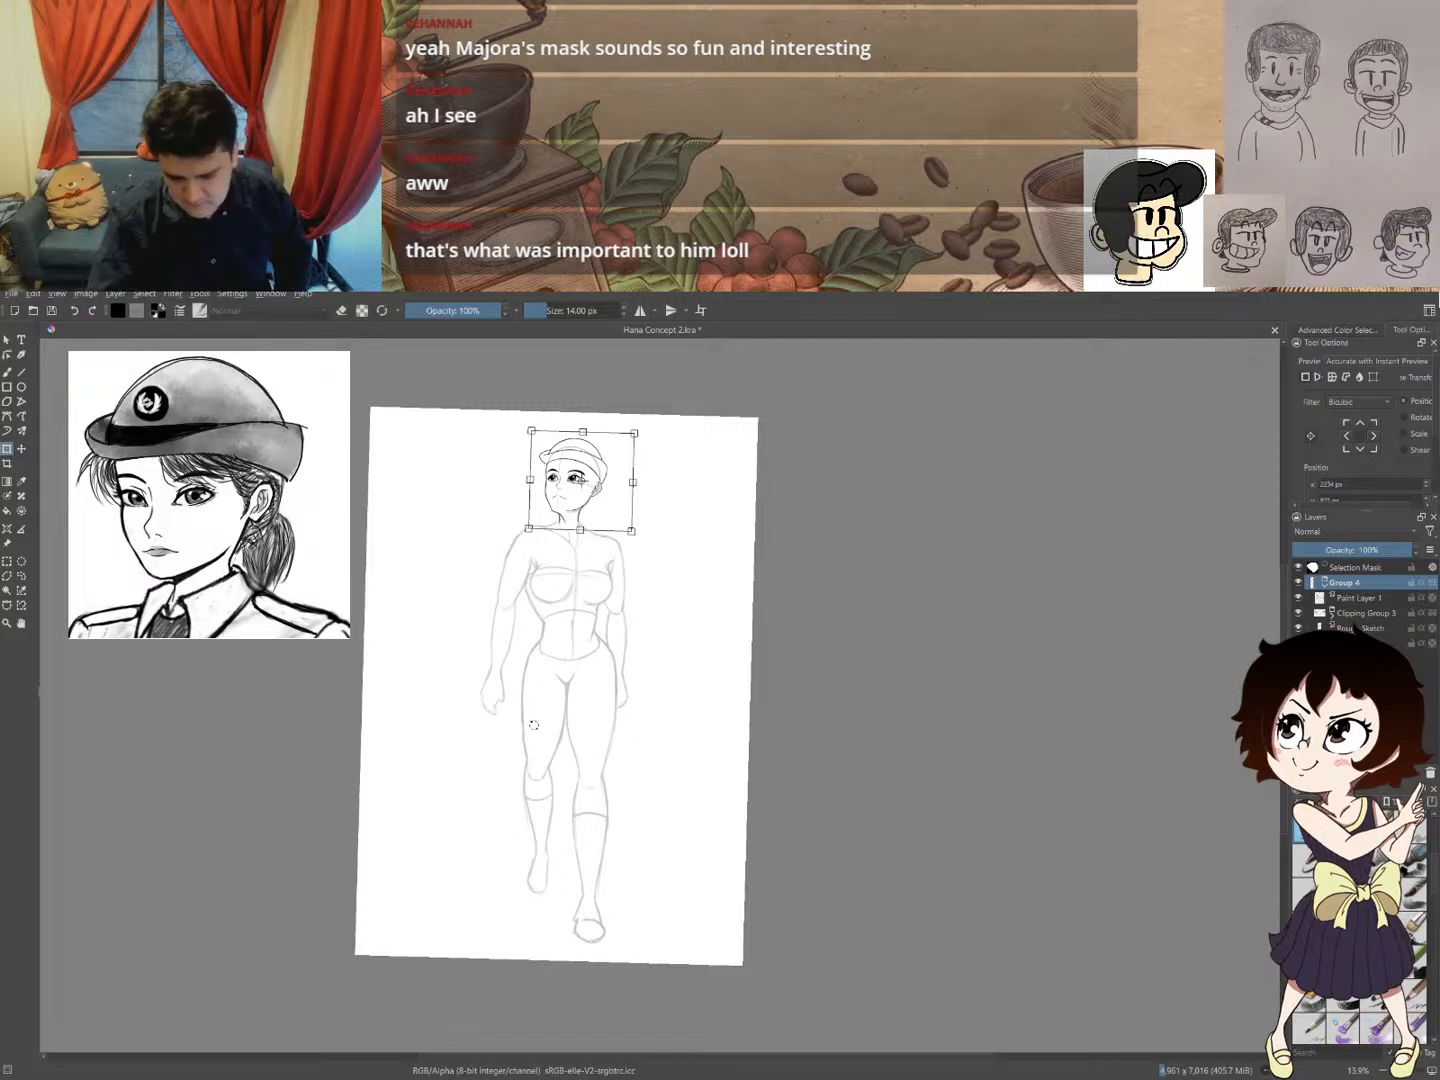
pyautogui.press('b')
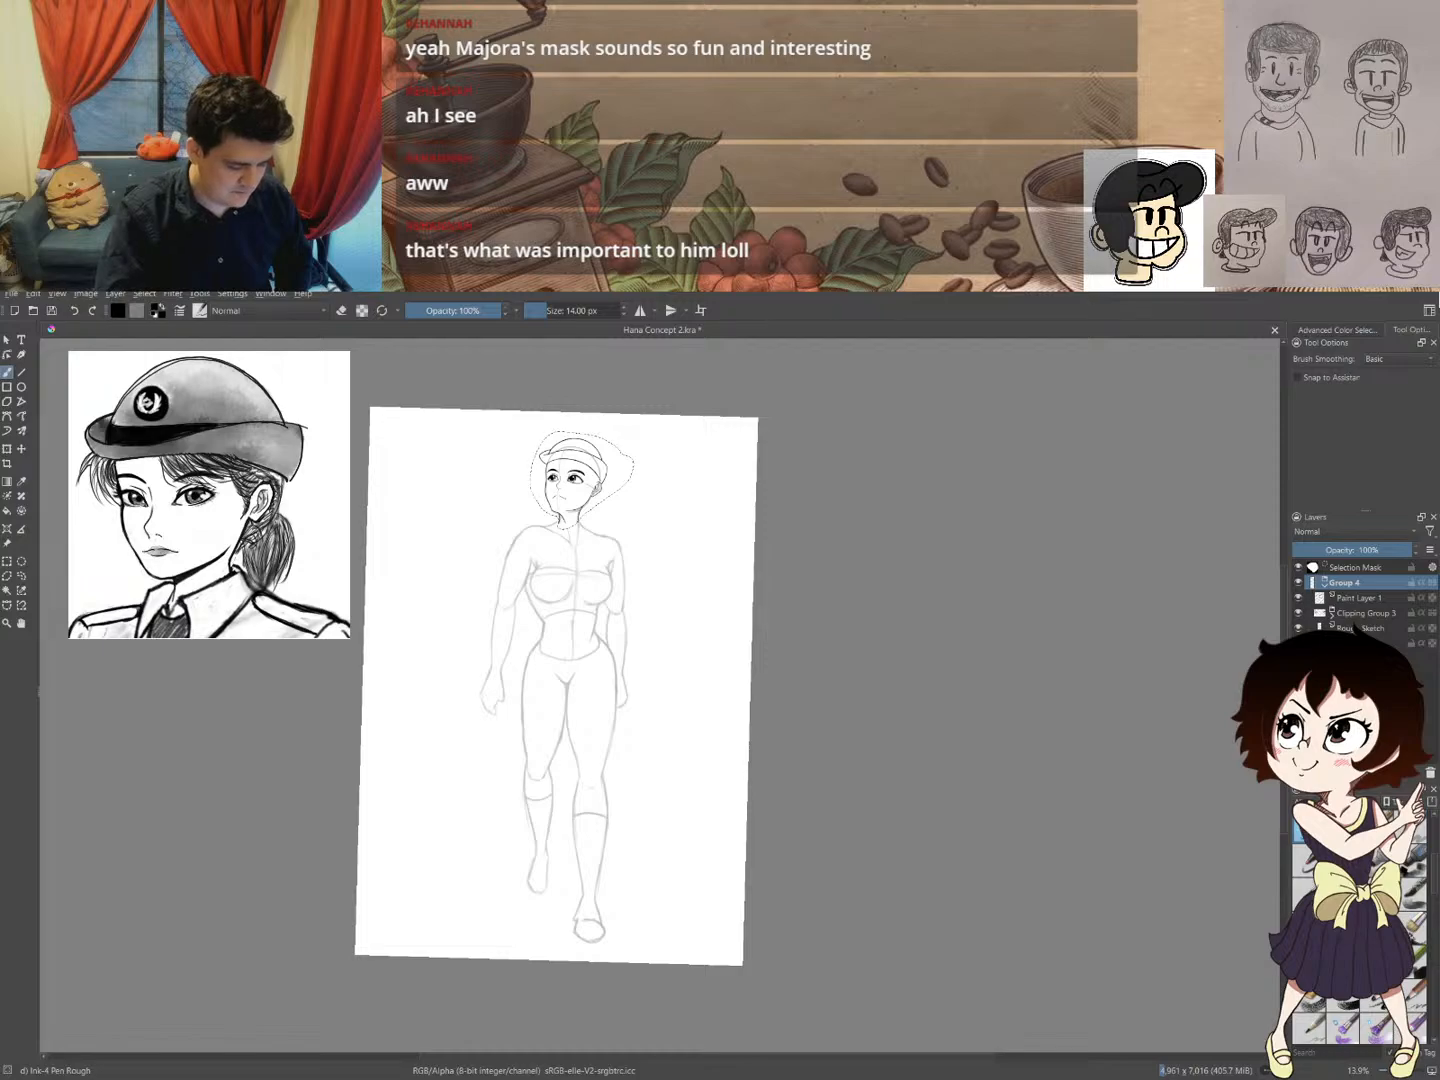
pyautogui.hotkey('ctrl', 'shift', 'a')
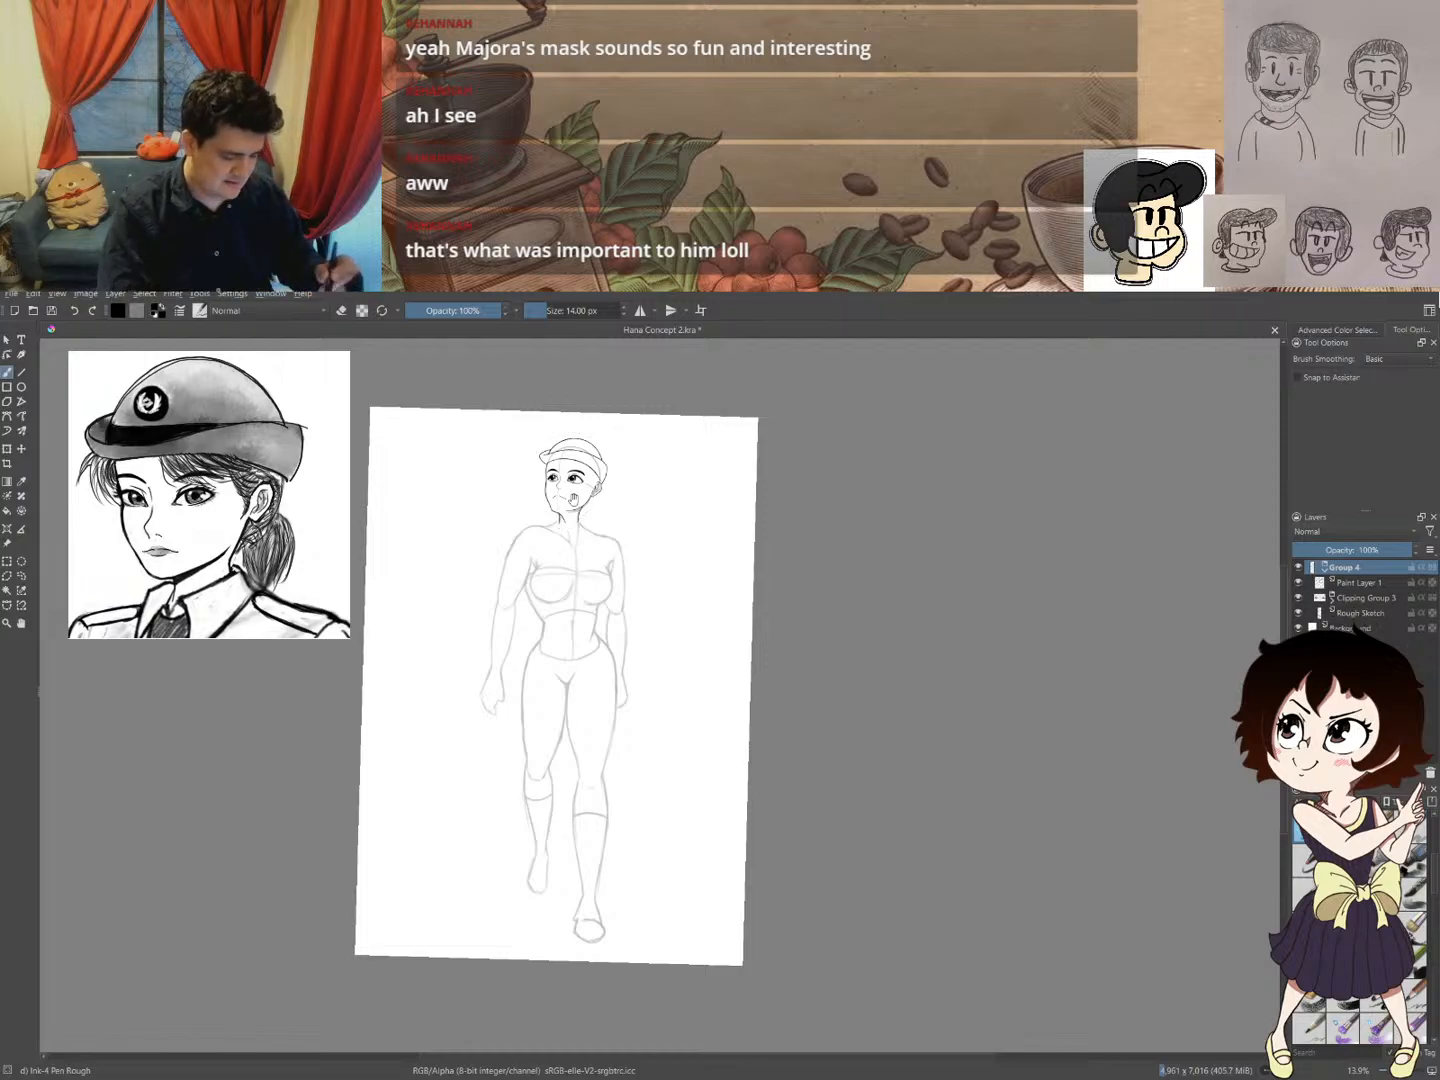
# - Undo the head's resizing for comparison and restore it
pyautogui.moveTo(563, 497); pyautogui.dragTo(645, 399)
pyautogui.moveTo(629, 470); pyautogui.dragTo(560, 555)
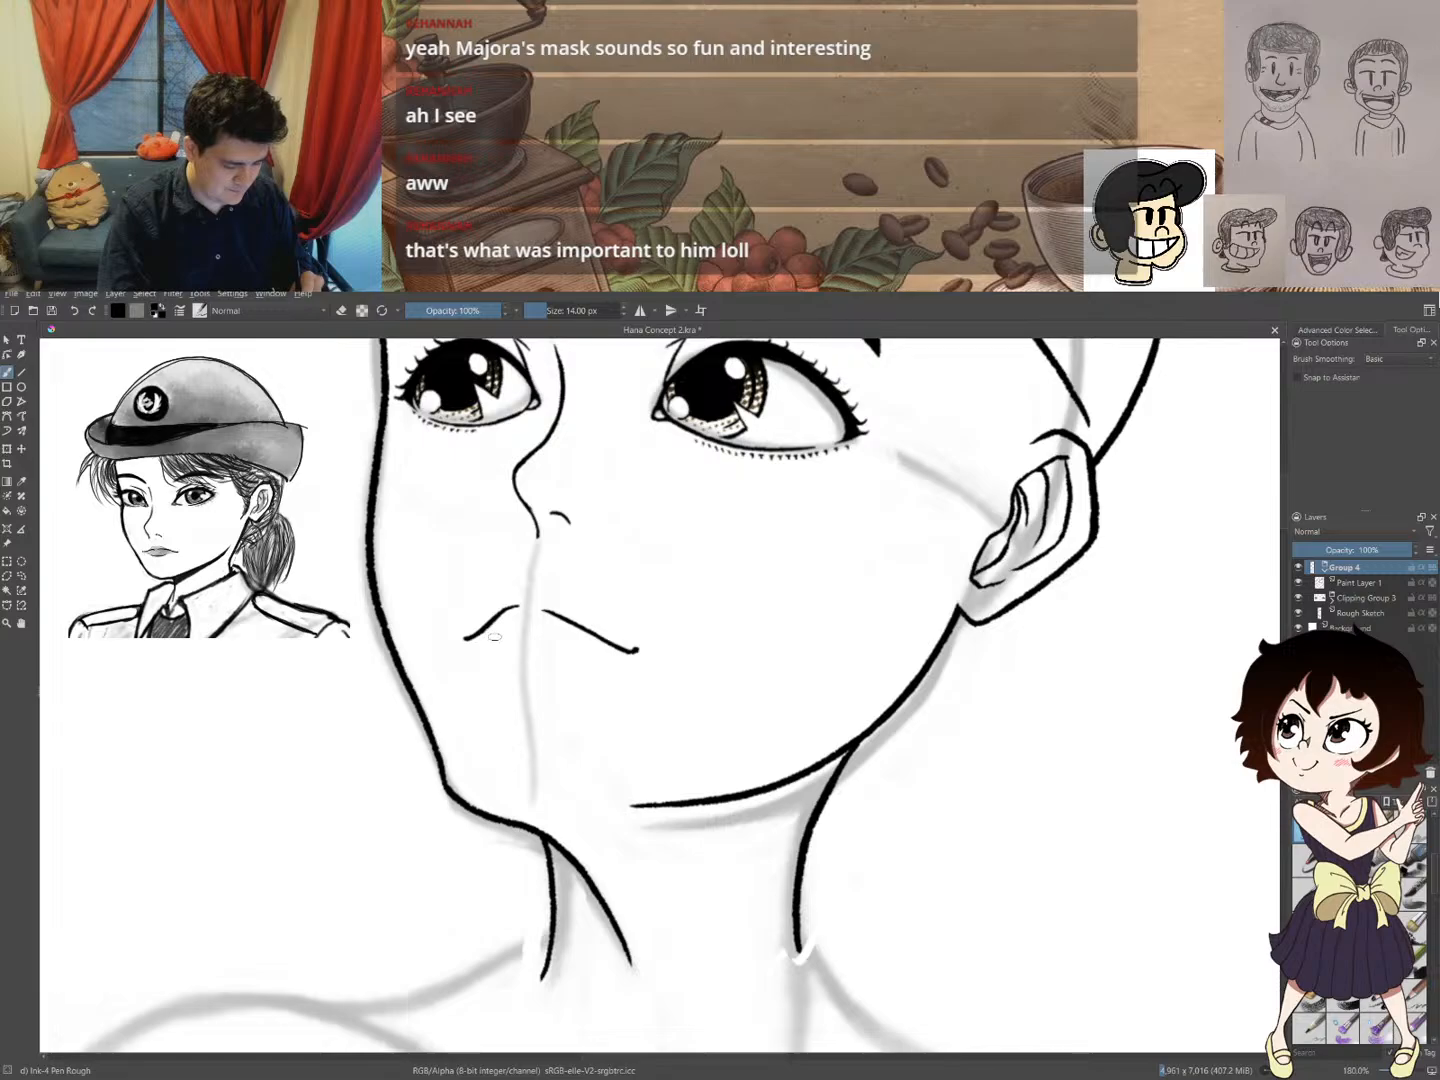
pyautogui.keyDown('alt'); pyautogui.click(1338, 572); pyautogui.keyUp('alt')
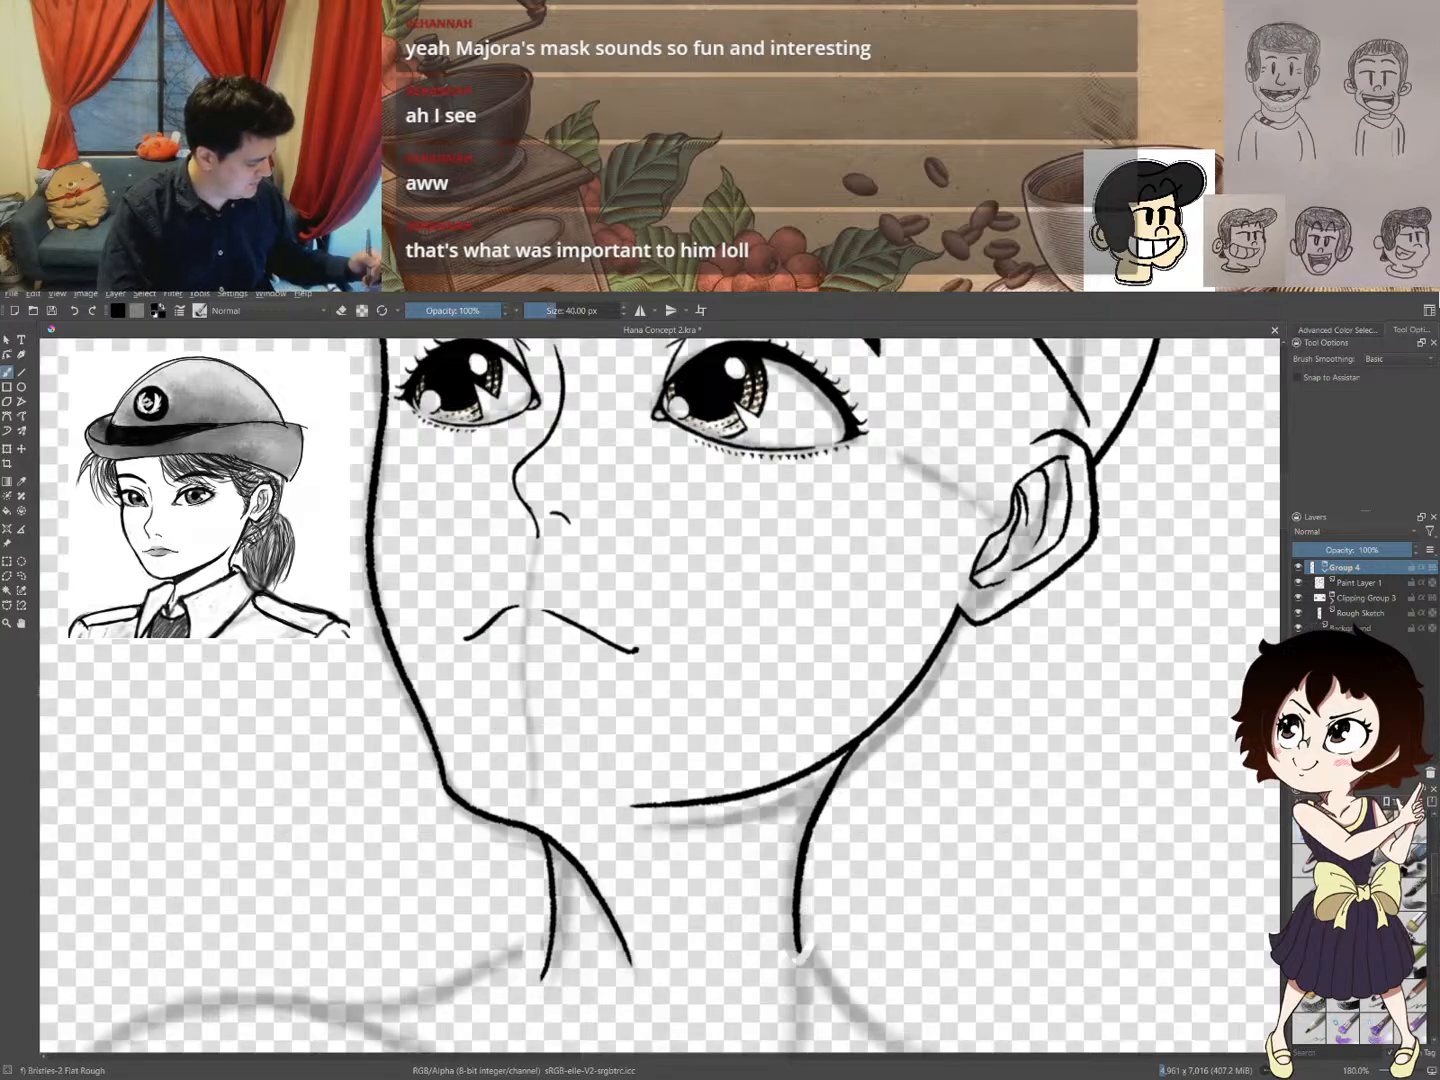
pyautogui.keyDown('ctrl'); pyautogui.click(1361, 578); pyautogui.keyUp('ctrl')
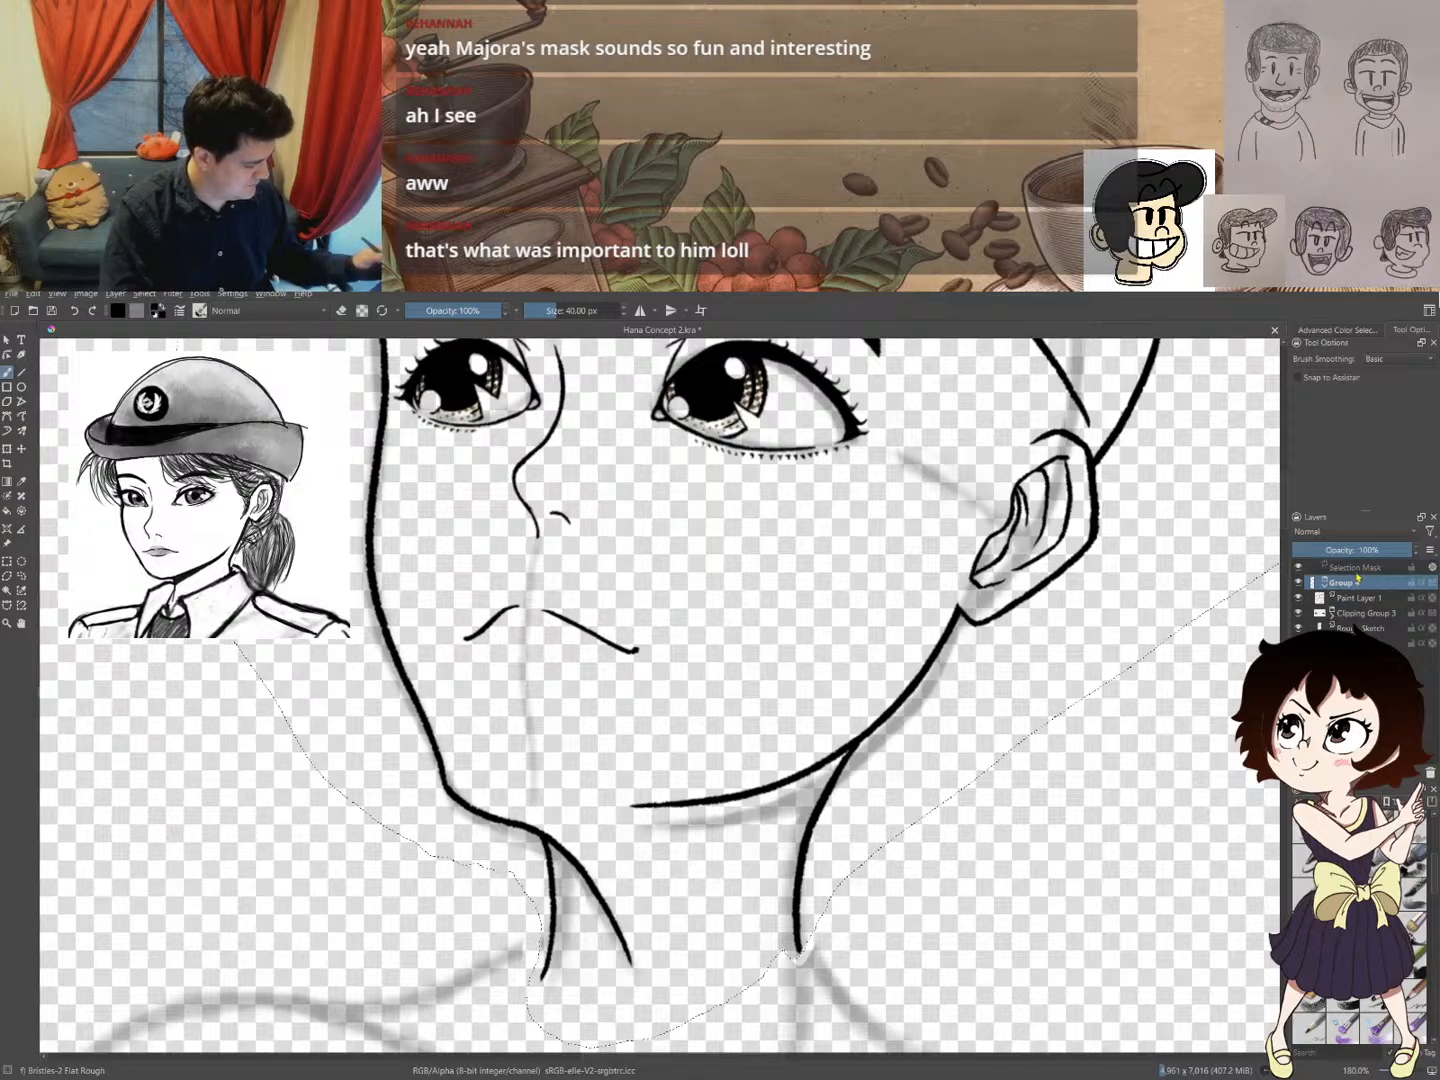
pyautogui.hotkey('ctrl', 'z')
pyautogui.hotkey('ctrl', 'z')
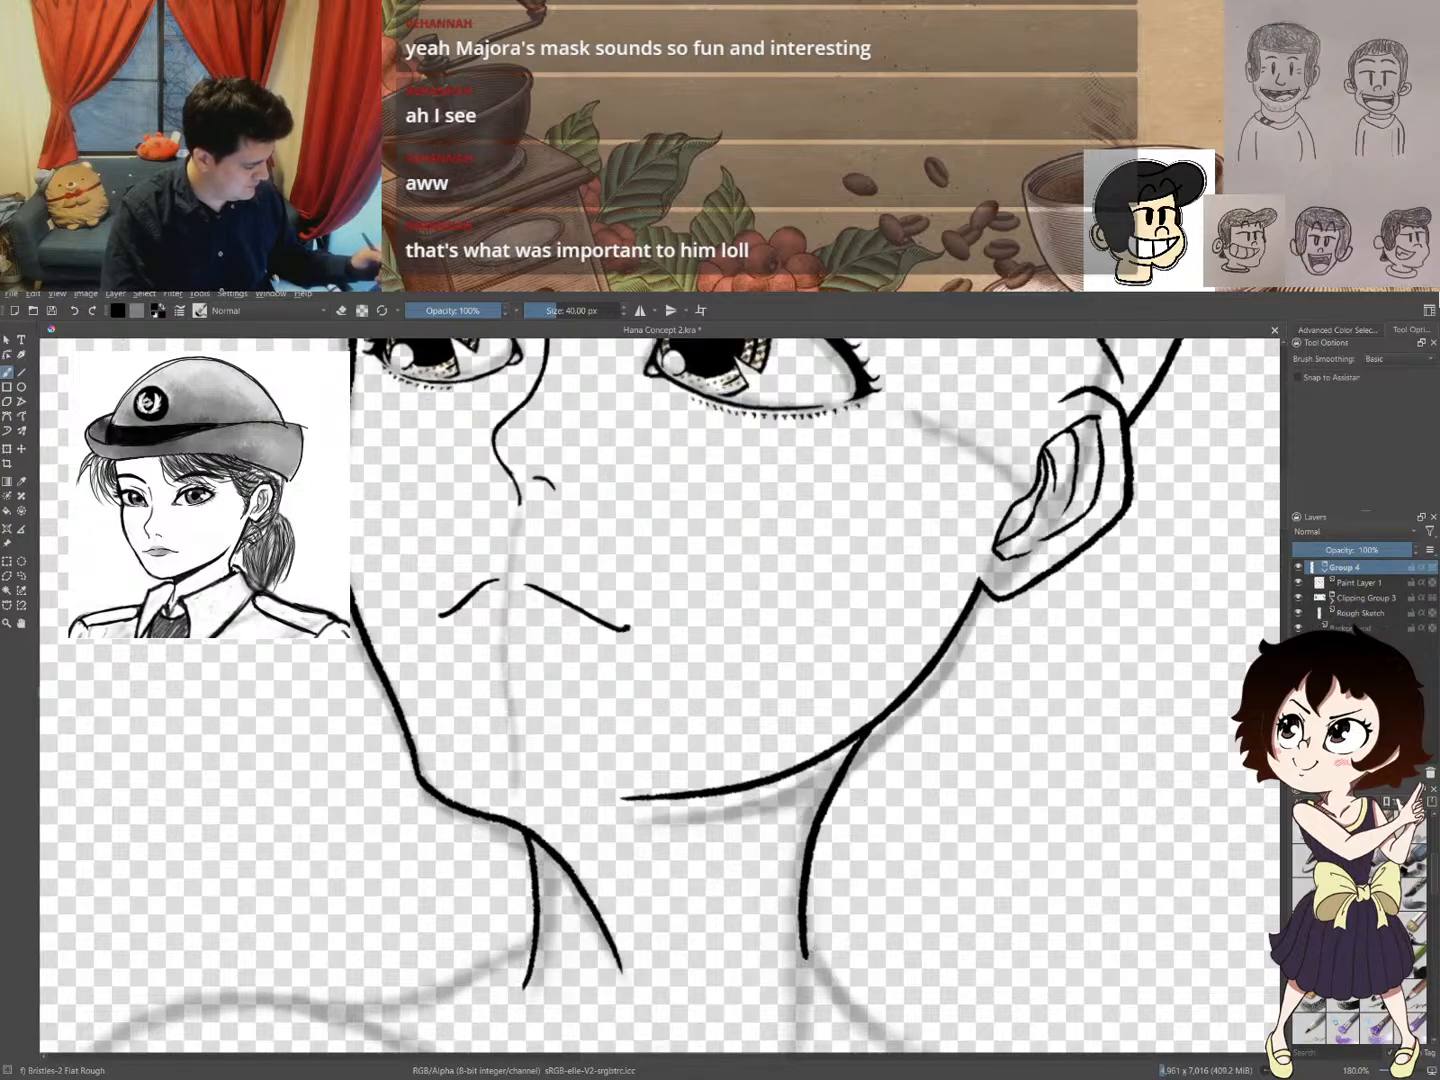
pyautogui.hotkey('ctrl', 'shift', 'z')
pyautogui.hotkey('ctrl', 'shift', 'z')
pyautogui.hotkey('ctrl', 'shift', 'z')
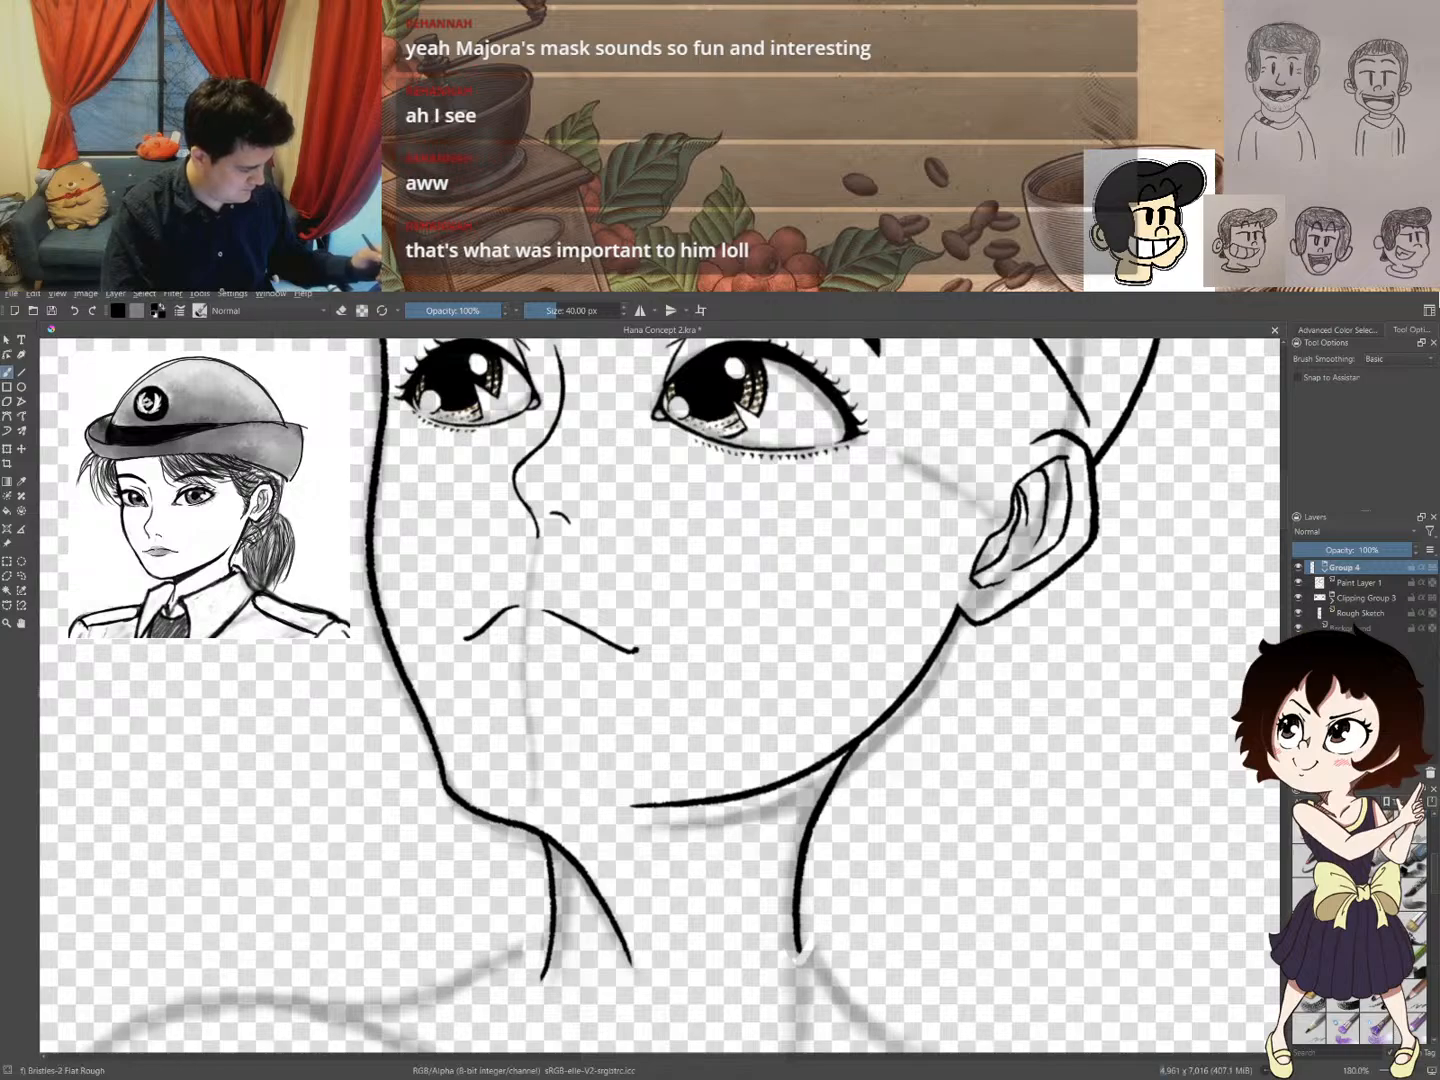
# - Dissolve Group 4 so that Paint Layer 1, Clipping Group 3 and Rough Sketch return to the top level above Background
pyautogui.keyDown('alt'); pyautogui.click(1355, 627); pyautogui.keyUp('alt')
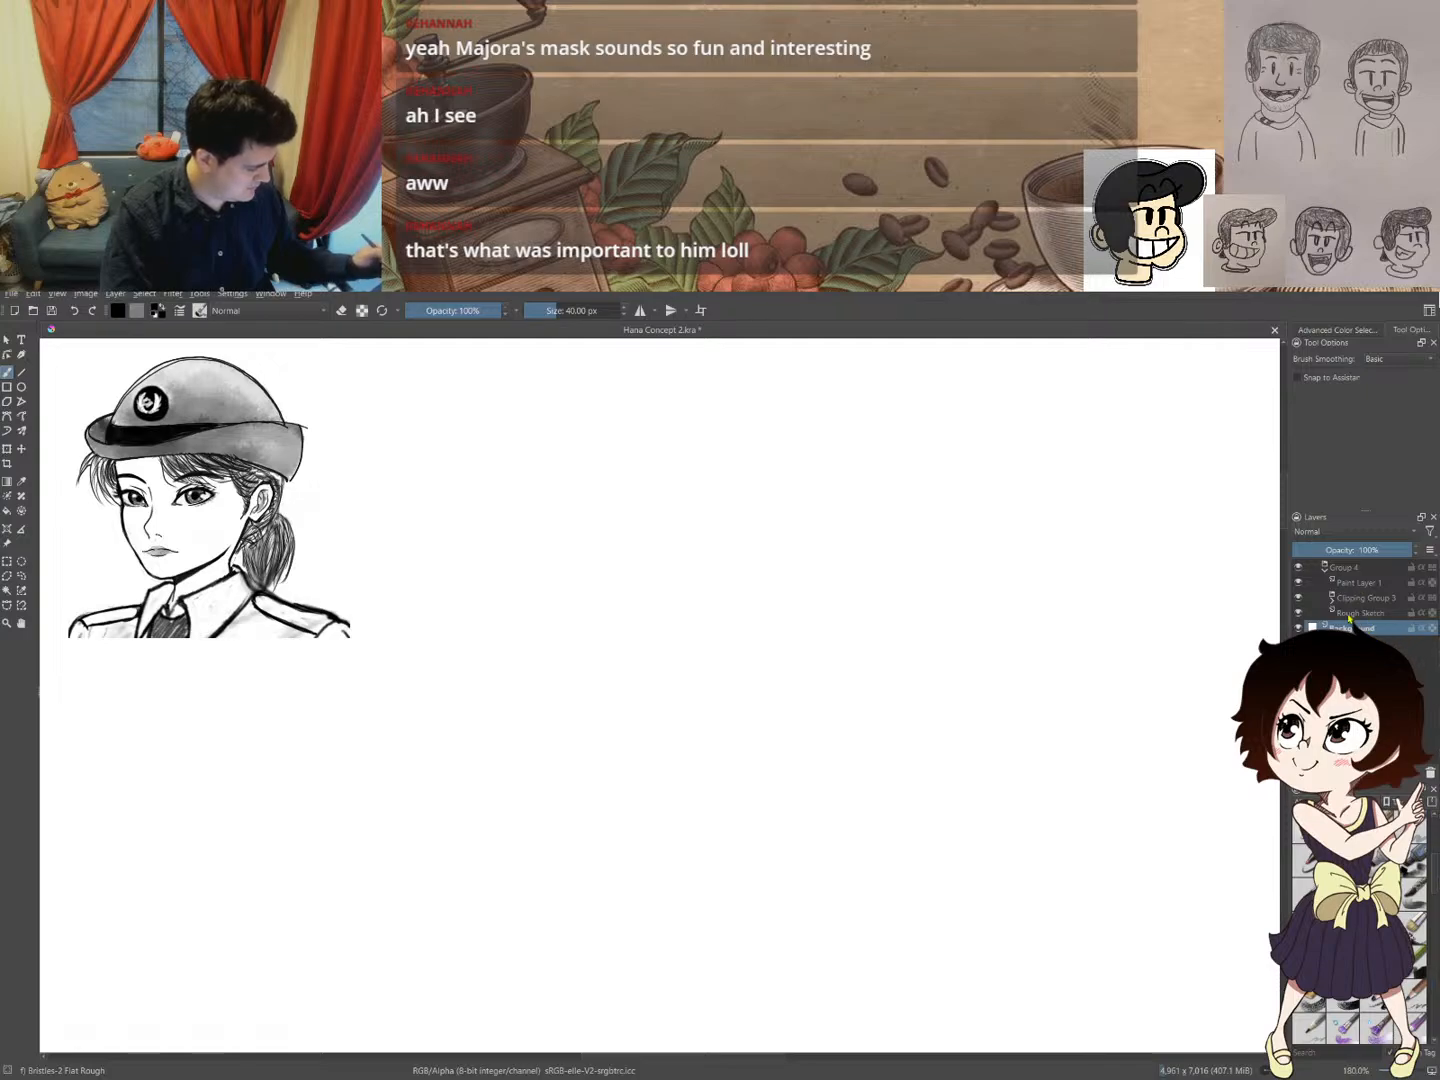
pyautogui.doubleClick(1319, 567)
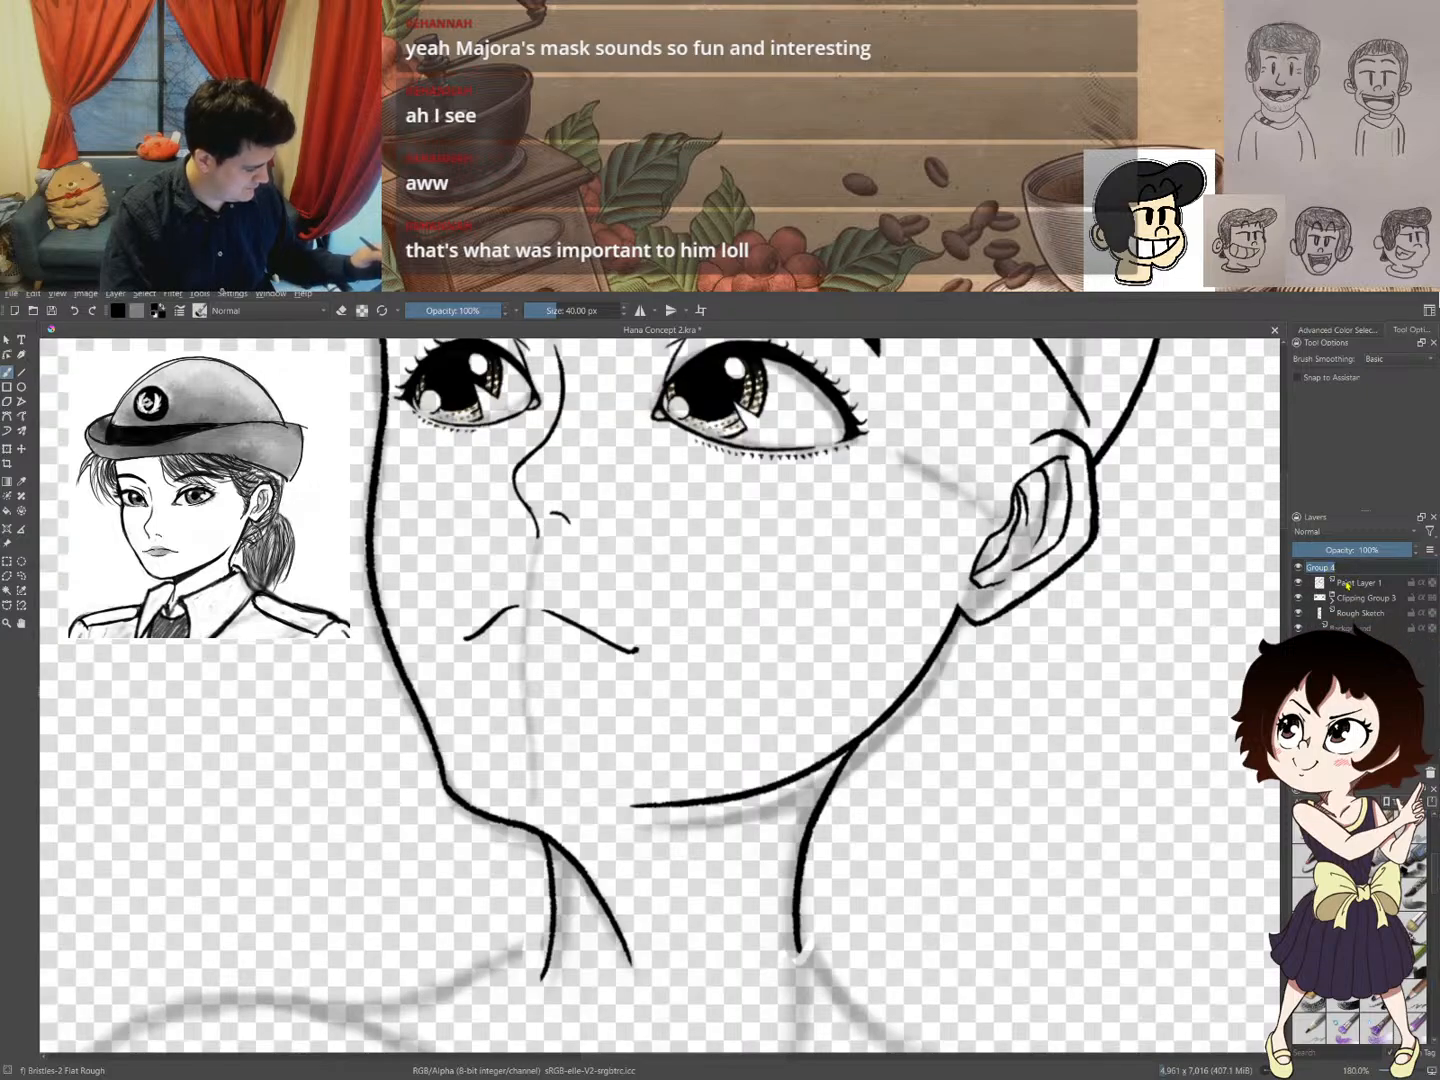
pyautogui.click(1347, 584)
pyautogui.click(1358, 568)
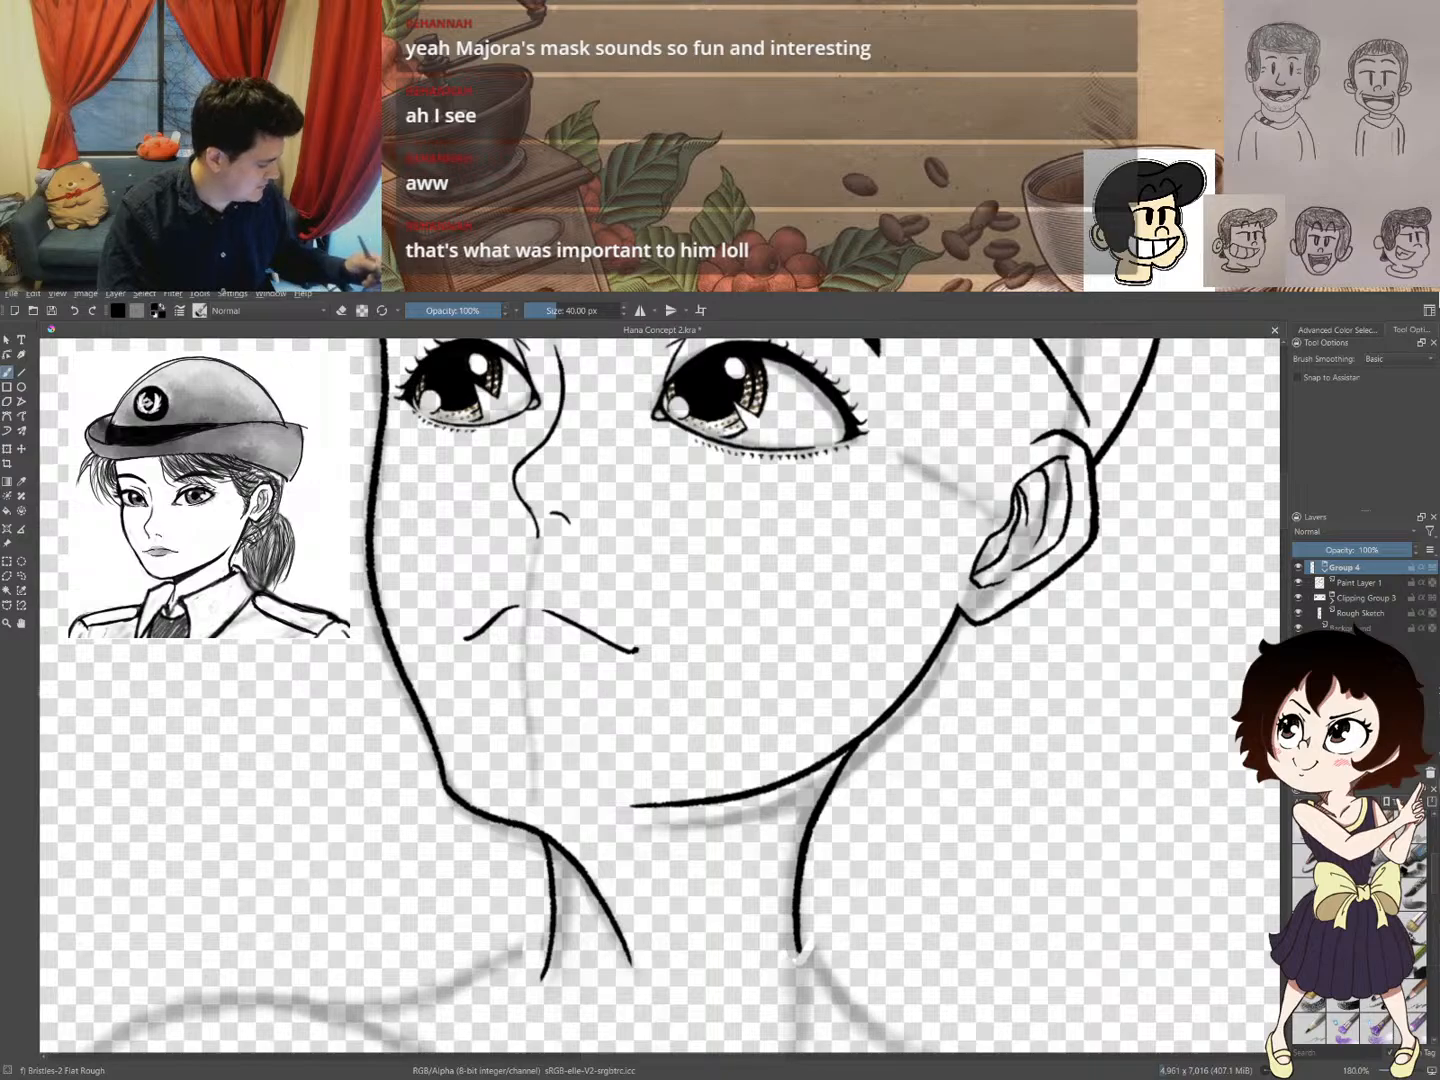
pyautogui.hotkey('ctrl', 'z')
pyautogui.hotkey('ctrl', 'z')
pyautogui.hotkey('ctrl', 'z')
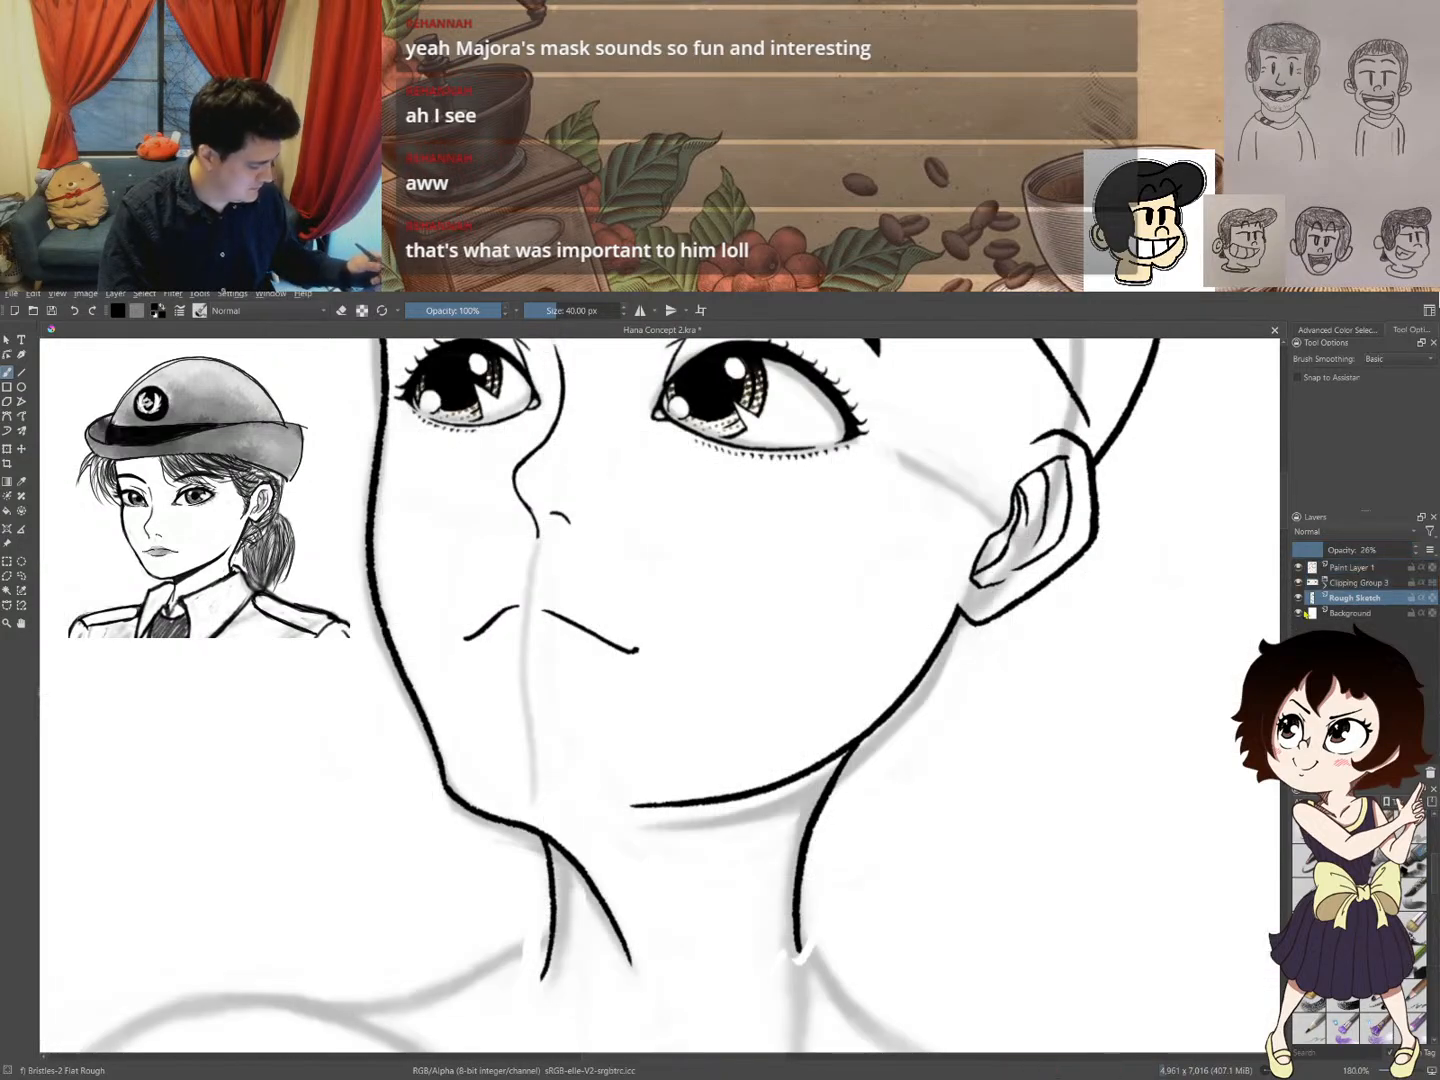
# - Make Paint Layer 1 active again and switch back to the Ink-4 Pen Rough brush at 14 px for the mouth area
pyautogui.moveTo(1084, 670); pyautogui.dragTo(743, 782)
pyautogui.moveTo(743, 782); pyautogui.dragTo(733, 641)
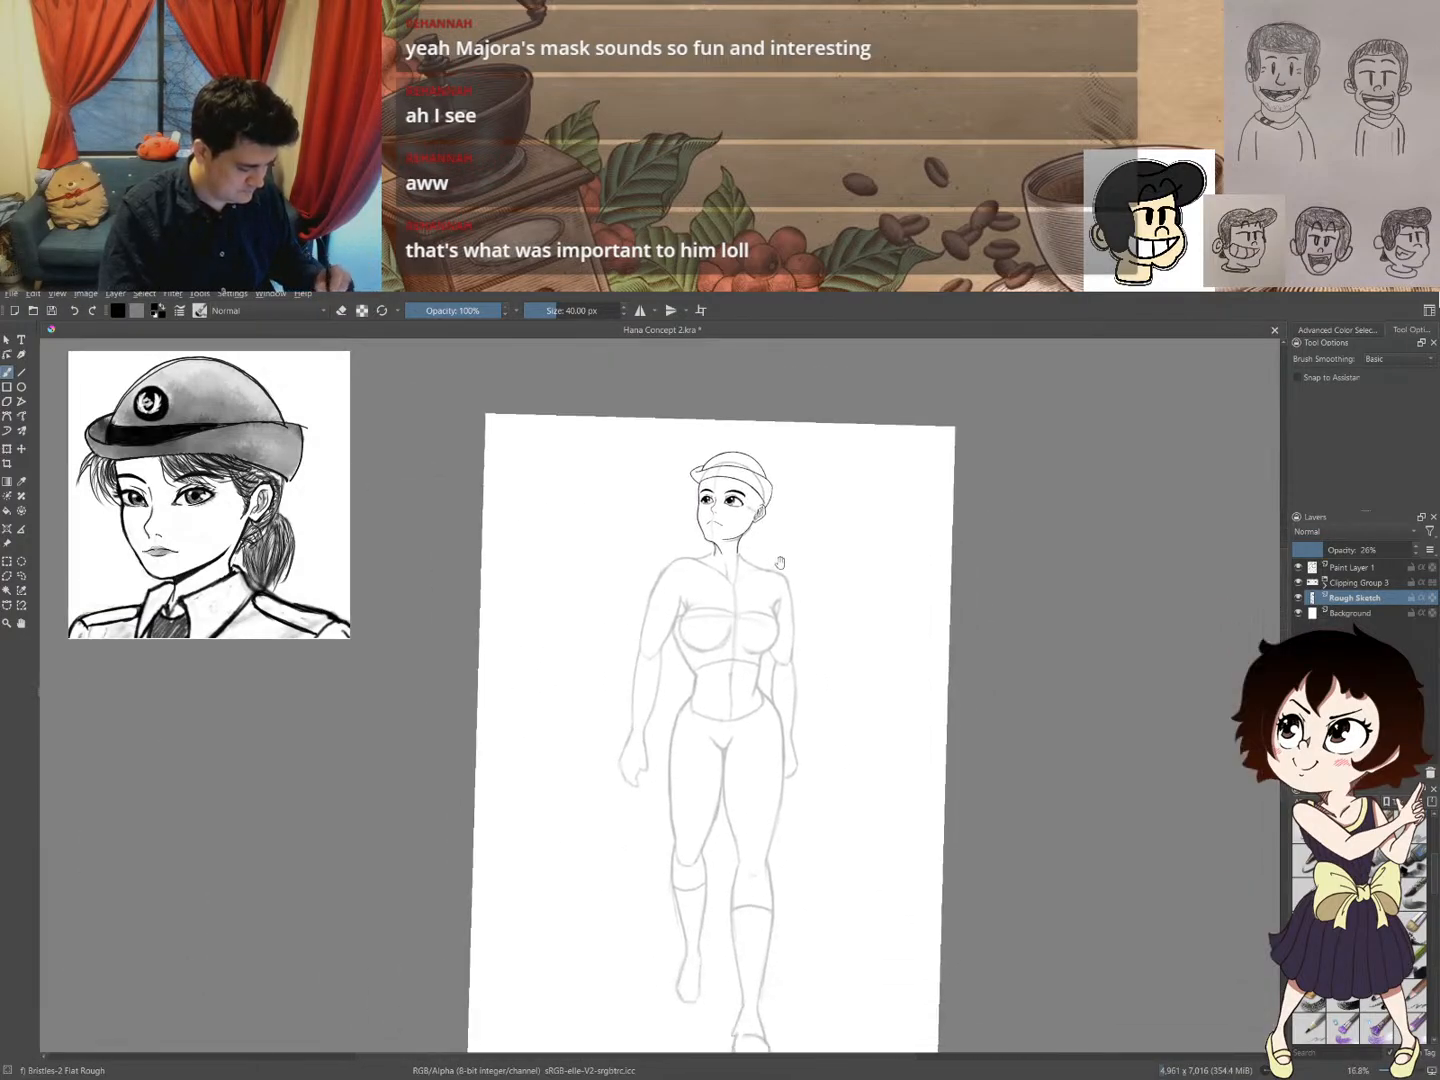
pyautogui.moveTo(781, 582)
pyautogui.mouseDown()
pyautogui.moveTo(750, 787)
pyautogui.moveTo(781, 586)
pyautogui.mouseUp()
pyautogui.moveTo(756, 671); pyautogui.dragTo(764, 665)
pyautogui.moveTo(677, 723); pyautogui.dragTo(657, 693)
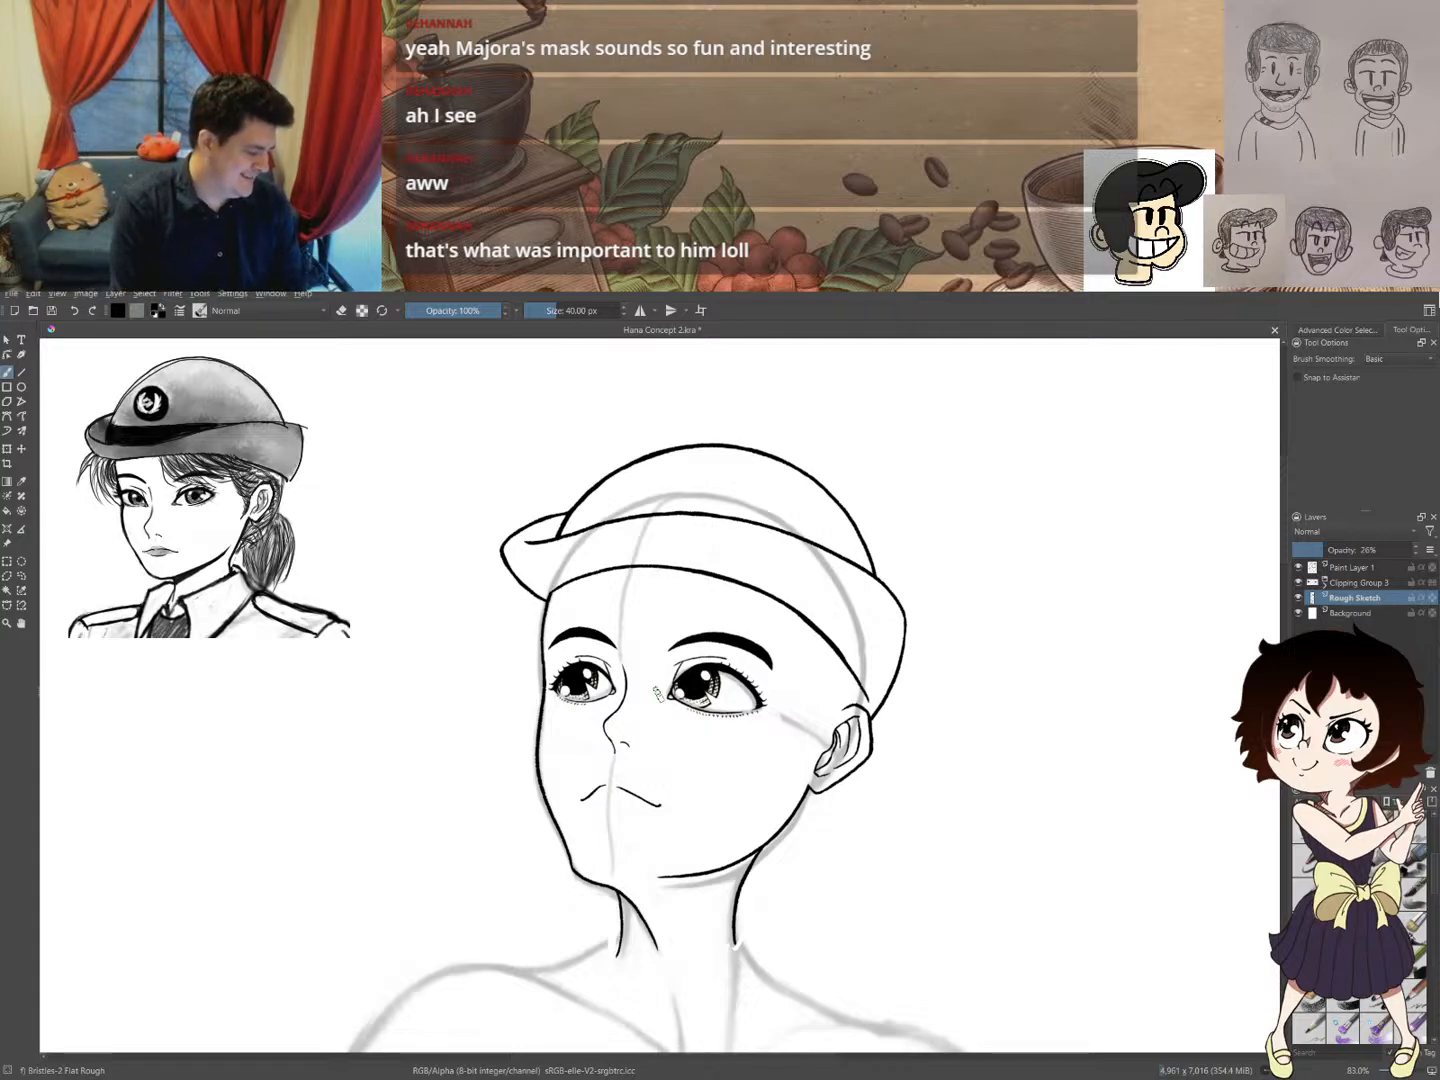
pyautogui.press('pageup')
pyautogui.press('pageup')
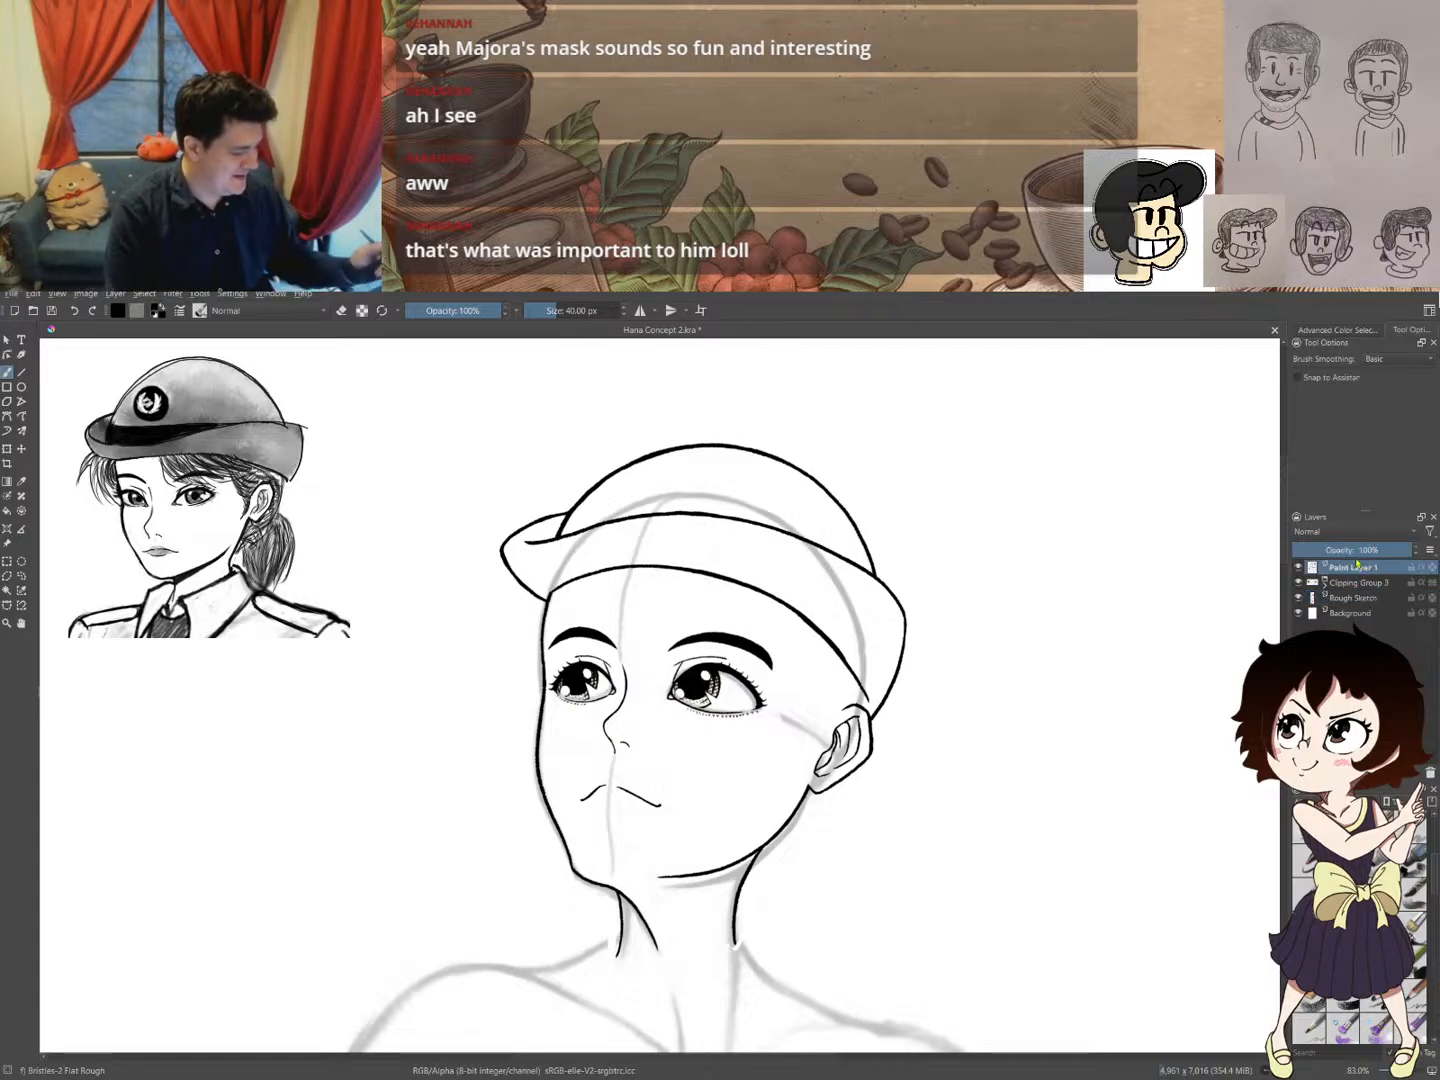
pyautogui.rightClick(601, 576)
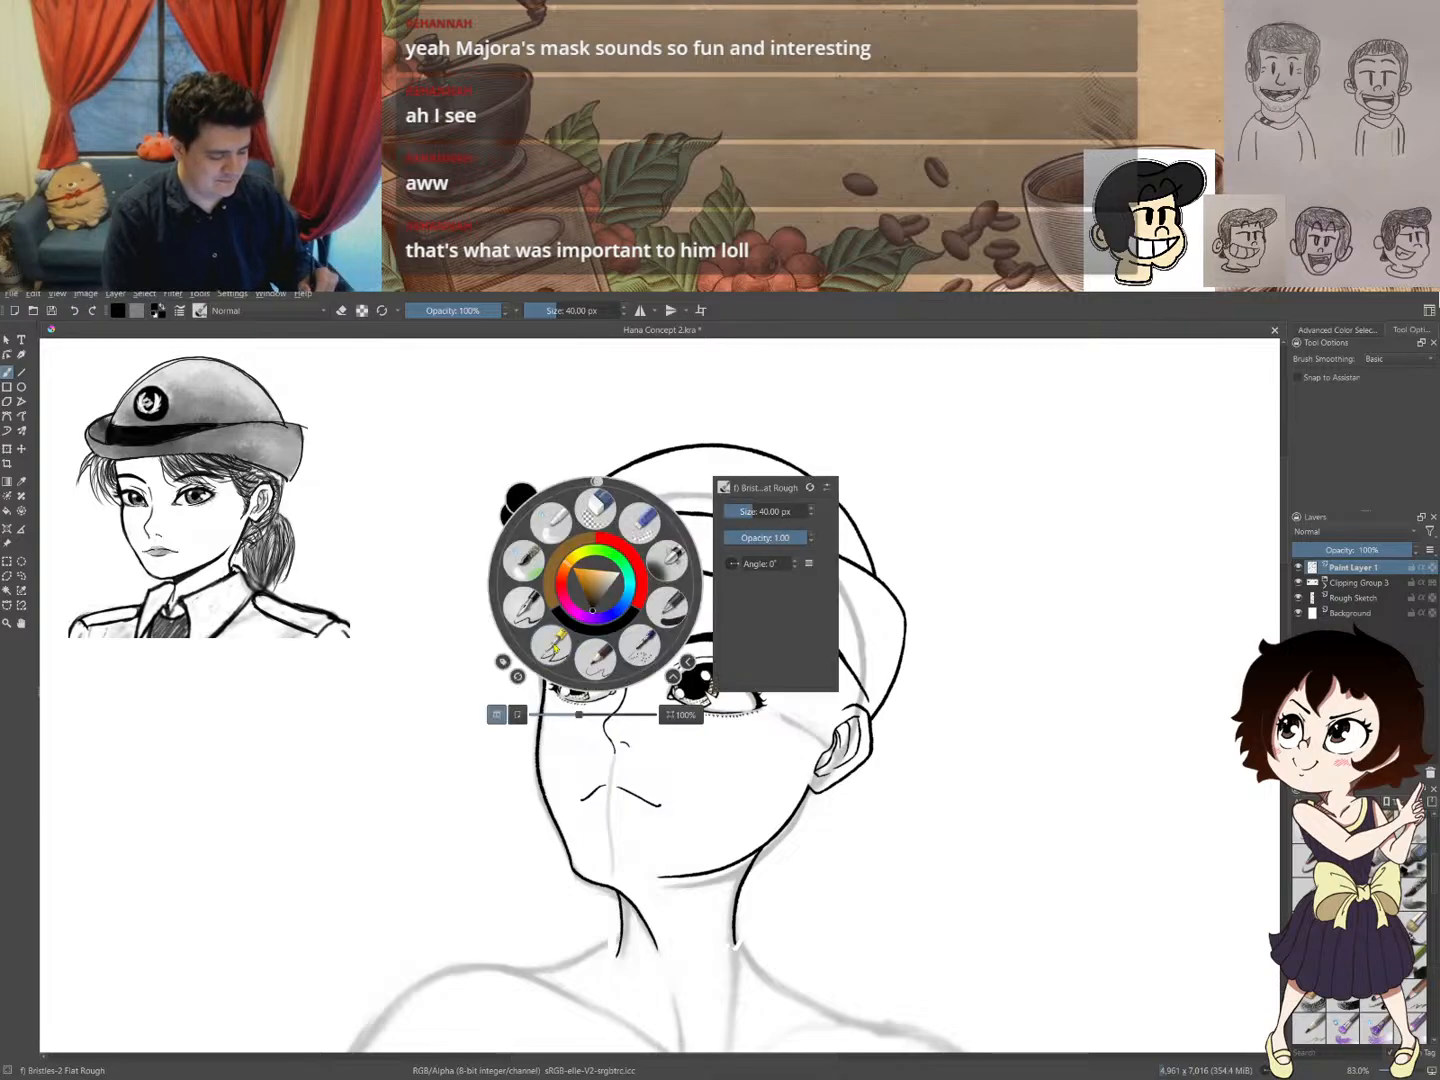
pyautogui.click(551, 645)
pyautogui.rightClick(641, 573)
pyautogui.click(557, 599)
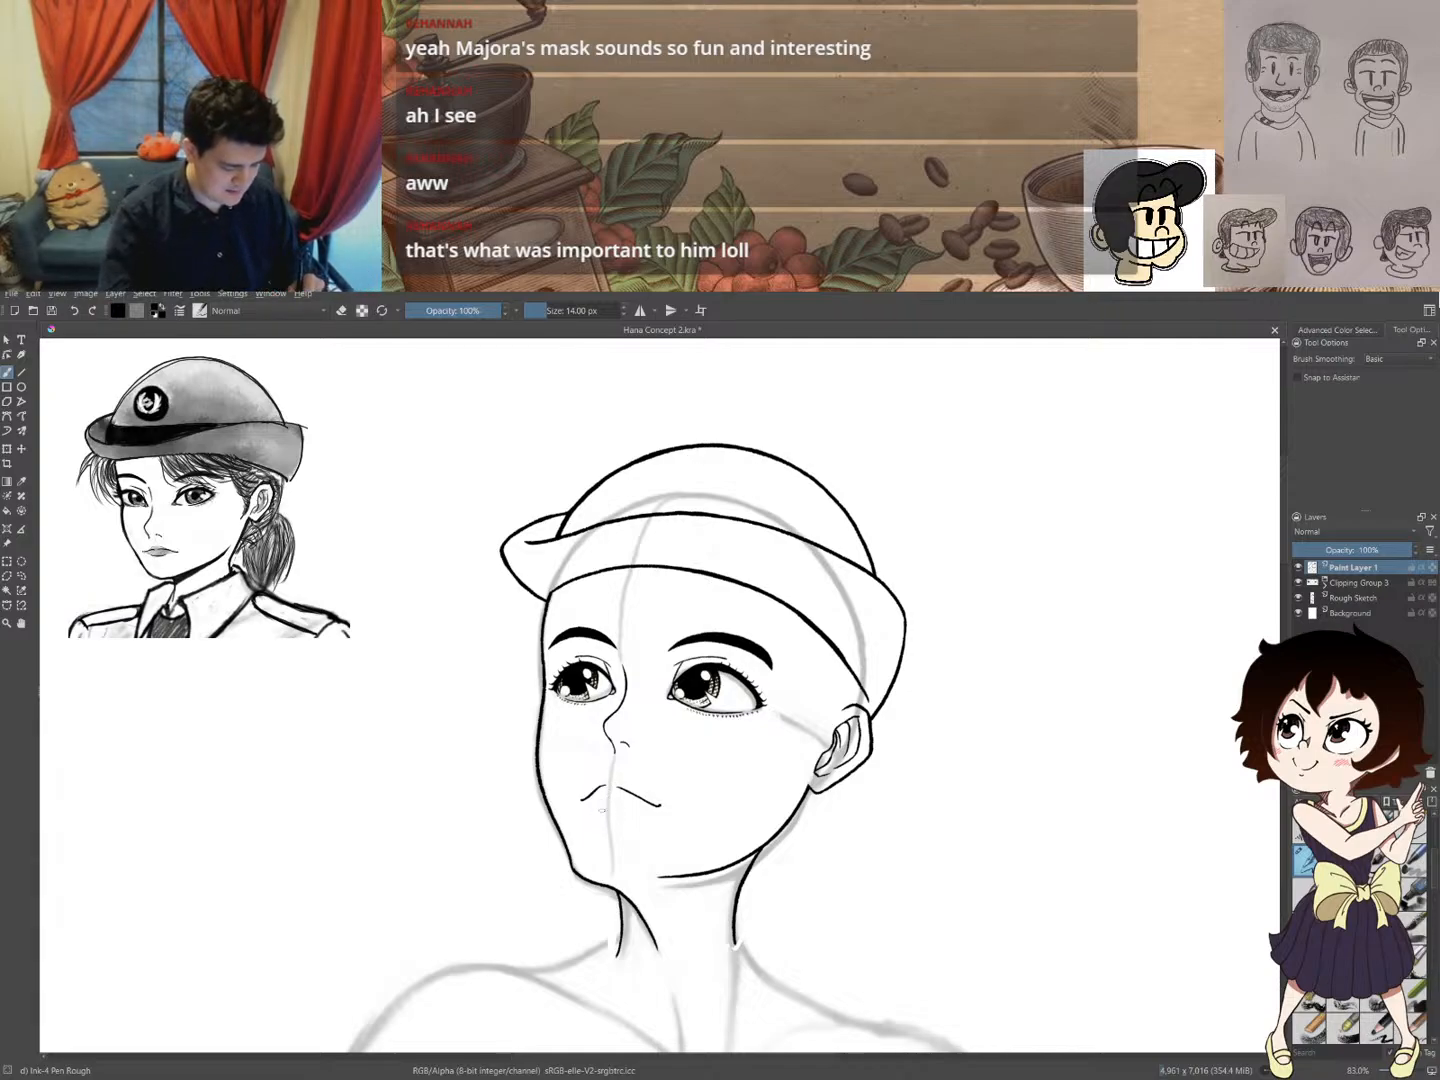
pyautogui.scroll(6, 594, 810)
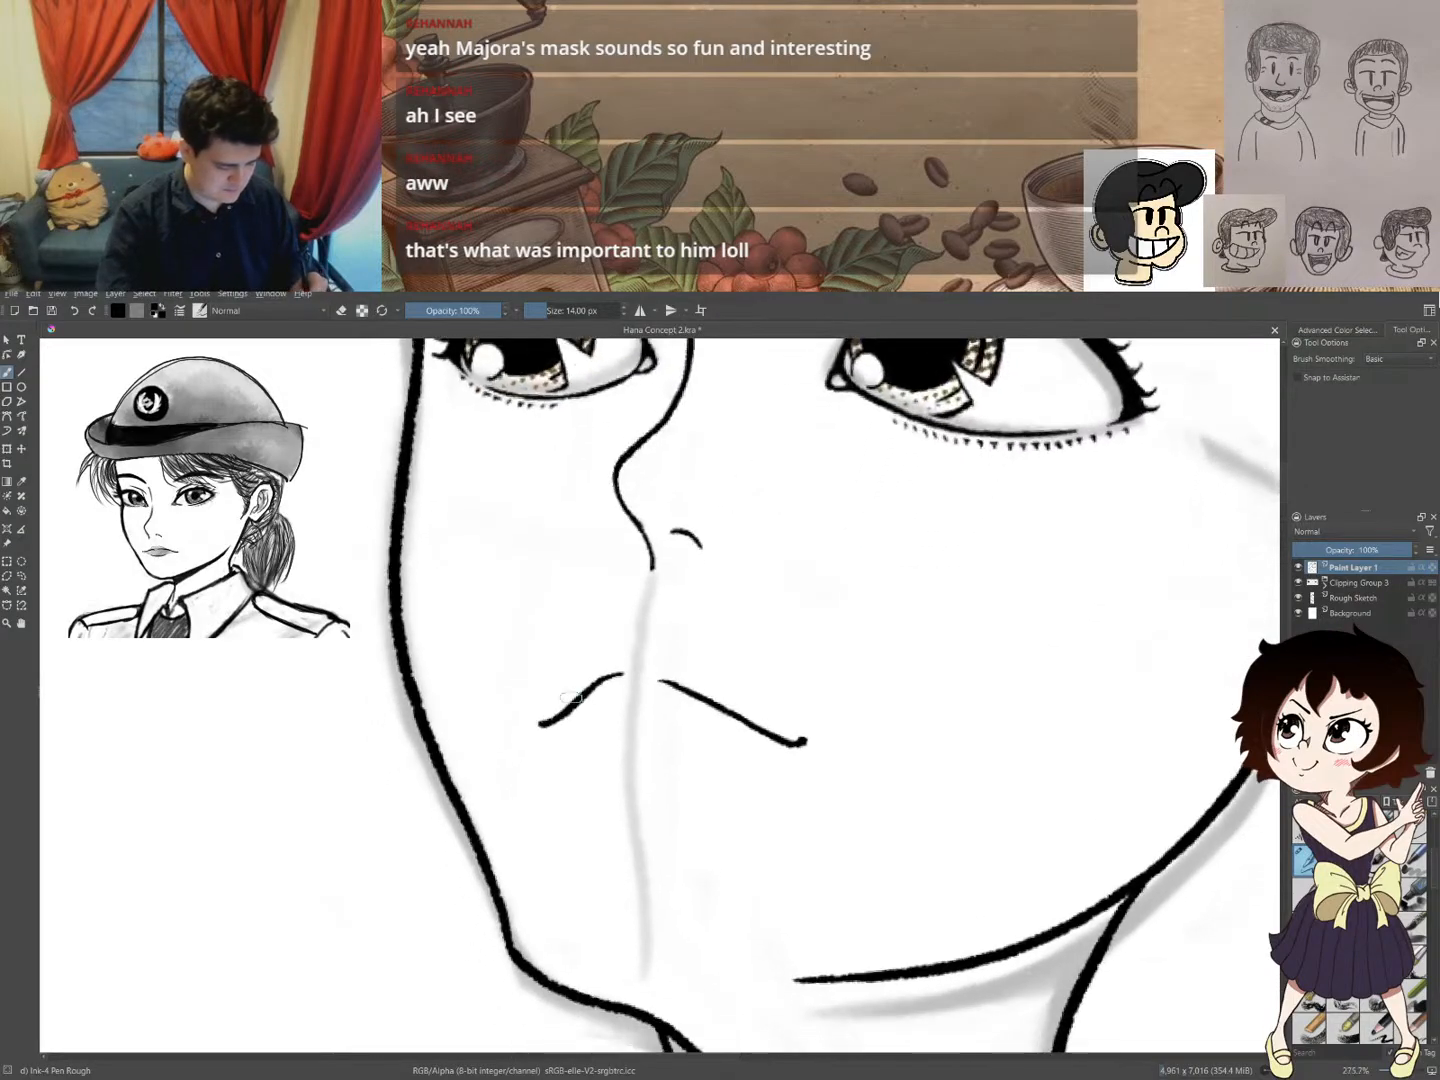
pyautogui.moveTo(580, 714); pyautogui.dragTo(586, 716)
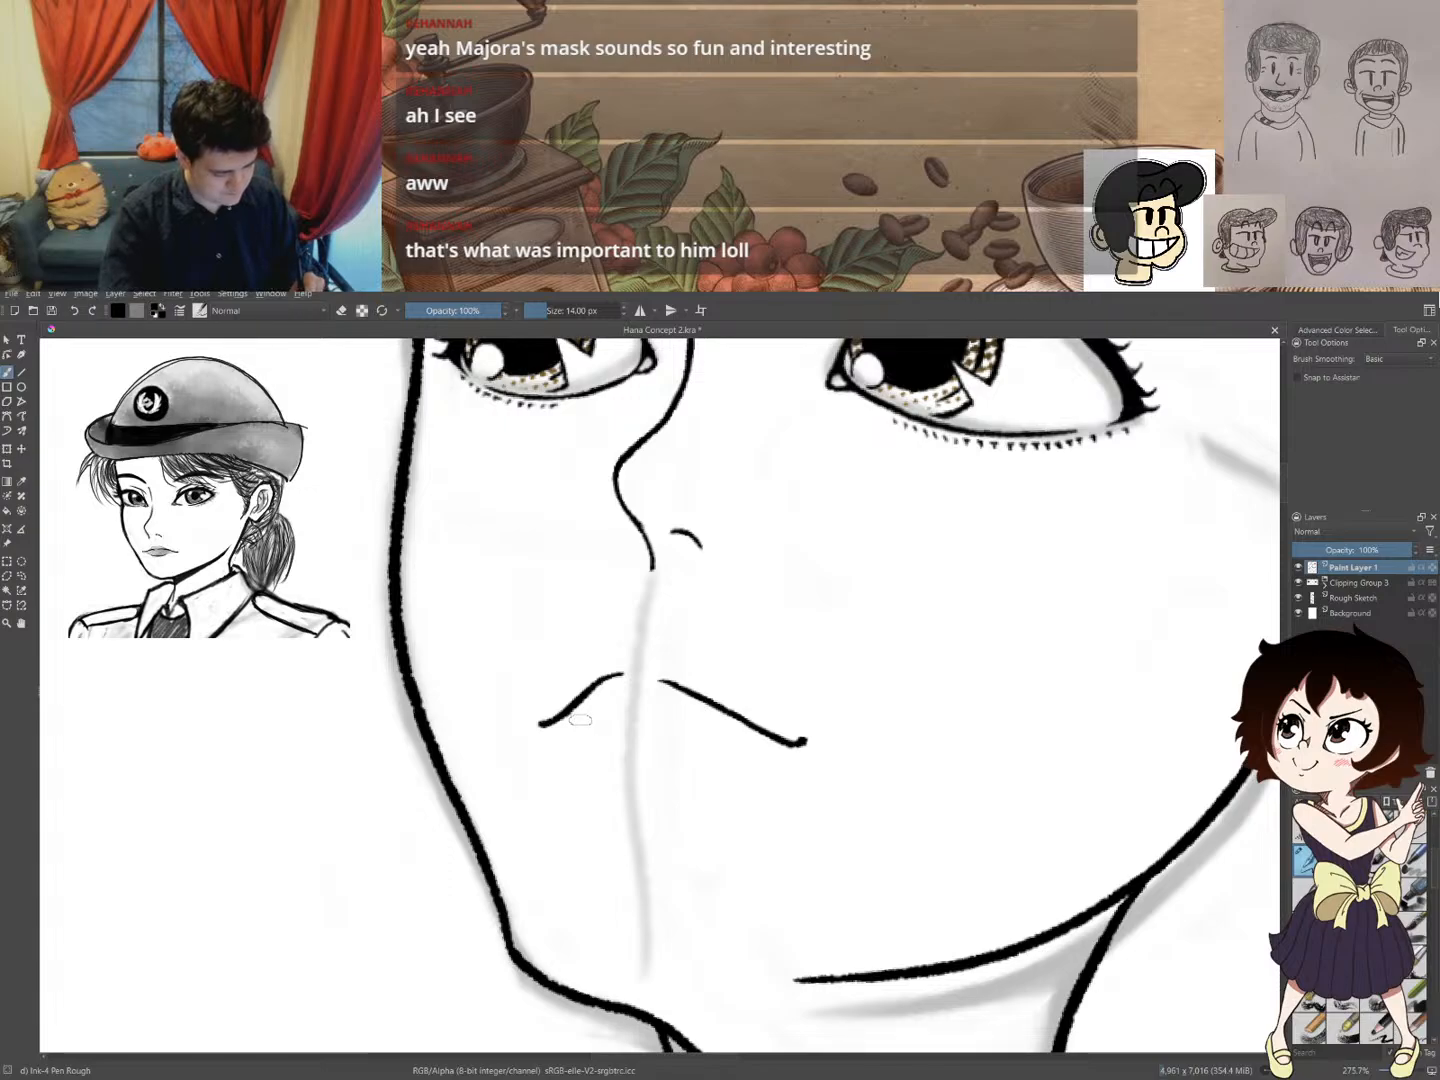
# - Ink a short, slightly curved line just below the gap in the mouth line, redrawing it until it sits right
pyautogui.moveTo(580, 718); pyautogui.dragTo(621, 724)
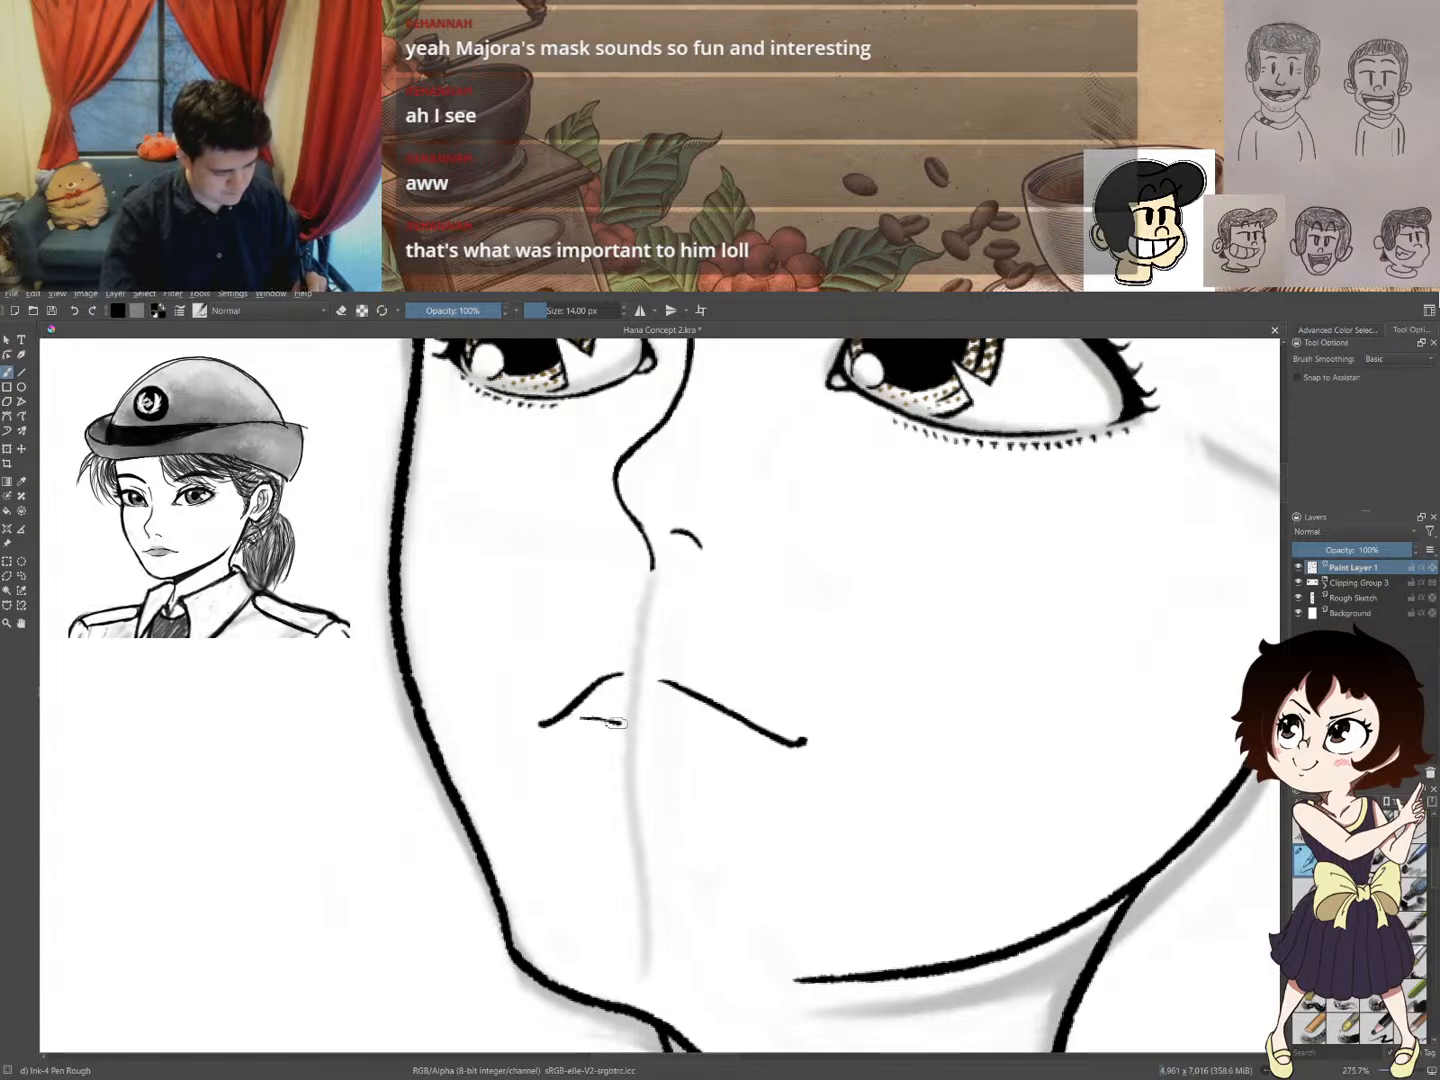
pyautogui.hotkey('ctrl', 'z')
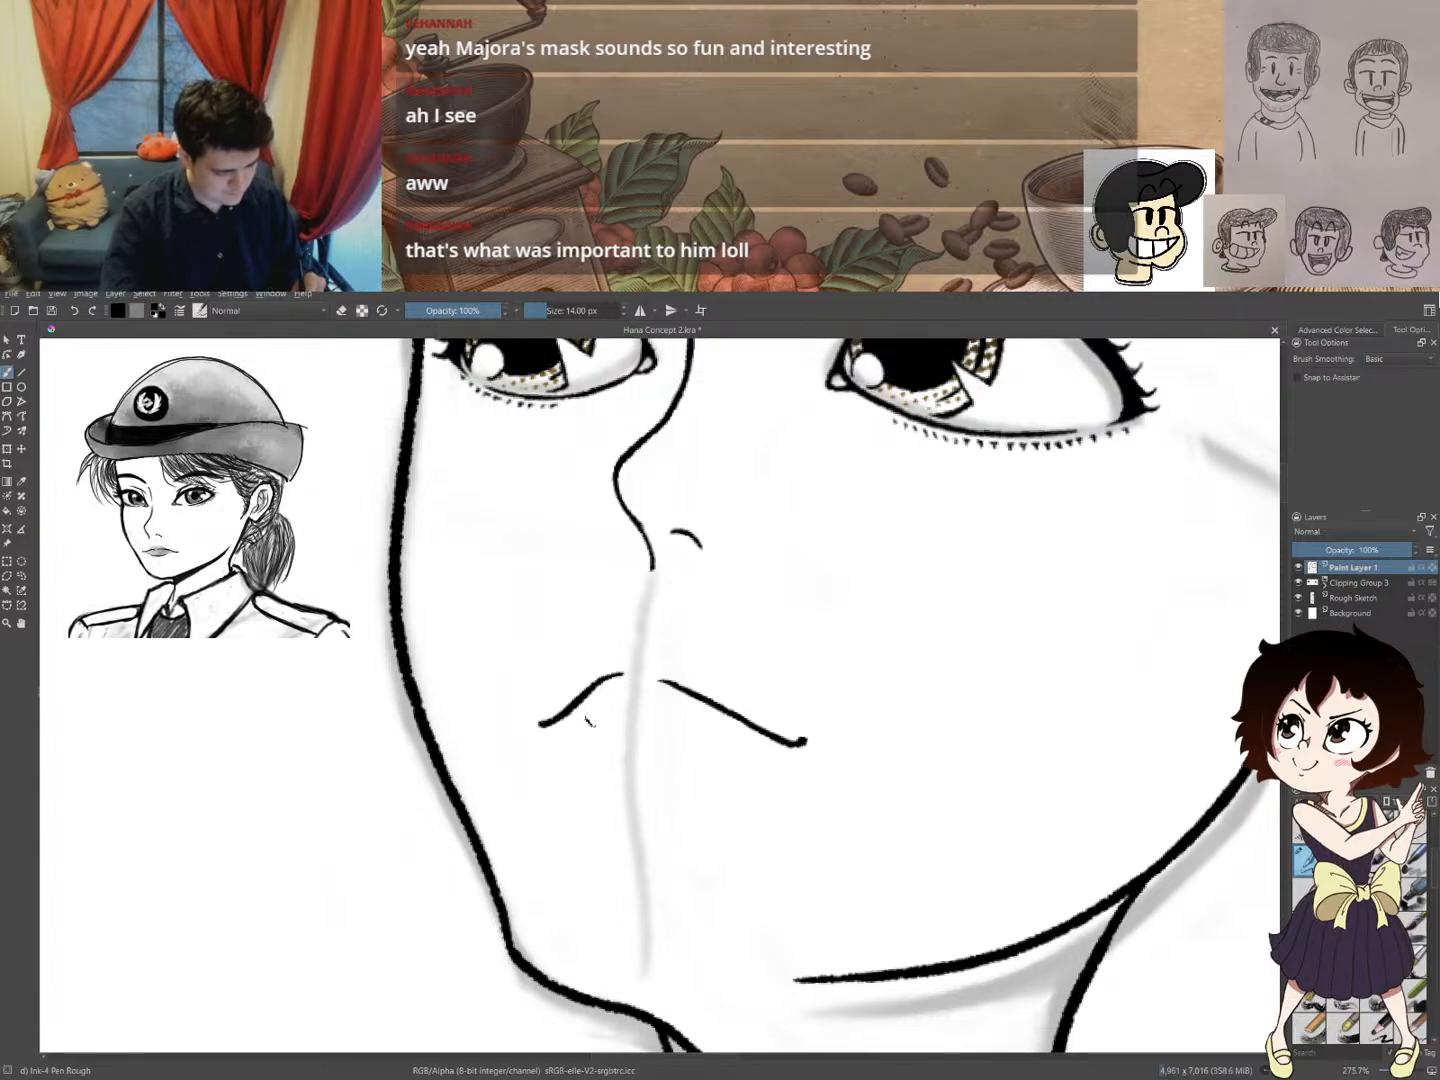
pyautogui.moveTo(586, 718); pyautogui.dragTo(658, 728)
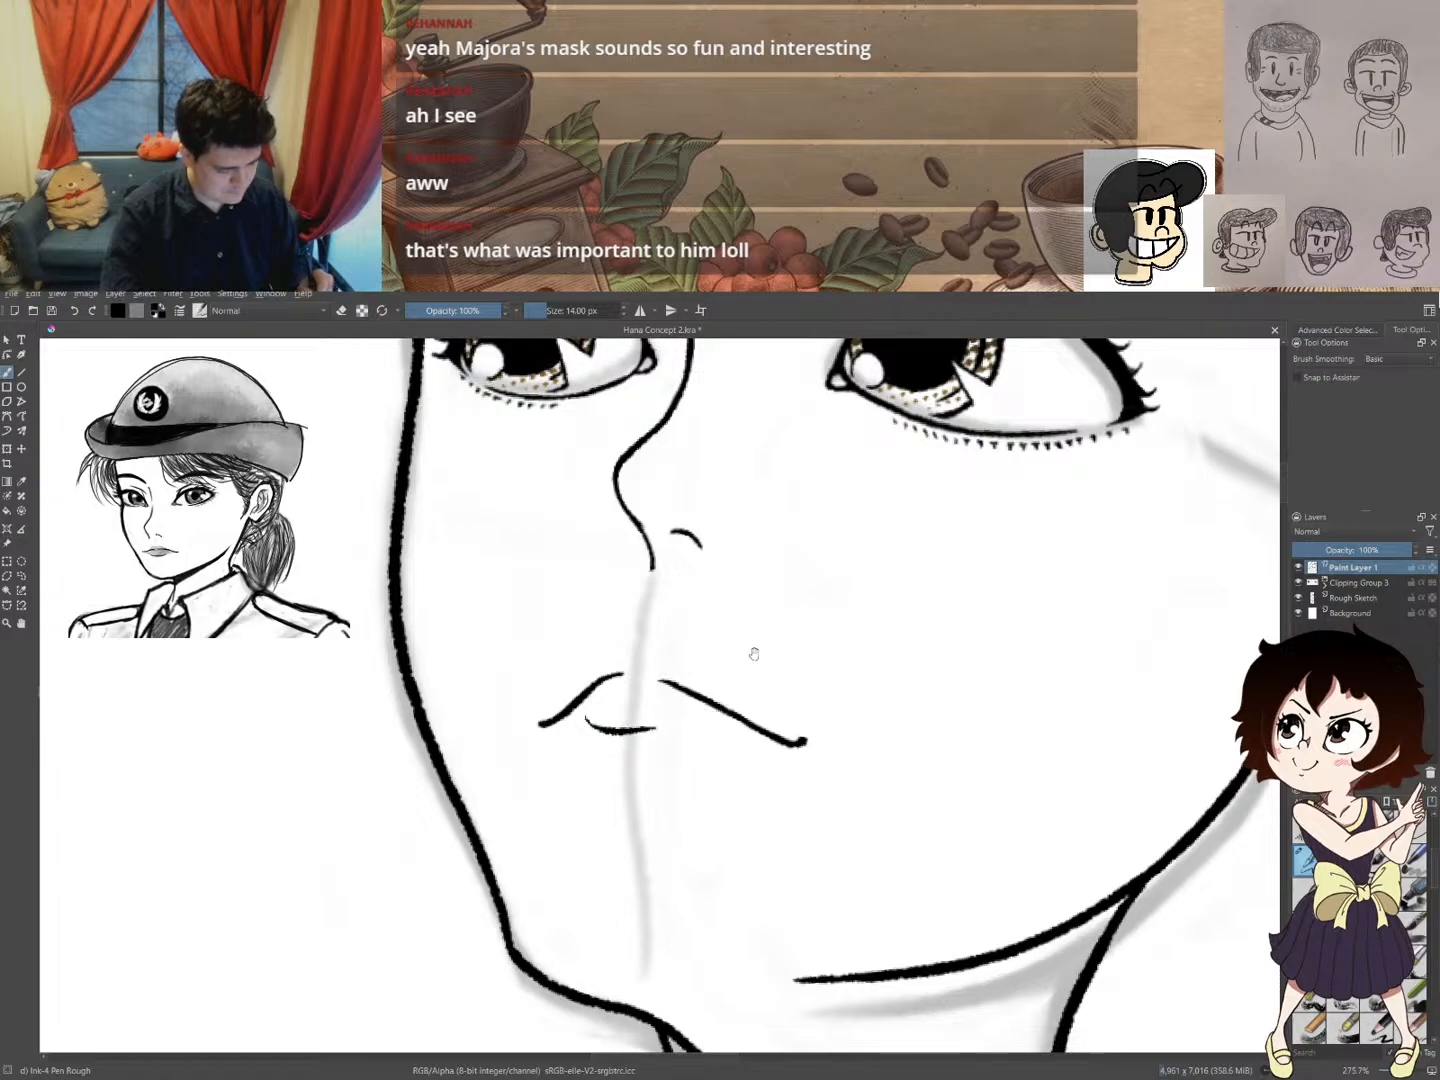
pyautogui.moveTo(740, 637)
pyautogui.mouseDown()
pyautogui.moveTo(613, 771)
pyautogui.moveTo(778, 588)
pyautogui.mouseUp()
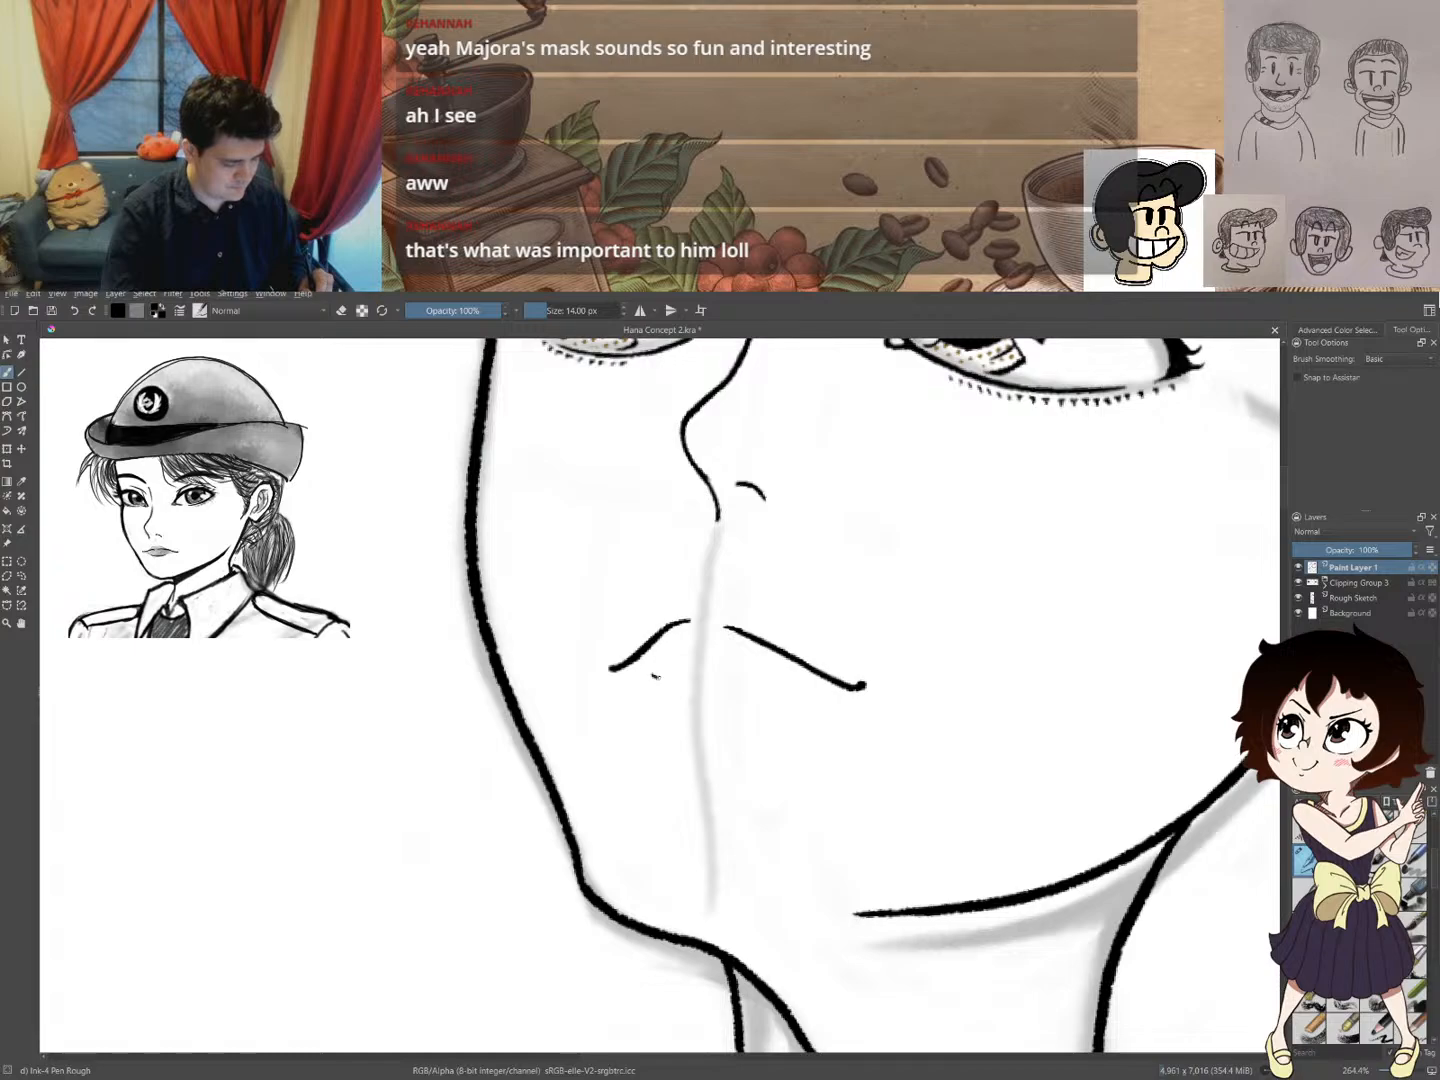
pyautogui.moveTo(667, 662); pyautogui.dragTo(698, 668)
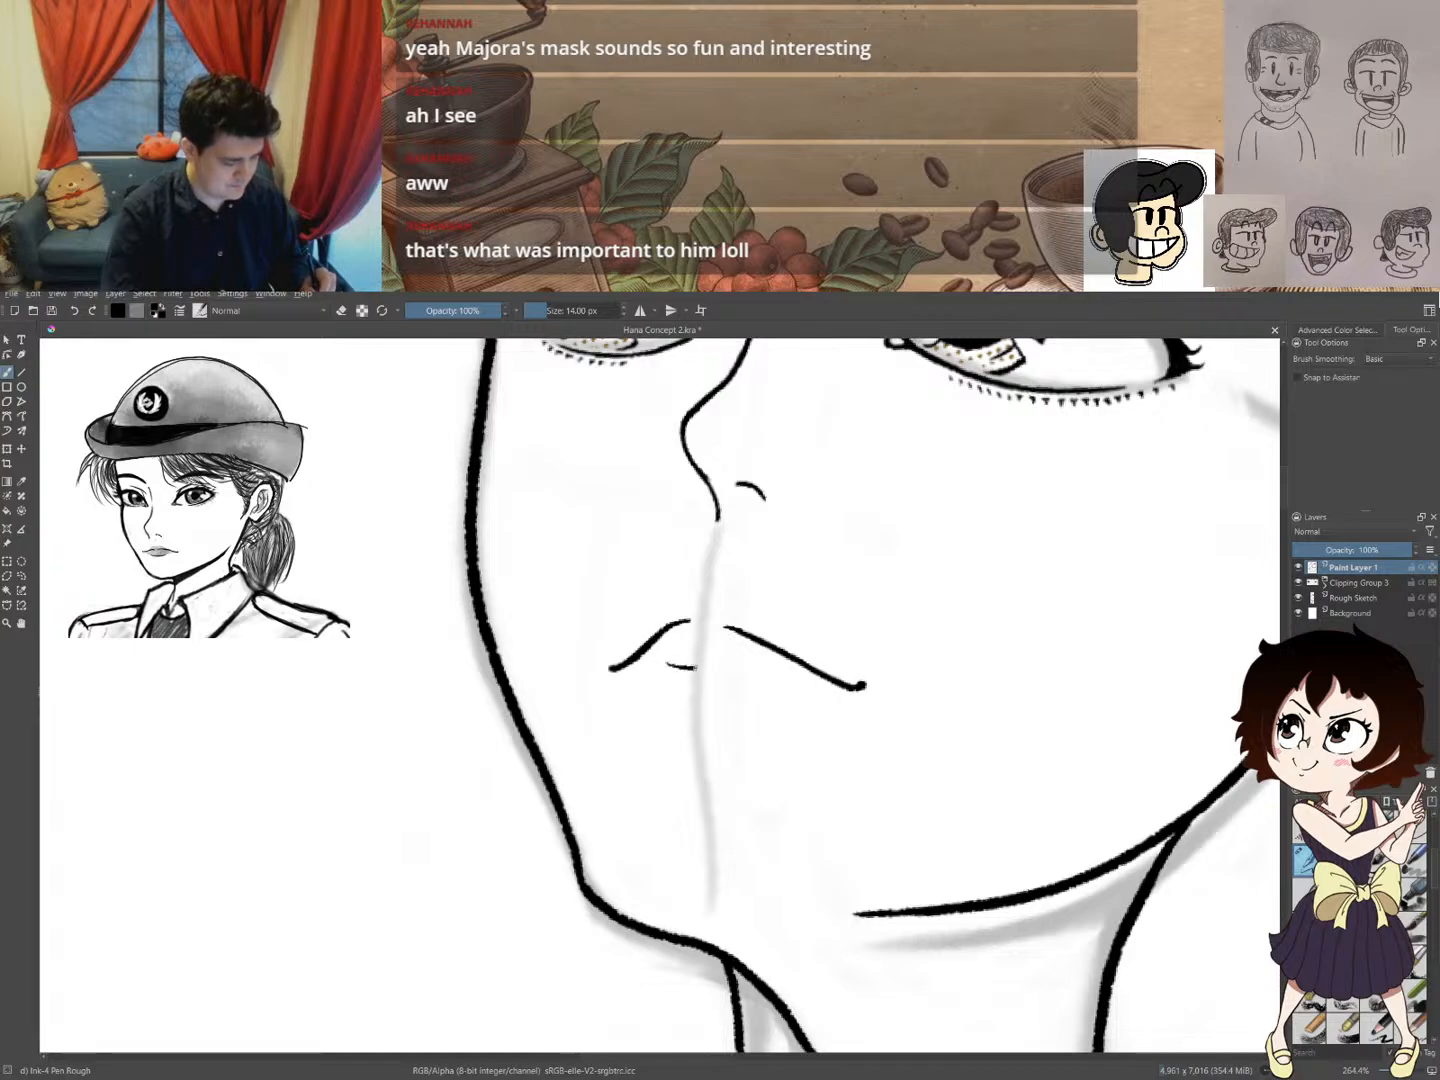
pyautogui.hotkey('ctrl', 'z')
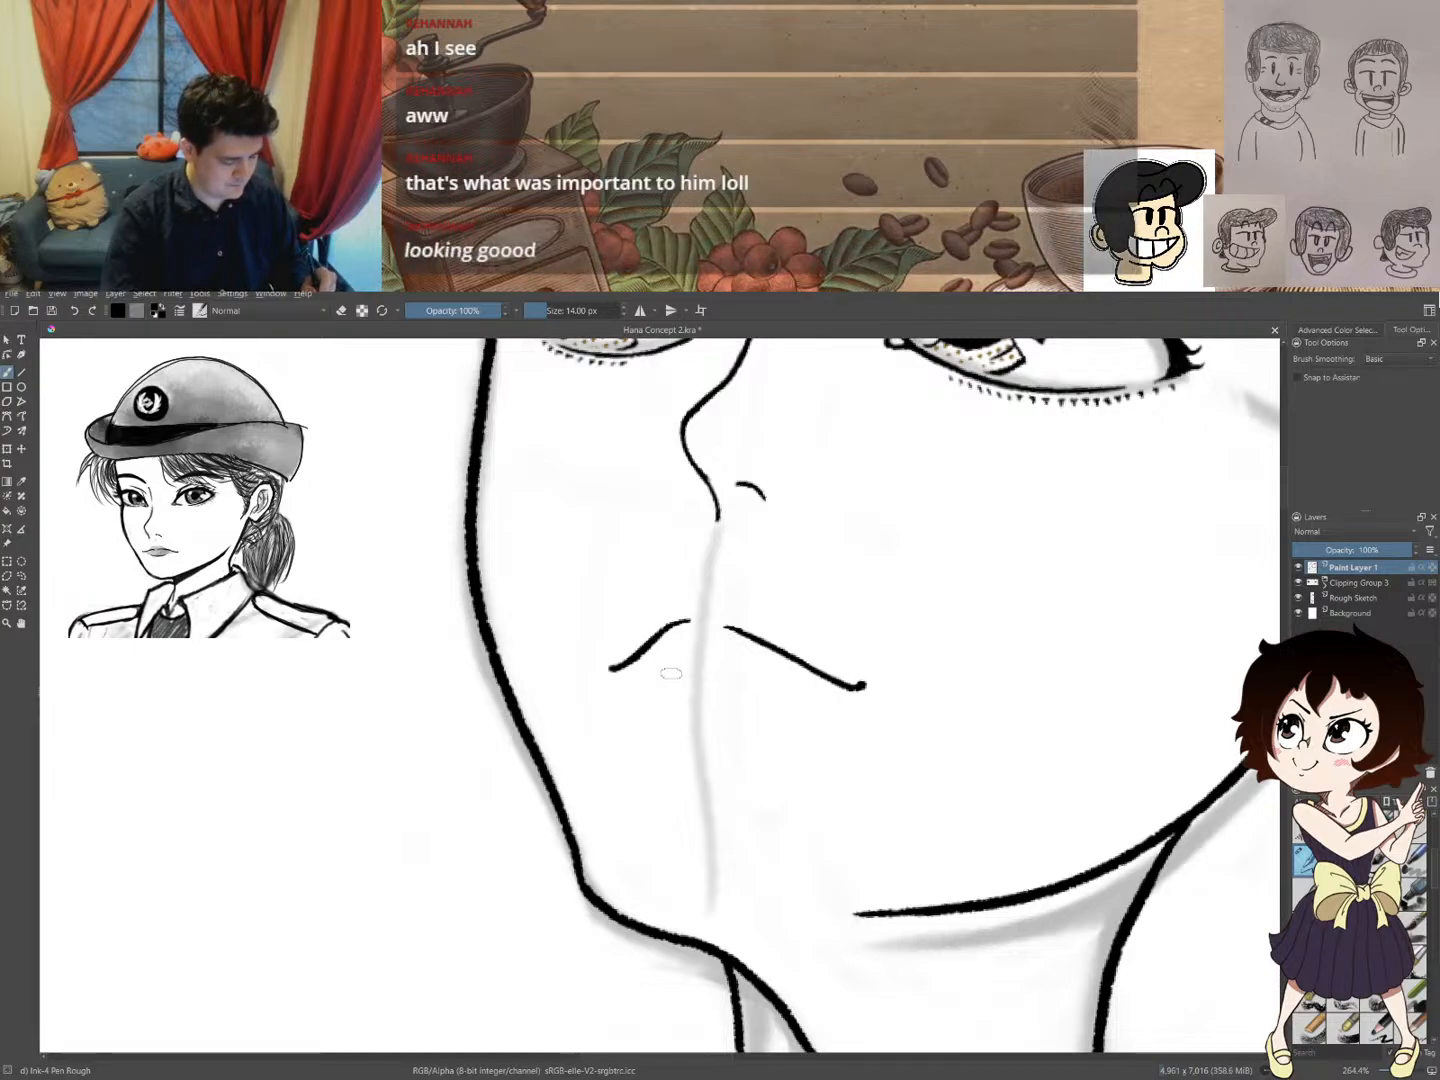
pyautogui.moveTo(721, 676)
pyautogui.mouseDown()
pyautogui.moveTo(734, 672)
pyautogui.moveTo(671, 679)
pyautogui.mouseUp()
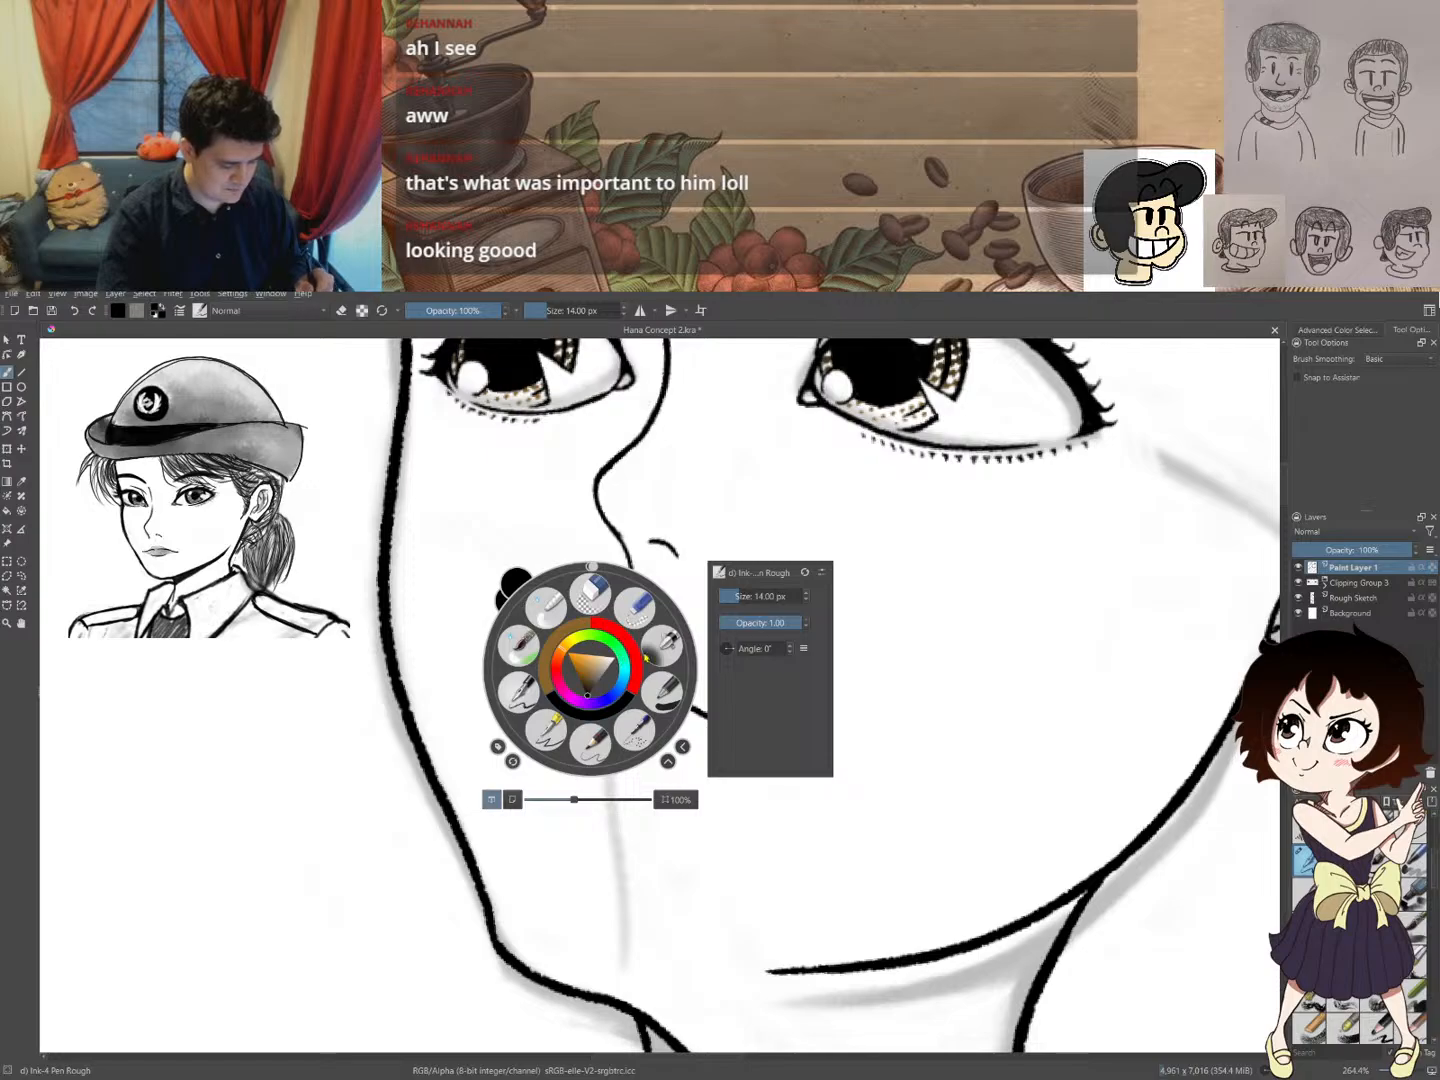
# - Switch to the Airbrush Soft brush at 24.72 px and clear the freehand selection around the short lip line
pyautogui.click(660, 648)
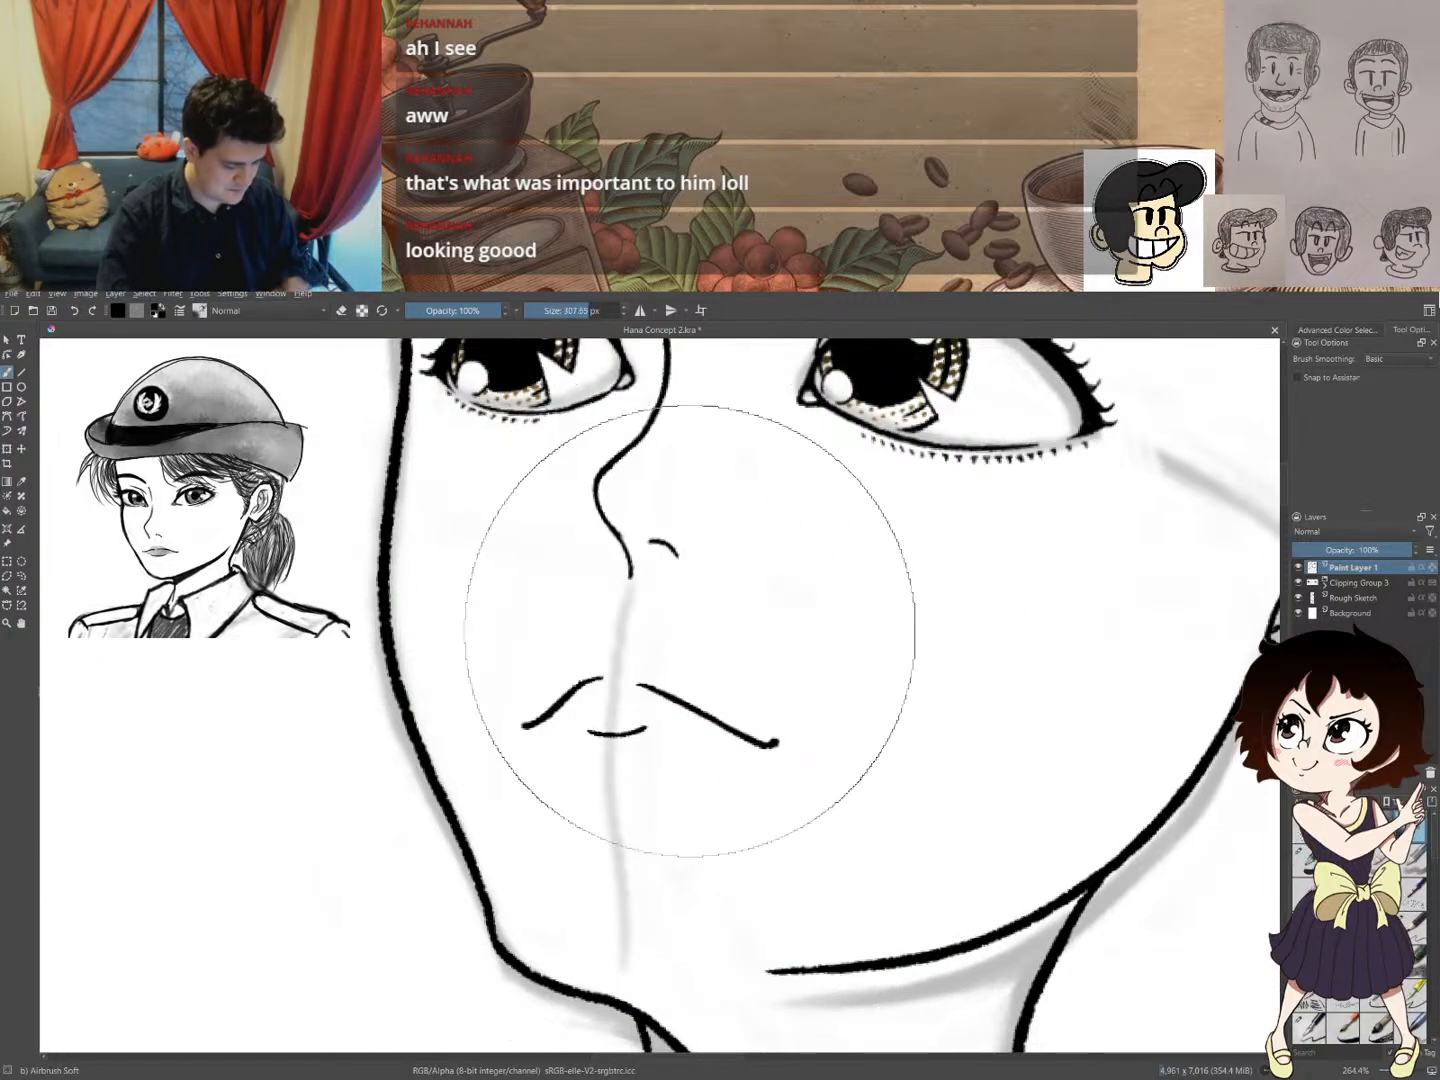
pyautogui.moveTo(611, 647)
pyautogui.keyDown('shift'); pyautogui.mouseDown()
pyautogui.moveTo(554, 647)
pyautogui.moveTo(589, 709)
pyautogui.moveTo(662, 739)
pyautogui.mouseUp(); pyautogui.keyUp('shift')
pyautogui.press('l')
pyautogui.press('b')
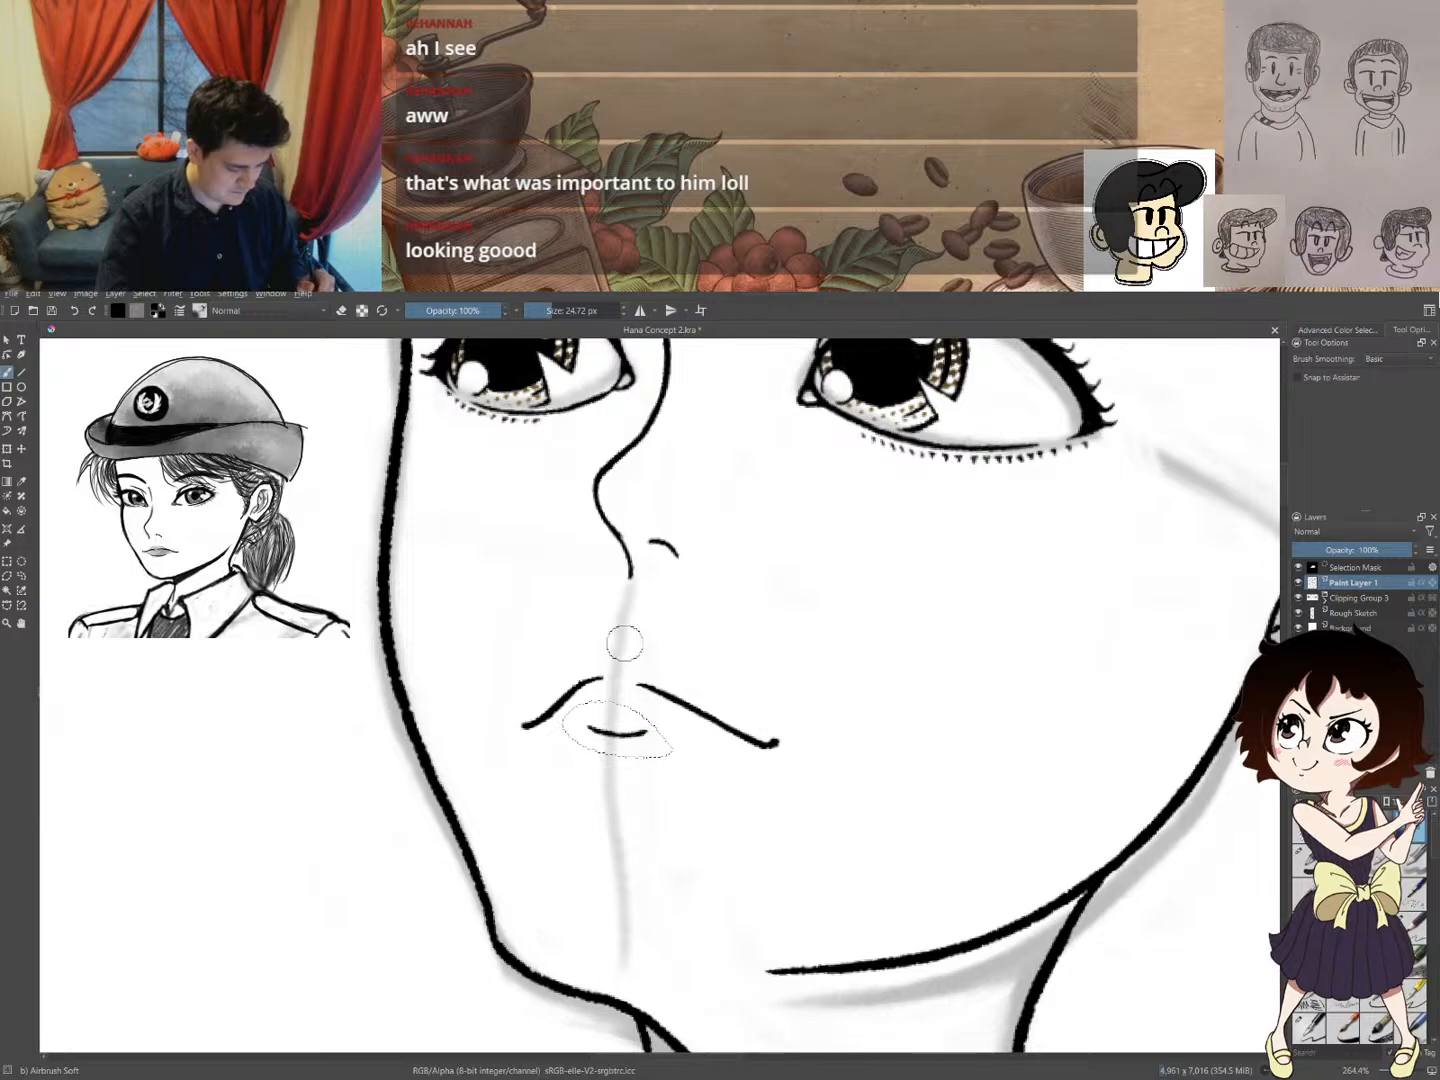
pyautogui.hotkey('ctrl', 'shift', 'a')
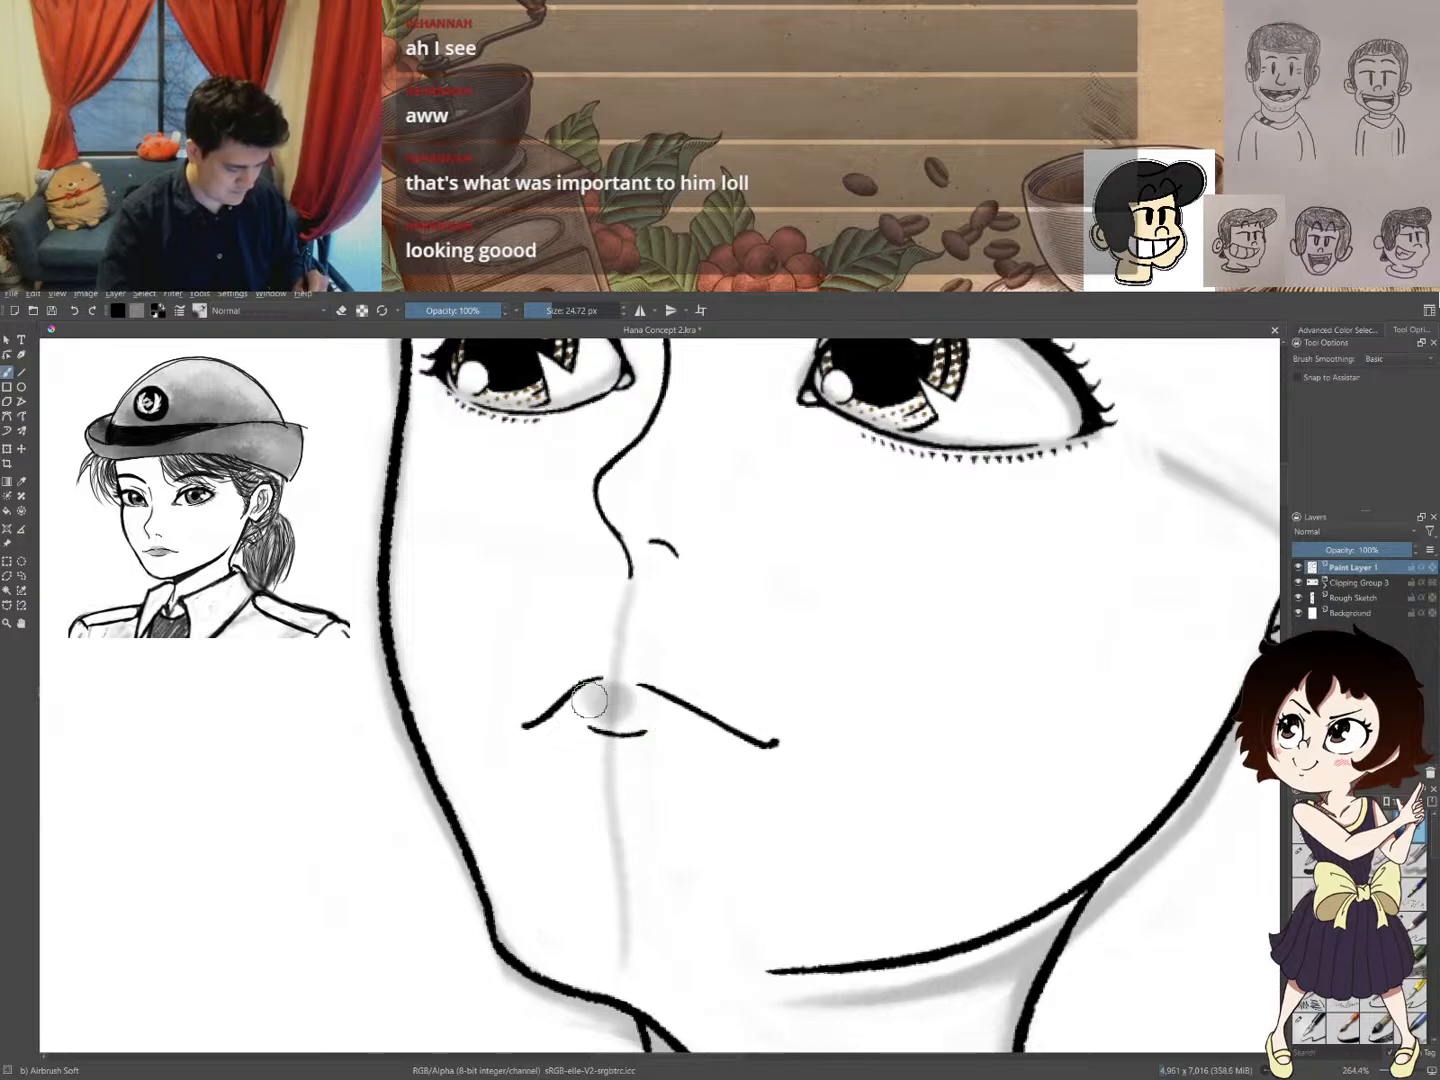
# - Add a new paint layer and place it outside Clipping Group 3, directly beneath Paint Layer 1
pyautogui.click(1356, 598)
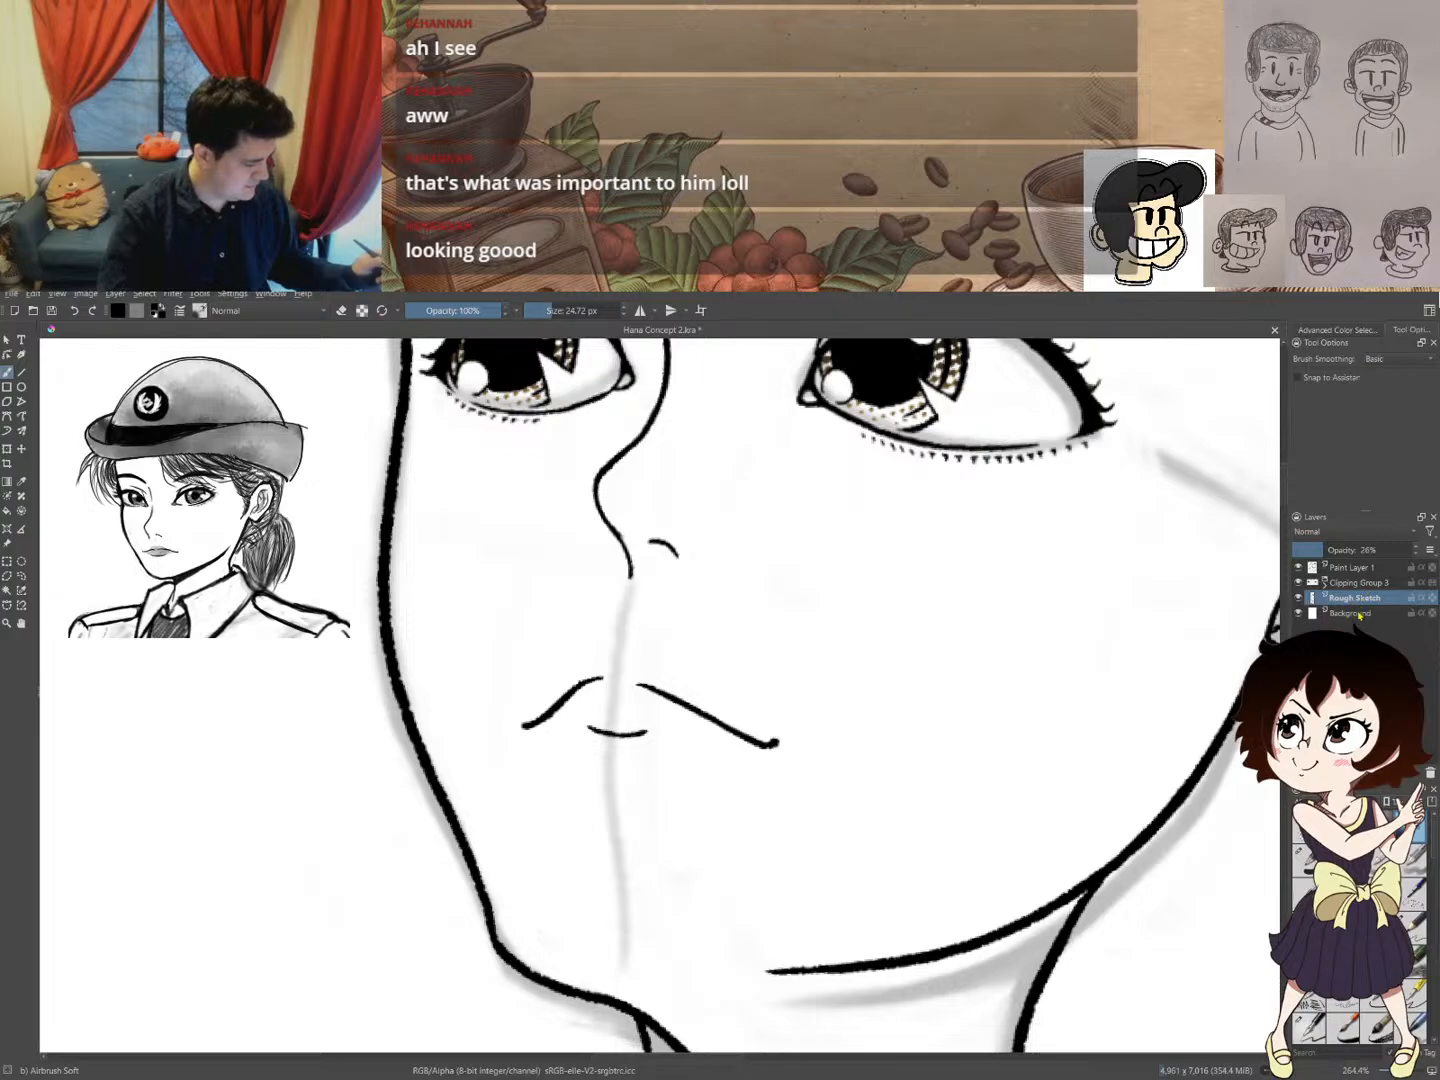
pyautogui.click(1358, 581)
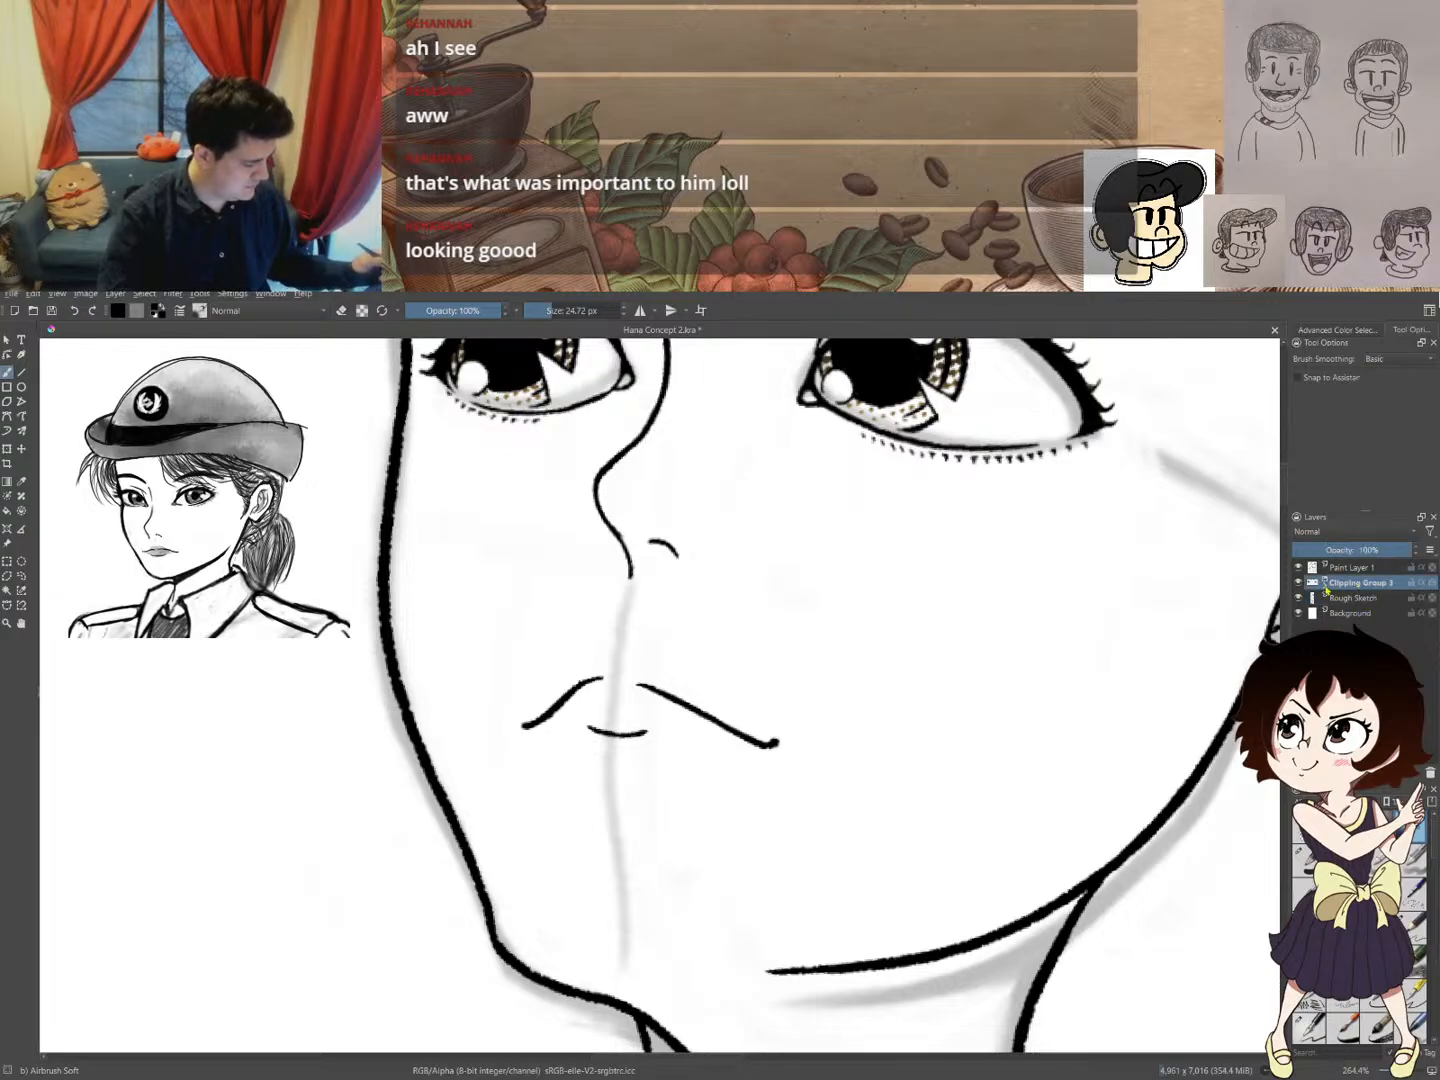
pyautogui.click(1325, 582)
pyautogui.click(1358, 613)
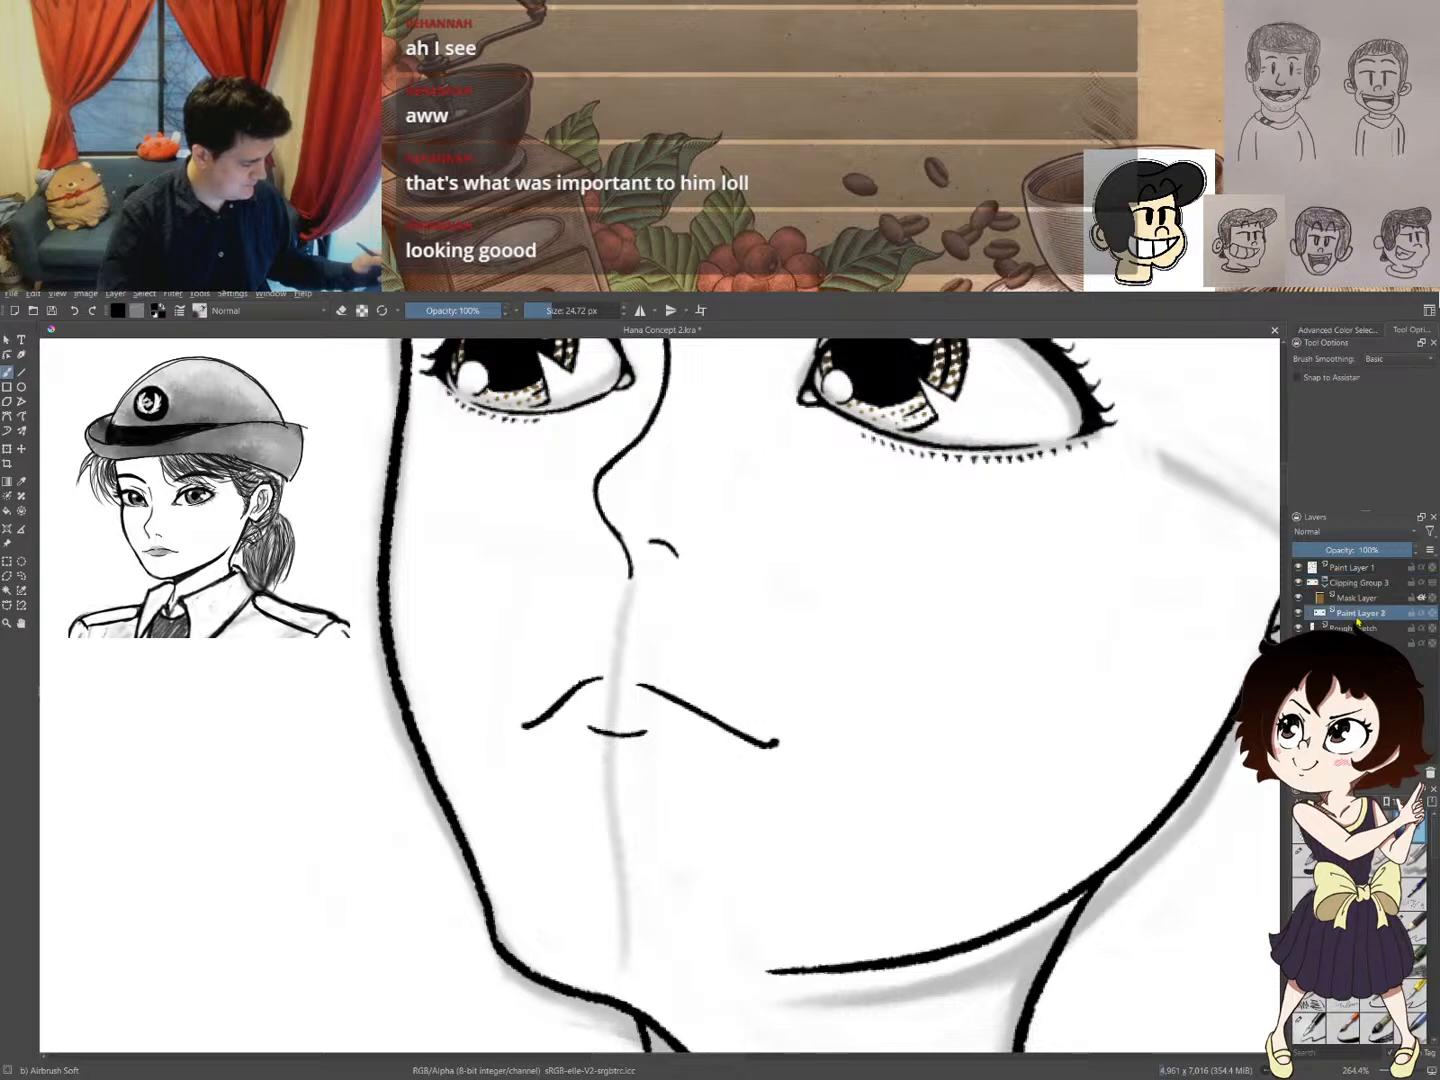
pyautogui.press('Insert')
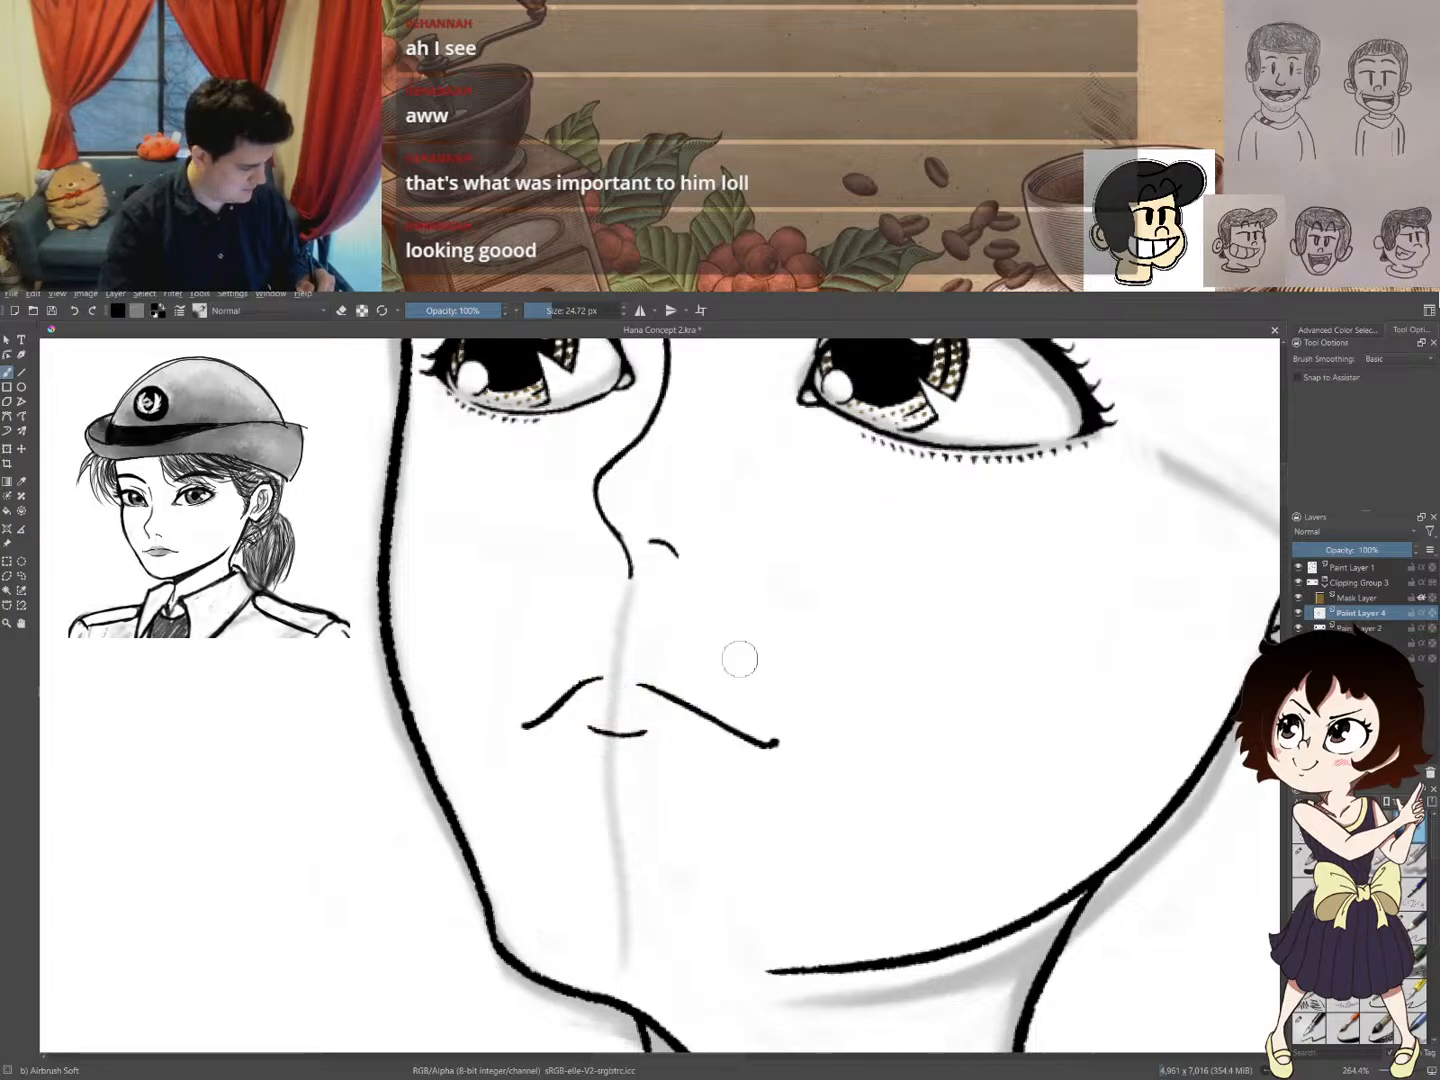
pyautogui.press('ctrl')
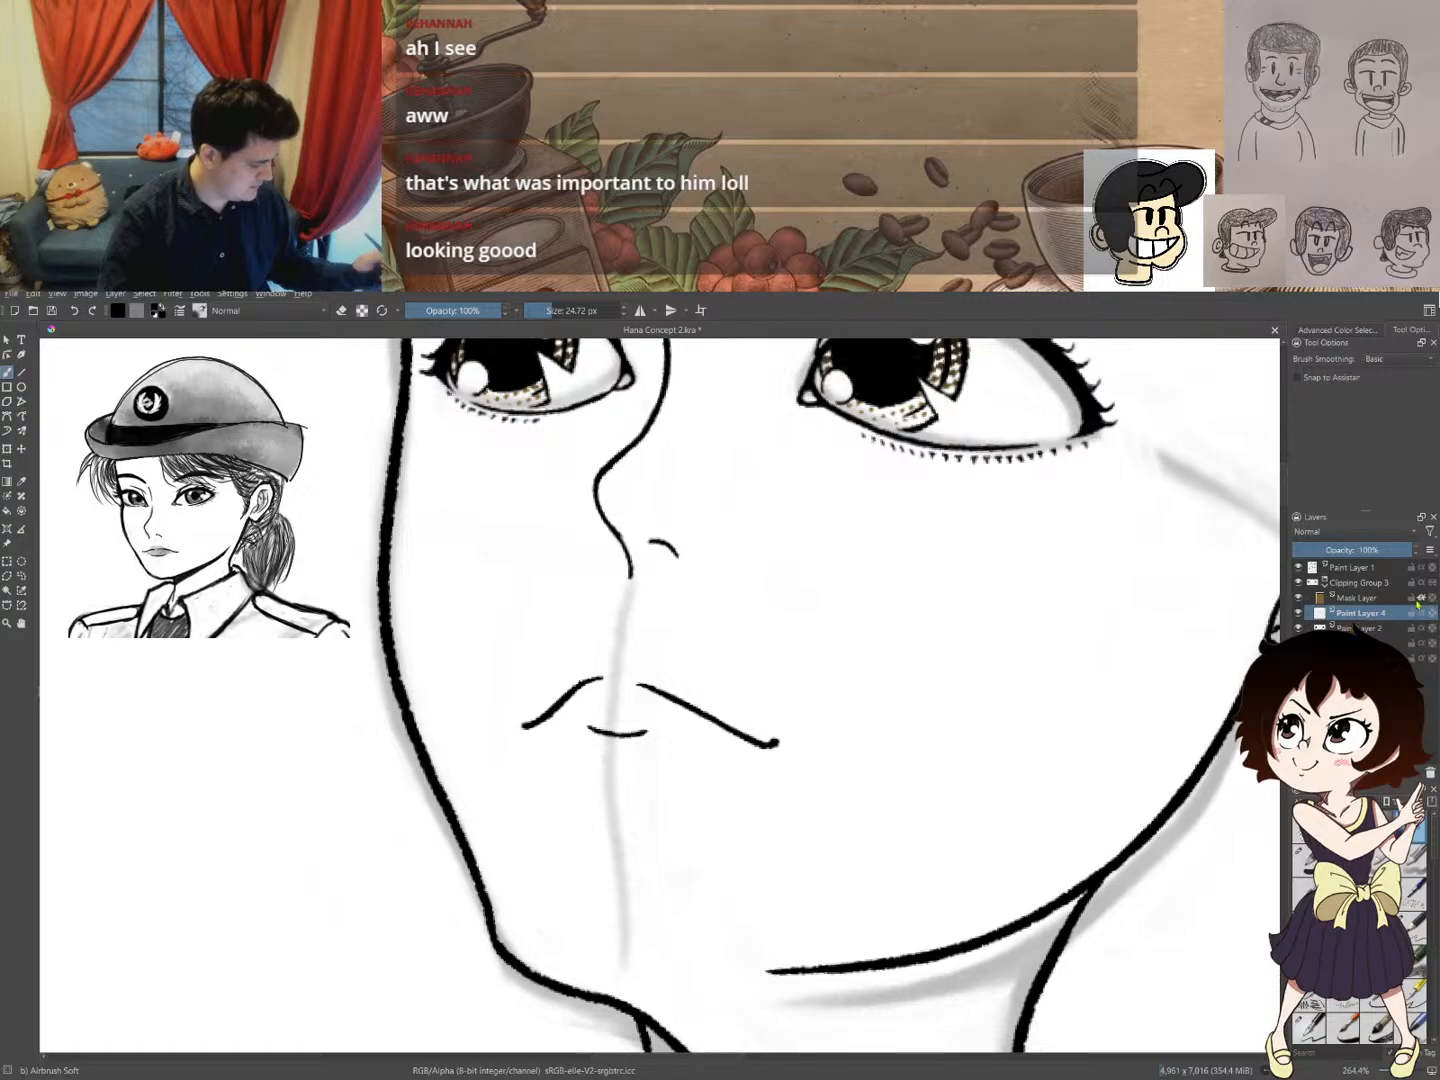
pyautogui.moveTo(1352, 619); pyautogui.dragTo(1363, 577)
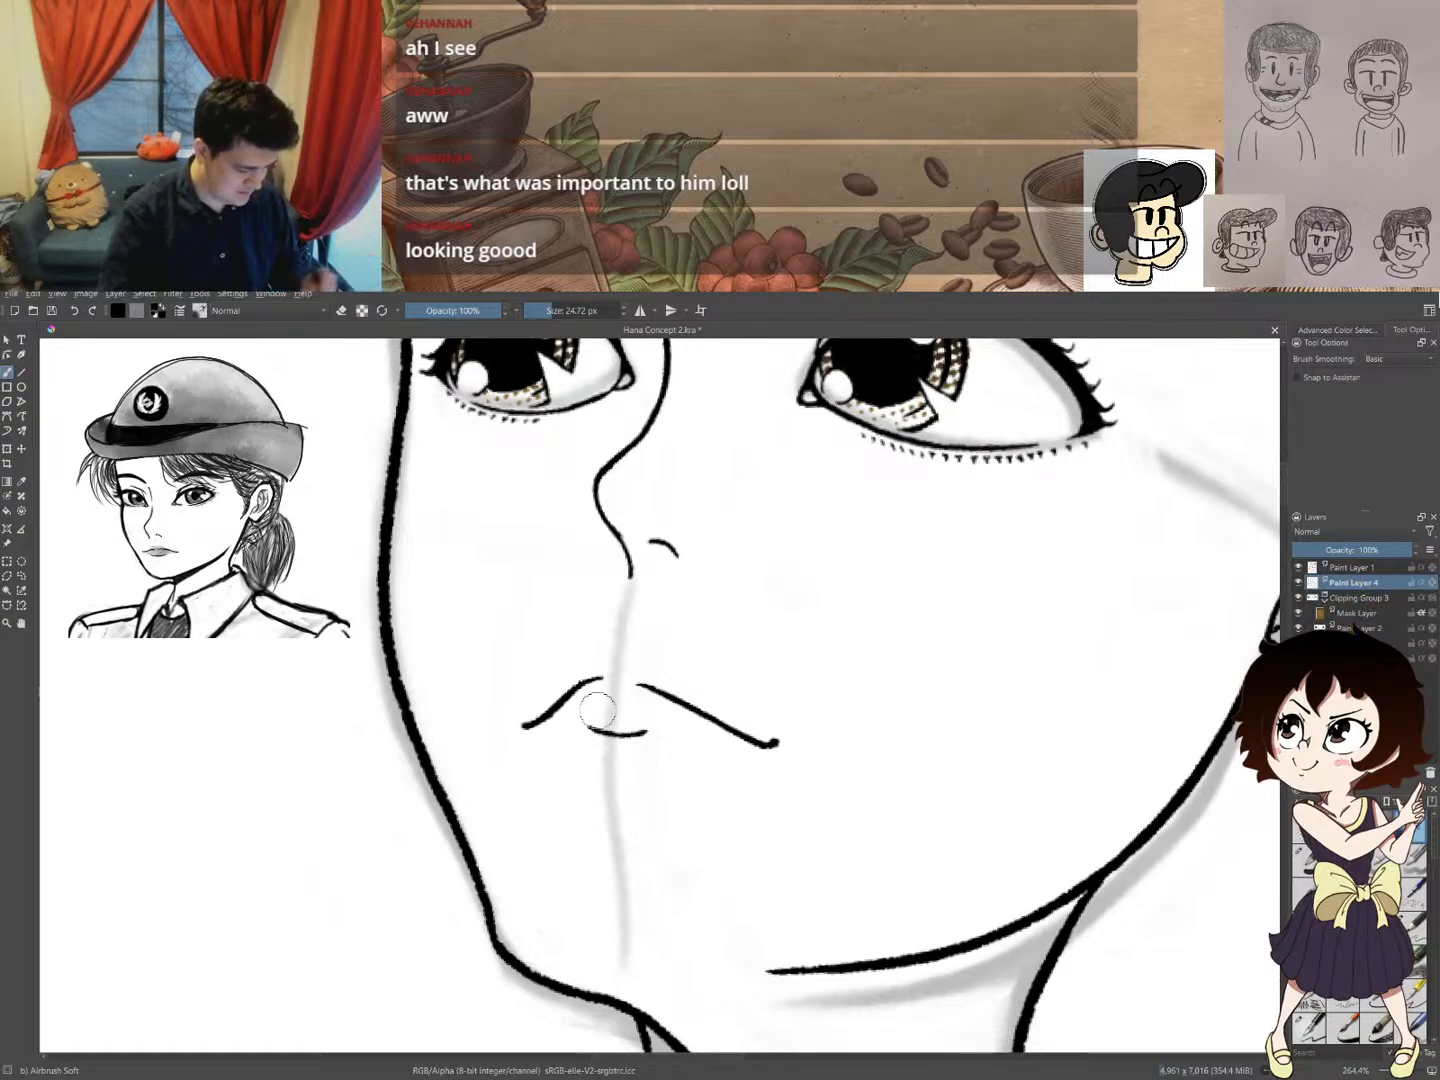
# - Airbrush soft grey shading across the lips on Paint Layer 4 and erase the excess around the mouth line
pyautogui.moveTo(600, 708)
pyautogui.mouseDown()
pyautogui.moveTo(587, 677)
pyautogui.moveTo(540, 716)
pyautogui.moveTo(617, 666)
pyautogui.moveTo(734, 724)
pyautogui.moveTo(645, 701)
pyautogui.moveTo(634, 721)
pyautogui.moveTo(733, 726)
pyautogui.moveTo(645, 698)
pyautogui.moveTo(671, 695)
pyautogui.moveTo(662, 667)
pyautogui.moveTo(633, 709)
pyautogui.moveTo(633, 683)
pyautogui.moveTo(672, 694)
pyautogui.moveTo(598, 689)
pyautogui.moveTo(551, 712)
pyautogui.moveTo(617, 715)
pyautogui.mouseUp()
pyautogui.hotkey('ctrl', 'z')
pyautogui.hotkey('ctrl', 'z')
pyautogui.hotkey('ctrl', 'z')
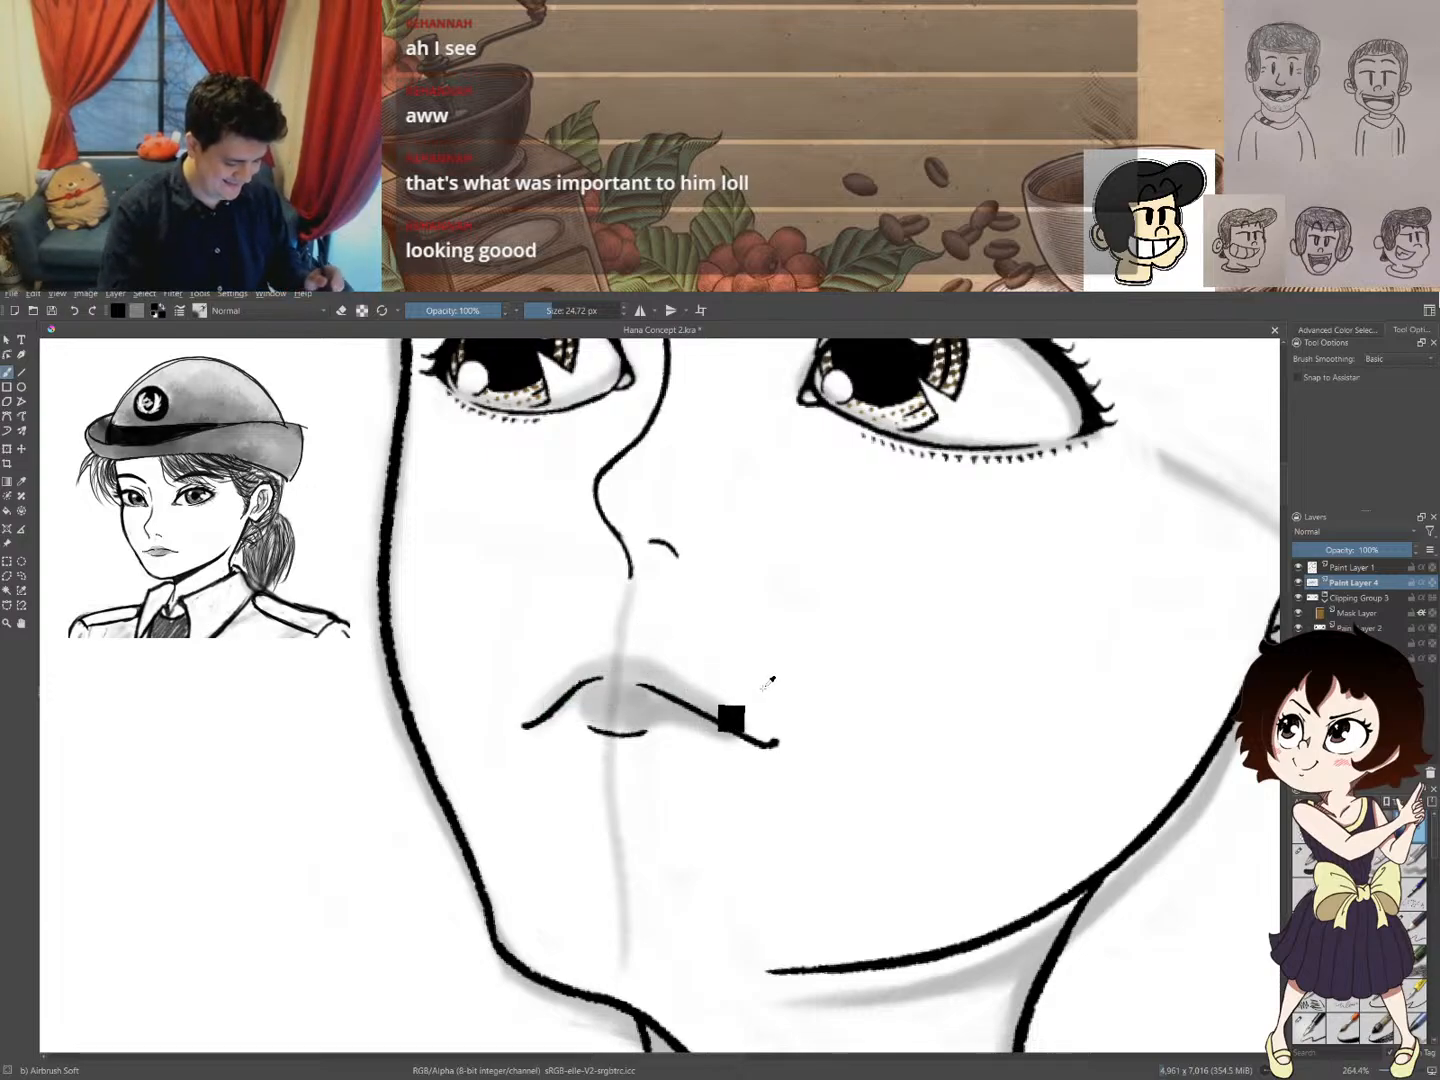
pyautogui.moveTo(760, 734)
pyautogui.mouseDown()
pyautogui.moveTo(630, 679)
pyautogui.moveTo(610, 679)
pyautogui.moveTo(617, 701)
pyautogui.moveTo(601, 702)
pyautogui.moveTo(638, 702)
pyautogui.moveTo(632, 716)
pyautogui.moveTo(597, 710)
pyautogui.moveTo(681, 710)
pyautogui.moveTo(606, 689)
pyautogui.moveTo(554, 710)
pyautogui.moveTo(612, 680)
pyautogui.moveTo(569, 703)
pyautogui.moveTo(685, 712)
pyautogui.moveTo(762, 743)
pyautogui.moveTo(589, 703)
pyautogui.moveTo(520, 717)
pyautogui.moveTo(604, 742)
pyautogui.moveTo(537, 734)
pyautogui.mouseUp()
pyautogui.press('e')
pyautogui.moveTo(676, 751)
pyautogui.mouseDown()
pyautogui.moveTo(764, 743)
pyautogui.moveTo(688, 746)
pyautogui.mouseUp()
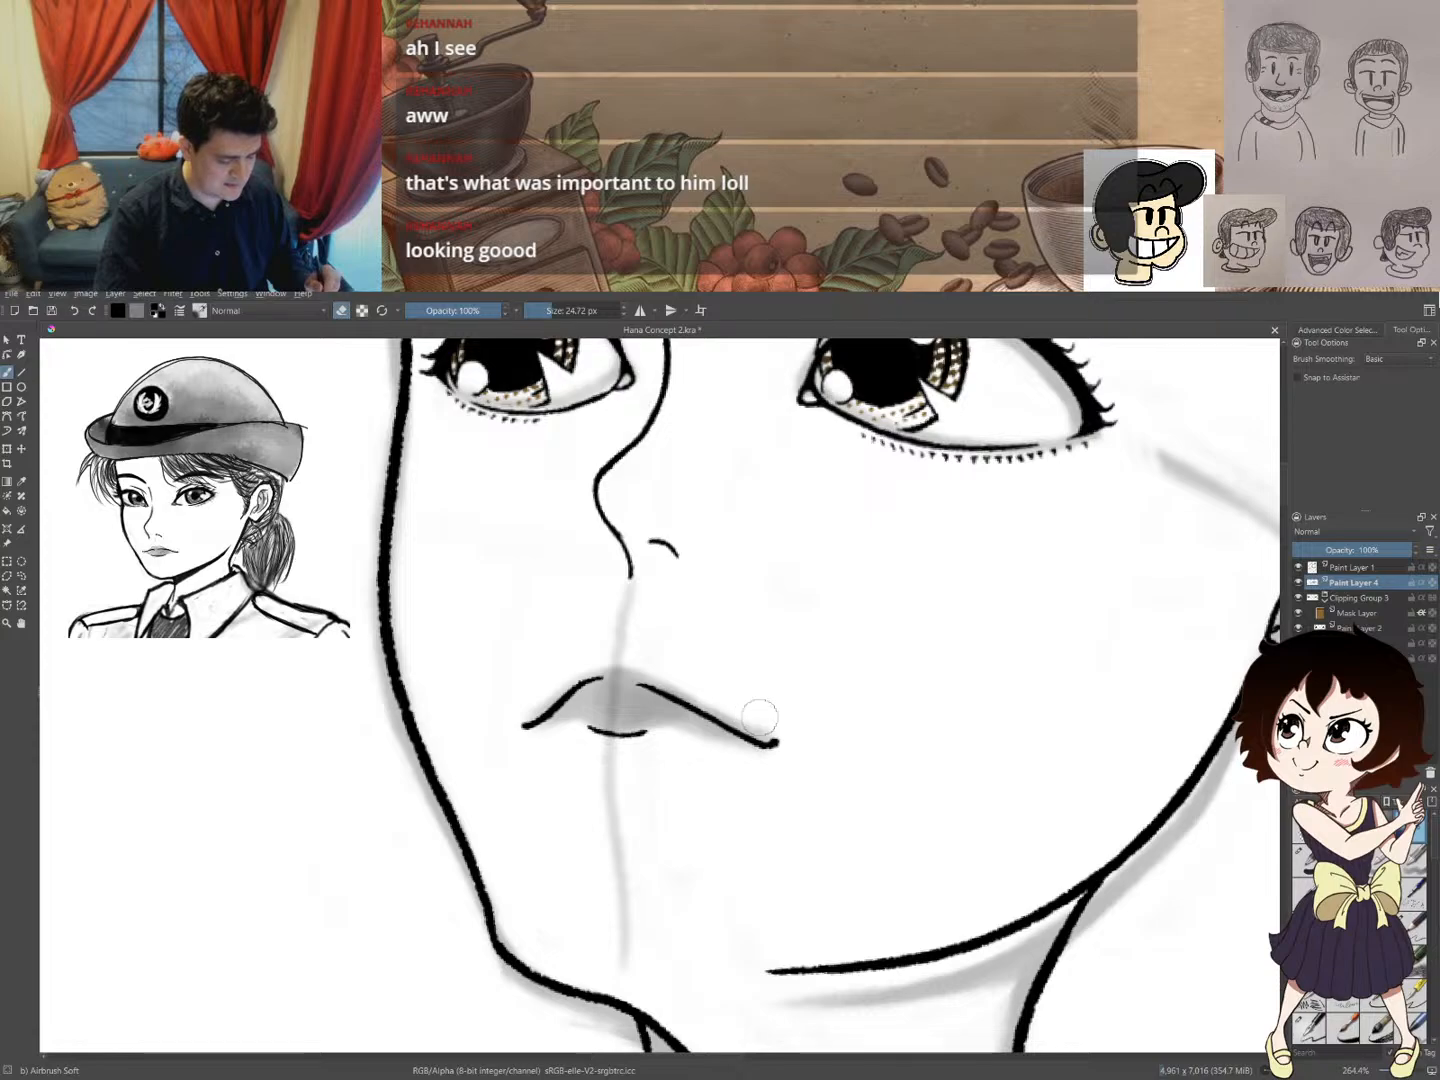
# - Build up the grey on the upper lip and clean the shading's edges with the airbrush reduced to 10.92 px
pyautogui.press('e')
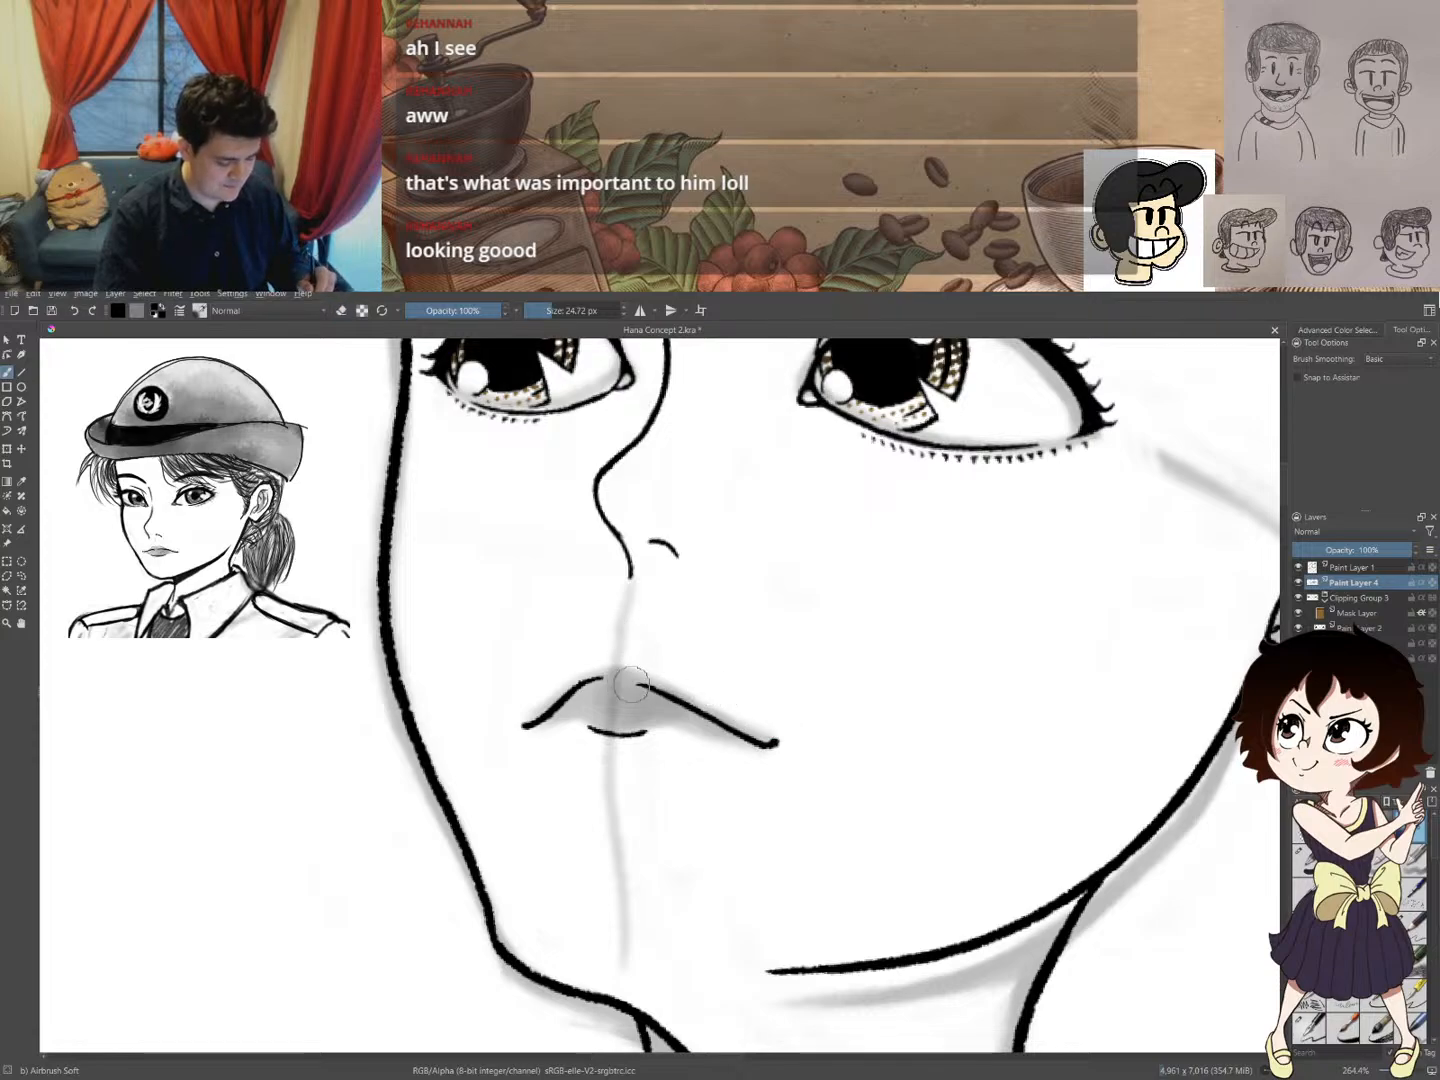
pyautogui.moveTo(651, 670)
pyautogui.mouseDown()
pyautogui.moveTo(601, 672)
pyautogui.moveTo(626, 675)
pyautogui.moveTo(606, 665)
pyautogui.moveTo(621, 657)
pyautogui.mouseUp()
pyautogui.moveTo(760, 652); pyautogui.dragTo(730, 680)
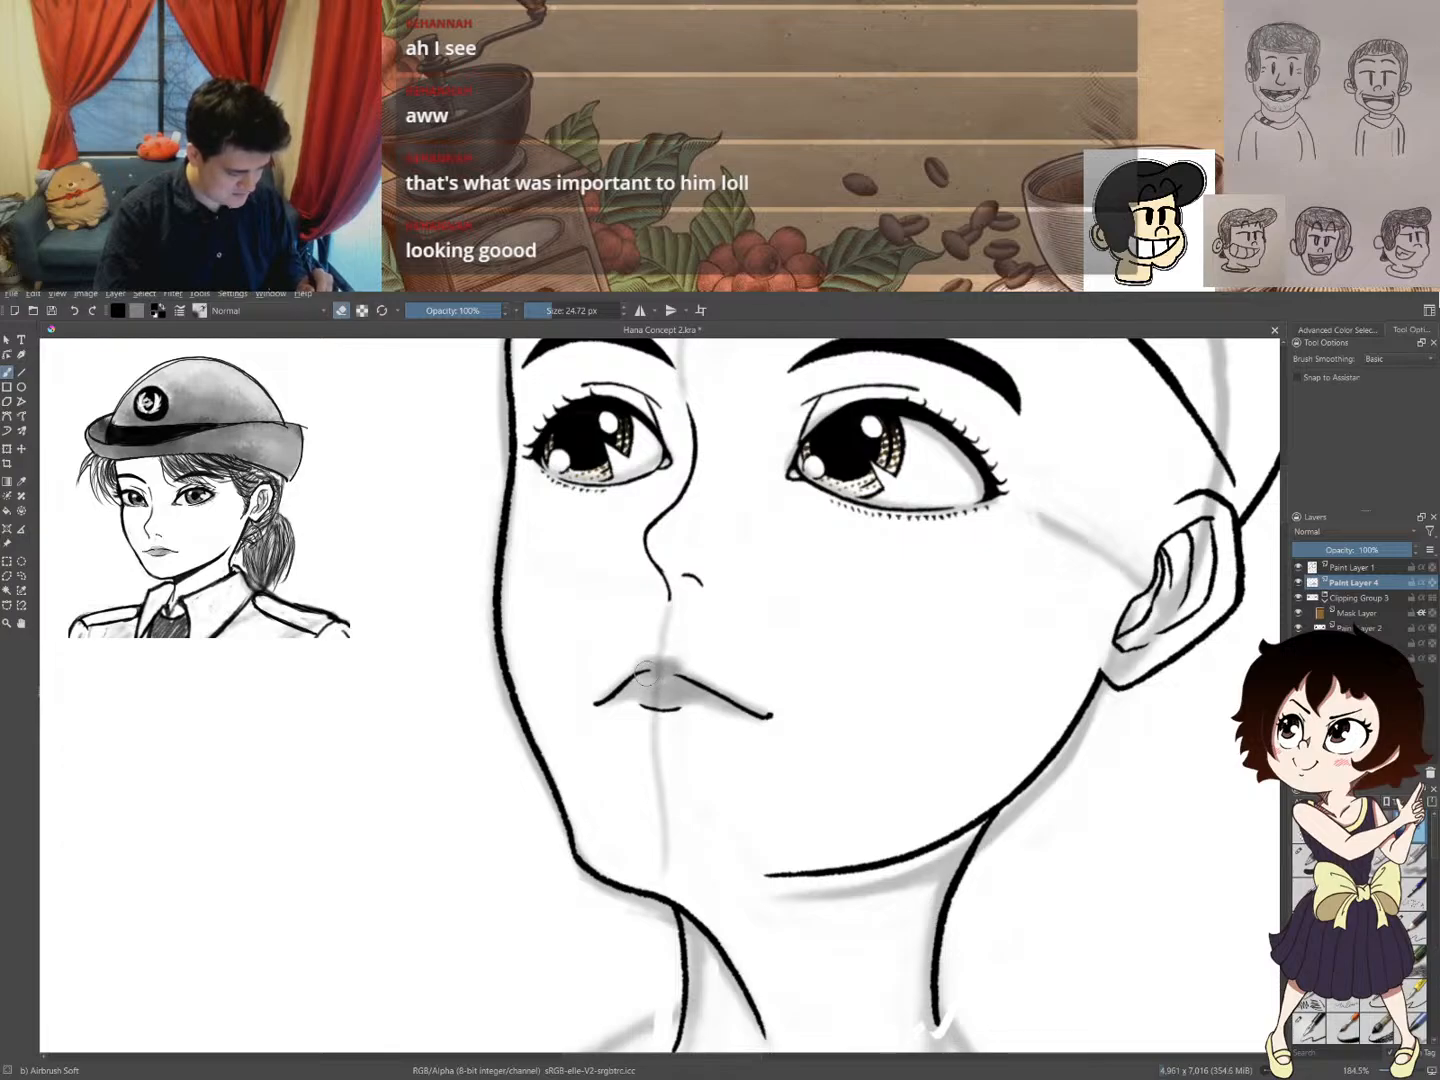
pyautogui.press('[')
pyautogui.press('[')
pyautogui.press('[')
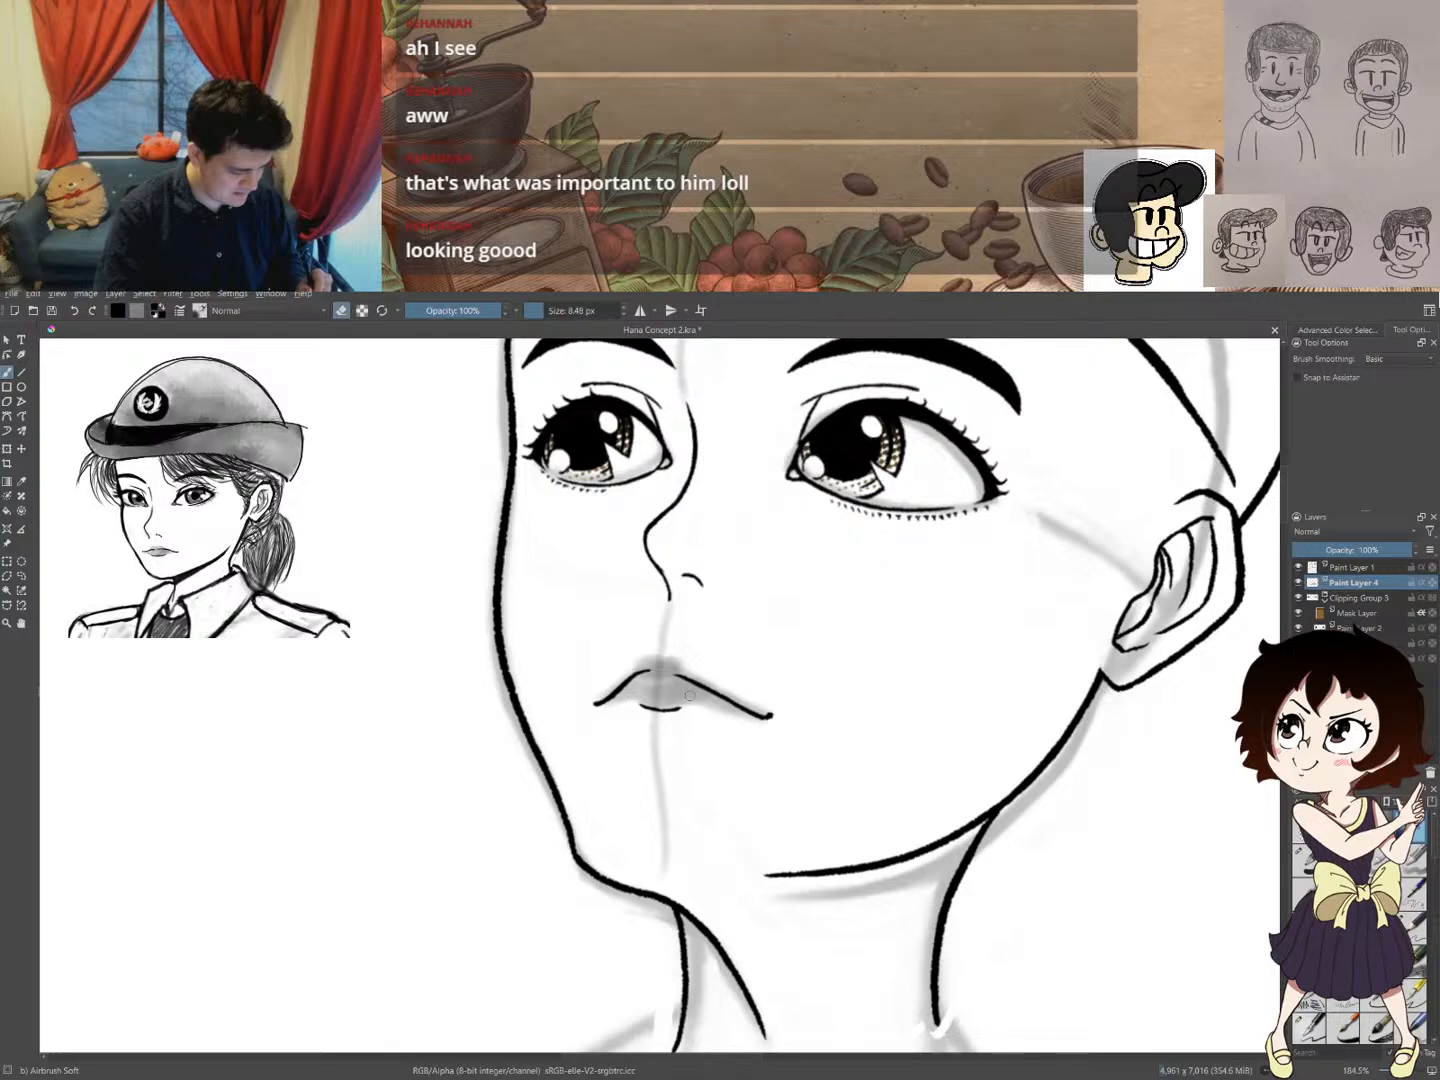
pyautogui.press(']')
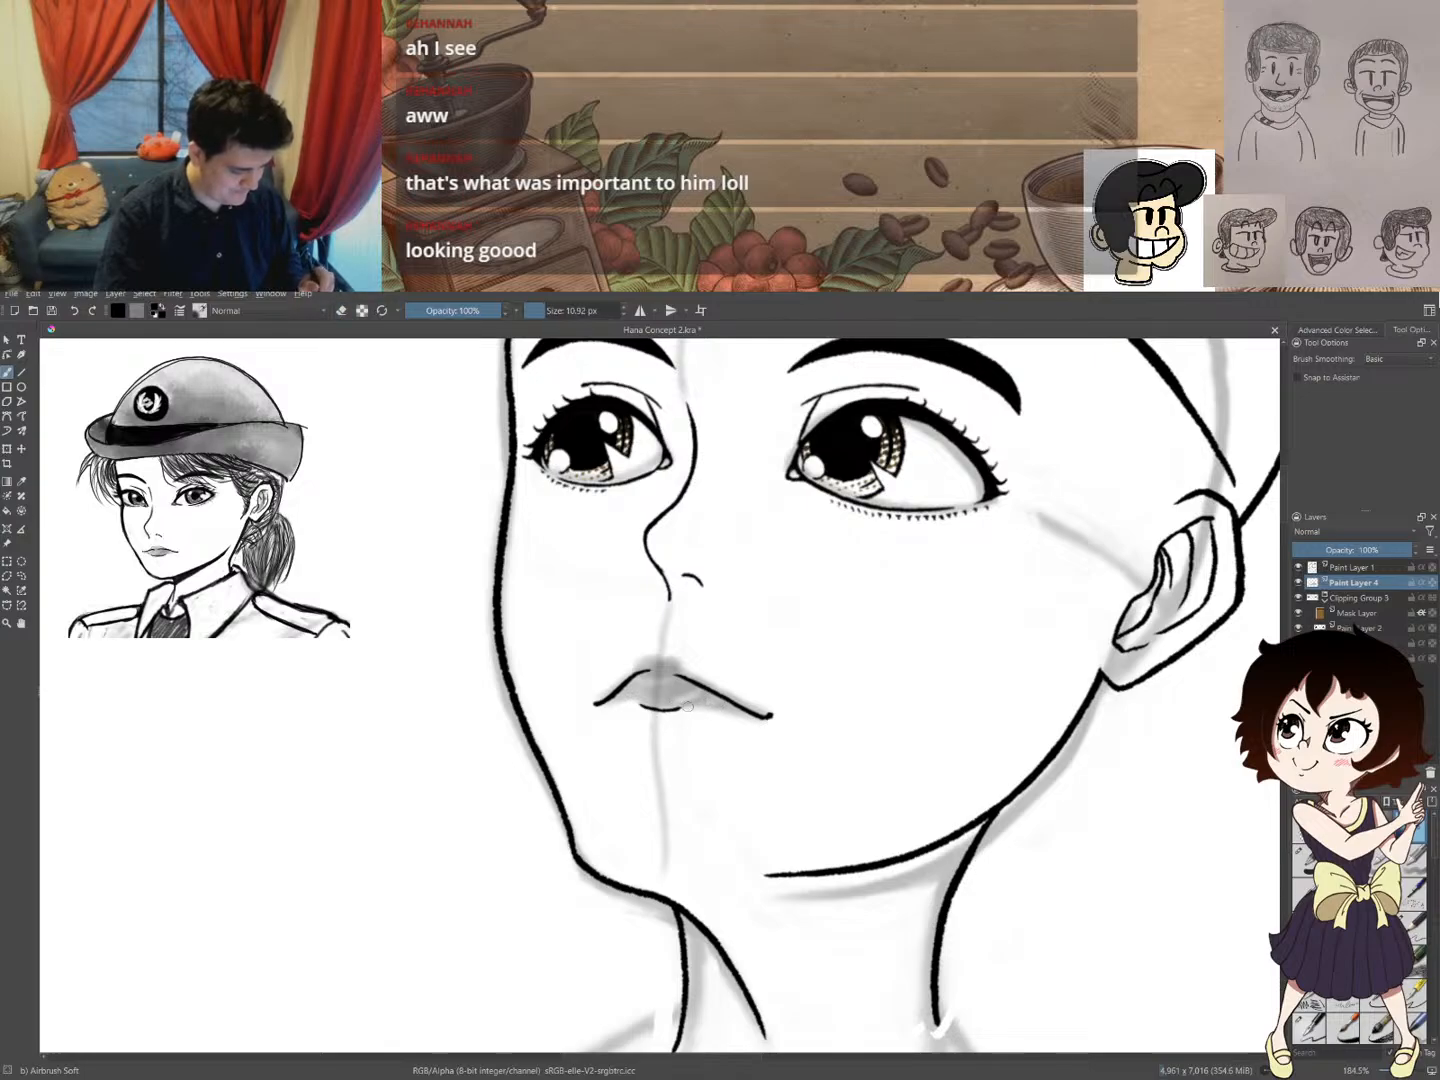
pyautogui.moveTo(689, 707); pyautogui.dragTo(733, 707)
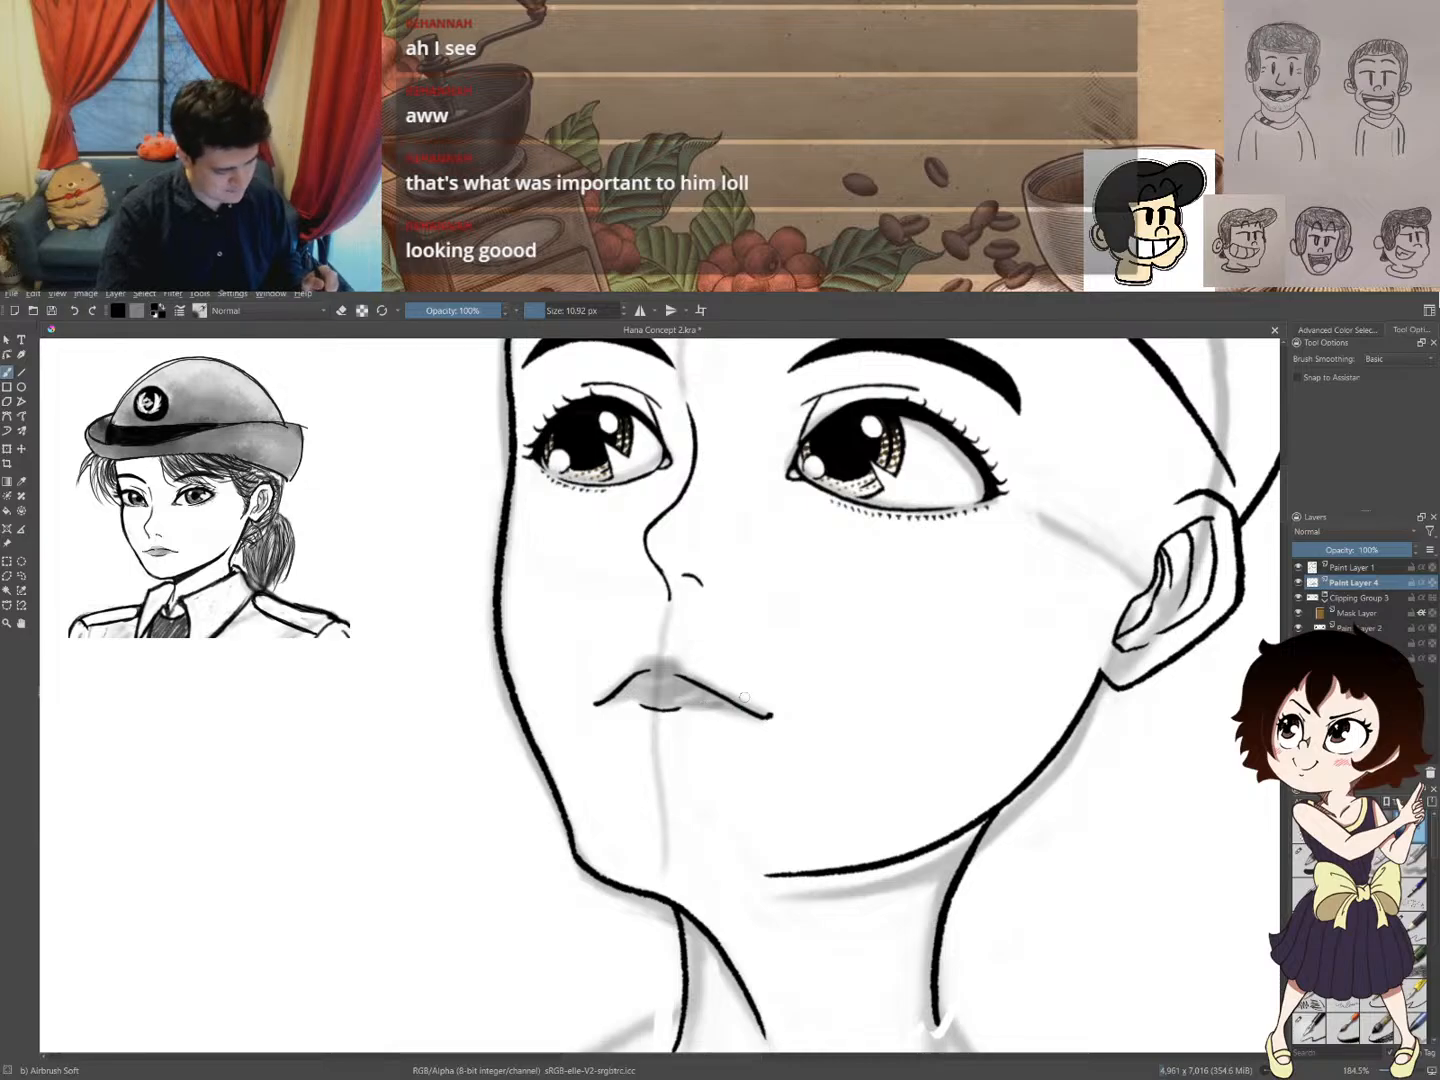
pyautogui.press('e')
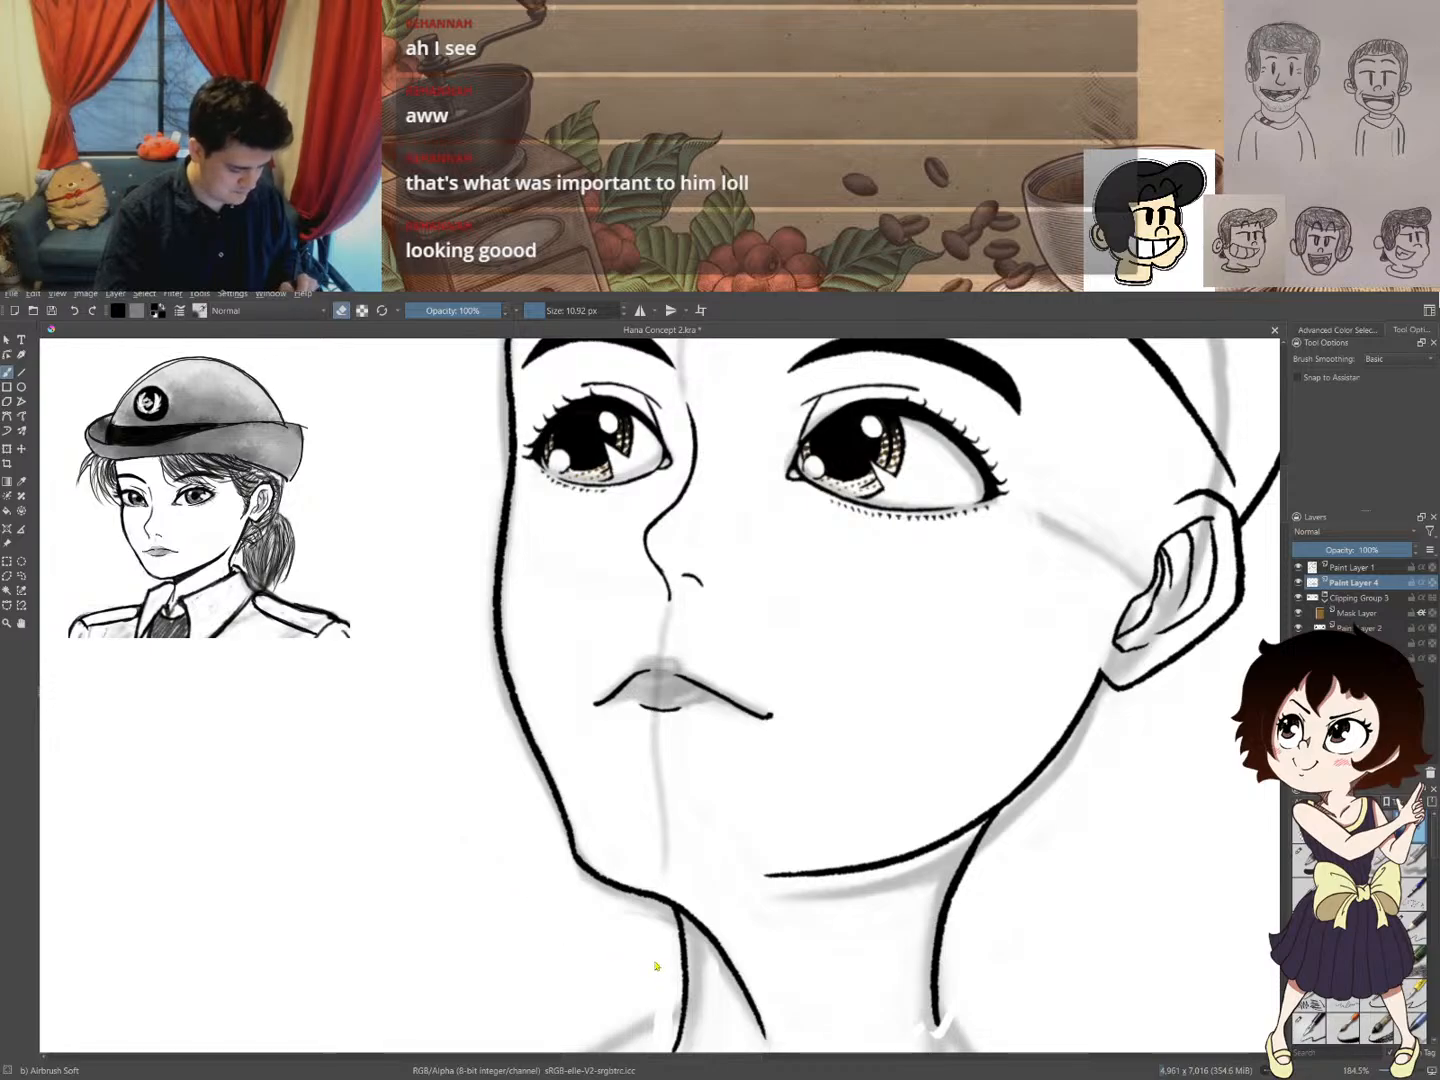
# - Check the lips with the Background hidden, show it again and convert the lip shading to fine halftone dots
pyautogui.click(1299, 658)
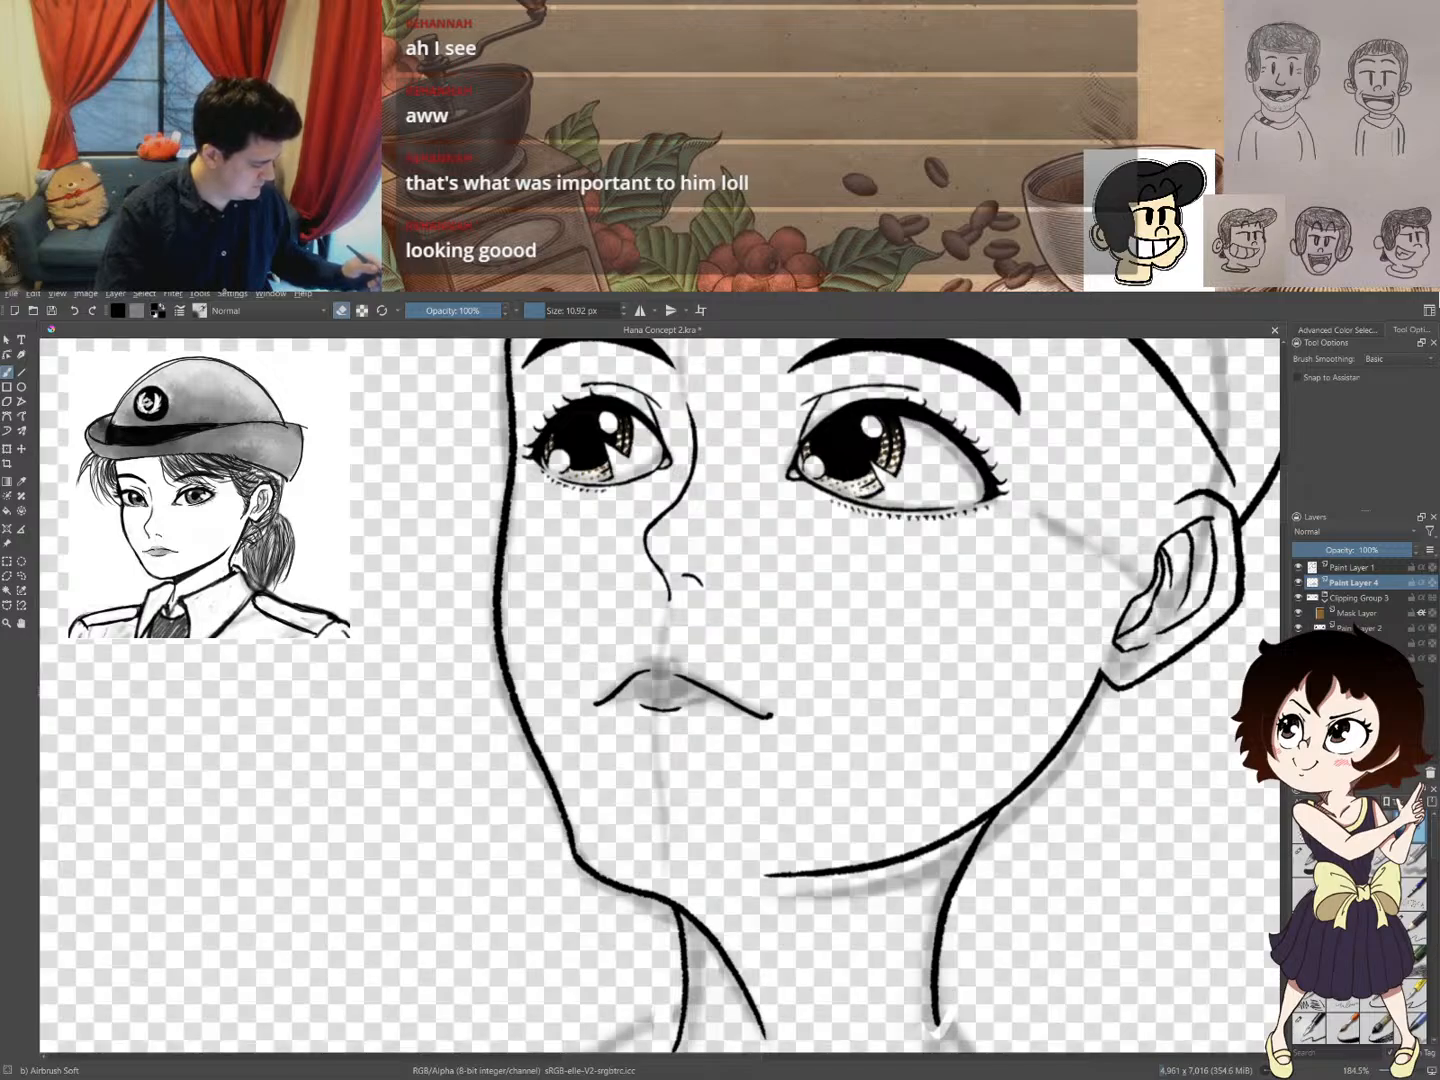
pyautogui.click(1298, 659)
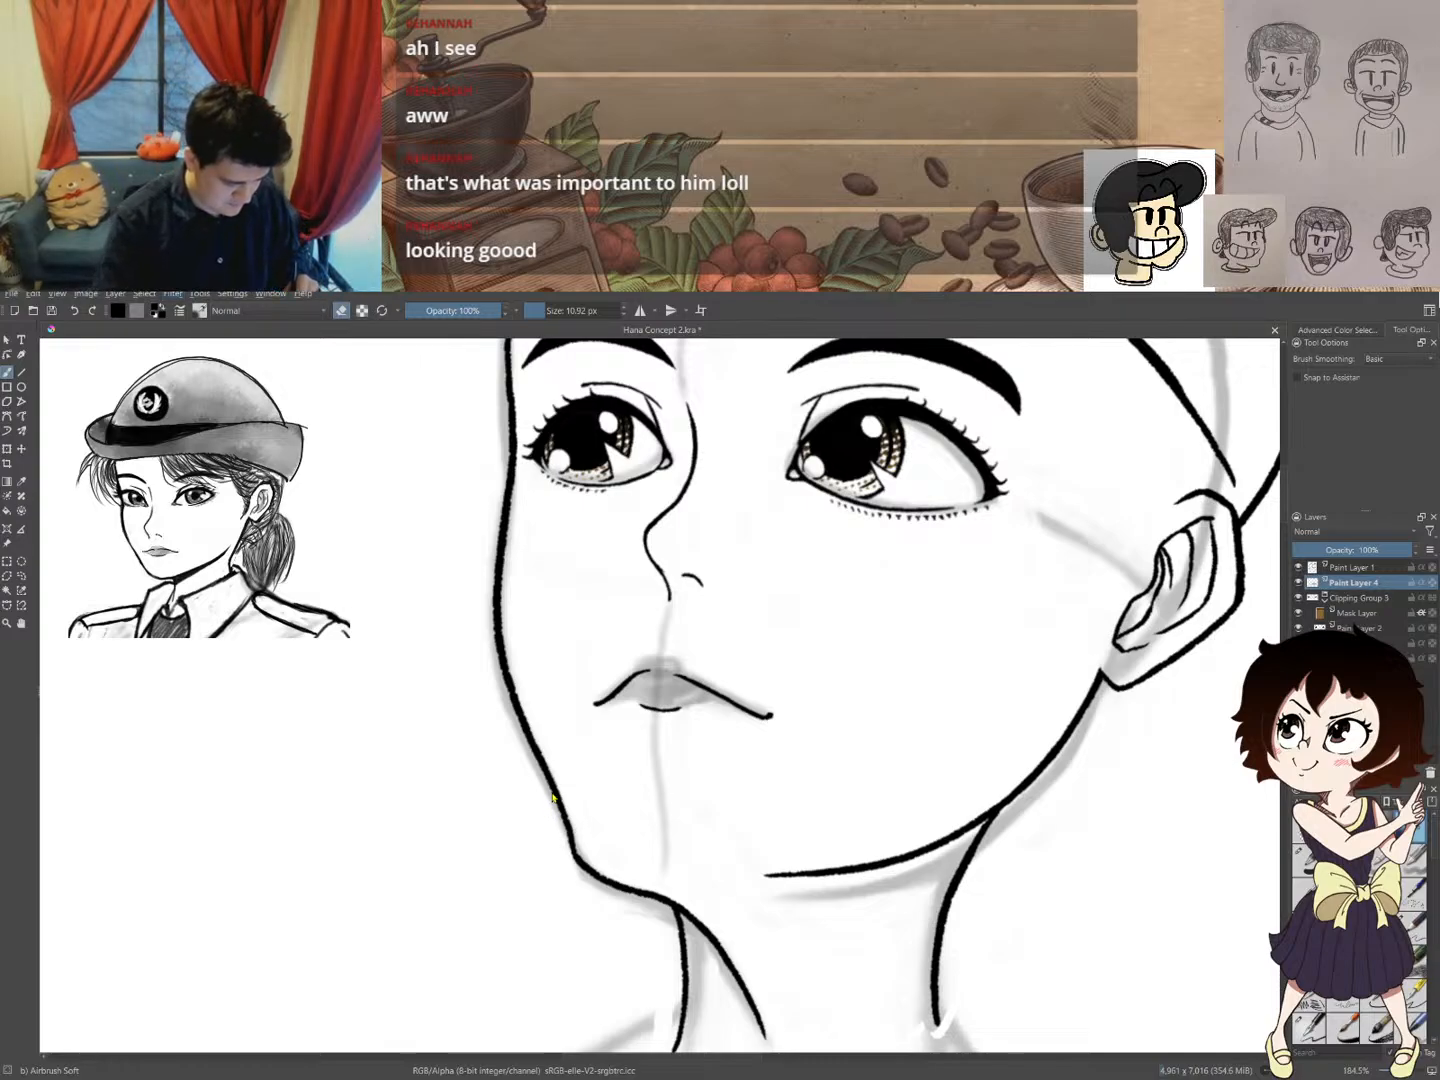
pyautogui.hotkey('ctrl', 'f')
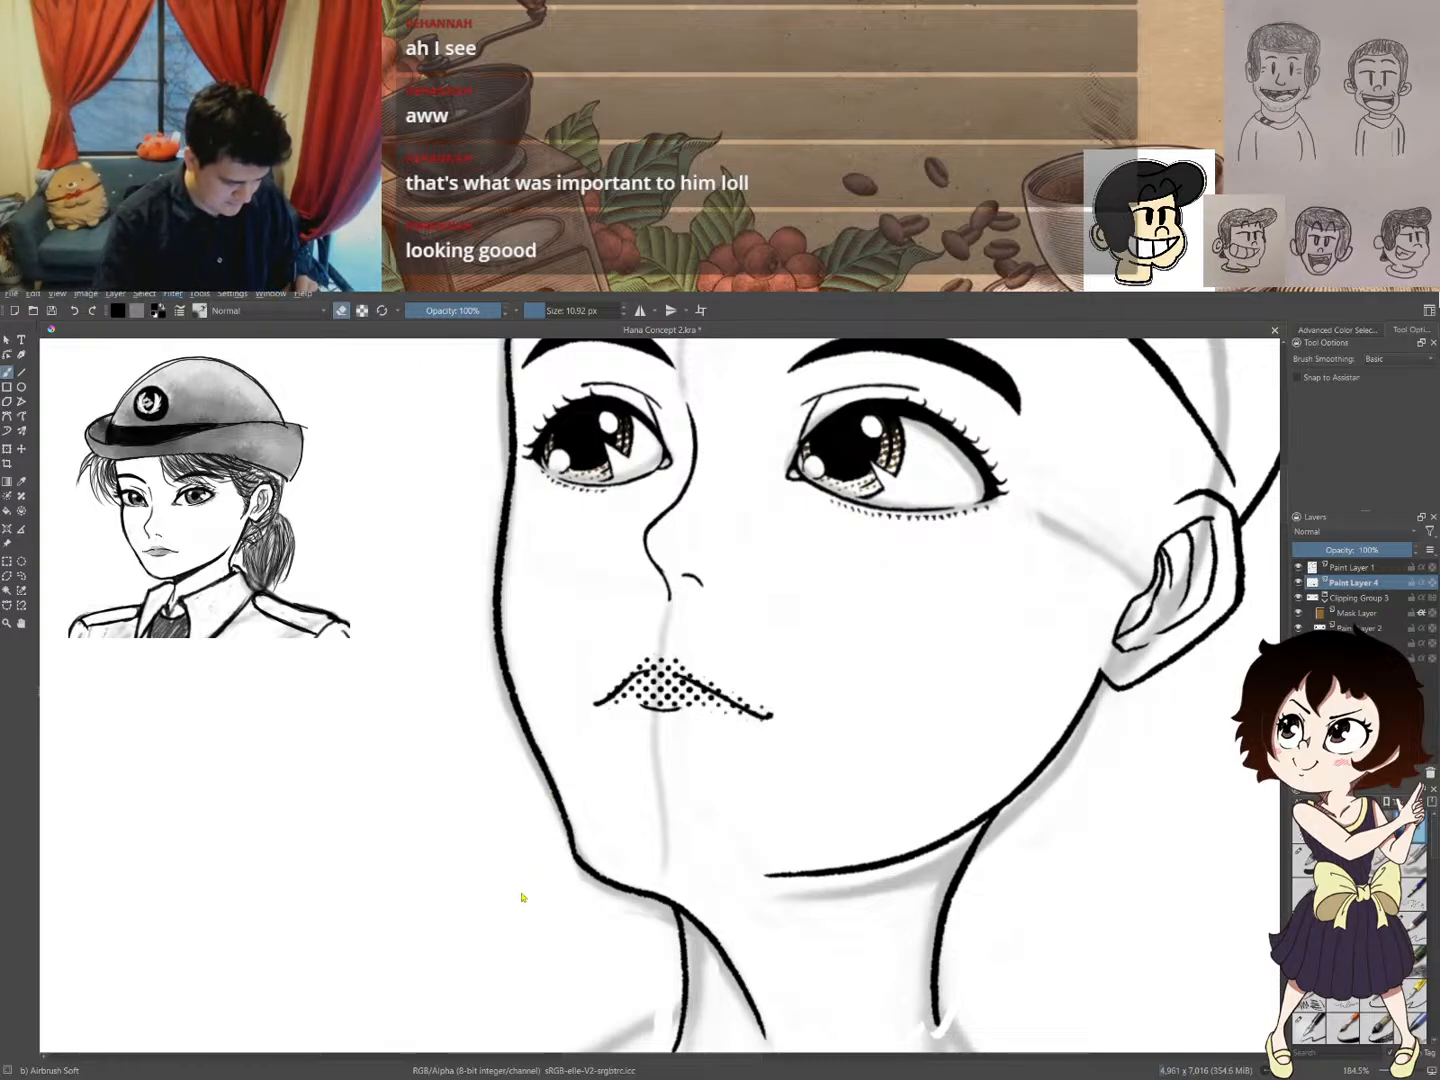
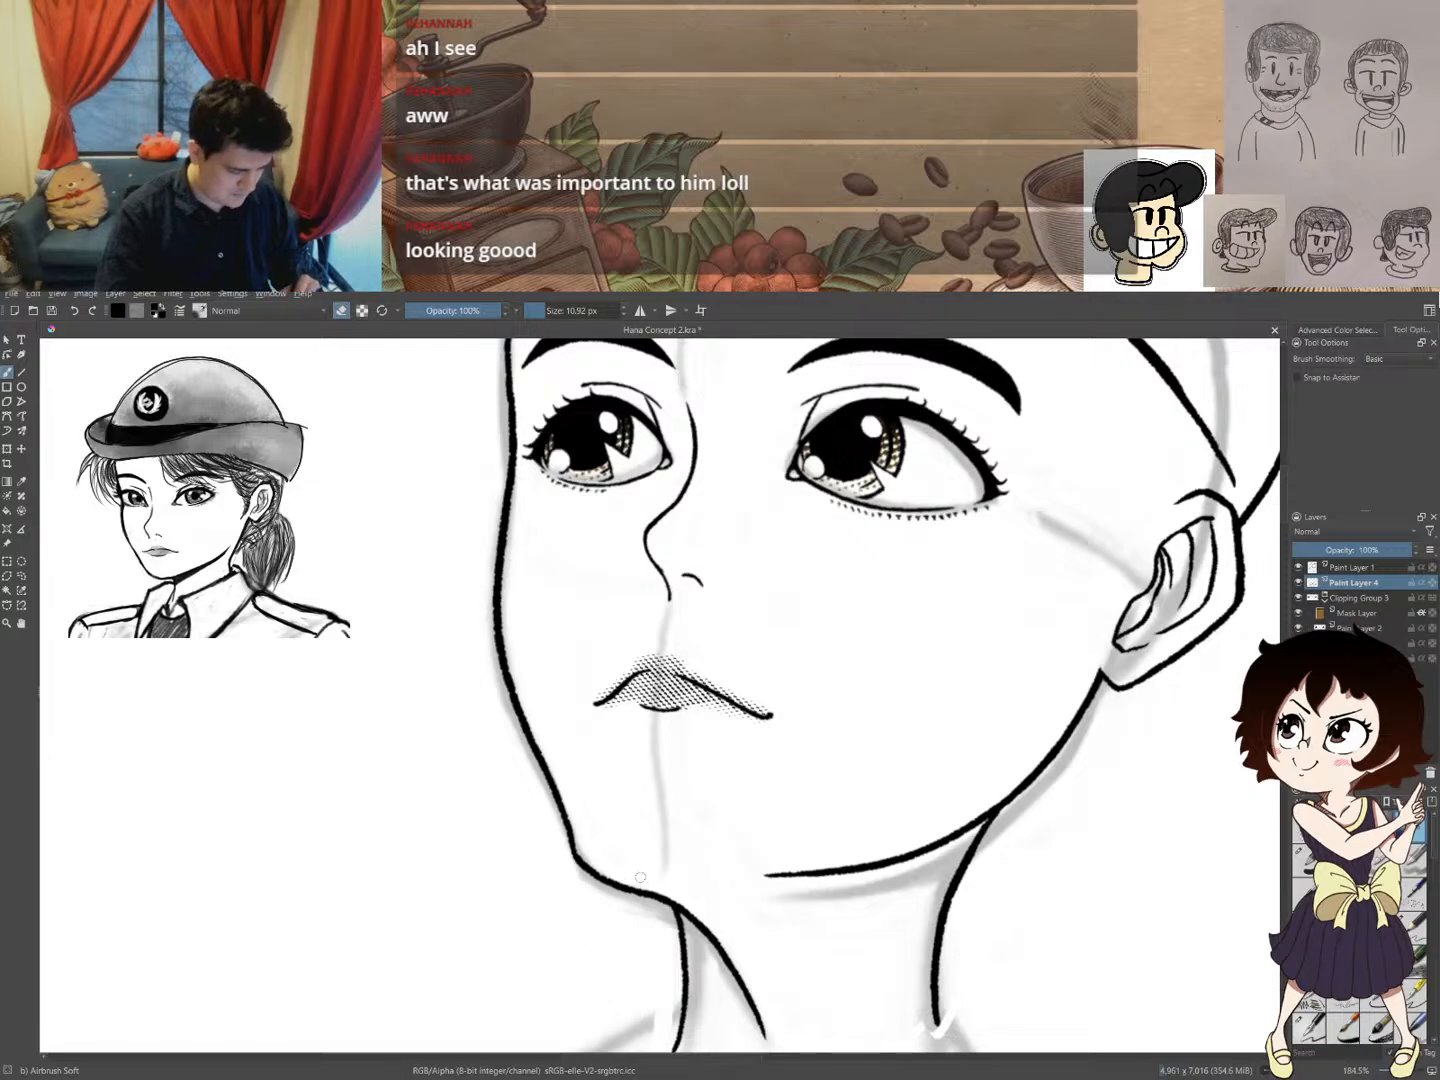
# - Hide the Rough Sketch layer and try touching up the dotted shading at the mouth's outer corner
pyautogui.moveTo(736, 626)
pyautogui.mouseDown()
pyautogui.moveTo(666, 716)
pyautogui.moveTo(751, 606)
pyautogui.mouseUp()
pyautogui.click(1298, 643)
pyautogui.press('e')
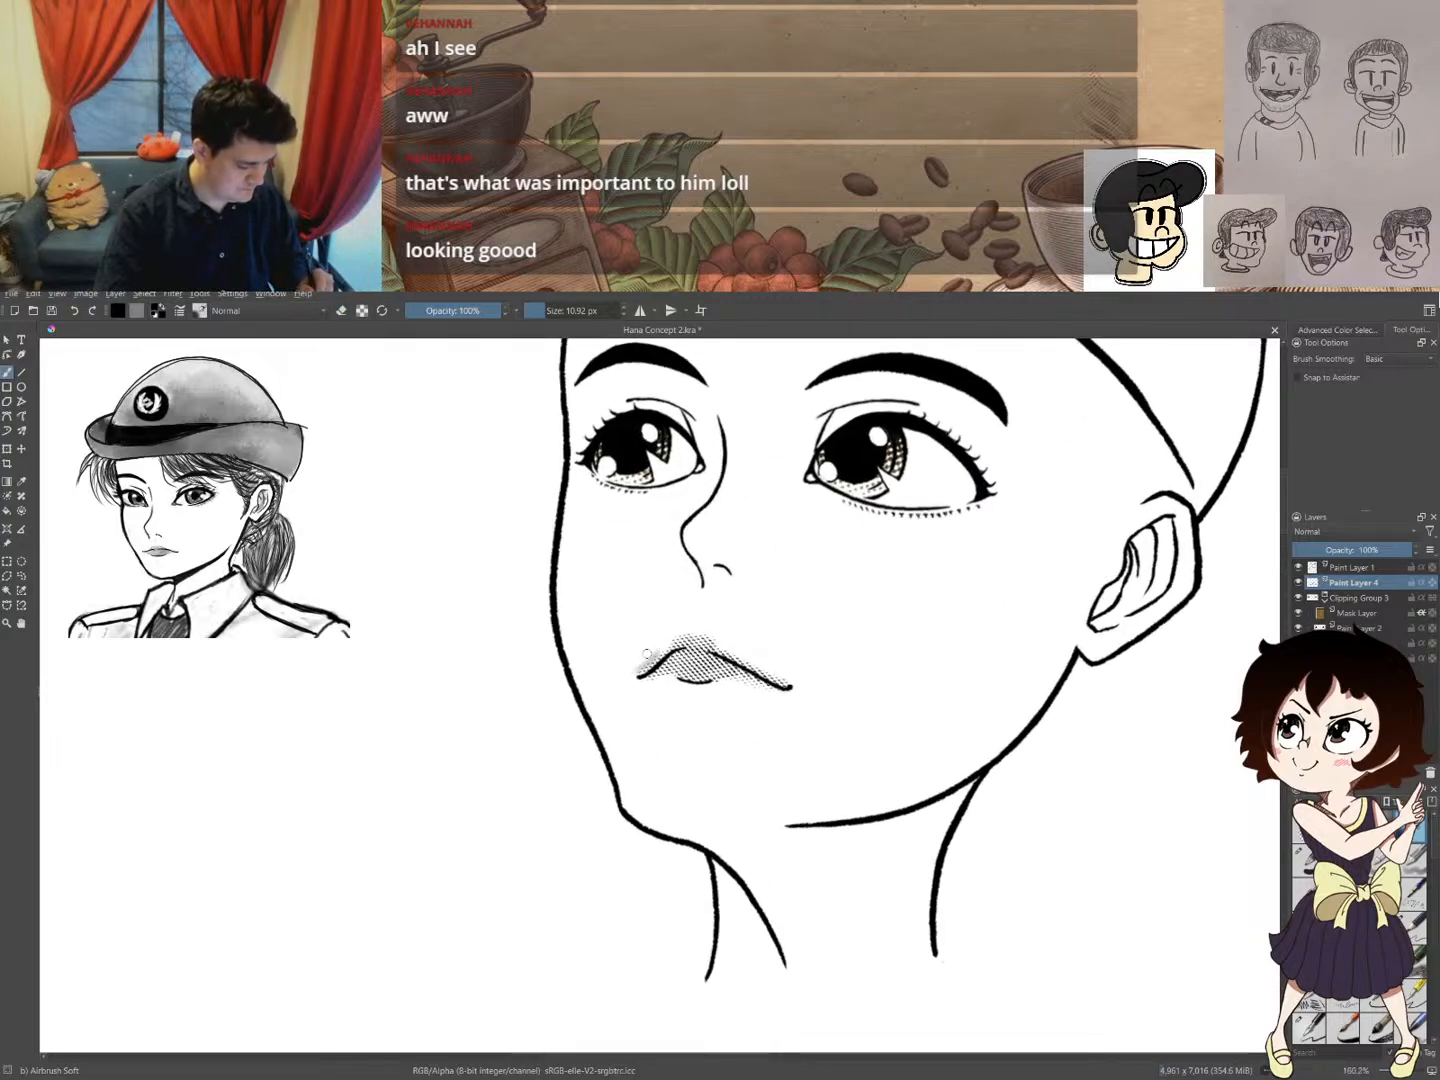
pyautogui.press('e')
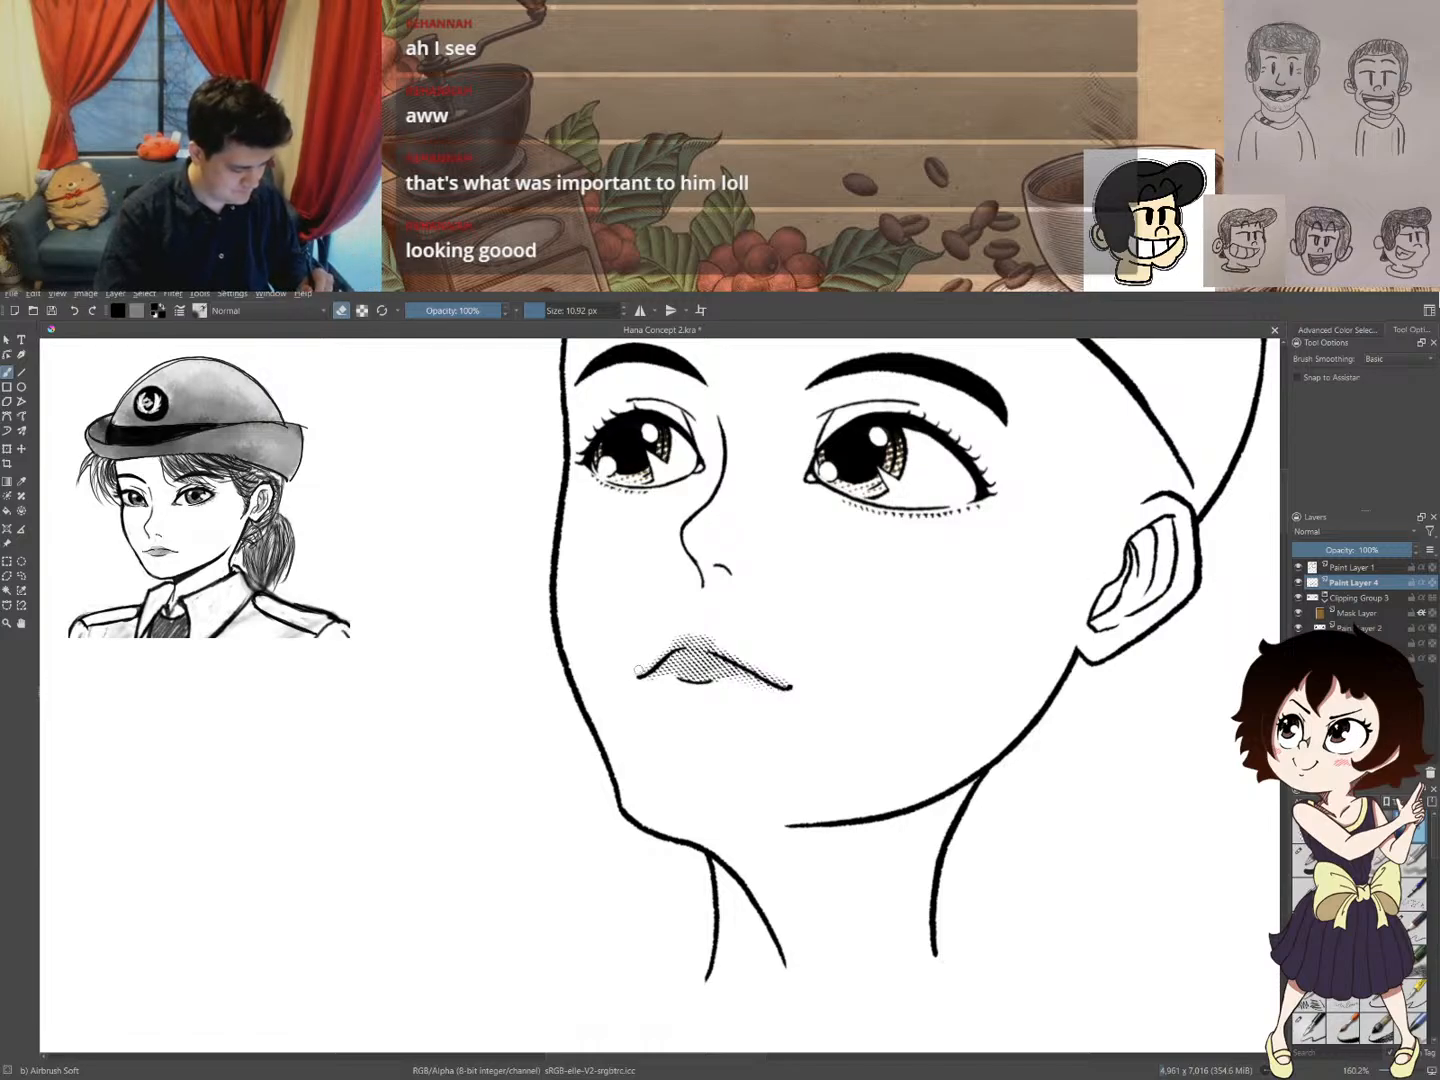
pyautogui.hotkey('ctrl', 'z')
pyautogui.moveTo(634, 671); pyautogui.dragTo(627, 681)
pyautogui.hotkey('ctrl', 'z')
pyautogui.hotkey('ctrl', 'z')
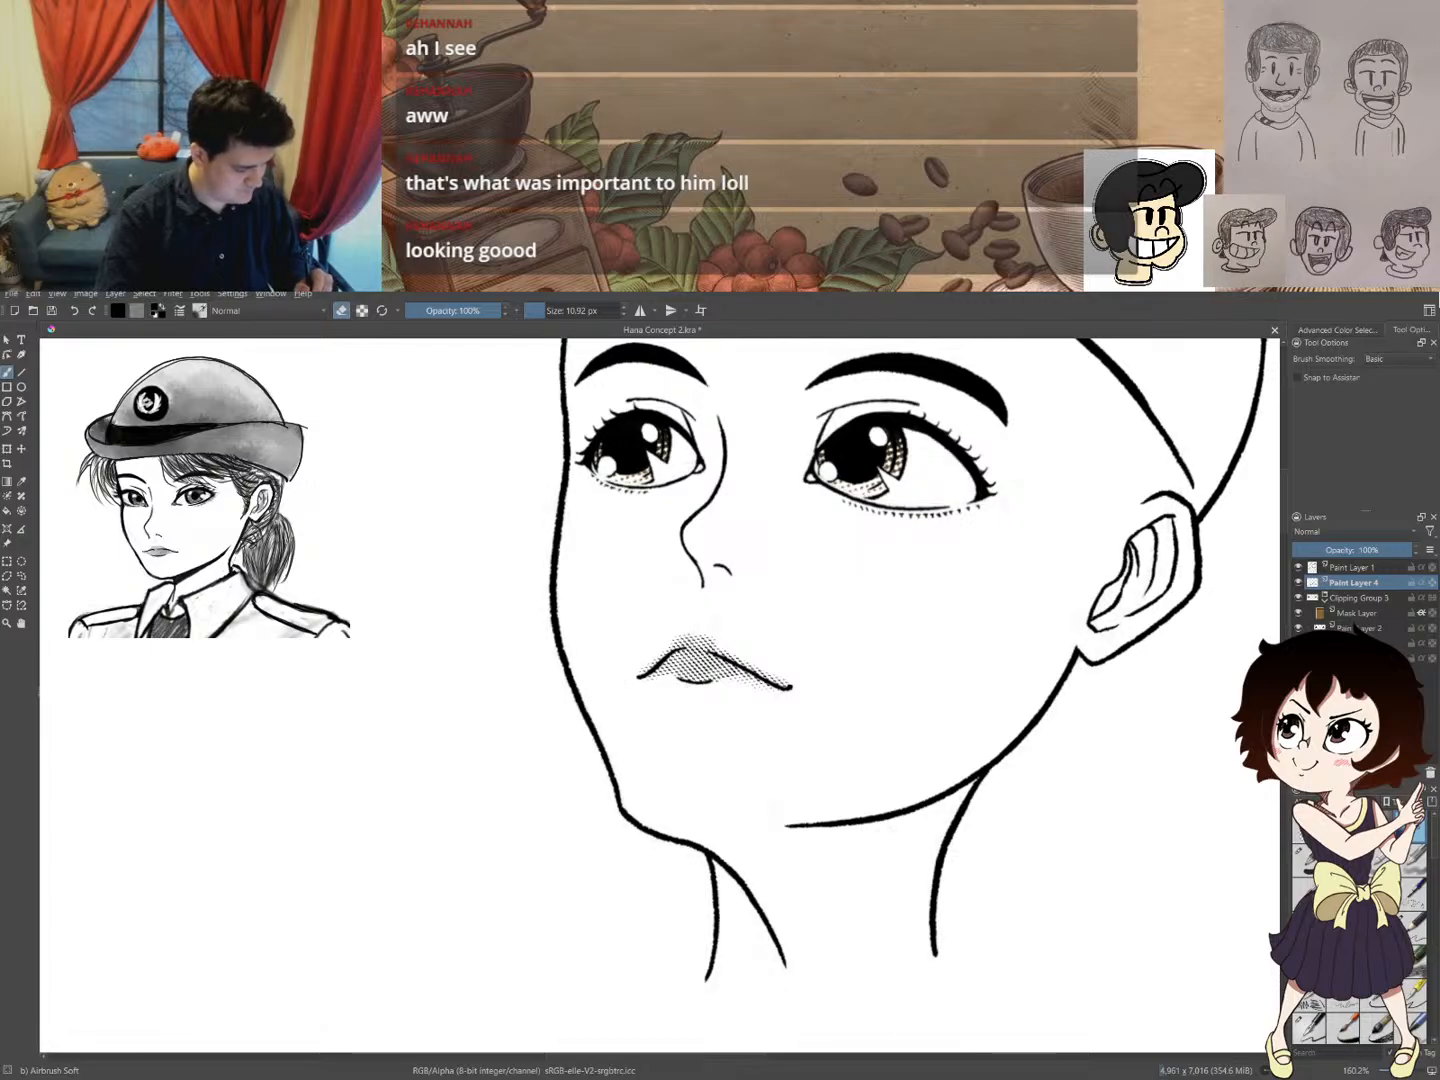
# - Undo the halftone conversion of the lip shading and show the Rough Sketch layer again
pyautogui.rightClick(628, 684)
pyautogui.rightClick(625, 695)
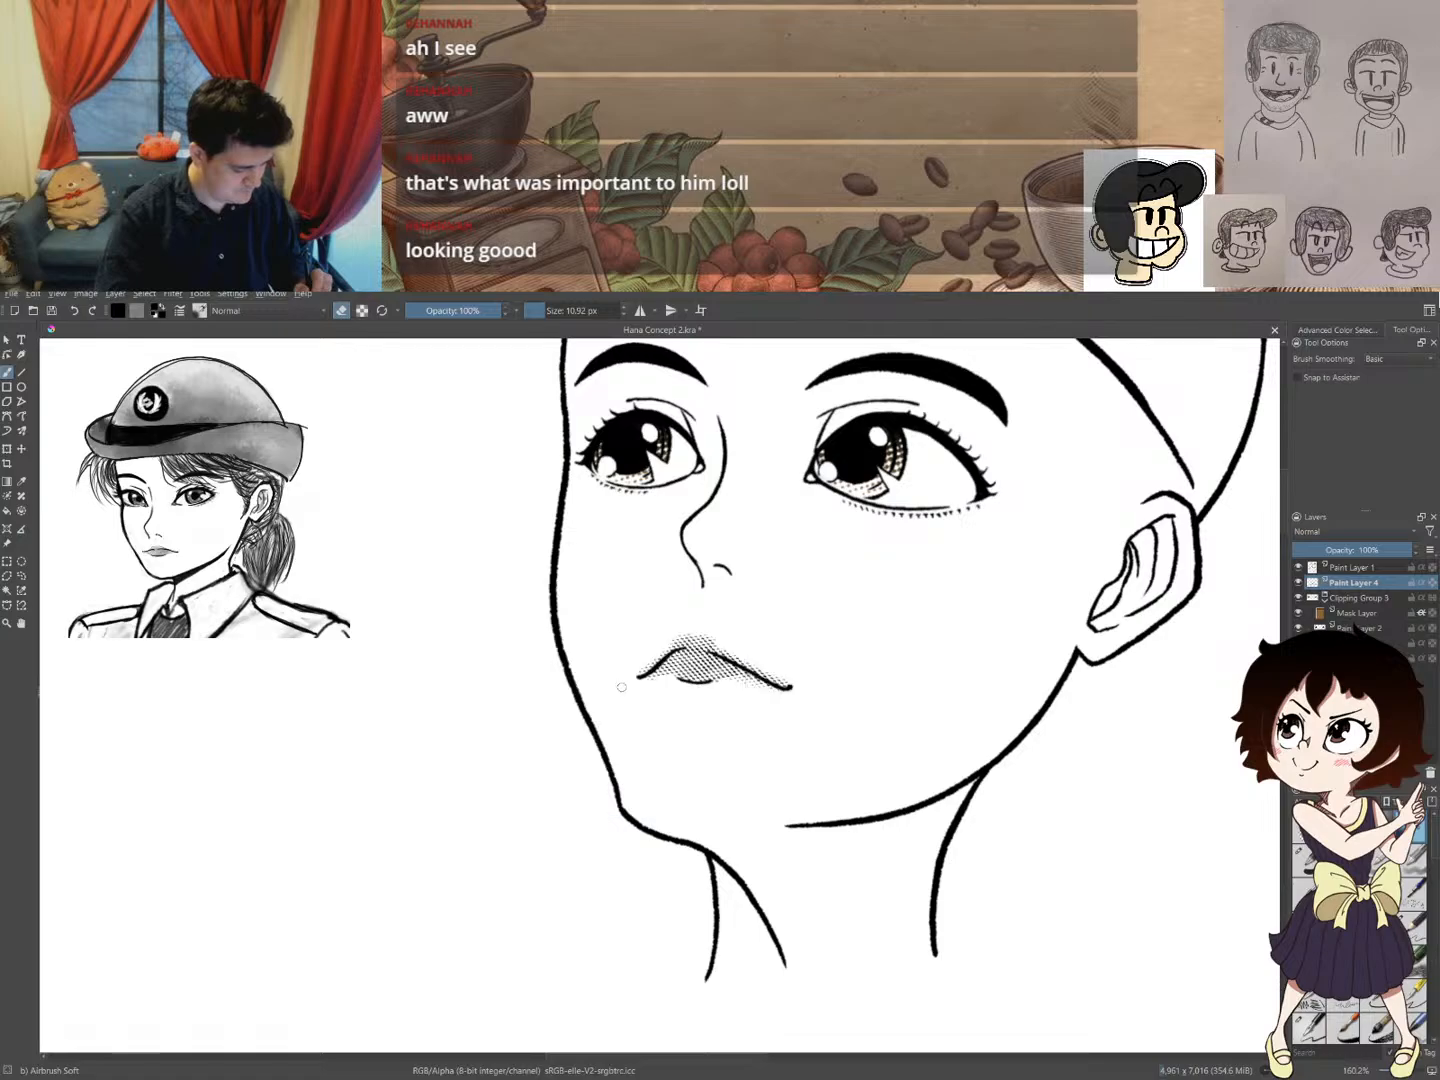
pyautogui.rightClick(625, 689)
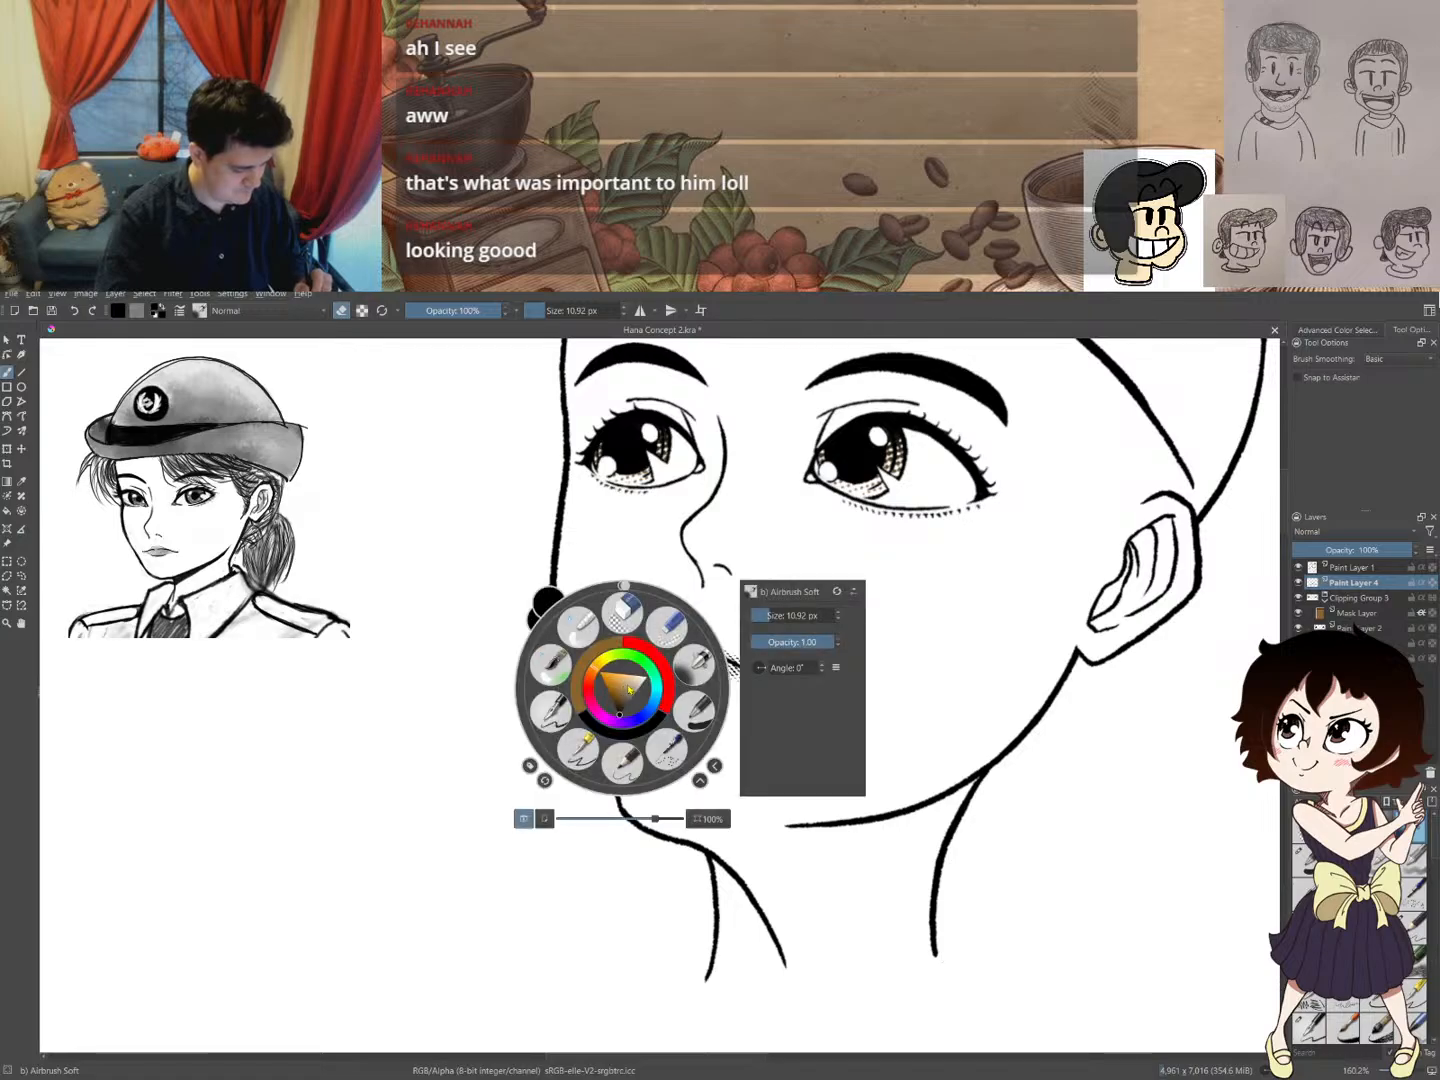
pyautogui.rightClick(624, 689)
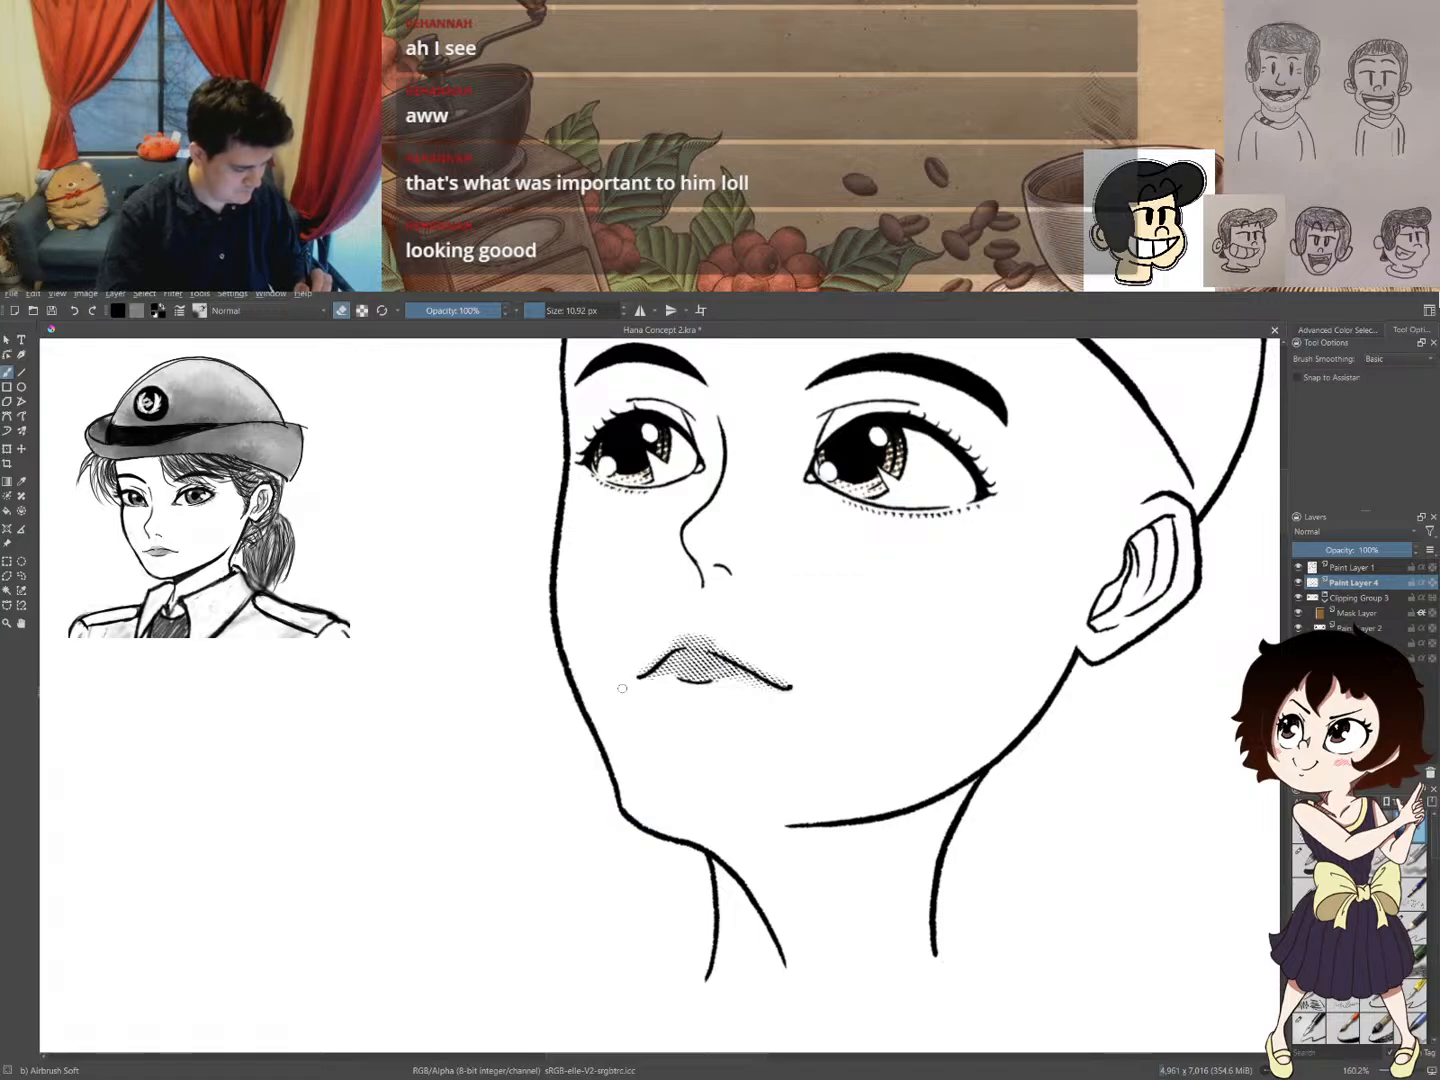
pyautogui.hotkey('ctrl', 'z')
pyautogui.hotkey('ctrl', 'z')
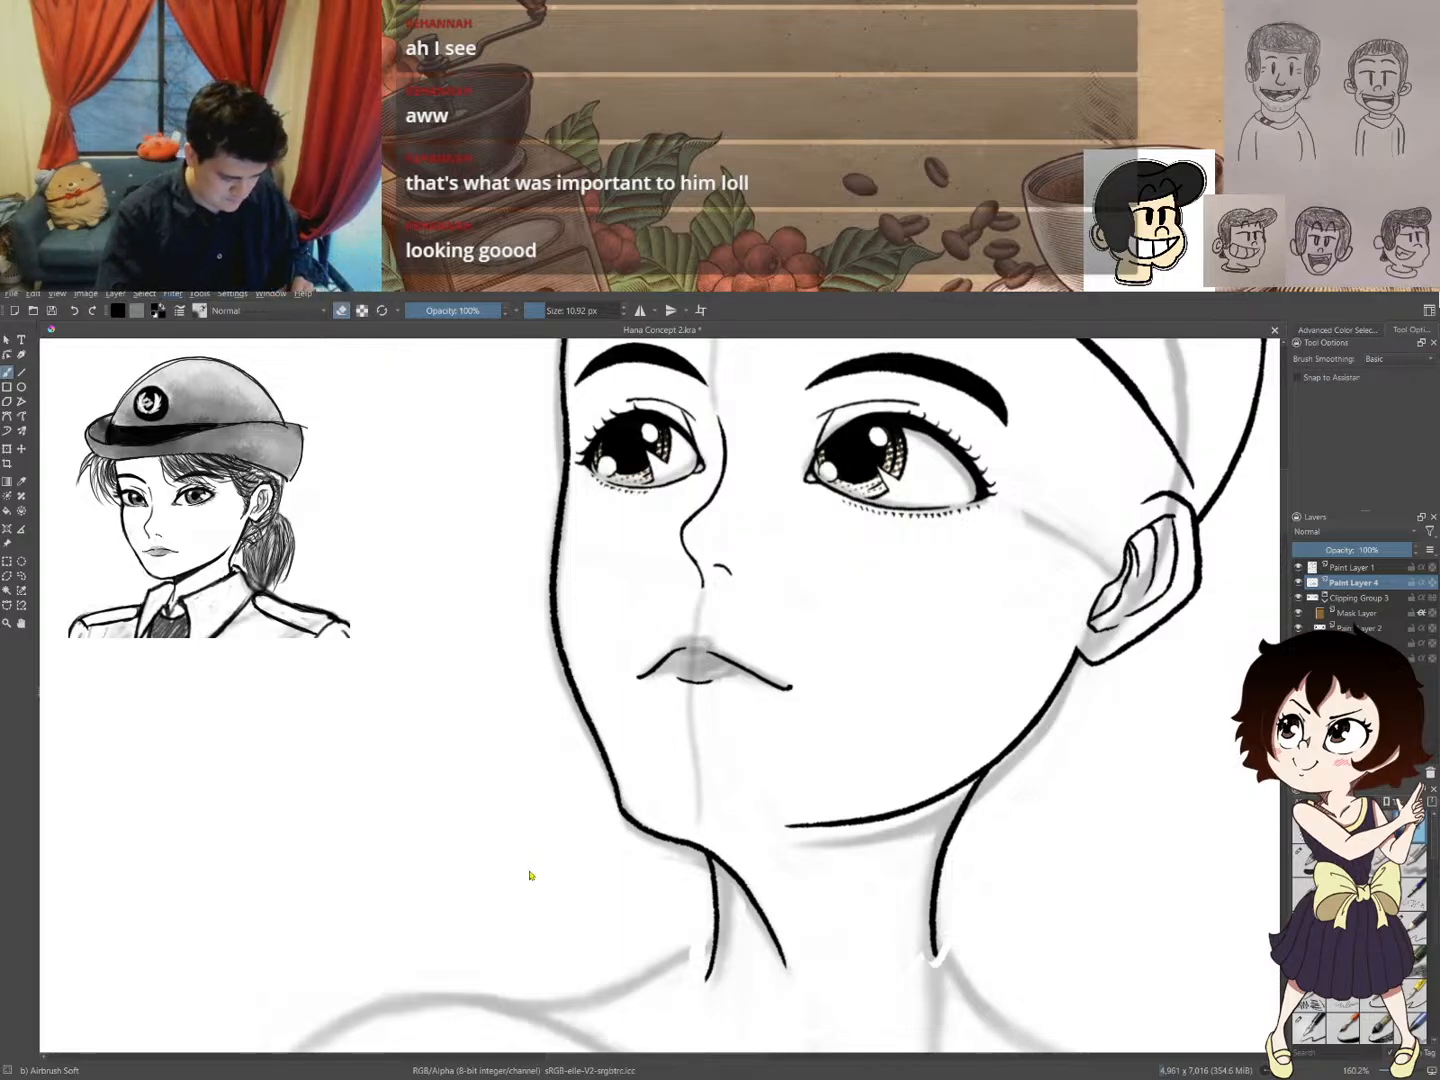
# - Add a Halftone filter mask to Paint Layer 4, tuning the pattern to very fine dots on the lip shading
pyautogui.click(534, 833)
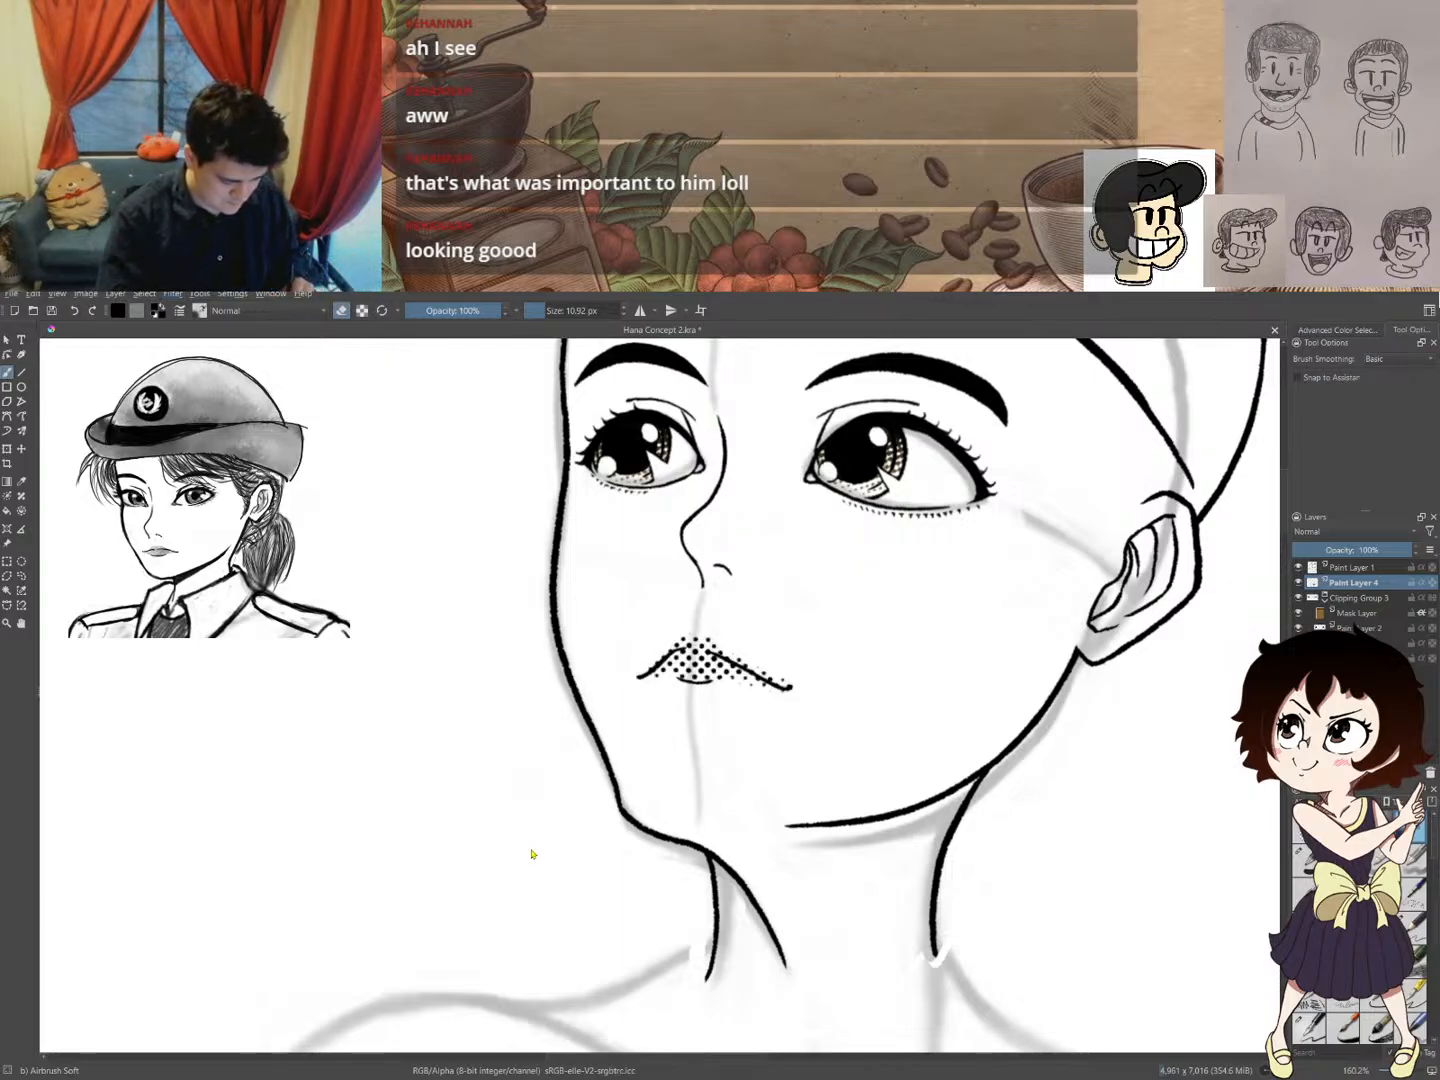
pyautogui.click(520, 935)
pyautogui.click(509, 916)
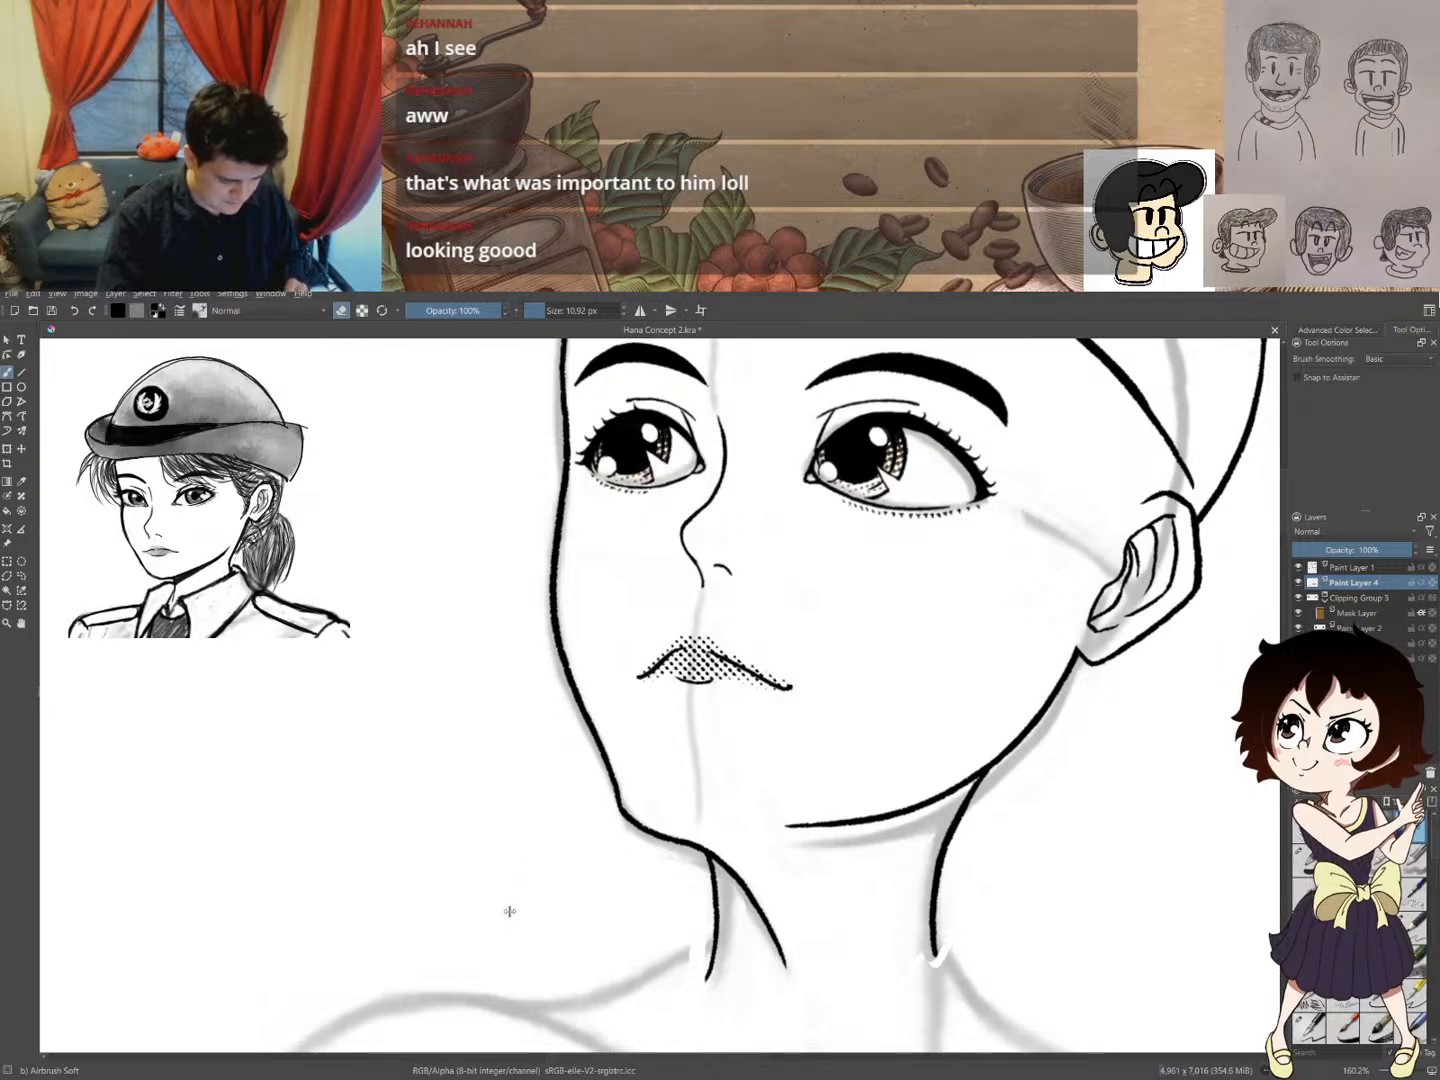
pyautogui.moveTo(510, 911); pyautogui.dragTo(503, 914)
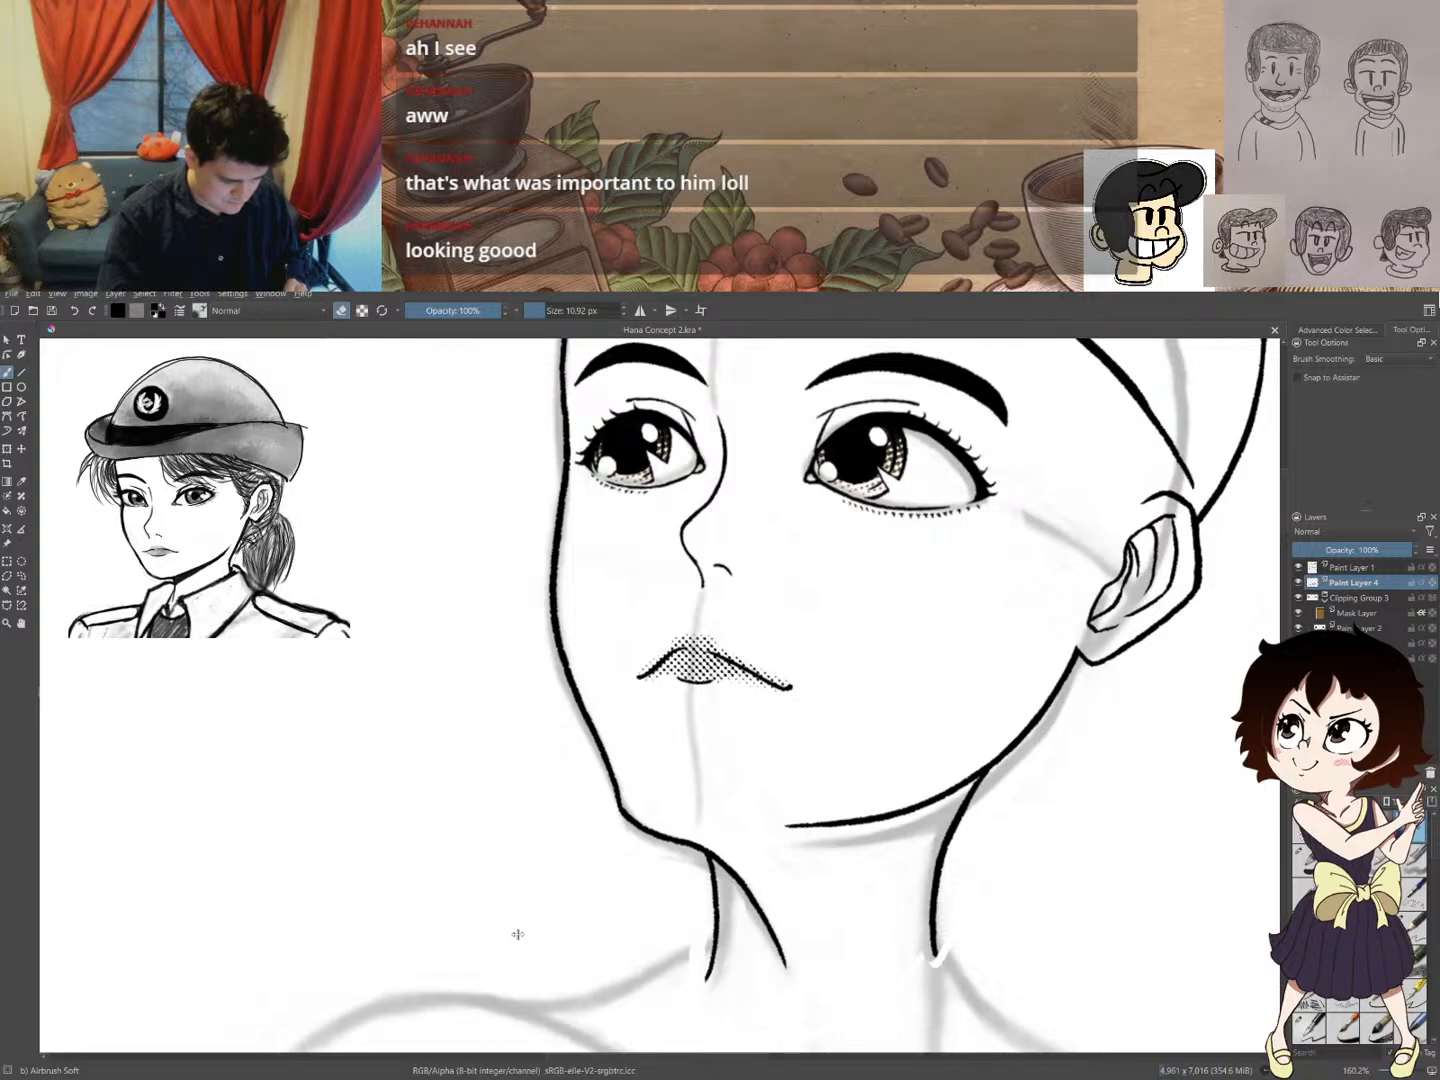
pyautogui.moveTo(518, 934); pyautogui.dragTo(525, 934)
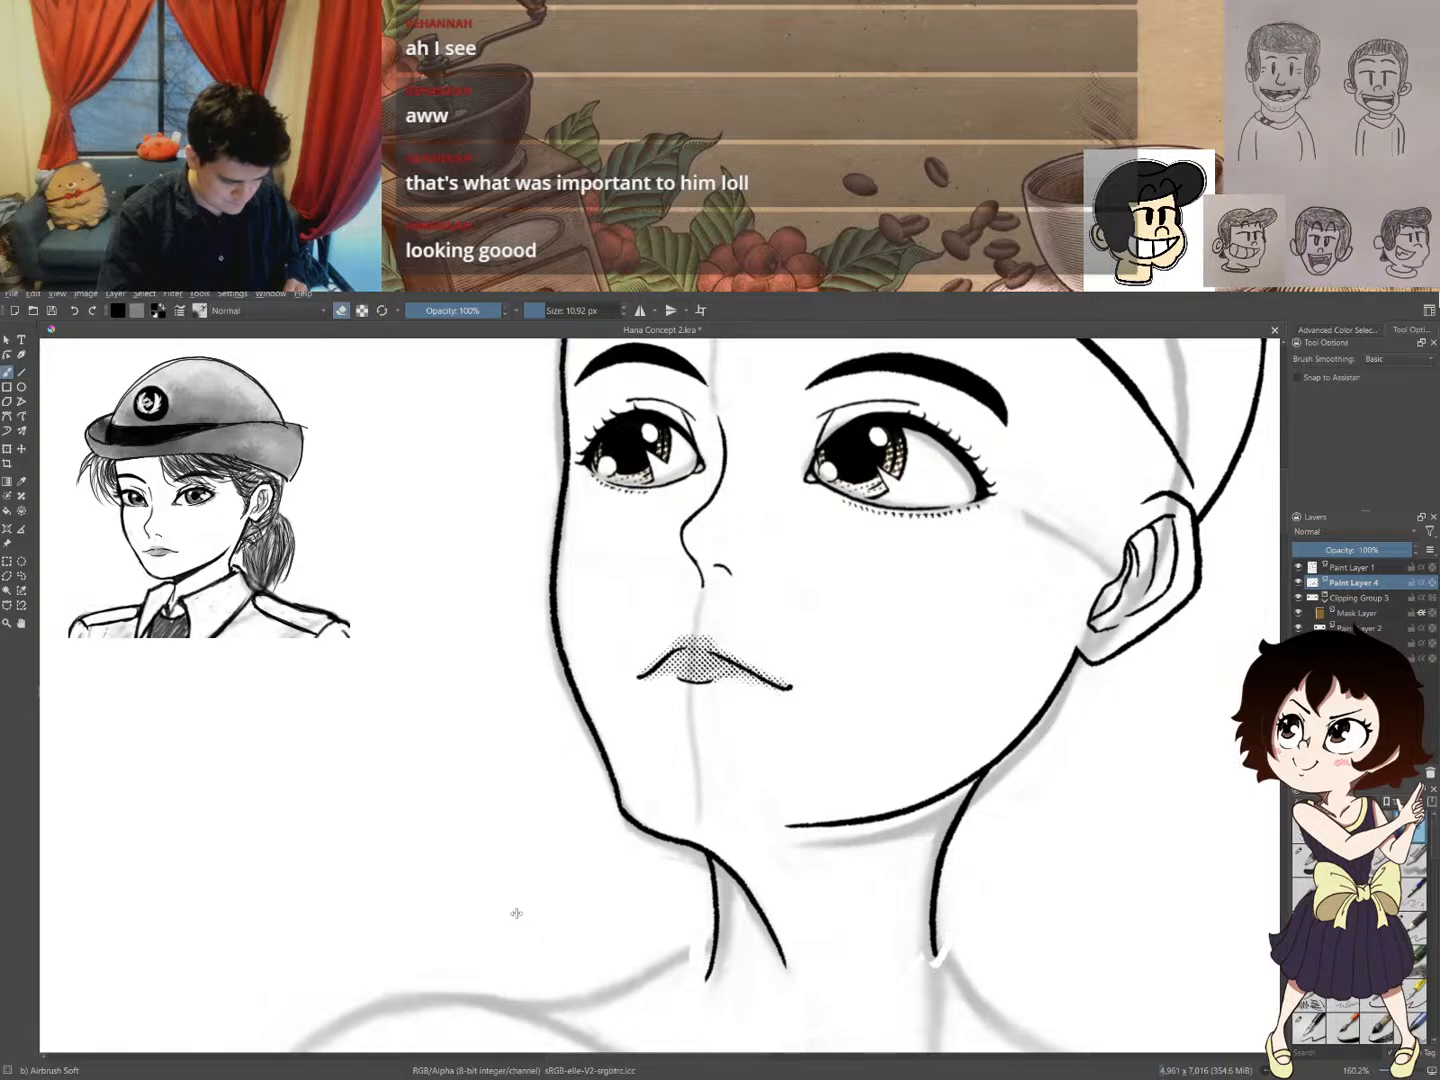
pyautogui.moveTo(505, 912); pyautogui.dragTo(532, 935)
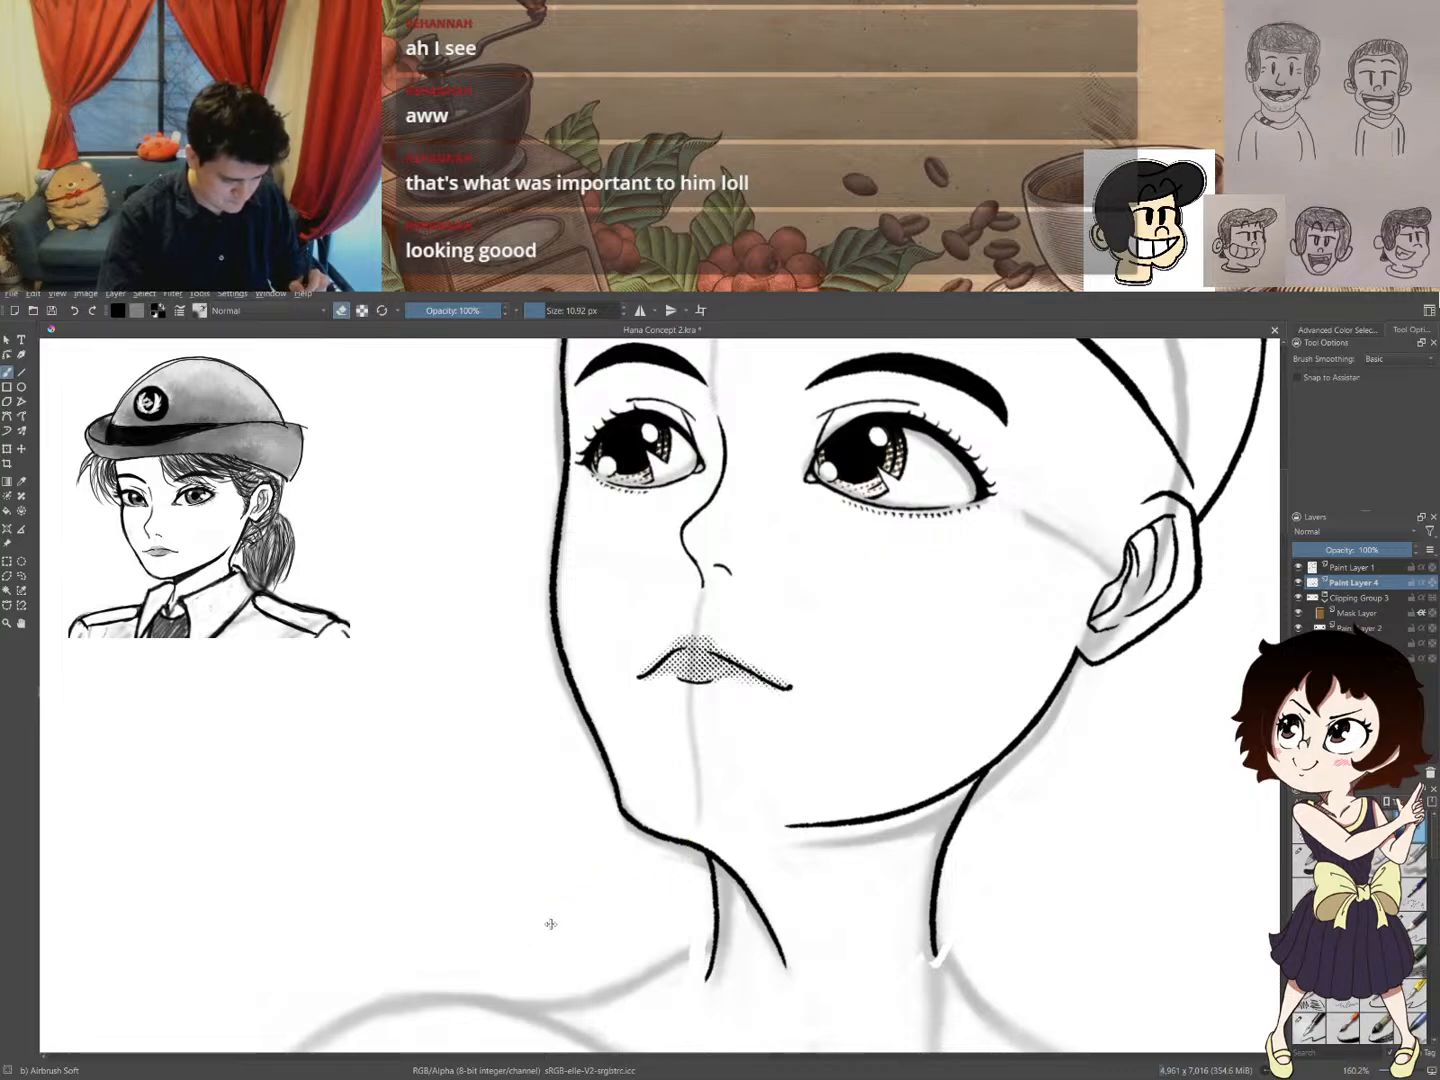
pyautogui.moveTo(542, 921)
pyautogui.mouseDown()
pyautogui.moveTo(524, 919)
pyautogui.moveTo(536, 941)
pyautogui.moveTo(522, 941)
pyautogui.mouseUp()
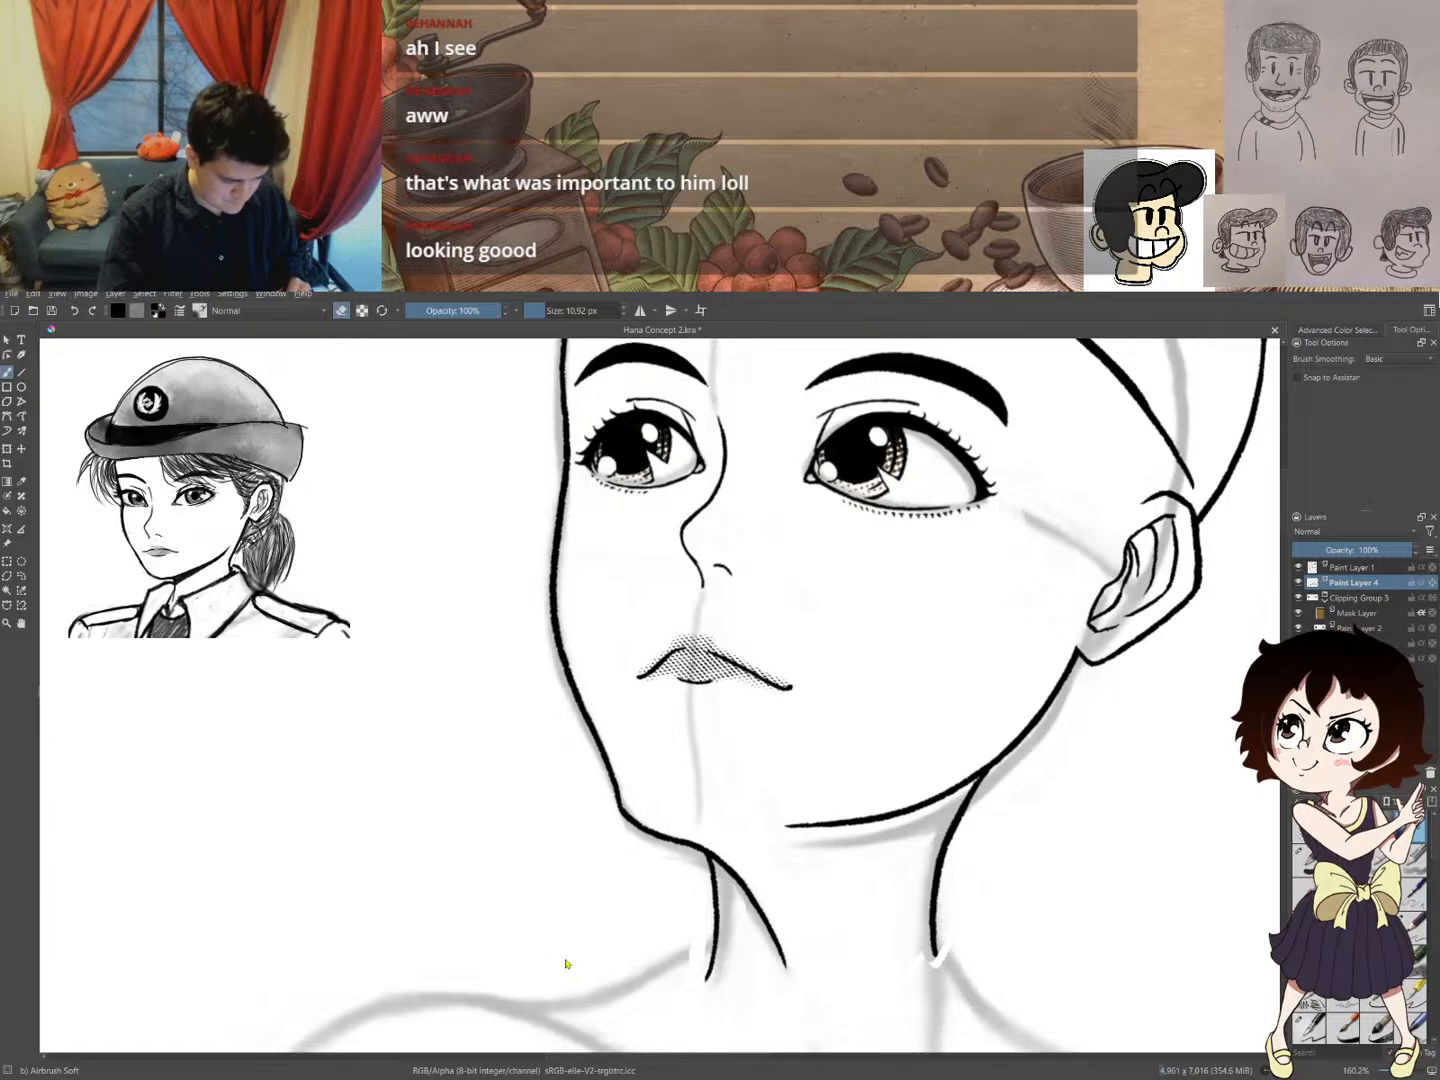
pyautogui.click(566, 963)
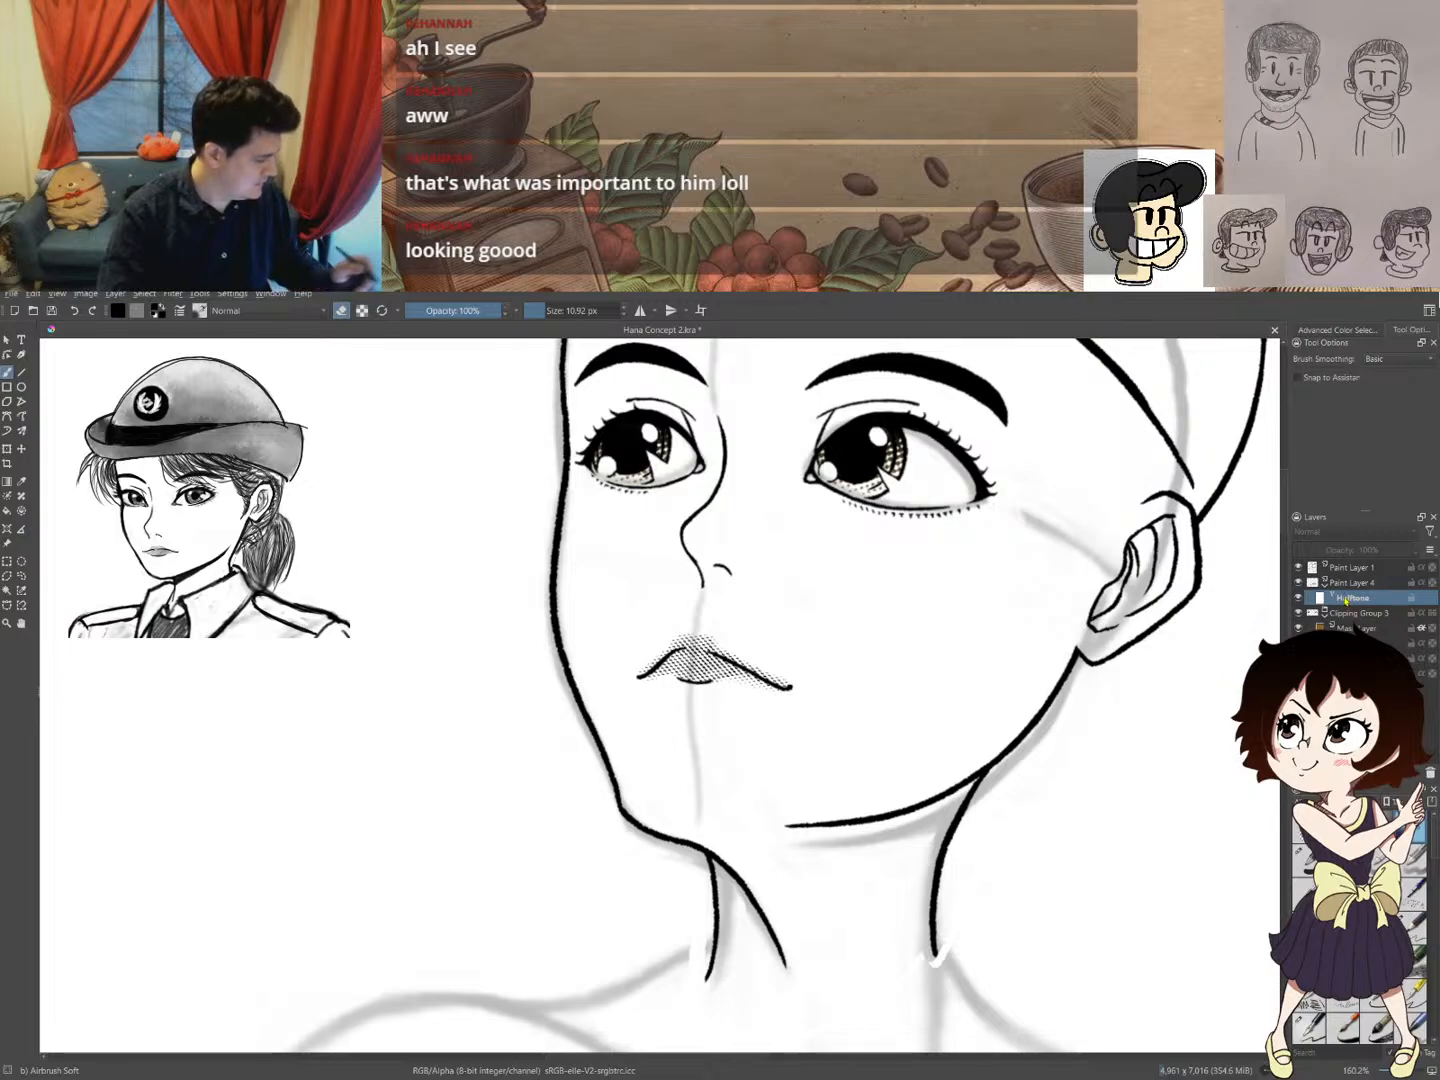
pyautogui.press('e')
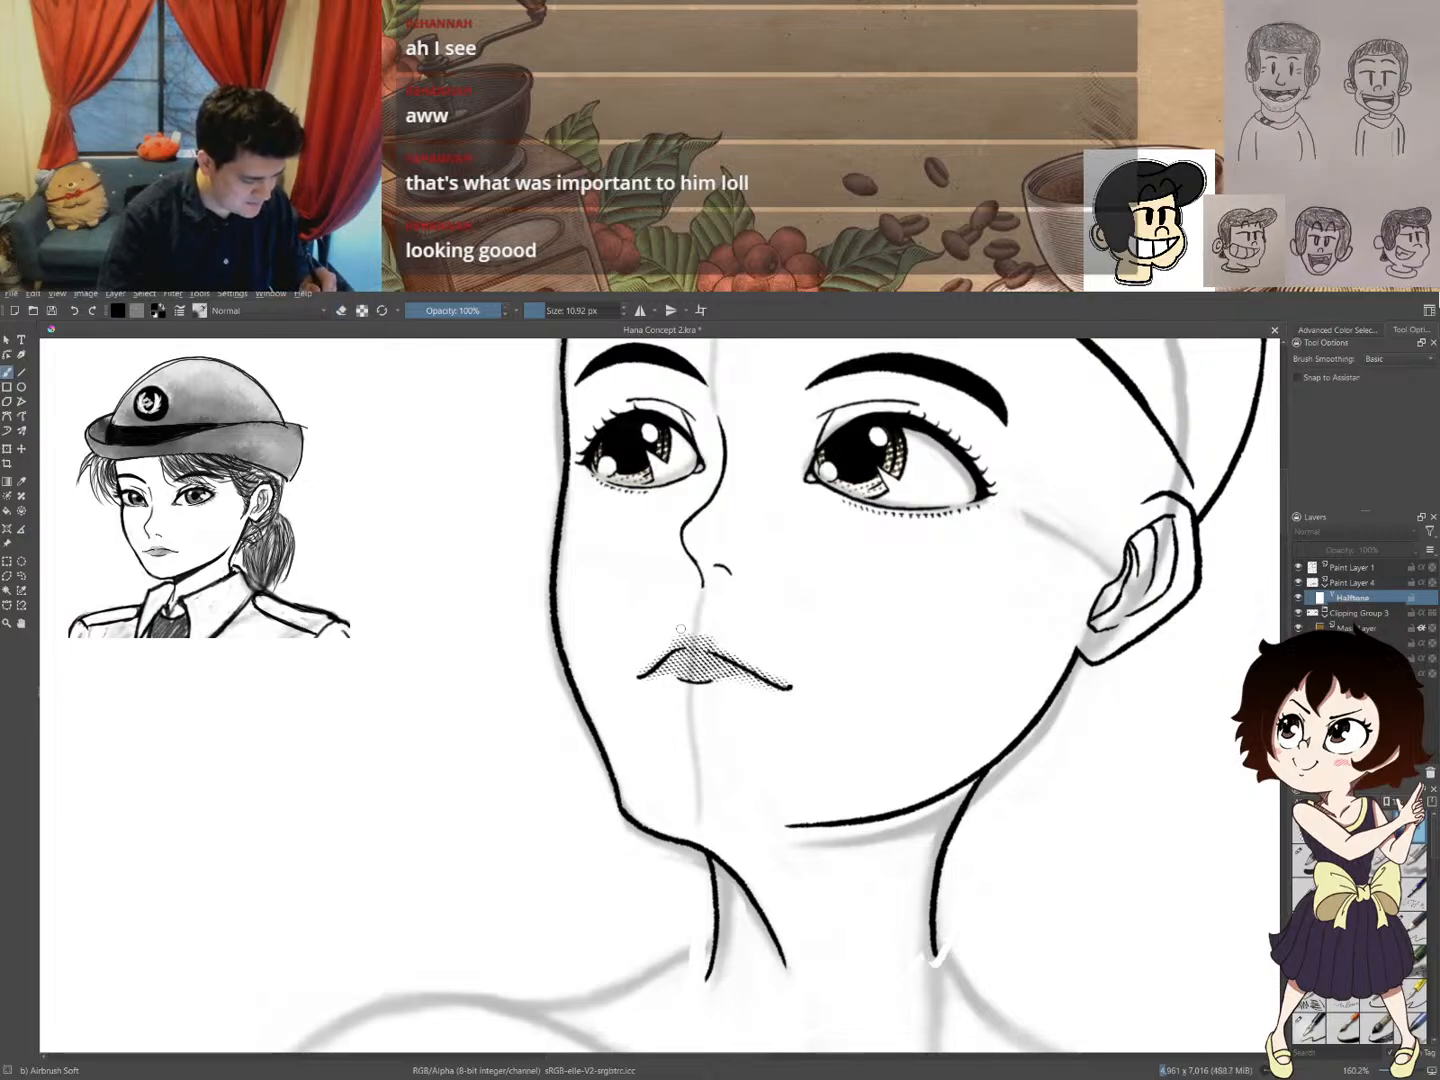
pyautogui.press('e')
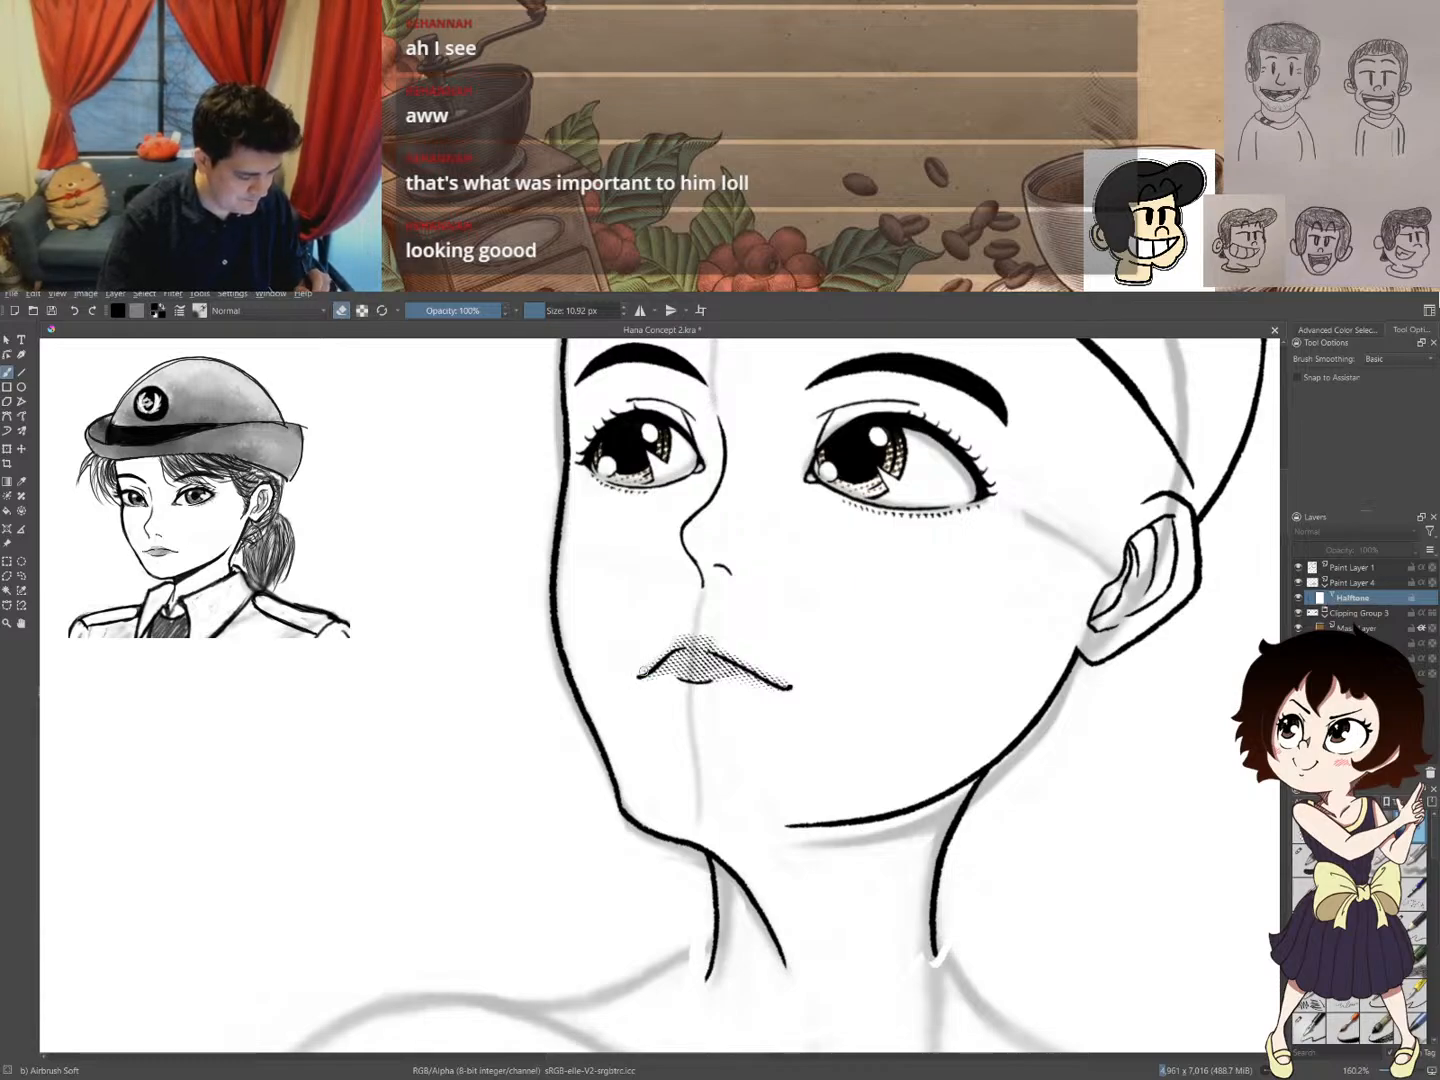
pyautogui.press('e')
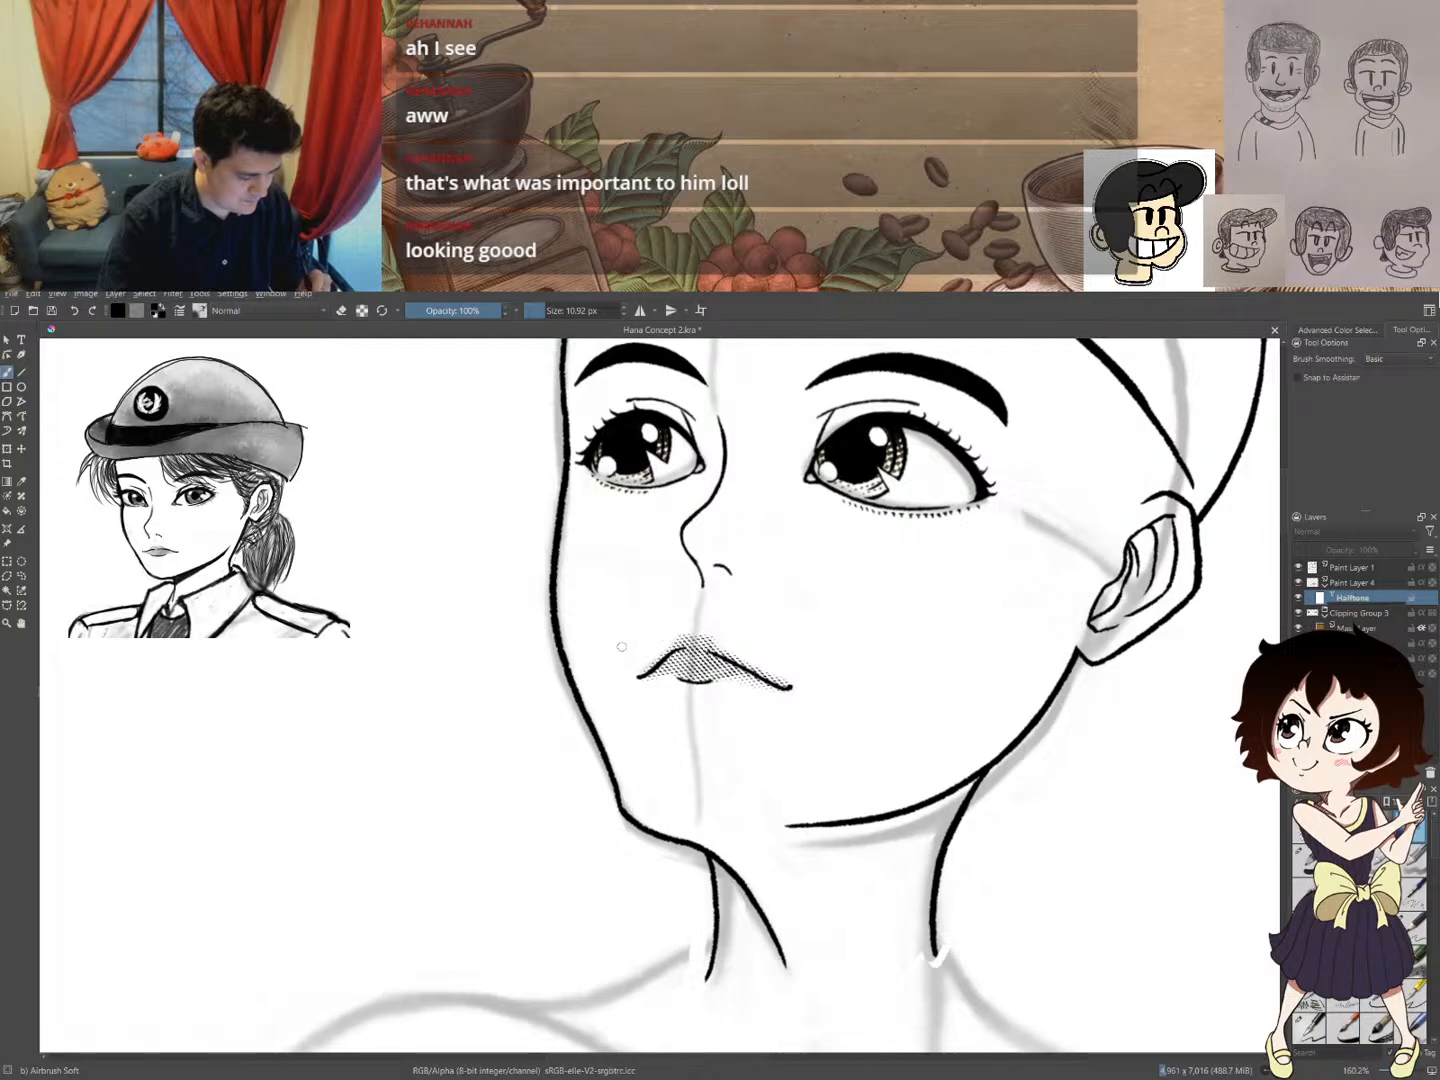
pyautogui.rightClick(648, 656)
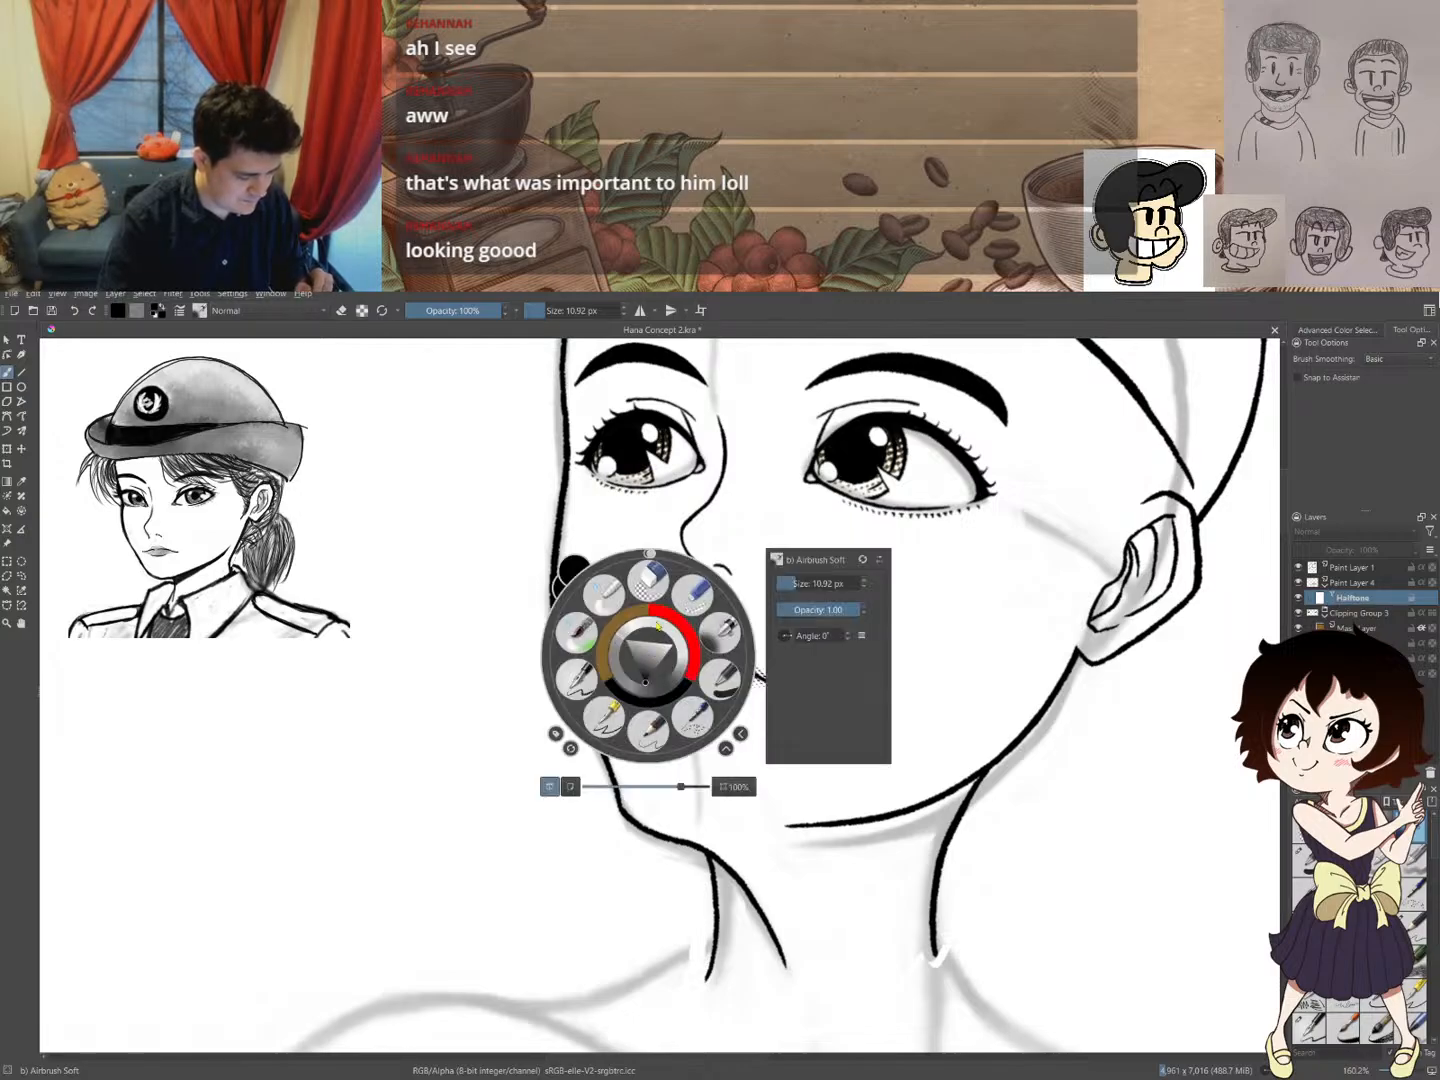
pyautogui.click(720, 634)
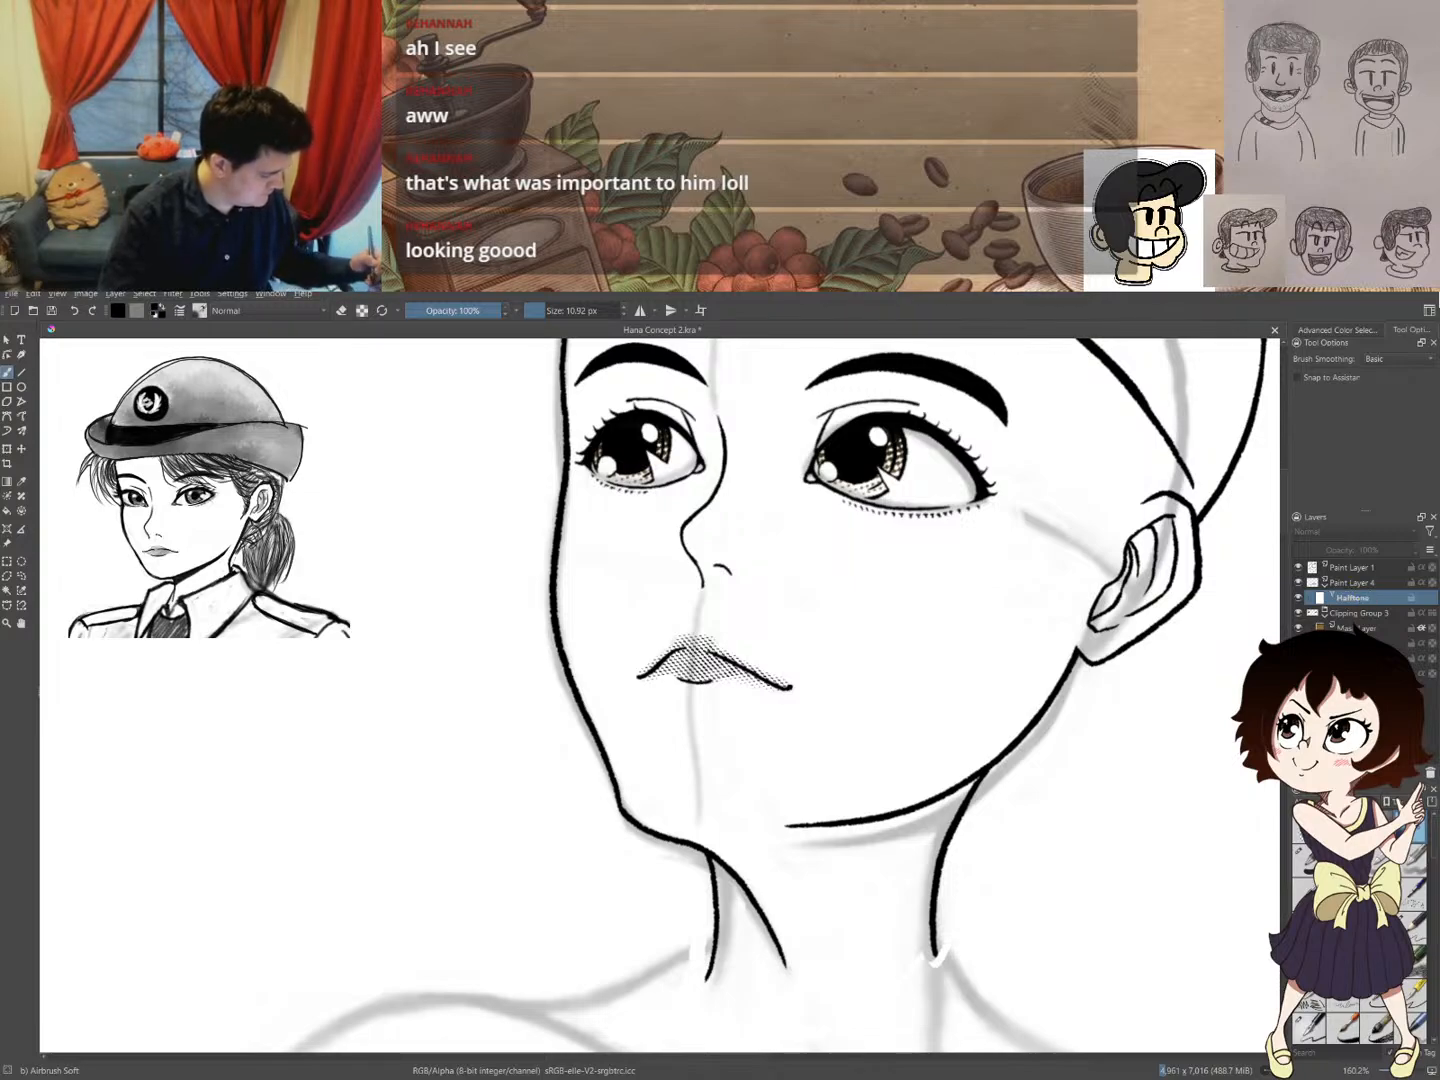
pyautogui.press('e')
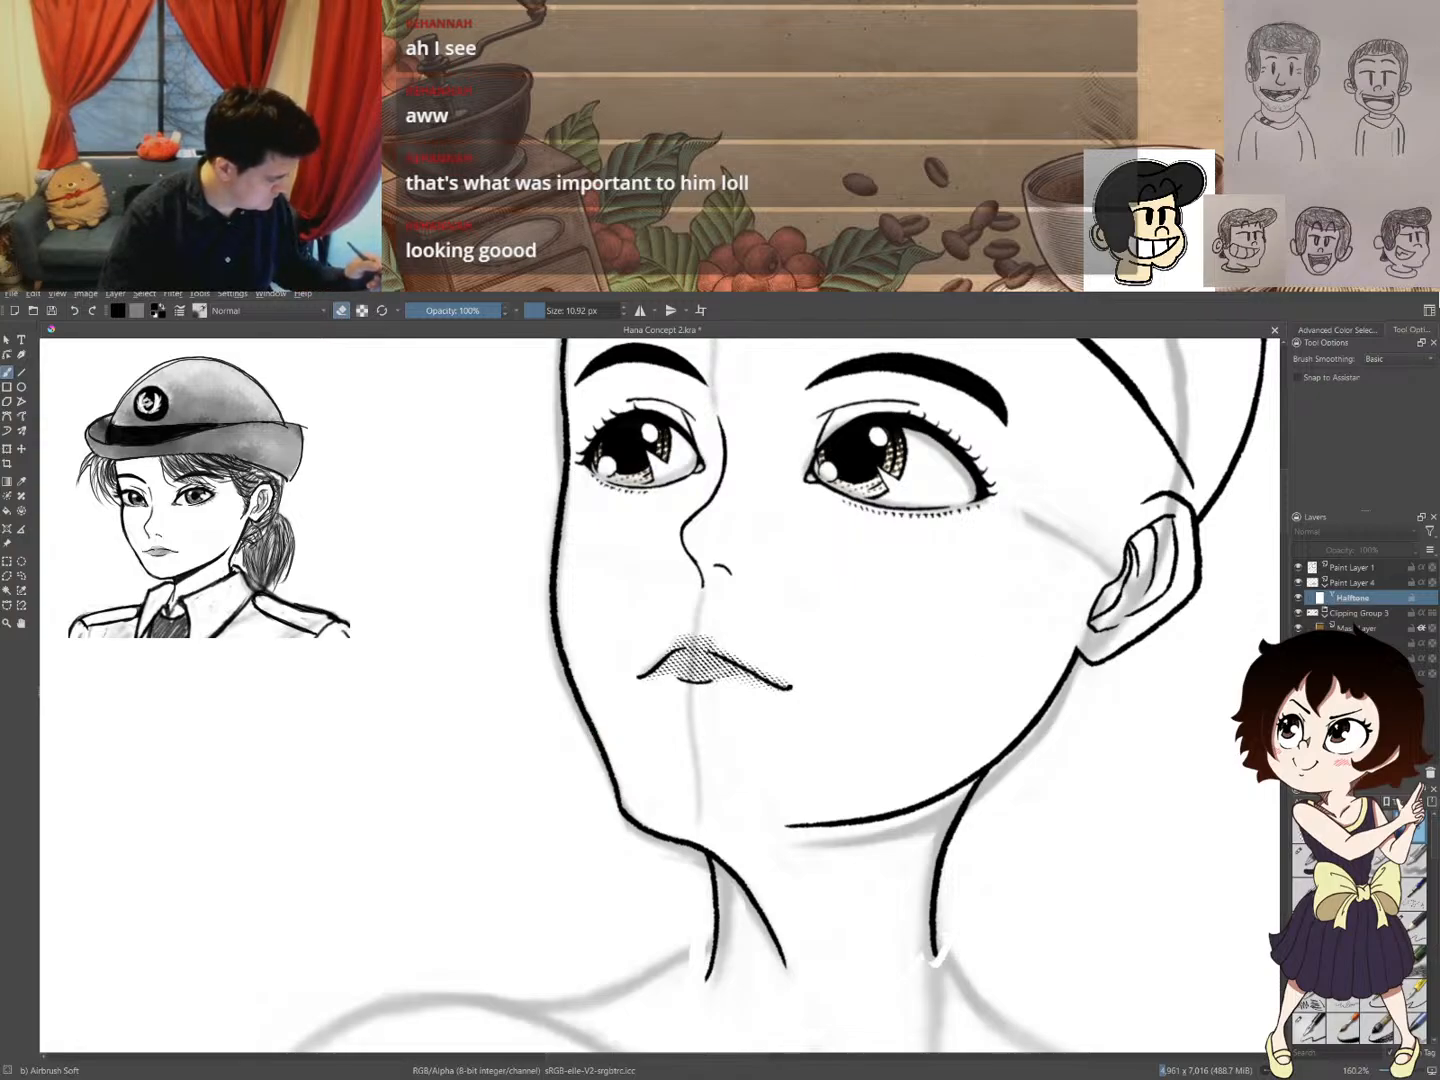
# - Check the dotted lips with the Rough Sketch layer hidden and with Paint Layer 4 hidden, showing each again
pyautogui.click(1298, 658)
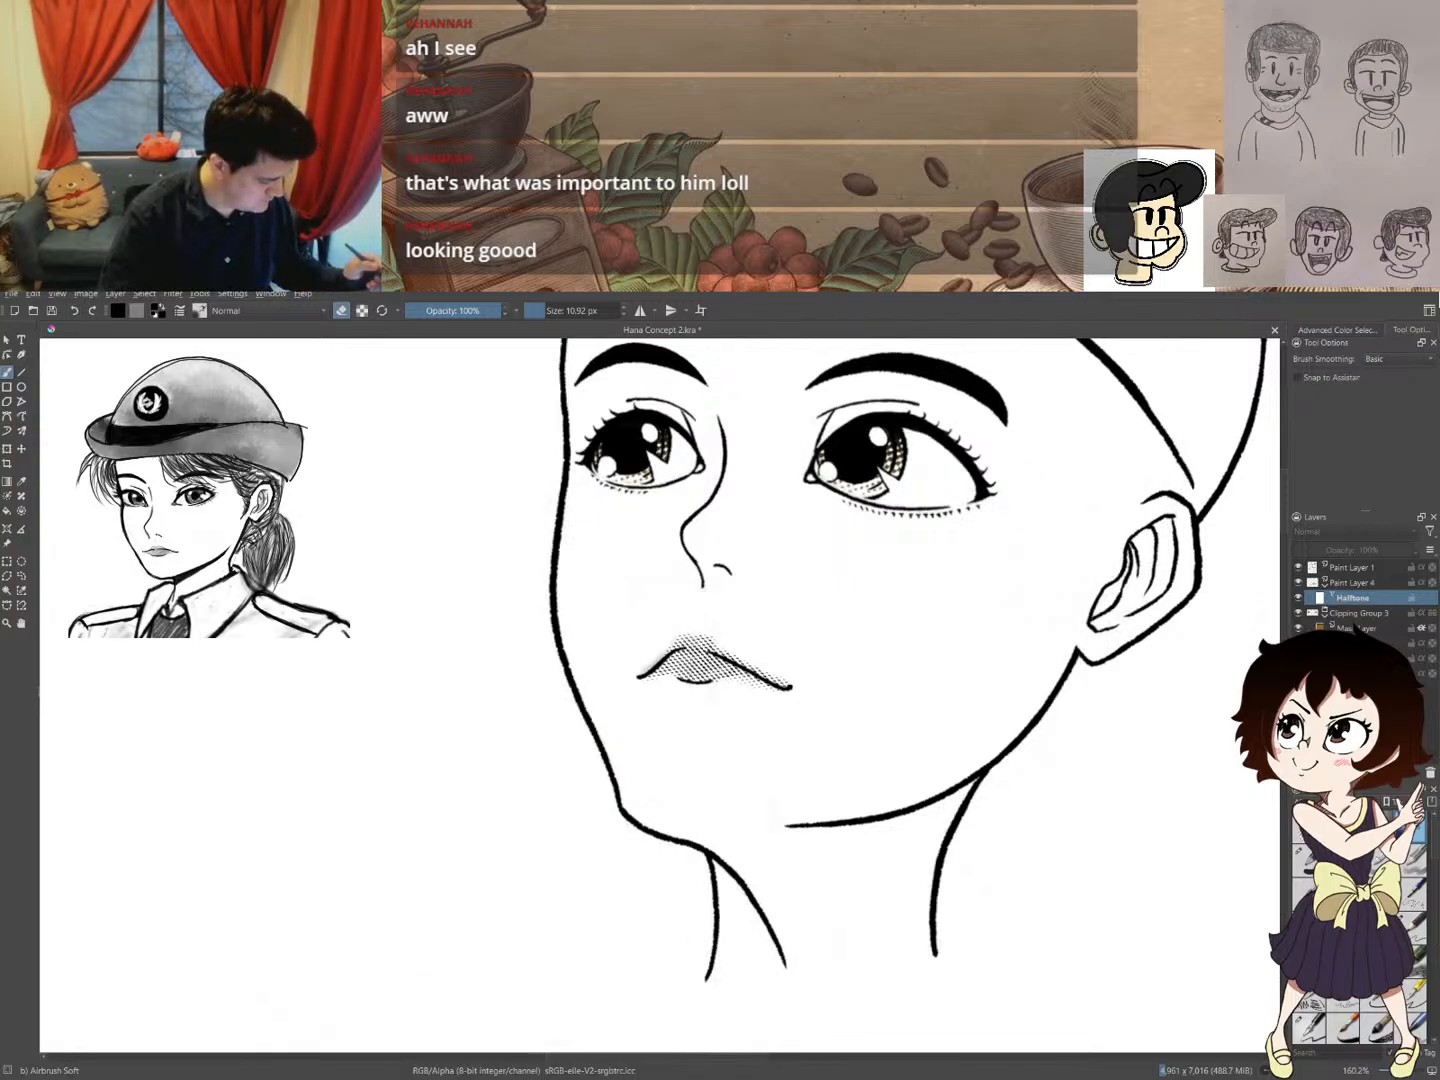
pyautogui.click(1299, 658)
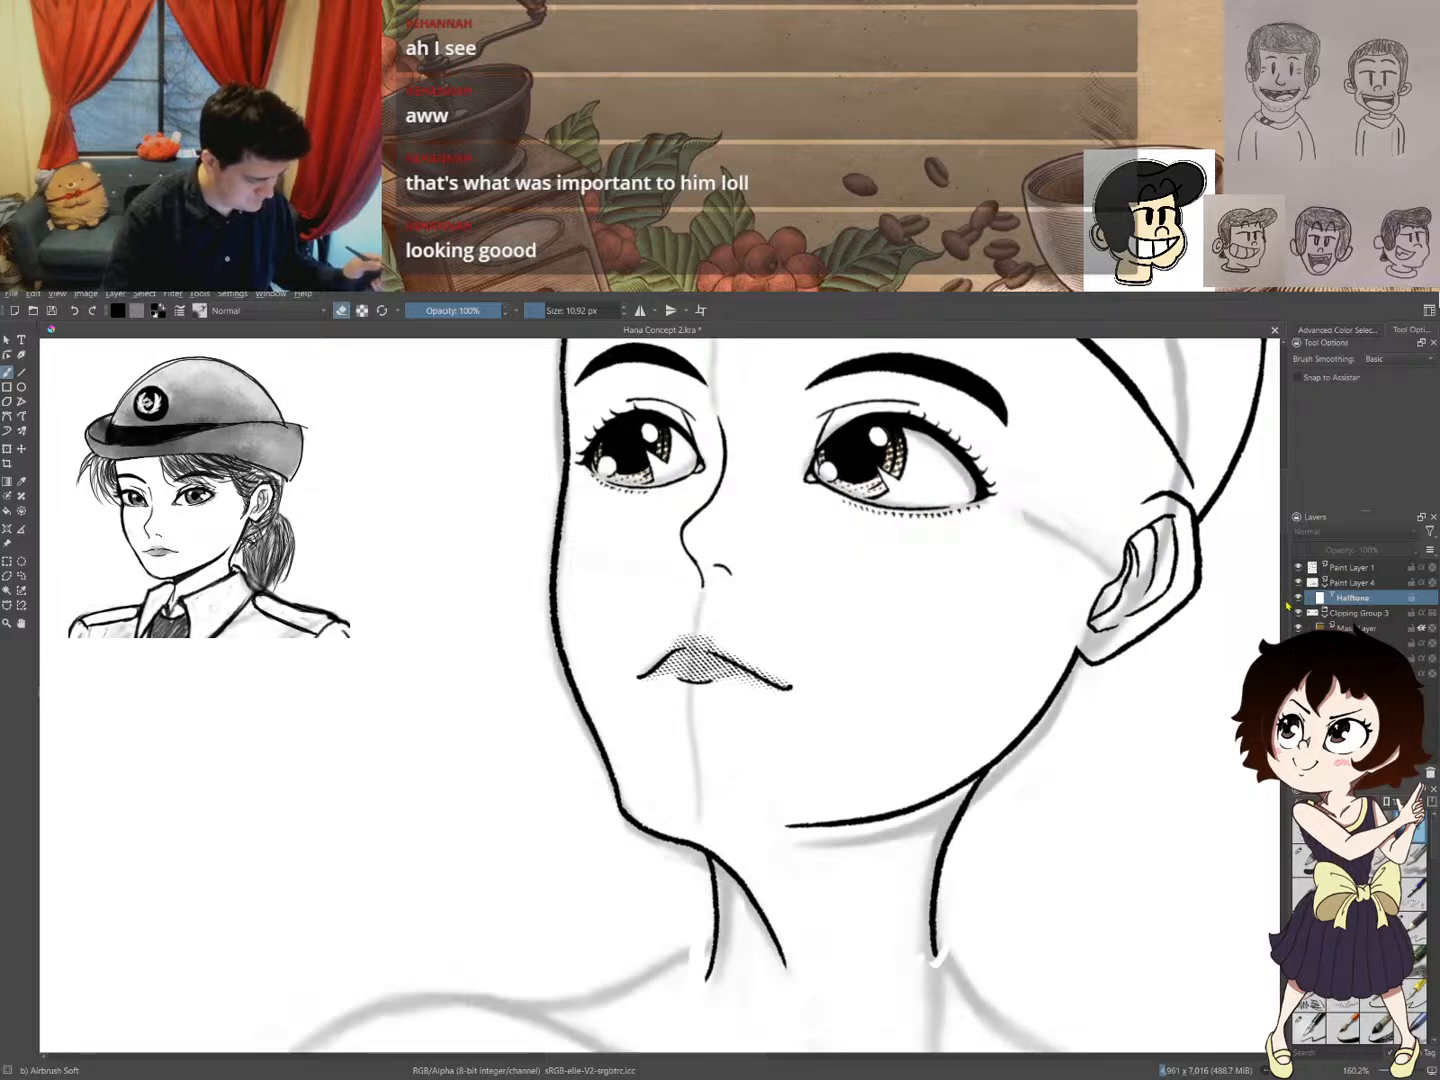
pyautogui.click(1298, 582)
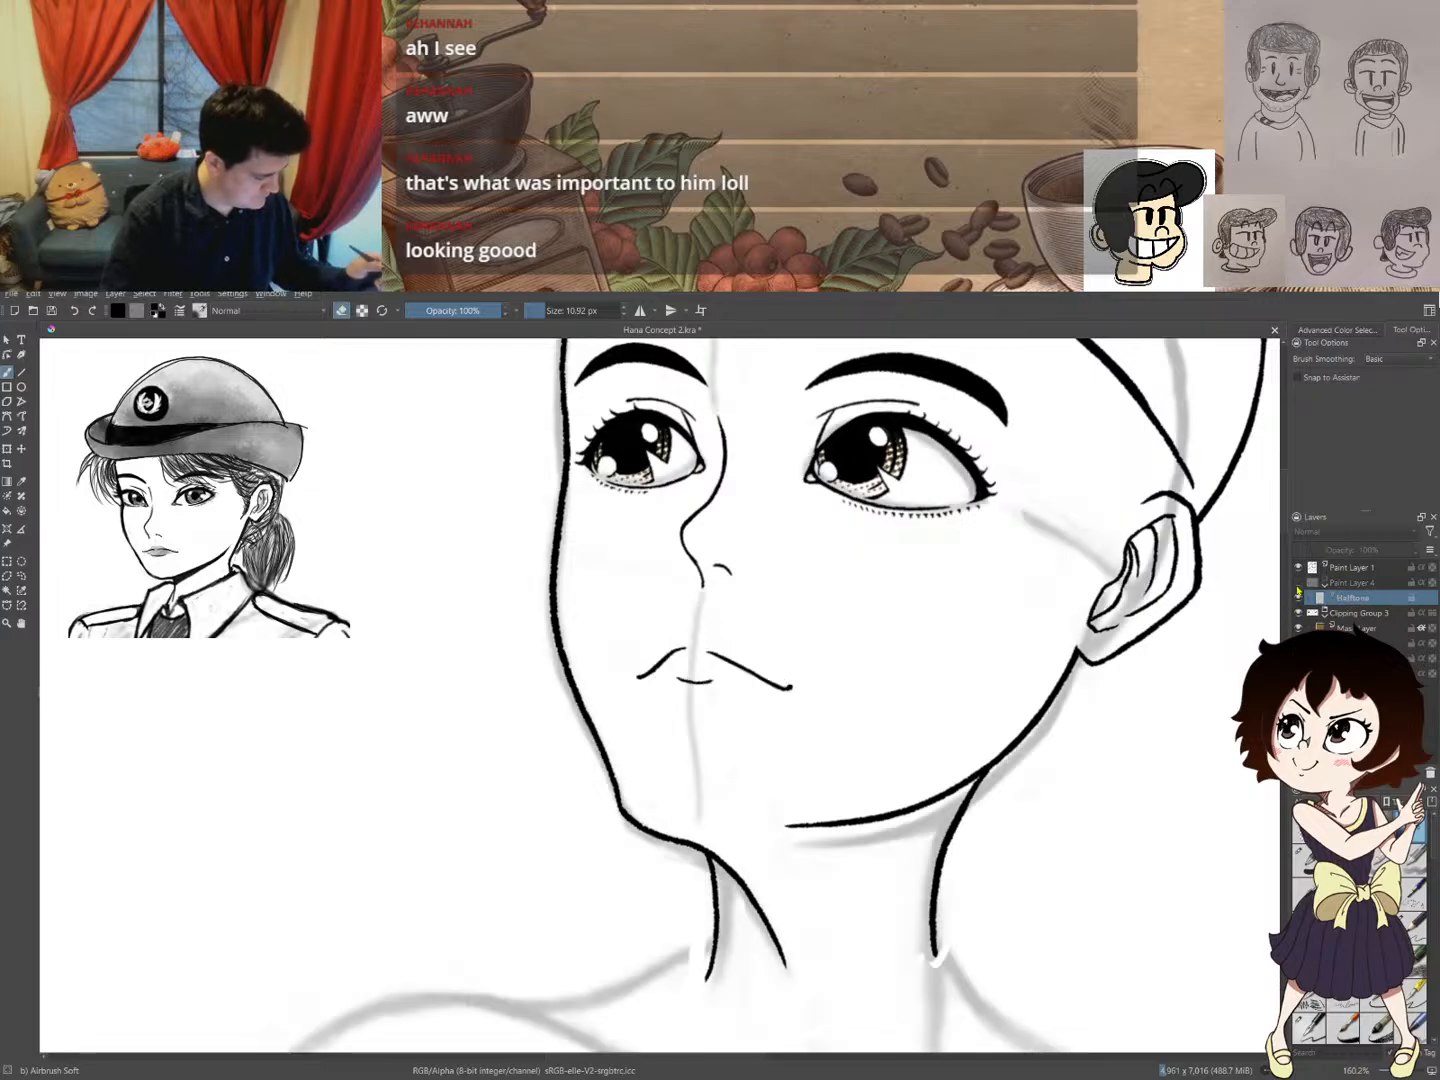
pyautogui.click(1298, 583)
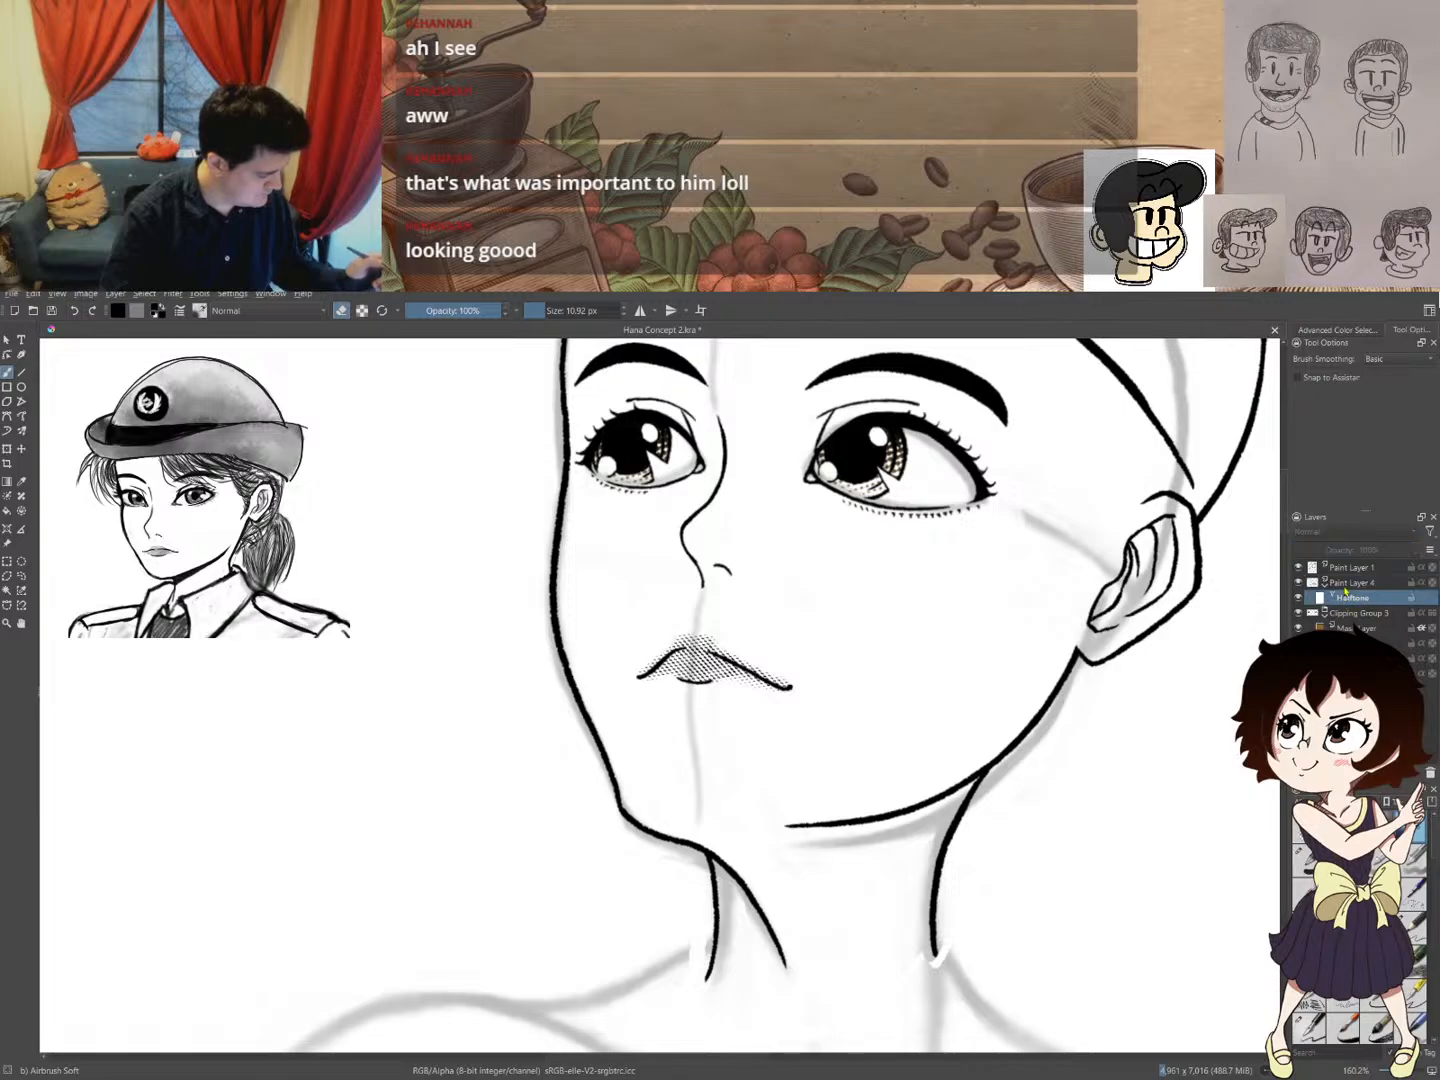
# - Select Paint Layer 4 and touch up the dotted upper lip shading with the soft airbrush, alternating painting and erasing
pyautogui.moveTo(1346, 590); pyautogui.dragTo(1350, 598)
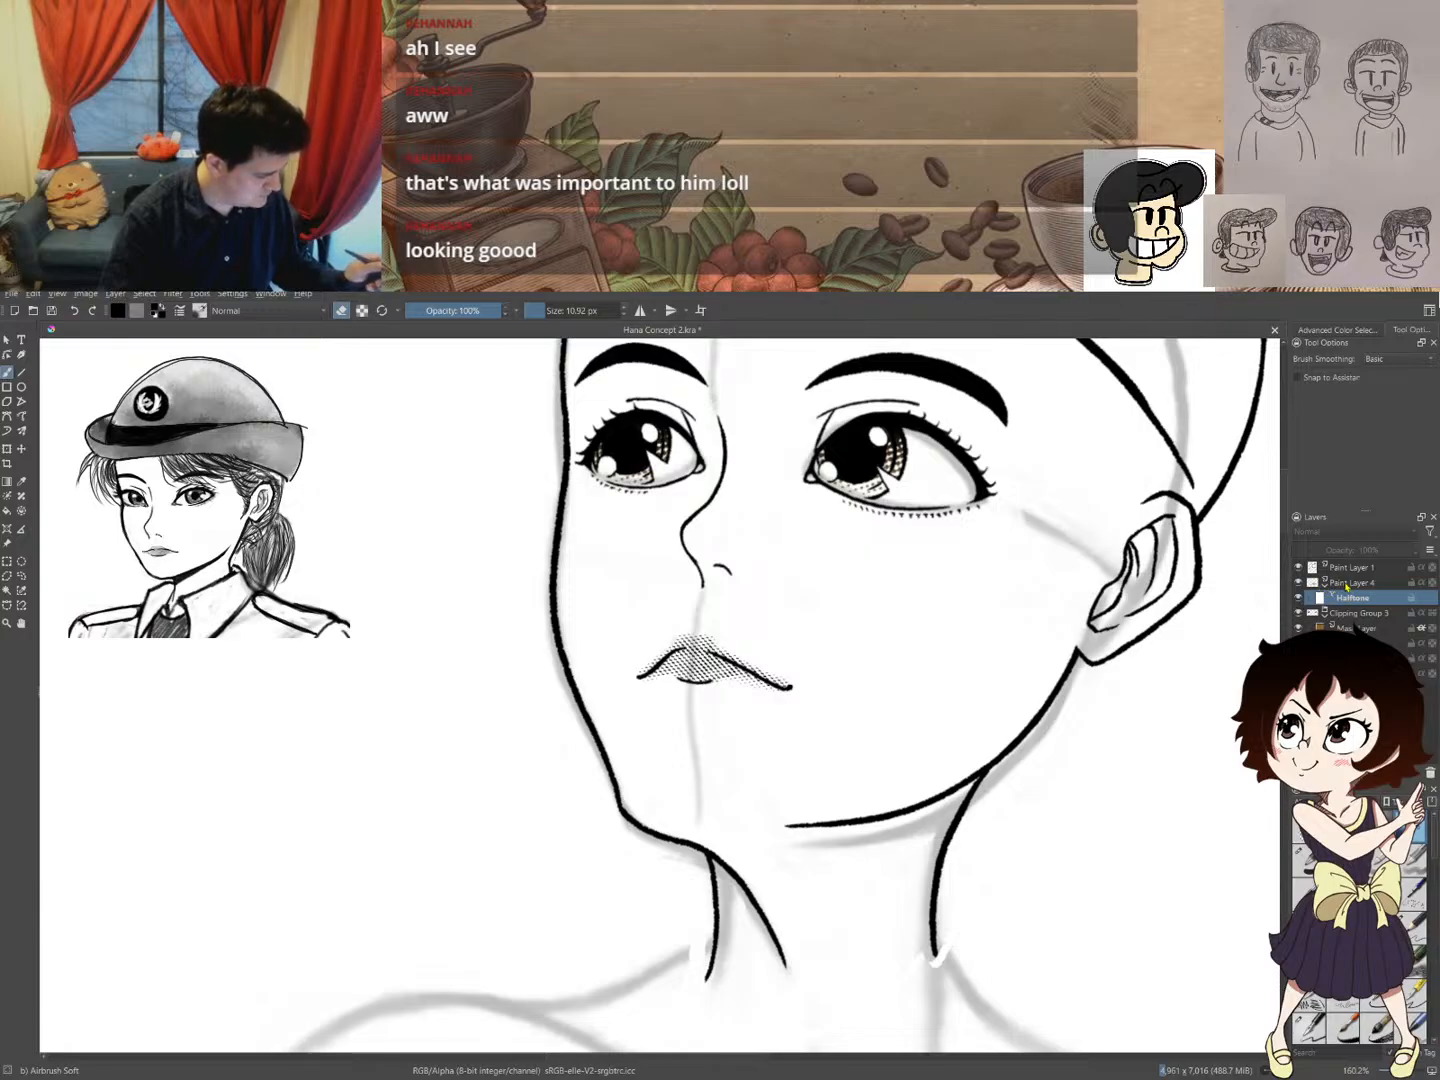
pyautogui.click(1346, 585)
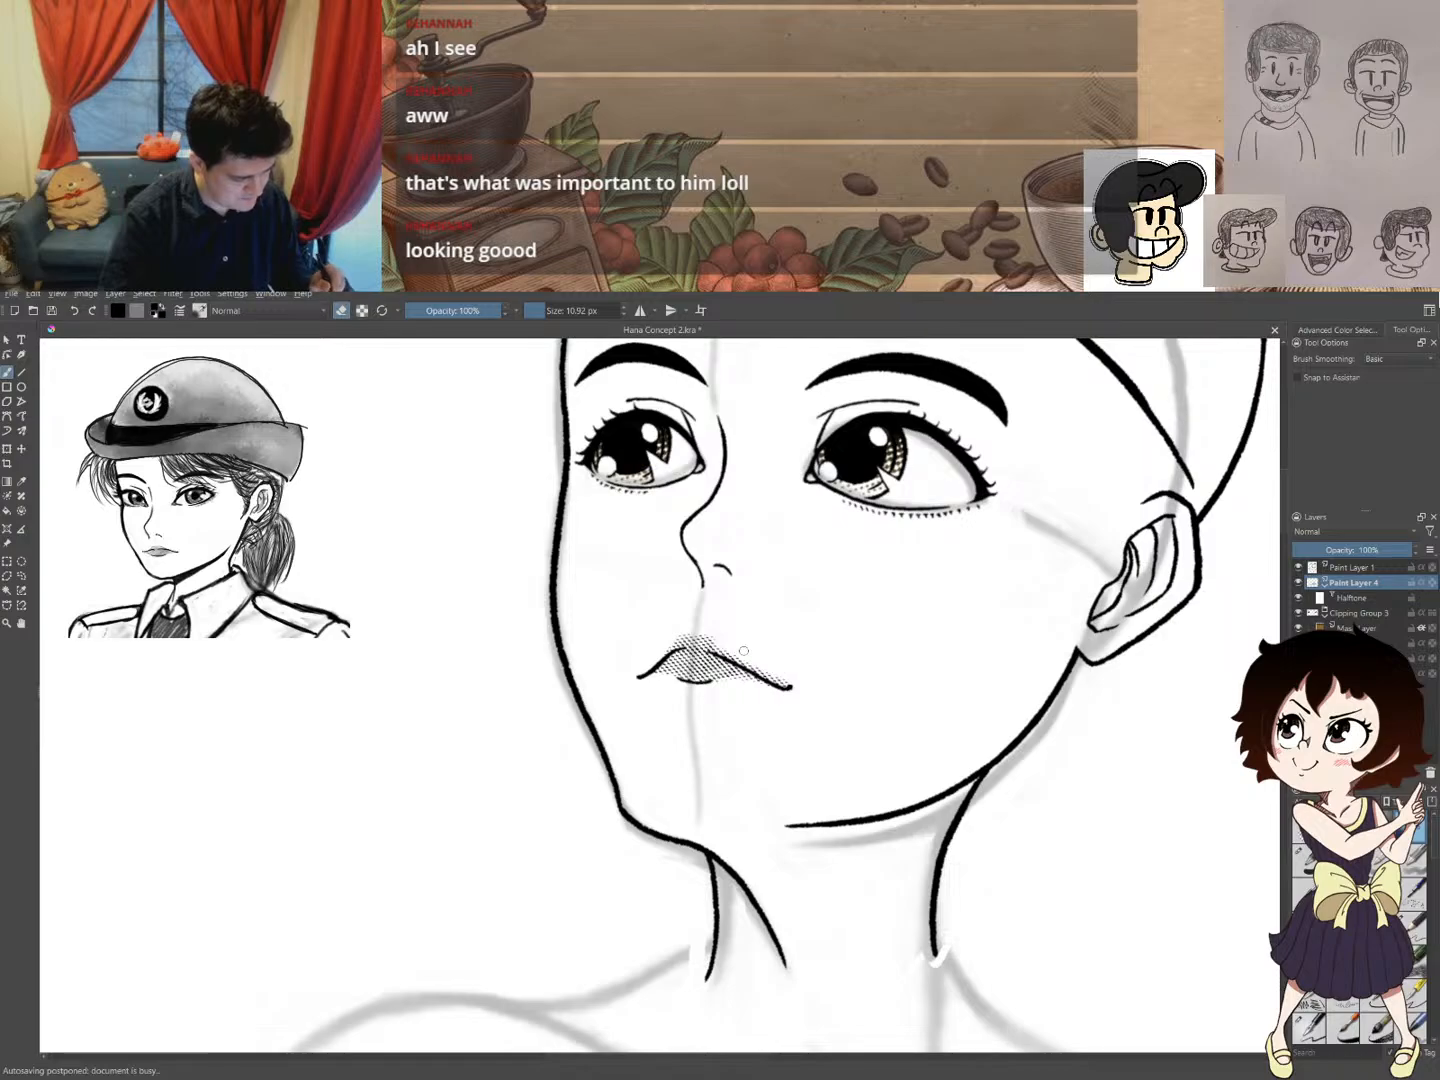
pyautogui.press('e')
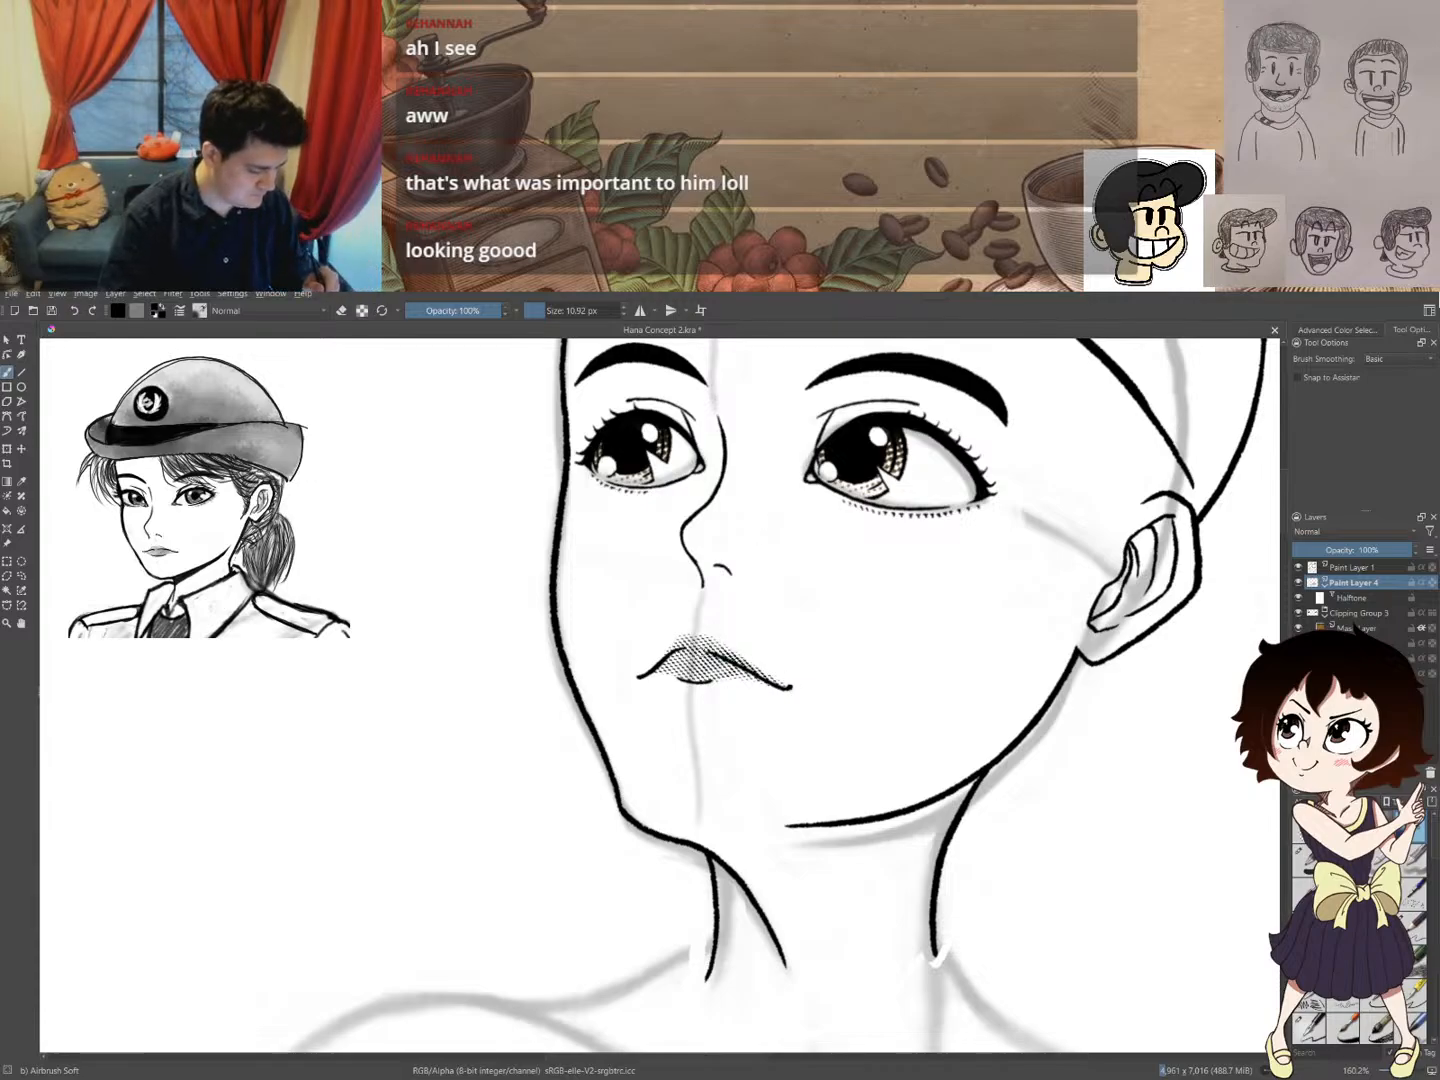
pyautogui.press('e')
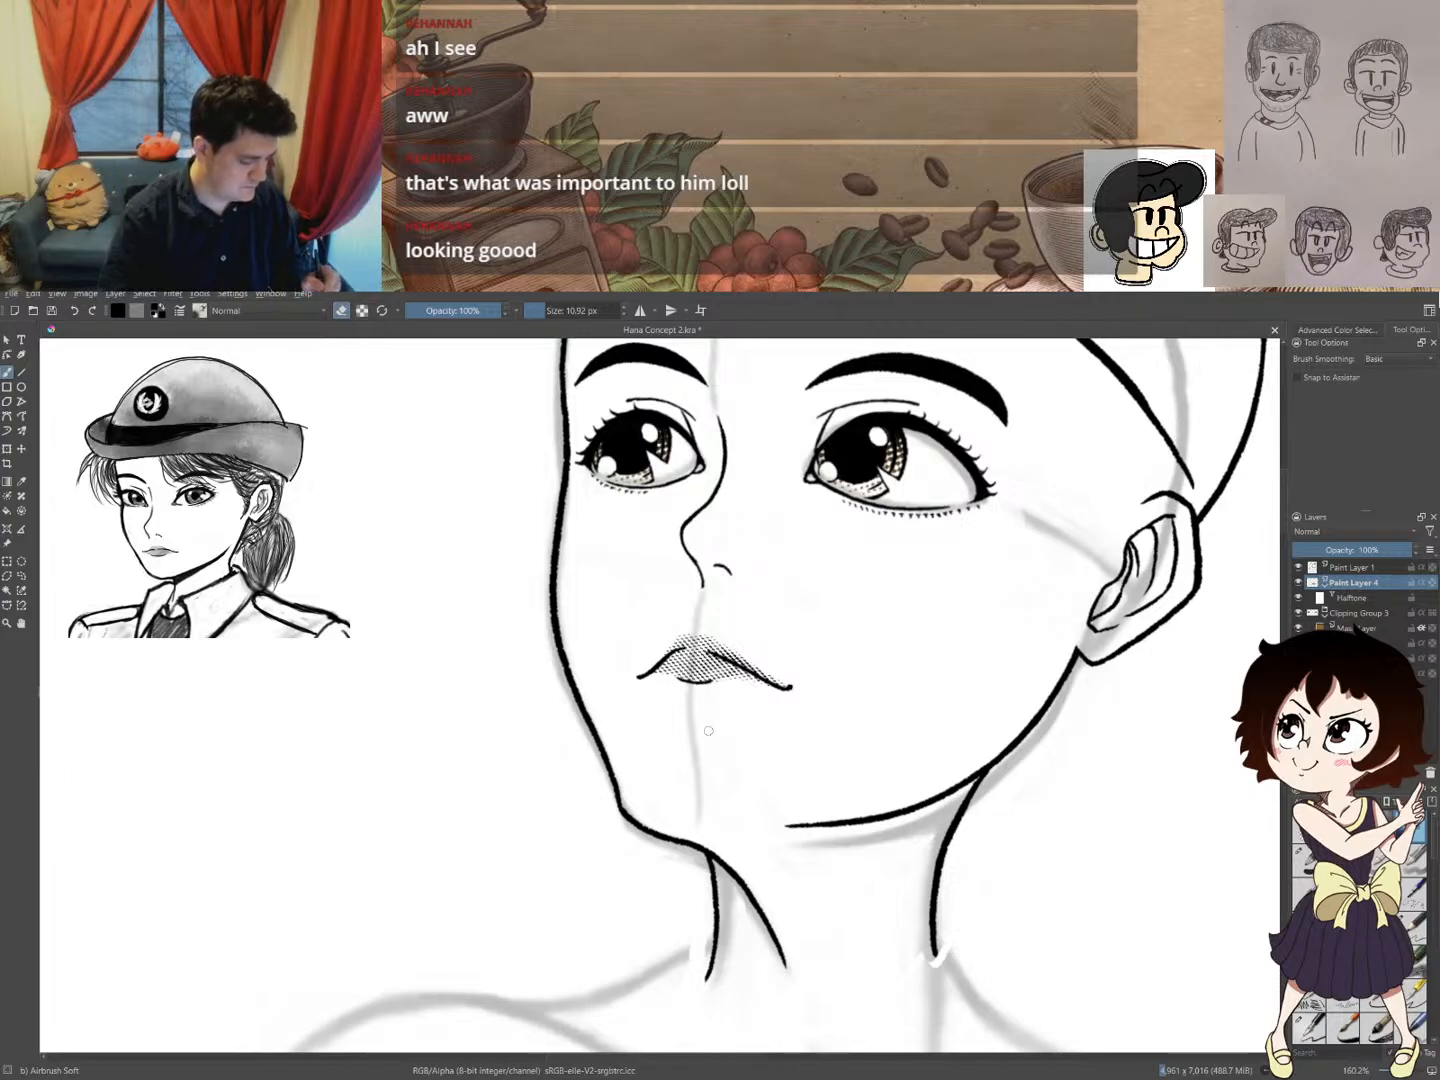
# - Hide the Rough Sketch layer and compare the whole face with Paint Layer 4's lip shading off and on
pyautogui.scroll(-6, 709, 731)
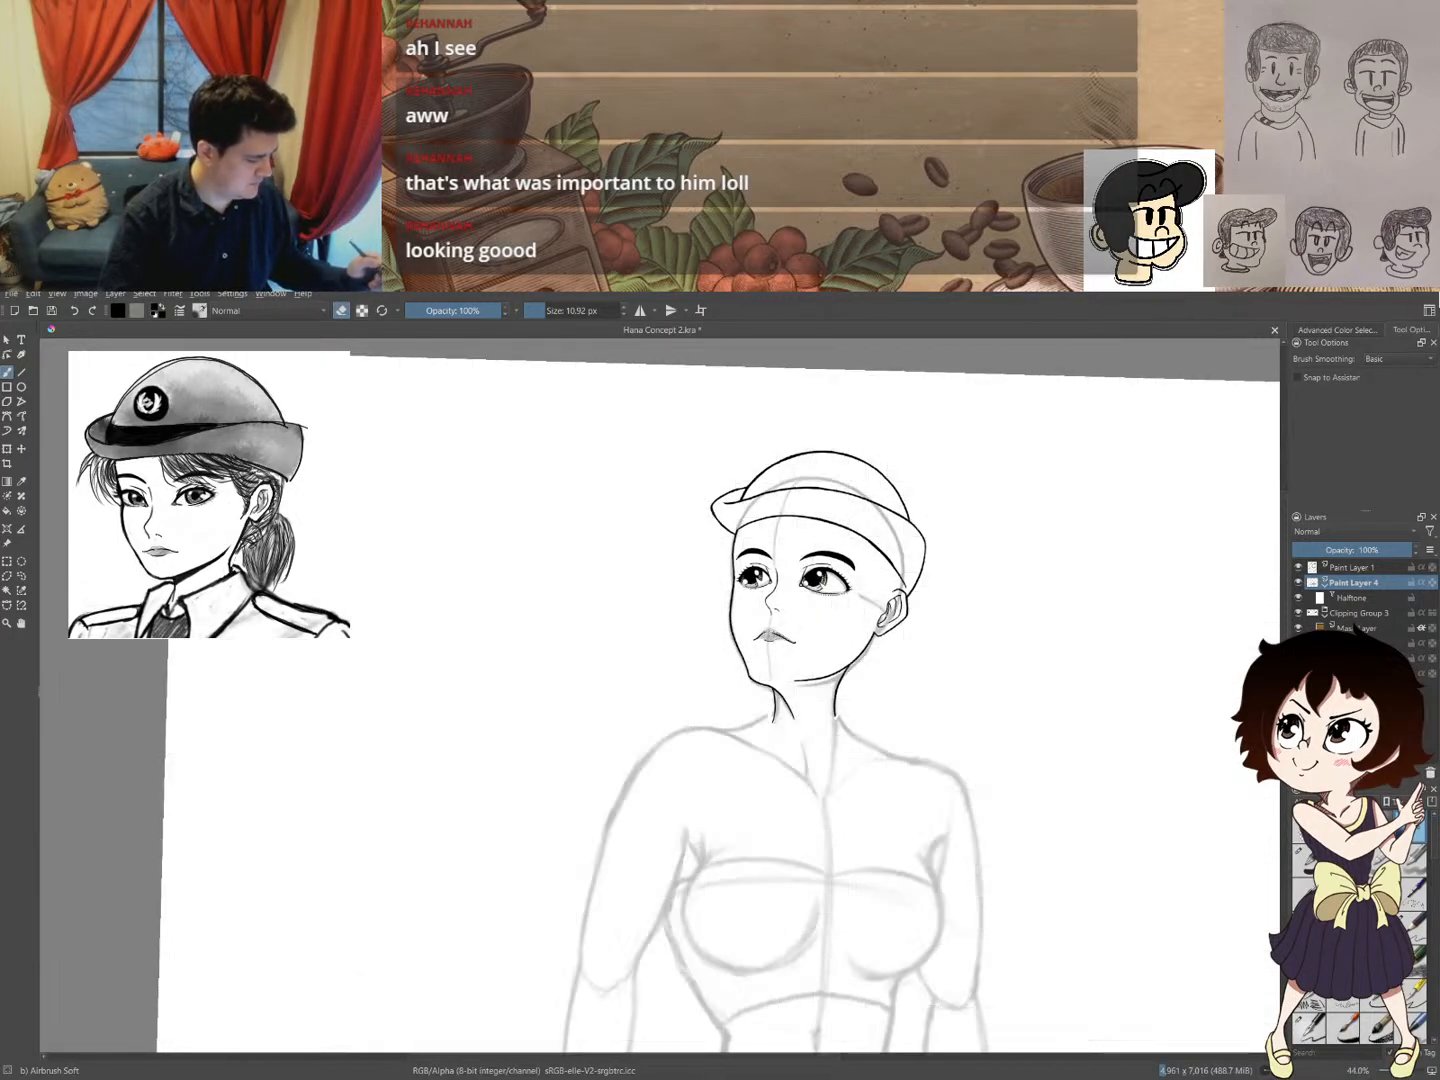
pyautogui.click(1299, 658)
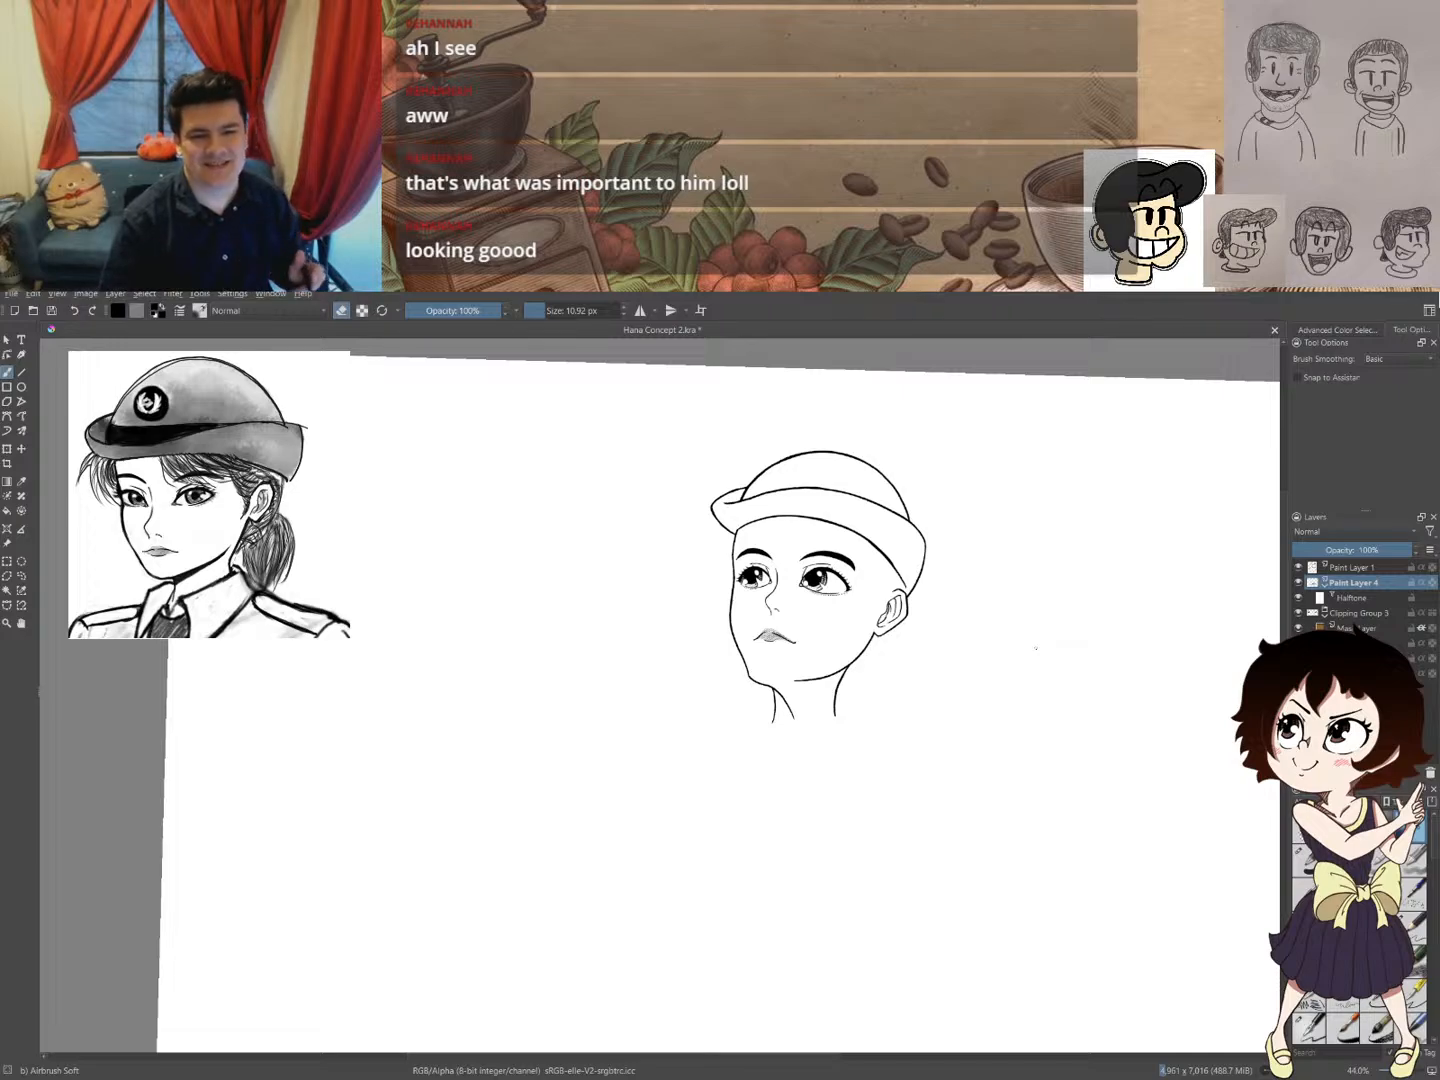
pyautogui.click(1298, 582)
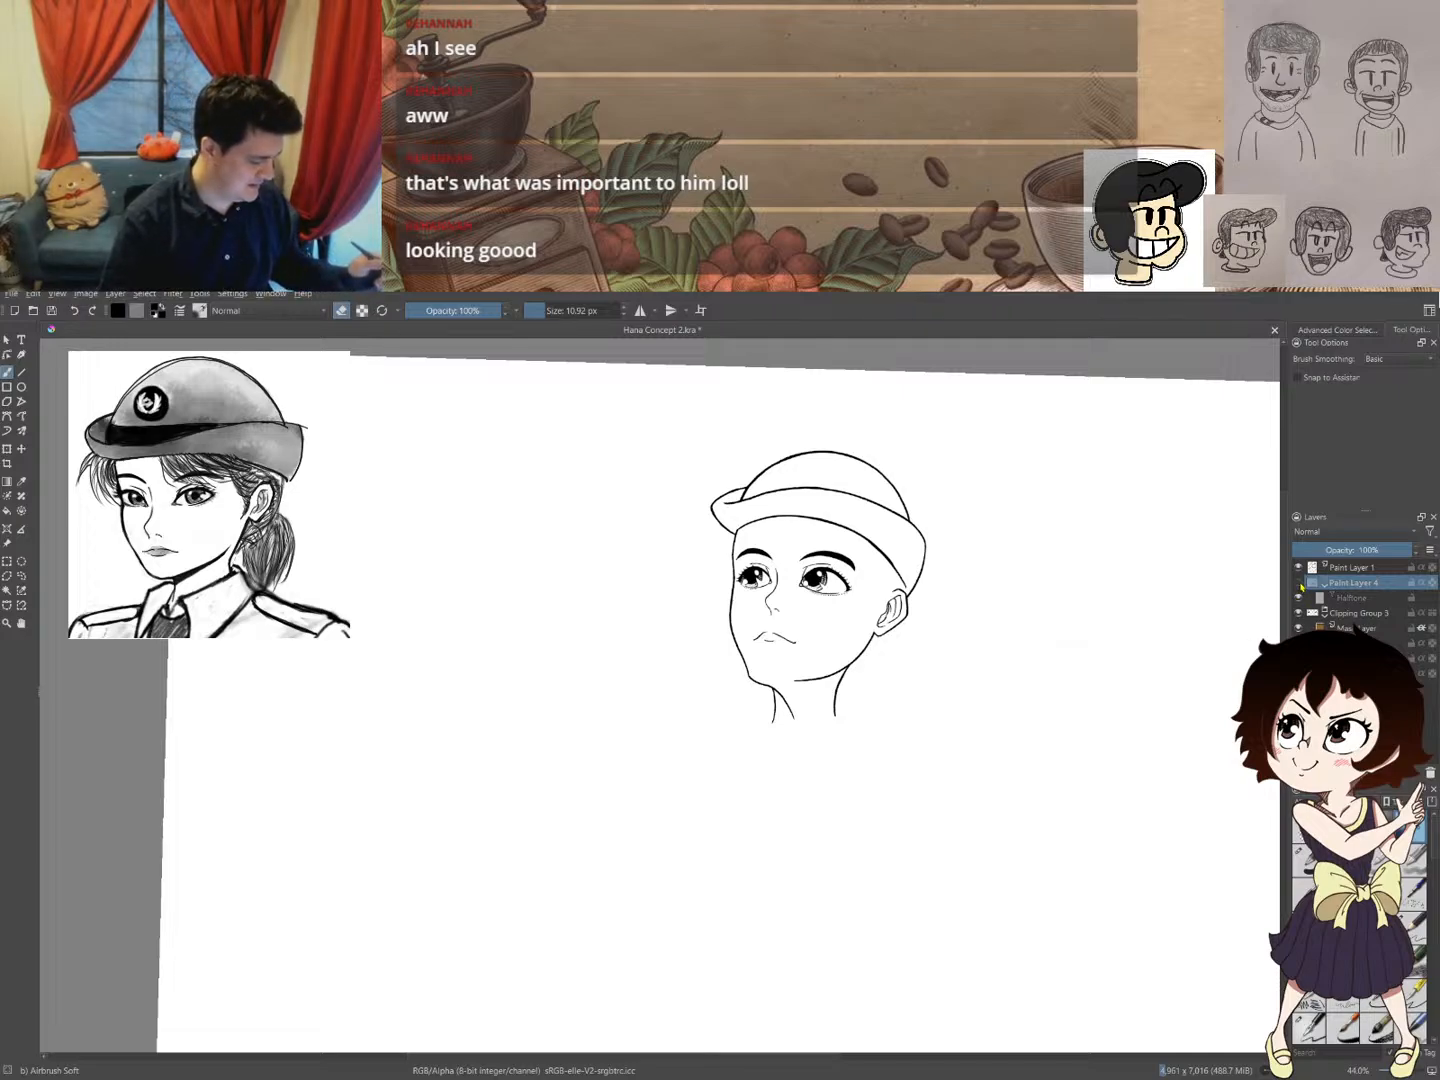
pyautogui.click(1300, 582)
pyautogui.click(1299, 583)
pyautogui.click(1299, 583)
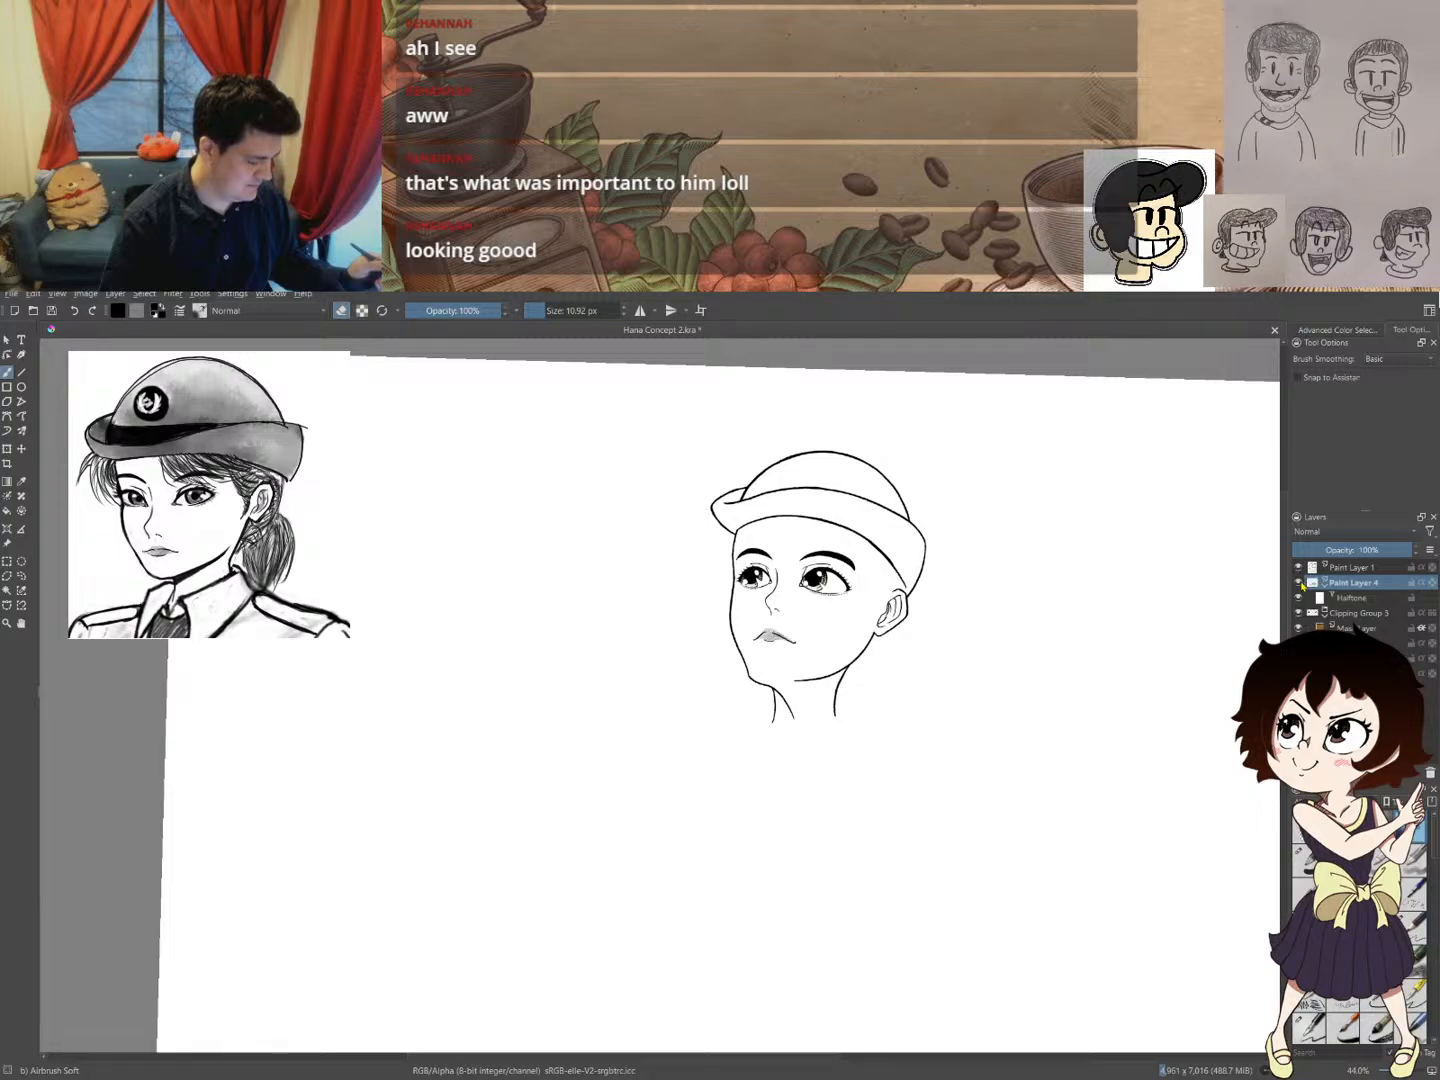
pyautogui.click(1299, 583)
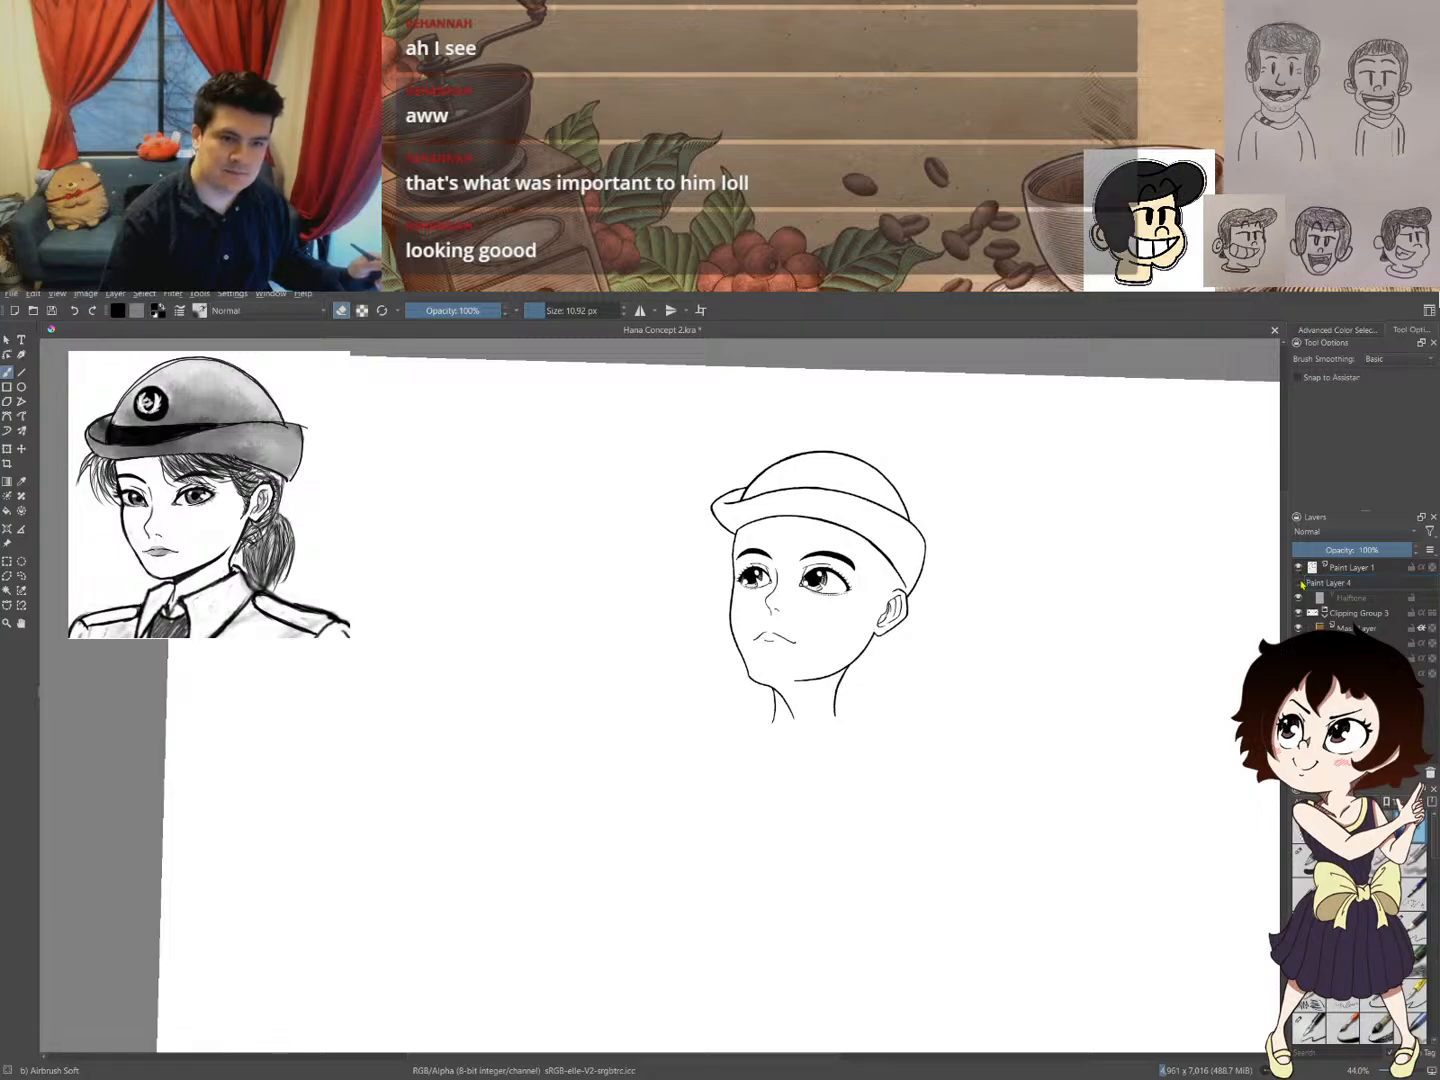
pyautogui.click(1300, 583)
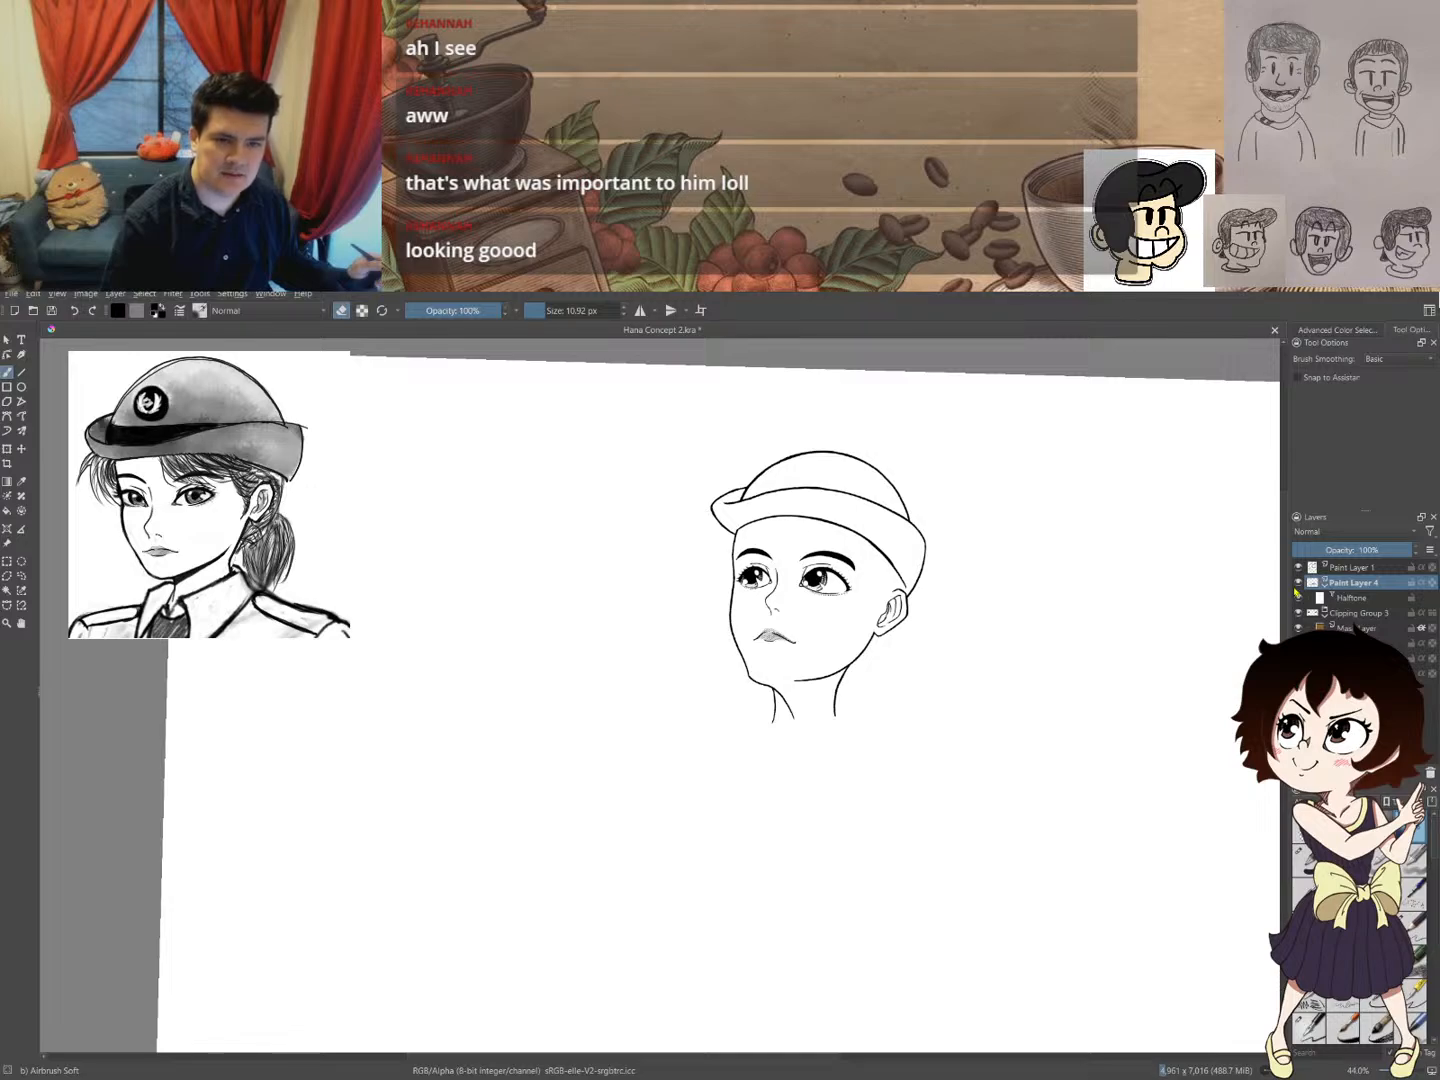
pyautogui.click(1299, 583)
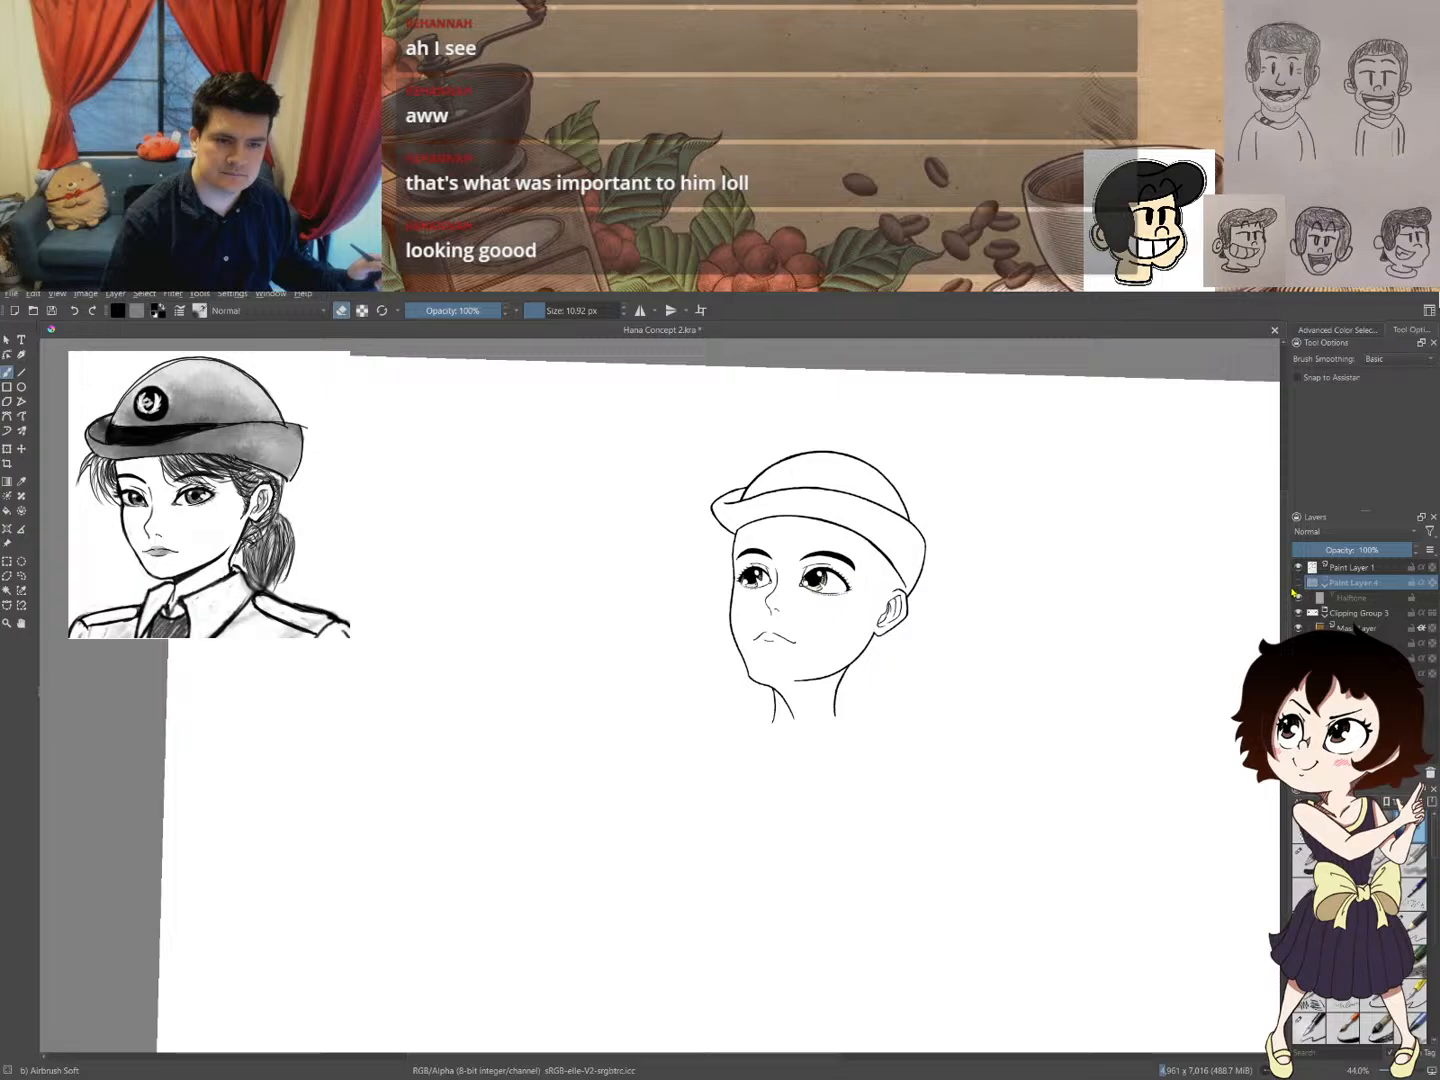
pyautogui.click(1299, 583)
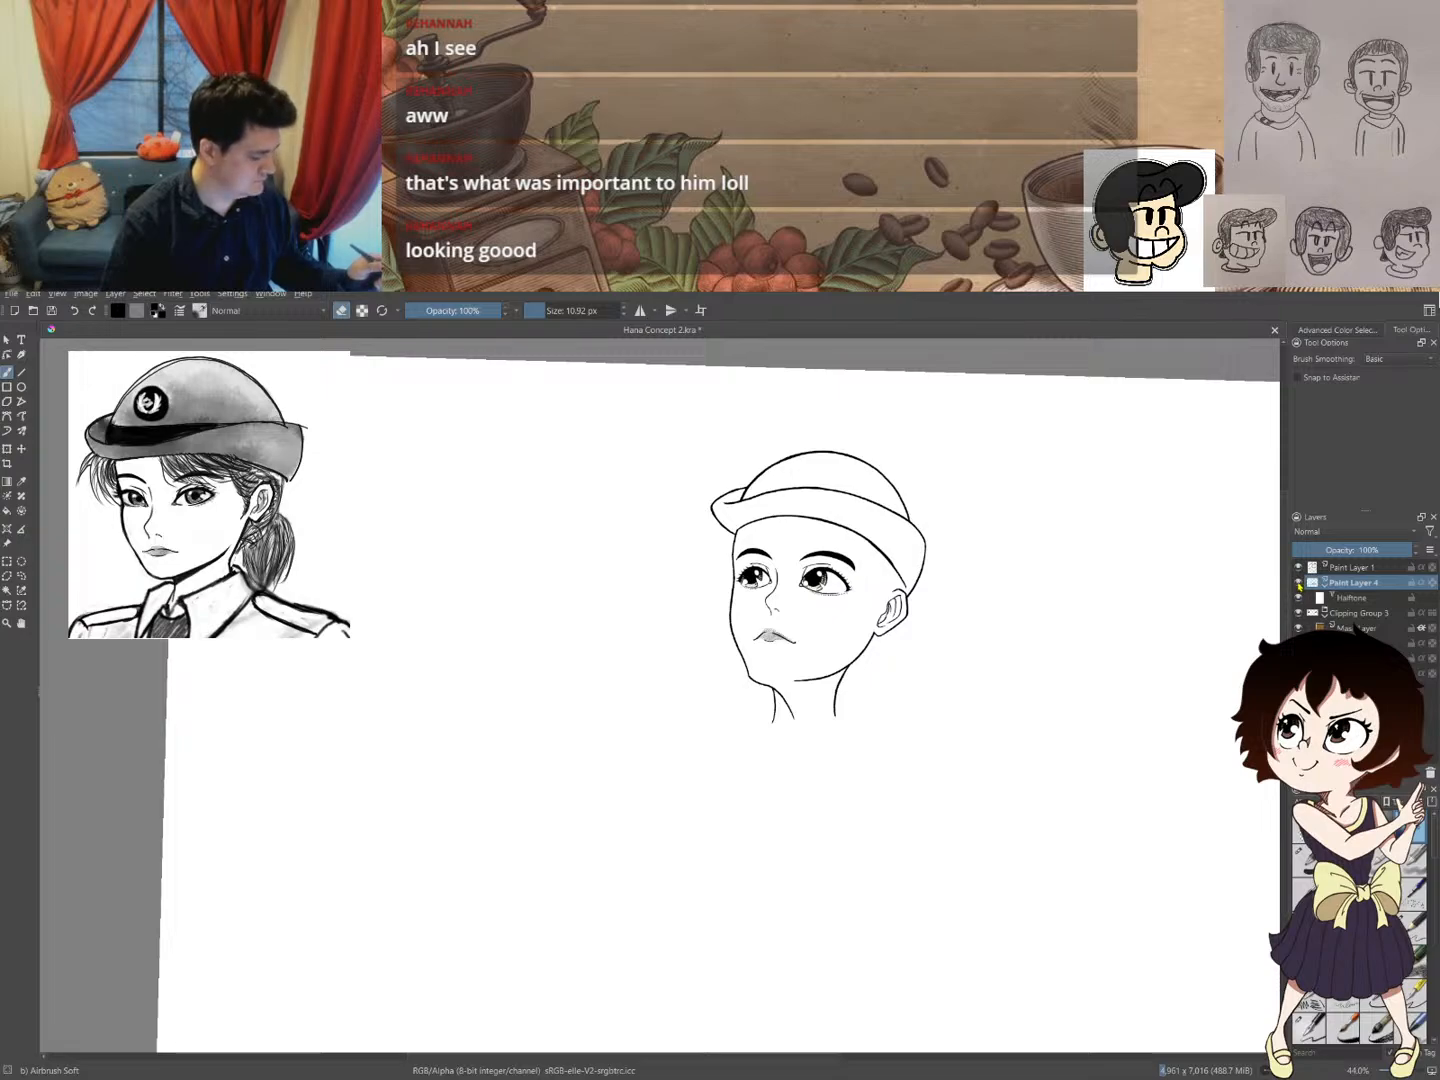
pyautogui.click(1300, 583)
pyautogui.click(1299, 582)
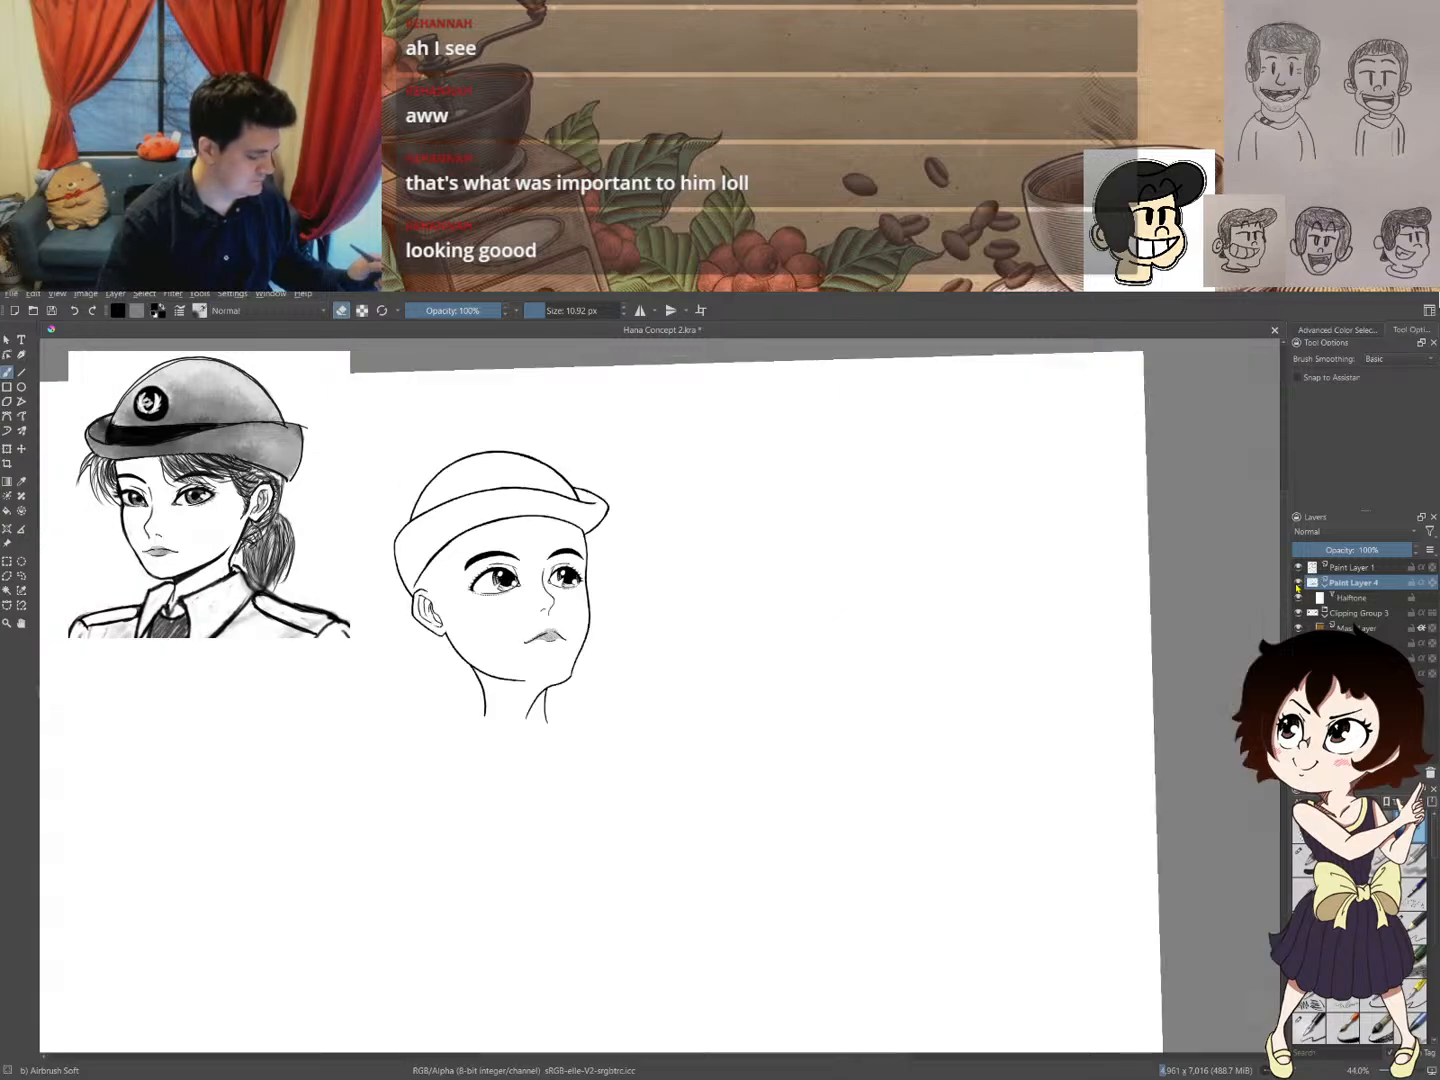
# - Compare the lips with Paint Layer 4 hidden and shown in the mirrored view of the face
pyautogui.moveTo(975, 641)
pyautogui.mouseDown()
pyautogui.moveTo(1241, 608)
pyautogui.moveTo(1197, 658)
pyautogui.mouseUp()
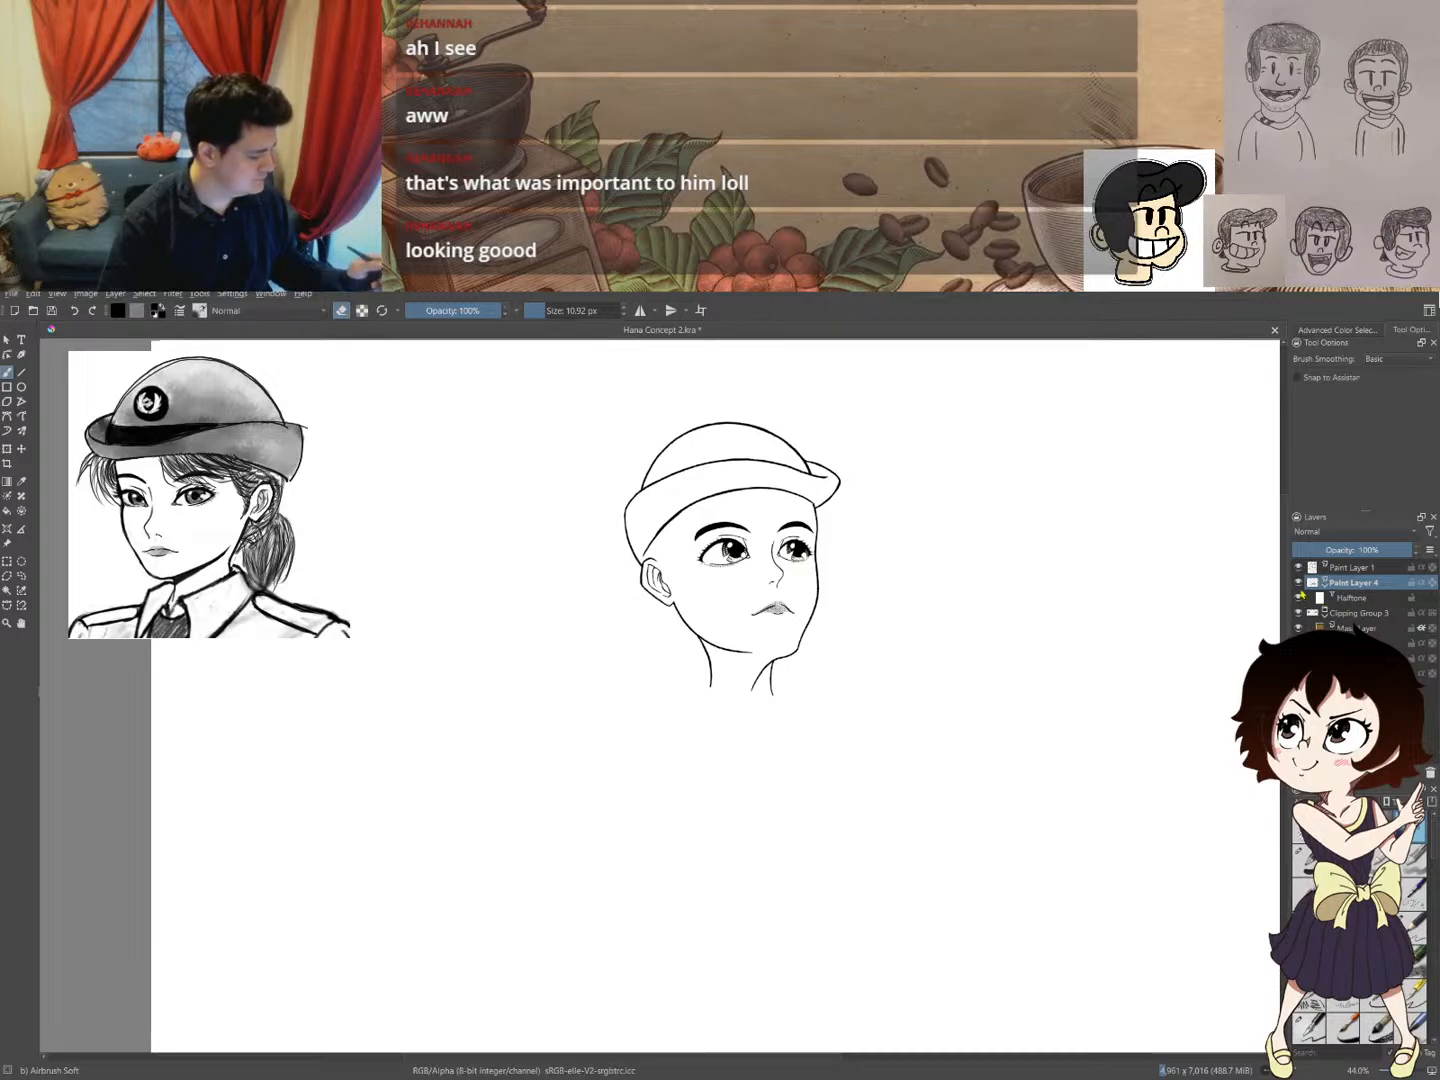
pyautogui.click(1299, 582)
pyautogui.click(1299, 582)
pyautogui.click(1298, 582)
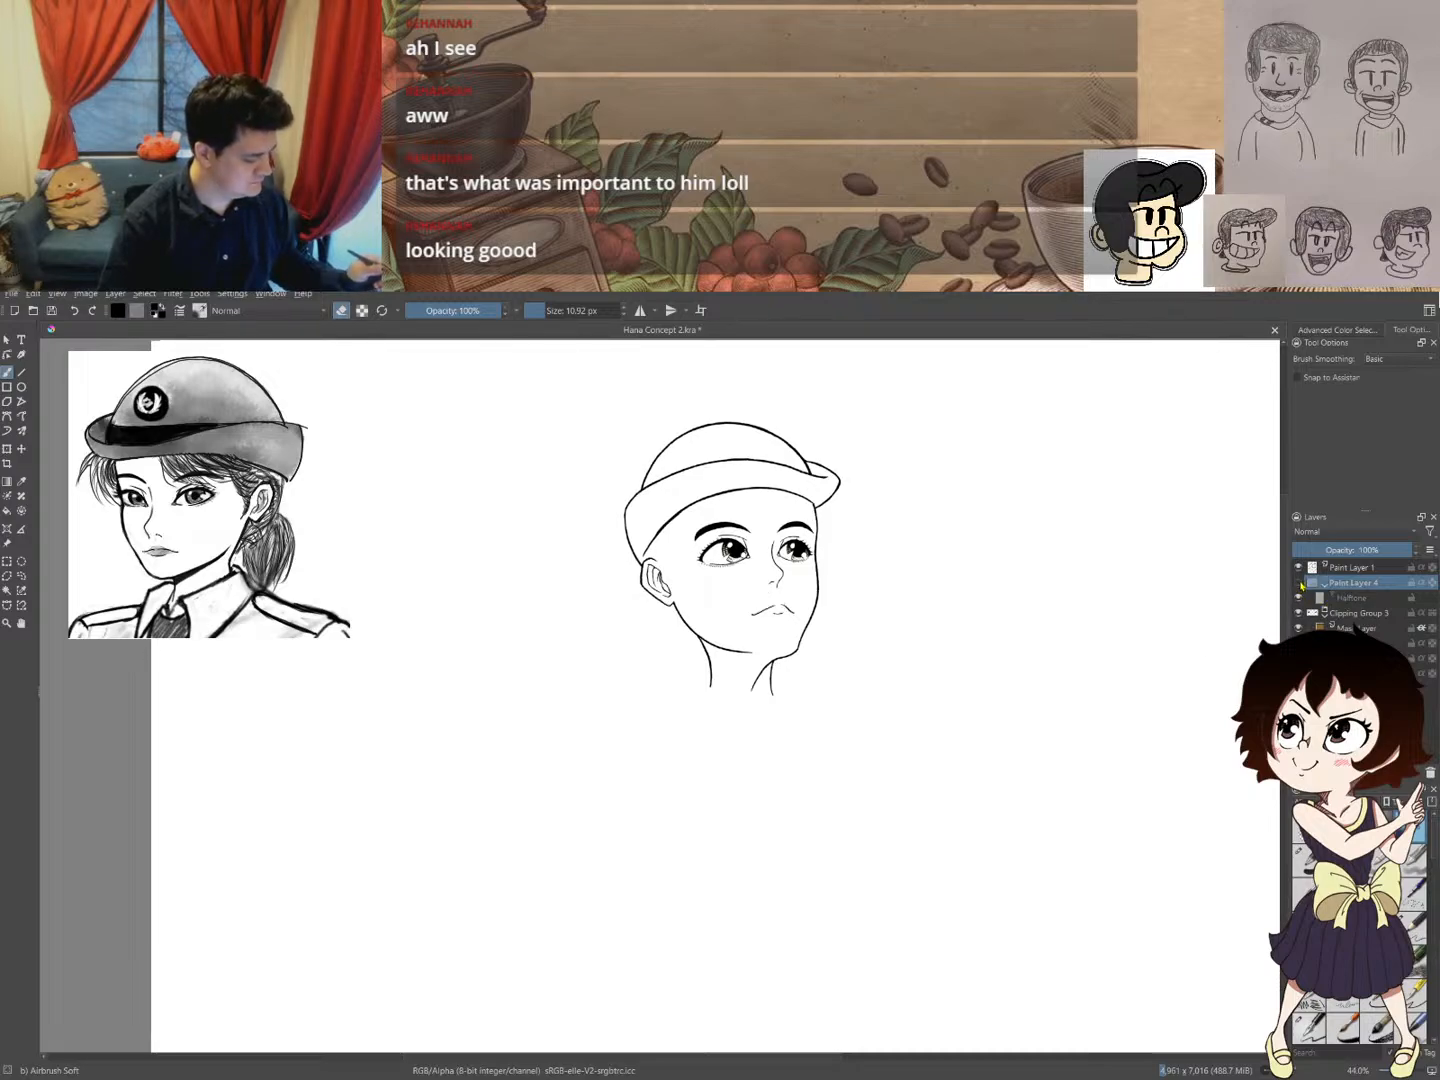
pyautogui.click(1299, 581)
# - Touch up the dotted lip shading on Paint Layer 4 with the soft airbrush in erase mode
pyautogui.scroll(5, 770, 600)
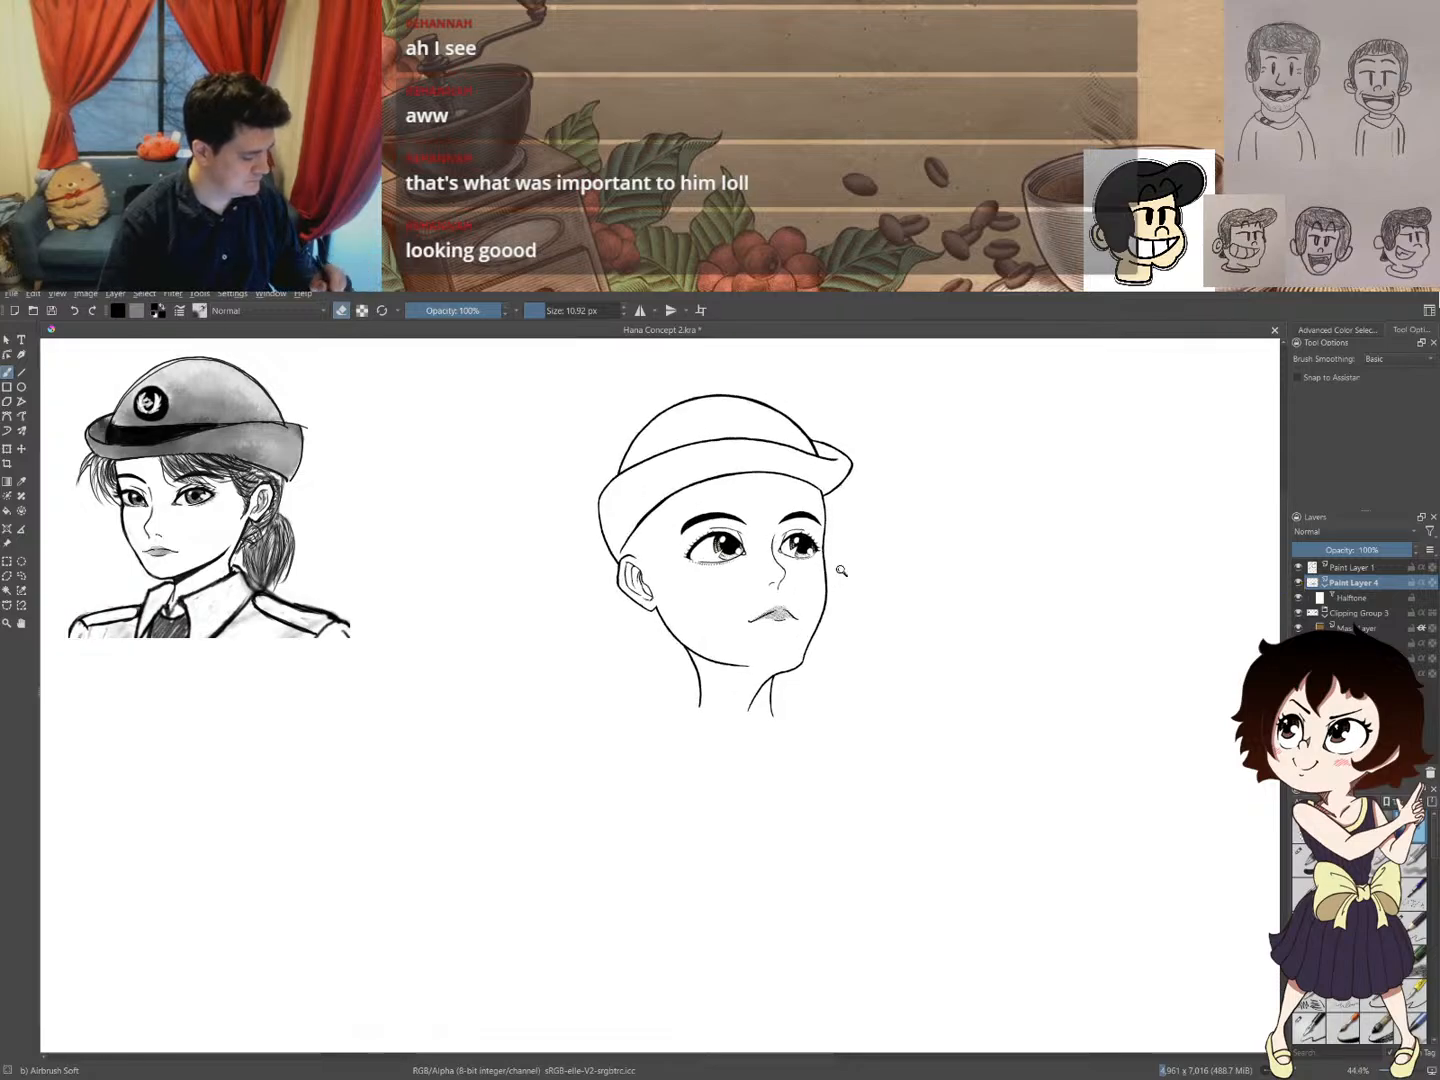
pyautogui.press('e')
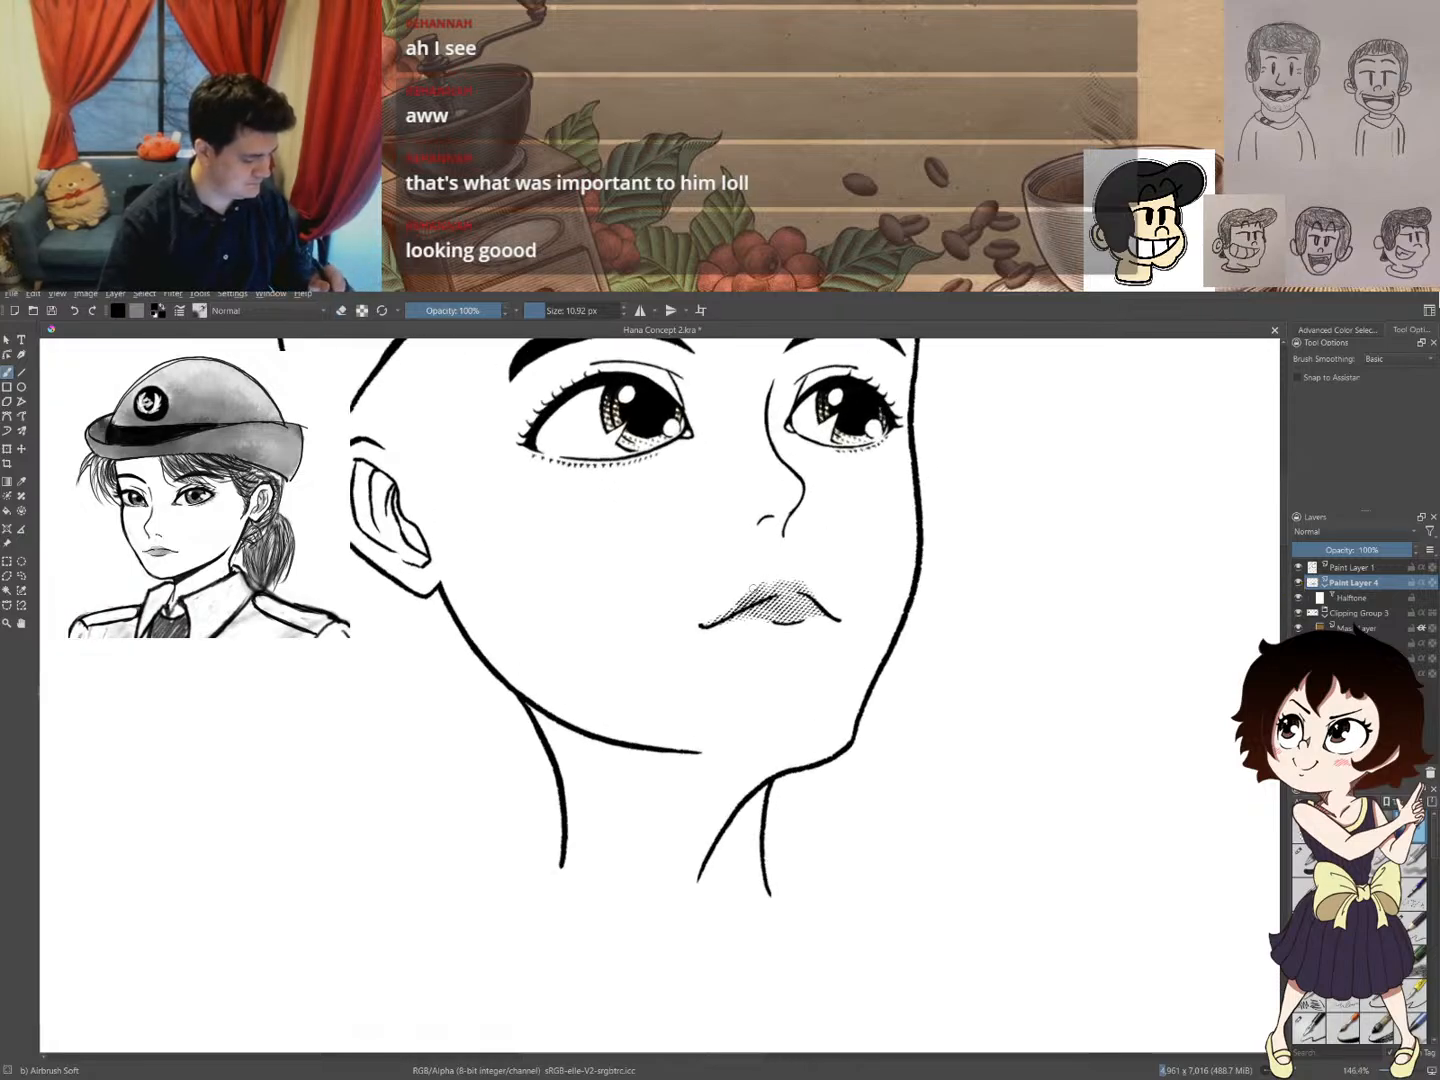
pyautogui.press('e')
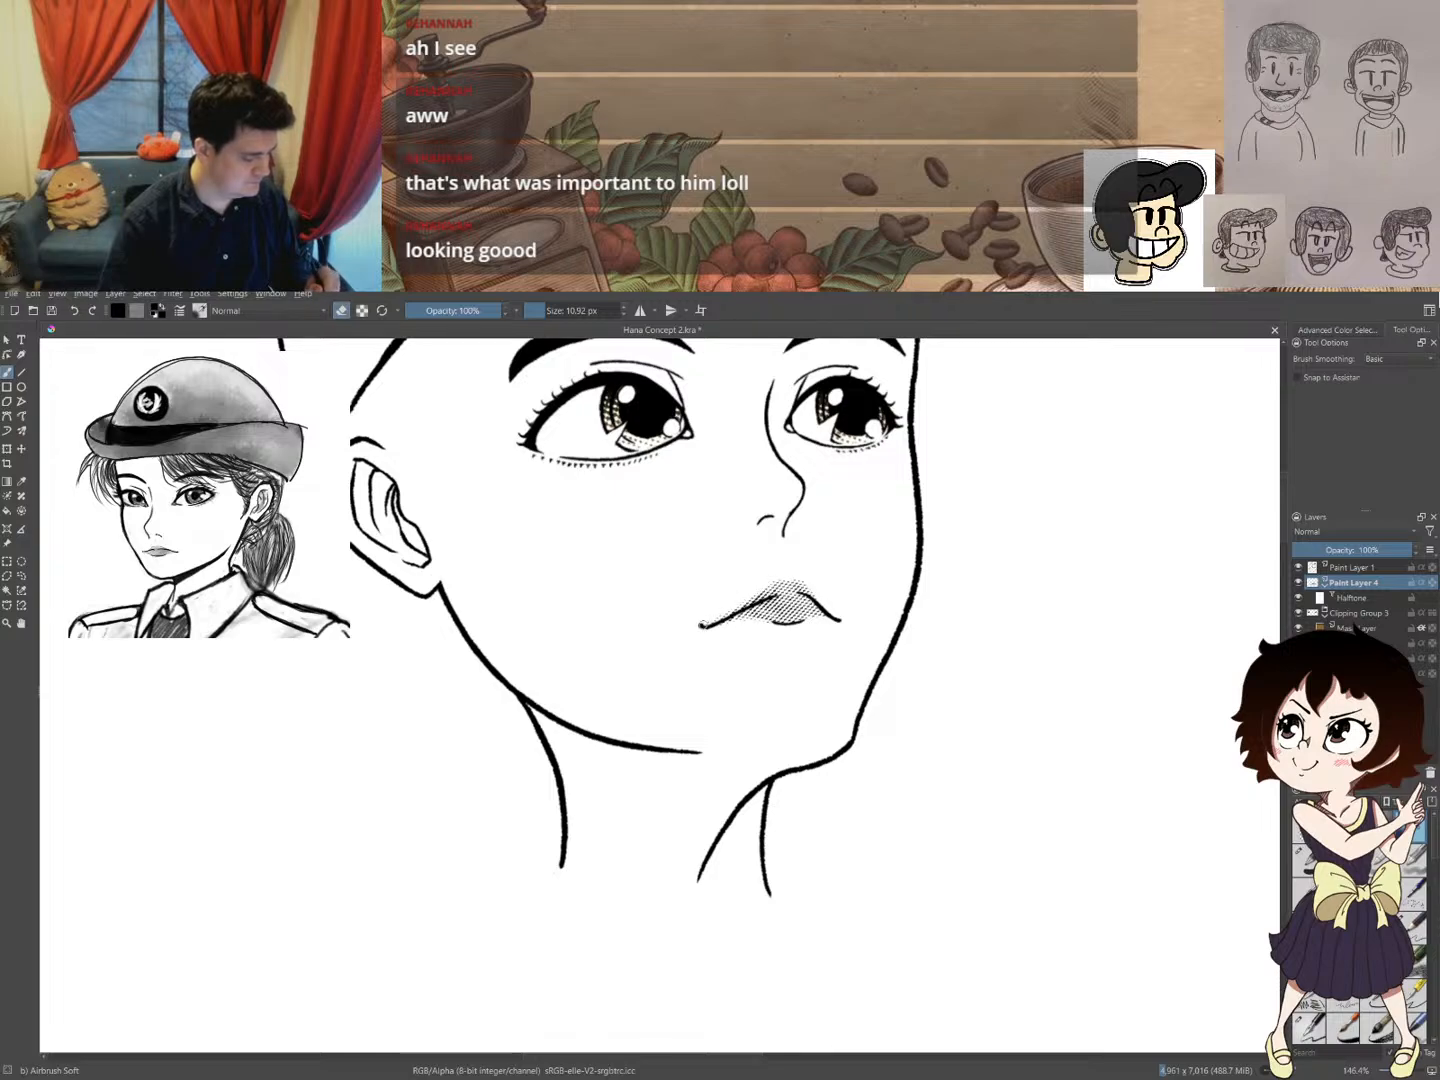
pyautogui.moveTo(775, 670); pyautogui.dragTo(674, 646)
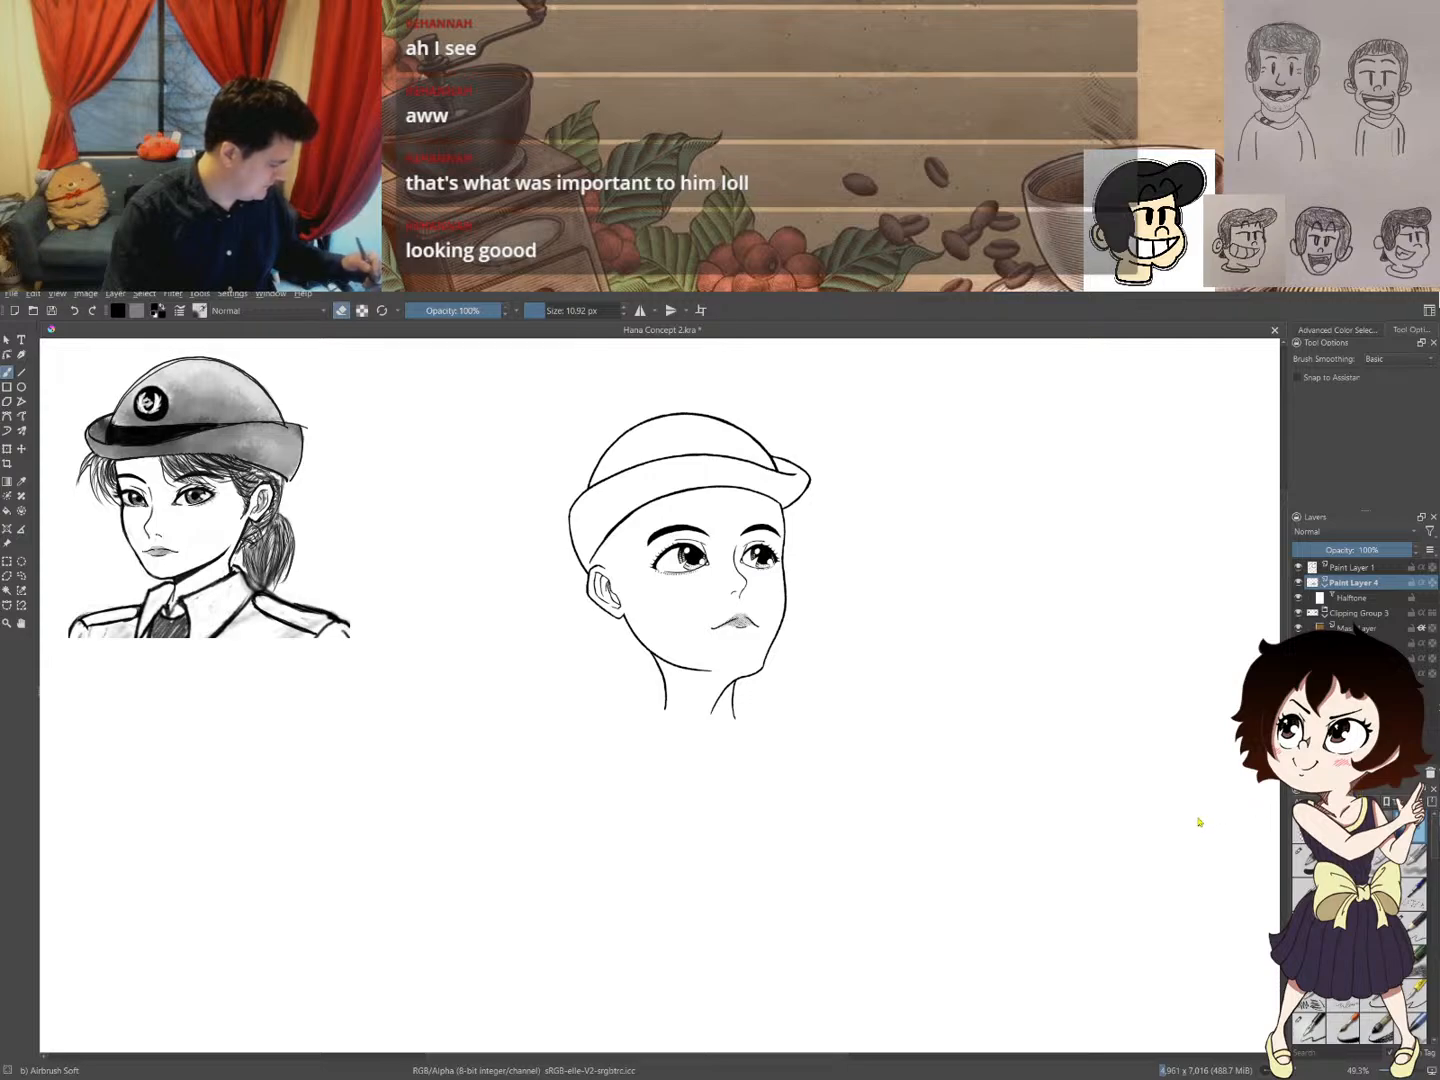
# - Put Paint Layer 4 into a clipping group and tint the lip dots red on its Mask Layer with the soft airbrush
pyautogui.hotkey('ctrl', 'shift', 'g')
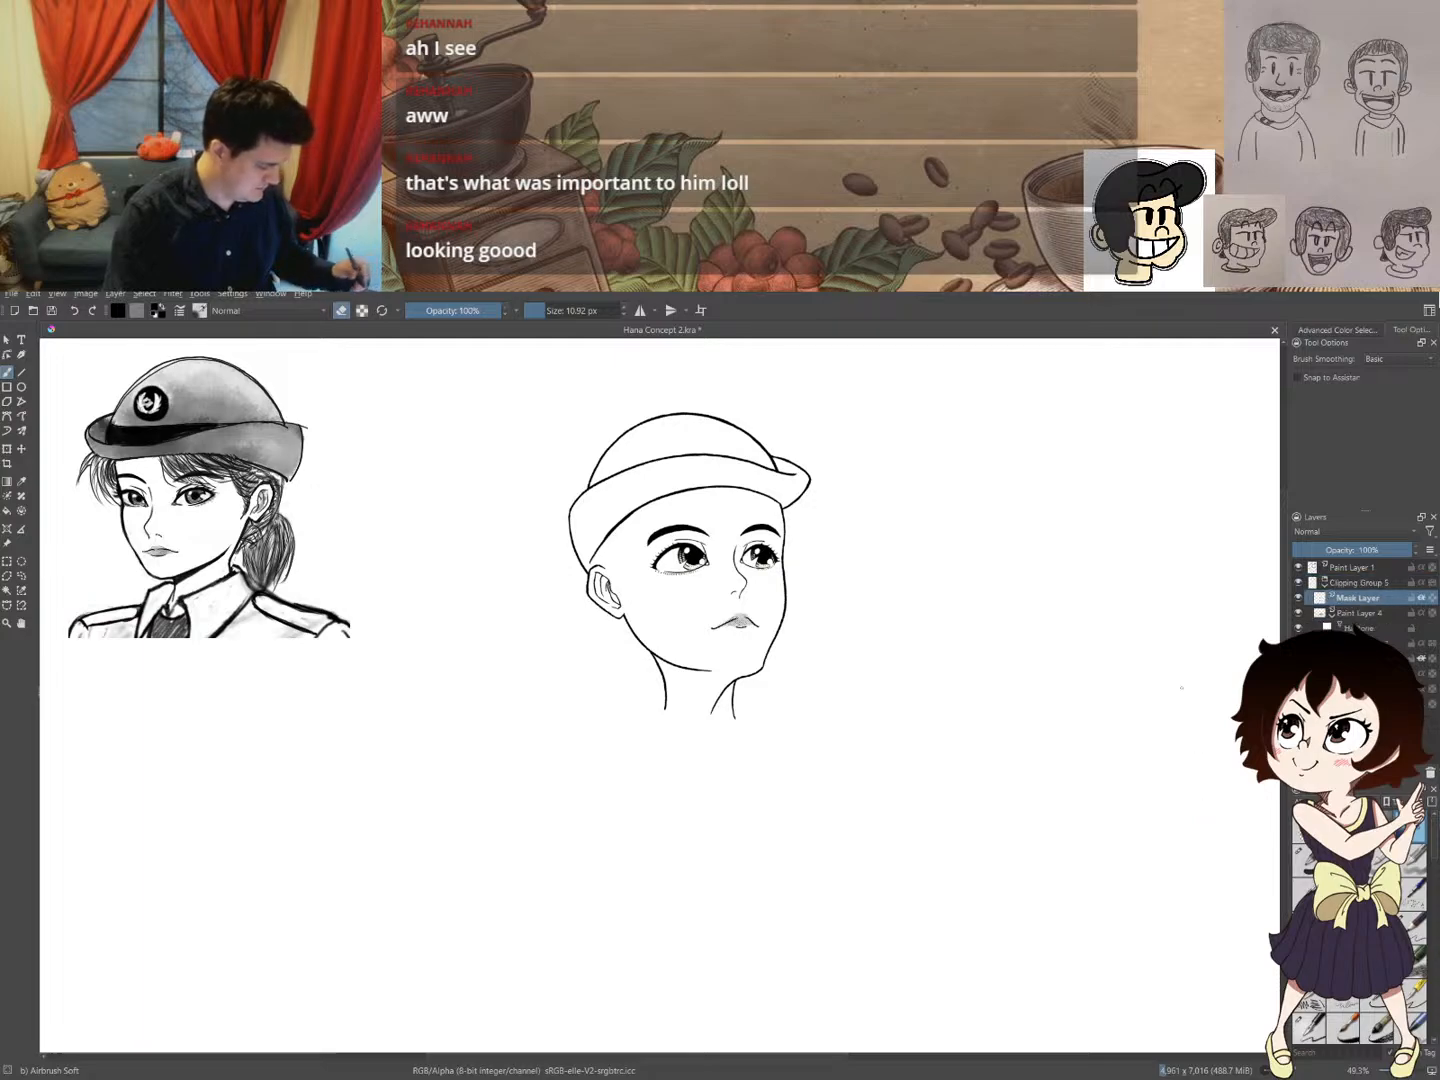
pyautogui.moveTo(767, 613); pyautogui.dragTo(727, 621)
pyautogui.rightClick(771, 612)
pyautogui.click(788, 600)
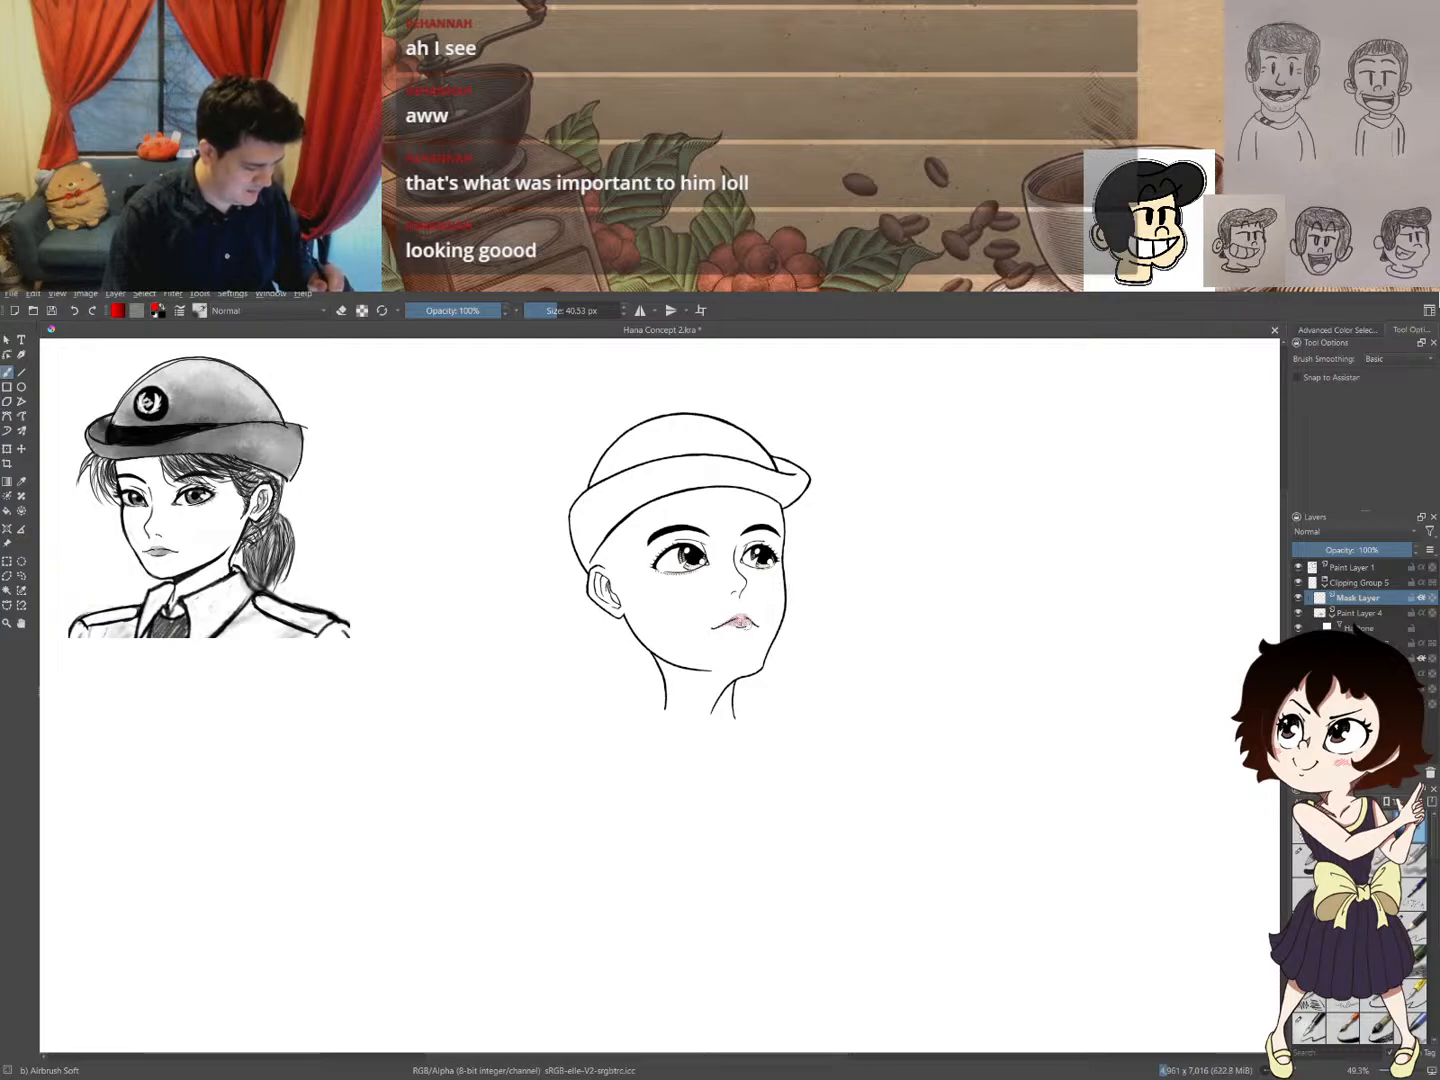
# - Try a pale pink tint over the lip dots on the Mask Layer
pyautogui.rightClick(764, 638)
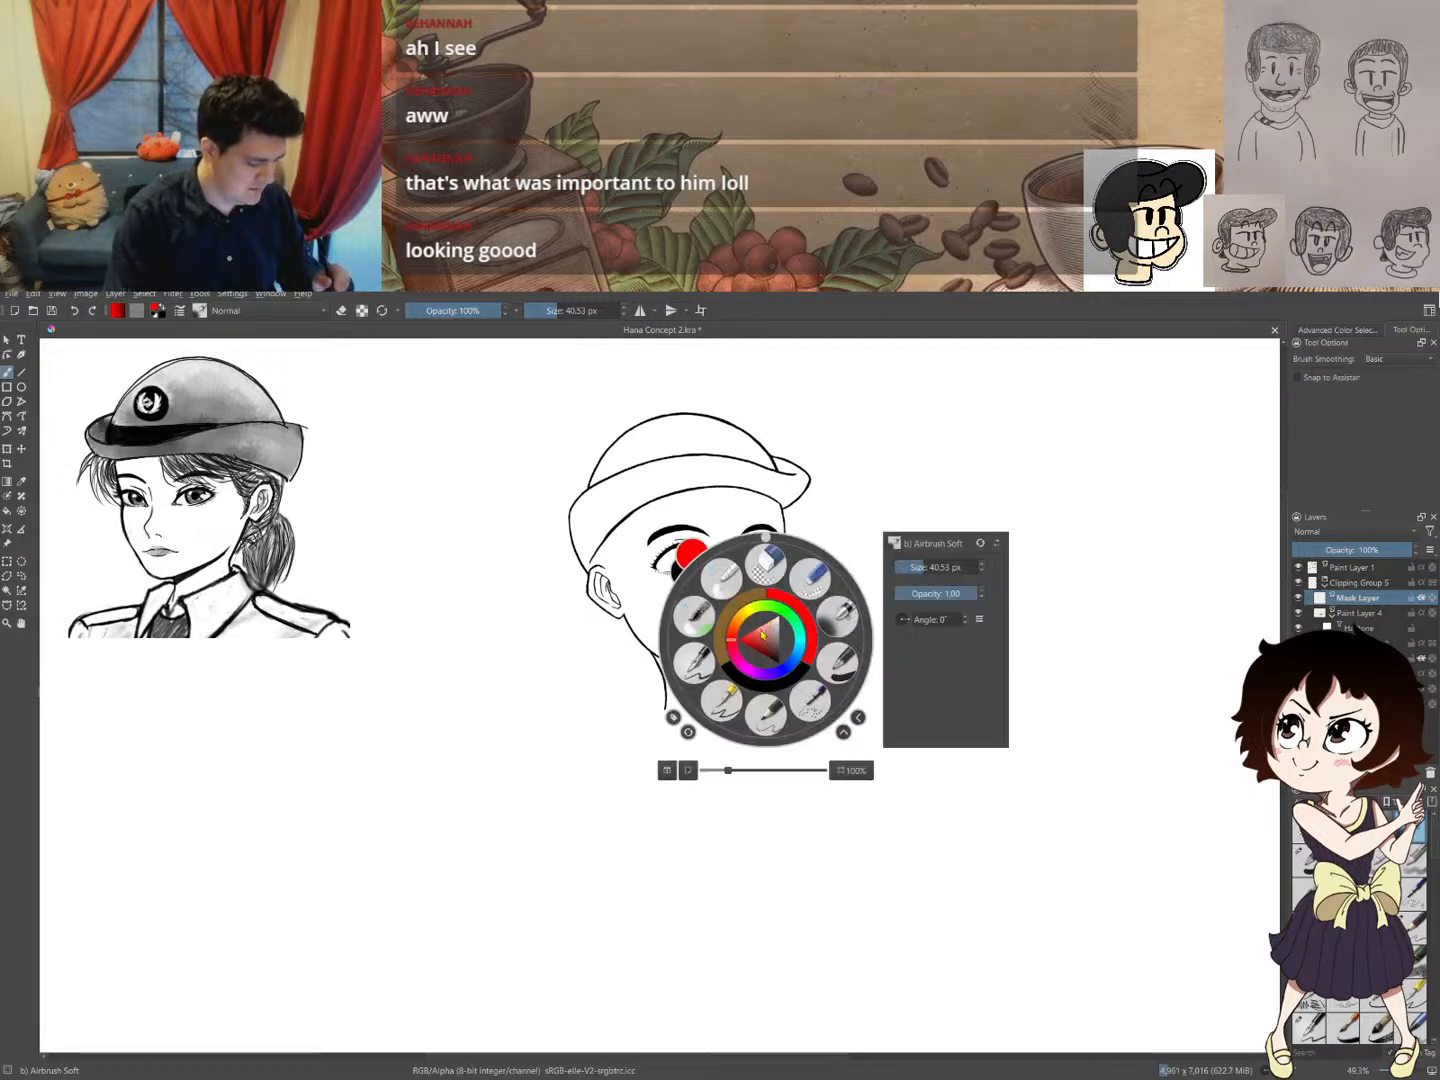
pyautogui.moveTo(762, 634); pyautogui.dragTo(736, 636)
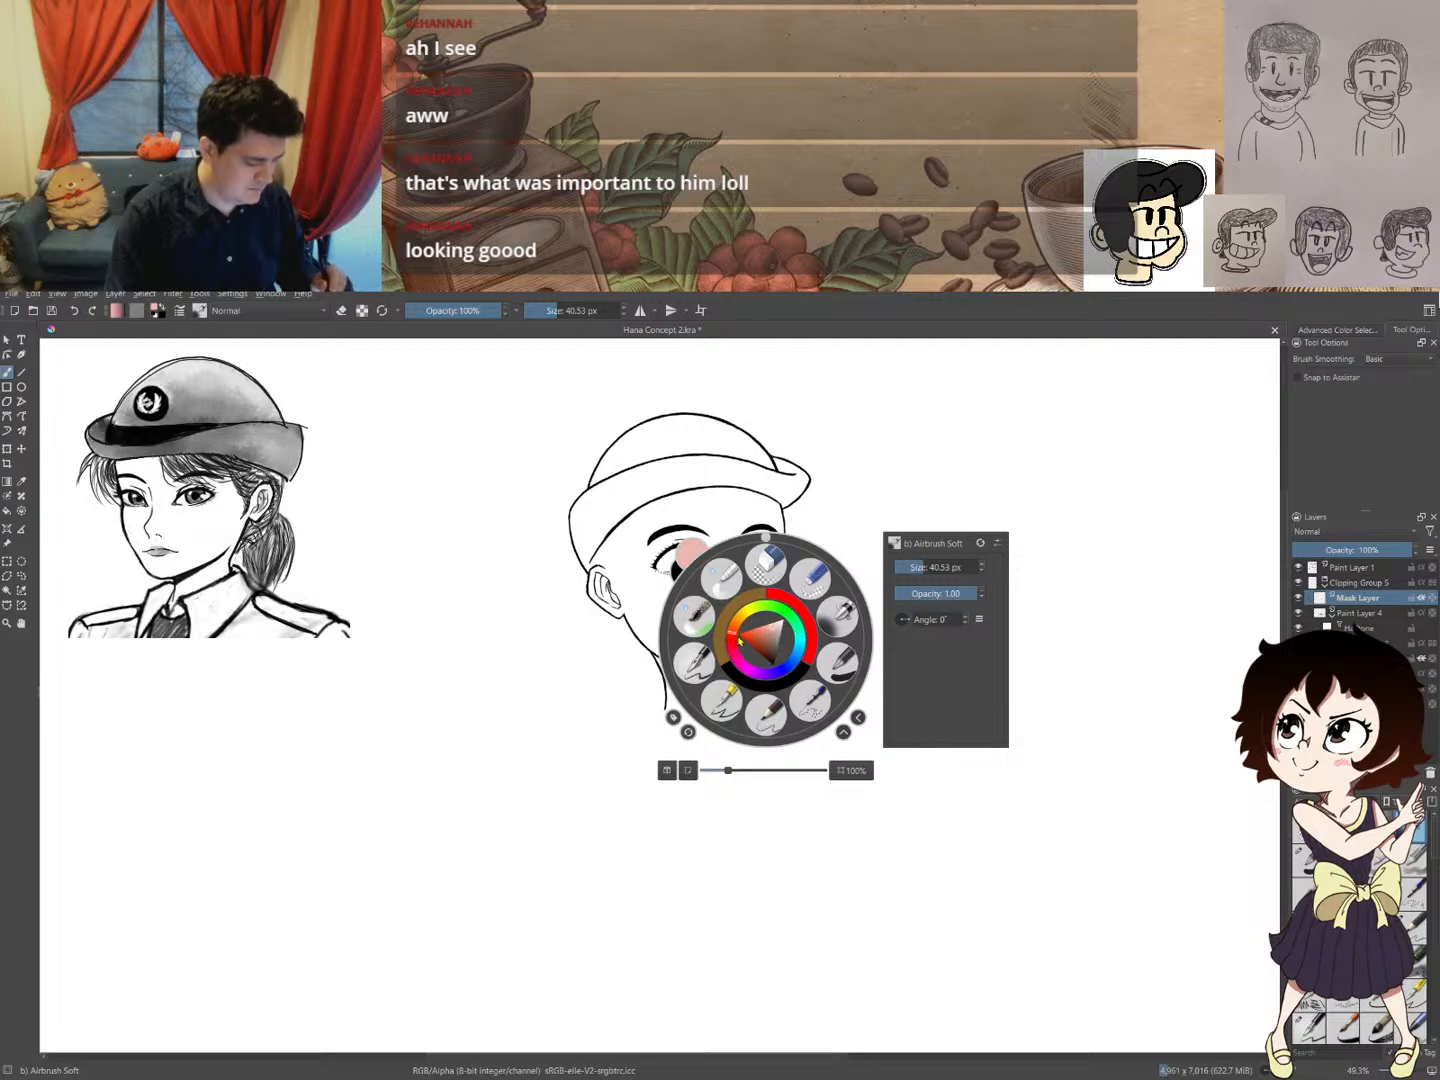
pyautogui.click(707, 805)
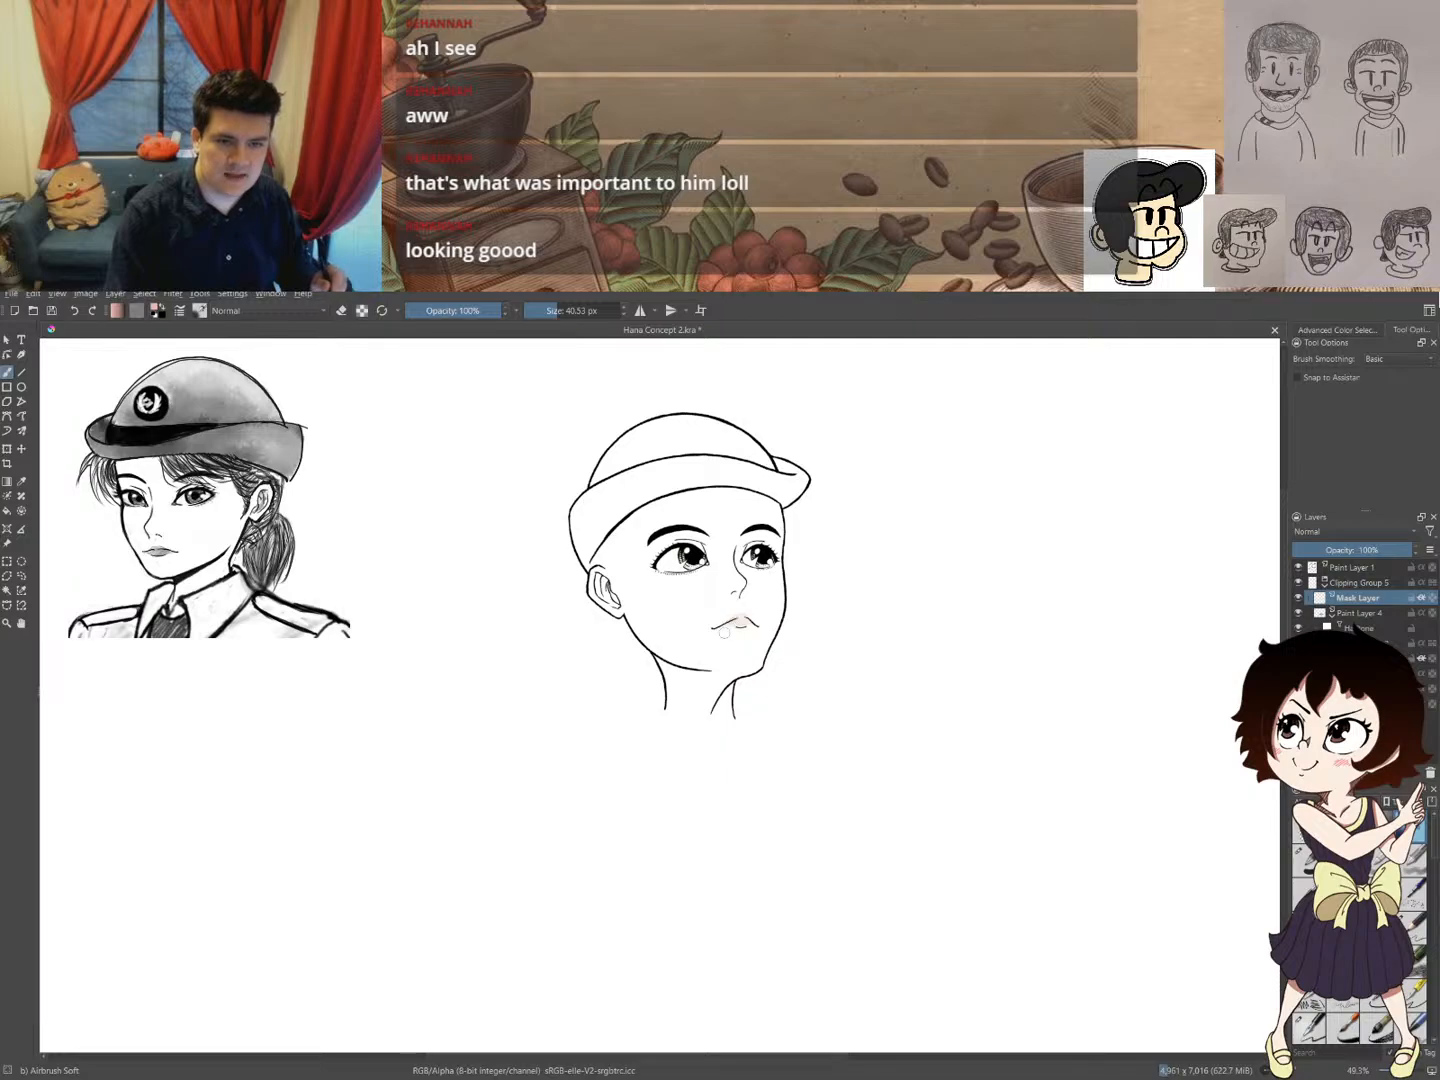
pyautogui.scroll(5, 760, 627)
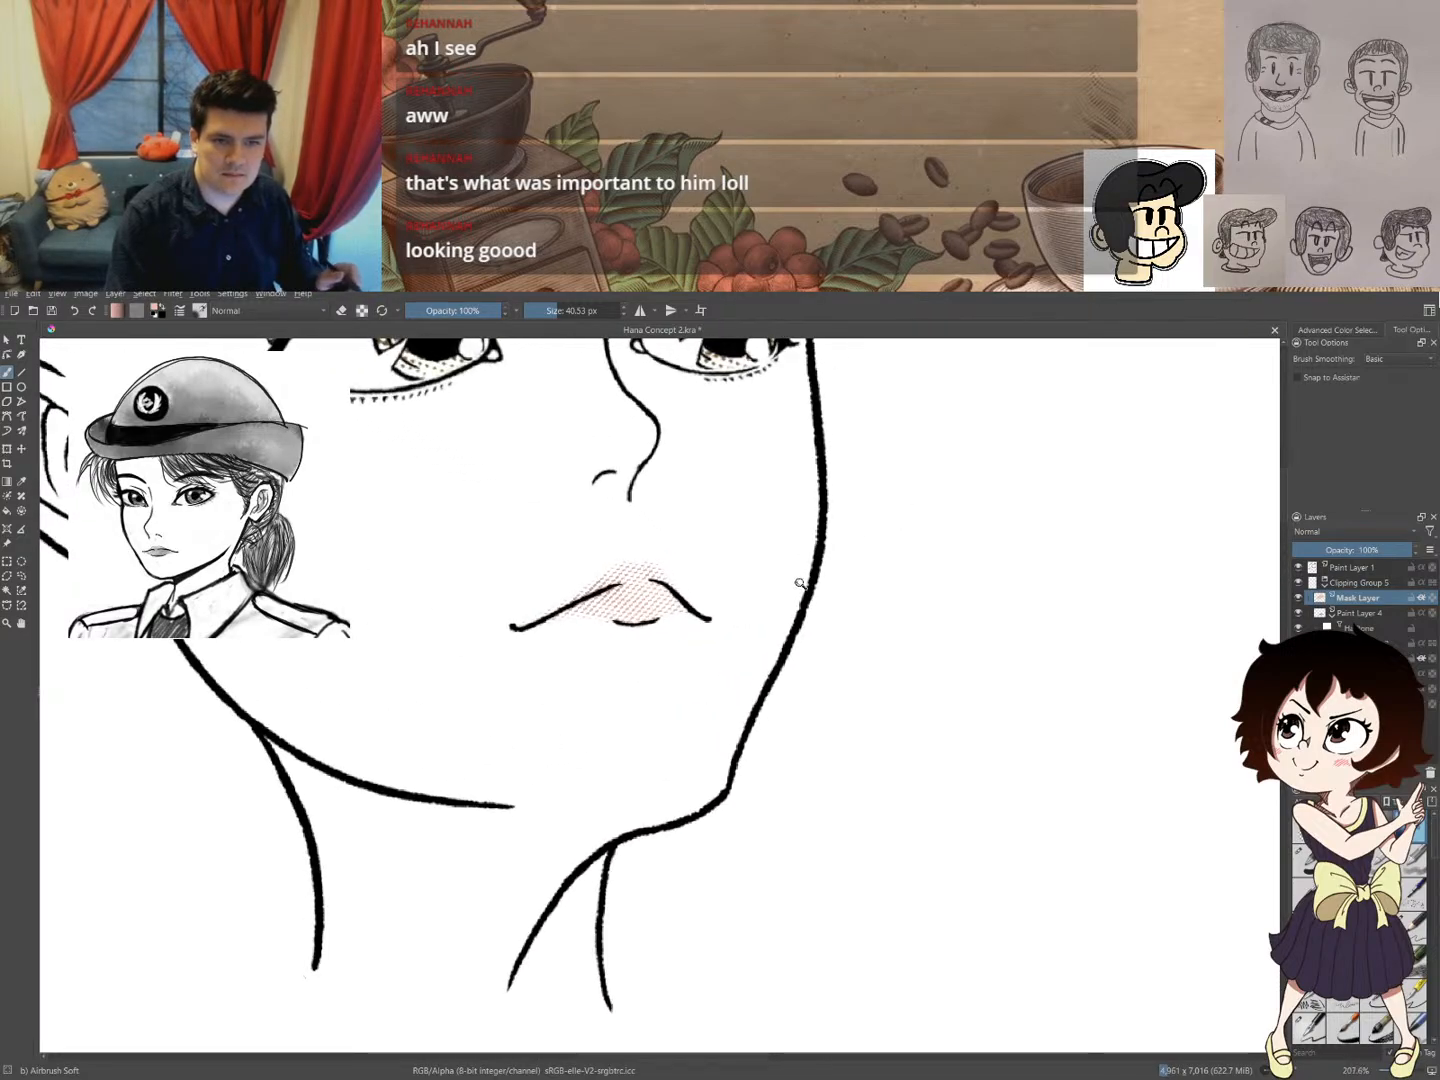
pyautogui.scroll(-5, 794, 589)
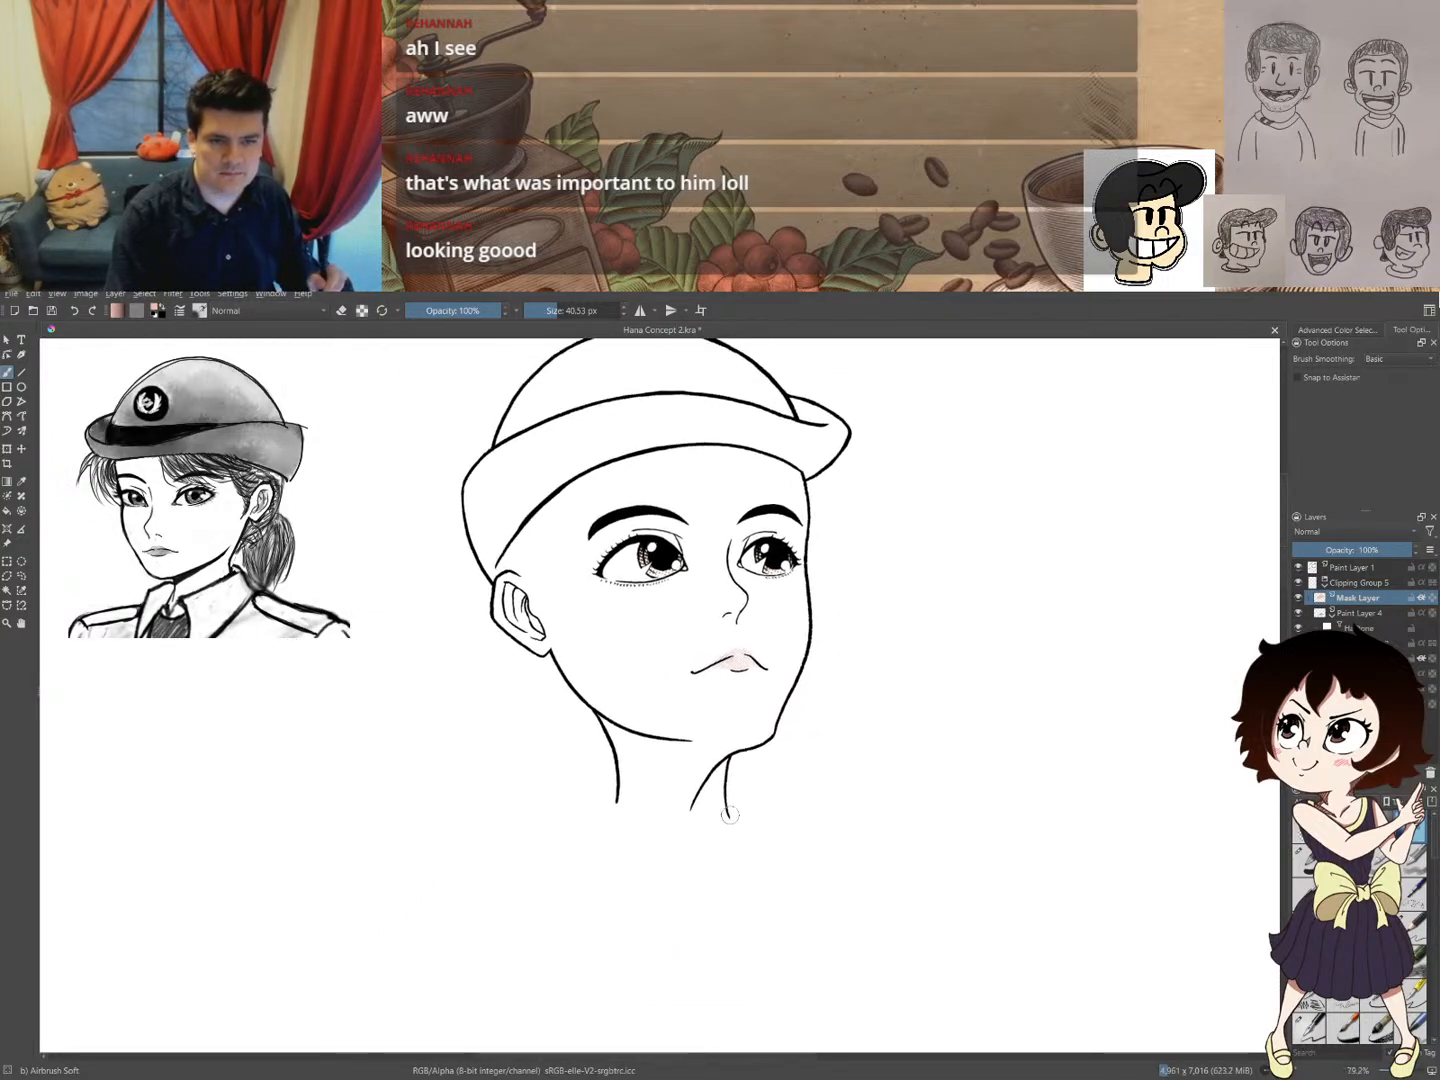
pyautogui.moveTo(712, 660); pyautogui.dragTo(756, 658)
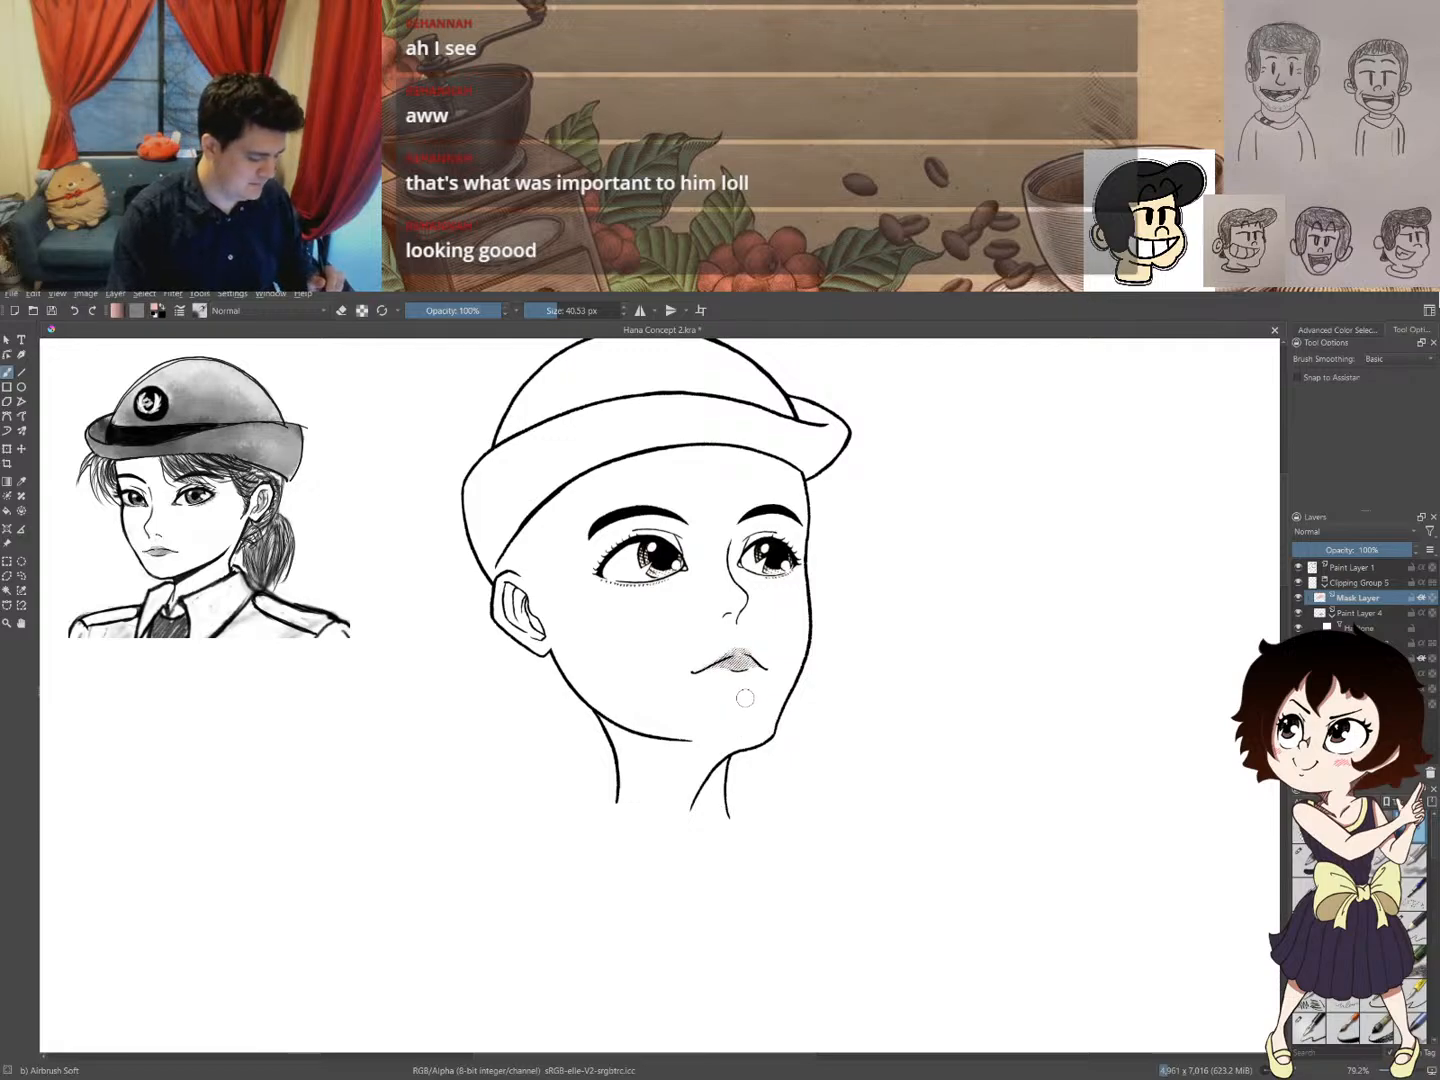
# - Choose a slightly deeper muted pink and airbrush it over the lip dots on the Mask Layer
pyautogui.rightClick(751, 638)
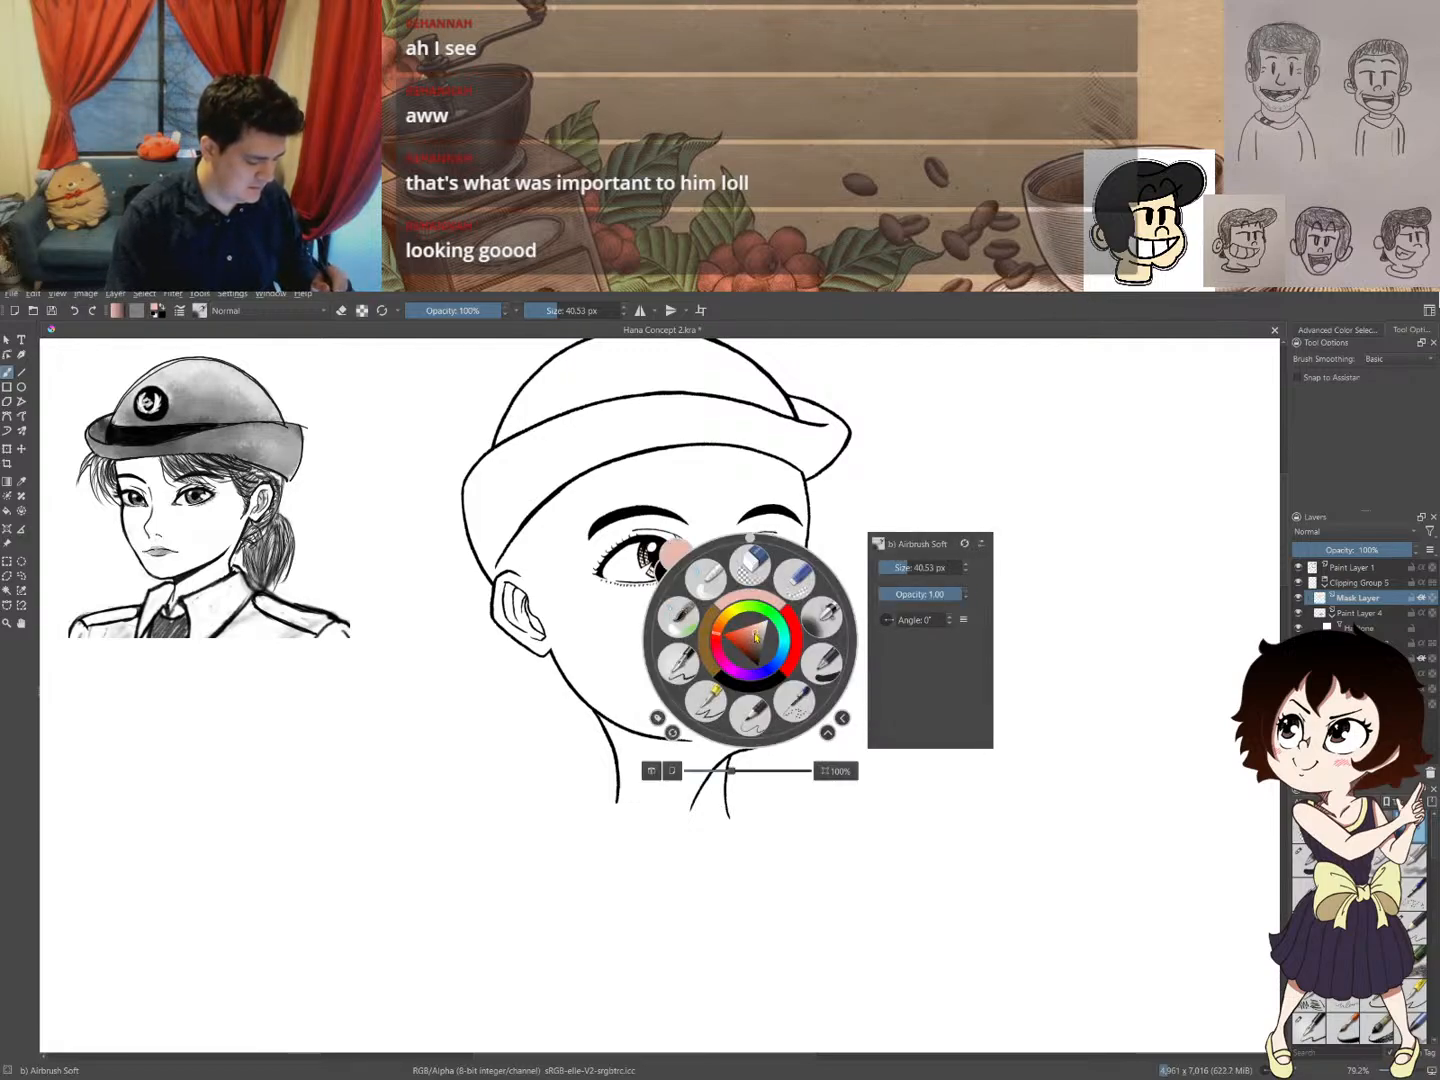
pyautogui.click(705, 806)
pyautogui.moveTo(750, 654)
pyautogui.mouseDown()
pyautogui.moveTo(714, 671)
pyautogui.moveTo(738, 646)
pyautogui.moveTo(750, 667)
pyautogui.moveTo(728, 658)
pyautogui.moveTo(696, 678)
pyautogui.moveTo(755, 655)
pyautogui.mouseUp()
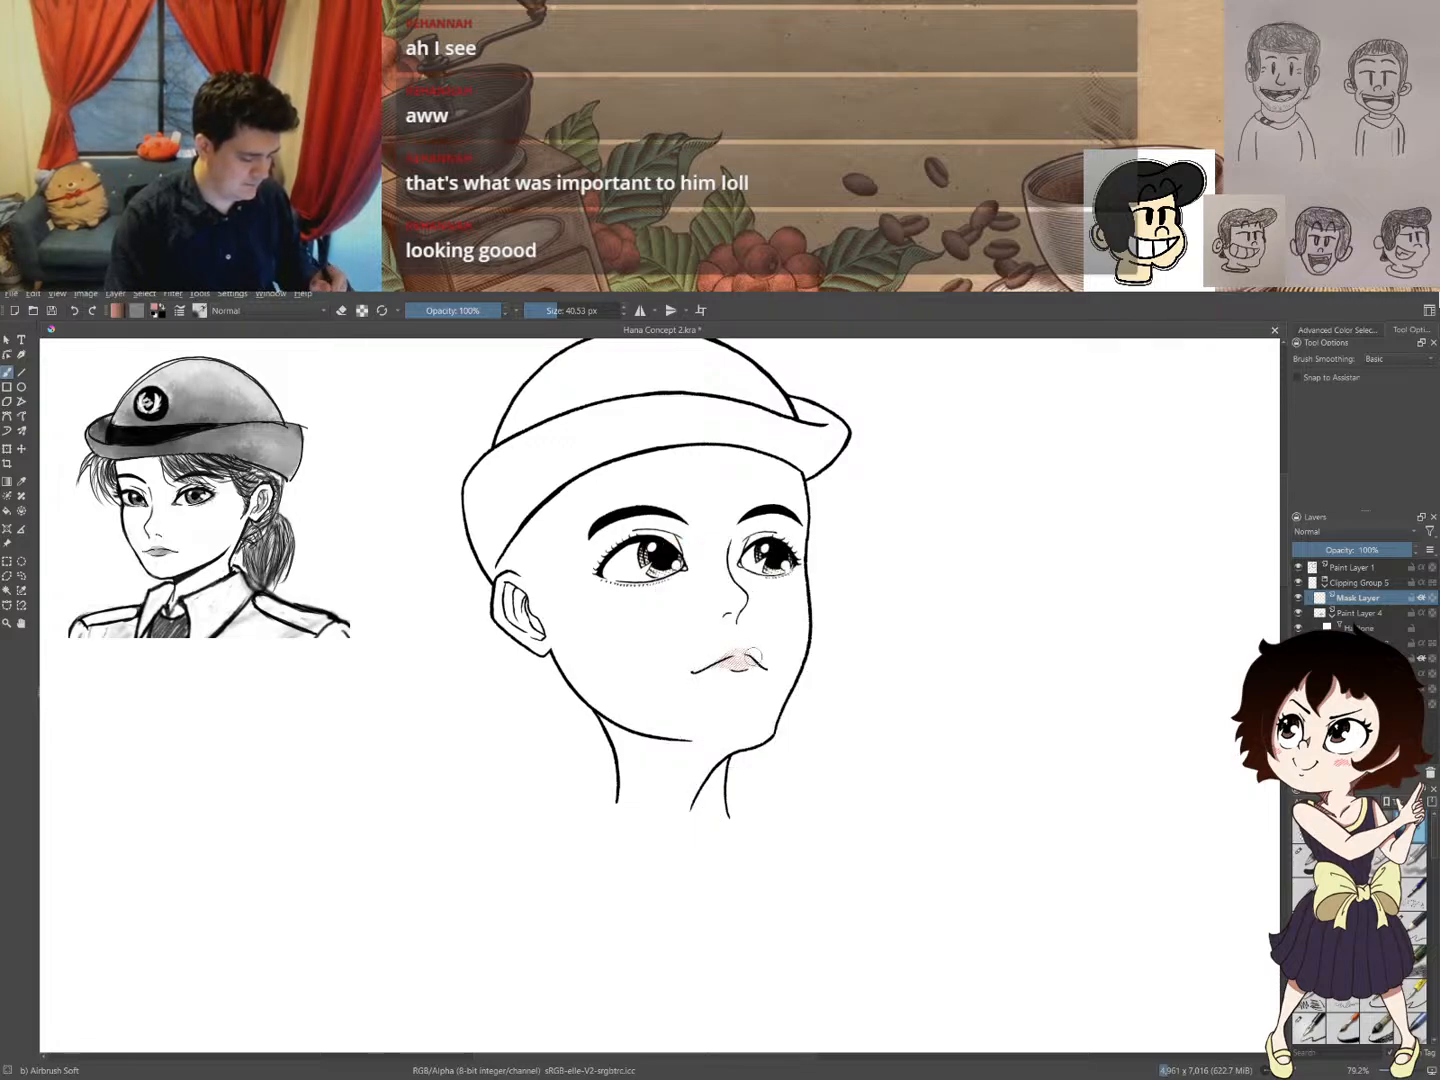
pyautogui.moveTo(859, 627)
pyautogui.mouseDown()
pyautogui.moveTo(790, 798)
pyautogui.moveTo(738, 865)
pyautogui.mouseUp()
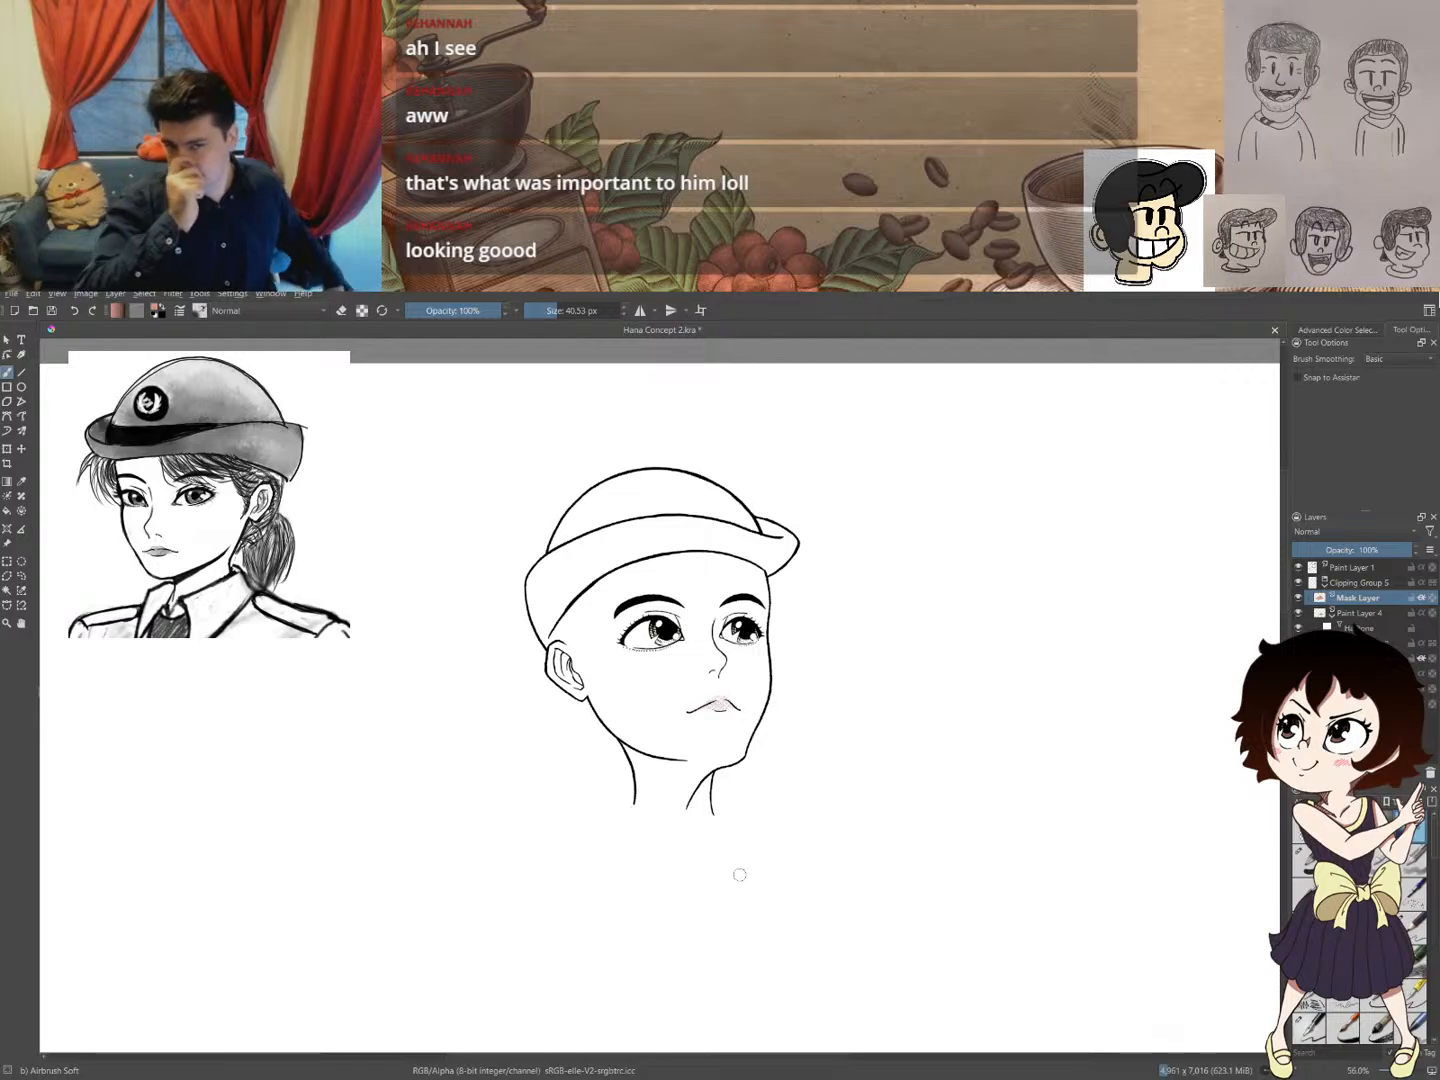
# - On Paint Layer 1, erase the short throat line under the chin and redraw it in black with Ink-4 Pen Rough
pyautogui.click(1353, 567)
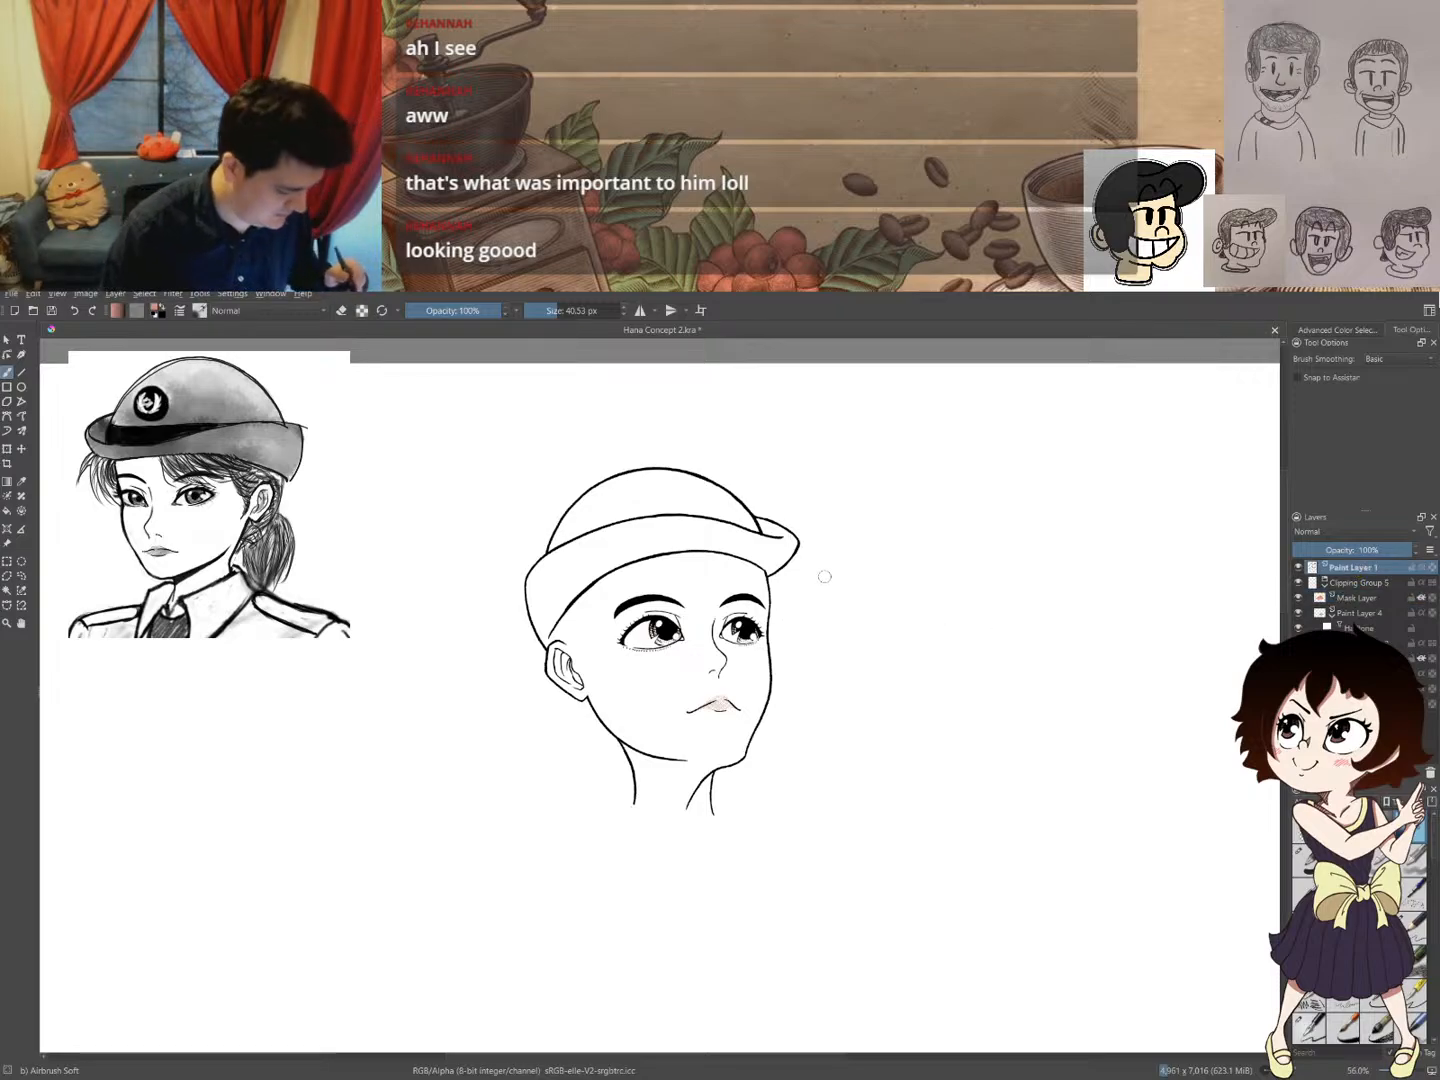
pyautogui.rightClick(1025, 696)
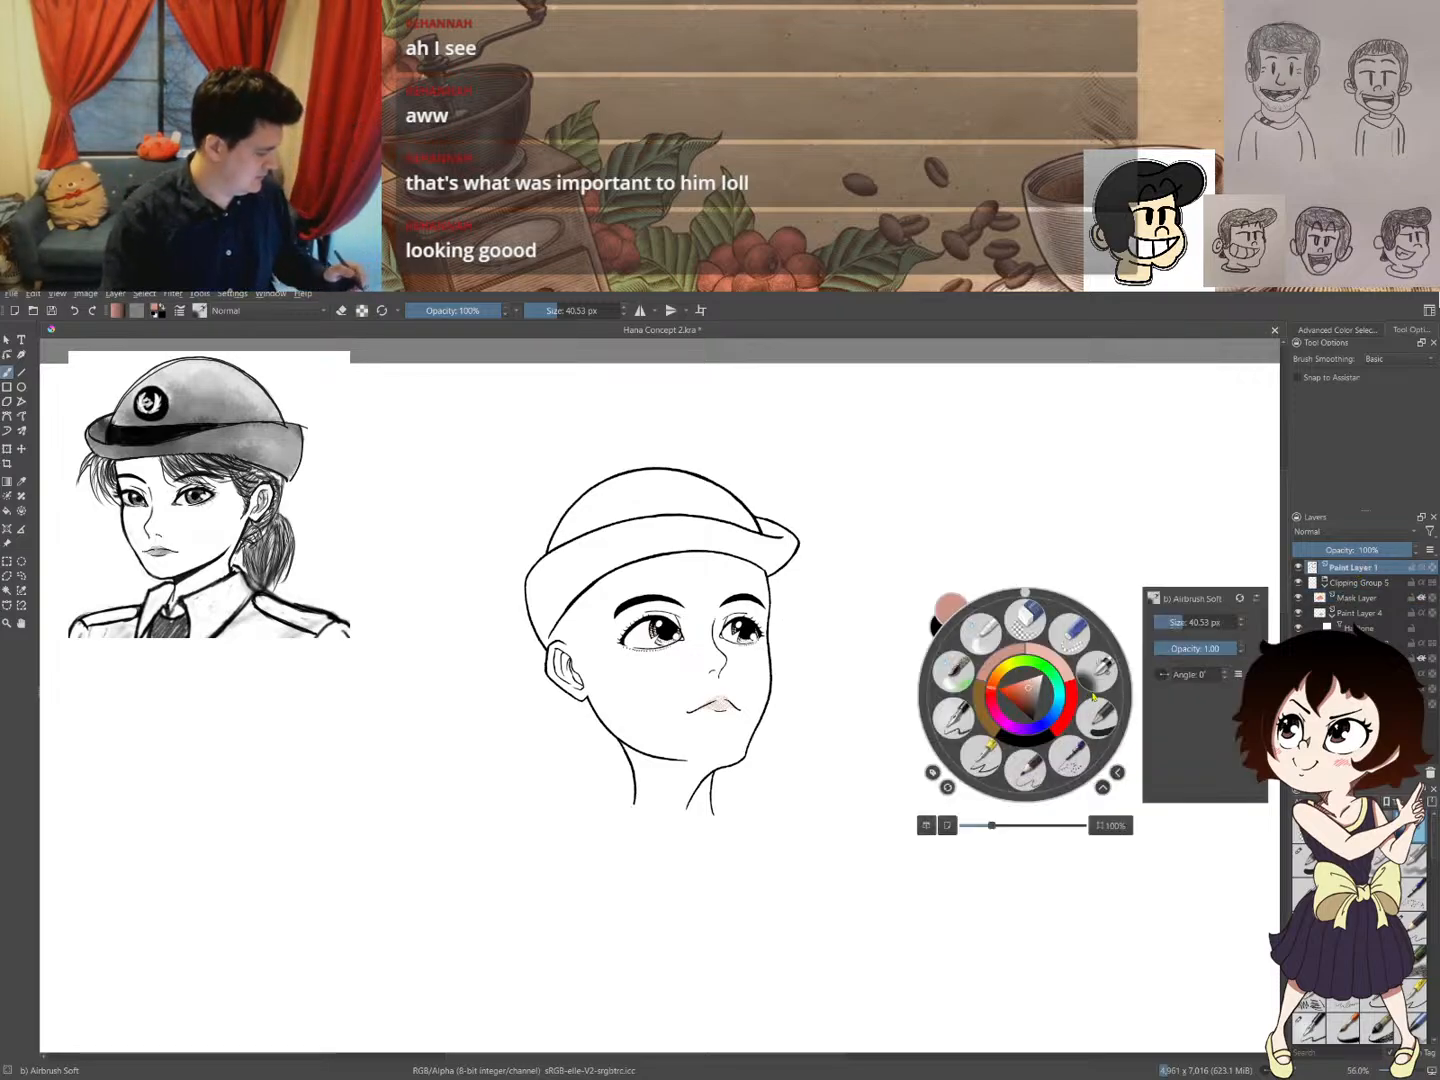
pyautogui.click(958, 716)
pyautogui.moveTo(714, 786); pyautogui.dragTo(727, 755)
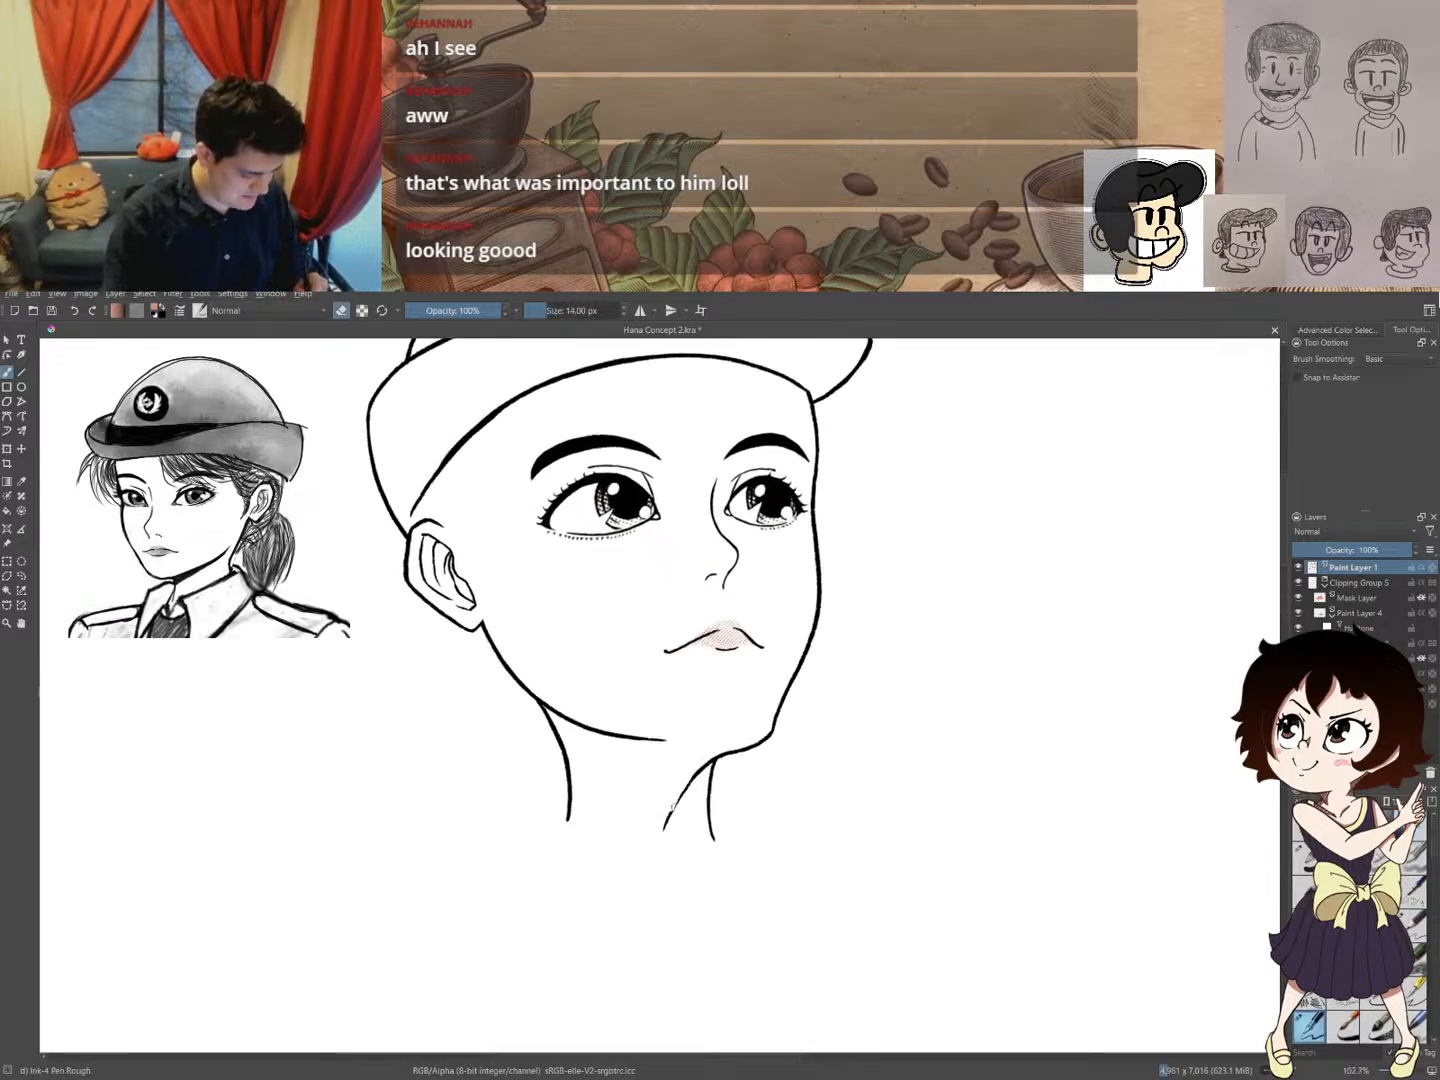
pyautogui.hotkey('ctrl', 'z')
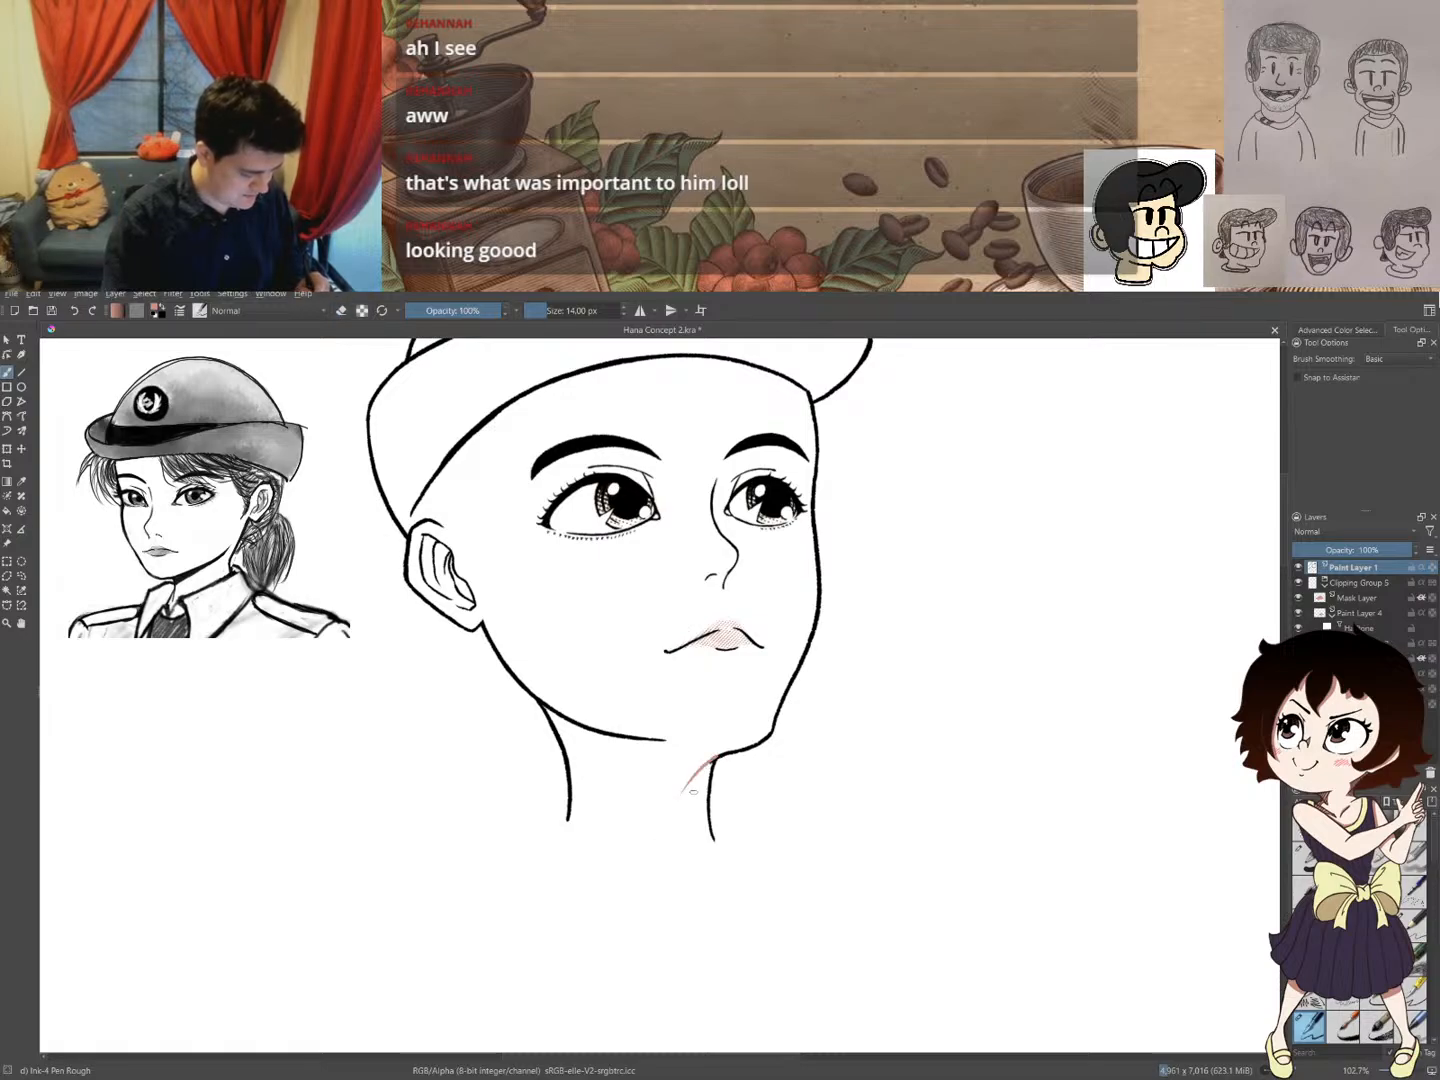
pyautogui.keyDown('ctrl'); pyautogui.click(713, 761); pyautogui.keyUp('ctrl')
pyautogui.moveTo(671, 823); pyautogui.dragTo(689, 790)
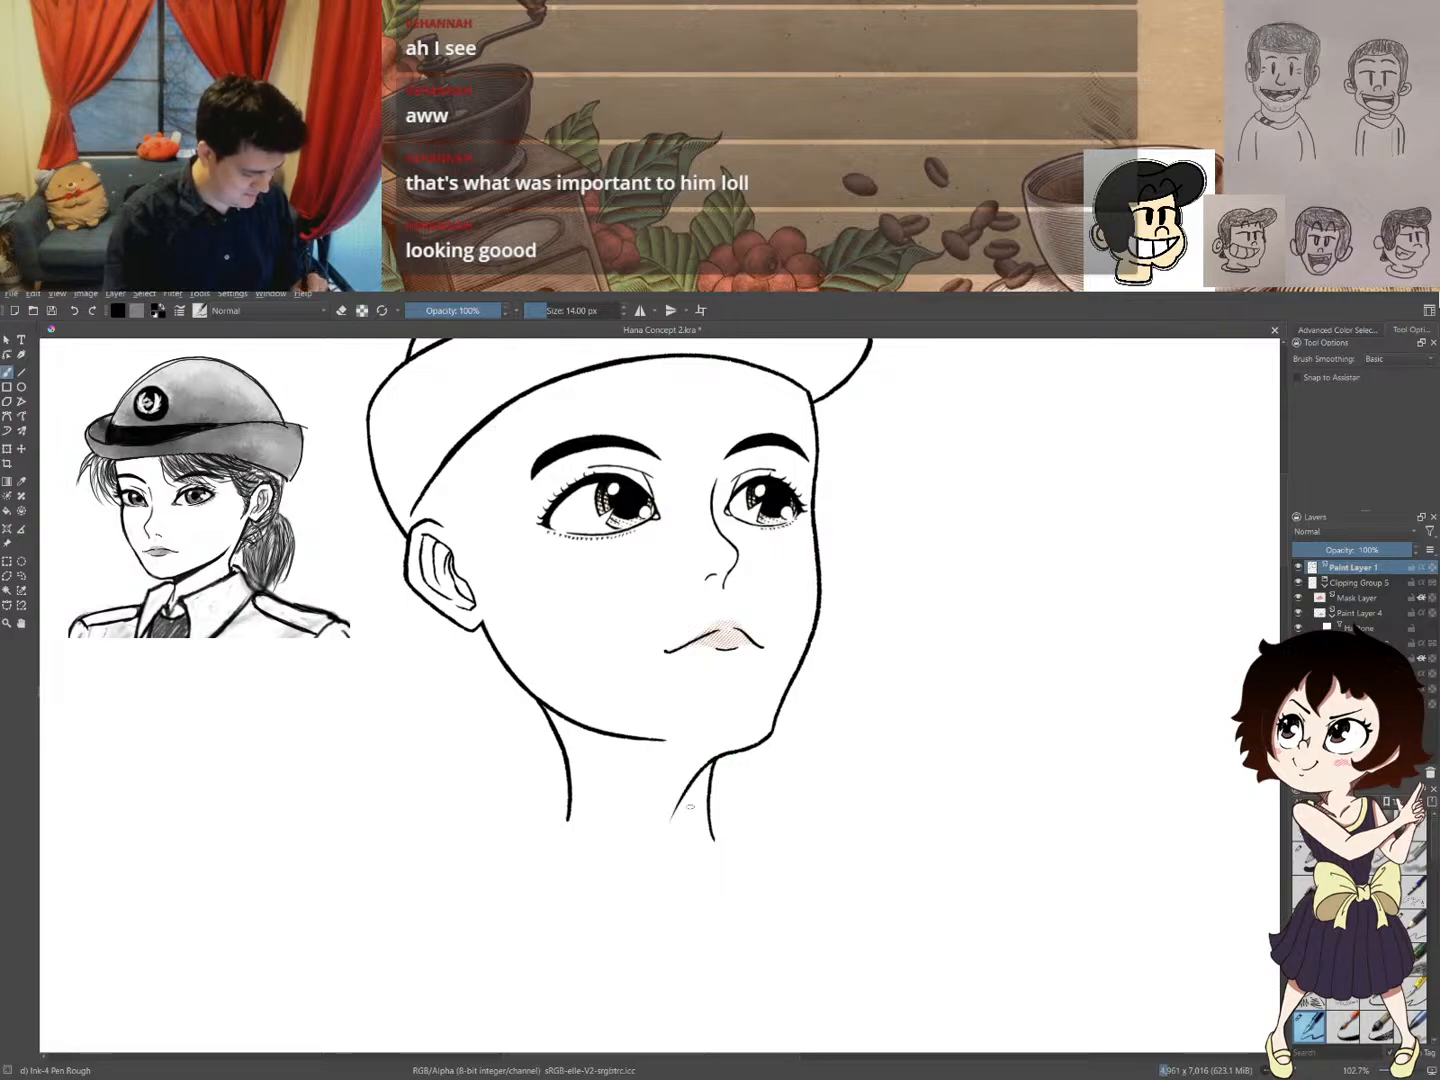
# - Compare the throat line with the rough sketch, undo its last strokes and redo it as a shorter curve under the chin
pyautogui.click(1298, 688)
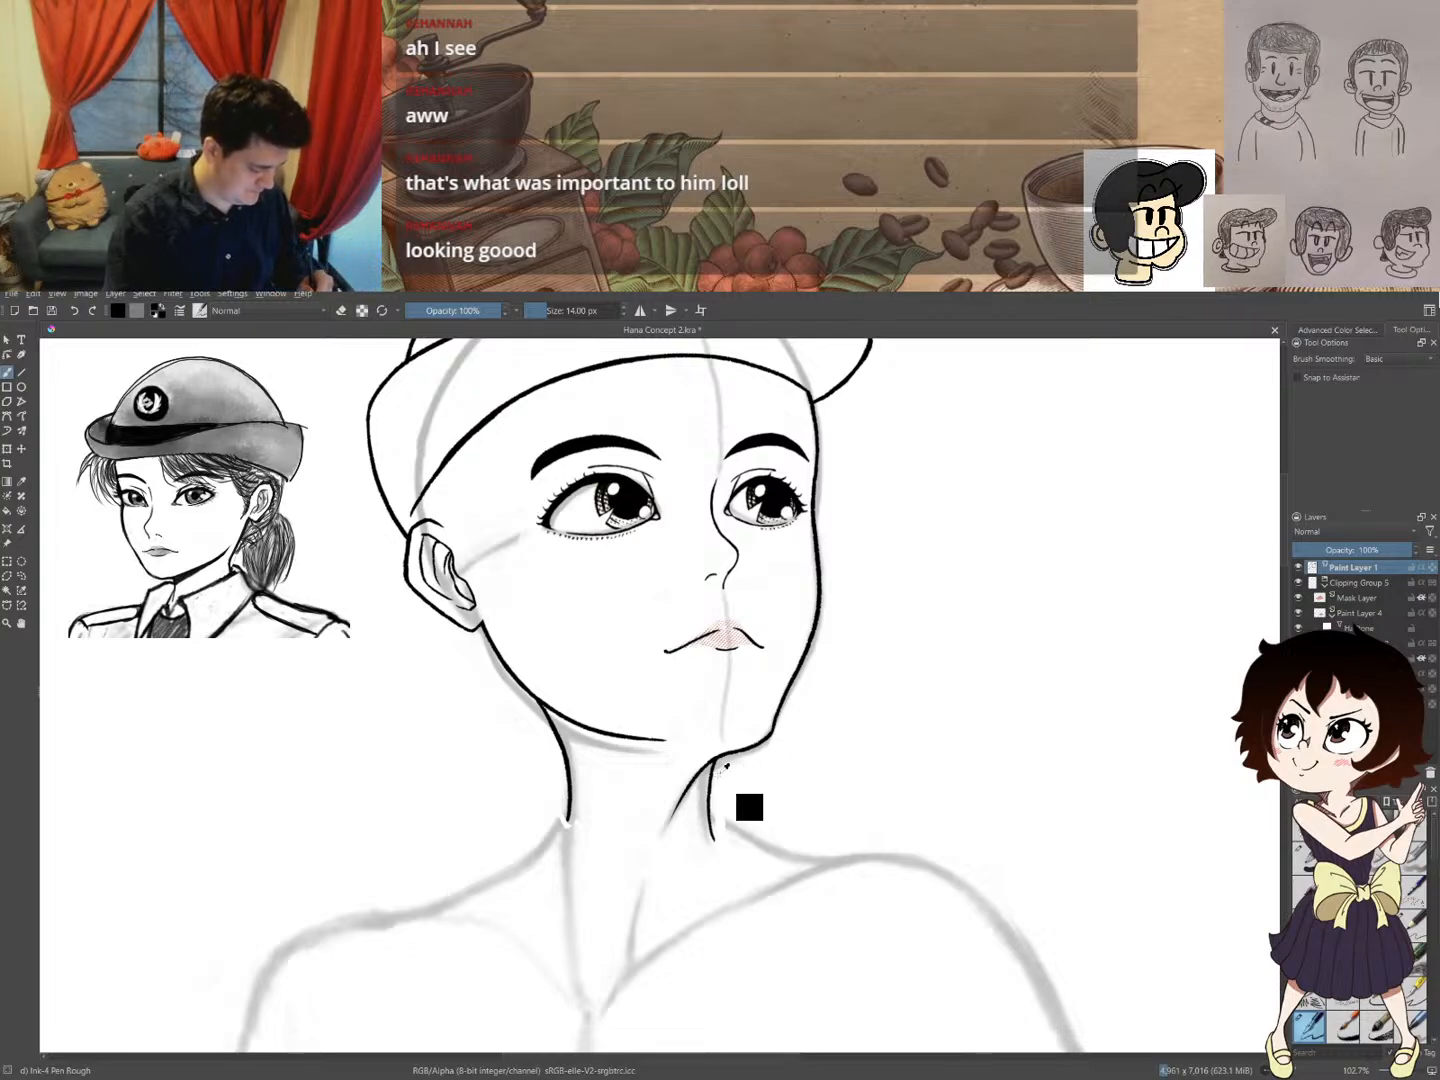
pyautogui.hotkey('ctrl', 'z')
pyautogui.hotkey('ctrl', 'z')
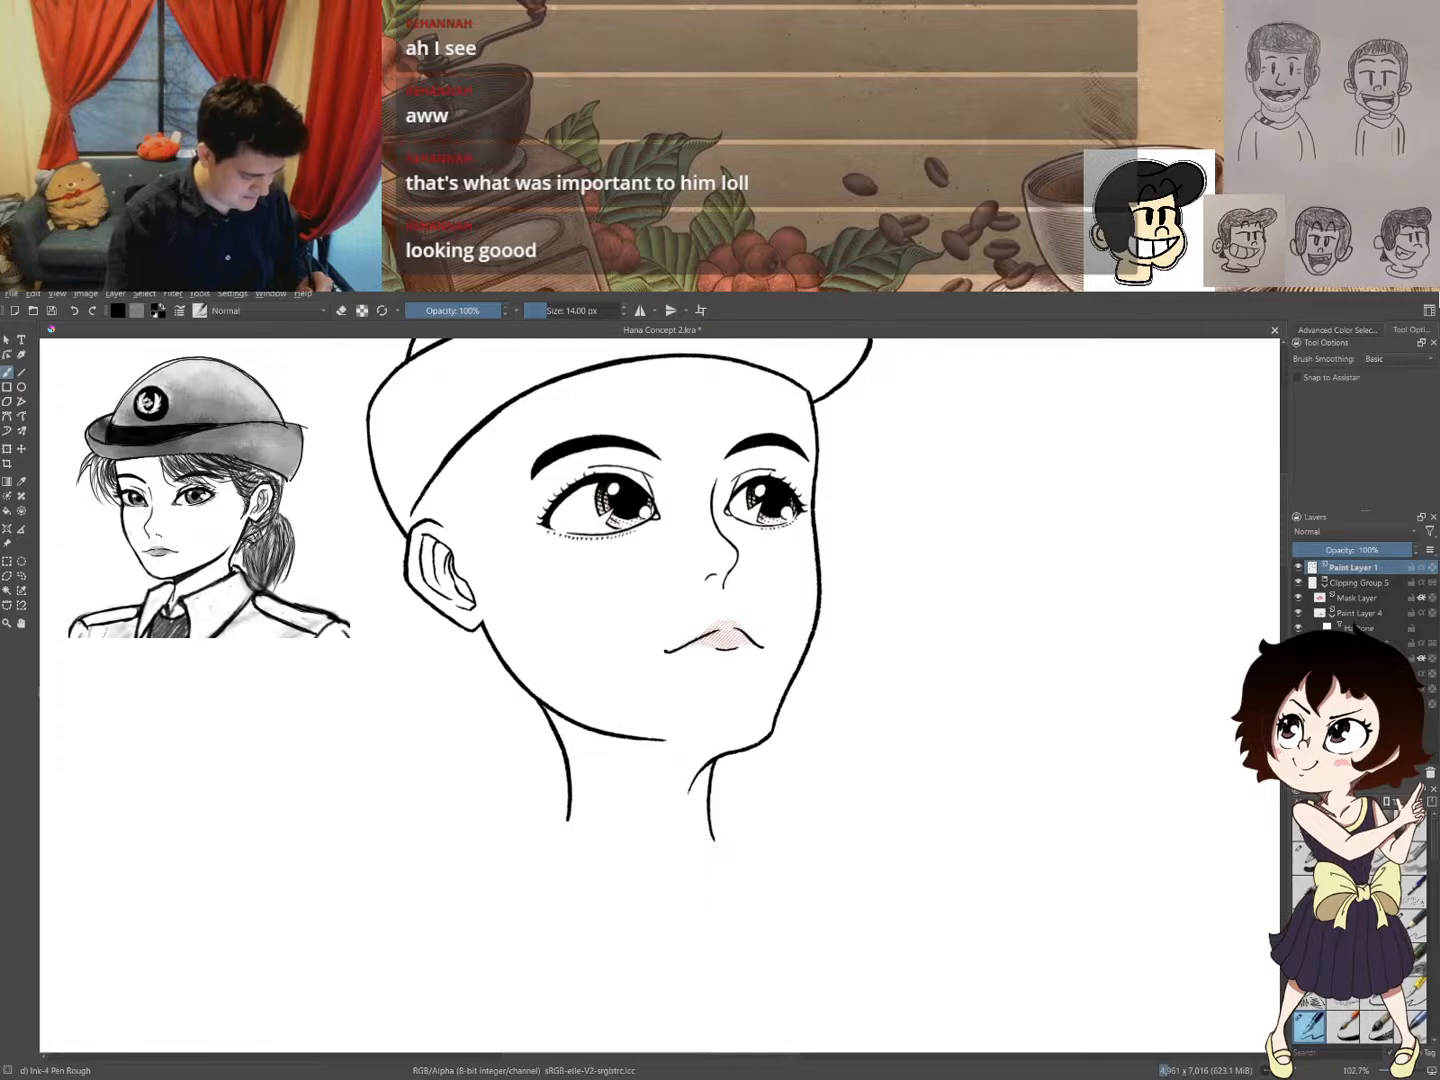
pyautogui.press('e')
pyautogui.moveTo(863, 672); pyautogui.dragTo(785, 743)
pyautogui.moveTo(785, 743); pyautogui.dragTo(670, 800)
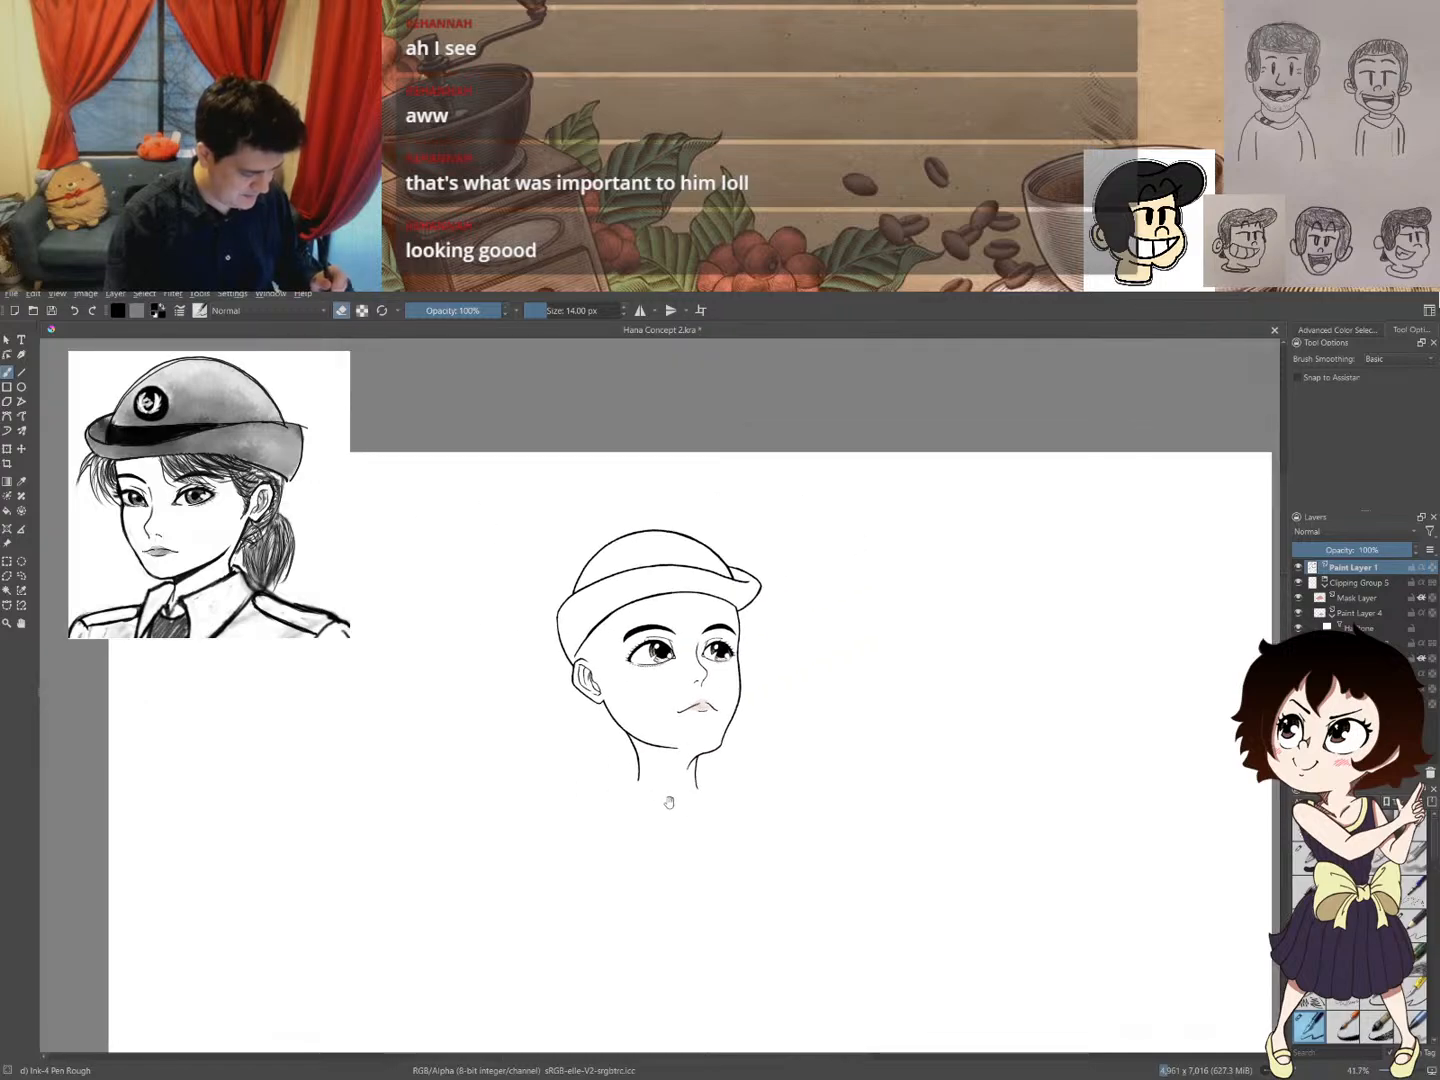
# - Lasso the chin underside and throat line, shift them slightly closer to the face, and clear the selection
pyautogui.moveTo(704, 712)
pyautogui.mouseDown()
pyautogui.moveTo(750, 665)
pyautogui.moveTo(842, 701)
pyautogui.moveTo(779, 929)
pyautogui.moveTo(646, 894)
pyautogui.moveTo(847, 716)
pyautogui.moveTo(851, 734)
pyautogui.mouseUp()
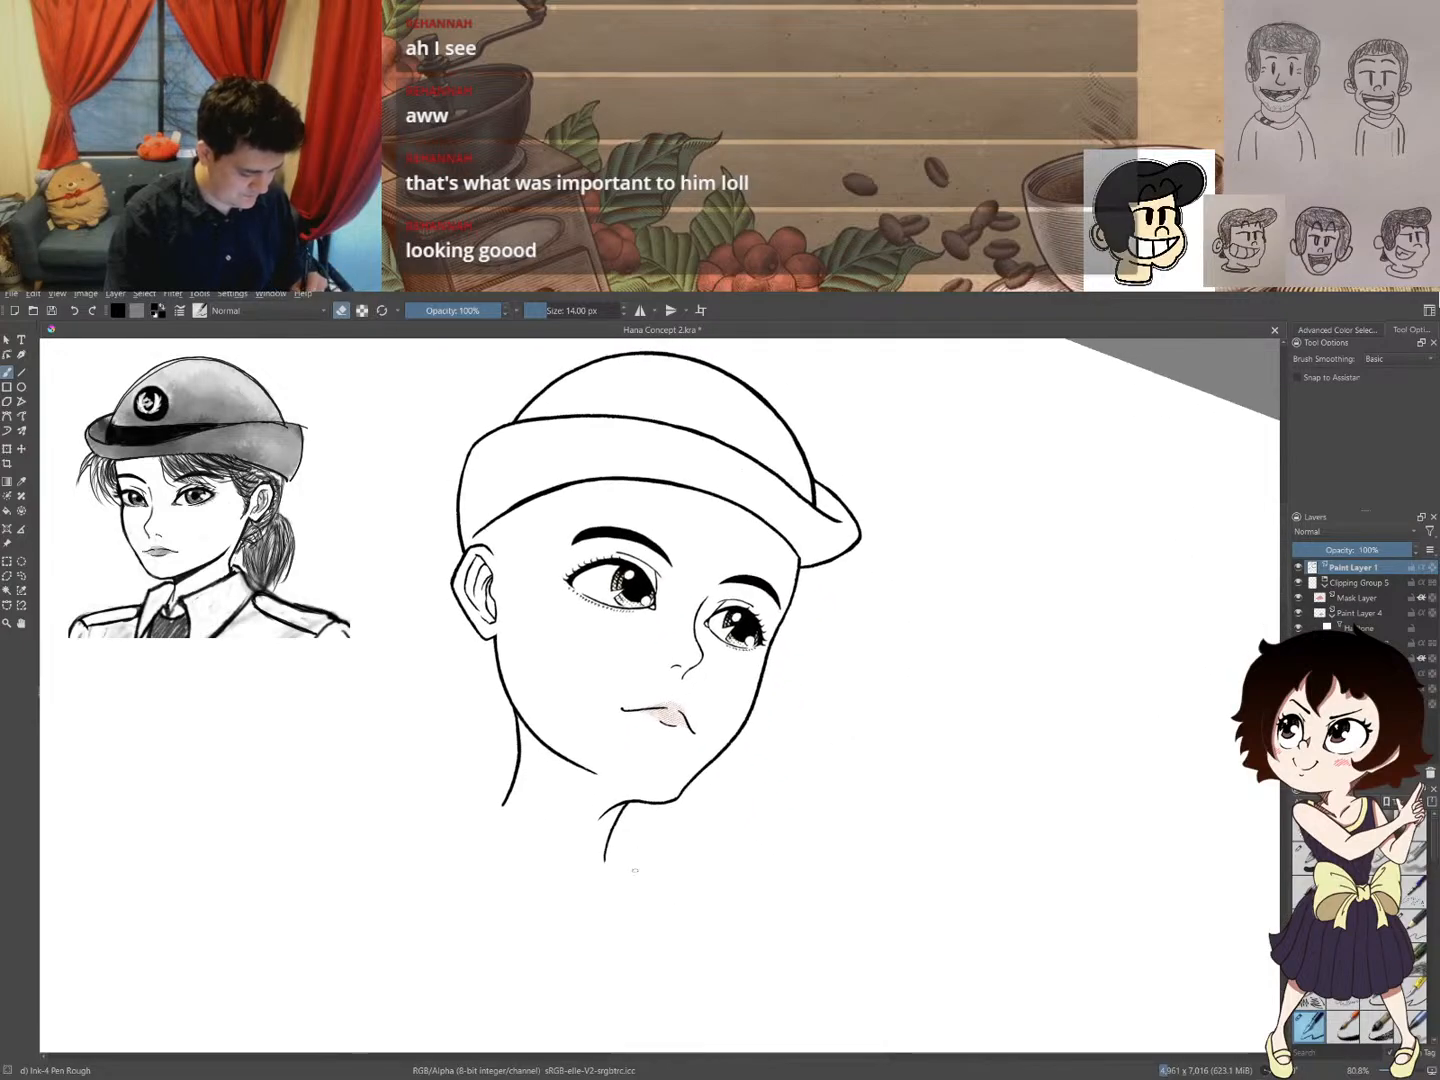
pyautogui.press('l')
pyautogui.moveTo(618, 876)
pyautogui.mouseDown()
pyautogui.moveTo(710, 767)
pyautogui.moveTo(672, 848)
pyautogui.moveTo(592, 872)
pyautogui.mouseUp()
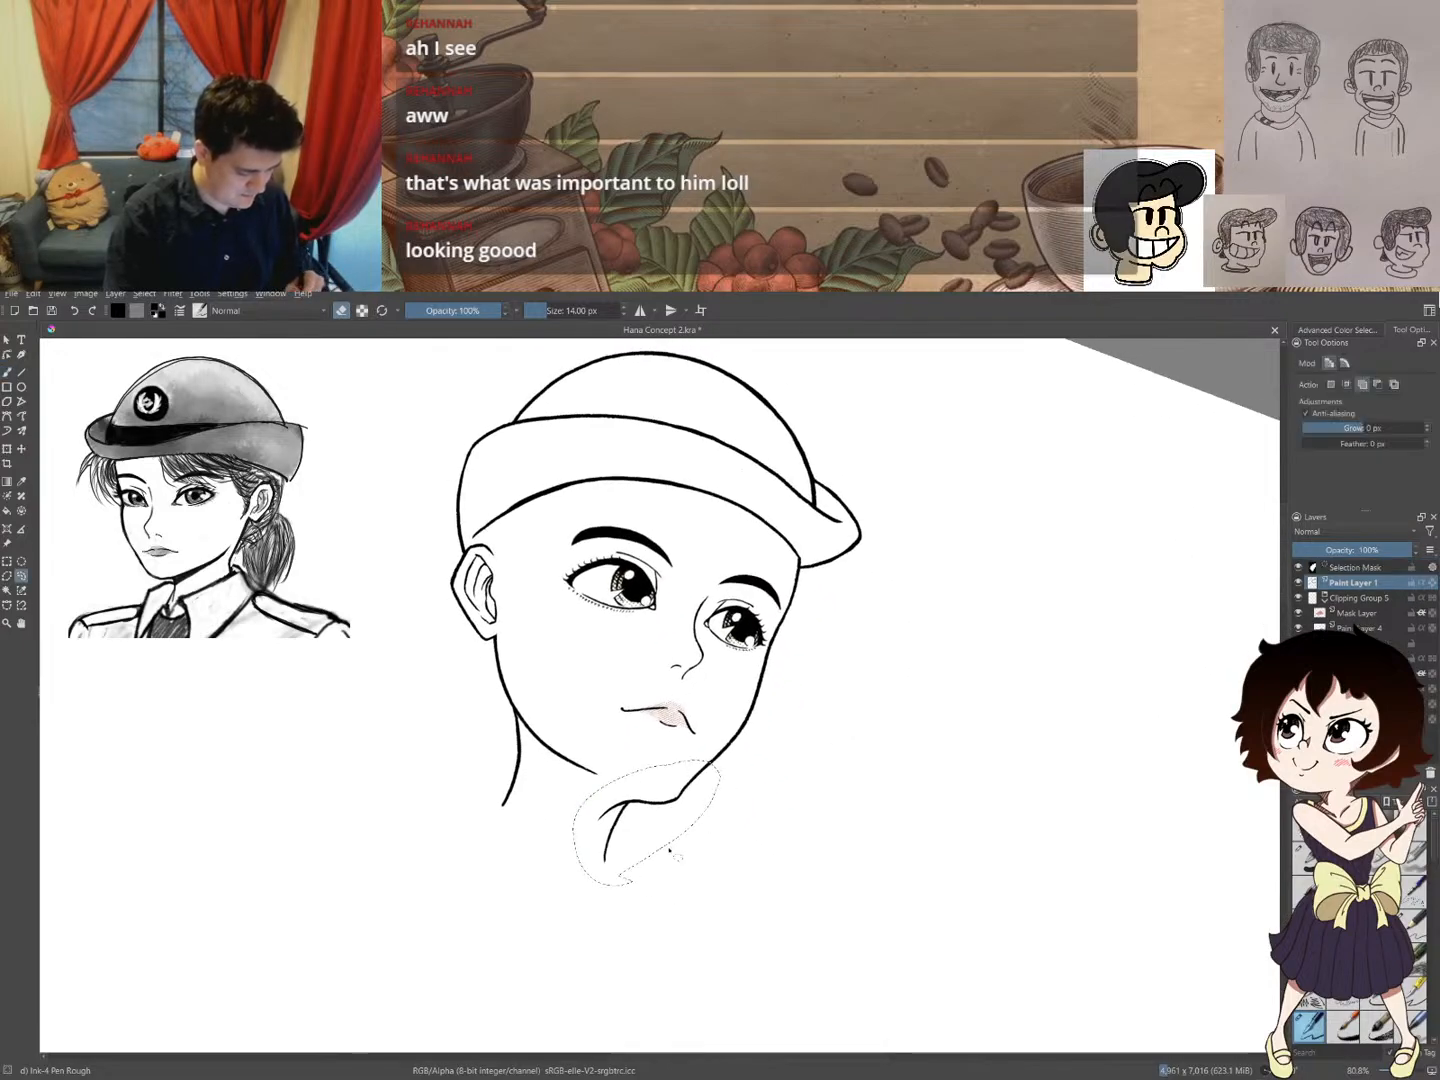
pyautogui.hotkey('ctrl', 't')
pyautogui.moveTo(675, 852); pyautogui.dragTo(684, 822)
pyautogui.press('b')
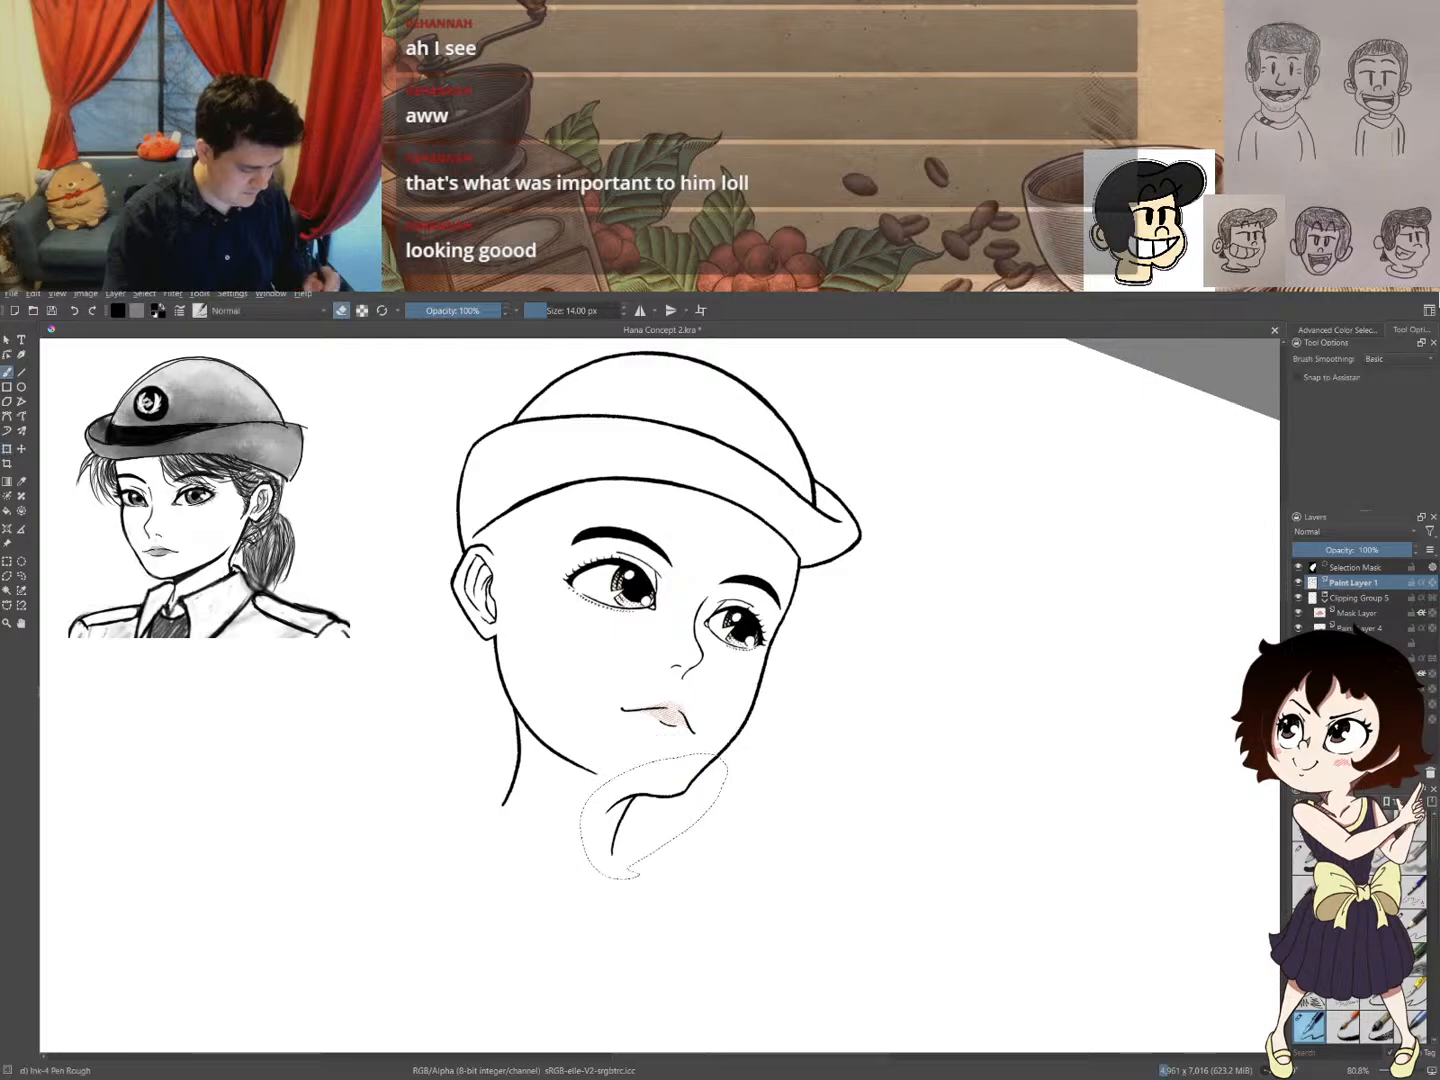
pyautogui.hotkey('ctrl', 'shift', 'a')
# - Re-ink the underside of the jaw up to the chin corner and trim the rough overlap
pyautogui.moveTo(844, 702)
pyautogui.mouseDown()
pyautogui.moveTo(808, 774)
pyautogui.moveTo(856, 694)
pyautogui.moveTo(824, 562)
pyautogui.moveTo(736, 633)
pyautogui.moveTo(818, 639)
pyautogui.mouseUp()
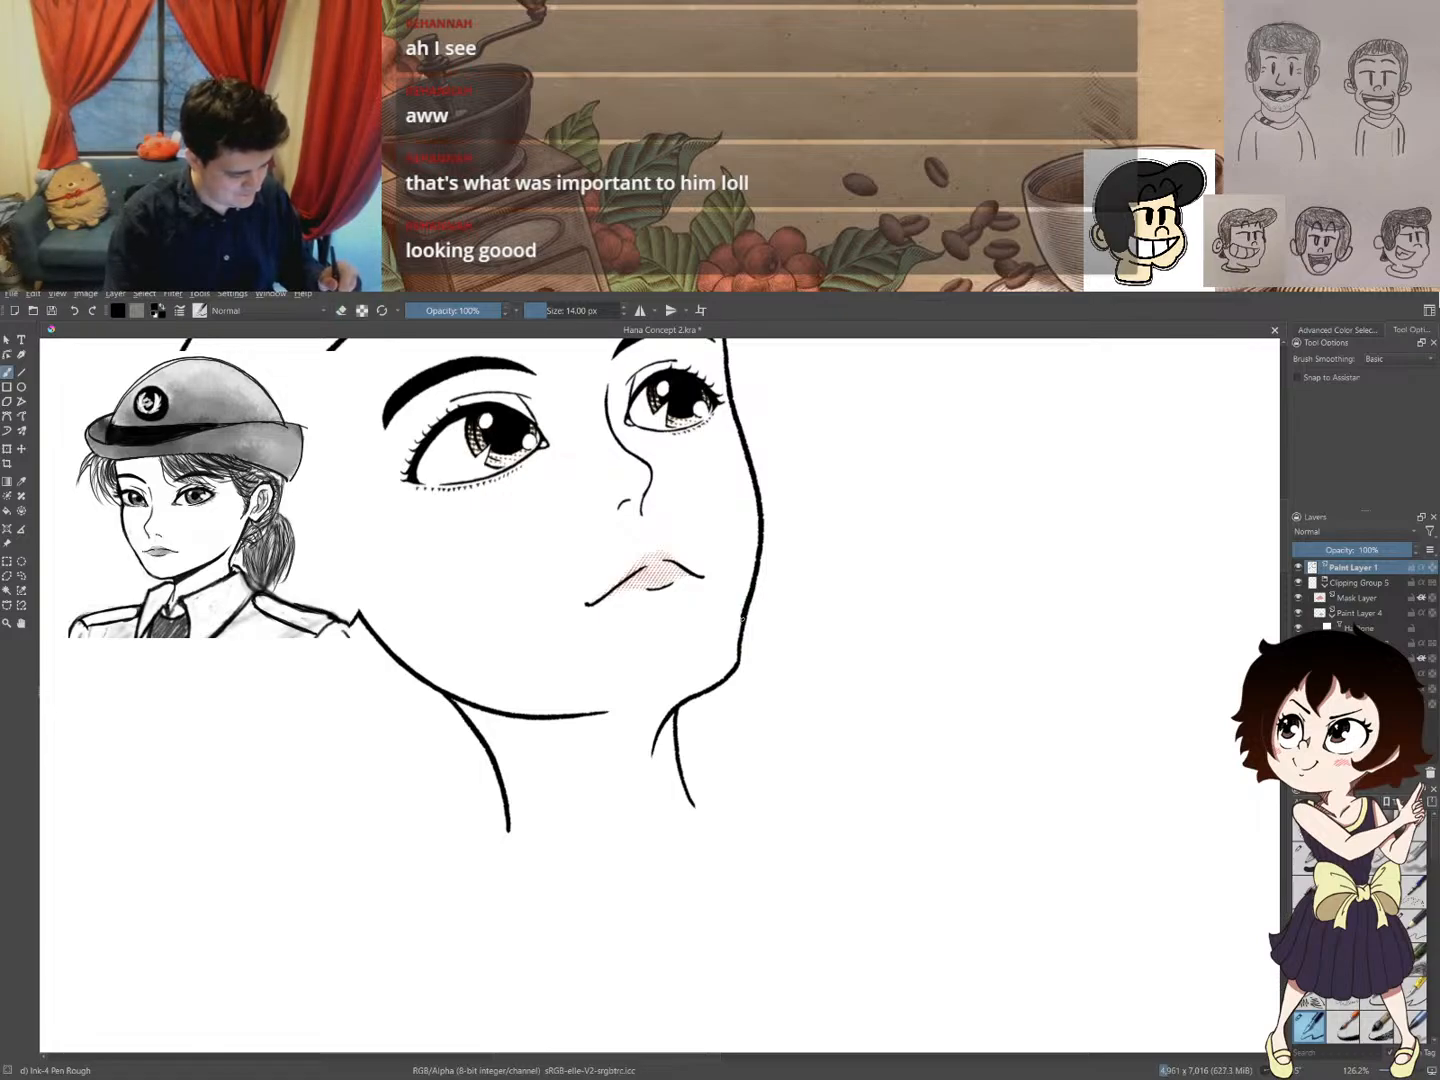
pyautogui.moveTo(724, 674); pyautogui.dragTo(672, 707)
pyautogui.press('e')
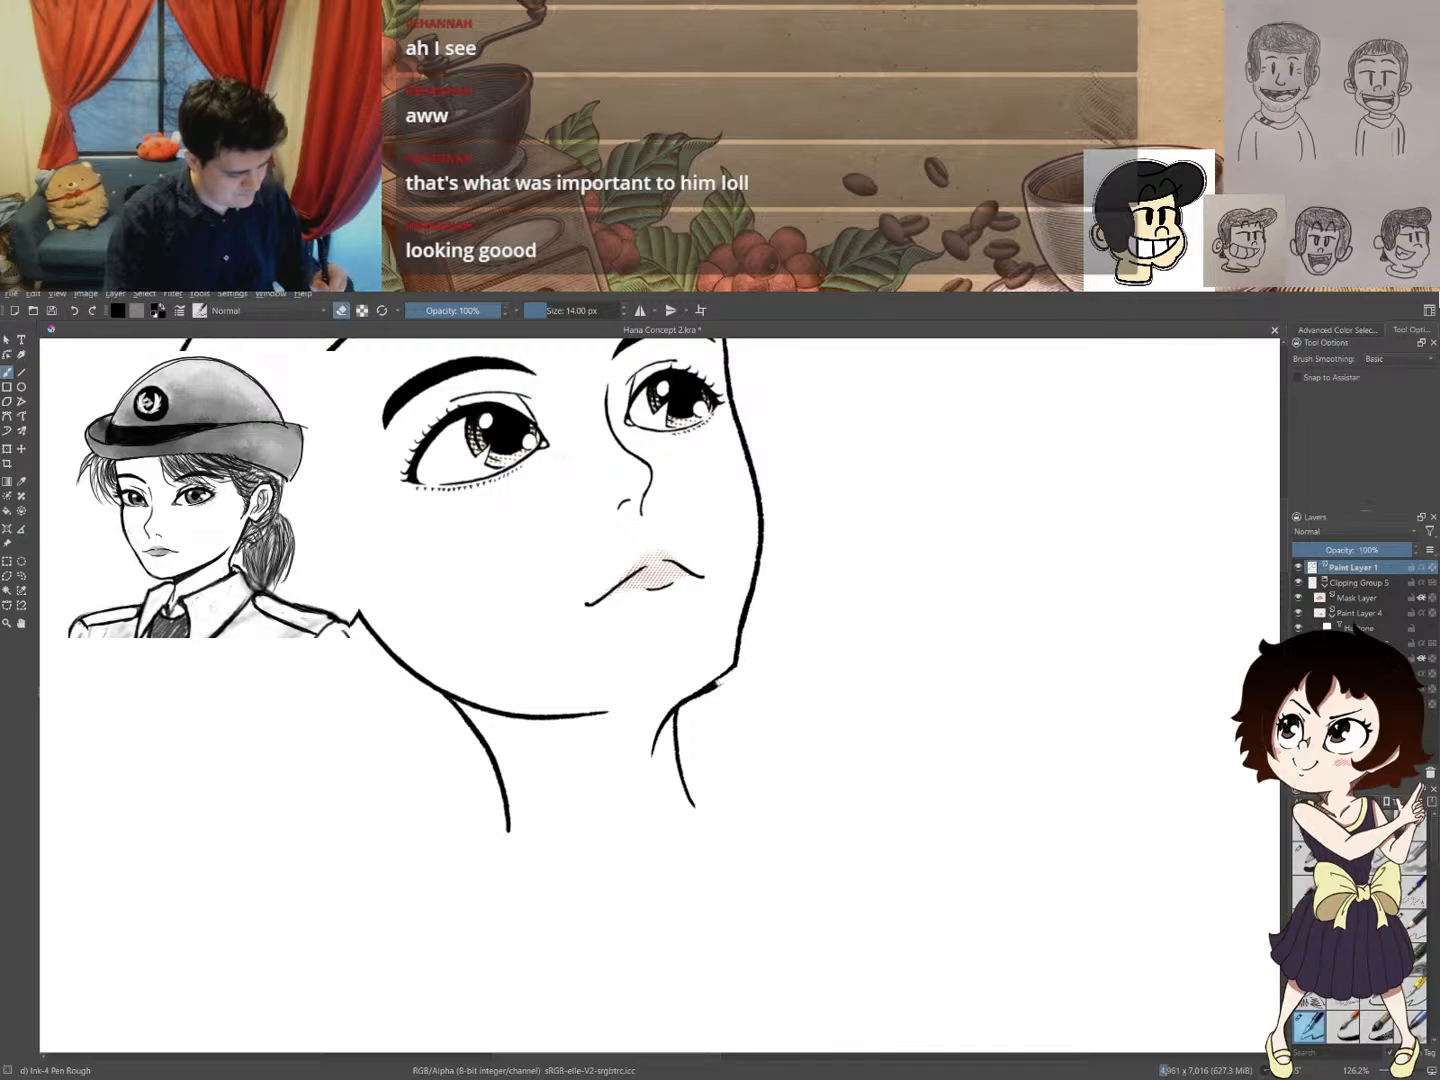
pyautogui.moveTo(716, 684)
pyautogui.mouseDown()
pyautogui.moveTo(684, 708)
pyautogui.moveTo(734, 669)
pyautogui.mouseUp()
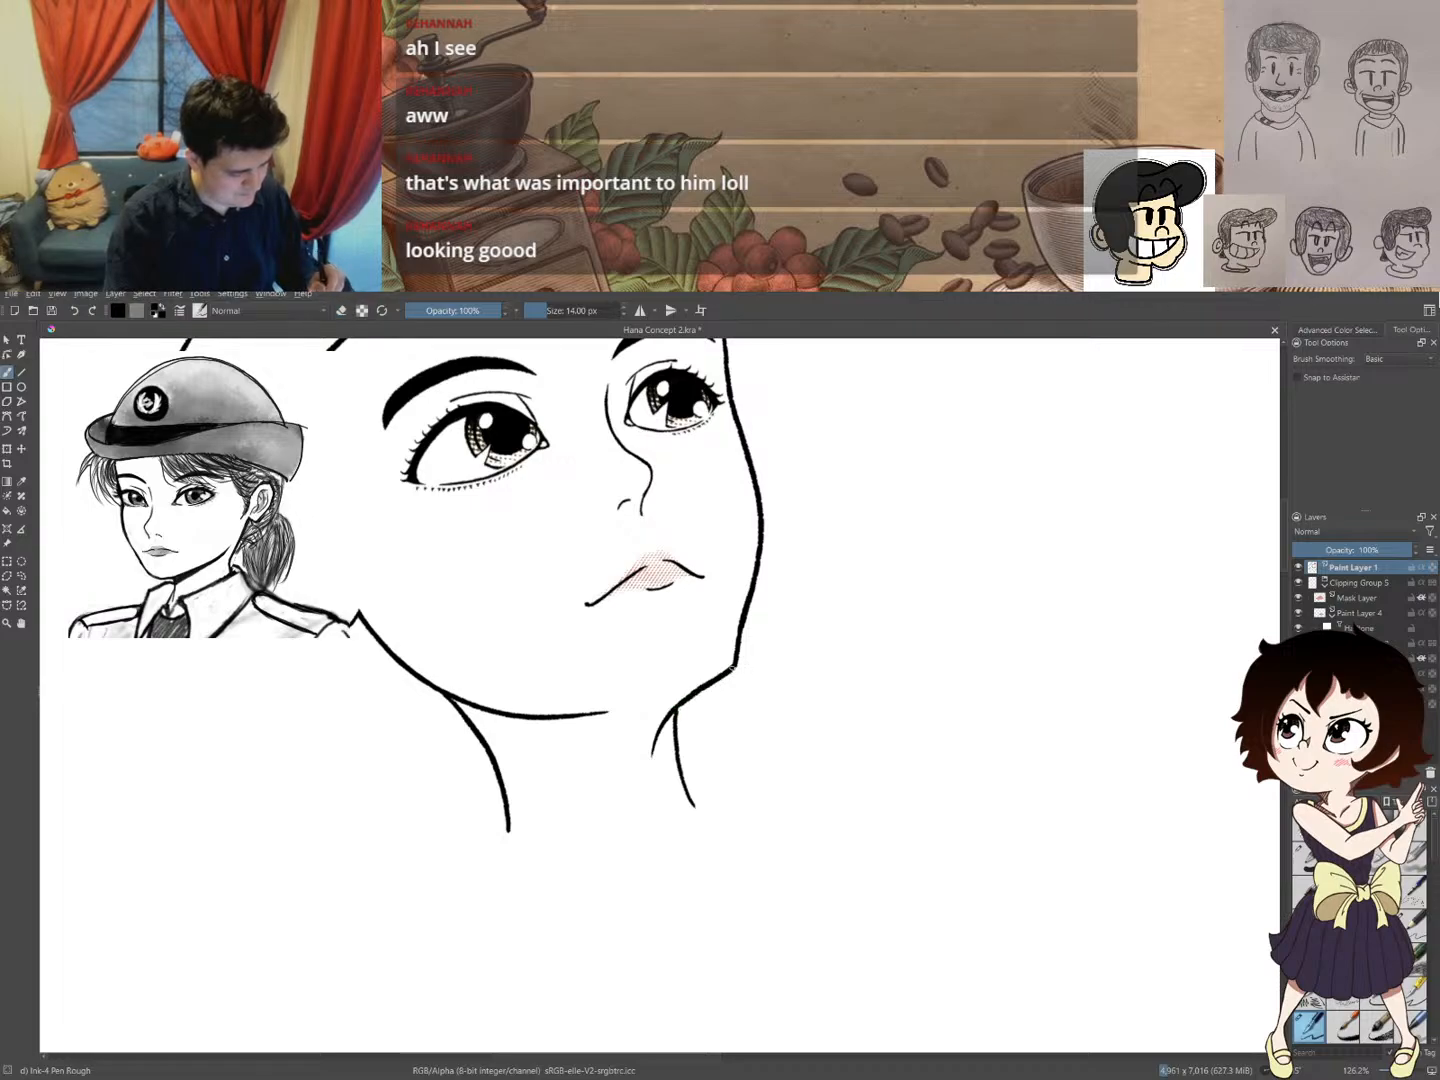
# - Lasso the lower cheek contour above the chin, move it slightly upward, and clear the selection
pyautogui.moveTo(807, 563); pyautogui.dragTo(738, 718)
pyautogui.moveTo(852, 578)
pyautogui.mouseDown()
pyautogui.moveTo(697, 582)
pyautogui.moveTo(711, 619)
pyautogui.moveTo(761, 624)
pyautogui.moveTo(706, 589)
pyautogui.moveTo(659, 588)
pyautogui.moveTo(751, 606)
pyautogui.mouseUp()
pyautogui.press('l')
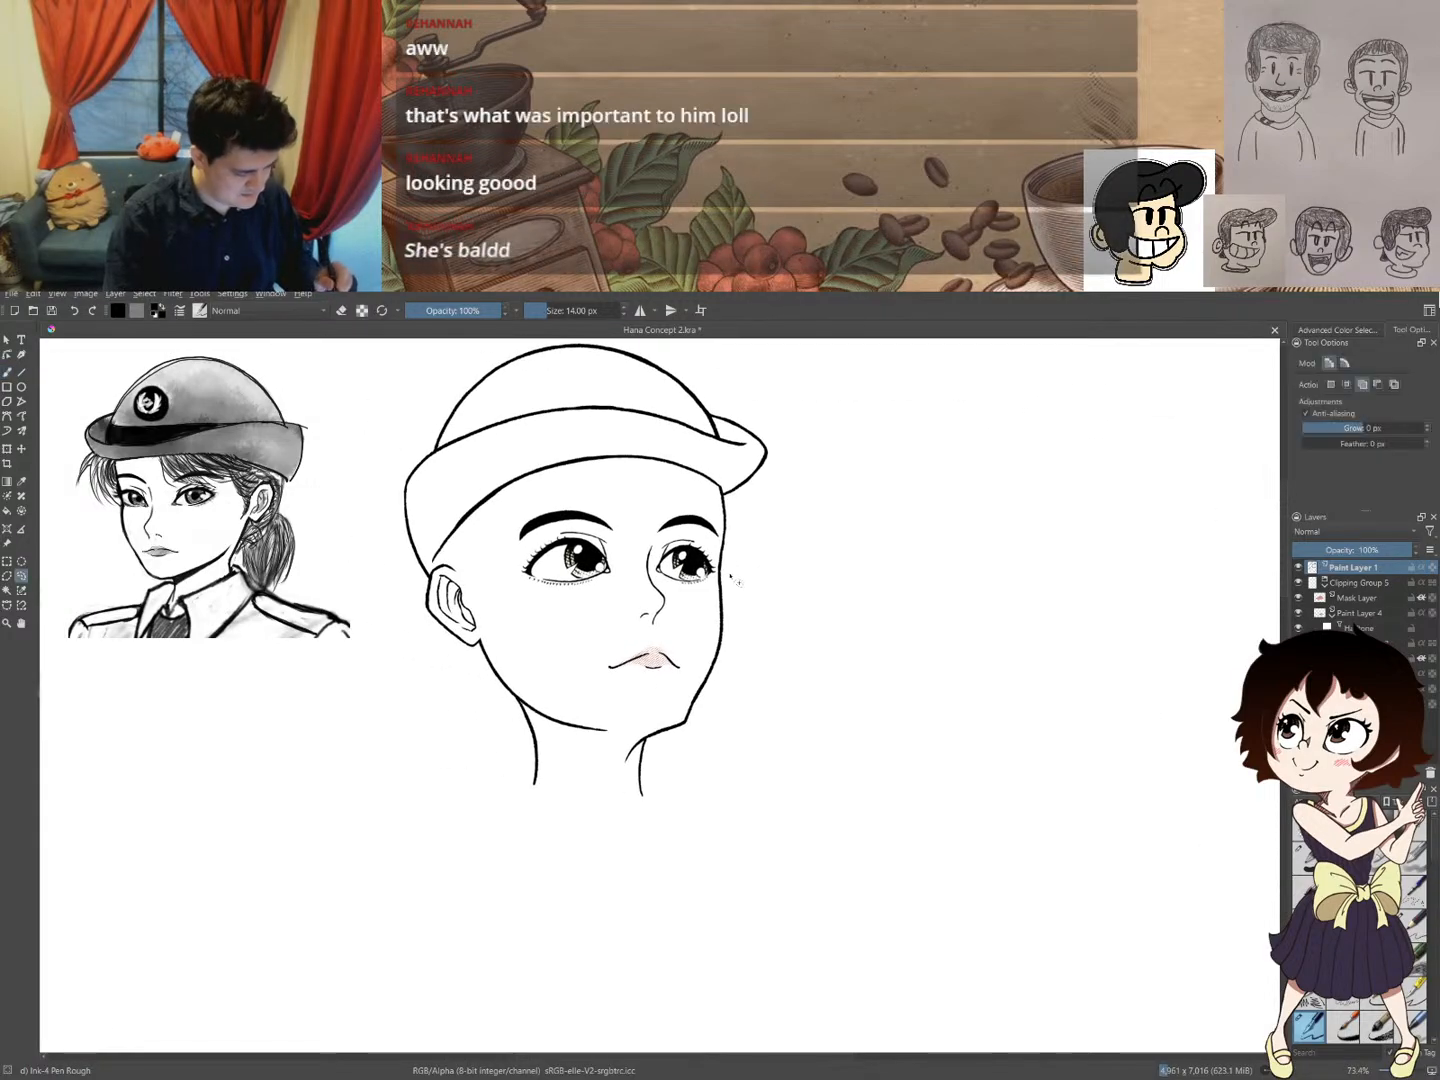
pyautogui.moveTo(703, 667)
pyautogui.mouseDown()
pyautogui.moveTo(703, 714)
pyautogui.moveTo(729, 698)
pyautogui.moveTo(731, 660)
pyautogui.mouseUp()
pyautogui.hotkey('ctrl', 't')
pyautogui.press('Return')
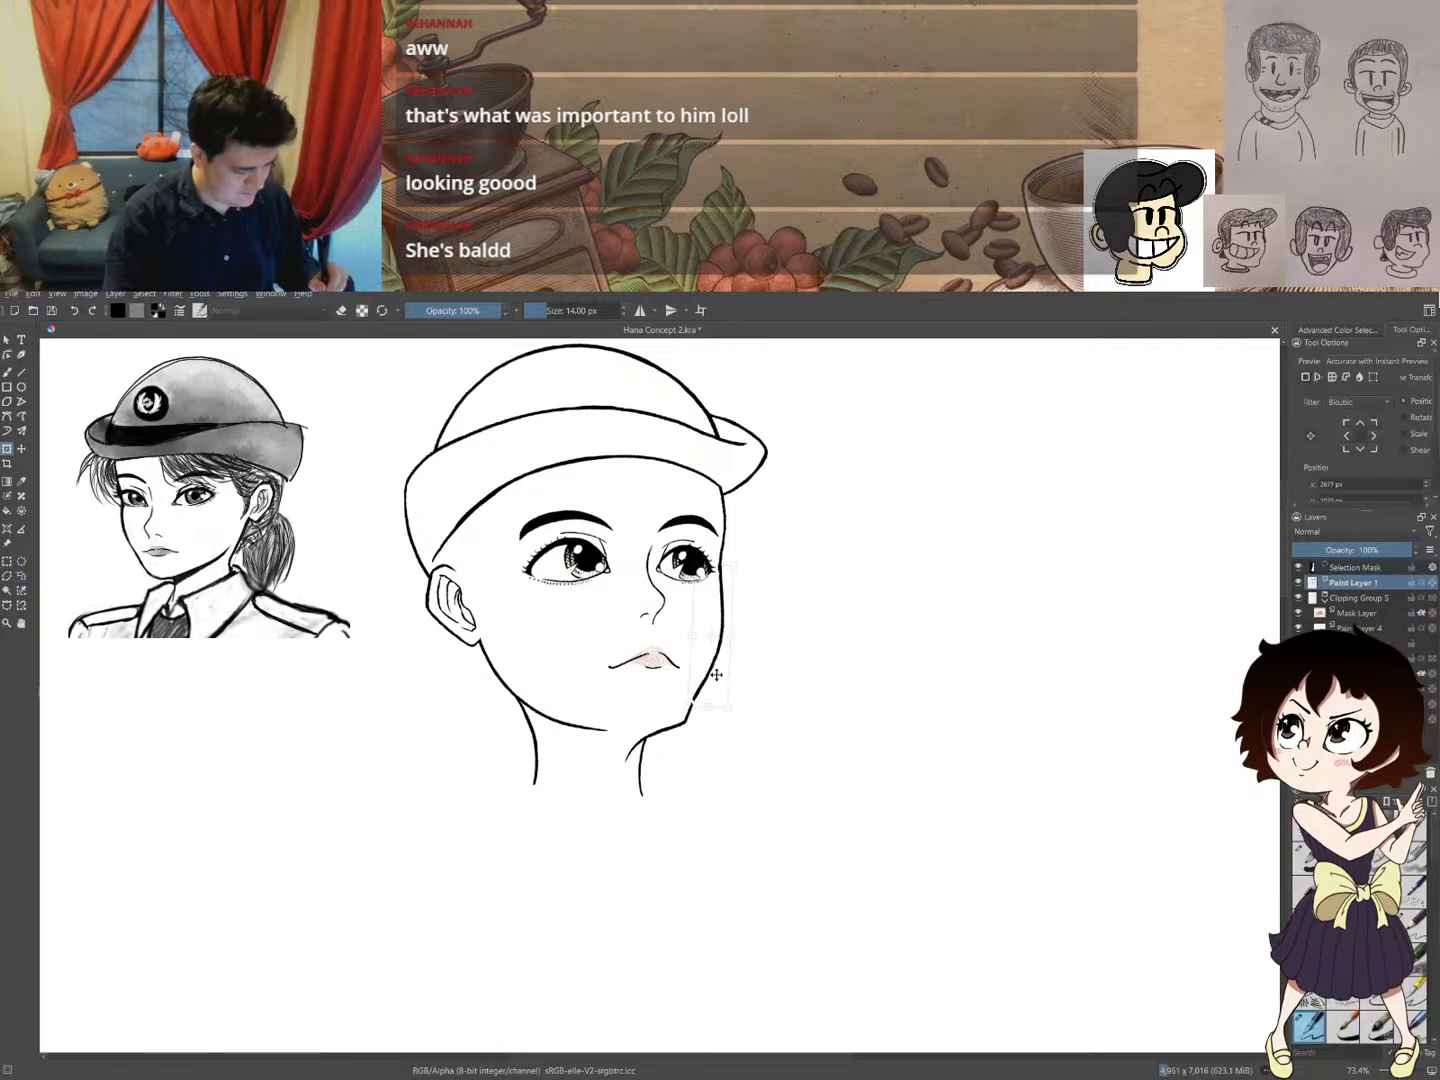
pyautogui.moveTo(715, 676); pyautogui.dragTo(718, 650)
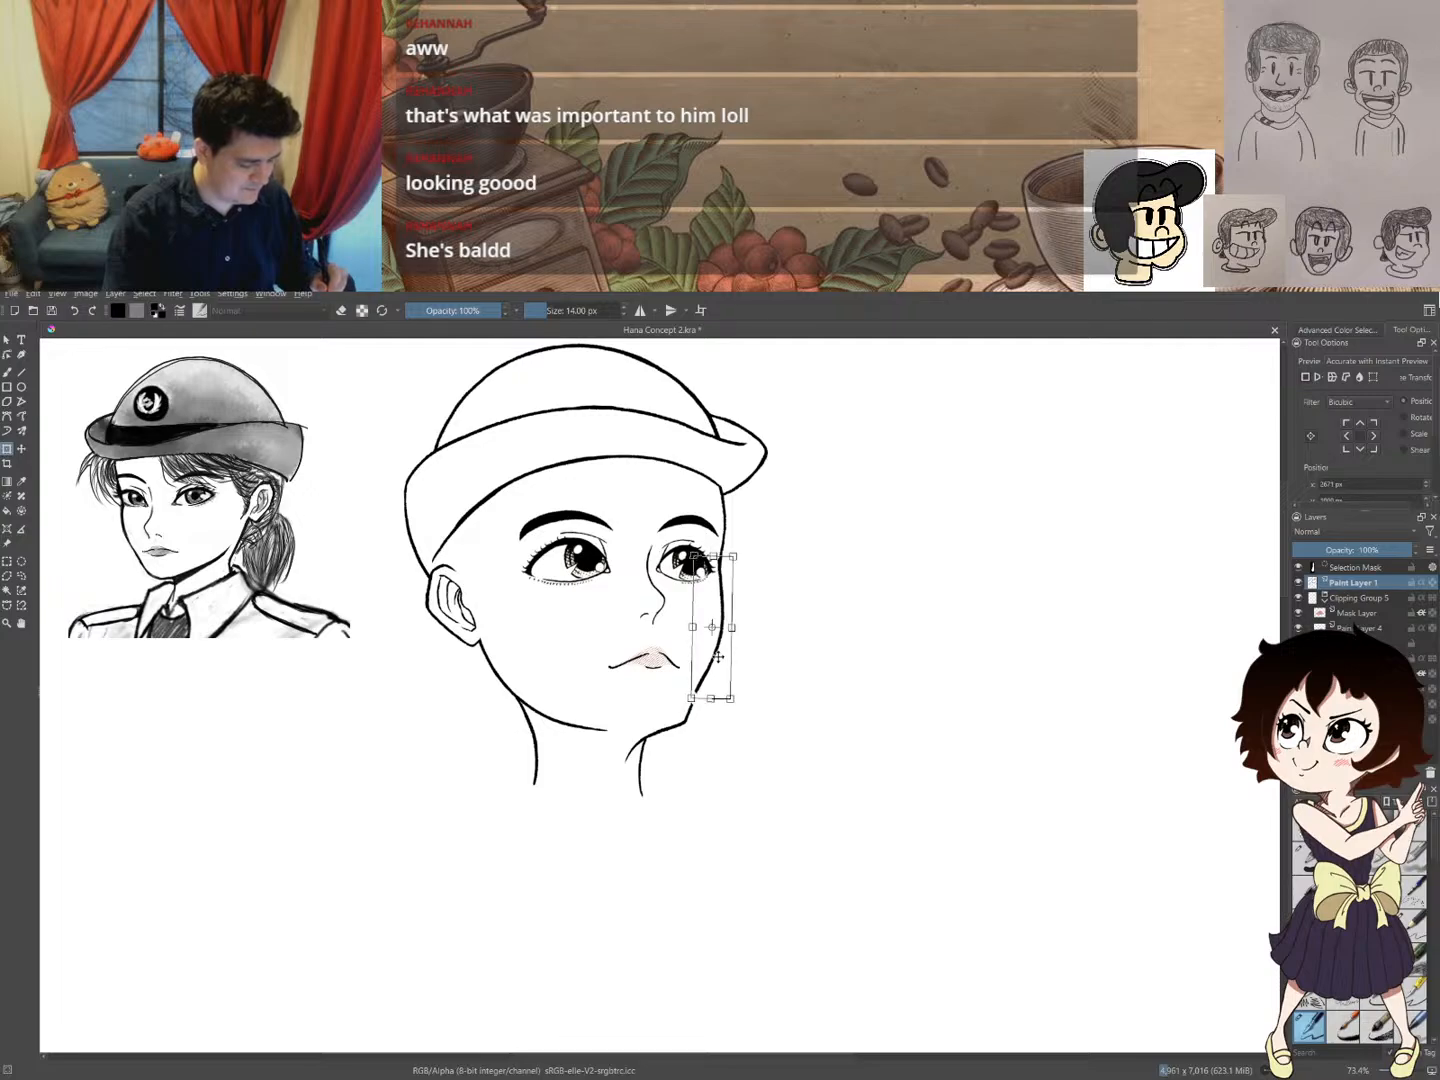
pyautogui.press('b')
pyautogui.hotkey('ctrl', 'shift', 'a')
# - Close the gap between cheek and chin, erase the pointed chin corner, and re-ink it as a smoother contour into the jaw
pyautogui.press('e')
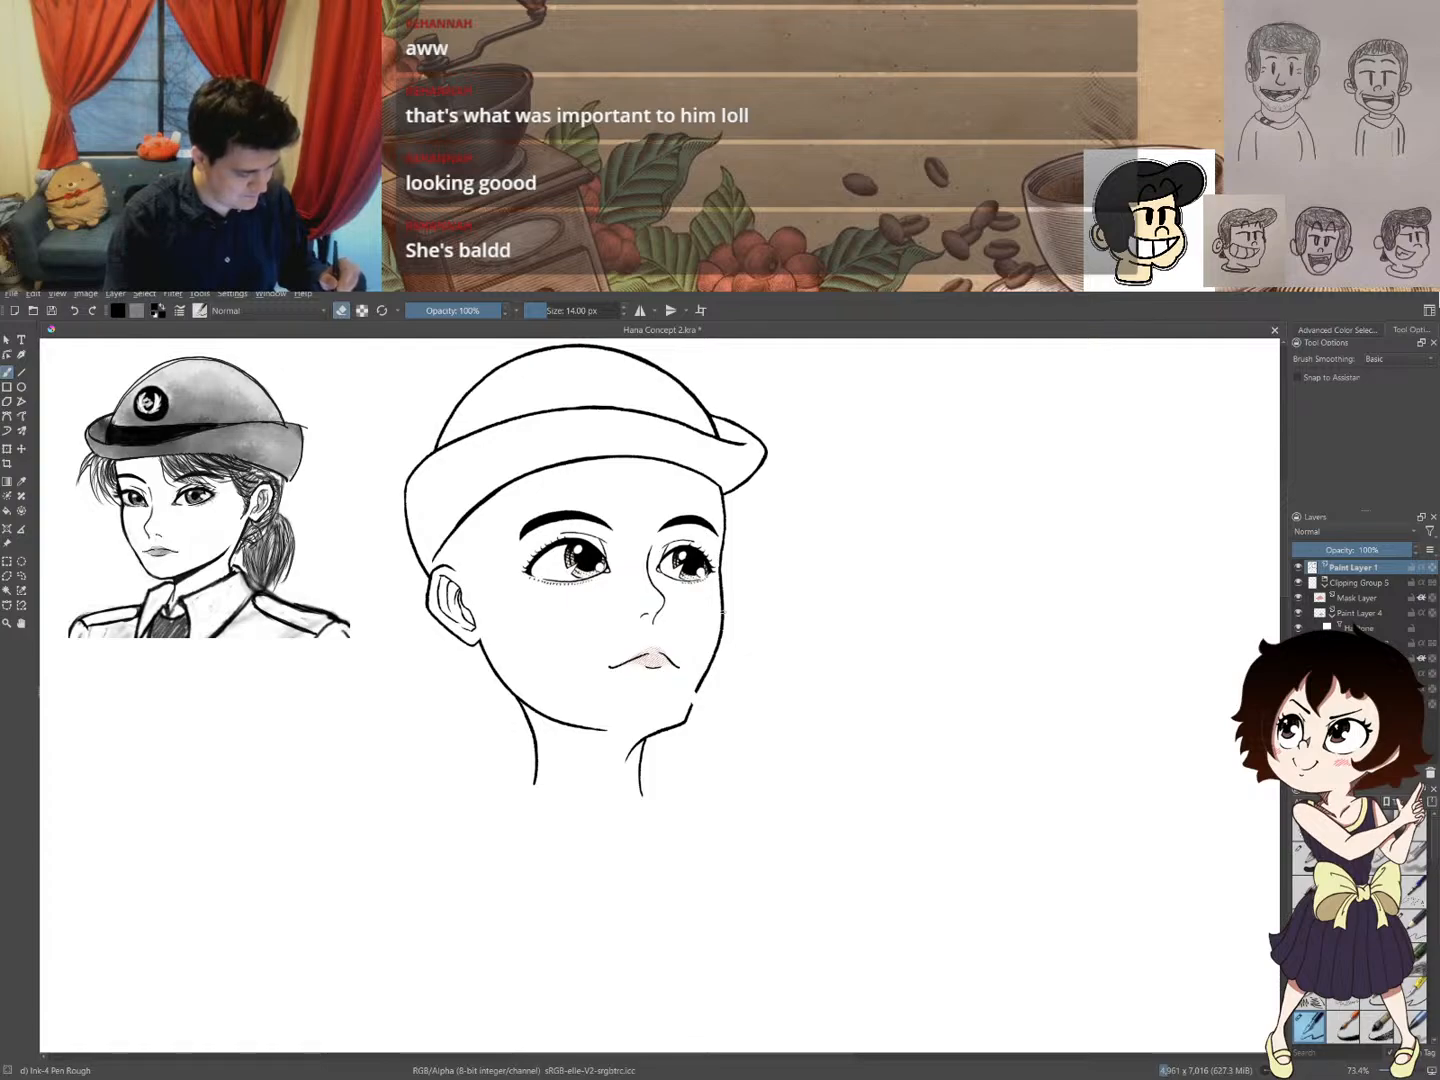
pyautogui.press('e')
pyautogui.moveTo(697, 690); pyautogui.dragTo(695, 699)
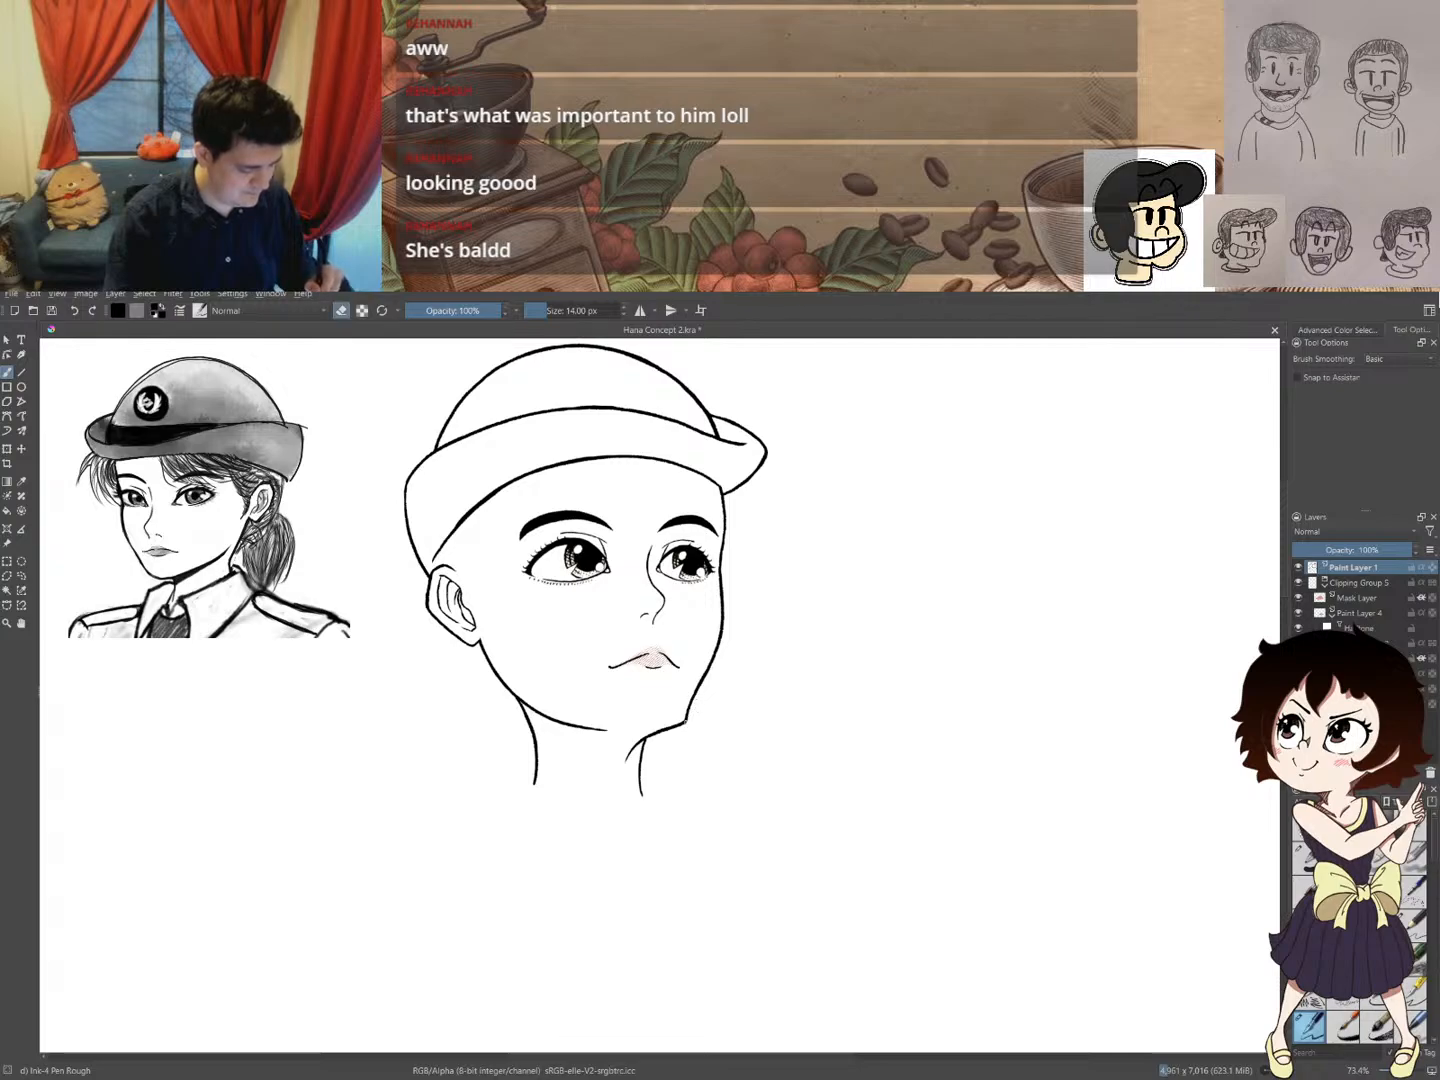
pyautogui.moveTo(686, 721); pyautogui.dragTo(677, 727)
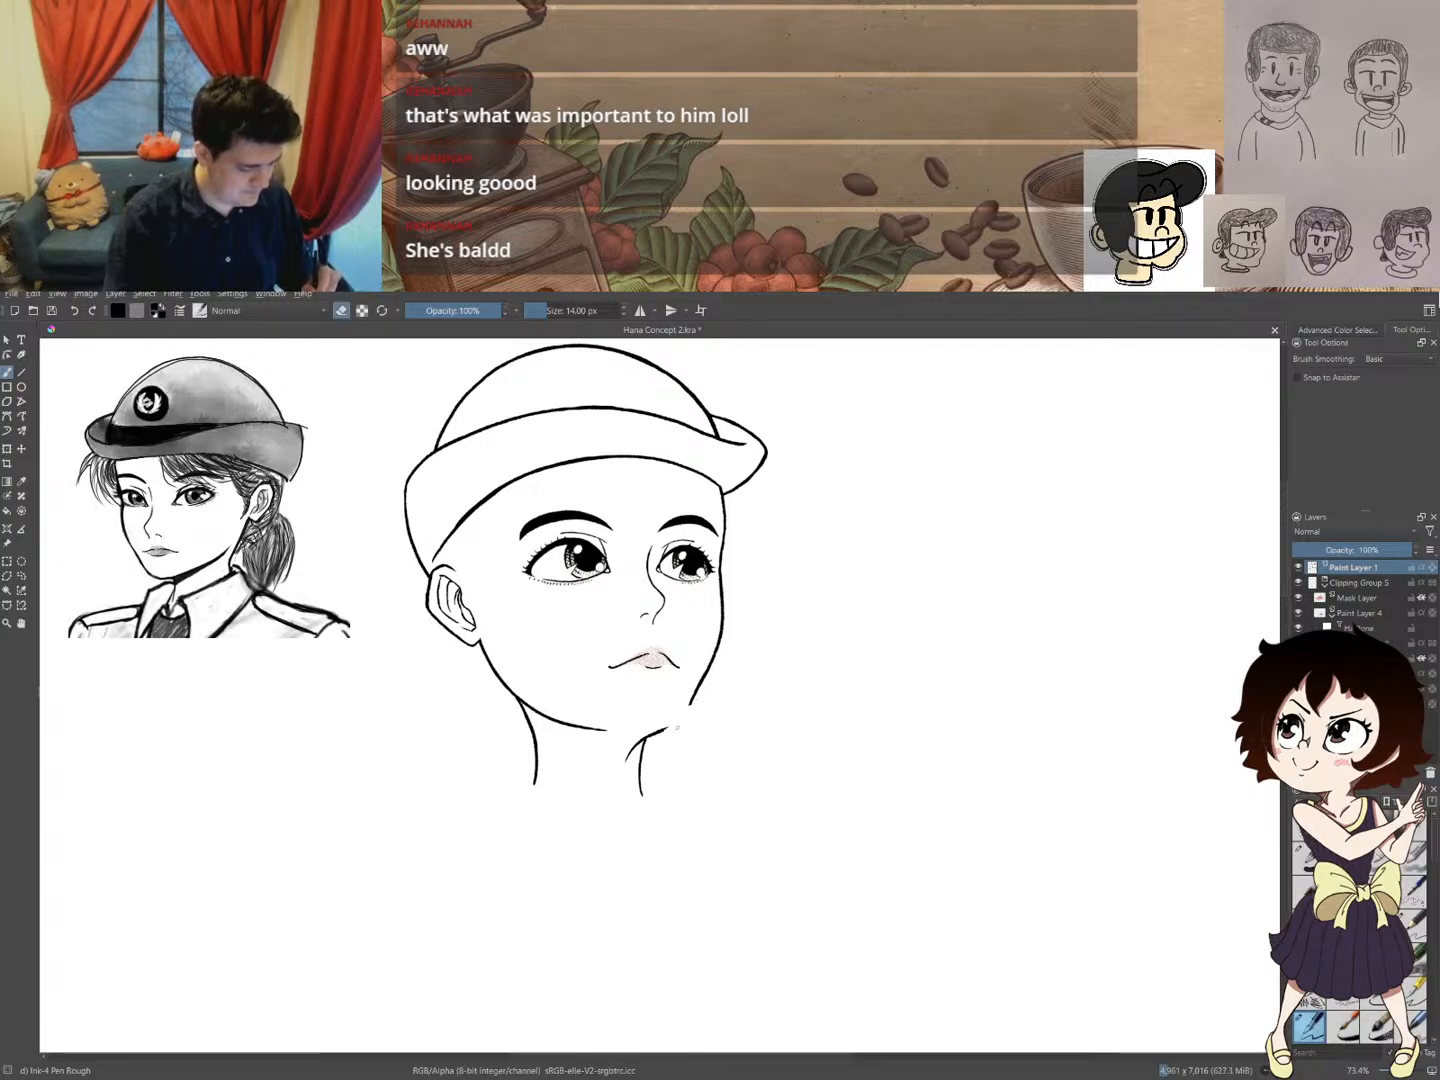
pyautogui.press('e')
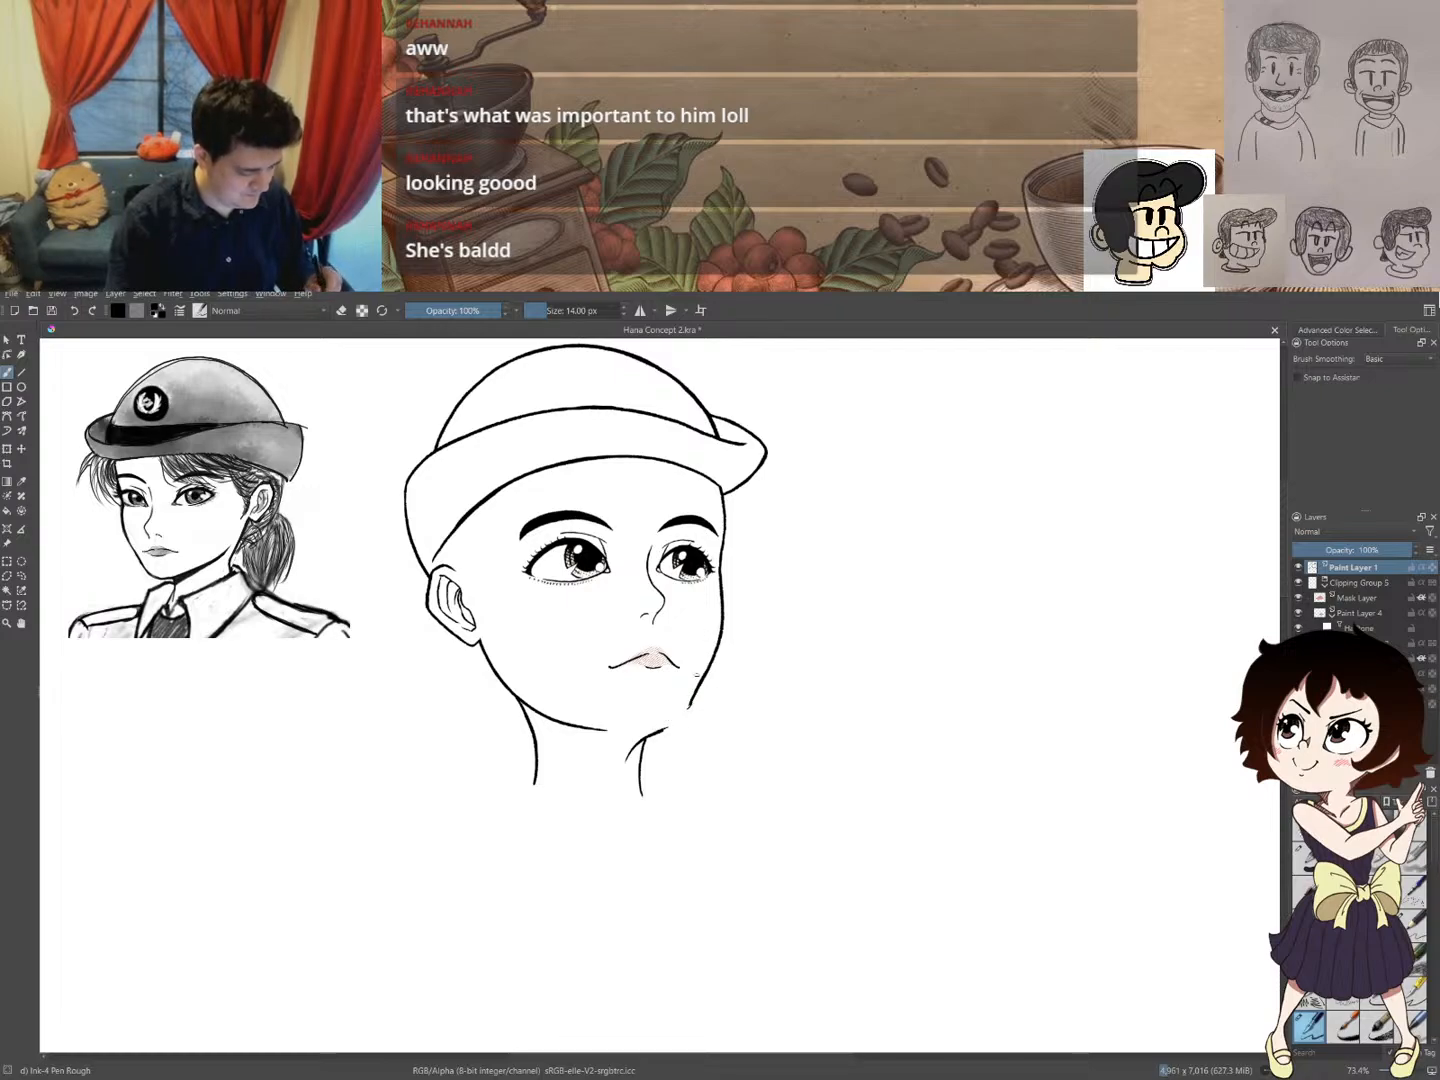
pyautogui.moveTo(698, 691); pyautogui.dragTo(689, 709)
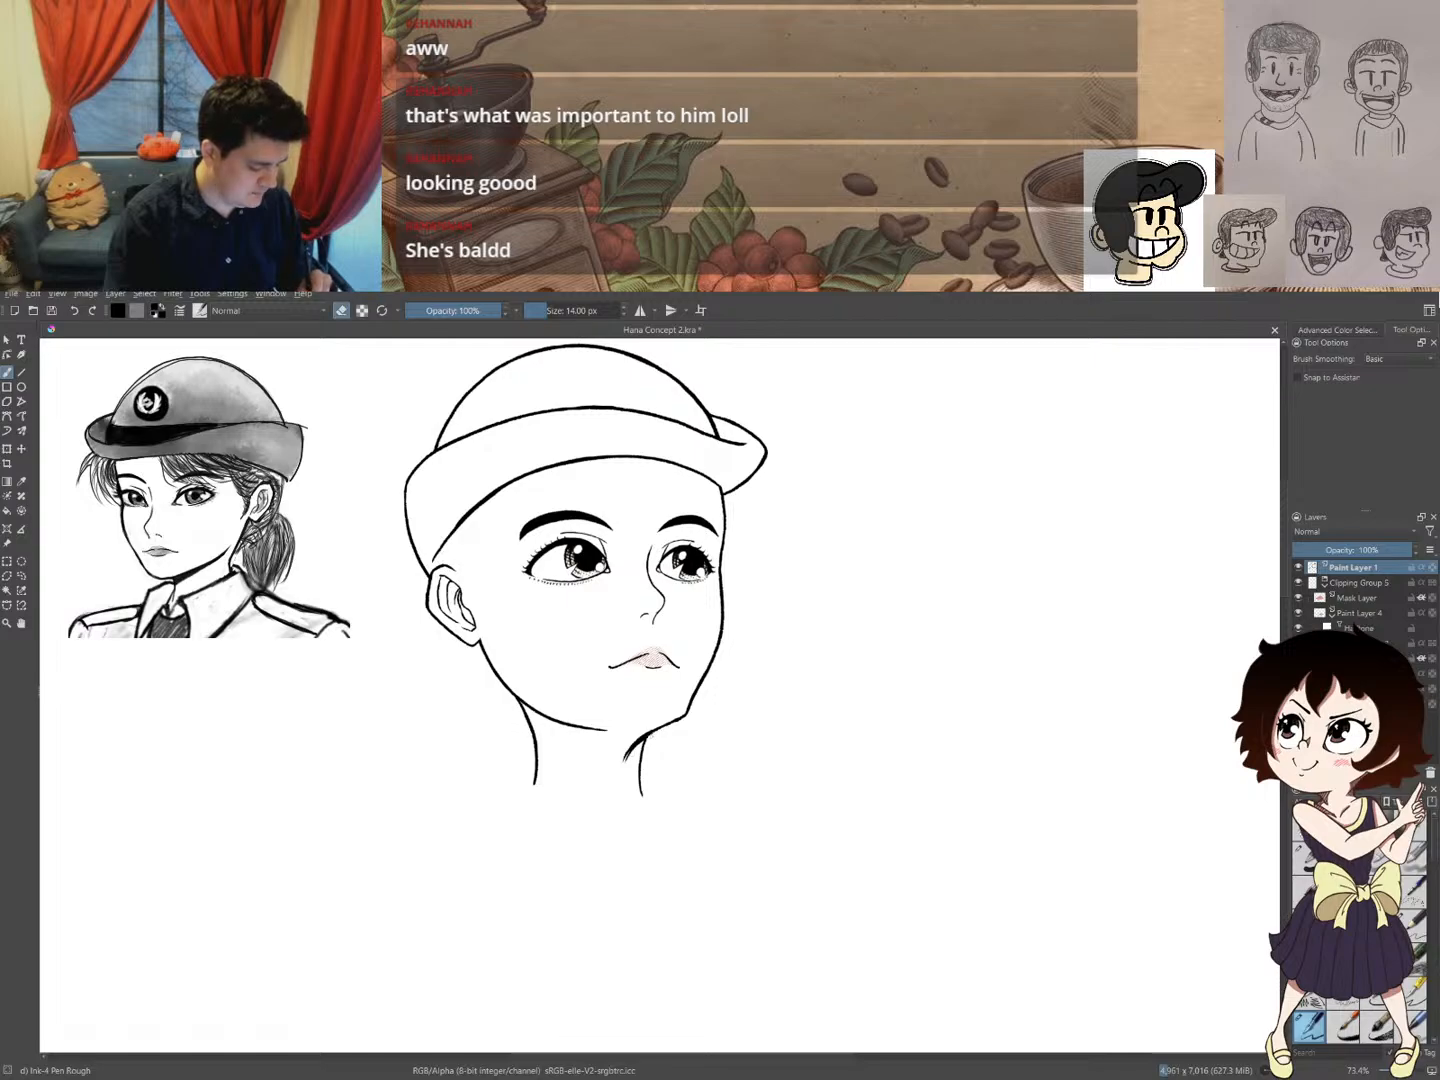
# - Erase the rough upper end of the throat line where it meets the jaw and re-ink it as a clean stroke
pyautogui.moveTo(630, 738); pyautogui.dragTo(648, 752)
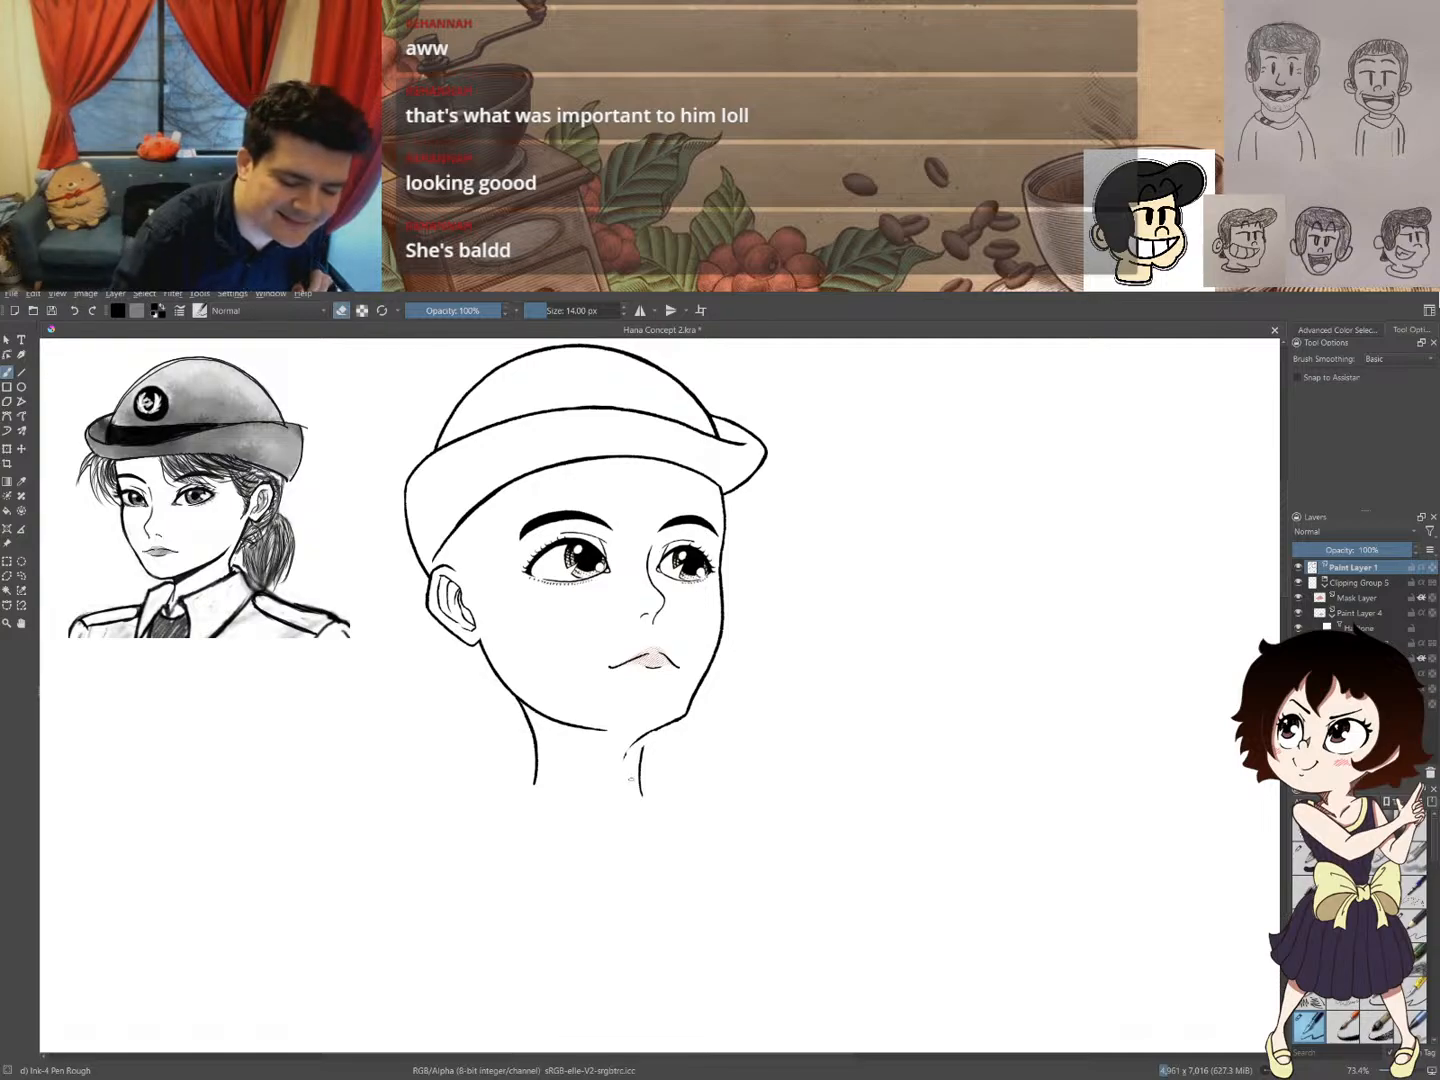
pyautogui.press('e')
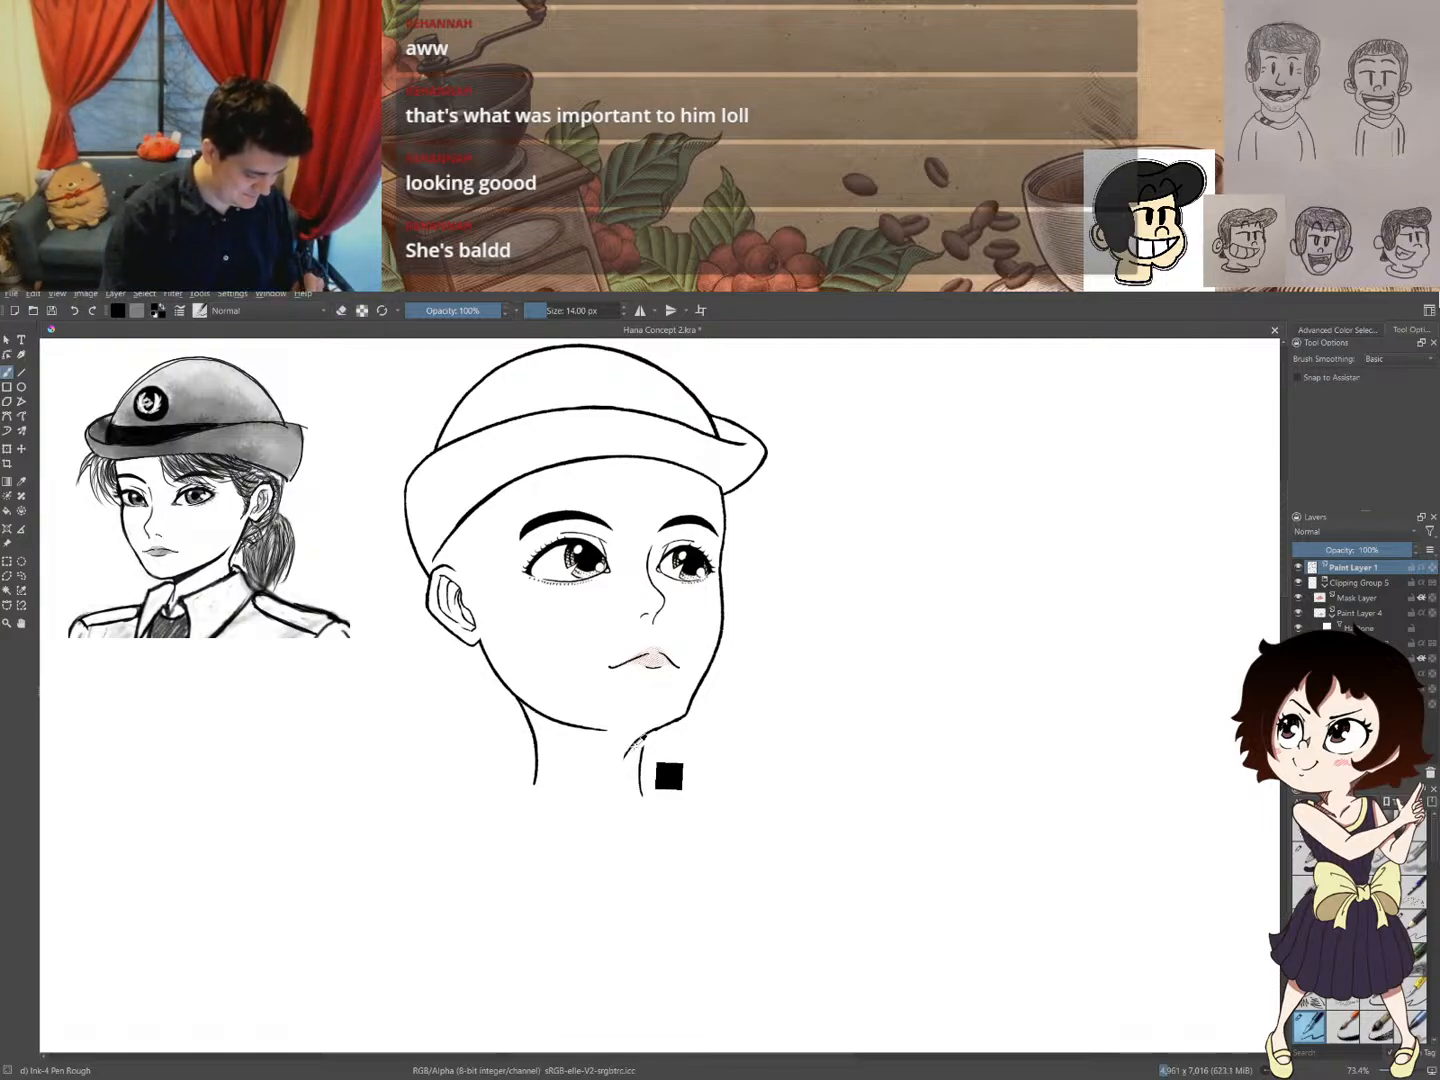
pyautogui.moveTo(634, 747); pyautogui.dragTo(624, 758)
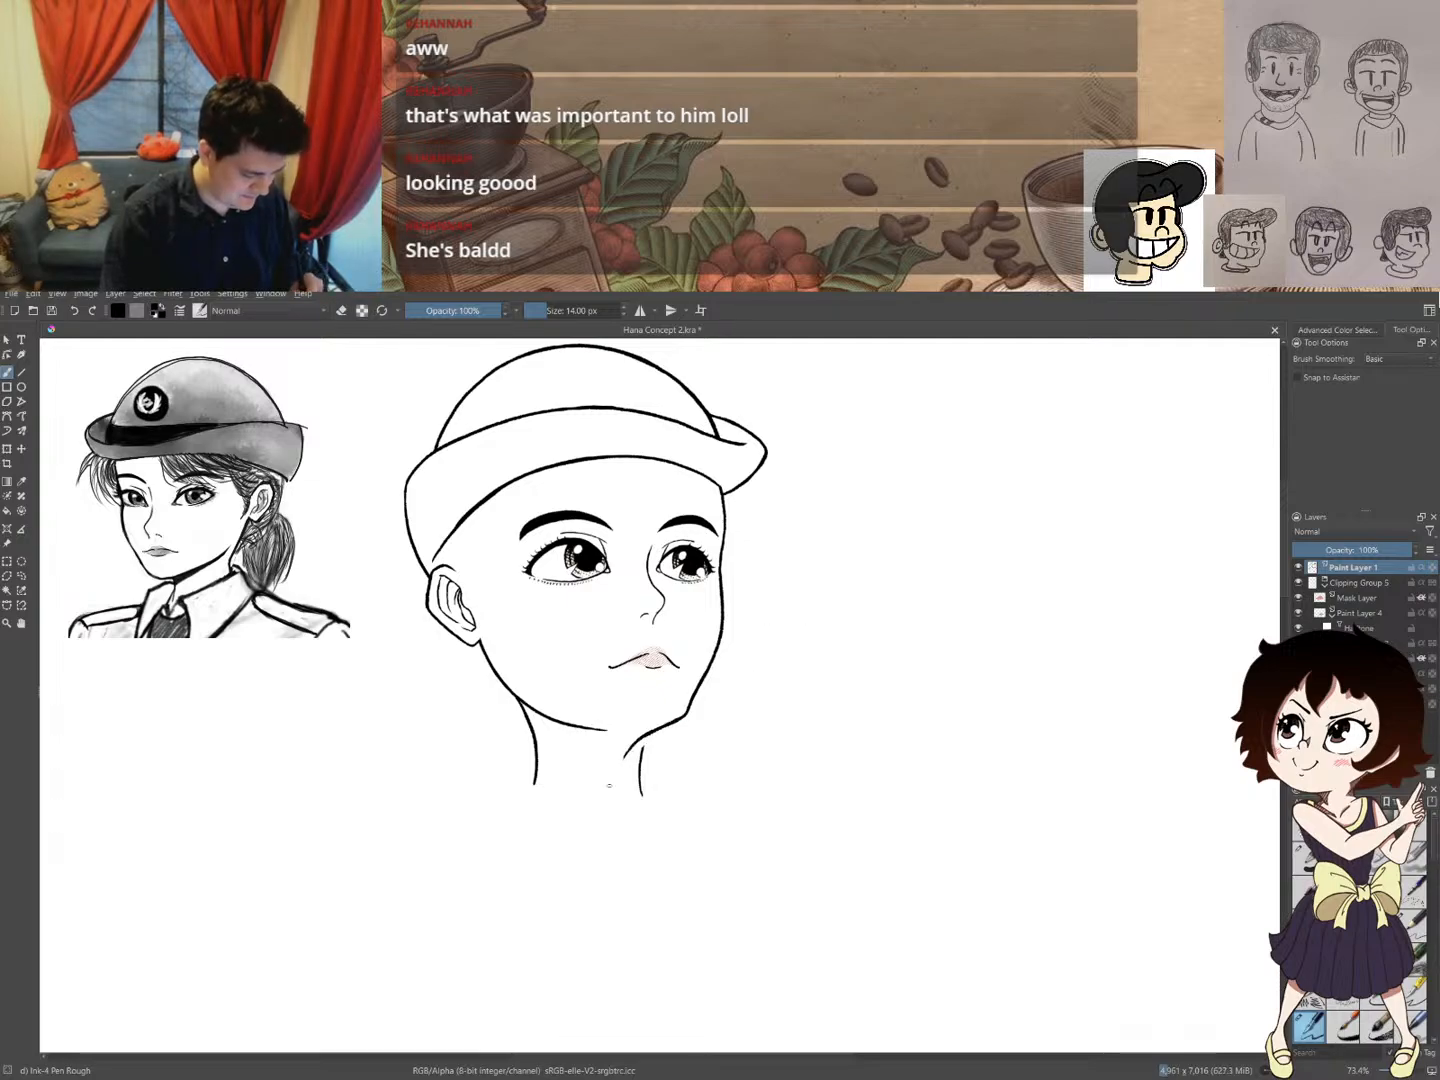
# - Show the rough body sketch again beneath the inked head, check the whole figure, and save the drawing
pyautogui.moveTo(732, 678); pyautogui.dragTo(709, 723)
pyautogui.moveTo(668, 751)
pyautogui.mouseDown()
pyautogui.moveTo(707, 806)
pyautogui.moveTo(749, 712)
pyautogui.mouseUp()
pyautogui.click(1298, 688)
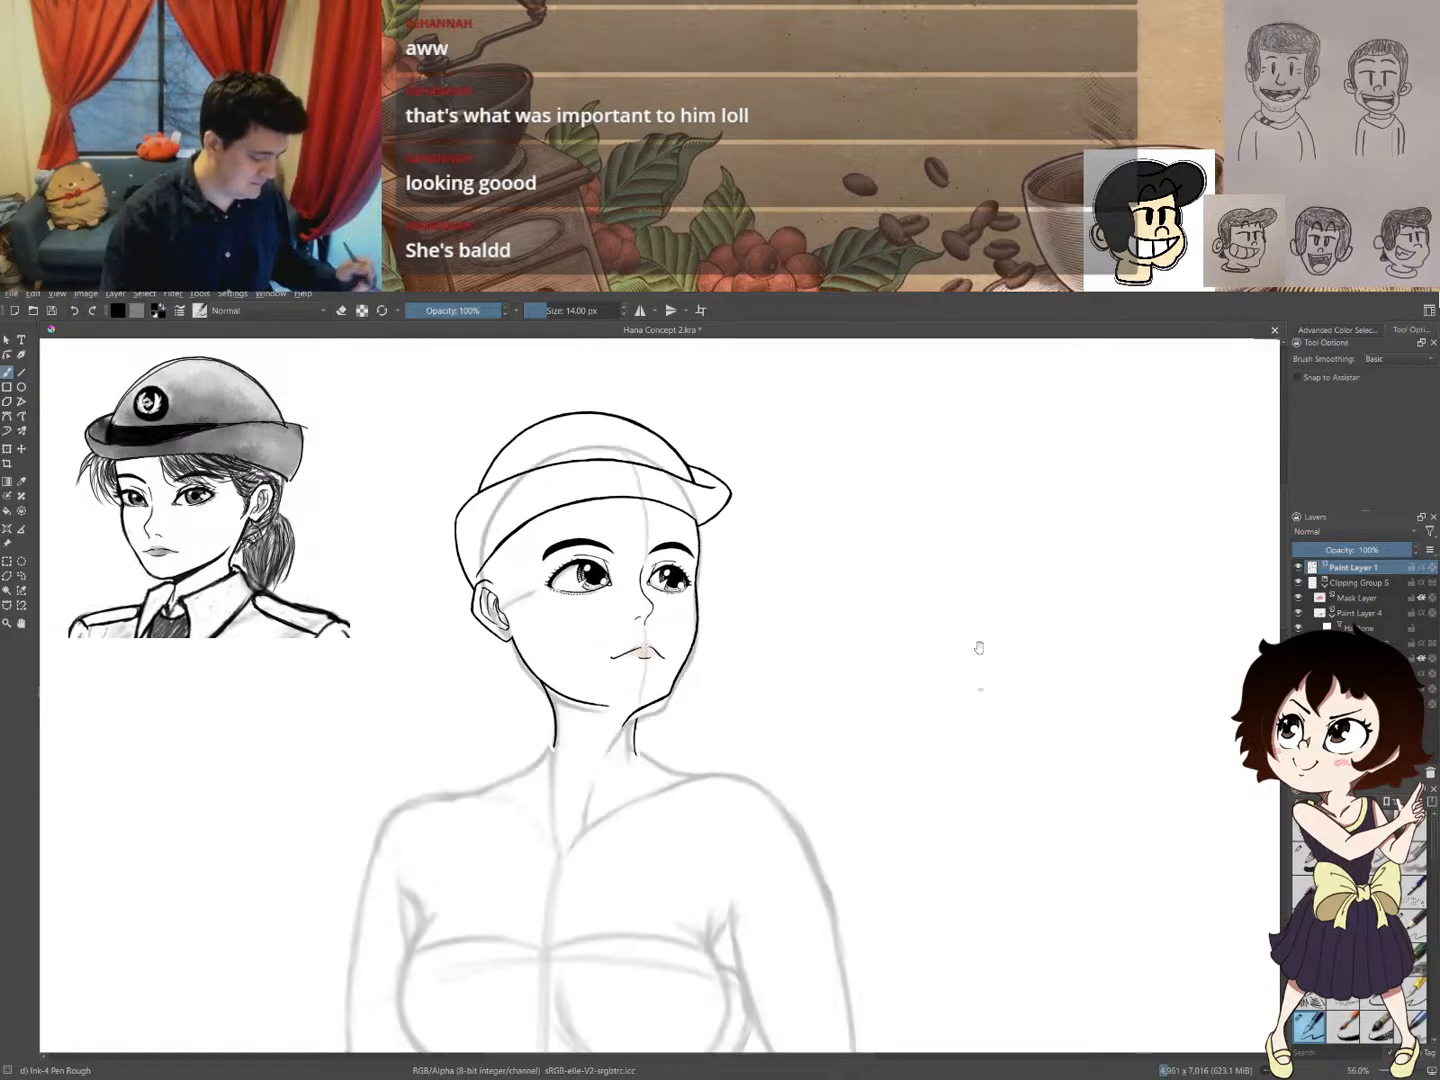
pyautogui.scroll(-6, 979, 649)
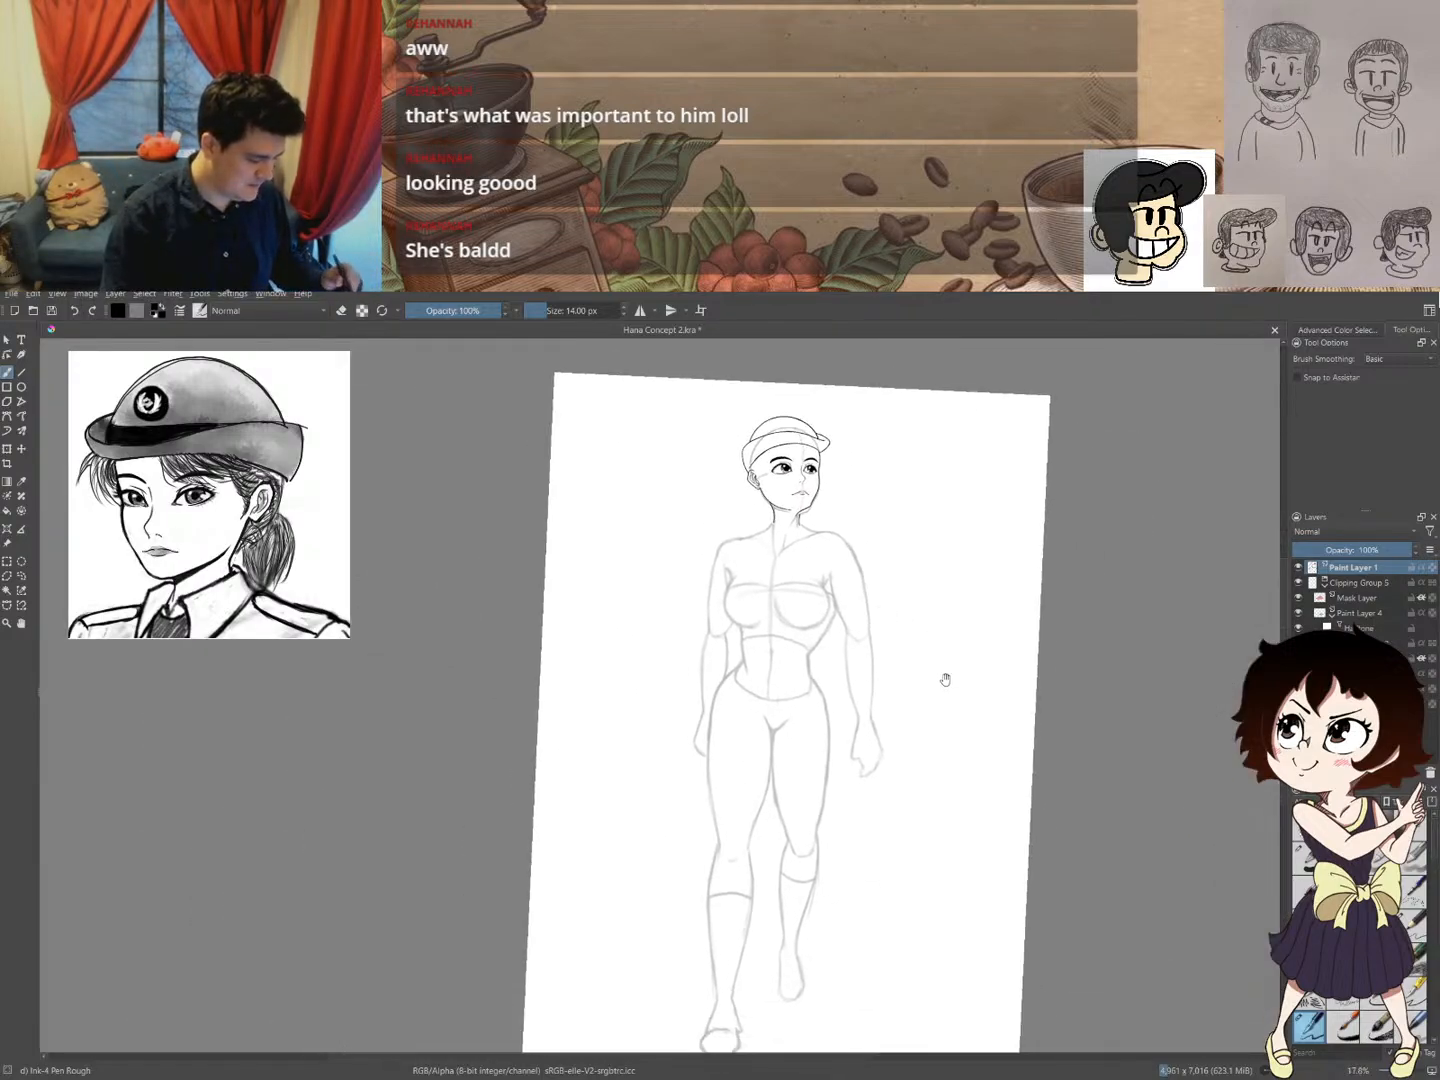
pyautogui.moveTo(945, 679)
pyautogui.mouseDown()
pyautogui.moveTo(900, 659)
pyautogui.moveTo(884, 707)
pyautogui.mouseUp()
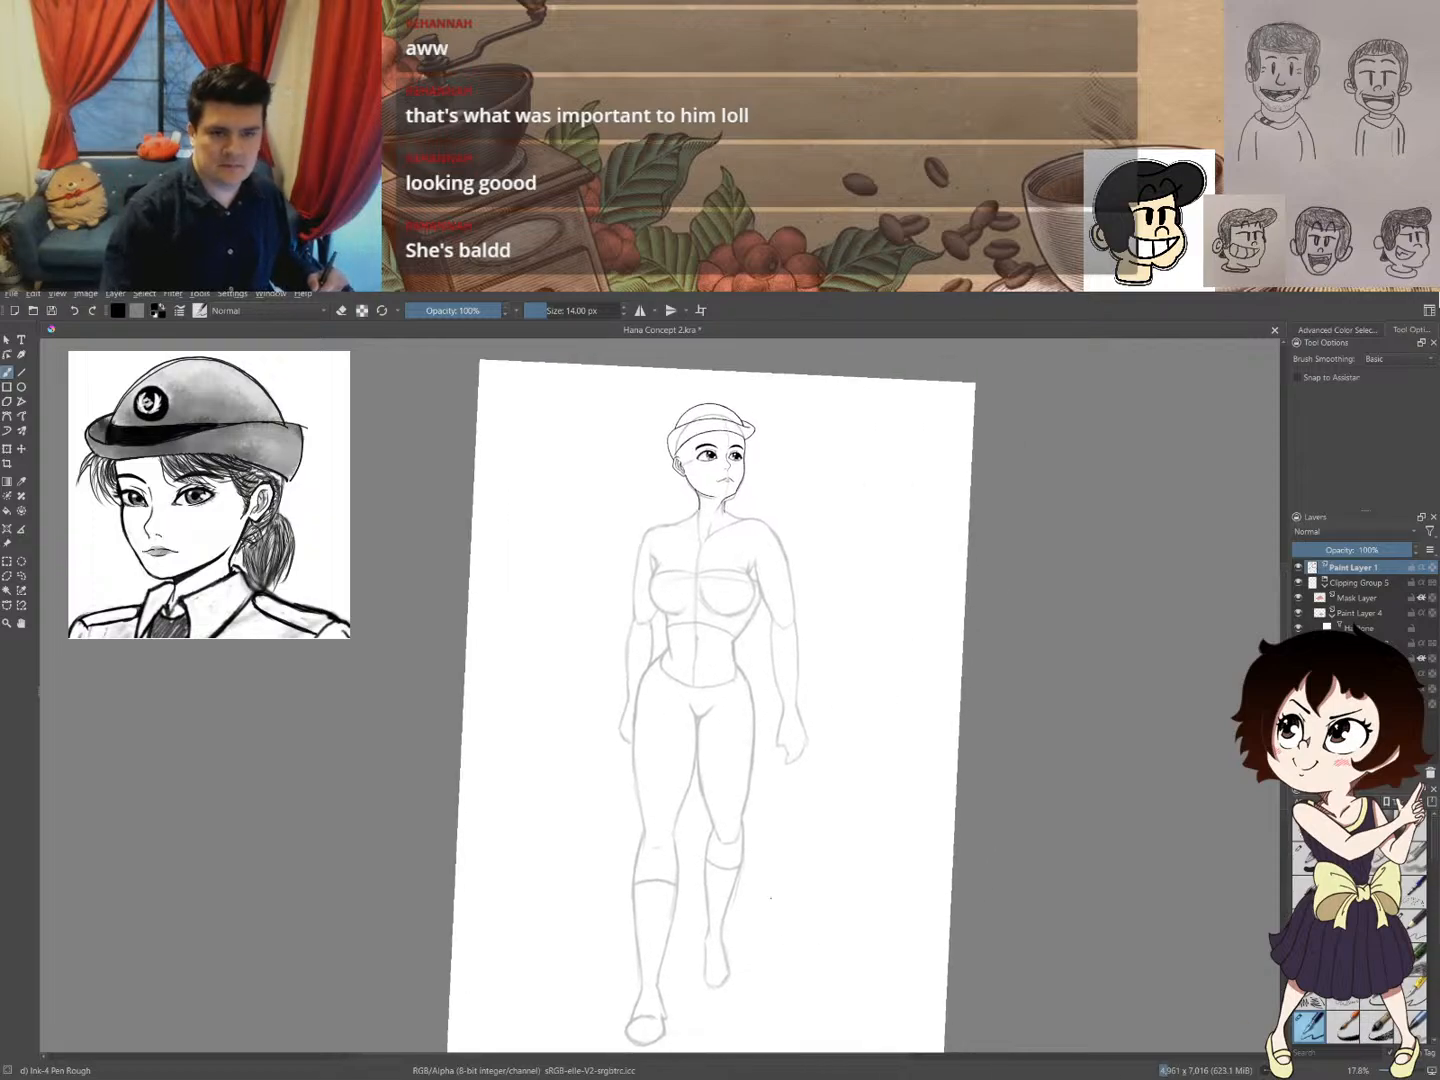
pyautogui.hotkey('ctrl', 's')
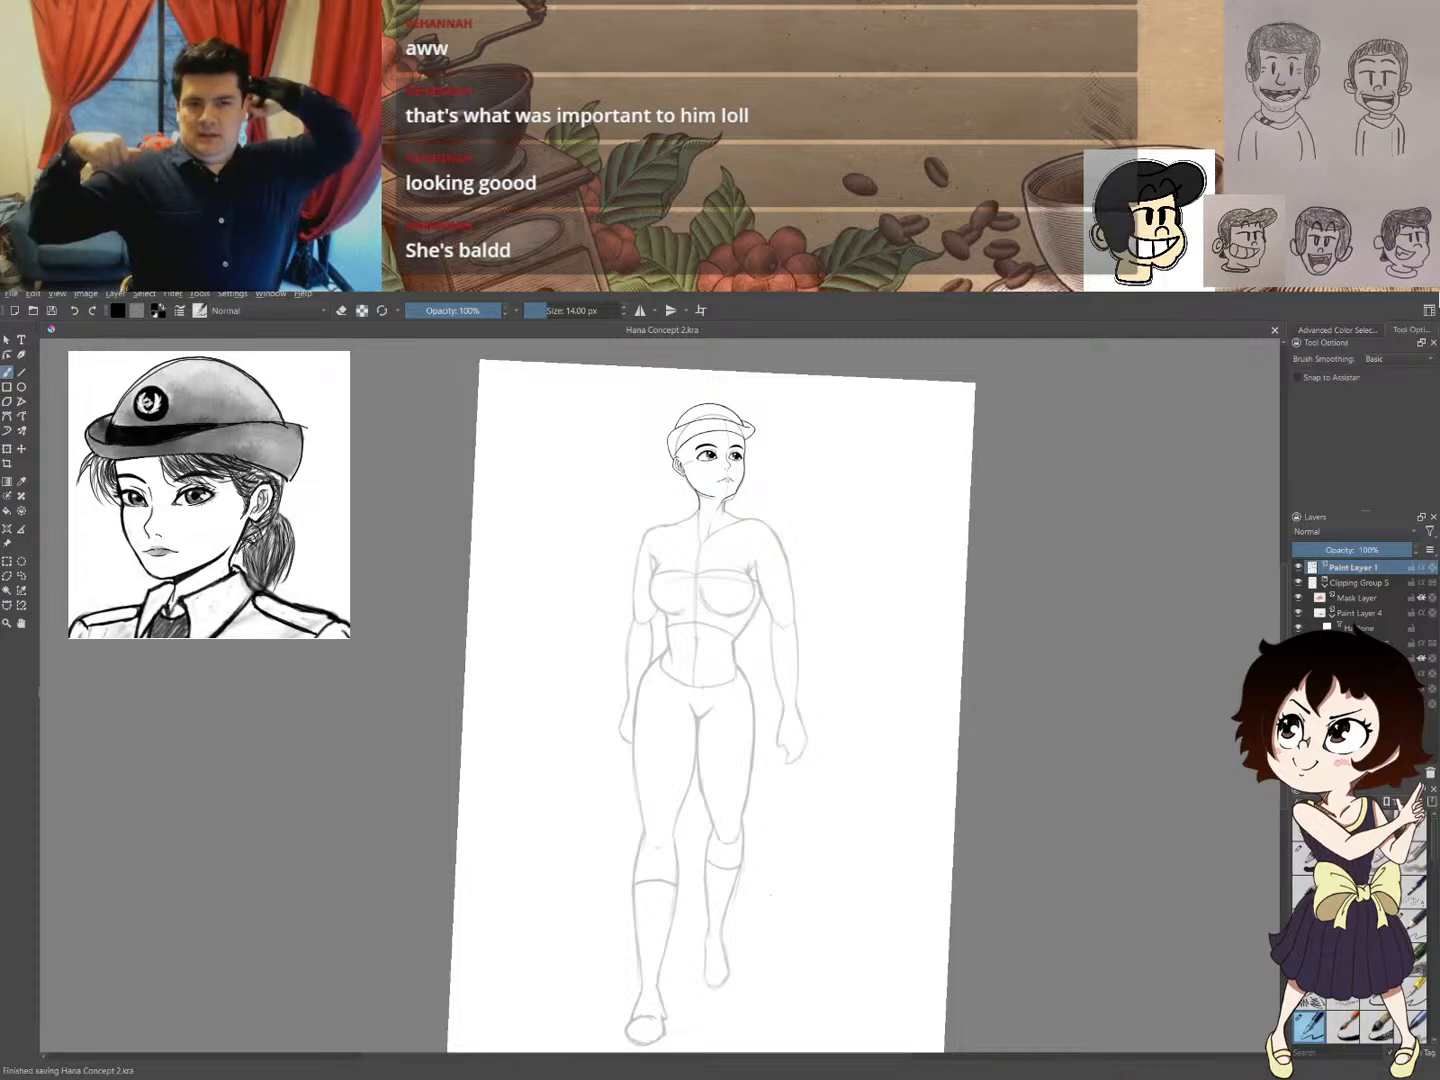